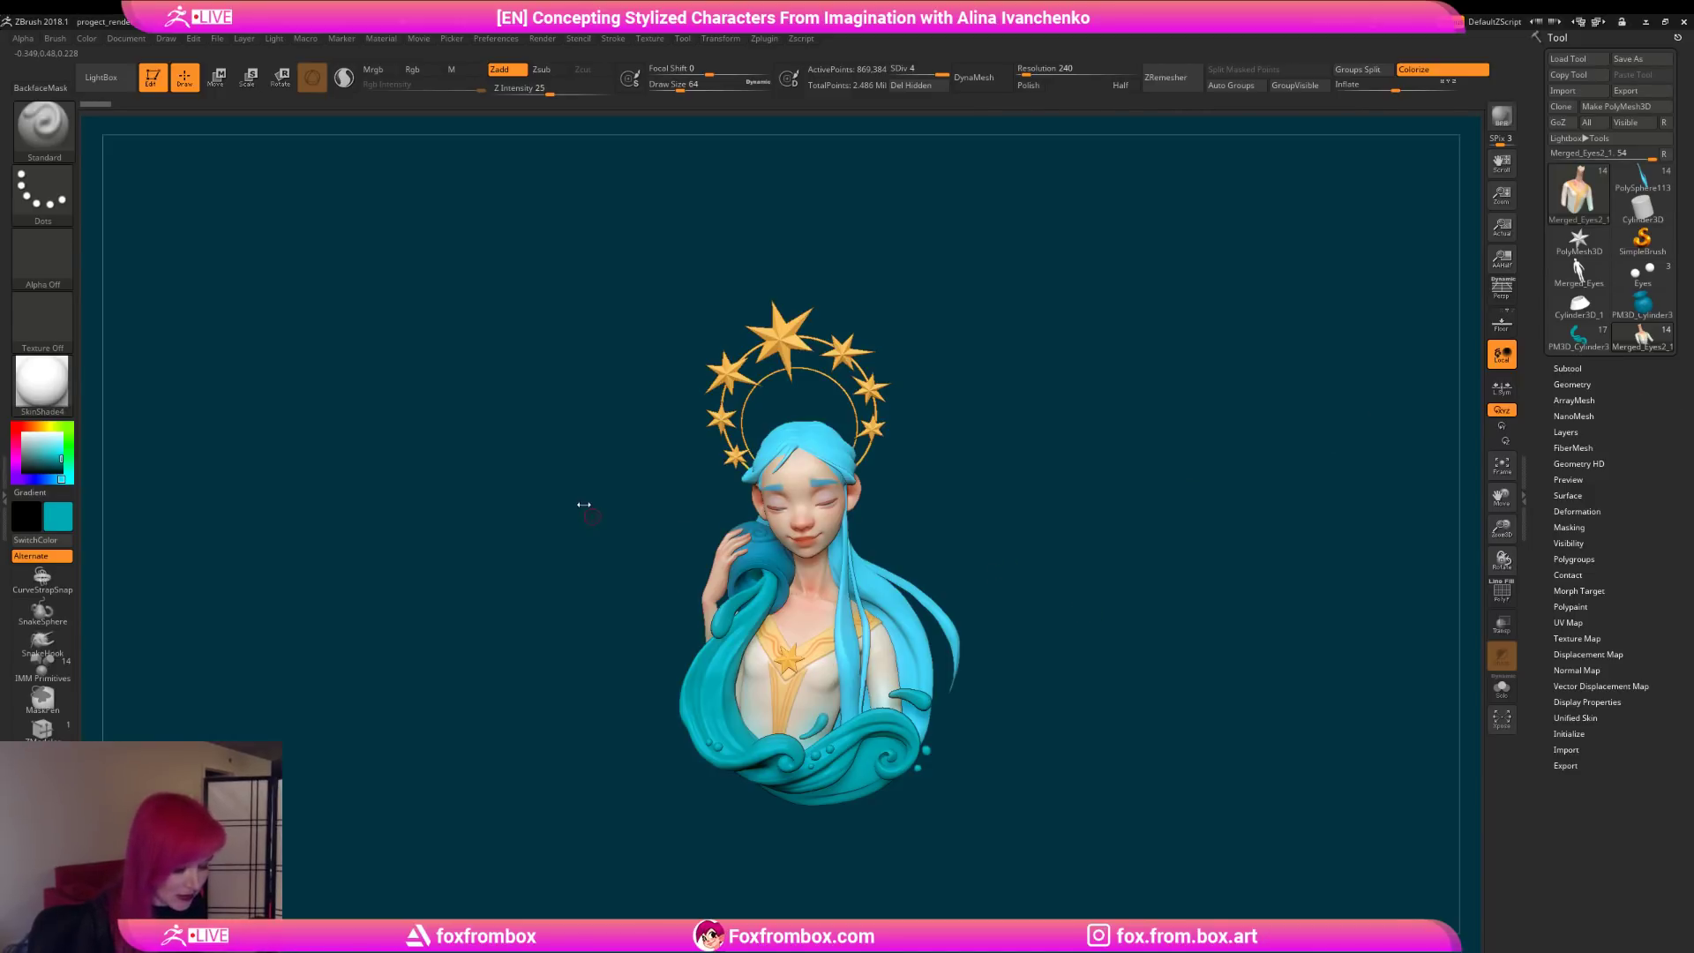
Step: Enlarge the reference board and examine its grey sculpt images beside the colored character
{"action": "left_click_drag", "start_coordinate": [575, 404], "coordinate": [586, 400]}
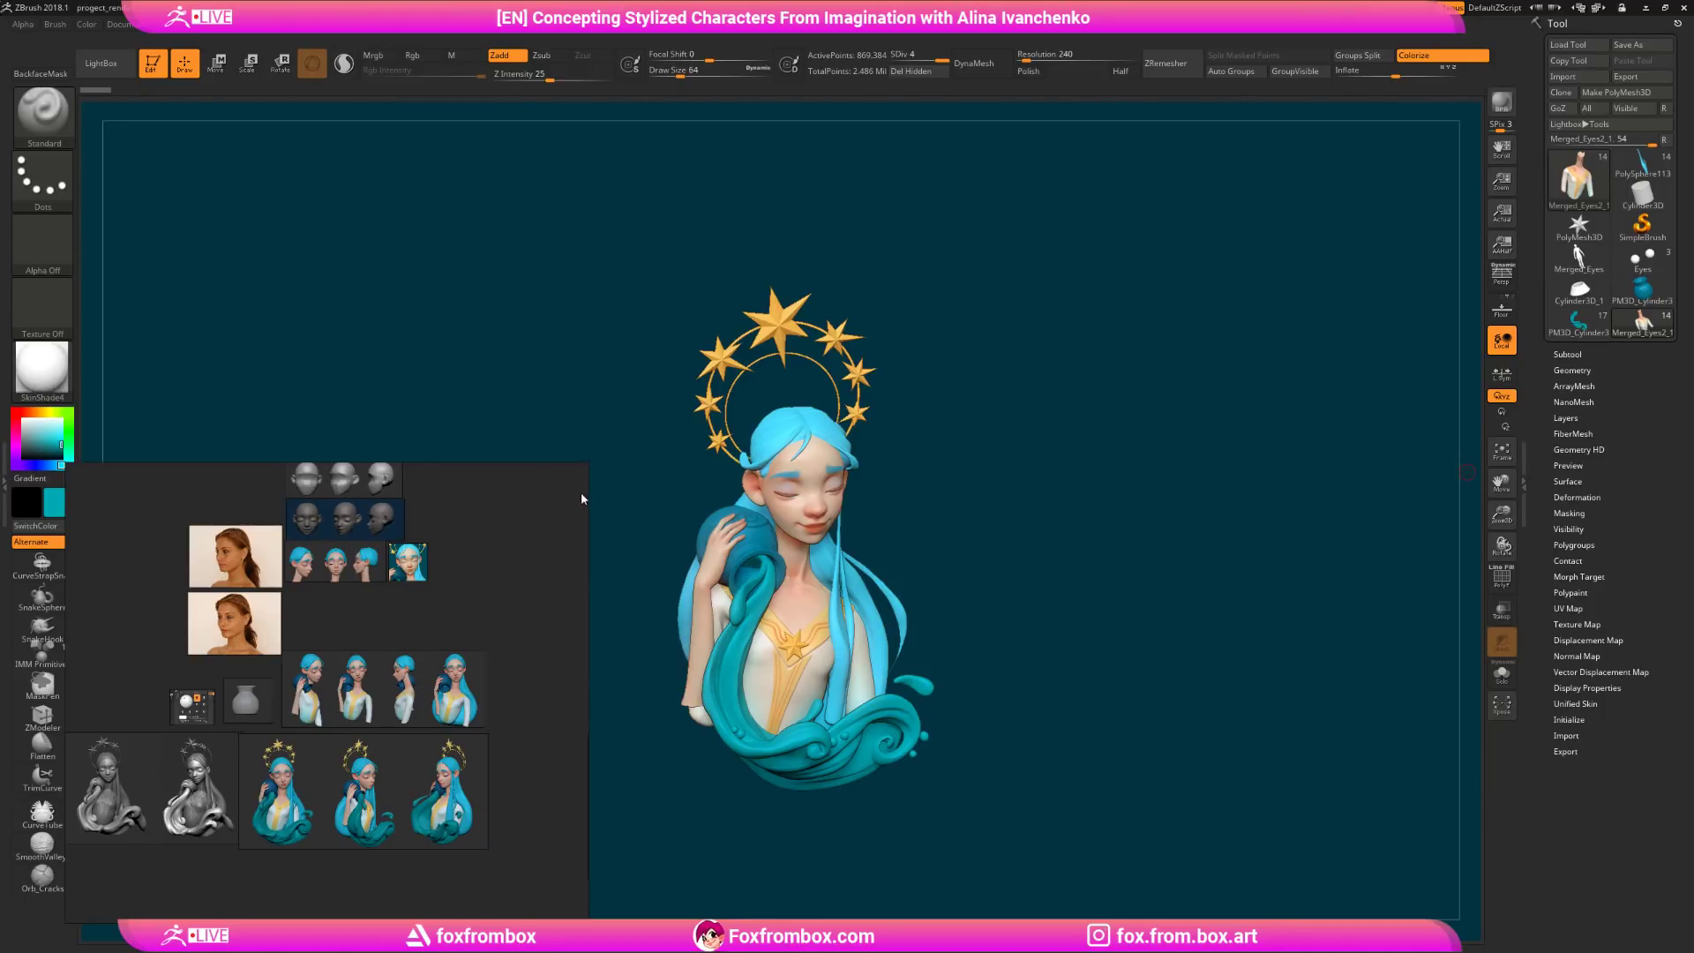
{"action": "left_click_drag", "start_coordinate": [585, 465], "coordinate": [1166, 160]}
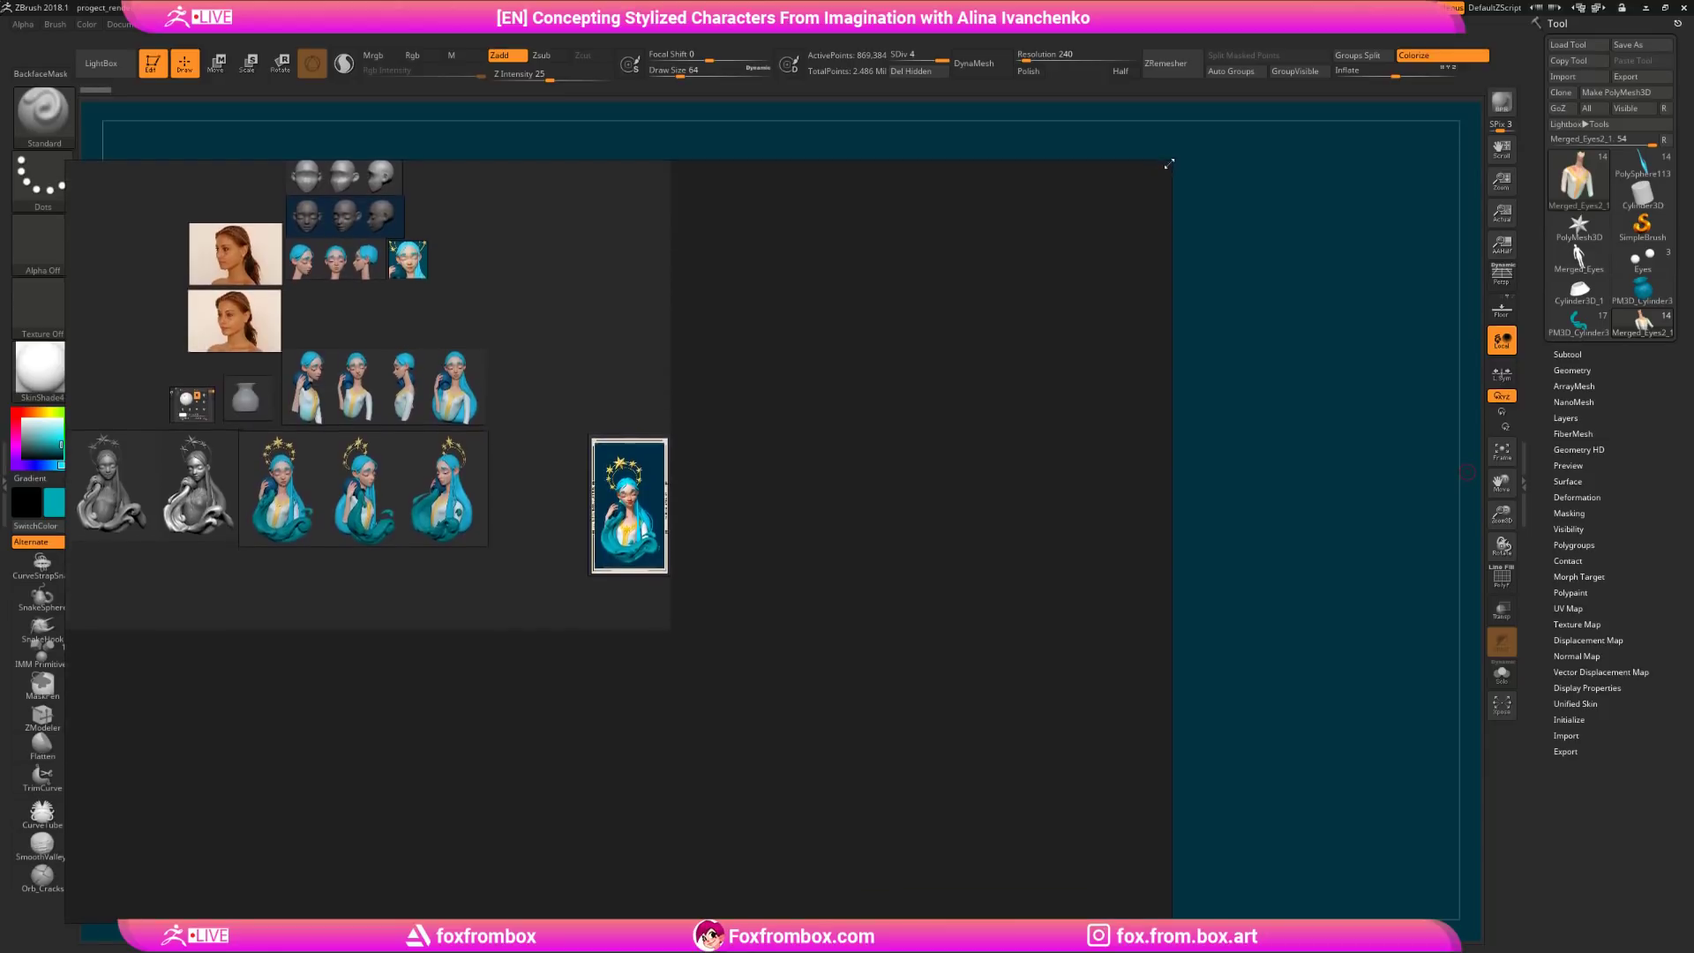
{"action": "scroll", "coordinate": [710, 344], "scroll_direction": "up", "scroll_amount": 3}
{"action": "mouse_move", "coordinate": [371, 398]}
{"action": "middle_mouse_down"}
{"action": "mouse_move", "coordinate": [711, 397]}
{"action": "mouse_move", "coordinate": [1045, 339]}
{"action": "middle_mouse_up"}
{"action": "scroll", "coordinate": [496, 497], "scroll_direction": "up", "scroll_amount": 2}
{"action": "middle_click_drag", "start_coordinate": [496, 497], "coordinate": [854, 476]}
{"action": "scroll", "coordinate": [847, 476], "scroll_direction": "down", "scroll_amount": 1}
{"action": "scroll", "coordinate": [786, 477], "scroll_direction": "up", "scroll_amount": 4}
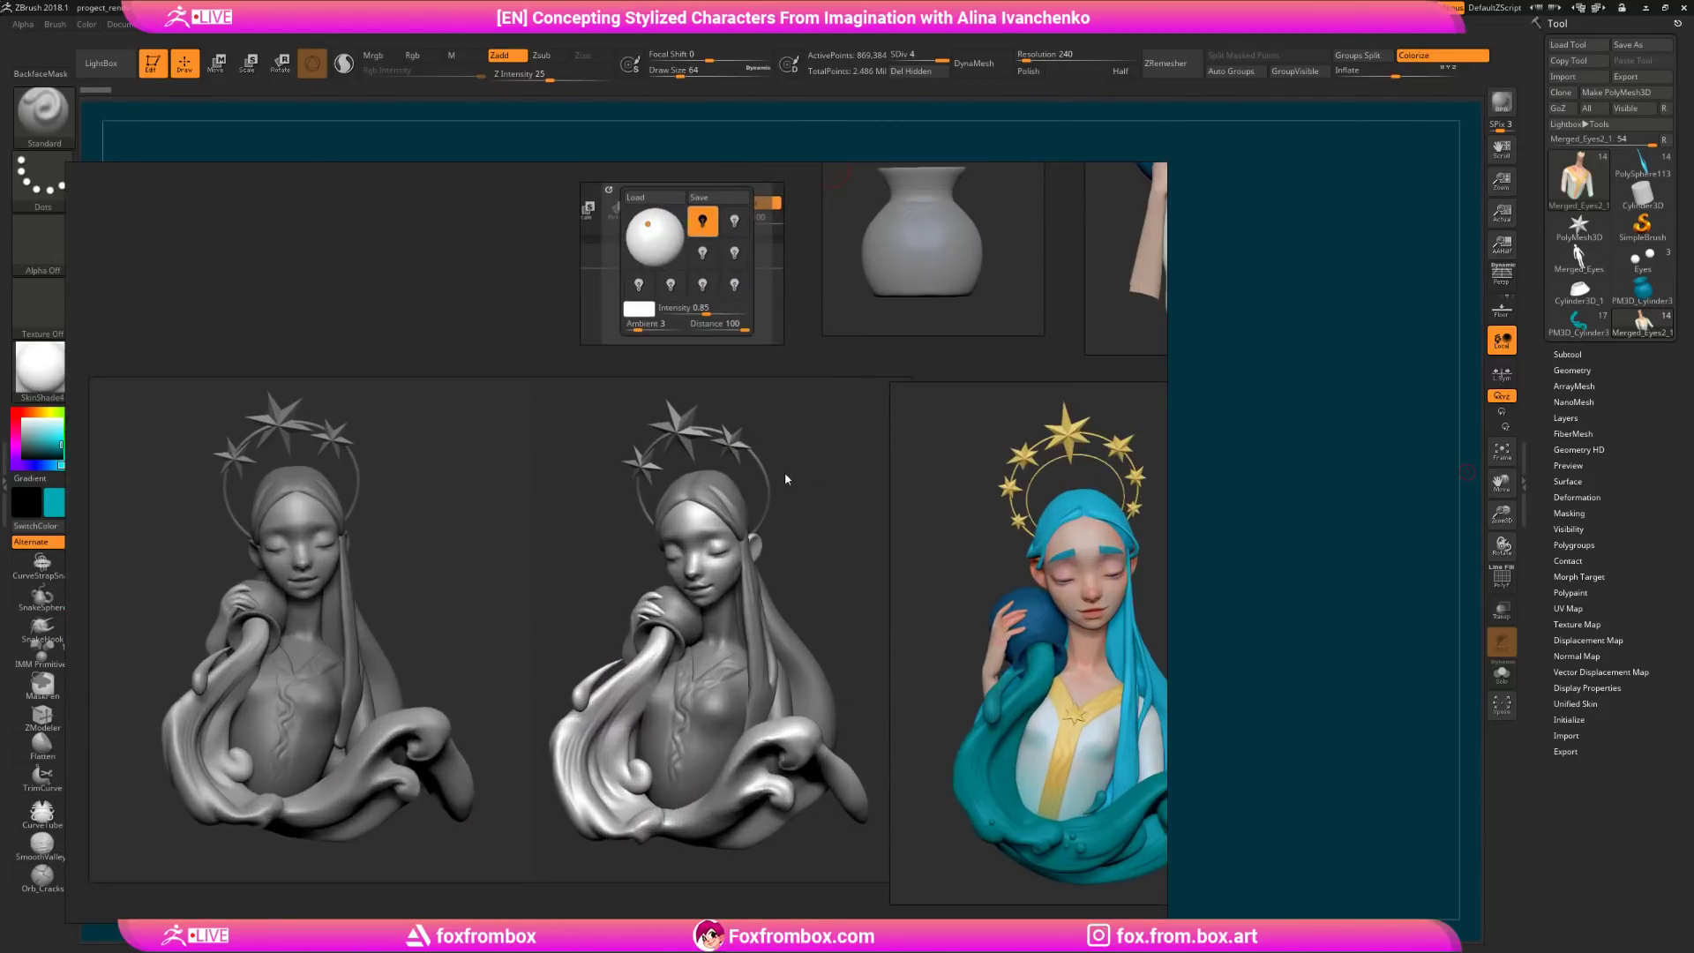
{"action": "middle_click_drag", "start_coordinate": [685, 491], "coordinate": [641, 477]}
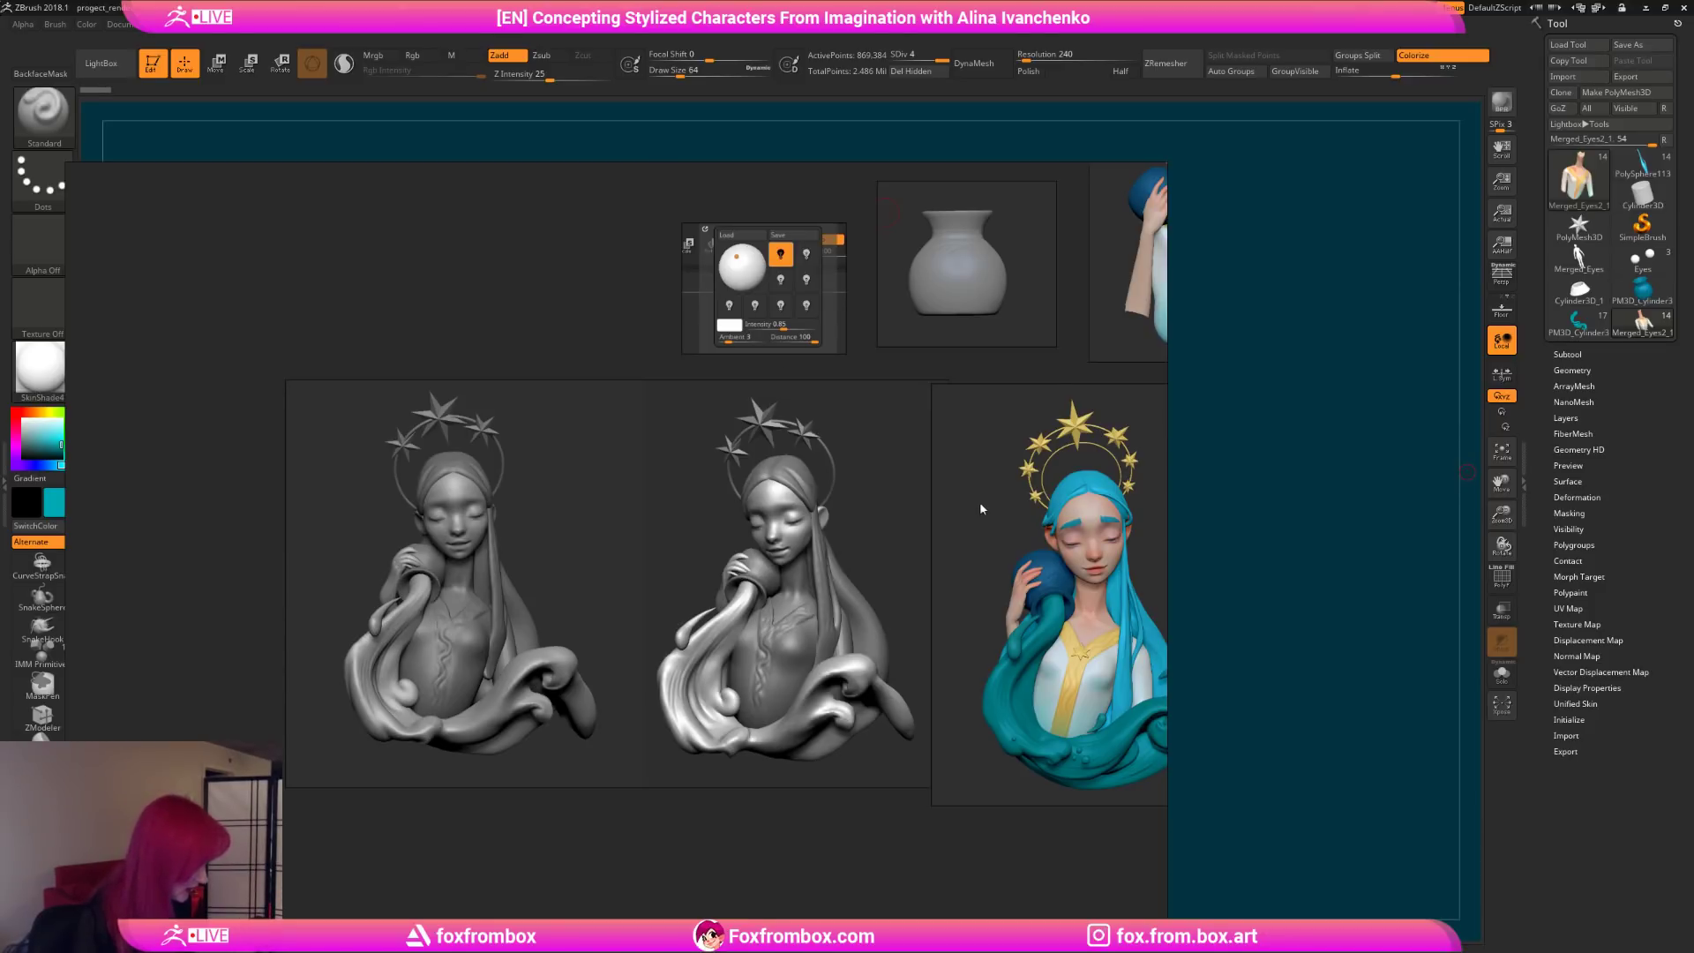
Step: Examine the board's head studies, photo references and successive character pose stages
{"action": "scroll", "coordinate": [946, 500], "scroll_direction": "down", "scroll_amount": 5}
{"action": "scroll", "coordinate": [737, 557], "scroll_direction": "down", "scroll_amount": 5}
{"action": "scroll", "coordinate": [525, 591], "scroll_direction": "up", "scroll_amount": 2}
{"action": "scroll", "coordinate": [524, 585], "scroll_direction": "up", "scroll_amount": 2}
{"action": "middle_click_drag", "start_coordinate": [526, 600], "coordinate": [534, 673]}
{"action": "scroll", "coordinate": [549, 672], "scroll_direction": "down", "scroll_amount": 5}
{"action": "scroll", "coordinate": [533, 569], "scroll_direction": "up", "scroll_amount": 6}
{"action": "scroll", "coordinate": [551, 556], "scroll_direction": "down", "scroll_amount": 2}
{"action": "middle_click_drag", "start_coordinate": [582, 554], "coordinate": [572, 509]}
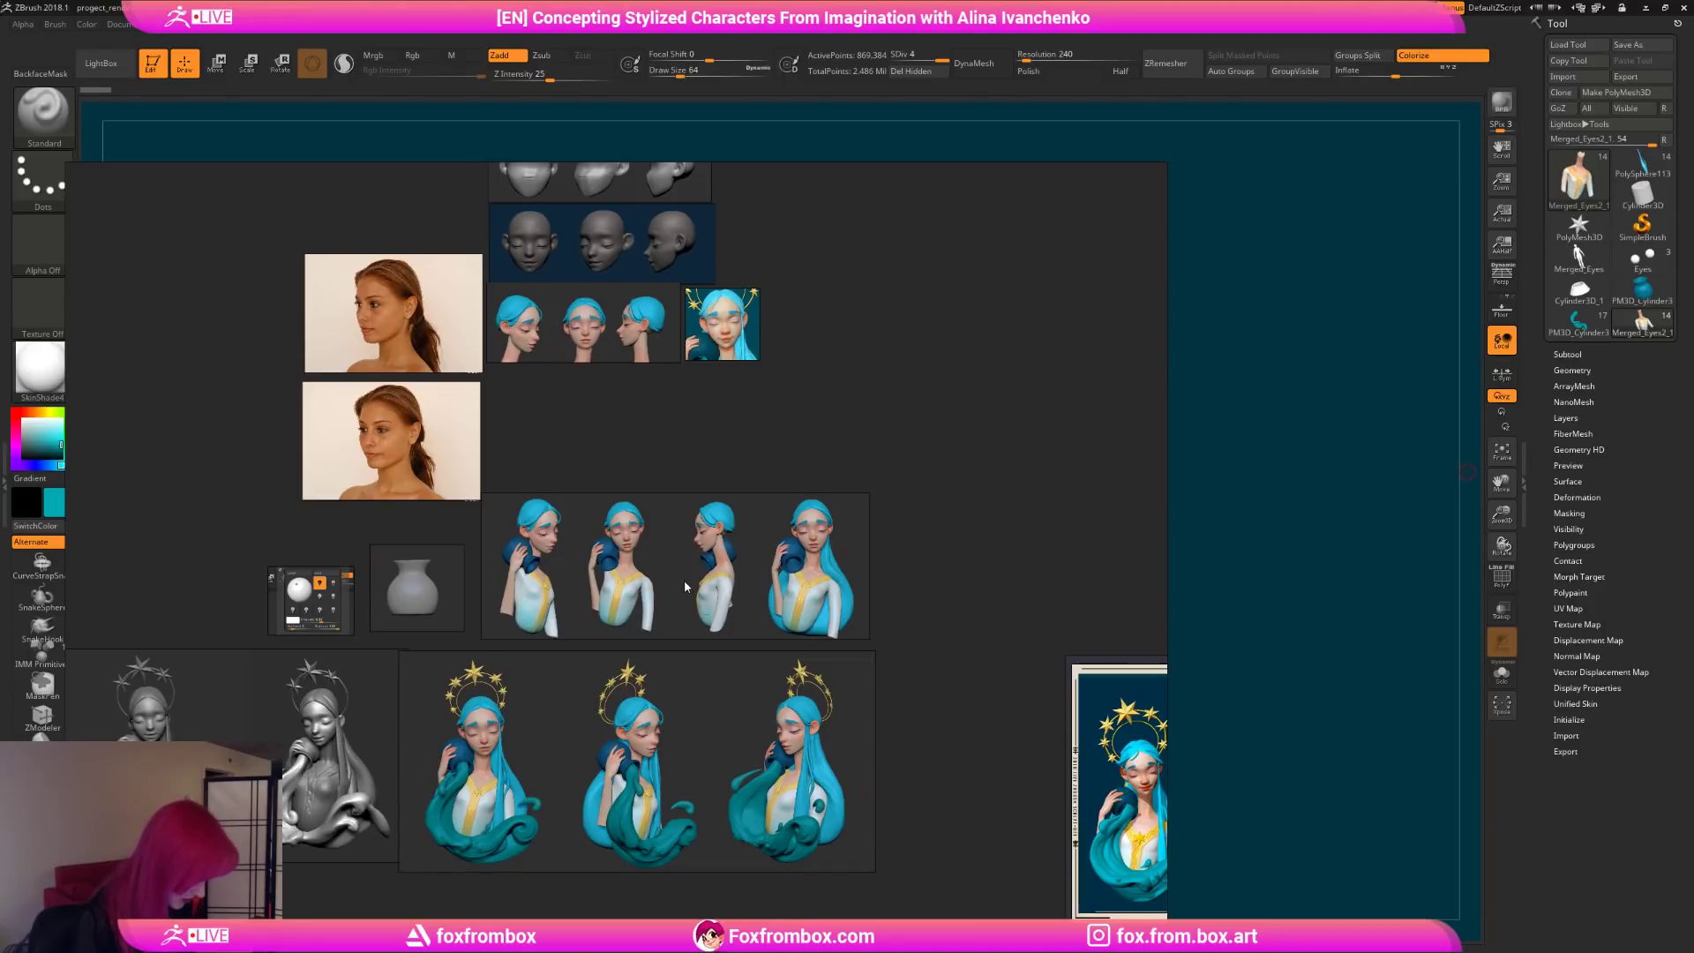
Step: Move the framed card render closer to the row of colored character views and switch back to ZBrush
{"action": "middle_click_drag", "start_coordinate": [702, 596], "coordinate": [659, 555]}
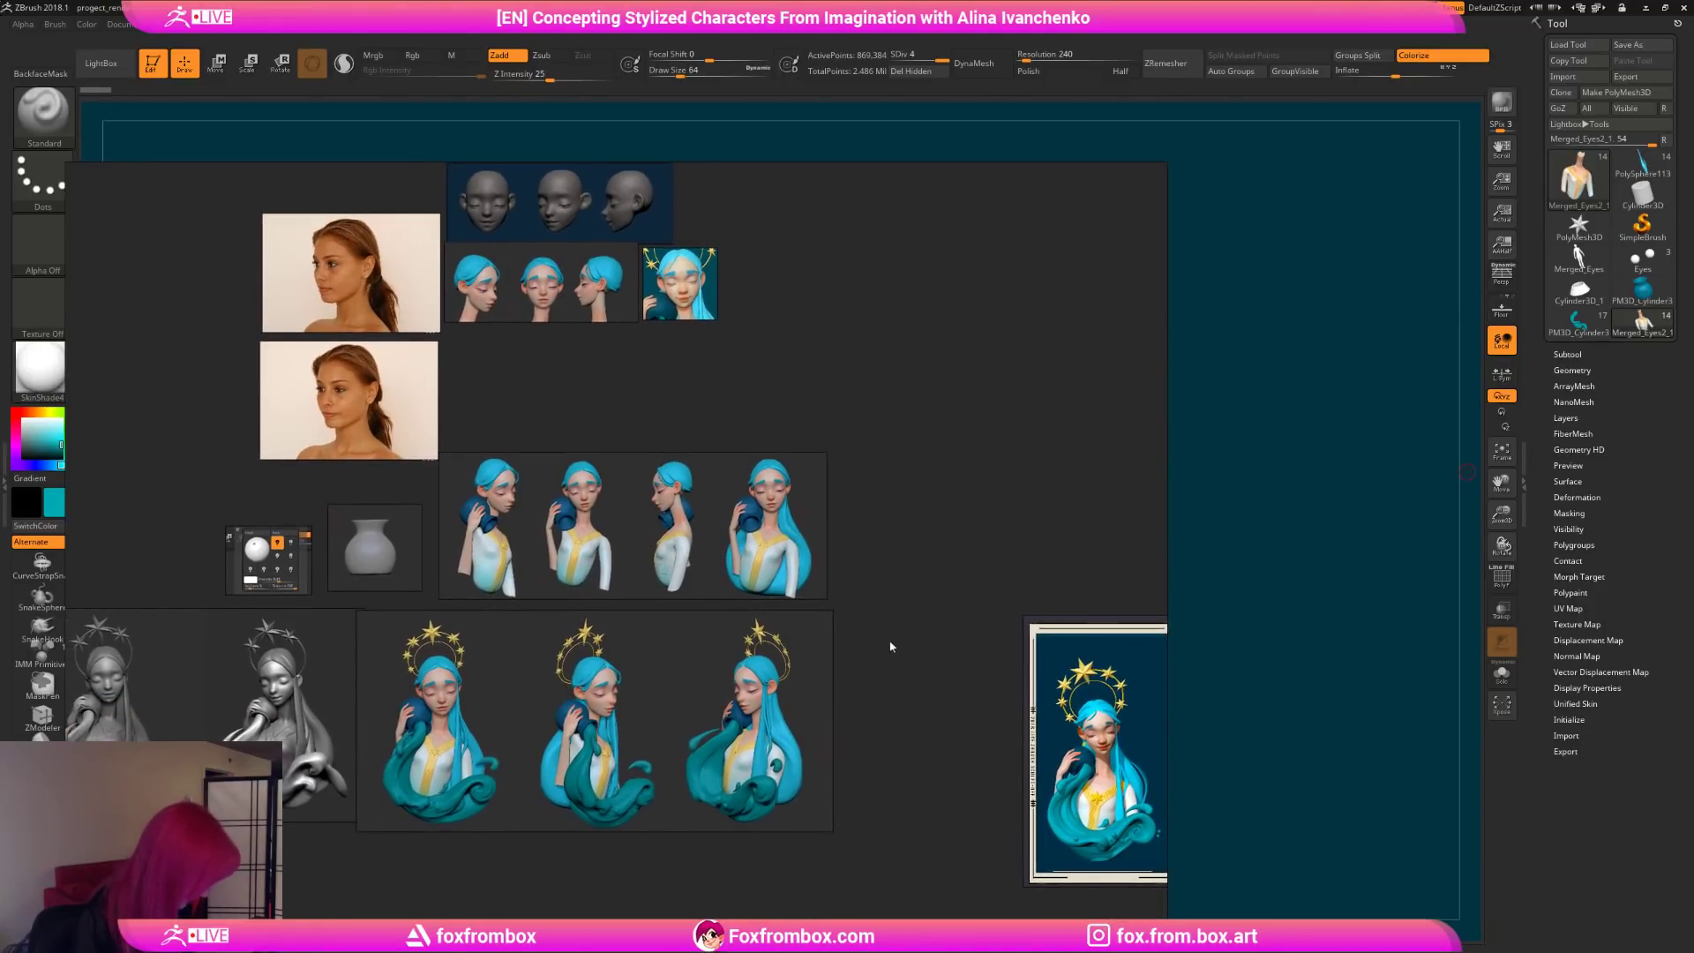
{"action": "left_click_drag", "start_coordinate": [1145, 801], "coordinate": [1016, 739]}
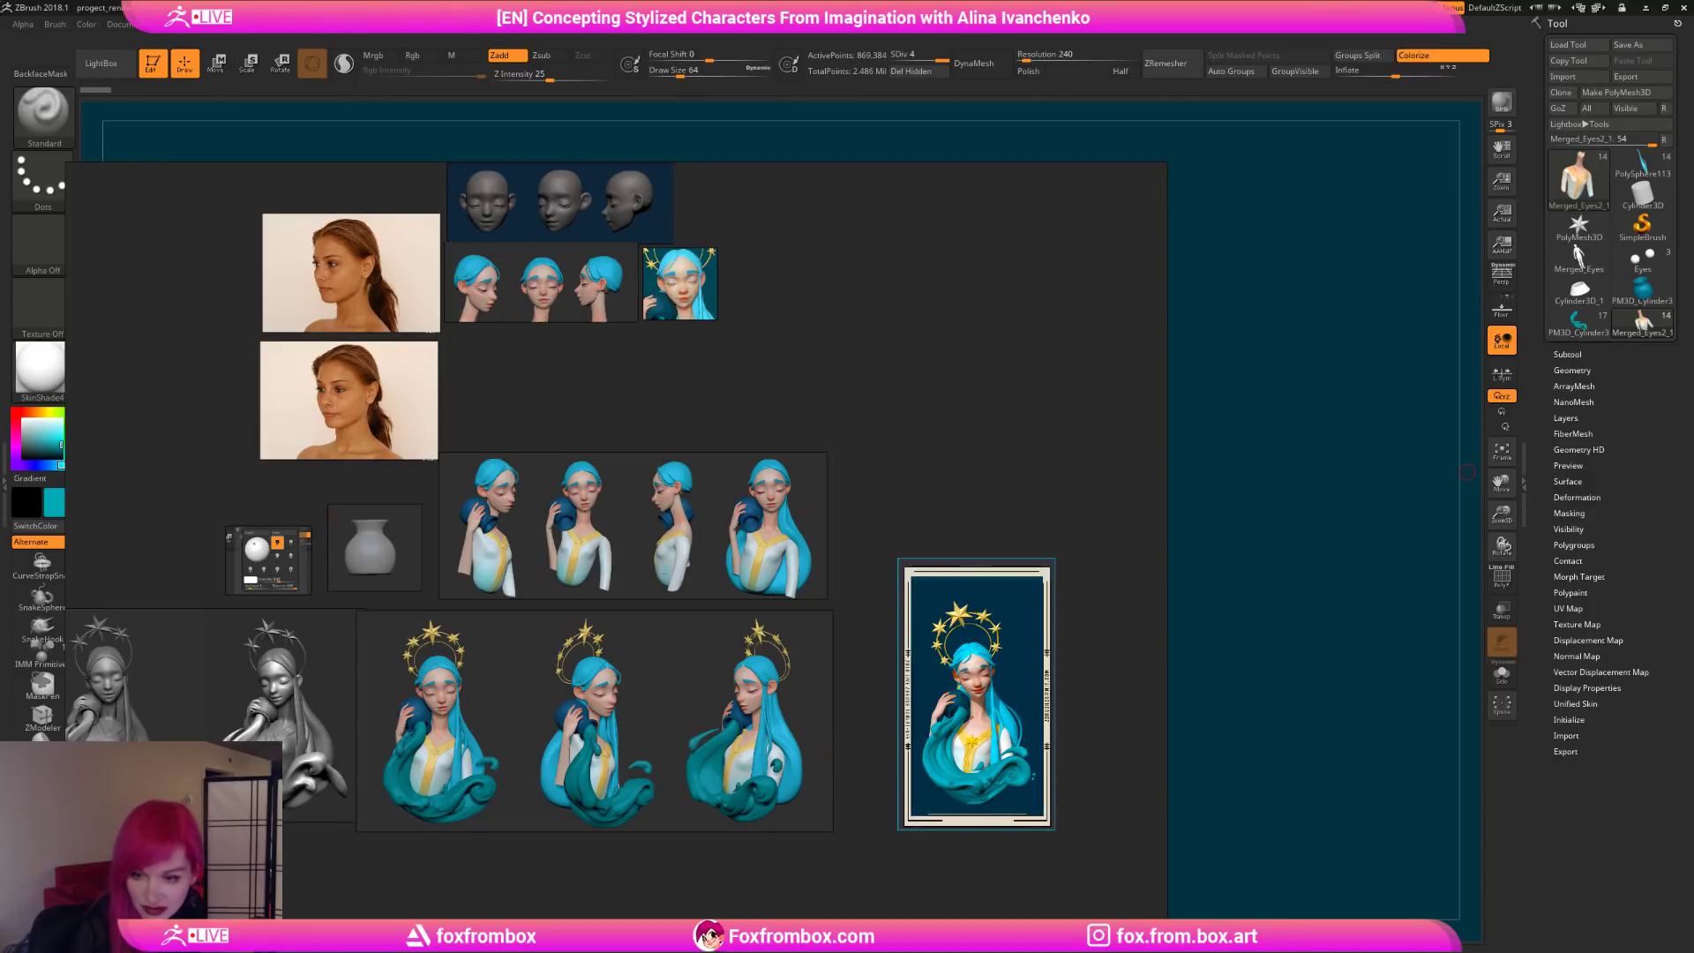
{"action": "key", "text": "alt+Tab"}
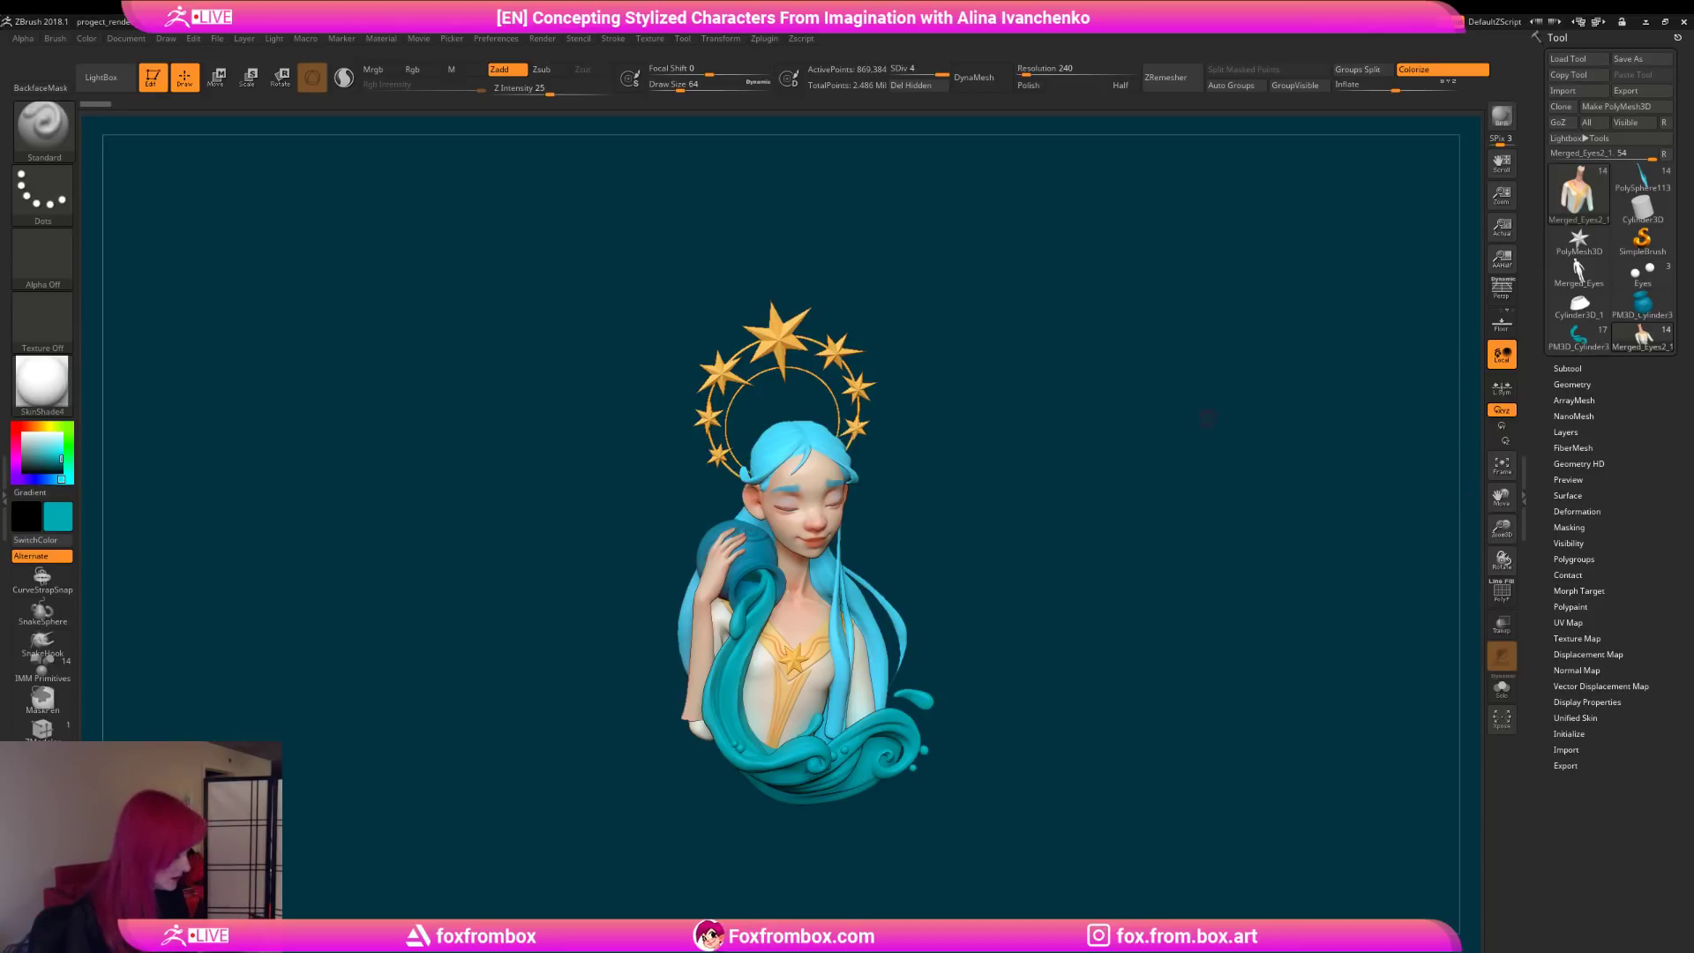
{"action": "left_click_drag", "start_coordinate": [1173, 197], "coordinate": [1147, 193]}
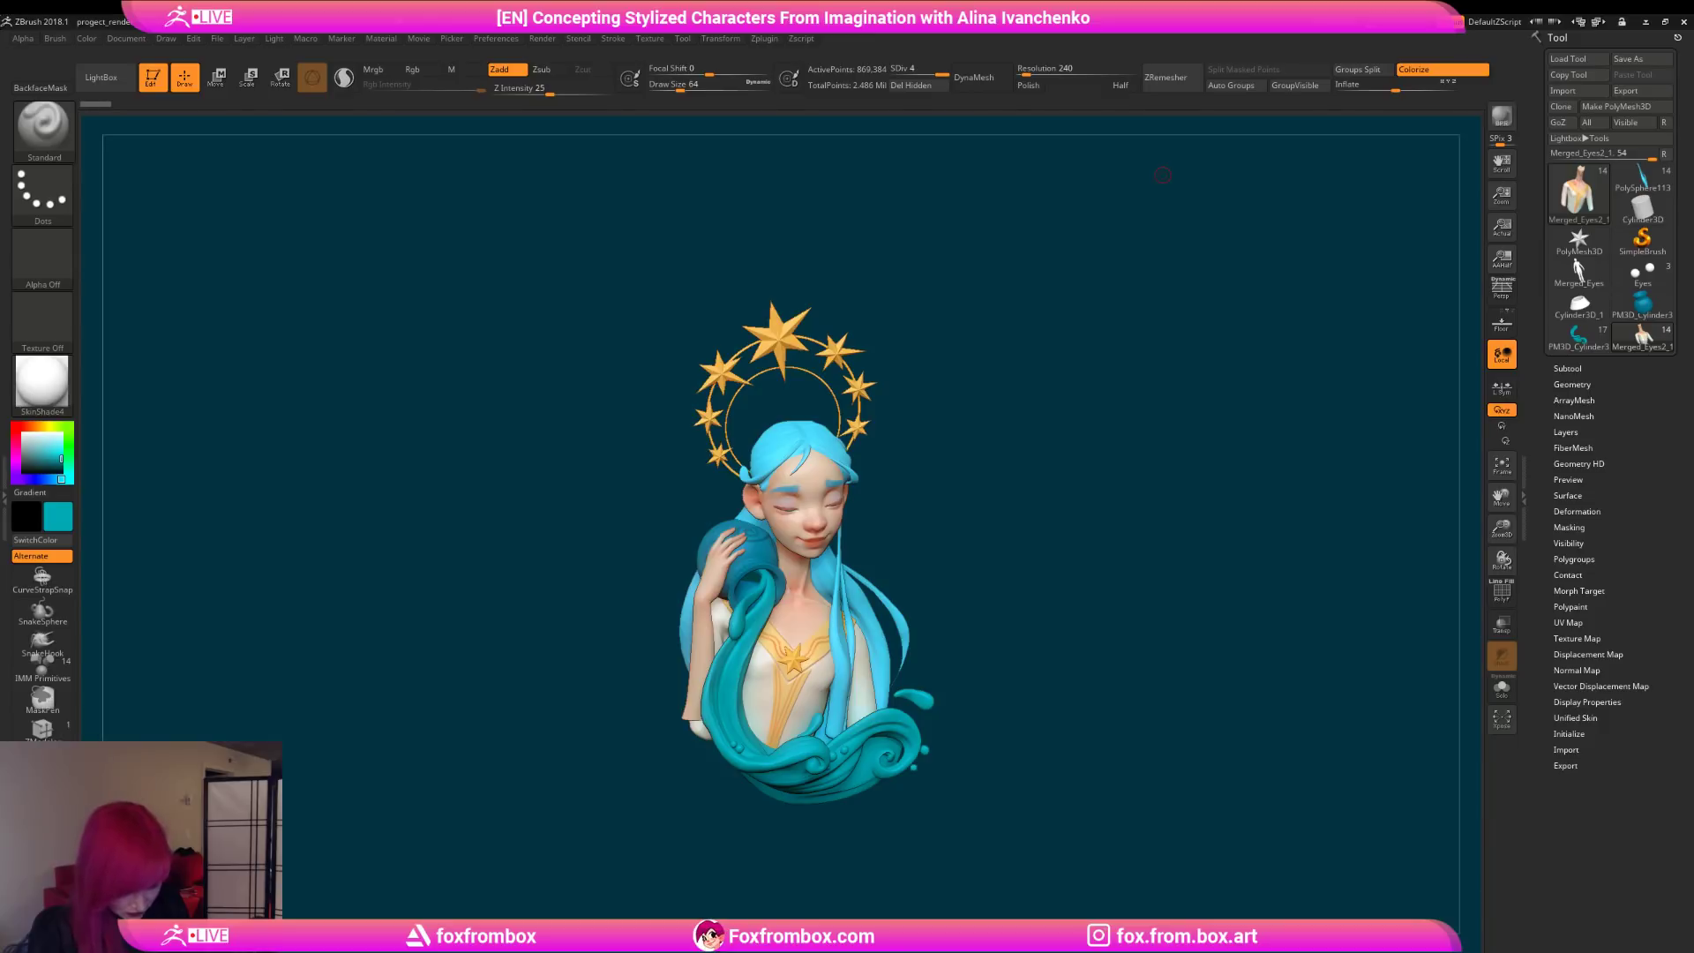
{"action": "left_click_drag", "start_coordinate": [1085, 424], "coordinate": [1030, 493]}
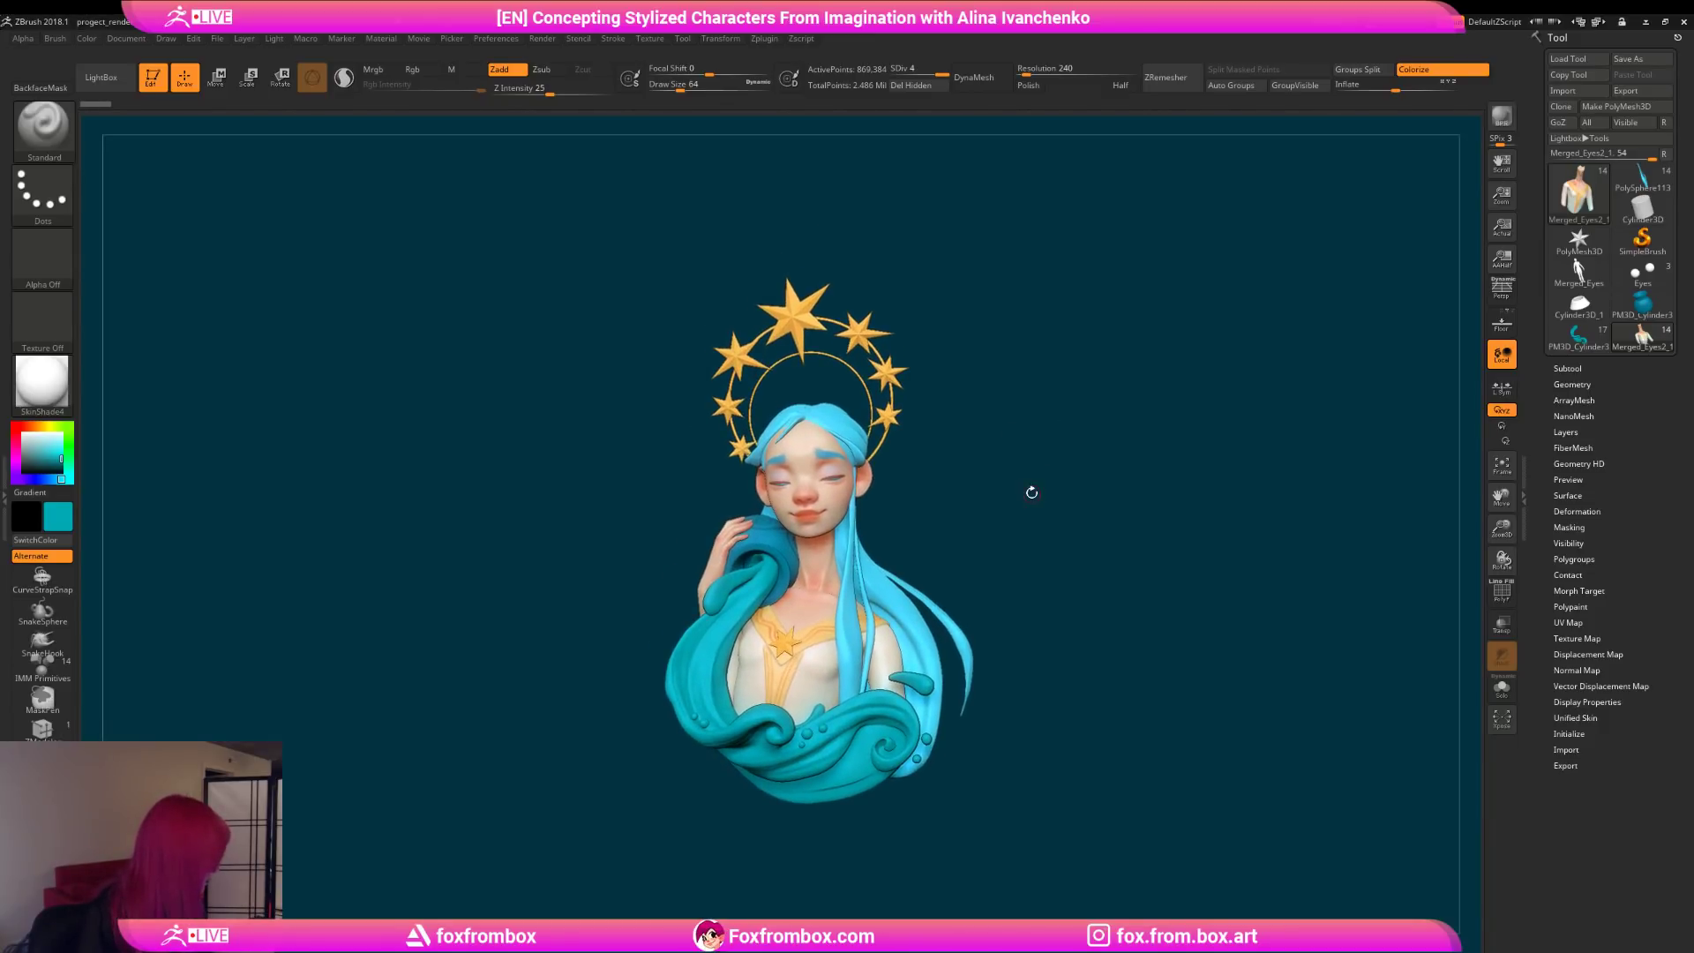
{"action": "mouse_move", "coordinate": [1598, 275]}
{"action": "left_click_drag", "start_coordinate": [1113, 433], "coordinate": [1146, 424]}
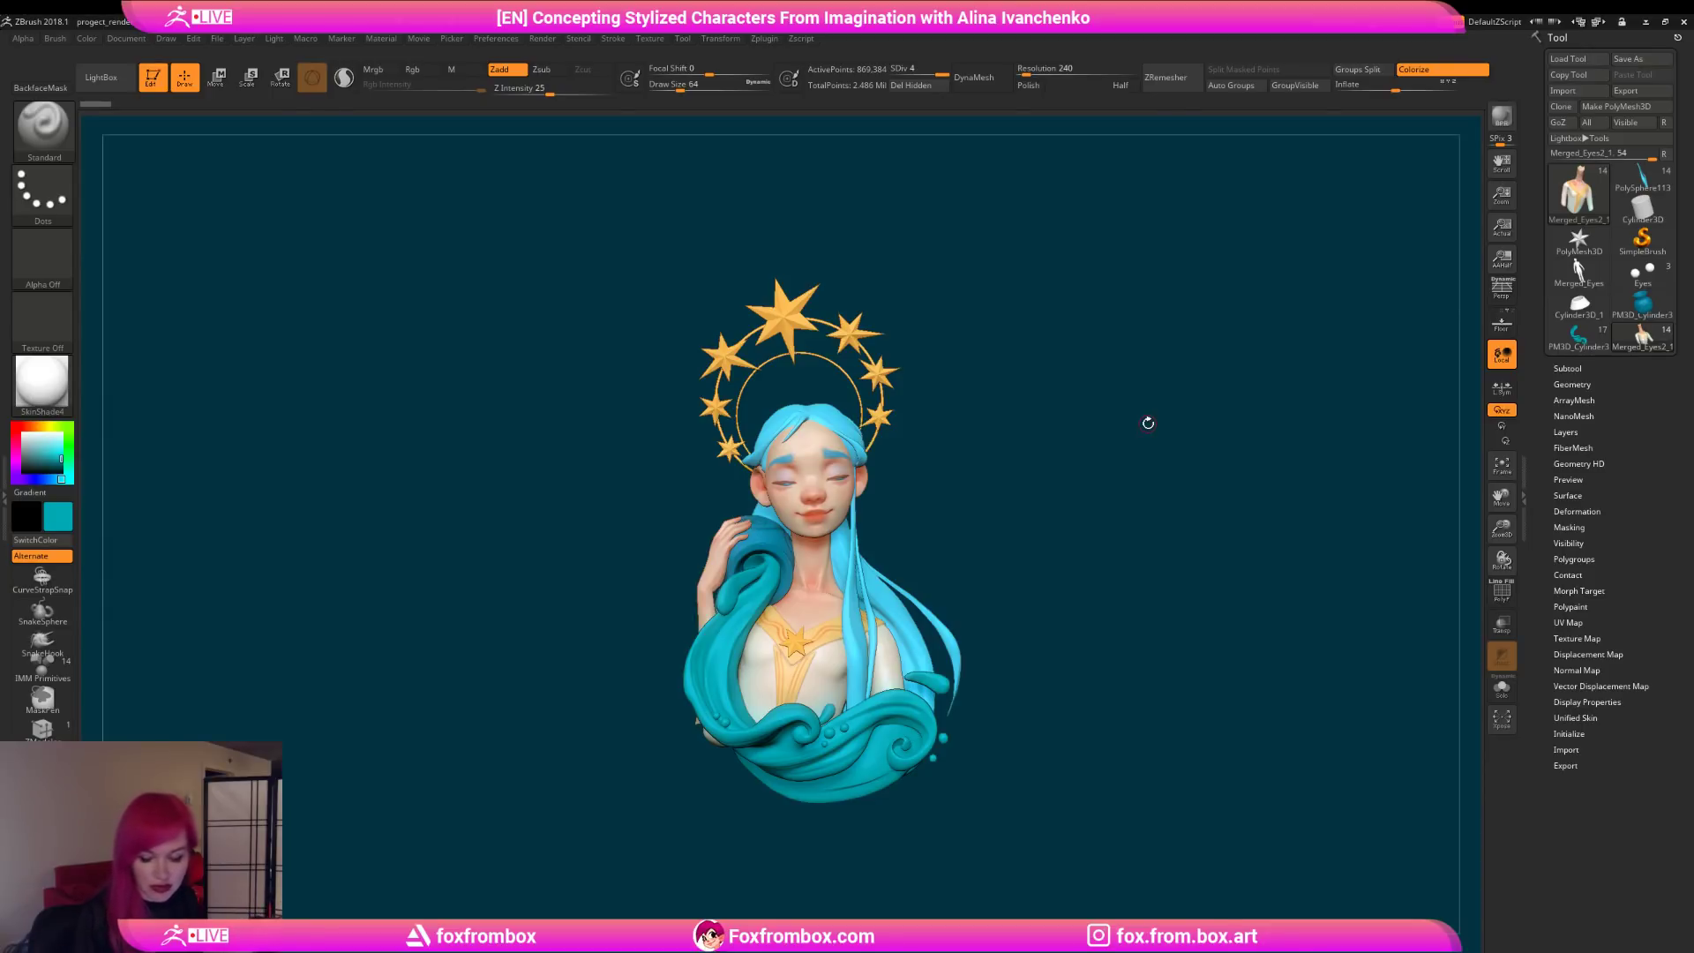
Step: Switch to the Merged_Eyes full-body base mesh and frame the whole figure from the front
{"action": "left_click", "coordinate": [1579, 274]}
{"action": "left_click_drag", "start_coordinate": [1001, 464], "coordinate": [928, 498]}
{"action": "left_click_drag", "start_coordinate": [928, 498], "coordinate": [930, 551], "text": "alt"}
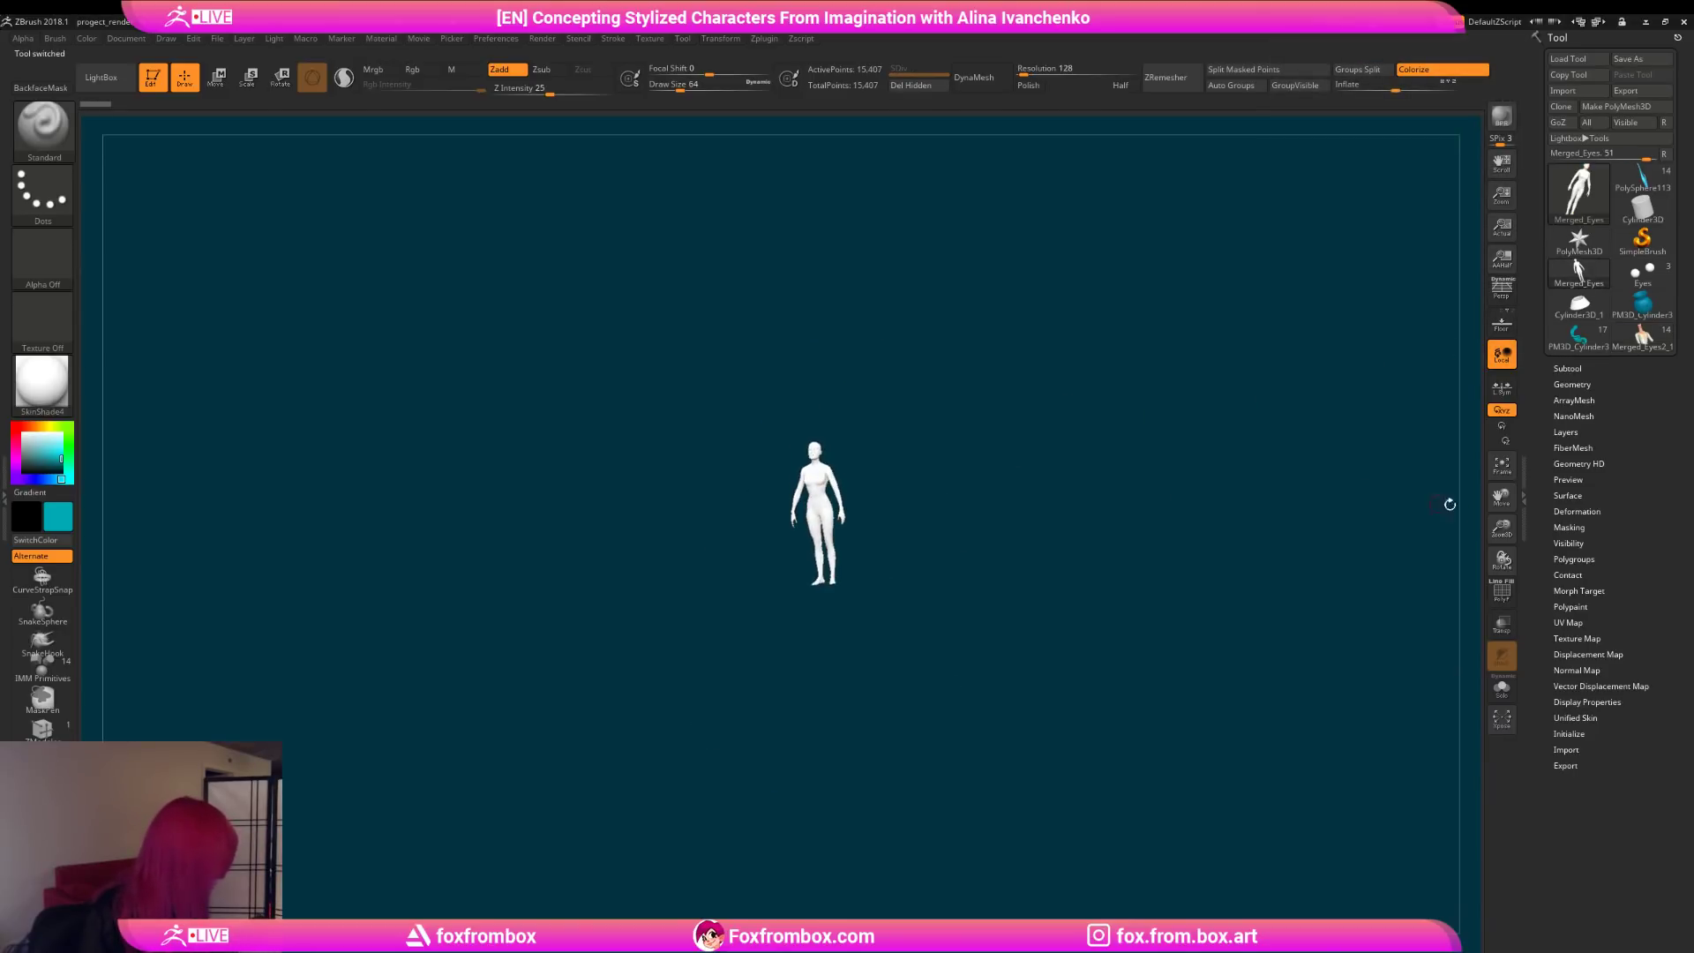
{"action": "left_click_drag", "start_coordinate": [1500, 530], "coordinate": [1467, 661]}
{"action": "left_click_drag", "start_coordinate": [1088, 470], "coordinate": [954, 550], "text": "alt"}
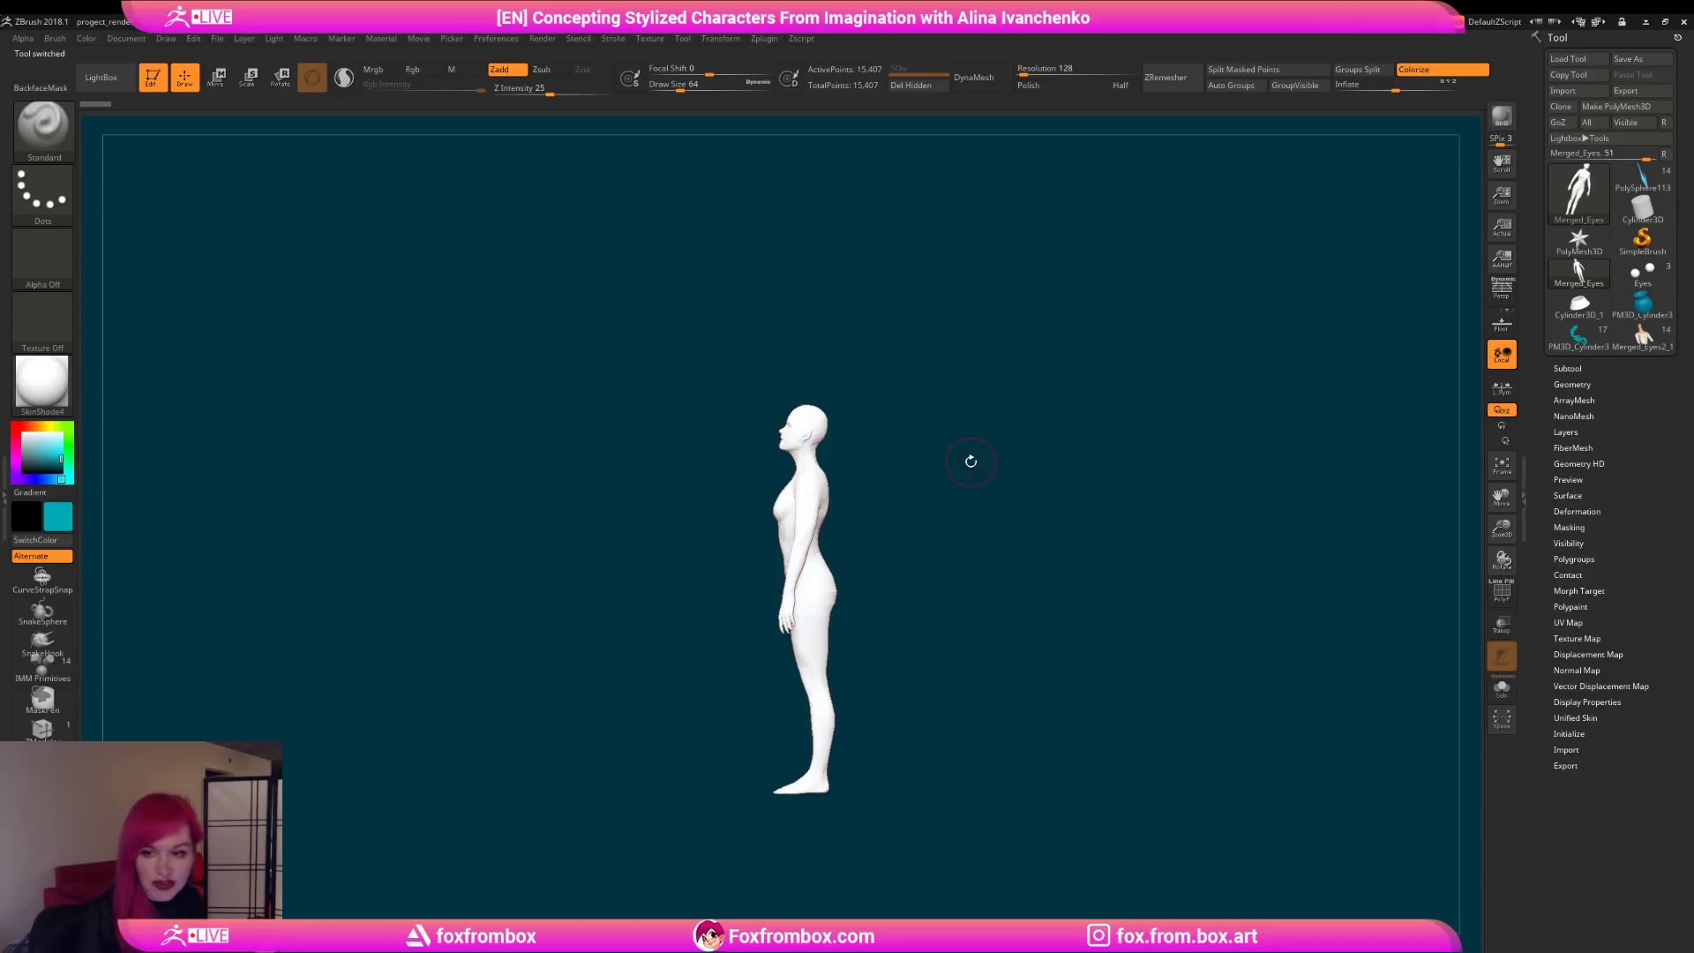
{"action": "left_click_drag", "start_coordinate": [957, 488], "coordinate": [1025, 454]}
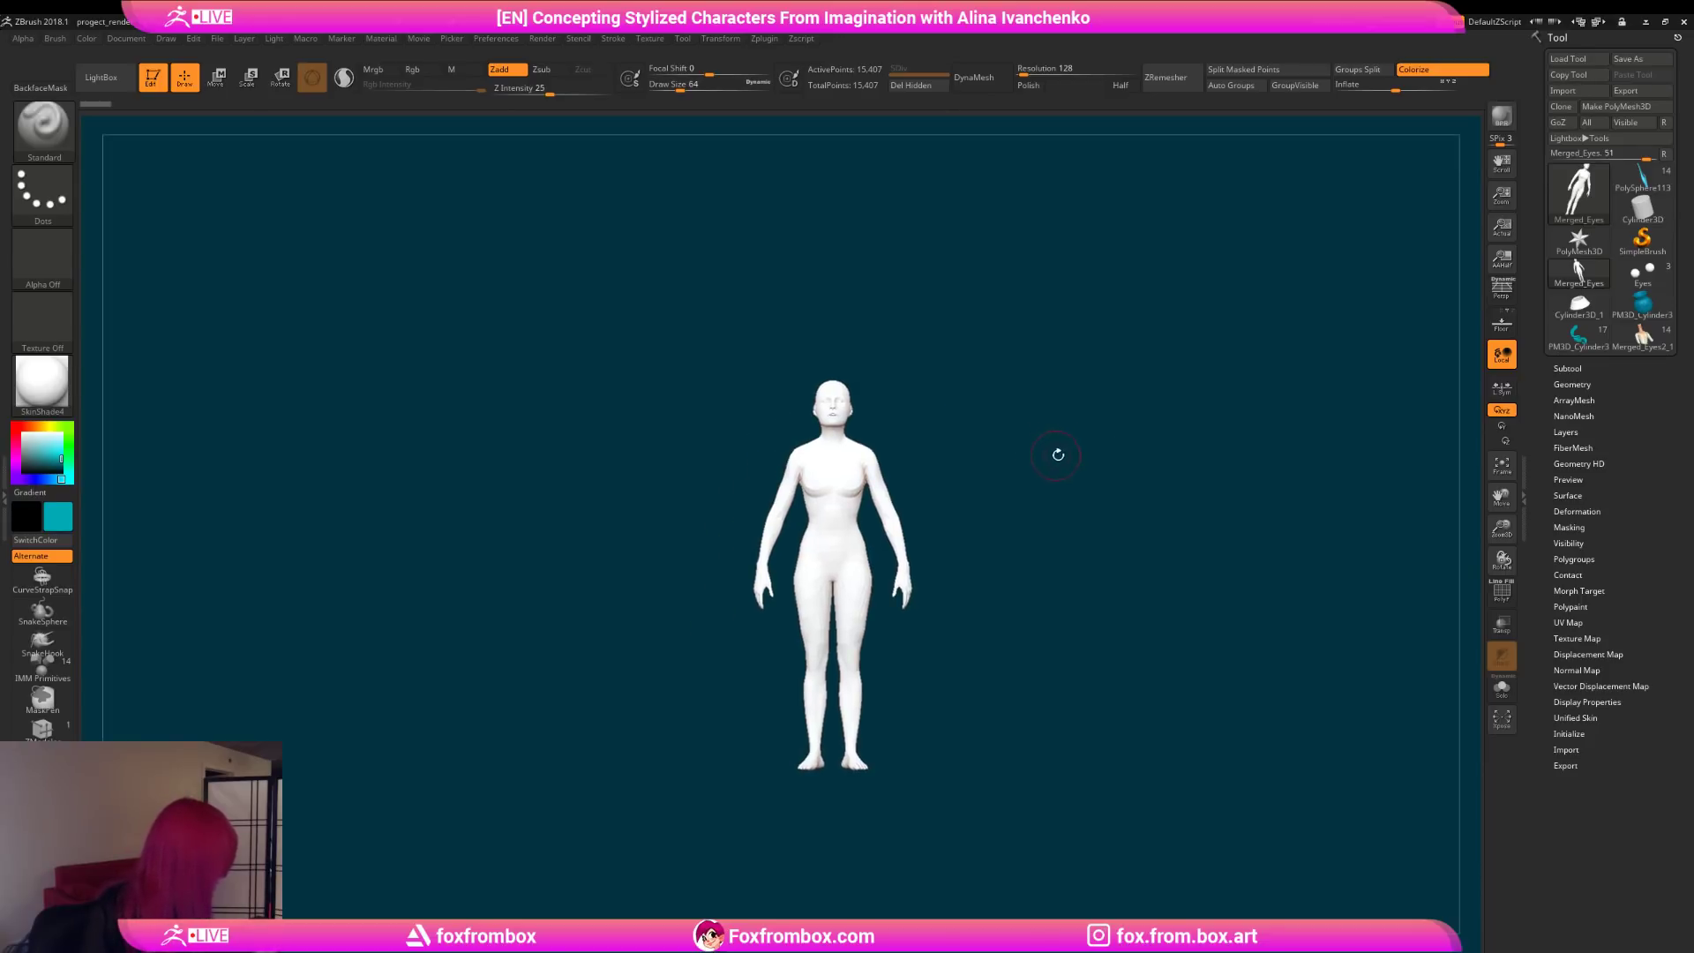
{"action": "left_click_drag", "start_coordinate": [1501, 528], "coordinate": [1495, 600]}
{"action": "left_click_drag", "start_coordinate": [1100, 439], "coordinate": [1059, 424], "text": "alt"}
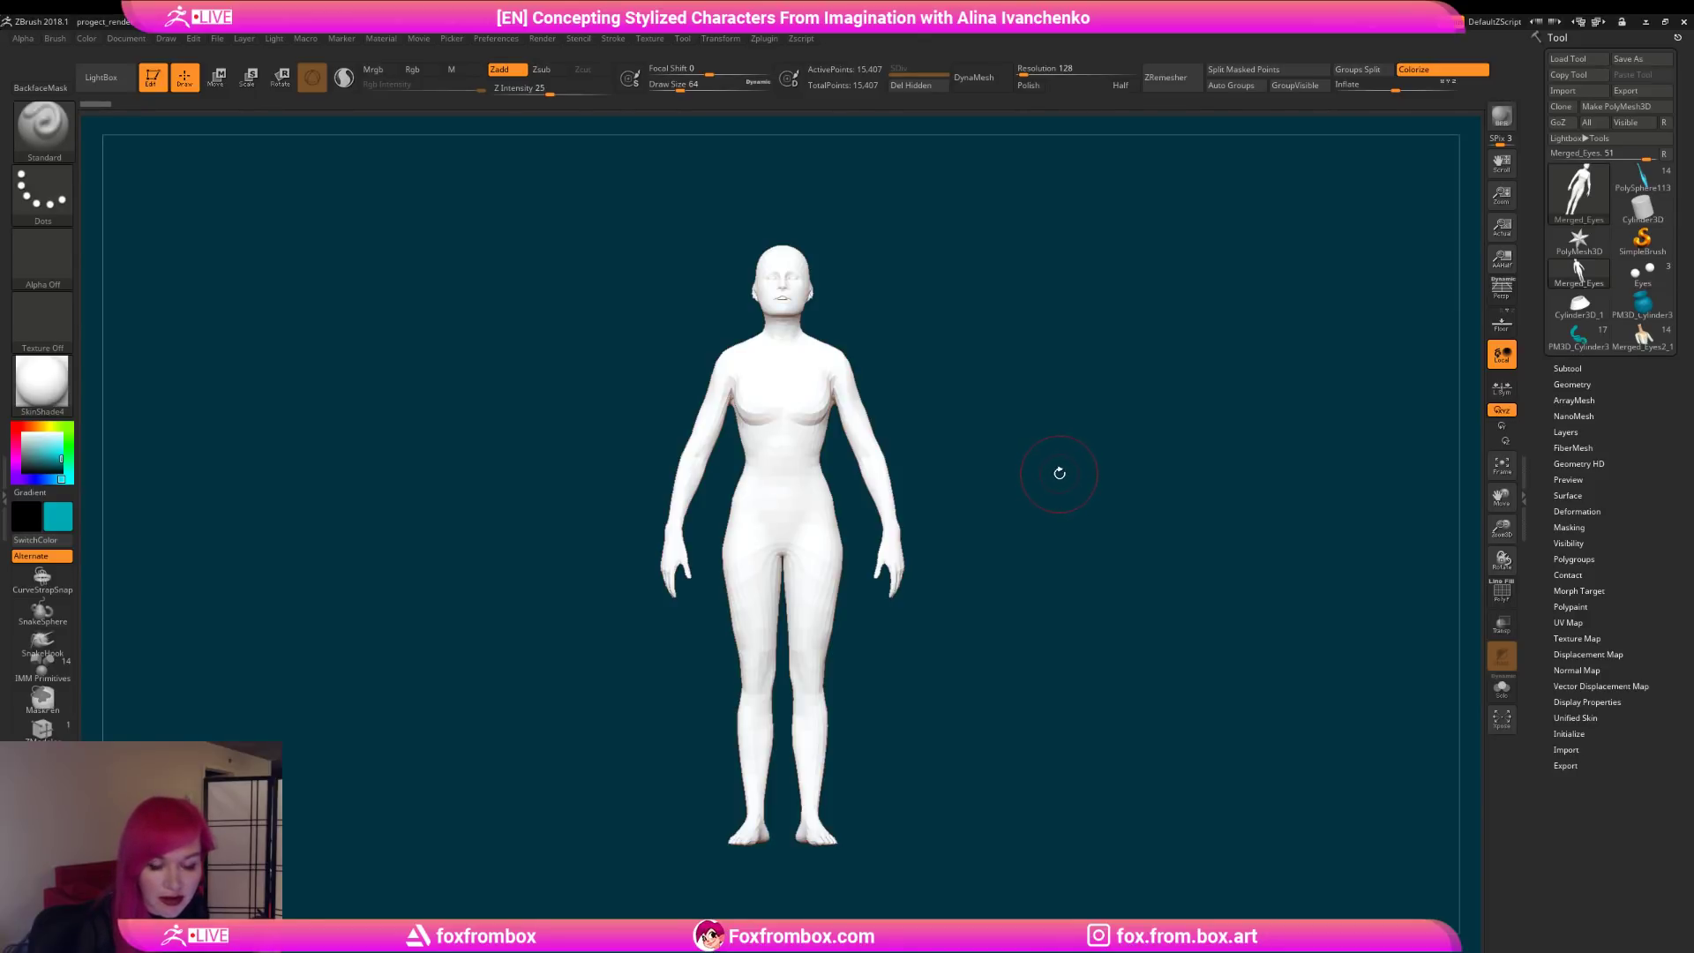
{"action": "mouse_move", "coordinate": [1061, 450]}
{"action": "left_mouse_down", "text": "alt"}
{"action": "mouse_move", "coordinate": [1061, 488]}
{"action": "mouse_move", "coordinate": [1059, 461]}
{"action": "left_mouse_up", "text": "alt"}
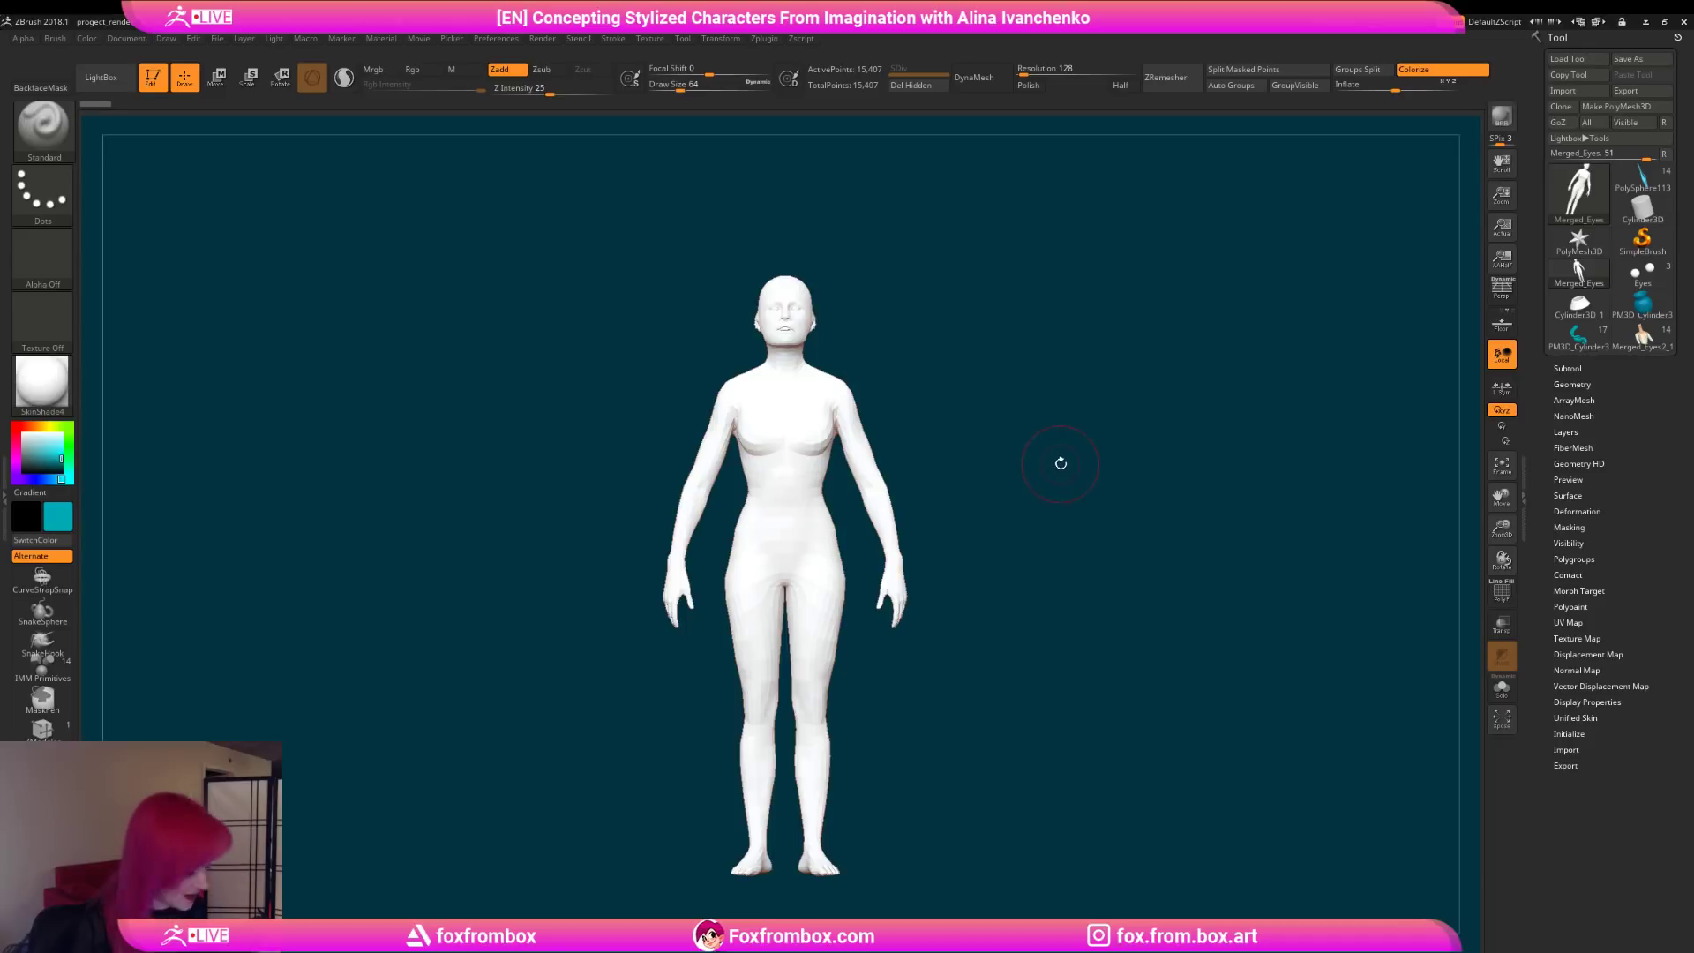
Step: Mask the figure's head in side view with the MaskLasso brush
{"action": "left_click_drag", "start_coordinate": [1060, 466], "coordinate": [996, 456], "text": "shift"}
{"action": "left_click_drag", "start_coordinate": [714, 240], "coordinate": [756, 346], "text": "ctrl"}
{"action": "key", "text": "b"}
{"action": "key", "text": "m"}
{"action": "key", "text": "l"}
{"action": "left_click", "coordinate": [785, 403]}
{"action": "mouse_move", "coordinate": [736, 233]}
{"action": "left_mouse_down", "text": "ctrl"}
{"action": "mouse_move", "coordinate": [719, 258]}
{"action": "mouse_move", "coordinate": [765, 350]}
{"action": "mouse_move", "coordinate": [697, 234]}
{"action": "mouse_move", "coordinate": [706, 264]}
{"action": "left_mouse_up", "text": "ctrl"}
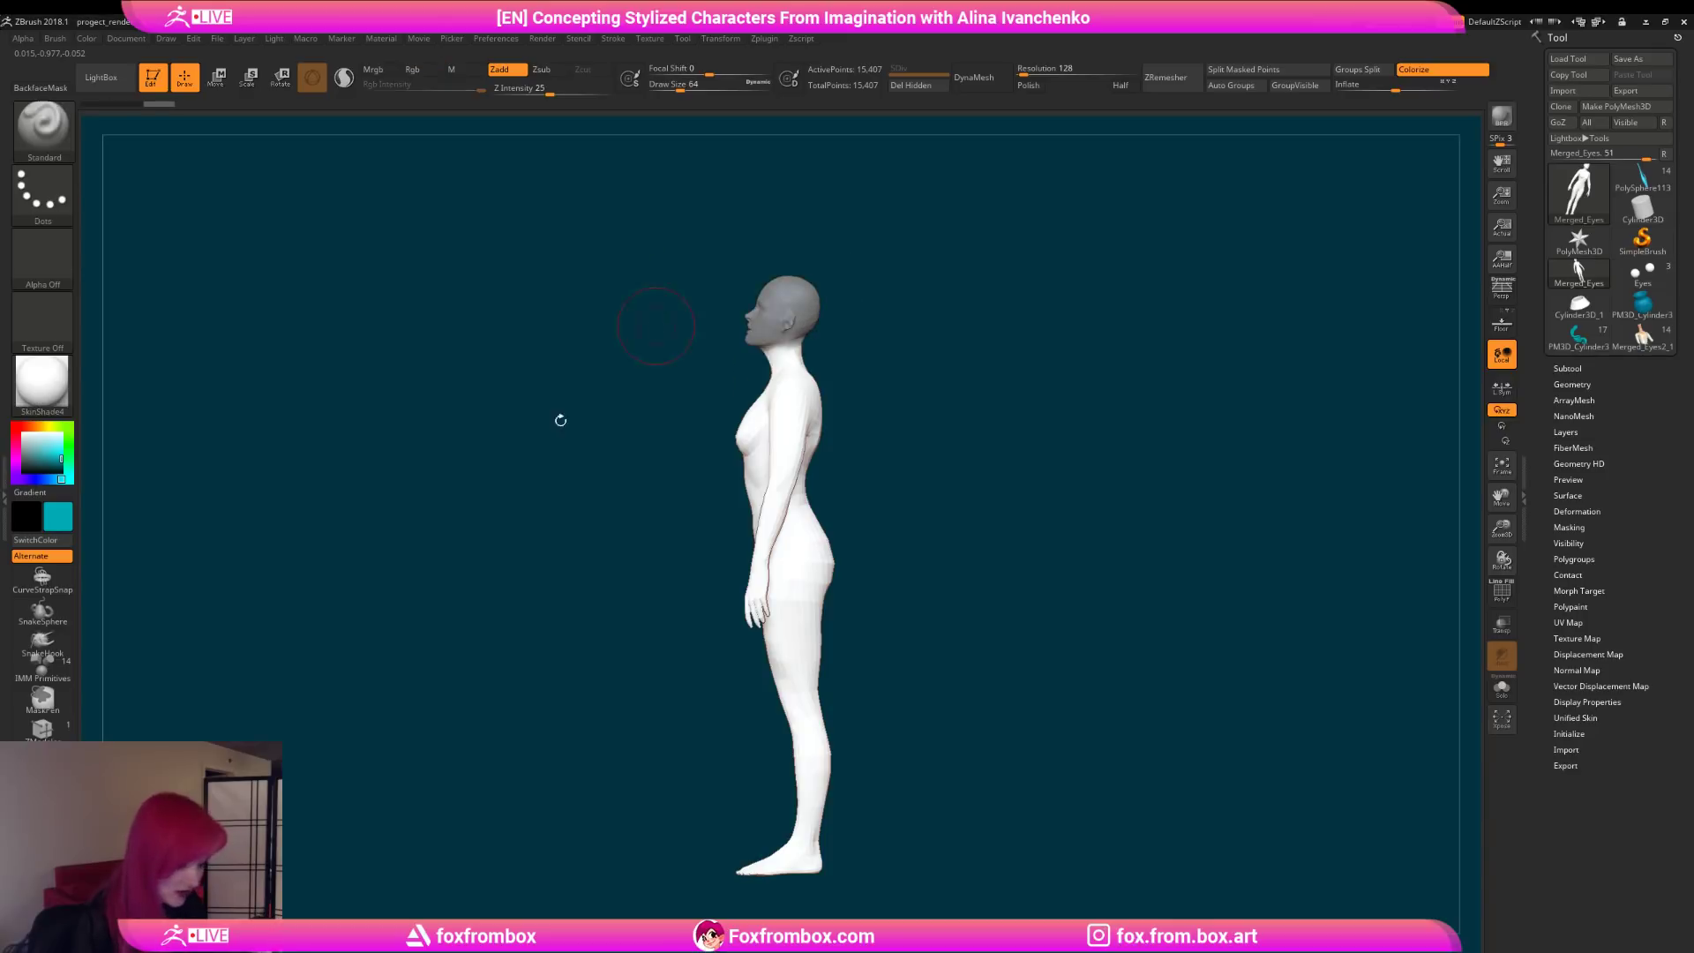
Step: Change the figure's material to MatCap Gray
{"action": "left_click", "coordinate": [41, 381]}
{"action": "left_click", "coordinate": [314, 393]}
Step: Split the masked head off the body into its own subtool
{"action": "left_click_drag", "start_coordinate": [556, 442], "coordinate": [997, 445]}
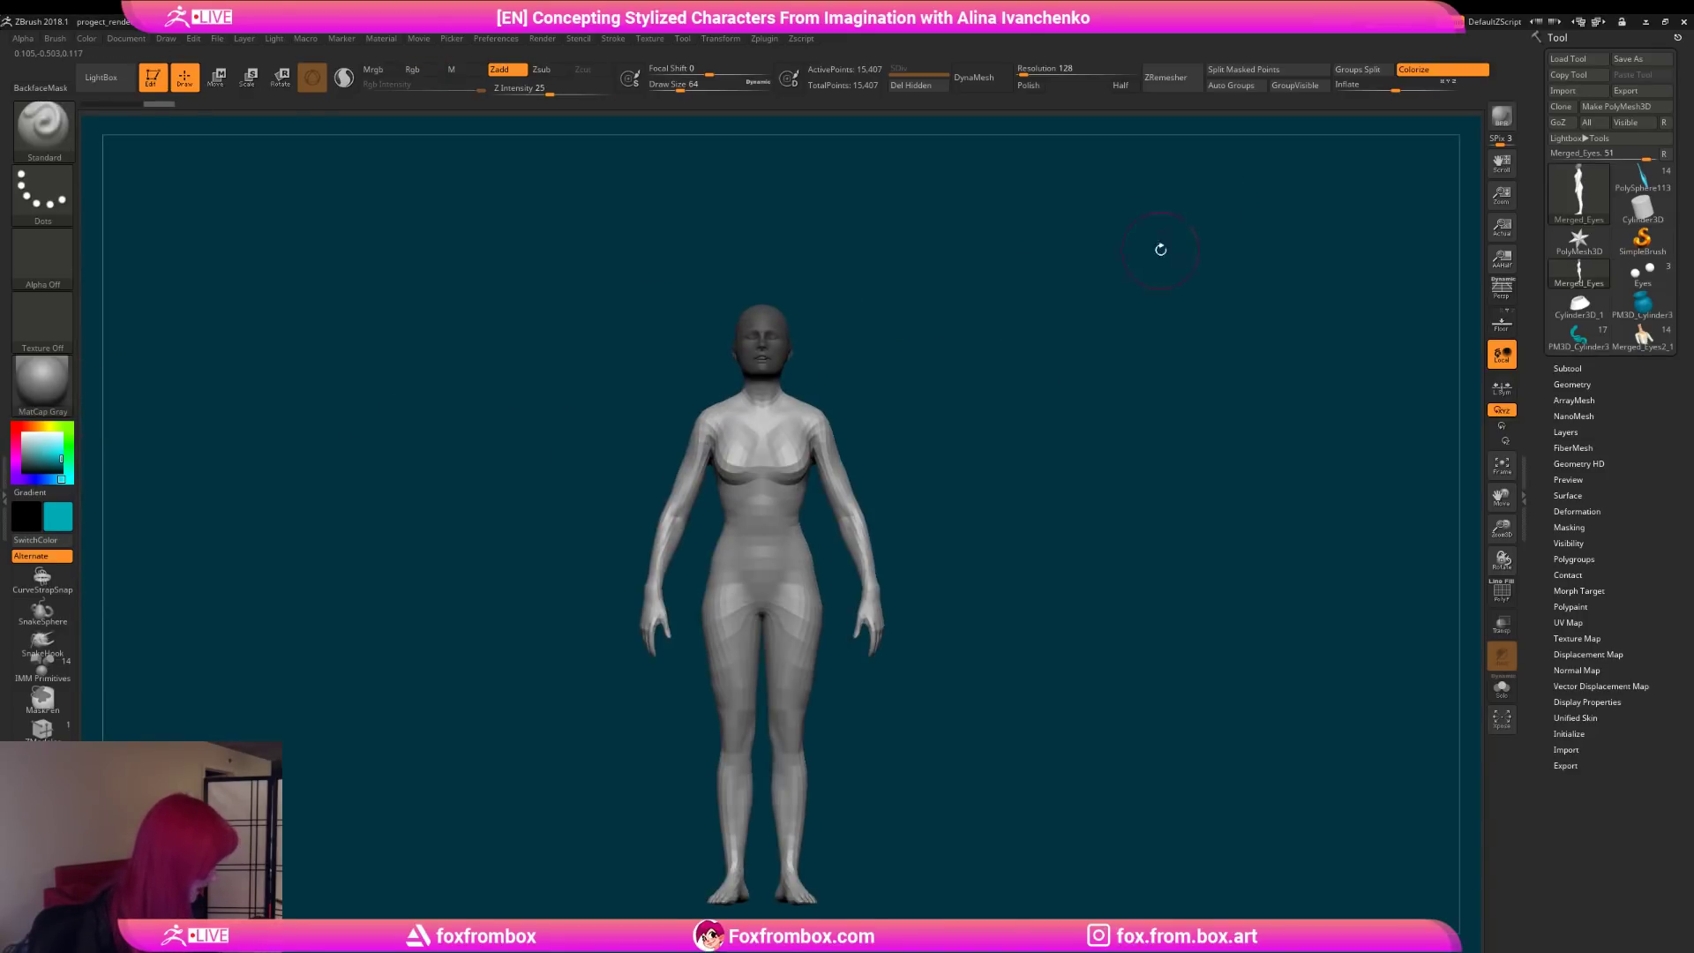
{"action": "left_click", "coordinate": [1244, 69]}
{"action": "left_click_drag", "start_coordinate": [891, 335], "coordinate": [889, 327], "text": "alt"}
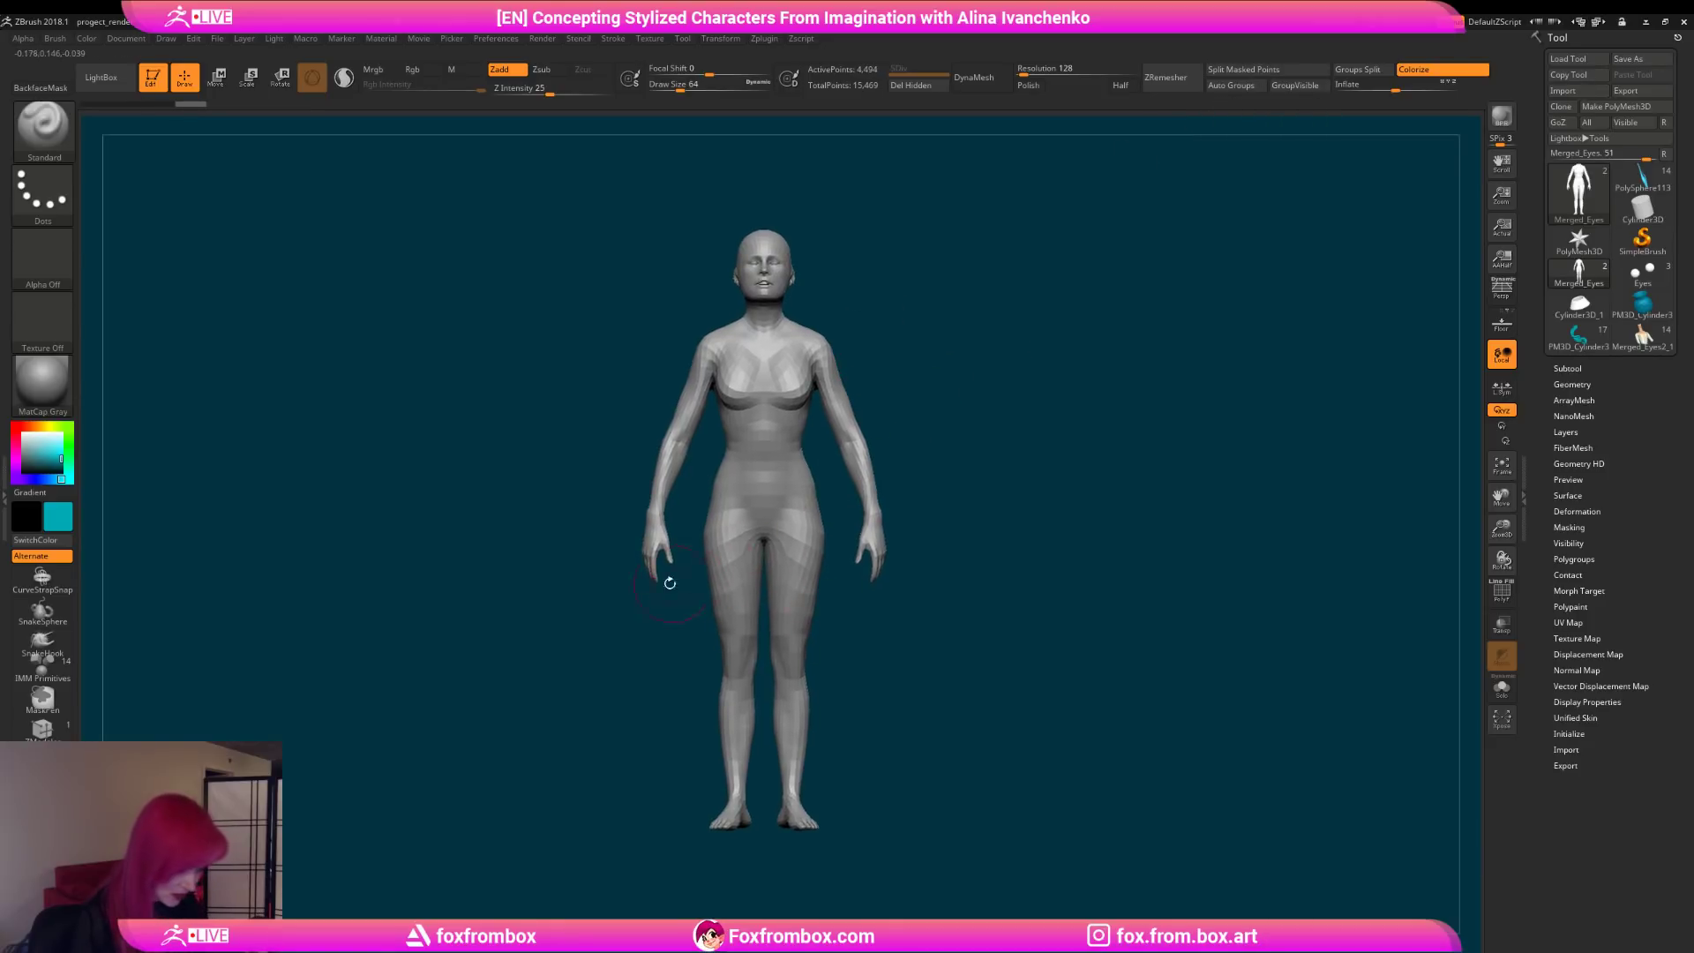
Step: Hide the body below the waist with SelectLasso, keeping the arms, and delete the hidden geometry
{"action": "left_click", "coordinate": [44, 129], "text": "ctrl+shift"}
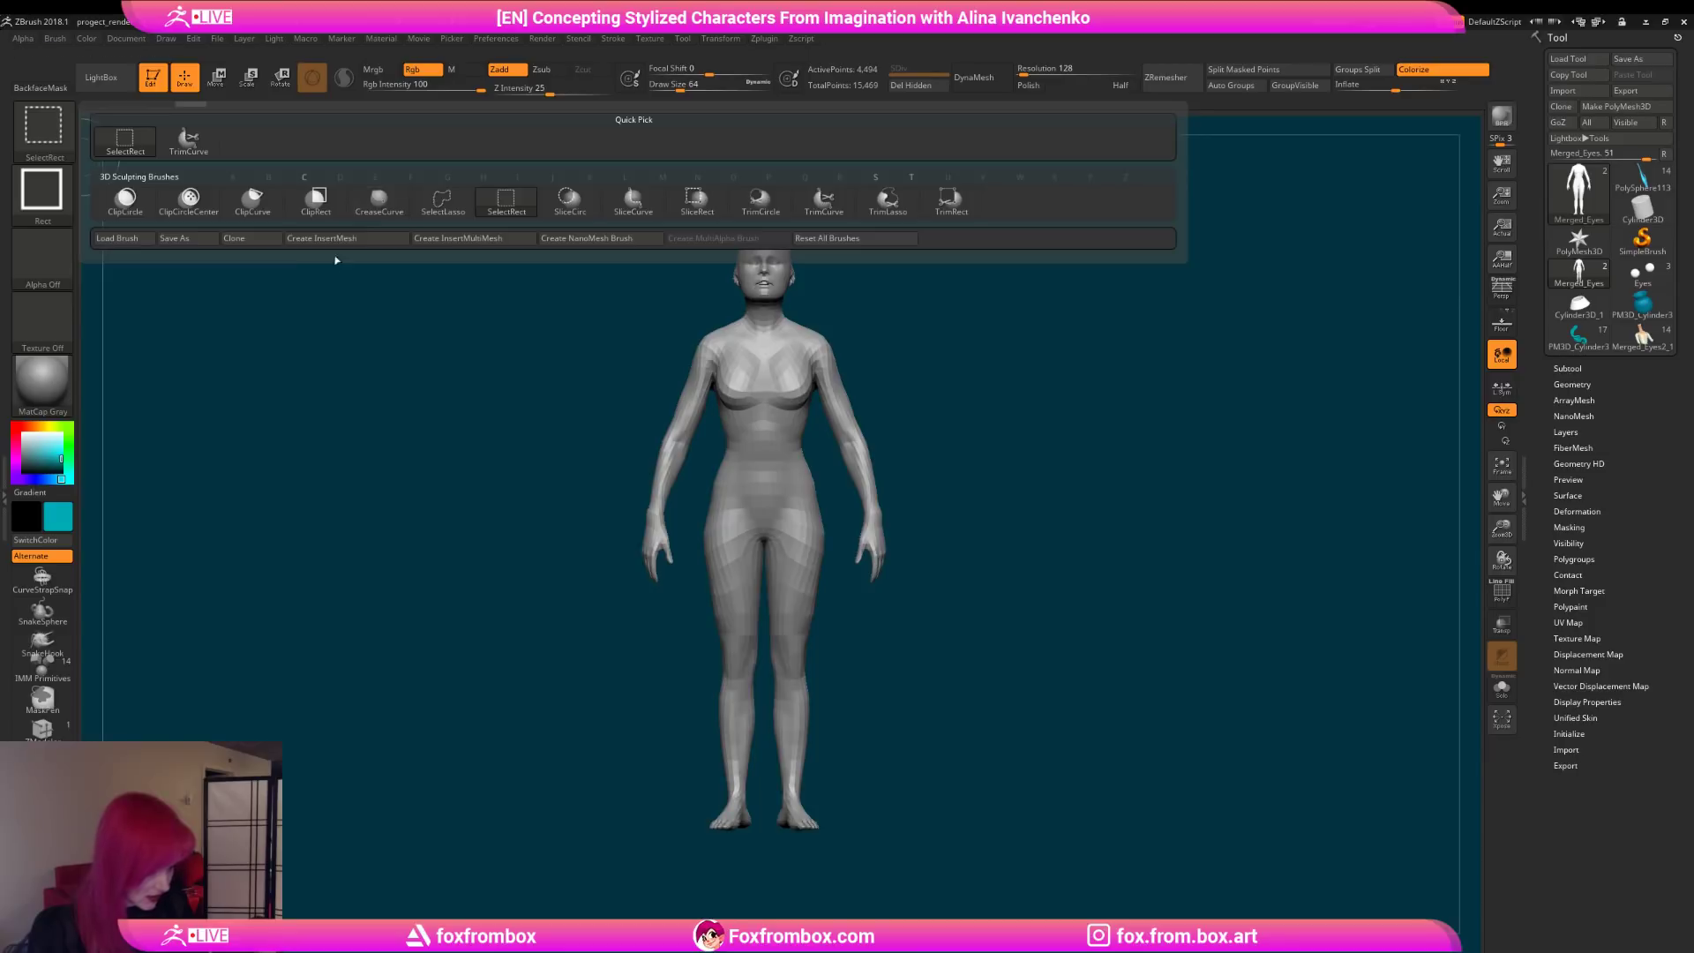
{"action": "left_click", "coordinate": [58, 136], "text": "ctrl+shift"}
{"action": "left_click", "coordinate": [443, 199]}
{"action": "mouse_move", "coordinate": [849, 622]}
{"action": "left_mouse_down", "text": "ctrl+shift"}
{"action": "mouse_move", "coordinate": [688, 545]}
{"action": "mouse_move", "coordinate": [741, 900]}
{"action": "mouse_move", "coordinate": [888, 718]}
{"action": "left_mouse_up", "text": "ctrl+shift"}
{"action": "left_click_drag", "start_coordinate": [829, 497], "coordinate": [711, 521], "text": "ctrl+alt+shift"}
{"action": "left_click_drag", "start_coordinate": [976, 420], "coordinate": [952, 469], "text": "alt"}
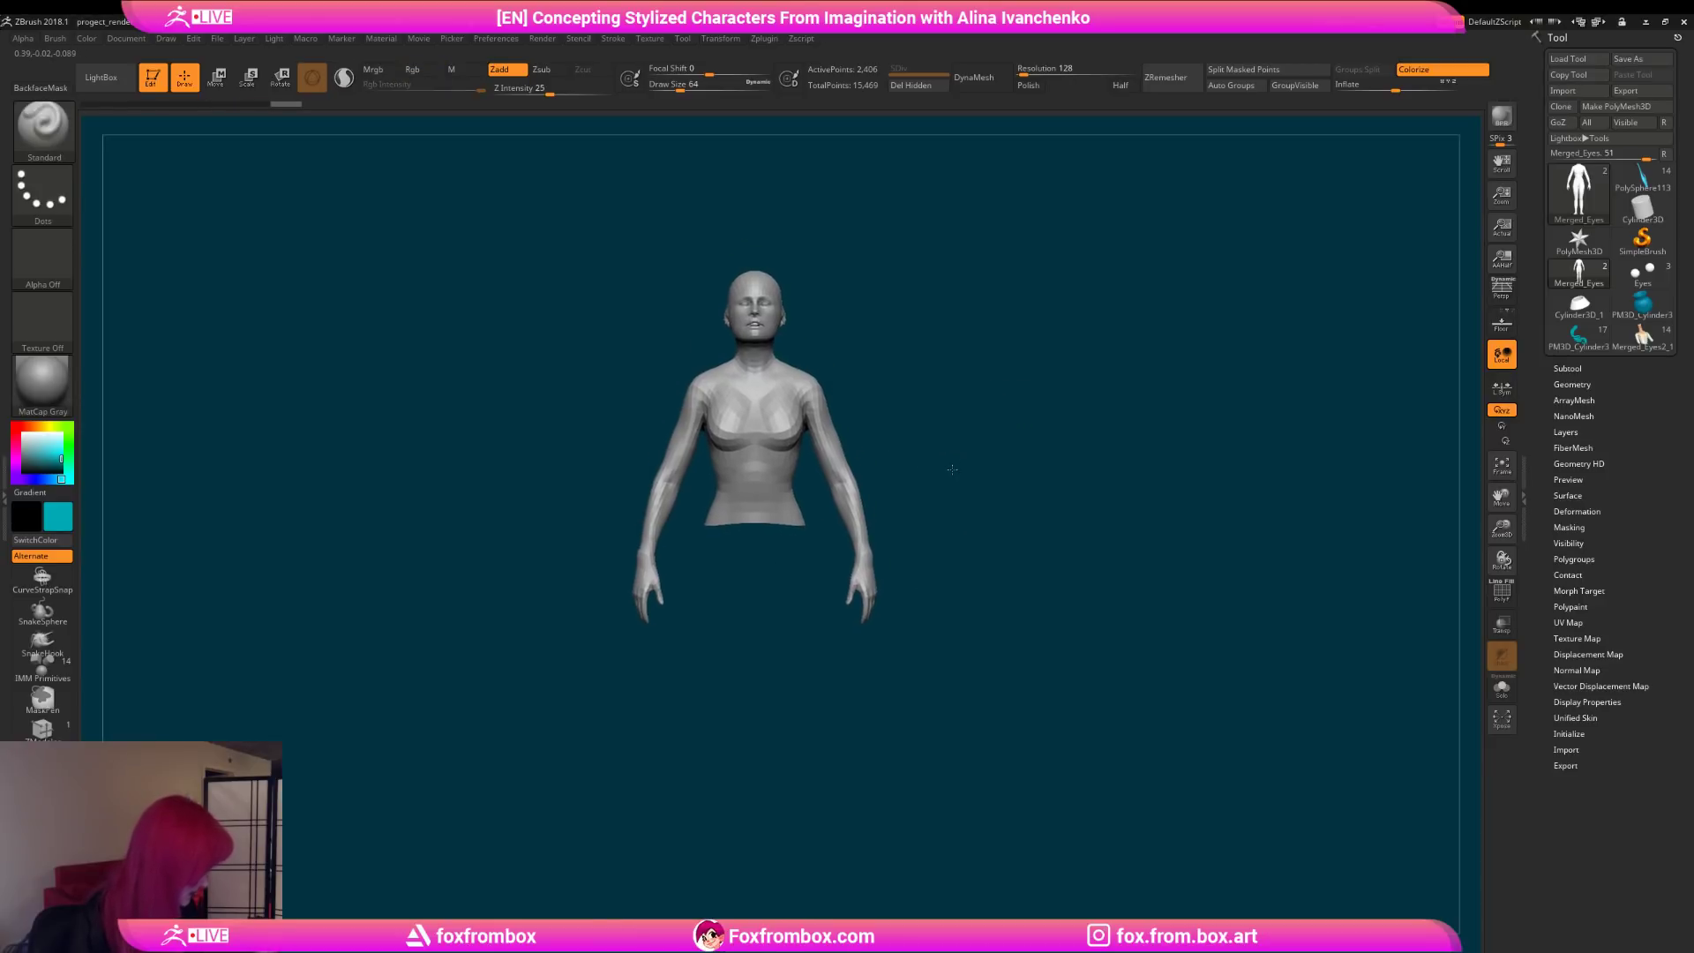
{"action": "left_click", "coordinate": [917, 84]}
Step: Mask one arm area of the bust with the lasso and split the masked points into a separate subtool
{"action": "left_click_drag", "start_coordinate": [958, 392], "coordinate": [945, 409], "text": "alt"}
{"action": "mouse_move", "coordinate": [578, 438]}
{"action": "left_mouse_down", "text": "ctrl"}
{"action": "mouse_move", "coordinate": [680, 564]}
{"action": "mouse_move", "coordinate": [521, 710]}
{"action": "left_mouse_up", "text": "ctrl"}
{"action": "mouse_move", "coordinate": [618, 418]}
{"action": "left_mouse_down", "text": "ctrl"}
{"action": "mouse_move", "coordinate": [624, 385]}
{"action": "mouse_move", "coordinate": [690, 436]}
{"action": "mouse_move", "coordinate": [673, 614]}
{"action": "mouse_move", "coordinate": [528, 732]}
{"action": "left_mouse_up", "text": "ctrl"}
{"action": "mouse_move", "coordinate": [564, 670]}
{"action": "left_mouse_down"}
{"action": "mouse_move", "coordinate": [922, 395]}
{"action": "mouse_move", "coordinate": [796, 470]}
{"action": "left_mouse_up"}
{"action": "left_click_drag", "start_coordinate": [908, 393], "coordinate": [926, 375], "text": "alt"}
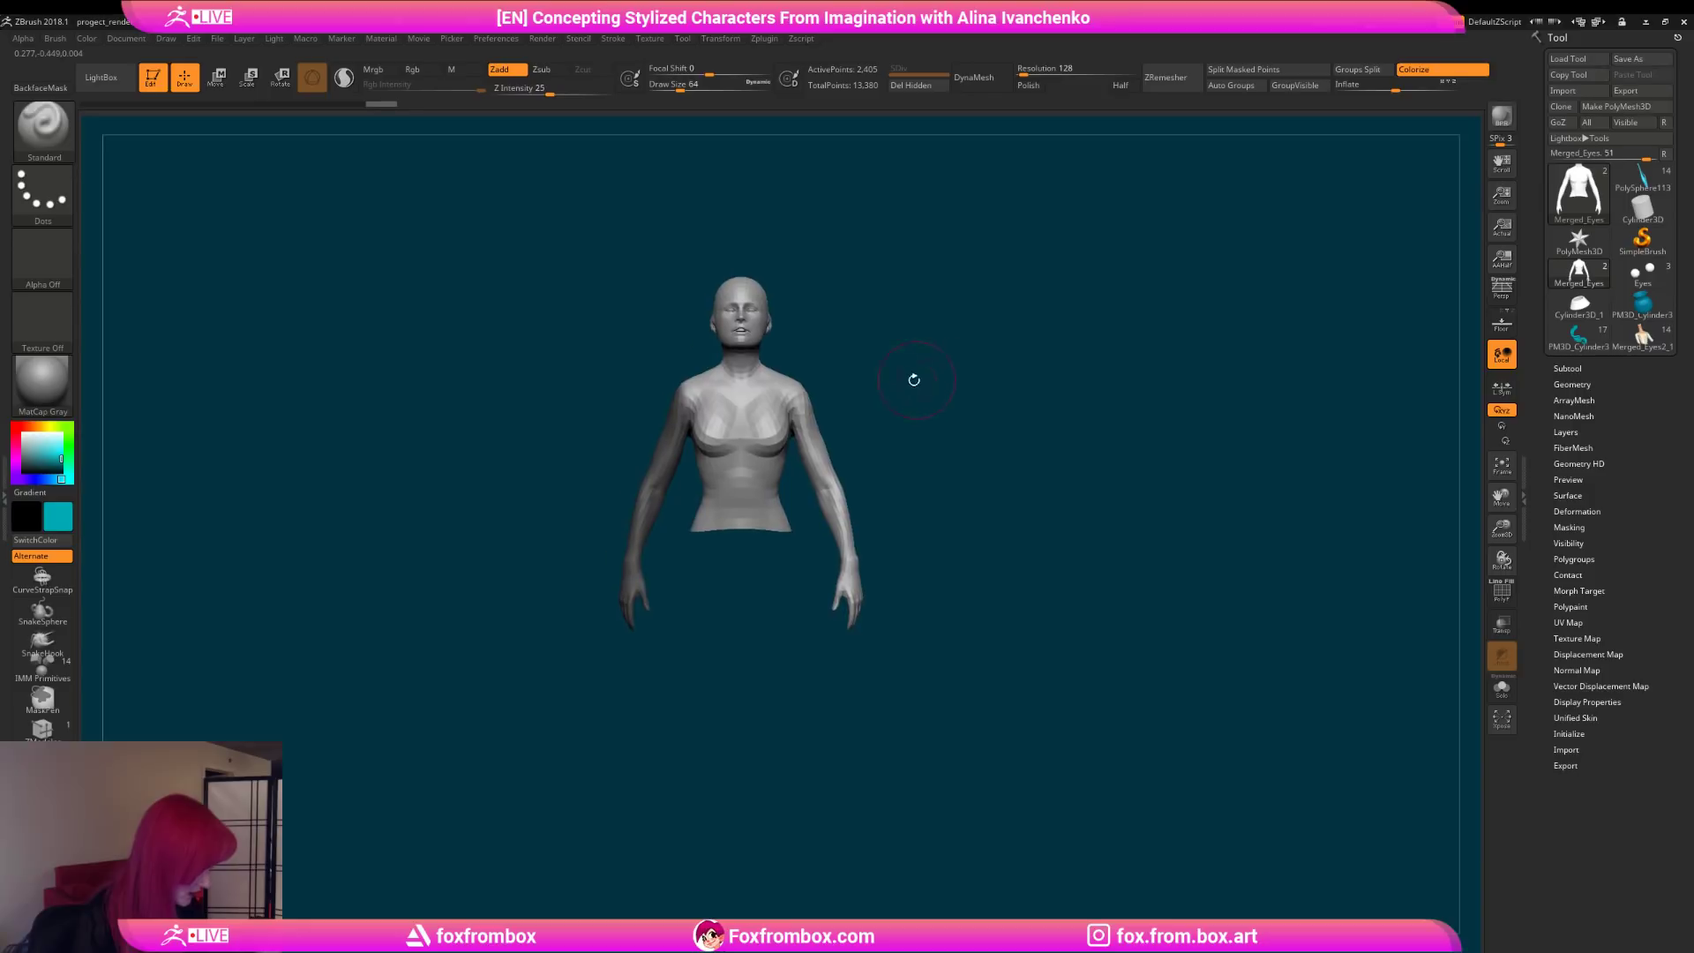
{"action": "mouse_move", "coordinate": [691, 357]}
{"action": "left_mouse_down", "text": "ctrl"}
{"action": "mouse_move", "coordinate": [692, 420]}
{"action": "mouse_move", "coordinate": [727, 415]}
{"action": "left_mouse_up", "text": "ctrl"}
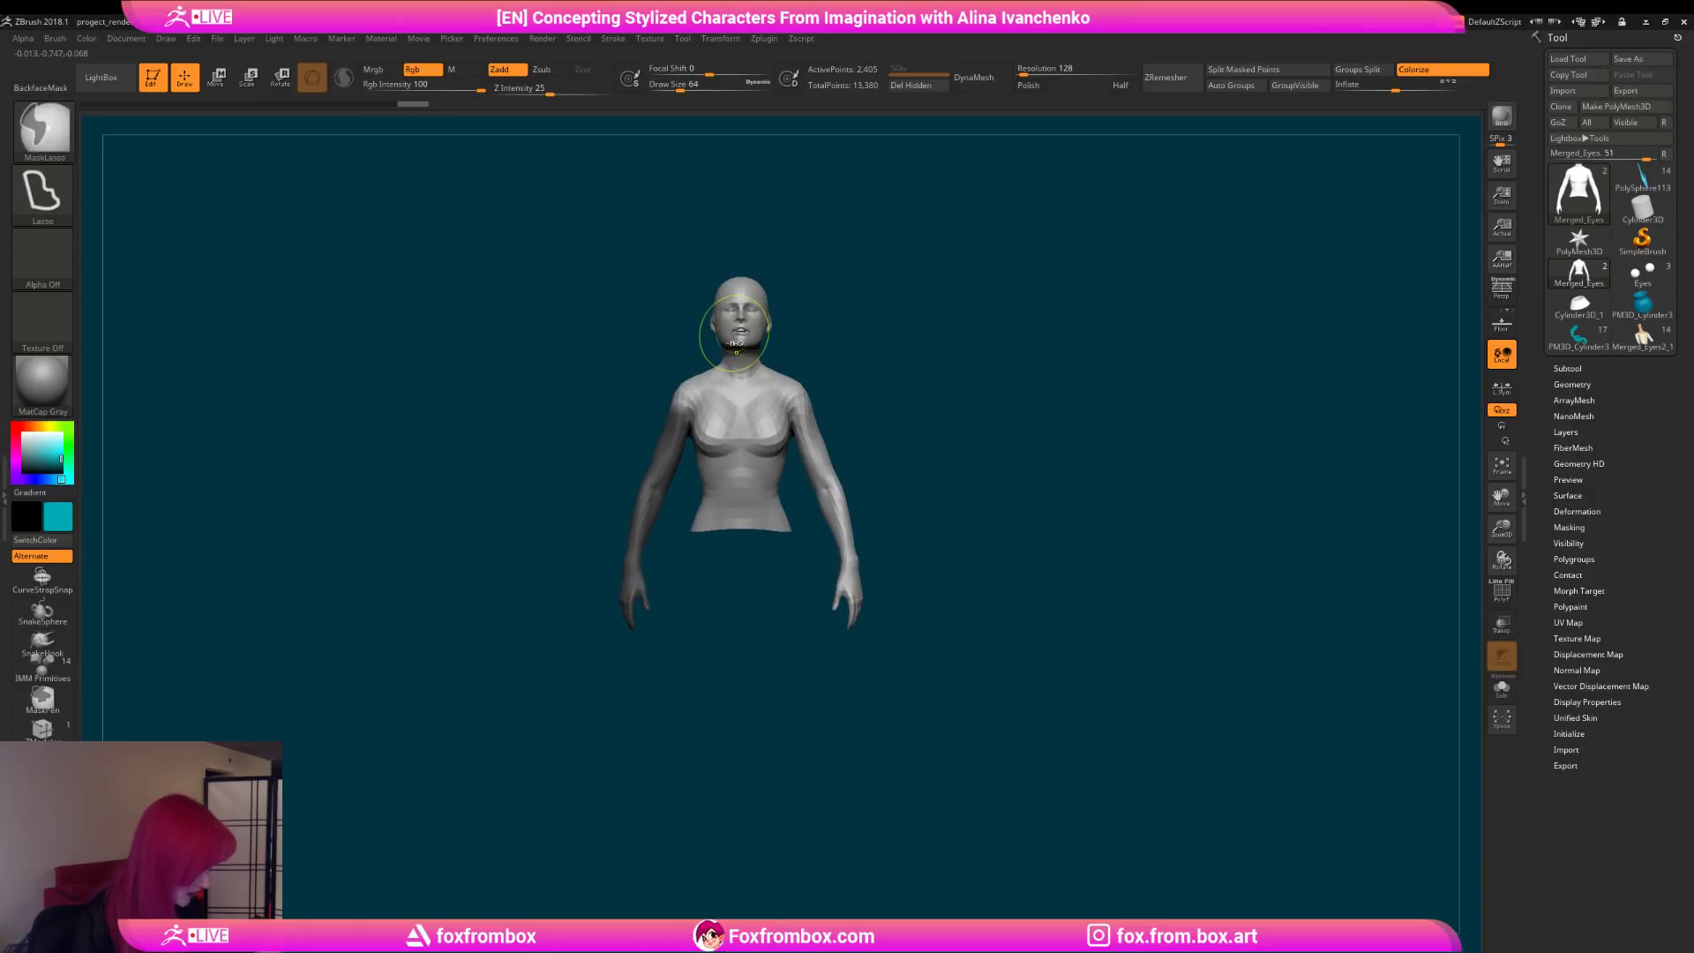
{"action": "left_click_drag", "start_coordinate": [873, 432], "coordinate": [922, 434], "text": "alt"}
{"action": "mouse_move", "coordinate": [765, 344]}
{"action": "left_mouse_down", "text": "ctrl"}
{"action": "mouse_move", "coordinate": [703, 427]}
{"action": "mouse_move", "coordinate": [775, 443]}
{"action": "mouse_move", "coordinate": [710, 484]}
{"action": "mouse_move", "coordinate": [760, 479]}
{"action": "mouse_move", "coordinate": [774, 450]}
{"action": "left_mouse_up", "text": "ctrl"}
{"action": "left_click", "coordinate": [1263, 72]}
{"action": "left_click_drag", "start_coordinate": [951, 425], "coordinate": [939, 467], "text": "alt"}
Step: Undo the mesh edits back to the start of the history to restore the full body
{"action": "key", "text": "ctrl+z"}
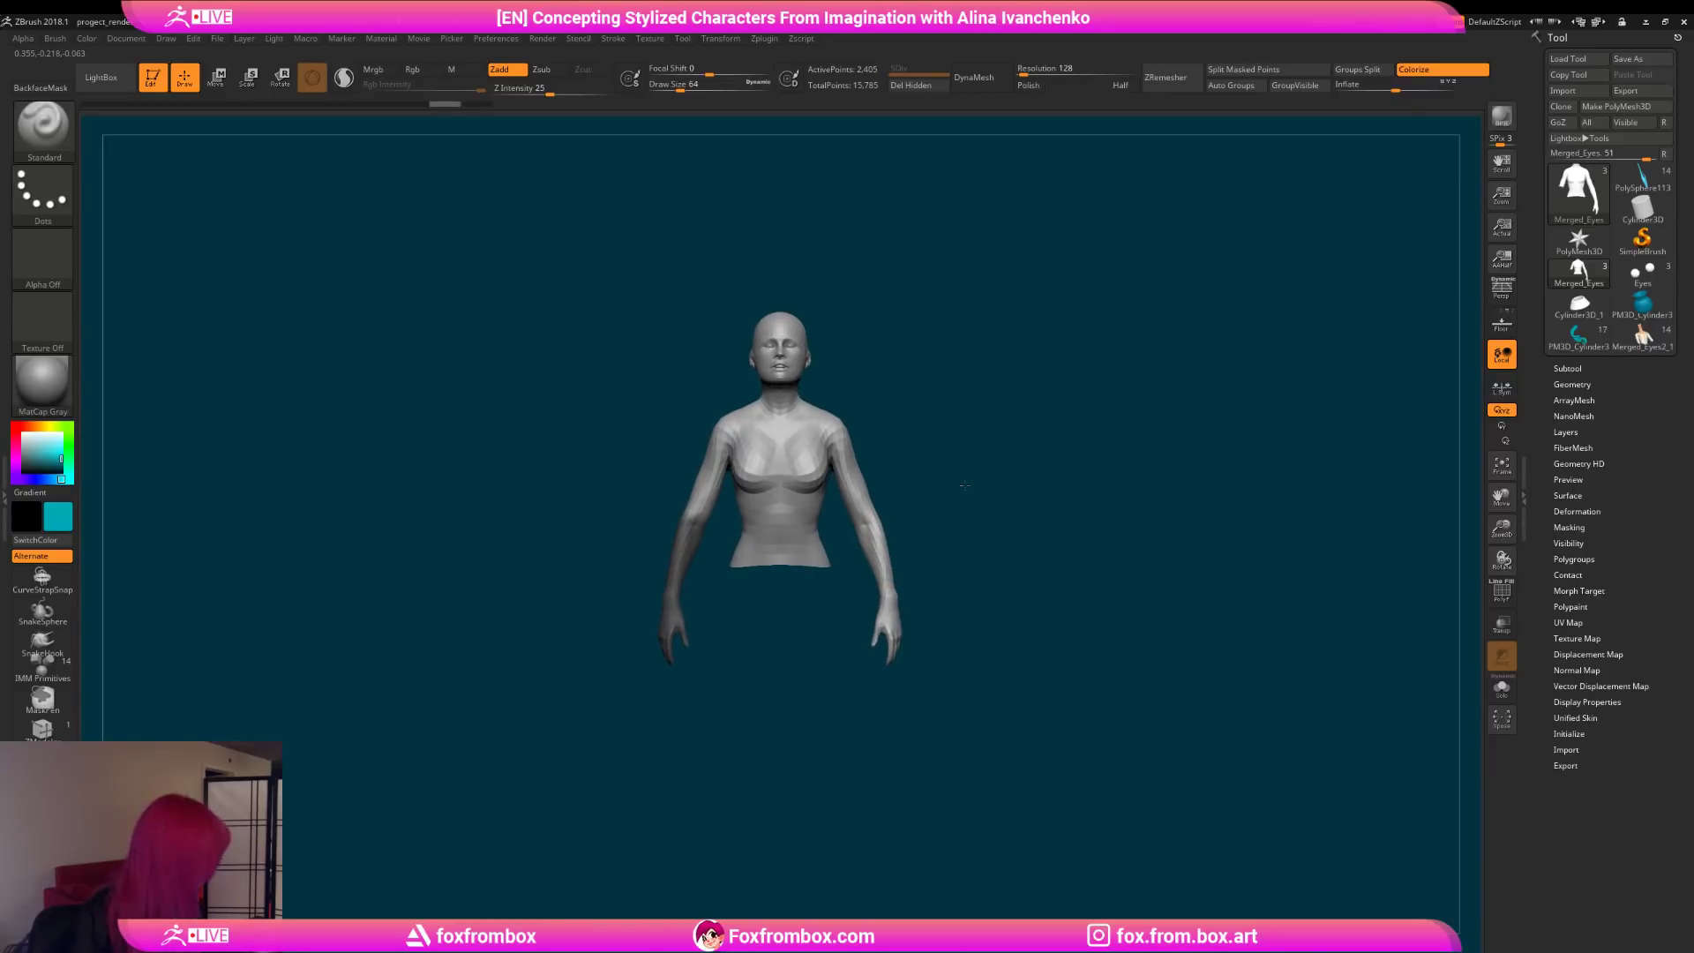
{"action": "left_click", "coordinate": [93, 103]}
{"action": "left_click_drag", "start_coordinate": [1085, 473], "coordinate": [1014, 442]}
{"action": "left_click_drag", "start_coordinate": [1015, 442], "coordinate": [1017, 389], "text": "alt"}
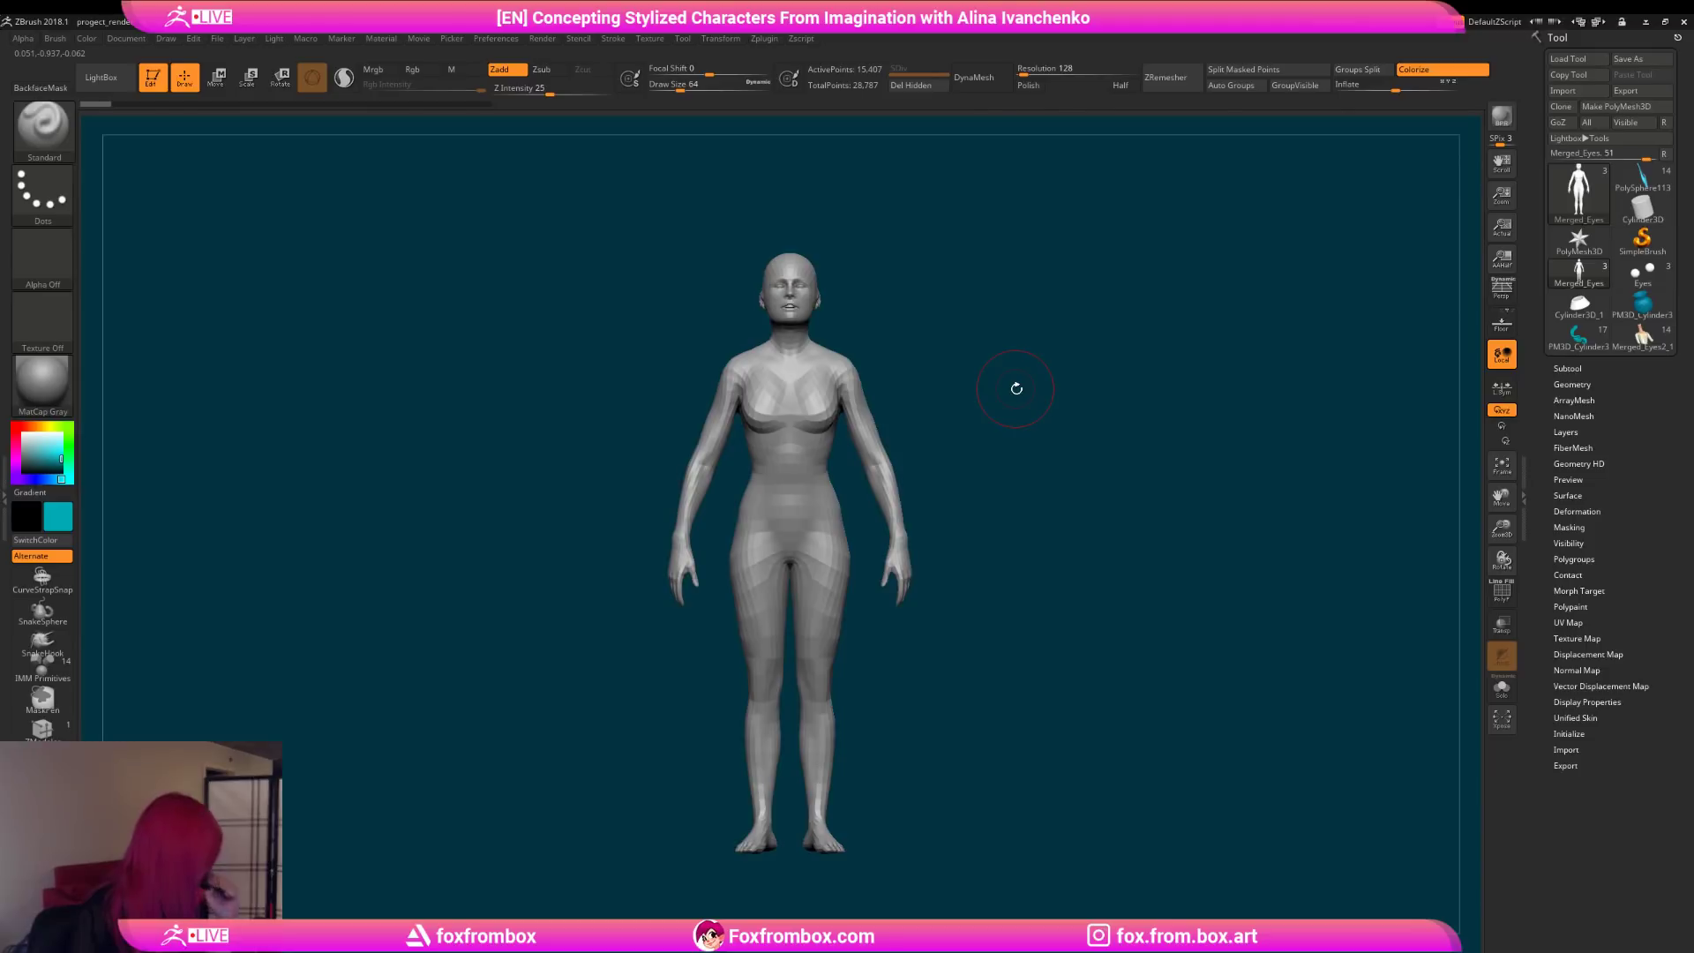
Step: Delete the leftover head and torso subtools, Merged_Eyes1 and Merged_Eyes1_1
{"action": "left_click", "coordinate": [1576, 367]}
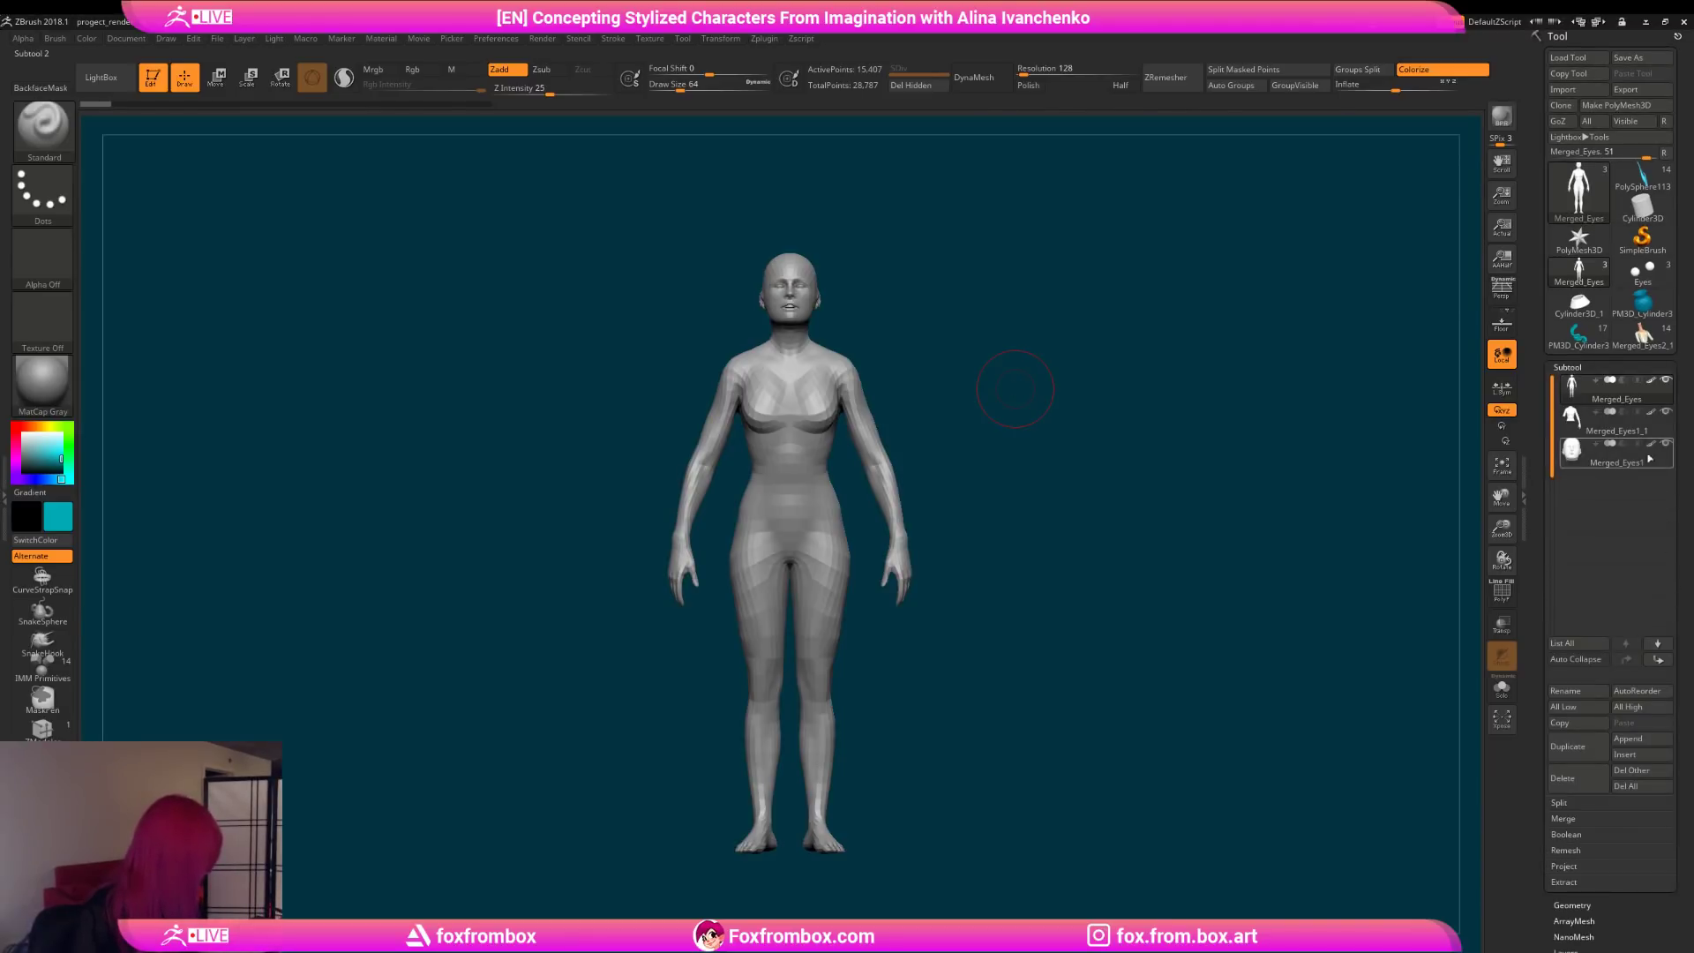
{"action": "left_click", "coordinate": [1648, 451]}
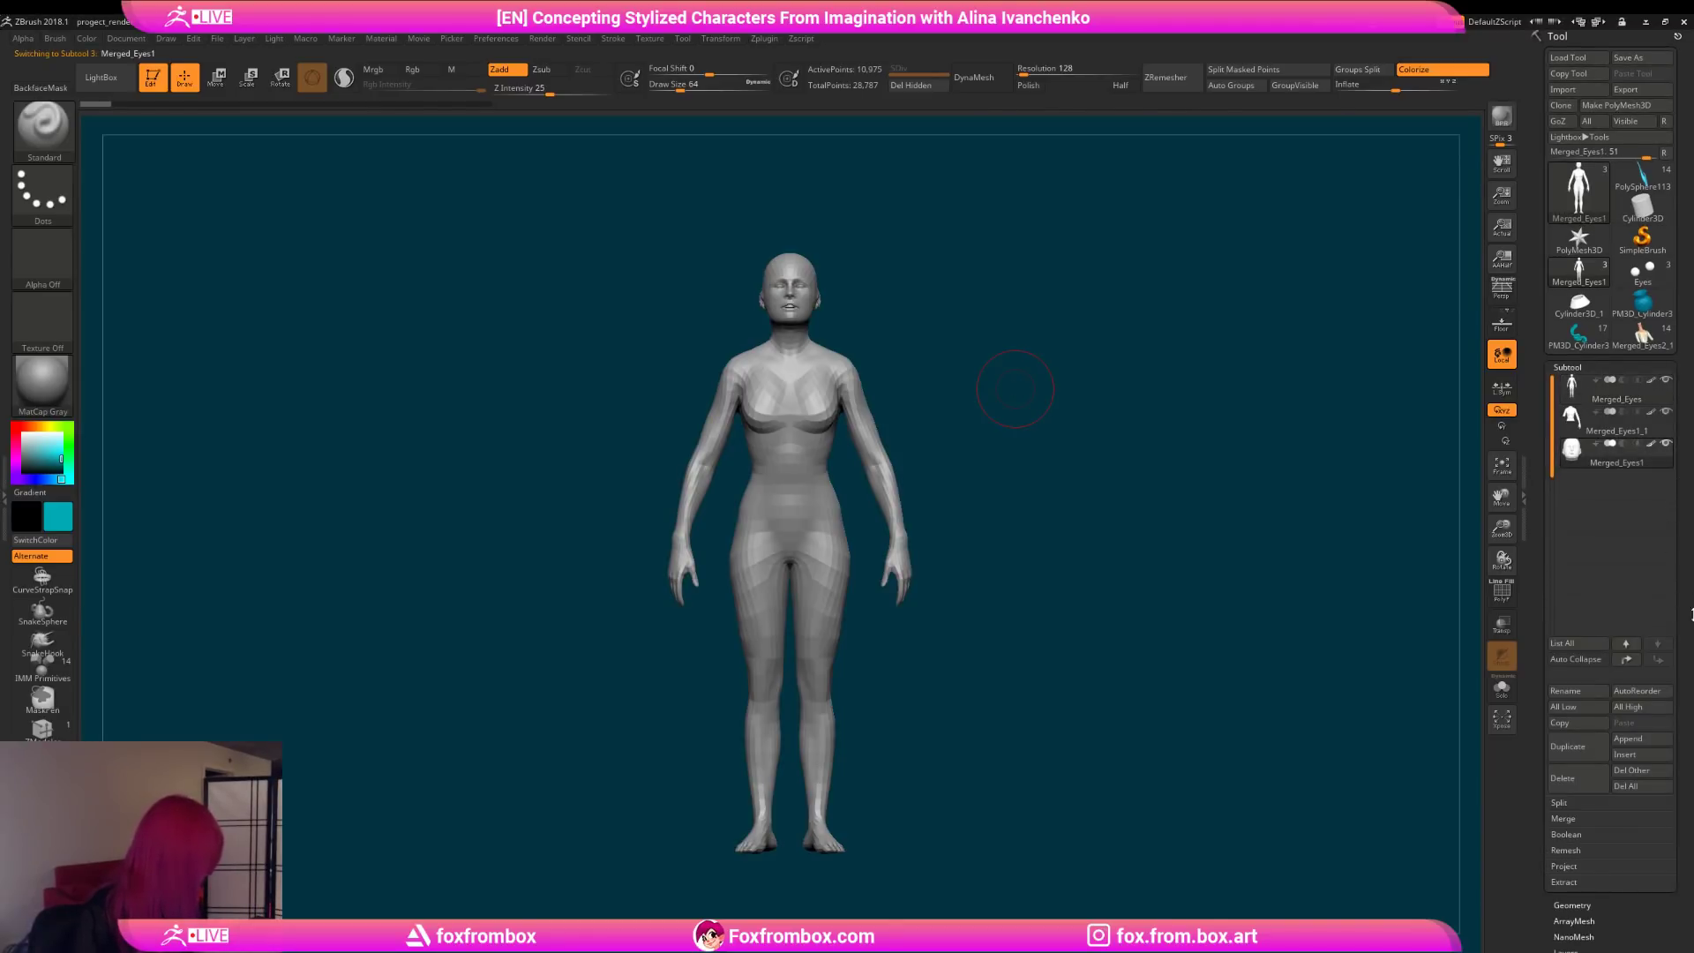
{"action": "left_click", "coordinate": [1583, 788]}
{"action": "left_click", "coordinate": [1484, 811]}
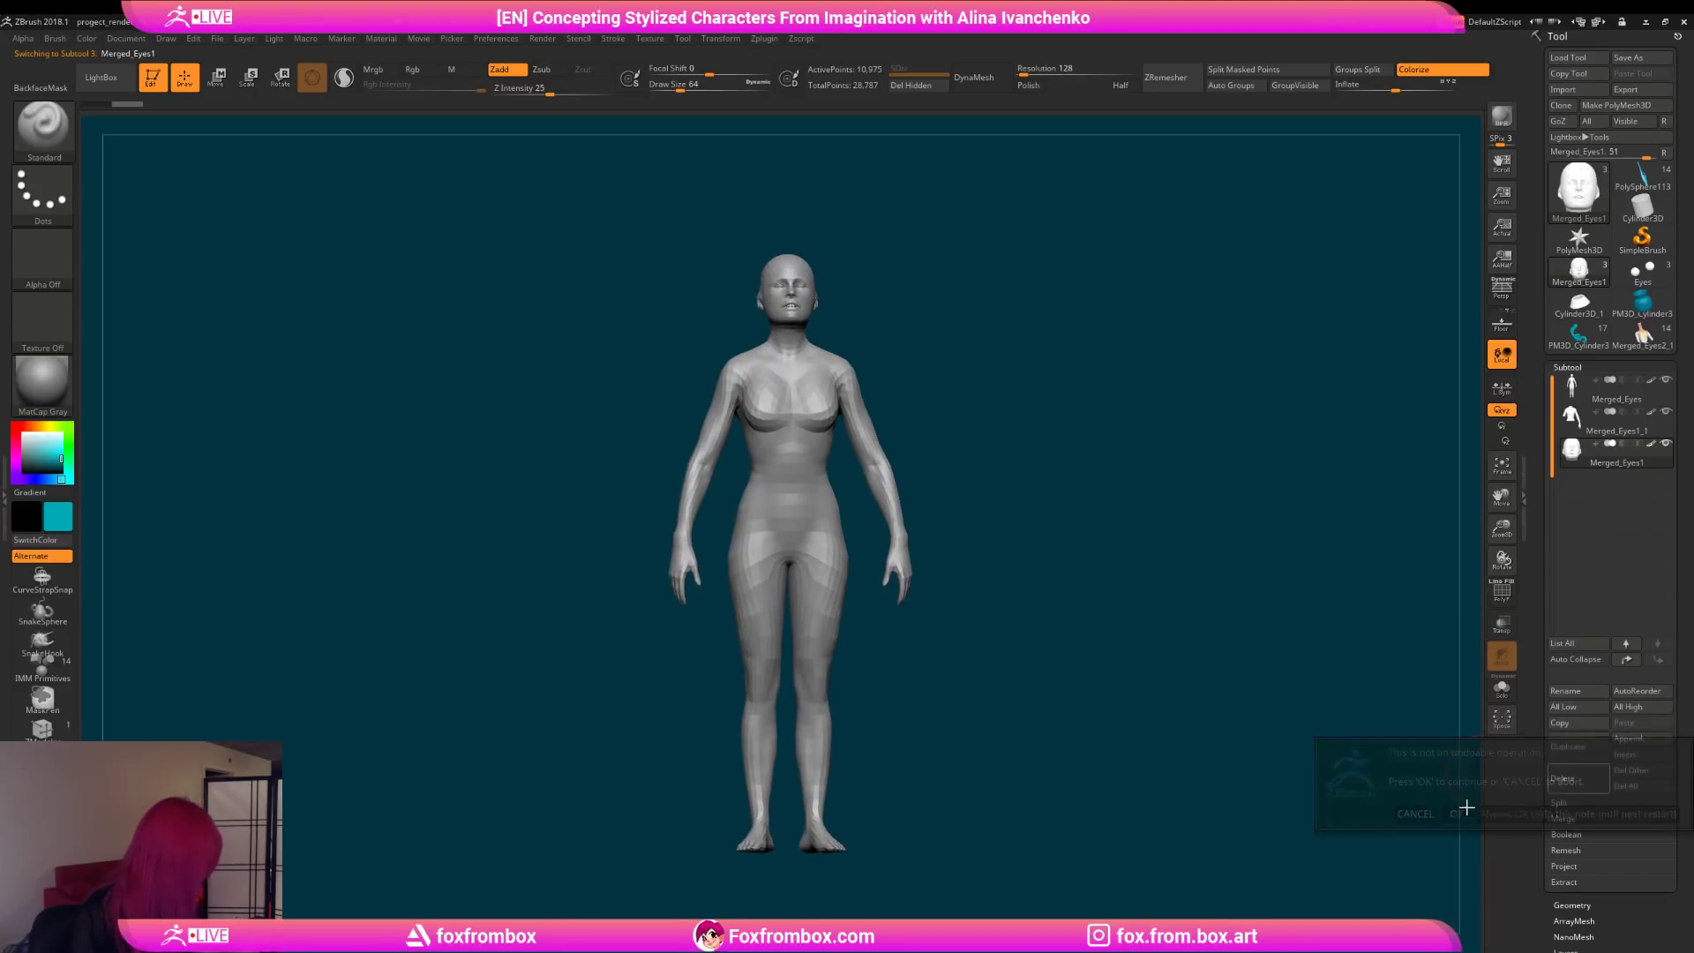
{"action": "left_click", "coordinate": [1662, 431]}
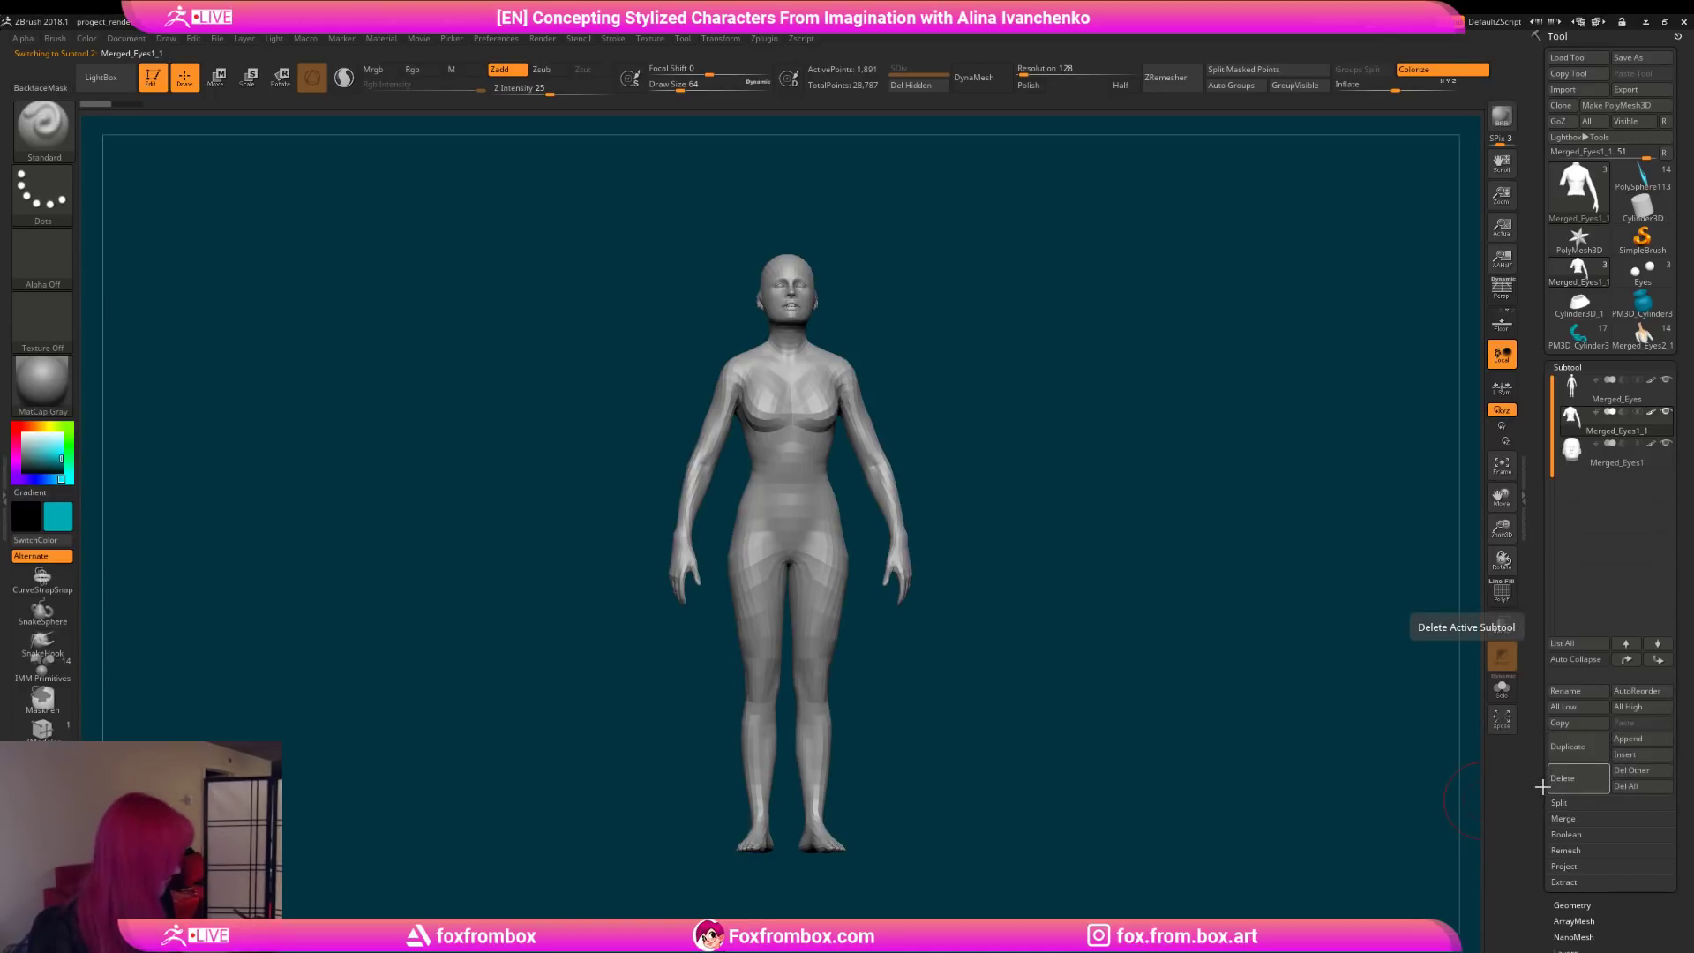
{"action": "left_click", "coordinate": [1637, 457]}
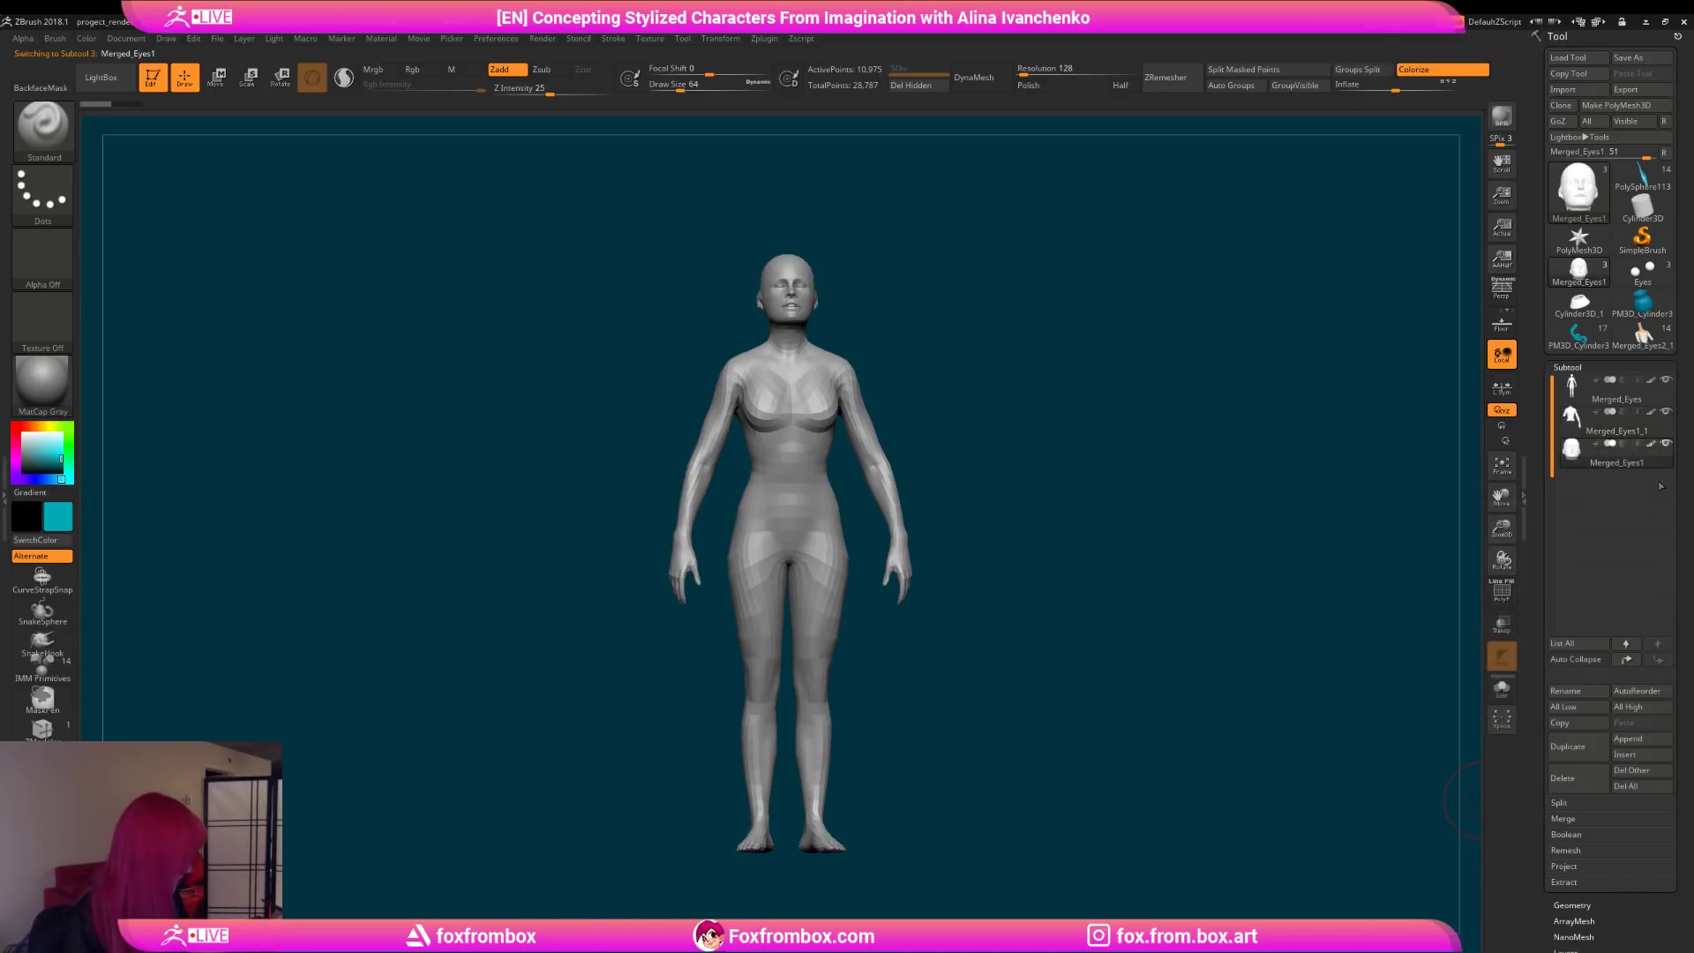
{"action": "left_click", "coordinate": [1567, 777]}
{"action": "left_click", "coordinate": [1456, 806]}
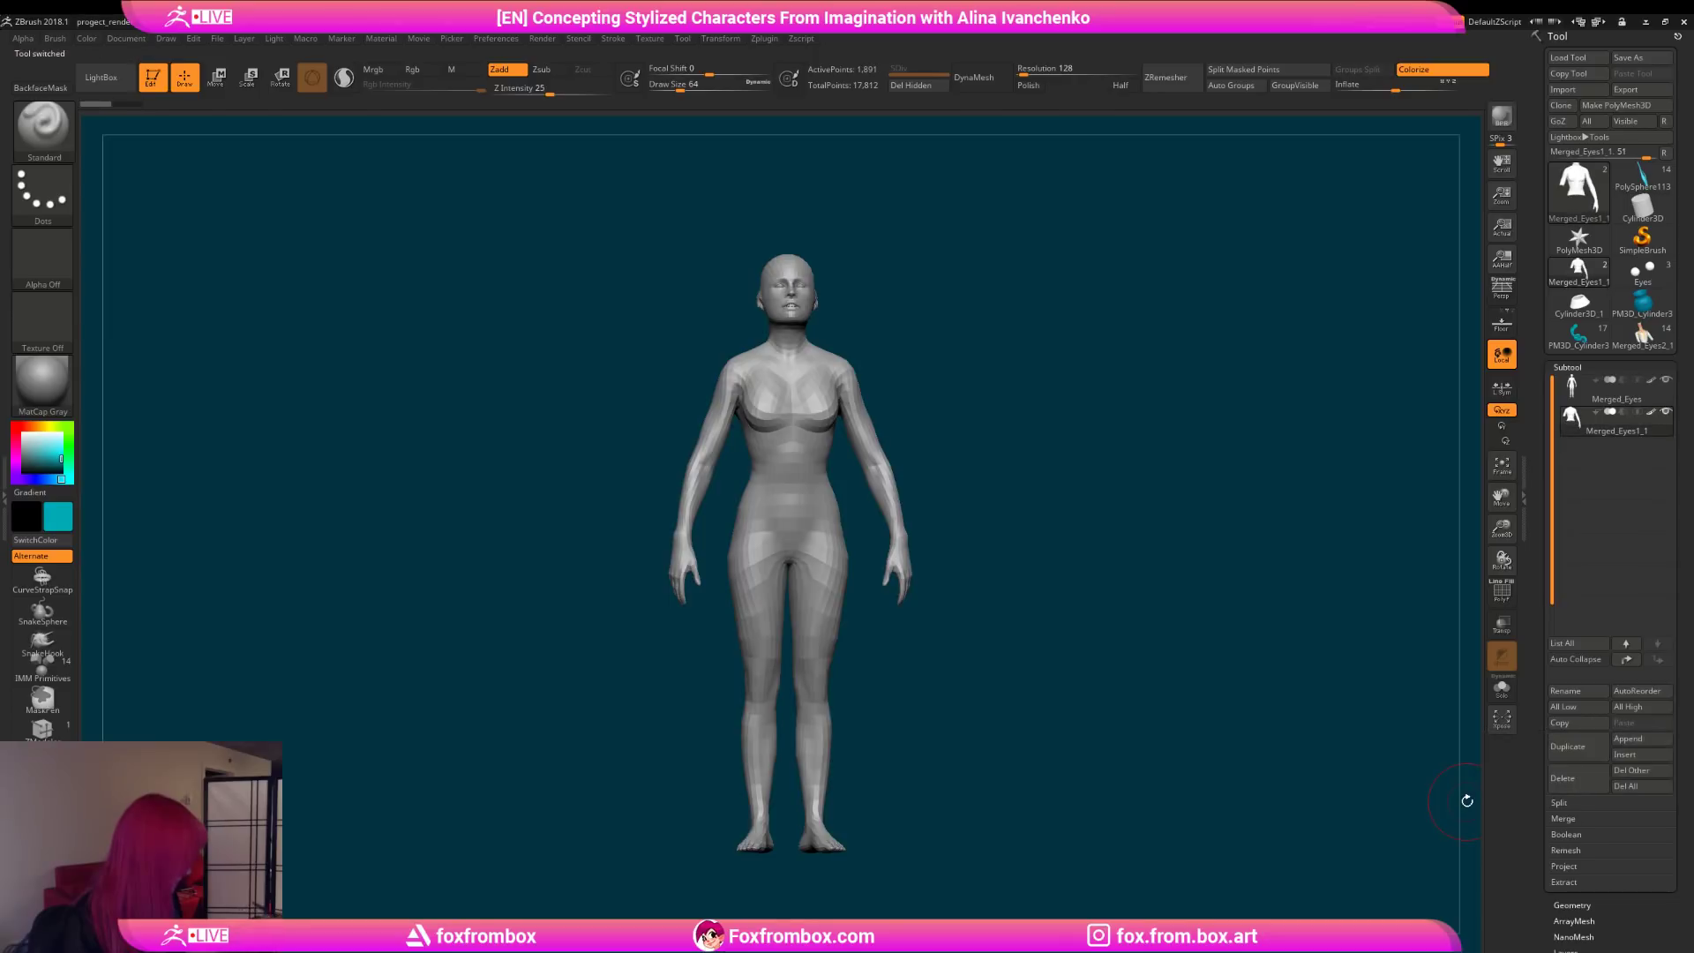
{"action": "left_click", "coordinate": [1563, 777]}
{"action": "left_click", "coordinate": [1456, 808]}
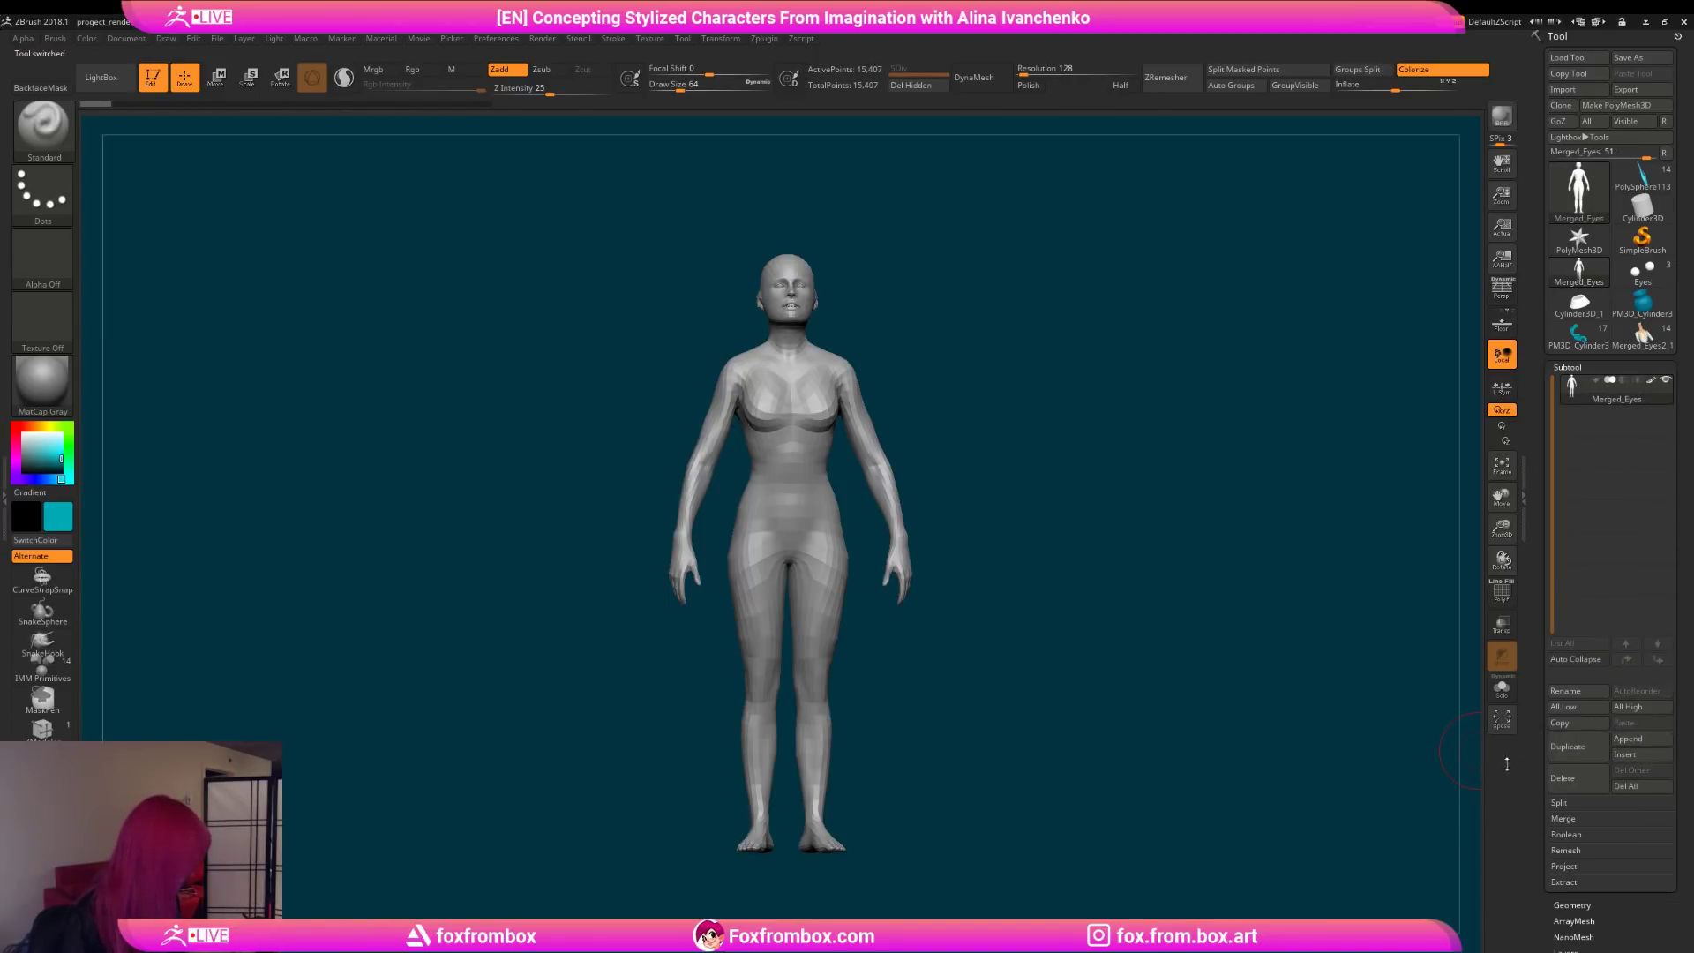
Step: Append a Sphere3D as a new subtool and set the active color to a near-white grey
{"action": "left_click", "coordinate": [1632, 738]}
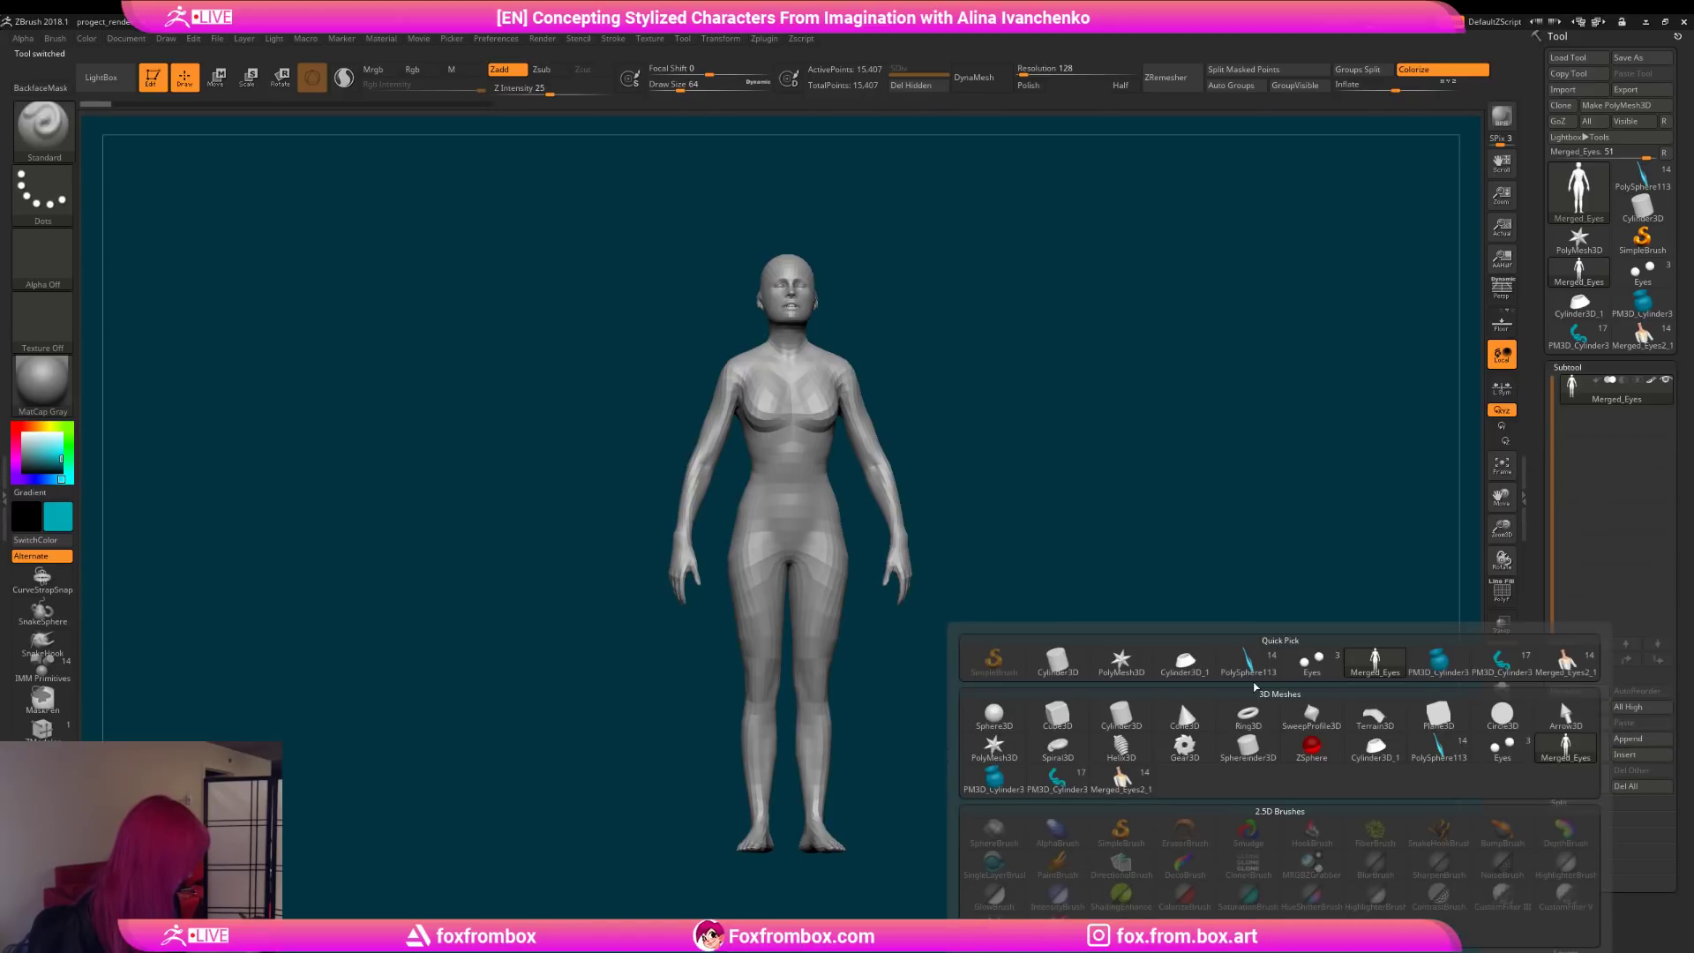
{"action": "left_click", "coordinate": [994, 714]}
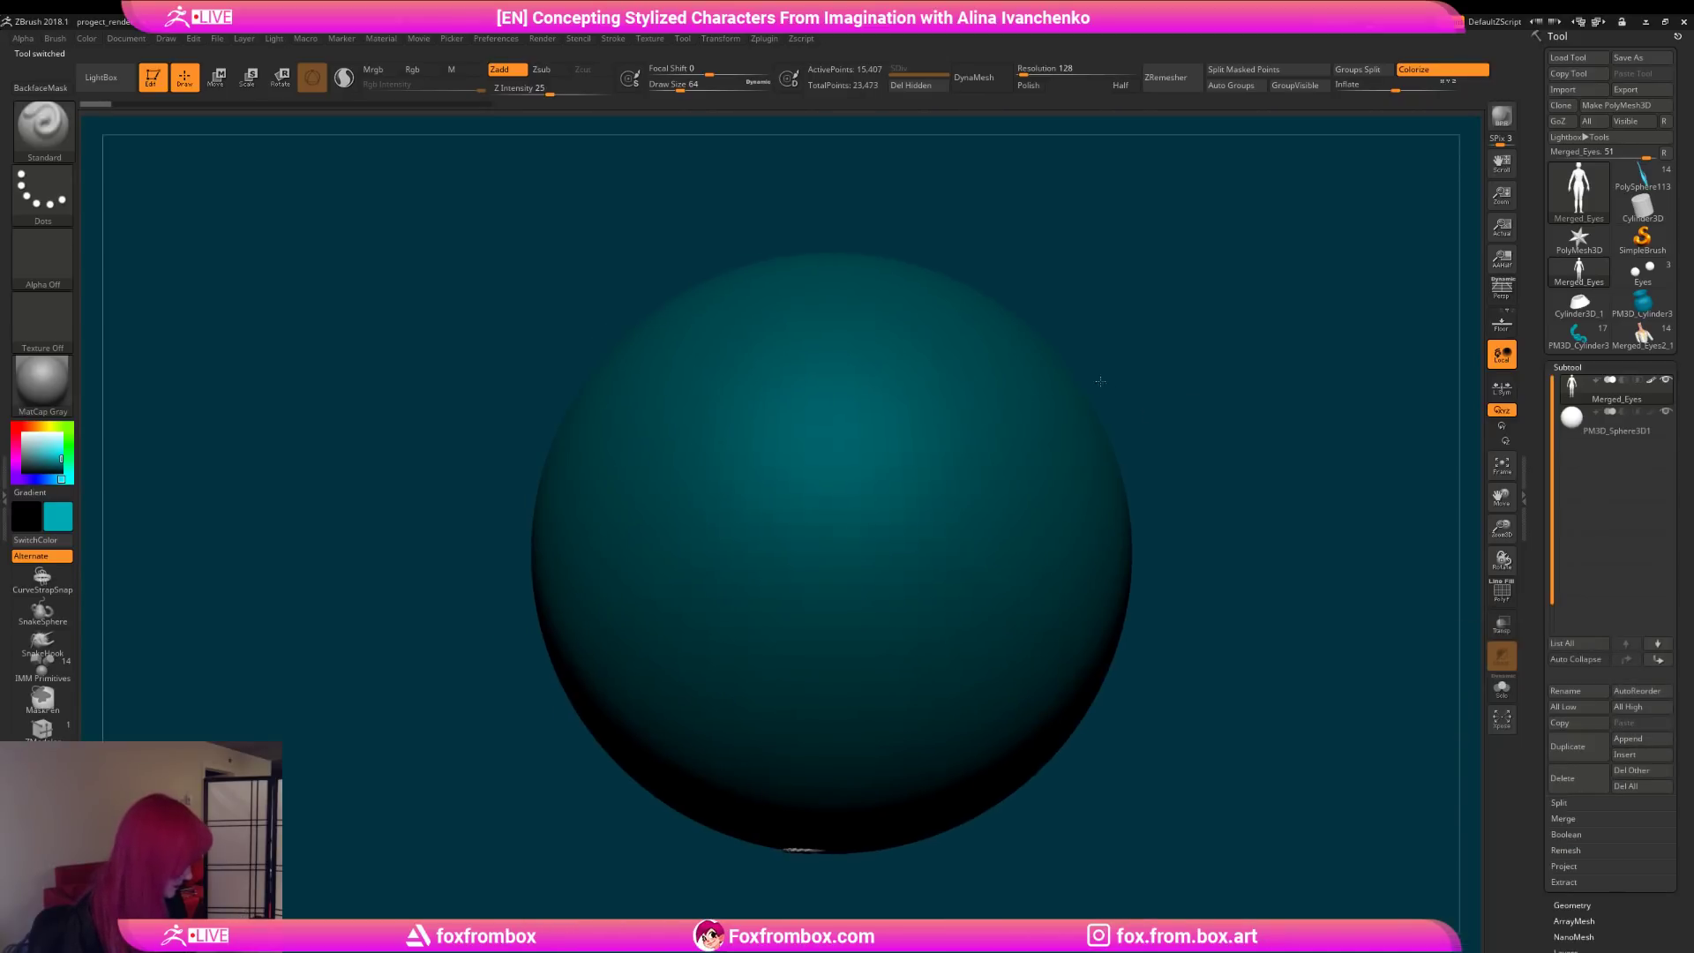
{"action": "left_click_drag", "start_coordinate": [1222, 415], "coordinate": [1016, 446]}
{"action": "left_click_drag", "start_coordinate": [55, 448], "coordinate": [23, 436]}
{"action": "mouse_move", "coordinate": [1112, 362]}
{"action": "left_mouse_down", "text": "alt"}
{"action": "mouse_move", "coordinate": [1096, 377]}
{"action": "mouse_move", "coordinate": [952, 307]}
{"action": "left_mouse_up", "text": "alt"}
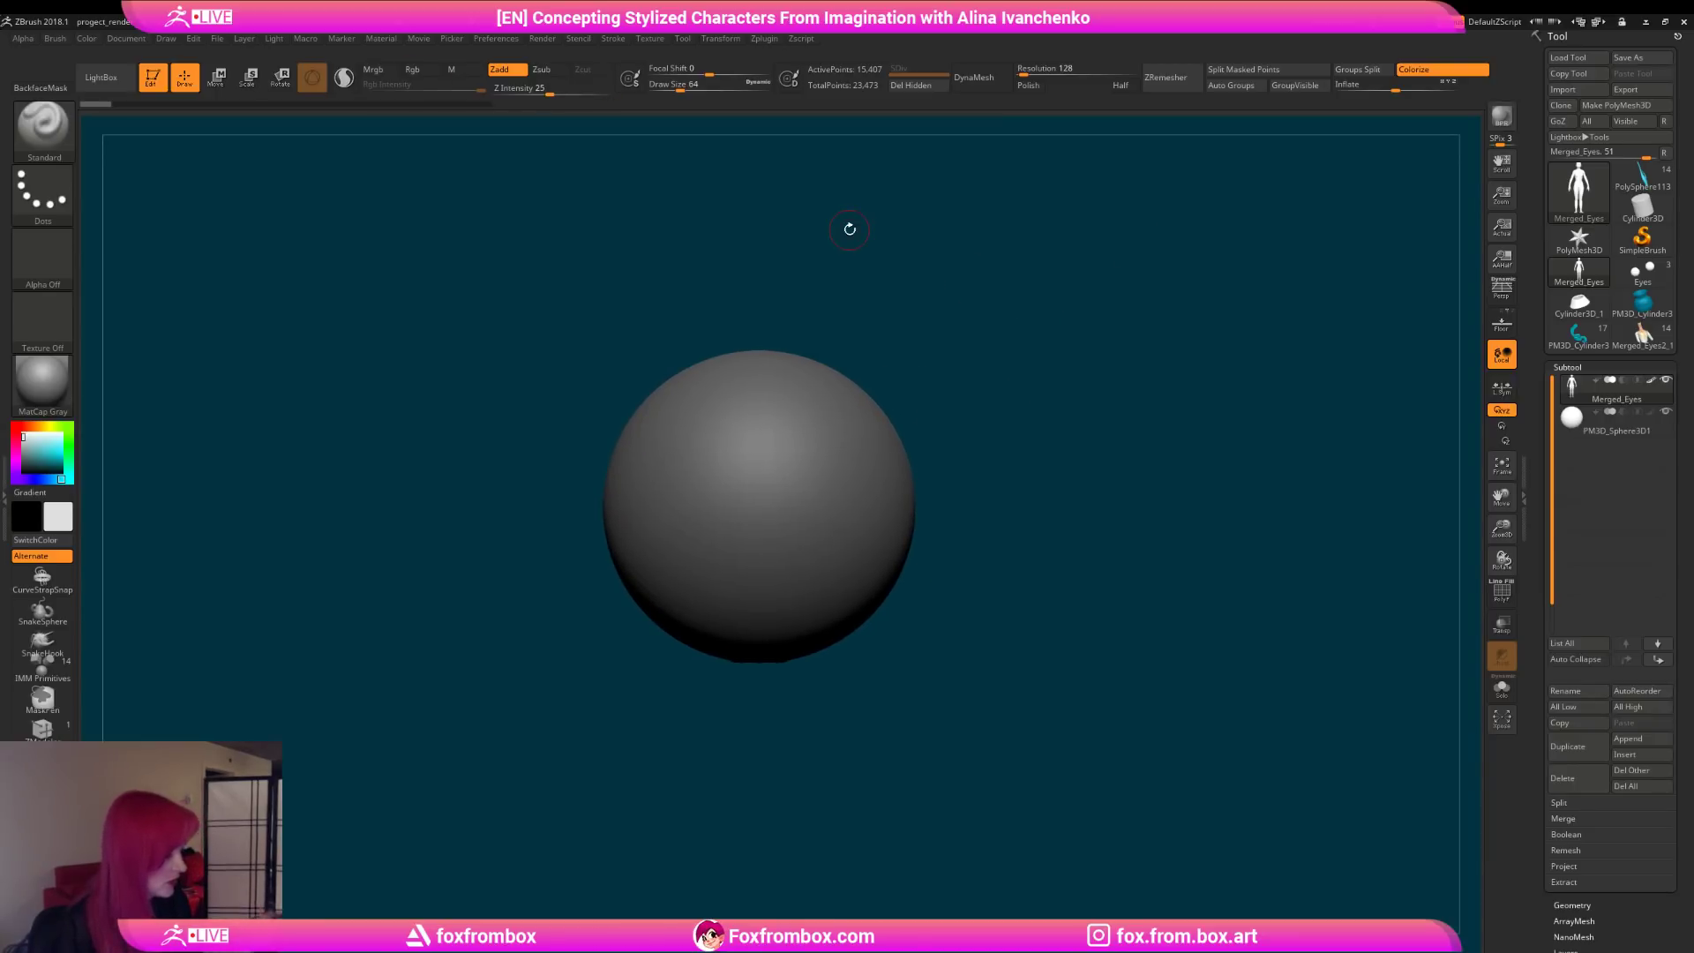
Step: Compare the body with the hidden and shown sphere, and scale the body subtool up around its centre
{"action": "left_click_drag", "start_coordinate": [964, 274], "coordinate": [830, 233]}
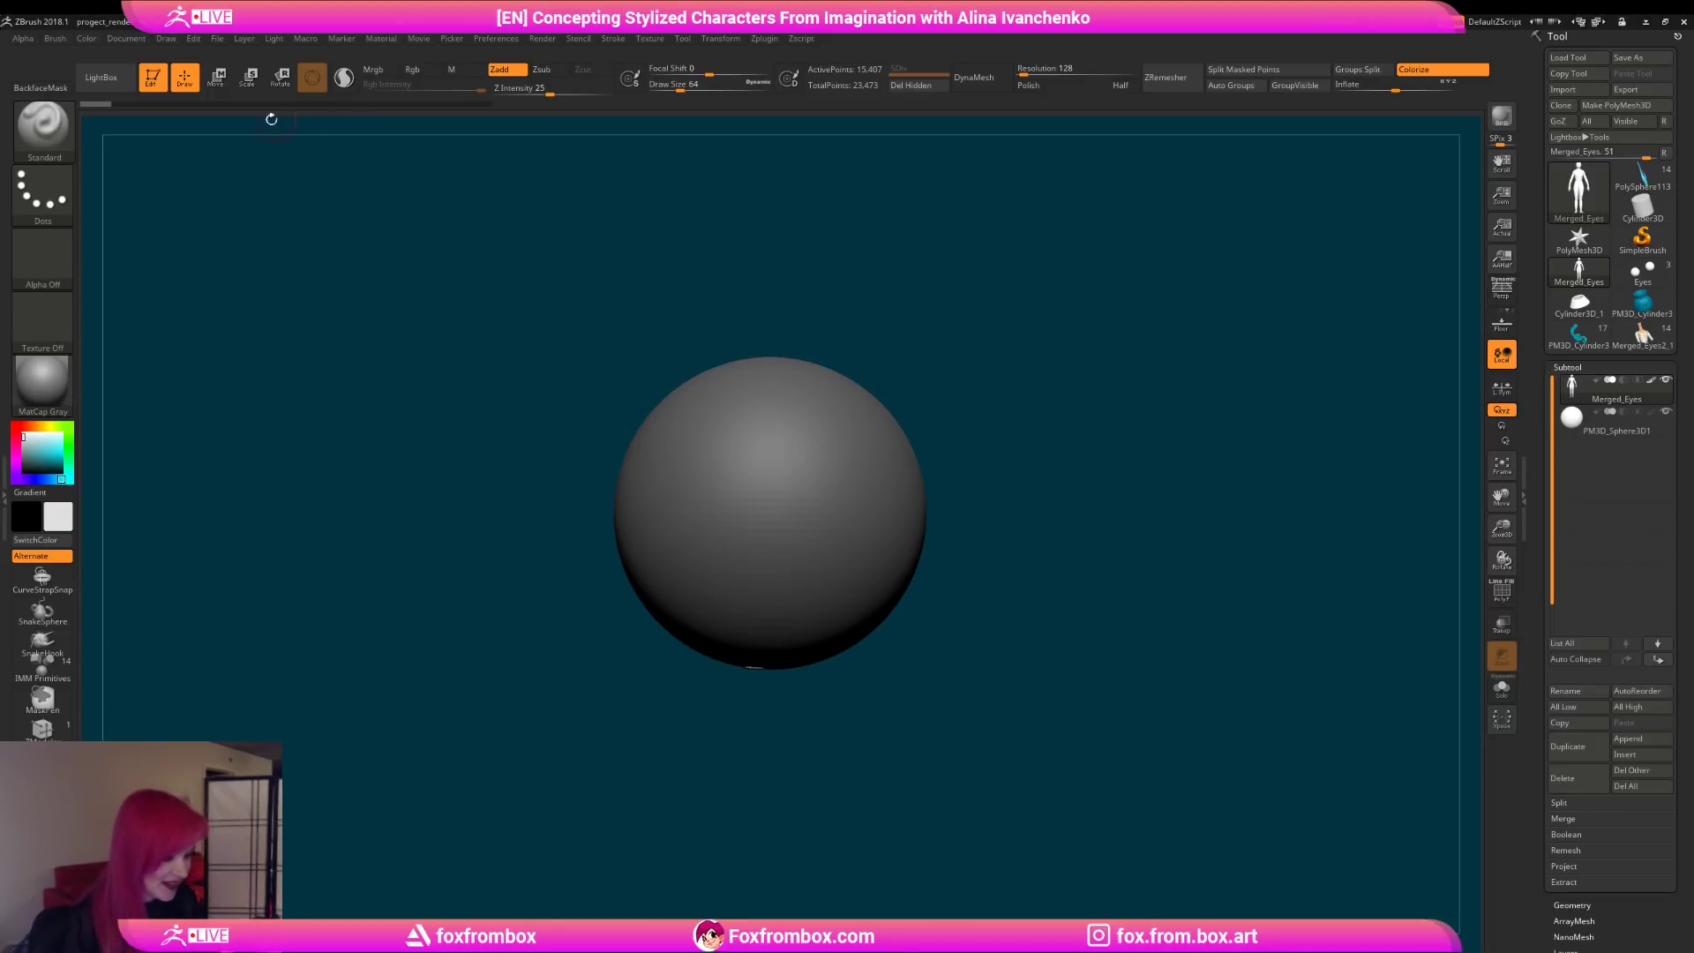
{"action": "key", "text": "w"}
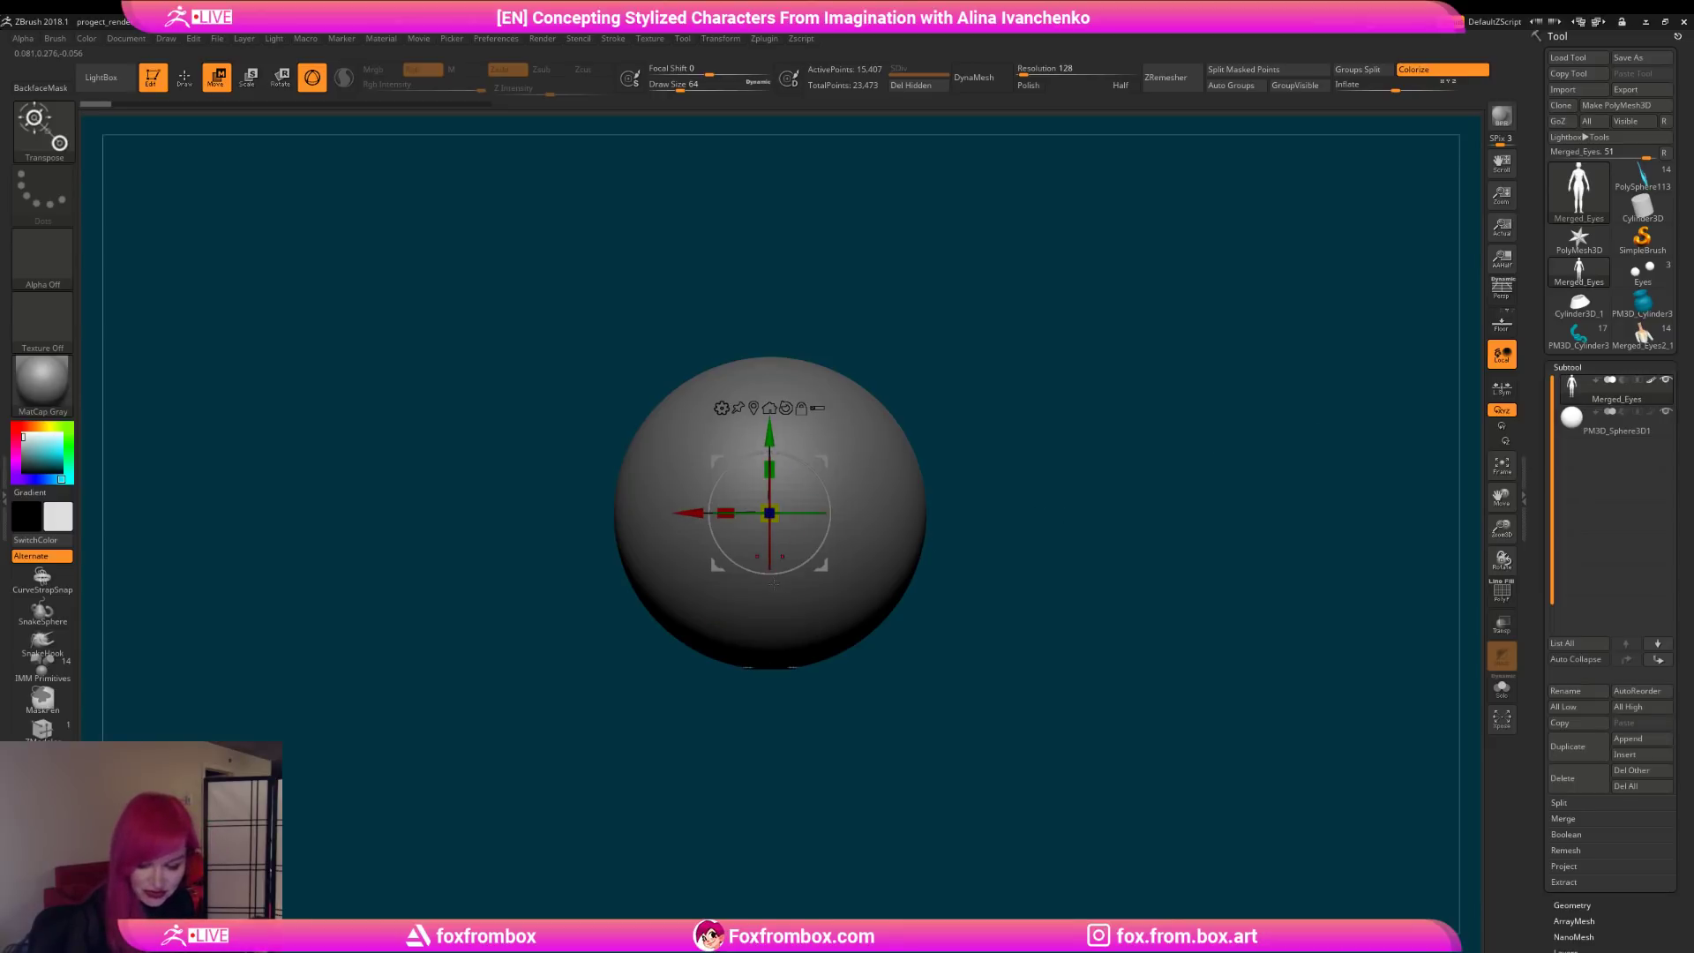
{"action": "left_click", "coordinate": [1665, 412]}
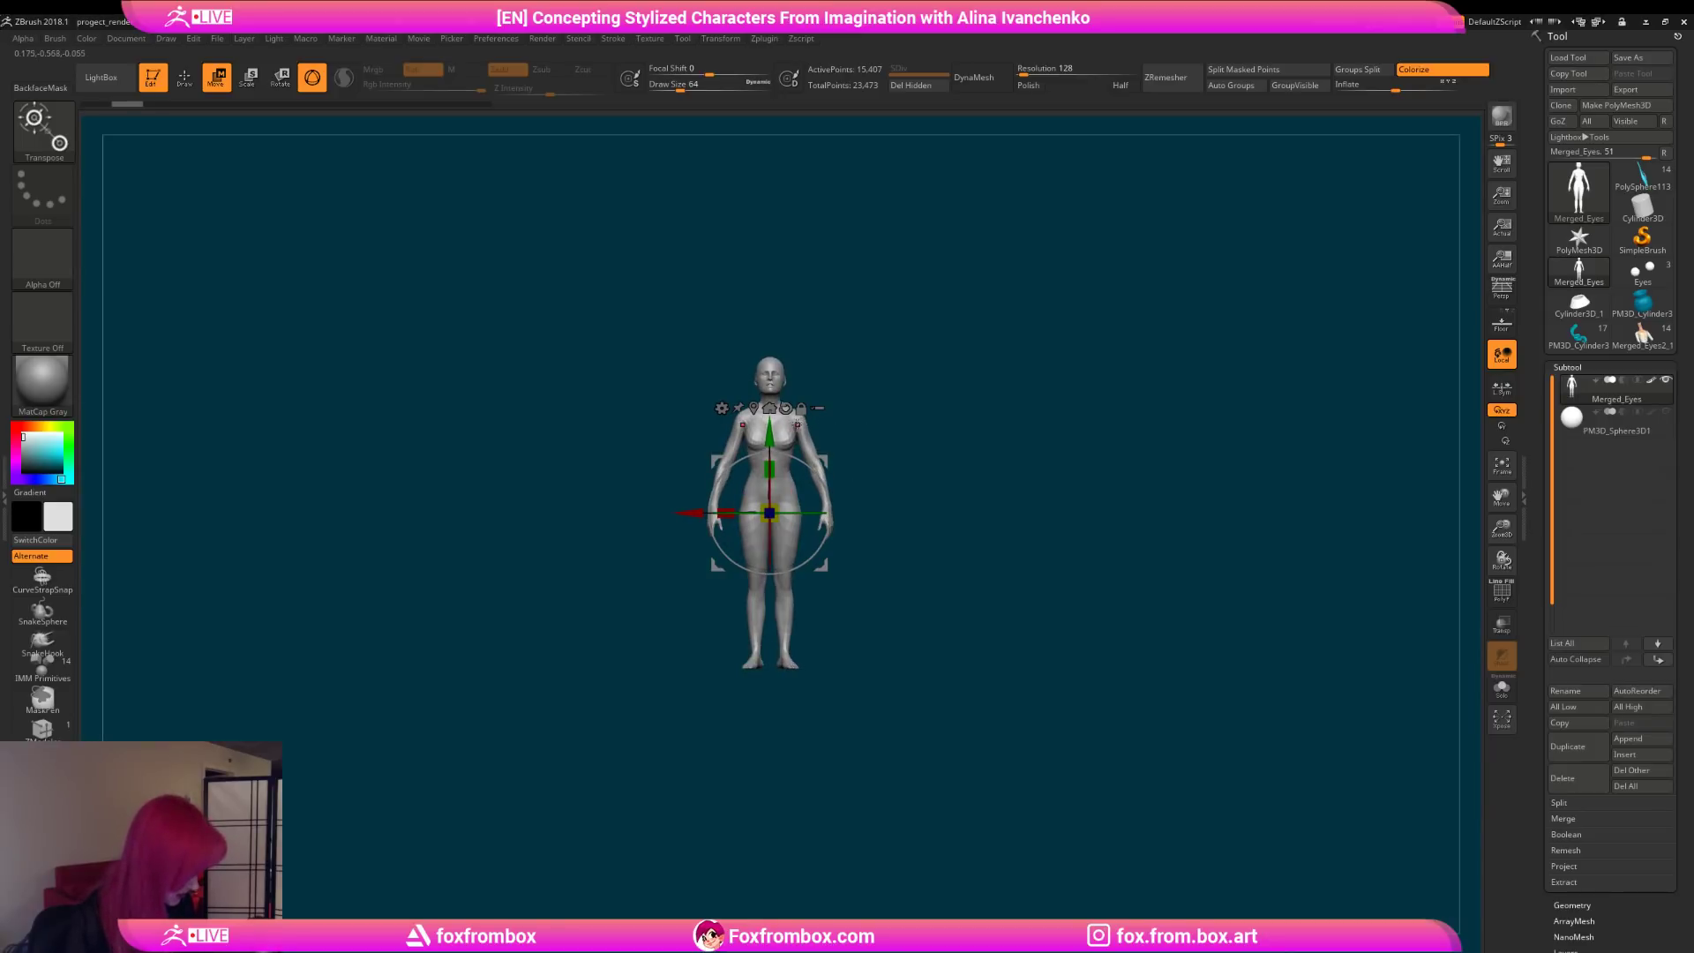
{"action": "right_click_drag", "start_coordinate": [797, 424], "coordinate": [794, 420], "text": "shift"}
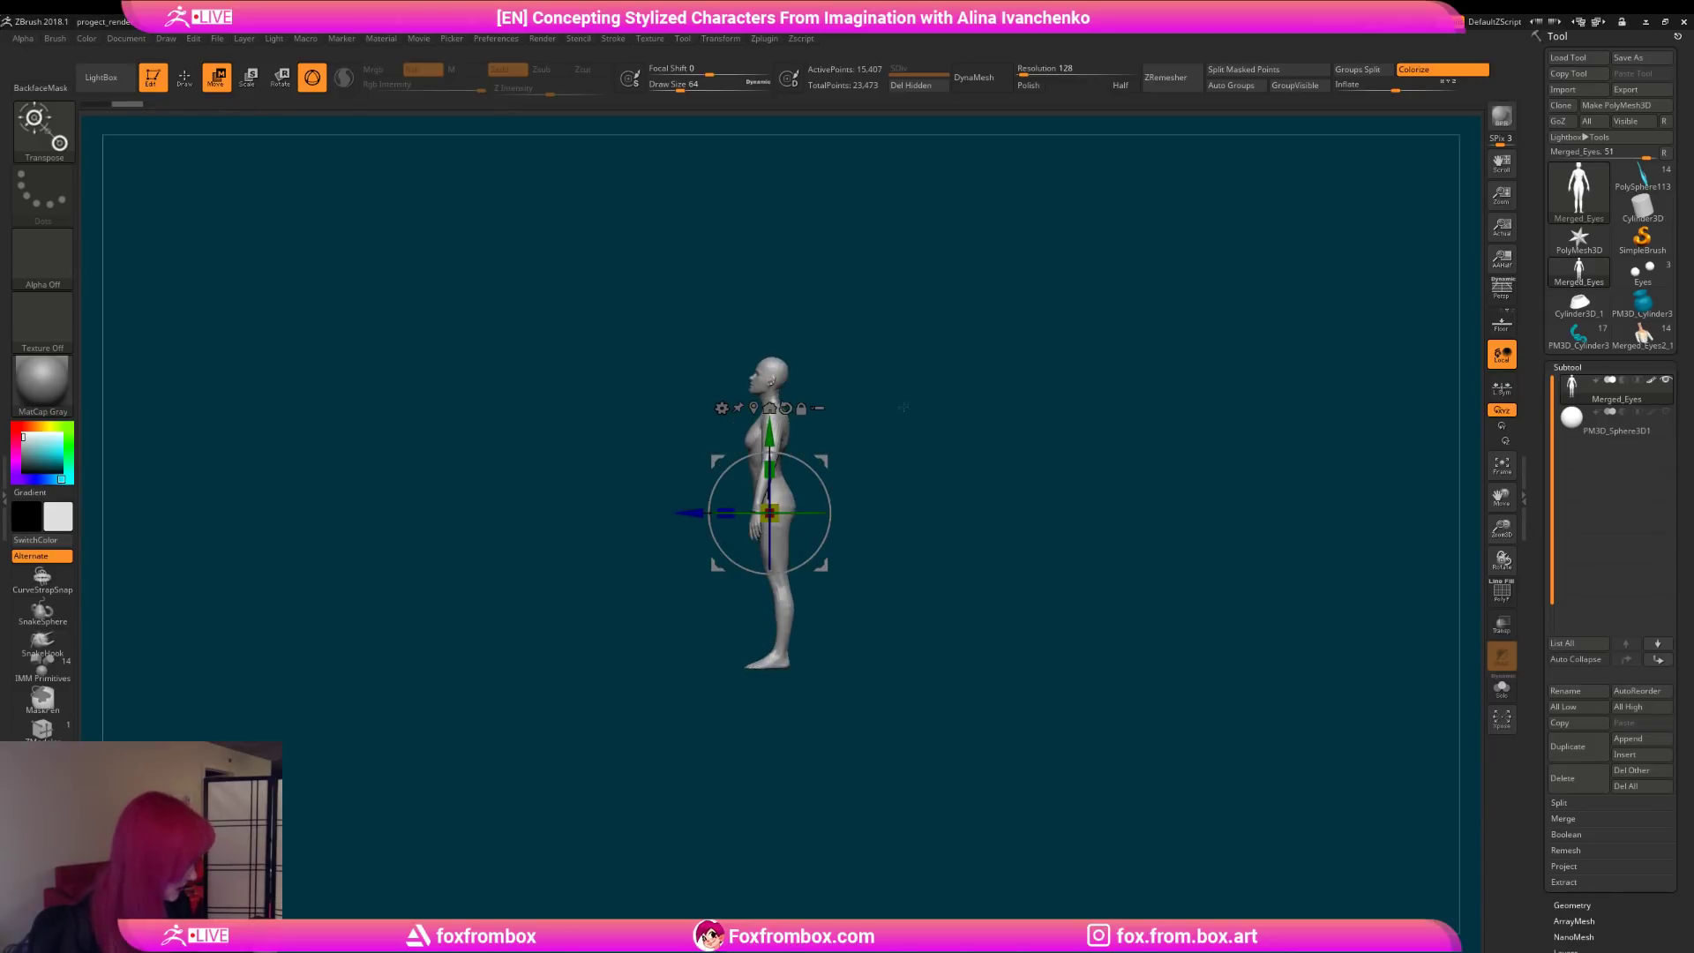
{"action": "left_click", "coordinate": [1665, 412]}
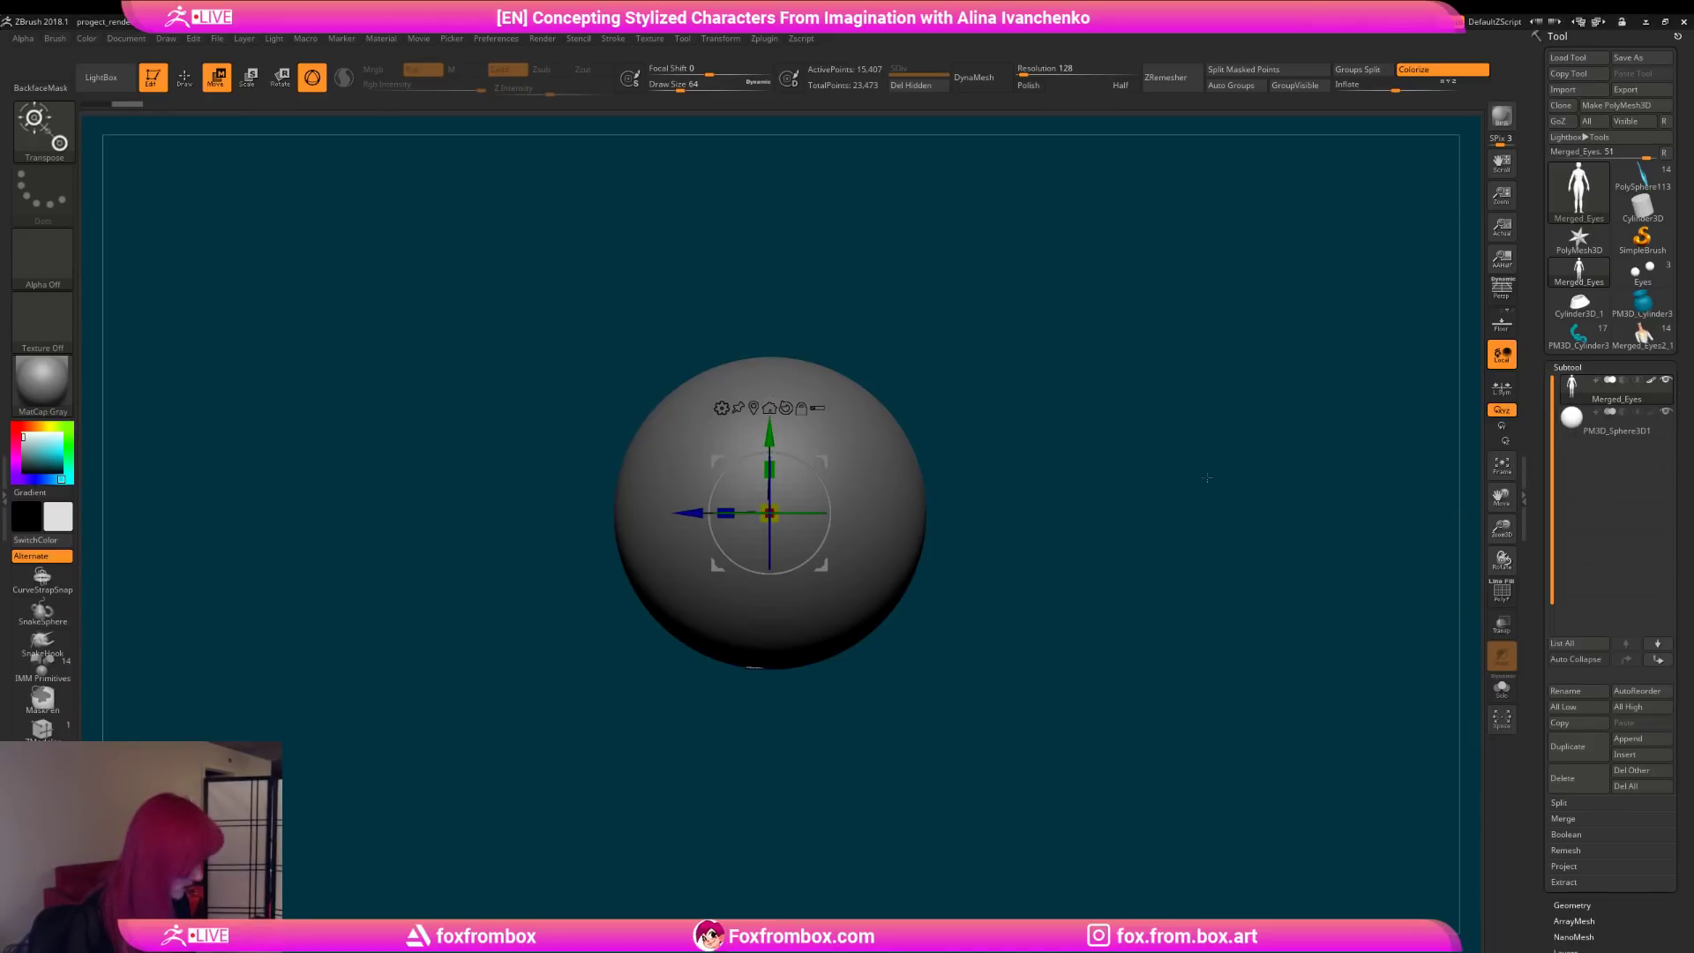
{"action": "left_click_drag", "start_coordinate": [770, 511], "coordinate": [1116, 512]}
{"action": "left_click_drag", "start_coordinate": [1503, 524], "coordinate": [1491, 388]}
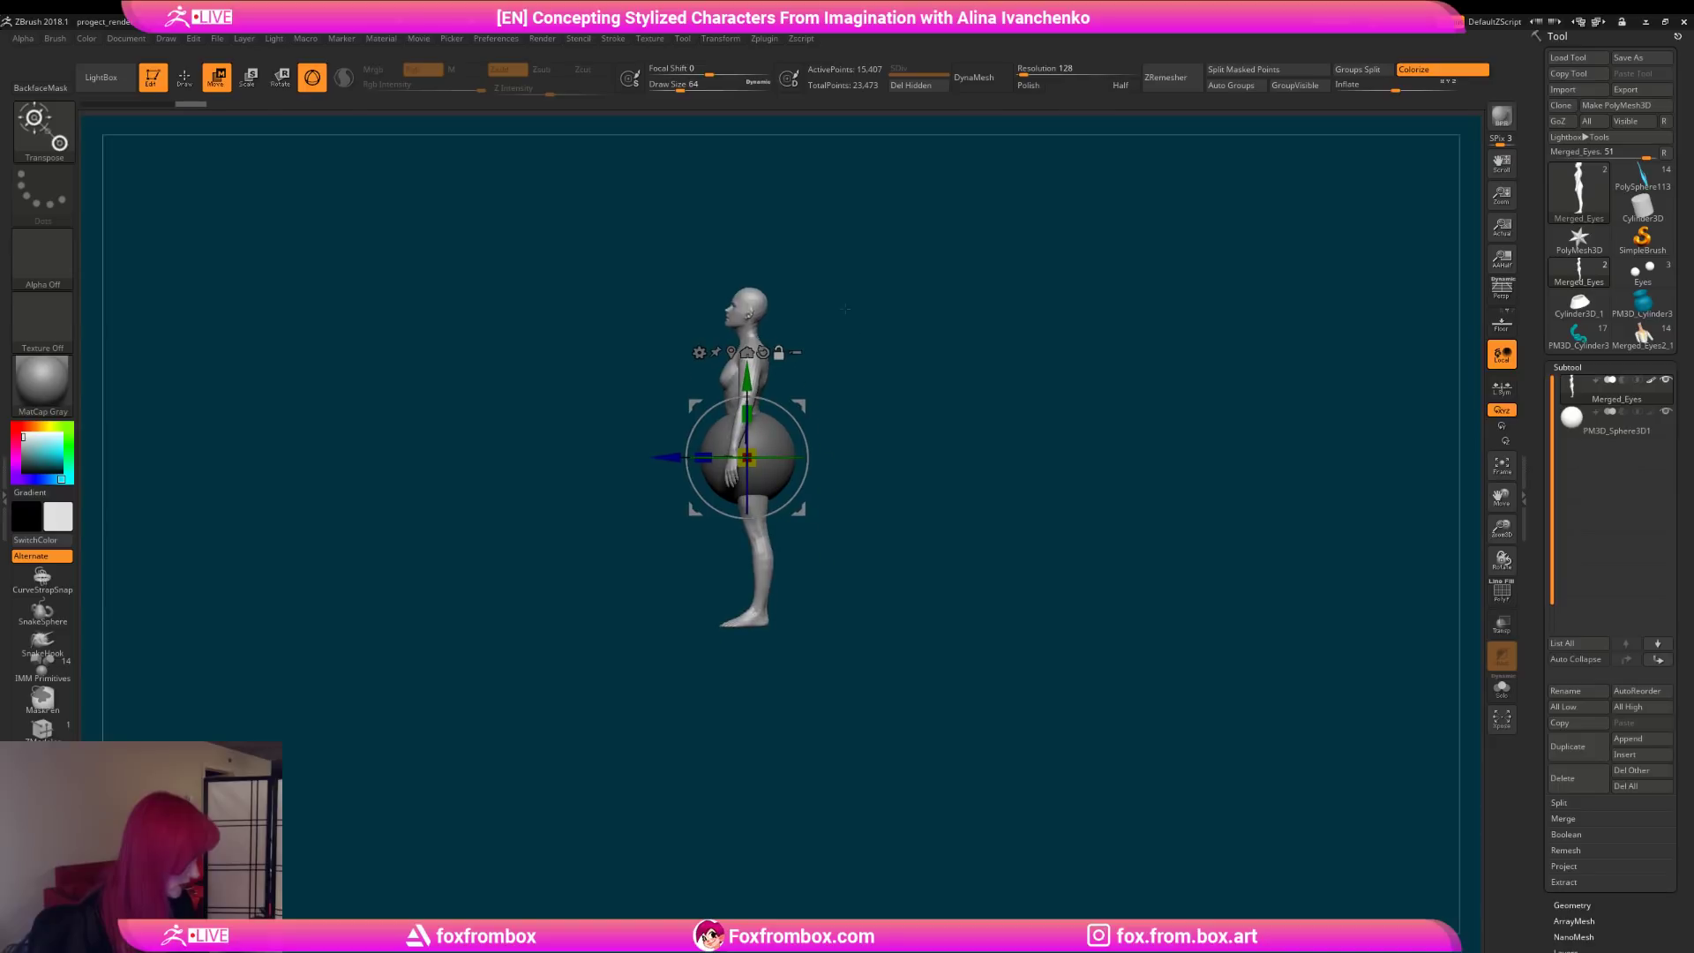
Step: Move the body subtool down along its vertical axis until its head sits inside the sphere
{"action": "left_click_drag", "start_coordinate": [749, 375], "coordinate": [752, 508]}
{"action": "left_click_drag", "start_coordinate": [746, 592], "coordinate": [744, 629]}
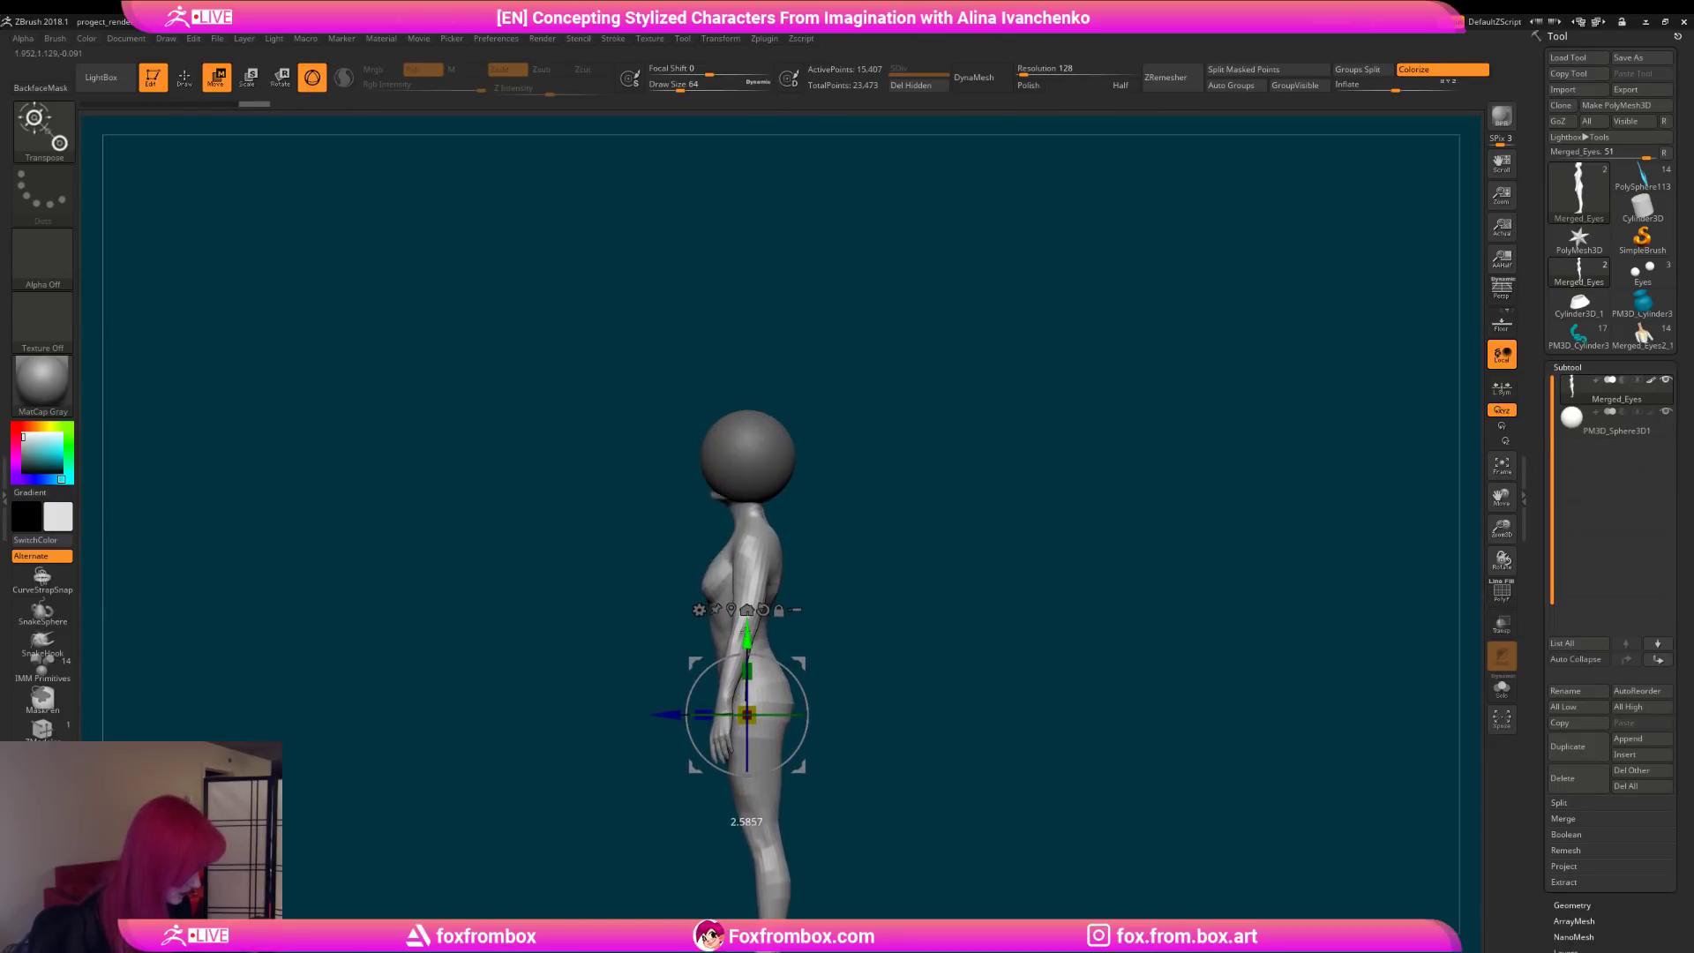
{"action": "left_click_drag", "start_coordinate": [933, 532], "coordinate": [990, 471]}
{"action": "left_click_drag", "start_coordinate": [989, 471], "coordinate": [931, 516], "text": "alt"}
{"action": "key", "text": "q"}
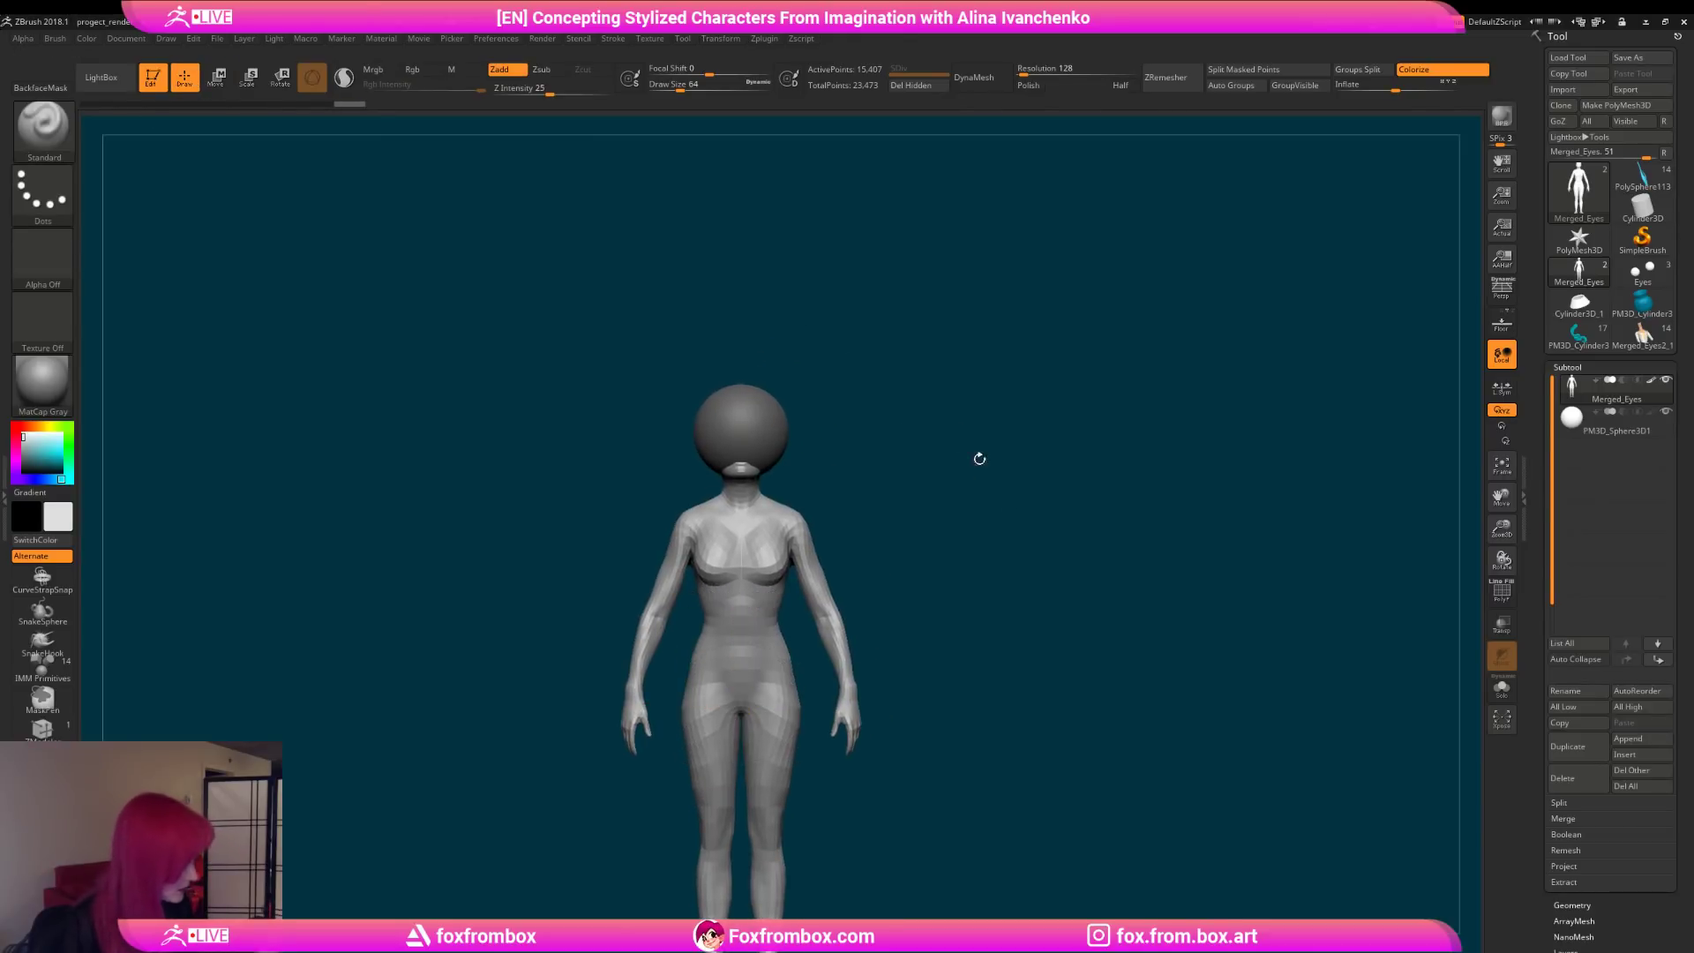
{"action": "left_click_drag", "start_coordinate": [957, 431], "coordinate": [1007, 375]}
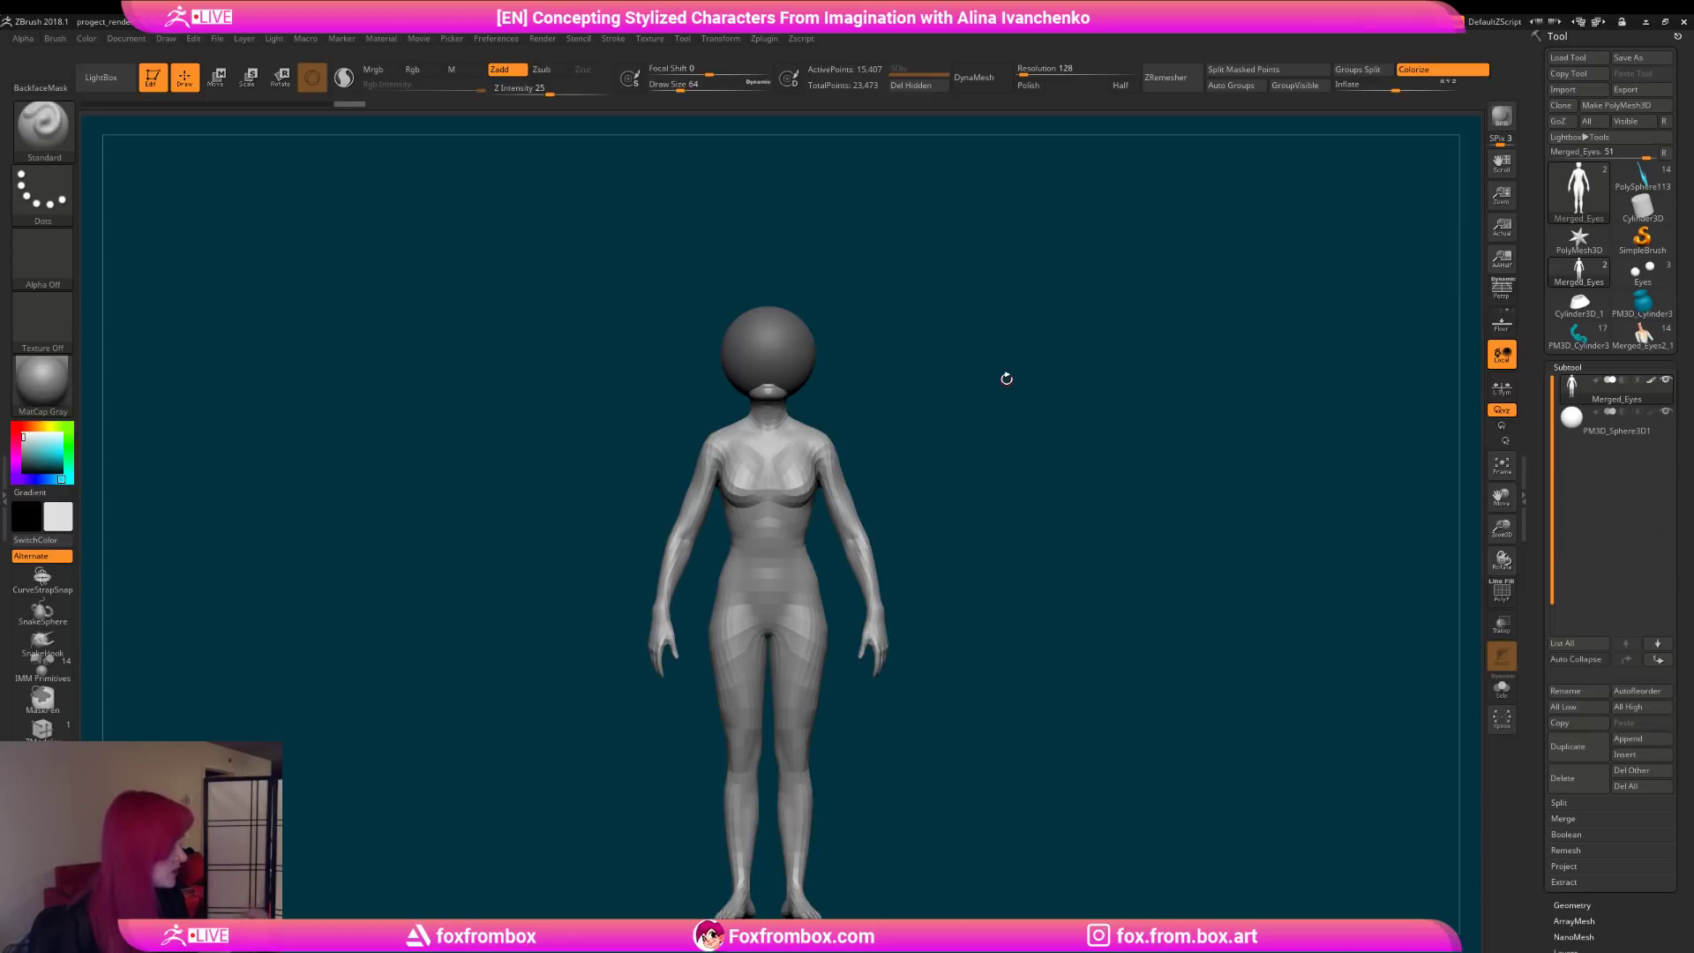
{"action": "left_click_drag", "start_coordinate": [1063, 152], "coordinate": [885, 452], "text": "shift"}
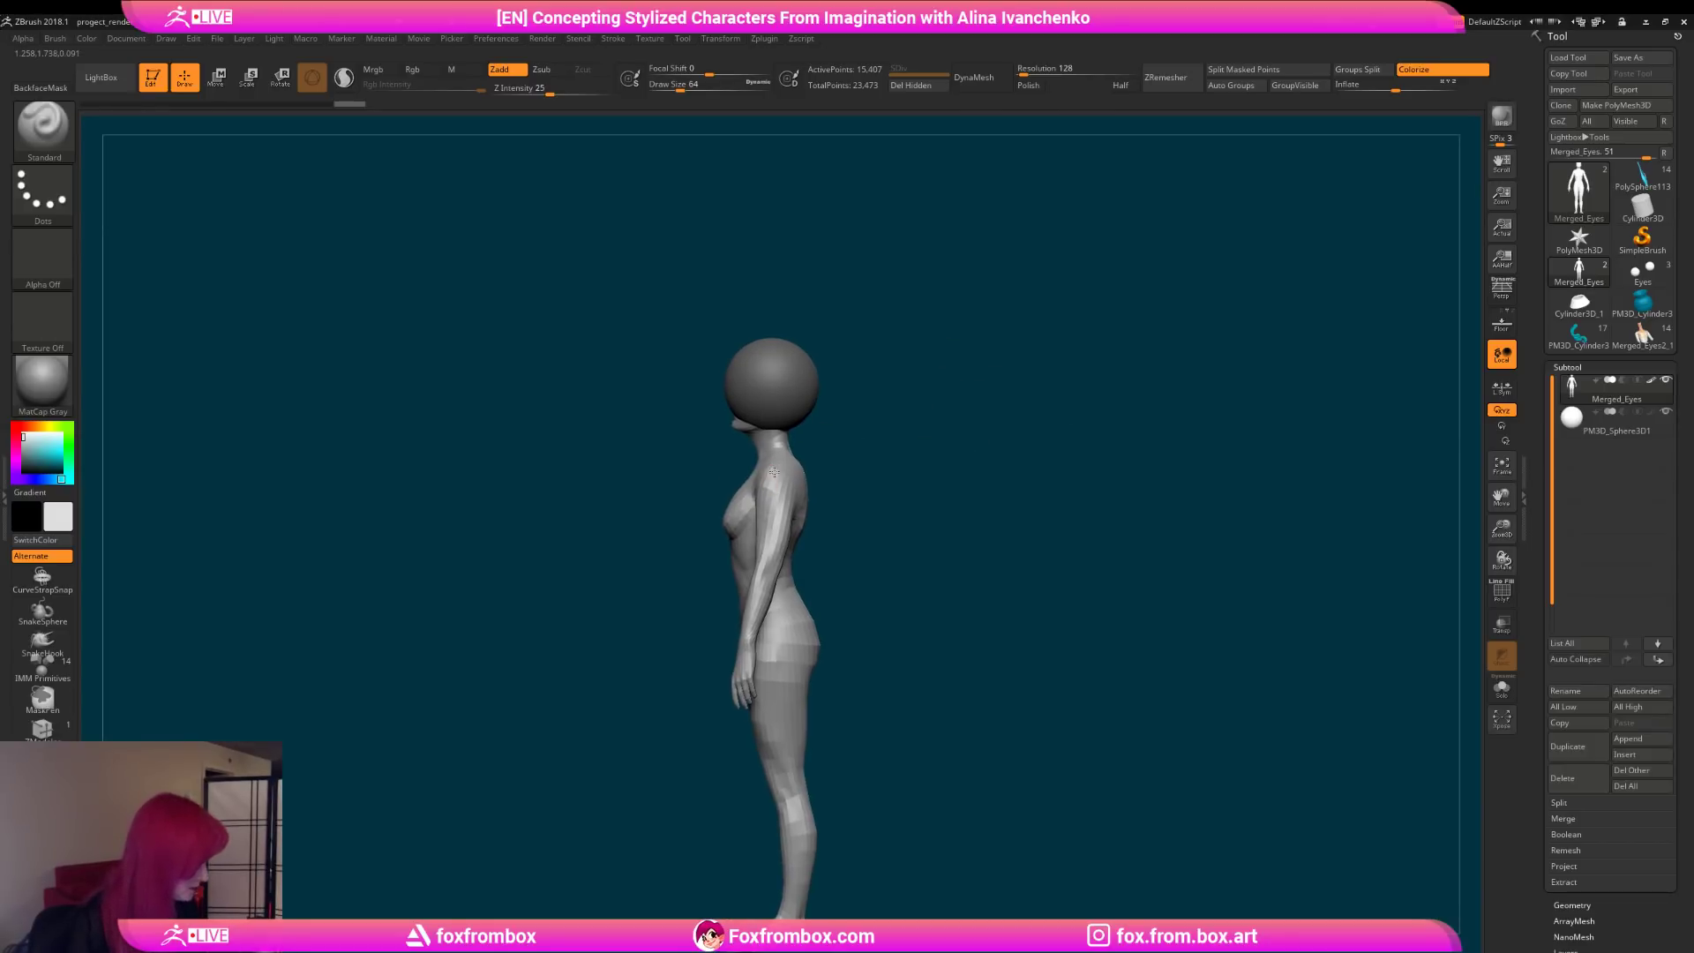
Step: Hide the sphere, mask the body's head, and split the masked points into a separate subtool
{"action": "left_click", "coordinate": [1665, 409]}
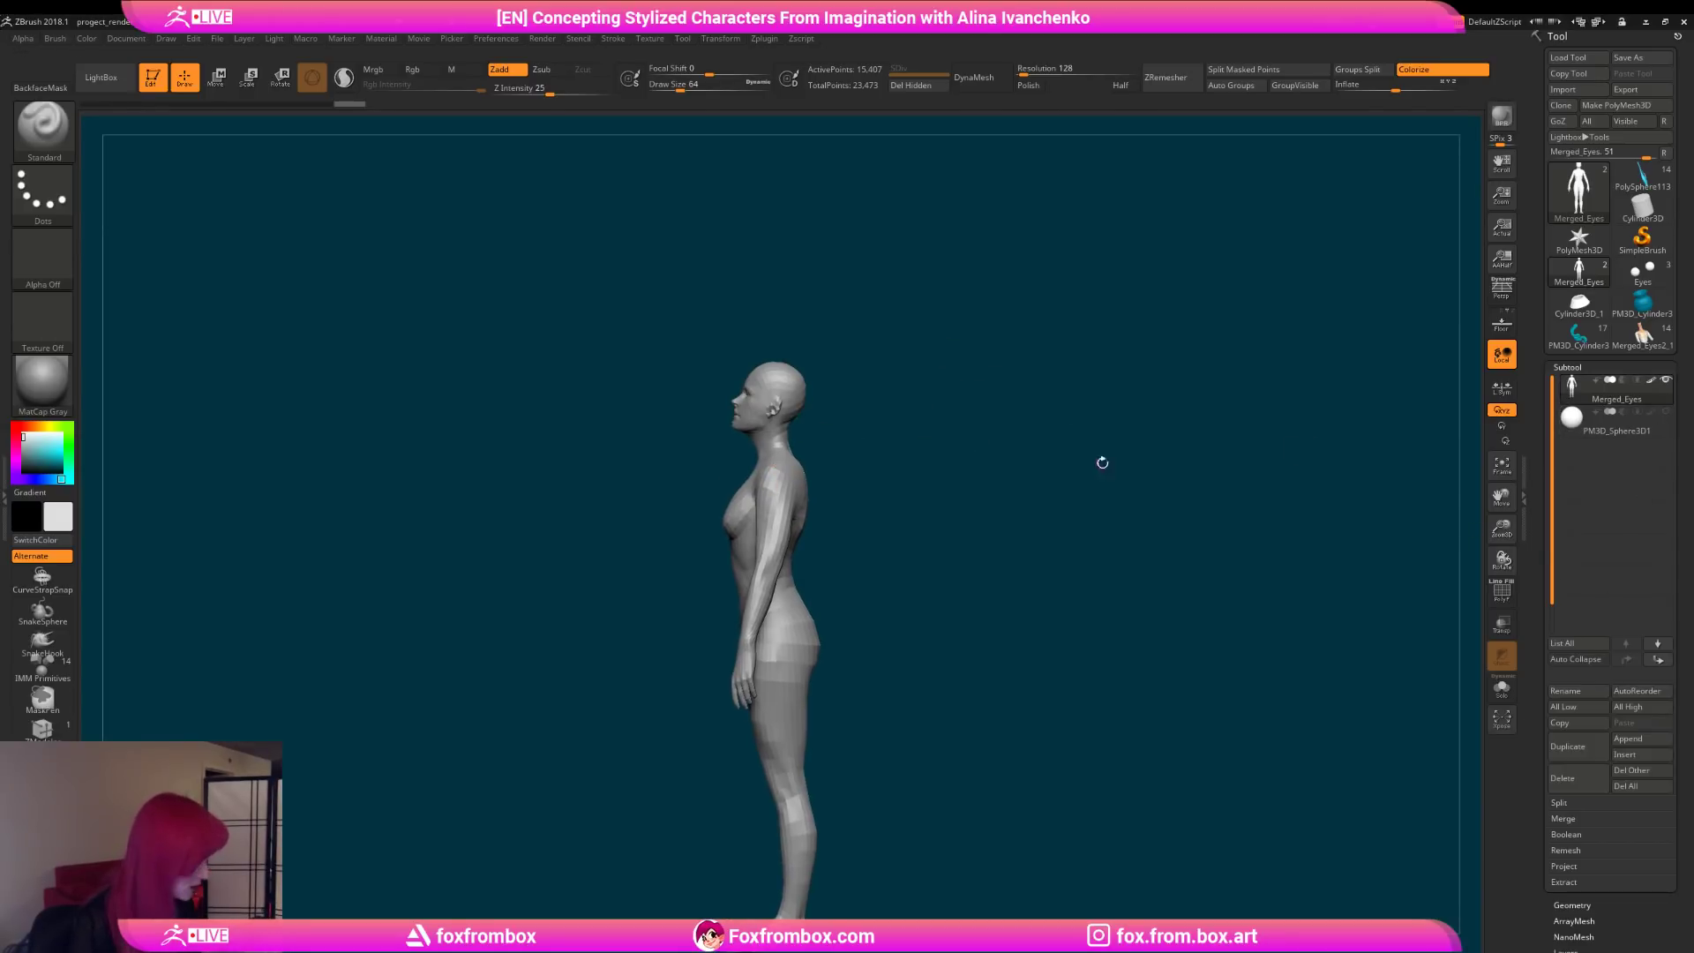
{"action": "mouse_move", "coordinate": [692, 314]}
{"action": "left_mouse_down", "text": "ctrl"}
{"action": "mouse_move", "coordinate": [653, 304]}
{"action": "mouse_move", "coordinate": [725, 350]}
{"action": "left_mouse_up", "text": "ctrl"}
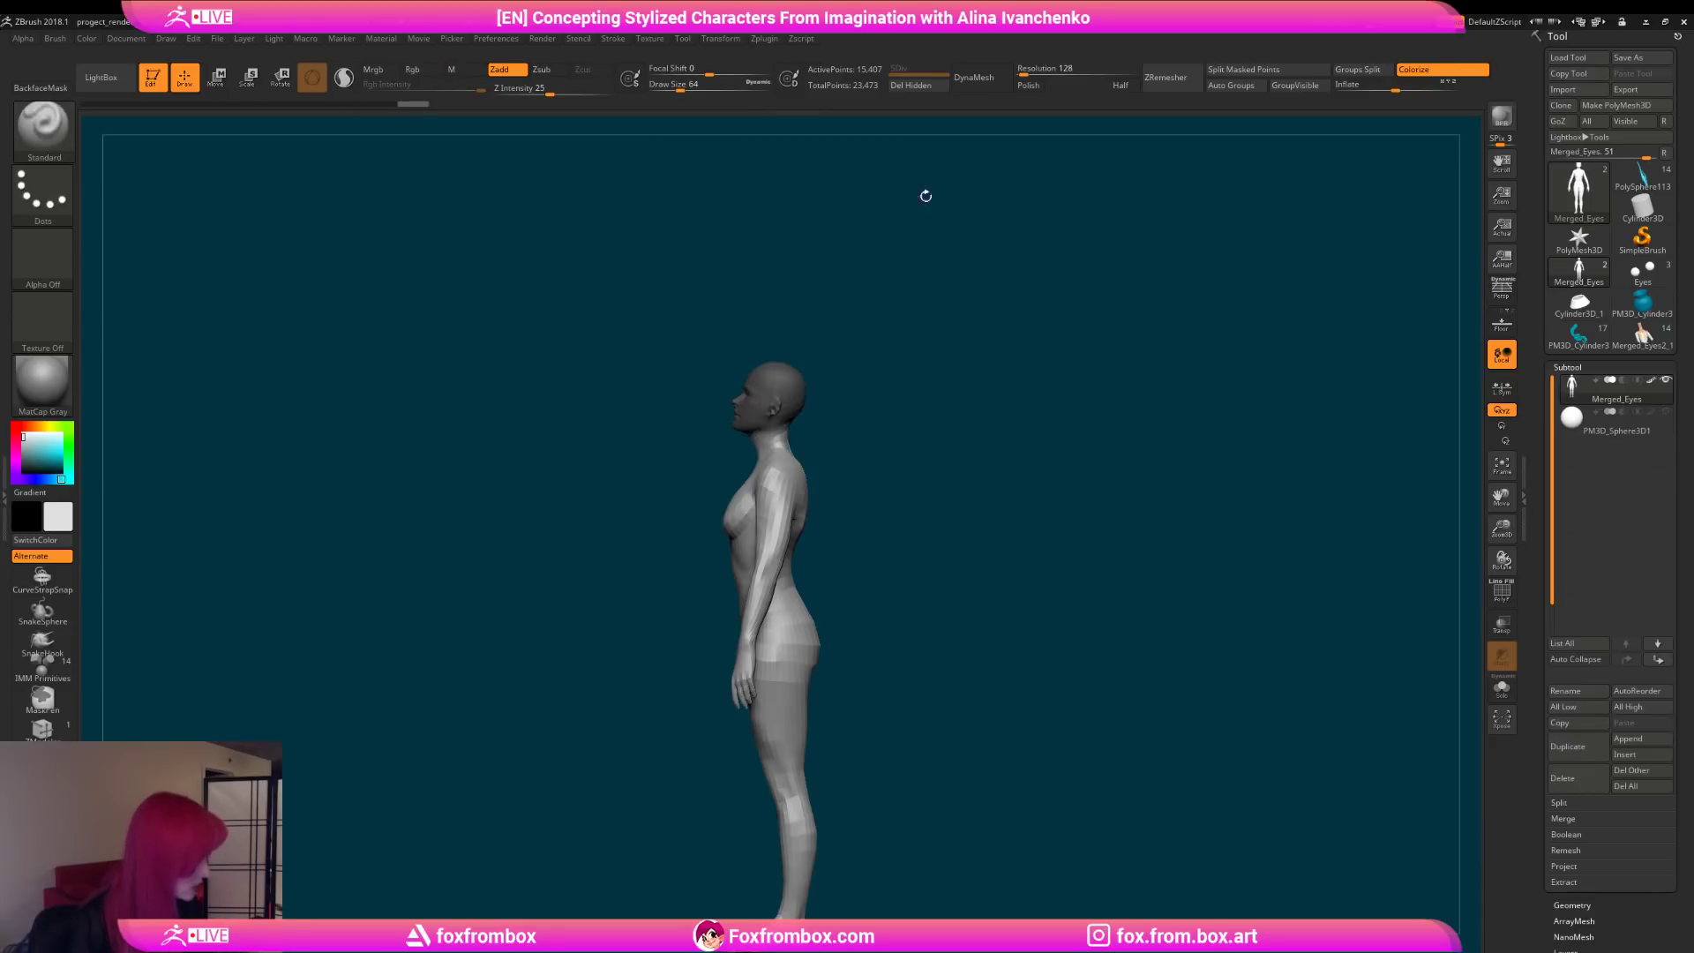
{"action": "left_click", "coordinate": [1275, 69]}
Step: Mask both arms of the body and split the masked points into a separate subtool
{"action": "left_click_drag", "start_coordinate": [874, 461], "coordinate": [808, 350], "text": "alt"}
{"action": "mouse_move", "coordinate": [807, 350]}
{"action": "left_mouse_down"}
{"action": "mouse_move", "coordinate": [943, 365]}
{"action": "mouse_move", "coordinate": [635, 453]}
{"action": "mouse_move", "coordinate": [561, 425]}
{"action": "mouse_move", "coordinate": [565, 609]}
{"action": "left_mouse_up"}
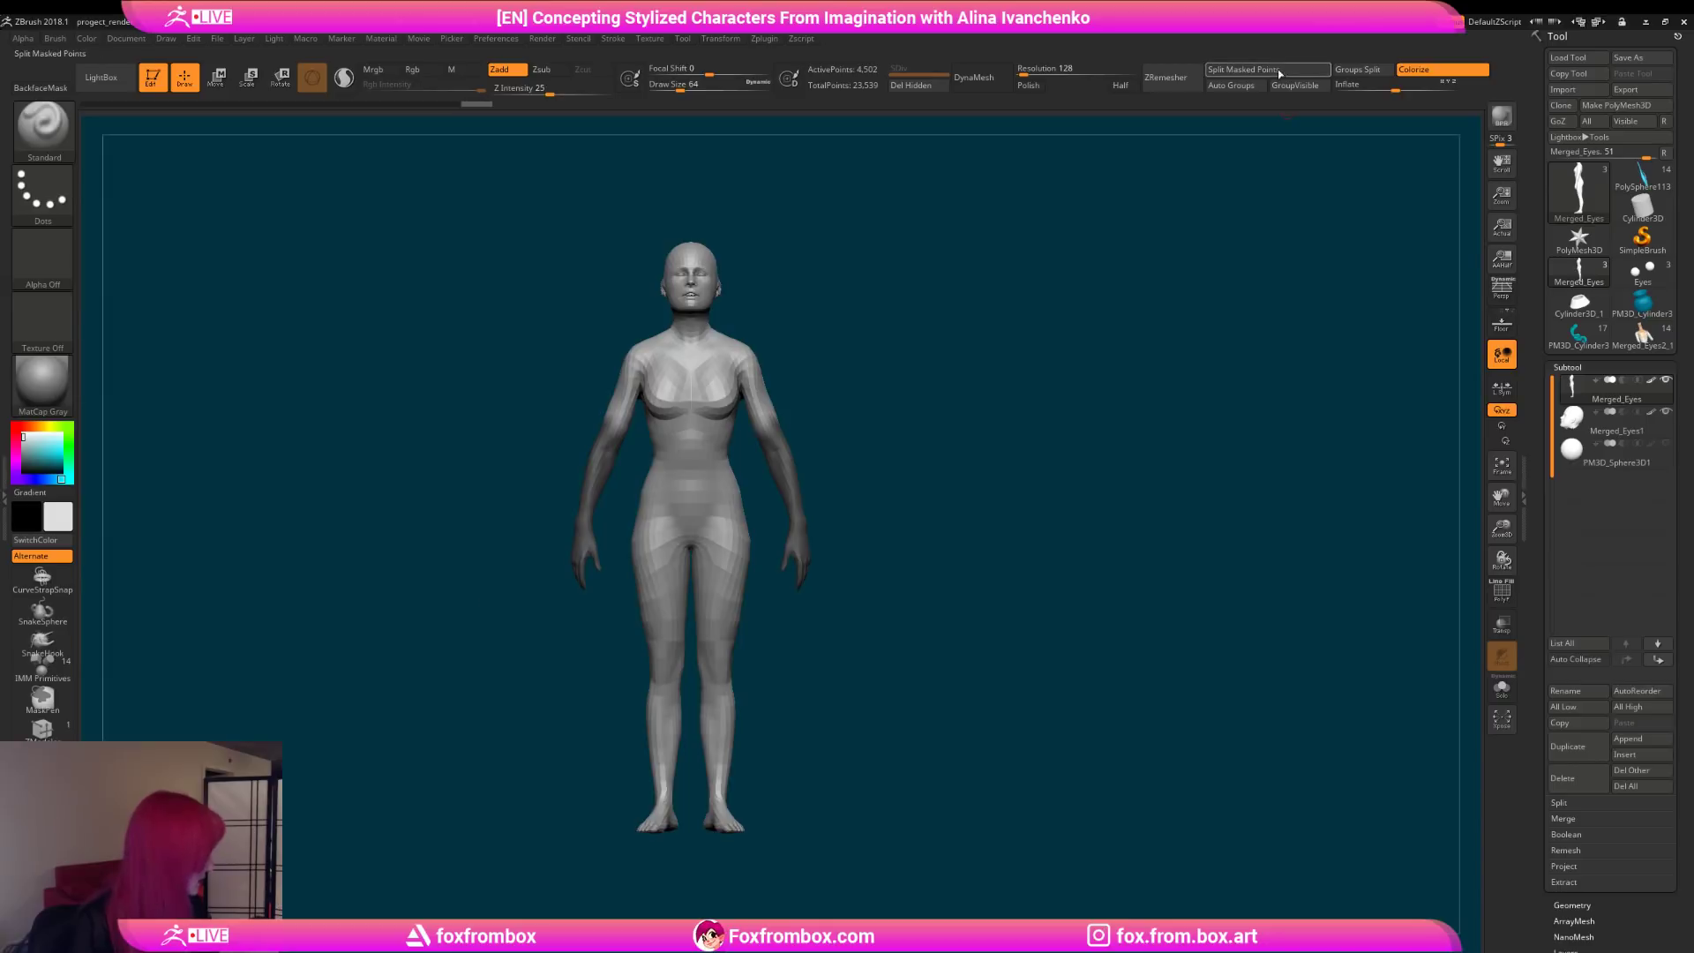
{"action": "left_click", "coordinate": [1243, 69]}
{"action": "left_click_drag", "start_coordinate": [922, 397], "coordinate": [1000, 400], "text": "alt"}
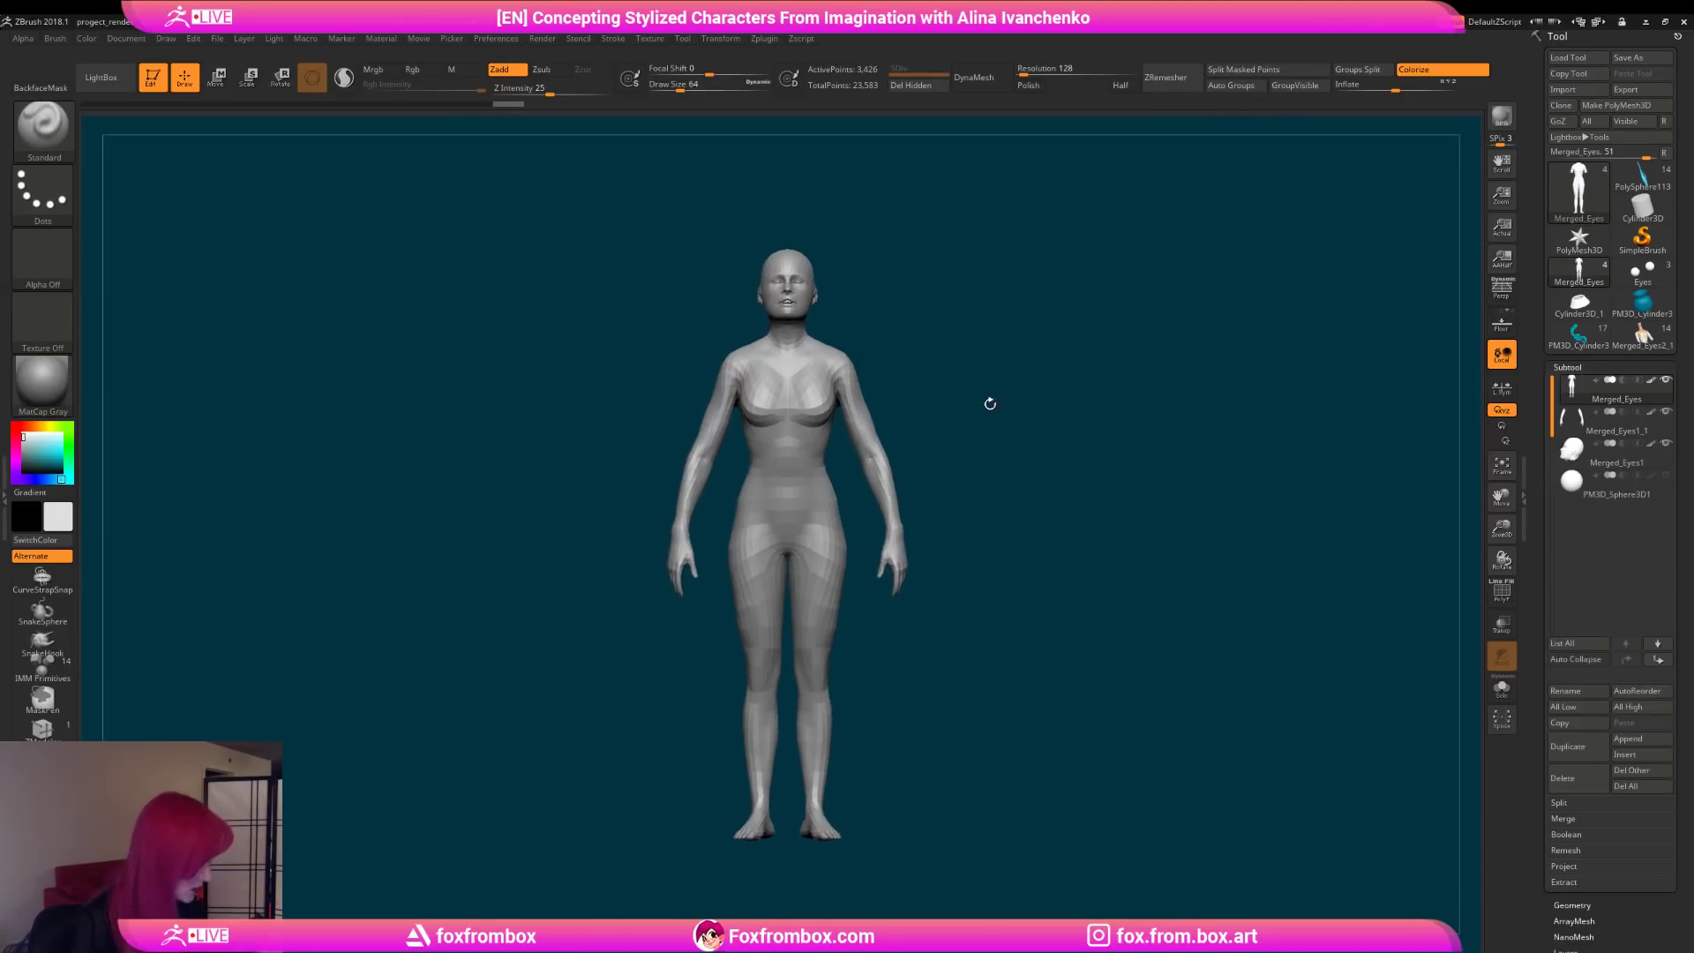
Step: Hide the legs, hips and leftover pieces below the waist with the selection lasso and delete the hidden geometry
{"action": "mouse_move", "coordinate": [871, 733]}
{"action": "left_mouse_down", "text": "ctrl+shift"}
{"action": "mouse_move", "coordinate": [754, 538]}
{"action": "mouse_move", "coordinate": [703, 840]}
{"action": "mouse_move", "coordinate": [907, 847]}
{"action": "mouse_move", "coordinate": [901, 777]}
{"action": "left_mouse_up", "text": "ctrl+shift"}
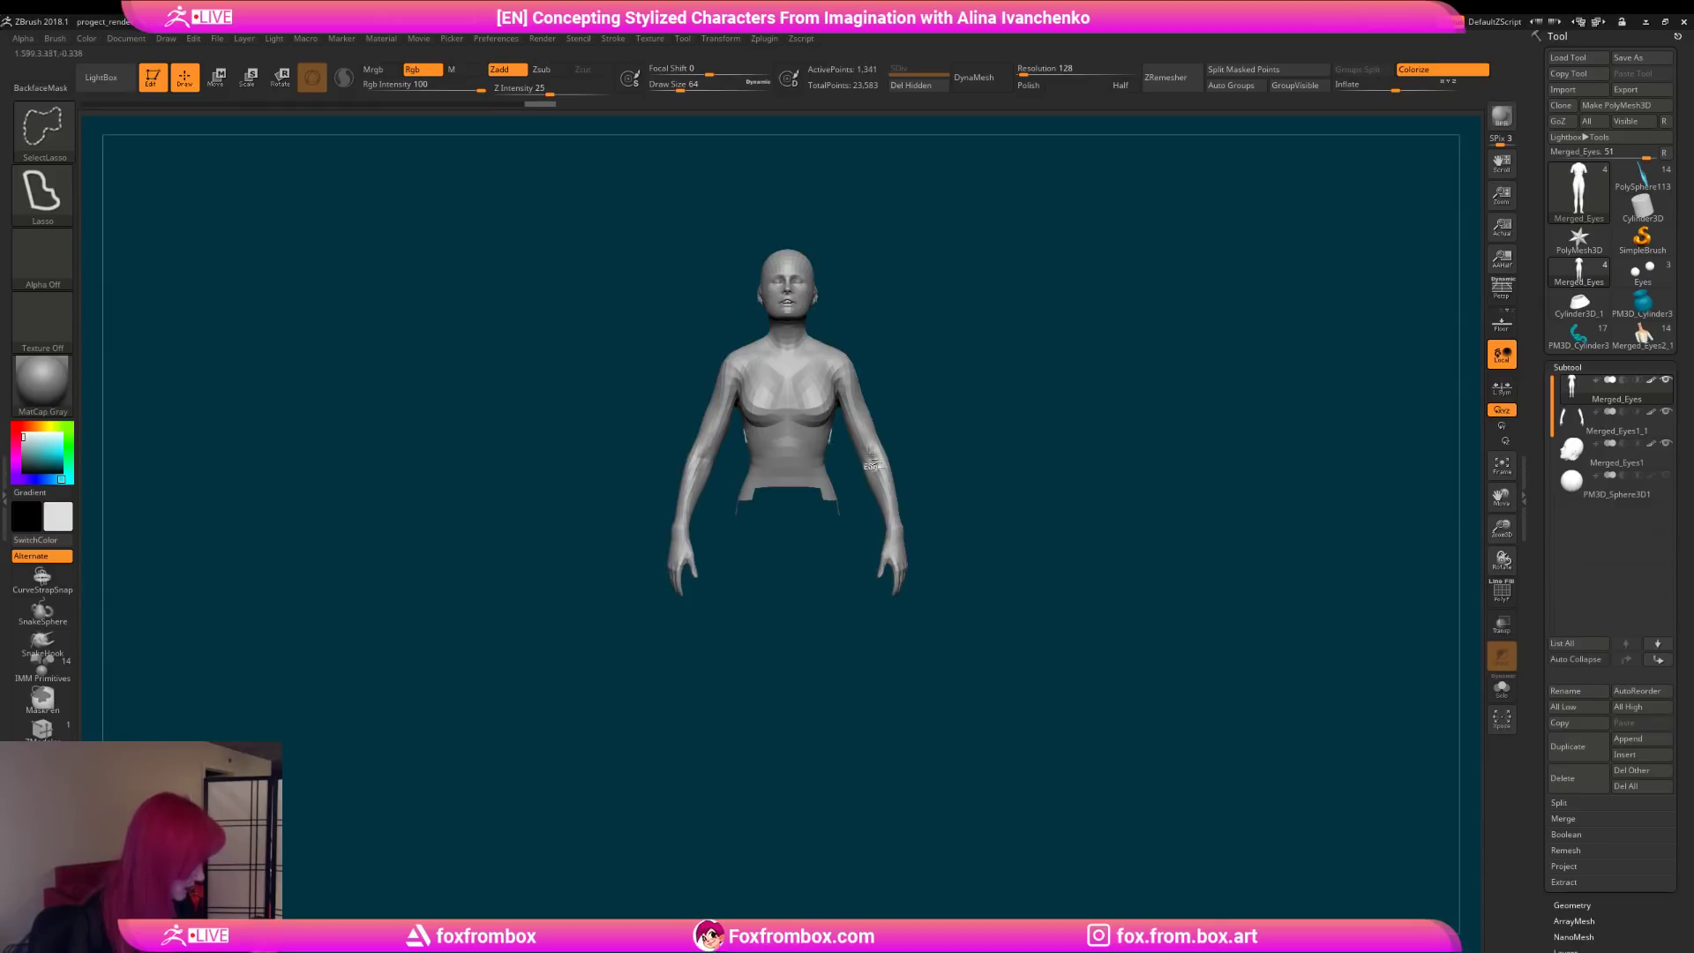
{"action": "left_click_drag", "start_coordinate": [810, 536], "coordinate": [816, 538], "text": "ctrl+alt+shift"}
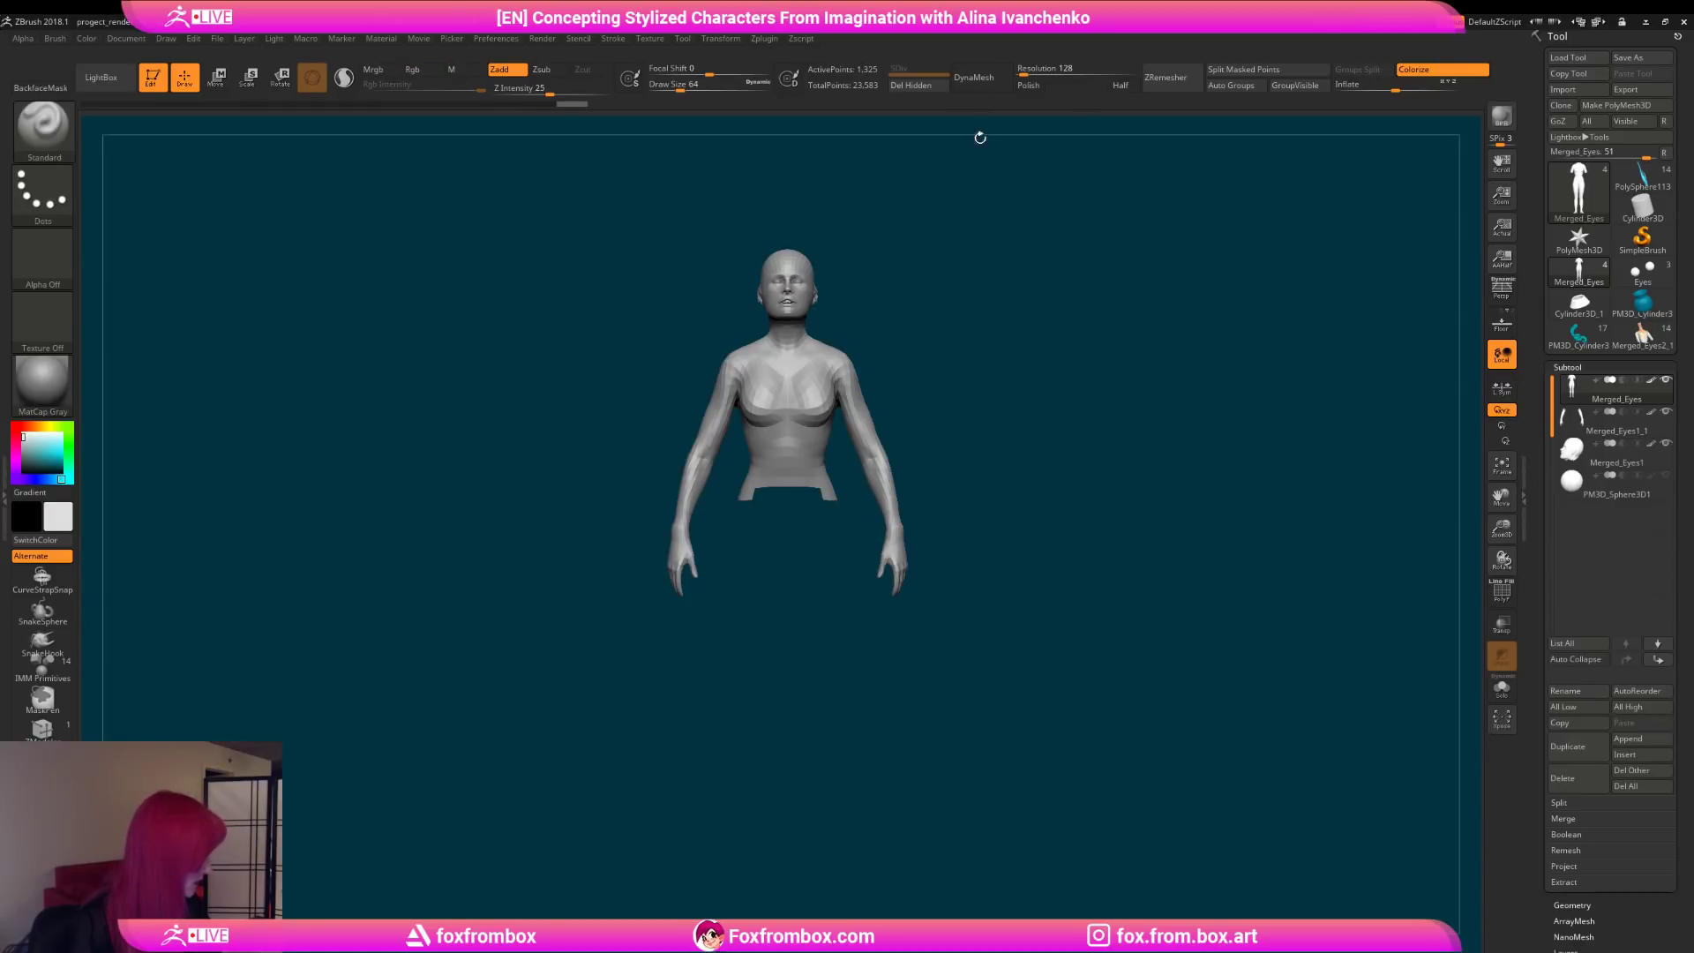
{"action": "left_click", "coordinate": [911, 85]}
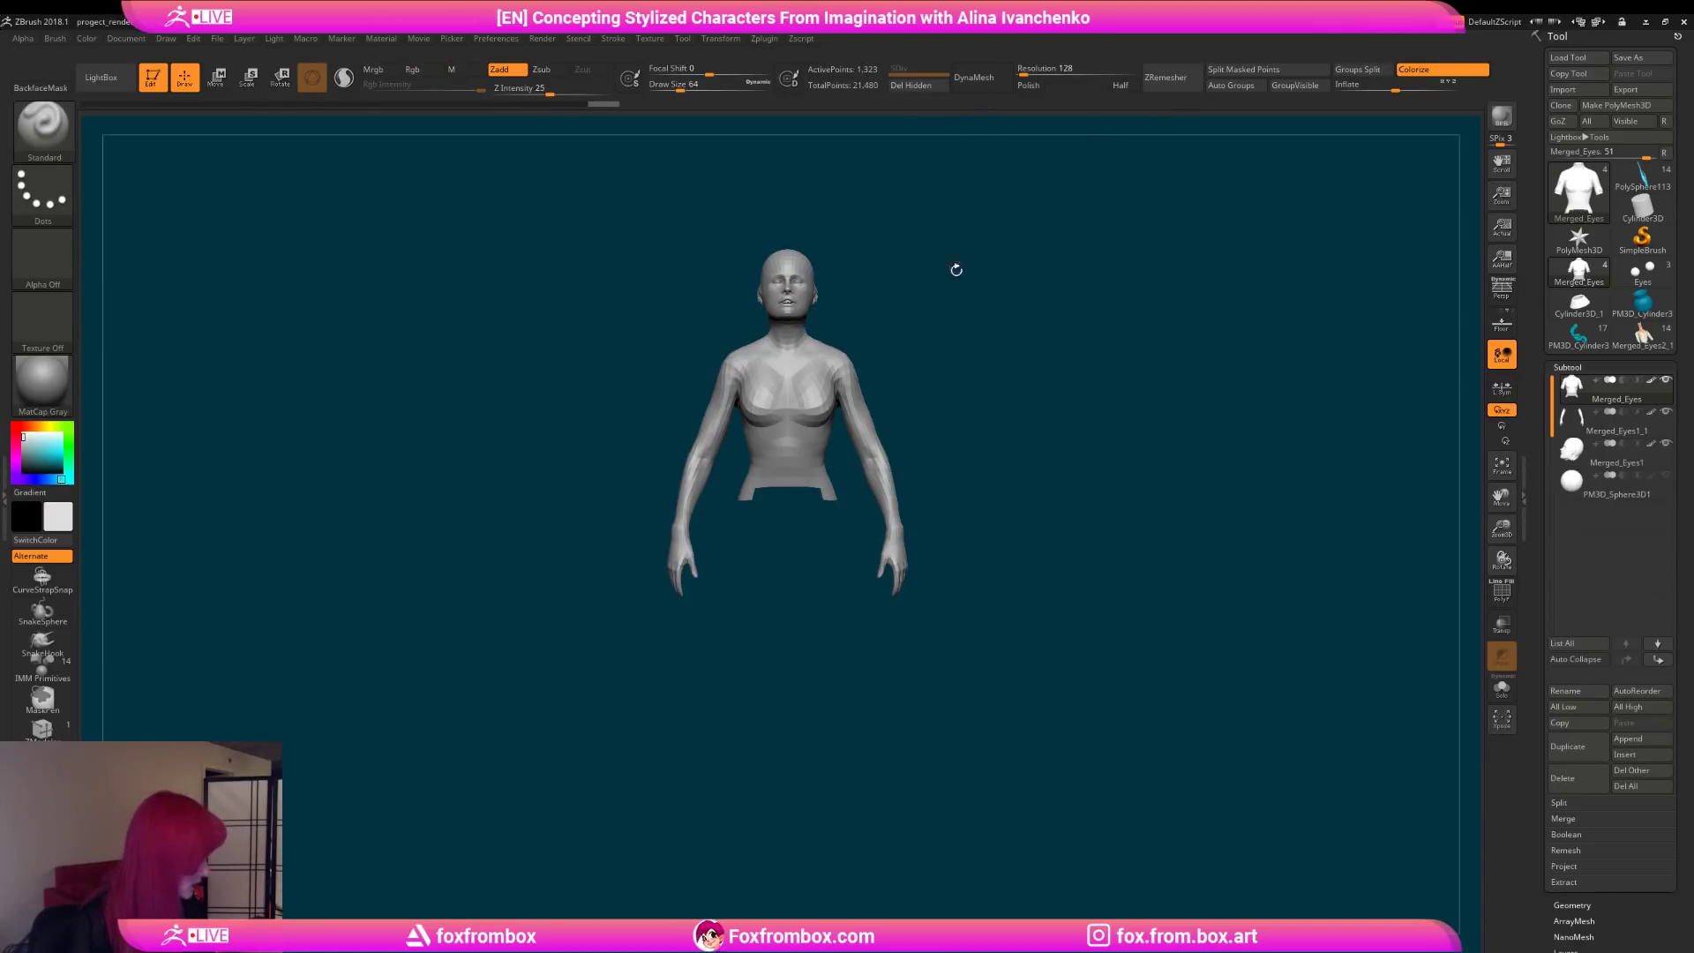
{"action": "left_click_drag", "start_coordinate": [952, 253], "coordinate": [900, 403], "text": "alt"}
{"action": "mouse_move", "coordinate": [834, 558]}
{"action": "left_mouse_down", "text": "ctrl+alt+shift"}
{"action": "mouse_move", "coordinate": [817, 574]}
{"action": "mouse_move", "coordinate": [766, 564]}
{"action": "left_mouse_up", "text": "ctrl+alt+shift"}
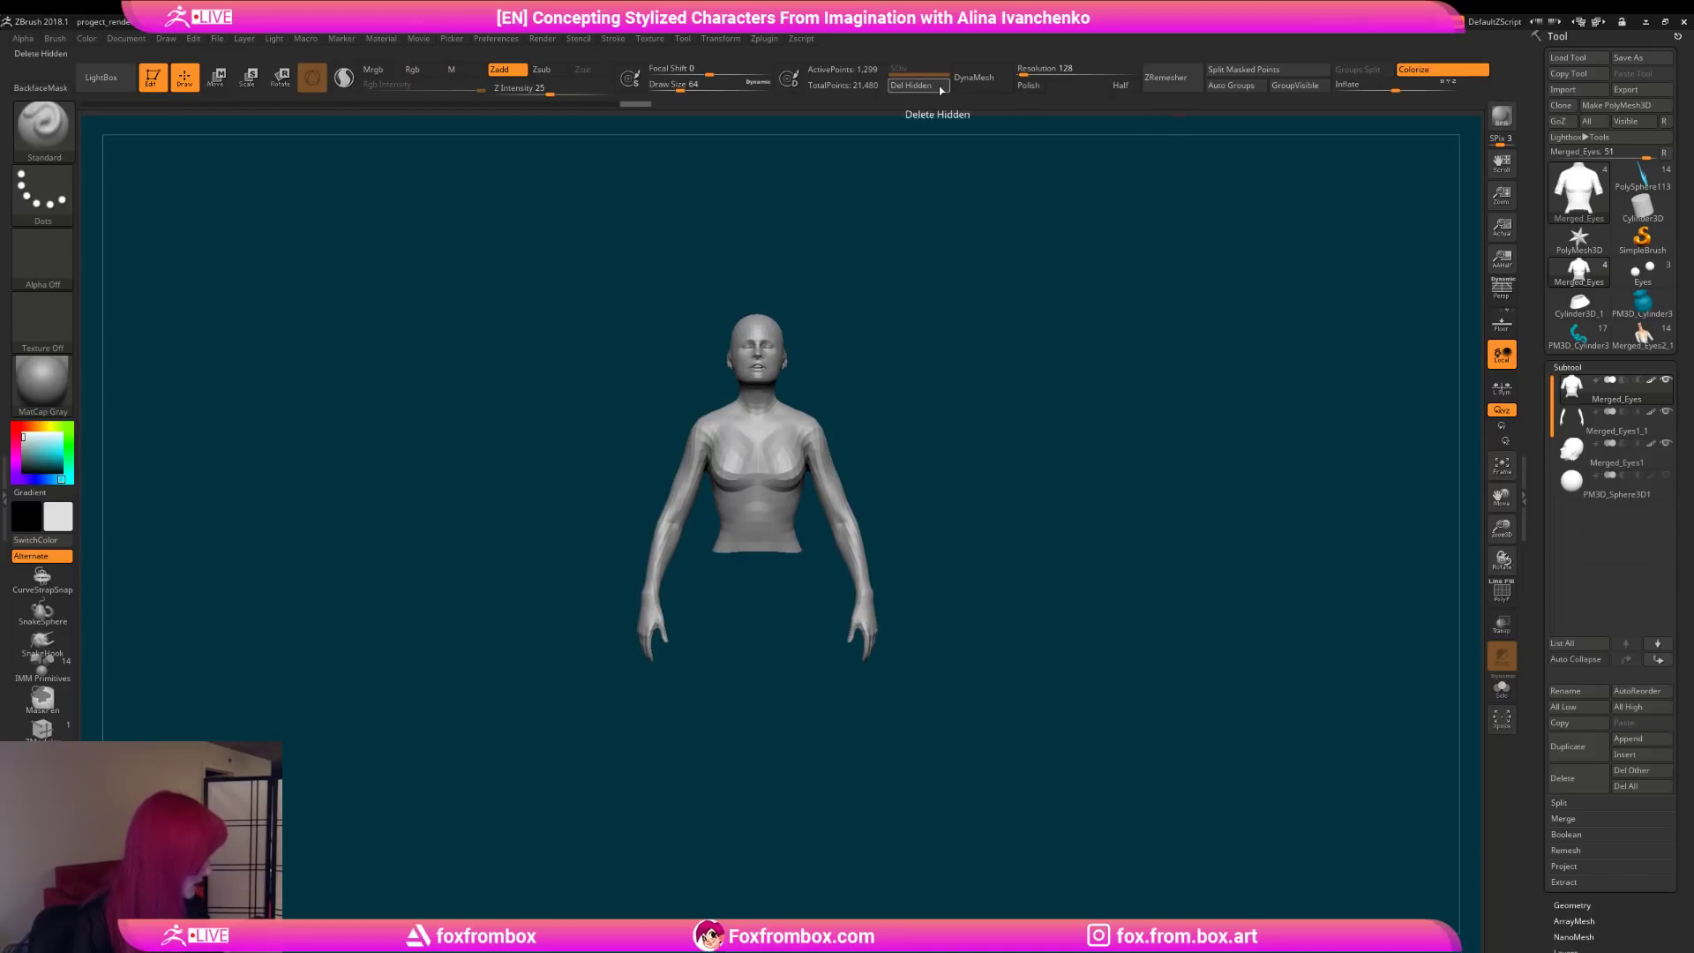
Step: Select the head subtool and hide the arms and torso subtools to isolate the head
{"action": "left_click_drag", "start_coordinate": [1009, 442], "coordinate": [1232, 431]}
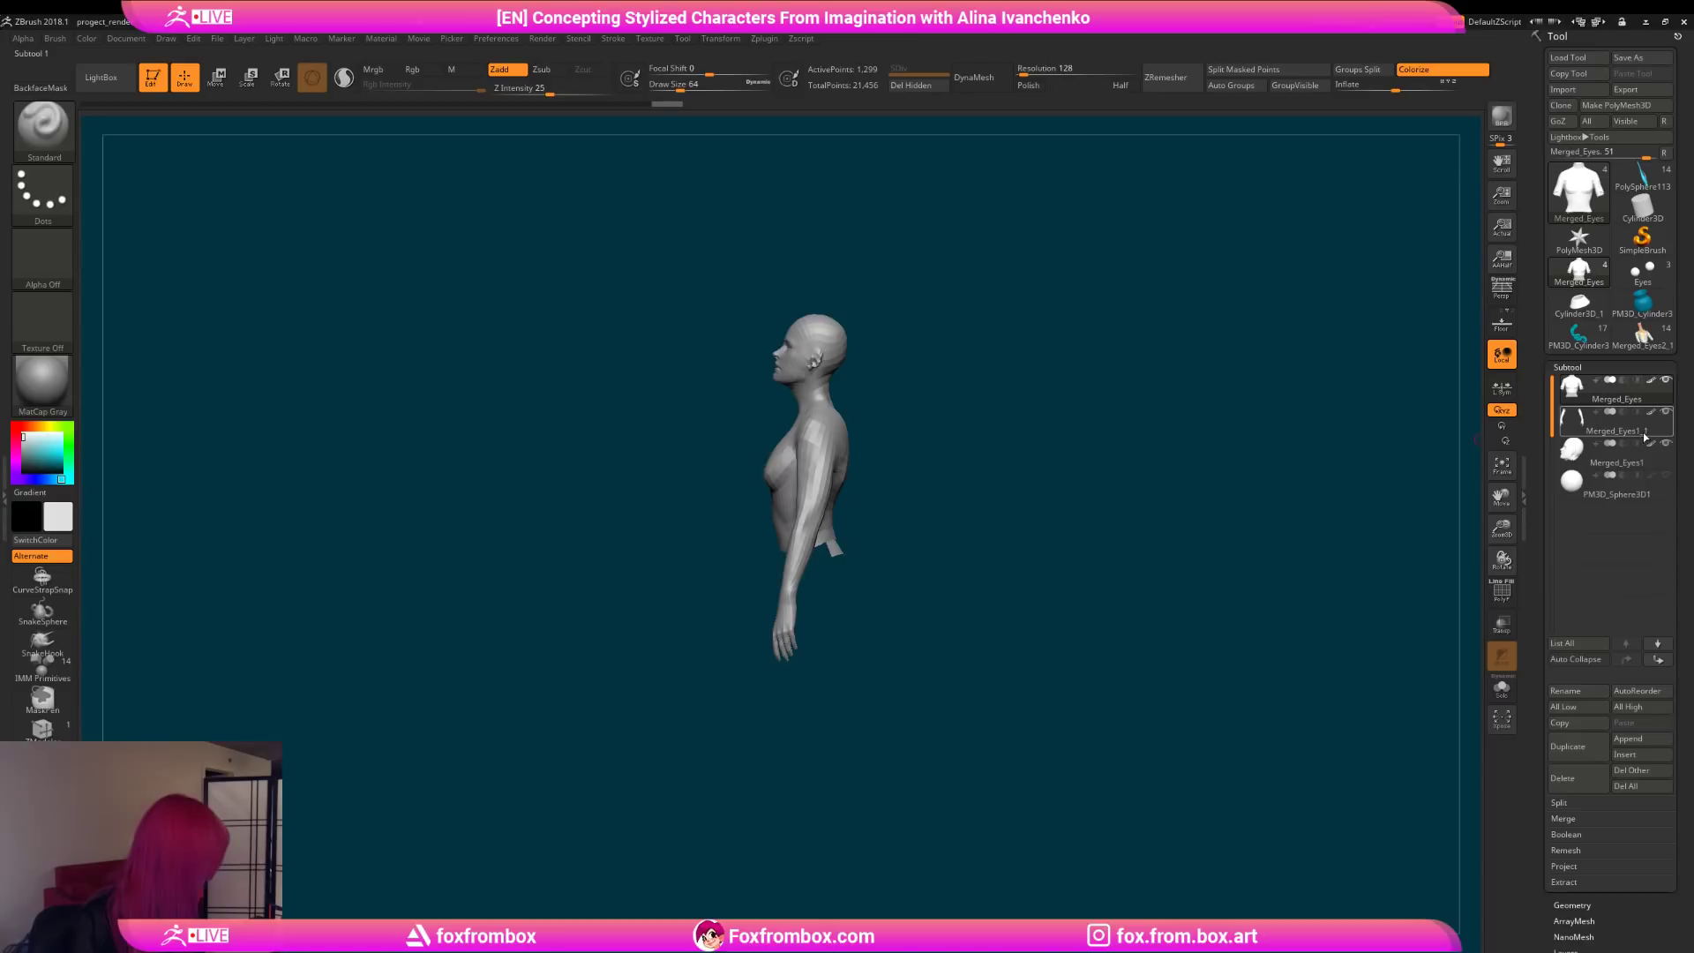
{"action": "left_click", "coordinate": [1666, 464]}
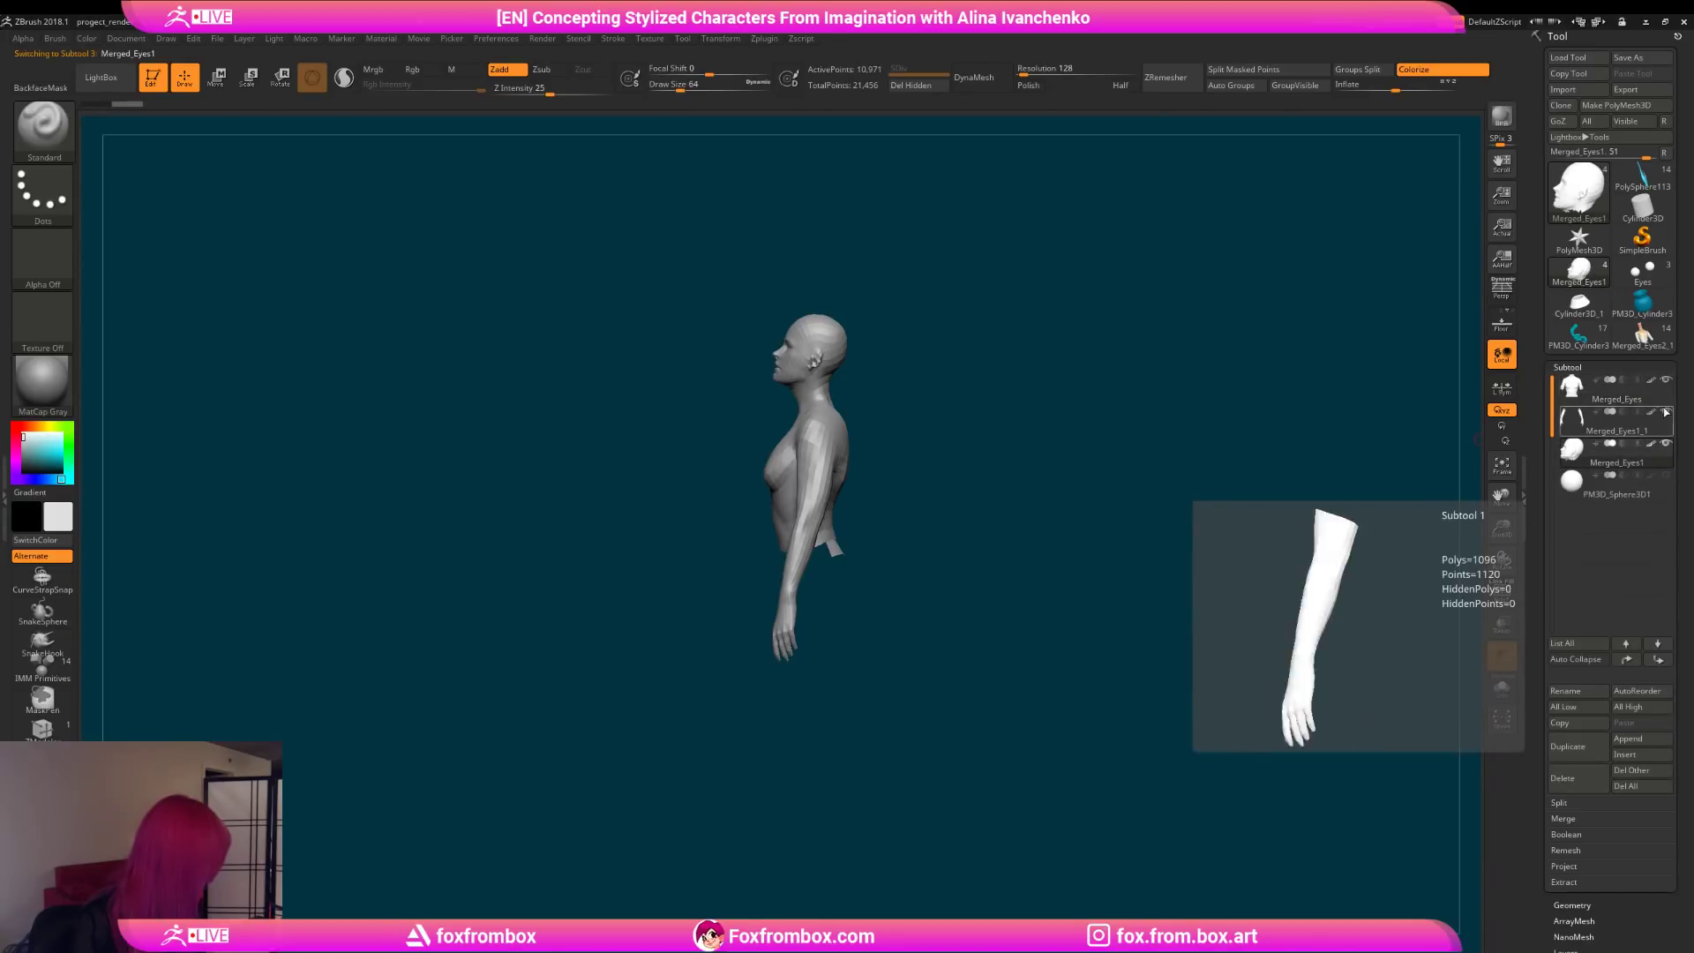
{"action": "left_click", "coordinate": [1664, 411]}
{"action": "left_click", "coordinate": [1665, 380]}
{"action": "left_click_drag", "start_coordinate": [935, 400], "coordinate": [1123, 518], "text": "alt"}
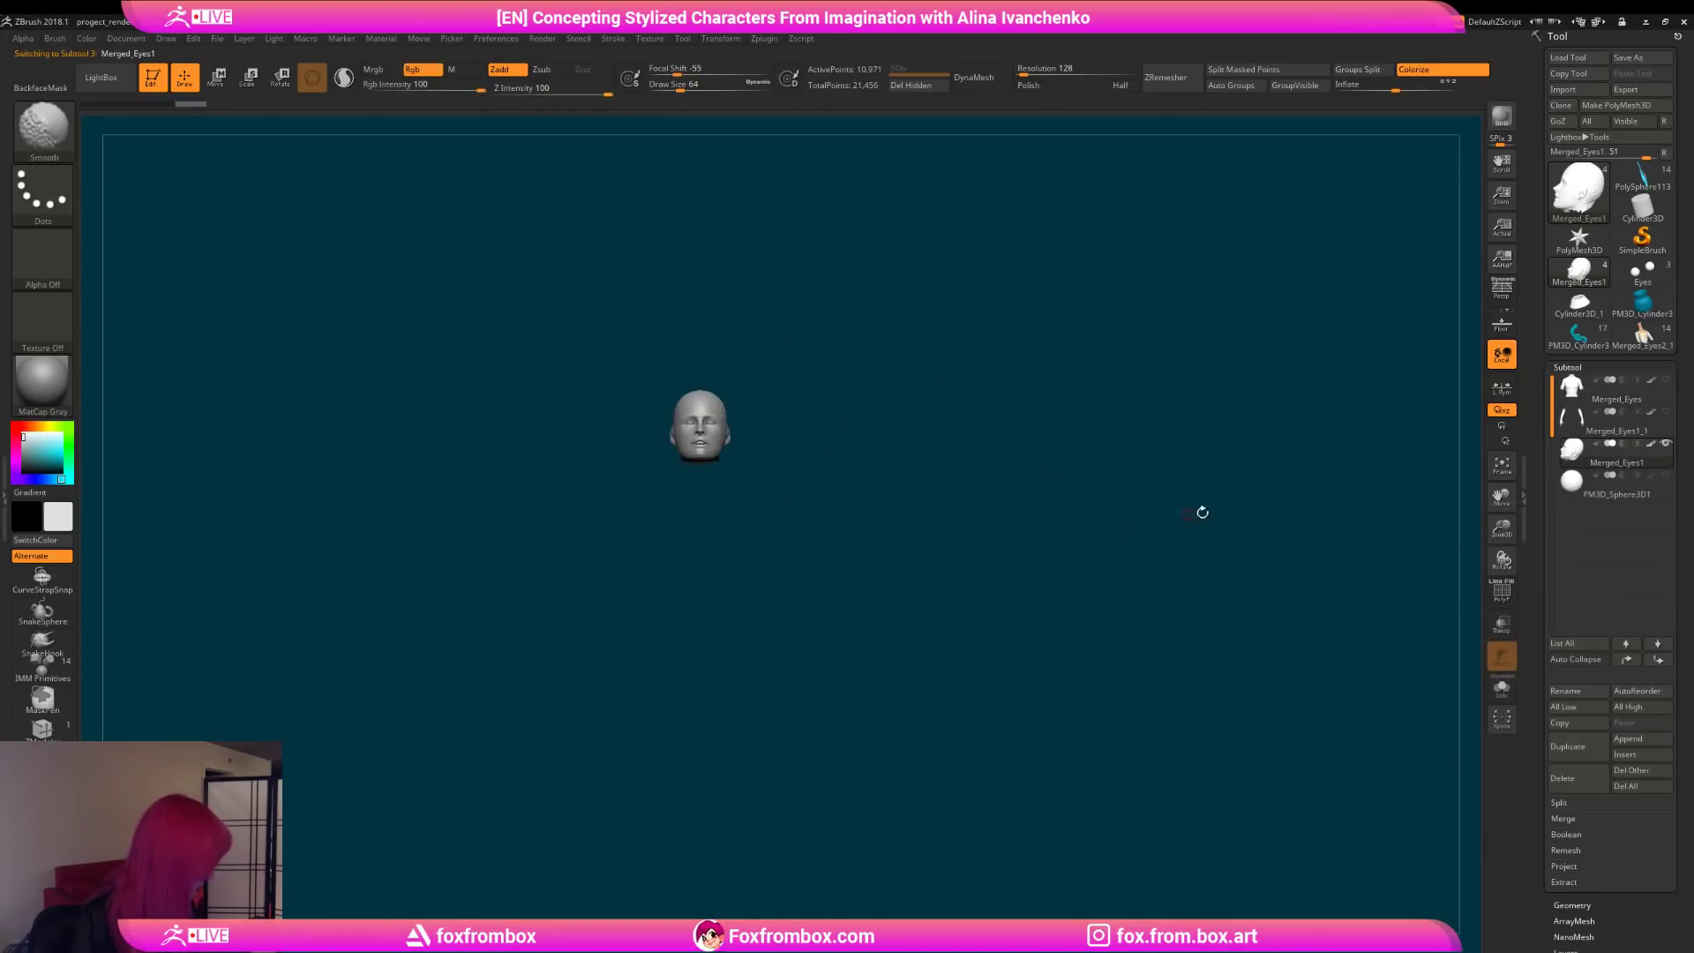
{"action": "left_click_drag", "start_coordinate": [1501, 529], "coordinate": [1447, 631]}
{"action": "left_click_drag", "start_coordinate": [922, 400], "coordinate": [1200, 309], "text": "alt"}
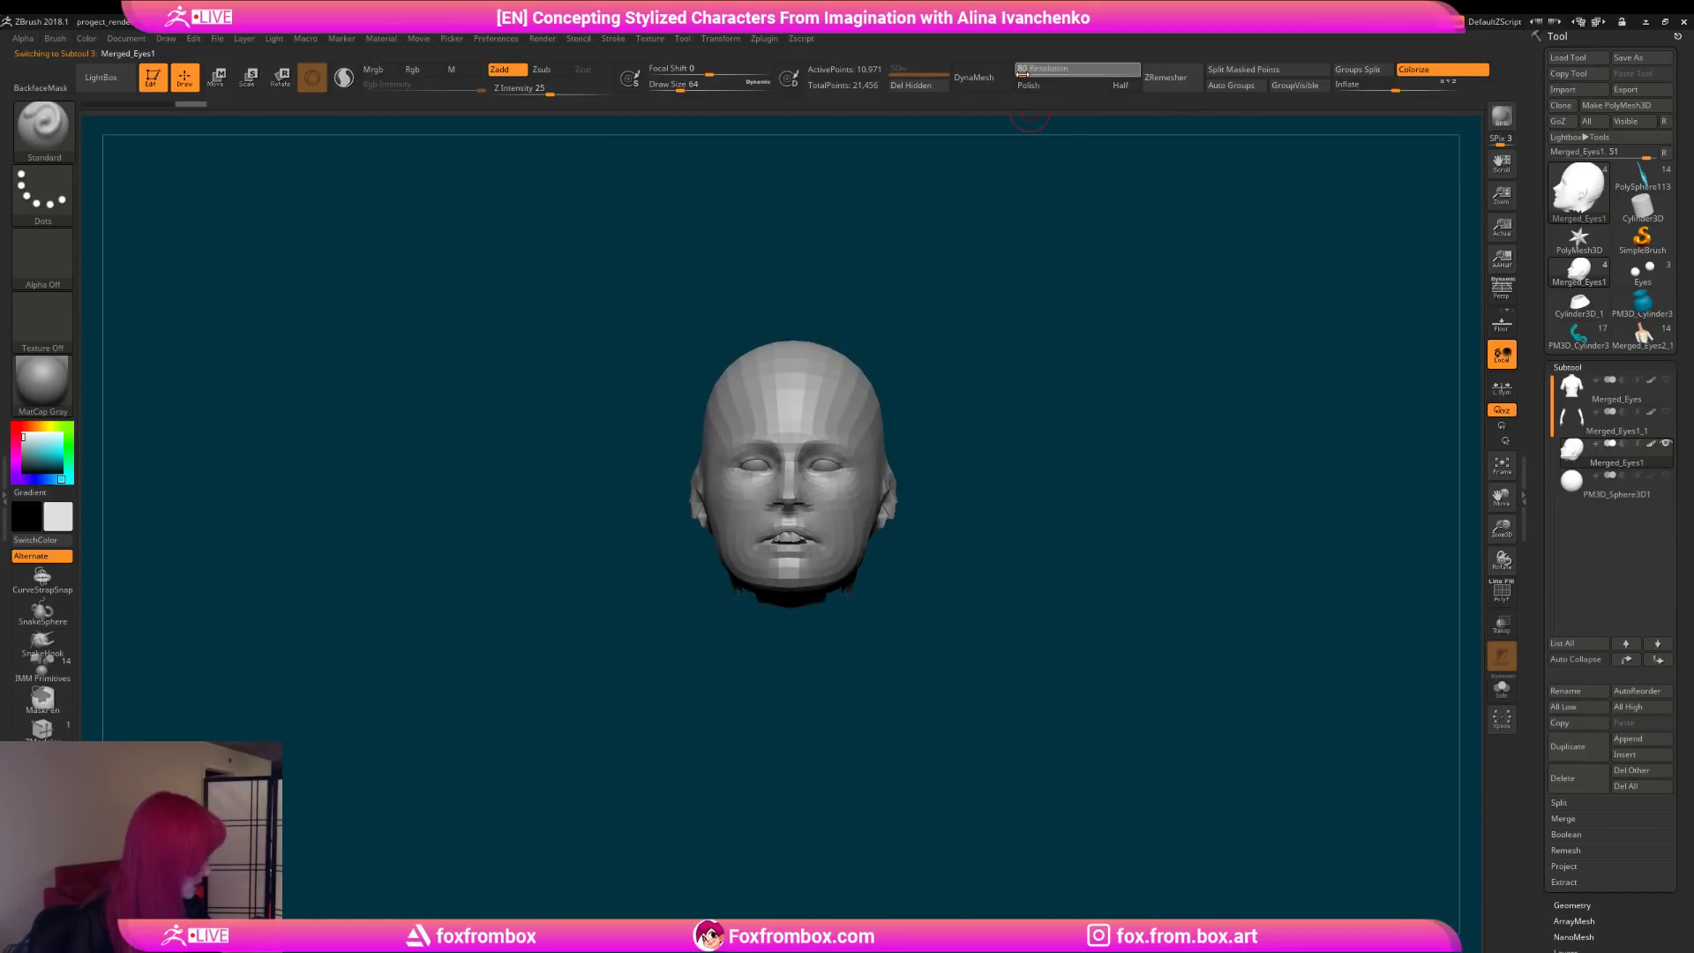
Step: Try to remesh the head with DynaMesh at resolution 16
{"action": "left_click_drag", "start_coordinate": [1020, 74], "coordinate": [1019, 74]}
{"action": "left_click", "coordinate": [974, 77]}
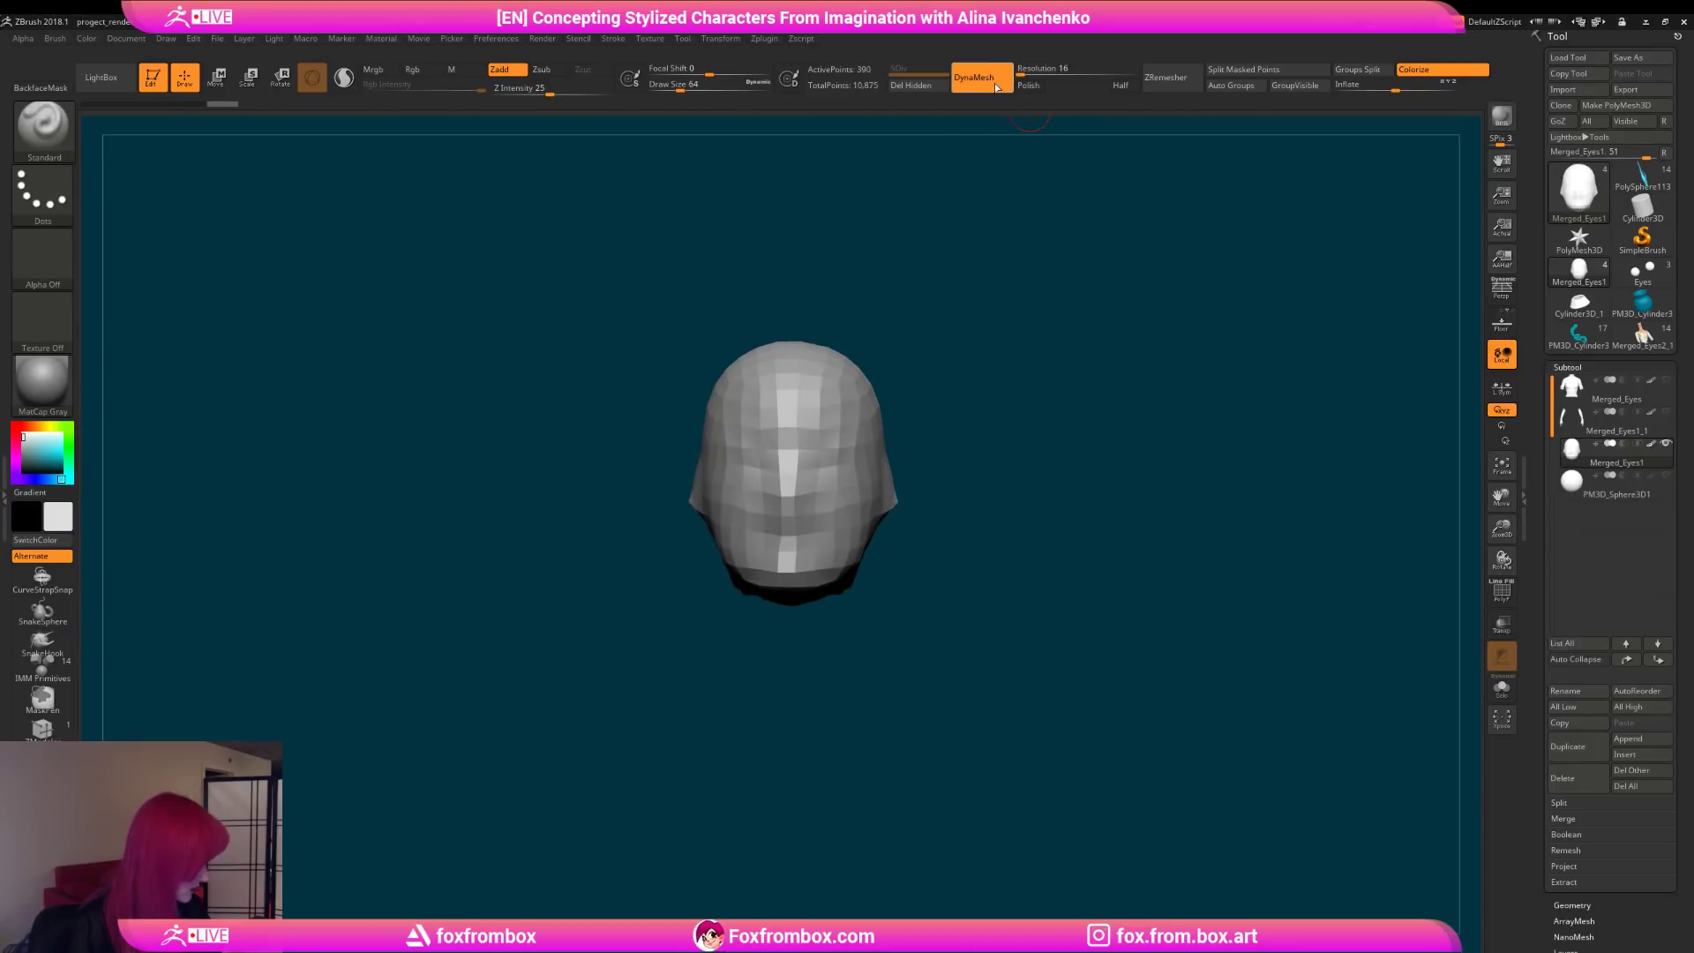
{"action": "key", "text": "ctrl+z"}
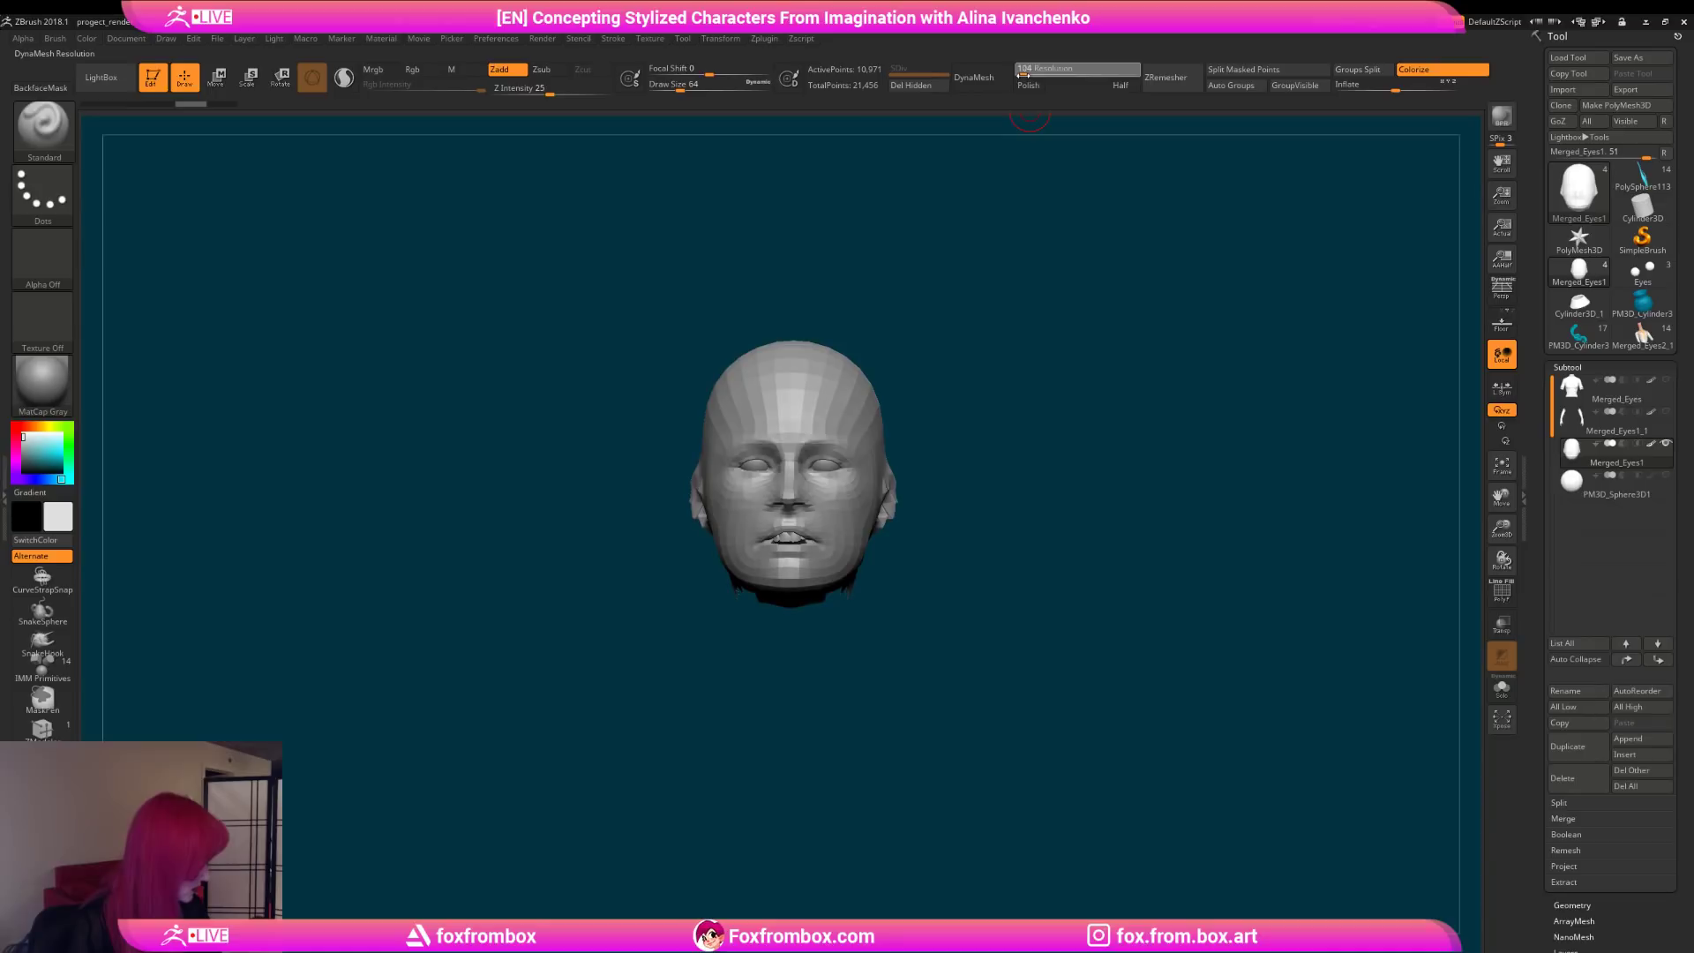
Step: Remesh the head with DynaMesh at resolution 56
{"action": "left_click_drag", "start_coordinate": [1021, 75], "coordinate": [1019, 75]}
{"action": "left_click", "coordinate": [976, 77]}
Step: Reshape the jaw and chin with the Move brush at draw size 192, smoothing the lower face
{"action": "left_click_drag", "start_coordinate": [943, 379], "coordinate": [863, 409]}
{"action": "left_click", "coordinate": [703, 87]}
{"action": "key", "text": "b"}
{"action": "key", "text": "m"}
{"action": "key", "text": "v"}
{"action": "left_click_drag", "start_coordinate": [759, 578], "coordinate": [798, 516]}
{"action": "mouse_move", "coordinate": [711, 573]}
{"action": "left_mouse_down", "text": "shift"}
{"action": "mouse_move", "coordinate": [697, 558]}
{"action": "mouse_move", "coordinate": [718, 546]}
{"action": "mouse_move", "coordinate": [702, 540]}
{"action": "left_mouse_up", "text": "shift"}
{"action": "mouse_move", "coordinate": [662, 608]}
{"action": "left_mouse_down"}
{"action": "mouse_move", "coordinate": [742, 612]}
{"action": "mouse_move", "coordinate": [851, 560]}
{"action": "mouse_move", "coordinate": [903, 597]}
{"action": "left_mouse_up"}
{"action": "left_click_drag", "start_coordinate": [809, 539], "coordinate": [797, 553]}
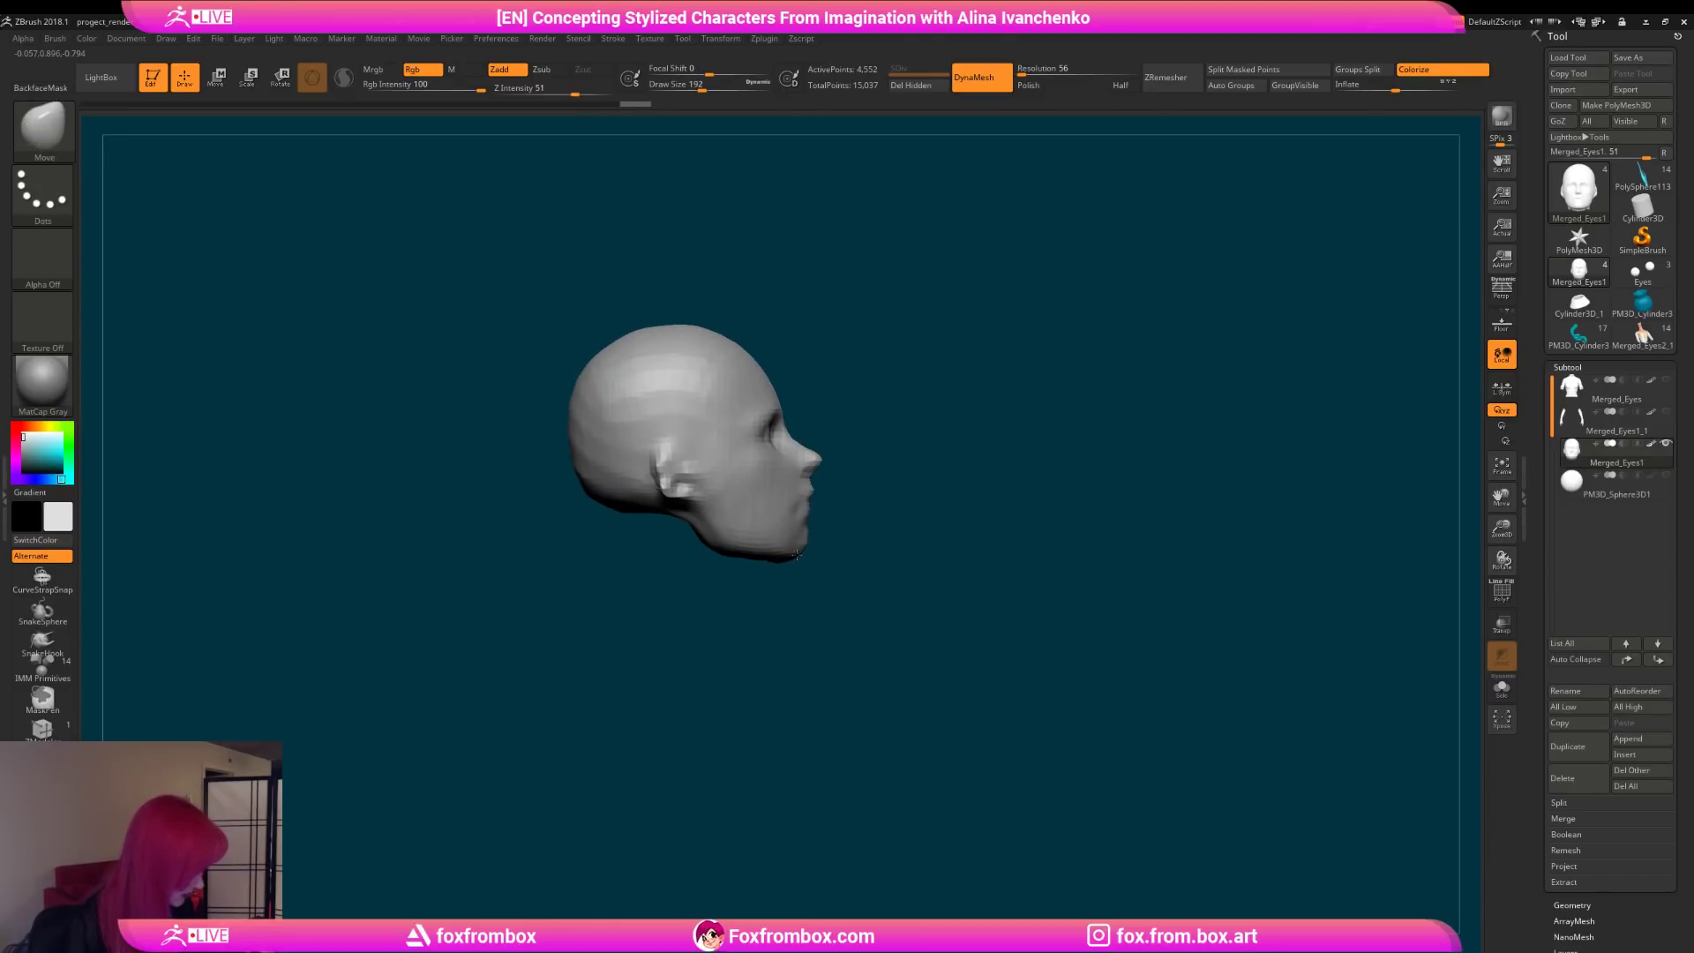
Step: Smooth down the ears and the side of the skull
{"action": "mouse_move", "coordinate": [693, 490]}
{"action": "left_mouse_down", "text": "shift"}
{"action": "mouse_move", "coordinate": [661, 480]}
{"action": "mouse_move", "coordinate": [665, 533]}
{"action": "mouse_move", "coordinate": [684, 533]}
{"action": "left_mouse_up", "text": "shift"}
{"action": "left_click_drag", "start_coordinate": [707, 359], "coordinate": [653, 385], "text": "shift"}
{"action": "mouse_move", "coordinate": [971, 358]}
{"action": "left_mouse_down", "text": "shift"}
{"action": "mouse_move", "coordinate": [890, 358]}
{"action": "mouse_move", "coordinate": [919, 341]}
{"action": "mouse_move", "coordinate": [942, 359]}
{"action": "mouse_move", "coordinate": [881, 438]}
{"action": "mouse_move", "coordinate": [904, 421]}
{"action": "left_mouse_up", "text": "shift"}
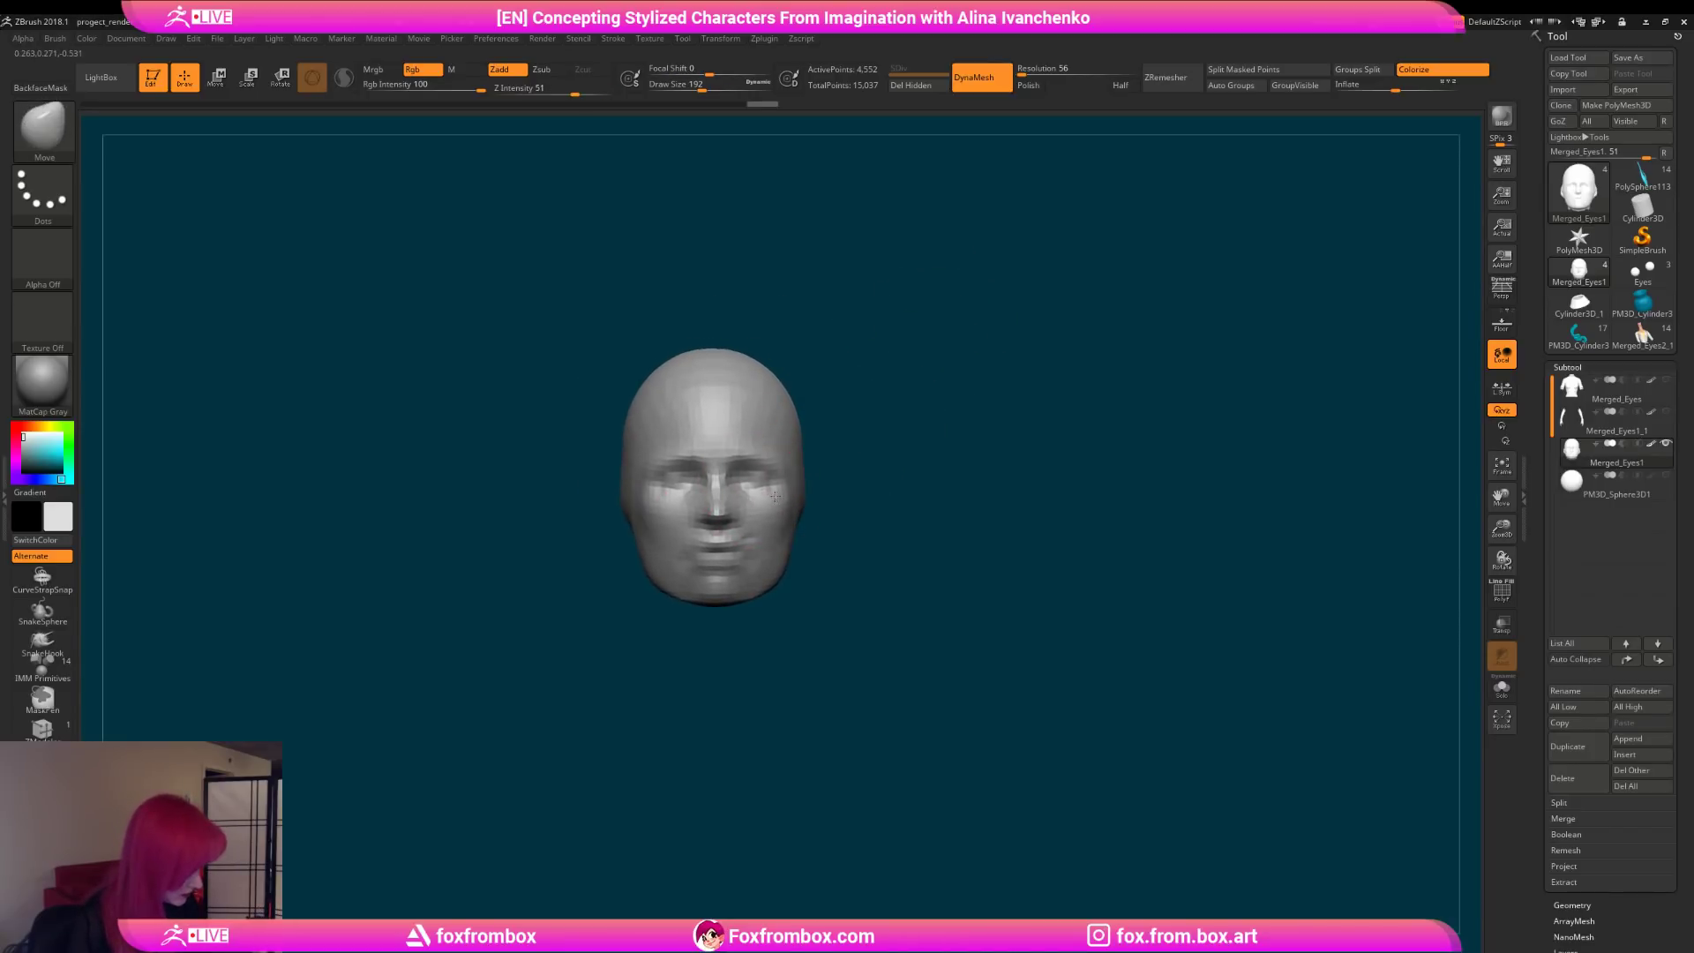
Step: Switch to the scale gizmo and recentre it on the head
{"action": "left_click", "coordinate": [247, 77]}
{"action": "left_click_drag", "start_coordinate": [1503, 535], "coordinate": [1461, 499]}
{"action": "left_click_drag", "start_coordinate": [1029, 536], "coordinate": [1012, 146], "text": "alt"}
{"action": "left_click_drag", "start_coordinate": [929, 428], "coordinate": [954, 341], "text": "alt"}
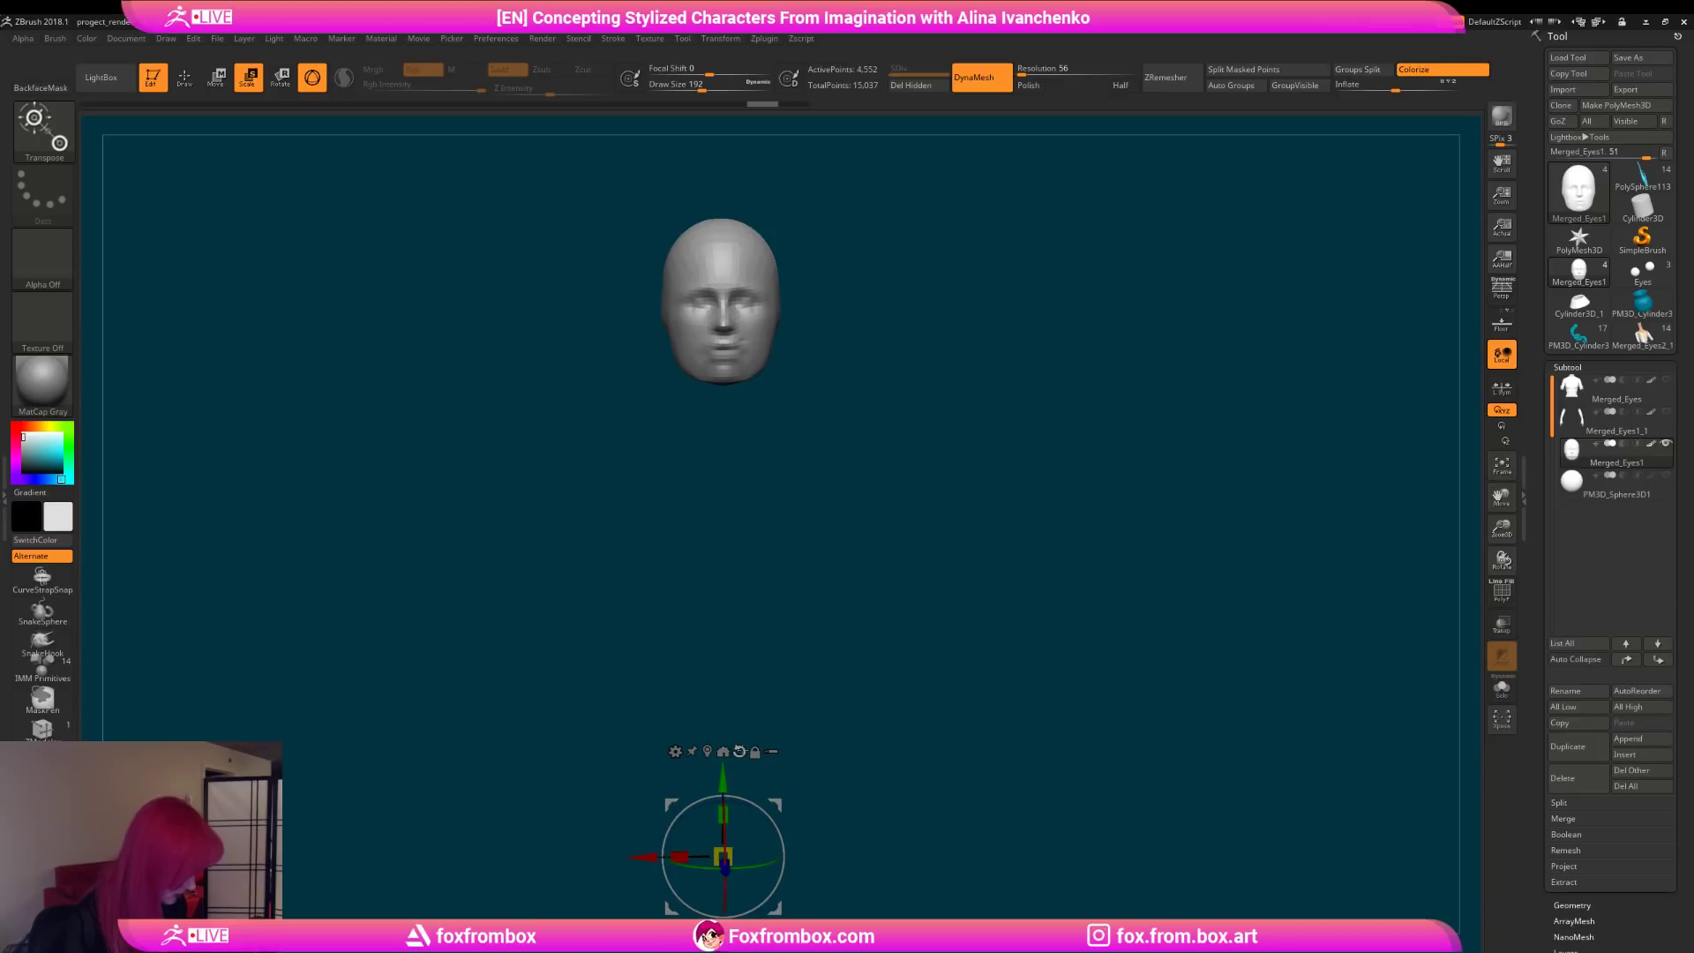
{"action": "left_click", "coordinate": [707, 752]}
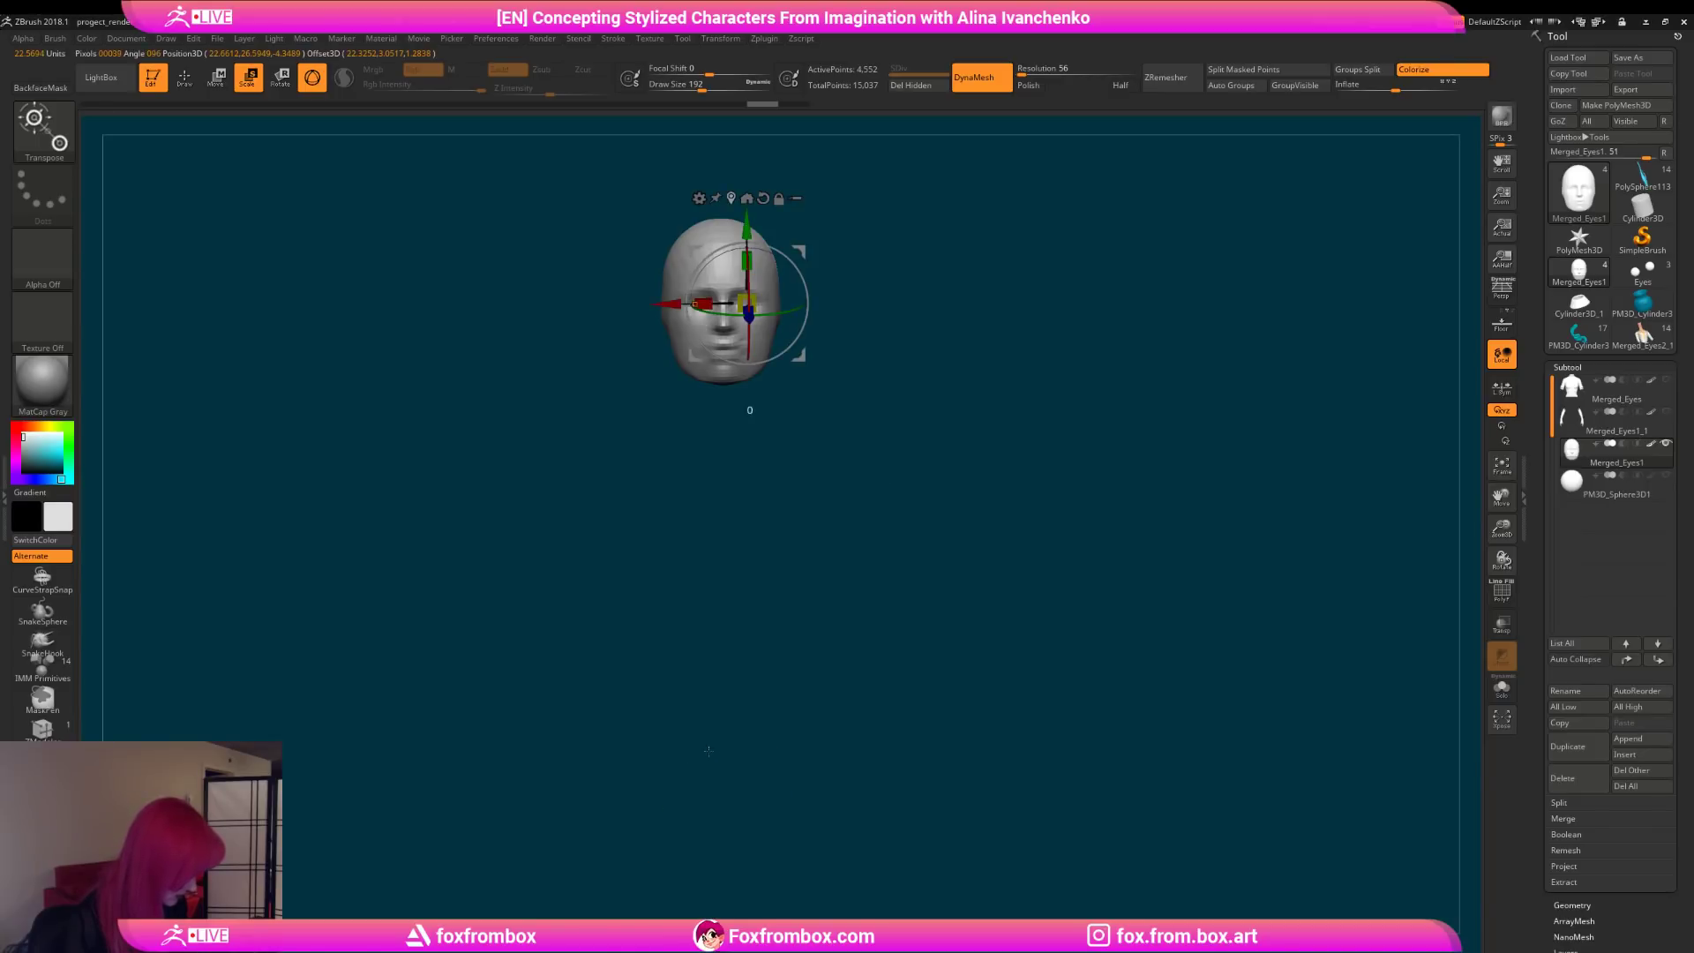
{"action": "left_click_drag", "start_coordinate": [870, 382], "coordinate": [876, 612], "text": "alt"}
{"action": "left_click_drag", "start_coordinate": [805, 483], "coordinate": [802, 494]}
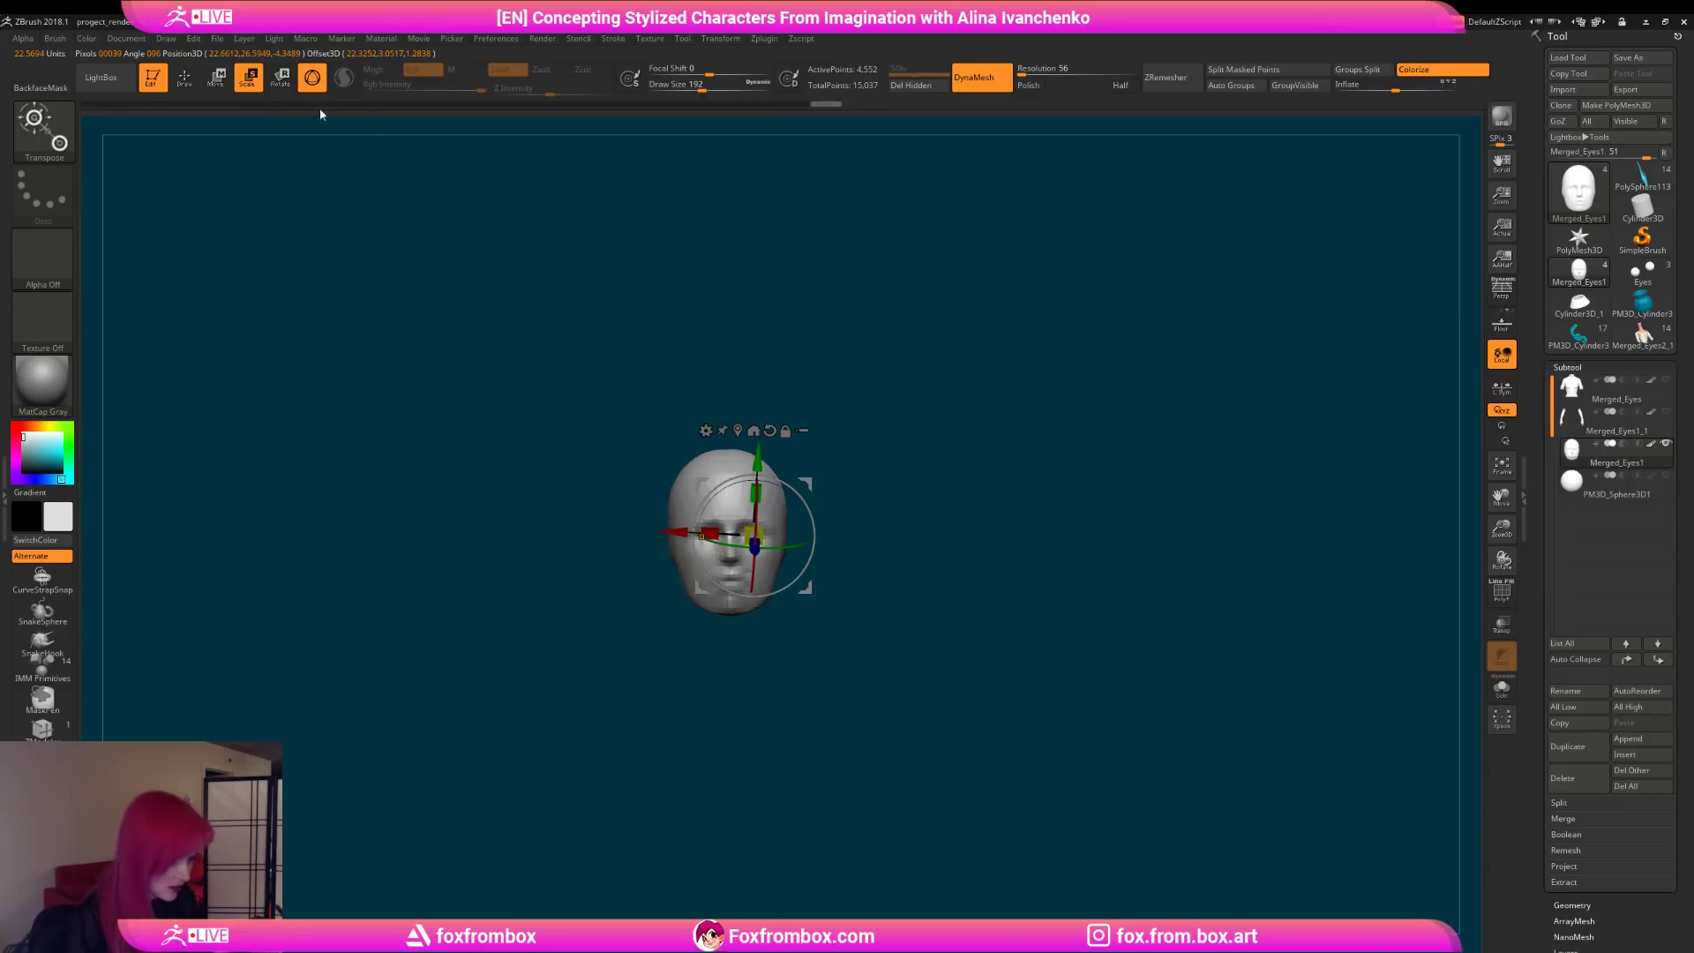
Step: Return to the Move brush and simplify the head, smoothing away the facial details and remaining ears
{"action": "key", "text": "q"}
{"action": "key", "text": "shift"}
{"action": "mouse_move", "coordinate": [807, 574]}
{"action": "left_mouse_down"}
{"action": "mouse_move", "coordinate": [953, 507]}
{"action": "mouse_move", "coordinate": [835, 582]}
{"action": "mouse_move", "coordinate": [870, 549]}
{"action": "mouse_move", "coordinate": [839, 554]}
{"action": "left_mouse_up"}
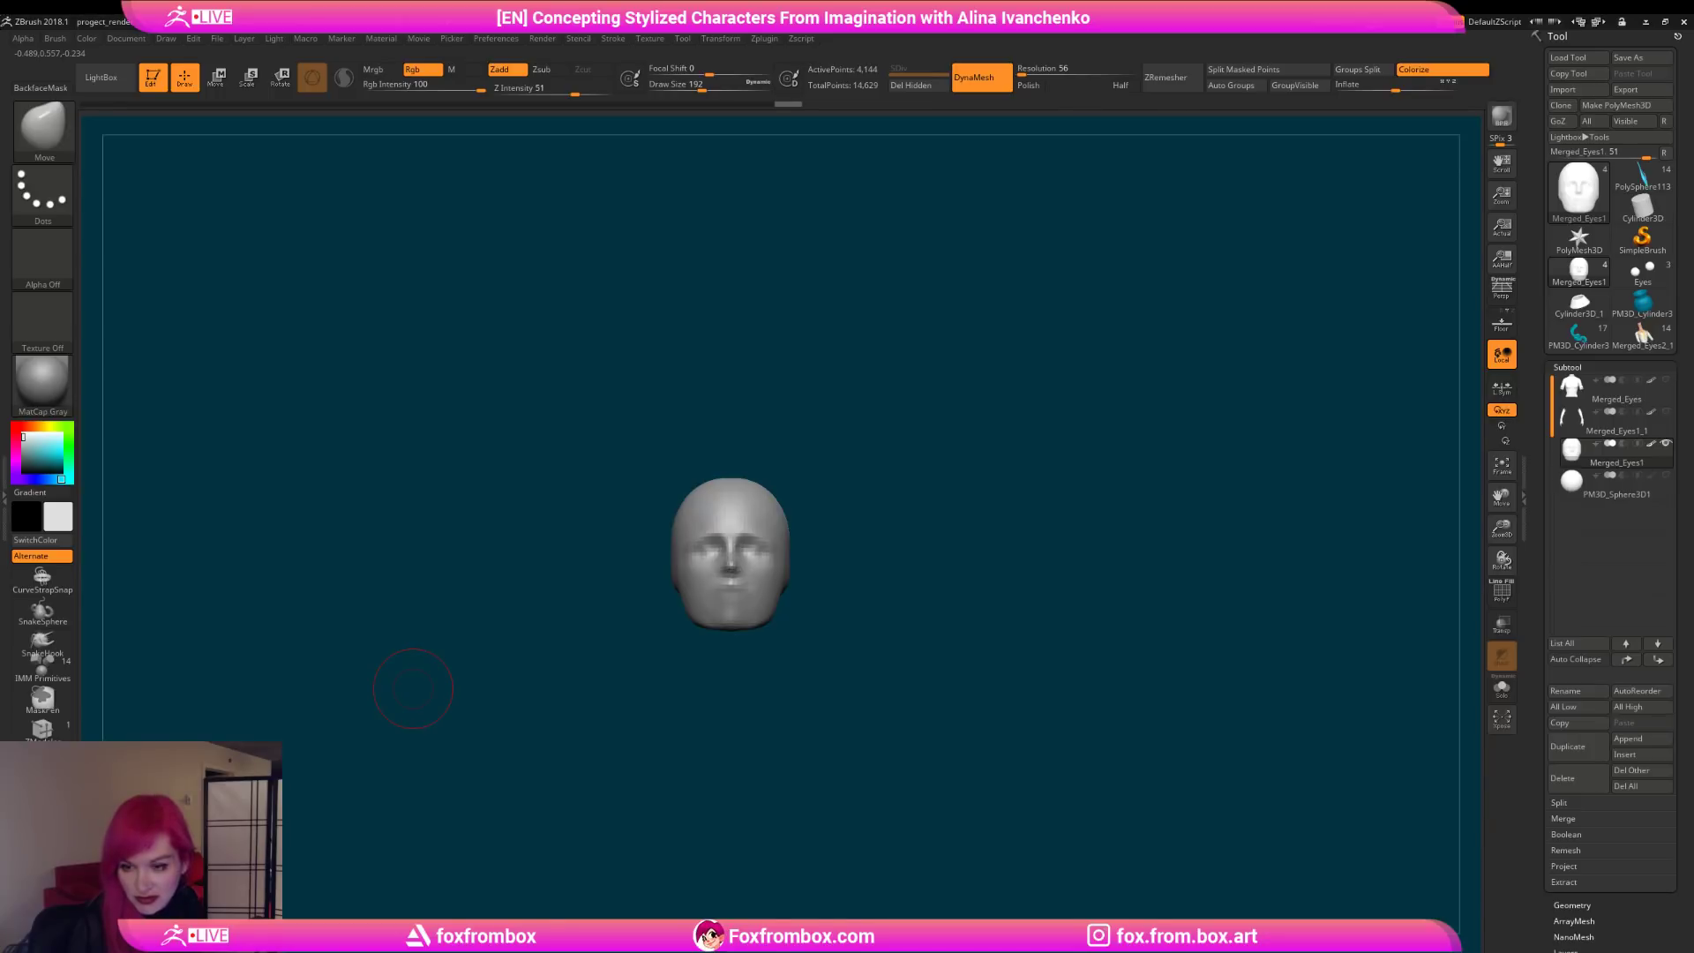
{"action": "mouse_move", "coordinate": [816, 564]}
{"action": "left_mouse_down"}
{"action": "mouse_move", "coordinate": [866, 586]}
{"action": "mouse_move", "coordinate": [759, 564]}
{"action": "mouse_move", "coordinate": [877, 643]}
{"action": "left_mouse_up"}
{"action": "left_click_drag", "start_coordinate": [750, 552], "coordinate": [759, 583], "text": "shift"}
{"action": "mouse_move", "coordinate": [759, 583]}
{"action": "right_mouse_down"}
{"action": "mouse_move", "coordinate": [896, 624]}
{"action": "mouse_move", "coordinate": [865, 521]}
{"action": "mouse_move", "coordinate": [847, 543]}
{"action": "mouse_move", "coordinate": [903, 582]}
{"action": "mouse_move", "coordinate": [792, 556]}
{"action": "right_mouse_up"}
{"action": "key", "text": "ctrl+z"}
{"action": "key", "text": "ctrl+shift+z"}
{"action": "left_click_drag", "start_coordinate": [755, 564], "coordinate": [711, 548], "text": "shift"}
{"action": "mouse_move", "coordinate": [870, 538]}
{"action": "right_mouse_down"}
{"action": "mouse_move", "coordinate": [847, 553]}
{"action": "mouse_move", "coordinate": [756, 517]}
{"action": "mouse_move", "coordinate": [739, 553]}
{"action": "right_mouse_up"}
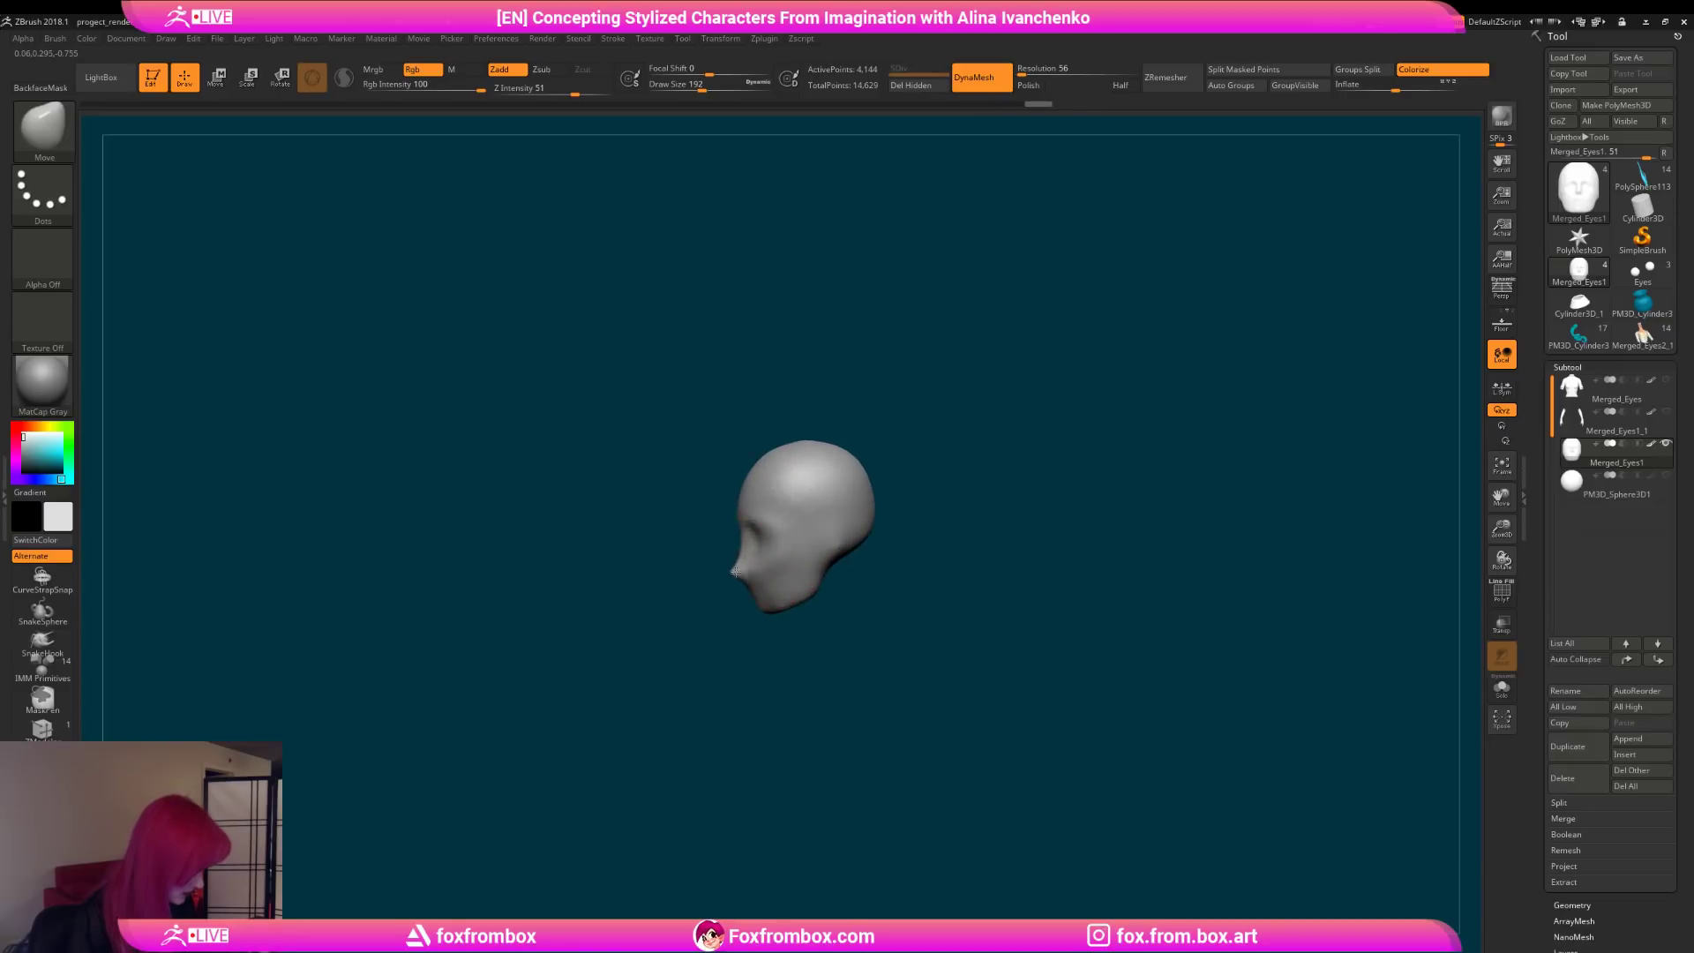
Step: Shape the chin, jaw and face profile with the Move brush, reducing its draw size to 97 for the finer areas
{"action": "right_click_drag", "start_coordinate": [771, 660], "coordinate": [802, 609], "text": "shift"}
{"action": "left_click_drag", "start_coordinate": [778, 607], "coordinate": [764, 603]}
{"action": "mouse_move", "coordinate": [771, 644]}
{"action": "right_mouse_down"}
{"action": "mouse_move", "coordinate": [770, 696]}
{"action": "mouse_move", "coordinate": [816, 643]}
{"action": "right_mouse_up"}
{"action": "mouse_move", "coordinate": [764, 615]}
{"action": "left_mouse_down"}
{"action": "mouse_move", "coordinate": [723, 606]}
{"action": "mouse_move", "coordinate": [747, 555]}
{"action": "left_mouse_up"}
{"action": "mouse_move", "coordinate": [810, 525]}
{"action": "right_mouse_down"}
{"action": "mouse_move", "coordinate": [746, 543]}
{"action": "mouse_move", "coordinate": [756, 520]}
{"action": "right_mouse_up"}
{"action": "left_click_drag", "start_coordinate": [759, 524], "coordinate": [765, 535]}
{"action": "left_click_drag", "start_coordinate": [699, 87], "coordinate": [688, 87]}
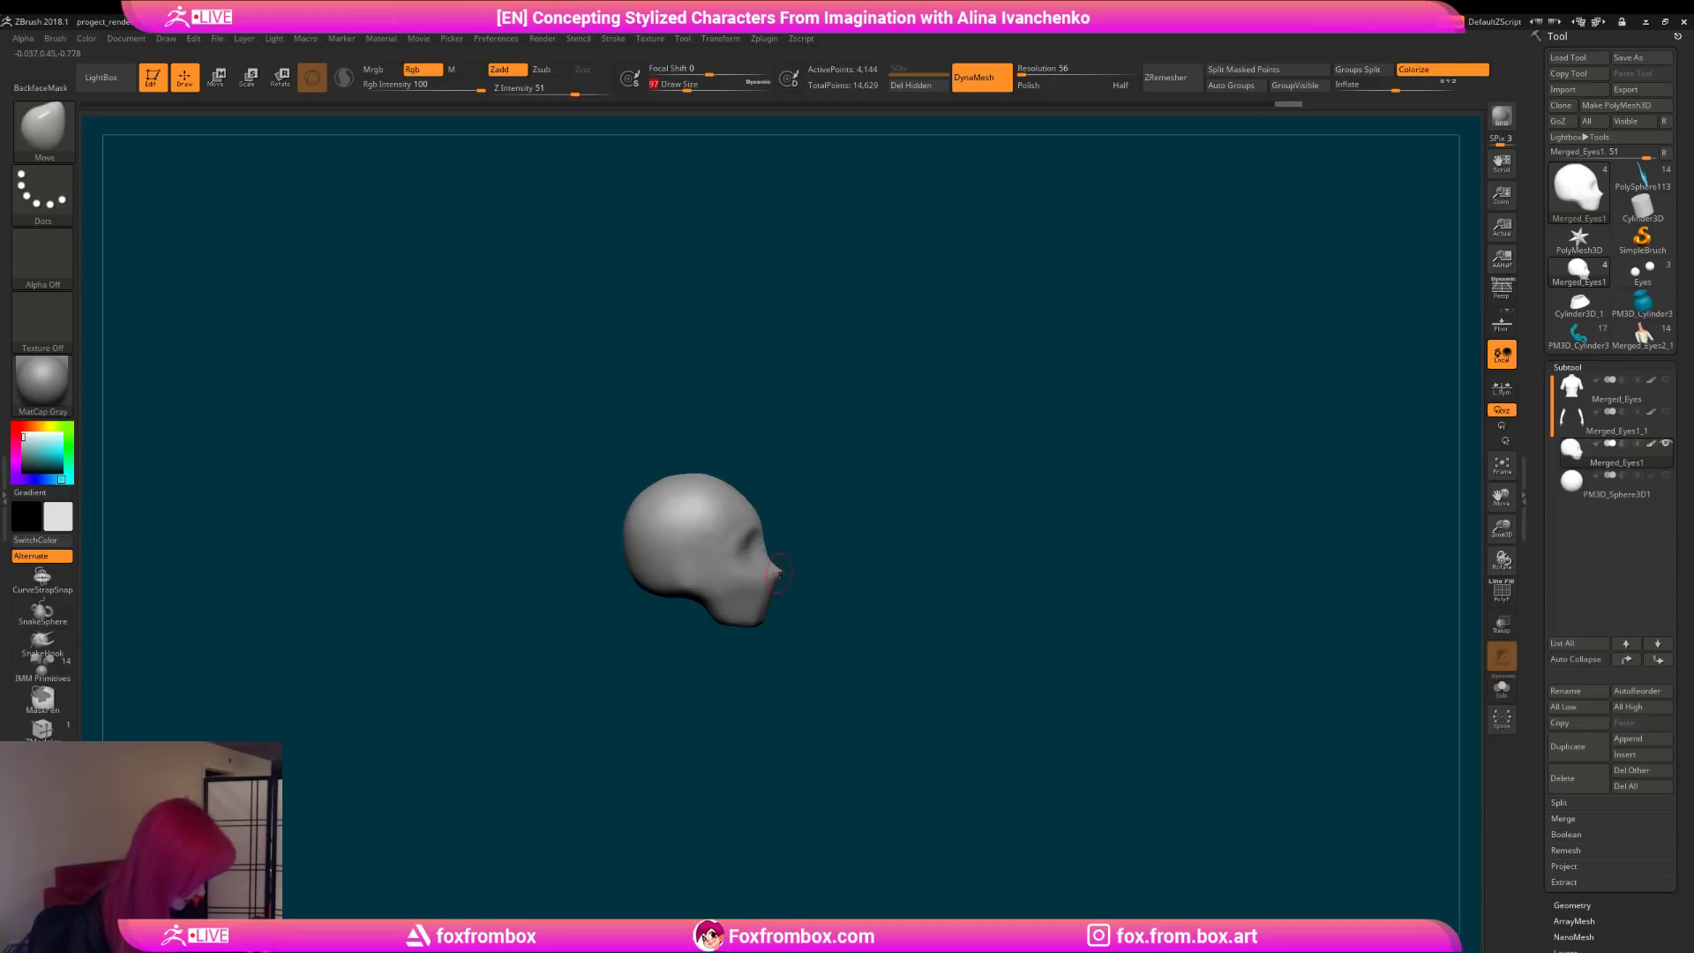
{"action": "mouse_move", "coordinate": [776, 569]}
{"action": "right_mouse_down"}
{"action": "mouse_move", "coordinate": [926, 564]}
{"action": "mouse_move", "coordinate": [748, 578]}
{"action": "right_mouse_up"}
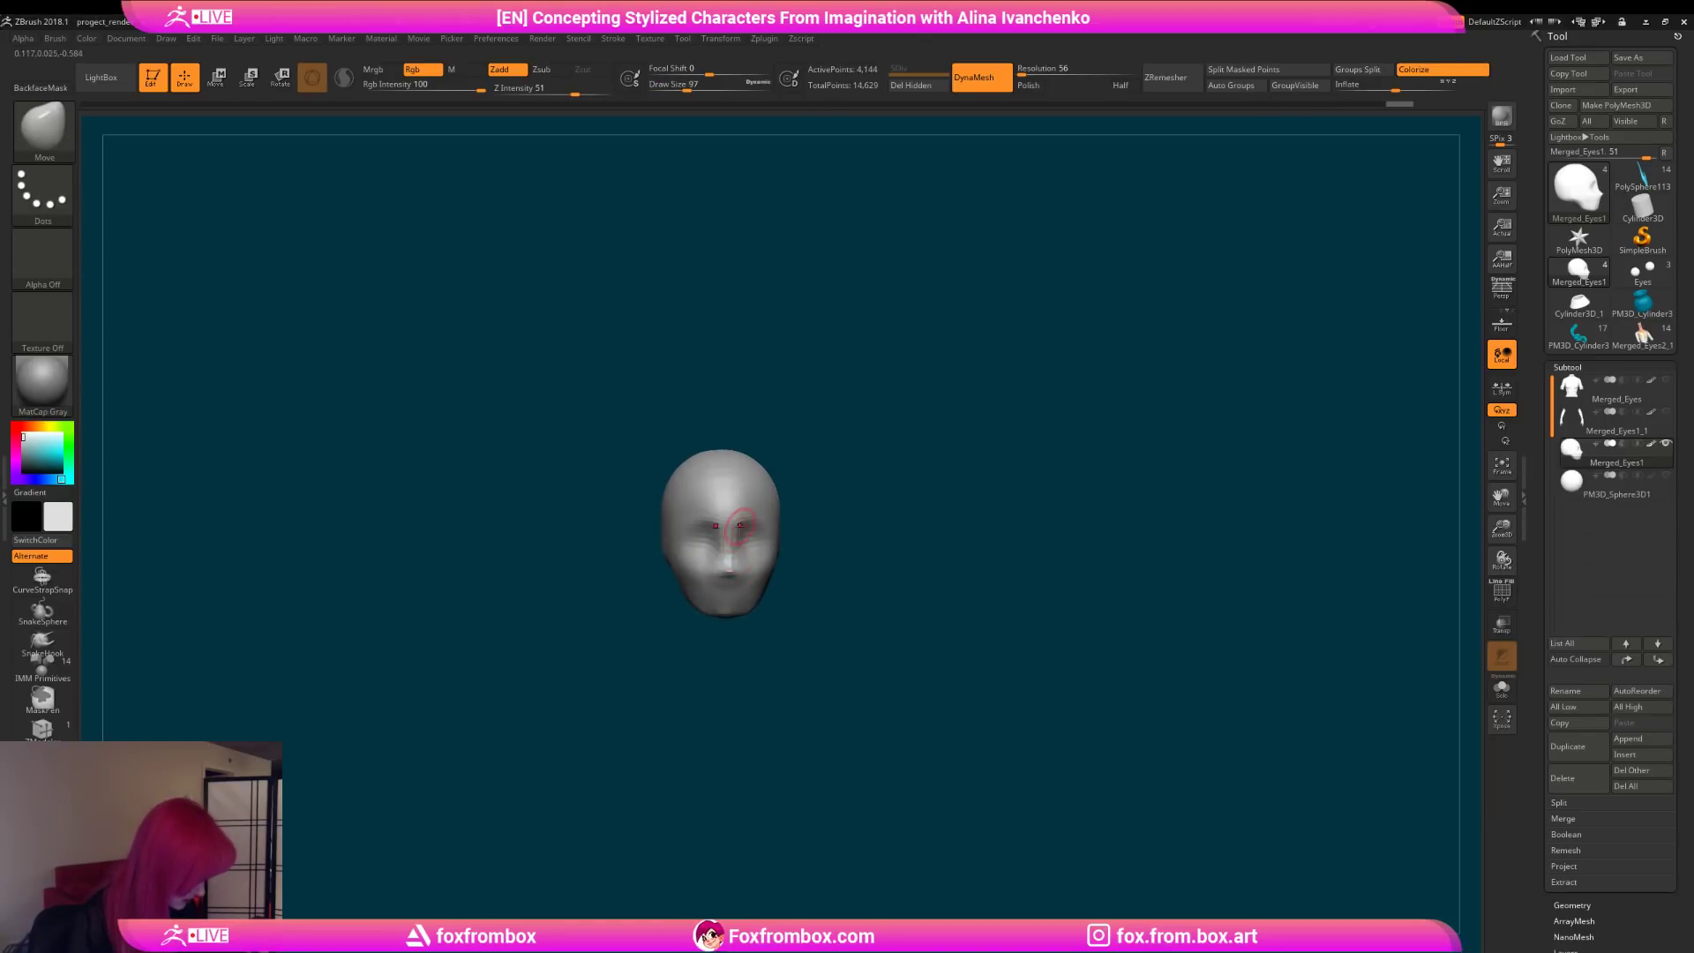
{"action": "mouse_move", "coordinate": [821, 518]}
{"action": "right_mouse_down"}
{"action": "mouse_move", "coordinate": [845, 621]}
{"action": "mouse_move", "coordinate": [790, 641]}
{"action": "mouse_move", "coordinate": [824, 597]}
{"action": "right_mouse_up"}
Step: Select the DamStandard brush for carving into the head
{"action": "key", "text": "b"}
{"action": "key", "text": "d"}
{"action": "key", "text": "s"}
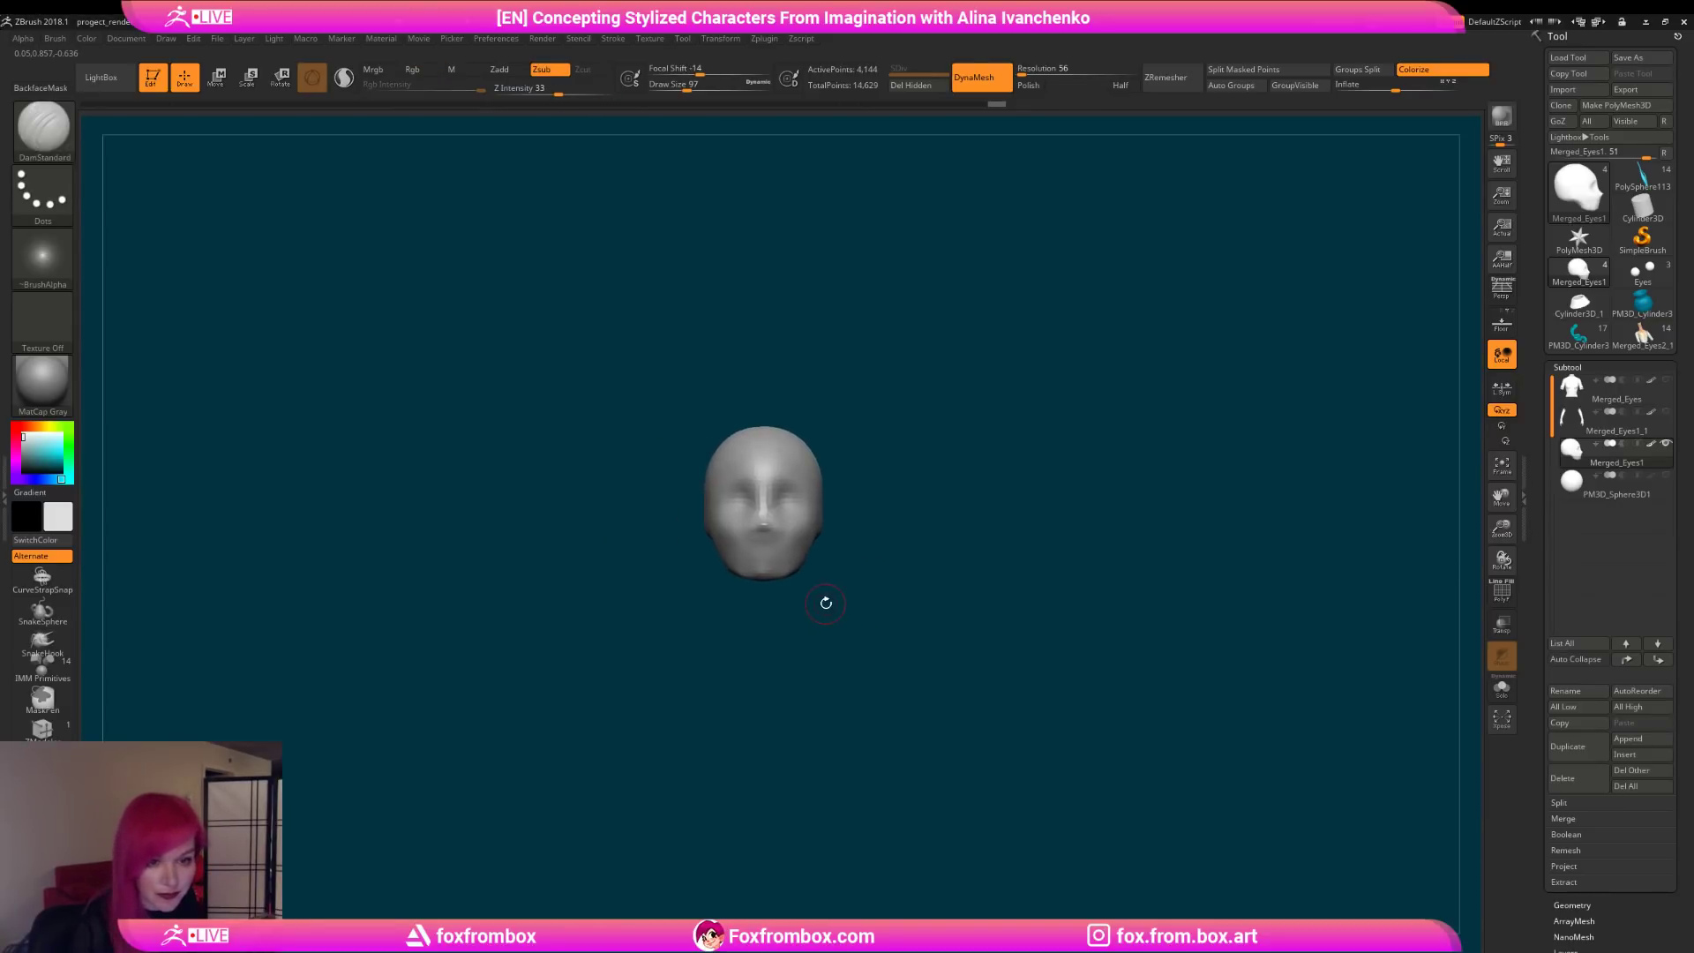
{"action": "mouse_move", "coordinate": [1572, 450]}
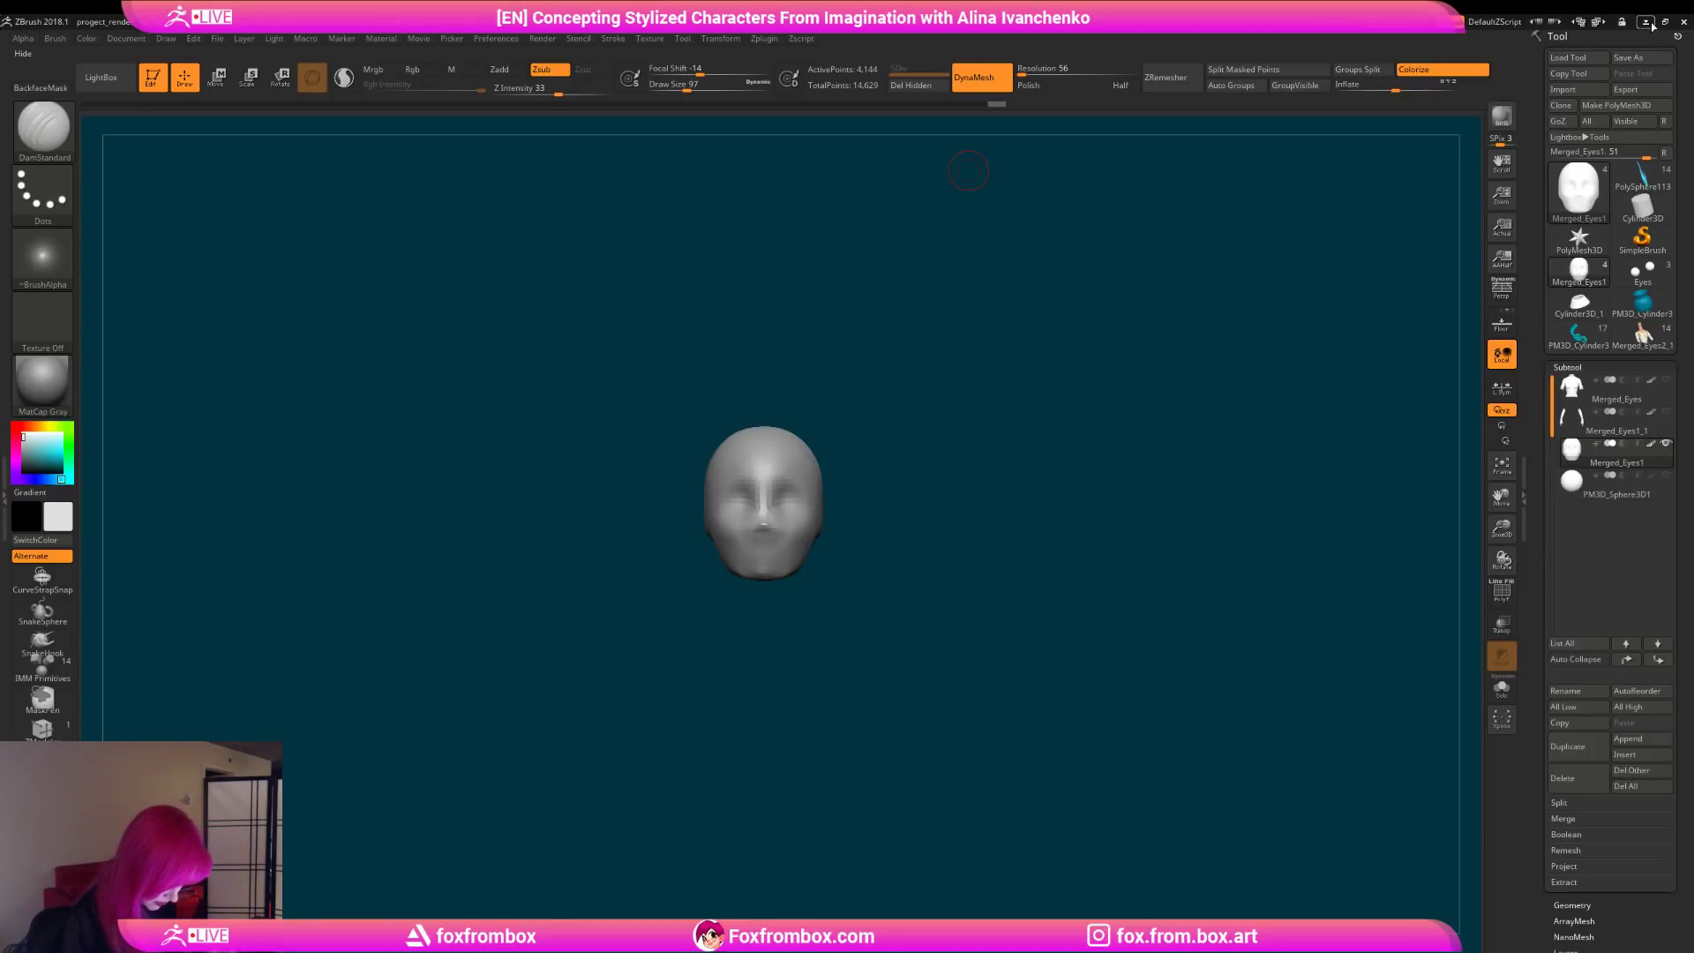
Step: Build up the cheeks and the front of the face with the ClayBuildup brush
{"action": "mouse_move", "coordinate": [1062, 506]}
{"action": "left_mouse_down"}
{"action": "mouse_move", "coordinate": [892, 529]}
{"action": "mouse_move", "coordinate": [887, 560]}
{"action": "mouse_move", "coordinate": [917, 537]}
{"action": "mouse_move", "coordinate": [882, 565]}
{"action": "mouse_move", "coordinate": [802, 526]}
{"action": "left_mouse_up"}
{"action": "key", "text": "b"}
{"action": "key", "text": "c"}
{"action": "key", "text": "b"}
{"action": "left_click_drag", "start_coordinate": [877, 579], "coordinate": [801, 534]}
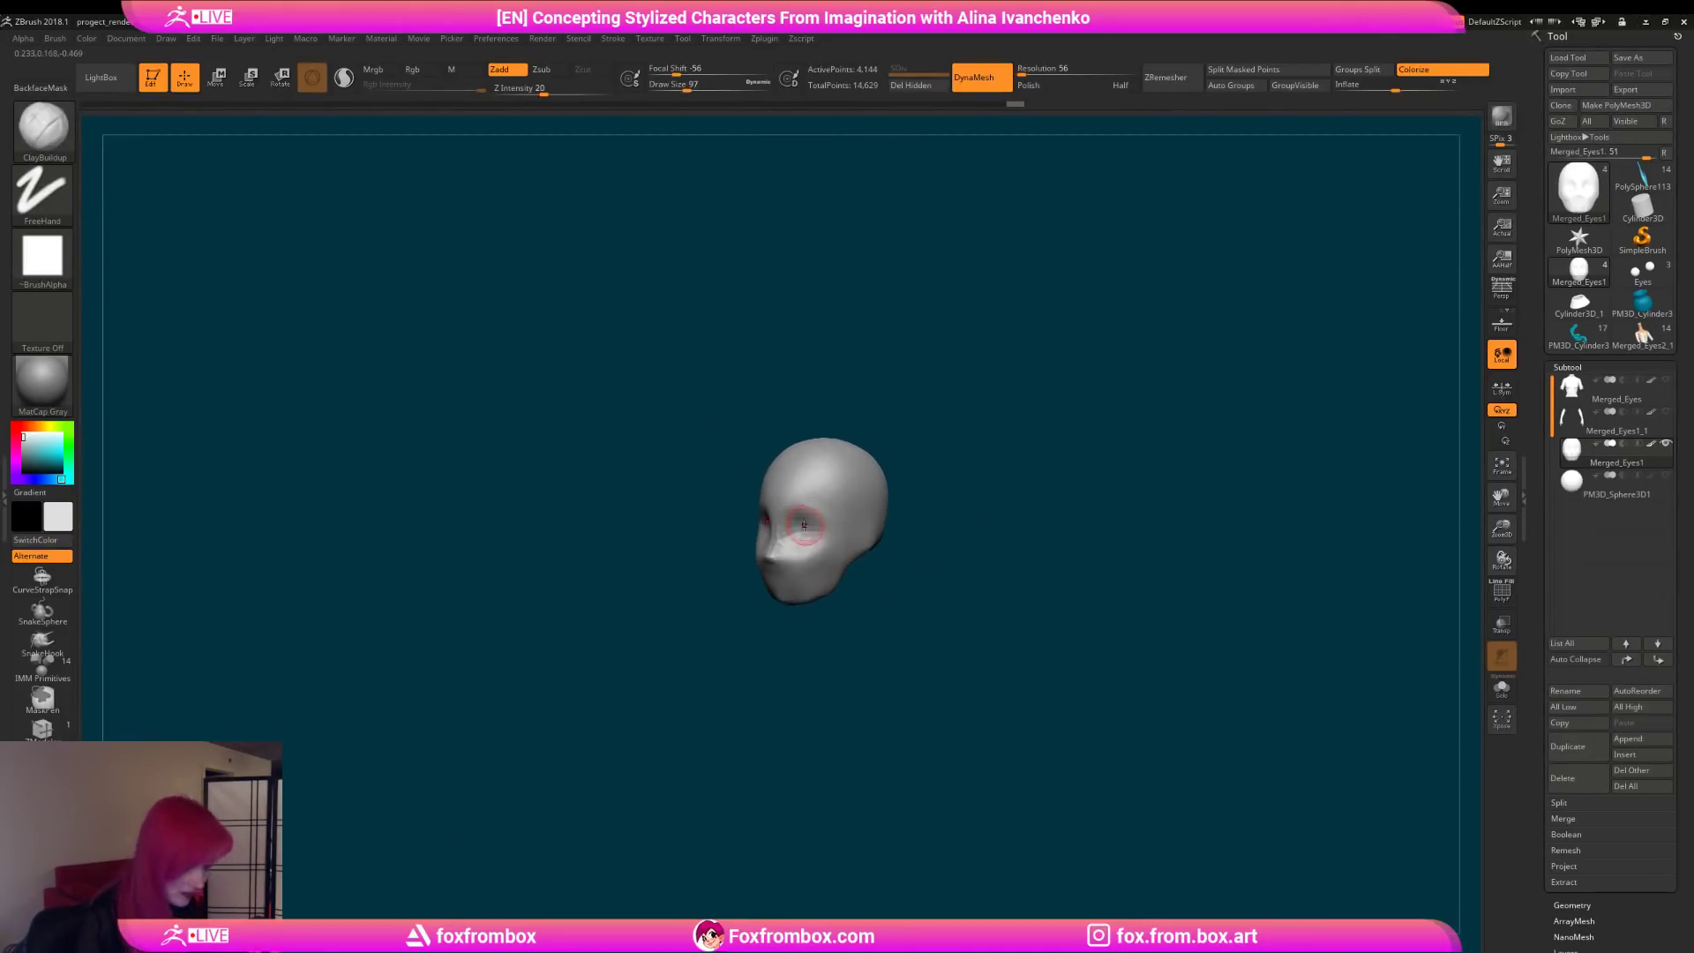
{"action": "mouse_move", "coordinate": [732, 618]}
{"action": "left_mouse_down"}
{"action": "mouse_move", "coordinate": [862, 673]}
{"action": "mouse_move", "coordinate": [809, 553]}
{"action": "mouse_move", "coordinate": [828, 532]}
{"action": "mouse_move", "coordinate": [860, 552]}
{"action": "mouse_move", "coordinate": [854, 537]}
{"action": "left_mouse_up"}
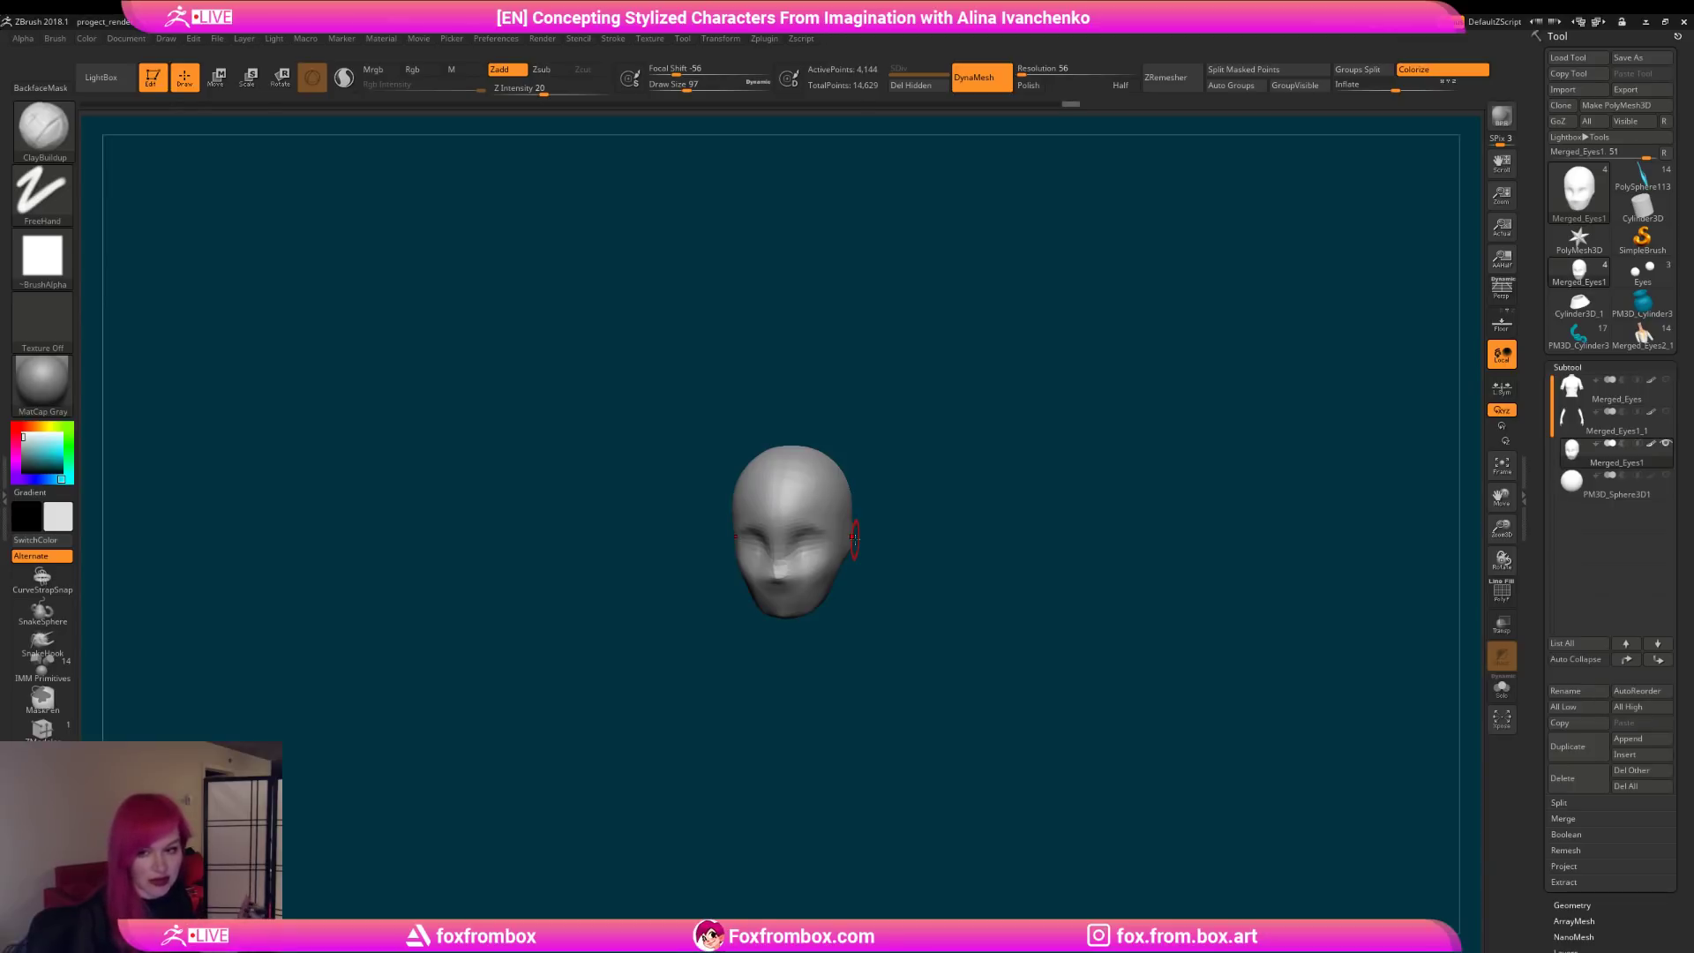
{"action": "mouse_move", "coordinate": [938, 488]}
{"action": "left_mouse_down"}
{"action": "mouse_move", "coordinate": [825, 510]}
{"action": "mouse_move", "coordinate": [900, 517]}
{"action": "mouse_move", "coordinate": [839, 540]}
{"action": "mouse_move", "coordinate": [868, 556]}
{"action": "left_mouse_up"}
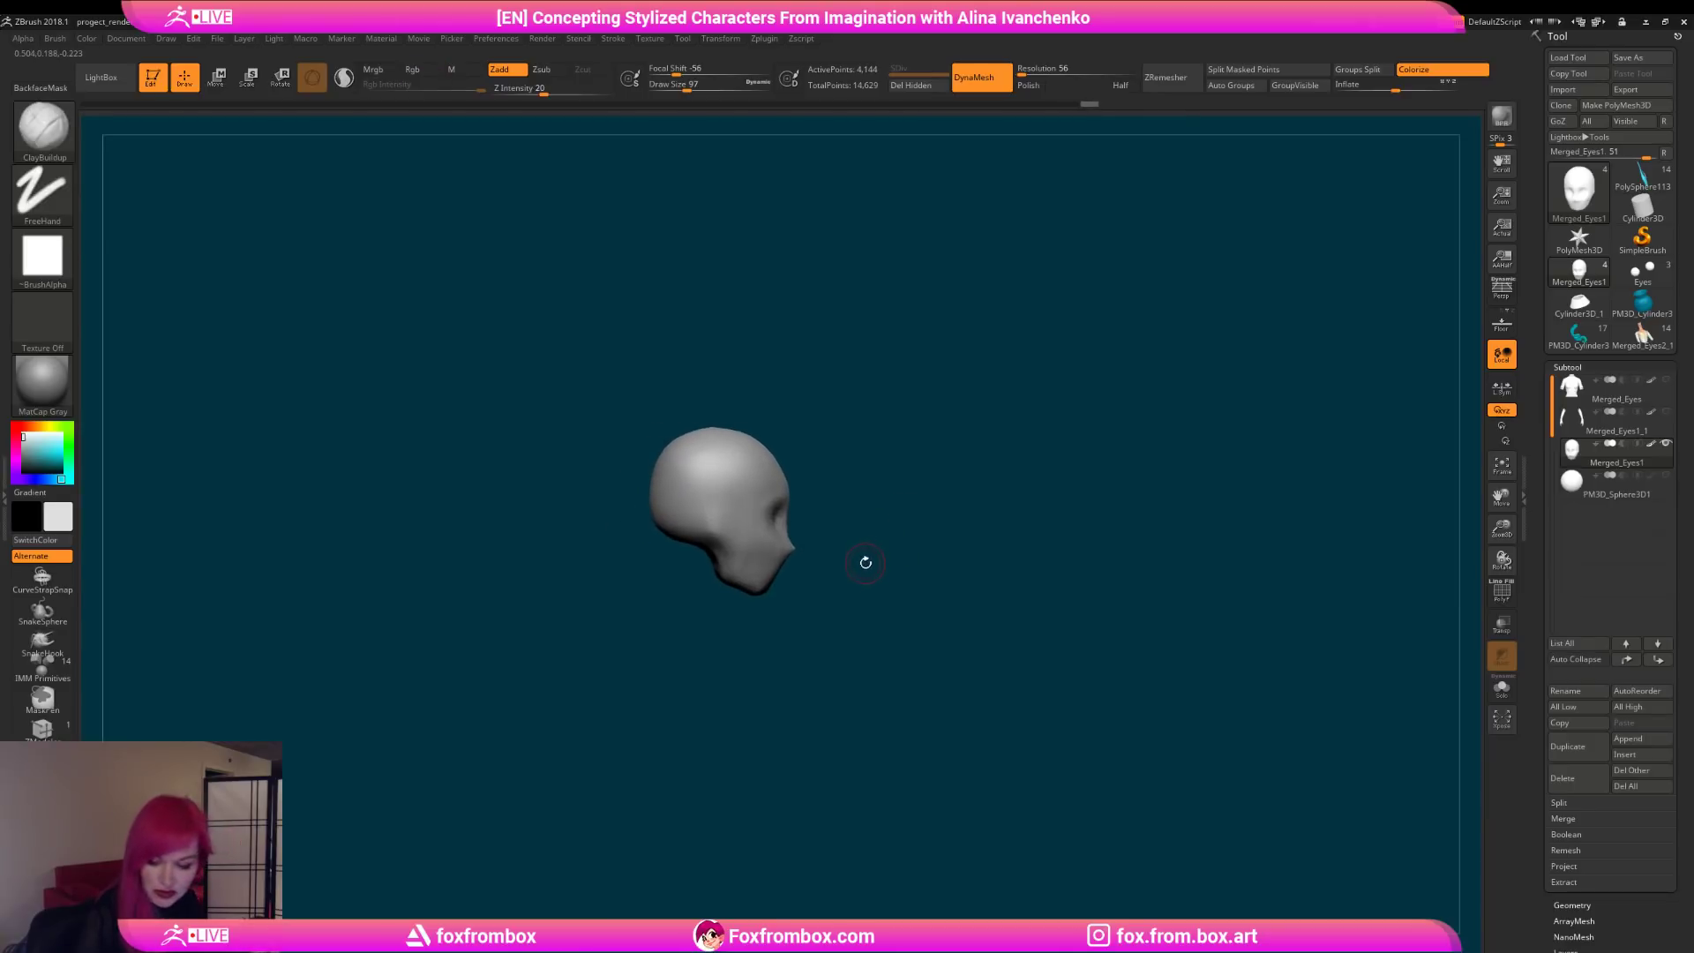
Step: Reshape the forehead, cranium and jaw silhouette using the Move brush at a larger draw size
{"action": "key", "text": "b"}
{"action": "key", "text": "m"}
{"action": "key", "text": "v"}
{"action": "left_click_drag", "start_coordinate": [691, 90], "coordinate": [695, 90]}
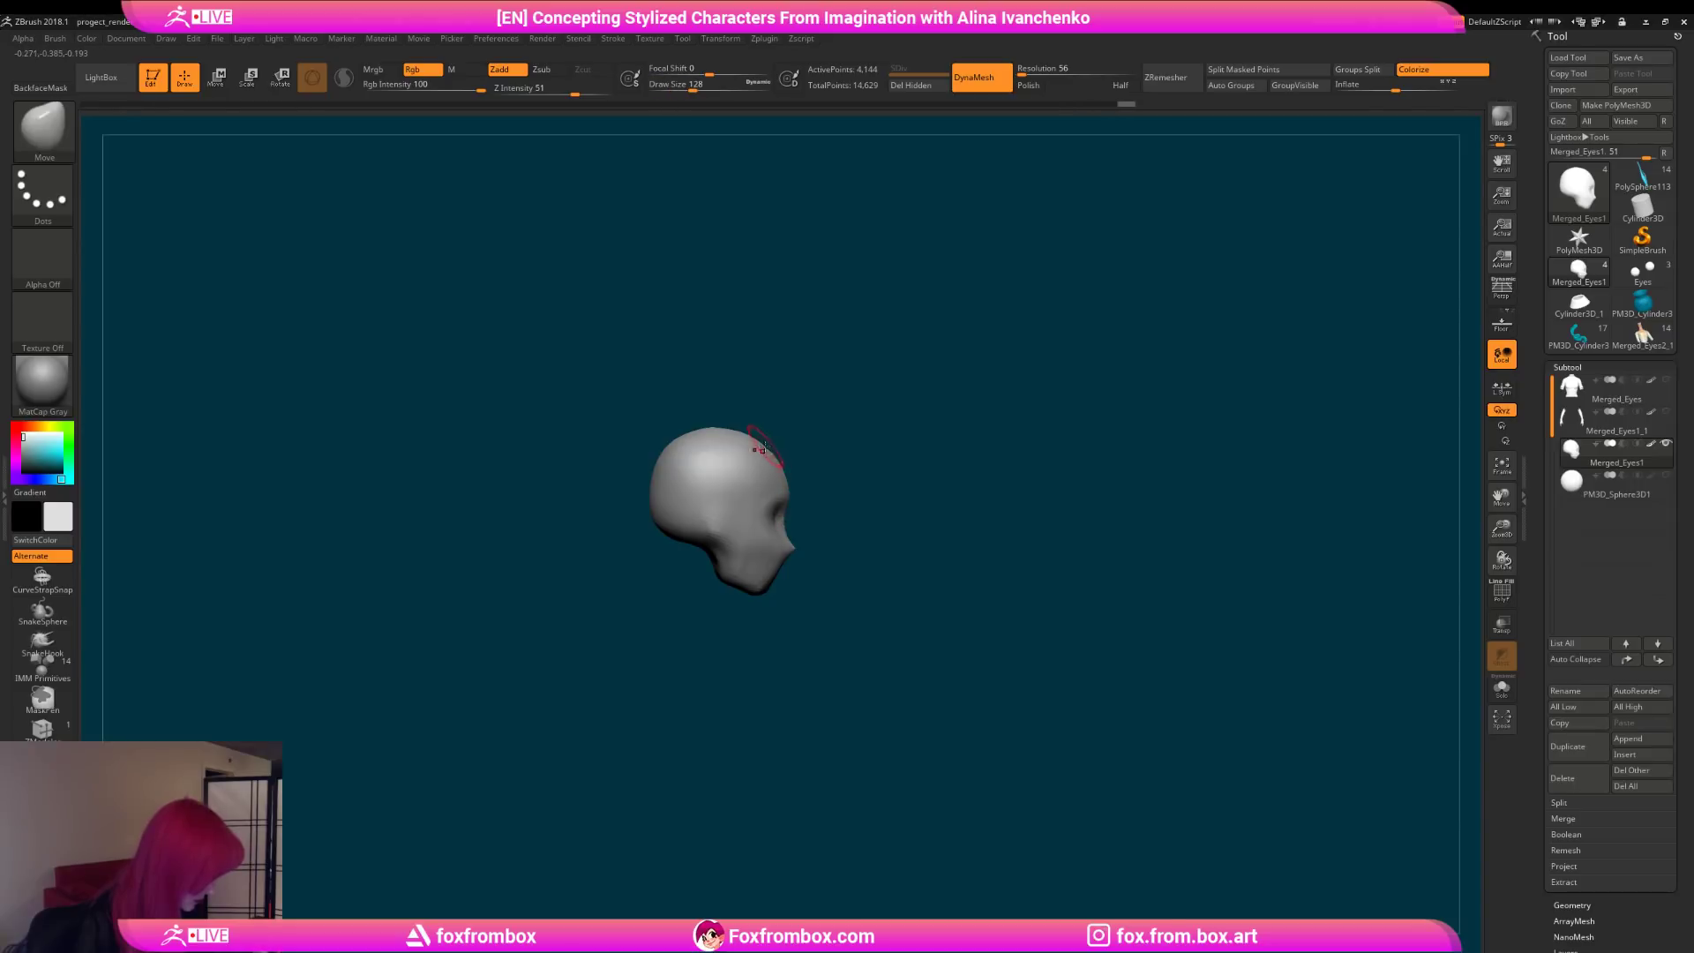
{"action": "left_click_drag", "start_coordinate": [692, 88], "coordinate": [701, 89]}
{"action": "mouse_move", "coordinate": [885, 511]}
{"action": "left_mouse_down"}
{"action": "mouse_move", "coordinate": [818, 529]}
{"action": "mouse_move", "coordinate": [861, 578]}
{"action": "mouse_move", "coordinate": [861, 622]}
{"action": "mouse_move", "coordinate": [778, 603]}
{"action": "mouse_move", "coordinate": [786, 629]}
{"action": "left_mouse_up"}
{"action": "left_click_drag", "start_coordinate": [809, 529], "coordinate": [863, 644]}
Step: Reduce the Move brush draw size to 128 and taper the jaw and chin into a narrow point
{"action": "left_click_drag", "start_coordinate": [702, 87], "coordinate": [693, 87]}
{"action": "left_click_drag", "start_coordinate": [764, 617], "coordinate": [772, 616]}
{"action": "mouse_move", "coordinate": [776, 631]}
{"action": "left_mouse_down"}
{"action": "mouse_move", "coordinate": [703, 692]}
{"action": "mouse_move", "coordinate": [834, 627]}
{"action": "mouse_move", "coordinate": [808, 666]}
{"action": "left_mouse_up"}
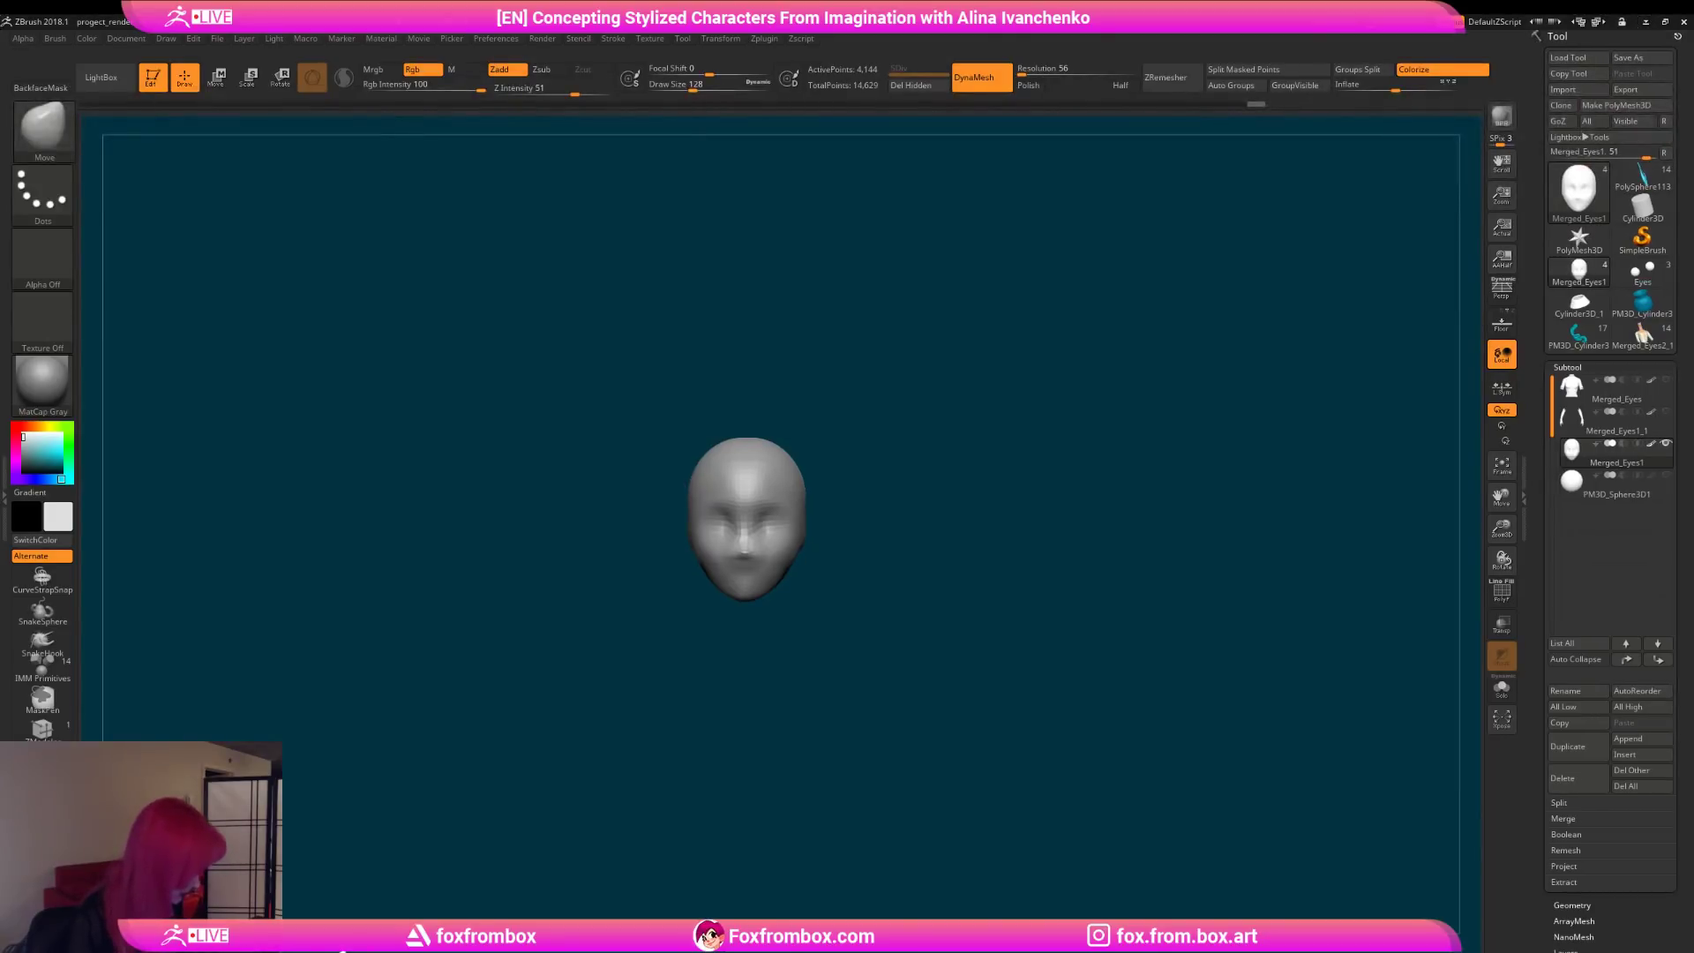
{"action": "mouse_move", "coordinate": [981, 578]}
{"action": "left_mouse_down"}
{"action": "mouse_move", "coordinate": [855, 590]}
{"action": "mouse_move", "coordinate": [777, 508]}
{"action": "left_mouse_up"}
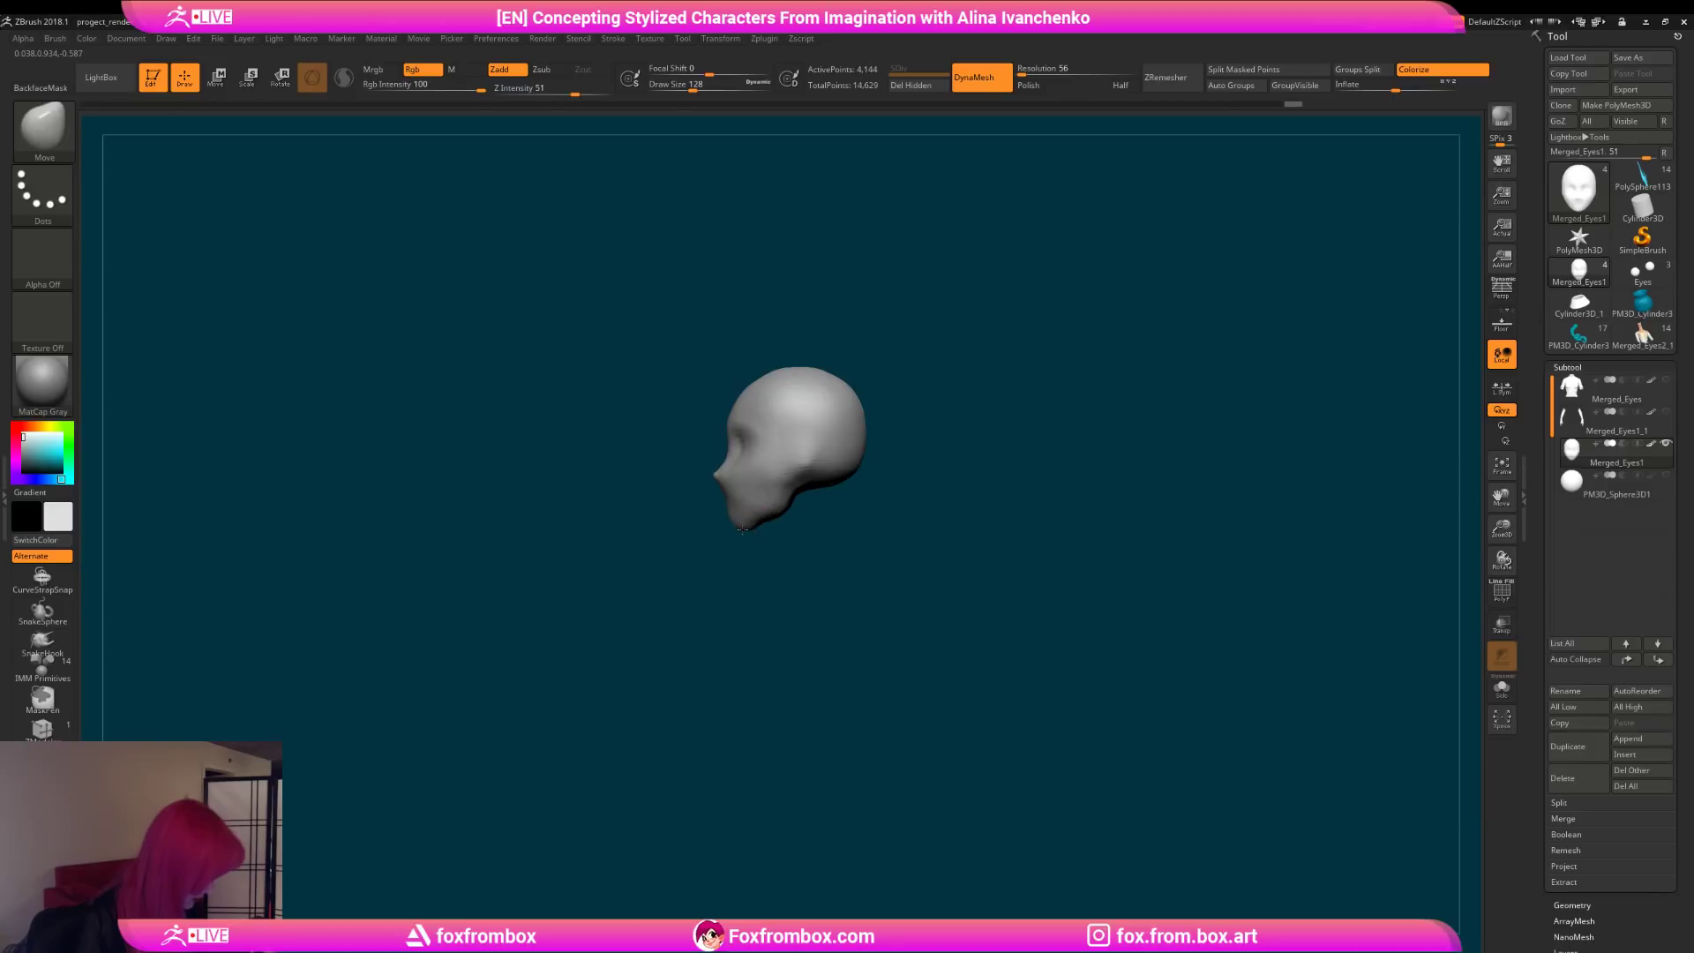
{"action": "left_click_drag", "start_coordinate": [706, 554], "coordinate": [795, 587]}
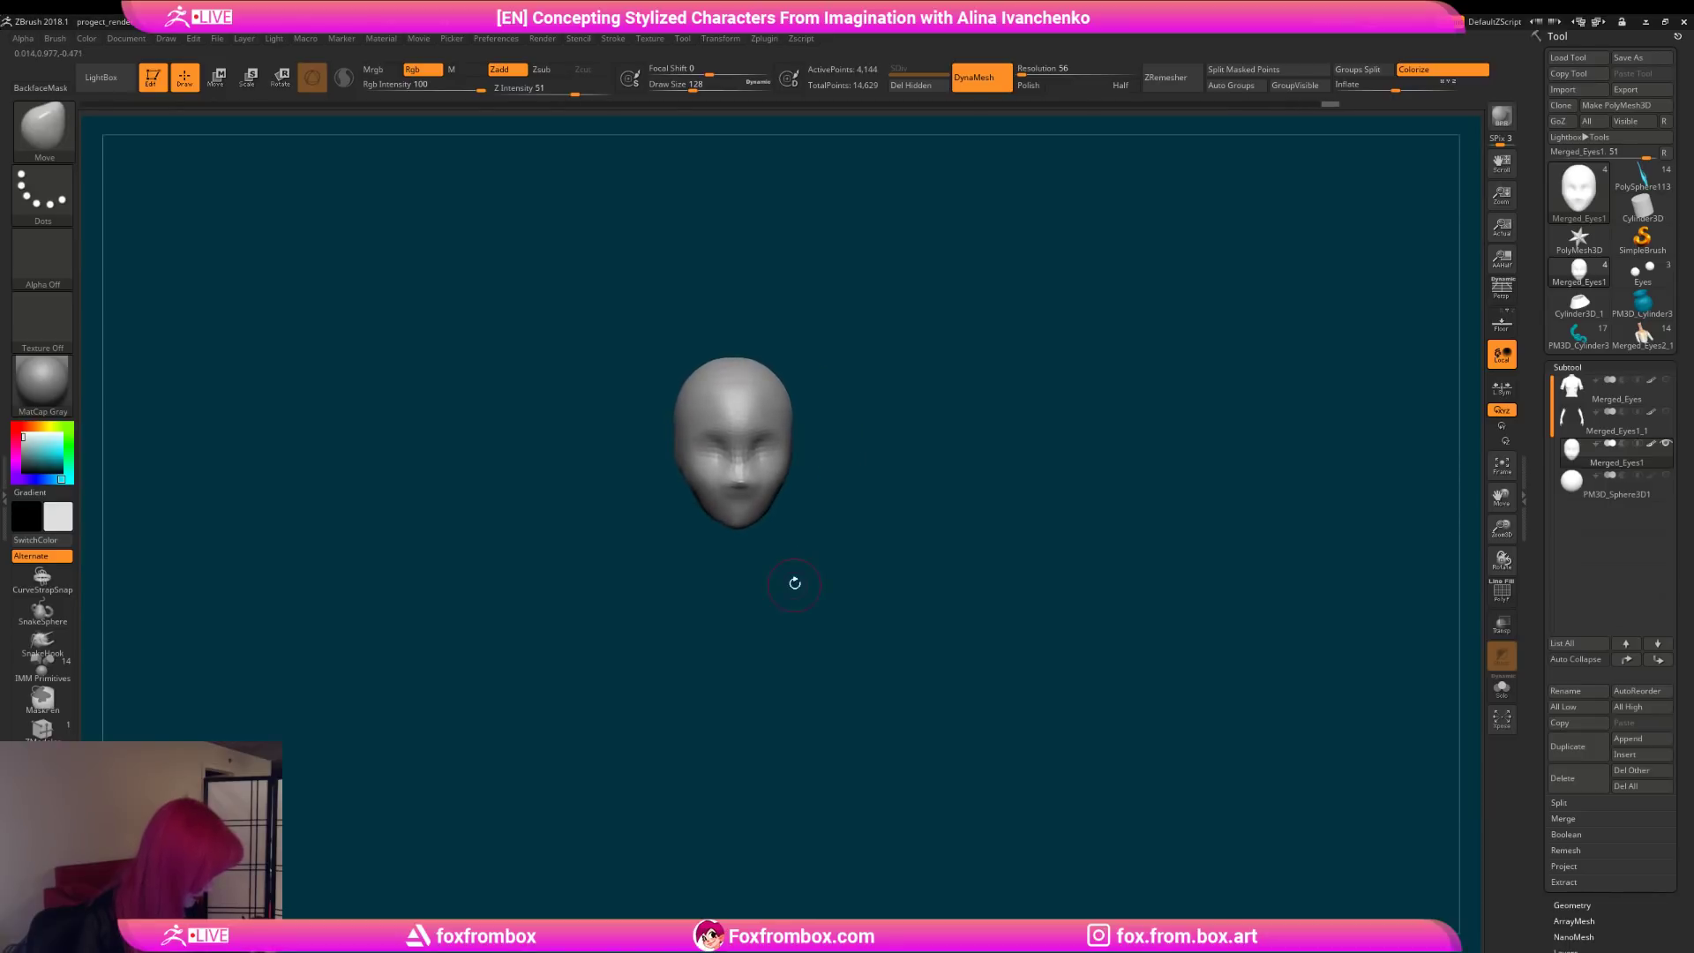
{"action": "left_click_drag", "start_coordinate": [810, 524], "coordinate": [802, 594]}
Step: Carve the eye sockets and the area around the nose with the DamStandard brush at draw size 90
{"action": "key", "text": "b"}
{"action": "key", "text": "d"}
{"action": "key", "text": "s"}
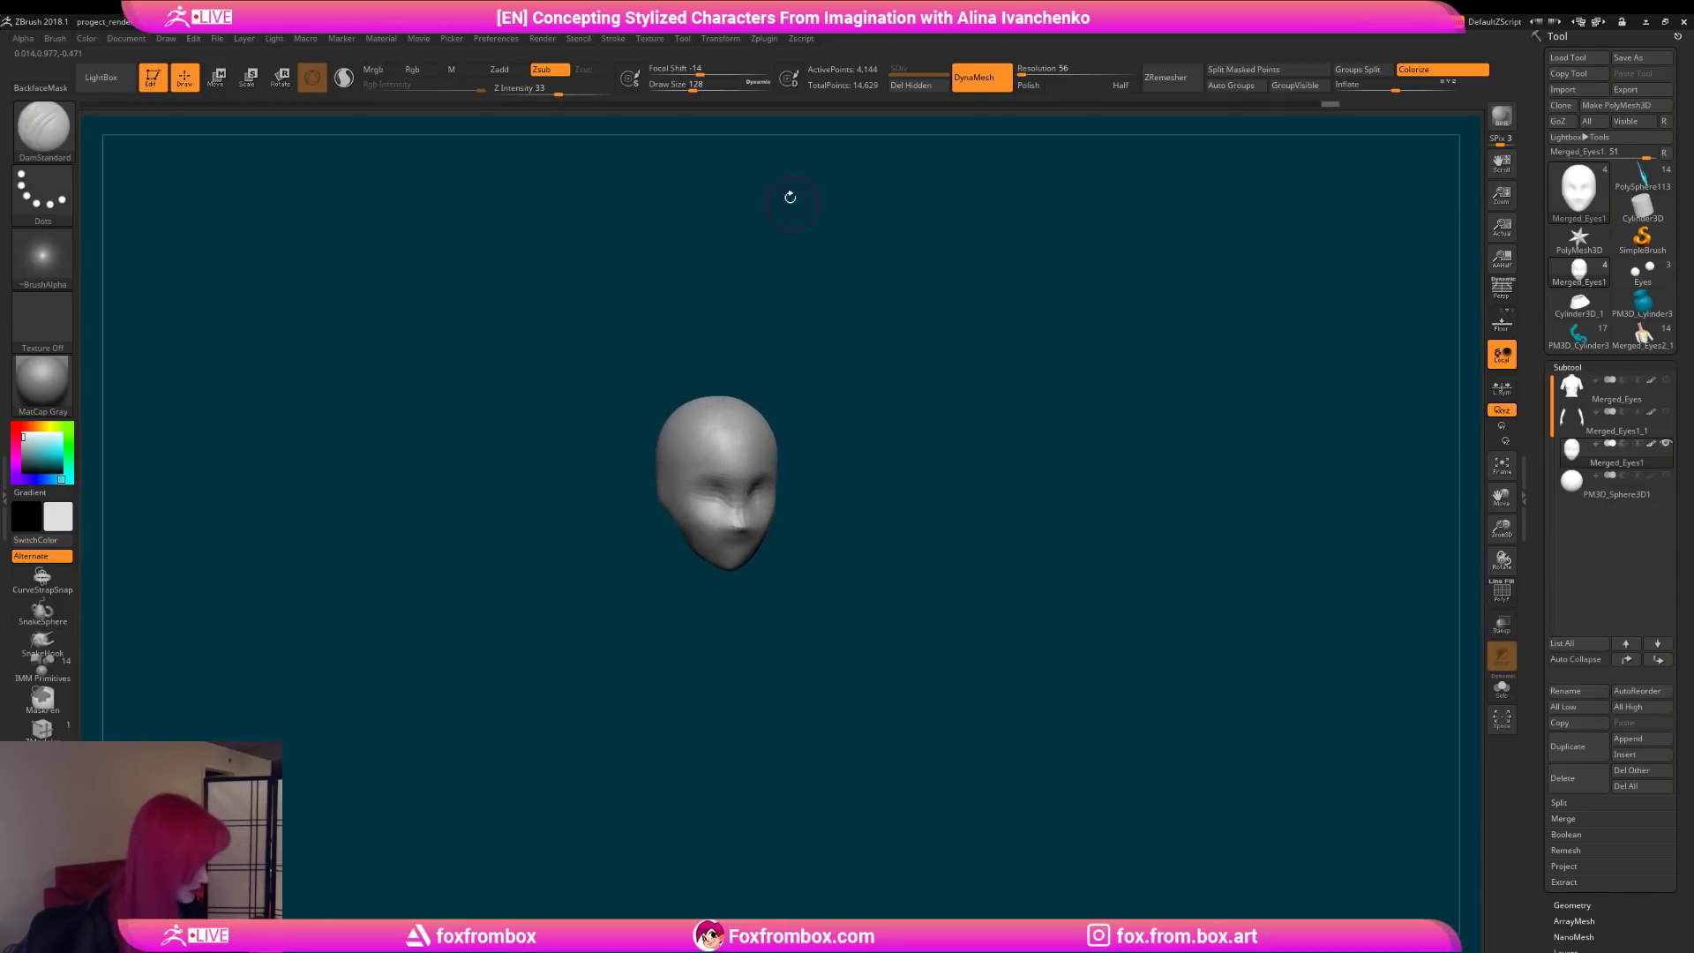
{"action": "left_click_drag", "start_coordinate": [692, 84], "coordinate": [685, 85]}
{"action": "mouse_move", "coordinate": [841, 374]}
{"action": "left_mouse_down", "text": "alt"}
{"action": "mouse_move", "coordinate": [986, 412]}
{"action": "mouse_move", "coordinate": [956, 390]}
{"action": "left_mouse_up", "text": "alt"}
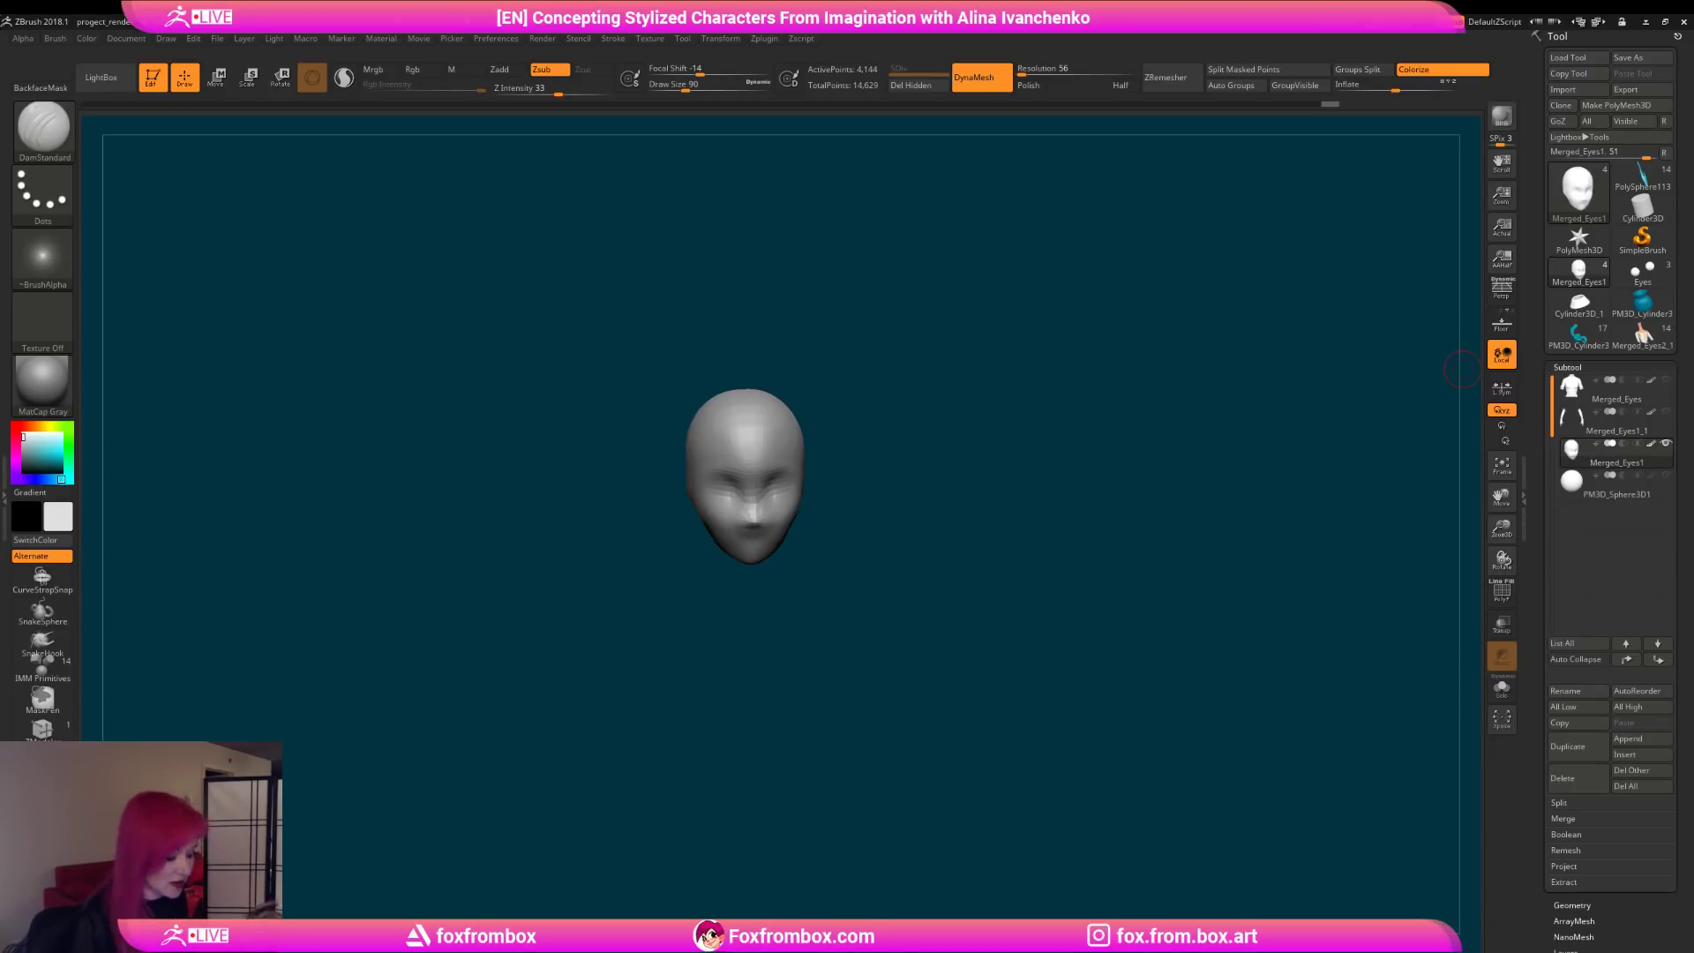
{"action": "left_click_drag", "start_coordinate": [912, 455], "coordinate": [908, 426], "text": "alt"}
{"action": "left_click_drag", "start_coordinate": [1503, 521], "coordinate": [1459, 627]}
{"action": "mouse_move", "coordinate": [934, 371]}
{"action": "left_mouse_down", "text": "alt"}
{"action": "mouse_move", "coordinate": [914, 453]}
{"action": "mouse_move", "coordinate": [793, 468]}
{"action": "mouse_move", "coordinate": [904, 569]}
{"action": "left_mouse_up", "text": "alt"}
{"action": "mouse_move", "coordinate": [693, 528]}
{"action": "left_mouse_down"}
{"action": "mouse_move", "coordinate": [710, 510]}
{"action": "mouse_move", "coordinate": [866, 544]}
{"action": "left_mouse_up"}
{"action": "right_click_drag", "start_coordinate": [867, 544], "coordinate": [702, 494]}
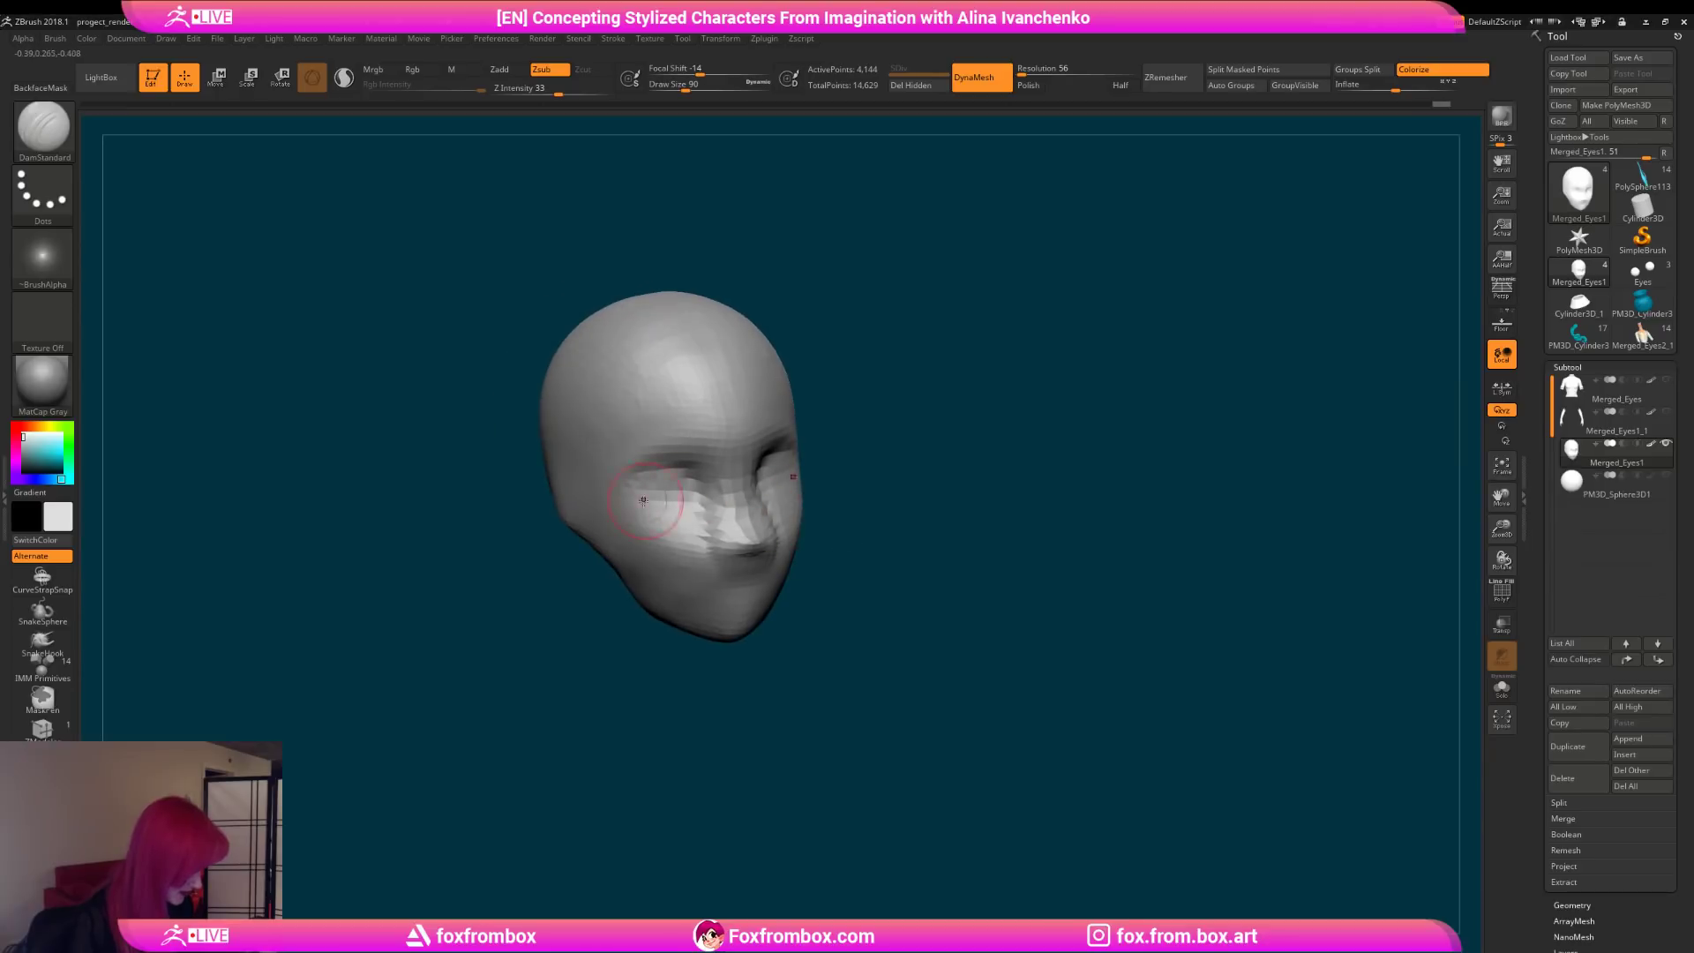
Step: Define the sides of the nose with DamStandard strokes and update the head's DynaMesh at resolution 56
{"action": "left_click_drag", "start_coordinate": [874, 464], "coordinate": [765, 496]}
{"action": "left_click_drag", "start_coordinate": [877, 494], "coordinate": [875, 460], "text": "alt"}
{"action": "left_click_drag", "start_coordinate": [847, 463], "coordinate": [892, 475]}
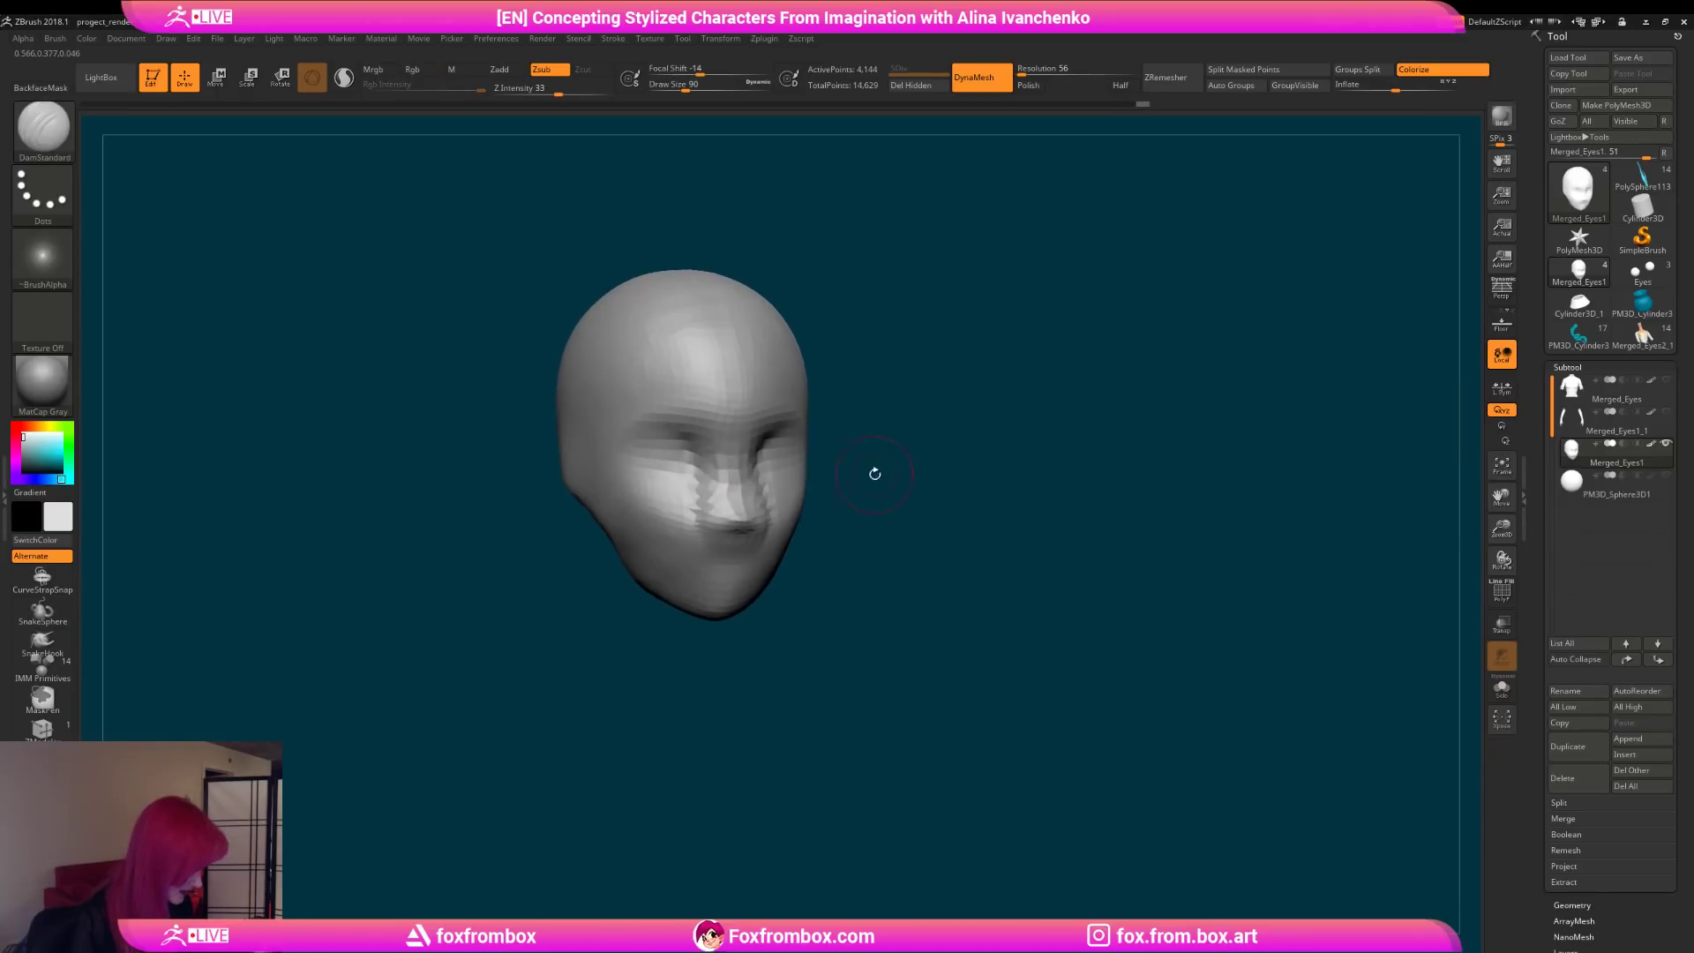
{"action": "left_click_drag", "start_coordinate": [957, 402], "coordinate": [786, 619]}
{"action": "left_click_drag", "start_coordinate": [855, 473], "coordinate": [816, 473]}
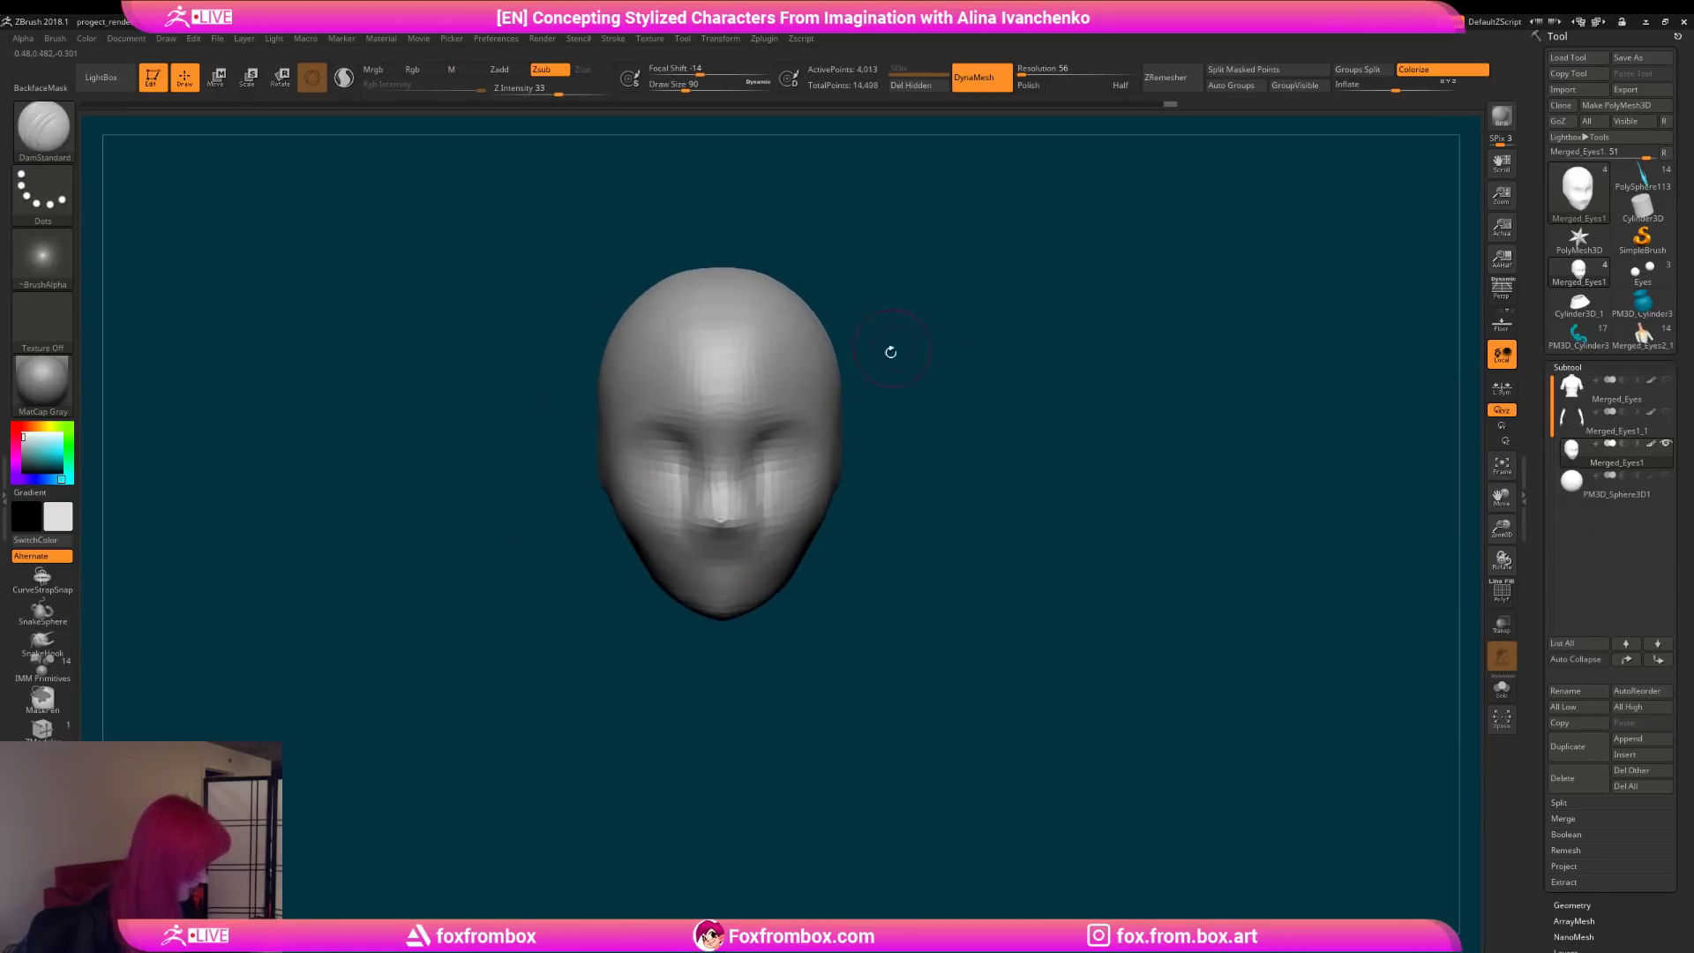
Step: Refine the eye sockets and the underside of the nose with the DamStandard brush
{"action": "left_click_drag", "start_coordinate": [907, 317], "coordinate": [908, 287]}
{"action": "right_click_drag", "start_coordinate": [720, 528], "coordinate": [603, 446]}
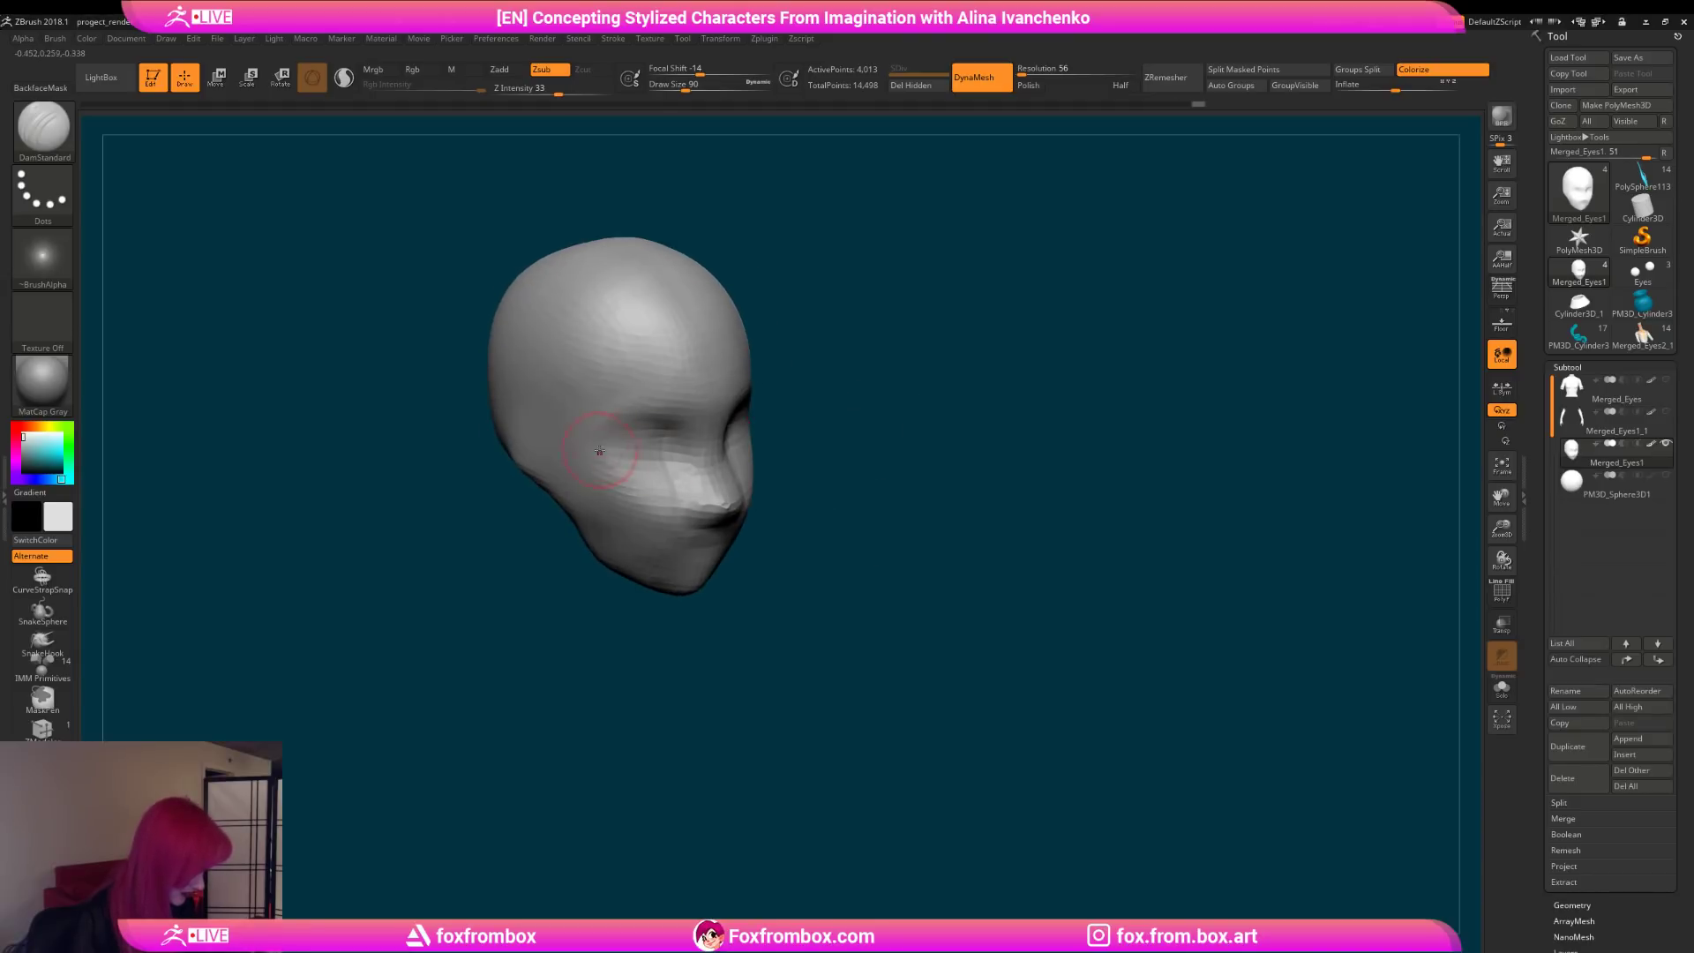
{"action": "left_click_drag", "start_coordinate": [665, 425], "coordinate": [670, 441]}
{"action": "mouse_move", "coordinate": [1006, 481]}
{"action": "left_mouse_down"}
{"action": "mouse_move", "coordinate": [903, 444]}
{"action": "mouse_move", "coordinate": [900, 461]}
{"action": "mouse_move", "coordinate": [754, 487]}
{"action": "left_mouse_up"}
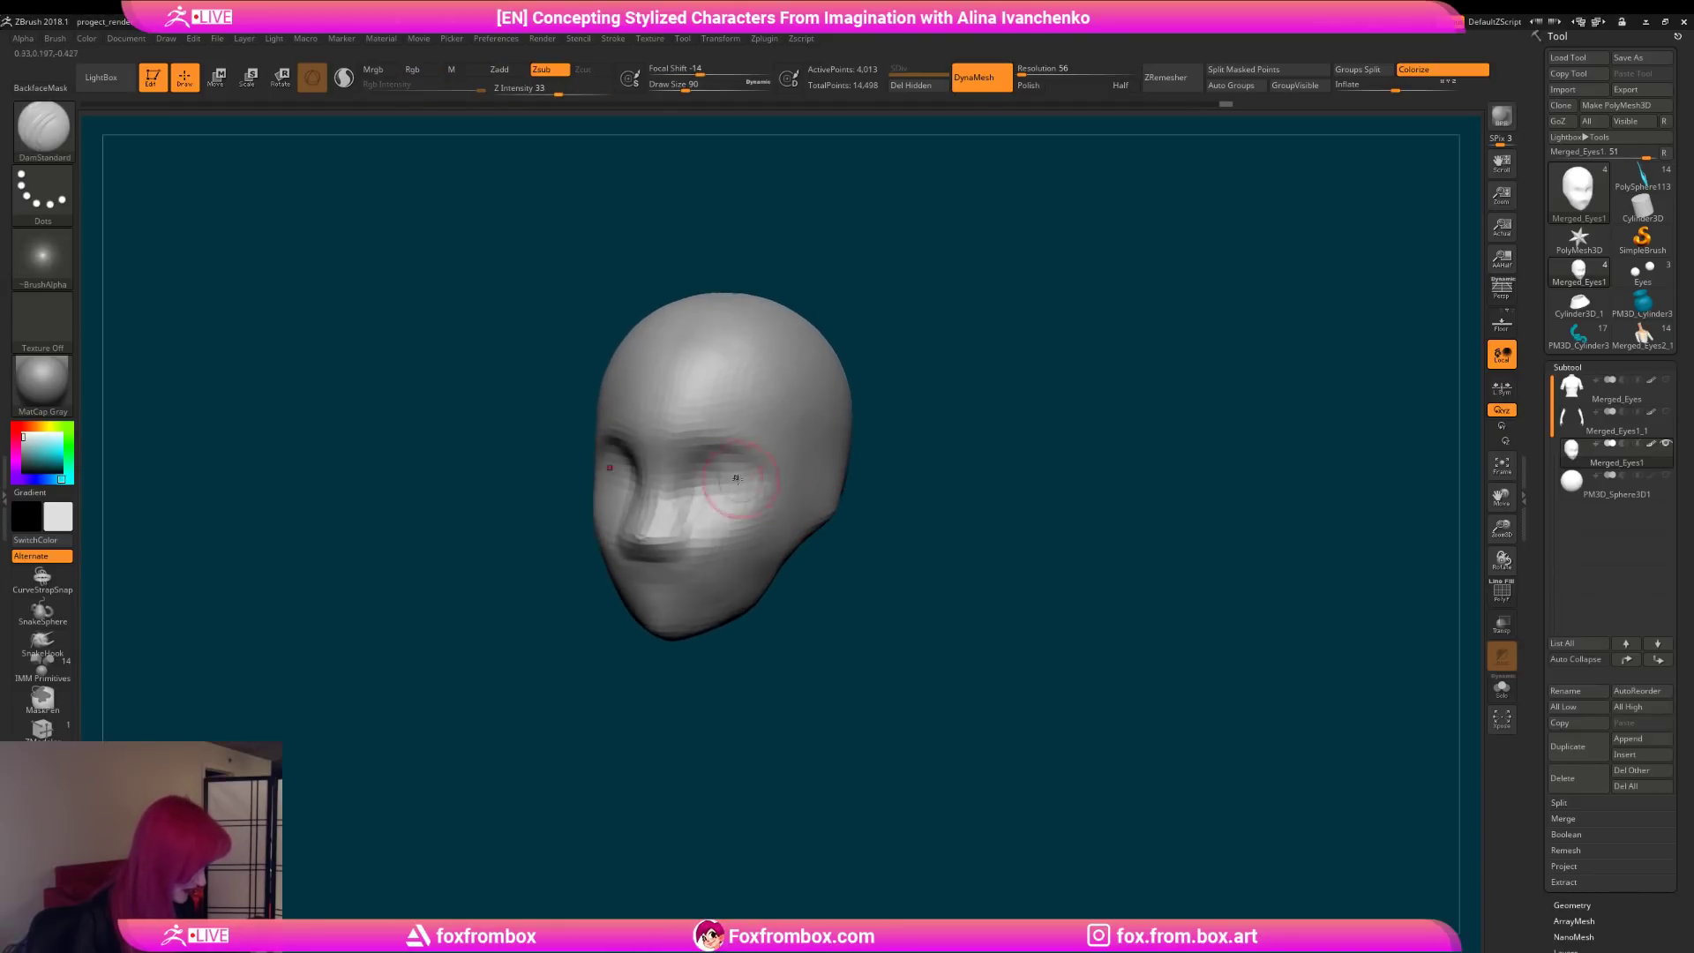
{"action": "mouse_move", "coordinate": [795, 480]}
{"action": "right_mouse_down"}
{"action": "mouse_move", "coordinate": [927, 523]}
{"action": "mouse_move", "coordinate": [704, 503]}
{"action": "mouse_move", "coordinate": [807, 539]}
{"action": "mouse_move", "coordinate": [837, 576]}
{"action": "mouse_move", "coordinate": [798, 486]}
{"action": "mouse_move", "coordinate": [791, 680]}
{"action": "mouse_move", "coordinate": [768, 623]}
{"action": "mouse_move", "coordinate": [817, 586]}
{"action": "mouse_move", "coordinate": [798, 593]}
{"action": "right_mouse_up"}
Step: Build up the closed eyelids, mouth area and chin with the ClayBuildup brush, smoothing as needed
{"action": "key", "text": "b"}
{"action": "key", "text": "c"}
{"action": "key", "text": "b"}
{"action": "left_click_drag", "start_coordinate": [794, 494], "coordinate": [785, 467], "text": "shift"}
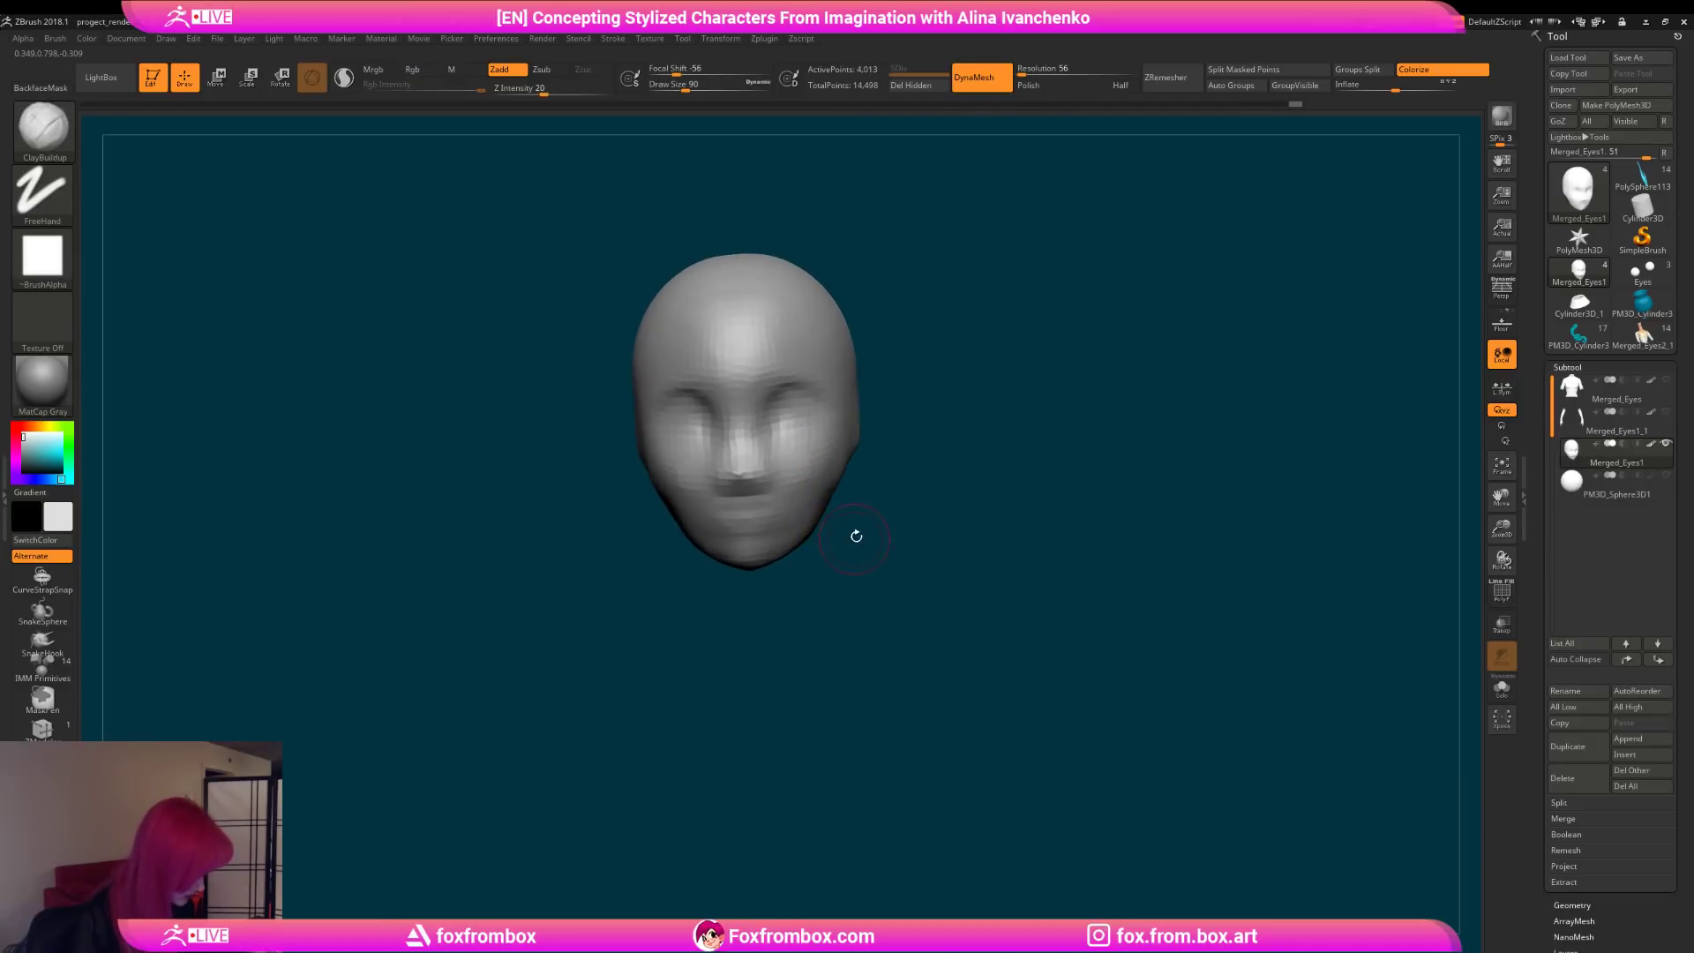
{"action": "right_click_drag", "start_coordinate": [854, 536], "coordinate": [796, 622]}
{"action": "right_click_drag", "start_coordinate": [810, 468], "coordinate": [780, 574]}
{"action": "right_click_drag", "start_coordinate": [793, 645], "coordinate": [824, 672]}
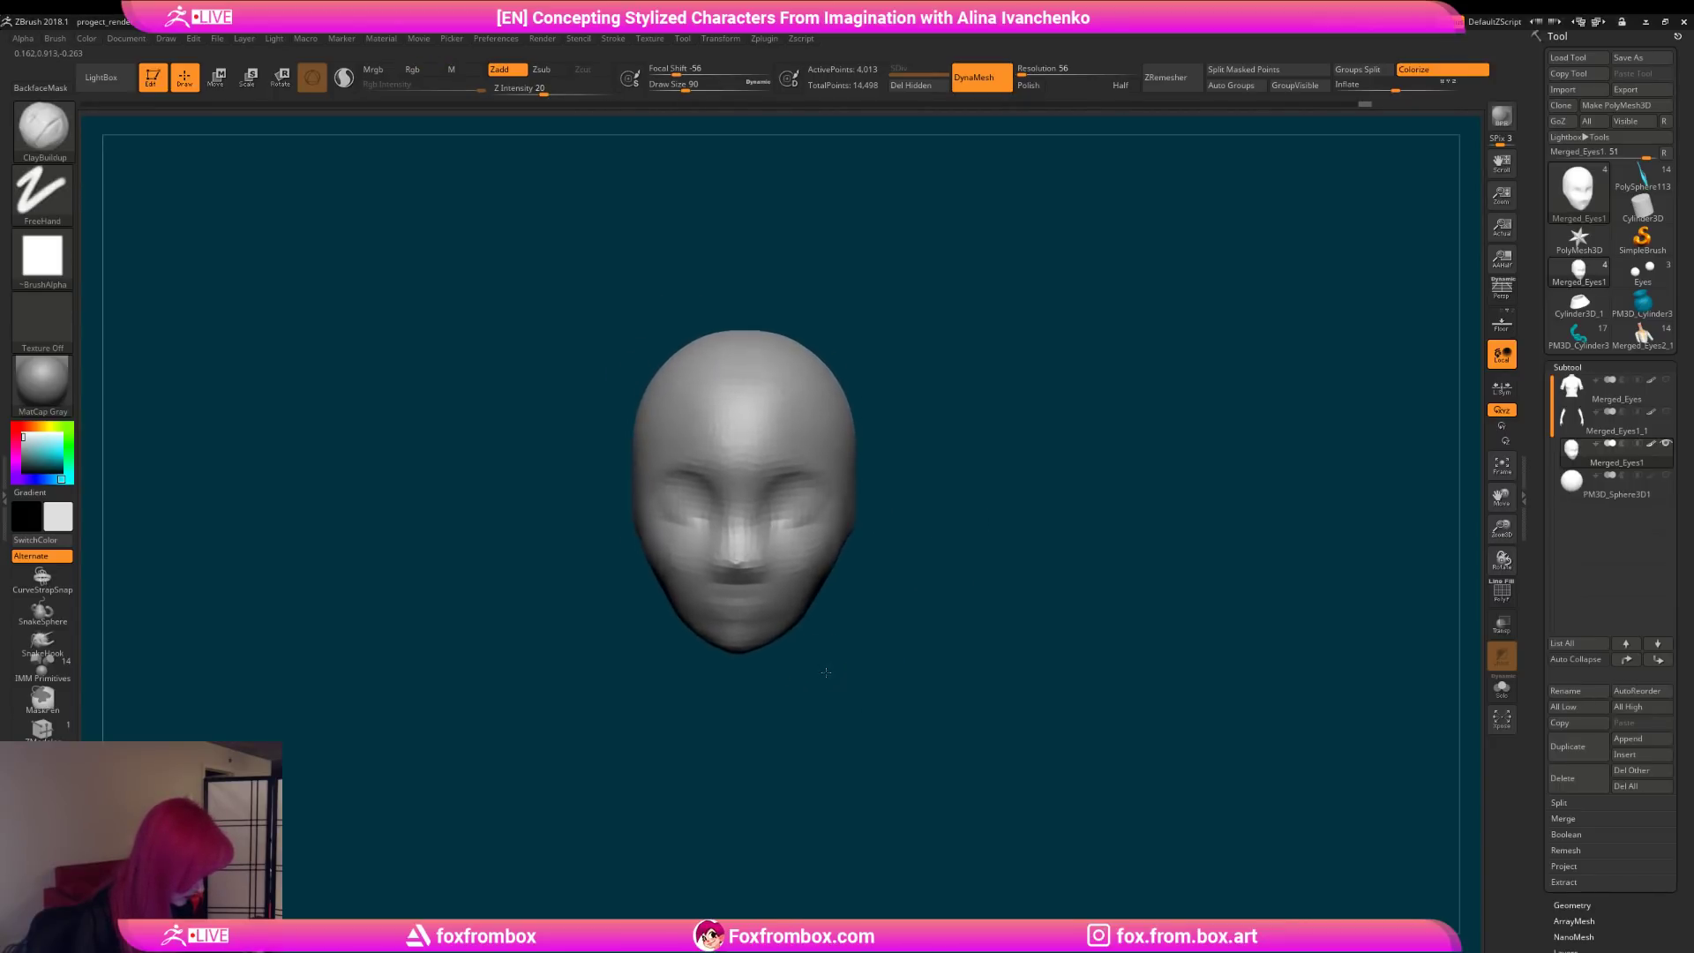
Step: Adjust the jaw and chin shape using the Move brush at draw size 128
{"action": "key", "text": "b"}
{"action": "key", "text": "m"}
{"action": "key", "text": "v"}
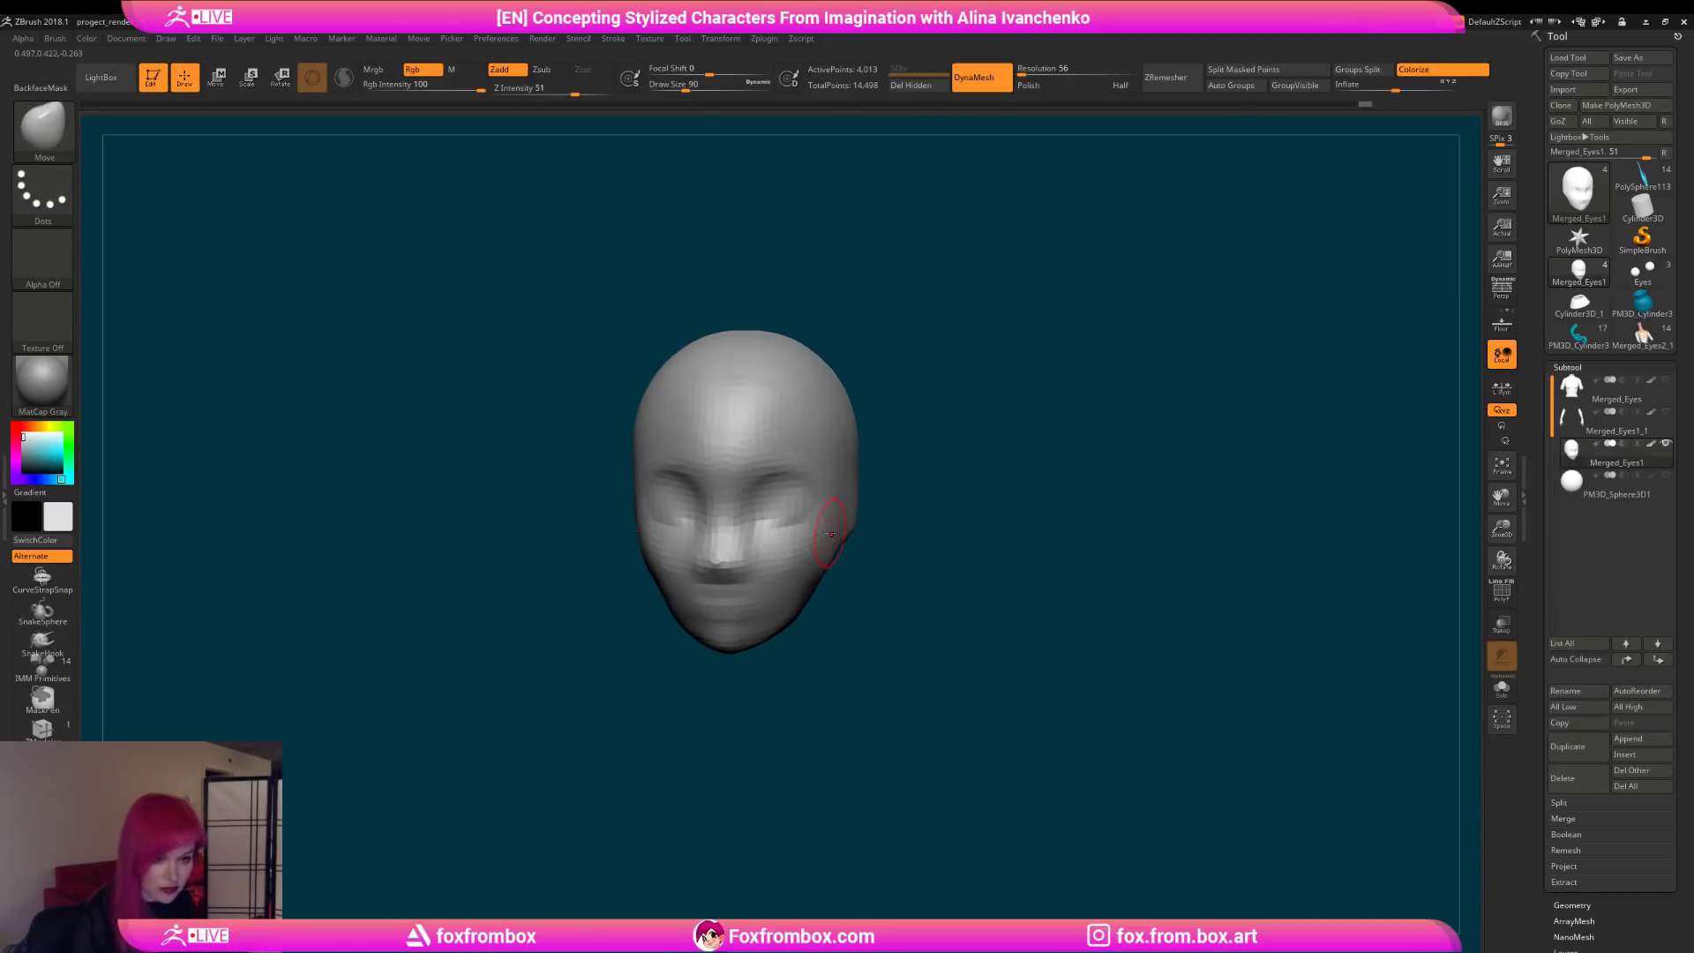
{"action": "left_click_drag", "start_coordinate": [686, 86], "coordinate": [693, 86]}
{"action": "right_click_drag", "start_coordinate": [869, 608], "coordinate": [784, 611]}
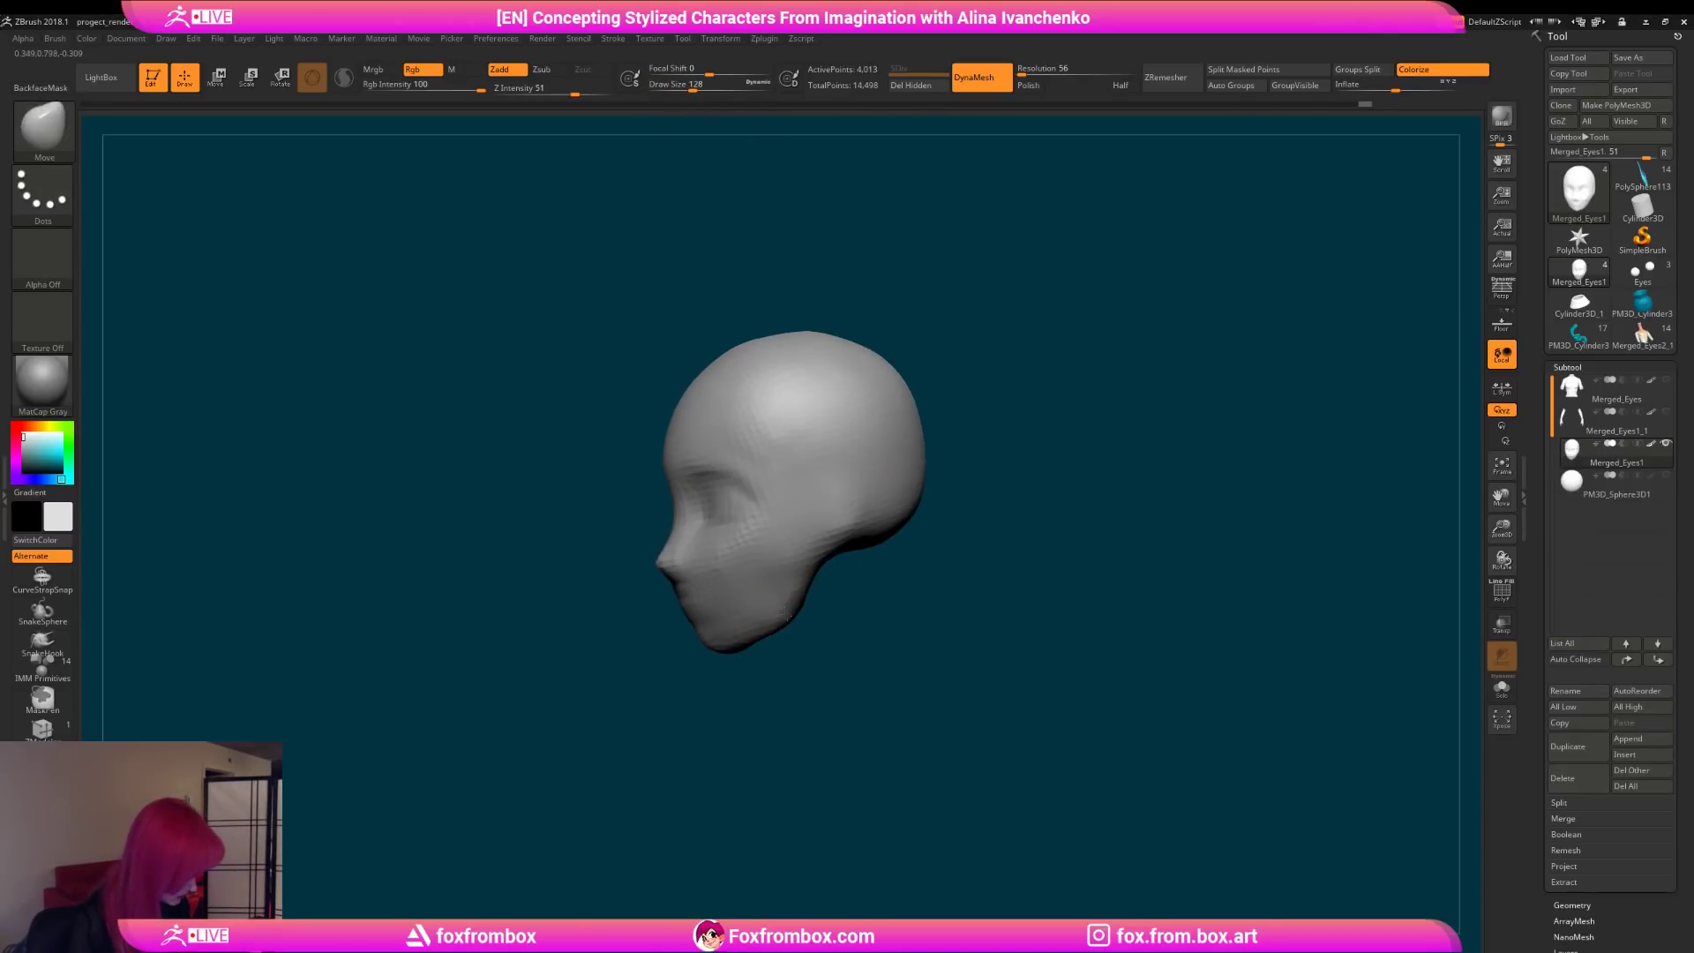
{"action": "left_click_drag", "start_coordinate": [716, 645], "coordinate": [719, 652]}
{"action": "mouse_move", "coordinate": [710, 621]}
{"action": "right_mouse_down"}
{"action": "mouse_move", "coordinate": [801, 674]}
{"action": "mouse_move", "coordinate": [813, 632]}
{"action": "right_mouse_up"}
Step: Carve the mouth line and define the lips with the DamStandard brush at draw size 90
{"action": "key", "text": "b"}
{"action": "key", "text": "d"}
{"action": "key", "text": "s"}
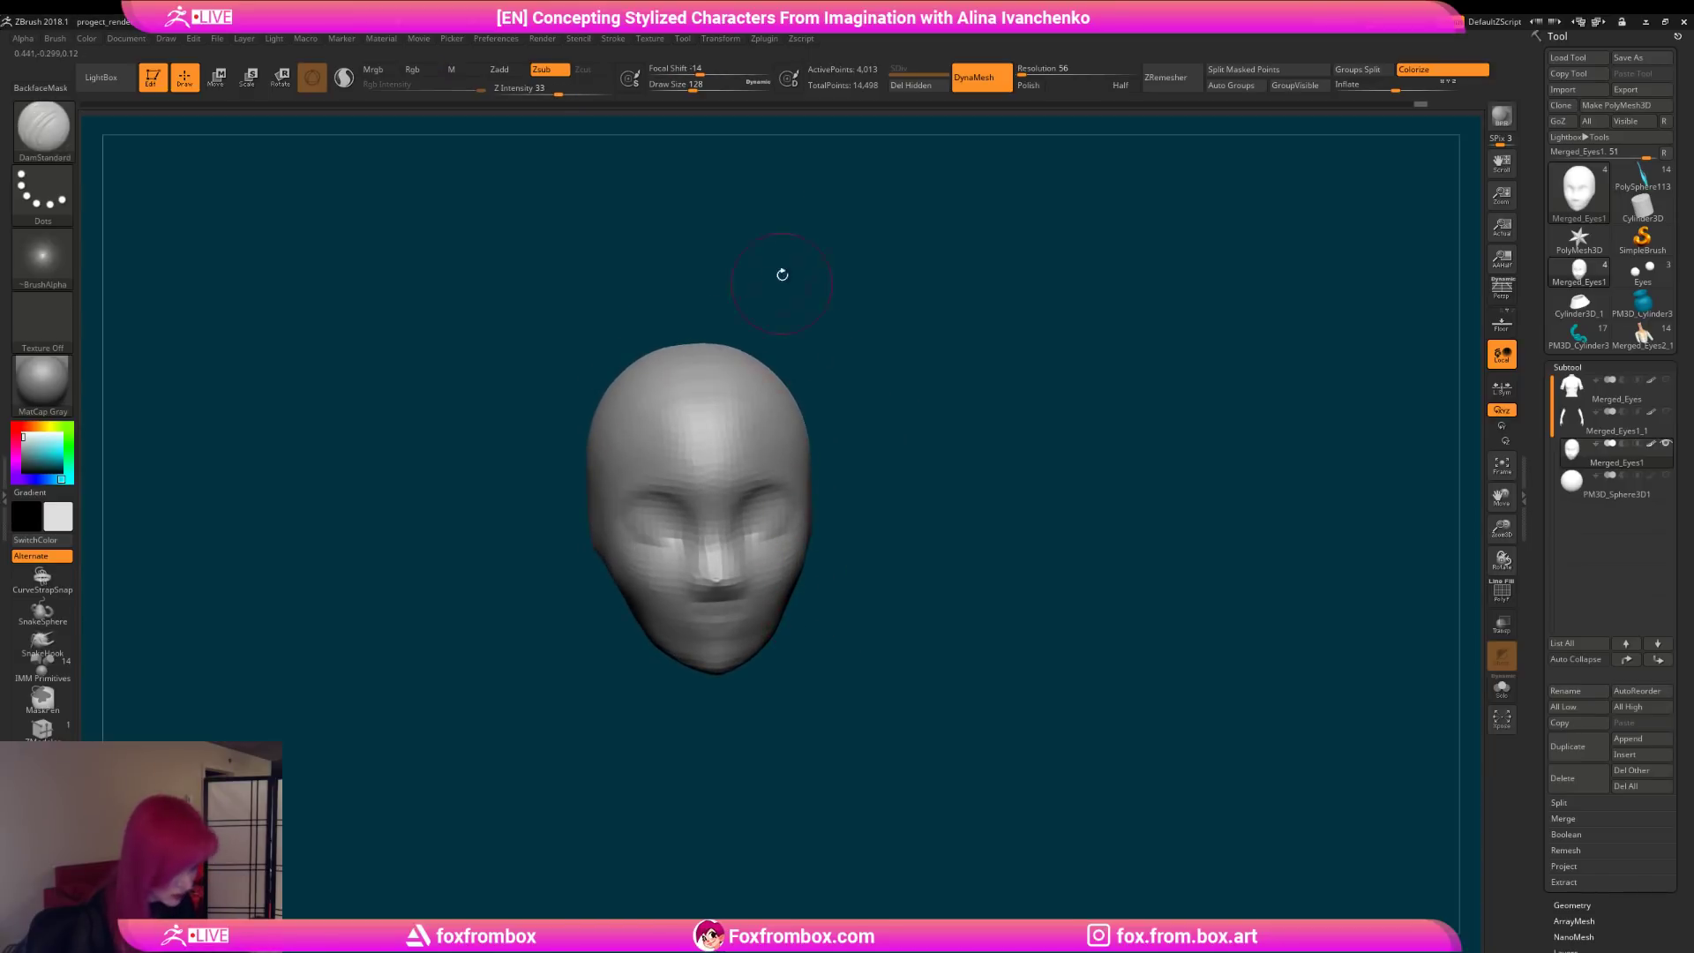
{"action": "left_click_drag", "start_coordinate": [694, 86], "coordinate": [686, 87]}
{"action": "mouse_move", "coordinate": [767, 600]}
{"action": "right_mouse_down"}
{"action": "mouse_move", "coordinate": [900, 585]}
{"action": "mouse_move", "coordinate": [693, 620]}
{"action": "mouse_move", "coordinate": [907, 605]}
{"action": "mouse_move", "coordinate": [776, 609]}
{"action": "right_mouse_up"}
{"action": "mouse_move", "coordinate": [892, 574]}
{"action": "right_mouse_down"}
{"action": "mouse_move", "coordinate": [798, 615]}
{"action": "mouse_move", "coordinate": [892, 559]}
{"action": "mouse_move", "coordinate": [926, 495]}
{"action": "mouse_move", "coordinate": [926, 548]}
{"action": "mouse_move", "coordinate": [972, 558]}
{"action": "mouse_move", "coordinate": [961, 586]}
{"action": "mouse_move", "coordinate": [933, 585]}
{"action": "right_mouse_up"}
Step: Shape the nose, cranium and chin with the Move brush, enlarging its draw size to 172 for broader changes
{"action": "key", "text": "b"}
{"action": "key", "text": "m"}
{"action": "key", "text": "v"}
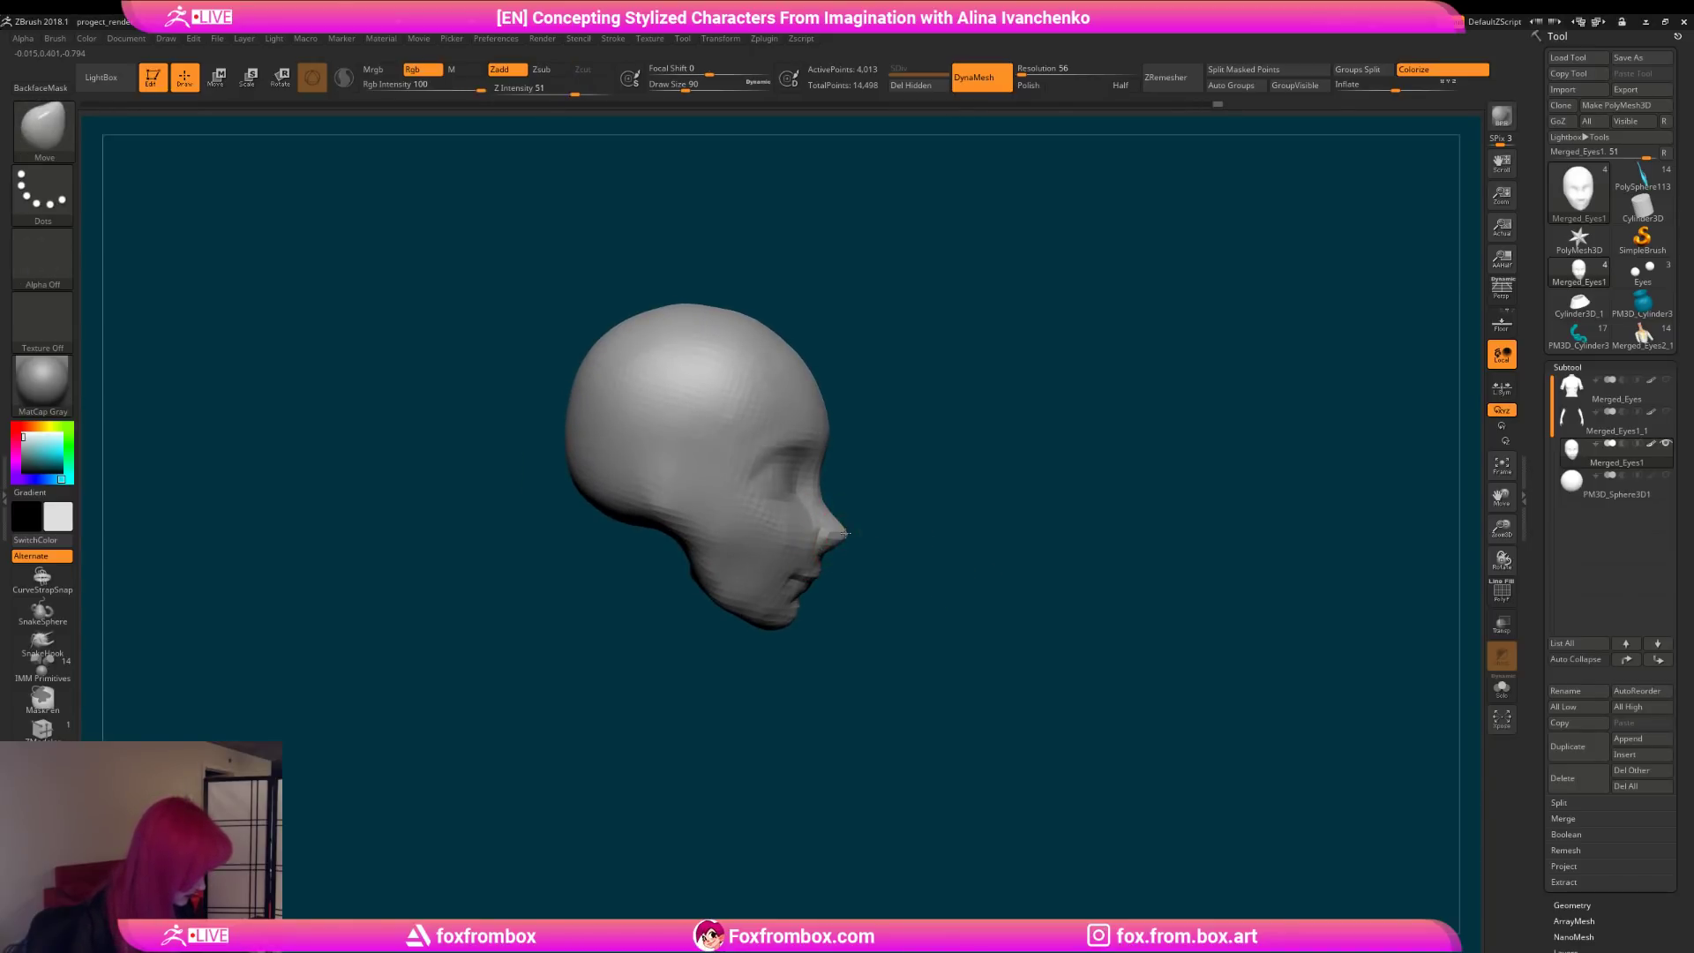
{"action": "mouse_move", "coordinate": [844, 504]}
{"action": "right_mouse_down"}
{"action": "mouse_move", "coordinate": [956, 506]}
{"action": "mouse_move", "coordinate": [978, 547]}
{"action": "mouse_move", "coordinate": [832, 514]}
{"action": "right_mouse_up"}
{"action": "left_click", "coordinate": [699, 86]}
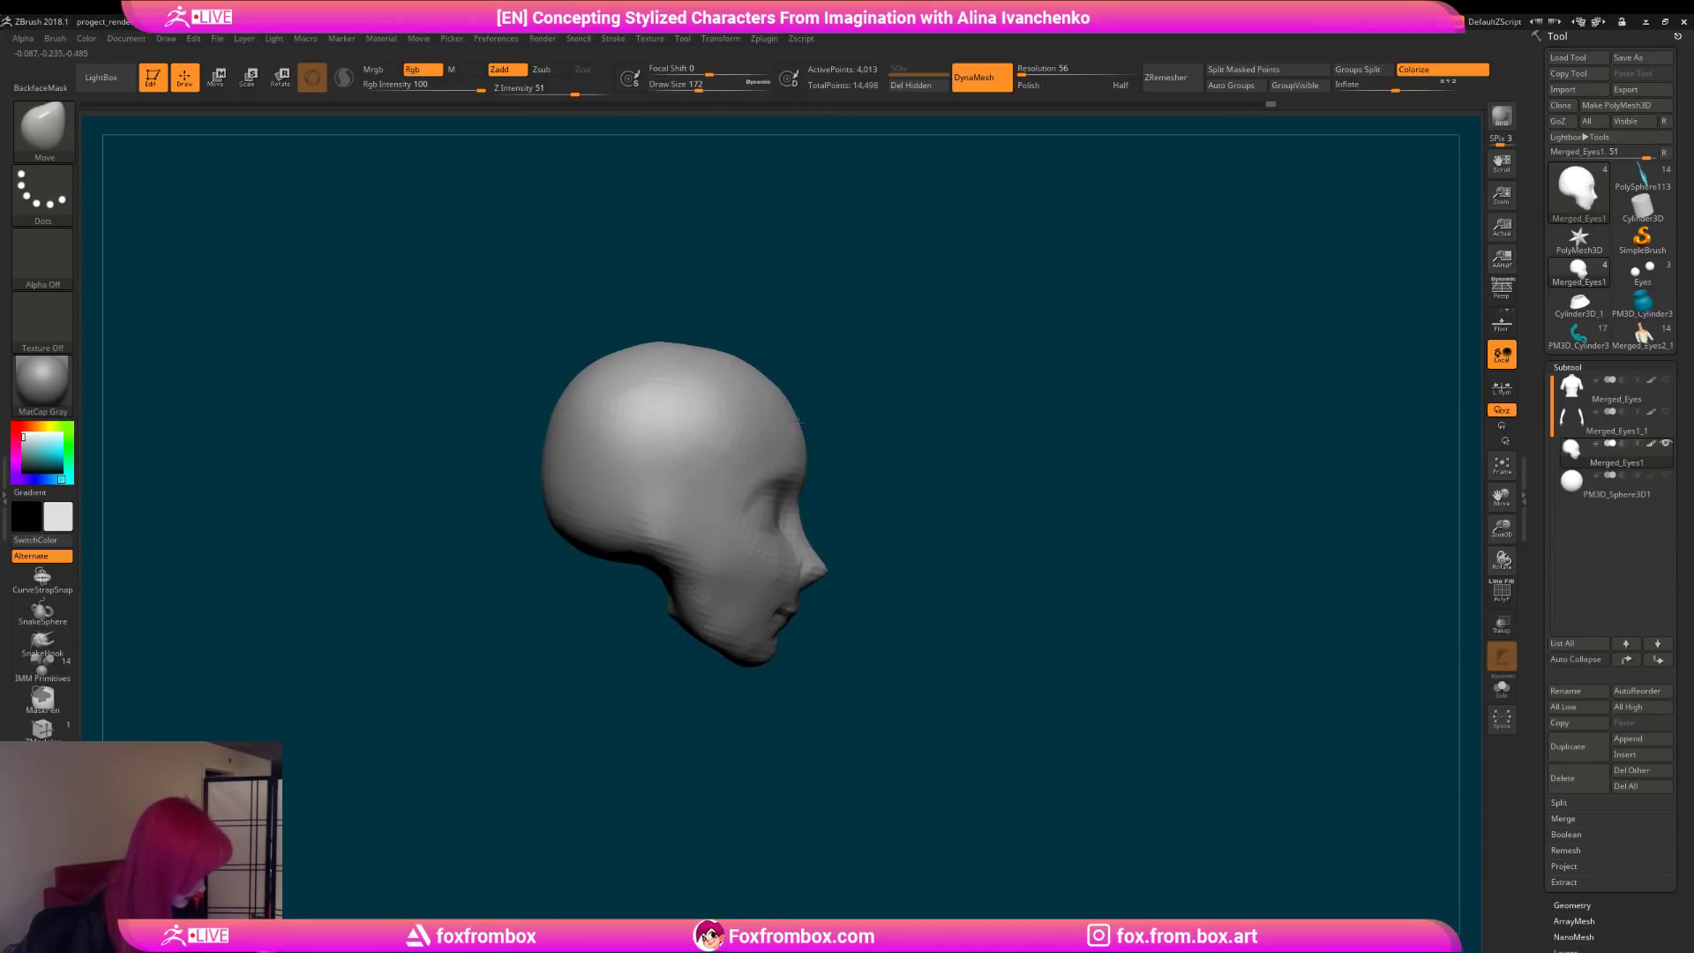
{"action": "right_click_drag", "start_coordinate": [713, 353], "coordinate": [949, 488]}
{"action": "left_click_drag", "start_coordinate": [823, 594], "coordinate": [817, 591]}
{"action": "mouse_move", "coordinate": [849, 621]}
{"action": "right_mouse_down"}
{"action": "mouse_move", "coordinate": [889, 613]}
{"action": "mouse_move", "coordinate": [871, 642]}
{"action": "right_mouse_up"}
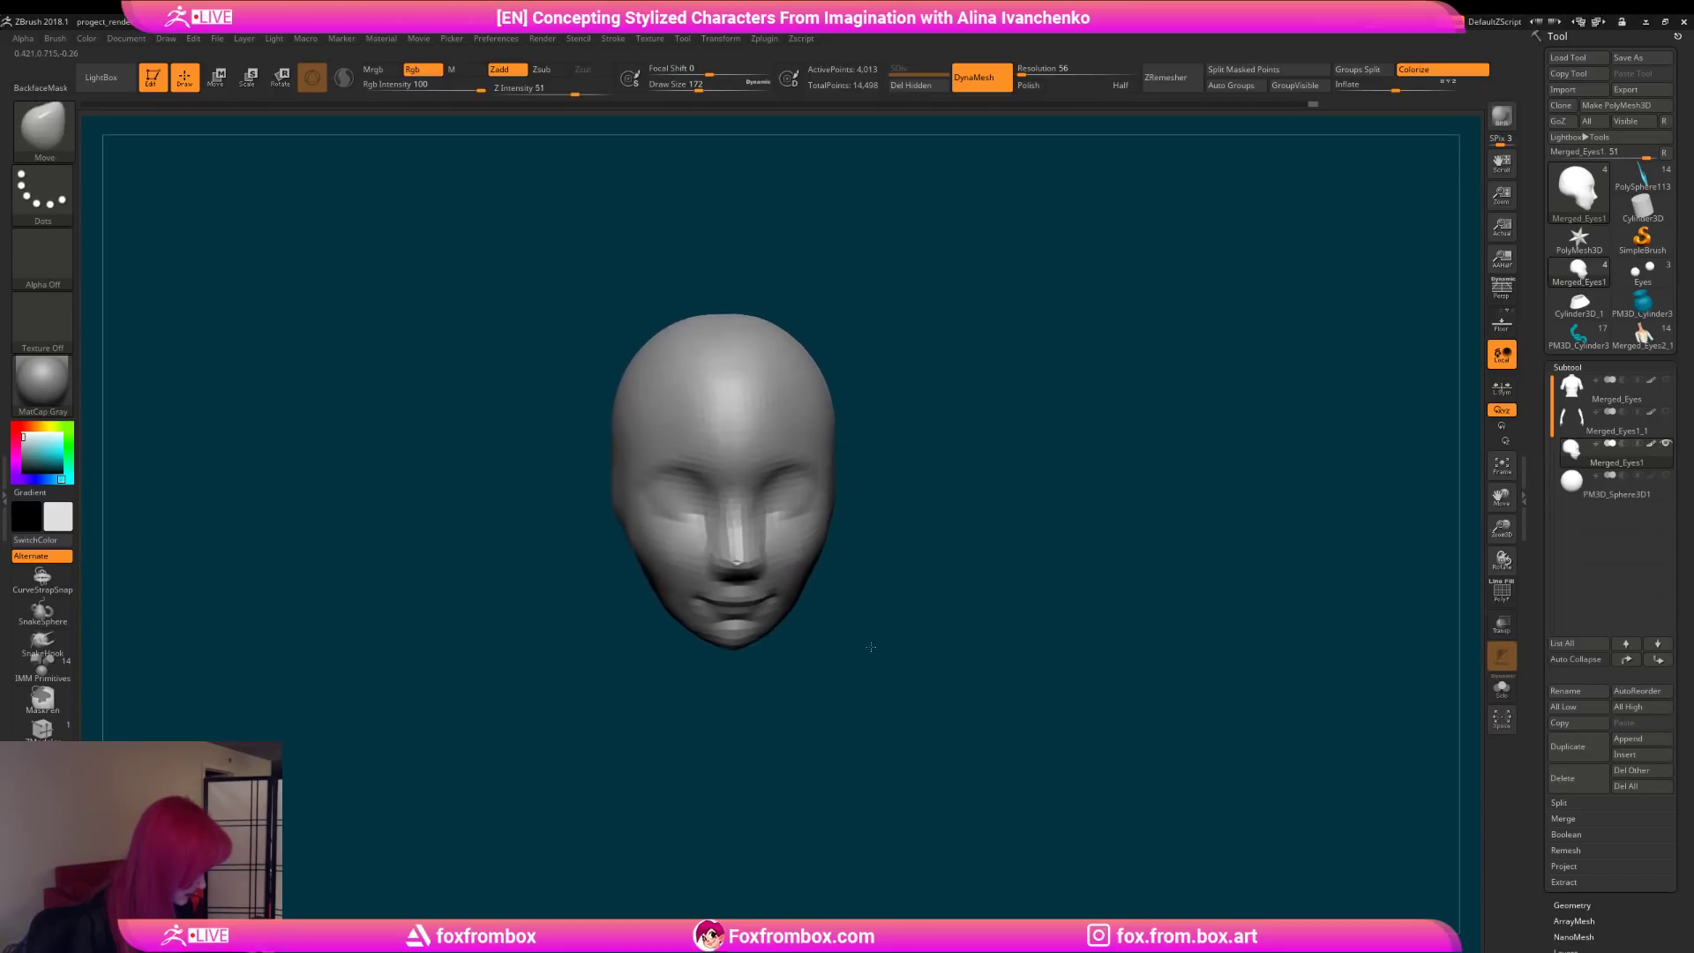
Step: Raise the DynaMesh resolution to 80, remesh the head and check its profile
{"action": "left_click", "coordinate": [1022, 75]}
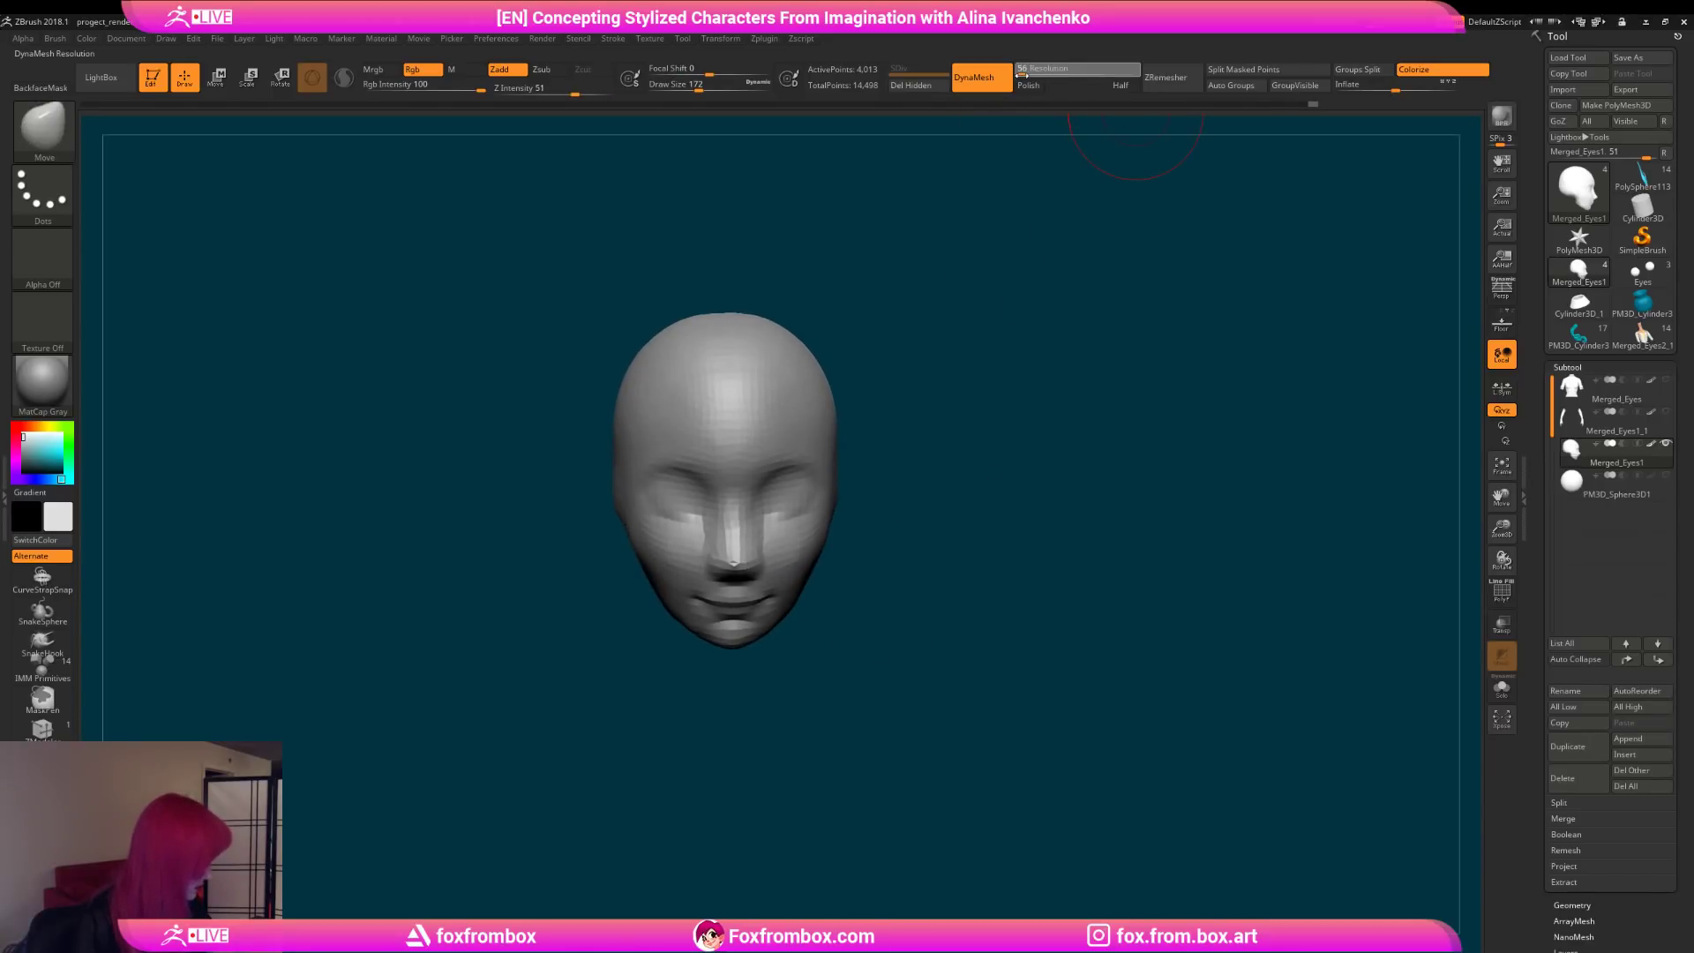
{"action": "left_click_drag", "start_coordinate": [949, 371], "coordinate": [944, 538], "text": "ctrl"}
{"action": "right_click_drag", "start_coordinate": [944, 547], "coordinate": [946, 607]}
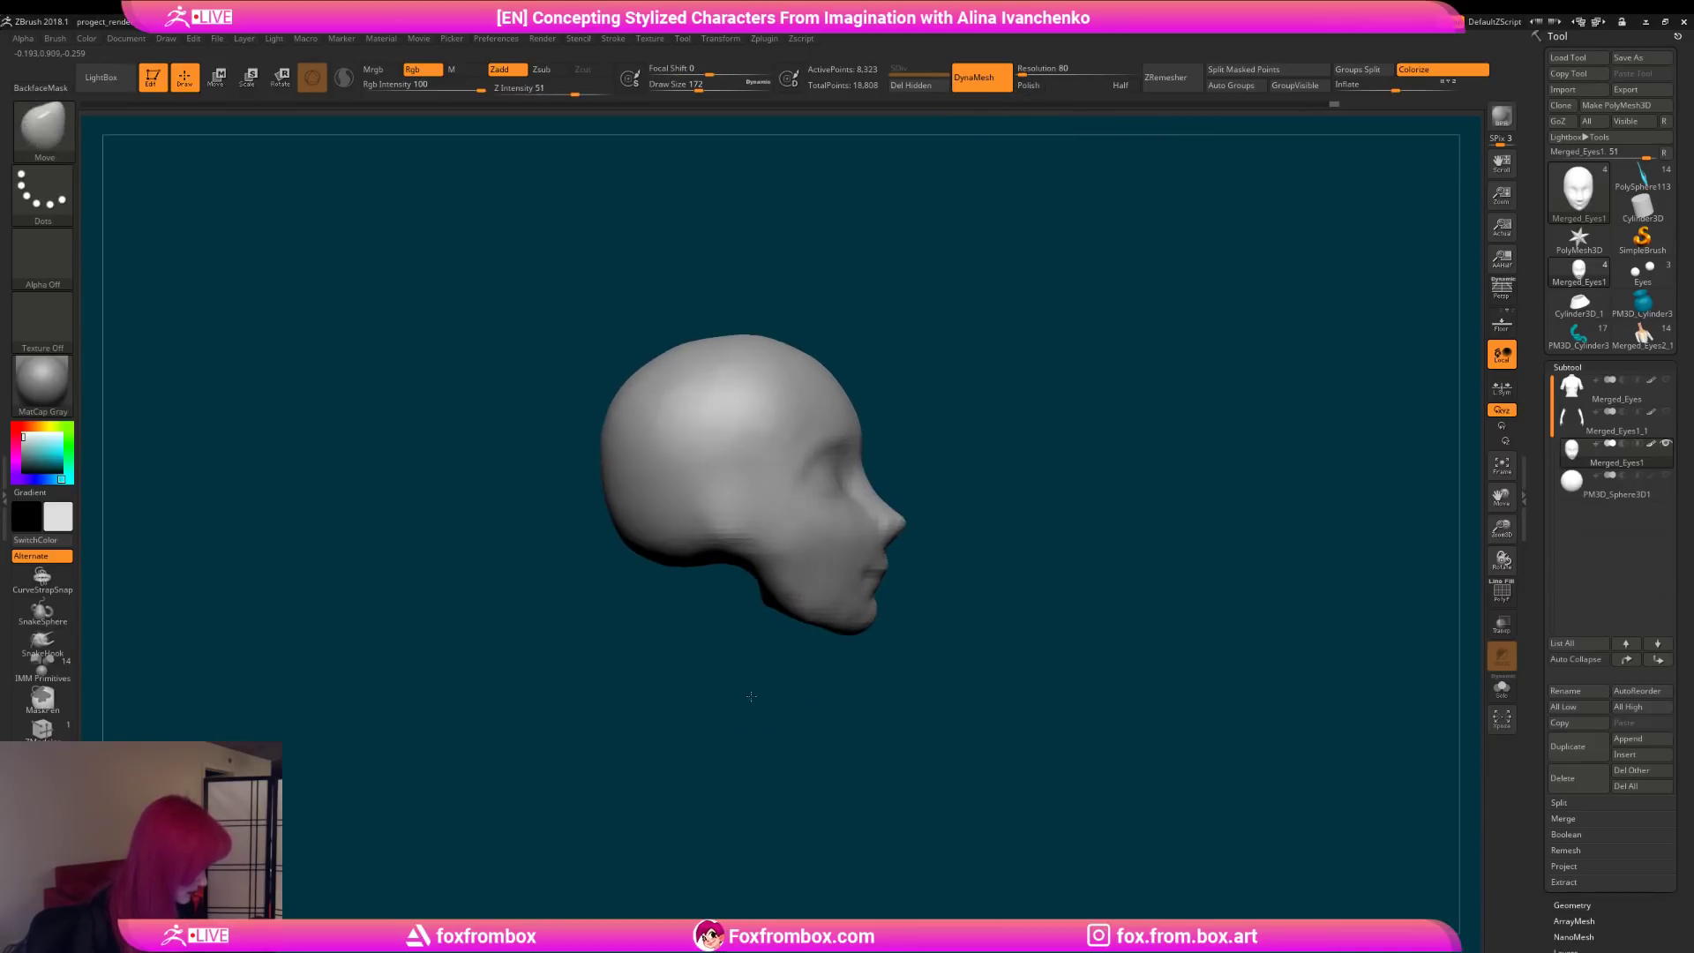
{"action": "right_click_drag", "start_coordinate": [756, 691], "coordinate": [635, 689], "text": "shift"}
{"action": "right_click_drag", "start_coordinate": [900, 587], "coordinate": [870, 651]}
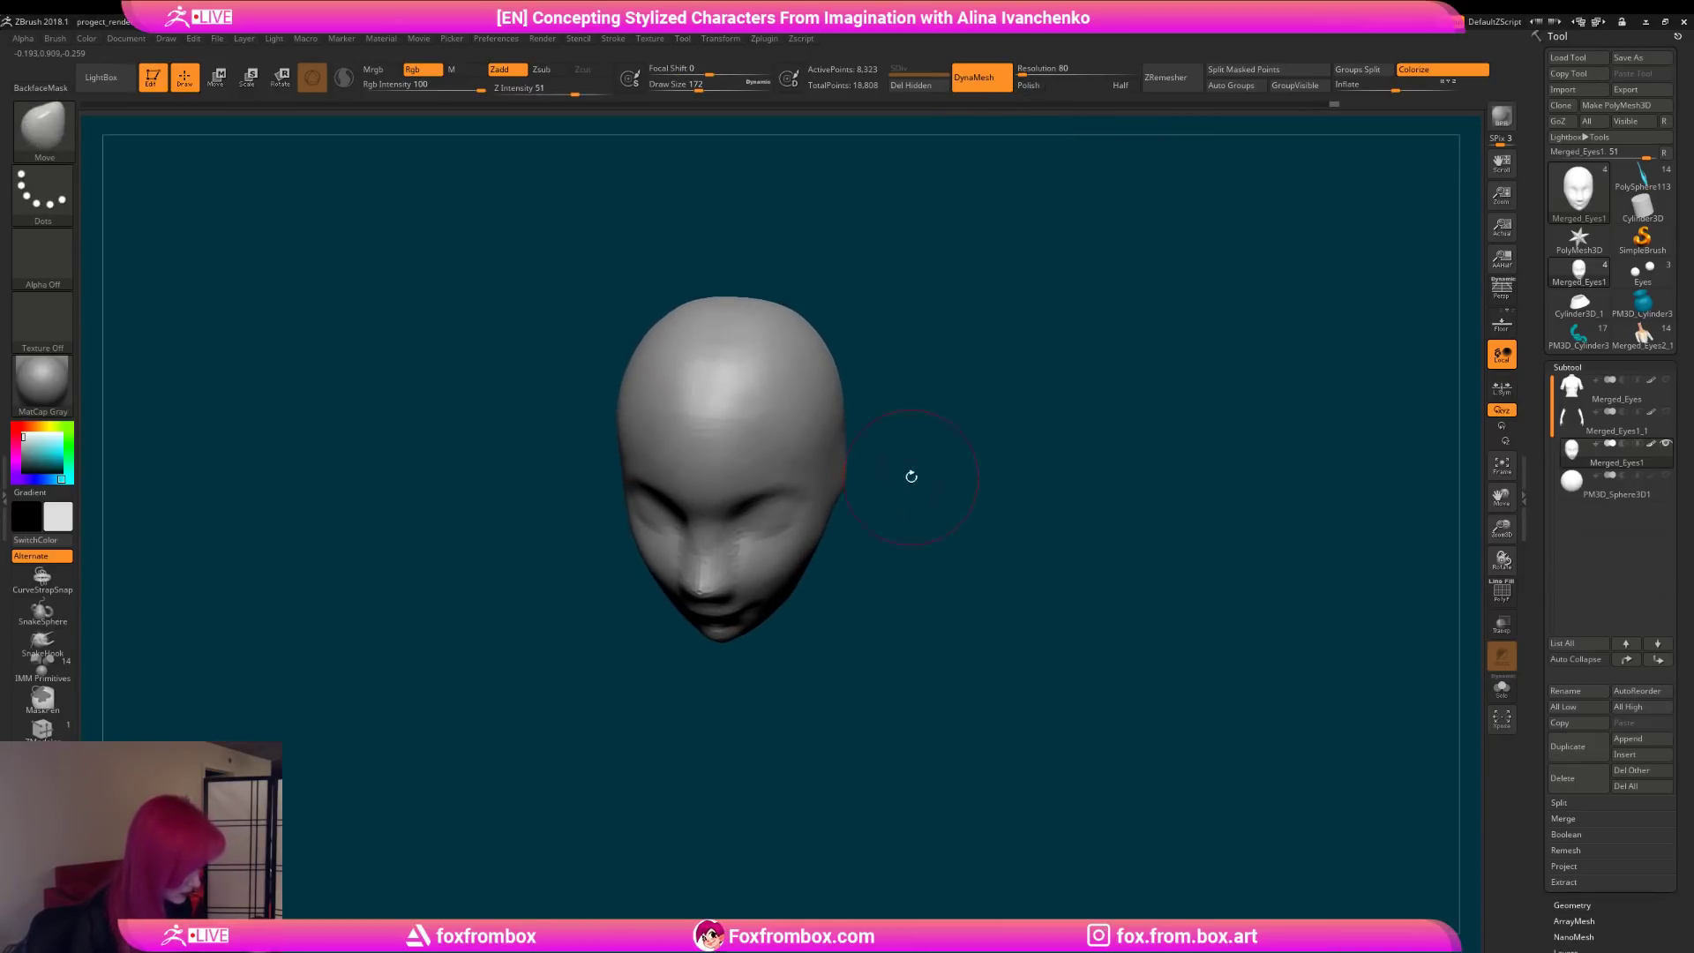
Step: Add volume to the eyelids with the ClayBuildup brush and smooth the eye area
{"action": "key", "text": "b"}
{"action": "key", "text": "c"}
{"action": "key", "text": "b"}
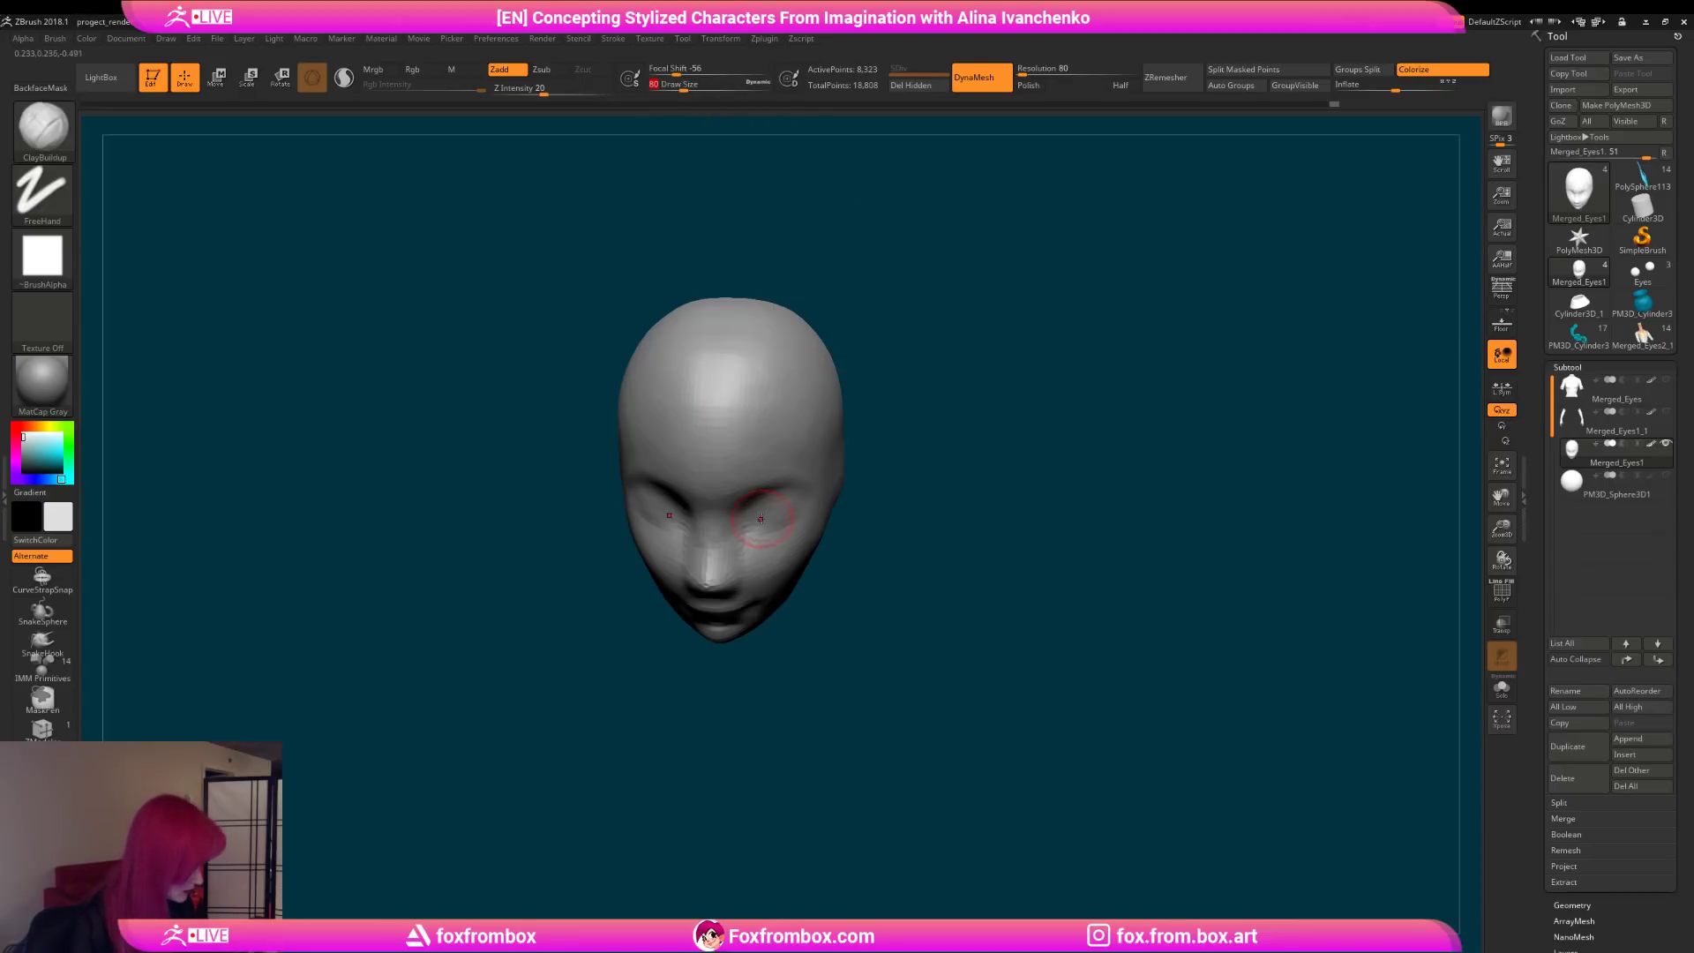
{"action": "right_click_drag", "start_coordinate": [759, 519], "coordinate": [683, 525]}
{"action": "right_click_drag", "start_coordinate": [904, 523], "coordinate": [664, 518]}
{"action": "mouse_move", "coordinate": [869, 501]}
{"action": "left_mouse_down"}
{"action": "mouse_move", "coordinate": [934, 483]}
{"action": "mouse_move", "coordinate": [942, 533]}
{"action": "mouse_move", "coordinate": [915, 613]}
{"action": "left_mouse_up"}
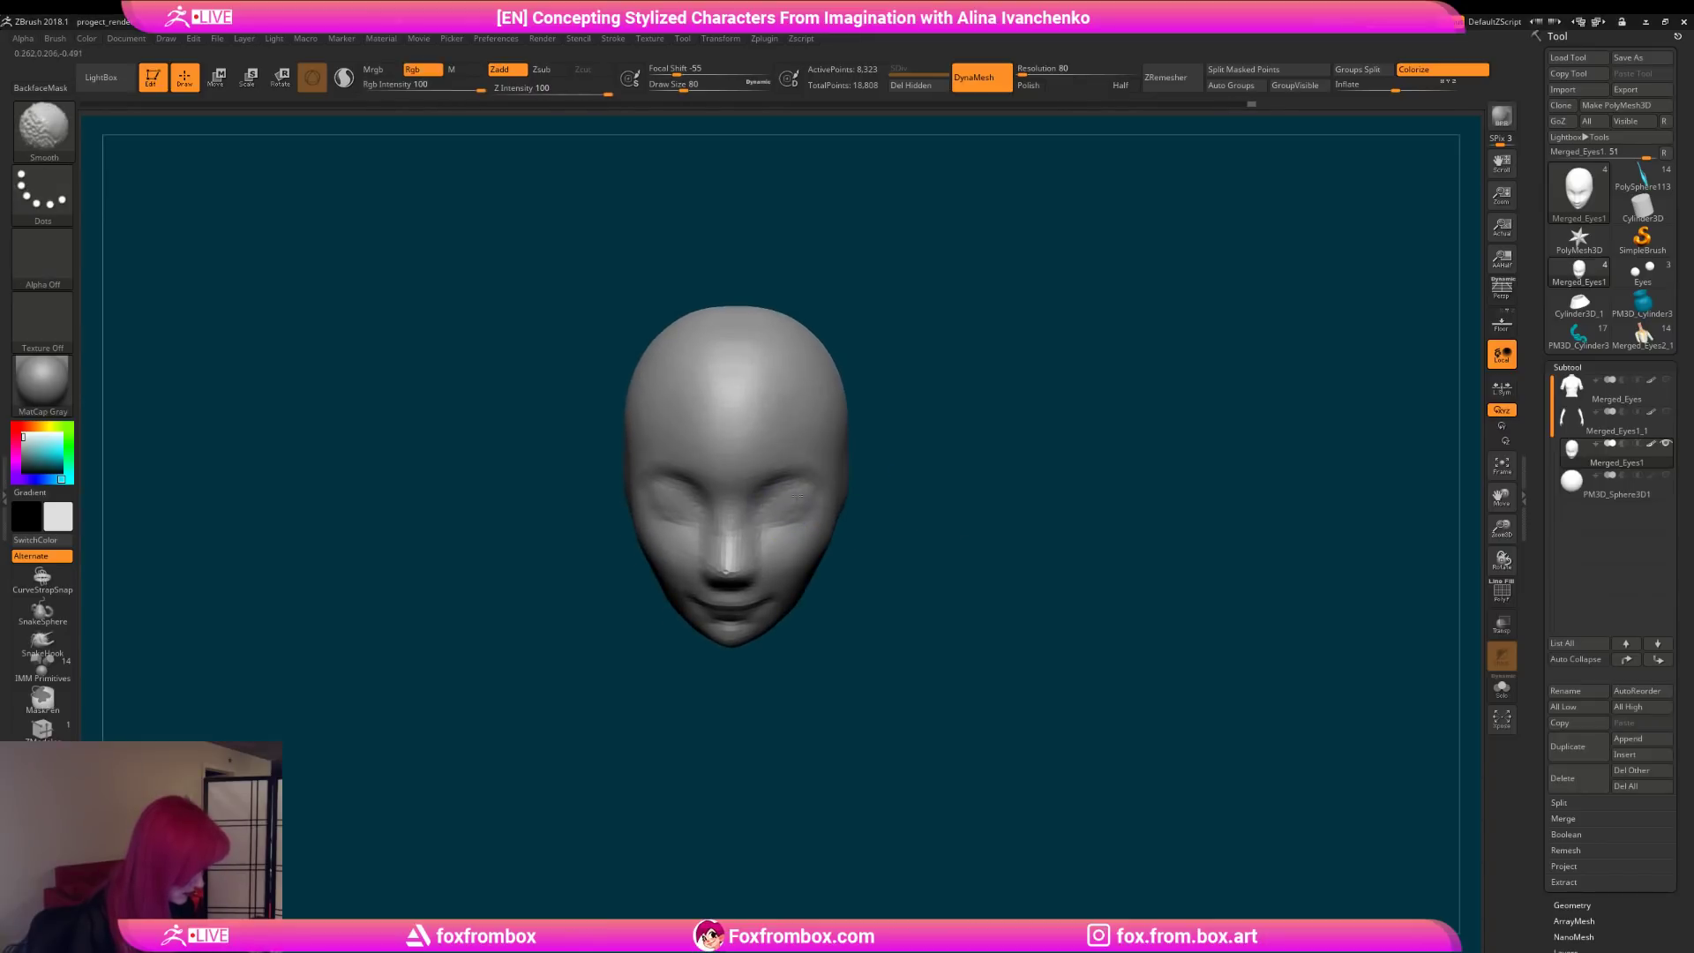
{"action": "left_click_drag", "start_coordinate": [785, 502], "coordinate": [803, 509], "text": "shift"}
Step: Carve the closed-eye creases with the DamStandard brush at draw size 56
{"action": "left_click_drag", "start_coordinate": [878, 585], "coordinate": [886, 602], "text": "alt"}
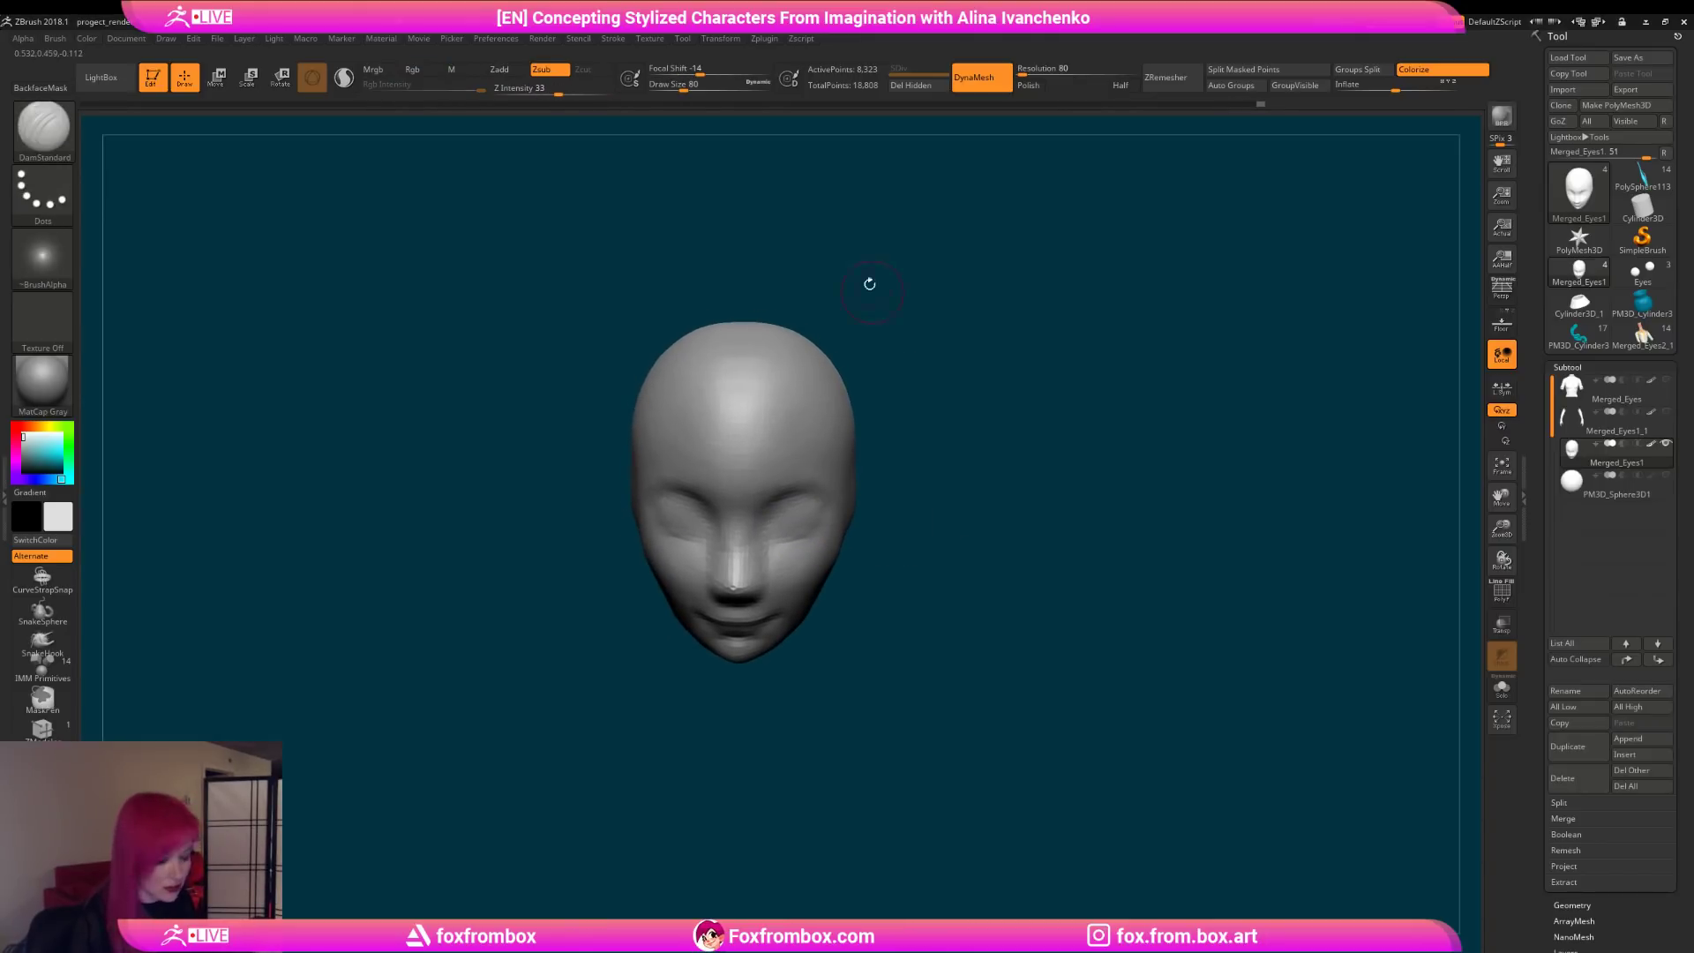
{"action": "left_click", "coordinate": [670, 87]}
{"action": "left_click_drag", "start_coordinate": [933, 518], "coordinate": [915, 515]}
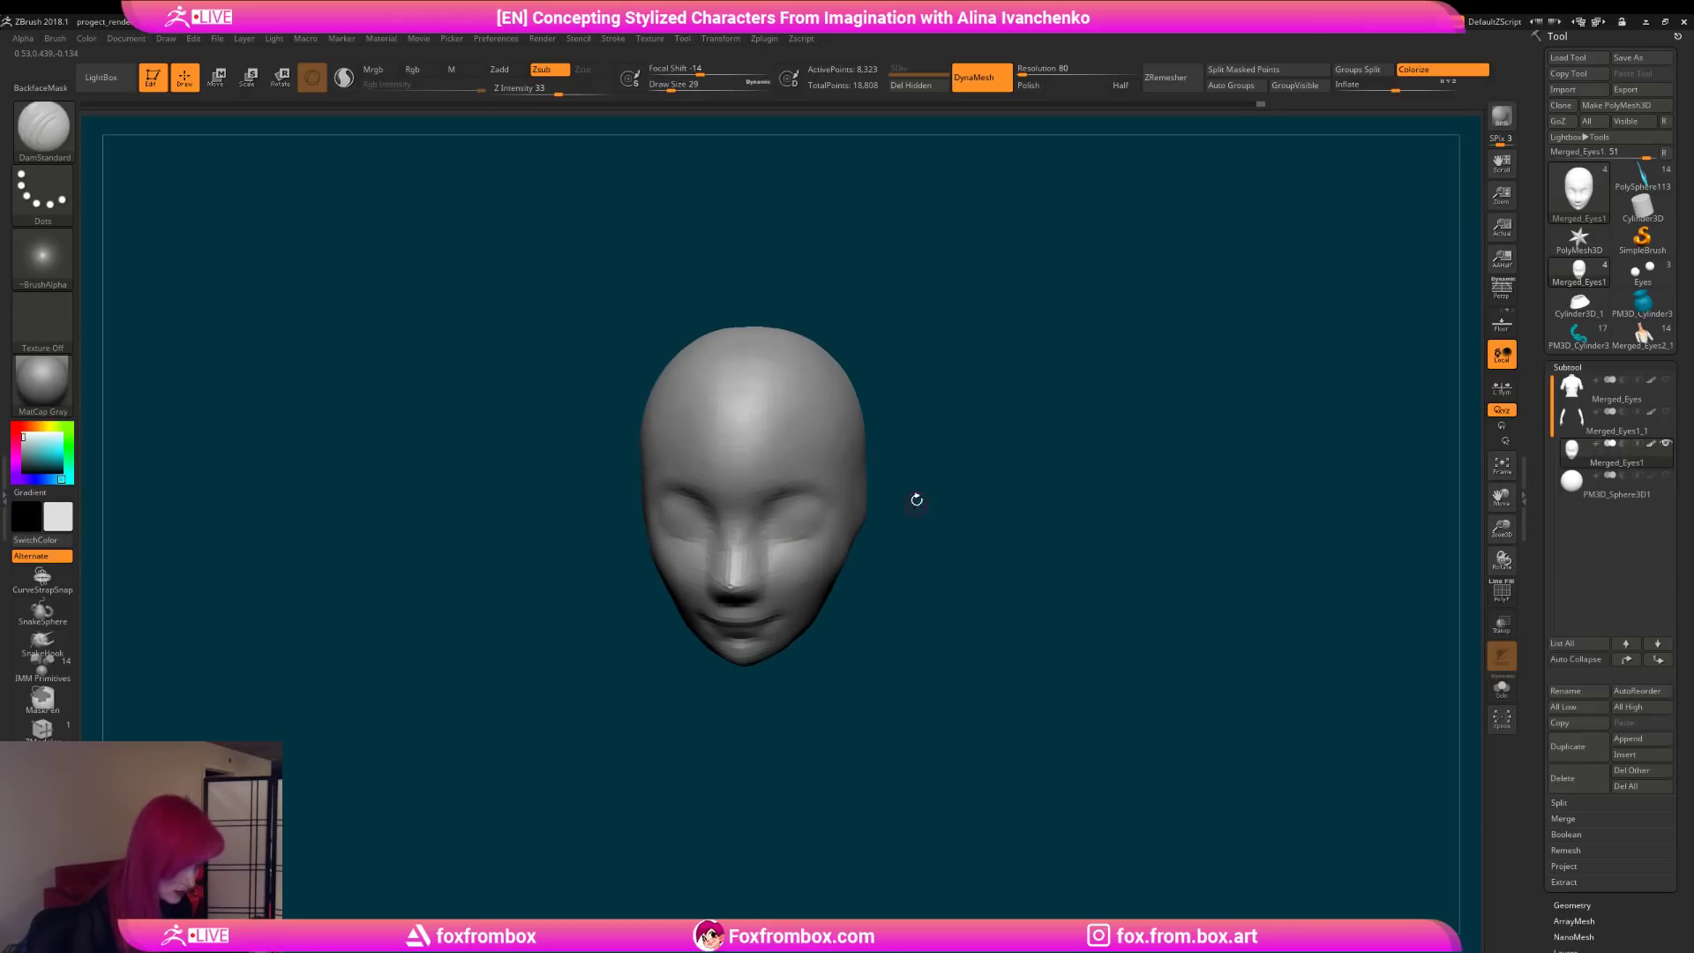
{"action": "left_click", "coordinate": [679, 87]}
{"action": "left_click_drag", "start_coordinate": [959, 451], "coordinate": [889, 444], "text": "alt"}
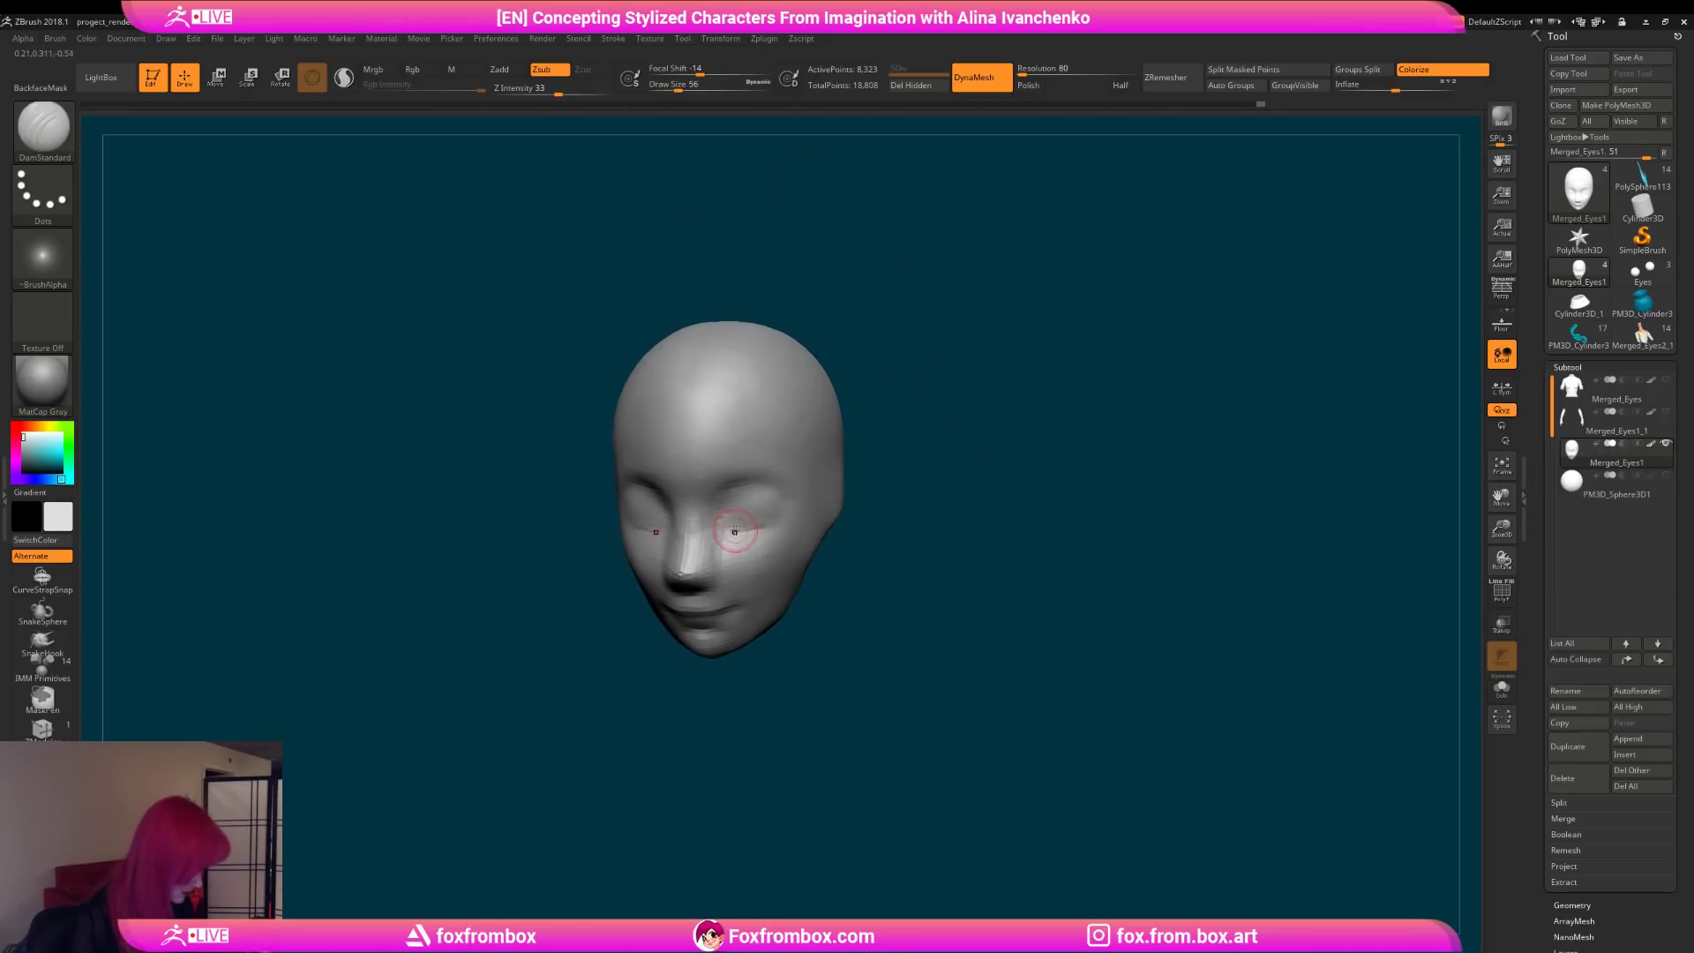
{"action": "left_click_drag", "start_coordinate": [764, 520], "coordinate": [778, 518]}
{"action": "left_click_drag", "start_coordinate": [866, 508], "coordinate": [905, 633]}
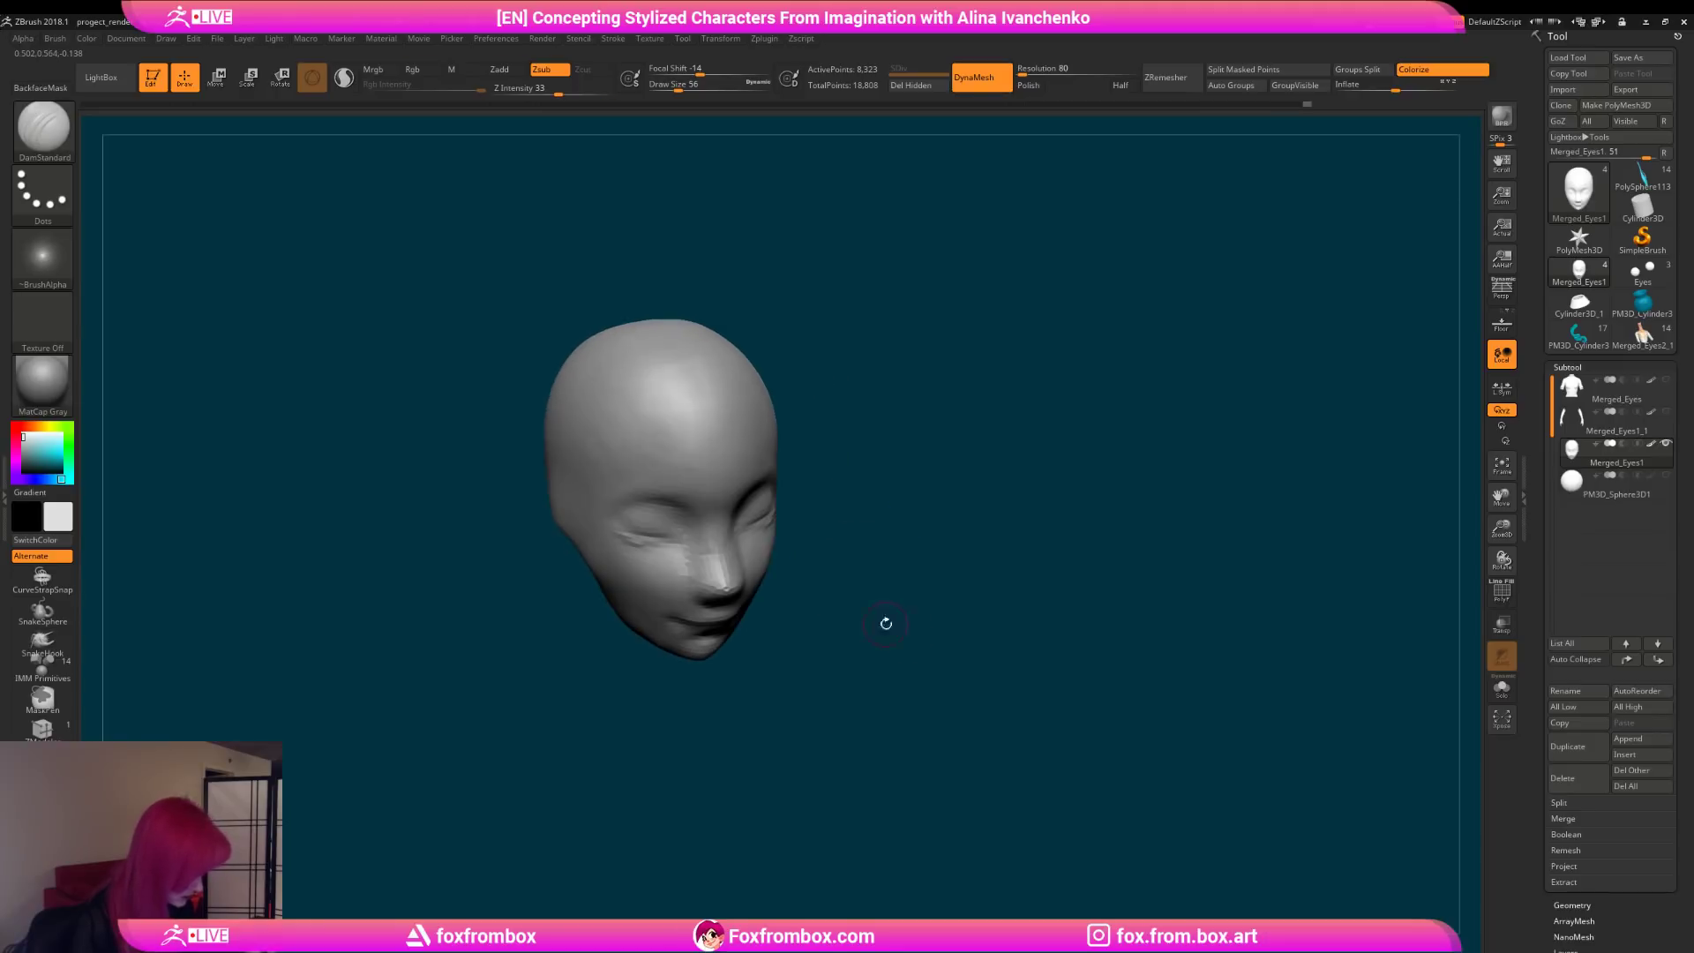
Step: Lasso-mask the cranium above the eyes, soften the mask edge and invert the mask to protect the face
{"action": "mouse_move", "coordinate": [887, 531]}
{"action": "left_mouse_down"}
{"action": "mouse_move", "coordinate": [907, 529]}
{"action": "mouse_move", "coordinate": [934, 480]}
{"action": "mouse_move", "coordinate": [926, 464]}
{"action": "mouse_move", "coordinate": [865, 534]}
{"action": "mouse_move", "coordinate": [889, 540]}
{"action": "mouse_move", "coordinate": [903, 431]}
{"action": "left_mouse_up"}
{"action": "left_click_drag", "start_coordinate": [718, 291], "coordinate": [750, 491], "text": "ctrl"}
{"action": "mouse_move", "coordinate": [916, 450]}
{"action": "left_mouse_down"}
{"action": "mouse_move", "coordinate": [926, 511]}
{"action": "mouse_move", "coordinate": [912, 446]}
{"action": "mouse_move", "coordinate": [892, 500]}
{"action": "mouse_move", "coordinate": [870, 468]}
{"action": "left_mouse_up"}
{"action": "left_click", "coordinate": [796, 529], "text": "ctrl"}
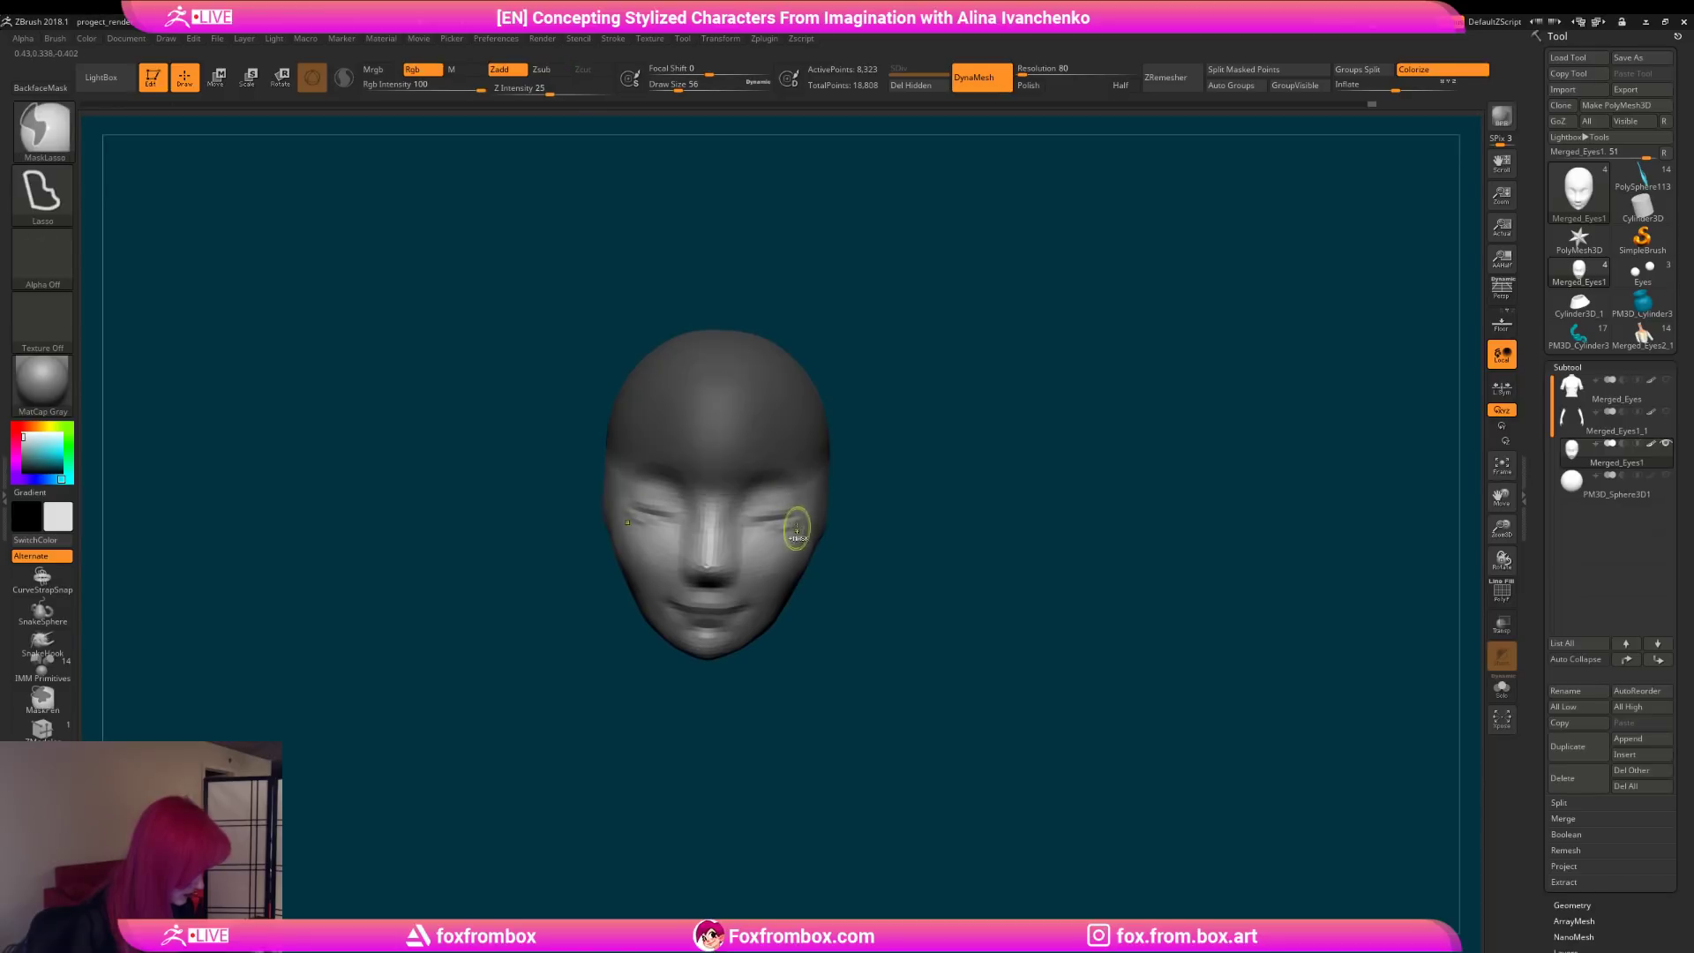
{"action": "left_click", "coordinate": [1048, 419], "text": "ctrl"}
Step: Adjust the unmasked cranium with the Move gizmo to make the head taller, and return to Draw mode
{"action": "left_click", "coordinate": [221, 80]}
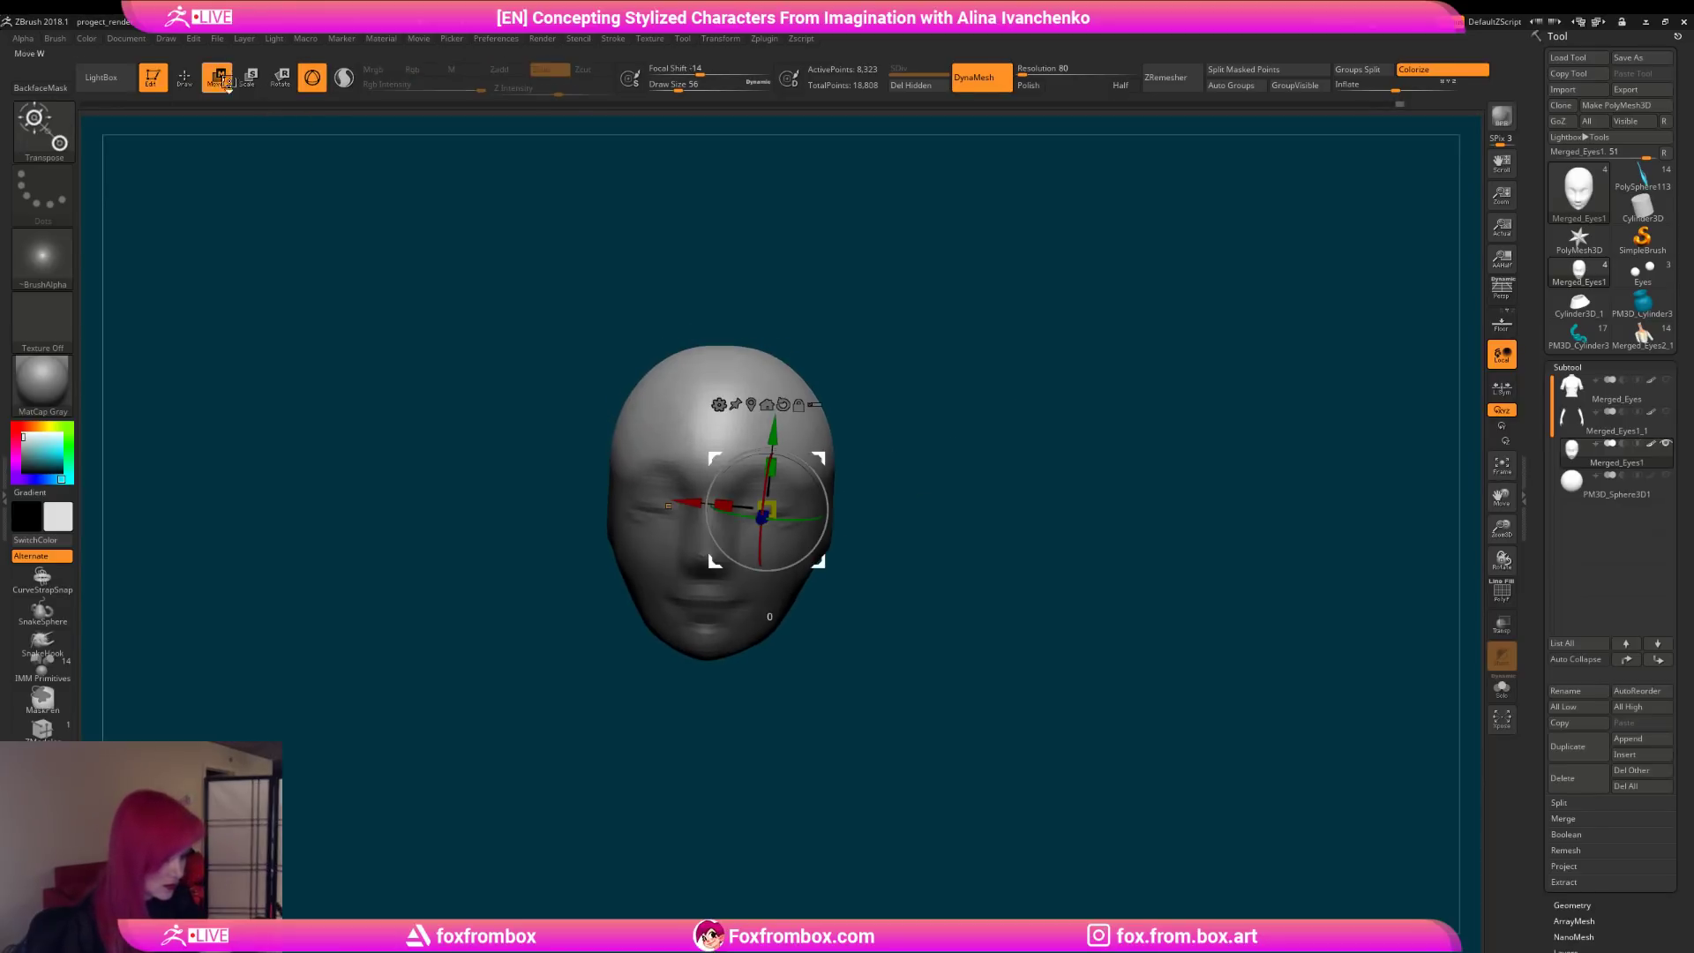
{"action": "left_click_drag", "start_coordinate": [902, 363], "coordinate": [891, 389], "text": "shift"}
{"action": "left_click_drag", "start_coordinate": [822, 457], "coordinate": [919, 496]}
{"action": "key", "text": "q"}
Step: Refine the head's overall shape with an enlarged Move brush, and reduce its draw size to 37 for finer areas
{"action": "left_click_drag", "start_coordinate": [694, 87], "coordinate": [736, 88]}
{"action": "key", "text": "b"}
{"action": "key", "text": "m"}
{"action": "key", "text": "v"}
{"action": "left_click_drag", "start_coordinate": [892, 486], "coordinate": [889, 545]}
{"action": "left_click_drag", "start_coordinate": [736, 87], "coordinate": [692, 91]}
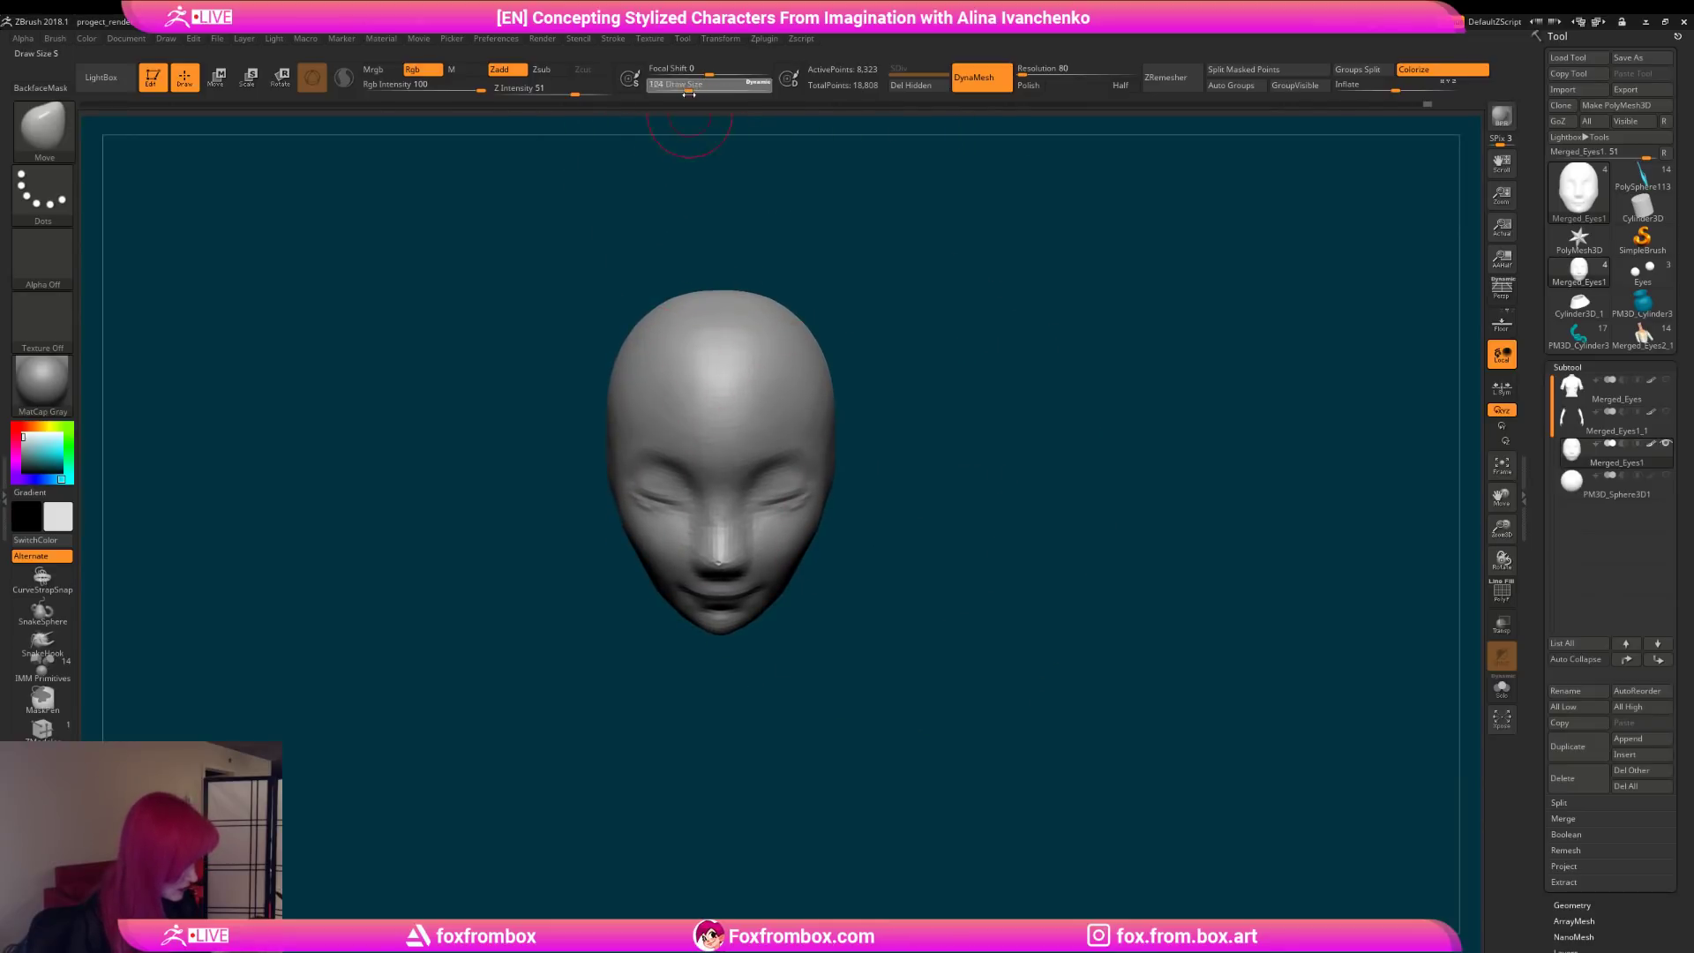
{"action": "left_click_drag", "start_coordinate": [930, 500], "coordinate": [948, 541]}
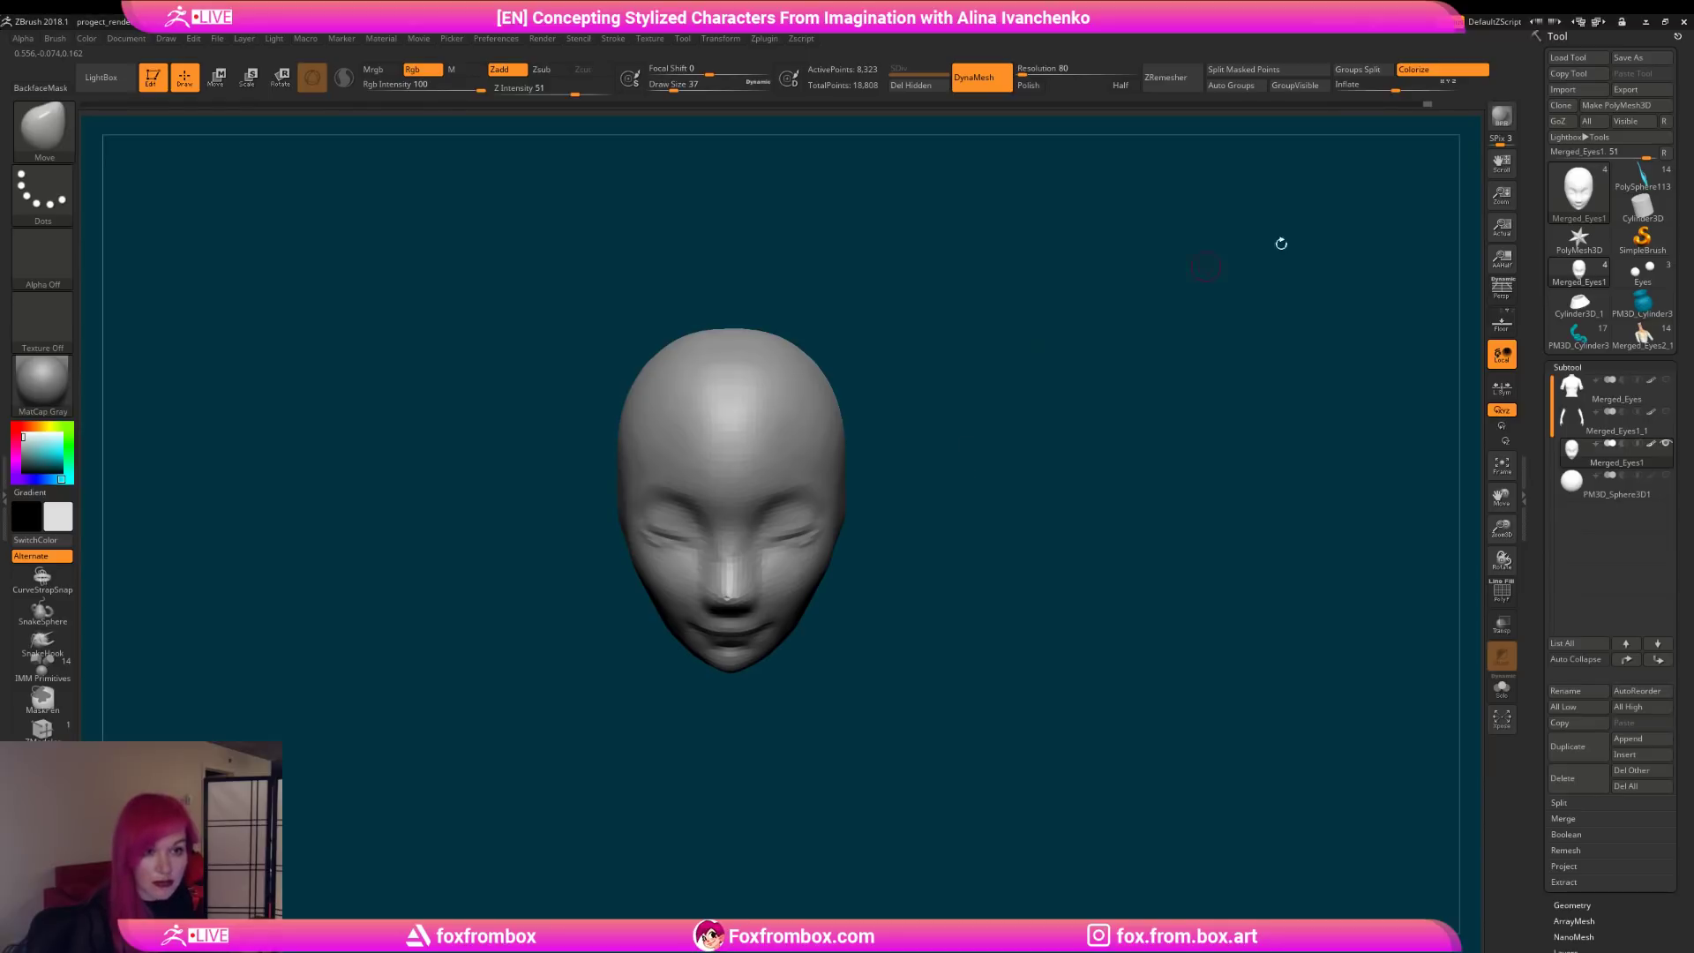
Step: Switch to the DamStandard brush at draw size 31 and remesh the head with DynaMesh at resolution 104
{"action": "mouse_move", "coordinate": [891, 414]}
{"action": "left_mouse_down"}
{"action": "mouse_move", "coordinate": [915, 567]}
{"action": "mouse_move", "coordinate": [933, 574]}
{"action": "mouse_move", "coordinate": [865, 621]}
{"action": "mouse_move", "coordinate": [934, 624]}
{"action": "left_mouse_up"}
{"action": "key", "text": "b"}
{"action": "key", "text": "d"}
{"action": "key", "text": "s"}
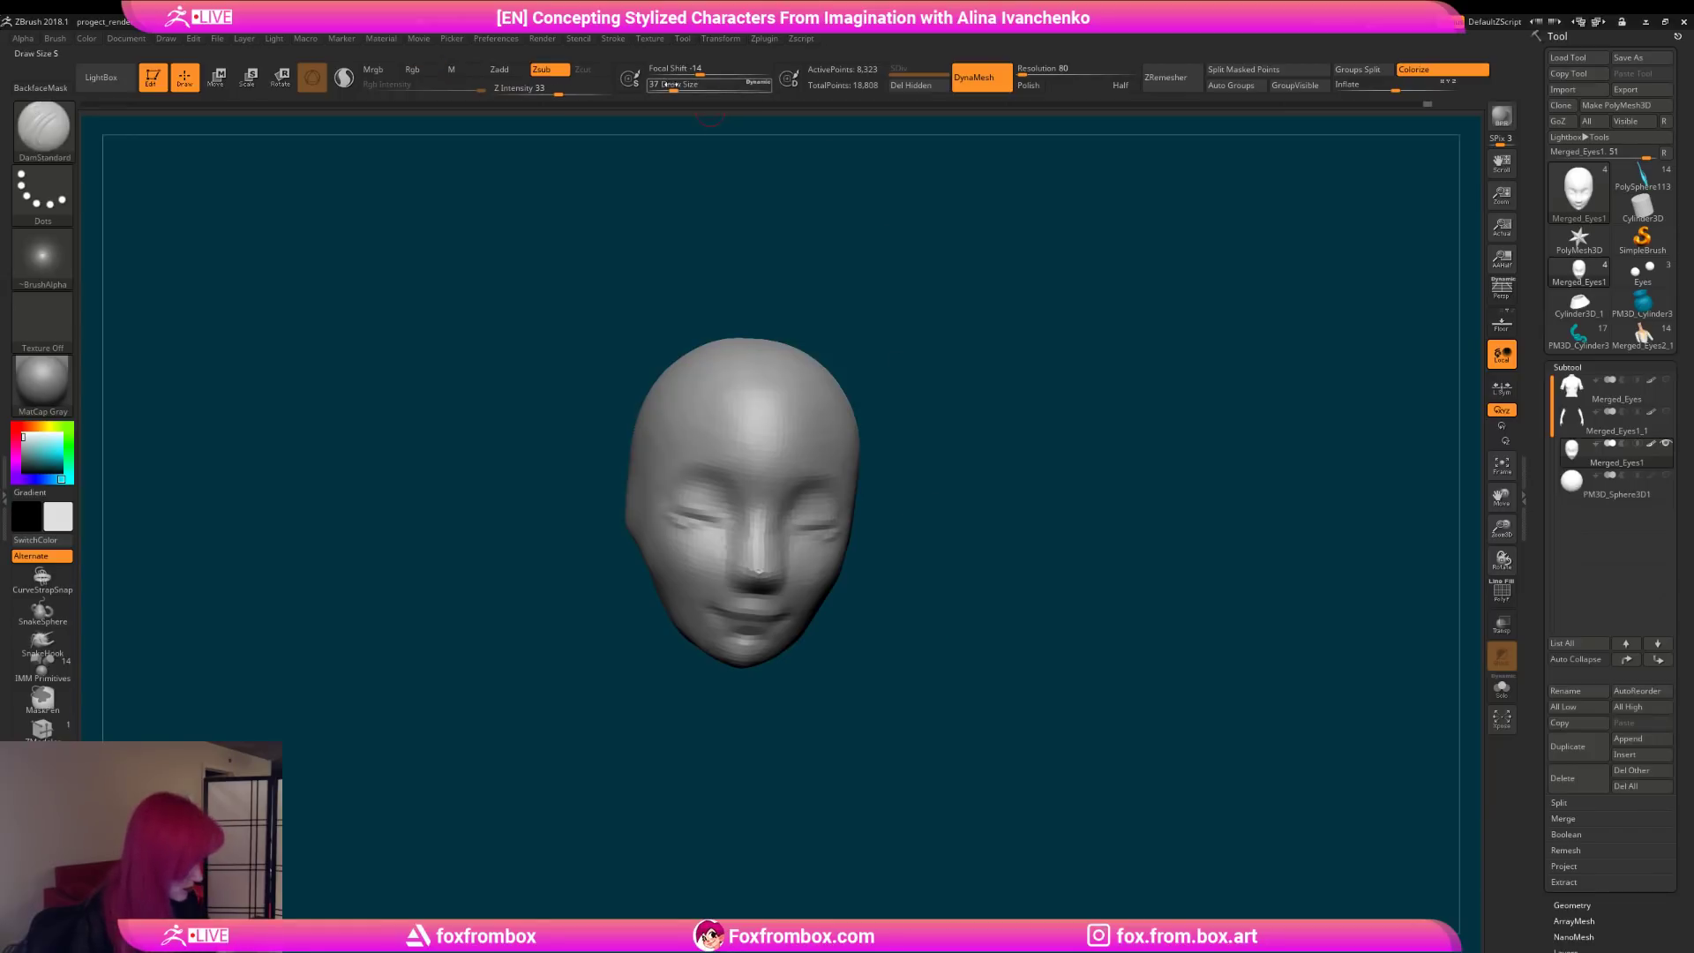
{"action": "left_click_drag", "start_coordinate": [669, 88], "coordinate": [672, 88]}
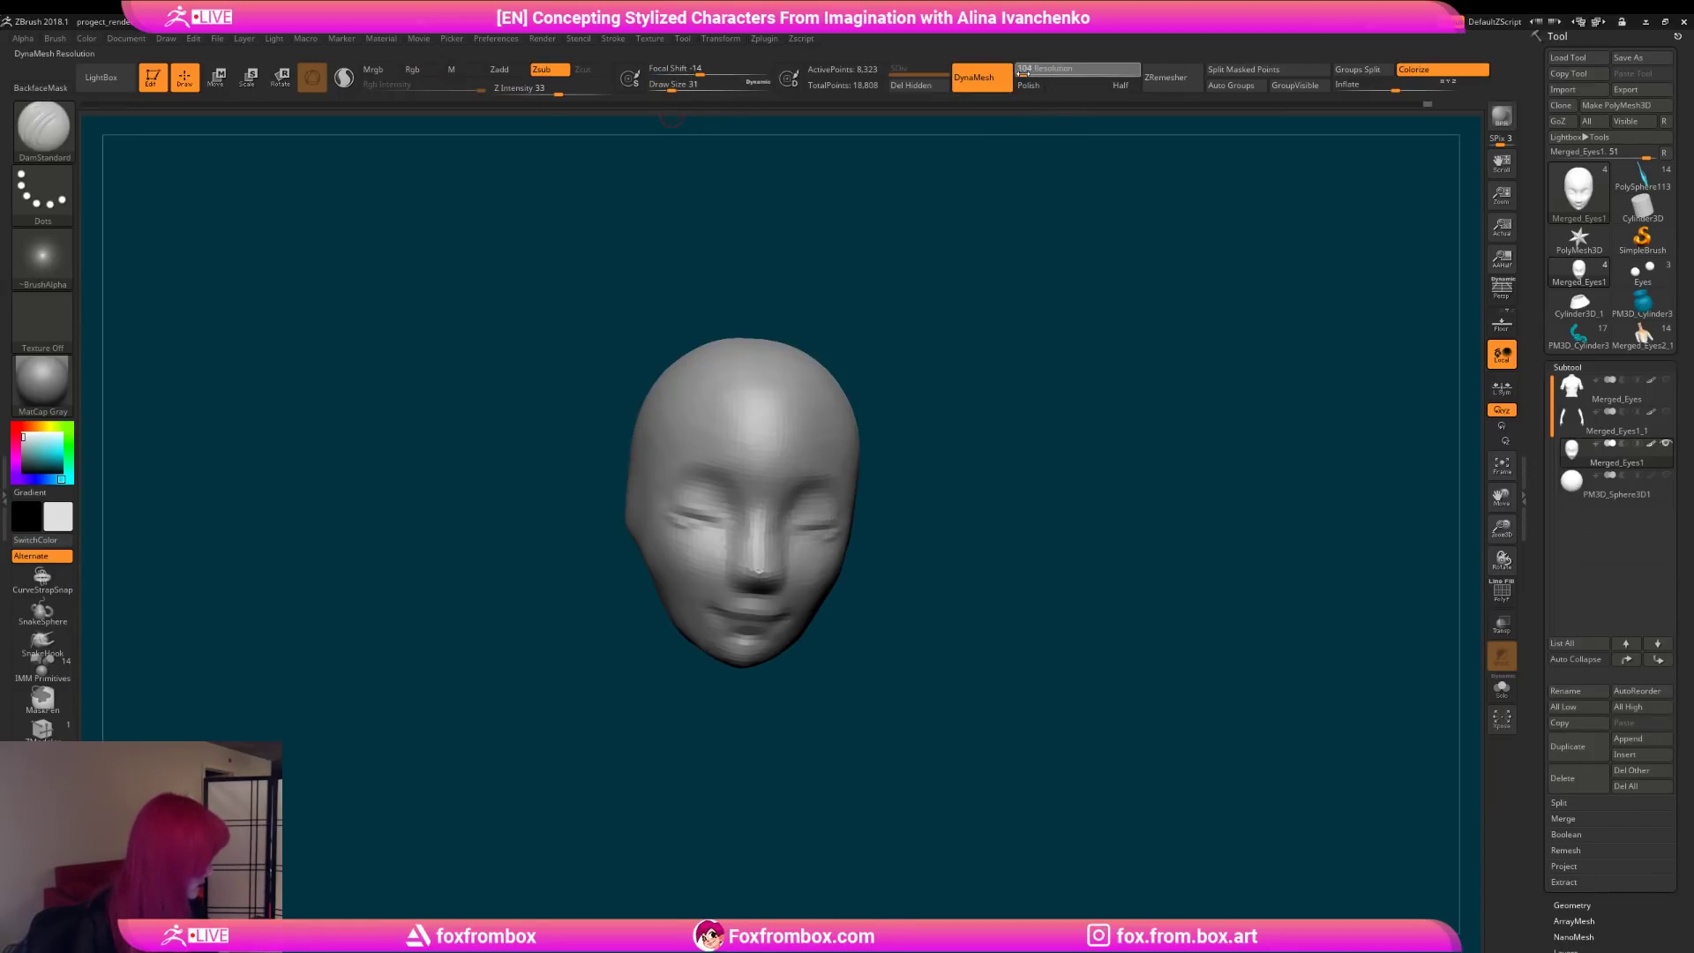
{"action": "left_click_drag", "start_coordinate": [929, 583], "coordinate": [891, 618], "text": "ctrl"}
Step: Define the creases around the eyes, nose wings and mouth with the DamStandard brush at draw size 31
{"action": "mouse_move", "coordinate": [883, 608]}
{"action": "left_mouse_down"}
{"action": "mouse_move", "coordinate": [934, 612]}
{"action": "mouse_move", "coordinate": [887, 635]}
{"action": "left_mouse_up"}
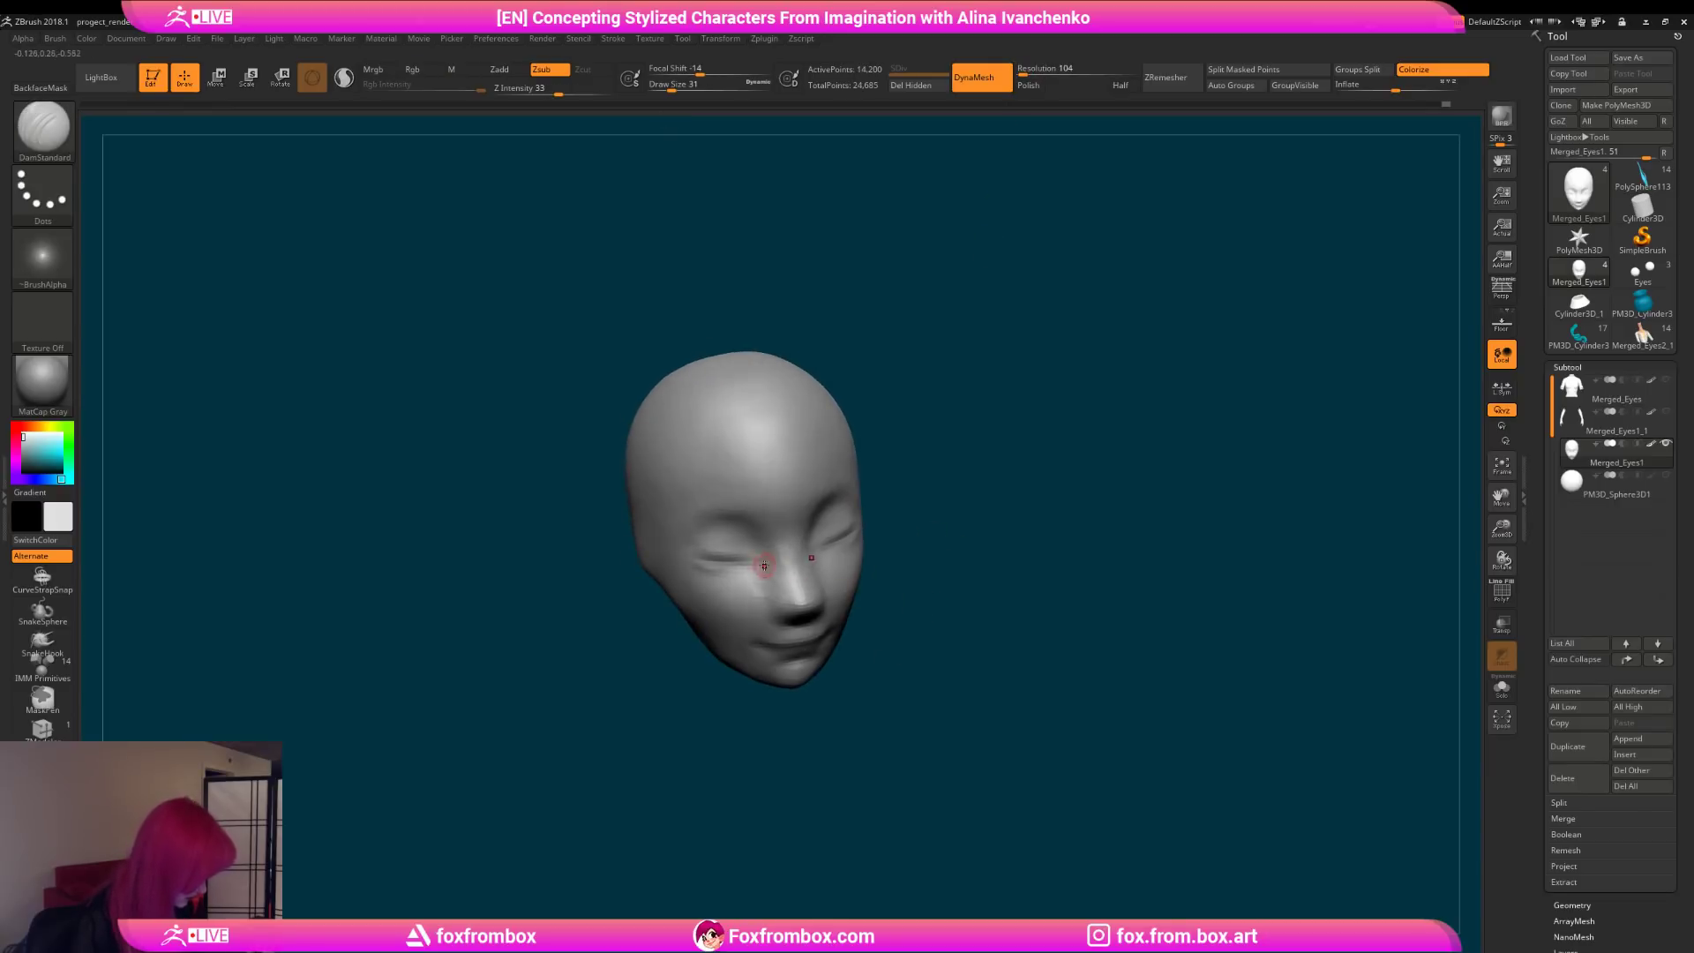
{"action": "left_click_drag", "start_coordinate": [955, 589], "coordinate": [814, 464]}
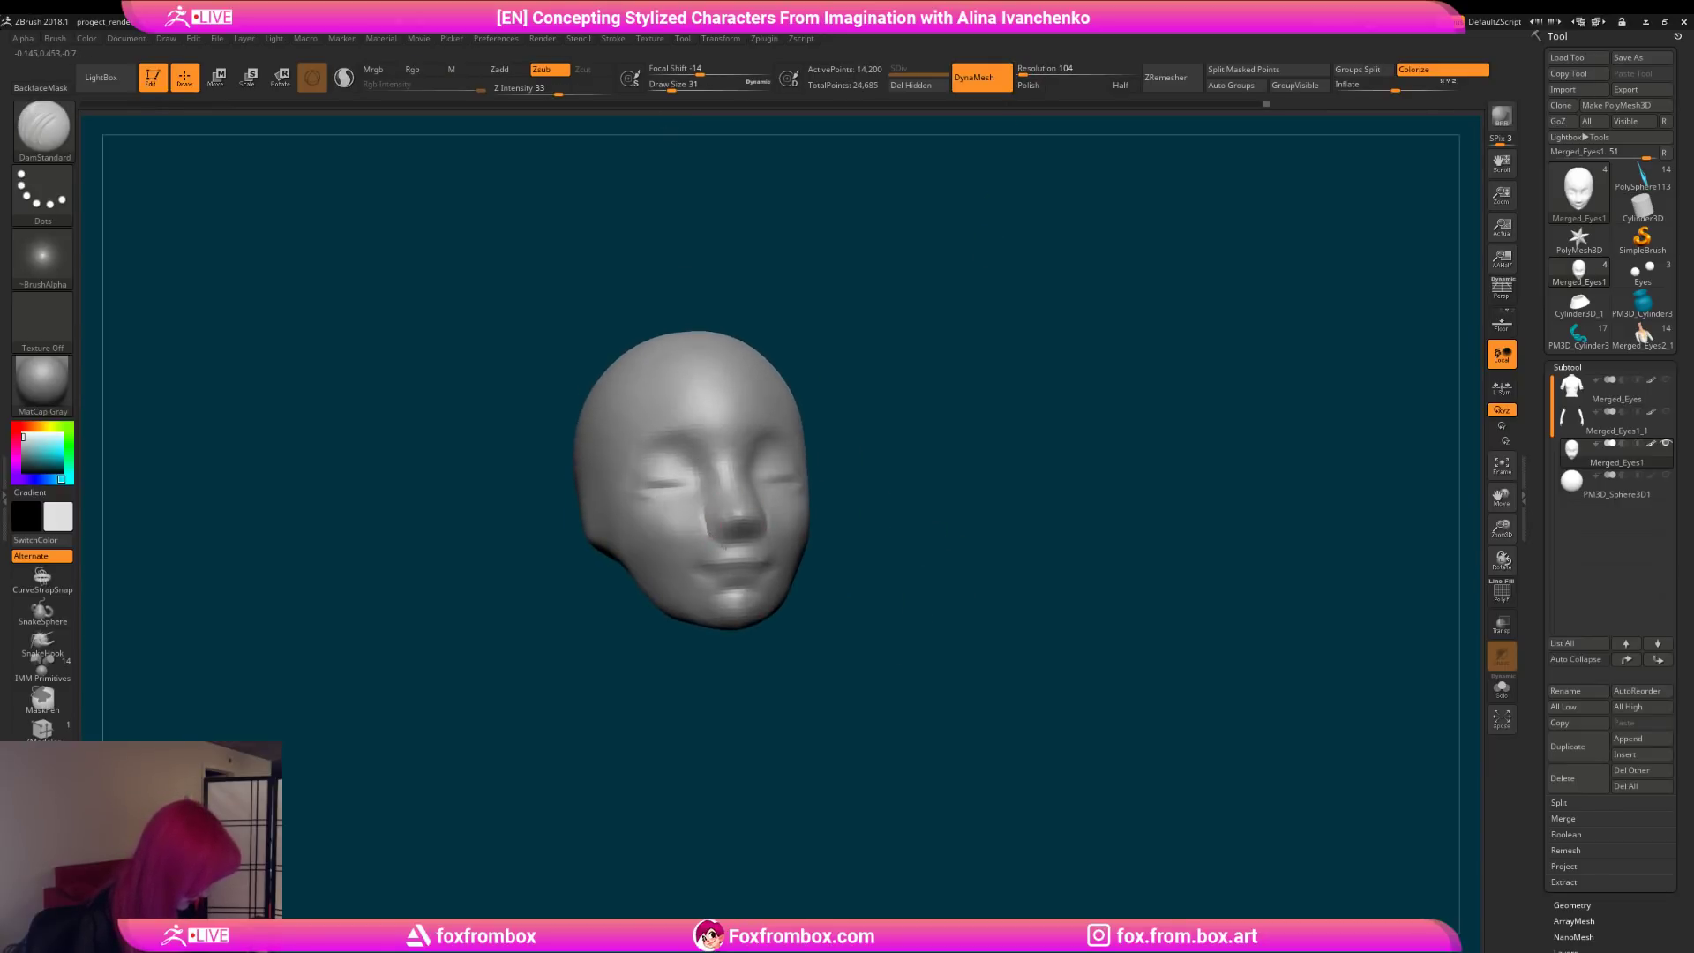
{"action": "mouse_move", "coordinate": [944, 459]}
{"action": "left_mouse_down"}
{"action": "mouse_move", "coordinate": [896, 571]}
{"action": "mouse_move", "coordinate": [935, 454]}
{"action": "left_mouse_up"}
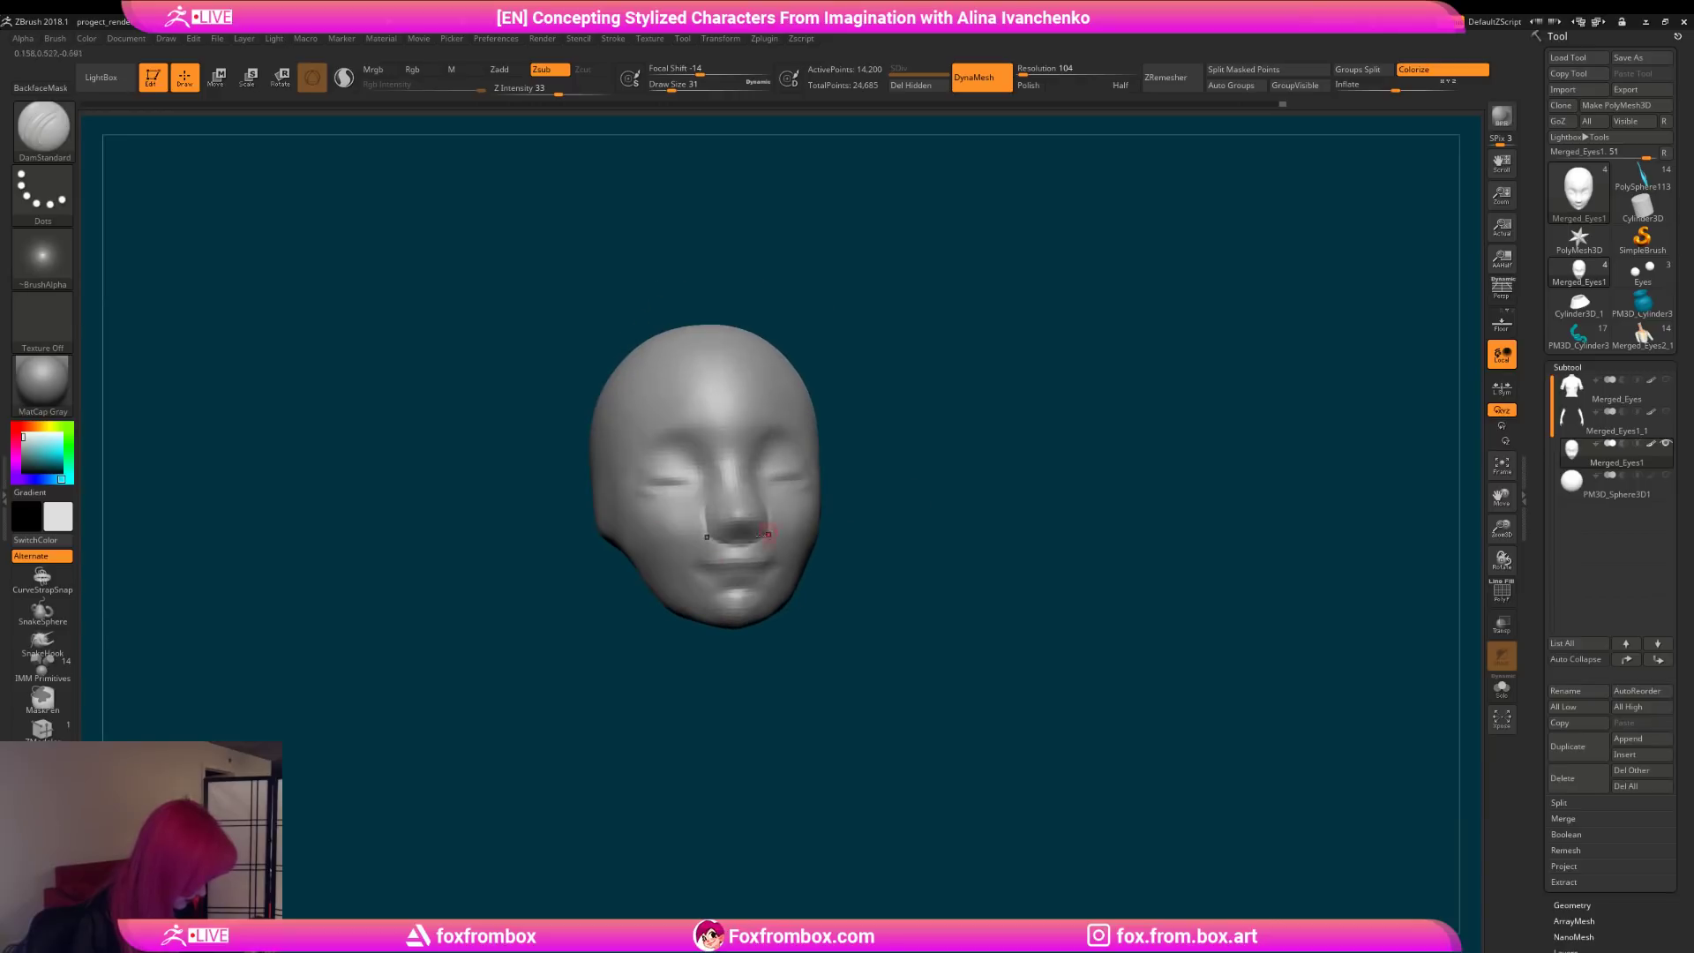
{"action": "left_click_drag", "start_coordinate": [709, 568], "coordinate": [720, 562]}
{"action": "mouse_move", "coordinate": [913, 573]}
{"action": "left_mouse_down"}
{"action": "mouse_move", "coordinate": [860, 575]}
{"action": "mouse_move", "coordinate": [911, 594]}
{"action": "mouse_move", "coordinate": [881, 605]}
{"action": "mouse_move", "coordinate": [892, 617]}
{"action": "mouse_move", "coordinate": [835, 321]}
{"action": "left_mouse_up"}
Step: Enlarge the DamStandard brush to draw size 62 and shape the sides of the nose and the area below the lips, smoothing where needed
{"action": "left_click", "coordinate": [679, 86]}
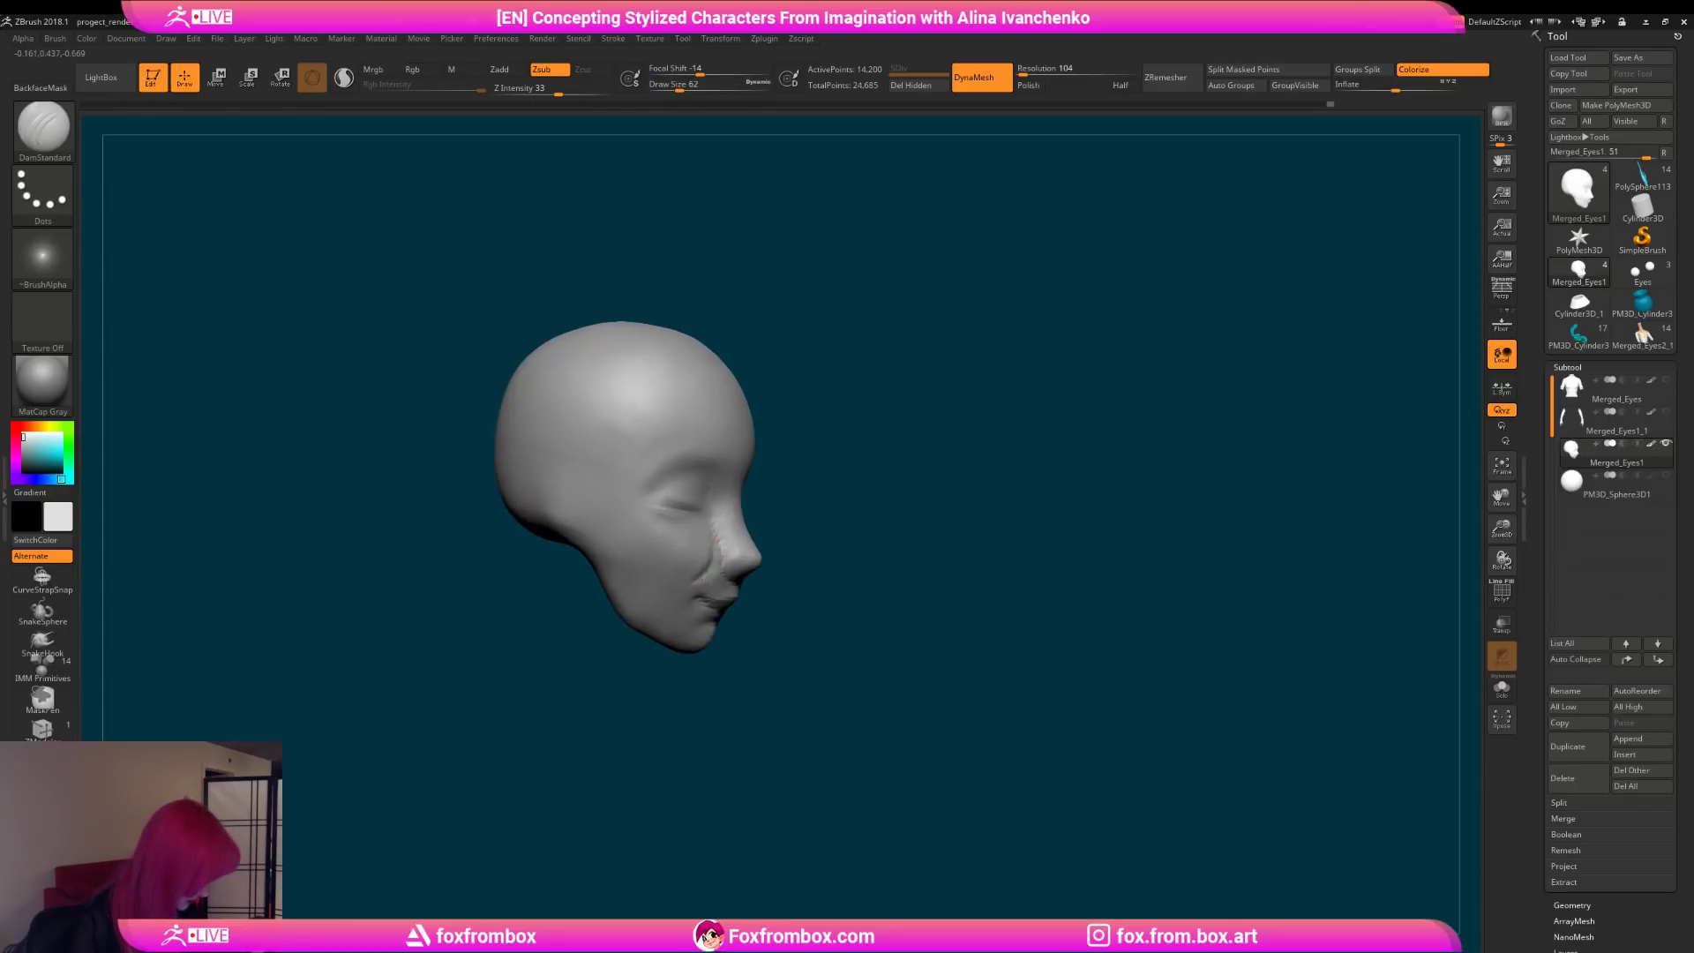
{"action": "left_click_drag", "start_coordinate": [794, 571], "coordinate": [738, 522]}
{"action": "left_click_drag", "start_coordinate": [909, 501], "coordinate": [849, 550]}
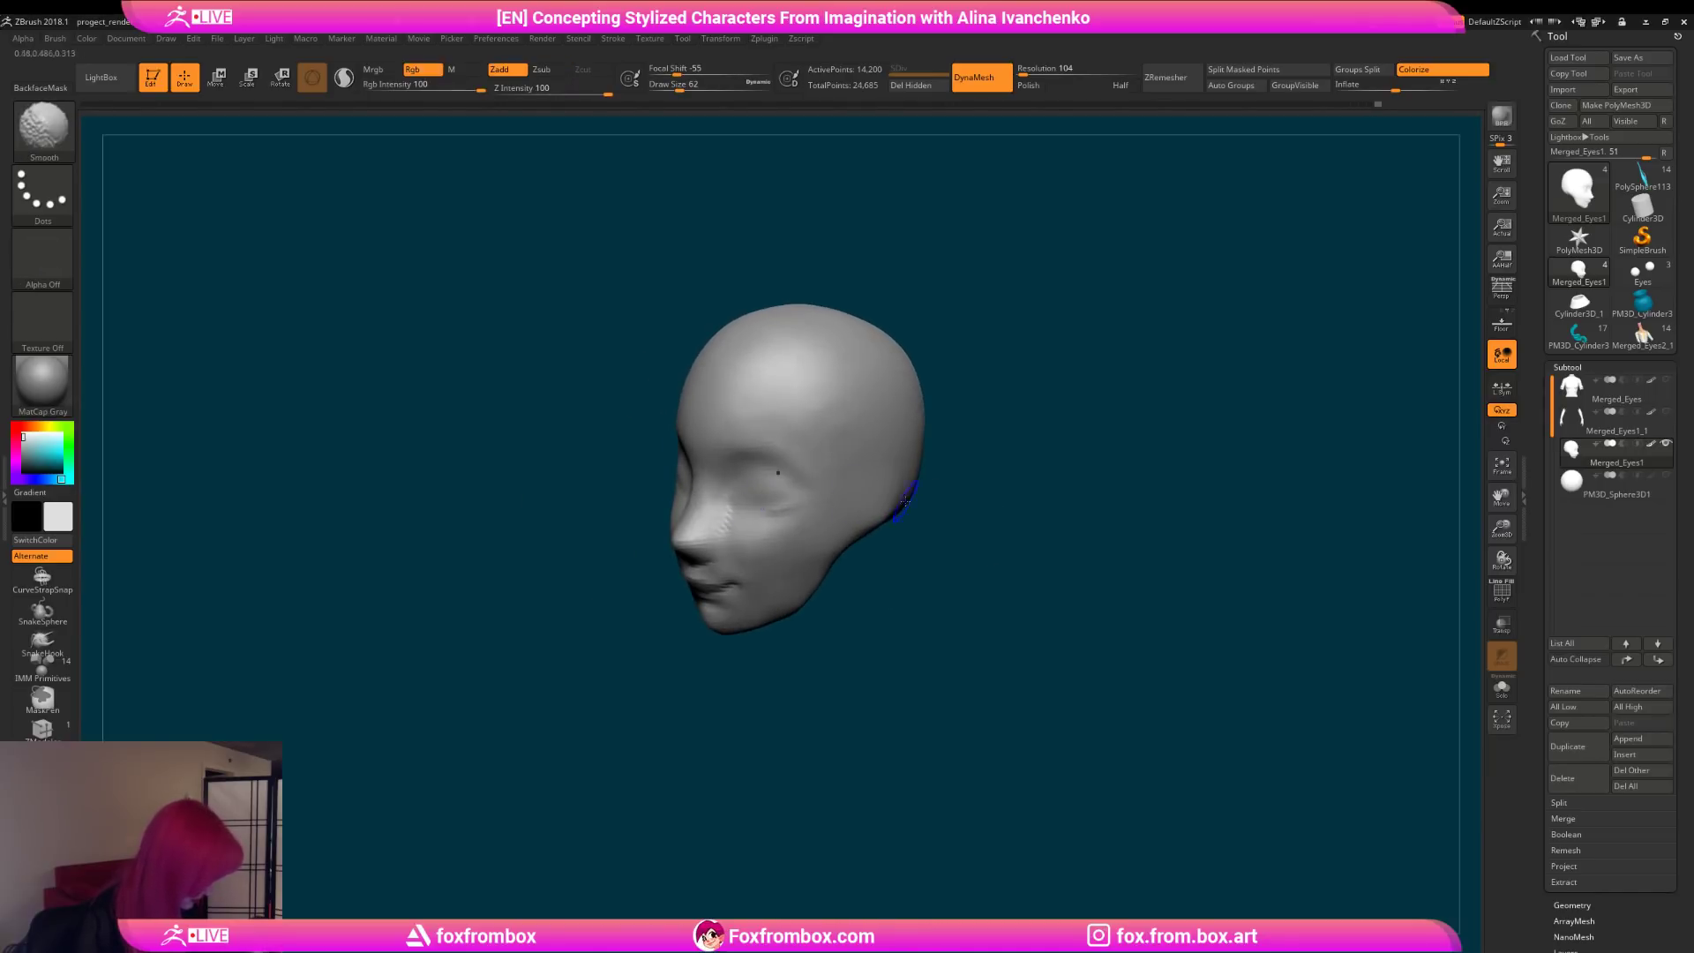
{"action": "left_click_drag", "start_coordinate": [877, 485], "coordinate": [741, 515]}
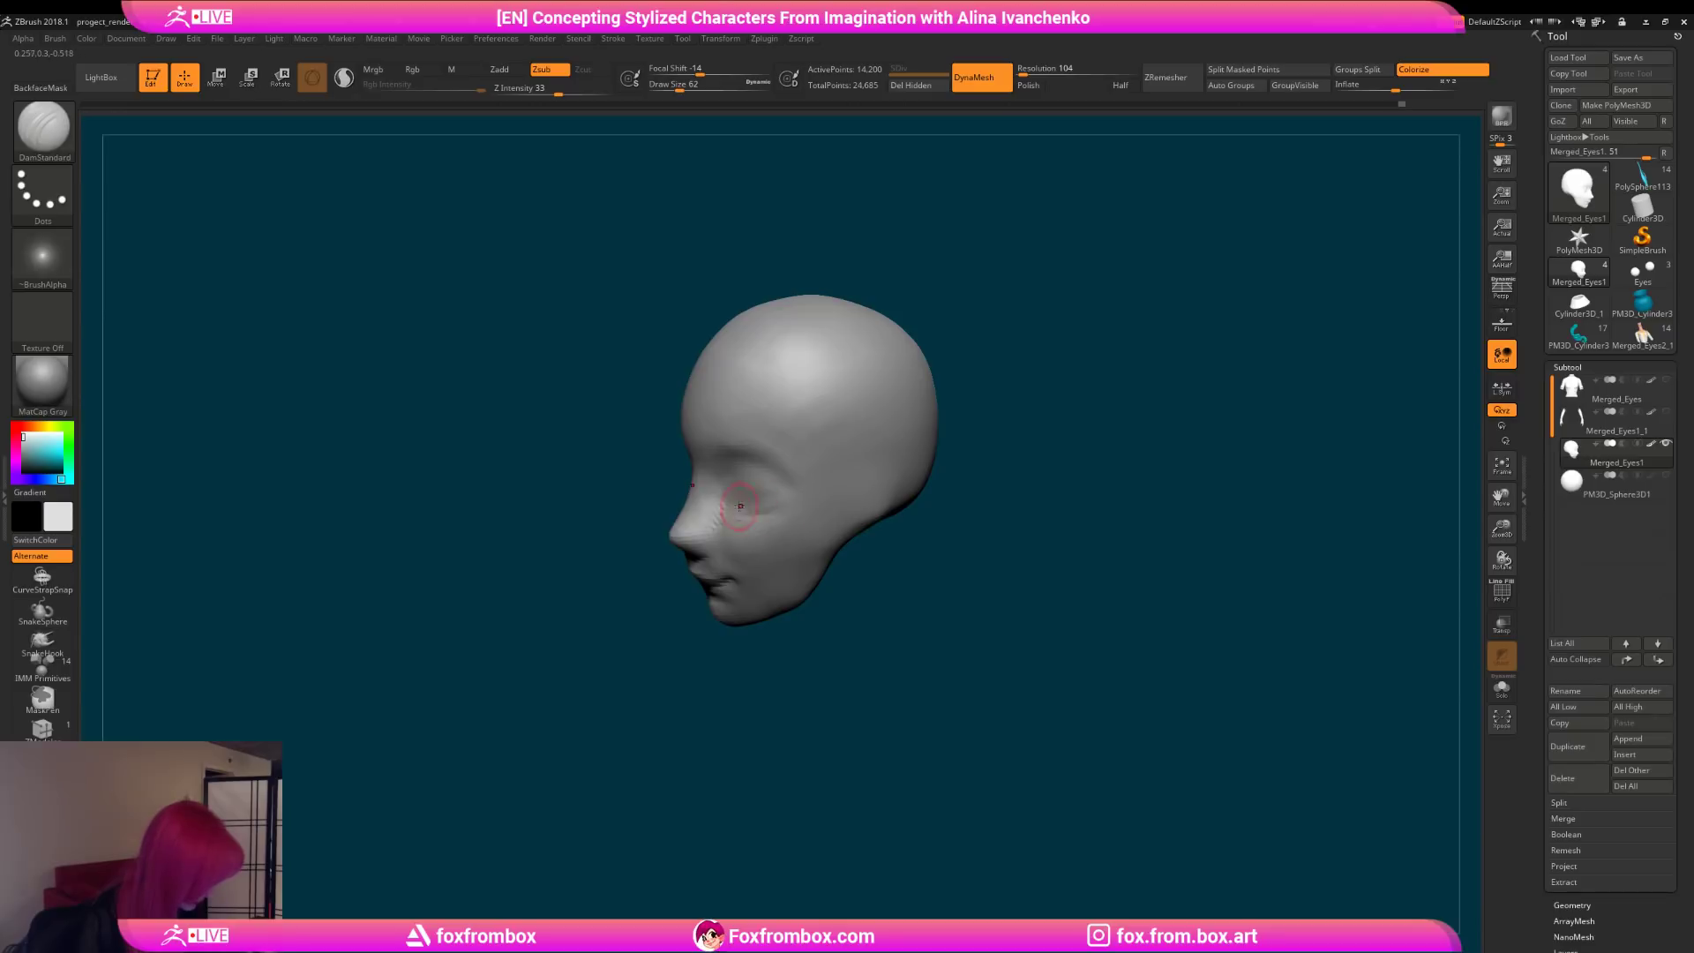
{"action": "mouse_move", "coordinate": [915, 455]}
{"action": "left_mouse_down"}
{"action": "mouse_move", "coordinate": [1014, 526]}
{"action": "mouse_move", "coordinate": [903, 518]}
{"action": "mouse_move", "coordinate": [900, 587]}
{"action": "mouse_move", "coordinate": [847, 547]}
{"action": "left_mouse_up"}
{"action": "mouse_move", "coordinate": [900, 477]}
{"action": "left_mouse_down", "text": "alt"}
{"action": "mouse_move", "coordinate": [937, 571]}
{"action": "mouse_move", "coordinate": [758, 603]}
{"action": "left_mouse_up", "text": "alt"}
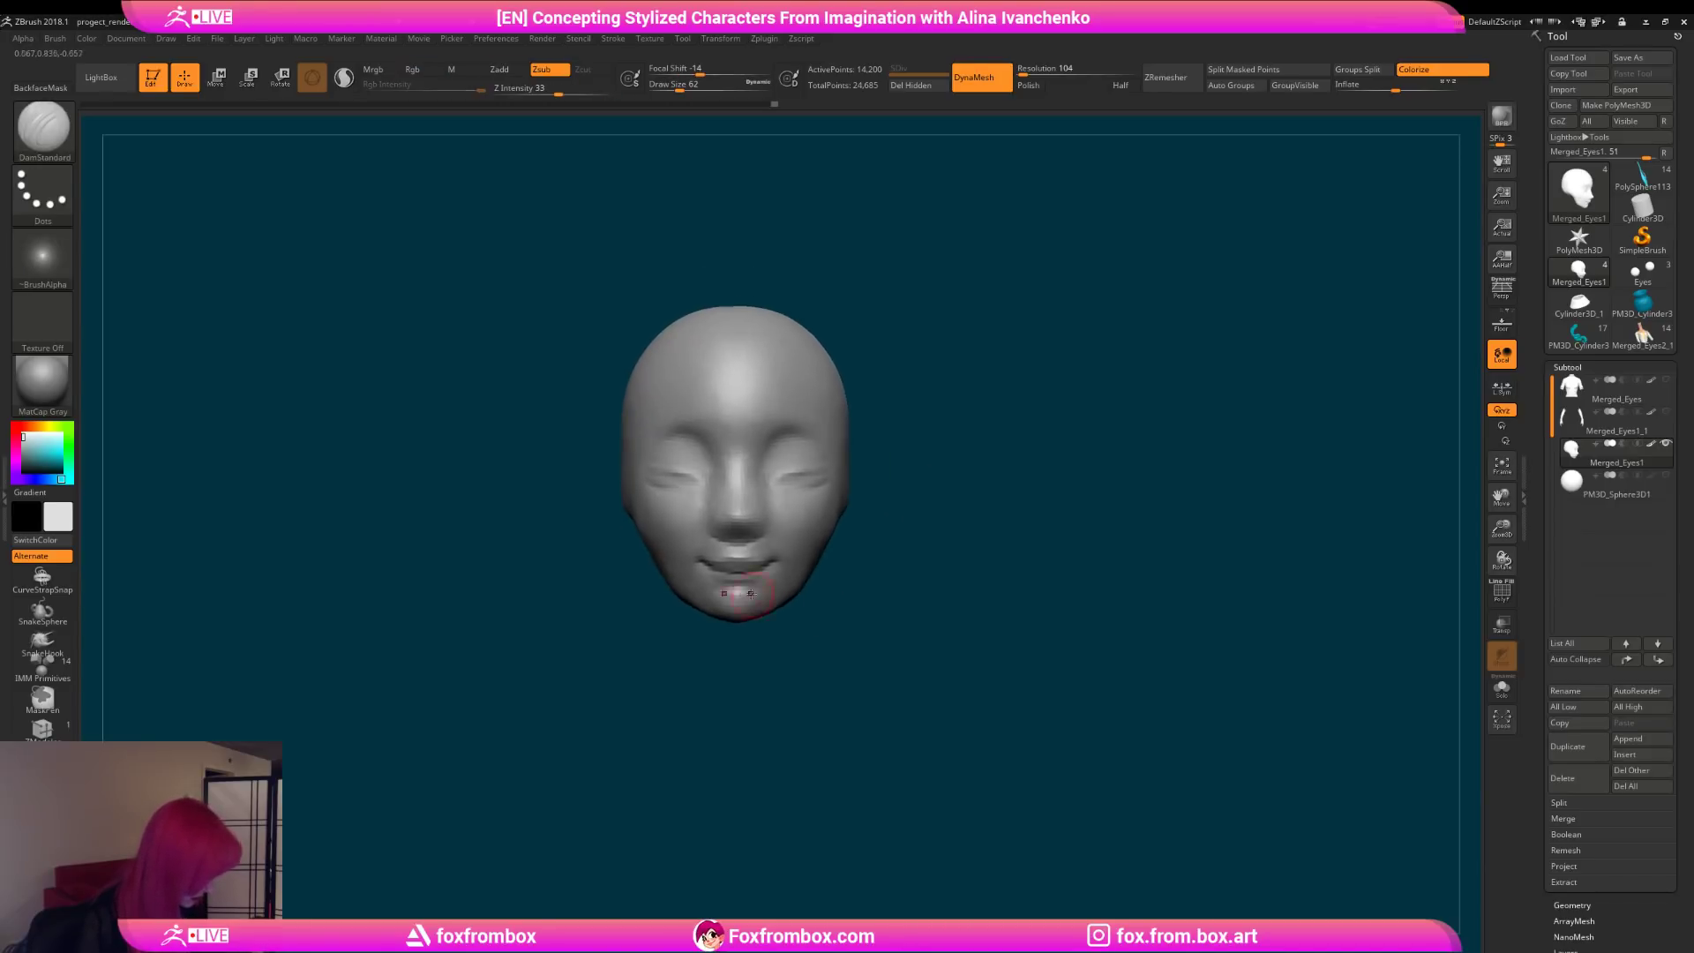
Step: Build up the lips and chin with the ClayBuildup brush at draw size 33
{"action": "key", "text": "b"}
{"action": "key", "text": "c"}
{"action": "key", "text": "b"}
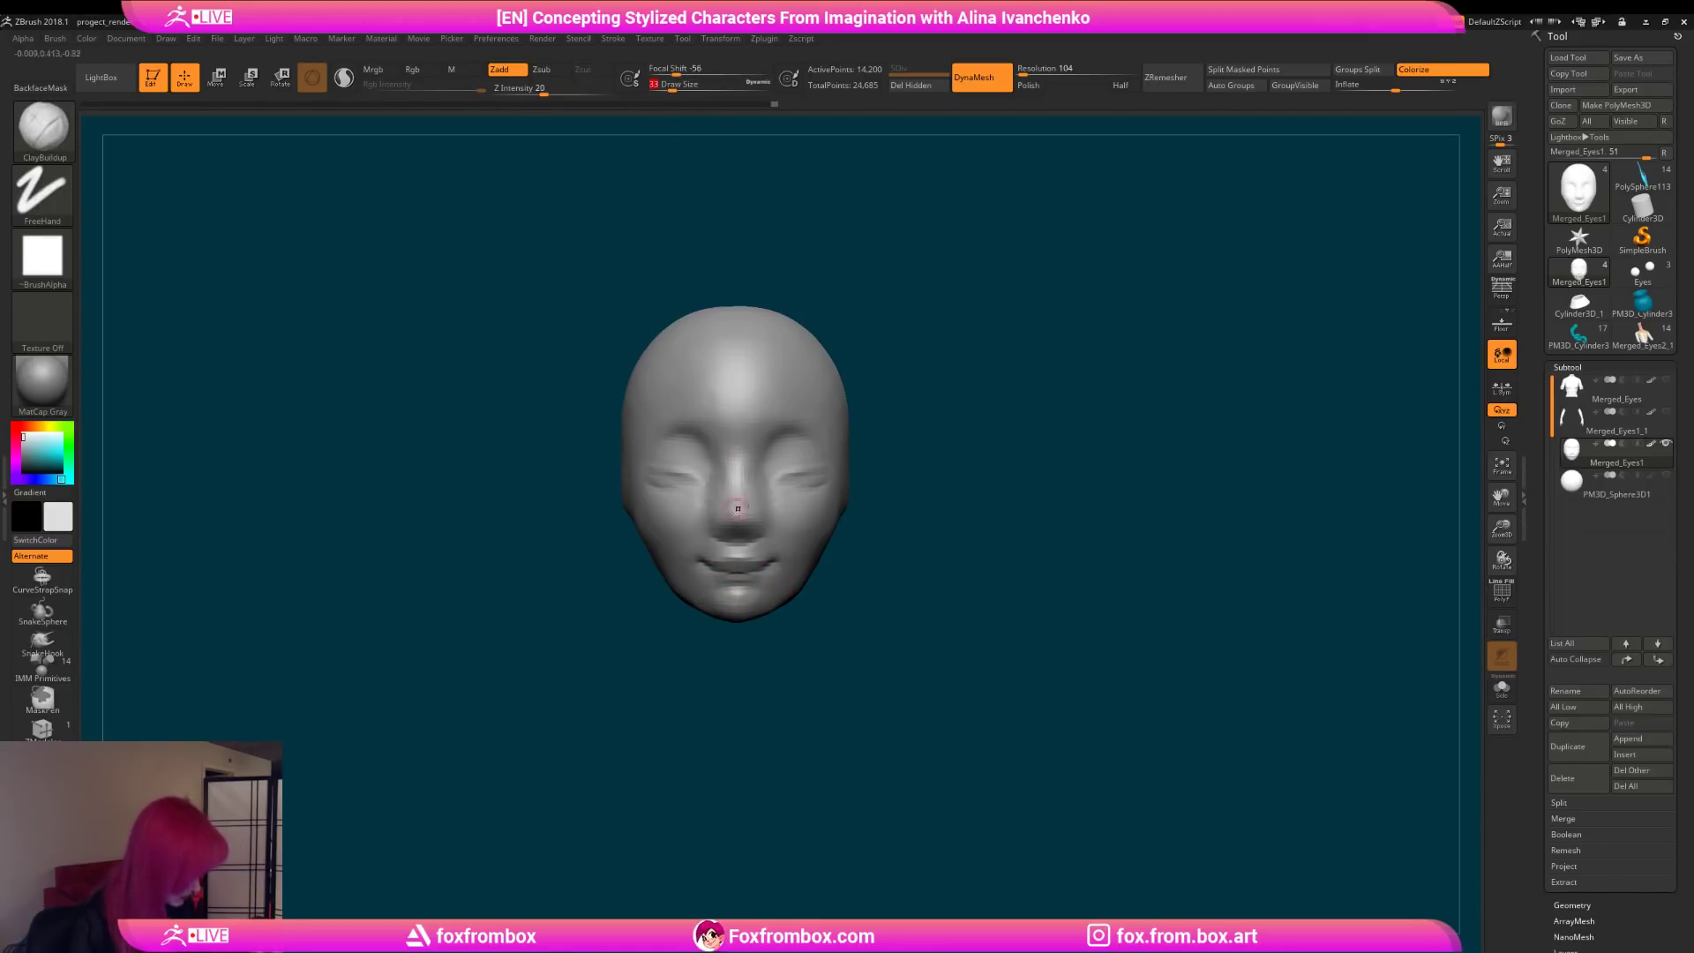
{"action": "left_click_drag", "start_coordinate": [743, 581], "coordinate": [769, 575]}
{"action": "mouse_move", "coordinate": [741, 651]}
{"action": "left_mouse_down"}
{"action": "mouse_move", "coordinate": [839, 643]}
{"action": "mouse_move", "coordinate": [835, 618]}
{"action": "mouse_move", "coordinate": [764, 643]}
{"action": "left_mouse_up"}
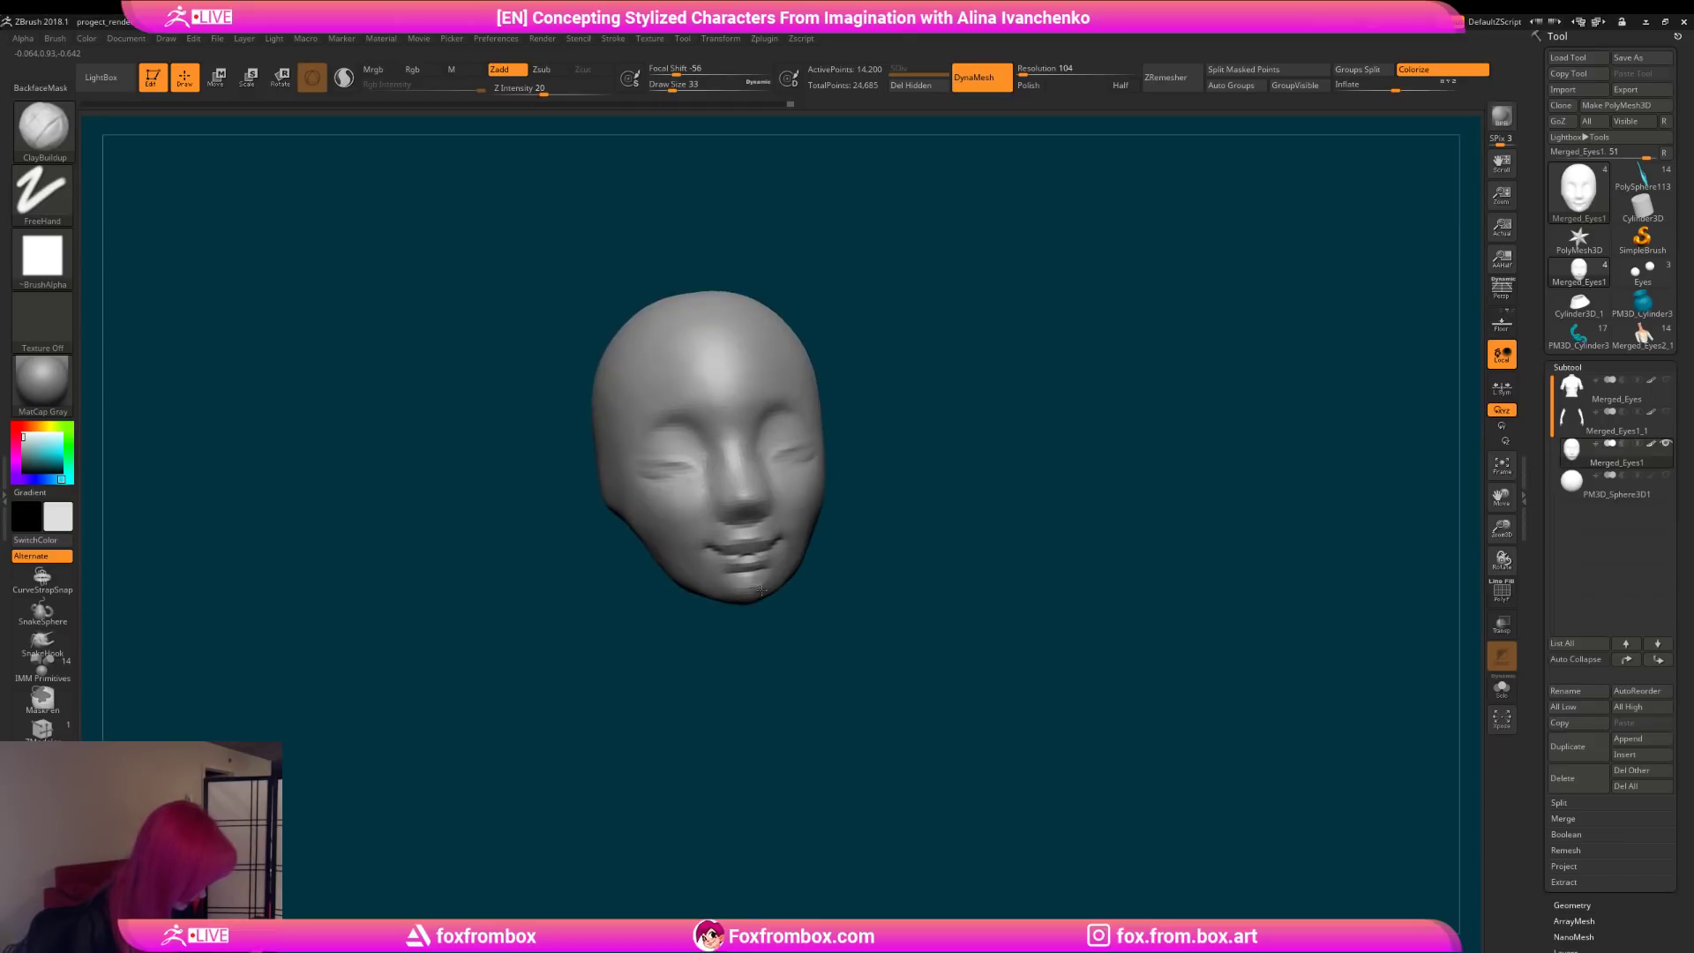
{"action": "right_click_drag", "start_coordinate": [762, 590], "coordinate": [840, 510]}
Step: Sculpt the side and underside of the jaw with the ClayBuildup brush at draw size 71 and smooth the strokes
{"action": "left_click_drag", "start_coordinate": [672, 87], "coordinate": [682, 87]}
{"action": "left_click_drag", "start_coordinate": [661, 542], "coordinate": [658, 573], "text": "shift"}
{"action": "key", "text": "shift"}
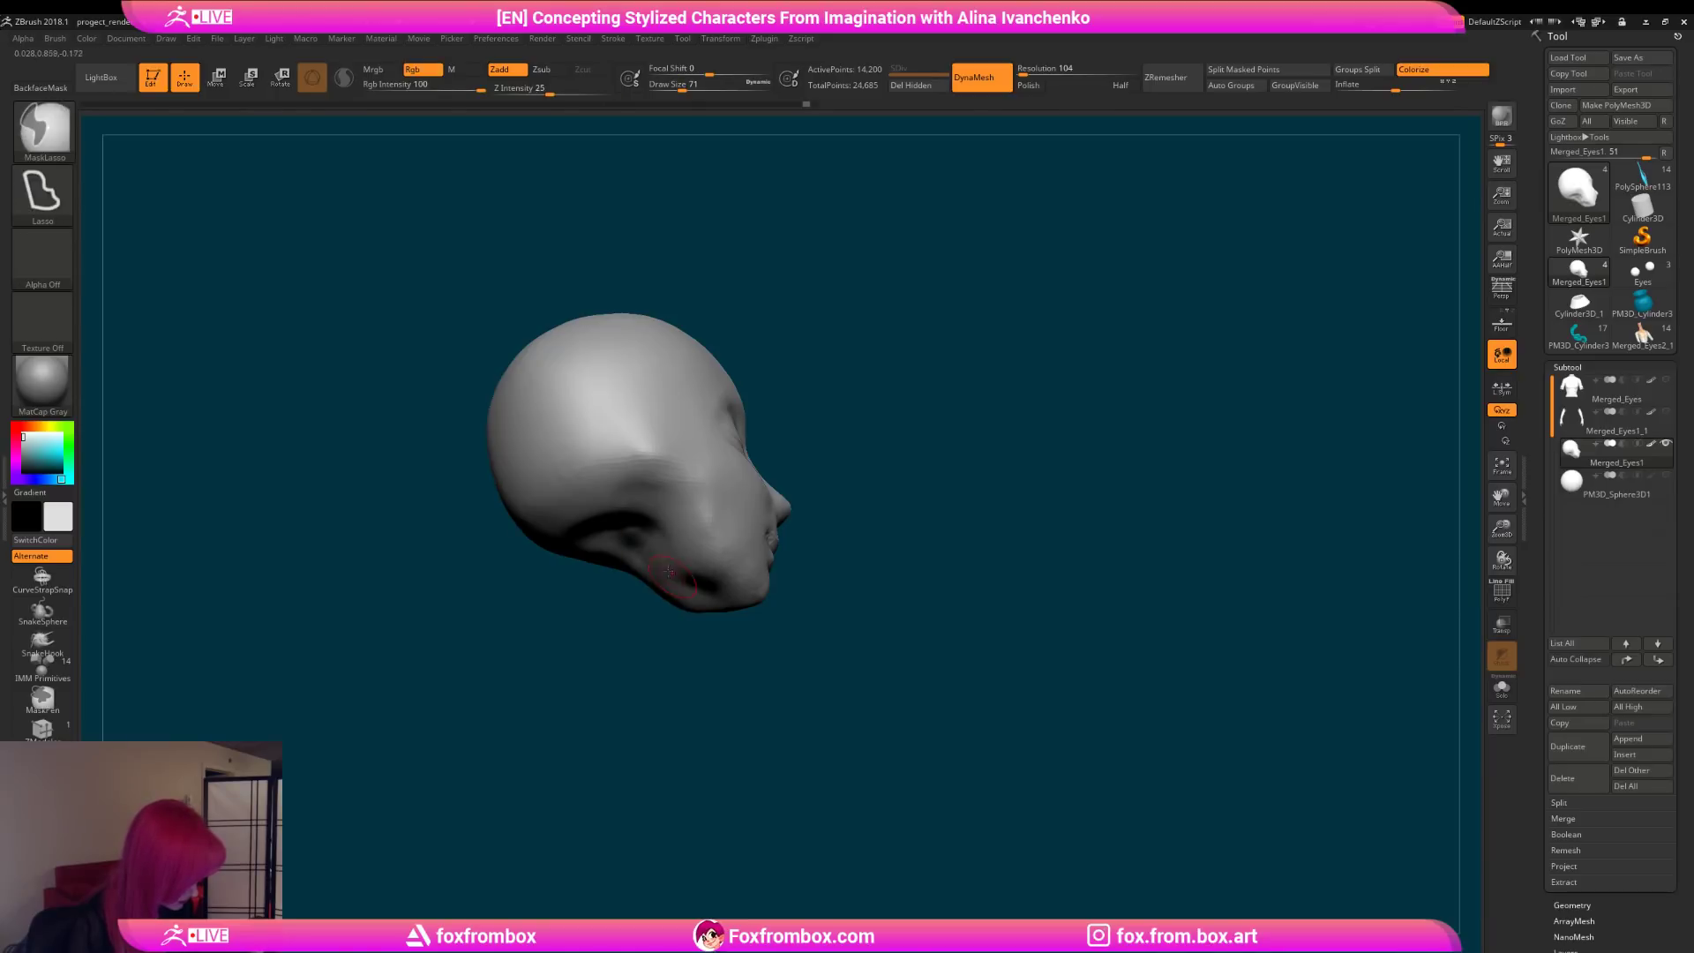
{"action": "right_click_drag", "start_coordinate": [765, 614], "coordinate": [707, 571]}
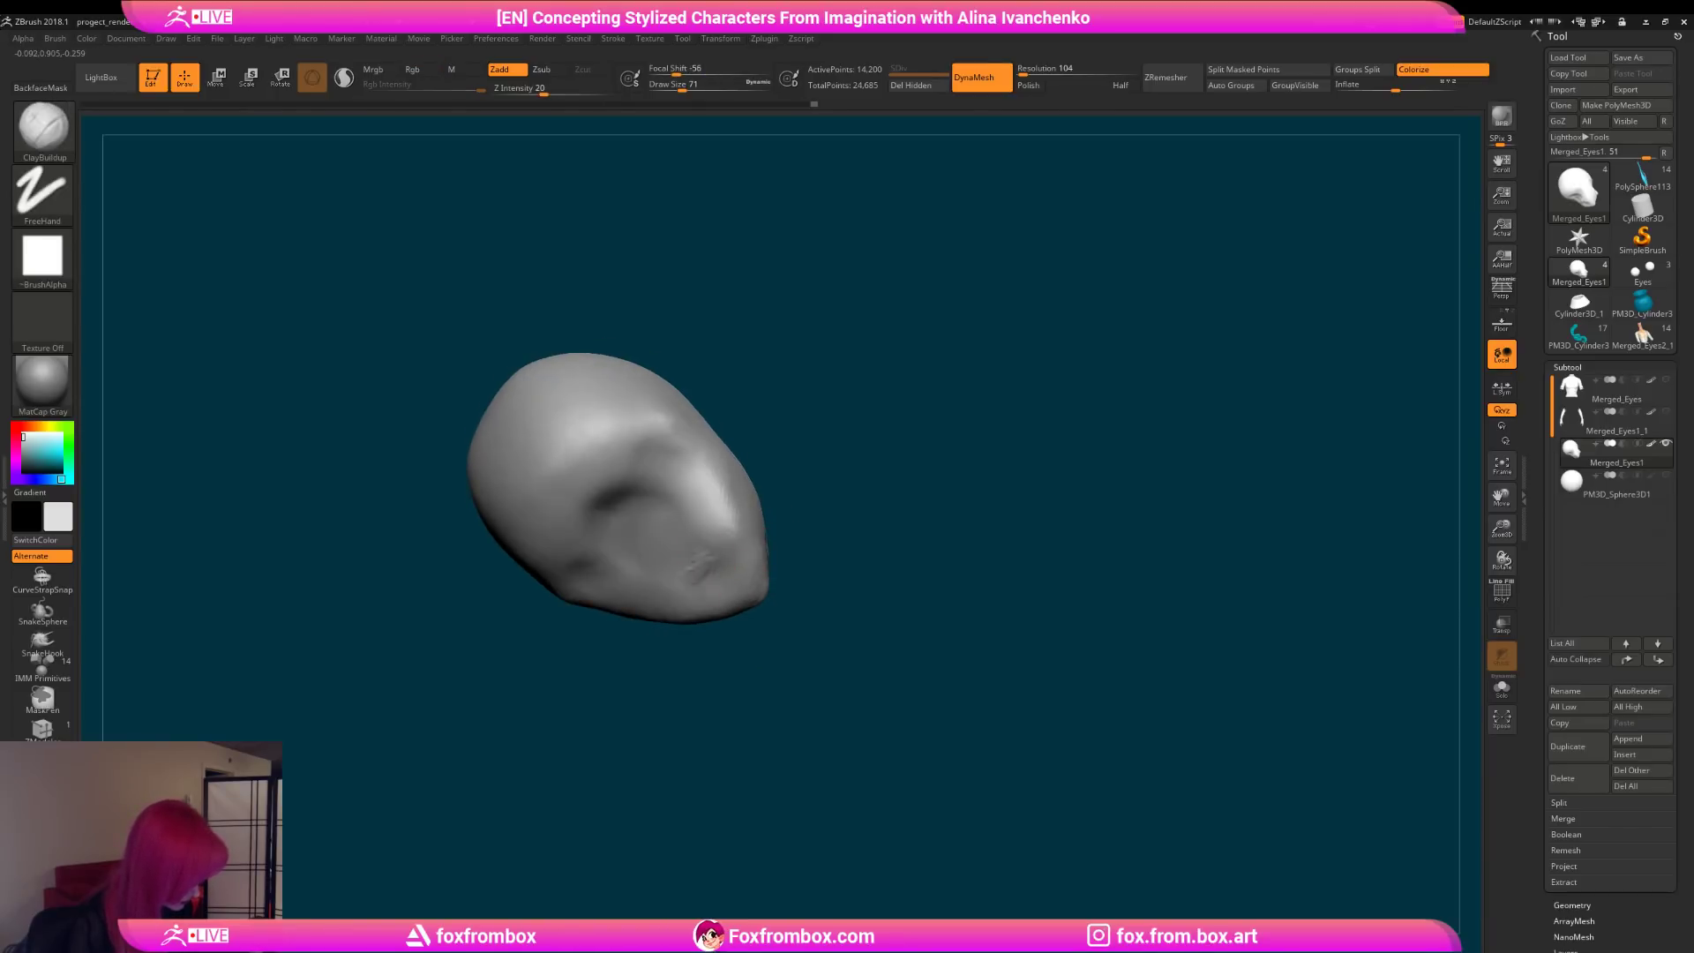
{"action": "key", "text": "shift"}
{"action": "mouse_move", "coordinate": [631, 509]}
{"action": "right_mouse_down"}
{"action": "mouse_move", "coordinate": [757, 578]}
{"action": "mouse_move", "coordinate": [781, 629]}
{"action": "mouse_move", "coordinate": [824, 623]}
{"action": "mouse_move", "coordinate": [775, 609]}
{"action": "mouse_move", "coordinate": [802, 632]}
{"action": "right_mouse_up"}
Step: Adjust the jaw and face silhouette with the Move brush at draw size 83
{"action": "key", "text": "b"}
{"action": "key", "text": "m"}
{"action": "key", "text": "v"}
{"action": "left_click_drag", "start_coordinate": [677, 92], "coordinate": [685, 92]}
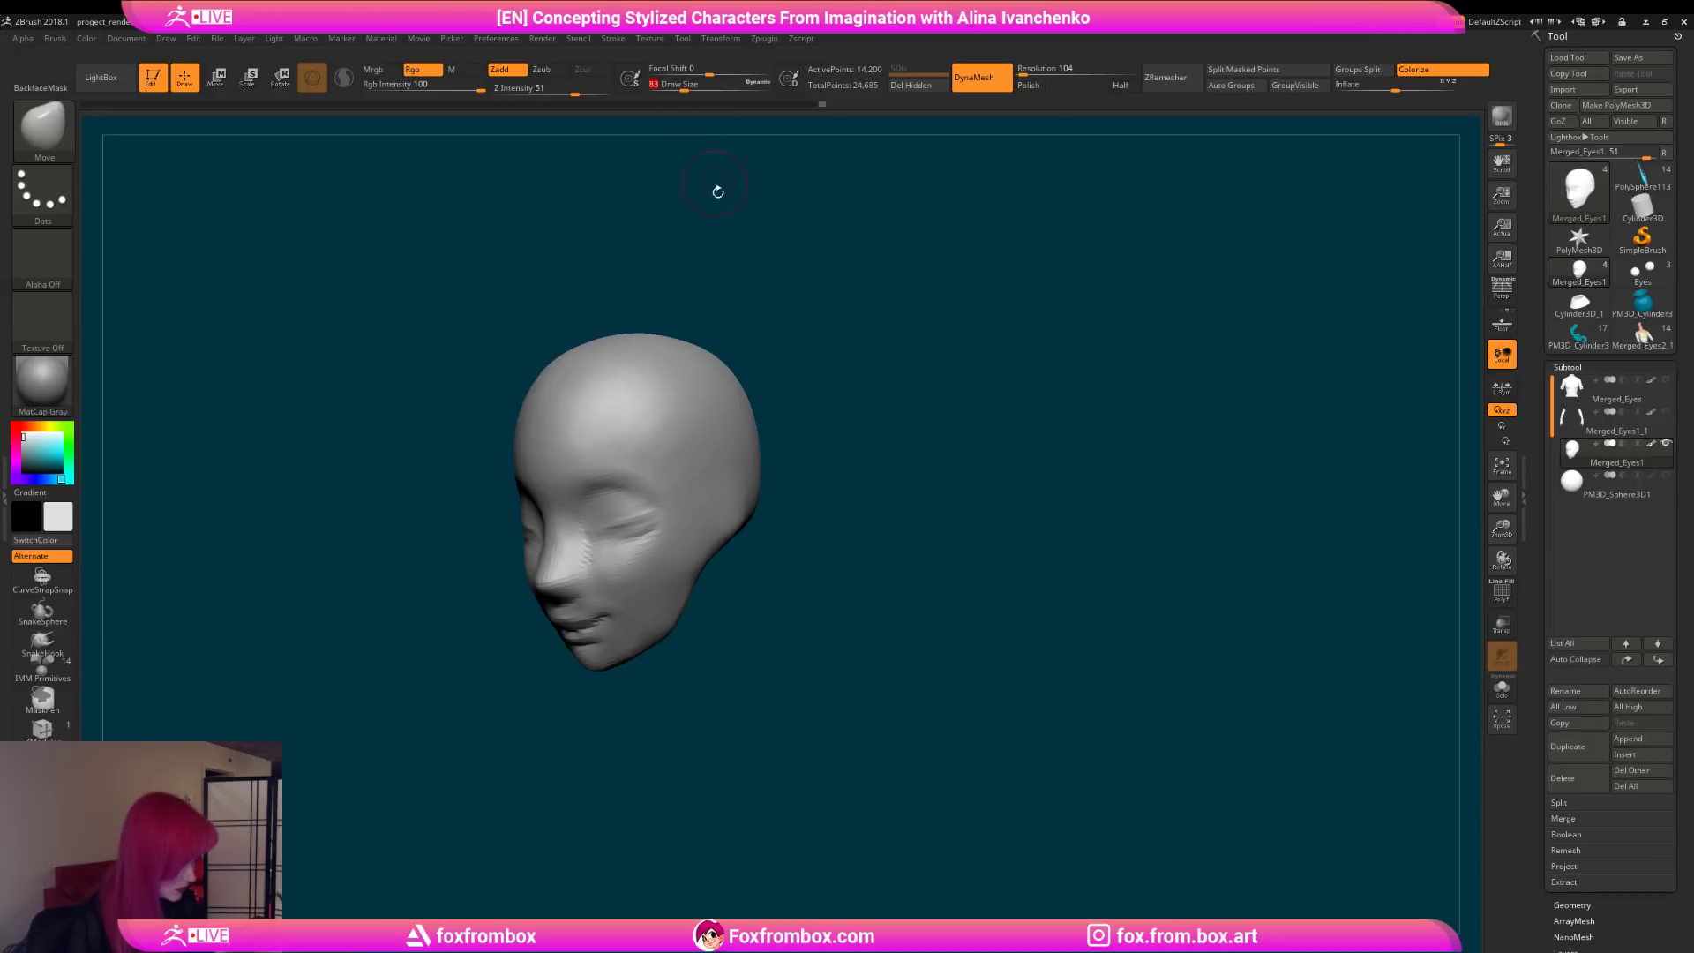
{"action": "right_click_drag", "start_coordinate": [733, 533], "coordinate": [788, 515], "text": "alt"}
{"action": "mouse_move", "coordinate": [747, 575]}
{"action": "right_mouse_down"}
{"action": "mouse_move", "coordinate": [747, 592]}
{"action": "mouse_move", "coordinate": [836, 608]}
{"action": "mouse_move", "coordinate": [795, 670]}
{"action": "right_mouse_up"}
{"action": "mouse_move", "coordinate": [780, 551]}
{"action": "right_mouse_down"}
{"action": "mouse_move", "coordinate": [812, 627]}
{"action": "mouse_move", "coordinate": [824, 612]}
{"action": "right_mouse_up"}
Step: Add volume to the closed eyelids with the ClayBuildup brush at draw size 56 and smooth them
{"action": "key", "text": "b"}
{"action": "key", "text": "c"}
{"action": "key", "text": "b"}
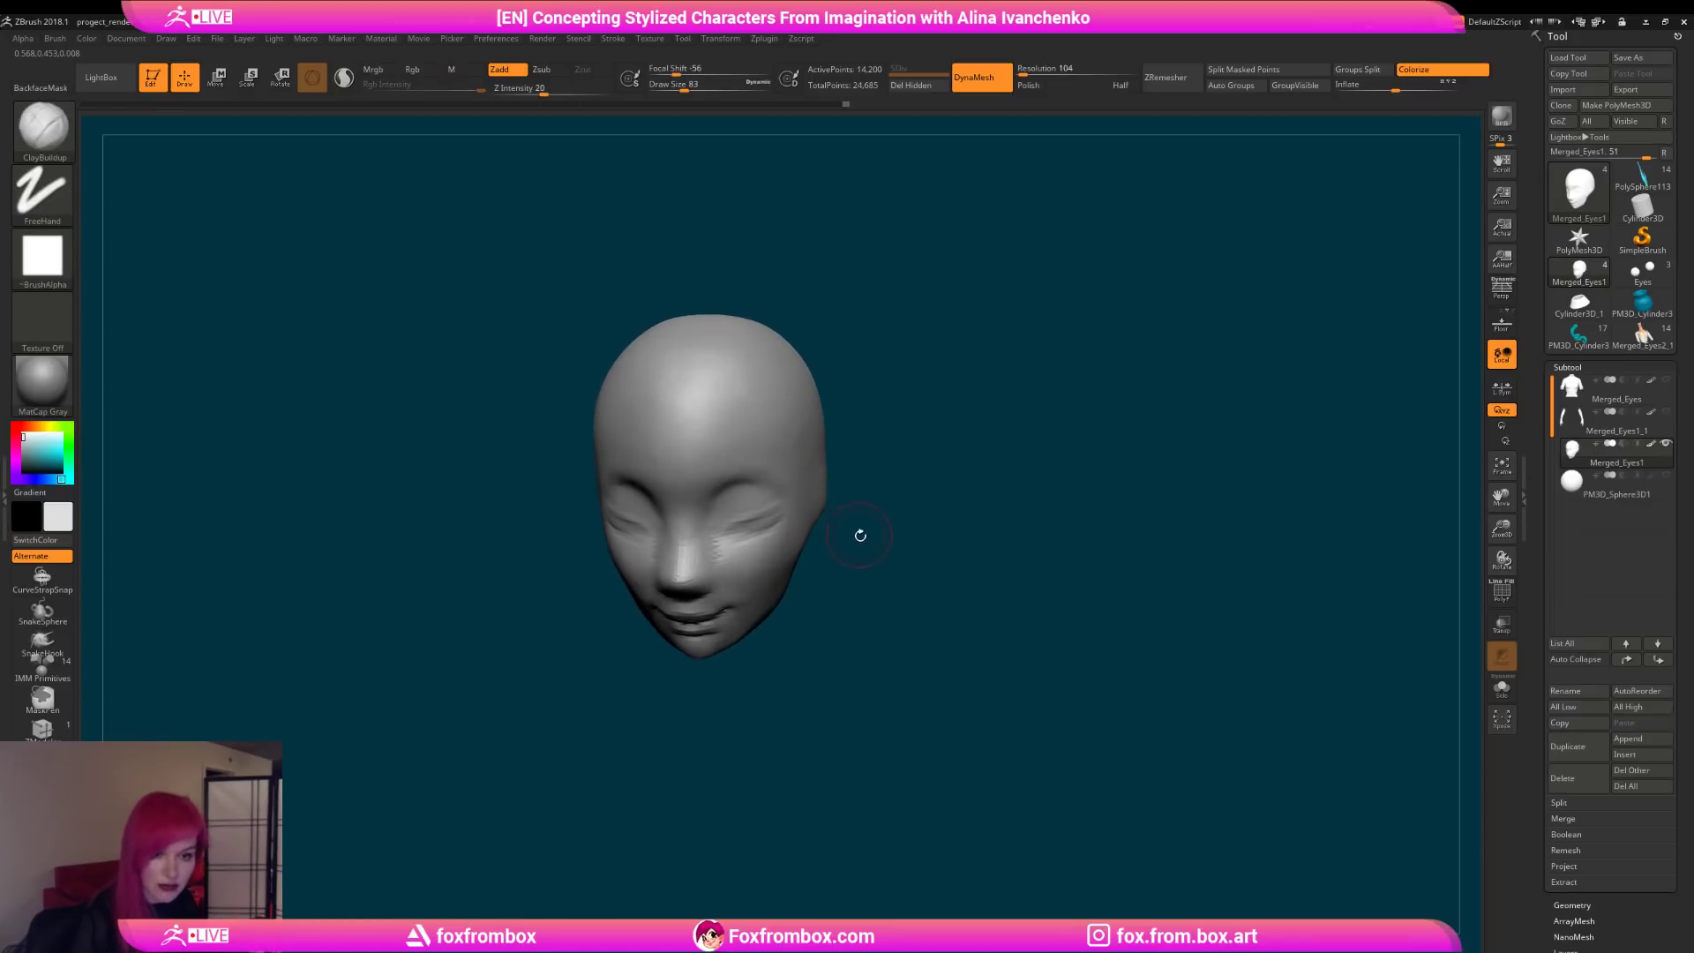
{"action": "right_click_drag", "start_coordinate": [855, 529], "coordinate": [884, 526]}
{"action": "right_click_drag", "start_coordinate": [881, 445], "coordinate": [901, 434]}
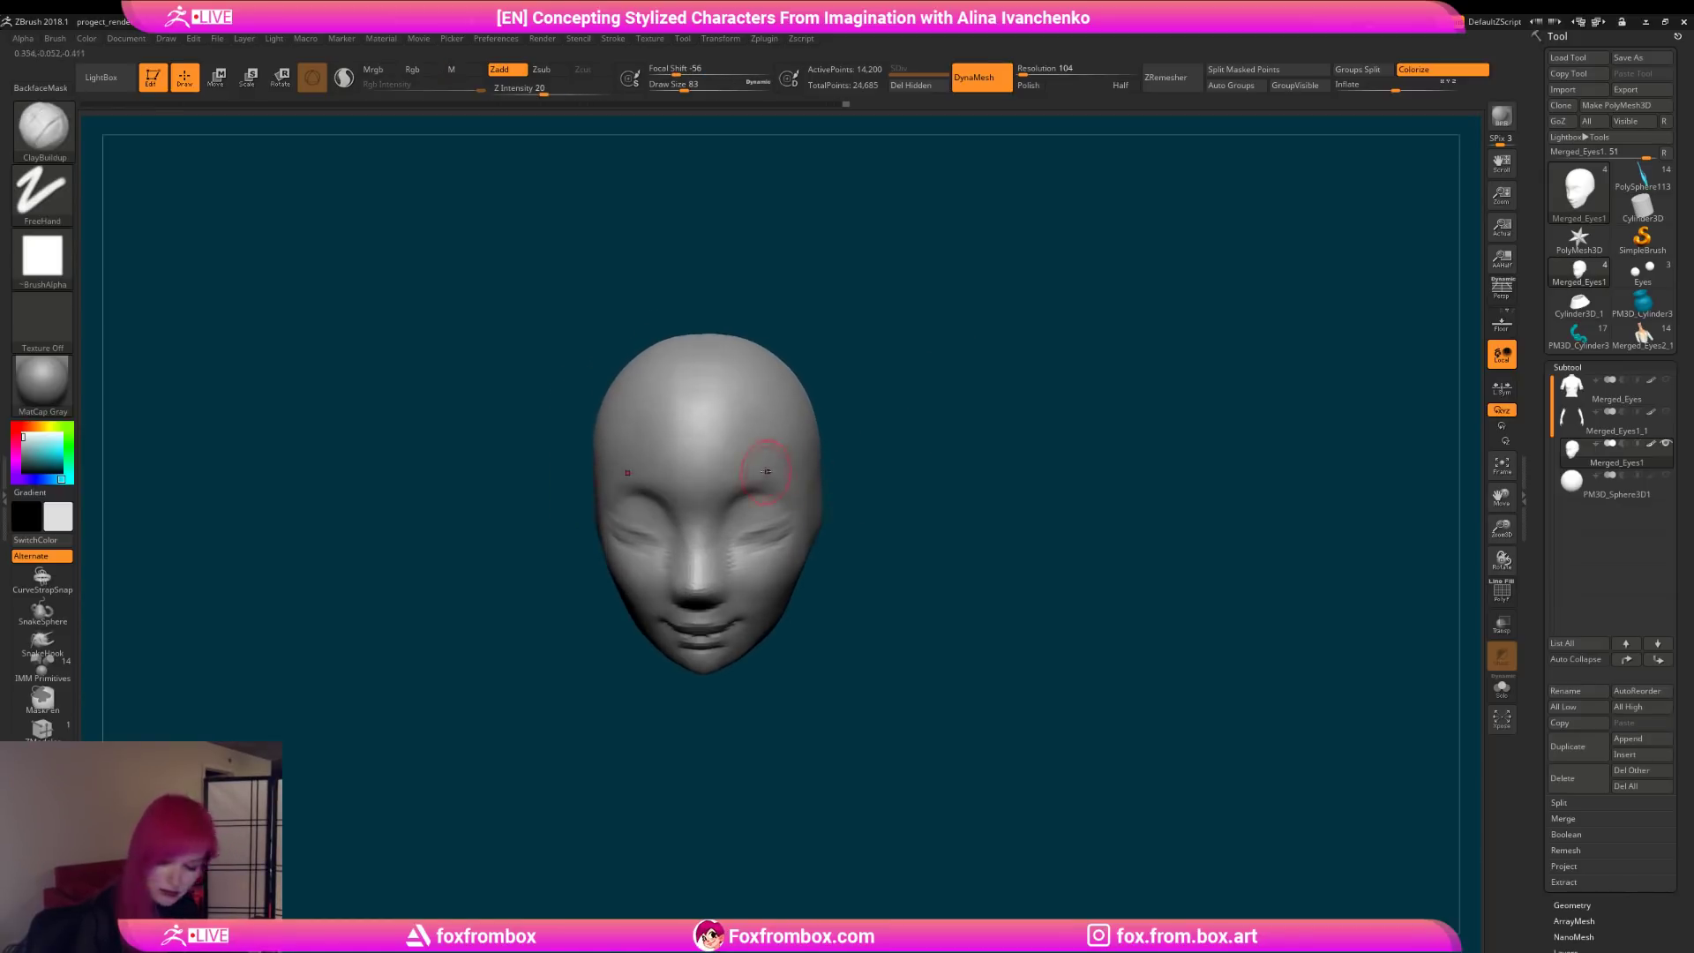
{"action": "left_click", "coordinate": [679, 87]}
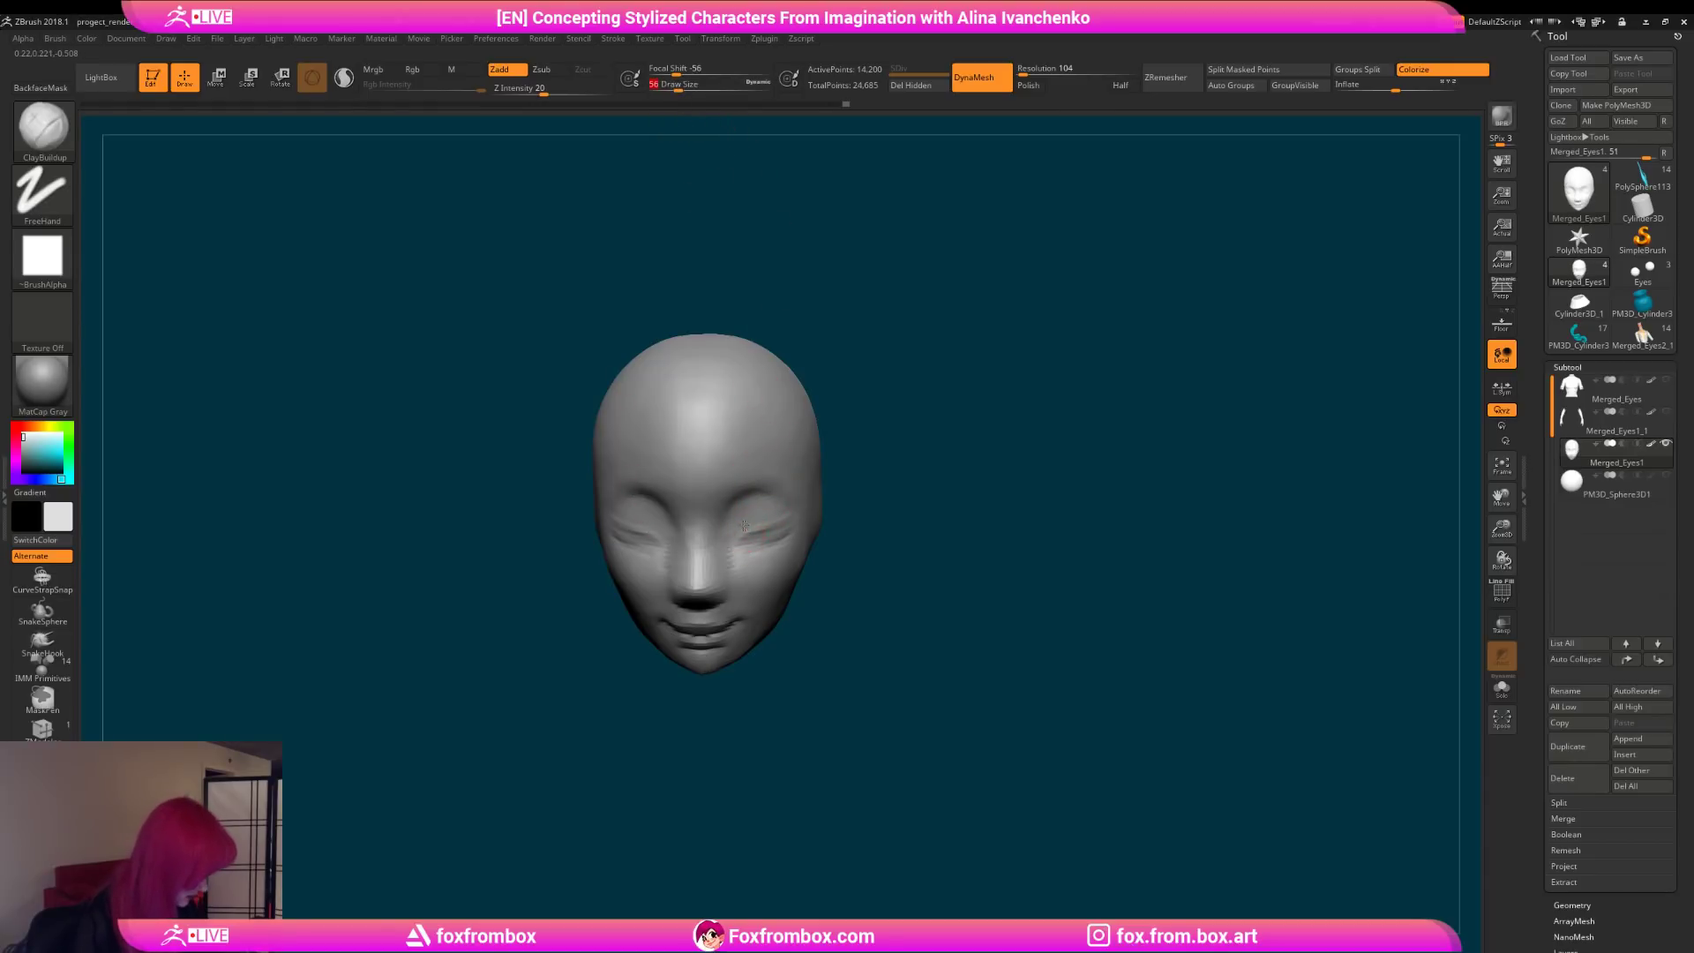
{"action": "right_click_drag", "start_coordinate": [801, 512], "coordinate": [742, 532]}
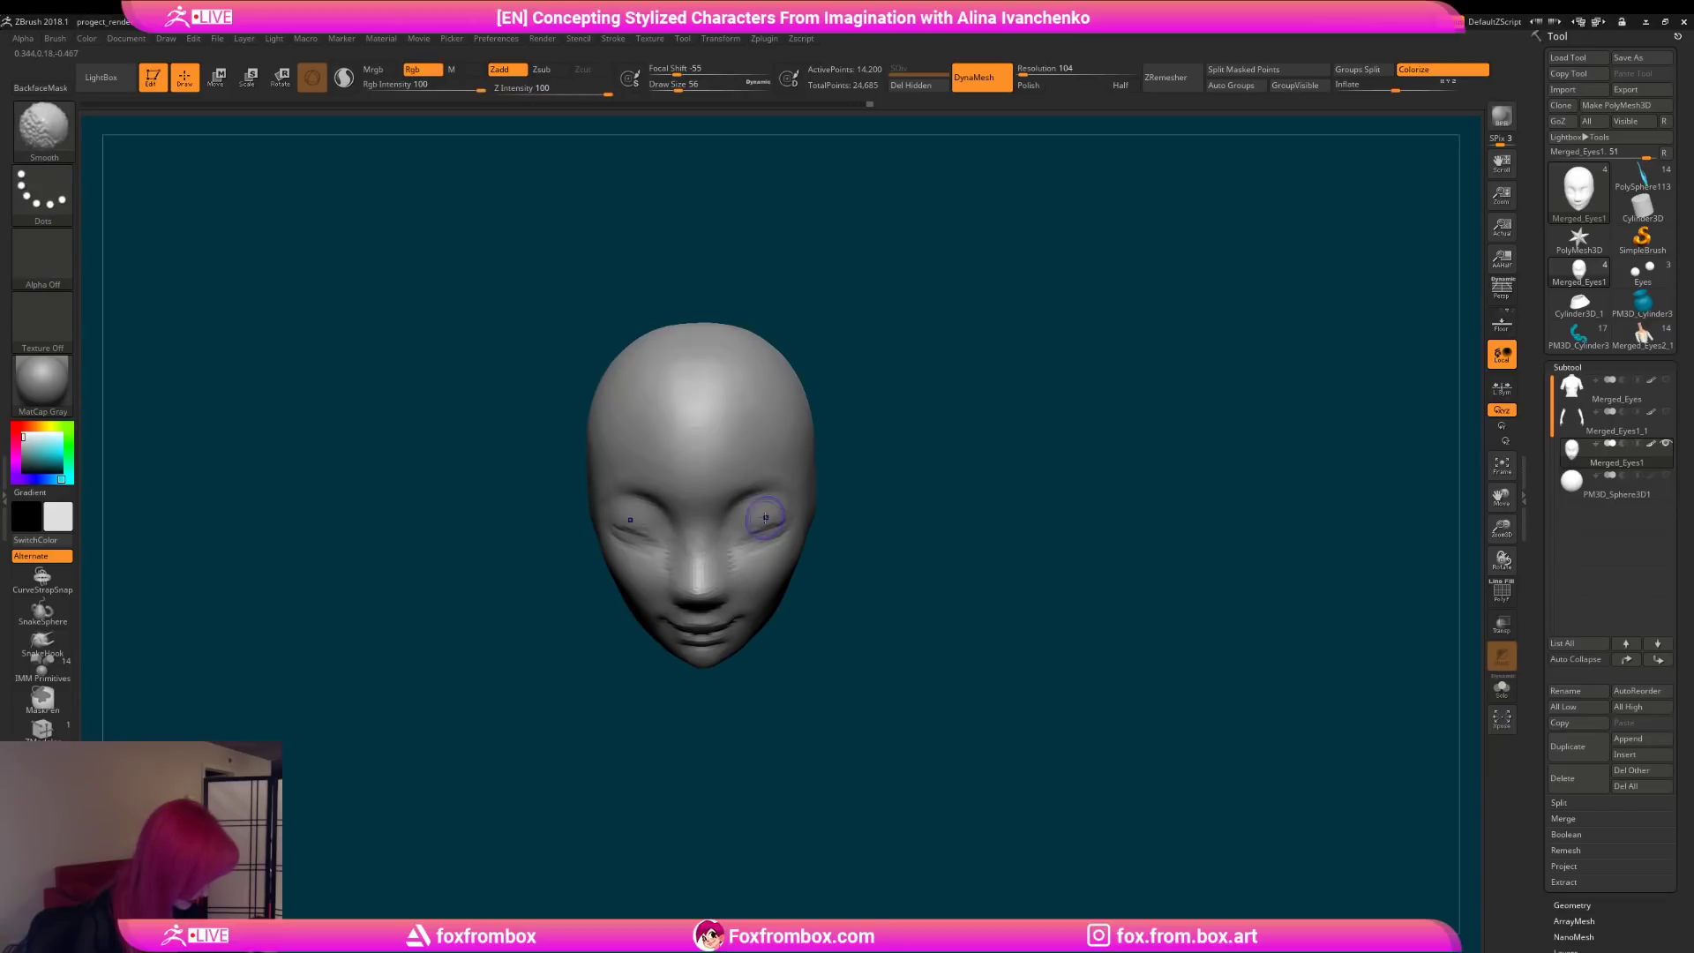
{"action": "mouse_move", "coordinate": [885, 590]}
{"action": "right_mouse_down"}
{"action": "mouse_move", "coordinate": [872, 633]}
{"action": "mouse_move", "coordinate": [900, 612]}
{"action": "mouse_move", "coordinate": [873, 643]}
{"action": "mouse_move", "coordinate": [712, 430]}
{"action": "right_mouse_up"}
Step: Refine the brow and eyelid creases with the DamStandard brush at draw size 56
{"action": "key", "text": "b"}
{"action": "key", "text": "d"}
{"action": "key", "text": "s"}
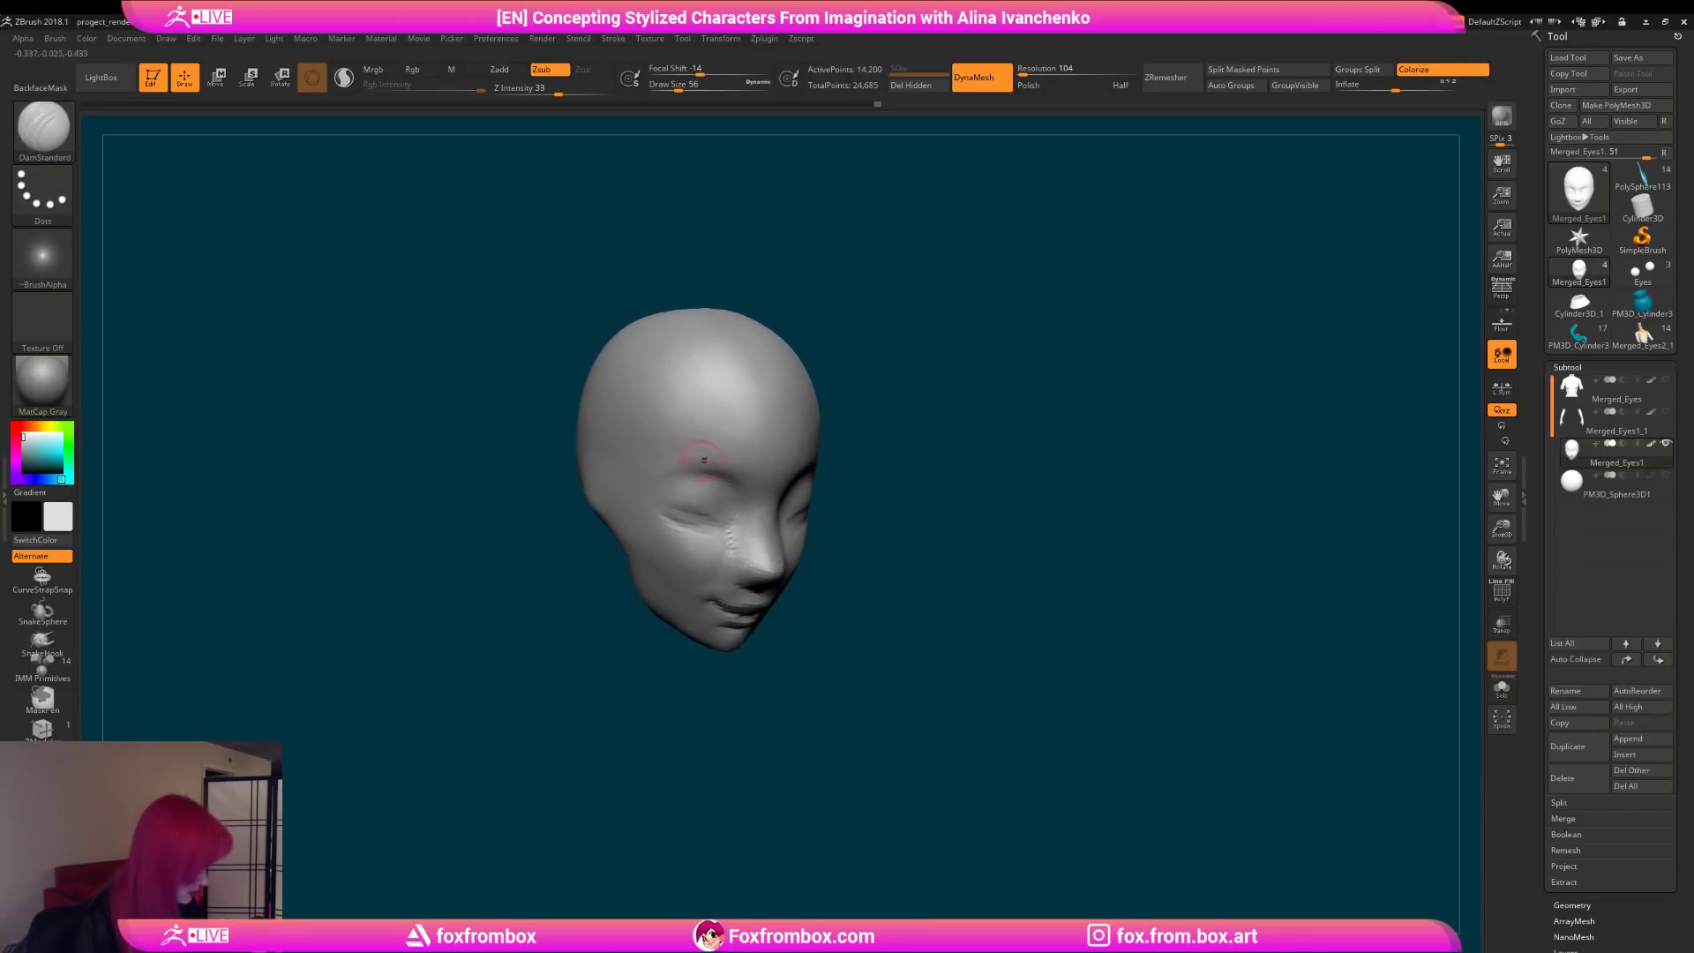
{"action": "mouse_move", "coordinate": [837, 538]}
{"action": "right_mouse_down"}
{"action": "mouse_move", "coordinate": [776, 542]}
{"action": "mouse_move", "coordinate": [900, 586]}
{"action": "mouse_move", "coordinate": [907, 607]}
{"action": "right_mouse_up"}
Step: Reshape the cranium and overall head silhouette with the Move brush at draw size 104
{"action": "key", "text": "b"}
{"action": "key", "text": "m"}
{"action": "key", "text": "v"}
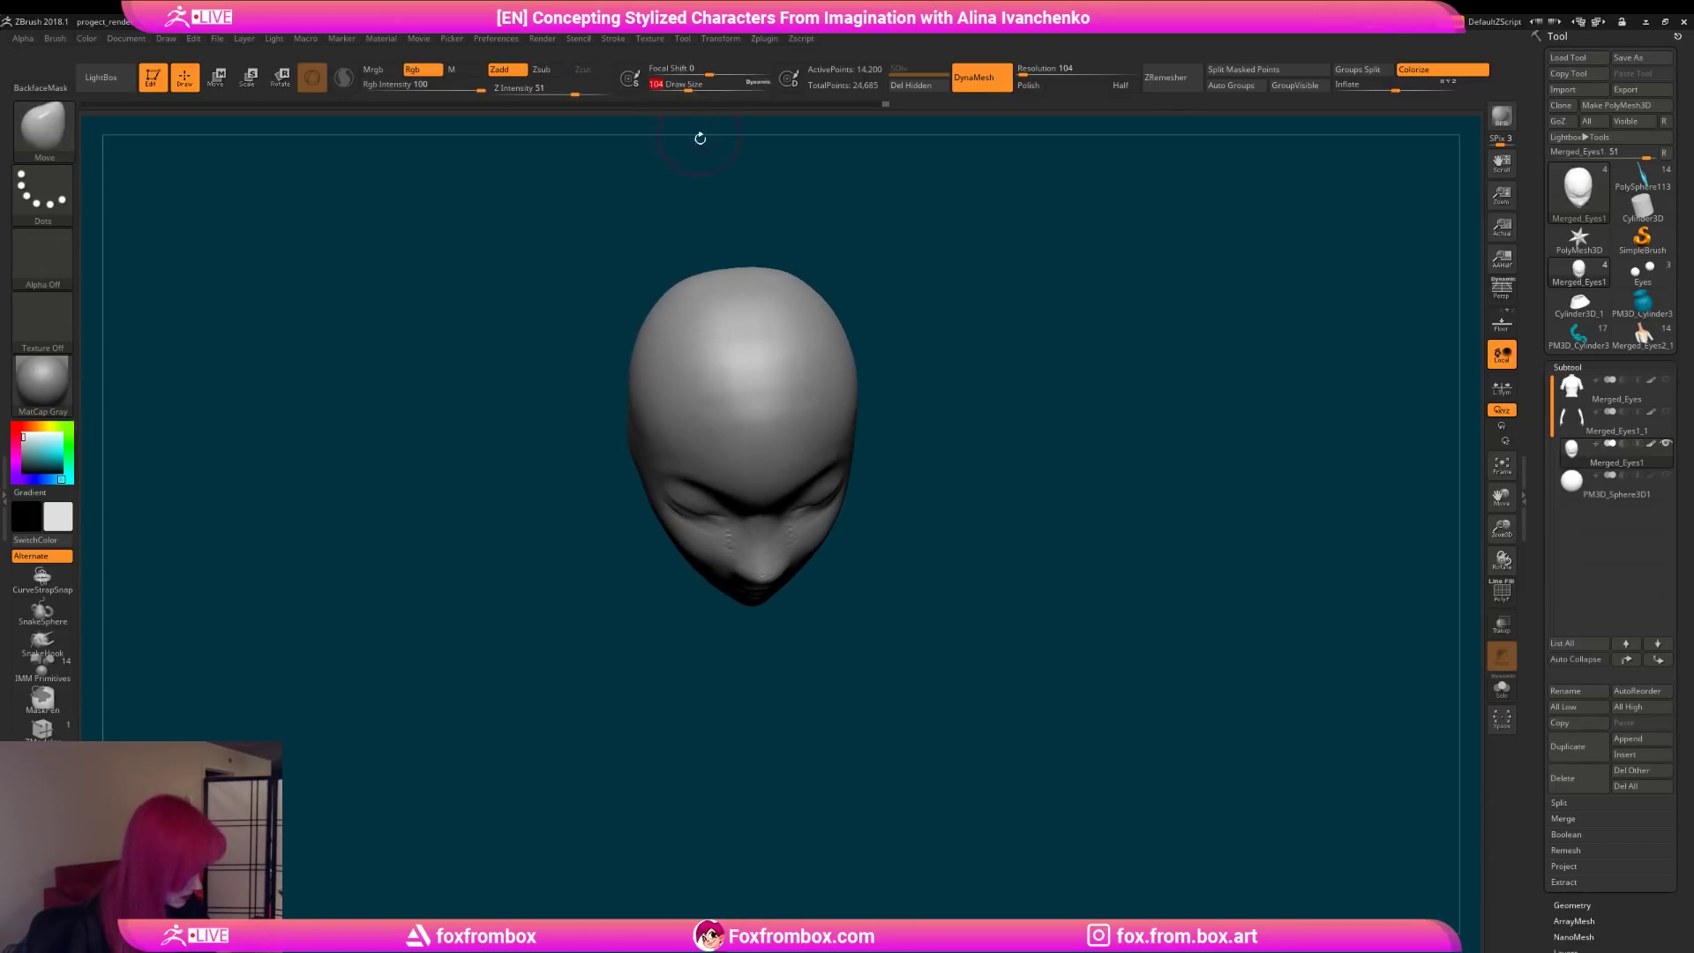
{"action": "mouse_move", "coordinate": [914, 550]}
{"action": "right_mouse_down"}
{"action": "mouse_move", "coordinate": [933, 529]}
{"action": "mouse_move", "coordinate": [930, 462]}
{"action": "mouse_move", "coordinate": [918, 521]}
{"action": "mouse_move", "coordinate": [822, 531]}
{"action": "mouse_move", "coordinate": [891, 609]}
{"action": "mouse_move", "coordinate": [879, 664]}
{"action": "mouse_move", "coordinate": [661, 635]}
{"action": "right_mouse_up"}
{"action": "right_click_drag", "start_coordinate": [792, 670], "coordinate": [830, 695]}
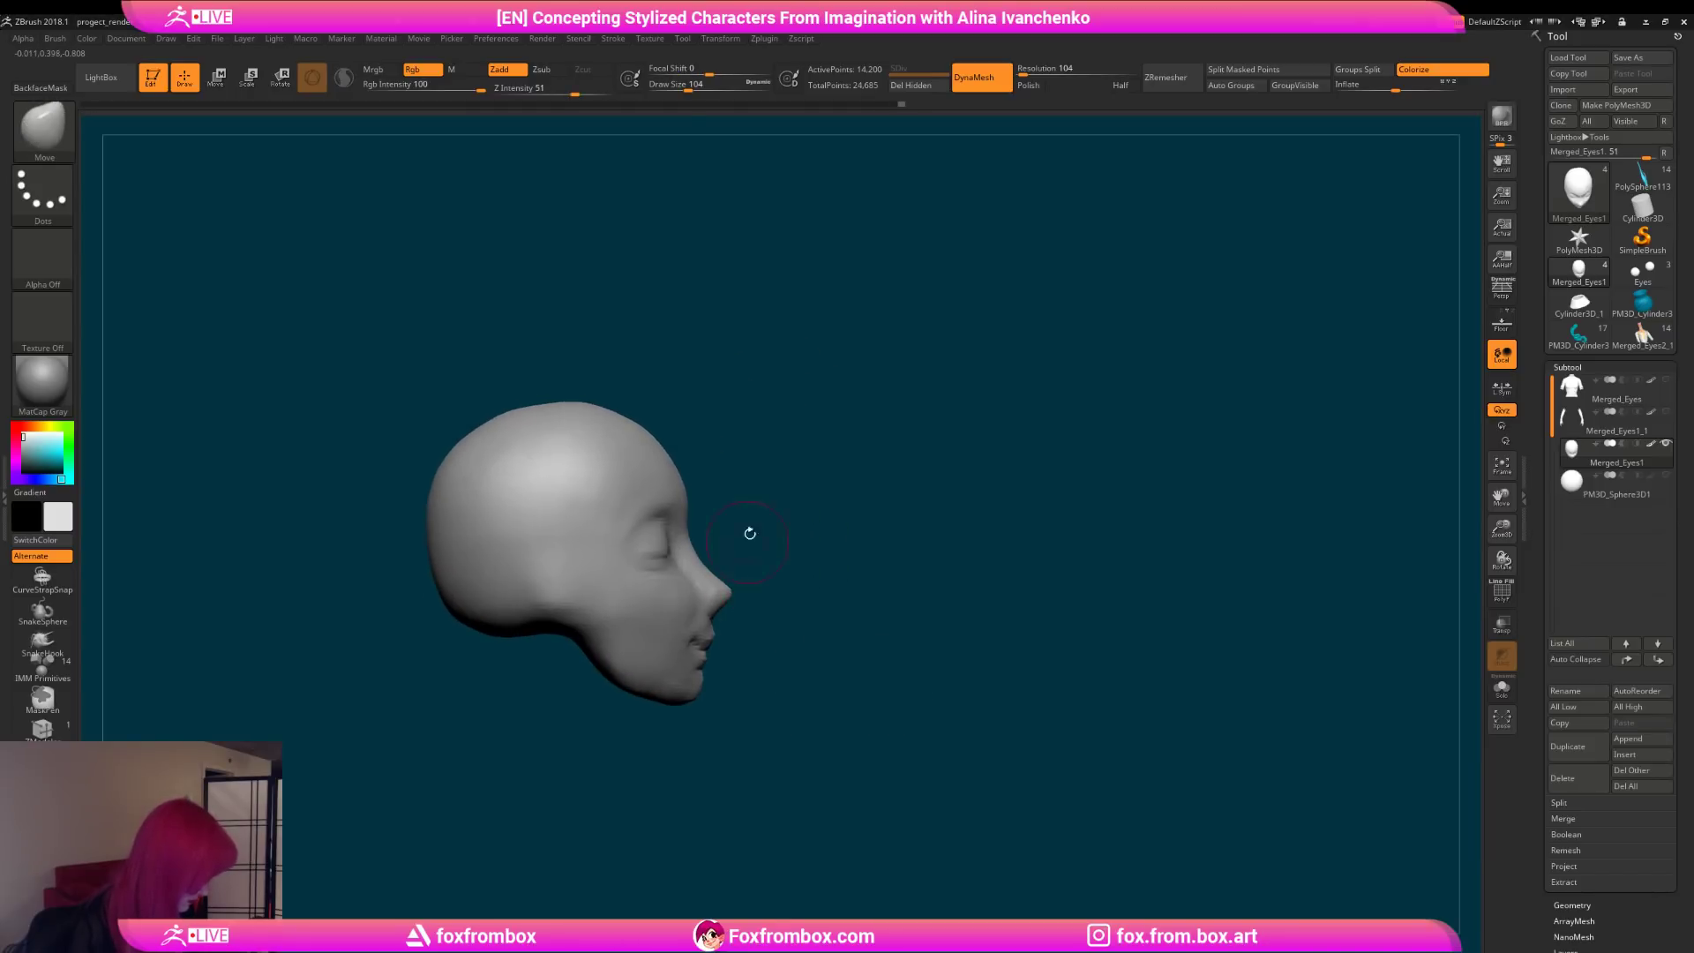
Step: Refine the nose, cheeks and top of the head with the Move brush at draw sizes 83, 97 and 51
{"action": "left_click_drag", "start_coordinate": [706, 86], "coordinate": [684, 86]}
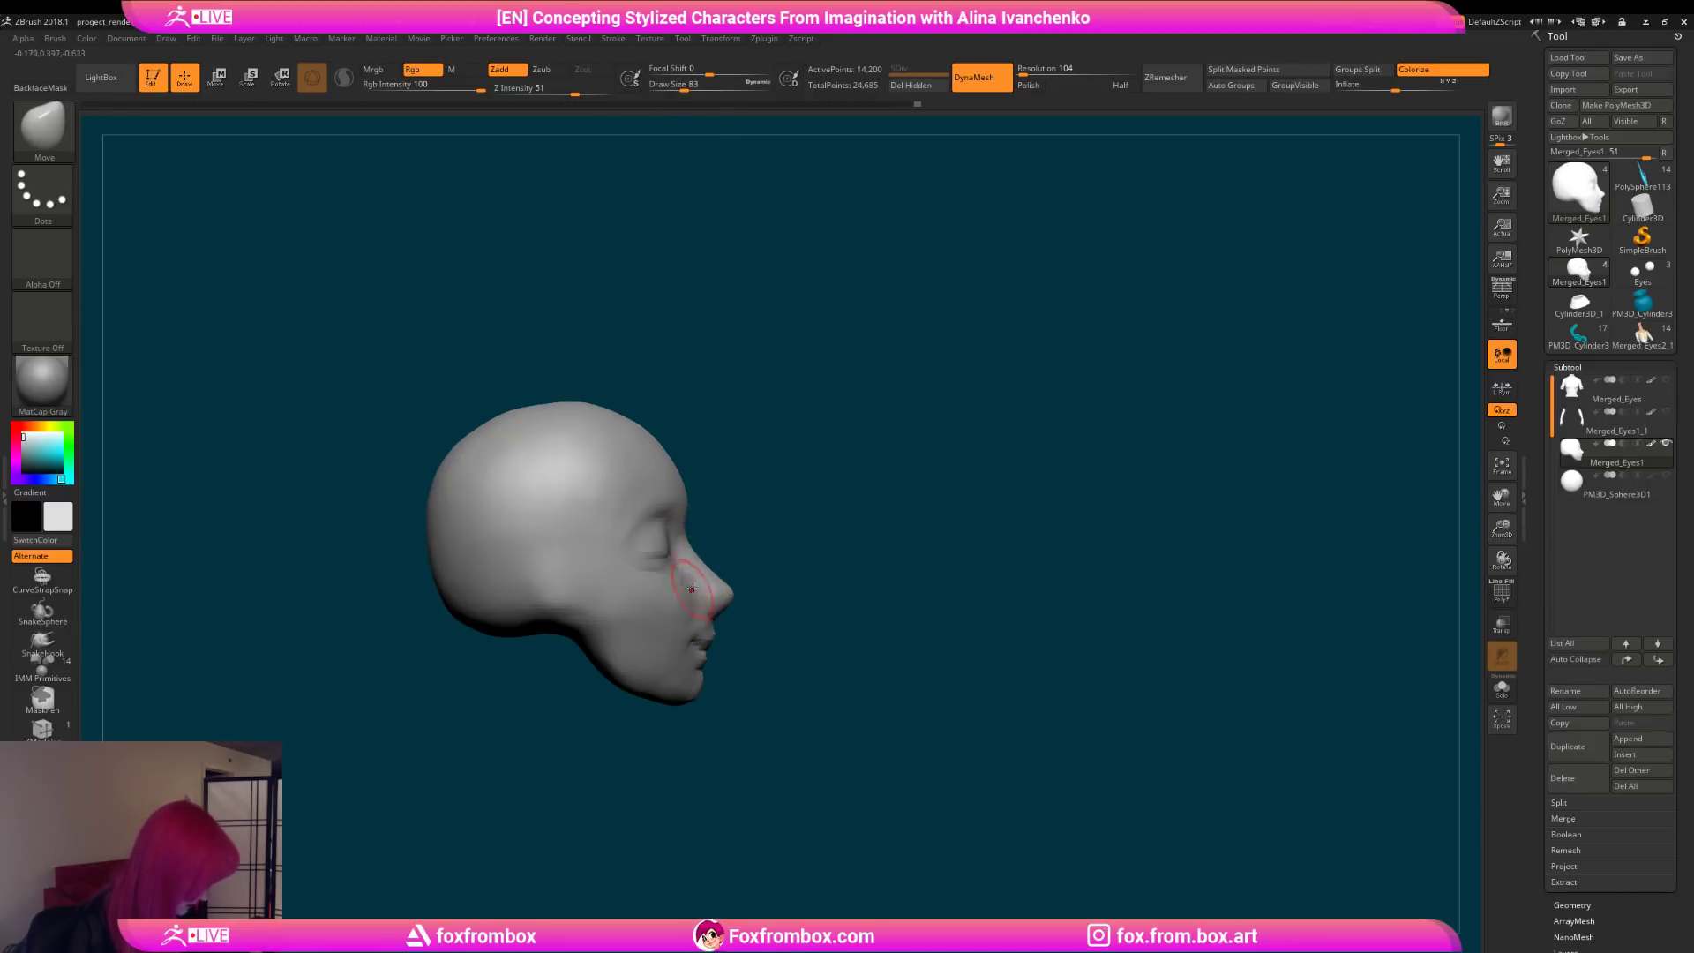
{"action": "mouse_move", "coordinate": [755, 557]}
{"action": "right_mouse_down"}
{"action": "mouse_move", "coordinate": [873, 579]}
{"action": "mouse_move", "coordinate": [878, 596]}
{"action": "mouse_move", "coordinate": [858, 533]}
{"action": "right_mouse_up"}
{"action": "left_click_drag", "start_coordinate": [689, 91], "coordinate": [694, 91]}
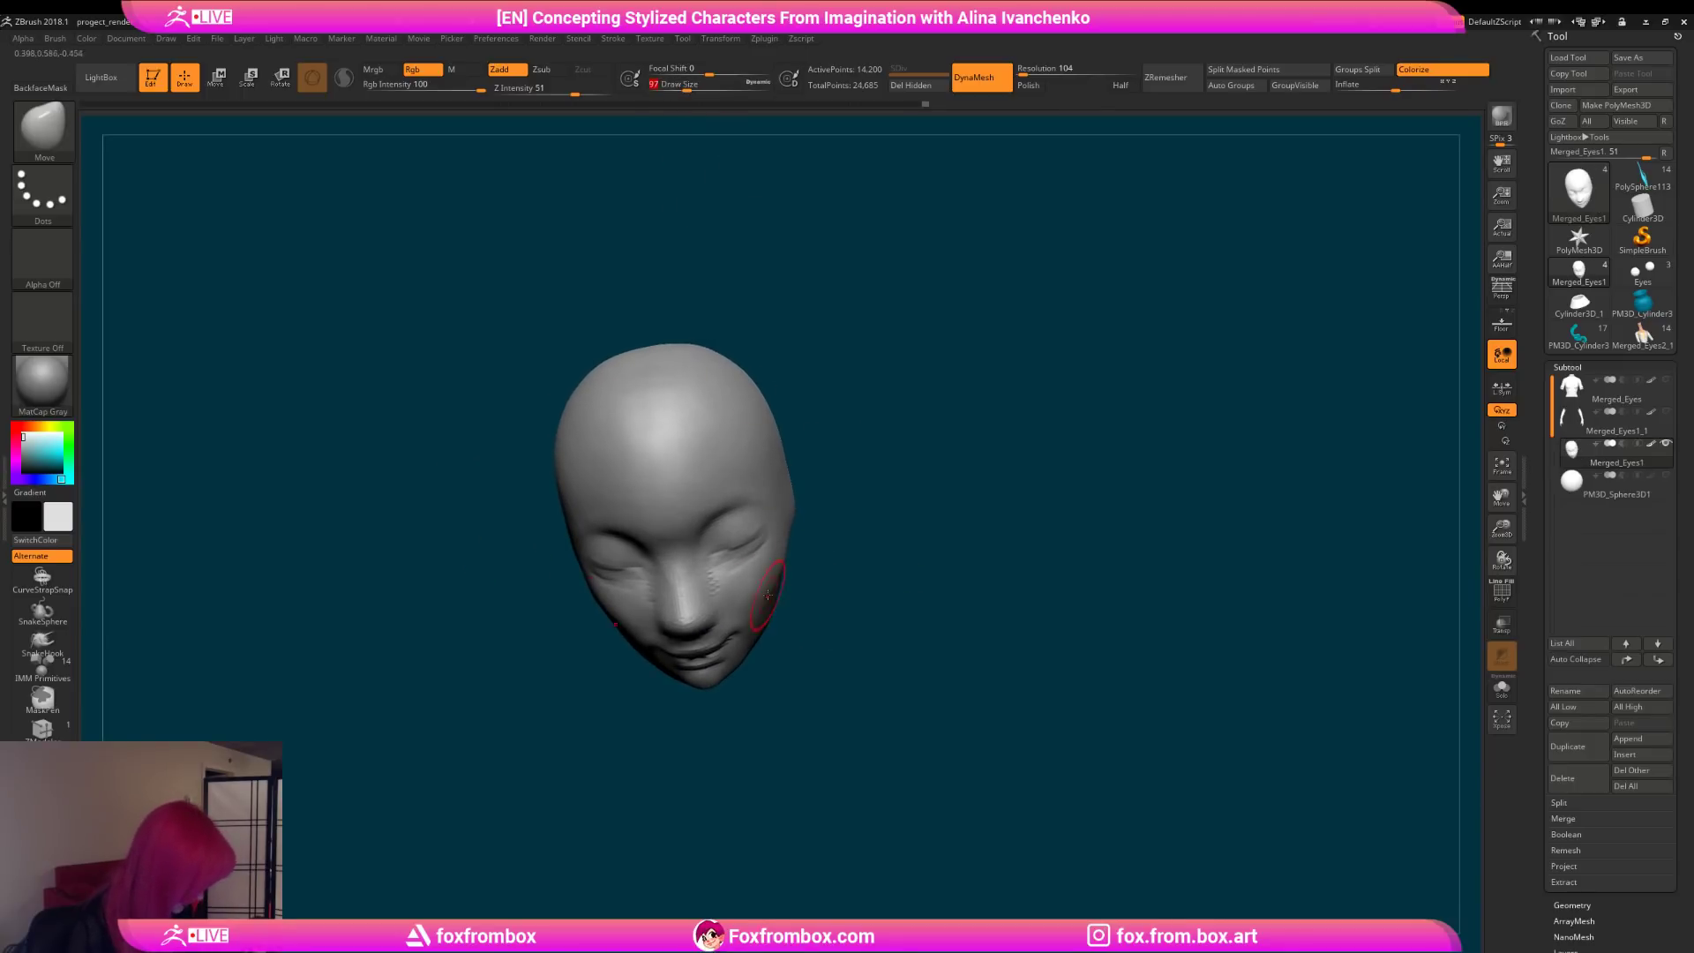
{"action": "mouse_move", "coordinate": [777, 600]}
{"action": "right_mouse_down"}
{"action": "mouse_move", "coordinate": [848, 586]}
{"action": "mouse_move", "coordinate": [811, 627]}
{"action": "mouse_move", "coordinate": [774, 578]}
{"action": "mouse_move", "coordinate": [778, 556]}
{"action": "right_mouse_up"}
{"action": "left_click_drag", "start_coordinate": [689, 85], "coordinate": [679, 278]}
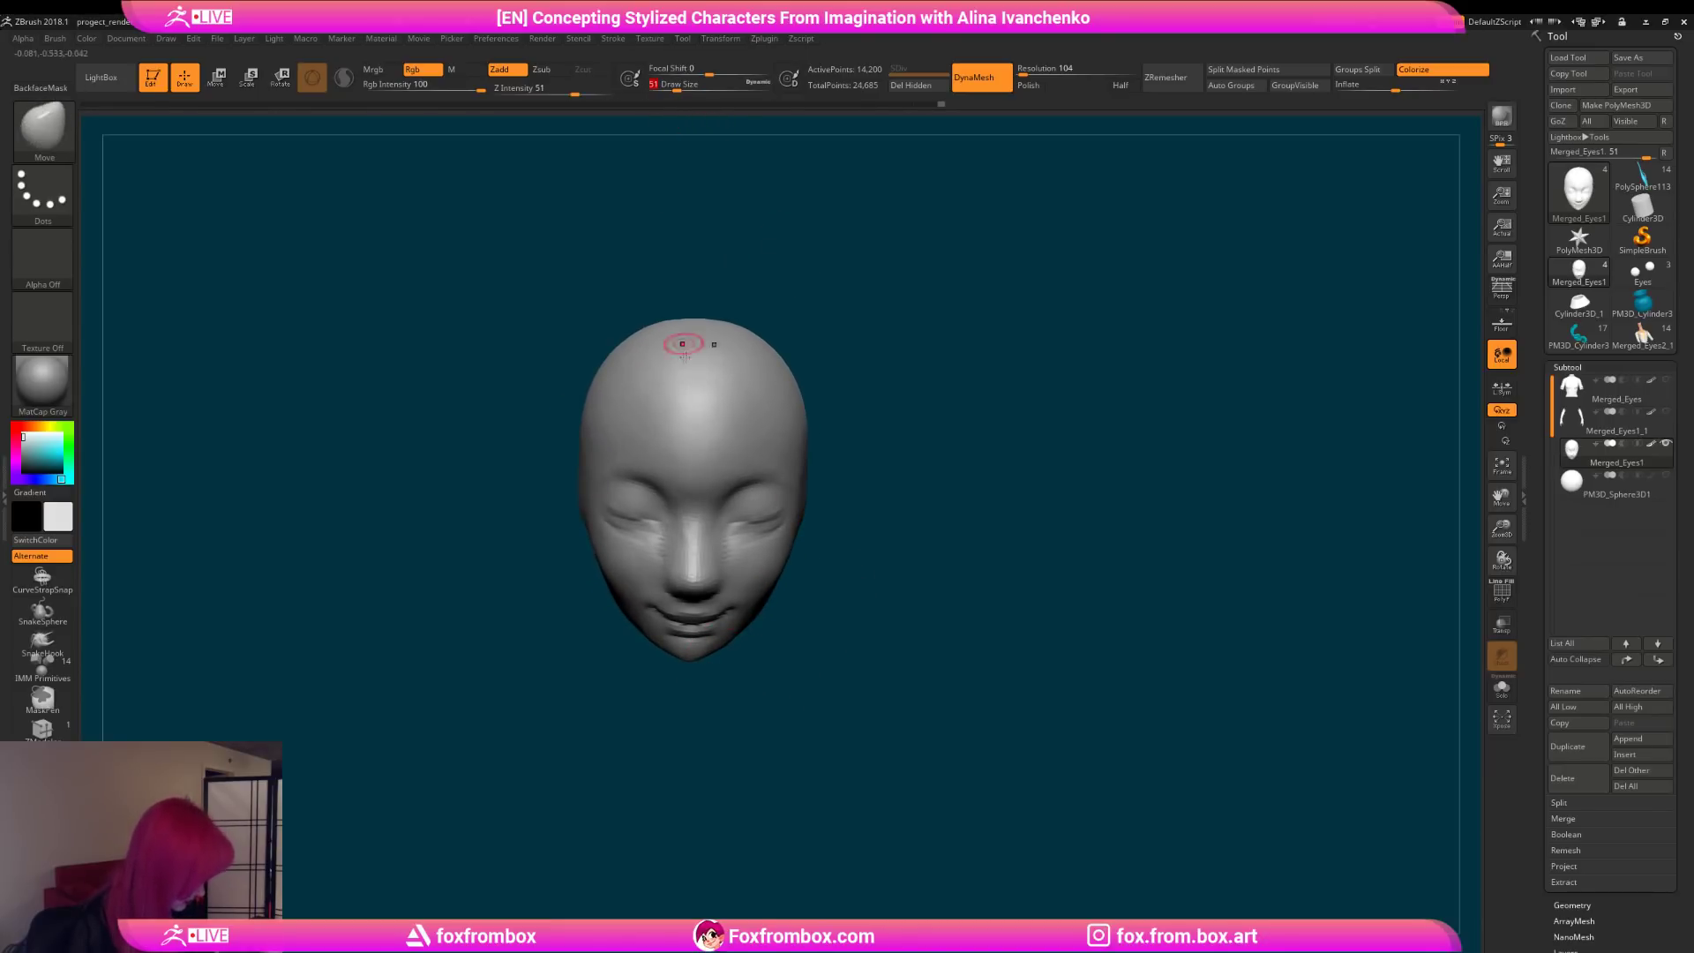
Step: Lasso-mask the lower face from the side view and invert the mask to protect the rest of the head
{"action": "mouse_move", "coordinate": [690, 660]}
{"action": "right_mouse_down"}
{"action": "mouse_move", "coordinate": [726, 703]}
{"action": "mouse_move", "coordinate": [786, 706]}
{"action": "mouse_move", "coordinate": [768, 676]}
{"action": "mouse_move", "coordinate": [783, 690]}
{"action": "mouse_move", "coordinate": [711, 703]}
{"action": "mouse_move", "coordinate": [800, 667]}
{"action": "right_mouse_up"}
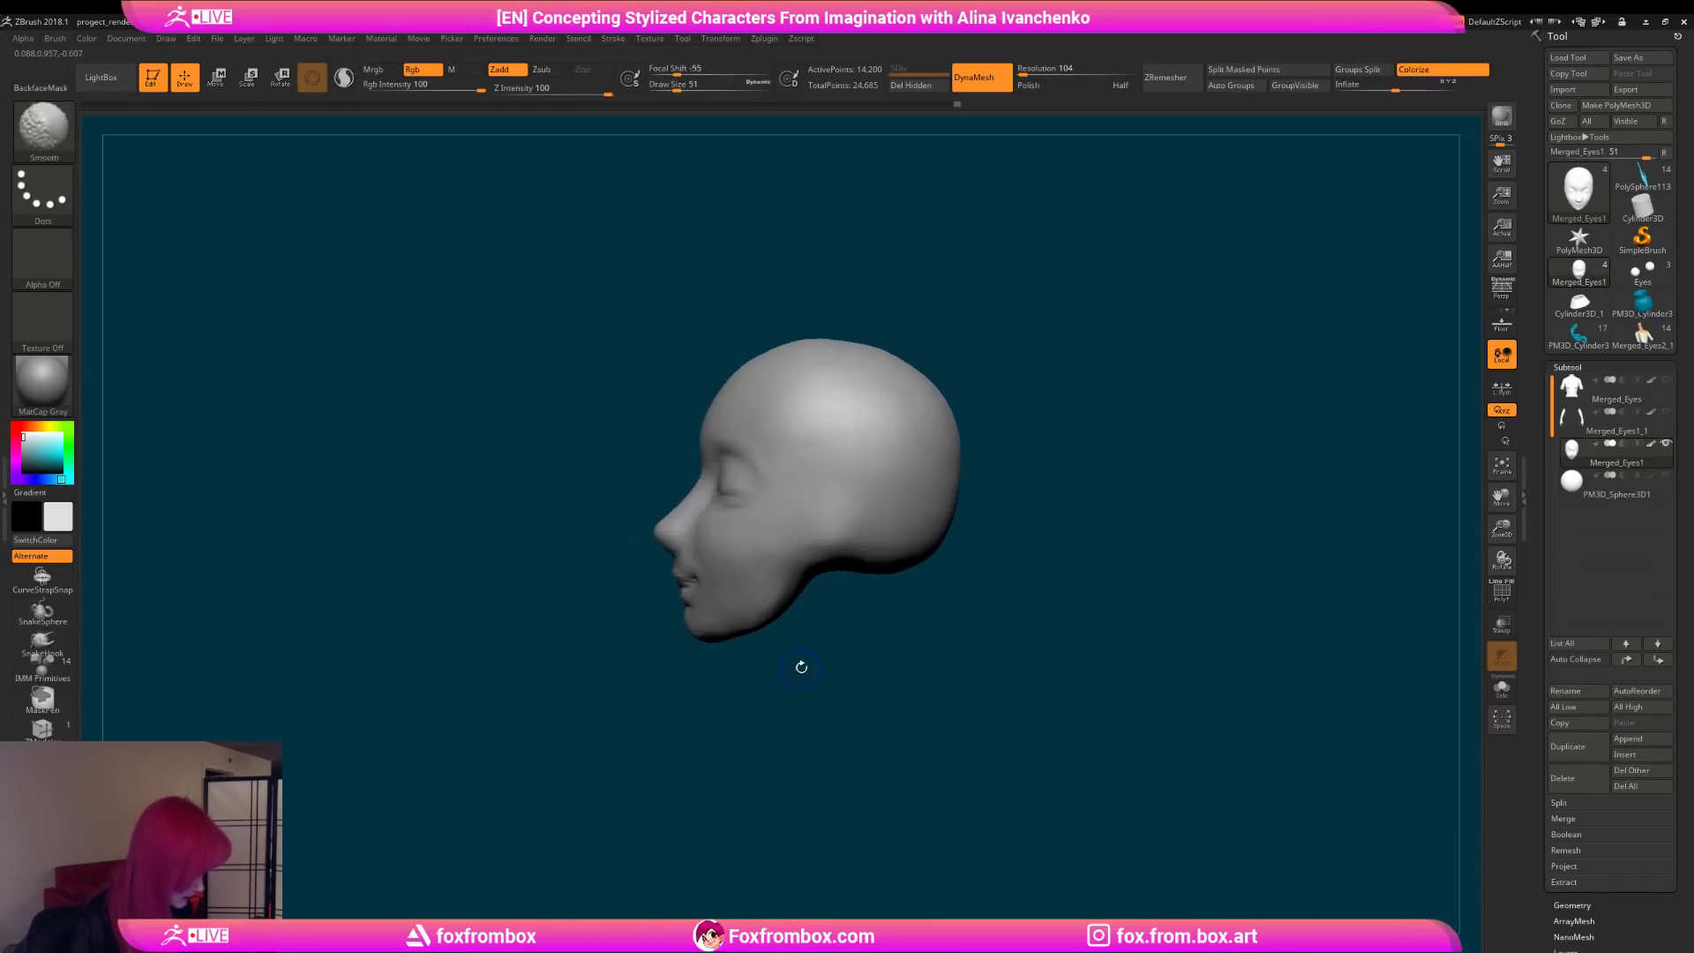
{"action": "mouse_move", "coordinate": [675, 494]}
{"action": "left_mouse_down", "text": "ctrl"}
{"action": "mouse_move", "coordinate": [798, 586]}
{"action": "mouse_move", "coordinate": [832, 585]}
{"action": "left_mouse_up", "text": "ctrl"}
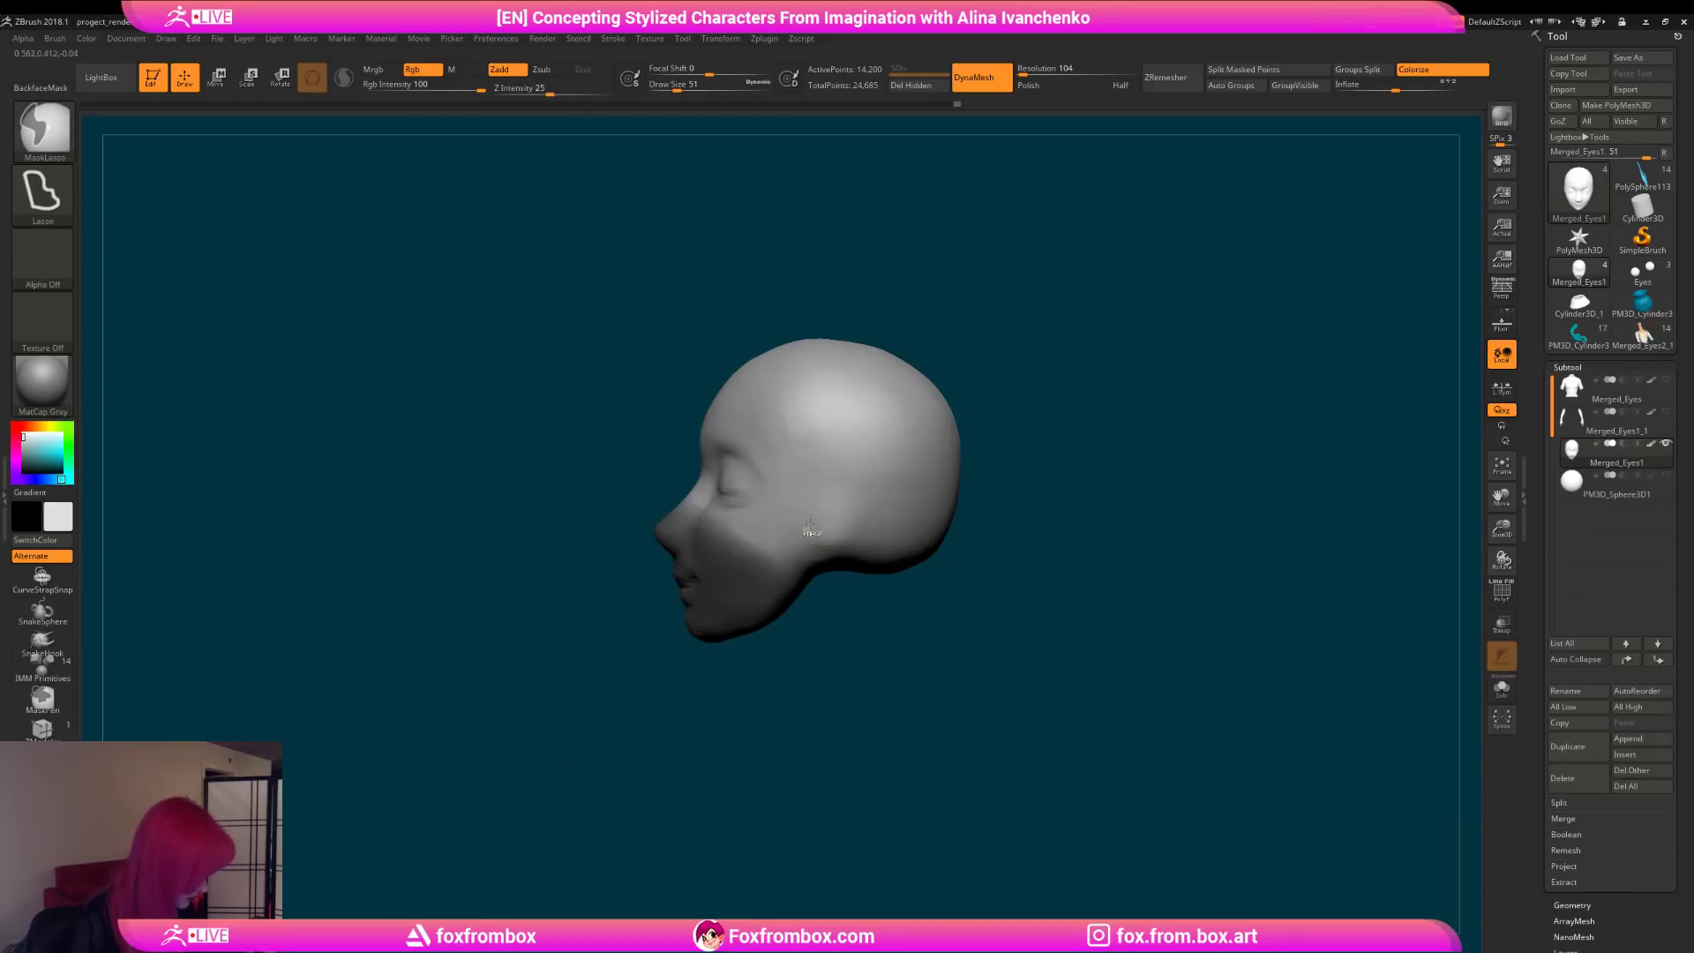
{"action": "left_click_drag", "start_coordinate": [1128, 516], "coordinate": [1040, 412], "text": "ctrl"}
{"action": "key", "text": "w"}
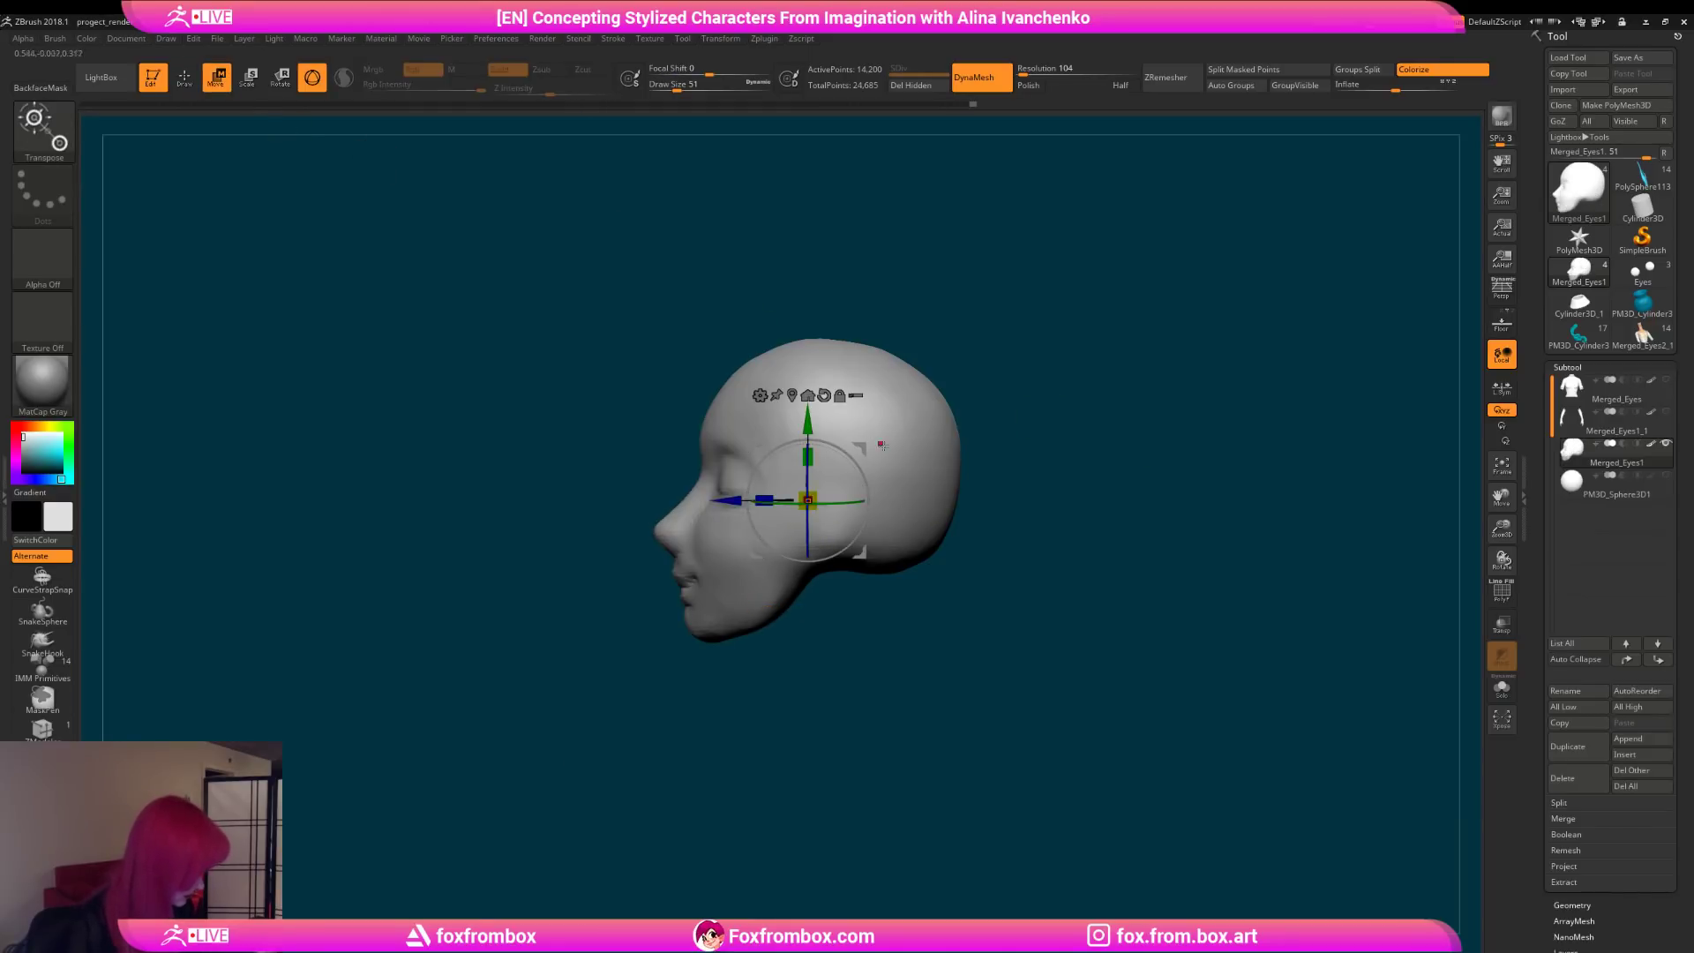
{"action": "key", "text": "ctrl+z"}
{"action": "left_click", "coordinate": [1048, 427], "text": "ctrl"}
Step: Slightly scale and shift the unmasked lower face with the gizmo, return to Draw mode and clear the mask
{"action": "left_click_drag", "start_coordinate": [862, 448], "coordinate": [864, 446]}
{"action": "left_click_drag", "start_coordinate": [808, 499], "coordinate": [809, 497]}
{"action": "key", "text": "q"}
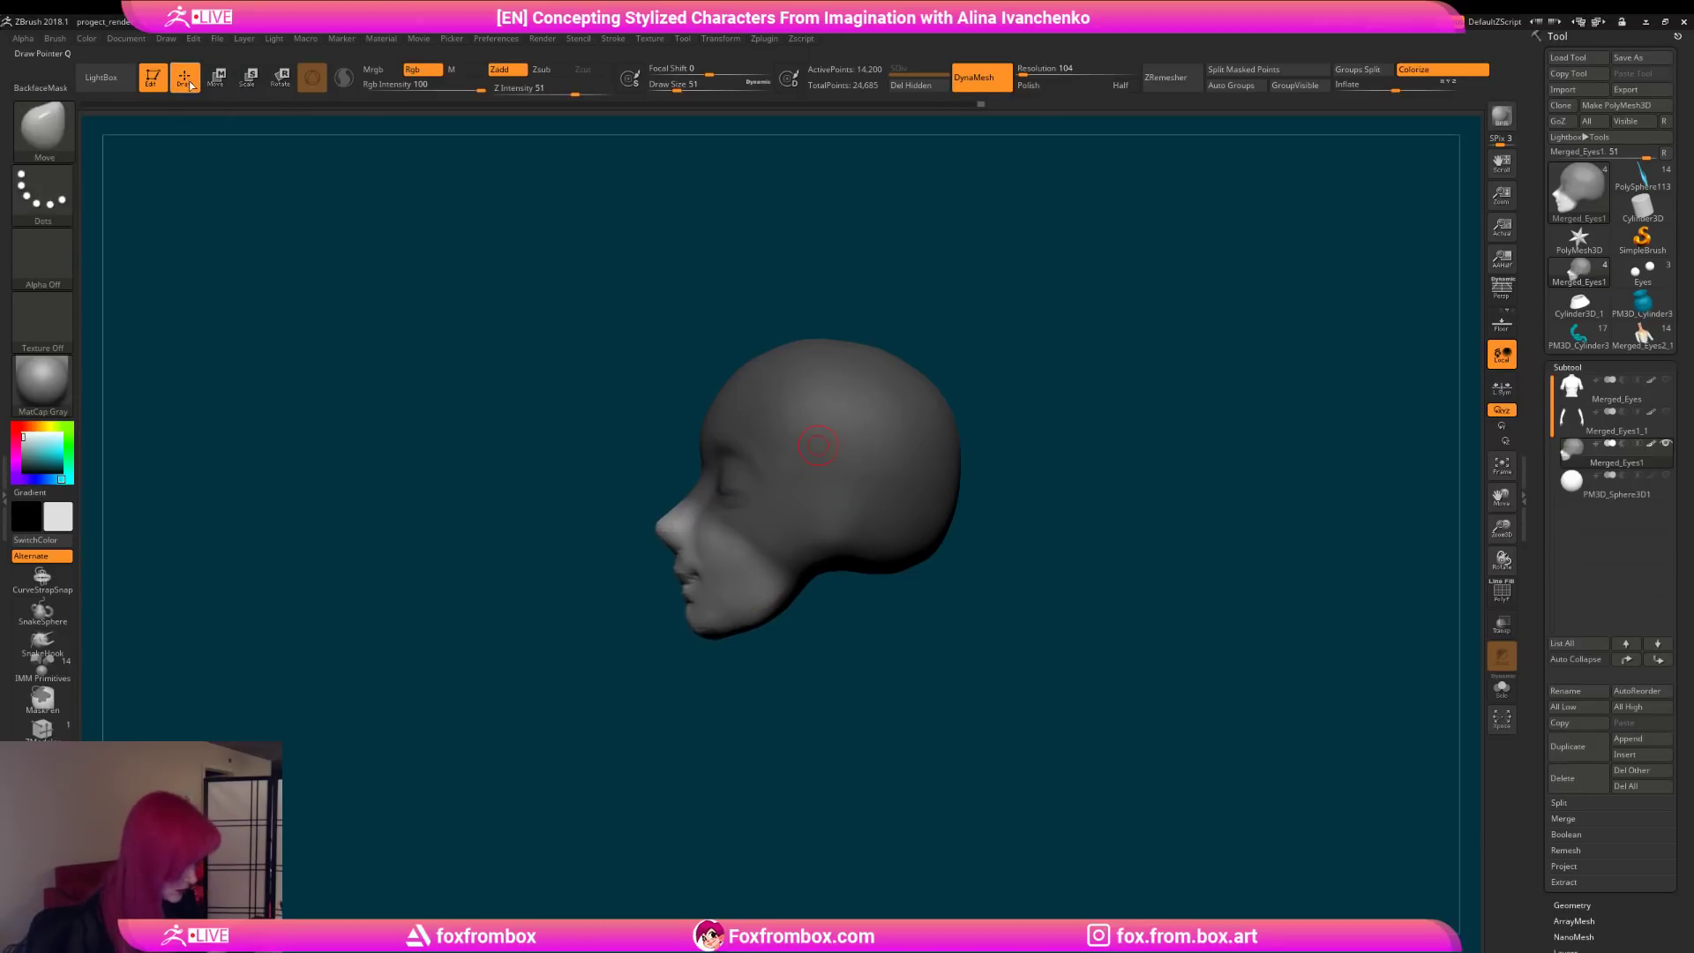
{"action": "left_click_drag", "start_coordinate": [1043, 296], "coordinate": [685, 118], "text": "ctrl"}
{"action": "left_click_drag", "start_coordinate": [972, 590], "coordinate": [1050, 658], "text": "shift"}
{"action": "left_click_drag", "start_coordinate": [930, 573], "coordinate": [492, 391], "text": "alt"}
{"action": "left_click", "coordinate": [280, 78]}
{"action": "left_click_drag", "start_coordinate": [948, 507], "coordinate": [899, 428]}
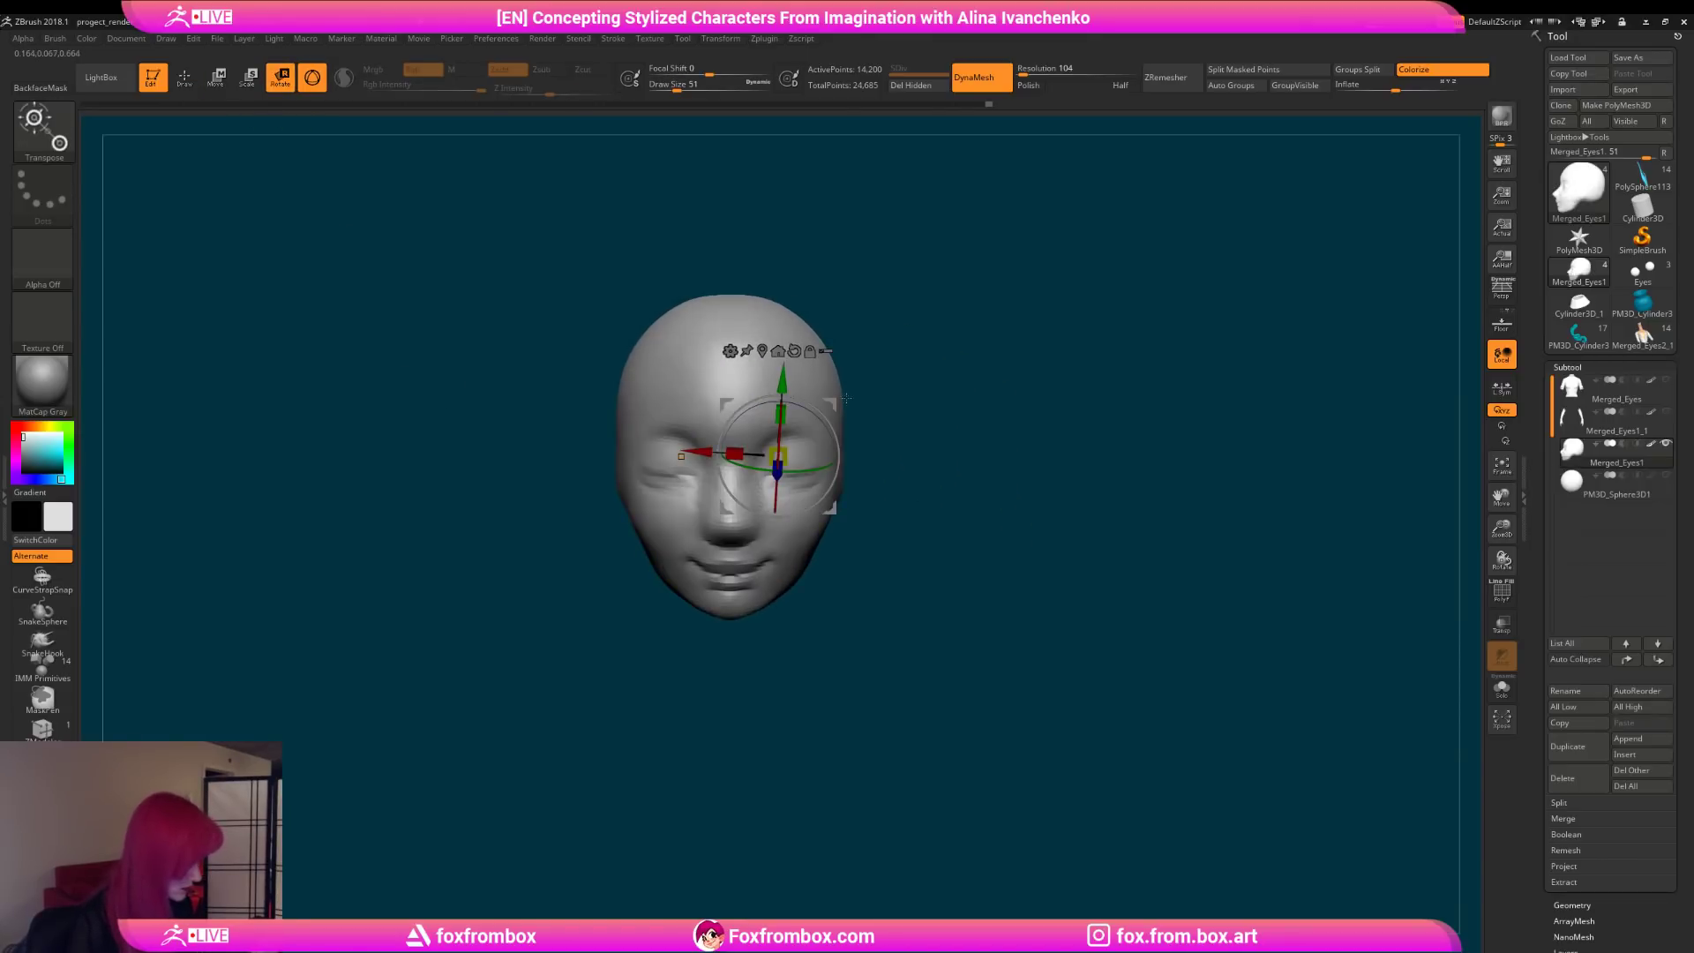
{"action": "key", "text": "q"}
Step: Set the DynaMesh resolution to 128 and remesh the head
{"action": "mouse_move", "coordinate": [703, 218]}
{"action": "left_mouse_down"}
{"action": "mouse_move", "coordinate": [915, 612]}
{"action": "mouse_move", "coordinate": [882, 518]}
{"action": "left_mouse_up"}
{"action": "left_click_drag", "start_coordinate": [1023, 71], "coordinate": [1025, 72]}
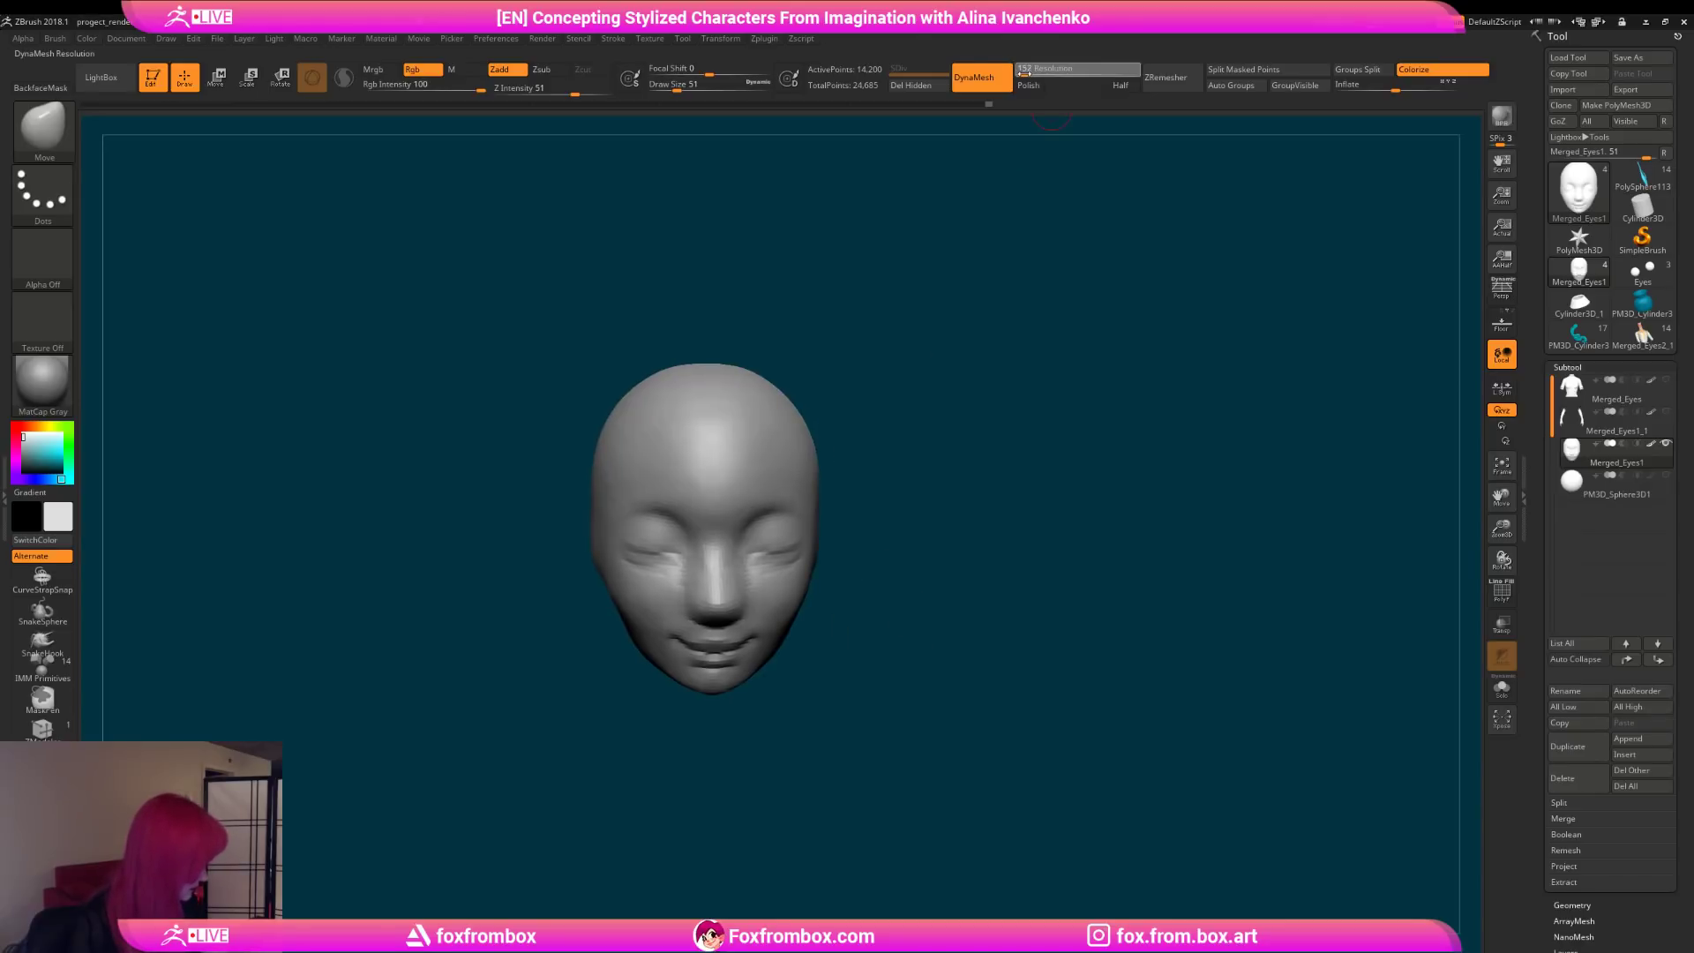
{"action": "type", "text": "128"}
{"action": "left_click_drag", "start_coordinate": [929, 415], "coordinate": [922, 476], "text": "ctrl"}
Step: Build up the eye area with the ClayBuildup brush and smooth the eyelids
{"action": "left_click_drag", "start_coordinate": [885, 592], "coordinate": [866, 662]}
{"action": "left_click_drag", "start_coordinate": [818, 548], "coordinate": [881, 534]}
{"action": "key", "text": "b"}
{"action": "key", "text": "c"}
{"action": "key", "text": "b"}
{"action": "left_click_drag", "start_coordinate": [771, 521], "coordinate": [762, 534], "text": "shift"}
Step: Deepen the eye sockets' inner corners and the eyelid creases with the DamStandard brush at draw size 51
{"action": "key", "text": "b"}
{"action": "key", "text": "d"}
{"action": "key", "text": "s"}
{"action": "mouse_move", "coordinate": [874, 516]}
{"action": "left_mouse_down"}
{"action": "mouse_move", "coordinate": [944, 578]}
{"action": "mouse_move", "coordinate": [912, 594]}
{"action": "mouse_move", "coordinate": [820, 565]}
{"action": "mouse_move", "coordinate": [889, 631]}
{"action": "left_mouse_up"}
{"action": "left_click_drag", "start_coordinate": [898, 482], "coordinate": [877, 415]}
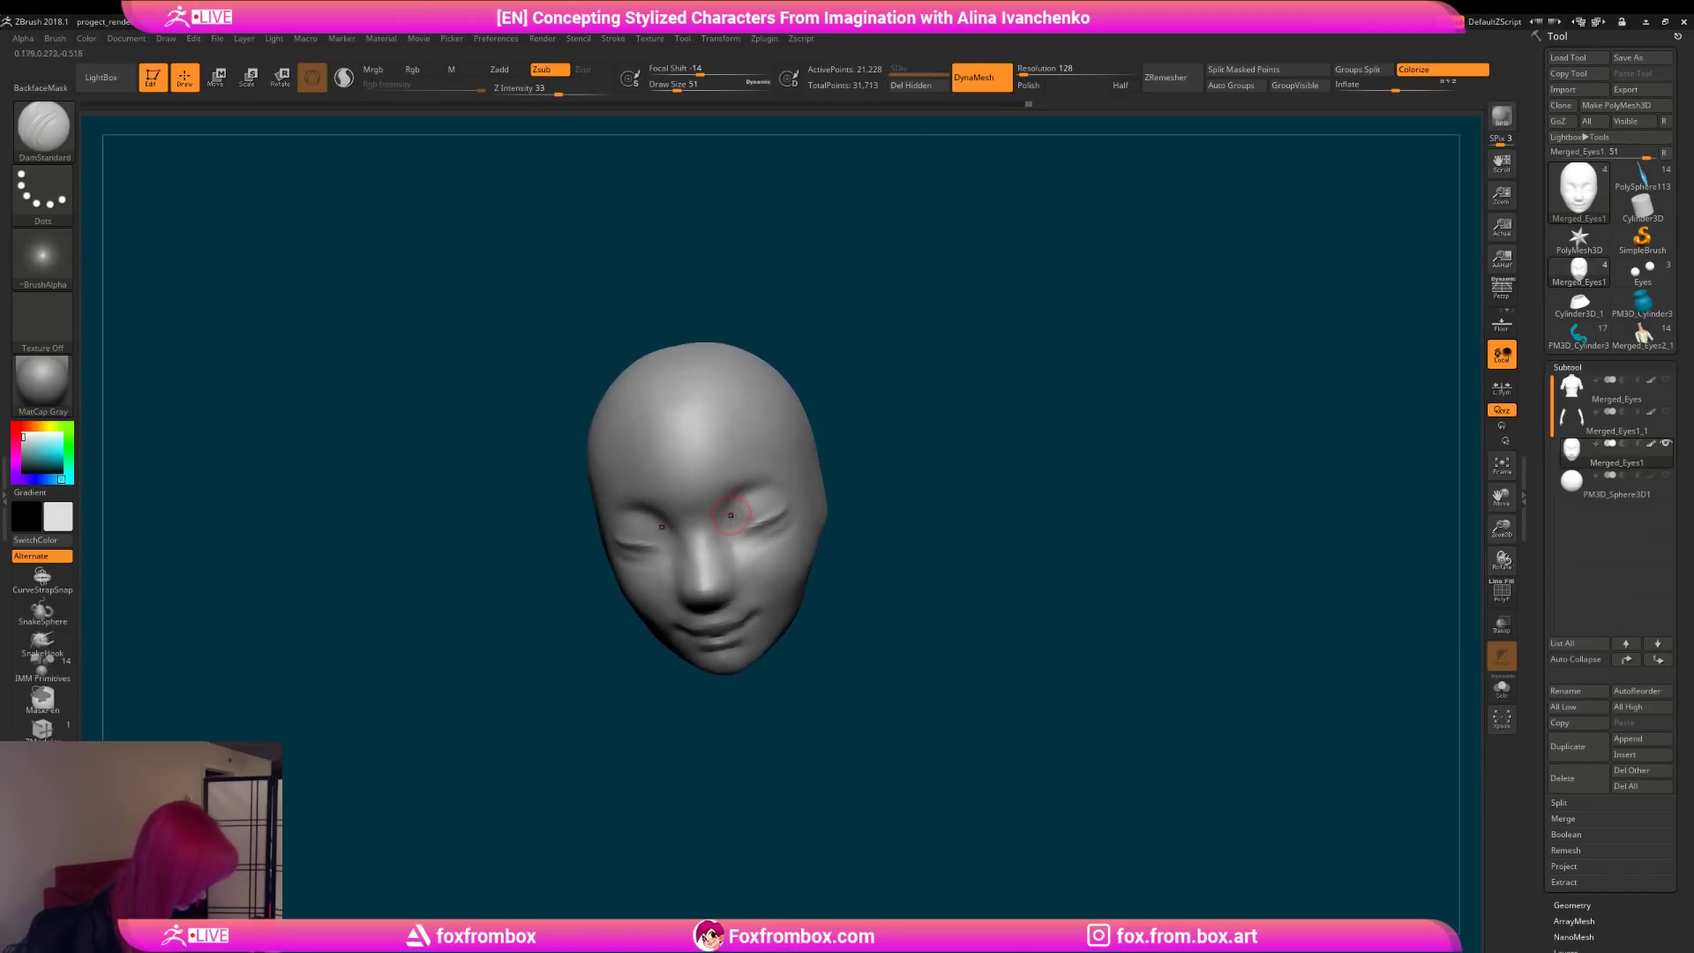
{"action": "left_click_drag", "start_coordinate": [880, 503], "coordinate": [932, 488]}
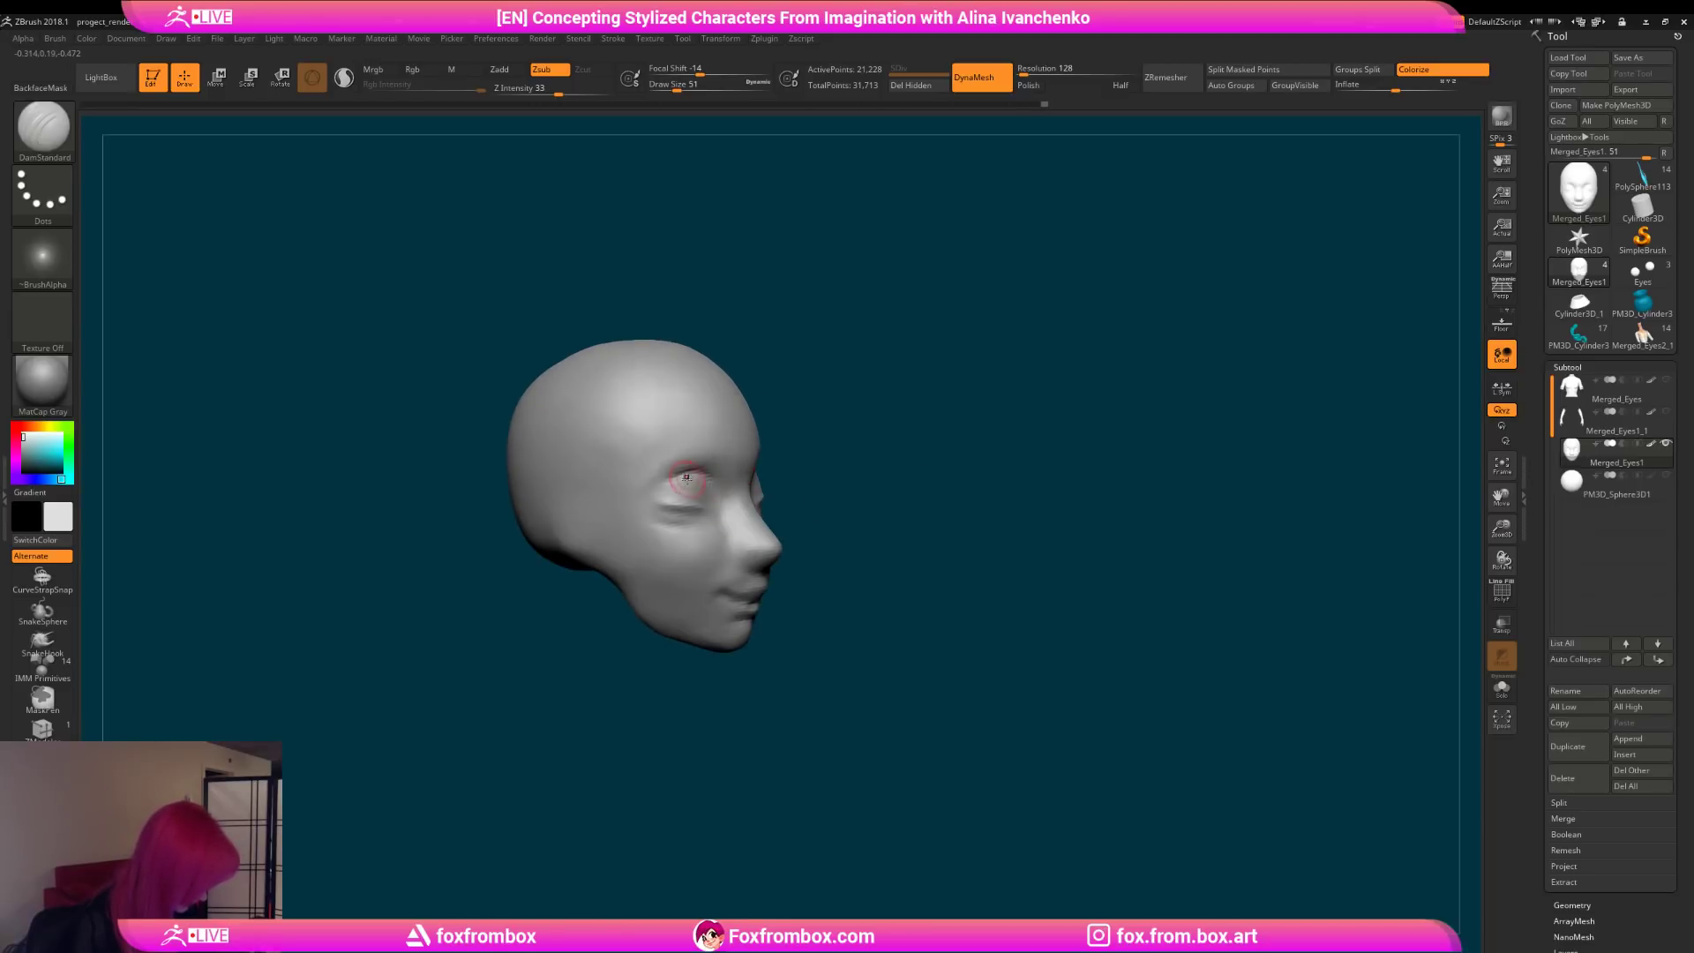
{"action": "mouse_move", "coordinate": [841, 455]}
{"action": "left_mouse_down"}
{"action": "mouse_move", "coordinate": [673, 479]}
{"action": "mouse_move", "coordinate": [693, 477]}
{"action": "left_mouse_up"}
{"action": "mouse_move", "coordinate": [906, 498]}
{"action": "left_mouse_down", "text": "shift"}
{"action": "mouse_move", "coordinate": [921, 554]}
{"action": "mouse_move", "coordinate": [804, 494]}
{"action": "left_mouse_up", "text": "shift"}
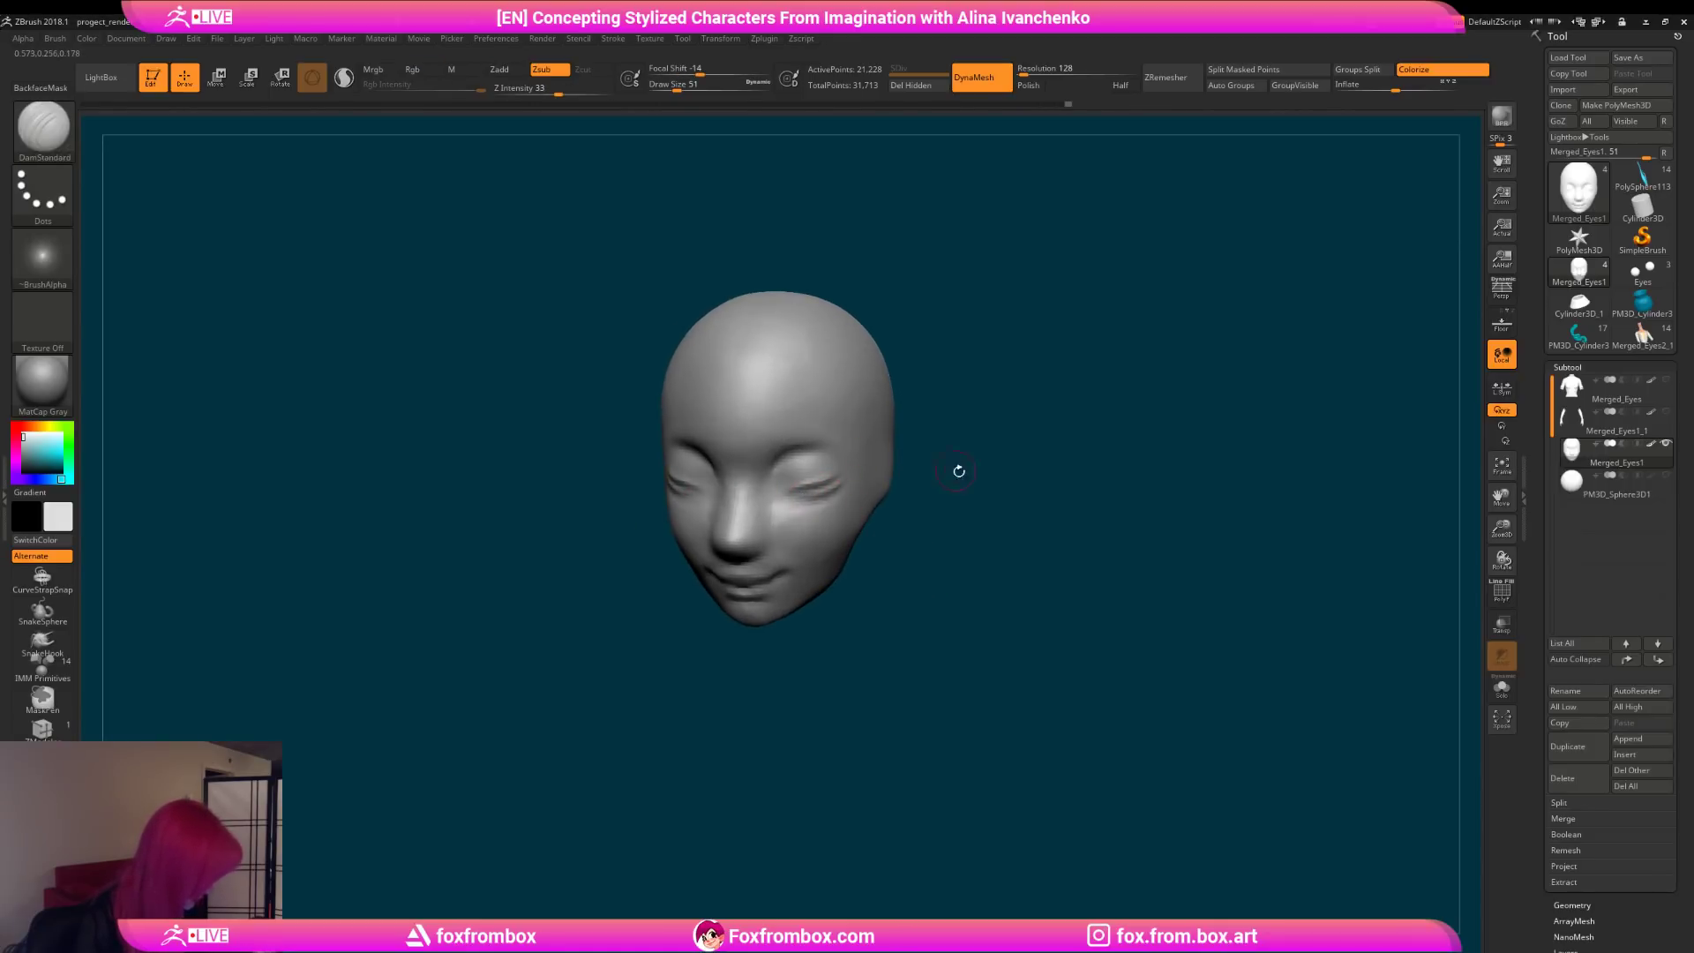
{"action": "left_click_drag", "start_coordinate": [949, 484], "coordinate": [779, 460]}
{"action": "left_click_drag", "start_coordinate": [905, 477], "coordinate": [954, 481]}
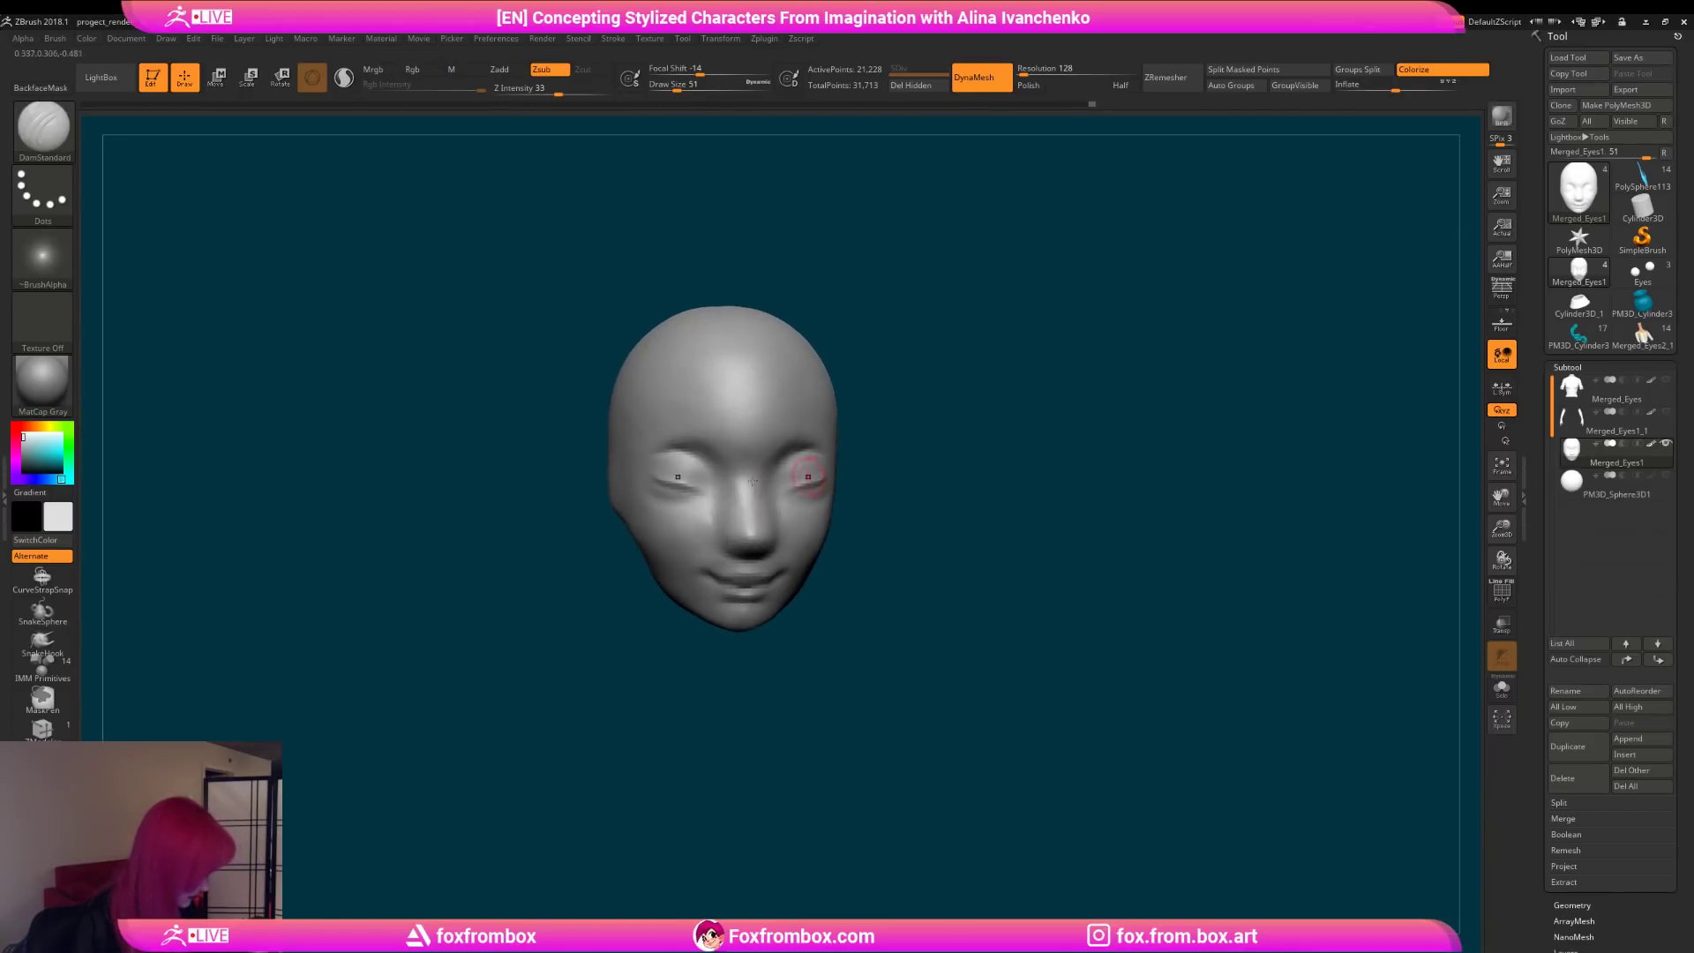
{"action": "left_click_drag", "start_coordinate": [930, 556], "coordinate": [868, 560]}
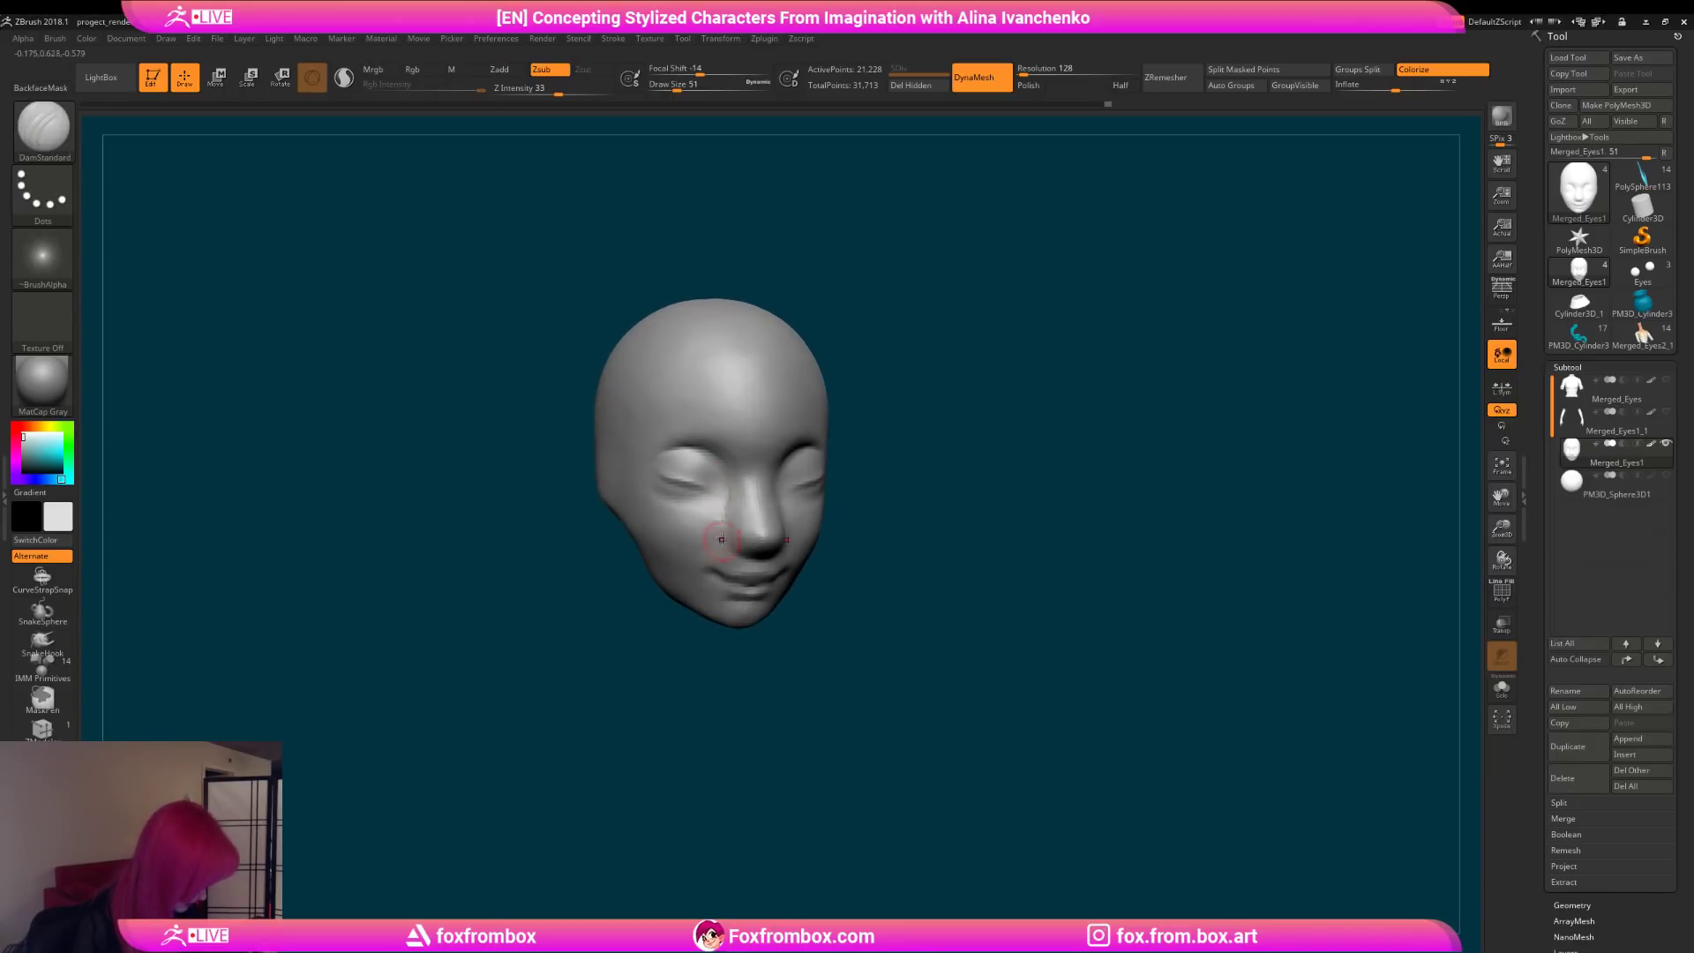
Step: Build up the lips around the mouth with the ClayBuildup brush
{"action": "left_click_drag", "start_coordinate": [865, 578], "coordinate": [962, 525], "text": "shift"}
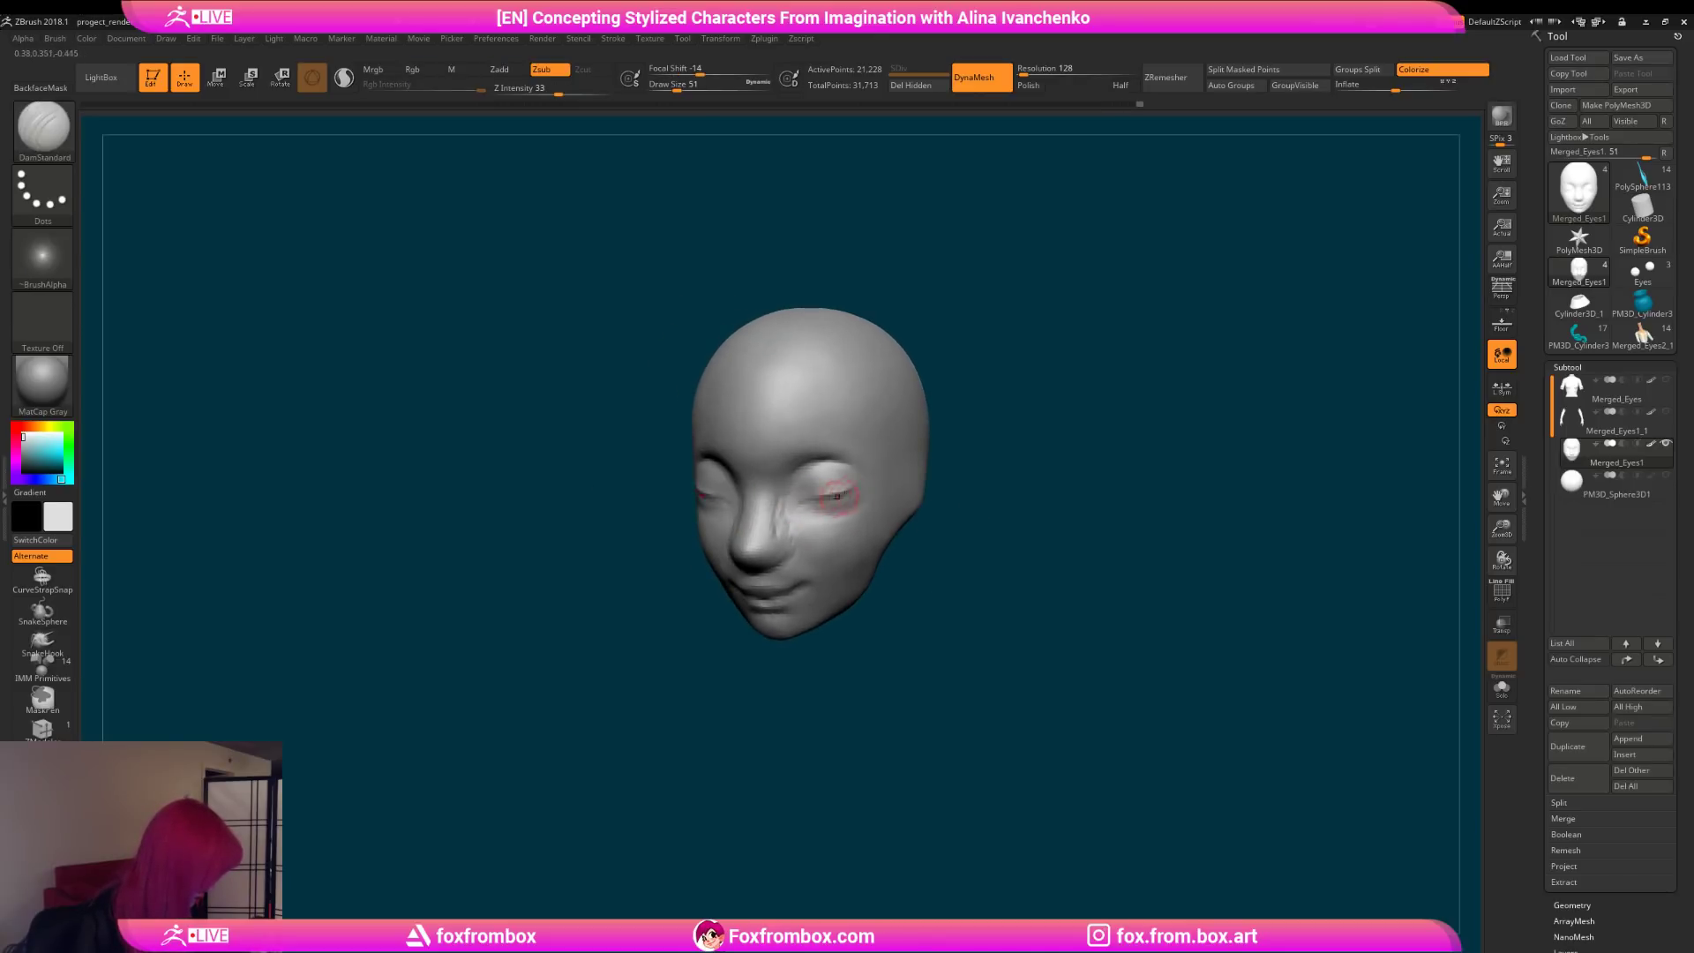
{"action": "mouse_move", "coordinate": [963, 521]}
{"action": "left_mouse_down", "text": "shift"}
{"action": "mouse_move", "coordinate": [998, 536]}
{"action": "mouse_move", "coordinate": [944, 499]}
{"action": "left_mouse_up", "text": "shift"}
{"action": "mouse_move", "coordinate": [908, 582]}
{"action": "left_mouse_down"}
{"action": "mouse_move", "coordinate": [923, 567]}
{"action": "mouse_move", "coordinate": [808, 600]}
{"action": "mouse_move", "coordinate": [845, 593]}
{"action": "left_mouse_up"}
{"action": "key", "text": "b"}
{"action": "key", "text": "c"}
{"action": "key", "text": "b"}
{"action": "left_click_drag", "start_coordinate": [752, 558], "coordinate": [778, 567]}
{"action": "mouse_move", "coordinate": [904, 588]}
{"action": "left_mouse_down"}
{"action": "mouse_move", "coordinate": [983, 559]}
{"action": "mouse_move", "coordinate": [984, 527]}
{"action": "left_mouse_up"}
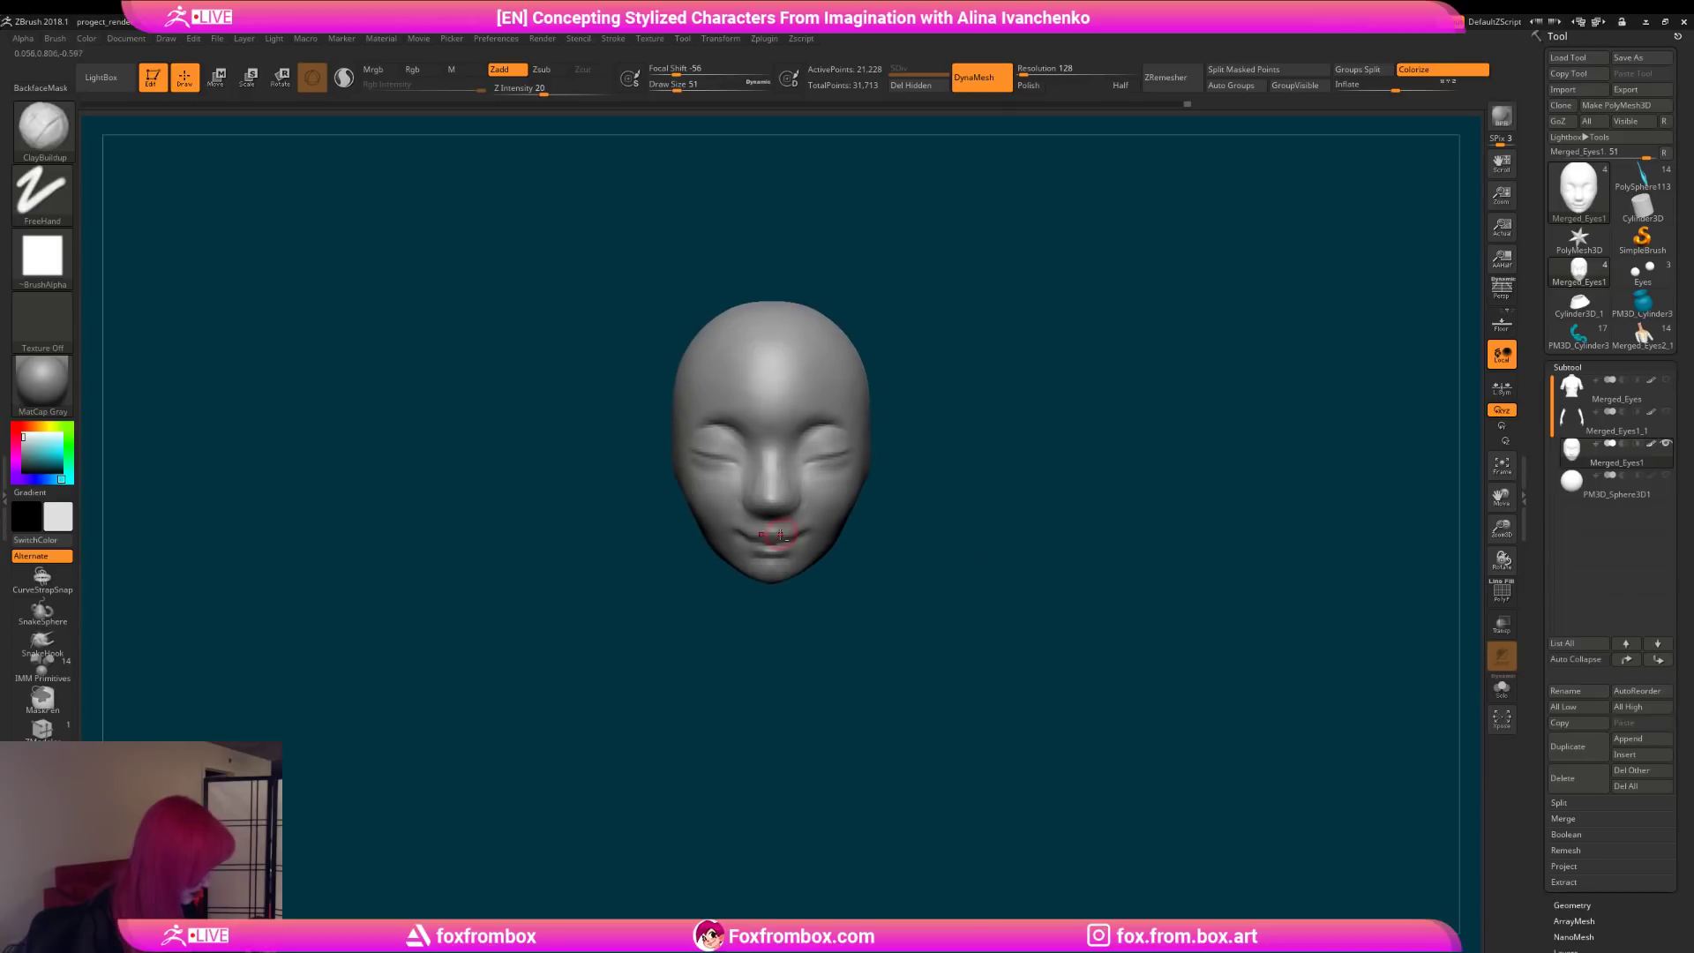
{"action": "mouse_move", "coordinate": [865, 550]}
{"action": "left_mouse_down"}
{"action": "mouse_move", "coordinate": [892, 597]}
{"action": "mouse_move", "coordinate": [870, 556]}
{"action": "mouse_move", "coordinate": [870, 584]}
{"action": "mouse_move", "coordinate": [858, 578]}
{"action": "left_mouse_up"}
Step: Sharpen the closed eyelid lines with the DamStandard brush at draw size 51
{"action": "key", "text": "b"}
{"action": "key", "text": "d"}
{"action": "key", "text": "s"}
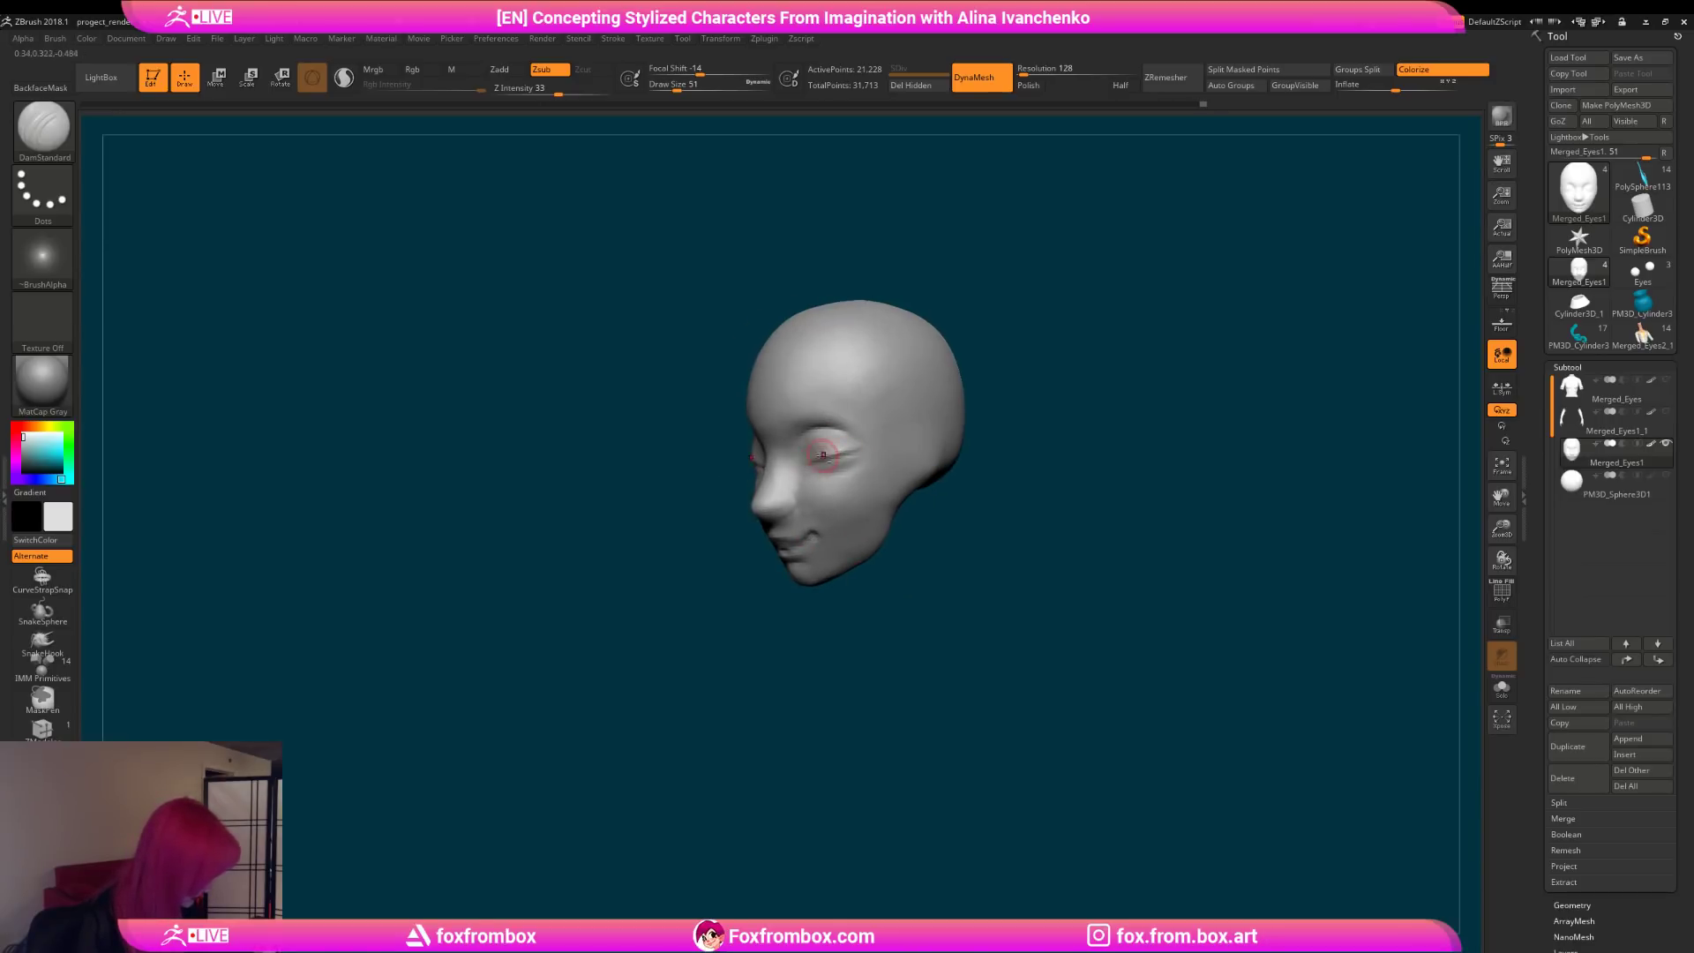
{"action": "left_click_drag", "start_coordinate": [996, 481], "coordinate": [918, 484]}
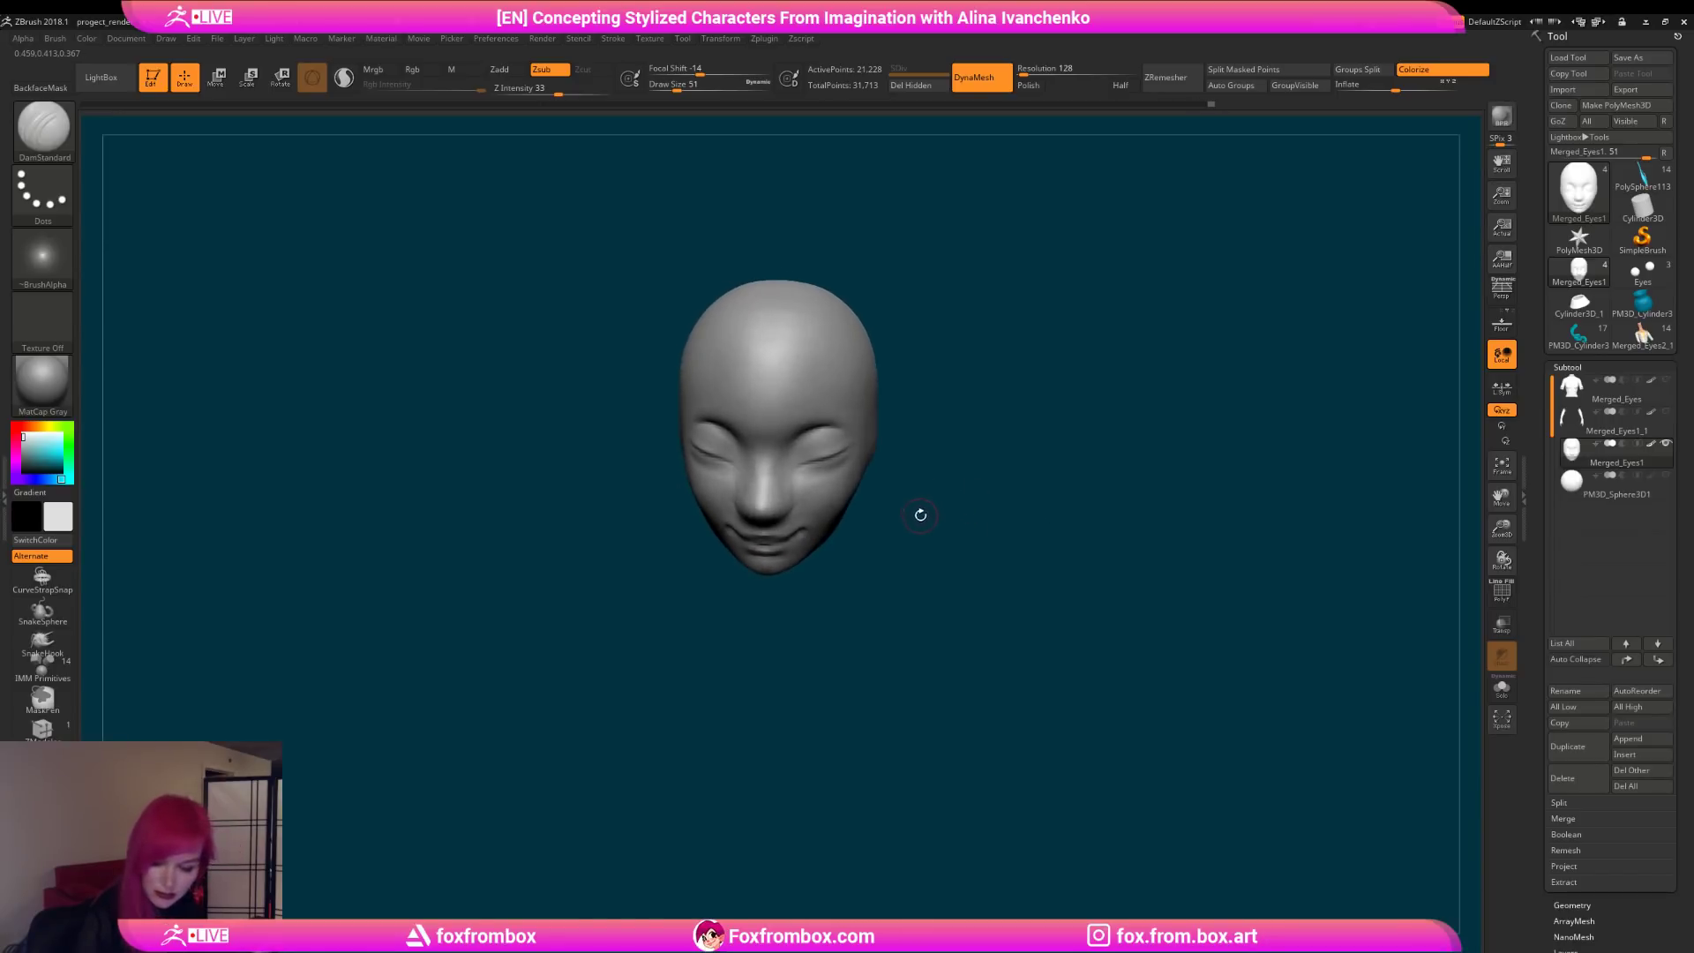
Step: Adjust the cheeks and overall head shape with the Move brush, enlarging the draw size to 136
{"action": "key", "text": "b"}
{"action": "key", "text": "m"}
{"action": "key", "text": "v"}
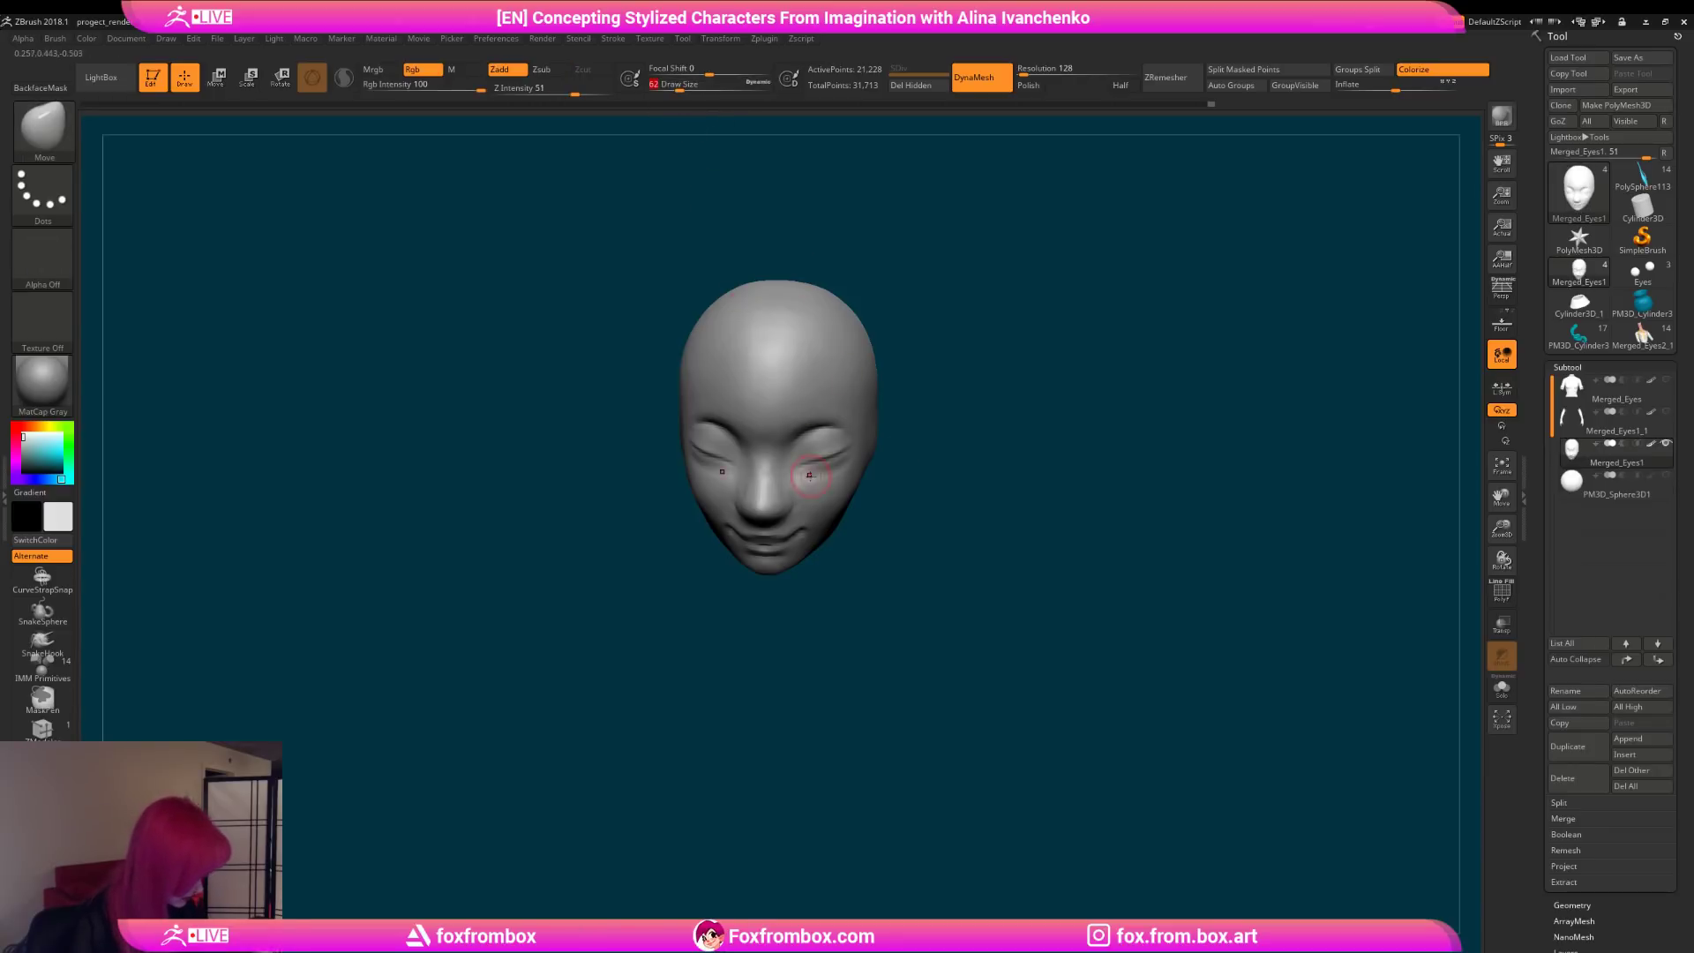
{"action": "mouse_move", "coordinate": [930, 492]}
{"action": "left_mouse_down"}
{"action": "mouse_move", "coordinate": [955, 466]}
{"action": "mouse_move", "coordinate": [901, 516]}
{"action": "mouse_move", "coordinate": [861, 497]}
{"action": "mouse_move", "coordinate": [928, 490]}
{"action": "mouse_move", "coordinate": [905, 501]}
{"action": "left_mouse_up"}
{"action": "mouse_move", "coordinate": [882, 459]}
{"action": "left_mouse_down"}
{"action": "mouse_move", "coordinate": [975, 473]}
{"action": "mouse_move", "coordinate": [919, 533]}
{"action": "mouse_move", "coordinate": [865, 495]}
{"action": "mouse_move", "coordinate": [863, 527]}
{"action": "mouse_move", "coordinate": [956, 568]}
{"action": "mouse_move", "coordinate": [956, 597]}
{"action": "left_mouse_up"}
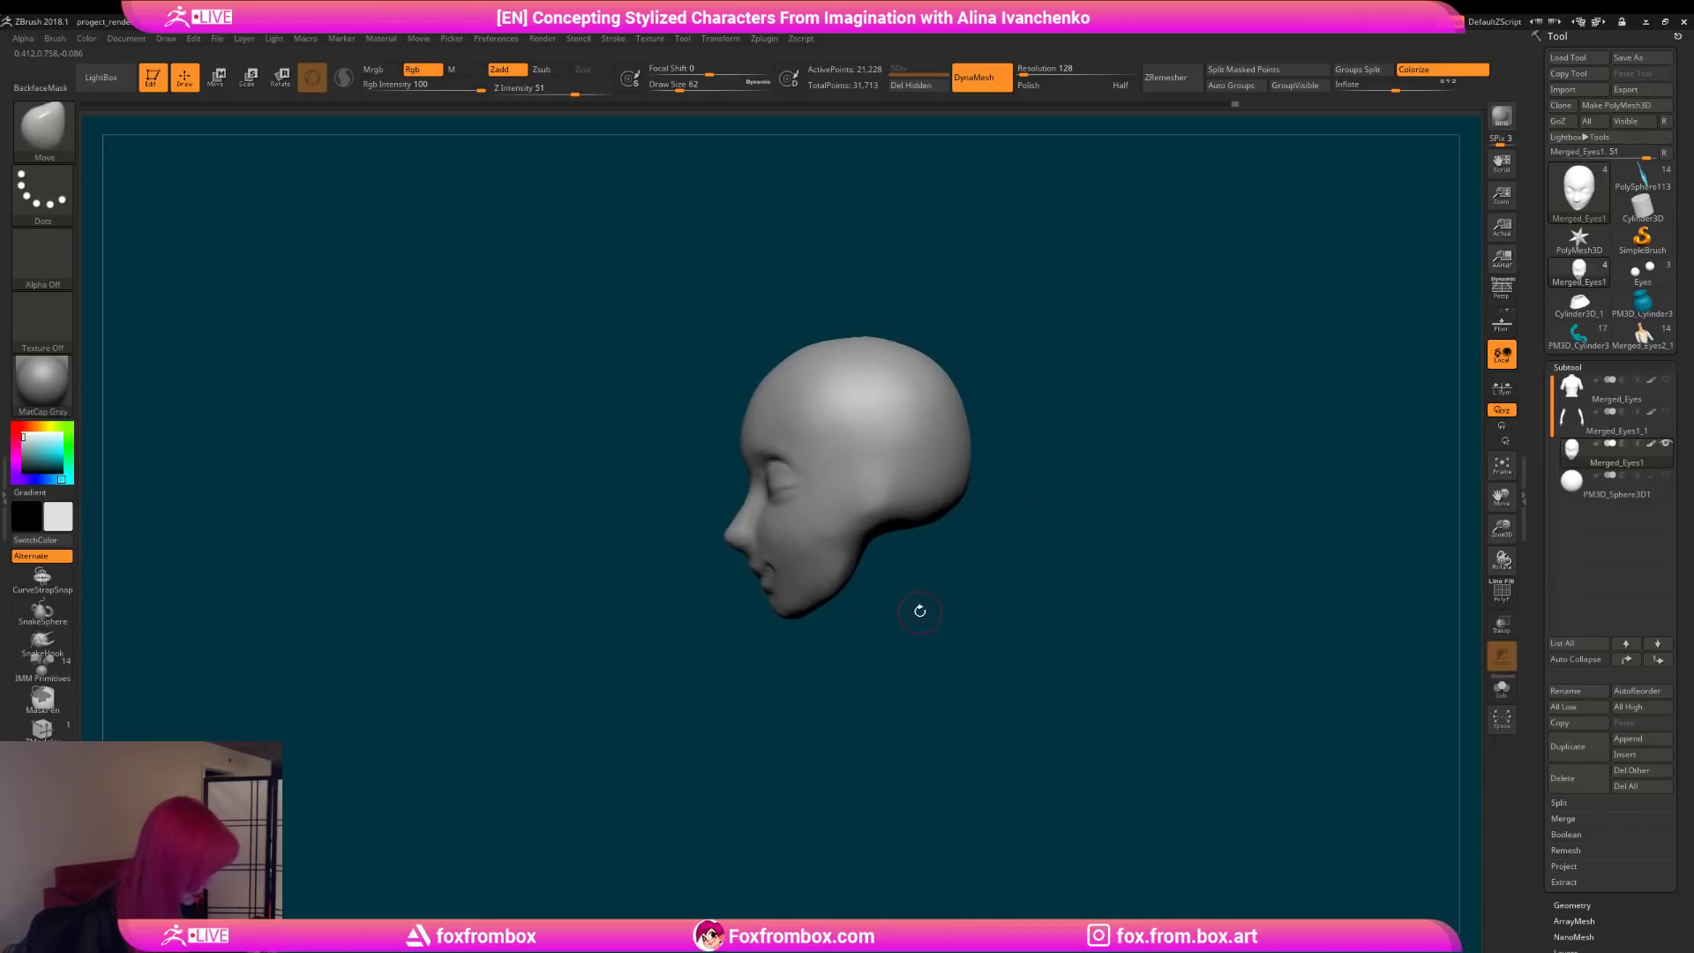
{"action": "left_click_drag", "start_coordinate": [680, 87], "coordinate": [694, 86]}
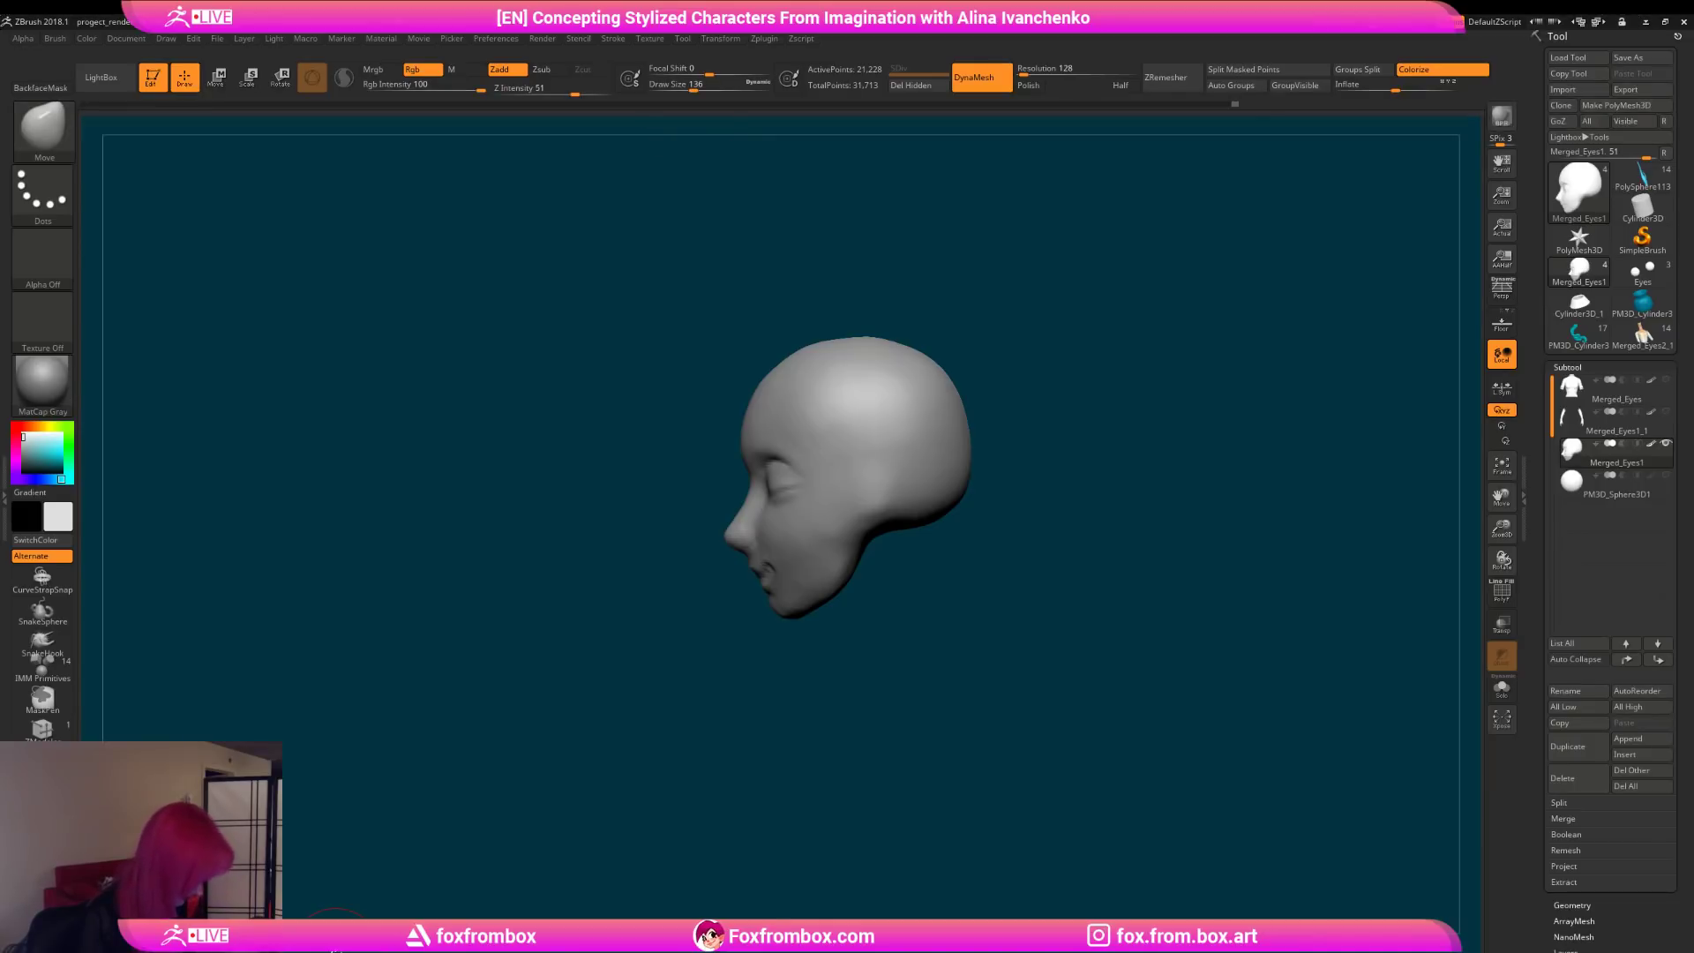
{"action": "mouse_move", "coordinate": [927, 617]}
{"action": "left_mouse_down"}
{"action": "mouse_move", "coordinate": [956, 605]}
{"action": "mouse_move", "coordinate": [885, 593]}
{"action": "mouse_move", "coordinate": [940, 619]}
{"action": "mouse_move", "coordinate": [930, 643]}
{"action": "left_mouse_up"}
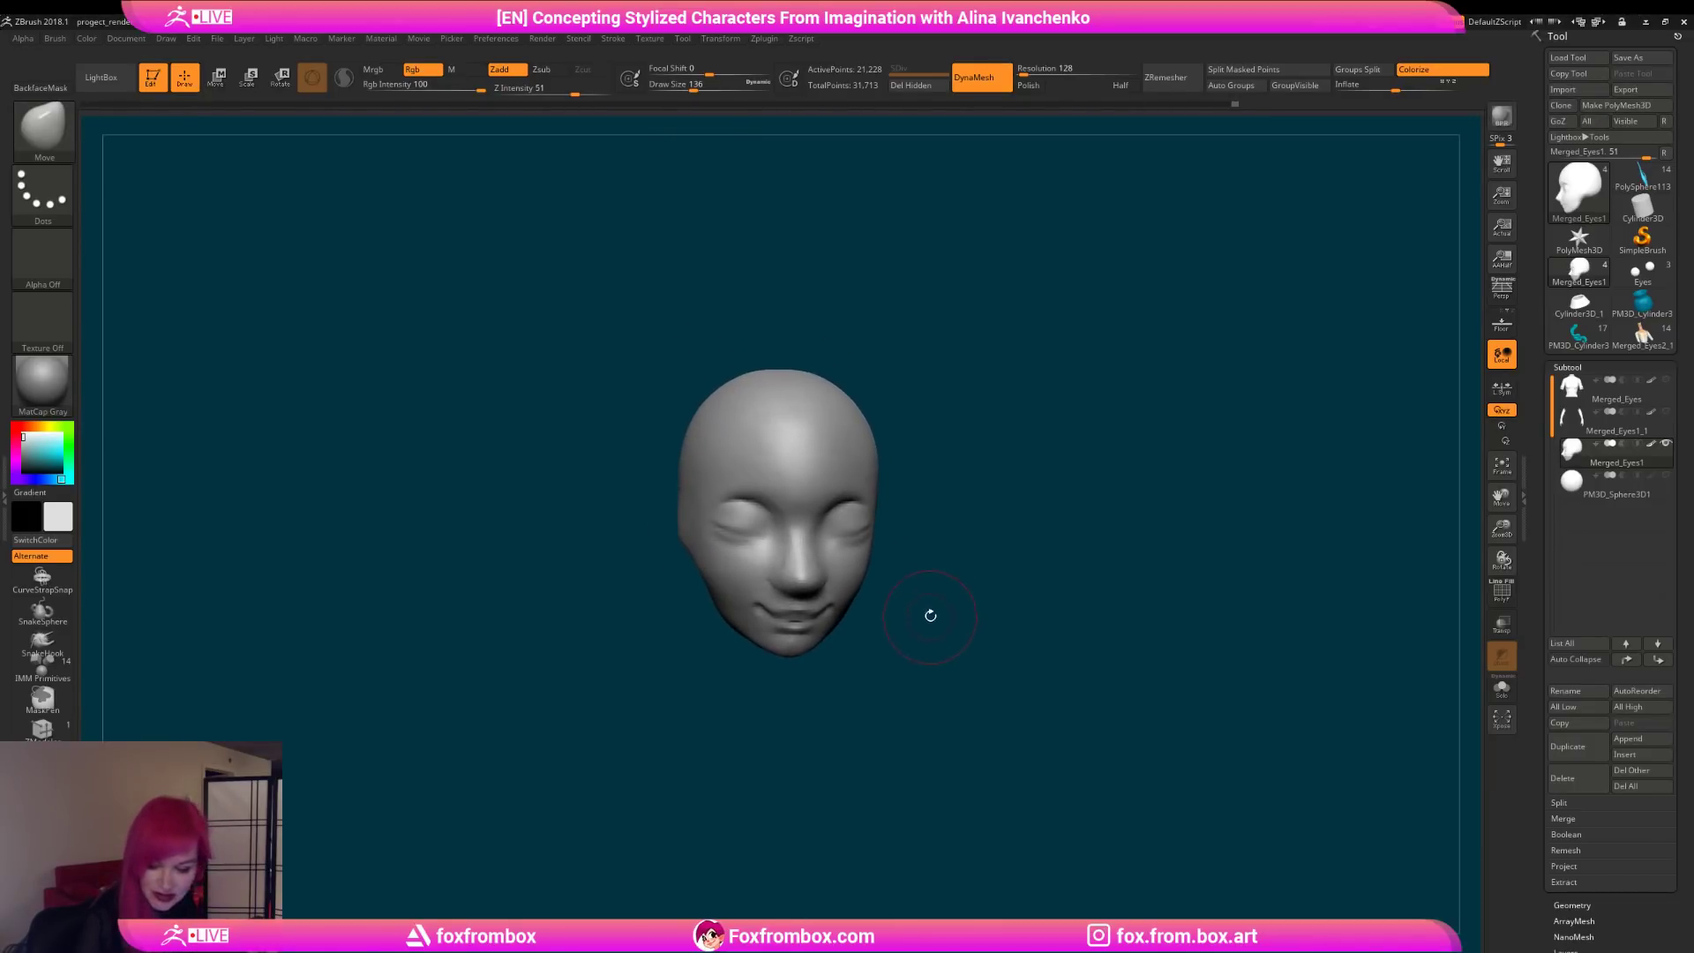
Step: Work the eyelids with the DamStandard brush at draw size 62 and smooth the inner eye area
{"action": "key", "text": "b"}
{"action": "key", "text": "d"}
{"action": "key", "text": "s"}
{"action": "left_click_drag", "start_coordinate": [694, 86], "coordinate": [679, 85]}
{"action": "left_click_drag", "start_coordinate": [917, 291], "coordinate": [922, 314]}
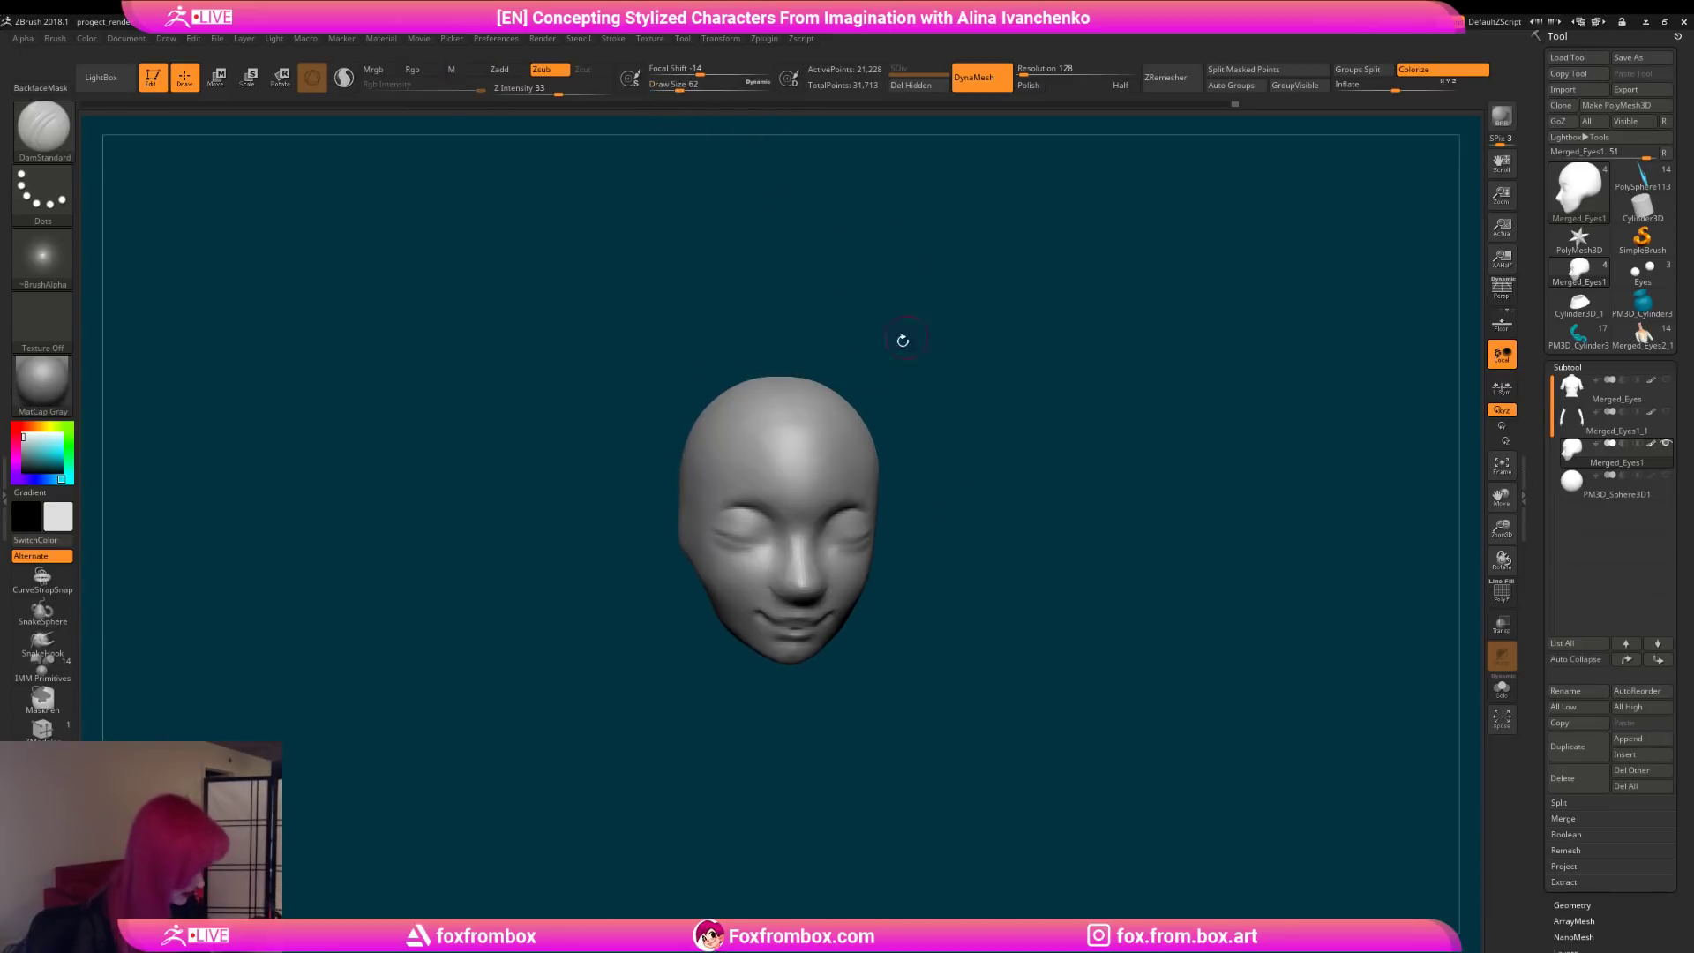
{"action": "left_click_drag", "start_coordinate": [750, 518], "coordinate": [760, 534], "text": "shift"}
{"action": "left_click_drag", "start_coordinate": [937, 567], "coordinate": [907, 565]}
Step: Refine the eyelid creases and eye corners with the DamStandard brush at draw size 54, checking front and profile
{"action": "left_click", "coordinate": [679, 86]}
{"action": "left_click_drag", "start_coordinate": [679, 86], "coordinate": [678, 87]}
{"action": "left_click_drag", "start_coordinate": [995, 443], "coordinate": [956, 435]}
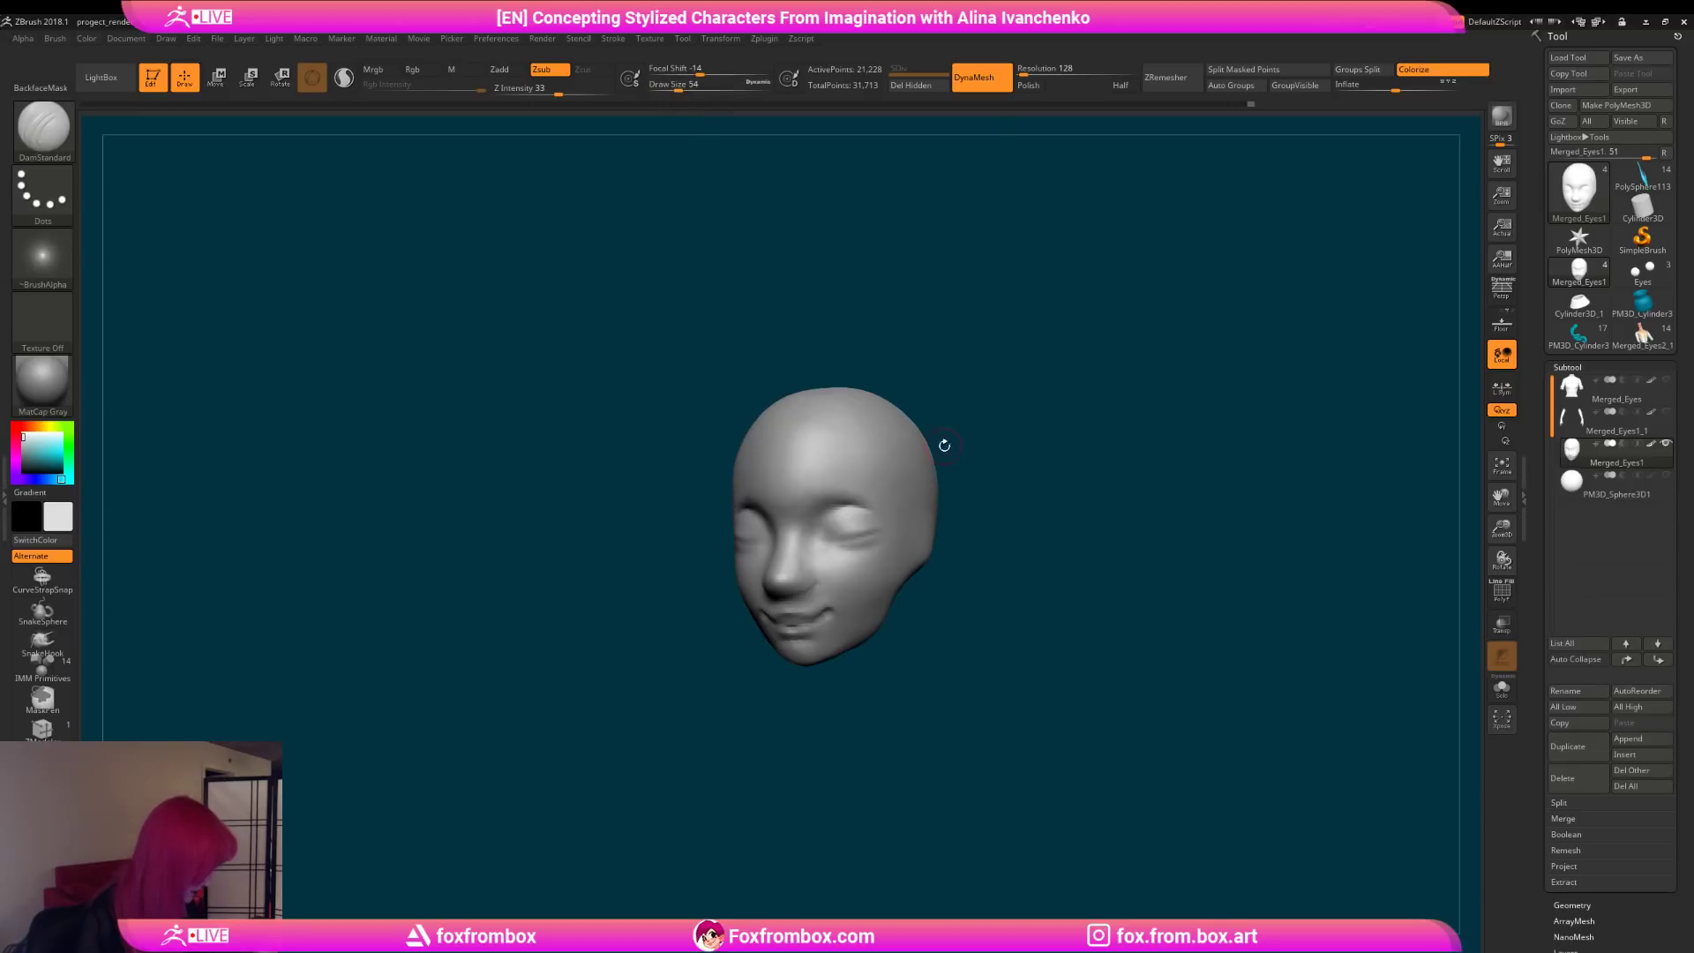
{"action": "mouse_move", "coordinate": [1009, 521]}
{"action": "left_mouse_down"}
{"action": "mouse_move", "coordinate": [866, 548]}
{"action": "mouse_move", "coordinate": [1028, 570]}
{"action": "left_mouse_up"}
{"action": "left_click", "coordinate": [879, 535]}
{"action": "mouse_move", "coordinate": [882, 574]}
{"action": "left_mouse_down"}
{"action": "mouse_move", "coordinate": [756, 552]}
{"action": "mouse_move", "coordinate": [770, 569]}
{"action": "left_mouse_up"}
{"action": "left_click_drag", "start_coordinate": [933, 563], "coordinate": [919, 575]}
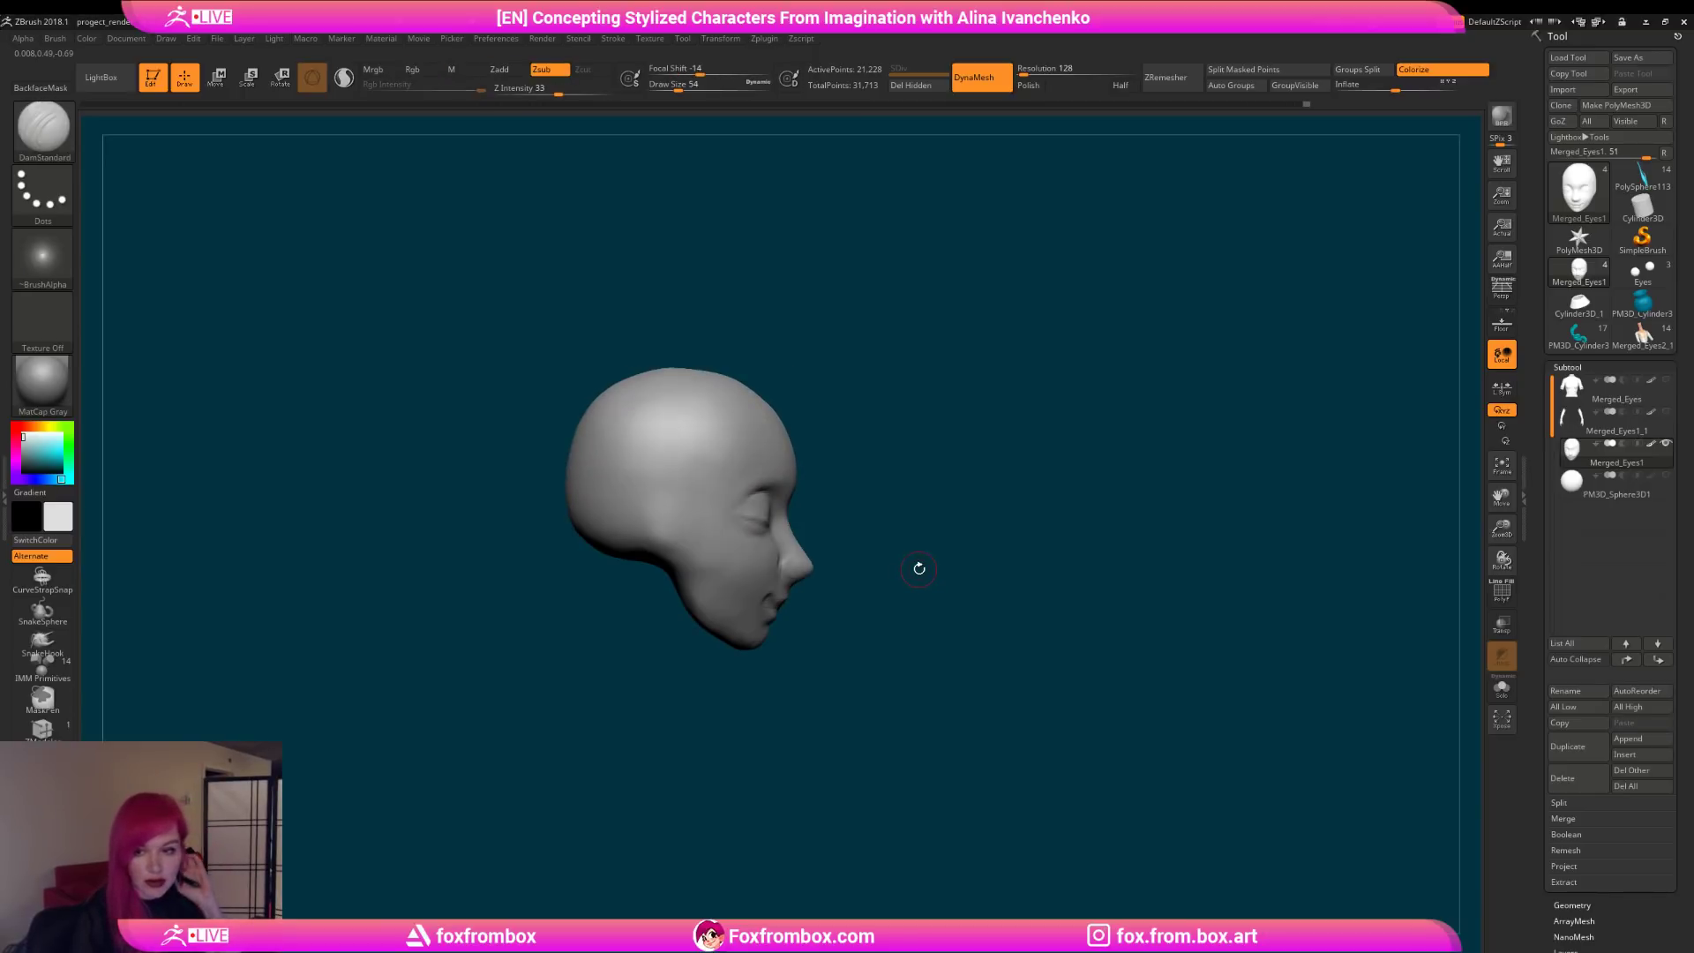
{"action": "left_click_drag", "start_coordinate": [998, 473], "coordinate": [930, 556]}
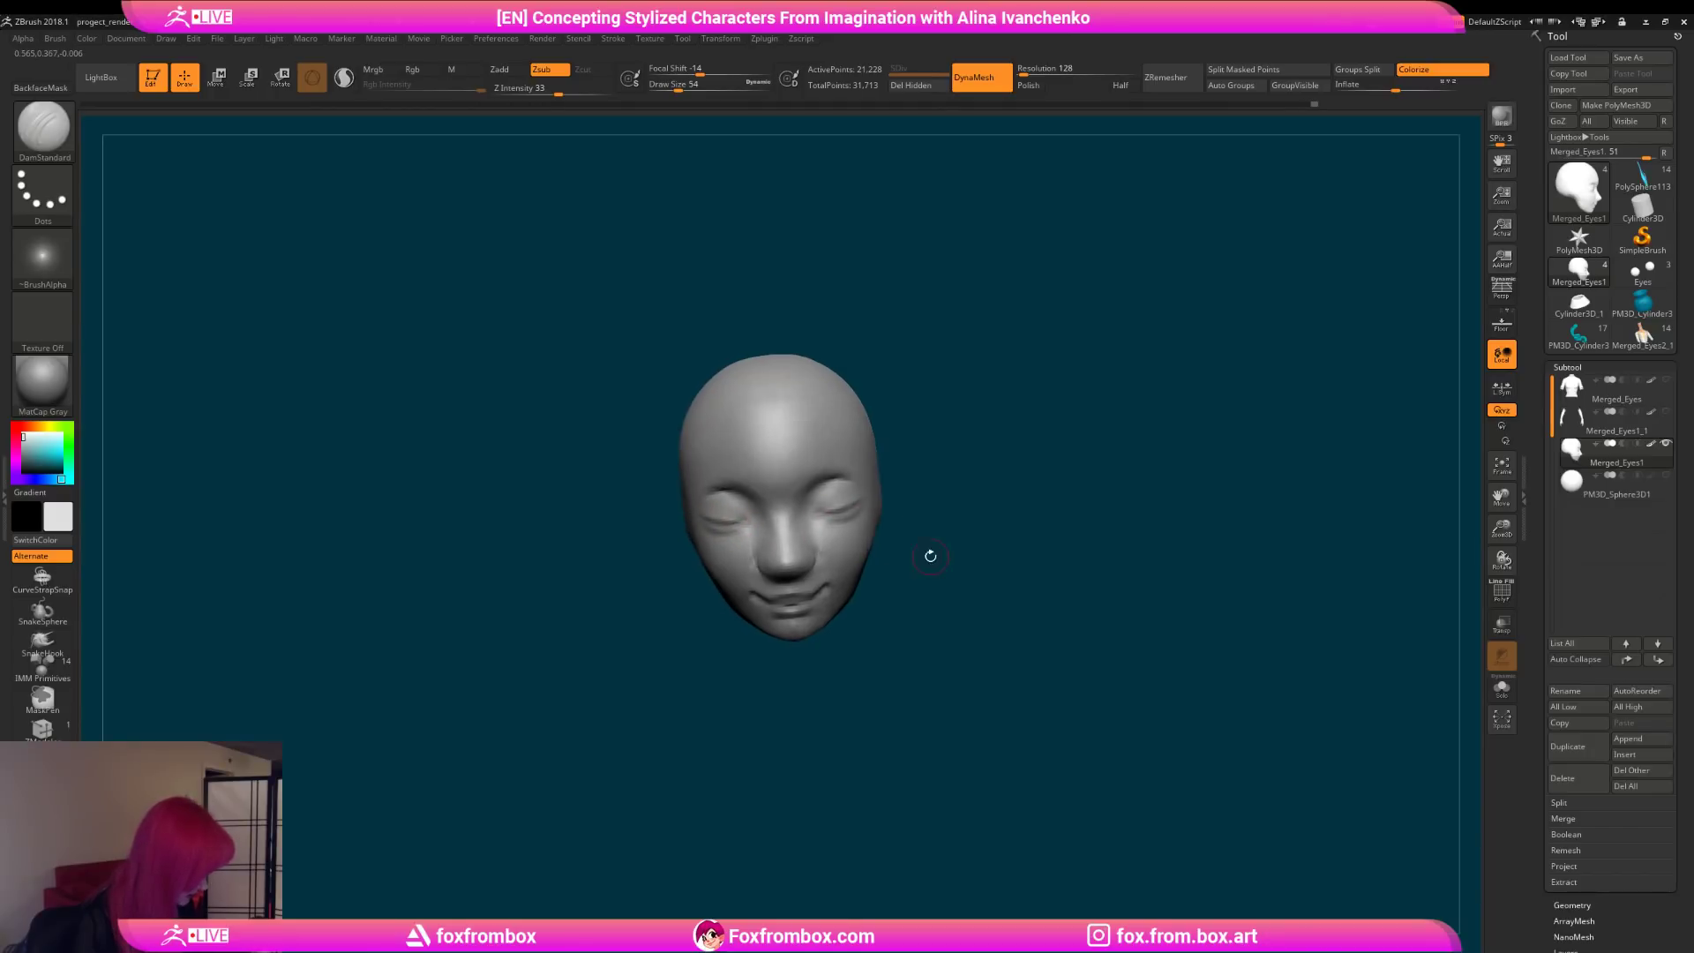
{"action": "mouse_move", "coordinate": [906, 511]}
{"action": "right_mouse_down"}
{"action": "mouse_move", "coordinate": [938, 540]}
{"action": "mouse_move", "coordinate": [877, 526]}
{"action": "right_mouse_up"}
{"action": "mouse_move", "coordinate": [751, 510]}
{"action": "right_mouse_down"}
{"action": "mouse_move", "coordinate": [964, 473]}
{"action": "mouse_move", "coordinate": [749, 482]}
{"action": "right_mouse_up"}
{"action": "mouse_move", "coordinate": [930, 484]}
{"action": "right_mouse_down"}
{"action": "mouse_move", "coordinate": [949, 524]}
{"action": "mouse_move", "coordinate": [911, 522]}
{"action": "right_mouse_up"}
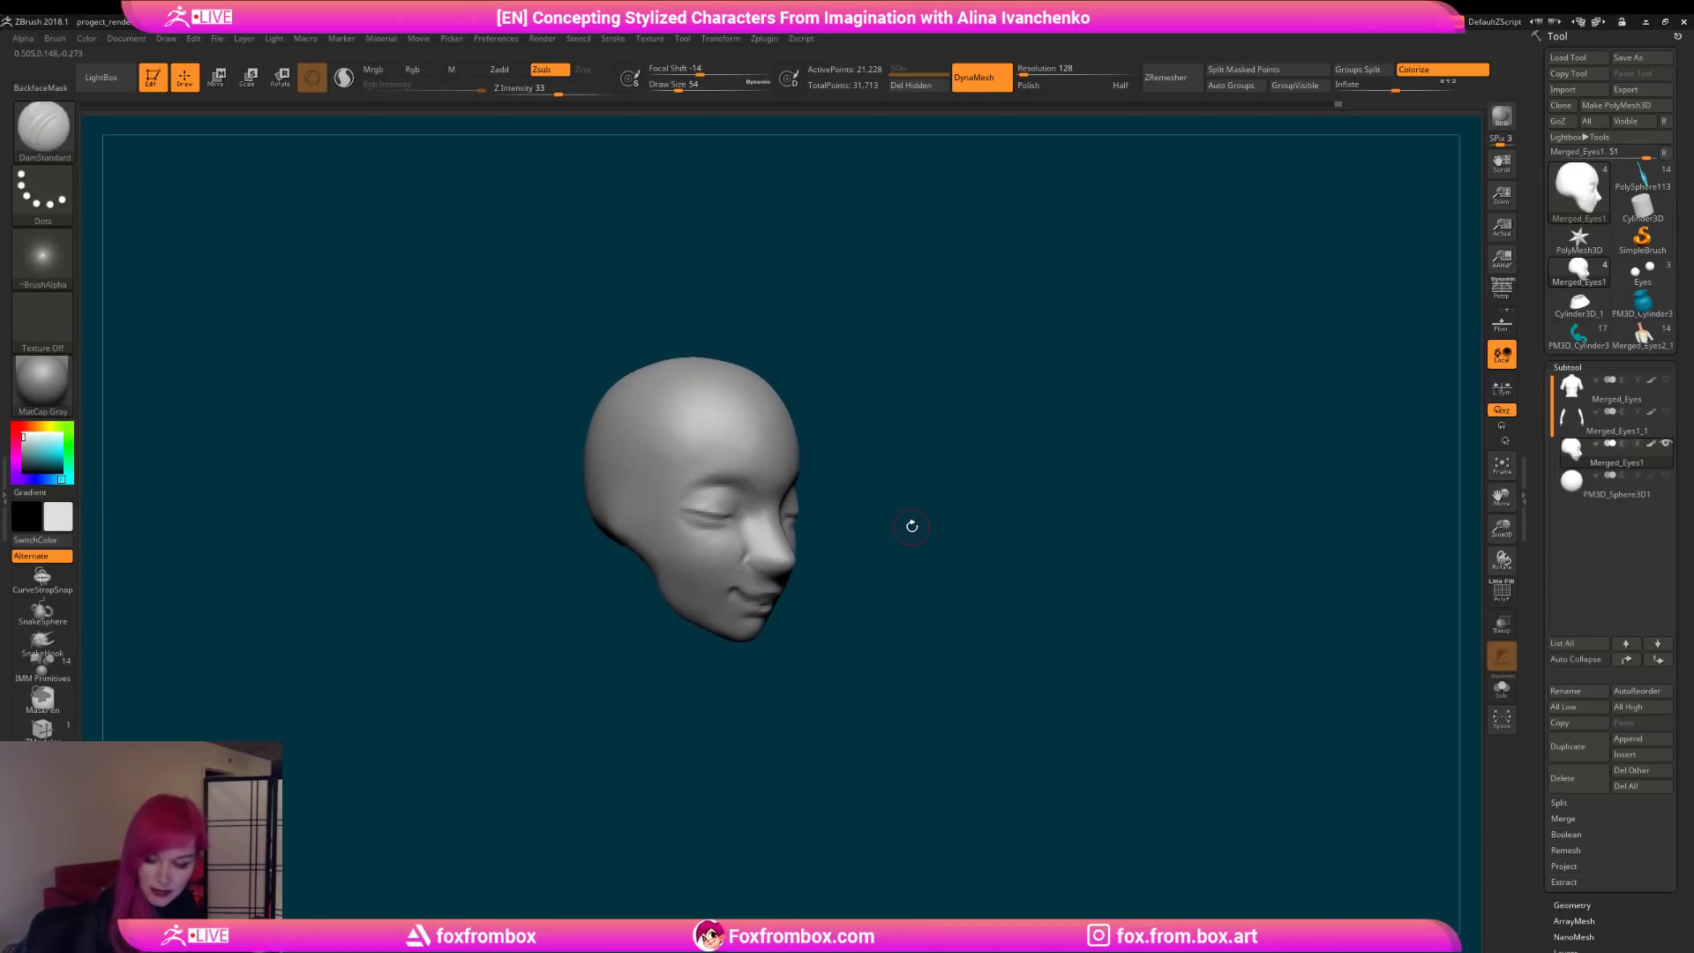
Step: Add volume around the brow and nose with the ClayBuildup brush
{"action": "key", "text": "b"}
{"action": "key", "text": "c"}
{"action": "key", "text": "b"}
{"action": "mouse_move", "coordinate": [732, 466]}
{"action": "right_mouse_down"}
{"action": "mouse_move", "coordinate": [907, 499]}
{"action": "mouse_move", "coordinate": [869, 524]}
{"action": "mouse_move", "coordinate": [896, 503]}
{"action": "mouse_move", "coordinate": [888, 552]}
{"action": "mouse_move", "coordinate": [917, 550]}
{"action": "mouse_move", "coordinate": [858, 564]}
{"action": "mouse_move", "coordinate": [788, 533]}
{"action": "right_mouse_up"}
{"action": "right_click_drag", "start_coordinate": [882, 567], "coordinate": [984, 569]}
Step: Define the base of the nose and the upper lip with the DamStandard brush at draw size 54
{"action": "key", "text": "b"}
{"action": "key", "text": "d"}
{"action": "key", "text": "s"}
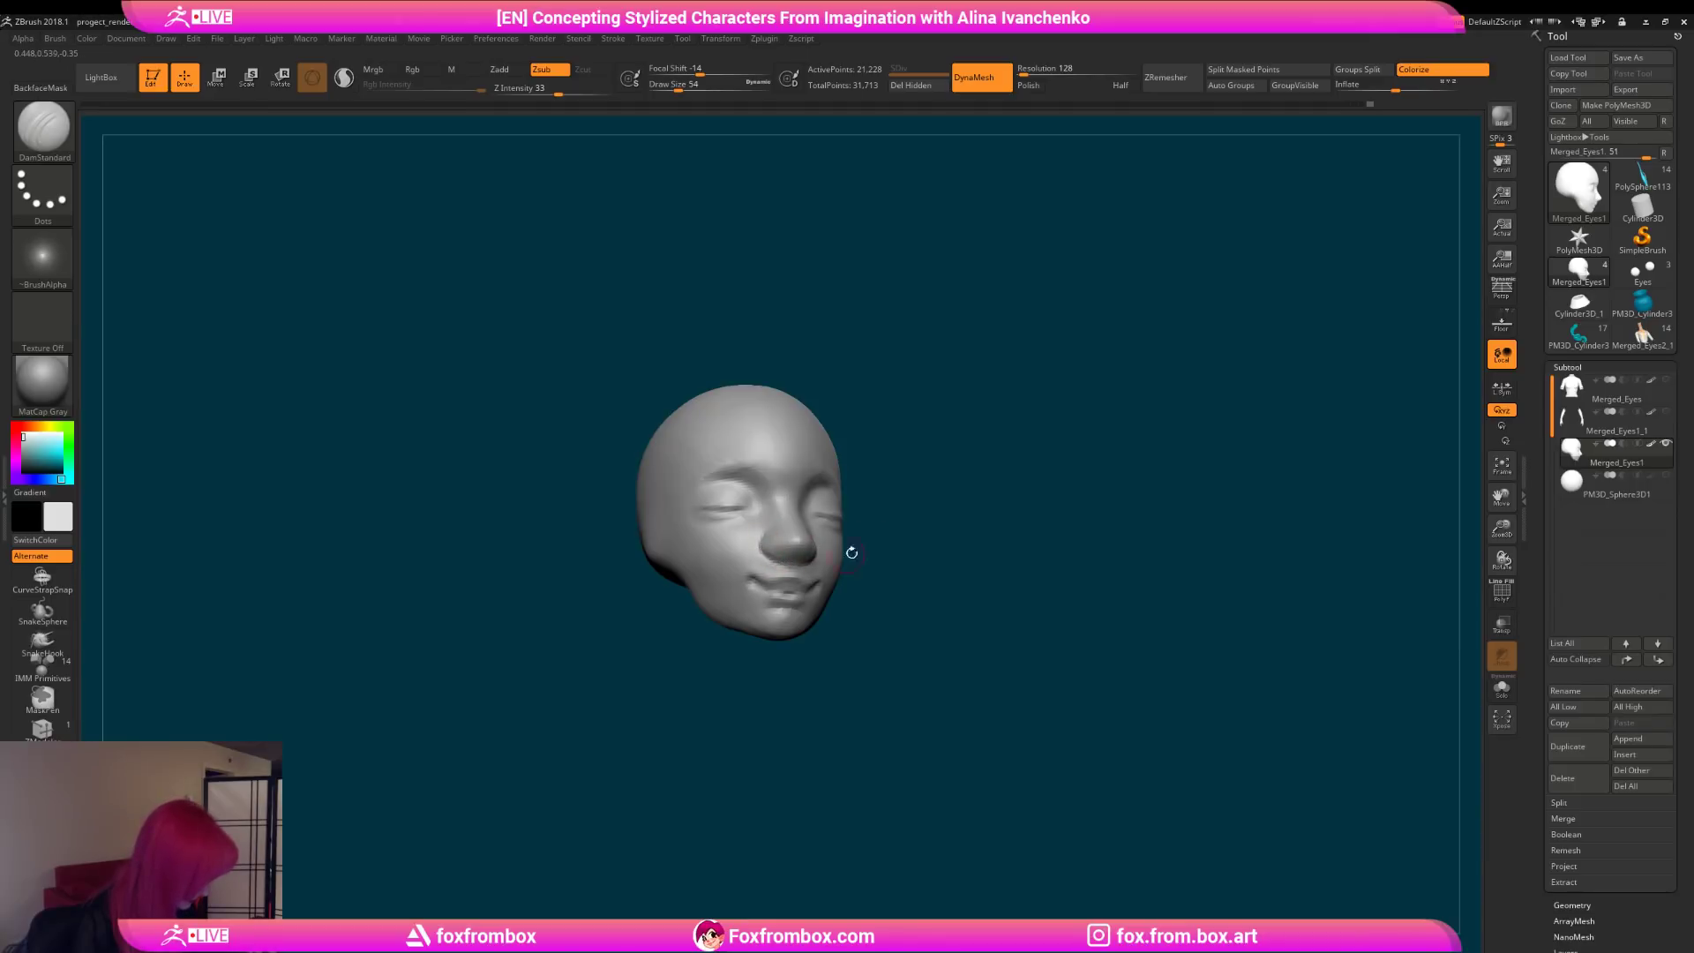
{"action": "right_click_drag", "start_coordinate": [820, 562], "coordinate": [791, 532]}
{"action": "mouse_move", "coordinate": [983, 518]}
{"action": "right_mouse_down"}
{"action": "mouse_move", "coordinate": [971, 617]}
{"action": "mouse_move", "coordinate": [956, 593]}
{"action": "right_mouse_up"}
{"action": "mouse_move", "coordinate": [789, 561]}
{"action": "right_mouse_down"}
{"action": "mouse_move", "coordinate": [956, 564]}
{"action": "mouse_move", "coordinate": [800, 544]}
{"action": "right_mouse_up"}
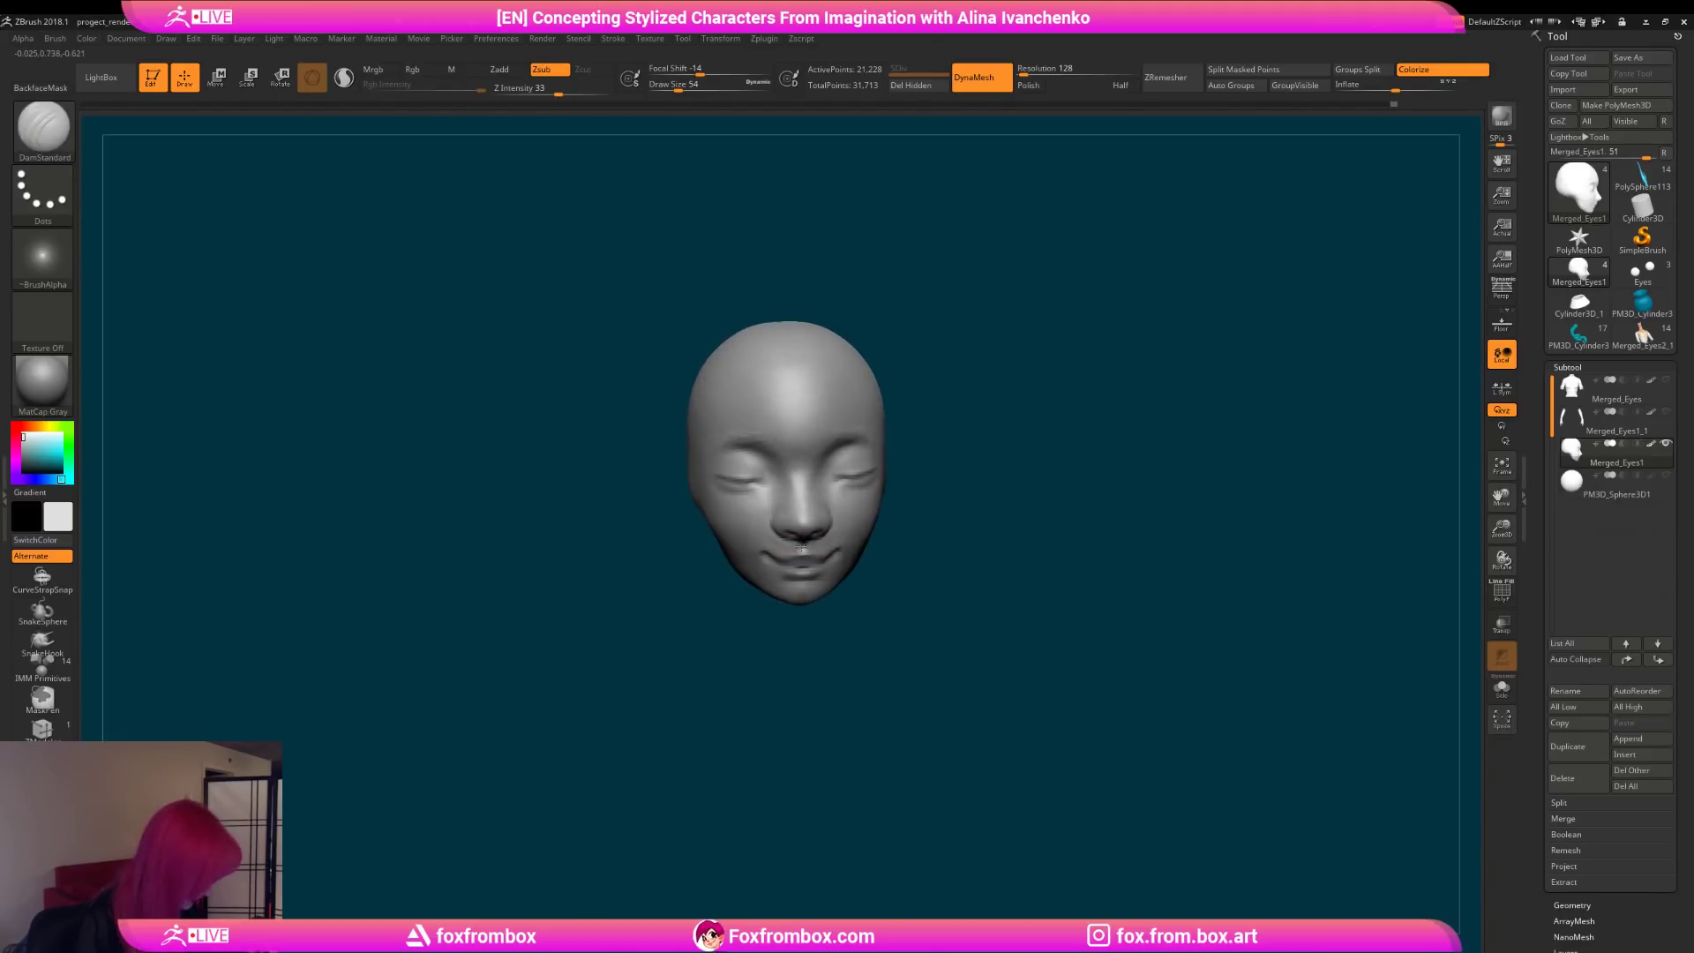
{"action": "mouse_move", "coordinate": [912, 551]}
{"action": "right_mouse_down"}
{"action": "mouse_move", "coordinate": [932, 537]}
{"action": "mouse_move", "coordinate": [727, 448]}
{"action": "mouse_move", "coordinate": [924, 487]}
{"action": "mouse_move", "coordinate": [934, 530]}
{"action": "right_mouse_up"}
Step: Build up the brow ridges with the ClayBuildup brush and smooth the area around the eyes and cheeks
{"action": "key", "text": "b"}
{"action": "key", "text": "c"}
{"action": "key", "text": "b"}
{"action": "right_click_drag", "start_coordinate": [744, 452], "coordinate": [735, 467]}
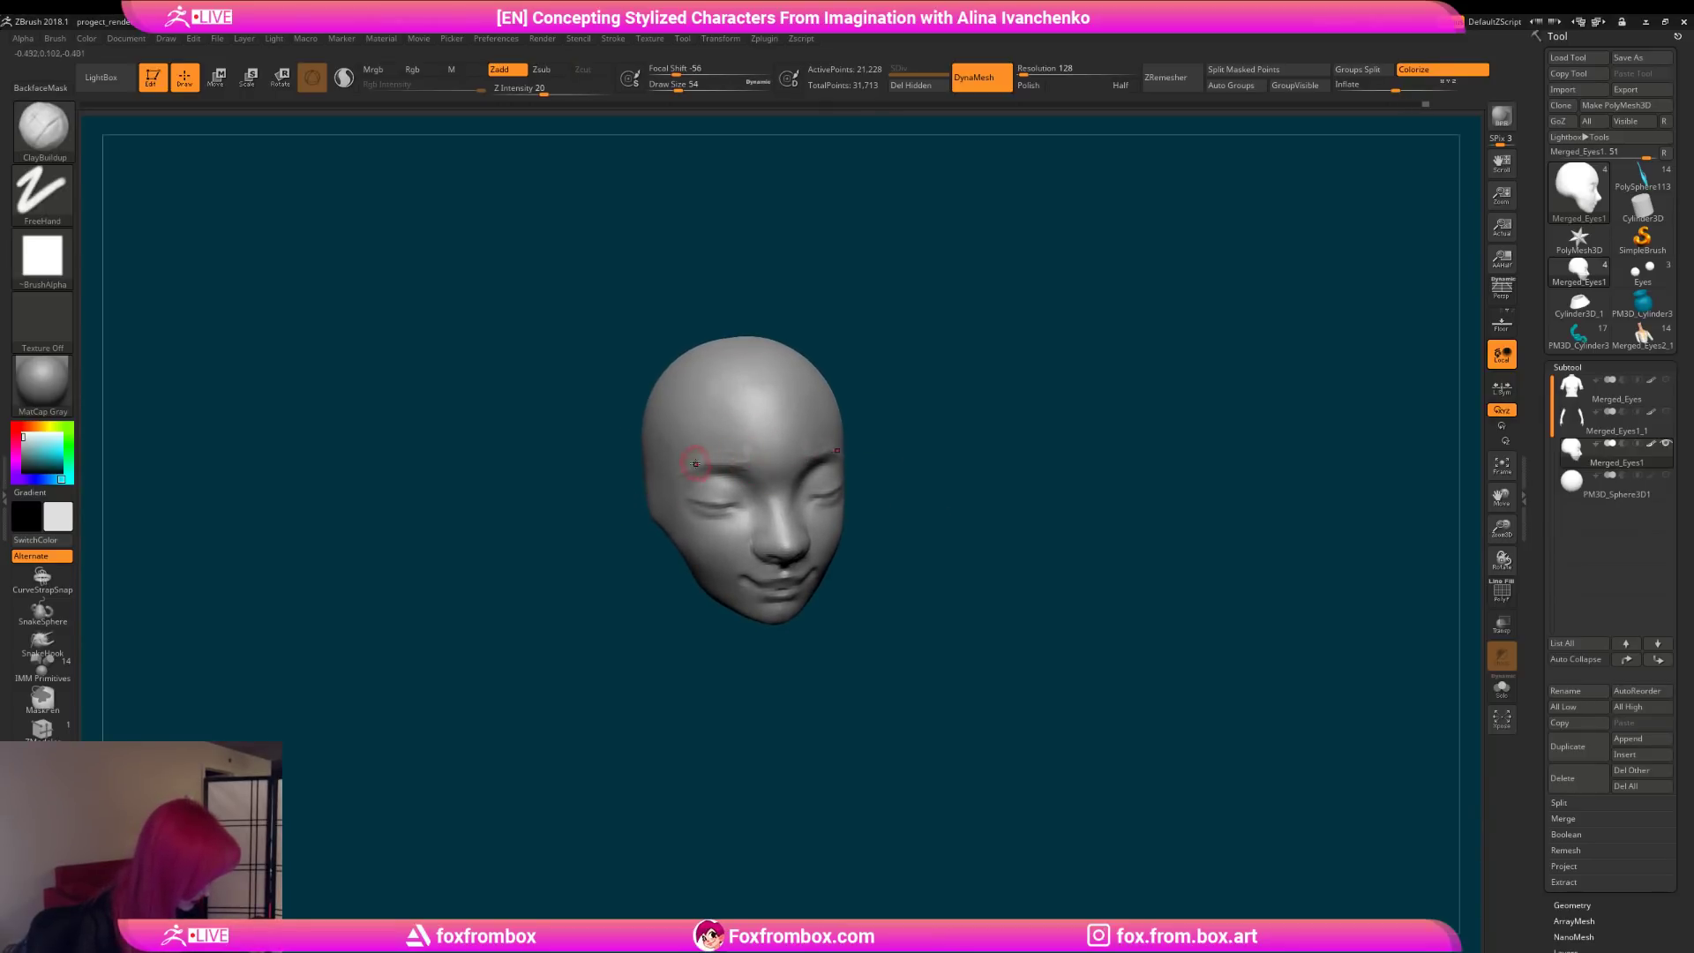
{"action": "right_click_drag", "start_coordinate": [889, 451], "coordinate": [794, 468]}
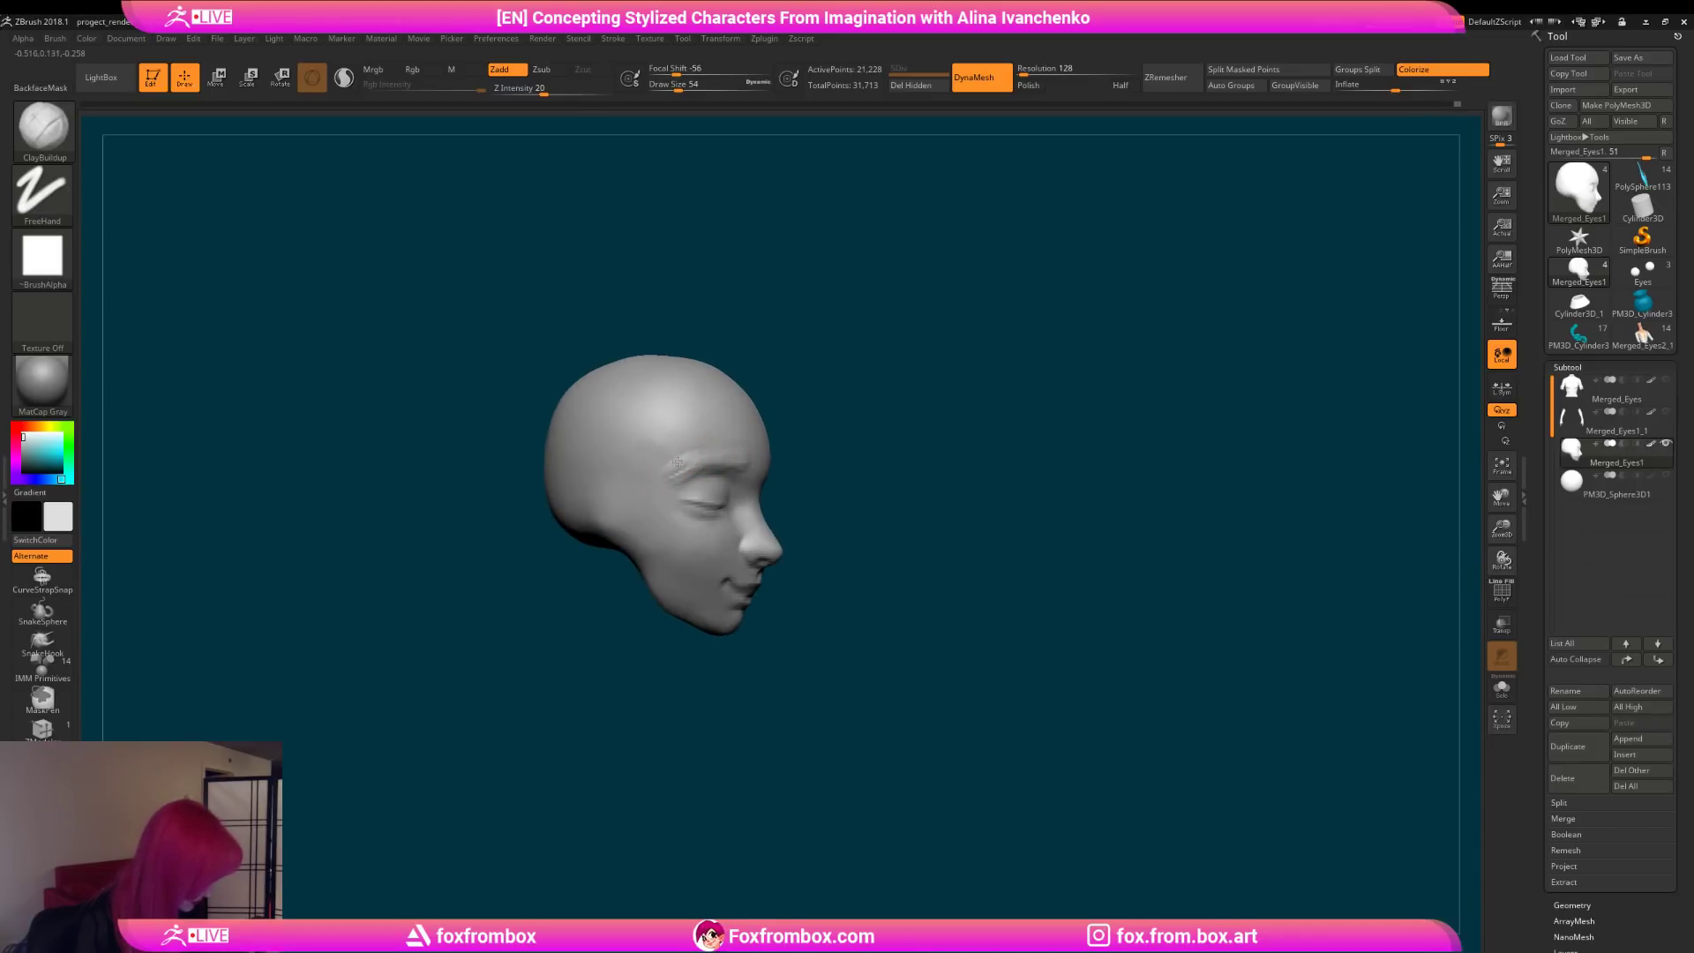
{"action": "right_click_drag", "start_coordinate": [907, 485], "coordinate": [717, 521], "text": "shift"}
{"action": "left_click_drag", "start_coordinate": [712, 532], "coordinate": [706, 548], "text": "shift"}
Step: Set the brush draw size to 90 and soften the cheek surface toward the jaw
{"action": "right_click_drag", "start_coordinate": [887, 577], "coordinate": [798, 556]}
{"action": "mouse_move", "coordinate": [922, 485]}
{"action": "right_mouse_down"}
{"action": "mouse_move", "coordinate": [968, 446]}
{"action": "mouse_move", "coordinate": [937, 420]}
{"action": "right_mouse_up"}
{"action": "left_click_drag", "start_coordinate": [676, 86], "coordinate": [685, 87]}
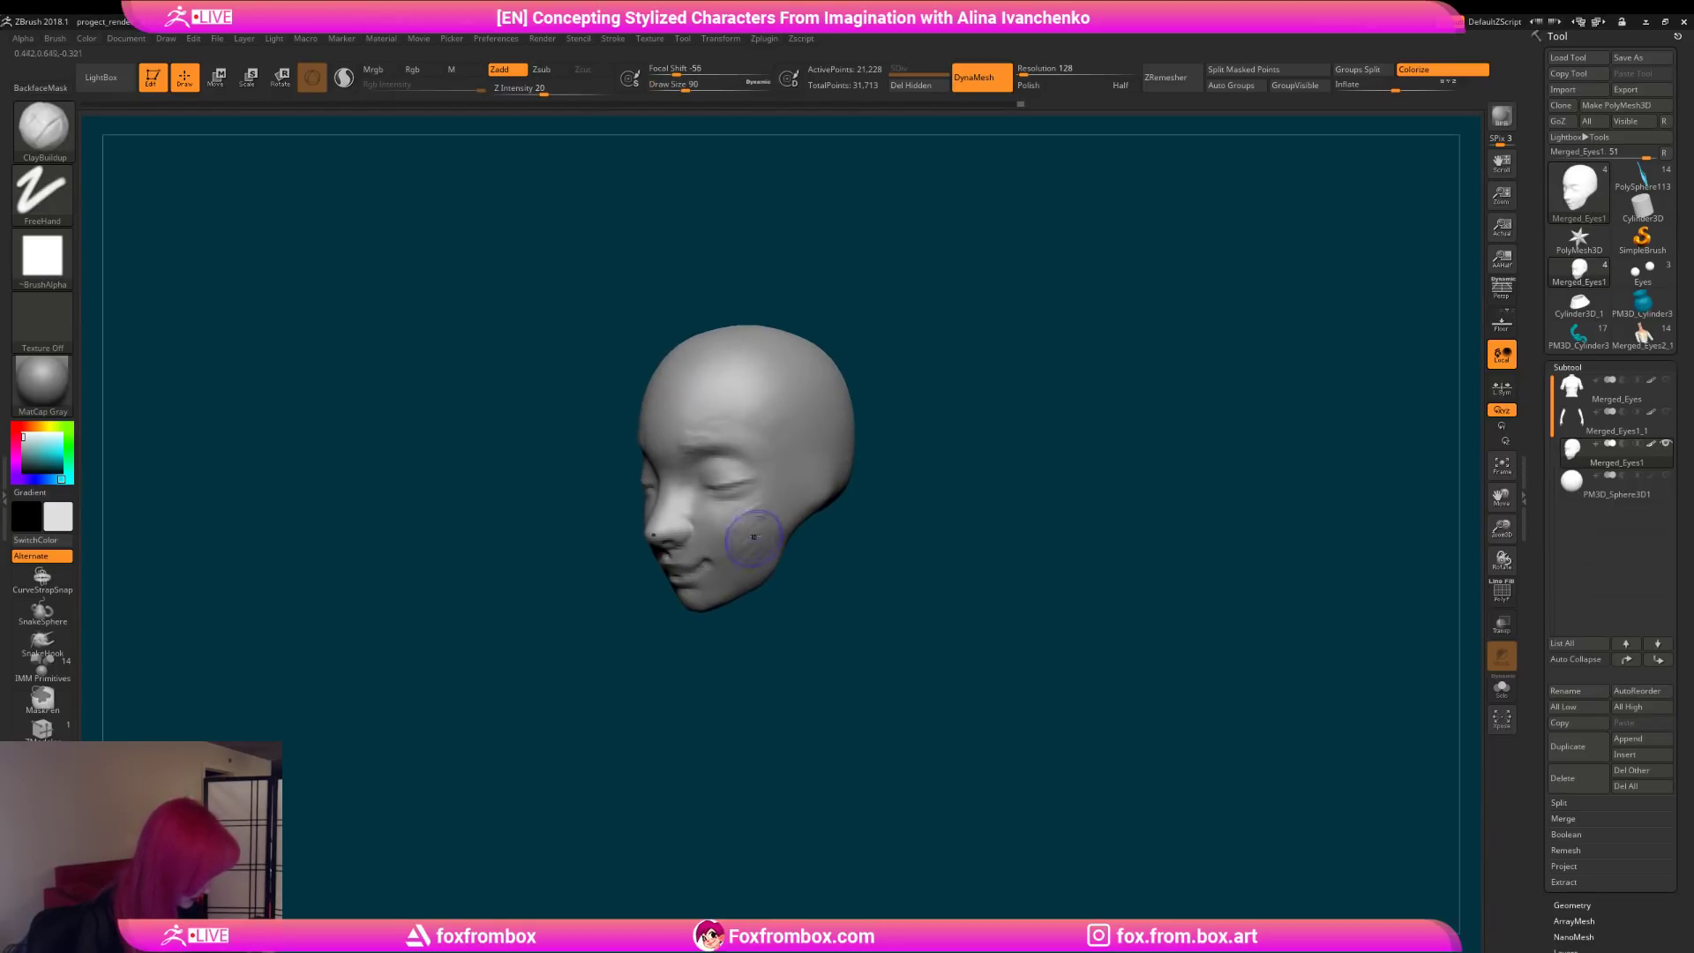
{"action": "mouse_move", "coordinate": [808, 555]}
{"action": "right_mouse_down"}
{"action": "mouse_move", "coordinate": [839, 579]}
{"action": "mouse_move", "coordinate": [885, 564]}
{"action": "mouse_move", "coordinate": [844, 588]}
{"action": "mouse_move", "coordinate": [881, 574]}
{"action": "right_mouse_up"}
Step: Isolate the lower face with an inverted mask, adjust it with the gizmo, and clear the mask with a remesh
{"action": "mouse_move", "coordinate": [897, 538]}
{"action": "left_mouse_down", "text": "ctrl"}
{"action": "mouse_move", "coordinate": [764, 557]}
{"action": "mouse_move", "coordinate": [909, 657]}
{"action": "left_mouse_up", "text": "ctrl"}
{"action": "left_click", "coordinate": [1096, 492], "text": "ctrl"}
{"action": "key", "text": "w"}
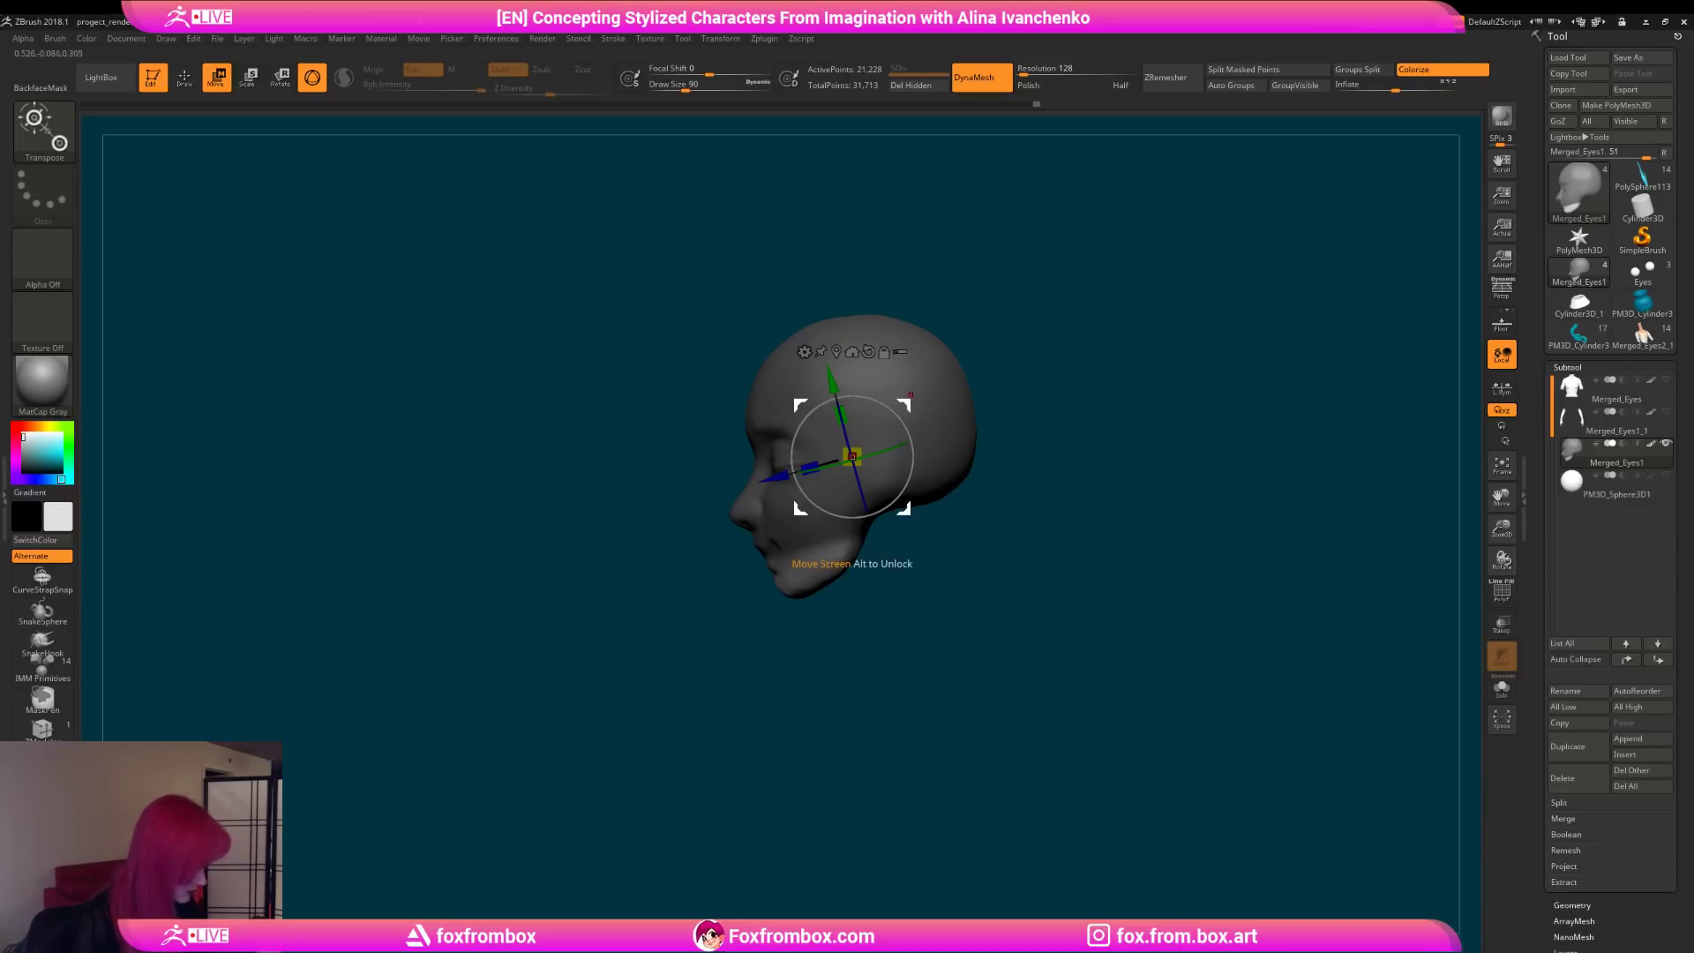
{"action": "key", "text": "q"}
{"action": "mouse_move", "coordinate": [388, 459]}
{"action": "left_mouse_down", "text": "ctrl"}
{"action": "mouse_move", "coordinate": [427, 495]}
{"action": "mouse_move", "coordinate": [923, 688]}
{"action": "left_mouse_up", "text": "ctrl"}
Step: Carve the crease below the lower lip with the DamStandard brush at draw size 68 and smooth the chin
{"action": "left_click_drag", "start_coordinate": [963, 627], "coordinate": [846, 603], "text": "alt"}
{"action": "mouse_move", "coordinate": [903, 556]}
{"action": "left_mouse_down"}
{"action": "mouse_move", "coordinate": [885, 590]}
{"action": "mouse_move", "coordinate": [927, 577]}
{"action": "mouse_move", "coordinate": [838, 586]}
{"action": "left_mouse_up"}
{"action": "key", "text": "b"}
{"action": "key", "text": "d"}
{"action": "key", "text": "s"}
{"action": "left_click", "coordinate": [681, 86]}
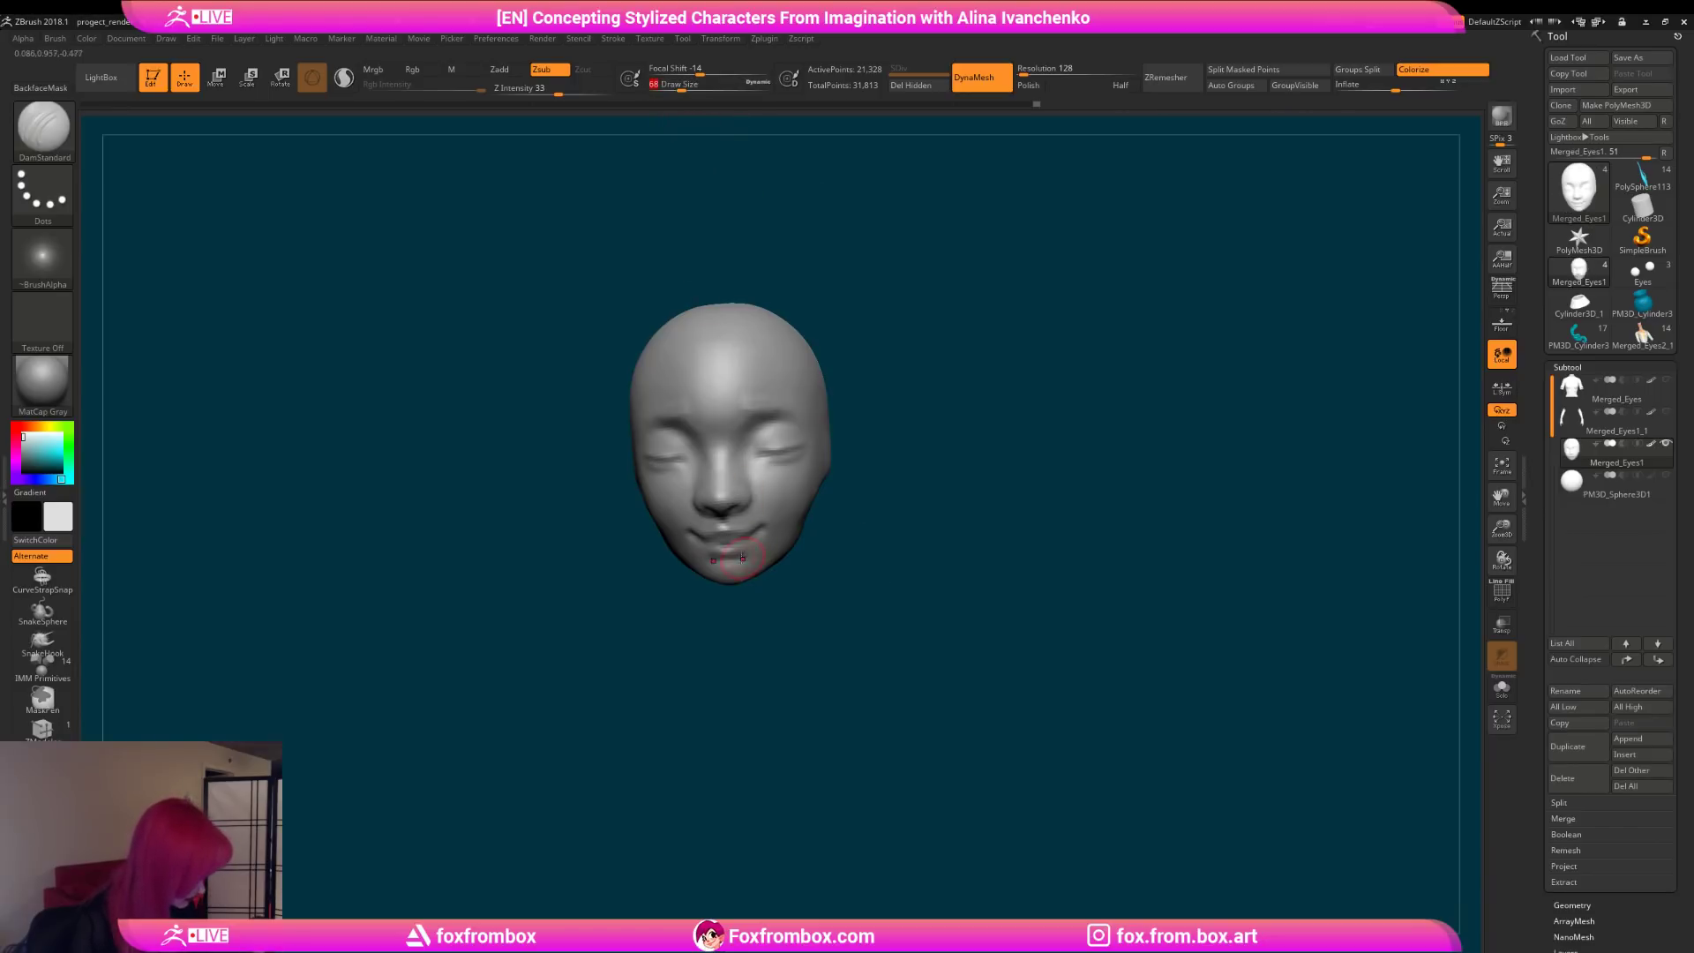
{"action": "left_click_drag", "start_coordinate": [729, 560], "coordinate": [732, 563], "text": "shift"}
{"action": "mouse_move", "coordinate": [748, 628]}
{"action": "left_mouse_down"}
{"action": "mouse_move", "coordinate": [775, 632]}
{"action": "mouse_move", "coordinate": [785, 663]}
{"action": "left_mouse_up"}
{"action": "left_click_drag", "start_coordinate": [725, 556], "coordinate": [799, 574], "text": "shift"}
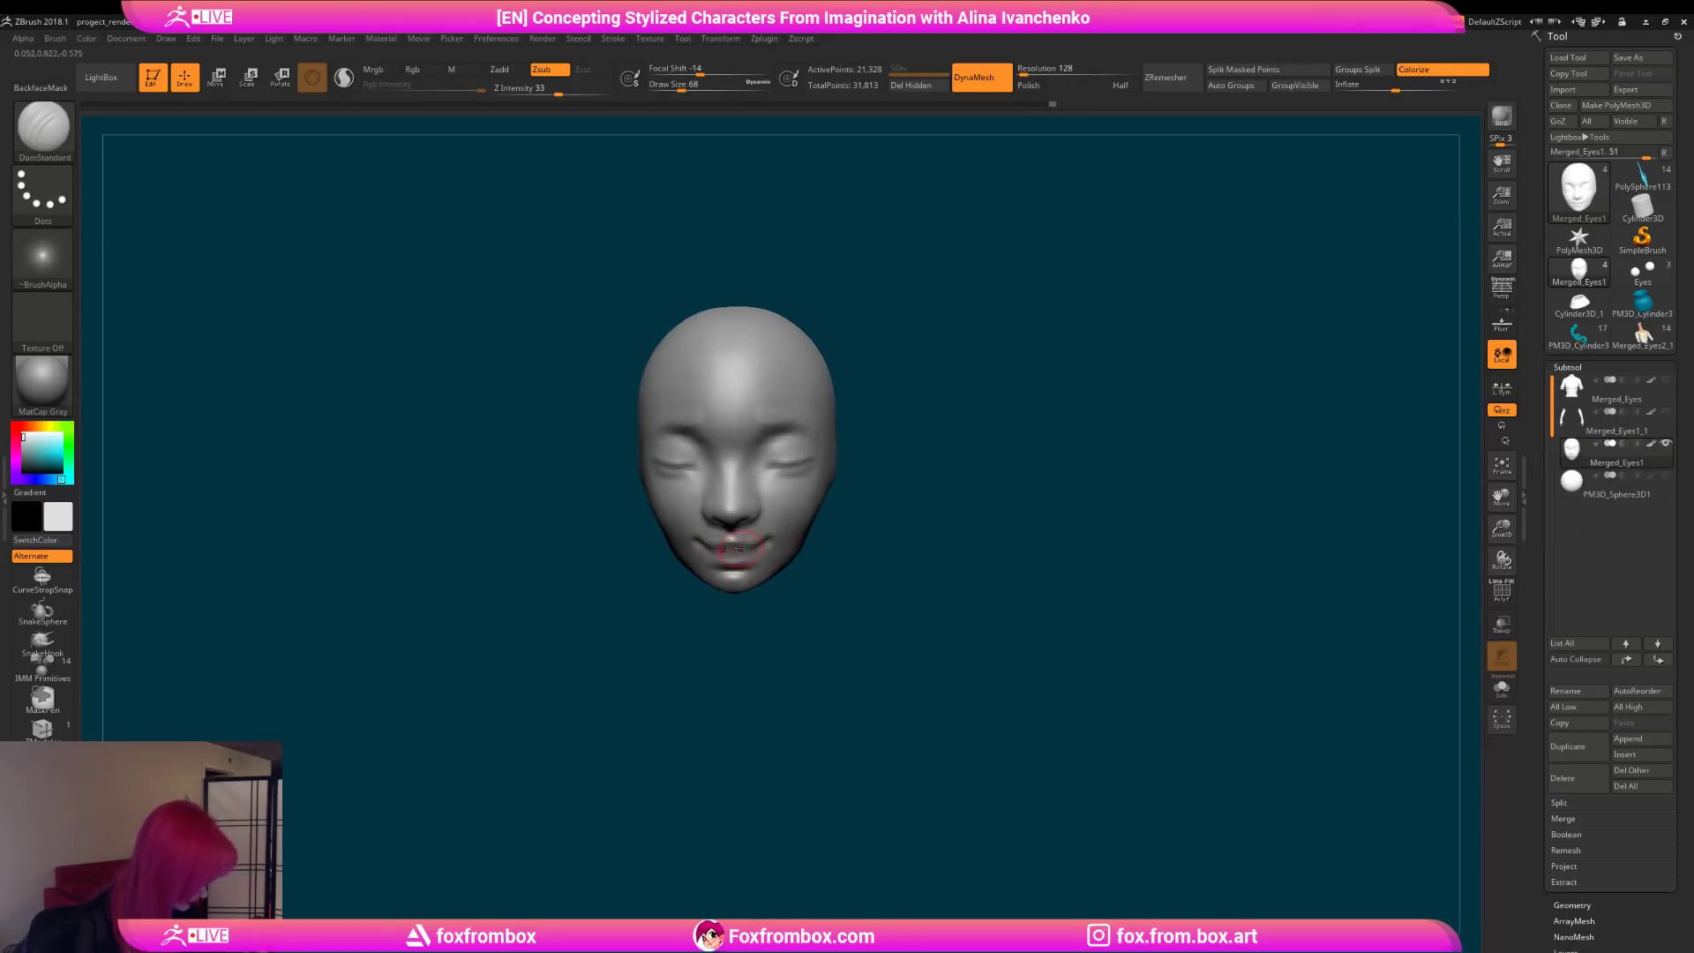
Step: Refine the lips and the underside of the nose with DamStandard strokes and smooth the mouth corners
{"action": "mouse_move", "coordinate": [715, 549]}
{"action": "right_mouse_down"}
{"action": "mouse_move", "coordinate": [945, 503]}
{"action": "mouse_move", "coordinate": [776, 529]}
{"action": "mouse_move", "coordinate": [736, 515]}
{"action": "right_mouse_up"}
{"action": "mouse_move", "coordinate": [902, 526]}
{"action": "right_mouse_down"}
{"action": "mouse_move", "coordinate": [918, 530]}
{"action": "mouse_move", "coordinate": [900, 559]}
{"action": "mouse_move", "coordinate": [791, 483]}
{"action": "mouse_move", "coordinate": [872, 509]}
{"action": "mouse_move", "coordinate": [903, 460]}
{"action": "mouse_move", "coordinate": [912, 503]}
{"action": "mouse_move", "coordinate": [762, 477]}
{"action": "mouse_move", "coordinate": [996, 520]}
{"action": "mouse_move", "coordinate": [940, 537]}
{"action": "mouse_move", "coordinate": [941, 566]}
{"action": "mouse_move", "coordinate": [930, 520]}
{"action": "right_mouse_up"}
{"action": "key", "text": "shift"}
{"action": "left_click_drag", "start_coordinate": [770, 506], "coordinate": [780, 507], "text": "shift"}
{"action": "right_click_drag", "start_coordinate": [1015, 494], "coordinate": [968, 476]}
Step: Raise the DynaMesh resolution to 176 and remesh the head
{"action": "left_click_drag", "start_coordinate": [1021, 74], "coordinate": [1025, 74]}
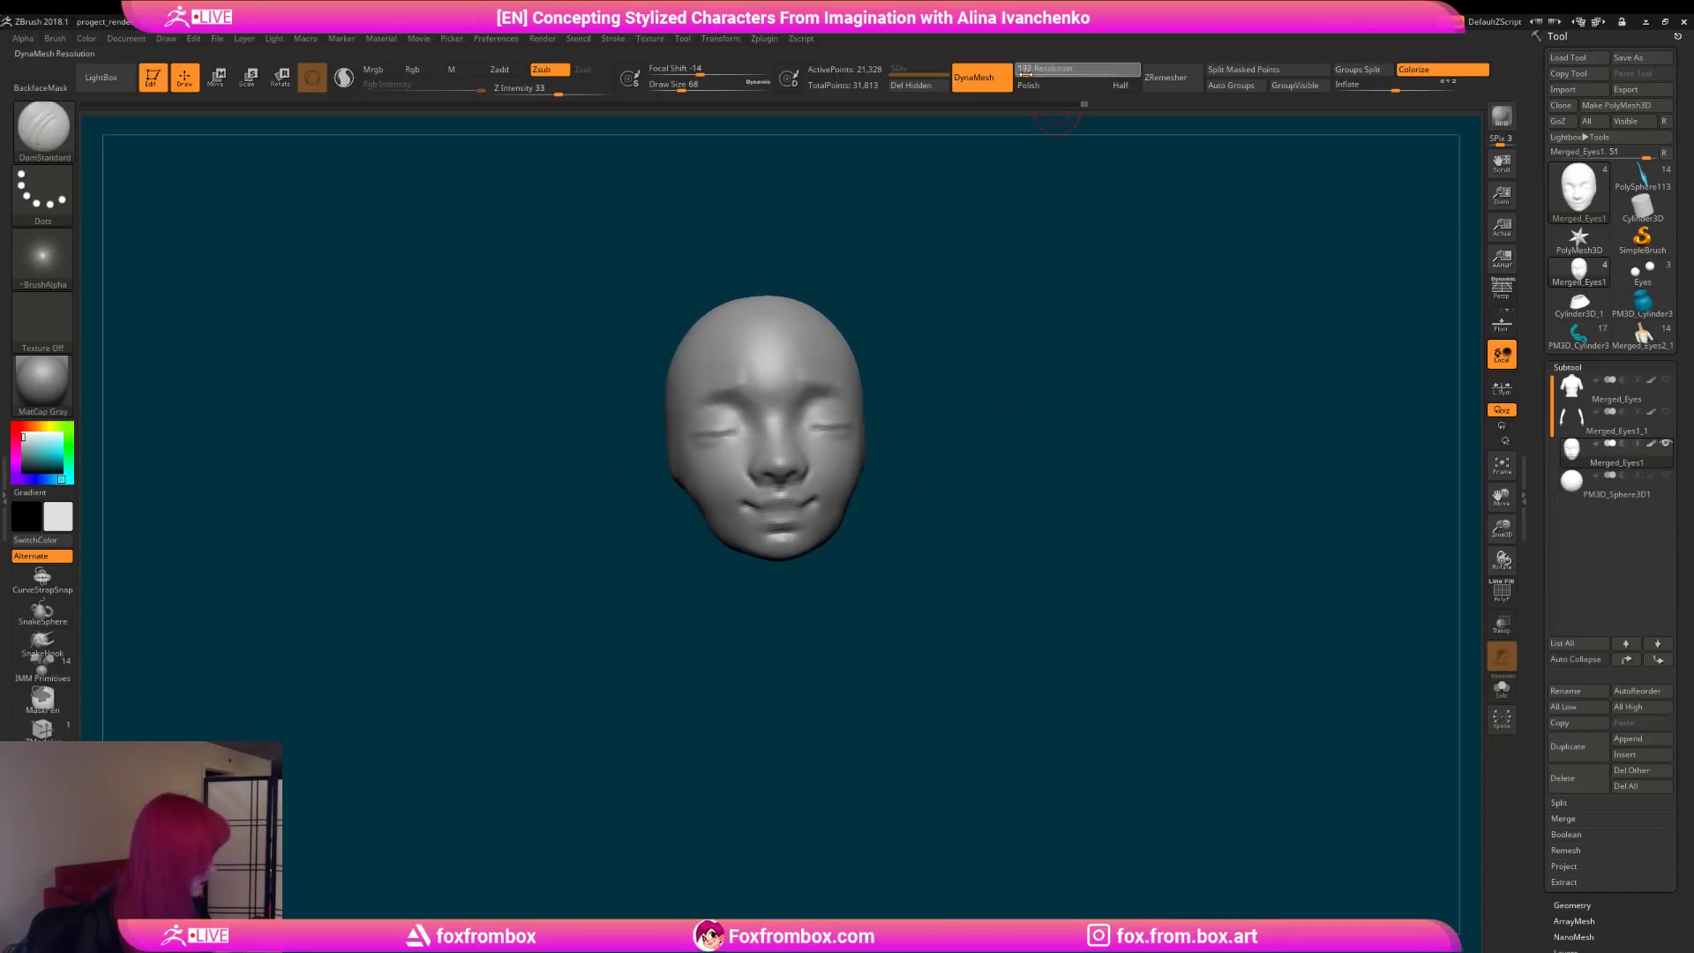
{"action": "left_click_drag", "start_coordinate": [1013, 306], "coordinate": [958, 569], "text": "ctrl"}
{"action": "right_click_drag", "start_coordinate": [958, 569], "coordinate": [949, 591]}
{"action": "key", "text": "shift"}
Step: Deepen the upper eyelid folds and outer eye corners with the DamStandard brush at draw size 51
{"action": "mouse_move", "coordinate": [796, 538]}
{"action": "right_mouse_down"}
{"action": "mouse_move", "coordinate": [972, 563]}
{"action": "mouse_move", "coordinate": [948, 492]}
{"action": "right_mouse_up"}
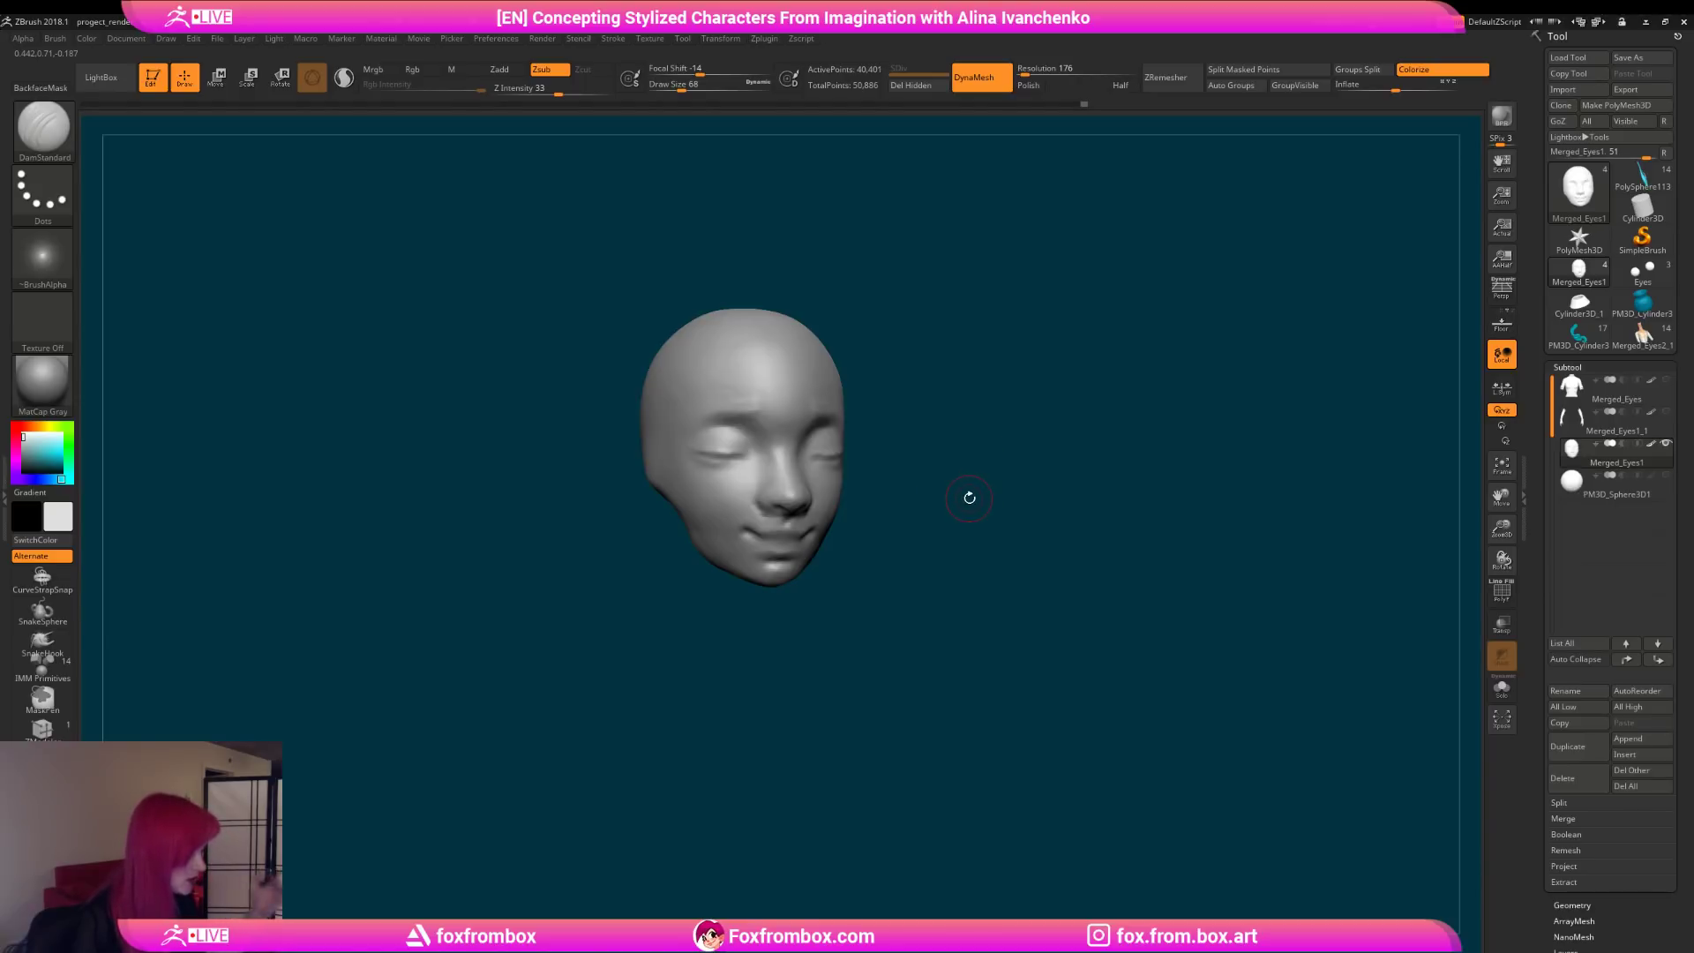
{"action": "mouse_move", "coordinate": [968, 496]}
{"action": "right_mouse_down"}
{"action": "mouse_move", "coordinate": [979, 513]}
{"action": "mouse_move", "coordinate": [874, 336]}
{"action": "right_mouse_up"}
{"action": "left_click_drag", "start_coordinate": [682, 88], "coordinate": [679, 89]}
{"action": "right_click_drag", "start_coordinate": [948, 393], "coordinate": [945, 416]}
{"action": "mouse_move", "coordinate": [901, 467]}
{"action": "left_mouse_down"}
{"action": "mouse_move", "coordinate": [915, 453]}
{"action": "mouse_move", "coordinate": [838, 449]}
{"action": "left_mouse_up"}
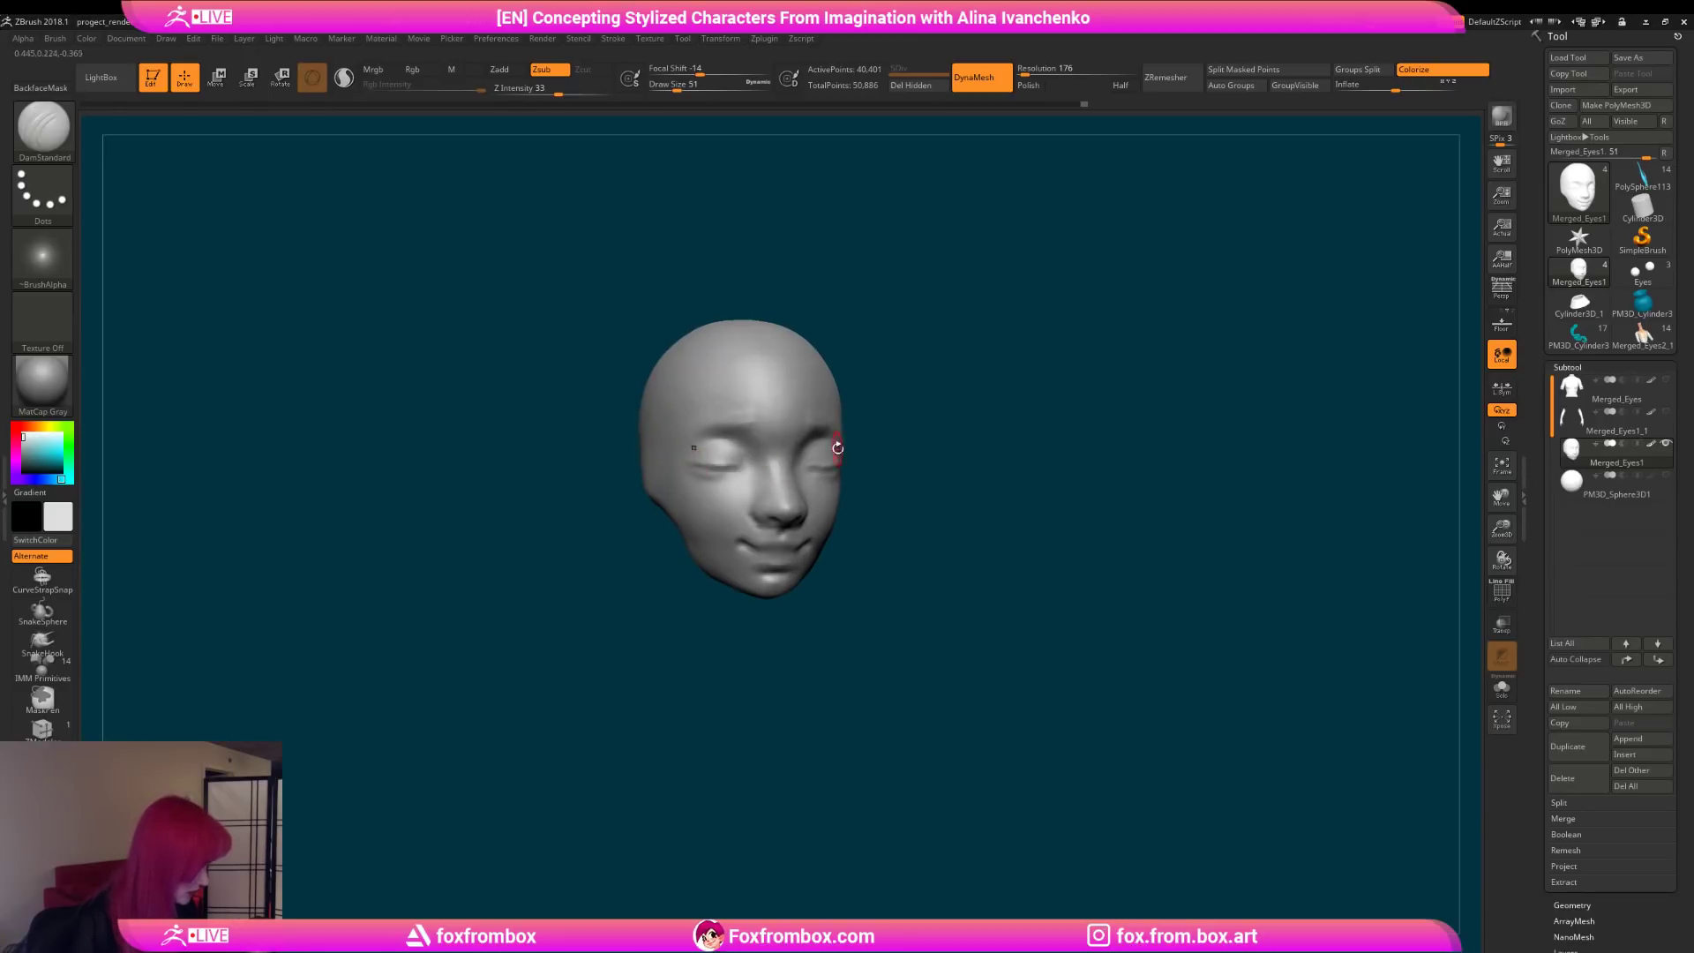
{"action": "left_click_drag", "start_coordinate": [944, 450], "coordinate": [891, 464]}
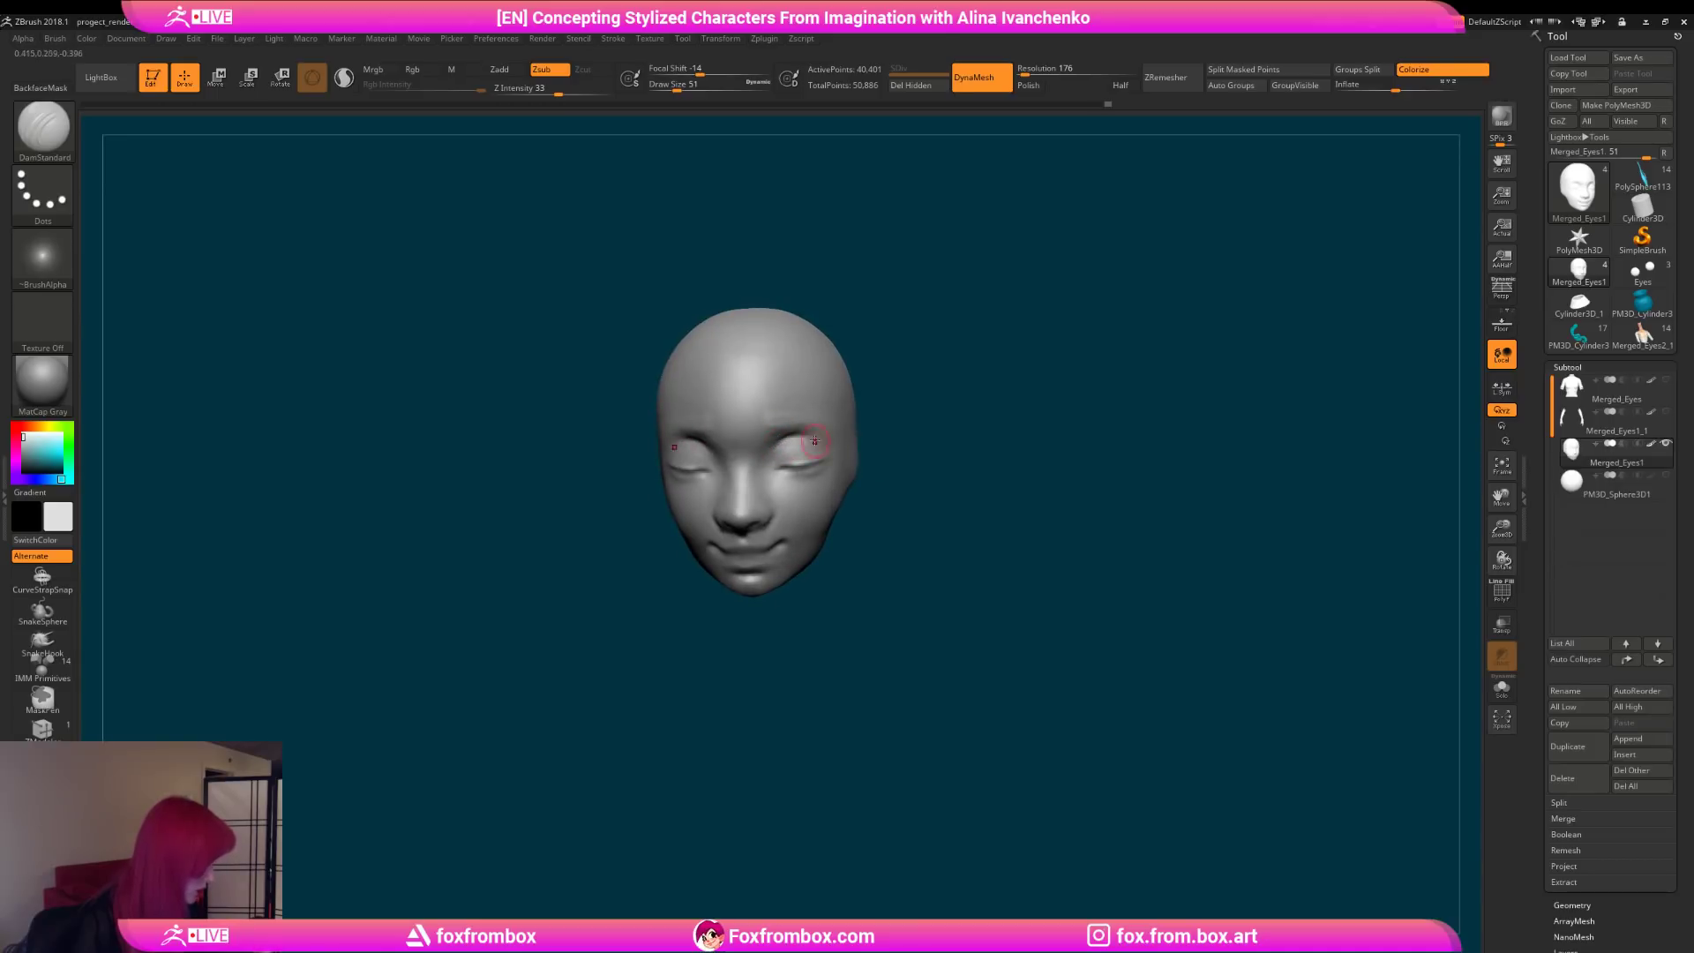
{"action": "mouse_move", "coordinate": [901, 447]}
{"action": "left_mouse_down"}
{"action": "mouse_move", "coordinate": [923, 435]}
{"action": "mouse_move", "coordinate": [845, 431]}
{"action": "mouse_move", "coordinate": [898, 468]}
{"action": "mouse_move", "coordinate": [930, 458]}
{"action": "mouse_move", "coordinate": [891, 467]}
{"action": "mouse_move", "coordinate": [930, 462]}
{"action": "mouse_move", "coordinate": [888, 514]}
{"action": "left_mouse_up"}
{"action": "left_click_drag", "start_coordinate": [845, 263], "coordinate": [769, 451], "text": "ctrl"}
{"action": "key", "text": "w"}
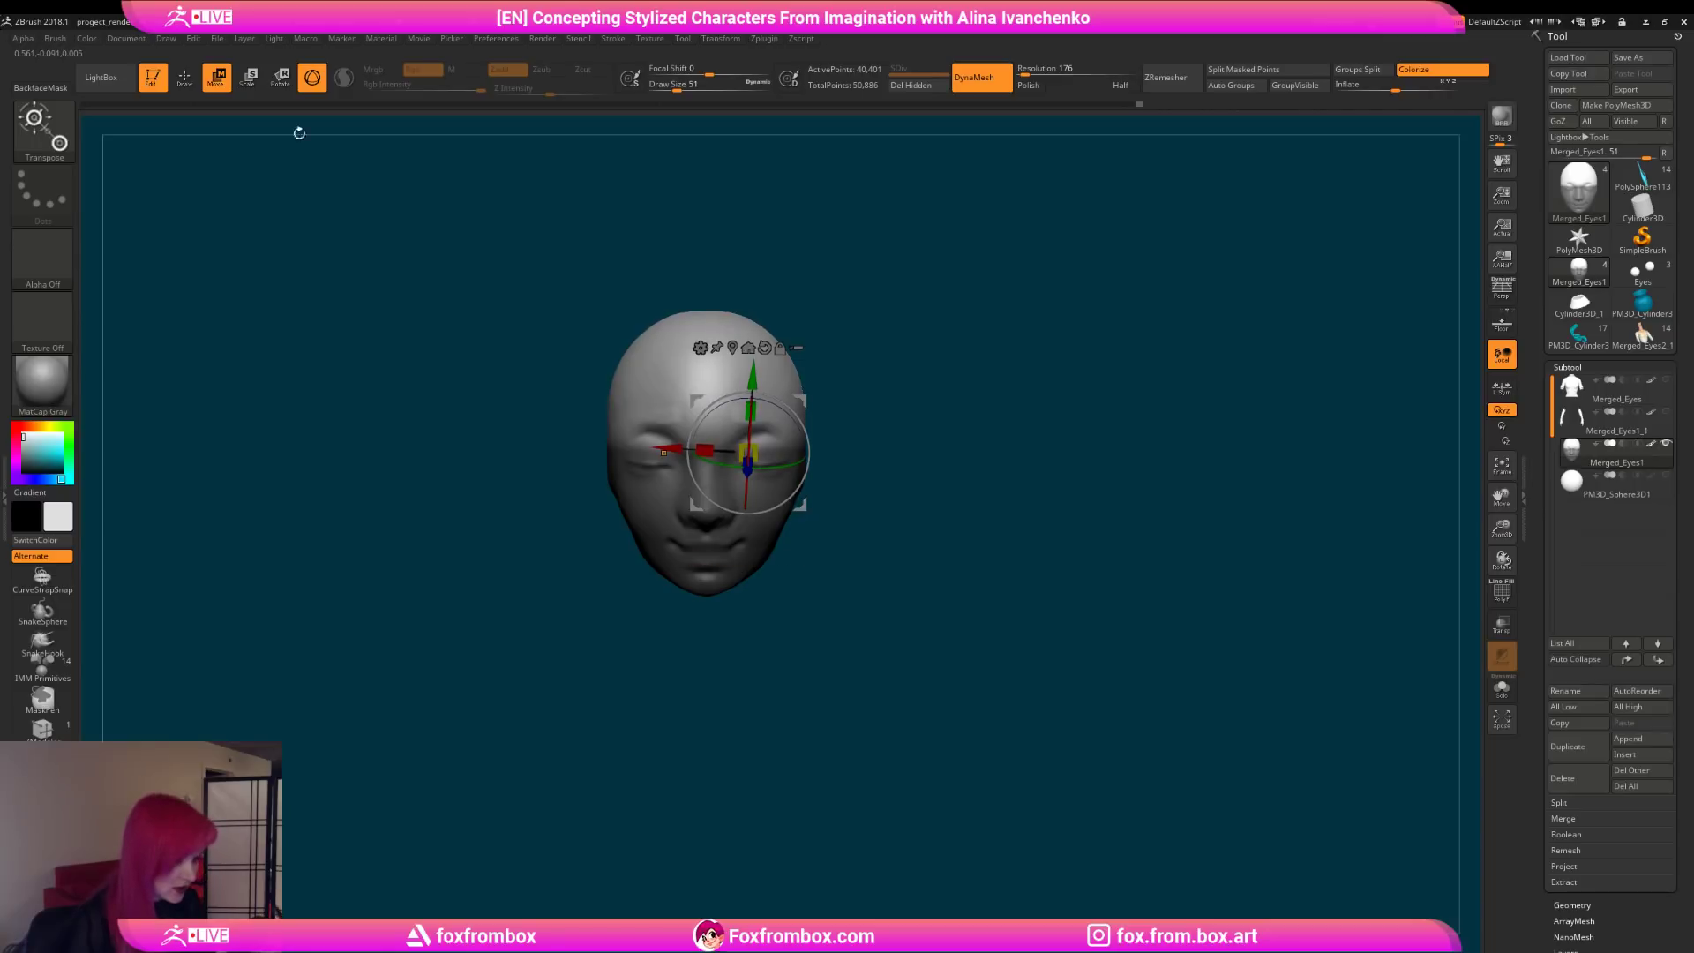
{"action": "left_click", "coordinate": [185, 77]}
{"action": "mouse_move", "coordinate": [846, 415]}
{"action": "left_mouse_down", "text": "ctrl"}
{"action": "mouse_move", "coordinate": [870, 465]}
{"action": "mouse_move", "coordinate": [937, 460]}
{"action": "mouse_move", "coordinate": [908, 488]}
{"action": "left_mouse_up", "text": "ctrl"}
Step: Reshape the temples and outer eye area with the Move brush at draw sizes 80 and 104
{"action": "key", "text": "b"}
{"action": "key", "text": "m"}
{"action": "key", "text": "v"}
{"action": "left_click", "coordinate": [683, 88]}
{"action": "left_click_drag", "start_coordinate": [870, 333], "coordinate": [810, 340]}
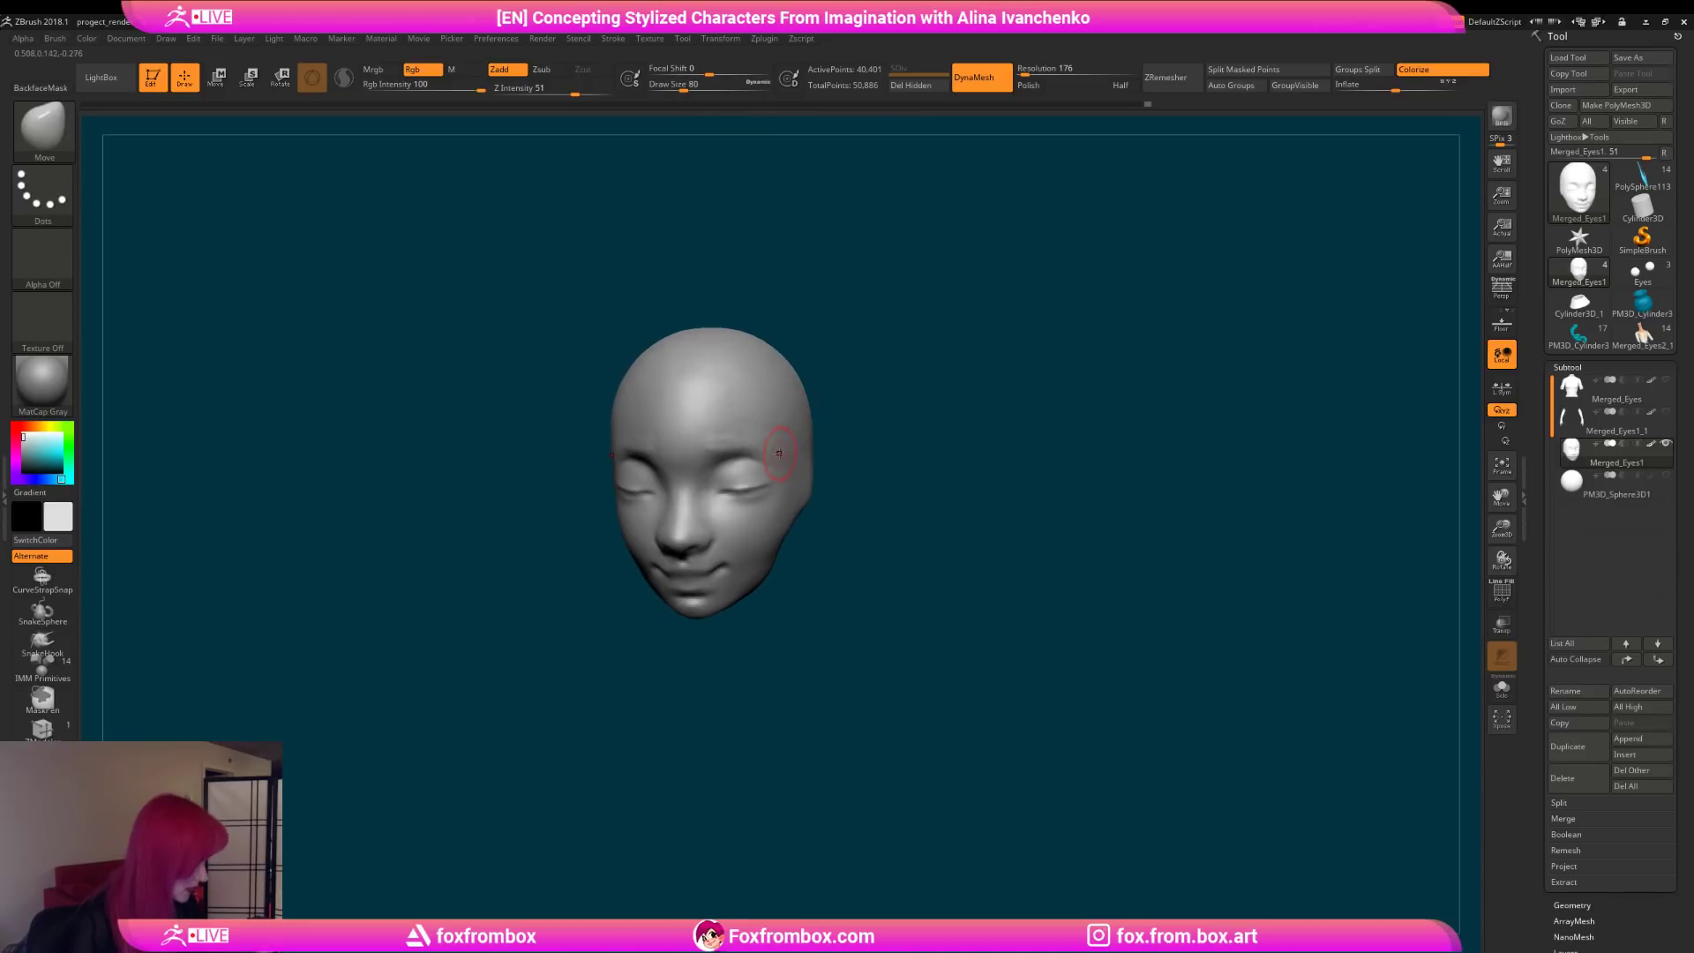
{"action": "mouse_move", "coordinate": [834, 440]}
{"action": "left_mouse_down"}
{"action": "mouse_move", "coordinate": [873, 433]}
{"action": "mouse_move", "coordinate": [830, 451]}
{"action": "mouse_move", "coordinate": [858, 499]}
{"action": "mouse_move", "coordinate": [844, 555]}
{"action": "left_mouse_up"}
{"action": "left_click", "coordinate": [688, 88]}
Step: Accentuate the eyelid lines and mouth corners with the DamStandard brush at draw size 65
{"action": "key", "text": "b"}
{"action": "key", "text": "d"}
{"action": "key", "text": "s"}
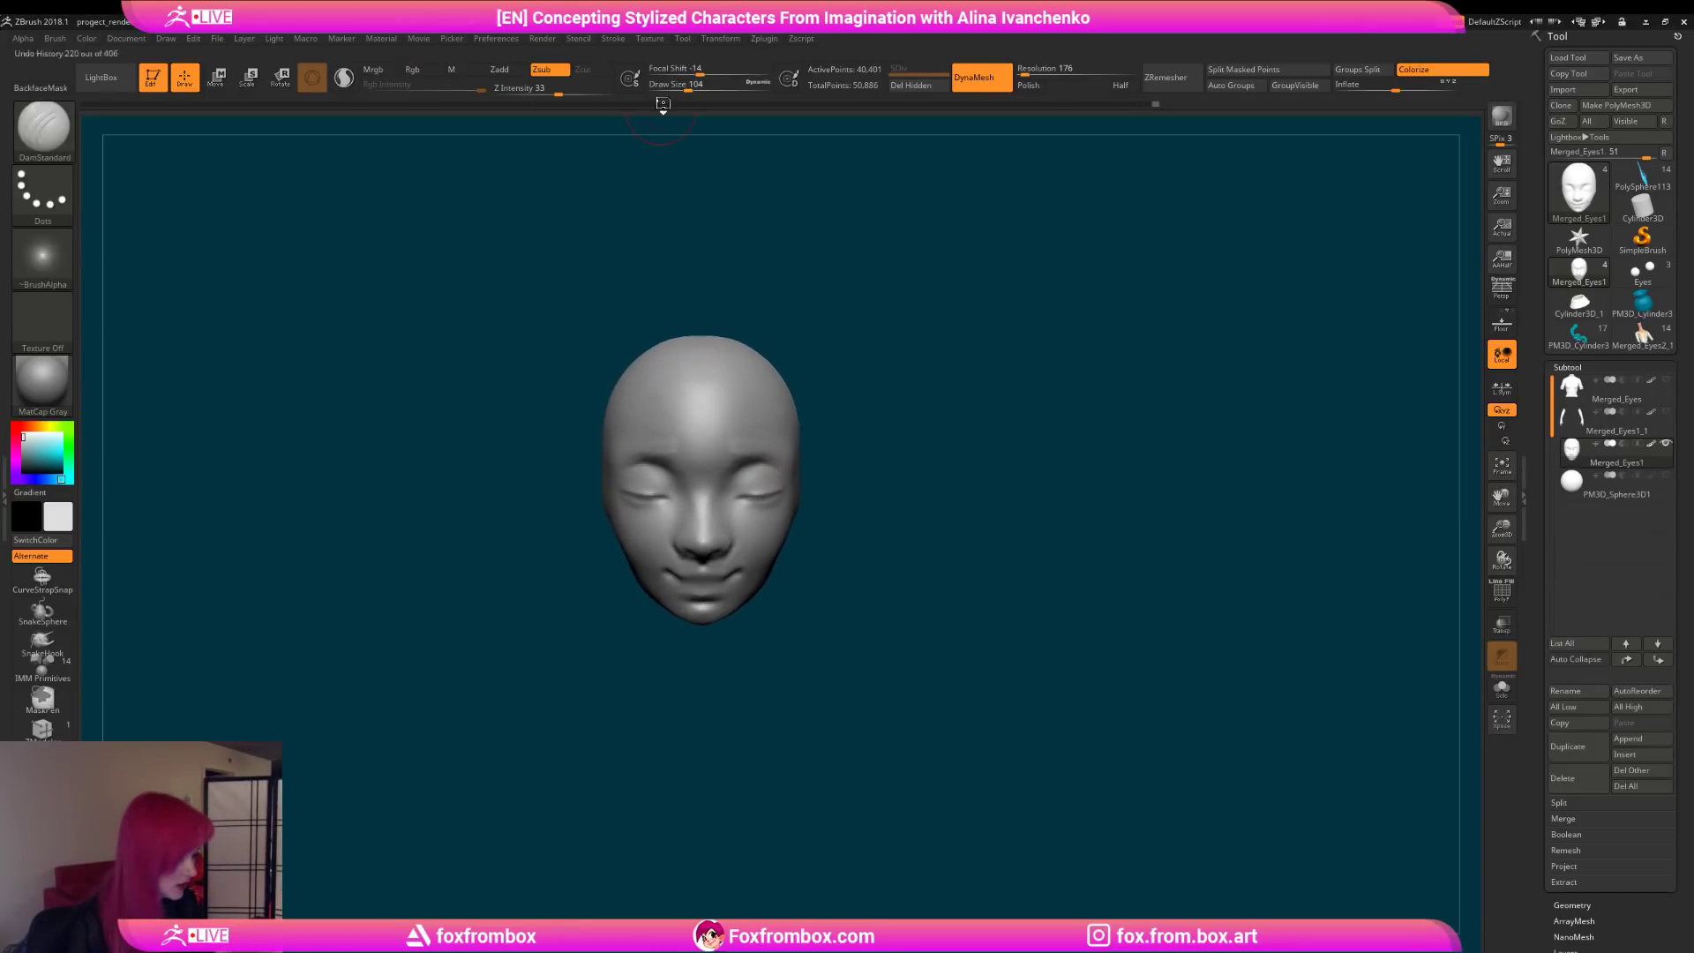
{"action": "left_click_drag", "start_coordinate": [842, 412], "coordinate": [767, 484]}
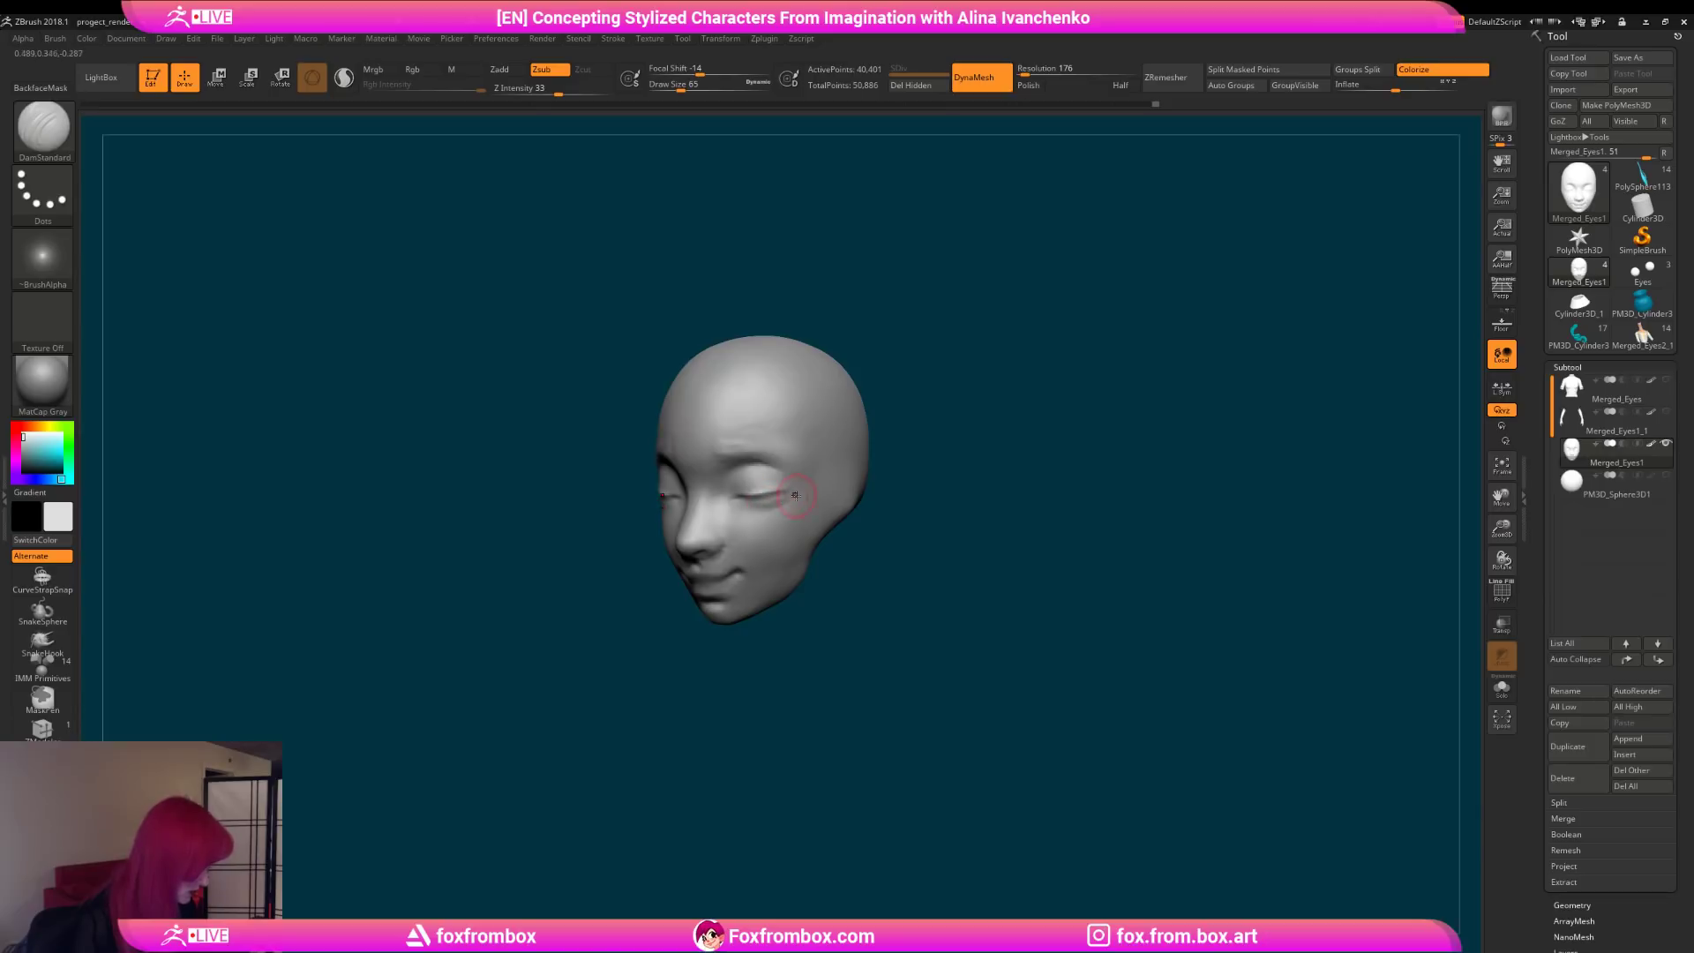
{"action": "left_click_drag", "start_coordinate": [869, 559], "coordinate": [909, 525]}
{"action": "left_click_drag", "start_coordinate": [794, 573], "coordinate": [886, 578]}
{"action": "mouse_move", "coordinate": [772, 568]}
{"action": "left_mouse_down"}
{"action": "mouse_move", "coordinate": [825, 611]}
{"action": "mouse_move", "coordinate": [759, 564]}
{"action": "mouse_move", "coordinate": [838, 583]}
{"action": "left_mouse_up"}
Step: Adjust the mouth and lower face with the Move brush and smooth the surface
{"action": "key", "text": "b"}
{"action": "key", "text": "m"}
{"action": "key", "text": "v"}
{"action": "left_click_drag", "start_coordinate": [741, 545], "coordinate": [946, 418]}
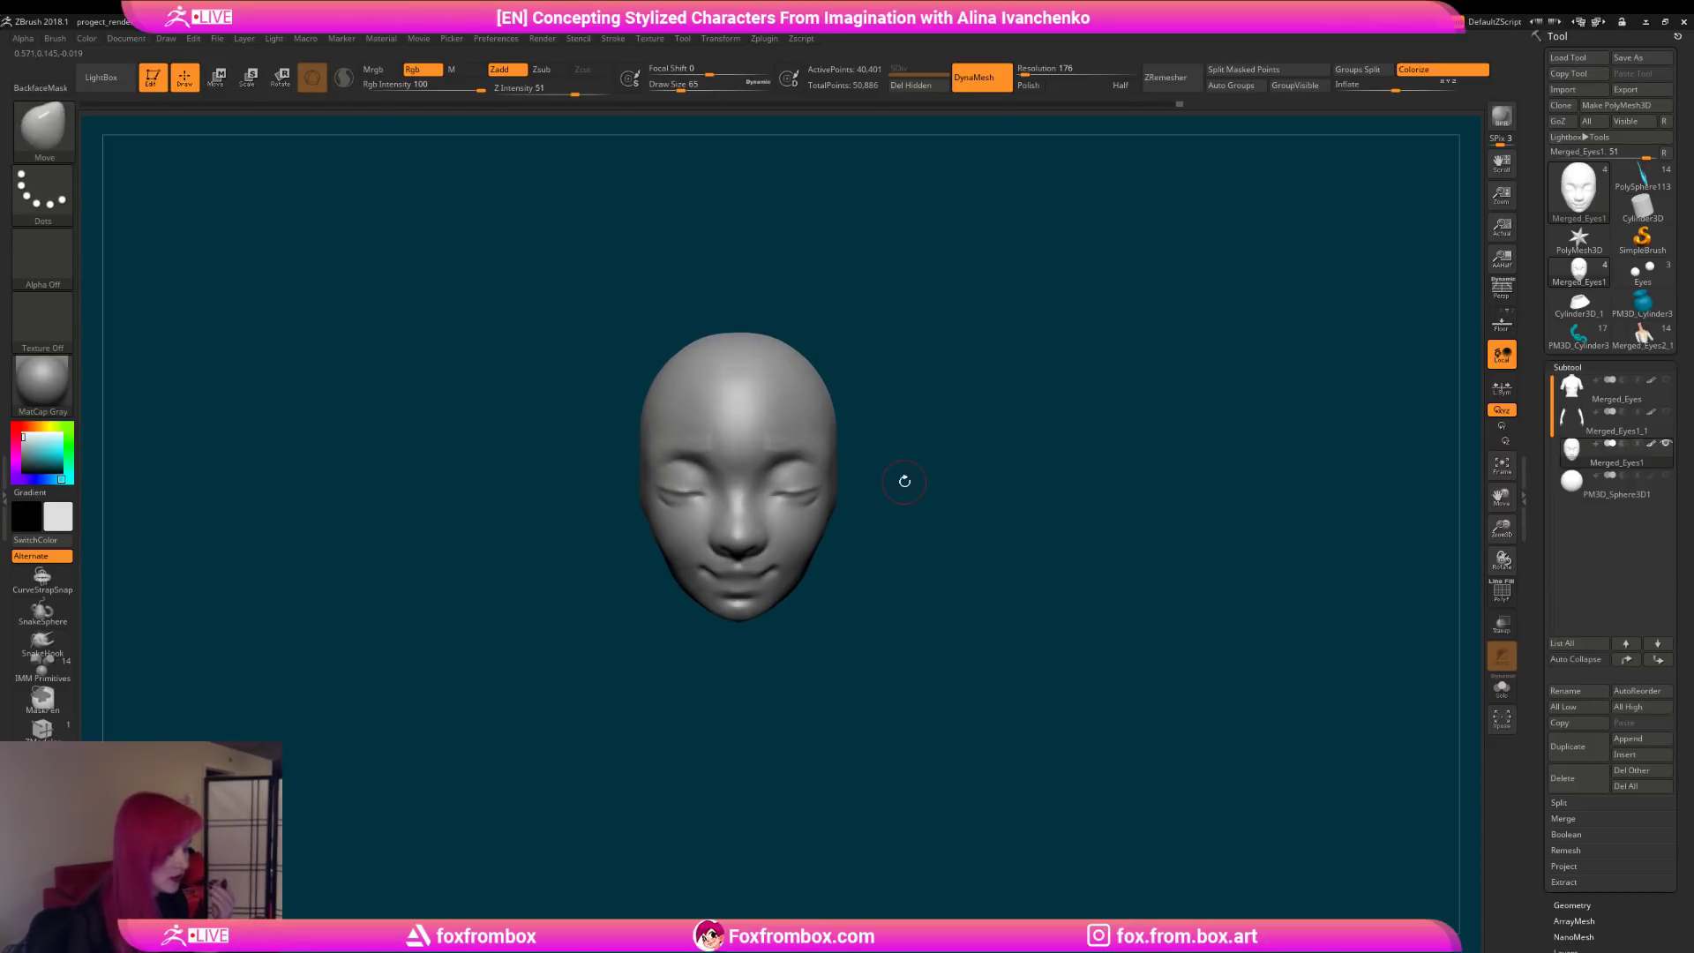
{"action": "mouse_move", "coordinate": [904, 481]}
{"action": "left_mouse_down"}
{"action": "mouse_move", "coordinate": [909, 498]}
{"action": "mouse_move", "coordinate": [869, 508]}
{"action": "mouse_move", "coordinate": [917, 494]}
{"action": "mouse_move", "coordinate": [937, 456]}
{"action": "mouse_move", "coordinate": [945, 468]}
{"action": "mouse_move", "coordinate": [882, 503]}
{"action": "left_mouse_up"}
{"action": "key", "text": "shift"}
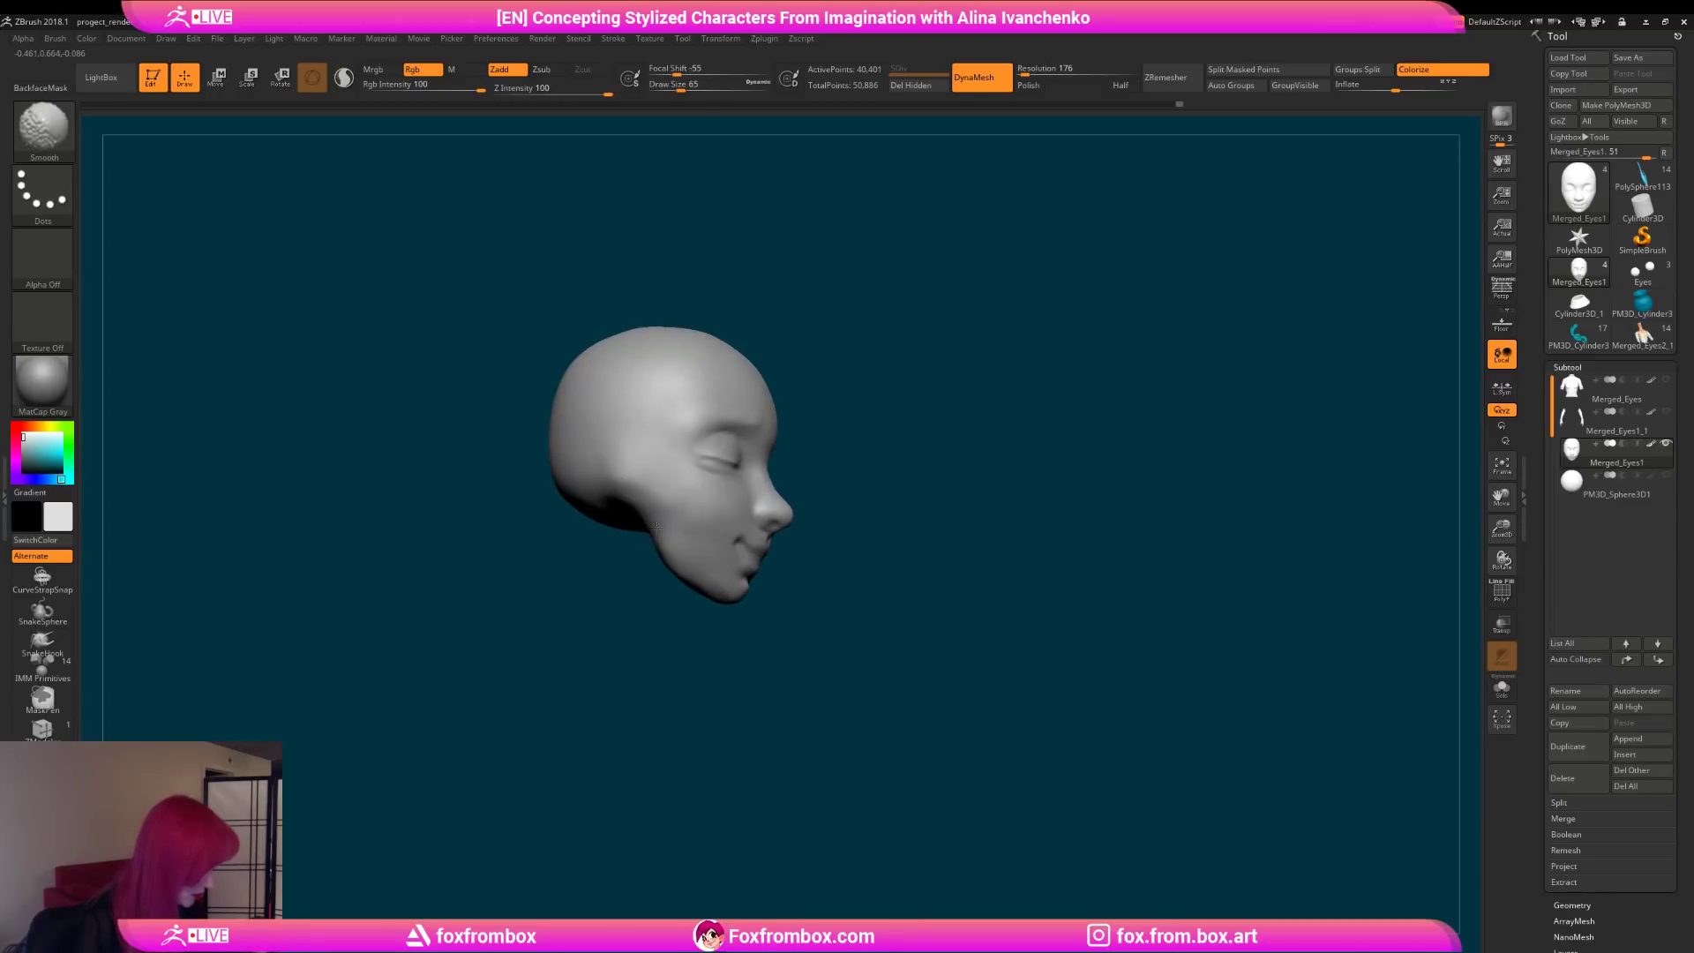
{"action": "left_click_drag", "start_coordinate": [830, 617], "coordinate": [691, 685]}
{"action": "mouse_move", "coordinate": [776, 617]}
{"action": "left_mouse_down"}
{"action": "mouse_move", "coordinate": [716, 625]}
{"action": "mouse_move", "coordinate": [752, 644]}
{"action": "left_mouse_up"}
Step: Switch back to the DamStandard brush at draw size 65 and refine the closed eyes and their outer corners
{"action": "key", "text": "b"}
{"action": "key", "text": "d"}
{"action": "key", "text": "s"}
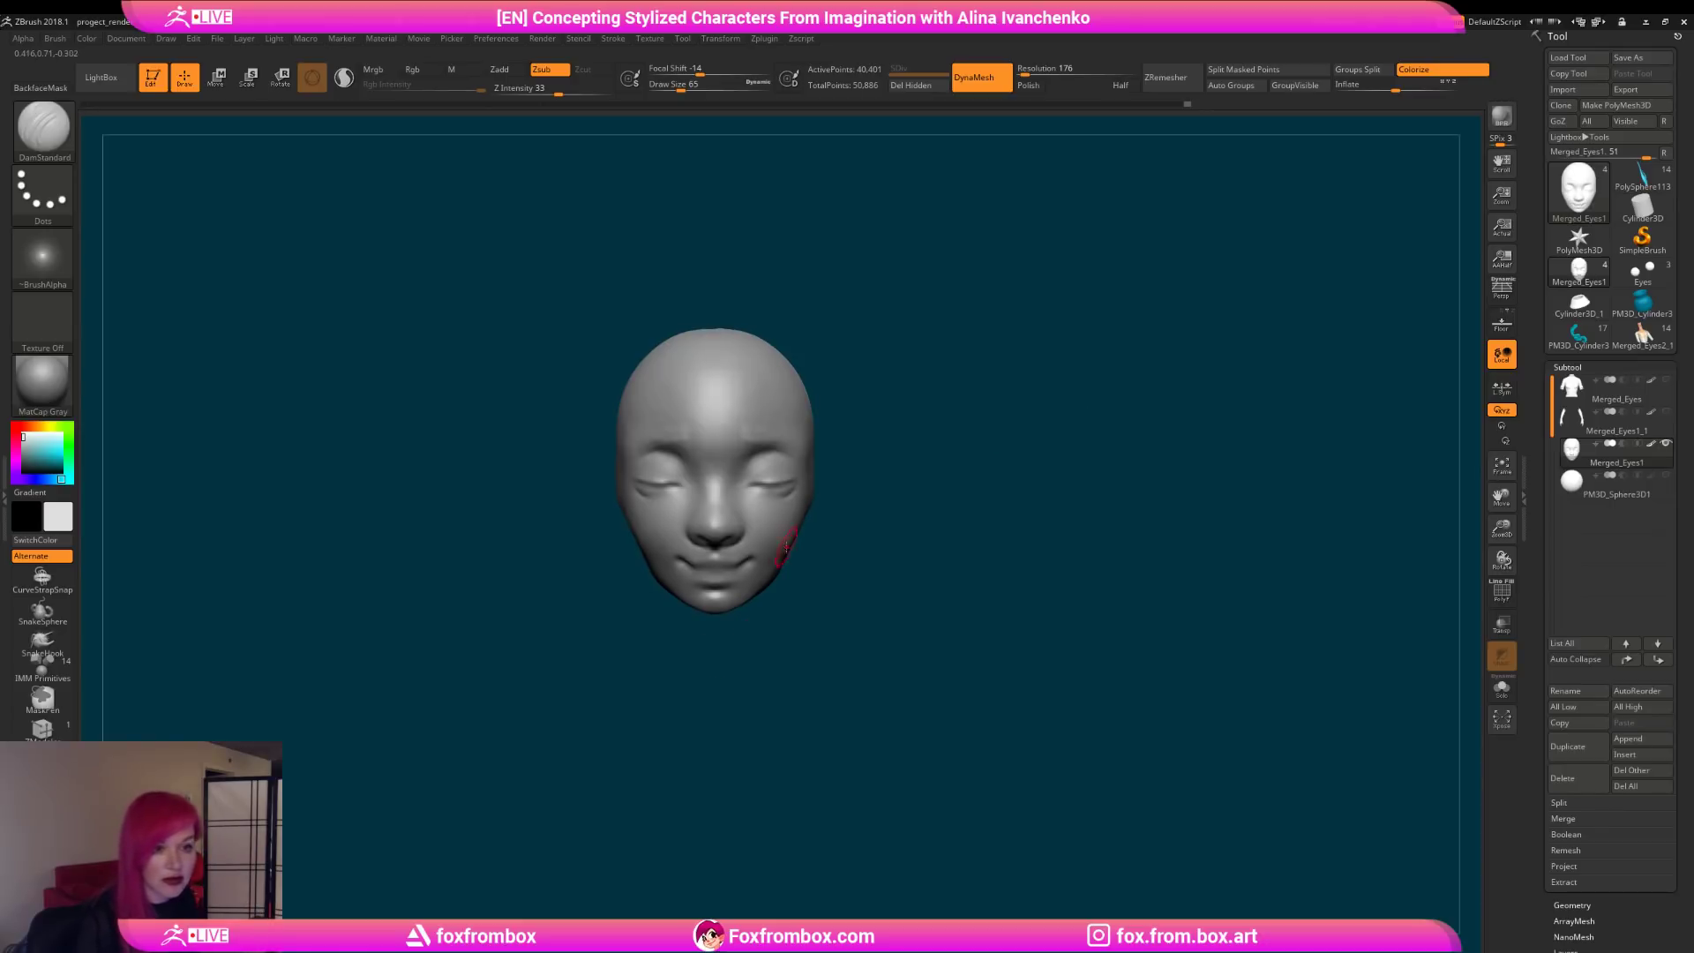
{"action": "mouse_move", "coordinate": [1579, 303]}
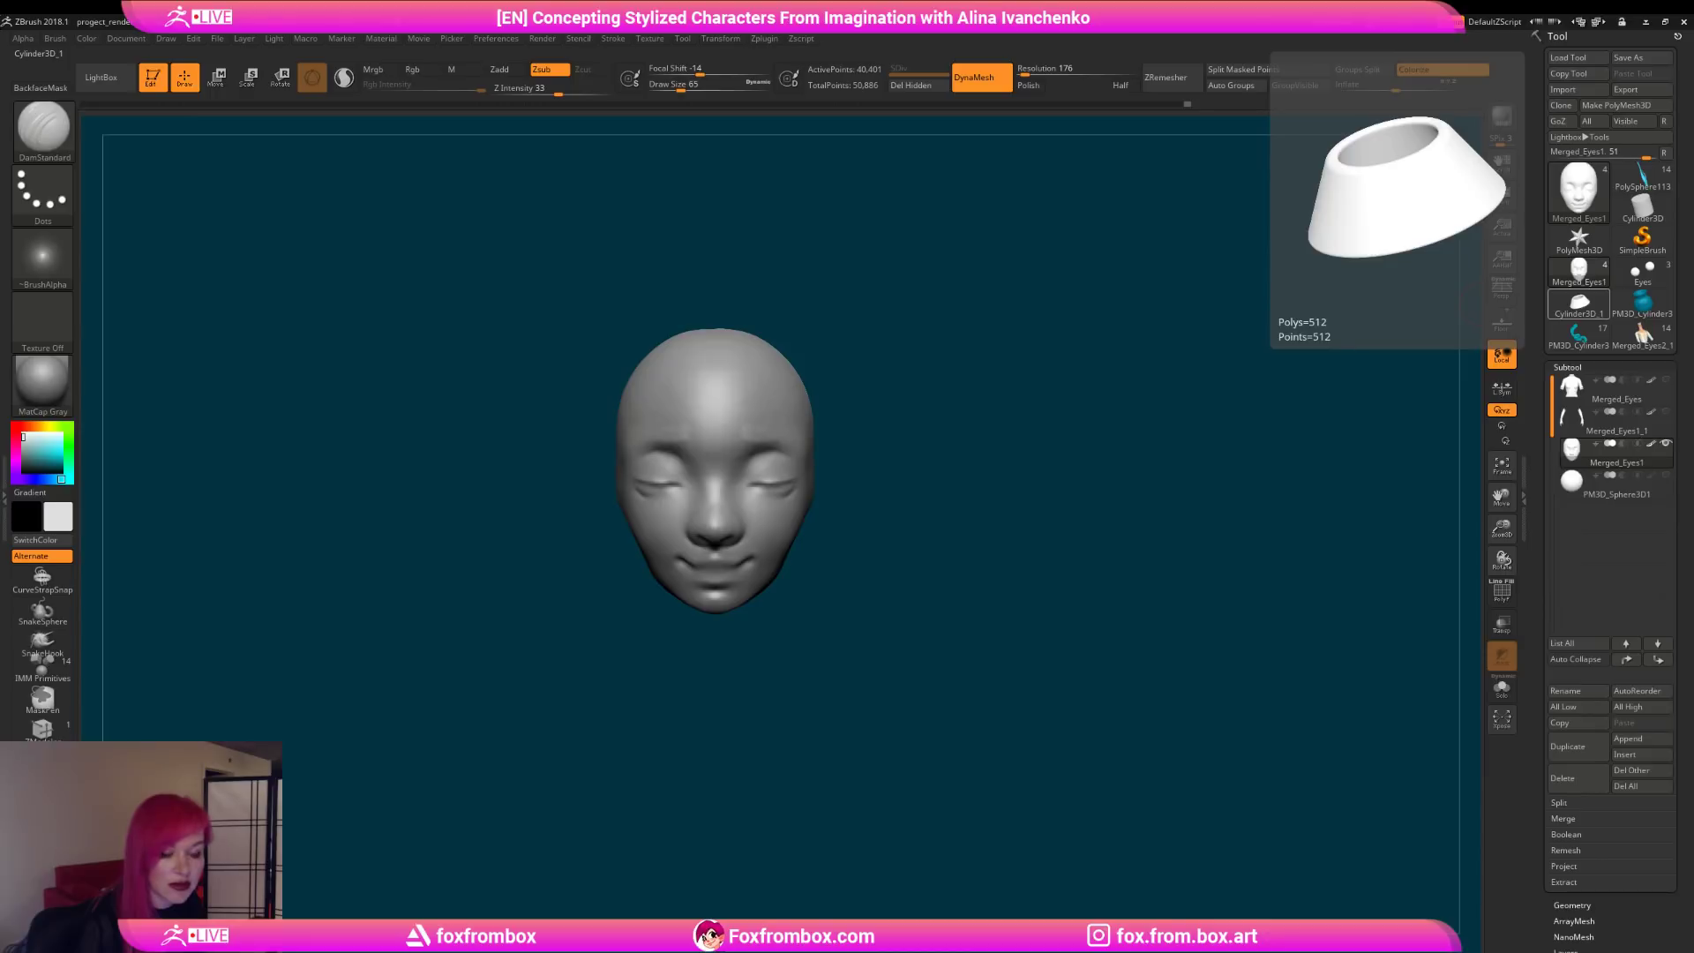
{"action": "mouse_move", "coordinate": [914, 476]}
{"action": "left_mouse_down", "text": "alt"}
{"action": "mouse_move", "coordinate": [878, 481]}
{"action": "mouse_move", "coordinate": [900, 511]}
{"action": "mouse_move", "coordinate": [876, 513]}
{"action": "left_mouse_up", "text": "alt"}
{"action": "left_click_drag", "start_coordinate": [600, 450], "coordinate": [628, 491]}
{"action": "mouse_move", "coordinate": [801, 500]}
{"action": "left_mouse_down"}
{"action": "mouse_move", "coordinate": [820, 521]}
{"action": "mouse_move", "coordinate": [868, 501]}
{"action": "mouse_move", "coordinate": [869, 522]}
{"action": "mouse_move", "coordinate": [700, 462]}
{"action": "left_mouse_up"}
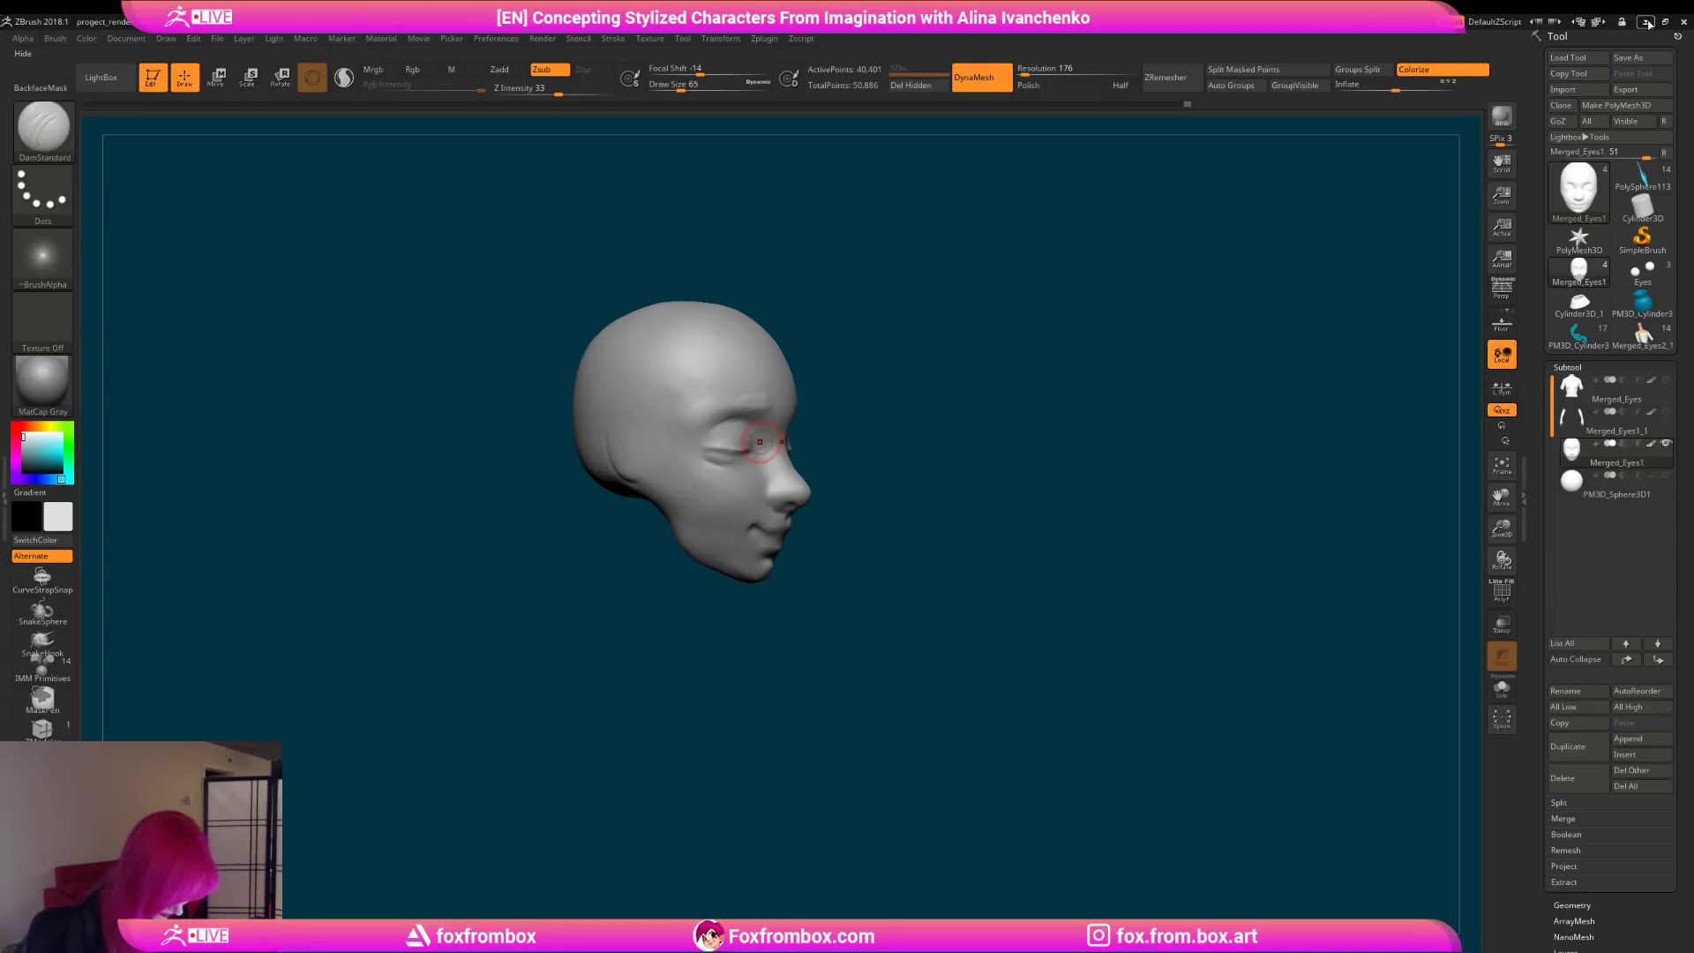
{"action": "mouse_move", "coordinate": [685, 691]}
{"action": "left_mouse_down"}
{"action": "mouse_move", "coordinate": [956, 529]}
{"action": "mouse_move", "coordinate": [926, 526]}
{"action": "mouse_move", "coordinate": [894, 582]}
{"action": "mouse_move", "coordinate": [909, 573]}
{"action": "mouse_move", "coordinate": [779, 553]}
{"action": "left_mouse_up"}
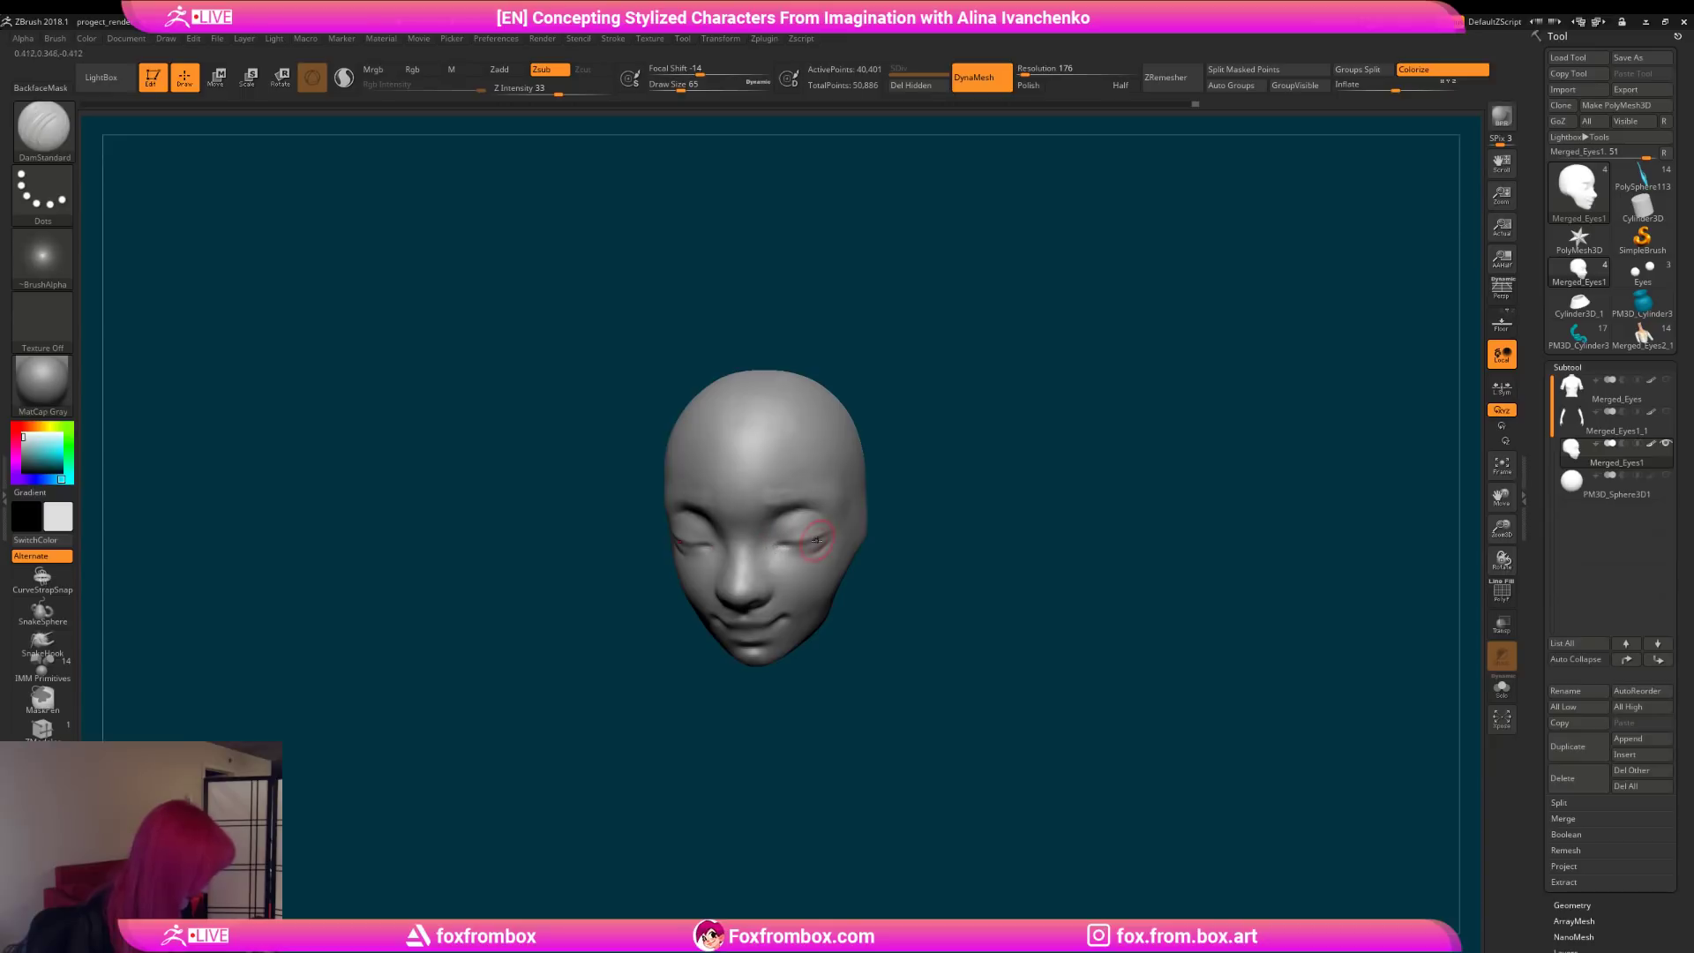
Step: Build up and smooth the side of the head and the jaw underside with ClayBuildup at draw size 80
{"action": "mouse_move", "coordinate": [946, 543]}
{"action": "left_mouse_down"}
{"action": "mouse_move", "coordinate": [979, 529]}
{"action": "mouse_move", "coordinate": [723, 551]}
{"action": "left_mouse_up"}
{"action": "mouse_move", "coordinate": [862, 583]}
{"action": "left_mouse_down"}
{"action": "mouse_move", "coordinate": [716, 552]}
{"action": "mouse_move", "coordinate": [777, 559]}
{"action": "mouse_move", "coordinate": [885, 628]}
{"action": "mouse_move", "coordinate": [866, 605]}
{"action": "left_mouse_up"}
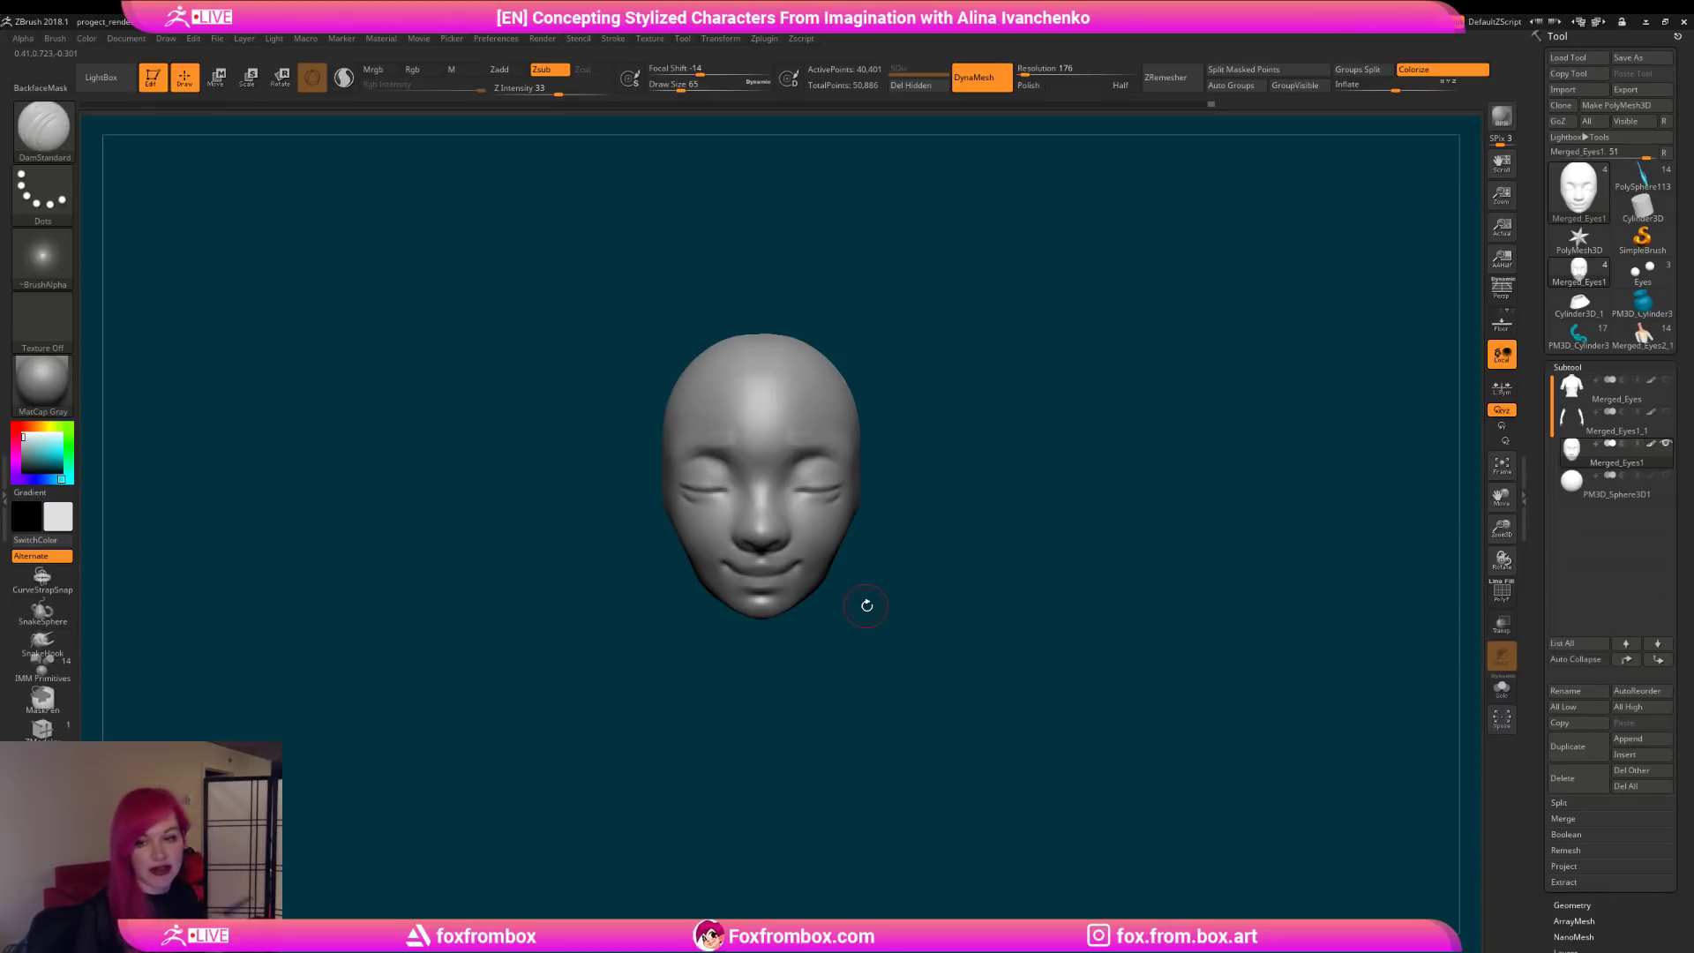
{"action": "mouse_move", "coordinate": [862, 598]}
{"action": "left_mouse_down"}
{"action": "mouse_move", "coordinate": [885, 476]}
{"action": "mouse_move", "coordinate": [866, 489]}
{"action": "mouse_move", "coordinate": [878, 508]}
{"action": "mouse_move", "coordinate": [905, 496]}
{"action": "mouse_move", "coordinate": [924, 520]}
{"action": "mouse_move", "coordinate": [891, 586]}
{"action": "mouse_move", "coordinate": [968, 552]}
{"action": "left_mouse_up"}
{"action": "key", "text": "b"}
{"action": "key", "text": "c"}
{"action": "key", "text": "b"}
{"action": "left_click_drag", "start_coordinate": [1501, 530], "coordinate": [1501, 564]}
{"action": "mouse_move", "coordinate": [1048, 525]}
{"action": "left_mouse_down", "text": "alt"}
{"action": "mouse_move", "coordinate": [1035, 491]}
{"action": "mouse_move", "coordinate": [998, 495]}
{"action": "left_mouse_up", "text": "alt"}
{"action": "mouse_move", "coordinate": [760, 562]}
{"action": "left_mouse_down"}
{"action": "mouse_move", "coordinate": [829, 575]}
{"action": "mouse_move", "coordinate": [881, 643]}
{"action": "mouse_move", "coordinate": [868, 637]}
{"action": "left_mouse_up"}
{"action": "left_click_drag", "start_coordinate": [674, 91], "coordinate": [683, 91]}
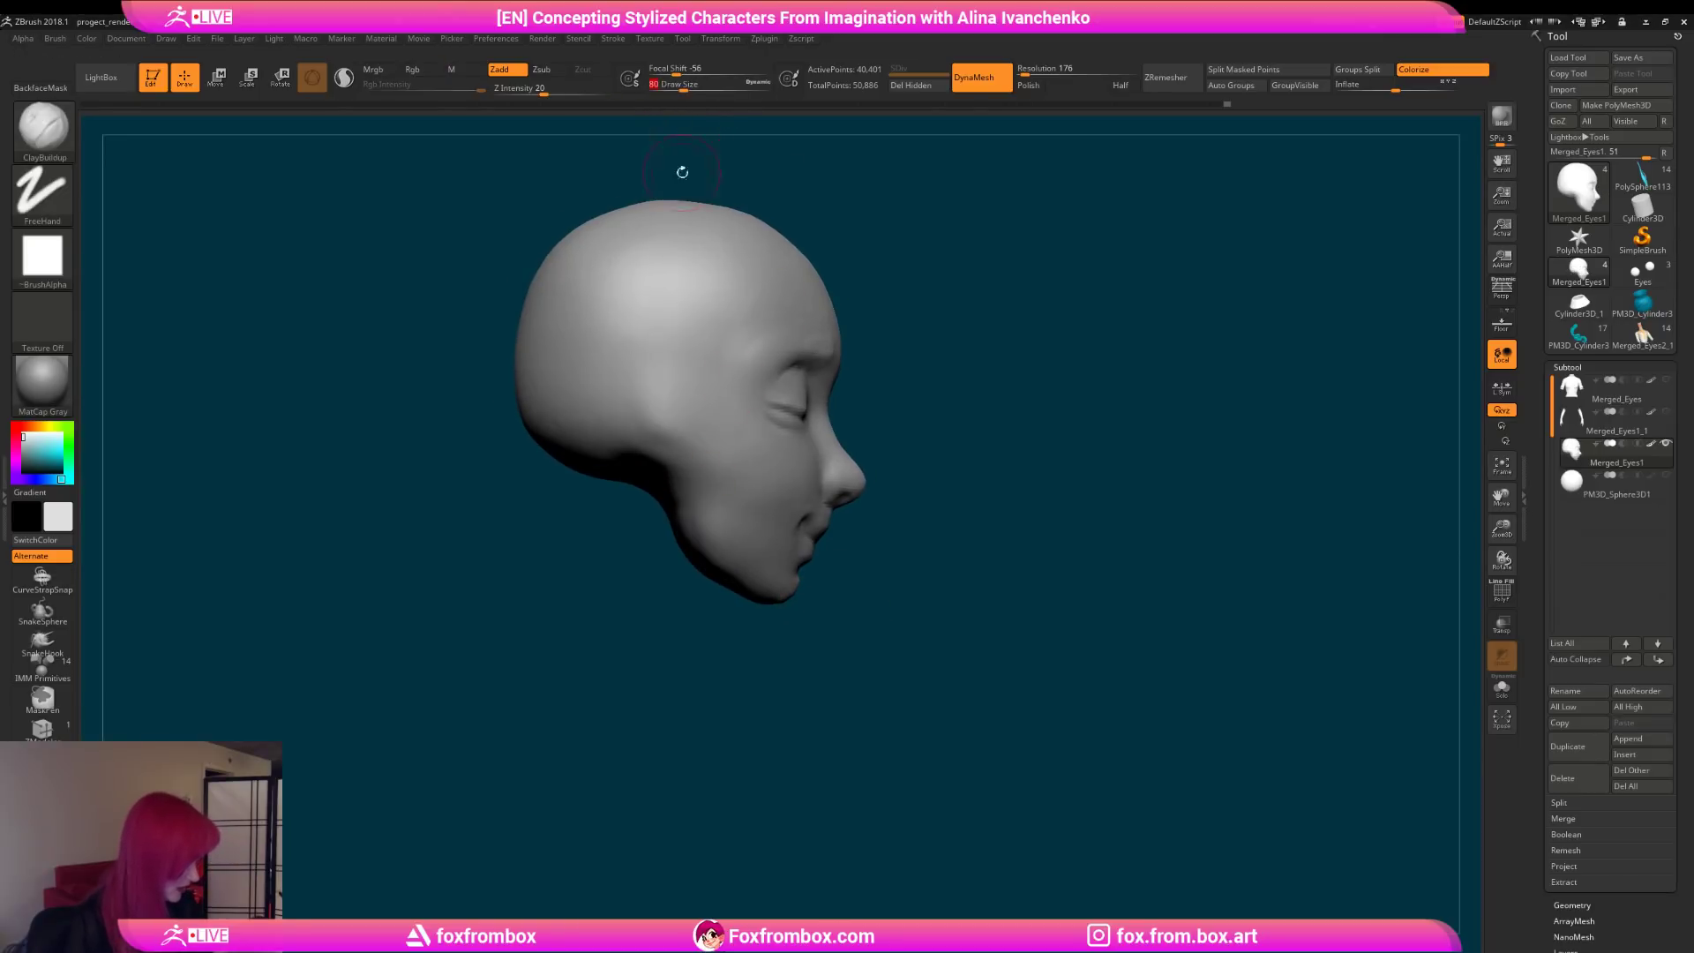
{"action": "mouse_move", "coordinate": [824, 616]}
{"action": "left_mouse_down"}
{"action": "mouse_move", "coordinate": [622, 483]}
{"action": "mouse_move", "coordinate": [521, 499]}
{"action": "mouse_move", "coordinate": [600, 446]}
{"action": "mouse_move", "coordinate": [511, 494]}
{"action": "mouse_move", "coordinate": [543, 442]}
{"action": "mouse_move", "coordinate": [564, 446]}
{"action": "mouse_move", "coordinate": [569, 494]}
{"action": "left_mouse_up"}
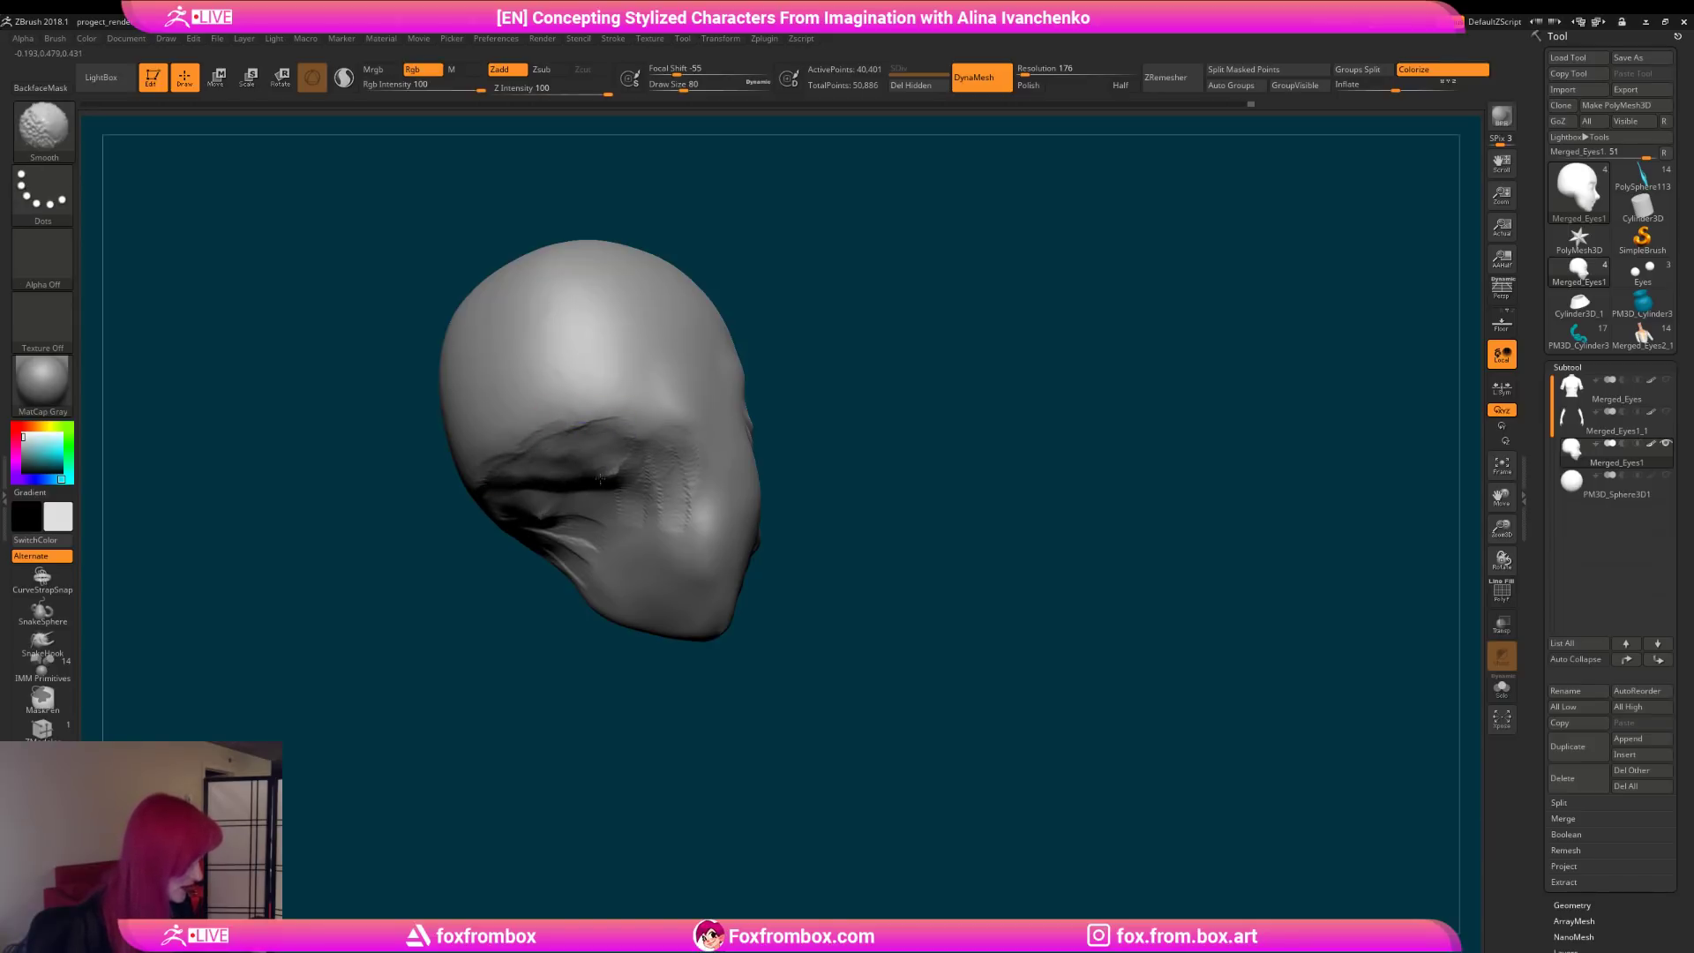
{"action": "left_click_drag", "start_coordinate": [1138, 547], "coordinate": [862, 605]}
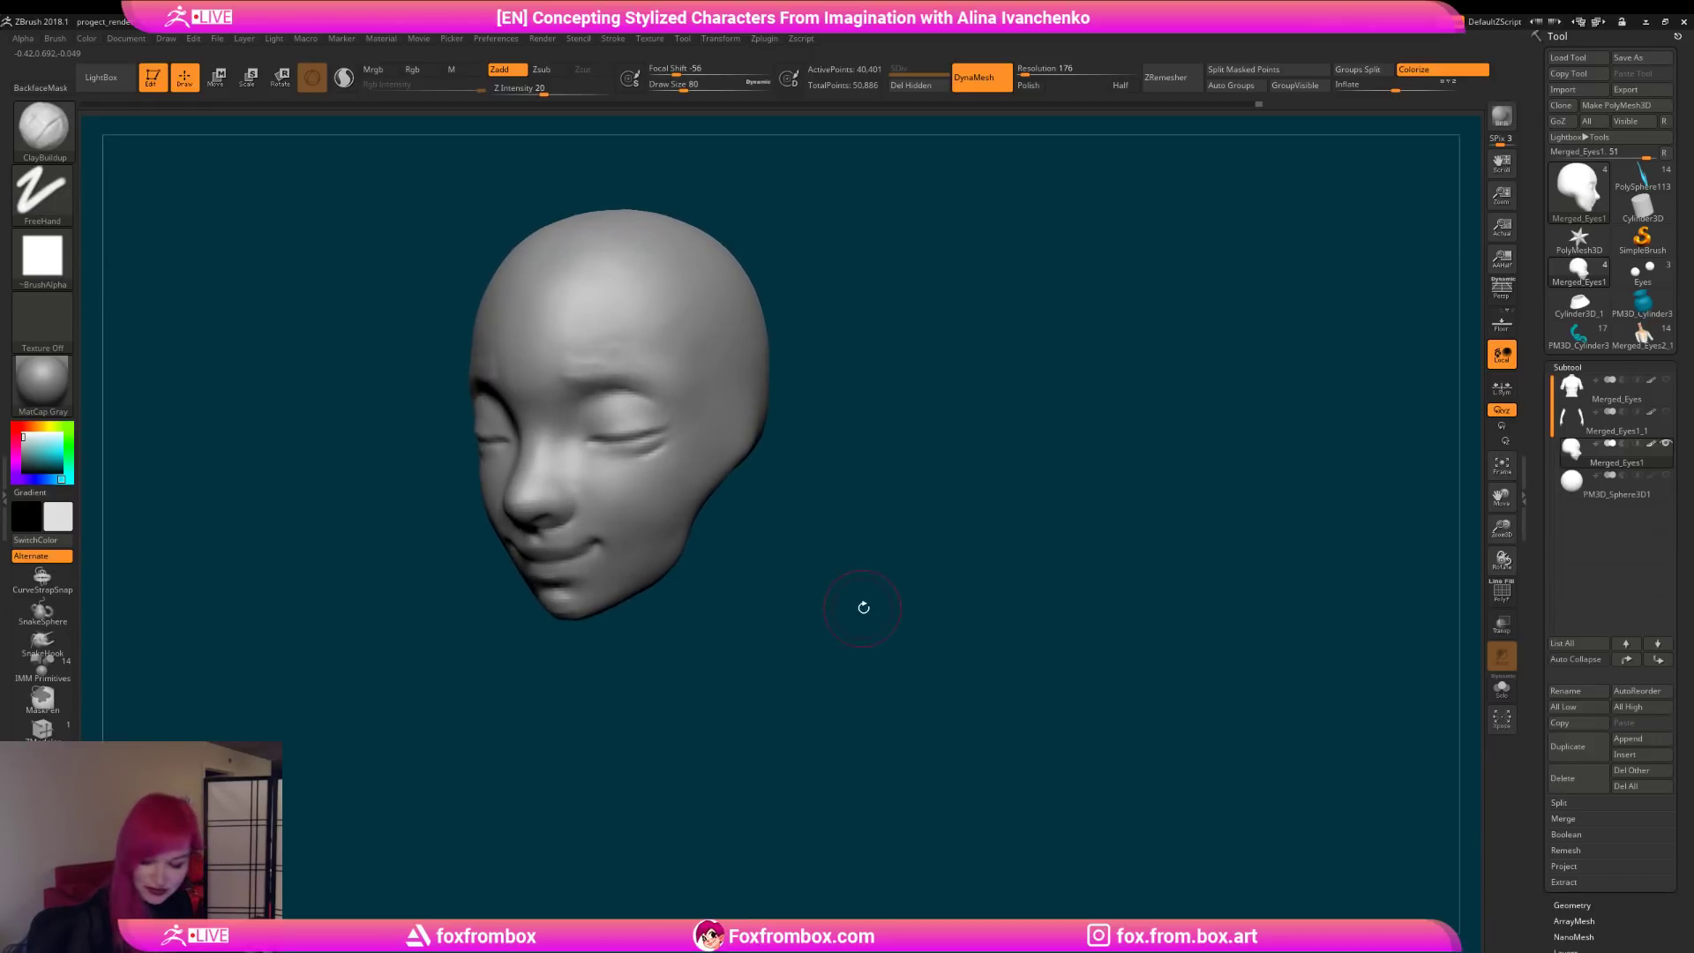
Step: Reshape the jawline and chin with the Move brush at draw size 108
{"action": "key", "text": "b"}
{"action": "key", "text": "m"}
{"action": "key", "text": "v"}
{"action": "left_click_drag", "start_coordinate": [684, 86], "coordinate": [689, 86]}
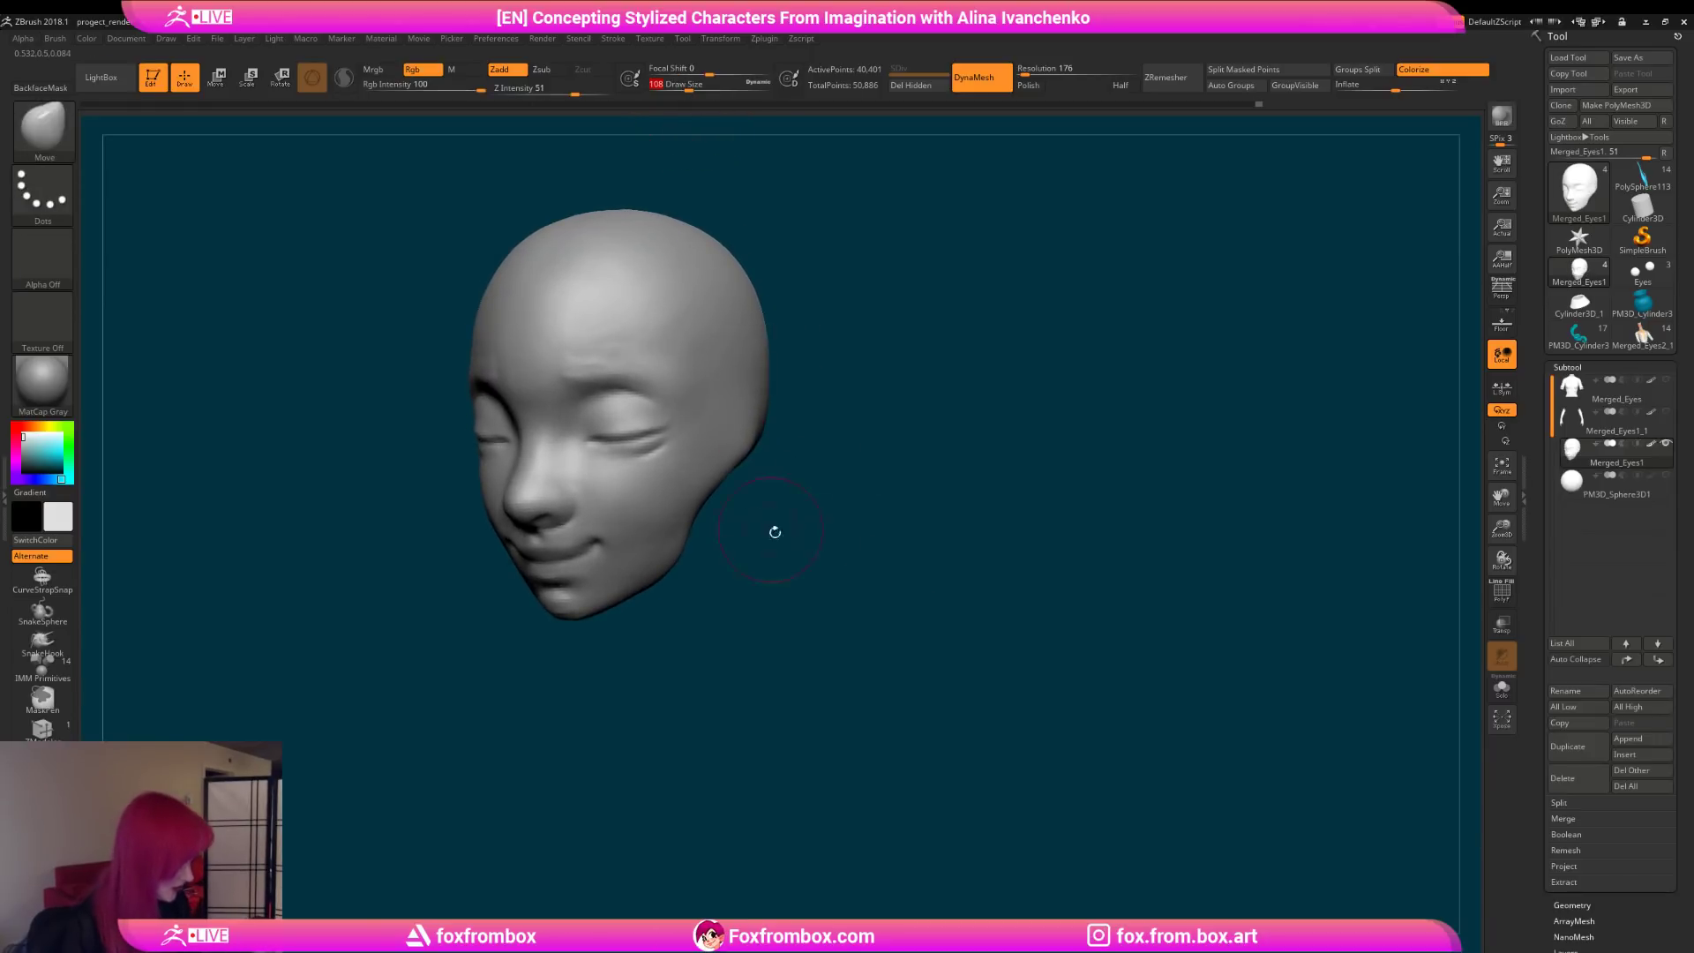
{"action": "left_click_drag", "start_coordinate": [815, 542], "coordinate": [890, 531], "text": "alt"}
{"action": "mouse_move", "coordinate": [744, 532]}
{"action": "left_mouse_down"}
{"action": "mouse_move", "coordinate": [812, 594]}
{"action": "mouse_move", "coordinate": [833, 548]}
{"action": "left_mouse_up"}
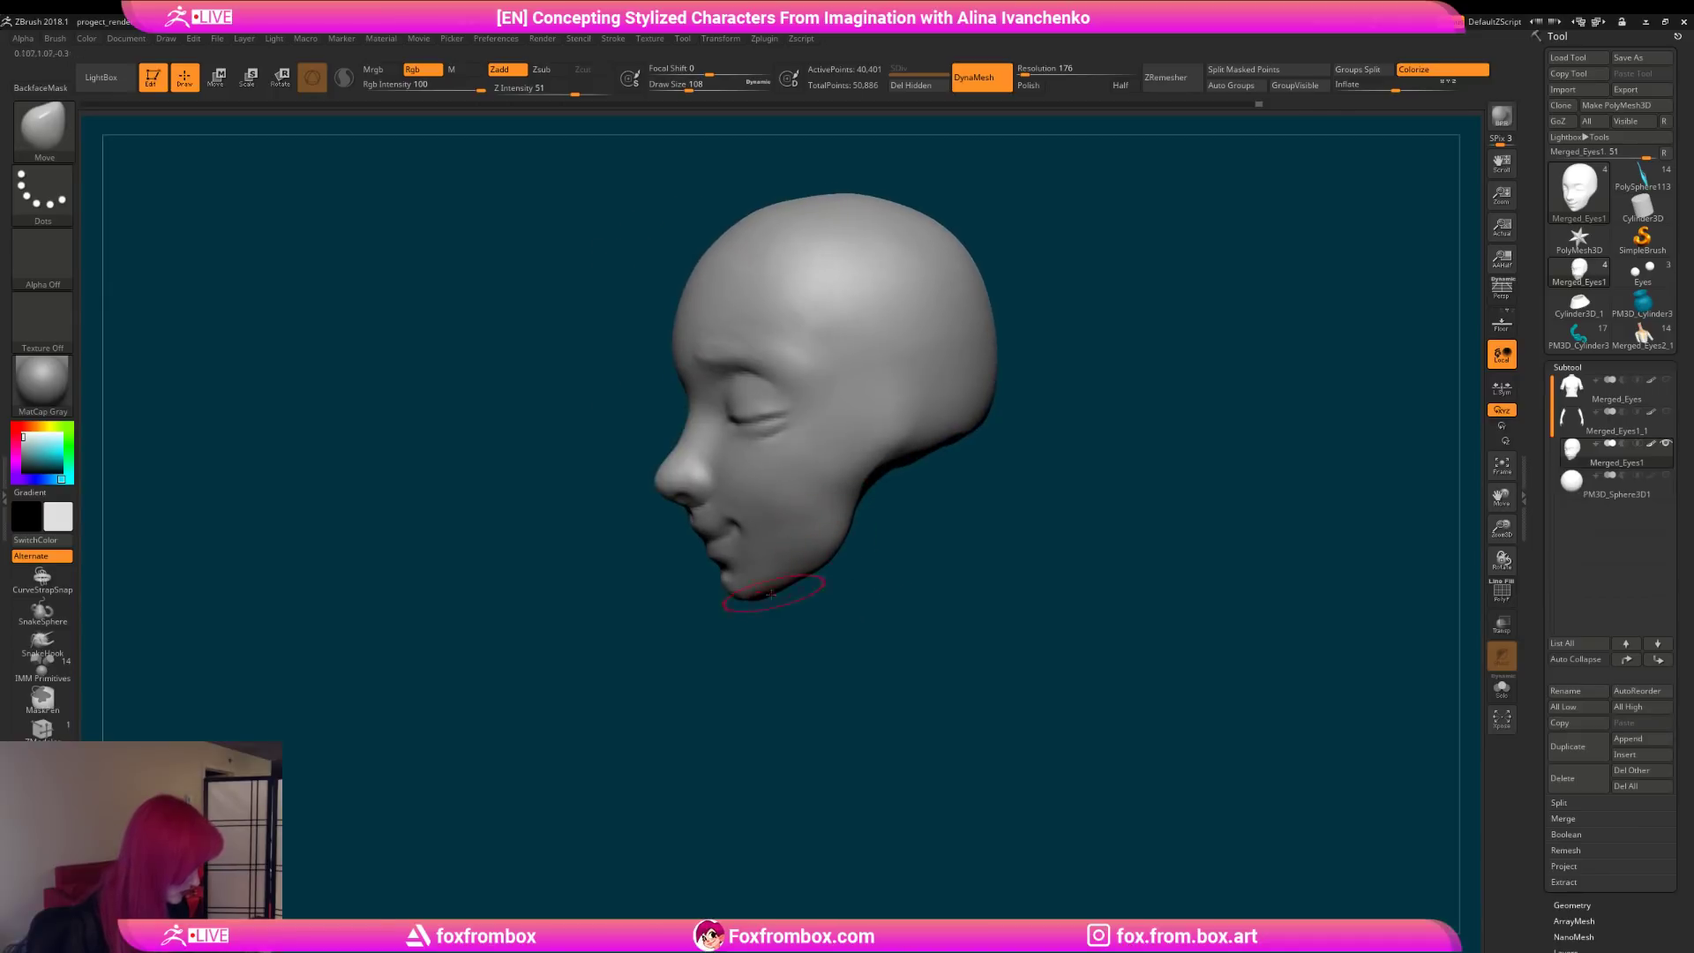
{"action": "left_click_drag", "start_coordinate": [726, 651], "coordinate": [797, 643], "text": "shift"}
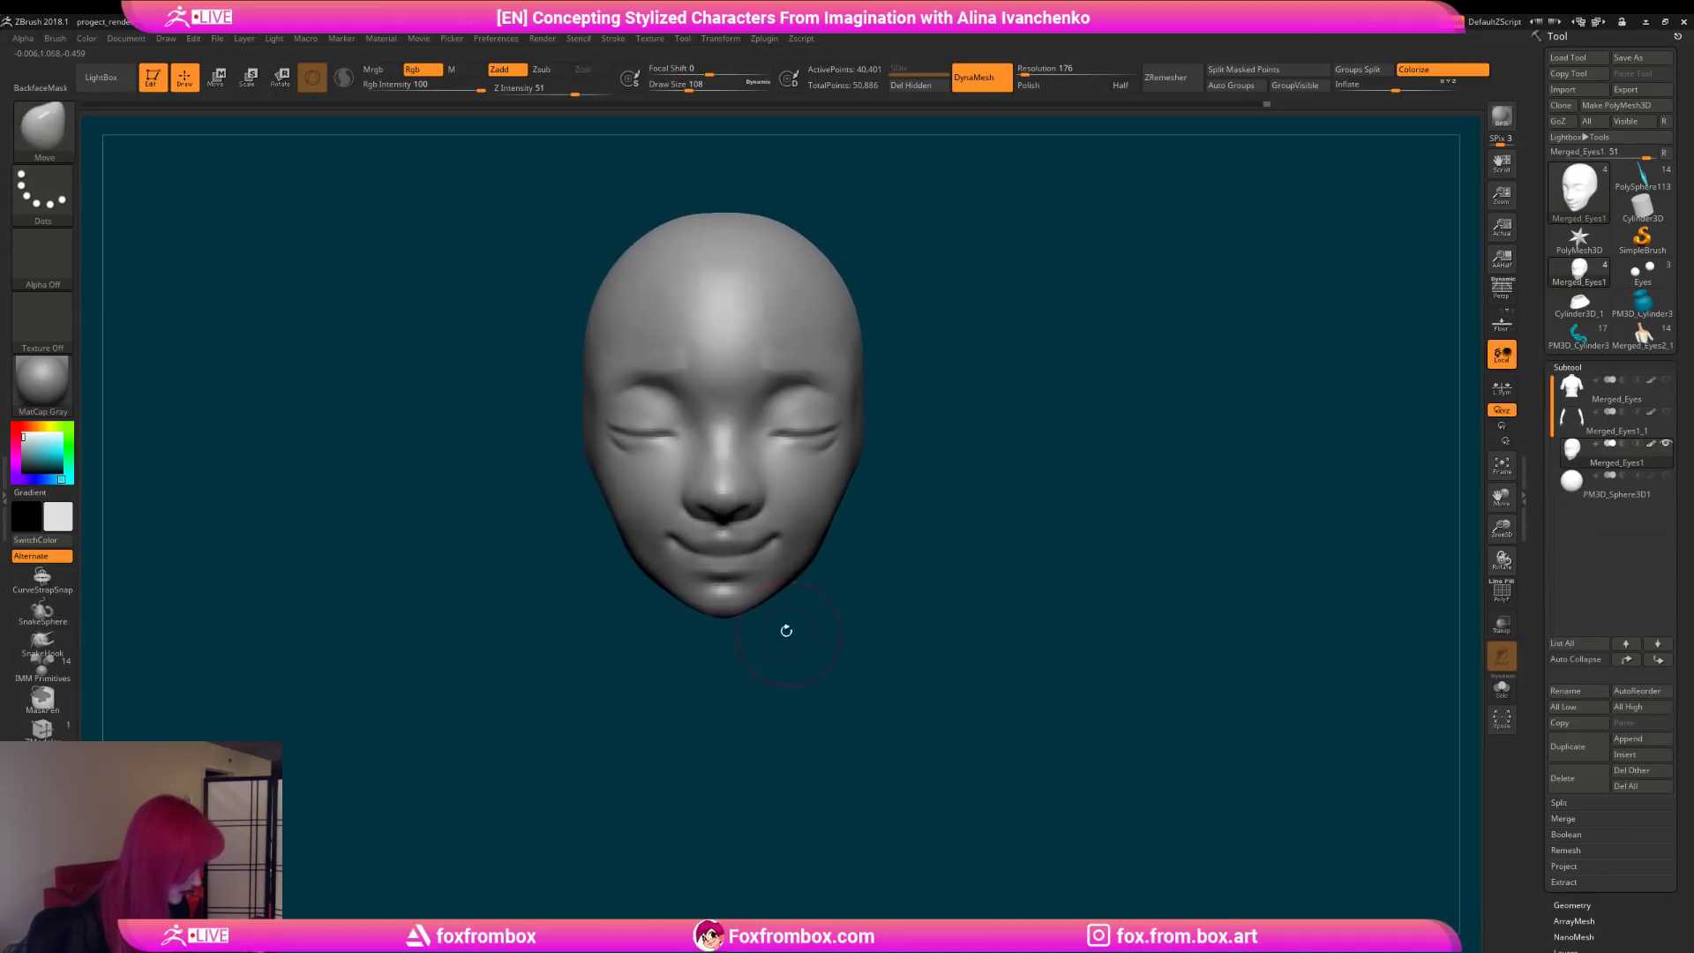
{"action": "mouse_move", "coordinate": [888, 533]}
{"action": "left_mouse_down"}
{"action": "mouse_move", "coordinate": [871, 589]}
{"action": "mouse_move", "coordinate": [941, 579]}
{"action": "left_mouse_up"}
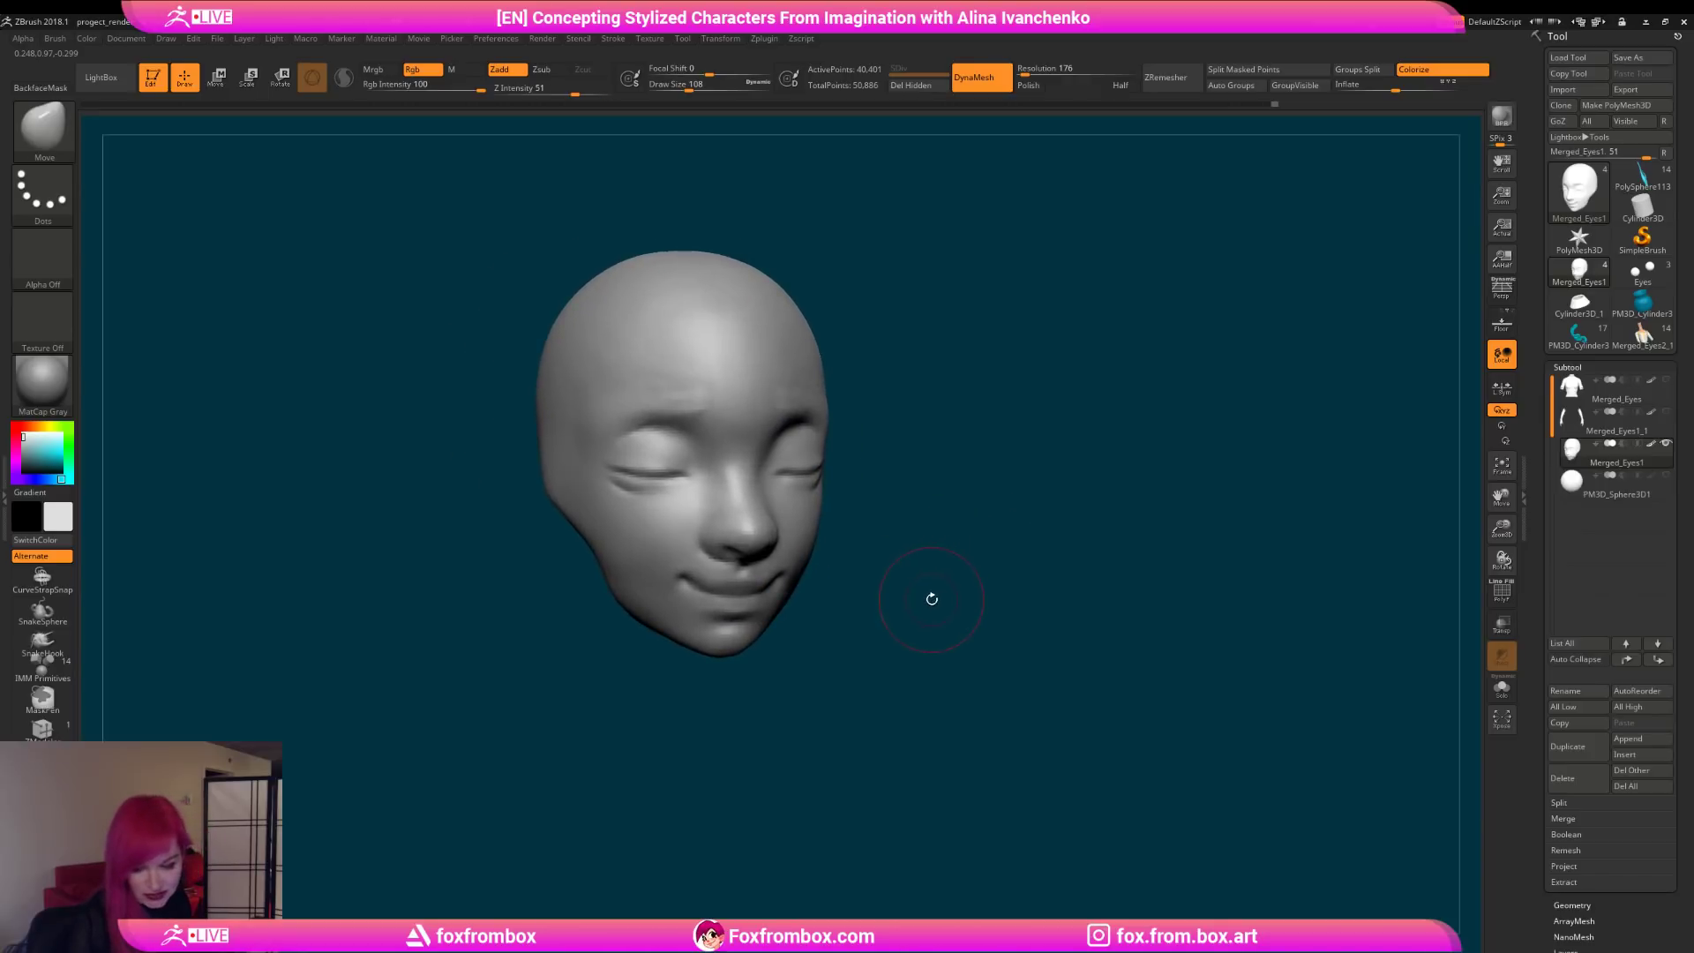
Step: Save the project and refine the outer eye corners with the DamStandard brush at draw size 46
{"action": "key", "text": "b"}
{"action": "key", "text": "d"}
{"action": "key", "text": "s"}
{"action": "key", "text": "ctrl+s"}
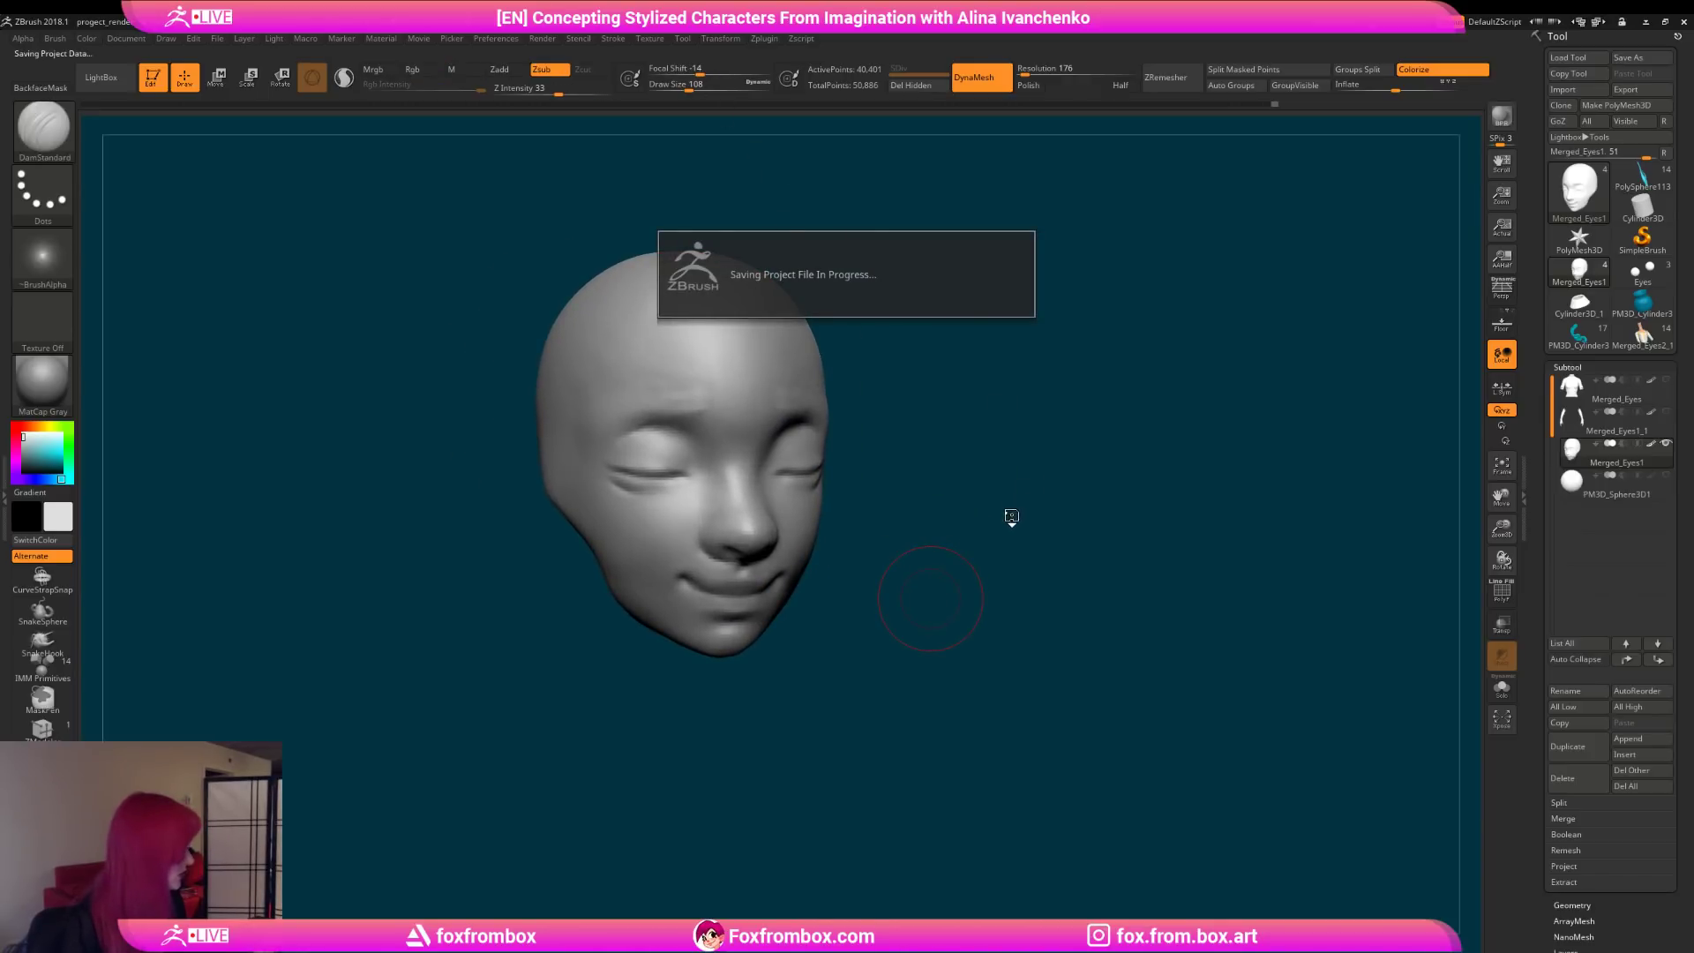
{"action": "left_click_drag", "start_coordinate": [690, 87], "coordinate": [675, 86]}
{"action": "left_click_drag", "start_coordinate": [923, 349], "coordinate": [884, 362]}
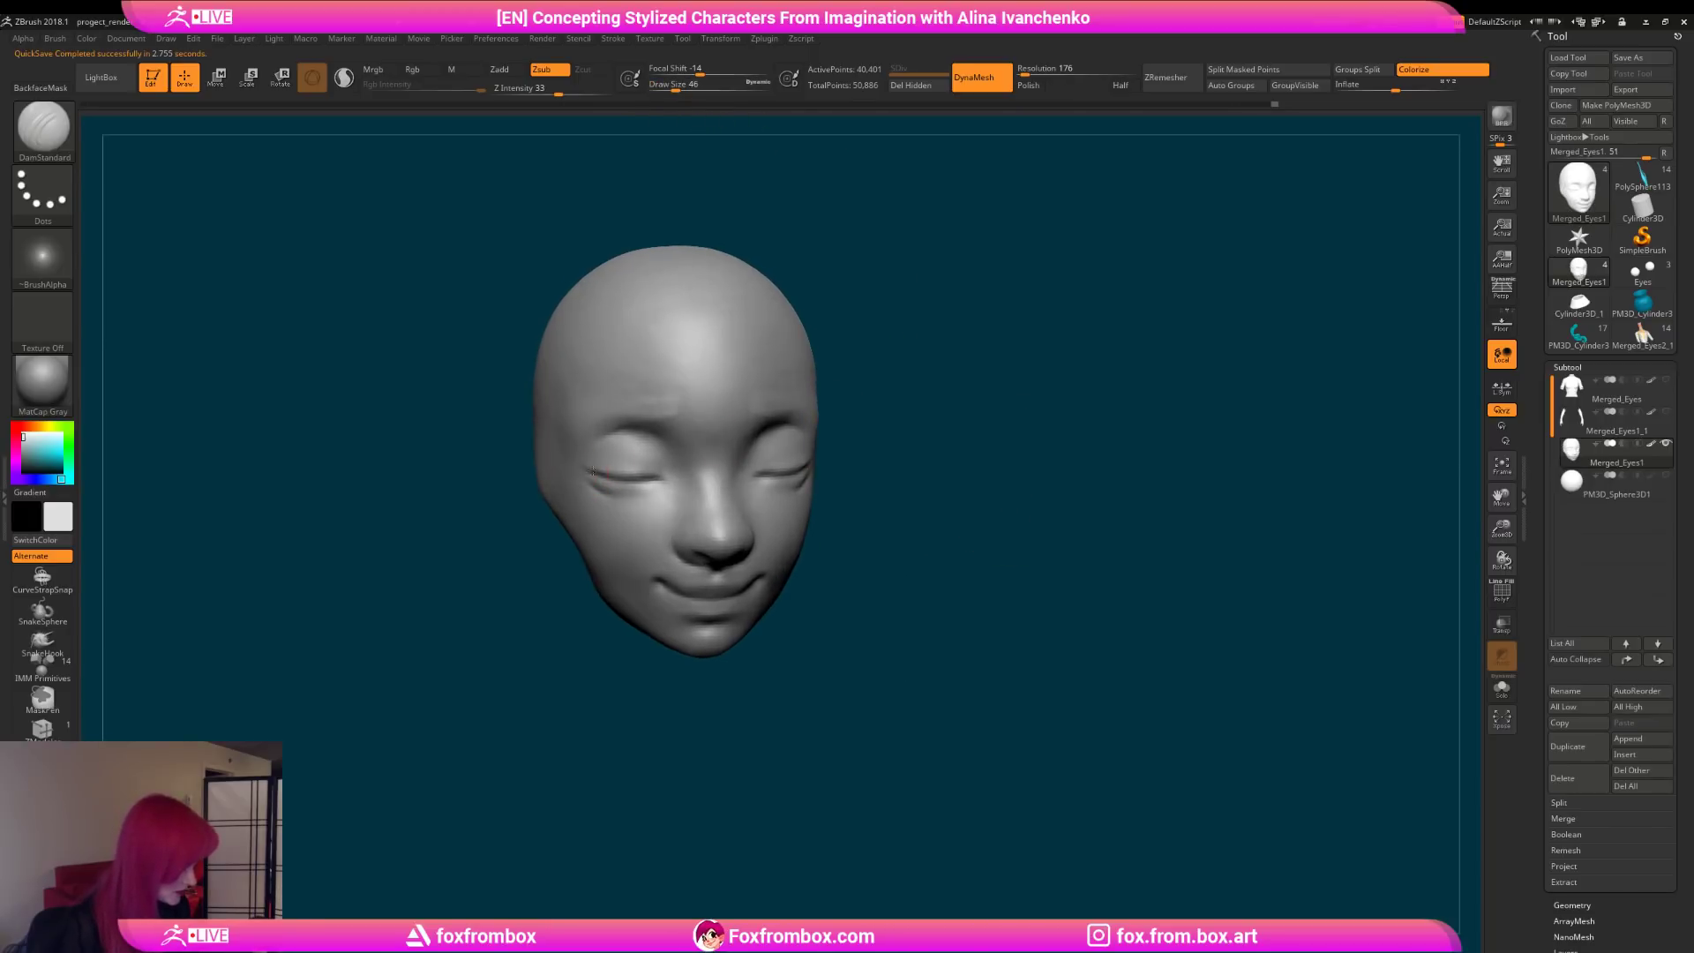
{"action": "mouse_move", "coordinate": [918, 498]}
{"action": "left_mouse_down"}
{"action": "mouse_move", "coordinate": [960, 491]}
{"action": "mouse_move", "coordinate": [882, 493]}
{"action": "mouse_move", "coordinate": [905, 508]}
{"action": "mouse_move", "coordinate": [808, 460]}
{"action": "mouse_move", "coordinate": [938, 469]}
{"action": "mouse_move", "coordinate": [909, 483]}
{"action": "mouse_move", "coordinate": [847, 472]}
{"action": "left_mouse_up"}
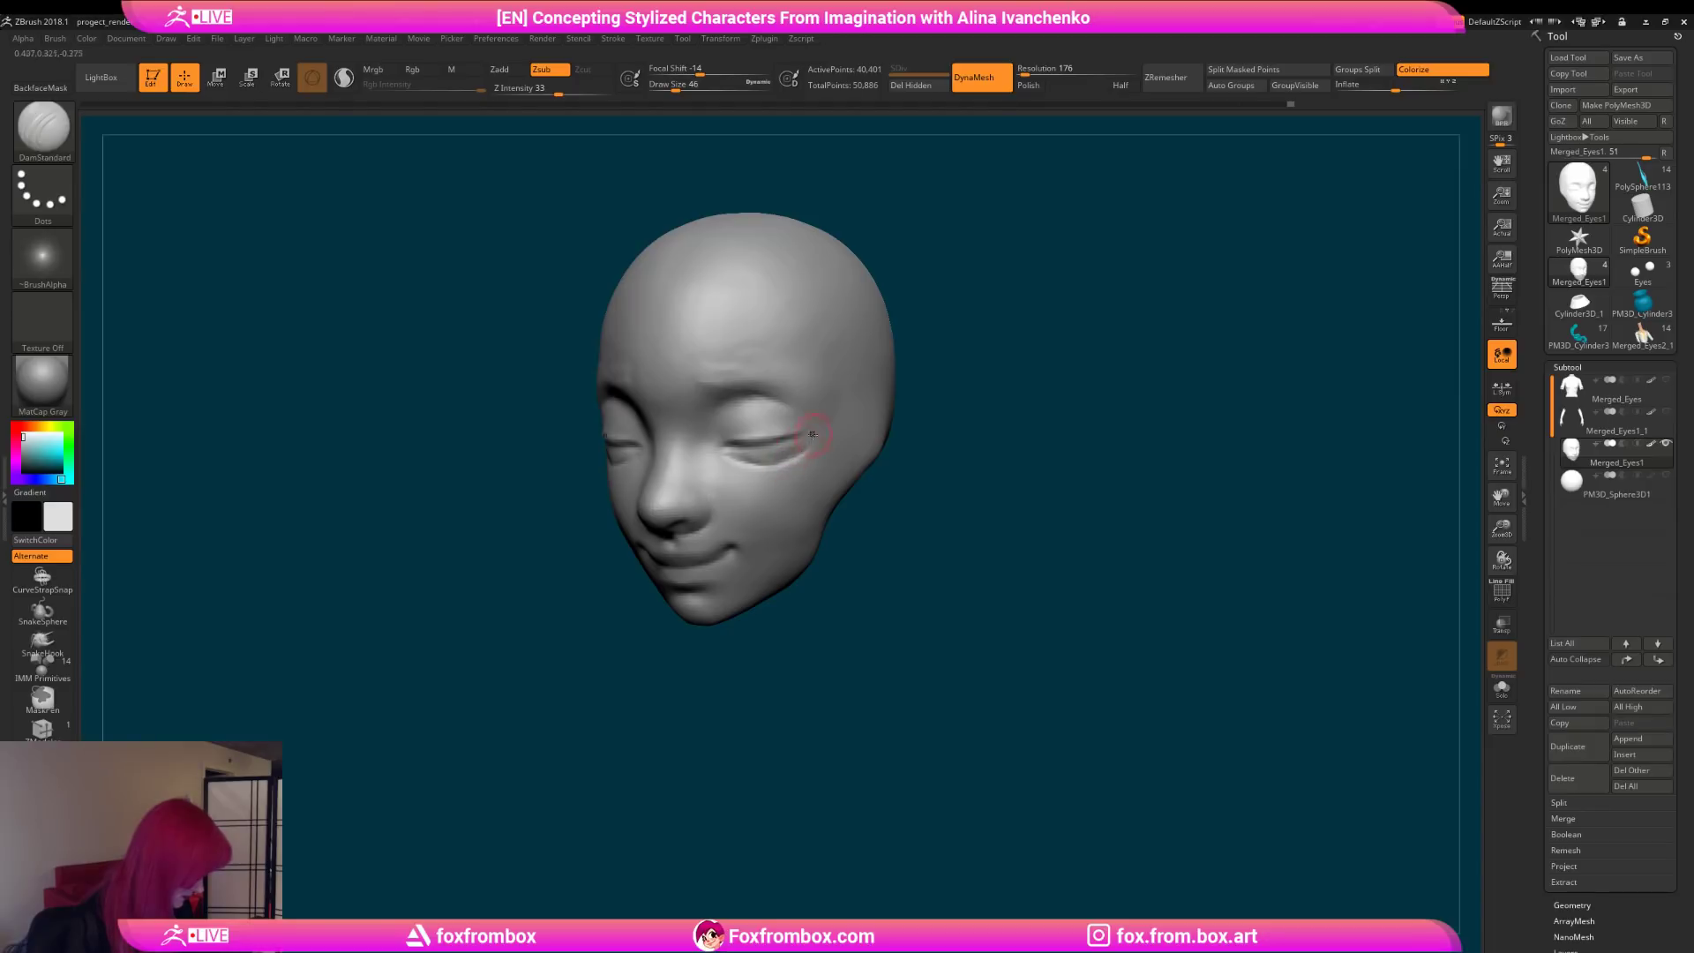
{"action": "mouse_move", "coordinate": [900, 511]}
{"action": "left_mouse_down", "text": "shift"}
{"action": "mouse_move", "coordinate": [923, 532]}
{"action": "mouse_move", "coordinate": [889, 583]}
{"action": "mouse_move", "coordinate": [856, 582]}
{"action": "left_mouse_up", "text": "shift"}
Step: Define the eyelid creases and the brow line with DamStandard strokes at draw size 46
{"action": "left_click_drag", "start_coordinate": [852, 458], "coordinate": [736, 433]}
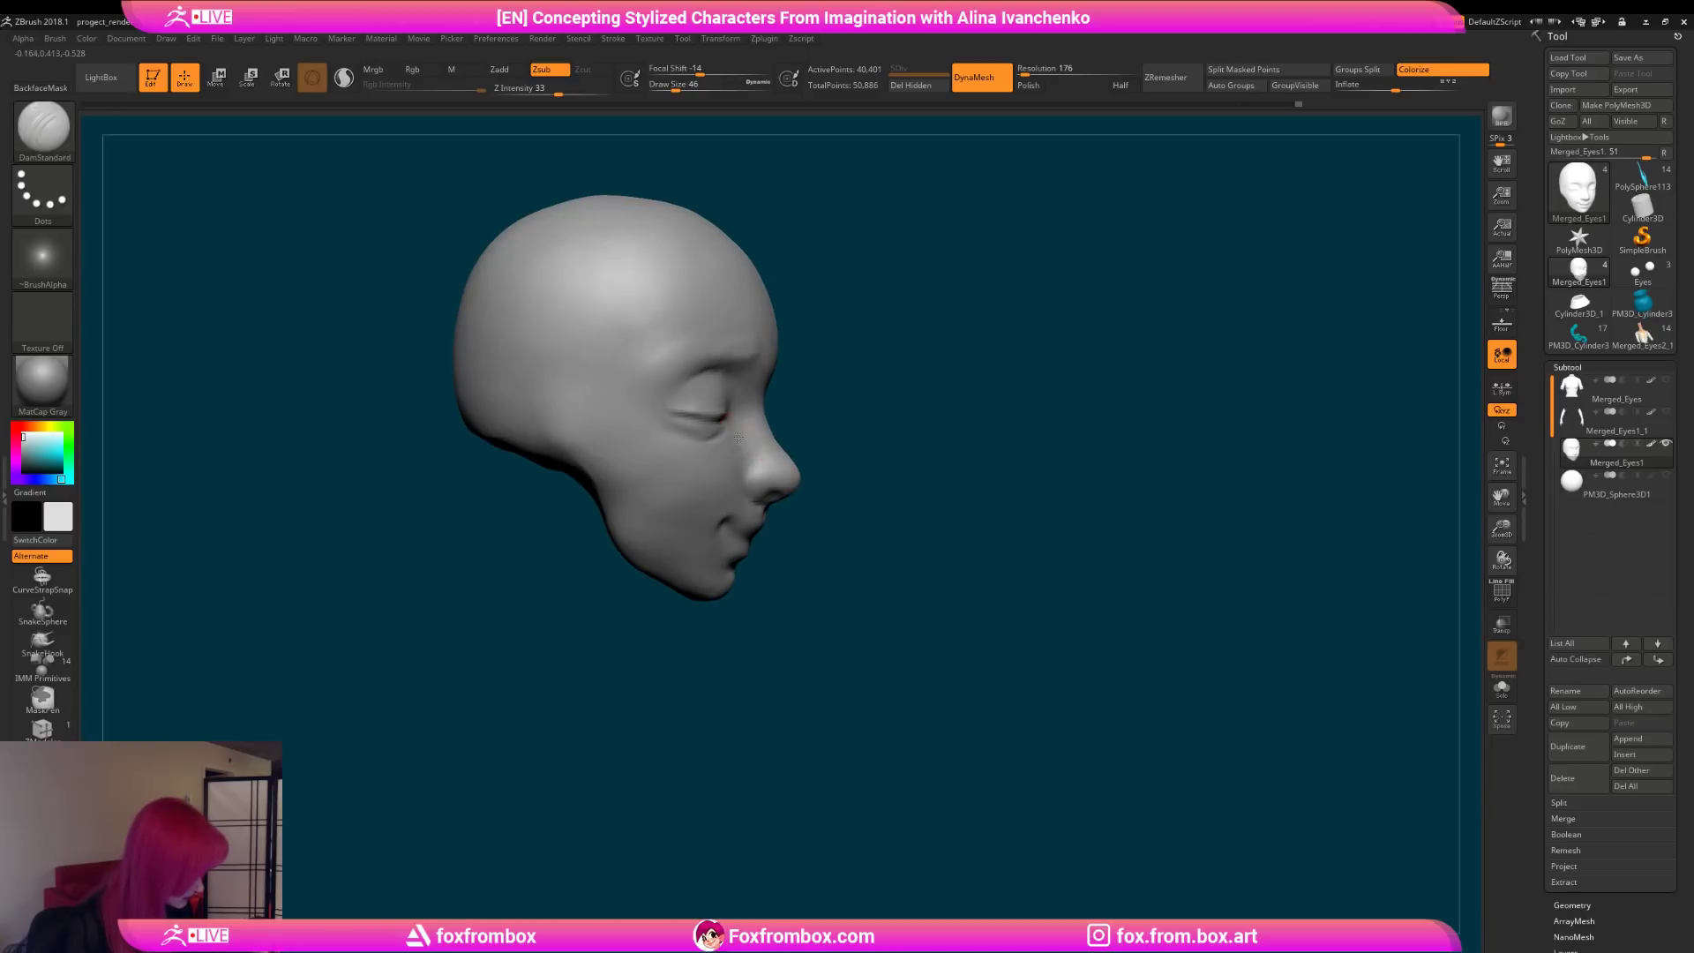
{"action": "left_click_drag", "start_coordinate": [1033, 507], "coordinate": [931, 423]}
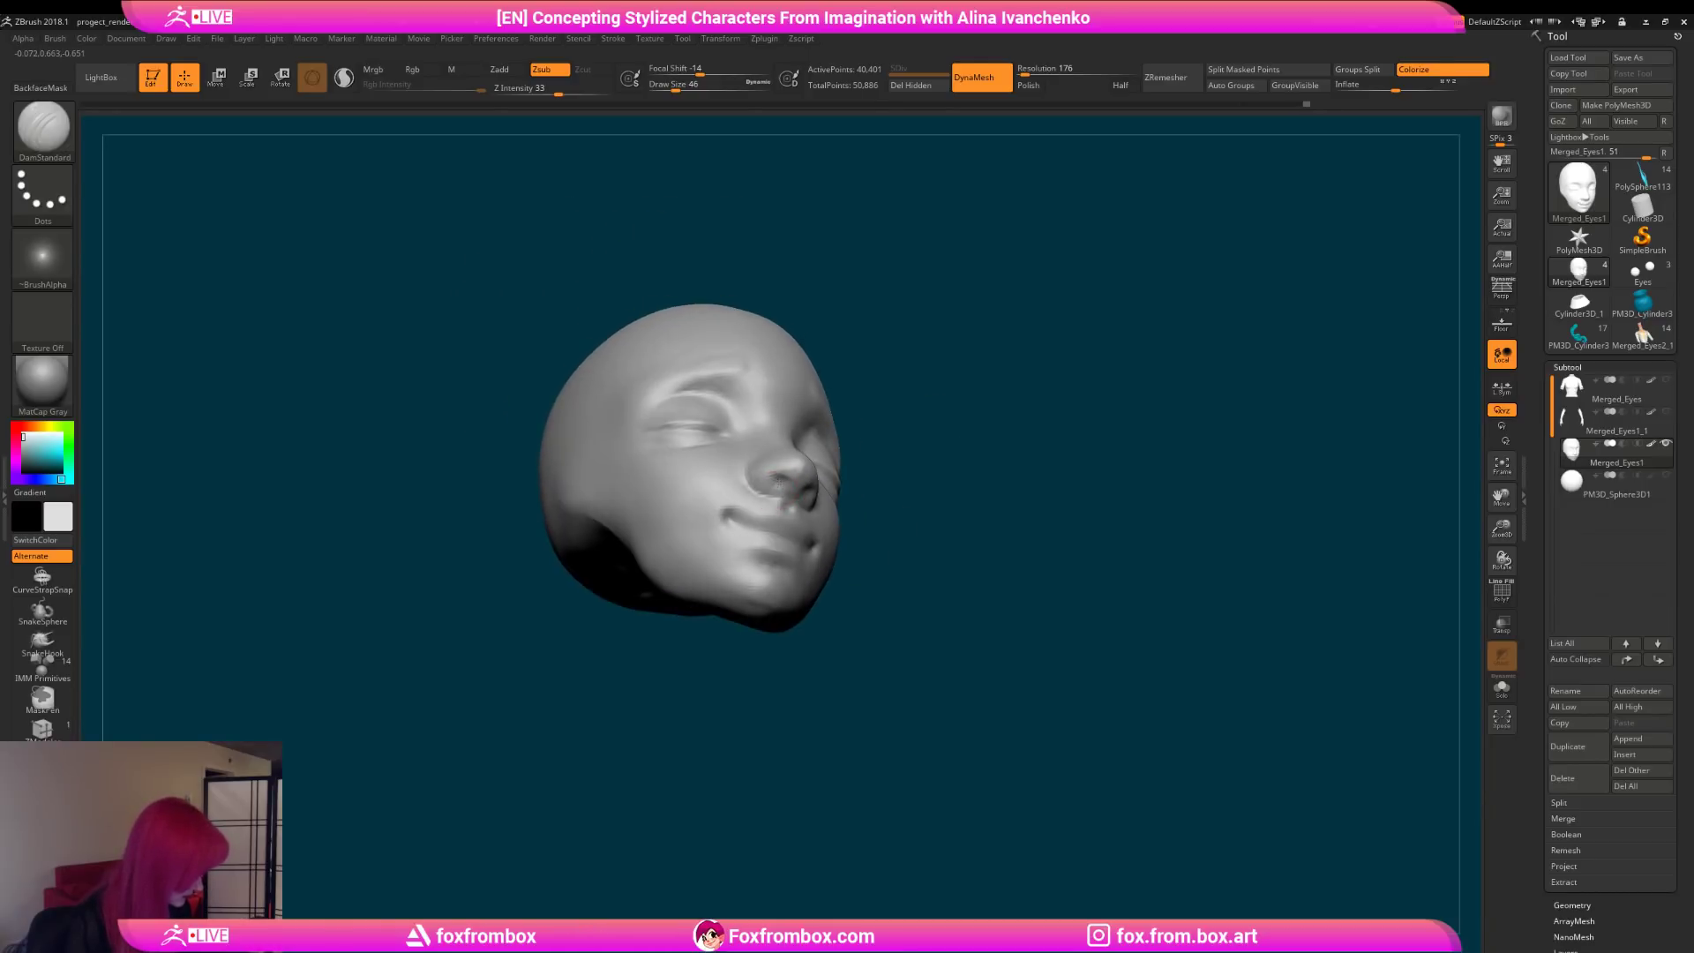
{"action": "mouse_move", "coordinate": [781, 484]}
{"action": "left_mouse_down"}
{"action": "mouse_move", "coordinate": [959, 459]}
{"action": "mouse_move", "coordinate": [988, 505]}
{"action": "mouse_move", "coordinate": [817, 472]}
{"action": "left_mouse_up"}
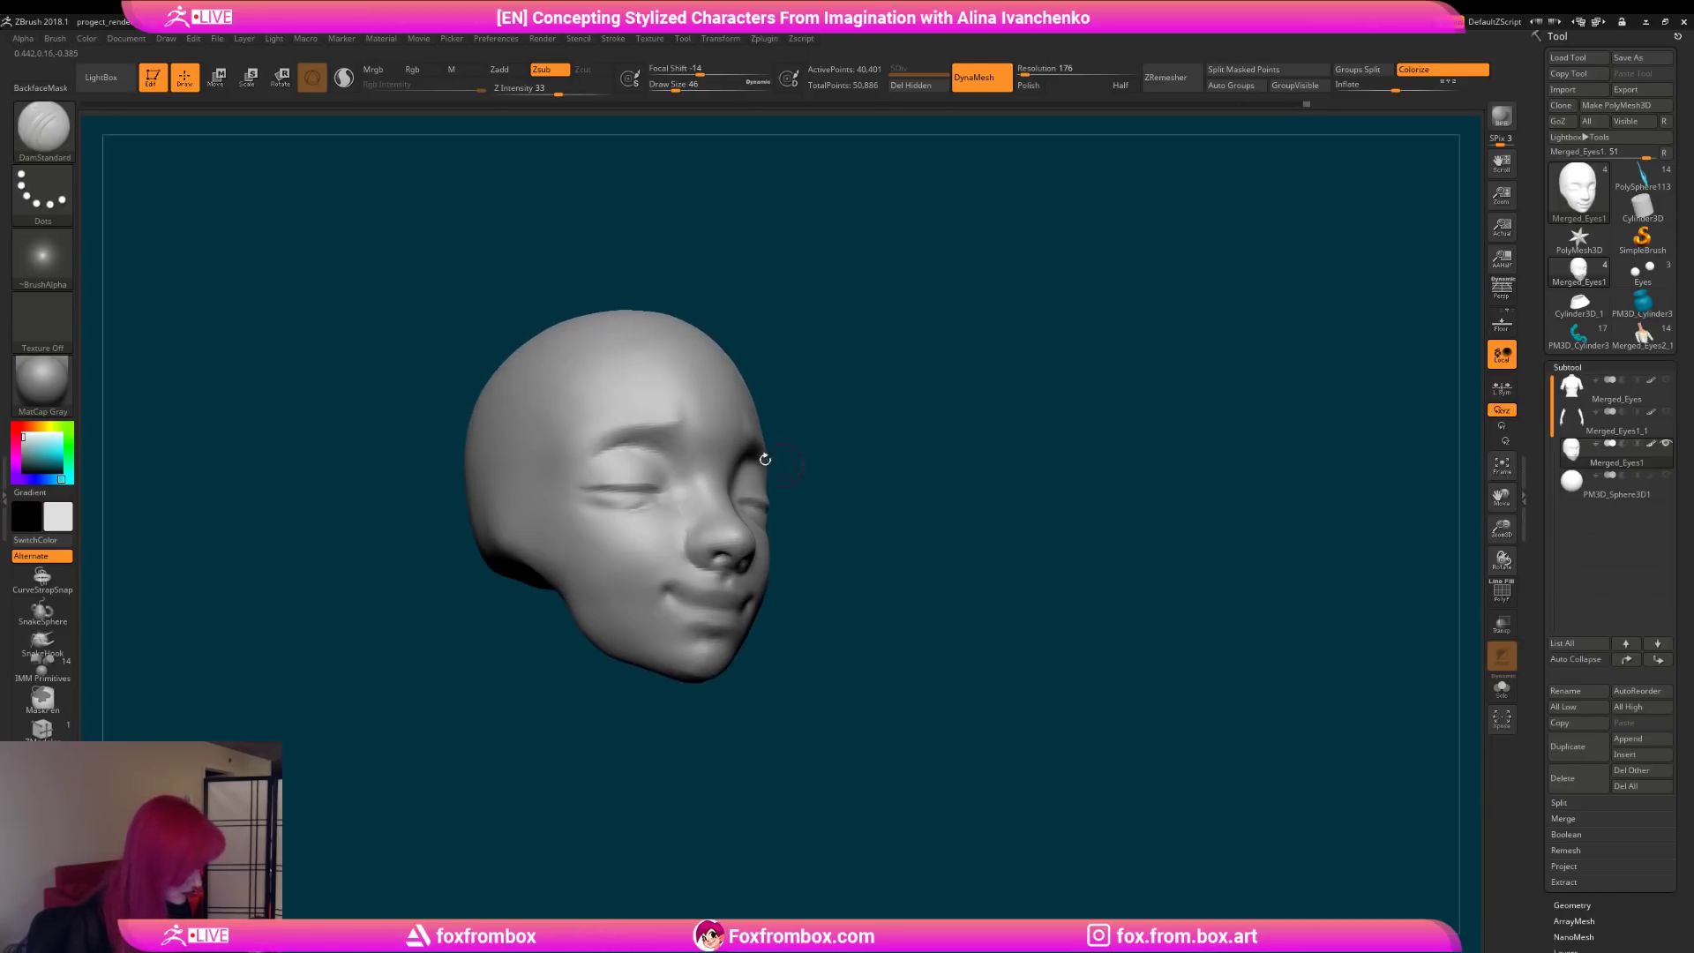
{"action": "left_click_drag", "start_coordinate": [887, 401], "coordinate": [913, 535]}
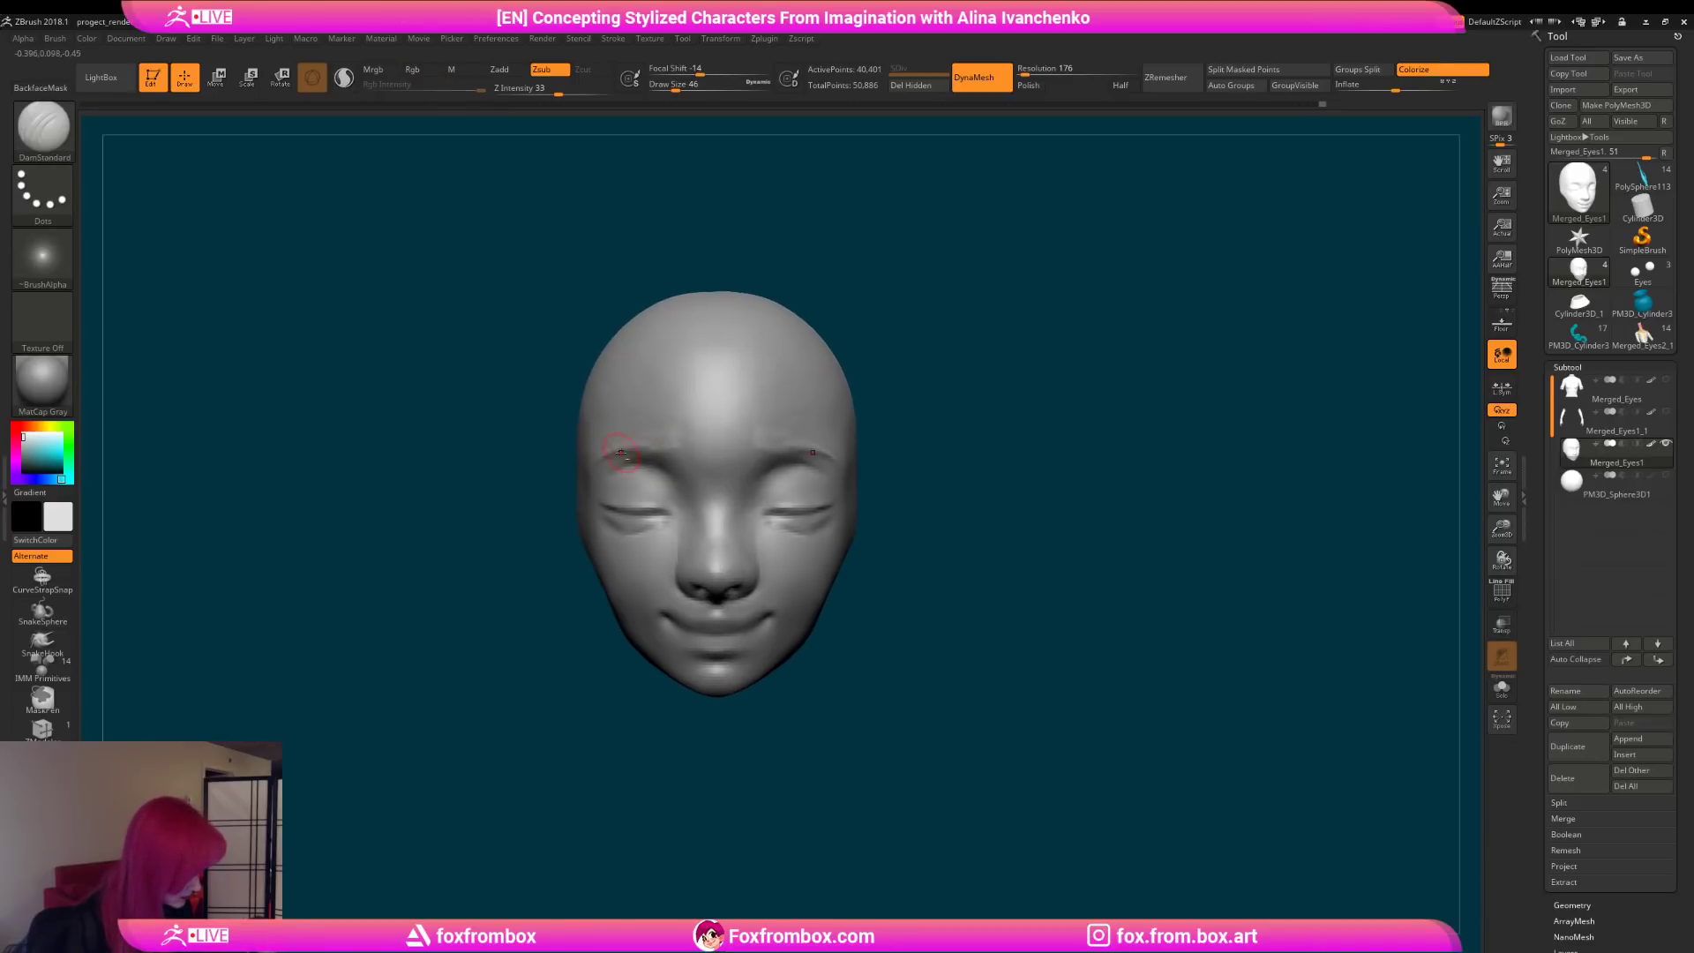
{"action": "mouse_move", "coordinate": [842, 415]}
{"action": "left_mouse_down"}
{"action": "mouse_move", "coordinate": [908, 476]}
{"action": "mouse_move", "coordinate": [794, 473]}
{"action": "left_mouse_up"}
Step: Carve the mouth corners and inner eye sockets with the DamStandard brush
{"action": "mouse_move", "coordinate": [911, 453]}
{"action": "left_mouse_down"}
{"action": "mouse_move", "coordinate": [842, 494]}
{"action": "mouse_move", "coordinate": [1089, 559]}
{"action": "mouse_move", "coordinate": [892, 530]}
{"action": "mouse_move", "coordinate": [693, 537]}
{"action": "left_mouse_up"}
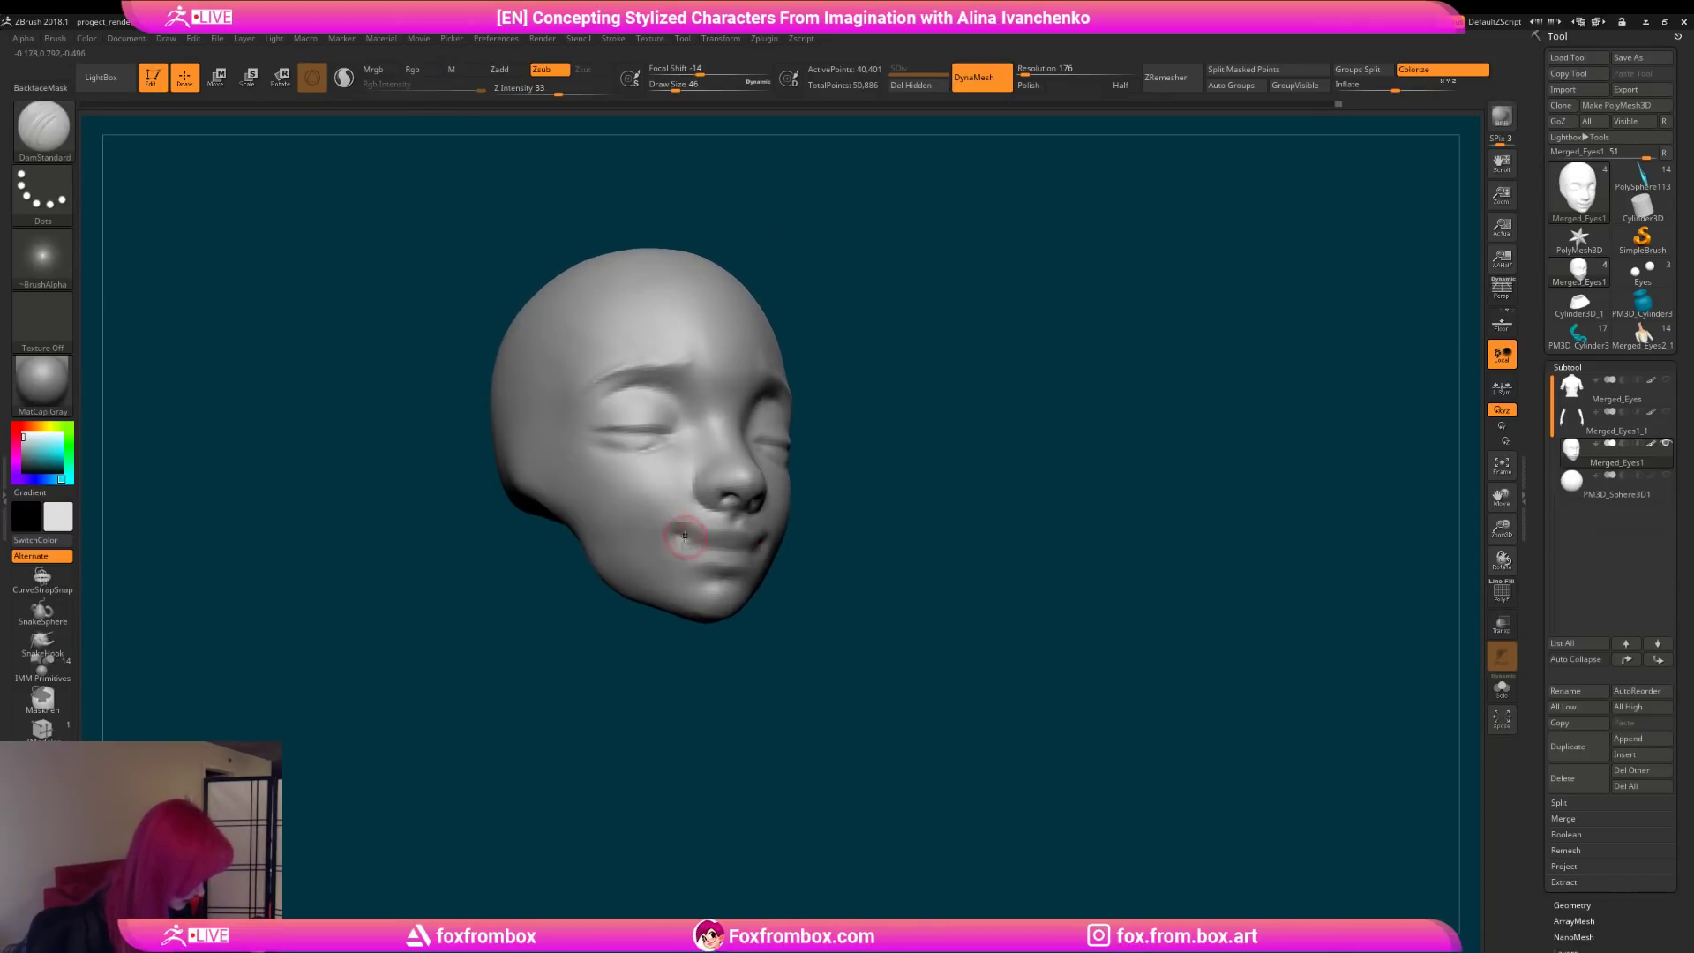
{"action": "mouse_move", "coordinate": [889, 519]}
{"action": "left_mouse_down"}
{"action": "mouse_move", "coordinate": [873, 616]}
{"action": "mouse_move", "coordinate": [898, 556]}
{"action": "left_mouse_up"}
{"action": "key", "text": "shift"}
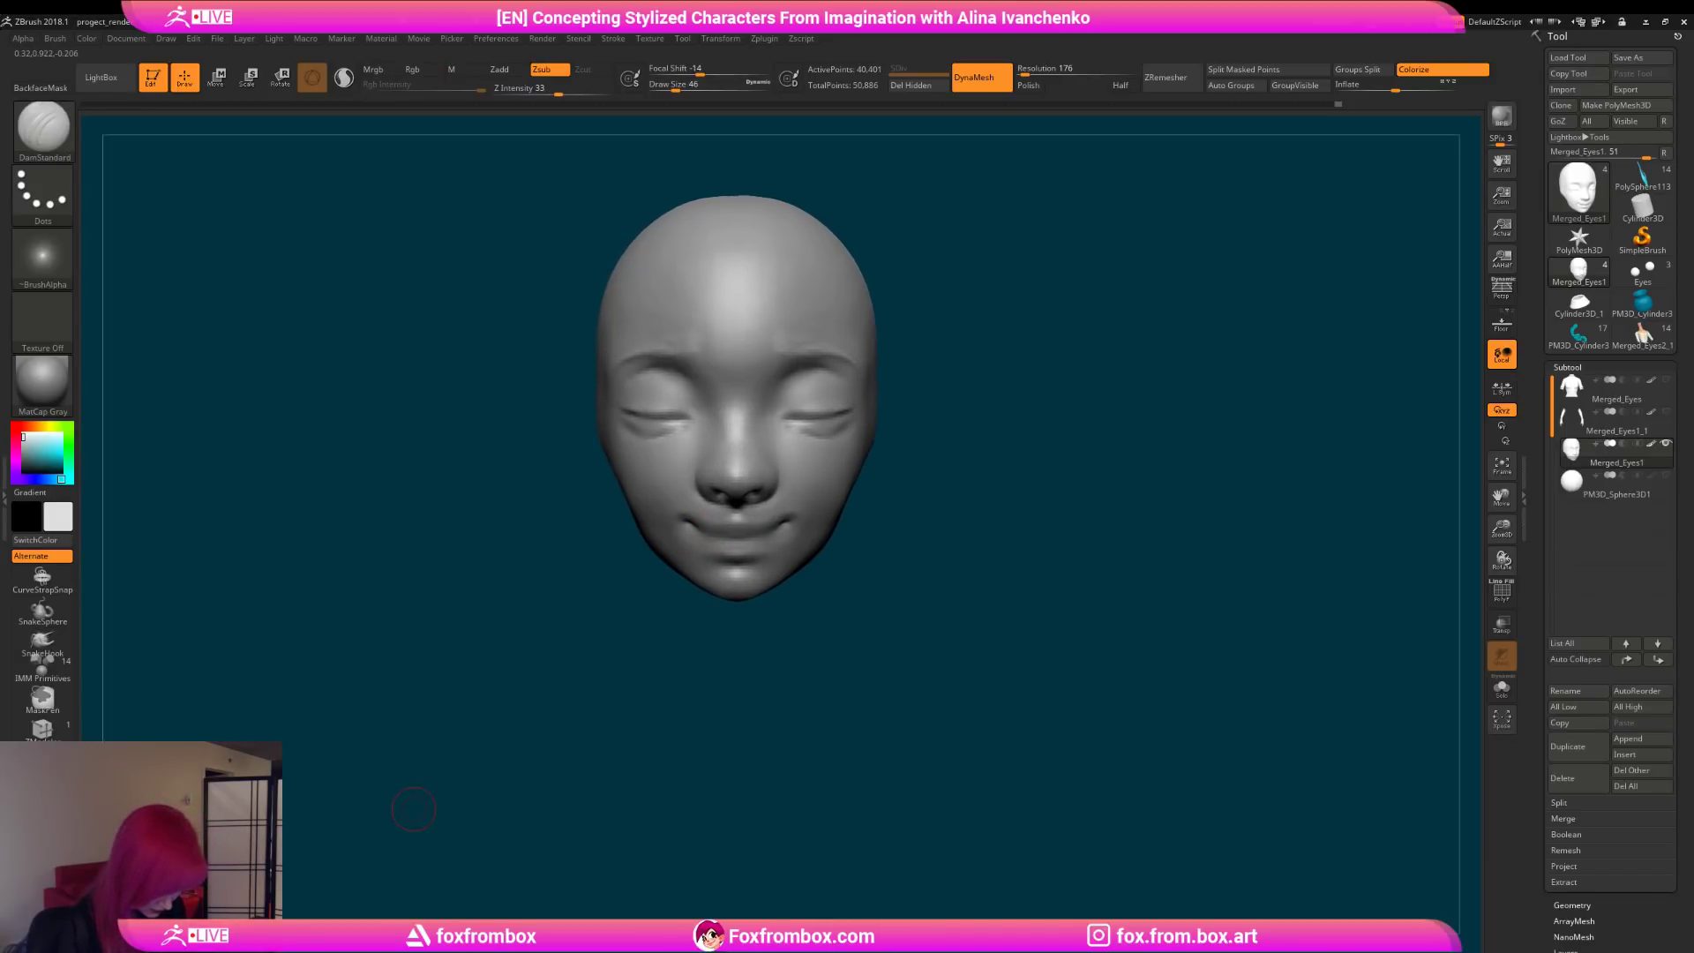
{"action": "mouse_move", "coordinate": [886, 503]}
{"action": "left_mouse_down"}
{"action": "mouse_move", "coordinate": [876, 617]}
{"action": "mouse_move", "coordinate": [887, 564]}
{"action": "mouse_move", "coordinate": [847, 529]}
{"action": "left_mouse_up"}
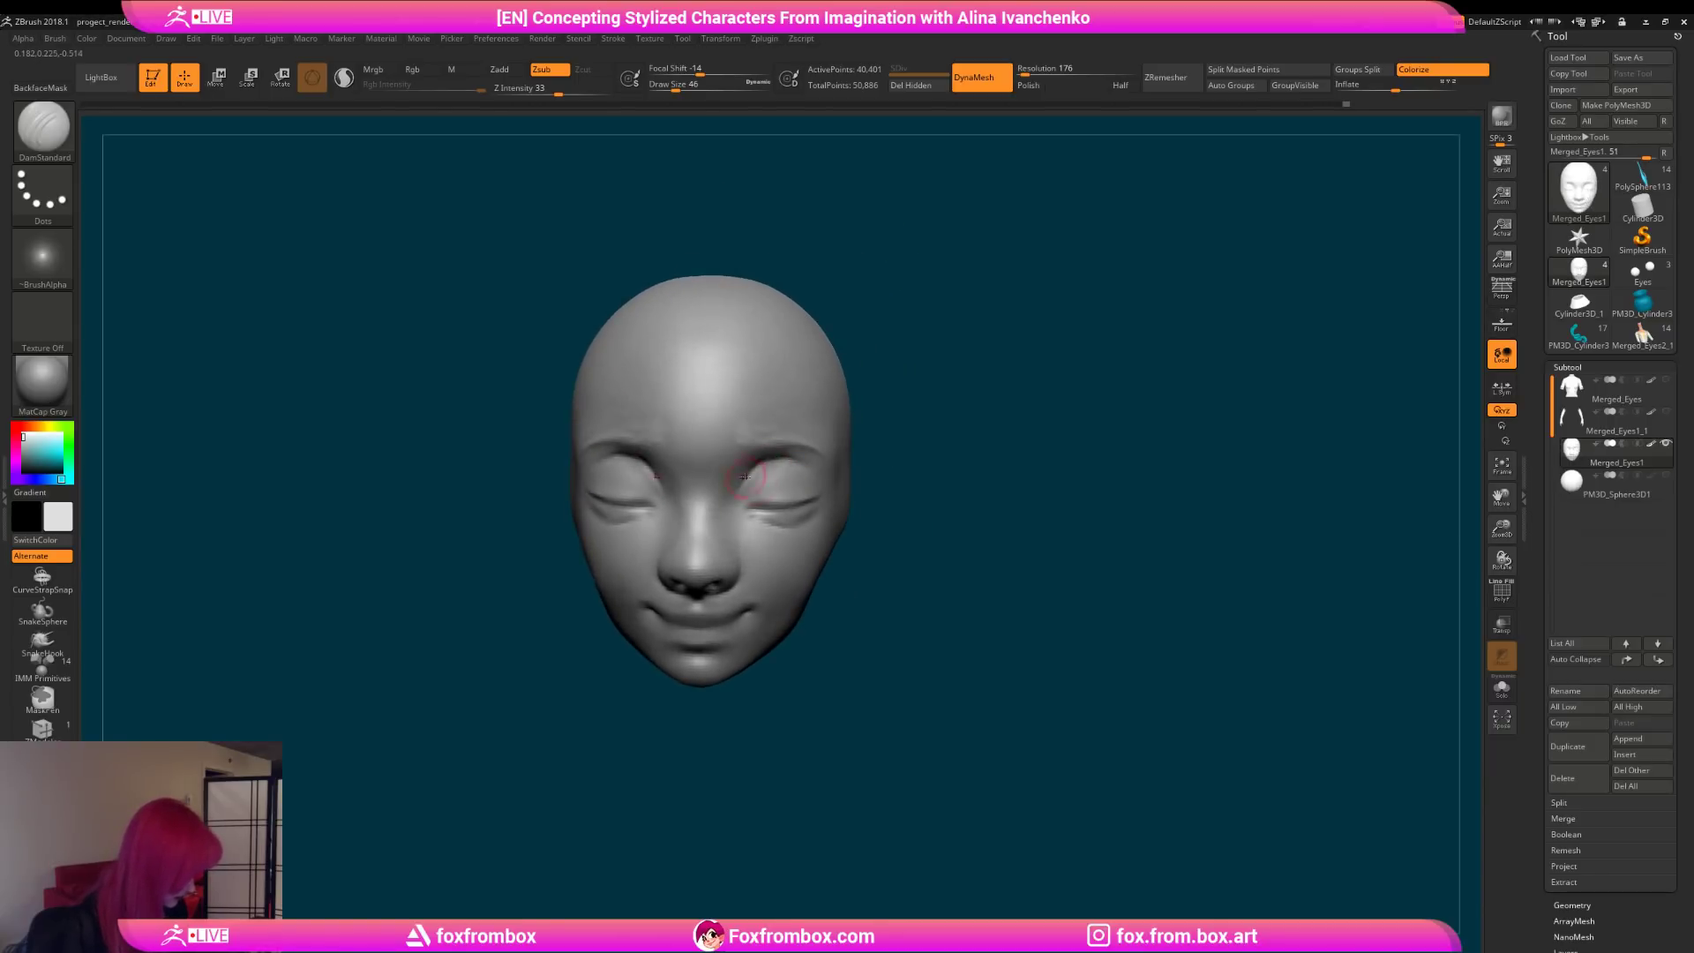
{"action": "key", "text": "shift"}
{"action": "mouse_move", "coordinate": [874, 509]}
{"action": "left_mouse_down"}
{"action": "mouse_move", "coordinate": [911, 521]}
{"action": "mouse_move", "coordinate": [895, 533]}
{"action": "left_mouse_up"}
Step: Adjust the eye area and lower face with the Move brush, varying its draw size for broad and fine changes
{"action": "key", "text": "b"}
{"action": "key", "text": "m"}
{"action": "key", "text": "v"}
{"action": "left_click", "coordinate": [698, 86]}
{"action": "left_click_drag", "start_coordinate": [700, 87], "coordinate": [696, 86]}
{"action": "mouse_move", "coordinate": [857, 455]}
{"action": "left_mouse_down"}
{"action": "mouse_move", "coordinate": [738, 458]}
{"action": "mouse_move", "coordinate": [696, 550]}
{"action": "mouse_move", "coordinate": [696, 529]}
{"action": "left_mouse_up"}
{"action": "left_click_drag", "start_coordinate": [696, 86], "coordinate": [668, 90]}
{"action": "mouse_move", "coordinate": [915, 532]}
{"action": "left_mouse_down"}
{"action": "mouse_move", "coordinate": [871, 567]}
{"action": "mouse_move", "coordinate": [741, 572]}
{"action": "left_mouse_up"}
{"action": "mouse_move", "coordinate": [956, 577]}
{"action": "left_mouse_down"}
{"action": "mouse_move", "coordinate": [987, 620]}
{"action": "mouse_move", "coordinate": [1028, 617]}
{"action": "mouse_move", "coordinate": [1040, 594]}
{"action": "mouse_move", "coordinate": [1014, 586]}
{"action": "mouse_move", "coordinate": [983, 673]}
{"action": "mouse_move", "coordinate": [949, 617]}
{"action": "left_mouse_up"}
Step: Add volume around the upper eyelids and brows with the ClayBuildup brush
{"action": "key", "text": "b"}
{"action": "key", "text": "c"}
{"action": "key", "text": "b"}
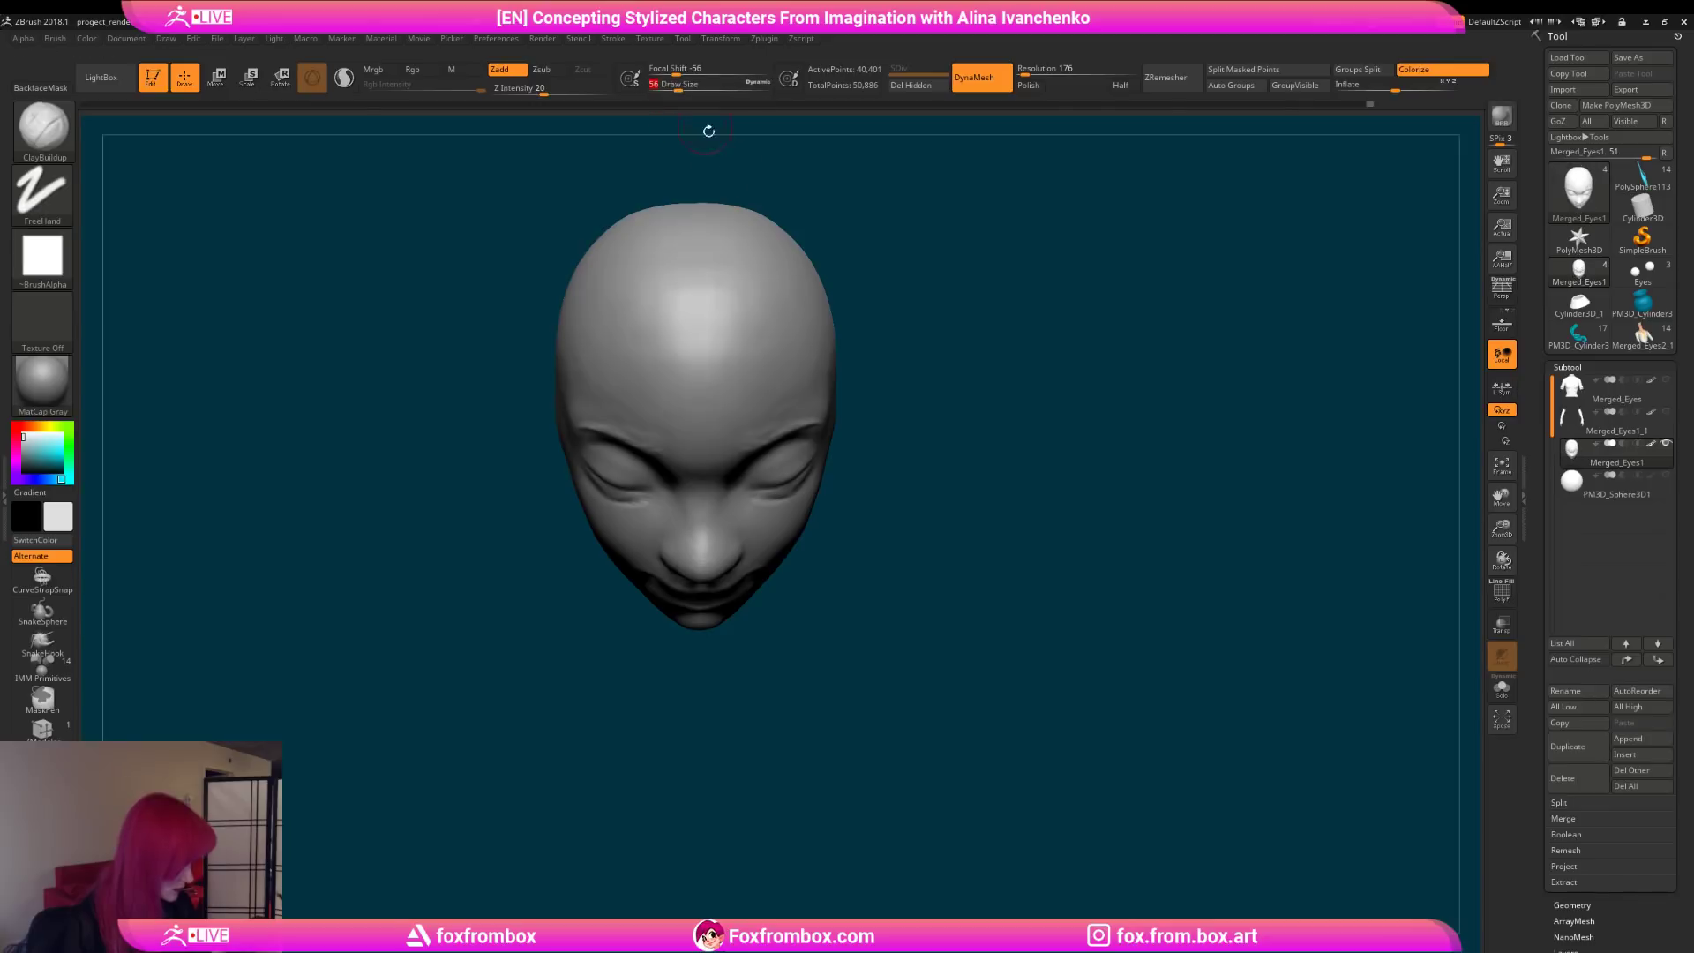
{"action": "mouse_move", "coordinate": [799, 449]}
{"action": "left_mouse_down"}
{"action": "mouse_move", "coordinate": [778, 476]}
{"action": "mouse_move", "coordinate": [819, 446]}
{"action": "mouse_move", "coordinate": [915, 457]}
{"action": "mouse_move", "coordinate": [918, 552]}
{"action": "mouse_move", "coordinate": [891, 585]}
{"action": "left_mouse_up"}
Step: Sharpen the closed eyelid lines and inner eye corners with the DamStandard brush at draw size 33
{"action": "key", "text": "b"}
{"action": "key", "text": "d"}
{"action": "key", "text": "s"}
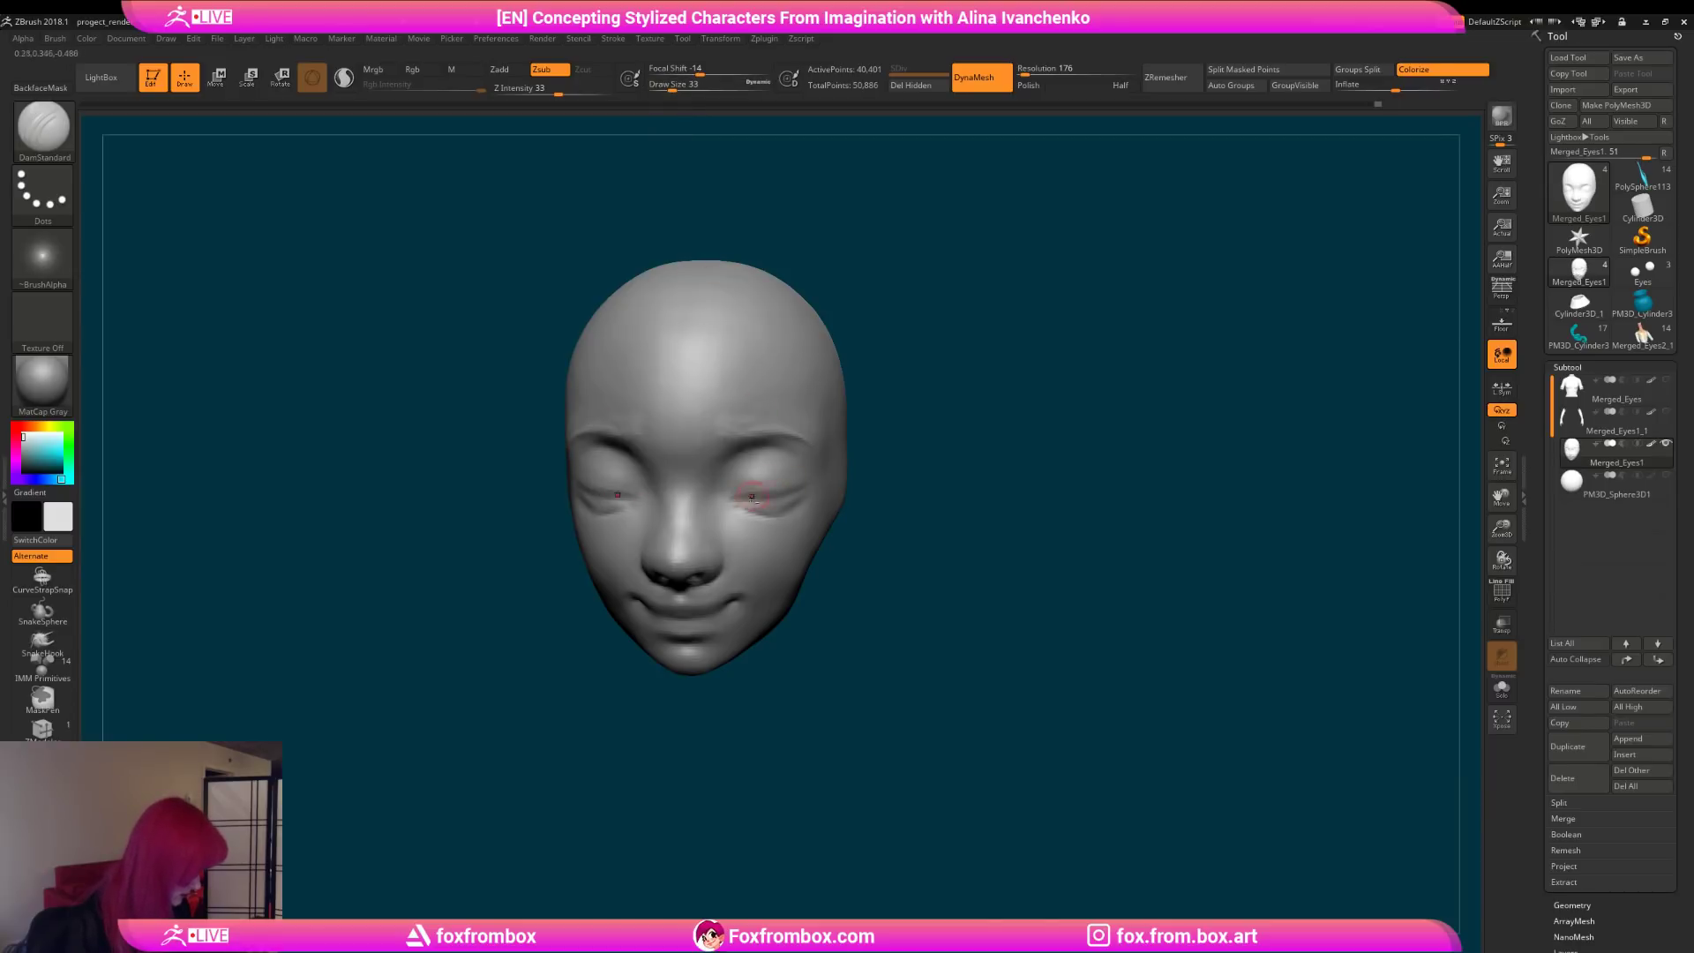
{"action": "left_click_drag", "start_coordinate": [870, 491], "coordinate": [860, 551]}
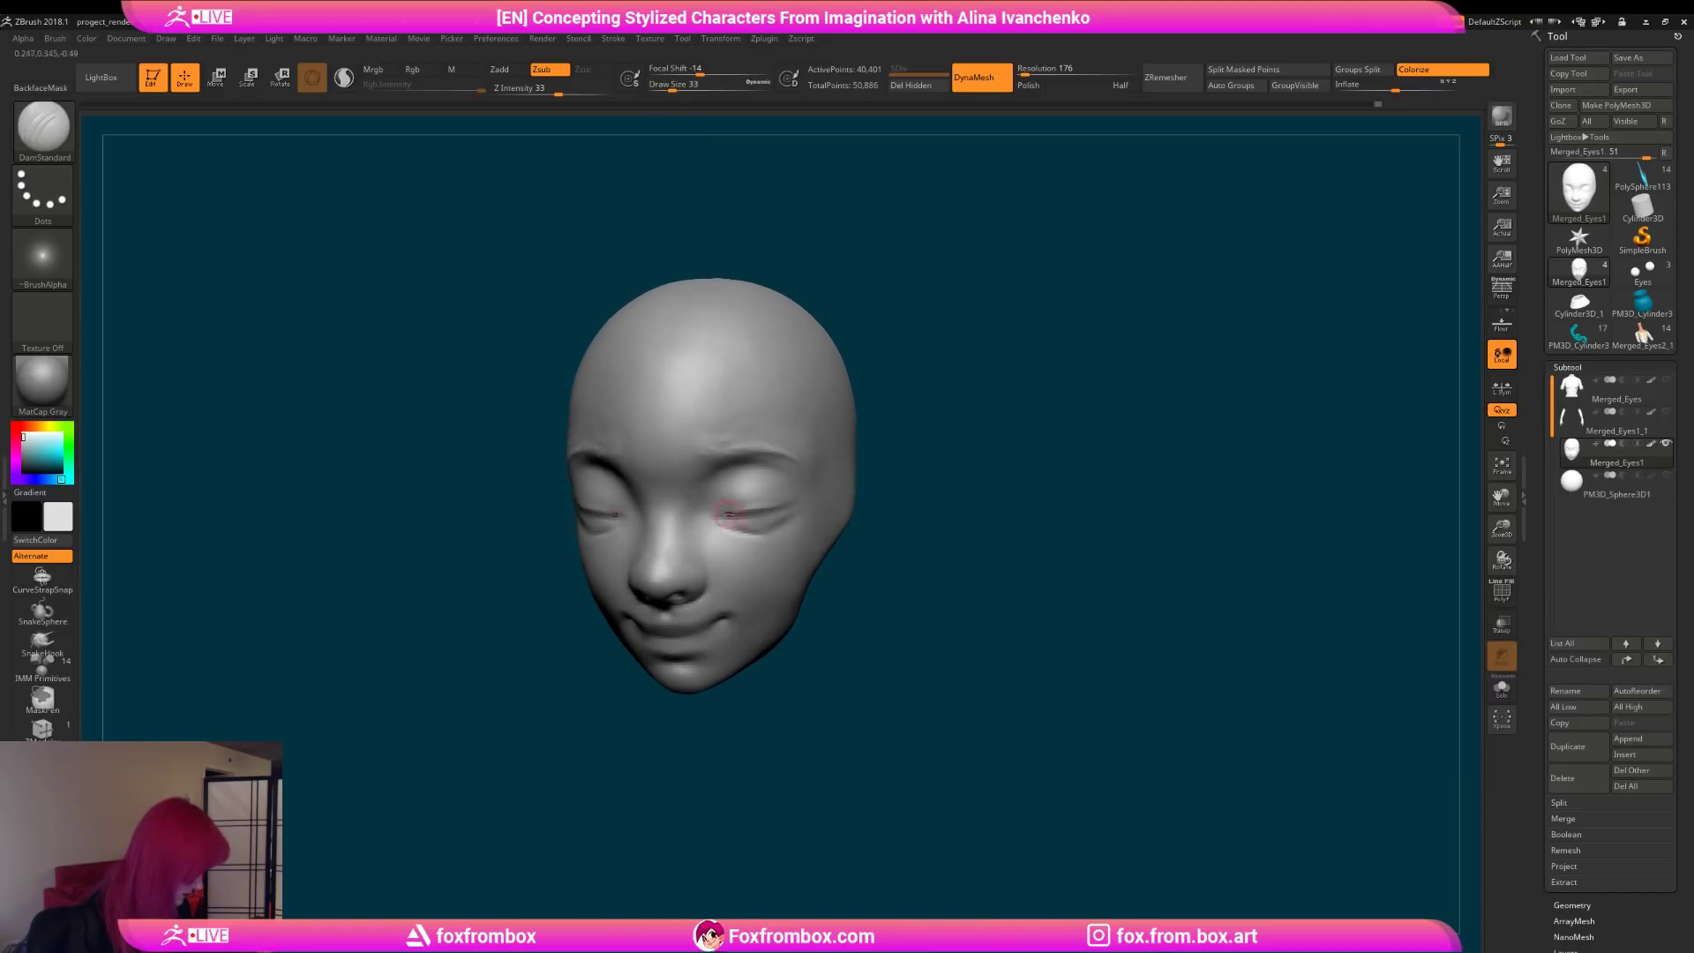
{"action": "mouse_move", "coordinate": [718, 514]}
{"action": "left_mouse_down"}
{"action": "mouse_move", "coordinate": [798, 500]}
{"action": "mouse_move", "coordinate": [959, 526]}
{"action": "mouse_move", "coordinate": [927, 555]}
{"action": "mouse_move", "coordinate": [964, 567]}
{"action": "mouse_move", "coordinate": [909, 593]}
{"action": "mouse_move", "coordinate": [975, 598]}
{"action": "mouse_move", "coordinate": [927, 588]}
{"action": "mouse_move", "coordinate": [924, 604]}
{"action": "left_mouse_up"}
{"action": "mouse_move", "coordinate": [886, 537]}
{"action": "left_mouse_down"}
{"action": "mouse_move", "coordinate": [764, 548]}
{"action": "mouse_move", "coordinate": [828, 560]}
{"action": "mouse_move", "coordinate": [972, 496]}
{"action": "mouse_move", "coordinate": [957, 514]}
{"action": "mouse_move", "coordinate": [806, 480]}
{"action": "left_mouse_up"}
{"action": "left_click_drag", "start_coordinate": [1009, 499], "coordinate": [854, 657]}
Step: Refine the brow ridge and under-eye creases with DamStandard strokes at draw size 33
{"action": "left_click_drag", "start_coordinate": [938, 446], "coordinate": [706, 321]}
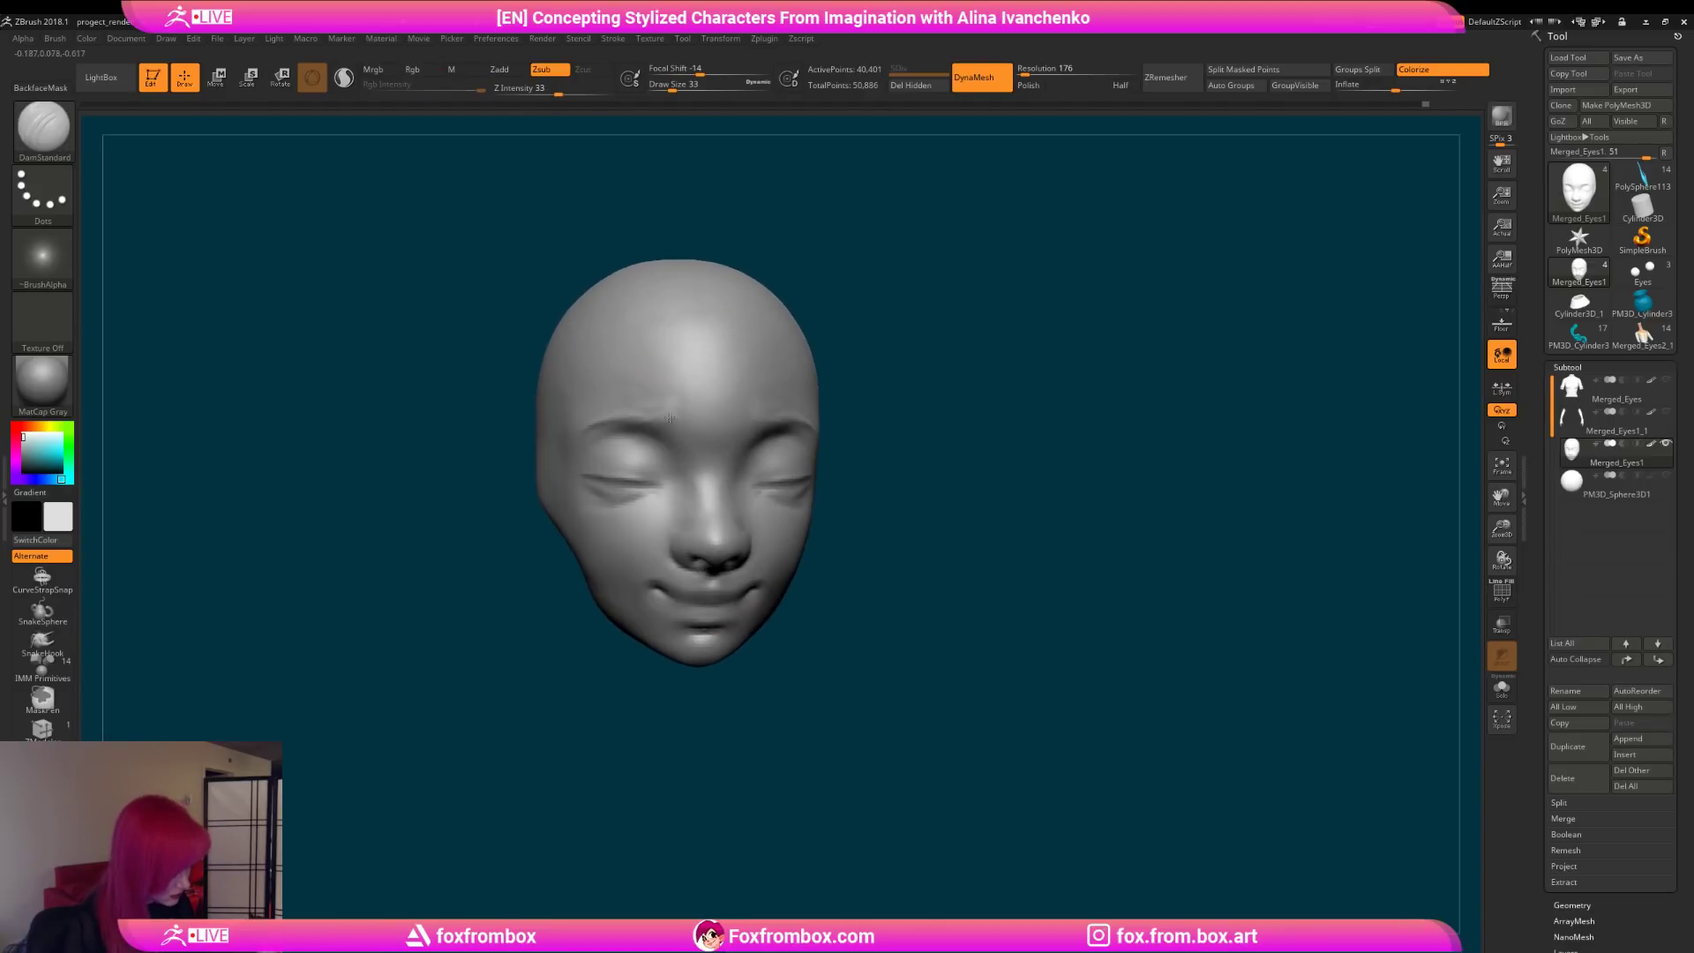
{"action": "key", "text": "shift"}
{"action": "left_click_drag", "start_coordinate": [918, 405], "coordinate": [860, 405]}
{"action": "left_click_drag", "start_coordinate": [914, 463], "coordinate": [732, 503], "text": "alt"}
{"action": "mouse_move", "coordinate": [900, 517]}
{"action": "left_mouse_down"}
{"action": "mouse_move", "coordinate": [892, 553]}
{"action": "mouse_move", "coordinate": [759, 529]}
{"action": "mouse_move", "coordinate": [936, 555]}
{"action": "mouse_move", "coordinate": [896, 582]}
{"action": "mouse_move", "coordinate": [907, 590]}
{"action": "left_mouse_up"}
Step: Remesh the head with DynaMesh at resolution 264 and build up the inner brows with ClayBuildup at draw size 33
{"action": "key", "text": "b"}
{"action": "key", "text": "c"}
{"action": "key", "text": "b"}
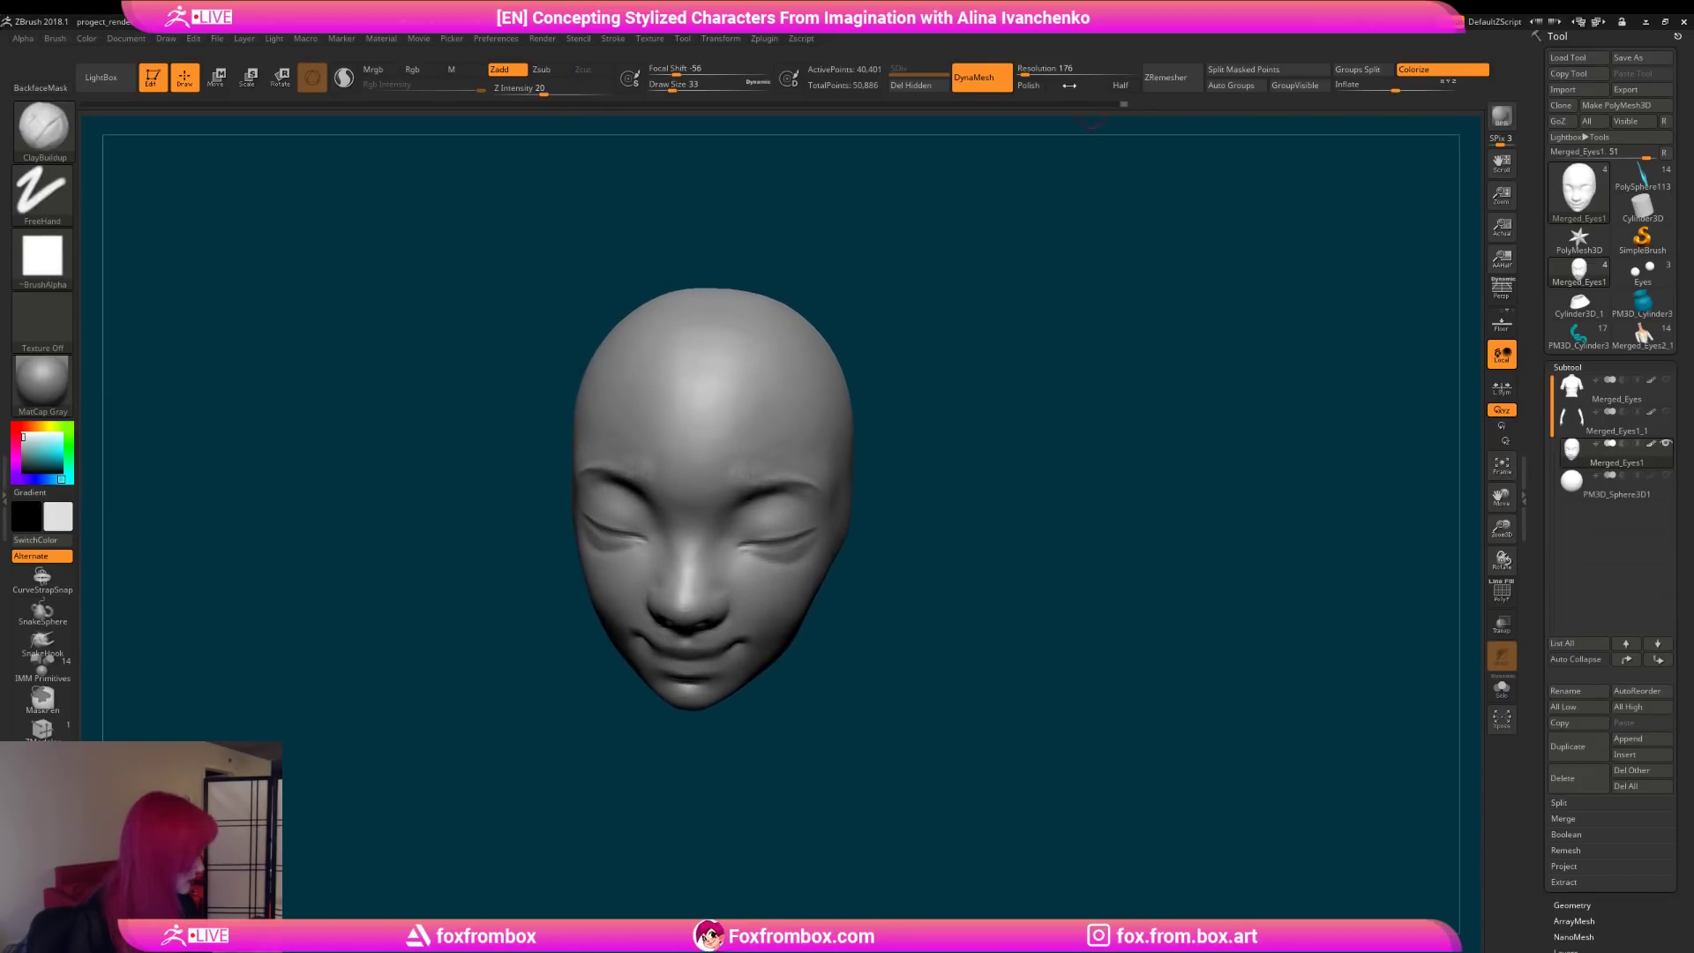
{"action": "left_click", "coordinate": [1026, 72]}
{"action": "left_click_drag", "start_coordinate": [1026, 72], "coordinate": [1027, 72]}
{"action": "left_click_drag", "start_coordinate": [964, 371], "coordinate": [992, 406], "text": "ctrl"}
{"action": "mouse_move", "coordinate": [911, 606]}
{"action": "left_mouse_down"}
{"action": "mouse_move", "coordinate": [931, 564]}
{"action": "mouse_move", "coordinate": [934, 612]}
{"action": "left_mouse_up"}
{"action": "mouse_move", "coordinate": [847, 556]}
{"action": "left_mouse_down"}
{"action": "mouse_move", "coordinate": [971, 563]}
{"action": "mouse_move", "coordinate": [909, 612]}
{"action": "left_mouse_up"}
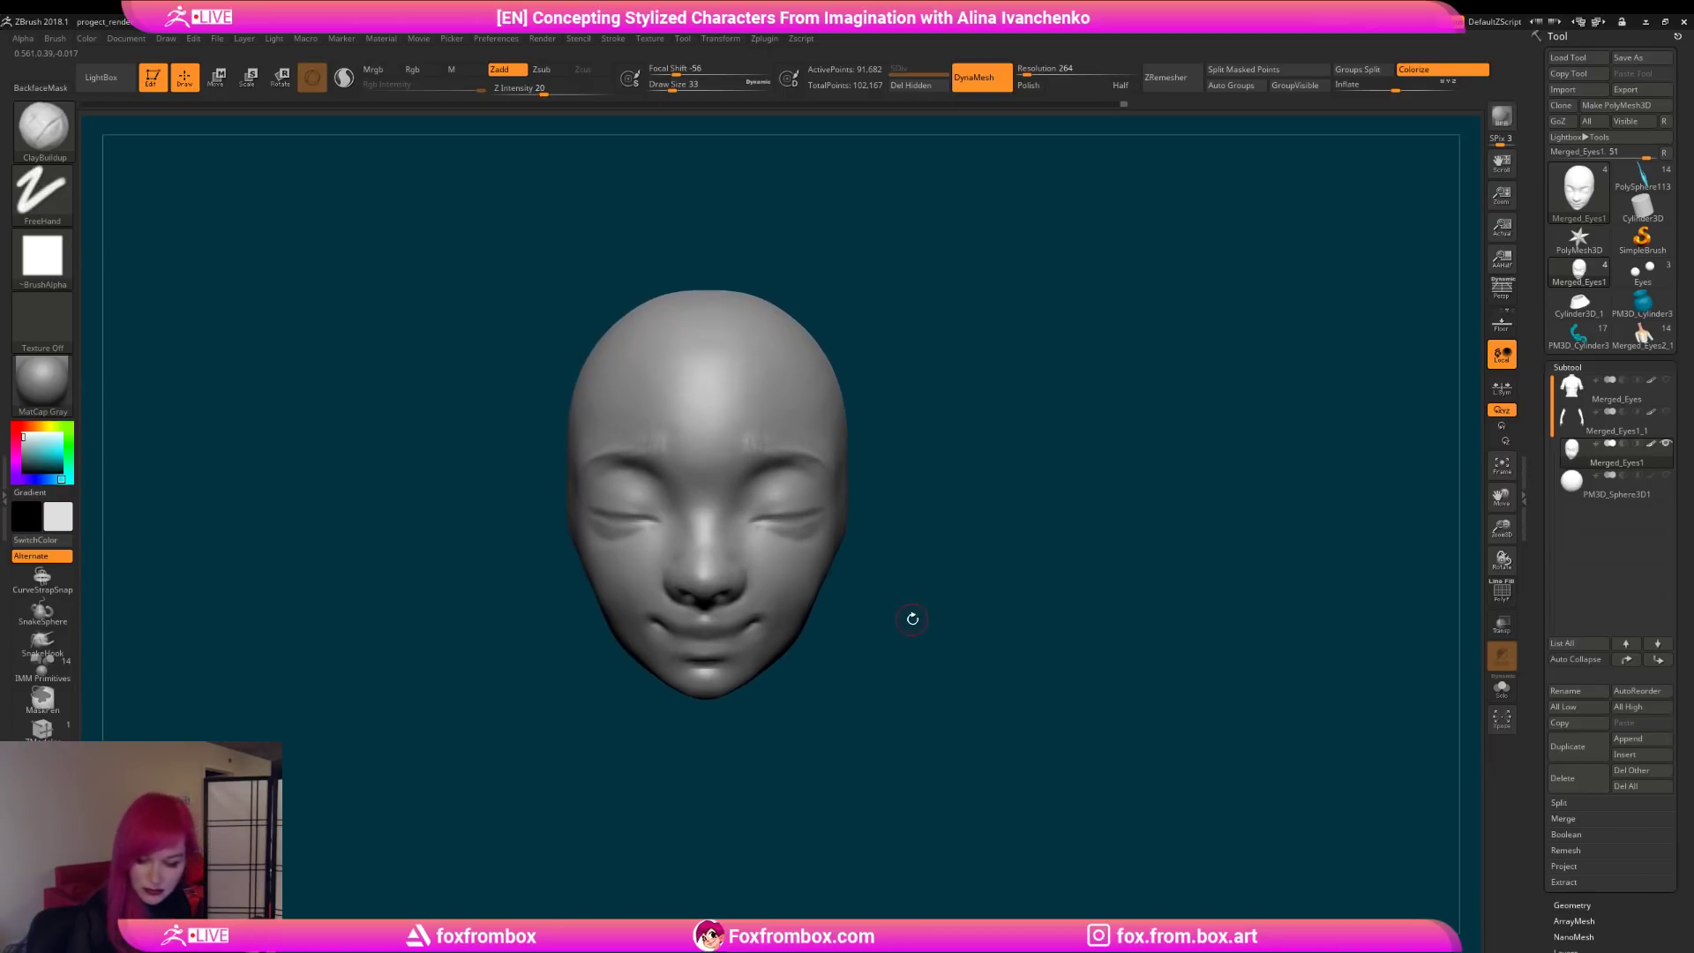
Step: Reshape the head and face contour with the Move brush at draw size 116, then adjust the mouth area with a smaller brush
{"action": "key", "text": "b"}
{"action": "key", "text": "m"}
{"action": "key", "text": "v"}
{"action": "mouse_move", "coordinate": [825, 318]}
{"action": "left_mouse_down"}
{"action": "mouse_move", "coordinate": [849, 677]}
{"action": "mouse_move", "coordinate": [847, 643]}
{"action": "left_mouse_up"}
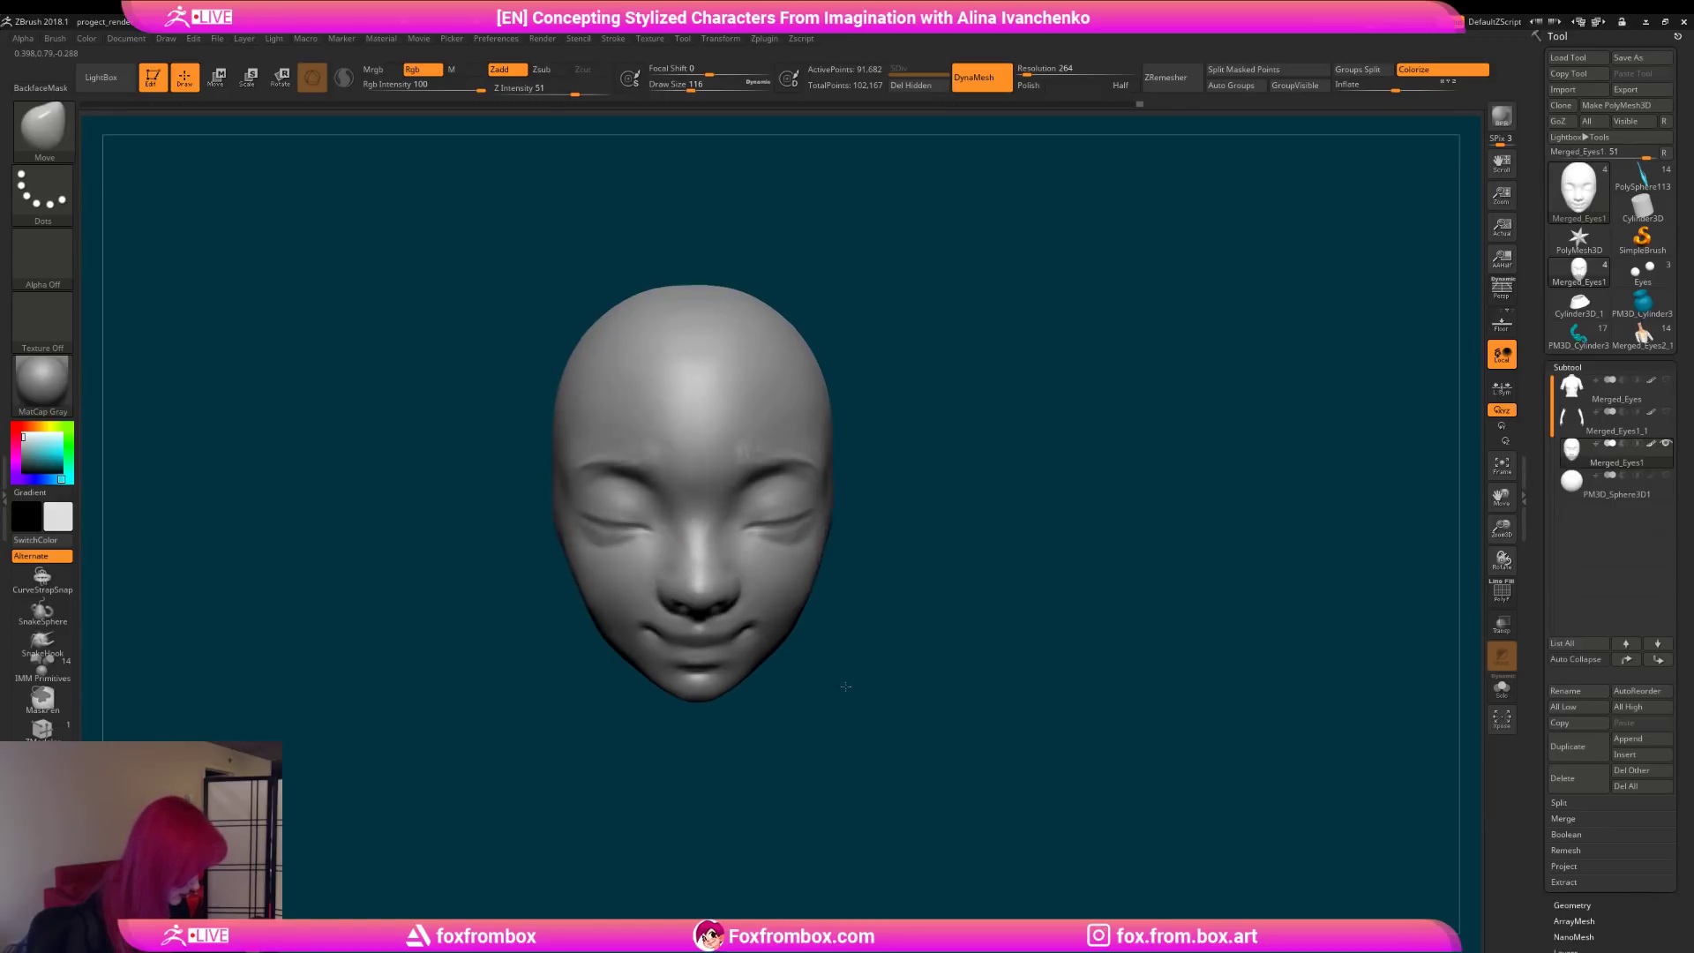
{"action": "mouse_move", "coordinate": [821, 684]}
{"action": "left_mouse_down"}
{"action": "mouse_move", "coordinate": [770, 660]}
{"action": "mouse_move", "coordinate": [762, 716]}
{"action": "mouse_move", "coordinate": [920, 611]}
{"action": "left_mouse_up"}
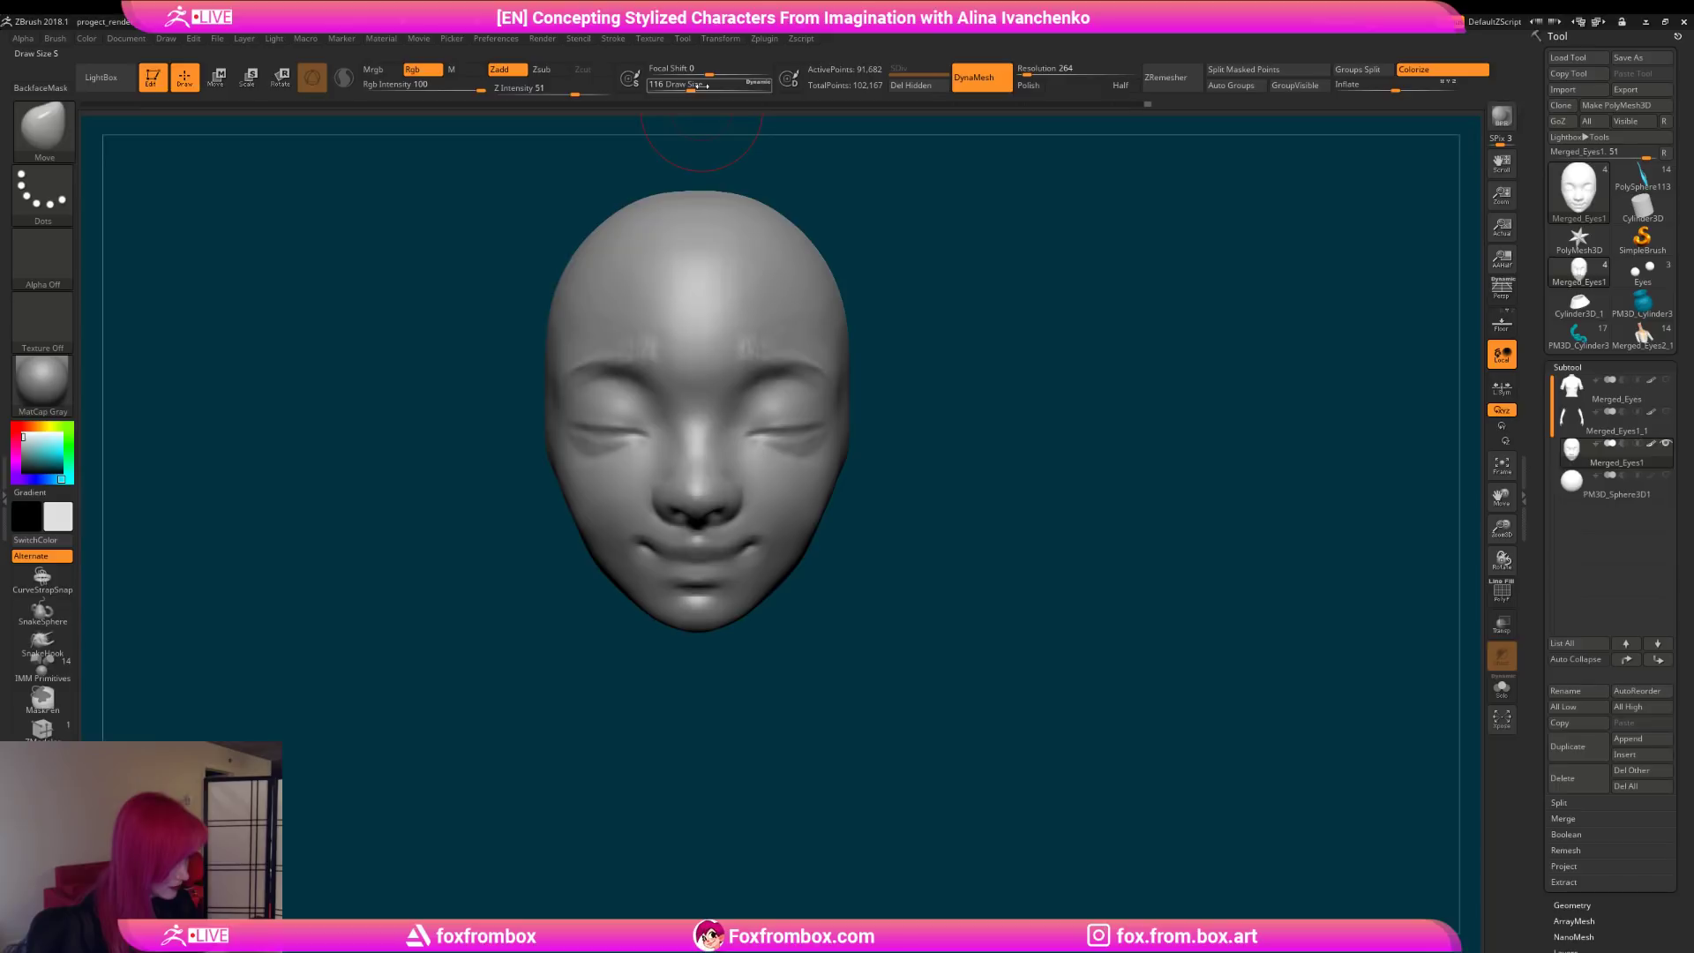
{"action": "left_click_drag", "start_coordinate": [705, 86], "coordinate": [675, 85]}
{"action": "mouse_move", "coordinate": [788, 600]}
{"action": "left_mouse_down"}
{"action": "mouse_move", "coordinate": [858, 620]}
{"action": "mouse_move", "coordinate": [839, 605]}
{"action": "mouse_move", "coordinate": [786, 626]}
{"action": "mouse_move", "coordinate": [782, 575]}
{"action": "left_mouse_up"}
Step: Build up and smooth the lips, mouth corners and chin with the ClayBuildup brush at draw size 41
{"action": "key", "text": "b"}
{"action": "key", "text": "c"}
{"action": "key", "text": "b"}
{"action": "key", "text": "space"}
{"action": "left_click_drag", "start_coordinate": [673, 575], "coordinate": [706, 590]}
{"action": "mouse_move", "coordinate": [860, 600]}
{"action": "left_mouse_down"}
{"action": "mouse_move", "coordinate": [881, 605]}
{"action": "mouse_move", "coordinate": [786, 589]}
{"action": "left_mouse_up"}
{"action": "left_click_drag", "start_coordinate": [674, 548], "coordinate": [639, 590], "text": "shift"}
{"action": "left_click_drag", "start_coordinate": [838, 605], "coordinate": [725, 622]}
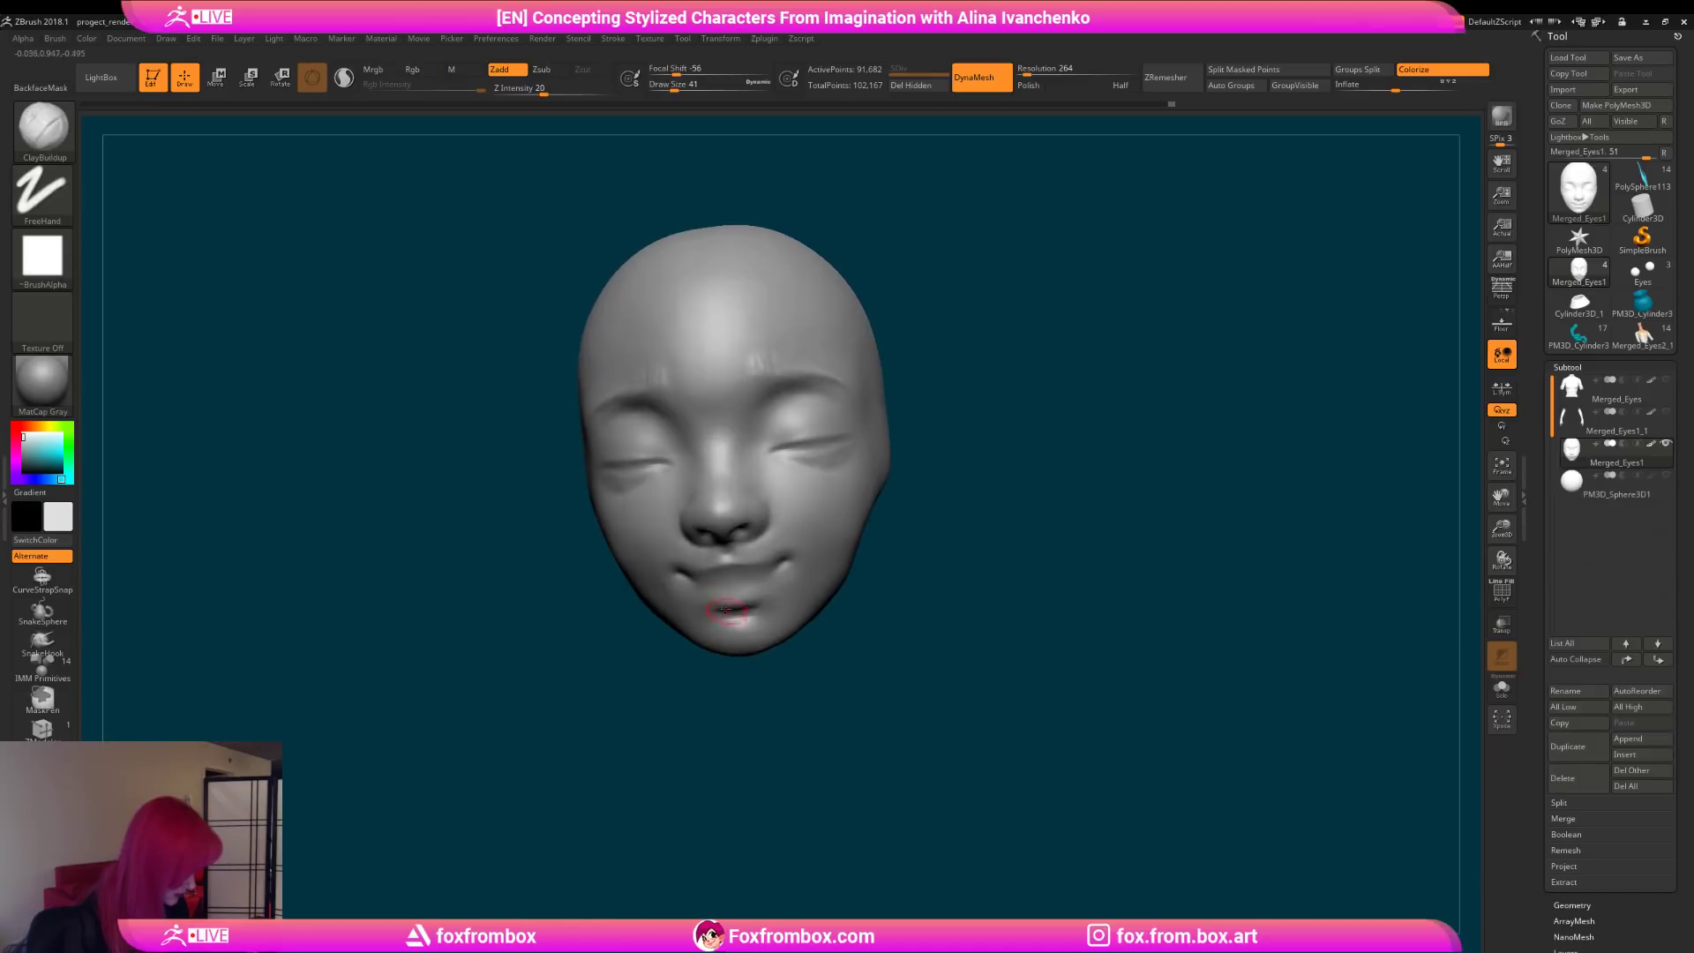
{"action": "mouse_move", "coordinate": [860, 609]}
{"action": "left_mouse_down", "text": "shift"}
{"action": "mouse_move", "coordinate": [912, 627]}
{"action": "mouse_move", "coordinate": [893, 626]}
{"action": "left_mouse_up", "text": "shift"}
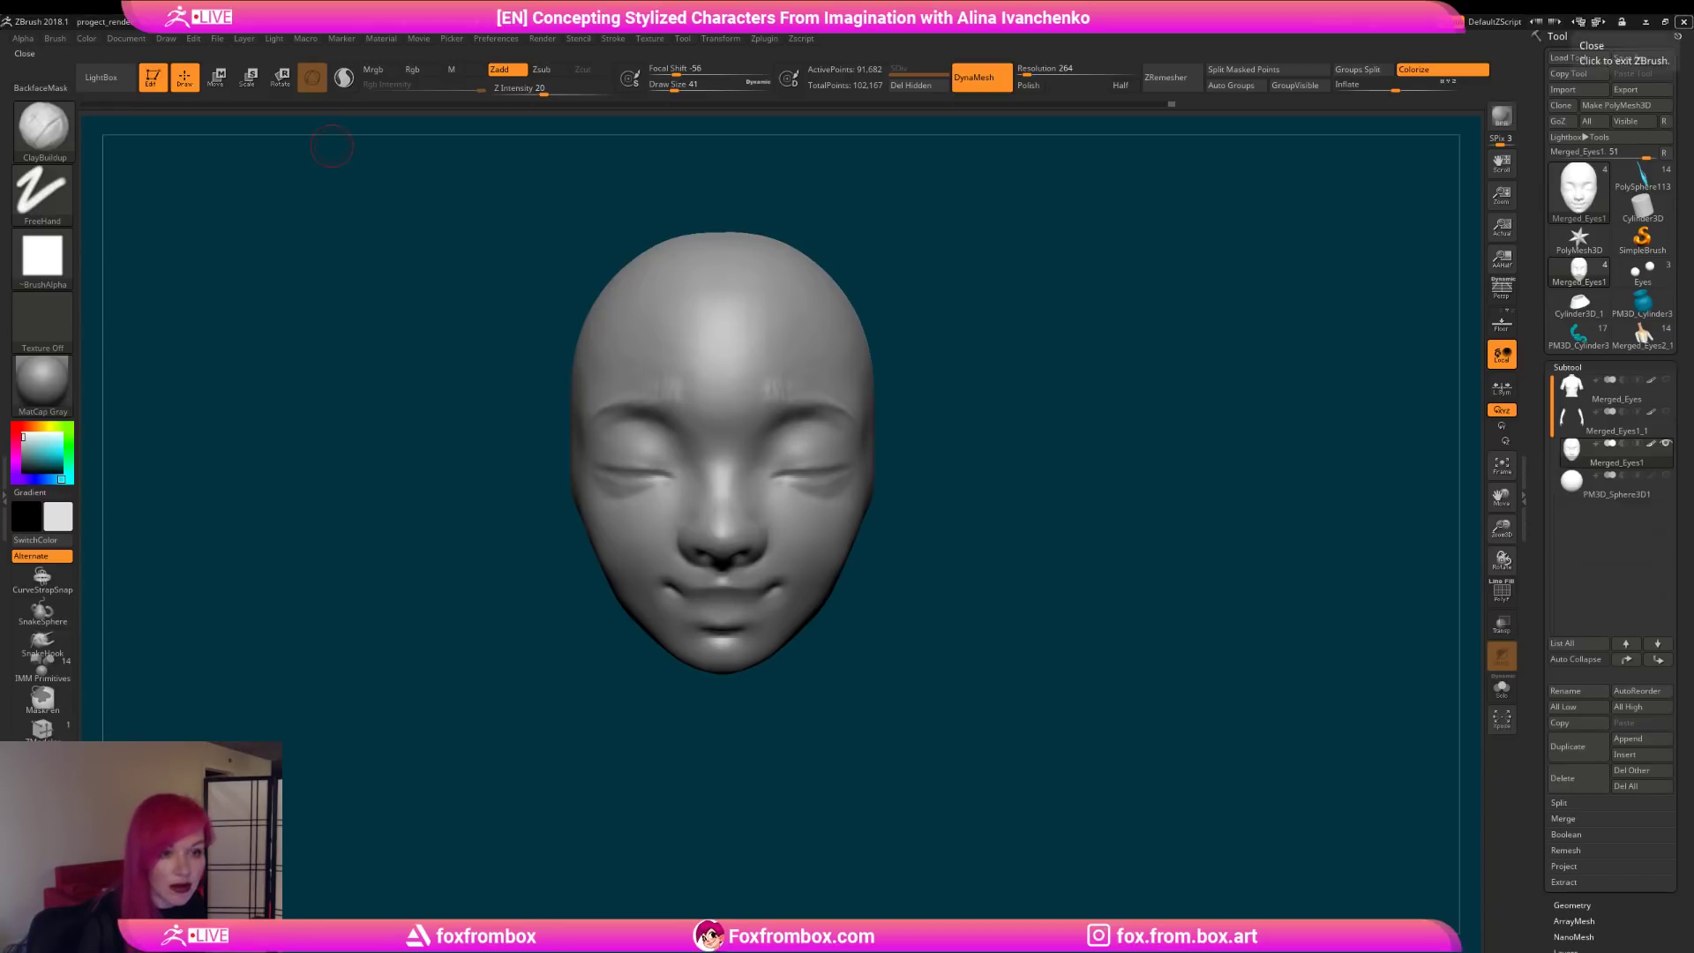
Step: Save the project and build up and smooth the upper eyelids with ClayBuildup at draw size 27
{"action": "mouse_move", "coordinate": [1642, 176]}
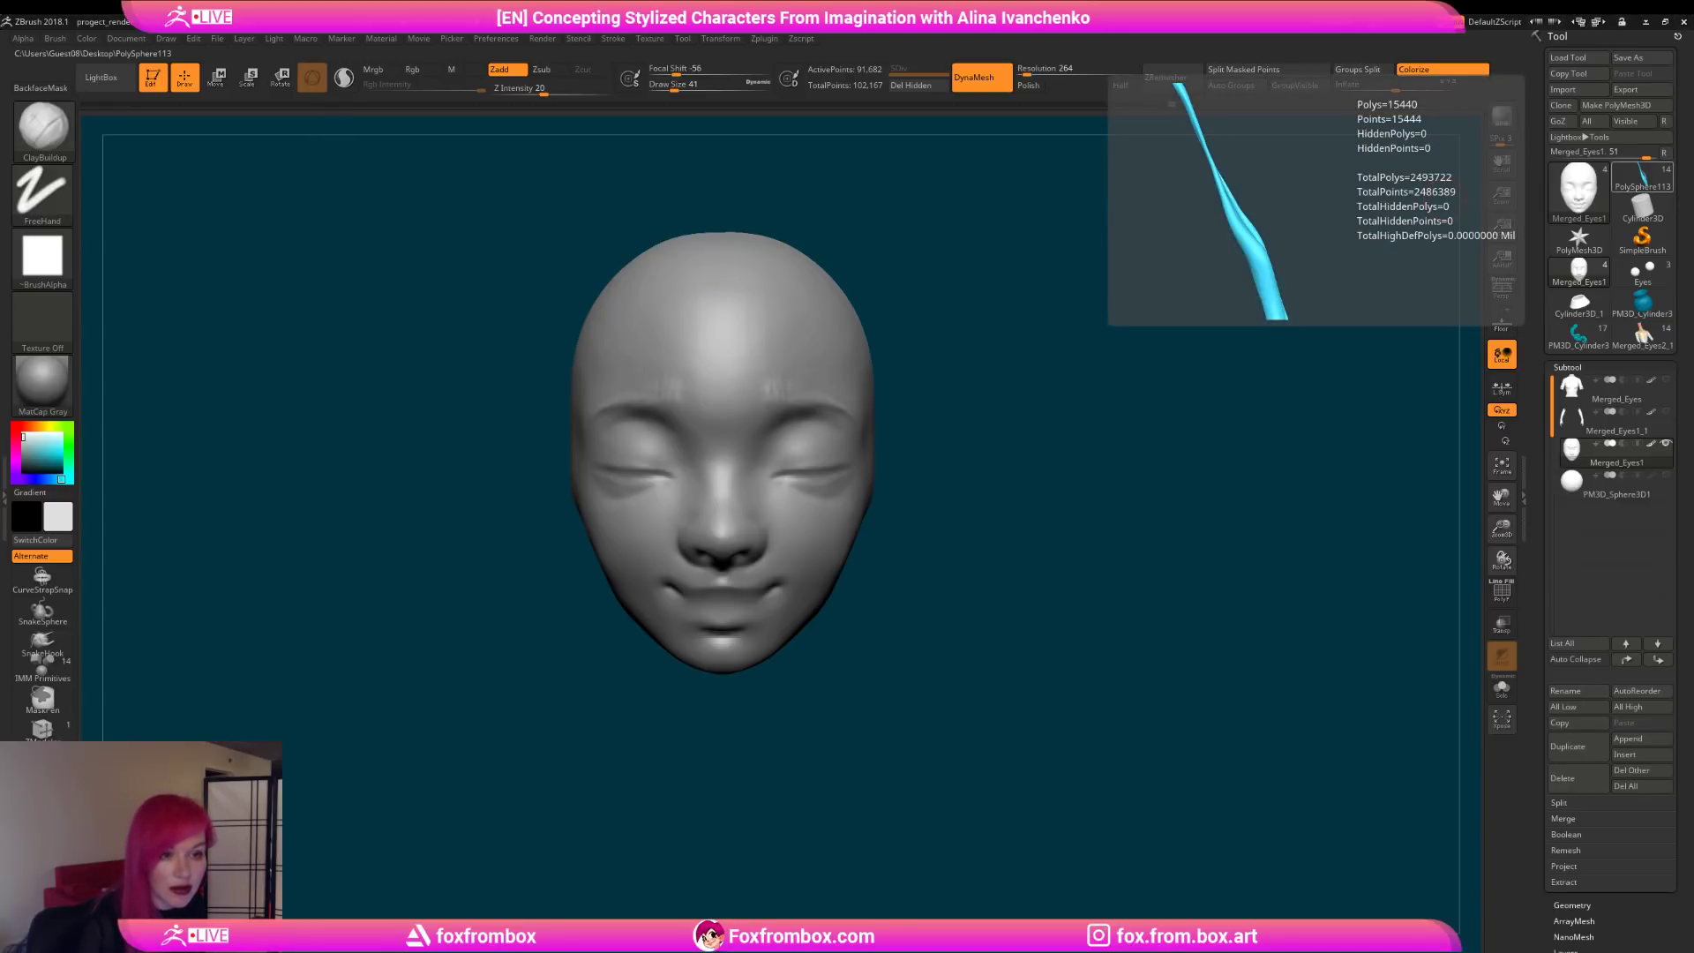
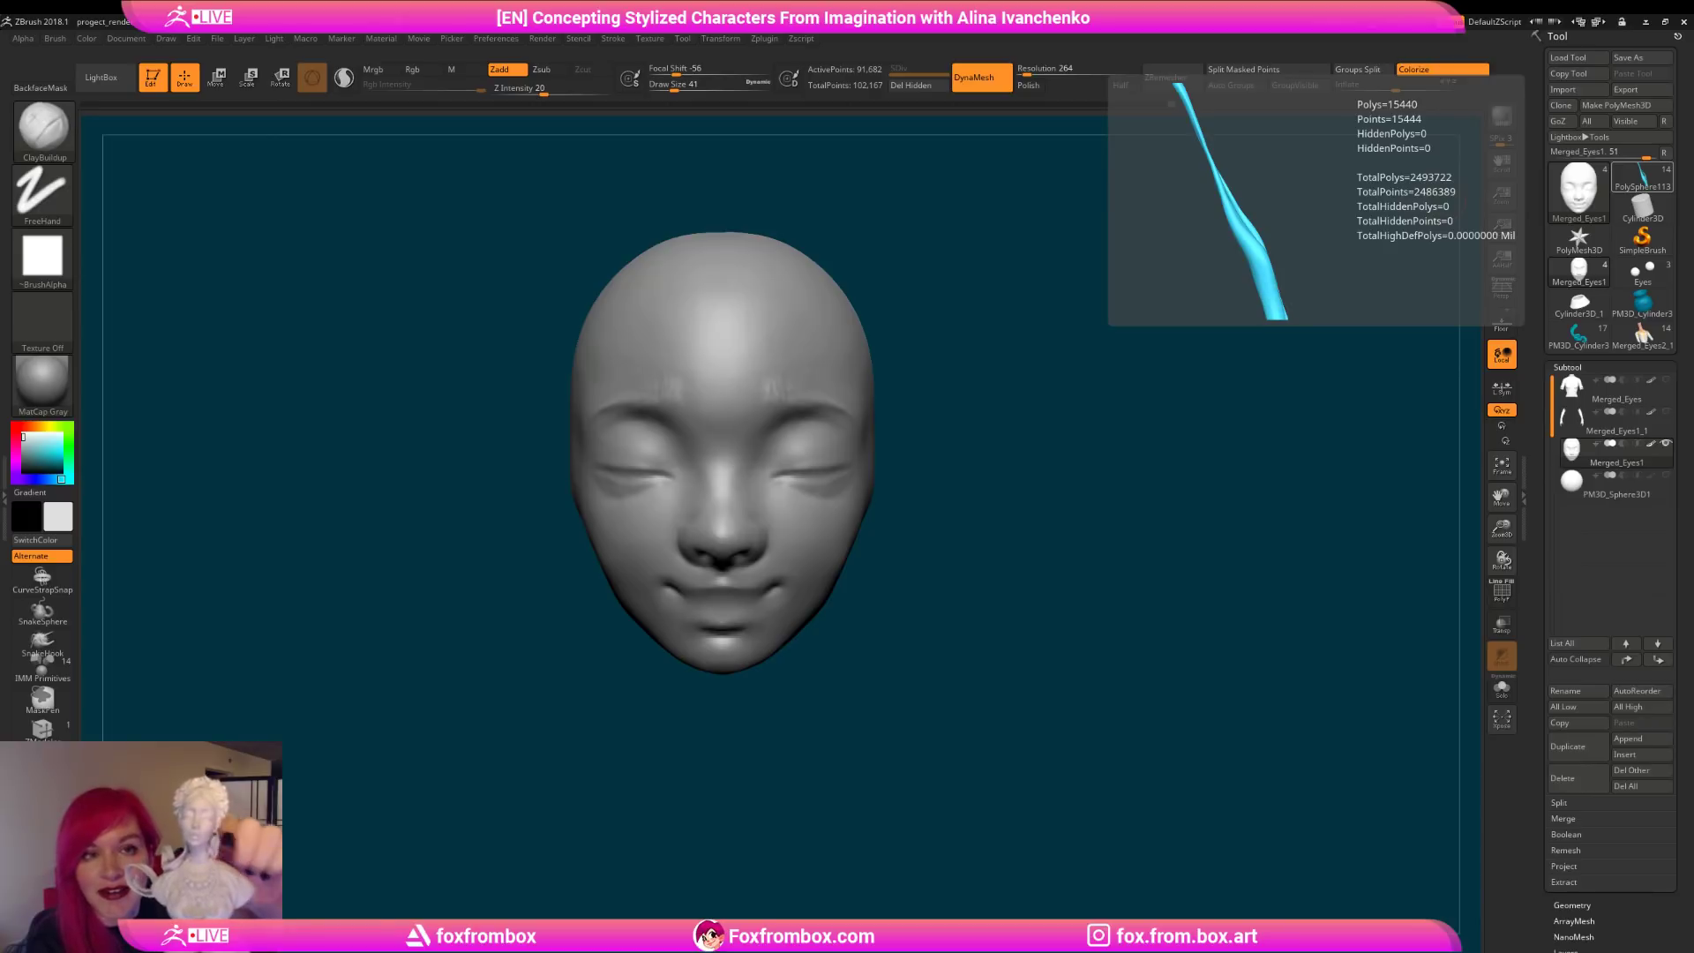
{"action": "key", "text": "ctrl+s"}
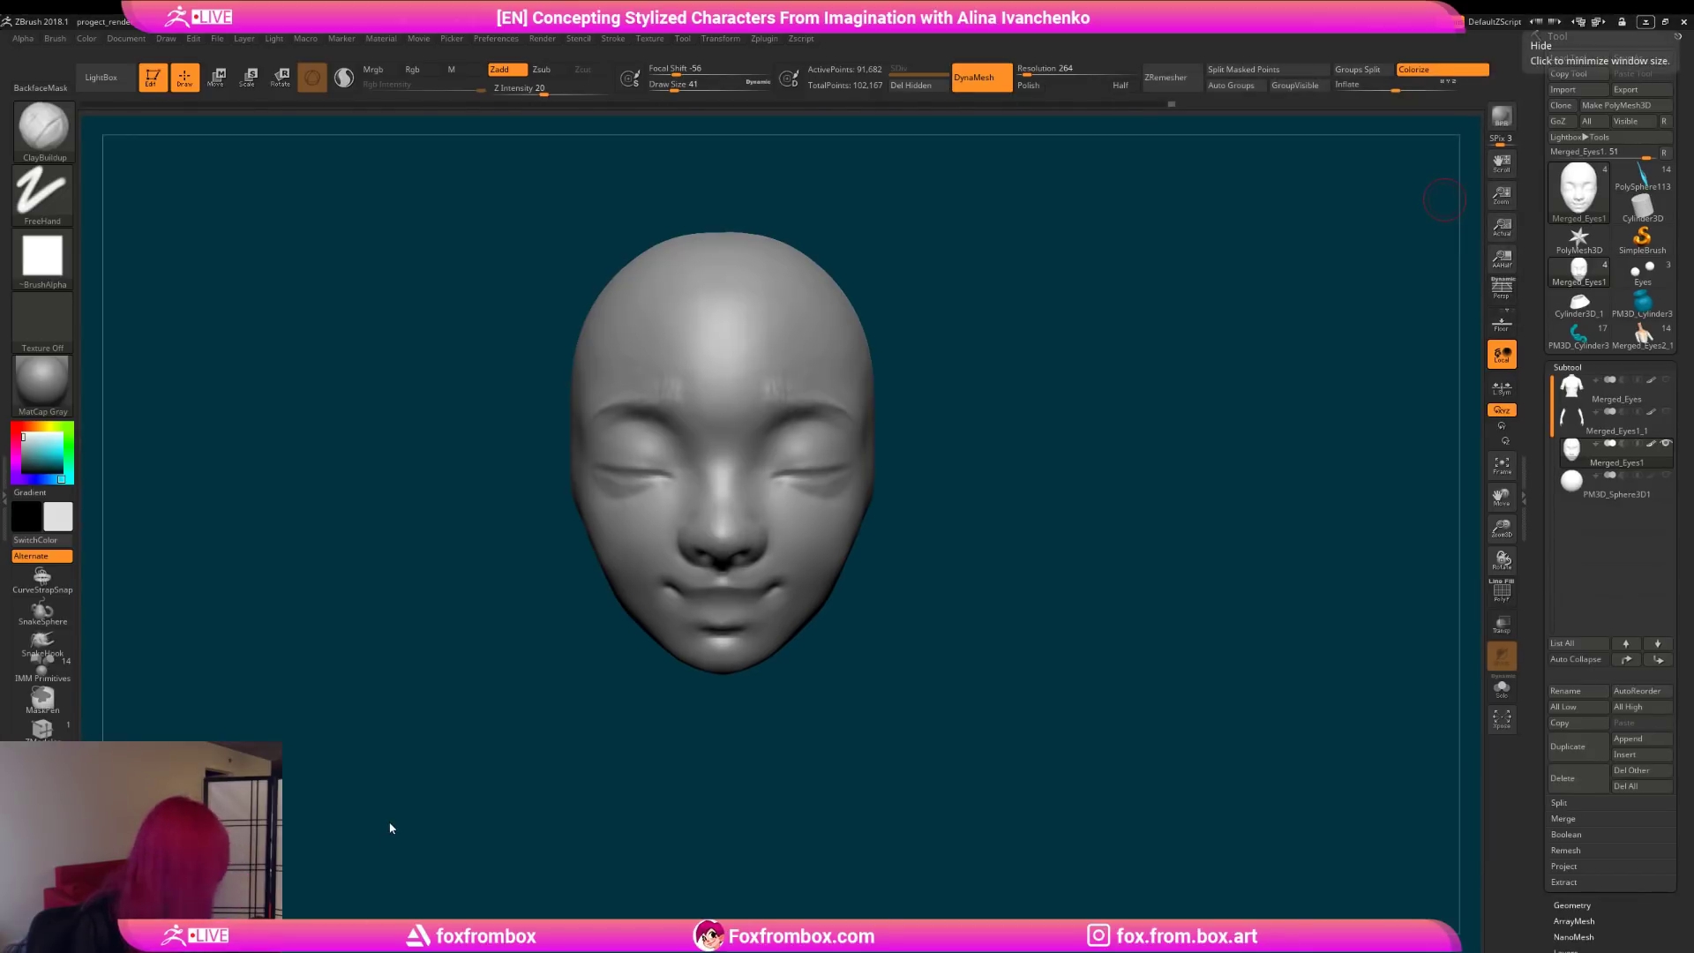
{"action": "mouse_move", "coordinate": [949, 457]}
{"action": "left_mouse_down"}
{"action": "mouse_move", "coordinate": [980, 532]}
{"action": "mouse_move", "coordinate": [922, 516]}
{"action": "left_mouse_up"}
{"action": "left_click", "coordinate": [670, 85]}
{"action": "left_click_drag", "start_coordinate": [938, 423], "coordinate": [750, 494]}
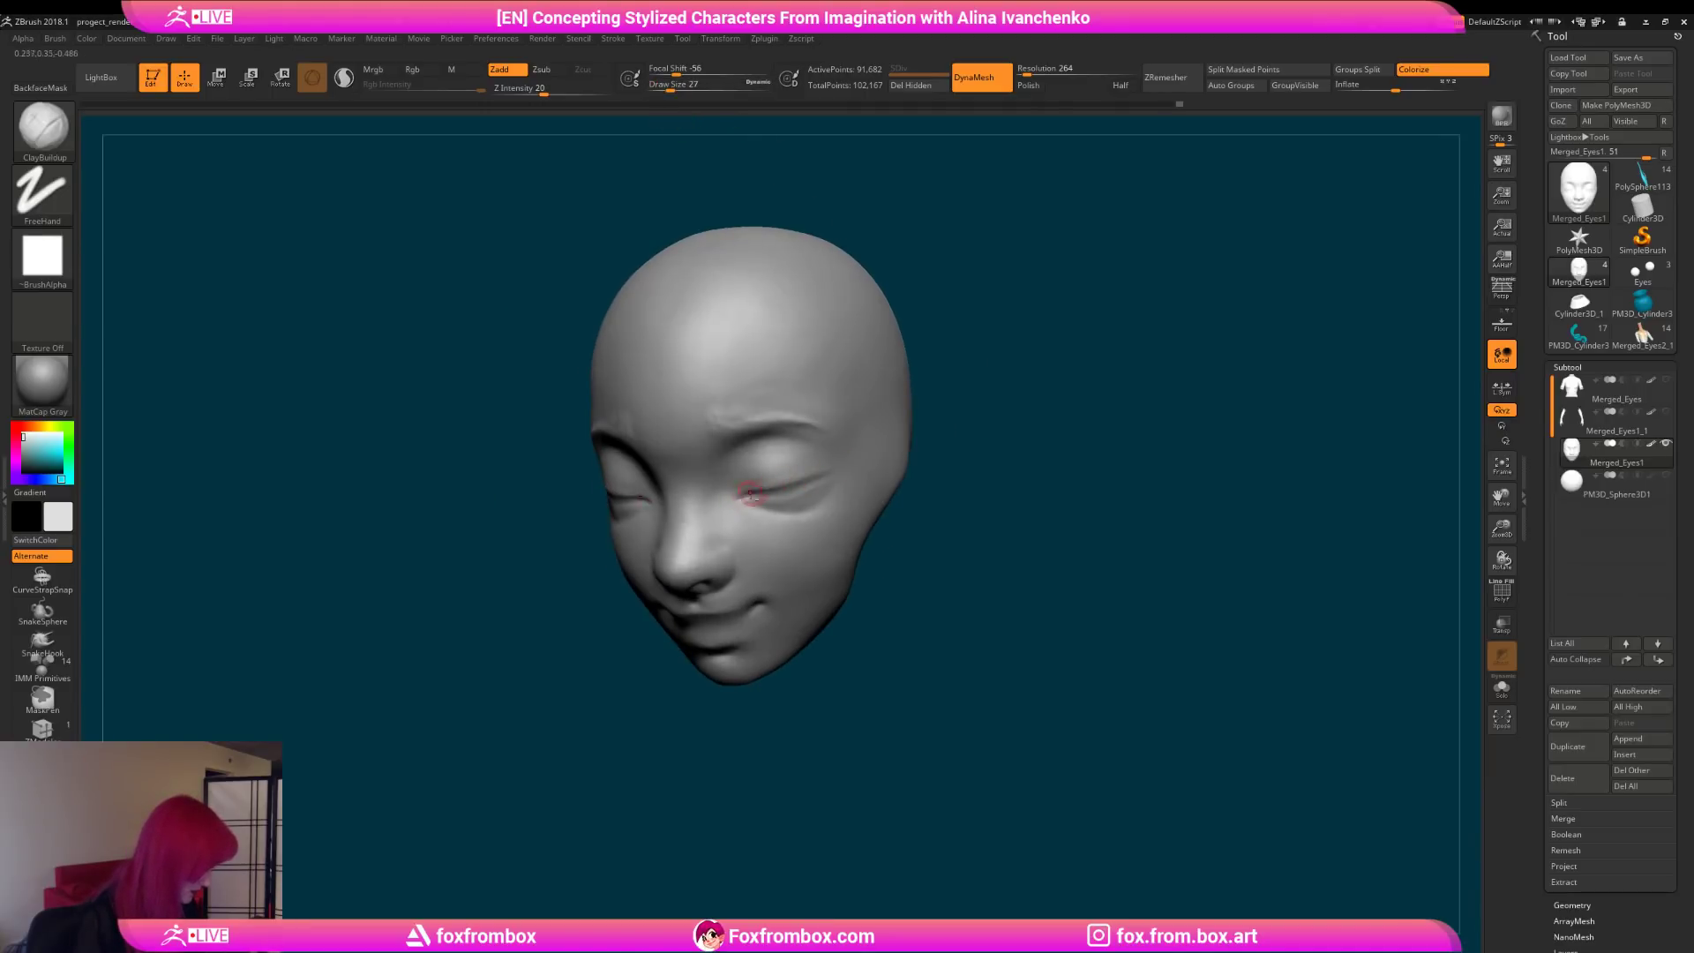
{"action": "left_click_drag", "start_coordinate": [743, 488], "coordinate": [835, 461], "text": "shift"}
{"action": "mouse_move", "coordinate": [967, 463]}
{"action": "left_mouse_down"}
{"action": "mouse_move", "coordinate": [947, 512]}
{"action": "mouse_move", "coordinate": [754, 476]}
{"action": "left_mouse_up"}
Step: Define the closed eyelid lines and inner eye corners with the DamStandard brush at draw size 27
{"action": "key", "text": "b"}
{"action": "key", "text": "d"}
{"action": "key", "text": "s"}
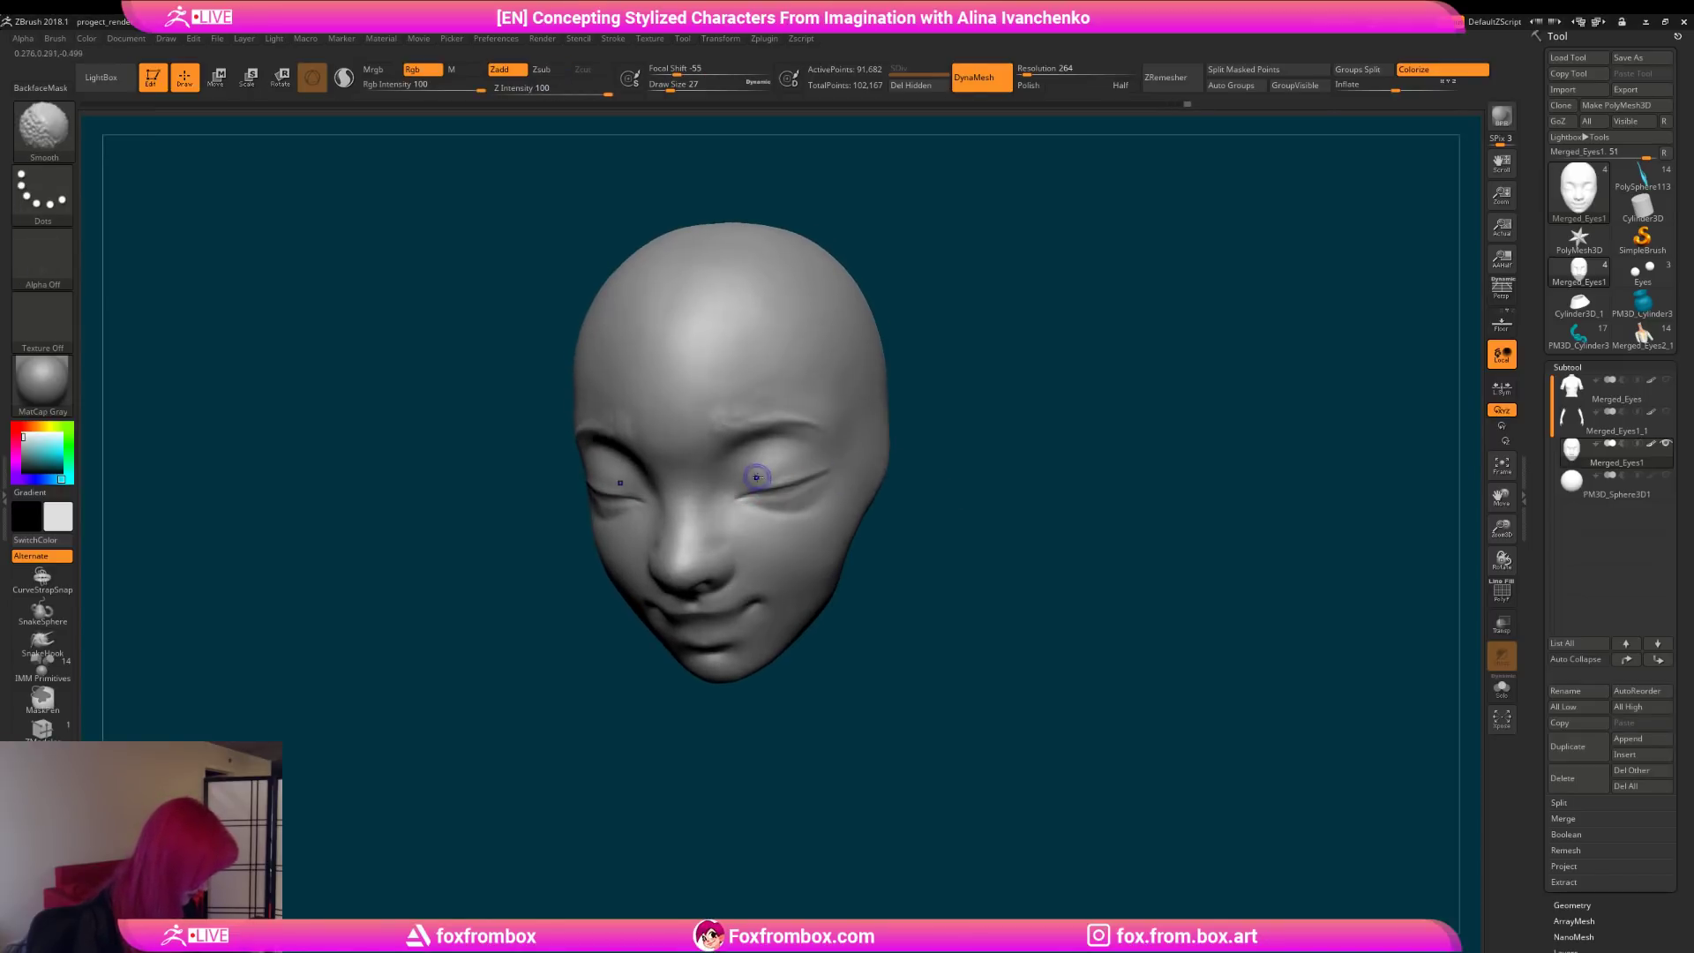
{"action": "left_click_drag", "start_coordinate": [899, 457], "coordinate": [655, 488]}
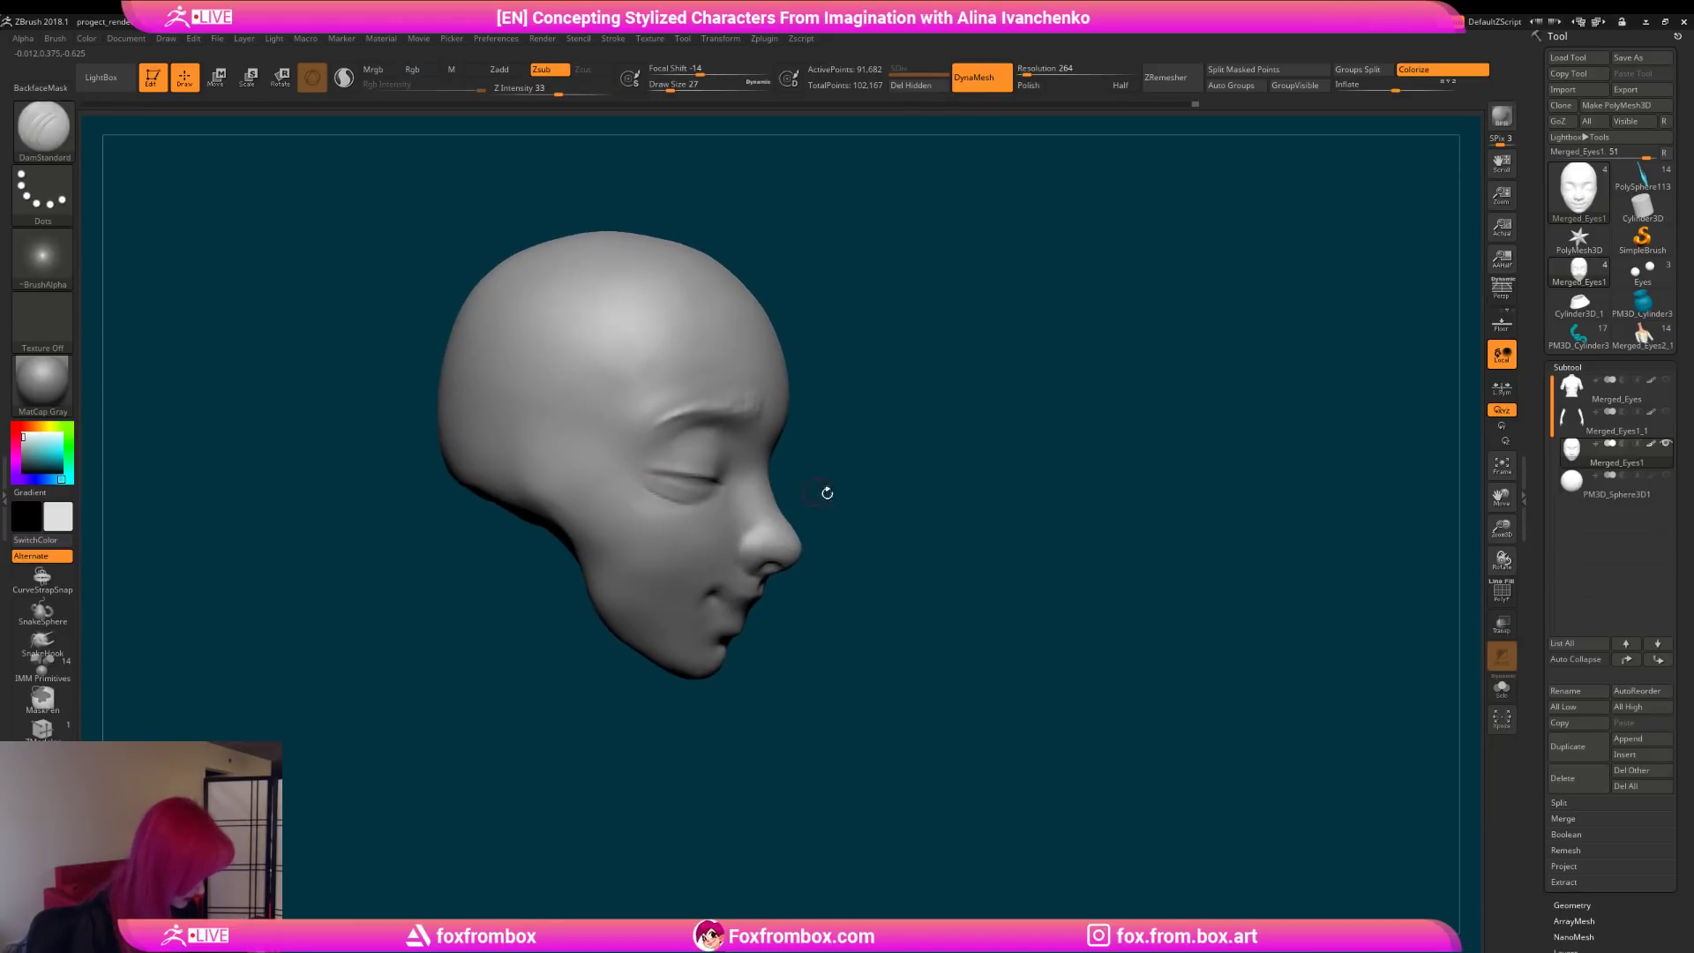
{"action": "left_click_drag", "start_coordinate": [797, 486], "coordinate": [741, 503]}
{"action": "left_click_drag", "start_coordinate": [970, 494], "coordinate": [852, 471]}
{"action": "left_click_drag", "start_coordinate": [975, 435], "coordinate": [886, 440]}
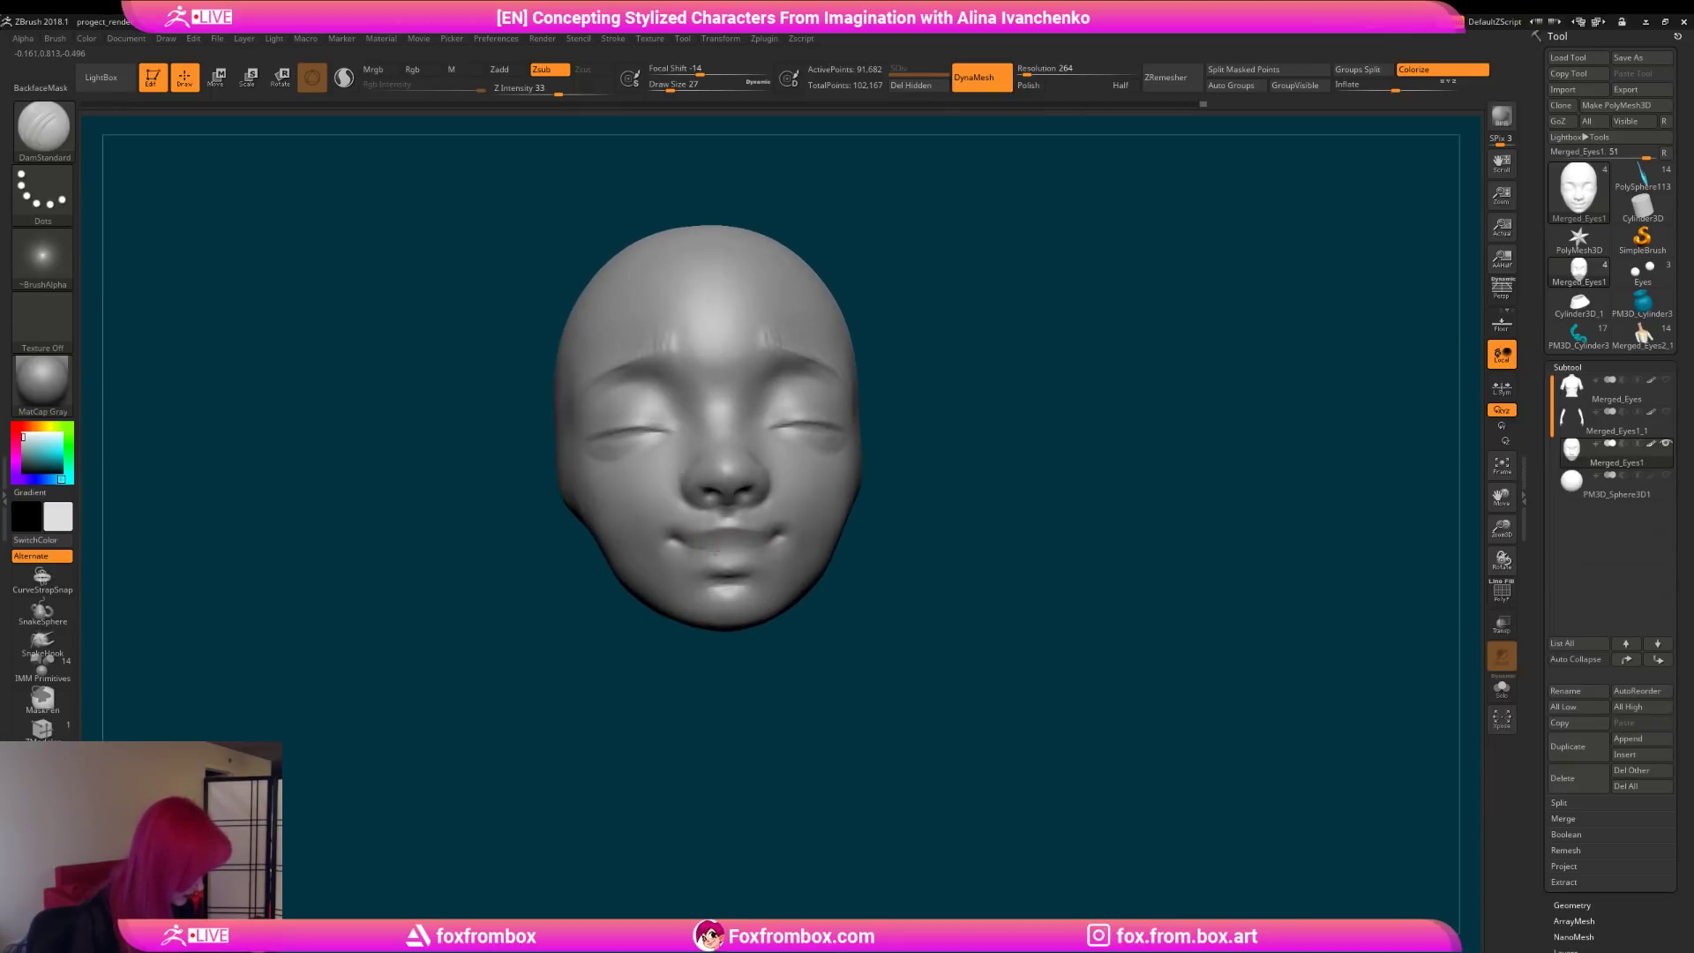
Step: Build up the outer brow and temple with the ClayBuildup brush at draw size 54
{"action": "mouse_move", "coordinate": [895, 518]}
{"action": "left_mouse_down"}
{"action": "mouse_move", "coordinate": [949, 574]}
{"action": "mouse_move", "coordinate": [759, 547]}
{"action": "left_mouse_up"}
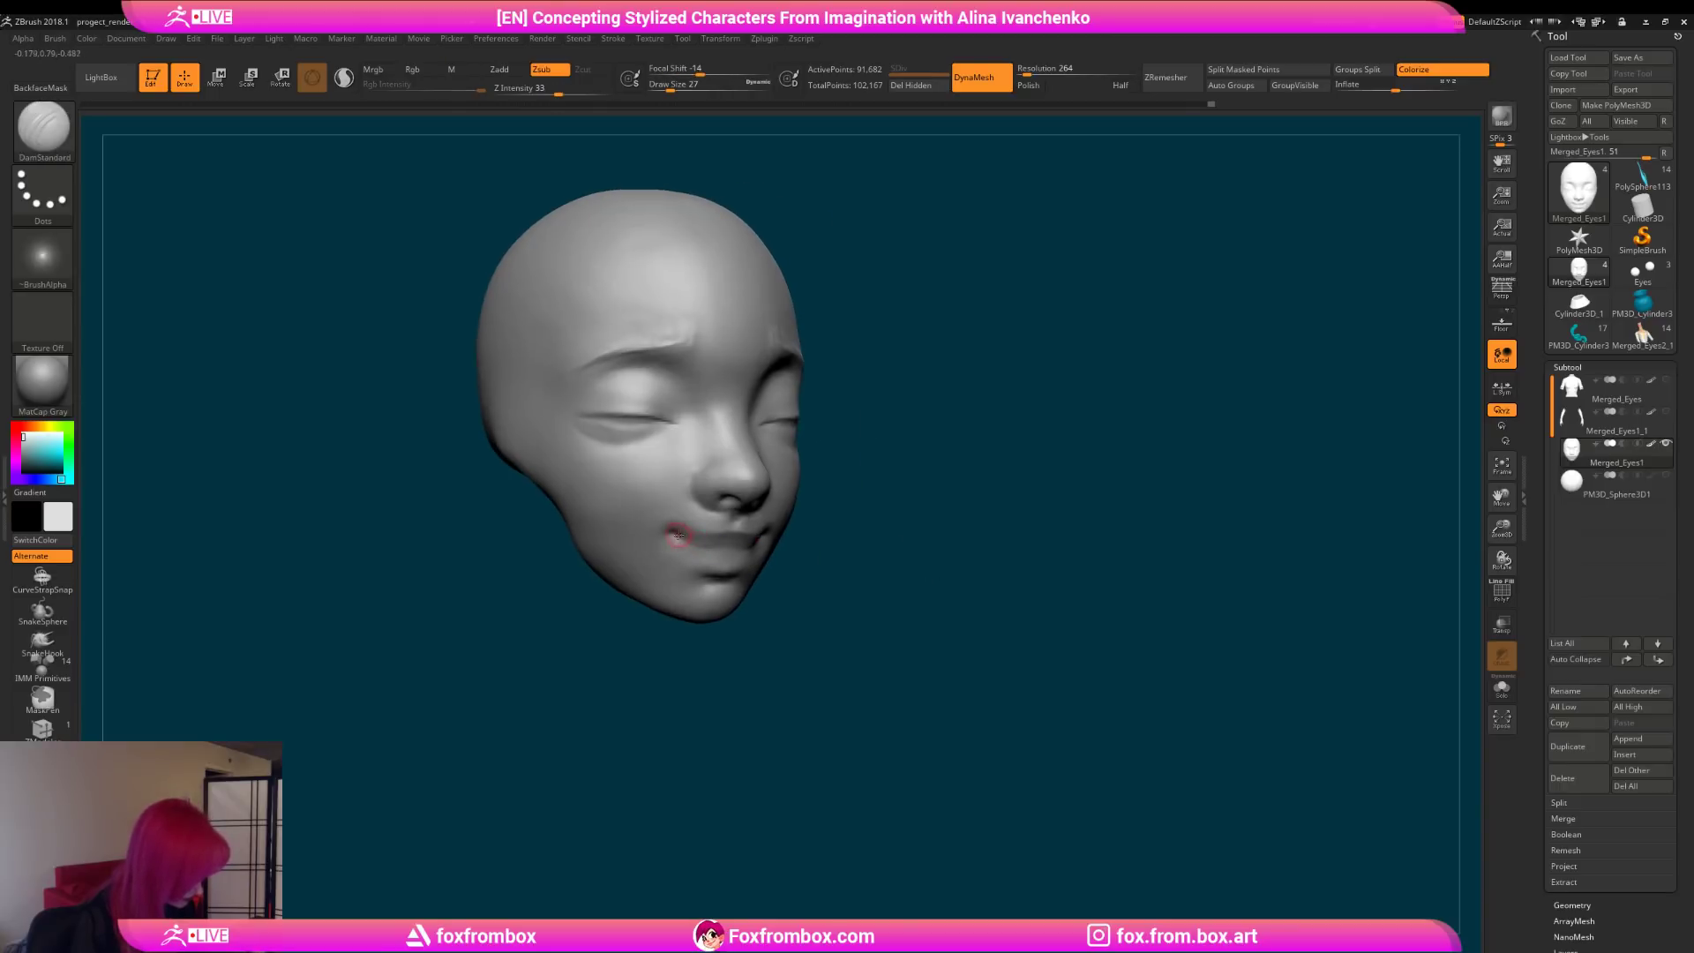
{"action": "mouse_move", "coordinate": [881, 584]}
{"action": "left_mouse_down"}
{"action": "mouse_move", "coordinate": [851, 578]}
{"action": "mouse_move", "coordinate": [870, 612]}
{"action": "mouse_move", "coordinate": [842, 659]}
{"action": "mouse_move", "coordinate": [935, 600]}
{"action": "mouse_move", "coordinate": [991, 530]}
{"action": "mouse_move", "coordinate": [912, 513]}
{"action": "mouse_move", "coordinate": [908, 567]}
{"action": "mouse_move", "coordinate": [962, 453]}
{"action": "mouse_move", "coordinate": [911, 423]}
{"action": "left_mouse_up"}
{"action": "key", "text": "b"}
{"action": "key", "text": "c"}
{"action": "key", "text": "b"}
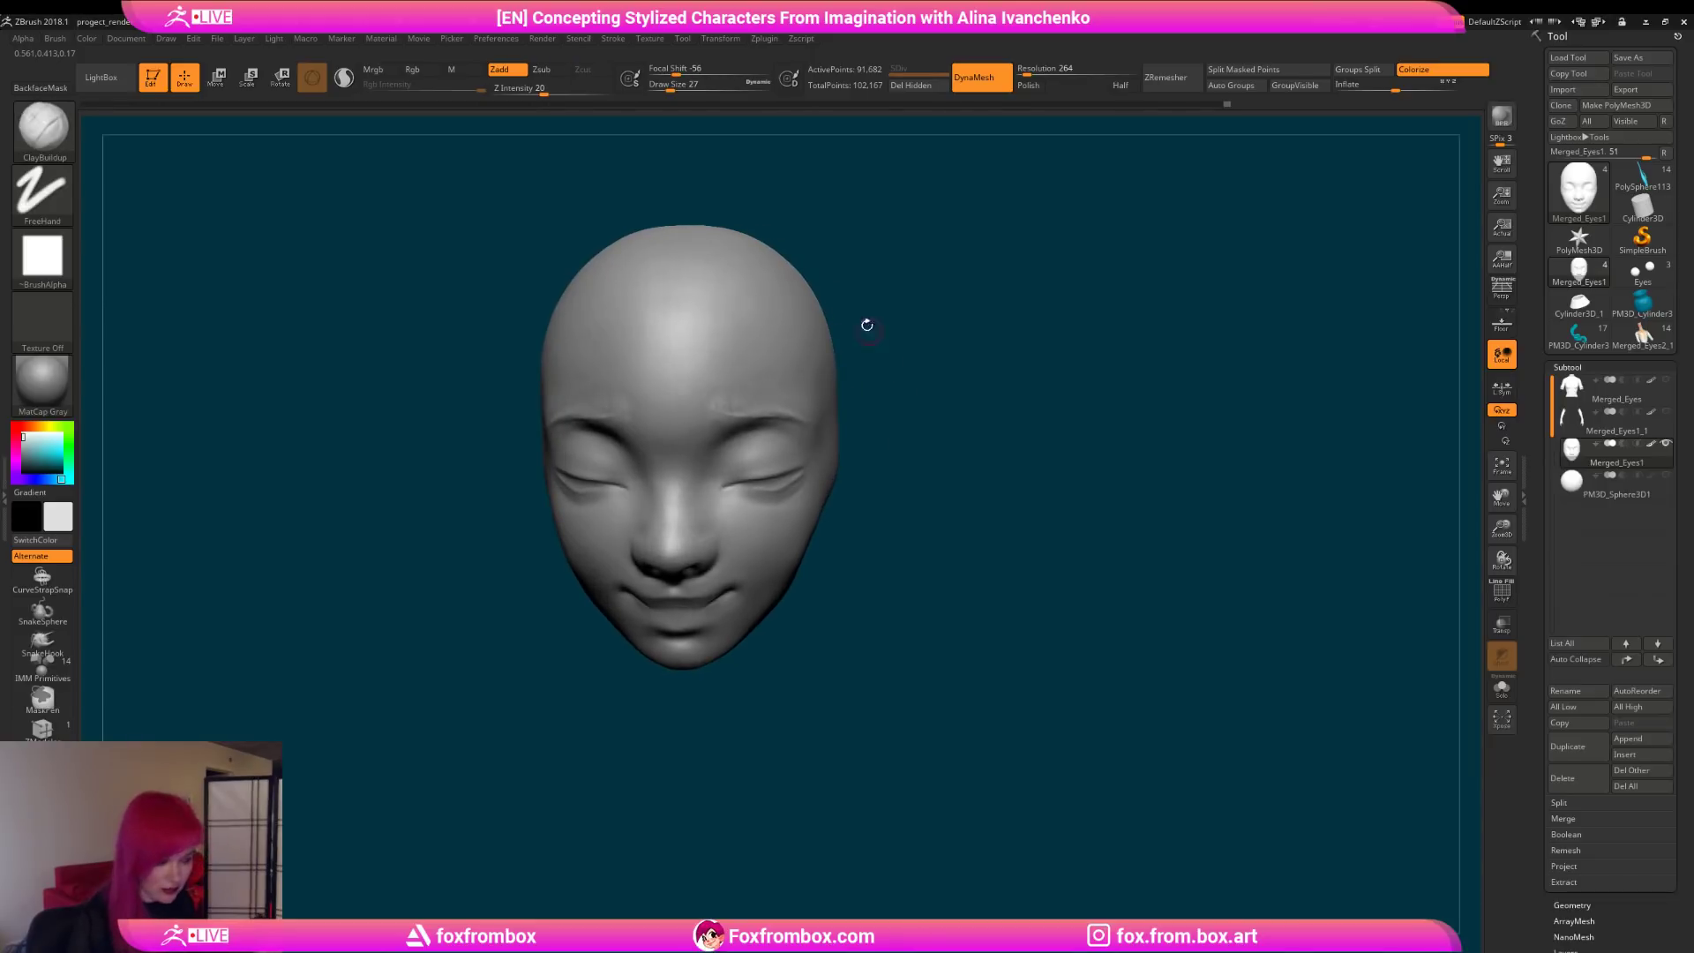
{"action": "left_click_drag", "start_coordinate": [665, 79], "coordinate": [671, 83]}
{"action": "left_click_drag", "start_coordinate": [958, 305], "coordinate": [971, 338]}
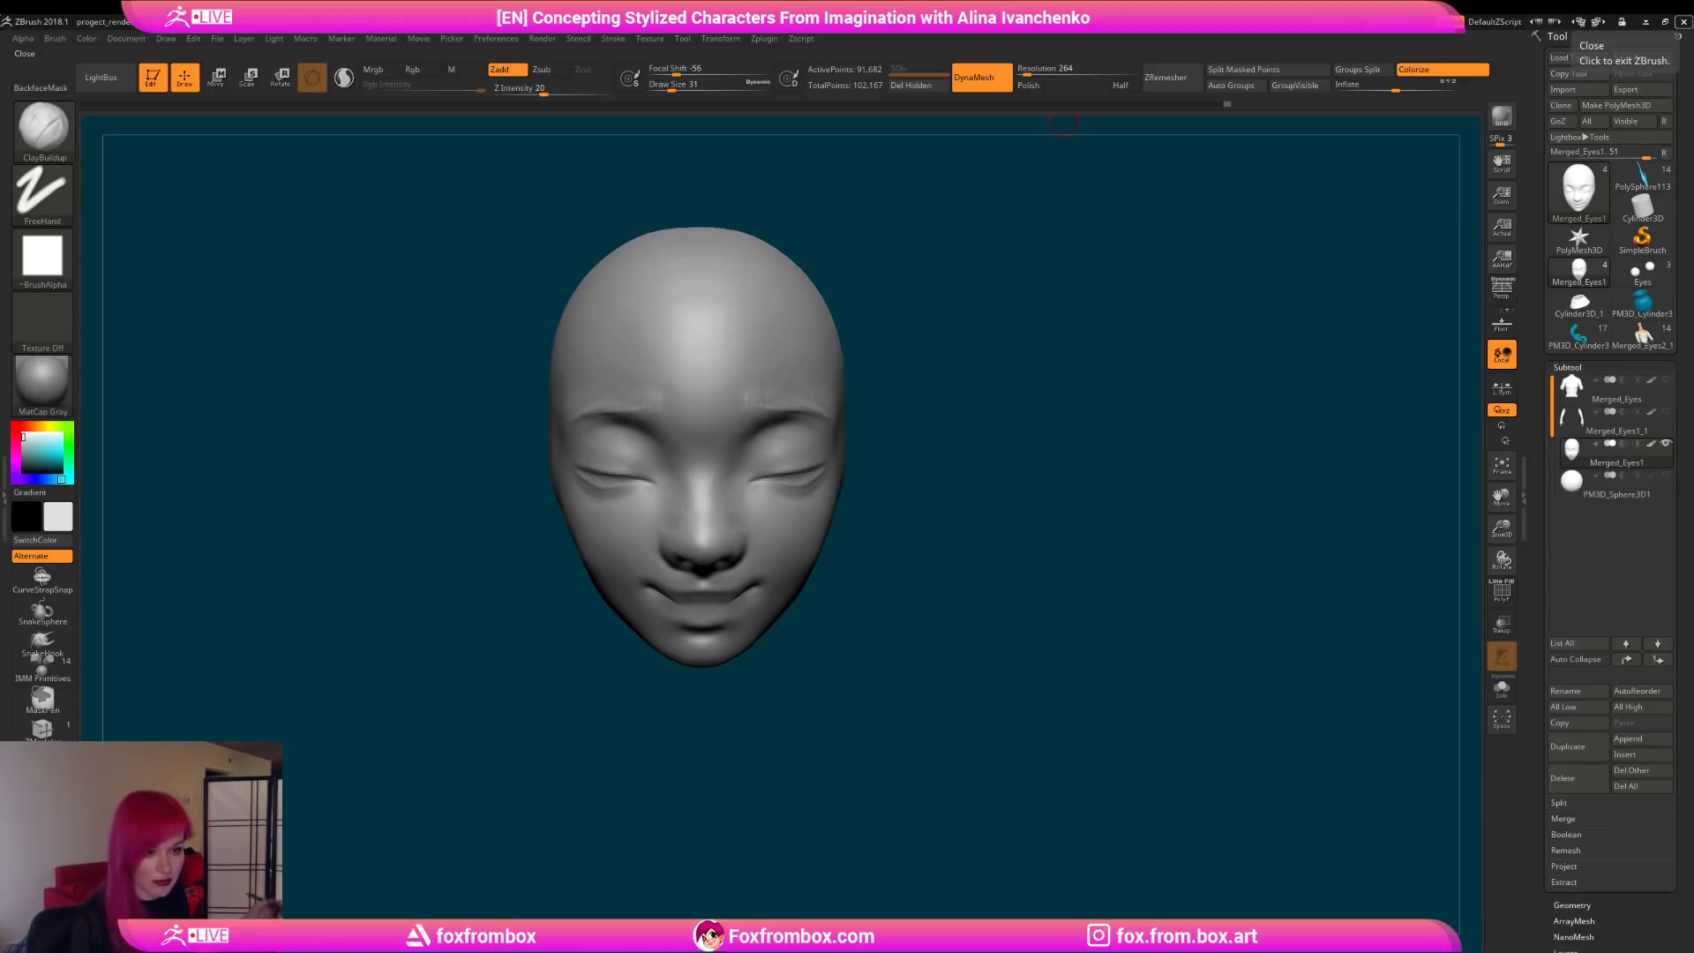
{"action": "left_click_drag", "start_coordinate": [948, 423], "coordinate": [868, 429]}
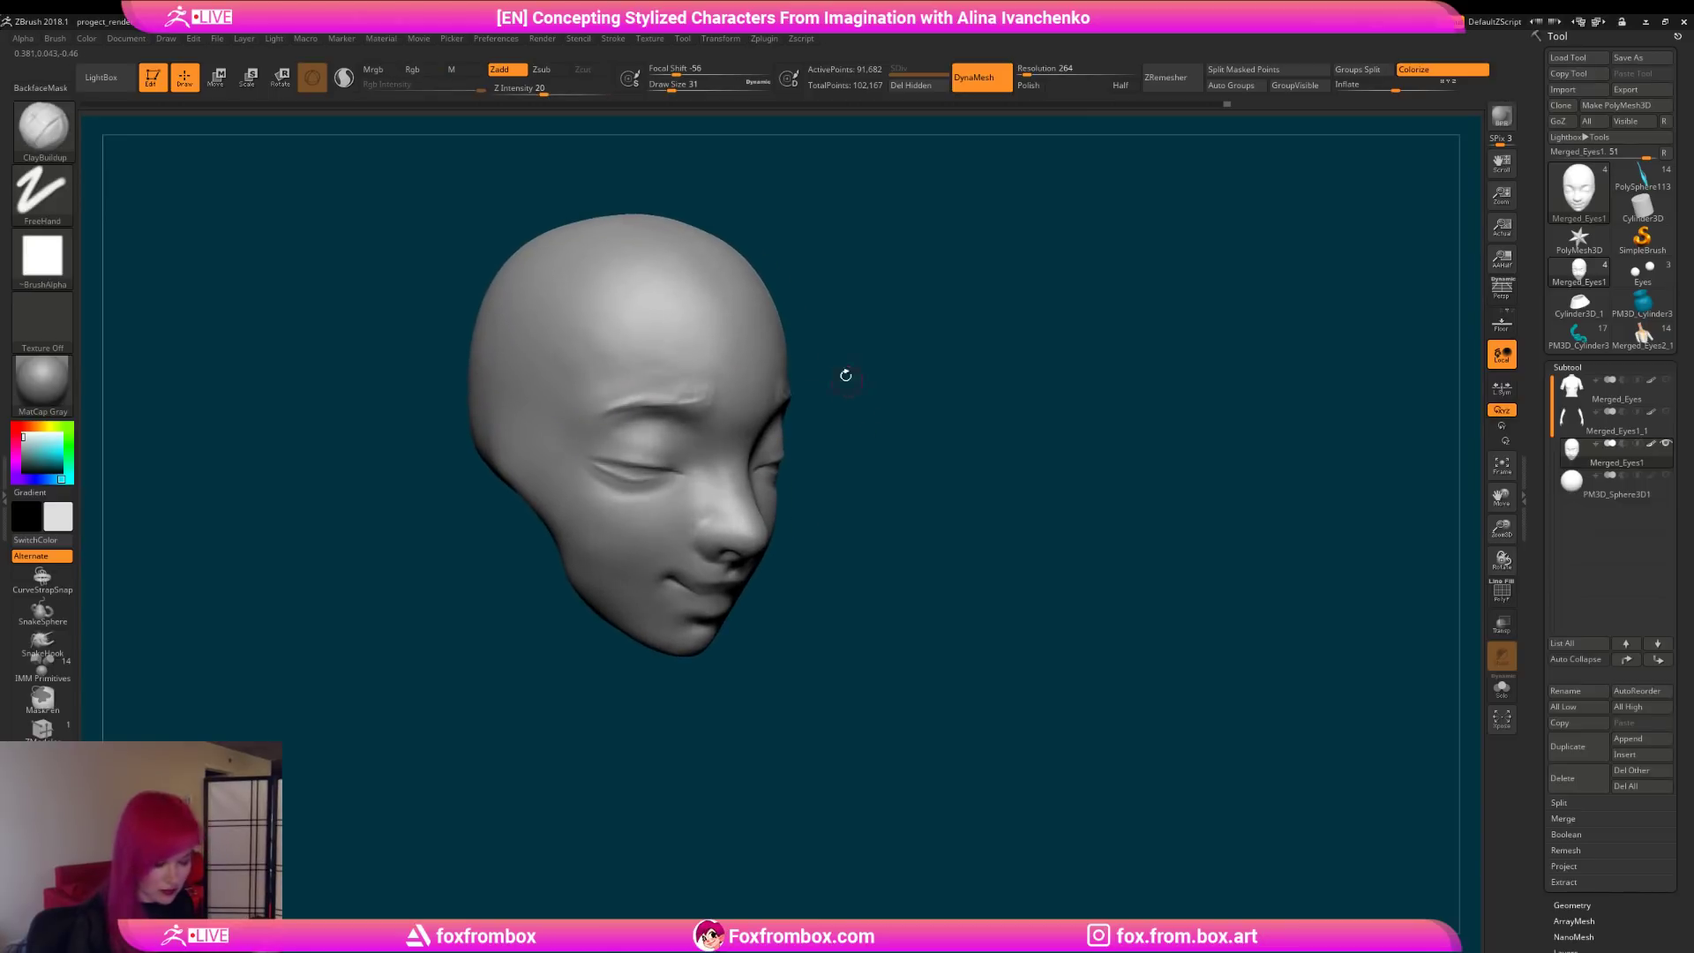
{"action": "left_click", "coordinate": [678, 86]}
{"action": "left_click_drag", "start_coordinate": [552, 427], "coordinate": [544, 418]}
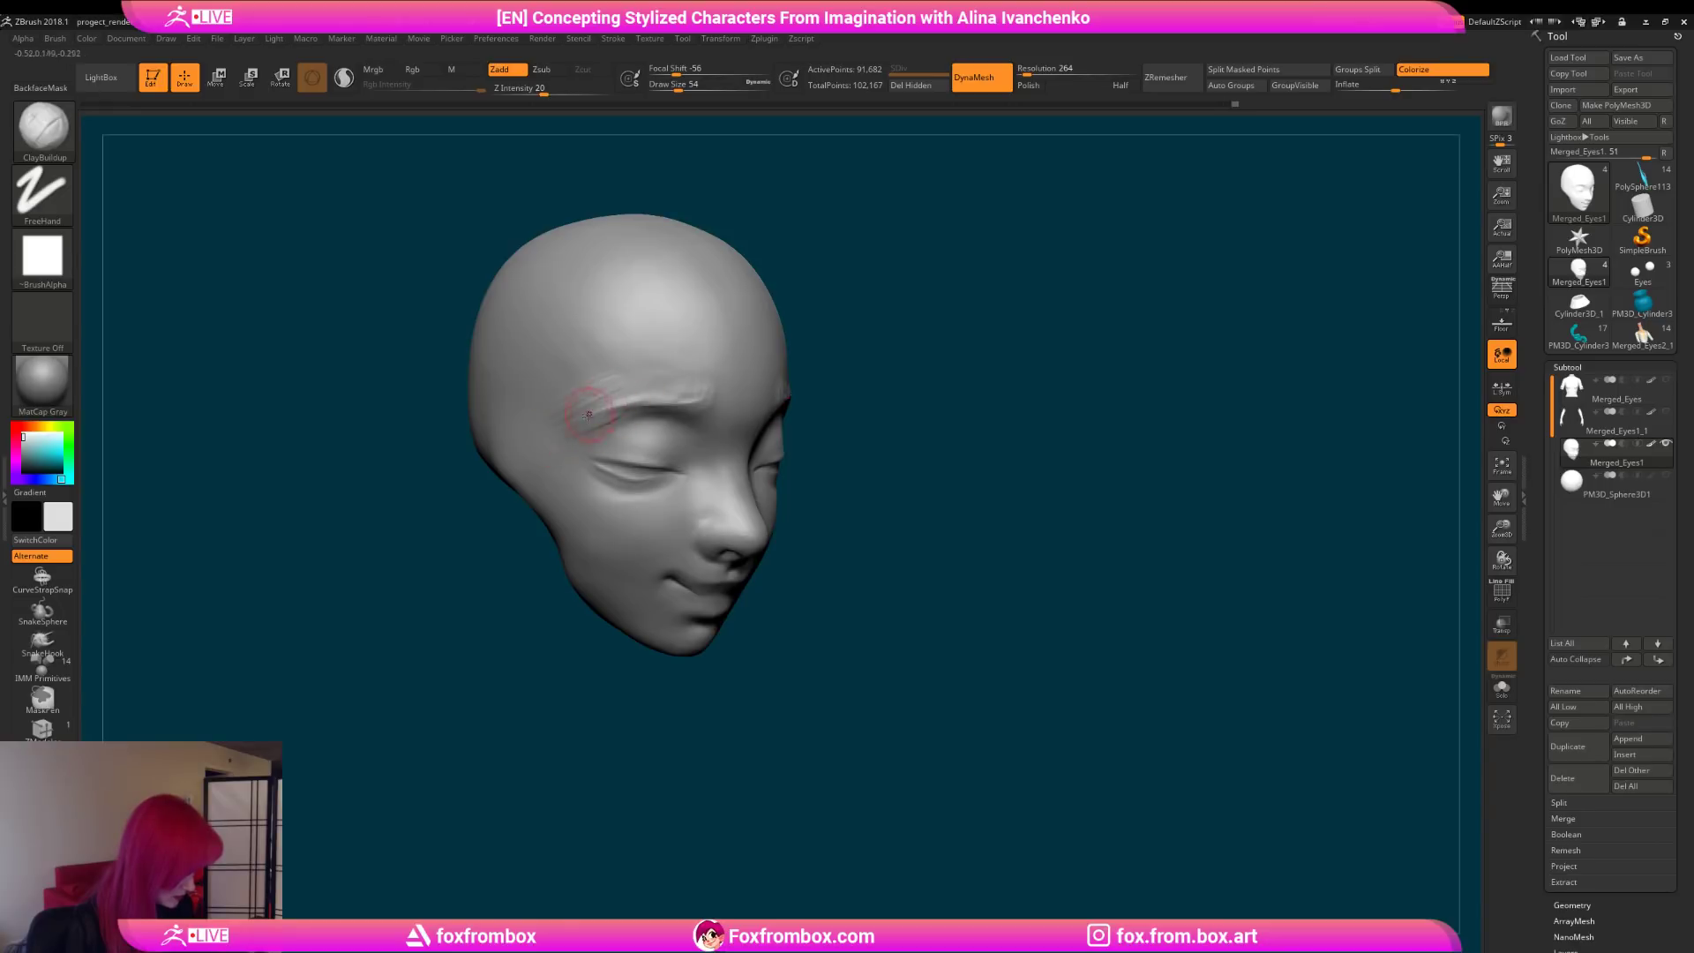
{"action": "key", "text": "shift"}
Step: Smooth the temple and the side of the forehead beside the outer brow
{"action": "mouse_move", "coordinate": [927, 386]}
{"action": "left_mouse_down"}
{"action": "mouse_move", "coordinate": [866, 386]}
{"action": "mouse_move", "coordinate": [1015, 401]}
{"action": "left_mouse_up"}
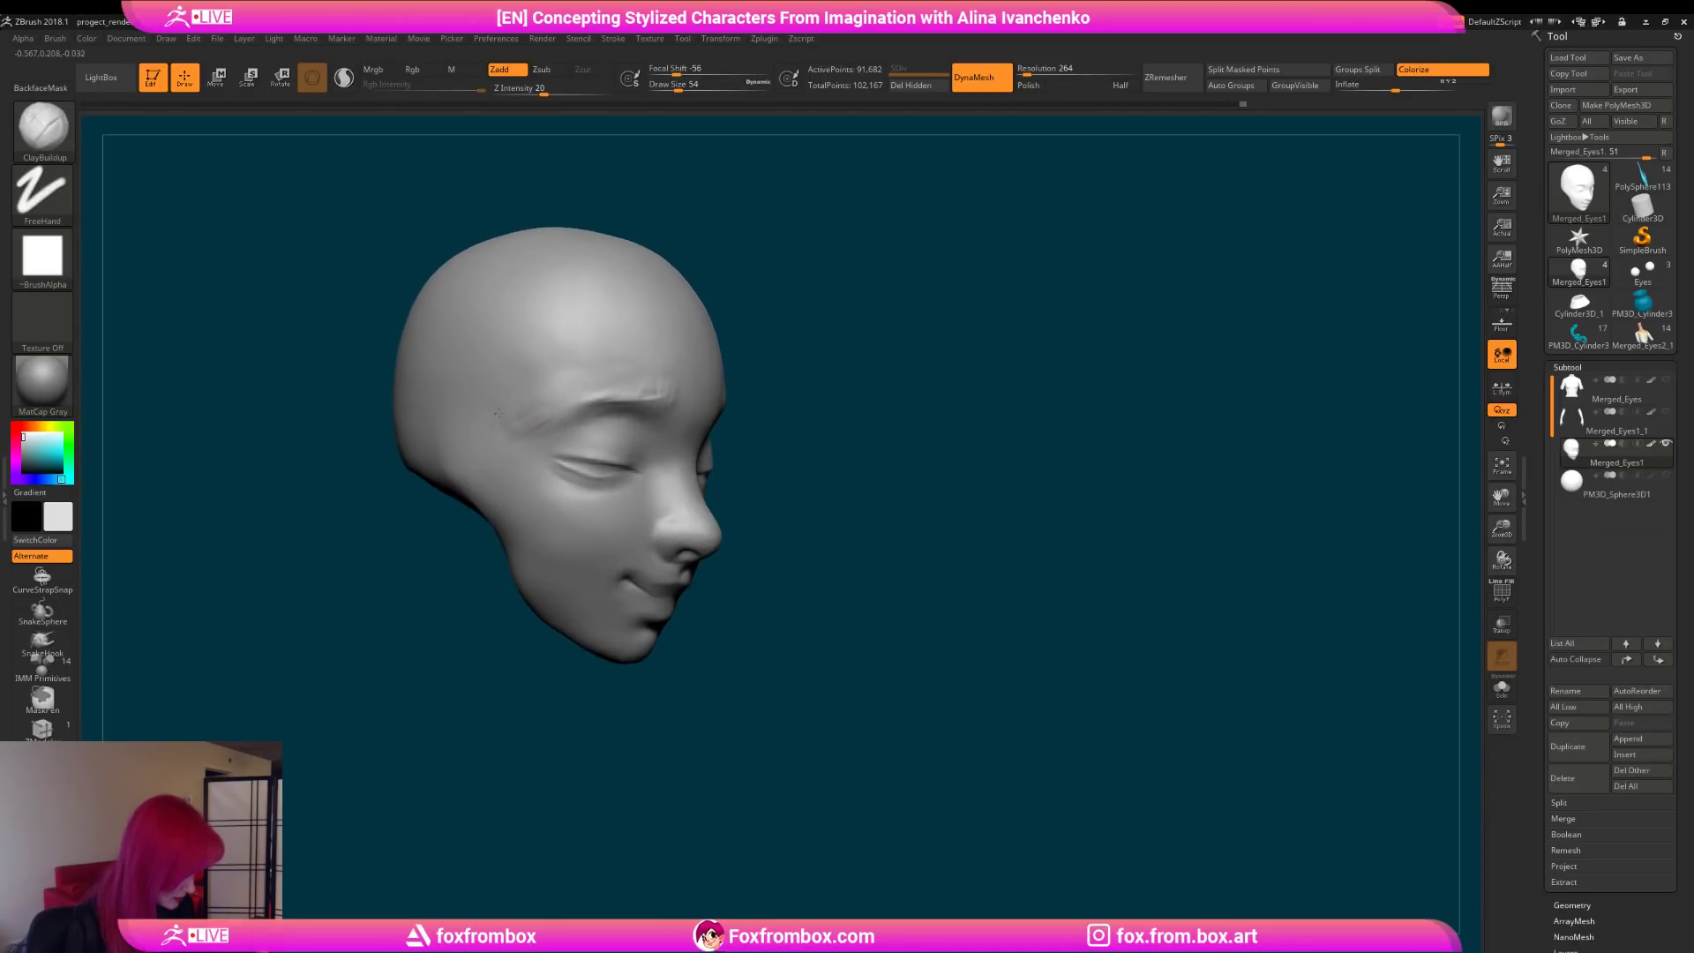
{"action": "key", "text": "shift"}
{"action": "mouse_move", "coordinate": [866, 390]}
{"action": "left_mouse_down"}
{"action": "mouse_move", "coordinate": [858, 432]}
{"action": "mouse_move", "coordinate": [839, 435]}
{"action": "mouse_move", "coordinate": [869, 415]}
{"action": "left_mouse_up"}
{"action": "left_click_drag", "start_coordinate": [522, 420], "coordinate": [541, 439], "text": "shift"}
{"action": "left_click_drag", "start_coordinate": [776, 424], "coordinate": [741, 423]}
{"action": "left_click_drag", "start_coordinate": [510, 446], "coordinate": [533, 415], "text": "shift"}
{"action": "mouse_move", "coordinate": [869, 386]}
{"action": "left_mouse_down"}
{"action": "mouse_move", "coordinate": [737, 389]}
{"action": "mouse_move", "coordinate": [876, 401]}
{"action": "mouse_move", "coordinate": [849, 408]}
{"action": "left_mouse_up"}
Step: Build up the brow ridges with ClayBuildup at draw size 44 and smooth them into the forehead
{"action": "left_click", "coordinate": [675, 86]}
{"action": "left_click_drag", "start_coordinate": [767, 184], "coordinate": [606, 417]}
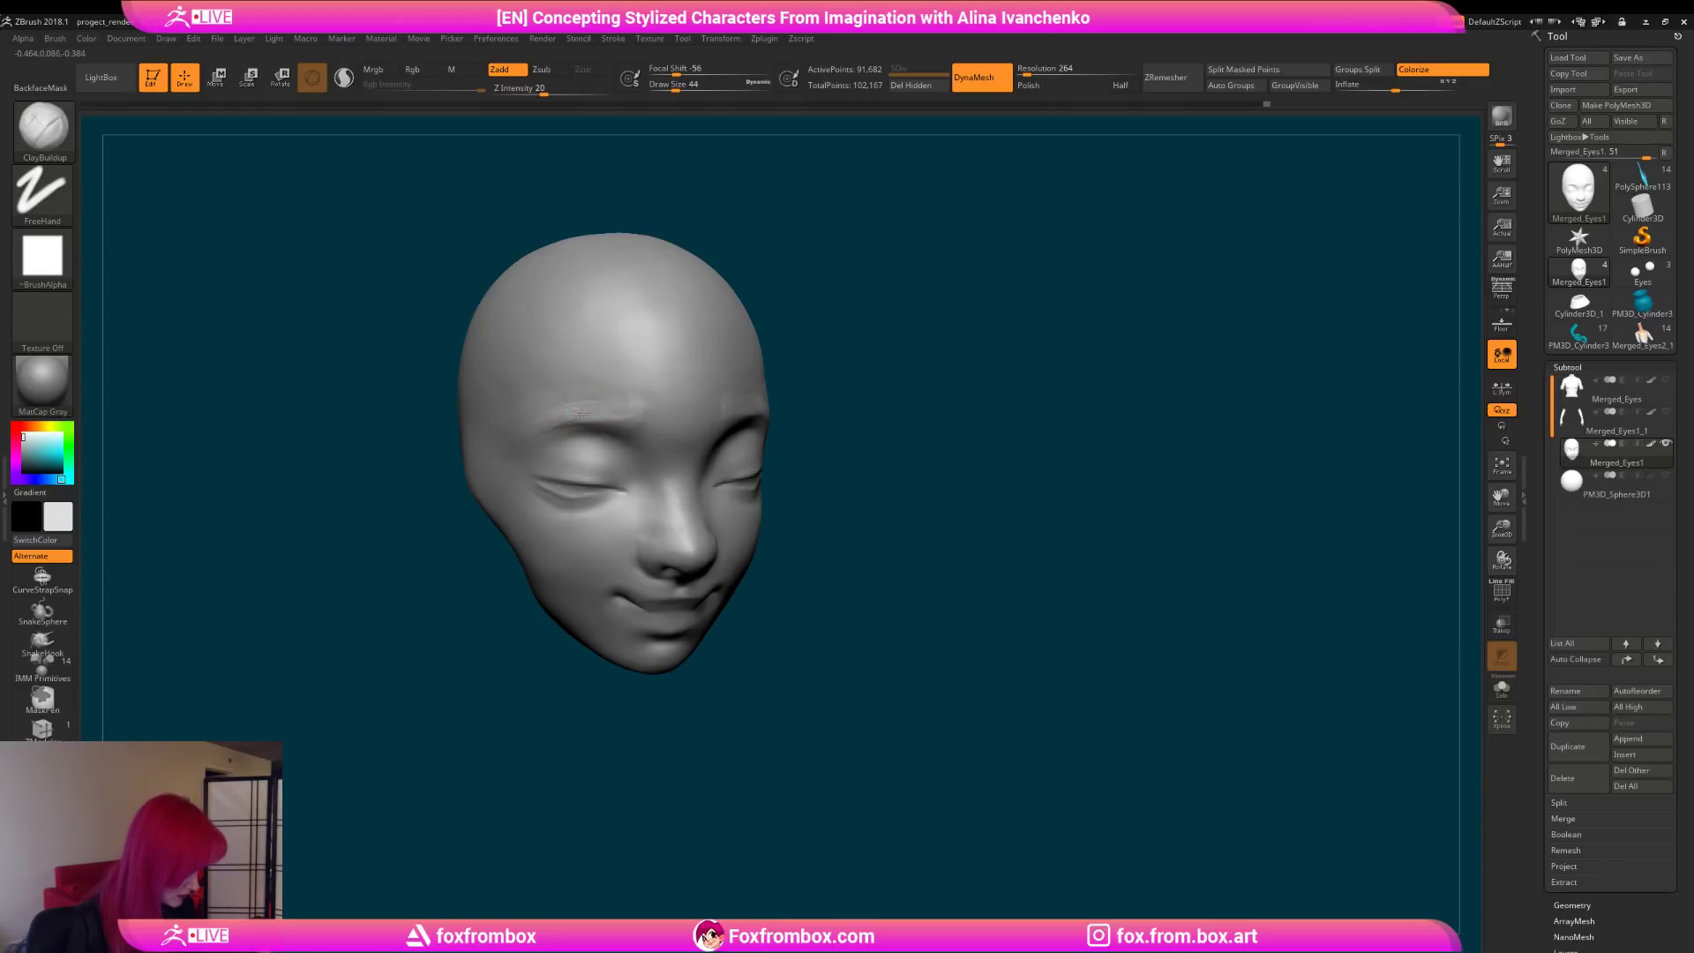
{"action": "mouse_move", "coordinate": [885, 436]}
{"action": "left_mouse_down"}
{"action": "mouse_move", "coordinate": [636, 420]}
{"action": "mouse_move", "coordinate": [685, 382]}
{"action": "left_mouse_up"}
{"action": "mouse_move", "coordinate": [915, 467]}
{"action": "left_mouse_down"}
{"action": "mouse_move", "coordinate": [830, 441]}
{"action": "mouse_move", "coordinate": [916, 414]}
{"action": "mouse_move", "coordinate": [930, 431]}
{"action": "mouse_move", "coordinate": [897, 442]}
{"action": "mouse_move", "coordinate": [938, 434]}
{"action": "left_mouse_up"}
{"action": "key", "text": "shift"}
{"action": "key", "text": "shift"}
{"action": "left_click_drag", "start_coordinate": [764, 402], "coordinate": [517, 460]}
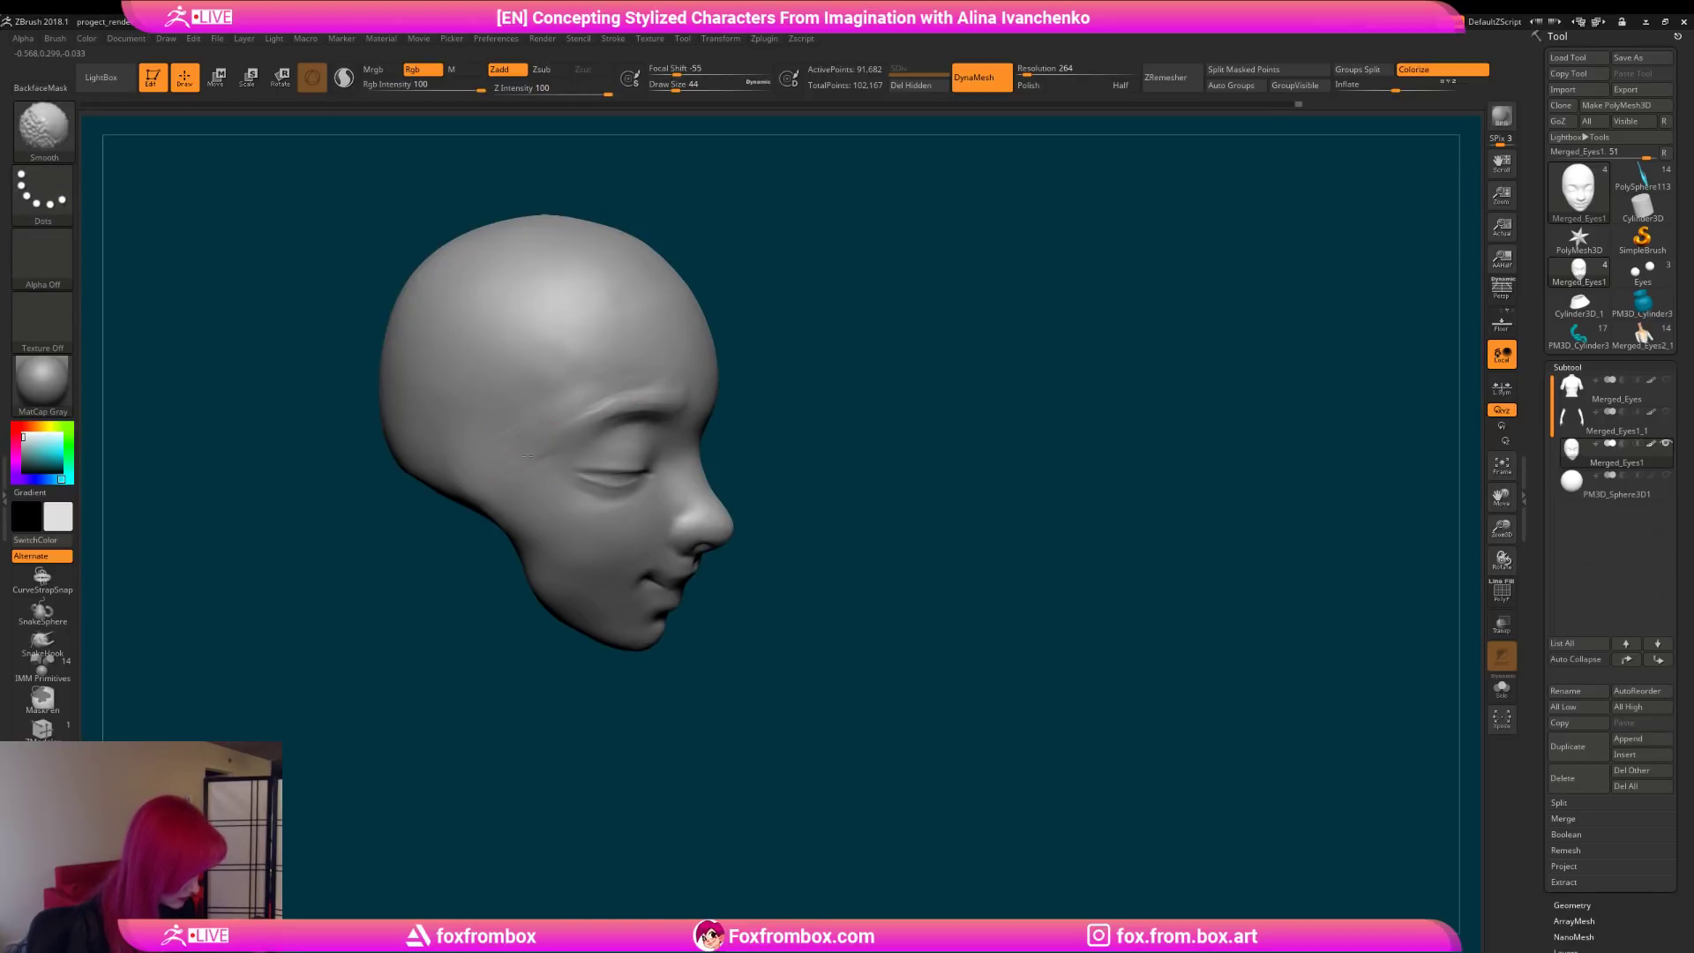
{"action": "mouse_move", "coordinate": [776, 428]}
{"action": "left_mouse_down"}
{"action": "mouse_move", "coordinate": [926, 428]}
{"action": "mouse_move", "coordinate": [901, 456]}
{"action": "mouse_move", "coordinate": [773, 417]}
{"action": "left_mouse_up"}
{"action": "left_click_drag", "start_coordinate": [662, 413], "coordinate": [670, 421], "text": "shift"}
{"action": "mouse_move", "coordinate": [799, 423]}
{"action": "left_mouse_down"}
{"action": "mouse_move", "coordinate": [911, 434]}
{"action": "mouse_move", "coordinate": [924, 465]}
{"action": "left_mouse_up"}
Step: Mask the mouth area at draw size 108, invert the mask and adjust the mouth profile with the Move brush at draw size 94
{"action": "left_click_drag", "start_coordinate": [775, 336], "coordinate": [865, 356], "text": "alt"}
{"action": "left_click", "coordinate": [689, 87]}
{"action": "mouse_move", "coordinate": [768, 197]}
{"action": "left_mouse_down"}
{"action": "mouse_move", "coordinate": [805, 336]}
{"action": "mouse_move", "coordinate": [911, 412]}
{"action": "mouse_move", "coordinate": [866, 446]}
{"action": "mouse_move", "coordinate": [923, 494]}
{"action": "left_mouse_up"}
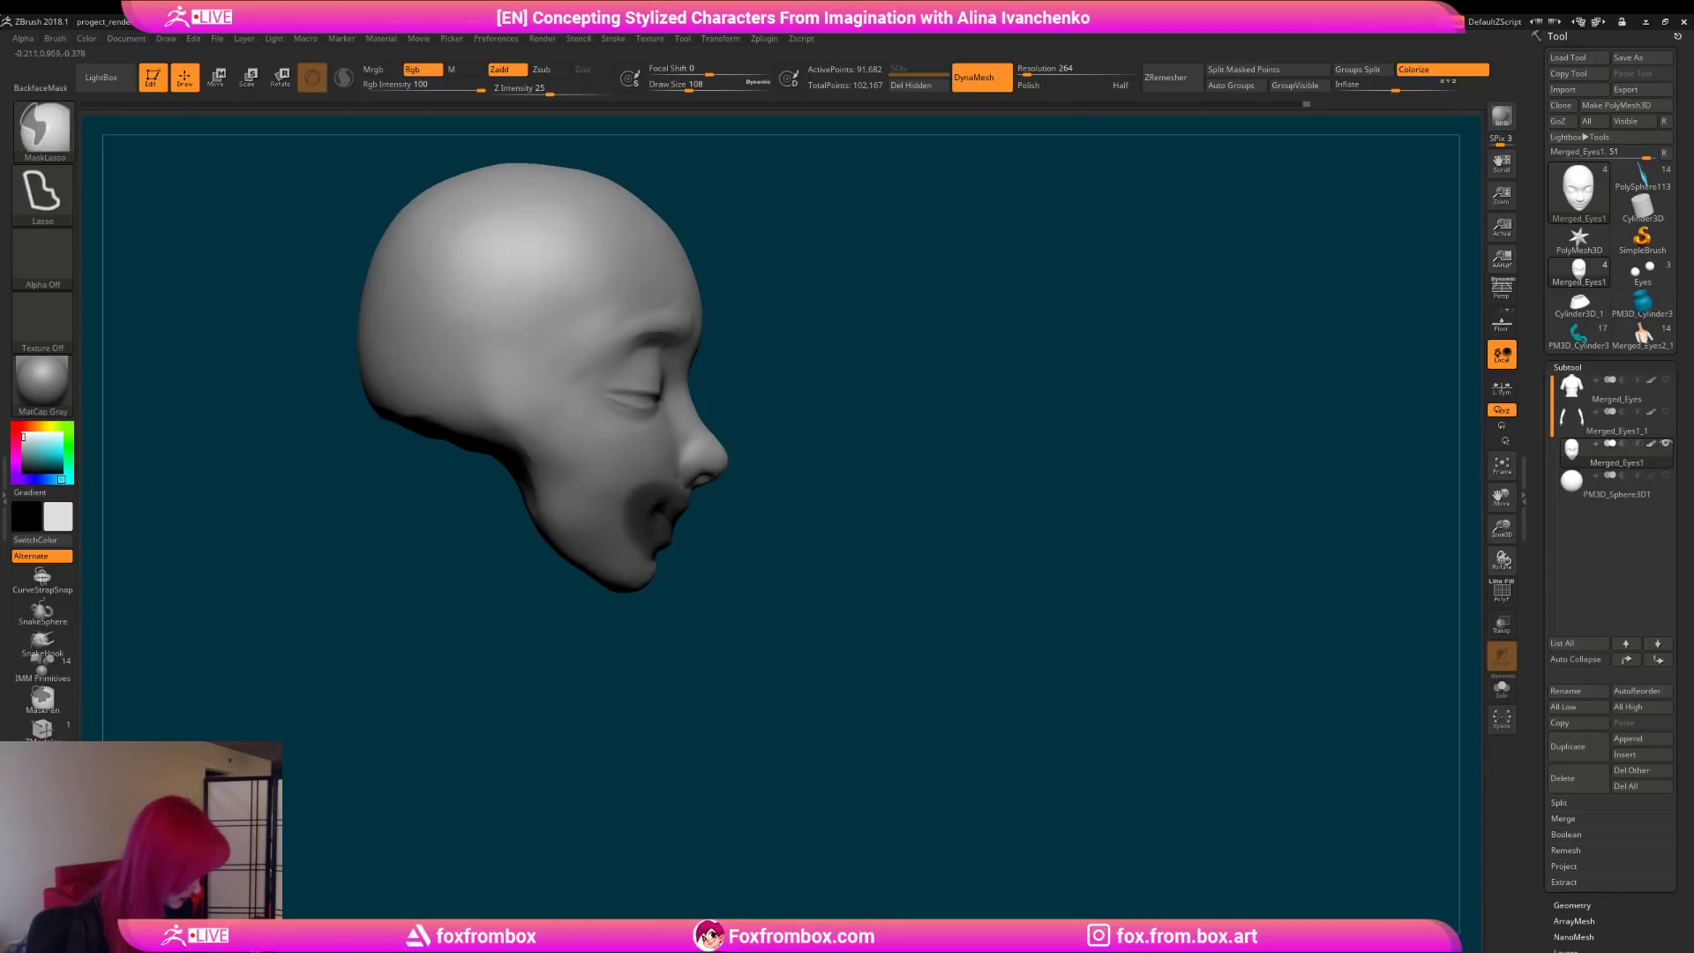
{"action": "left_click", "coordinate": [874, 495], "text": "ctrl"}
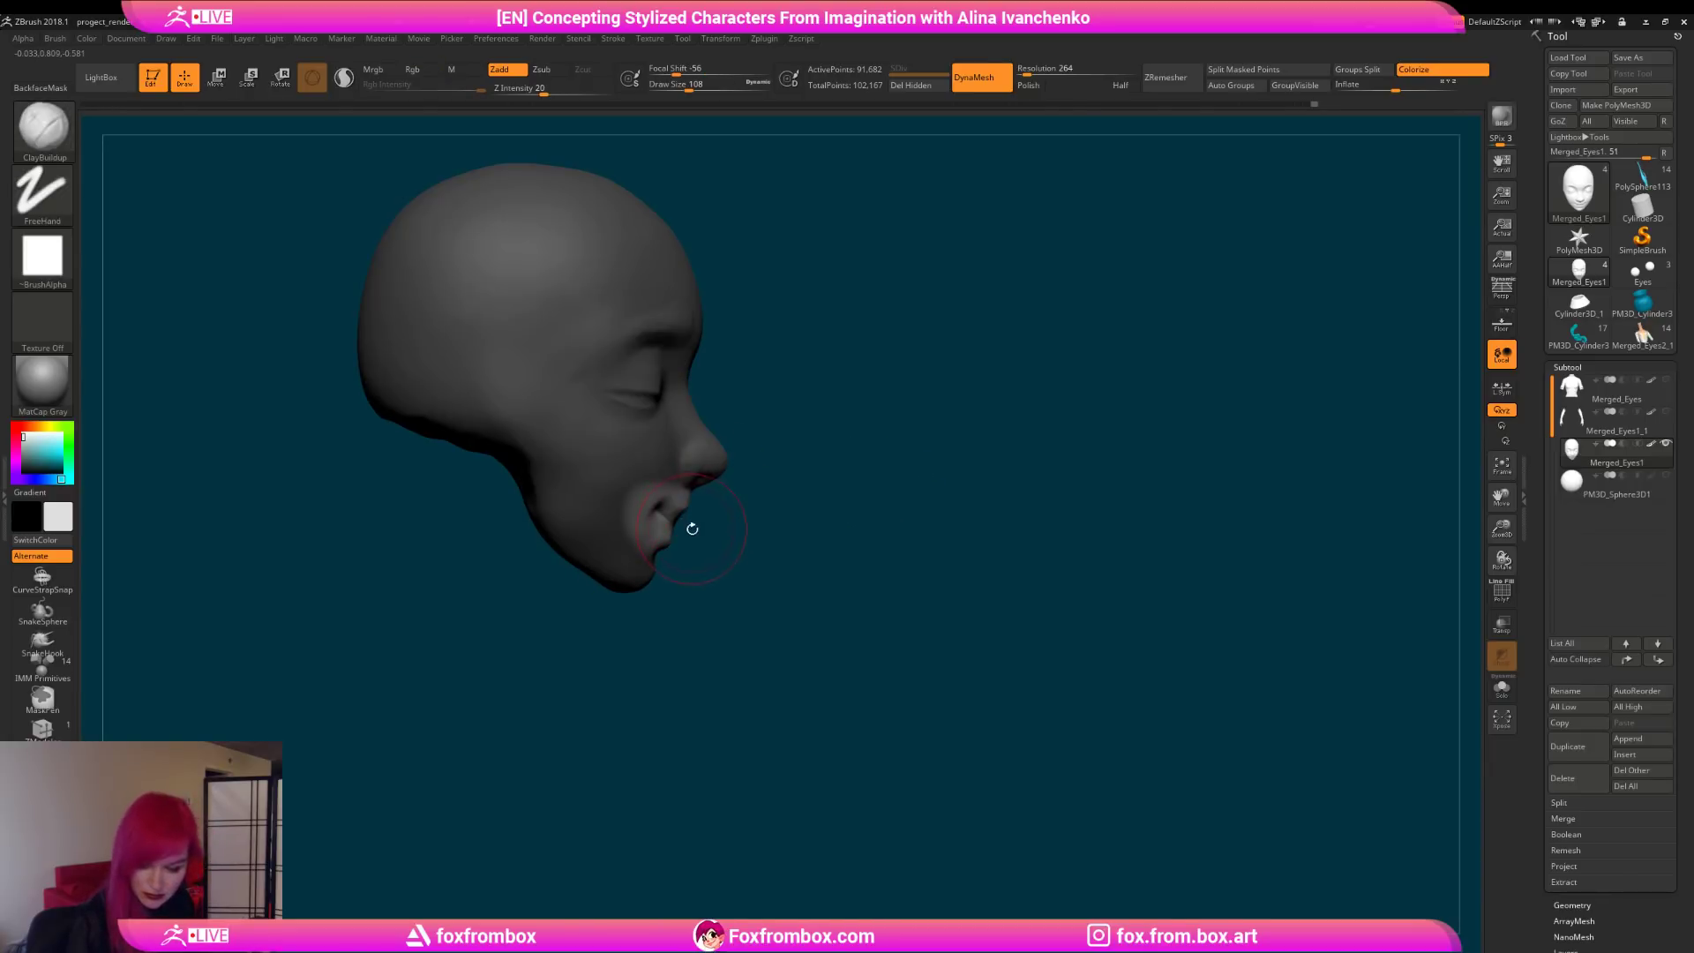
{"action": "left_click", "coordinate": [693, 86]}
{"action": "mouse_move", "coordinate": [673, 529]}
{"action": "left_mouse_down"}
{"action": "mouse_move", "coordinate": [776, 586]}
{"action": "mouse_move", "coordinate": [877, 571]}
{"action": "mouse_move", "coordinate": [834, 578]}
{"action": "mouse_move", "coordinate": [868, 567]}
{"action": "mouse_move", "coordinate": [842, 568]}
{"action": "mouse_move", "coordinate": [790, 522]}
{"action": "mouse_move", "coordinate": [852, 578]}
{"action": "mouse_move", "coordinate": [837, 581]}
{"action": "left_mouse_up"}
{"action": "key", "text": "bracketleft"}
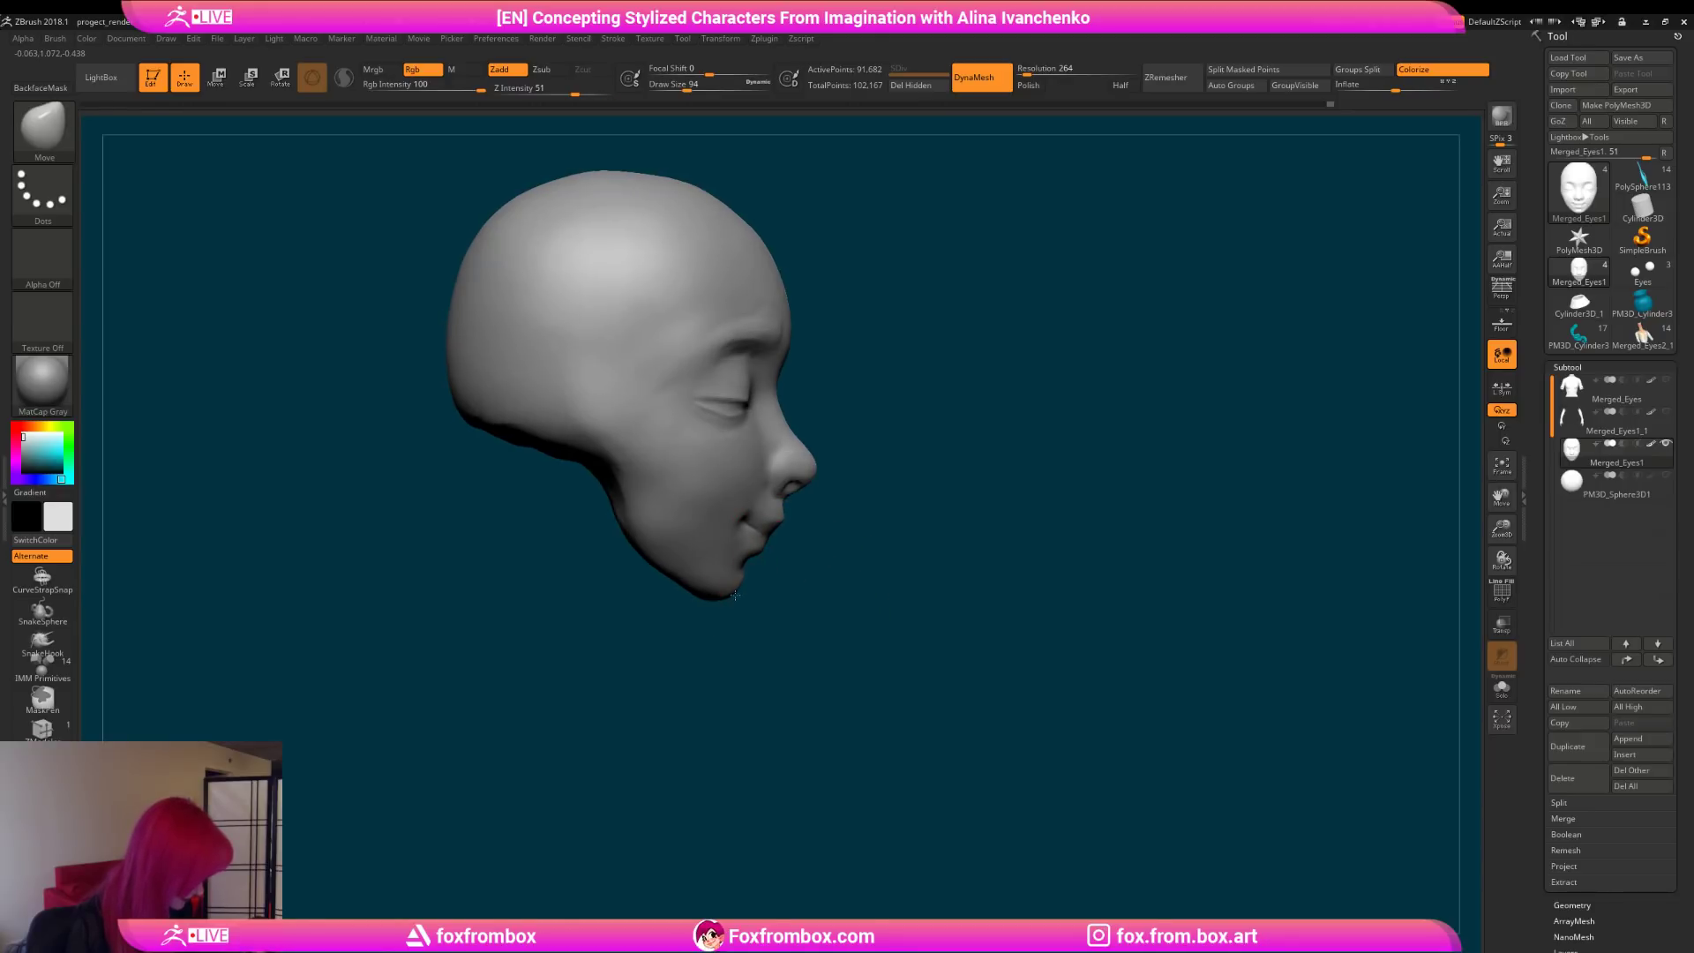
Step: Refine the chin profile with the Move brush at draw size 59 and smooth it
{"action": "left_click", "coordinate": [679, 88]}
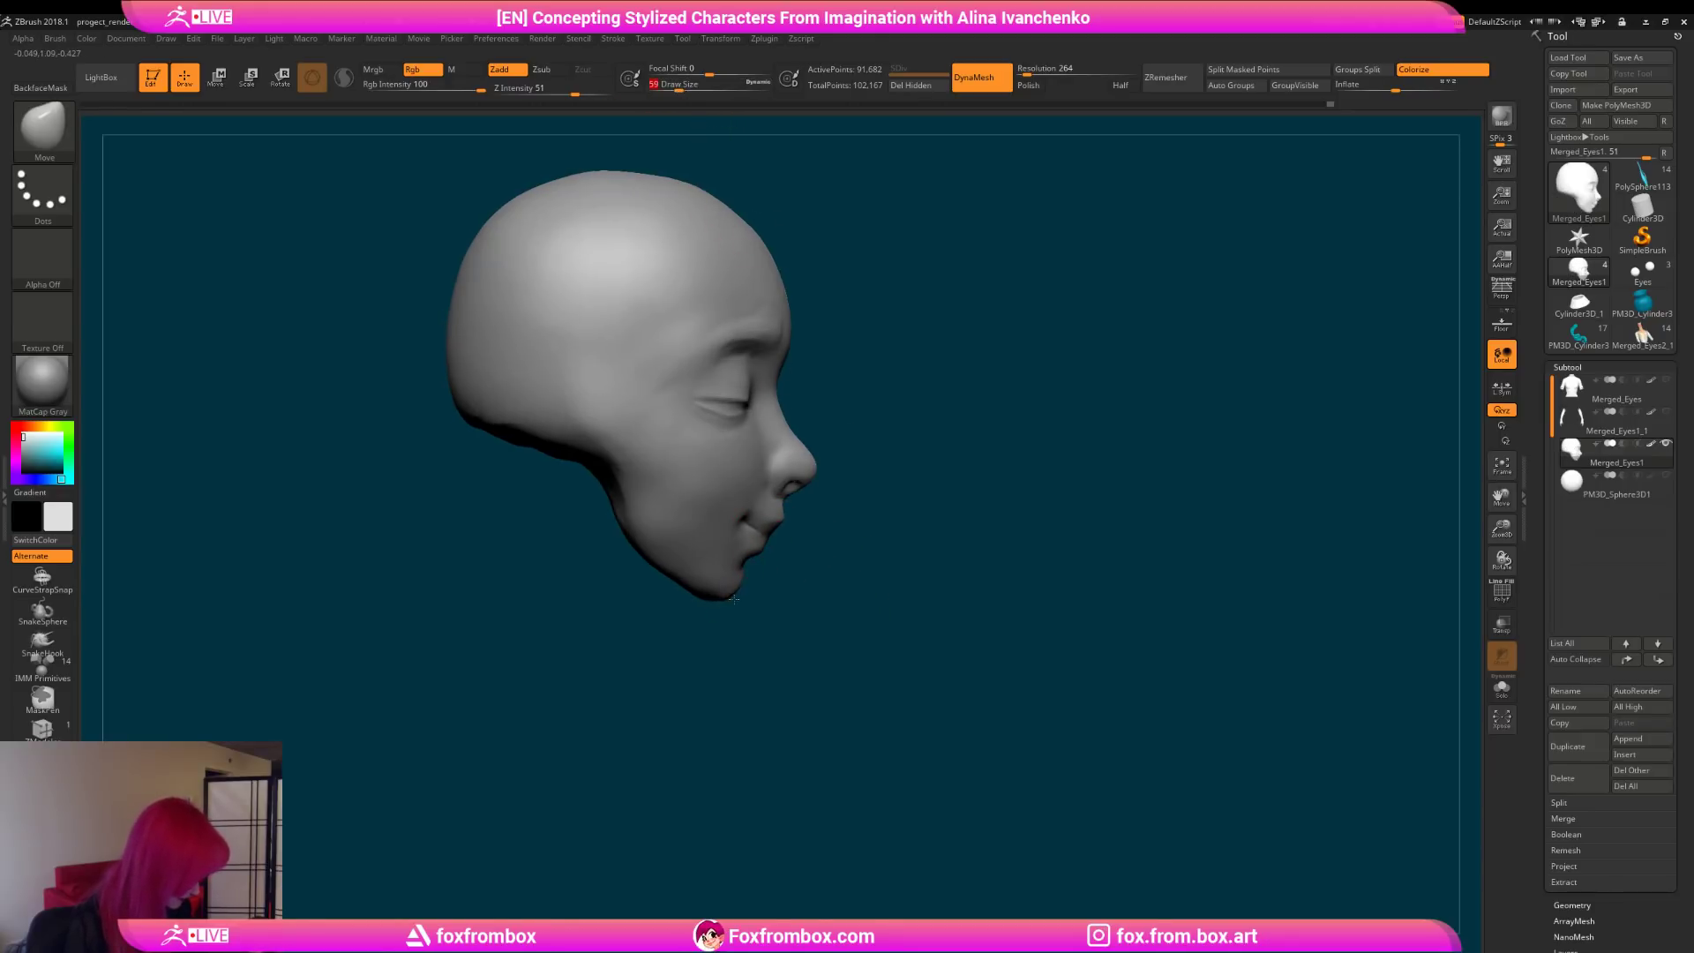
{"action": "key", "text": "shift"}
{"action": "mouse_move", "coordinate": [750, 618]}
{"action": "left_mouse_down", "text": "shift"}
{"action": "mouse_move", "coordinate": [794, 624]}
{"action": "mouse_move", "coordinate": [741, 617]}
{"action": "mouse_move", "coordinate": [772, 615]}
{"action": "mouse_move", "coordinate": [744, 619]}
{"action": "mouse_move", "coordinate": [770, 593]}
{"action": "left_mouse_up", "text": "shift"}
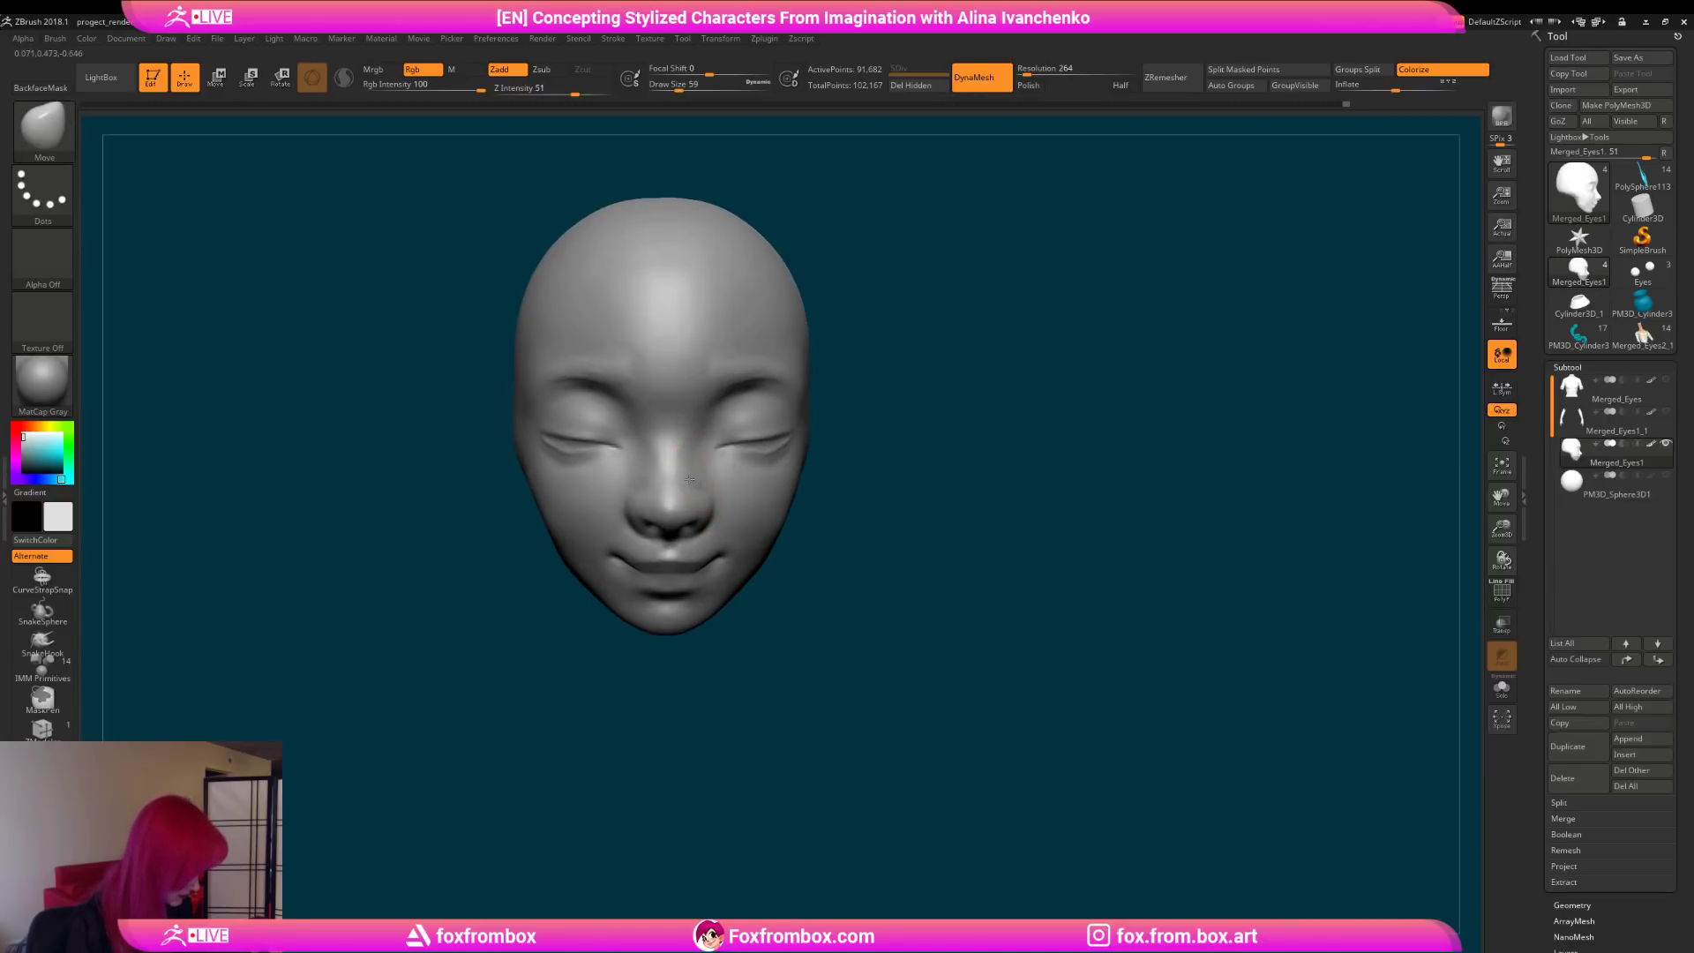
Step: Fill out the cheeks with the ClayBuildup brush at draw size 101 and smooth the strokes
{"action": "mouse_move", "coordinate": [870, 503]}
{"action": "left_mouse_down"}
{"action": "mouse_move", "coordinate": [952, 514]}
{"action": "mouse_move", "coordinate": [862, 533]}
{"action": "left_mouse_up"}
{"action": "key", "text": "b"}
{"action": "key", "text": "c"}
{"action": "key", "text": "b"}
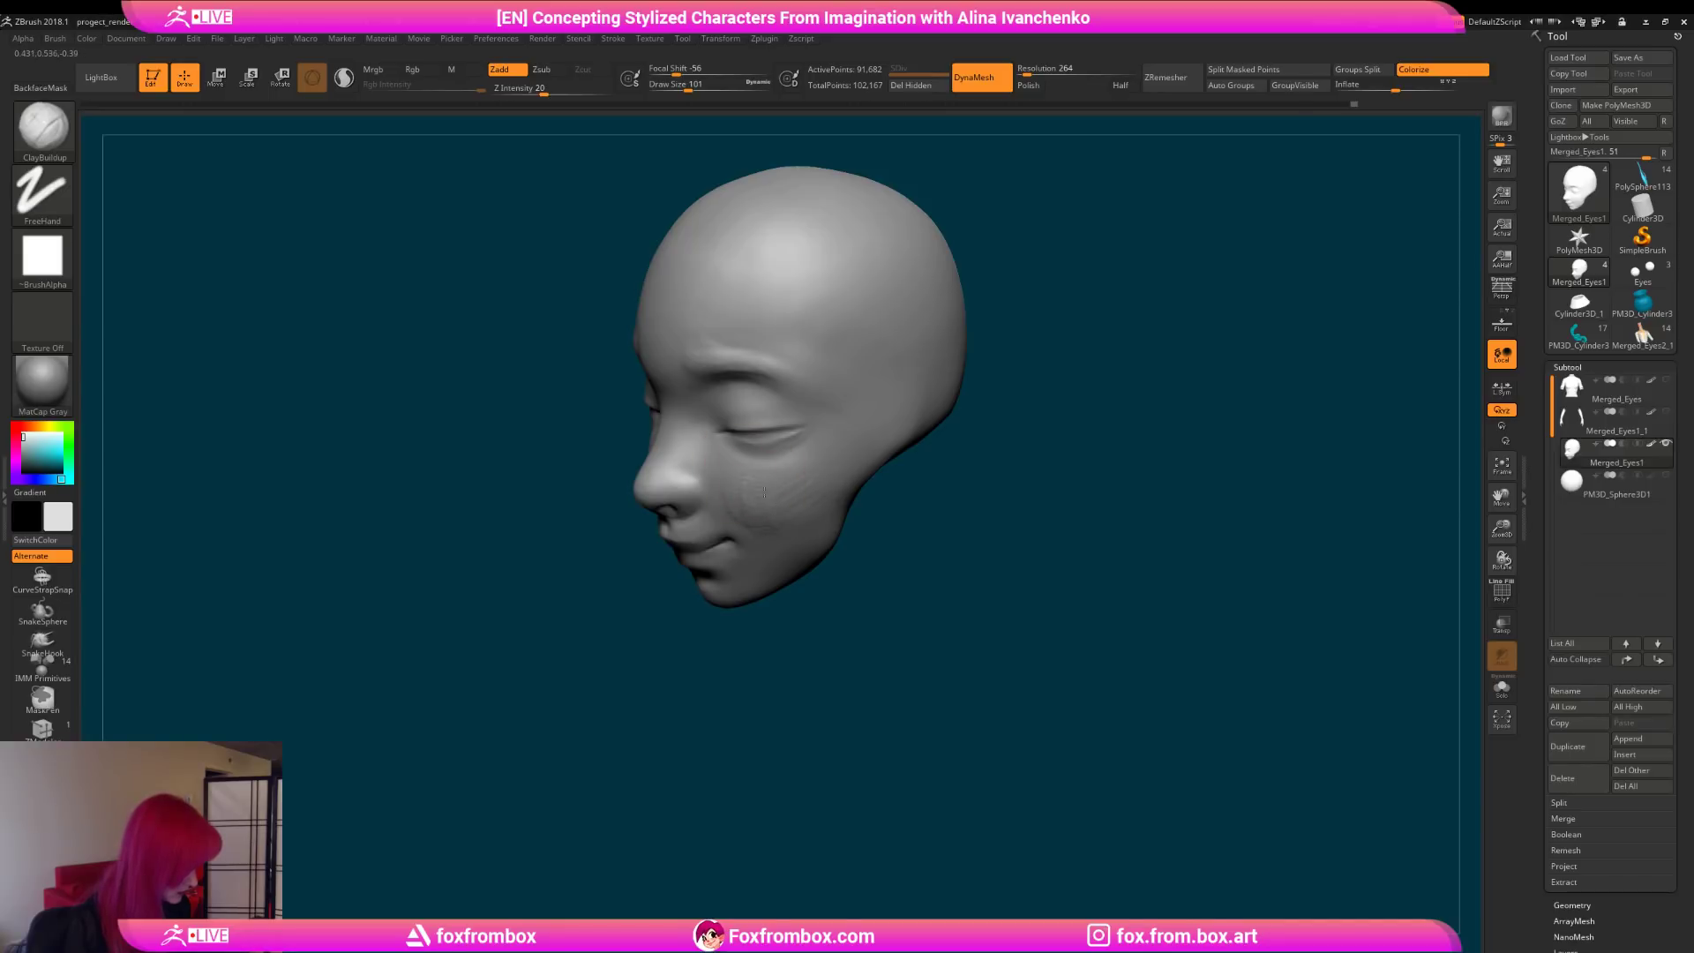
{"action": "key", "text": "shift"}
{"action": "mouse_move", "coordinate": [873, 521]}
{"action": "left_mouse_down"}
{"action": "mouse_move", "coordinate": [919, 529]}
{"action": "mouse_move", "coordinate": [902, 527]}
{"action": "left_mouse_up"}
{"action": "left_click_drag", "start_coordinate": [801, 478], "coordinate": [817, 491], "text": "shift"}
{"action": "mouse_move", "coordinate": [851, 546]}
{"action": "left_mouse_down"}
{"action": "mouse_move", "coordinate": [896, 552]}
{"action": "mouse_move", "coordinate": [895, 608]}
{"action": "mouse_move", "coordinate": [880, 586]}
{"action": "mouse_move", "coordinate": [912, 494]}
{"action": "left_mouse_up"}
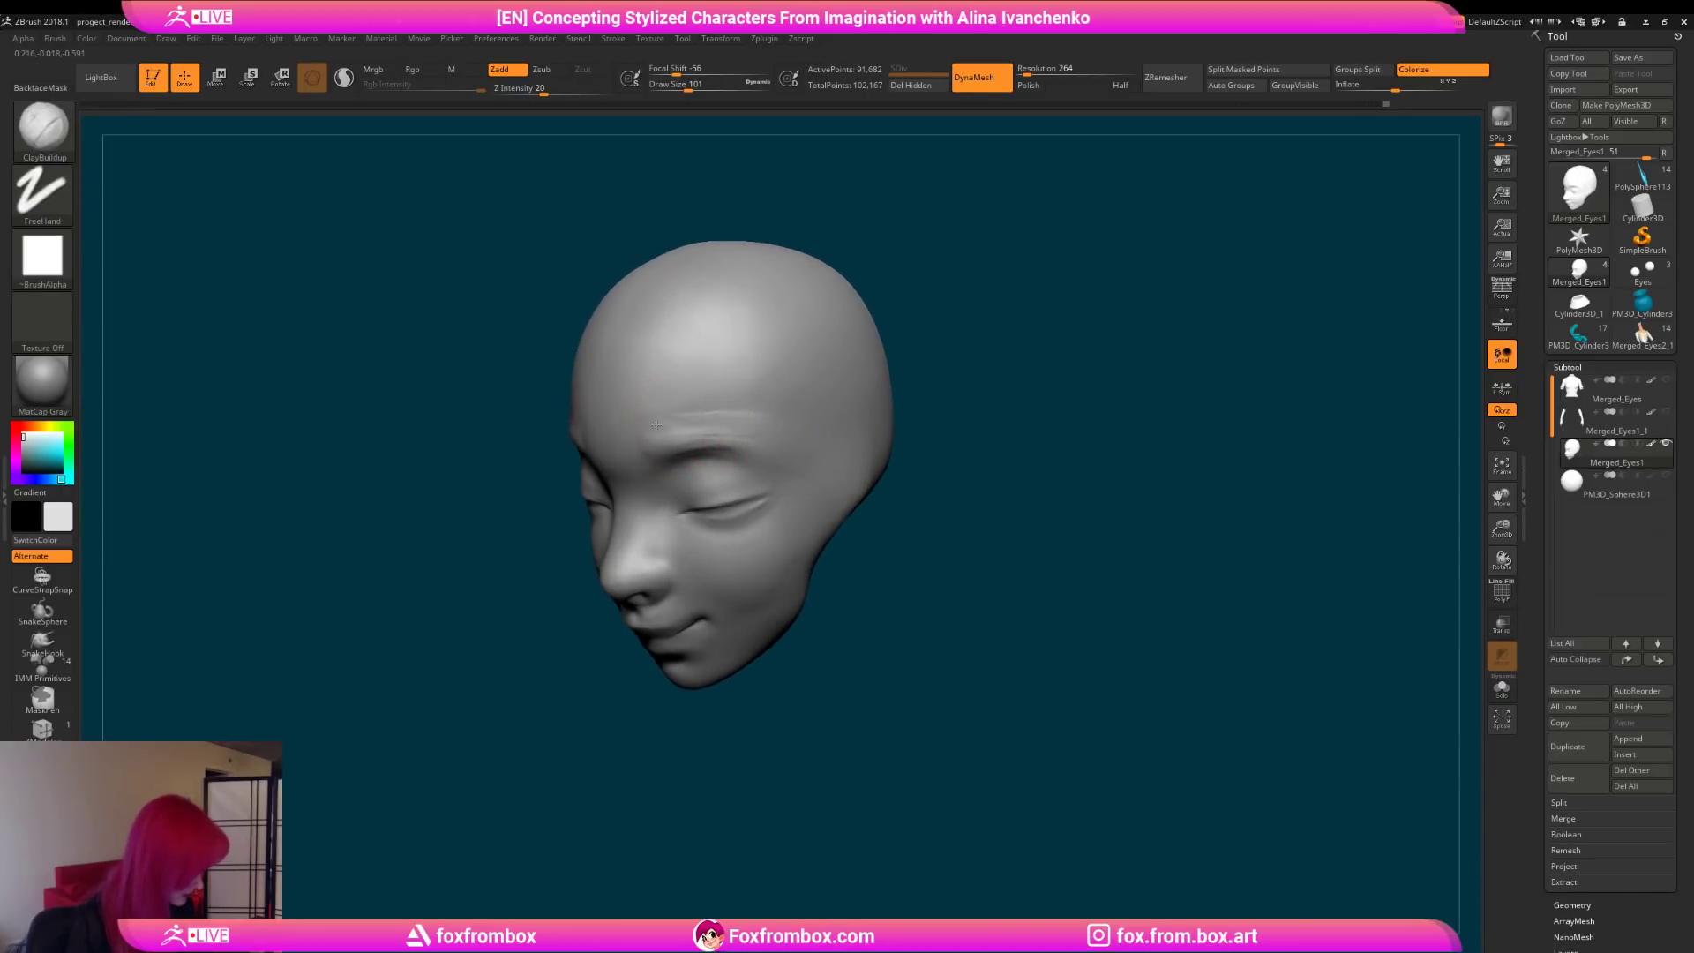
Step: Smooth the lower cheeks and jaw sides into an even surface
{"action": "key", "text": "shift"}
{"action": "mouse_move", "coordinate": [913, 428]}
{"action": "left_mouse_down", "text": "shift"}
{"action": "mouse_move", "coordinate": [945, 435]}
{"action": "mouse_move", "coordinate": [938, 495]}
{"action": "mouse_move", "coordinate": [954, 506]}
{"action": "left_mouse_up", "text": "shift"}
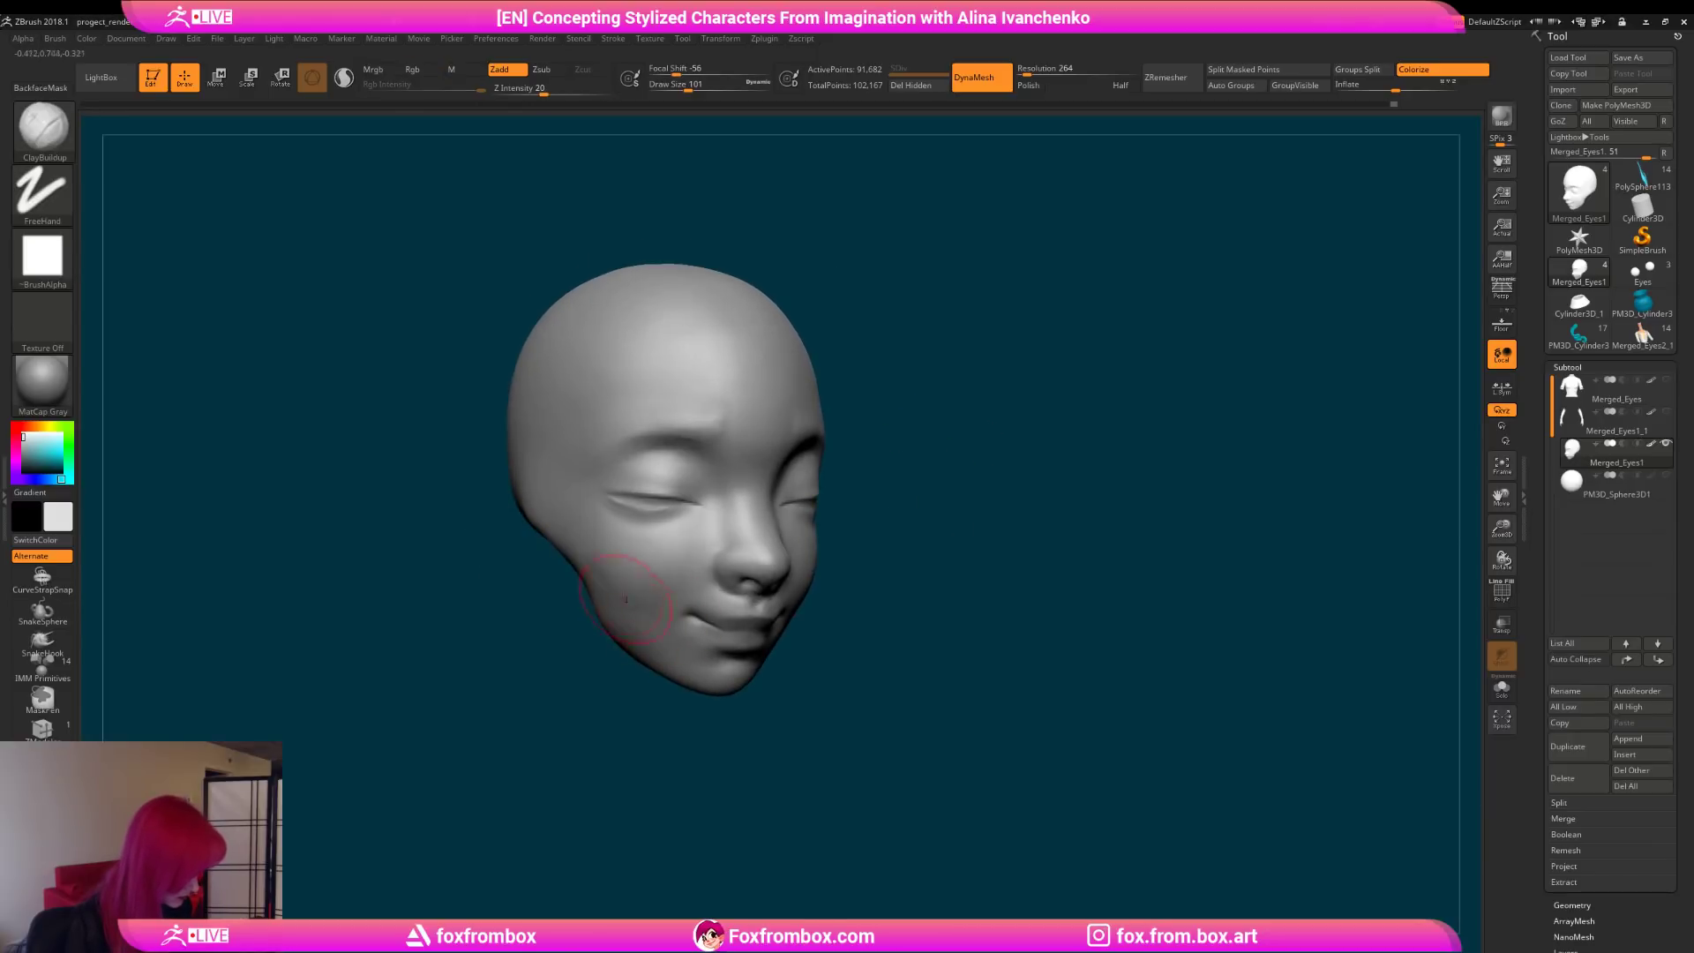
{"action": "key", "text": "shift"}
{"action": "mouse_move", "coordinate": [922, 676]}
{"action": "left_mouse_down", "text": "shift"}
{"action": "mouse_move", "coordinate": [870, 684]}
{"action": "mouse_move", "coordinate": [866, 642]}
{"action": "left_mouse_up", "text": "shift"}
{"action": "left_click_drag", "start_coordinate": [867, 642], "coordinate": [917, 625]}
Step: Refine and smooth the mouth area with ClayBuildup at draw size 46
{"action": "left_click_drag", "start_coordinate": [688, 87], "coordinate": [676, 87]}
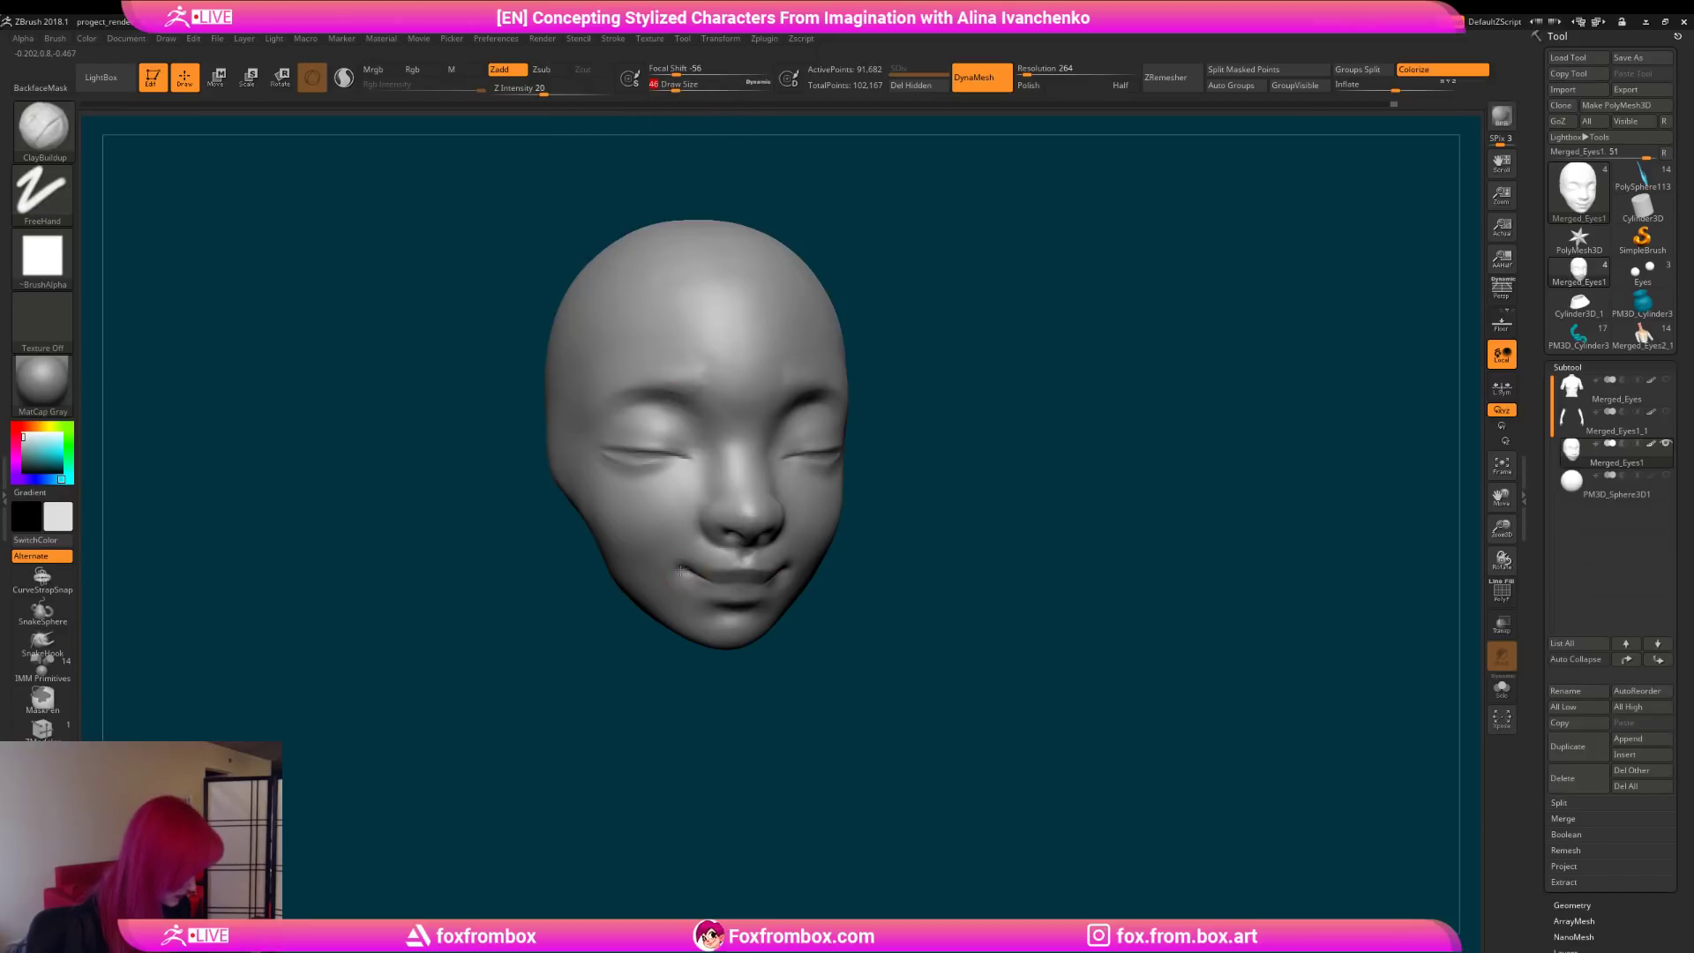
{"action": "left_click_drag", "start_coordinate": [834, 571], "coordinate": [882, 569]}
{"action": "left_click_drag", "start_coordinate": [711, 573], "coordinate": [702, 578], "text": "shift"}
{"action": "left_click_drag", "start_coordinate": [880, 533], "coordinate": [881, 580]}
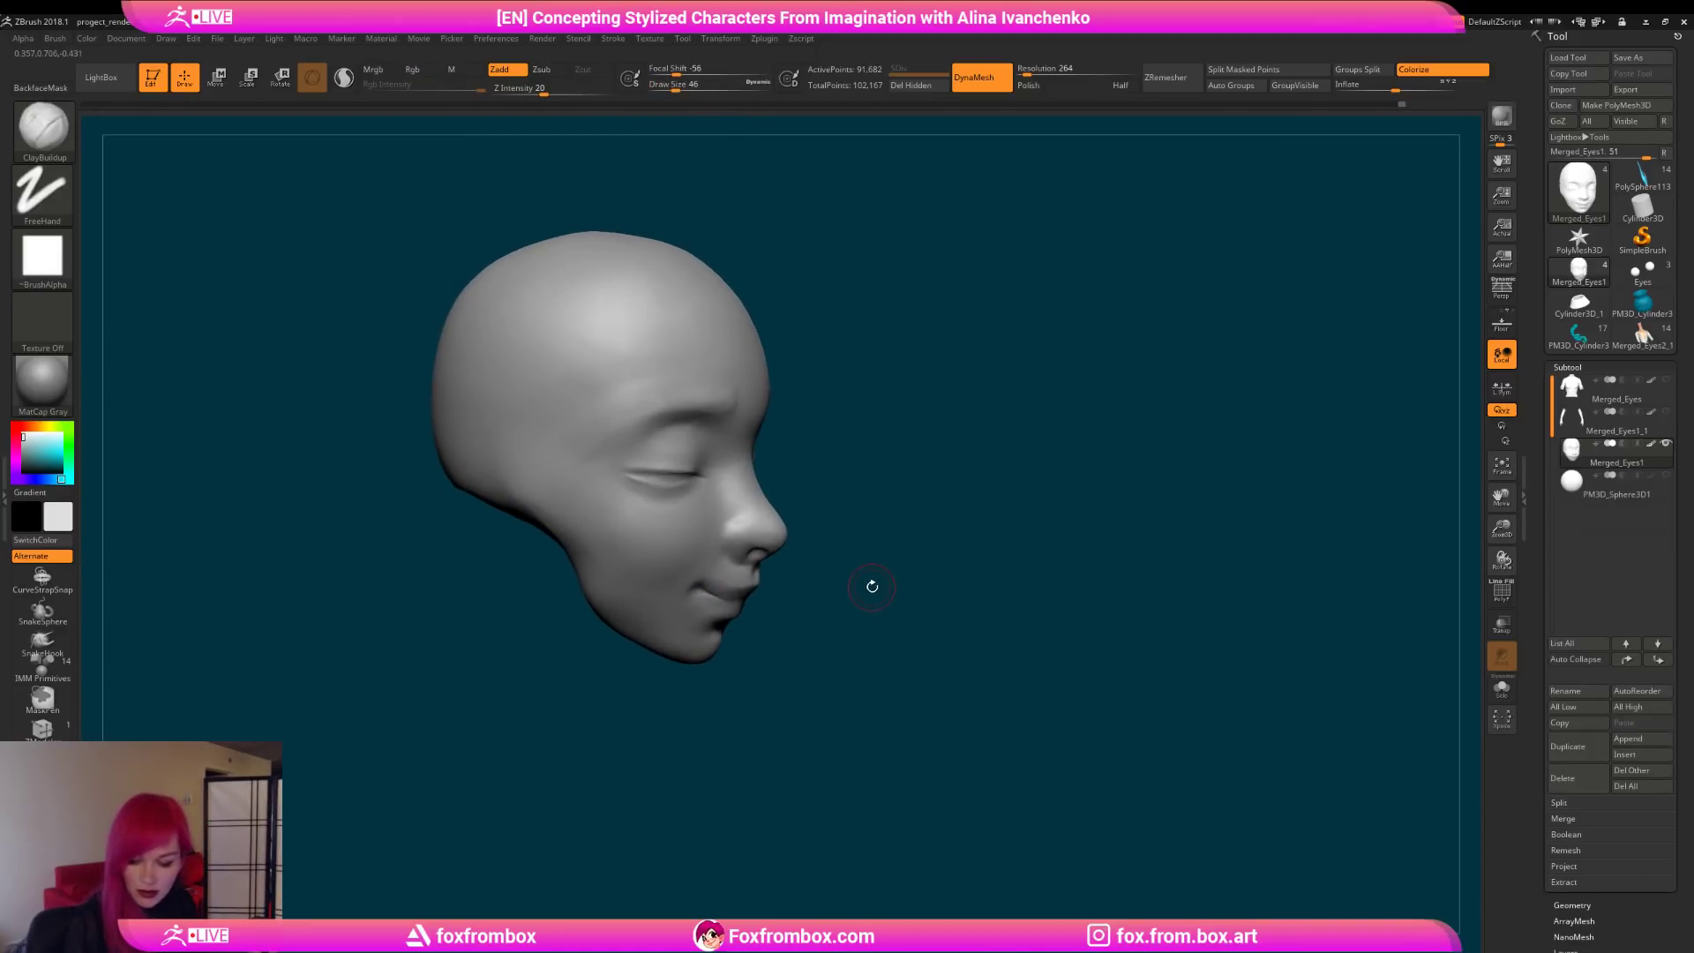
Step: Crease the nostril wings with the DamStandard brush at draw size 46 and smooth their transition into the cheeks
{"action": "key", "text": "b"}
{"action": "key", "text": "d"}
{"action": "key", "text": "s"}
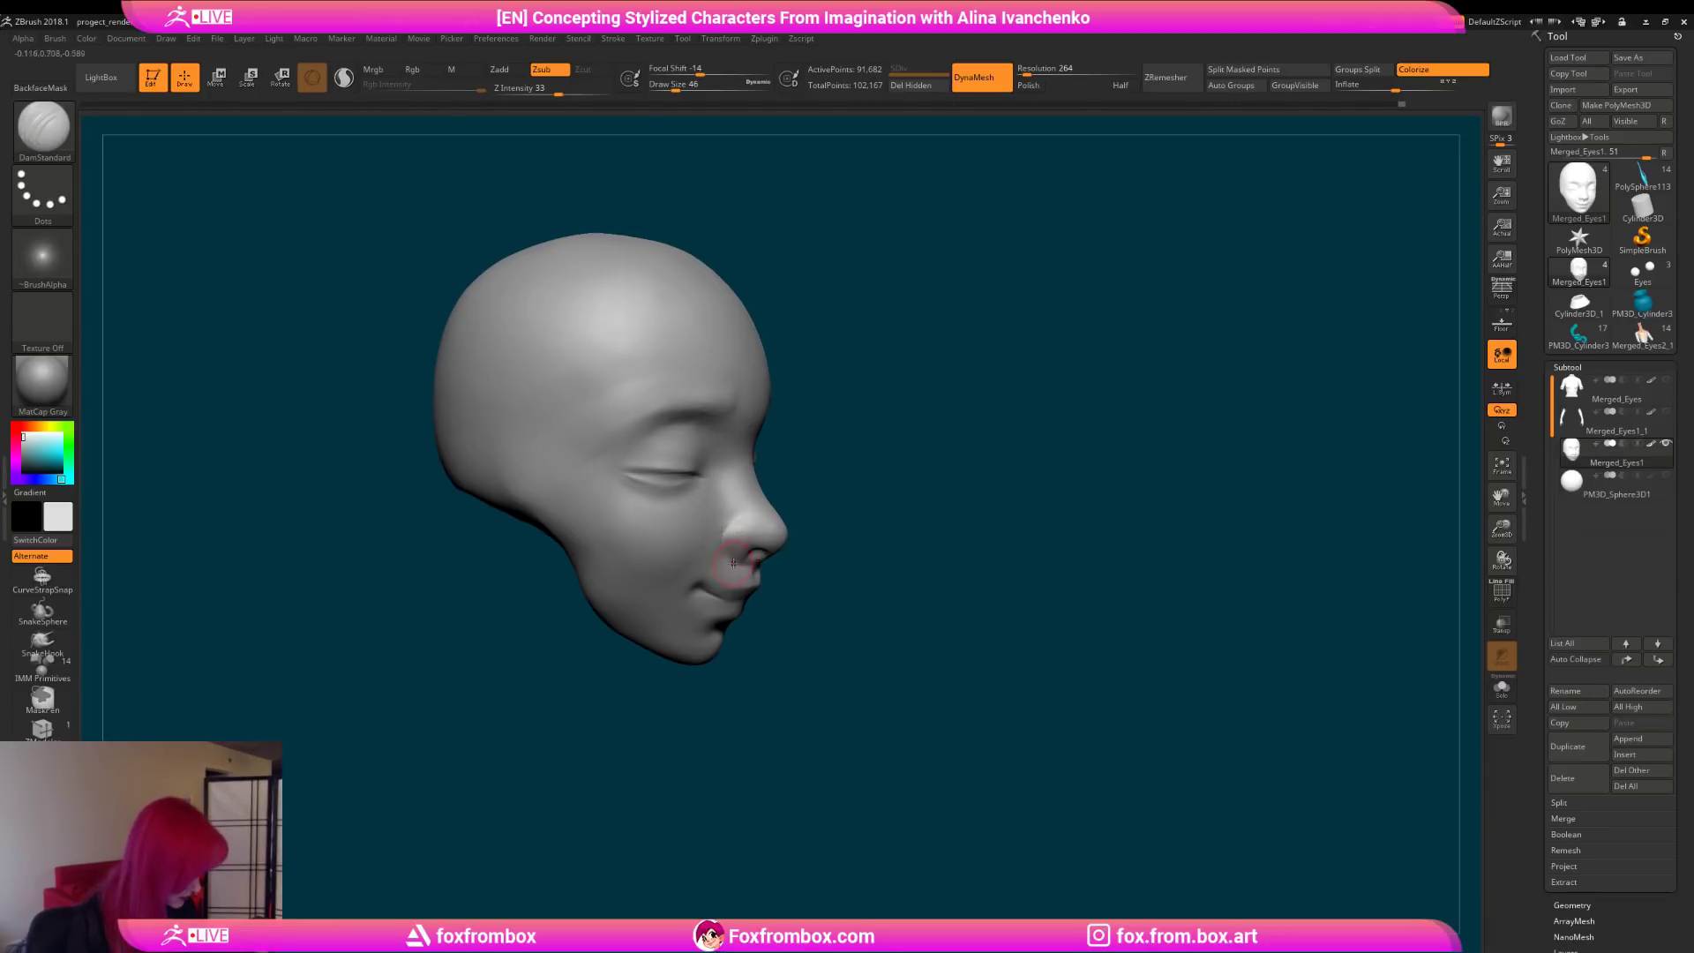
{"action": "left_click_drag", "start_coordinate": [825, 562], "coordinate": [741, 562]}
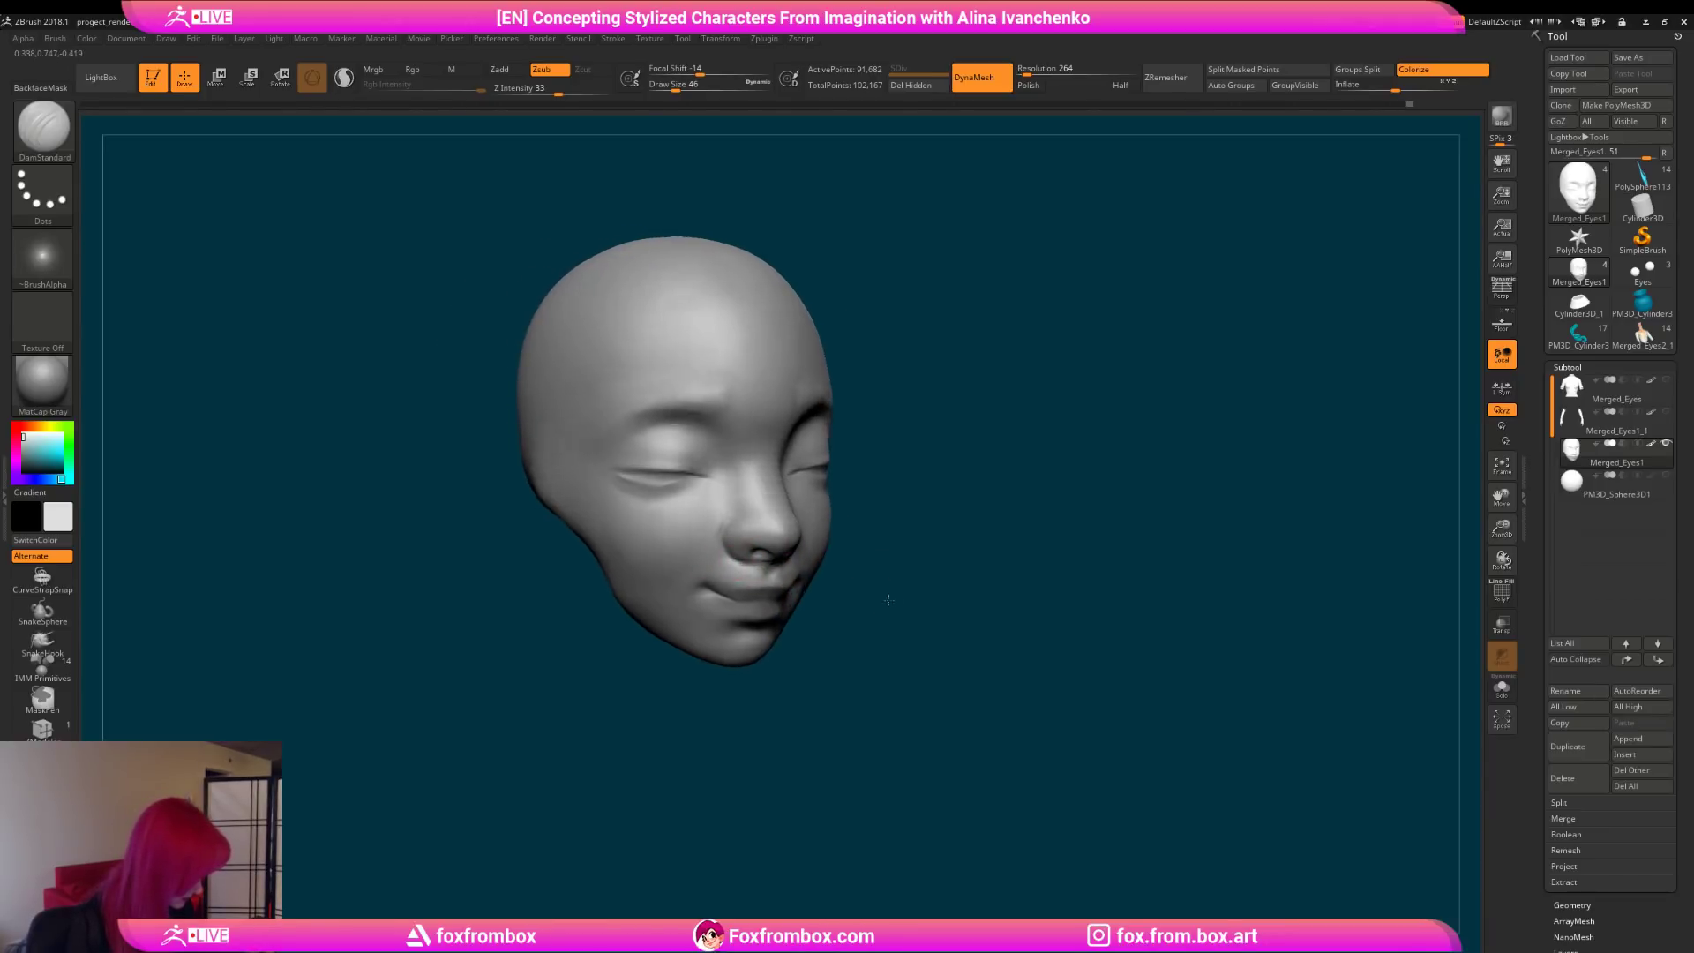
{"action": "left_click_drag", "start_coordinate": [895, 600], "coordinate": [739, 563]}
{"action": "left_click_drag", "start_coordinate": [932, 582], "coordinate": [1014, 574]}
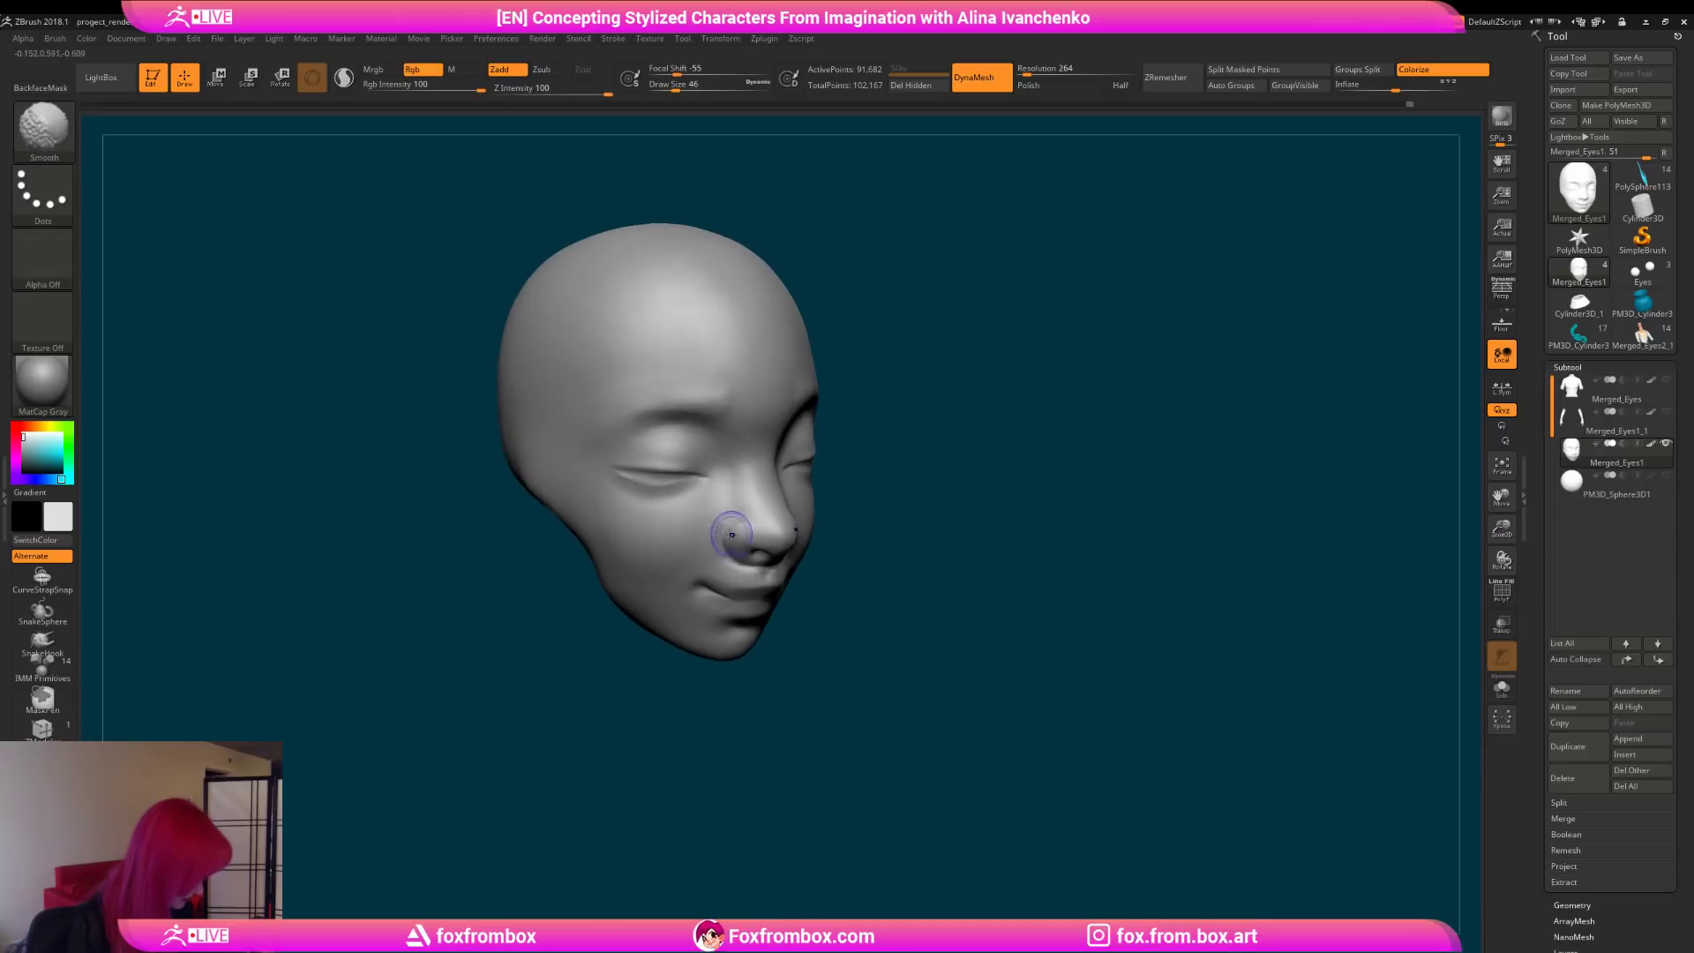
{"action": "left_click_drag", "start_coordinate": [901, 533], "coordinate": [917, 558], "text": "alt"}
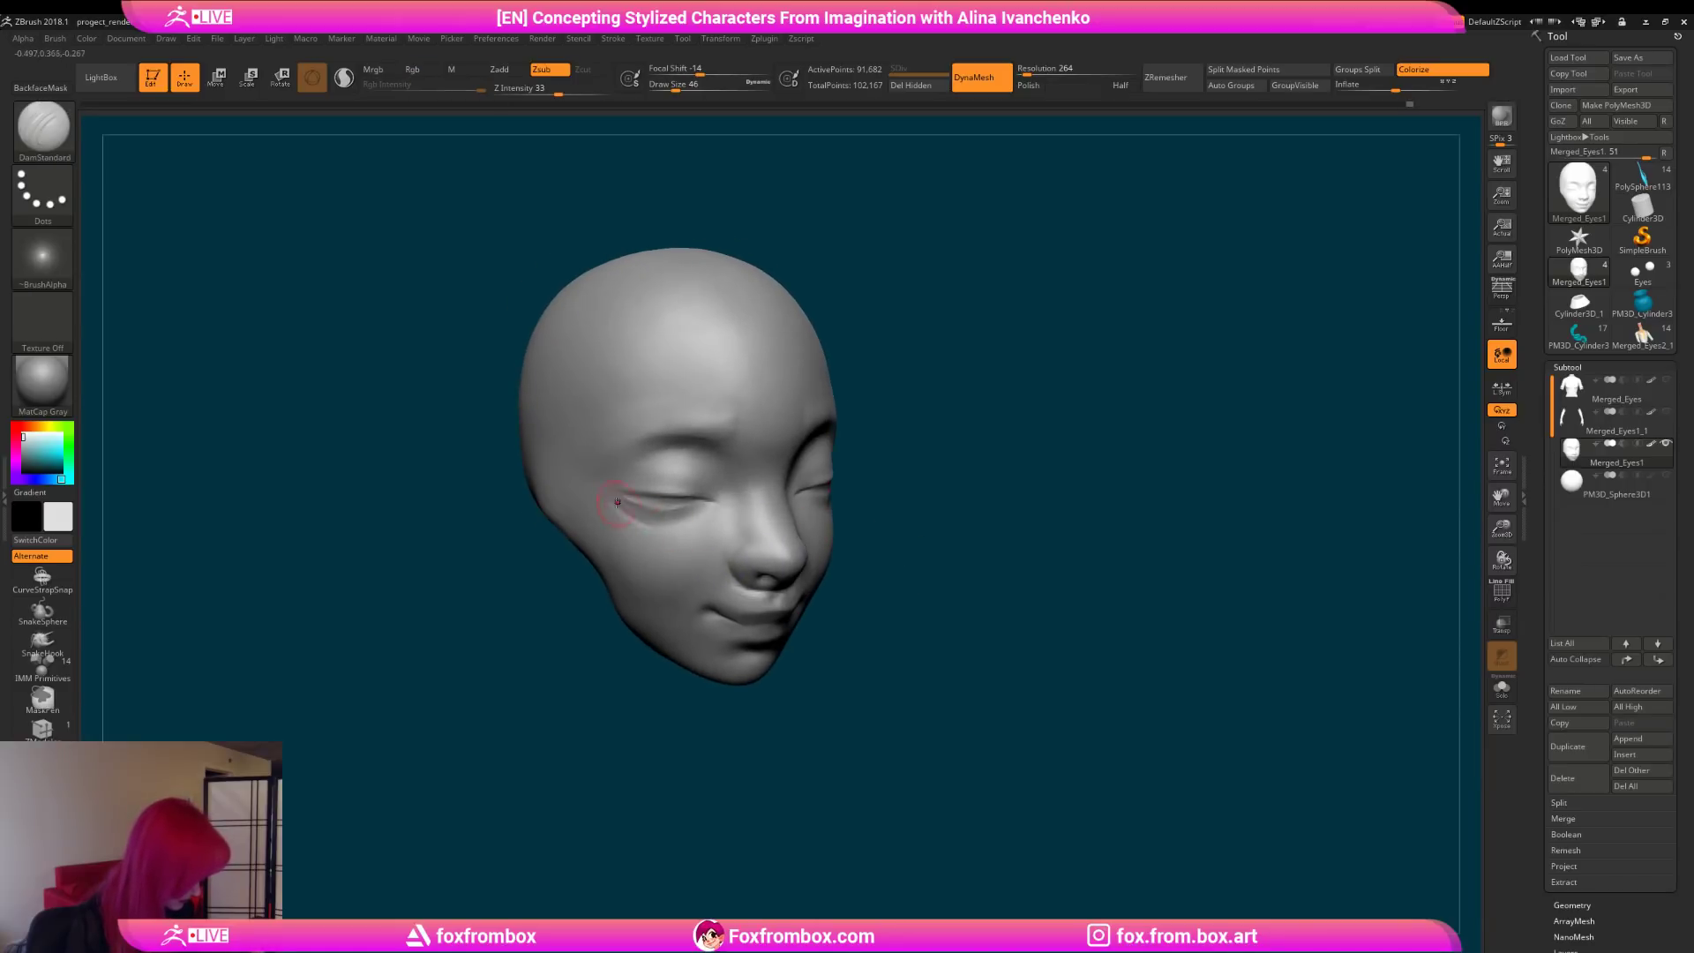
Step: Refine the outer eye corners and brow creases with DamStandard, smoothing the surrounding eyelids
{"action": "right_click_drag", "start_coordinate": [792, 483], "coordinate": [745, 522]}
{"action": "left_click_drag", "start_coordinate": [624, 501], "coordinate": [615, 529], "text": "shift"}
{"action": "mouse_move", "coordinate": [935, 560]}
{"action": "left_mouse_down"}
{"action": "mouse_move", "coordinate": [903, 567]}
{"action": "mouse_move", "coordinate": [956, 550]}
{"action": "left_mouse_up"}
{"action": "left_click_drag", "start_coordinate": [957, 551], "coordinate": [864, 538], "text": "alt"}
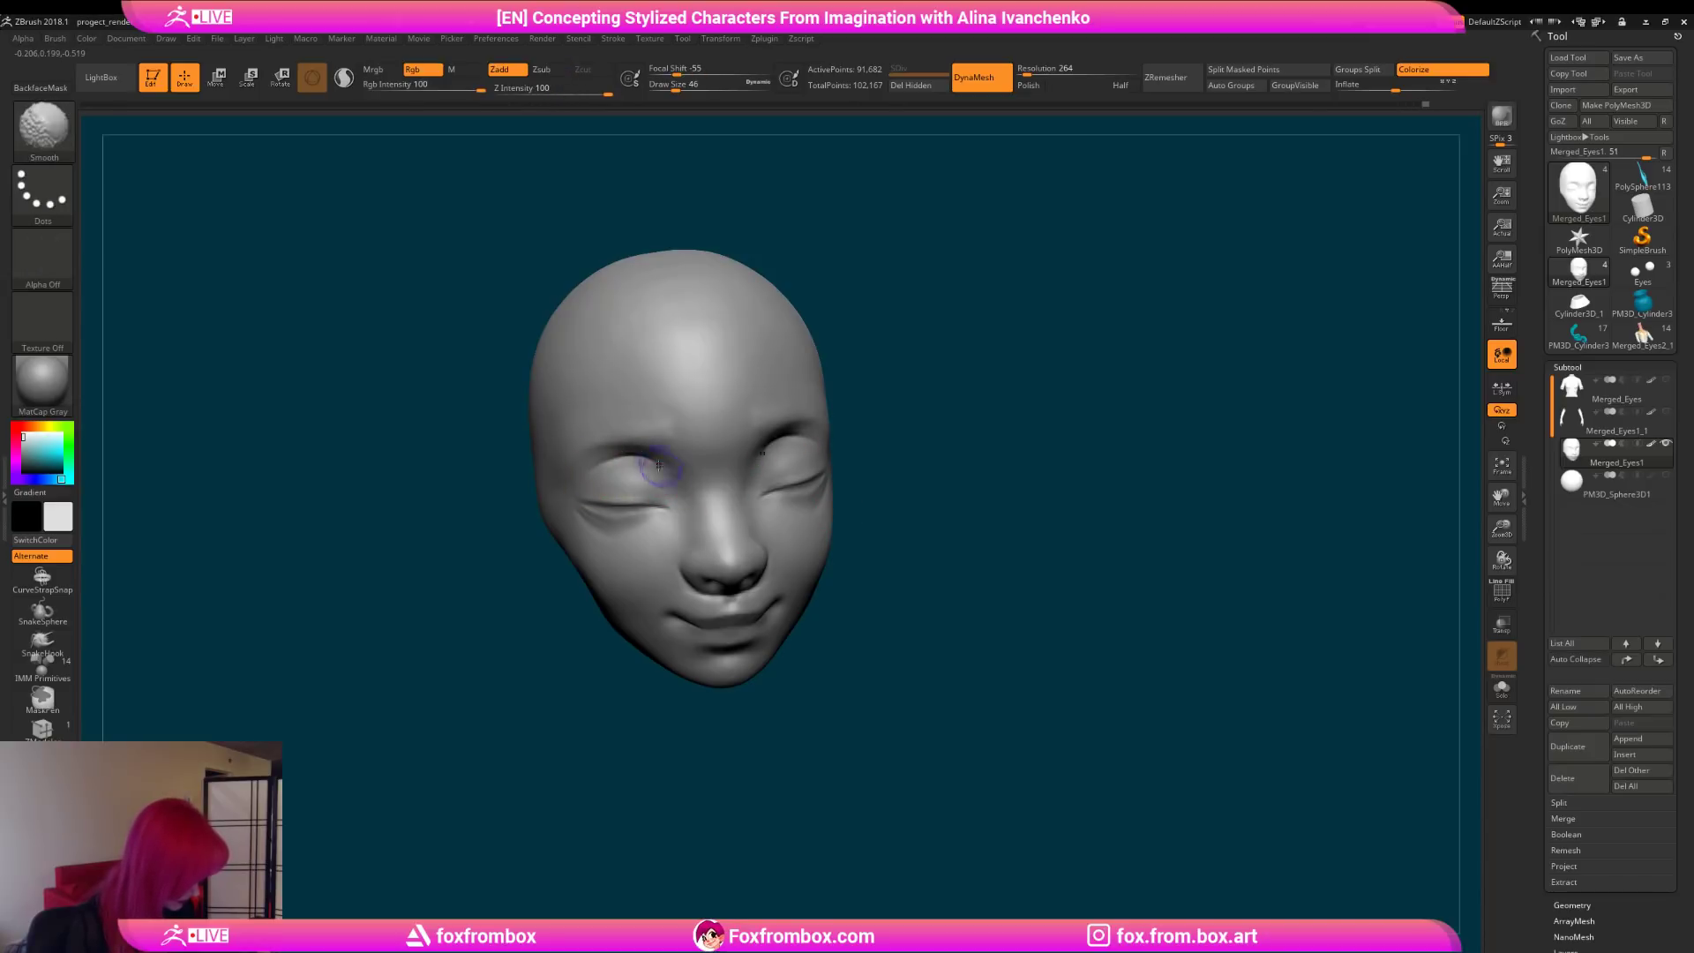
{"action": "mouse_move", "coordinate": [935, 538]}
{"action": "left_mouse_down"}
{"action": "mouse_move", "coordinate": [896, 523]}
{"action": "mouse_move", "coordinate": [881, 485]}
{"action": "mouse_move", "coordinate": [838, 498]}
{"action": "mouse_move", "coordinate": [882, 547]}
{"action": "mouse_move", "coordinate": [847, 521]}
{"action": "mouse_move", "coordinate": [572, 492]}
{"action": "left_mouse_up"}
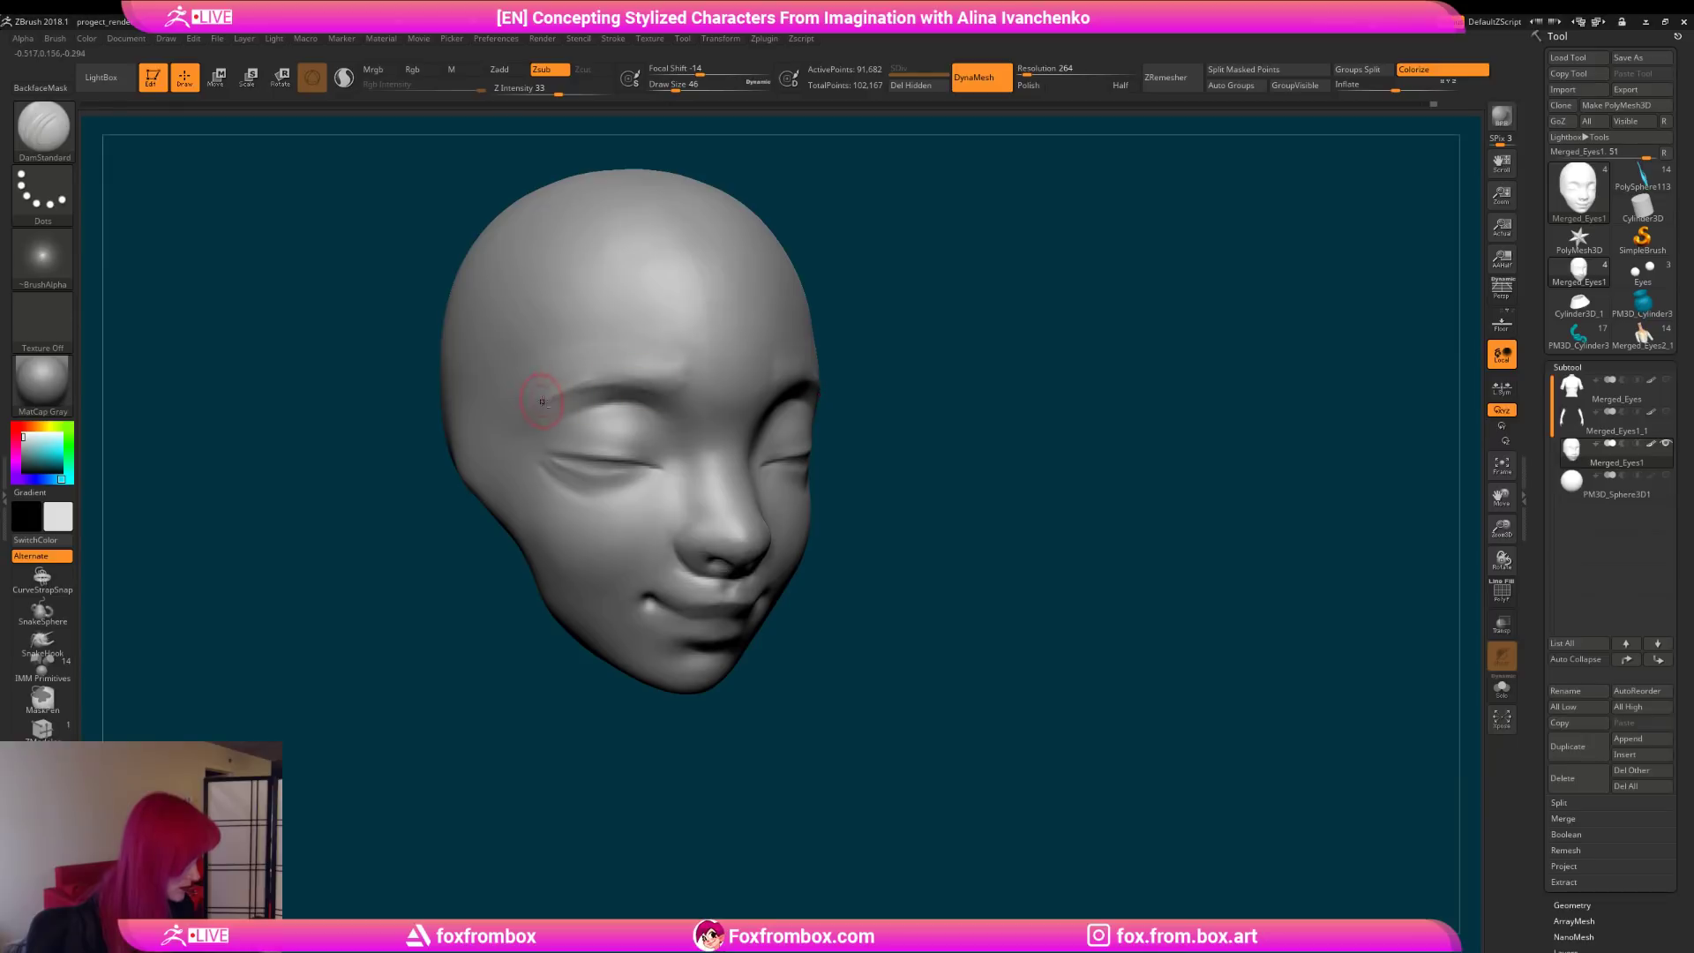
{"action": "left_click_drag", "start_coordinate": [956, 451], "coordinate": [918, 423]}
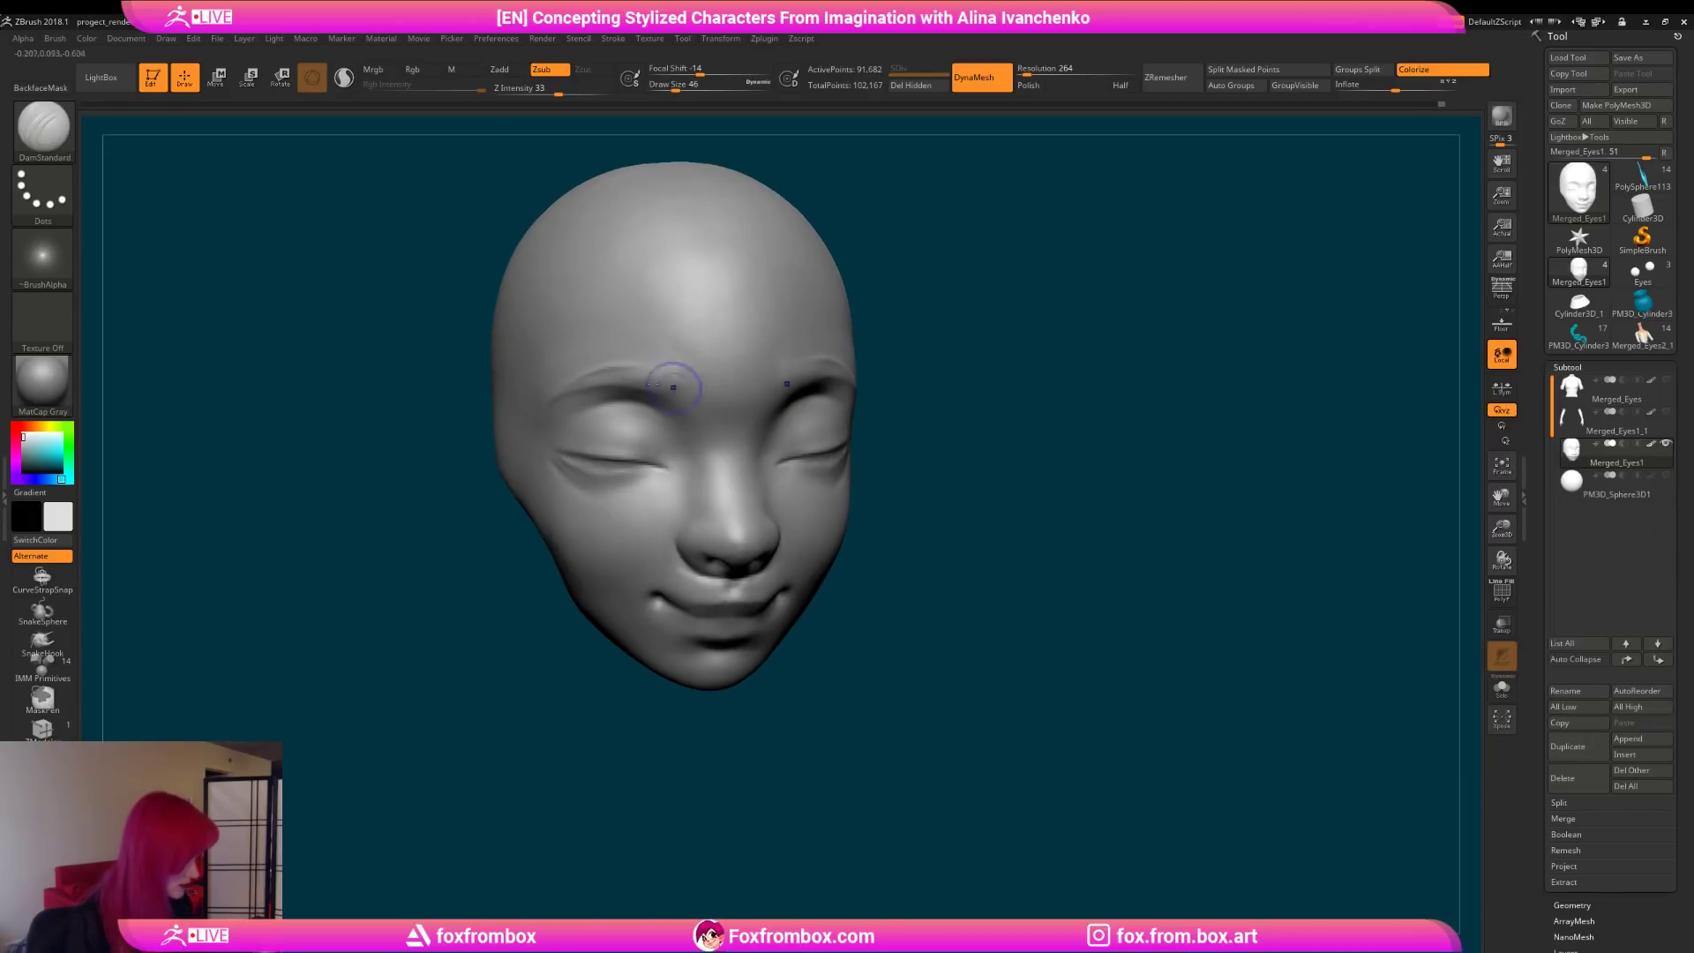
Step: Build up the inner brows with the ClayBuildup brush at draw size 46
{"action": "key", "text": "b"}
{"action": "key", "text": "c"}
{"action": "key", "text": "b"}
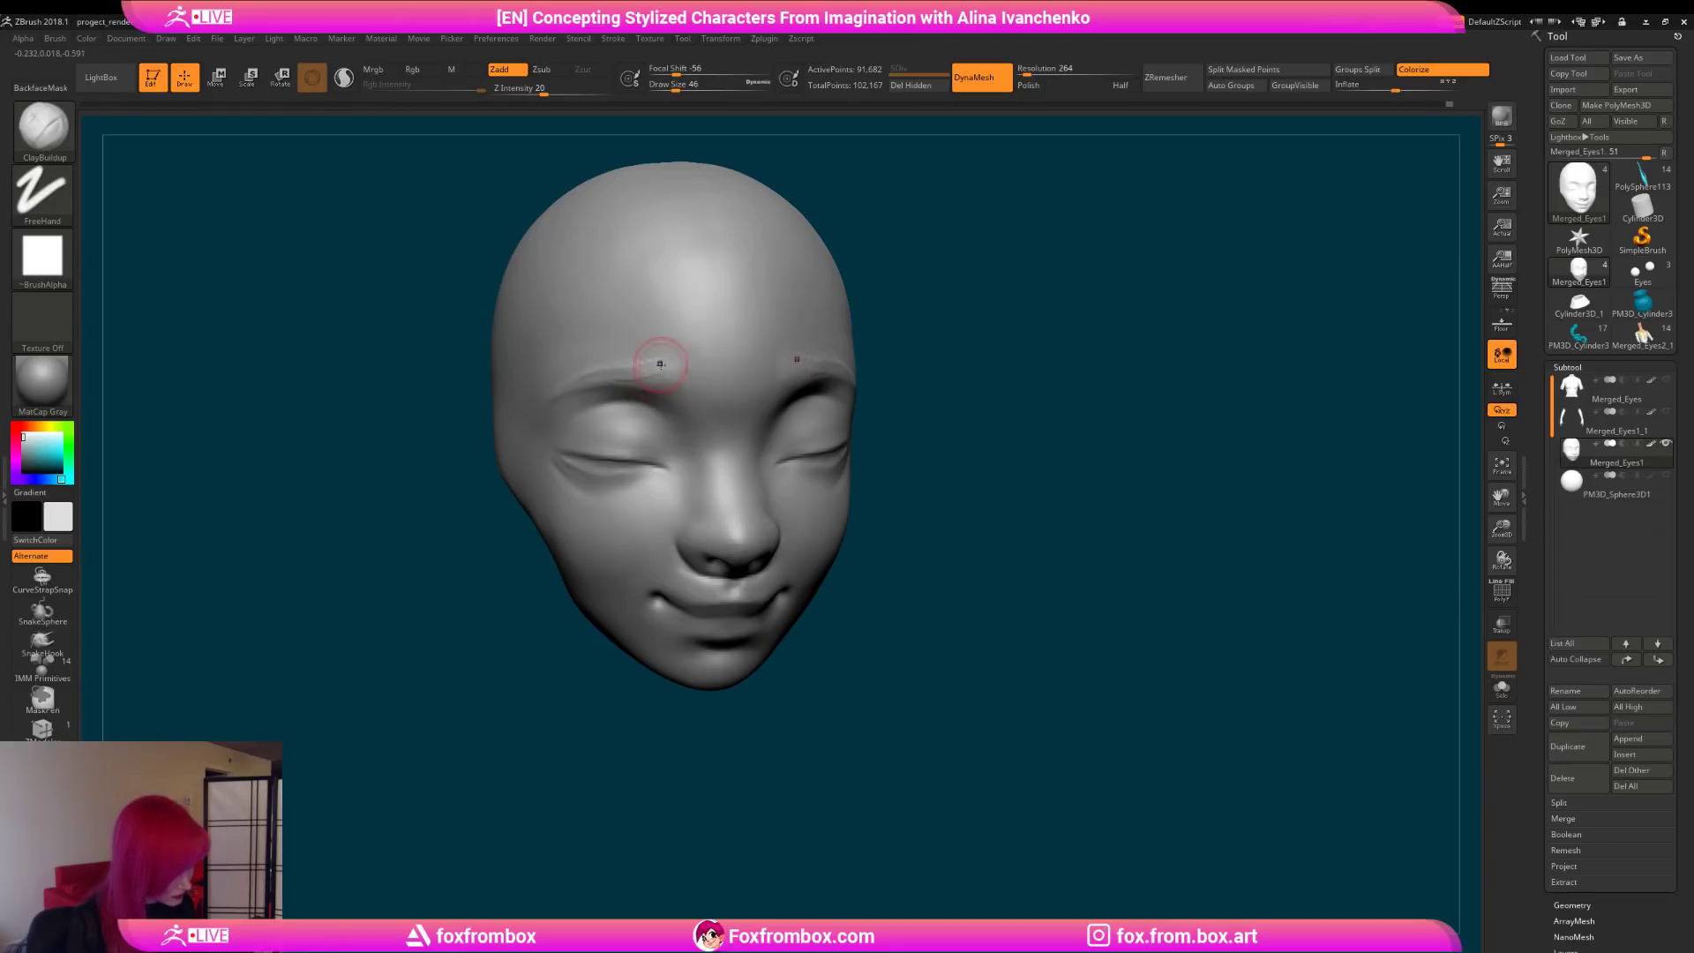
{"action": "left_click_drag", "start_coordinate": [1028, 460], "coordinate": [983, 469]}
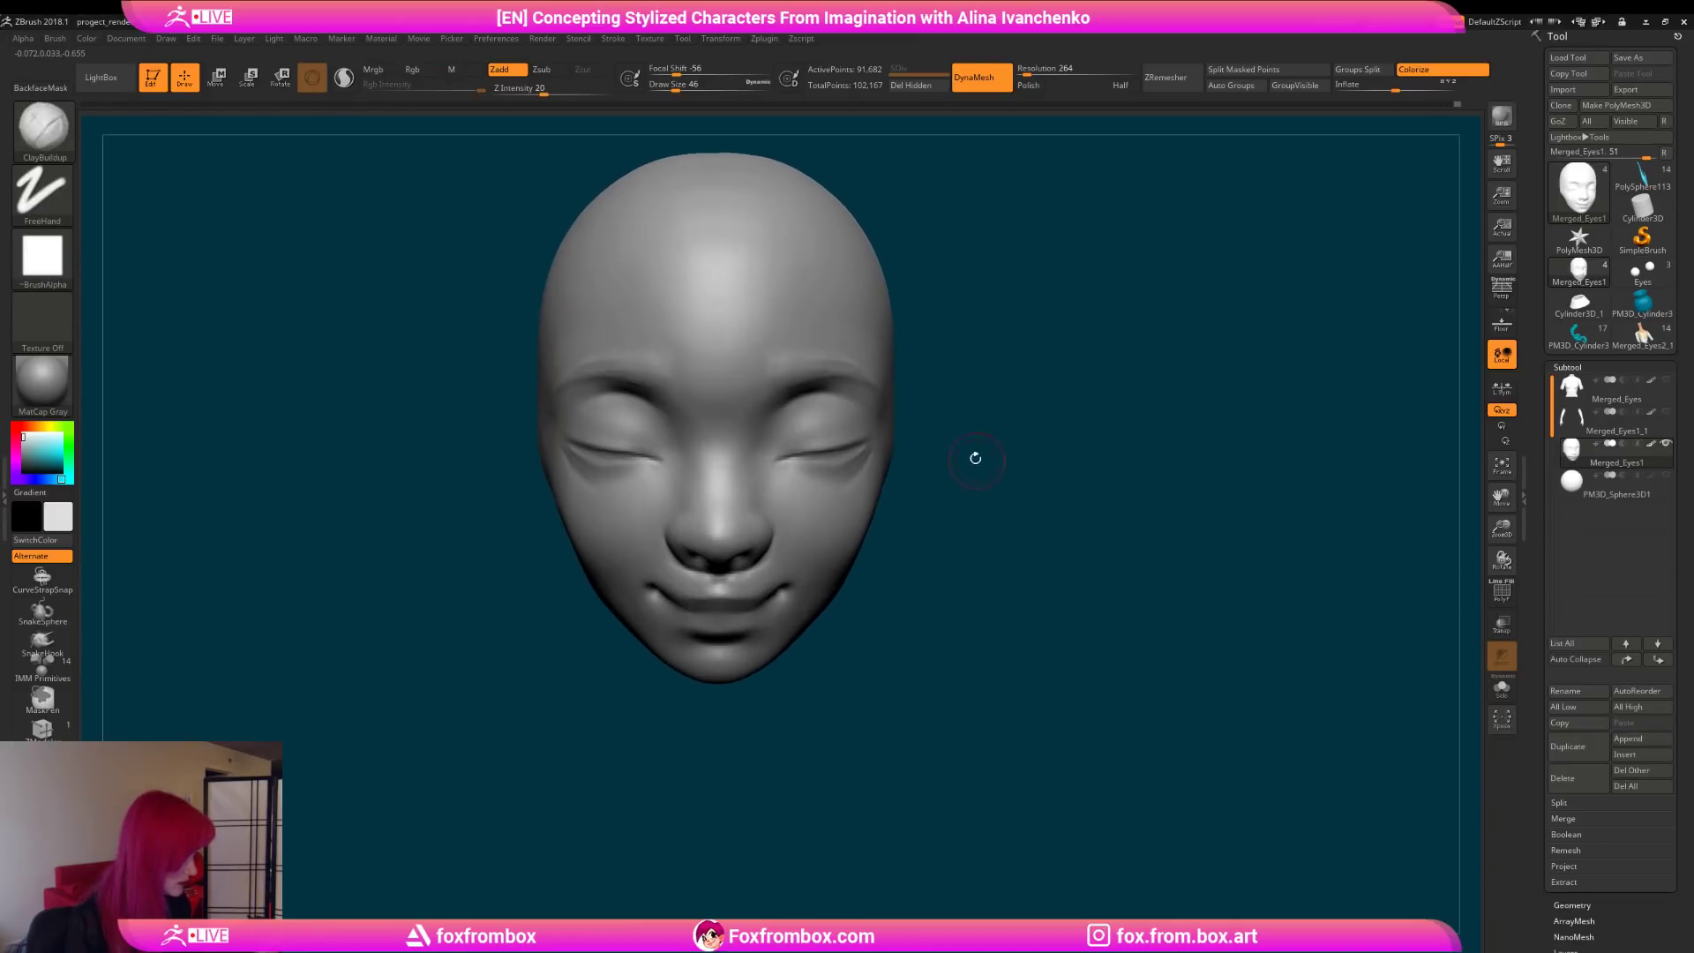
Step: Smooth the forehead, brows and outer eye areas
{"action": "key", "text": "shift"}
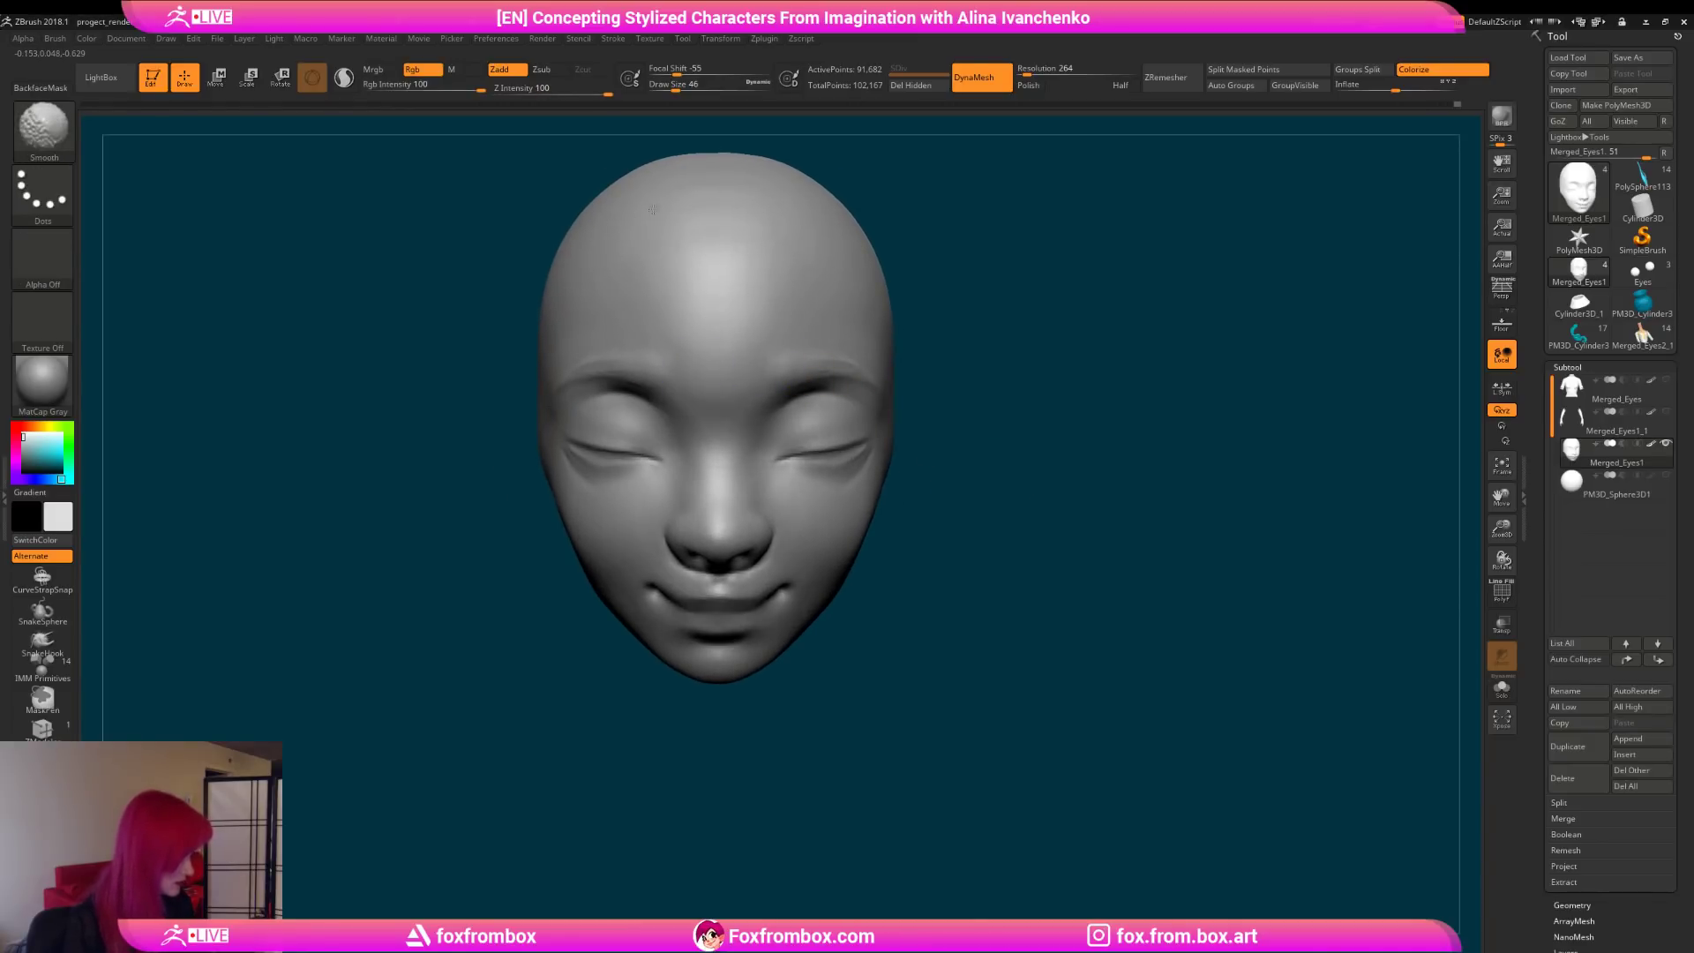
{"action": "mouse_move", "coordinate": [1050, 370]}
{"action": "left_mouse_down"}
{"action": "mouse_move", "coordinate": [992, 446]}
{"action": "mouse_move", "coordinate": [1017, 450]}
{"action": "mouse_move", "coordinate": [979, 476]}
{"action": "left_mouse_up"}
{"action": "mouse_move", "coordinate": [813, 425]}
{"action": "left_mouse_down", "text": "shift"}
{"action": "mouse_move", "coordinate": [792, 412]}
{"action": "mouse_move", "coordinate": [869, 390]}
{"action": "left_mouse_up", "text": "shift"}
{"action": "key", "text": "shift"}
{"action": "mouse_move", "coordinate": [1041, 468]}
{"action": "left_mouse_down", "text": "shift"}
{"action": "mouse_move", "coordinate": [1104, 518]}
{"action": "mouse_move", "coordinate": [1062, 559]}
{"action": "left_mouse_up", "text": "shift"}
{"action": "mouse_move", "coordinate": [1082, 495]}
{"action": "left_mouse_down", "text": "alt"}
{"action": "mouse_move", "coordinate": [1056, 556]}
{"action": "mouse_move", "coordinate": [1025, 500]}
{"action": "left_mouse_up", "text": "alt"}
{"action": "left_click_drag", "start_coordinate": [611, 452], "coordinate": [548, 495], "text": "shift"}
Step: Choose the IMM Toon insert brush and select its Base Ear mesh
{"action": "left_click_drag", "start_coordinate": [1502, 528], "coordinate": [1025, 460]}
{"action": "left_click_drag", "start_coordinate": [1025, 460], "coordinate": [814, 614]}
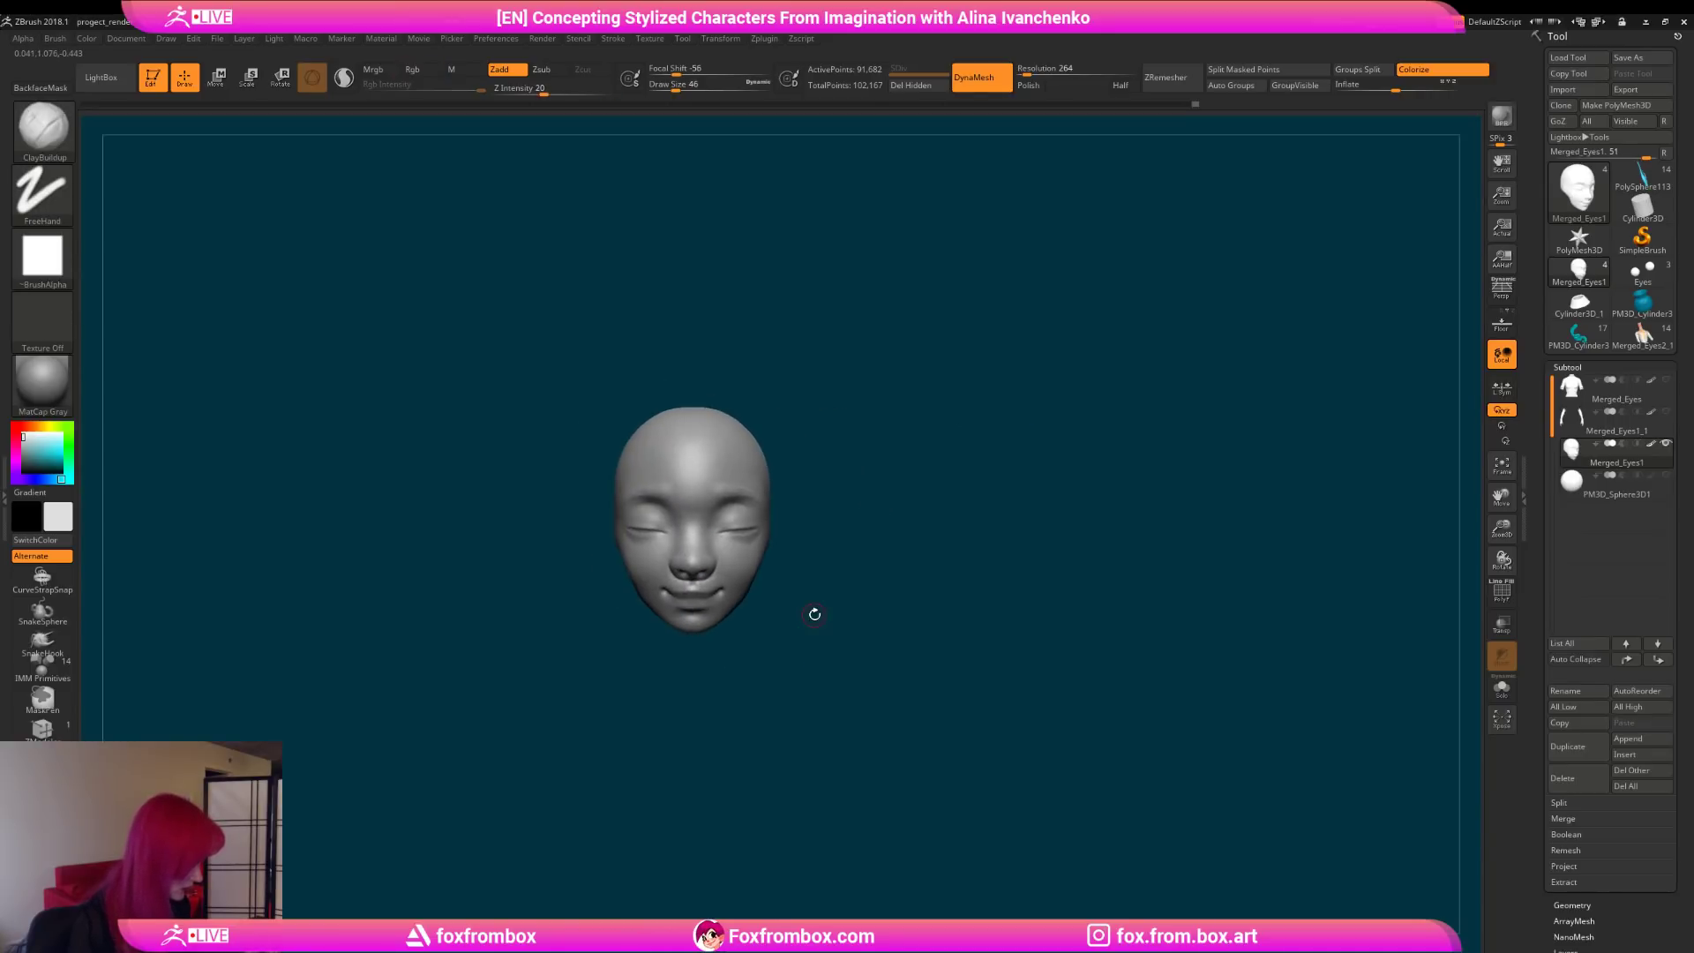
{"action": "left_click", "coordinate": [43, 129]}
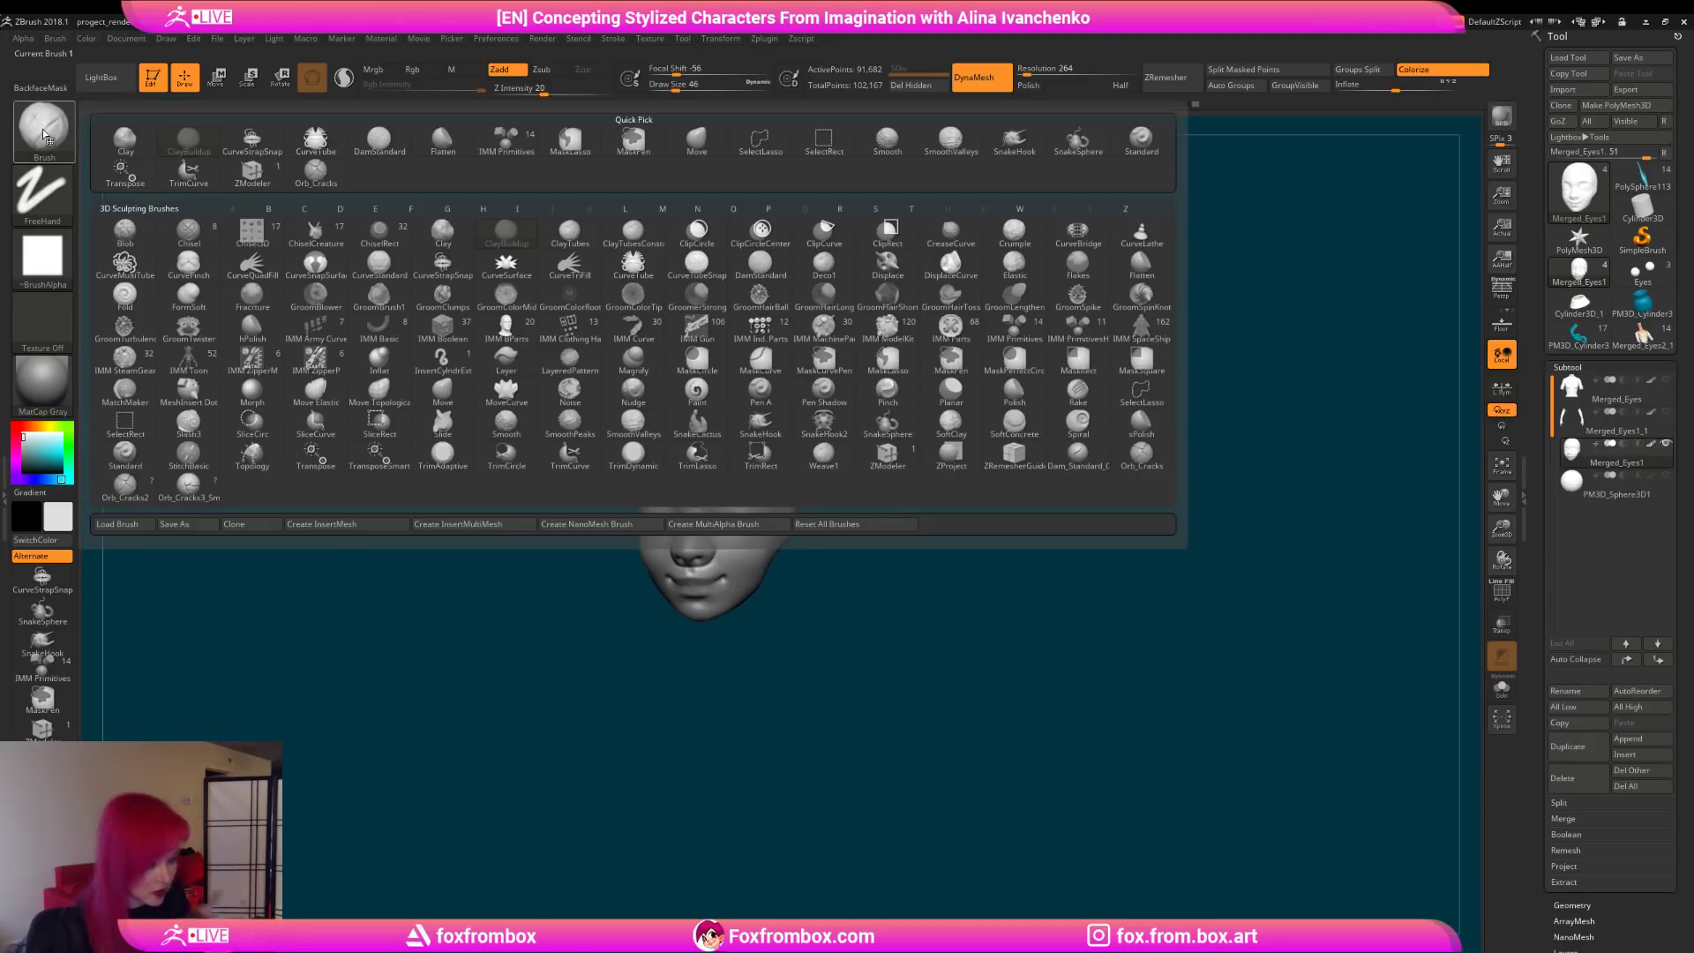
{"action": "left_click", "coordinate": [189, 357]}
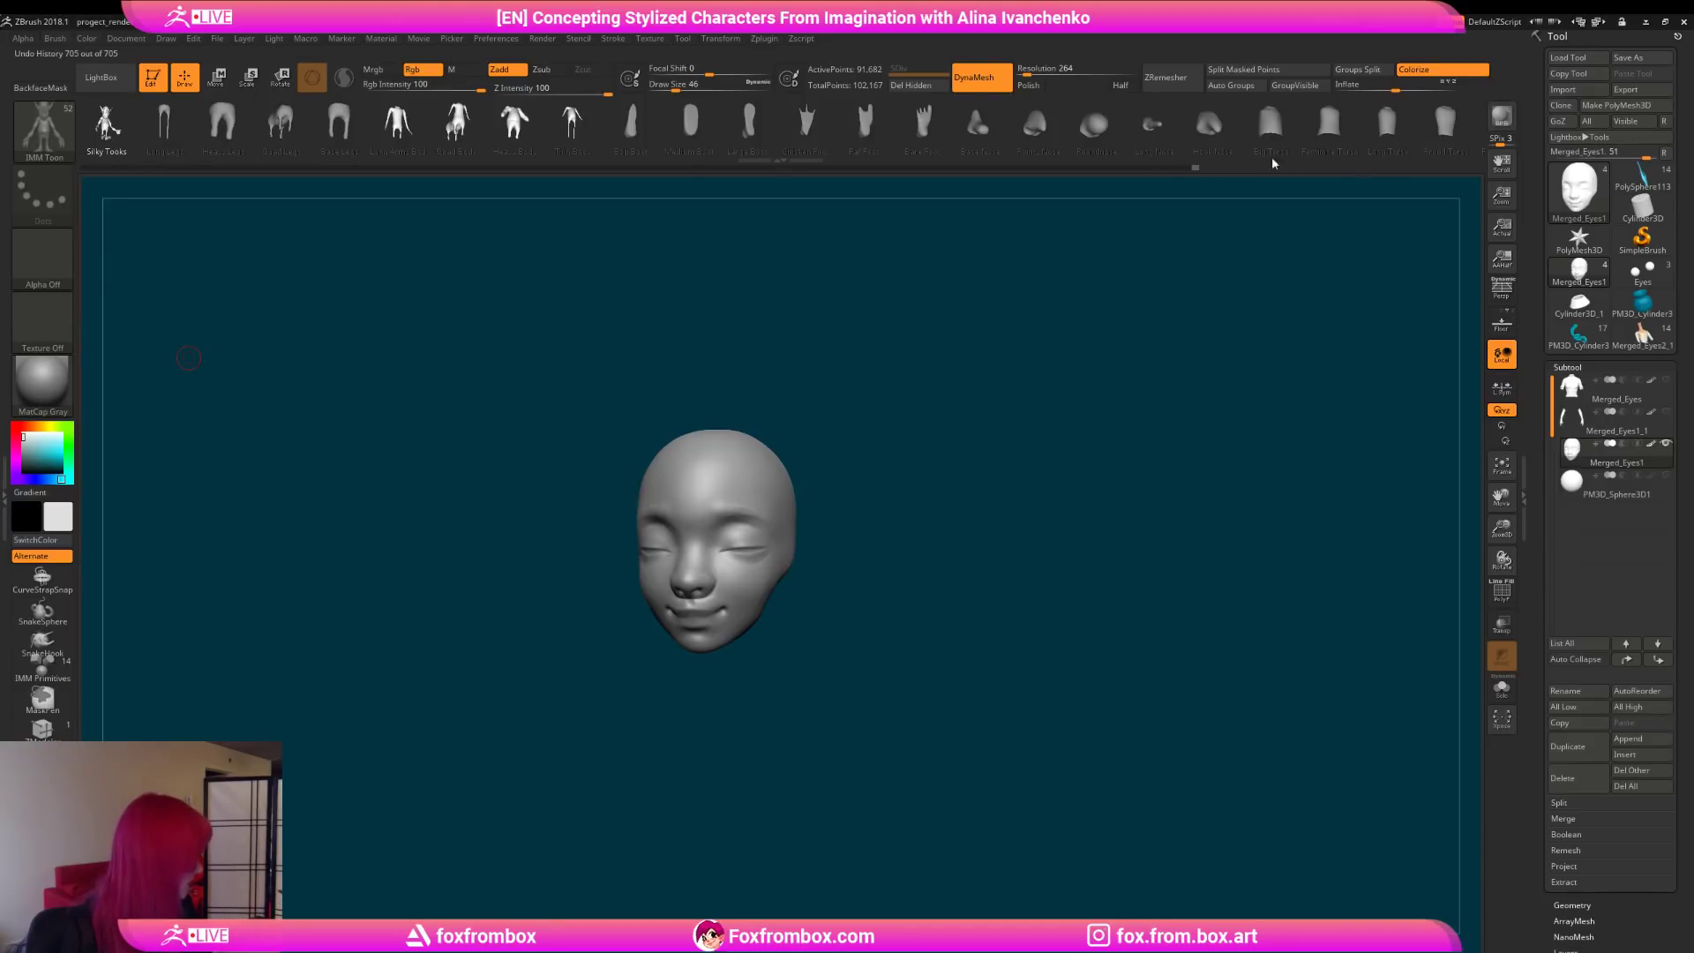
{"action": "left_click_drag", "start_coordinate": [1295, 149], "coordinate": [388, 173], "text": "ctrl"}
{"action": "left_click_drag", "start_coordinate": [1208, 148], "coordinate": [955, 142], "text": "ctrl"}
{"action": "left_click", "coordinate": [917, 129]}
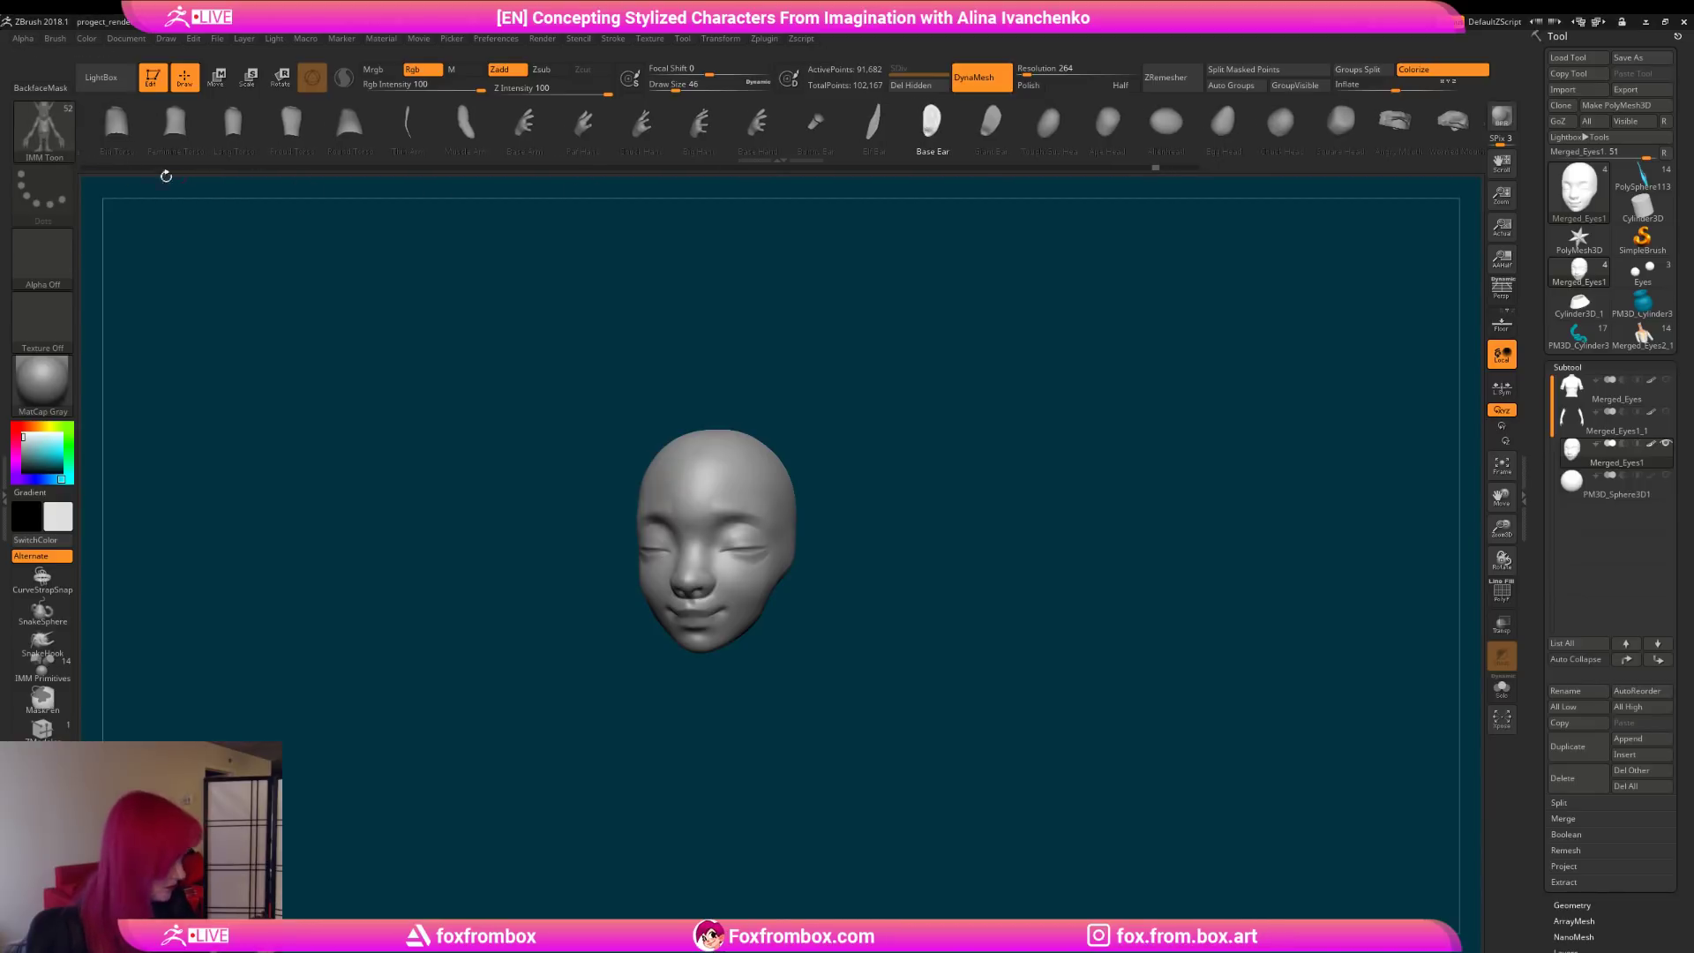
Step: Mask the face, extend the unmasked back of the skull slightly with the Move gizmo, and clear the mask
{"action": "left_click_drag", "start_coordinate": [888, 518], "coordinate": [889, 556]}
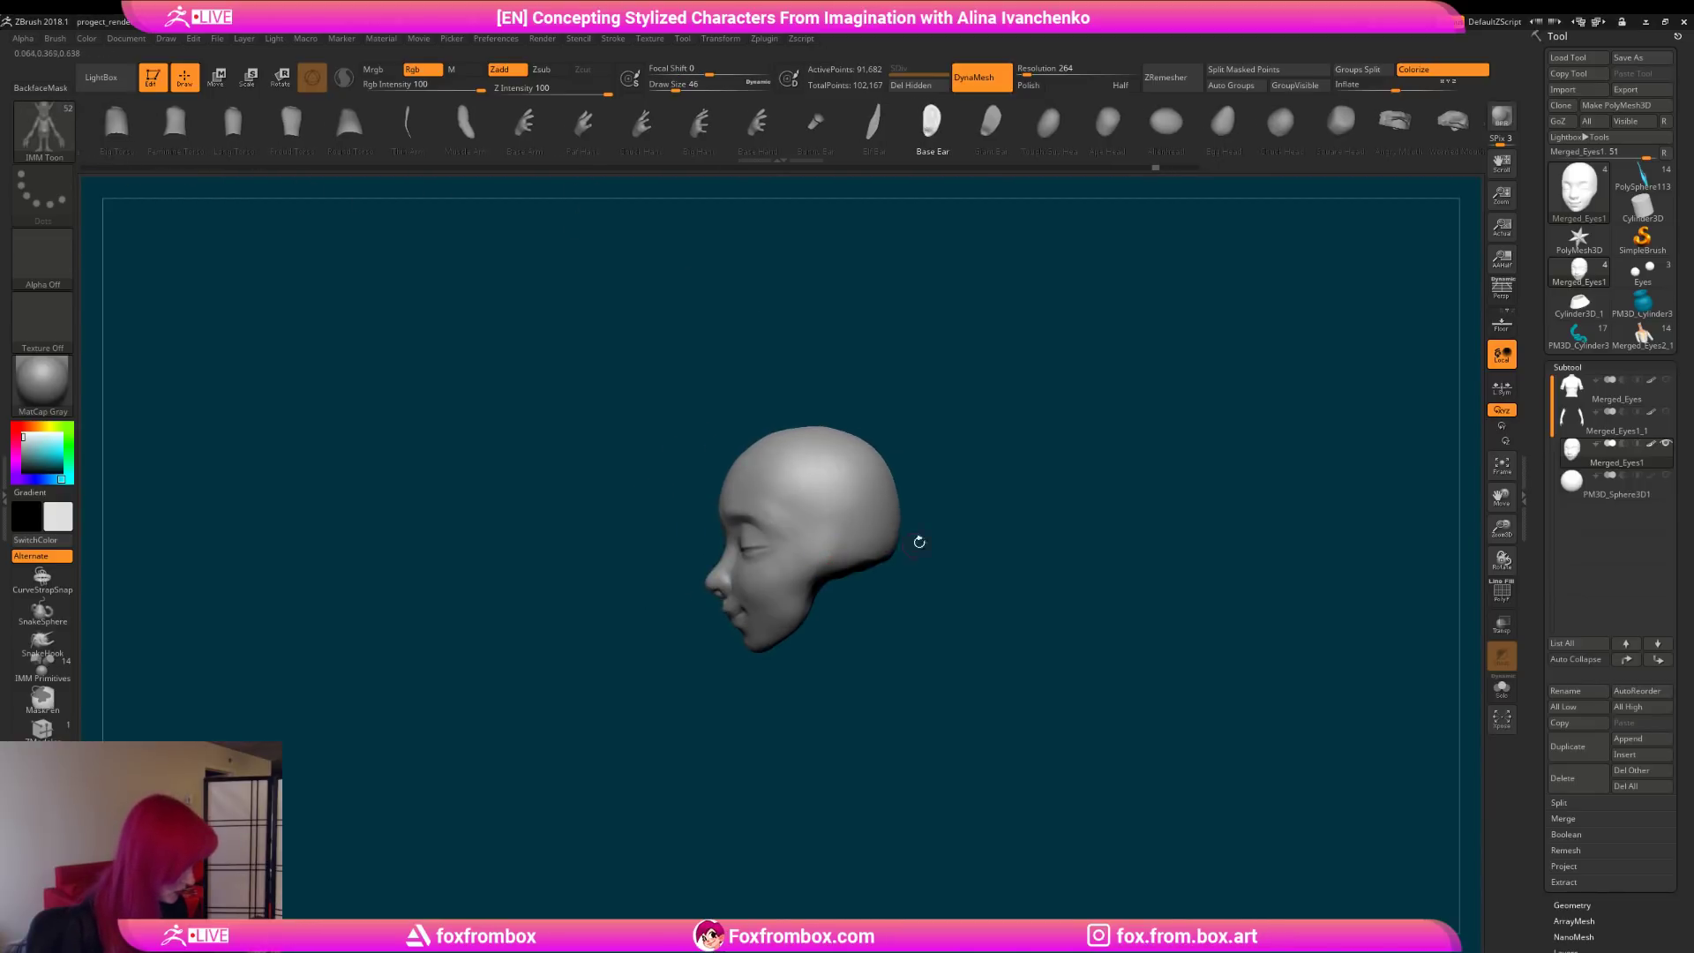
{"action": "mouse_move", "coordinate": [798, 419]}
{"action": "left_mouse_down", "text": "ctrl"}
{"action": "mouse_move", "coordinate": [1014, 547]}
{"action": "mouse_move", "coordinate": [787, 637]}
{"action": "left_mouse_up", "text": "ctrl"}
{"action": "left_click", "coordinate": [866, 740]}
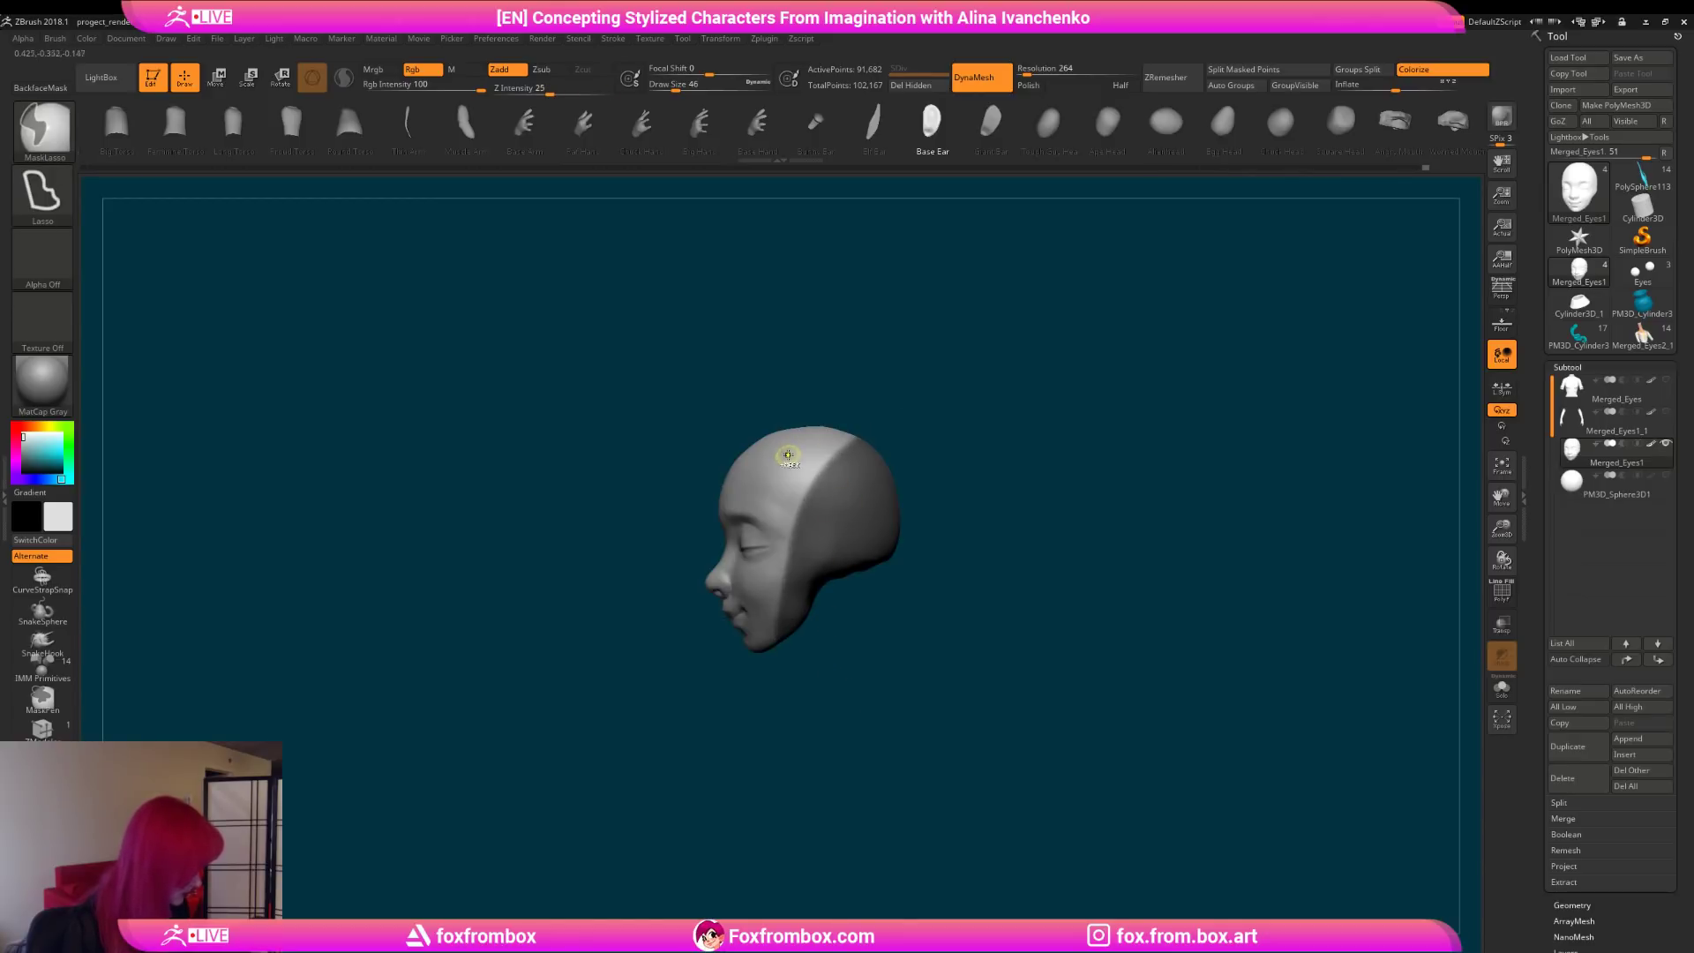
{"action": "left_click", "coordinate": [1195, 465], "text": "ctrl"}
{"action": "left_click", "coordinate": [218, 78]}
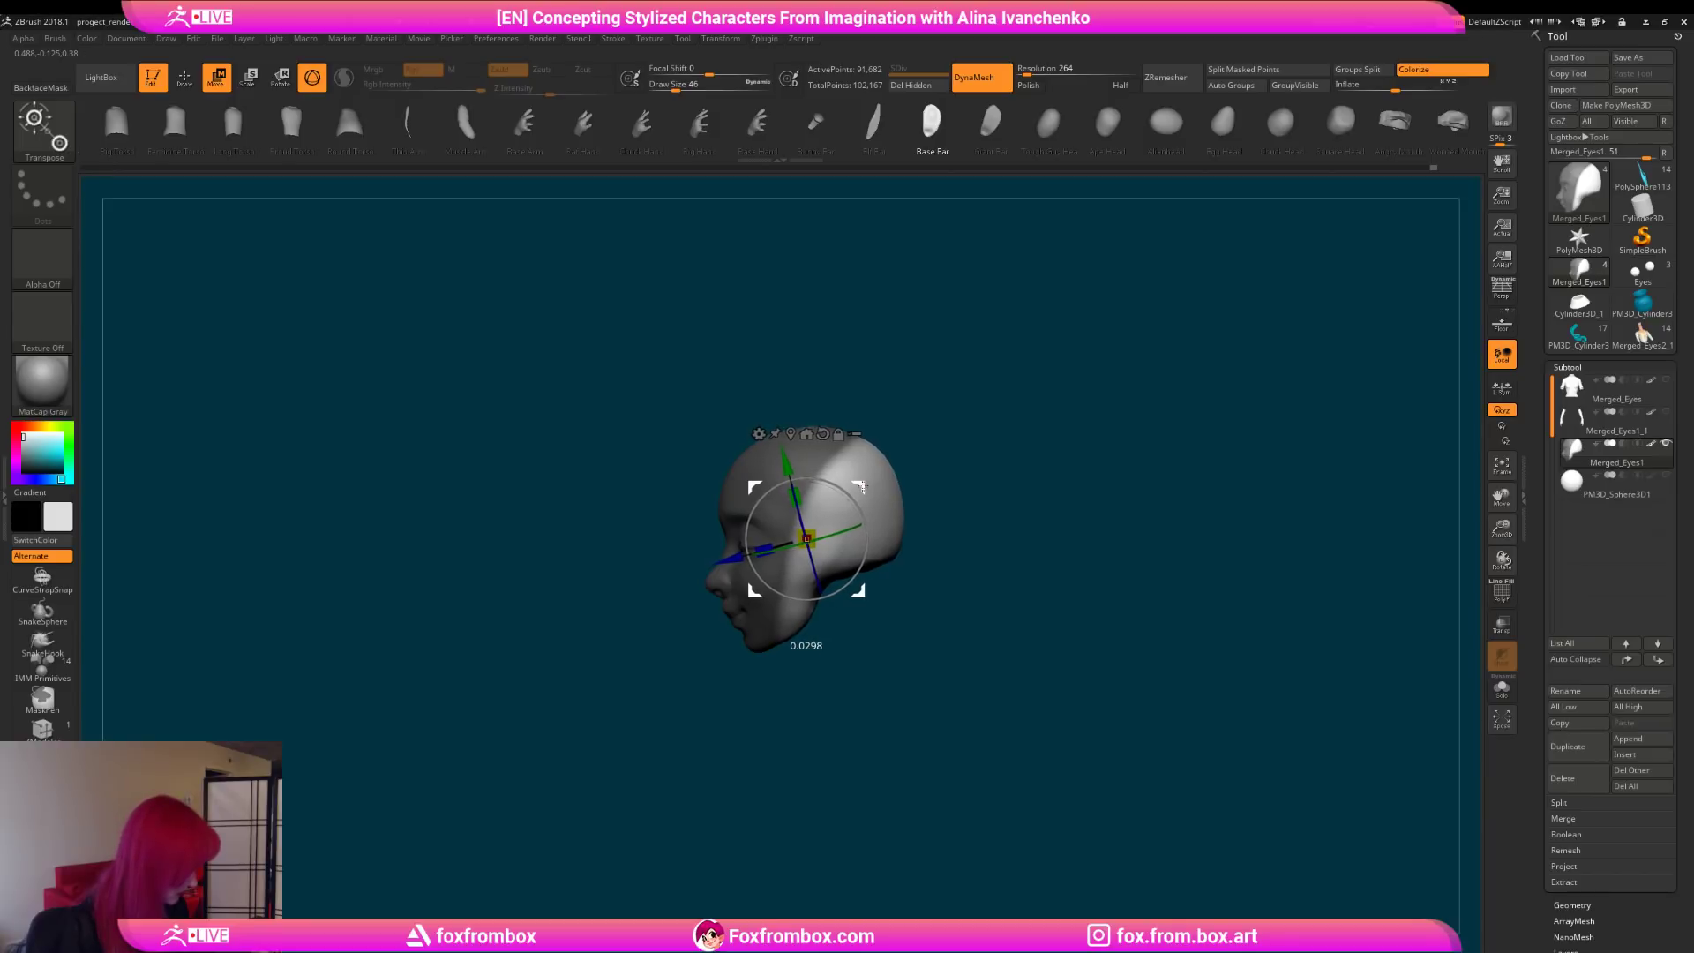
{"action": "key", "text": "q"}
{"action": "left_click", "coordinate": [1005, 571], "text": "ctrl"}
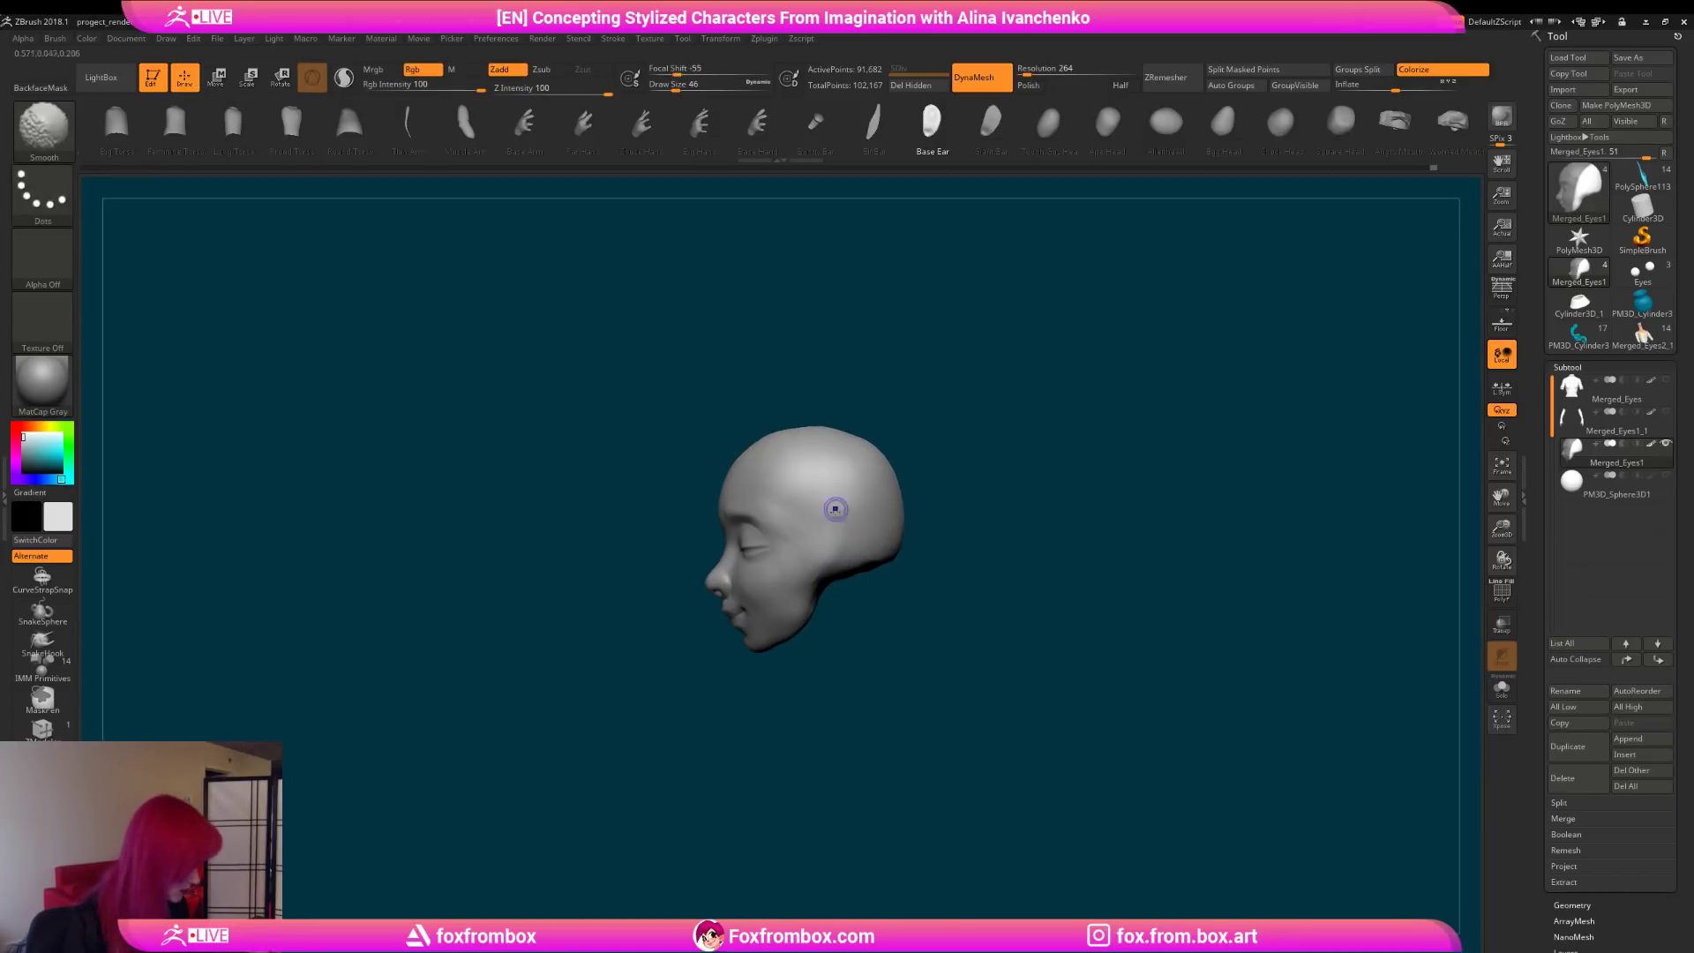
Step: Insert the Base Ear mesh on the side of the head, mirrored on both sides
{"action": "left_click_drag", "start_coordinate": [820, 557], "coordinate": [826, 618]}
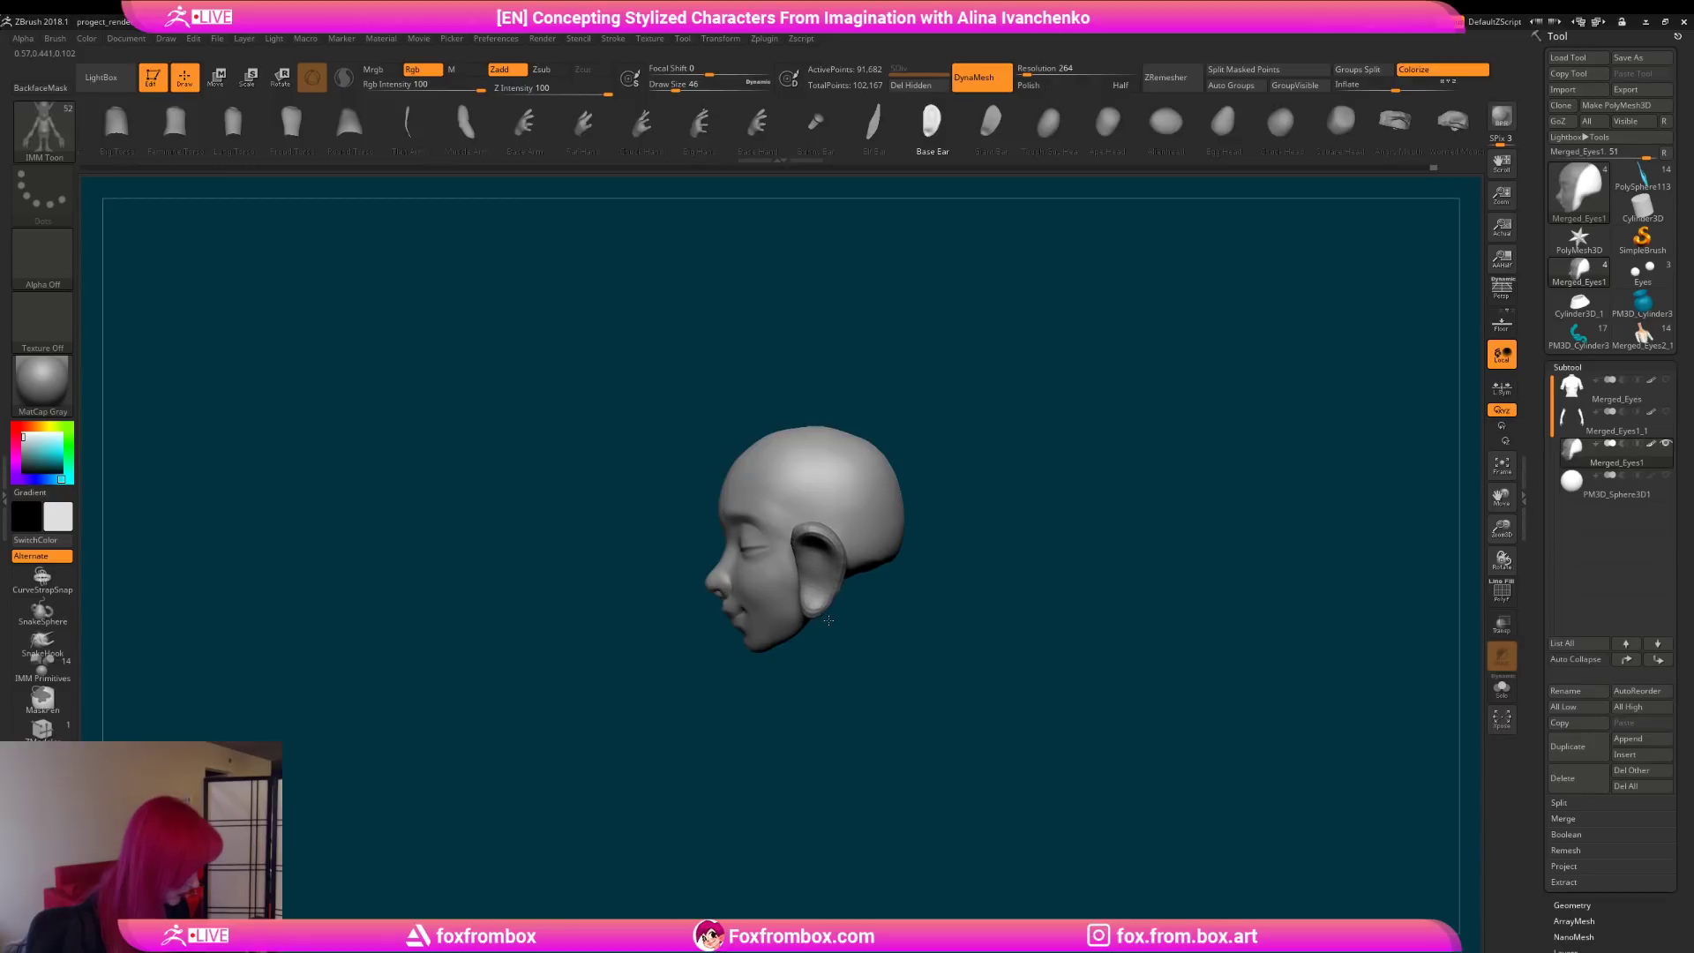
{"action": "left_click_drag", "start_coordinate": [828, 616], "coordinate": [829, 616]}
{"action": "key", "text": "w"}
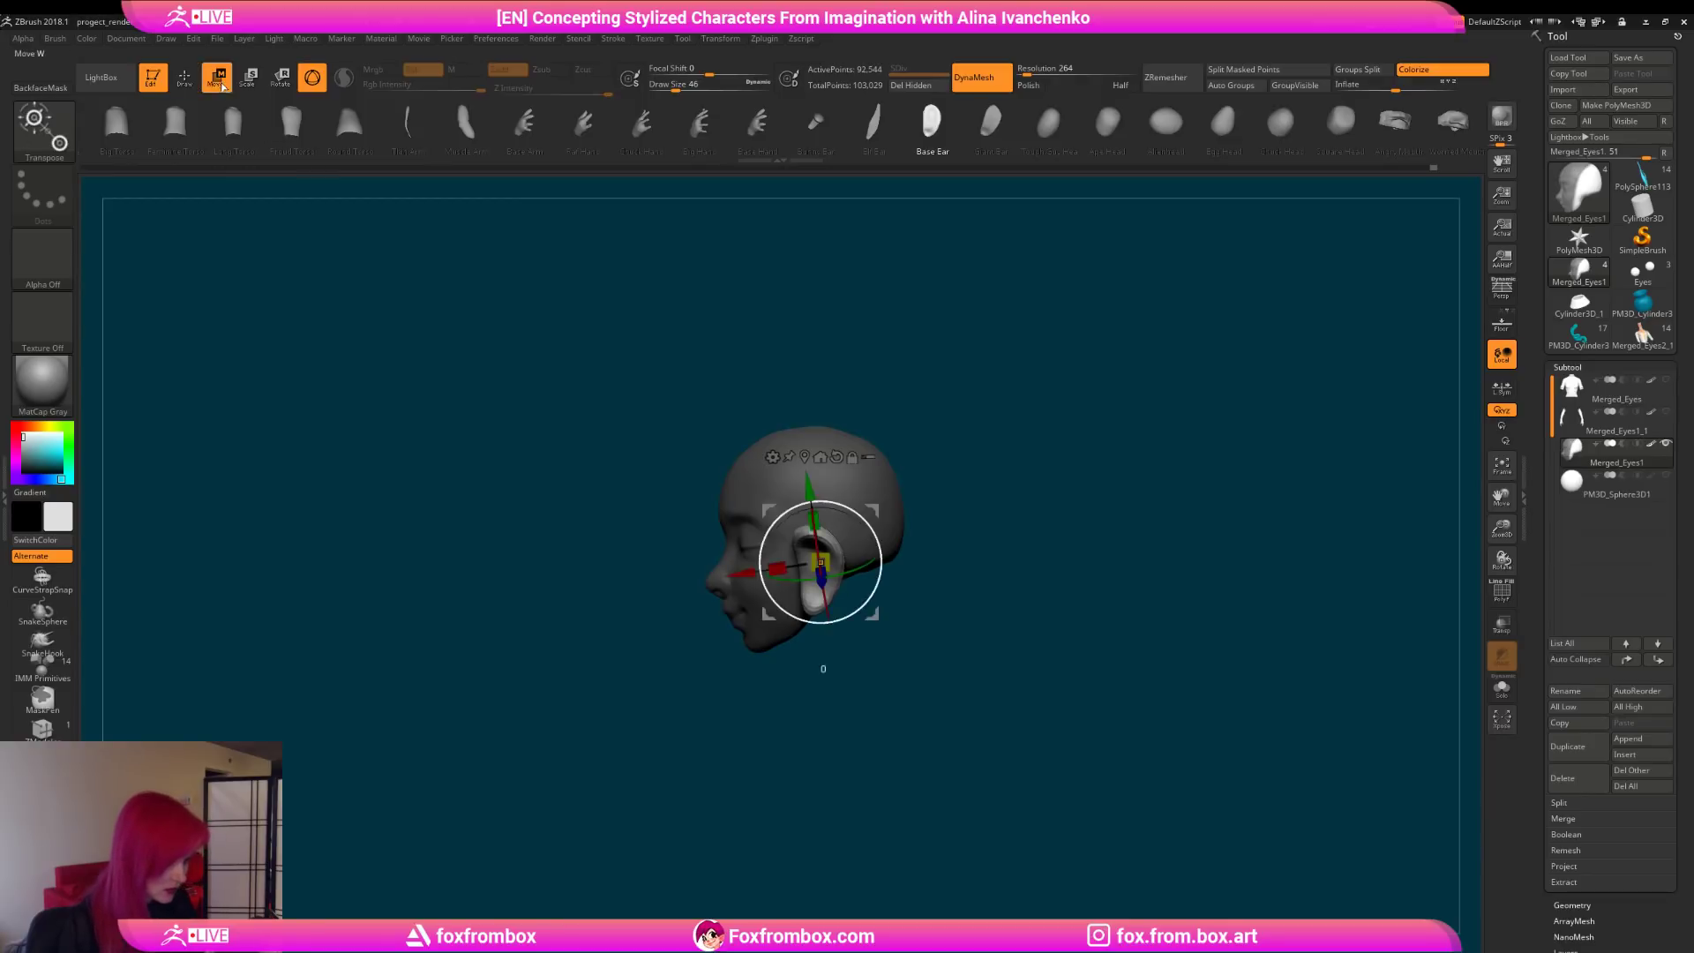
Step: Rotate and move the inserted ears with the gizmo so they sit against the sides of the head
{"action": "left_click_drag", "start_coordinate": [888, 499], "coordinate": [886, 502]}
{"action": "left_click_drag", "start_coordinate": [935, 574], "coordinate": [1044, 597], "text": "shift"}
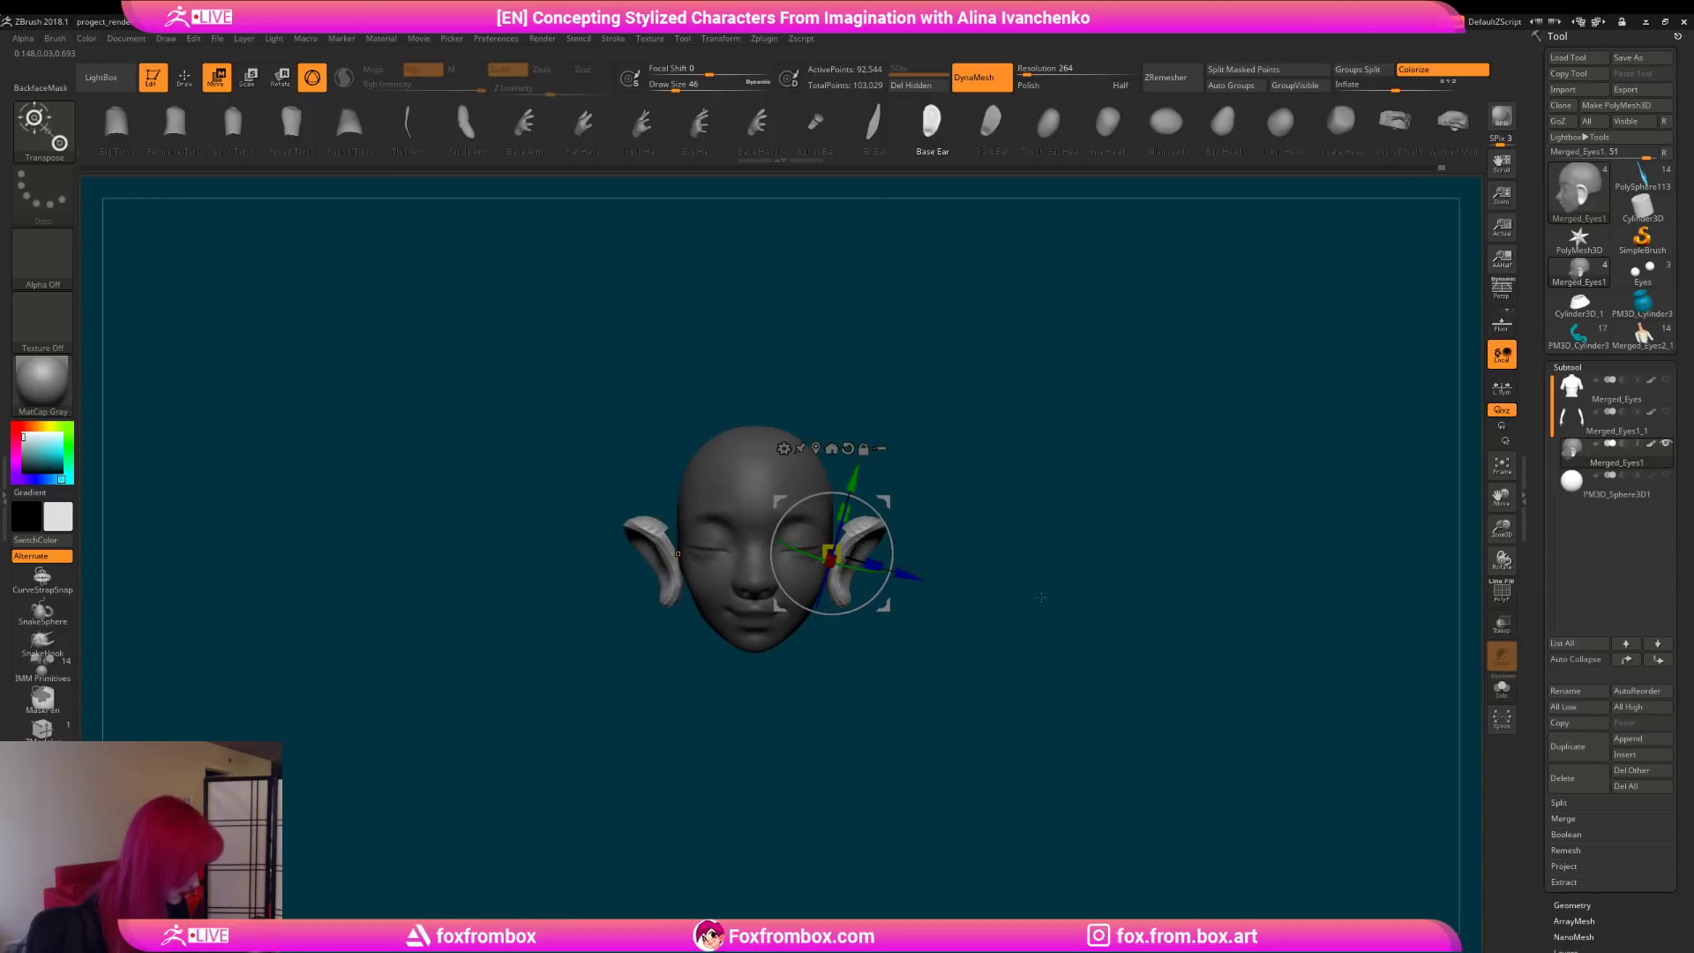
{"action": "left_click_drag", "start_coordinate": [874, 564], "coordinate": [870, 563]}
{"action": "left_click_drag", "start_coordinate": [884, 501], "coordinate": [885, 492]}
{"action": "left_click_drag", "start_coordinate": [862, 557], "coordinate": [831, 545]}
{"action": "left_click_drag", "start_coordinate": [970, 511], "coordinate": [862, 532]}
{"action": "left_click_drag", "start_coordinate": [860, 605], "coordinate": [860, 611]}
{"action": "left_click_drag", "start_coordinate": [931, 533], "coordinate": [994, 532], "text": "shift"}
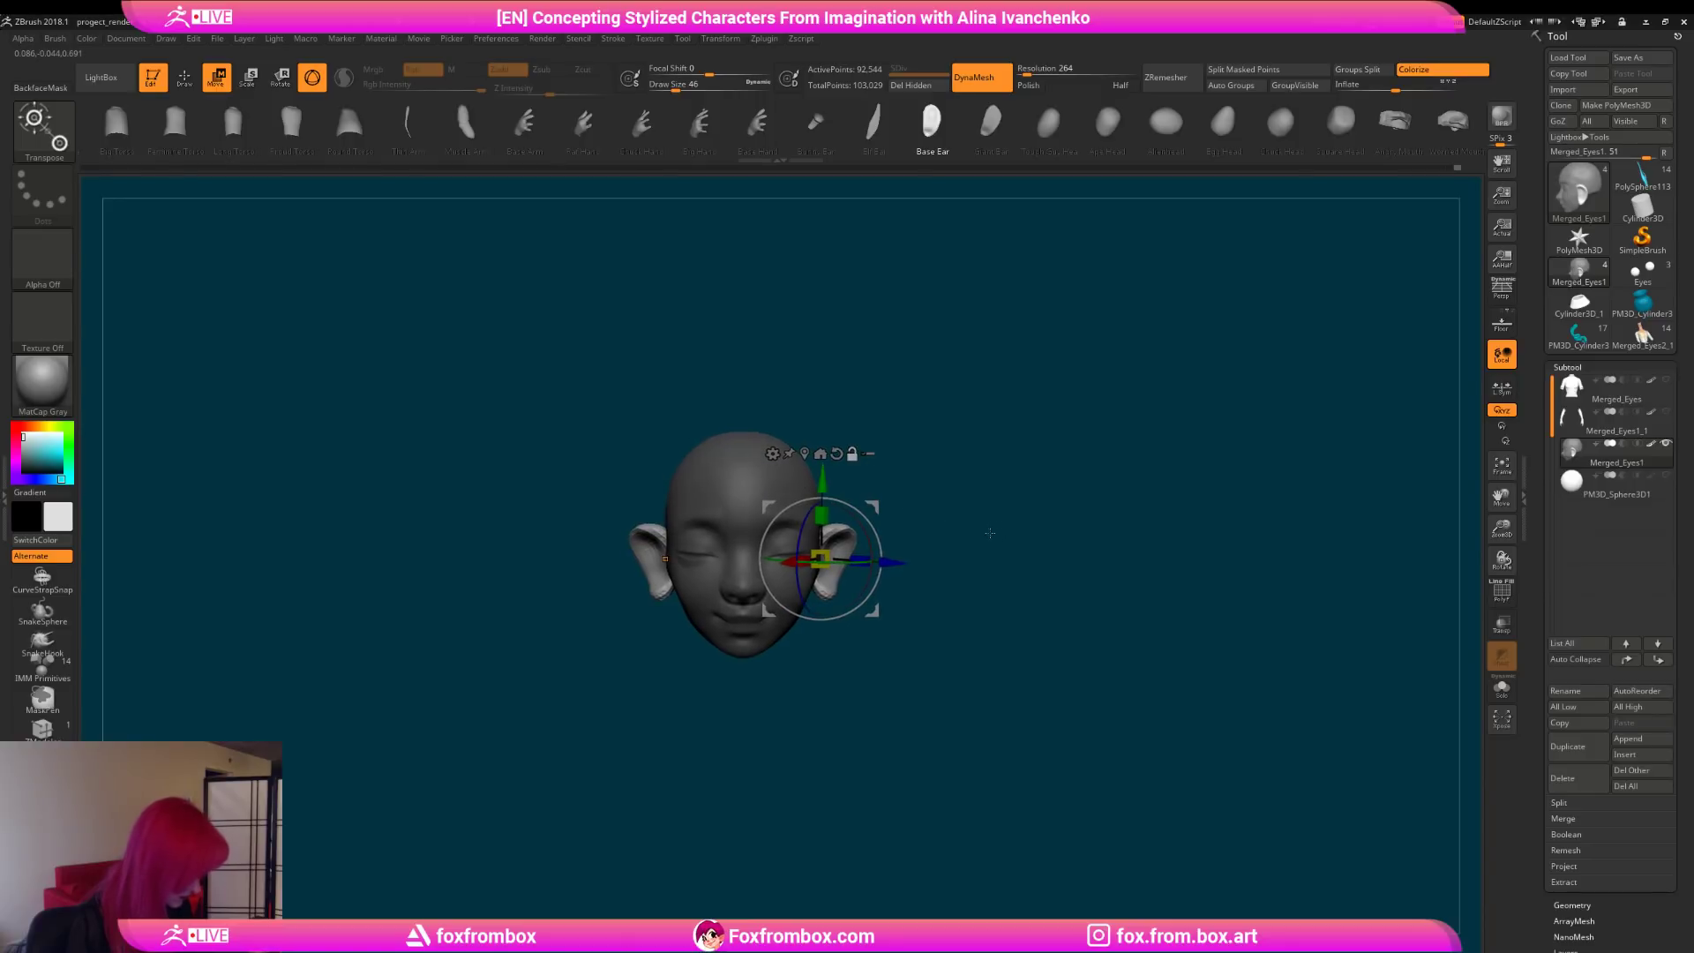
Step: Reshape the ears with the Move brush at draw size 108, undoing the last stroke
{"action": "key", "text": "q"}
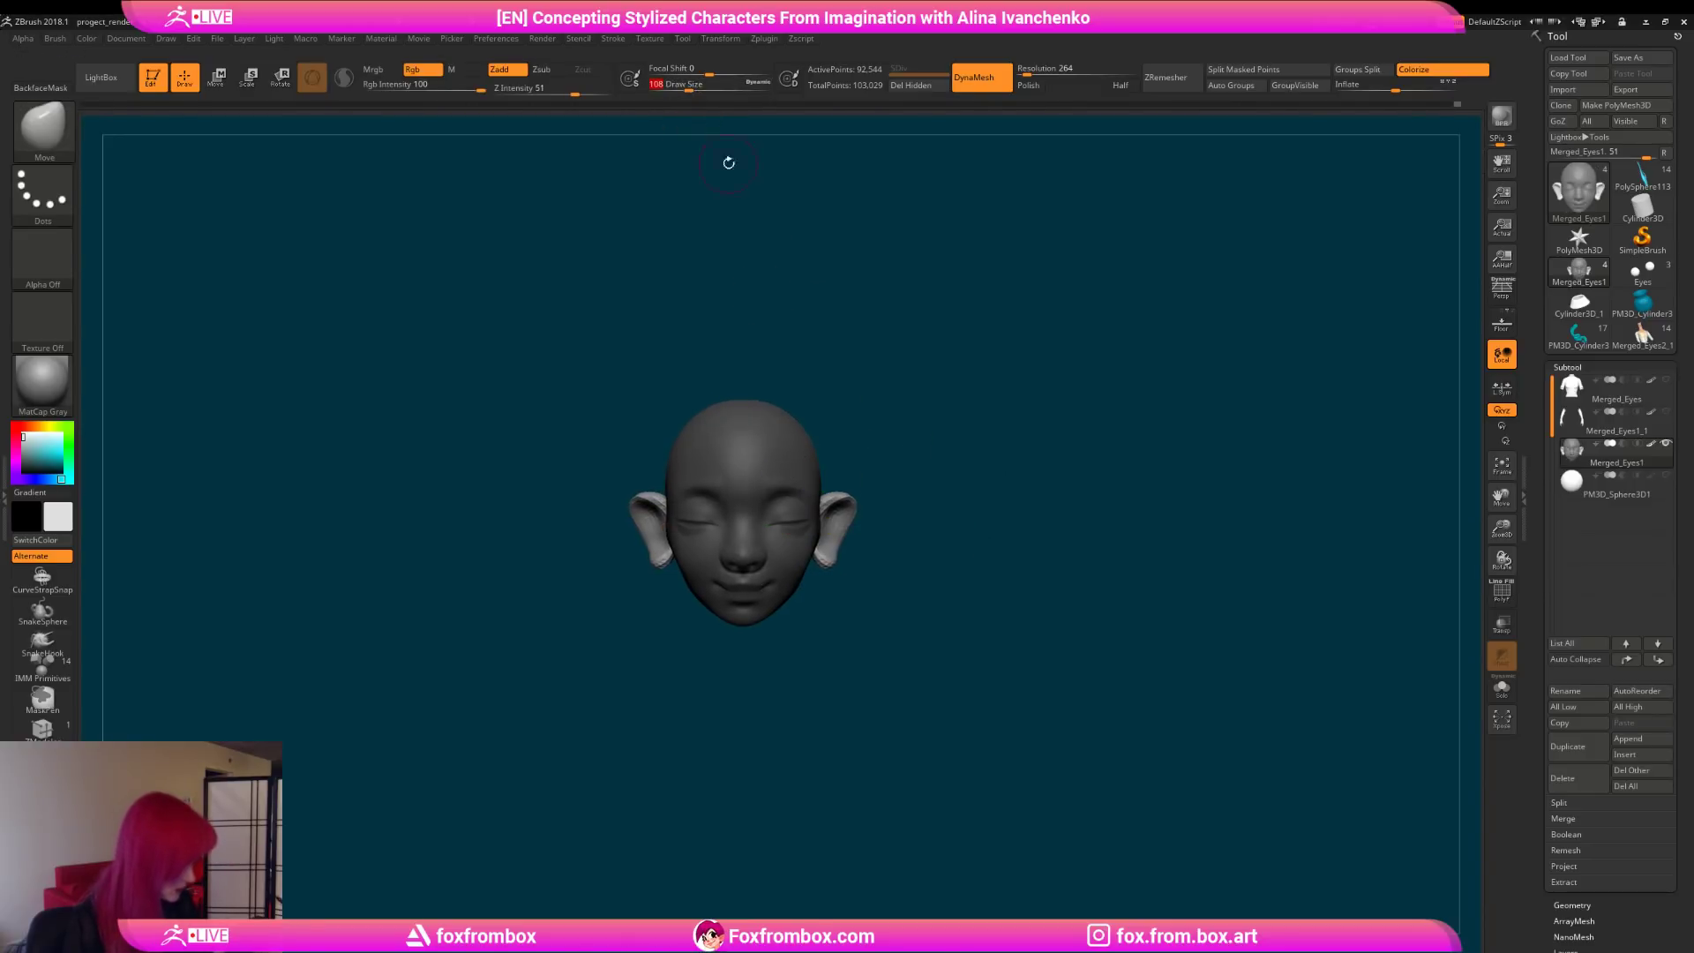
{"action": "mouse_move", "coordinate": [832, 567]}
{"action": "left_mouse_down"}
{"action": "mouse_move", "coordinate": [718, 567]}
{"action": "mouse_move", "coordinate": [827, 557]}
{"action": "left_mouse_up"}
{"action": "mouse_move", "coordinate": [869, 589]}
{"action": "left_mouse_down"}
{"action": "mouse_move", "coordinate": [862, 608]}
{"action": "mouse_move", "coordinate": [807, 605]}
{"action": "left_mouse_up"}
{"action": "mouse_move", "coordinate": [829, 540]}
{"action": "left_mouse_down", "text": "shift"}
{"action": "mouse_move", "coordinate": [814, 582]}
{"action": "mouse_move", "coordinate": [842, 586]}
{"action": "mouse_move", "coordinate": [803, 584]}
{"action": "left_mouse_up", "text": "shift"}
{"action": "key", "text": "ctrl+z"}
{"action": "mouse_move", "coordinate": [871, 530]}
{"action": "right_mouse_down"}
{"action": "mouse_move", "coordinate": [995, 556]}
{"action": "mouse_move", "coordinate": [864, 521]}
{"action": "mouse_move", "coordinate": [858, 534]}
{"action": "mouse_move", "coordinate": [934, 543]}
{"action": "mouse_move", "coordinate": [843, 537]}
{"action": "right_mouse_up"}
Step: Adjust the size and tilt of the ears with the transform gizmo
{"action": "key", "text": "e"}
{"action": "left_click_drag", "start_coordinate": [827, 538], "coordinate": [813, 541]}
{"action": "right_click_drag", "start_coordinate": [766, 551], "coordinate": [895, 543]}
{"action": "left_click_drag", "start_coordinate": [898, 543], "coordinate": [907, 578]}
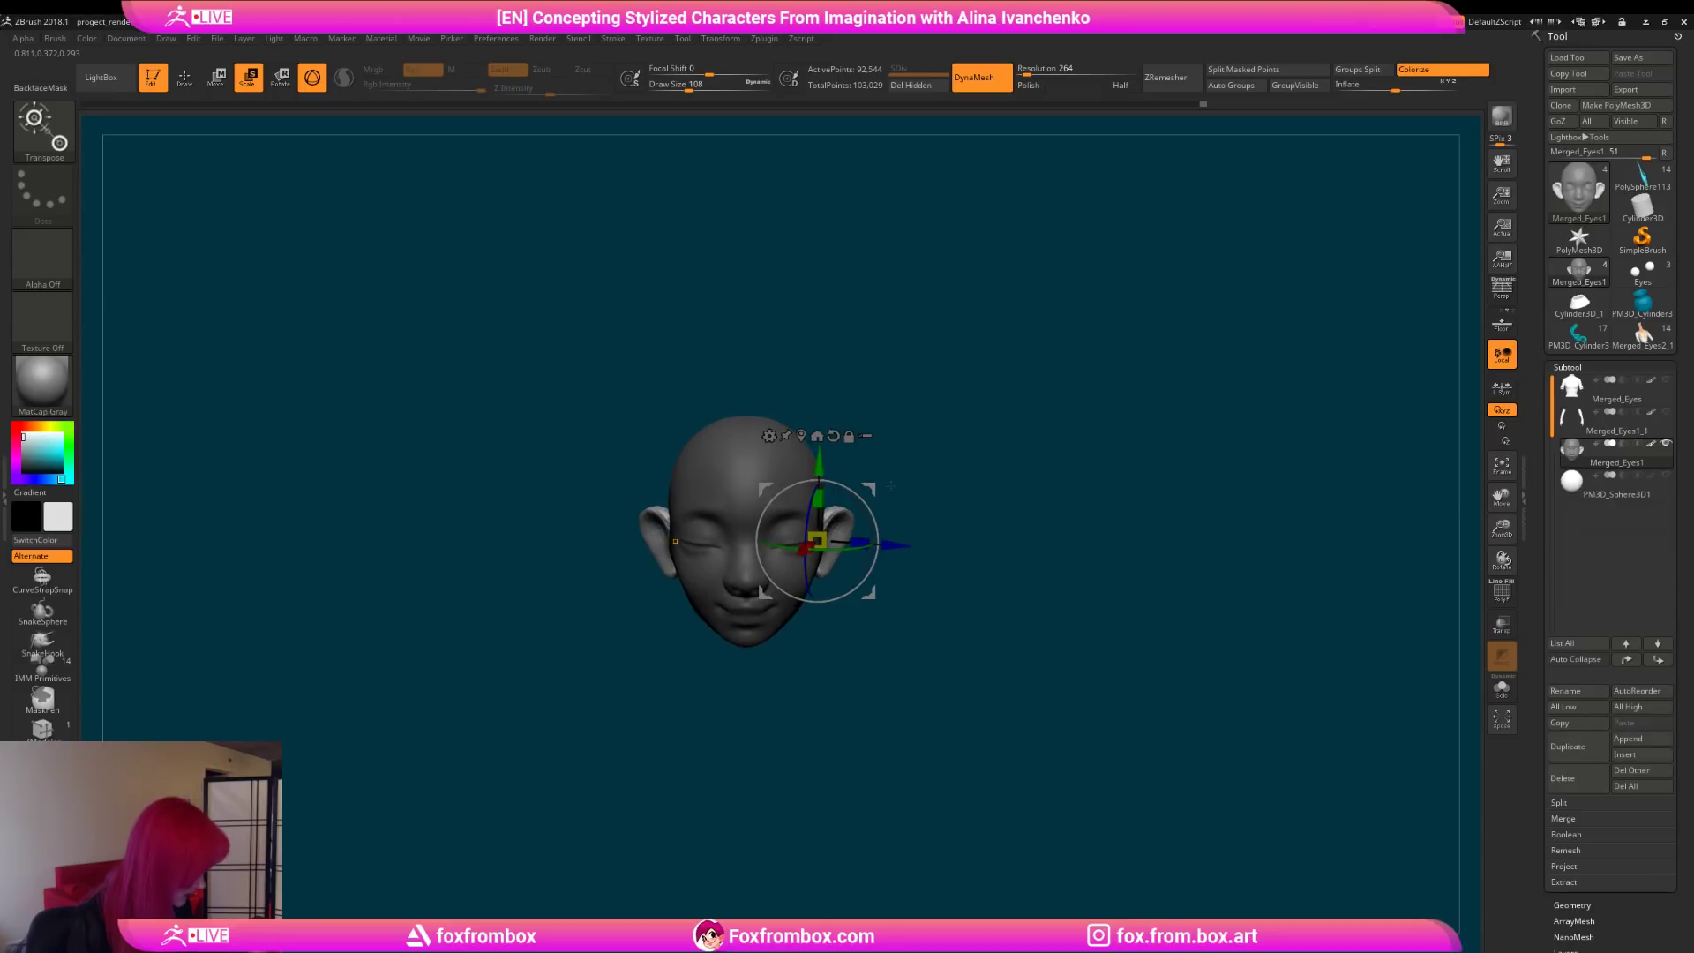
{"action": "key", "text": "q"}
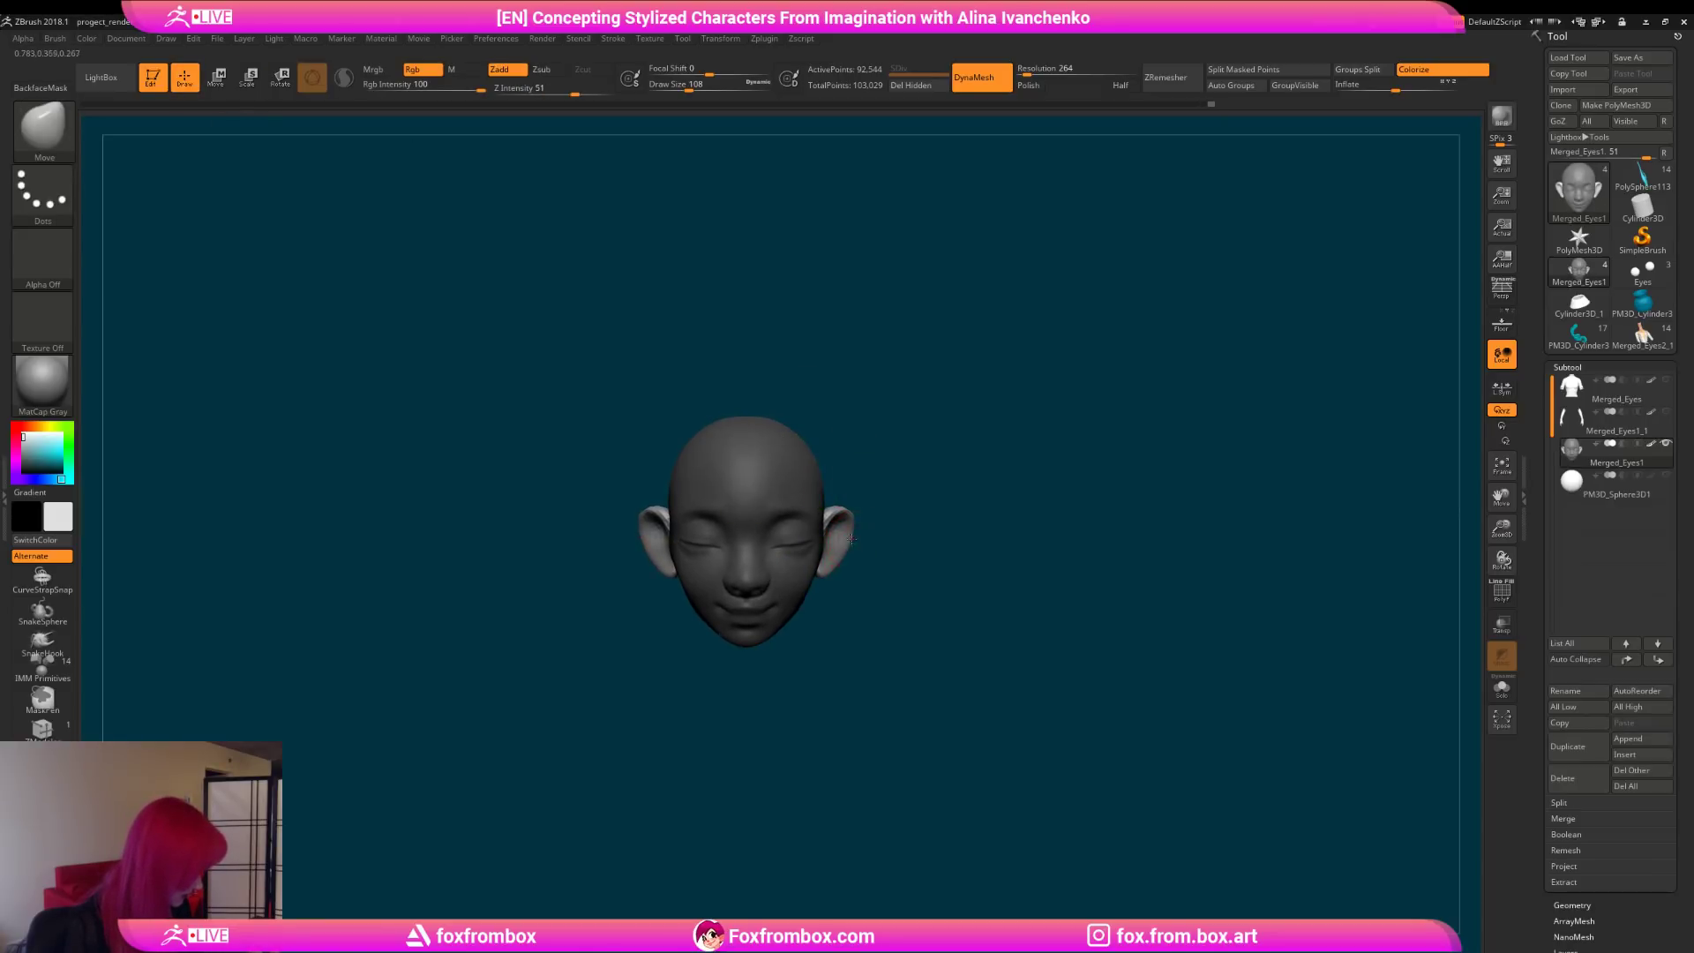
{"action": "left_click", "coordinate": [248, 77]}
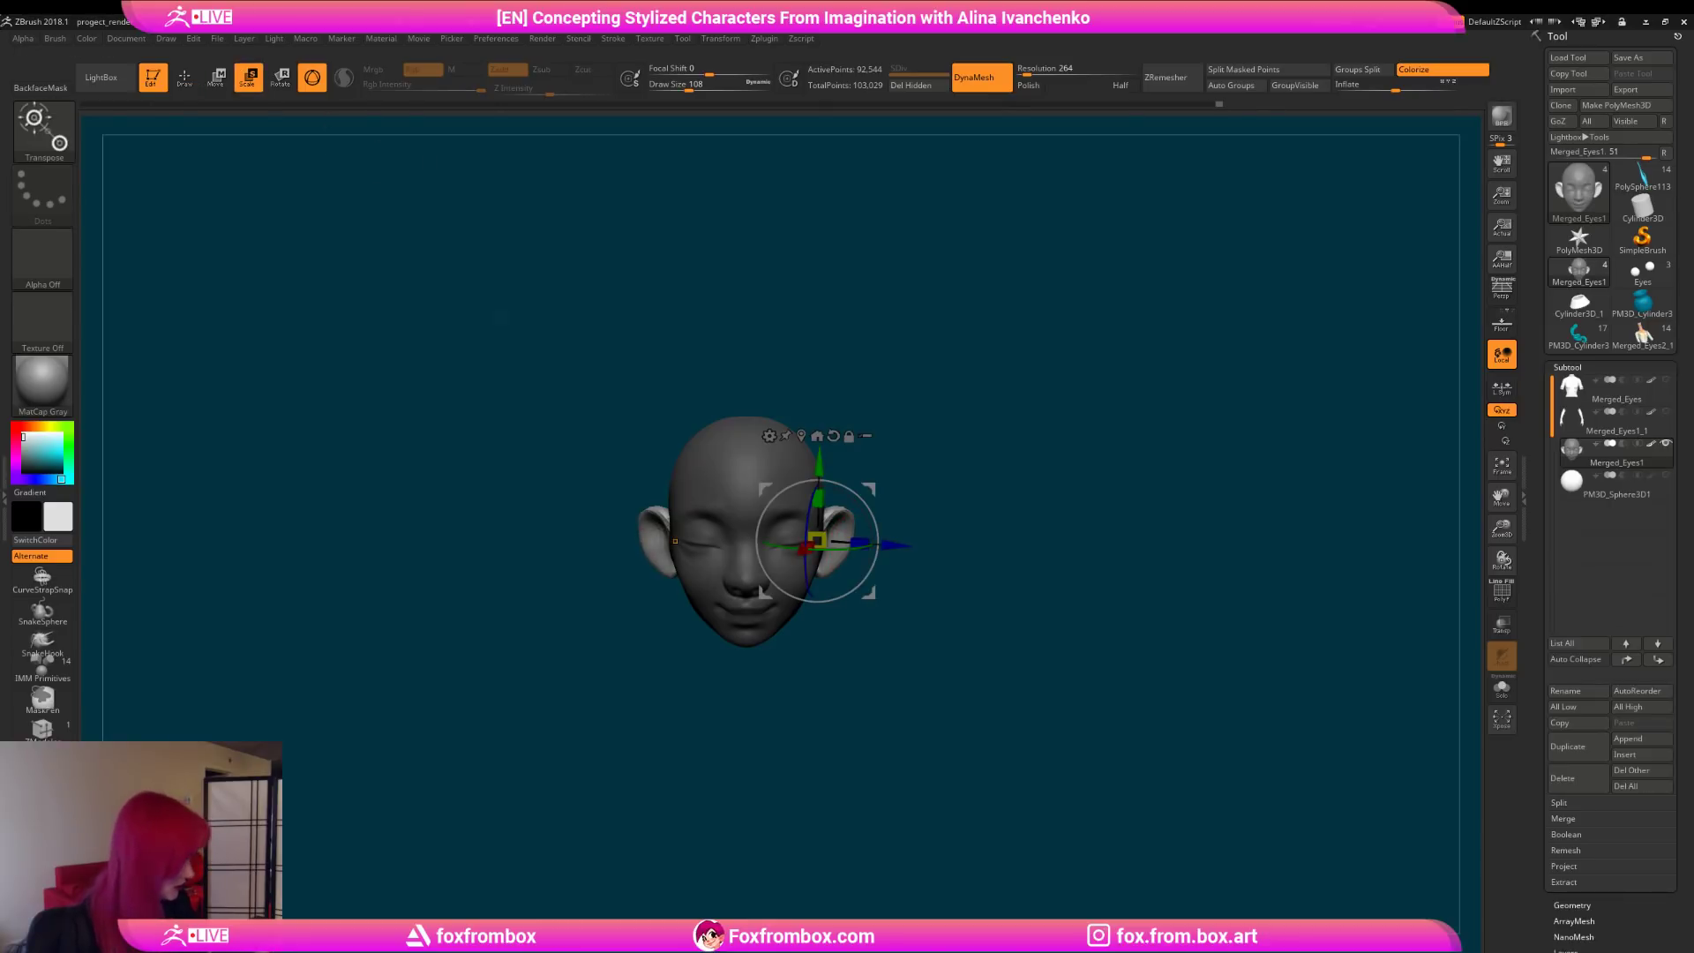
{"action": "left_click_drag", "start_coordinate": [819, 536], "coordinate": [820, 537]}
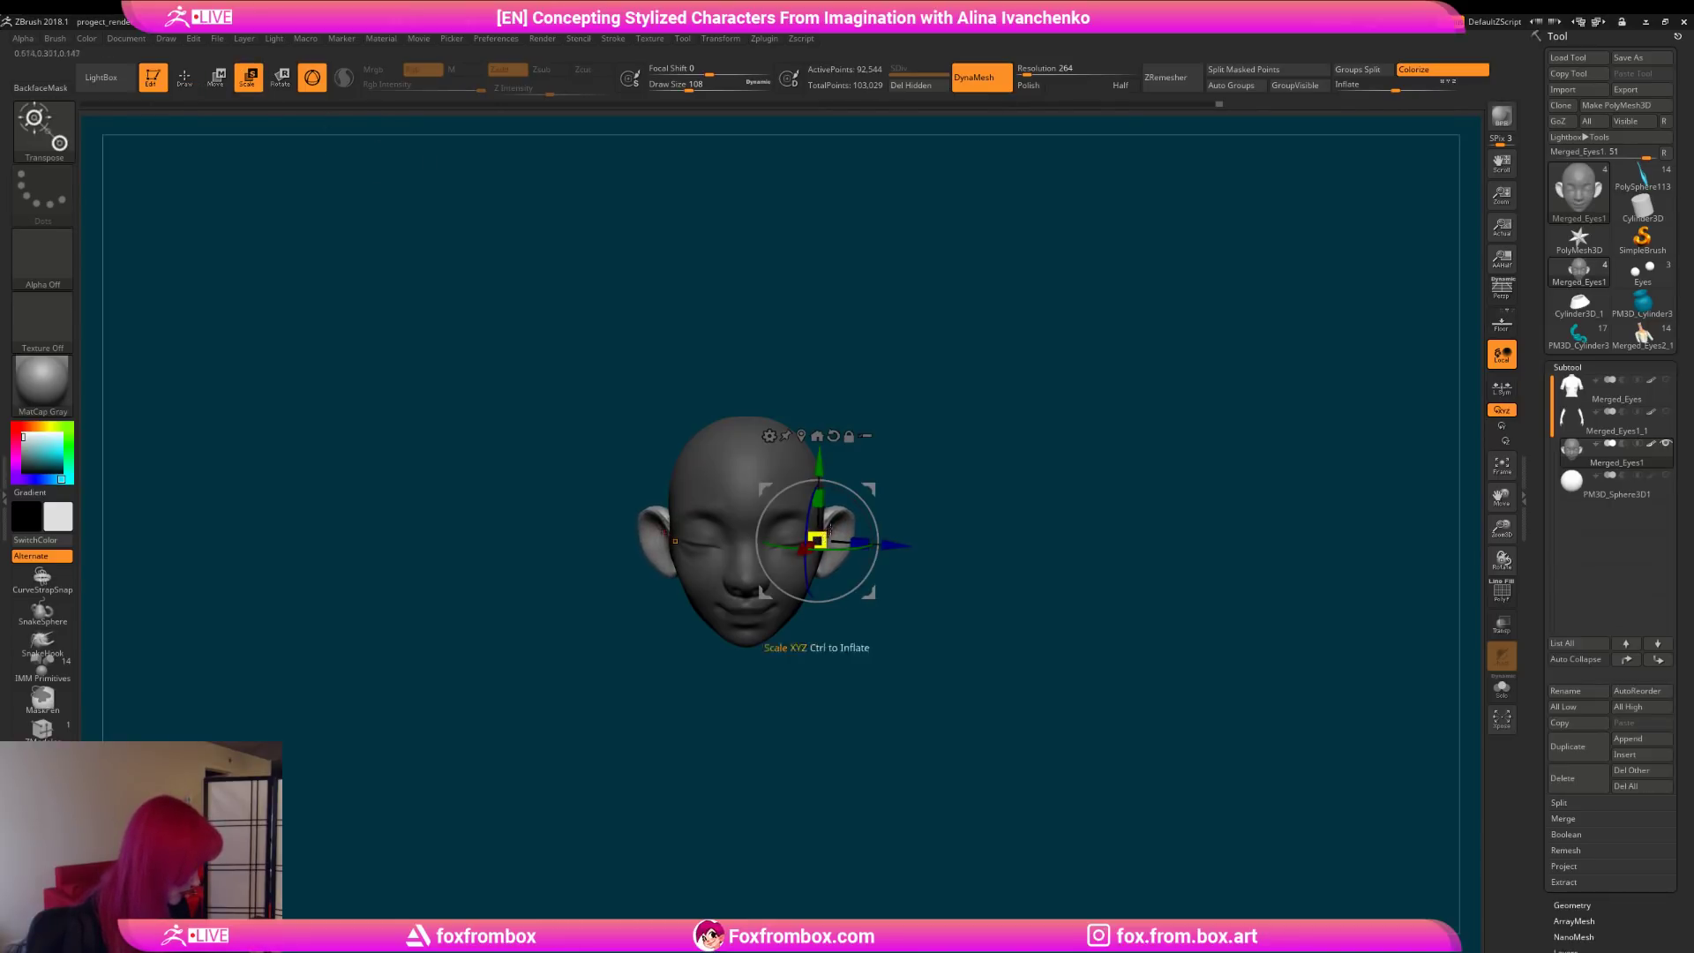
{"action": "left_click_drag", "start_coordinate": [953, 522], "coordinate": [927, 501]}
{"action": "mouse_move", "coordinate": [822, 487]}
{"action": "left_mouse_down"}
{"action": "mouse_move", "coordinate": [945, 522]}
{"action": "mouse_move", "coordinate": [724, 557]}
{"action": "mouse_move", "coordinate": [760, 603]}
{"action": "mouse_move", "coordinate": [937, 569]}
{"action": "left_mouse_up"}
Step: Refine the ear outline with the Move brush at draw sizes 71 and 187
{"action": "left_click", "coordinate": [185, 77]}
{"action": "left_click_drag", "start_coordinate": [681, 87], "coordinate": [673, 87]}
{"action": "mouse_move", "coordinate": [813, 516]}
{"action": "left_mouse_down"}
{"action": "mouse_move", "coordinate": [876, 541]}
{"action": "mouse_move", "coordinate": [844, 556]}
{"action": "mouse_move", "coordinate": [830, 479]}
{"action": "left_mouse_up"}
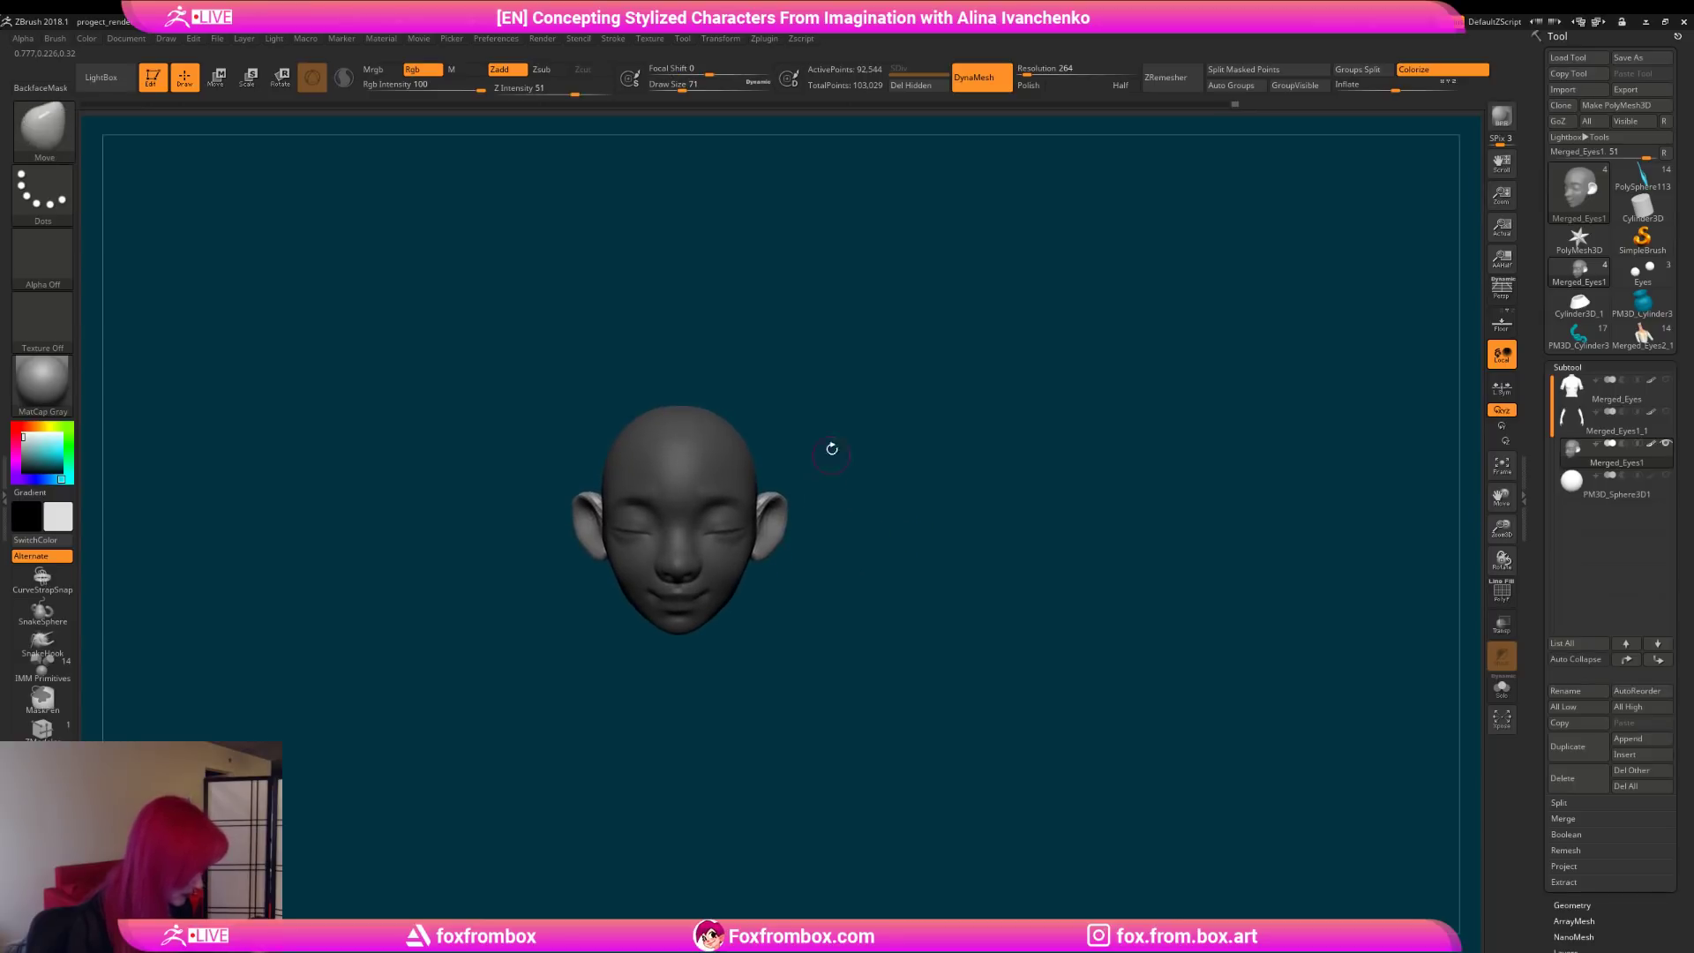
{"action": "left_click_drag", "start_coordinate": [682, 88], "coordinate": [697, 88]}
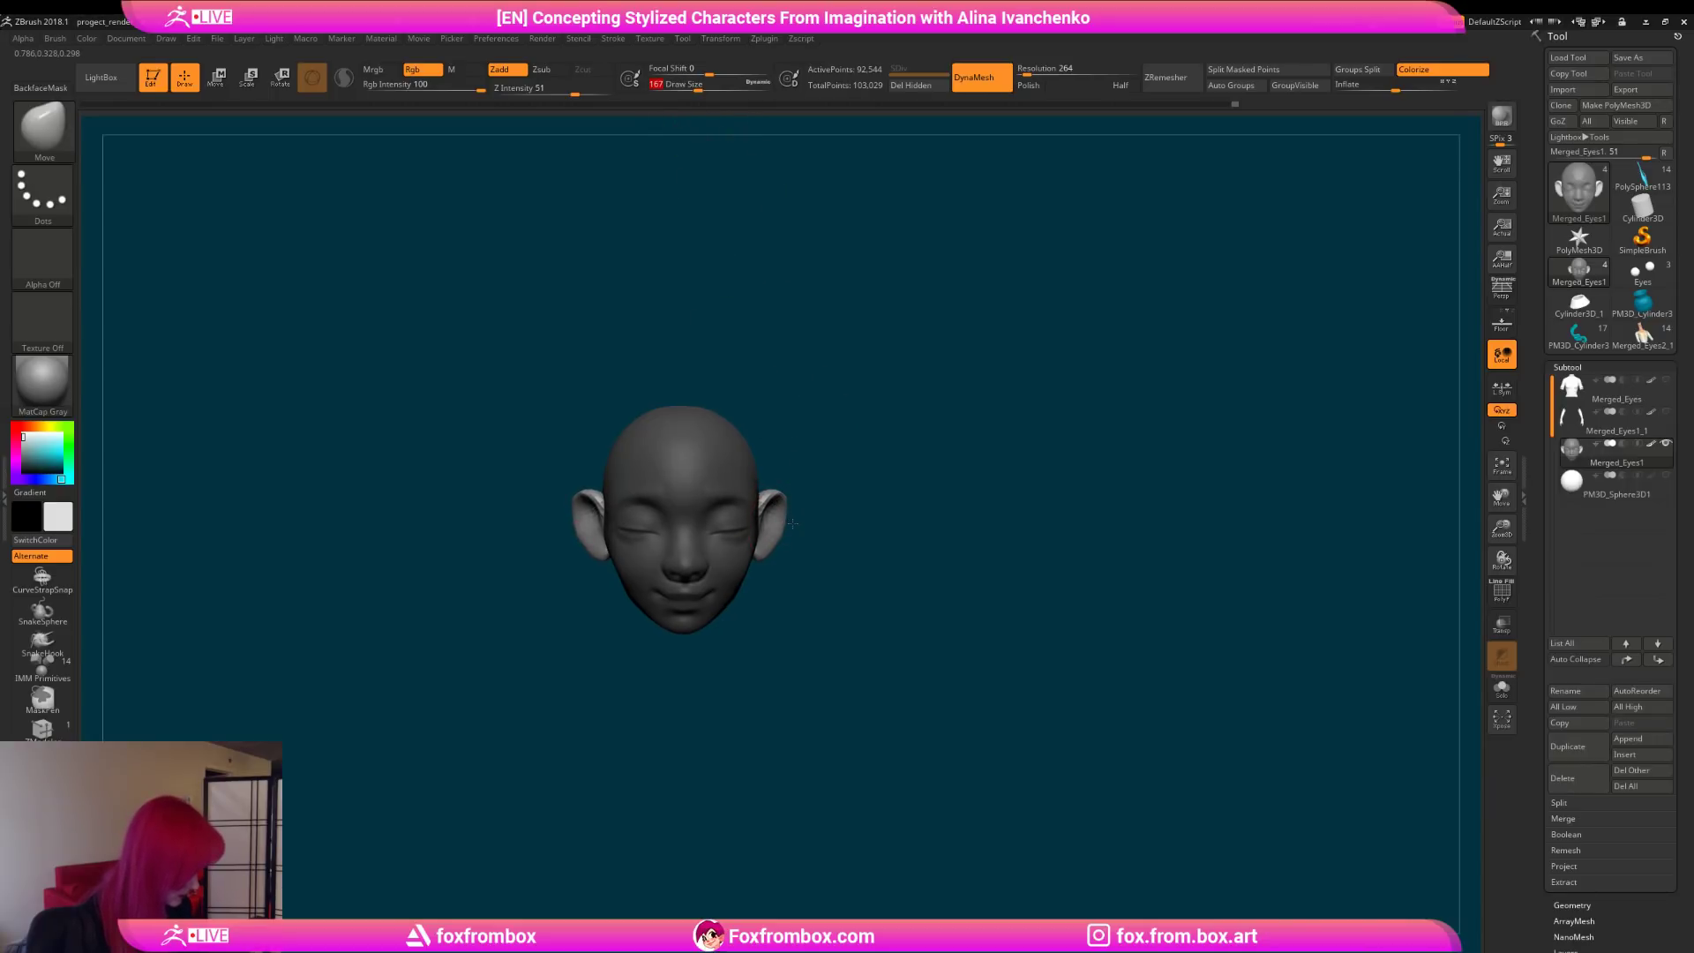
{"action": "mouse_move", "coordinate": [788, 522]}
{"action": "left_mouse_down"}
{"action": "mouse_move", "coordinate": [750, 540]}
{"action": "mouse_move", "coordinate": [782, 617]}
{"action": "left_mouse_up"}
Step: Clear the mask and fuse the ears to the head with a DynaMesh update
{"action": "mouse_move", "coordinate": [846, 565]}
{"action": "left_mouse_down"}
{"action": "mouse_move", "coordinate": [862, 585]}
{"action": "mouse_move", "coordinate": [822, 573]}
{"action": "mouse_move", "coordinate": [790, 624]}
{"action": "mouse_move", "coordinate": [851, 542]}
{"action": "mouse_move", "coordinate": [877, 352]}
{"action": "left_mouse_up"}
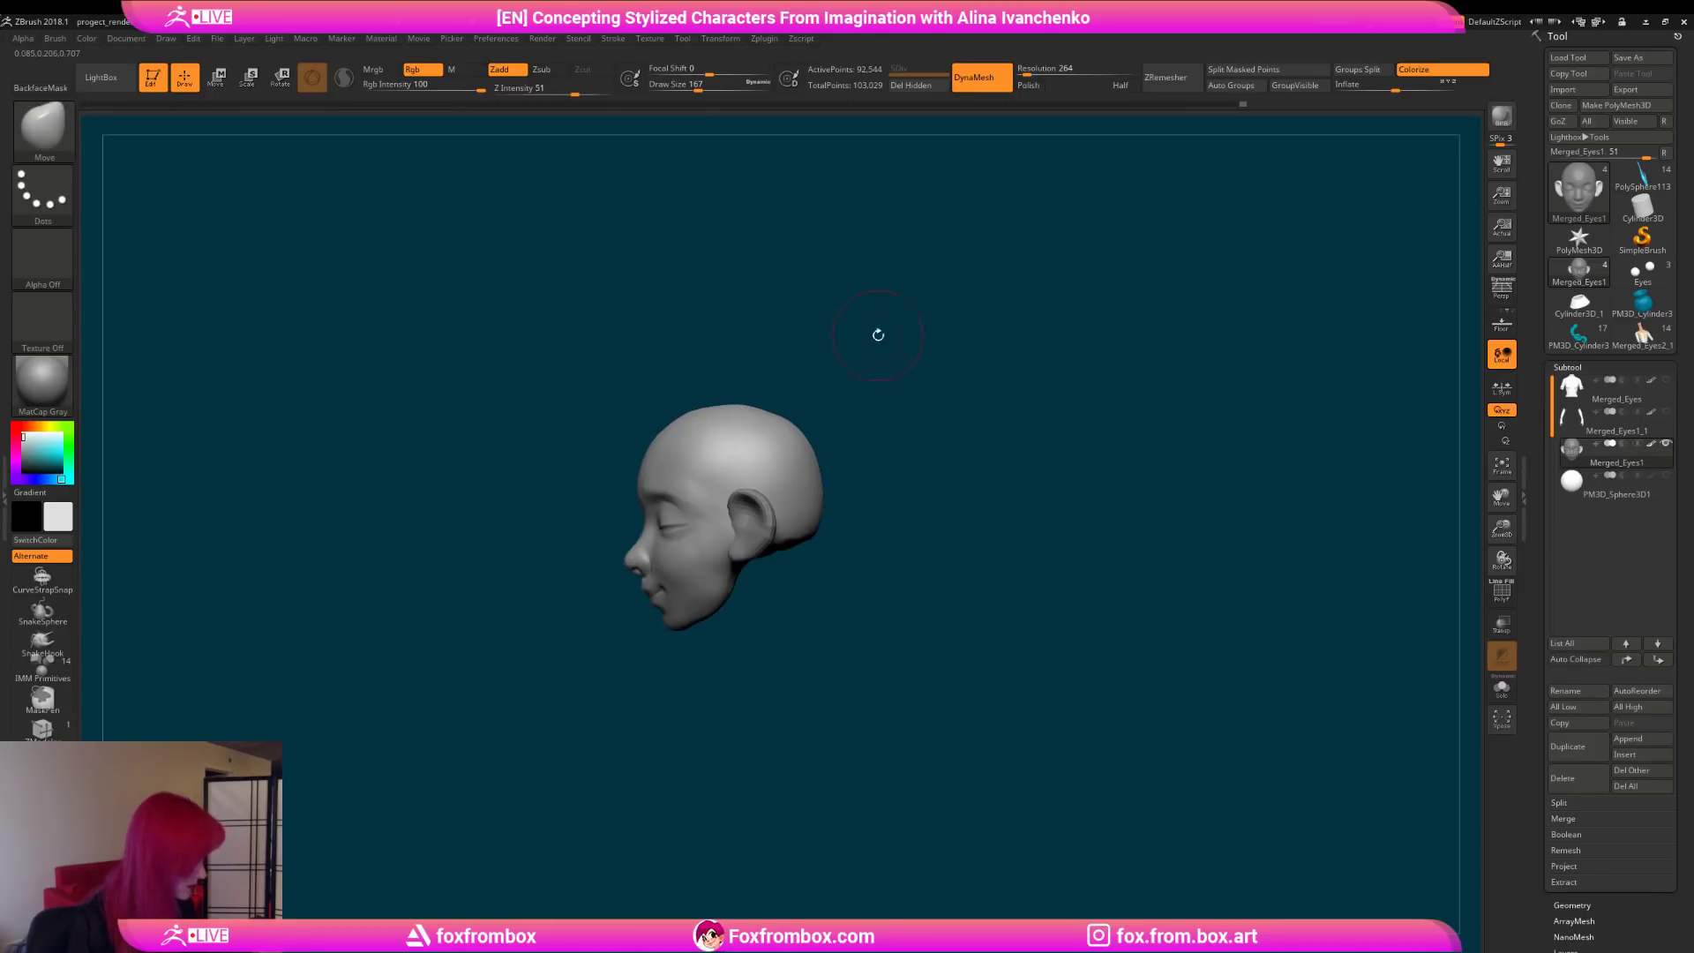
{"action": "mouse_move", "coordinate": [840, 569]}
{"action": "left_mouse_down"}
{"action": "mouse_move", "coordinate": [952, 586]}
{"action": "mouse_move", "coordinate": [900, 582]}
{"action": "mouse_move", "coordinate": [856, 528]}
{"action": "left_mouse_up"}
{"action": "left_click_drag", "start_coordinate": [879, 449], "coordinate": [821, 427]}
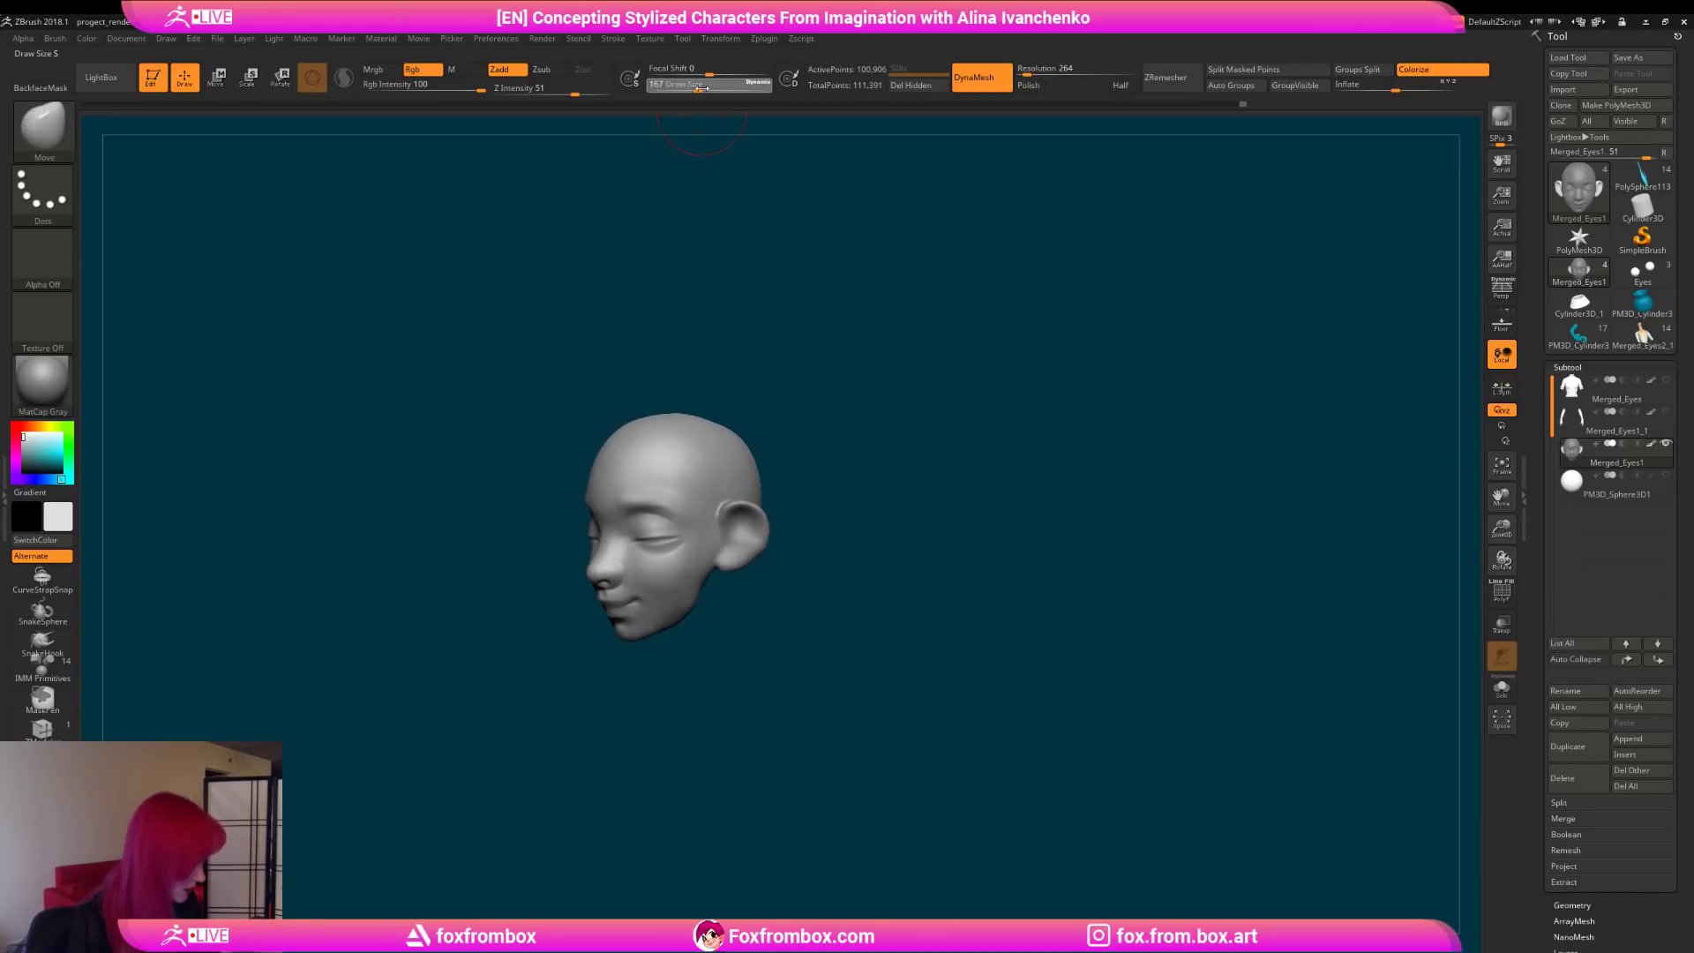
Step: Build up the ear and its joint with the head using ClayBuildup at draw size 49, smoothing the strokes
{"action": "left_click_drag", "start_coordinate": [698, 88], "coordinate": [683, 89]}
{"action": "left_click_drag", "start_coordinate": [889, 385], "coordinate": [858, 382], "text": "alt"}
{"action": "left_click_drag", "start_coordinate": [1502, 529], "coordinate": [1491, 595]}
{"action": "mouse_move", "coordinate": [935, 472]}
{"action": "left_mouse_down", "text": "alt"}
{"action": "mouse_move", "coordinate": [964, 435]}
{"action": "mouse_move", "coordinate": [928, 481]}
{"action": "left_mouse_up", "text": "alt"}
{"action": "key", "text": "b"}
{"action": "key", "text": "d"}
{"action": "key", "text": "s"}
{"action": "left_click_drag", "start_coordinate": [683, 88], "coordinate": [675, 87]}
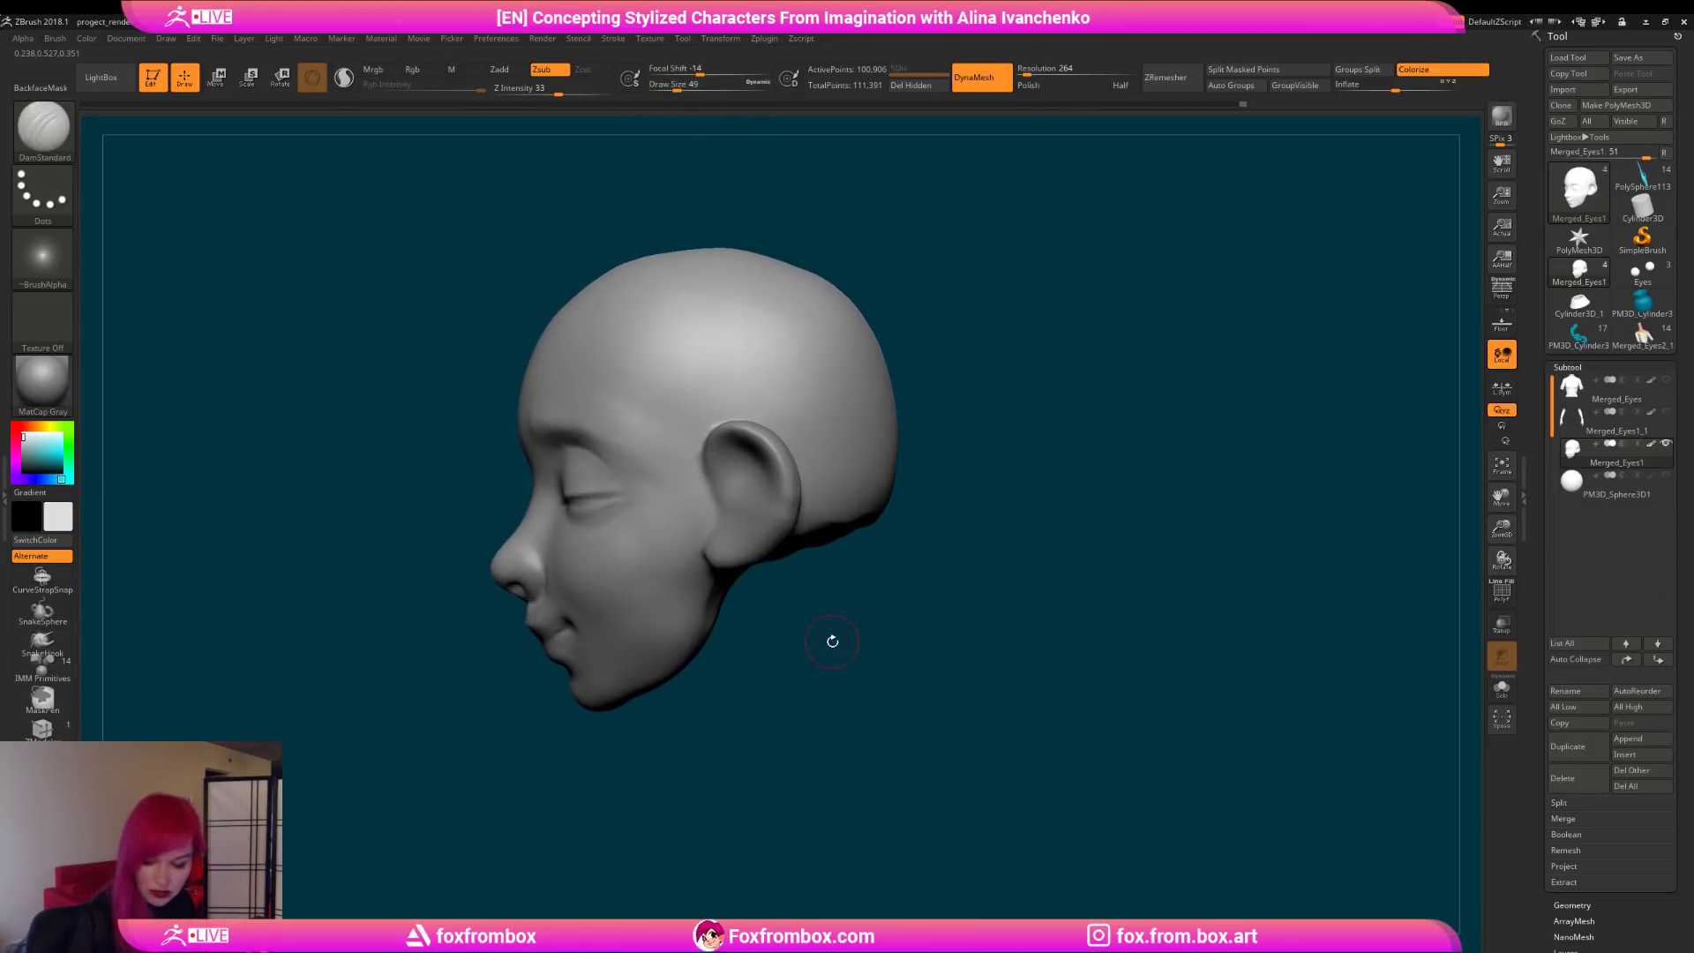
{"action": "key", "text": "b"}
{"action": "key", "text": "c"}
{"action": "key", "text": "b"}
{"action": "left_click_drag", "start_coordinate": [828, 645], "coordinate": [733, 478]}
{"action": "key", "text": "shift"}
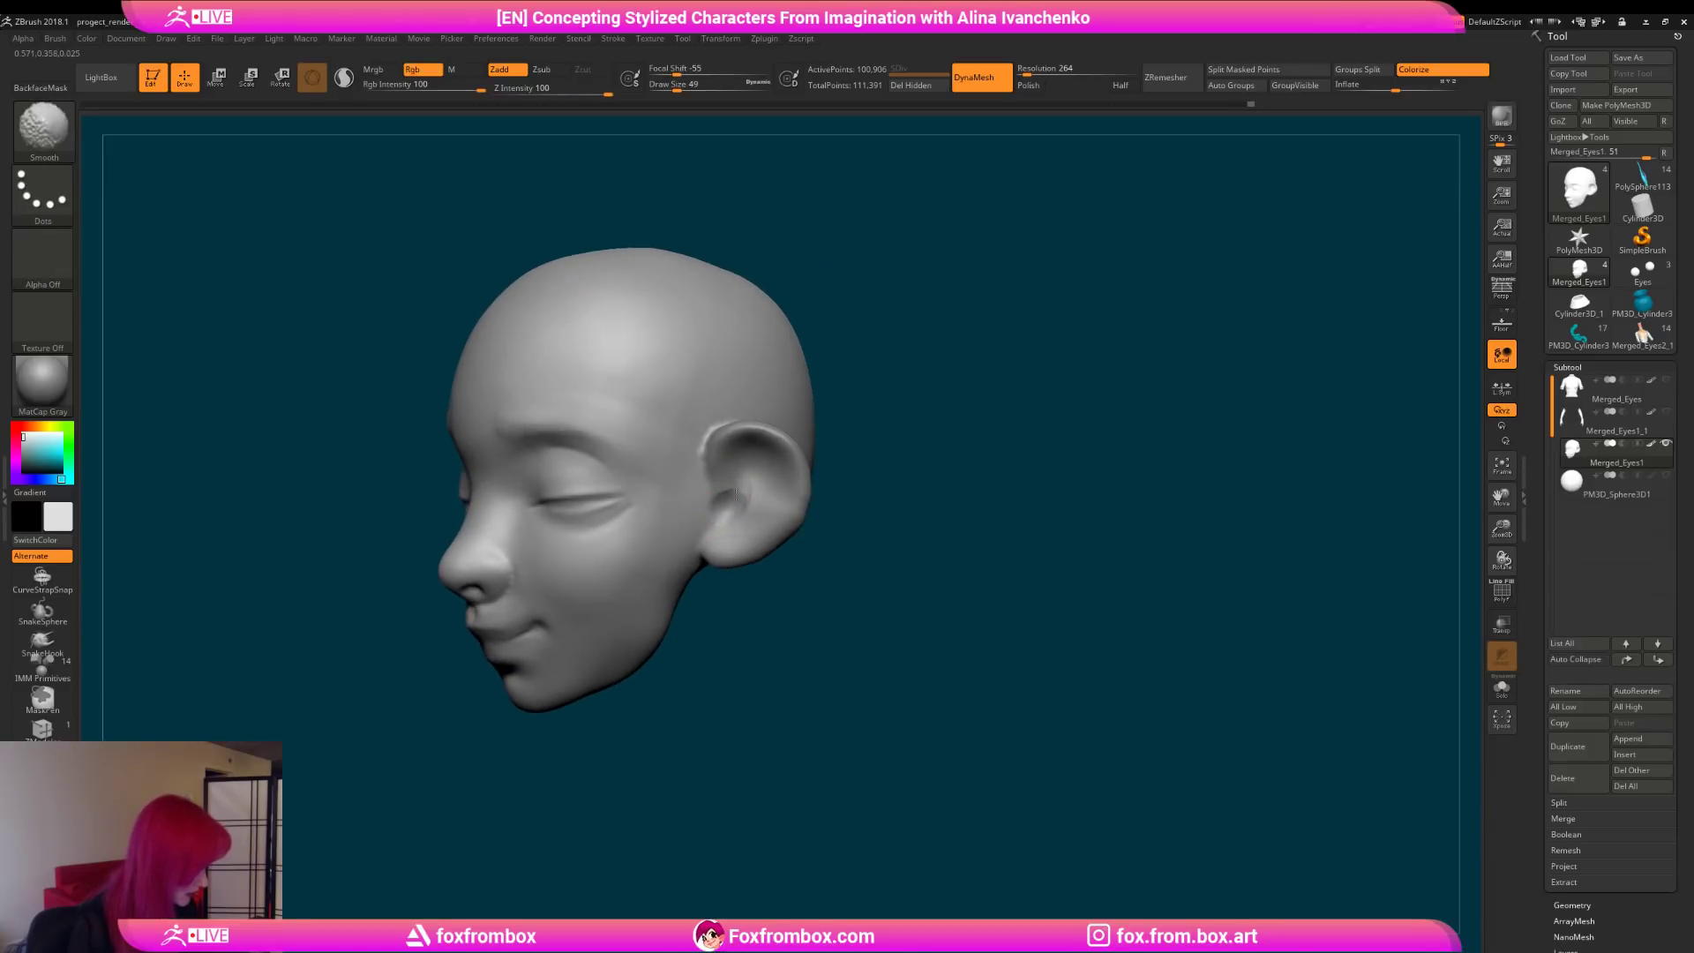
{"action": "left_click_drag", "start_coordinate": [715, 633], "coordinate": [786, 680]}
Step: Add finer ClayBuildup volume to the front and inside of the ear at draw size 35 and smooth it
{"action": "left_click_drag", "start_coordinate": [921, 508], "coordinate": [933, 527], "text": "alt"}
{"action": "left_click", "coordinate": [672, 86]}
{"action": "mouse_move", "coordinate": [875, 214]}
{"action": "left_mouse_down"}
{"action": "mouse_move", "coordinate": [926, 459]}
{"action": "mouse_move", "coordinate": [917, 539]}
{"action": "mouse_move", "coordinate": [869, 520]}
{"action": "left_mouse_up"}
{"action": "key", "text": "shift"}
{"action": "left_click_drag", "start_coordinate": [900, 627], "coordinate": [834, 513]}
{"action": "mouse_move", "coordinate": [961, 445]}
{"action": "left_mouse_down"}
{"action": "mouse_move", "coordinate": [979, 435]}
{"action": "mouse_move", "coordinate": [993, 463]}
{"action": "left_mouse_up"}
Step: Carve the inner rim and hollow of the ear with DamStandard at draw size 35, smoothing the surrounding surface
{"action": "key", "text": "b"}
{"action": "key", "text": "d"}
{"action": "key", "text": "s"}
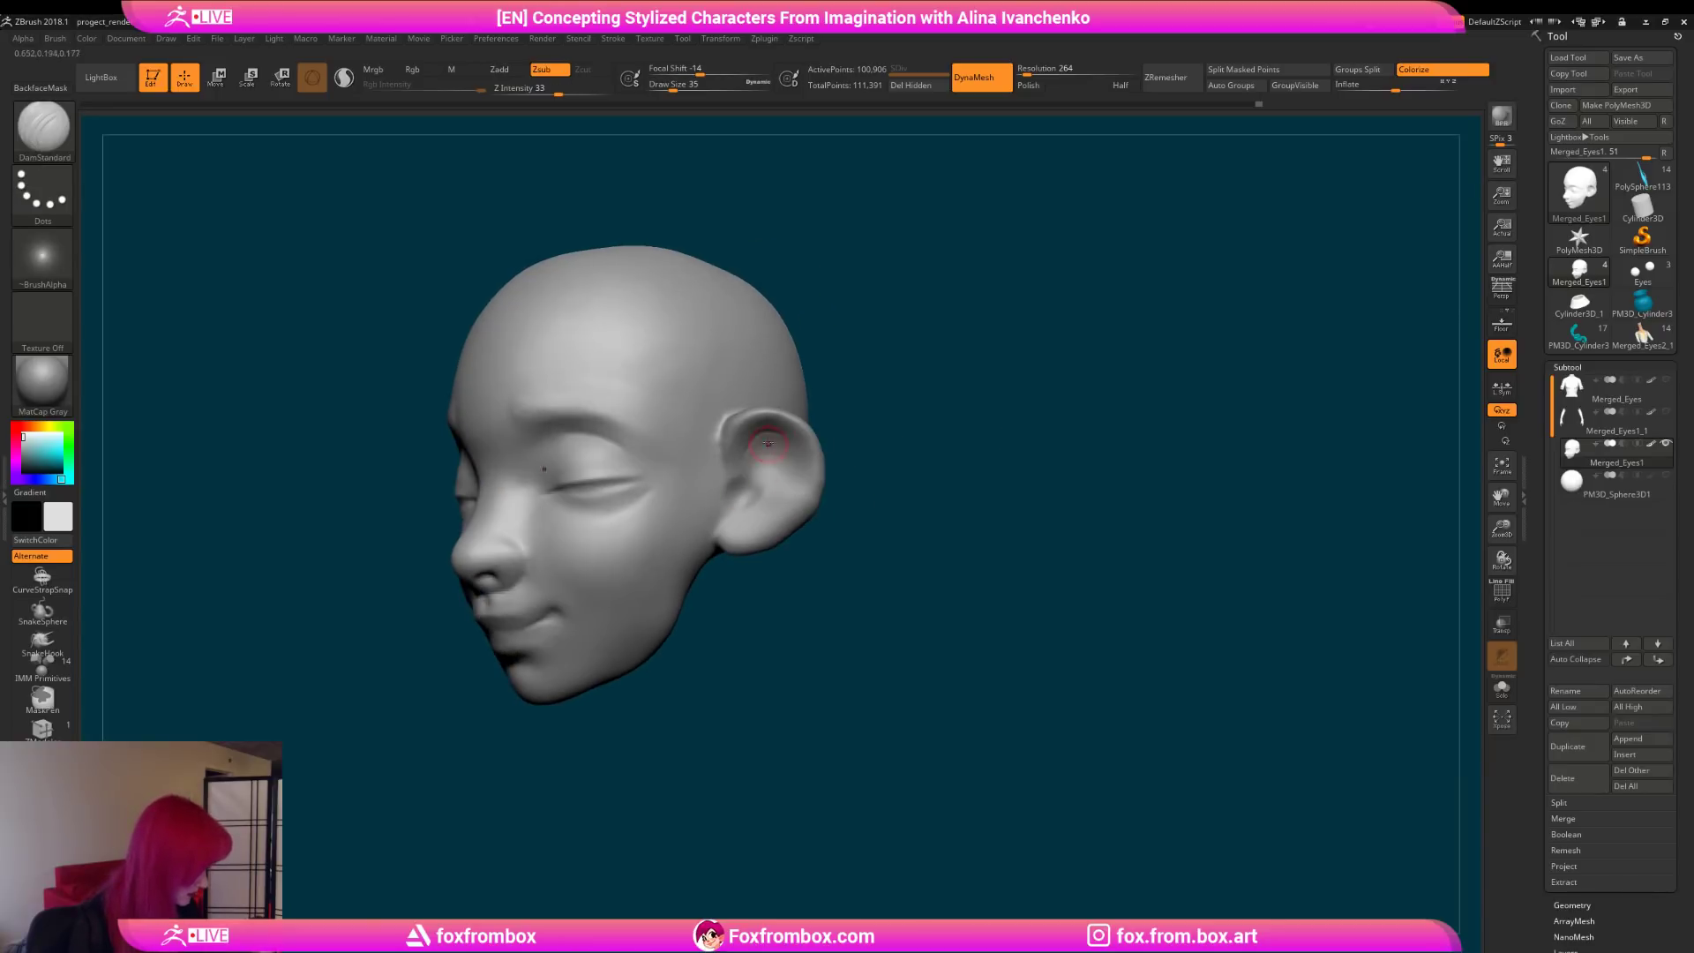
{"action": "key", "text": "shift"}
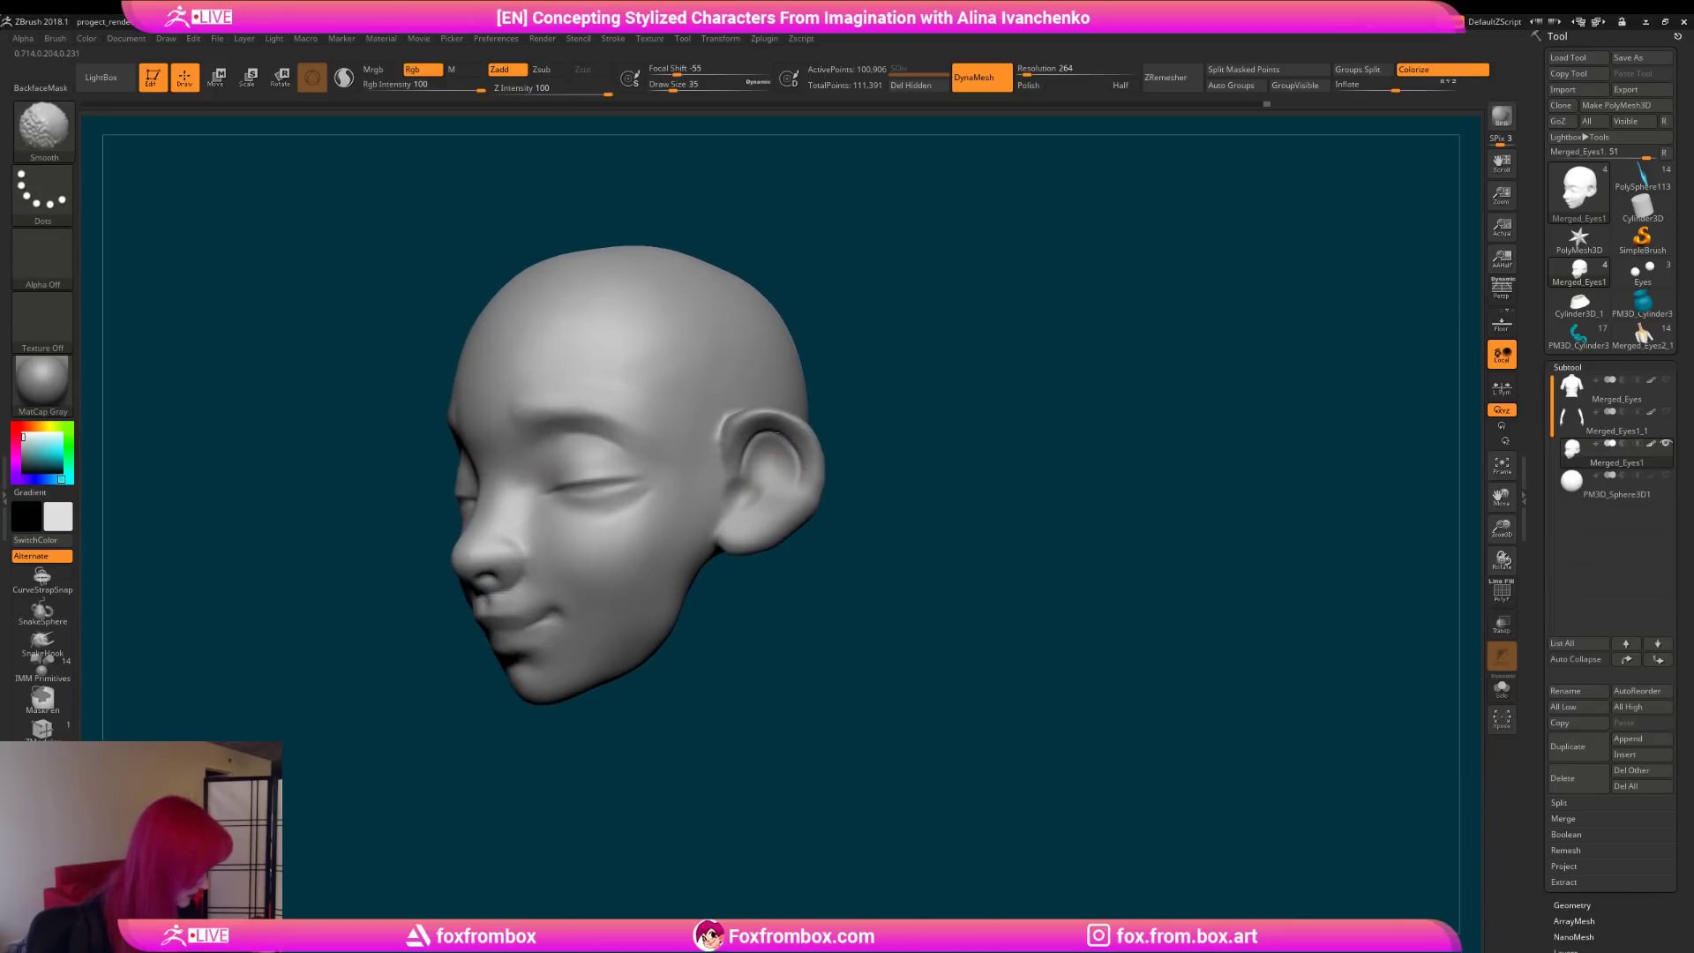
{"action": "mouse_move", "coordinate": [913, 486]}
{"action": "left_mouse_down"}
{"action": "mouse_move", "coordinate": [863, 487]}
{"action": "mouse_move", "coordinate": [900, 540]}
{"action": "mouse_move", "coordinate": [885, 551]}
{"action": "mouse_move", "coordinate": [743, 485]}
{"action": "left_mouse_up"}
{"action": "mouse_move", "coordinate": [877, 512]}
{"action": "left_mouse_down", "text": "shift"}
{"action": "mouse_move", "coordinate": [949, 518]}
{"action": "mouse_move", "coordinate": [844, 521]}
{"action": "left_mouse_up", "text": "shift"}
{"action": "mouse_move", "coordinate": [750, 494]}
{"action": "left_mouse_down", "text": "shift"}
{"action": "mouse_move", "coordinate": [744, 480]}
{"action": "mouse_move", "coordinate": [795, 484]}
{"action": "left_mouse_up", "text": "shift"}
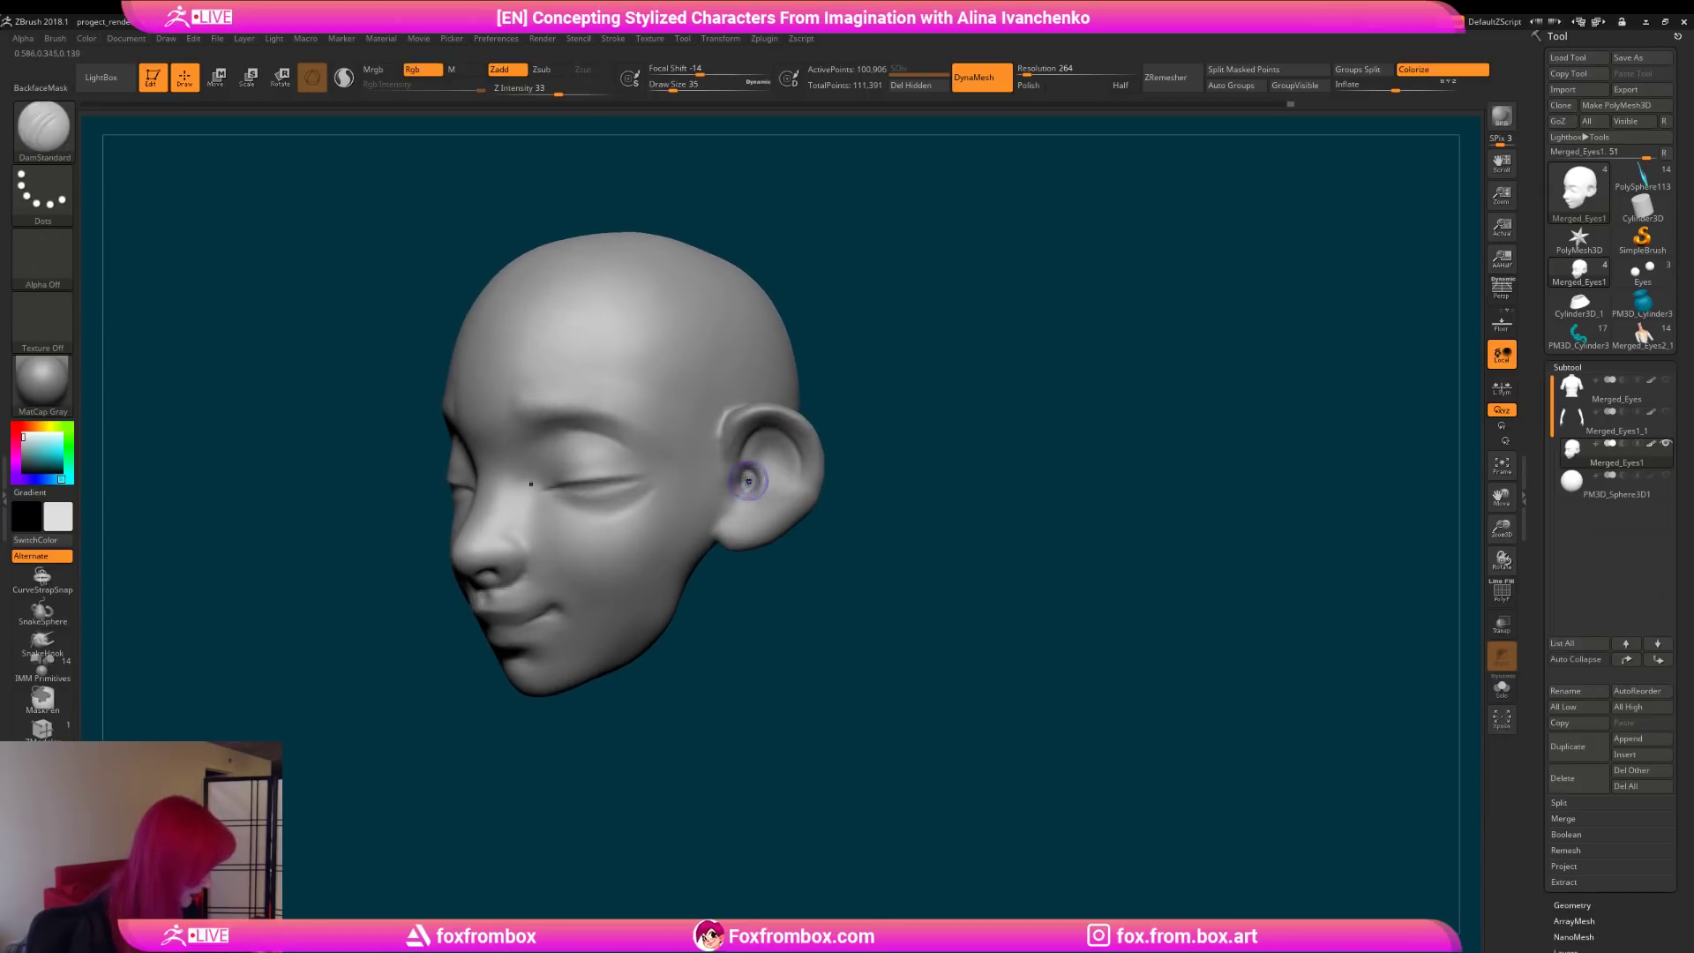
{"action": "left_click_drag", "start_coordinate": [922, 523], "coordinate": [896, 499], "text": "shift"}
{"action": "mouse_move", "coordinate": [1041, 484]}
{"action": "left_mouse_down"}
{"action": "mouse_move", "coordinate": [946, 485]}
{"action": "mouse_move", "coordinate": [943, 519]}
{"action": "left_mouse_up"}
{"action": "mouse_move", "coordinate": [918, 459]}
{"action": "left_mouse_down"}
{"action": "mouse_move", "coordinate": [942, 439]}
{"action": "mouse_move", "coordinate": [923, 450]}
{"action": "mouse_move", "coordinate": [987, 489]}
{"action": "left_mouse_up"}
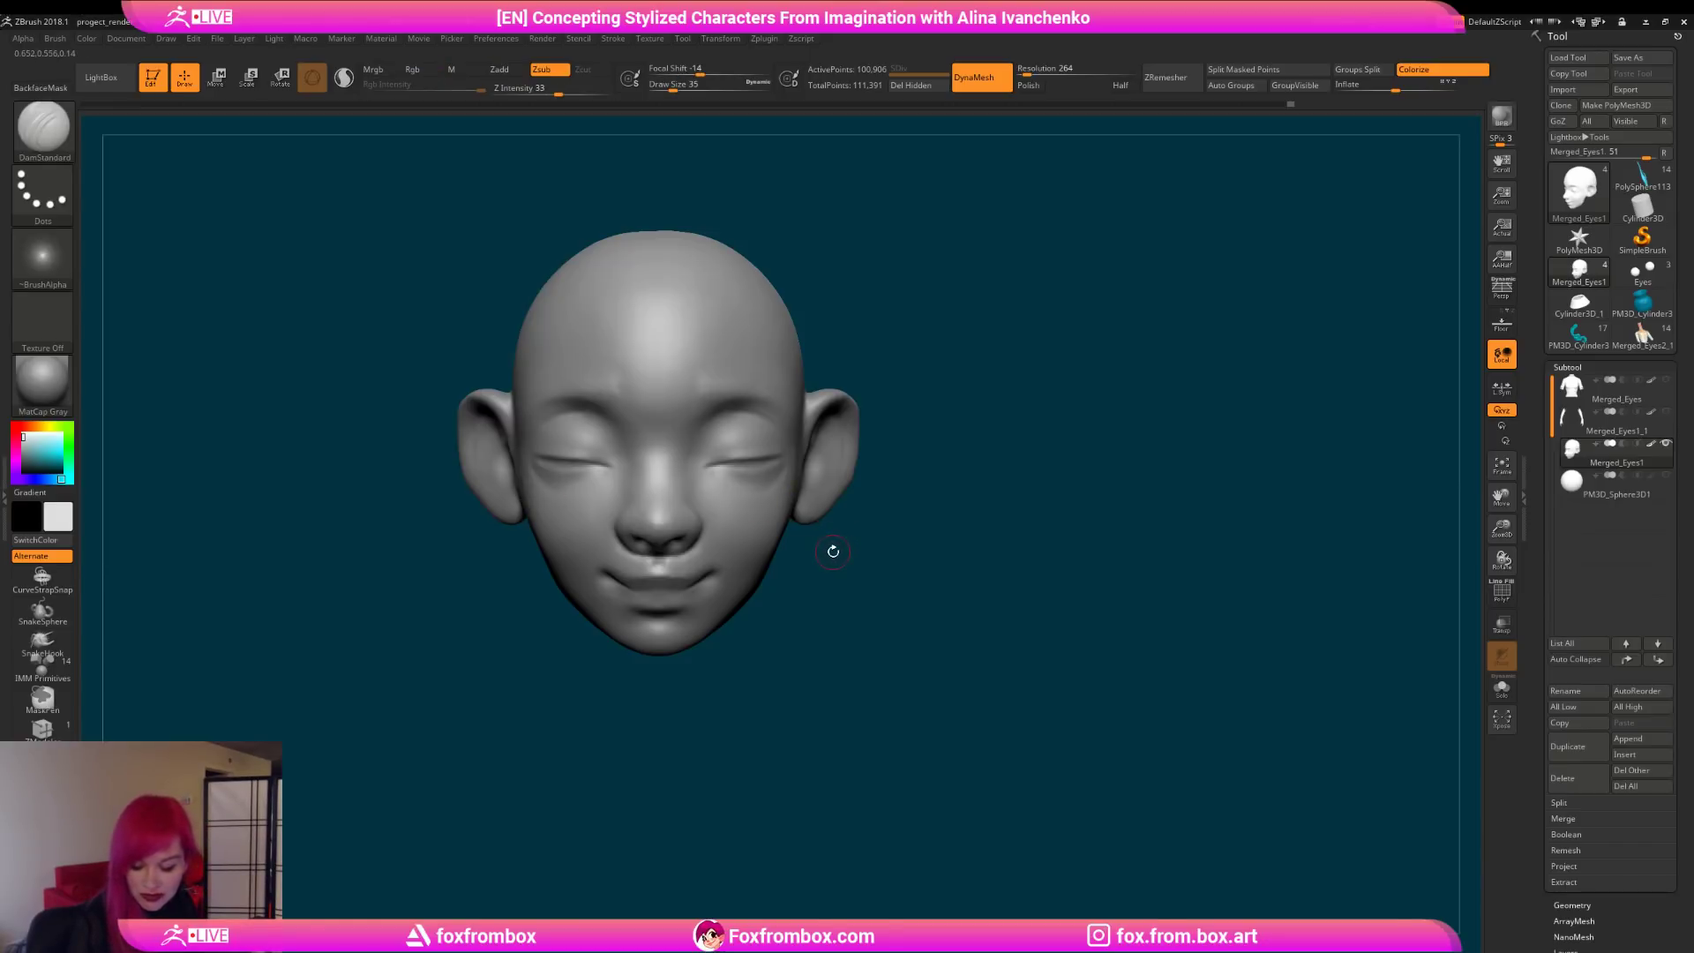
Step: Adjust the ear's silhouette with the Move brush
{"action": "key", "text": "b"}
{"action": "key", "text": "m"}
{"action": "key", "text": "v"}
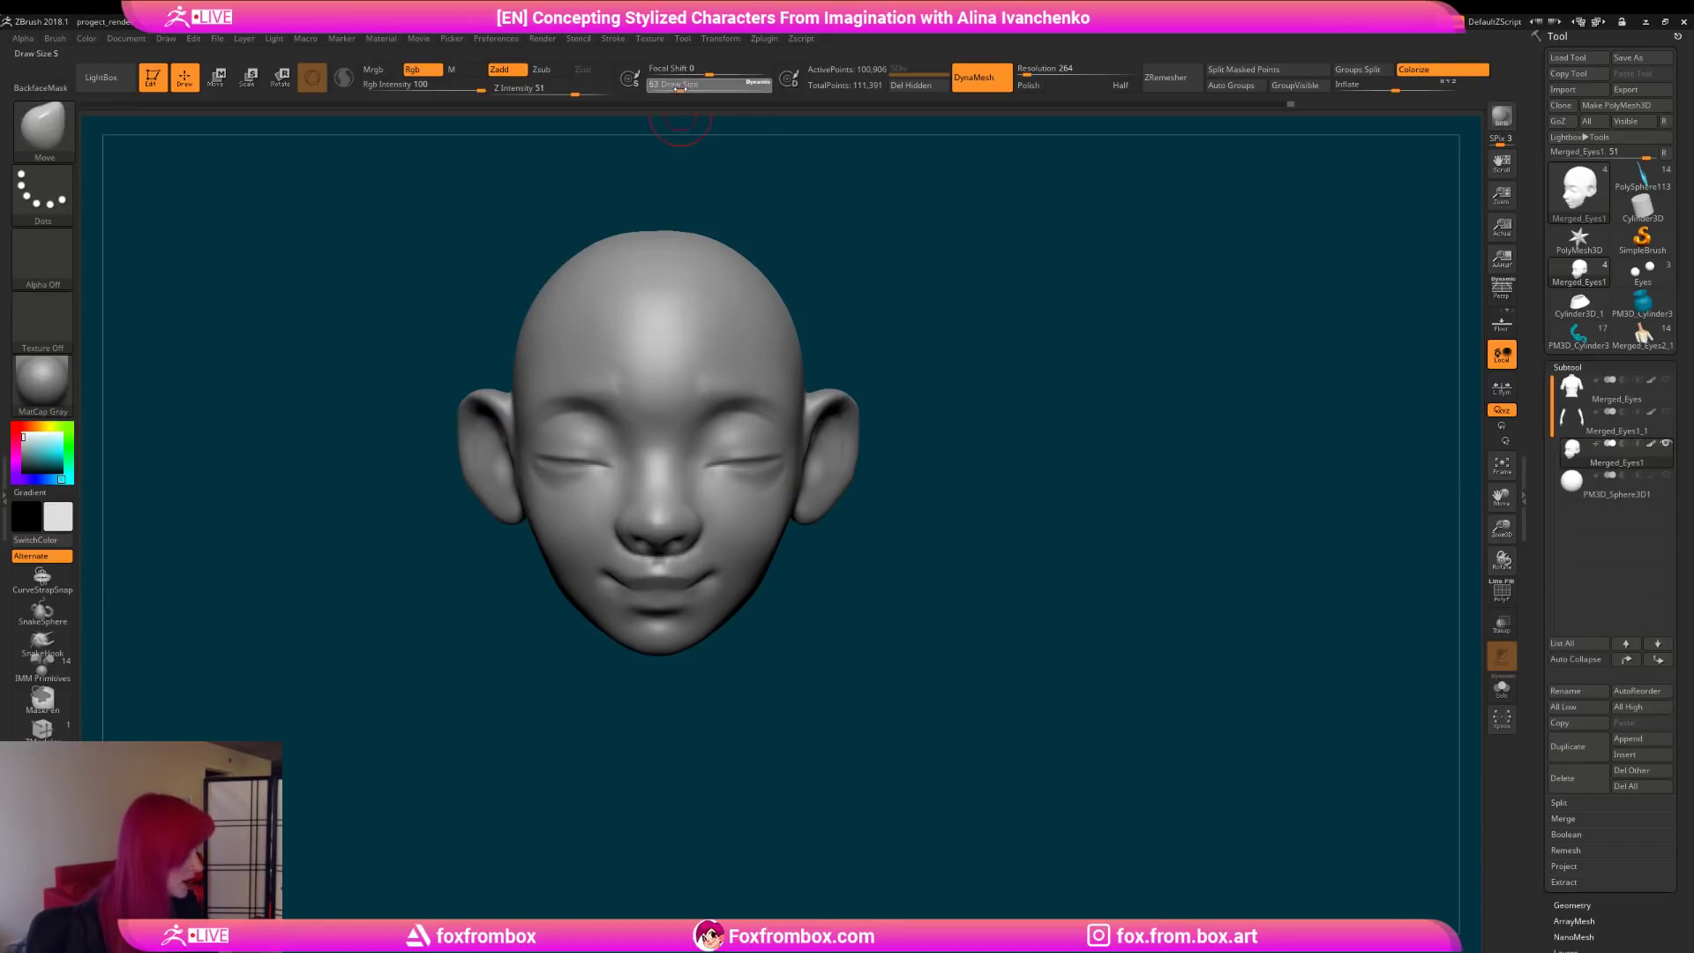
{"action": "key", "text": "shift"}
{"action": "mouse_move", "coordinate": [852, 473]}
{"action": "left_mouse_down"}
{"action": "mouse_move", "coordinate": [908, 537]}
{"action": "mouse_move", "coordinate": [907, 575]}
{"action": "mouse_move", "coordinate": [927, 565]}
{"action": "left_mouse_up"}
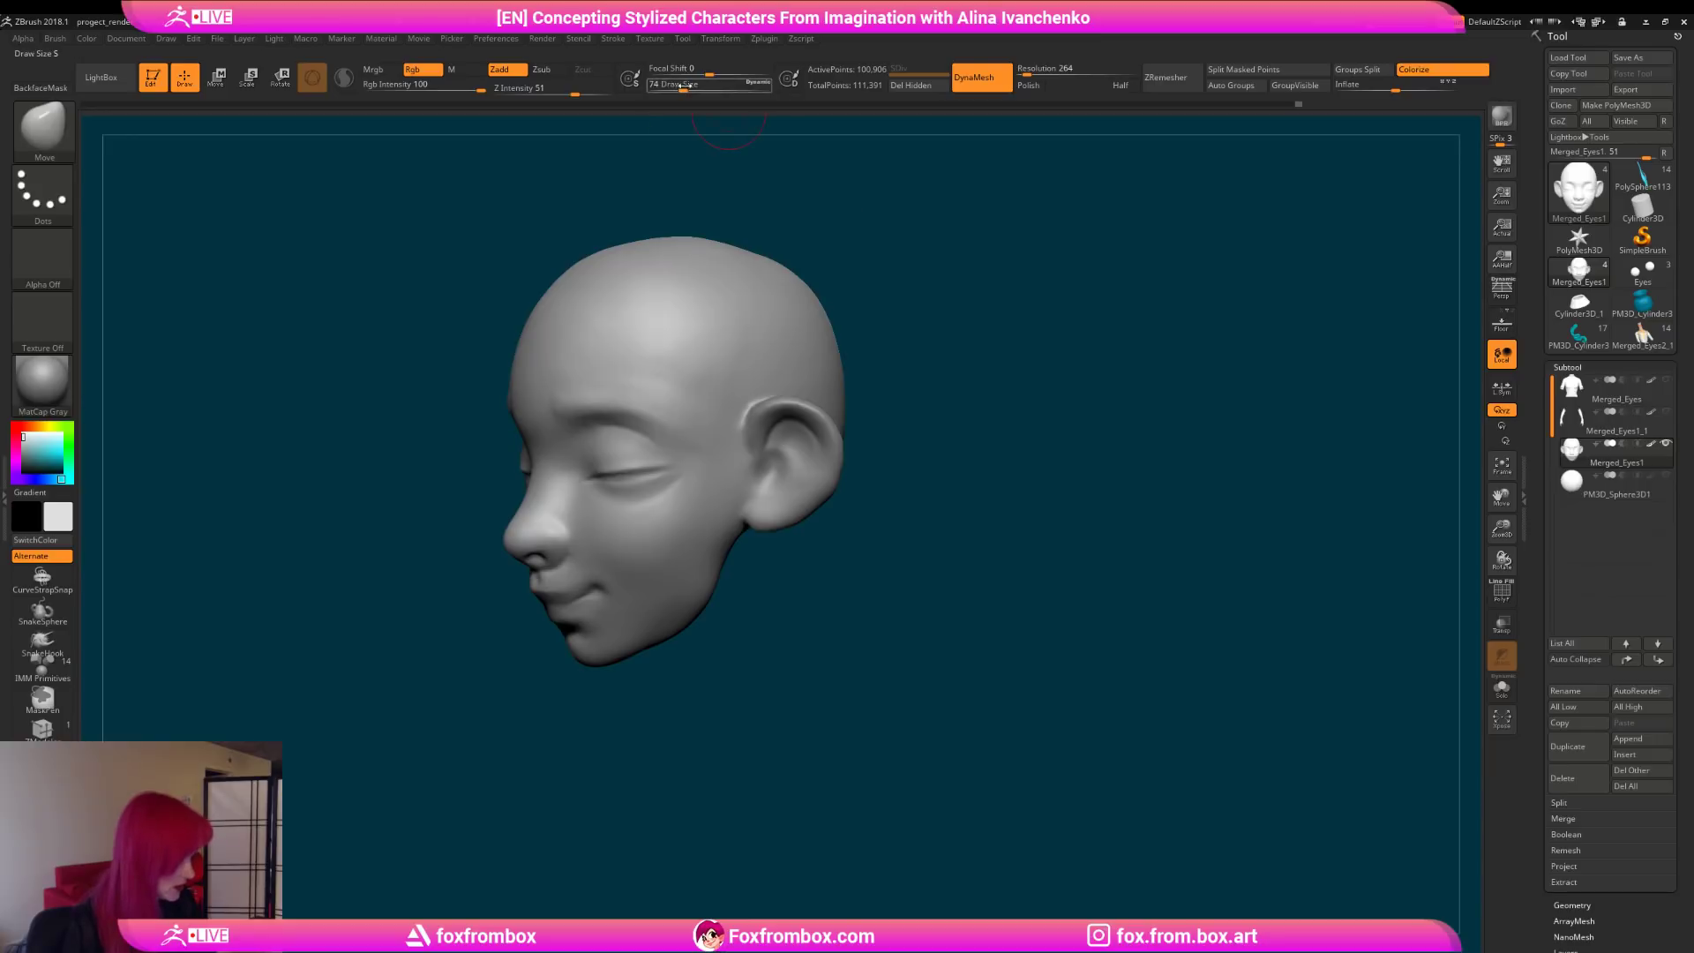
Step: Deepen the ear canal and inner ear folds with DamStandard at draw size 49, smoothing the transitions
{"action": "left_click", "coordinate": [677, 87]}
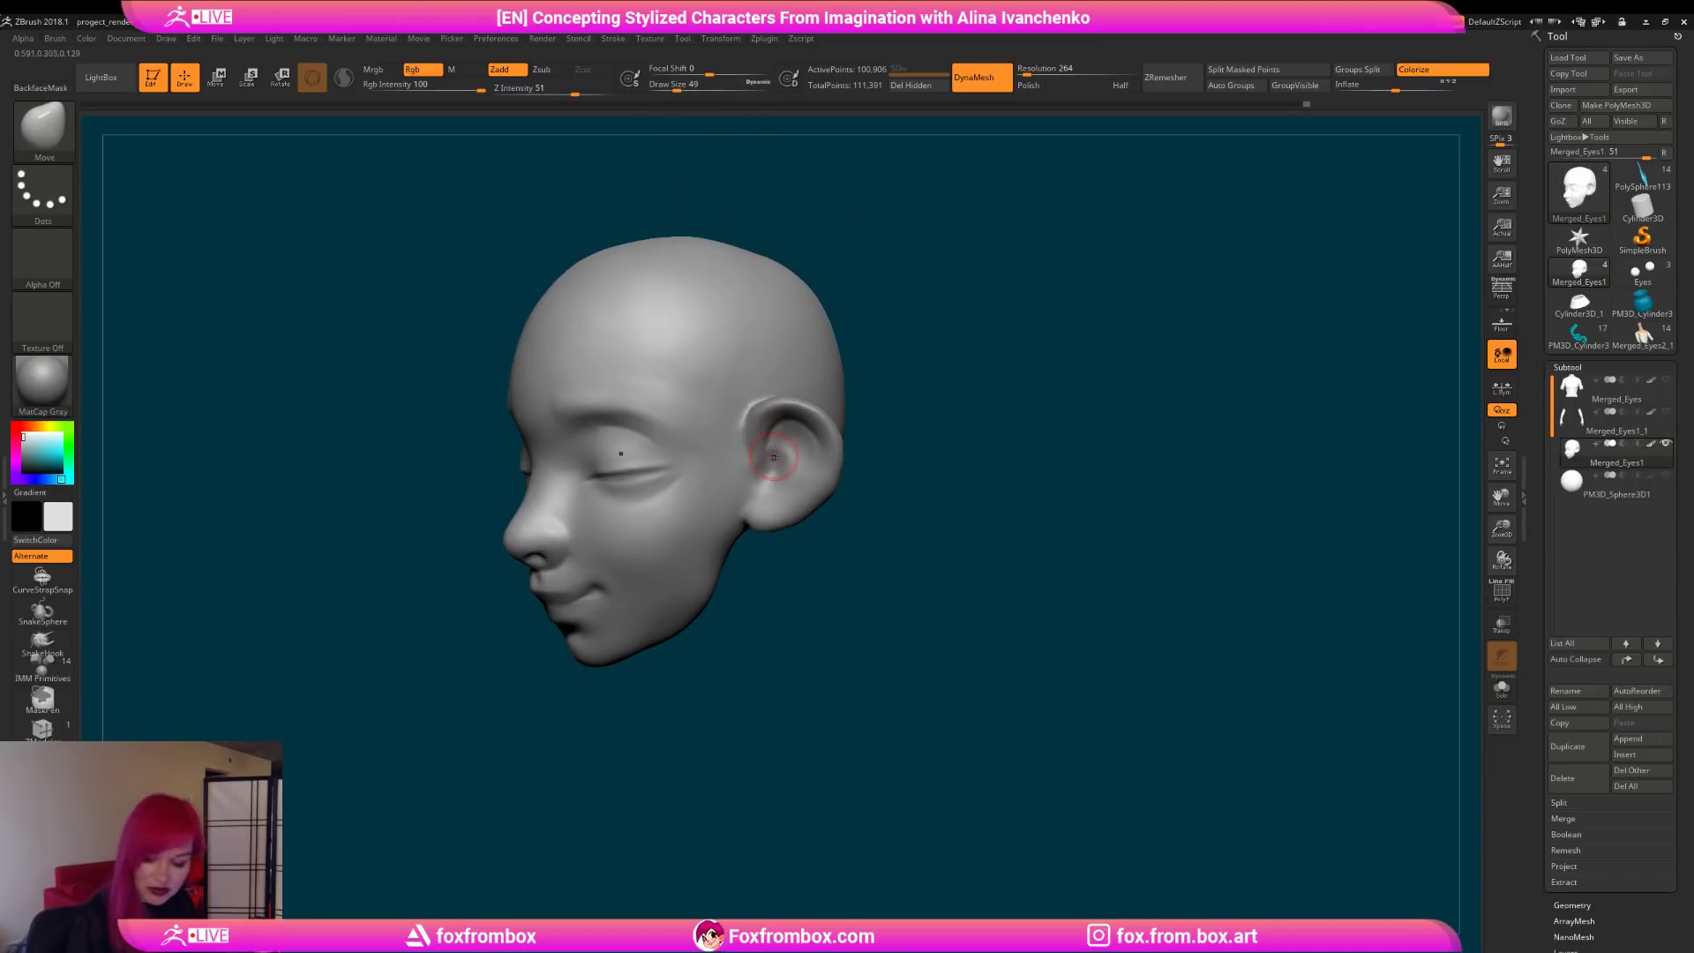
{"action": "key", "text": "b"}
{"action": "key", "text": "d"}
{"action": "key", "text": "s"}
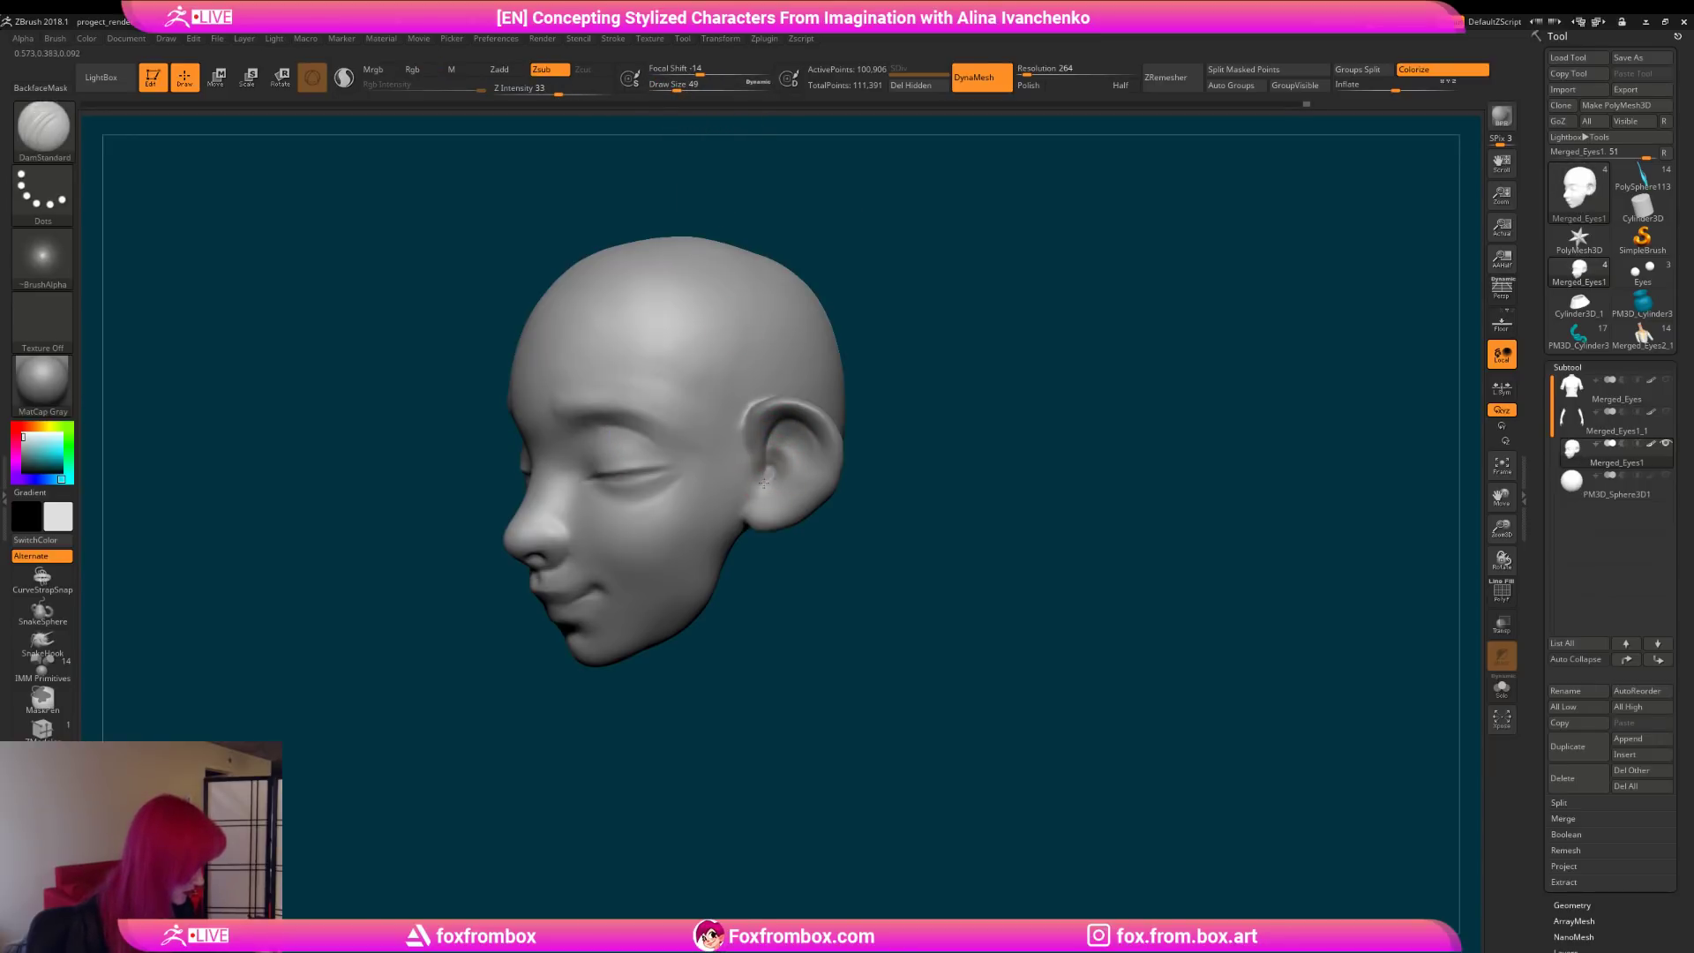
{"action": "left_click_drag", "start_coordinate": [904, 510], "coordinate": [778, 445]}
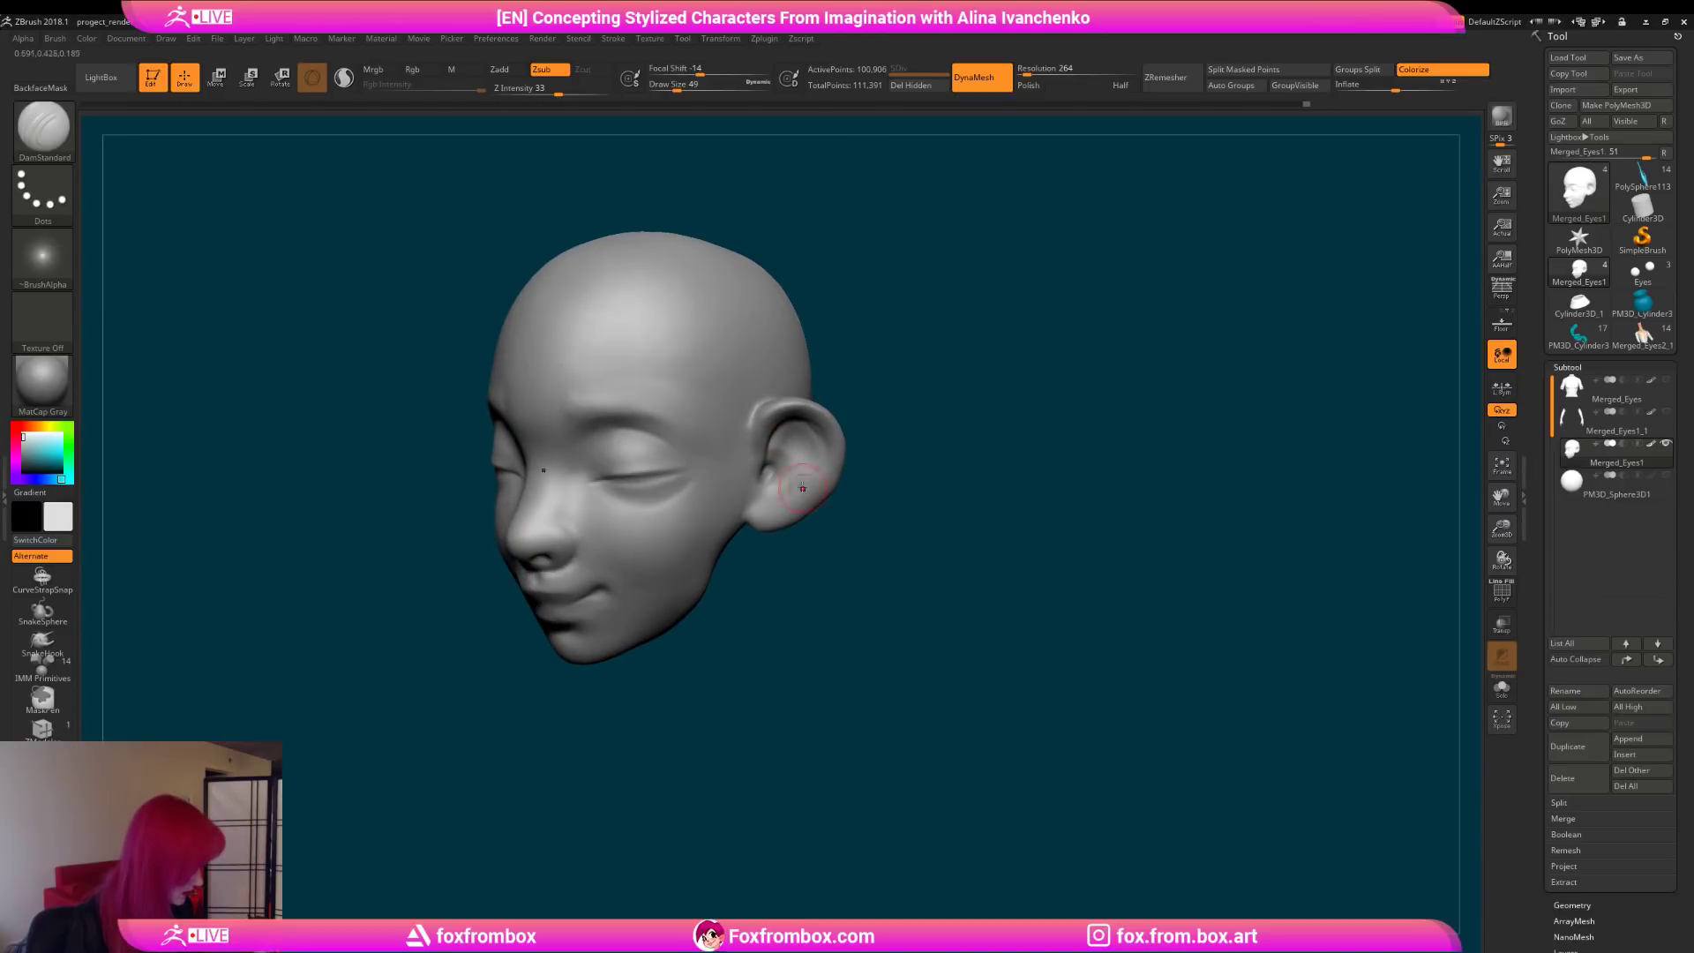
{"action": "left_click_drag", "start_coordinate": [906, 490], "coordinate": [801, 429]}
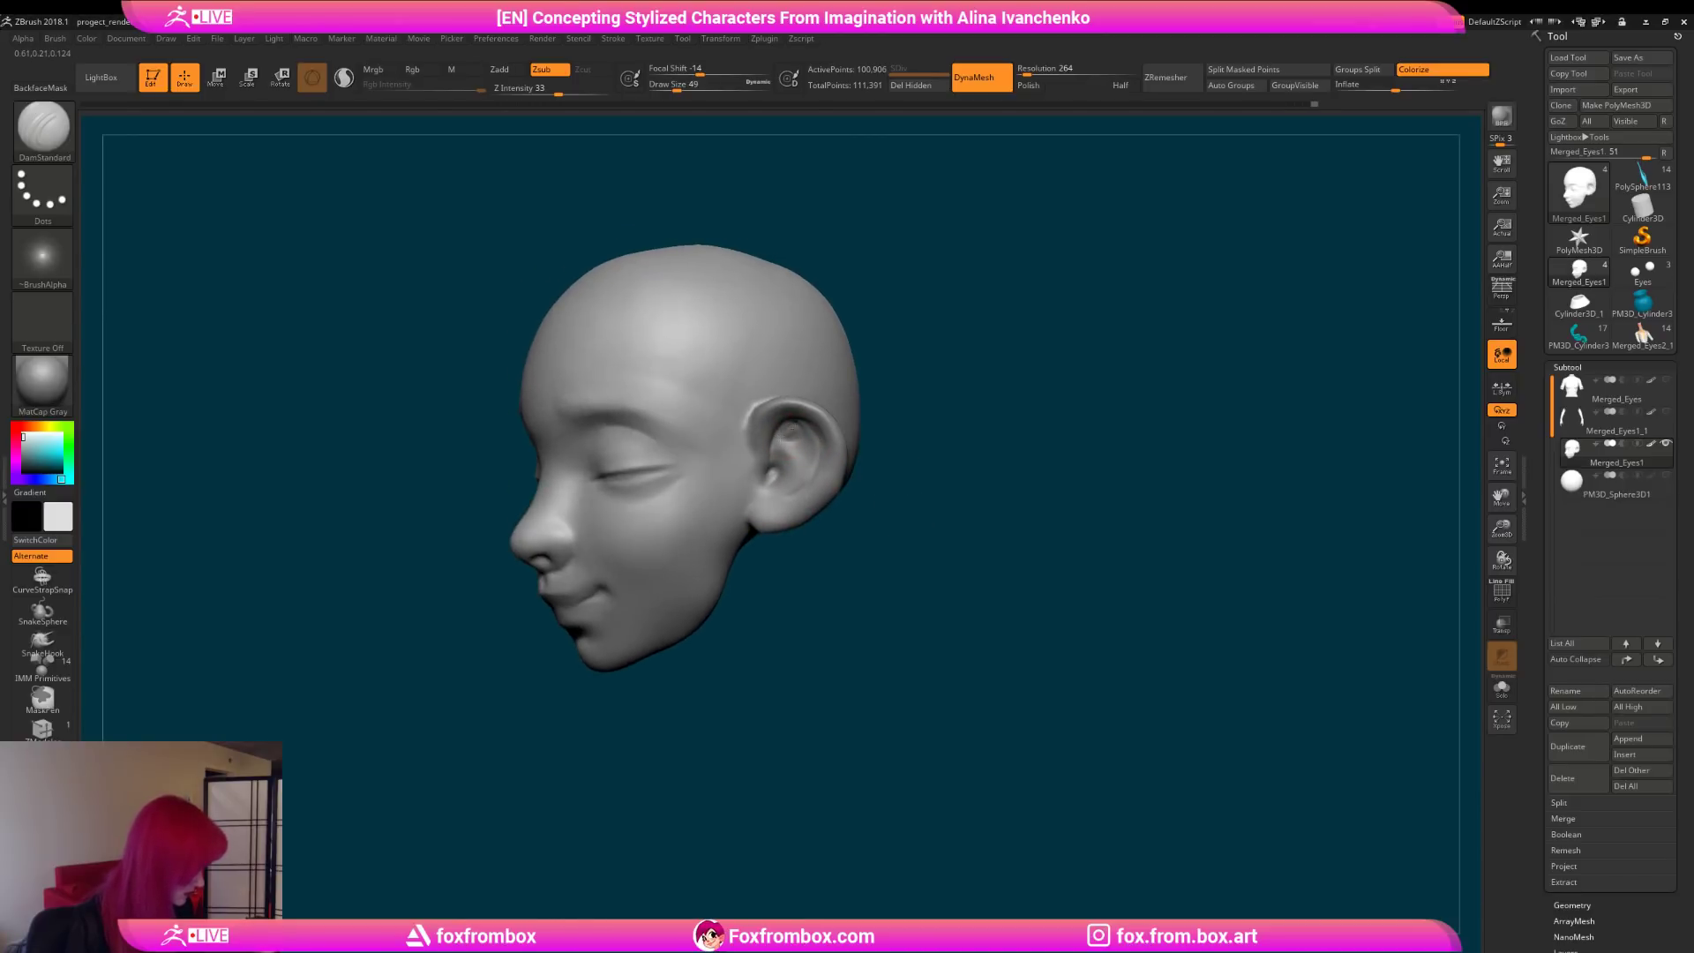
{"action": "key", "text": "shift"}
{"action": "left_click_drag", "start_coordinate": [891, 565], "coordinate": [1094, 538]}
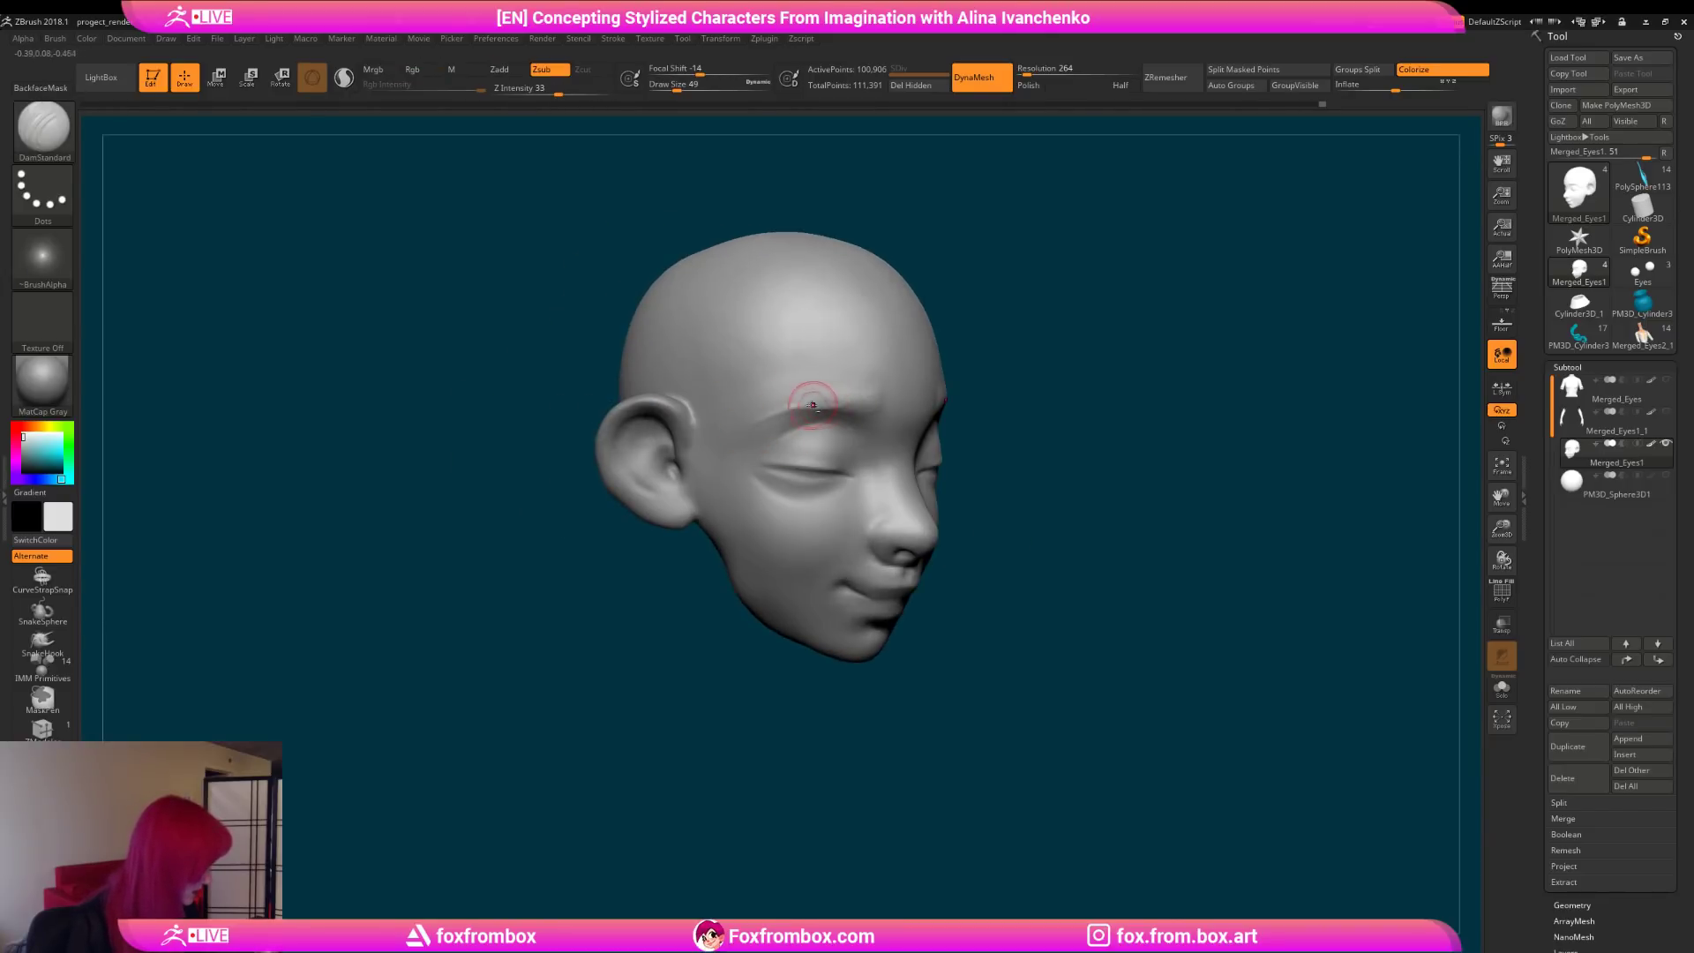
Step: Sharpen the brow creases above the closed eyes with DamStandard
{"action": "mouse_move", "coordinate": [915, 371]}
{"action": "left_mouse_down"}
{"action": "mouse_move", "coordinate": [949, 473]}
{"action": "mouse_move", "coordinate": [707, 382]}
{"action": "mouse_move", "coordinate": [634, 427]}
{"action": "left_mouse_up"}
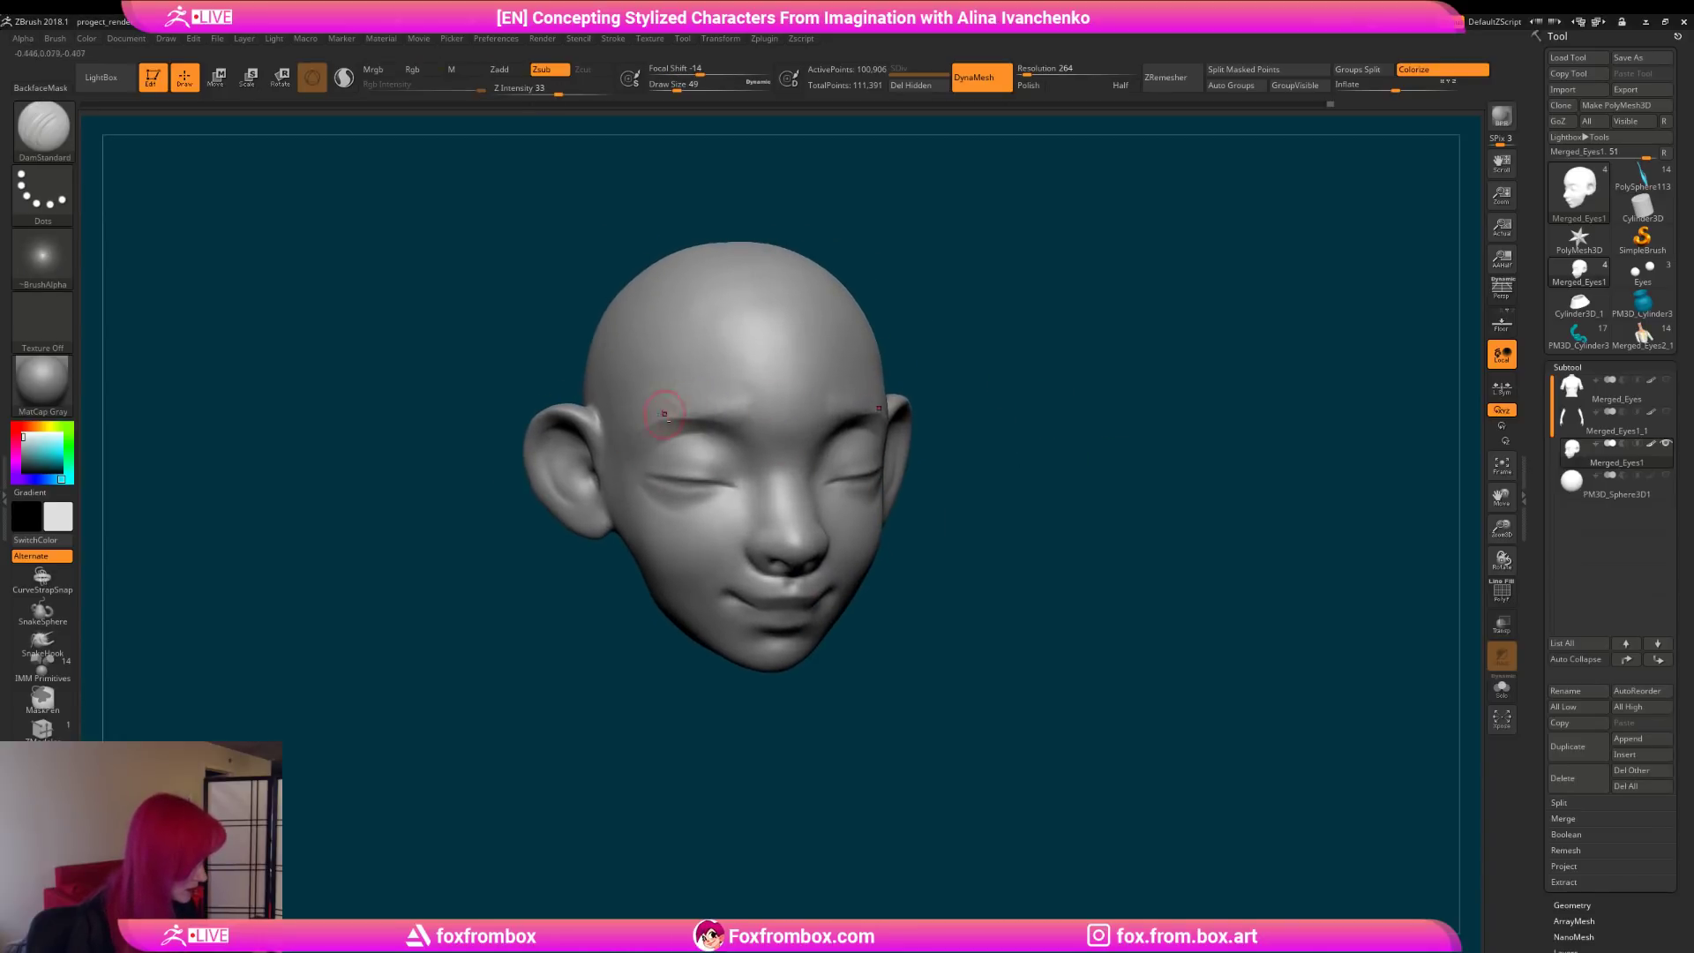
{"action": "mouse_move", "coordinate": [922, 414]}
{"action": "left_mouse_down"}
{"action": "mouse_move", "coordinate": [994, 439]}
{"action": "mouse_move", "coordinate": [992, 474]}
{"action": "mouse_move", "coordinate": [834, 448]}
{"action": "mouse_move", "coordinate": [814, 411]}
{"action": "mouse_move", "coordinate": [799, 419]}
{"action": "left_mouse_up"}
{"action": "mouse_move", "coordinate": [640, 423]}
{"action": "left_mouse_down"}
{"action": "mouse_move", "coordinate": [615, 428]}
{"action": "mouse_move", "coordinate": [663, 431]}
{"action": "left_mouse_up"}
{"action": "mouse_move", "coordinate": [908, 503]}
{"action": "left_mouse_down"}
{"action": "mouse_move", "coordinate": [945, 533]}
{"action": "mouse_move", "coordinate": [903, 575]}
{"action": "mouse_move", "coordinate": [877, 570]}
{"action": "left_mouse_up"}
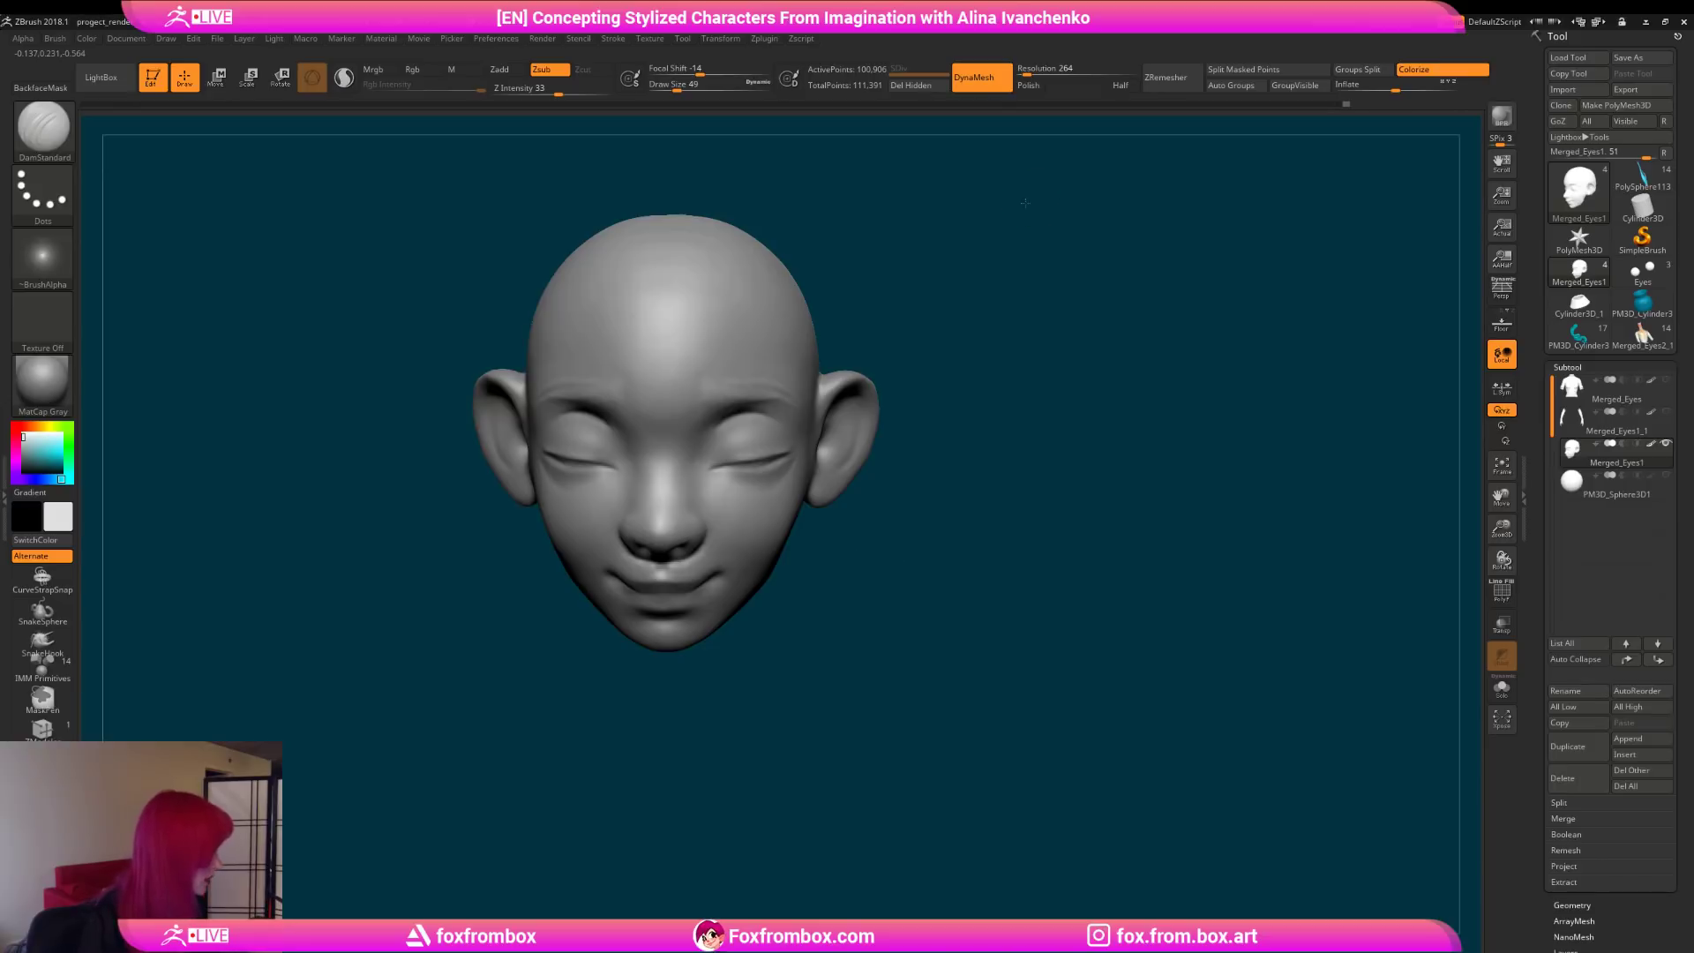
Step: Enable the DynaMesh Polish option and remesh the head
{"action": "left_click_drag", "start_coordinate": [1029, 202], "coordinate": [995, 204]}
{"action": "left_click", "coordinate": [1031, 87]}
{"action": "mouse_move", "coordinate": [991, 503]}
{"action": "left_mouse_down"}
{"action": "mouse_move", "coordinate": [974, 512]}
{"action": "mouse_move", "coordinate": [994, 491]}
{"action": "left_mouse_up"}
Step: Smooth the forehead and top of the skull at draw size 124
{"action": "left_click_drag", "start_coordinate": [1501, 530], "coordinate": [1382, 459]}
{"action": "left_click_drag", "start_coordinate": [911, 450], "coordinate": [862, 756], "text": "shift"}
{"action": "left_click_drag", "start_coordinate": [869, 658], "coordinate": [816, 636]}
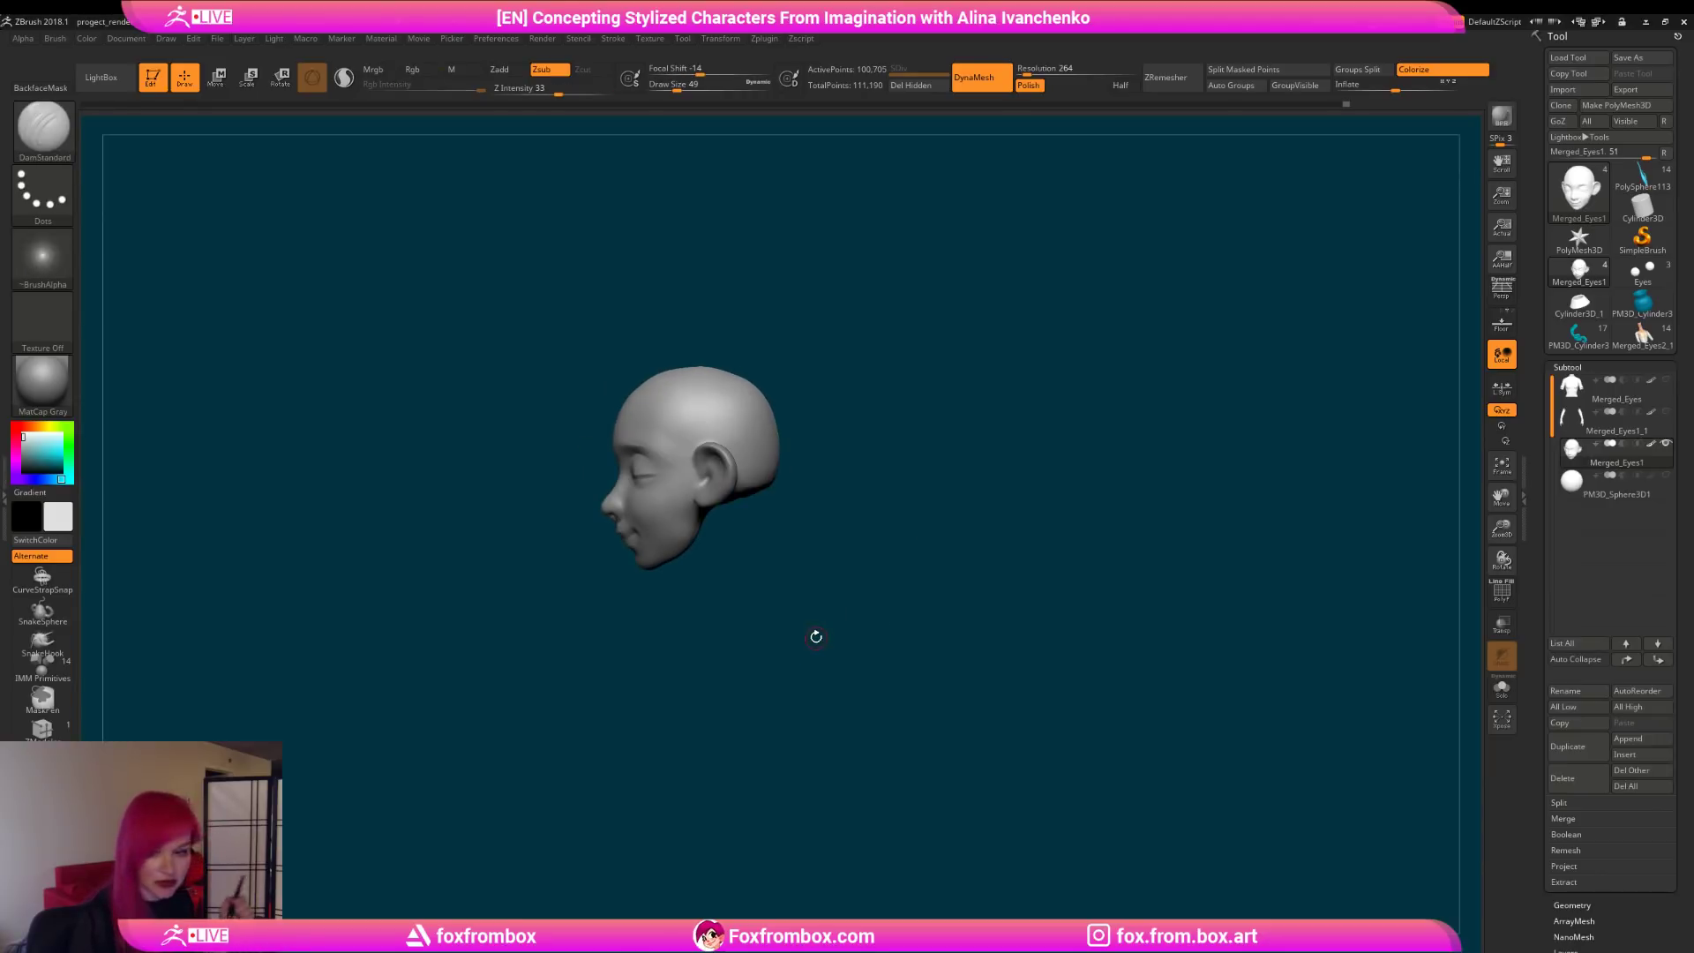
{"action": "left_click_drag", "start_coordinate": [816, 636], "coordinate": [876, 575]}
{"action": "left_click", "coordinate": [692, 87]}
{"action": "left_click_drag", "start_coordinate": [737, 167], "coordinate": [735, 177]}
{"action": "key", "text": "shift"}
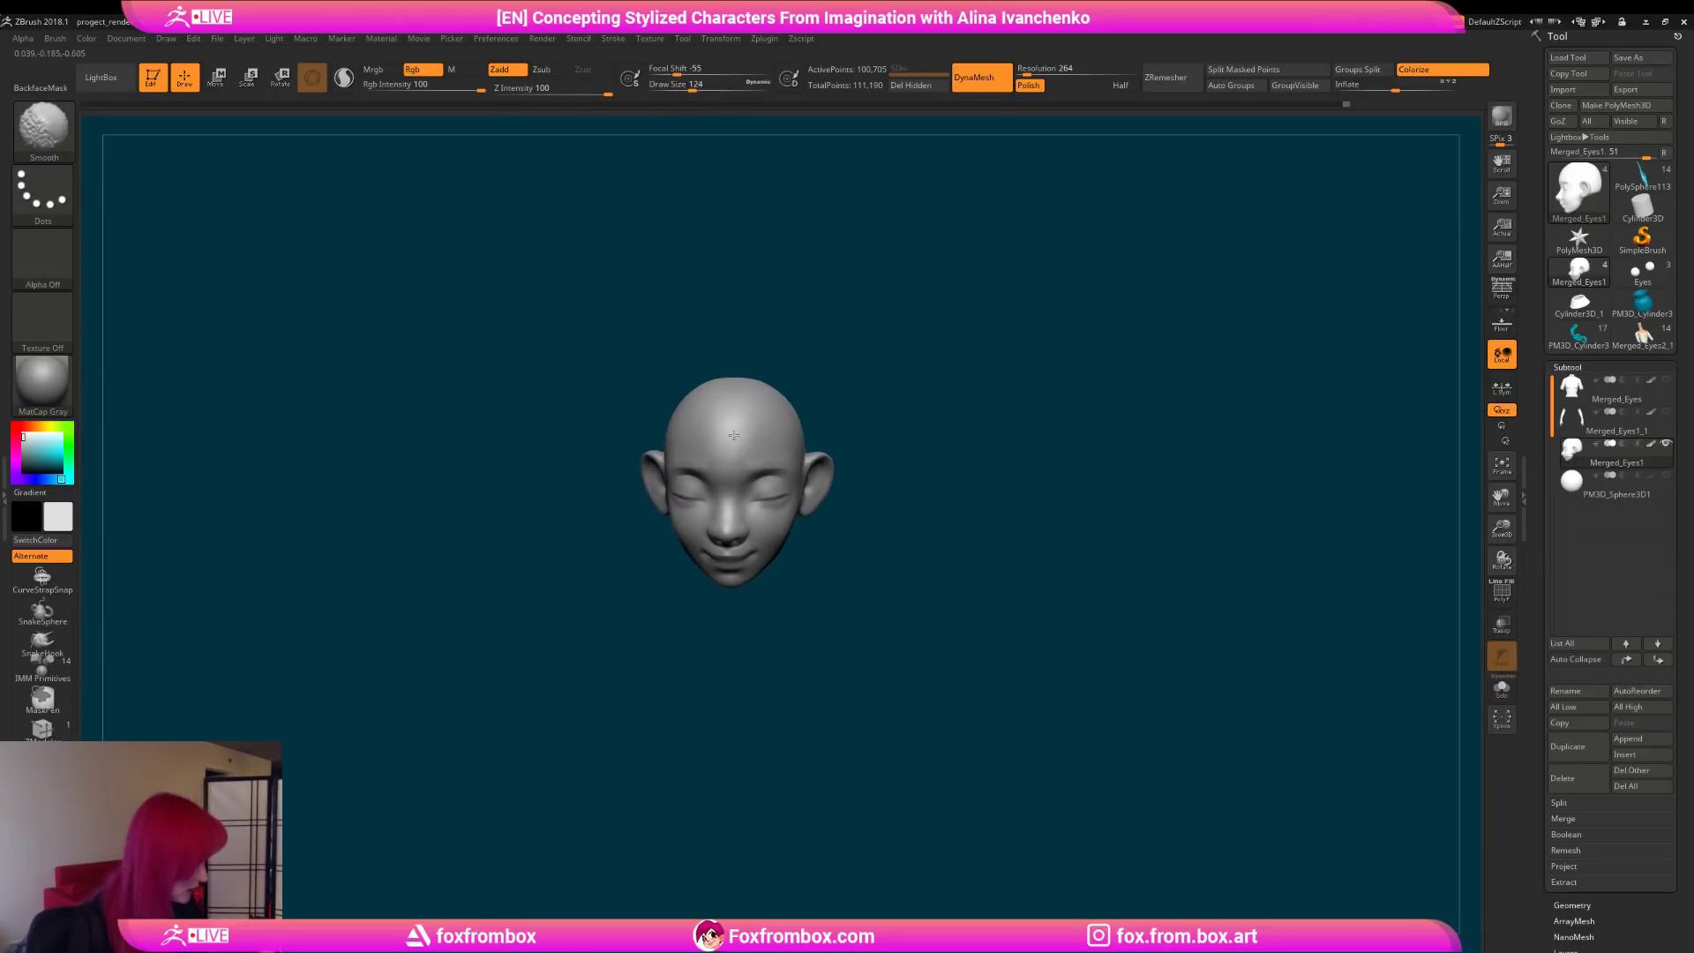
{"action": "mouse_move", "coordinate": [747, 372]}
{"action": "left_mouse_down"}
{"action": "mouse_move", "coordinate": [821, 424]}
{"action": "mouse_move", "coordinate": [759, 459]}
{"action": "mouse_move", "coordinate": [865, 484]}
{"action": "mouse_move", "coordinate": [1290, 504]}
{"action": "left_mouse_up"}
{"action": "left_click_drag", "start_coordinate": [1500, 528], "coordinate": [1459, 620]}
{"action": "left_click_drag", "start_coordinate": [1045, 420], "coordinate": [920, 467], "text": "alt"}
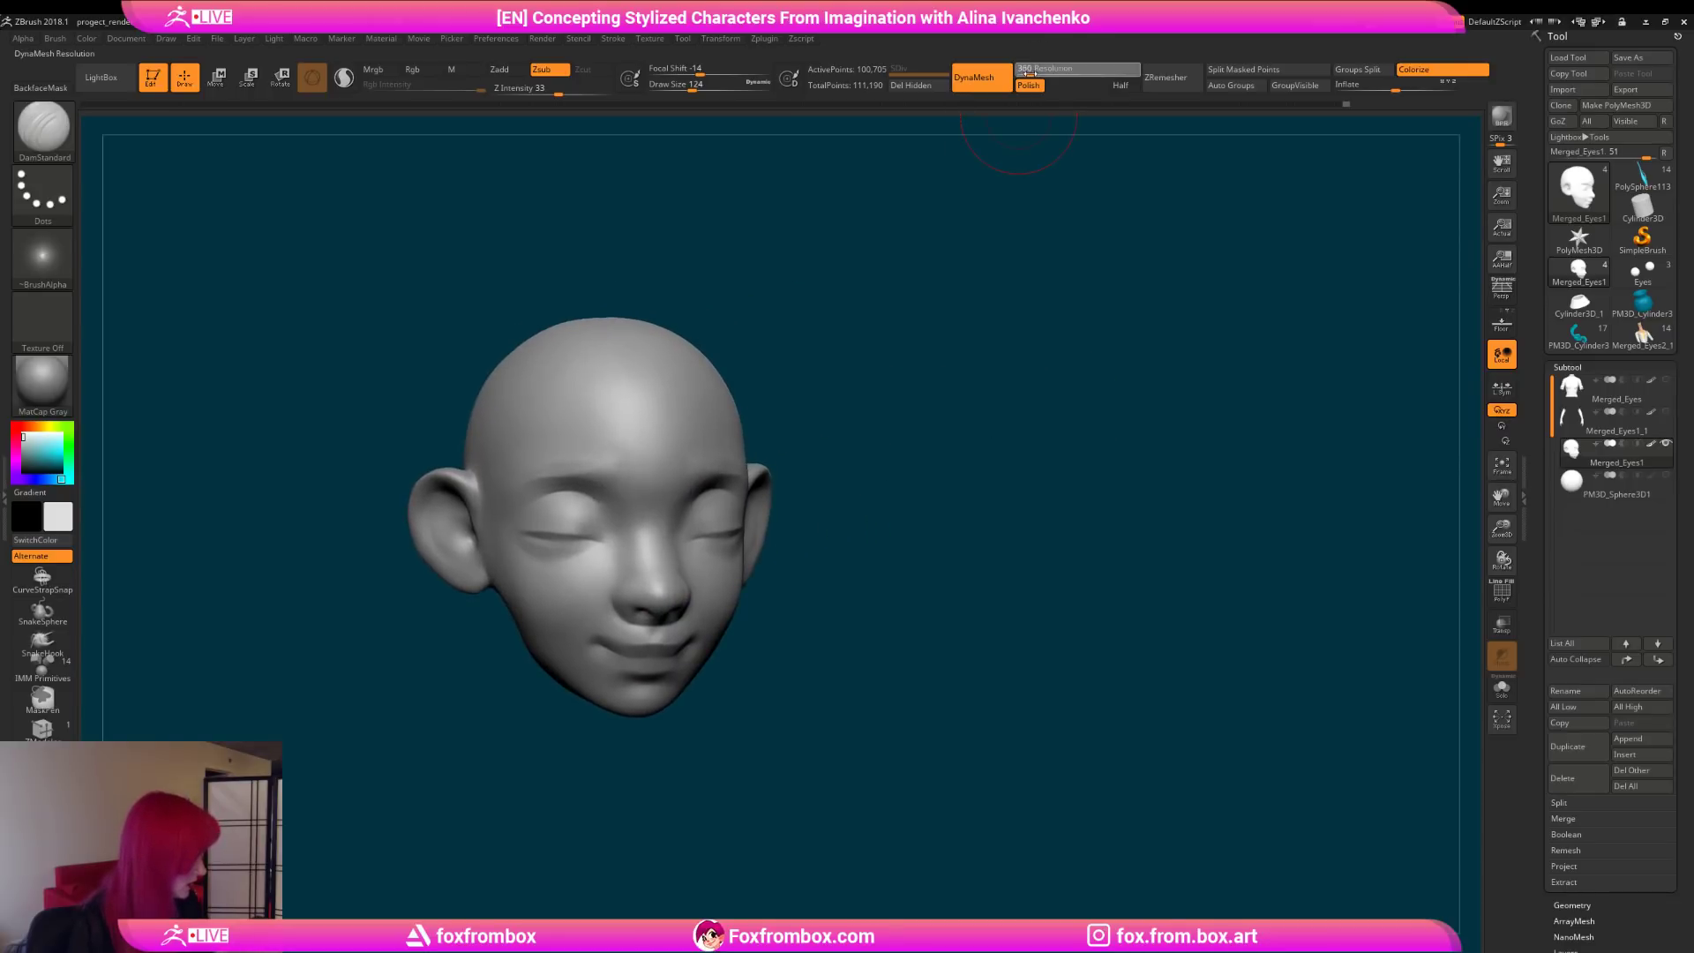
Step: Remesh the head at a DynaMesh resolution of 336 and reduce the brush draw size to 35
{"action": "left_click_drag", "start_coordinate": [1028, 71], "coordinate": [1024, 70]}
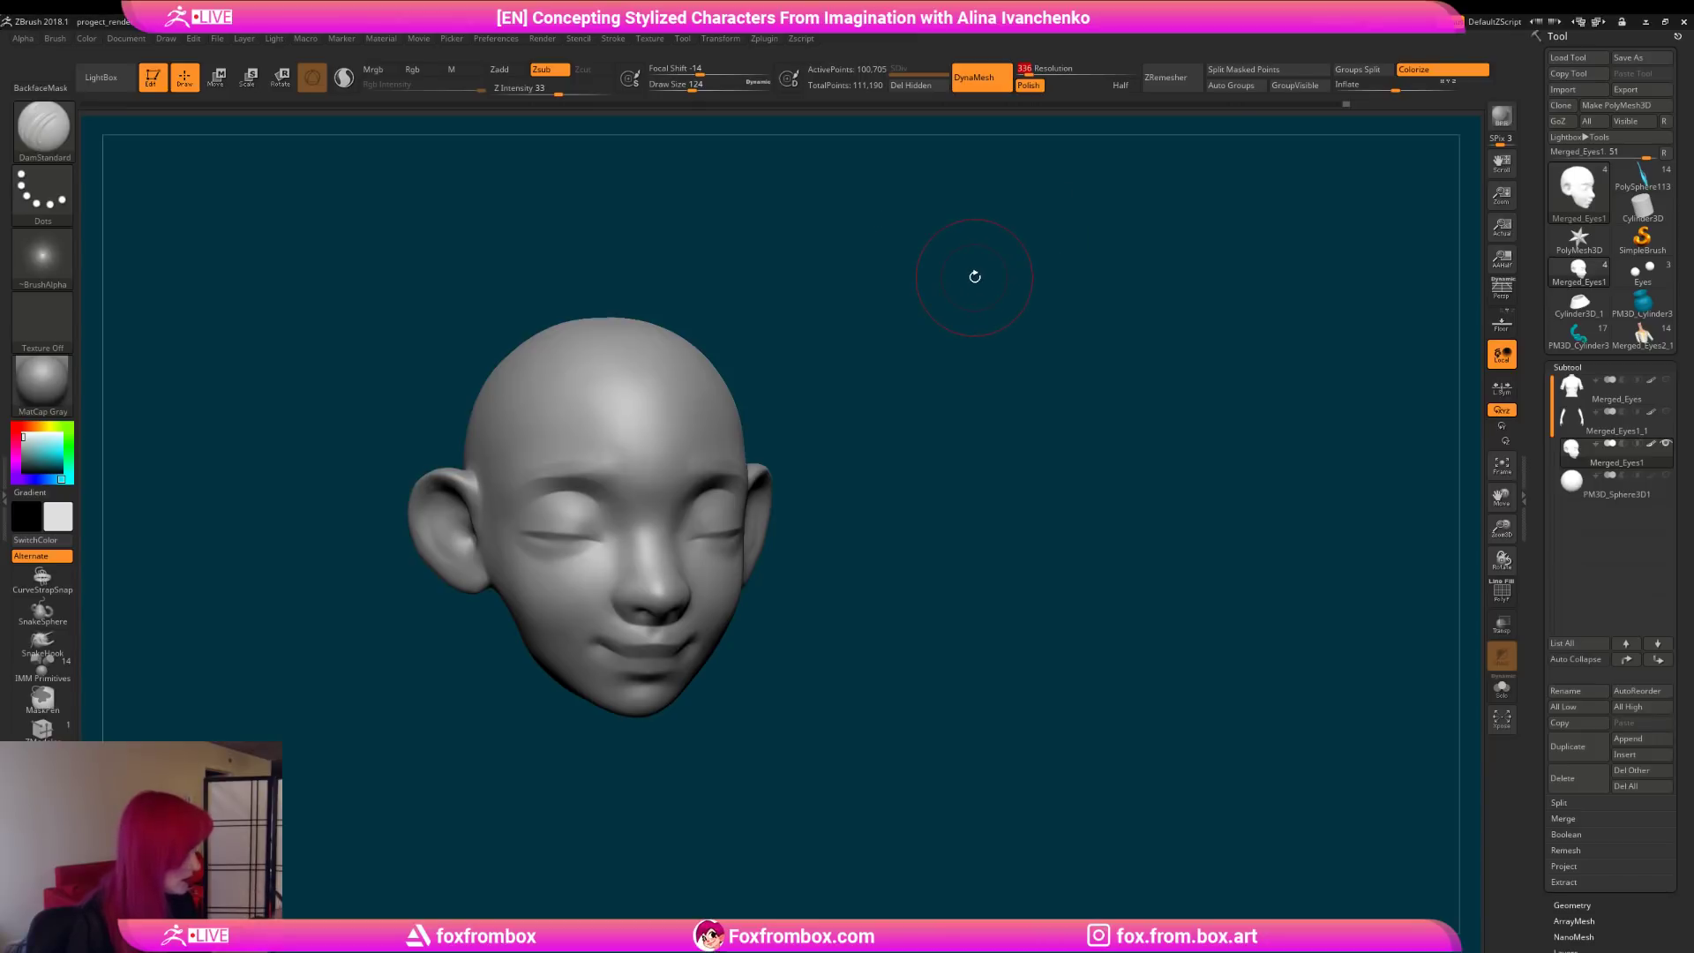
{"action": "left_click_drag", "start_coordinate": [692, 87], "coordinate": [672, 87]}
{"action": "mouse_move", "coordinate": [891, 370]}
{"action": "left_mouse_down"}
{"action": "mouse_move", "coordinate": [860, 365]}
{"action": "mouse_move", "coordinate": [892, 362]}
{"action": "left_mouse_up"}
{"action": "left_click_drag", "start_coordinate": [881, 556], "coordinate": [833, 547]}
{"action": "key", "text": "shift"}
{"action": "left_click_drag", "start_coordinate": [997, 490], "coordinate": [905, 482]}
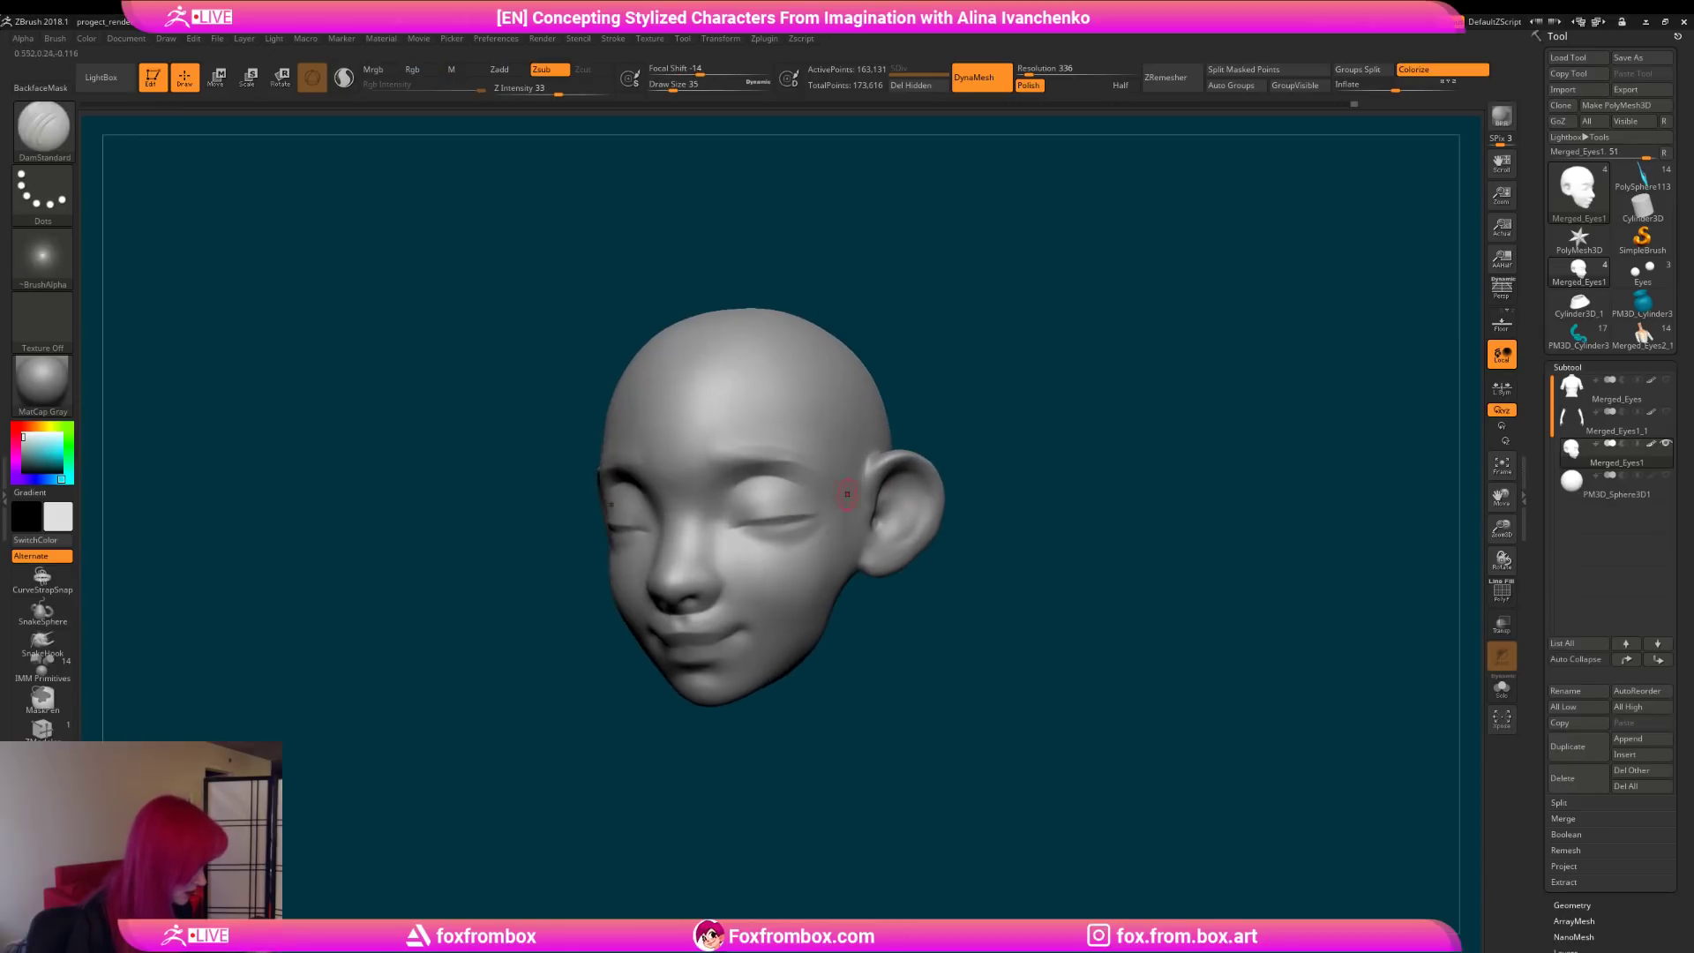
Step: Refine the ear with DamStandard at draw size 35 and smooth the junction between the upper ear and the temple
{"action": "mouse_move", "coordinate": [1037, 496]}
{"action": "left_mouse_down"}
{"action": "mouse_move", "coordinate": [979, 505]}
{"action": "mouse_move", "coordinate": [1051, 556]}
{"action": "mouse_move", "coordinate": [1021, 575]}
{"action": "left_mouse_up"}
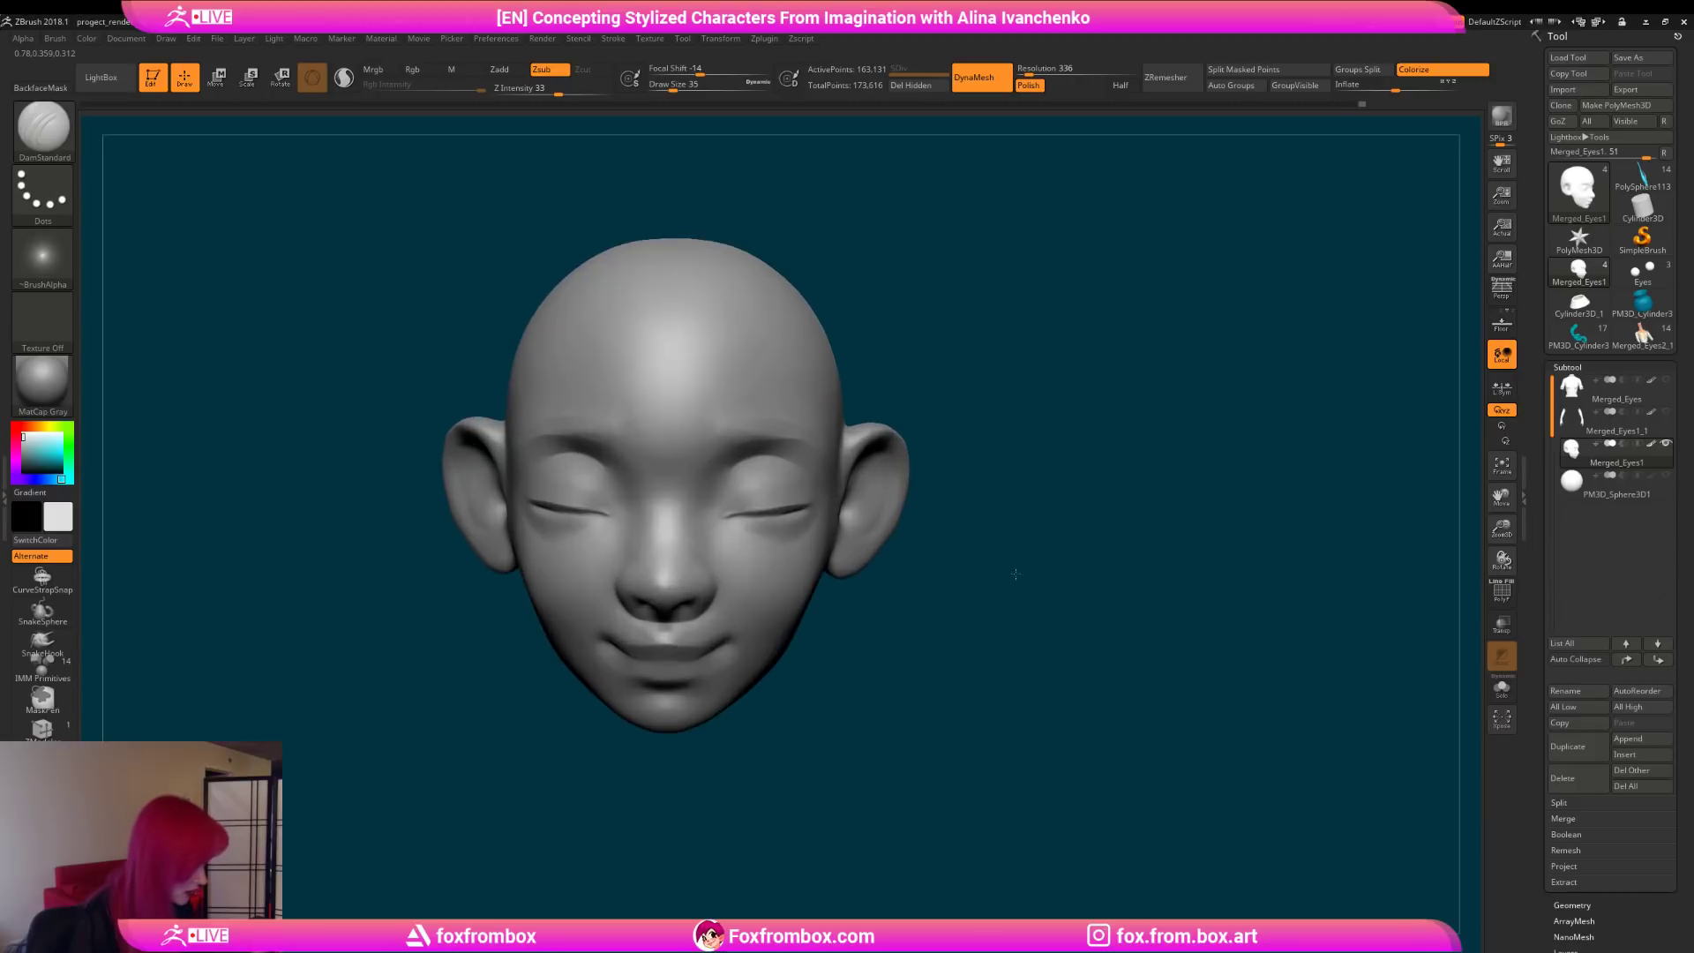
{"action": "left_click_drag", "start_coordinate": [336, 423], "coordinate": [582, 436]}
{"action": "left_click_drag", "start_coordinate": [973, 426], "coordinate": [990, 389], "text": "alt"}
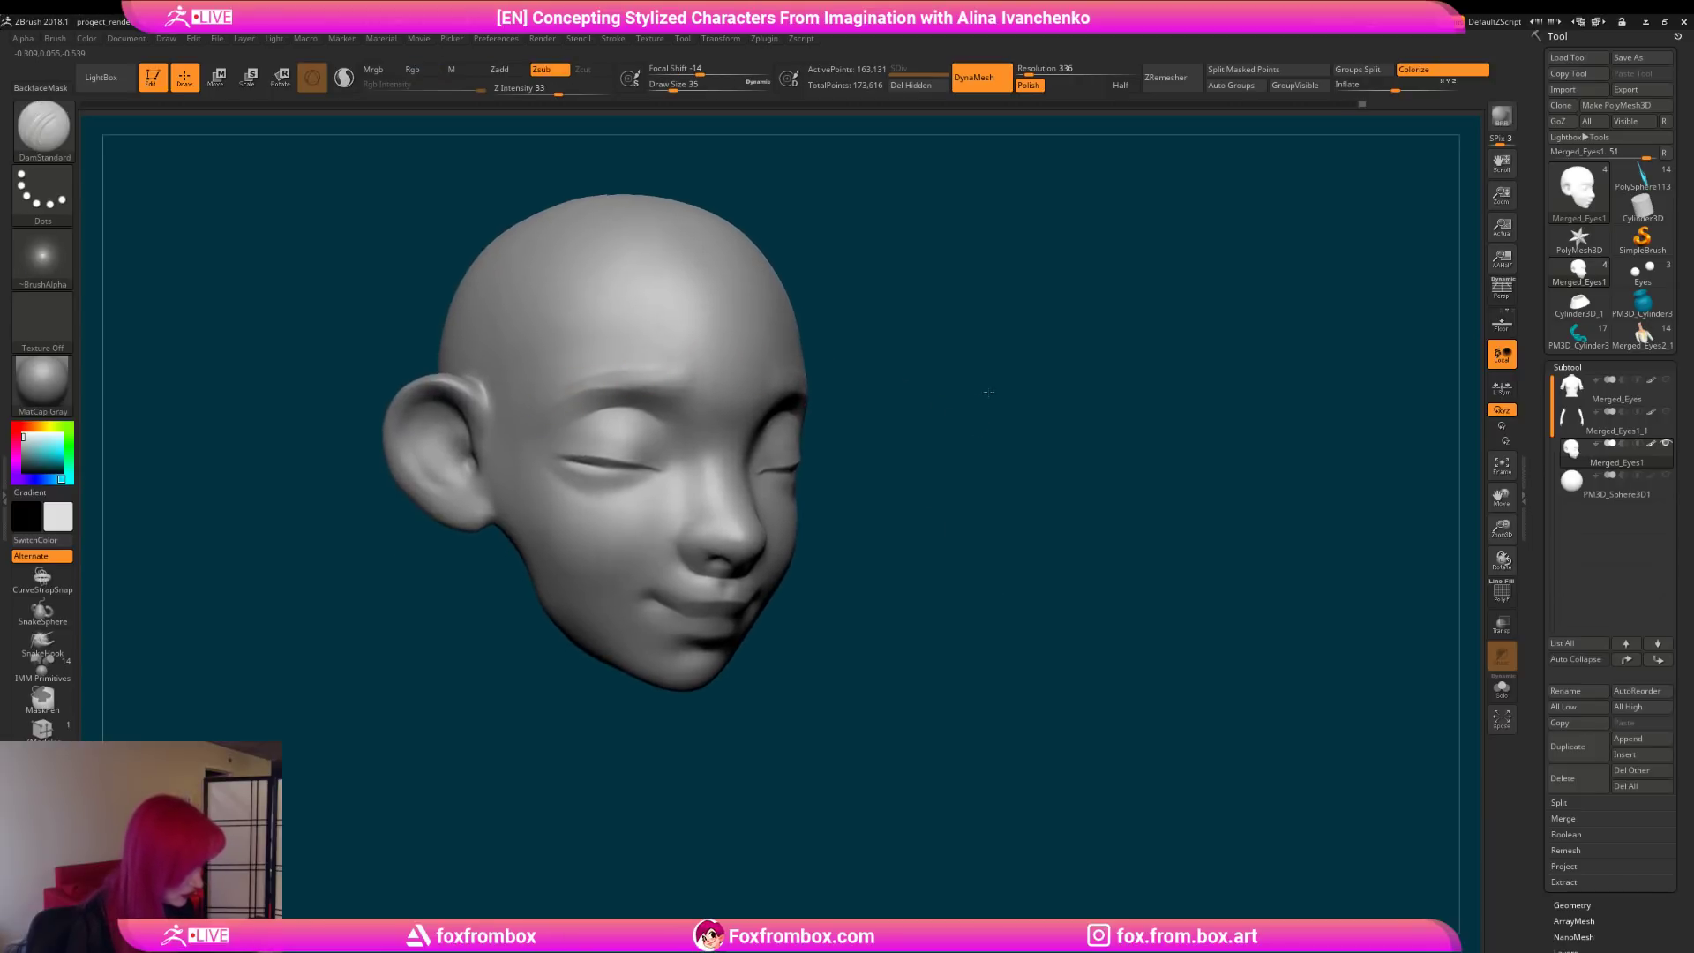
{"action": "left_click_drag", "start_coordinate": [891, 414], "coordinate": [943, 413]}
{"action": "left_click_drag", "start_coordinate": [473, 394], "coordinate": [481, 396], "text": "shift"}
{"action": "left_click_drag", "start_coordinate": [737, 494], "coordinate": [750, 490]}
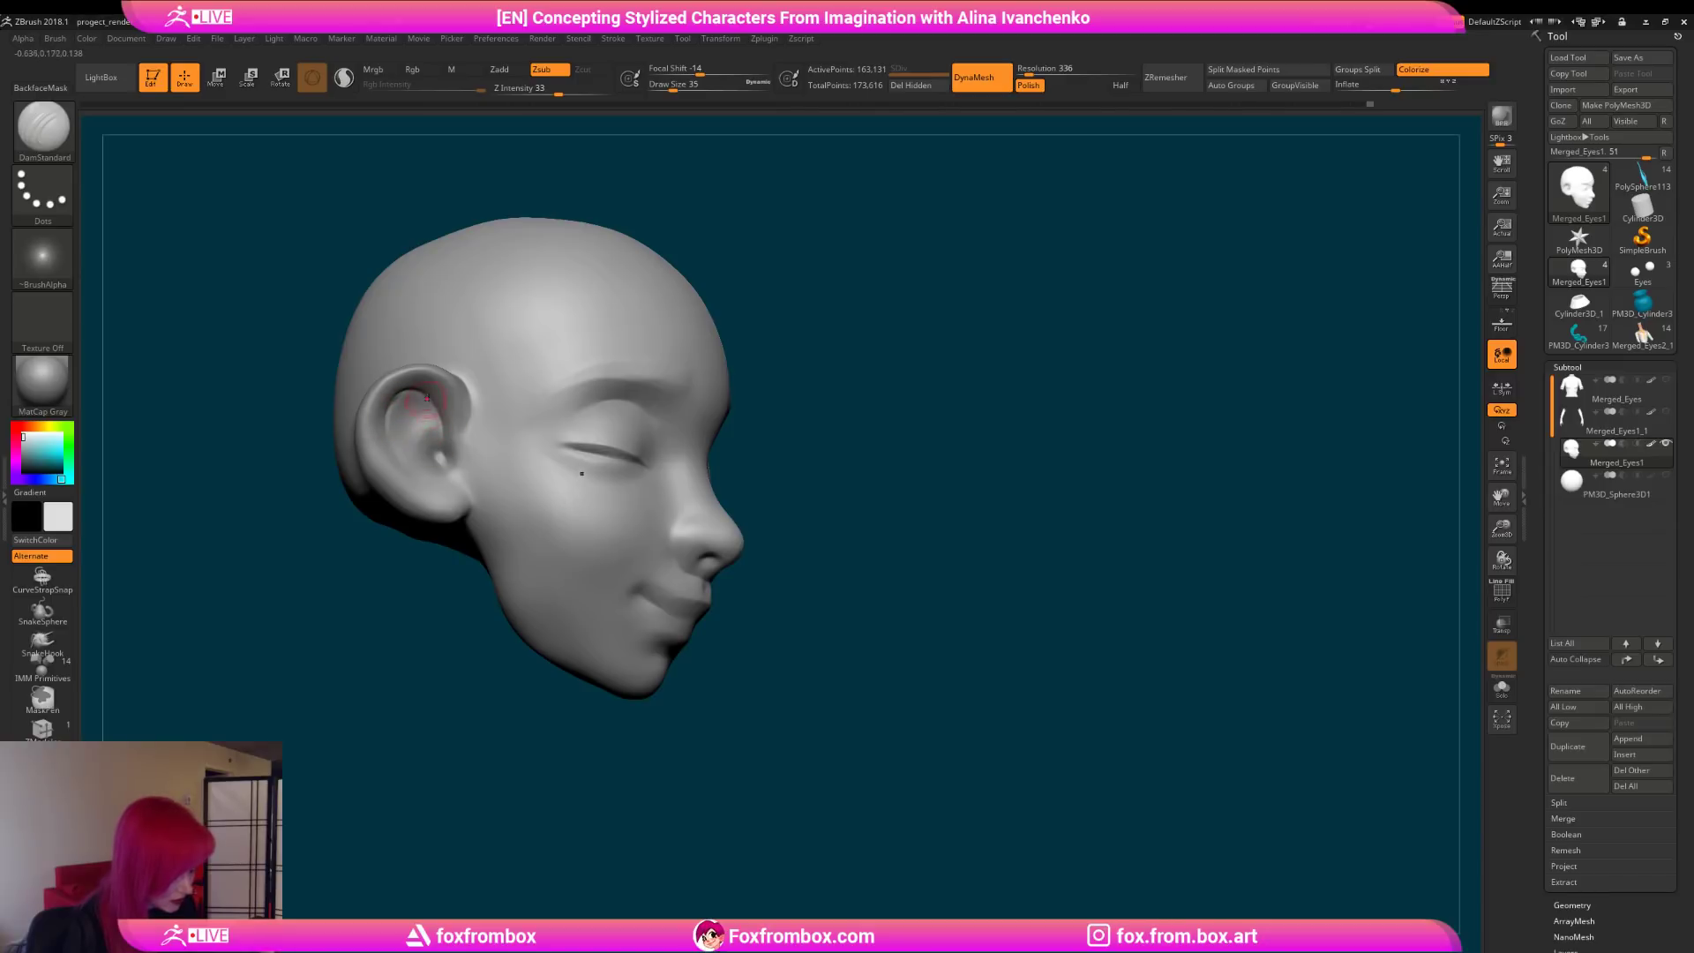
Step: Deepen the mouth corners with DamStandard and smooth the groove between the nose and upper lip
{"action": "mouse_move", "coordinate": [889, 501]}
{"action": "left_mouse_down"}
{"action": "mouse_move", "coordinate": [776, 481]}
{"action": "mouse_move", "coordinate": [853, 480]}
{"action": "left_mouse_up"}
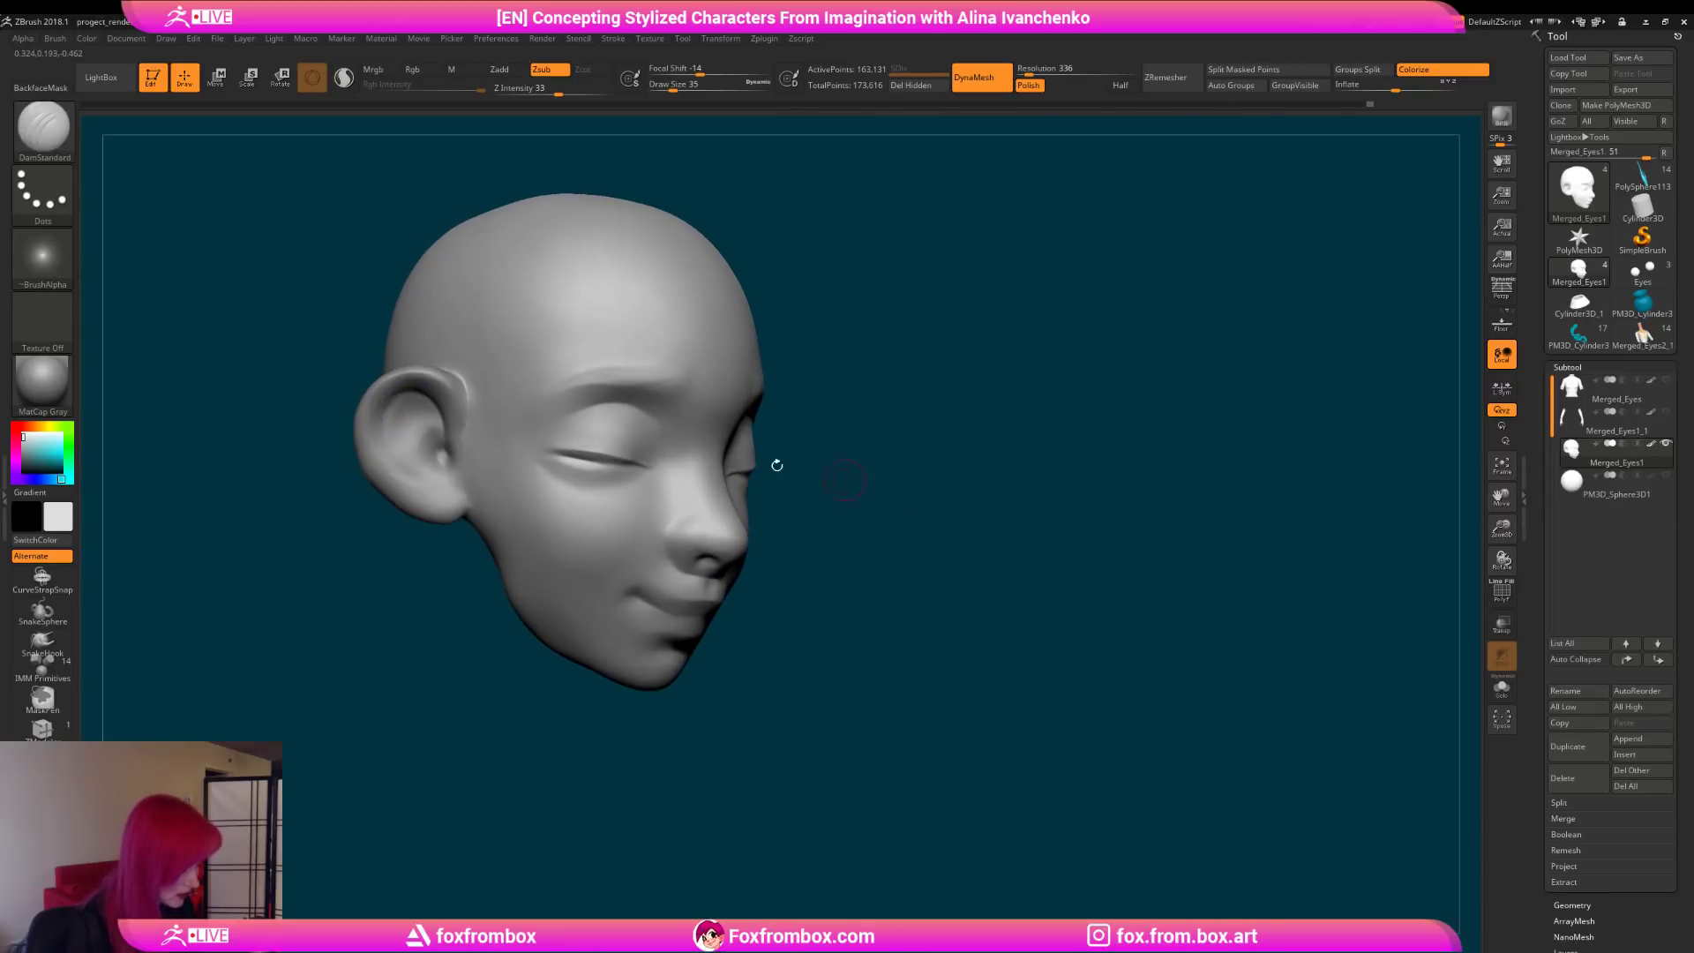
{"action": "mouse_move", "coordinate": [853, 551]}
{"action": "left_mouse_down"}
{"action": "mouse_move", "coordinate": [963, 466]}
{"action": "mouse_move", "coordinate": [650, 461]}
{"action": "left_mouse_up"}
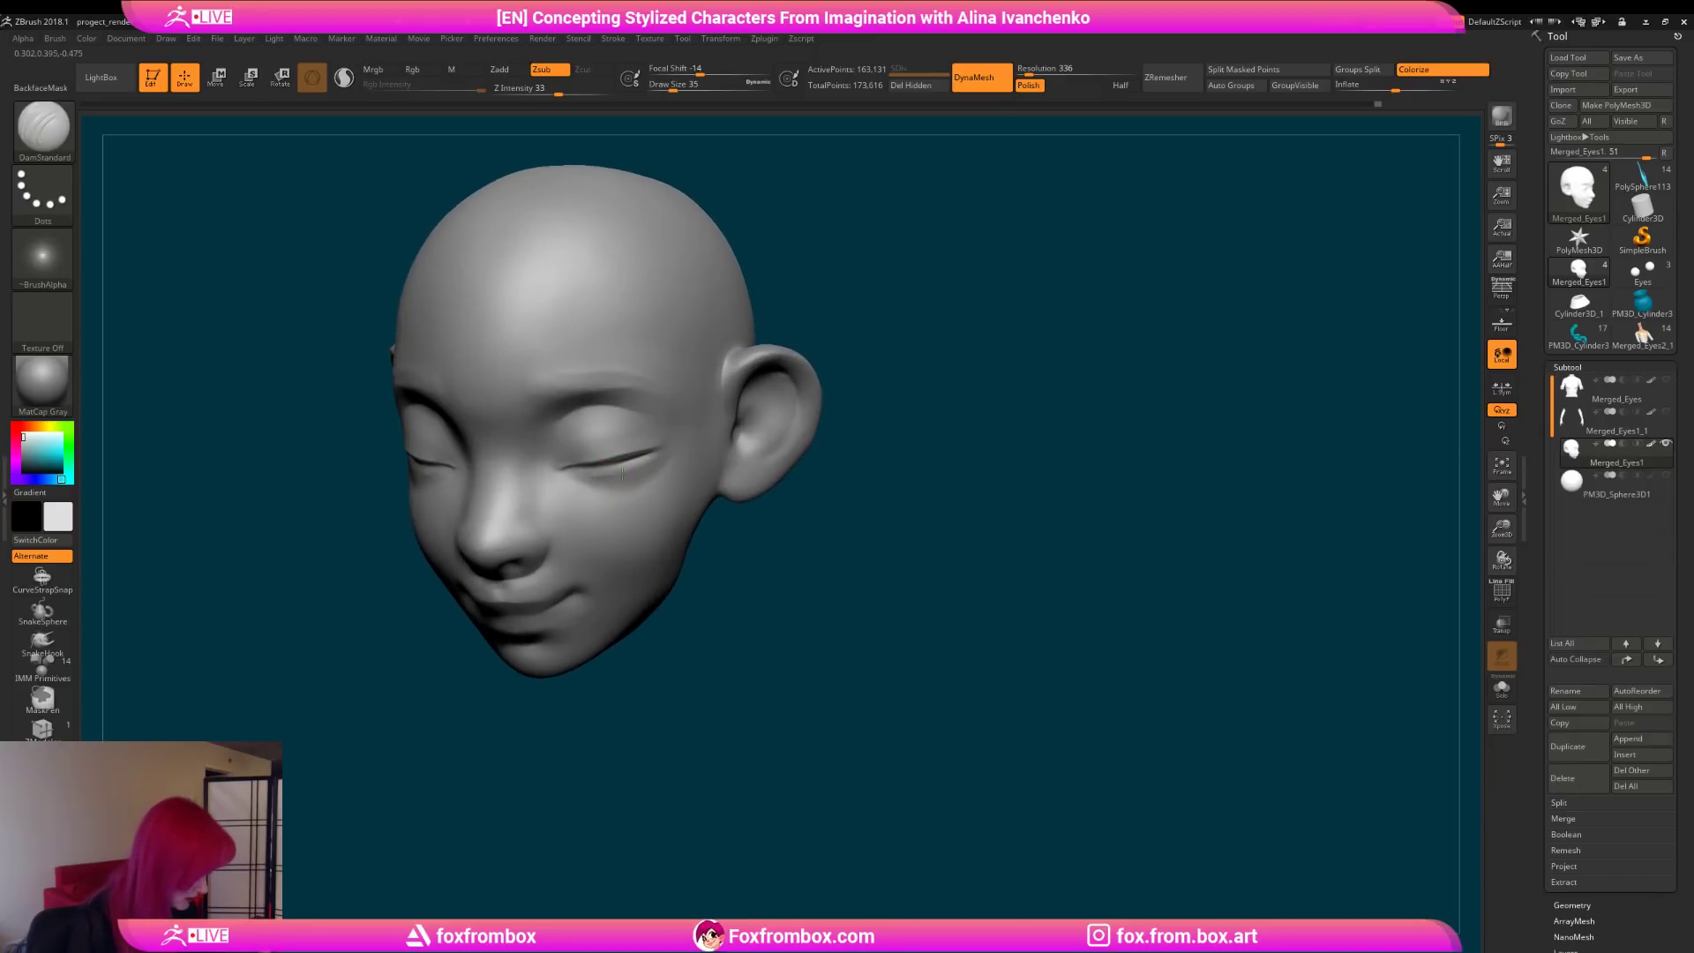
{"action": "left_click_drag", "start_coordinate": [861, 501], "coordinate": [794, 408]}
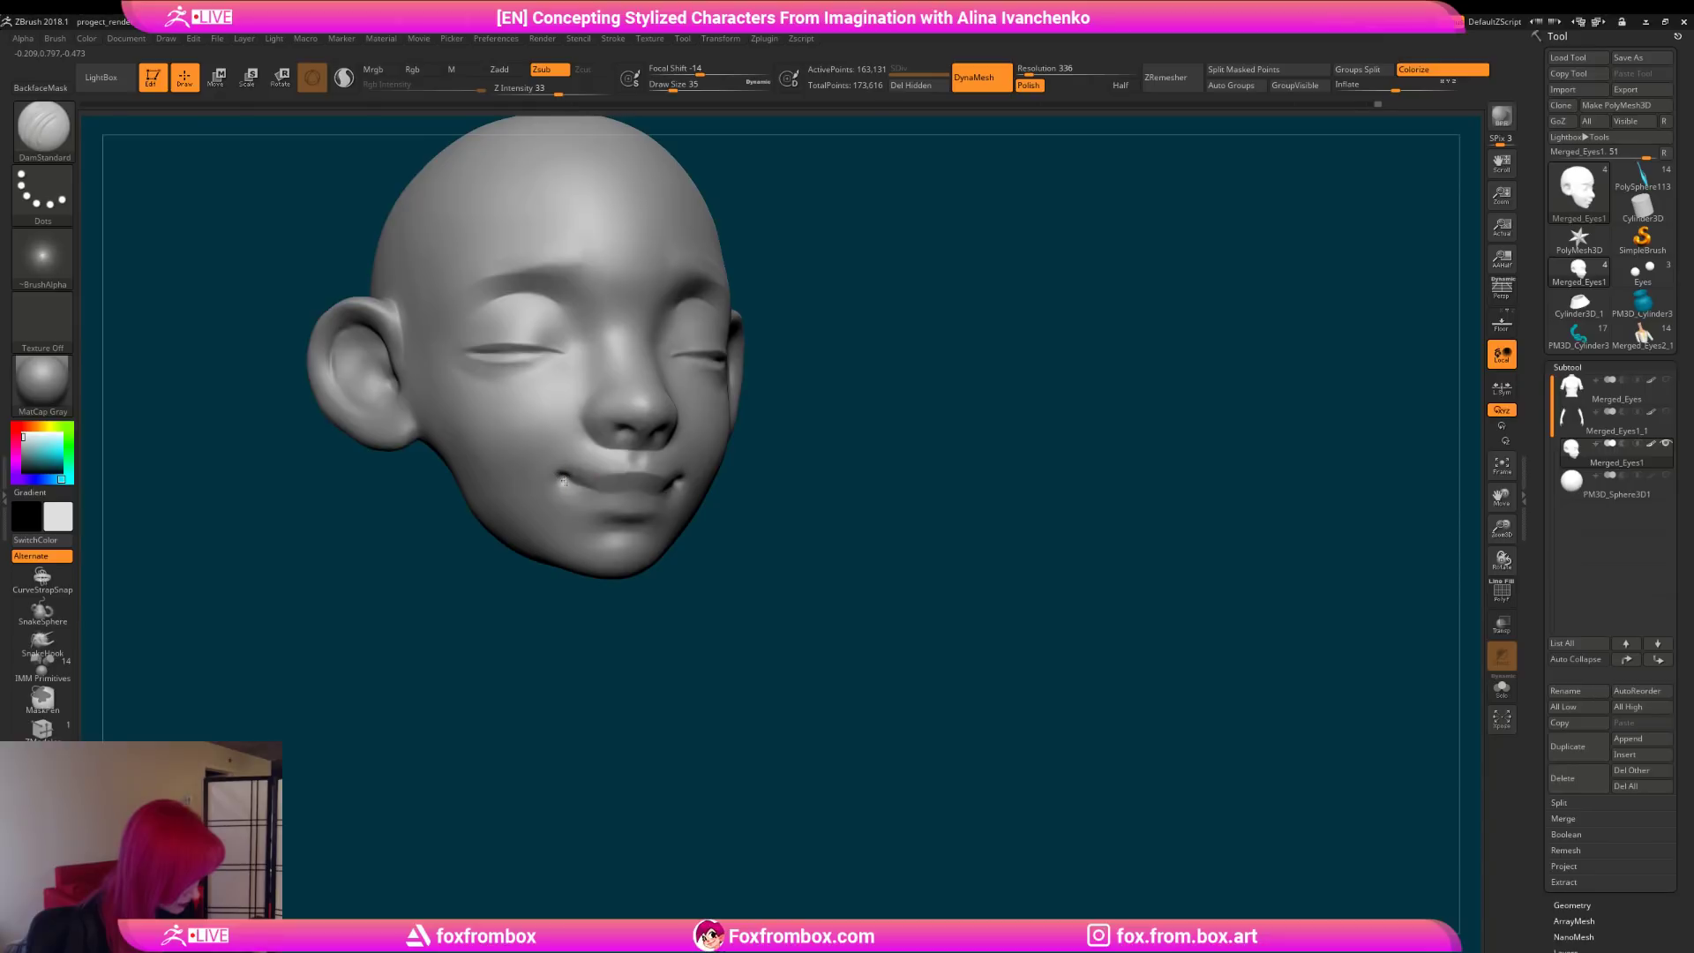
{"action": "mouse_move", "coordinate": [836, 477]}
{"action": "left_mouse_down"}
{"action": "mouse_move", "coordinate": [794, 506]}
{"action": "mouse_move", "coordinate": [811, 486]}
{"action": "mouse_move", "coordinate": [860, 512]}
{"action": "left_mouse_up"}
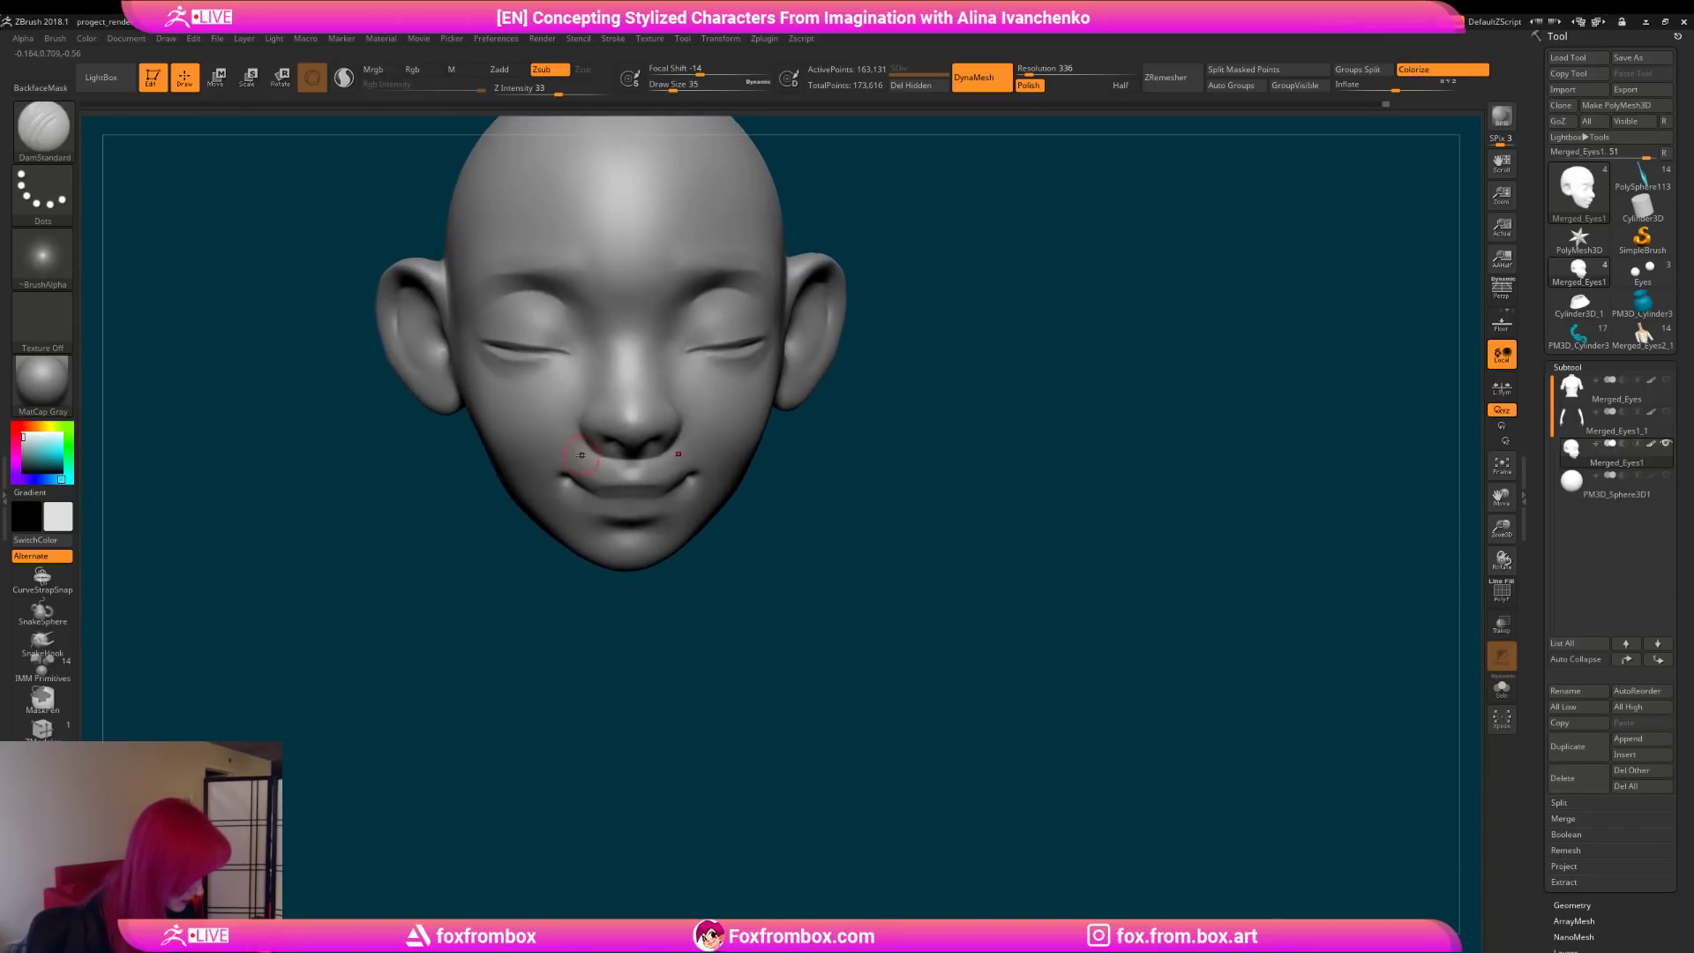
{"action": "key", "text": "shift"}
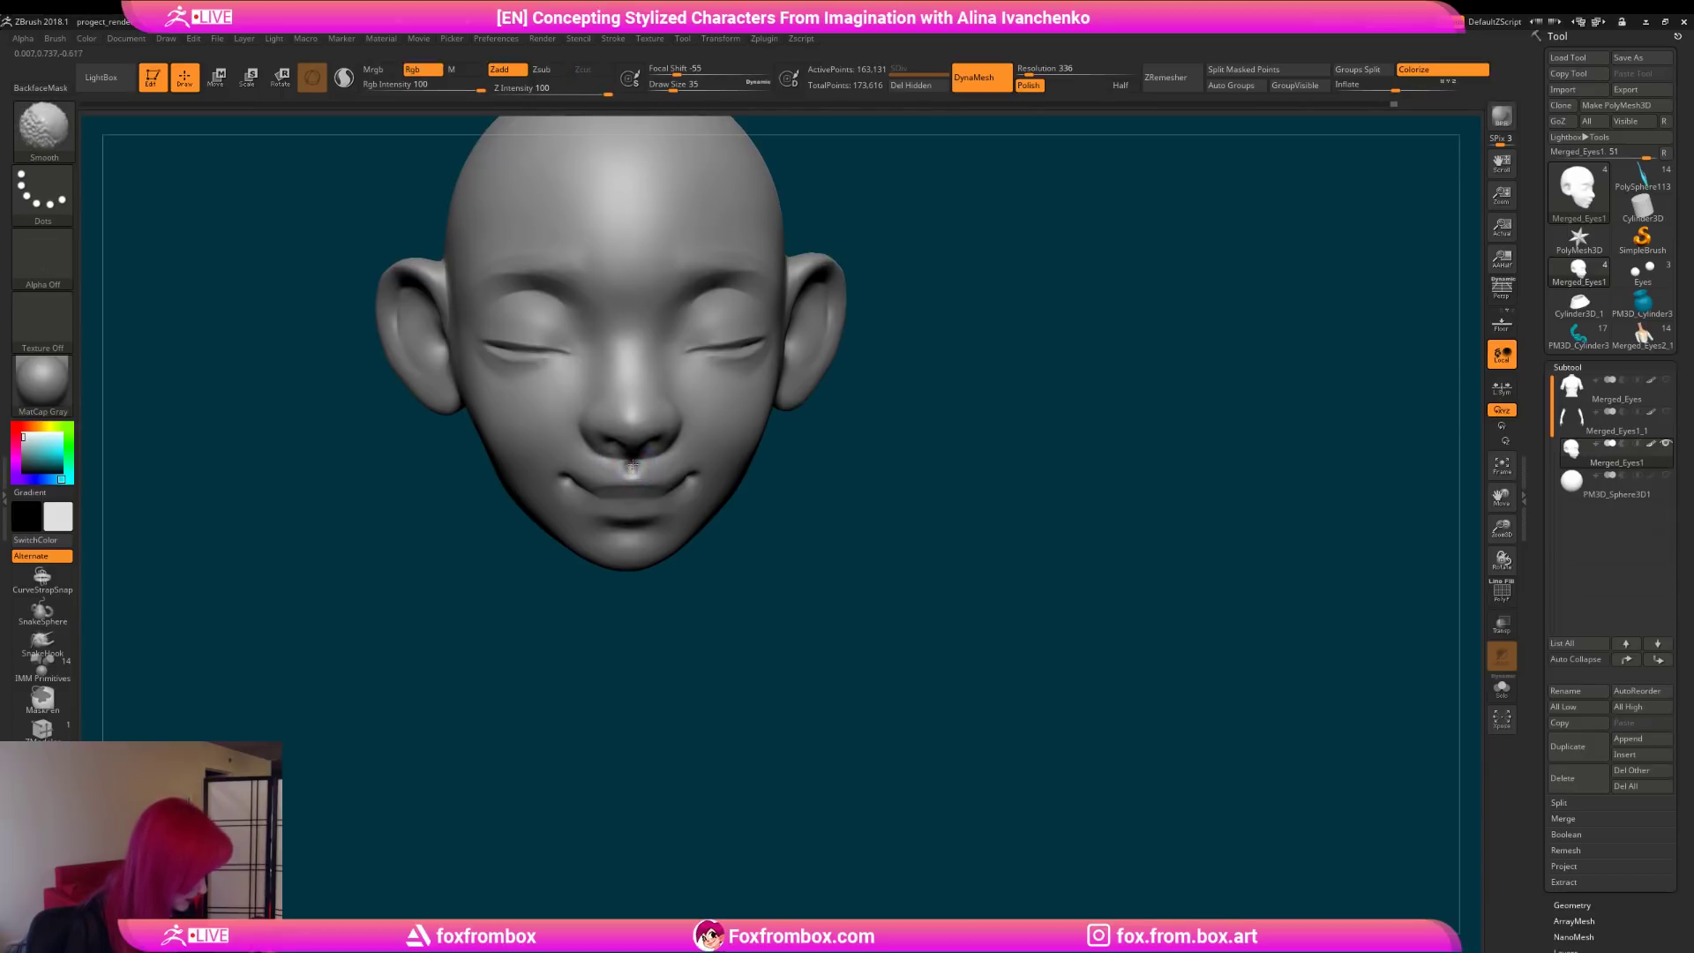
{"action": "left_click_drag", "start_coordinate": [631, 464], "coordinate": [633, 471], "text": "shift"}
{"action": "left_click_drag", "start_coordinate": [862, 487], "coordinate": [863, 546], "text": "alt"}
Step: Examine the proportions of the whole head from the front, three-quarter and profile views
{"action": "left_click_drag", "start_coordinate": [927, 521], "coordinate": [858, 511]}
{"action": "mouse_move", "coordinate": [935, 565]}
{"action": "left_mouse_down"}
{"action": "mouse_move", "coordinate": [992, 594]}
{"action": "mouse_move", "coordinate": [1029, 560]}
{"action": "mouse_move", "coordinate": [1041, 570]}
{"action": "left_mouse_up"}
{"action": "mouse_move", "coordinate": [1361, 472]}
{"action": "left_mouse_down"}
{"action": "mouse_move", "coordinate": [1062, 518]}
{"action": "mouse_move", "coordinate": [1069, 533]}
{"action": "mouse_move", "coordinate": [1020, 576]}
{"action": "left_mouse_up"}
{"action": "left_click_drag", "start_coordinate": [1503, 529], "coordinate": [1420, 463]}
{"action": "left_click_drag", "start_coordinate": [1035, 424], "coordinate": [948, 497], "text": "alt"}
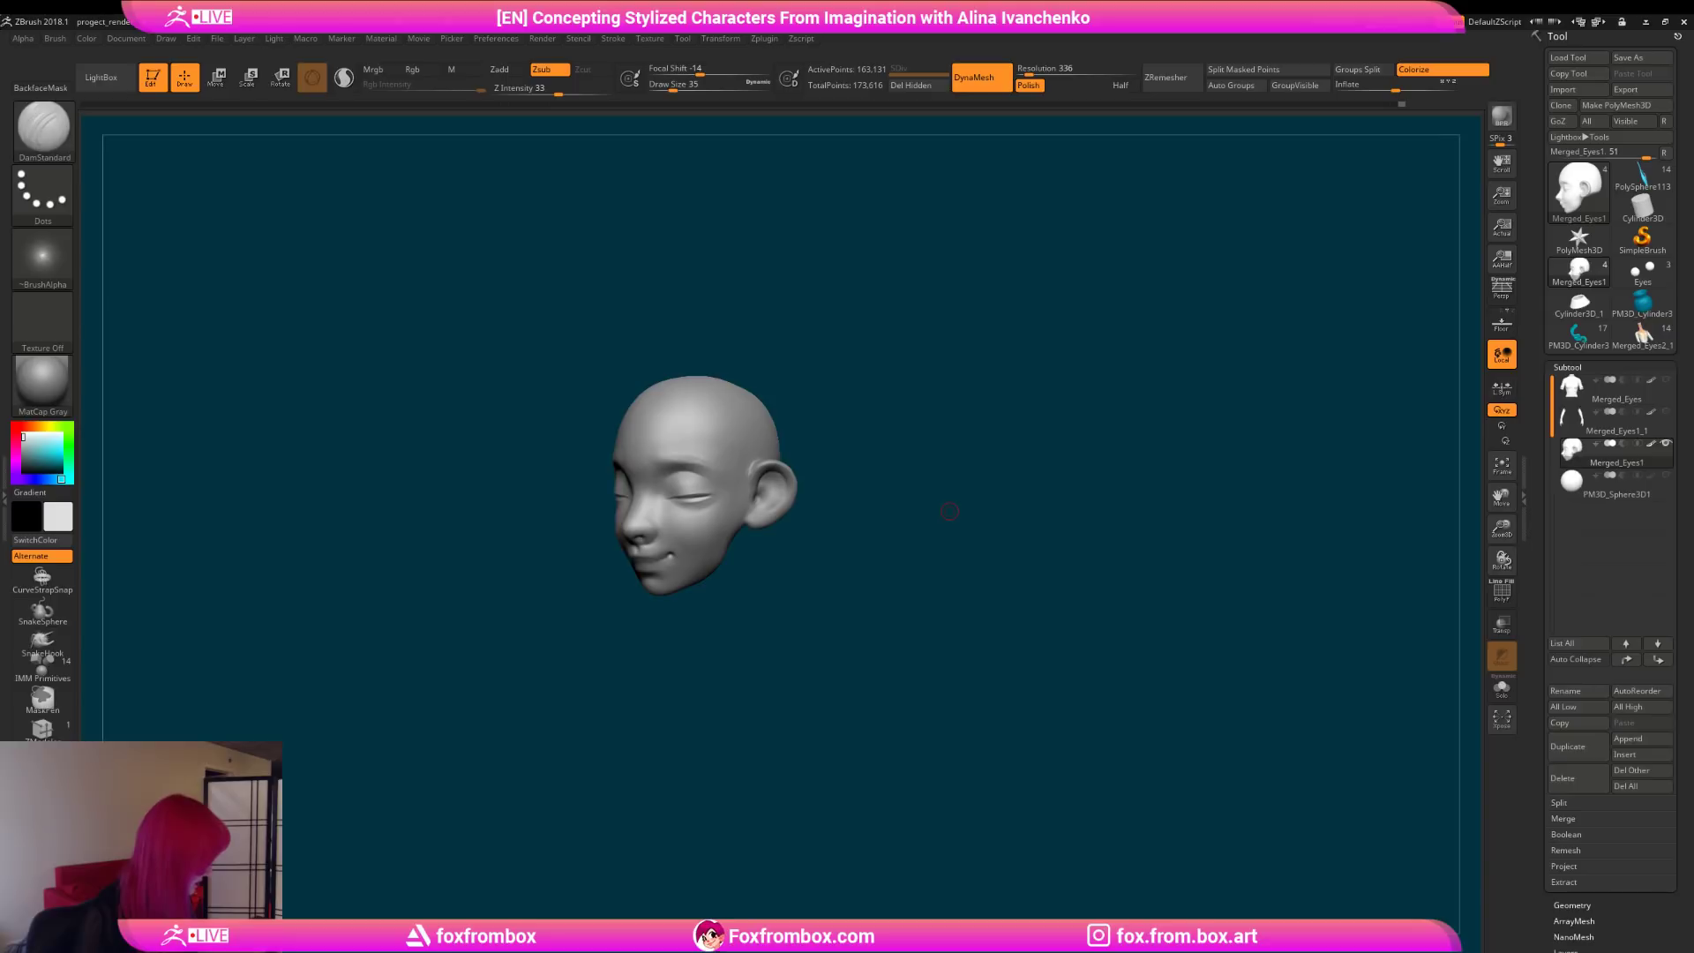
{"action": "mouse_move", "coordinate": [431, 348]}
{"action": "left_mouse_down"}
{"action": "mouse_move", "coordinate": [858, 579]}
{"action": "mouse_move", "coordinate": [782, 590]}
{"action": "mouse_move", "coordinate": [812, 582]}
{"action": "left_mouse_up"}
{"action": "key", "text": "b"}
{"action": "key", "text": "c"}
{"action": "key", "text": "b"}
{"action": "mouse_move", "coordinate": [908, 442]}
{"action": "left_mouse_down"}
{"action": "mouse_move", "coordinate": [942, 461]}
{"action": "mouse_move", "coordinate": [919, 467]}
{"action": "left_mouse_up"}
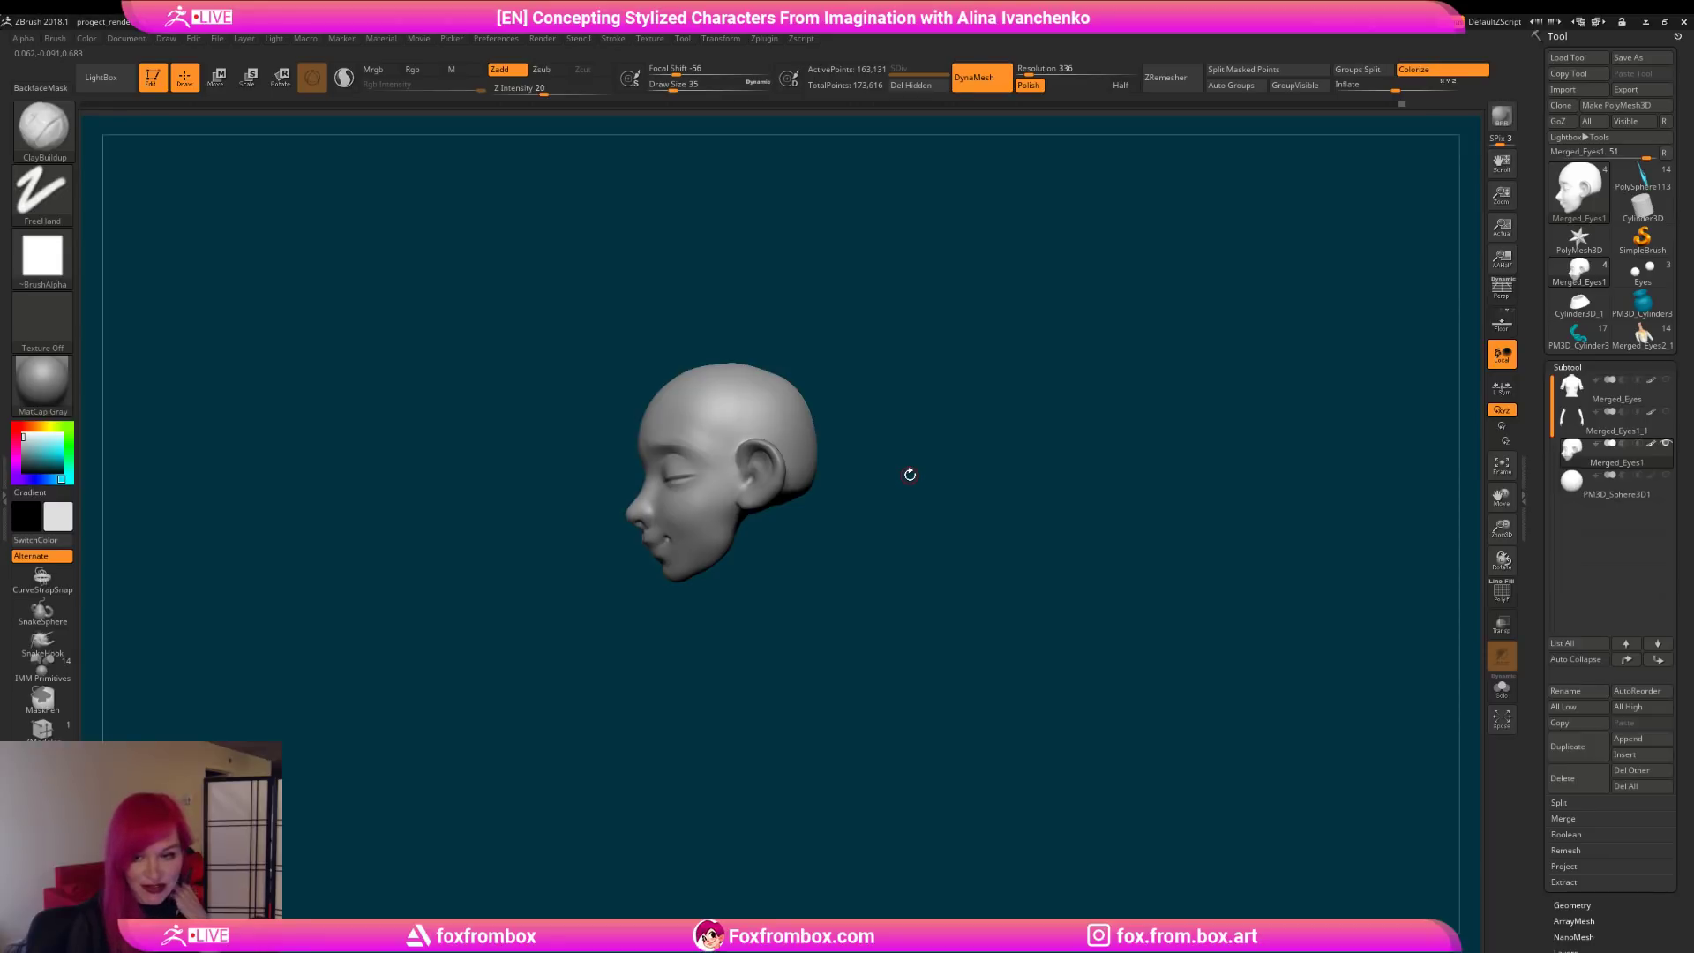
{"action": "left_click_drag", "start_coordinate": [953, 286], "coordinate": [885, 380]}
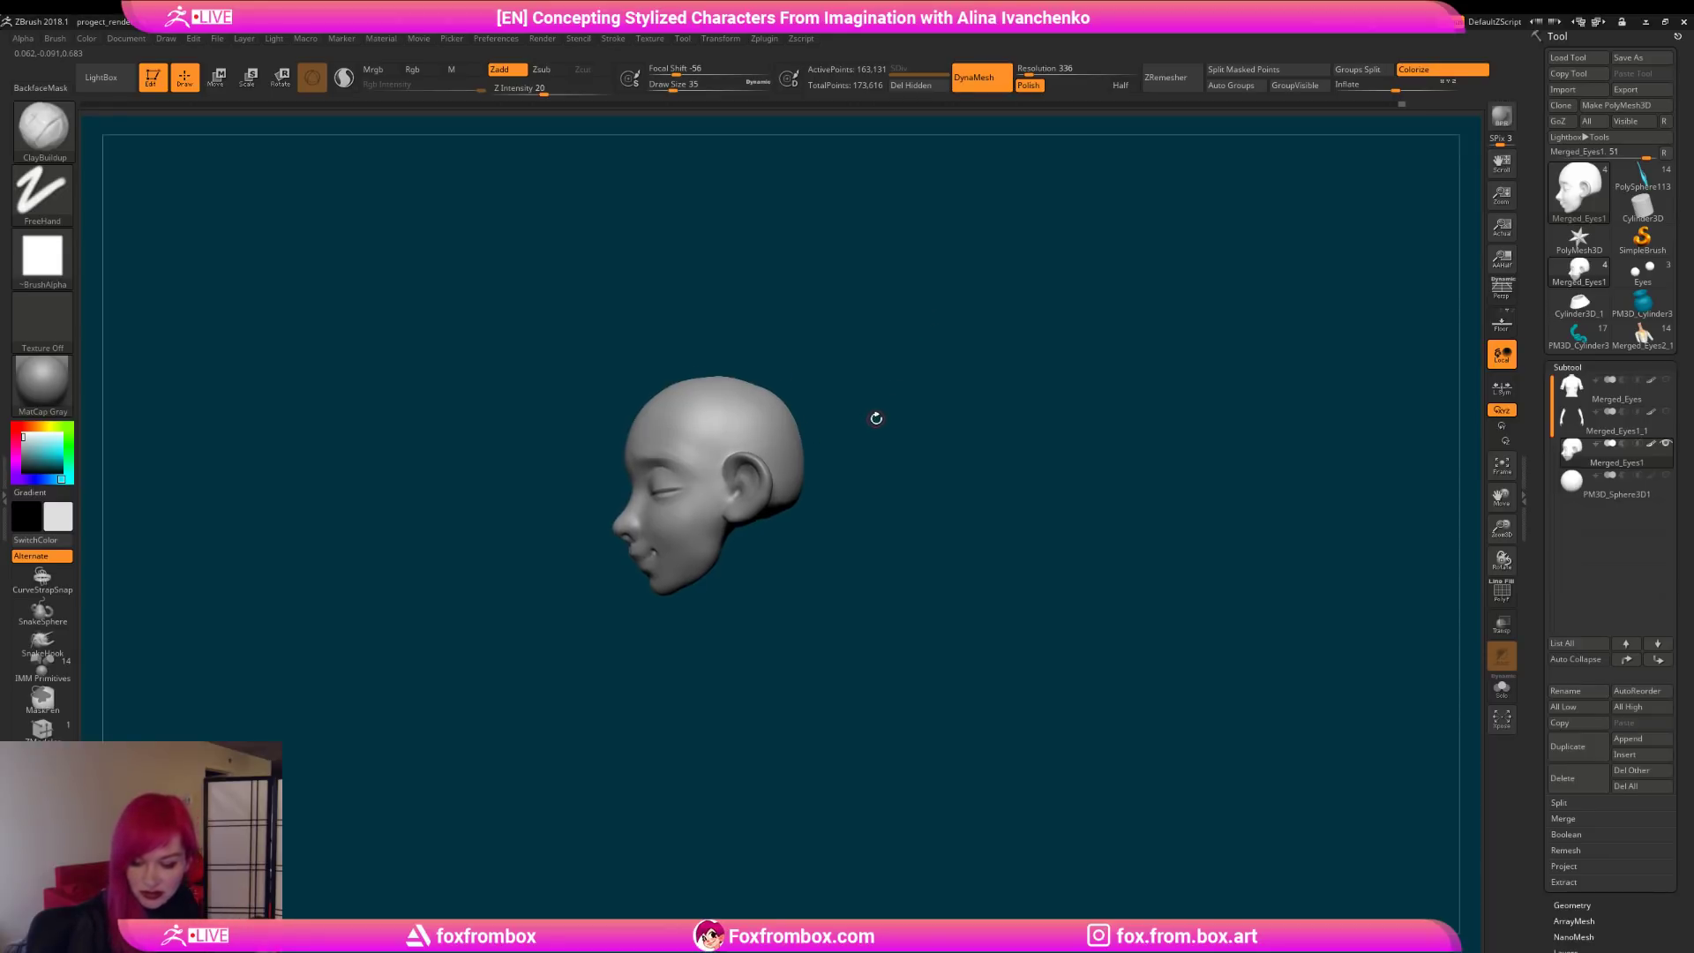
Step: Choose the Move brush at draw size 182, show the hidden sphere subtool and make it the active subtool
{"action": "key", "text": "b"}
{"action": "key", "text": "m"}
{"action": "key", "text": "v"}
{"action": "left_click_drag", "start_coordinate": [676, 85], "coordinate": [689, 86]}
{"action": "mouse_move", "coordinate": [727, 565]}
{"action": "left_mouse_down"}
{"action": "mouse_move", "coordinate": [755, 573]}
{"action": "mouse_move", "coordinate": [747, 602]}
{"action": "mouse_move", "coordinate": [693, 599]}
{"action": "mouse_move", "coordinate": [718, 159]}
{"action": "left_mouse_up"}
{"action": "left_click_drag", "start_coordinate": [702, 337], "coordinate": [723, 605]}
{"action": "left_click", "coordinate": [1665, 477]}
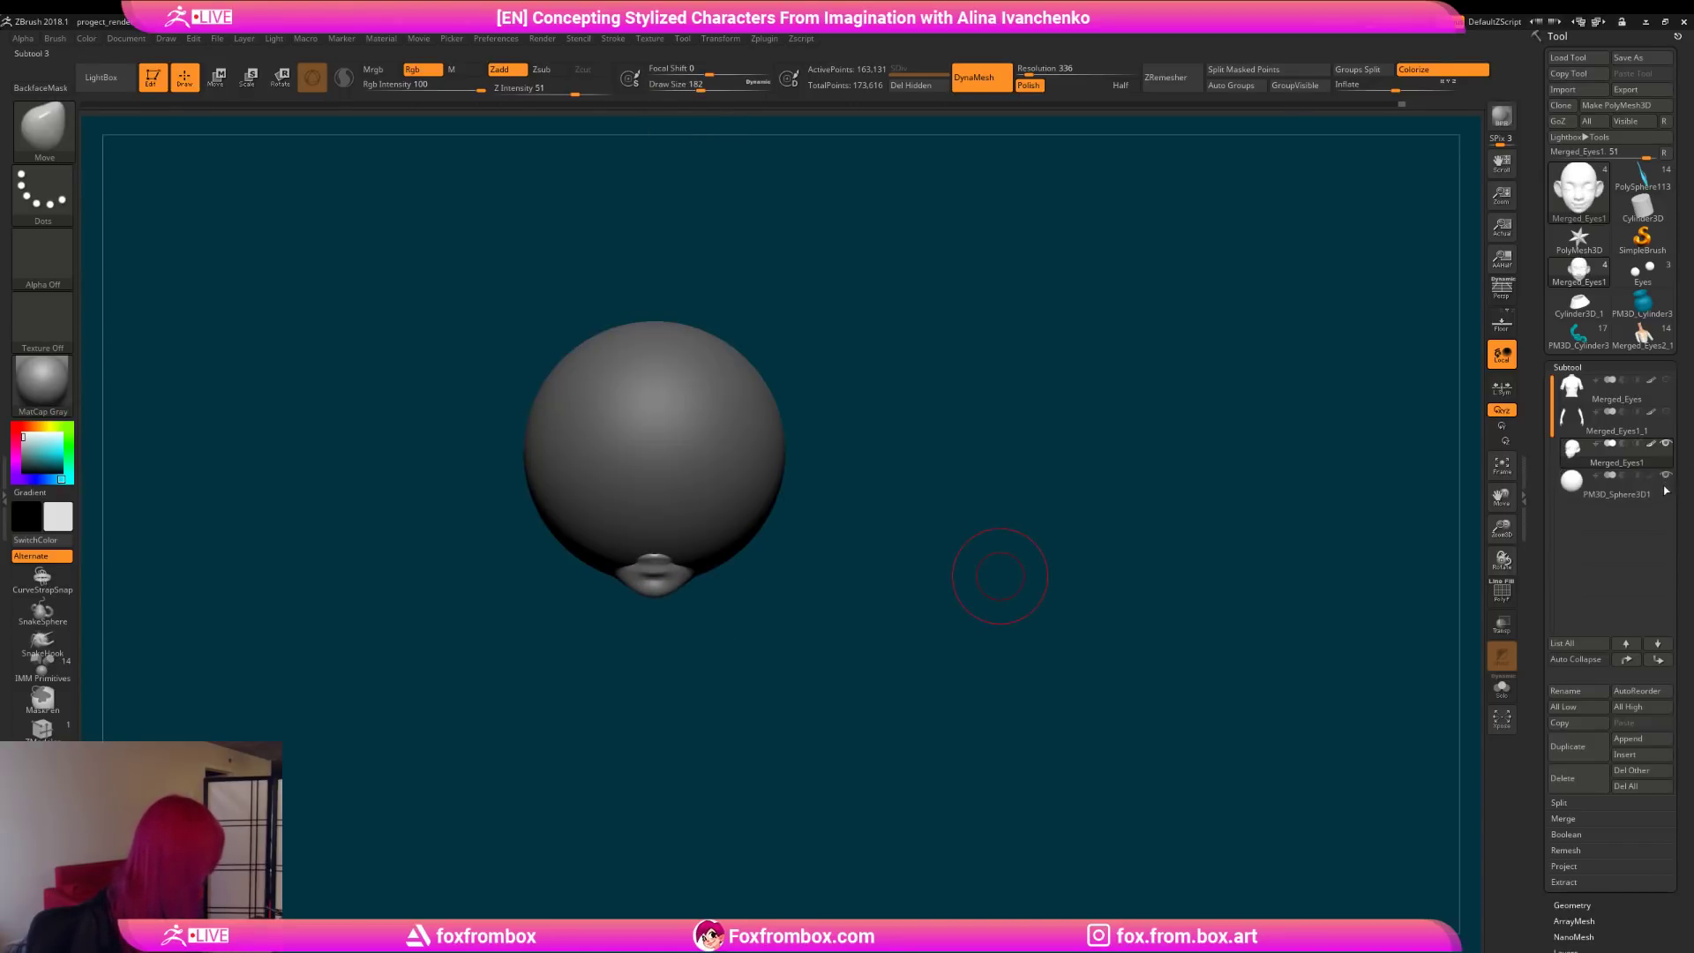
{"action": "left_click_drag", "start_coordinate": [1161, 537], "coordinate": [782, 497]}
{"action": "left_click", "coordinate": [783, 497], "text": "alt"}
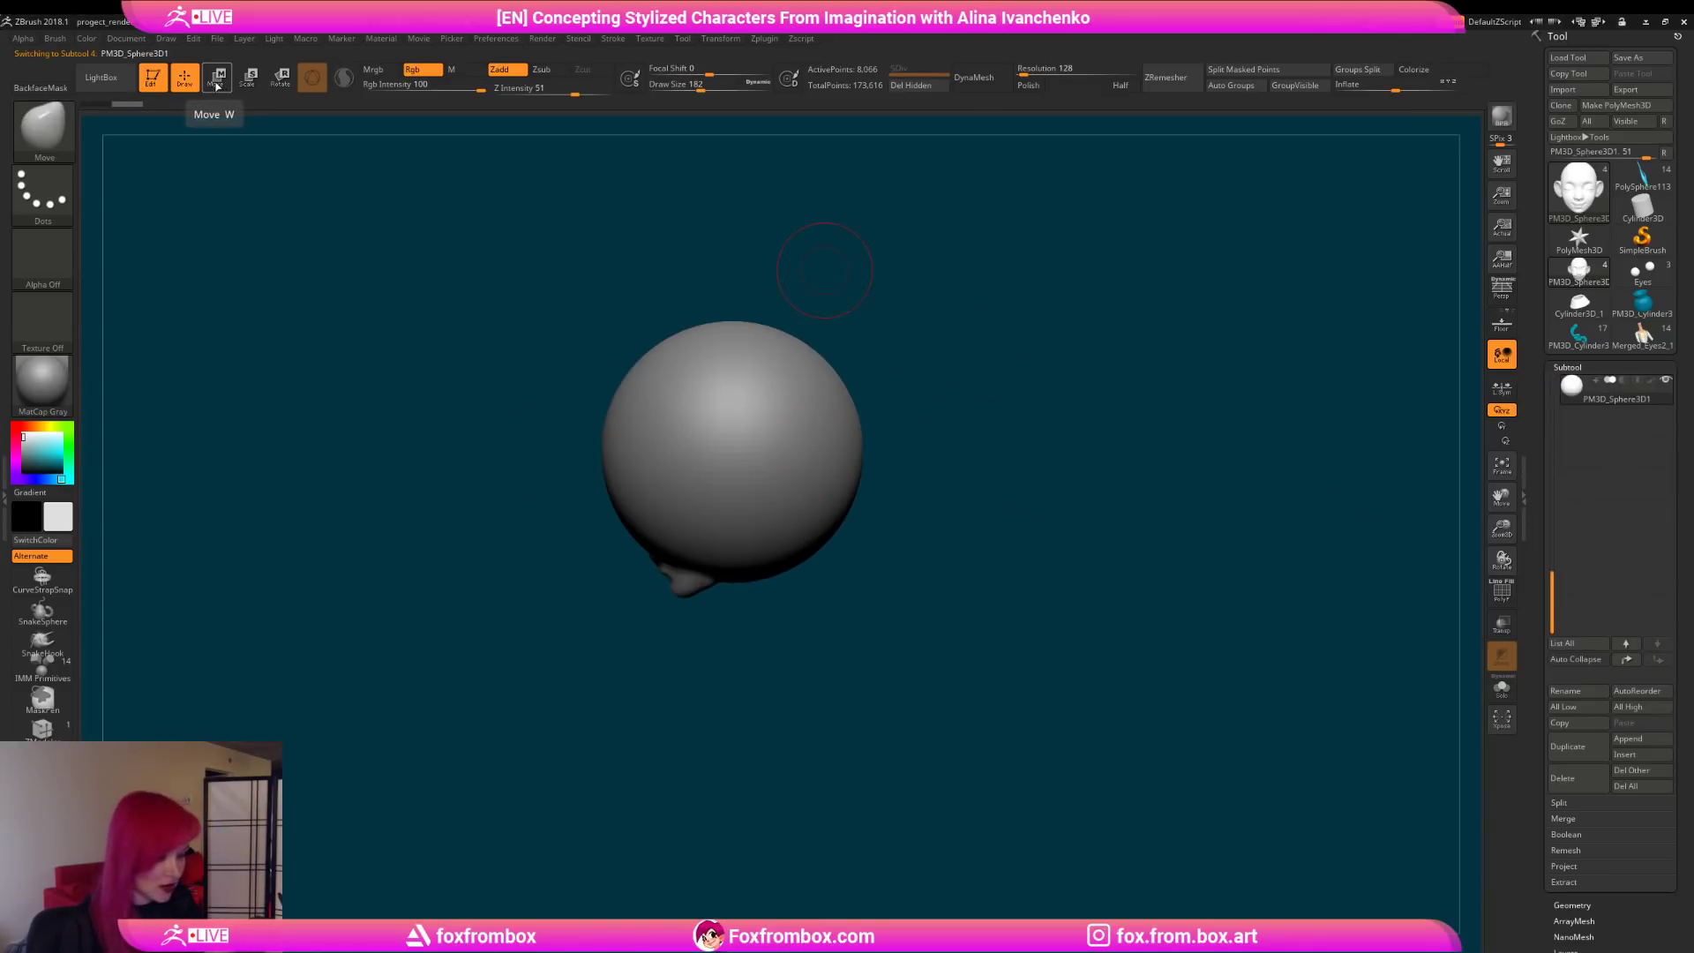
Step: Try scaling the sphere down over the back of the skull and shaping it with the Move brush at draw size 262
{"action": "left_click", "coordinate": [248, 78]}
{"action": "left_click_drag", "start_coordinate": [732, 450], "coordinate": [797, 506]}
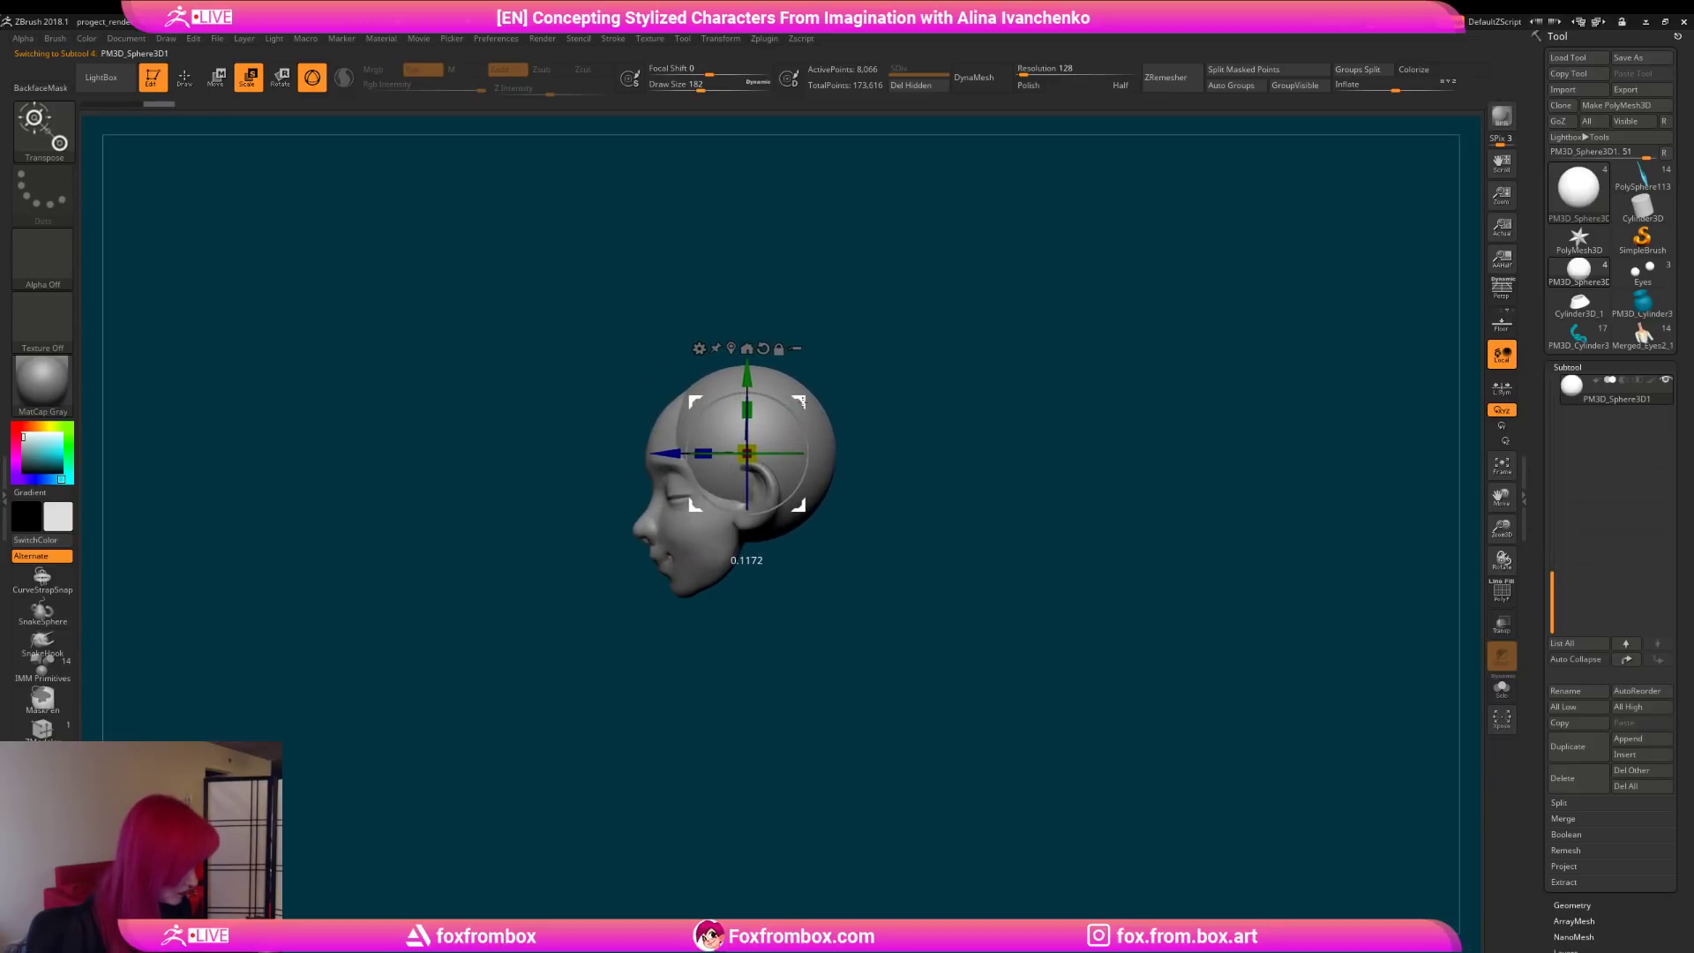
{"action": "left_click_drag", "start_coordinate": [875, 416], "coordinate": [914, 454], "text": "shift"}
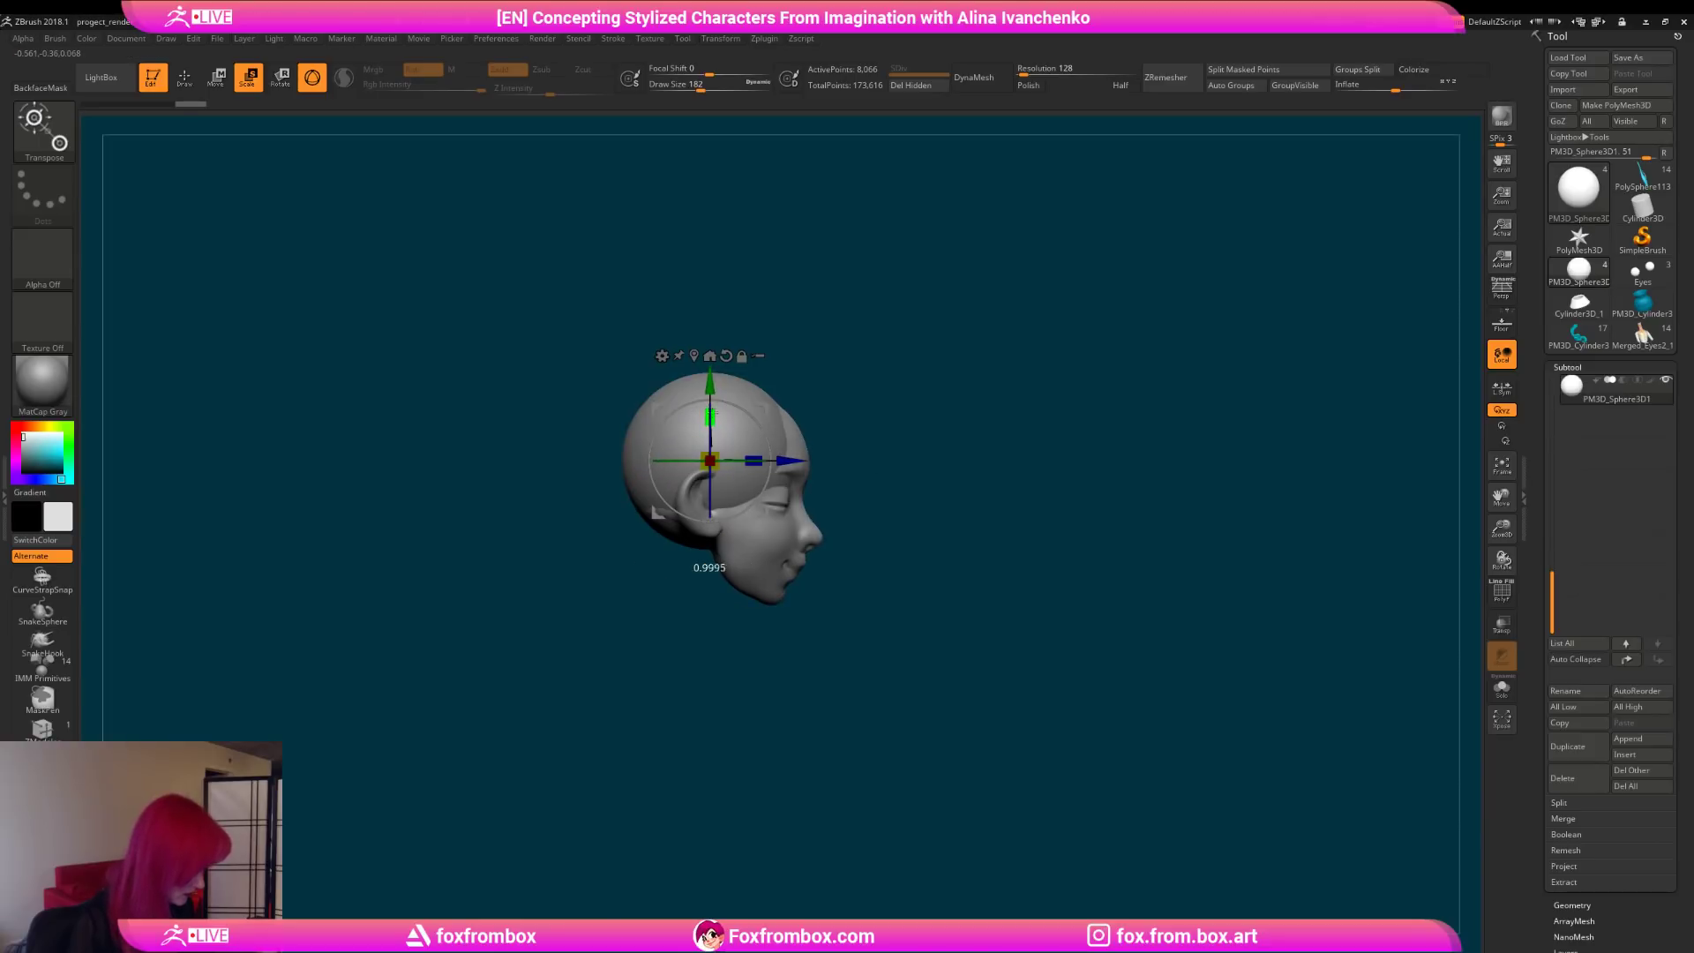
{"action": "key", "text": "q"}
{"action": "mouse_move", "coordinate": [854, 348]}
{"action": "left_mouse_down"}
{"action": "mouse_move", "coordinate": [835, 405]}
{"action": "mouse_move", "coordinate": [825, 365]}
{"action": "mouse_move", "coordinate": [860, 377]}
{"action": "left_mouse_up"}
{"action": "left_click_drag", "start_coordinate": [700, 86], "coordinate": [710, 87]}
{"action": "mouse_move", "coordinate": [764, 408]}
{"action": "left_mouse_down"}
{"action": "mouse_move", "coordinate": [831, 465]}
{"action": "mouse_move", "coordinate": [826, 506]}
{"action": "mouse_move", "coordinate": [735, 514]}
{"action": "left_mouse_up"}
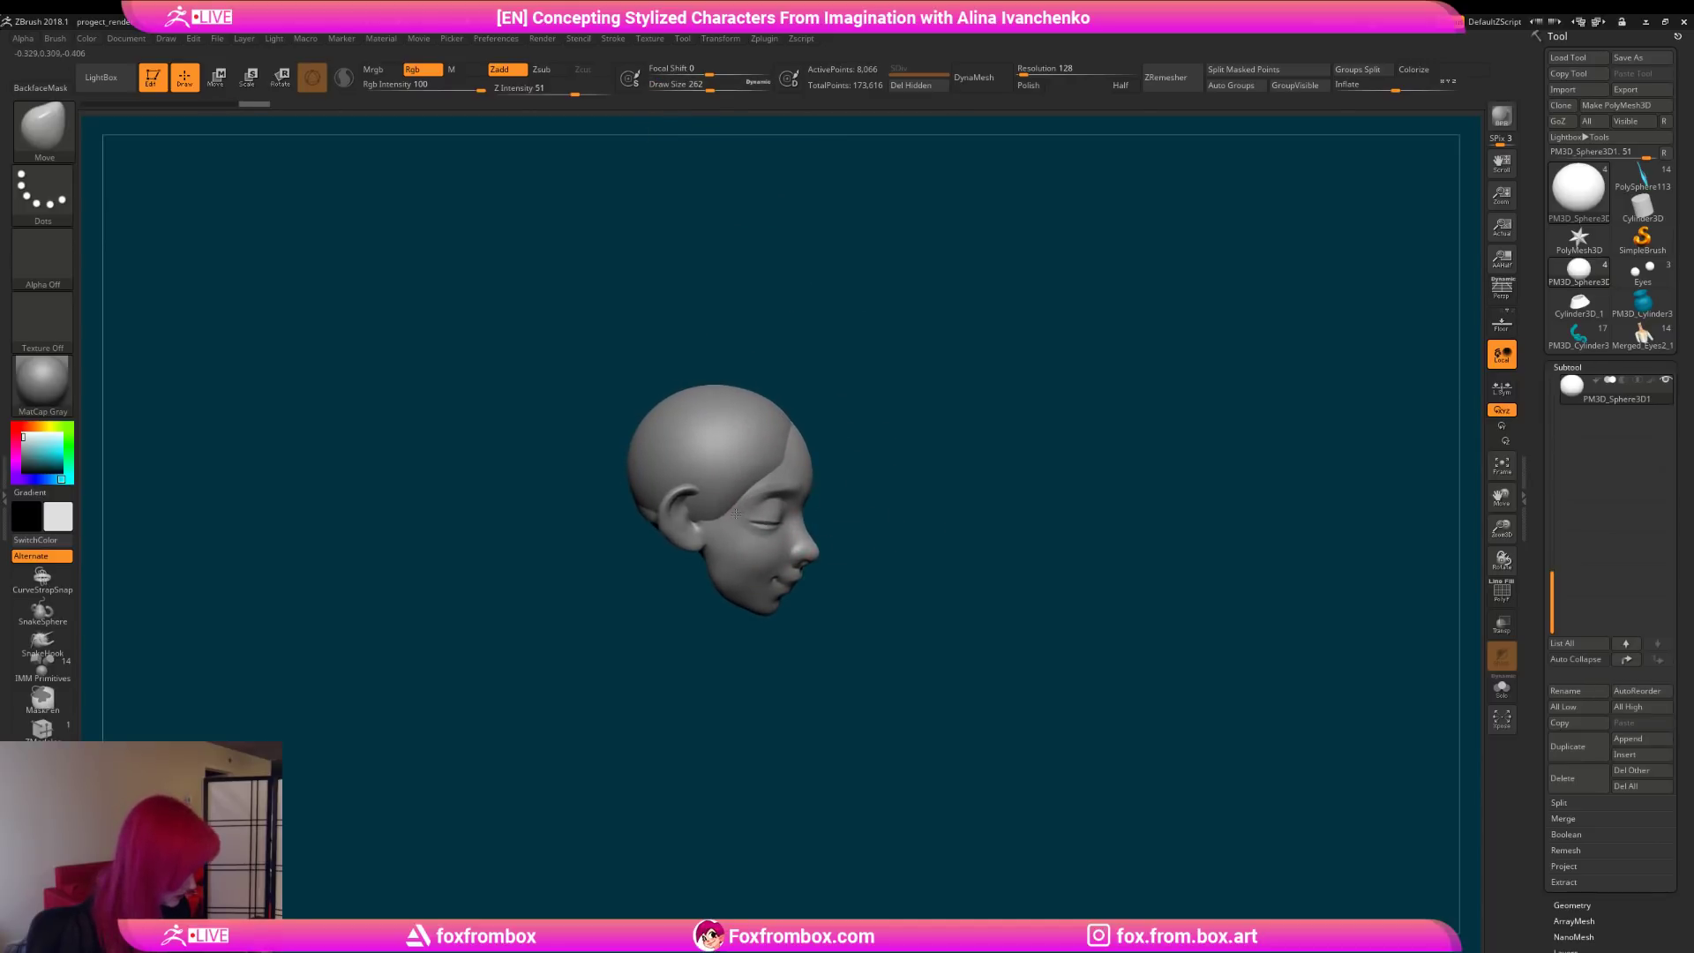
Step: Undo the sphere's scaling and reshaping and dismiss the Dynamic Subdiv prompt
{"action": "left_click_drag", "start_coordinate": [880, 485], "coordinate": [853, 419]}
{"action": "key", "text": "ctrl+z"}
{"action": "key", "text": "ctrl+z"}
{"action": "key", "text": "ctrl+z"}
{"action": "key", "text": "ctrl+z"}
{"action": "key", "text": "ctrl+z"}
{"action": "key", "text": "ctrl+z"}
{"action": "key", "text": "ctrl+z"}
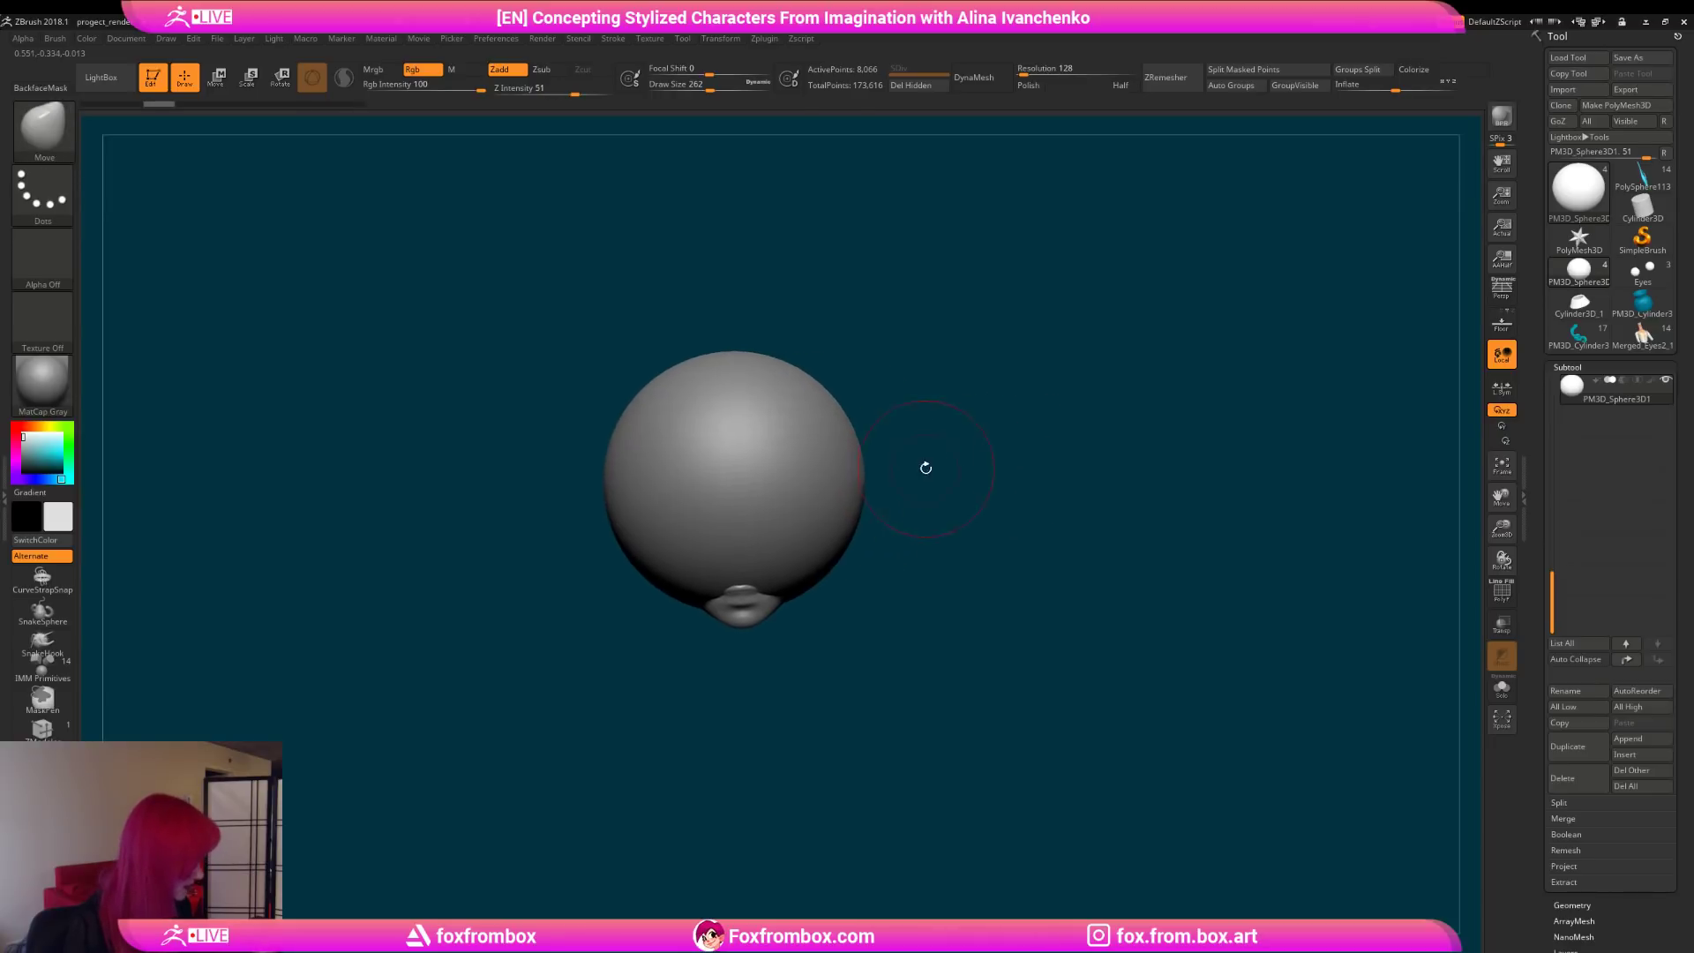
{"action": "key", "text": "d"}
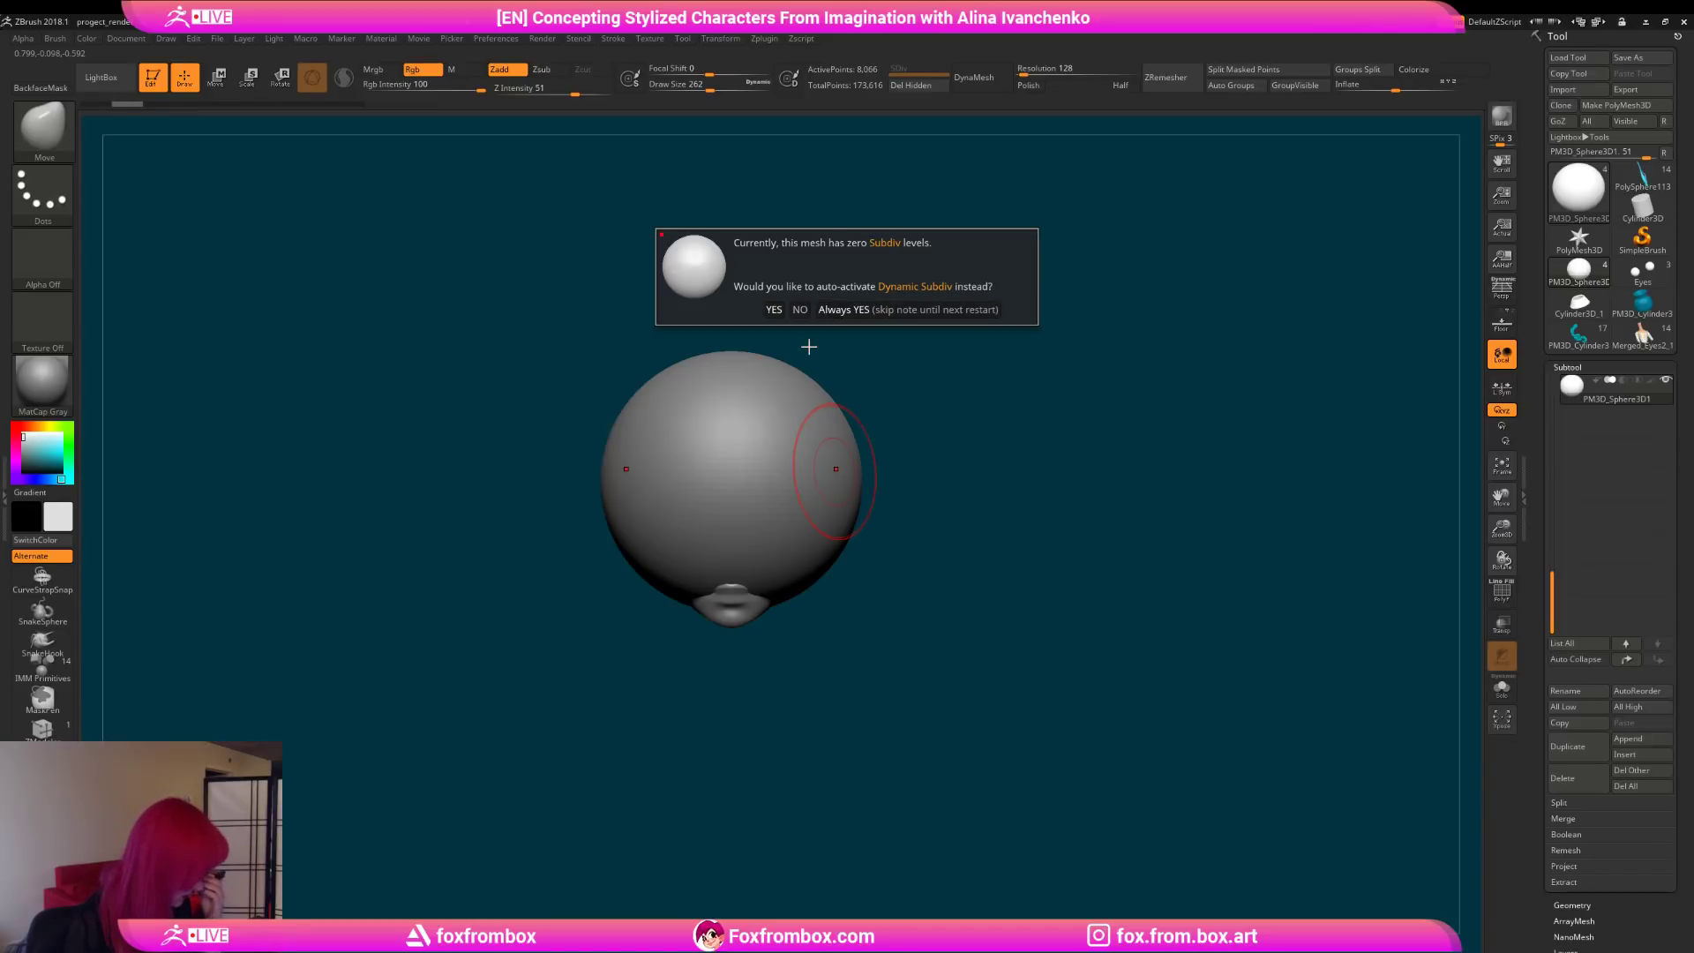
{"action": "left_click", "coordinate": [816, 315]}
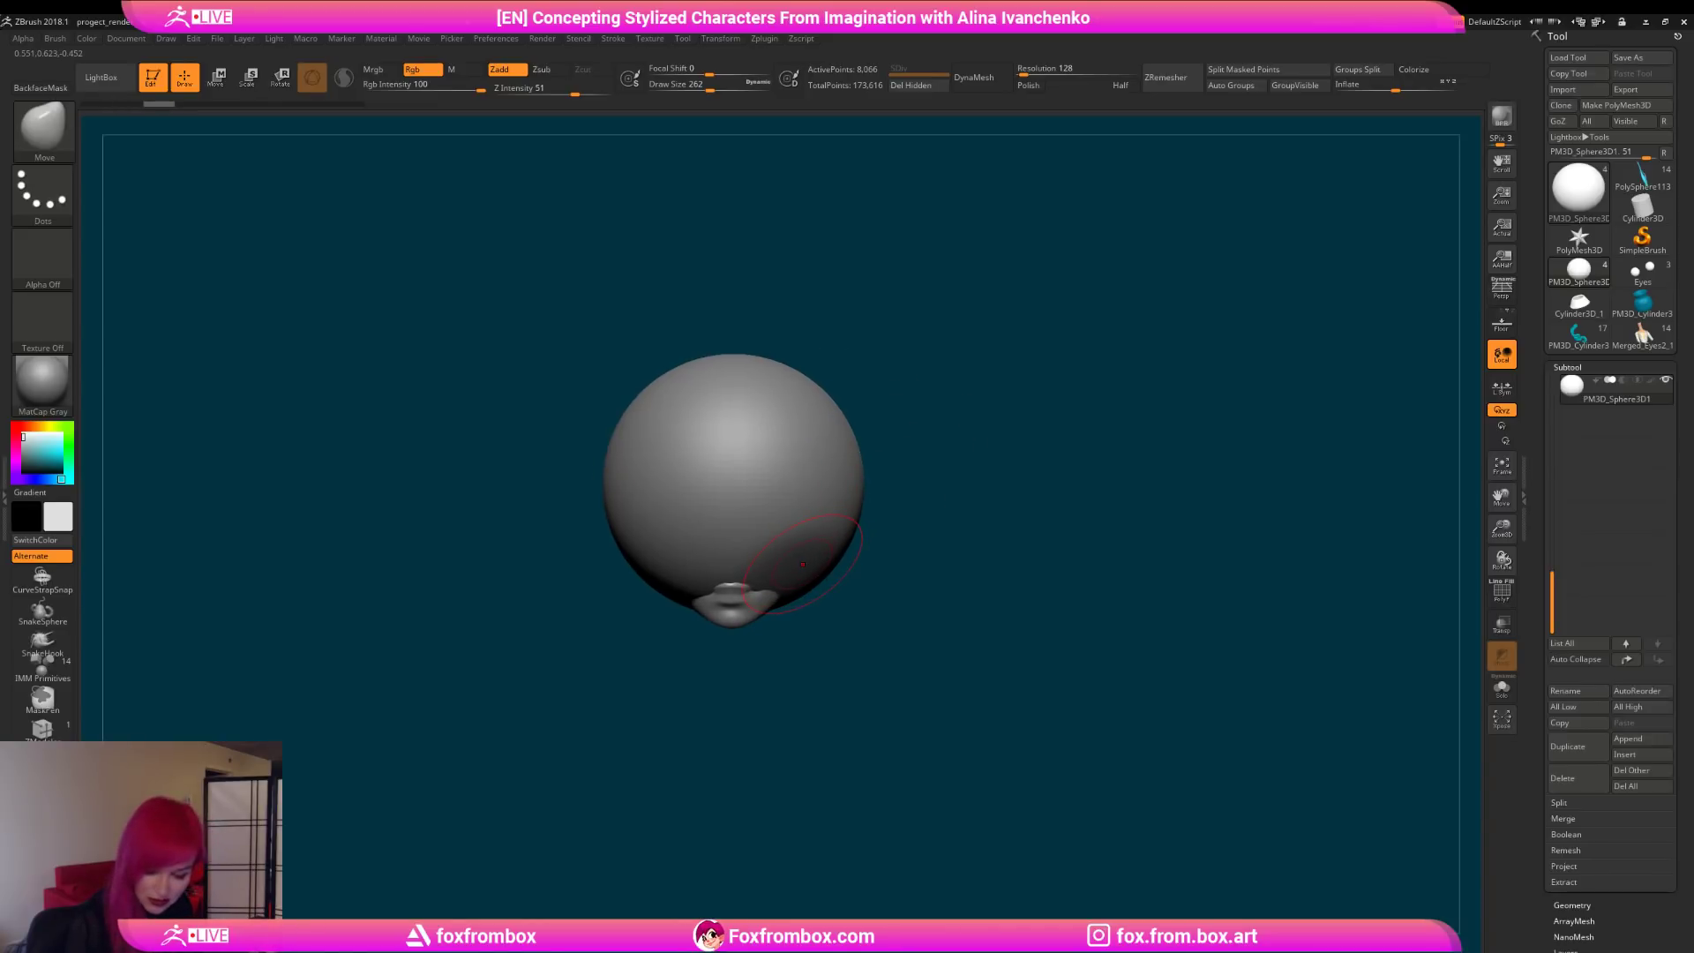
{"action": "mouse_move", "coordinate": [900, 533]}
{"action": "left_mouse_down"}
{"action": "mouse_move", "coordinate": [950, 529]}
{"action": "mouse_move", "coordinate": [908, 530]}
{"action": "left_mouse_up"}
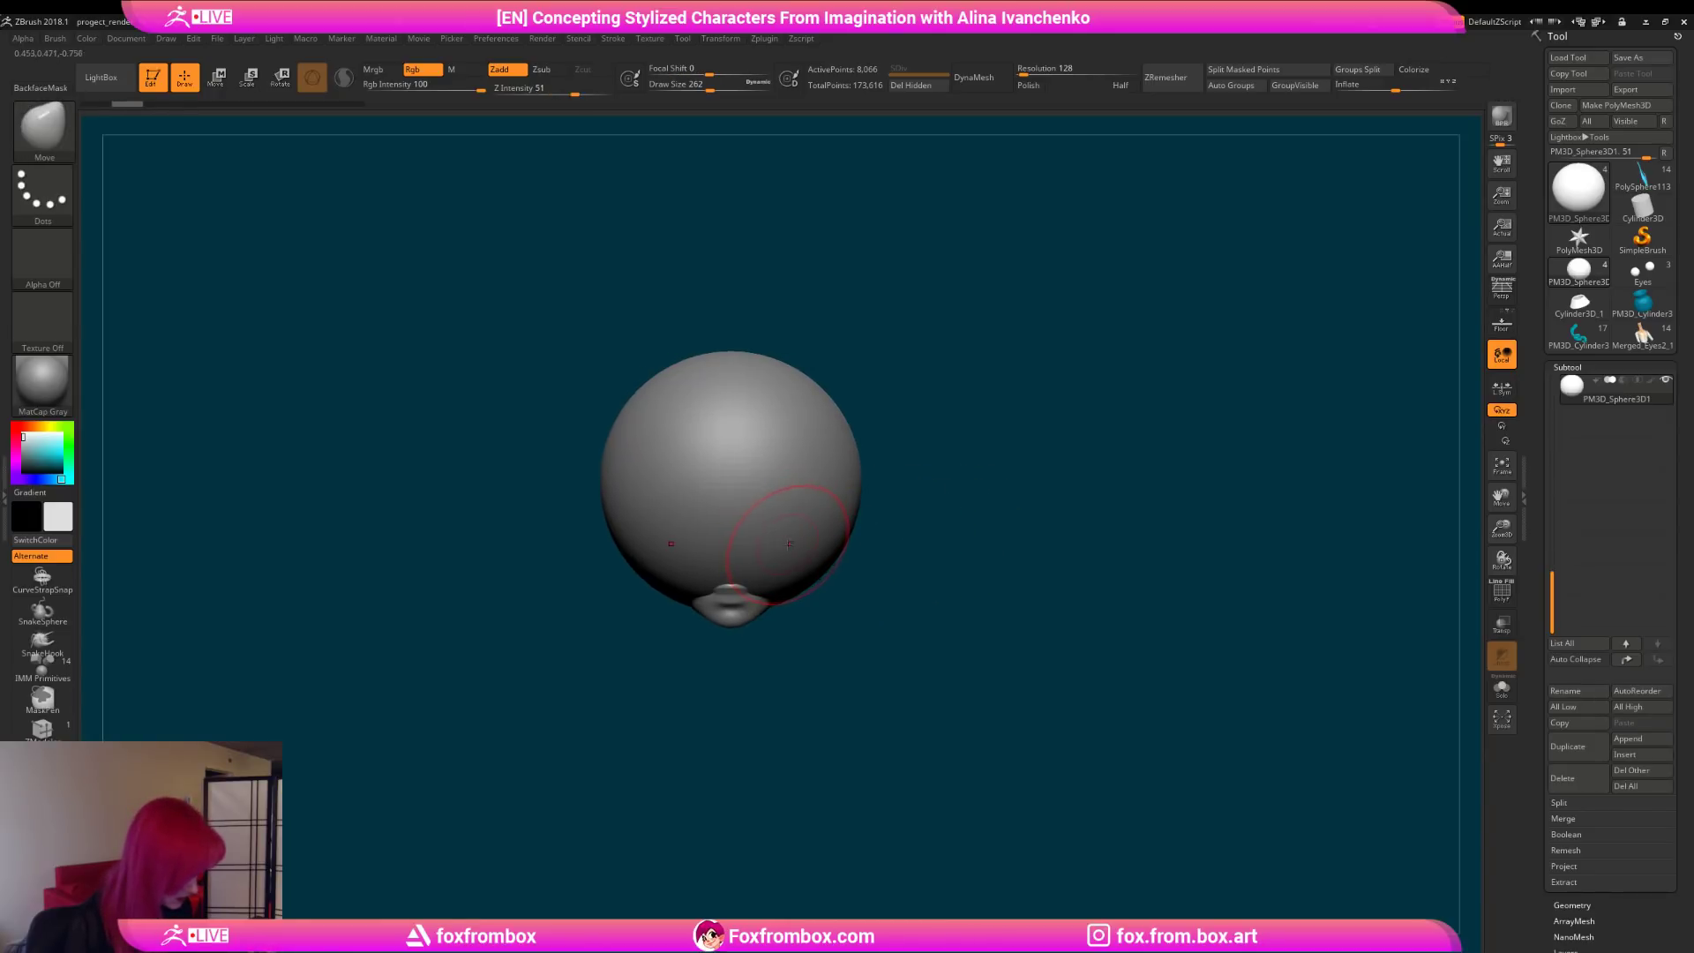
Step: Scale the sphere down to skull size and shift it back over the head as a hair base
{"action": "key", "text": "e"}
{"action": "left_click_drag", "start_coordinate": [731, 482], "coordinate": [696, 490]}
{"action": "left_click_drag", "start_coordinate": [878, 464], "coordinate": [943, 462], "text": "shift"}
{"action": "left_click_drag", "start_coordinate": [805, 481], "coordinate": [724, 481]}
{"action": "mouse_move", "coordinate": [855, 438]}
{"action": "left_mouse_down", "text": "alt"}
{"action": "mouse_move", "coordinate": [818, 416]}
{"action": "mouse_move", "coordinate": [832, 348]}
{"action": "left_mouse_up", "text": "alt"}
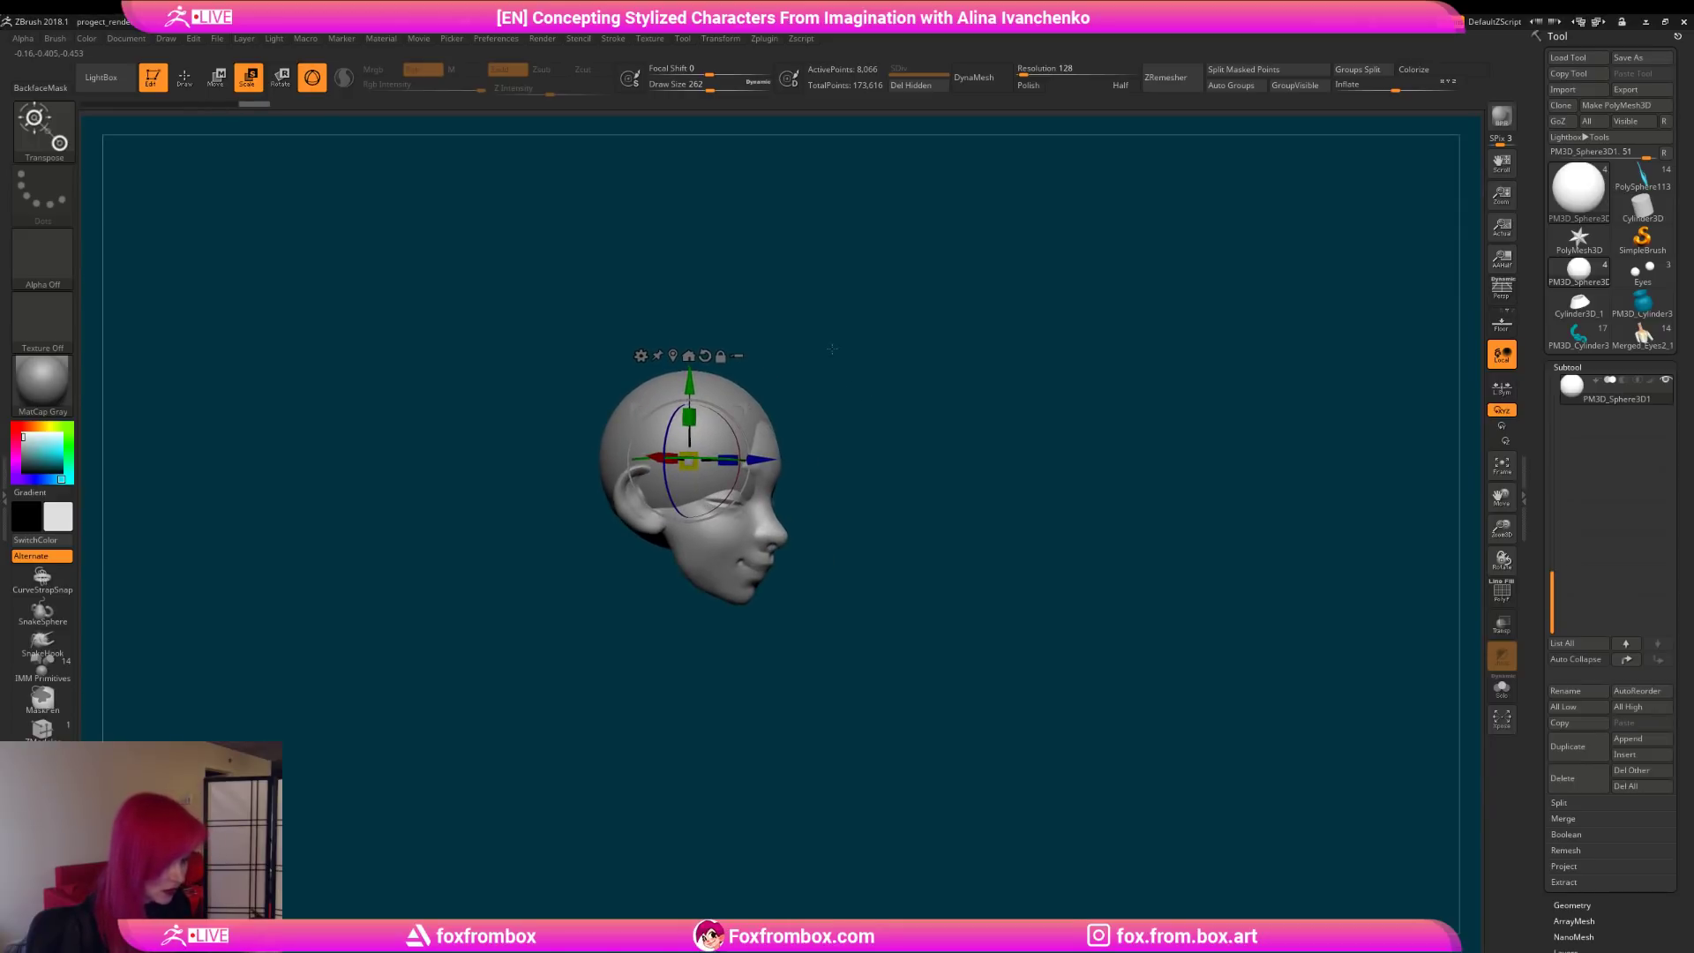
Step: Shape the sphere into a hair cap with the Move brush at draw size 318, forming the hairline around the forehead and ears
{"action": "key", "text": "q"}
{"action": "mouse_move", "coordinate": [923, 408]}
{"action": "left_mouse_down", "text": "shift"}
{"action": "mouse_move", "coordinate": [867, 460]}
{"action": "mouse_move", "coordinate": [932, 450]}
{"action": "left_mouse_up", "text": "shift"}
{"action": "left_click_drag", "start_coordinate": [710, 87], "coordinate": [717, 86]}
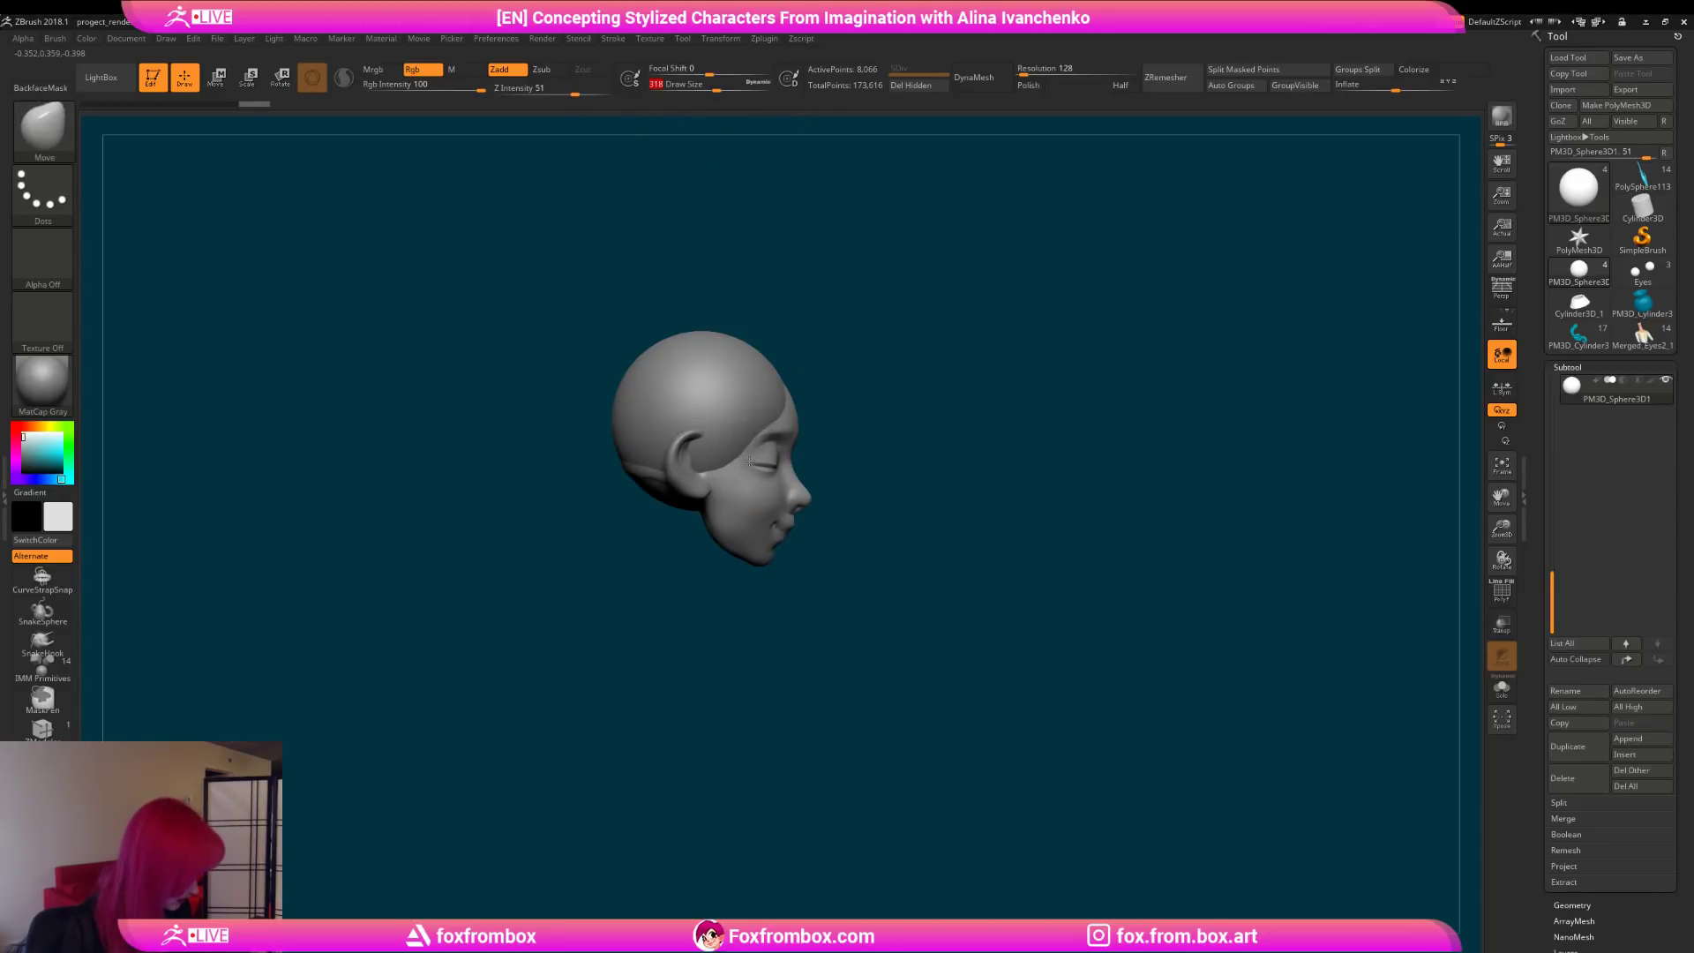
{"action": "left_click_drag", "start_coordinate": [705, 476], "coordinate": [693, 475]}
{"action": "mouse_move", "coordinate": [1041, 441]}
{"action": "left_mouse_down"}
{"action": "mouse_move", "coordinate": [953, 450]}
{"action": "mouse_move", "coordinate": [883, 495]}
{"action": "mouse_move", "coordinate": [829, 503]}
{"action": "left_mouse_up"}
{"action": "left_click_drag", "start_coordinate": [653, 496], "coordinate": [643, 497]}
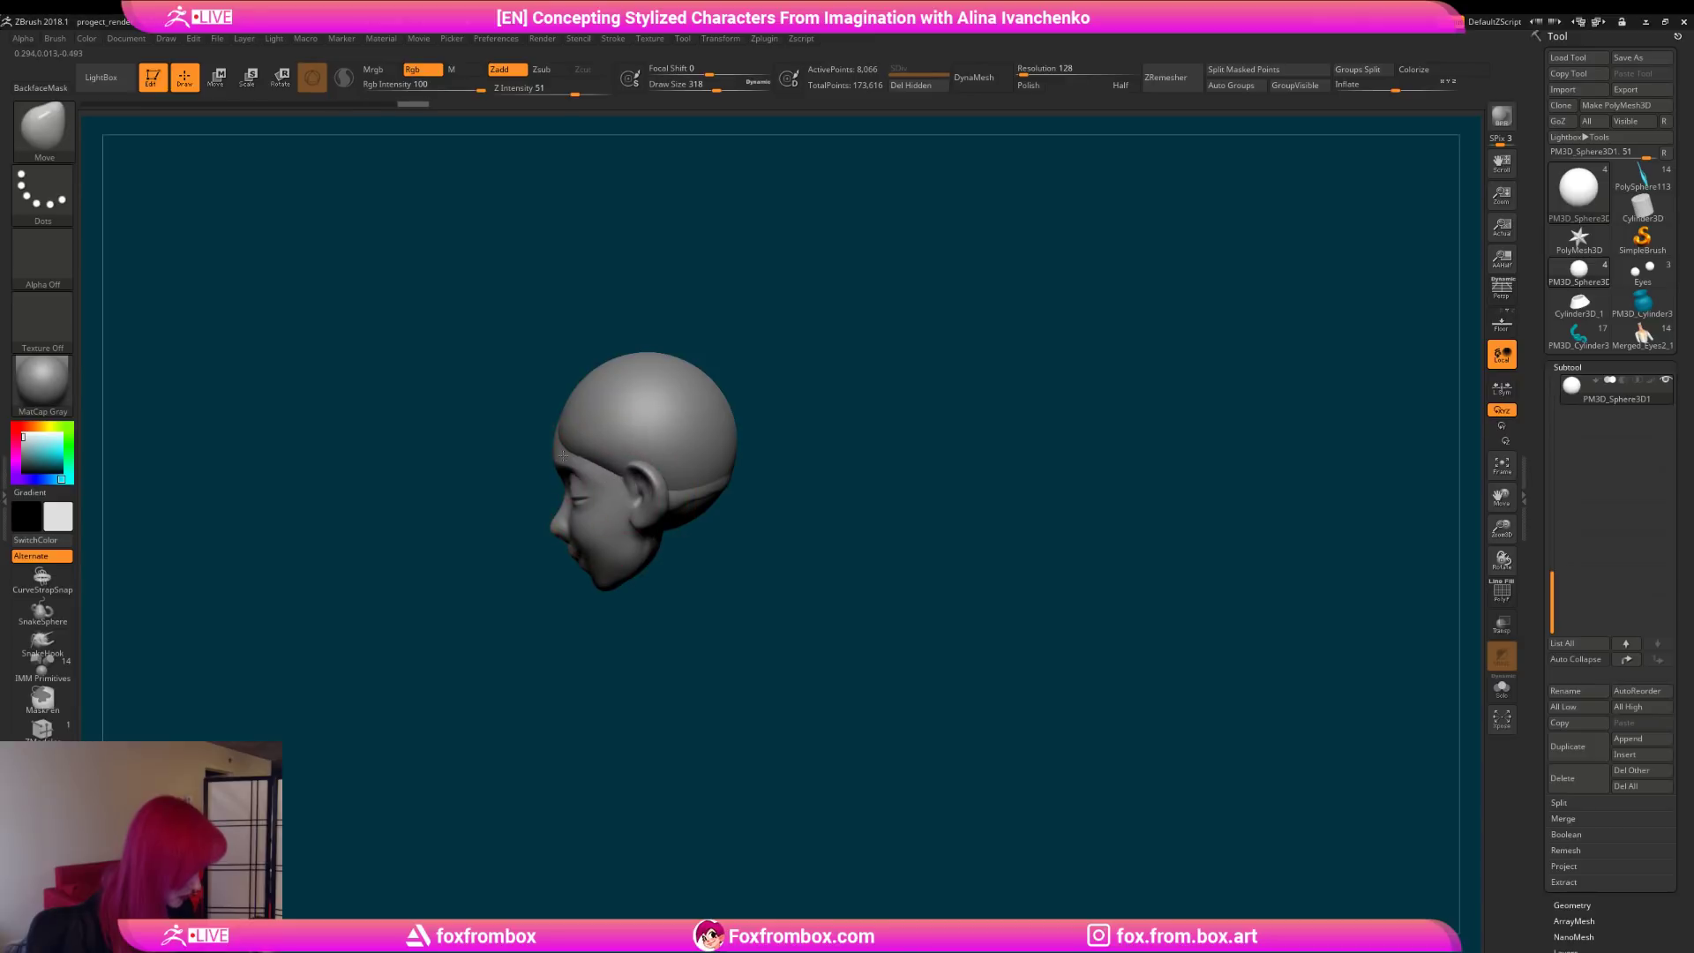
{"action": "left_click_drag", "start_coordinate": [784, 452], "coordinate": [935, 480]}
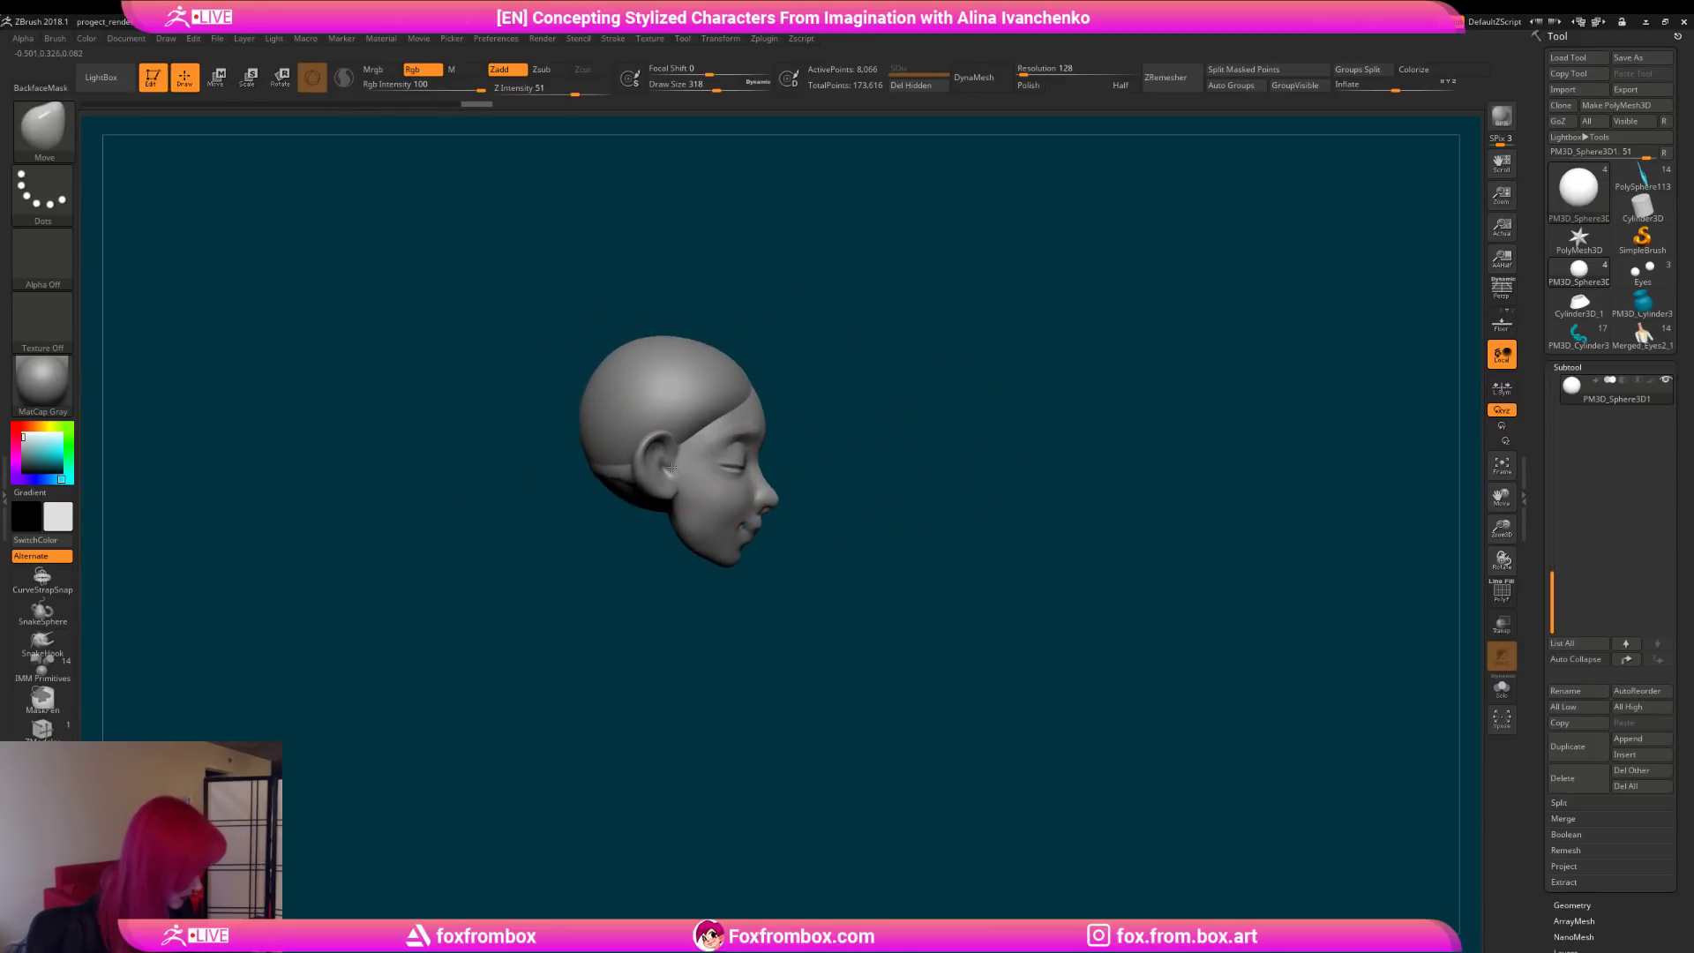
{"action": "left_click_drag", "start_coordinate": [608, 478], "coordinate": [592, 471]}
{"action": "mouse_move", "coordinate": [813, 438]}
{"action": "left_mouse_down"}
{"action": "mouse_move", "coordinate": [832, 438]}
{"action": "mouse_move", "coordinate": [739, 436]}
{"action": "mouse_move", "coordinate": [858, 331]}
{"action": "mouse_move", "coordinate": [908, 378]}
{"action": "mouse_move", "coordinate": [900, 450]}
{"action": "left_mouse_up"}
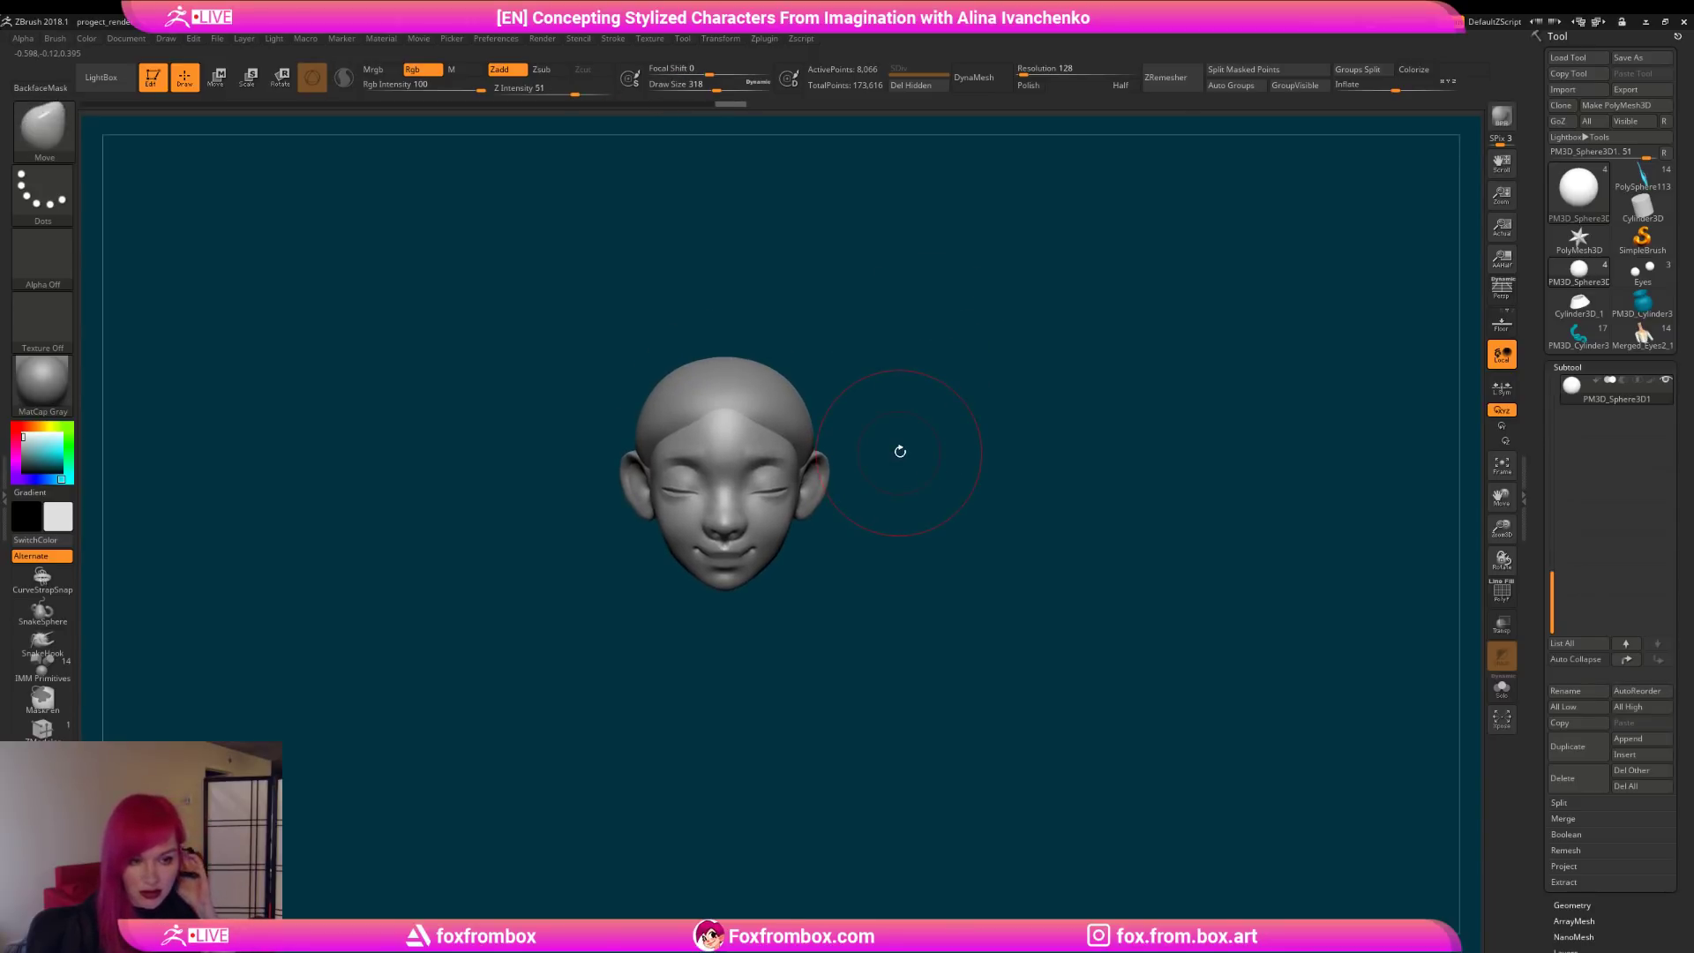
Step: Crease the top of the hair cap along its center line with DamStandard at draw size 192
{"action": "key", "text": "b"}
{"action": "key", "text": "d"}
{"action": "key", "text": "s"}
{"action": "left_click_drag", "start_coordinate": [923, 458], "coordinate": [923, 491], "text": "alt"}
{"action": "left_click_drag", "start_coordinate": [716, 86], "coordinate": [708, 87]}
{"action": "left_click_drag", "start_coordinate": [840, 439], "coordinate": [886, 452]}
{"action": "left_click_drag", "start_coordinate": [710, 86], "coordinate": [702, 87]}
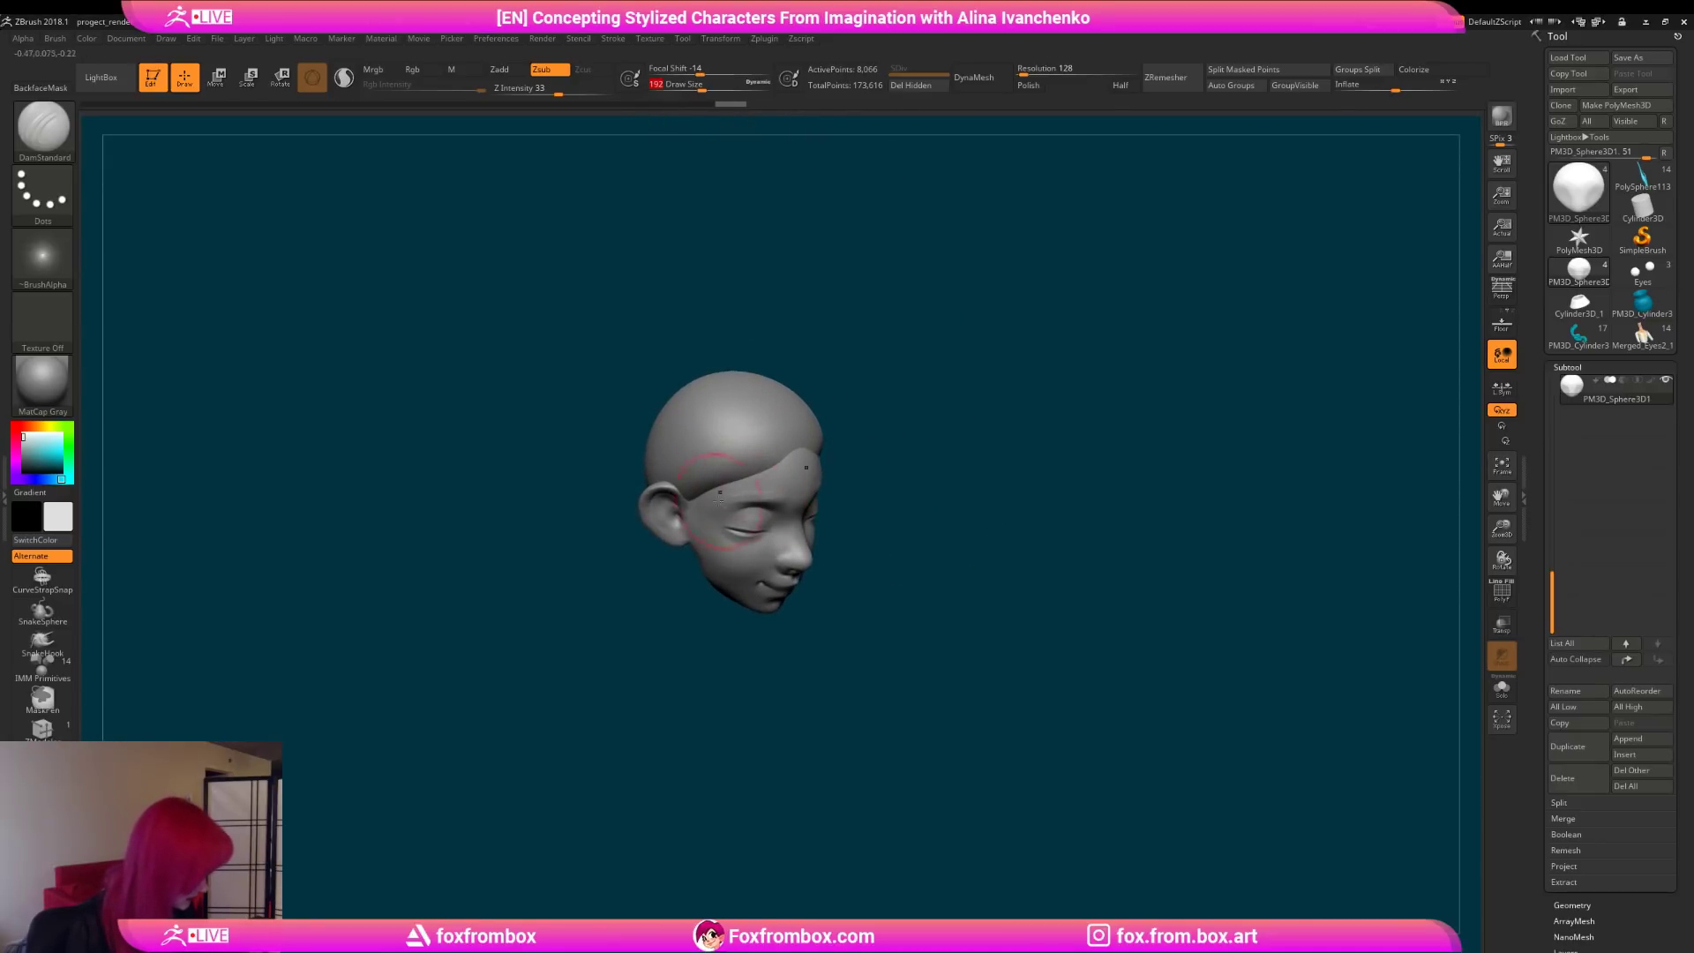
{"action": "left_click_drag", "start_coordinate": [883, 470], "coordinate": [810, 475]}
{"action": "left_click_drag", "start_coordinate": [934, 441], "coordinate": [983, 441]}
{"action": "mouse_move", "coordinate": [851, 465]}
{"action": "left_mouse_down"}
{"action": "mouse_move", "coordinate": [968, 480]}
{"action": "mouse_move", "coordinate": [923, 480]}
{"action": "mouse_move", "coordinate": [897, 553]}
{"action": "mouse_move", "coordinate": [908, 522]}
{"action": "left_mouse_up"}
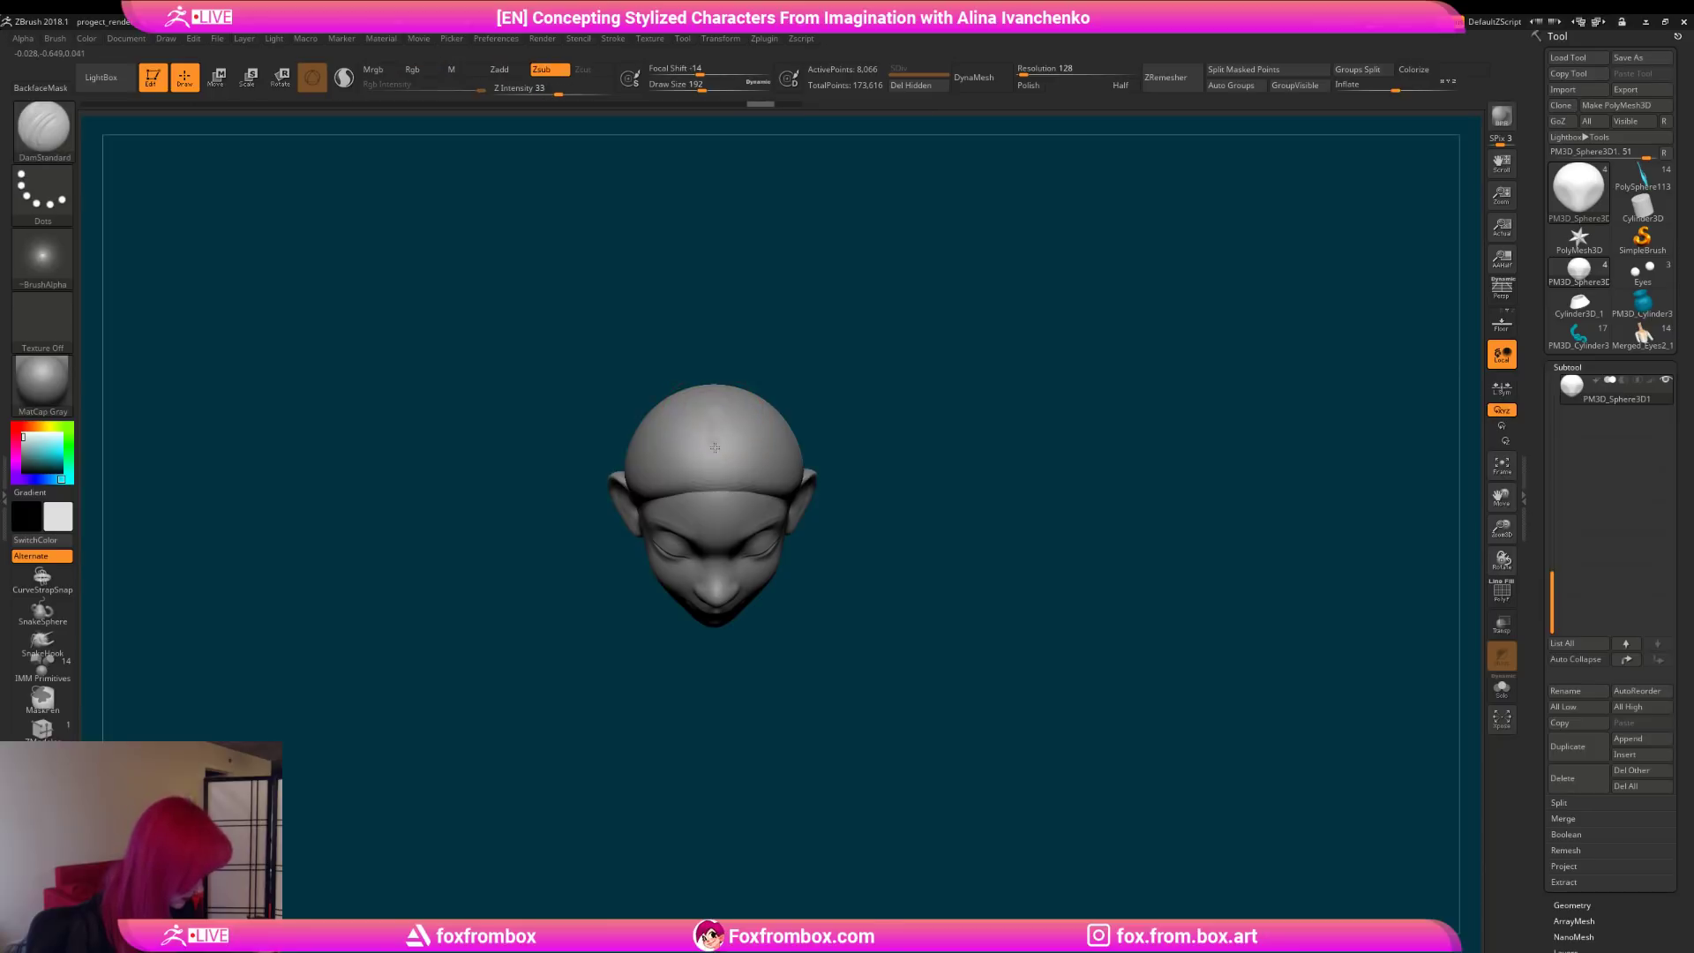
Step: Sharpen the hairline crease from the forehead parting to the ear with the DamStandard brush at draw size 108
{"action": "mouse_move", "coordinate": [869, 410]}
{"action": "left_mouse_down"}
{"action": "mouse_move", "coordinate": [862, 341]}
{"action": "mouse_move", "coordinate": [941, 435]}
{"action": "mouse_move", "coordinate": [900, 488]}
{"action": "mouse_move", "coordinate": [907, 506]}
{"action": "mouse_move", "coordinate": [811, 436]}
{"action": "left_mouse_up"}
{"action": "left_click_drag", "start_coordinate": [703, 88], "coordinate": [689, 87]}
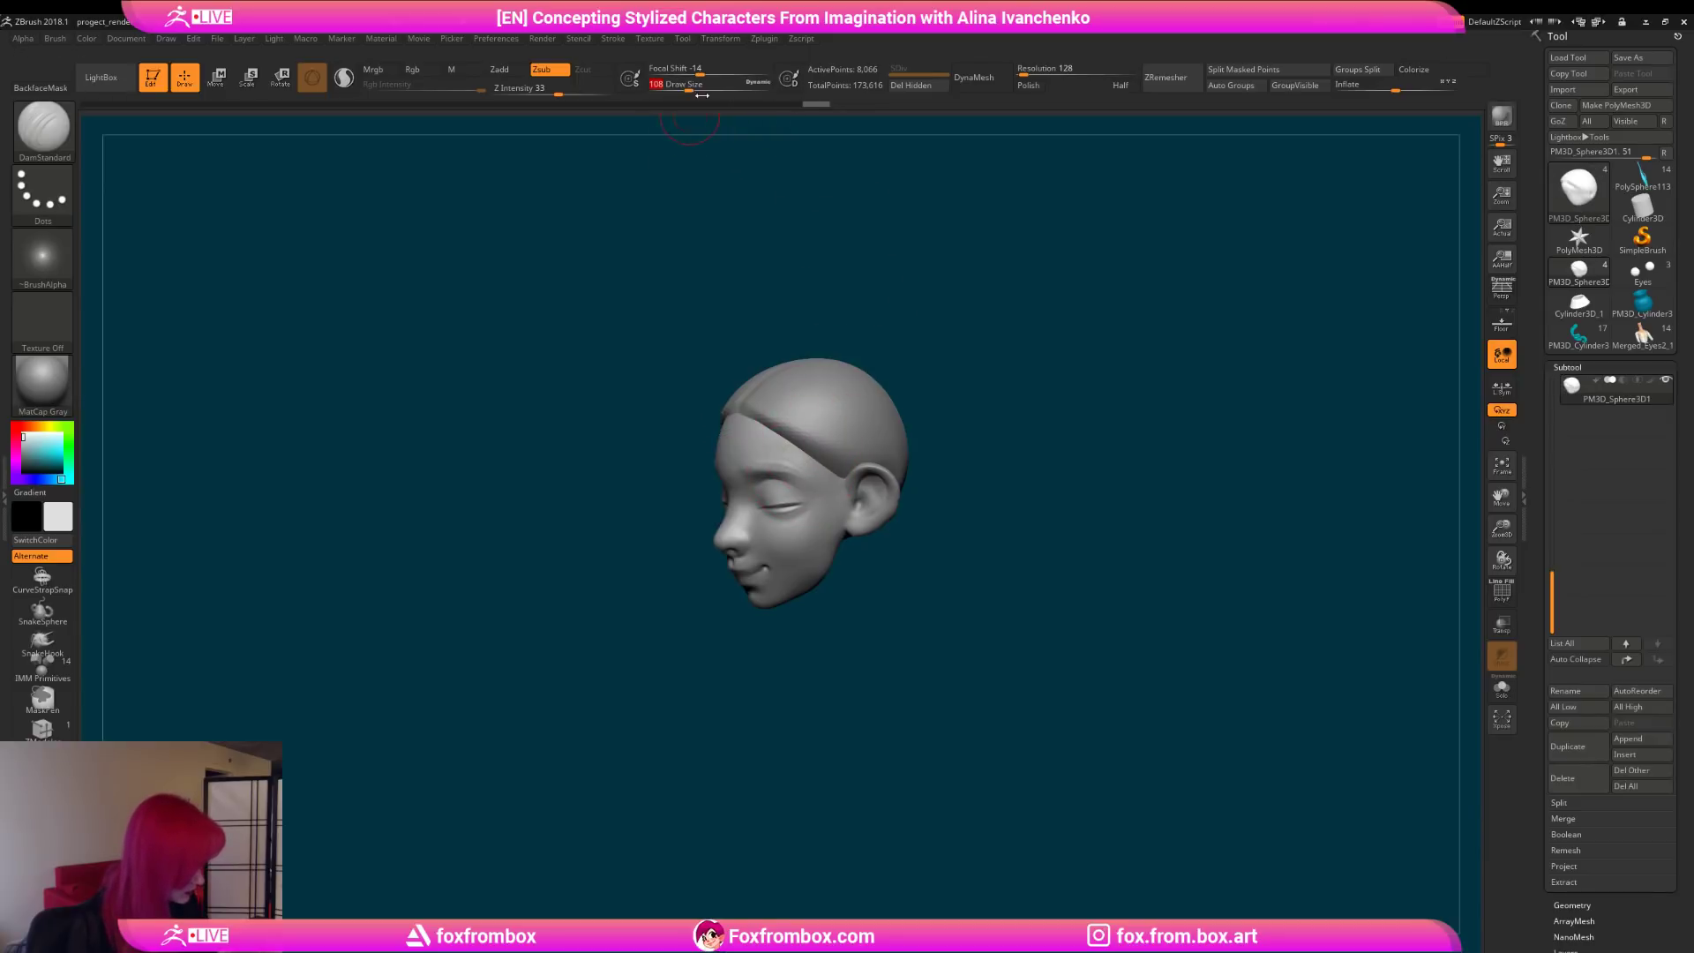
{"action": "left_click_drag", "start_coordinate": [997, 375], "coordinate": [956, 380]}
{"action": "mouse_move", "coordinate": [1002, 444]}
{"action": "left_mouse_down", "text": "alt"}
{"action": "mouse_move", "coordinate": [882, 439]}
{"action": "mouse_move", "coordinate": [972, 477]}
{"action": "mouse_move", "coordinate": [923, 499]}
{"action": "mouse_move", "coordinate": [957, 503]}
{"action": "mouse_move", "coordinate": [942, 512]}
{"action": "mouse_move", "coordinate": [901, 499]}
{"action": "left_mouse_up", "text": "alt"}
{"action": "left_click_drag", "start_coordinate": [991, 387], "coordinate": [965, 390]}
{"action": "mouse_move", "coordinate": [964, 390]}
{"action": "left_mouse_down", "text": "alt"}
{"action": "mouse_move", "coordinate": [1054, 377]}
{"action": "mouse_move", "coordinate": [932, 399]}
{"action": "left_mouse_up", "text": "alt"}
Step: Reshape the back of the hair cap with a large Move brush and smooth its surface
{"action": "left_click_drag", "start_coordinate": [689, 88], "coordinate": [712, 88]}
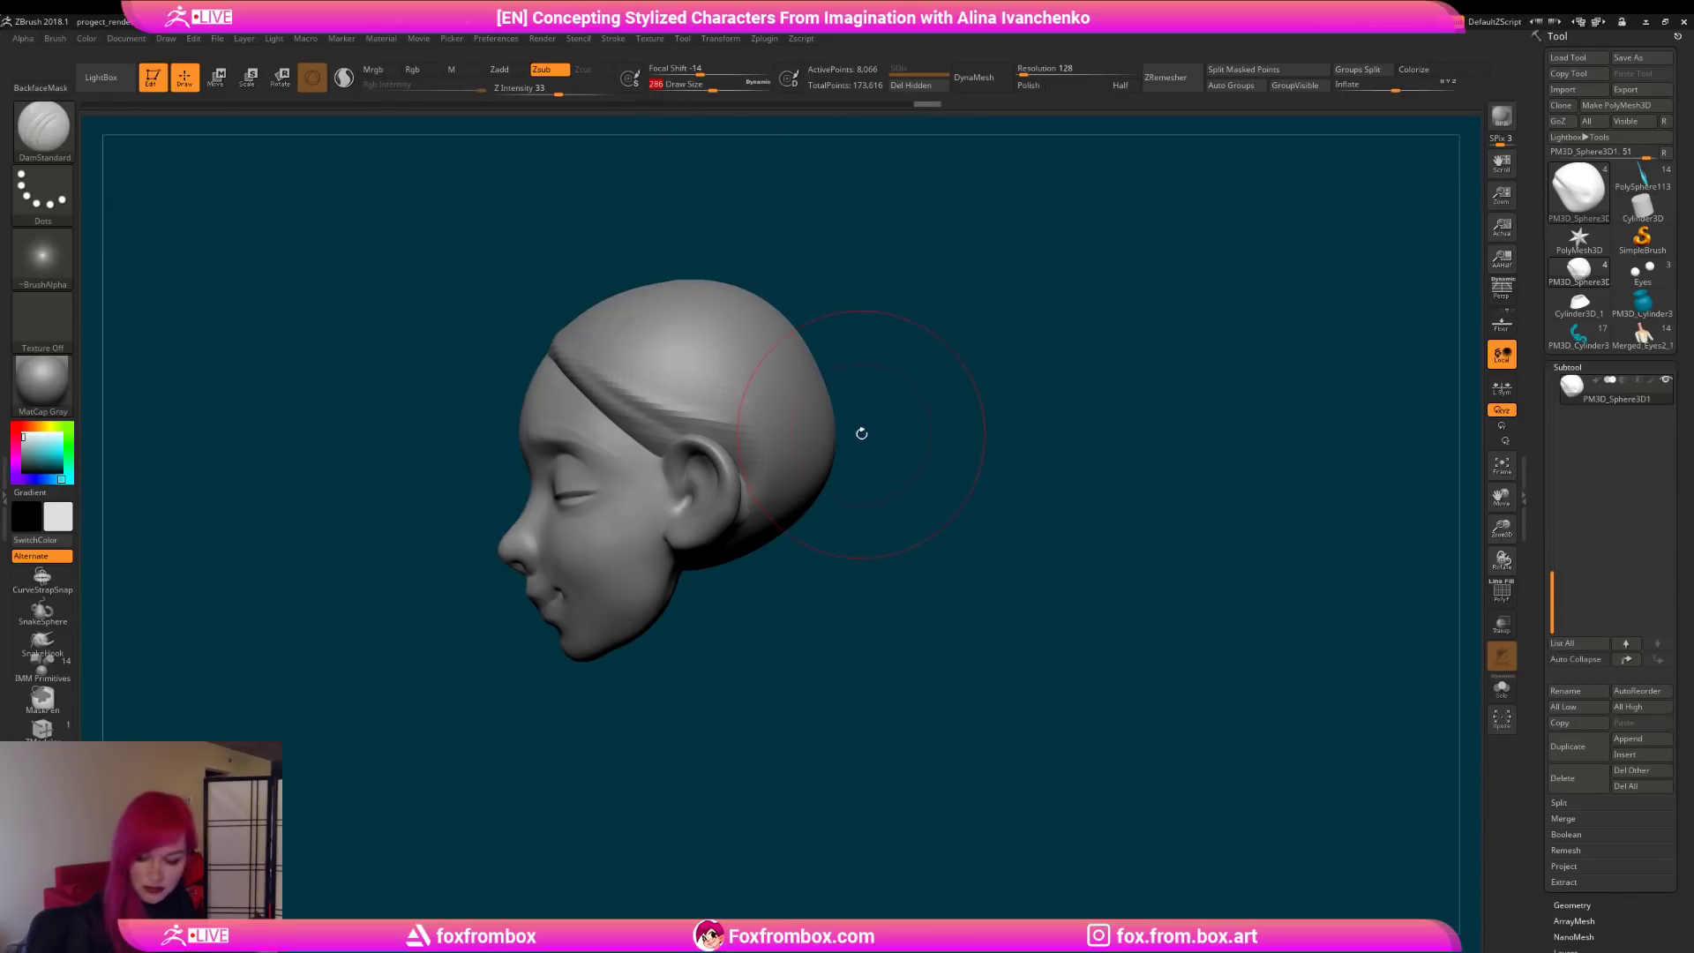
{"action": "key", "text": "b"}
{"action": "key", "text": "m"}
{"action": "key", "text": "v"}
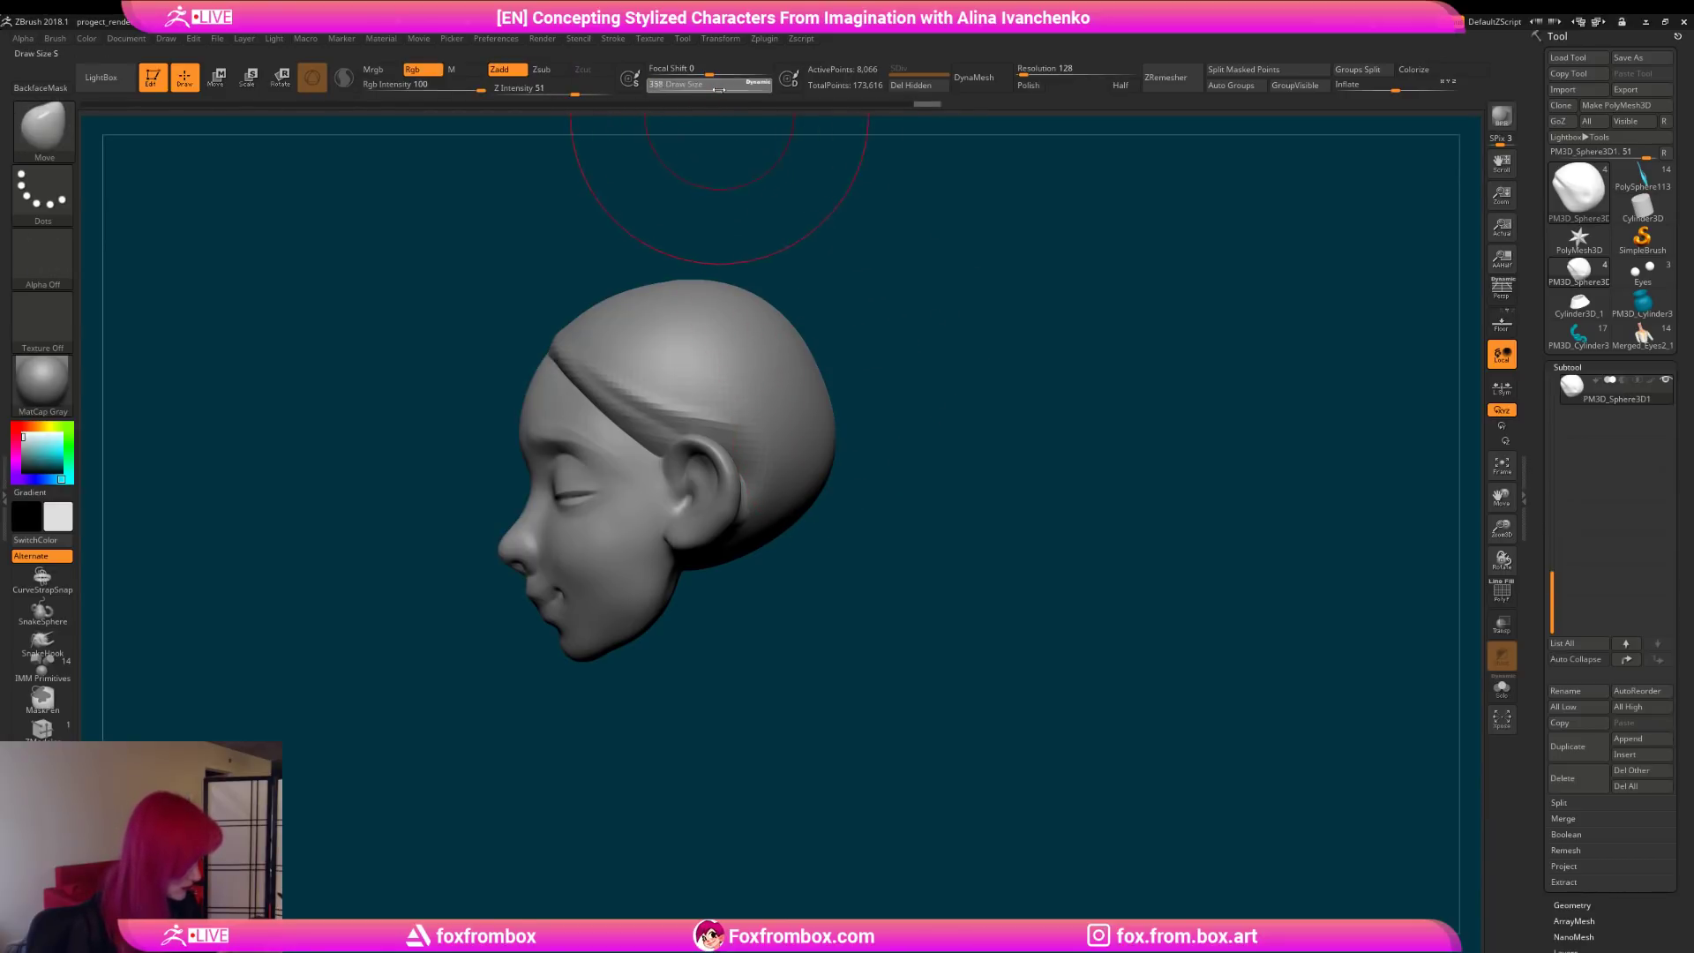
{"action": "key", "text": "shift"}
{"action": "mouse_move", "coordinate": [729, 317]}
{"action": "left_mouse_down", "text": "shift"}
{"action": "mouse_move", "coordinate": [803, 477]}
{"action": "mouse_move", "coordinate": [760, 510]}
{"action": "left_mouse_up", "text": "shift"}
{"action": "mouse_move", "coordinate": [741, 618]}
{"action": "left_mouse_down", "text": "shift"}
{"action": "mouse_move", "coordinate": [837, 624]}
{"action": "mouse_move", "coordinate": [953, 597]}
{"action": "mouse_move", "coordinate": [953, 431]}
{"action": "mouse_move", "coordinate": [1179, 477]}
{"action": "mouse_move", "coordinate": [999, 458]}
{"action": "mouse_move", "coordinate": [1054, 434]}
{"action": "left_mouse_up", "text": "shift"}
{"action": "left_click_drag", "start_coordinate": [1055, 434], "coordinate": [948, 463], "text": "alt"}
Step: Adjust the hair cap's edge near the ear and its outline with the Move brush at draw sizes 140, 228 and 311
{"action": "left_click_drag", "start_coordinate": [715, 87], "coordinate": [693, 87]}
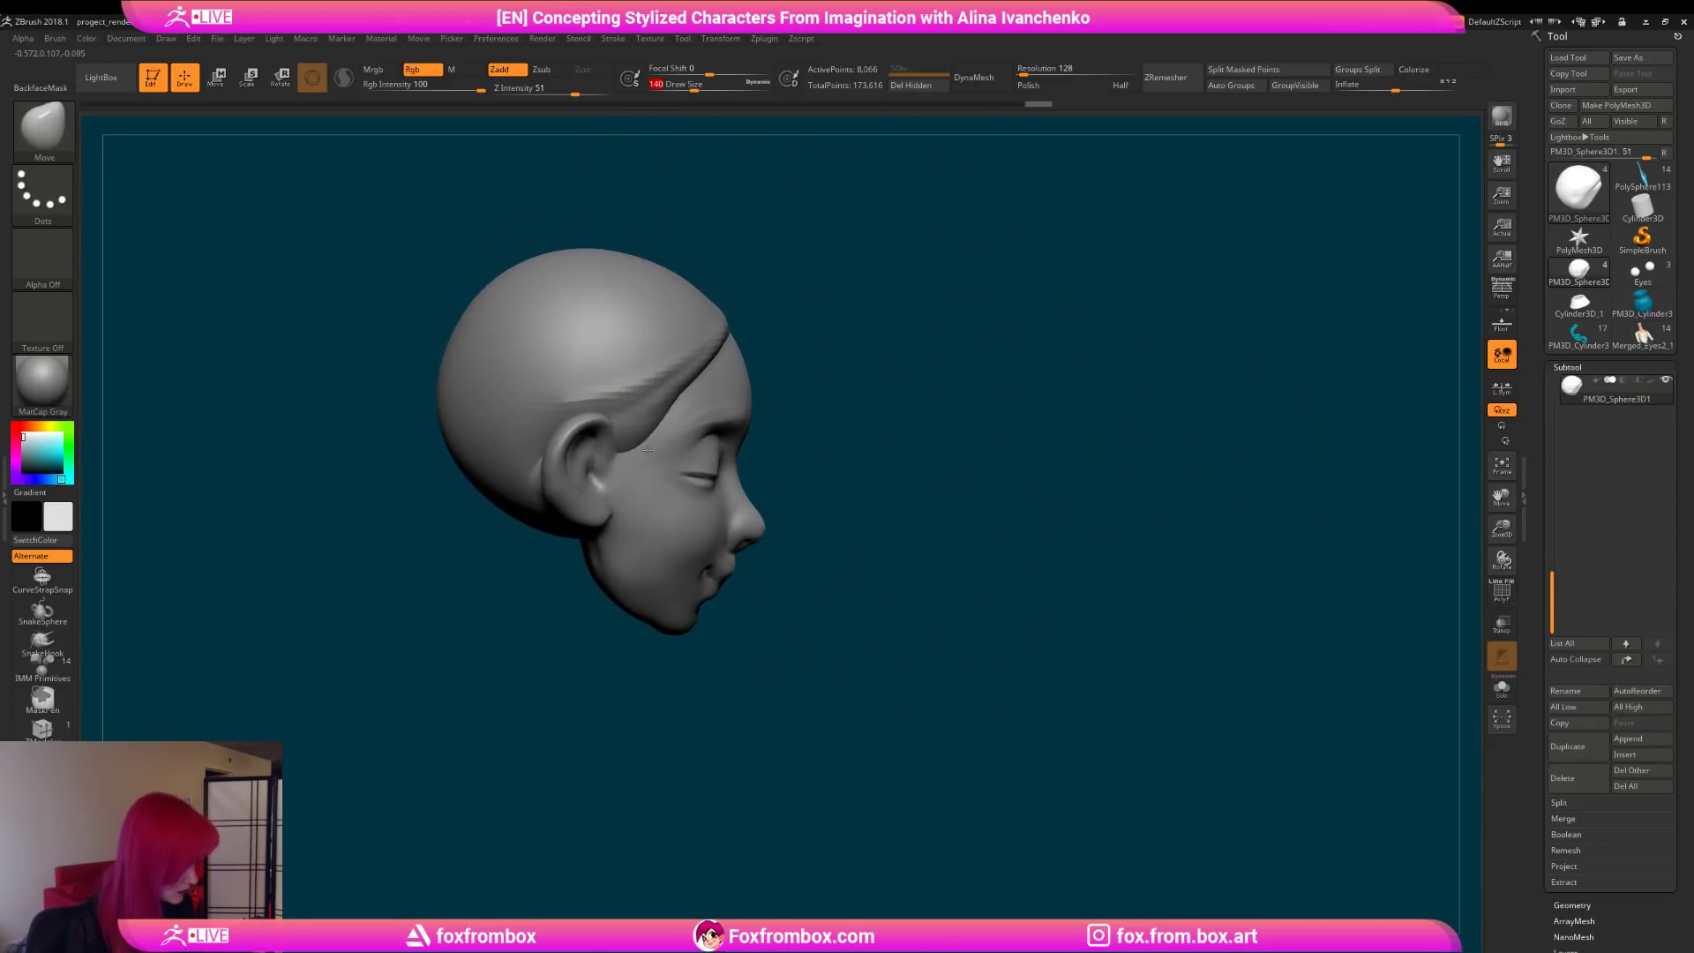
{"action": "left_click_drag", "start_coordinate": [617, 454], "coordinate": [627, 447]}
{"action": "mouse_move", "coordinate": [1022, 452]}
{"action": "left_mouse_down"}
{"action": "mouse_move", "coordinate": [938, 495]}
{"action": "mouse_move", "coordinate": [989, 464]}
{"action": "left_mouse_up"}
{"action": "left_click_drag", "start_coordinate": [694, 87], "coordinate": [706, 87]}
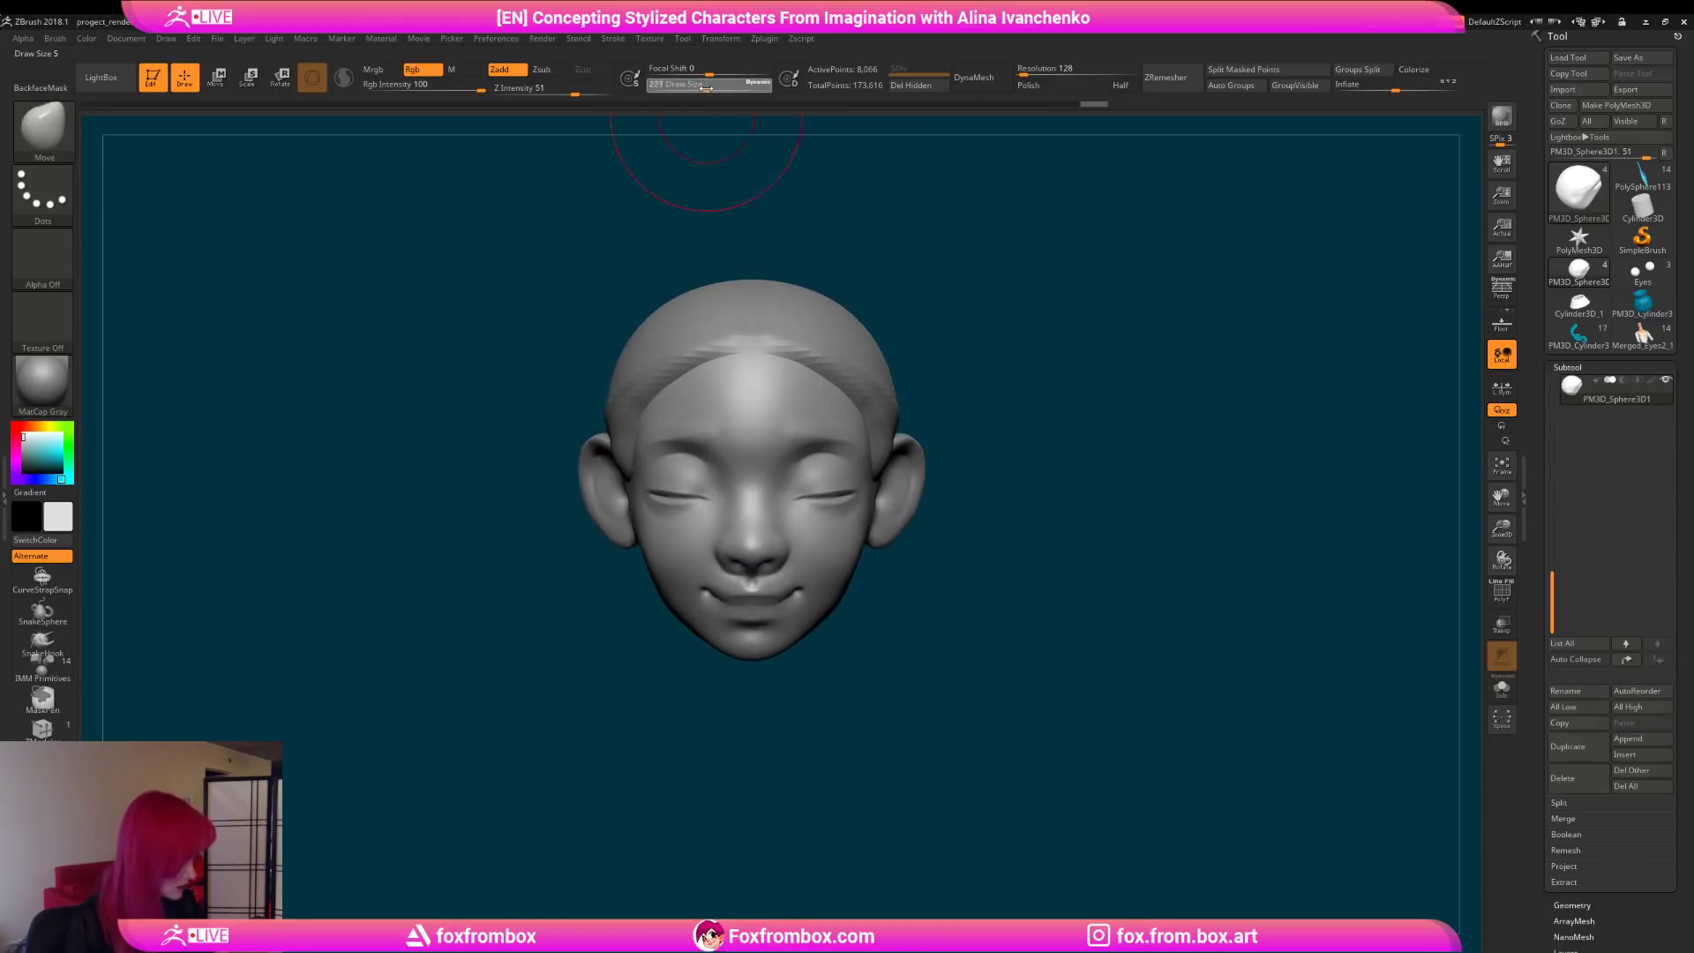
{"action": "left_click_drag", "start_coordinate": [959, 346], "coordinate": [891, 441], "text": "alt"}
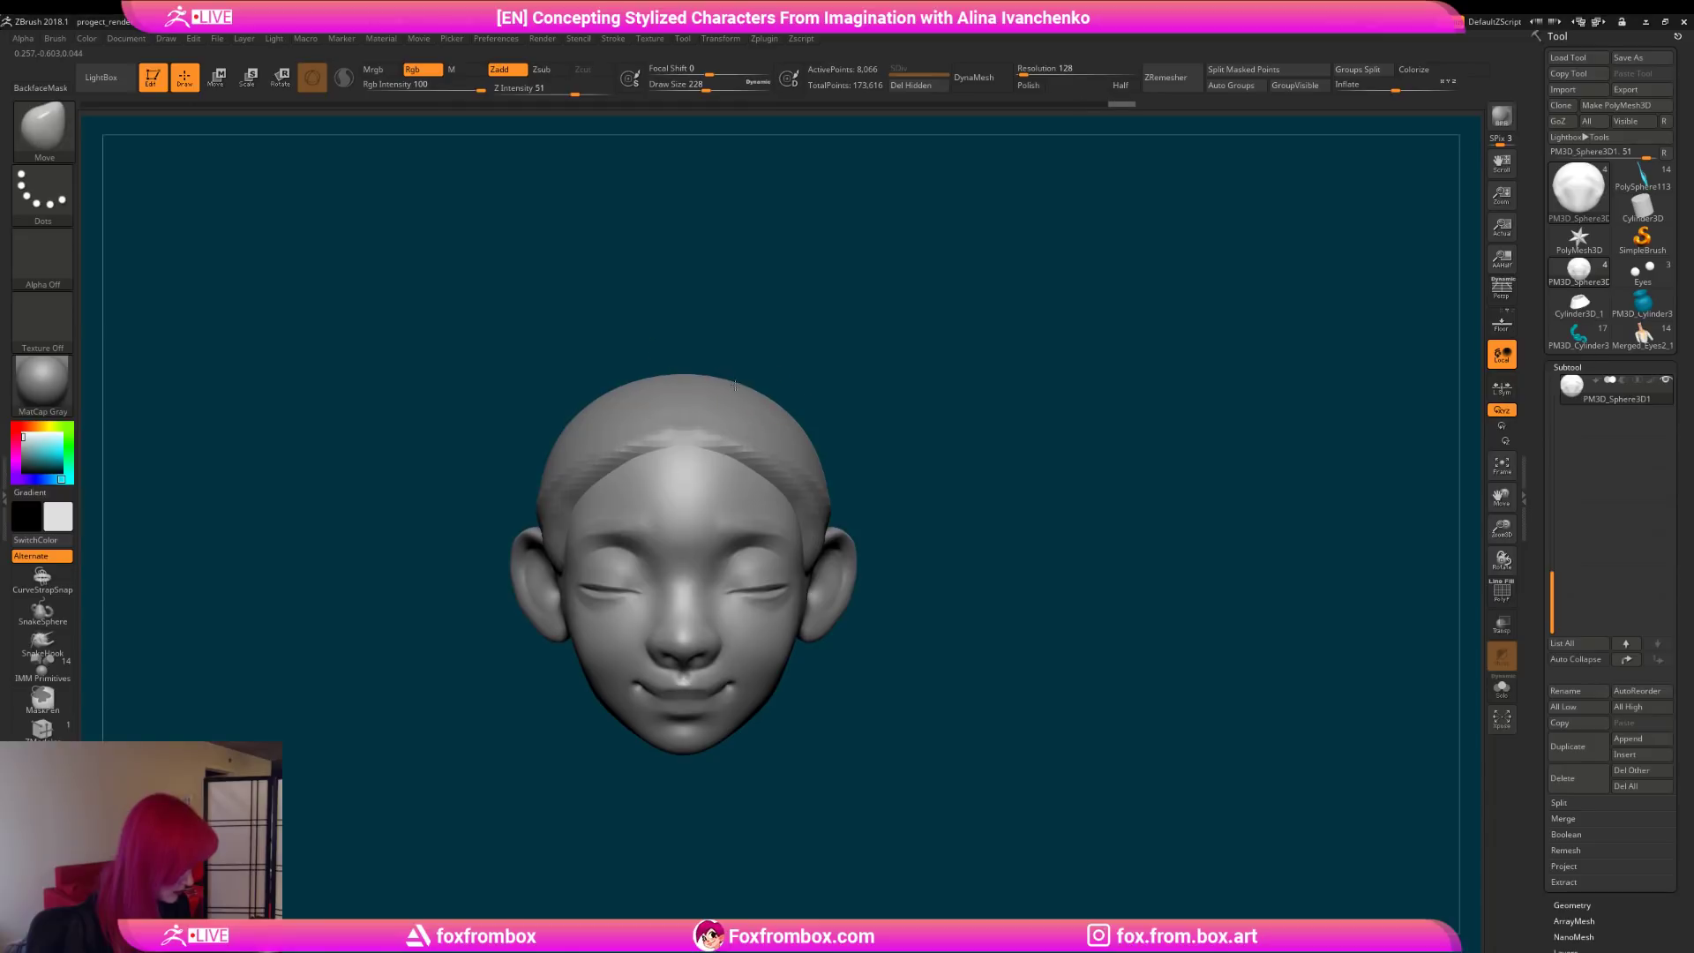
{"action": "left_click_drag", "start_coordinate": [838, 443], "coordinate": [1004, 485]}
{"action": "mouse_move", "coordinate": [757, 148]}
{"action": "left_mouse_down"}
{"action": "mouse_move", "coordinate": [718, 151]}
{"action": "mouse_move", "coordinate": [903, 321]}
{"action": "left_mouse_up"}
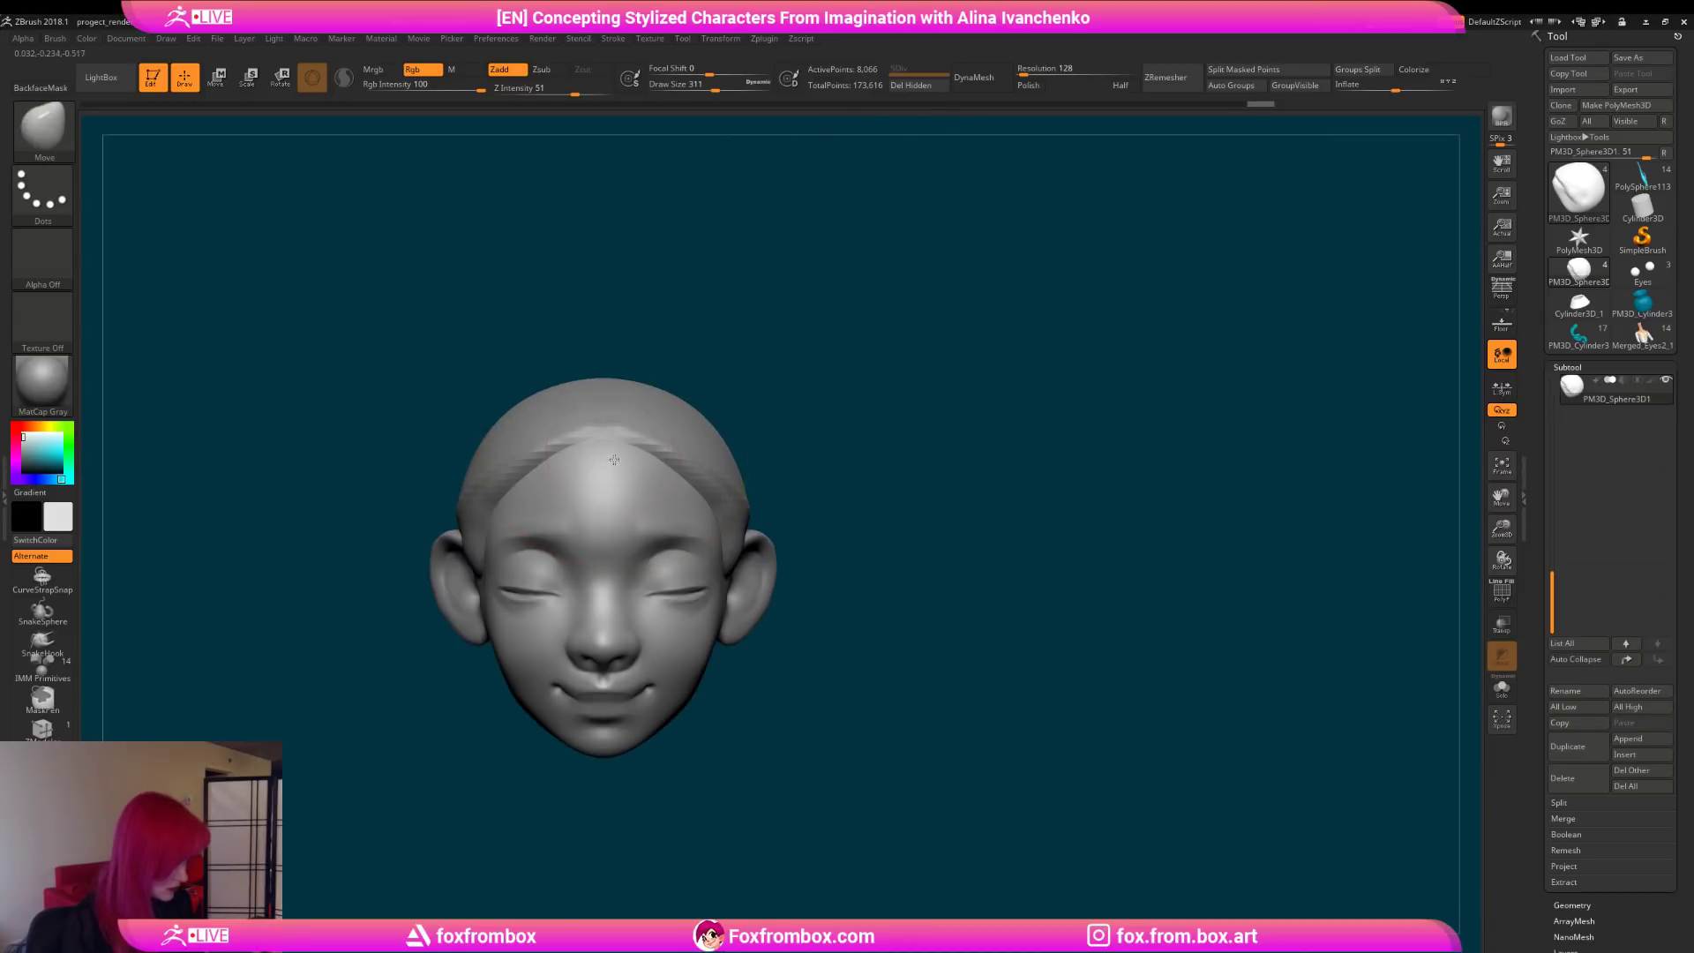
Step: Select the Merged_Eyes1 head subtool and isolate it in Solo mode
{"action": "left_click", "coordinate": [1501, 688]}
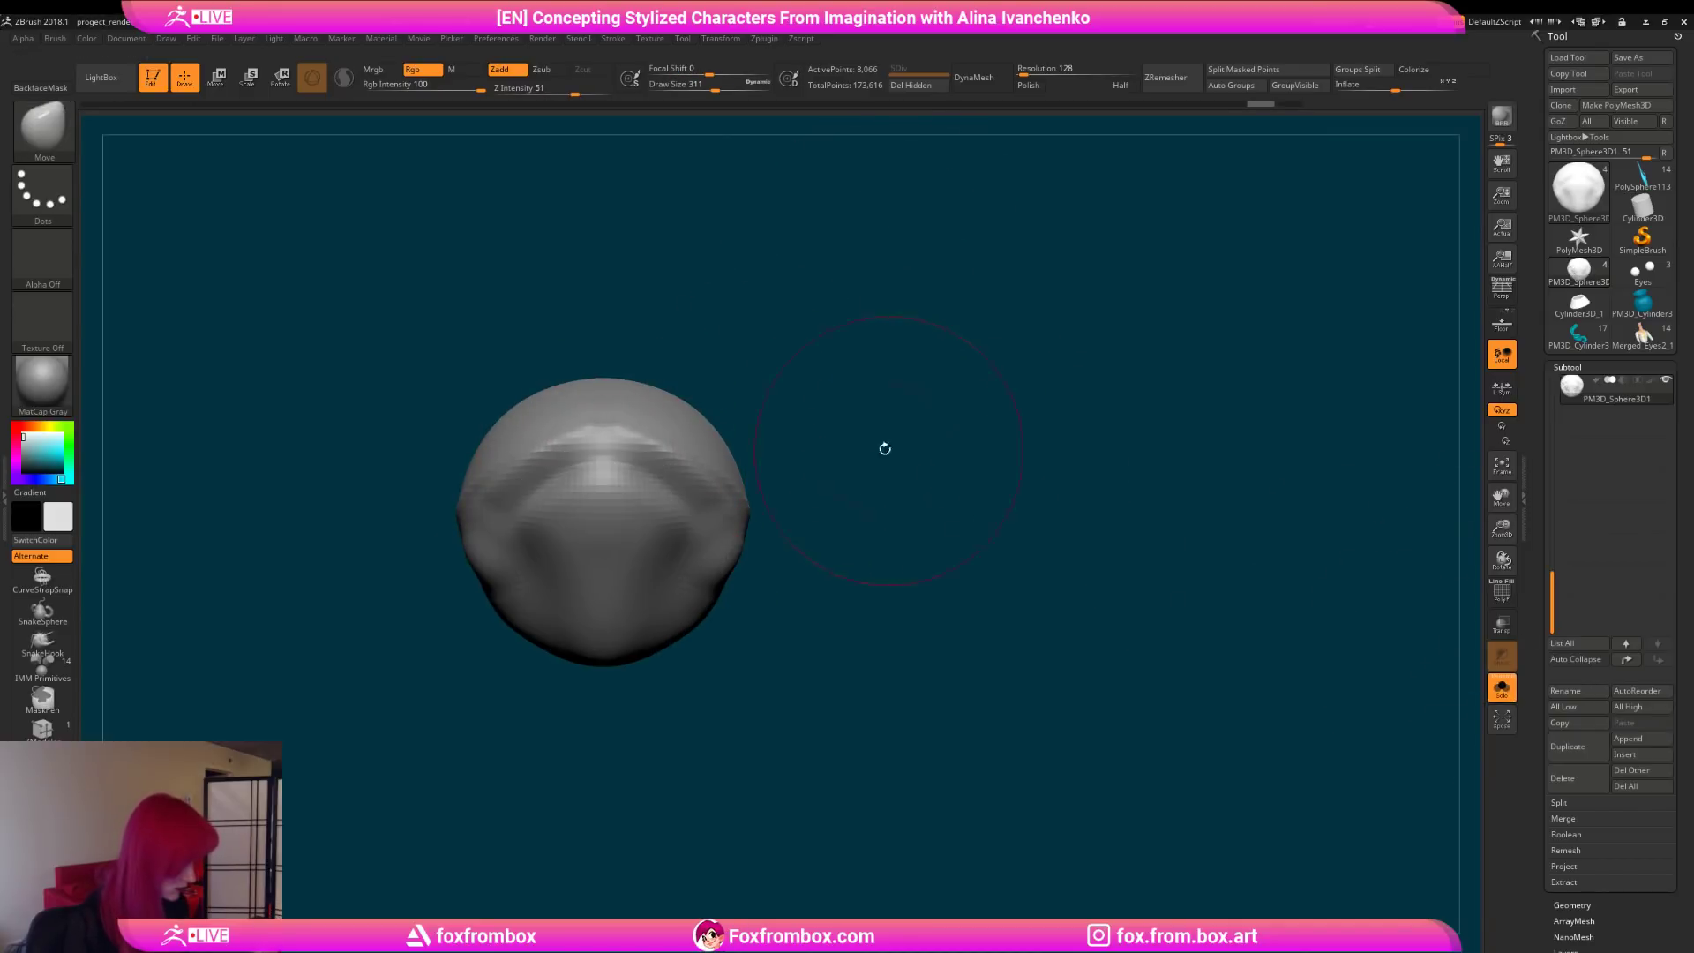
{"action": "left_click", "coordinate": [1501, 688]}
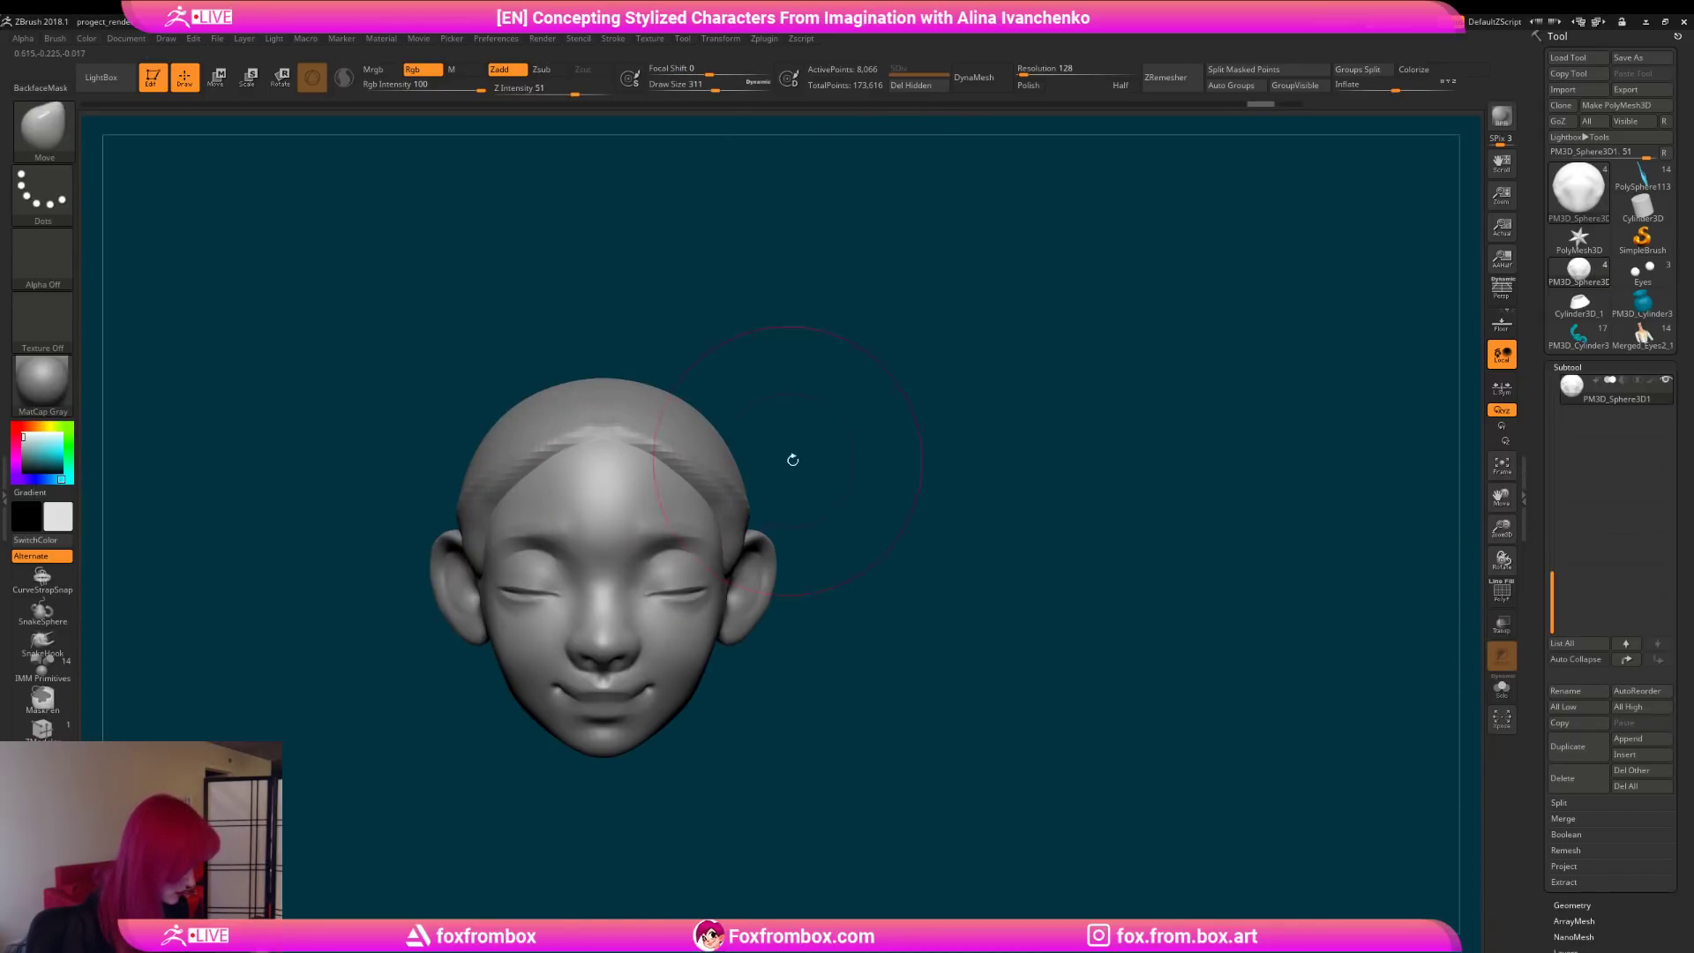
{"action": "left_click_drag", "start_coordinate": [1552, 608], "coordinate": [1554, 494]}
{"action": "left_click", "coordinate": [1646, 405]}
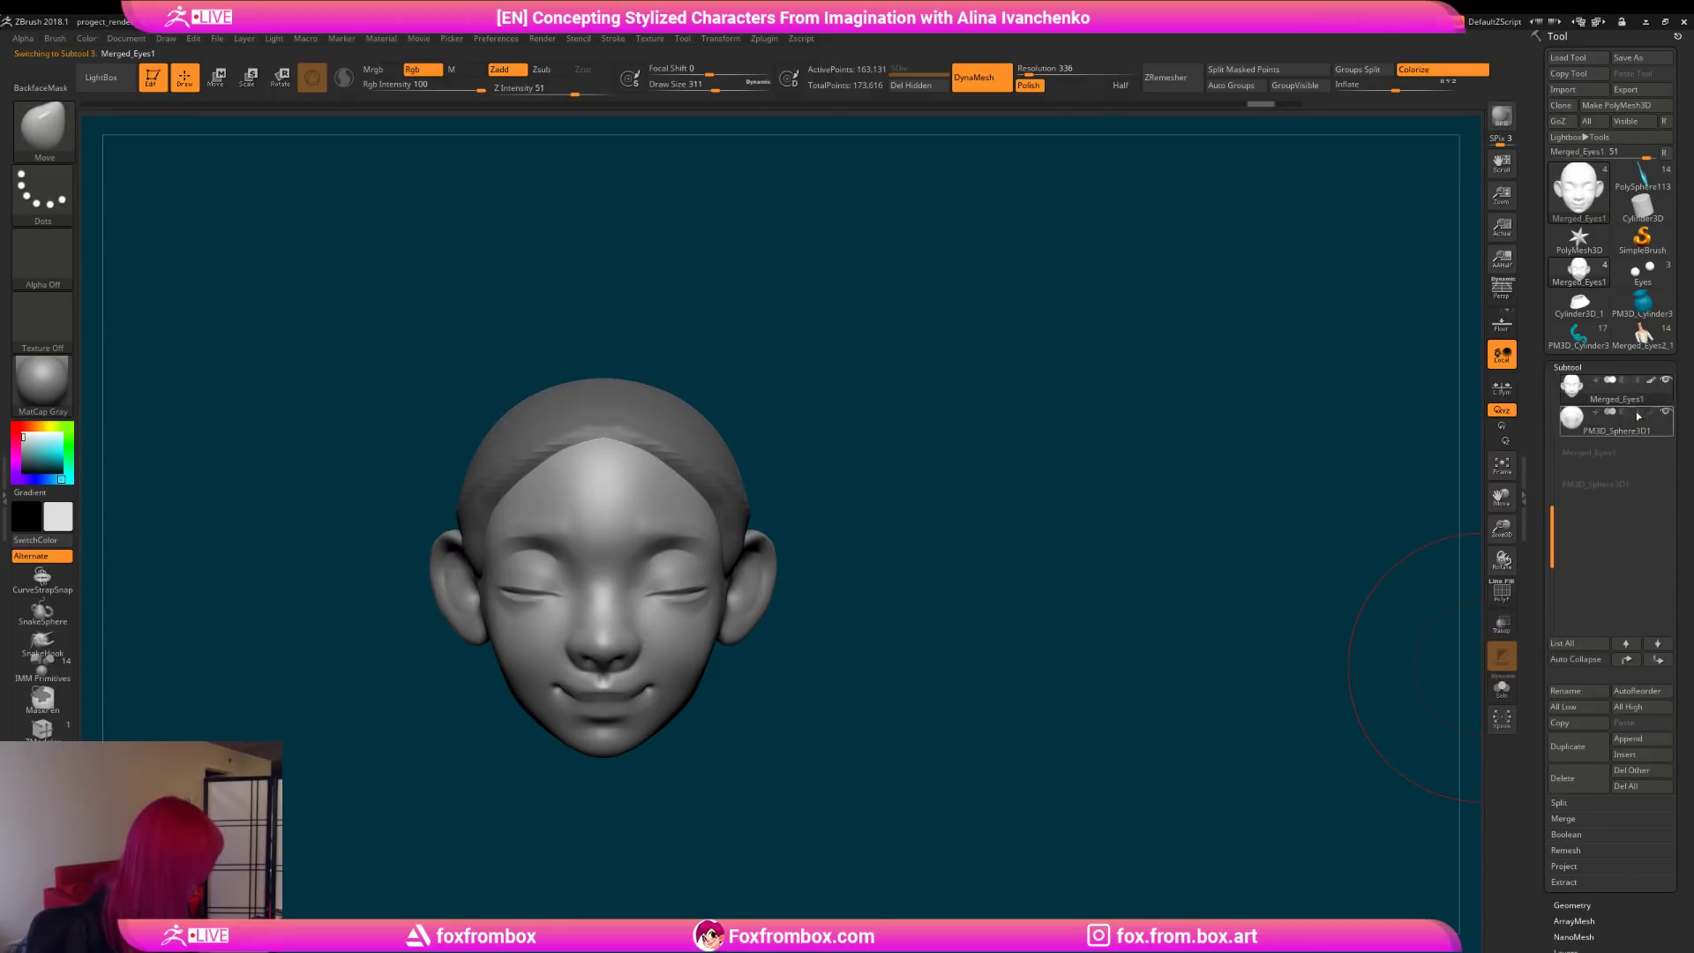
{"action": "left_click", "coordinate": [1503, 693]}
Step: Lasso-mask the top of the skull in side view and invert the mask so the face is protected
{"action": "left_click_drag", "start_coordinate": [971, 517], "coordinate": [892, 427]}
{"action": "mouse_move", "coordinate": [600, 310]}
{"action": "left_mouse_down", "text": "ctrl"}
{"action": "mouse_move", "coordinate": [944, 310]}
{"action": "mouse_move", "coordinate": [596, 476]}
{"action": "left_mouse_up", "text": "ctrl"}
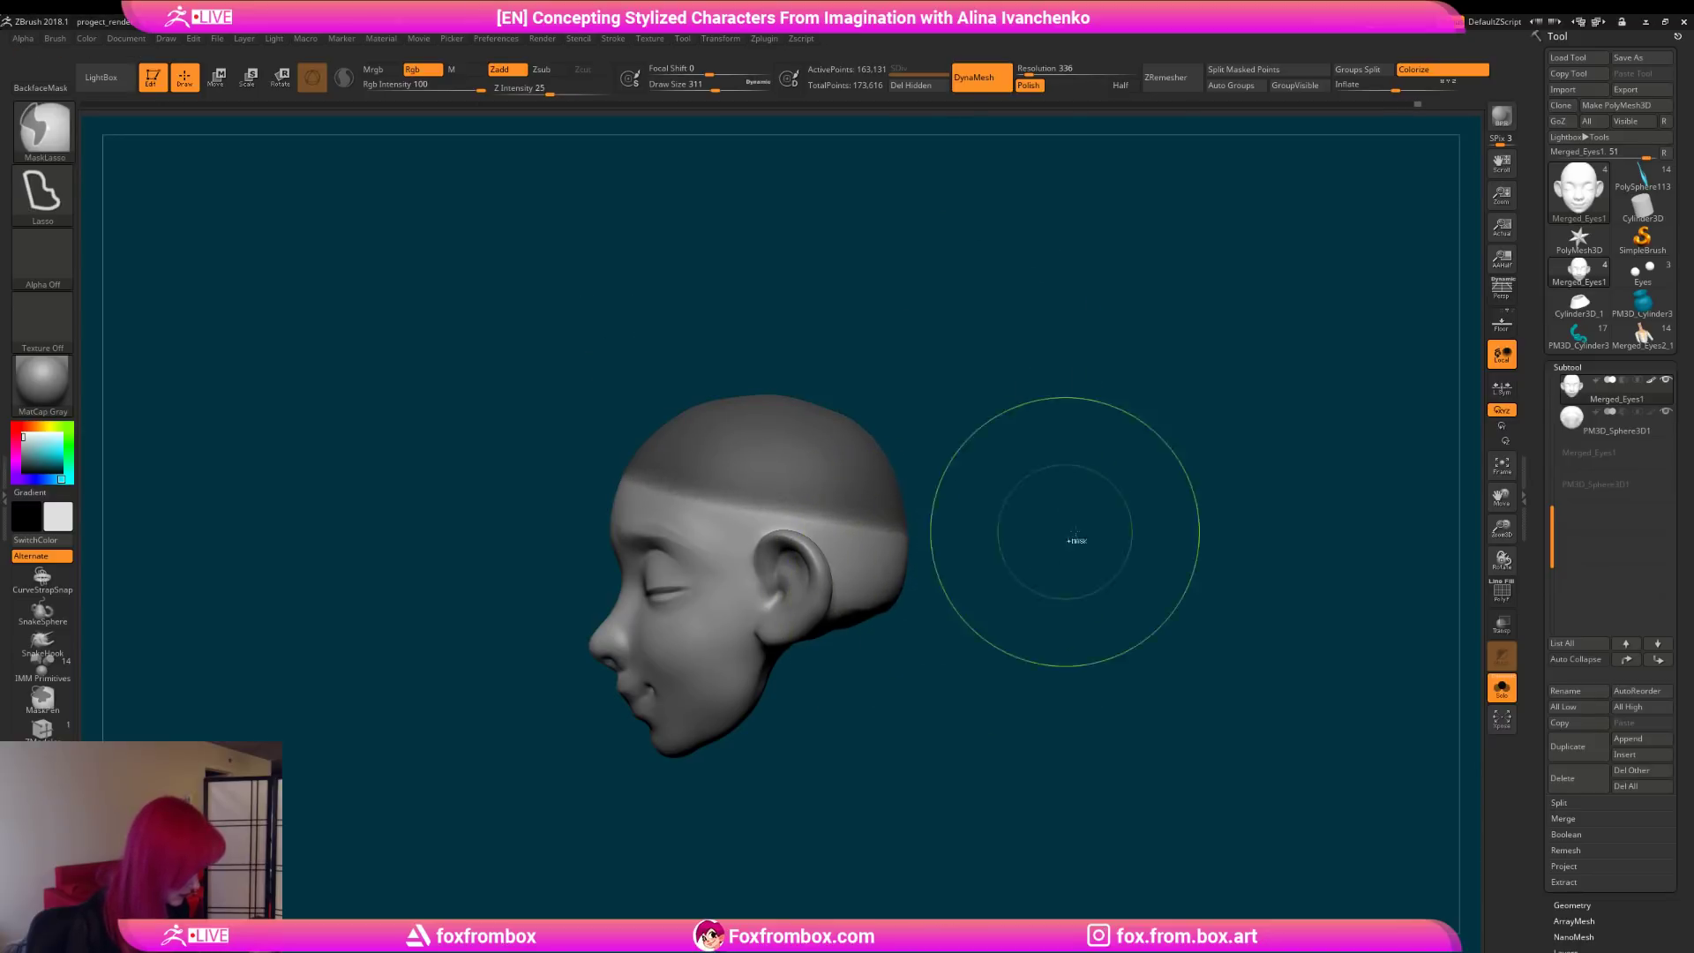
{"action": "left_click", "coordinate": [1156, 471], "text": "ctrl"}
{"action": "left_click_drag", "start_coordinate": [1058, 470], "coordinate": [1153, 468], "text": "shift"}
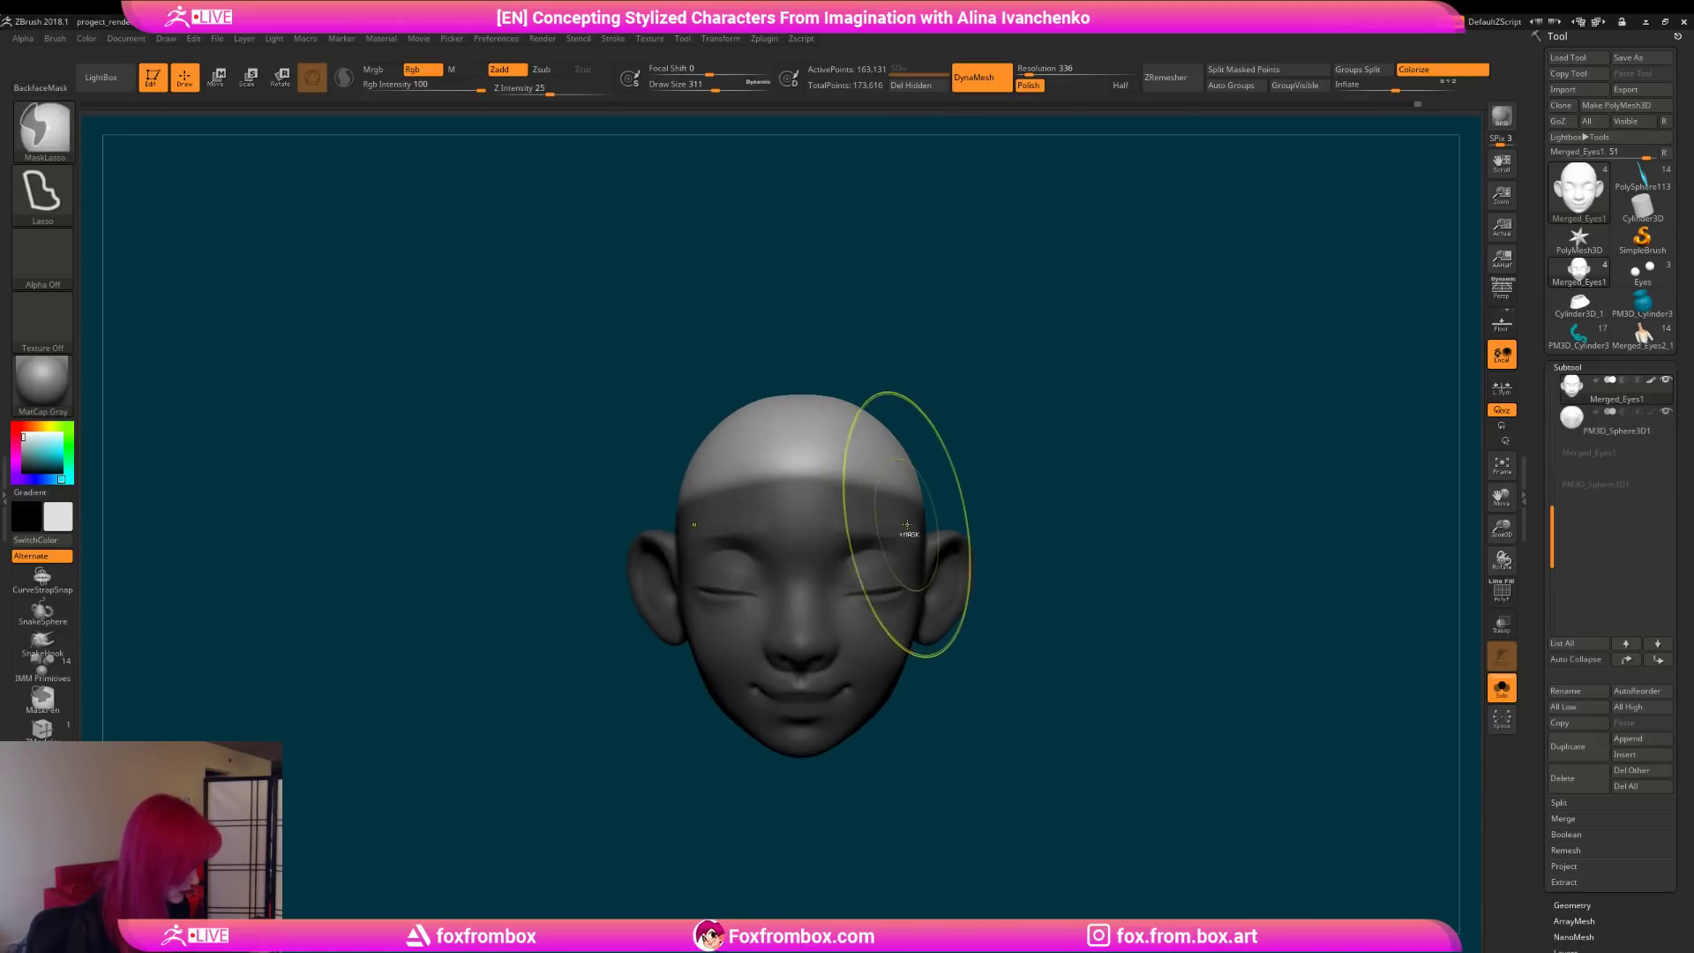
Step: Move the unmasked top of the skull slightly upward and return to Draw mode
{"action": "left_click_drag", "start_coordinate": [1169, 458], "coordinate": [1024, 435], "text": "alt"}
{"action": "left_click", "coordinate": [217, 77]}
{"action": "left_click_drag", "start_coordinate": [771, 489], "coordinate": [771, 485]}
{"action": "key", "text": "q"}
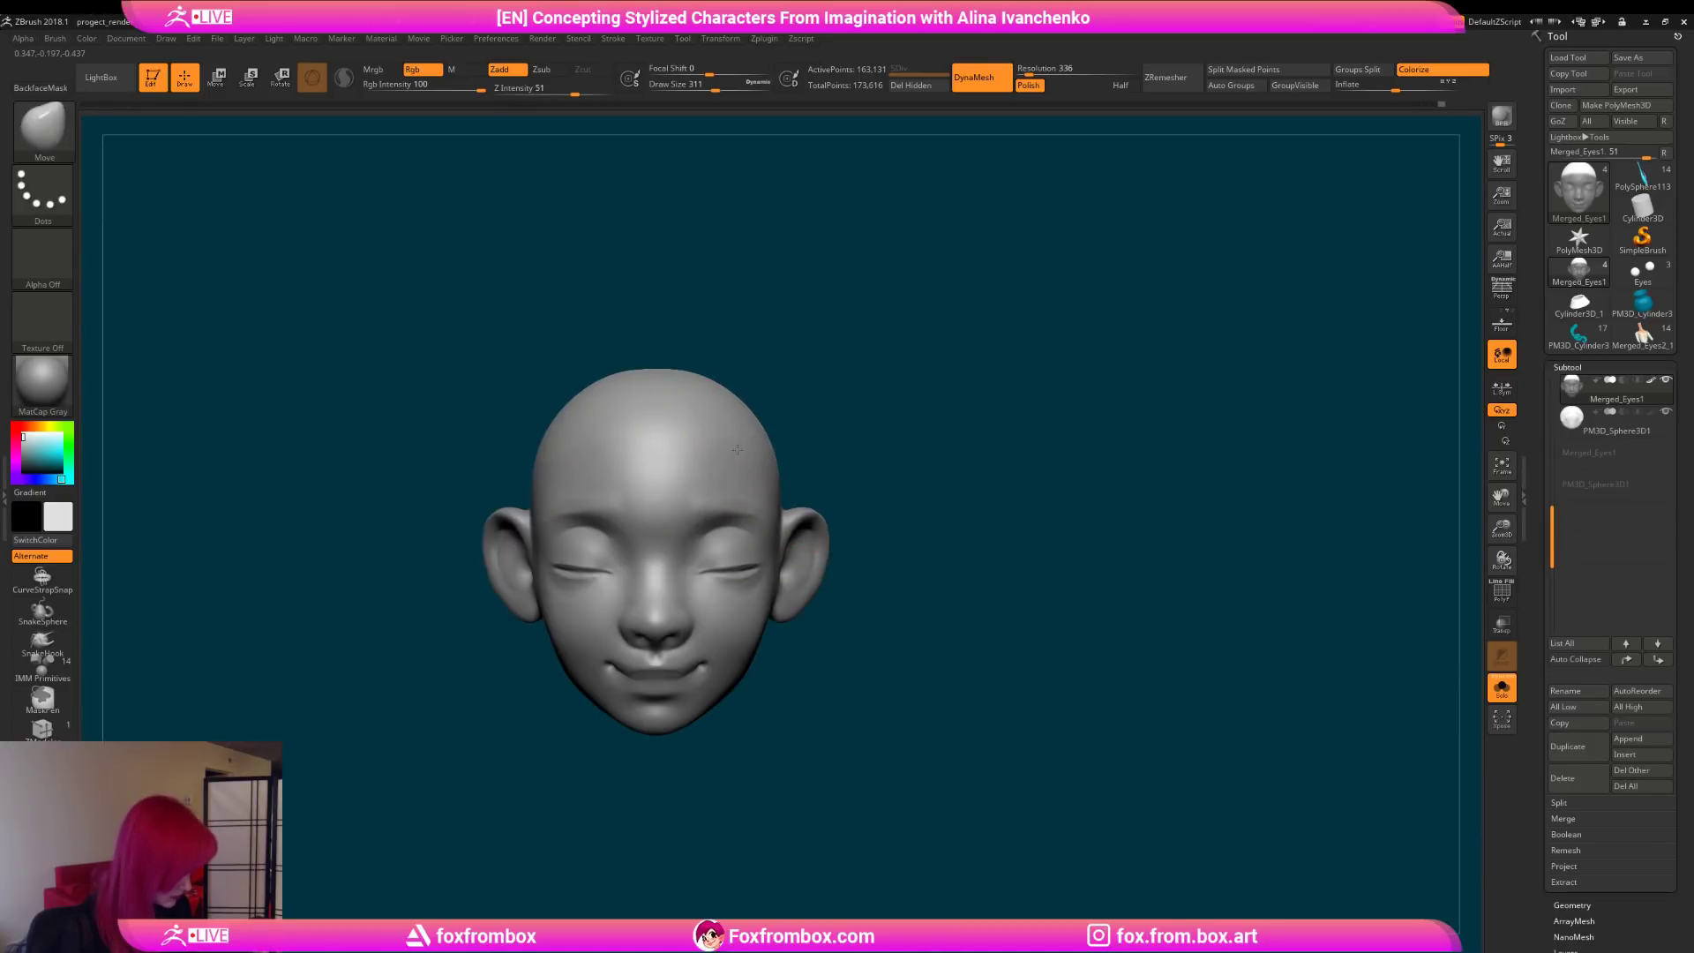
{"action": "left_click_drag", "start_coordinate": [840, 445], "coordinate": [905, 381]}
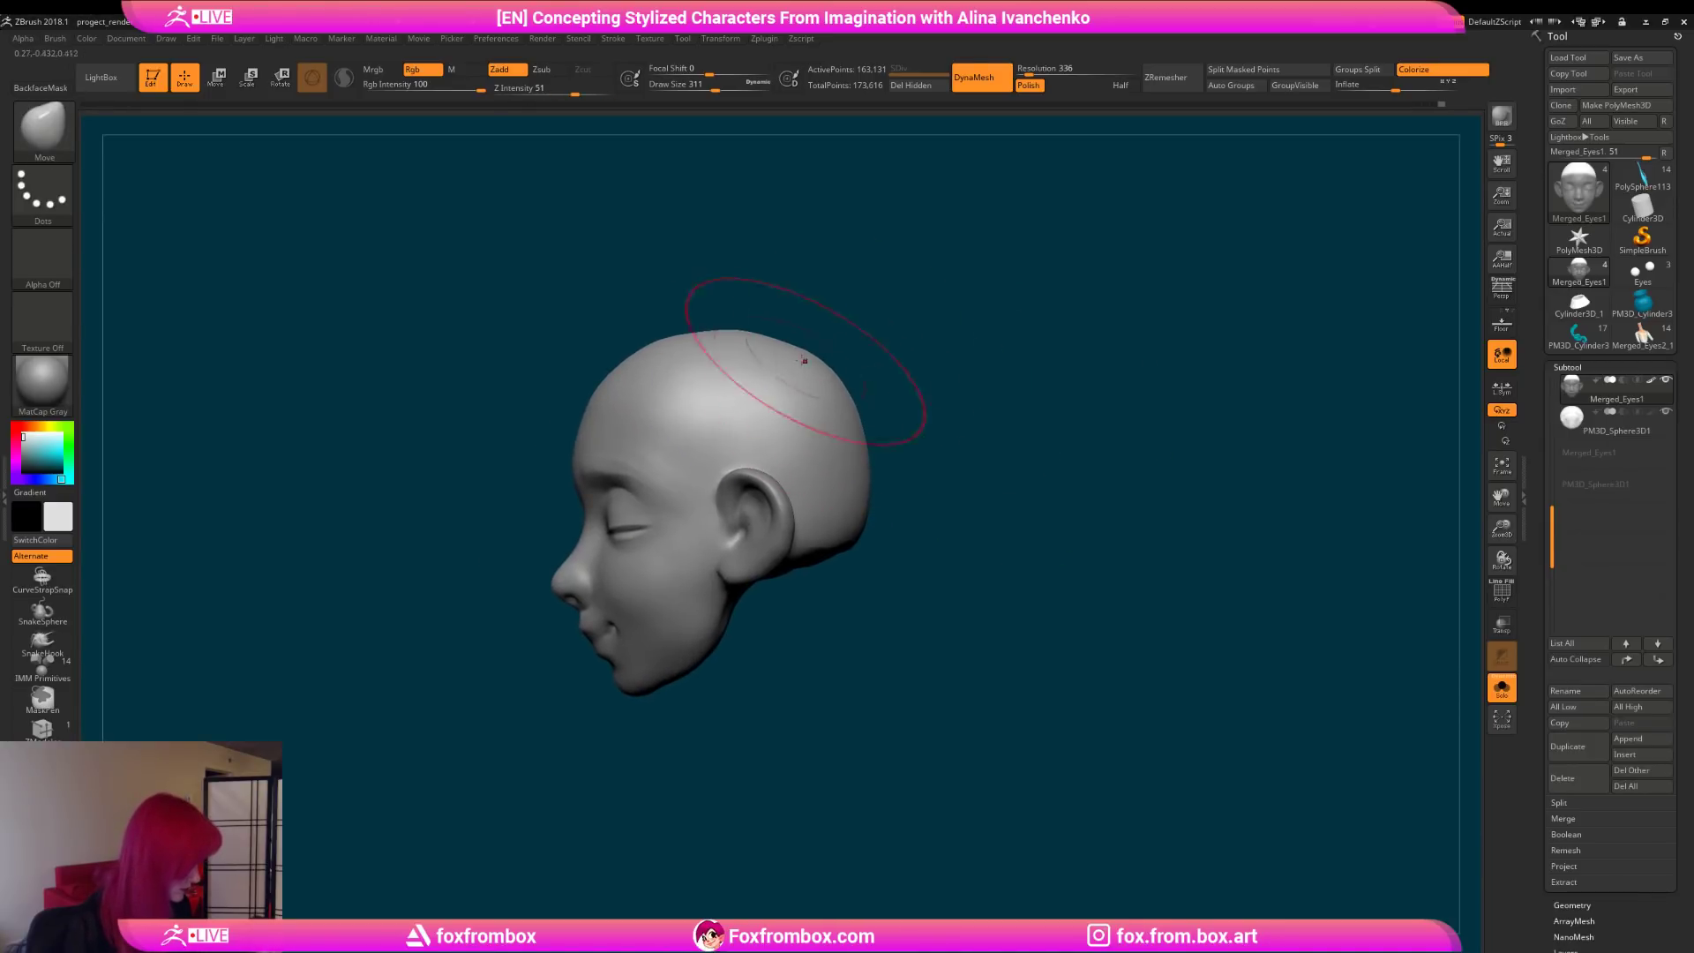
Step: Show the hair cap together with the head again and select the PM3D_Sphere3D1 subtool
{"action": "left_click", "coordinate": [1664, 412]}
{"action": "left_click", "coordinate": [1502, 688]}
{"action": "left_click_drag", "start_coordinate": [1208, 540], "coordinate": [1046, 497]}
{"action": "left_click", "coordinate": [852, 375], "text": "alt"}
{"action": "left_click_drag", "start_coordinate": [862, 367], "coordinate": [931, 532]}
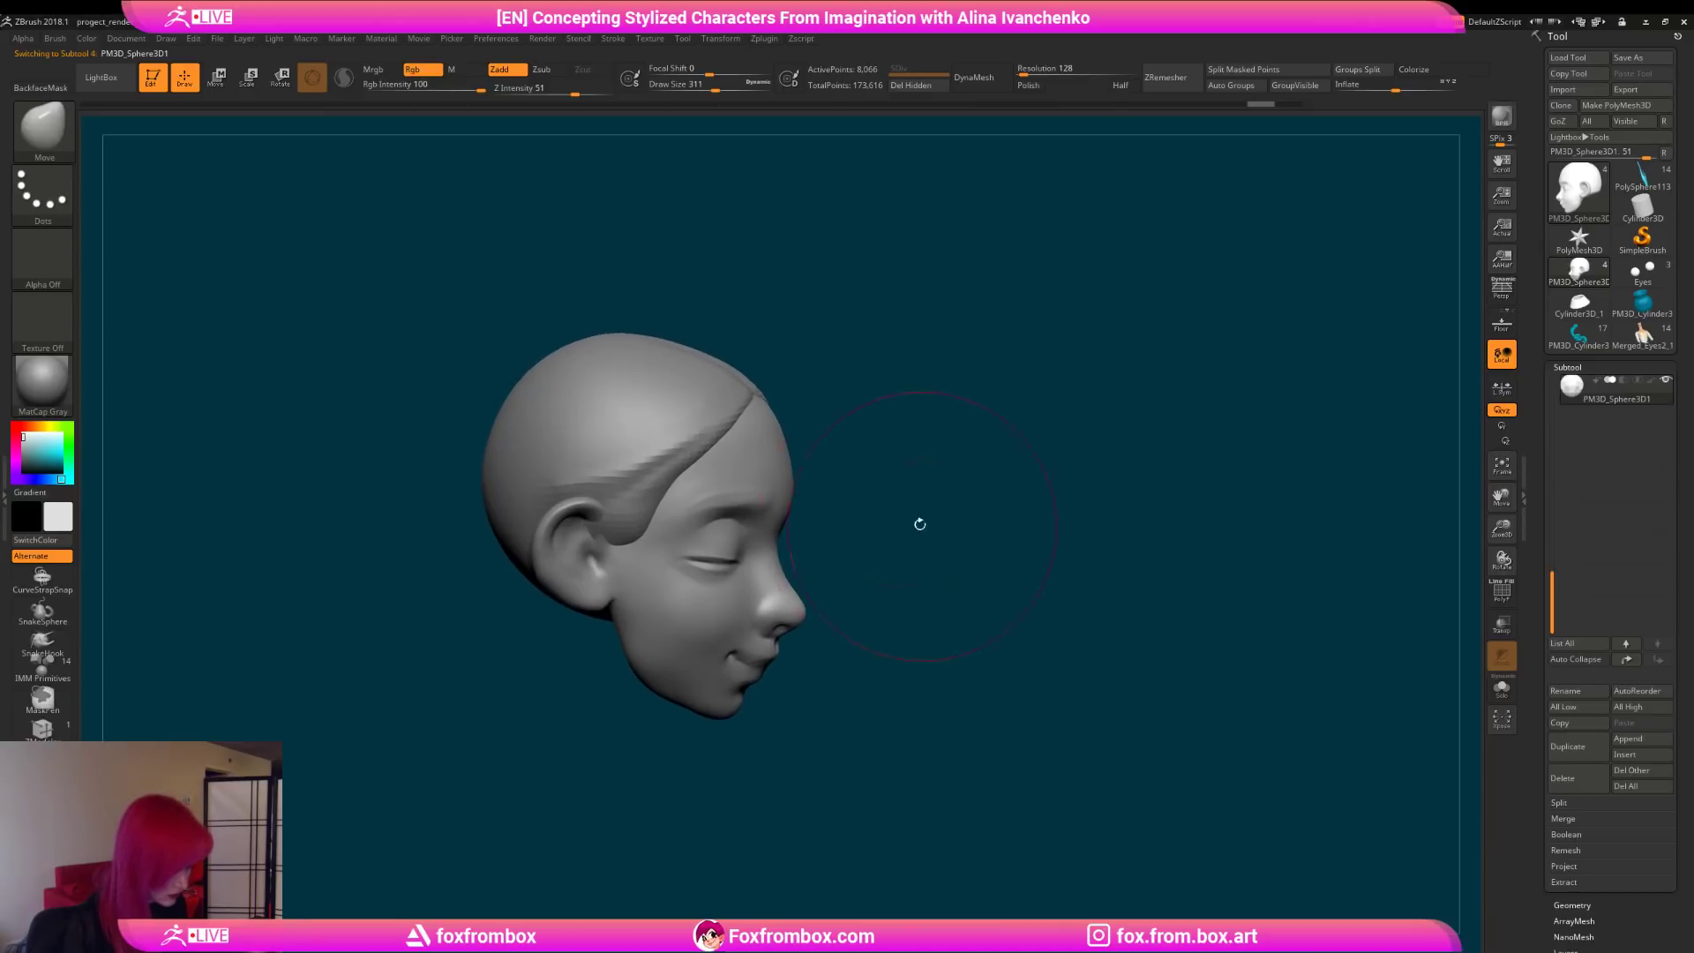
Step: Fill the hair cap with a bright blue color, R 36, G 207, B 255
{"action": "left_click_drag", "start_coordinate": [68, 458], "coordinate": [61, 450]}
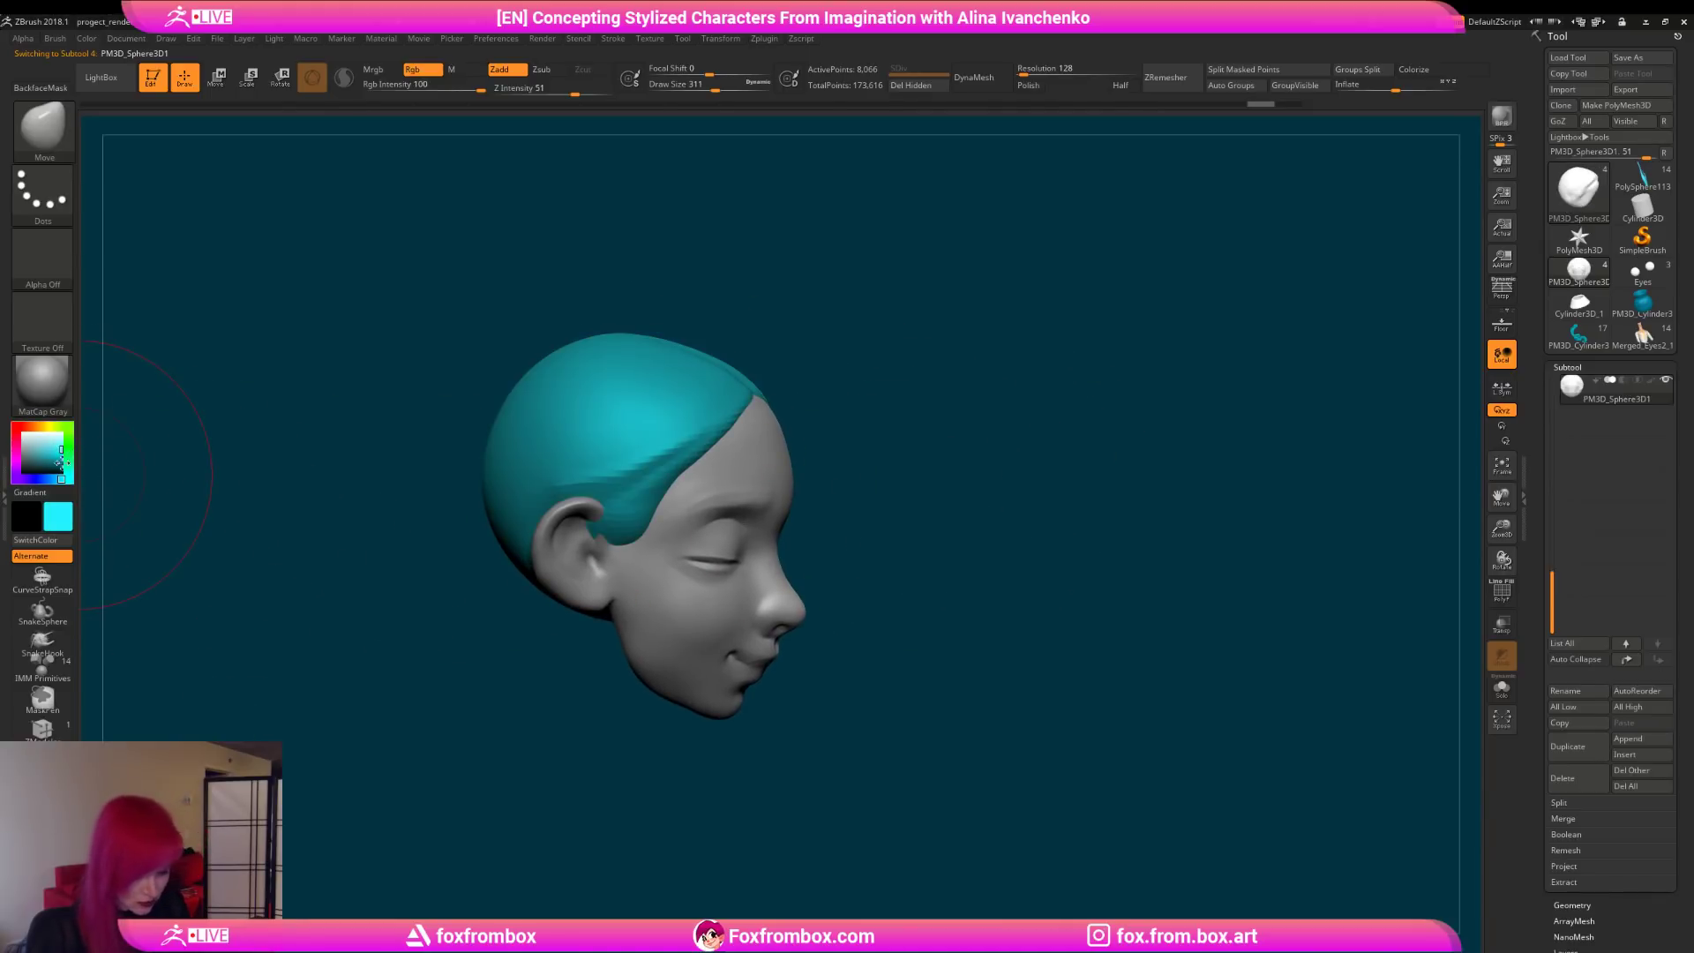
{"action": "left_click", "coordinate": [57, 479]}
{"action": "mouse_move", "coordinate": [319, 540]}
{"action": "left_mouse_down"}
{"action": "mouse_move", "coordinate": [281, 543]}
{"action": "mouse_move", "coordinate": [297, 521]}
{"action": "left_mouse_up"}
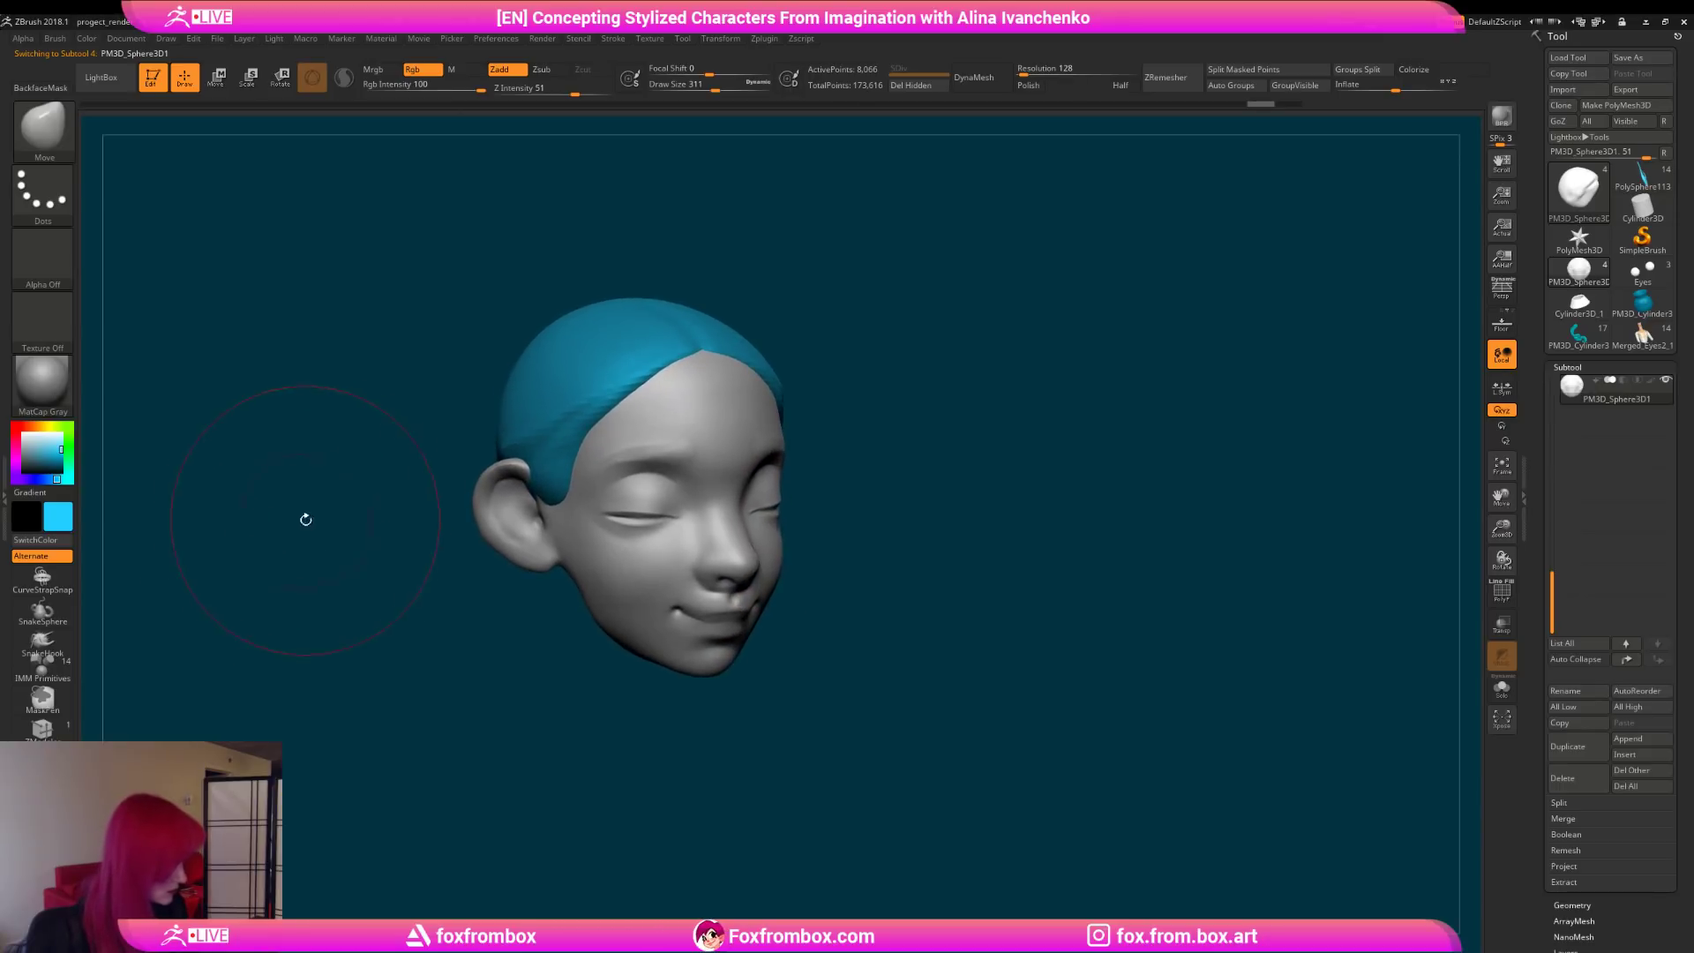
{"action": "left_click_drag", "start_coordinate": [893, 293], "coordinate": [928, 308]}
{"action": "left_click", "coordinate": [87, 38]}
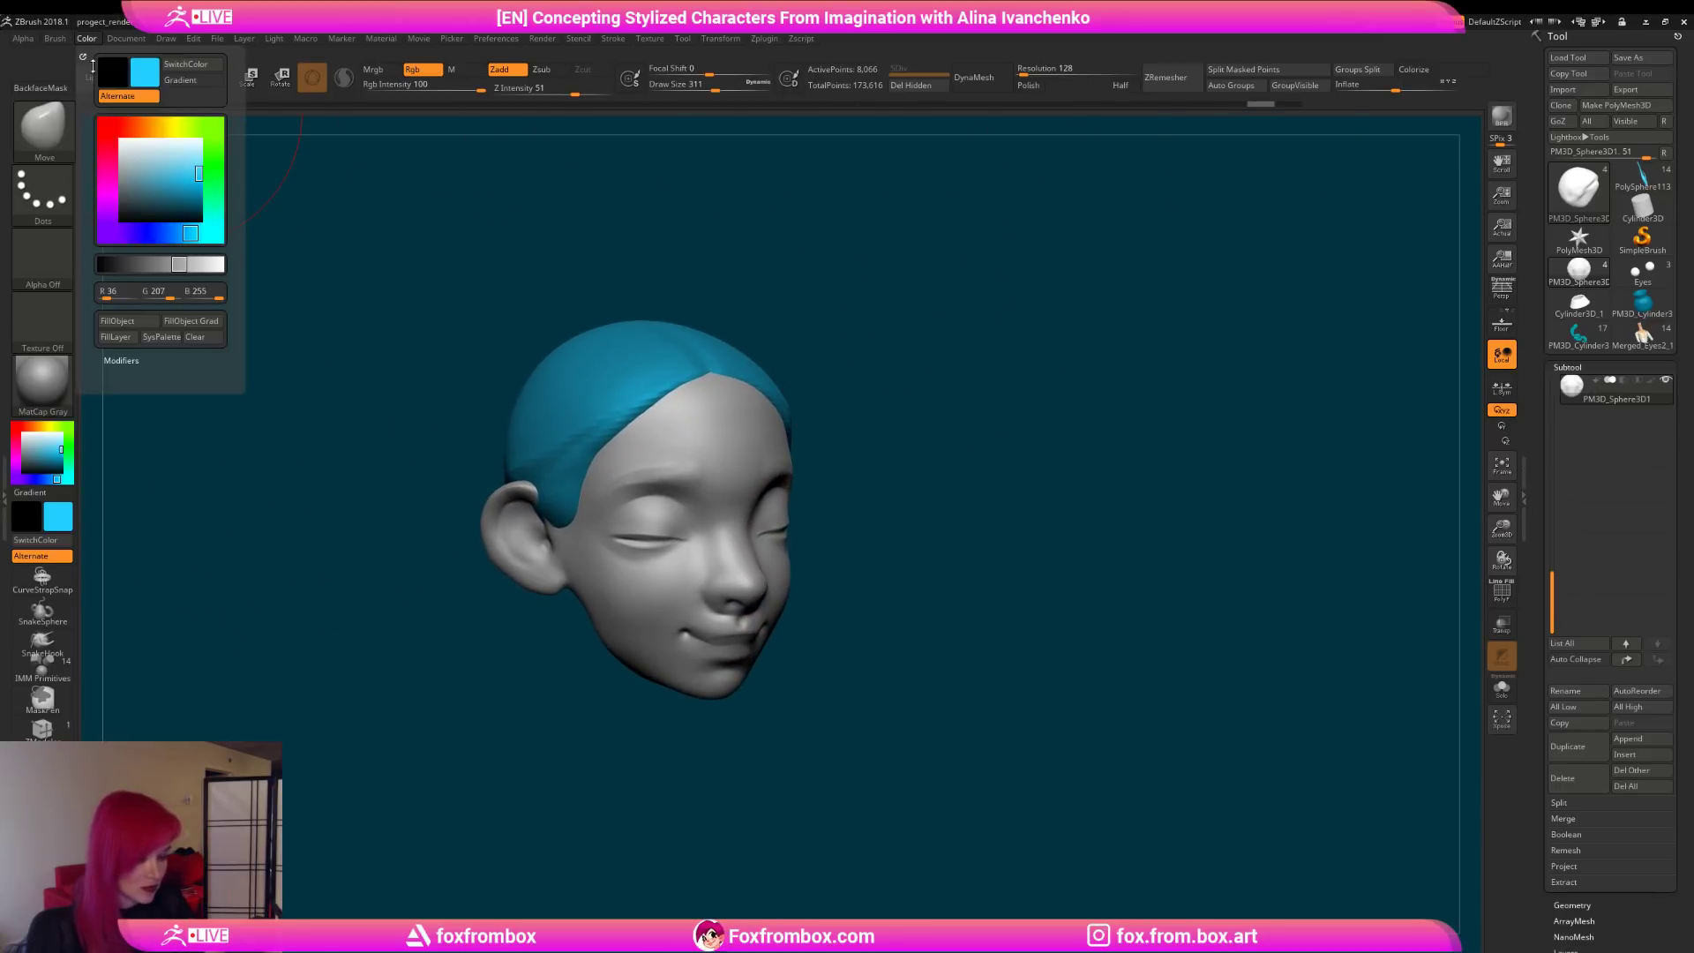
{"action": "left_click", "coordinate": [126, 325]}
{"action": "mouse_move", "coordinate": [838, 353]}
{"action": "left_mouse_down"}
{"action": "mouse_move", "coordinate": [896, 388]}
{"action": "mouse_move", "coordinate": [851, 360]}
{"action": "left_mouse_up"}
Step: Carve fine strand grooves in the hair above the temple with the DamStandard brush at draw size 59
{"action": "left_click", "coordinate": [695, 86]}
{"action": "mouse_move", "coordinate": [651, 497]}
{"action": "left_mouse_down"}
{"action": "mouse_move", "coordinate": [945, 435]}
{"action": "mouse_move", "coordinate": [587, 521]}
{"action": "mouse_move", "coordinate": [918, 466]}
{"action": "mouse_move", "coordinate": [845, 487]}
{"action": "mouse_move", "coordinate": [953, 521]}
{"action": "mouse_move", "coordinate": [968, 557]}
{"action": "left_mouse_up"}
{"action": "key", "text": "b"}
{"action": "key", "text": "d"}
{"action": "key", "text": "s"}
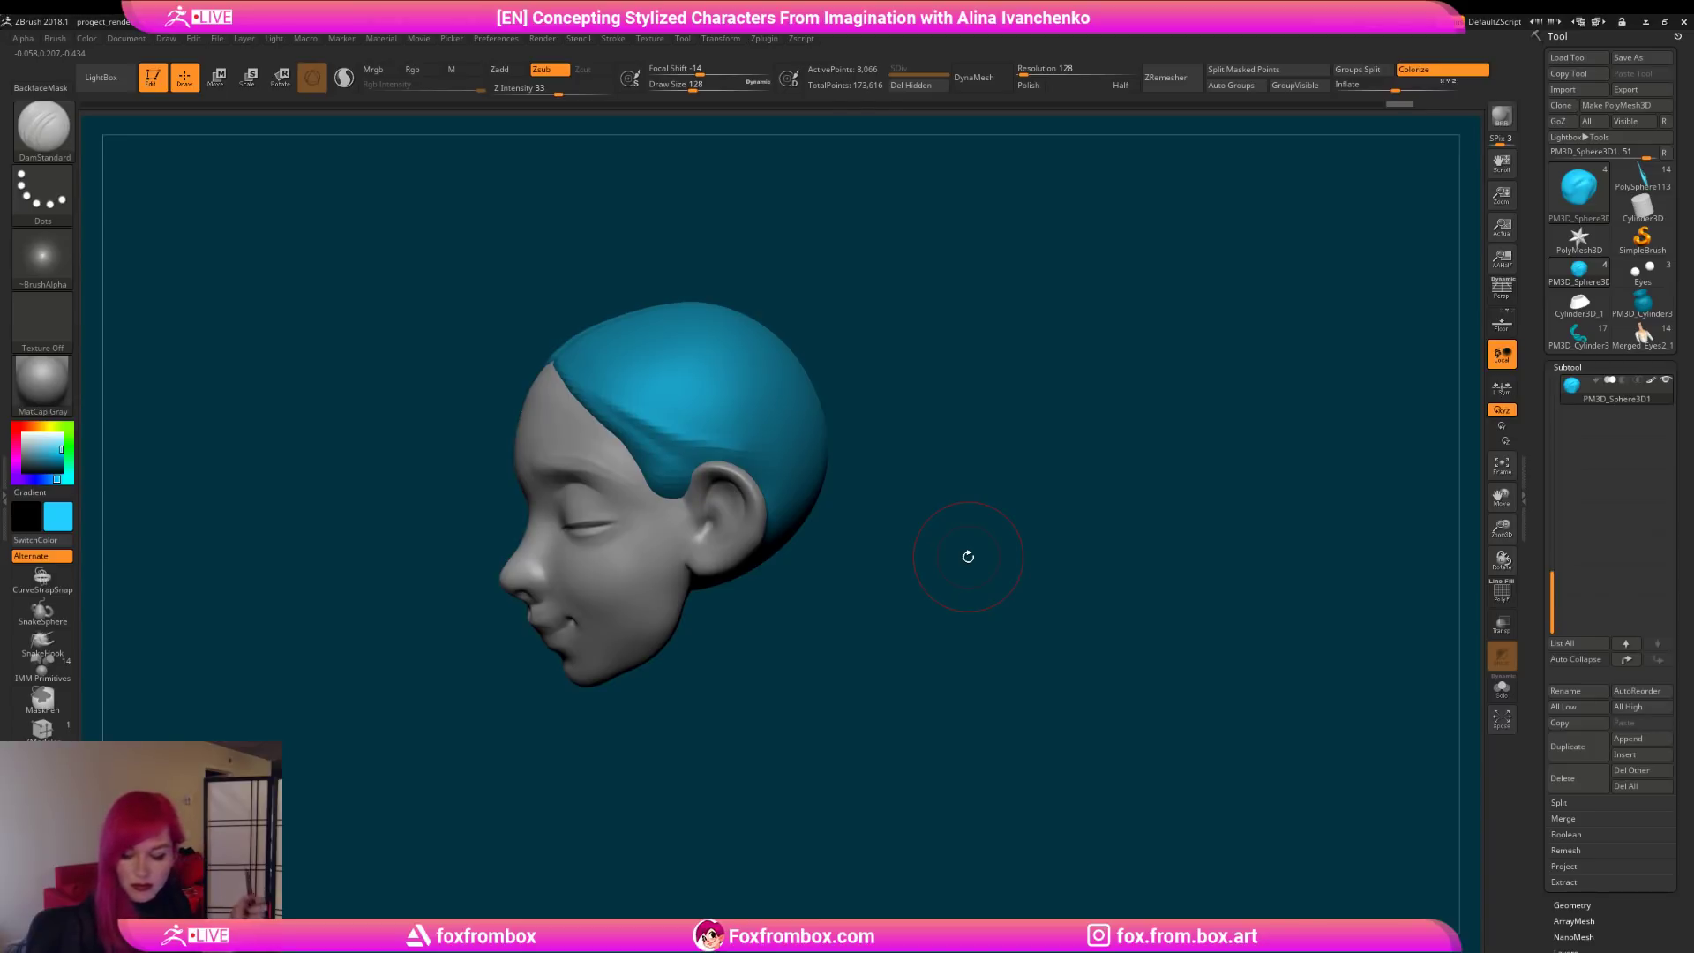
{"action": "left_click_drag", "start_coordinate": [693, 87], "coordinate": [677, 89]}
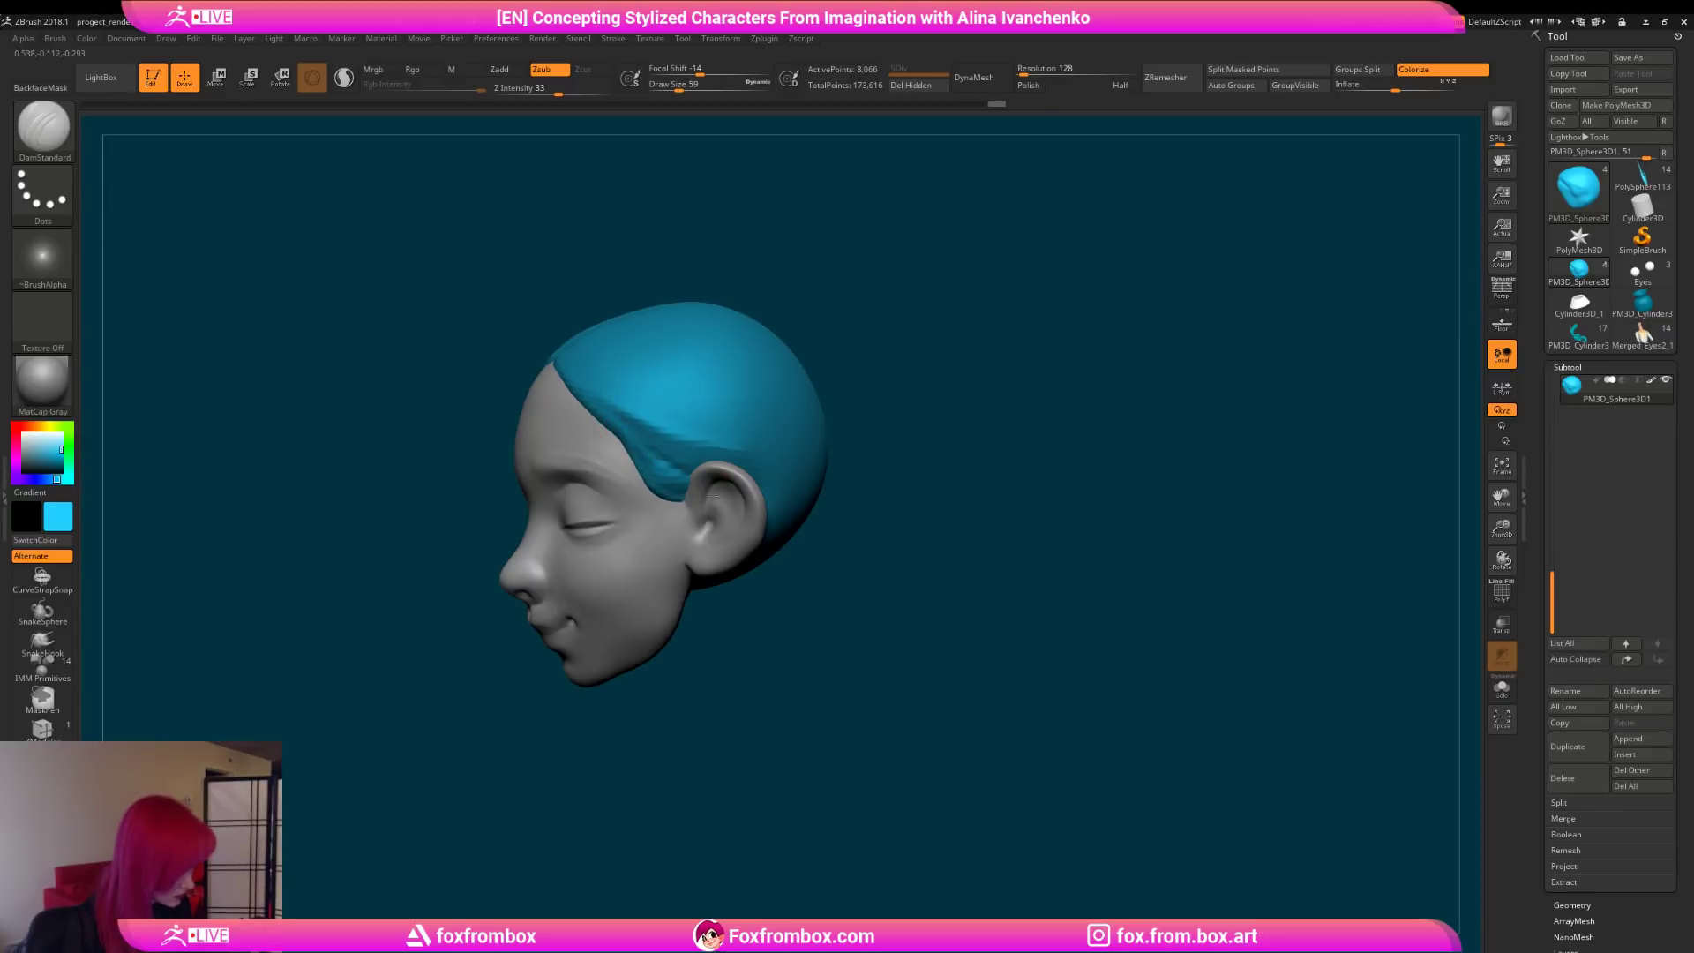
{"action": "left_click_drag", "start_coordinate": [867, 487], "coordinate": [938, 499]}
{"action": "left_click_drag", "start_coordinate": [861, 537], "coordinate": [1063, 516], "text": "alt"}
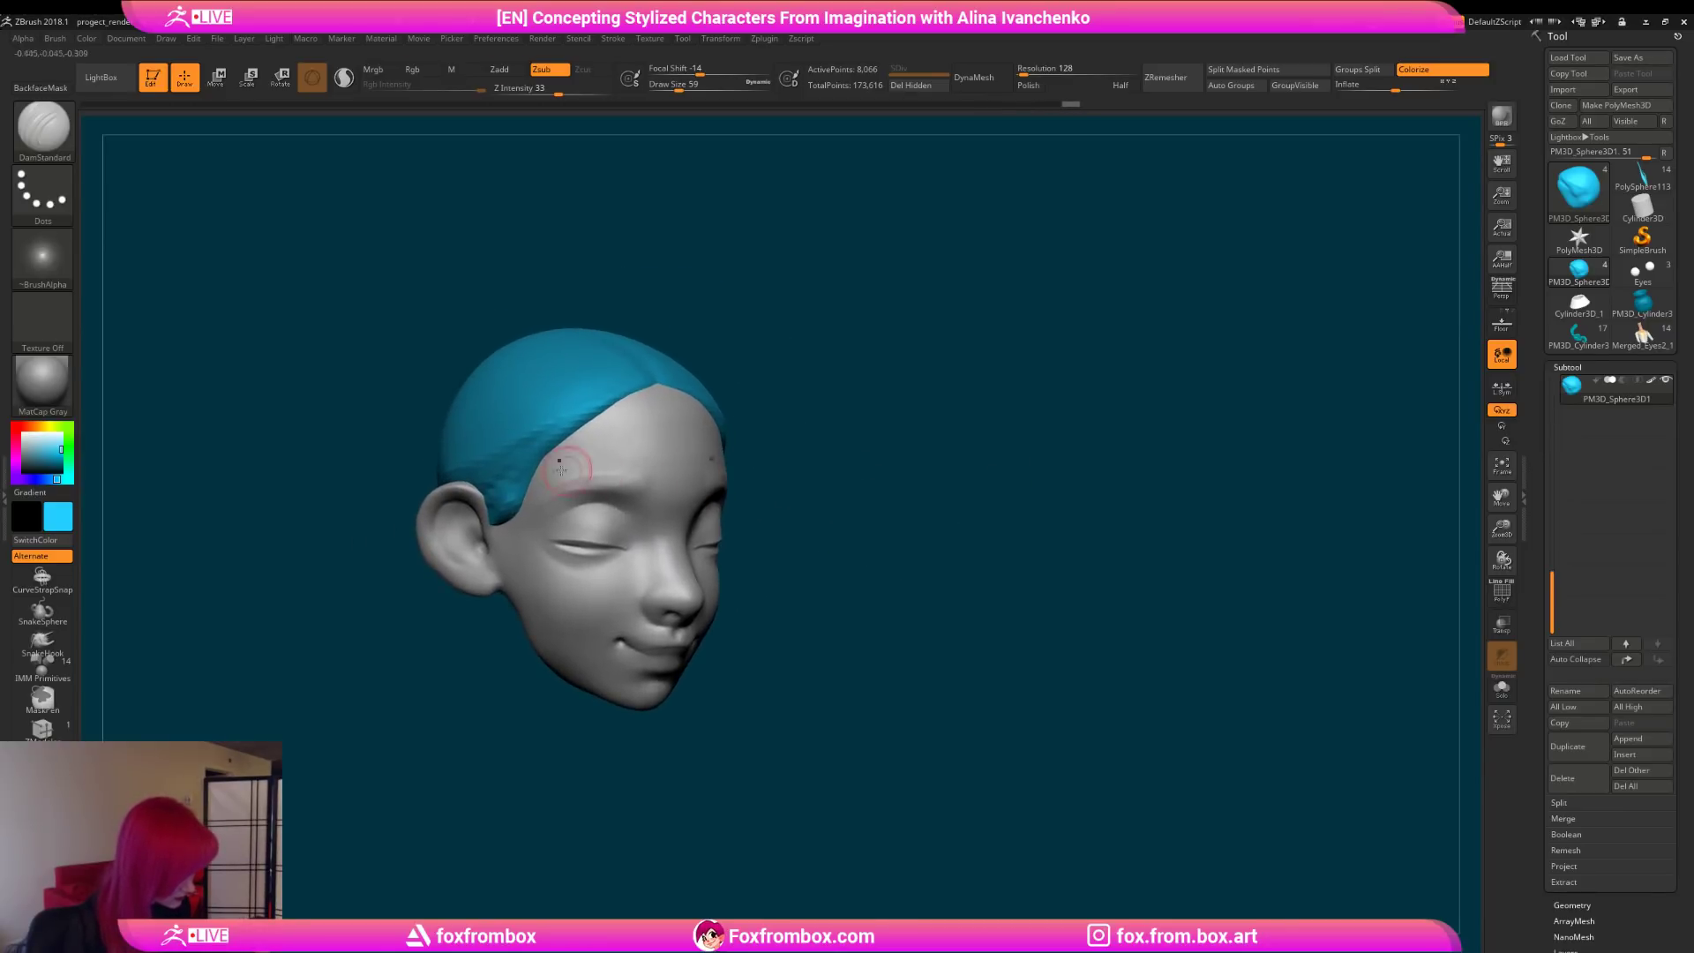
{"action": "left_click", "coordinate": [499, 476], "text": "alt"}
{"action": "left_click_drag", "start_coordinate": [818, 428], "coordinate": [889, 448], "text": "alt"}
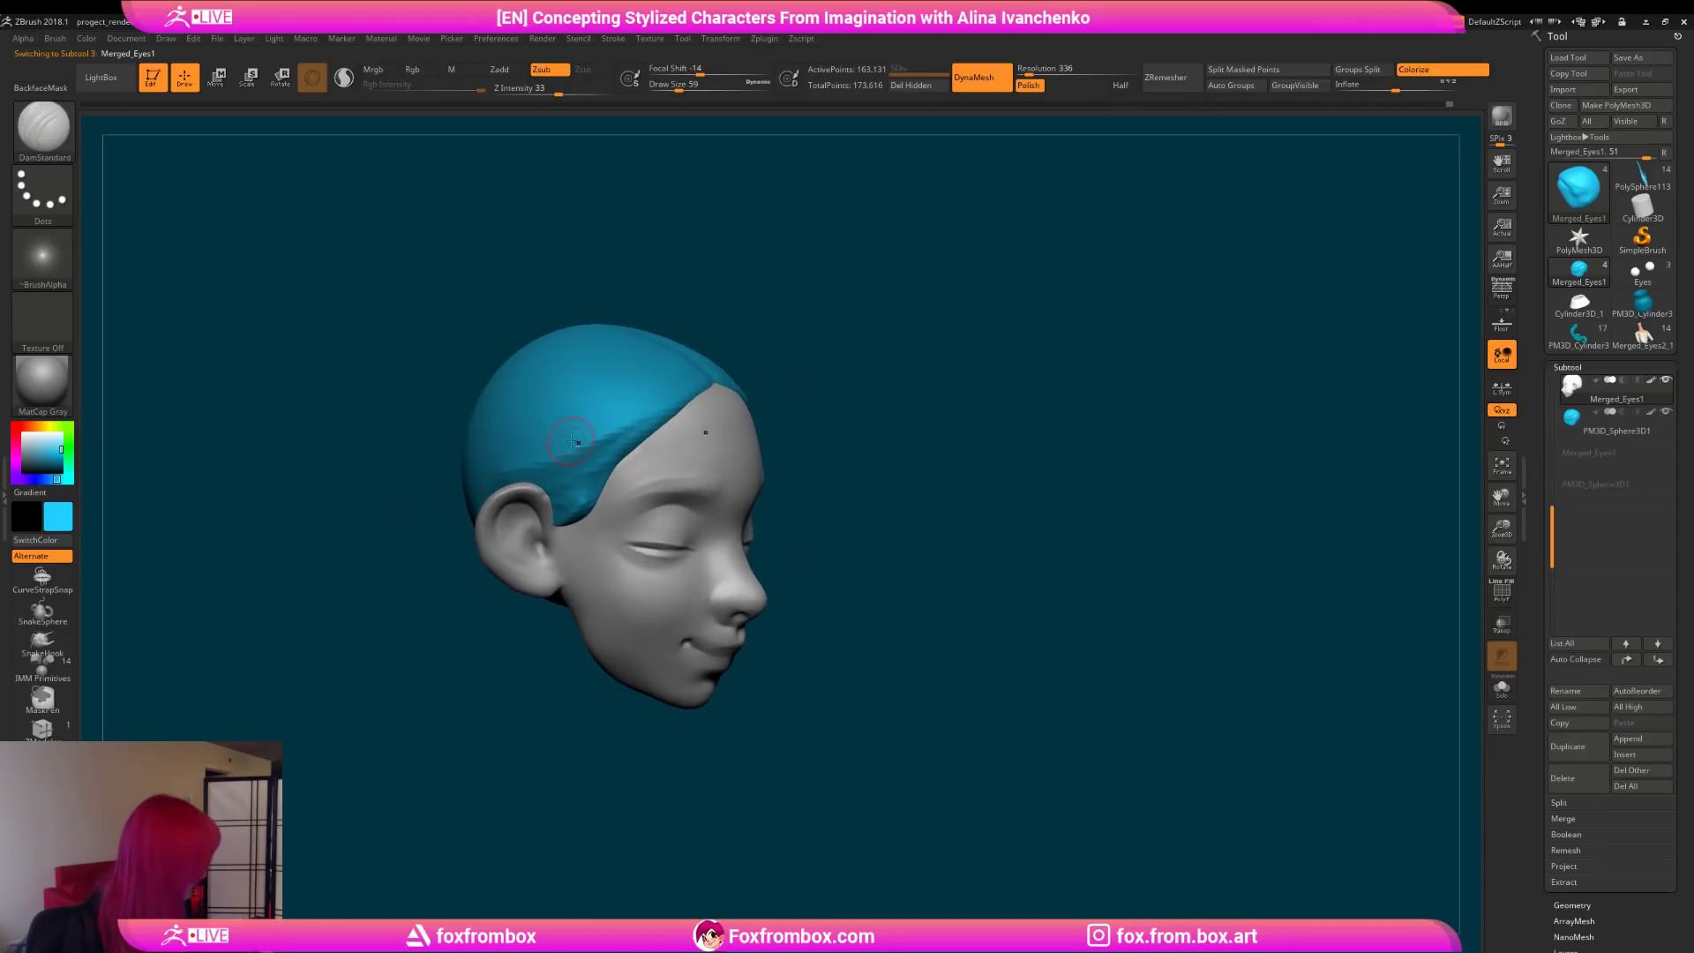
{"action": "key", "text": "ctrl"}
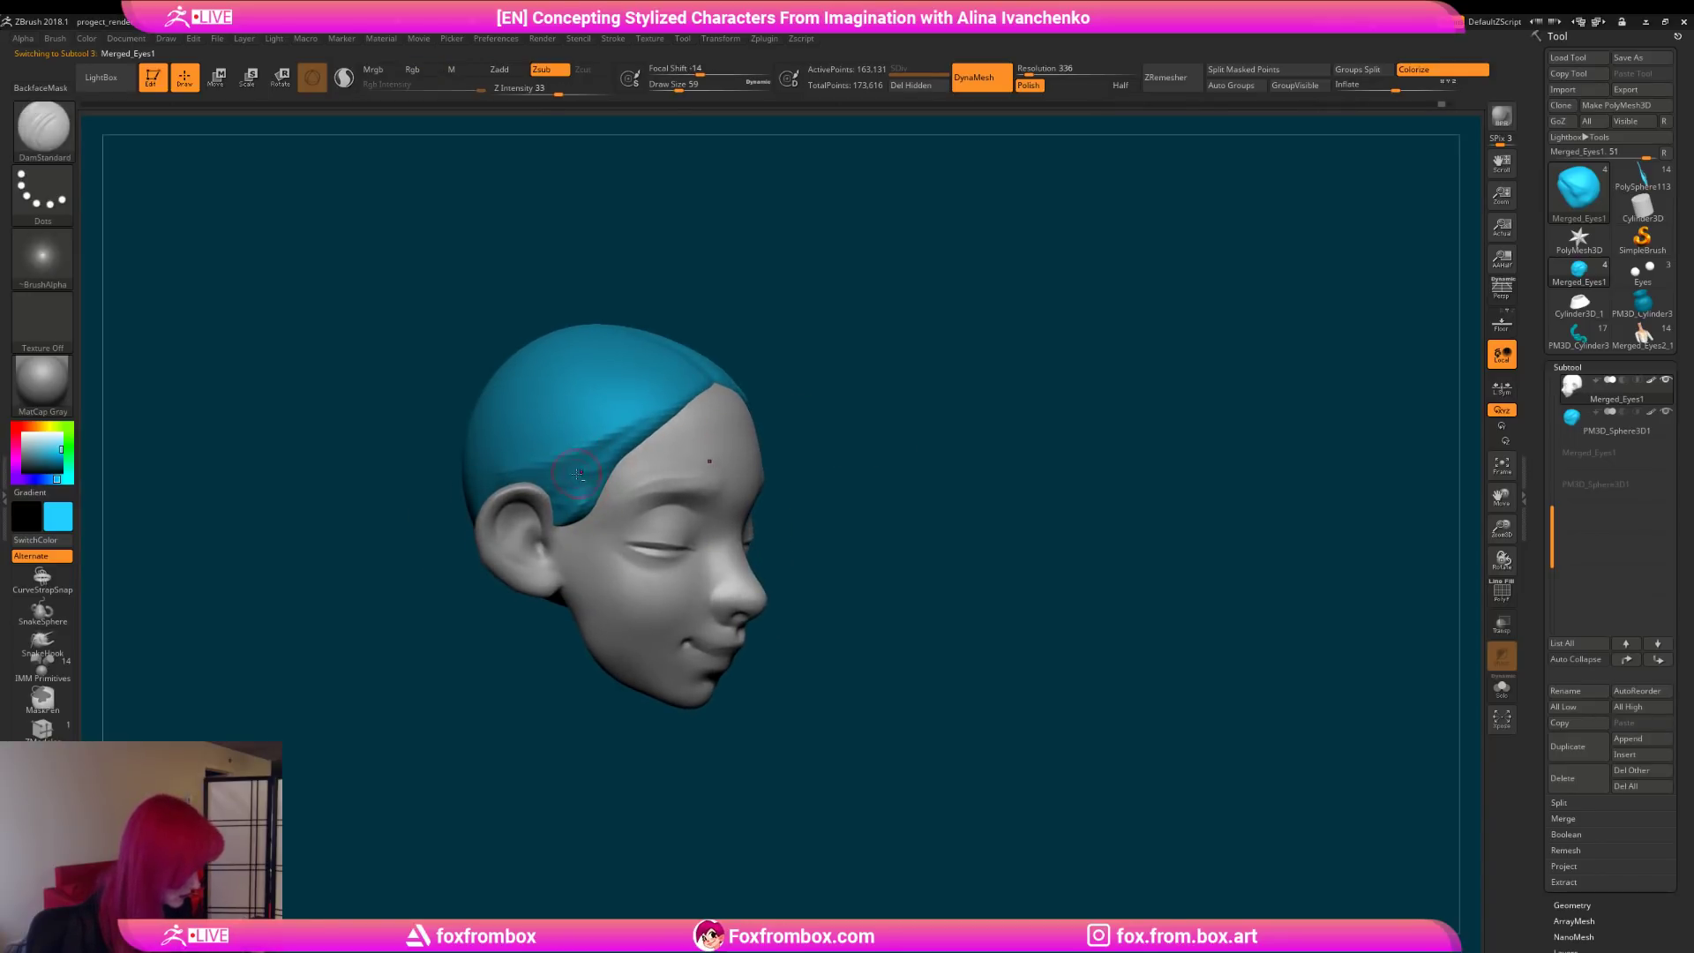
{"action": "left_click", "coordinate": [575, 480], "text": "alt"}
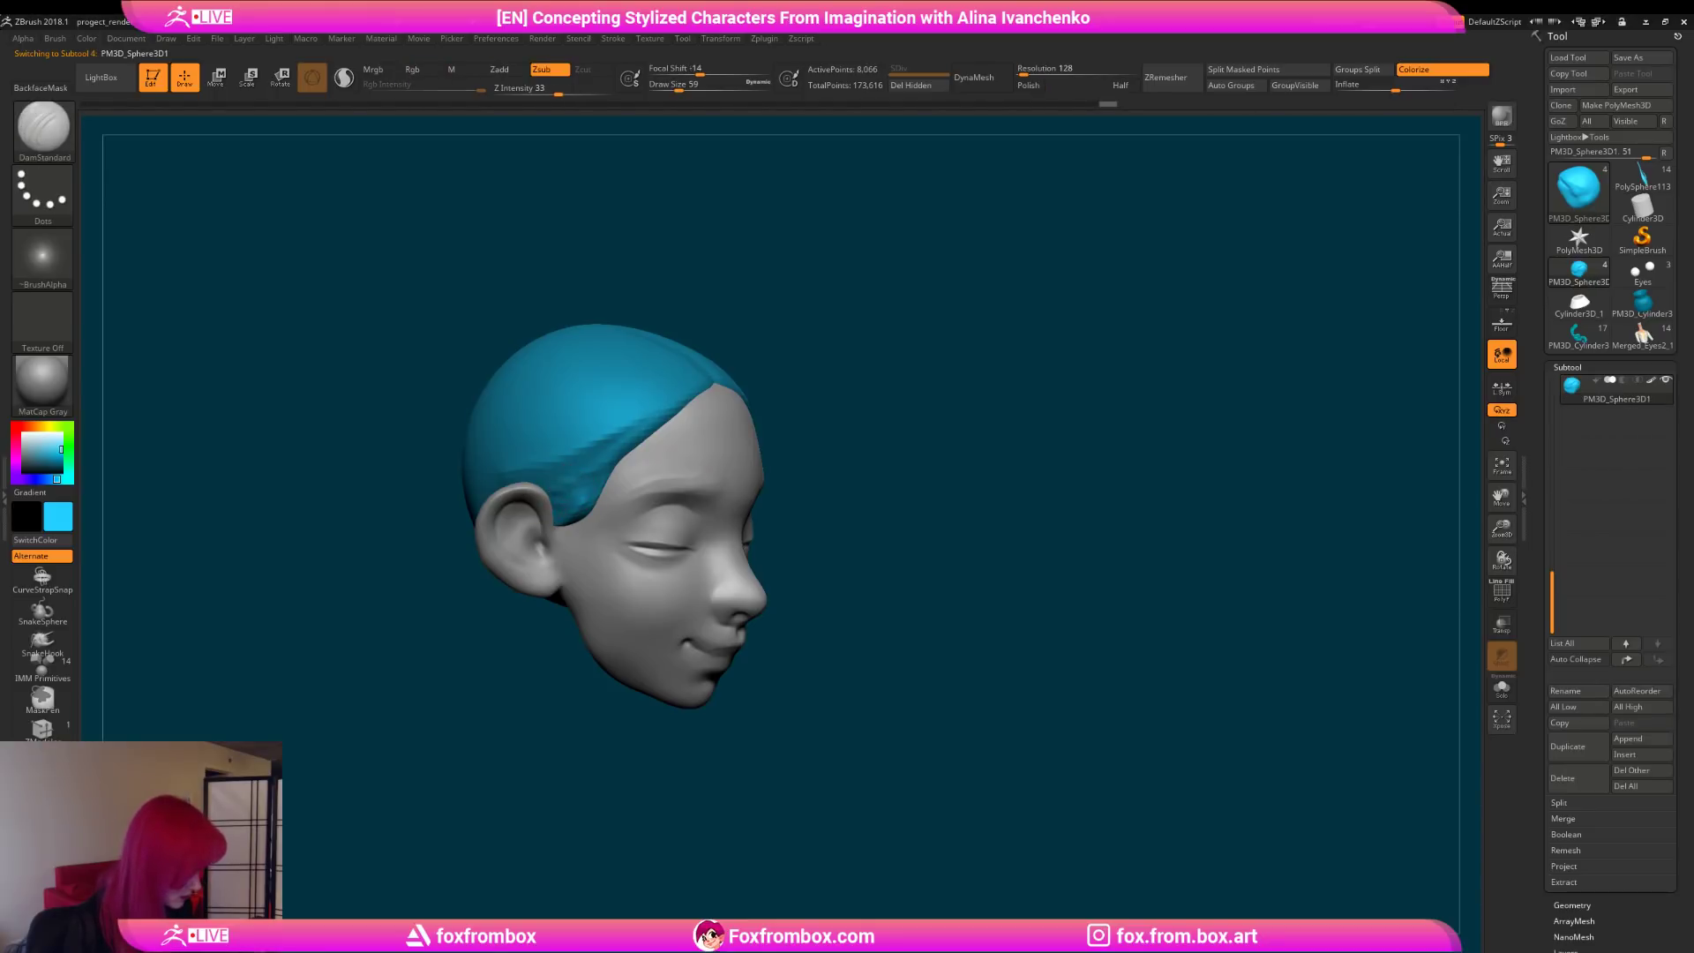
Step: Carve strand grooves along the front hairline beside the parting and smooth the hair around the temple
{"action": "mouse_move", "coordinate": [844, 342]}
{"action": "left_mouse_down"}
{"action": "mouse_move", "coordinate": [870, 461]}
{"action": "mouse_move", "coordinate": [549, 529]}
{"action": "left_mouse_up"}
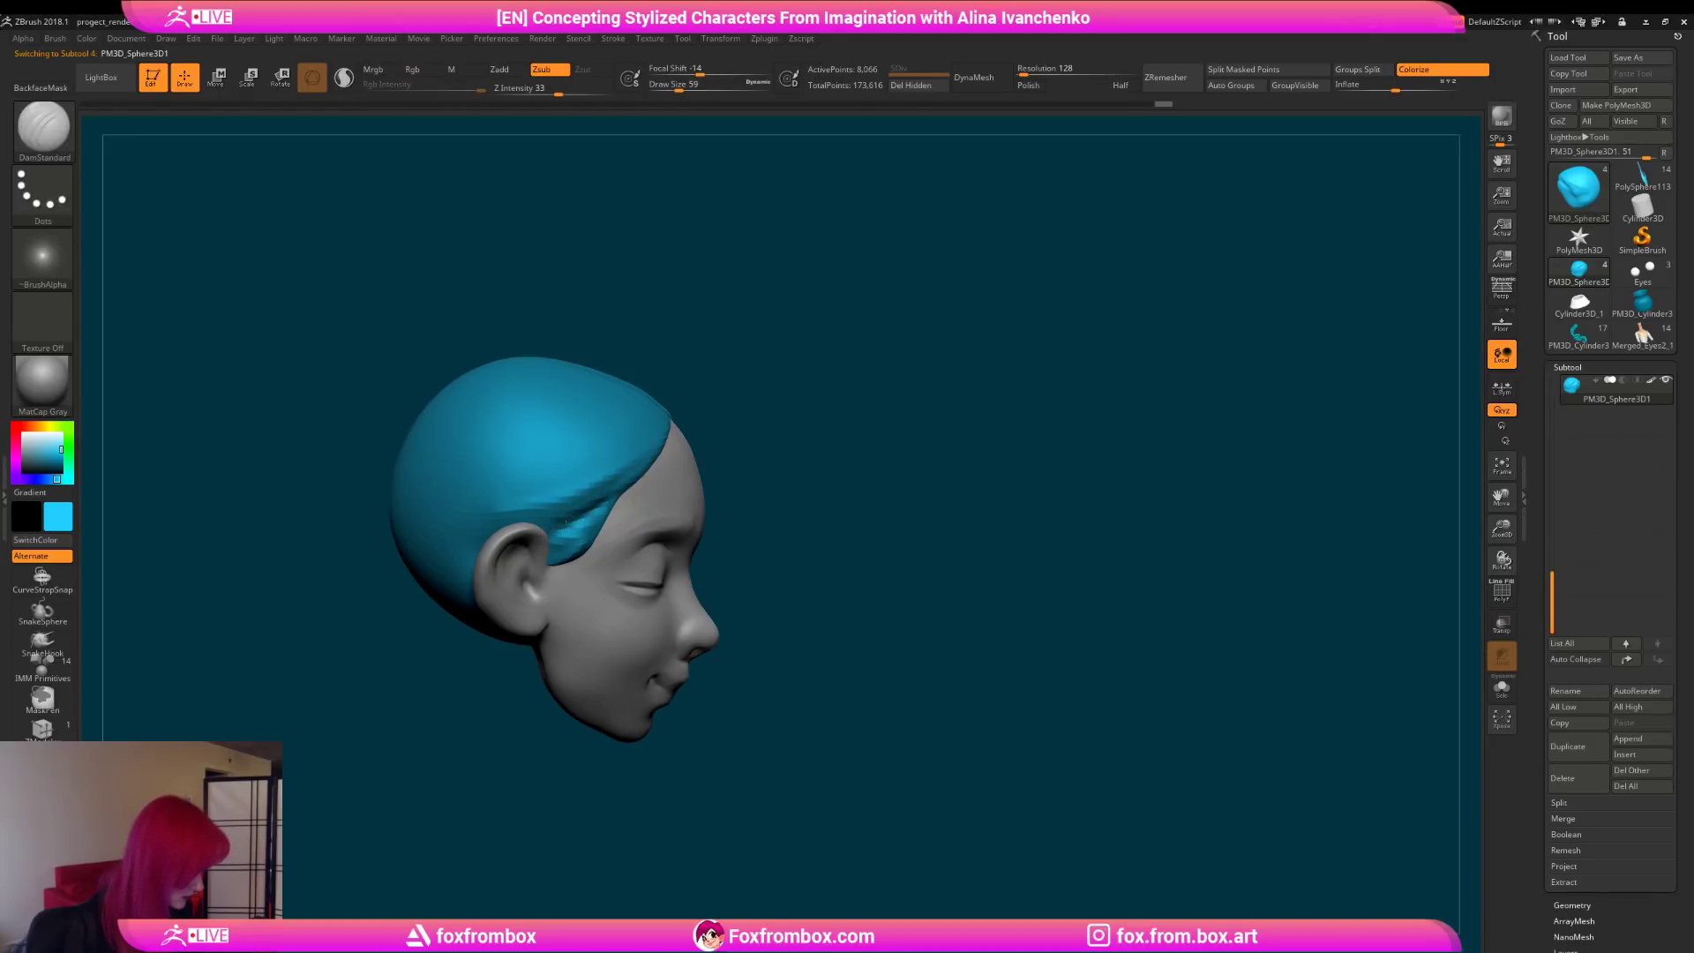
{"action": "left_click_drag", "start_coordinate": [854, 421], "coordinate": [812, 434]}
{"action": "left_click_drag", "start_coordinate": [615, 501], "coordinate": [574, 525], "text": "shift"}
{"action": "left_click_drag", "start_coordinate": [1103, 441], "coordinate": [906, 447], "text": "shift"}
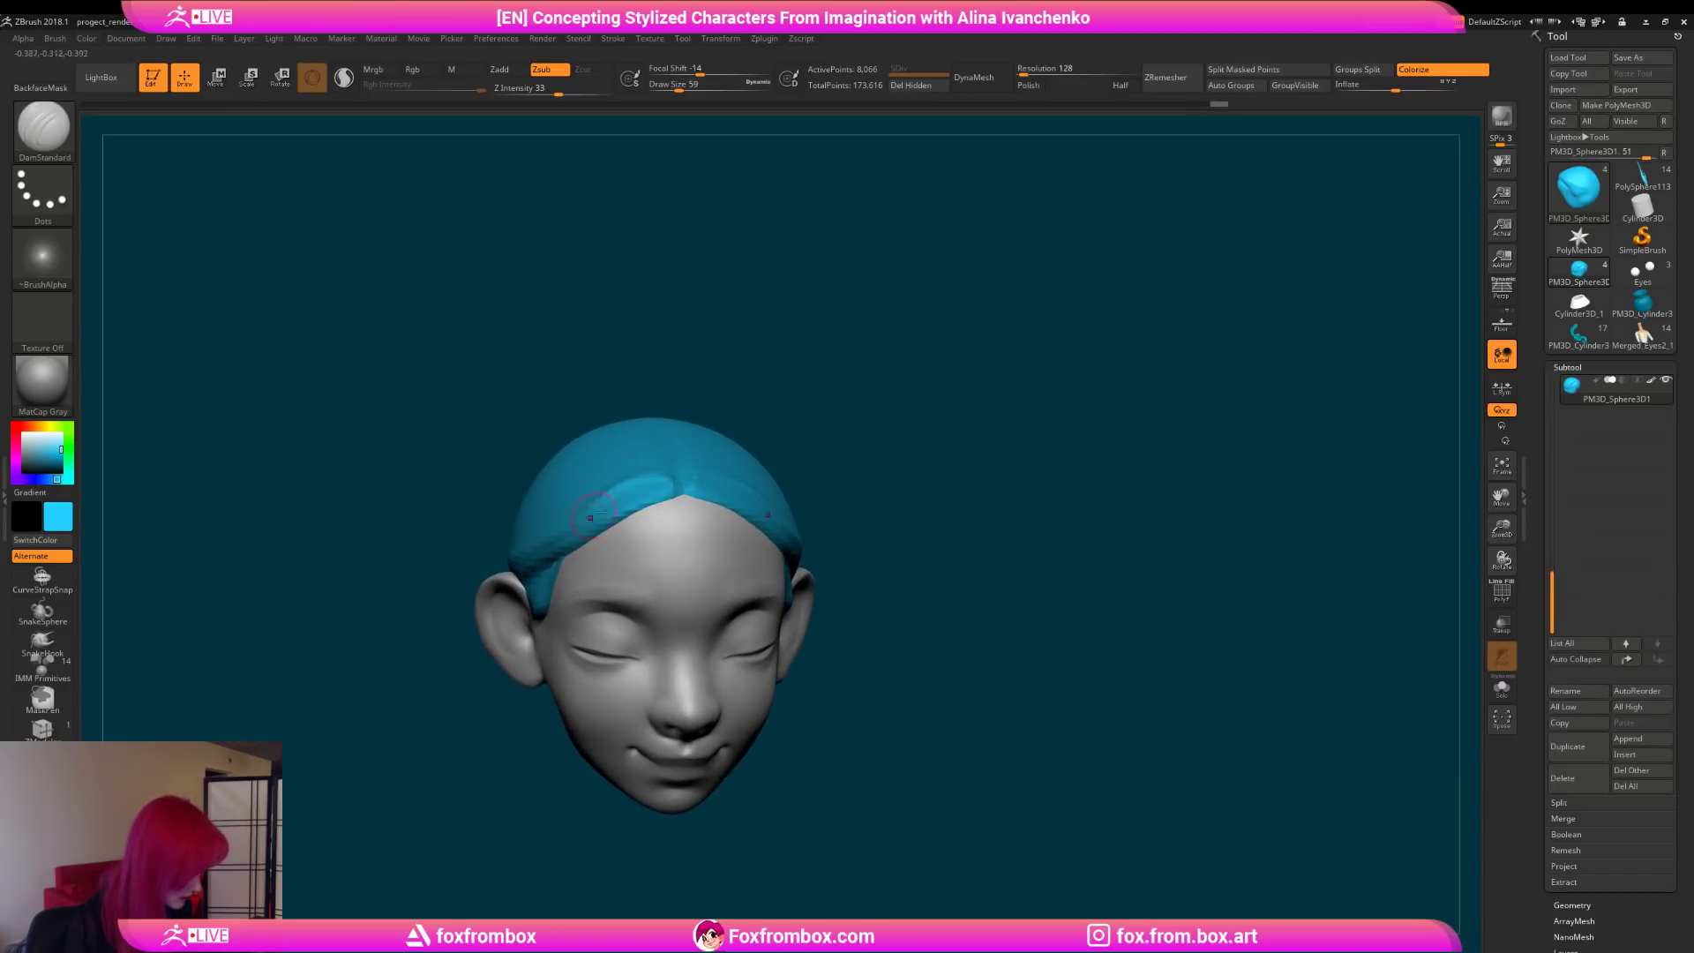
{"action": "left_click_drag", "start_coordinate": [864, 480], "coordinate": [719, 507]}
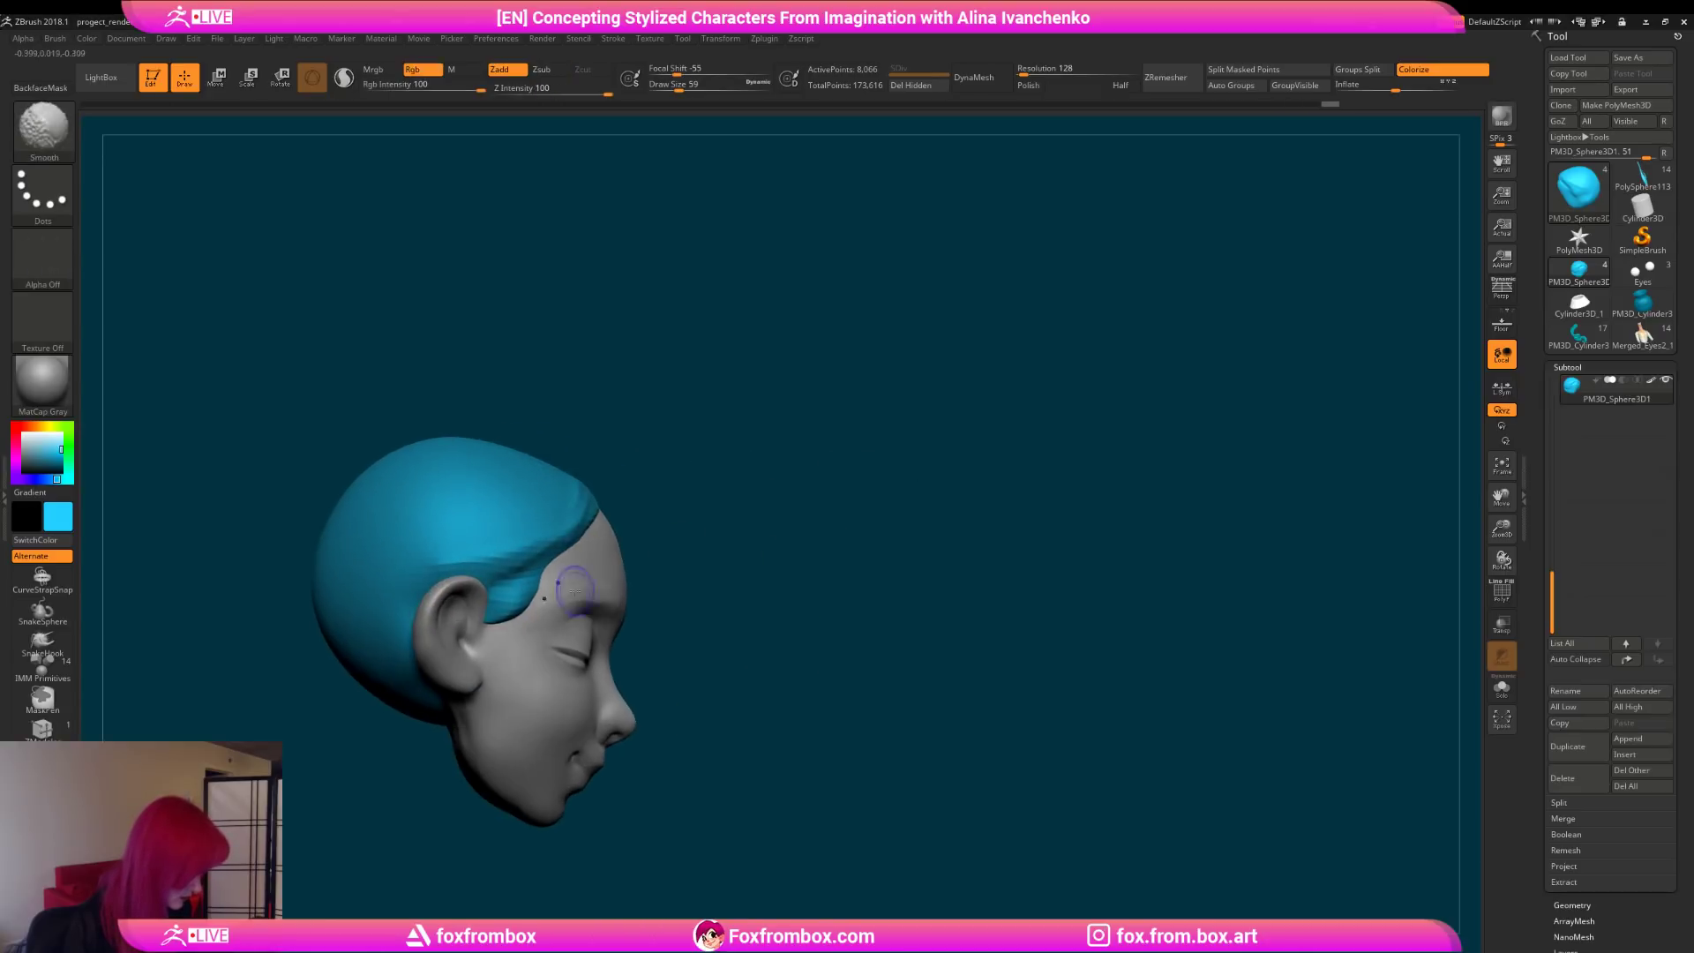
Step: Build up volume on the hair lock in front of the ear with the ClayBuildup brush
{"action": "key", "text": "b"}
{"action": "key", "text": "c"}
{"action": "key", "text": "b"}
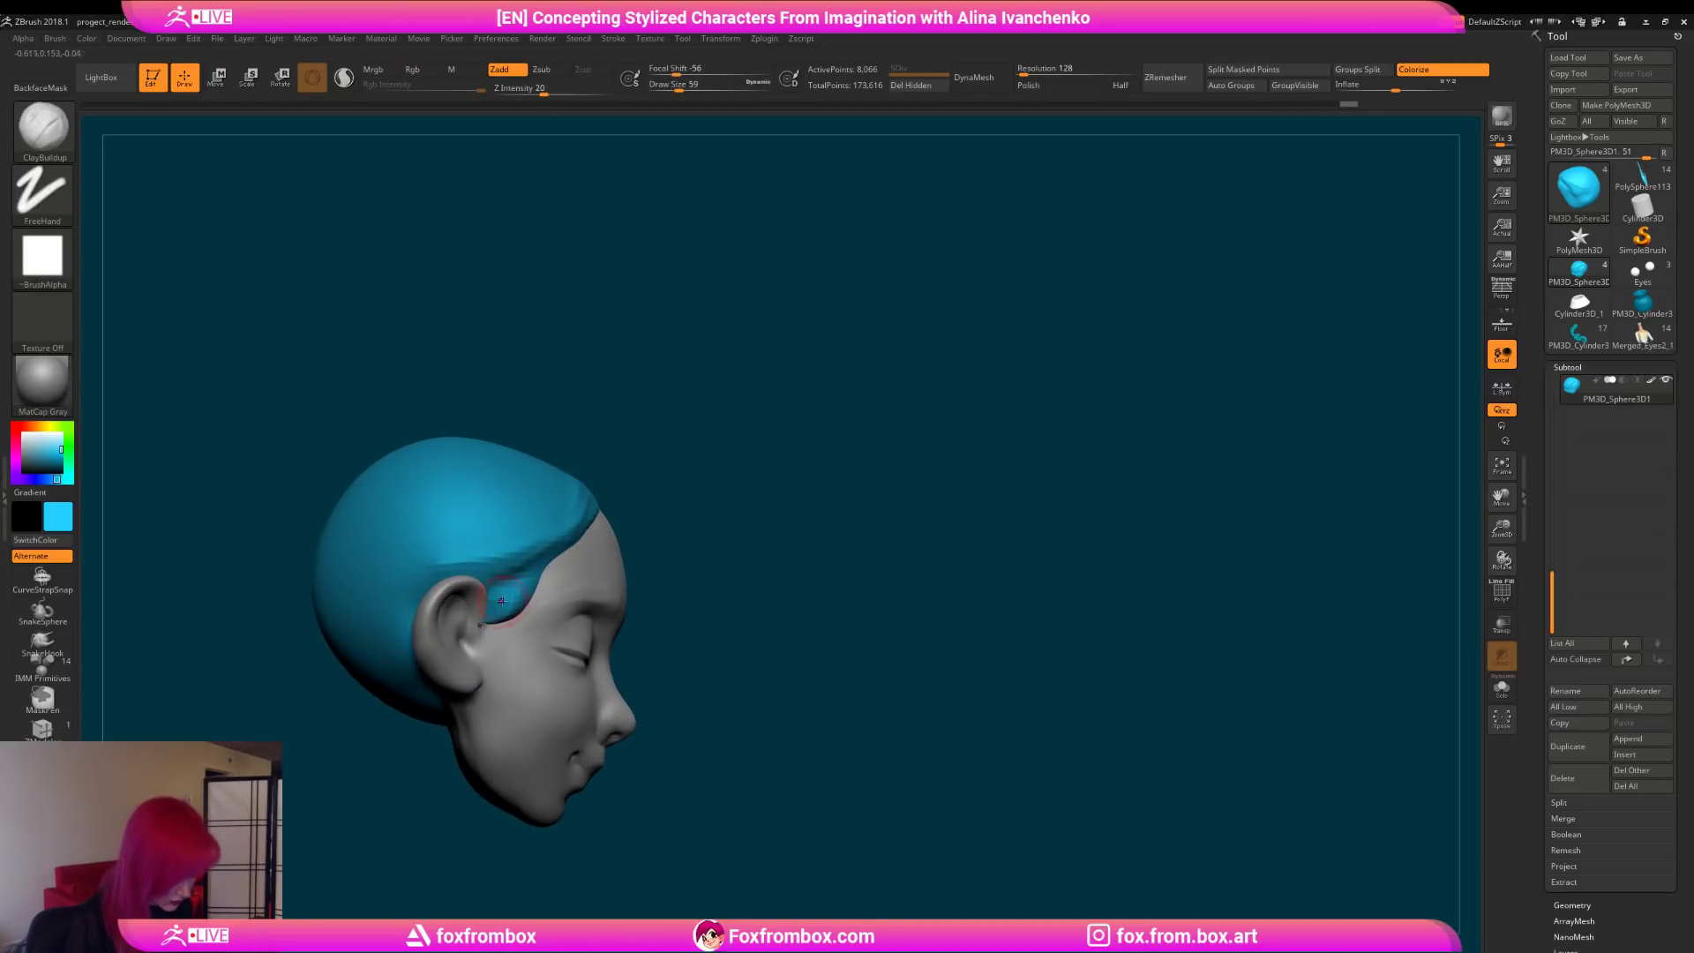
{"action": "mouse_move", "coordinate": [813, 495]}
{"action": "left_mouse_down"}
{"action": "mouse_move", "coordinate": [914, 473]}
{"action": "mouse_move", "coordinate": [885, 426]}
{"action": "mouse_move", "coordinate": [882, 511]}
{"action": "mouse_move", "coordinate": [798, 494]}
{"action": "left_mouse_up"}
Step: Reshape the crown and back of the hair cap with the Move brush at draw size 293, undoing a last stroke at size 120
{"action": "key", "text": "b"}
{"action": "key", "text": "m"}
{"action": "key", "text": "v"}
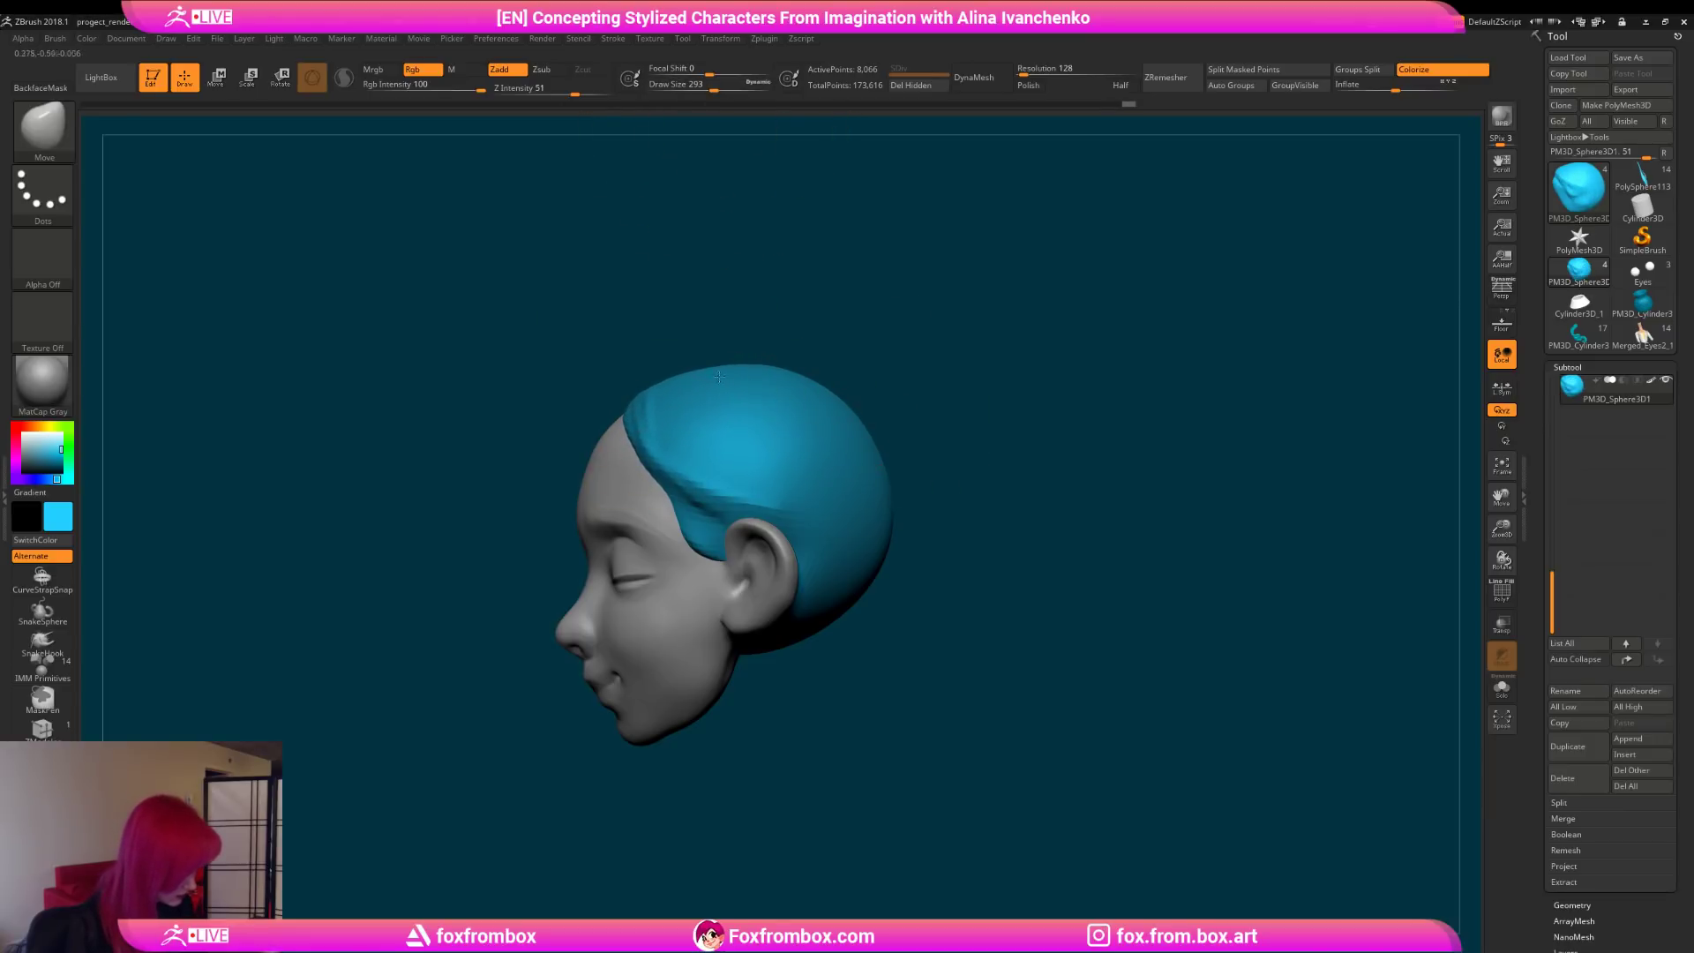
{"action": "left_click_drag", "start_coordinate": [914, 565], "coordinate": [948, 488]}
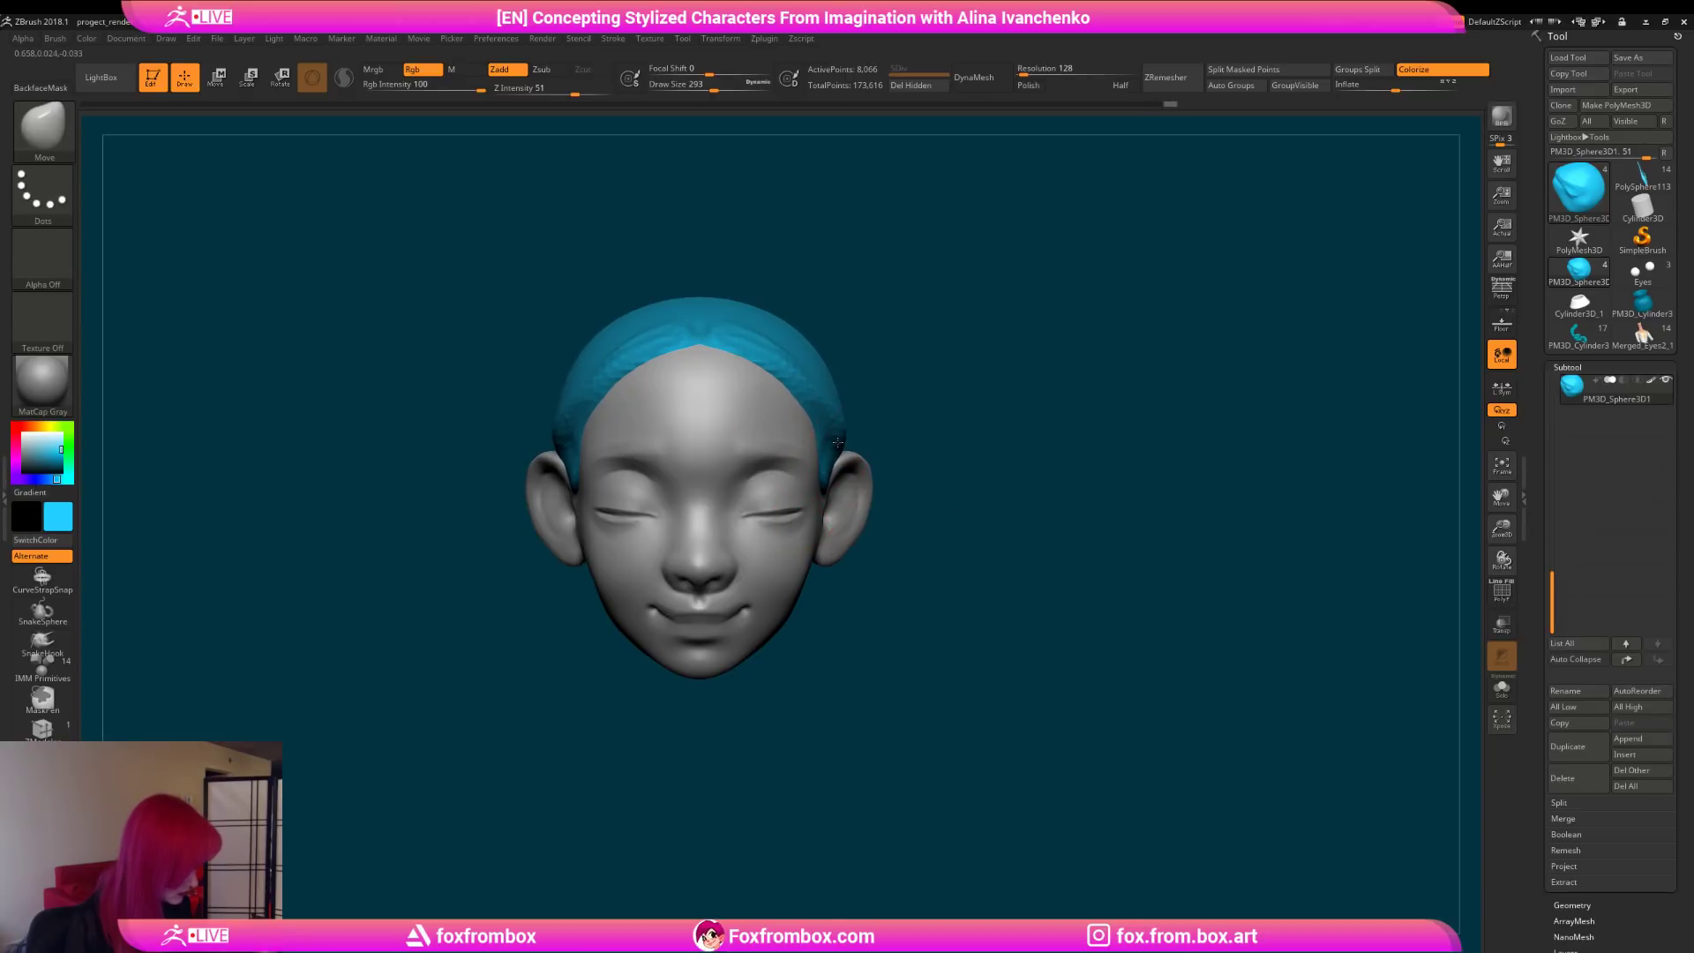
{"action": "left_click_drag", "start_coordinate": [904, 606], "coordinate": [934, 488]}
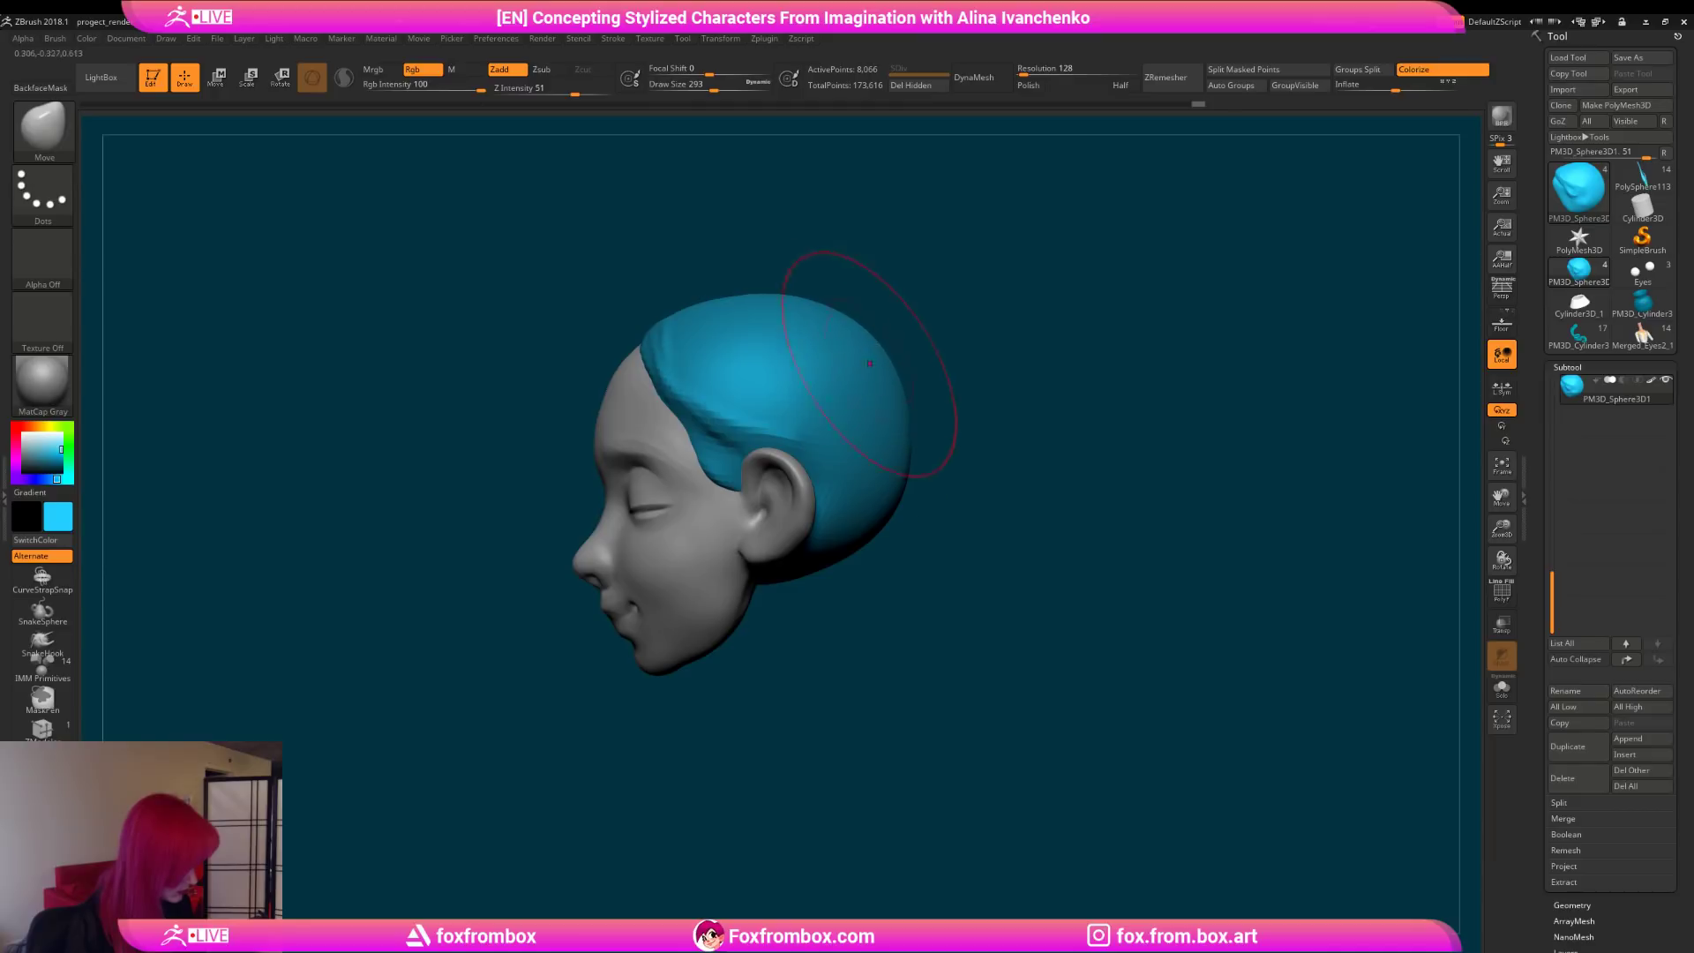
{"action": "left_click_drag", "start_coordinate": [926, 569], "coordinate": [918, 598]}
{"action": "left_click_drag", "start_coordinate": [745, 85], "coordinate": [691, 89]}
{"action": "left_click_drag", "start_coordinate": [697, 441], "coordinate": [811, 524], "text": "alt"}
{"action": "key", "text": "ctrl+z"}
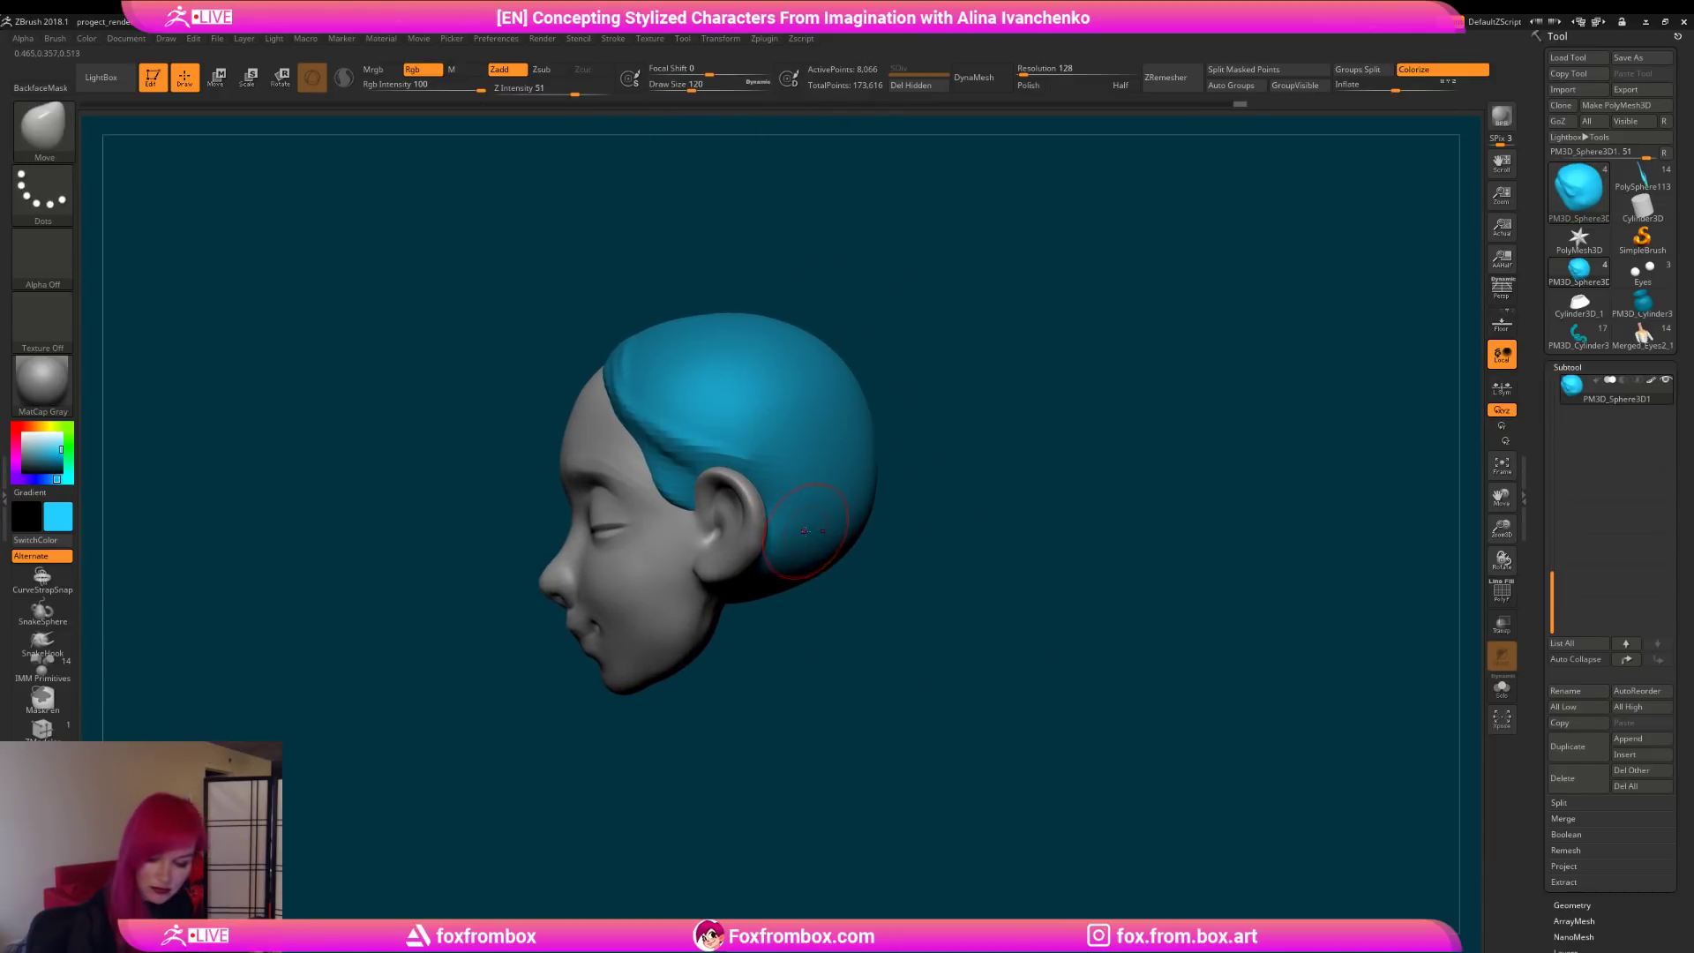
Step: Carve grooves into the hair around the ear and nape with the DamStandard brush at draw size 120
{"action": "key", "text": "b"}
{"action": "key", "text": "d"}
{"action": "key", "text": "s"}
{"action": "mouse_move", "coordinate": [827, 600]}
{"action": "left_mouse_down"}
{"action": "mouse_move", "coordinate": [791, 514]}
{"action": "mouse_move", "coordinate": [787, 528]}
{"action": "left_mouse_up"}
{"action": "left_click_drag", "start_coordinate": [934, 484], "coordinate": [879, 615]}
{"action": "left_click_drag", "start_coordinate": [723, 520], "coordinate": [717, 485]}
{"action": "mouse_move", "coordinate": [869, 401]}
{"action": "left_mouse_down"}
{"action": "mouse_move", "coordinate": [870, 424]}
{"action": "mouse_move", "coordinate": [945, 317]}
{"action": "left_mouse_up"}
{"action": "left_click_drag", "start_coordinate": [994, 632], "coordinate": [988, 265]}
Step: Remesh the hair cap with DynaMesh at resolution 104 and smooth its front edge
{"action": "left_click_drag", "start_coordinate": [1030, 73], "coordinate": [1025, 73]}
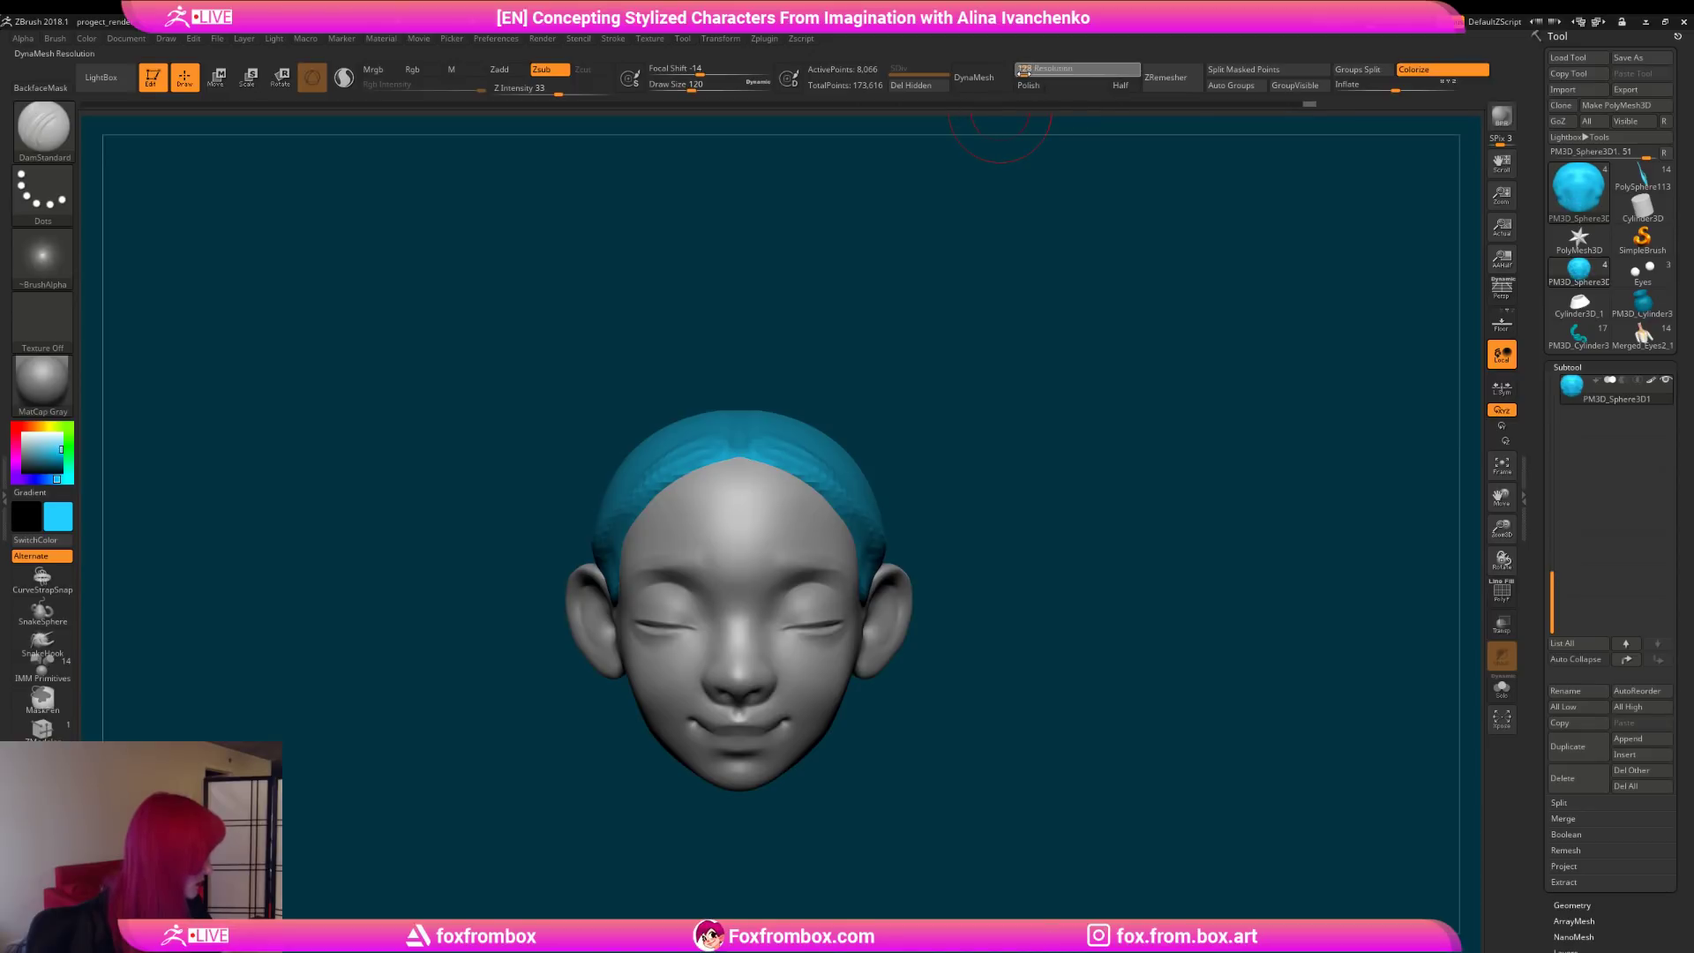
{"action": "left_click", "coordinate": [974, 77]}
{"action": "mouse_move", "coordinate": [942, 235]}
{"action": "left_mouse_down"}
{"action": "mouse_move", "coordinate": [924, 402]}
{"action": "mouse_move", "coordinate": [908, 402]}
{"action": "left_mouse_up"}
{"action": "left_click_drag", "start_coordinate": [706, 441], "coordinate": [723, 433], "text": "shift"}
Step: Deepen the grooves beside the parting and along the side hairline with the DamStandard brush at draw size 83
{"action": "left_click_drag", "start_coordinate": [870, 271], "coordinate": [874, 295], "text": "alt"}
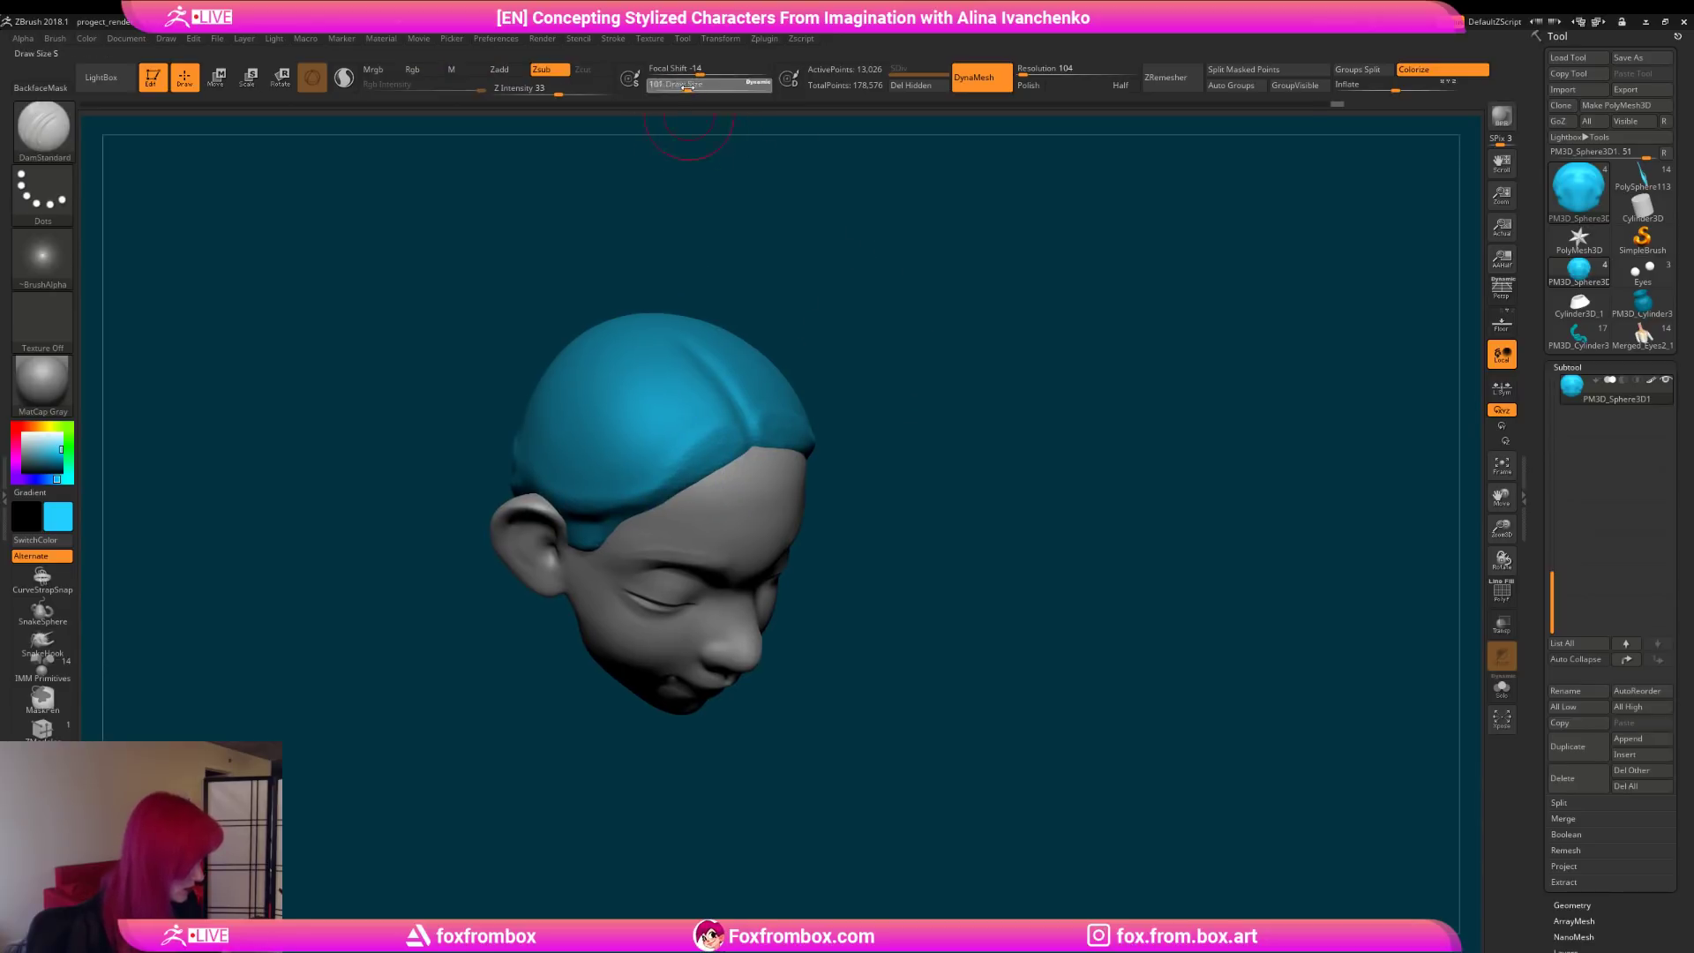
{"action": "left_click_drag", "start_coordinate": [691, 86], "coordinate": [684, 86]}
{"action": "left_click_drag", "start_coordinate": [860, 393], "coordinate": [750, 516]}
{"action": "left_click_drag", "start_coordinate": [907, 475], "coordinate": [935, 454], "text": "alt"}
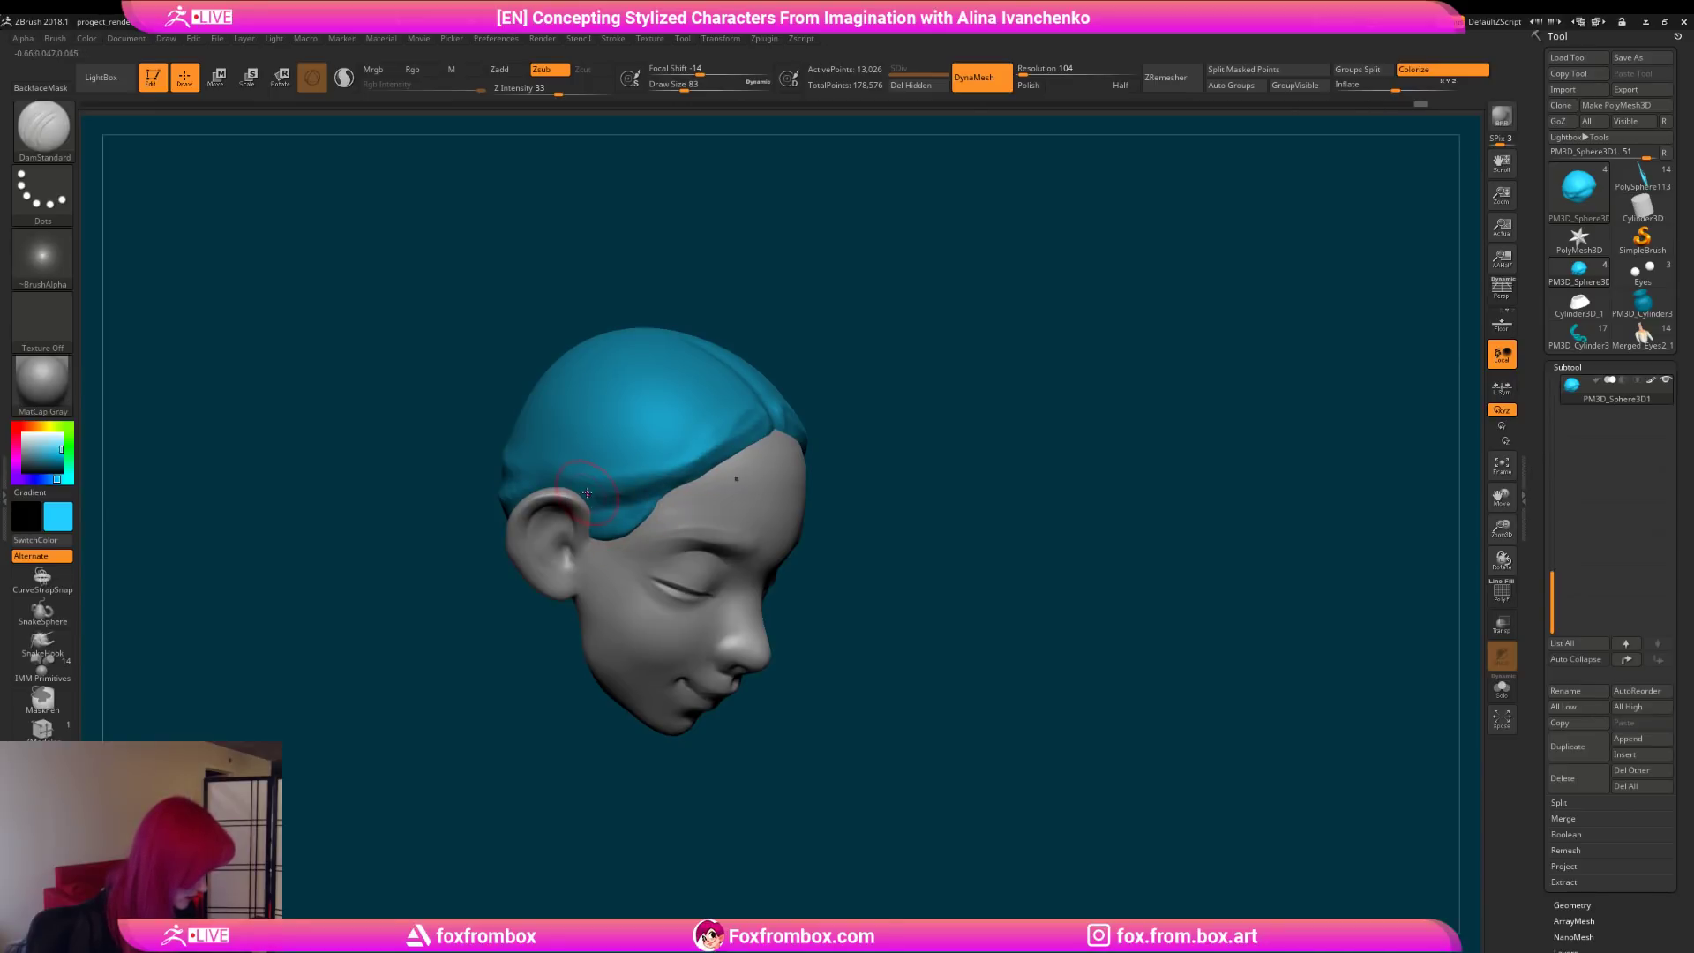
Step: Reshape the crown, sides and back of the hair cap with the Move brush at draw size 268
{"action": "mouse_move", "coordinate": [882, 423]}
{"action": "left_mouse_down"}
{"action": "mouse_move", "coordinate": [960, 416]}
{"action": "mouse_move", "coordinate": [926, 416]}
{"action": "mouse_move", "coordinate": [928, 520]}
{"action": "left_mouse_up"}
{"action": "left_click_drag", "start_coordinate": [917, 370], "coordinate": [922, 441]}
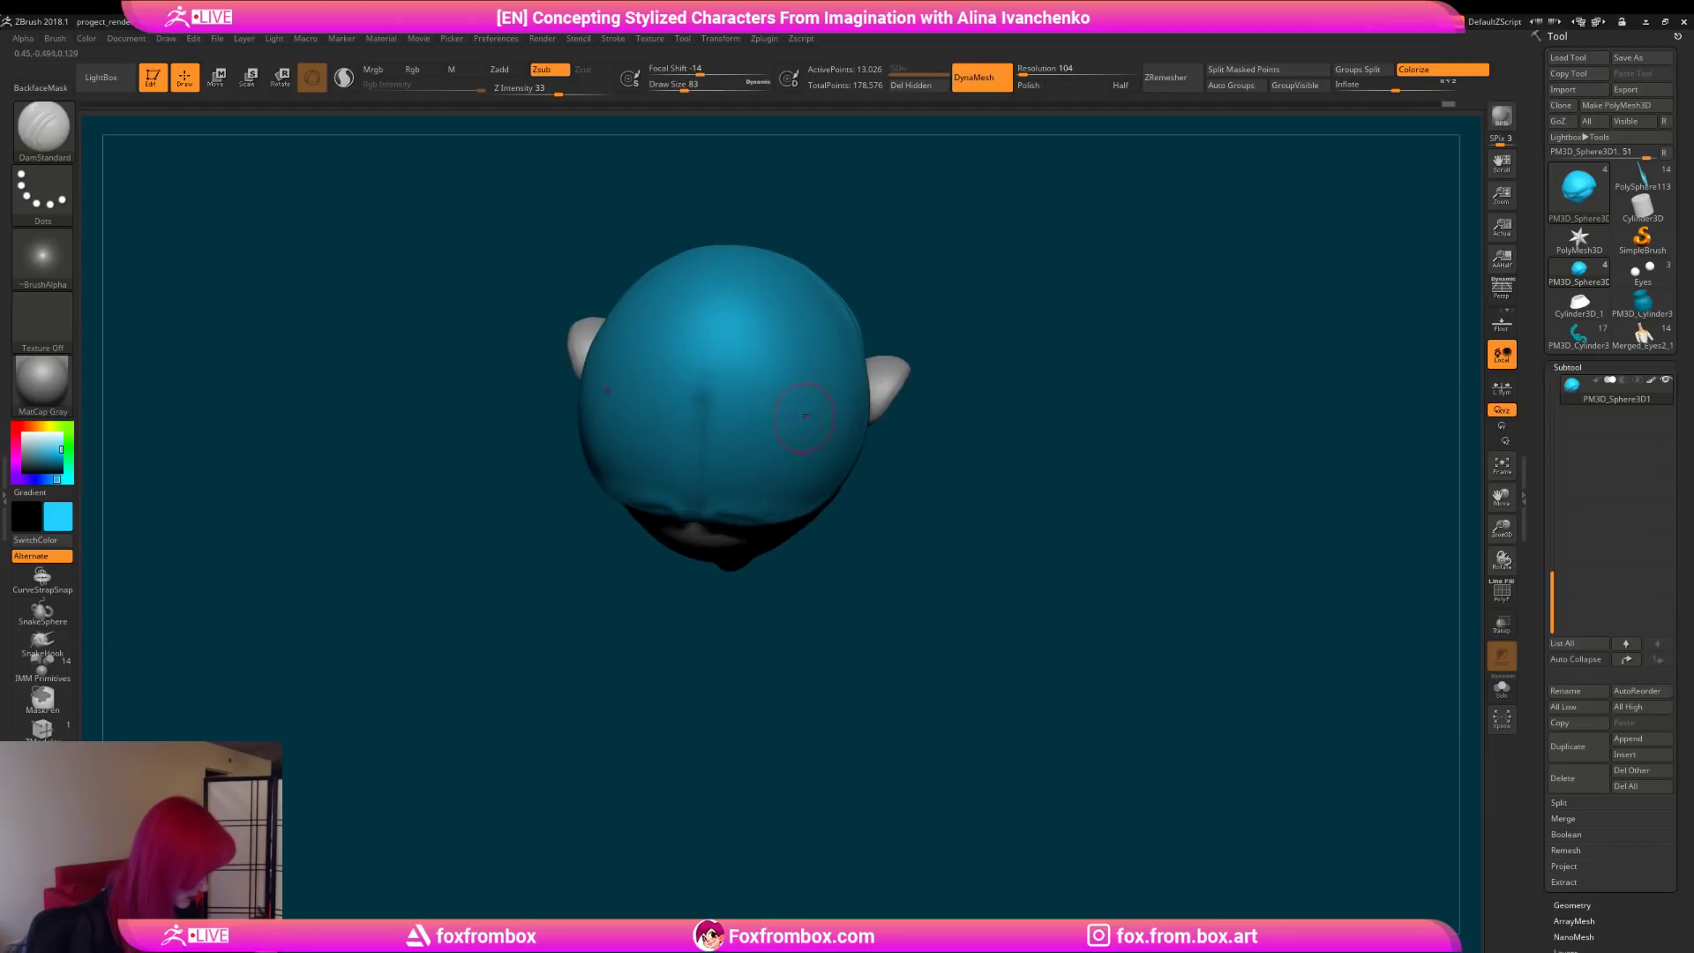
{"action": "mouse_move", "coordinate": [891, 300]}
{"action": "left_mouse_down"}
{"action": "mouse_move", "coordinate": [930, 276]}
{"action": "mouse_move", "coordinate": [877, 348]}
{"action": "mouse_move", "coordinate": [940, 358]}
{"action": "left_mouse_up"}
{"action": "key", "text": "b"}
{"action": "key", "text": "m"}
{"action": "key", "text": "v"}
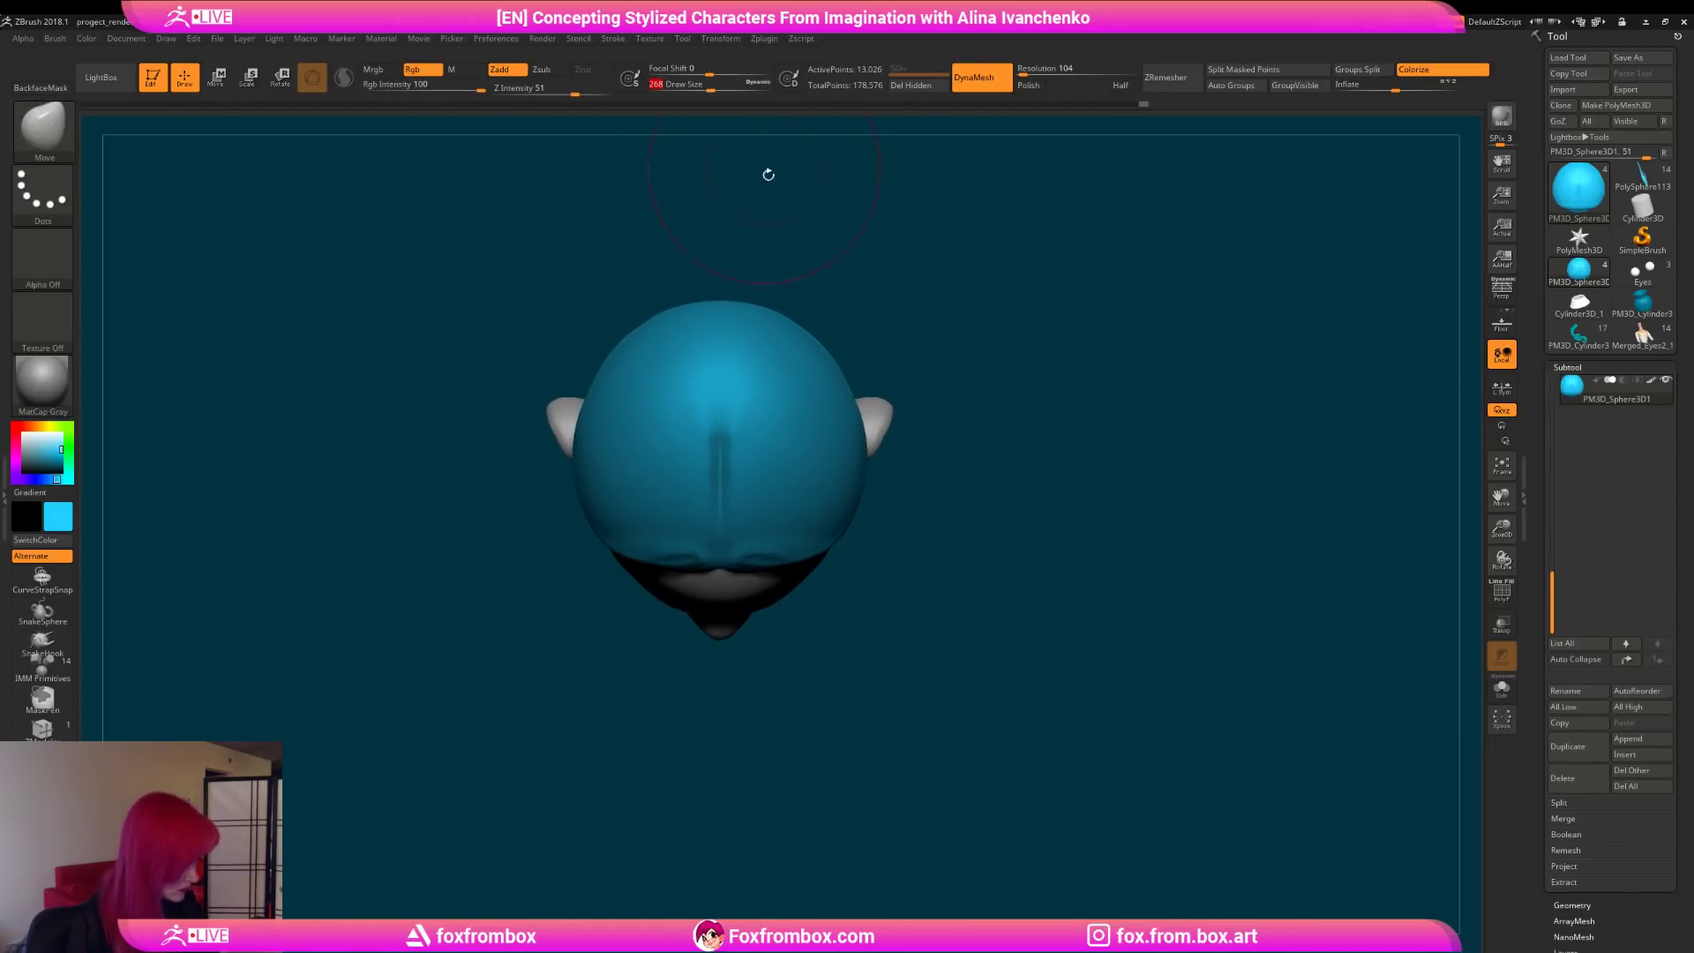
{"action": "left_click_drag", "start_coordinate": [850, 364], "coordinate": [856, 364]}
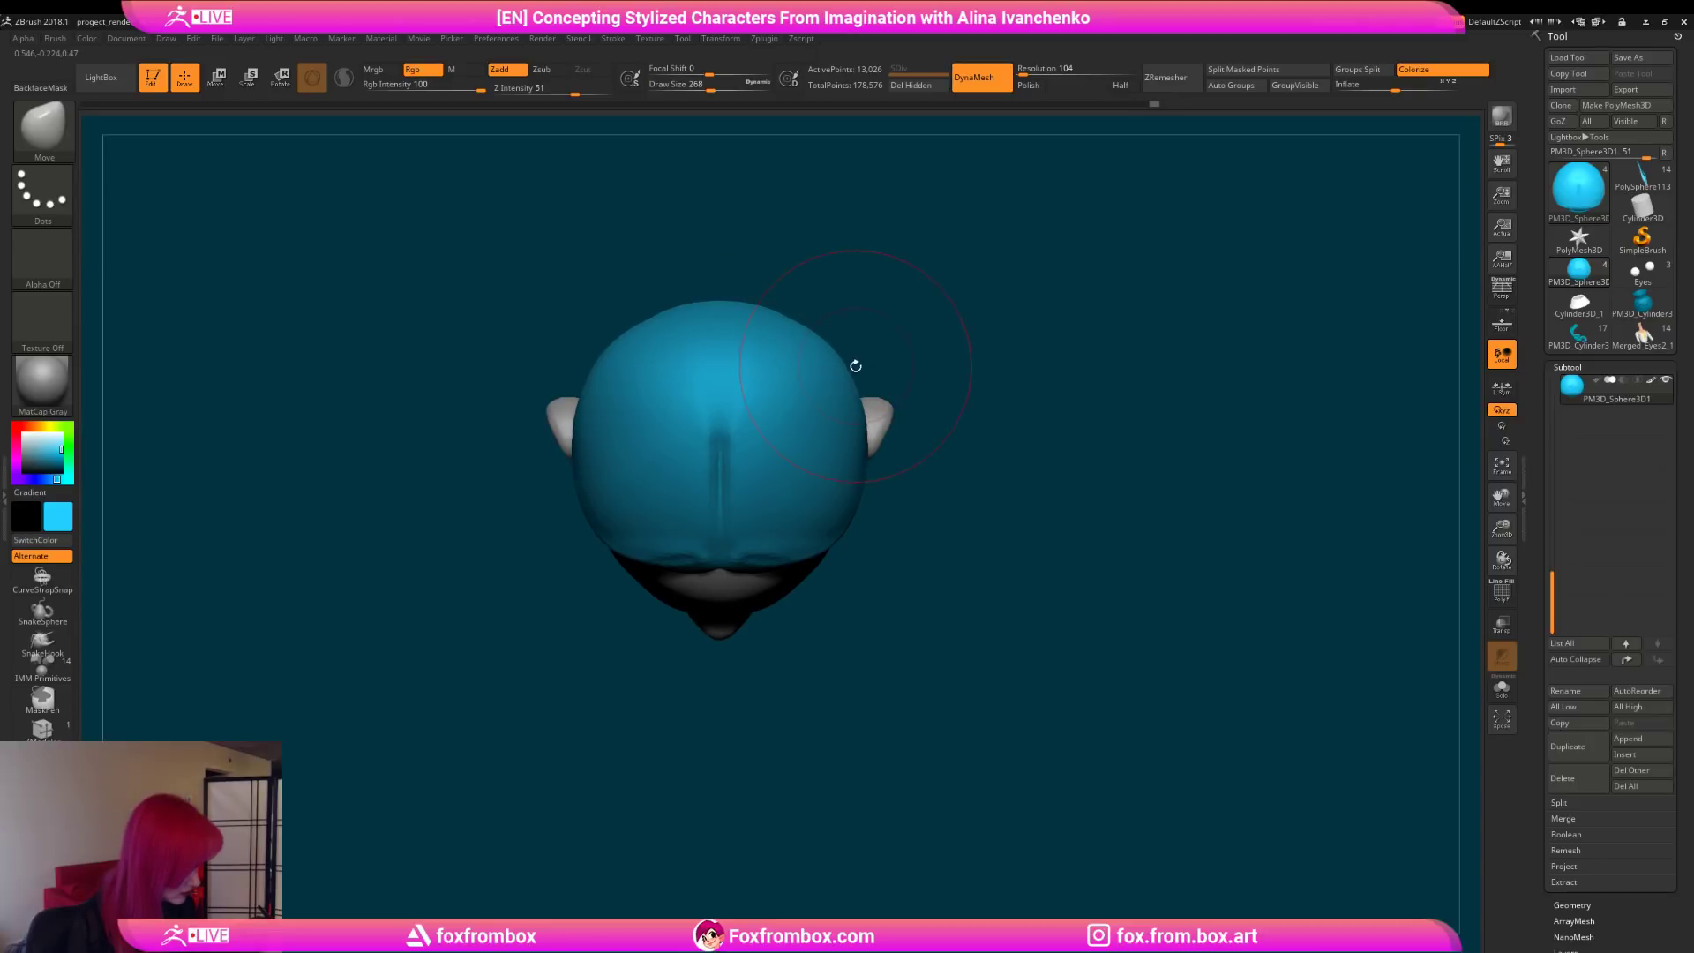
{"action": "mouse_move", "coordinate": [975, 287]}
{"action": "left_mouse_down"}
{"action": "mouse_move", "coordinate": [1001, 426]}
{"action": "mouse_move", "coordinate": [1050, 359]}
{"action": "mouse_move", "coordinate": [996, 458]}
{"action": "mouse_move", "coordinate": [919, 476]}
{"action": "mouse_move", "coordinate": [989, 457]}
{"action": "left_mouse_up"}
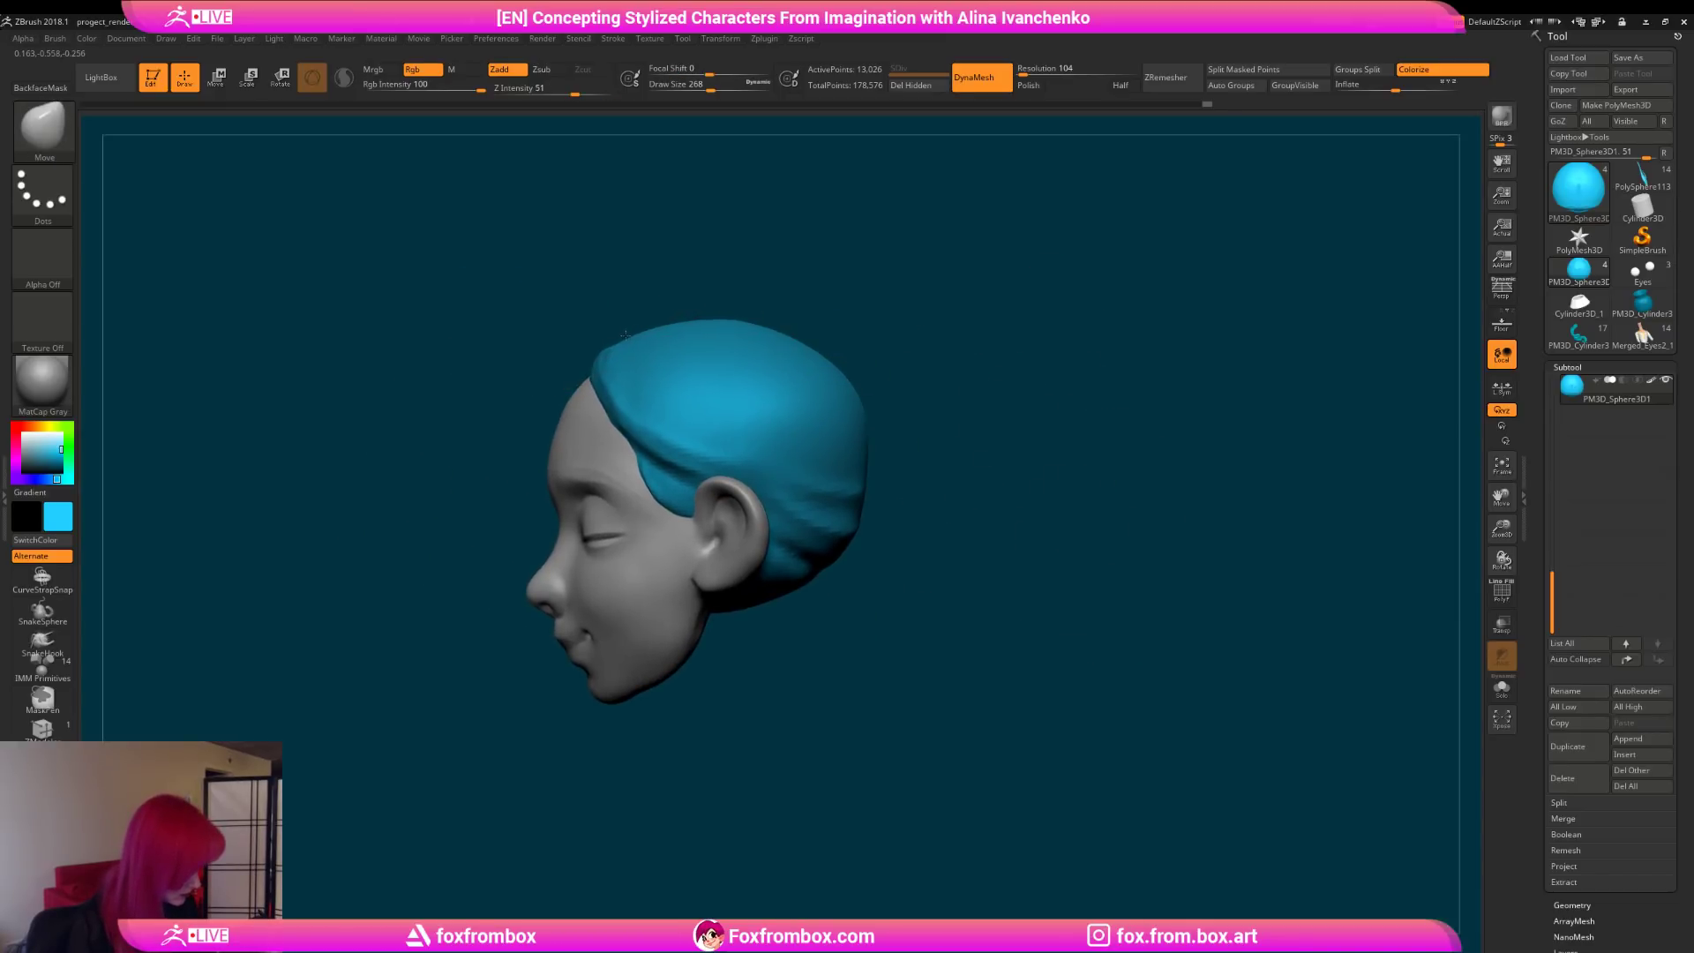
{"action": "mouse_move", "coordinate": [853, 594]}
{"action": "left_mouse_down", "text": "shift"}
{"action": "mouse_move", "coordinate": [913, 613]}
{"action": "mouse_move", "coordinate": [896, 594]}
{"action": "mouse_move", "coordinate": [880, 631]}
{"action": "mouse_move", "coordinate": [877, 617]}
{"action": "mouse_move", "coordinate": [983, 605]}
{"action": "mouse_move", "coordinate": [908, 632]}
{"action": "mouse_move", "coordinate": [921, 563]}
{"action": "left_mouse_up", "text": "shift"}
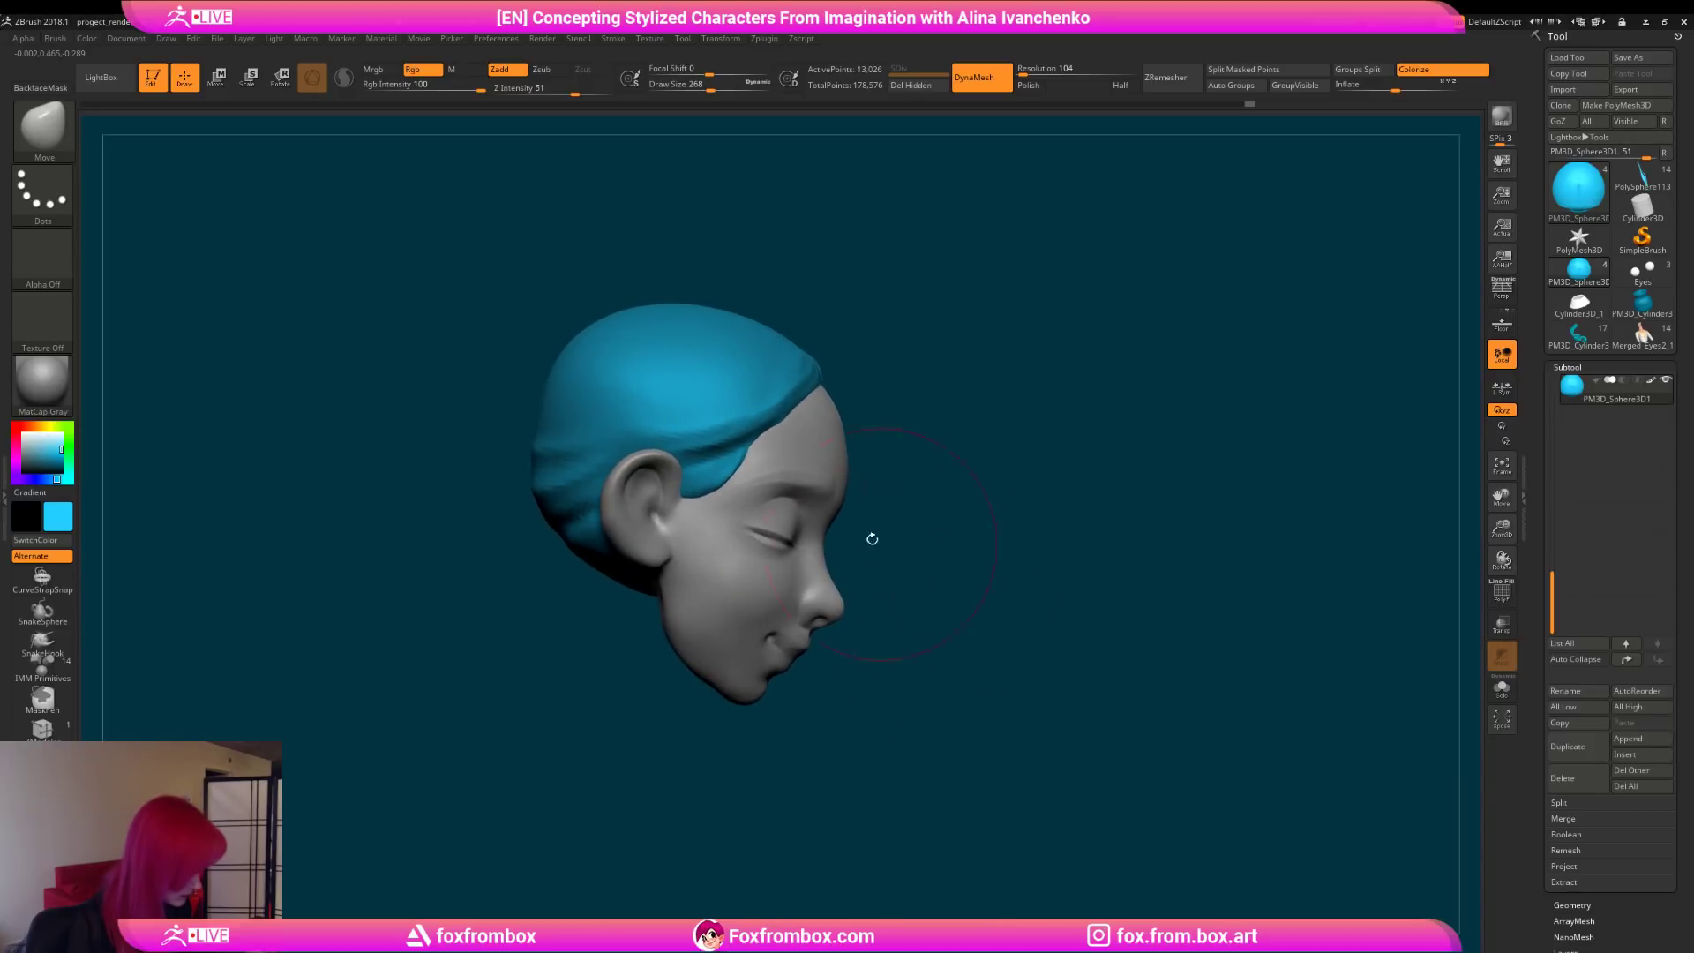
{"action": "left_click_drag", "start_coordinate": [540, 424], "coordinate": [523, 426]}
{"action": "mouse_move", "coordinate": [980, 482]}
{"action": "left_mouse_down"}
{"action": "mouse_move", "coordinate": [922, 467]}
{"action": "mouse_move", "coordinate": [885, 567]}
{"action": "mouse_move", "coordinate": [930, 562]}
{"action": "mouse_move", "coordinate": [684, 189]}
{"action": "left_mouse_up"}
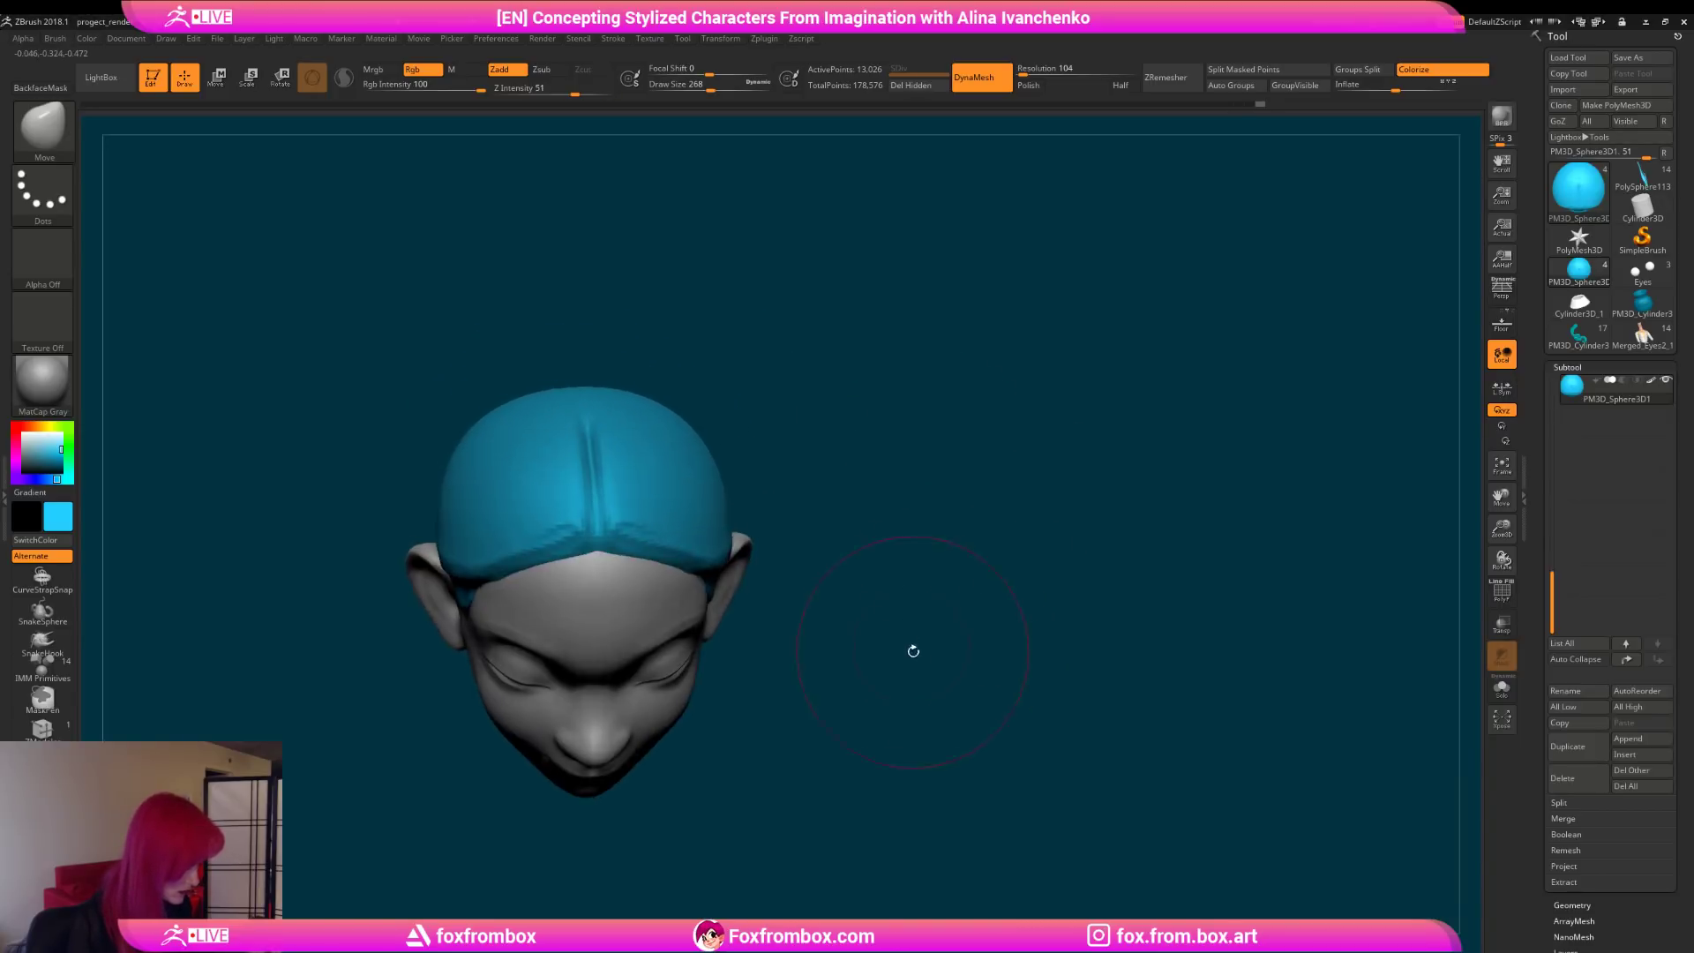
Step: Smooth the parting groove where it runs toward the crown of the hair cap
{"action": "key", "text": "shift"}
{"action": "left_click_drag", "start_coordinate": [605, 401], "coordinate": [613, 491], "text": "shift"}
{"action": "mouse_move", "coordinate": [777, 411]}
{"action": "left_mouse_down"}
{"action": "mouse_move", "coordinate": [832, 408]}
{"action": "mouse_move", "coordinate": [824, 468]}
{"action": "left_mouse_up"}
Step: Carve fine strand grooves from the parting across the top and side of the hair with the DamStandard brush at draw size 62
{"action": "key", "text": "b"}
{"action": "key", "text": "d"}
{"action": "key", "text": "s"}
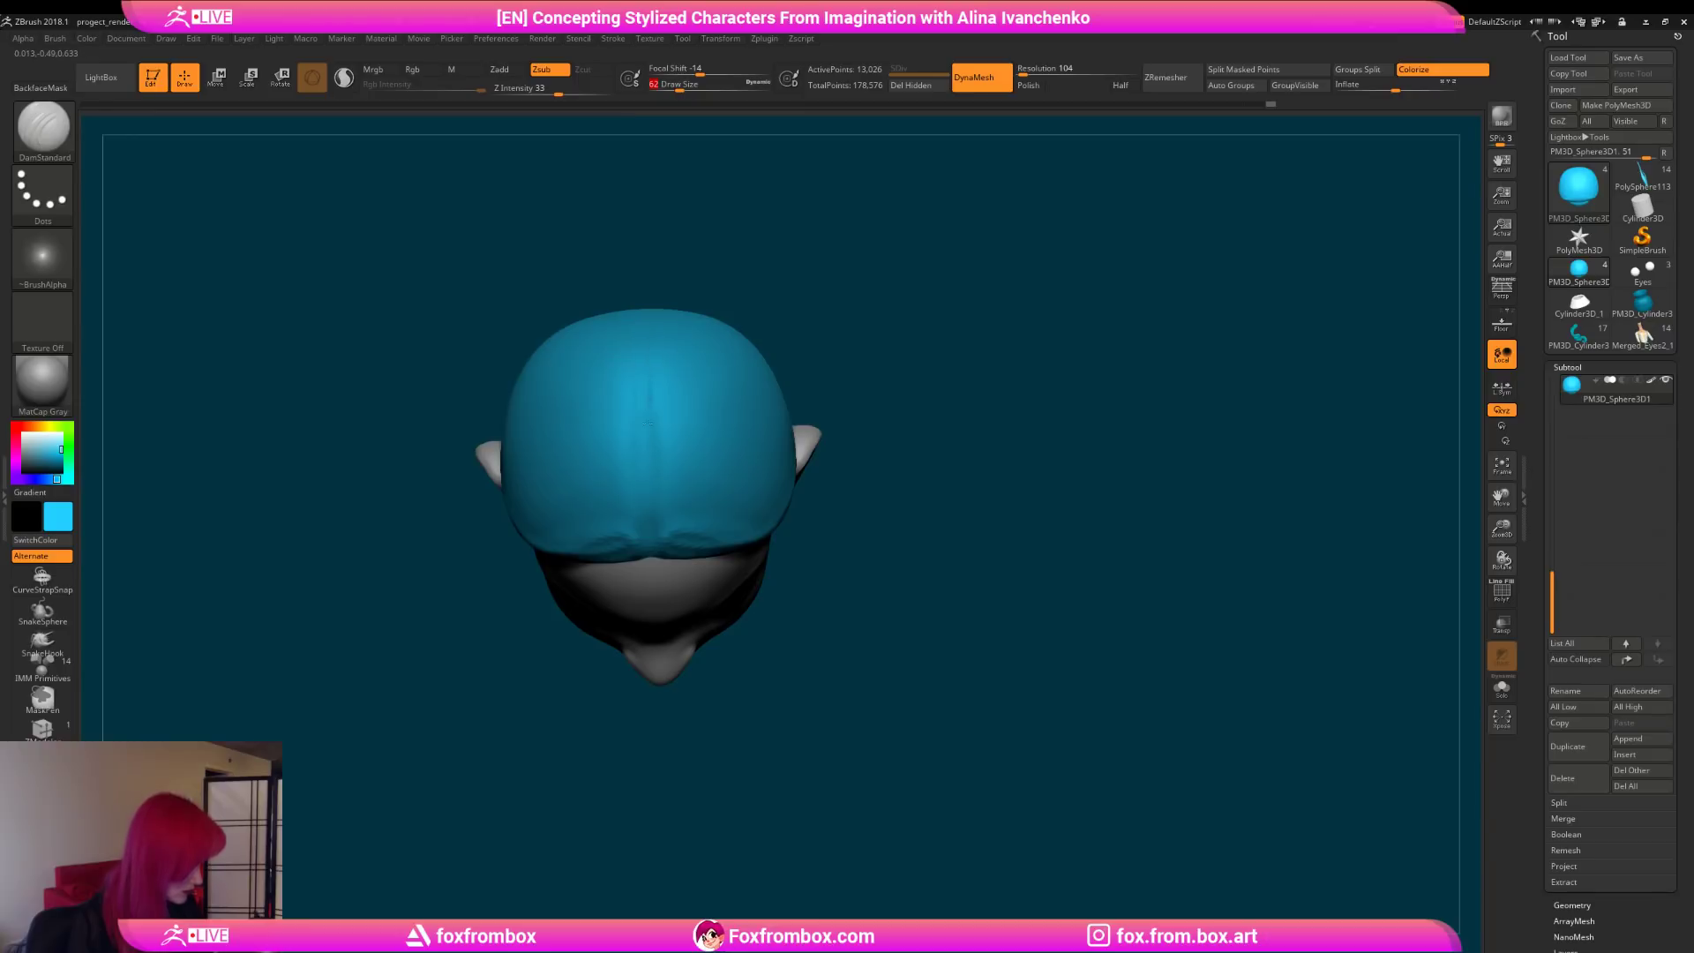
{"action": "mouse_move", "coordinate": [863, 307]}
{"action": "left_mouse_down"}
{"action": "mouse_move", "coordinate": [855, 483]}
{"action": "mouse_move", "coordinate": [882, 547]}
{"action": "left_mouse_up"}
{"action": "left_click_drag", "start_coordinate": [912, 458], "coordinate": [861, 494]}
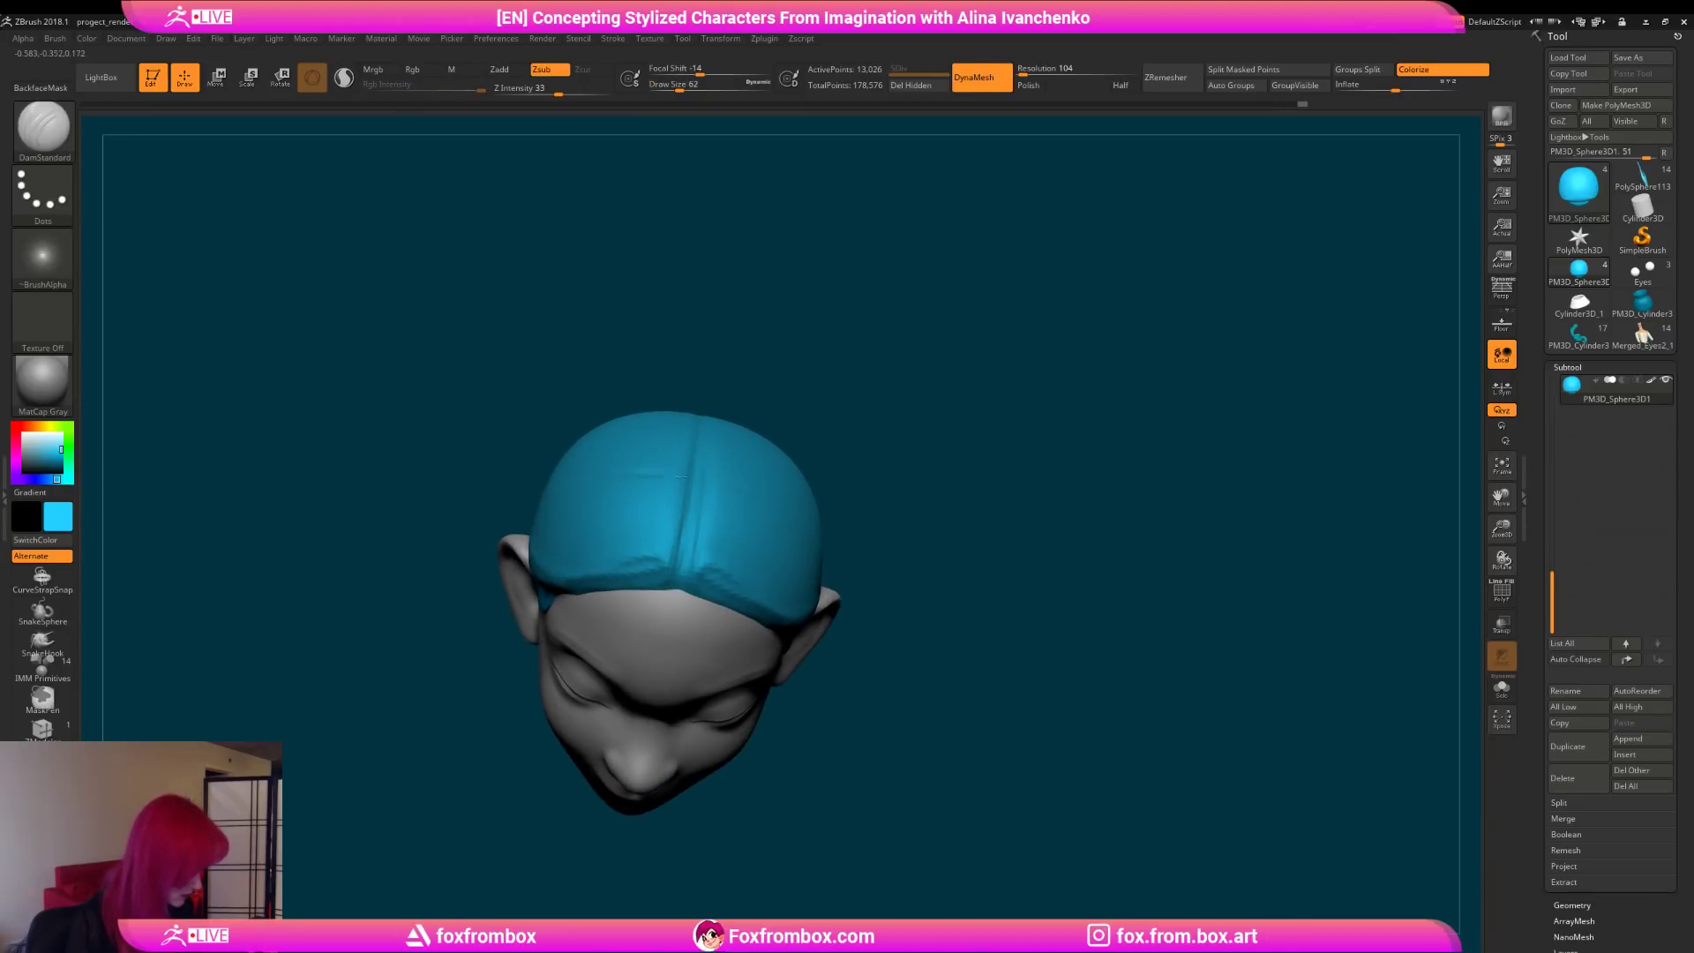
{"action": "left_click_drag", "start_coordinate": [634, 450], "coordinate": [681, 464]}
{"action": "mouse_move", "coordinate": [872, 384]}
{"action": "left_mouse_down"}
{"action": "mouse_move", "coordinate": [868, 480]}
{"action": "mouse_move", "coordinate": [926, 314]}
{"action": "mouse_move", "coordinate": [945, 431]}
{"action": "mouse_move", "coordinate": [953, 405]}
{"action": "mouse_move", "coordinate": [980, 407]}
{"action": "left_mouse_up"}
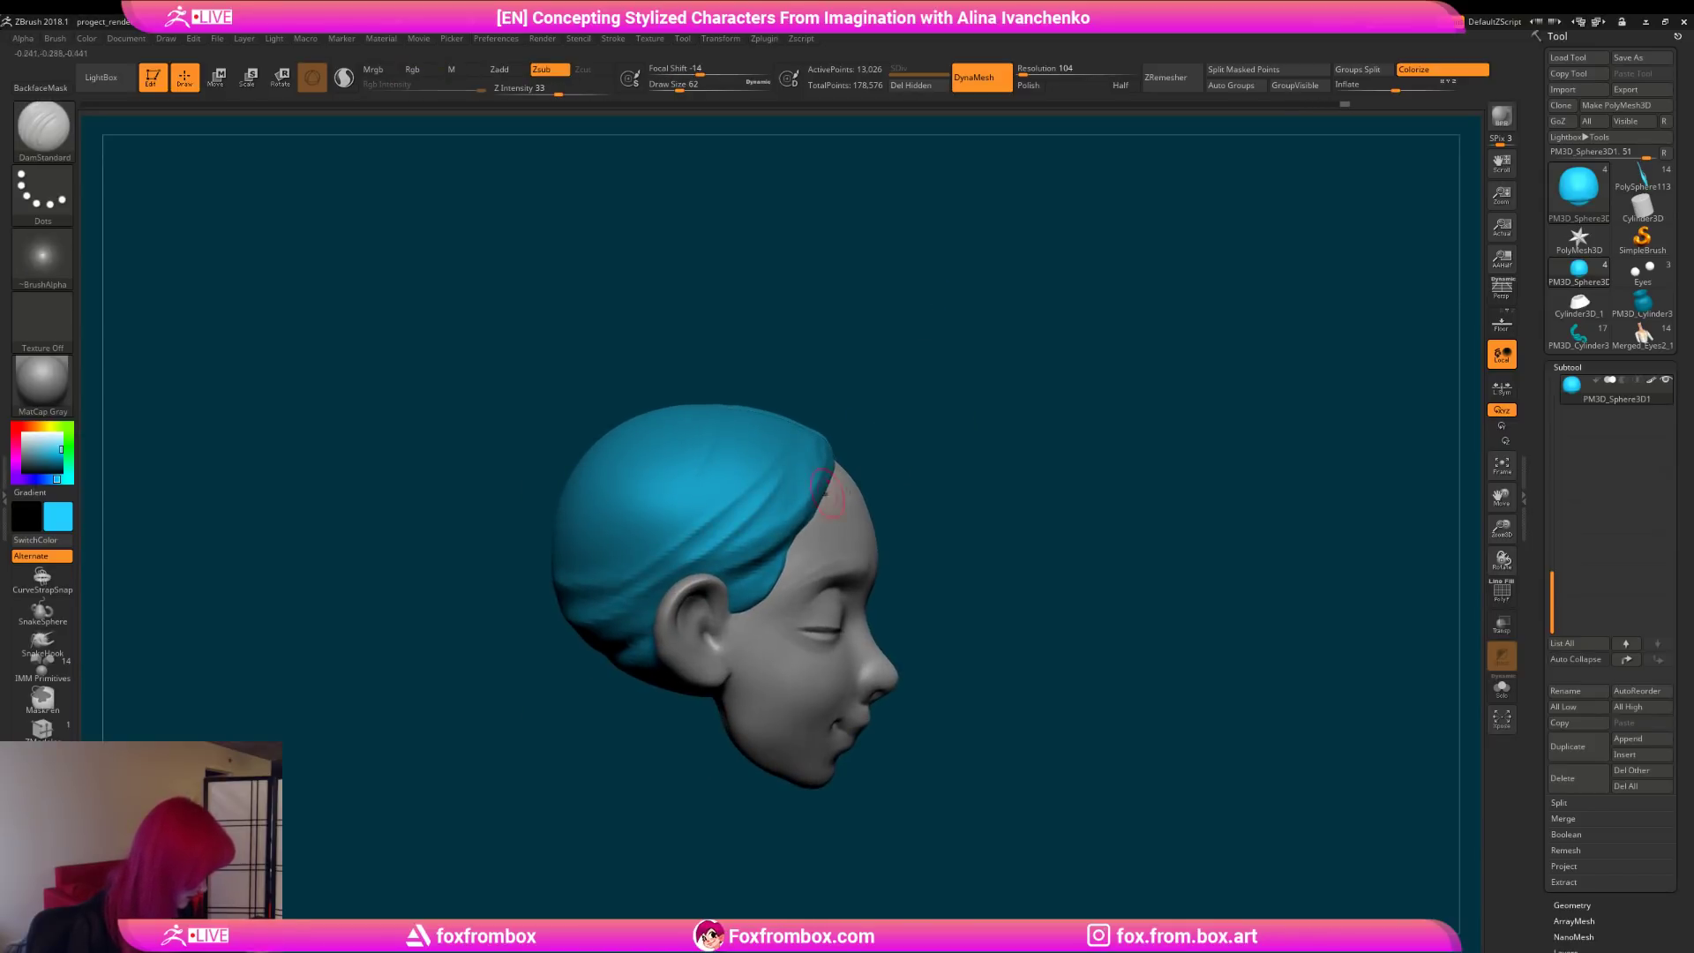
Step: Adjust the hair cap's volume with the Move brush at draw size 202 and raise the draw size to 393
{"action": "mouse_move", "coordinate": [987, 514]}
{"action": "left_mouse_down"}
{"action": "mouse_move", "coordinate": [947, 509]}
{"action": "mouse_move", "coordinate": [892, 446]}
{"action": "mouse_move", "coordinate": [942, 439]}
{"action": "mouse_move", "coordinate": [919, 423]}
{"action": "mouse_move", "coordinate": [938, 435]}
{"action": "mouse_move", "coordinate": [892, 447]}
{"action": "mouse_move", "coordinate": [776, 159]}
{"action": "left_mouse_up"}
{"action": "key", "text": "b"}
{"action": "key", "text": "m"}
{"action": "key", "text": "v"}
{"action": "left_click_drag", "start_coordinate": [694, 87], "coordinate": [704, 87]}
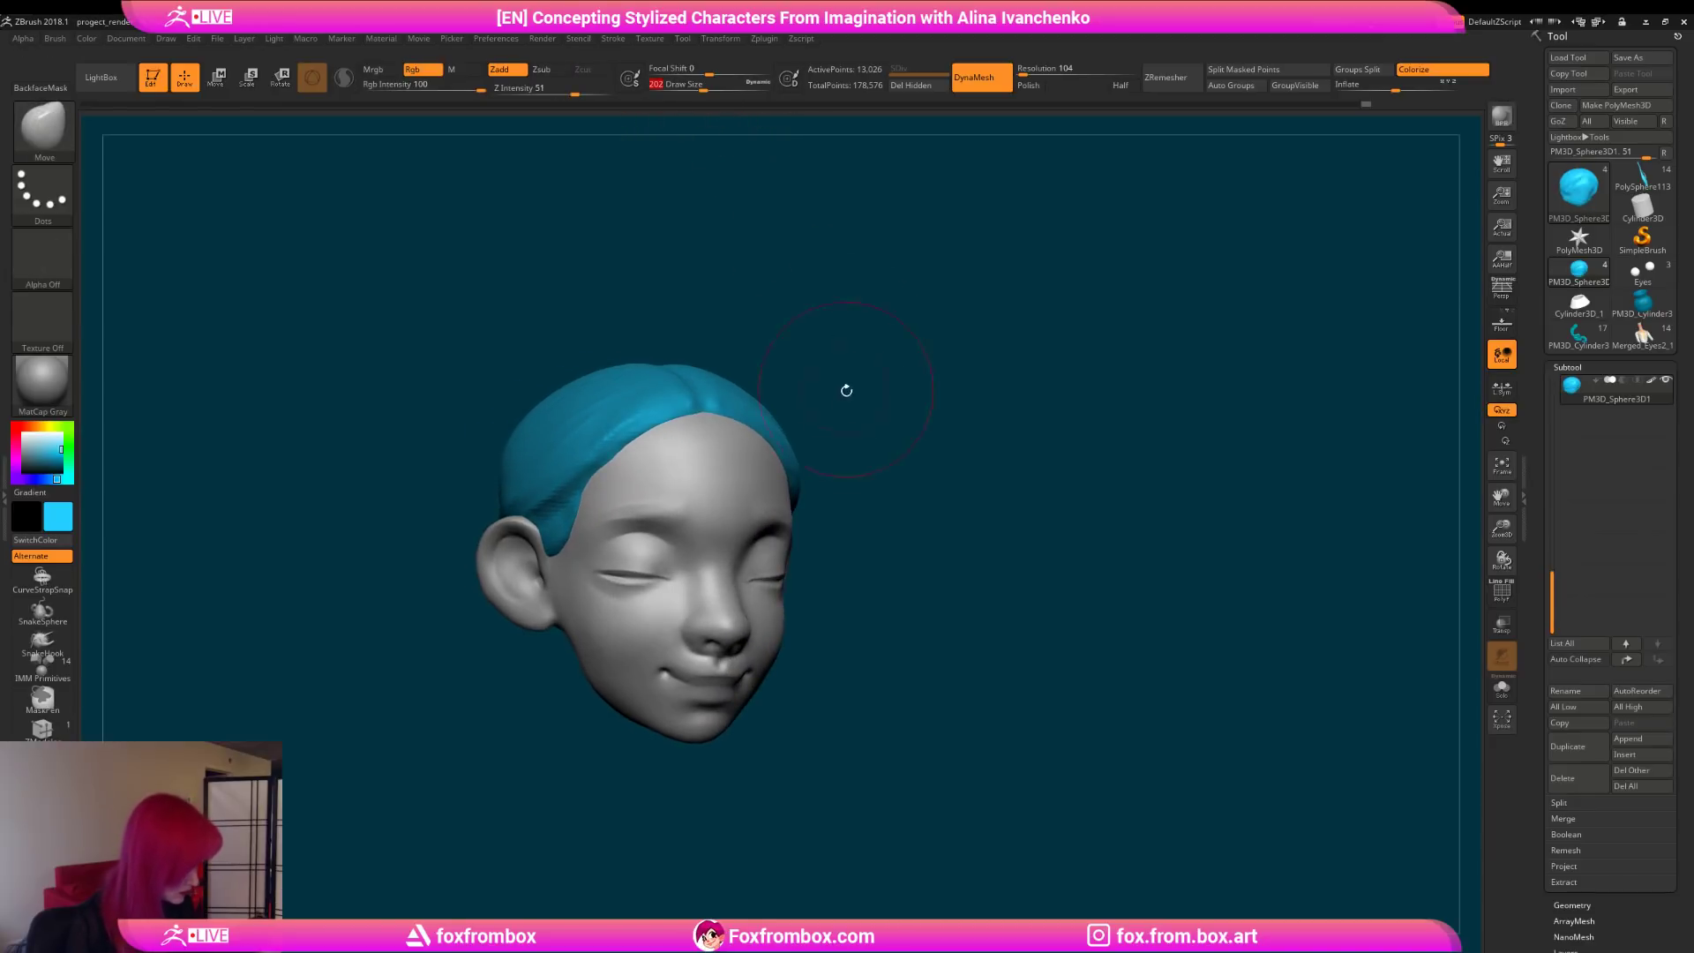
{"action": "left_click_drag", "start_coordinate": [844, 367], "coordinate": [799, 454]}
{"action": "mouse_move", "coordinate": [932, 503]}
{"action": "left_mouse_down"}
{"action": "mouse_move", "coordinate": [1002, 442]}
{"action": "mouse_move", "coordinate": [961, 452]}
{"action": "mouse_move", "coordinate": [929, 337]}
{"action": "left_mouse_up"}
{"action": "left_click", "coordinate": [723, 86]}
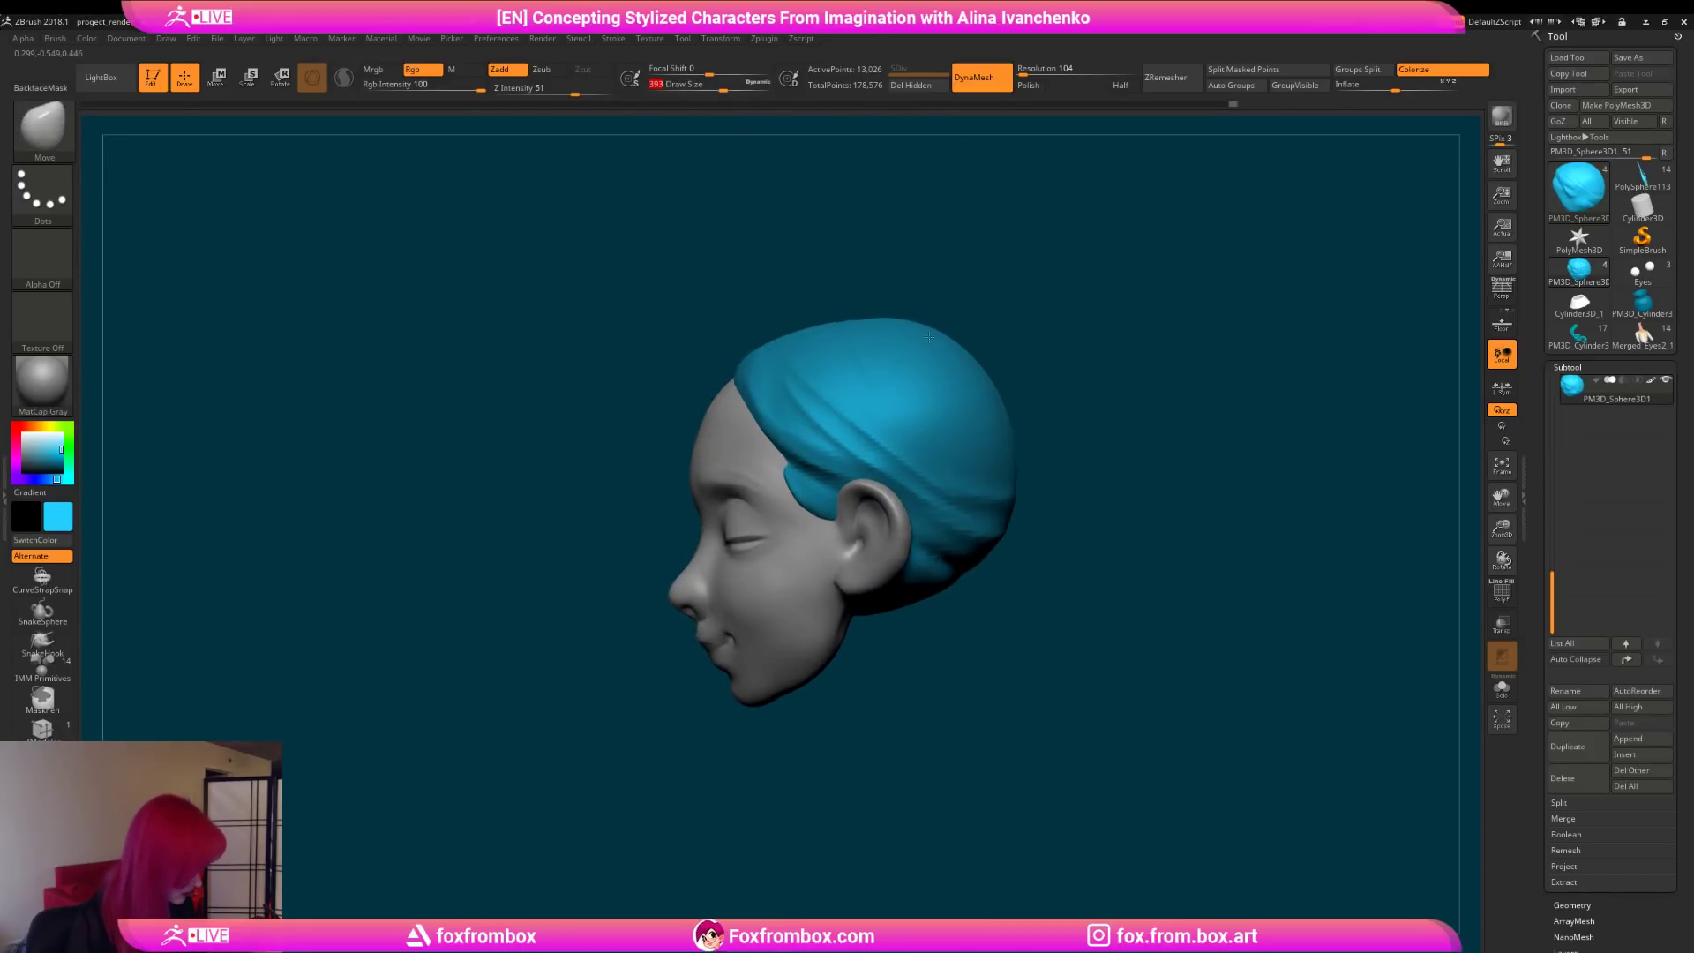
Step: Examine the proportions of the head and hair cap from the front and both sides
{"action": "left_click_drag", "start_coordinate": [1085, 450], "coordinate": [1312, 530]}
{"action": "left_click_drag", "start_coordinate": [1499, 529], "coordinate": [1447, 476]}
{"action": "left_click_drag", "start_coordinate": [922, 467], "coordinate": [892, 503], "text": "alt"}
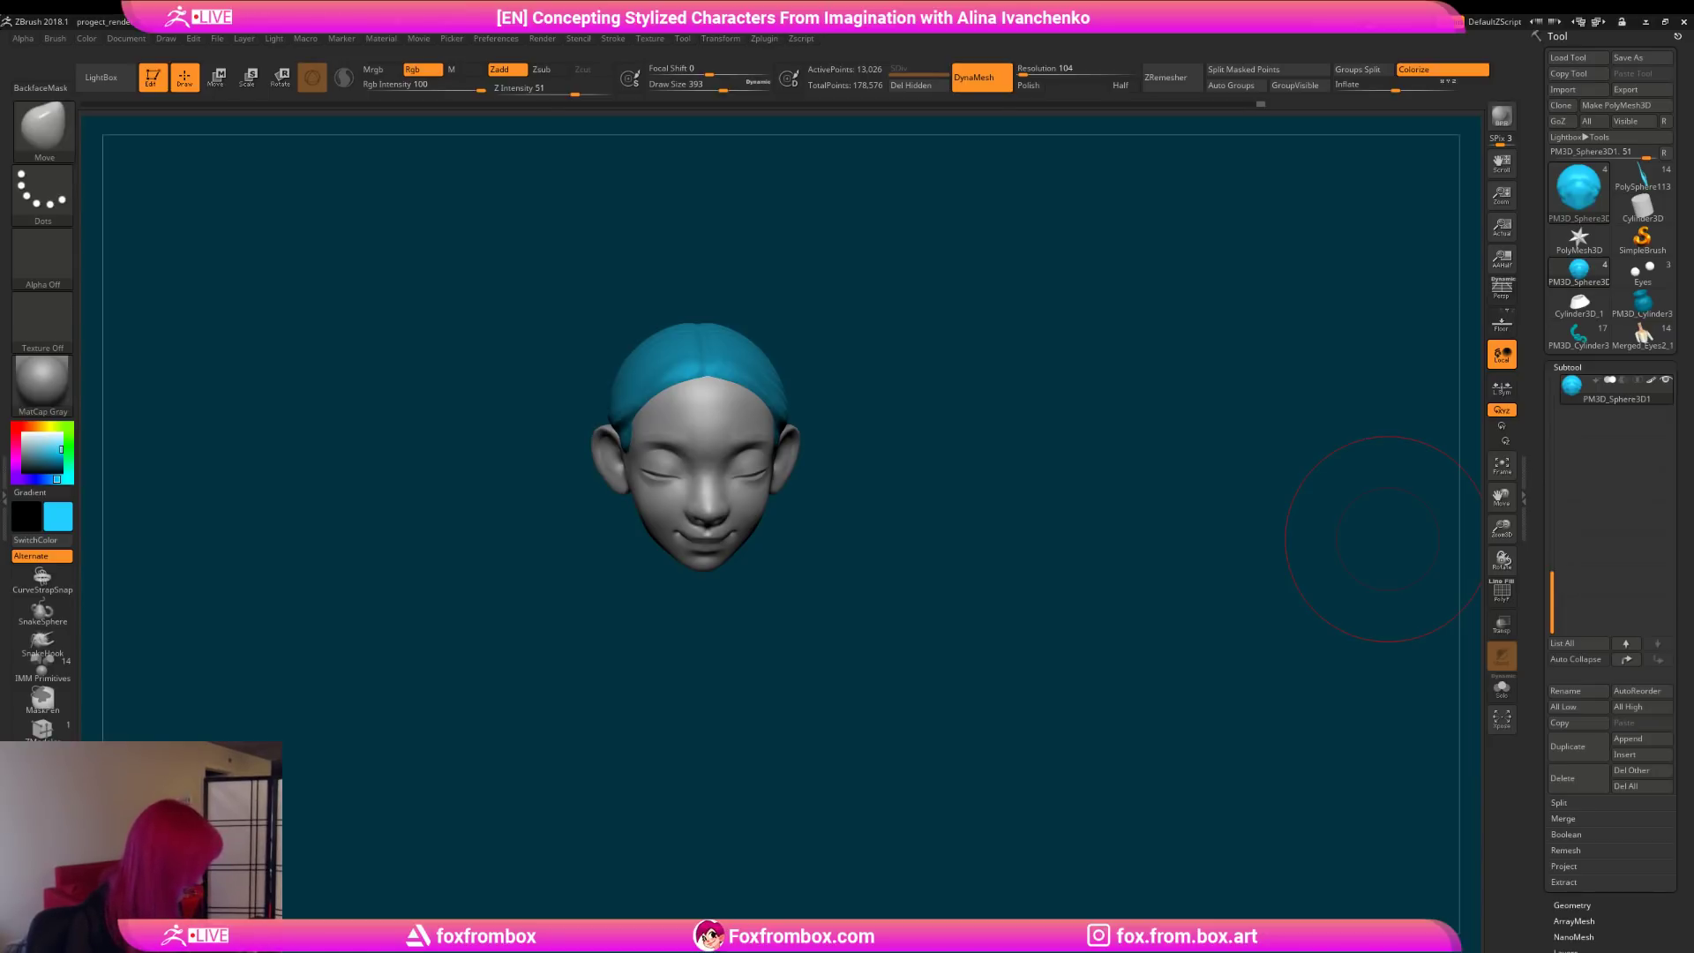
{"action": "left_click_drag", "start_coordinate": [969, 588], "coordinate": [923, 558]}
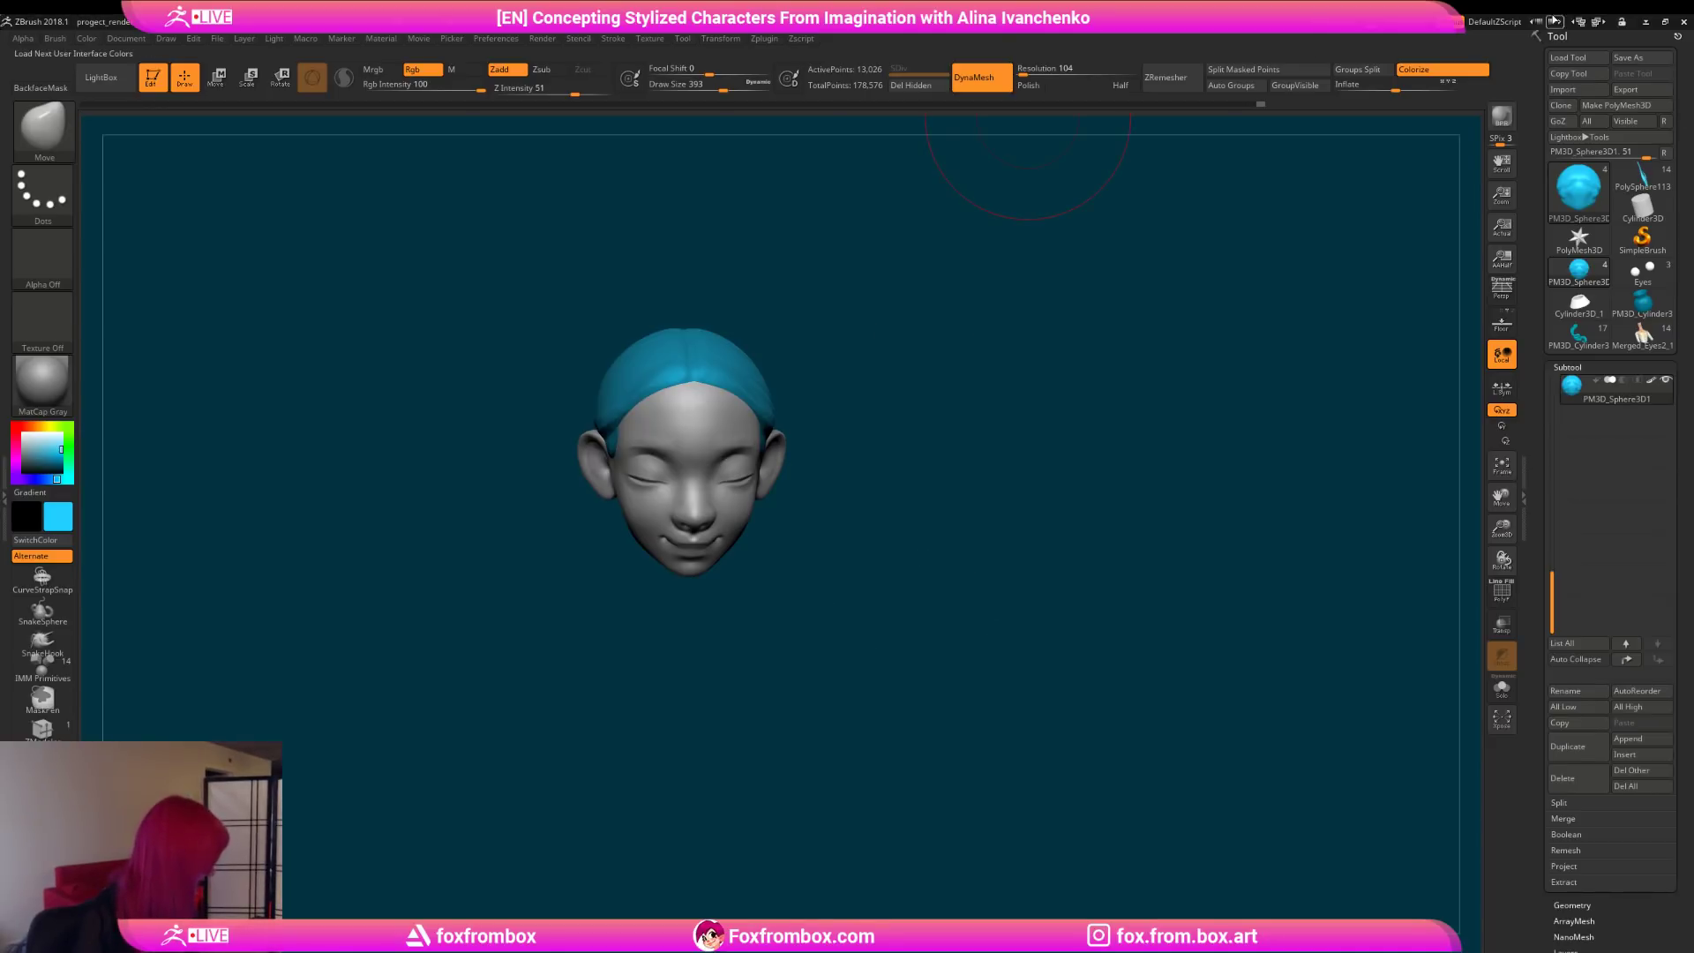
{"action": "left_click_drag", "start_coordinate": [949, 527], "coordinate": [948, 563]}
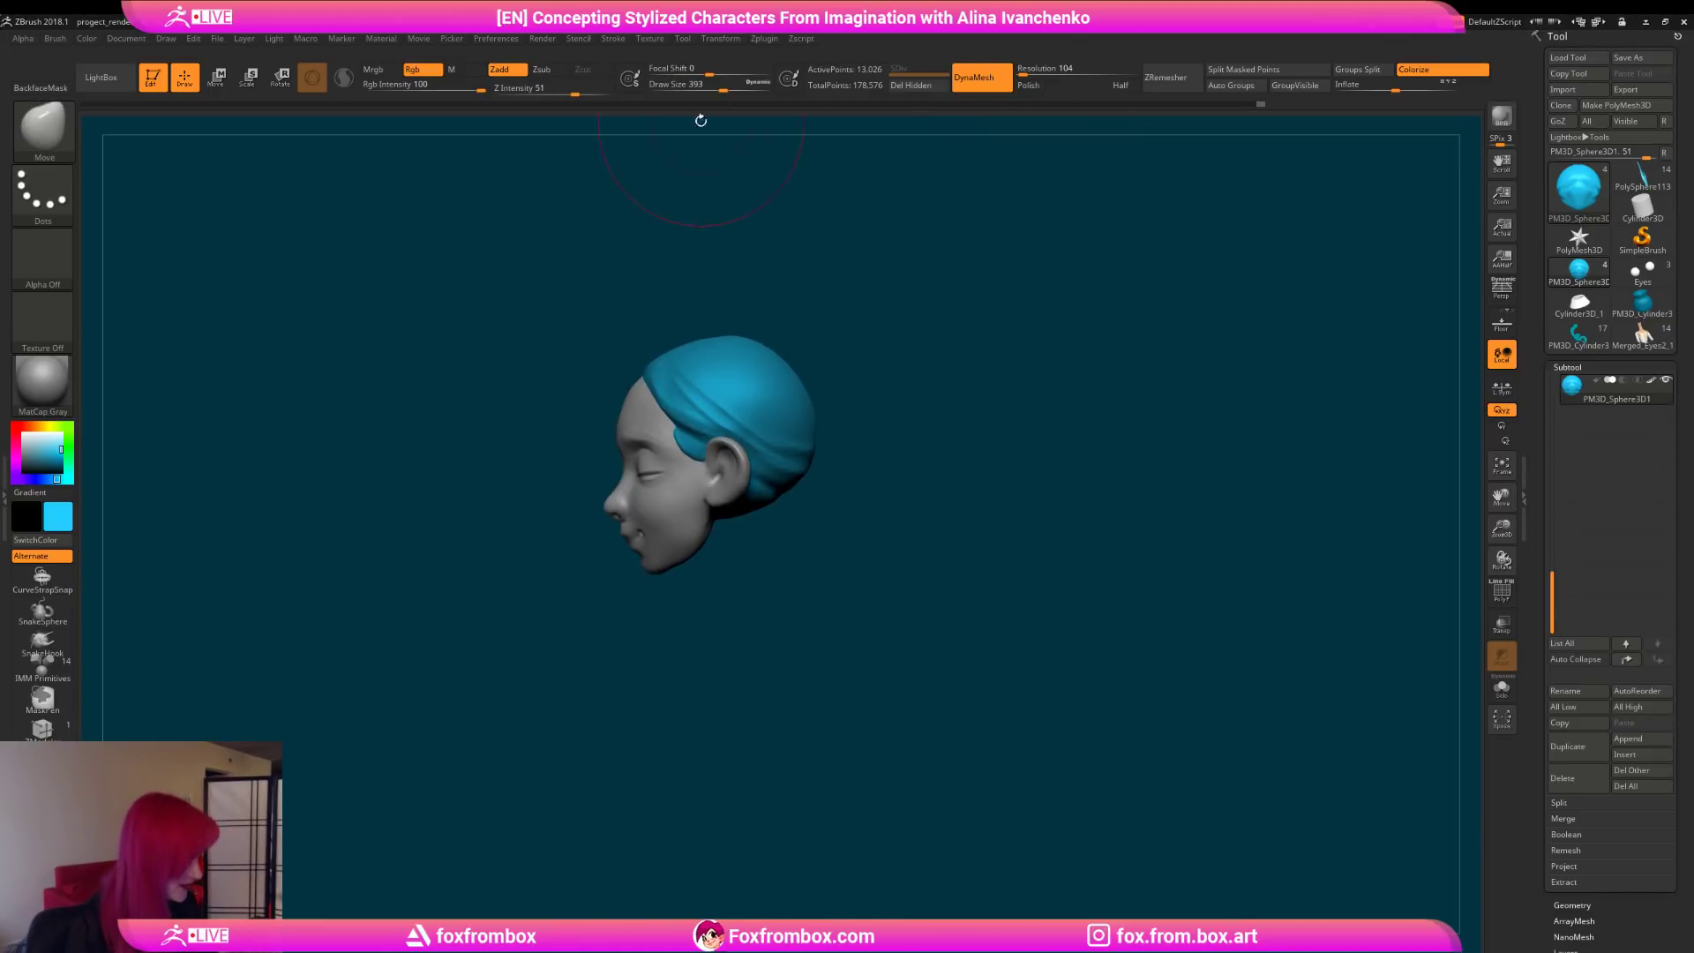
{"action": "key", "text": "shift"}
{"action": "mouse_move", "coordinate": [847, 401]}
{"action": "left_mouse_down"}
{"action": "mouse_move", "coordinate": [930, 461]}
{"action": "mouse_move", "coordinate": [911, 502]}
{"action": "mouse_move", "coordinate": [933, 516]}
{"action": "left_mouse_up"}
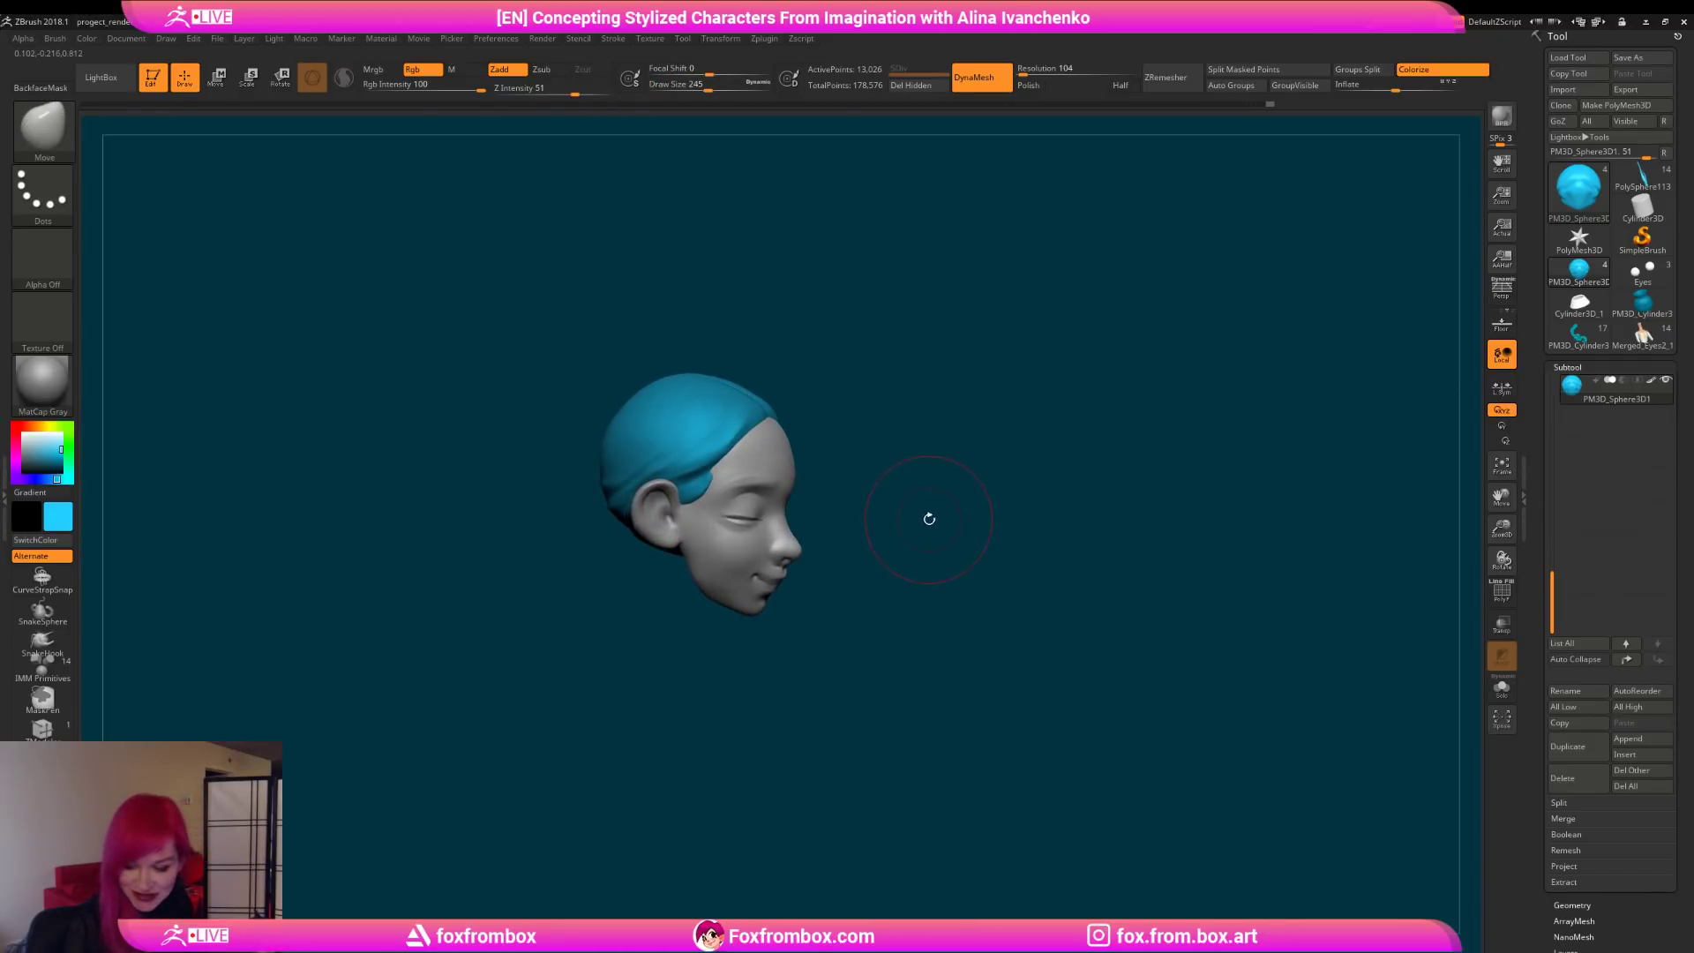
Step: Carve broad strand grooves along the side of the hair above the ear with the DamStandard brush, reducing the draw size to 128
{"action": "key", "text": "b"}
{"action": "key", "text": "c"}
{"action": "key", "text": "b"}
{"action": "key", "text": "b"}
{"action": "key", "text": "d"}
{"action": "key", "text": "s"}
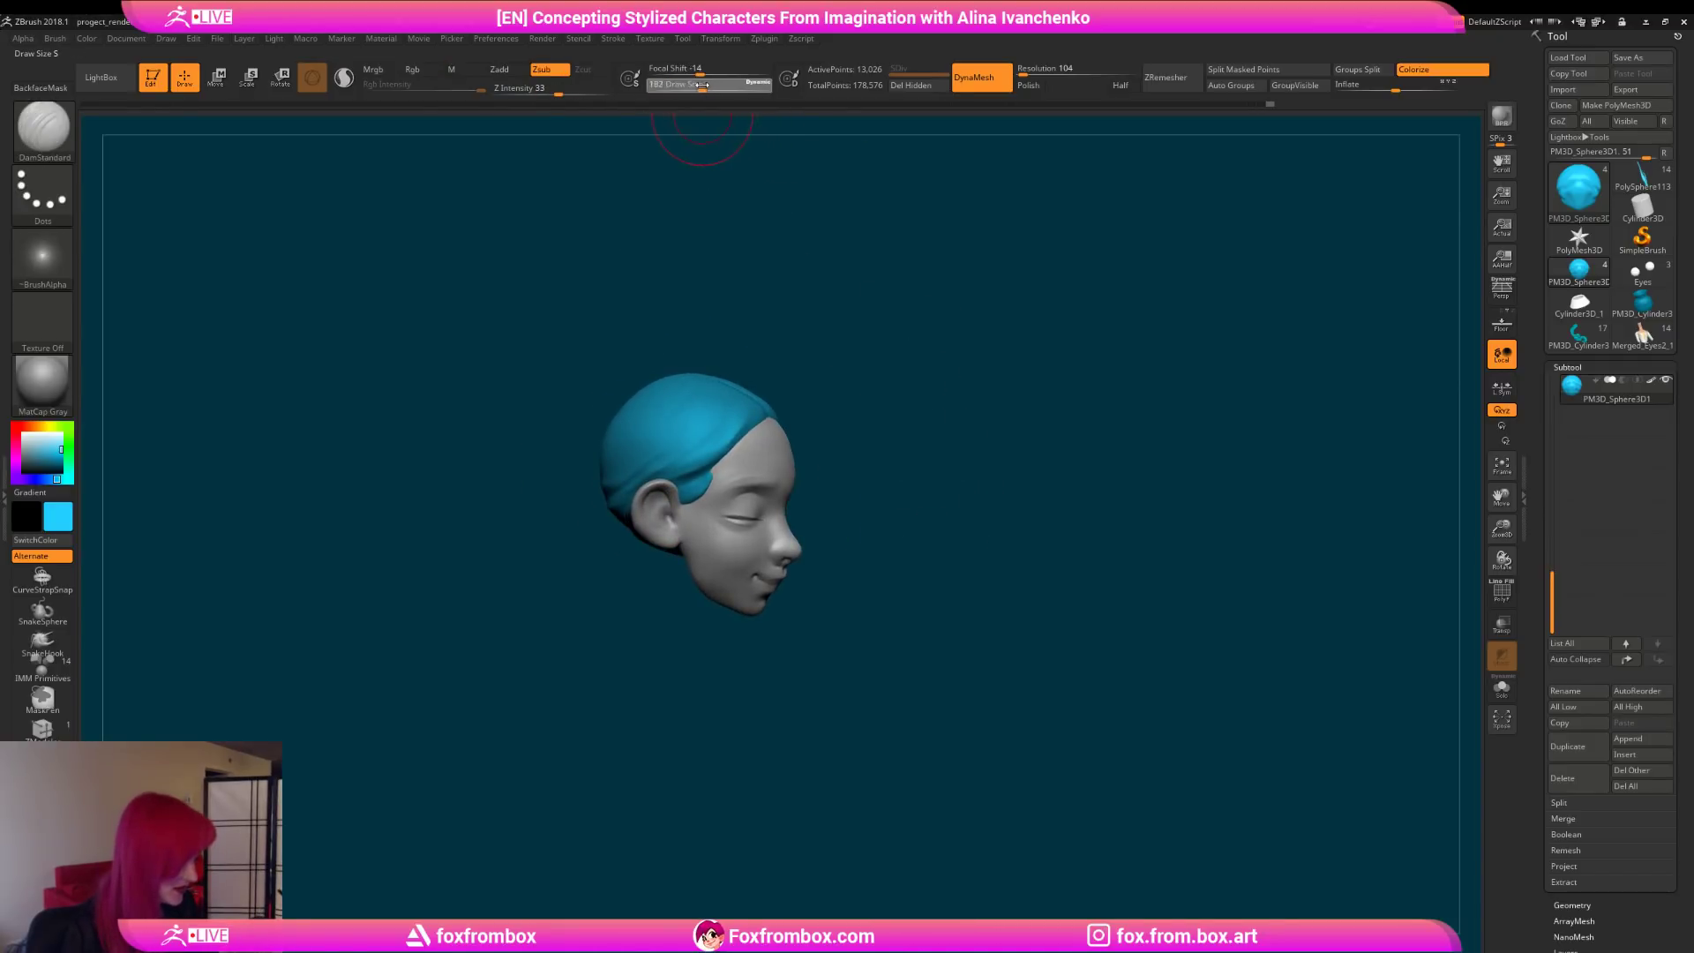
{"action": "left_click_drag", "start_coordinate": [843, 234], "coordinate": [794, 383]}
{"action": "left_click_drag", "start_coordinate": [657, 452], "coordinate": [673, 445]}
{"action": "left_click_drag", "start_coordinate": [701, 86], "coordinate": [693, 87]}
{"action": "left_click_drag", "start_coordinate": [623, 503], "coordinate": [684, 448]}
{"action": "left_click_drag", "start_coordinate": [766, 381], "coordinate": [784, 466]}
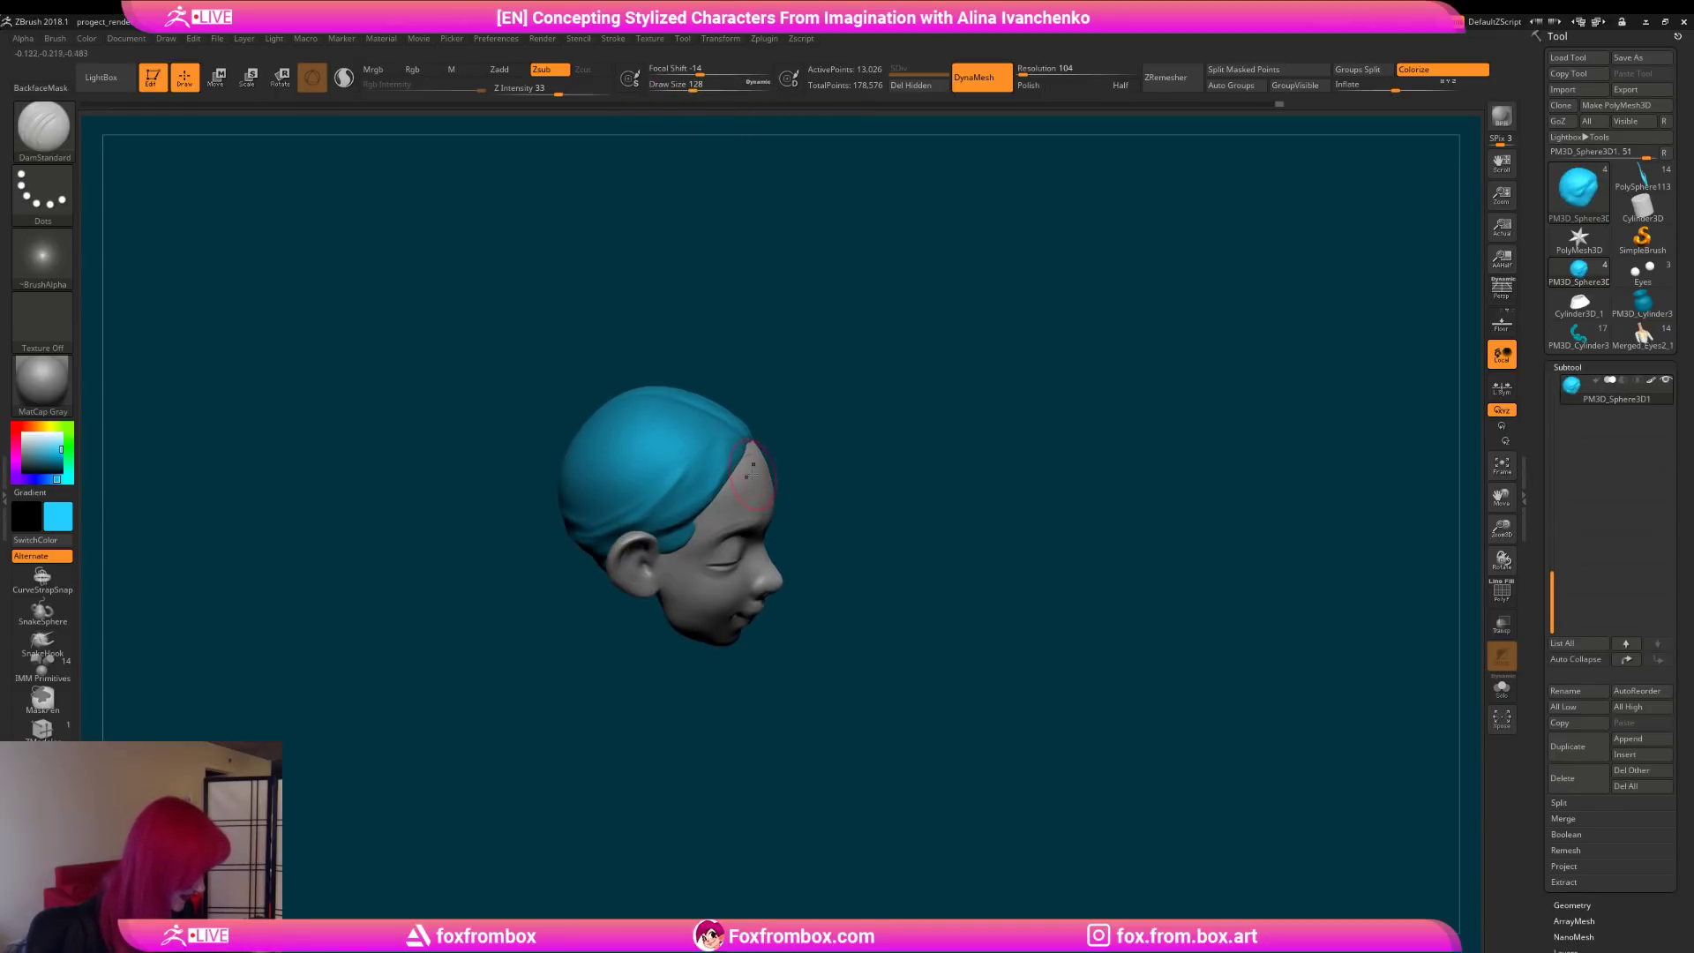
{"action": "left_click_drag", "start_coordinate": [754, 406], "coordinate": [753, 457]}
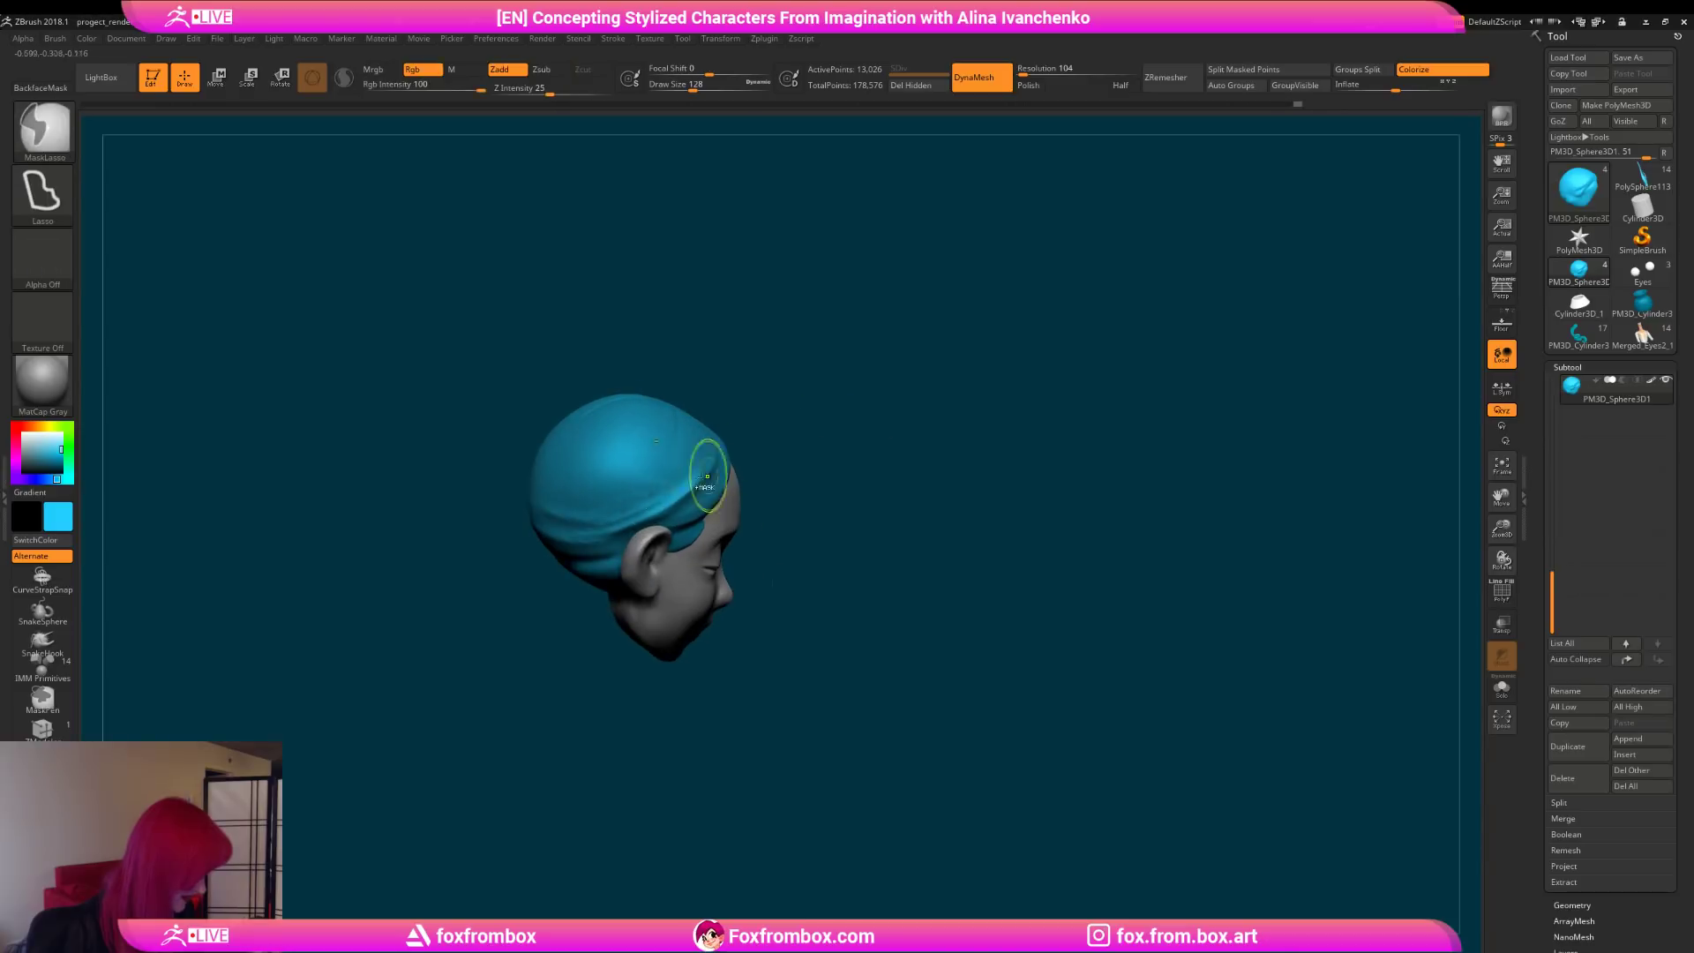
Step: Add and smooth strand grooves on the side and top of the hair, reducing the DamStandard draw size to 62
{"action": "left_click_drag", "start_coordinate": [591, 516], "coordinate": [683, 490]}
{"action": "left_click_drag", "start_coordinate": [760, 426], "coordinate": [737, 427]}
{"action": "mouse_move", "coordinate": [672, 474]}
{"action": "left_mouse_down", "text": "shift"}
{"action": "mouse_move", "coordinate": [745, 421]}
{"action": "mouse_move", "coordinate": [862, 379]}
{"action": "mouse_move", "coordinate": [810, 437]}
{"action": "mouse_move", "coordinate": [811, 383]}
{"action": "mouse_move", "coordinate": [759, 420]}
{"action": "left_mouse_up", "text": "shift"}
{"action": "left_click", "coordinate": [679, 88]}
{"action": "left_click_drag", "start_coordinate": [650, 416], "coordinate": [654, 380], "text": "shift"}
{"action": "mouse_move", "coordinate": [756, 309]}
{"action": "left_mouse_down"}
{"action": "mouse_move", "coordinate": [756, 381]}
{"action": "mouse_move", "coordinate": [805, 220]}
{"action": "left_mouse_up"}
{"action": "left_click_drag", "start_coordinate": [808, 335], "coordinate": [824, 383], "text": "alt"}
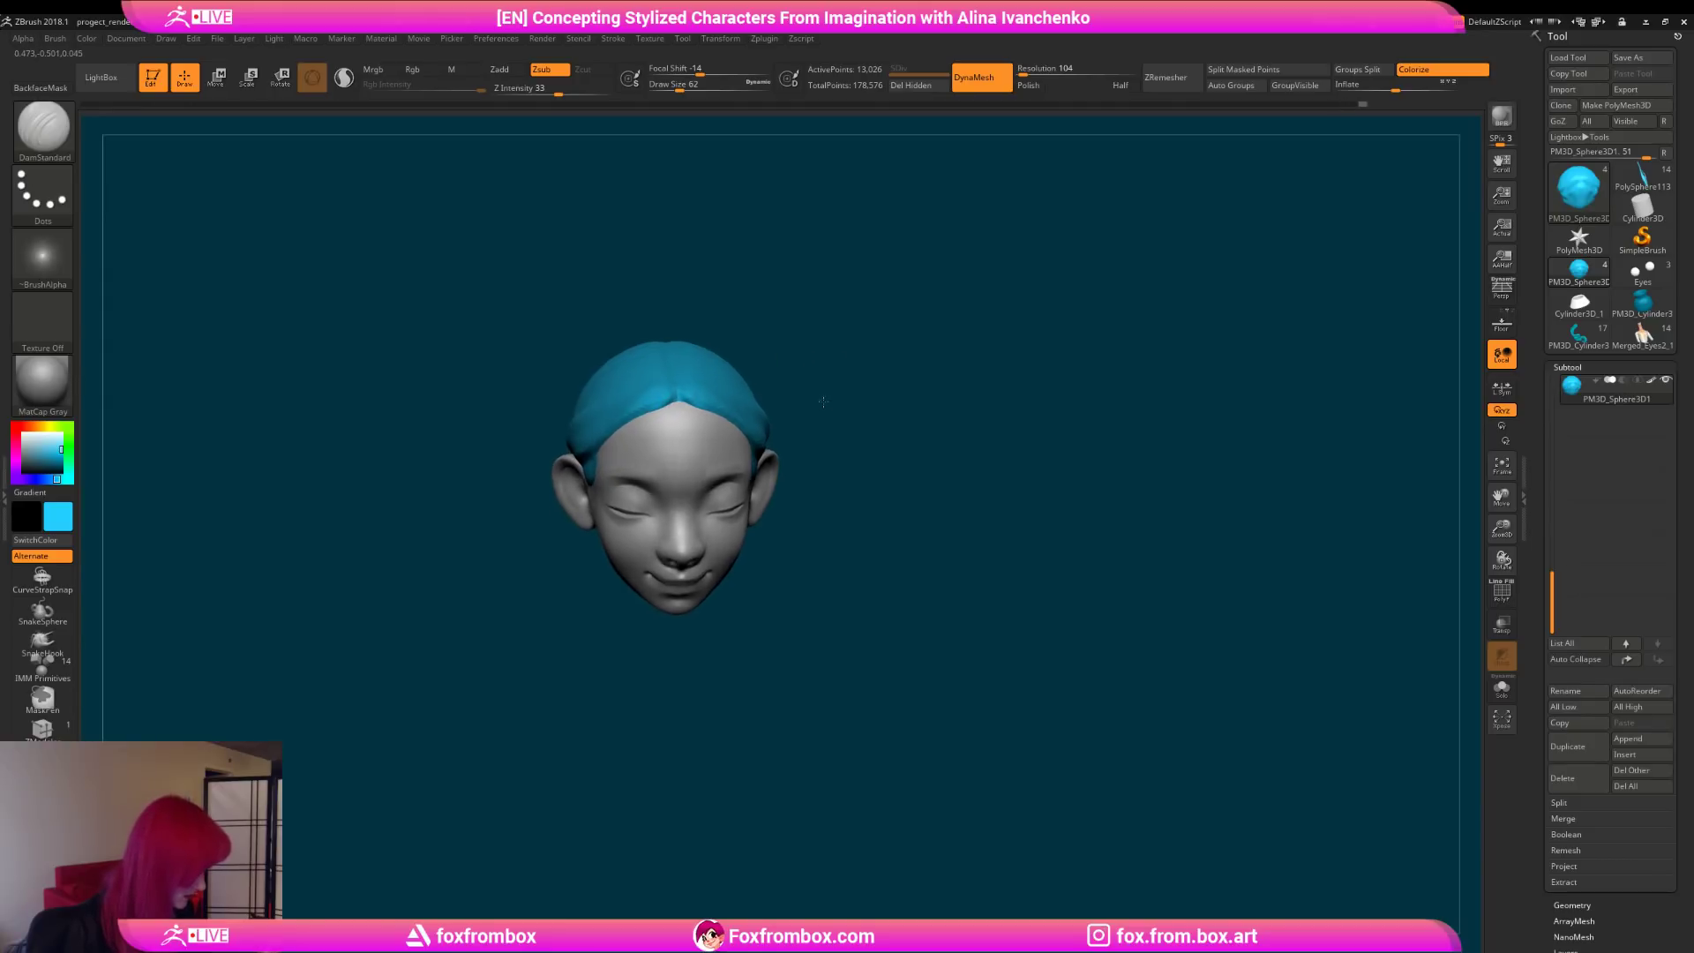
{"action": "mouse_move", "coordinate": [813, 427]}
{"action": "left_mouse_down"}
{"action": "mouse_move", "coordinate": [854, 442]}
{"action": "mouse_move", "coordinate": [855, 473]}
{"action": "mouse_move", "coordinate": [873, 480]}
{"action": "mouse_move", "coordinate": [650, 444]}
{"action": "left_mouse_up"}
{"action": "mouse_move", "coordinate": [705, 370]}
{"action": "left_mouse_down", "text": "shift"}
{"action": "mouse_move", "coordinate": [847, 401]}
{"action": "mouse_move", "coordinate": [786, 431]}
{"action": "mouse_move", "coordinate": [862, 432]}
{"action": "mouse_move", "coordinate": [742, 435]}
{"action": "left_mouse_up", "text": "shift"}
{"action": "left_click_drag", "start_coordinate": [885, 415], "coordinate": [965, 393], "text": "alt"}
Step: Switch the material to SkinShade4 and preview a tan skin color (219, 171, 129) on the head subtool
{"action": "left_click", "coordinate": [43, 384]}
{"action": "left_click", "coordinate": [377, 395]}
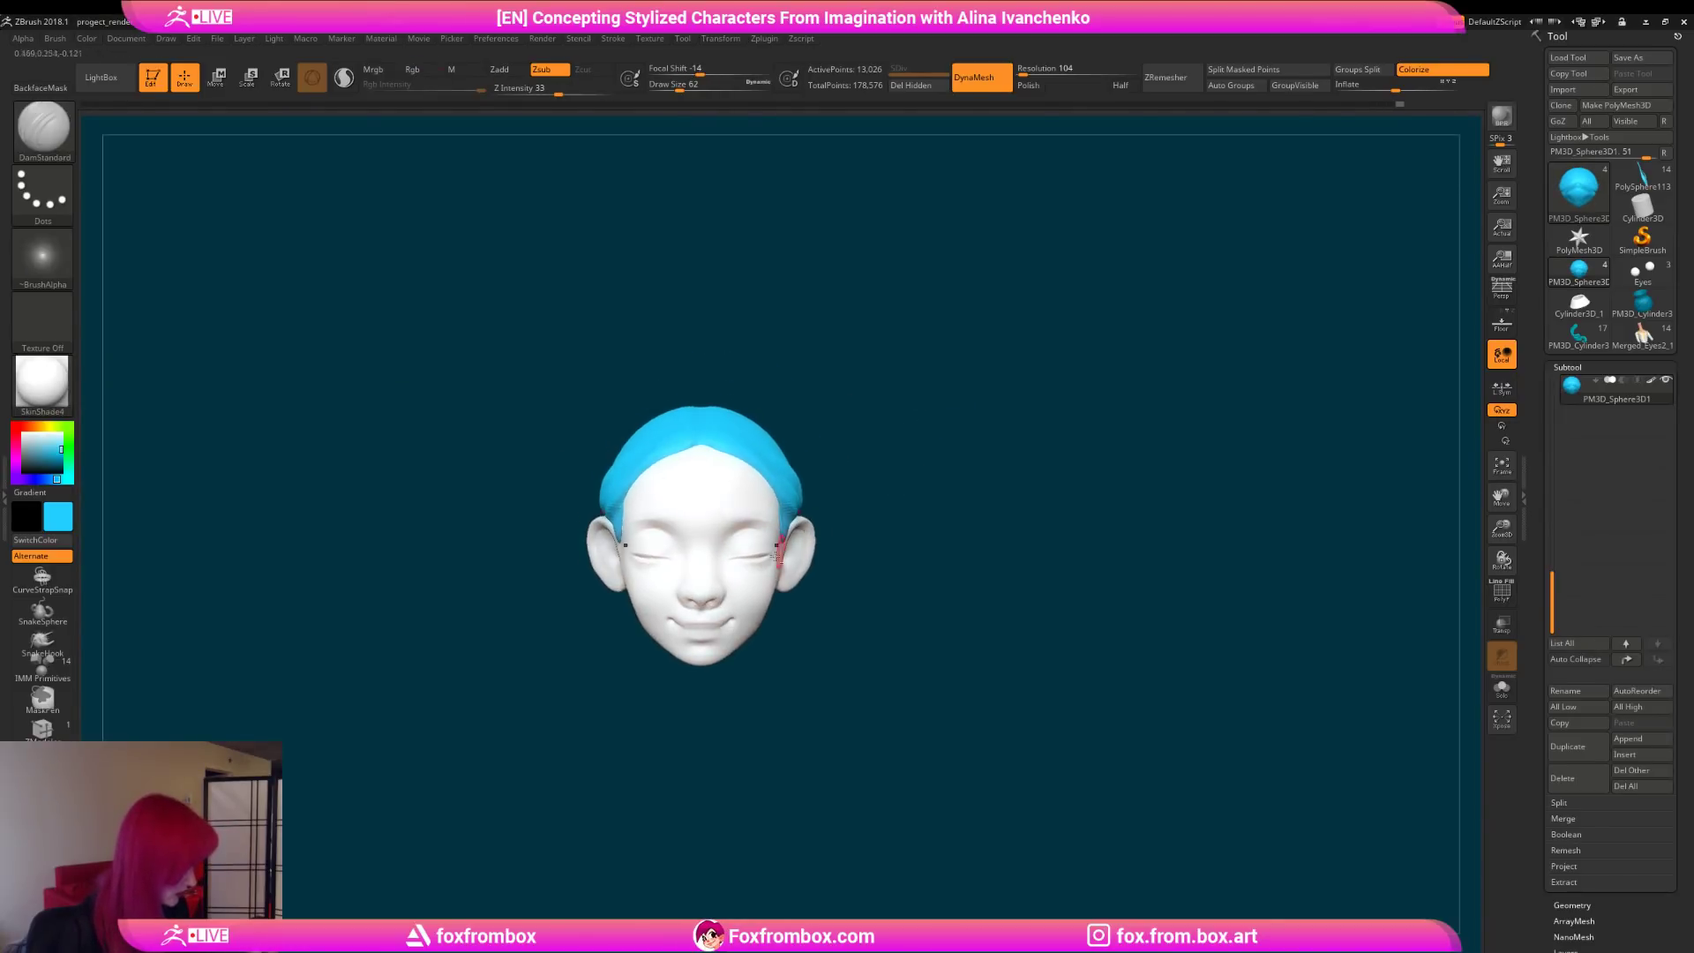
{"action": "left_click", "coordinate": [810, 531], "text": "alt"}
{"action": "left_click_drag", "start_coordinate": [976, 495], "coordinate": [965, 446], "text": "alt"}
{"action": "left_click", "coordinate": [42, 426]}
{"action": "left_click", "coordinate": [33, 443]}
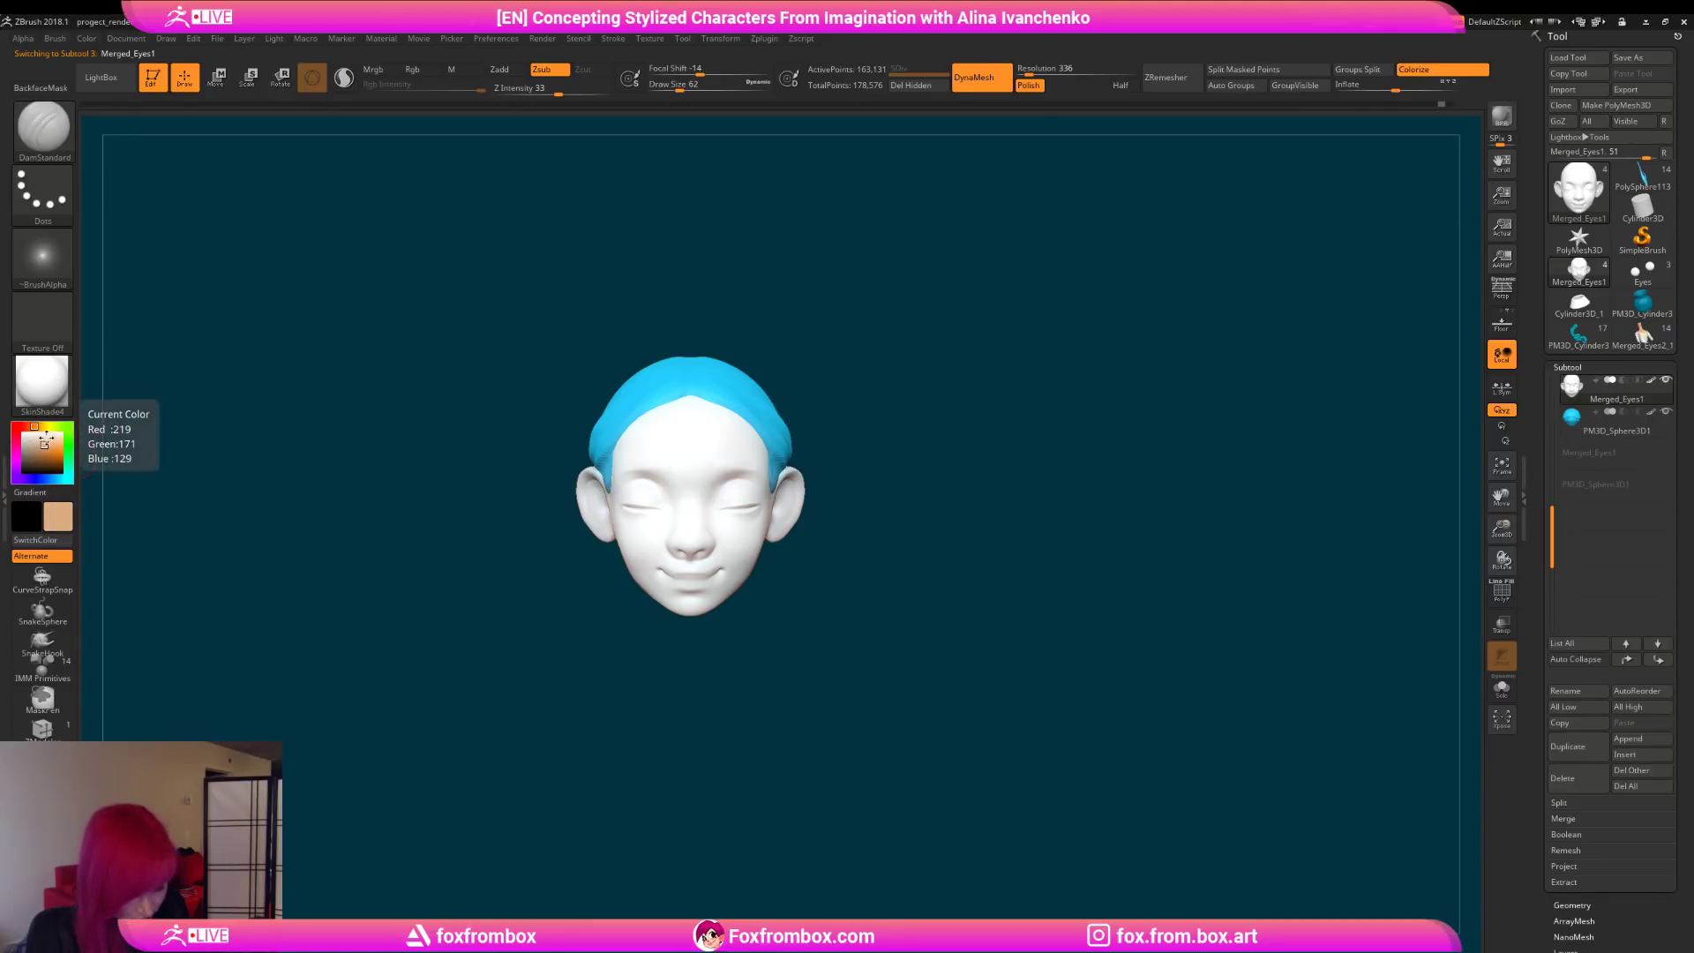
{"action": "left_click_drag", "start_coordinate": [1182, 381], "coordinate": [1121, 381]}
{"action": "left_click", "coordinate": [1413, 69]}
{"action": "left_click_drag", "start_coordinate": [940, 424], "coordinate": [974, 434], "text": "shift"}
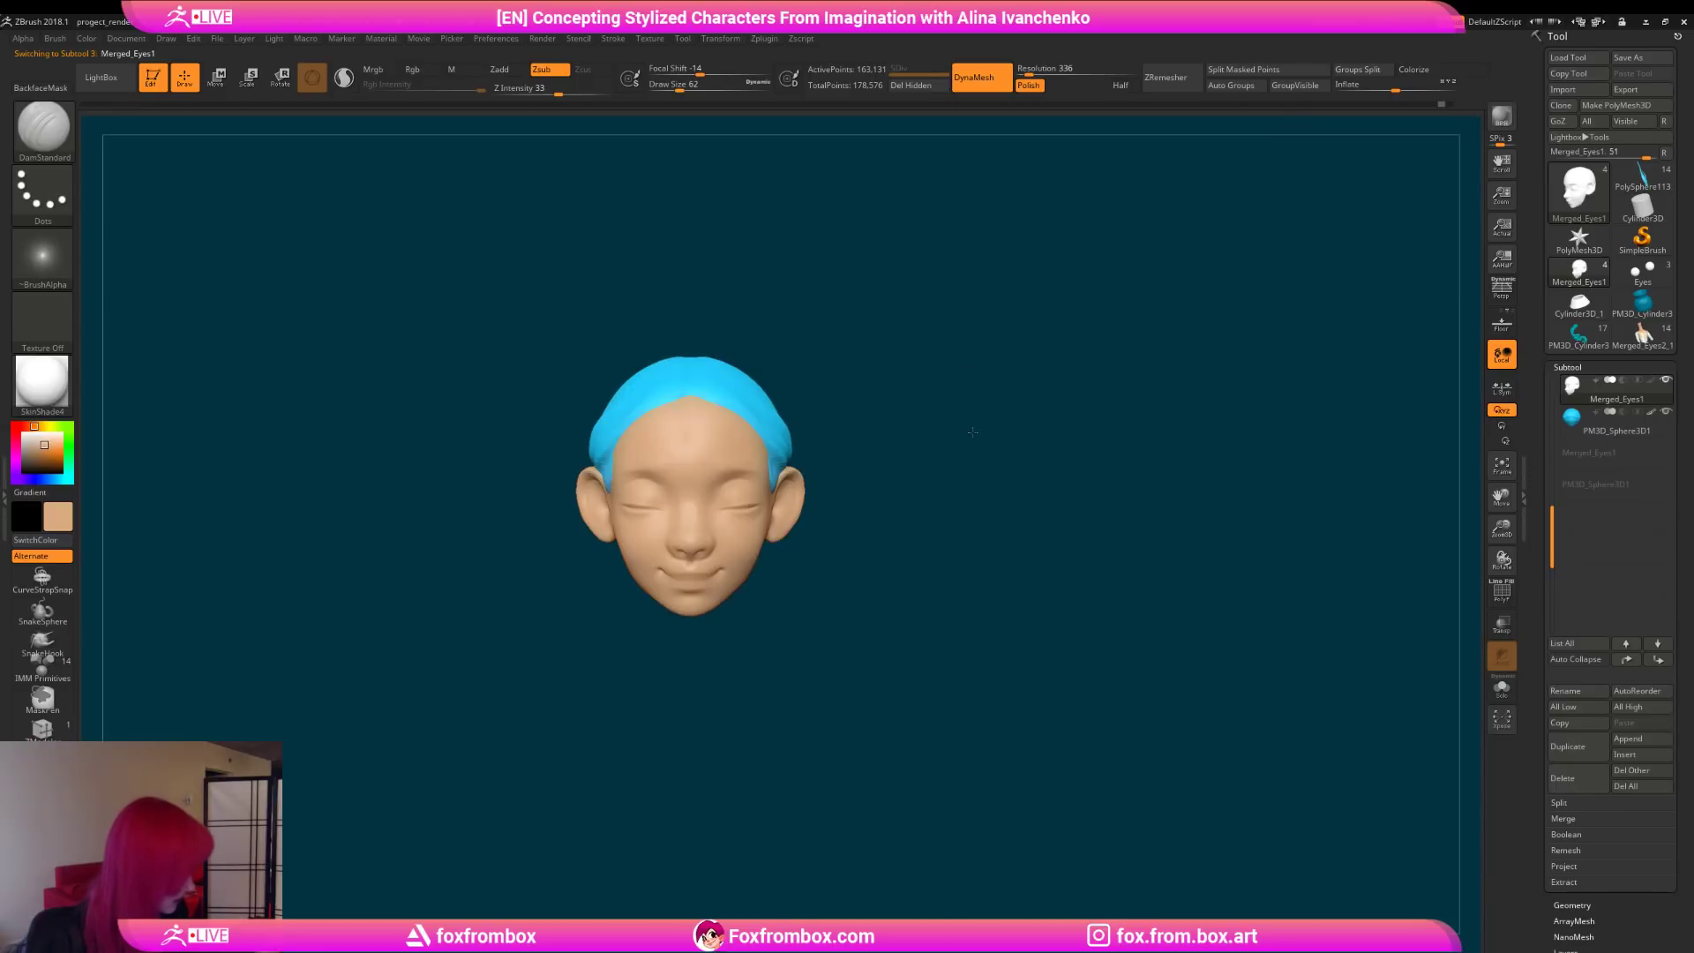
Step: Lighten the skin tone to a pale beige and fill the head with it
{"action": "left_click", "coordinate": [40, 439]}
{"action": "key", "text": "ctrl+f"}
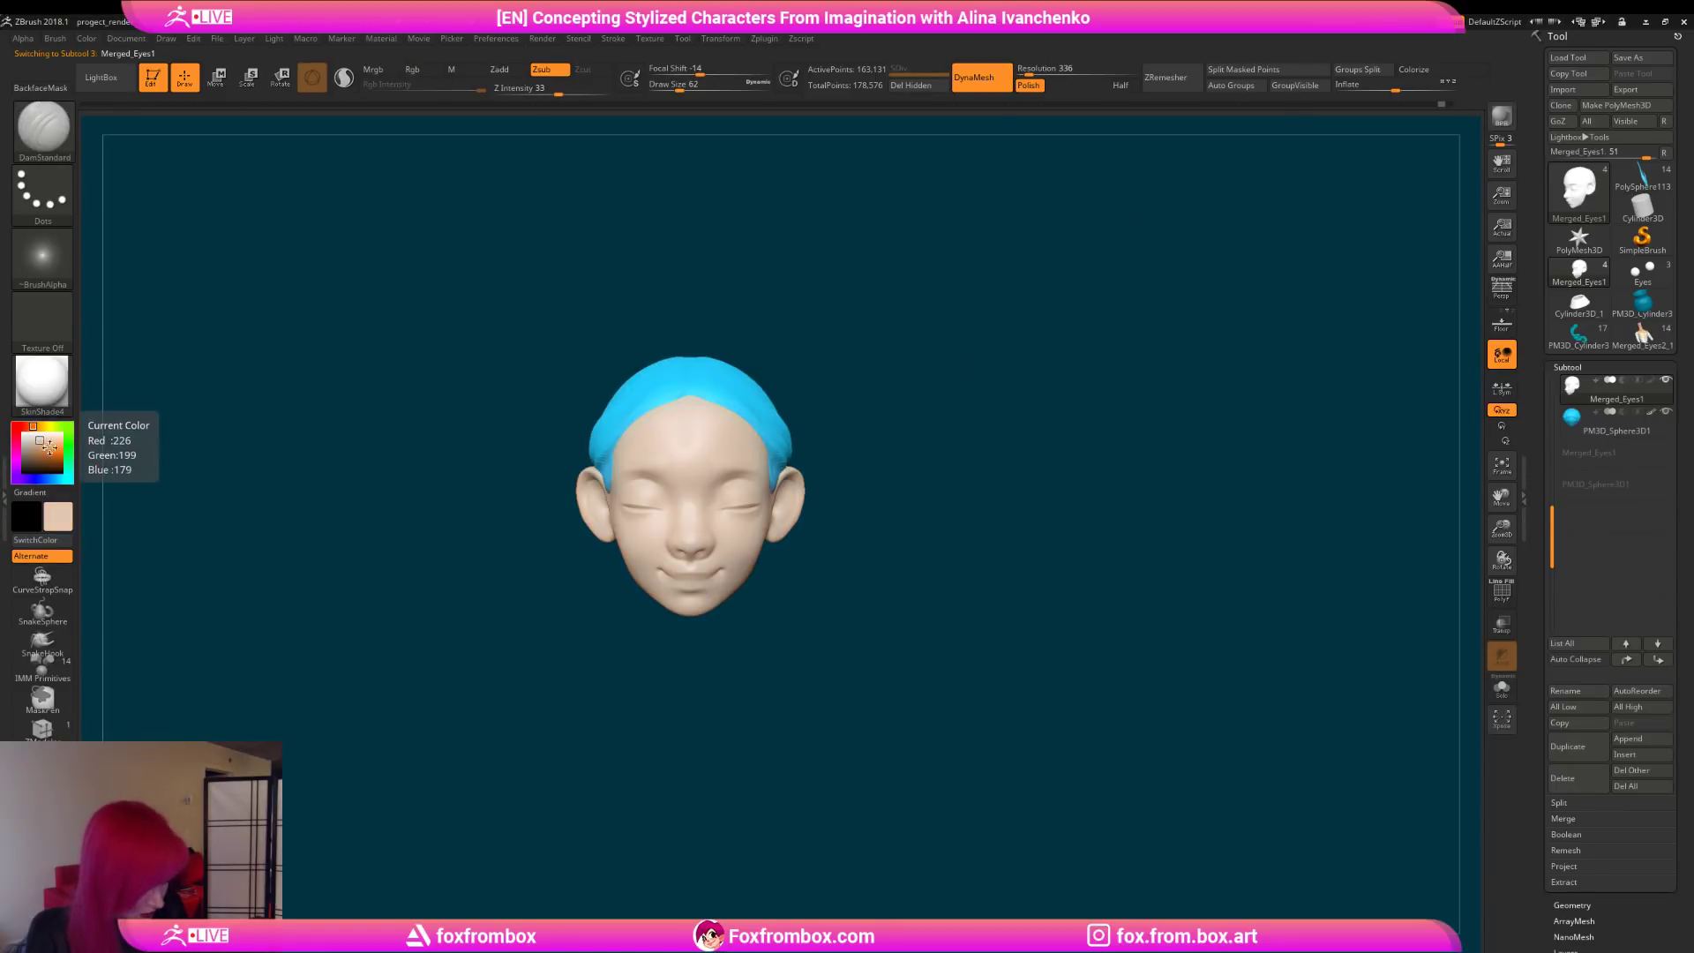
{"action": "left_click_drag", "start_coordinate": [40, 440], "coordinate": [42, 443]}
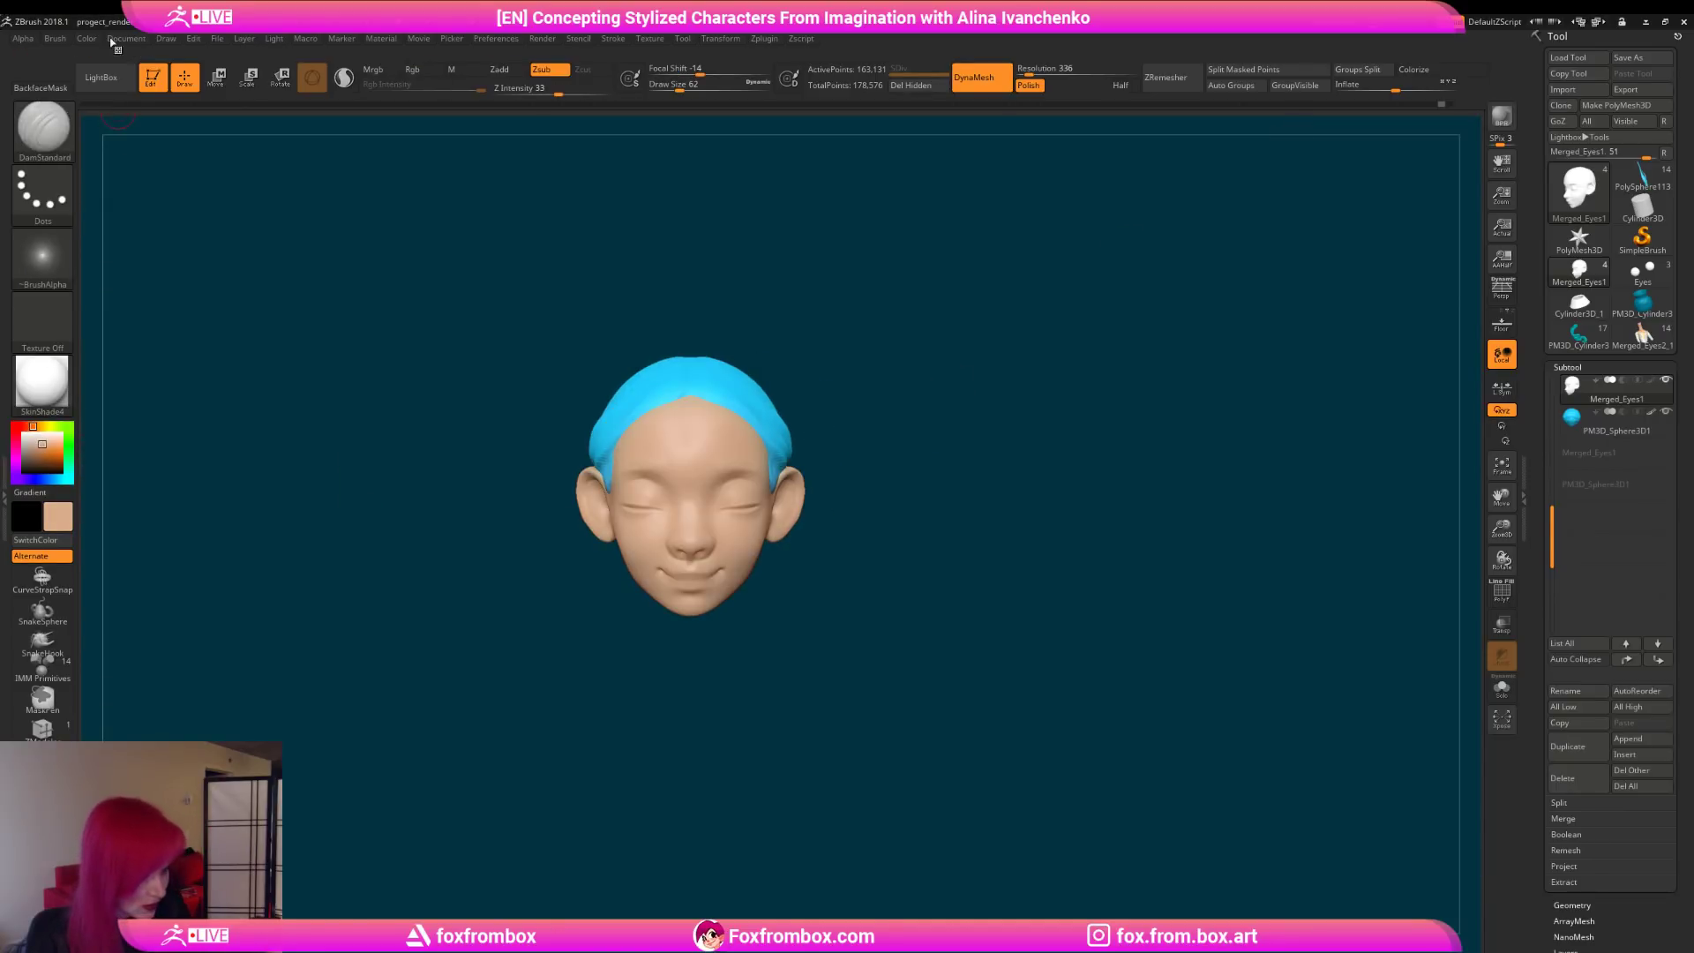
{"action": "left_click", "coordinate": [40, 442]}
{"action": "key", "text": "ctrl+f"}
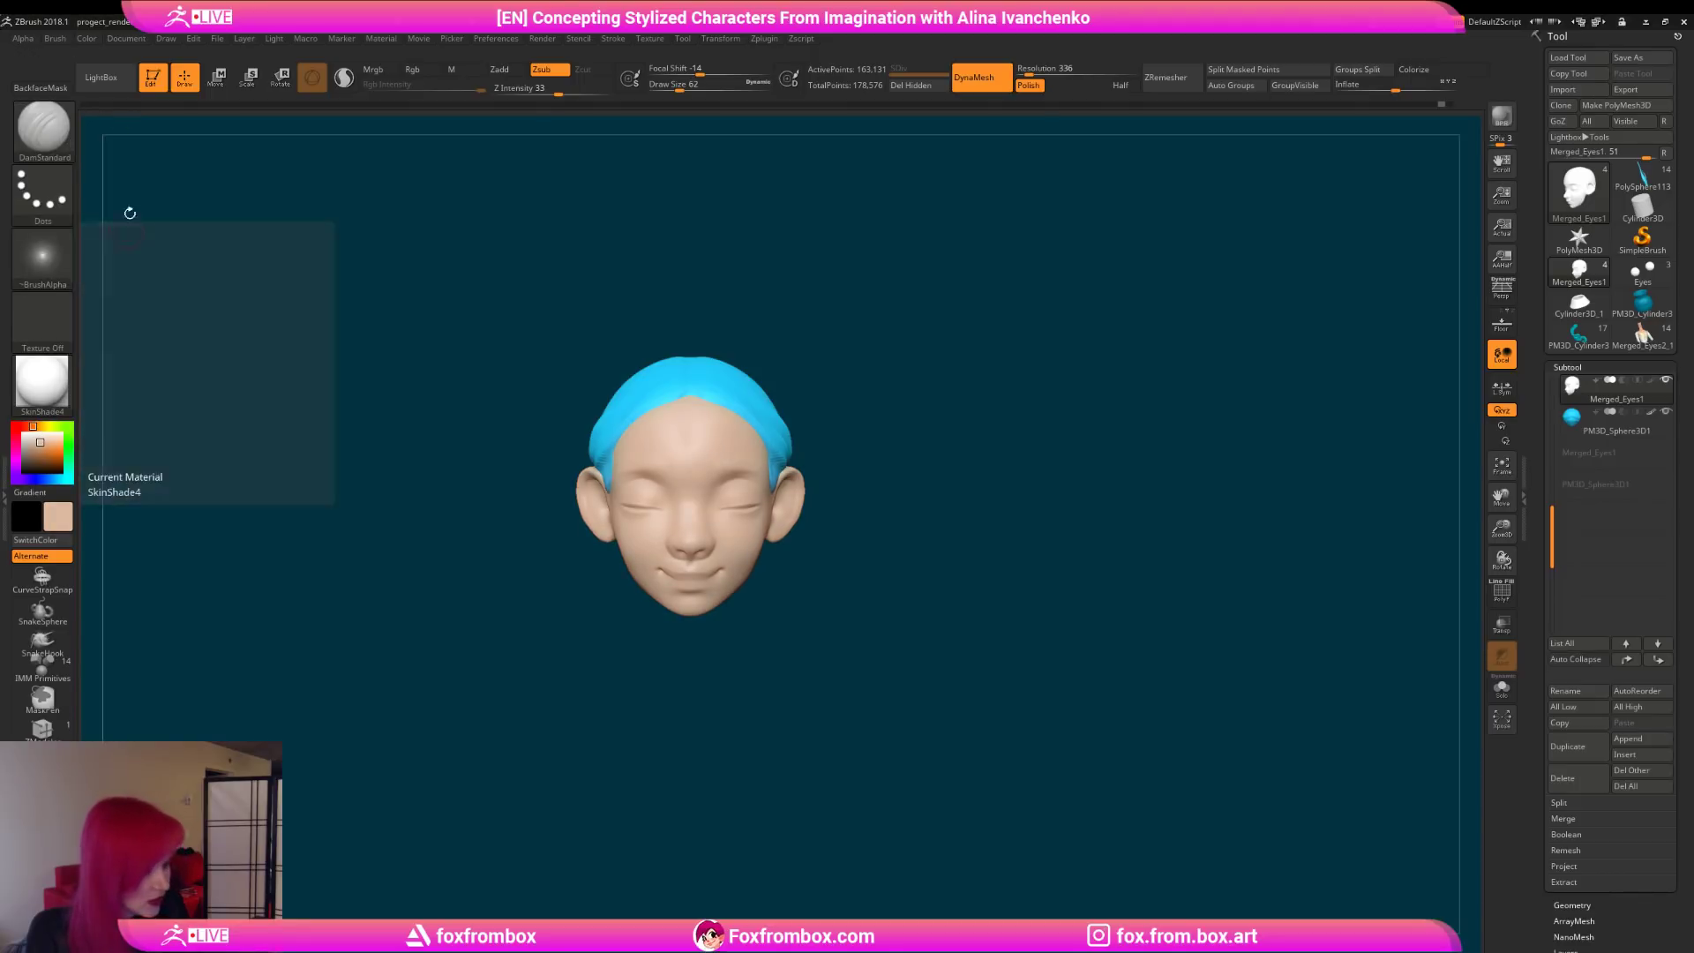
{"action": "left_click", "coordinate": [92, 43]}
{"action": "left_click", "coordinate": [128, 323]}
Step: Select the hair cap and carve grooves sweeping from the parting over its side with the DamStandard brush at draw size 62
{"action": "mouse_move", "coordinate": [864, 401]}
{"action": "left_mouse_down"}
{"action": "mouse_move", "coordinate": [790, 434]}
{"action": "mouse_move", "coordinate": [790, 412]}
{"action": "mouse_move", "coordinate": [832, 439]}
{"action": "mouse_move", "coordinate": [764, 472]}
{"action": "mouse_move", "coordinate": [847, 415]}
{"action": "mouse_move", "coordinate": [854, 445]}
{"action": "mouse_move", "coordinate": [824, 454]}
{"action": "mouse_move", "coordinate": [769, 295]}
{"action": "mouse_move", "coordinate": [756, 367]}
{"action": "mouse_move", "coordinate": [688, 477]}
{"action": "mouse_move", "coordinate": [768, 473]}
{"action": "left_mouse_up"}
{"action": "left_click", "coordinate": [665, 414], "text": "alt"}
{"action": "key", "text": "b"}
{"action": "key", "text": "m"}
{"action": "key", "text": "v"}
{"action": "mouse_move", "coordinate": [926, 465]}
{"action": "left_mouse_down"}
{"action": "mouse_move", "coordinate": [869, 500]}
{"action": "mouse_move", "coordinate": [941, 480]}
{"action": "mouse_move", "coordinate": [835, 499]}
{"action": "mouse_move", "coordinate": [930, 502]}
{"action": "mouse_move", "coordinate": [865, 530]}
{"action": "mouse_move", "coordinate": [760, 489]}
{"action": "mouse_move", "coordinate": [854, 503]}
{"action": "mouse_move", "coordinate": [767, 504]}
{"action": "left_mouse_up"}
{"action": "key", "text": "shift"}
{"action": "key", "text": "b"}
{"action": "key", "text": "d"}
{"action": "key", "text": "s"}
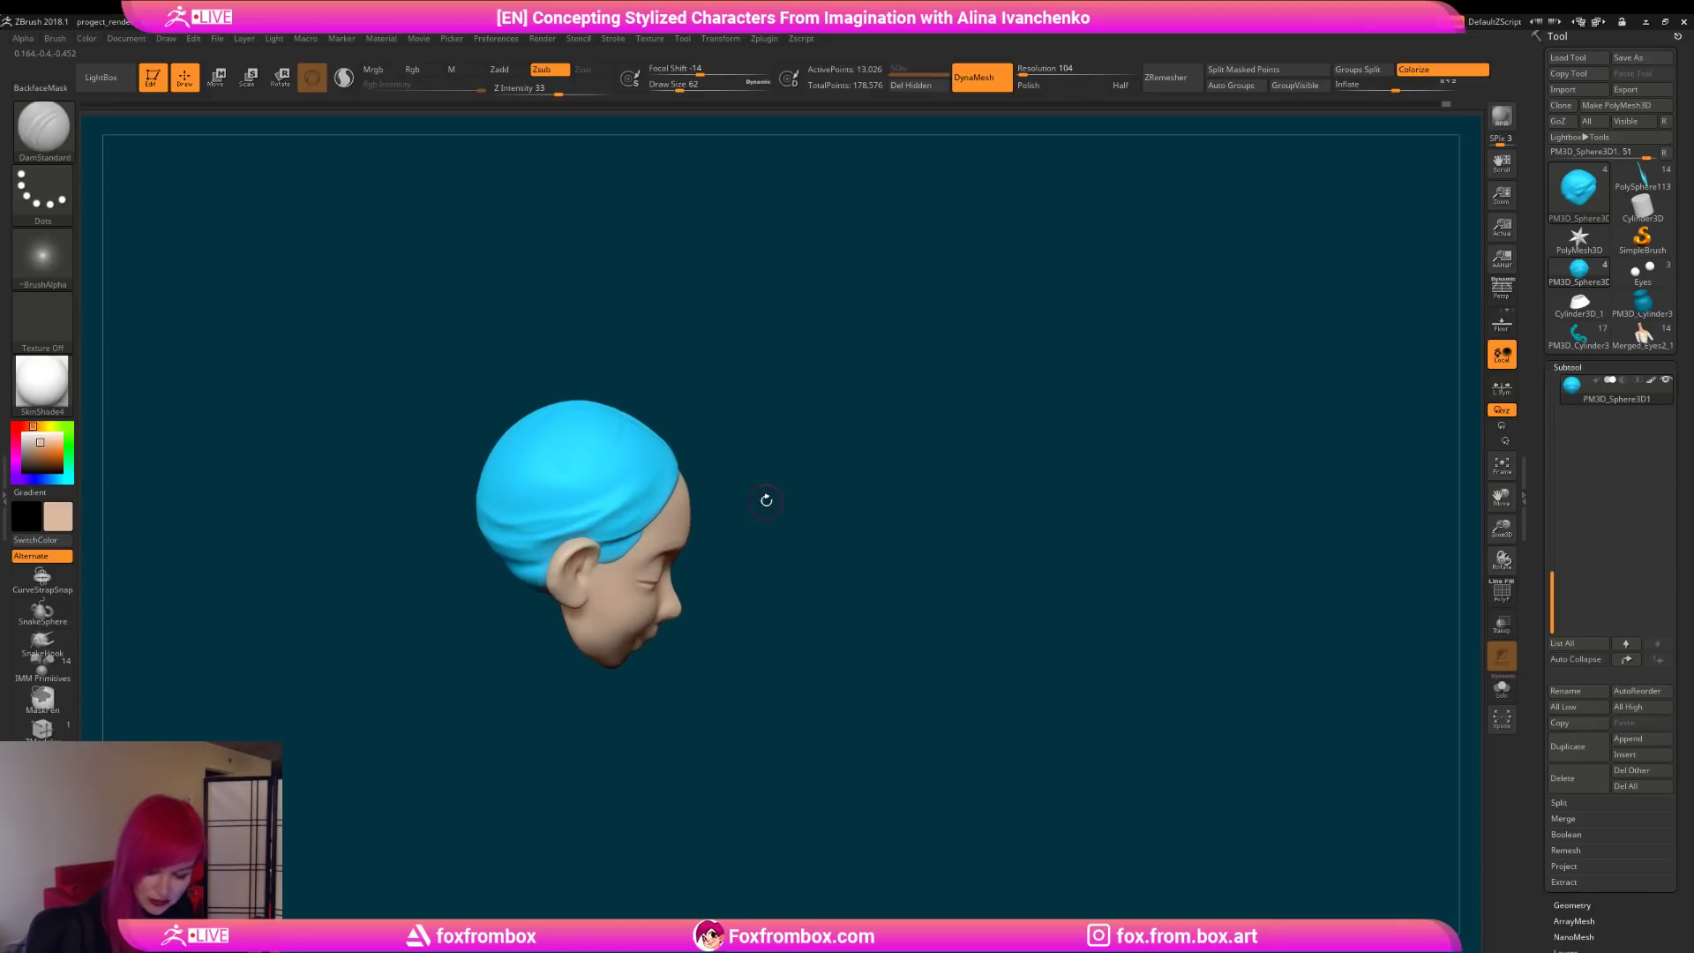
{"action": "left_click_drag", "start_coordinate": [682, 440], "coordinate": [649, 511]}
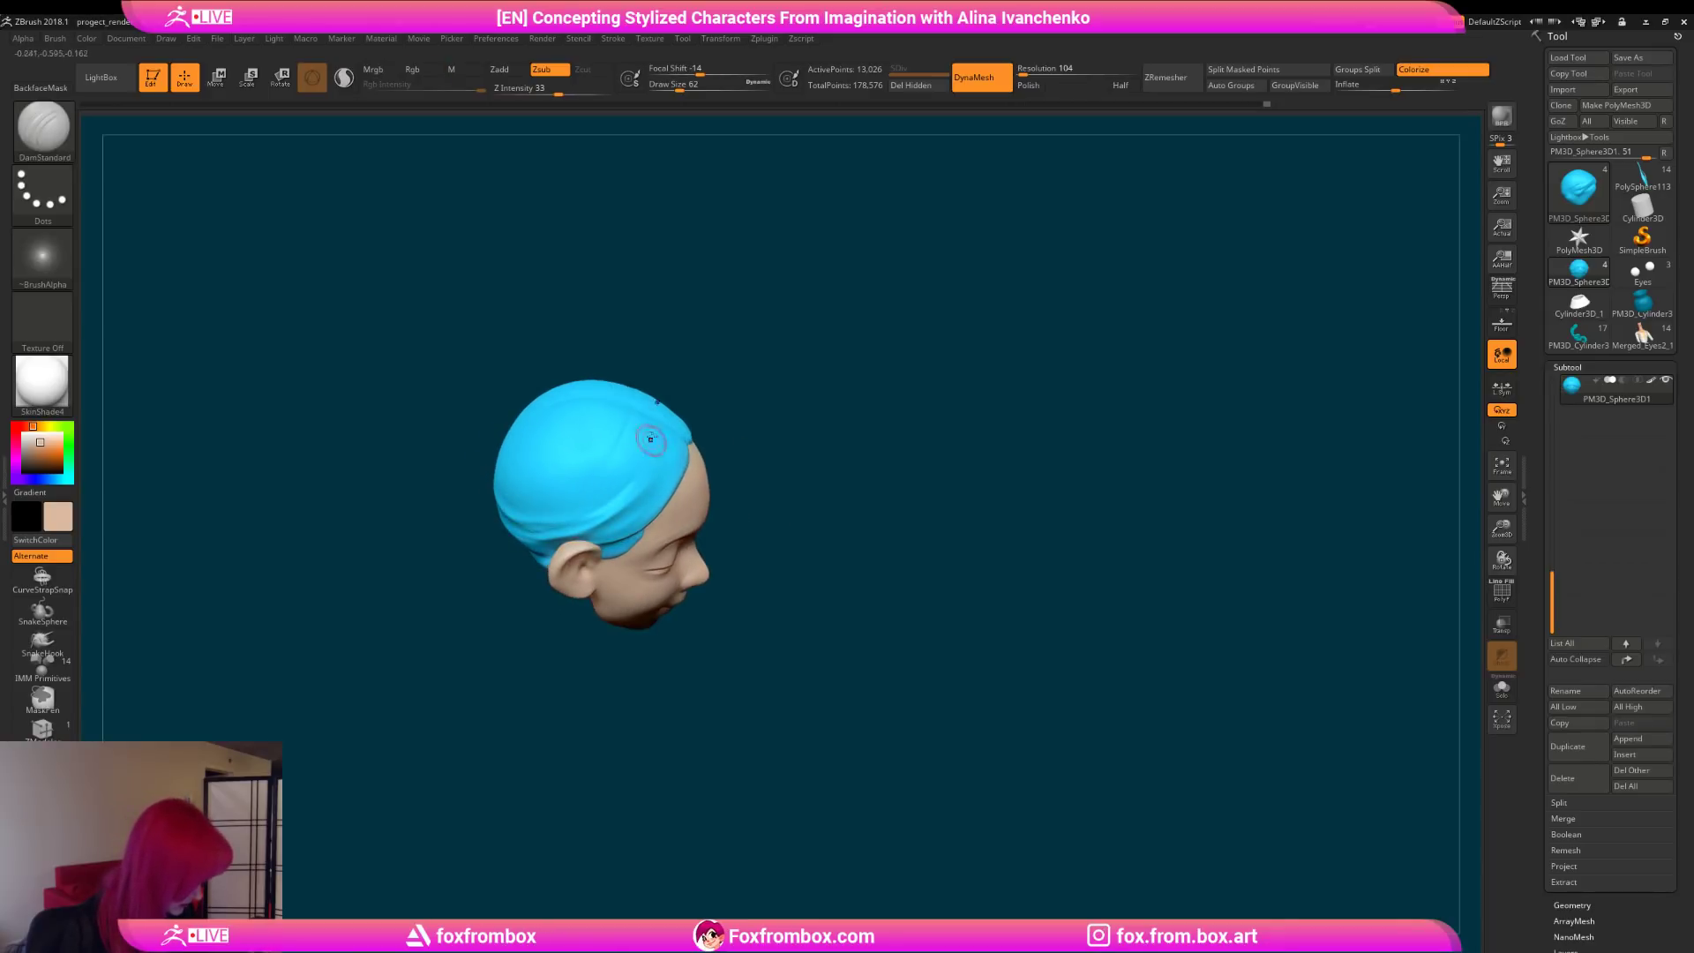
{"action": "left_click_drag", "start_coordinate": [755, 433], "coordinate": [655, 512]}
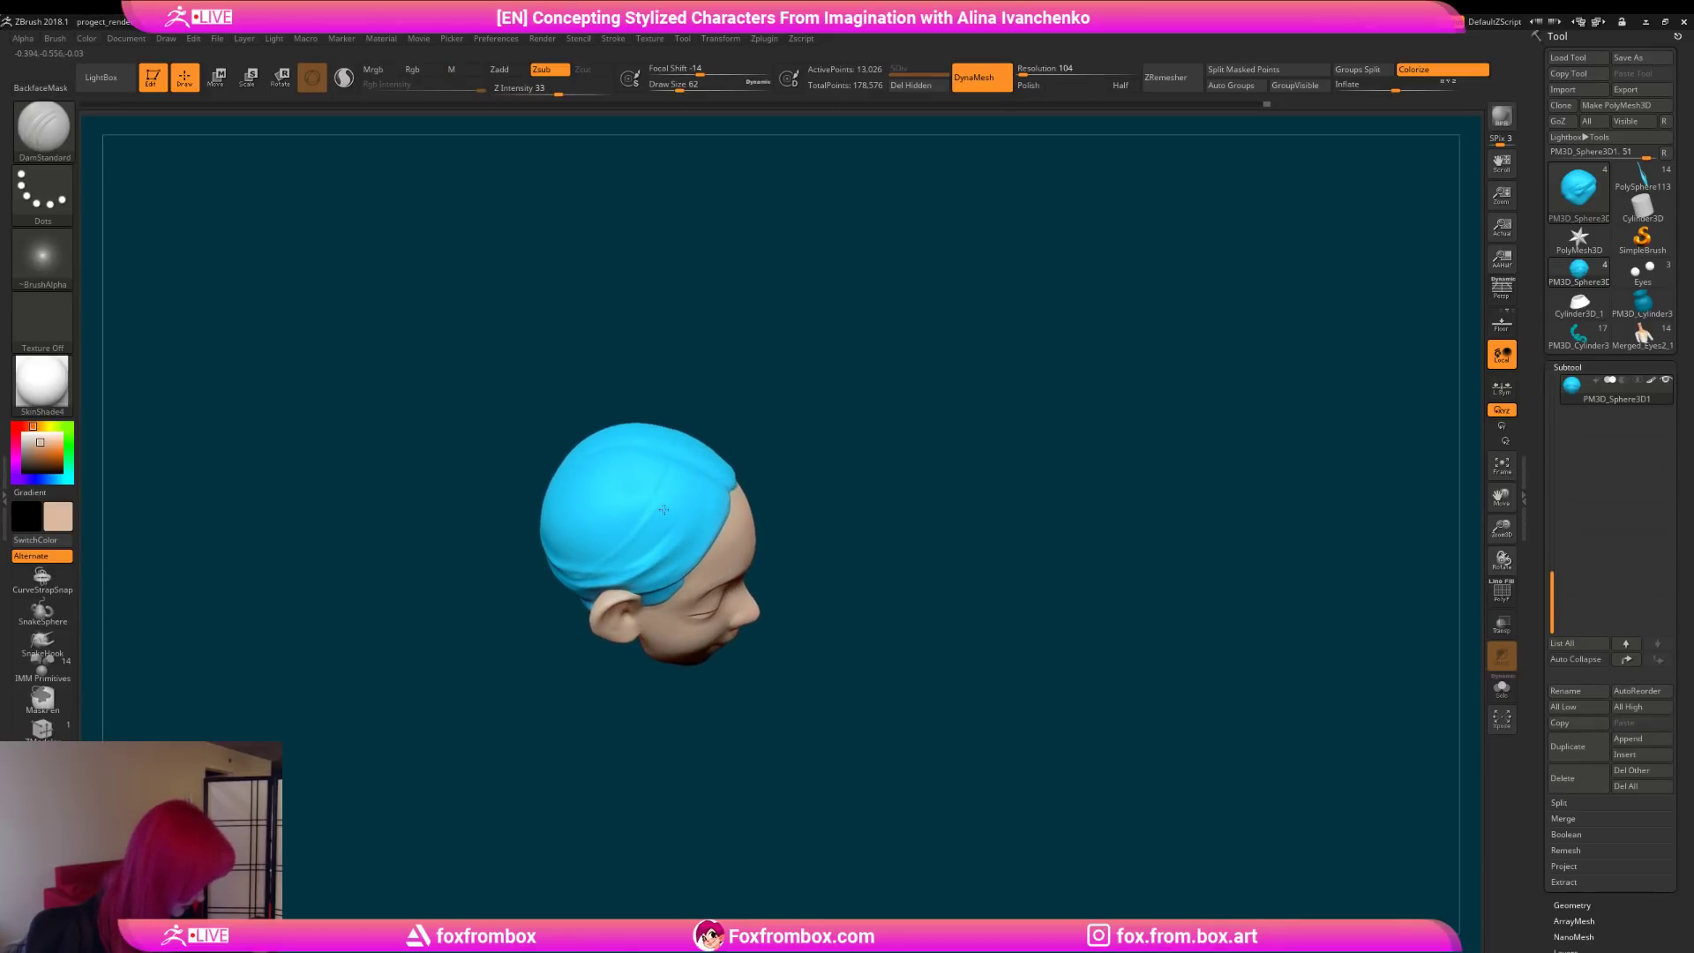
{"action": "right_click_drag", "start_coordinate": [682, 516], "coordinate": [615, 558]}
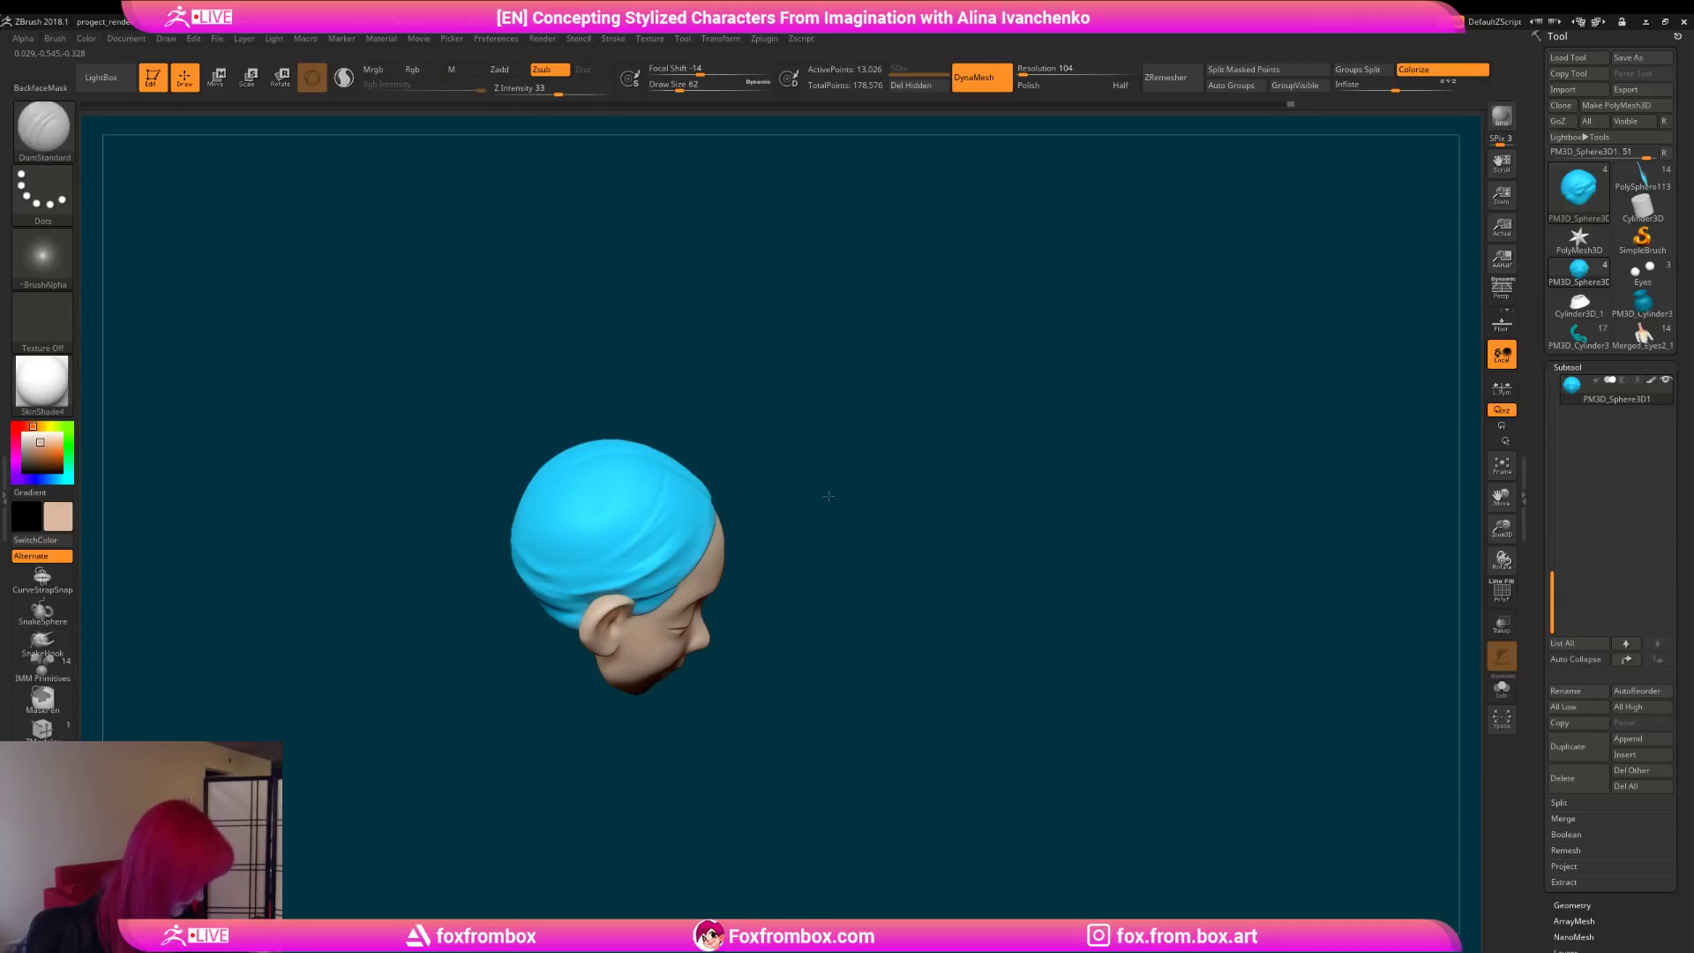
Step: Deepen the strand grooves above the ear and across the side of the hair with the DamStandard brush
{"action": "mouse_move", "coordinate": [780, 412]}
{"action": "left_mouse_down"}
{"action": "mouse_move", "coordinate": [854, 382]}
{"action": "mouse_move", "coordinate": [922, 398]}
{"action": "mouse_move", "coordinate": [845, 581]}
{"action": "mouse_move", "coordinate": [874, 567]}
{"action": "mouse_move", "coordinate": [862, 499]}
{"action": "mouse_move", "coordinate": [892, 502]}
{"action": "mouse_move", "coordinate": [760, 507]}
{"action": "mouse_move", "coordinate": [810, 505]}
{"action": "left_mouse_up"}
{"action": "left_click_drag", "start_coordinate": [621, 560], "coordinate": [647, 550]}
{"action": "mouse_move", "coordinate": [829, 494]}
{"action": "left_mouse_down"}
{"action": "mouse_move", "coordinate": [874, 454]}
{"action": "mouse_move", "coordinate": [777, 494]}
{"action": "left_mouse_up"}
{"action": "mouse_move", "coordinate": [864, 443]}
{"action": "left_mouse_down"}
{"action": "mouse_move", "coordinate": [843, 469]}
{"action": "mouse_move", "coordinate": [862, 450]}
{"action": "left_mouse_up"}
{"action": "left_click_drag", "start_coordinate": [841, 448], "coordinate": [581, 498]}
{"action": "left_click_drag", "start_coordinate": [774, 456], "coordinate": [807, 521]}
{"action": "left_click_drag", "start_coordinate": [696, 514], "coordinate": [847, 521]}
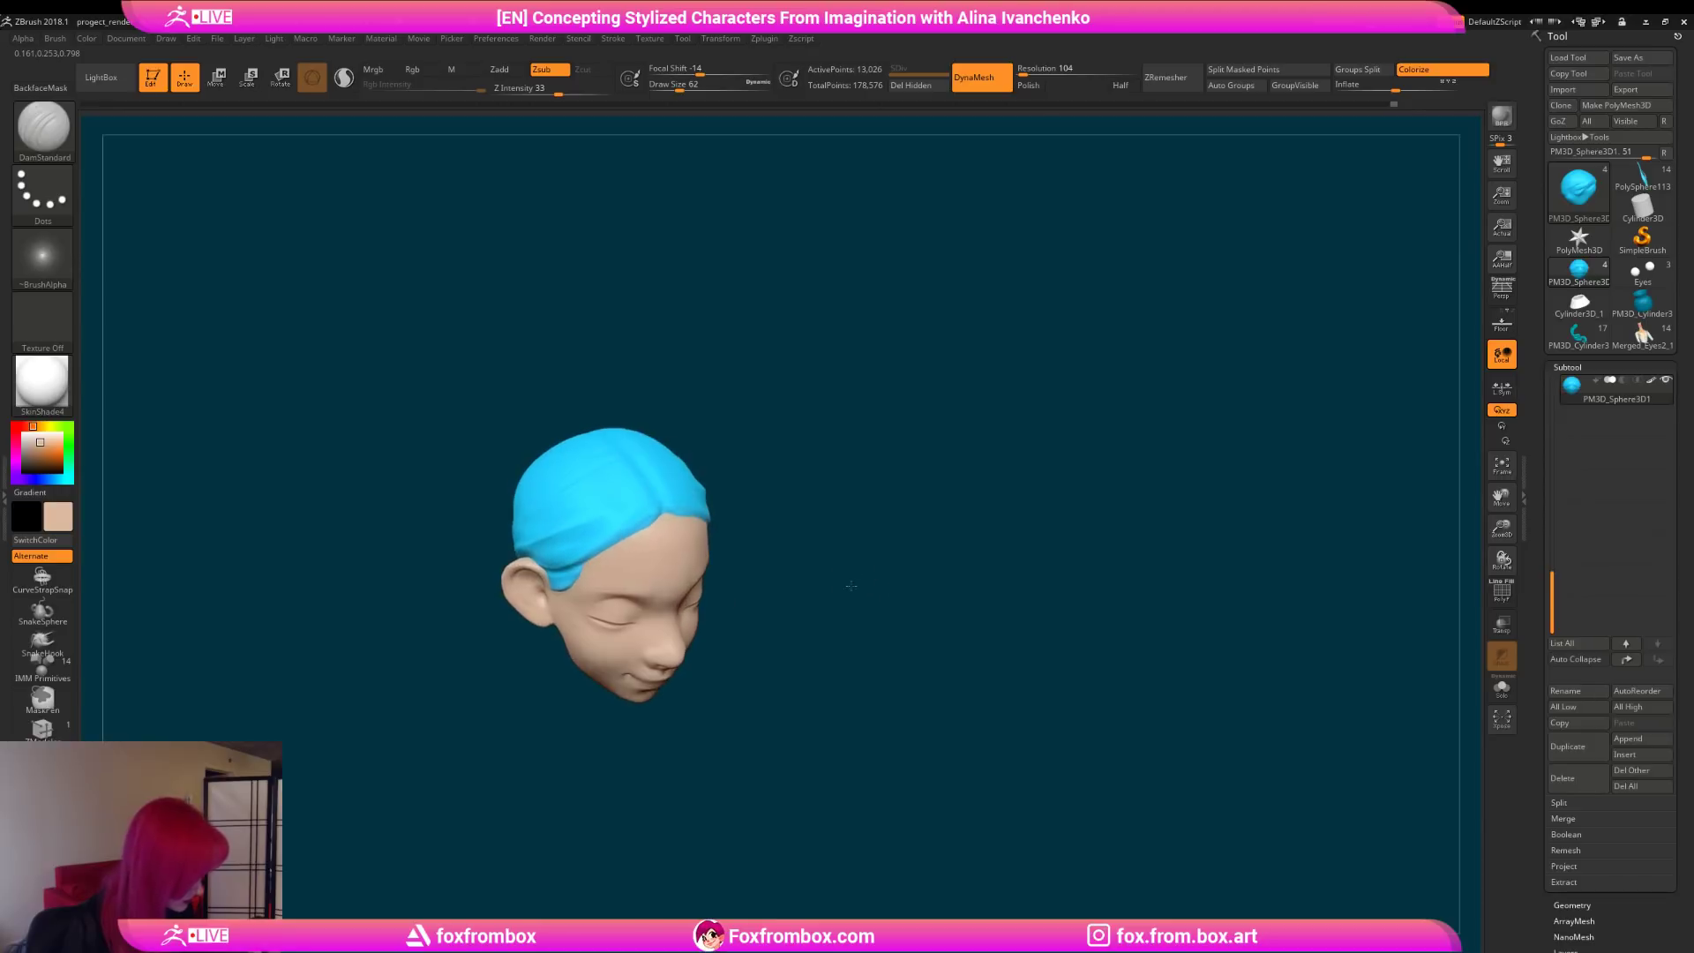
Step: Remesh the hair cap with DynaMesh at resolution 128 and smooth the grooves on its side
{"action": "left_click", "coordinate": [1024, 75]}
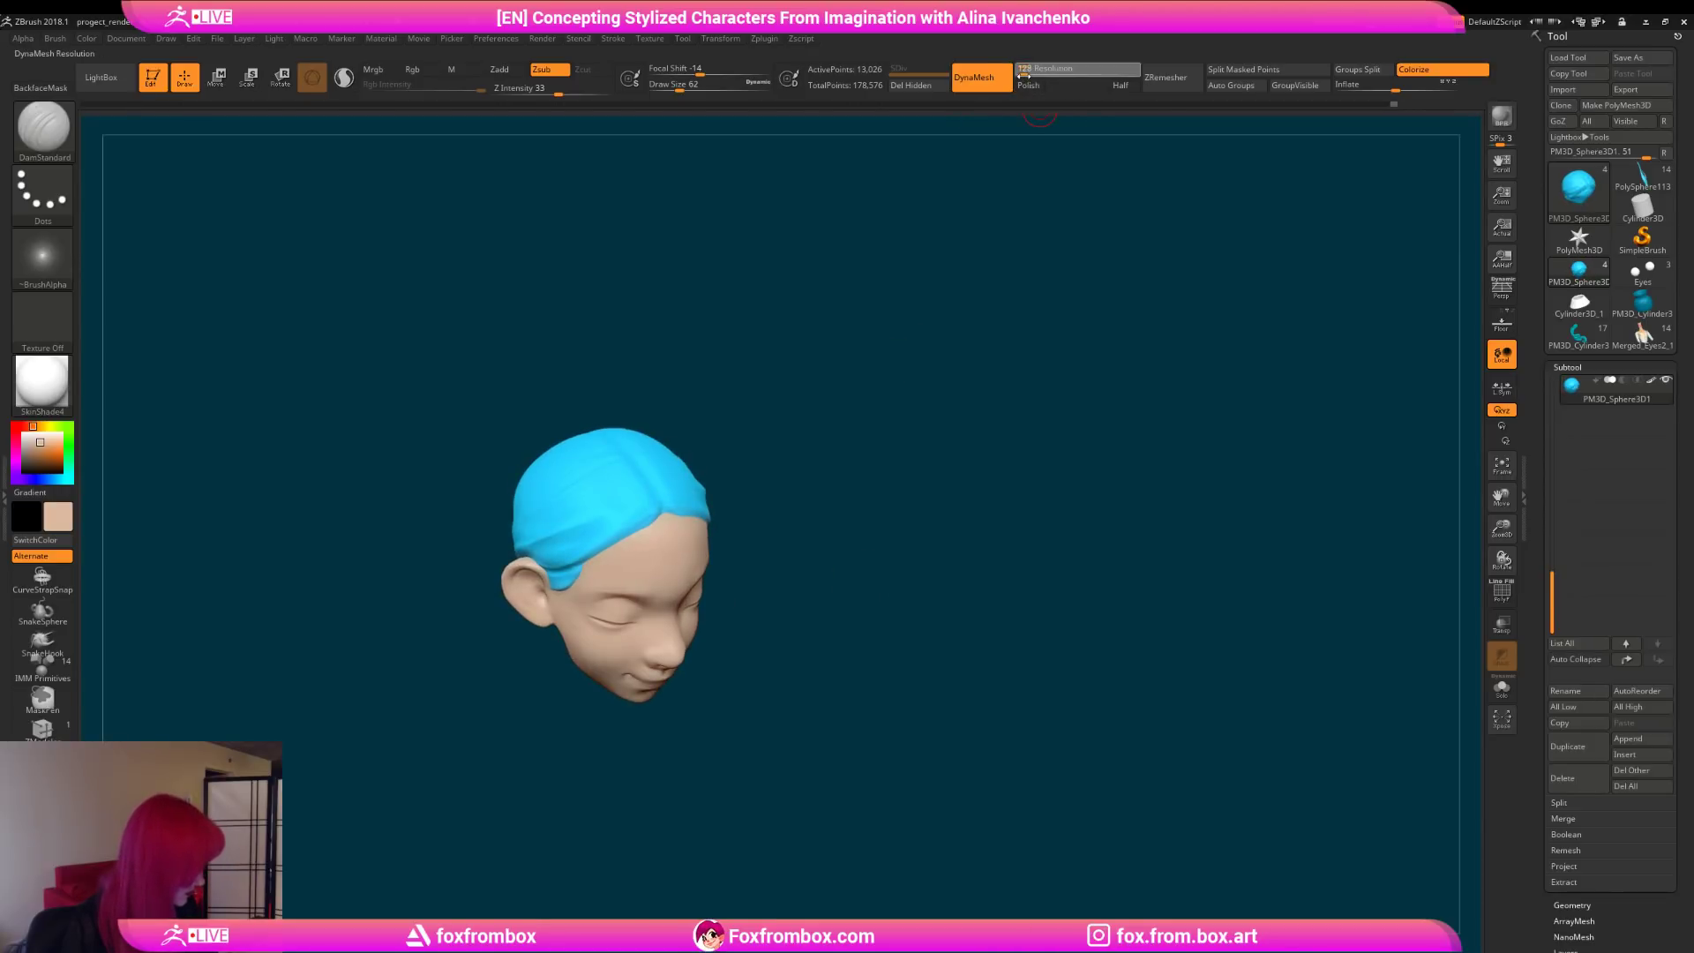
{"action": "key", "text": "Return"}
{"action": "left_click_drag", "start_coordinate": [934, 278], "coordinate": [830, 584], "text": "ctrl"}
{"action": "left_click_drag", "start_coordinate": [643, 552], "coordinate": [670, 512], "text": "shift"}
Step: Carve additional strand grooves over the crown and beside the parting with the DamStandard brush at draw size 62
{"action": "left_click_drag", "start_coordinate": [809, 488], "coordinate": [590, 513]}
{"action": "mouse_move", "coordinate": [794, 459]}
{"action": "left_mouse_down"}
{"action": "mouse_move", "coordinate": [826, 403]}
{"action": "mouse_move", "coordinate": [838, 454]}
{"action": "mouse_move", "coordinate": [893, 490]}
{"action": "mouse_move", "coordinate": [843, 553]}
{"action": "mouse_move", "coordinate": [882, 537]}
{"action": "mouse_move", "coordinate": [827, 547]}
{"action": "mouse_move", "coordinate": [776, 528]}
{"action": "mouse_move", "coordinate": [923, 480]}
{"action": "mouse_move", "coordinate": [984, 438]}
{"action": "mouse_move", "coordinate": [923, 480]}
{"action": "mouse_move", "coordinate": [908, 540]}
{"action": "mouse_move", "coordinate": [930, 526]}
{"action": "mouse_move", "coordinate": [903, 500]}
{"action": "mouse_move", "coordinate": [750, 440]}
{"action": "mouse_move", "coordinate": [918, 453]}
{"action": "mouse_move", "coordinate": [678, 514]}
{"action": "left_mouse_up"}
{"action": "left_click_drag", "start_coordinate": [794, 458], "coordinate": [846, 516]}
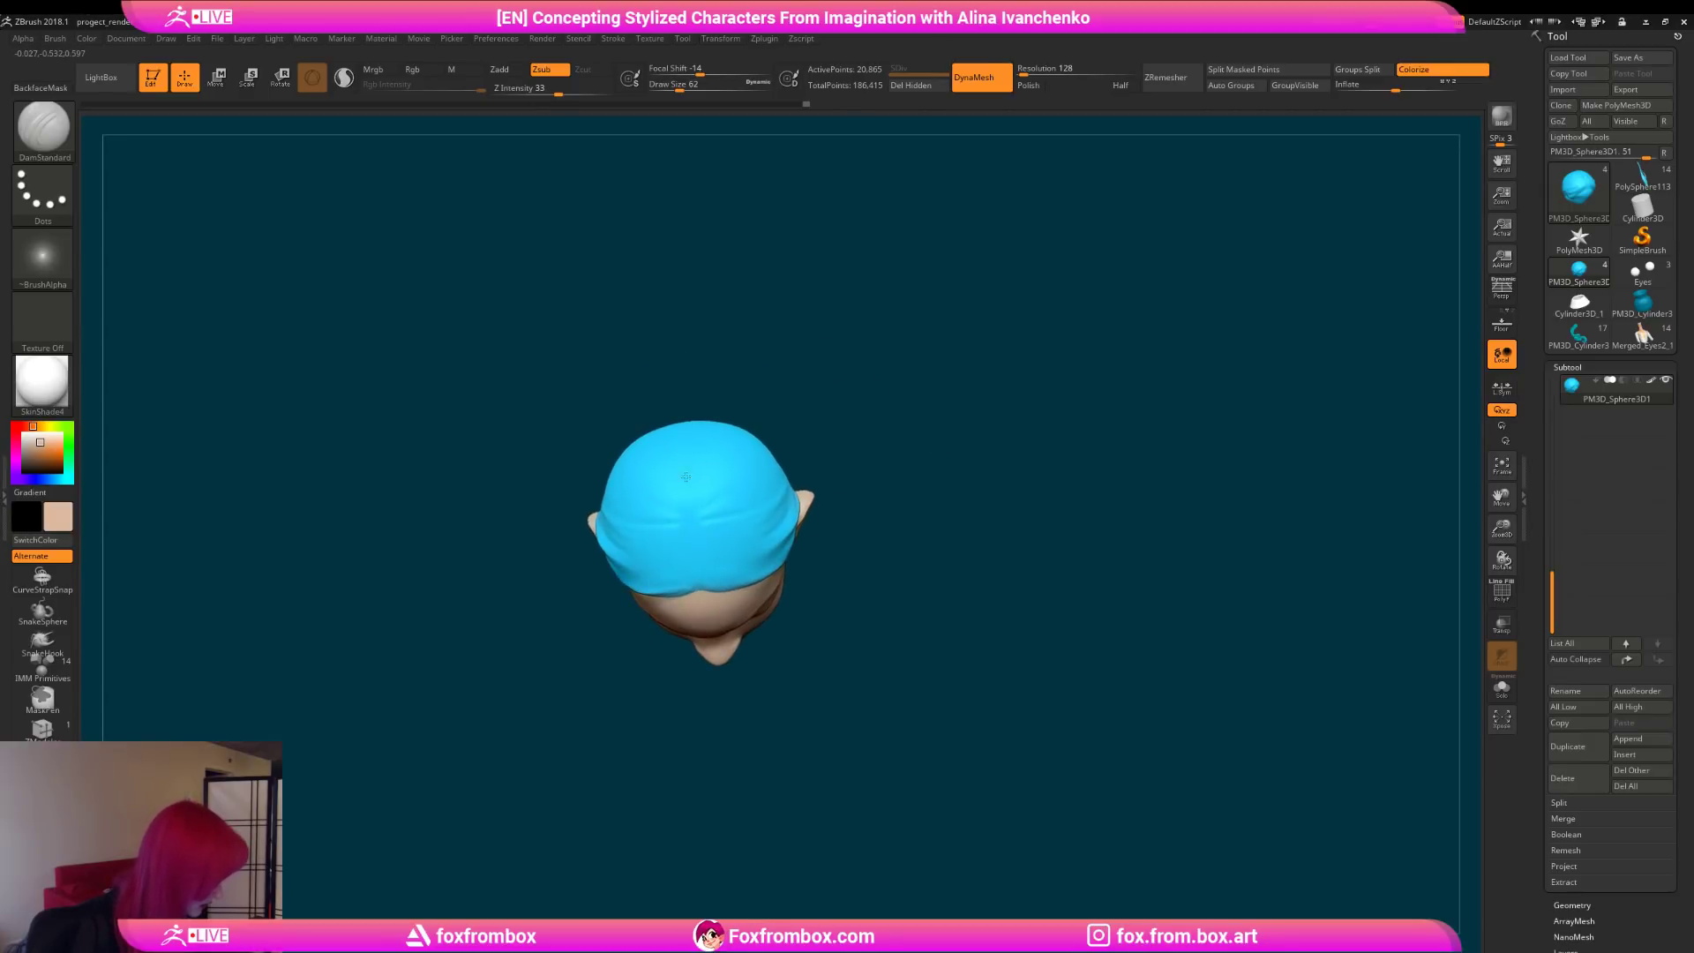
{"action": "mouse_move", "coordinate": [861, 410]}
{"action": "left_mouse_down"}
{"action": "mouse_move", "coordinate": [866, 384]}
{"action": "mouse_move", "coordinate": [860, 397]}
{"action": "left_mouse_up"}
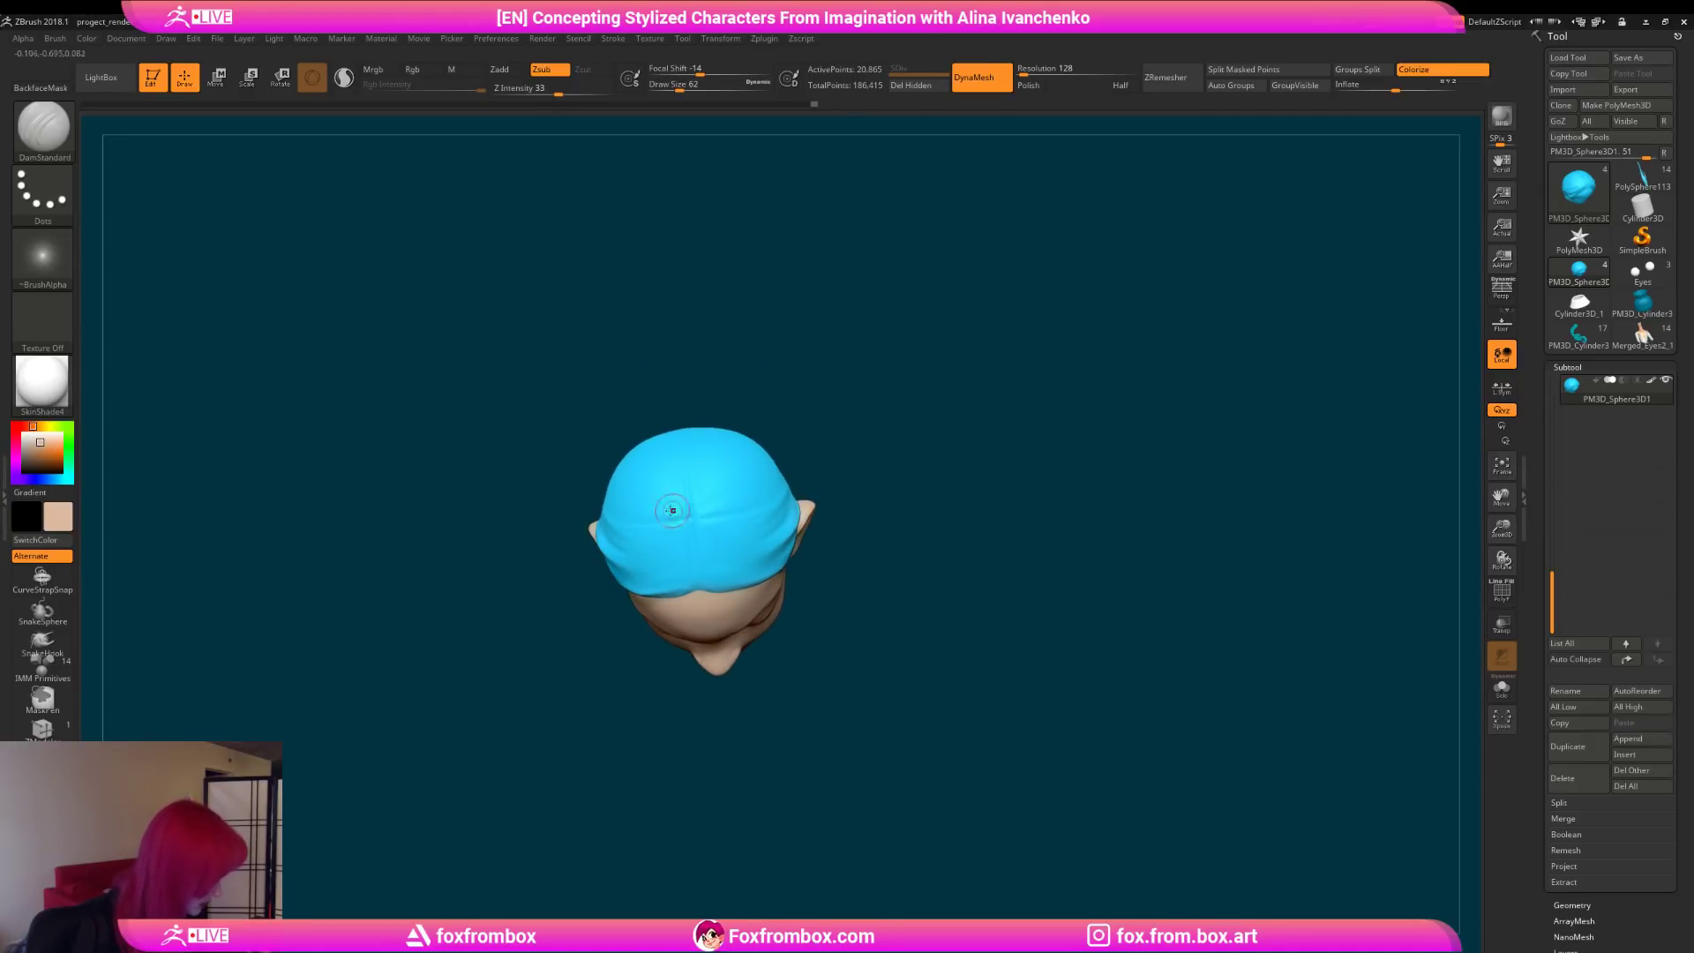
{"action": "mouse_move", "coordinate": [668, 495]}
{"action": "left_mouse_down"}
{"action": "mouse_move", "coordinate": [675, 516]}
{"action": "mouse_move", "coordinate": [689, 487]}
{"action": "left_mouse_up"}
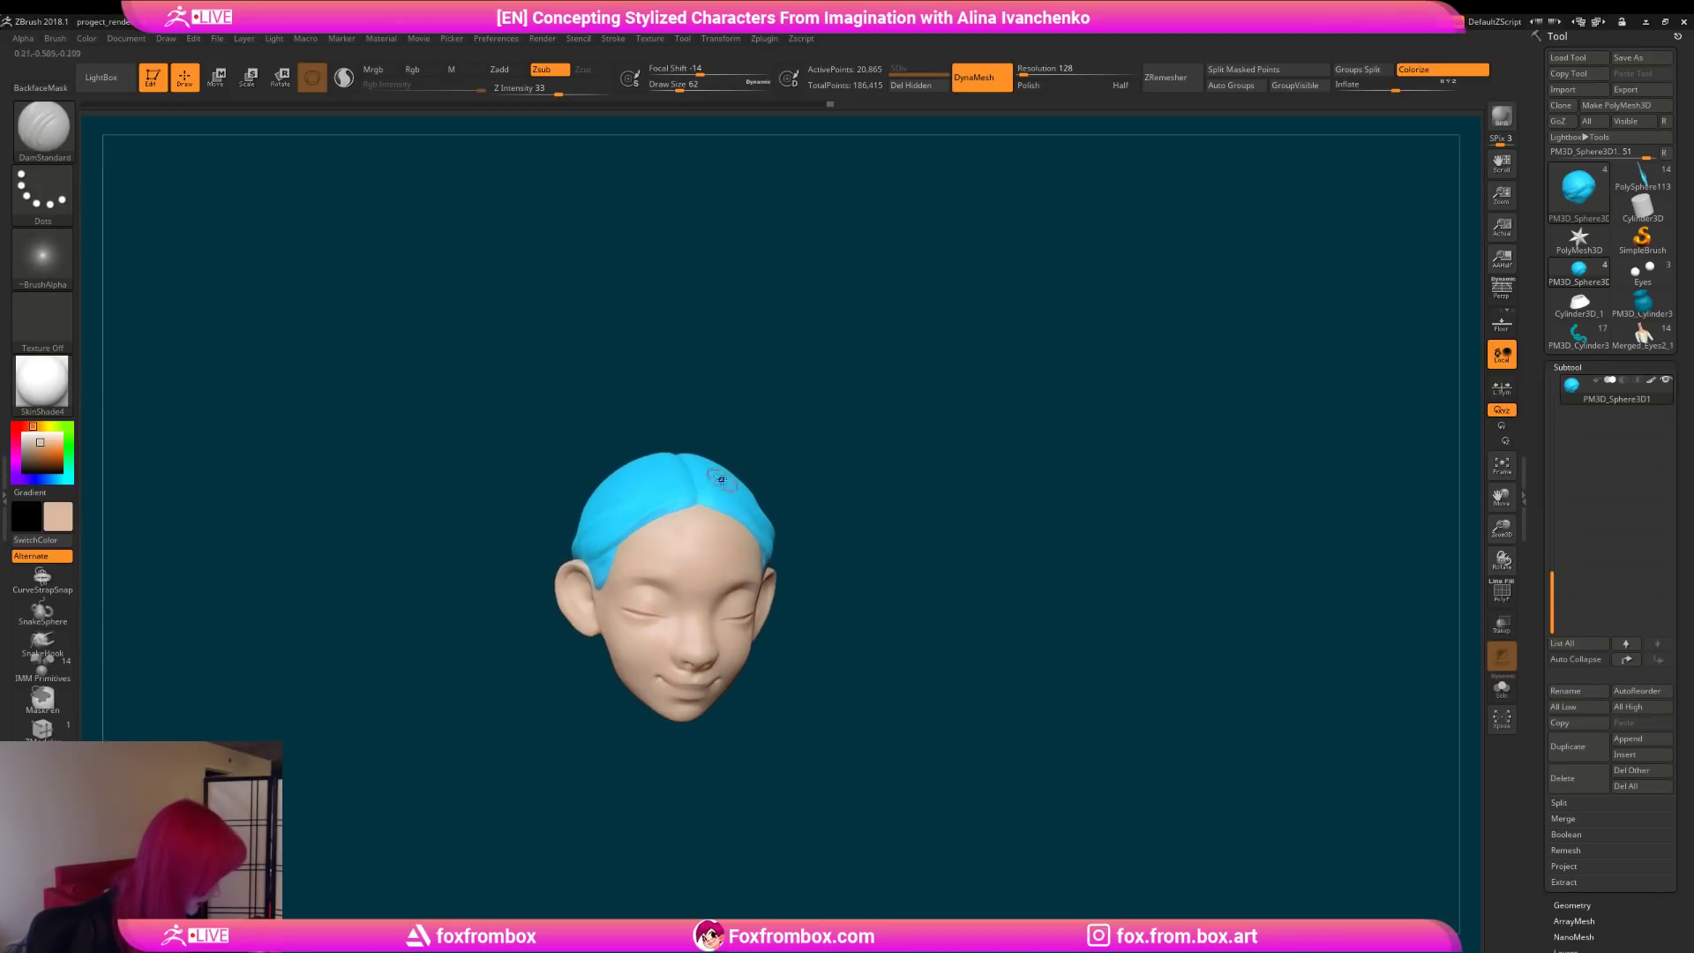
{"action": "left_click_drag", "start_coordinate": [824, 446], "coordinate": [934, 409]}
{"action": "left_click_drag", "start_coordinate": [798, 453], "coordinate": [737, 341]}
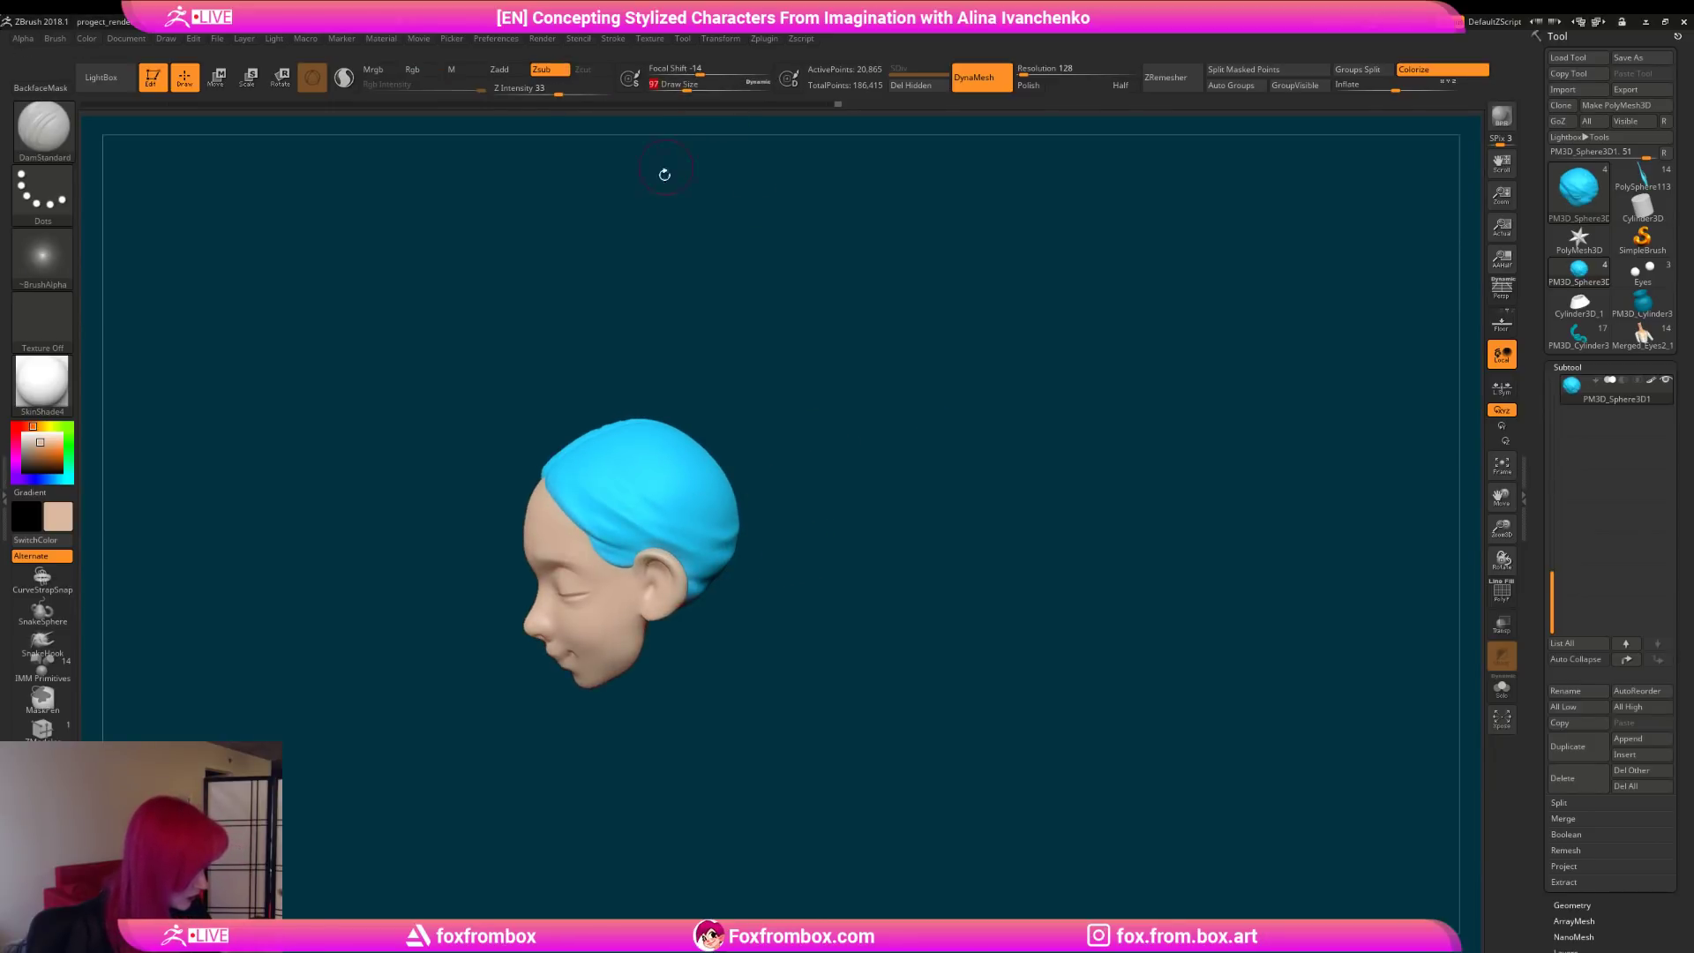
Step: Remesh the hair cap with DynaMesh at resolution 240 with Polish turned on
{"action": "left_click_drag", "start_coordinate": [822, 521], "coordinate": [894, 587]}
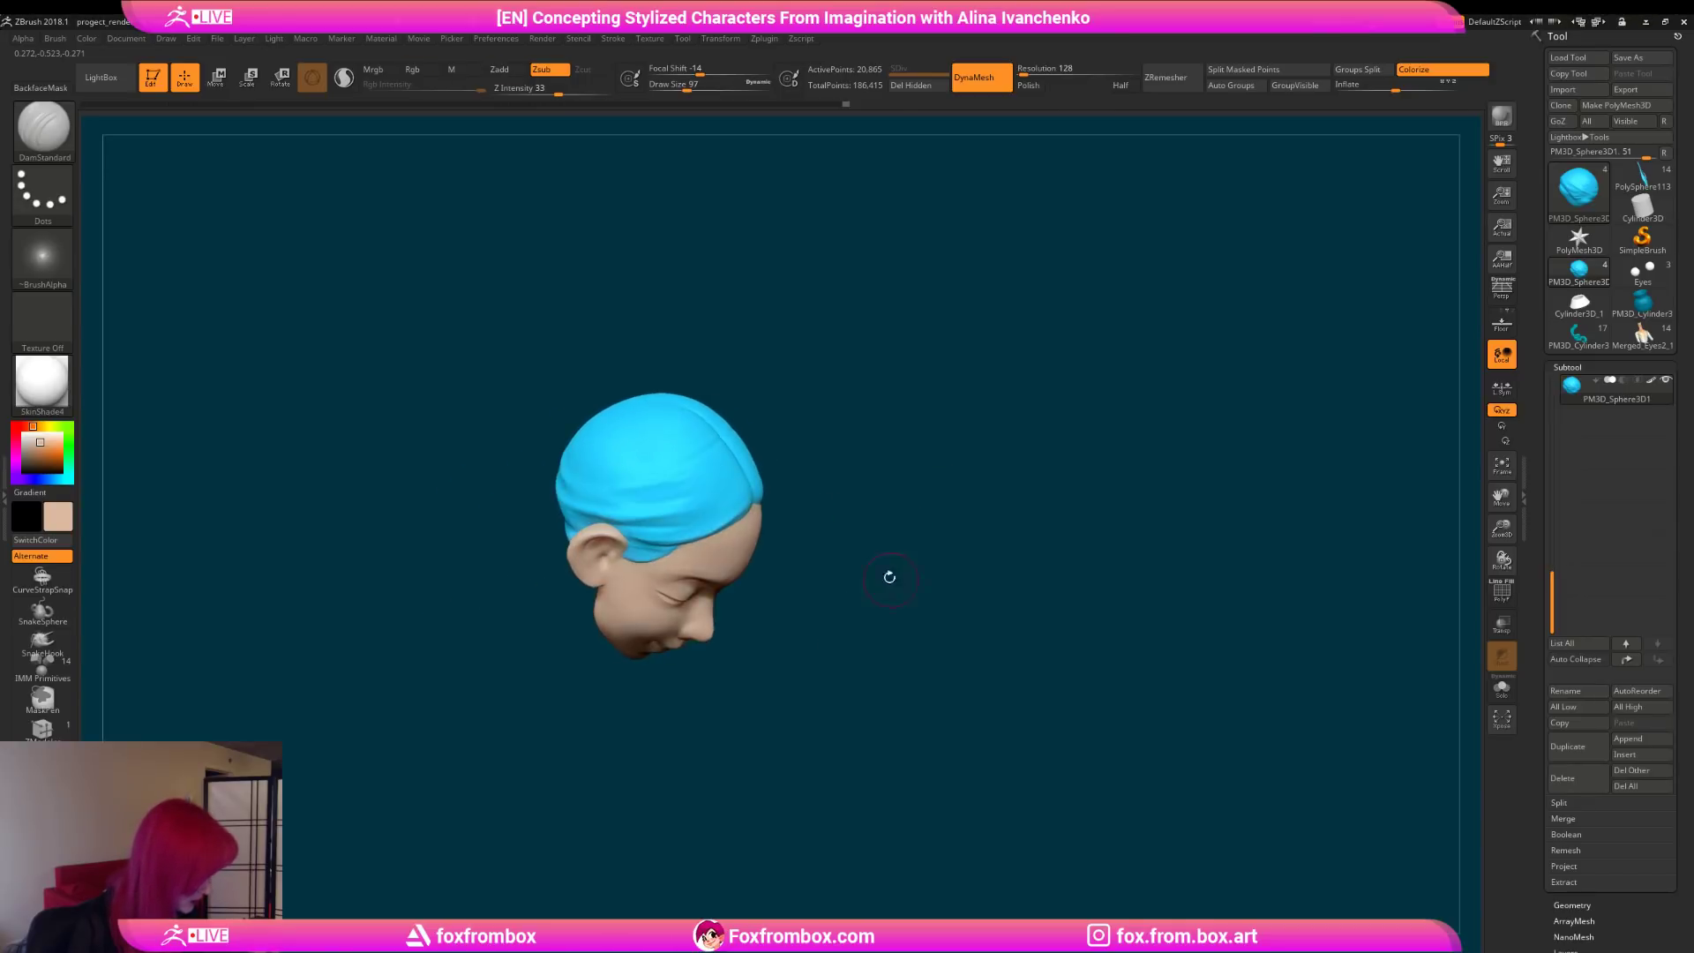
{"action": "left_click_drag", "start_coordinate": [879, 444], "coordinate": [741, 481]}
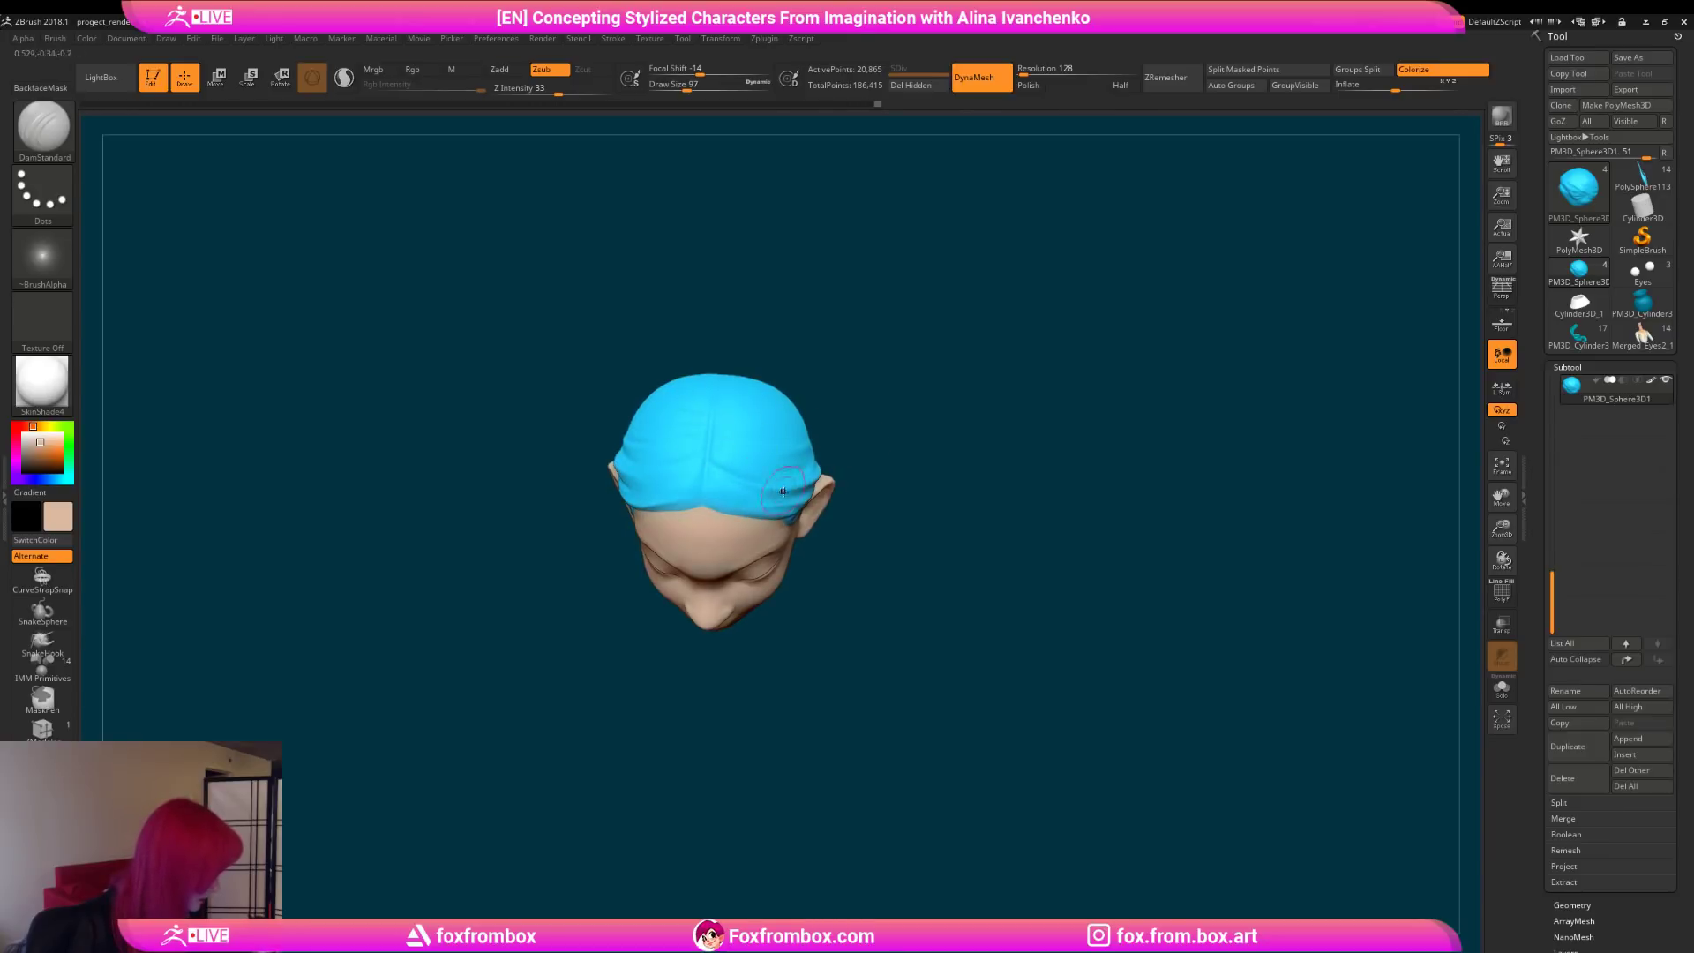
{"action": "left_click_drag", "start_coordinate": [889, 397], "coordinate": [878, 432]}
{"action": "left_click_drag", "start_coordinate": [1023, 71], "coordinate": [1026, 71]}
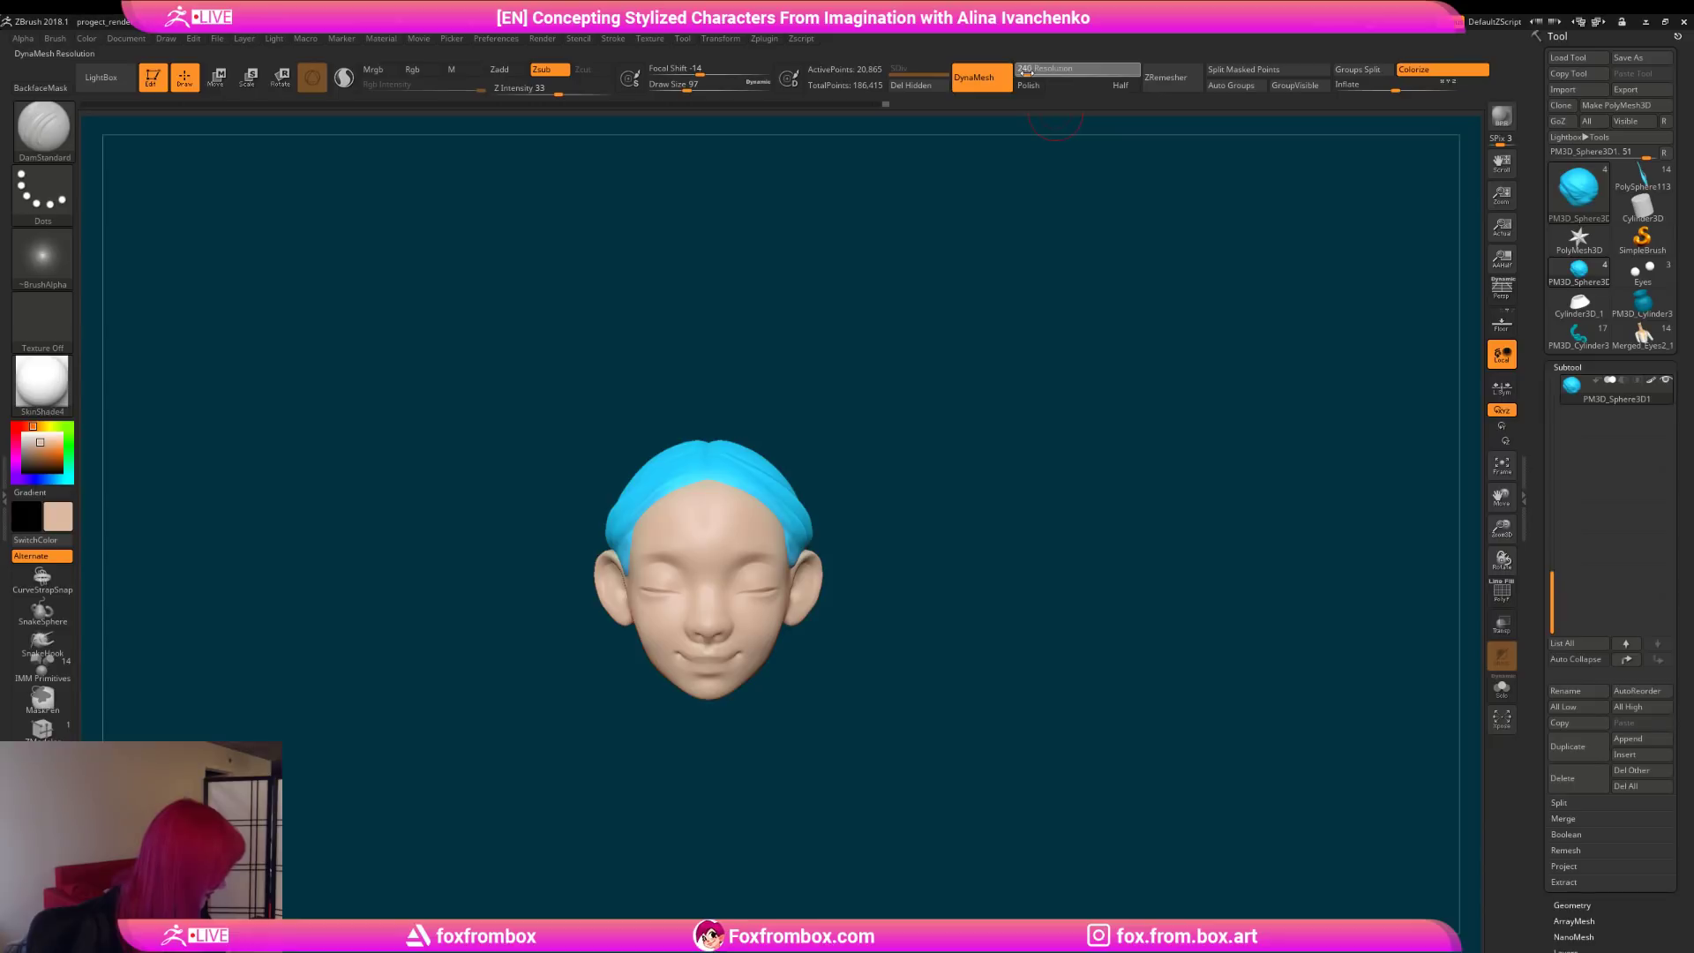
{"action": "left_click_drag", "start_coordinate": [1007, 245], "coordinate": [1029, 254], "text": "ctrl"}
{"action": "left_click_drag", "start_coordinate": [853, 407], "coordinate": [1019, 223]}
{"action": "left_click_drag", "start_coordinate": [916, 278], "coordinate": [793, 450]}
{"action": "left_click_drag", "start_coordinate": [590, 561], "coordinate": [1001, 162]}
{"action": "left_click", "coordinate": [1029, 85]}
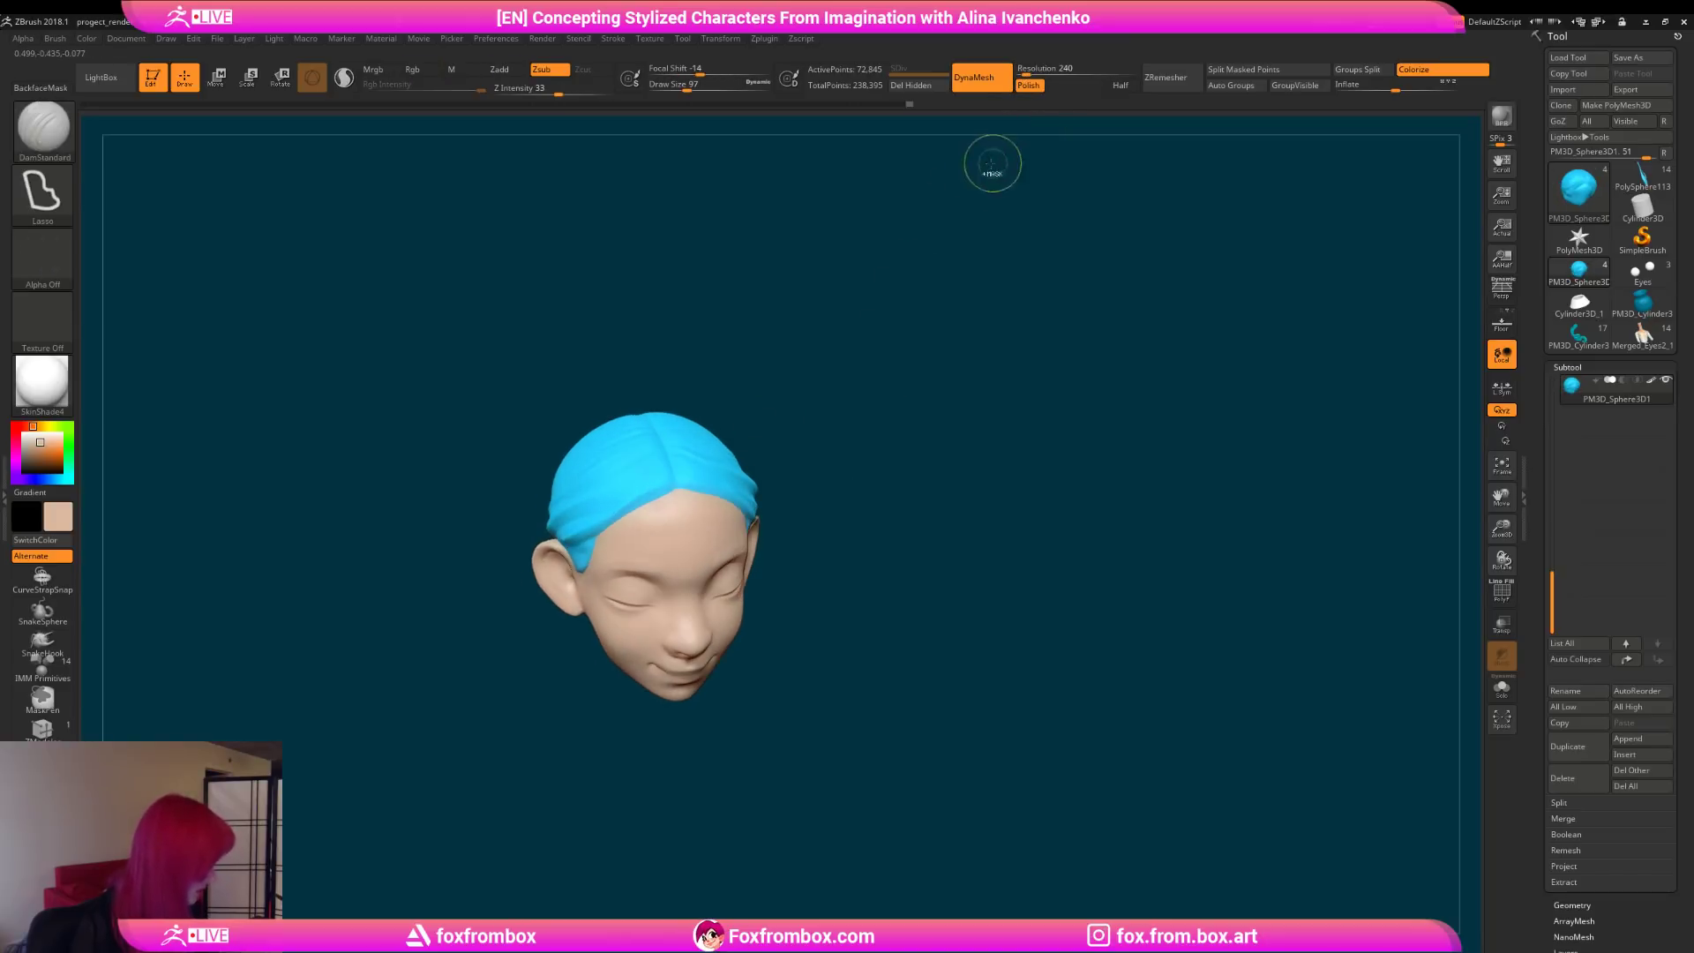
{"action": "mouse_move", "coordinate": [923, 624]}
{"action": "left_mouse_down"}
{"action": "mouse_move", "coordinate": [768, 526]}
{"action": "mouse_move", "coordinate": [832, 446]}
{"action": "mouse_move", "coordinate": [806, 465]}
{"action": "mouse_move", "coordinate": [870, 473]}
{"action": "mouse_move", "coordinate": [852, 520]}
{"action": "mouse_move", "coordinate": [840, 488]}
{"action": "left_mouse_up"}
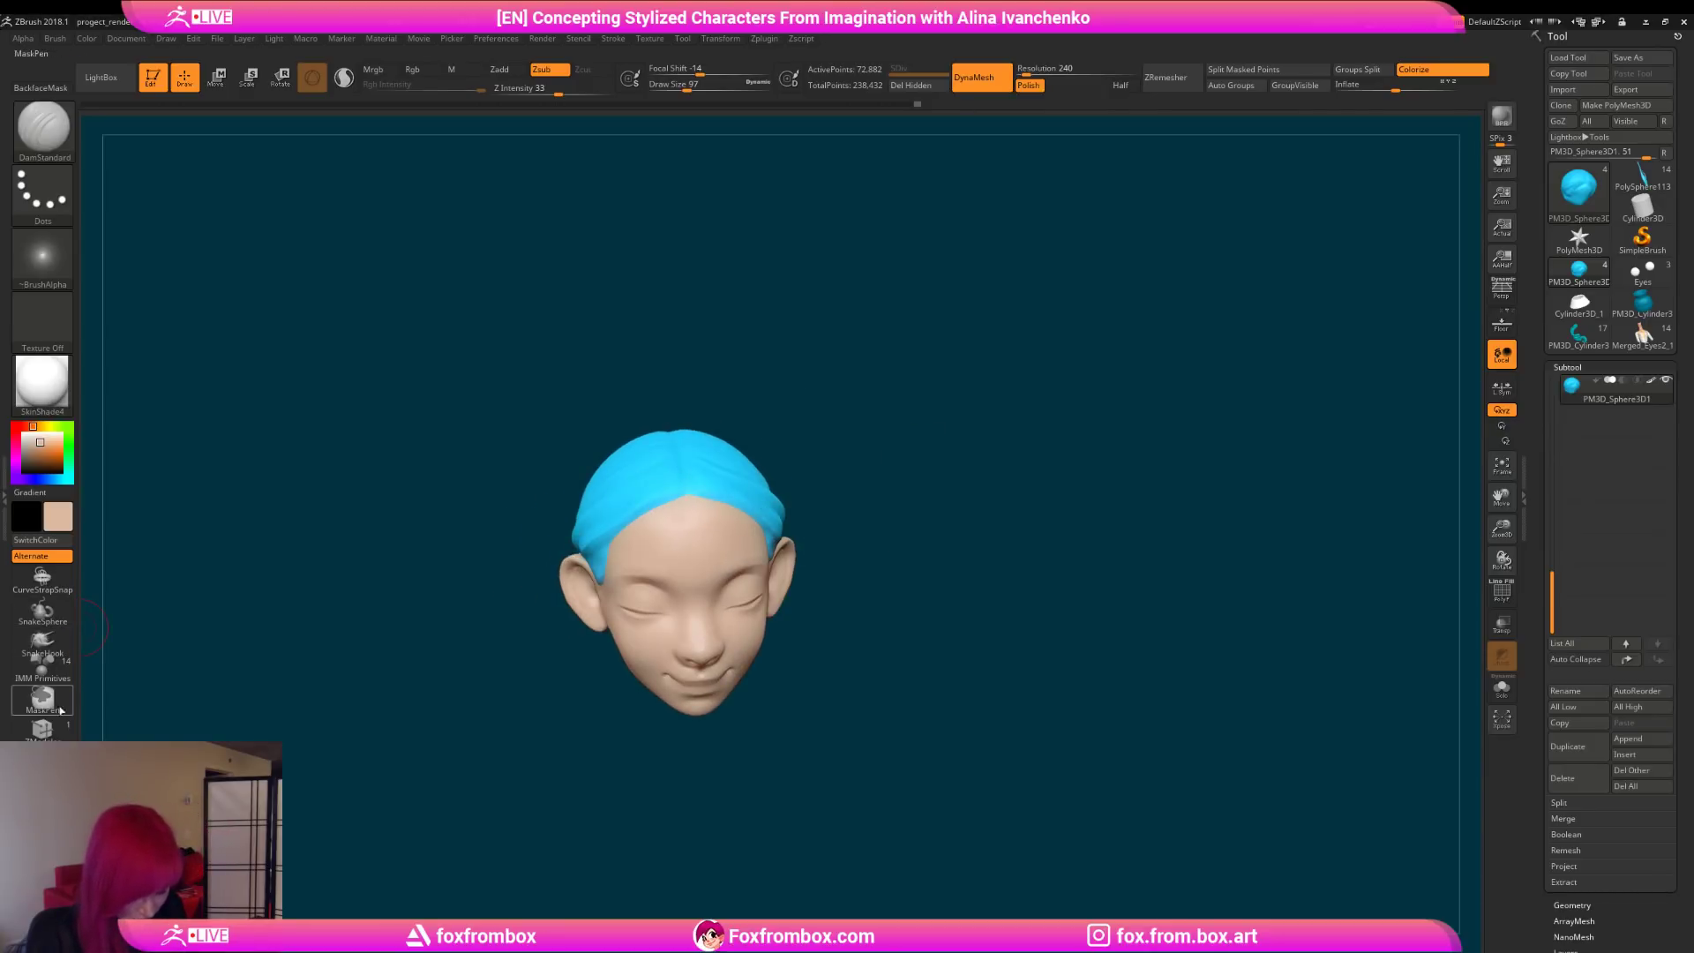
{"action": "left_click", "coordinate": [41, 578]}
{"action": "mouse_move", "coordinate": [821, 382]}
{"action": "left_mouse_down"}
{"action": "mouse_move", "coordinate": [896, 473]}
{"action": "mouse_move", "coordinate": [757, 470]}
{"action": "left_mouse_up"}
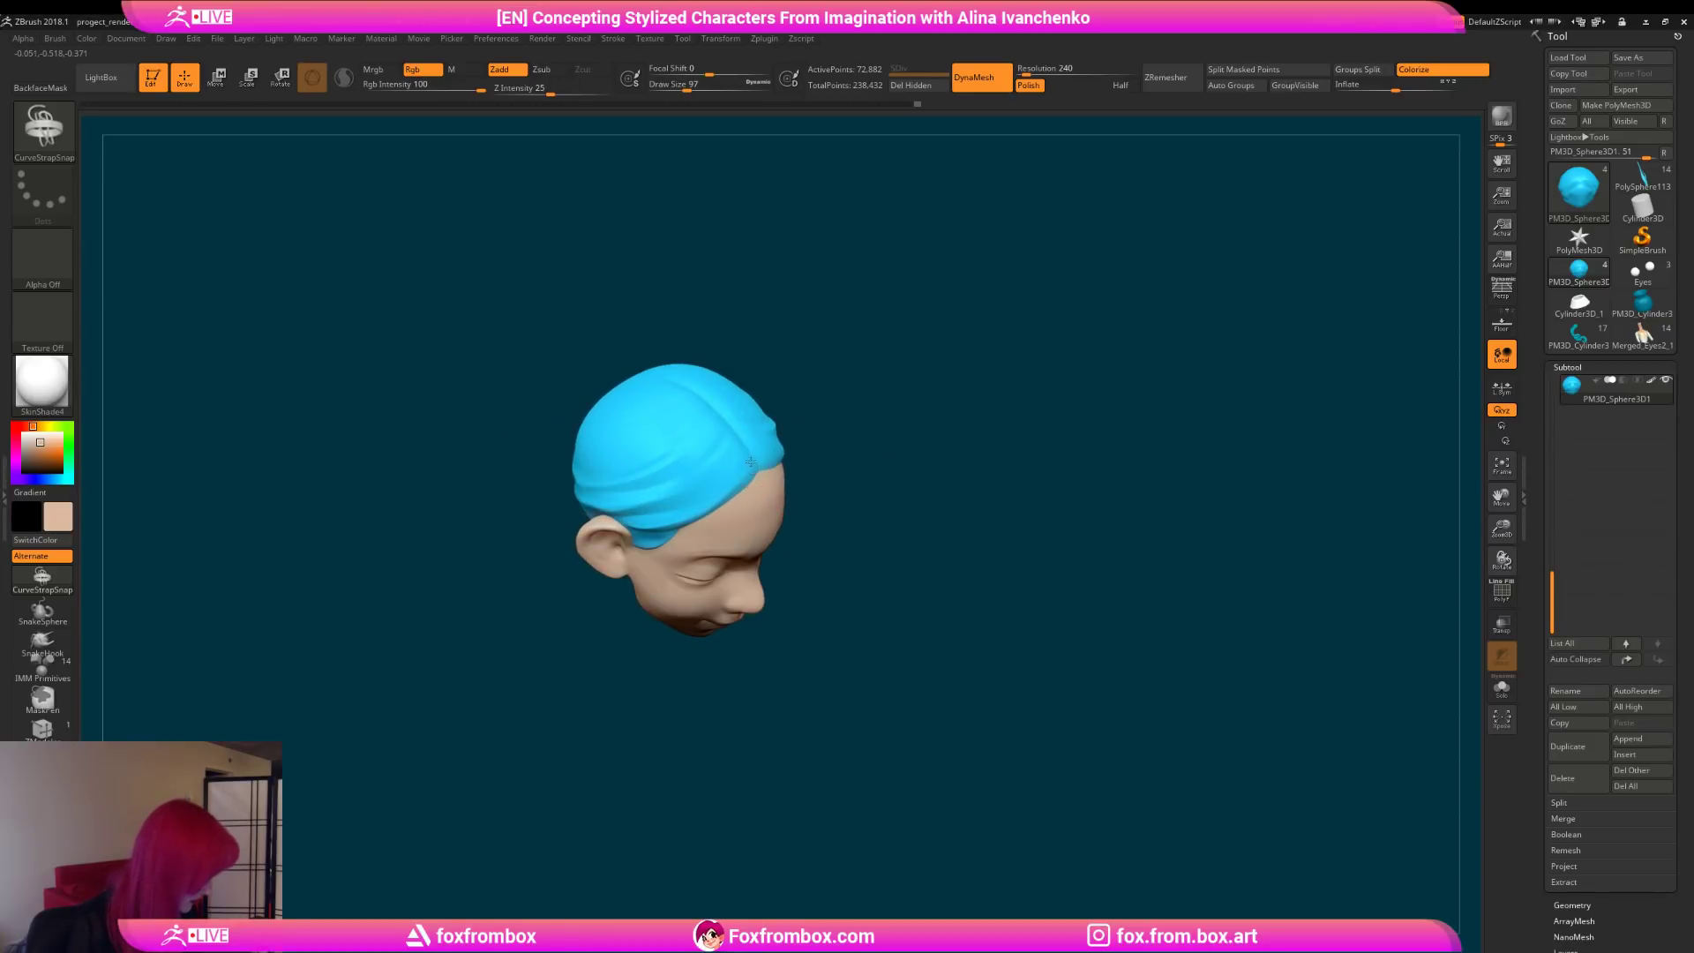
{"action": "left_click_drag", "start_coordinate": [979, 435], "coordinate": [972, 367]}
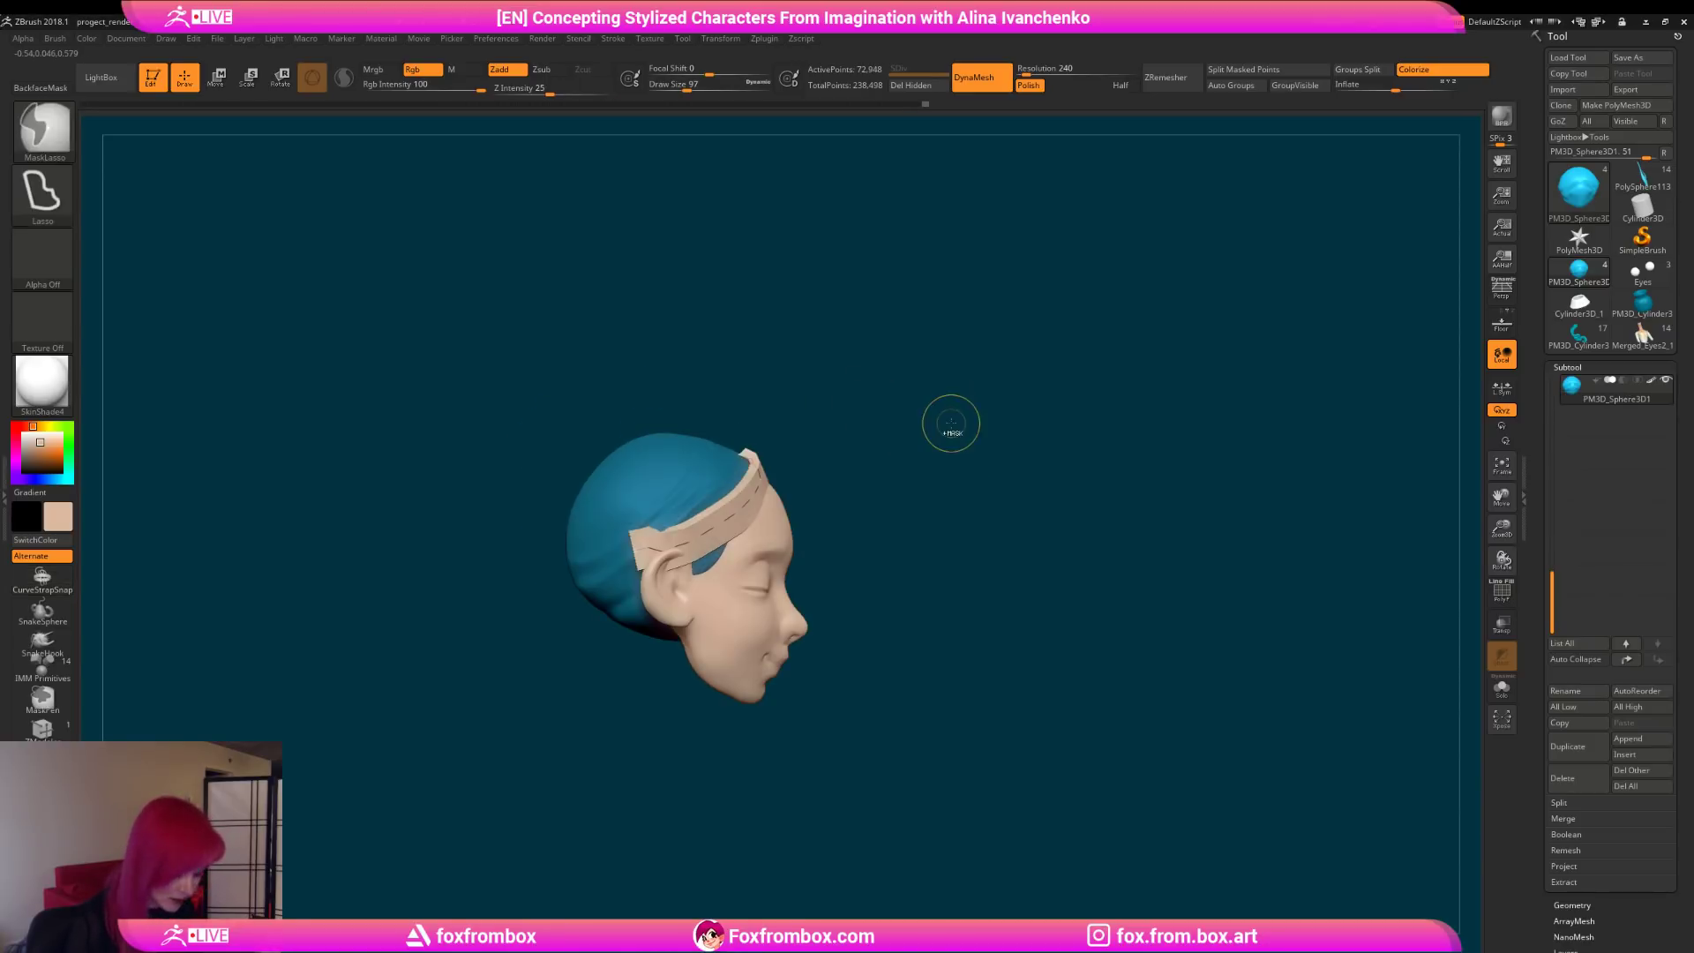
{"action": "mouse_move", "coordinate": [936, 445]}
{"action": "left_mouse_down", "text": "alt"}
{"action": "mouse_move", "coordinate": [1007, 392]}
{"action": "mouse_move", "coordinate": [933, 507]}
{"action": "mouse_move", "coordinate": [972, 519]}
{"action": "mouse_move", "coordinate": [776, 478]}
{"action": "left_mouse_up", "text": "alt"}
{"action": "left_click", "coordinate": [43, 793]}
{"action": "mouse_move", "coordinate": [935, 441]}
{"action": "left_mouse_down"}
{"action": "mouse_move", "coordinate": [1047, 371]}
{"action": "mouse_move", "coordinate": [1017, 462]}
{"action": "mouse_move", "coordinate": [902, 480]}
{"action": "mouse_move", "coordinate": [961, 431]}
{"action": "mouse_move", "coordinate": [979, 437]}
{"action": "mouse_move", "coordinate": [935, 447]}
{"action": "mouse_move", "coordinate": [995, 450]}
{"action": "mouse_move", "coordinate": [945, 453]}
{"action": "mouse_move", "coordinate": [1014, 419]}
{"action": "mouse_move", "coordinate": [982, 426]}
{"action": "left_mouse_up"}
{"action": "key", "text": "ctrl+z"}
Step: Draw a curved tube from the front hairline back over the ear with the CurveTube brush
{"action": "left_click", "coordinate": [646, 432]}
{"action": "left_click_drag", "start_coordinate": [829, 438], "coordinate": [894, 398]}
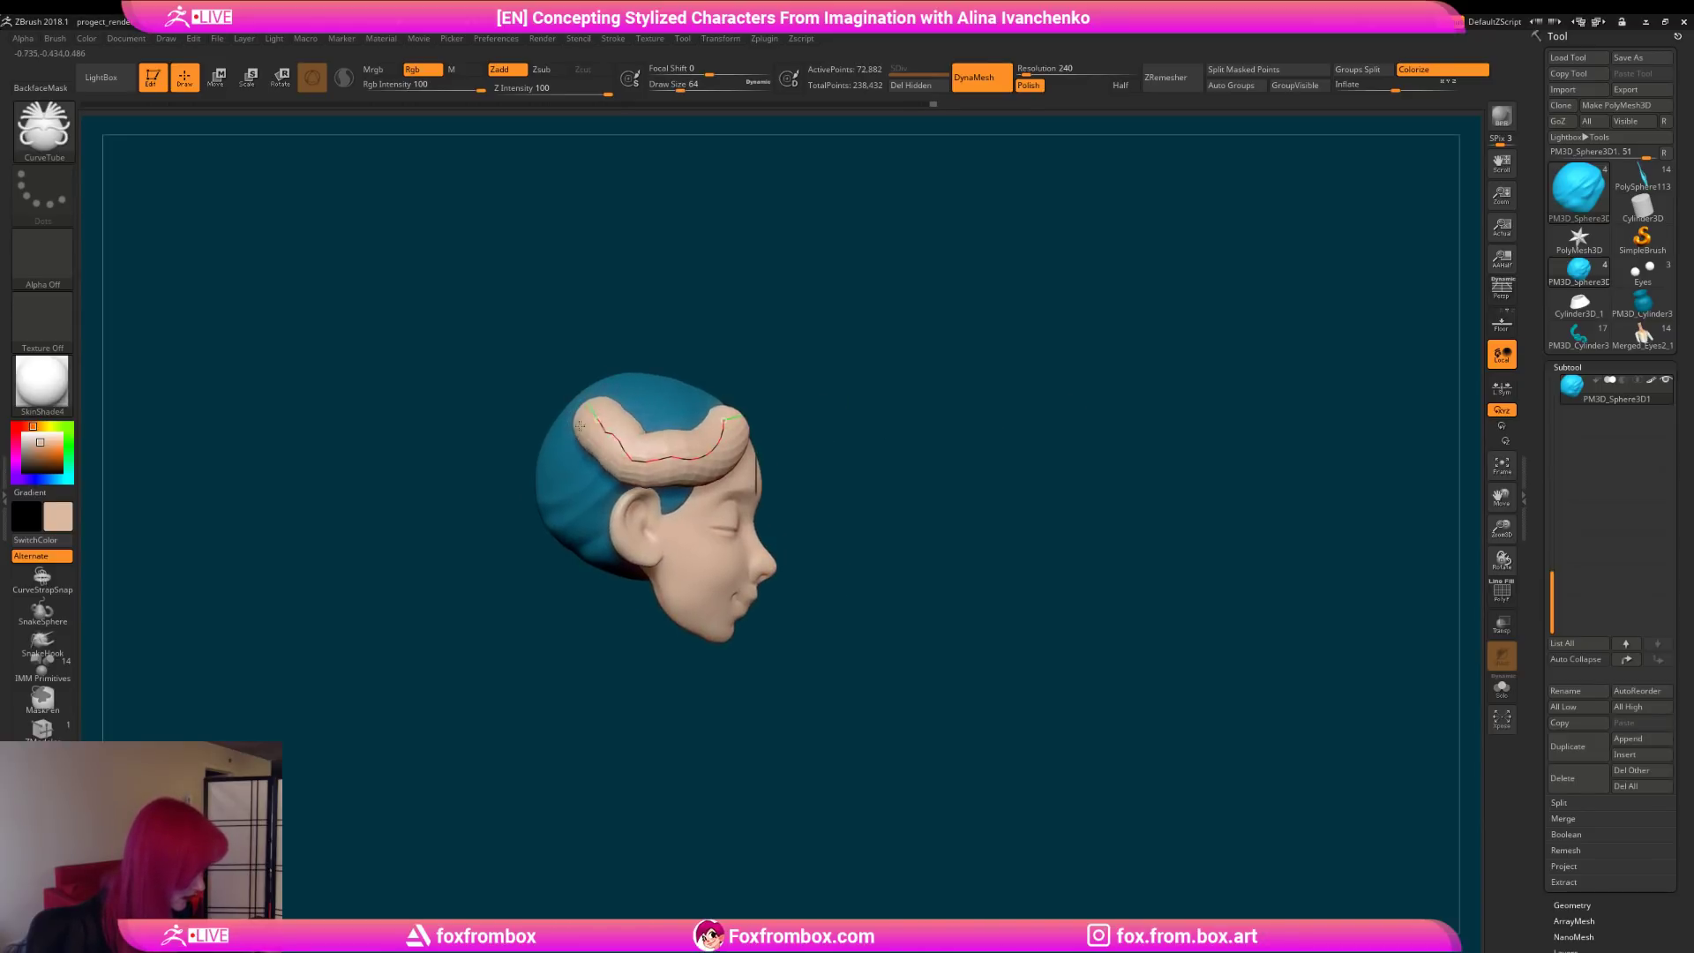
{"action": "key", "text": "ctrl+shift+z"}
{"action": "mouse_move", "coordinate": [907, 363]}
{"action": "left_mouse_down"}
{"action": "mouse_move", "coordinate": [908, 382]}
{"action": "mouse_move", "coordinate": [1013, 359]}
{"action": "mouse_move", "coordinate": [1019, 414]}
{"action": "left_mouse_up"}
{"action": "left_click_drag", "start_coordinate": [686, 86], "coordinate": [687, 86]}
{"action": "left_click", "coordinate": [503, 470]}
{"action": "key", "text": "ctrl+z"}
{"action": "left_click", "coordinate": [522, 476]}
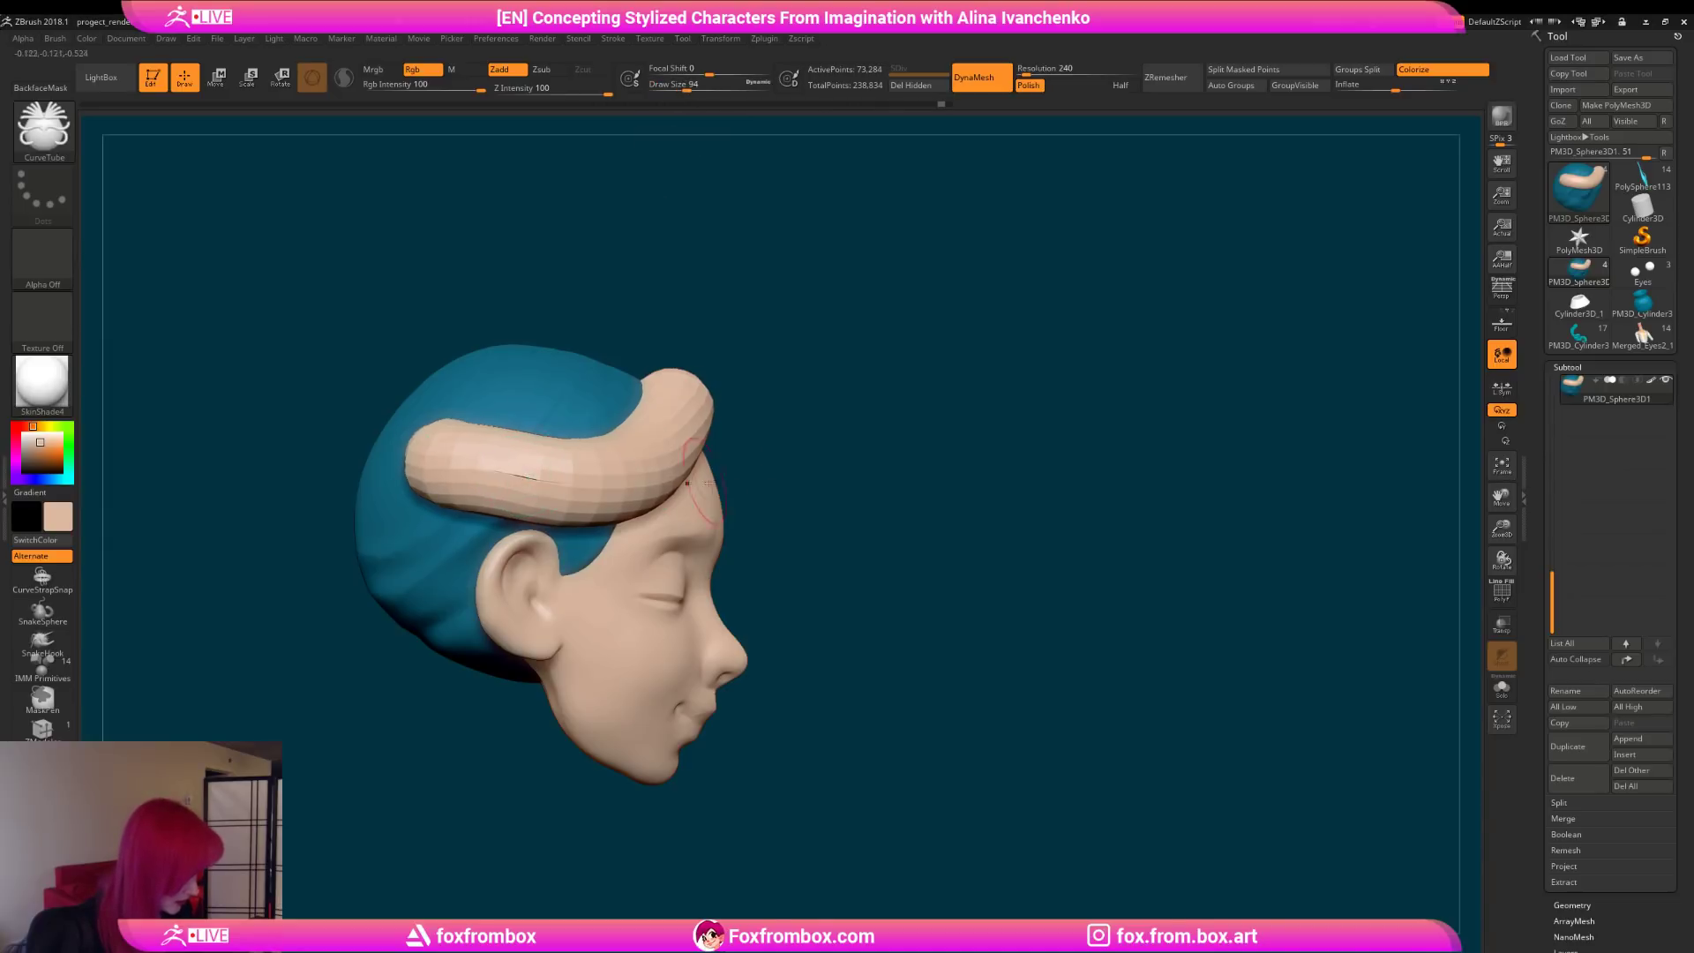
Step: Adjust the back end of the tube's curve and thin the tube to draw size 37
{"action": "right_click_drag", "start_coordinate": [536, 472], "coordinate": [694, 503]}
{"action": "left_click_drag", "start_coordinate": [386, 447], "coordinate": [373, 450]}
{"action": "right_click_drag", "start_coordinate": [961, 406], "coordinate": [869, 331]}
{"action": "right_click_drag", "start_coordinate": [869, 331], "coordinate": [927, 357]}
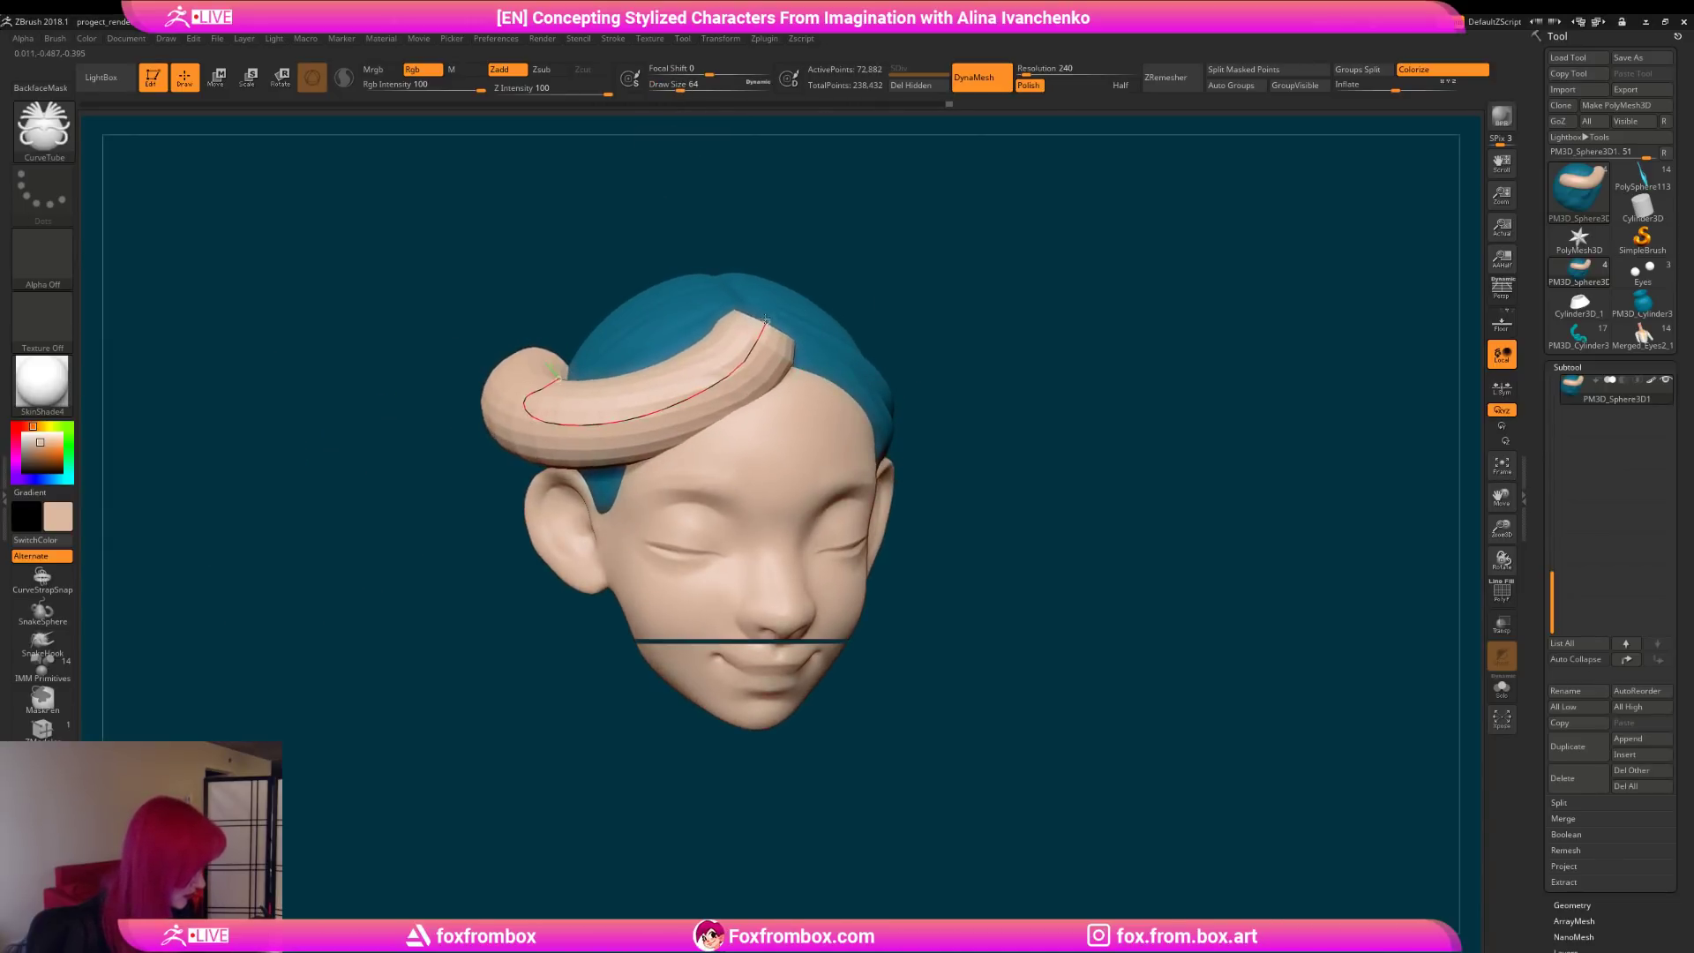
{"action": "left_click_drag", "start_coordinate": [817, 284], "coordinate": [976, 263]}
{"action": "left_click_drag", "start_coordinate": [683, 85], "coordinate": [672, 87]}
{"action": "mouse_move", "coordinate": [870, 367]}
{"action": "left_mouse_down"}
{"action": "mouse_move", "coordinate": [965, 352]}
{"action": "mouse_move", "coordinate": [939, 375]}
{"action": "mouse_move", "coordinate": [1050, 310]}
{"action": "mouse_move", "coordinate": [989, 331]}
{"action": "left_mouse_up"}
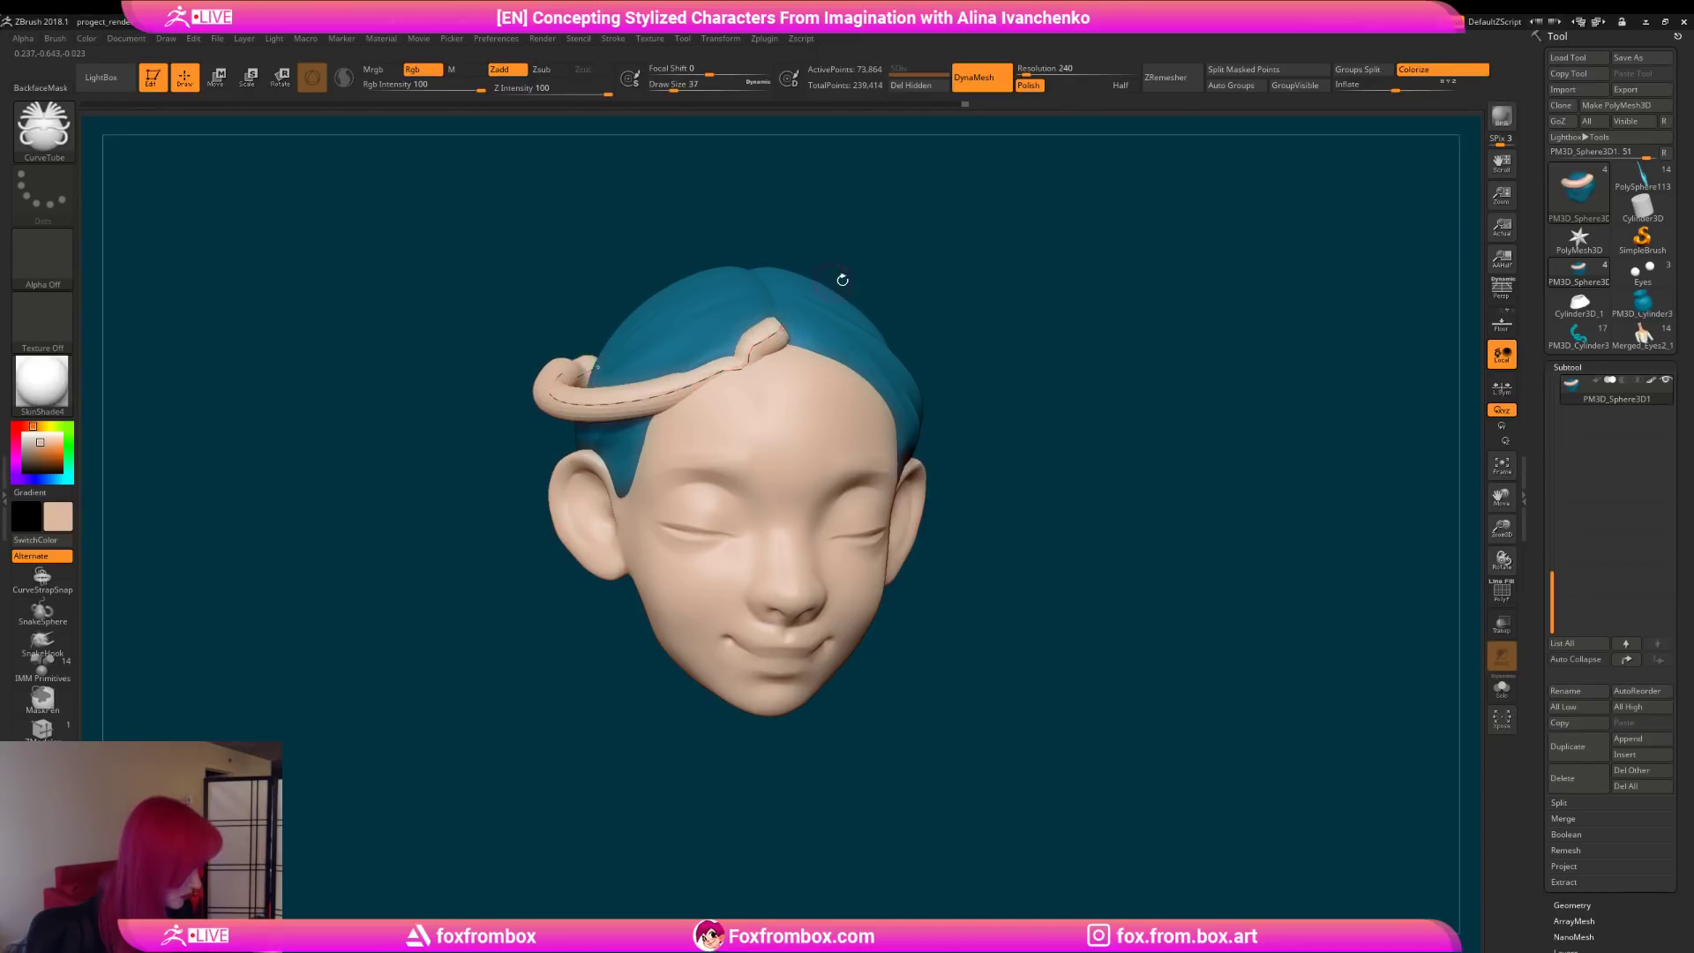
{"action": "left_click_drag", "start_coordinate": [909, 309], "coordinate": [1059, 294]}
Step: Bend the tube's curve into a smooth sweep along the hairline and above the ear, using draw size 164
{"action": "left_click_drag", "start_coordinate": [881, 362], "coordinate": [782, 305]}
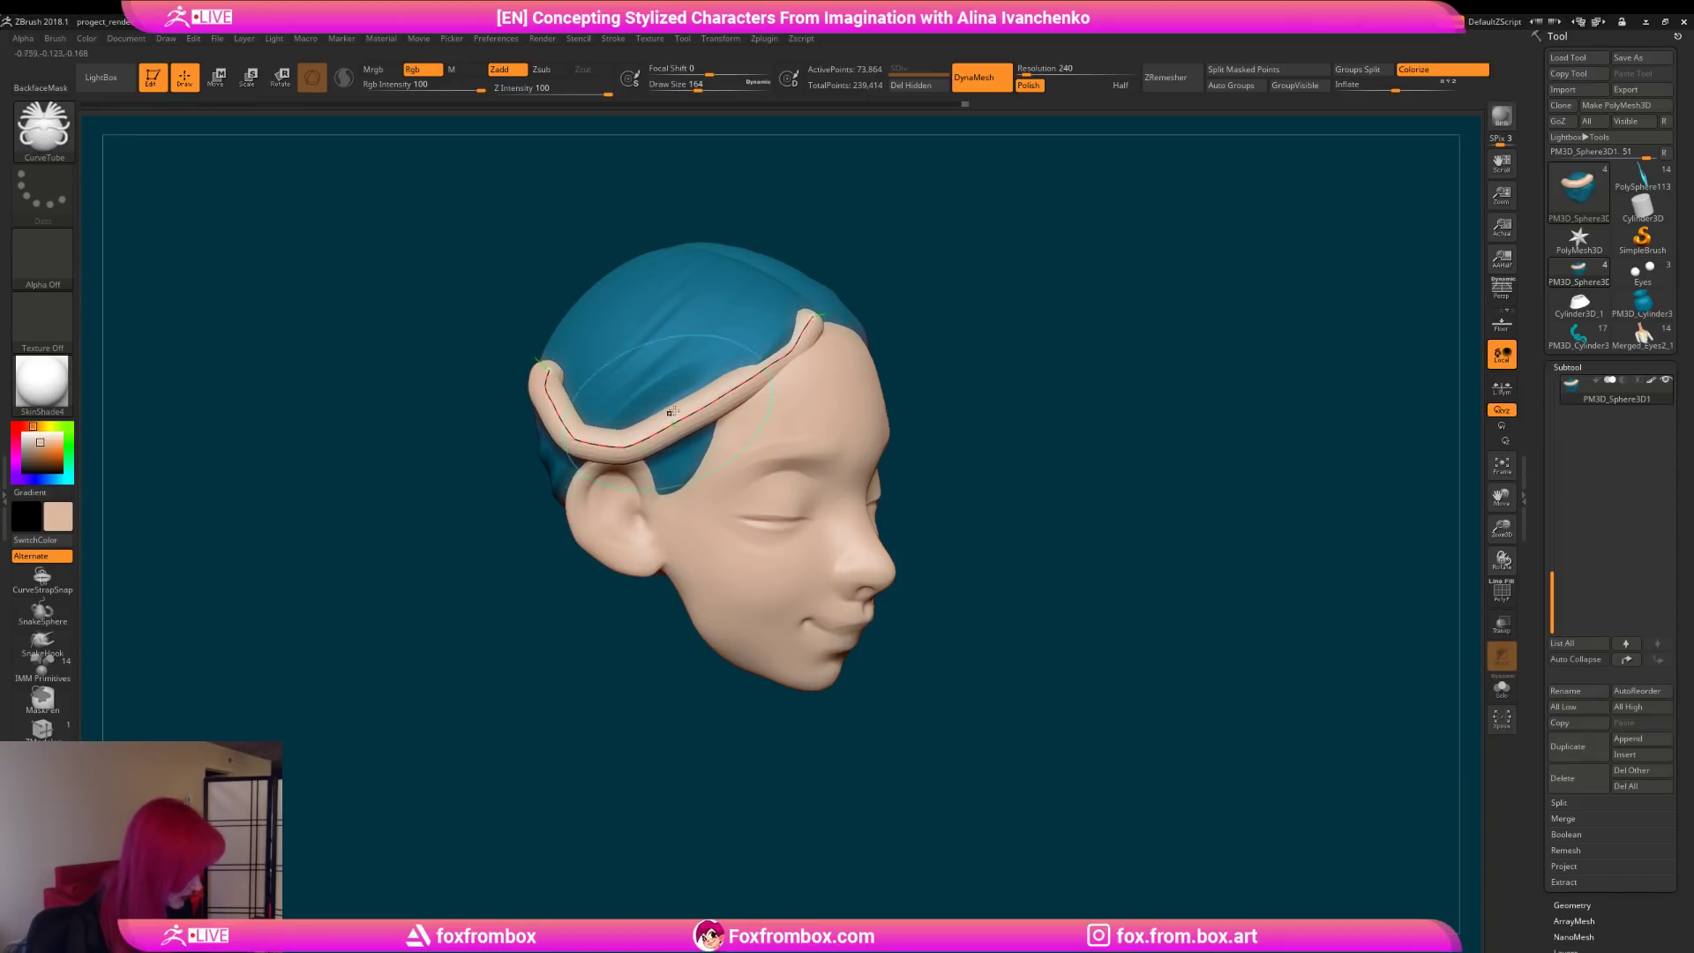
{"action": "left_click", "coordinate": [630, 424]}
{"action": "left_click_drag", "start_coordinate": [945, 332], "coordinate": [802, 347]}
{"action": "left_click", "coordinate": [545, 367]}
{"action": "left_click_drag", "start_coordinate": [756, 416], "coordinate": [820, 418]}
{"action": "mouse_move", "coordinate": [979, 401]}
{"action": "left_mouse_down"}
{"action": "mouse_move", "coordinate": [821, 397]}
{"action": "mouse_move", "coordinate": [1073, 374]}
{"action": "mouse_move", "coordinate": [936, 395]}
{"action": "mouse_move", "coordinate": [887, 363]}
{"action": "mouse_move", "coordinate": [1064, 305]}
{"action": "mouse_move", "coordinate": [833, 341]}
{"action": "left_mouse_up"}
{"action": "left_click", "coordinate": [768, 341]}
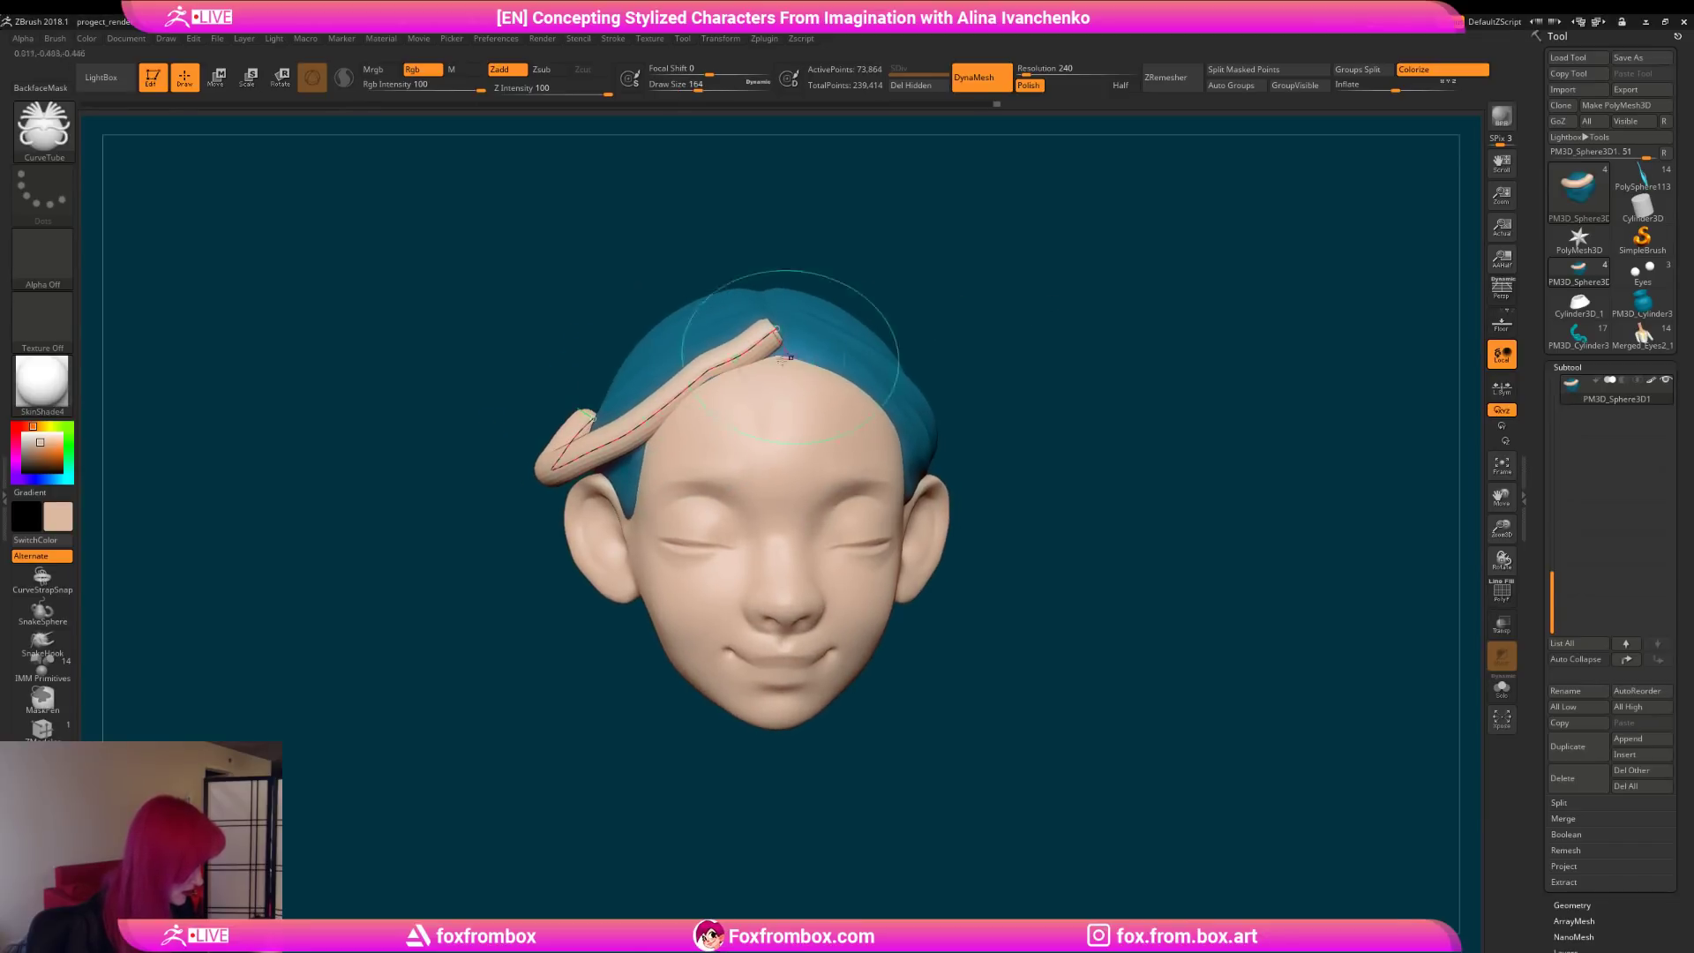
{"action": "left_click_drag", "start_coordinate": [1005, 307], "coordinate": [654, 400]}
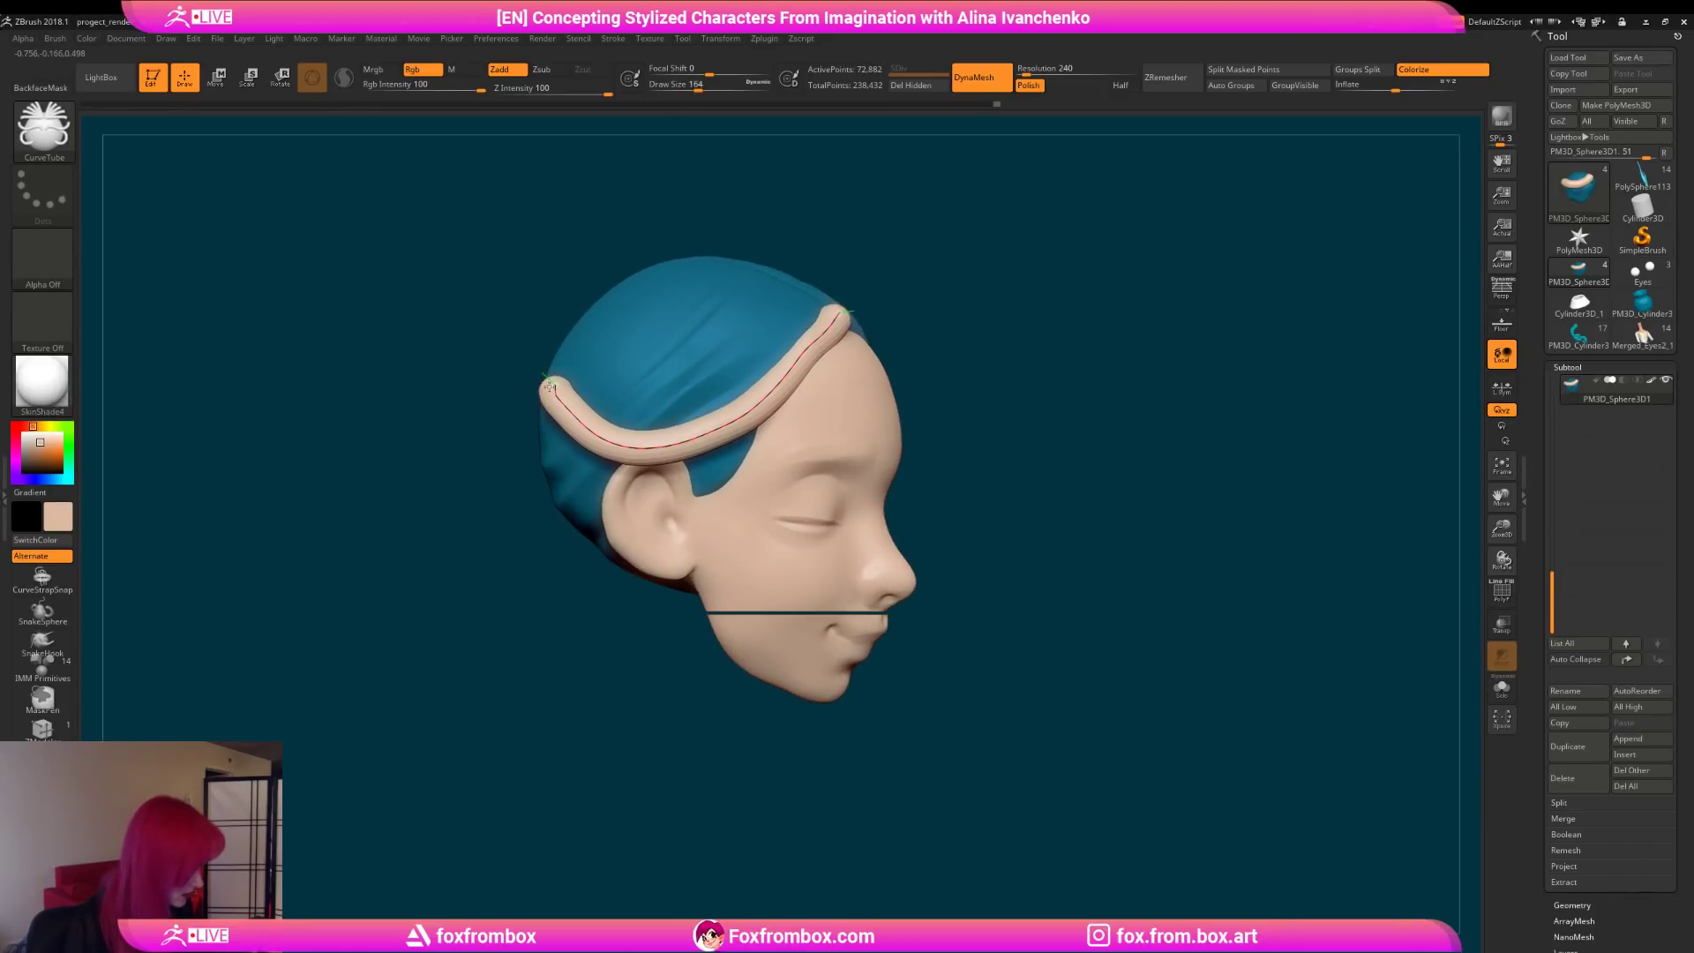
{"action": "left_click_drag", "start_coordinate": [1020, 291], "coordinate": [1021, 432]}
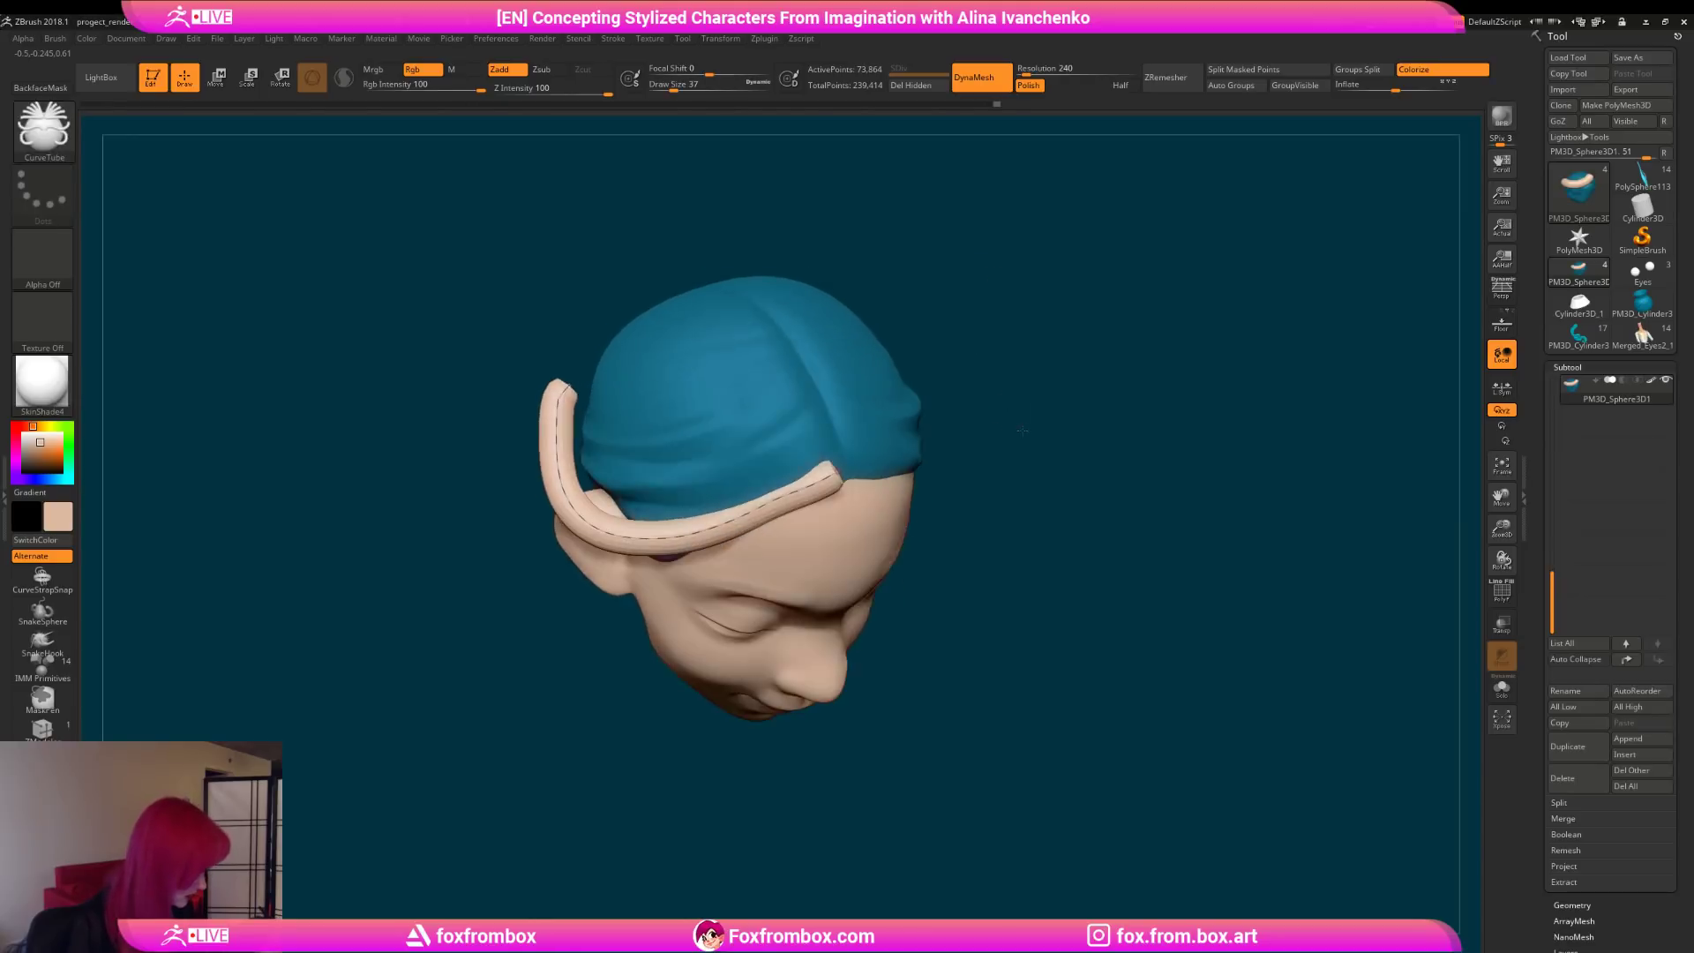
Step: Pull the front end of the tube's curve up over the hair to the center parting at draw size 164
{"action": "mouse_move", "coordinate": [674, 89]}
{"action": "left_mouse_down"}
{"action": "mouse_move", "coordinate": [697, 89]}
{"action": "mouse_move", "coordinate": [672, 88]}
{"action": "left_mouse_up"}
{"action": "left_click", "coordinate": [792, 470]}
{"action": "key", "text": "ctrl+z"}
{"action": "left_click_drag", "start_coordinate": [1048, 428], "coordinate": [1002, 461], "text": "alt"}
{"action": "left_click_drag", "start_coordinate": [824, 473], "coordinate": [818, 450]}
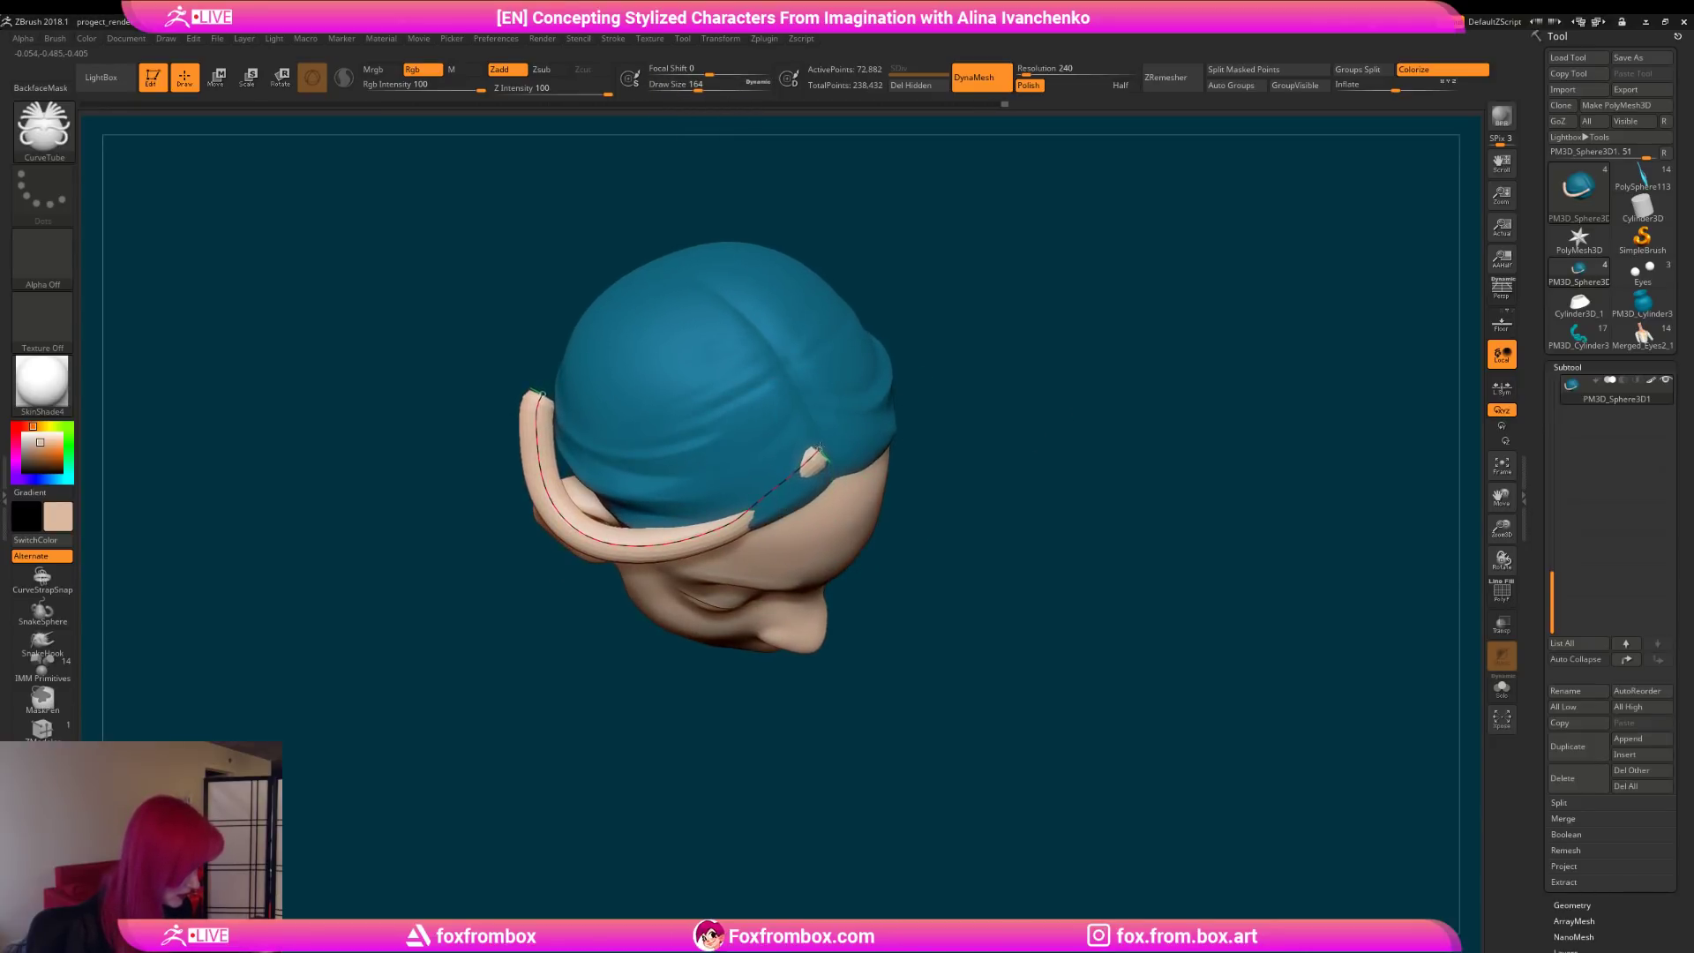
{"action": "left_click_drag", "start_coordinate": [914, 420], "coordinate": [1003, 337]}
{"action": "left_click_drag", "start_coordinate": [657, 369], "coordinate": [655, 360]}
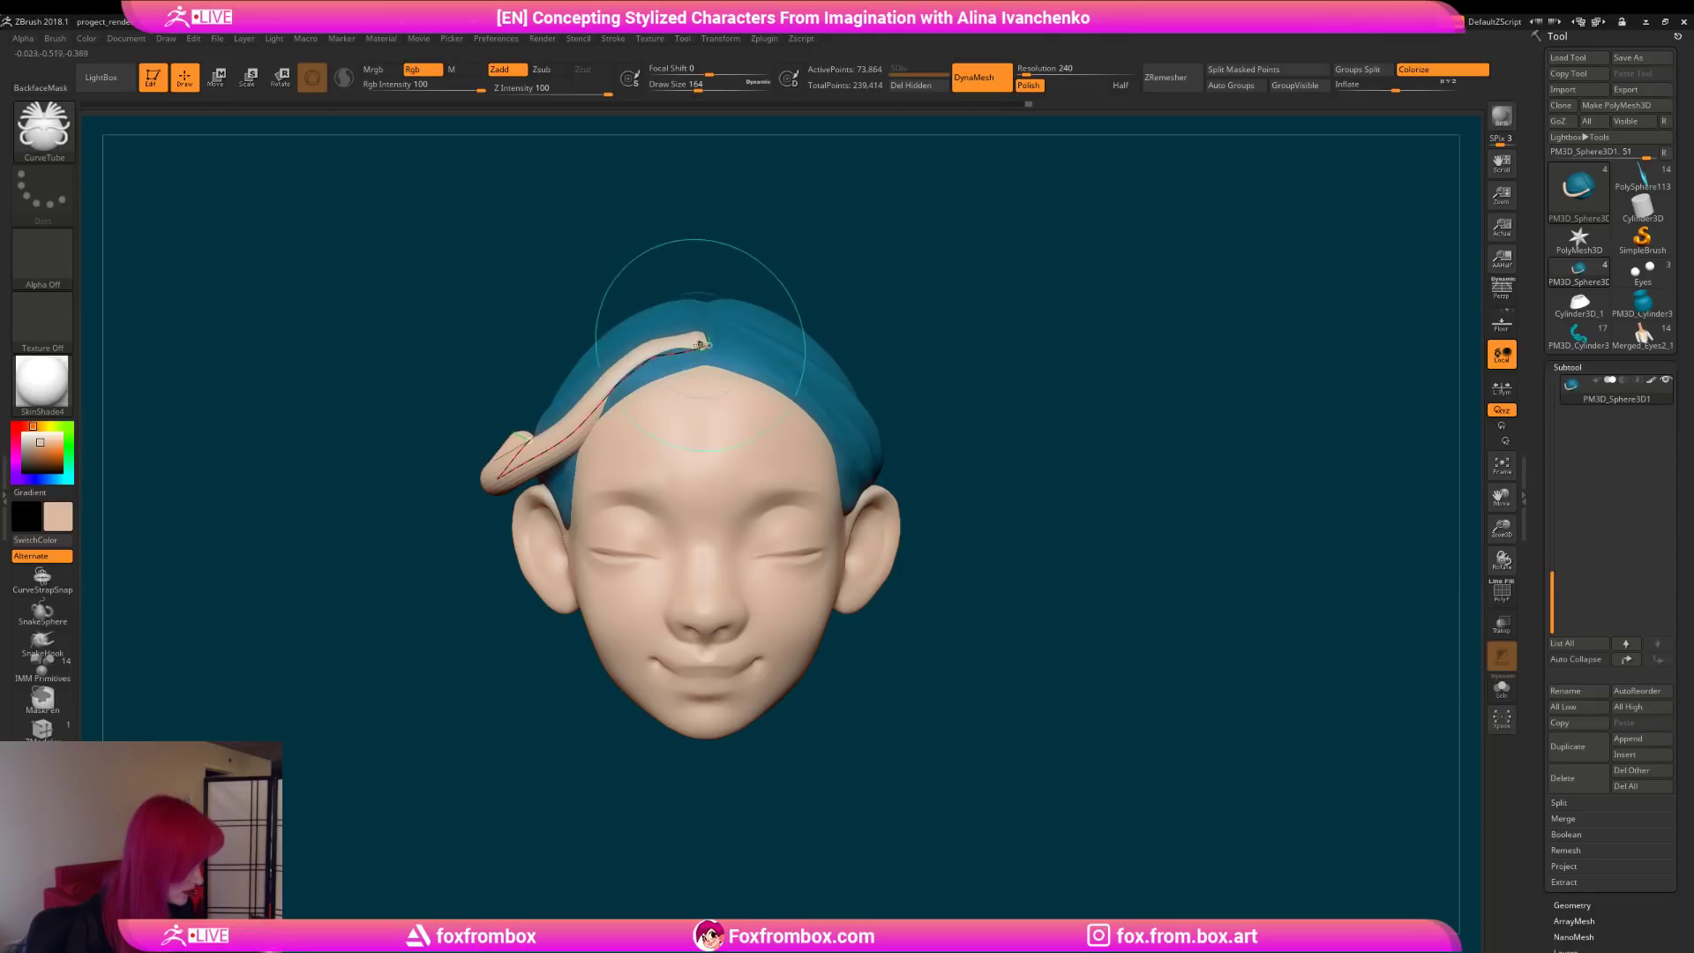
Step: Fine-tune the tube's front end at the parting with draw size 60, then rebuild the tube at draw size 37
{"action": "key", "text": "["}
{"action": "key", "text": "["}
{"action": "key", "text": "["}
{"action": "key", "text": "["}
{"action": "key", "text": "["}
{"action": "left_click_drag", "start_coordinate": [707, 343], "coordinate": [701, 354]}
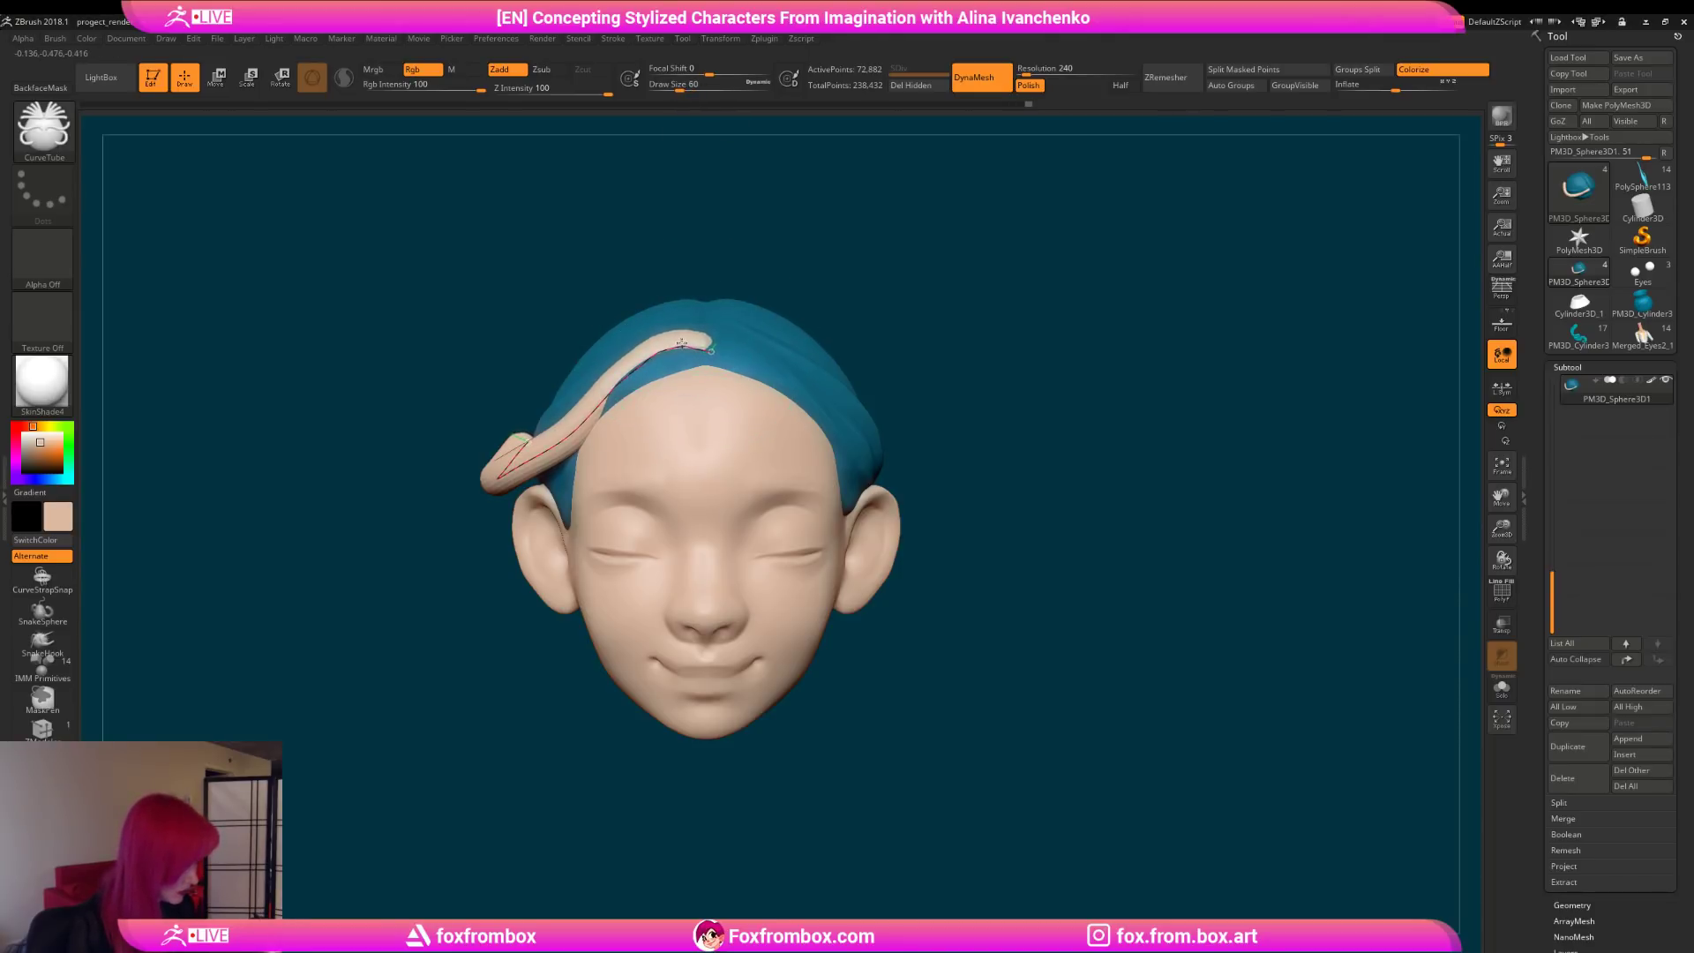
{"action": "mouse_move", "coordinate": [866, 268]}
{"action": "left_mouse_down"}
{"action": "mouse_move", "coordinate": [923, 306]}
{"action": "mouse_move", "coordinate": [850, 248]}
{"action": "left_mouse_up"}
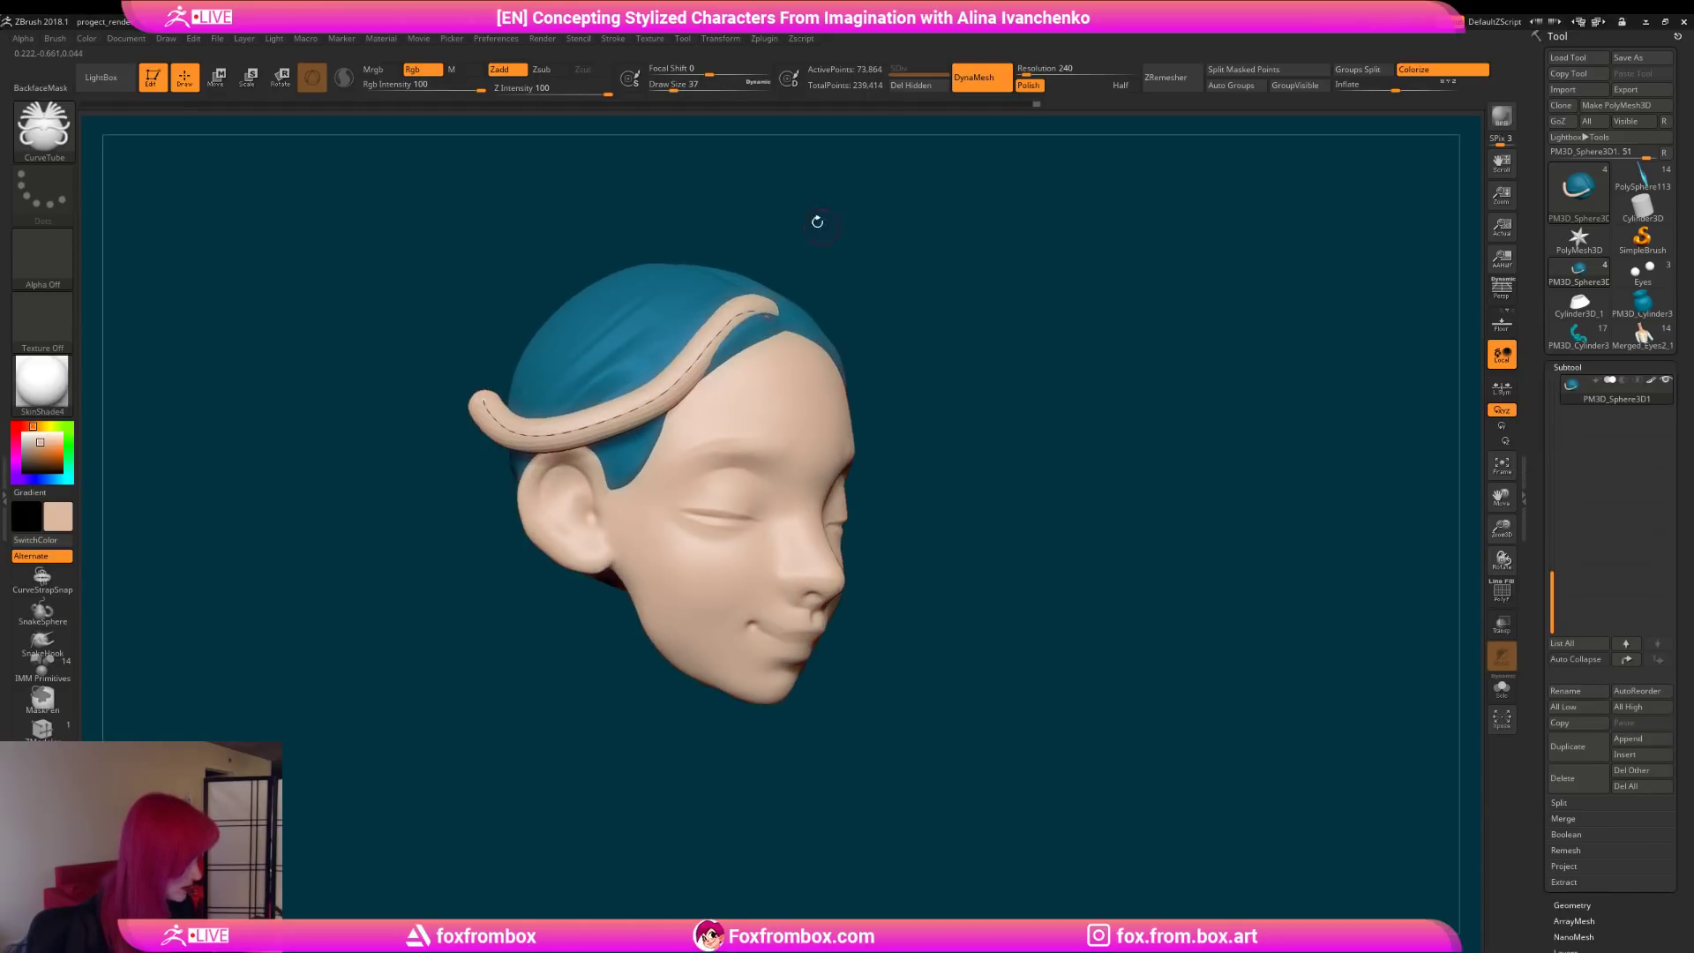
Step: Fill the tube strand with the dark teal color sampled from the masked hair cap
{"action": "left_click_drag", "start_coordinate": [62, 449], "coordinate": [600, 304]}
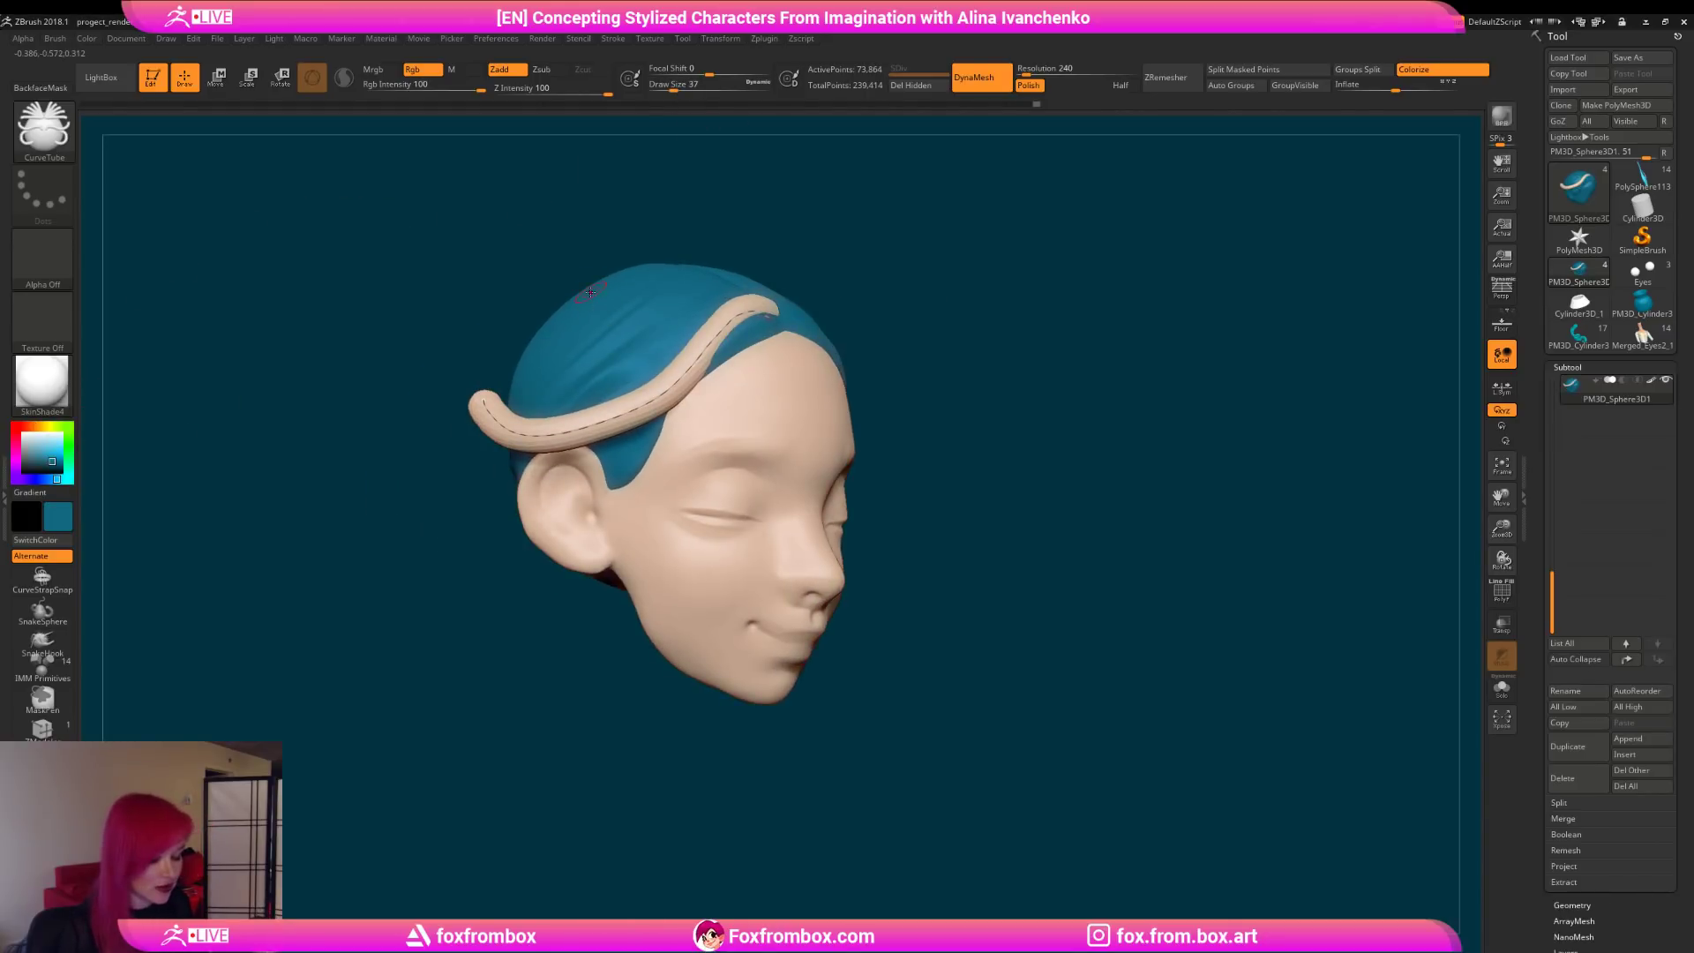
{"action": "left_click", "coordinate": [86, 40]}
{"action": "left_click", "coordinate": [141, 323]}
{"action": "mouse_move", "coordinate": [1044, 435]}
{"action": "left_mouse_down", "text": "shift"}
{"action": "mouse_move", "coordinate": [1099, 441]}
{"action": "mouse_move", "coordinate": [1060, 460]}
{"action": "left_mouse_up", "text": "shift"}
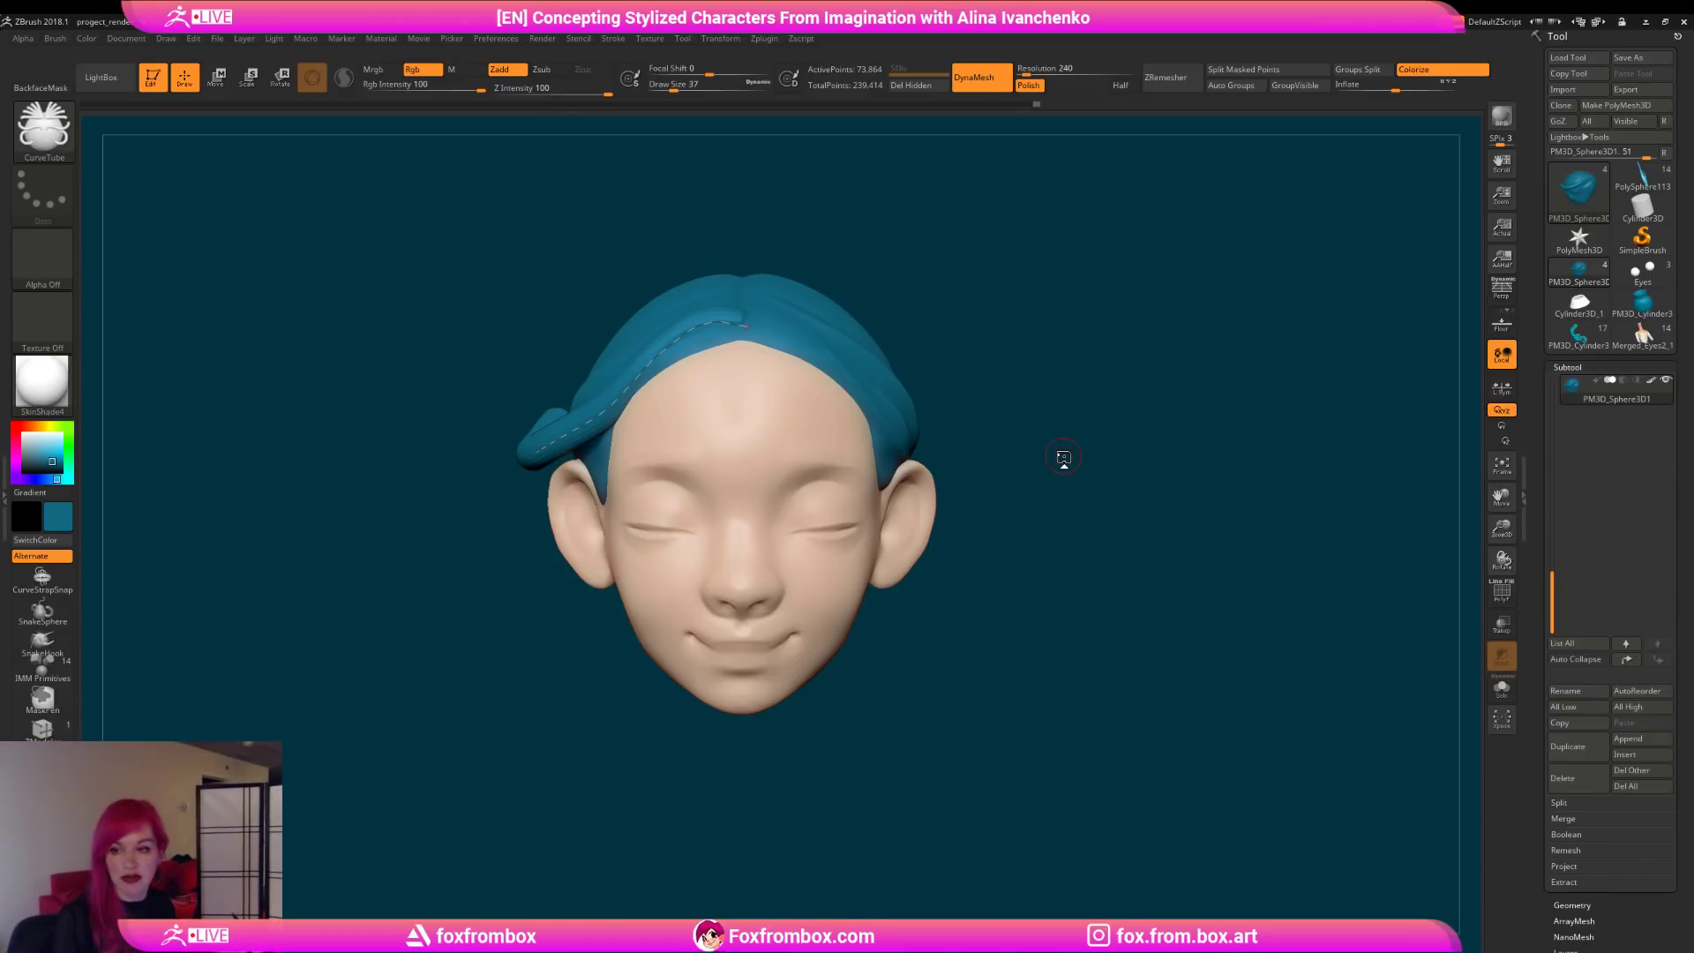
Step: Turn off DynaMesh and fill the tube strand with light blue, R 61, G 212, B 255
{"action": "left_click_drag", "start_coordinate": [1161, 466], "coordinate": [1122, 503]}
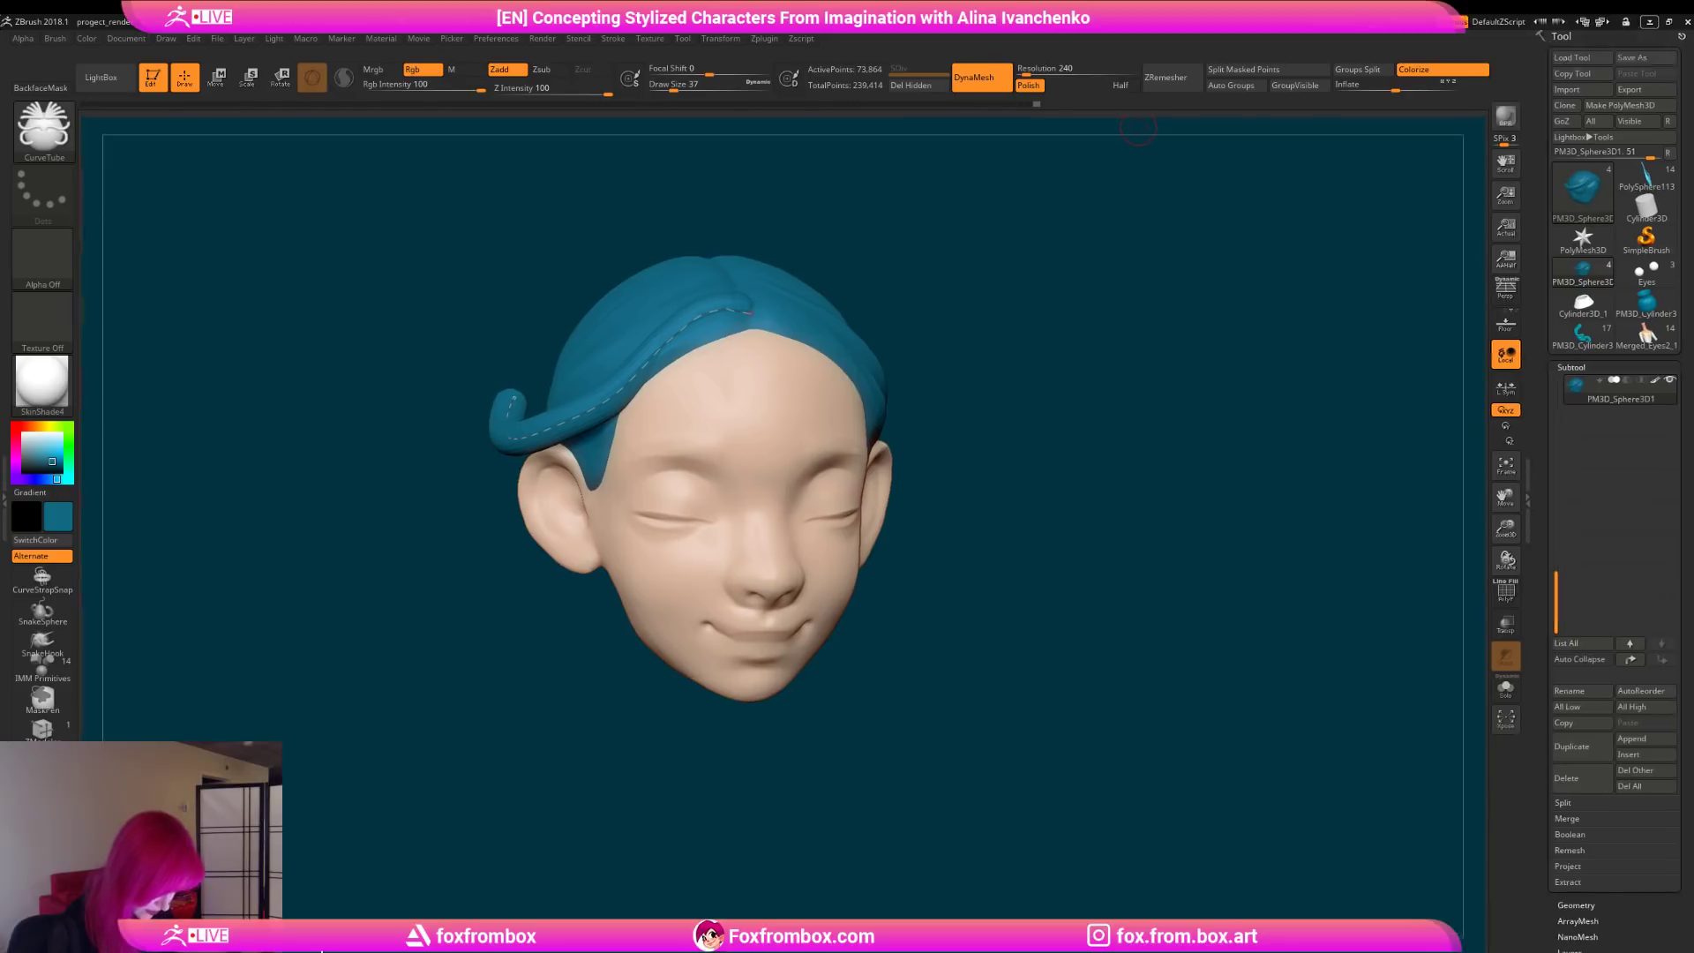
{"action": "mouse_move", "coordinate": [1050, 441]}
{"action": "left_mouse_down"}
{"action": "mouse_move", "coordinate": [1085, 440]}
{"action": "mouse_move", "coordinate": [1066, 446]}
{"action": "left_mouse_up"}
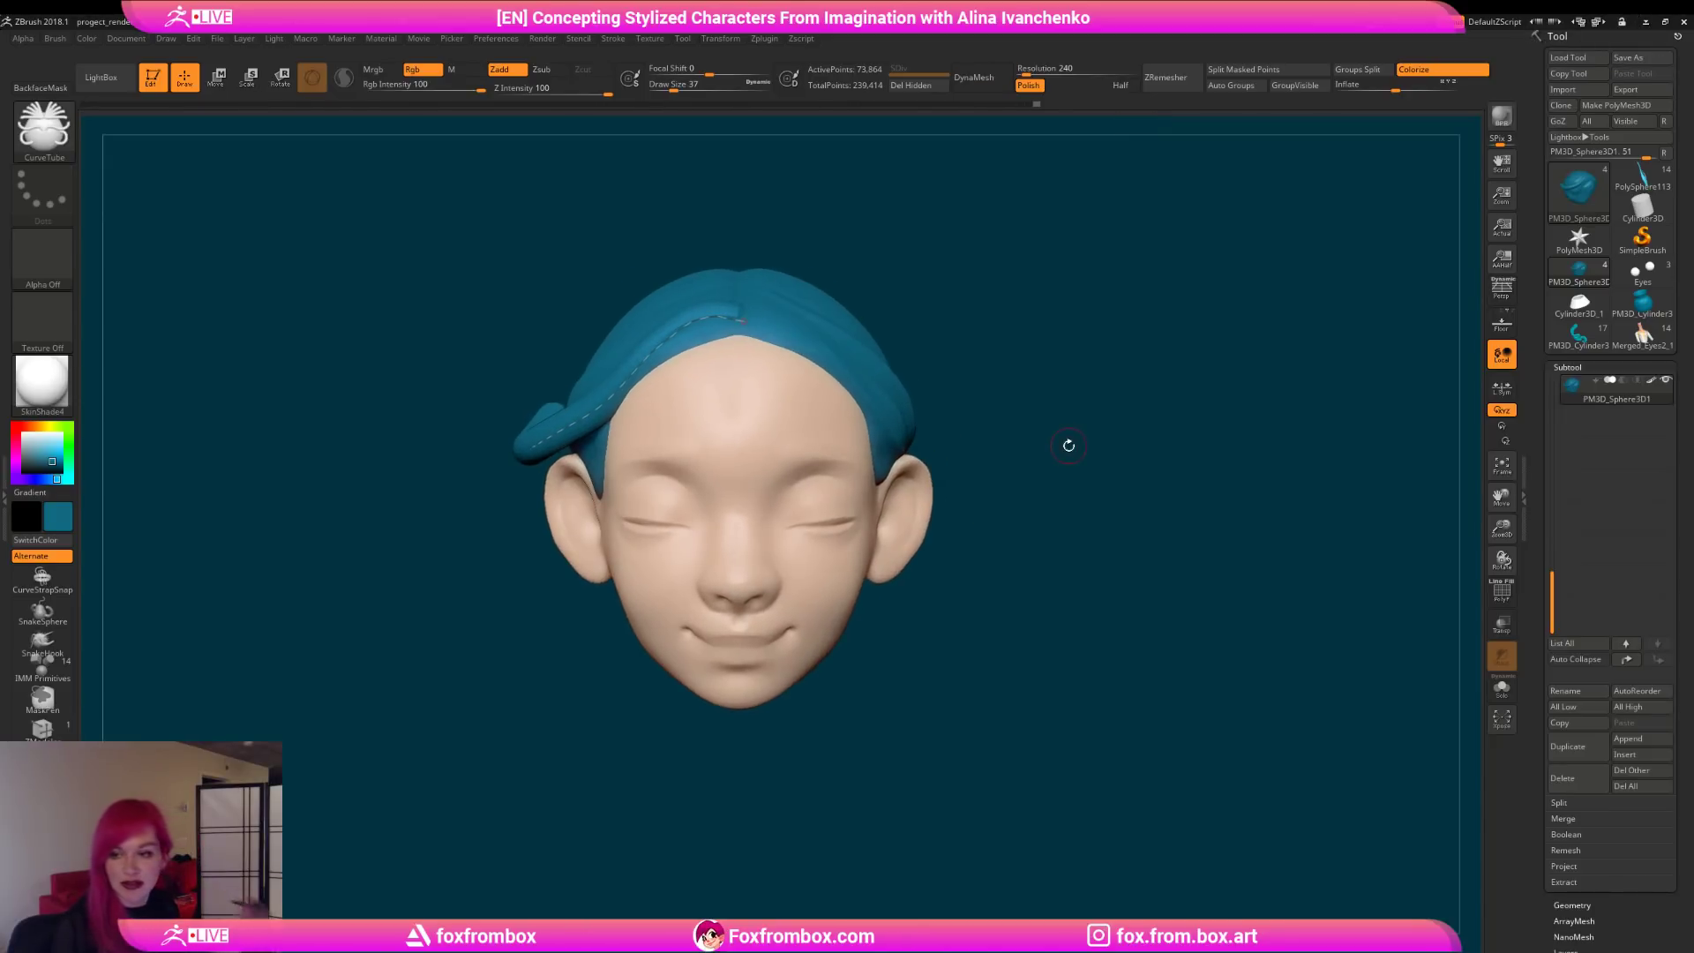
{"action": "left_click_drag", "start_coordinate": [1066, 370], "coordinate": [1050, 422]}
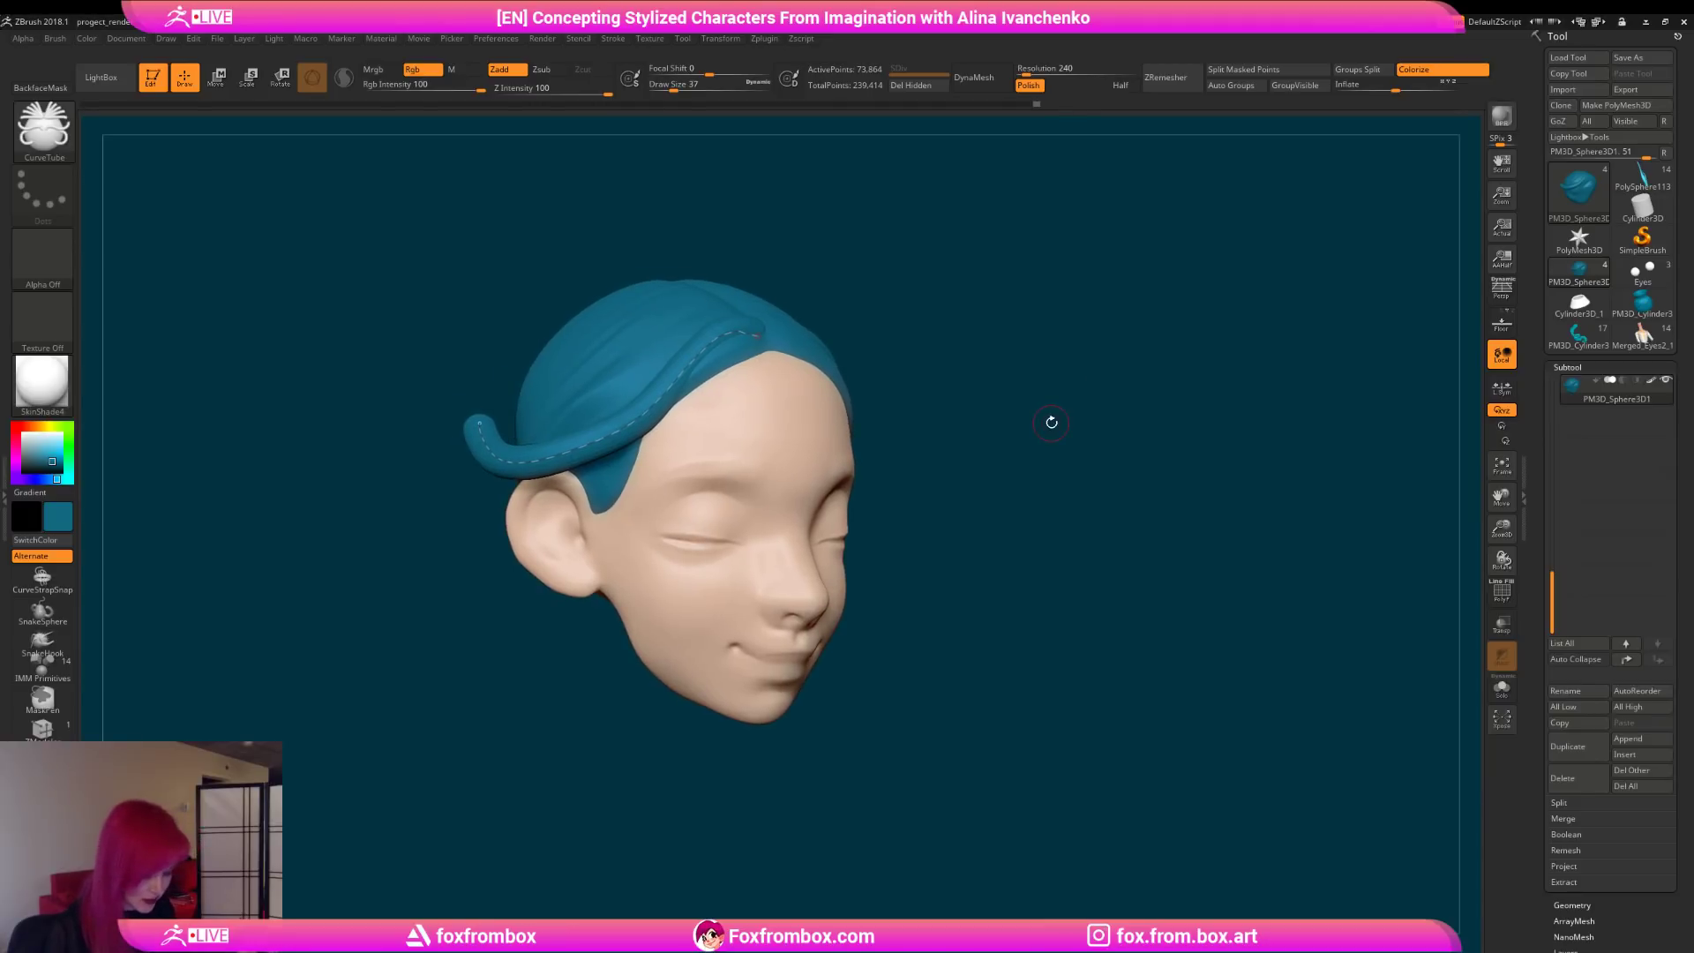
{"action": "left_click_drag", "start_coordinate": [56, 457], "coordinate": [60, 447]}
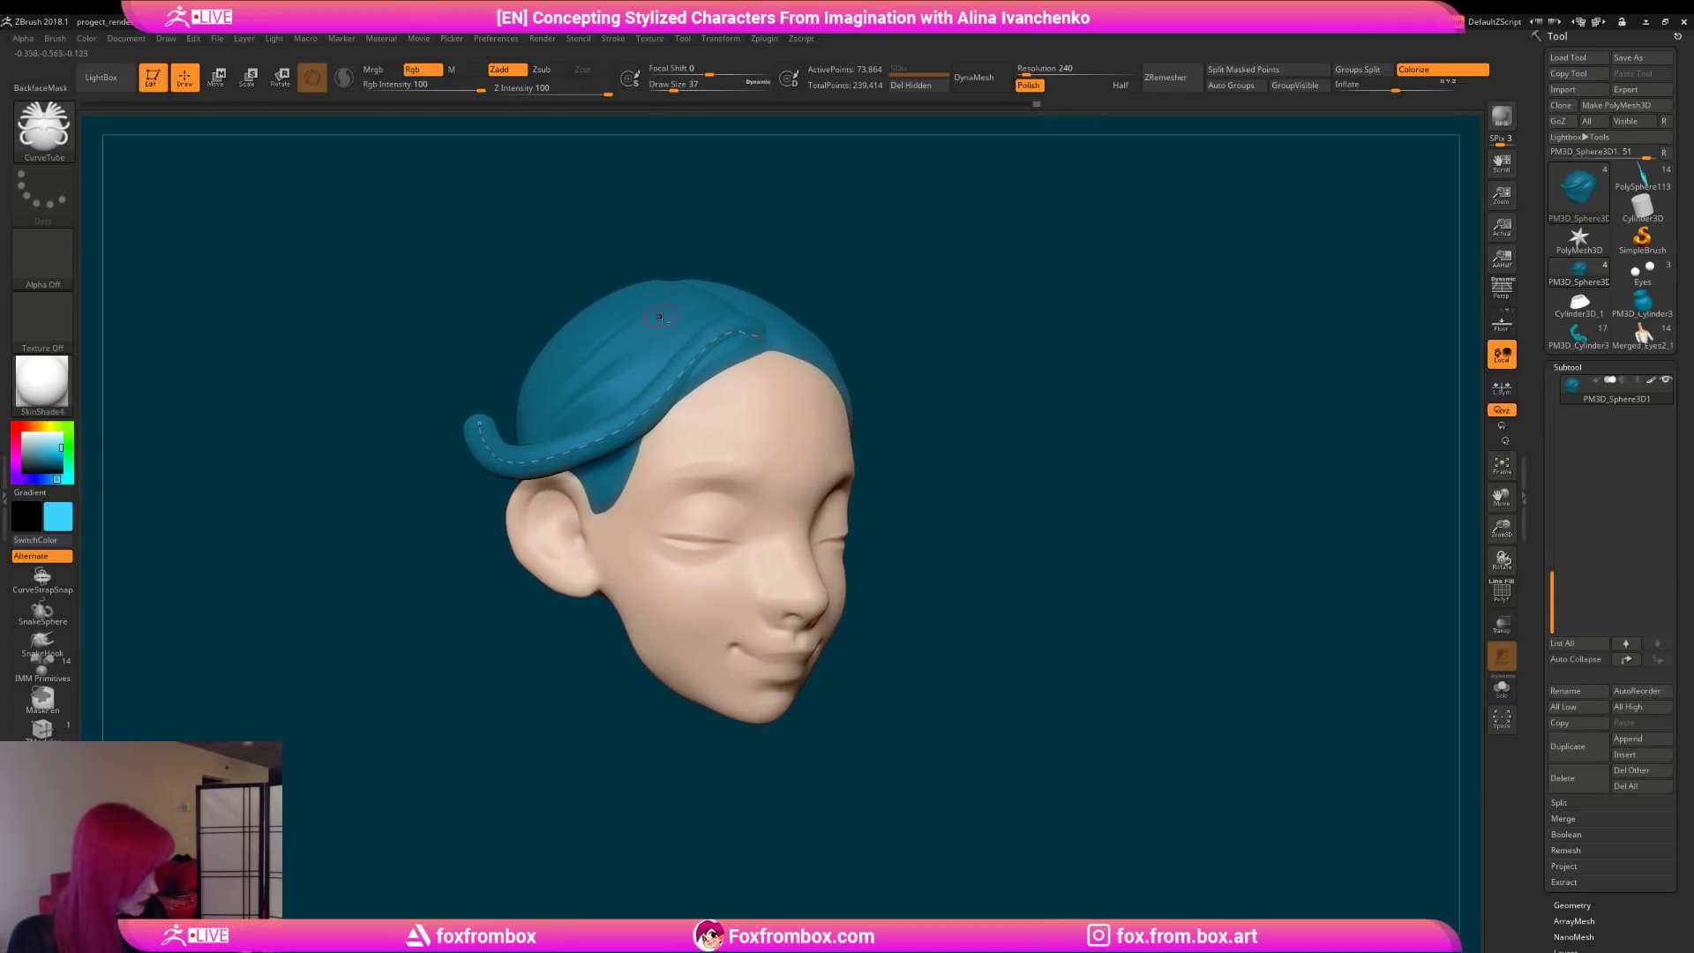
{"action": "left_click_drag", "start_coordinate": [800, 334], "coordinate": [738, 259]}
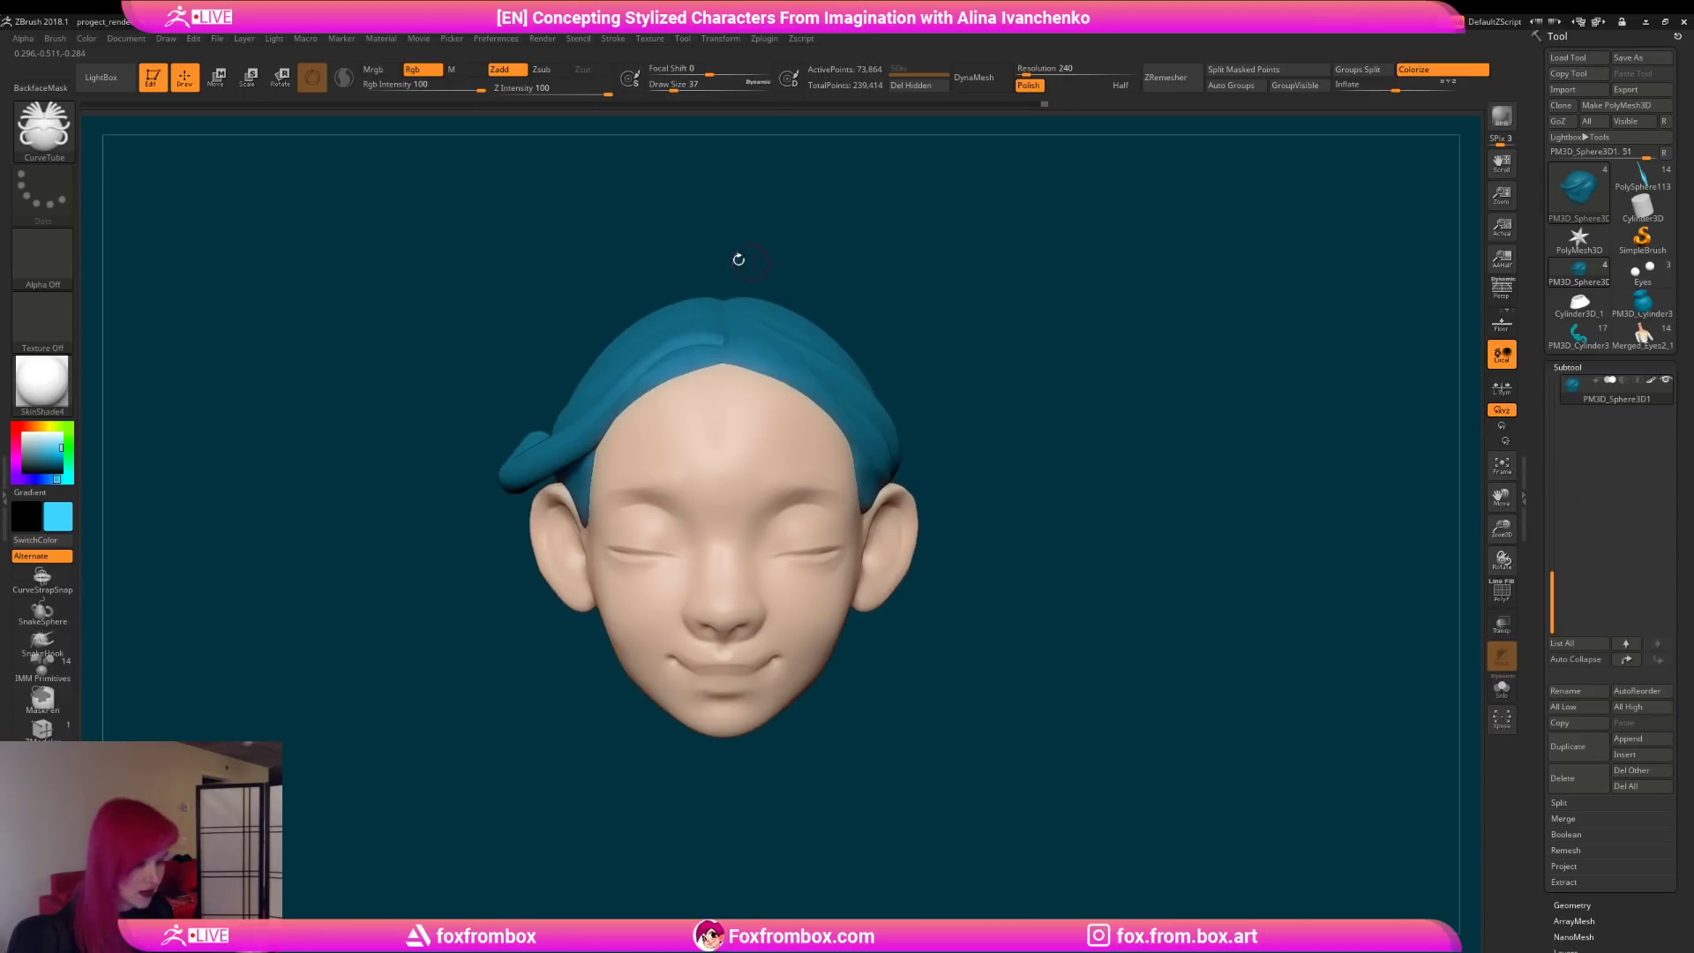
{"action": "left_click", "coordinate": [88, 38]}
{"action": "left_click", "coordinate": [139, 321]}
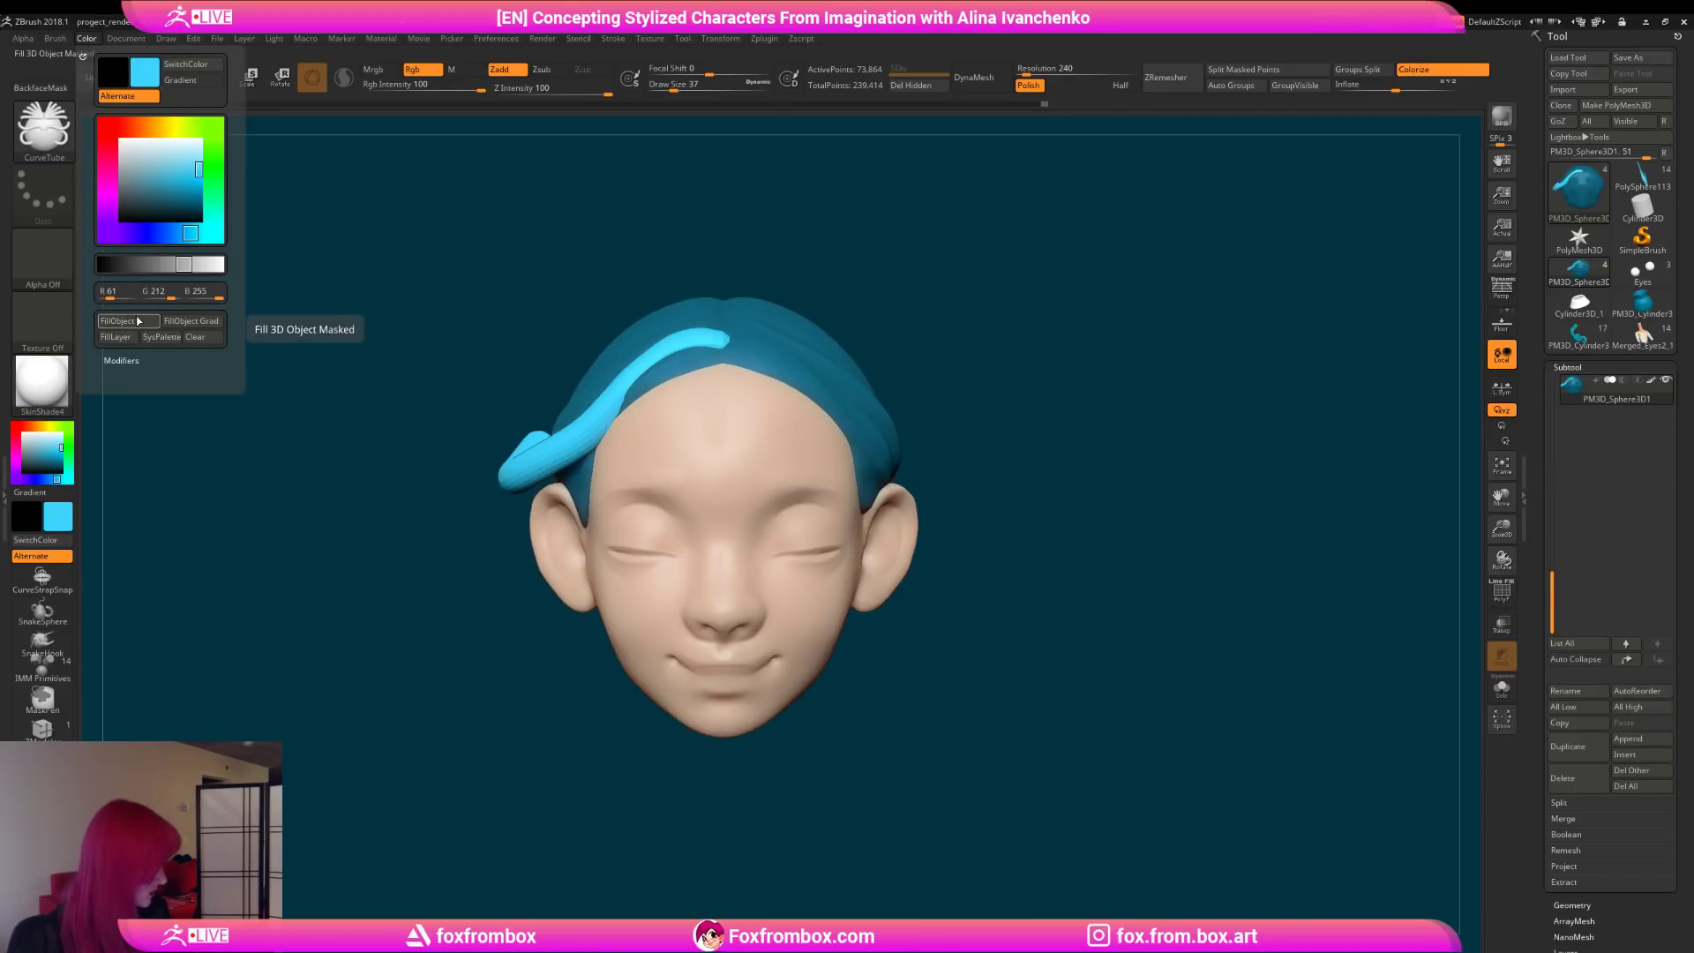
Step: Restore the mask on the hair cap and split the masked points so the strand becomes its own subtool
{"action": "left_click_drag", "start_coordinate": [990, 309], "coordinate": [1027, 392], "text": "ctrl"}
{"action": "mouse_move", "coordinate": [938, 423]}
{"action": "left_mouse_down"}
{"action": "mouse_move", "coordinate": [1022, 424]}
{"action": "mouse_move", "coordinate": [862, 420]}
{"action": "left_mouse_up"}
{"action": "key", "text": "ctrl"}
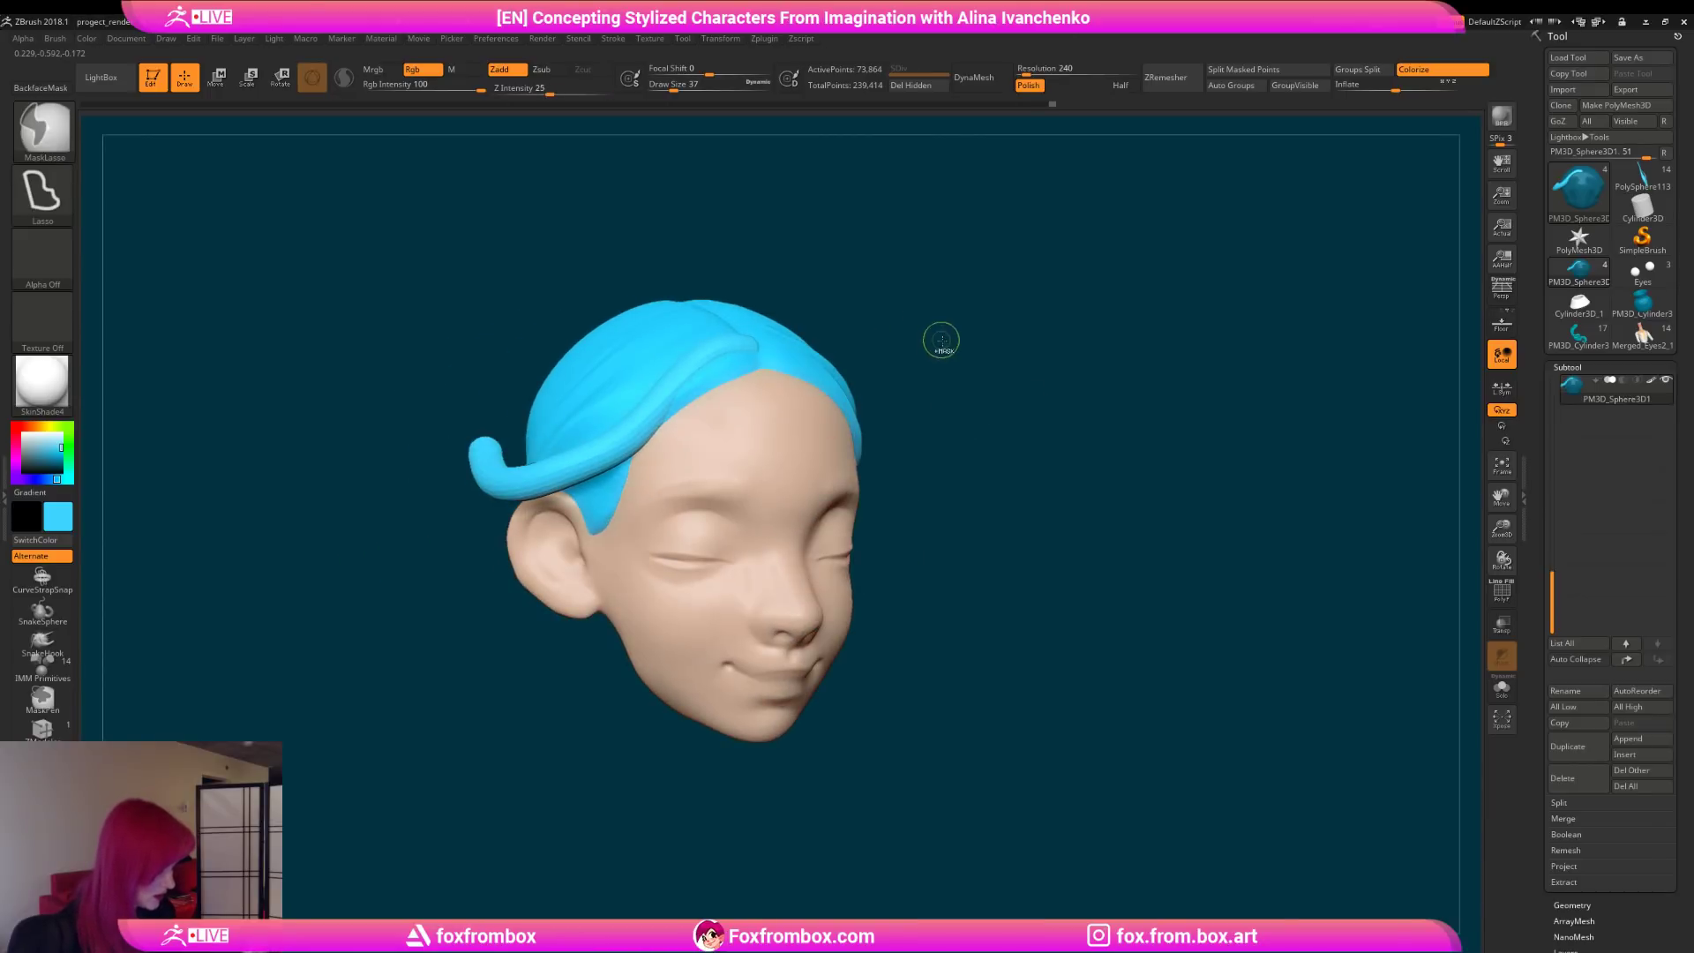
{"action": "key", "text": "ctrl+z"}
{"action": "left_click_drag", "start_coordinate": [953, 350], "coordinate": [882, 351]}
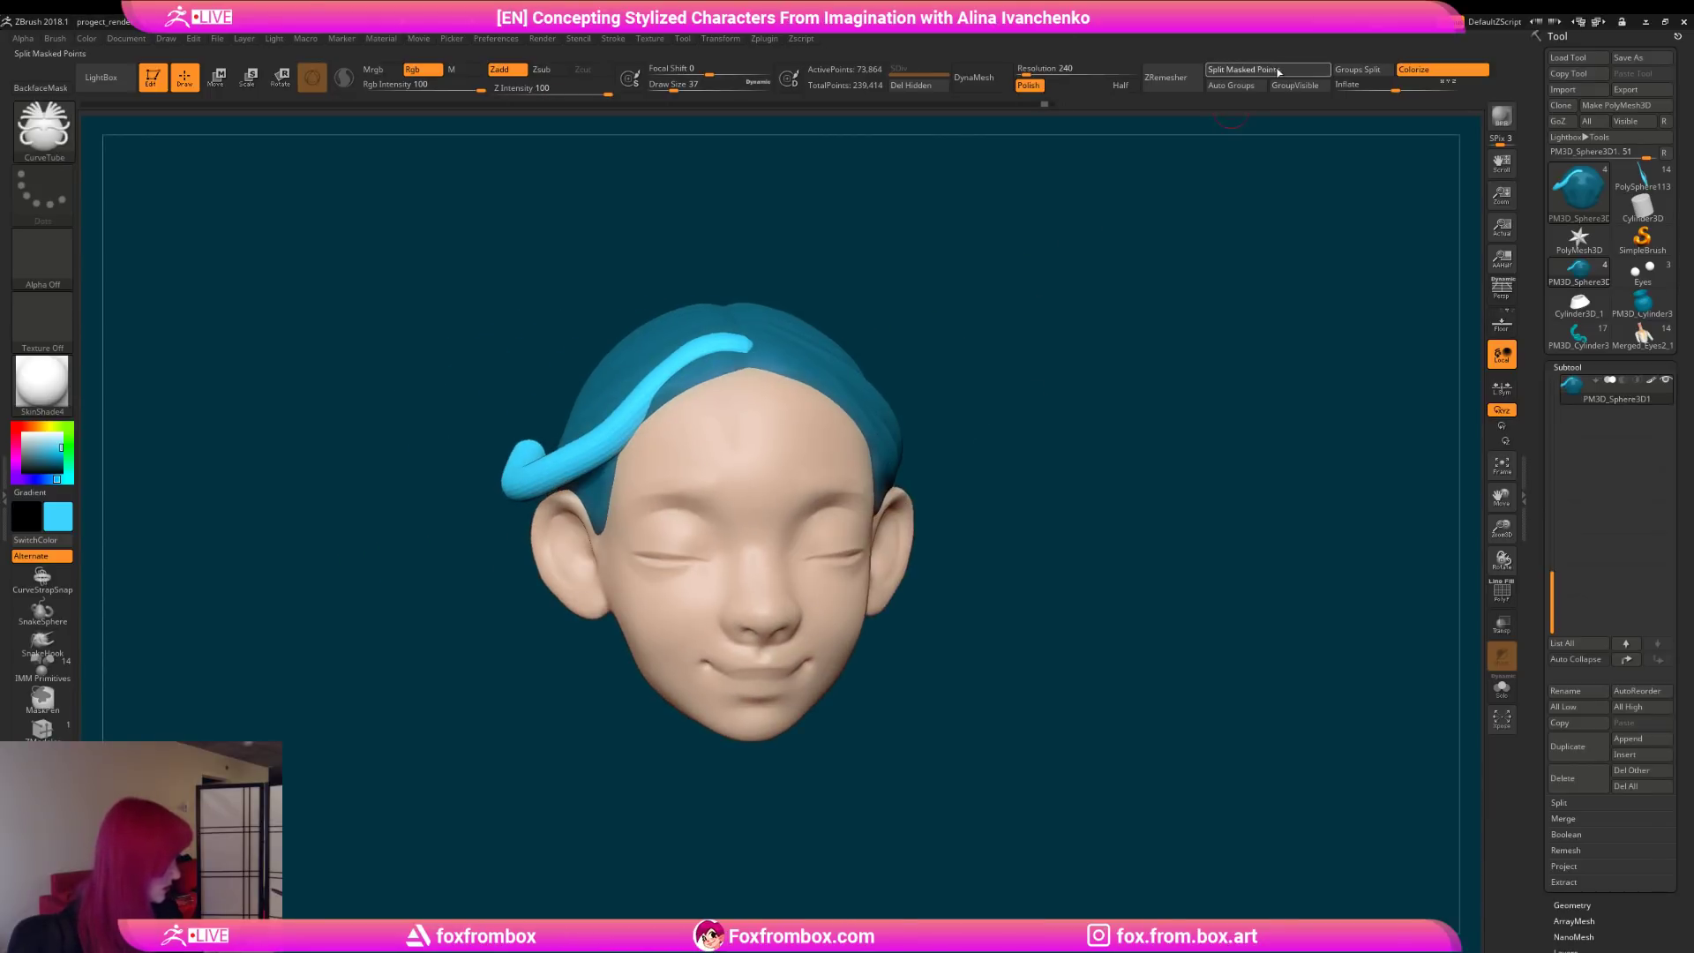
{"action": "left_click", "coordinate": [1275, 70]}
{"action": "mouse_move", "coordinate": [978, 386]}
{"action": "left_mouse_down"}
{"action": "mouse_move", "coordinate": [964, 309]}
{"action": "mouse_move", "coordinate": [949, 376]}
{"action": "left_mouse_up"}
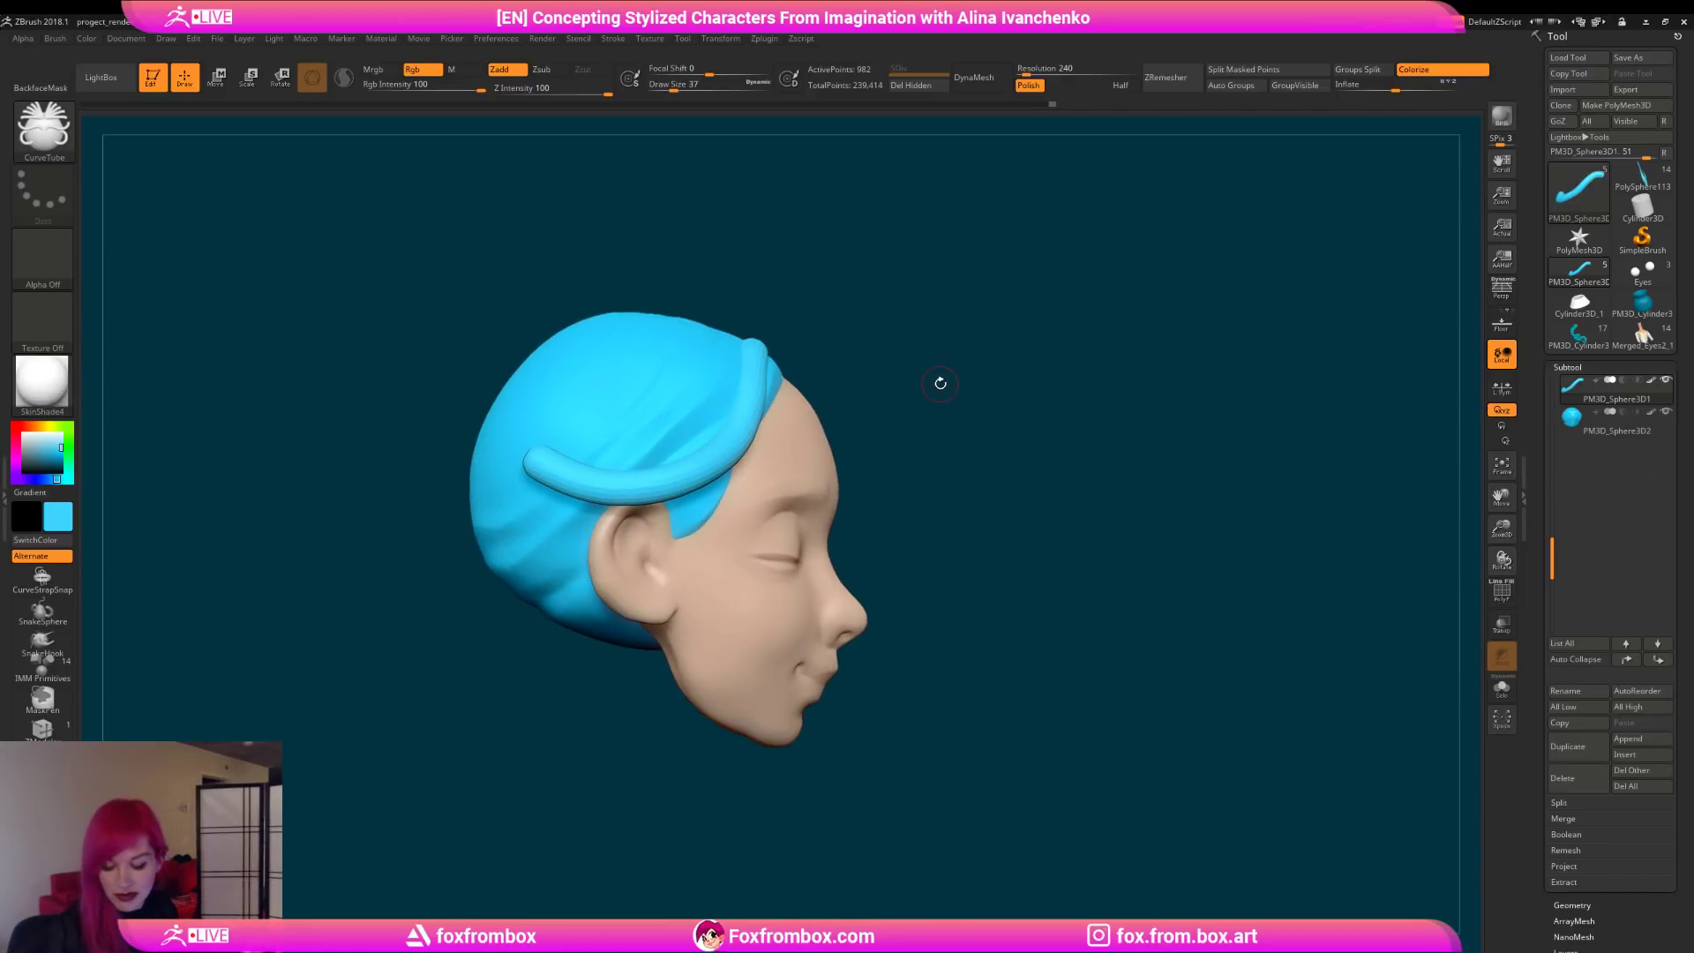
Step: Reshape the blue strand along the hairline with the Move brush at draw size 212
{"action": "key", "text": "b"}
{"action": "key", "text": "m"}
{"action": "key", "text": "v"}
{"action": "left_click_drag", "start_coordinate": [673, 86], "coordinate": [704, 86]}
{"action": "left_click_drag", "start_coordinate": [875, 302], "coordinate": [798, 317]}
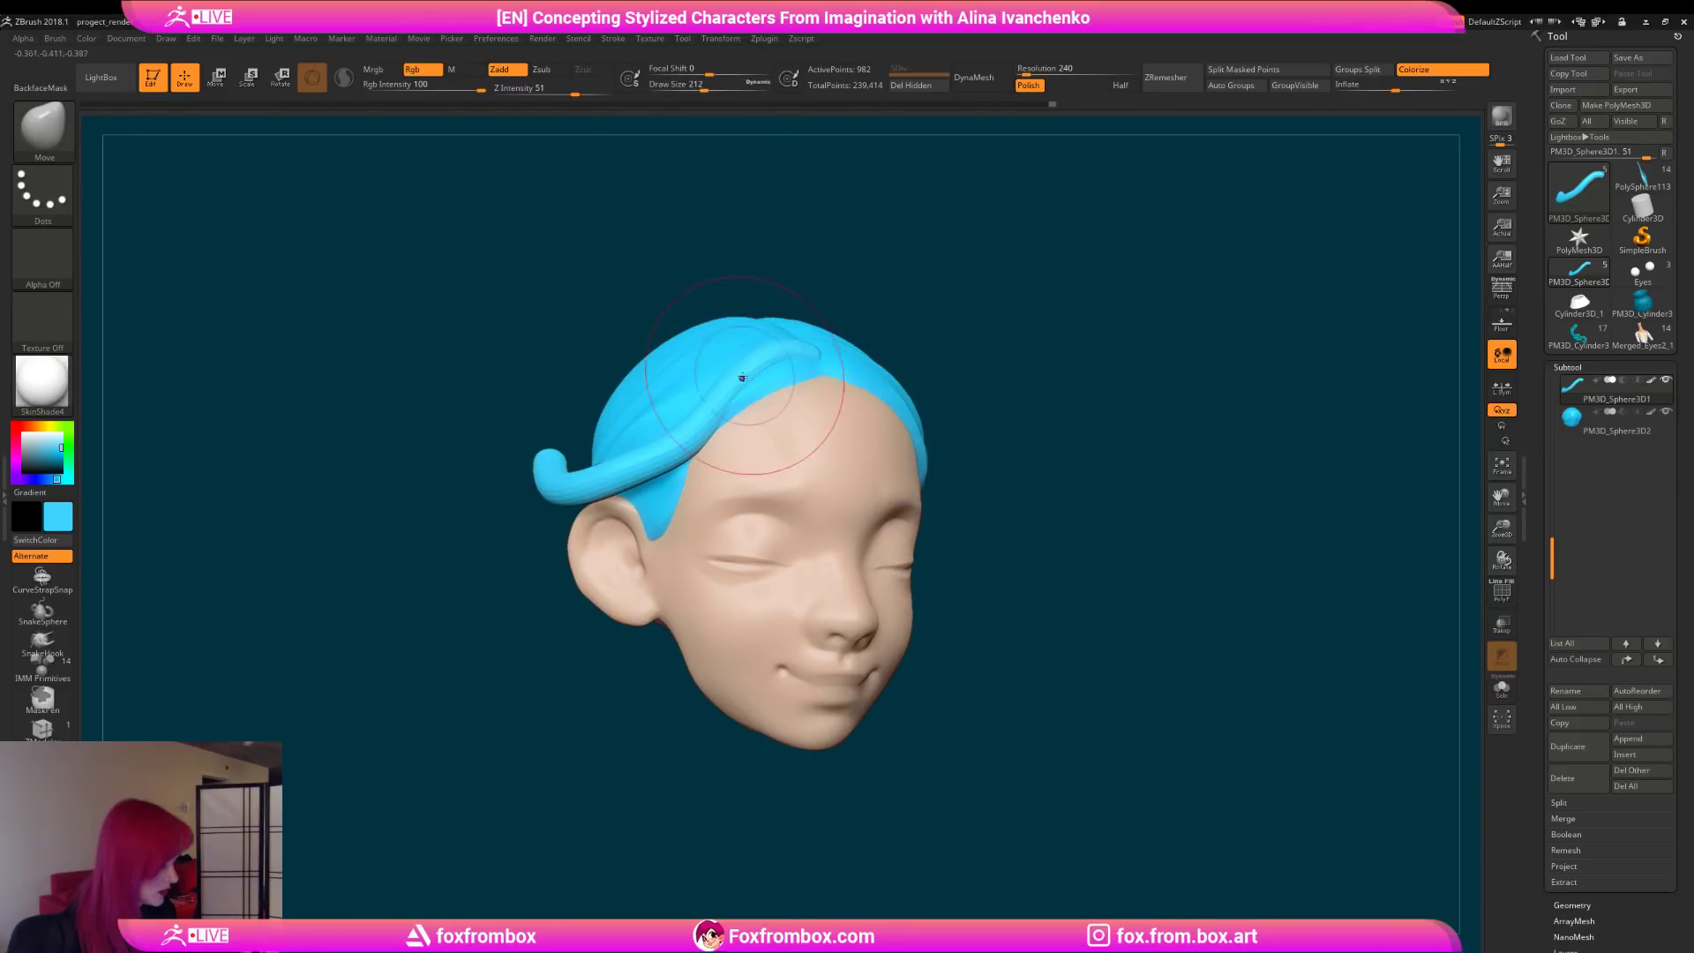
{"action": "left_click_drag", "start_coordinate": [794, 397], "coordinate": [941, 504]}
Step: Build up and smooth the strand's surface with the ClayBuildup brush at draw size 62
{"action": "key", "text": "b"}
{"action": "key", "text": "c"}
{"action": "key", "text": "b"}
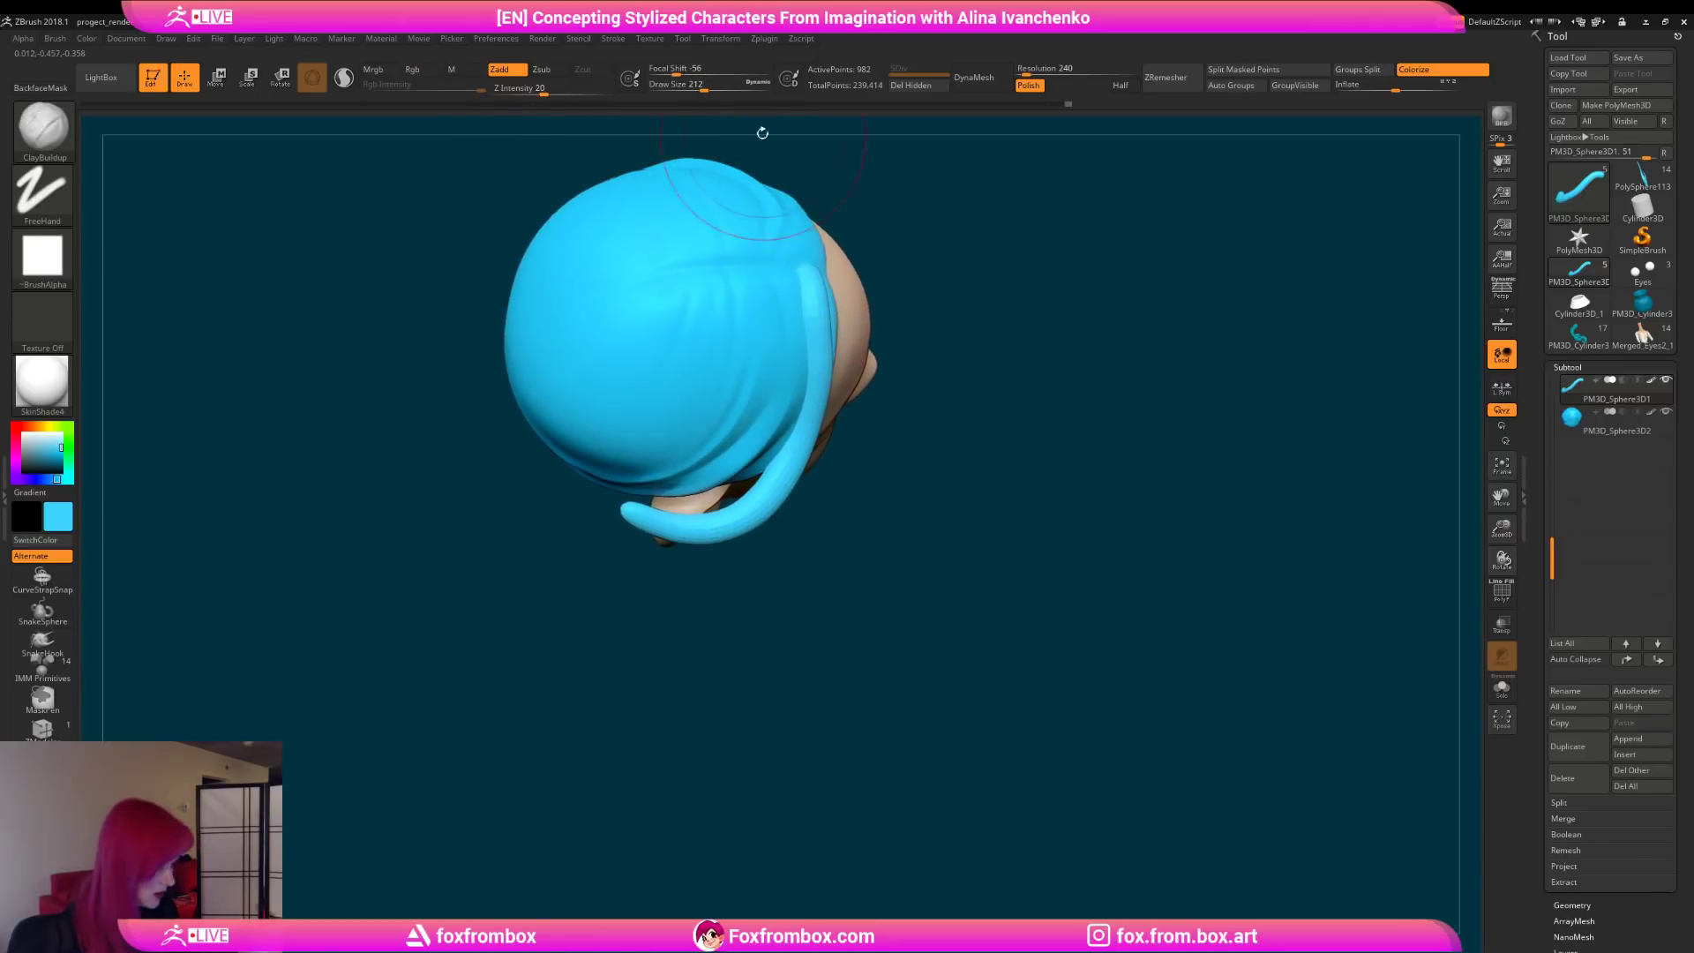
{"action": "left_click", "coordinate": [688, 85]}
{"action": "left_click_drag", "start_coordinate": [681, 84], "coordinate": [678, 84]}
{"action": "left_click_drag", "start_coordinate": [703, 530], "coordinate": [709, 525]}
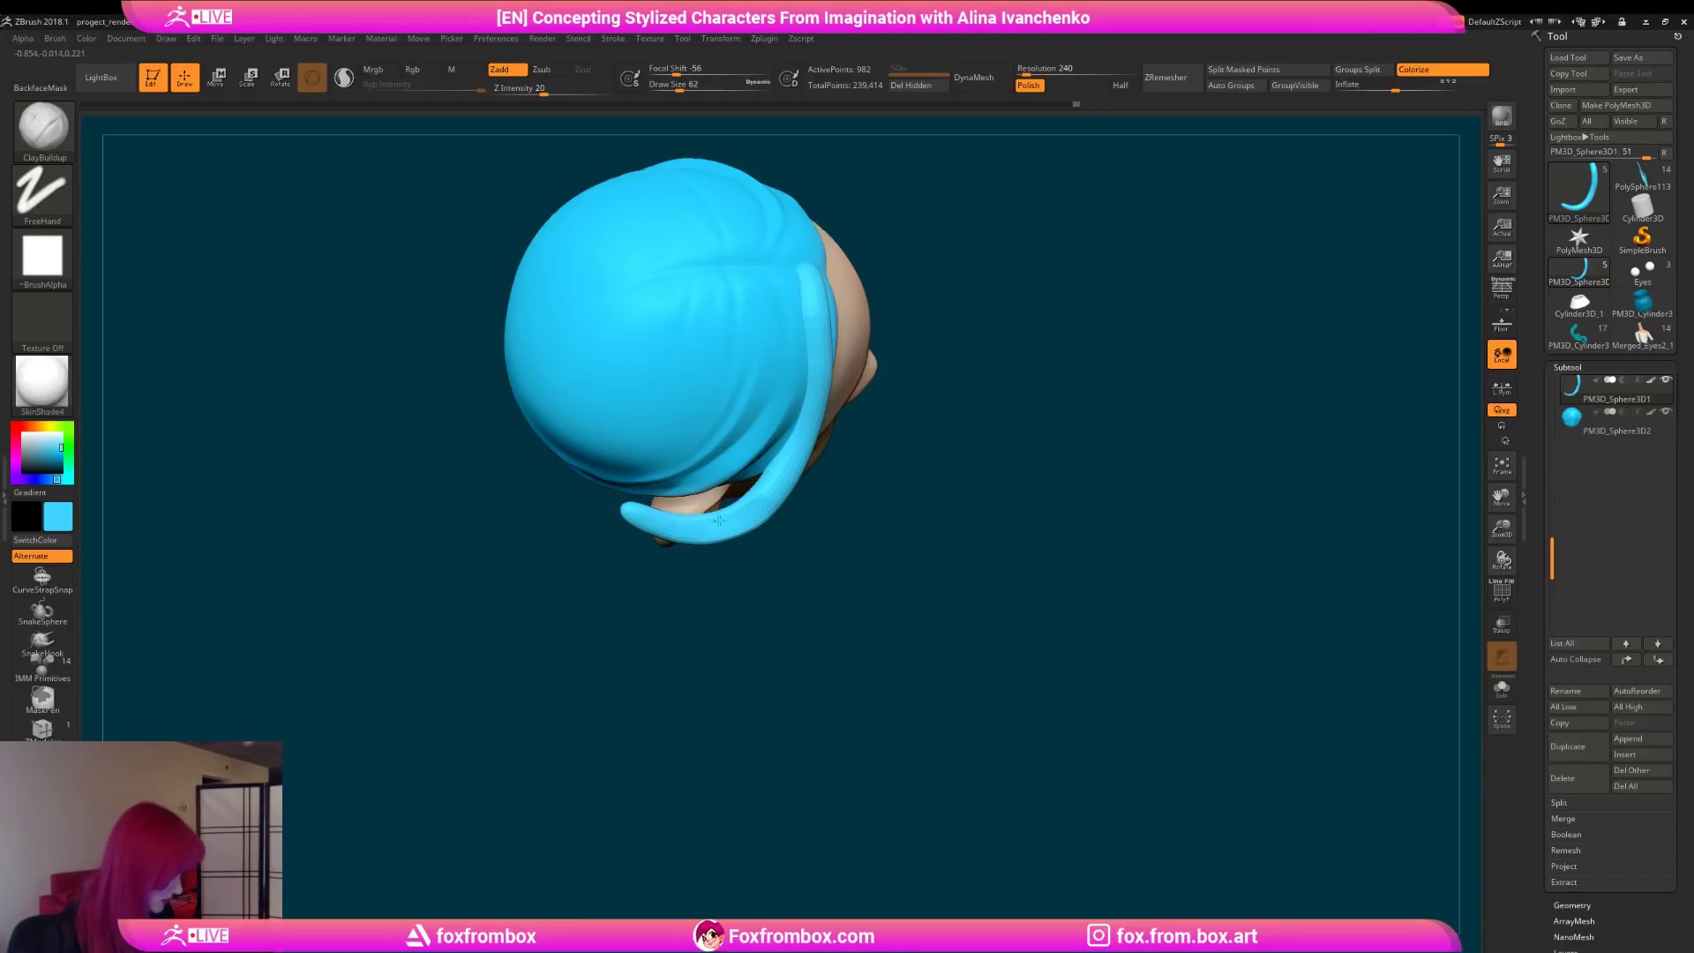
{"action": "left_click_drag", "start_coordinate": [921, 332], "coordinate": [964, 220]}
{"action": "left_click_drag", "start_coordinate": [869, 353], "coordinate": [868, 309]}
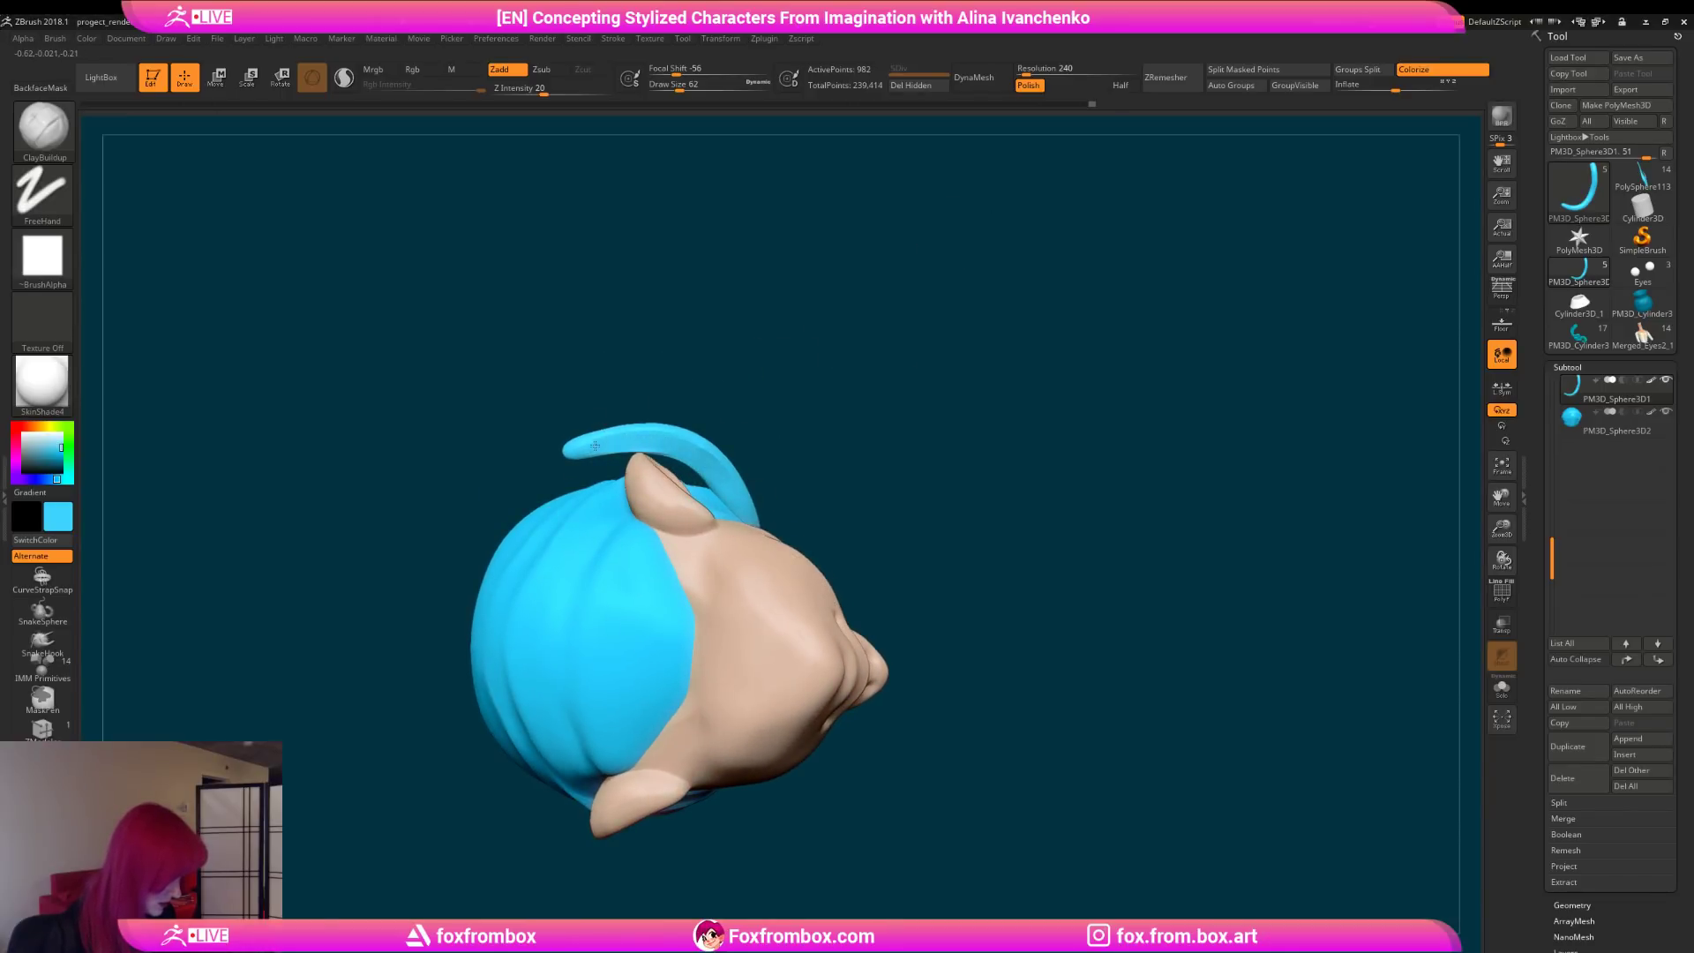
{"action": "mouse_move", "coordinate": [842, 367]}
{"action": "left_mouse_down"}
{"action": "mouse_move", "coordinate": [926, 494]}
{"action": "mouse_move", "coordinate": [991, 533]}
{"action": "mouse_move", "coordinate": [847, 605]}
{"action": "left_mouse_up"}
{"action": "left_click_drag", "start_coordinate": [569, 555], "coordinate": [631, 576], "text": "shift"}
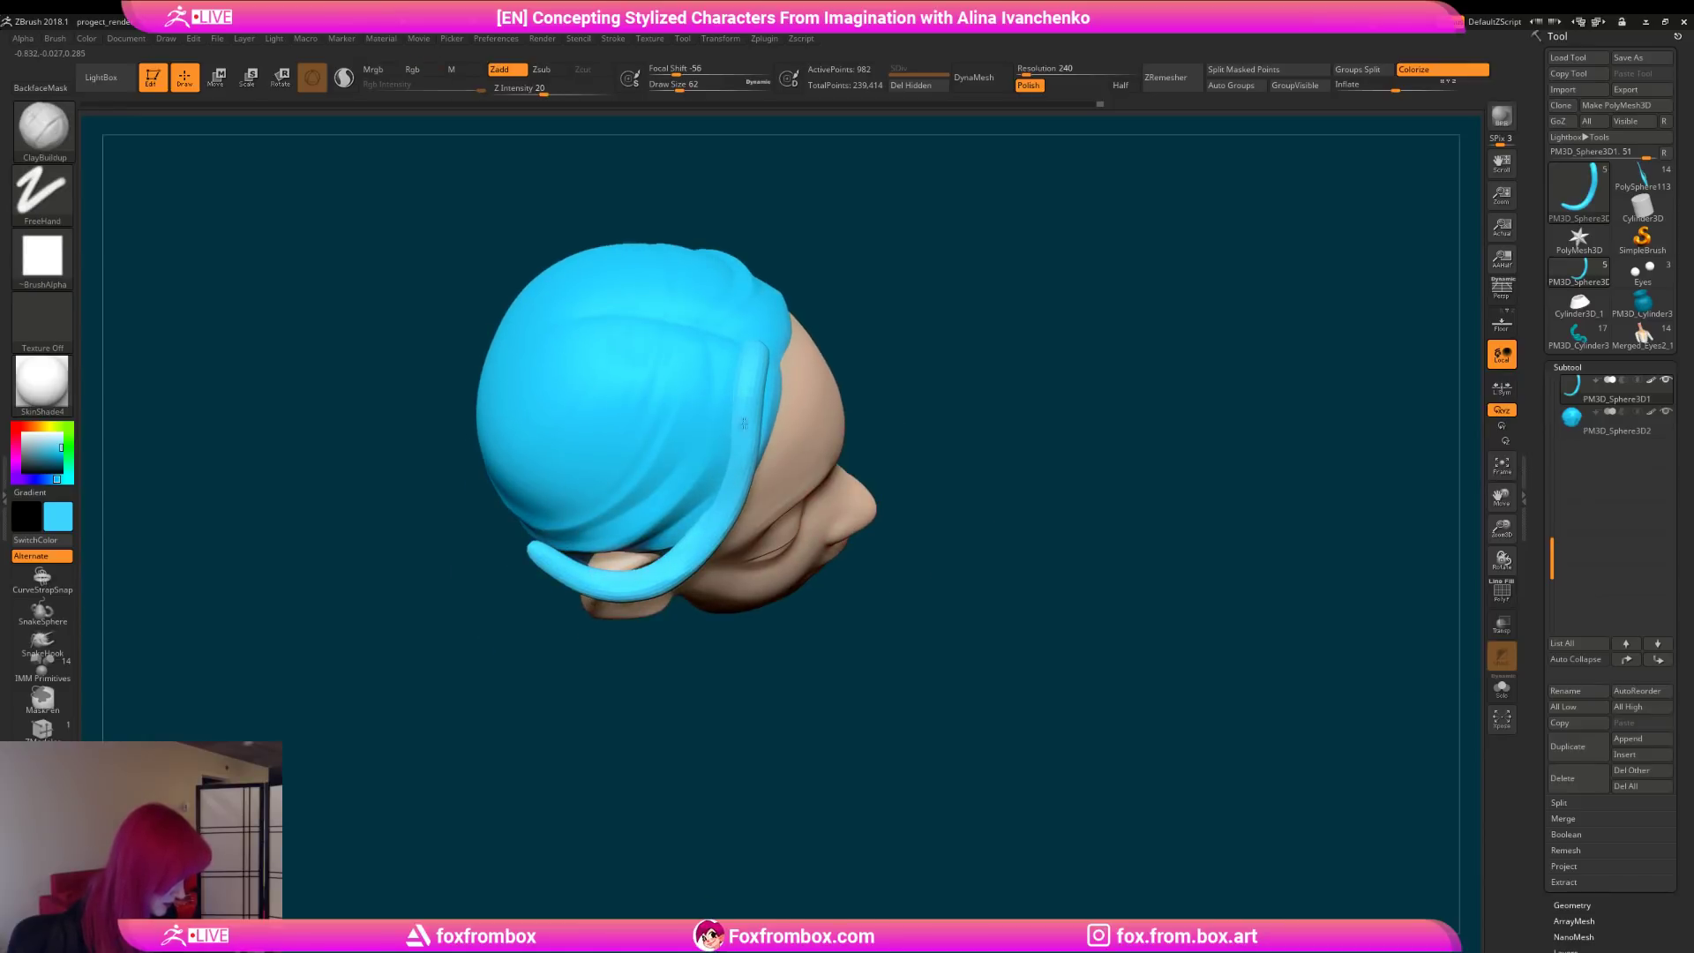
Step: Smooth the blue strand's front and reshape its sweep above the ear with the Move brush at draw size 217
{"action": "mouse_move", "coordinate": [945, 396]}
{"action": "left_mouse_down"}
{"action": "mouse_move", "coordinate": [971, 347]}
{"action": "mouse_move", "coordinate": [944, 357]}
{"action": "mouse_move", "coordinate": [966, 362]}
{"action": "mouse_move", "coordinate": [953, 309]}
{"action": "mouse_move", "coordinate": [739, 350]}
{"action": "left_mouse_up"}
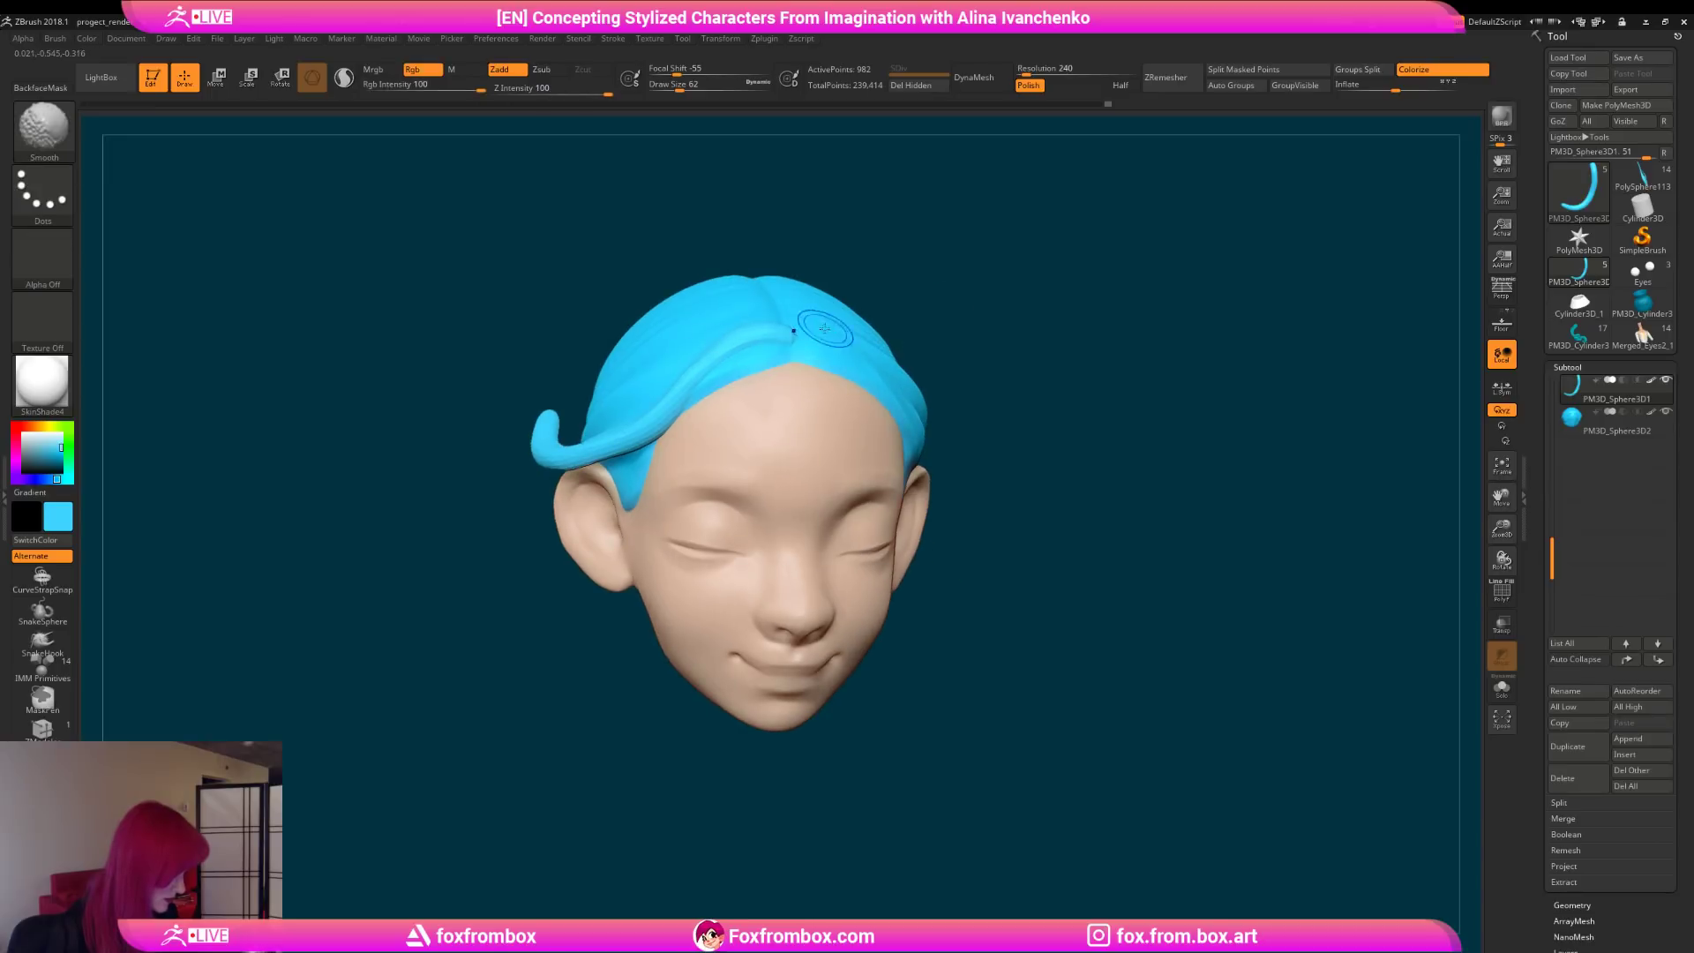
{"action": "mouse_move", "coordinate": [1009, 340]}
{"action": "left_mouse_down"}
{"action": "mouse_move", "coordinate": [1036, 383]}
{"action": "mouse_move", "coordinate": [1013, 423]}
{"action": "mouse_move", "coordinate": [1023, 408]}
{"action": "left_mouse_up"}
{"action": "key", "text": "b"}
{"action": "key", "text": "m"}
{"action": "key", "text": "v"}
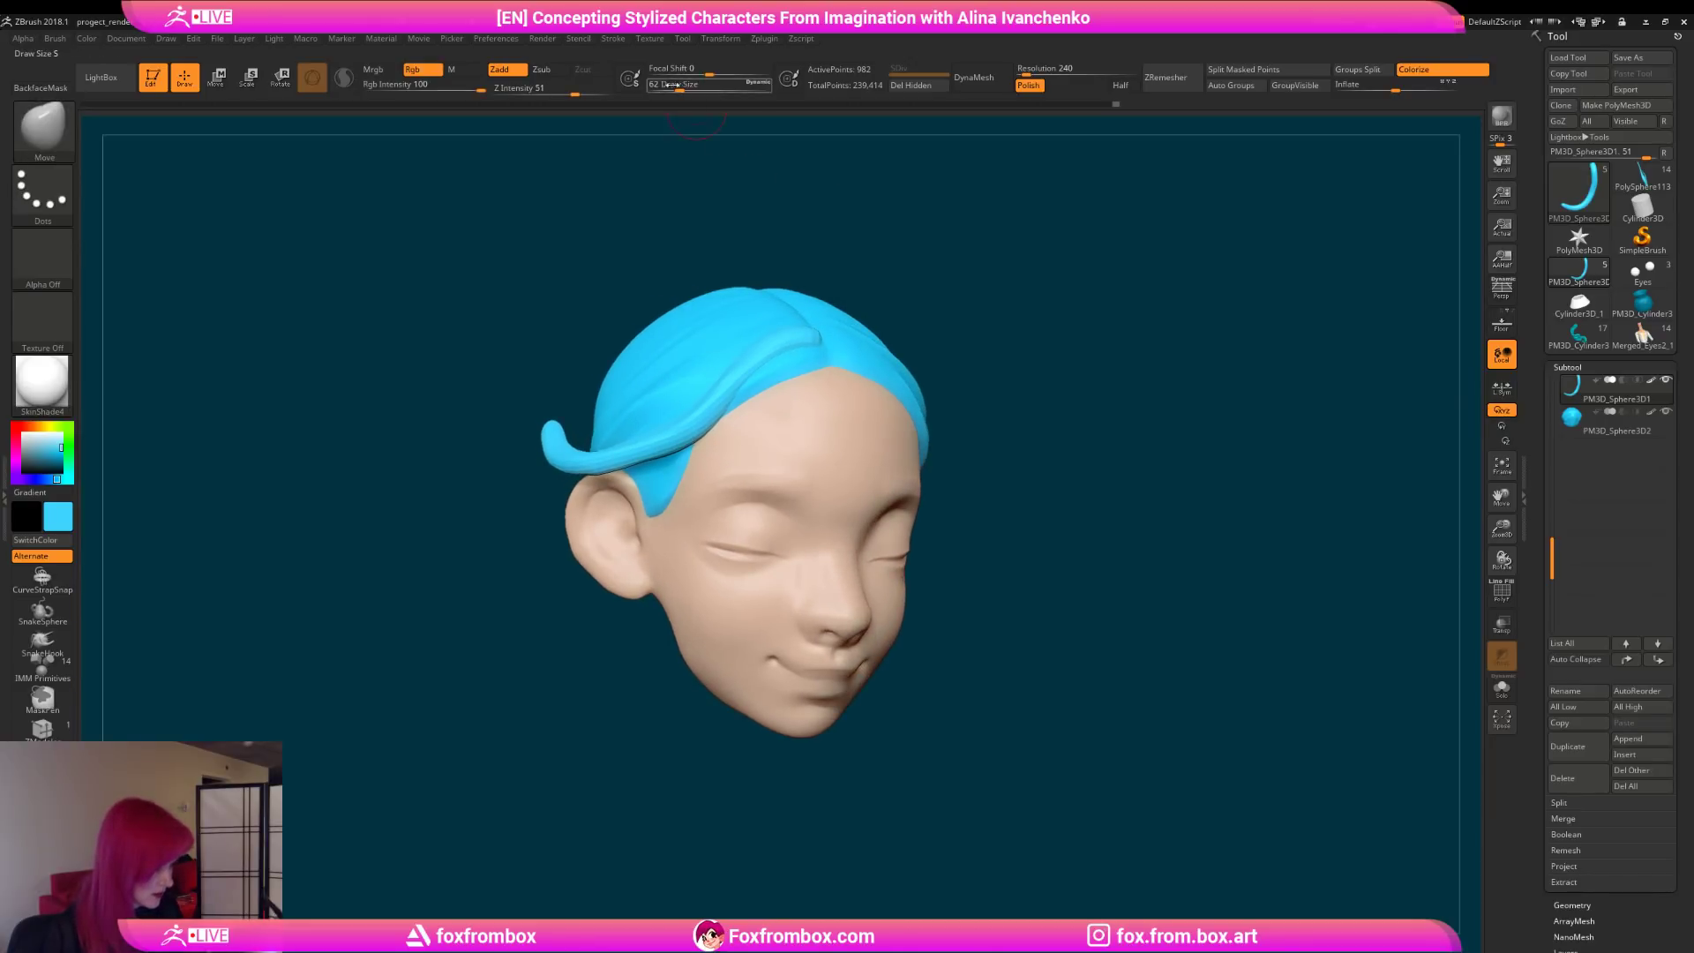
{"action": "left_click_drag", "start_coordinate": [679, 87], "coordinate": [695, 87]}
{"action": "mouse_move", "coordinate": [1034, 315]}
{"action": "left_mouse_down"}
{"action": "mouse_move", "coordinate": [980, 367]}
{"action": "mouse_move", "coordinate": [968, 432]}
{"action": "mouse_move", "coordinate": [919, 288]}
{"action": "left_mouse_up"}
{"action": "left_click_drag", "start_coordinate": [693, 91], "coordinate": [706, 91]}
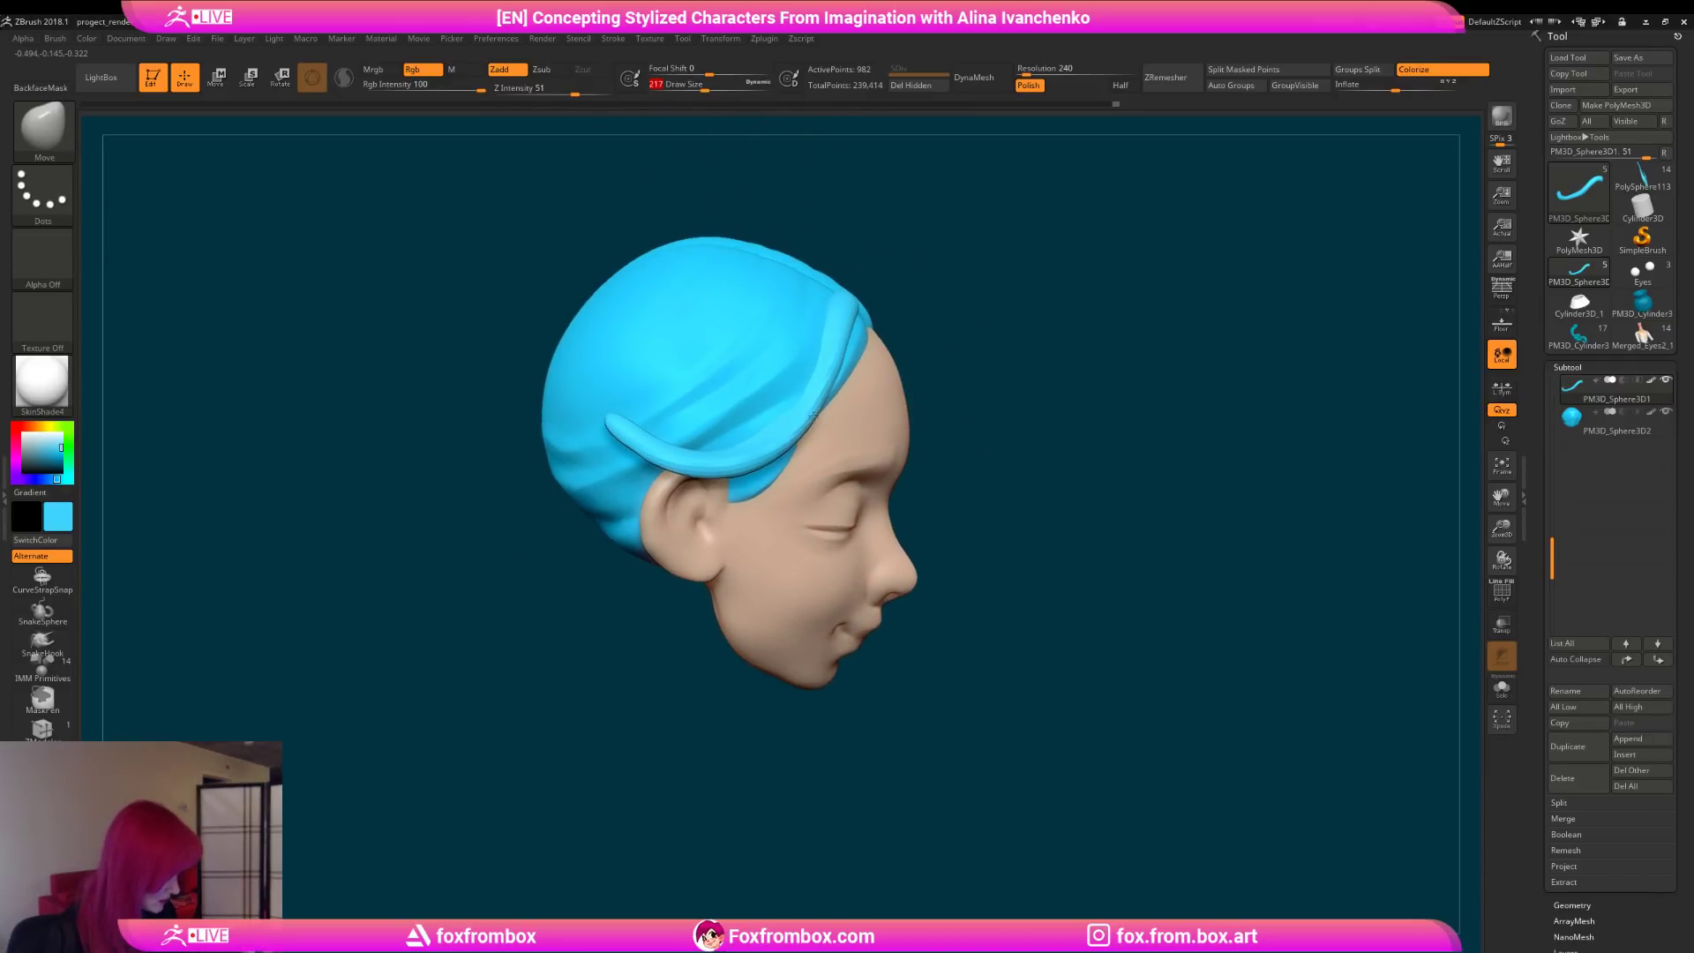
{"action": "mouse_move", "coordinate": [1046, 406]}
{"action": "left_mouse_down"}
{"action": "mouse_move", "coordinate": [1161, 352]}
{"action": "mouse_move", "coordinate": [1043, 333]}
{"action": "mouse_move", "coordinate": [1165, 340]}
{"action": "mouse_move", "coordinate": [1088, 447]}
{"action": "mouse_move", "coordinate": [1068, 378]}
{"action": "left_mouse_up"}
Step: Build up volume on the strand's lower bend with the ClayBuildup brush at draw size 94 and smooth it
{"action": "left_click_drag", "start_coordinate": [709, 90], "coordinate": [687, 90]}
{"action": "mouse_move", "coordinate": [1077, 370]}
{"action": "left_mouse_down", "text": "alt"}
{"action": "mouse_move", "coordinate": [1051, 416]}
{"action": "mouse_move", "coordinate": [630, 488]}
{"action": "left_mouse_up", "text": "alt"}
{"action": "key", "text": "b"}
{"action": "key", "text": "c"}
{"action": "key", "text": "b"}
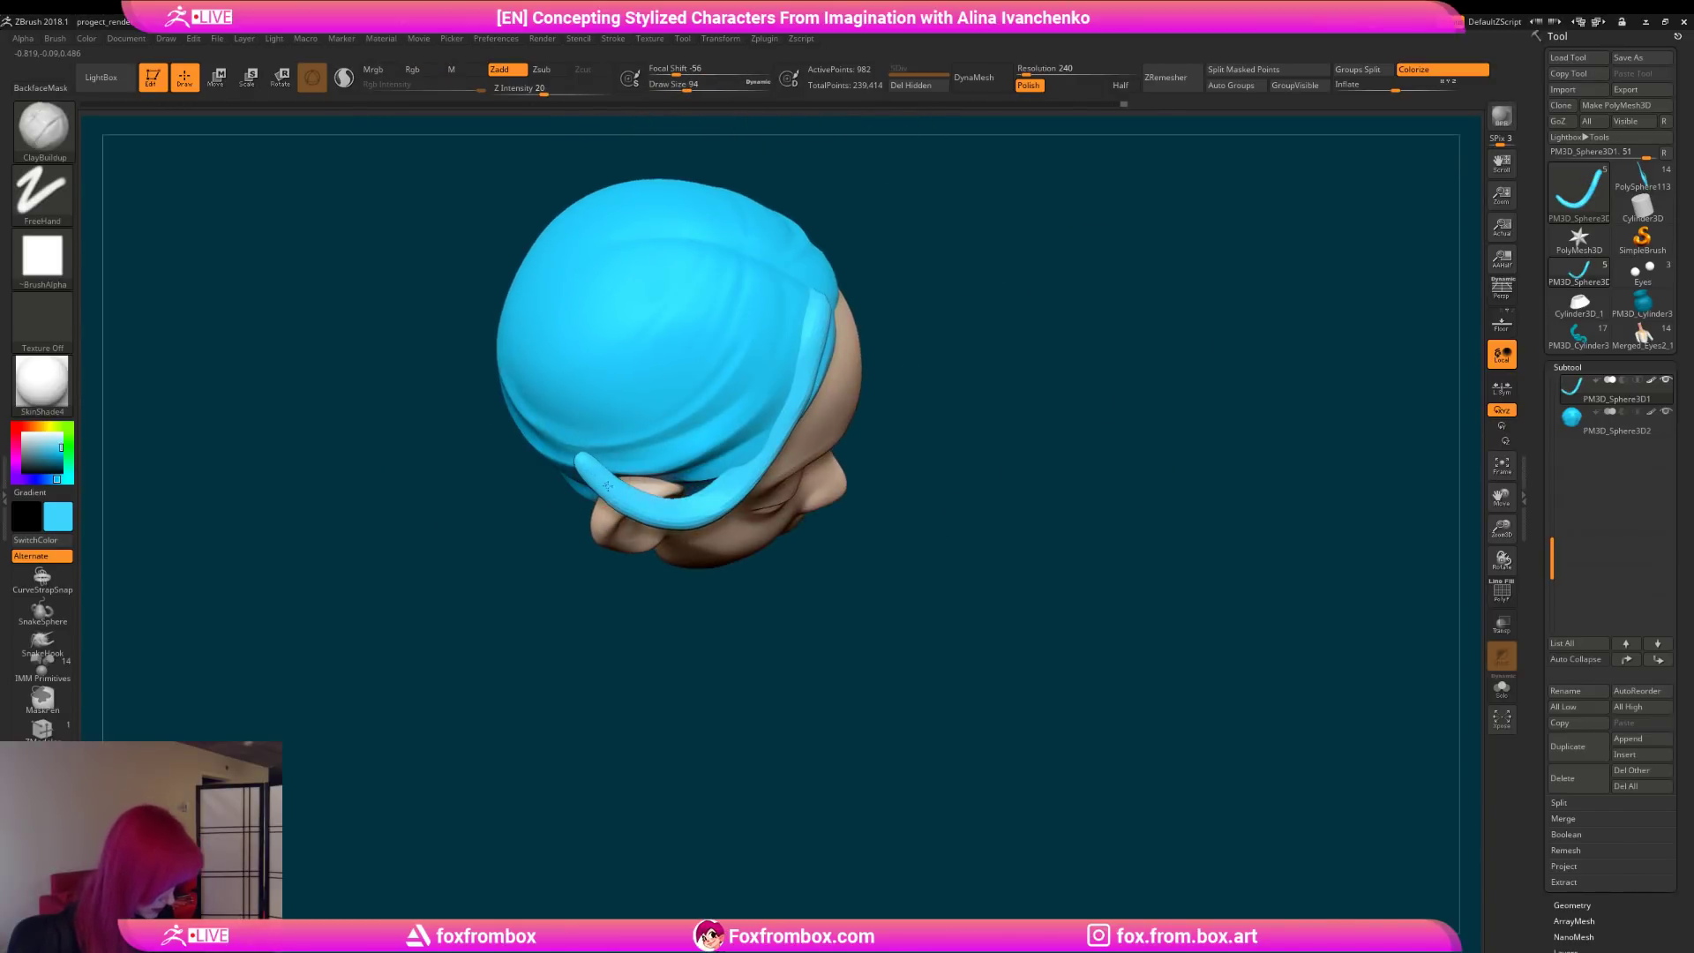
{"action": "left_click_drag", "start_coordinate": [771, 455], "coordinate": [765, 484]}
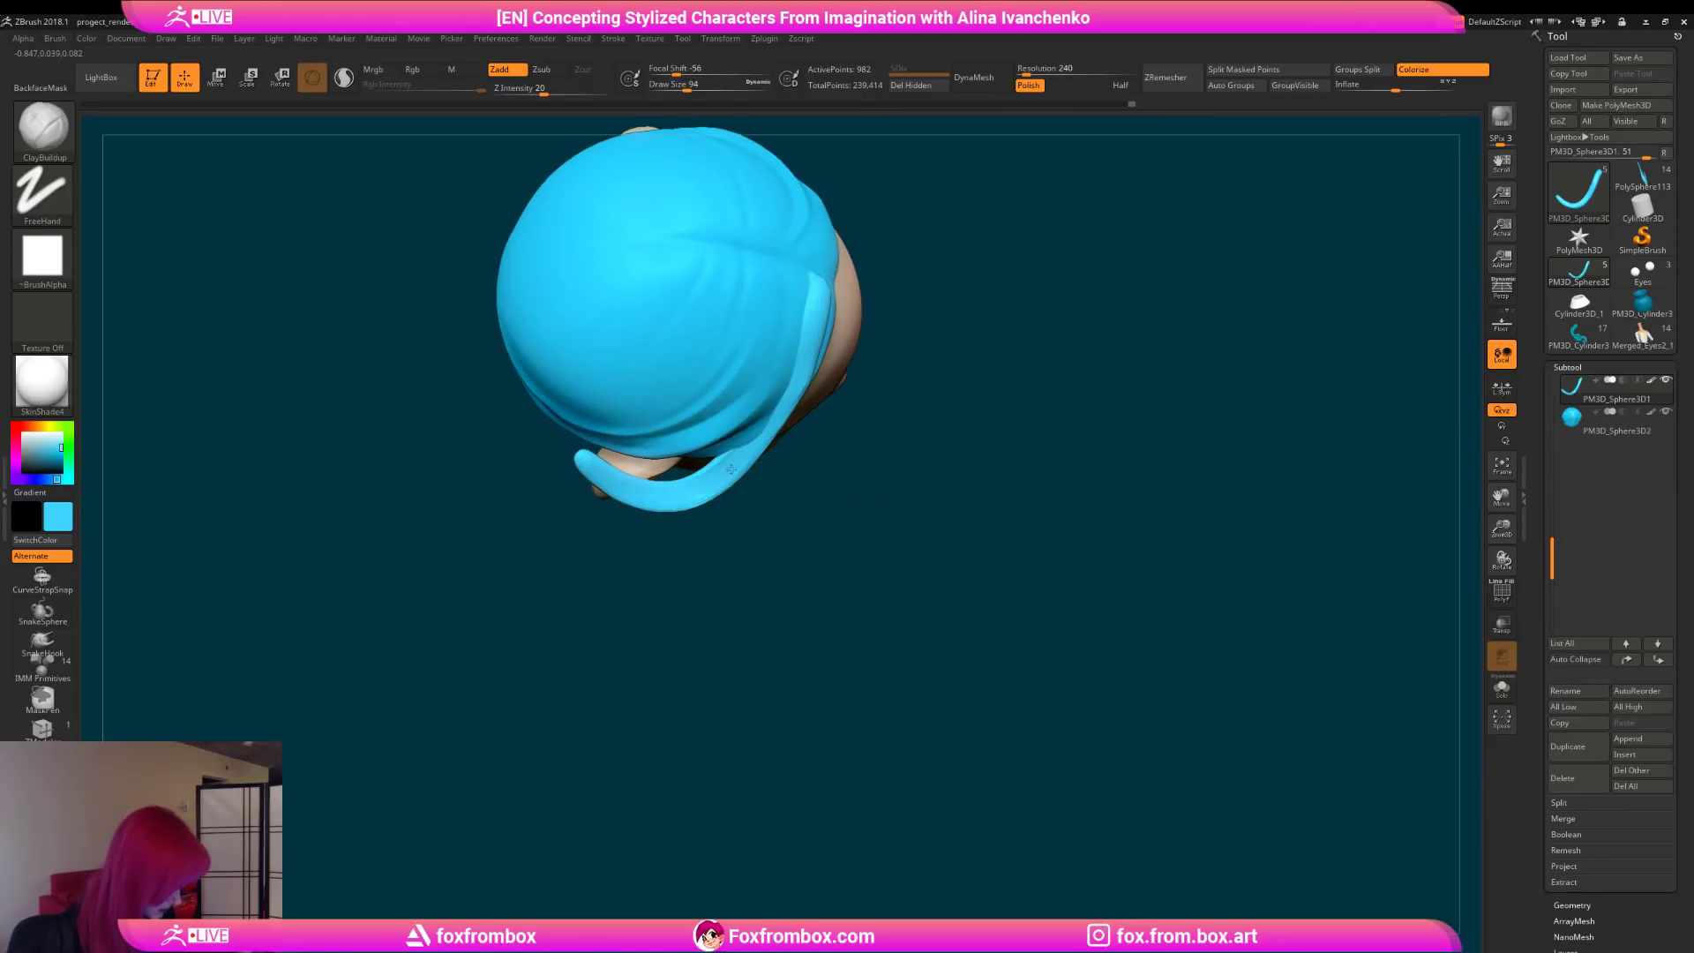
{"action": "mouse_move", "coordinate": [962, 367]}
{"action": "left_mouse_down", "text": "shift"}
{"action": "mouse_move", "coordinate": [961, 223]}
{"action": "mouse_move", "coordinate": [935, 379]}
{"action": "left_mouse_up", "text": "shift"}
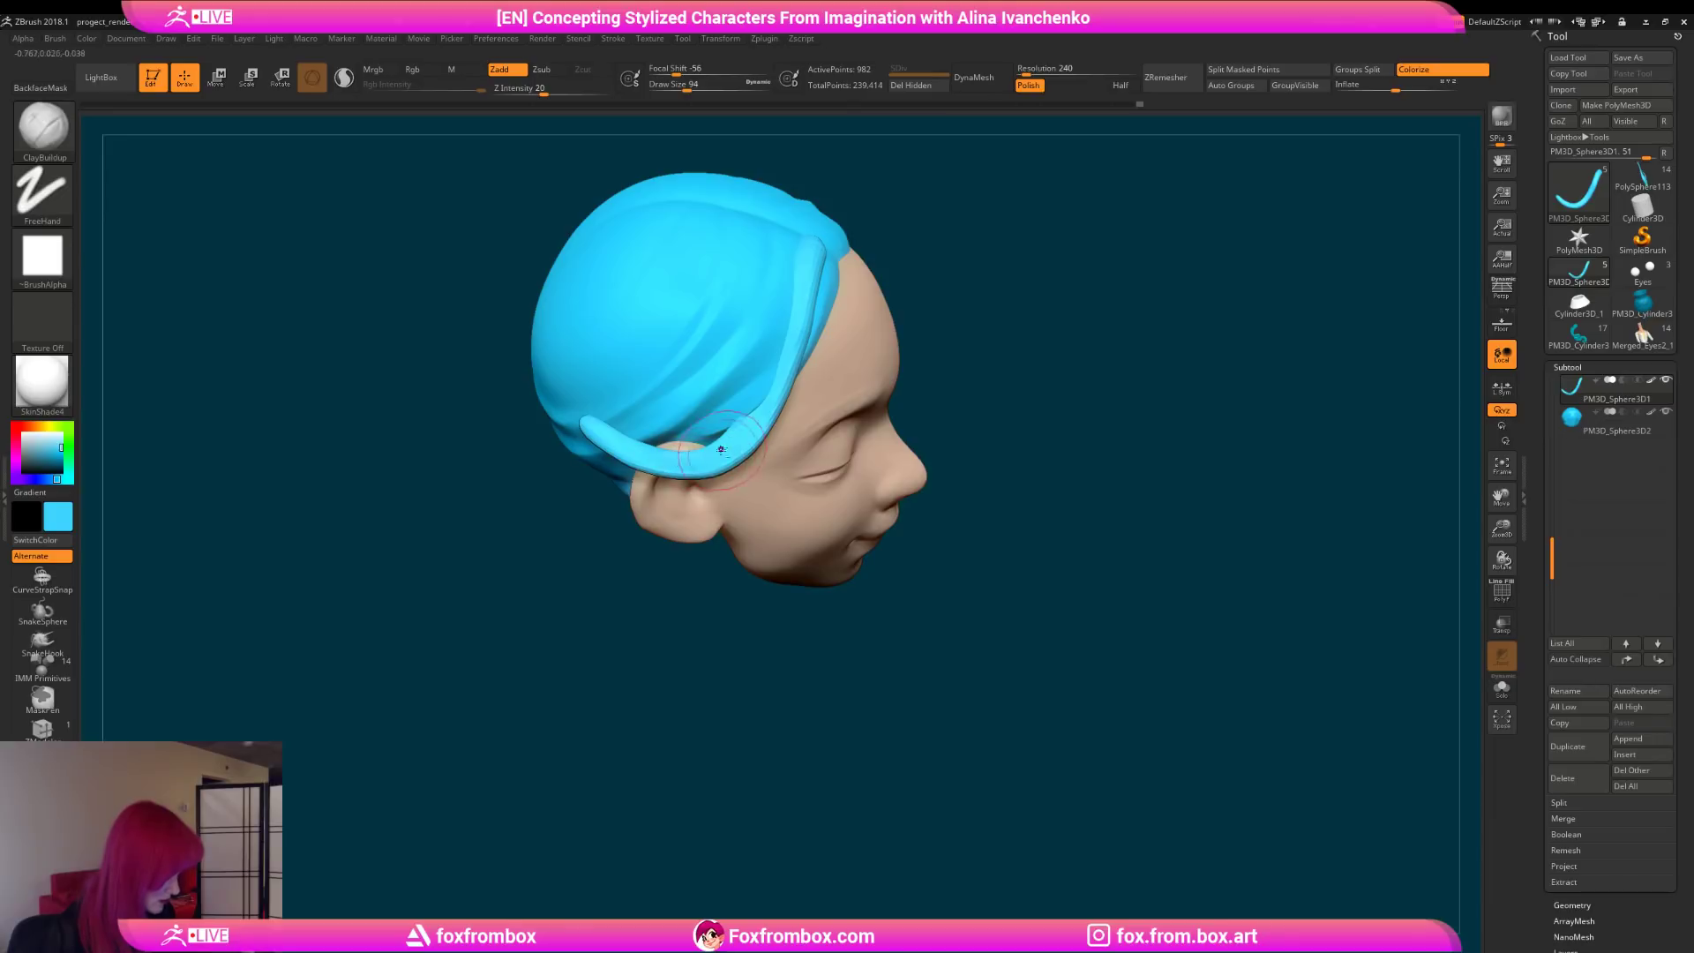
{"action": "right_click_drag", "start_coordinate": [779, 373], "coordinate": [807, 362], "text": "shift"}
{"action": "mouse_move", "coordinate": [1036, 325]}
{"action": "left_mouse_down", "text": "shift"}
{"action": "mouse_move", "coordinate": [1123, 295]}
{"action": "mouse_move", "coordinate": [1077, 272]}
{"action": "mouse_move", "coordinate": [1037, 284]}
{"action": "left_mouse_up", "text": "shift"}
Step: Reposition the strand with the Move brush so it sweeps from the parting along the hairline and over the ear
{"action": "key", "text": "b"}
{"action": "key", "text": "m"}
{"action": "key", "text": "v"}
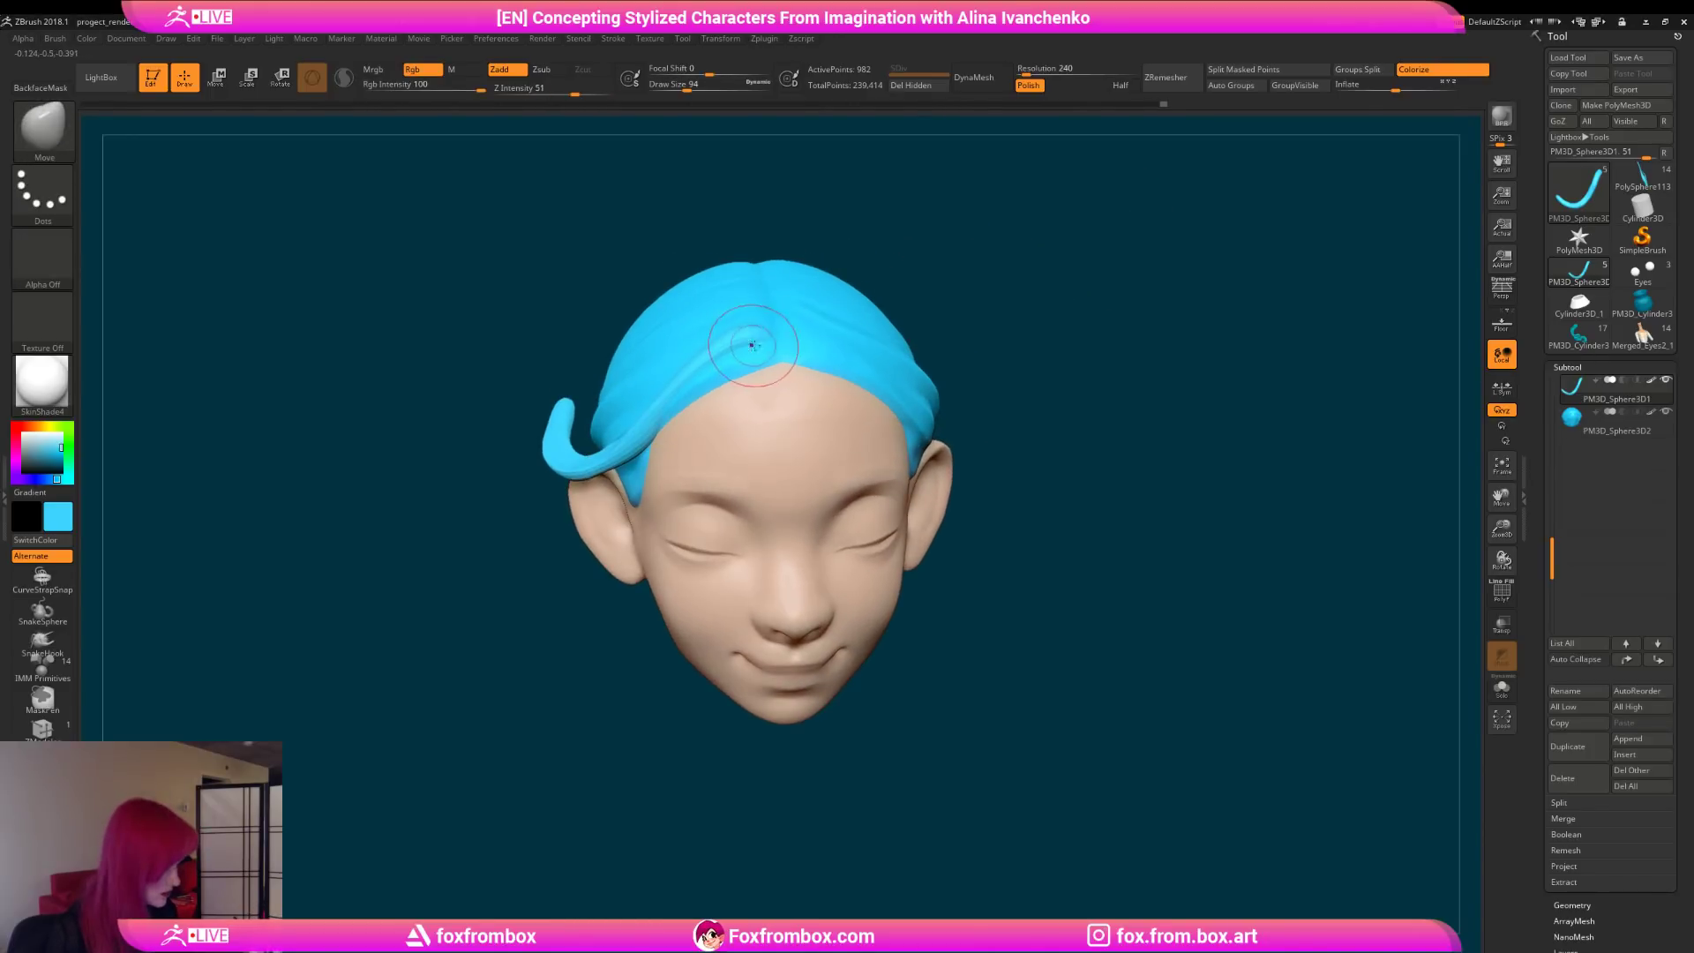
{"action": "mouse_move", "coordinate": [938, 300]}
{"action": "left_mouse_down"}
{"action": "mouse_move", "coordinate": [965, 329]}
{"action": "mouse_move", "coordinate": [908, 363]}
{"action": "mouse_move", "coordinate": [977, 341]}
{"action": "mouse_move", "coordinate": [960, 443]}
{"action": "left_mouse_up"}
{"action": "left_click", "coordinate": [714, 87]}
{"action": "left_click_drag", "start_coordinate": [993, 384], "coordinate": [1055, 419]}
{"action": "left_click_drag", "start_coordinate": [856, 439], "coordinate": [833, 430]}
{"action": "left_click_drag", "start_coordinate": [1024, 371], "coordinate": [1070, 170]}
{"action": "mouse_move", "coordinate": [1059, 300]}
{"action": "left_mouse_down", "text": "alt"}
{"action": "mouse_move", "coordinate": [1043, 276]}
{"action": "mouse_move", "coordinate": [1057, 221]}
{"action": "left_mouse_up", "text": "alt"}
Step: Curl the strand's back tip upward behind the ear with the Move brush at draw size 177
{"action": "left_click_drag", "start_coordinate": [722, 89], "coordinate": [699, 89]}
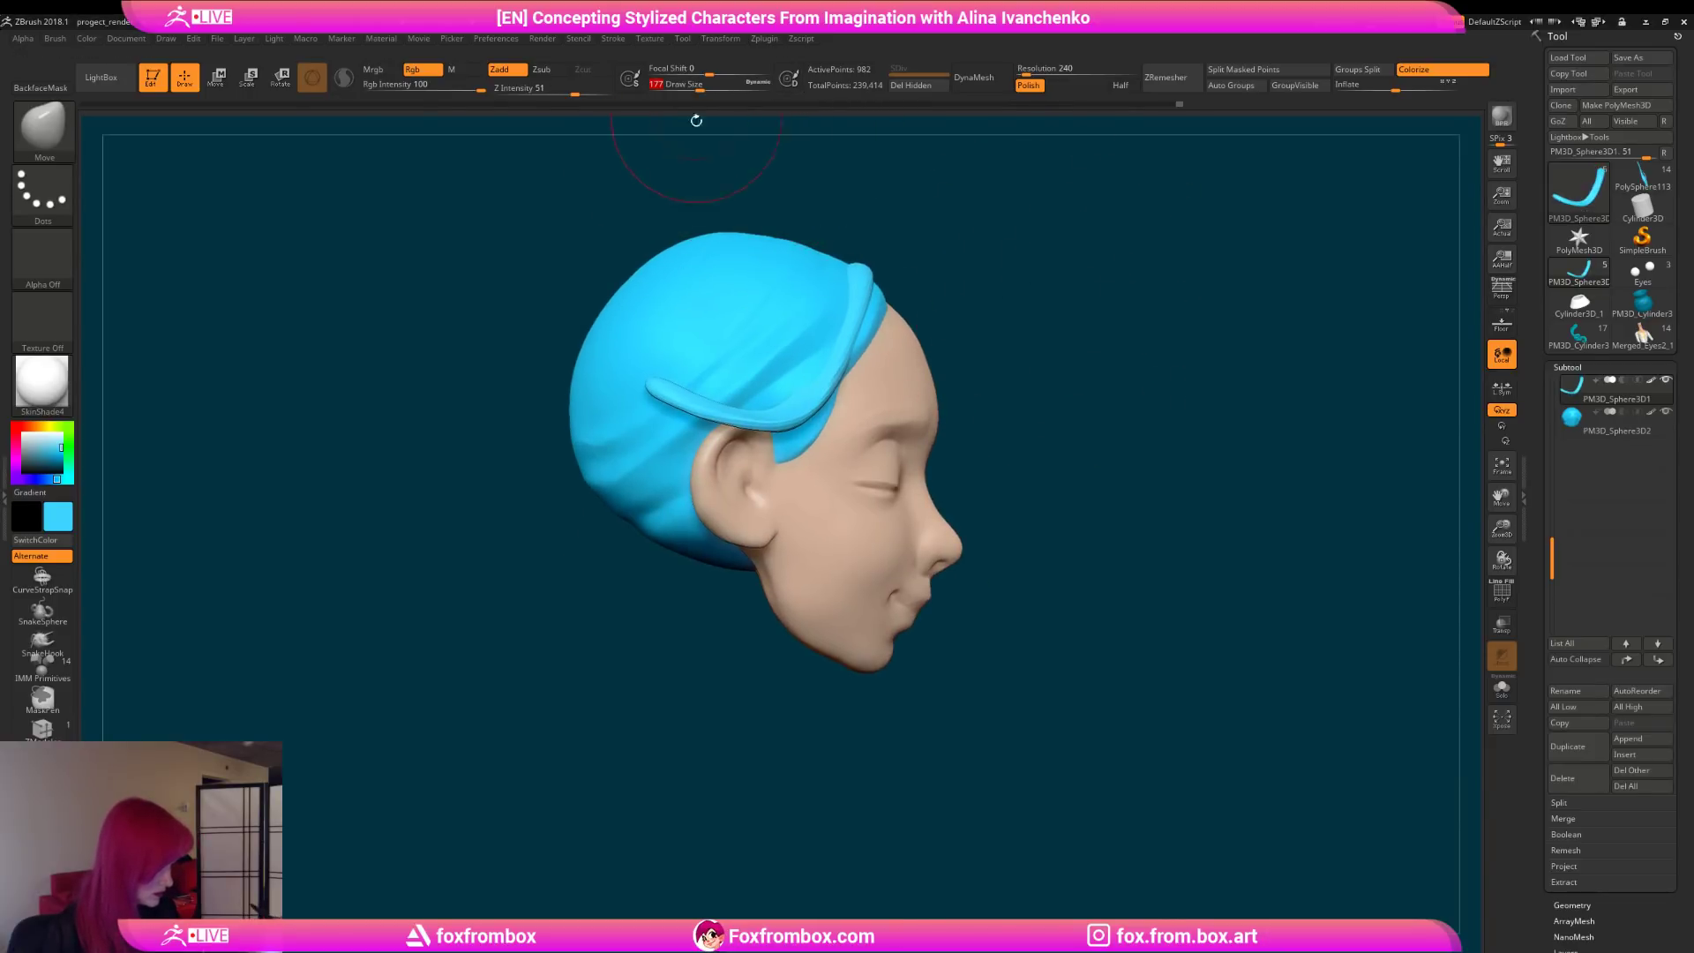
{"action": "left_click_drag", "start_coordinate": [704, 394], "coordinate": [713, 421]}
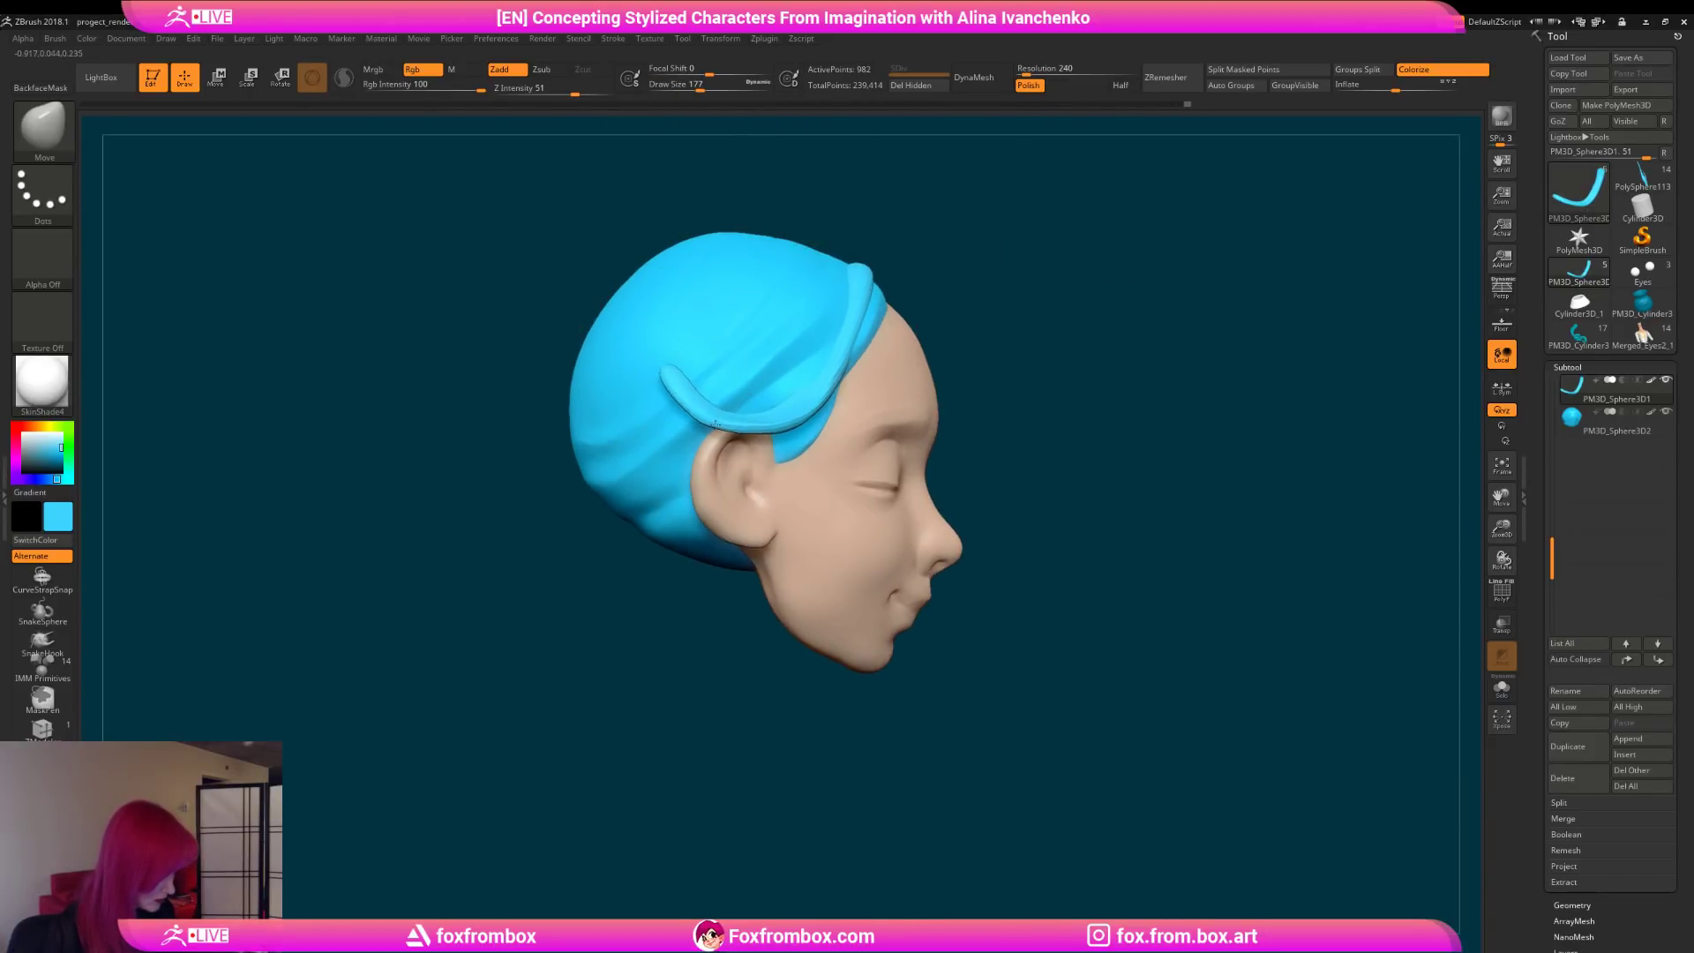
{"action": "left_click_drag", "start_coordinate": [1057, 318], "coordinate": [1091, 410]}
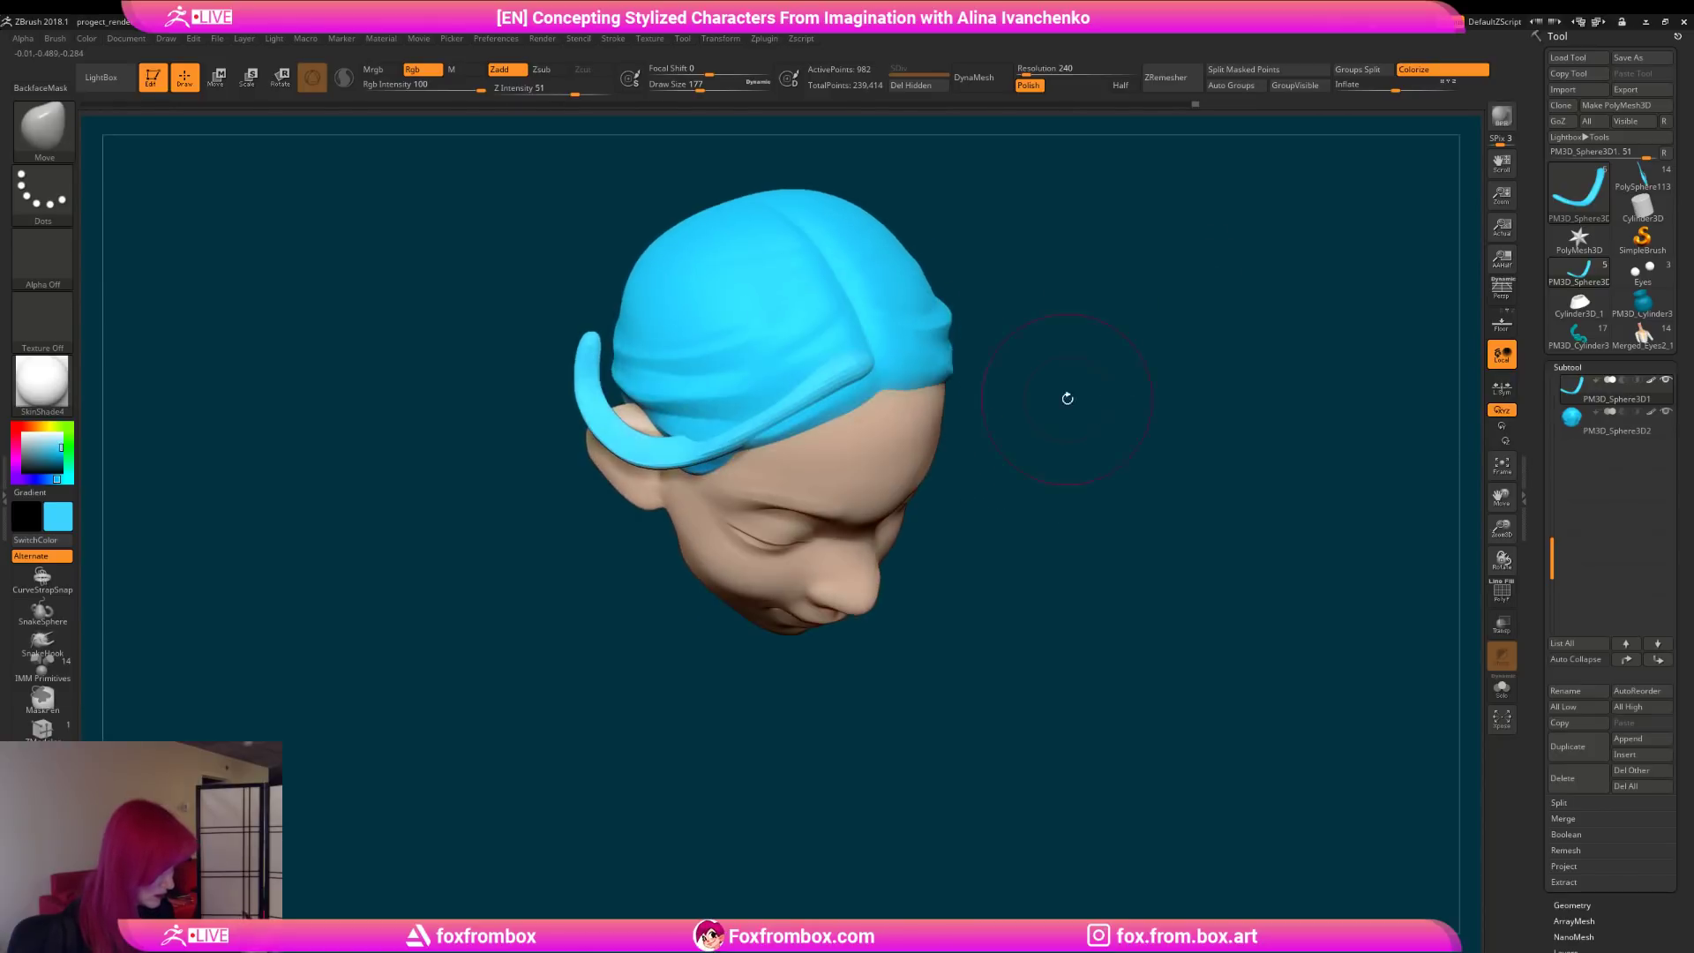
{"action": "mouse_move", "coordinate": [1068, 297]}
{"action": "left_mouse_down", "text": "shift"}
{"action": "mouse_move", "coordinate": [1048, 226]}
{"action": "mouse_move", "coordinate": [1023, 406]}
{"action": "left_mouse_up", "text": "shift"}
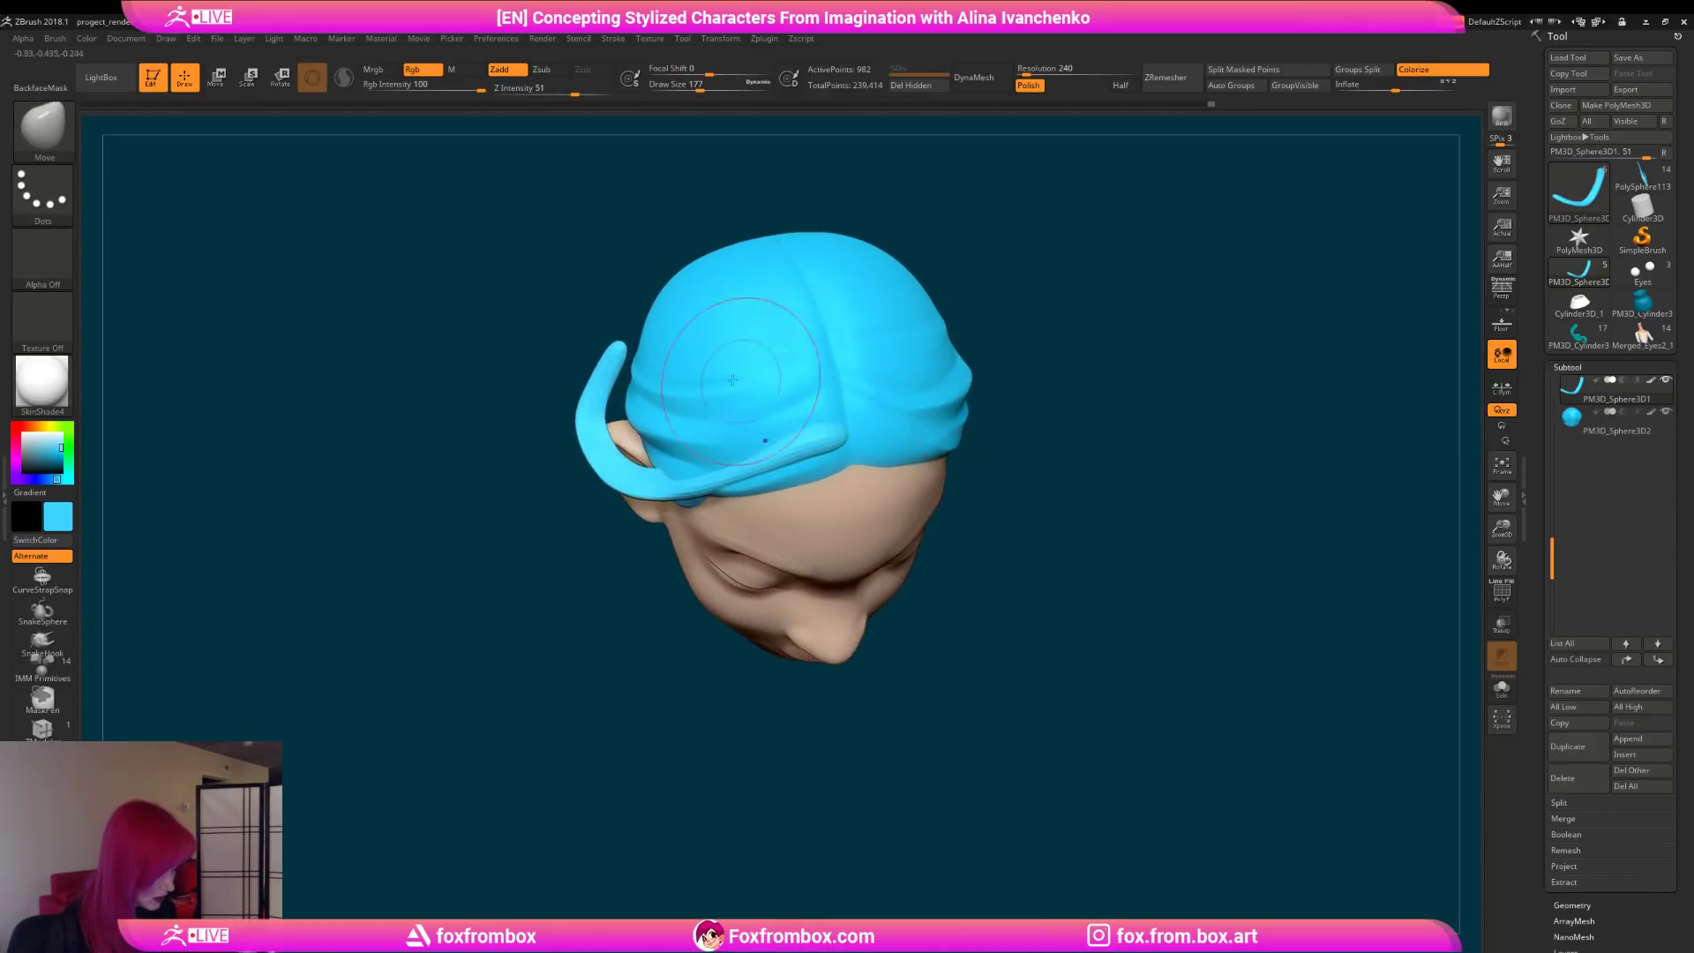
Step: Lasso-mask the inner side of the strand's curled back end and reshape the curl with the Move brush at draw size 132
{"action": "left_click_drag", "start_coordinate": [614, 456], "coordinate": [632, 448], "text": "ctrl"}
{"action": "left_click", "coordinate": [1214, 307], "text": "ctrl"}
{"action": "key", "text": "ctrl+z"}
{"action": "left_click_drag", "start_coordinate": [622, 363], "coordinate": [618, 371], "text": "ctrl"}
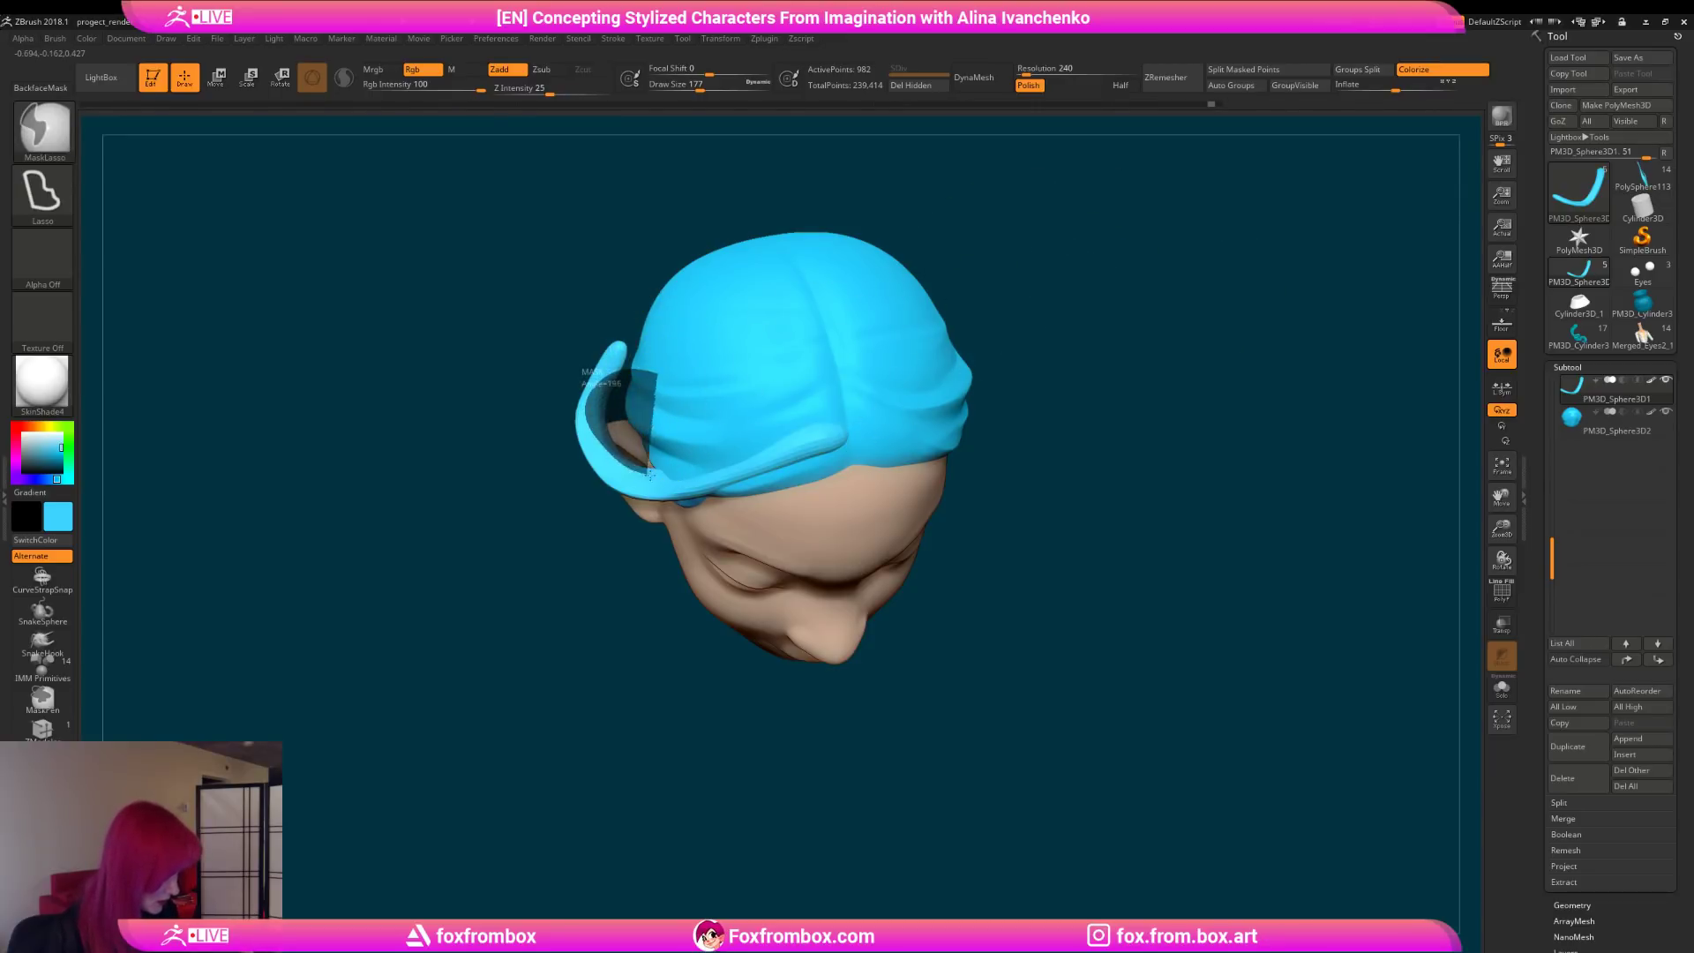
{"action": "left_click", "coordinate": [1163, 312], "text": "ctrl"}
{"action": "left_click_drag", "start_coordinate": [1097, 310], "coordinate": [1112, 272]}
{"action": "mouse_move", "coordinate": [1135, 379]}
{"action": "left_mouse_down"}
{"action": "mouse_move", "coordinate": [1130, 487]}
{"action": "mouse_move", "coordinate": [903, 458]}
{"action": "mouse_move", "coordinate": [862, 163]}
{"action": "mouse_move", "coordinate": [1018, 287]}
{"action": "mouse_move", "coordinate": [829, 473]}
{"action": "left_mouse_up"}
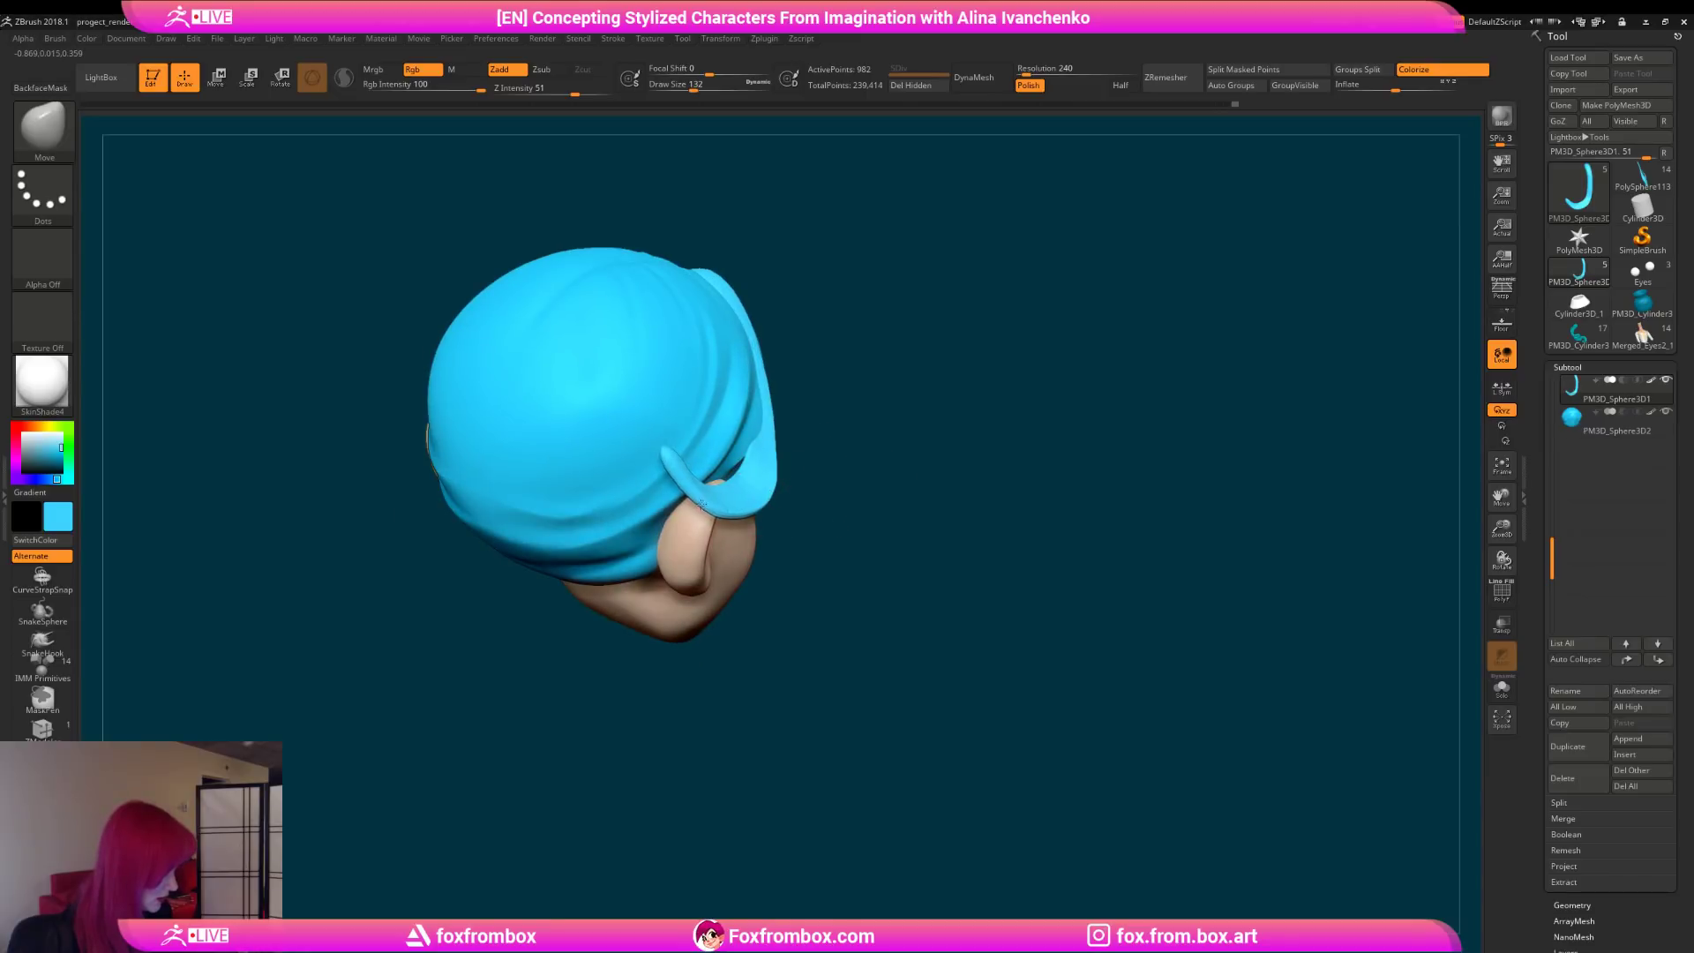
Step: Refine the strand's back curl and its front end at the parting with the Move brush at draw size 132
{"action": "left_click_drag", "start_coordinate": [958, 420], "coordinate": [952, 329], "text": "shift"}
{"action": "mouse_move", "coordinate": [1129, 312]}
{"action": "left_mouse_down", "text": "alt"}
{"action": "mouse_move", "coordinate": [1014, 273]}
{"action": "mouse_move", "coordinate": [844, 336]}
{"action": "left_mouse_up", "text": "alt"}
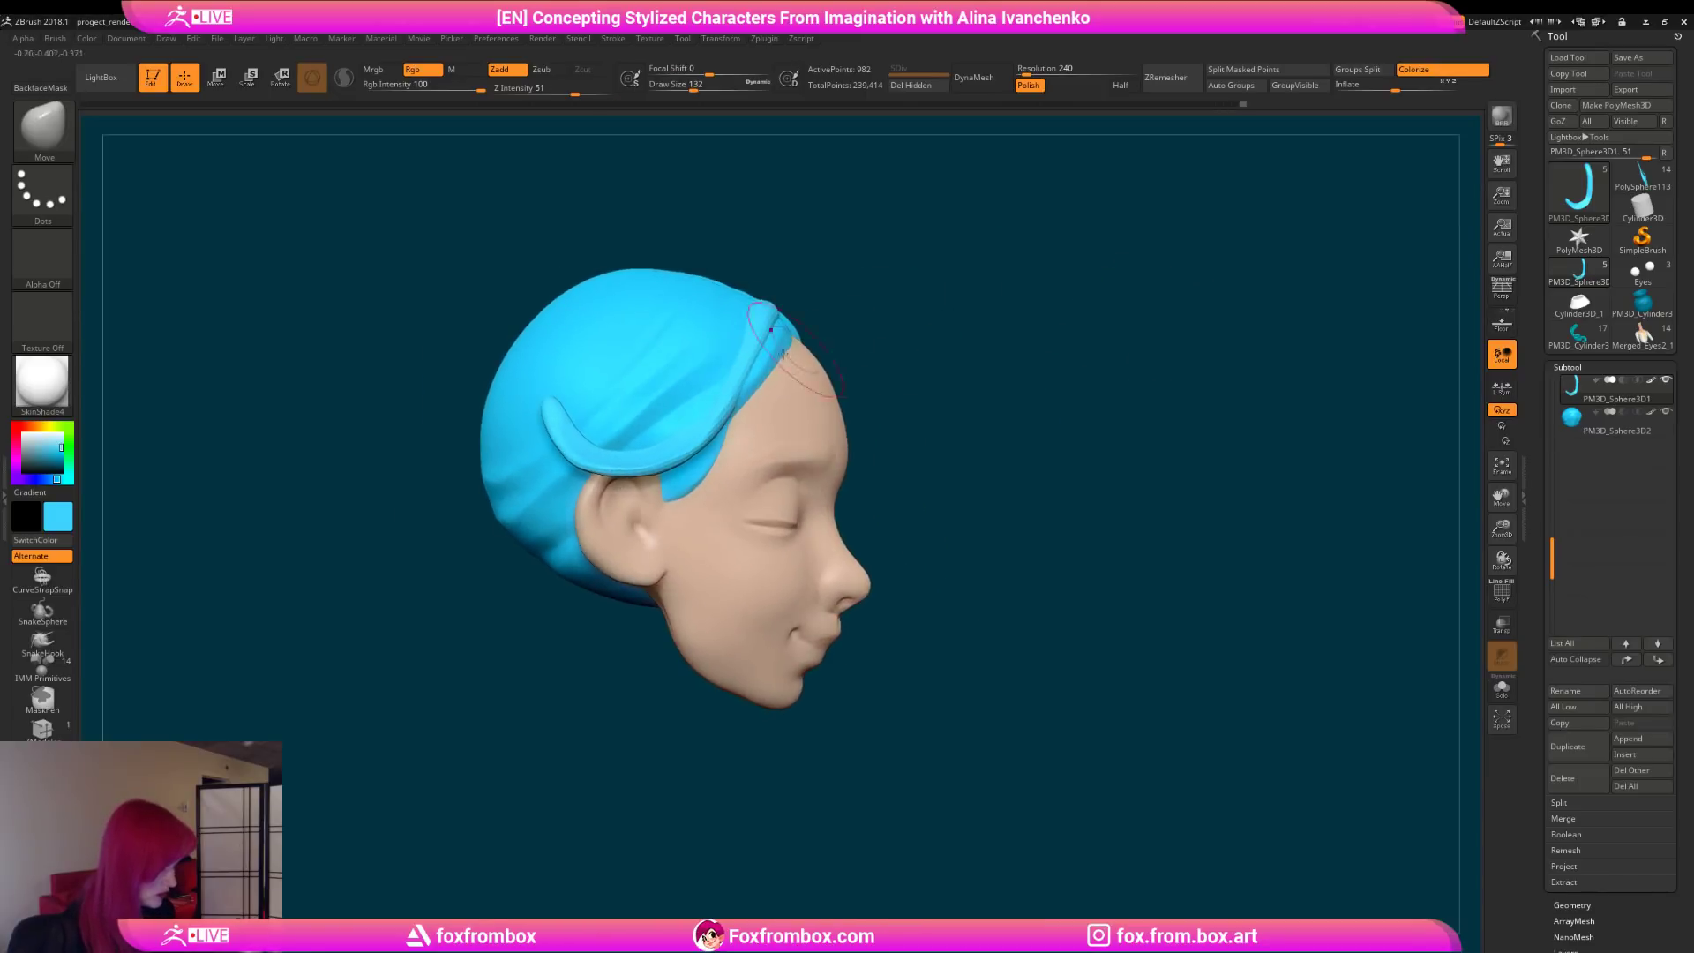
{"action": "left_click_drag", "start_coordinate": [558, 414], "coordinate": [542, 420]}
{"action": "mouse_move", "coordinate": [996, 315]}
{"action": "left_mouse_down", "text": "shift"}
{"action": "mouse_move", "coordinate": [1085, 329]}
{"action": "mouse_move", "coordinate": [1004, 336]}
{"action": "left_mouse_up", "text": "shift"}
{"action": "mouse_move", "coordinate": [918, 264]}
{"action": "left_mouse_down"}
{"action": "mouse_move", "coordinate": [1003, 264]}
{"action": "mouse_move", "coordinate": [949, 299]}
{"action": "left_mouse_up"}
{"action": "left_click_drag", "start_coordinate": [825, 329], "coordinate": [857, 382], "text": "alt"}
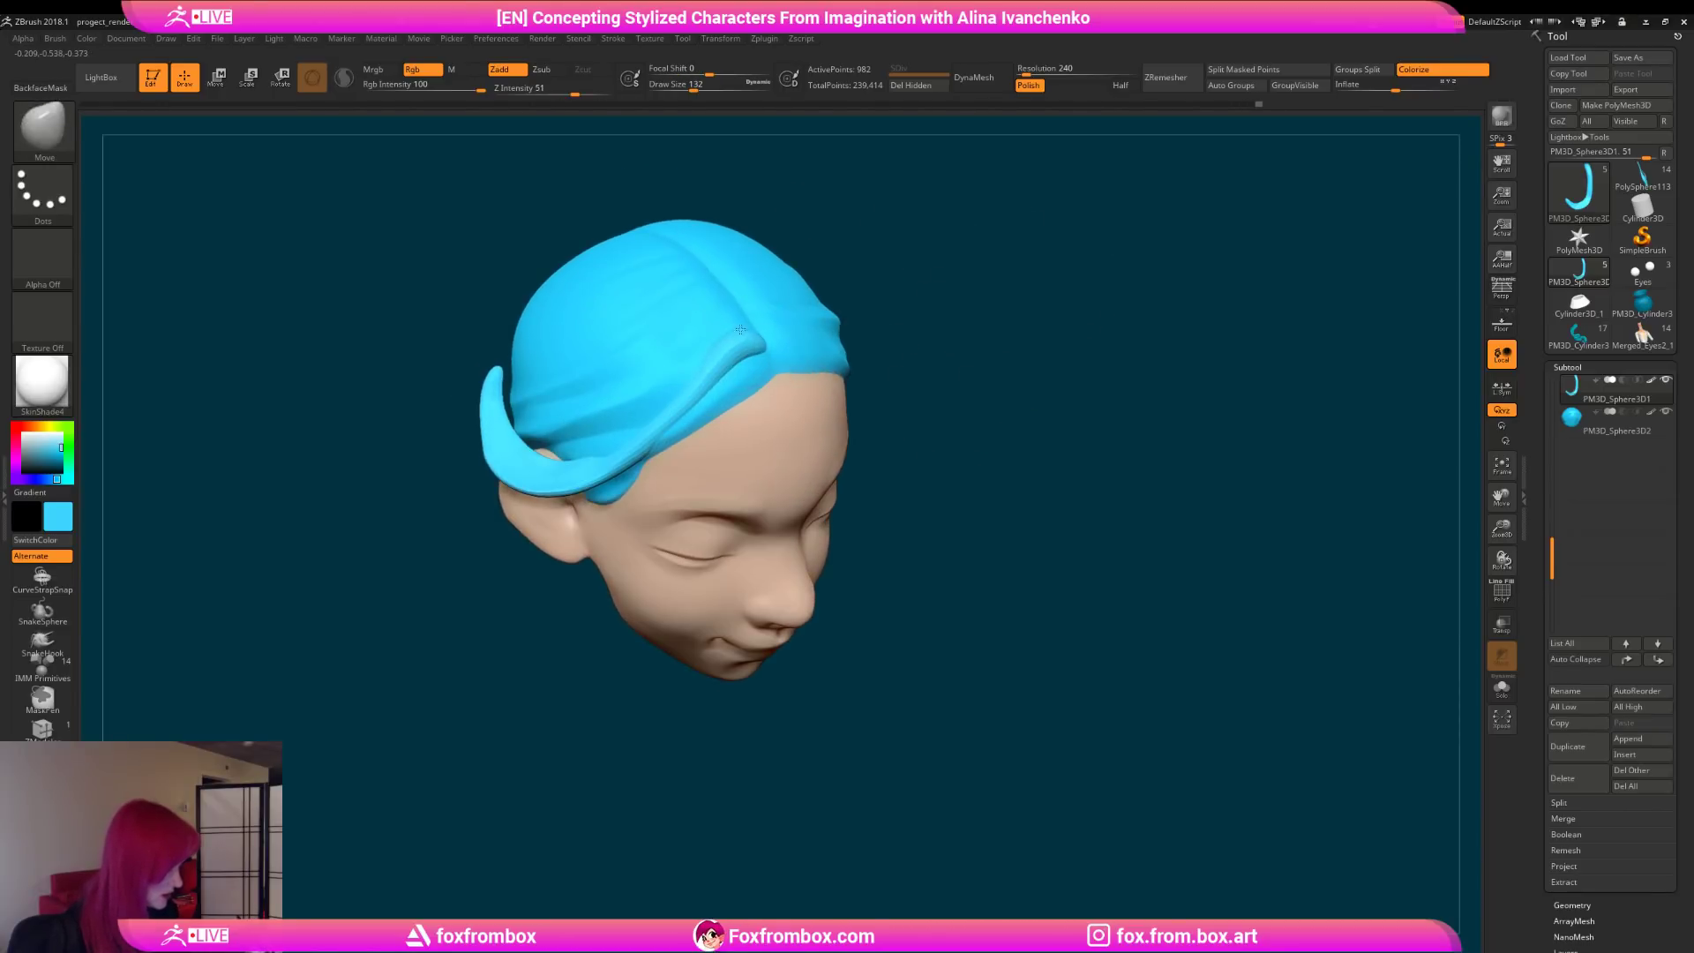
{"action": "left_click_drag", "start_coordinate": [917, 291], "coordinate": [950, 230]}
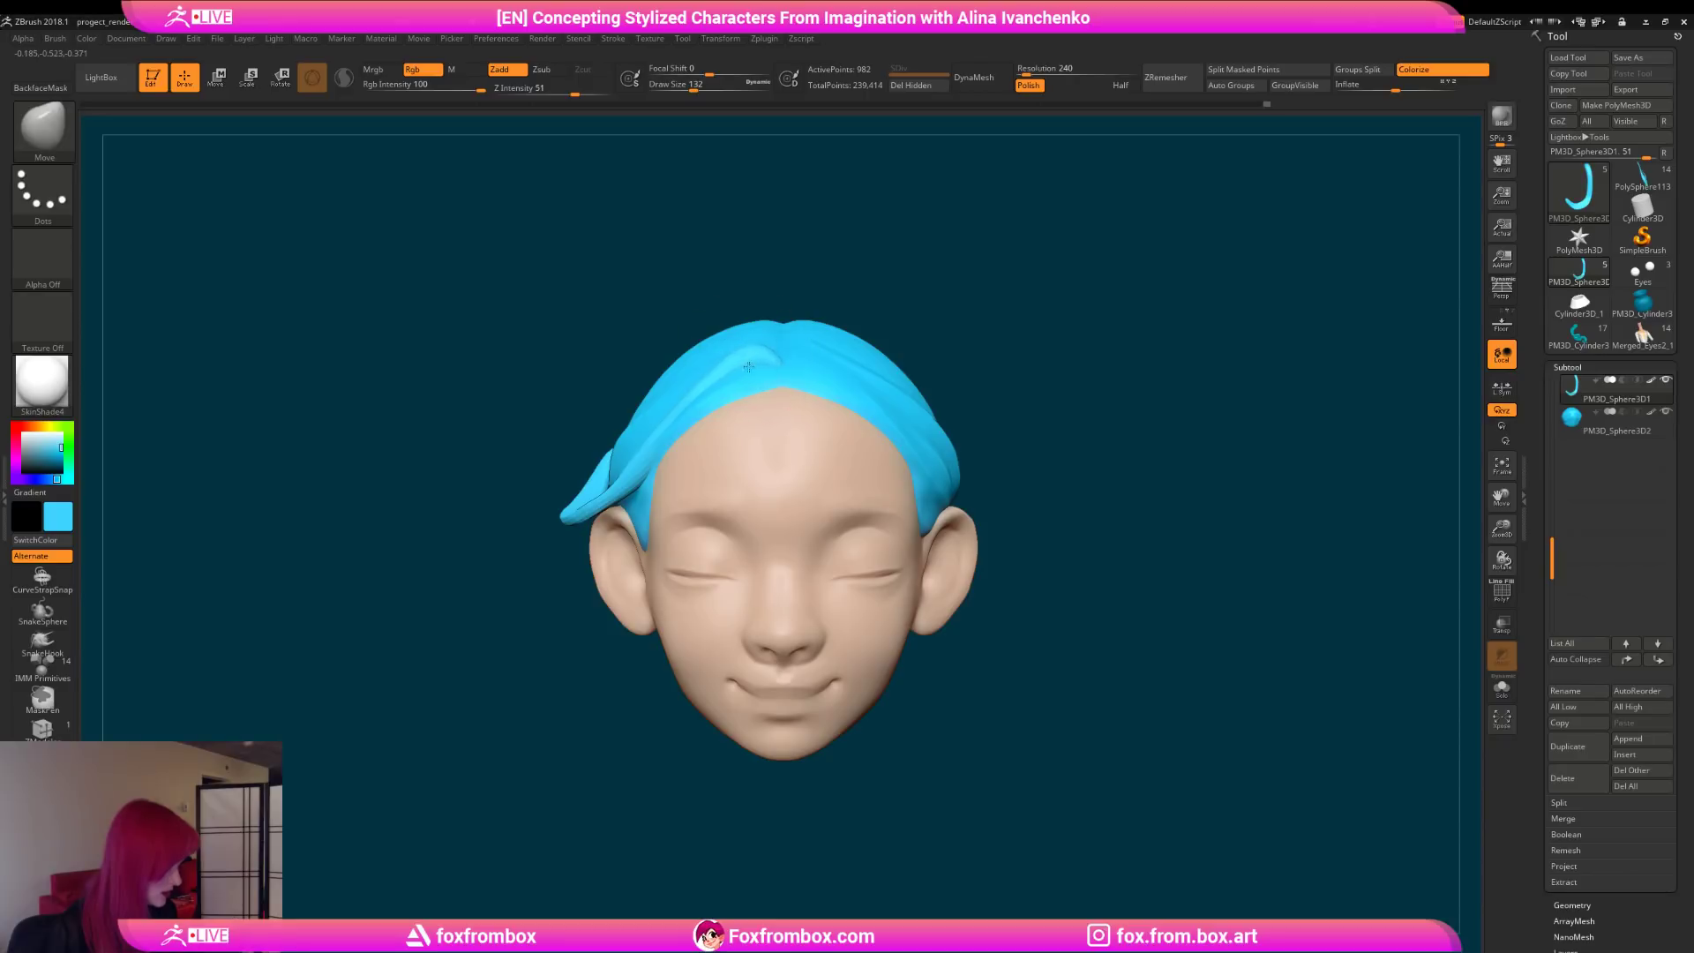
{"action": "left_click_drag", "start_coordinate": [1061, 419], "coordinate": [1431, 485]}
{"action": "mouse_move", "coordinate": [1044, 379]}
{"action": "left_mouse_down"}
{"action": "mouse_move", "coordinate": [970, 375]}
{"action": "mouse_move", "coordinate": [1032, 359]}
{"action": "left_mouse_up"}
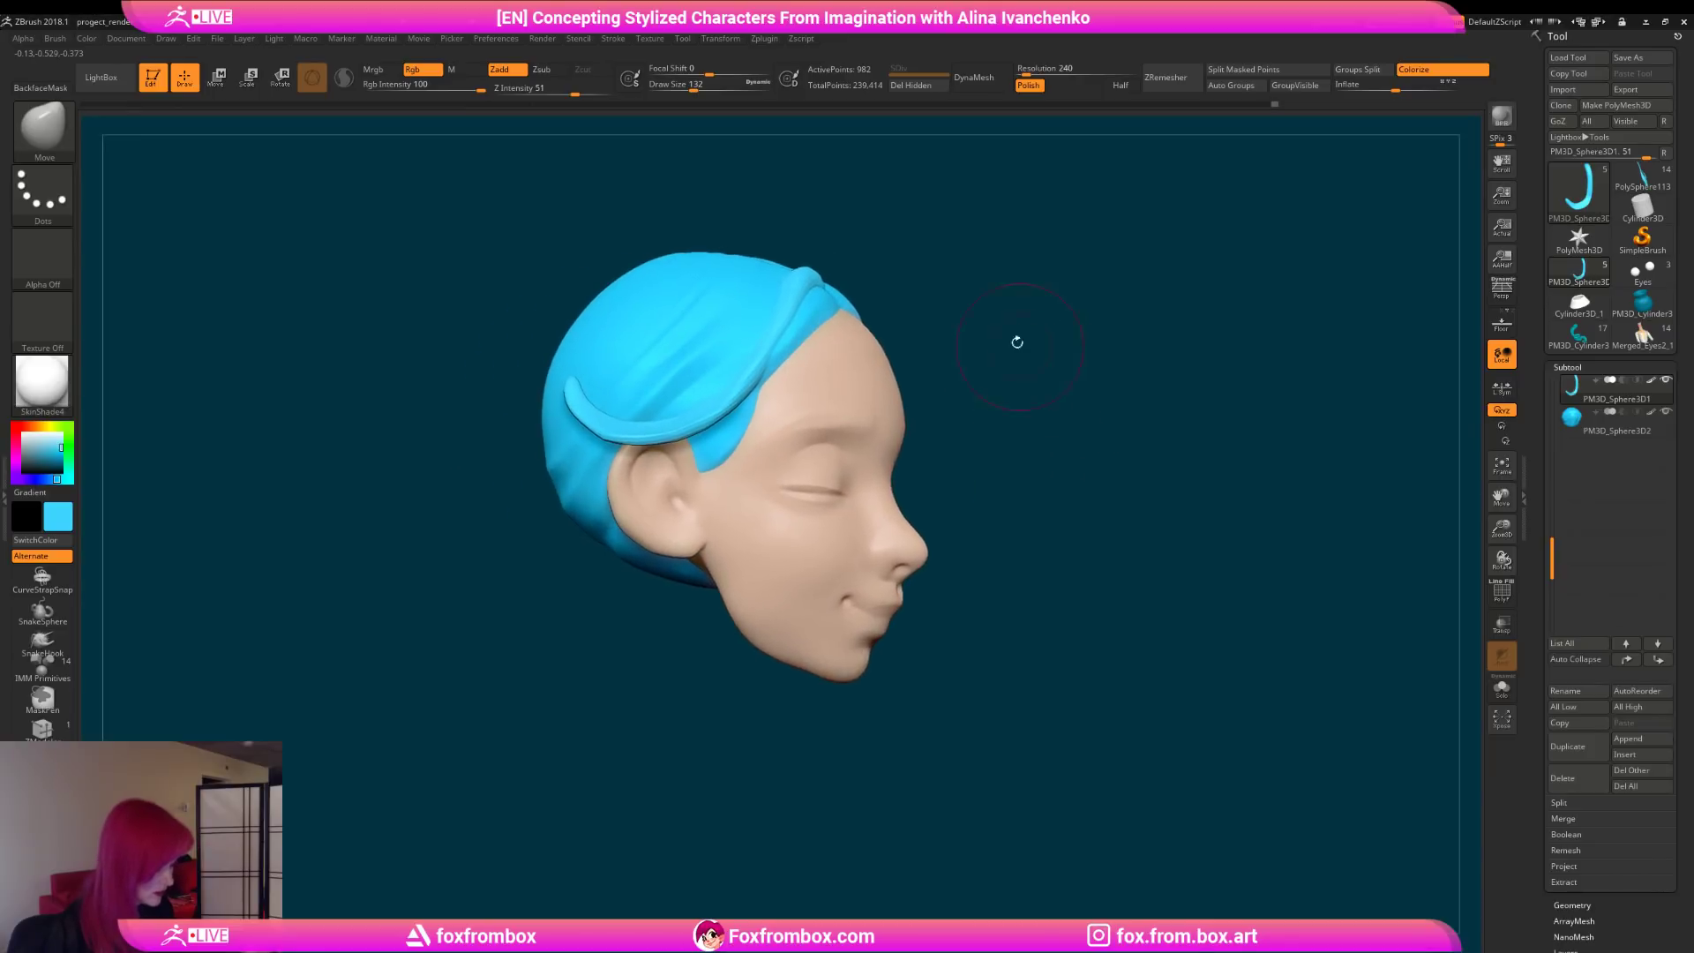
Step: Adjust the strand's curl around the ear with the Move brush at draw size 158, refining it at draw size 112
{"action": "left_click_drag", "start_coordinate": [684, 92], "coordinate": [706, 92]}
{"action": "mouse_move", "coordinate": [946, 369]}
{"action": "left_mouse_down"}
{"action": "mouse_move", "coordinate": [1156, 345]}
{"action": "mouse_move", "coordinate": [994, 284]}
{"action": "mouse_move", "coordinate": [1032, 273]}
{"action": "left_mouse_up"}
{"action": "left_click", "coordinate": [697, 88]}
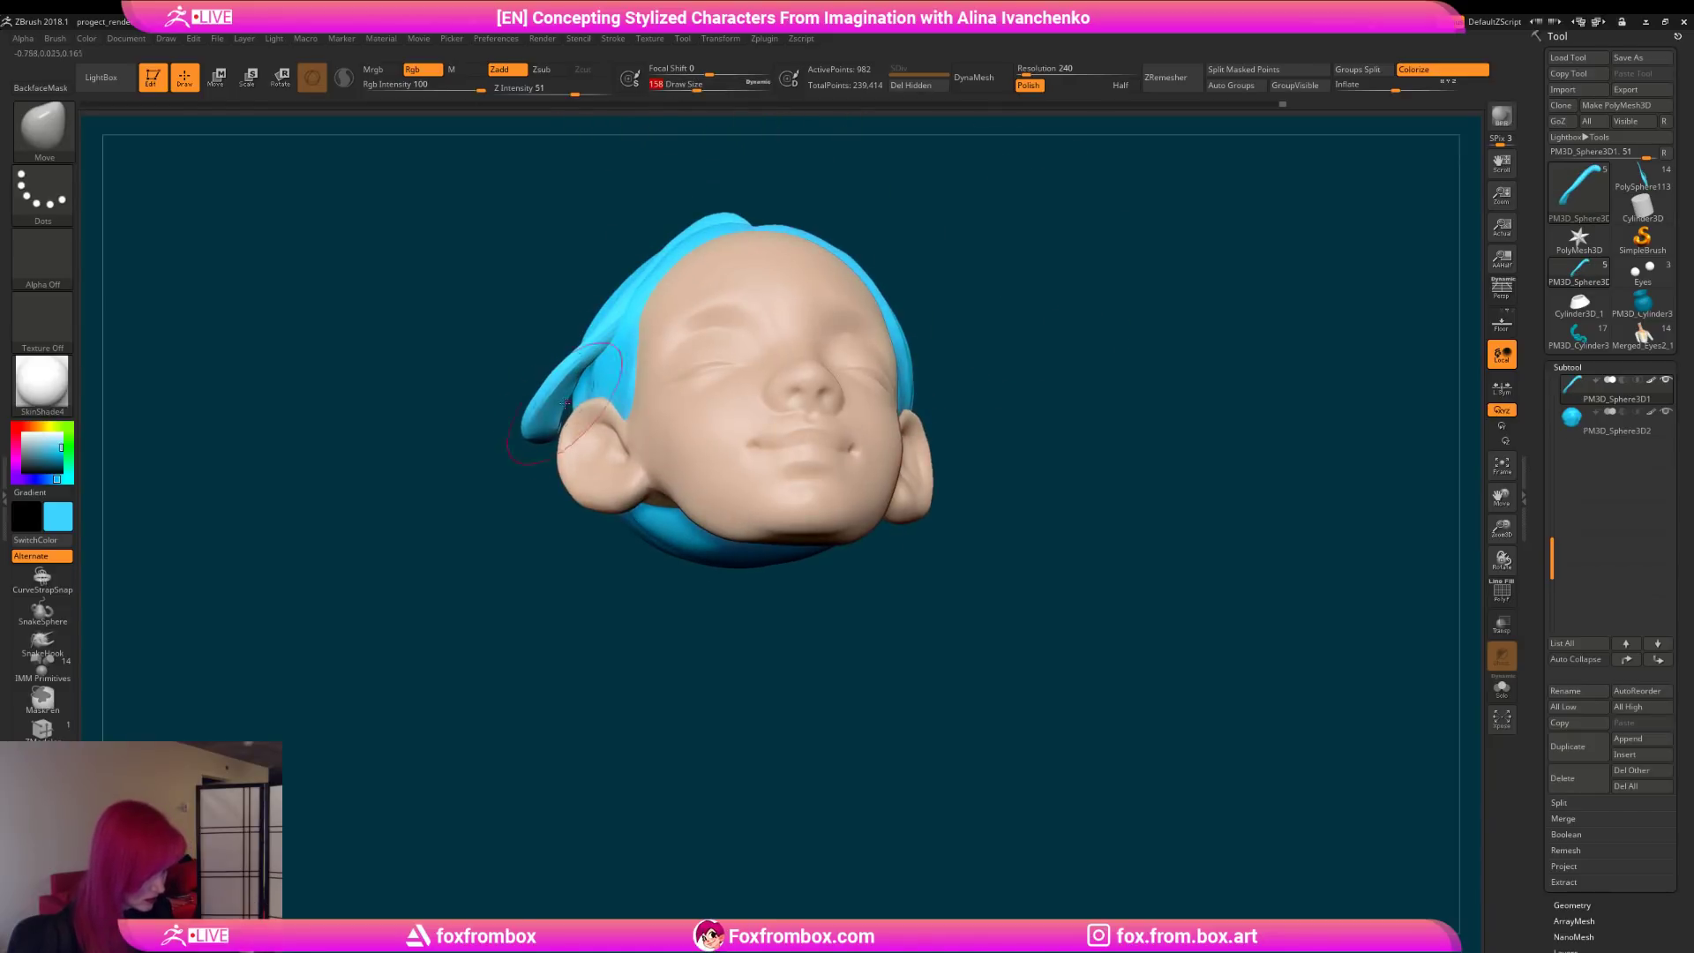
{"action": "mouse_move", "coordinate": [927, 296]}
{"action": "left_mouse_down", "text": "shift"}
{"action": "mouse_move", "coordinate": [1029, 321]}
{"action": "mouse_move", "coordinate": [992, 303]}
{"action": "left_mouse_up", "text": "shift"}
{"action": "left_click", "coordinate": [695, 85]}
{"action": "left_click_drag", "start_coordinate": [695, 84], "coordinate": [690, 85]}
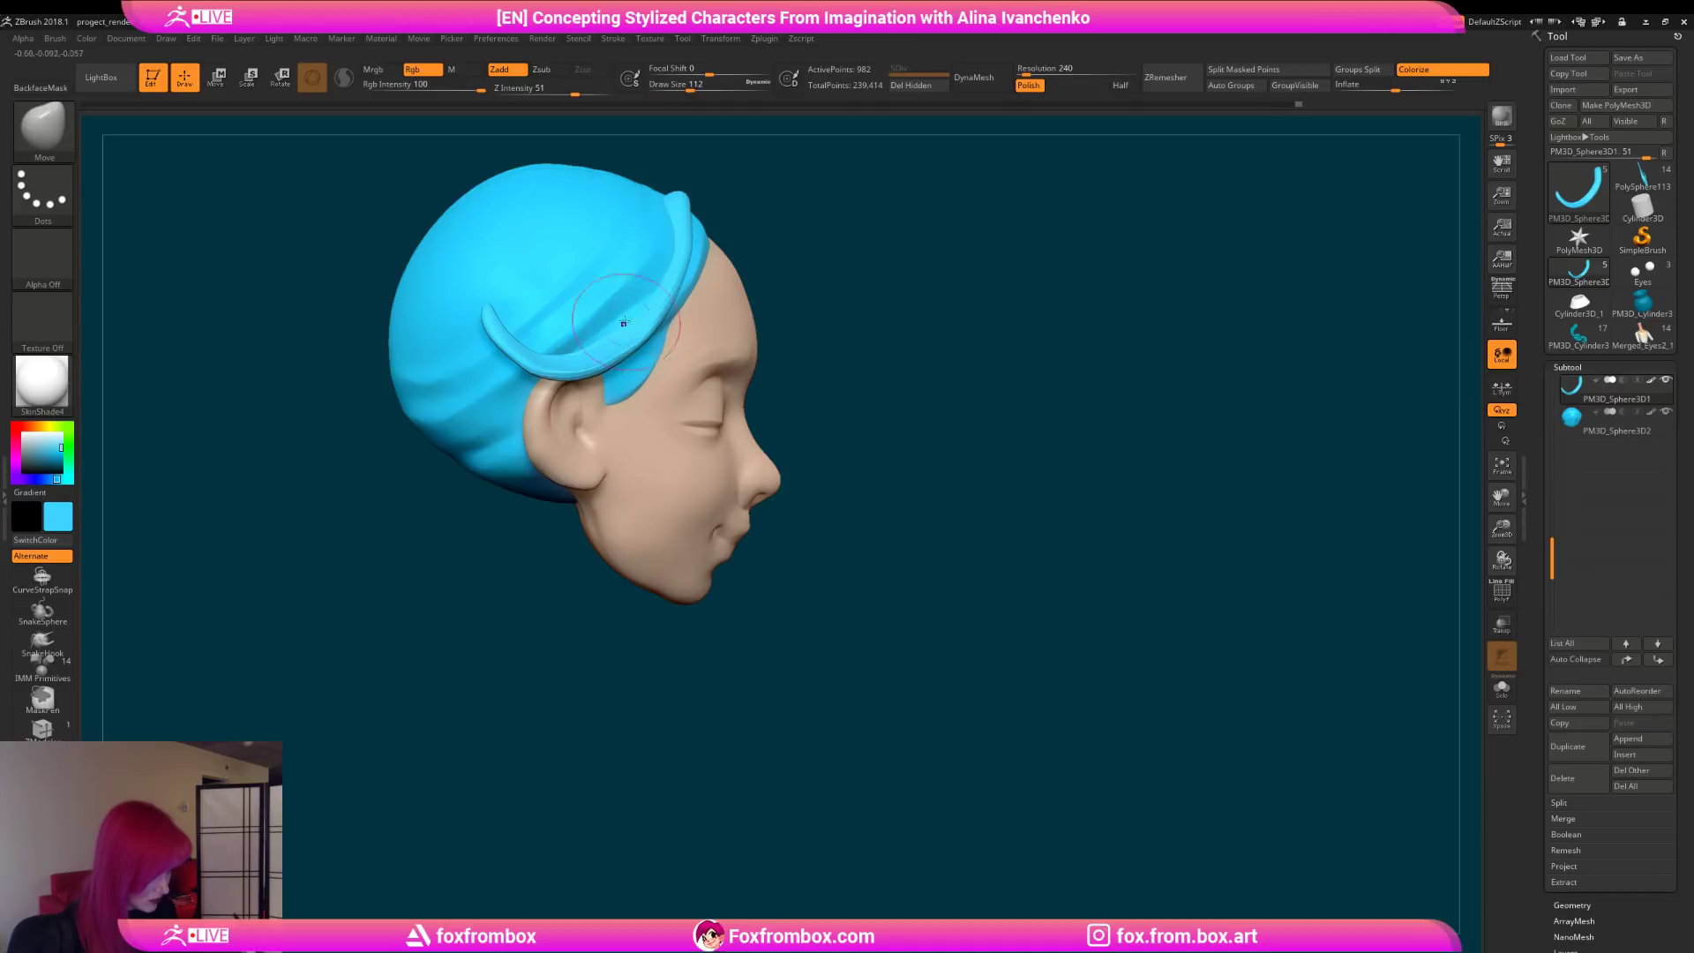
Step: Smooth the strand's bend between the temple and the ear at draw size 112
{"action": "left_click_drag", "start_coordinate": [1174, 265], "coordinate": [988, 257]}
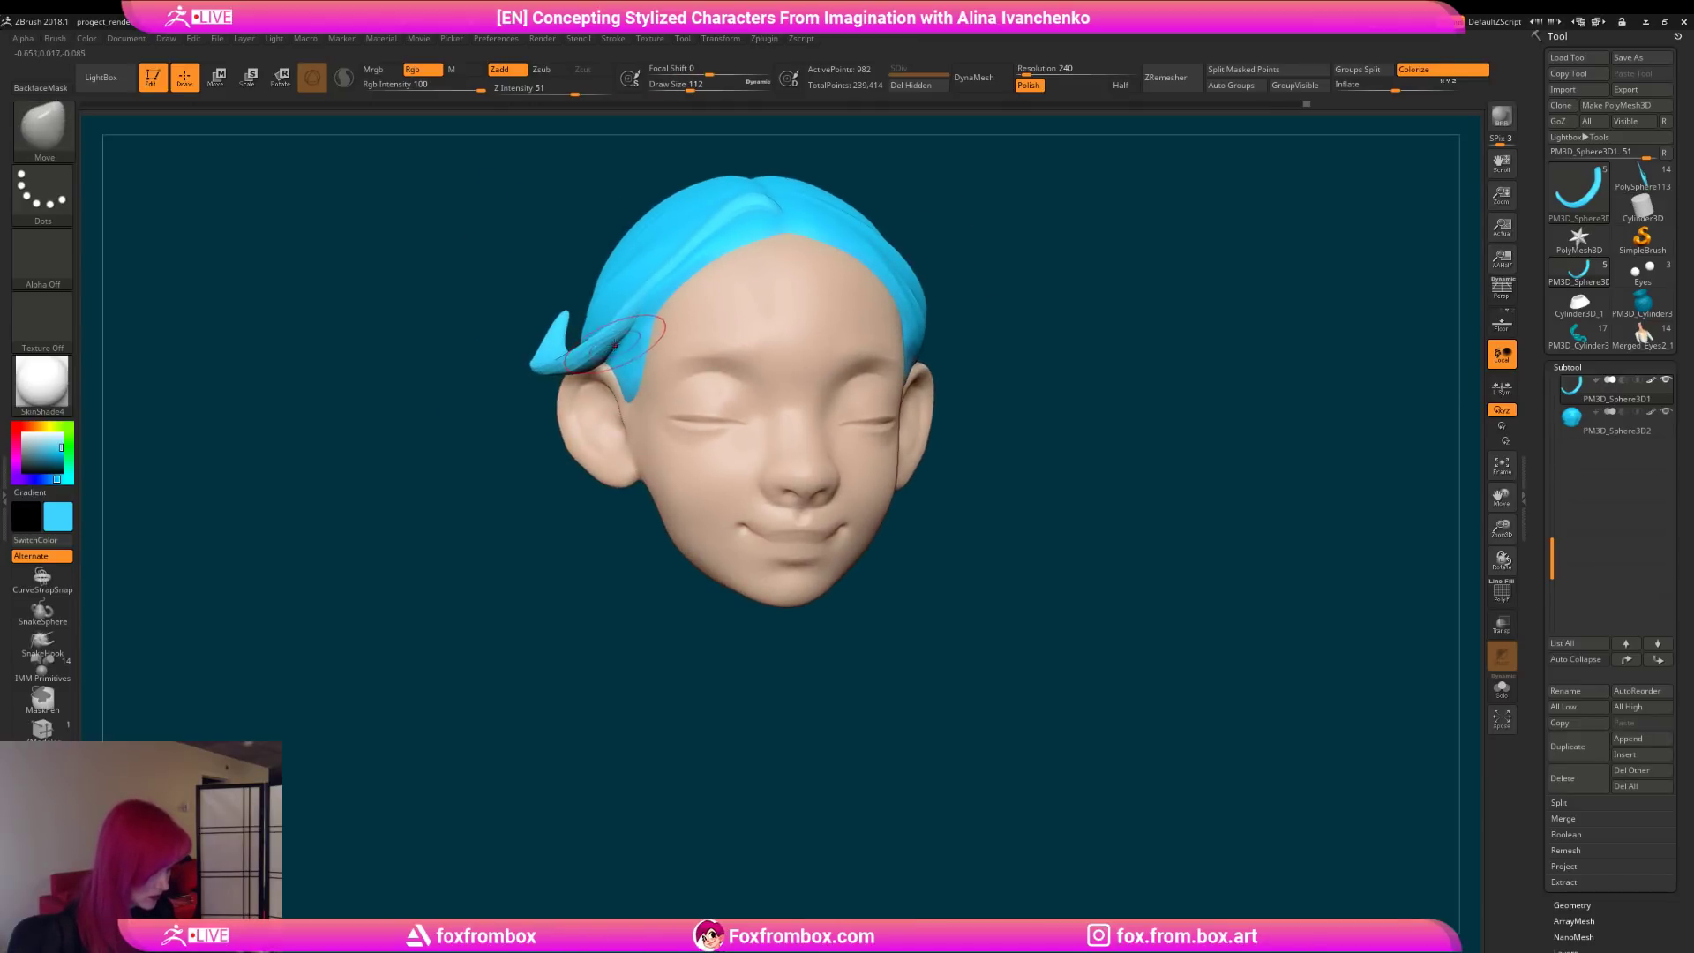
{"action": "left_click_drag", "start_coordinate": [589, 376], "coordinate": [666, 317], "text": "shift"}
{"action": "left_click_drag", "start_coordinate": [967, 244], "coordinate": [1058, 247]}
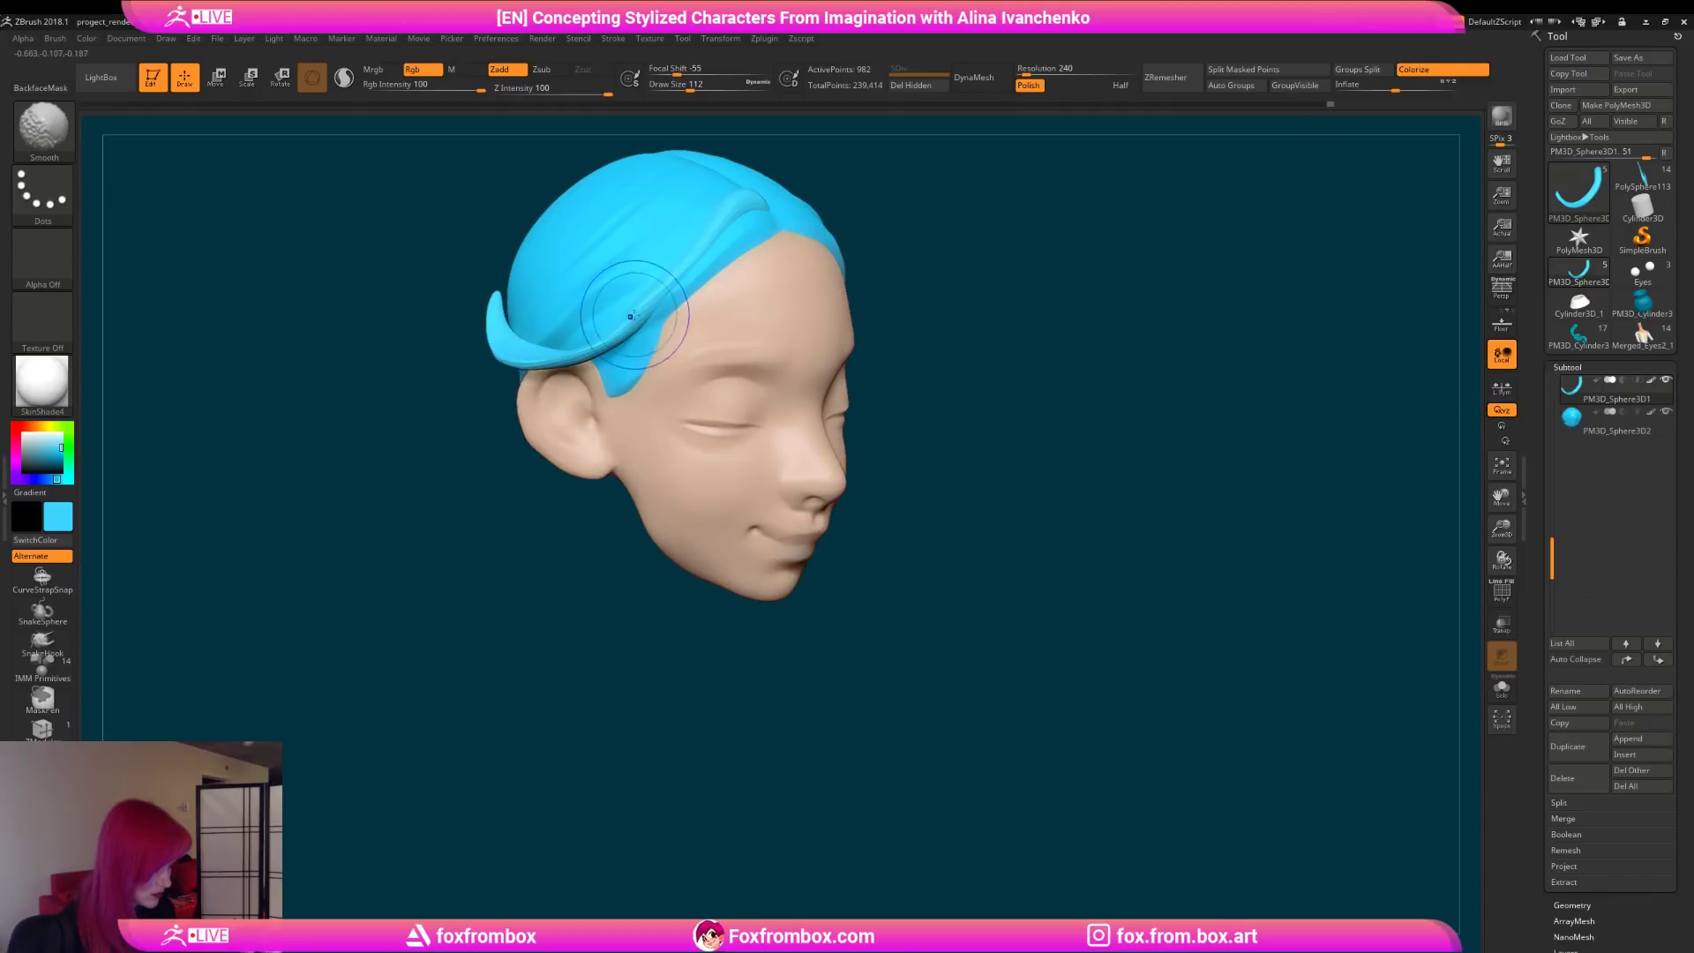
{"action": "left_click_drag", "start_coordinate": [975, 309], "coordinate": [1063, 342]}
Step: Shift the strand's upper part against the hair cap near the parting with the Move brush at draw size 207
{"action": "left_click", "coordinate": [704, 86]}
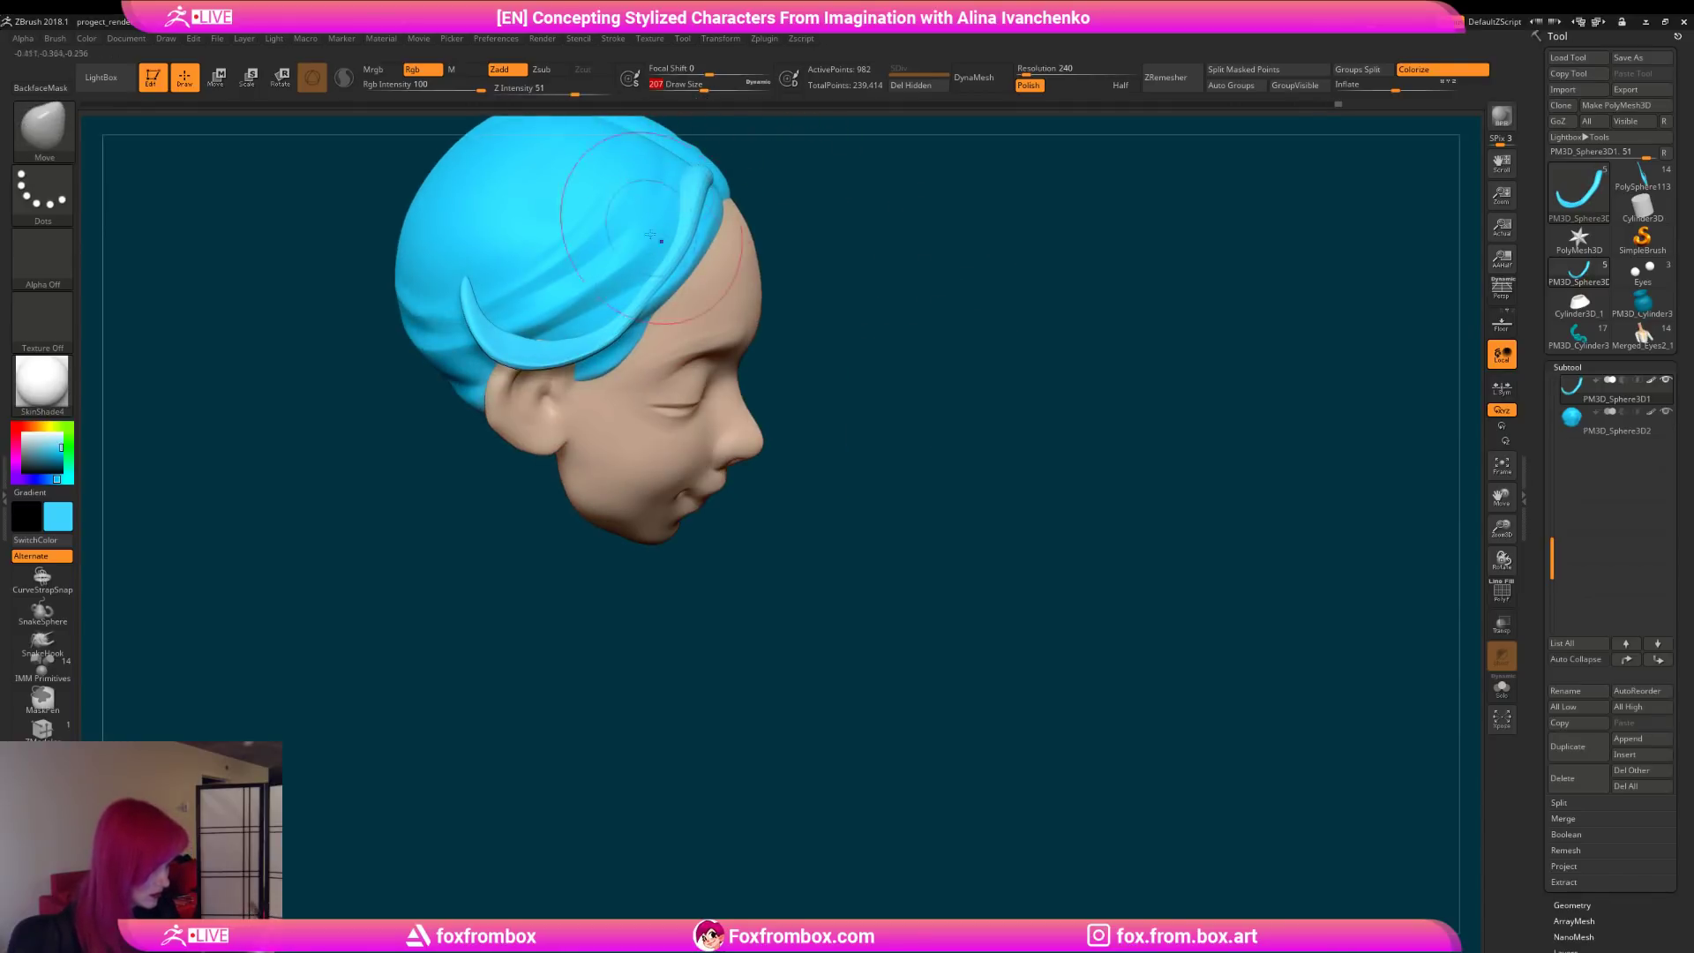
{"action": "left_click_drag", "start_coordinate": [927, 307], "coordinate": [759, 314]}
{"action": "mouse_move", "coordinate": [1104, 318]}
{"action": "left_mouse_down"}
{"action": "mouse_move", "coordinate": [1036, 389]}
{"action": "mouse_move", "coordinate": [951, 353]}
{"action": "mouse_move", "coordinate": [1029, 276]}
{"action": "mouse_move", "coordinate": [885, 189]}
{"action": "left_mouse_up"}
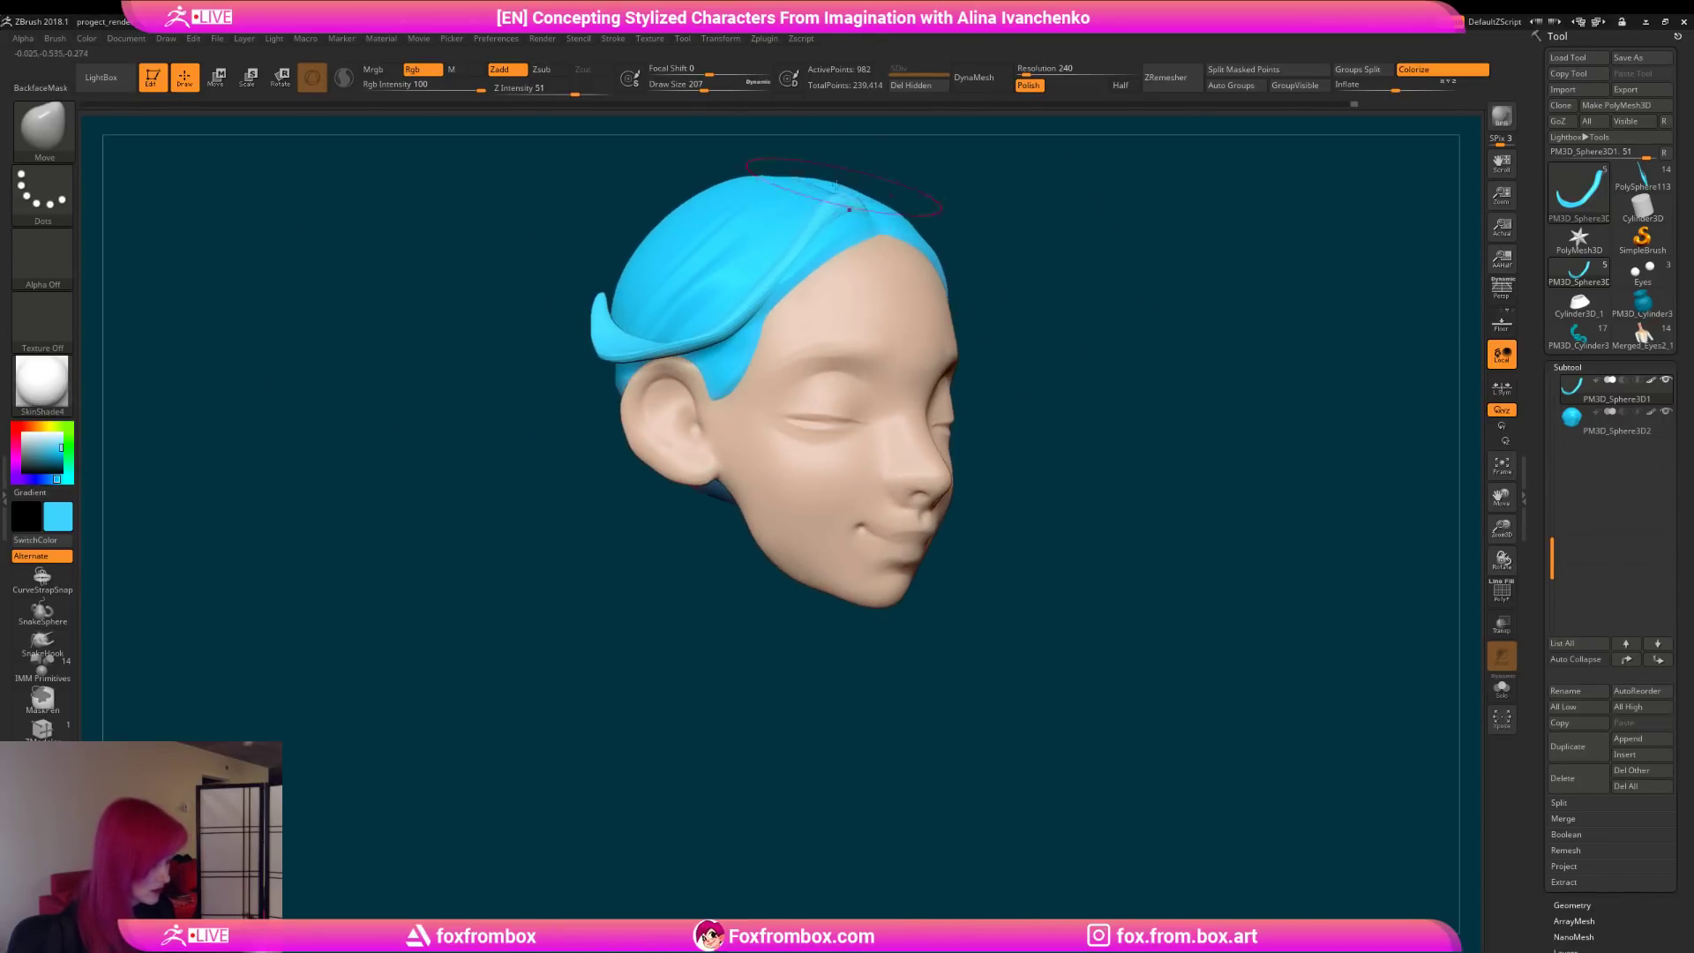
Step: Shape the strand's underside and flared tip behind the ear with the Move brush at draw size 101
{"action": "left_click_drag", "start_coordinate": [700, 86], "coordinate": [688, 85]}
{"action": "mouse_move", "coordinate": [556, 233]}
{"action": "left_mouse_down"}
{"action": "mouse_move", "coordinate": [696, 177]}
{"action": "mouse_move", "coordinate": [685, 185]}
{"action": "left_mouse_up"}
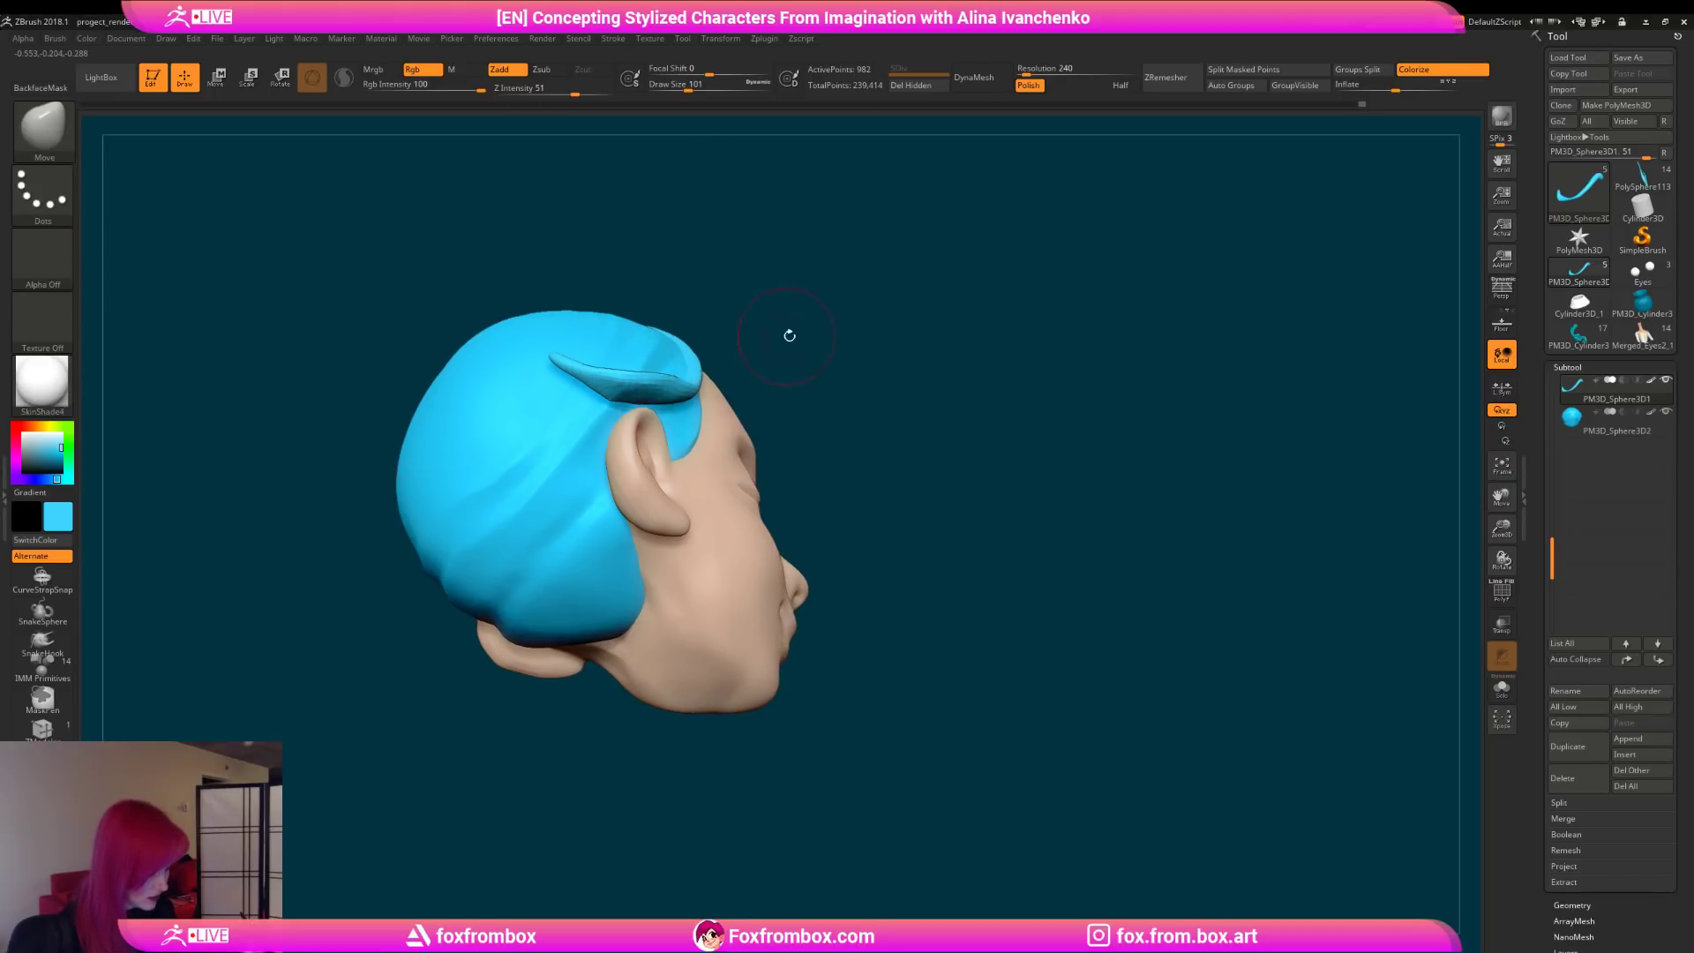
{"action": "left_click_drag", "start_coordinate": [771, 336], "coordinate": [653, 388]}
{"action": "left_click_drag", "start_coordinate": [905, 340], "coordinate": [1062, 283]}
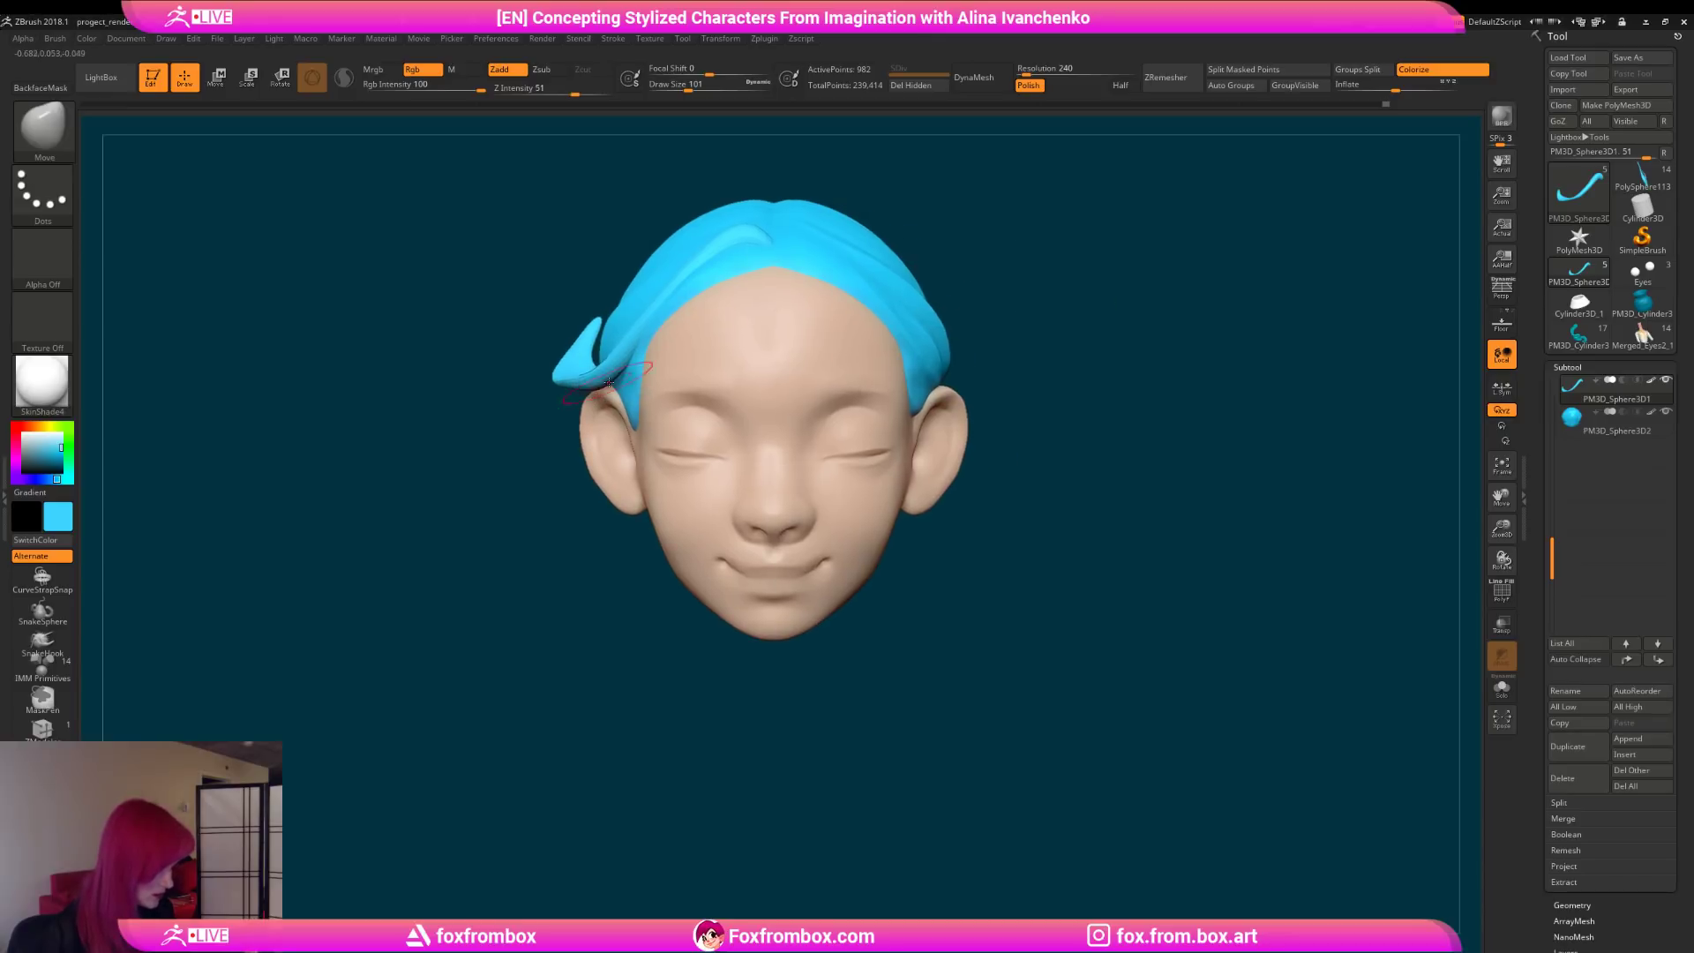
{"action": "mouse_move", "coordinate": [1088, 280]}
{"action": "left_mouse_down"}
{"action": "mouse_move", "coordinate": [1006, 352]}
{"action": "mouse_move", "coordinate": [607, 378]}
{"action": "left_mouse_up"}
{"action": "key", "text": "shift"}
{"action": "left_click_drag", "start_coordinate": [475, 300], "coordinate": [915, 341]}
Step: Adjust the strand's overall curve above the ear with the Move brush at draw size 192
{"action": "mouse_move", "coordinate": [1128, 405]}
{"action": "left_mouse_down", "text": "alt"}
{"action": "mouse_move", "coordinate": [1172, 487]}
{"action": "mouse_move", "coordinate": [909, 387]}
{"action": "mouse_move", "coordinate": [983, 447]}
{"action": "mouse_move", "coordinate": [885, 450]}
{"action": "mouse_move", "coordinate": [802, 420]}
{"action": "left_mouse_up", "text": "alt"}
{"action": "left_click_drag", "start_coordinate": [681, 82], "coordinate": [701, 84]}
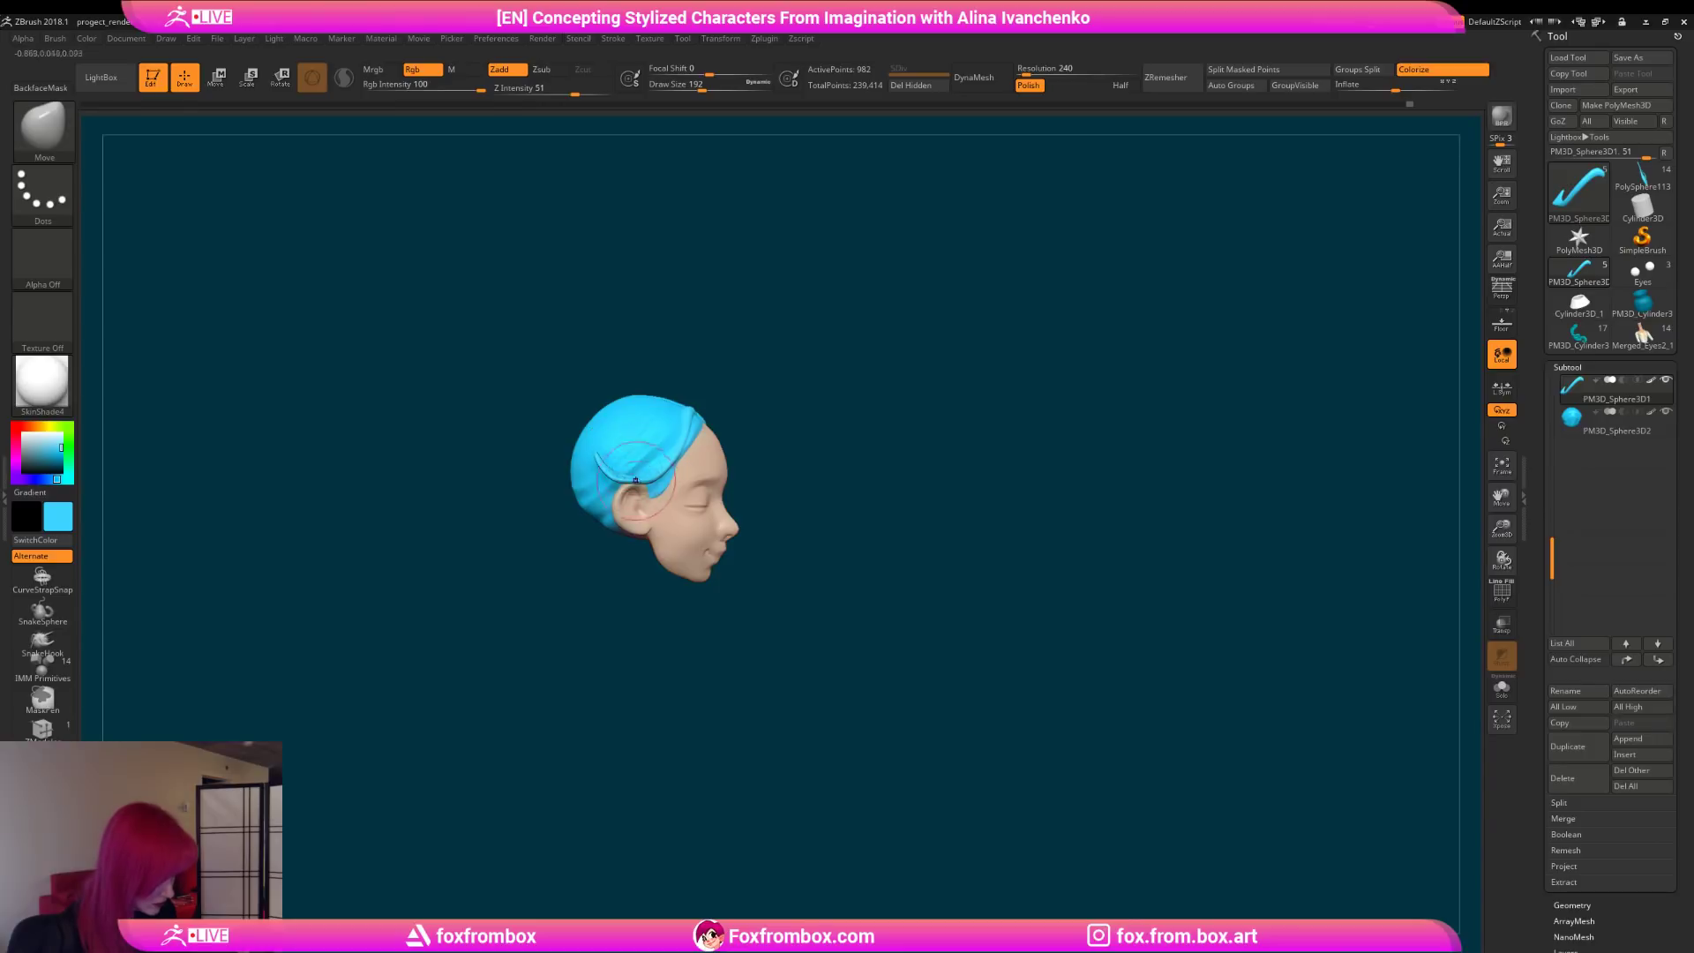
{"action": "left_click_drag", "start_coordinate": [776, 454], "coordinate": [864, 522]}
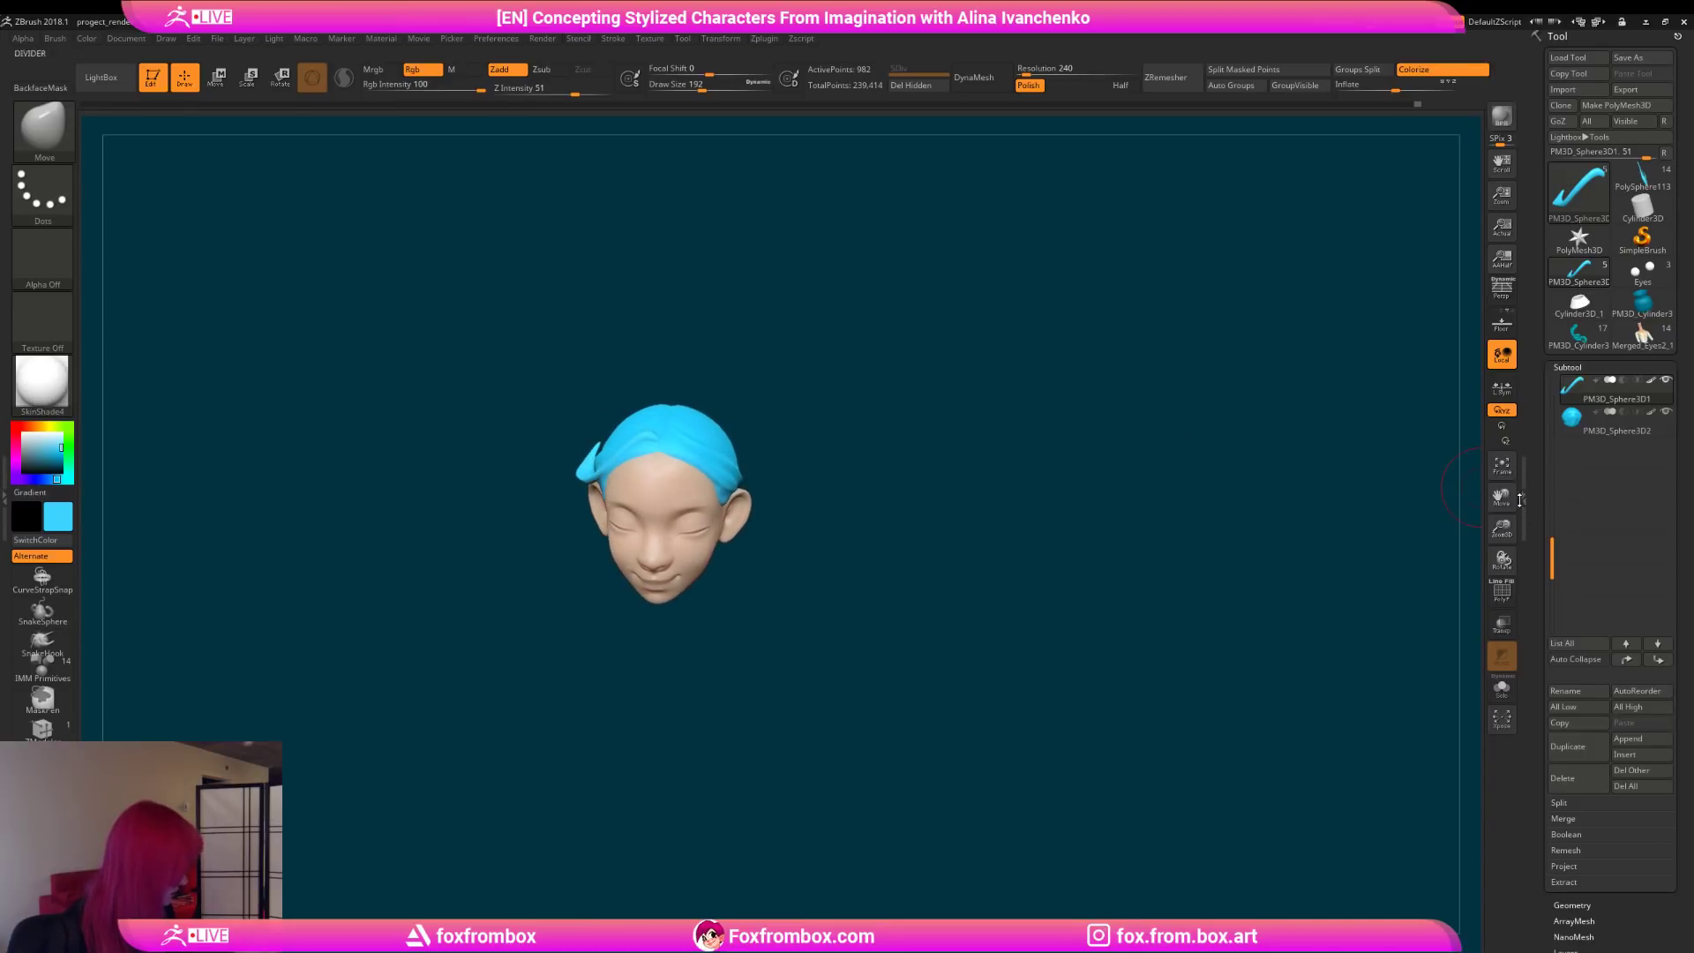
Step: Draw a second strand with the CurveTube brush at draw size 120 from the parting down the hairline to the opposite ear
{"action": "left_click_drag", "start_coordinate": [1501, 529], "coordinate": [1376, 601]}
{"action": "left_click_drag", "start_coordinate": [908, 457], "coordinate": [617, 397], "text": "alt"}
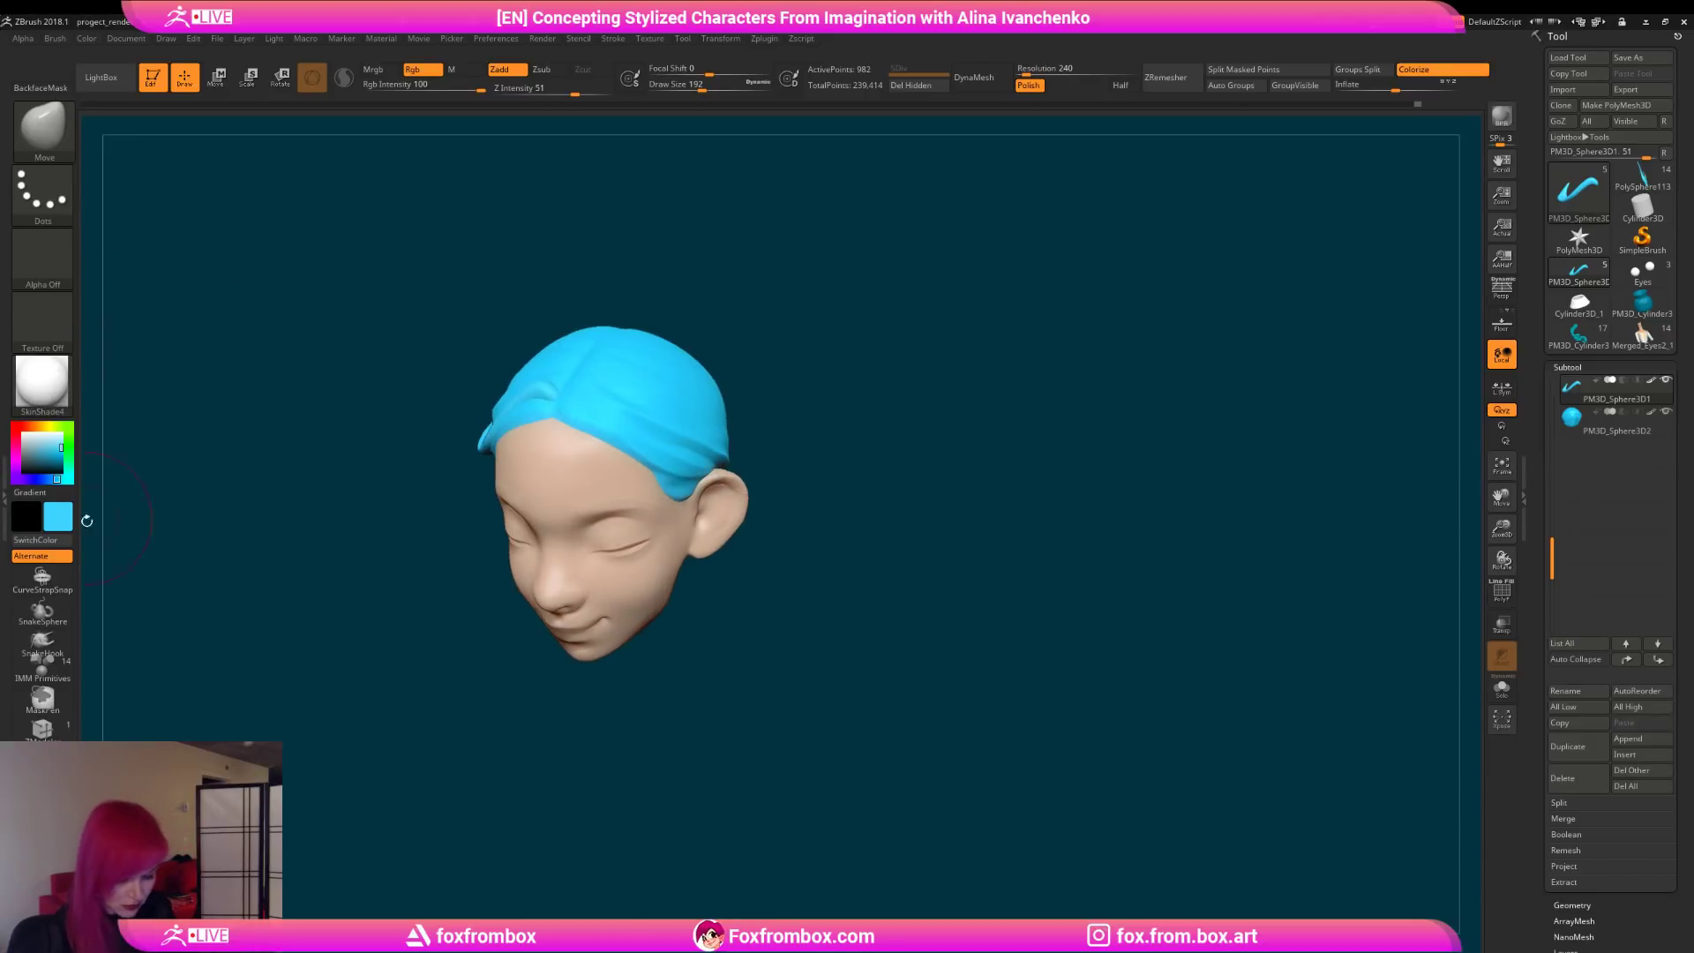
{"action": "left_click", "coordinate": [42, 795]}
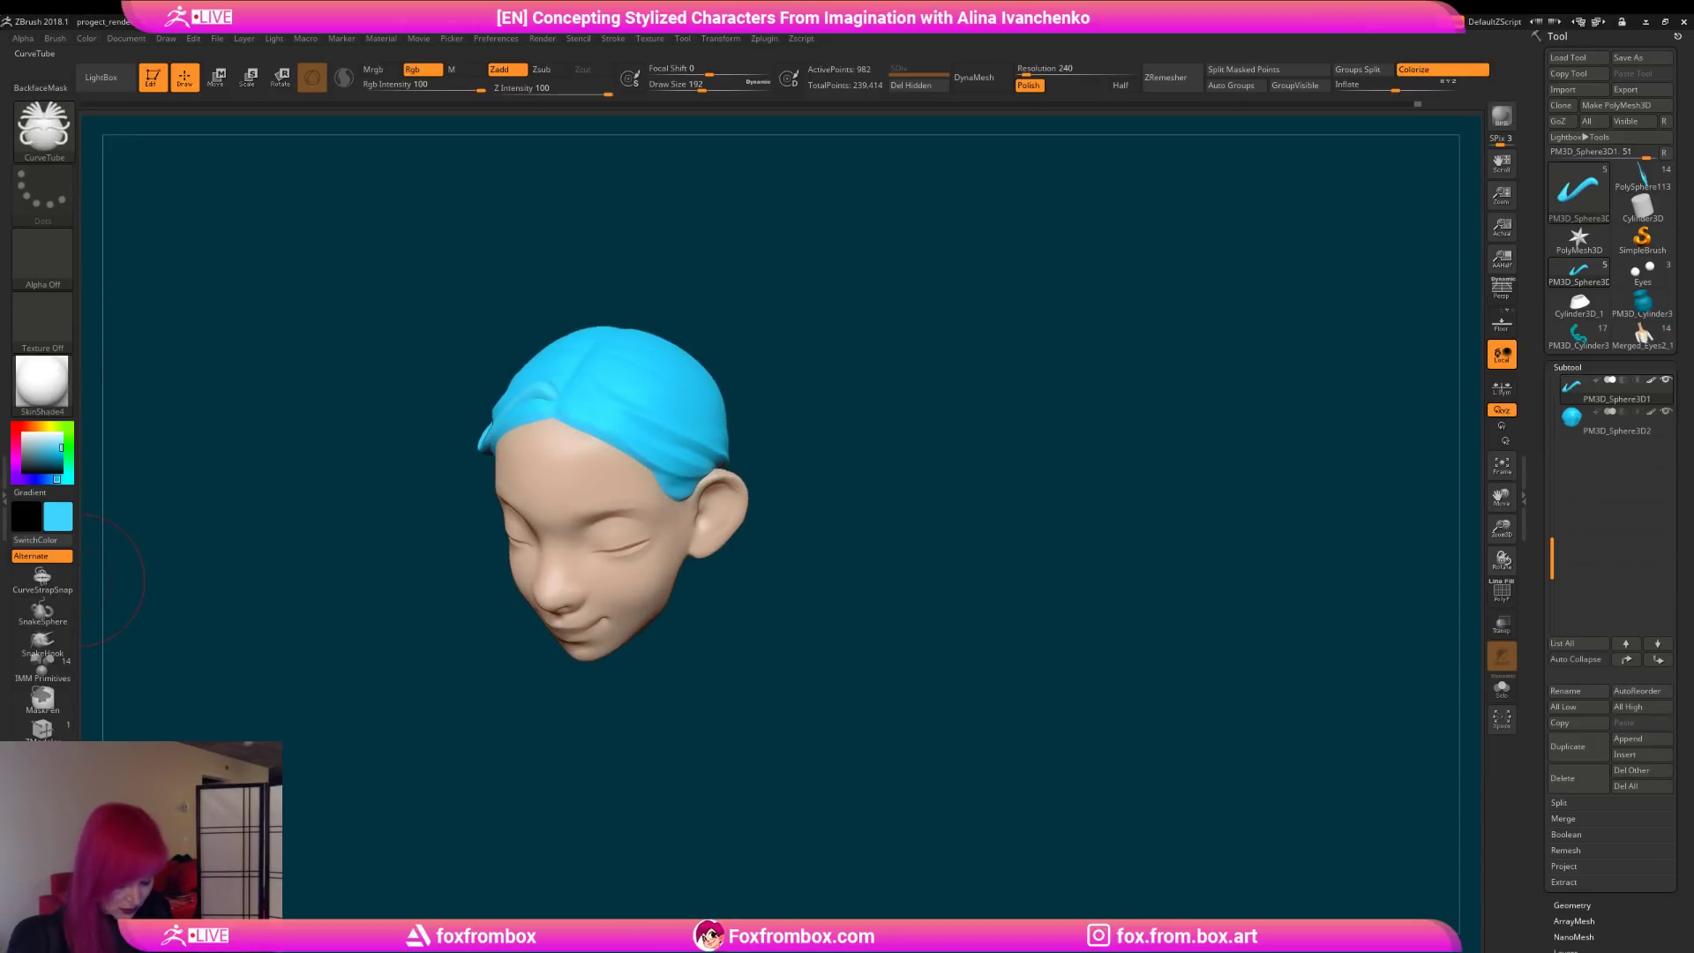
{"action": "left_click_drag", "start_coordinate": [702, 91], "coordinate": [689, 94]}
{"action": "left_click_drag", "start_coordinate": [788, 331], "coordinate": [811, 401]}
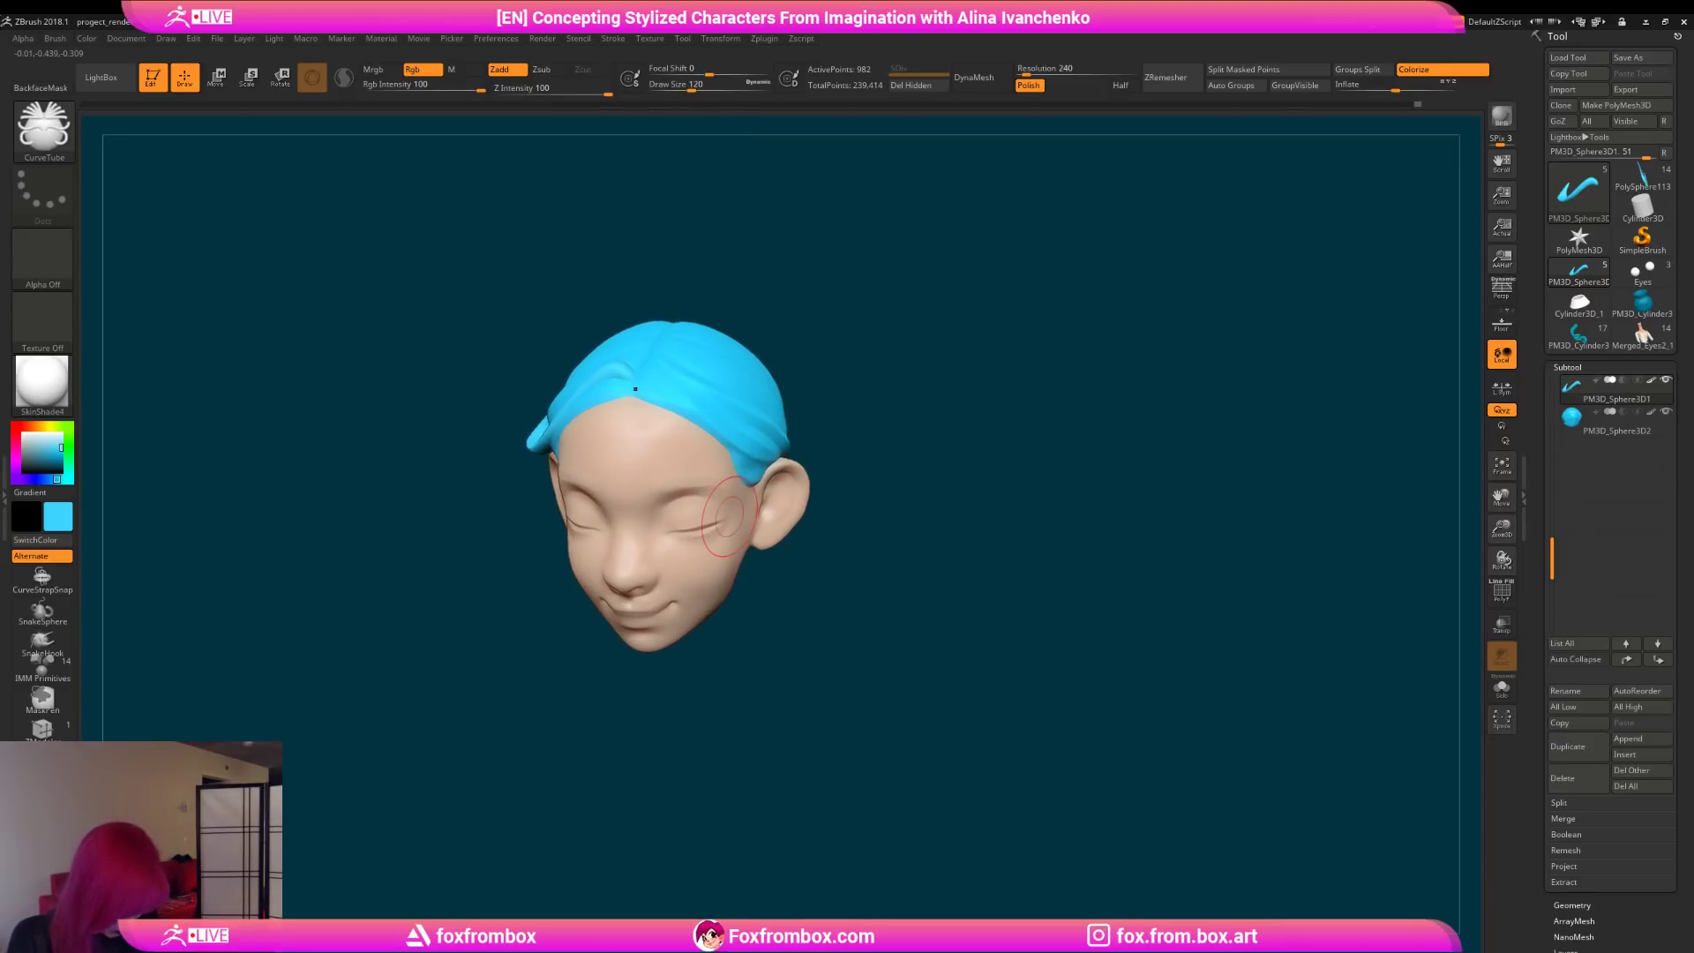
{"action": "mouse_move", "coordinate": [803, 388]}
{"action": "left_mouse_down"}
{"action": "mouse_move", "coordinate": [833, 380]}
{"action": "mouse_move", "coordinate": [774, 455]}
{"action": "left_mouse_up"}
{"action": "mouse_move", "coordinate": [930, 412]}
{"action": "left_mouse_down"}
{"action": "mouse_move", "coordinate": [970, 476]}
{"action": "mouse_move", "coordinate": [941, 431]}
{"action": "left_mouse_up"}
{"action": "left_click_drag", "start_coordinate": [738, 469], "coordinate": [735, 478]}
{"action": "left_click_drag", "start_coordinate": [931, 397], "coordinate": [951, 408]}
Step: Thin the new tube strand by updating its curve at draw size 60
{"action": "key", "text": "]"}
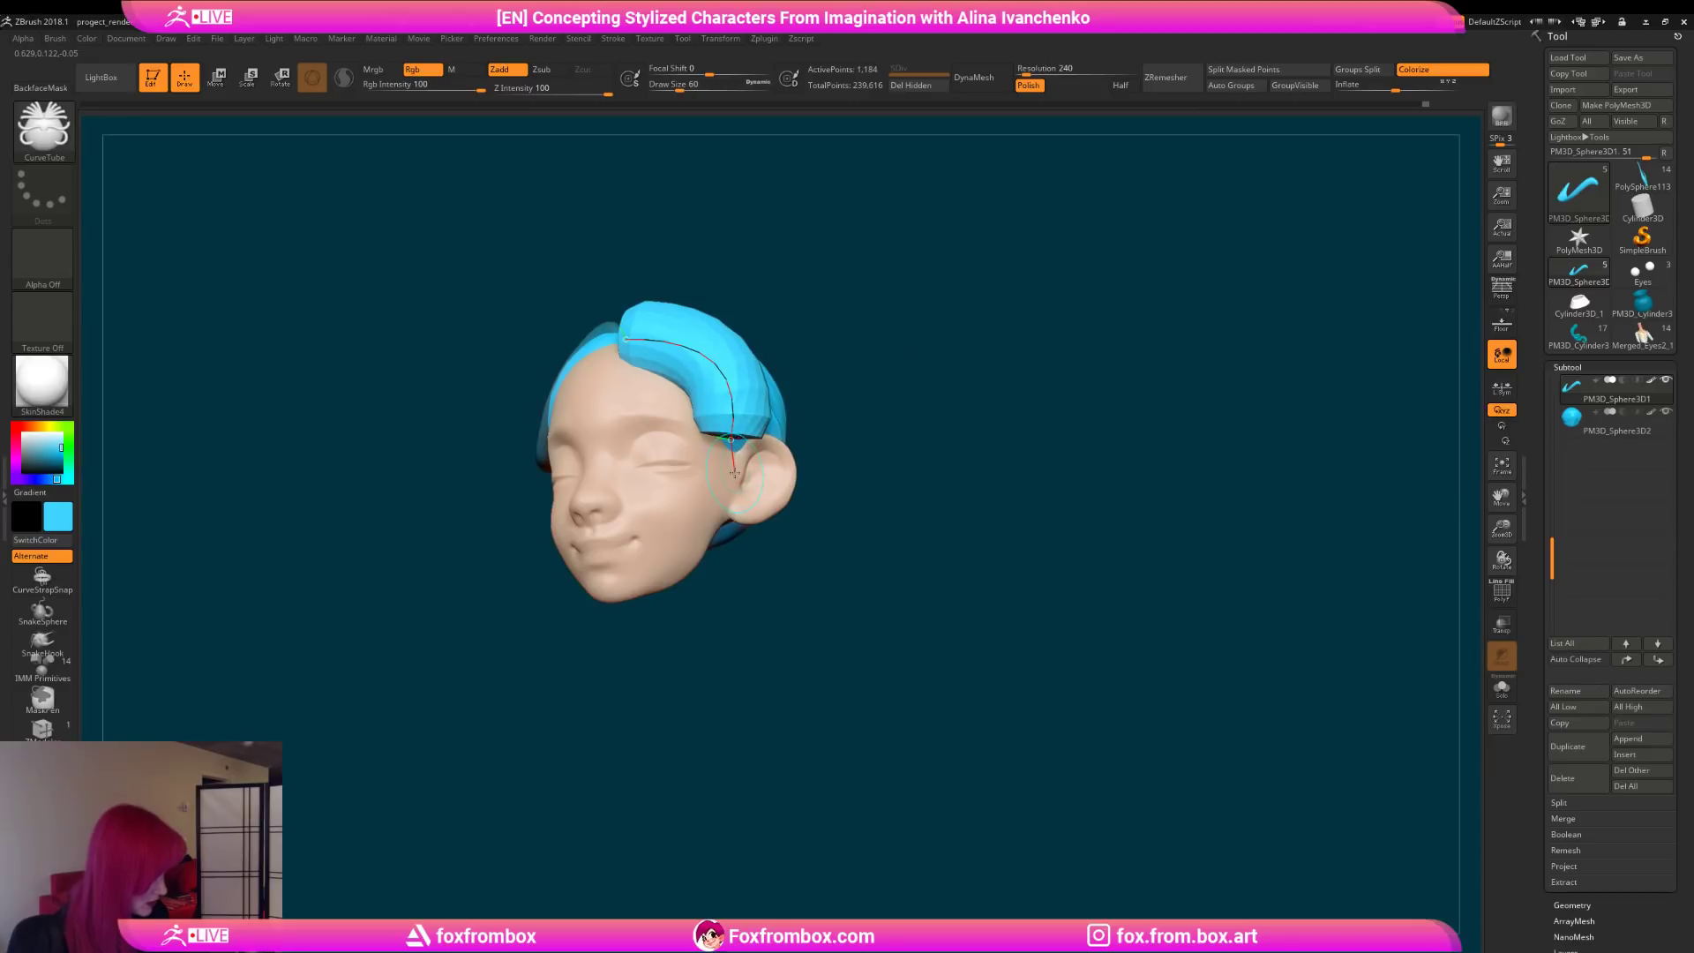
{"action": "mouse_move", "coordinate": [882, 454]}
{"action": "left_mouse_down"}
{"action": "mouse_move", "coordinate": [913, 460]}
{"action": "mouse_move", "coordinate": [847, 452]}
{"action": "left_mouse_up"}
{"action": "left_click_drag", "start_coordinate": [693, 87], "coordinate": [673, 86]}
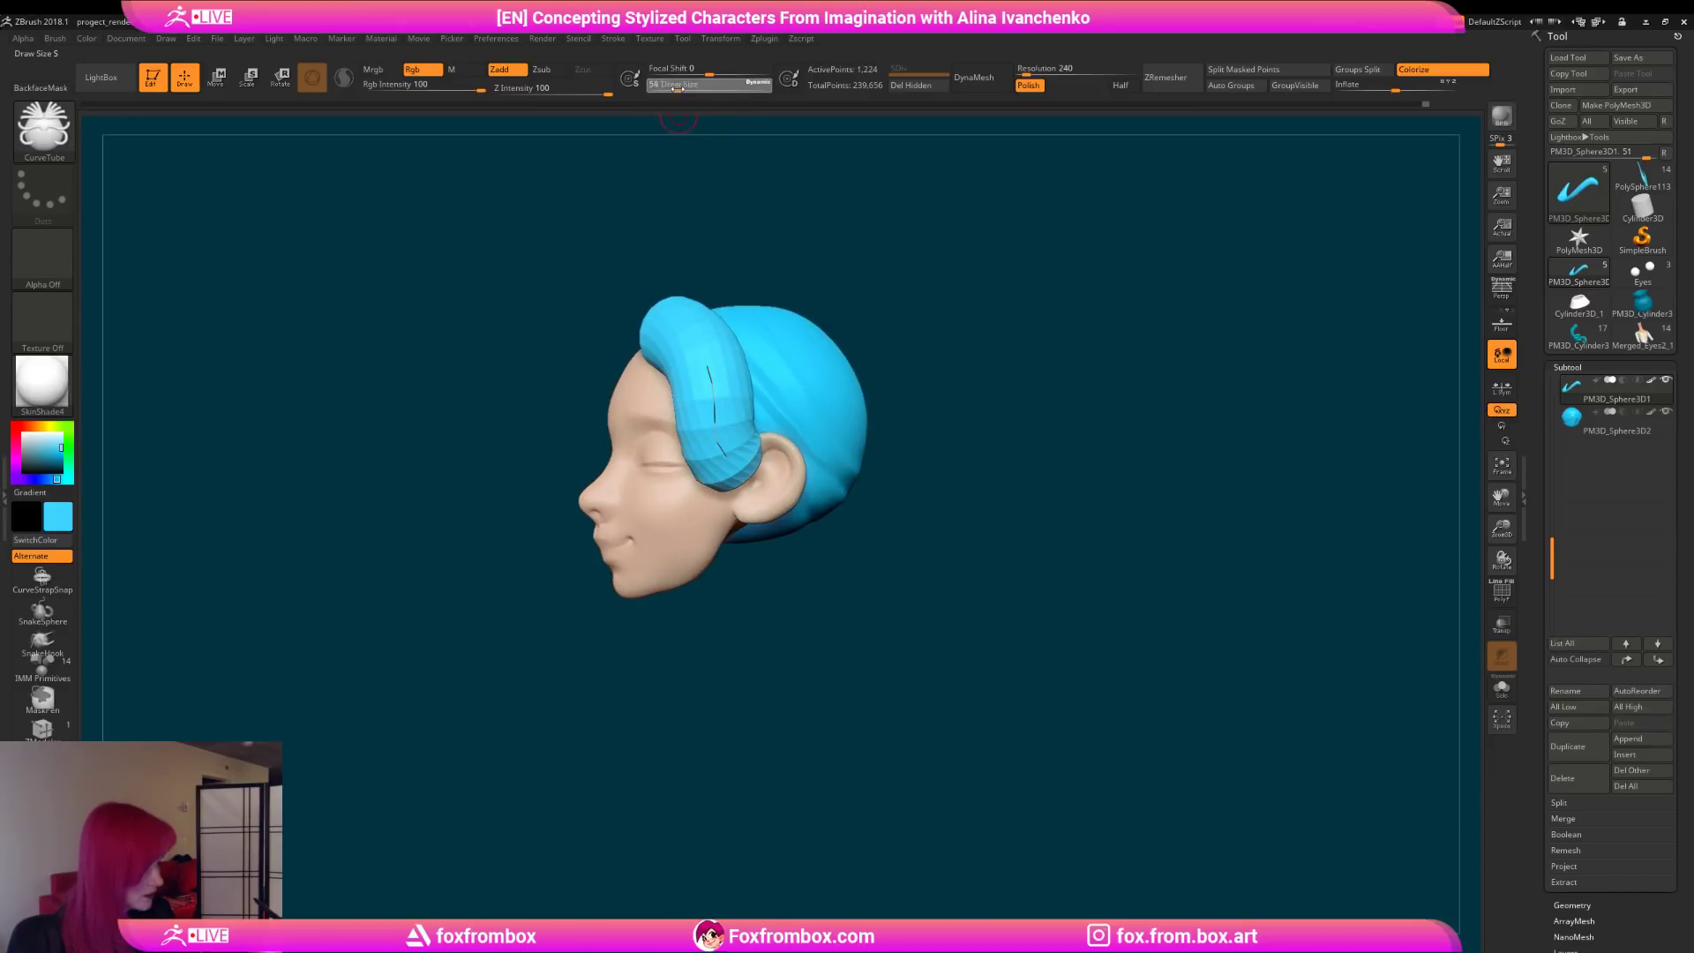
{"action": "mouse_move", "coordinate": [882, 340]}
{"action": "left_mouse_down"}
{"action": "mouse_move", "coordinate": [1002, 321]}
{"action": "mouse_move", "coordinate": [859, 360]}
{"action": "mouse_move", "coordinate": [925, 400]}
{"action": "left_mouse_up"}
{"action": "left_click_drag", "start_coordinate": [675, 88], "coordinate": [668, 88]}
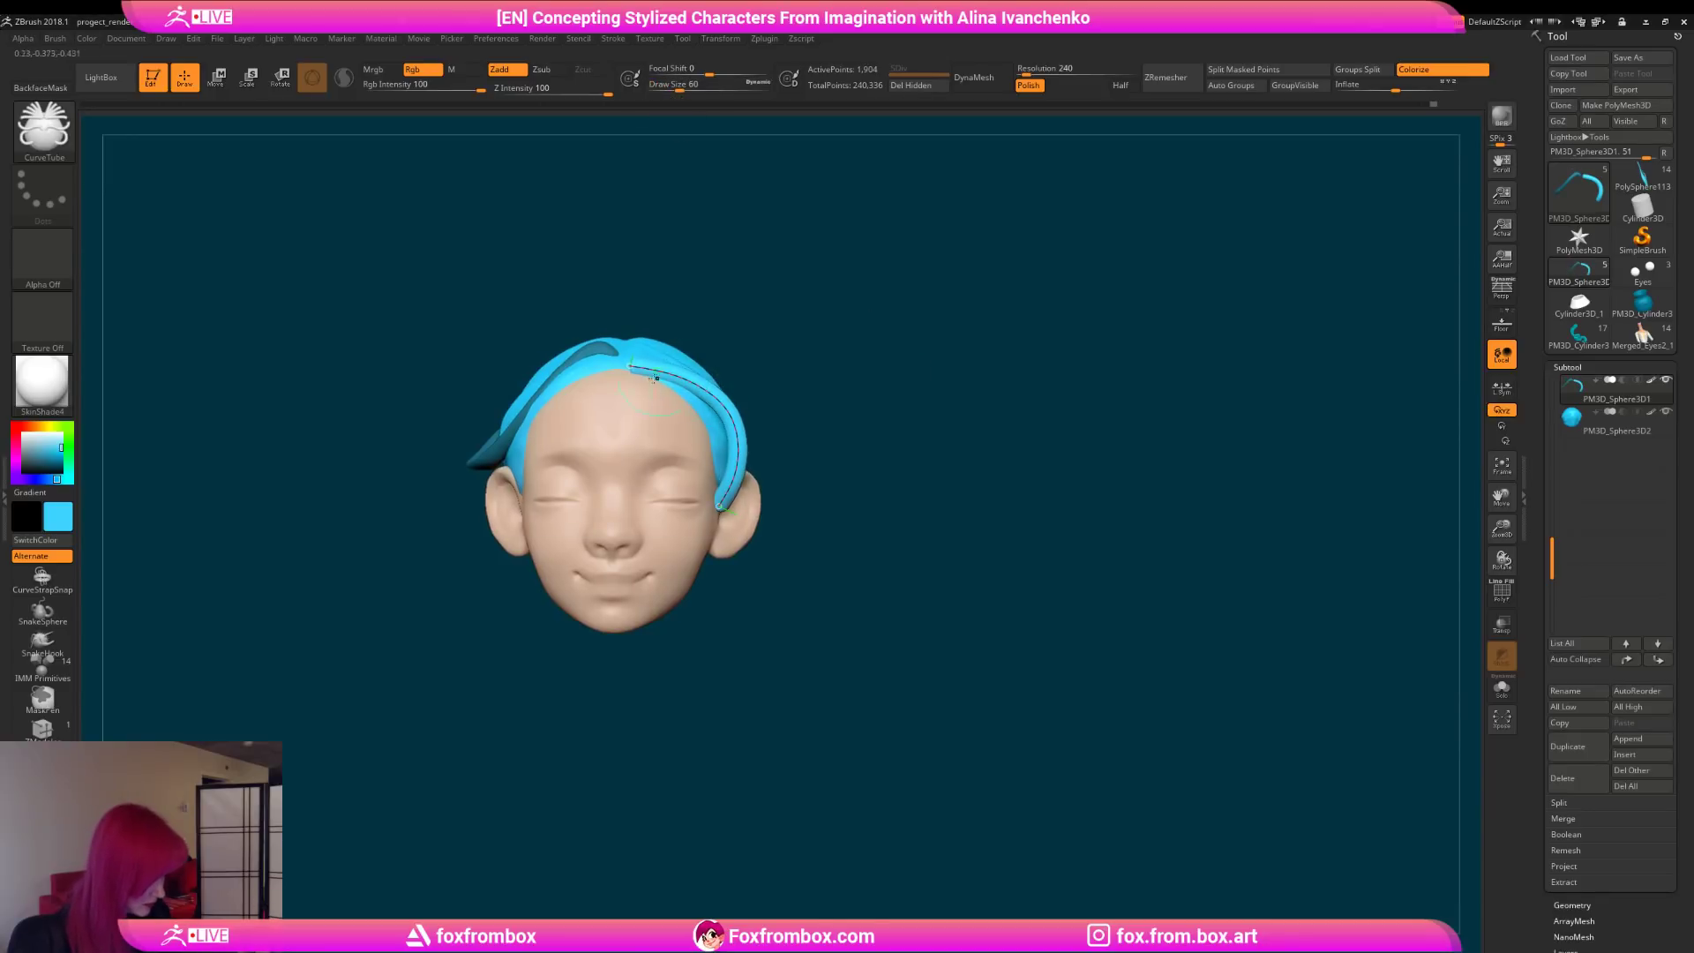
Step: Bend the new tube's curve to follow the hairline from the parting to the ear
{"action": "left_click_drag", "start_coordinate": [831, 313], "coordinate": [843, 452]}
{"action": "left_click_drag", "start_coordinate": [847, 304], "coordinate": [811, 349]}
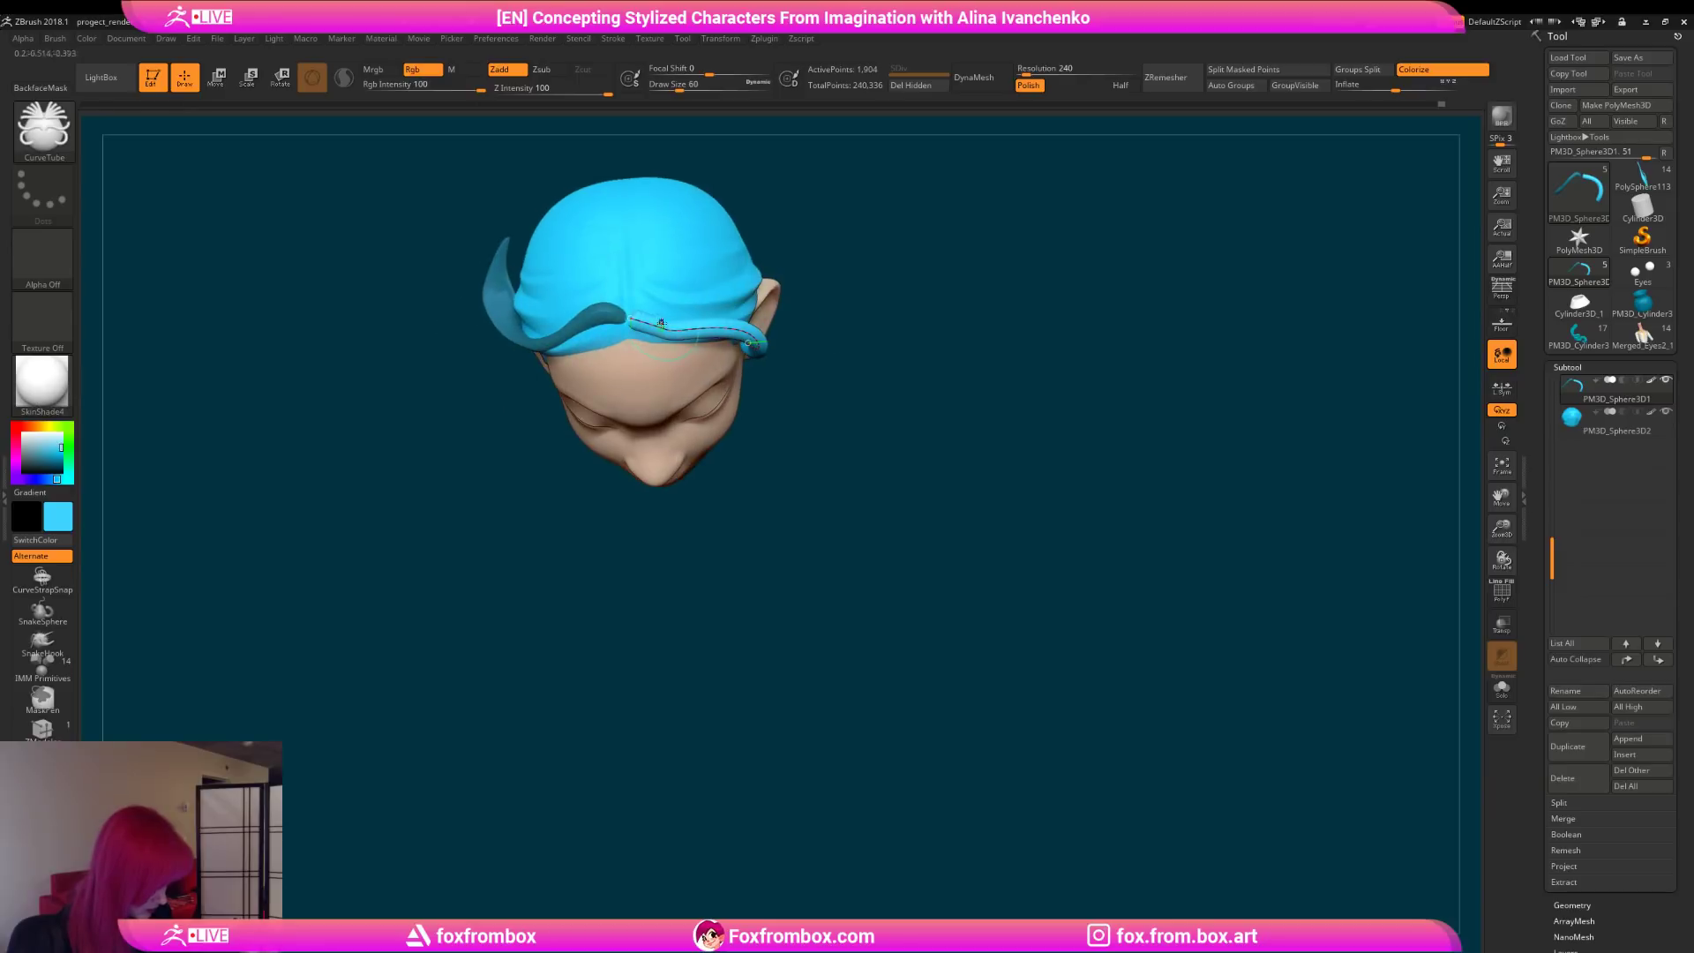
{"action": "left_click_drag", "start_coordinate": [842, 291], "coordinate": [890, 129], "text": "shift"}
{"action": "left_click_drag", "start_coordinate": [927, 313], "coordinate": [732, 331]}
{"action": "mouse_move", "coordinate": [935, 300]}
{"action": "left_mouse_down", "text": "shift"}
{"action": "mouse_move", "coordinate": [982, 266]}
{"action": "mouse_move", "coordinate": [938, 295]}
{"action": "mouse_move", "coordinate": [685, 325]}
{"action": "left_mouse_up", "text": "shift"}
Step: Try different thicknesses on the new tube strand and undo them
{"action": "left_click", "coordinate": [670, 305]}
{"action": "mouse_move", "coordinate": [1138, 265]}
{"action": "left_mouse_down"}
{"action": "mouse_move", "coordinate": [1024, 256]}
{"action": "mouse_move", "coordinate": [1002, 238]}
{"action": "mouse_move", "coordinate": [1023, 209]}
{"action": "left_mouse_up"}
{"action": "mouse_move", "coordinate": [680, 86]}
{"action": "left_mouse_down"}
{"action": "mouse_move", "coordinate": [704, 84]}
{"action": "mouse_move", "coordinate": [668, 85]}
{"action": "left_mouse_up"}
{"action": "key", "text": "ctrl+z"}
{"action": "left_click", "coordinate": [747, 360]}
{"action": "key", "text": "ctrl+z"}
{"action": "mouse_move", "coordinate": [777, 247]}
{"action": "left_mouse_down"}
{"action": "mouse_move", "coordinate": [965, 325]}
{"action": "mouse_move", "coordinate": [900, 351]}
{"action": "mouse_move", "coordinate": [869, 311]}
{"action": "mouse_move", "coordinate": [945, 291]}
{"action": "mouse_move", "coordinate": [796, 356]}
{"action": "mouse_move", "coordinate": [829, 358]}
{"action": "mouse_move", "coordinate": [742, 379]}
{"action": "left_mouse_up"}
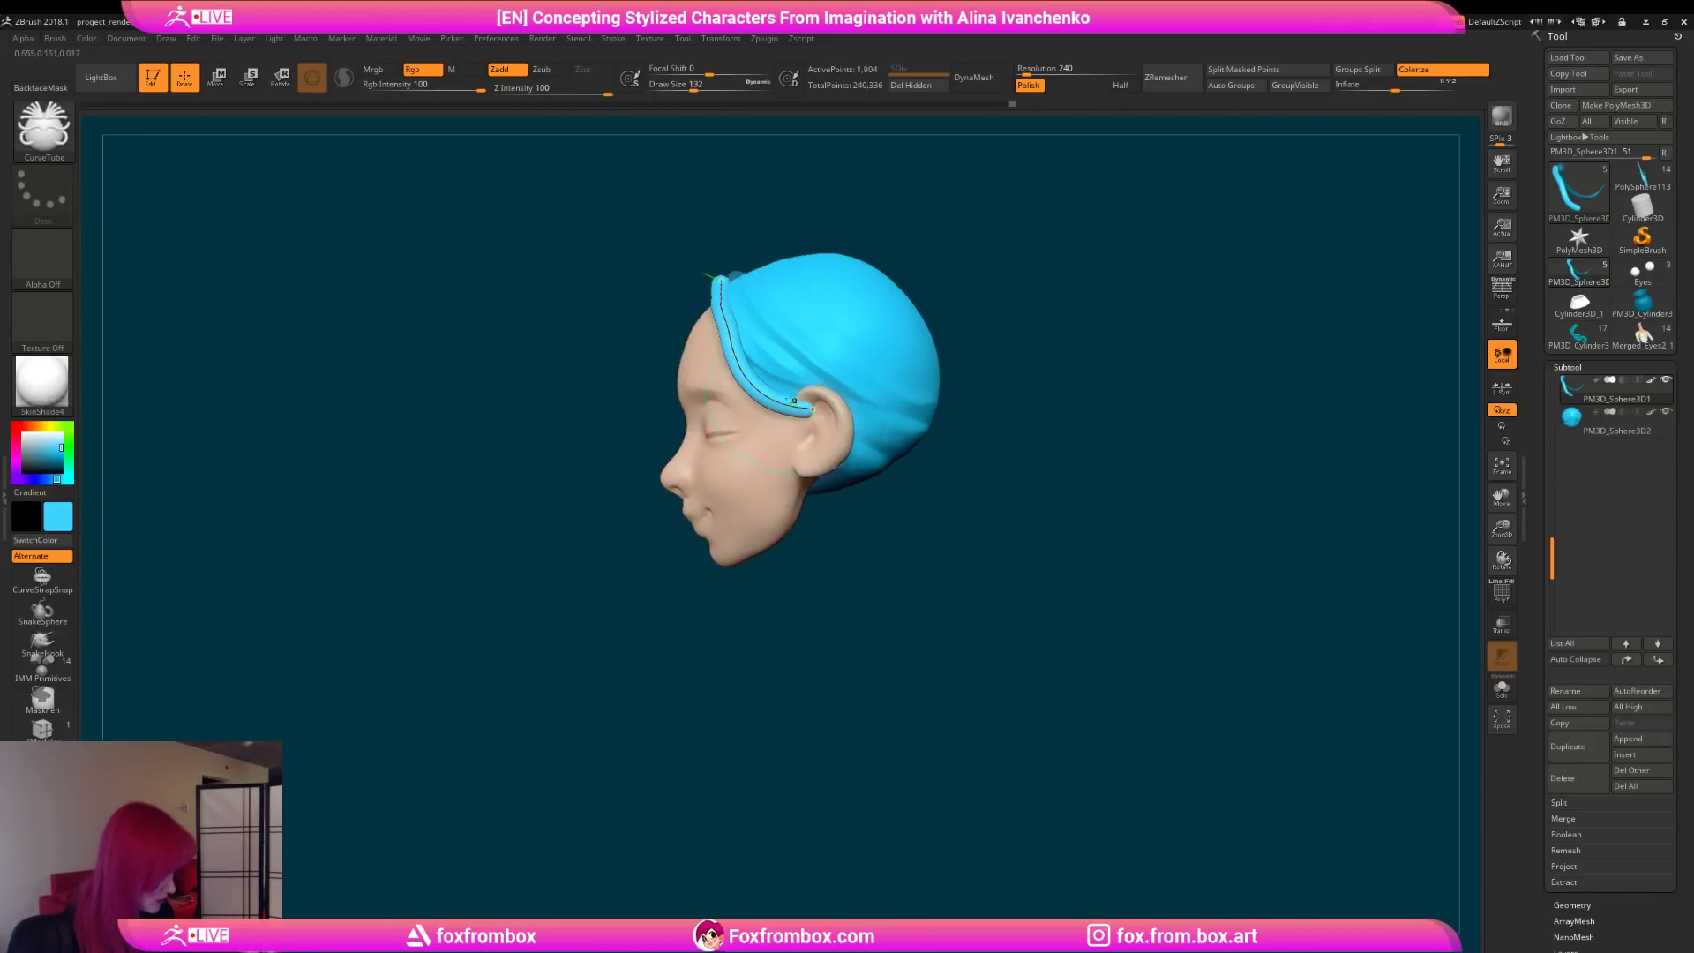
Step: Adjust the new tube strand along the hairline from the parting to the ear and release its curve
{"action": "left_click_drag", "start_coordinate": [966, 284], "coordinate": [1081, 291]}
{"action": "left_click_drag", "start_coordinate": [952, 342], "coordinate": [1035, 323], "text": "alt"}
{"action": "left_click_drag", "start_coordinate": [842, 379], "coordinate": [857, 391]}
{"action": "left_click_drag", "start_coordinate": [917, 255], "coordinate": [866, 366]}
{"action": "left_click", "coordinate": [710, 272]}
{"action": "left_click_drag", "start_coordinate": [949, 286], "coordinate": [1097, 215], "text": "shift"}
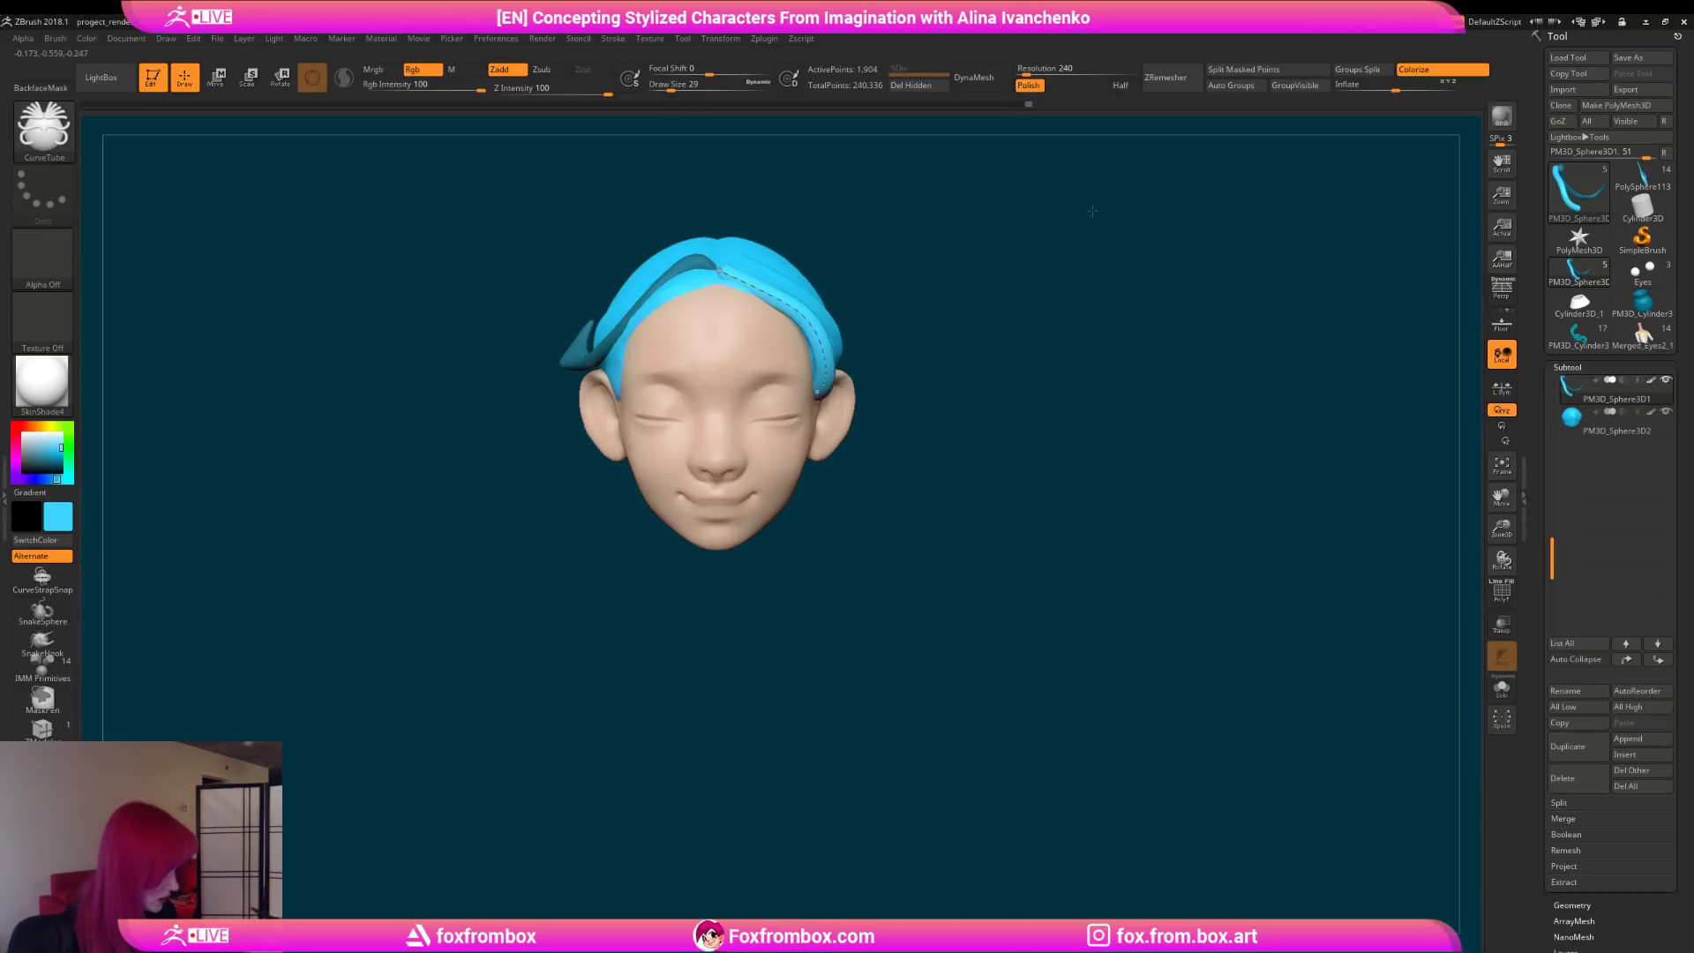
{"action": "left_click_drag", "start_coordinate": [946, 332], "coordinate": [930, 419], "text": "alt"}
{"action": "left_click_drag", "start_coordinate": [809, 159], "coordinate": [802, 353]}
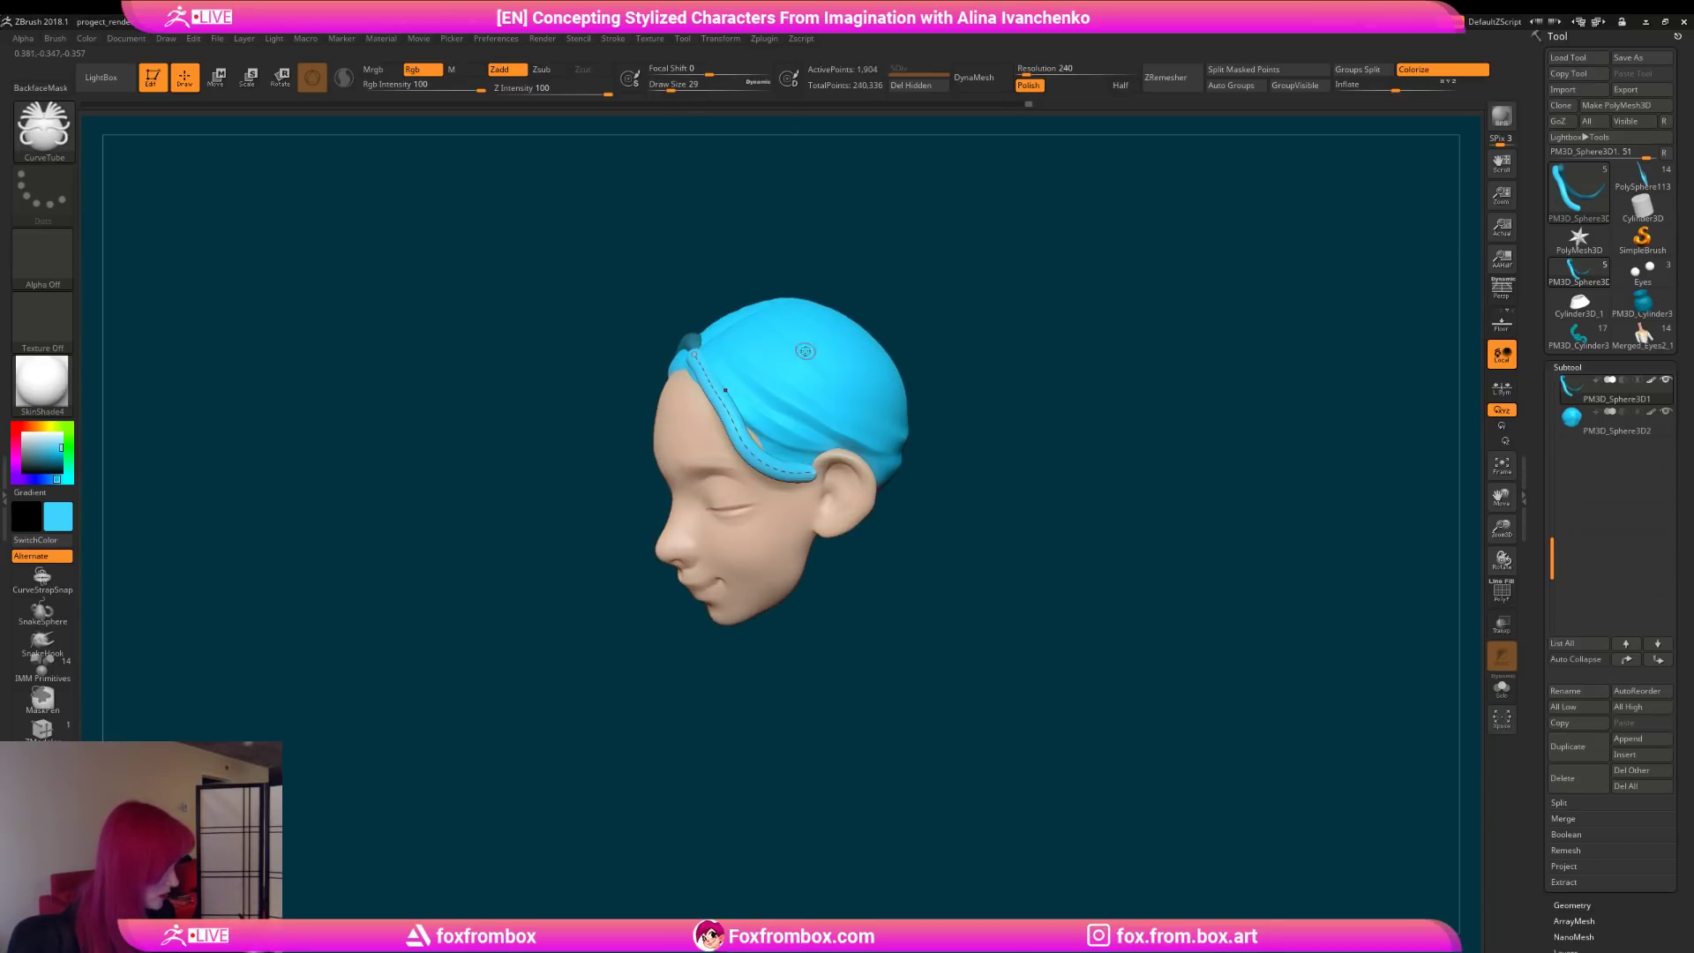
{"action": "left_click_drag", "start_coordinate": [949, 315], "coordinate": [877, 361]}
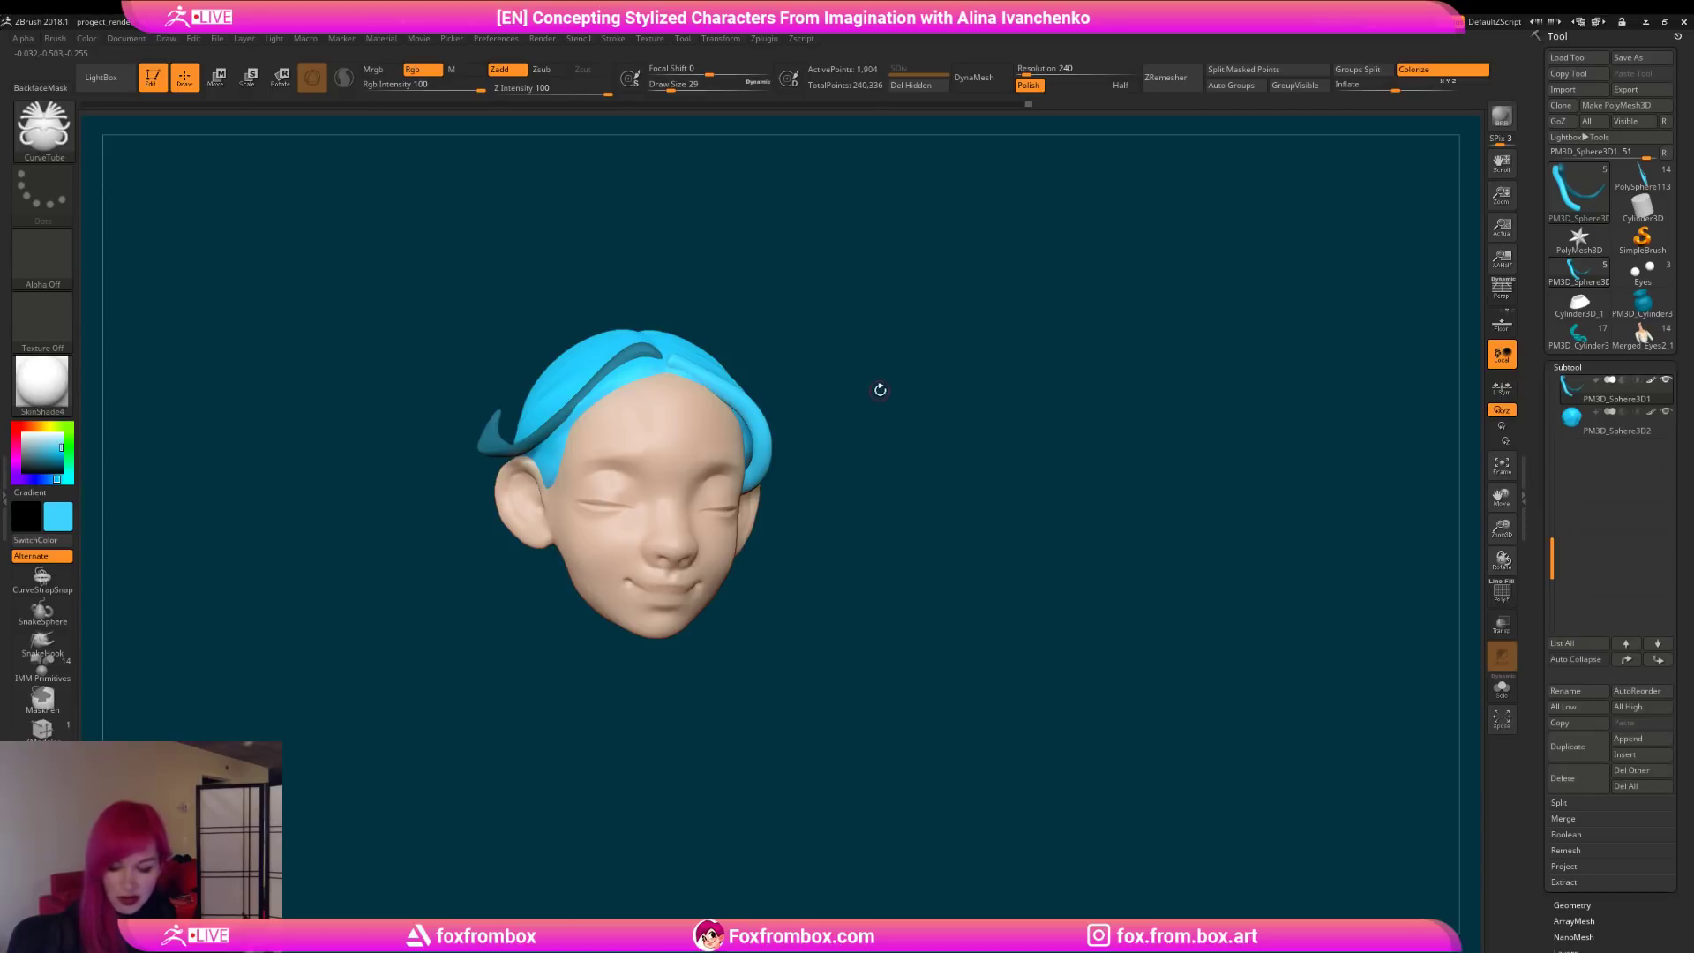
Step: Split the masked points so the new strand becomes a separate subtool, ready for the Move brush
{"action": "key", "text": "b"}
{"action": "key", "text": "m"}
{"action": "key", "text": "v"}
{"action": "mouse_move", "coordinate": [804, 197]}
{"action": "left_mouse_down"}
{"action": "mouse_move", "coordinate": [892, 370]}
{"action": "mouse_move", "coordinate": [920, 360]}
{"action": "mouse_move", "coordinate": [882, 328]}
{"action": "mouse_move", "coordinate": [886, 356]}
{"action": "left_mouse_up"}
{"action": "left_click", "coordinate": [1261, 73]}
Step: Shape the new strand along the hairline with the Move brush at draw size 163, smoothing it where needed
{"action": "left_click", "coordinate": [698, 87]}
{"action": "mouse_move", "coordinate": [788, 293]}
{"action": "left_mouse_down", "text": "alt"}
{"action": "mouse_move", "coordinate": [878, 391]}
{"action": "mouse_move", "coordinate": [909, 353]}
{"action": "mouse_move", "coordinate": [755, 403]}
{"action": "left_mouse_up", "text": "alt"}
{"action": "left_click_drag", "start_coordinate": [927, 309], "coordinate": [1130, 231]}
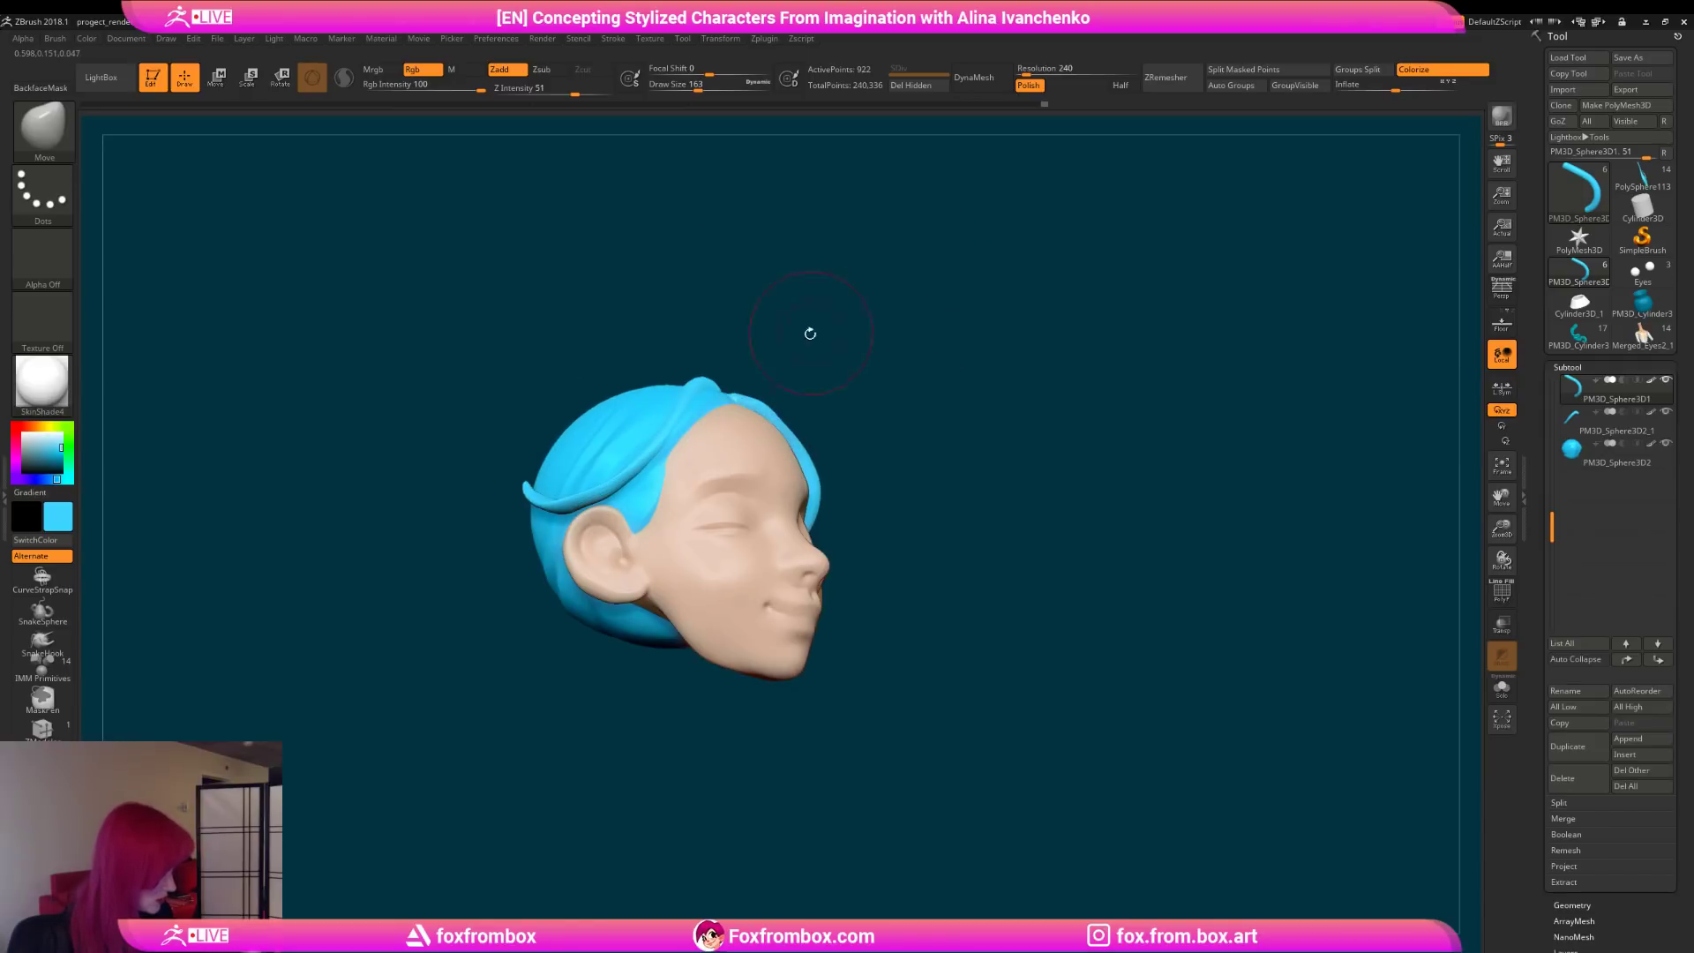
{"action": "left_click_drag", "start_coordinate": [817, 325], "coordinate": [714, 349]}
{"action": "left_click_drag", "start_coordinate": [863, 377], "coordinate": [817, 439]}
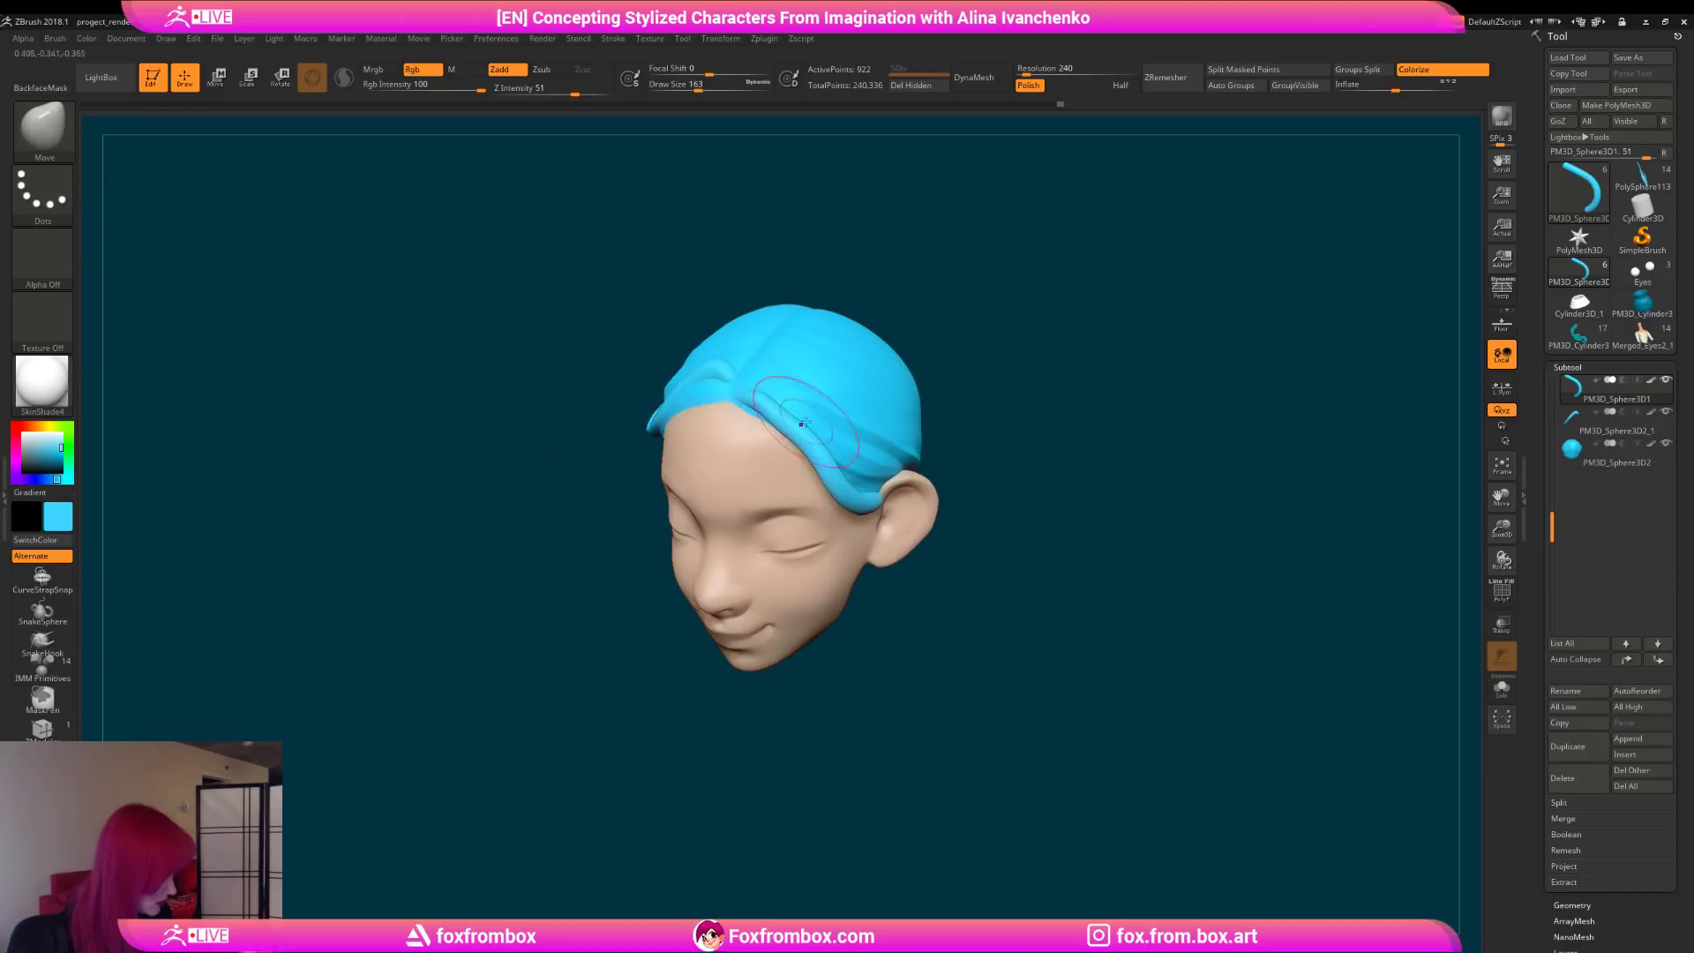
{"action": "key", "text": "shift"}
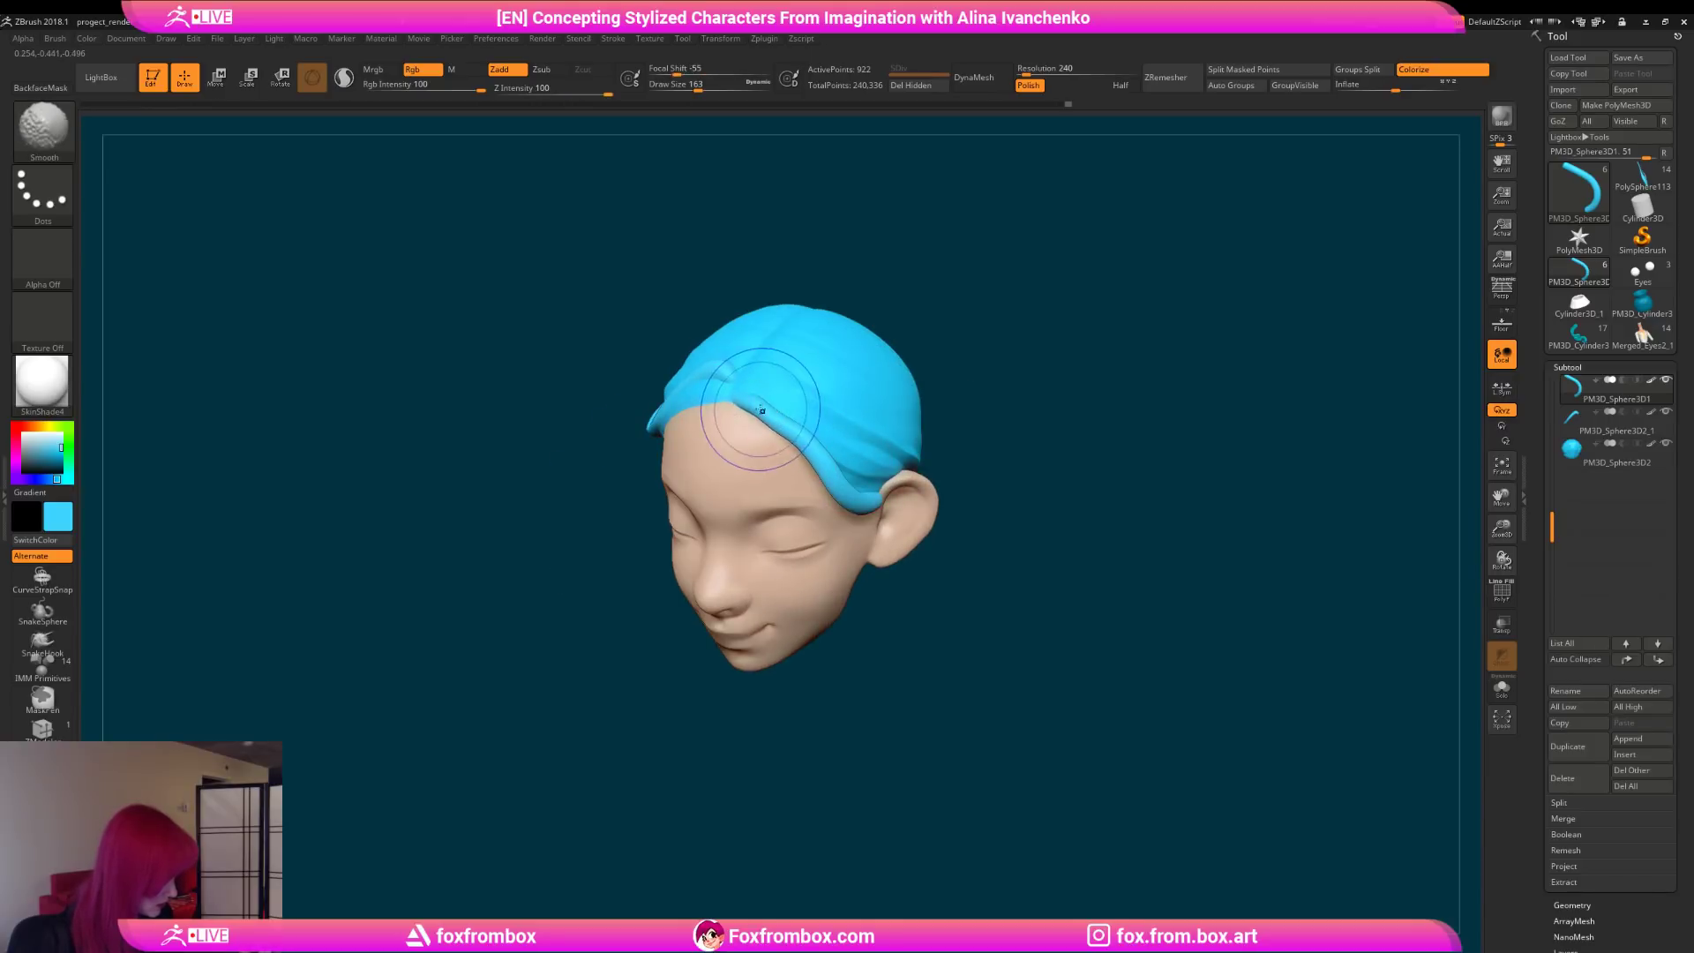
{"action": "mouse_move", "coordinate": [962, 441]}
{"action": "left_mouse_down"}
{"action": "mouse_move", "coordinate": [1074, 408]}
{"action": "mouse_move", "coordinate": [1014, 401]}
{"action": "mouse_move", "coordinate": [874, 468]}
{"action": "mouse_move", "coordinate": [953, 415]}
{"action": "mouse_move", "coordinate": [883, 388]}
{"action": "mouse_move", "coordinate": [825, 409]}
{"action": "left_mouse_up"}
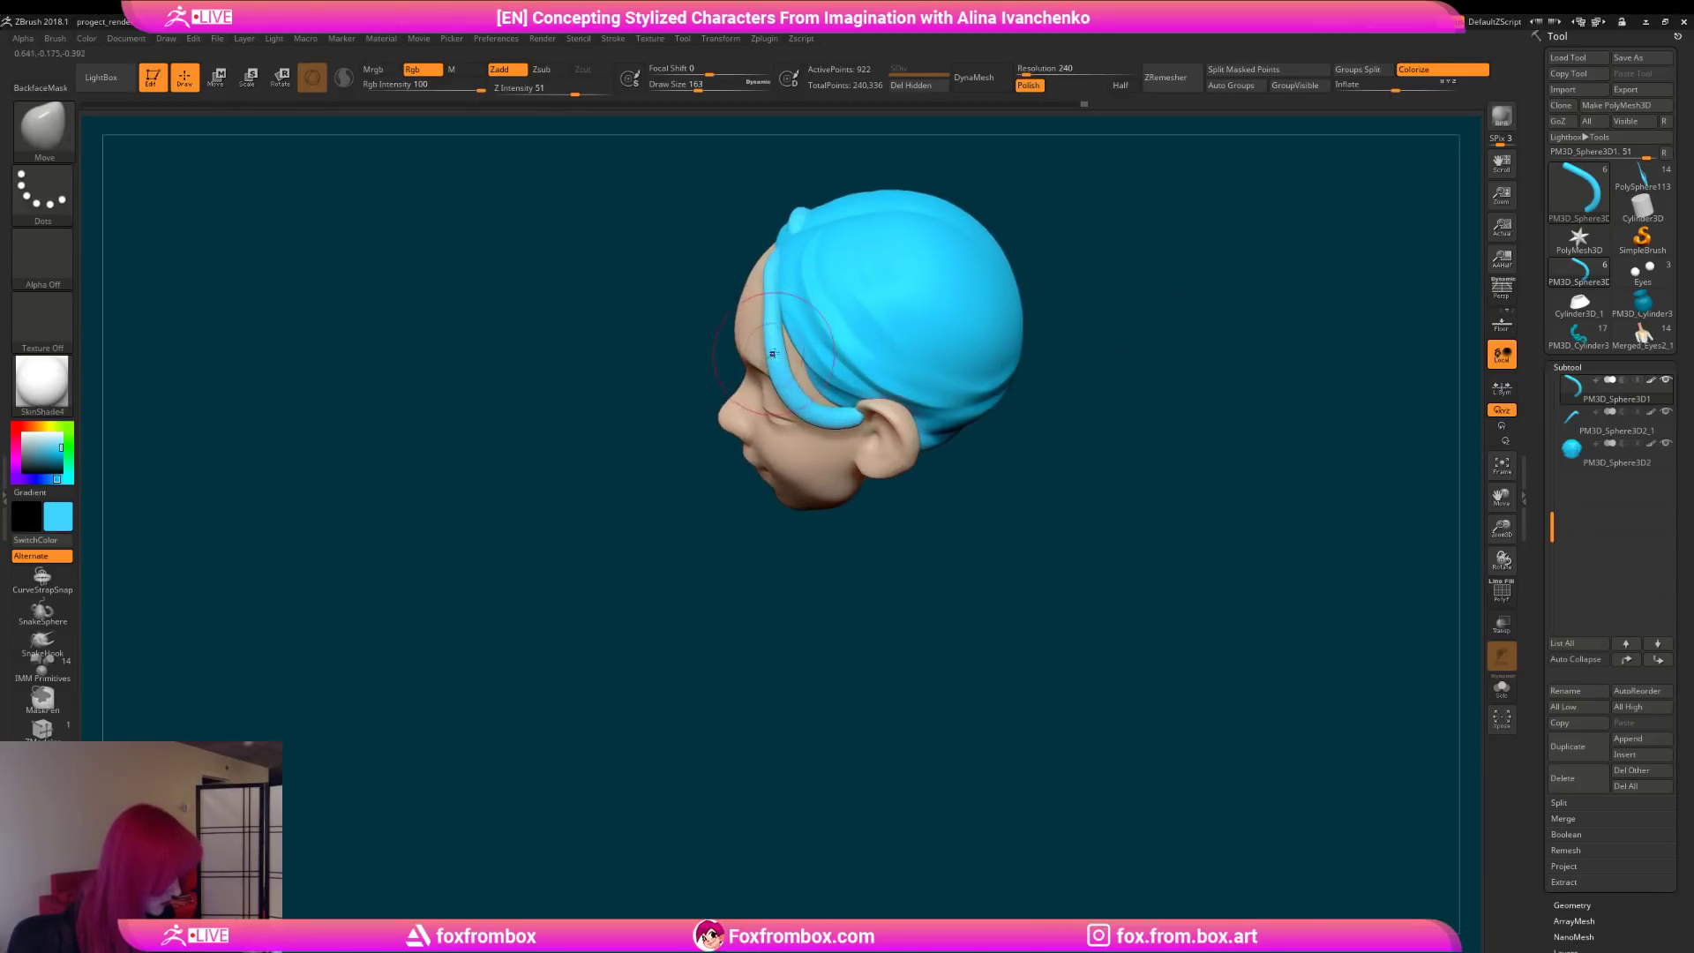
Step: Mask part of the new strand and bow its side outward from the hair cap with the Move brush
{"action": "mouse_move", "coordinate": [946, 448]}
{"action": "left_mouse_down", "text": "shift"}
{"action": "mouse_move", "coordinate": [1016, 342]}
{"action": "mouse_move", "coordinate": [1047, 329]}
{"action": "mouse_move", "coordinate": [921, 344]}
{"action": "mouse_move", "coordinate": [1134, 220]}
{"action": "mouse_move", "coordinate": [1062, 404]}
{"action": "mouse_move", "coordinate": [926, 358]}
{"action": "left_mouse_up", "text": "shift"}
{"action": "mouse_move", "coordinate": [720, 383]}
{"action": "left_mouse_down", "text": "ctrl"}
{"action": "mouse_move", "coordinate": [615, 457]}
{"action": "mouse_move", "coordinate": [681, 549]}
{"action": "left_mouse_up", "text": "ctrl"}
{"action": "left_click", "coordinate": [1014, 391], "text": "ctrl"}
{"action": "left_click_drag", "start_coordinate": [1013, 393], "coordinate": [1060, 417]}
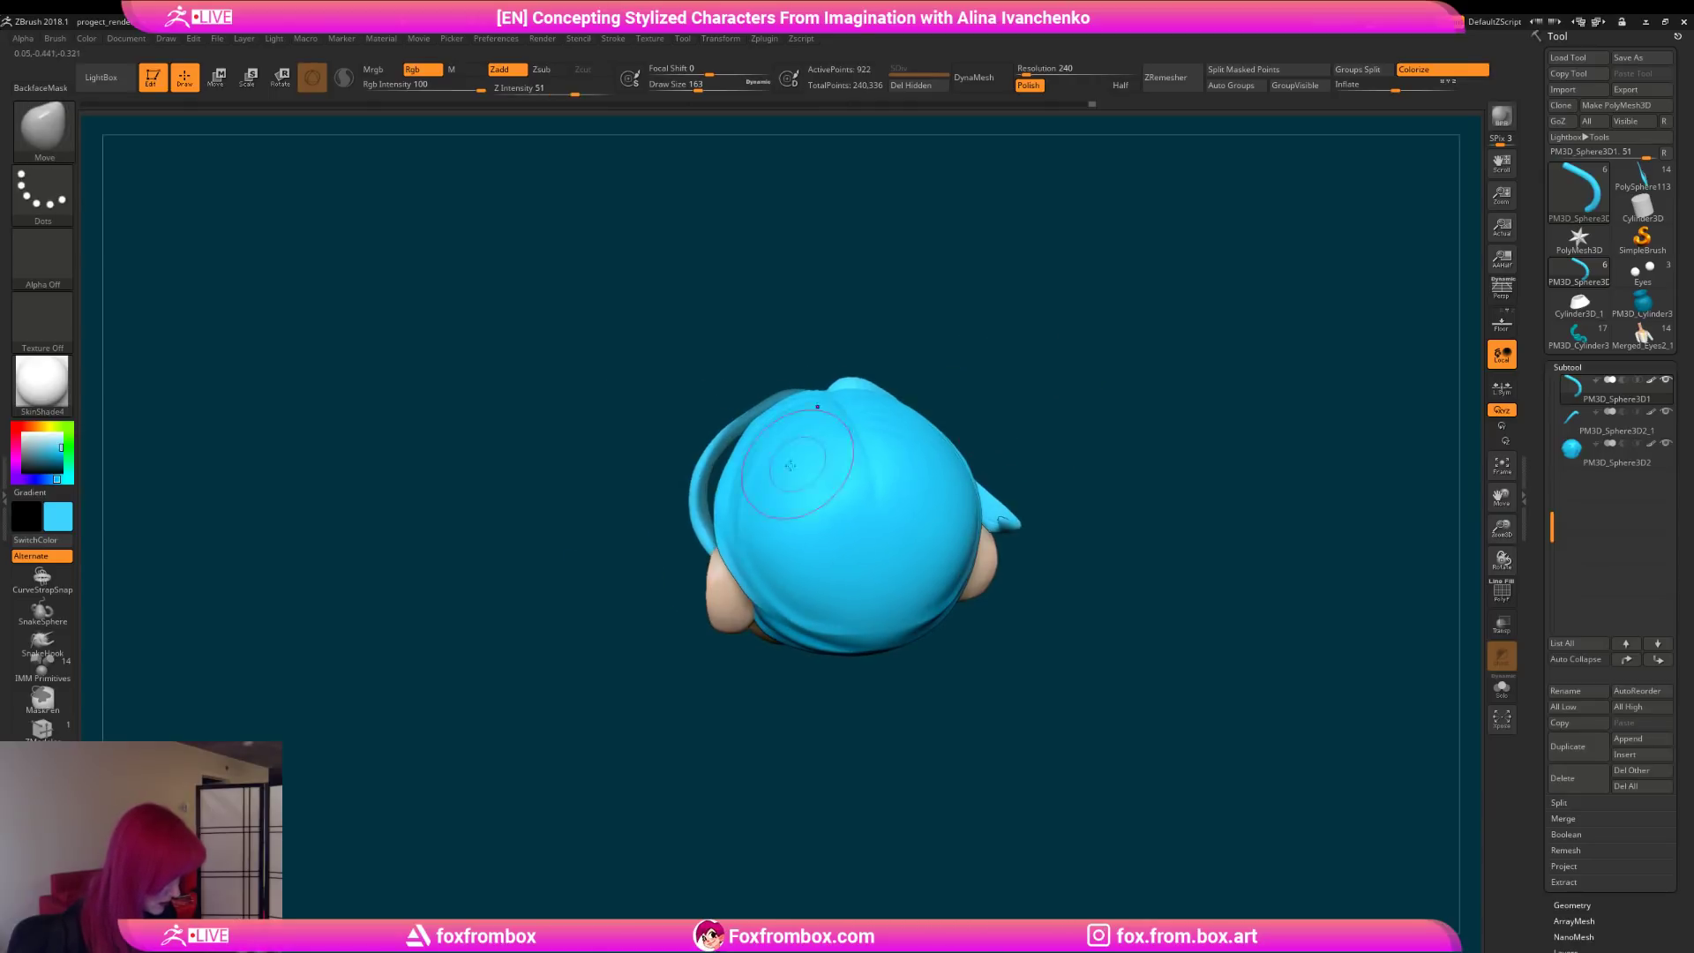
{"action": "left_click_drag", "start_coordinate": [695, 478], "coordinate": [686, 481]}
{"action": "left_click_drag", "start_coordinate": [1023, 370], "coordinate": [998, 392], "text": "ctrl"}
{"action": "left_click_drag", "start_coordinate": [695, 501], "coordinate": [715, 503]}
{"action": "left_click_drag", "start_coordinate": [1023, 376], "coordinate": [1025, 381]}
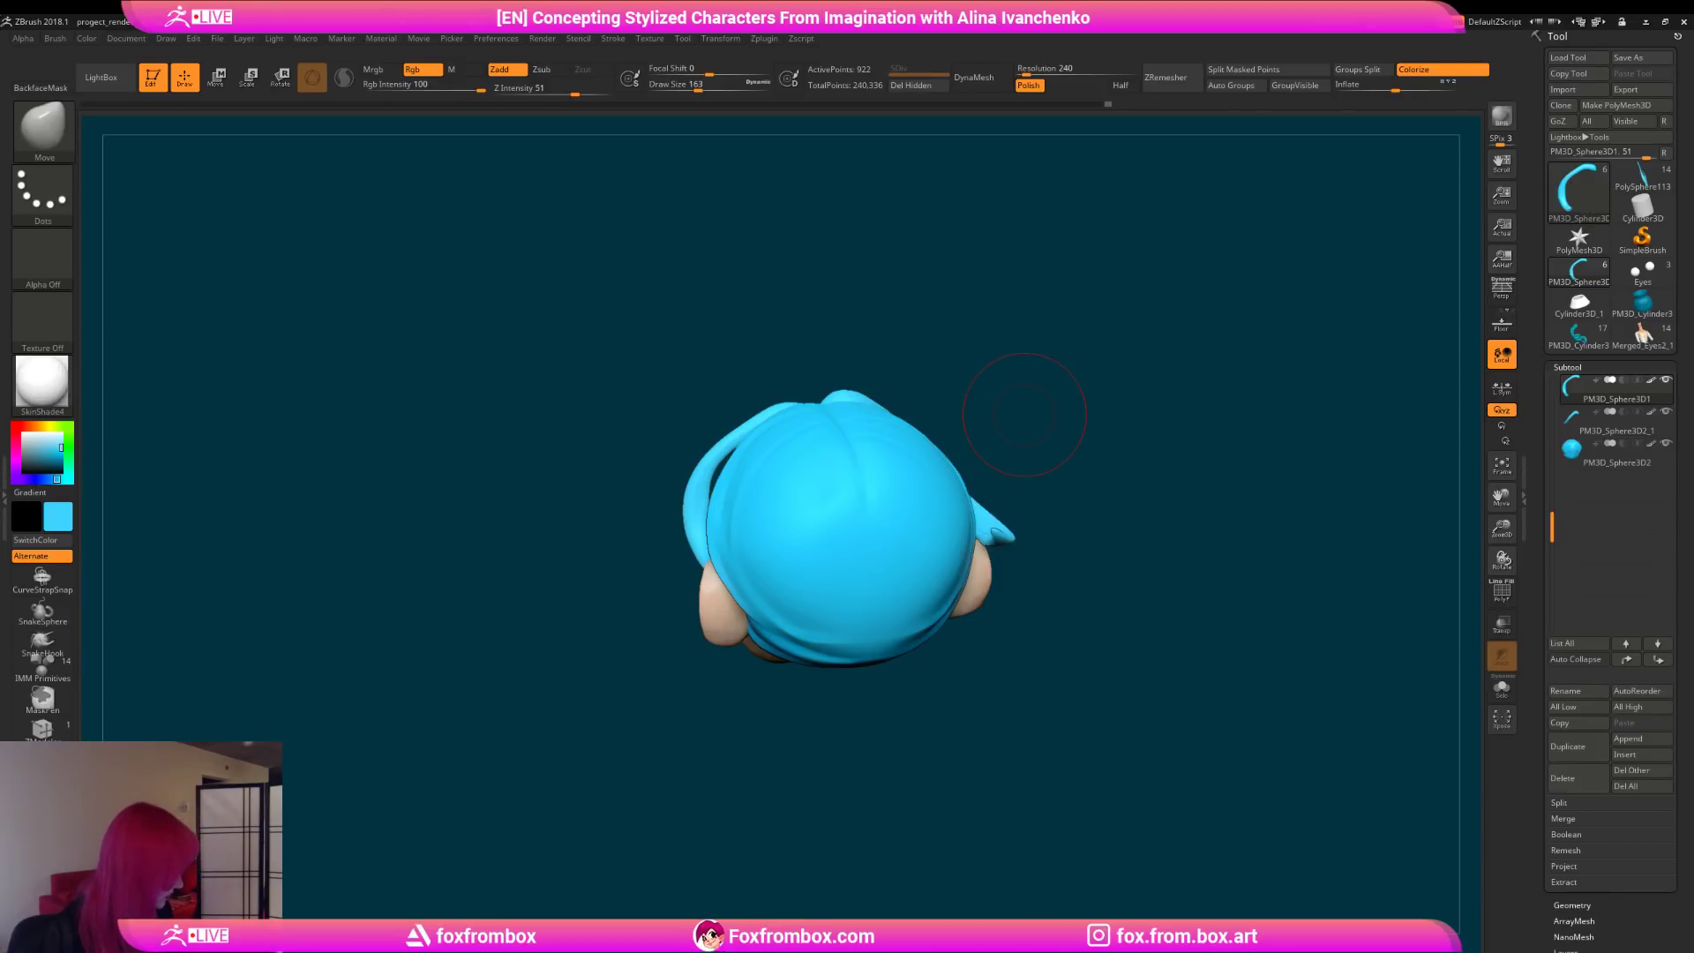
{"action": "left_click_drag", "start_coordinate": [1043, 441], "coordinate": [883, 431]}
{"action": "left_click", "coordinate": [690, 87]}
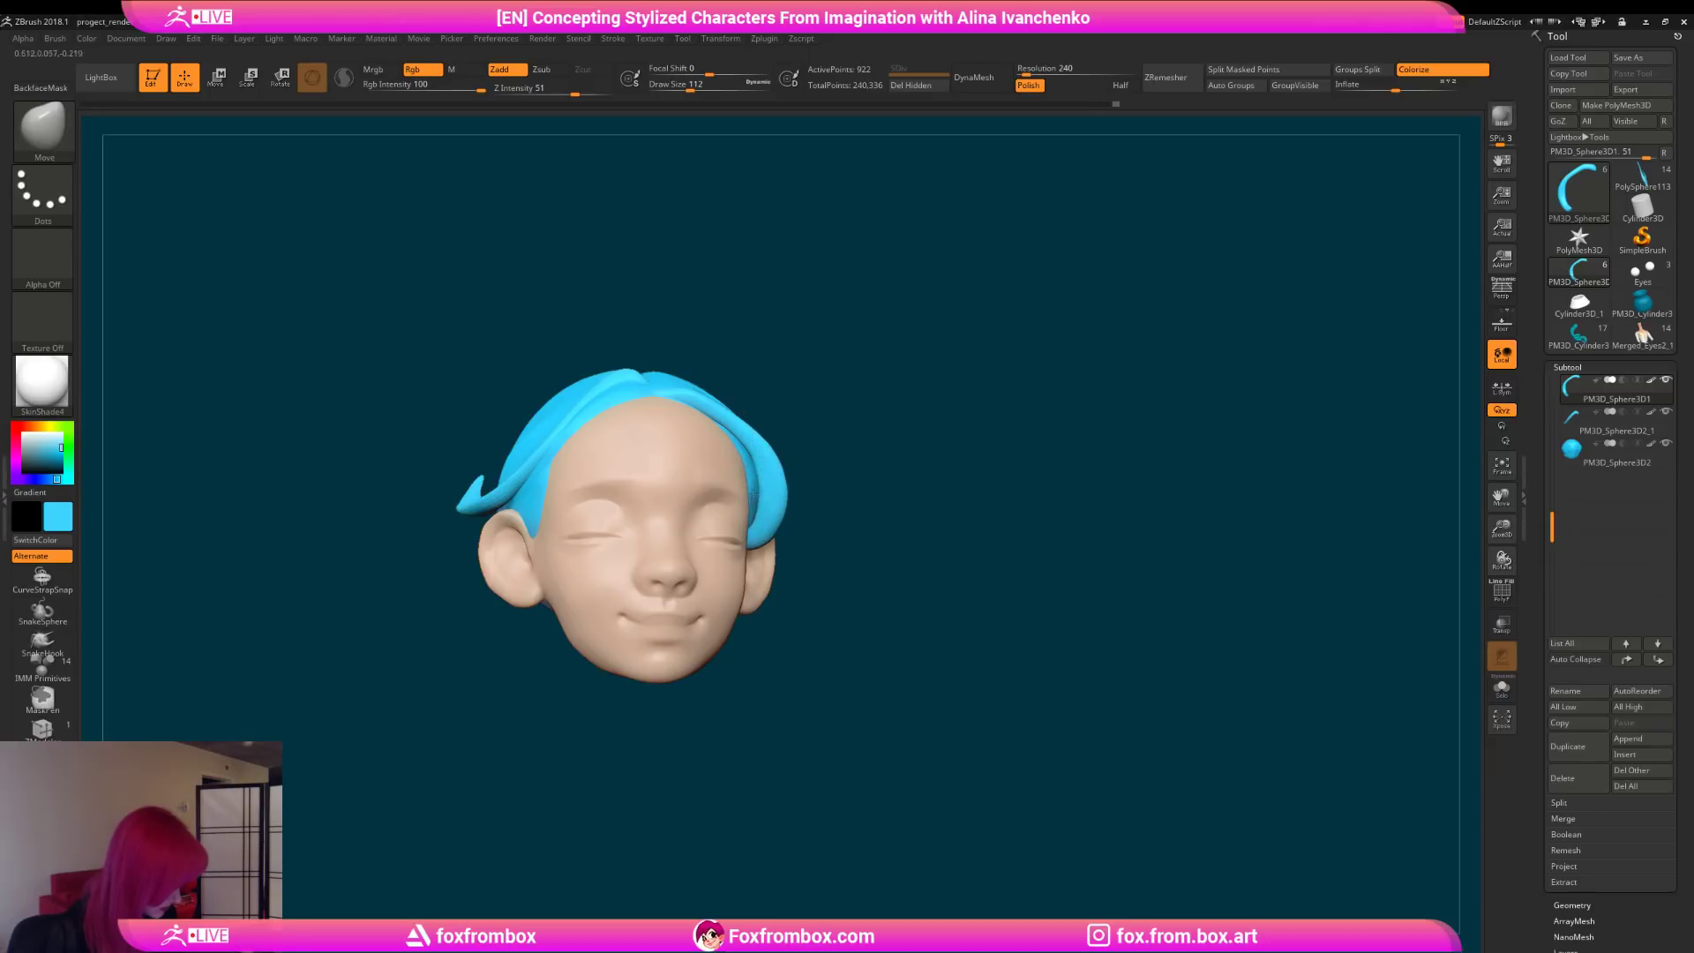
{"action": "left_click_drag", "start_coordinate": [920, 466], "coordinate": [948, 464], "text": "alt"}
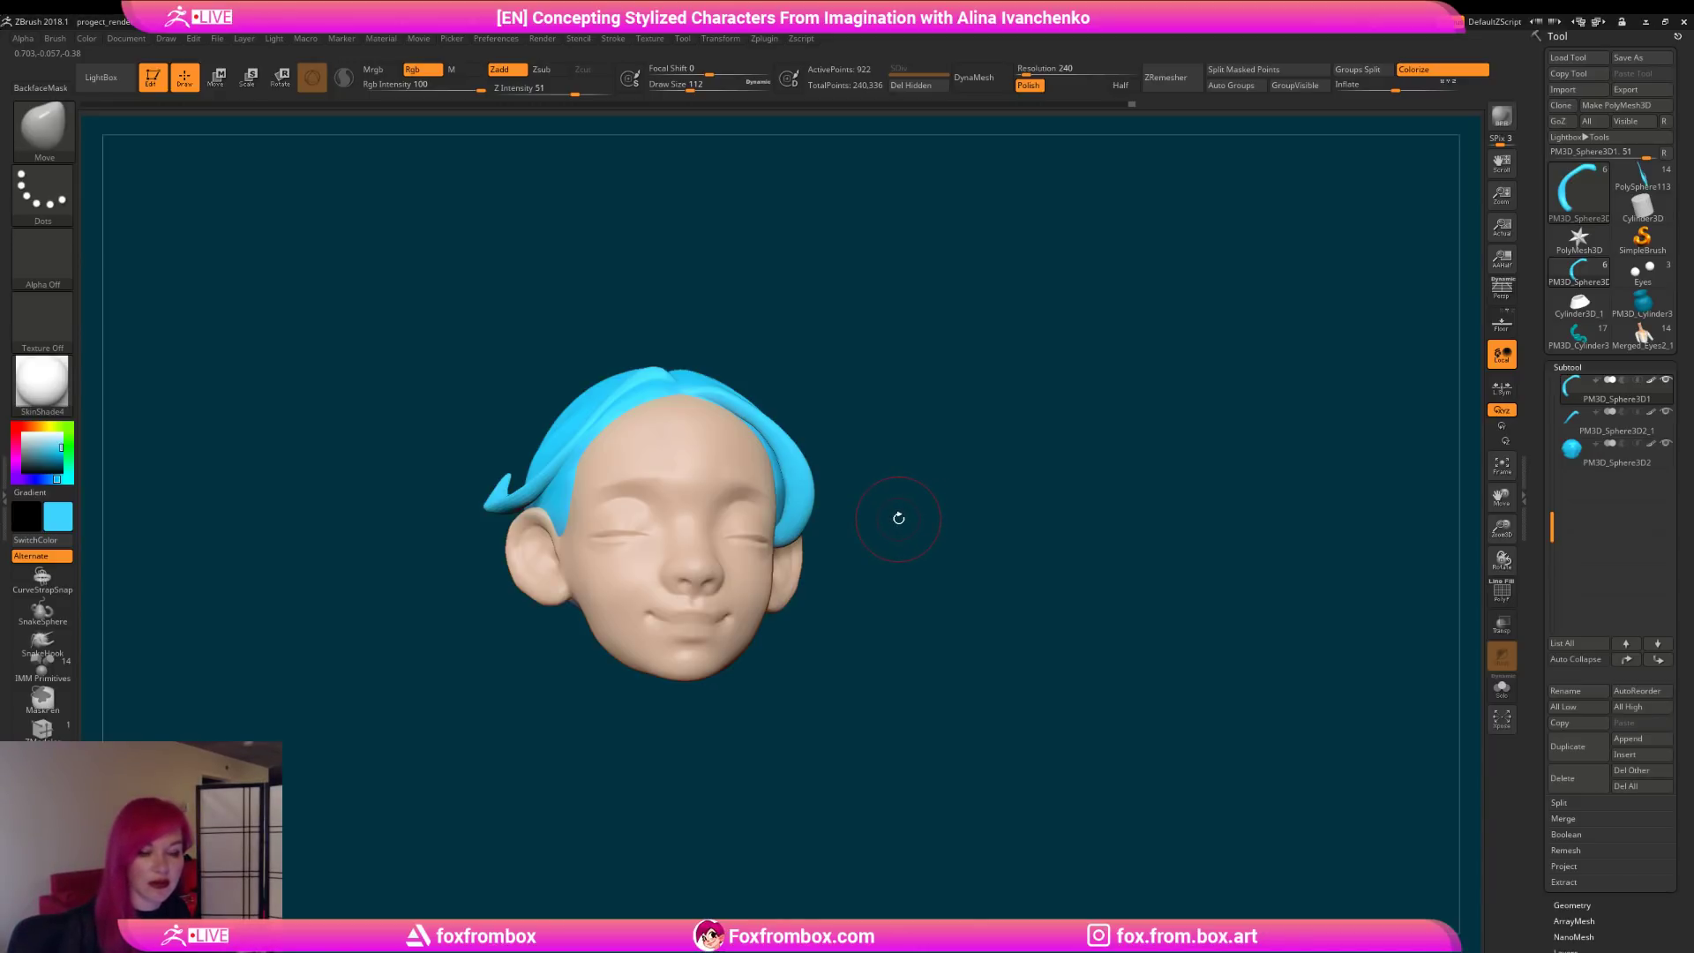
{"action": "mouse_move", "coordinate": [904, 495]}
{"action": "left_mouse_down"}
{"action": "mouse_move", "coordinate": [903, 477]}
{"action": "mouse_move", "coordinate": [941, 465]}
{"action": "mouse_move", "coordinate": [931, 432]}
{"action": "mouse_move", "coordinate": [1009, 378]}
{"action": "mouse_move", "coordinate": [945, 447]}
{"action": "mouse_move", "coordinate": [794, 397]}
{"action": "mouse_move", "coordinate": [847, 402]}
{"action": "mouse_move", "coordinate": [1009, 291]}
{"action": "mouse_move", "coordinate": [996, 376]}
{"action": "mouse_move", "coordinate": [952, 393]}
{"action": "mouse_move", "coordinate": [979, 337]}
{"action": "mouse_move", "coordinate": [909, 366]}
{"action": "mouse_move", "coordinate": [952, 438]}
{"action": "mouse_move", "coordinate": [987, 409]}
{"action": "mouse_move", "coordinate": [969, 444]}
{"action": "left_mouse_up"}
{"action": "key", "text": "b"}
{"action": "key", "text": "c"}
{"action": "key", "text": "b"}
{"action": "key", "text": "b"}
{"action": "key", "text": "m"}
{"action": "key", "text": "v"}
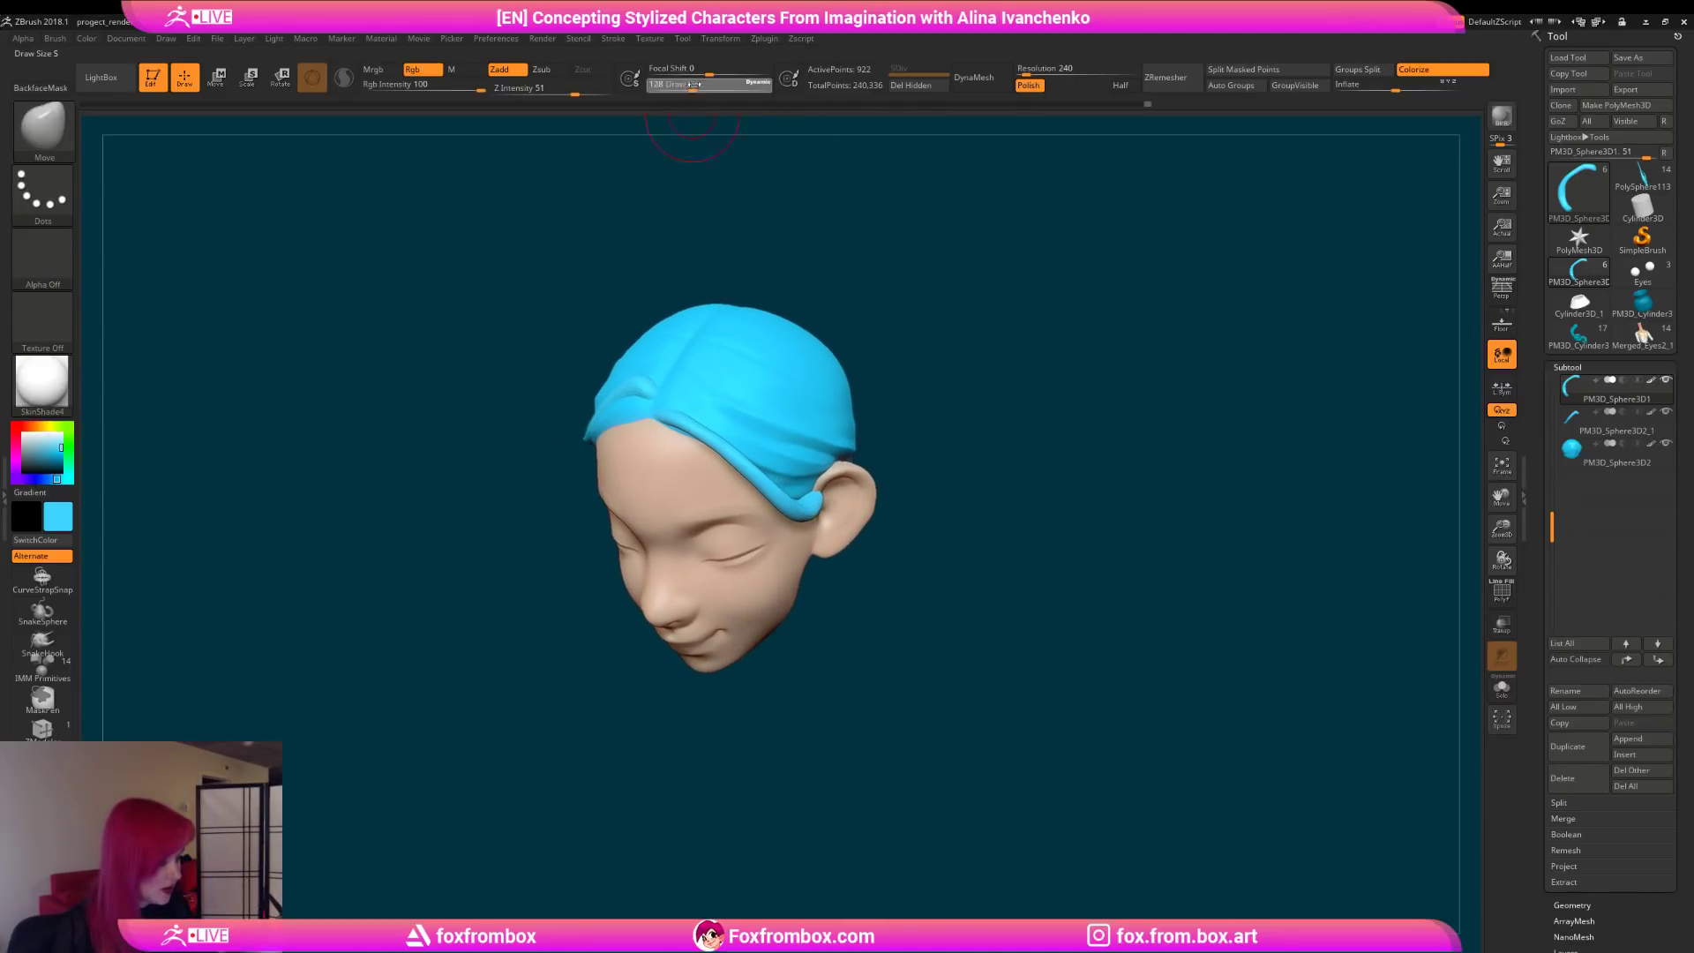
Step: Move the new strand's side and lower end into place above the ear with the Move brush at draw size 108
{"action": "mouse_move", "coordinate": [926, 261]}
{"action": "left_mouse_down"}
{"action": "mouse_move", "coordinate": [971, 371]}
{"action": "mouse_move", "coordinate": [957, 362]}
{"action": "mouse_move", "coordinate": [990, 344]}
{"action": "mouse_move", "coordinate": [1021, 367]}
{"action": "mouse_move", "coordinate": [983, 359]}
{"action": "mouse_move", "coordinate": [874, 256]}
{"action": "left_mouse_up"}
{"action": "left_click_drag", "start_coordinate": [703, 84], "coordinate": [689, 85]}
{"action": "mouse_move", "coordinate": [779, 204]}
{"action": "left_mouse_down"}
{"action": "mouse_move", "coordinate": [870, 317]}
{"action": "mouse_move", "coordinate": [776, 410]}
{"action": "left_mouse_up"}
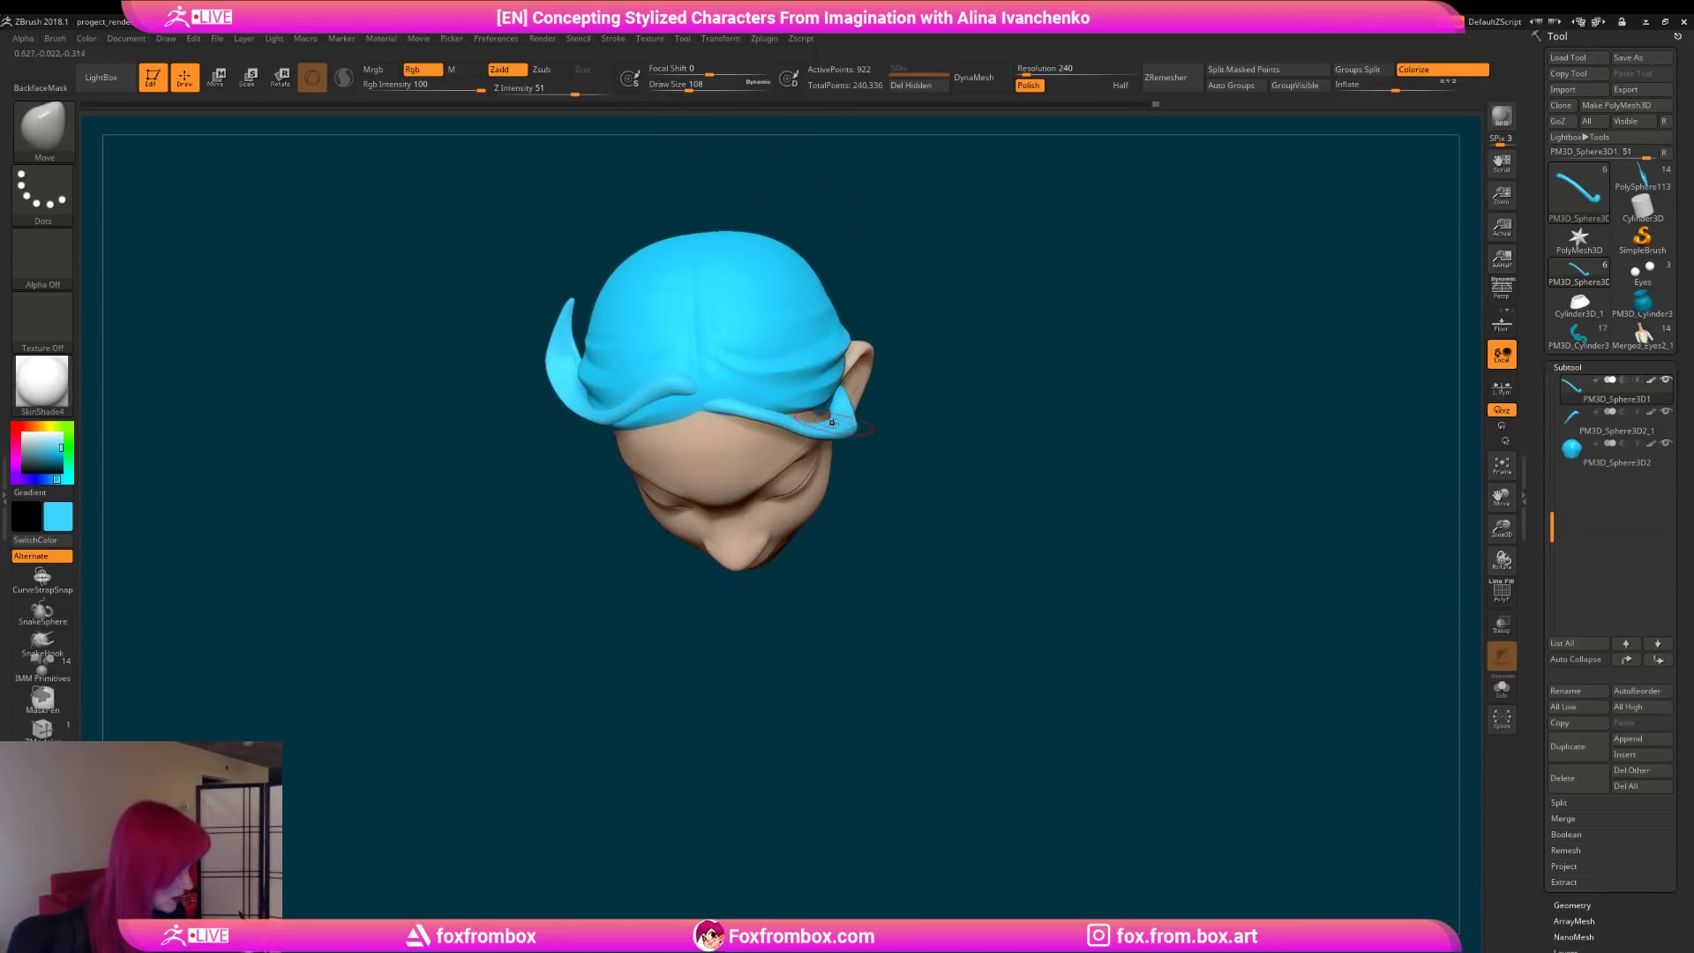
{"action": "left_click_drag", "start_coordinate": [896, 382], "coordinate": [908, 328]}
{"action": "left_click_drag", "start_coordinate": [1006, 385], "coordinate": [860, 424]}
{"action": "left_click_drag", "start_coordinate": [1085, 336], "coordinate": [977, 440]}
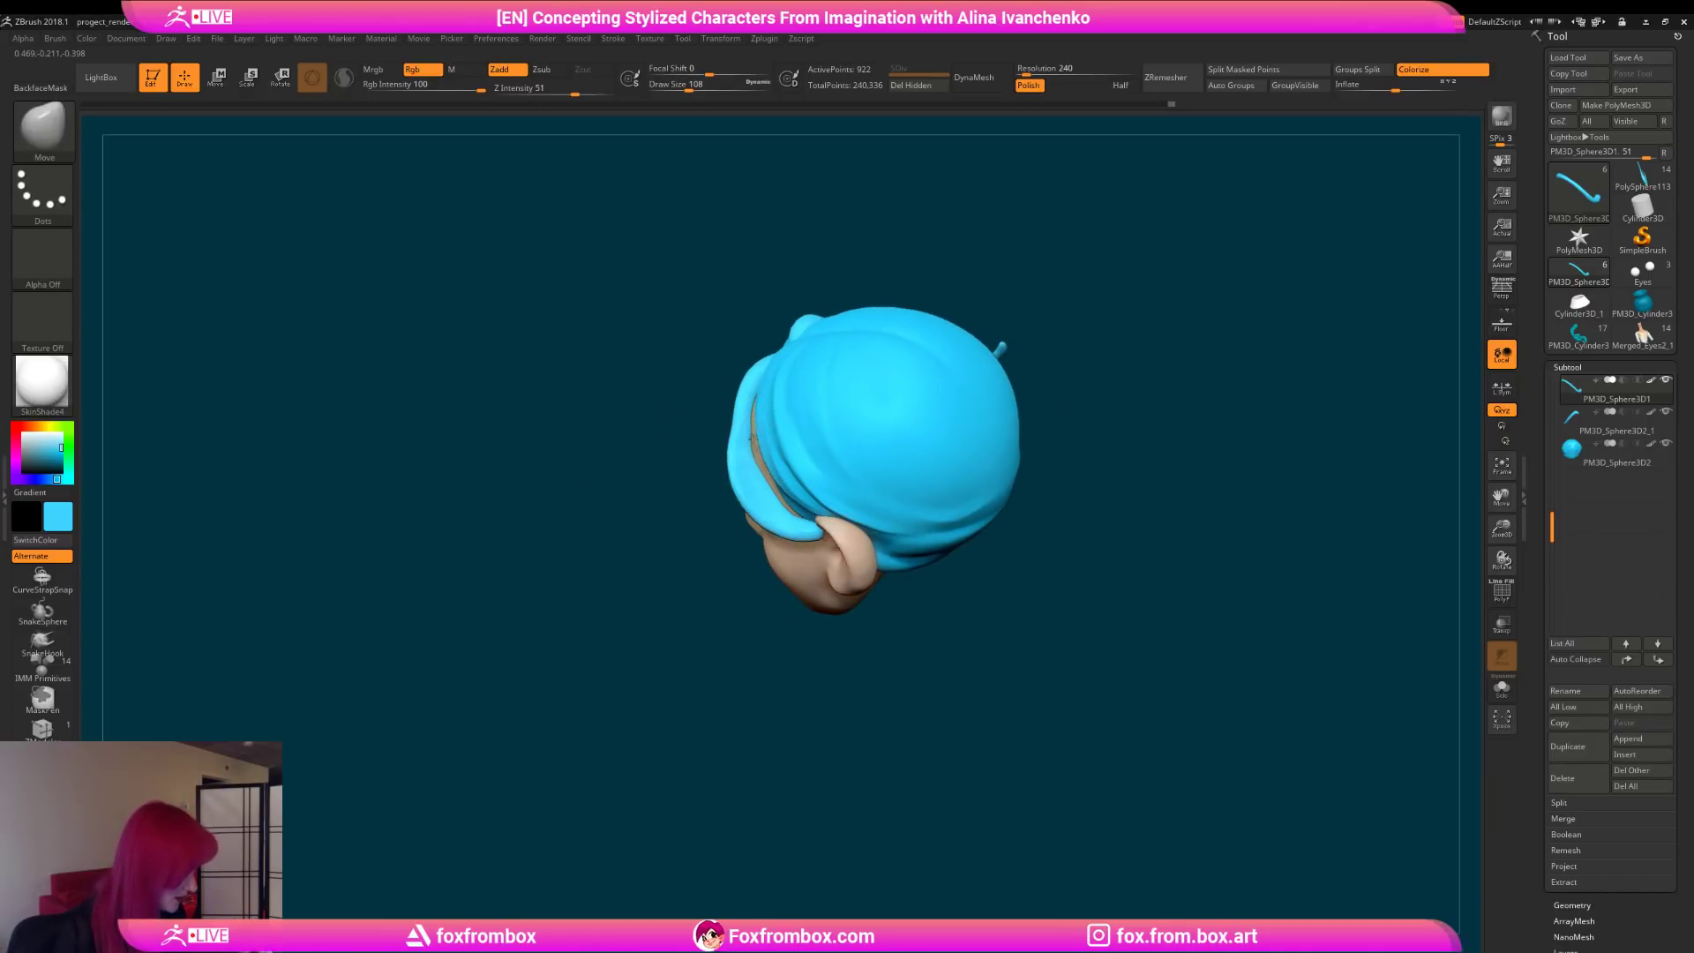
Step: Smooth the new strand's upper part and reshape its middle with the Move brush at draw size 172
{"action": "left_click_drag", "start_coordinate": [756, 403], "coordinate": [777, 371], "text": "shift"}
{"action": "mouse_move", "coordinate": [1037, 371]}
{"action": "left_mouse_down"}
{"action": "mouse_move", "coordinate": [1085, 287]}
{"action": "mouse_move", "coordinate": [1165, 295]}
{"action": "left_mouse_up"}
{"action": "mouse_move", "coordinate": [994, 332]}
{"action": "left_mouse_down"}
{"action": "mouse_move", "coordinate": [1034, 286]}
{"action": "mouse_move", "coordinate": [887, 326]}
{"action": "mouse_move", "coordinate": [1050, 389]}
{"action": "left_mouse_up"}
{"action": "left_click_drag", "start_coordinate": [1053, 303], "coordinate": [889, 246]}
{"action": "left_click", "coordinate": [698, 86]}
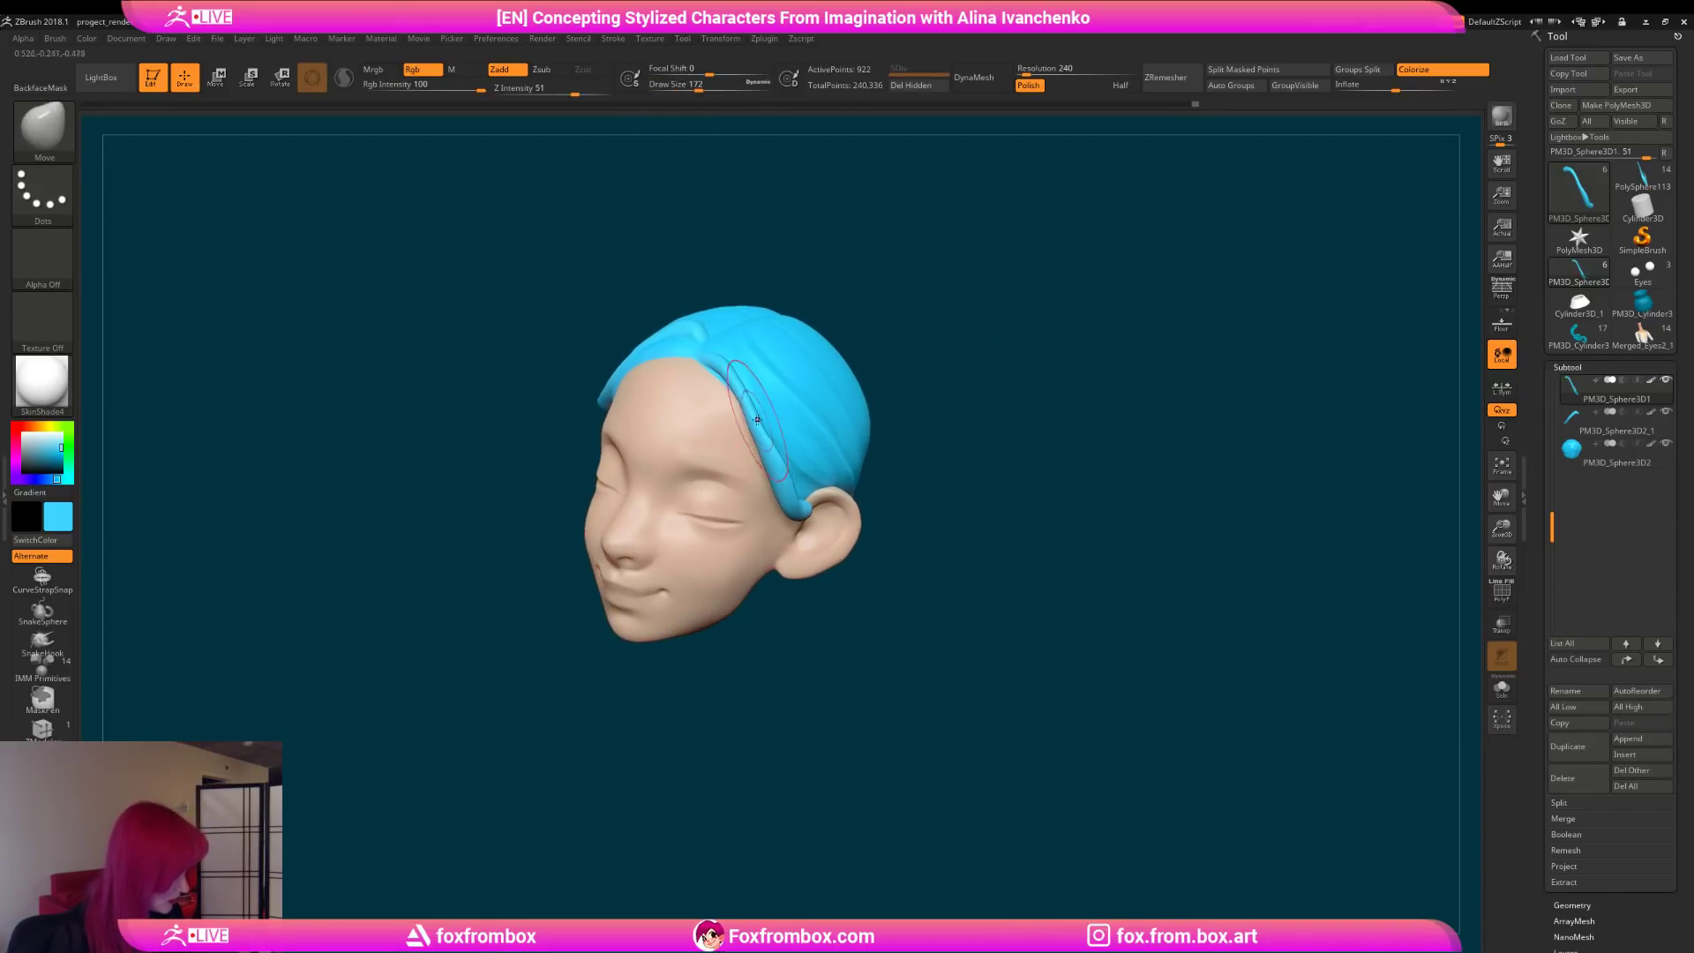
{"action": "left_click_drag", "start_coordinate": [912, 405], "coordinate": [767, 416]}
{"action": "left_click_drag", "start_coordinate": [874, 416], "coordinate": [896, 385]}
Step: Try reshaping the new strand's lower part at the temple with a smaller Move brush and undo the last change
{"action": "left_click", "coordinate": [686, 87]}
{"action": "left_click_drag", "start_coordinate": [775, 461], "coordinate": [779, 508], "text": "ctrl"}
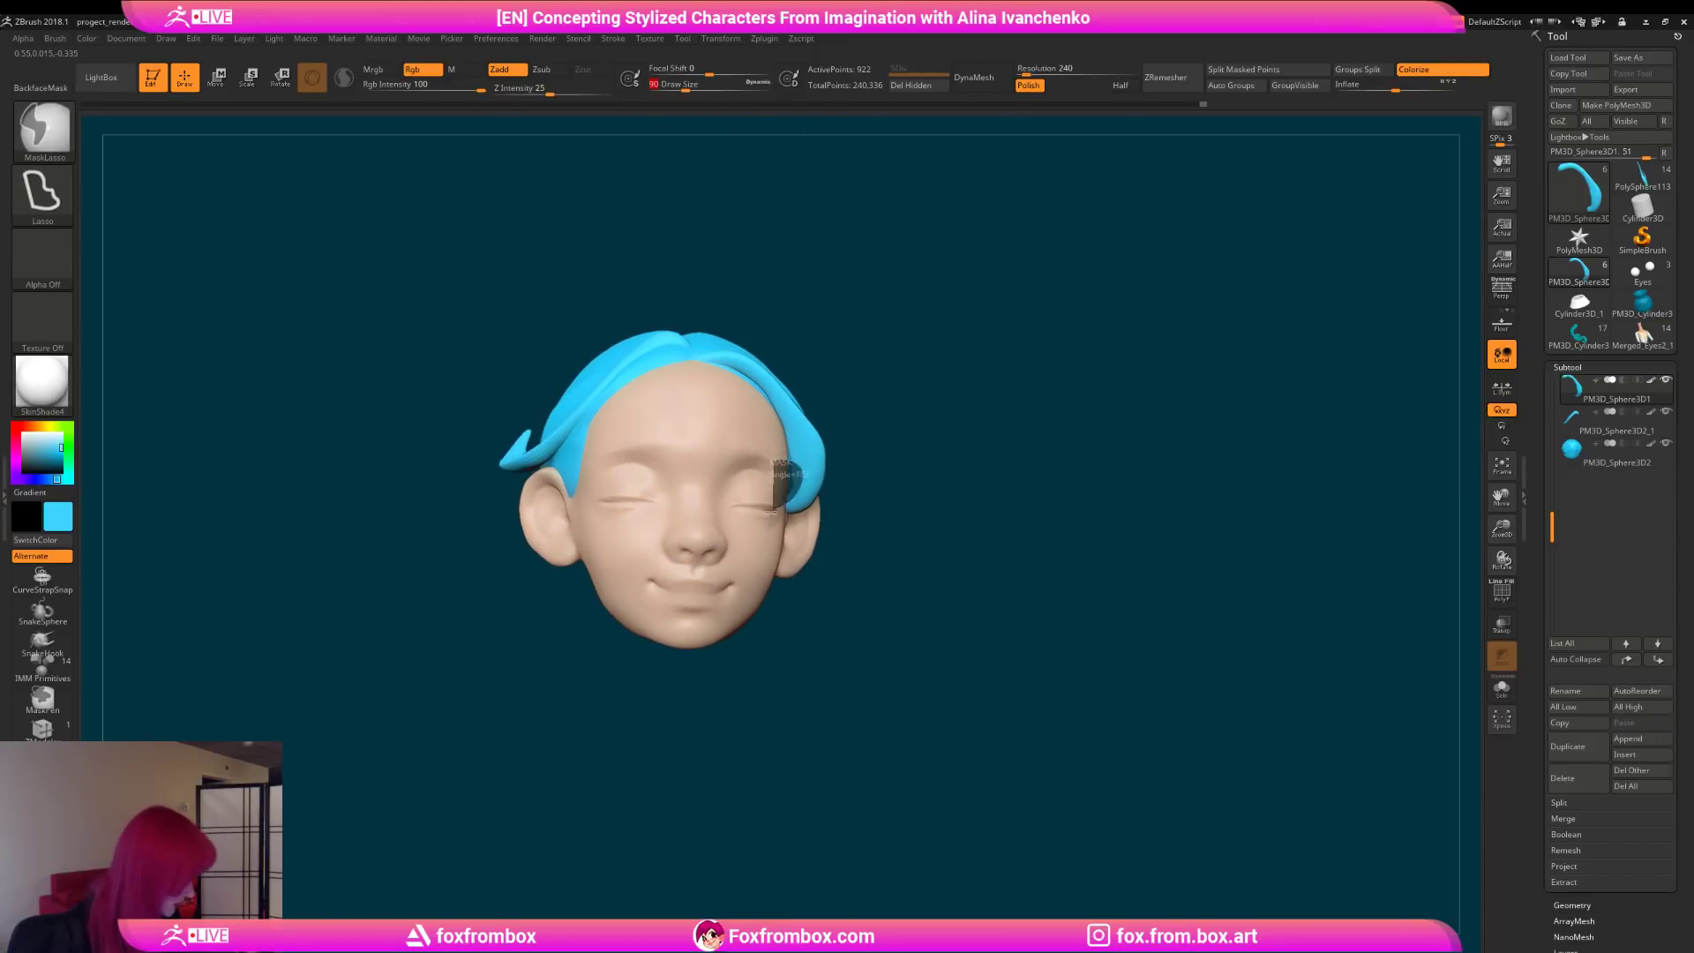
{"action": "mouse_move", "coordinate": [895, 425]}
{"action": "left_mouse_down"}
{"action": "mouse_move", "coordinate": [897, 448]}
{"action": "mouse_move", "coordinate": [1128, 397]}
{"action": "mouse_move", "coordinate": [1100, 506]}
{"action": "mouse_move", "coordinate": [1073, 506]}
{"action": "mouse_move", "coordinate": [1051, 556]}
{"action": "mouse_move", "coordinate": [1065, 567]}
{"action": "left_mouse_up"}
{"action": "mouse_move", "coordinate": [1059, 568]}
{"action": "left_mouse_down"}
{"action": "mouse_move", "coordinate": [1087, 544]}
{"action": "mouse_move", "coordinate": [1074, 514]}
{"action": "left_mouse_up"}
{"action": "left_click_drag", "start_coordinate": [685, 86], "coordinate": [689, 86]}
{"action": "mouse_move", "coordinate": [693, 458]}
{"action": "left_mouse_down"}
{"action": "mouse_move", "coordinate": [686, 488]}
{"action": "mouse_move", "coordinate": [701, 489]}
{"action": "left_mouse_up"}
{"action": "key", "text": "ctrl+z"}
Step: Shift the strand's lower bend over the temple and adjust its outer contour with the Move brush at draw size 124
{"action": "mouse_move", "coordinate": [935, 388]}
{"action": "left_mouse_down"}
{"action": "mouse_move", "coordinate": [1006, 388]}
{"action": "mouse_move", "coordinate": [953, 394]}
{"action": "mouse_move", "coordinate": [952, 352]}
{"action": "left_mouse_up"}
{"action": "left_click_drag", "start_coordinate": [691, 86], "coordinate": [709, 93]}
{"action": "left_click_drag", "start_coordinate": [1104, 324], "coordinate": [1070, 405]}
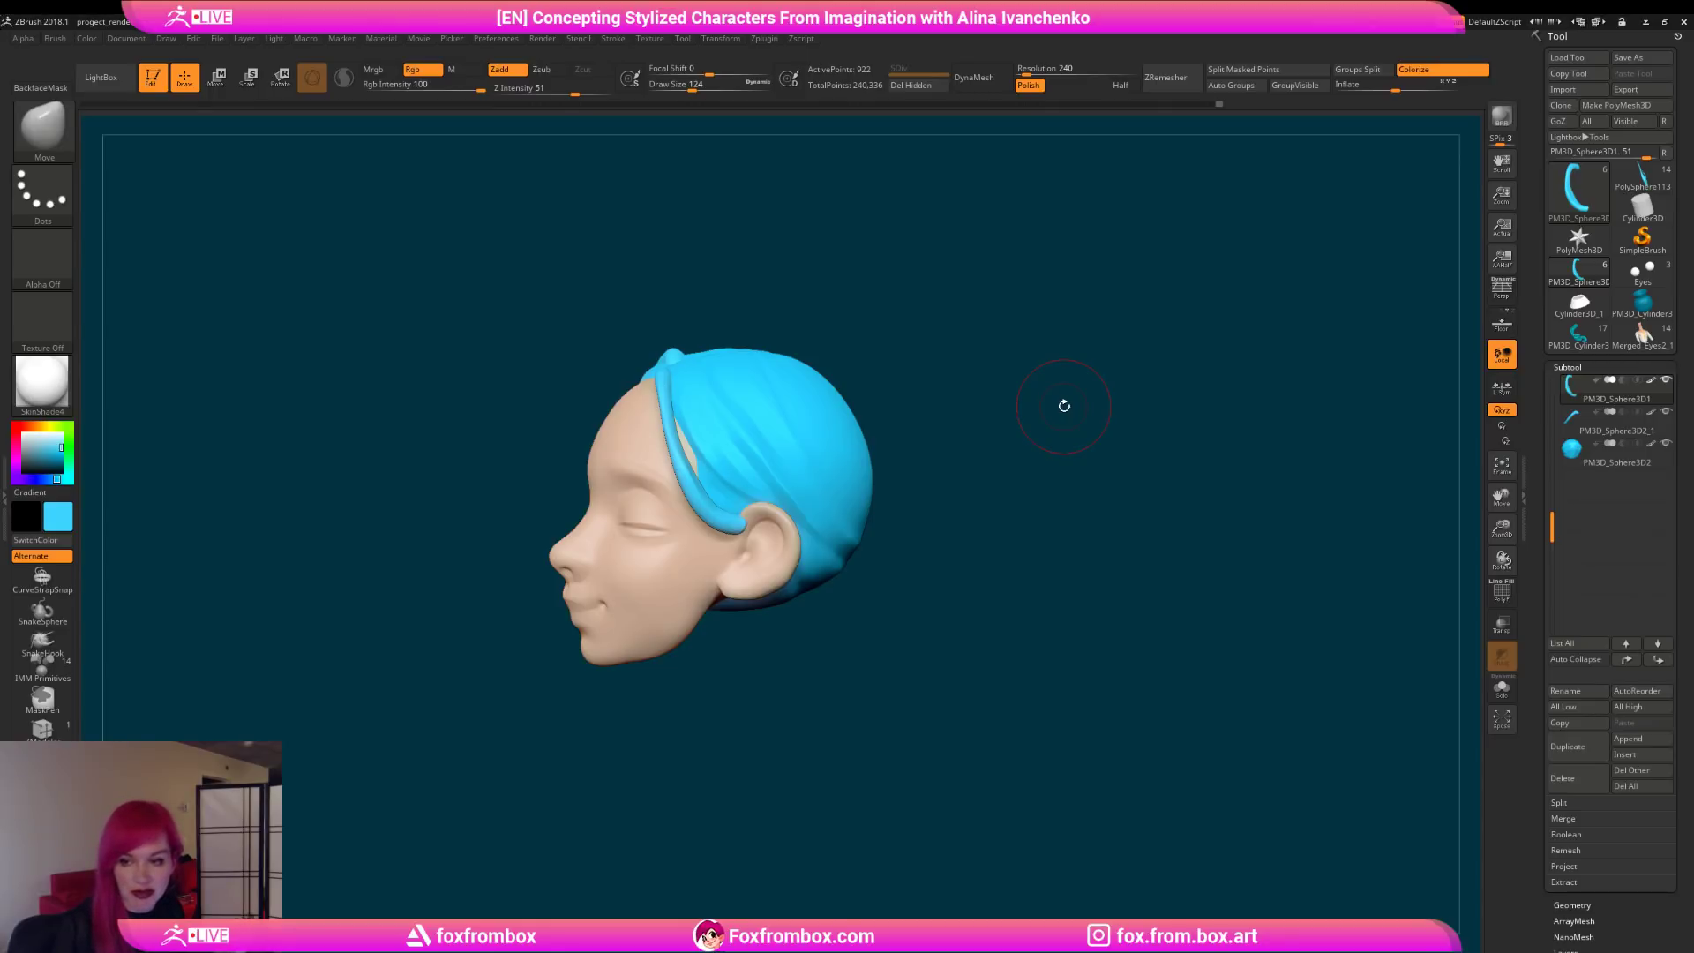
{"action": "mouse_move", "coordinate": [1129, 389]}
{"action": "left_mouse_down"}
{"action": "mouse_move", "coordinate": [1097, 427]}
{"action": "mouse_move", "coordinate": [997, 463]}
{"action": "mouse_move", "coordinate": [956, 446]}
{"action": "mouse_move", "coordinate": [965, 477]}
{"action": "mouse_move", "coordinate": [927, 389]}
{"action": "mouse_move", "coordinate": [711, 452]}
{"action": "left_mouse_up"}
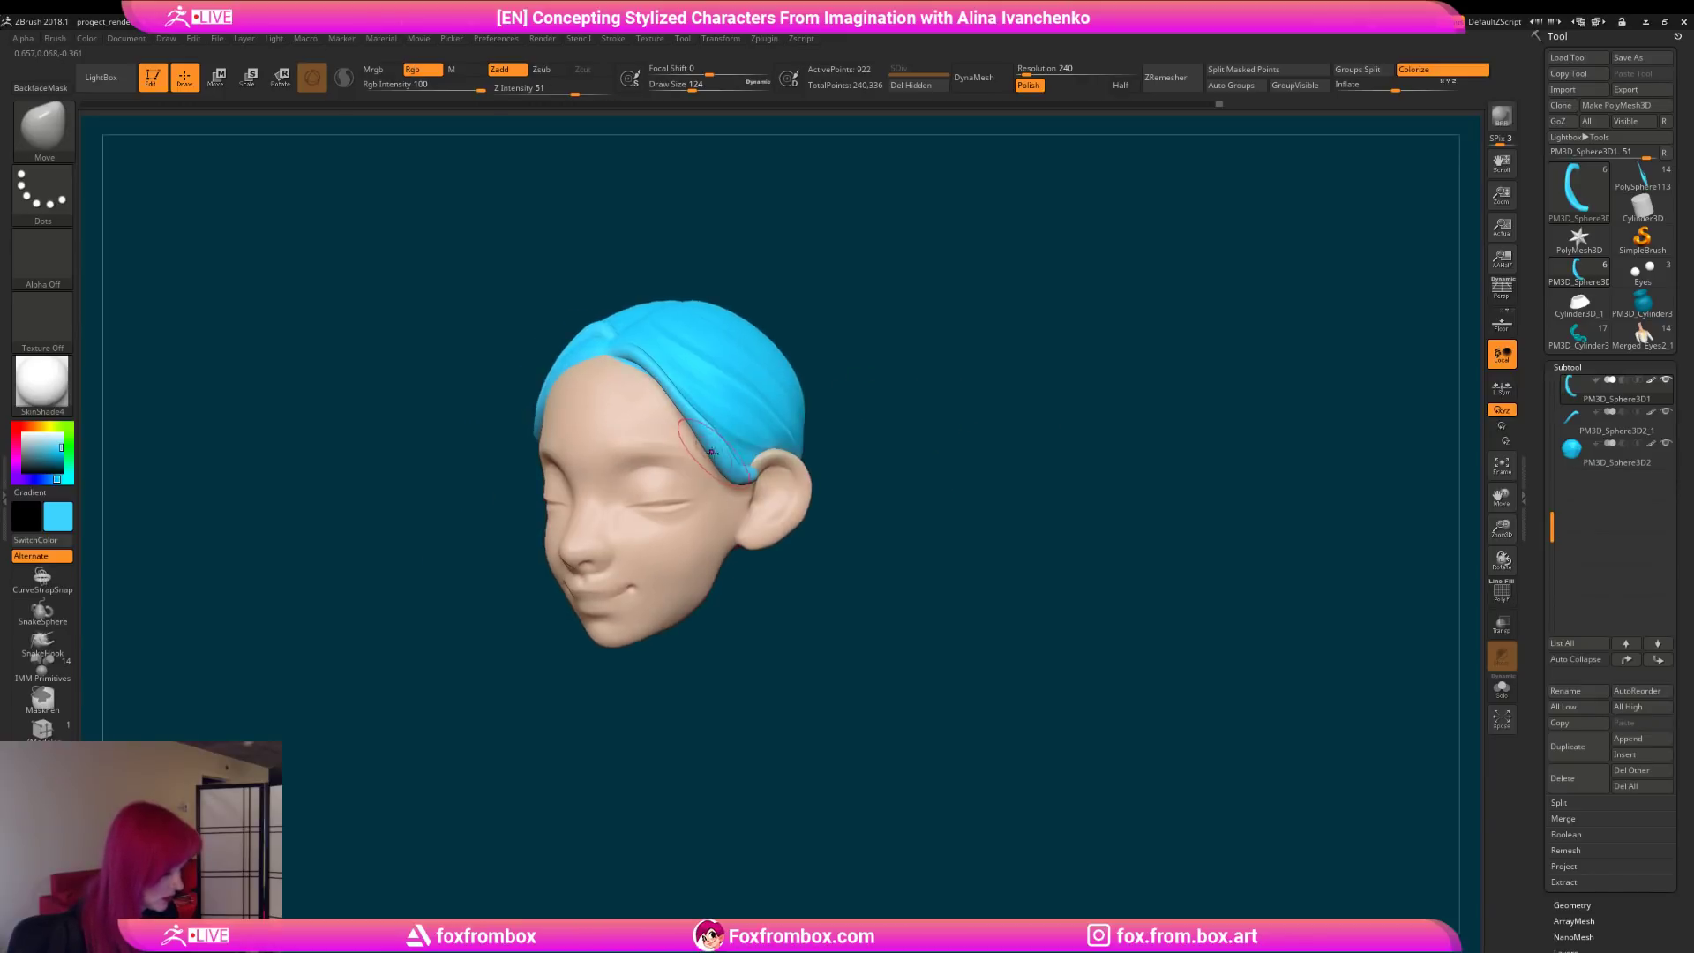
{"action": "left_click_drag", "start_coordinate": [891, 442], "coordinate": [777, 453]}
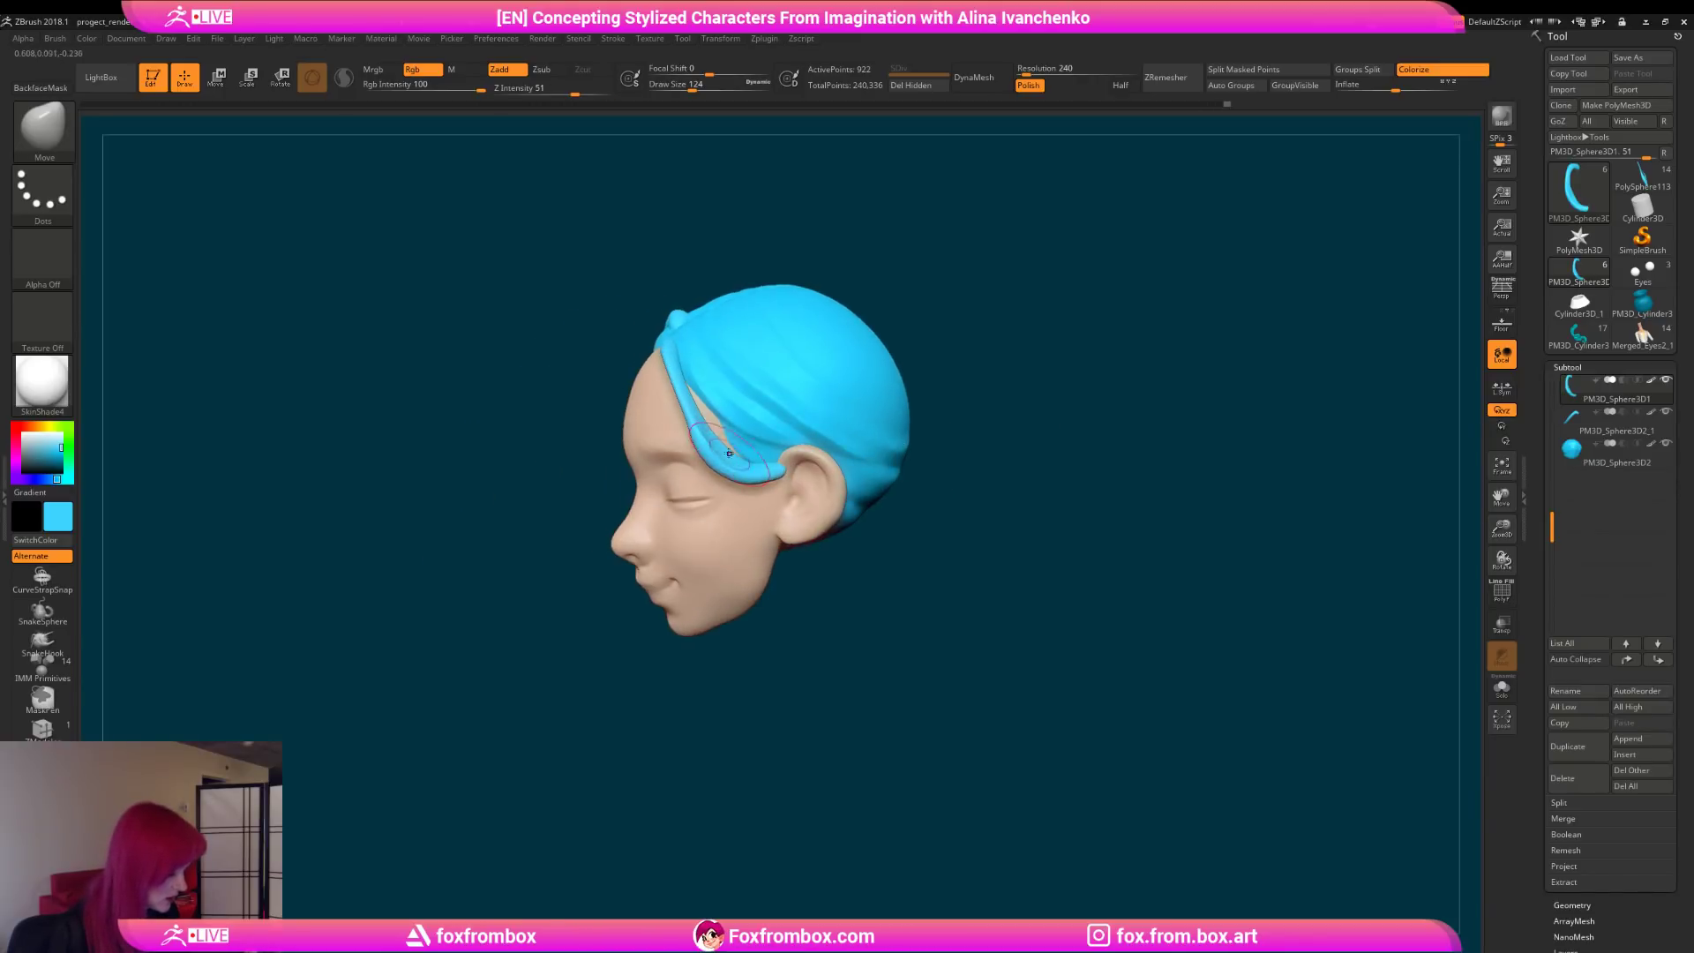
{"action": "left_click_drag", "start_coordinate": [936, 437], "coordinate": [1063, 381], "text": "shift"}
{"action": "left_click_drag", "start_coordinate": [759, 416], "coordinate": [772, 421]}
{"action": "mouse_move", "coordinate": [839, 377]}
{"action": "left_mouse_down"}
{"action": "mouse_move", "coordinate": [880, 374]}
{"action": "mouse_move", "coordinate": [843, 366]}
{"action": "left_mouse_up"}
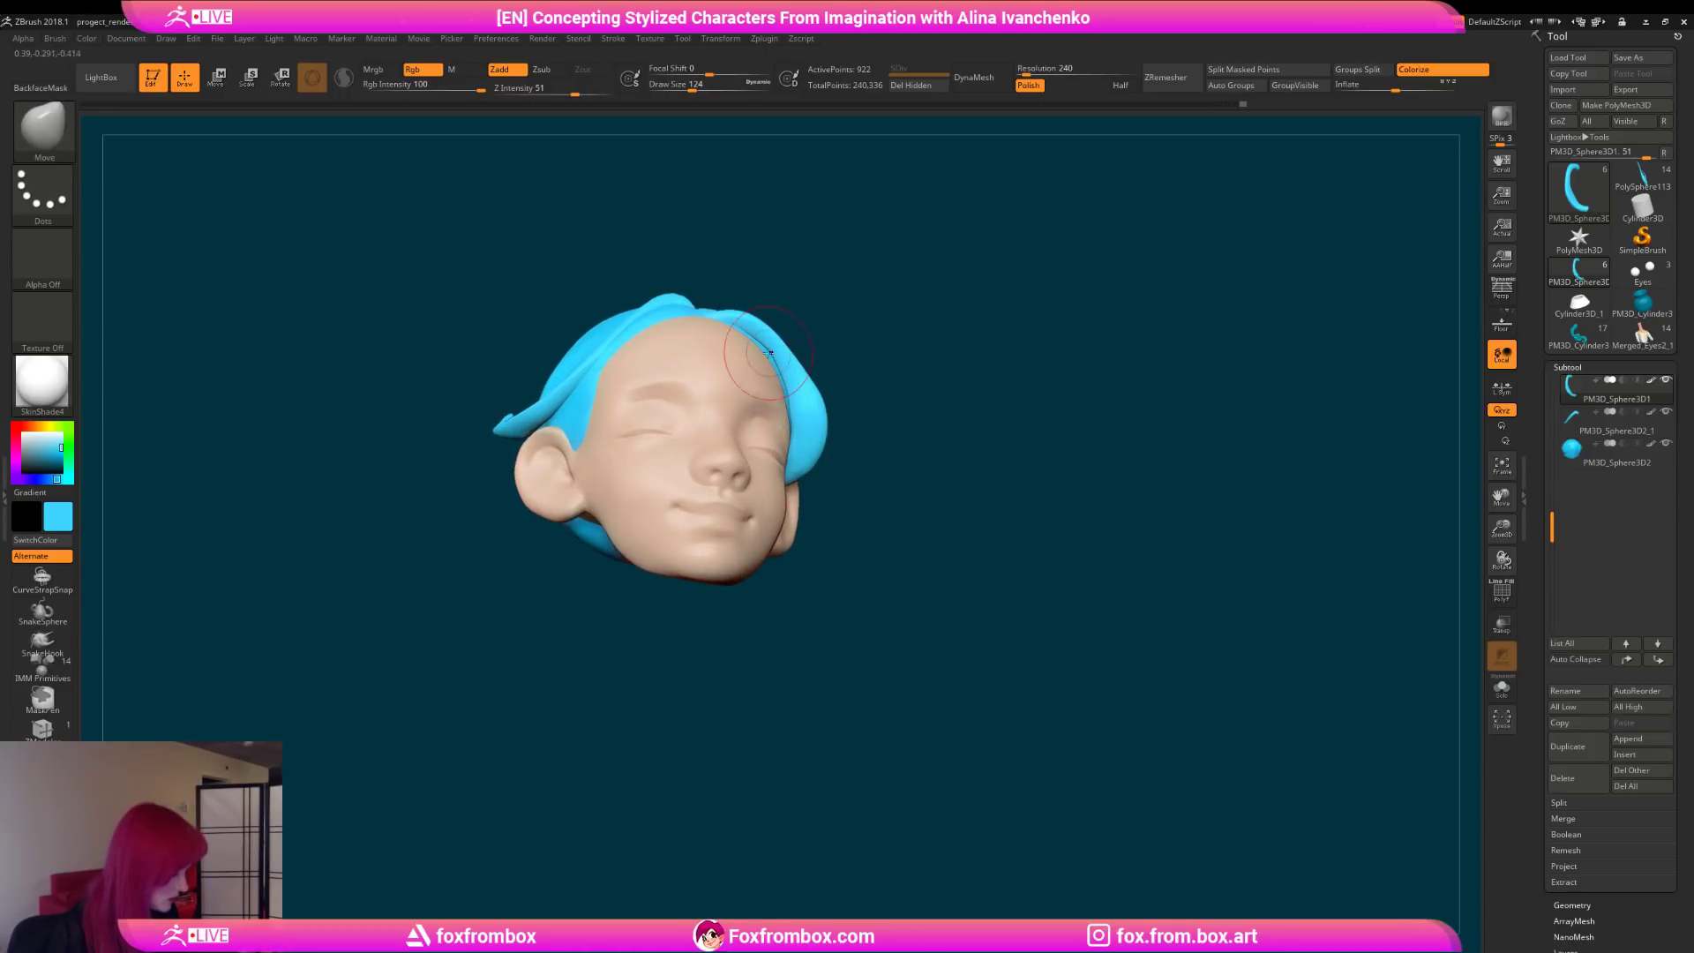
Step: Refine the new strand's start at the parting and its front edge with the Move brush at draw size 87
{"action": "left_click_drag", "start_coordinate": [964, 344], "coordinate": [1032, 424]}
{"action": "mouse_move", "coordinate": [816, 457]}
{"action": "left_mouse_down"}
{"action": "mouse_move", "coordinate": [1082, 427]}
{"action": "mouse_move", "coordinate": [1034, 450]}
{"action": "left_mouse_up"}
{"action": "key", "text": "shift"}
{"action": "left_click_drag", "start_coordinate": [907, 427], "coordinate": [1040, 423]}
{"action": "left_click_drag", "start_coordinate": [927, 315], "coordinate": [904, 358], "text": "alt"}
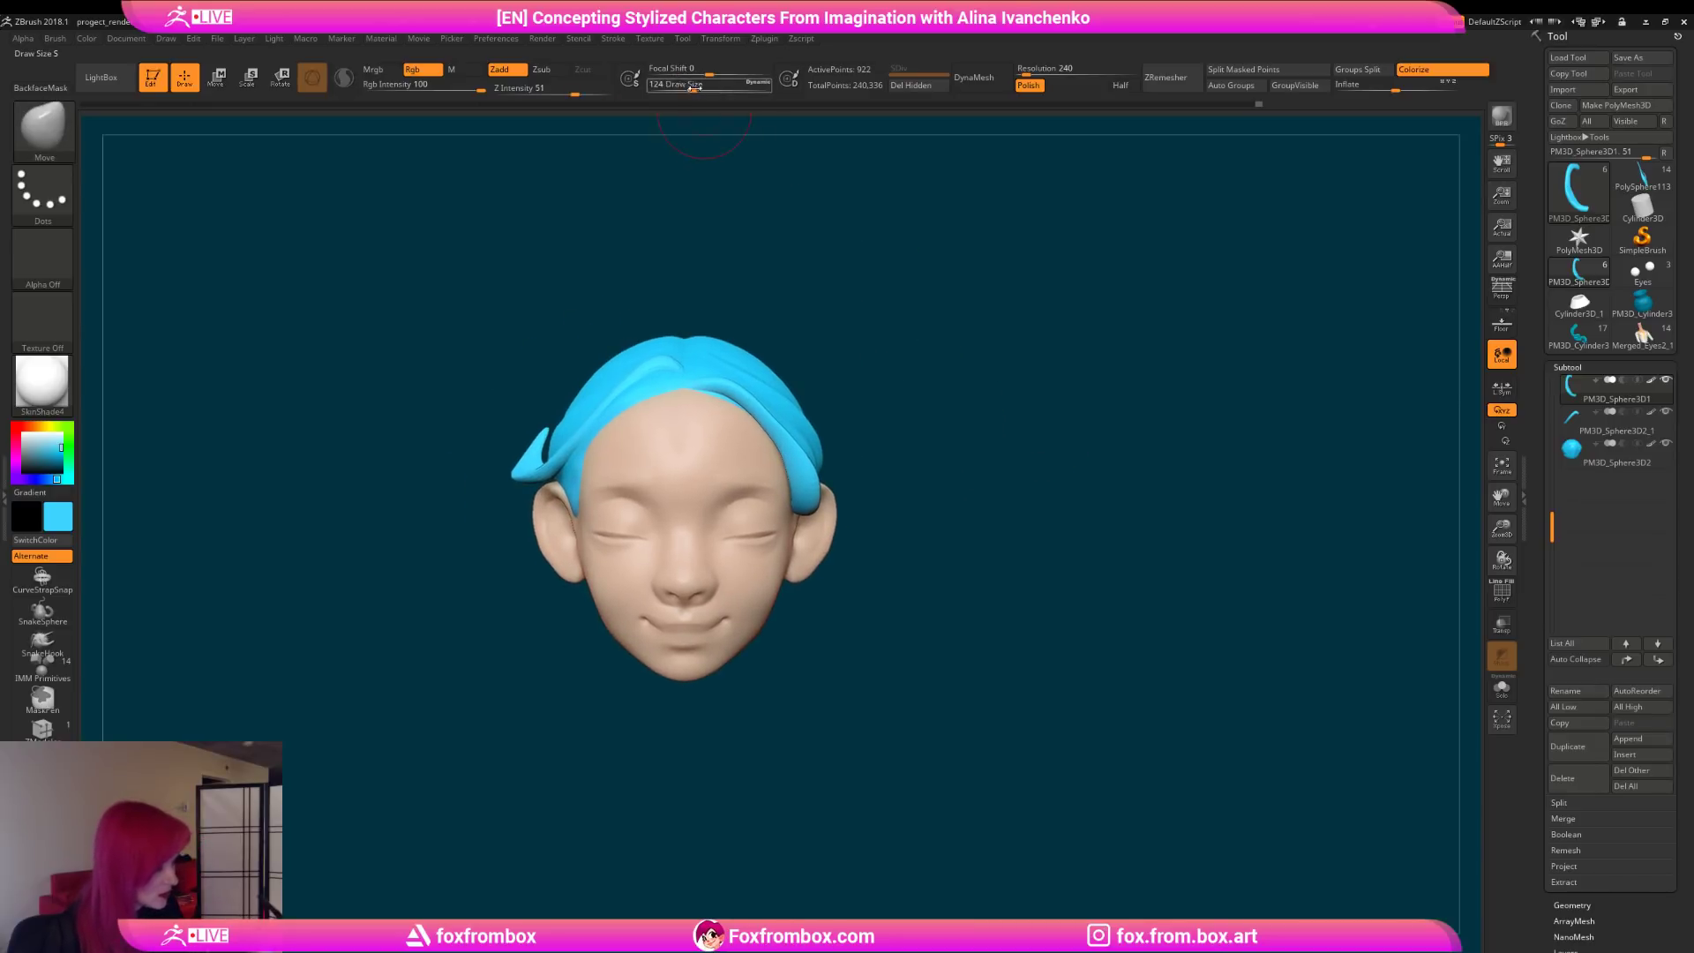
{"action": "left_click_drag", "start_coordinate": [691, 88], "coordinate": [685, 88]}
{"action": "left_click_drag", "start_coordinate": [884, 325], "coordinate": [729, 443]}
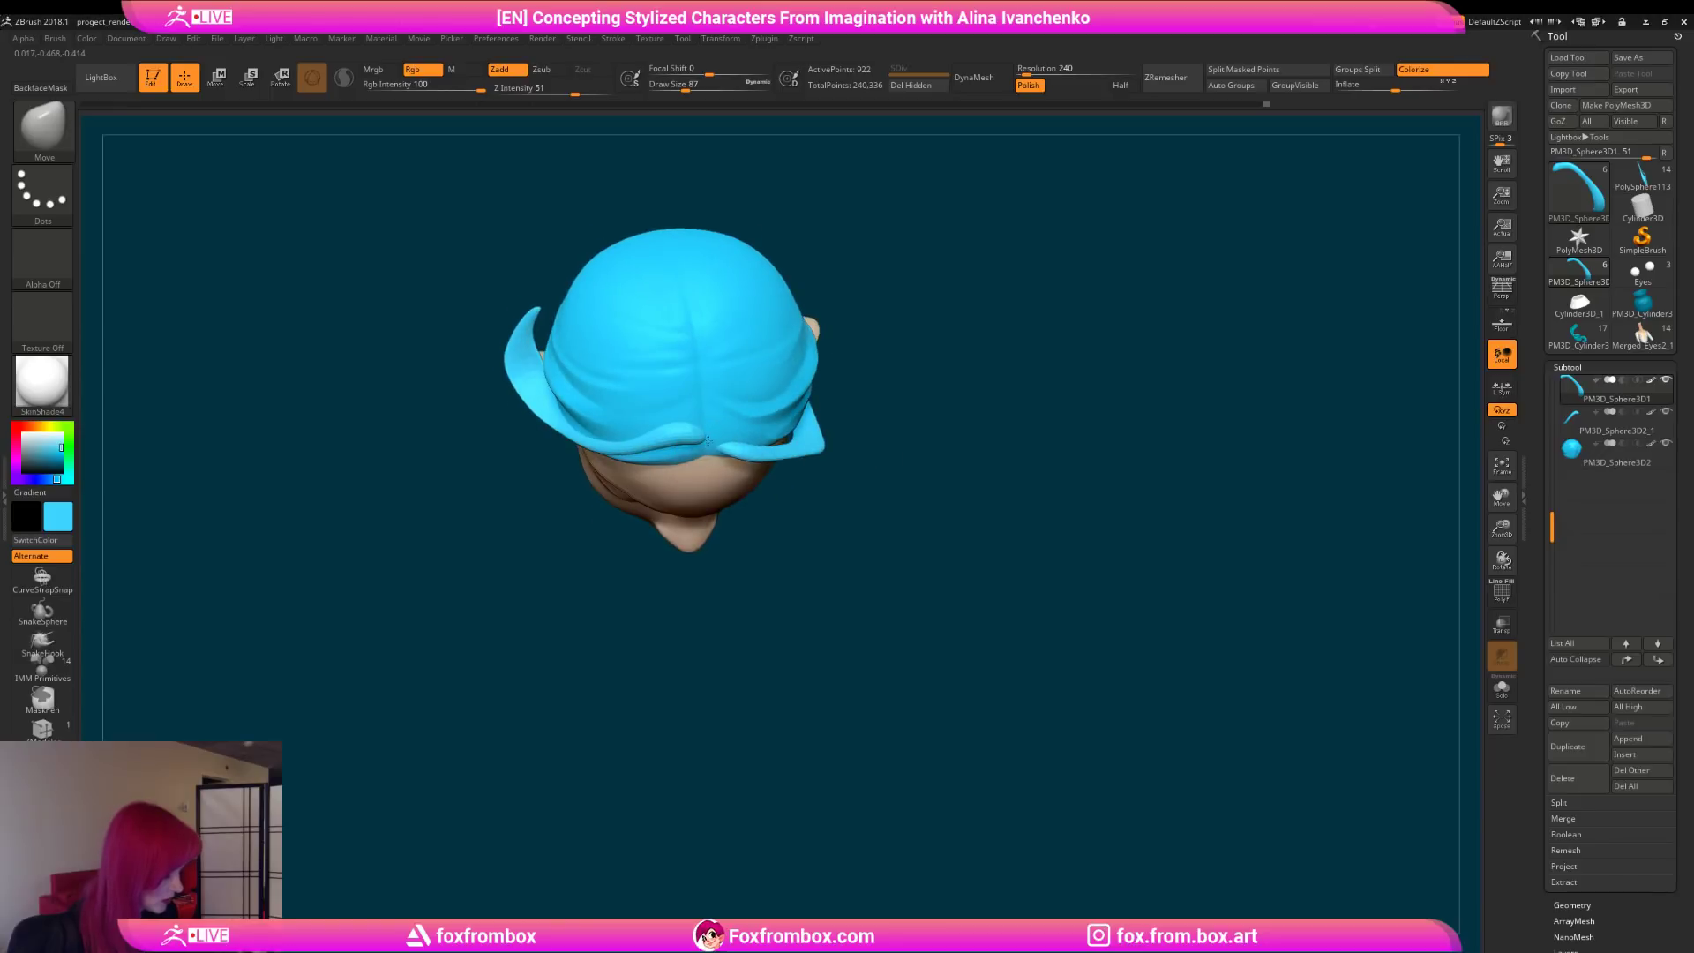
{"action": "mouse_move", "coordinate": [957, 382]}
{"action": "left_mouse_down"}
{"action": "mouse_move", "coordinate": [912, 291]}
{"action": "mouse_move", "coordinate": [905, 375]}
{"action": "mouse_move", "coordinate": [724, 465]}
{"action": "mouse_move", "coordinate": [745, 445]}
{"action": "left_mouse_up"}
{"action": "left_click", "coordinate": [748, 439], "text": "alt"}
{"action": "right_click_drag", "start_coordinate": [741, 450], "coordinate": [894, 387]}
{"action": "left_click_drag", "start_coordinate": [894, 386], "coordinate": [705, 477]}
{"action": "mouse_move", "coordinate": [839, 411]}
{"action": "left_mouse_down", "text": "shift"}
{"action": "mouse_move", "coordinate": [921, 345]}
{"action": "mouse_move", "coordinate": [950, 359]}
{"action": "mouse_move", "coordinate": [905, 425]}
{"action": "mouse_move", "coordinate": [931, 412]}
{"action": "left_mouse_up", "text": "shift"}
Step: Merge the new strand down with the opposite strand into one subtool and accept the non-undoable operation
{"action": "left_click", "coordinate": [816, 494], "text": "alt"}
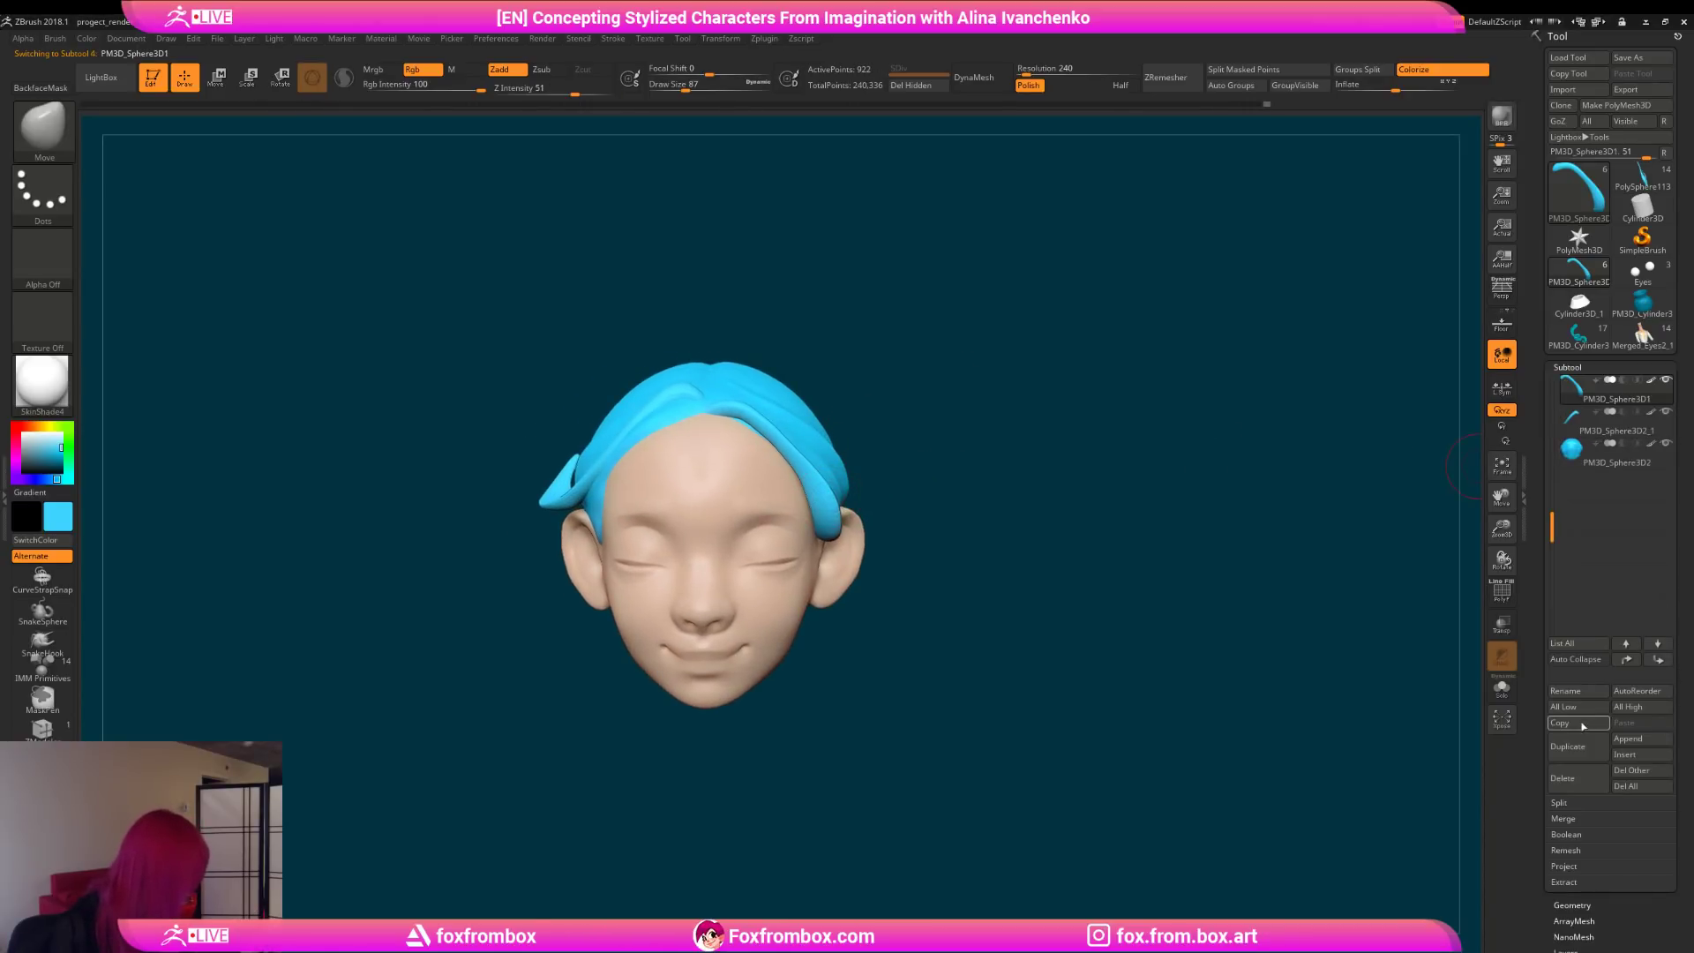
{"action": "left_click", "coordinate": [1571, 820]}
{"action": "left_click", "coordinate": [1575, 833]}
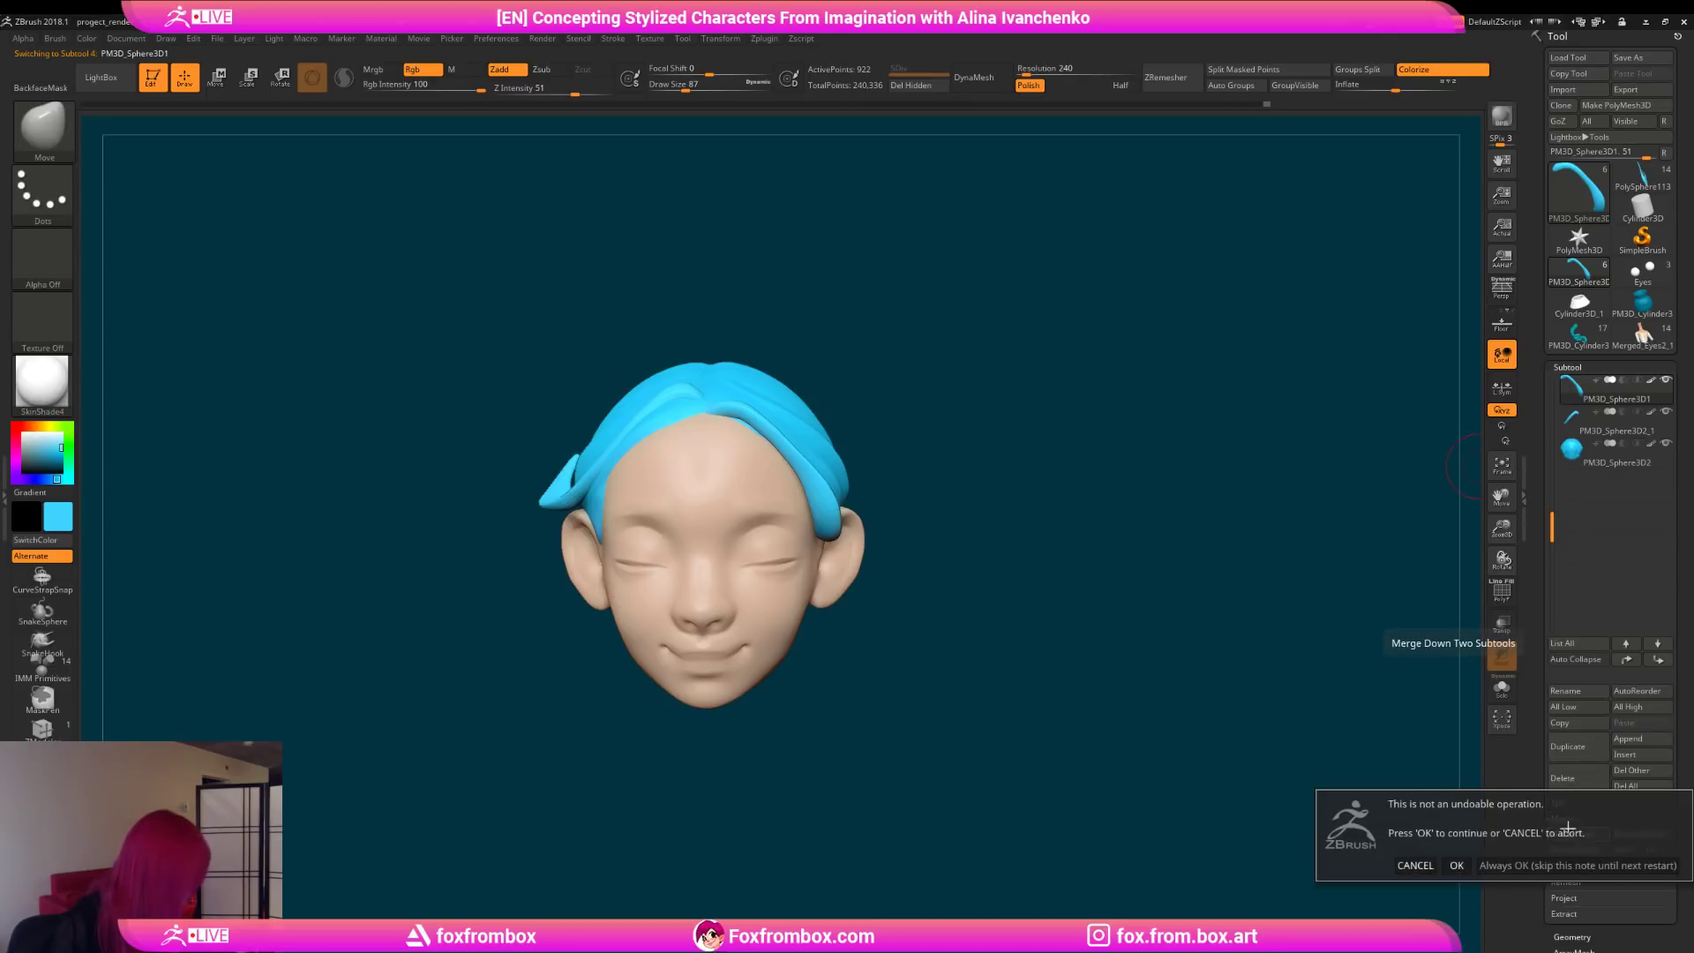
{"action": "left_click", "coordinate": [1456, 866]}
Step: Build up volume along the new strand beside the forehead with the ClayBuildup brush at draw size 46
{"action": "mouse_move", "coordinate": [950, 496]}
{"action": "left_mouse_down"}
{"action": "mouse_move", "coordinate": [928, 499]}
{"action": "mouse_move", "coordinate": [937, 556]}
{"action": "mouse_move", "coordinate": [935, 494]}
{"action": "mouse_move", "coordinate": [967, 396]}
{"action": "mouse_move", "coordinate": [949, 409]}
{"action": "mouse_move", "coordinate": [972, 411]}
{"action": "mouse_move", "coordinate": [957, 442]}
{"action": "mouse_move", "coordinate": [943, 420]}
{"action": "mouse_move", "coordinate": [877, 442]}
{"action": "mouse_move", "coordinate": [905, 407]}
{"action": "mouse_move", "coordinate": [859, 291]}
{"action": "left_mouse_up"}
{"action": "key", "text": "b"}
{"action": "key", "text": "c"}
{"action": "key", "text": "b"}
{"action": "left_click", "coordinate": [676, 87]}
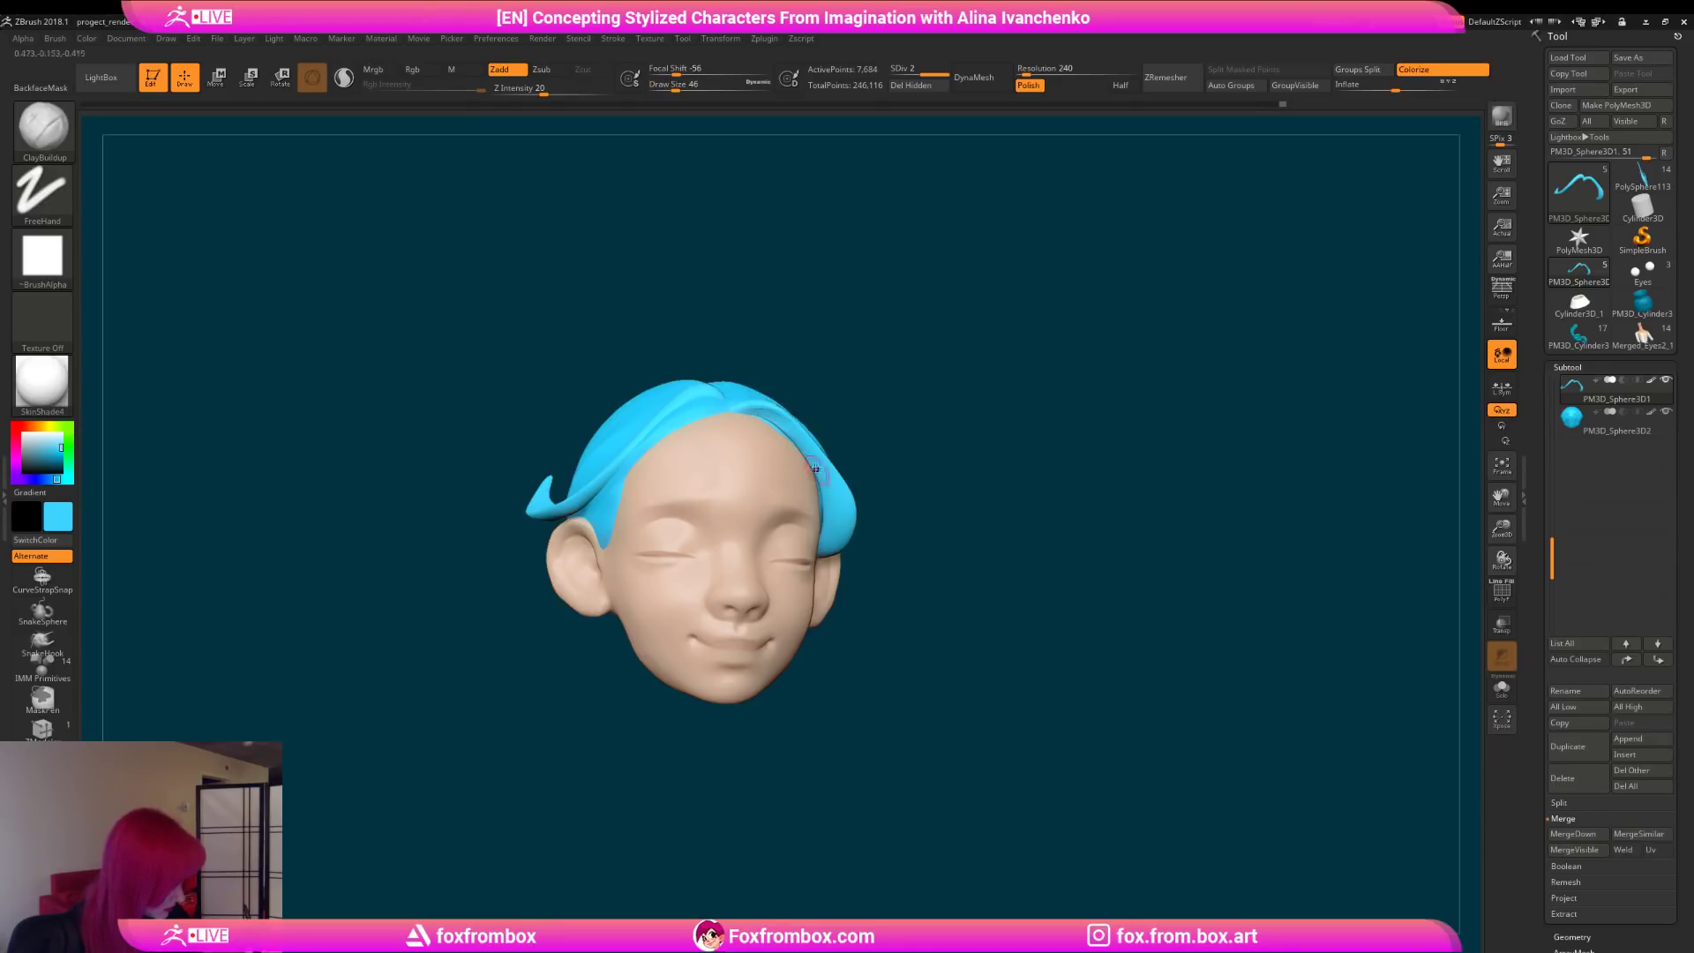
{"action": "mouse_move", "coordinate": [870, 400]}
{"action": "left_mouse_down"}
{"action": "mouse_move", "coordinate": [934, 424]}
{"action": "mouse_move", "coordinate": [926, 458]}
{"action": "mouse_move", "coordinate": [861, 412]}
{"action": "mouse_move", "coordinate": [843, 424]}
{"action": "mouse_move", "coordinate": [889, 431]}
{"action": "mouse_move", "coordinate": [860, 410]}
{"action": "left_mouse_up"}
Step: Carve grooves along the front of the new strand beside the temple with the DamStandard brush
{"action": "key", "text": "b"}
{"action": "key", "text": "d"}
{"action": "key", "text": "s"}
{"action": "left_click_drag", "start_coordinate": [753, 505], "coordinate": [777, 500]}
{"action": "left_click_drag", "start_coordinate": [895, 448], "coordinate": [868, 403]}
{"action": "right_click_drag", "start_coordinate": [959, 507], "coordinate": [772, 476]}
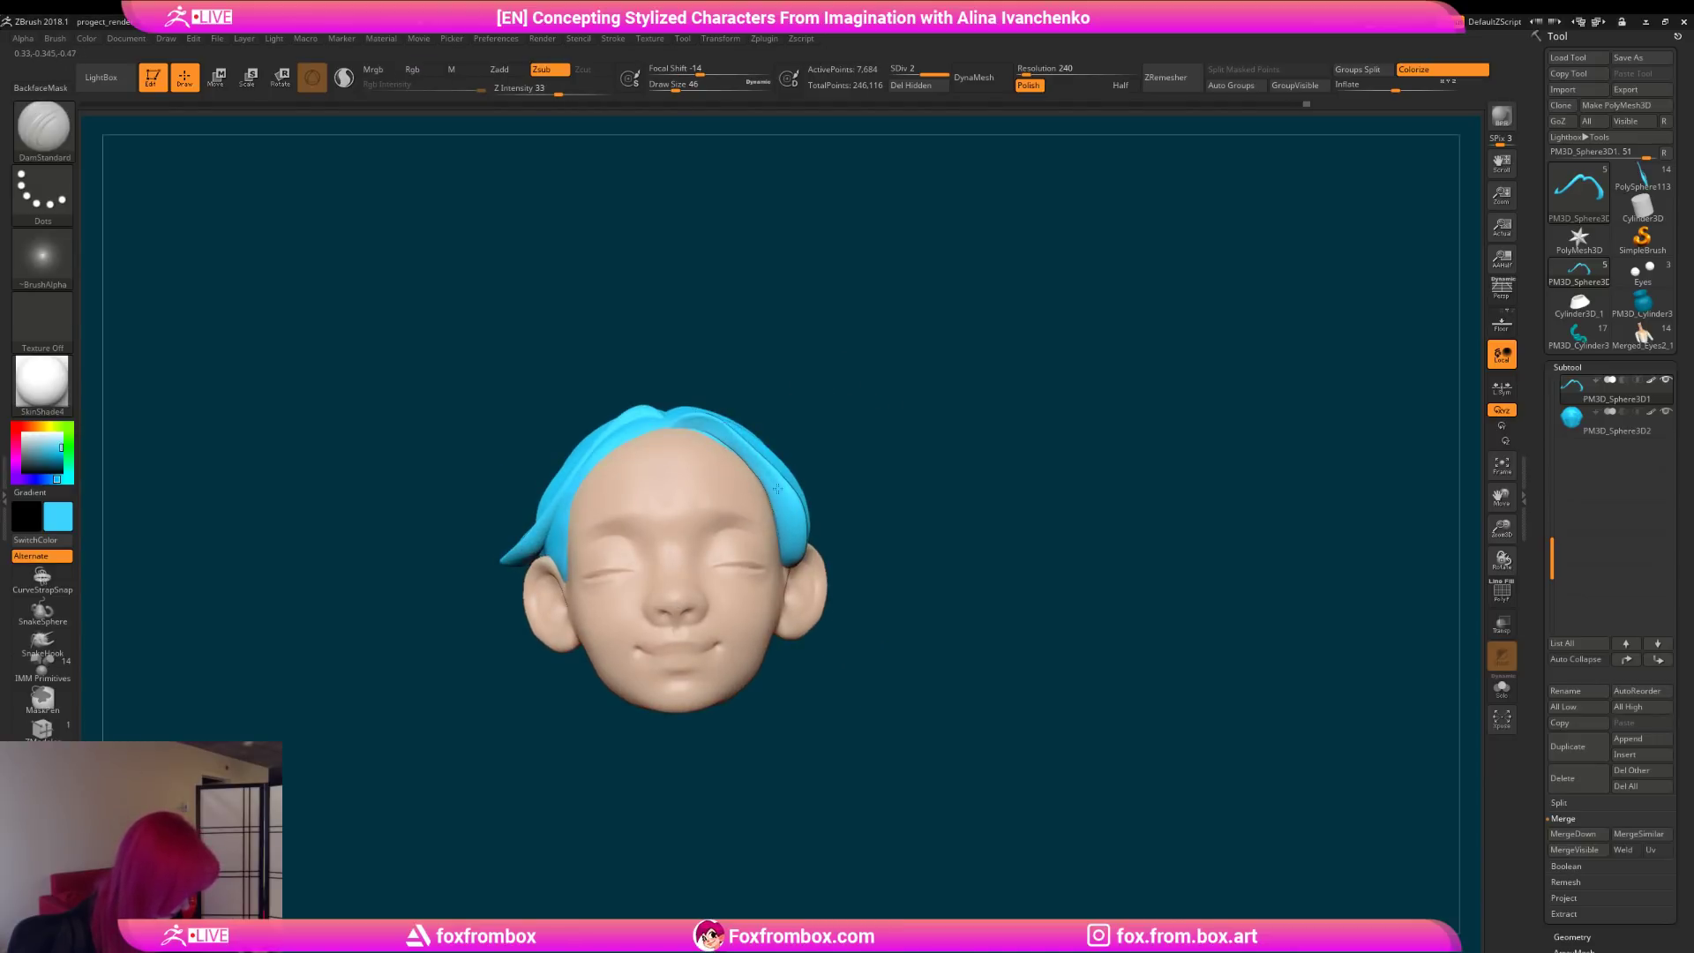
{"action": "right_click_drag", "start_coordinate": [893, 499], "coordinate": [769, 505]}
{"action": "right_click_drag", "start_coordinate": [874, 467], "coordinate": [762, 463]}
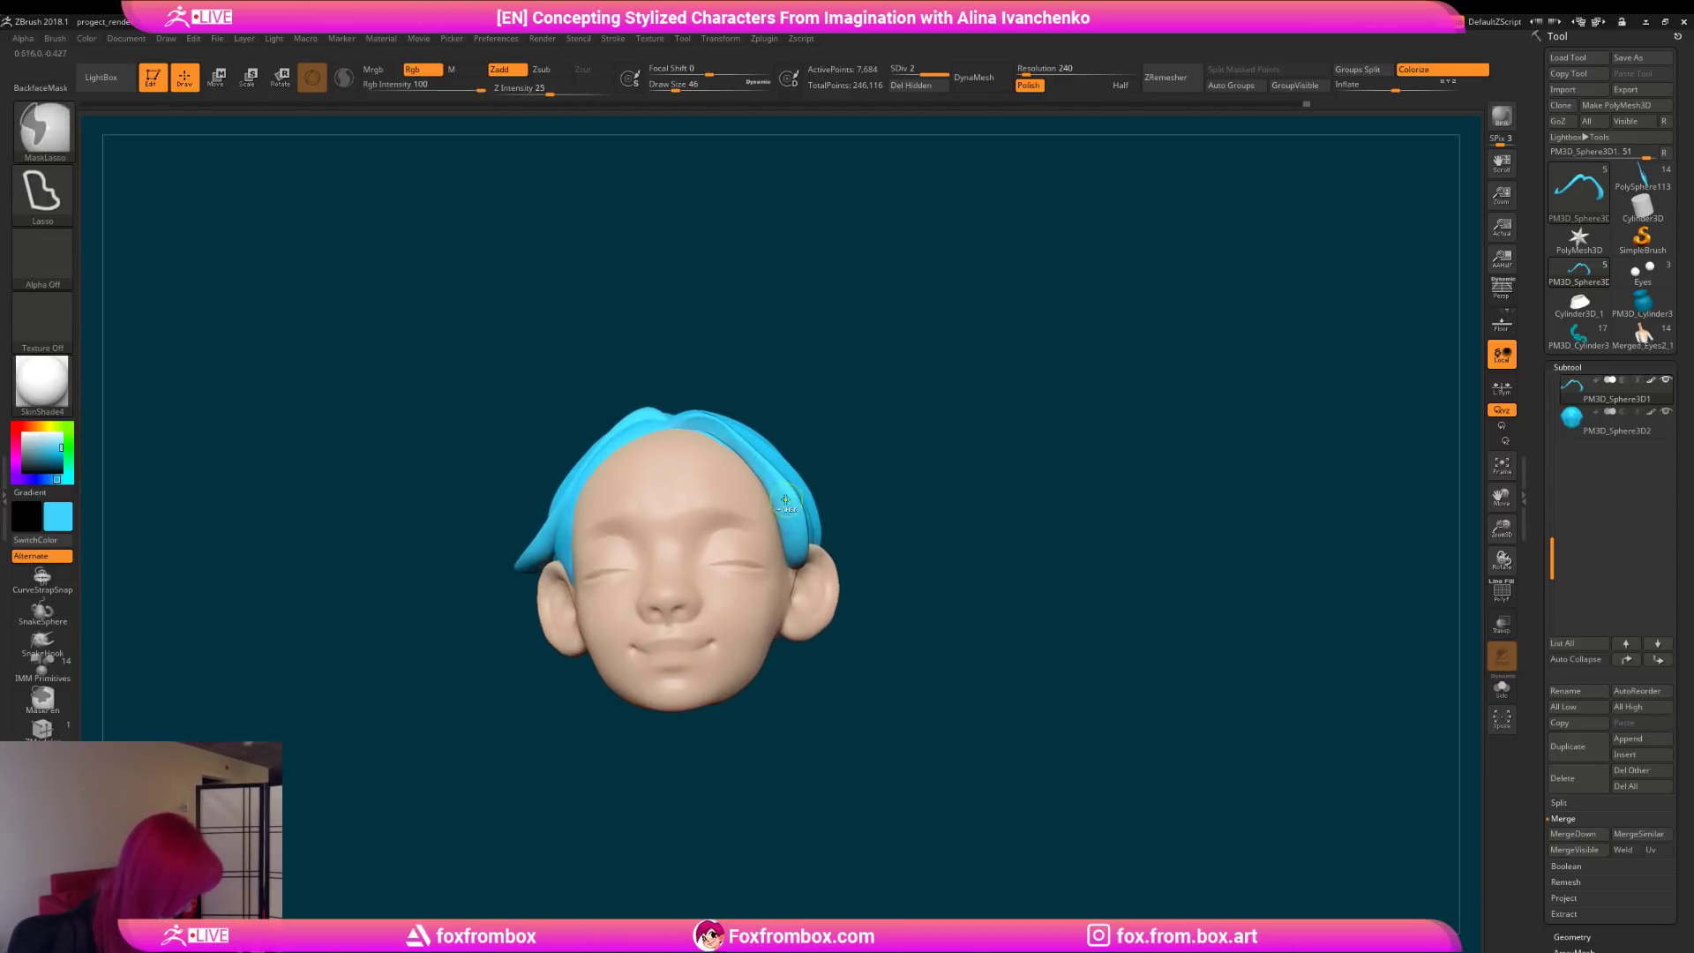
Step: Extend the DamStandard grooves along the new strand's outer side and smooth them
{"action": "right_click_drag", "start_coordinate": [905, 488], "coordinate": [786, 497]}
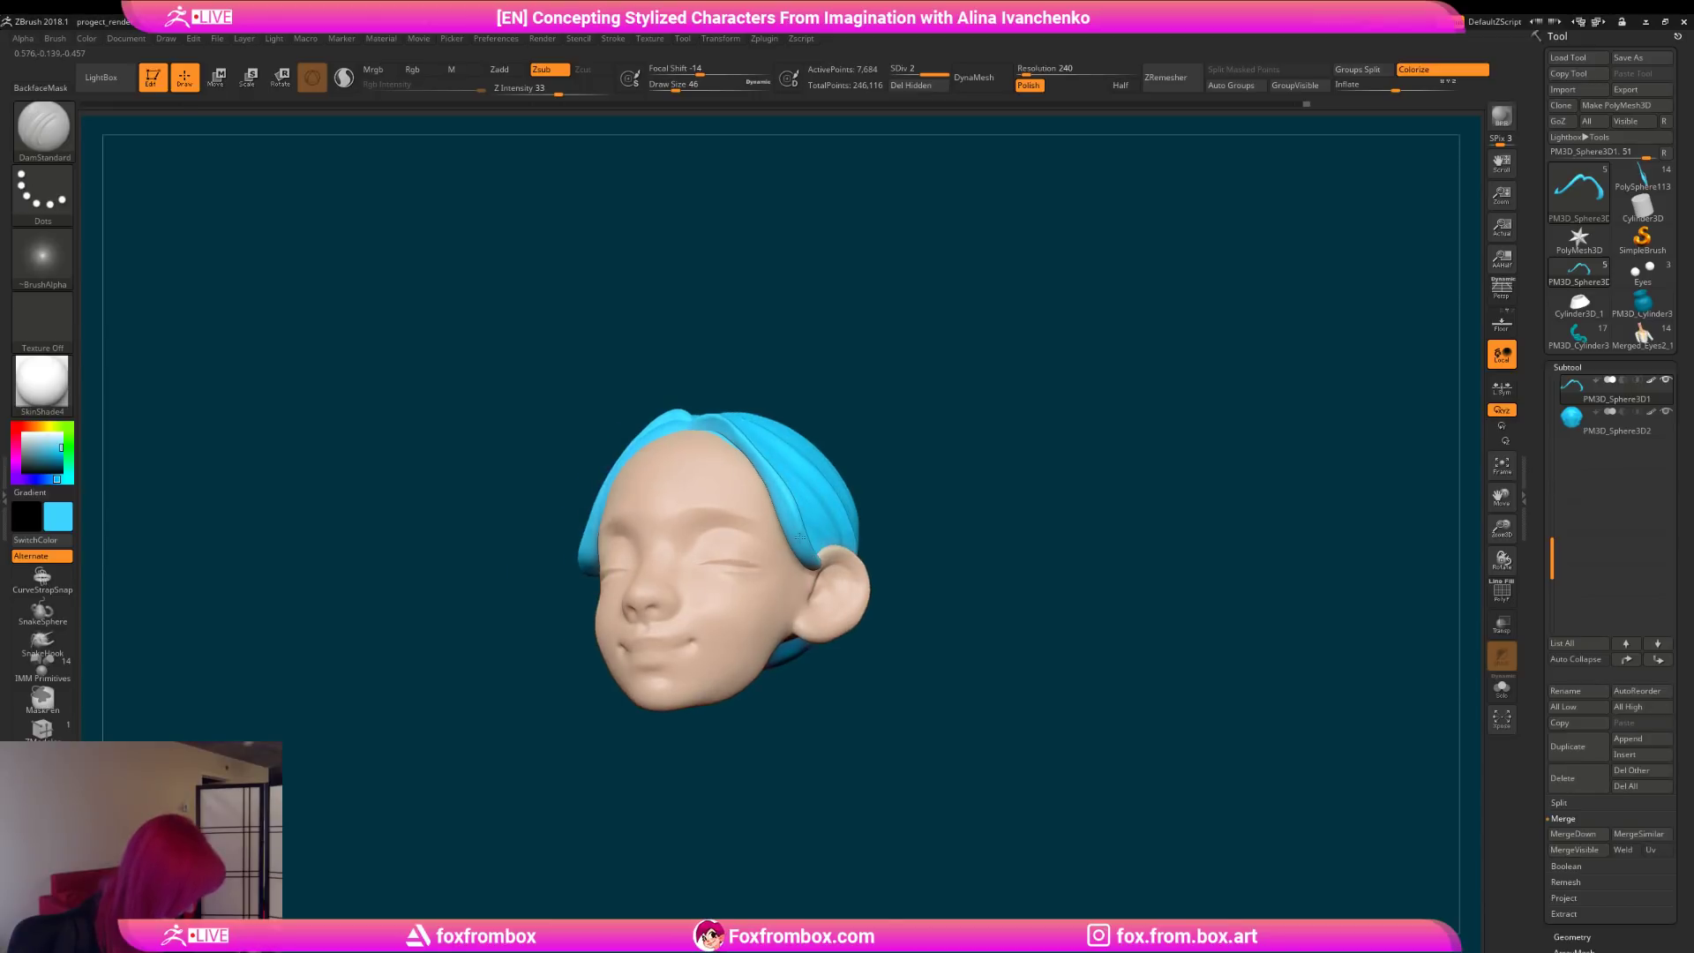
{"action": "right_click_drag", "start_coordinate": [969, 494], "coordinate": [1002, 510]}
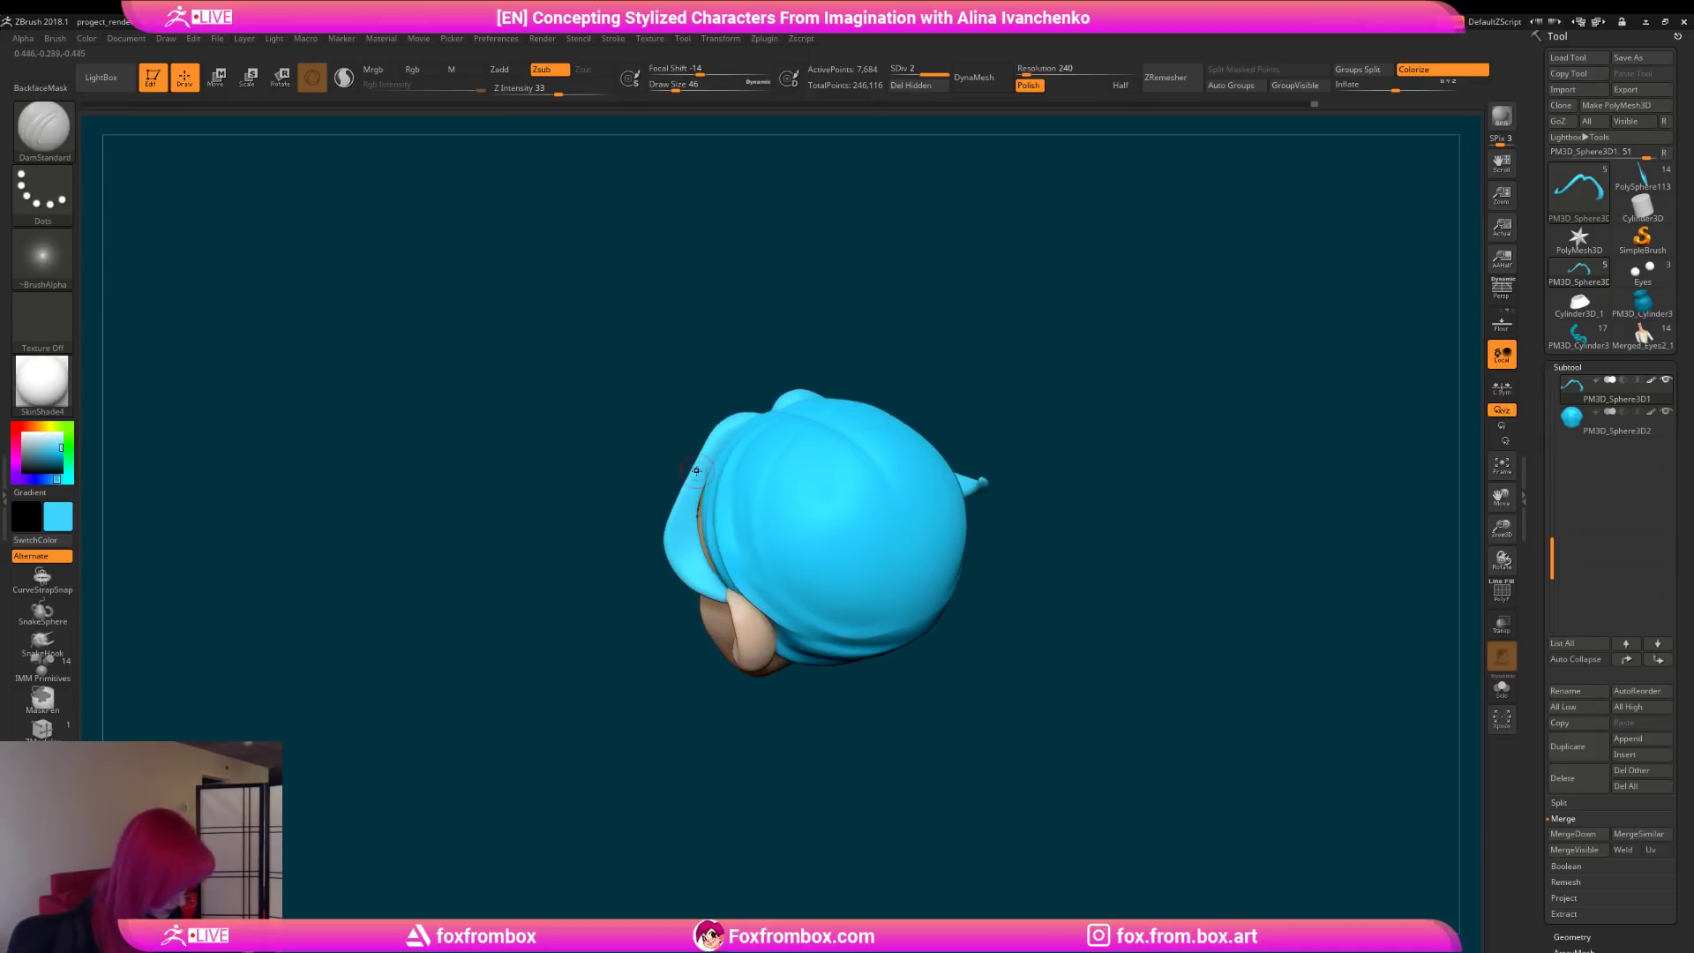
{"action": "right_click_drag", "start_coordinate": [683, 529], "coordinate": [888, 397]}
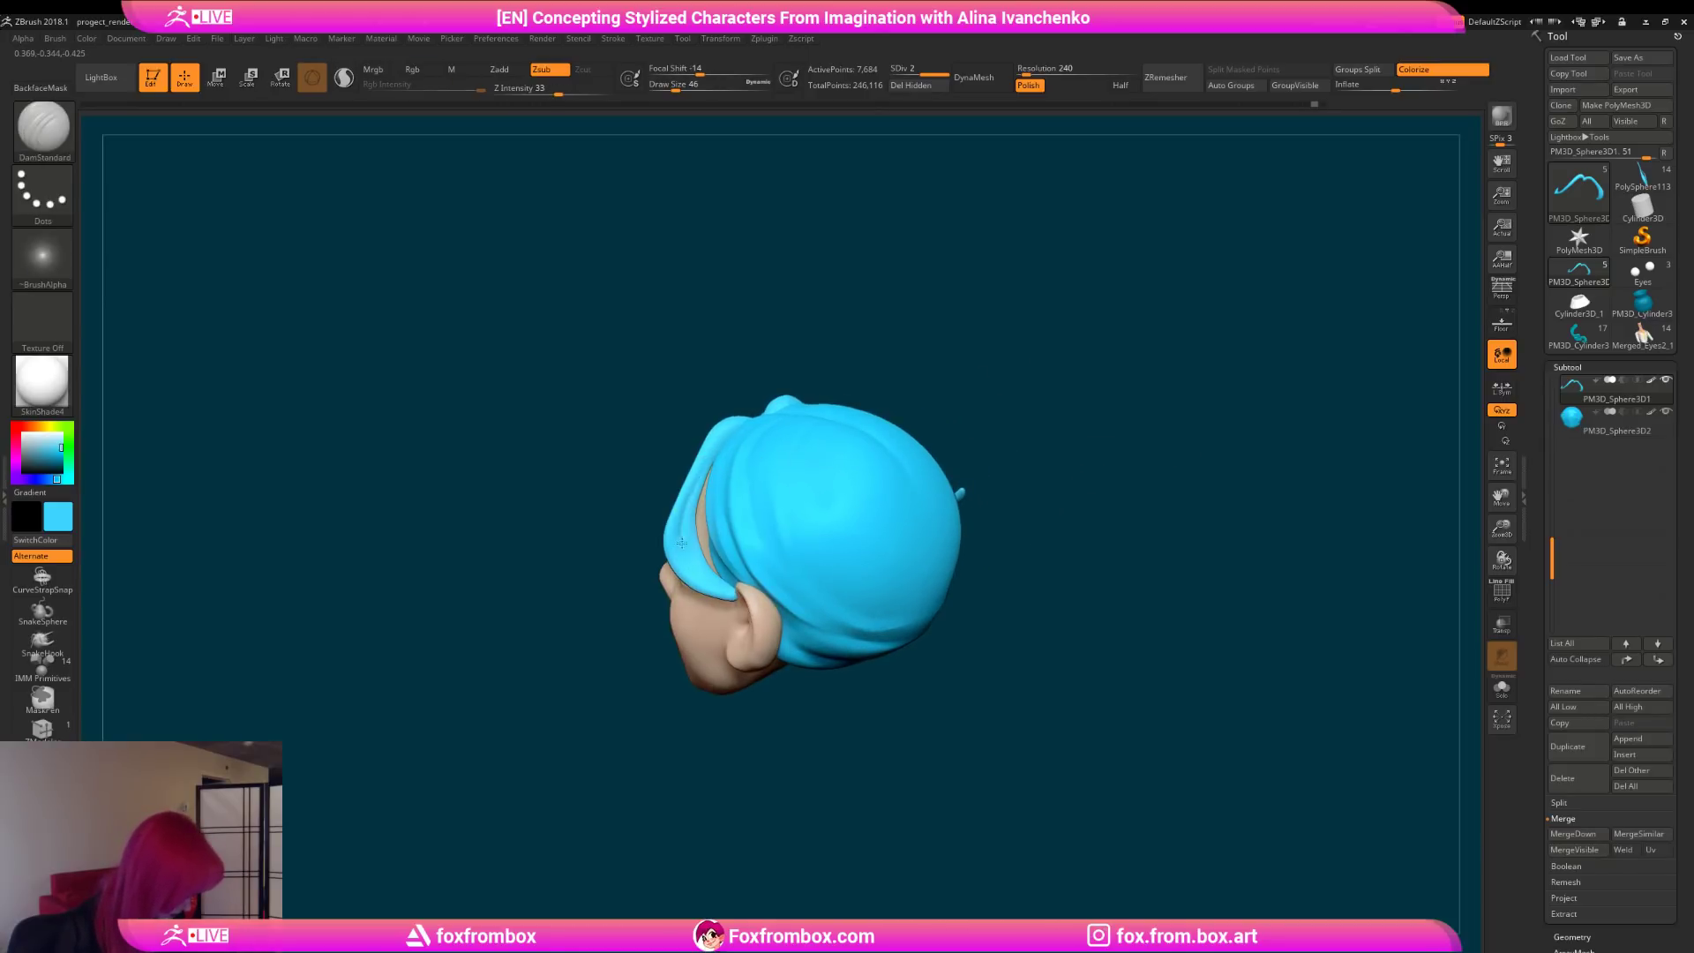
{"action": "mouse_move", "coordinate": [690, 534]}
{"action": "right_mouse_down", "text": "shift"}
{"action": "mouse_move", "coordinate": [1078, 452]}
{"action": "mouse_move", "coordinate": [923, 462]}
{"action": "right_mouse_up", "text": "shift"}
{"action": "left_click_drag", "start_coordinate": [681, 468], "coordinate": [723, 530], "text": "shift"}
Step: Carve a groove into the flicked end of the opposite strand and smooth it
{"action": "mouse_move", "coordinate": [819, 505]}
{"action": "right_mouse_down", "text": "alt"}
{"action": "mouse_move", "coordinate": [883, 435]}
{"action": "mouse_move", "coordinate": [925, 466]}
{"action": "mouse_move", "coordinate": [909, 498]}
{"action": "mouse_move", "coordinate": [767, 403]}
{"action": "right_mouse_up", "text": "alt"}
{"action": "left_click_drag", "start_coordinate": [508, 514], "coordinate": [549, 468]}
{"action": "mouse_move", "coordinate": [817, 314]}
{"action": "right_mouse_down", "text": "shift"}
{"action": "mouse_move", "coordinate": [850, 416]}
{"action": "mouse_move", "coordinate": [988, 410]}
{"action": "right_mouse_up", "text": "shift"}
{"action": "left_click_drag", "start_coordinate": [565, 499], "coordinate": [600, 485], "text": "shift"}
{"action": "right_click_drag", "start_coordinate": [706, 388], "coordinate": [752, 312]}
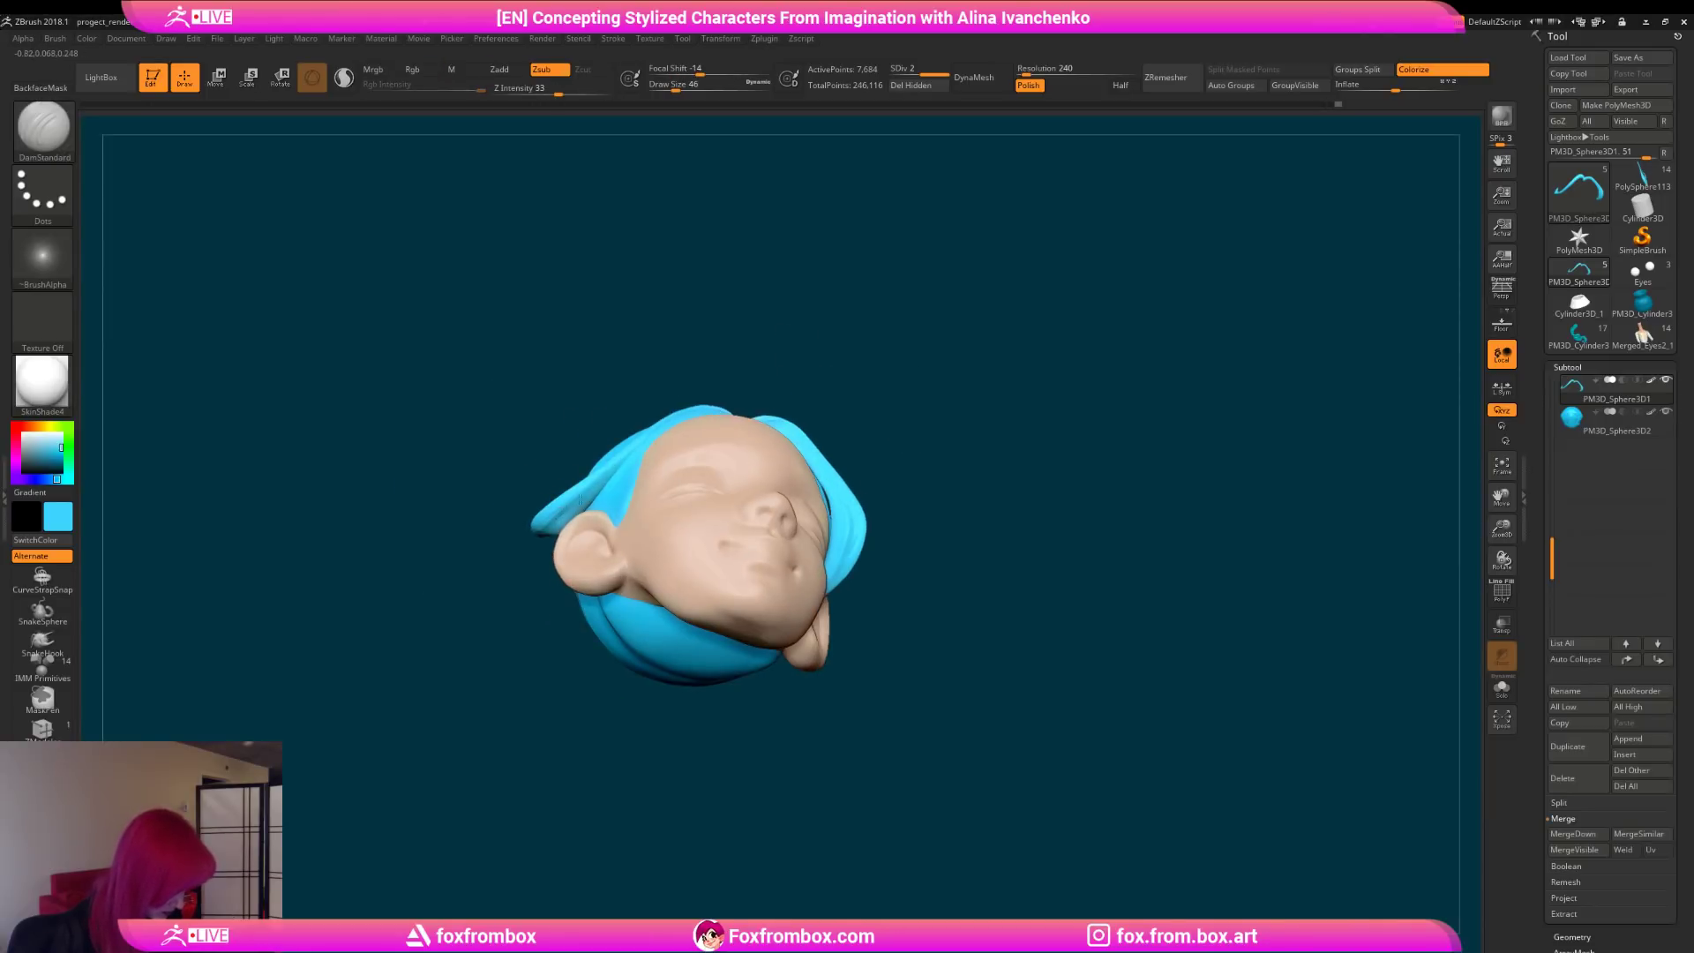
Step: Refine the underside of the opposite strand near the ear and smooth its flicked tip
{"action": "mouse_move", "coordinate": [838, 334]}
{"action": "left_mouse_down"}
{"action": "mouse_move", "coordinate": [903, 416]}
{"action": "mouse_move", "coordinate": [834, 340]}
{"action": "mouse_move", "coordinate": [794, 344]}
{"action": "left_mouse_up"}
{"action": "right_click_drag", "start_coordinate": [795, 344], "coordinate": [617, 469]}
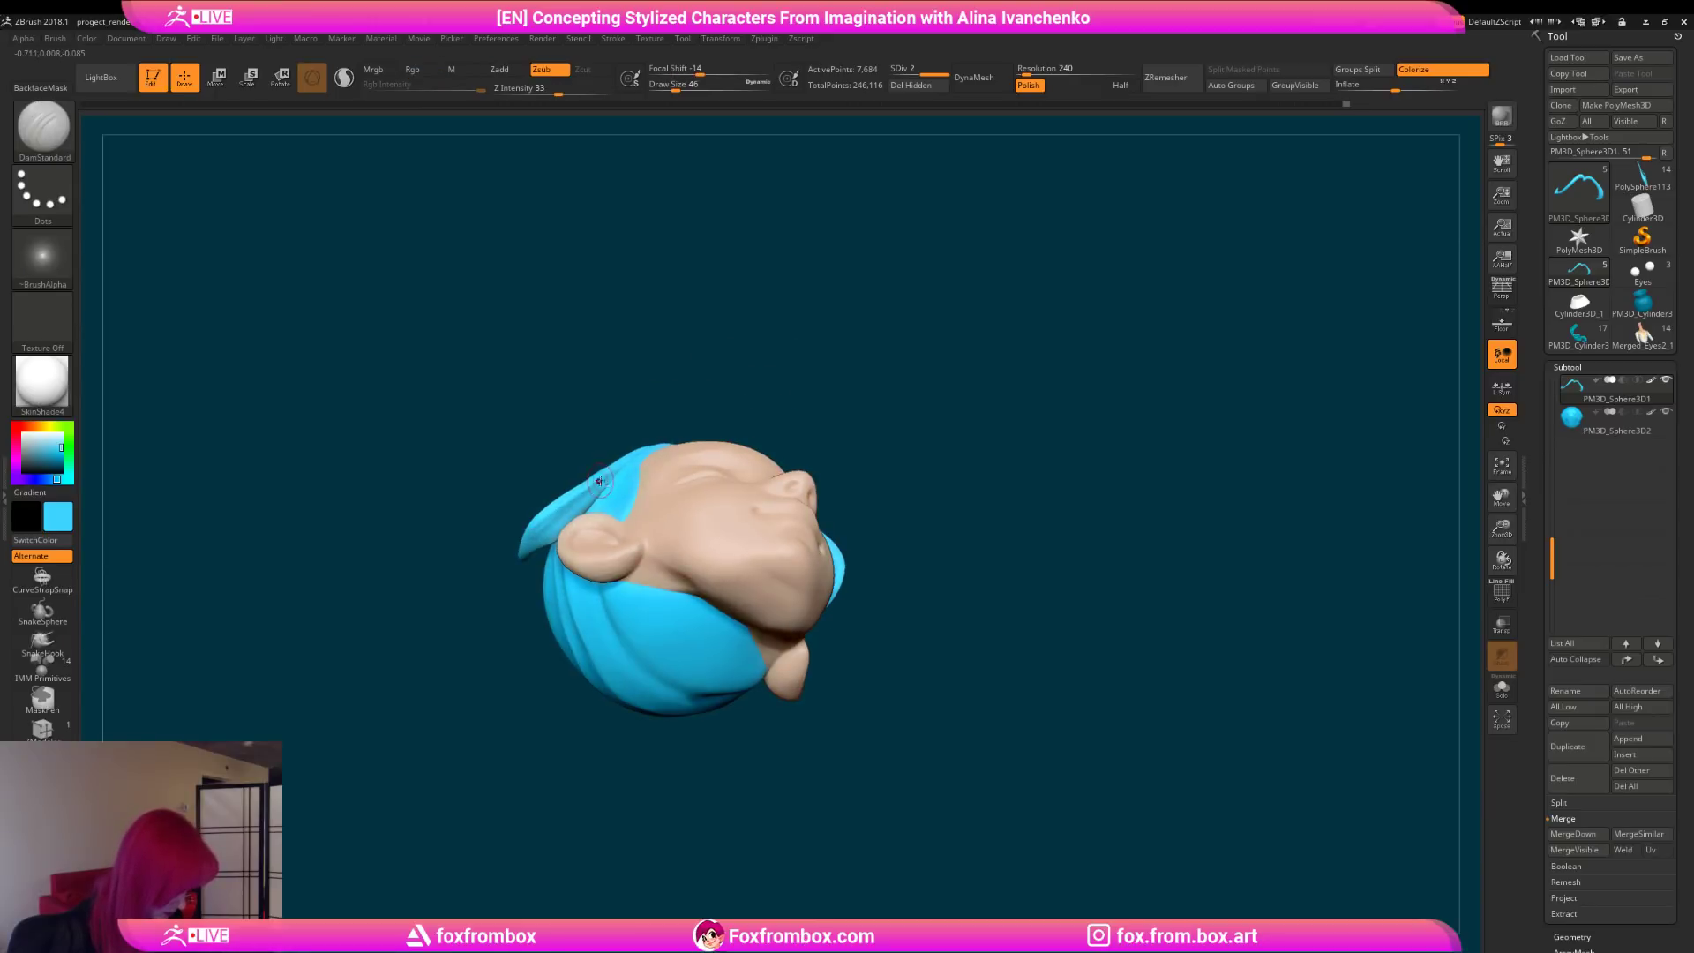
{"action": "left_click_drag", "start_coordinate": [783, 370], "coordinate": [711, 484]}
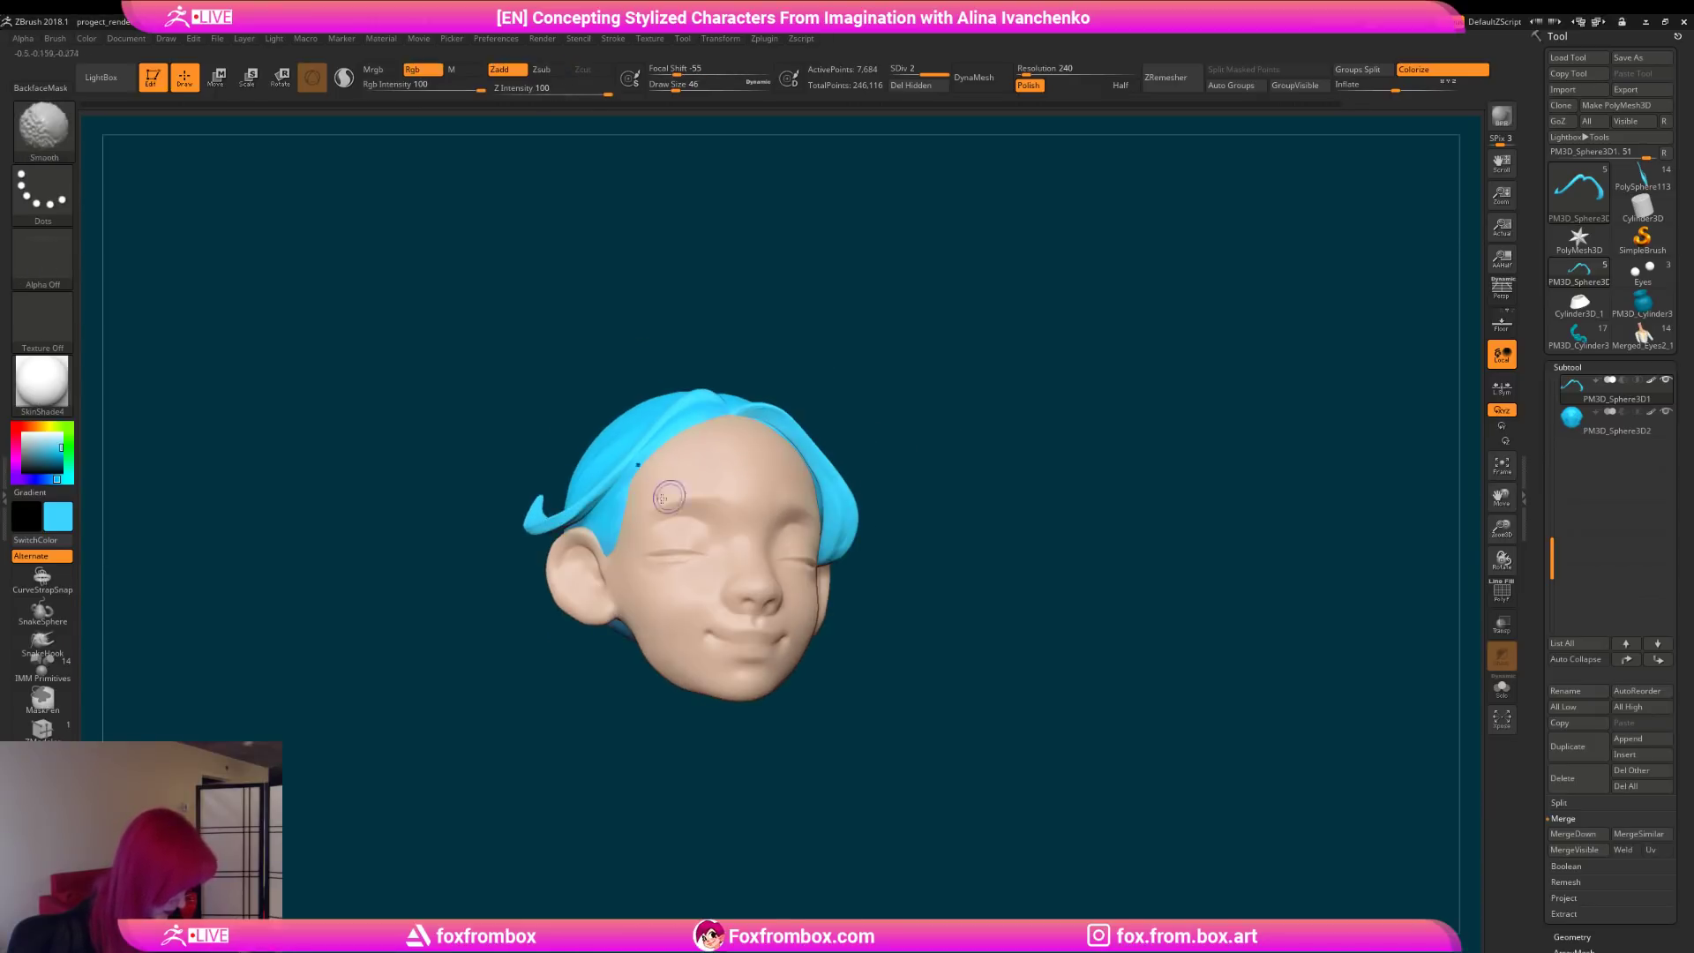
{"action": "mouse_move", "coordinate": [711, 483]}
{"action": "right_mouse_down"}
{"action": "mouse_move", "coordinate": [937, 462]}
{"action": "mouse_move", "coordinate": [938, 503]}
{"action": "right_mouse_up"}
{"action": "mouse_move", "coordinate": [551, 477]}
{"action": "left_mouse_down", "text": "shift"}
{"action": "mouse_move", "coordinate": [586, 491]}
{"action": "mouse_move", "coordinate": [534, 473]}
{"action": "mouse_move", "coordinate": [518, 444]}
{"action": "left_mouse_up", "text": "shift"}
Step: Try a groove on the opposite strand near the parting and undo it
{"action": "mouse_move", "coordinate": [885, 394]}
{"action": "left_mouse_down"}
{"action": "mouse_move", "coordinate": [1009, 393]}
{"action": "mouse_move", "coordinate": [891, 477]}
{"action": "left_mouse_up"}
{"action": "mouse_move", "coordinate": [616, 431]}
{"action": "left_mouse_down"}
{"action": "mouse_move", "coordinate": [637, 405]}
{"action": "mouse_move", "coordinate": [657, 409]}
{"action": "left_mouse_up"}
{"action": "key", "text": "ctrl+z"}
Step: On the hair cap subtool, draw a CurveTube strand from the parting across the character's right side of the forehead
{"action": "left_click_drag", "start_coordinate": [877, 331], "coordinate": [883, 308], "text": "shift"}
{"action": "mouse_move", "coordinate": [932, 395]}
{"action": "left_mouse_down", "text": "alt"}
{"action": "mouse_move", "coordinate": [994, 378]}
{"action": "mouse_move", "coordinate": [946, 390]}
{"action": "mouse_move", "coordinate": [995, 458]}
{"action": "mouse_move", "coordinate": [1017, 442]}
{"action": "left_mouse_up", "text": "alt"}
{"action": "left_click_drag", "start_coordinate": [1502, 528], "coordinate": [1502, 476]}
{"action": "right_click_drag", "start_coordinate": [927, 371], "coordinate": [860, 426]}
{"action": "left_click", "coordinate": [1627, 422]}
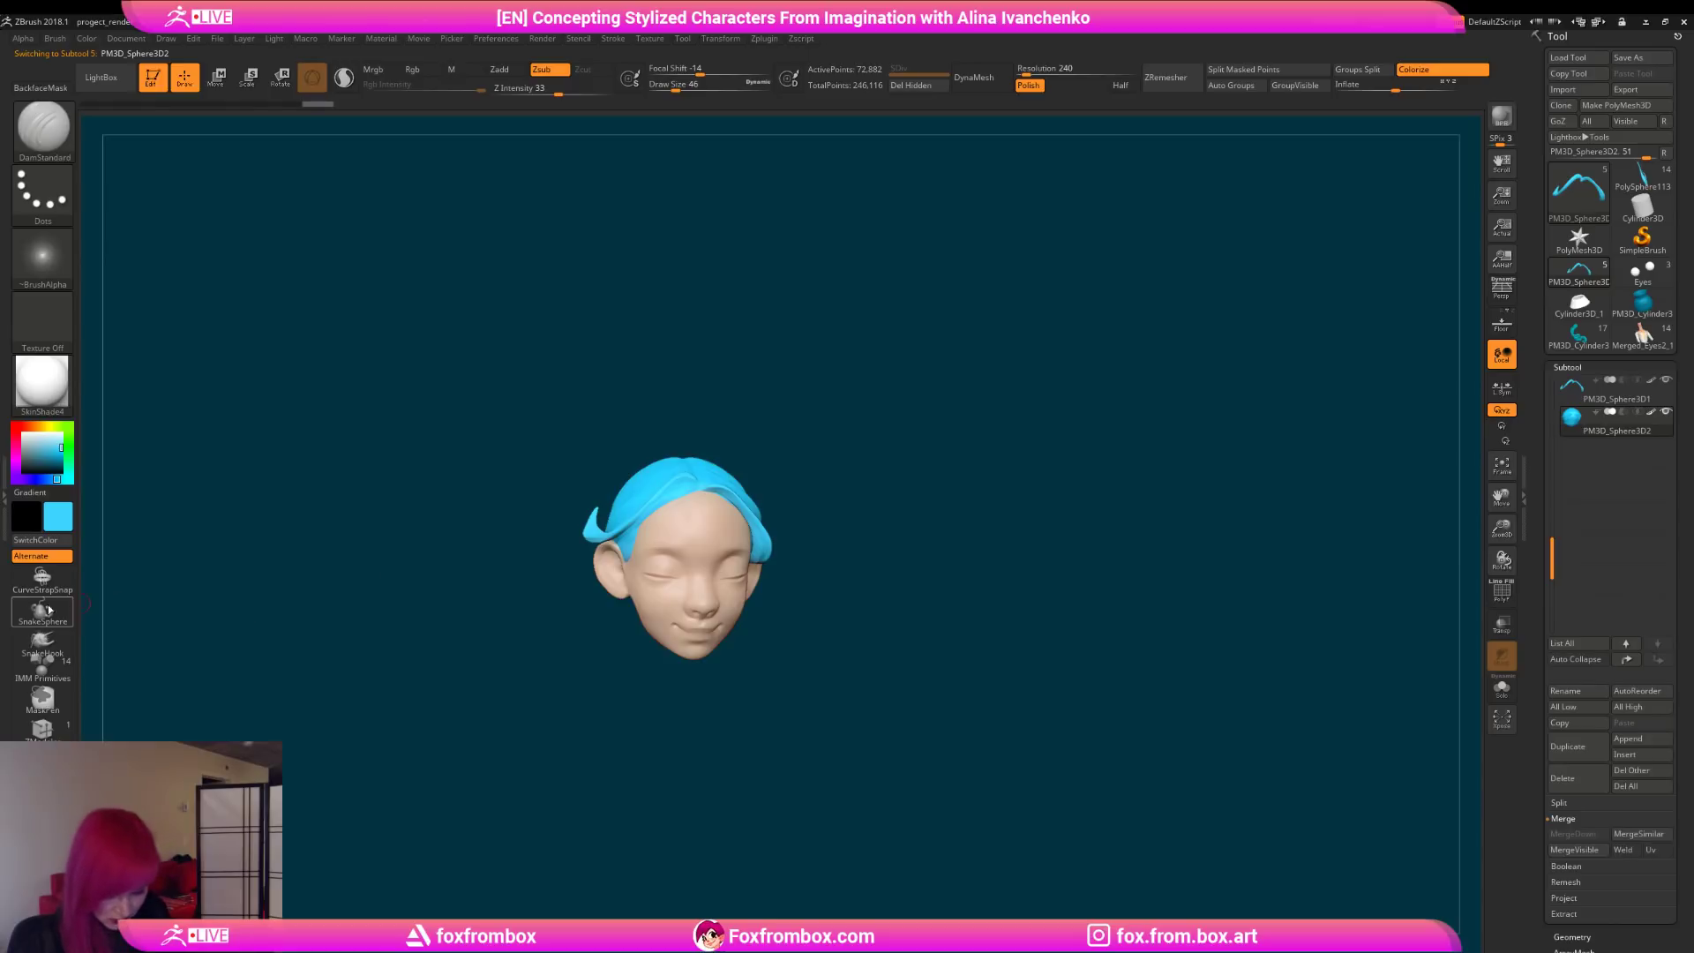
{"action": "left_click", "coordinate": [41, 766]}
{"action": "left_click_drag", "start_coordinate": [675, 86], "coordinate": [669, 87]}
{"action": "right_click_drag", "start_coordinate": [711, 417], "coordinate": [702, 421]}
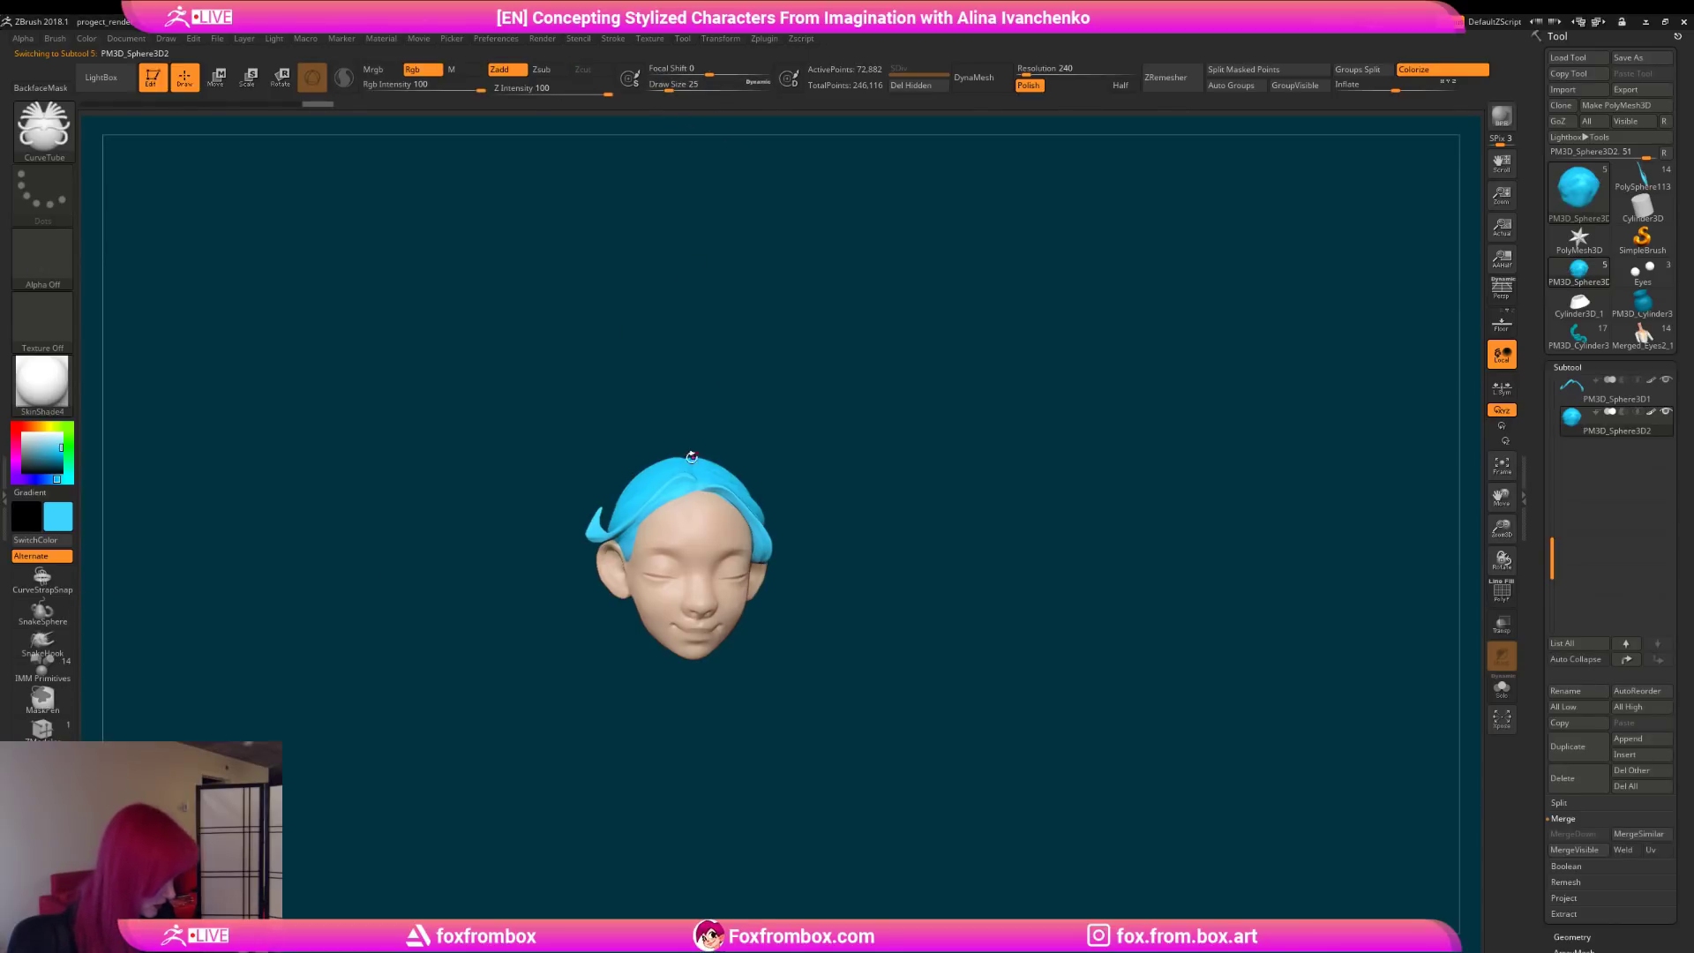
{"action": "left_click_drag", "start_coordinate": [692, 488], "coordinate": [649, 525]}
{"action": "mouse_move", "coordinate": [884, 491]}
{"action": "left_mouse_down", "text": "alt"}
{"action": "mouse_move", "coordinate": [824, 434]}
{"action": "mouse_move", "coordinate": [606, 448]}
{"action": "mouse_move", "coordinate": [883, 355]}
{"action": "mouse_move", "coordinate": [831, 465]}
{"action": "left_mouse_up", "text": "alt"}
{"action": "left_click", "coordinate": [609, 460]}
{"action": "left_click", "coordinate": [610, 454]}
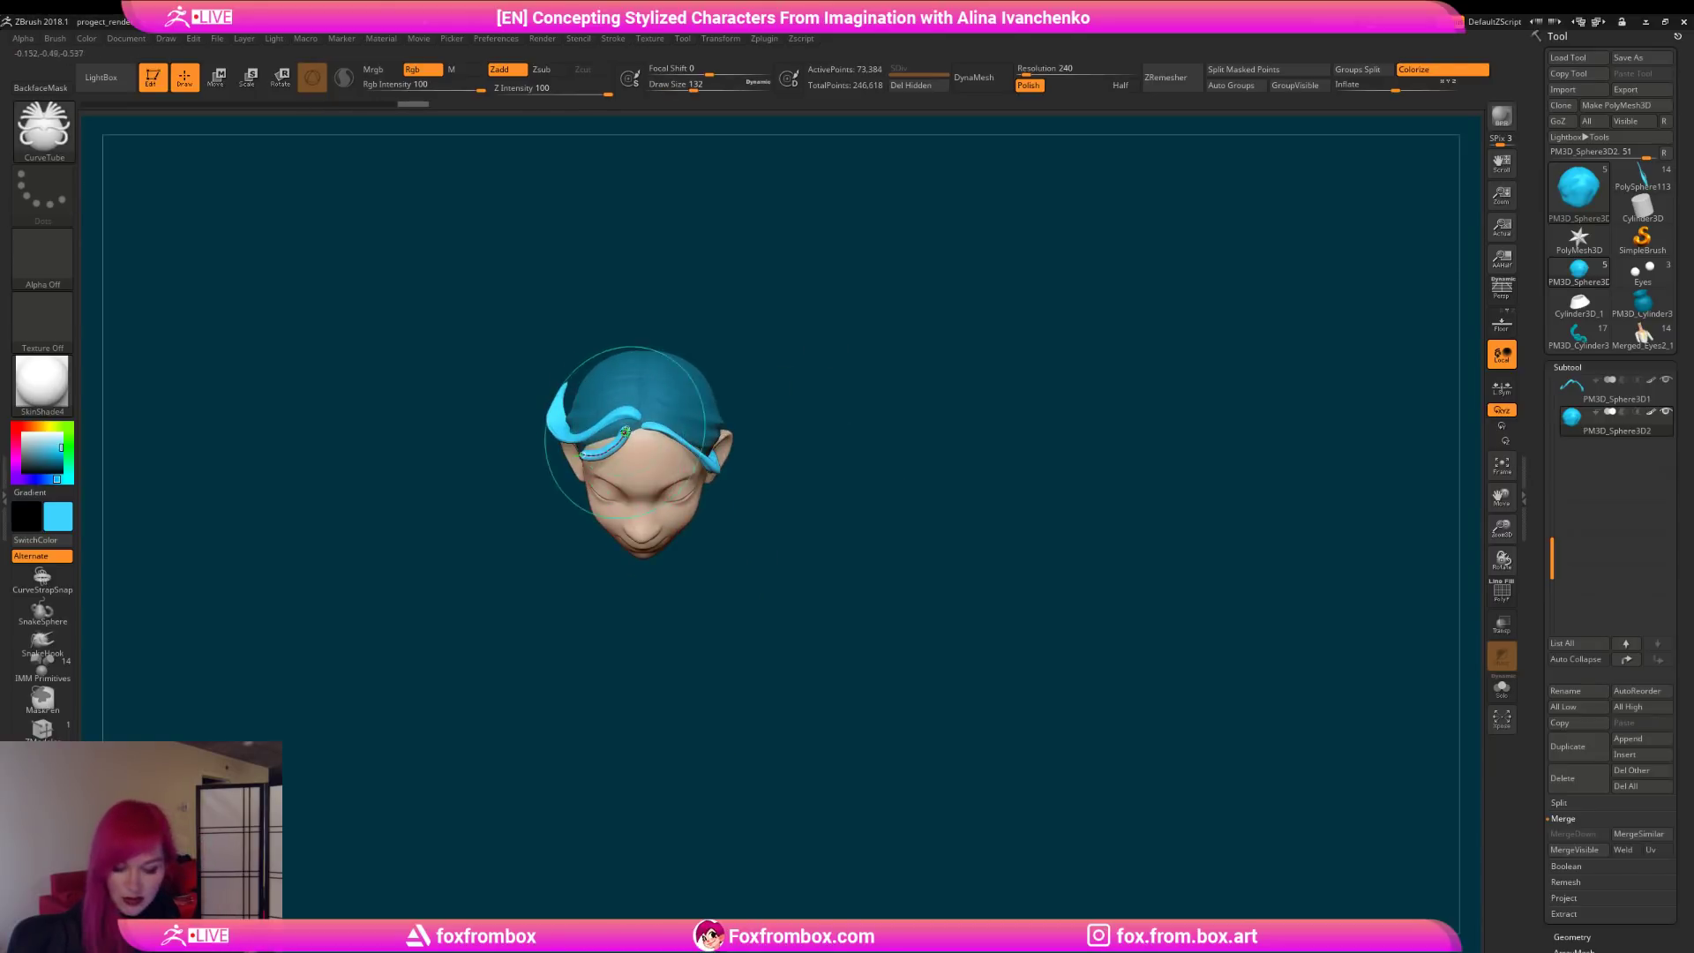
Step: Thin the forehead tube with brush size 28 and adjust its curve around the front of the forehead
{"action": "key", "text": "bracketleft"}
{"action": "key", "text": "bracketleft"}
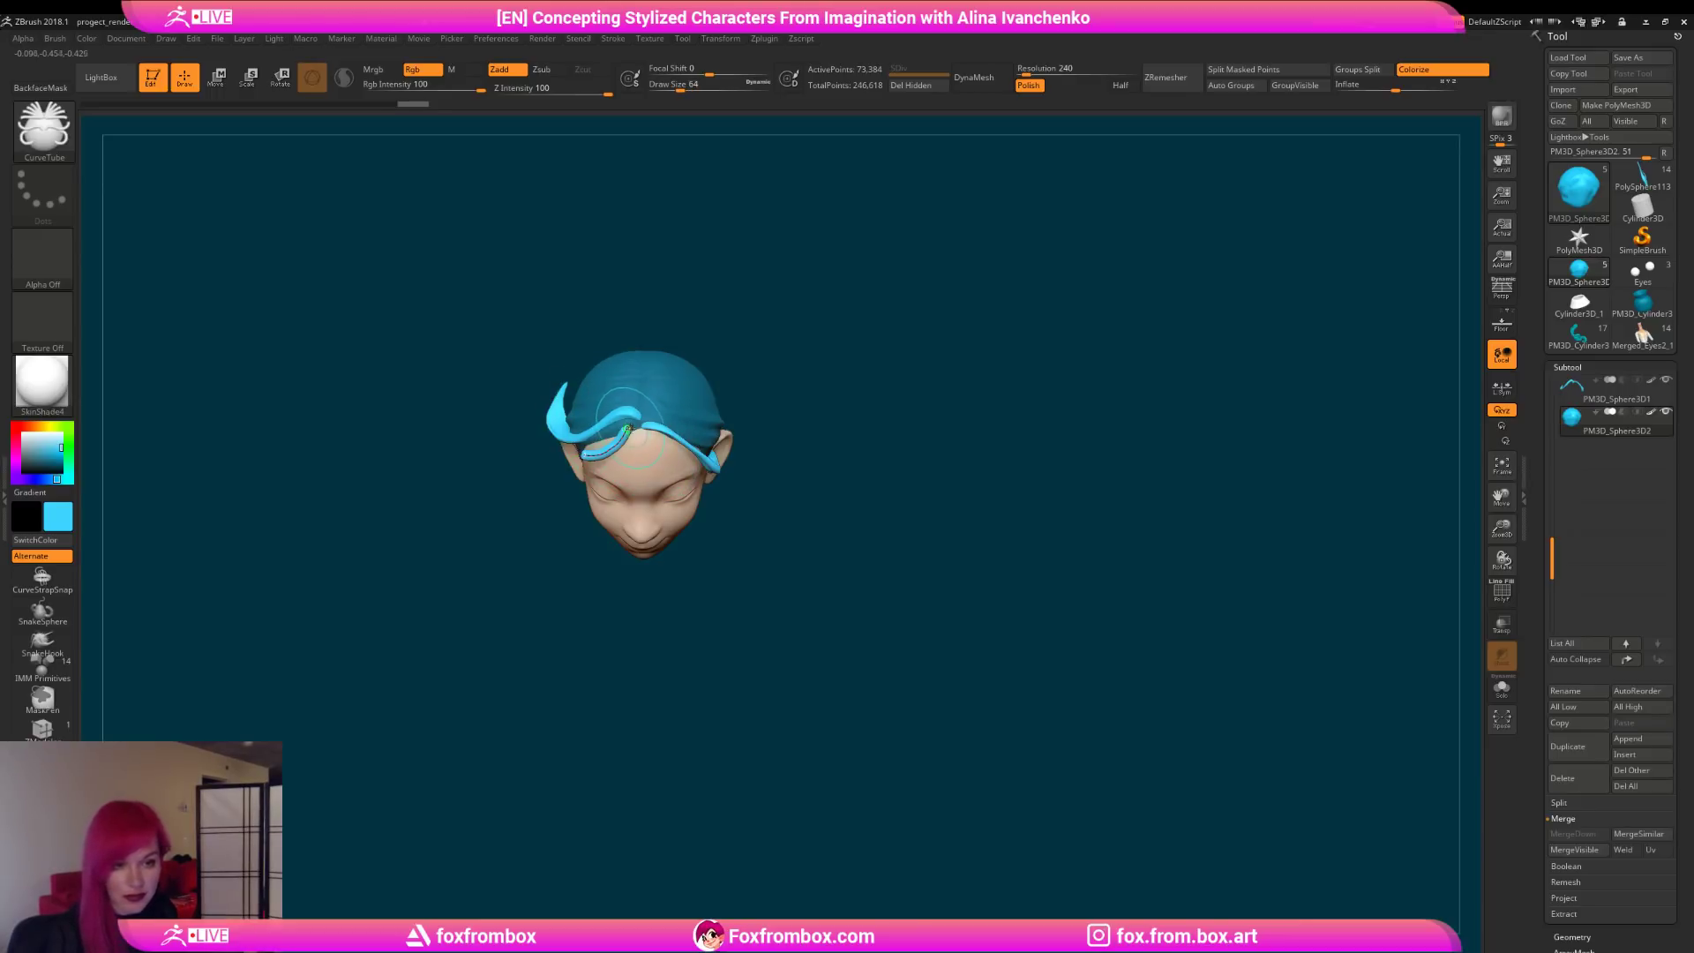
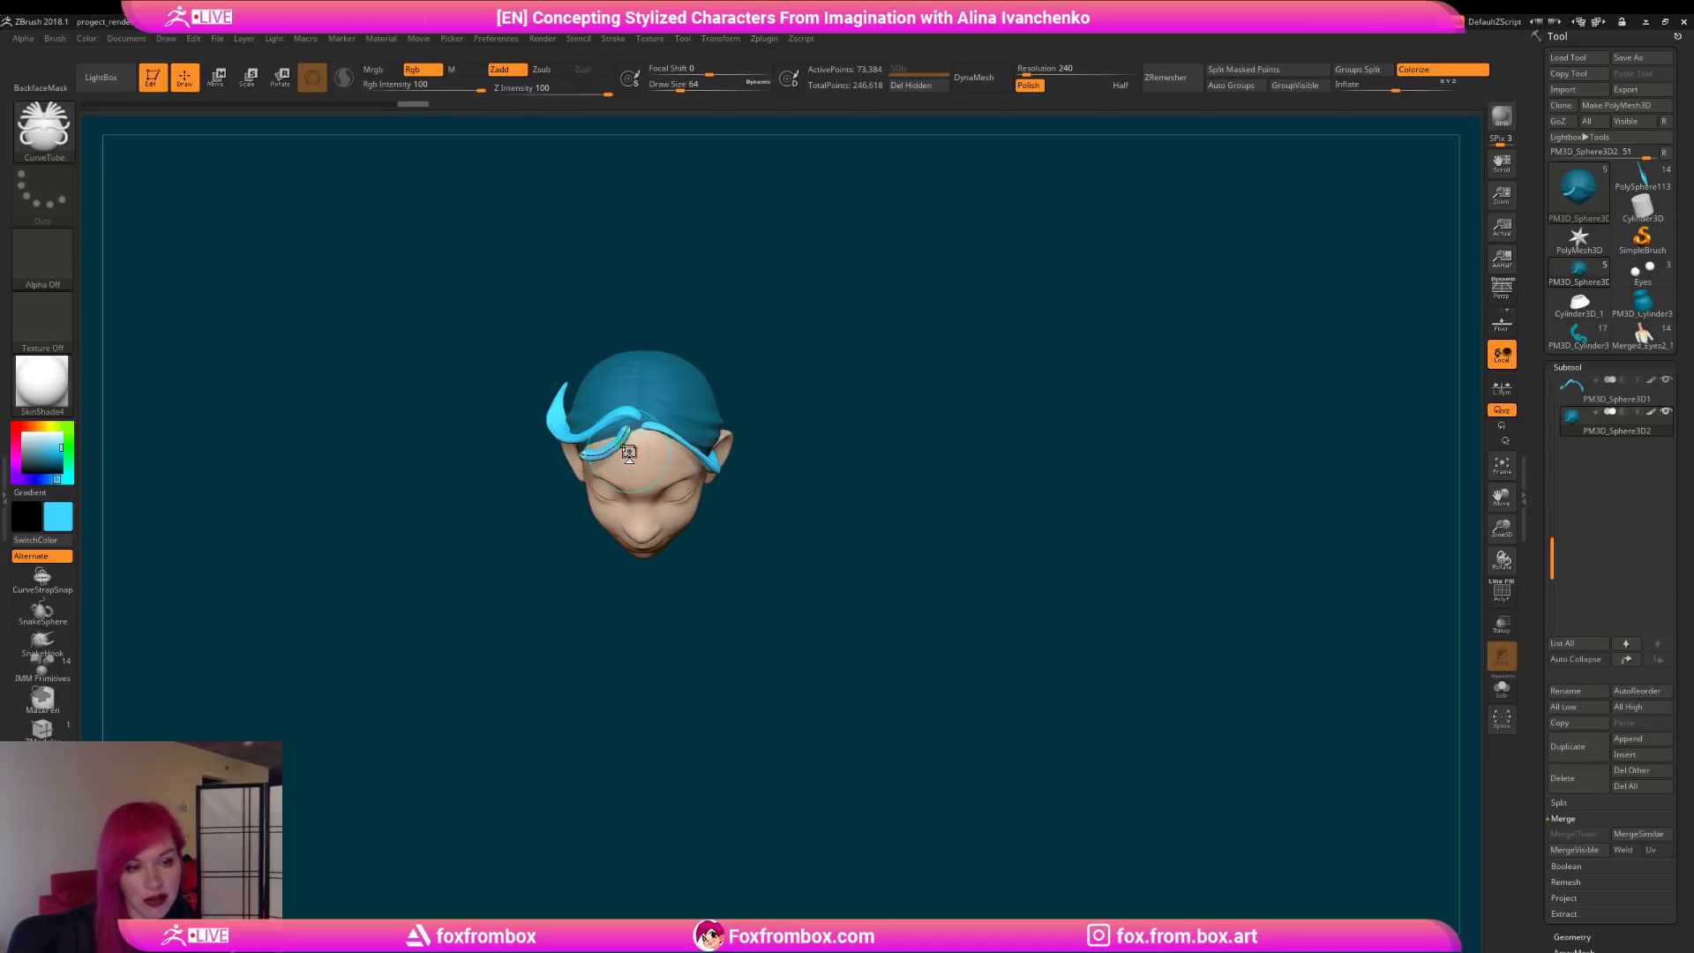
{"action": "key", "text": "ctrl+s"}
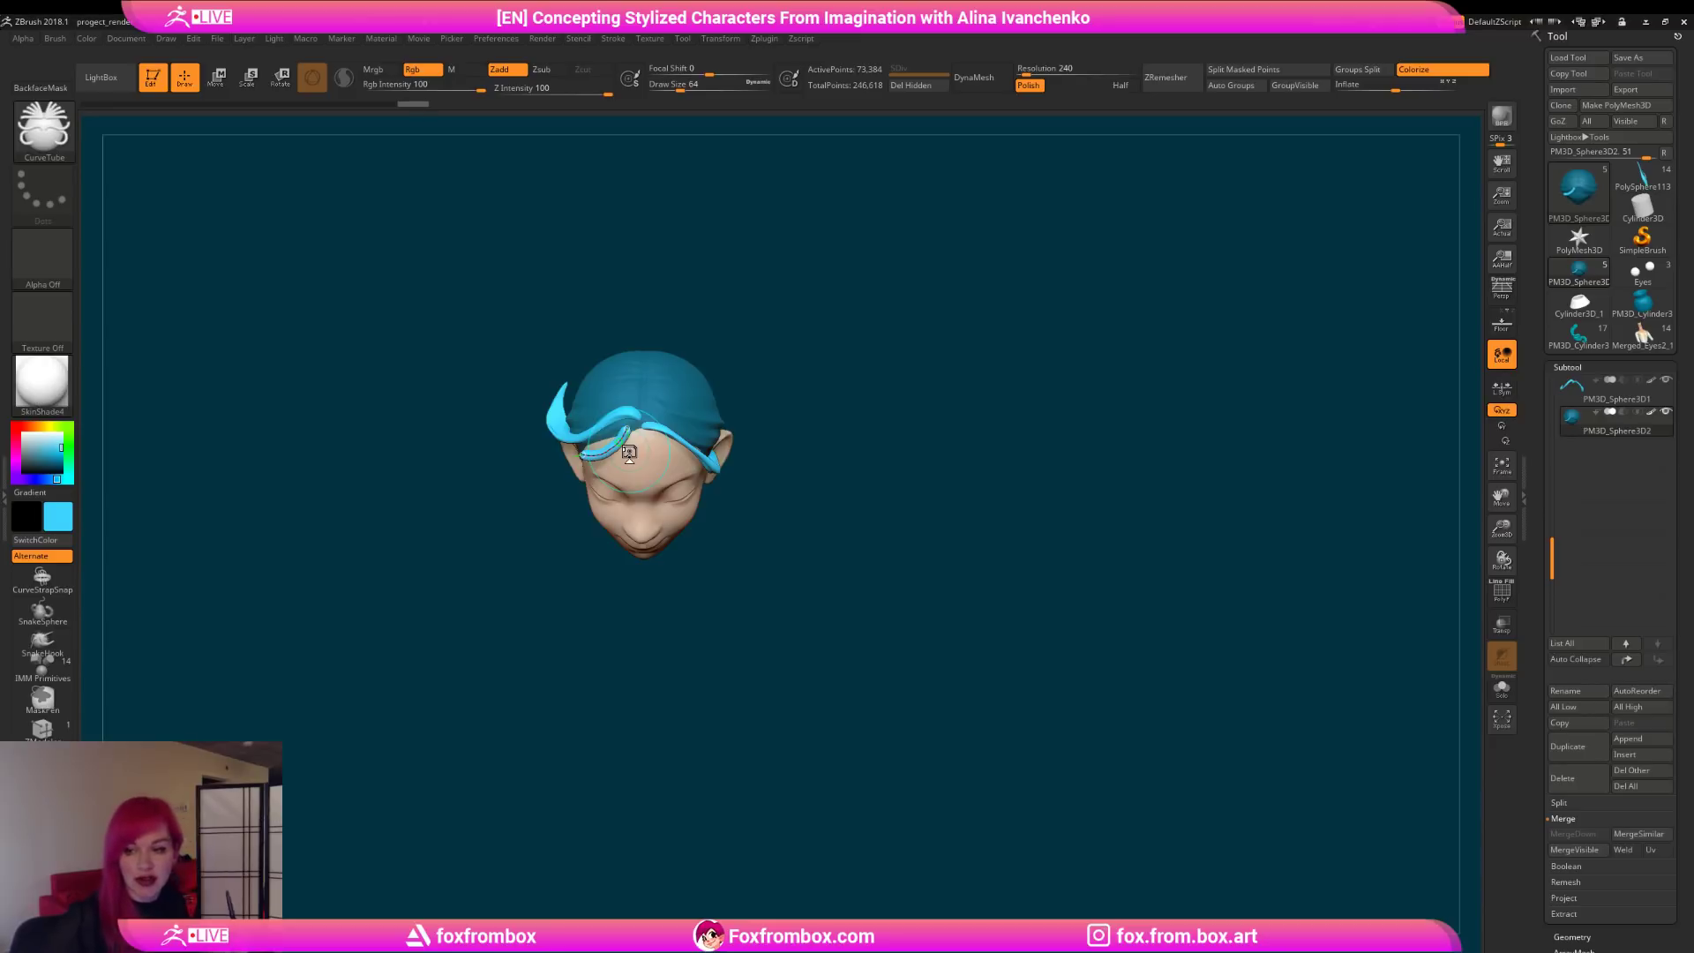
{"action": "key", "text": "bracketleft"}
{"action": "key", "text": "bracketleft"}
{"action": "key", "text": "bracketleft"}
{"action": "left_click_drag", "start_coordinate": [945, 411], "coordinate": [812, 429]}
{"action": "key", "text": "bracketright"}
{"action": "key", "text": "bracketright"}
{"action": "key", "text": "bracketright"}
{"action": "left_click_drag", "start_coordinate": [644, 402], "coordinate": [620, 437]}
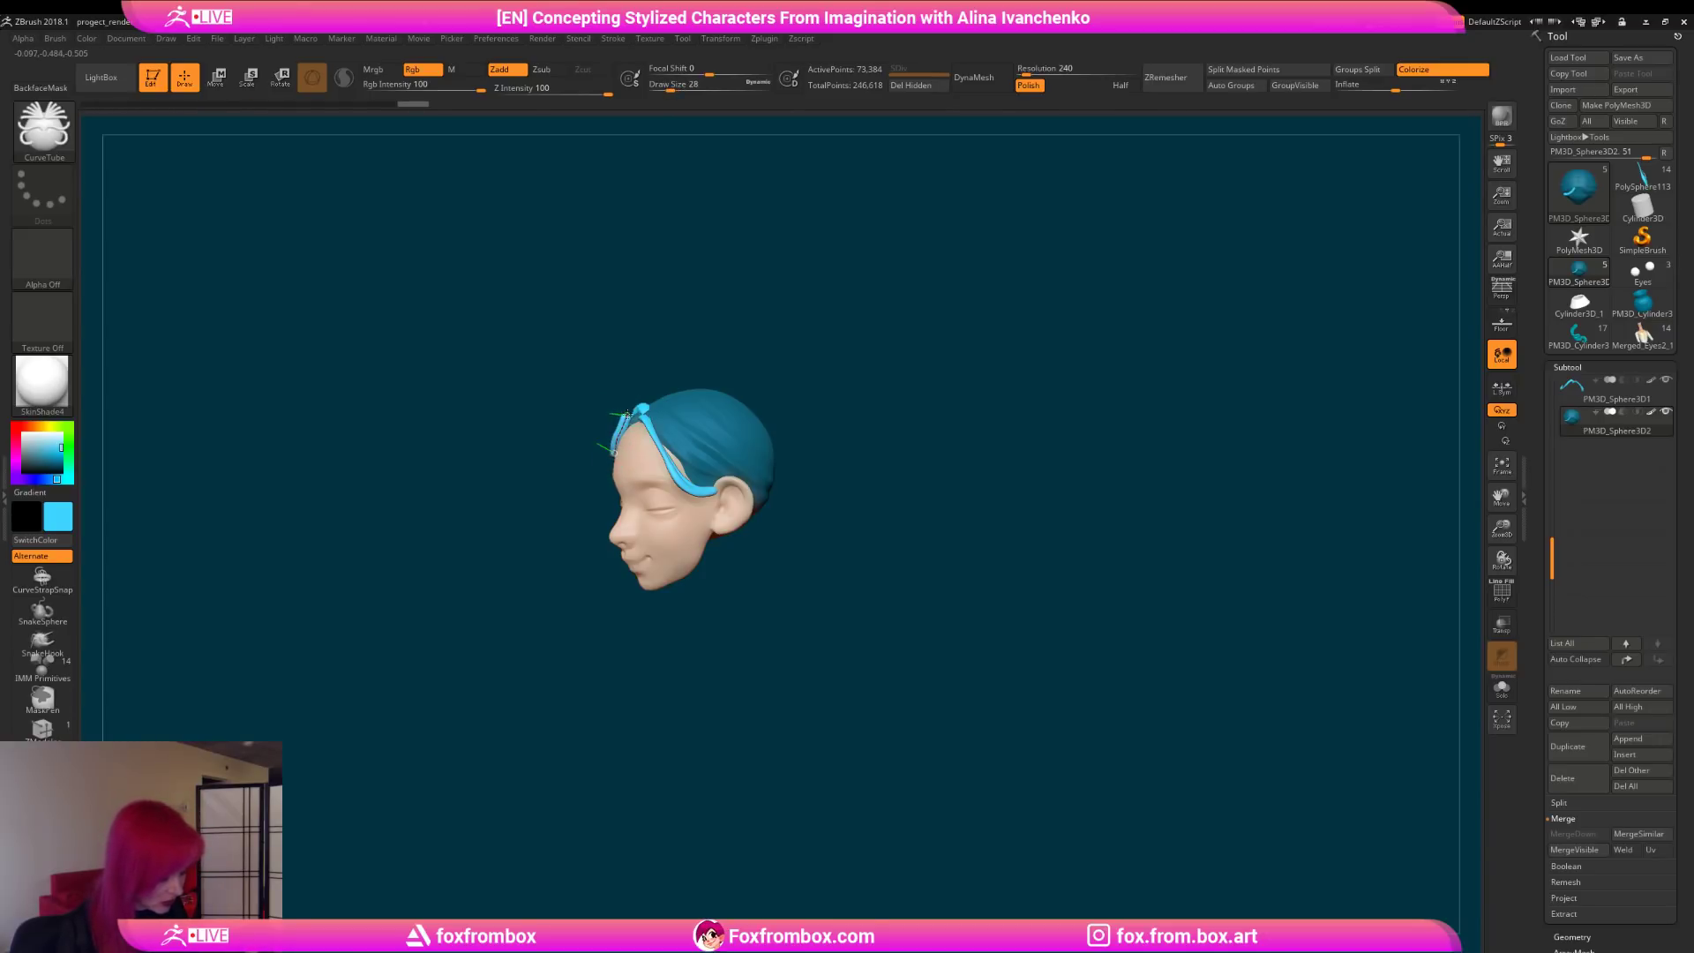
{"action": "left_click_drag", "start_coordinate": [644, 419], "coordinate": [647, 415]}
{"action": "mouse_move", "coordinate": [794, 371]}
{"action": "left_mouse_down"}
{"action": "mouse_move", "coordinate": [892, 332]}
{"action": "mouse_move", "coordinate": [828, 416]}
{"action": "mouse_move", "coordinate": [807, 408]}
{"action": "mouse_move", "coordinate": [817, 431]}
{"action": "mouse_move", "coordinate": [736, 380]}
{"action": "left_mouse_up"}
Step: Try alternative placements of the thin tube over the forehead, undoing and restoring its curve edits
{"action": "key", "text": "ctrl+z"}
{"action": "key", "text": "ctrl+z"}
{"action": "key", "text": "ctrl+shift+z"}
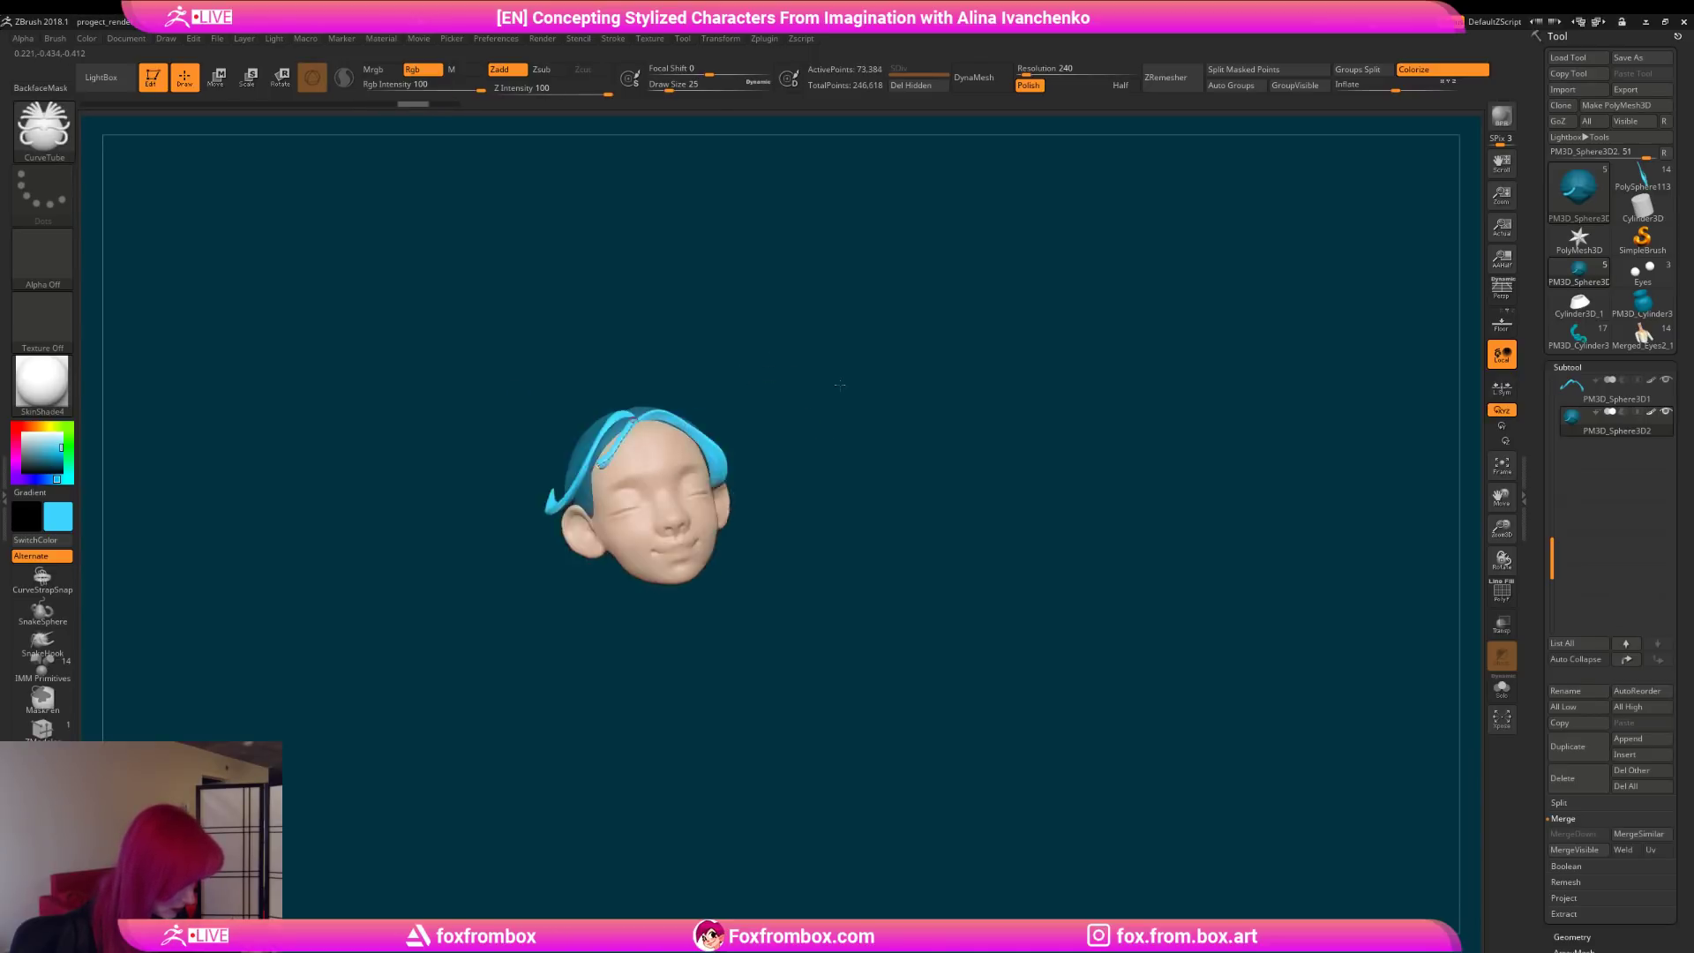
{"action": "key", "text": "ctrl+shift+z"}
{"action": "key", "text": "ctrl+shift+z"}
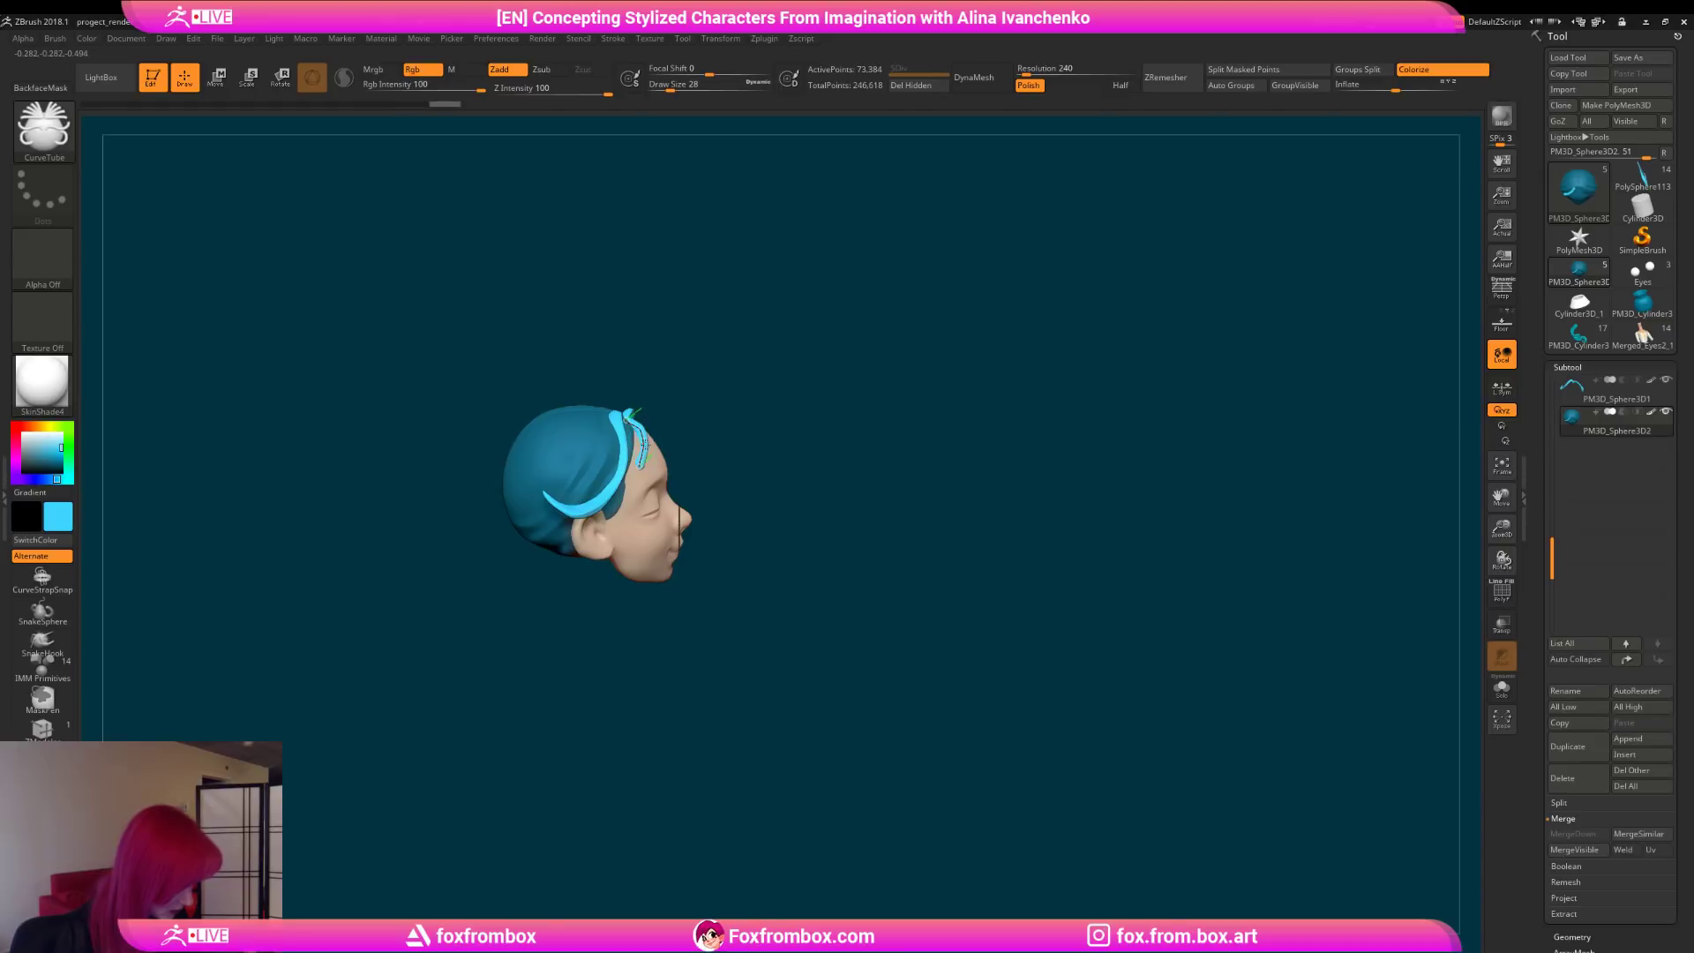
{"action": "key", "text": "ctrl+z"}
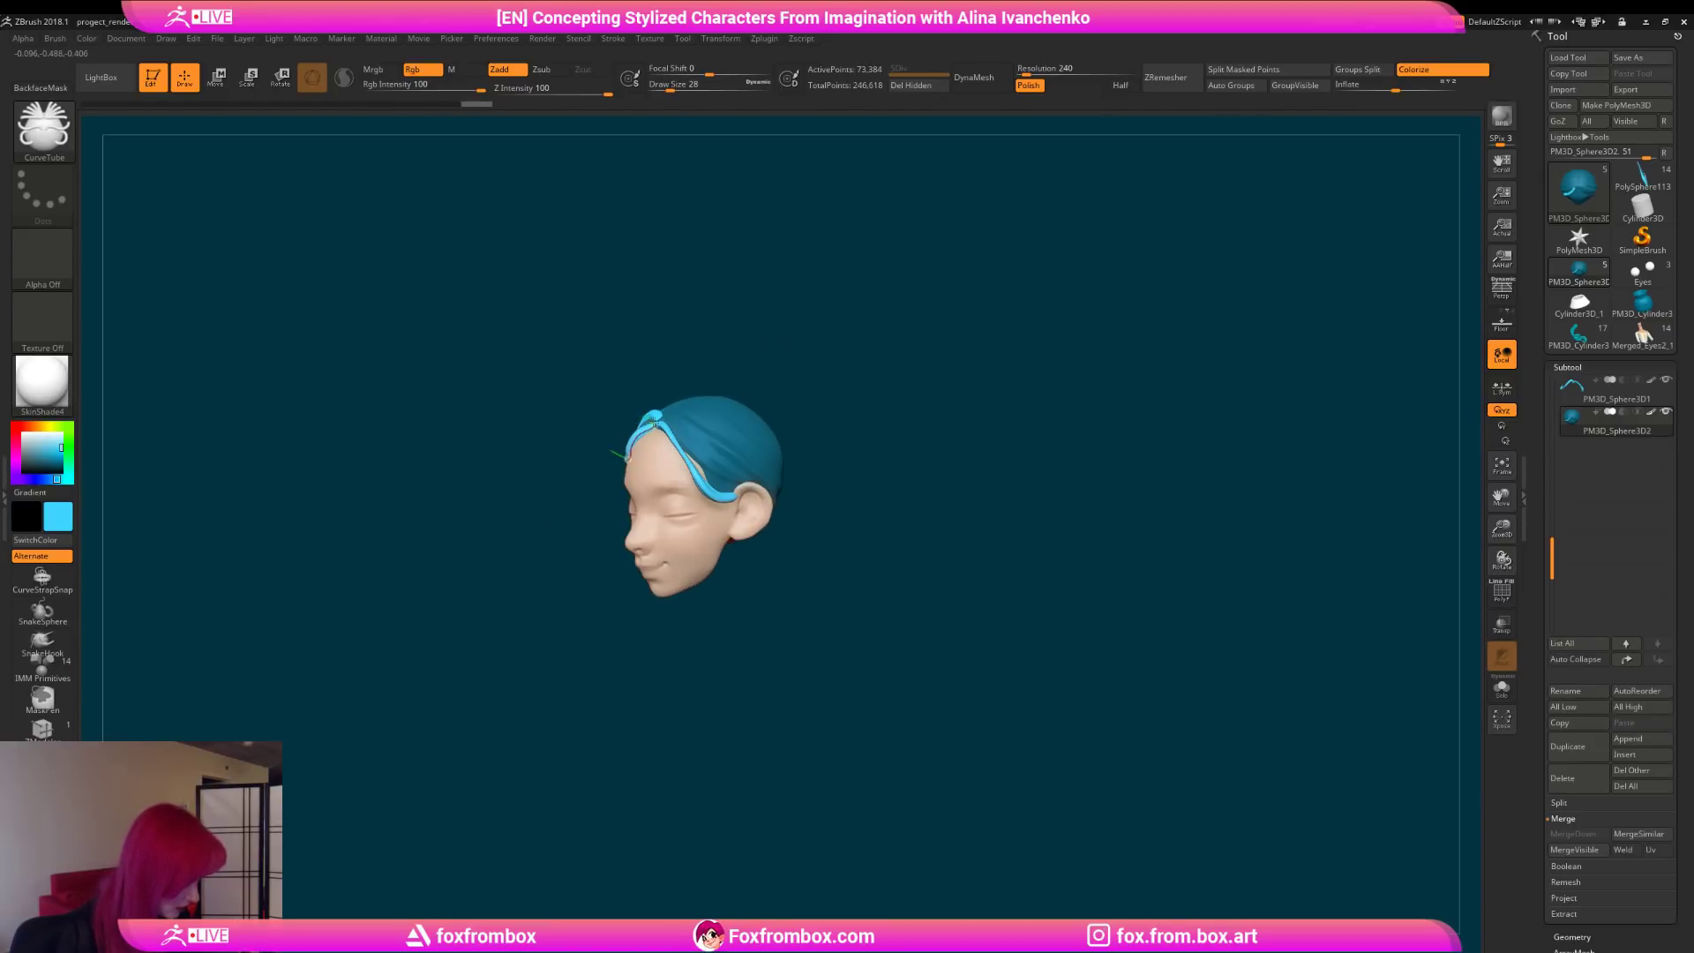
{"action": "key", "text": "ctrl+shift+z"}
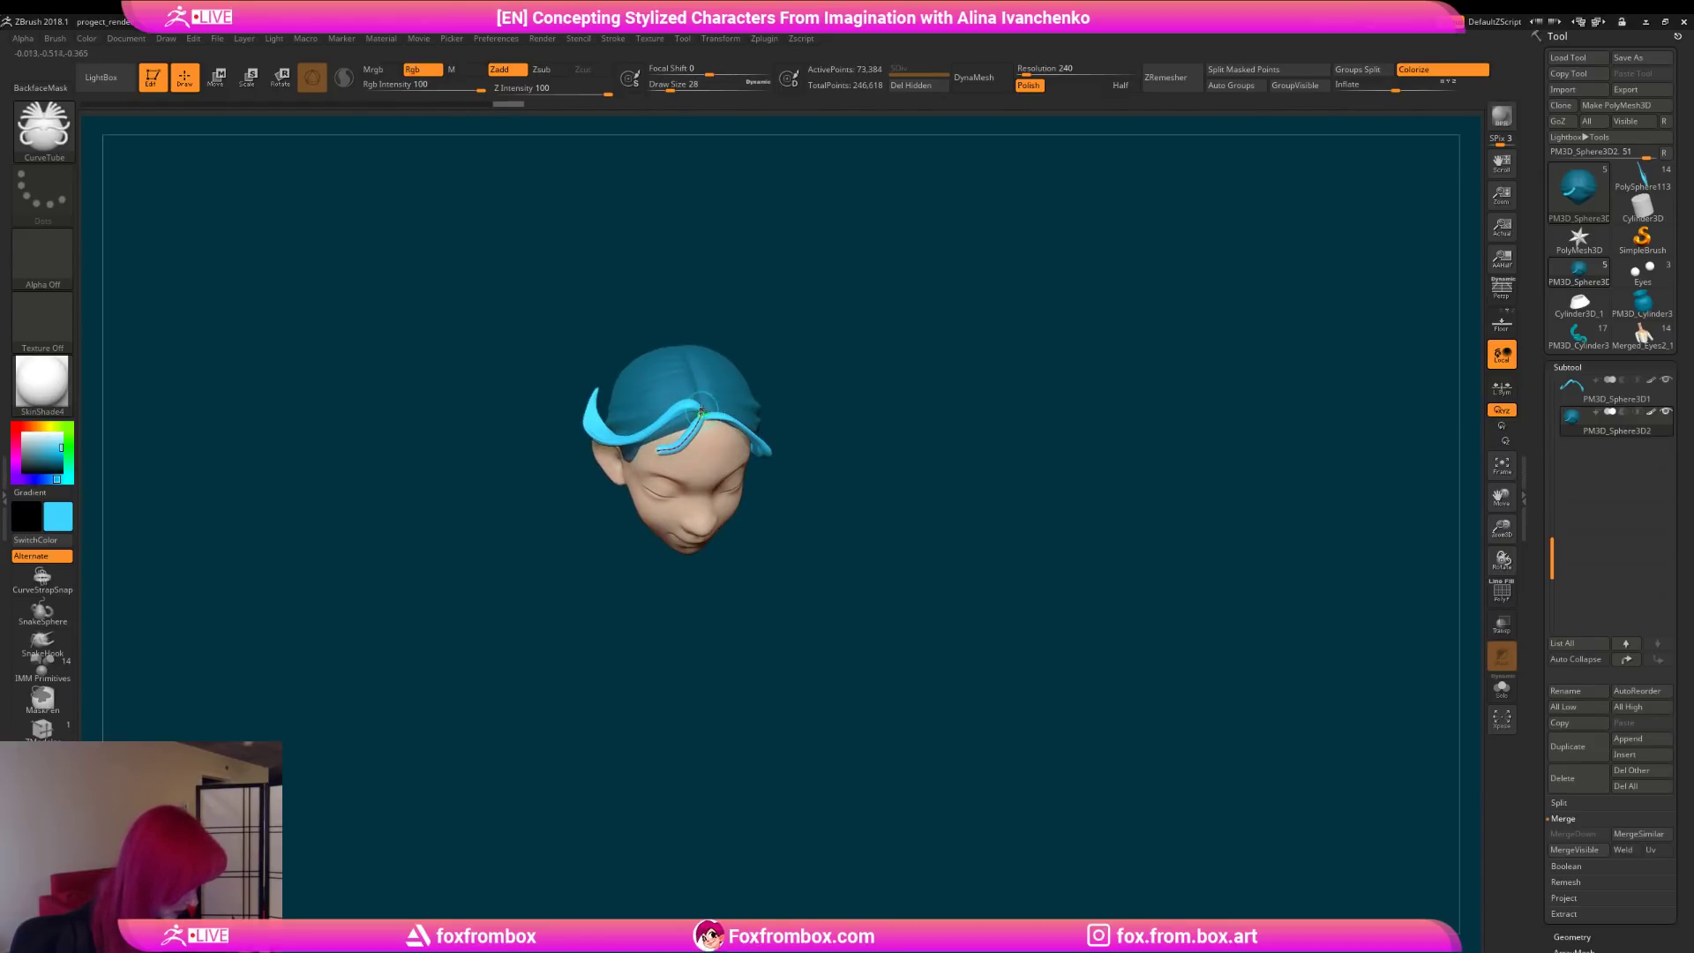
{"action": "key", "text": "ctrl+shift+z"}
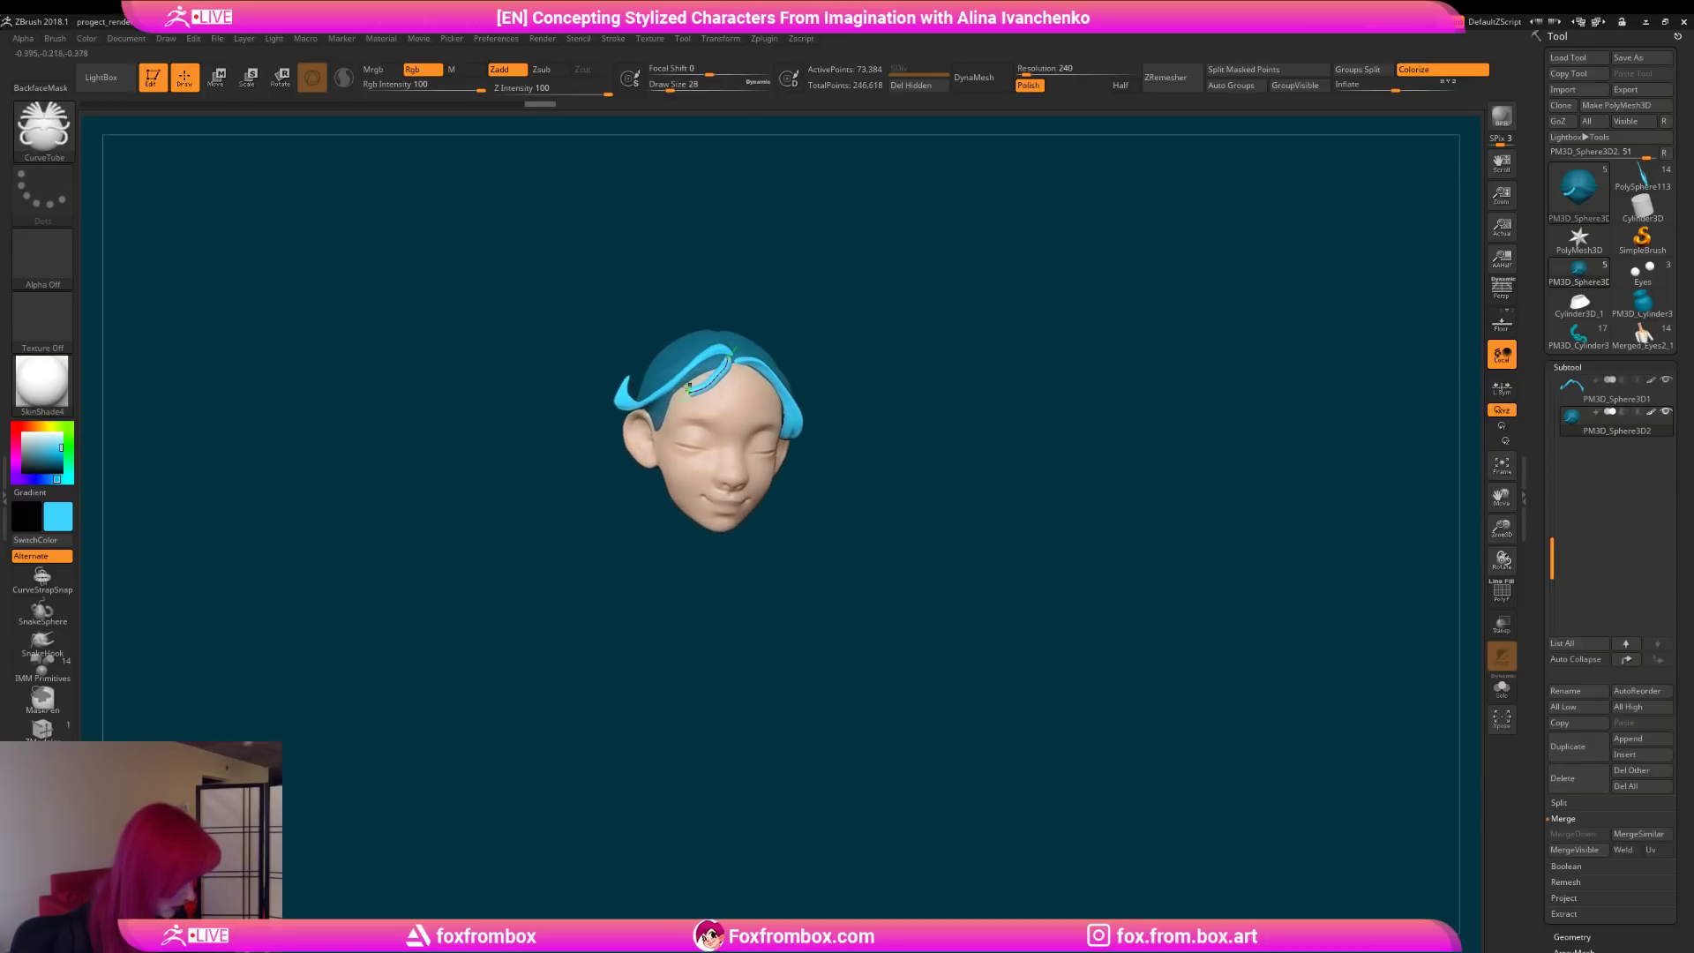
{"action": "key", "text": "ctrl+shift+z"}
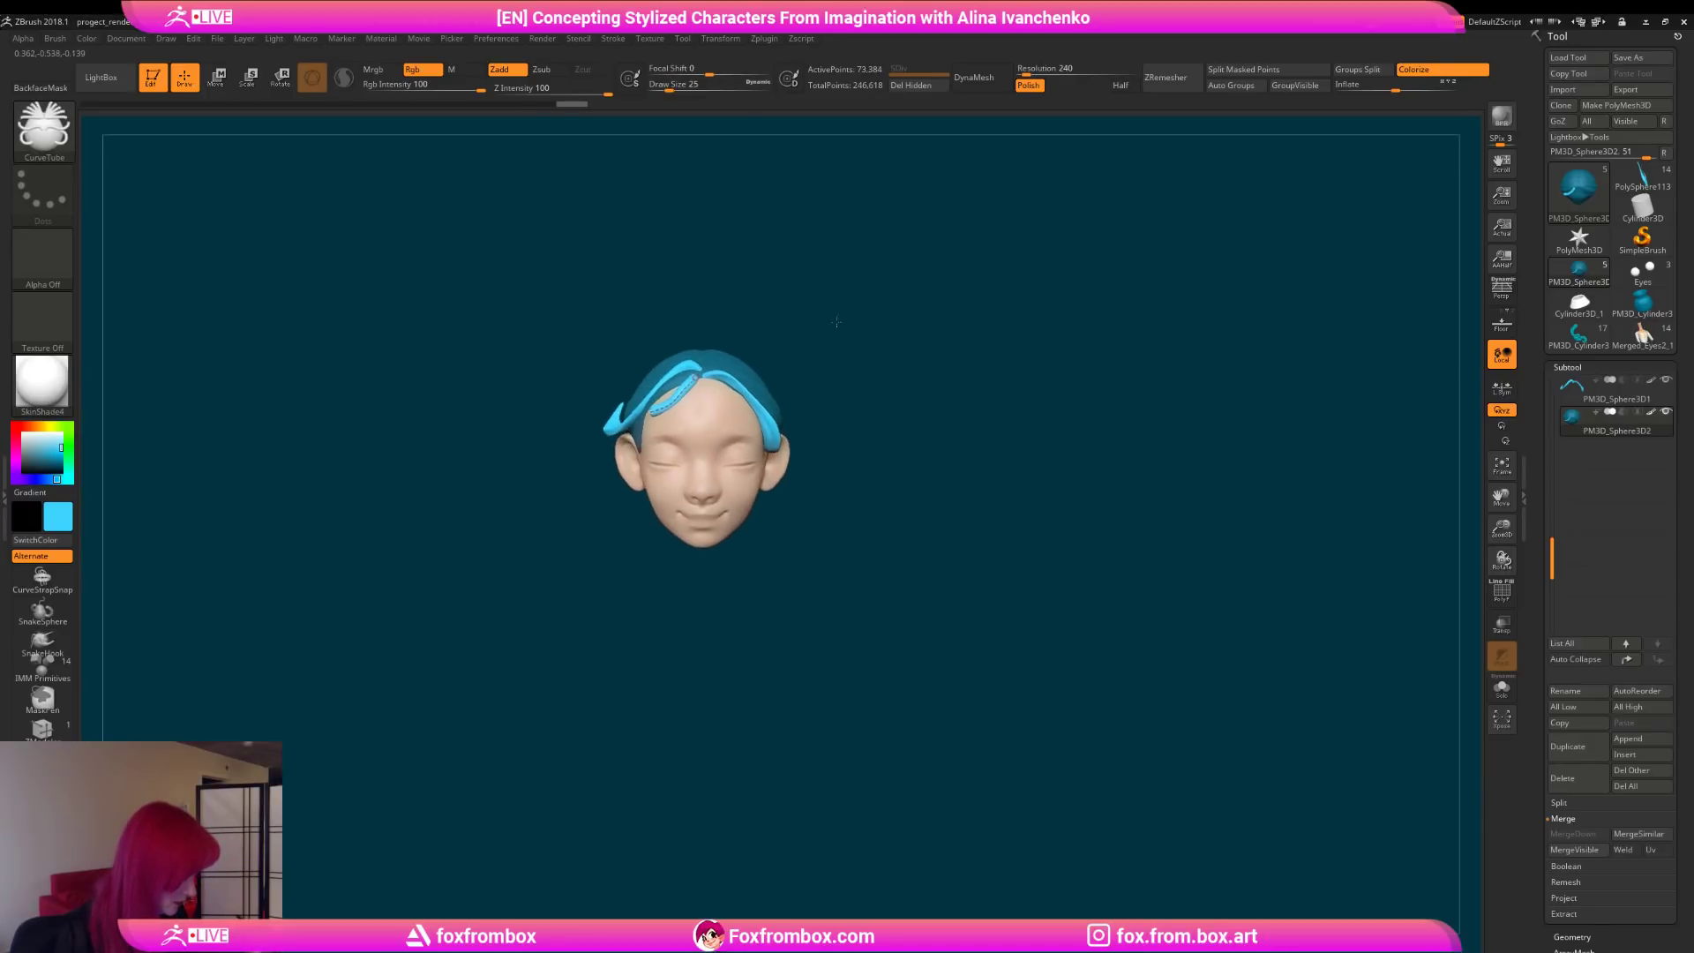
Step: Undo the earlier forehead tube and redraw it from the parting along the character's right hairline
{"action": "key", "text": "ctrl+shift+z"}
{"action": "key", "text": "ctrl+shift+z"}
{"action": "key", "text": "ctrl+shift+z"}
{"action": "key", "text": "ctrl+shift+z"}
{"action": "key", "text": "ctrl+z"}
{"action": "key", "text": "ctrl+z"}
{"action": "key", "text": "ctrl+z"}
{"action": "key", "text": "ctrl+z"}
{"action": "key", "text": "ctrl+z"}
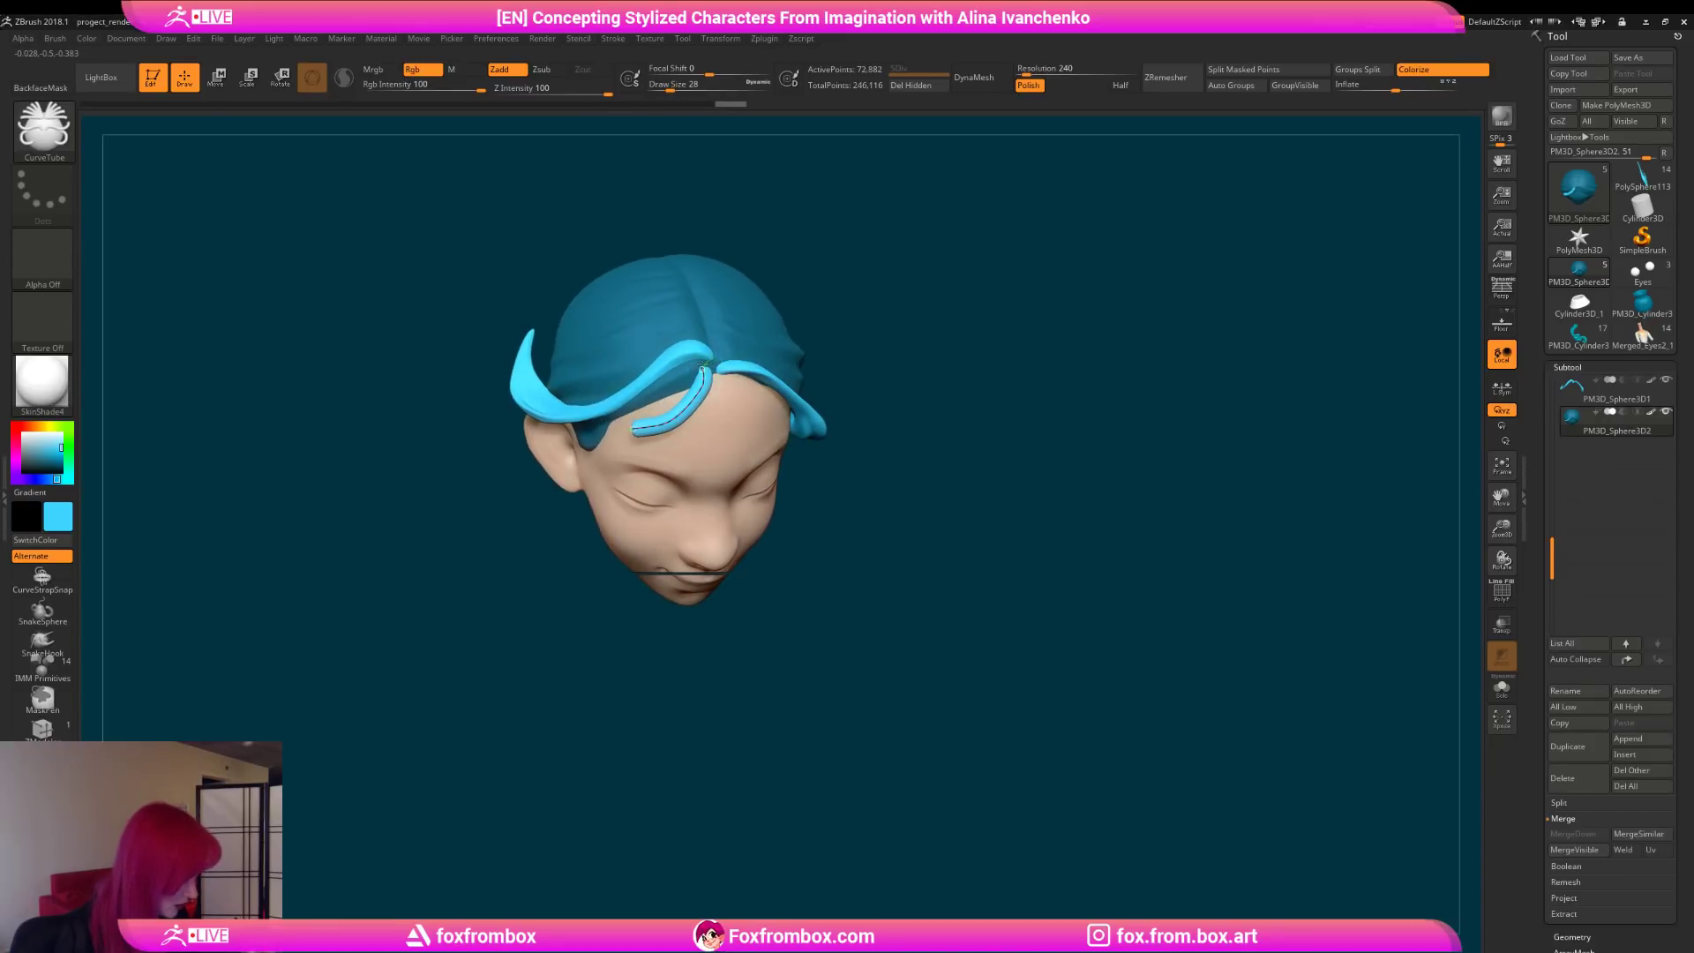
{"action": "key", "text": "ctrl+shift+z"}
{"action": "key", "text": "ctrl+shift+z"}
{"action": "key", "text": "ctrl+shift+z"}
{"action": "key", "text": "ctrl+shift+z"}
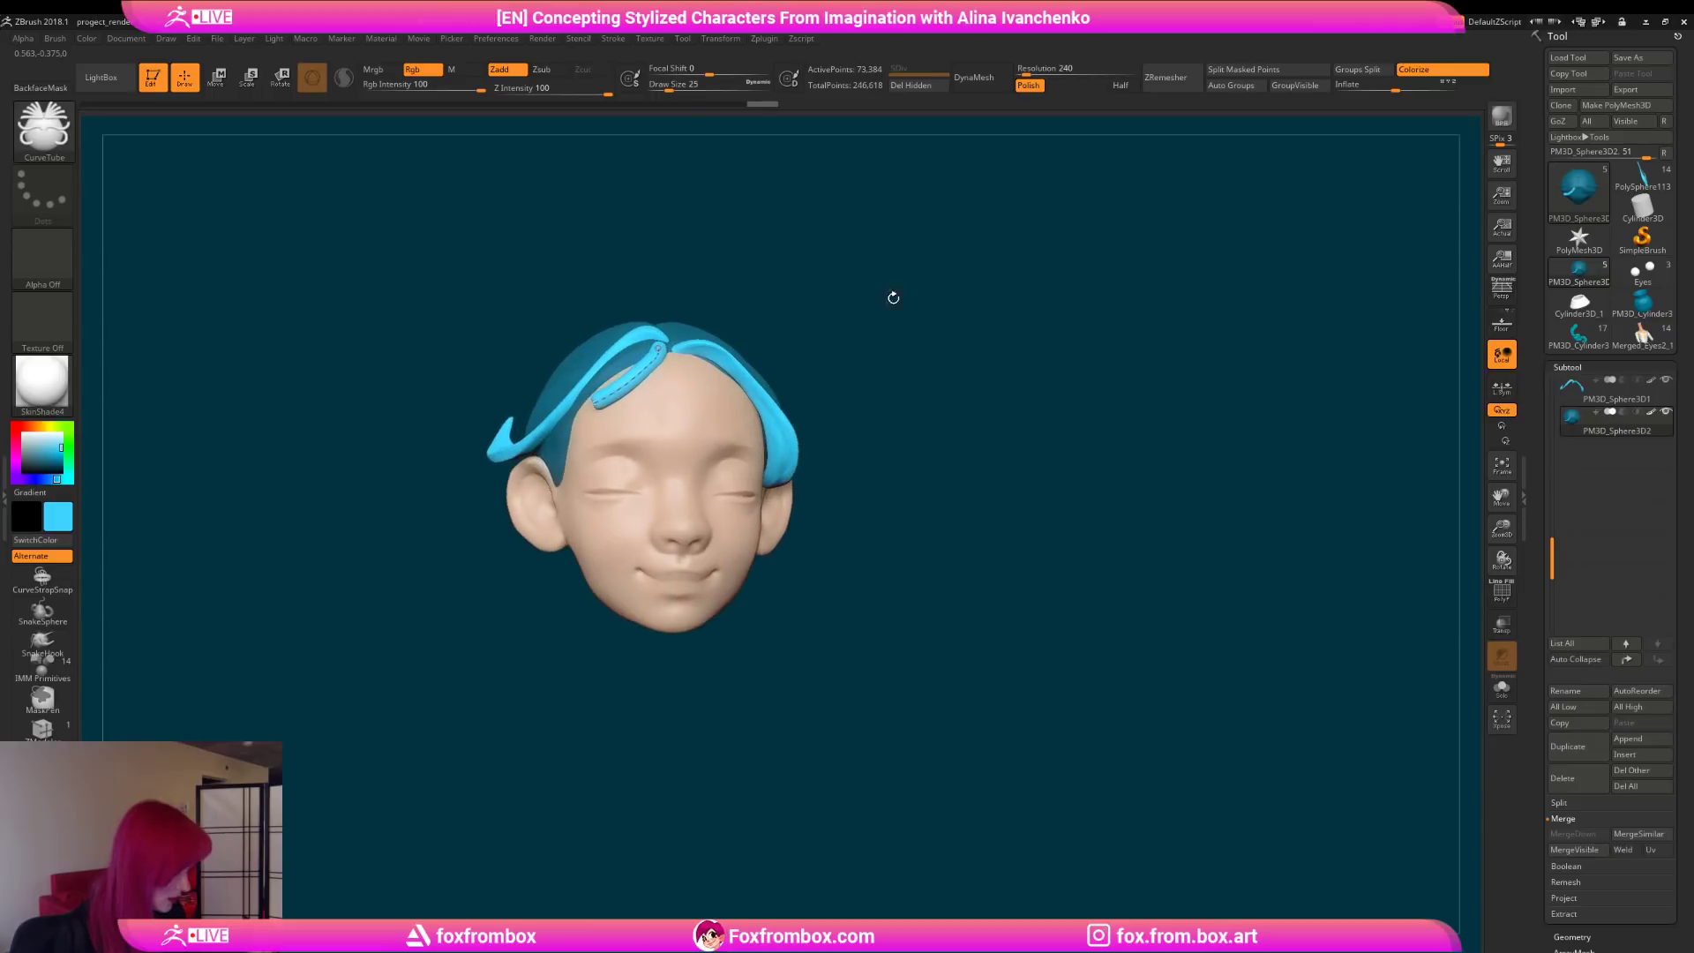
Step: Extend the forehead tube's free end down toward the character's right temple
{"action": "key", "text": "ctrl+z"}
{"action": "key", "text": "ctrl+z"}
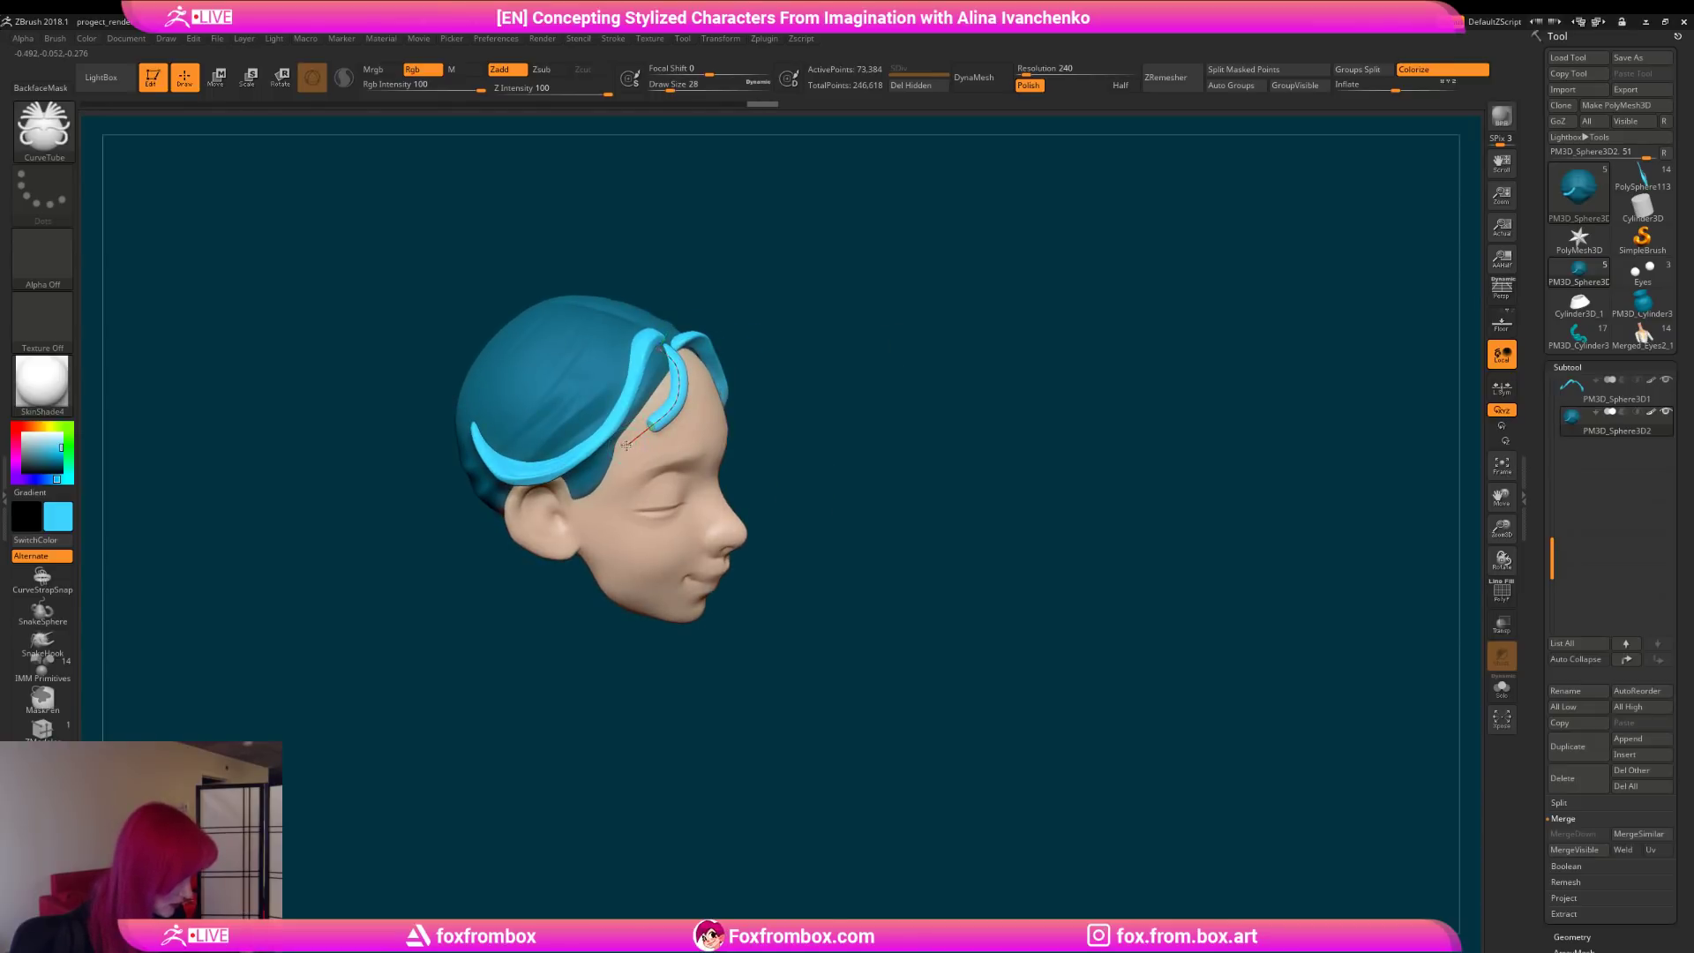
{"action": "key", "text": "ctrl+shift+z"}
{"action": "key", "text": "ctrl+shift+z"}
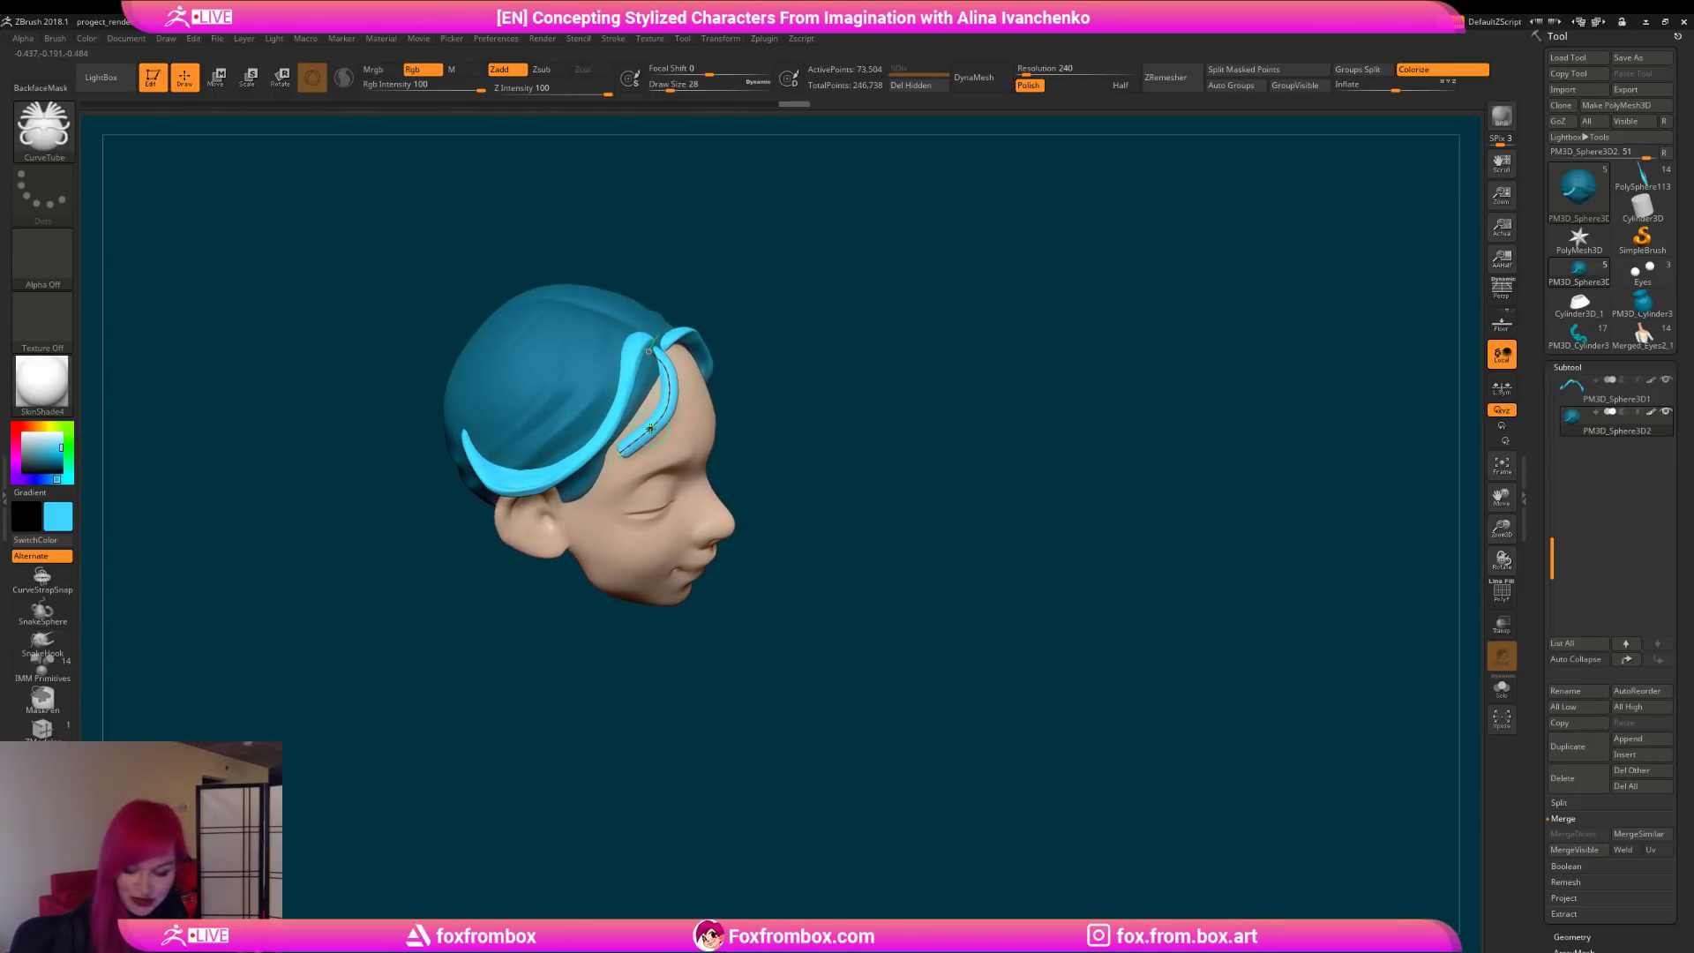
Step: Switch to the Move brush and delete the guide curve left on the forehead tube using the curve functions
{"action": "key", "text": "b"}
{"action": "key", "text": "m"}
{"action": "key", "text": "v"}
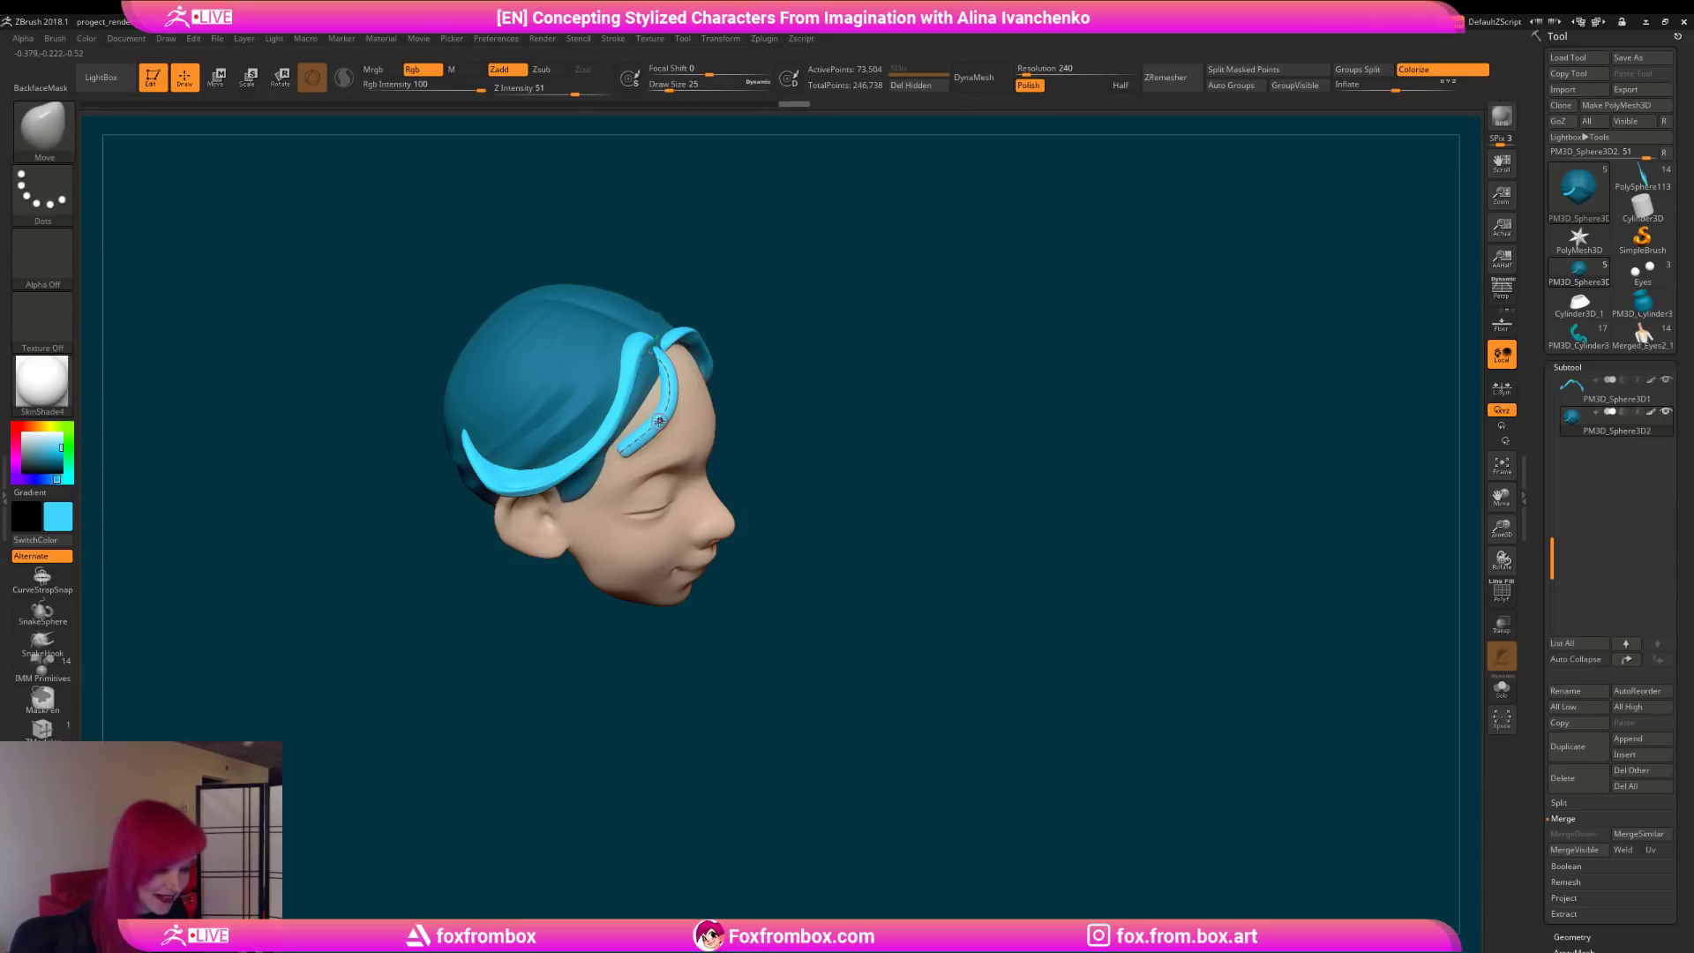
{"action": "key", "text": "]"}
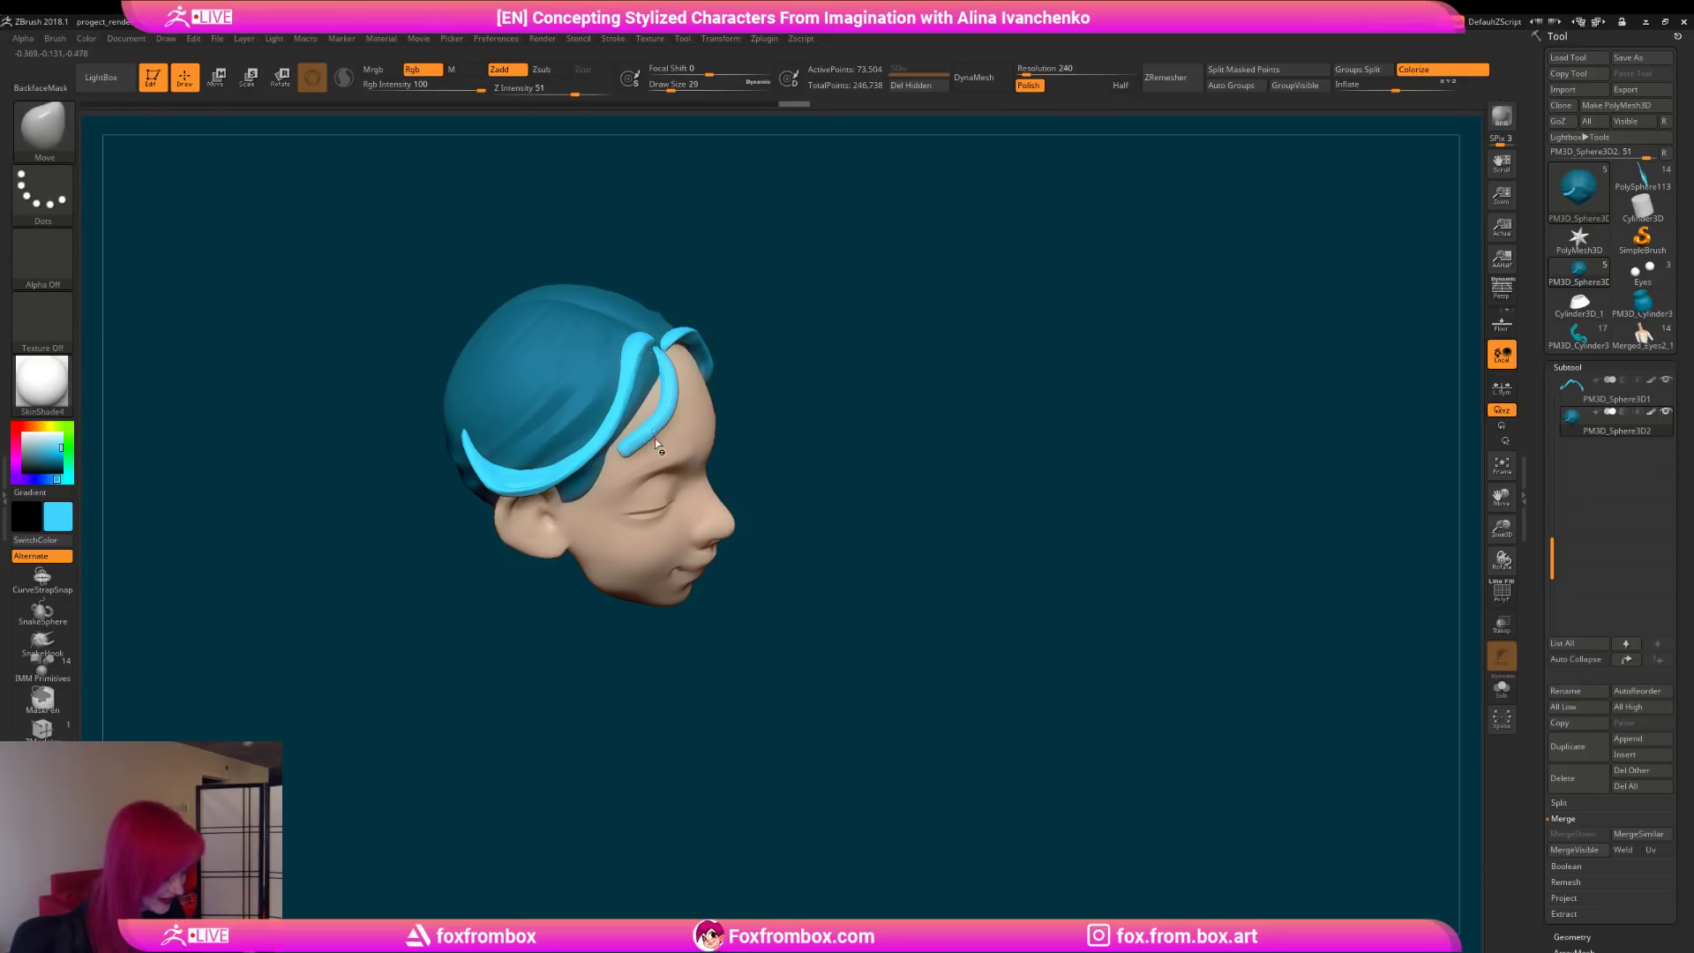
{"action": "key", "text": "]"}
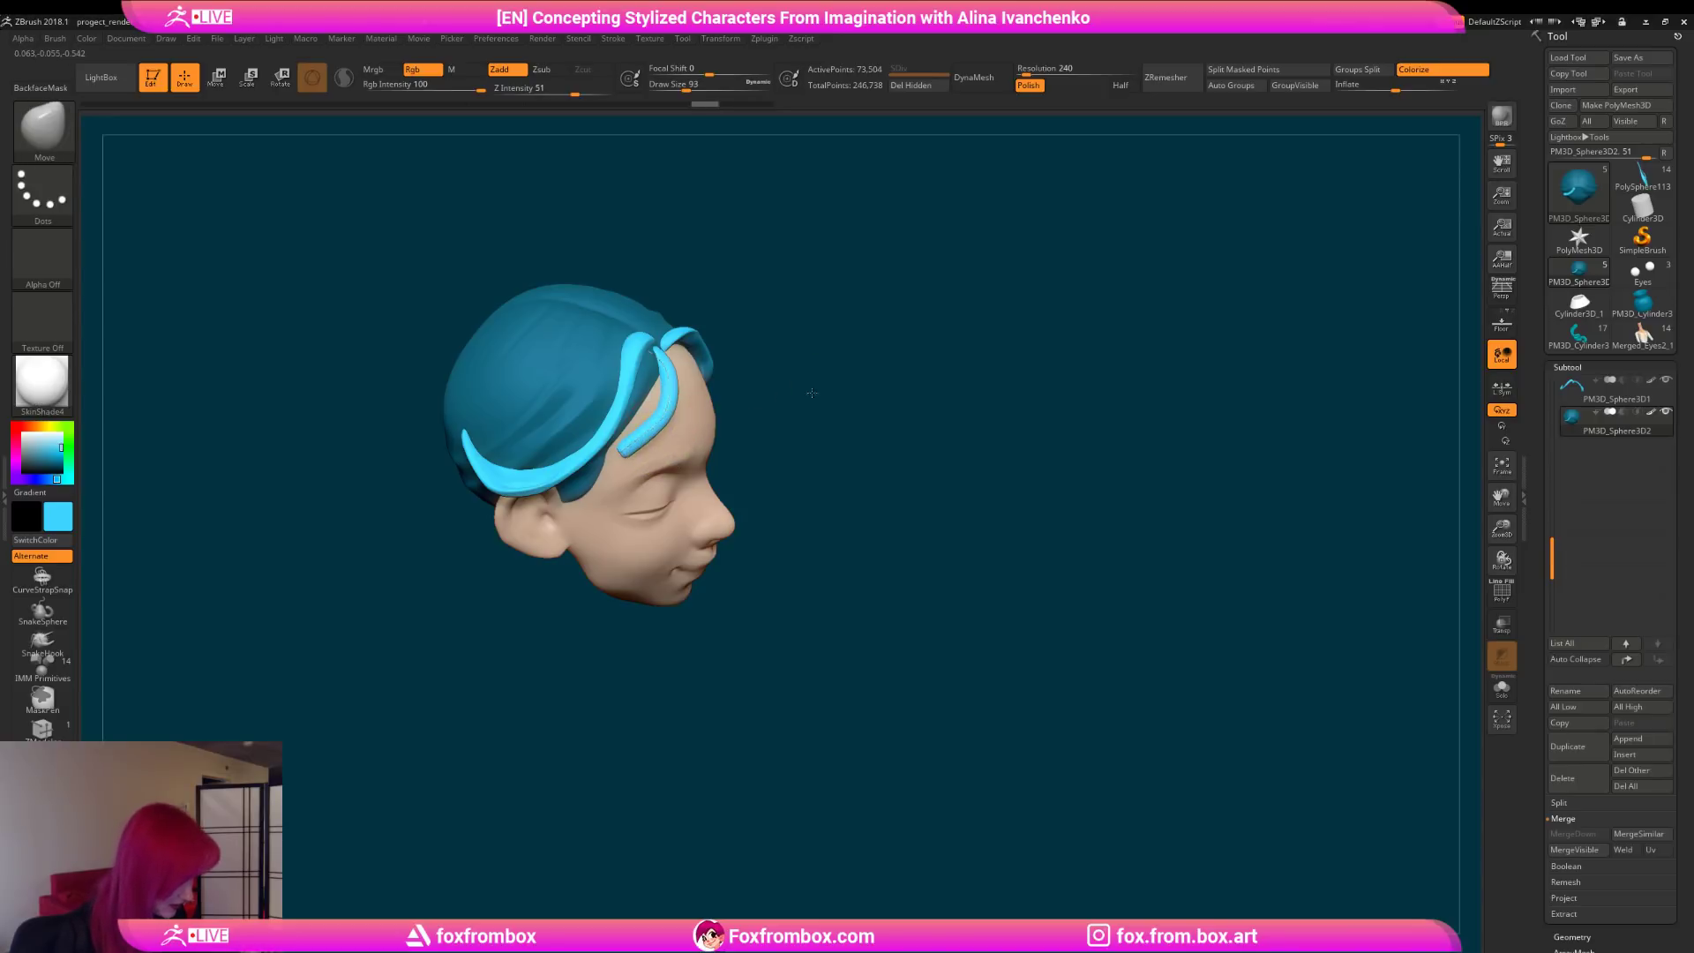
{"action": "left_click_drag", "start_coordinate": [820, 389], "coordinate": [676, 281]}
{"action": "mouse_move", "coordinate": [866, 314]}
{"action": "left_mouse_down"}
{"action": "mouse_move", "coordinate": [883, 325]}
{"action": "mouse_move", "coordinate": [860, 286]}
{"action": "left_mouse_up"}
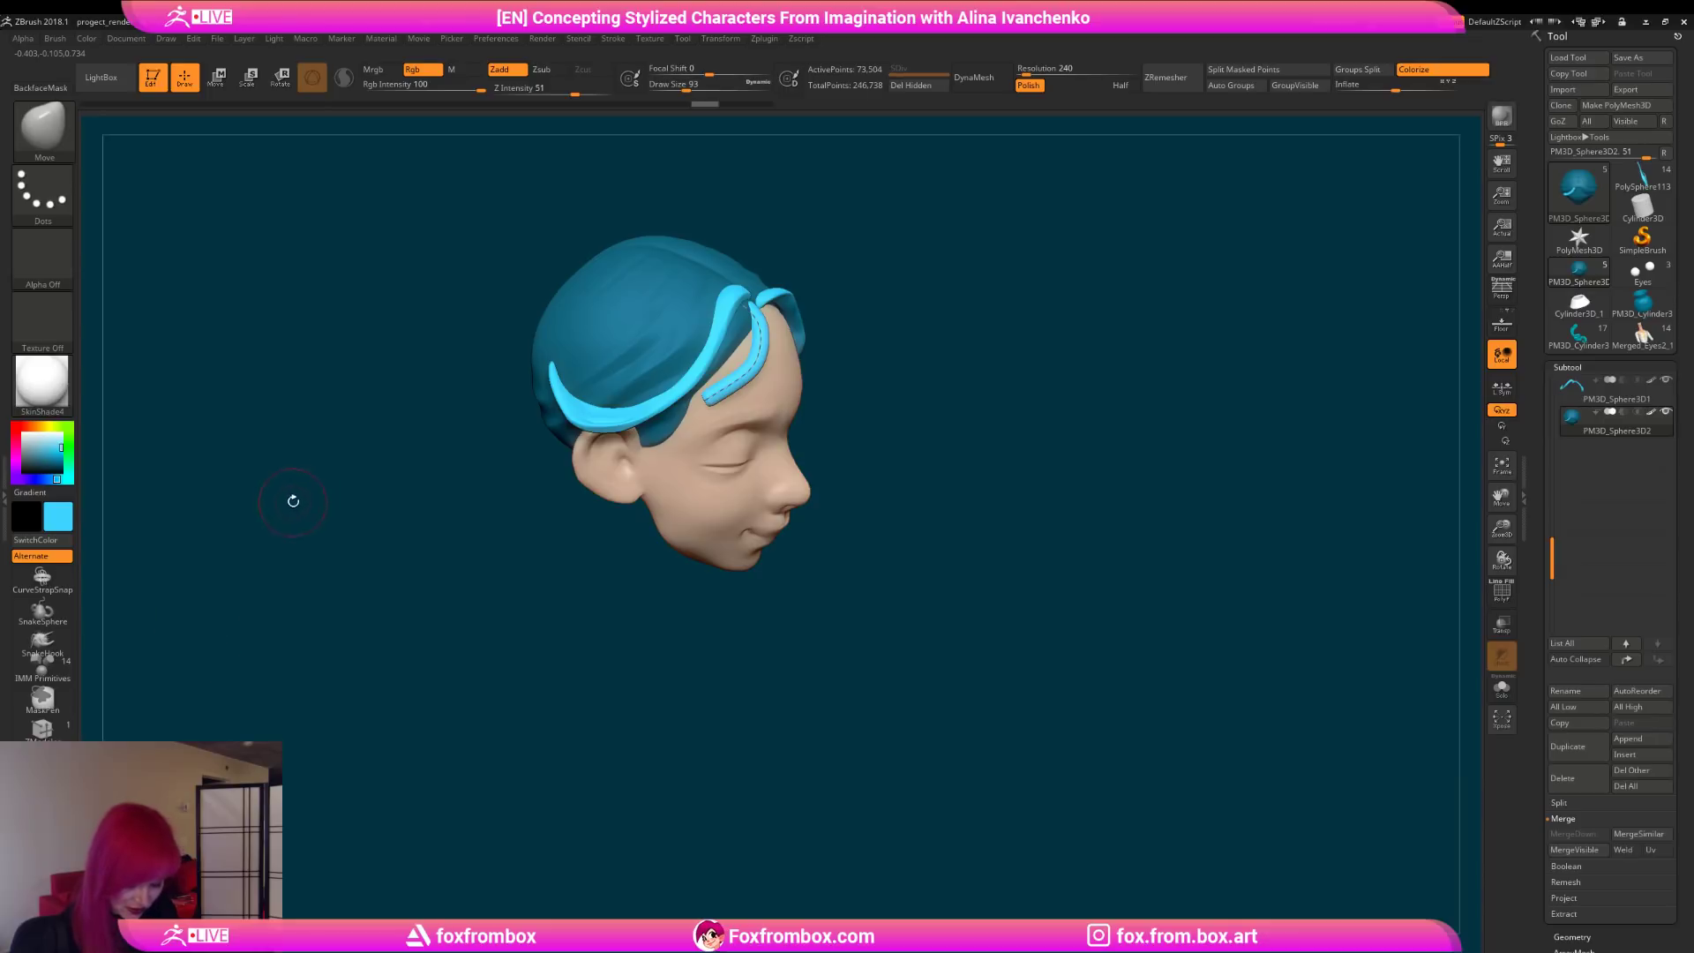
{"action": "left_click_drag", "start_coordinate": [293, 503], "coordinate": [234, 307]}
{"action": "left_click_drag", "start_coordinate": [867, 212], "coordinate": [847, 367]}
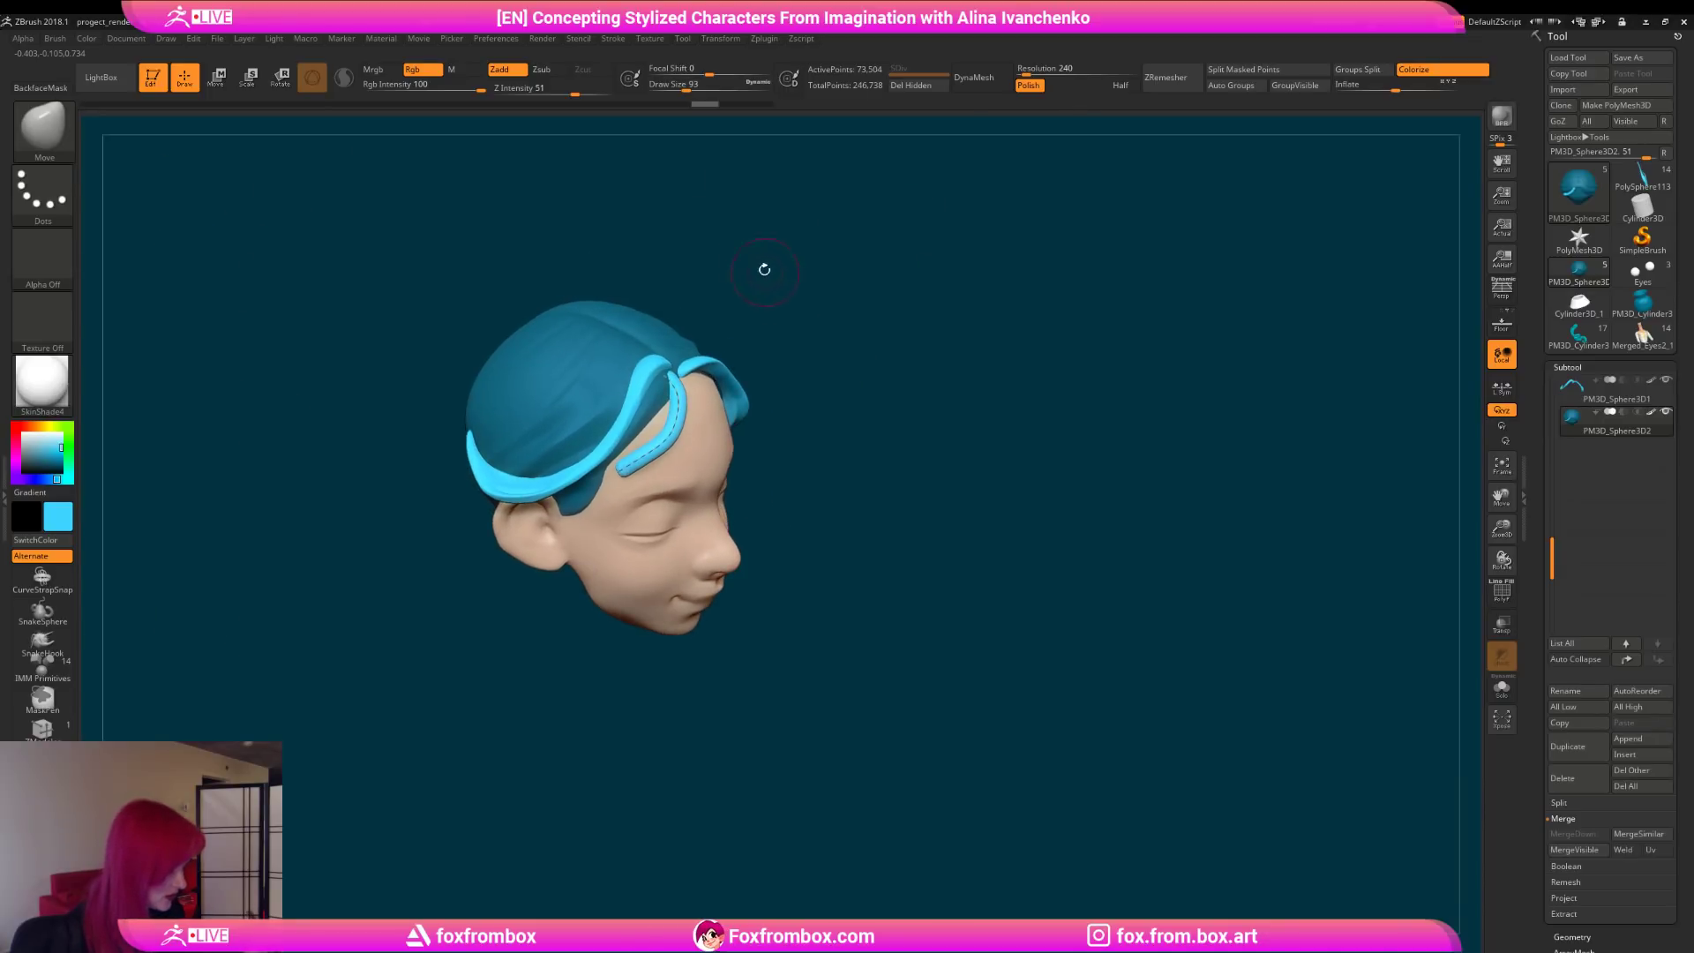
{"action": "left_click", "coordinate": [617, 38]}
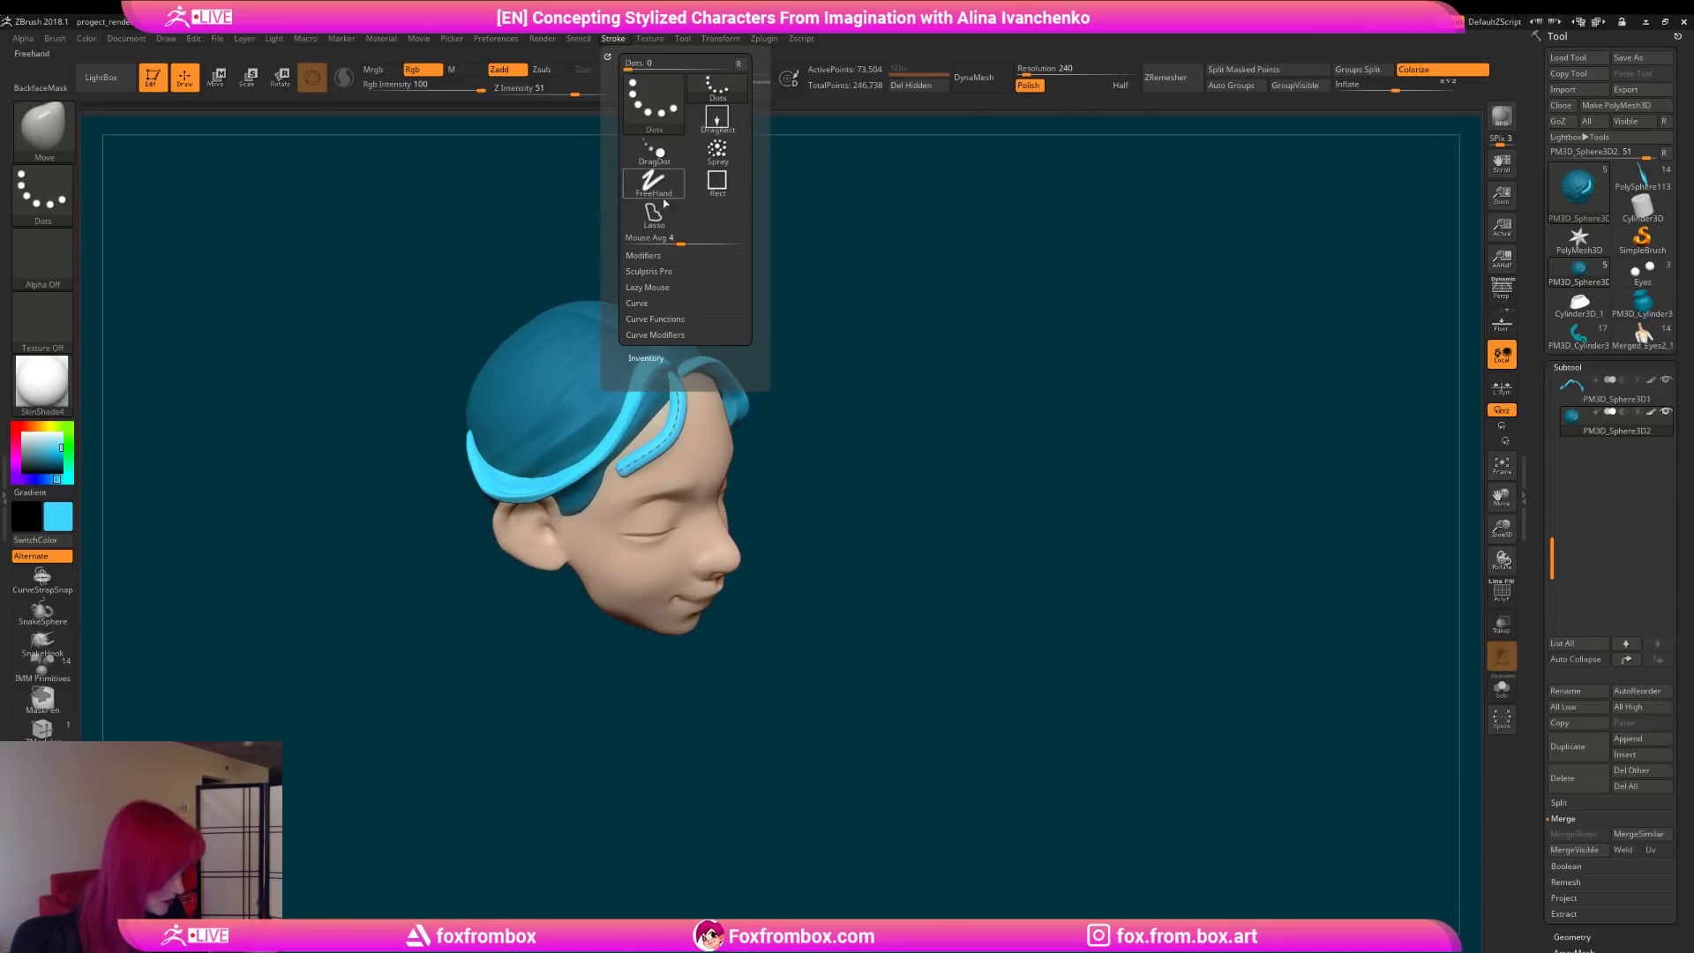
{"action": "left_click", "coordinate": [644, 304]}
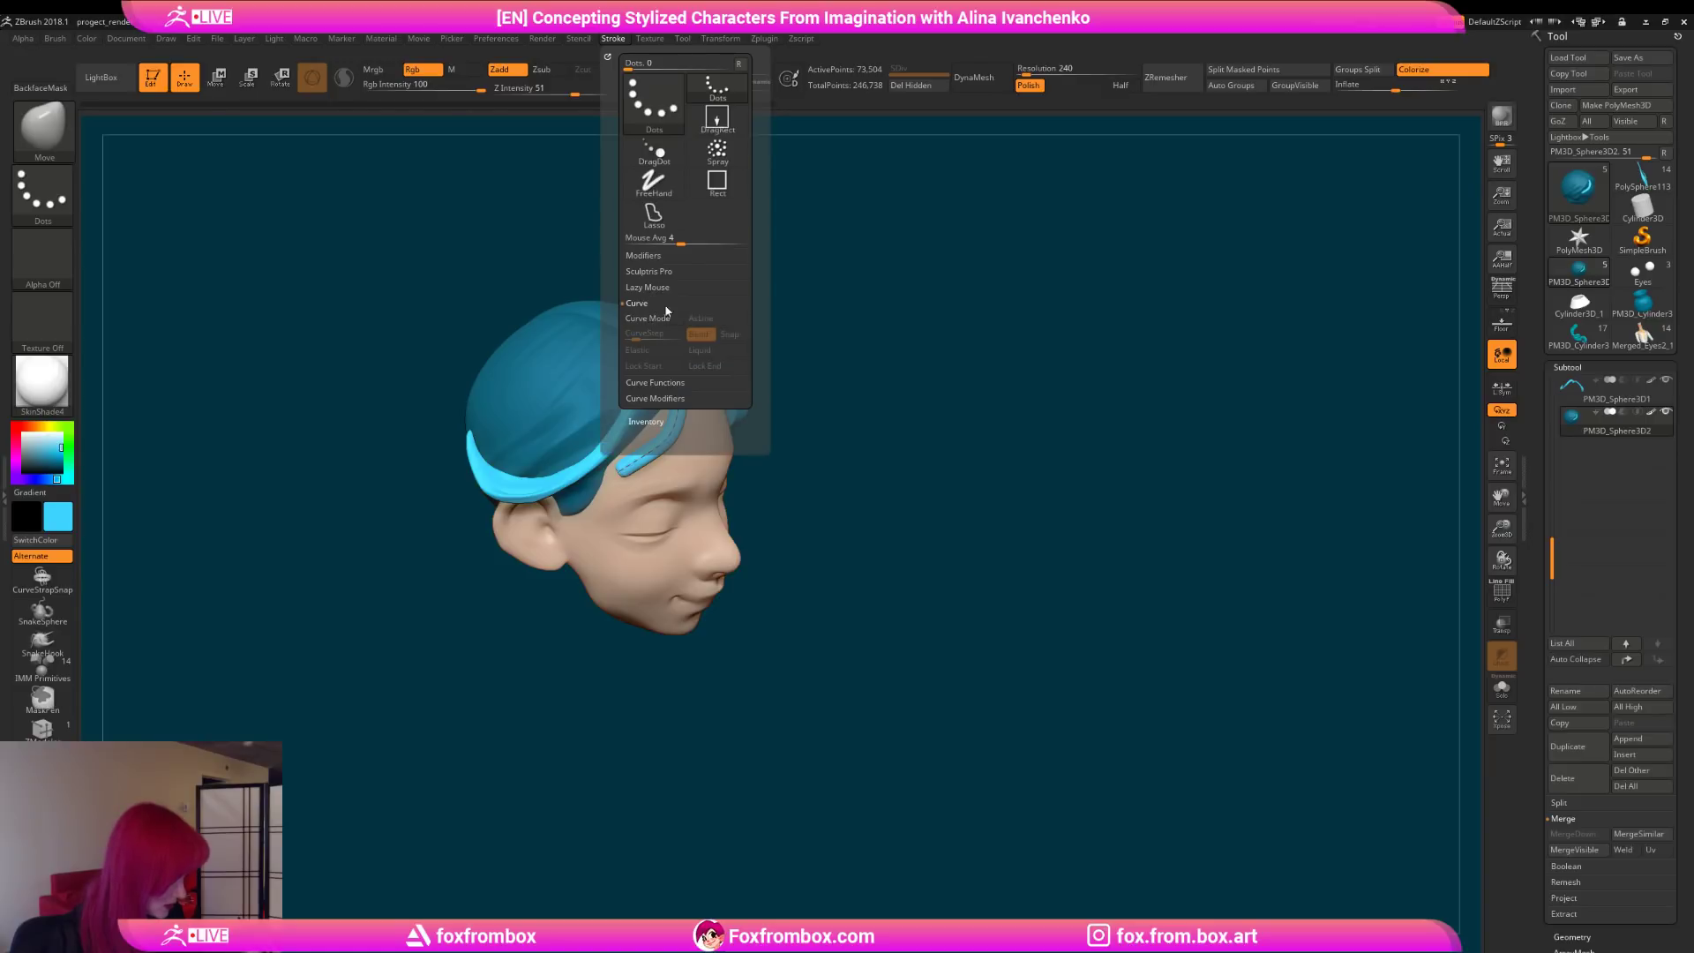
{"action": "left_click", "coordinate": [661, 381]}
Step: Set the Move brush size to 262 and shift the front strand's free end over the forehead
{"action": "mouse_move", "coordinate": [867, 291]}
{"action": "left_mouse_down"}
{"action": "mouse_move", "coordinate": [868, 404]}
{"action": "mouse_move", "coordinate": [915, 464]}
{"action": "mouse_move", "coordinate": [910, 492]}
{"action": "left_mouse_up"}
{"action": "left_click_drag", "start_coordinate": [686, 88], "coordinate": [710, 87]}
{"action": "left_click_drag", "start_coordinate": [650, 458], "coordinate": [662, 474]}
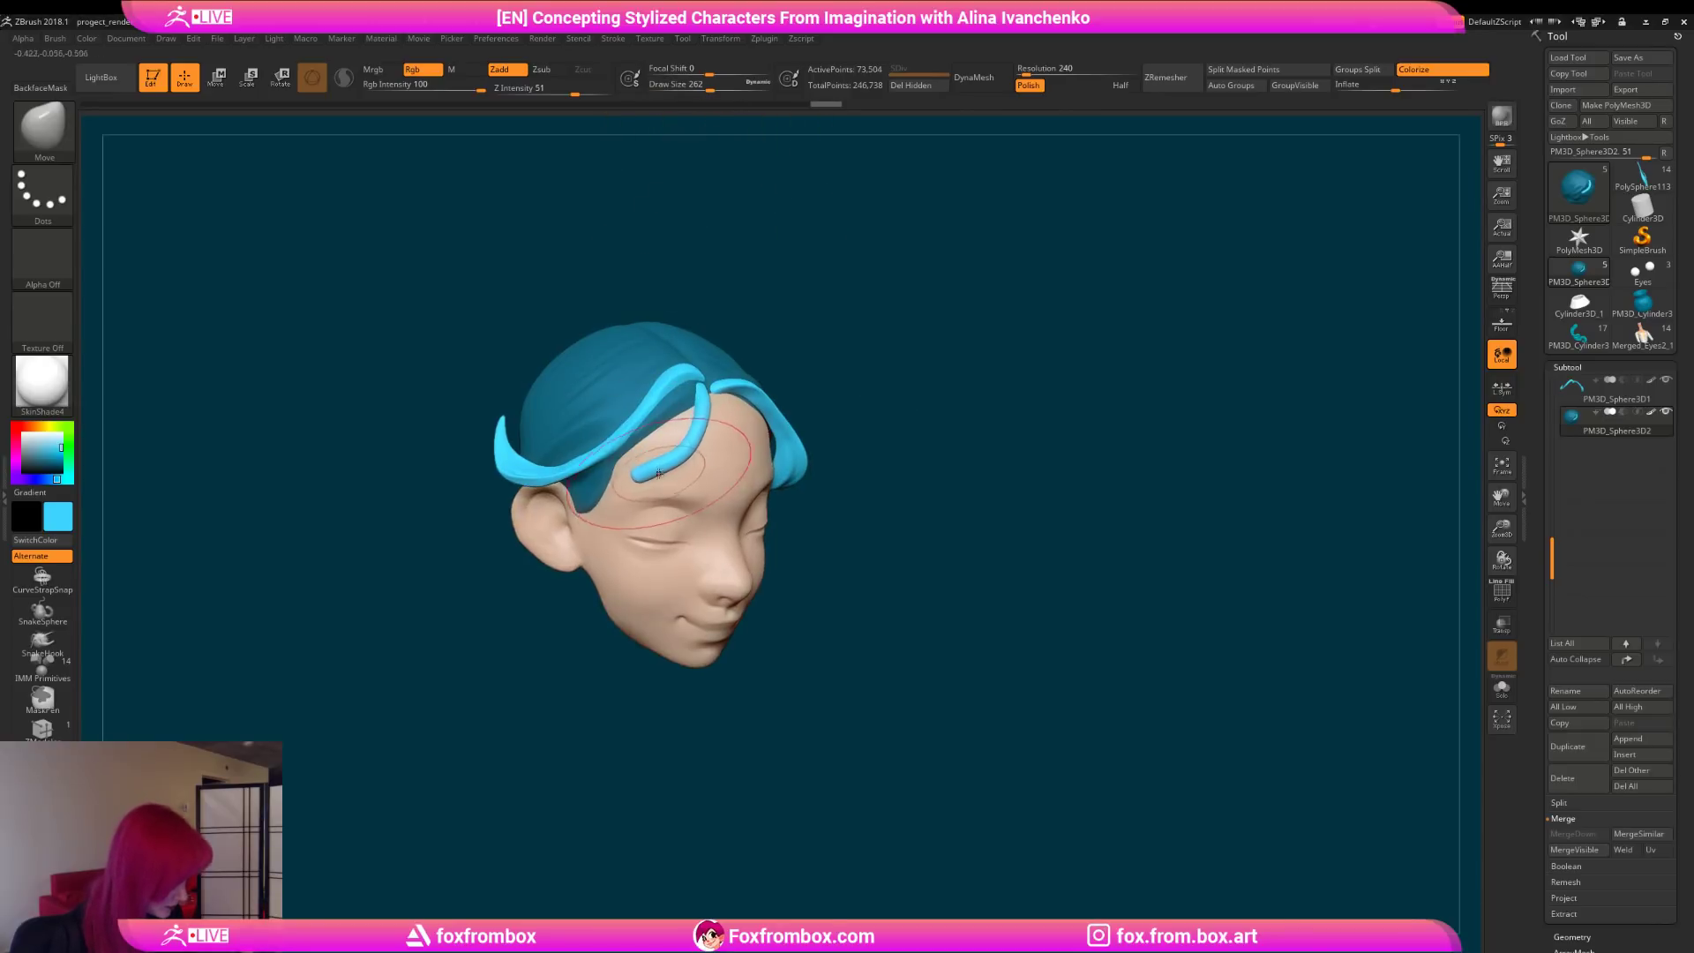
{"action": "left_click_drag", "start_coordinate": [896, 370], "coordinate": [812, 359]}
{"action": "left_click_drag", "start_coordinate": [681, 459], "coordinate": [667, 443]}
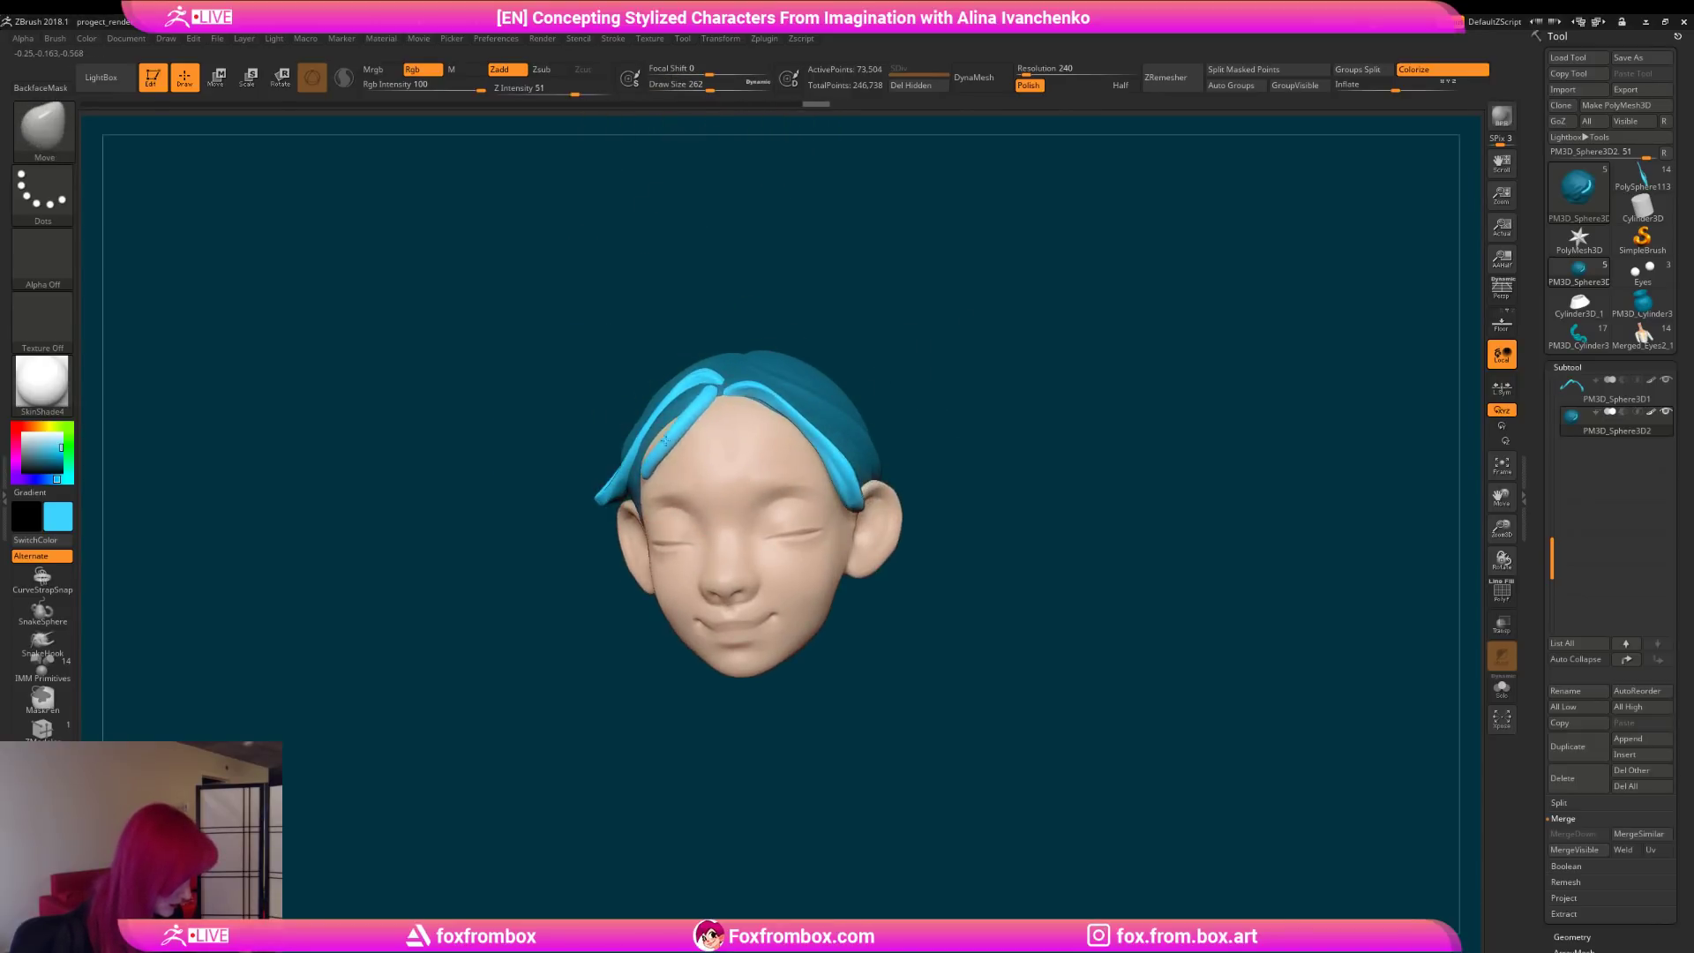
Step: Bow the front strand outward from the forehead and curl its tip back toward the character's right brow
{"action": "mouse_move", "coordinate": [670, 436]}
{"action": "right_mouse_down"}
{"action": "mouse_move", "coordinate": [881, 349]}
{"action": "mouse_move", "coordinate": [882, 318]}
{"action": "right_mouse_up"}
{"action": "left_click_drag", "start_coordinate": [668, 423], "coordinate": [684, 434]}
{"action": "mouse_move", "coordinate": [825, 388]}
{"action": "right_mouse_down"}
{"action": "mouse_move", "coordinate": [912, 359]}
{"action": "mouse_move", "coordinate": [918, 309]}
{"action": "right_mouse_up"}
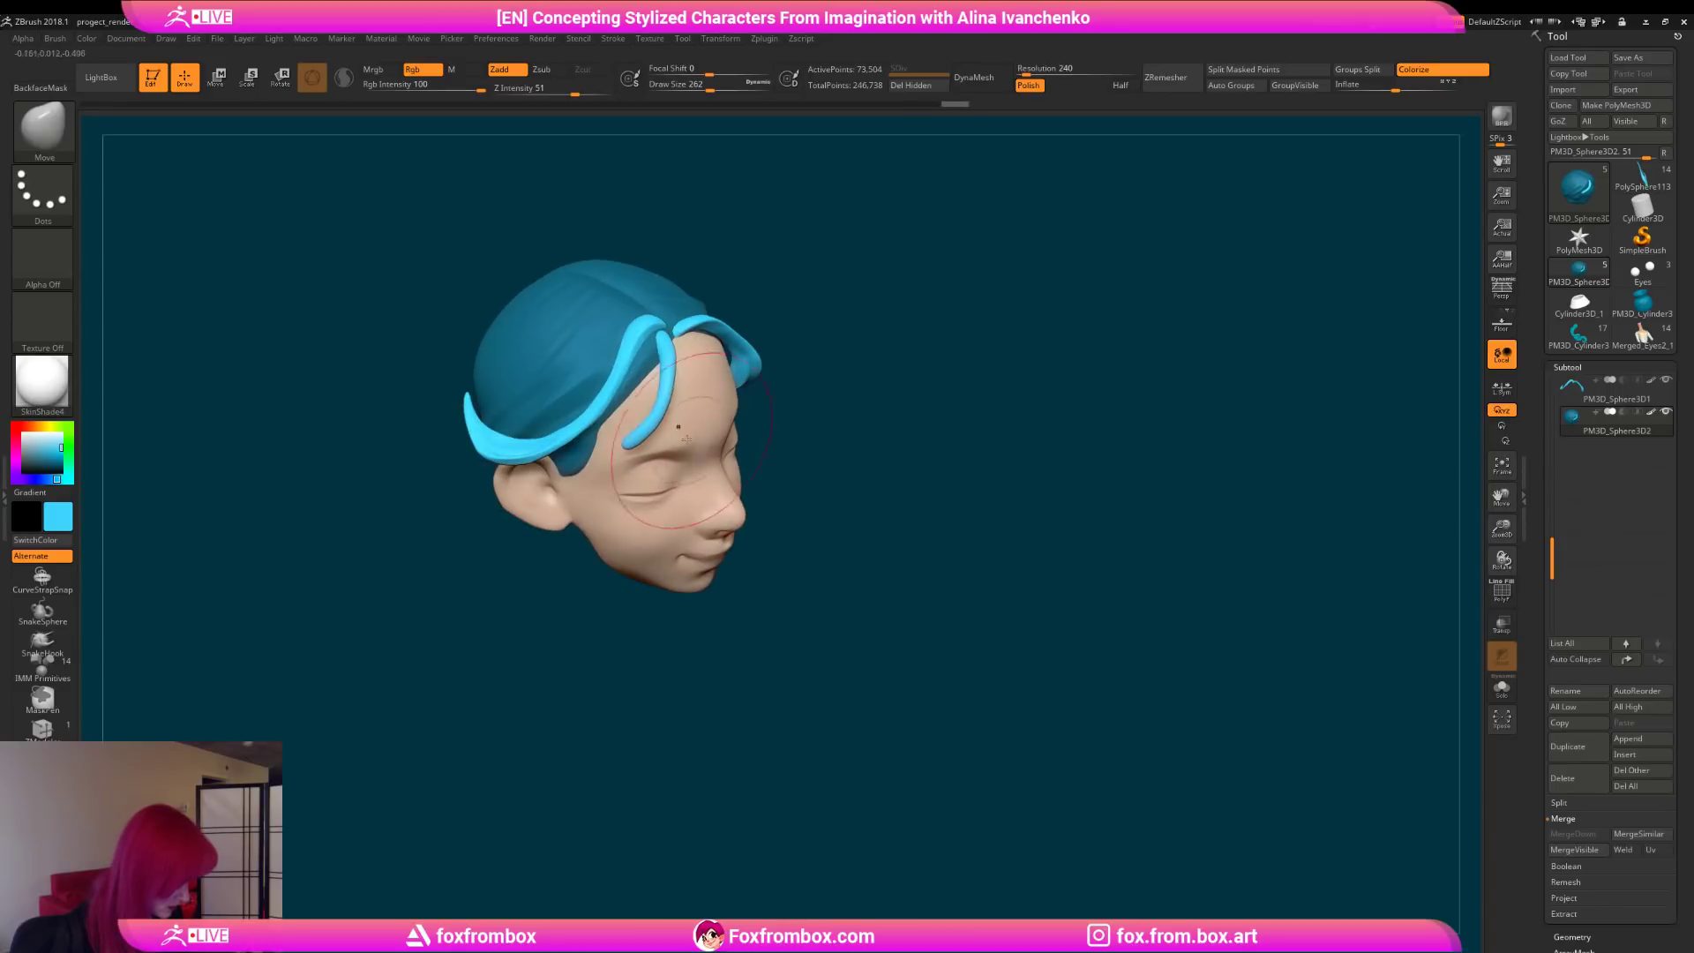
{"action": "right_click_drag", "start_coordinate": [701, 427], "coordinate": [839, 357]}
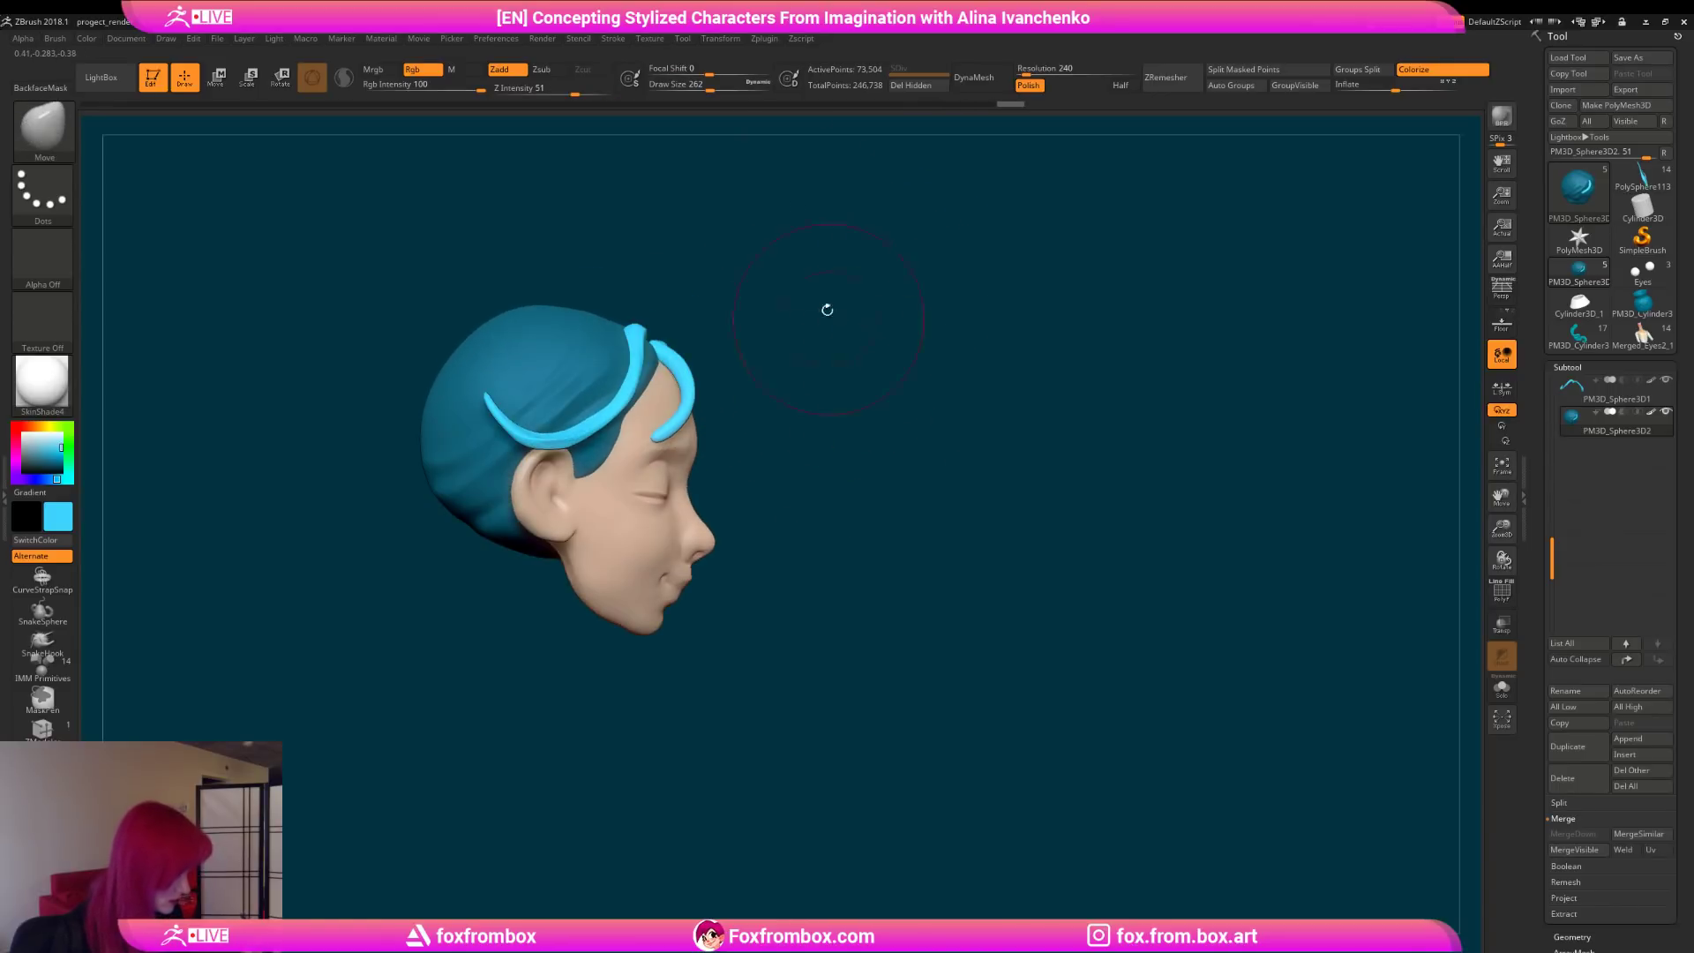
{"action": "left_click_drag", "start_coordinate": [709, 86], "coordinate": [692, 86]}
{"action": "right_click_drag", "start_coordinate": [782, 379], "coordinate": [829, 461]}
Step: Build up volume along the front strand and its tip using ClayBuildup at size 56
{"action": "key", "text": "b"}
{"action": "key", "text": "c"}
{"action": "key", "text": "b"}
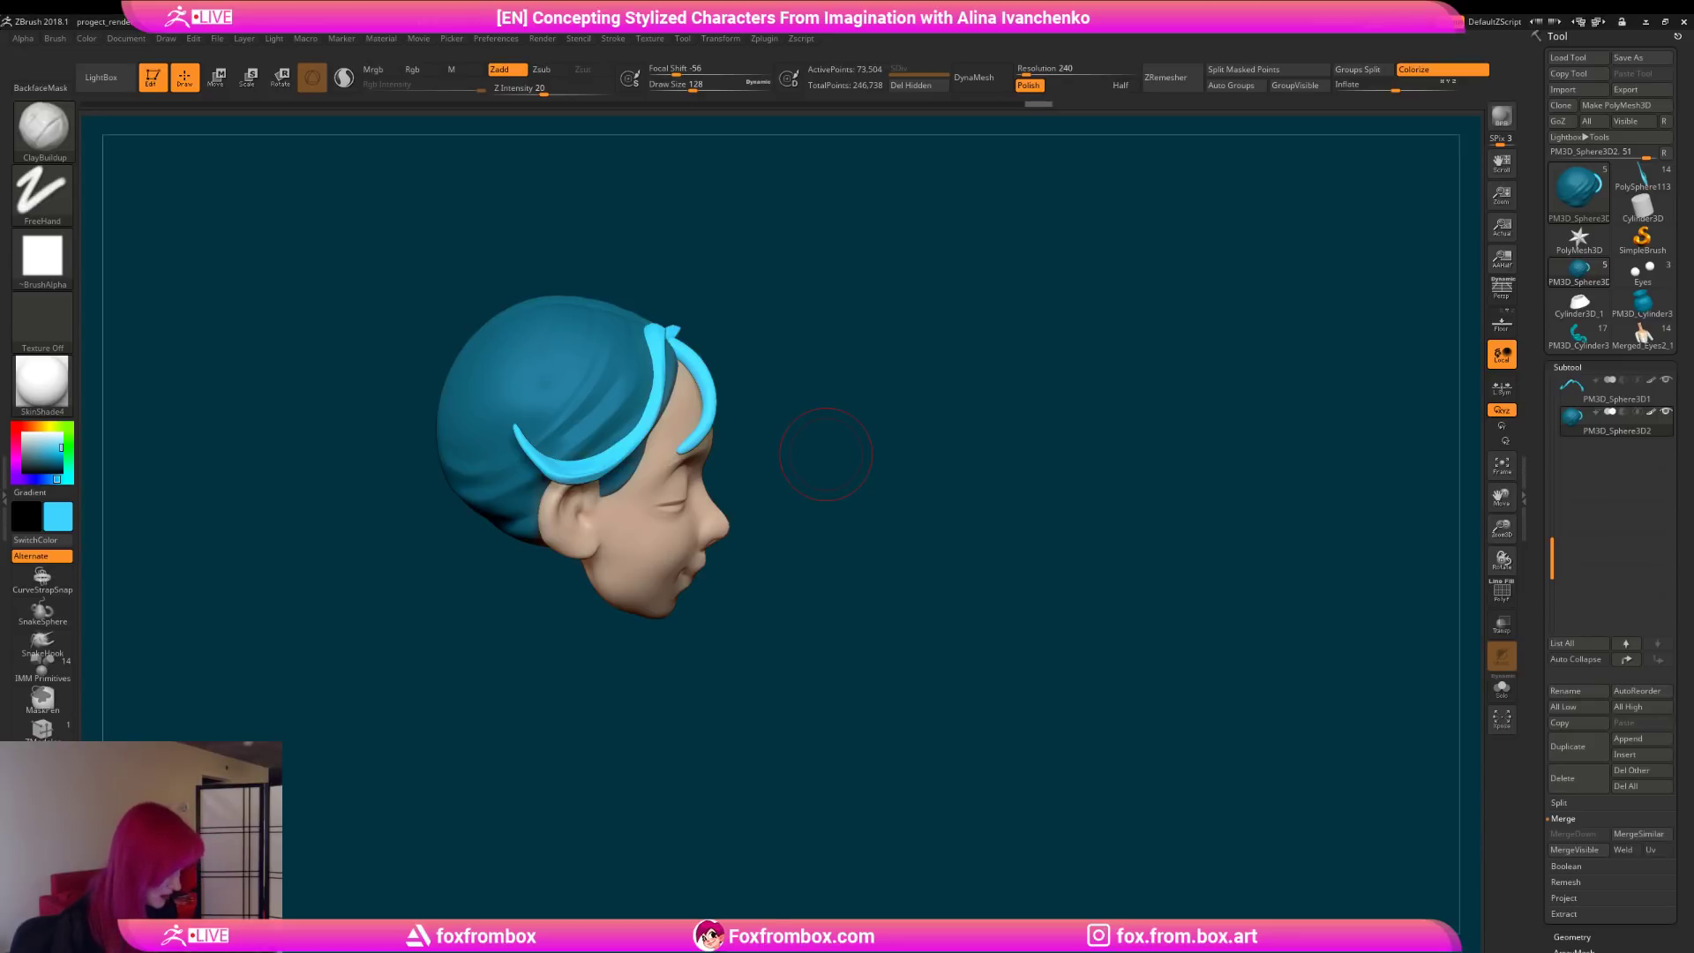
{"action": "left_click_drag", "start_coordinate": [584, 706], "coordinate": [997, 538]}
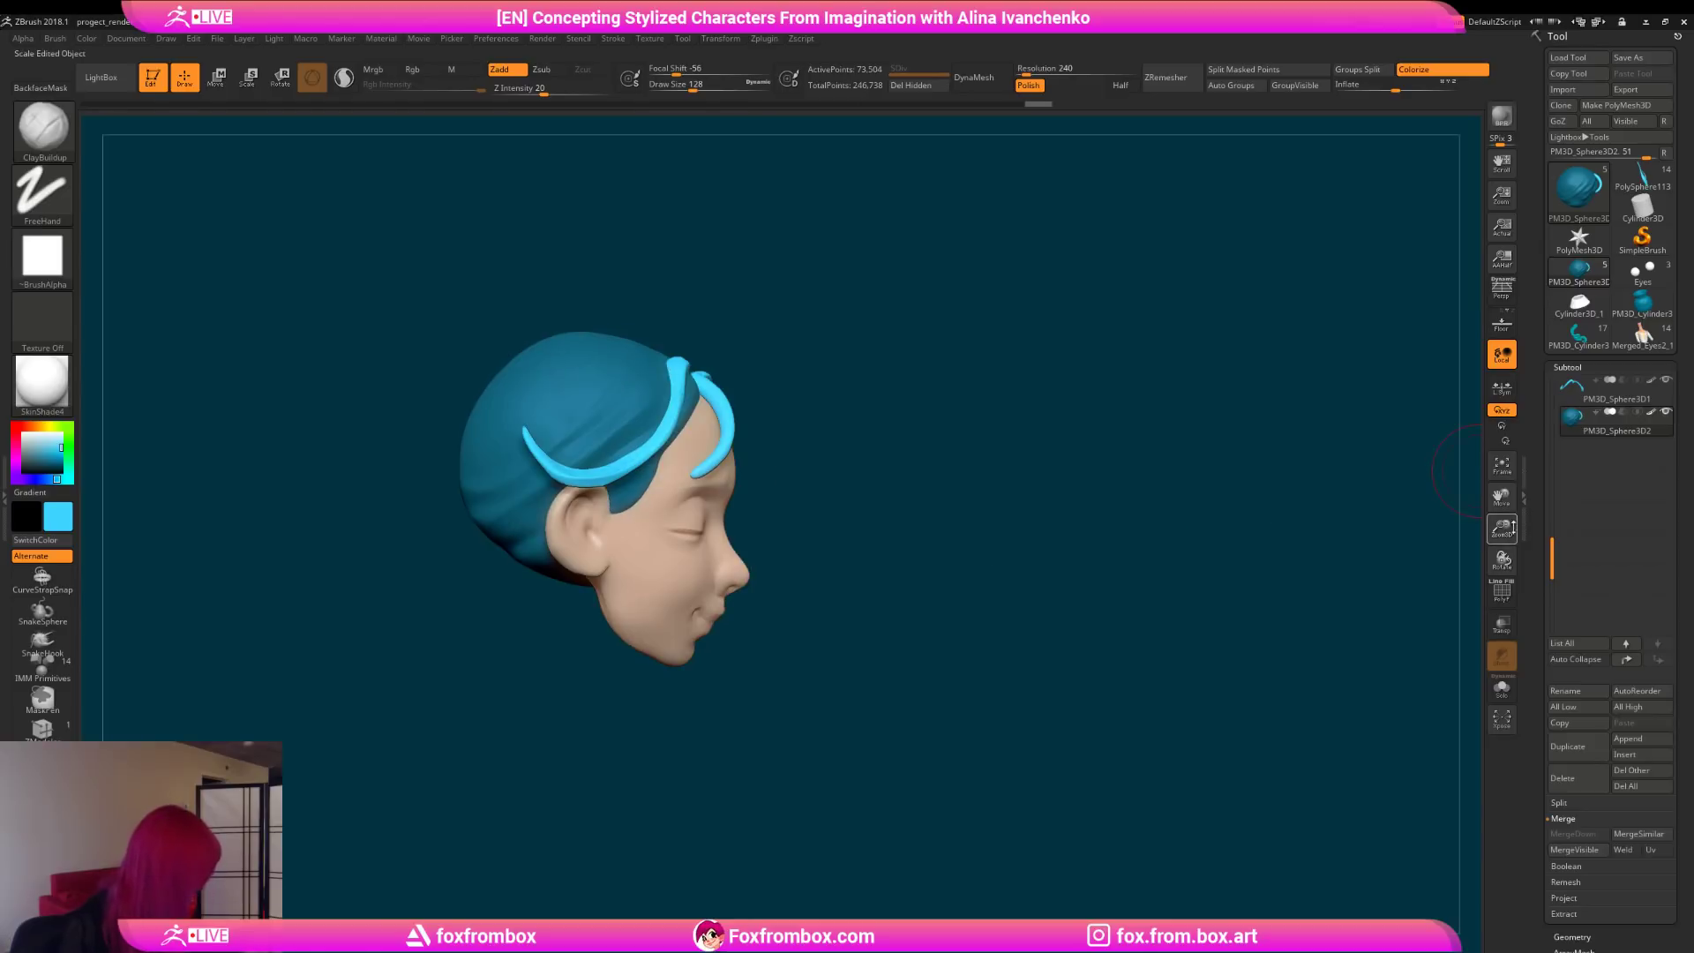
{"action": "left_click_drag", "start_coordinate": [1501, 528], "coordinate": [1142, 469]}
{"action": "left_click_drag", "start_coordinate": [929, 474], "coordinate": [952, 494], "text": "alt"}
{"action": "left_click_drag", "start_coordinate": [922, 362], "coordinate": [919, 382]}
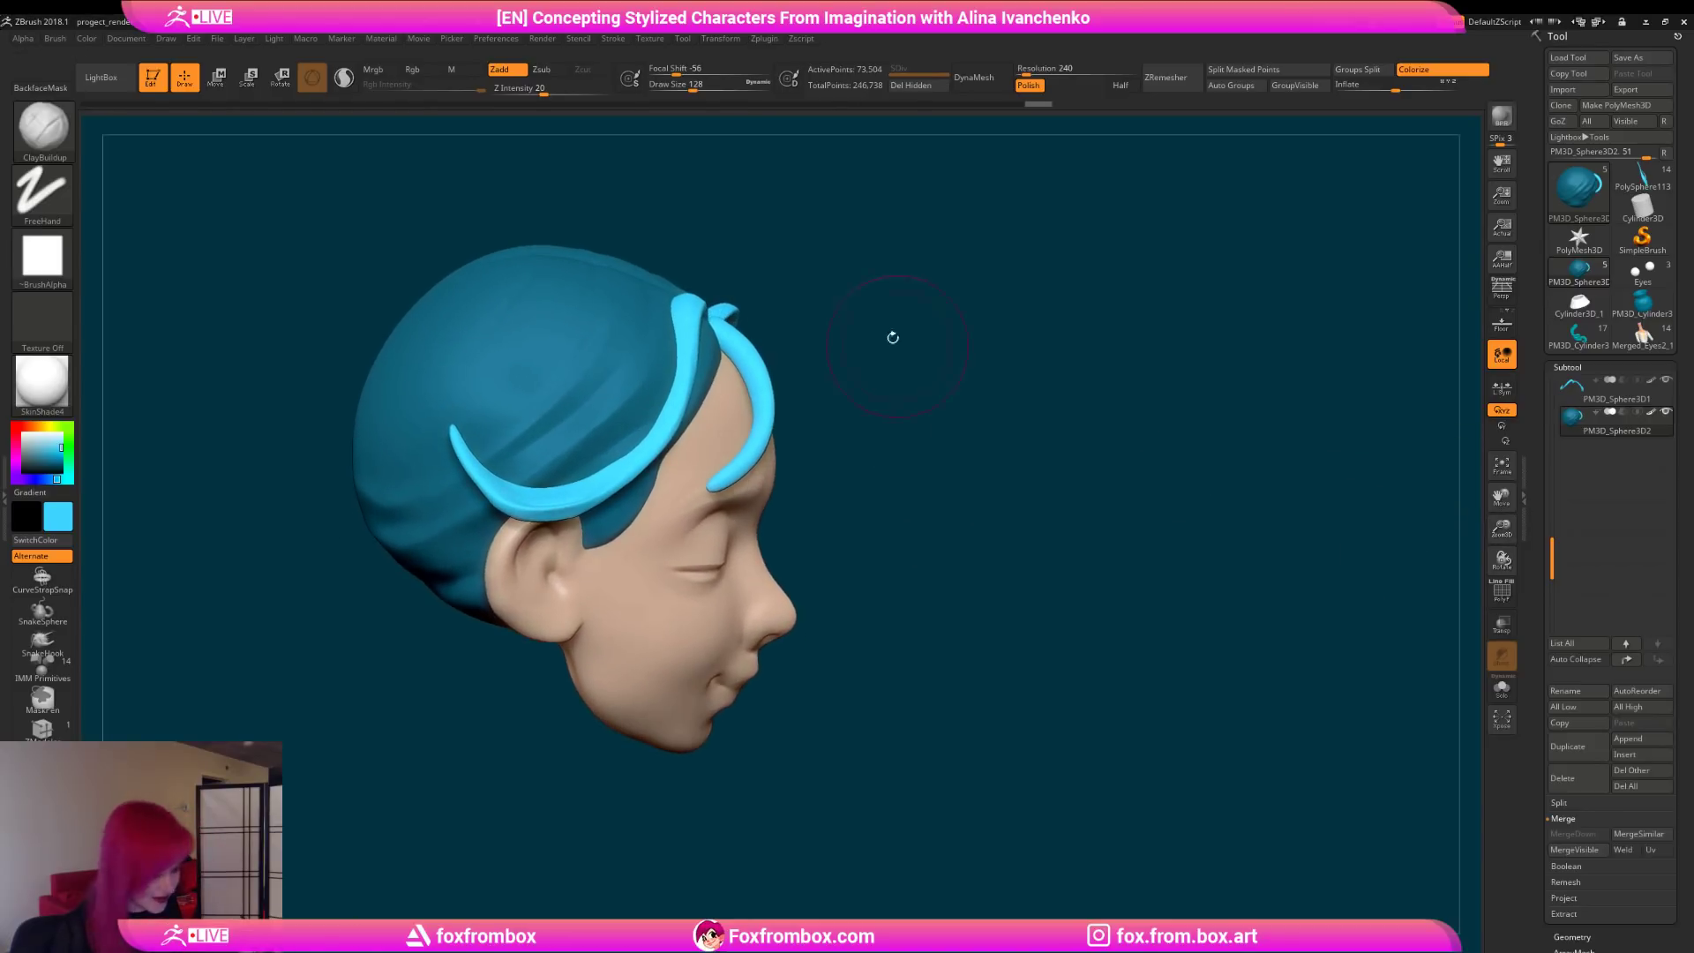
{"action": "left_click_drag", "start_coordinate": [689, 84], "coordinate": [678, 85]}
{"action": "left_click_drag", "start_coordinate": [837, 336], "coordinate": [887, 397]}
{"action": "left_click", "coordinate": [713, 481]}
{"action": "left_click_drag", "start_coordinate": [735, 454], "coordinate": [779, 378]}
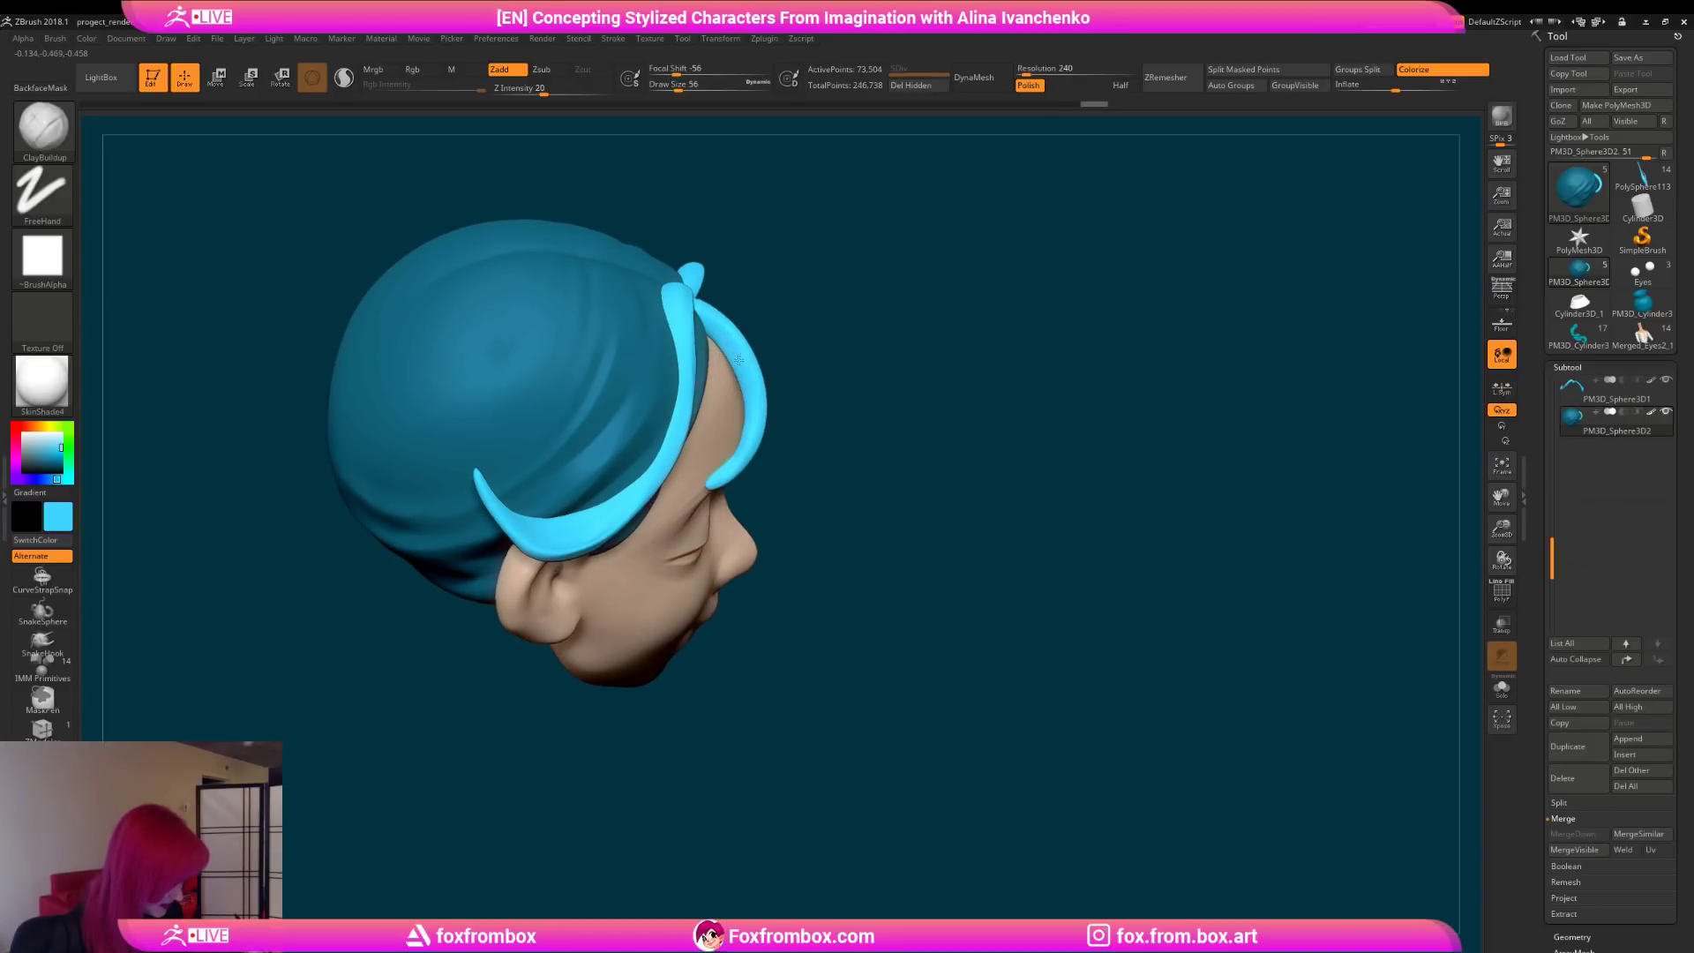
{"action": "left_click_drag", "start_coordinate": [719, 474], "coordinate": [899, 325]}
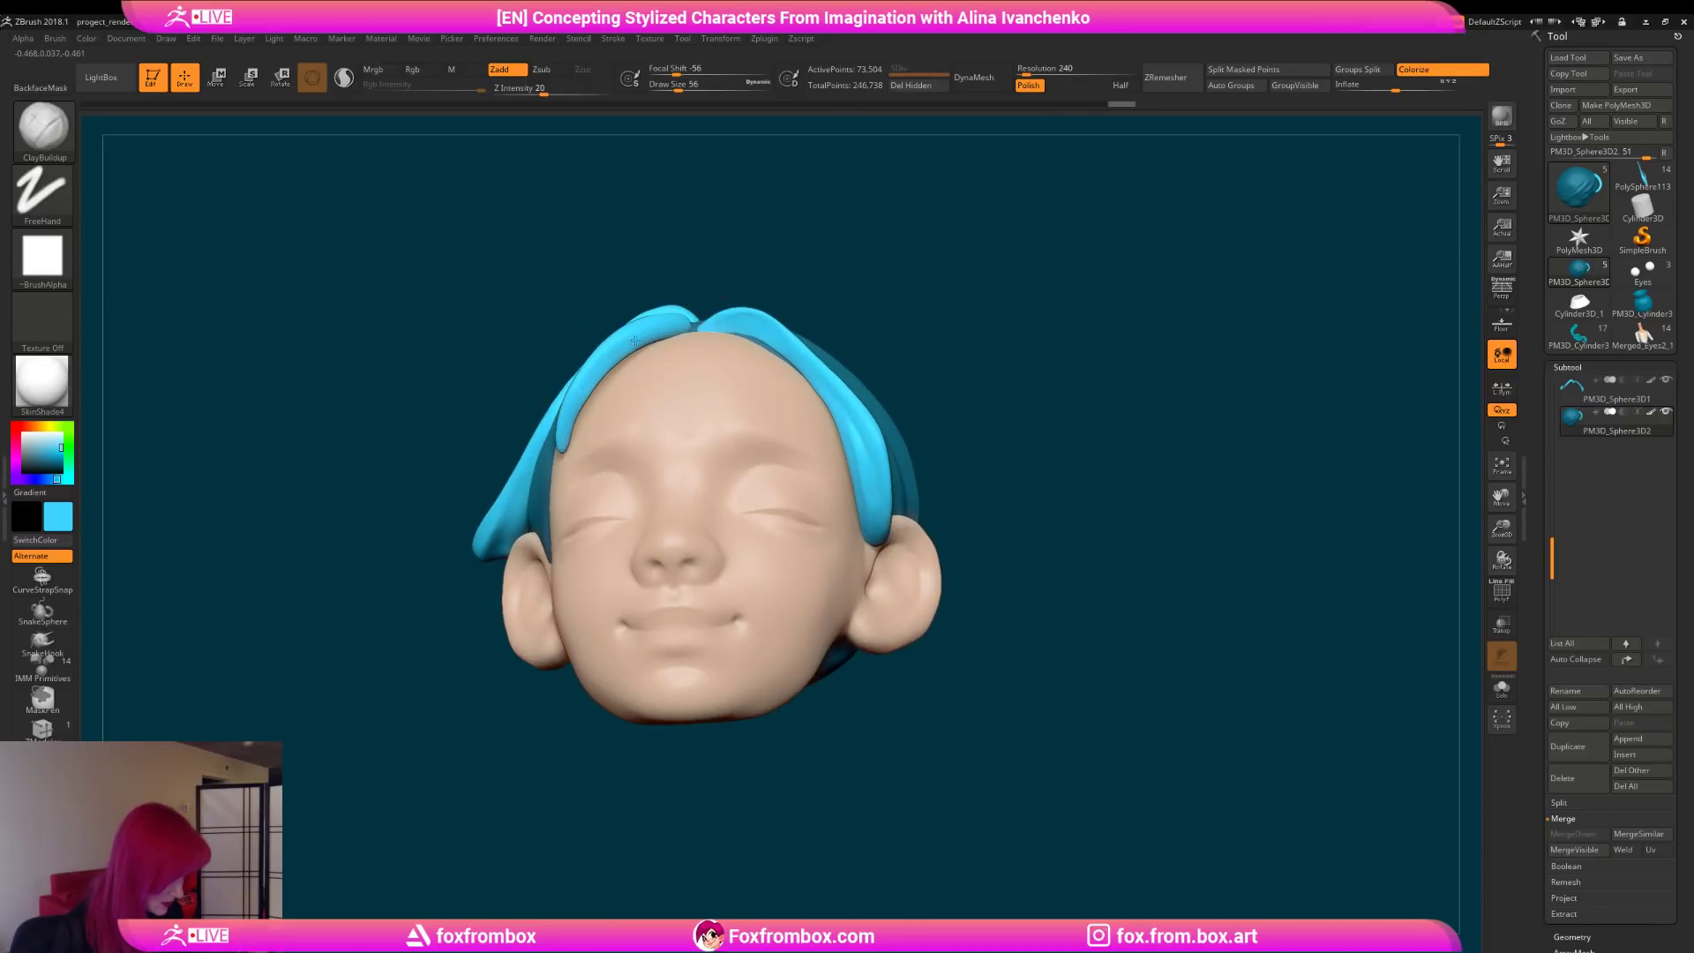
{"action": "mouse_move", "coordinate": [962, 415]}
{"action": "left_mouse_down"}
{"action": "mouse_move", "coordinate": [972, 378]}
{"action": "mouse_move", "coordinate": [894, 302]}
{"action": "mouse_move", "coordinate": [934, 363]}
{"action": "mouse_move", "coordinate": [1040, 379]}
{"action": "mouse_move", "coordinate": [1007, 399]}
{"action": "mouse_move", "coordinate": [930, 310]}
{"action": "left_mouse_up"}
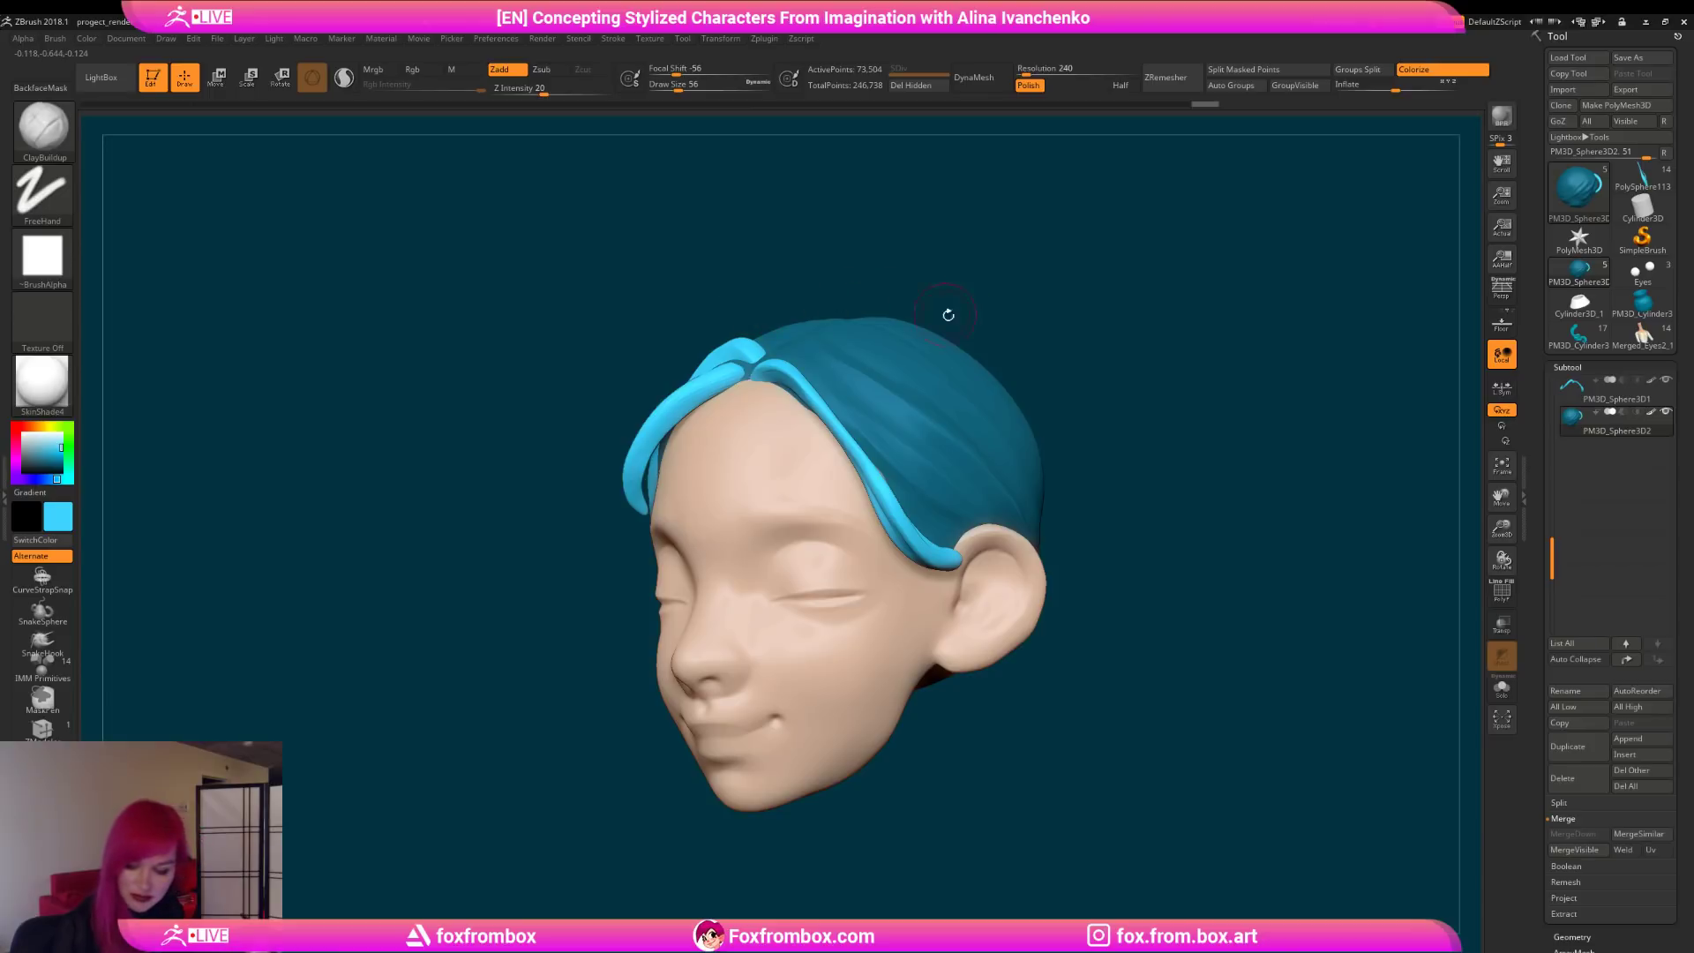
Step: Carve the front strand near the parting with DamStandard, smooth it, and clear the mask from the hair cap
{"action": "key", "text": "b"}
{"action": "key", "text": "d"}
{"action": "key", "text": "s"}
{"action": "left_click_drag", "start_coordinate": [692, 413], "coordinate": [732, 374]}
{"action": "mouse_move", "coordinate": [918, 287]}
{"action": "left_mouse_down"}
{"action": "mouse_move", "coordinate": [1014, 291]}
{"action": "mouse_move", "coordinate": [923, 348]}
{"action": "left_mouse_up"}
{"action": "left_click_drag", "start_coordinate": [652, 370], "coordinate": [626, 355], "text": "shift"}
{"action": "mouse_move", "coordinate": [684, 292]}
{"action": "left_mouse_down"}
{"action": "mouse_move", "coordinate": [923, 277]}
{"action": "mouse_move", "coordinate": [862, 268]}
{"action": "mouse_move", "coordinate": [891, 273]}
{"action": "mouse_move", "coordinate": [639, 362]}
{"action": "mouse_move", "coordinate": [531, 347]}
{"action": "mouse_move", "coordinate": [609, 327]}
{"action": "left_mouse_up"}
{"action": "left_click_drag", "start_coordinate": [857, 288], "coordinate": [947, 270], "text": "ctrl"}
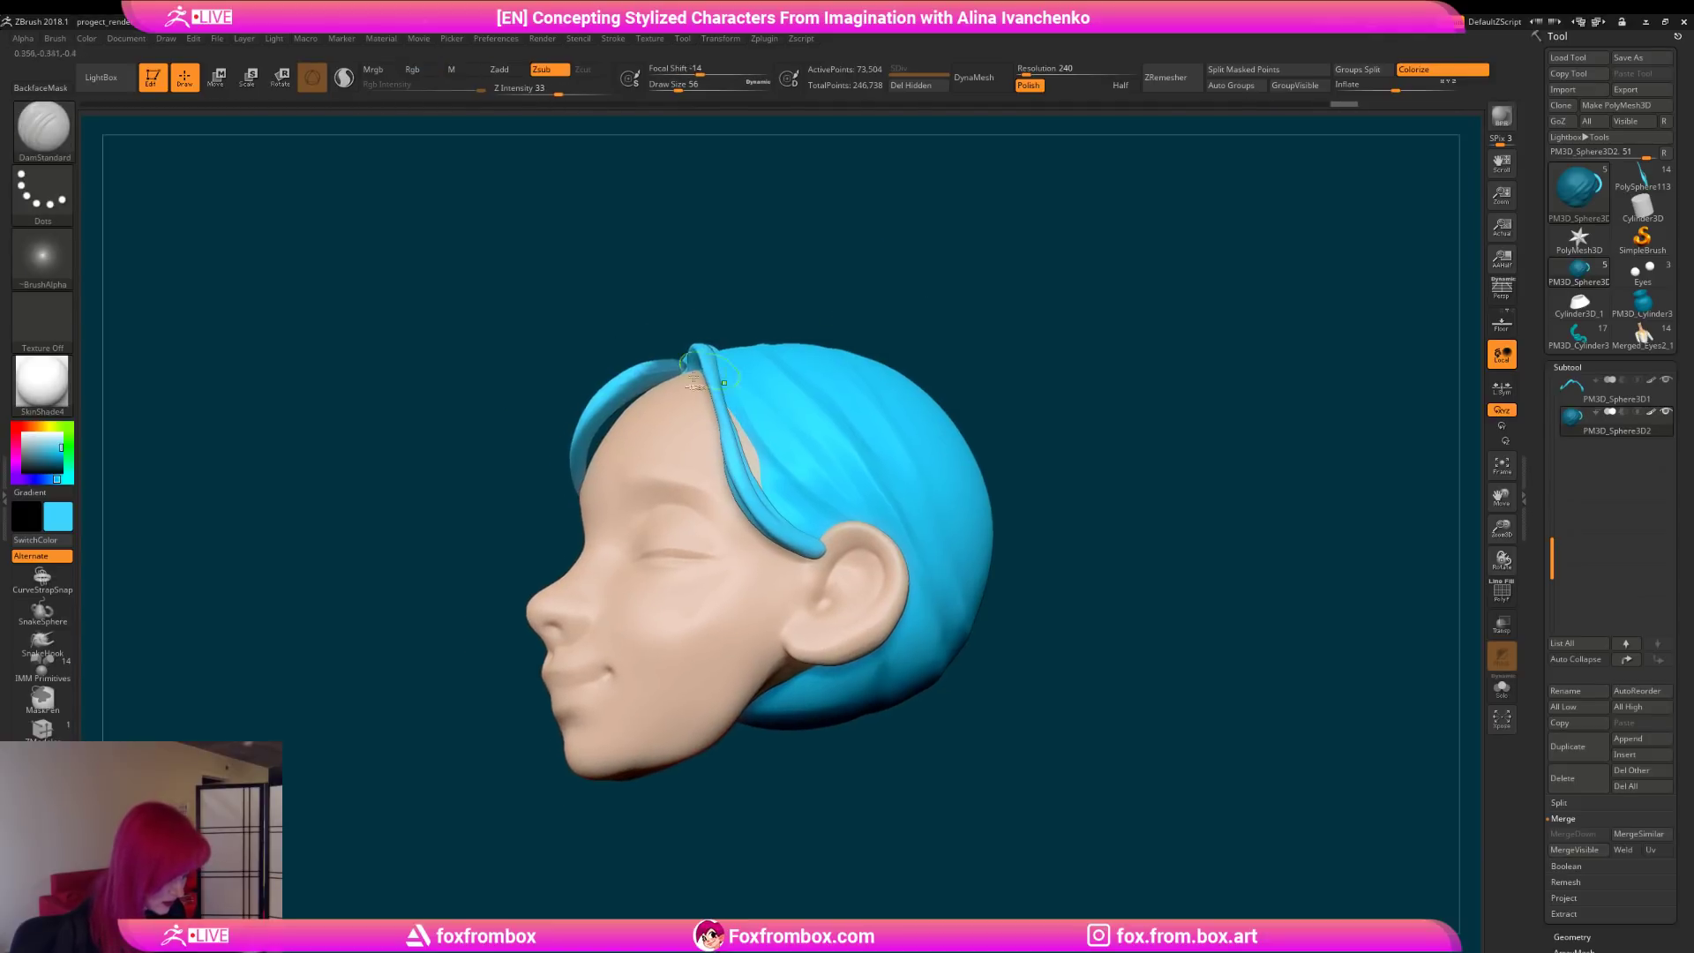
Step: Mask the hair cap around the front strand with MaskLasso, clear the mask, and set the Move brush size to 197
{"action": "left_click_drag", "start_coordinate": [519, 443], "coordinate": [623, 379], "text": "ctrl"}
{"action": "mouse_move", "coordinate": [572, 470]}
{"action": "left_mouse_down", "text": "ctrl+alt"}
{"action": "mouse_move", "coordinate": [540, 466]}
{"action": "mouse_move", "coordinate": [638, 350]}
{"action": "left_mouse_up", "text": "ctrl+alt"}
{"action": "key", "text": "ctrl+z"}
{"action": "left_click_drag", "start_coordinate": [529, 463], "coordinate": [530, 459], "text": "ctrl+alt"}
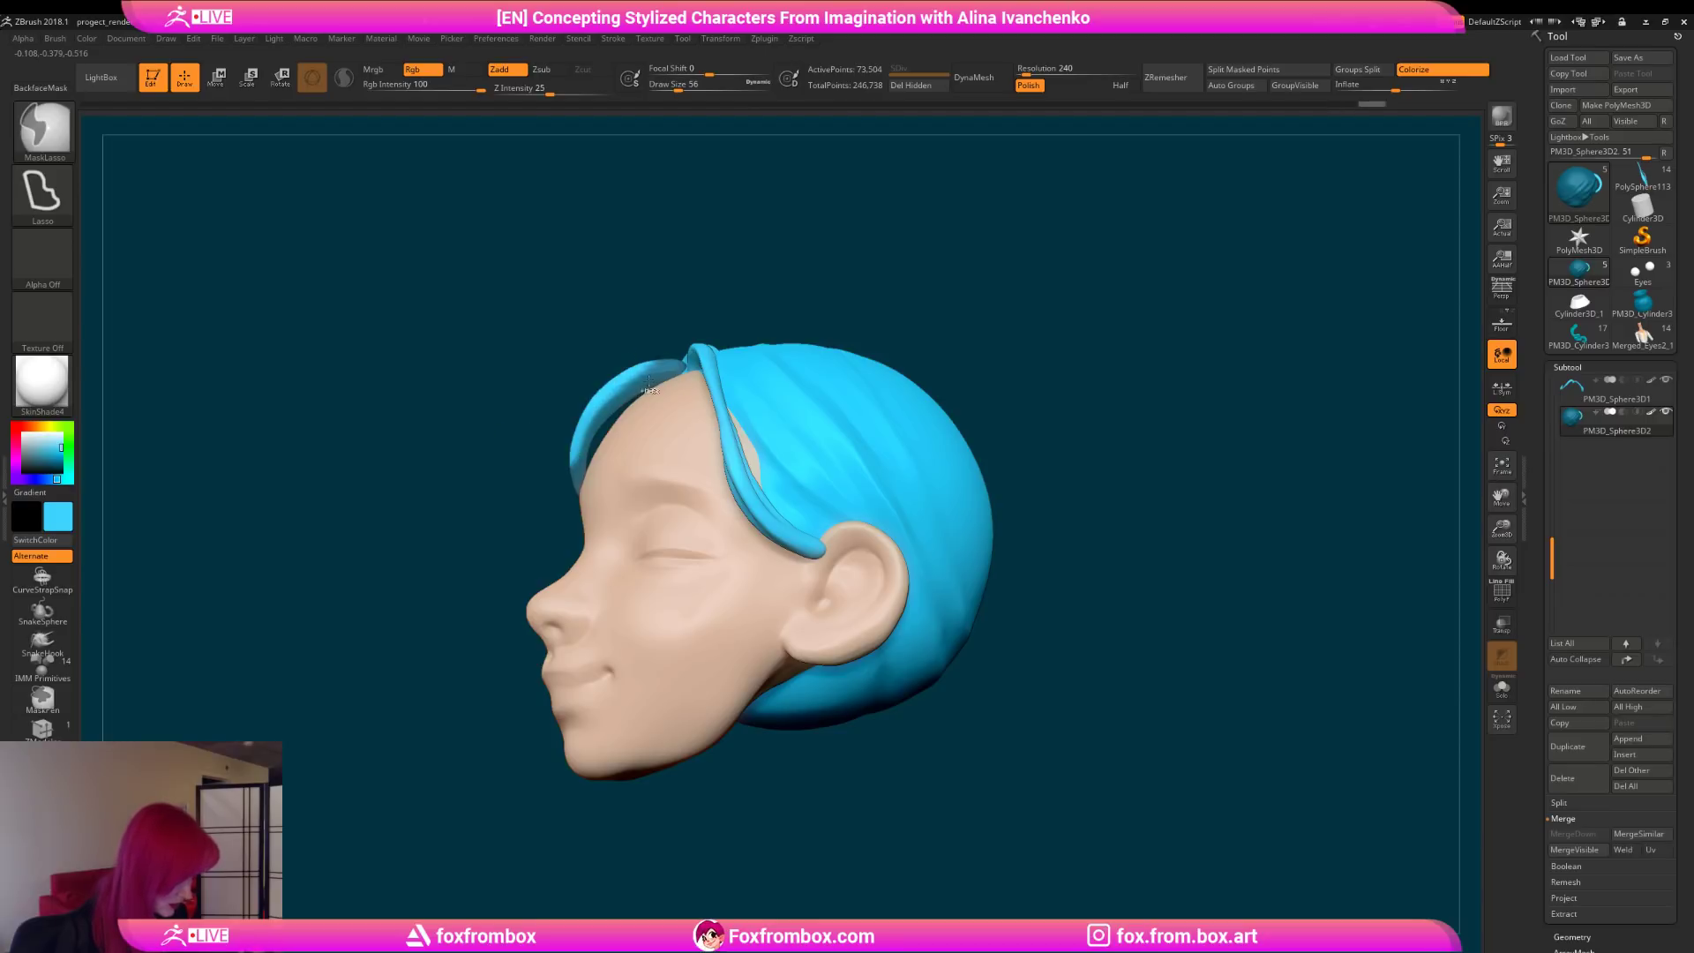
{"action": "left_click", "coordinate": [1019, 273], "text": "ctrl"}
{"action": "left_click_drag", "start_coordinate": [1022, 288], "coordinate": [719, 135]}
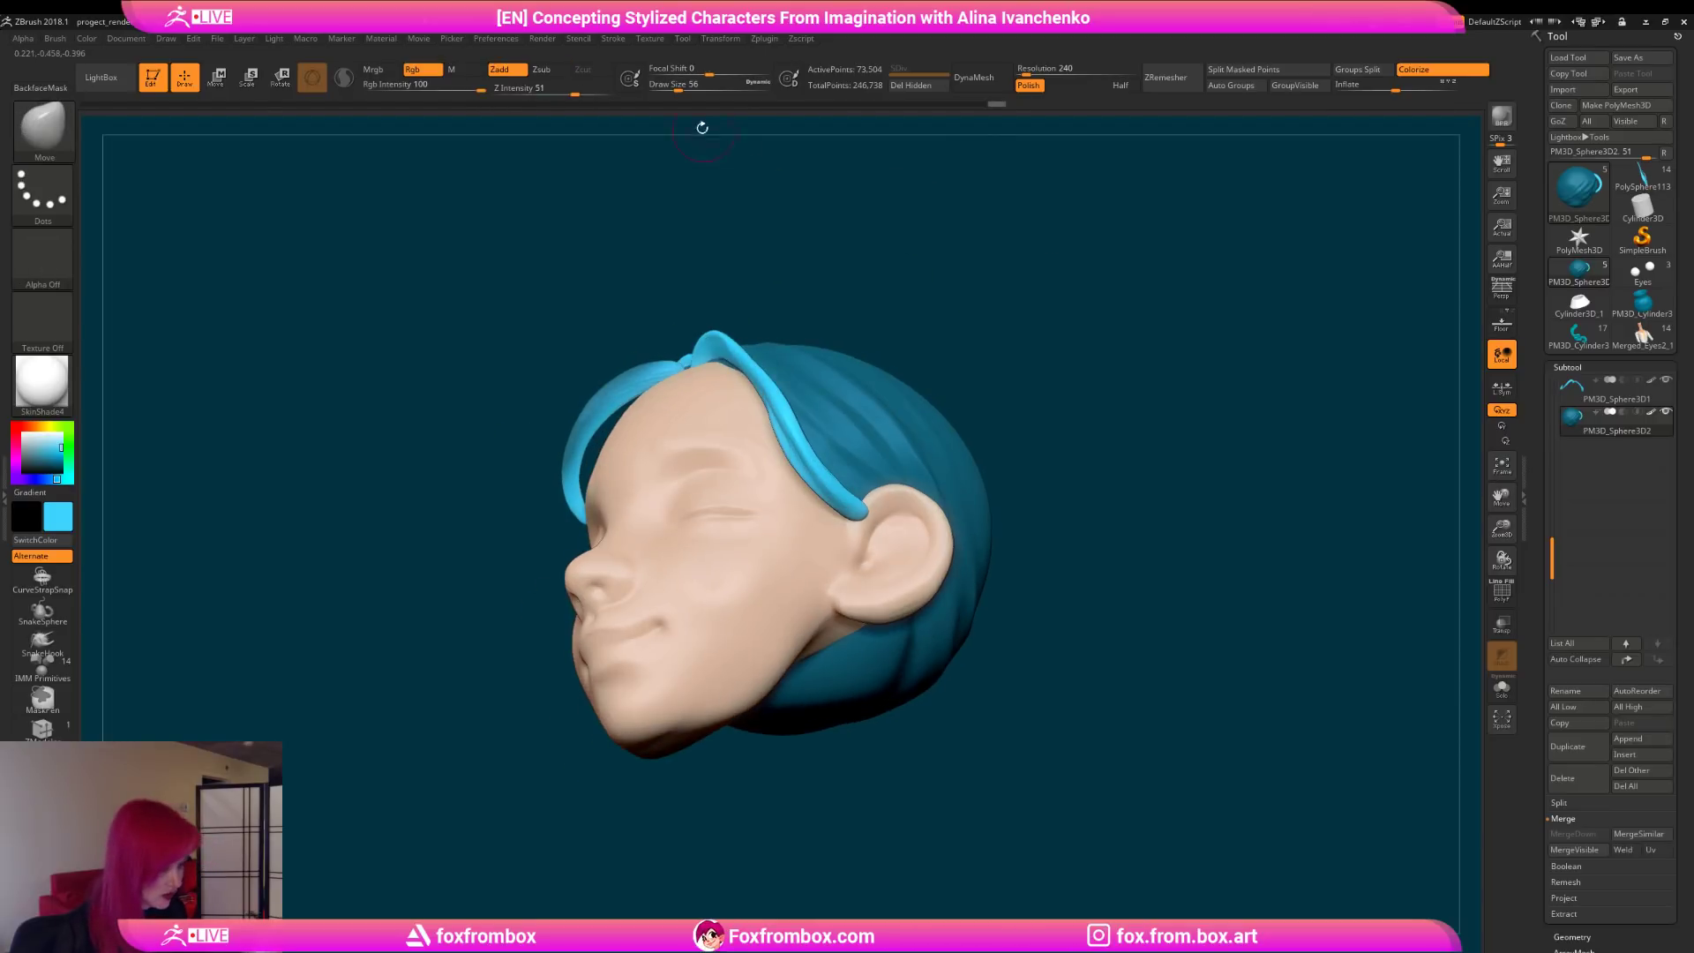
{"action": "left_click_drag", "start_coordinate": [843, 264], "coordinate": [834, 270], "text": "ctrl"}
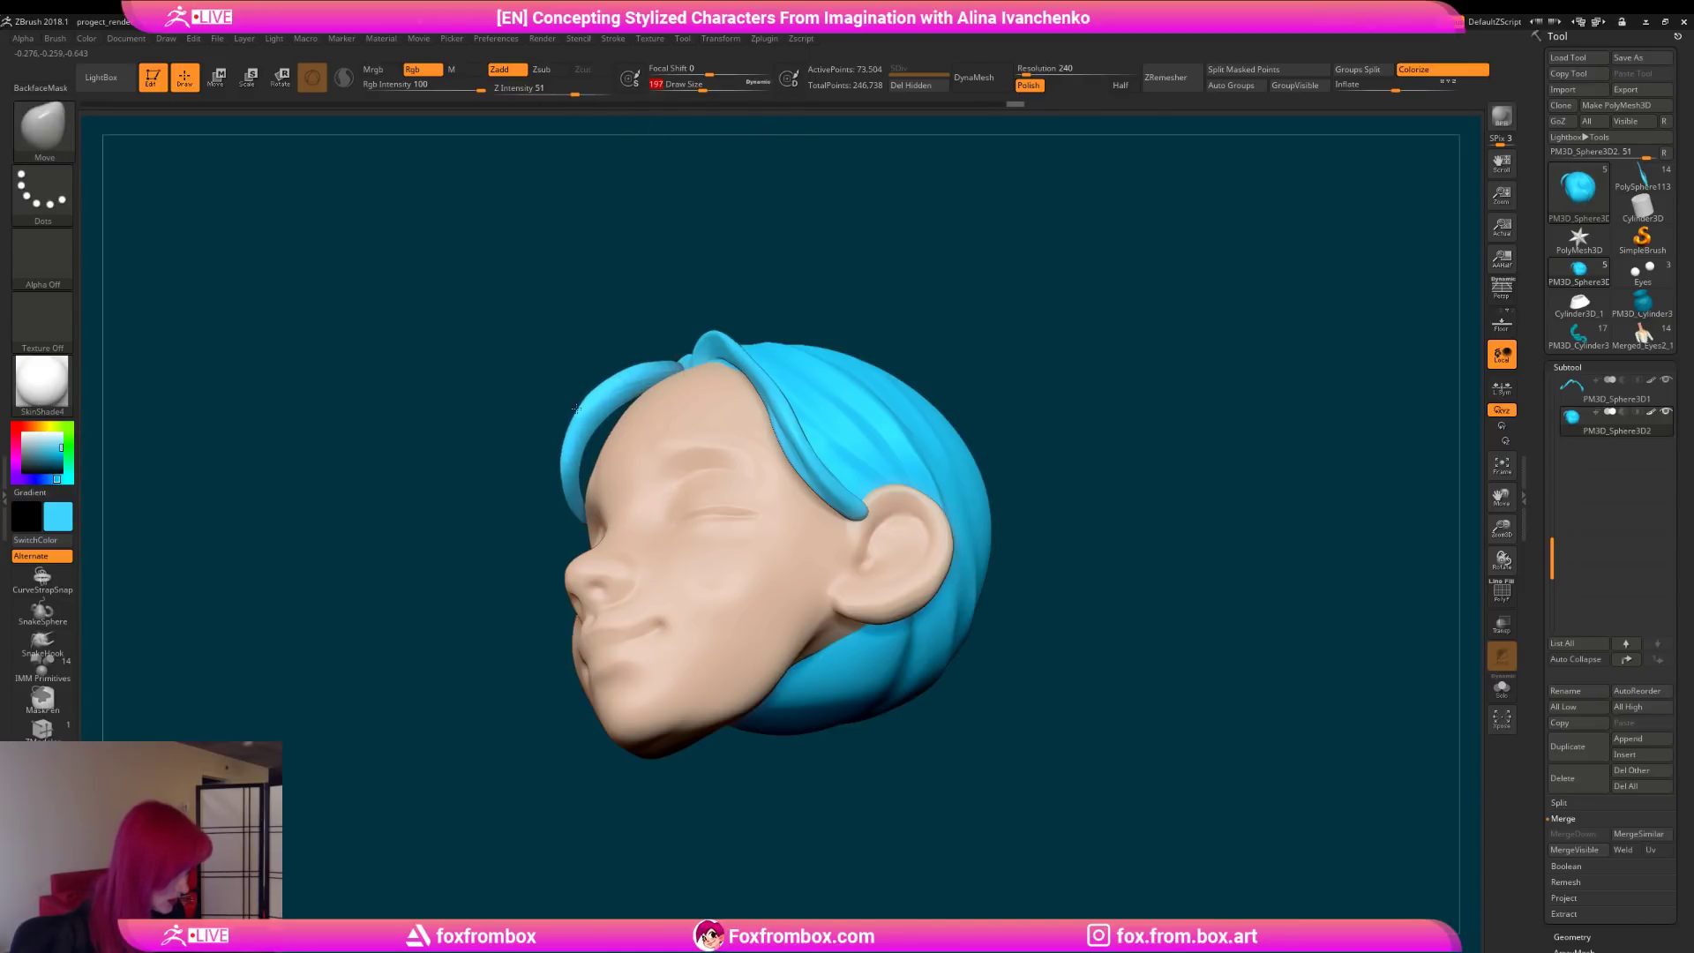
Step: Rebuild the hair cap with DynaMesh at resolution 240, and make the separate PM3D_Sphere3D1 strand the active subtool
{"action": "left_click_drag", "start_coordinate": [975, 287], "coordinate": [1044, 356]}
{"action": "mouse_move", "coordinate": [1014, 431]}
{"action": "left_mouse_down"}
{"action": "mouse_move", "coordinate": [1025, 457]}
{"action": "mouse_move", "coordinate": [1054, 455]}
{"action": "mouse_move", "coordinate": [1017, 473]}
{"action": "mouse_move", "coordinate": [1028, 495]}
{"action": "mouse_move", "coordinate": [1009, 457]}
{"action": "left_mouse_up"}
{"action": "mouse_move", "coordinate": [984, 384]}
{"action": "left_mouse_down", "text": "alt"}
{"action": "mouse_move", "coordinate": [991, 420]}
{"action": "mouse_move", "coordinate": [990, 326]}
{"action": "mouse_move", "coordinate": [975, 371]}
{"action": "mouse_move", "coordinate": [923, 374]}
{"action": "mouse_move", "coordinate": [967, 355]}
{"action": "mouse_move", "coordinate": [948, 362]}
{"action": "left_mouse_up", "text": "alt"}
{"action": "left_click", "coordinate": [981, 78]}
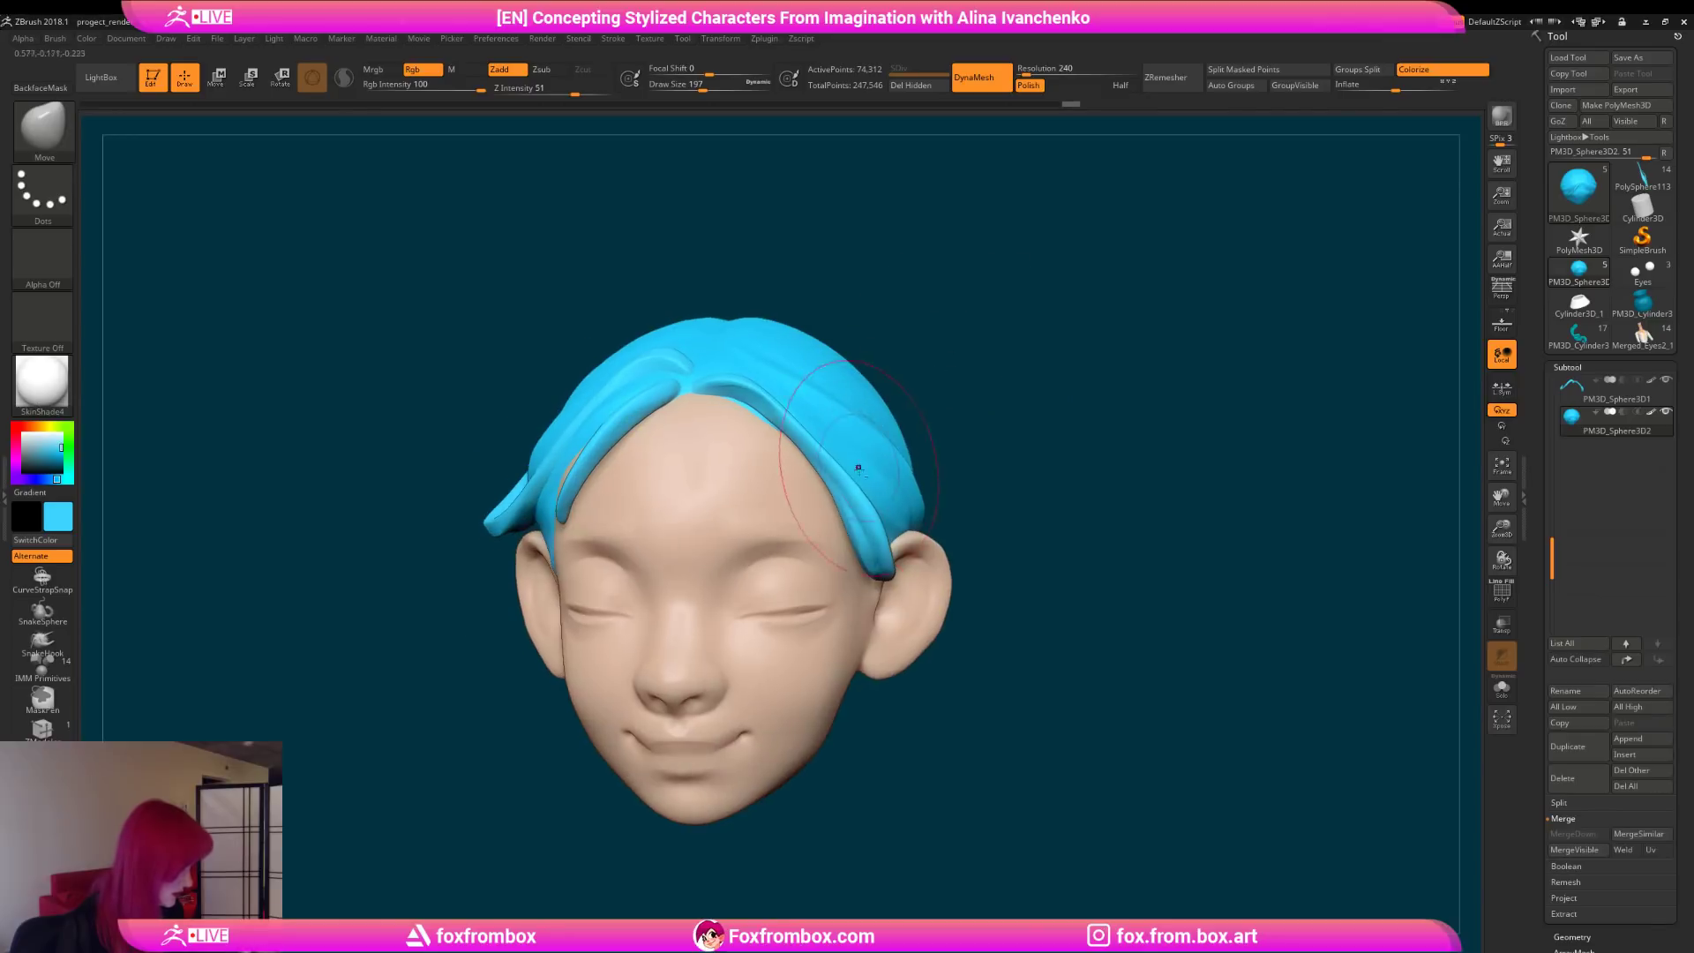
{"action": "left_click", "coordinate": [847, 467], "text": "alt"}
Step: Examine the head's overall hair silhouette from the front, above and three-quarter angles at a reduced zoom
{"action": "left_click_drag", "start_coordinate": [1081, 420], "coordinate": [1028, 369], "text": "alt"}
{"action": "left_click_drag", "start_coordinate": [1502, 527], "coordinate": [1388, 424]}
{"action": "left_click_drag", "start_coordinate": [961, 354], "coordinate": [920, 456]}
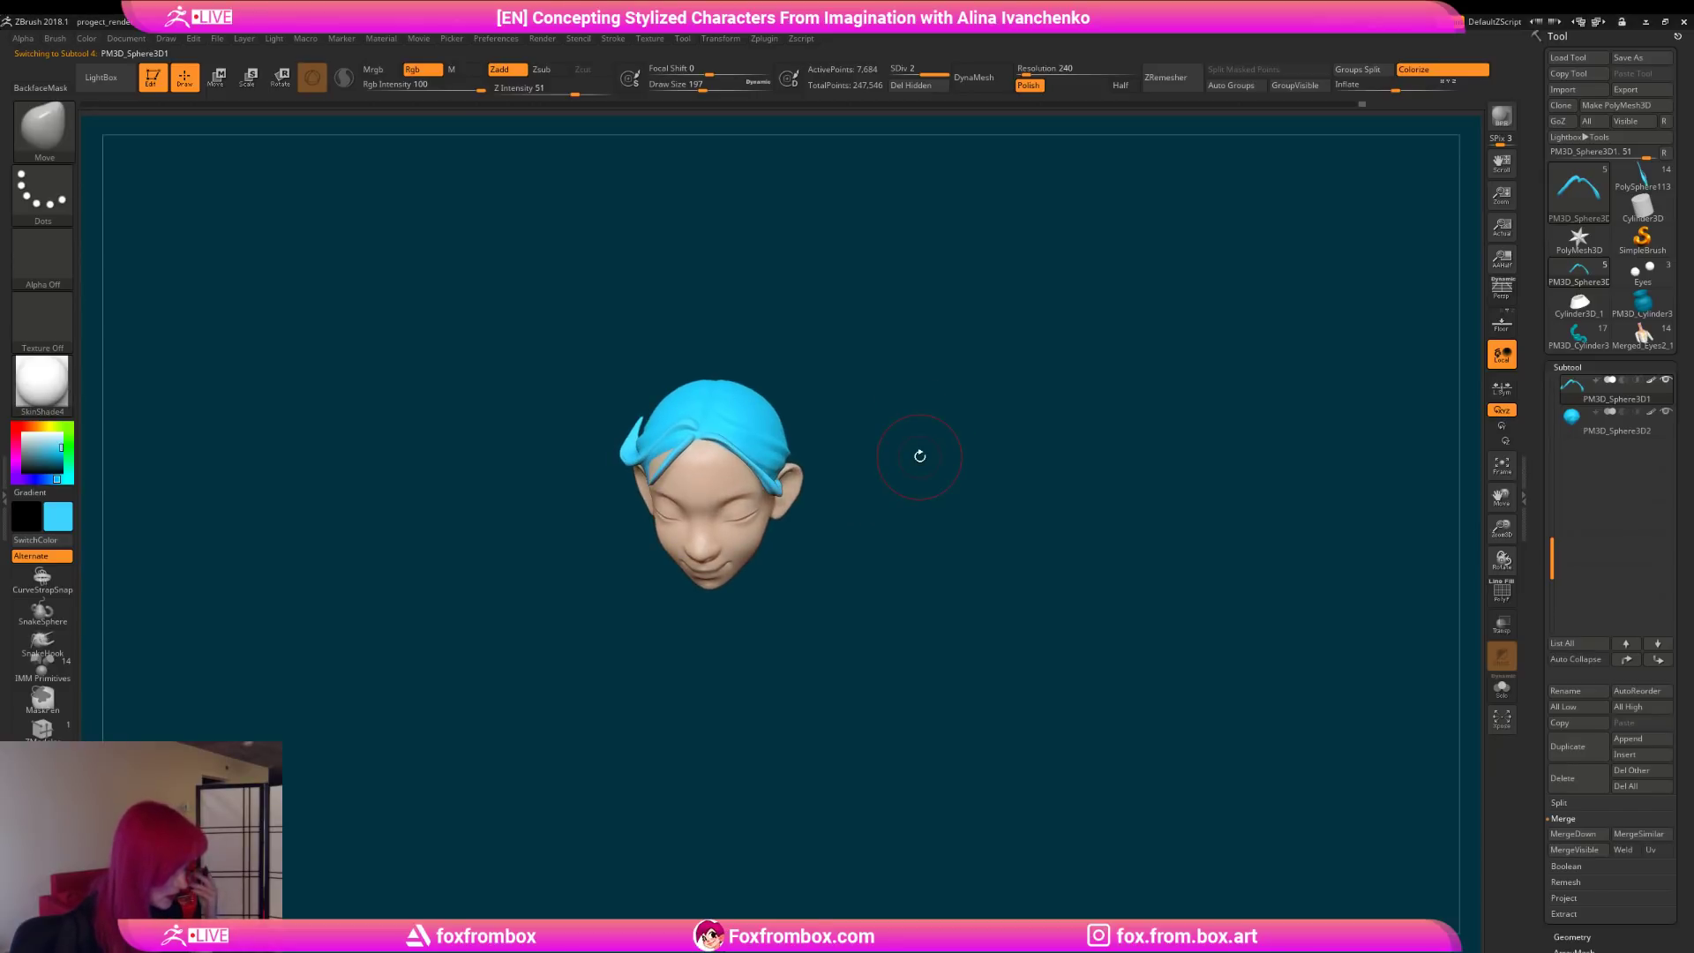
{"action": "left_click_drag", "start_coordinate": [919, 456], "coordinate": [872, 538]}
{"action": "left_click_drag", "start_coordinate": [957, 487], "coordinate": [960, 490]}
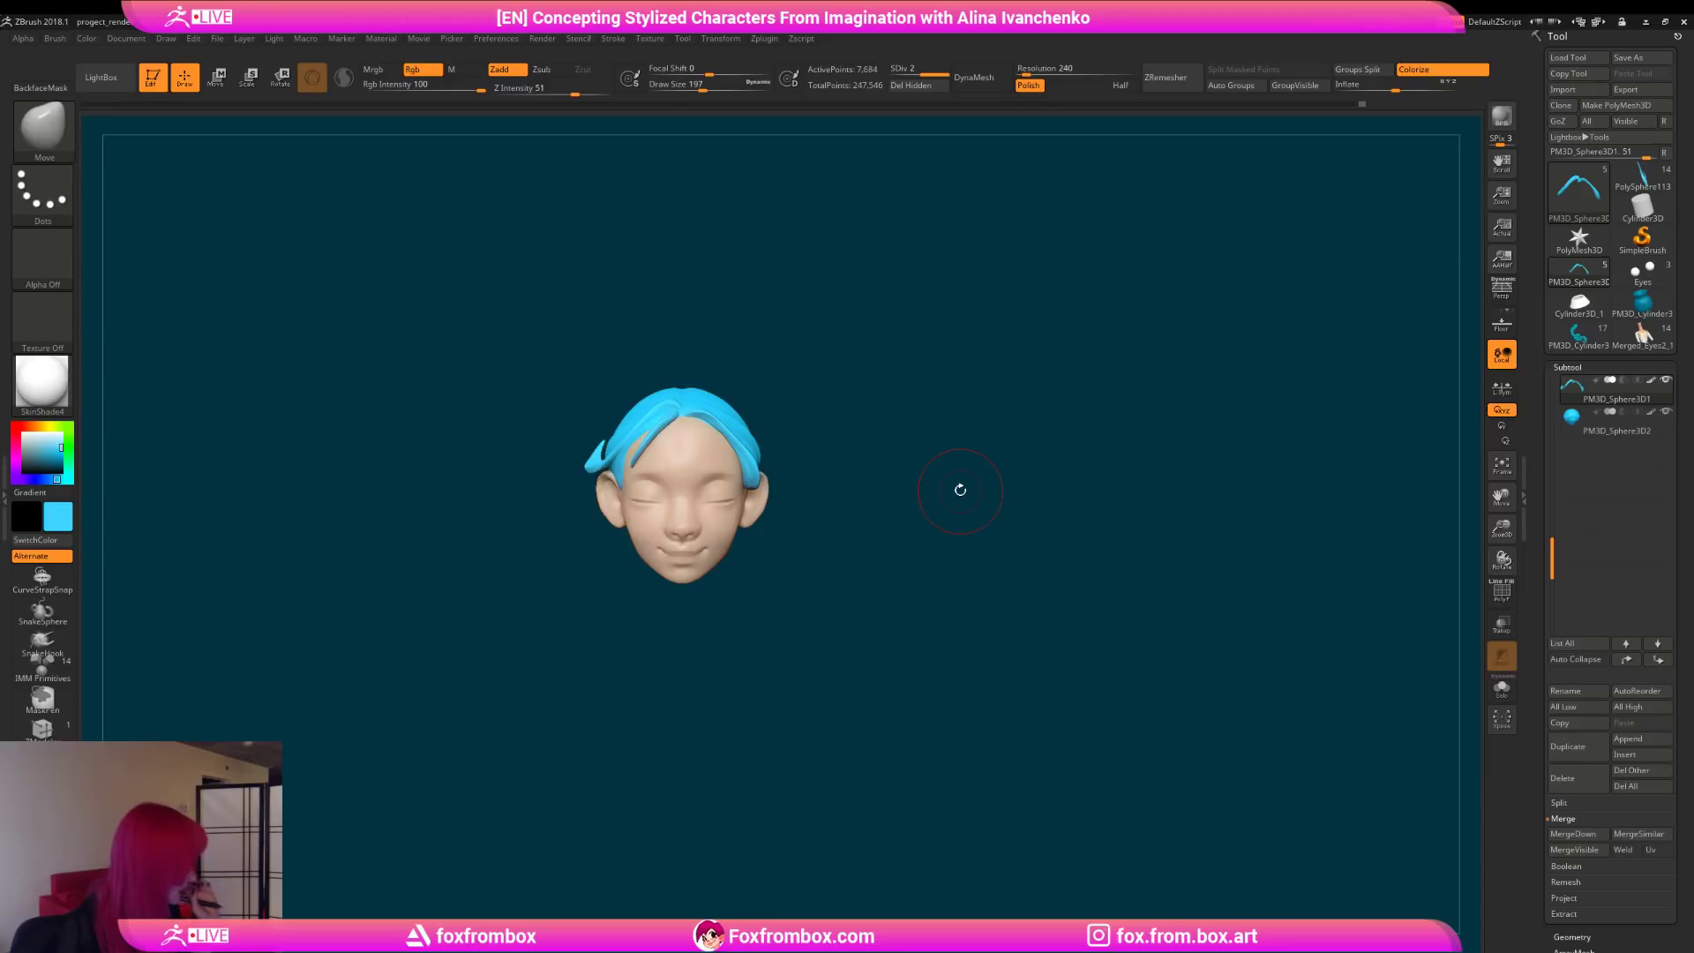
{"action": "mouse_move", "coordinate": [1041, 386]}
{"action": "left_mouse_down"}
{"action": "mouse_move", "coordinate": [1019, 419]}
{"action": "mouse_move", "coordinate": [1030, 402]}
{"action": "mouse_move", "coordinate": [1024, 462]}
{"action": "mouse_move", "coordinate": [1003, 469]}
{"action": "left_mouse_up"}
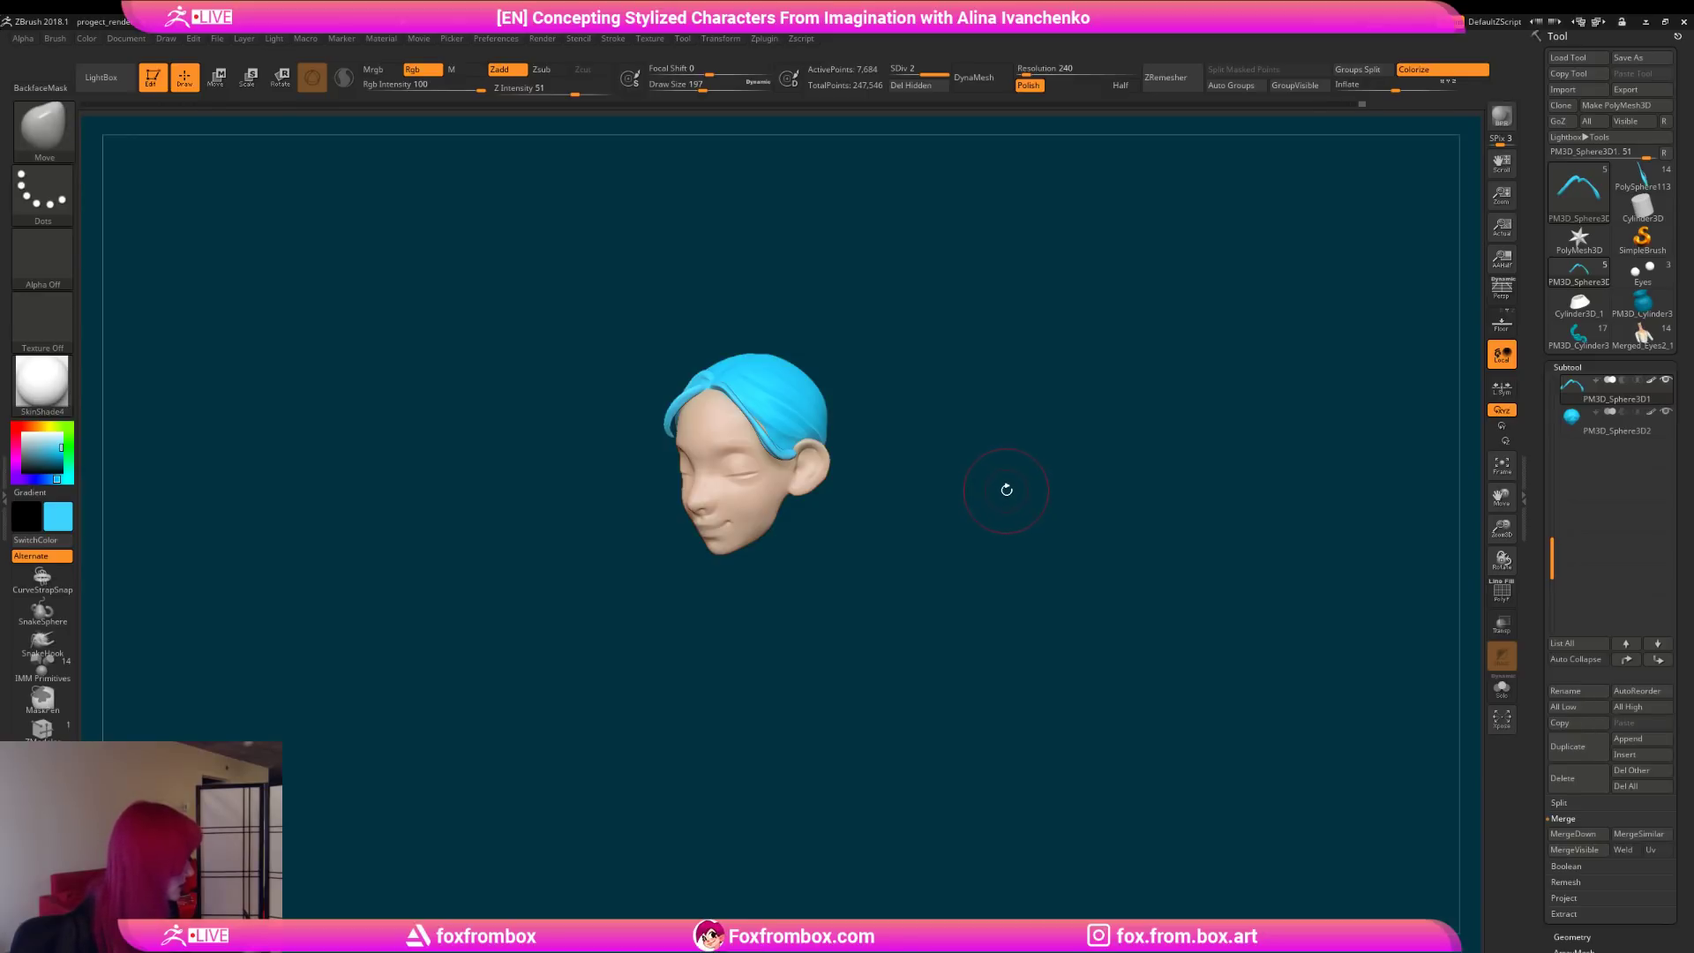
{"action": "left_click_drag", "start_coordinate": [1006, 491], "coordinate": [1039, 353]}
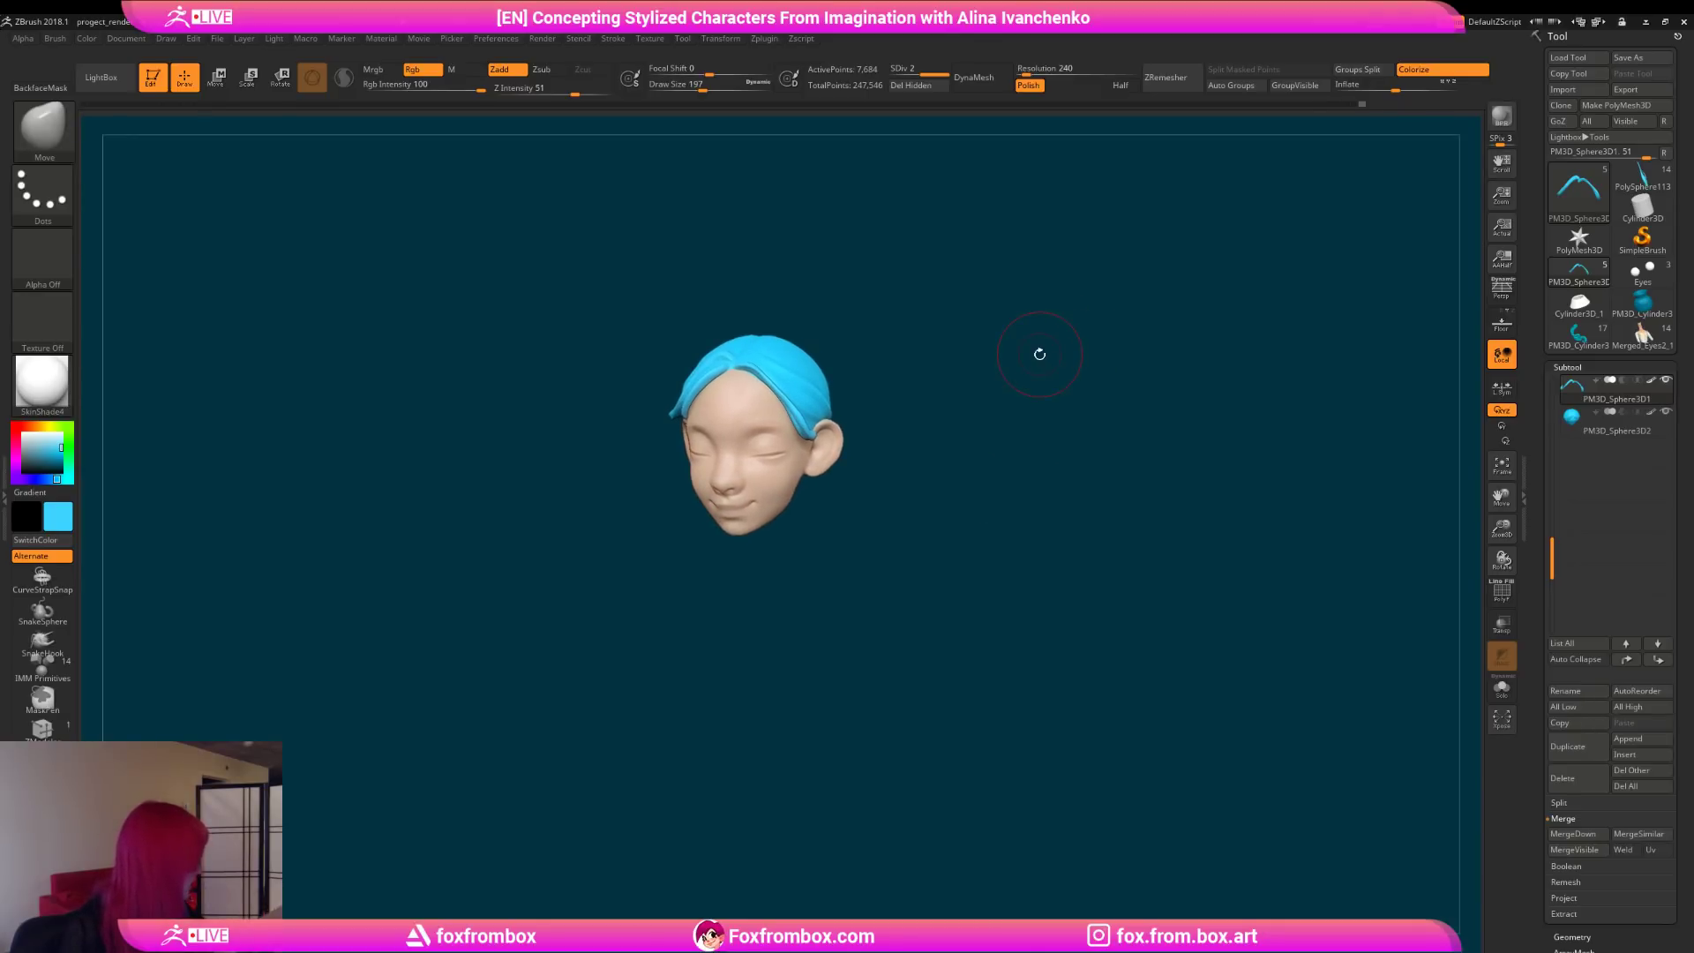
Step: Save the head tool to a file and load the star_1_5h bust with the raised arm, facing front
{"action": "left_click", "coordinate": [1639, 57]}
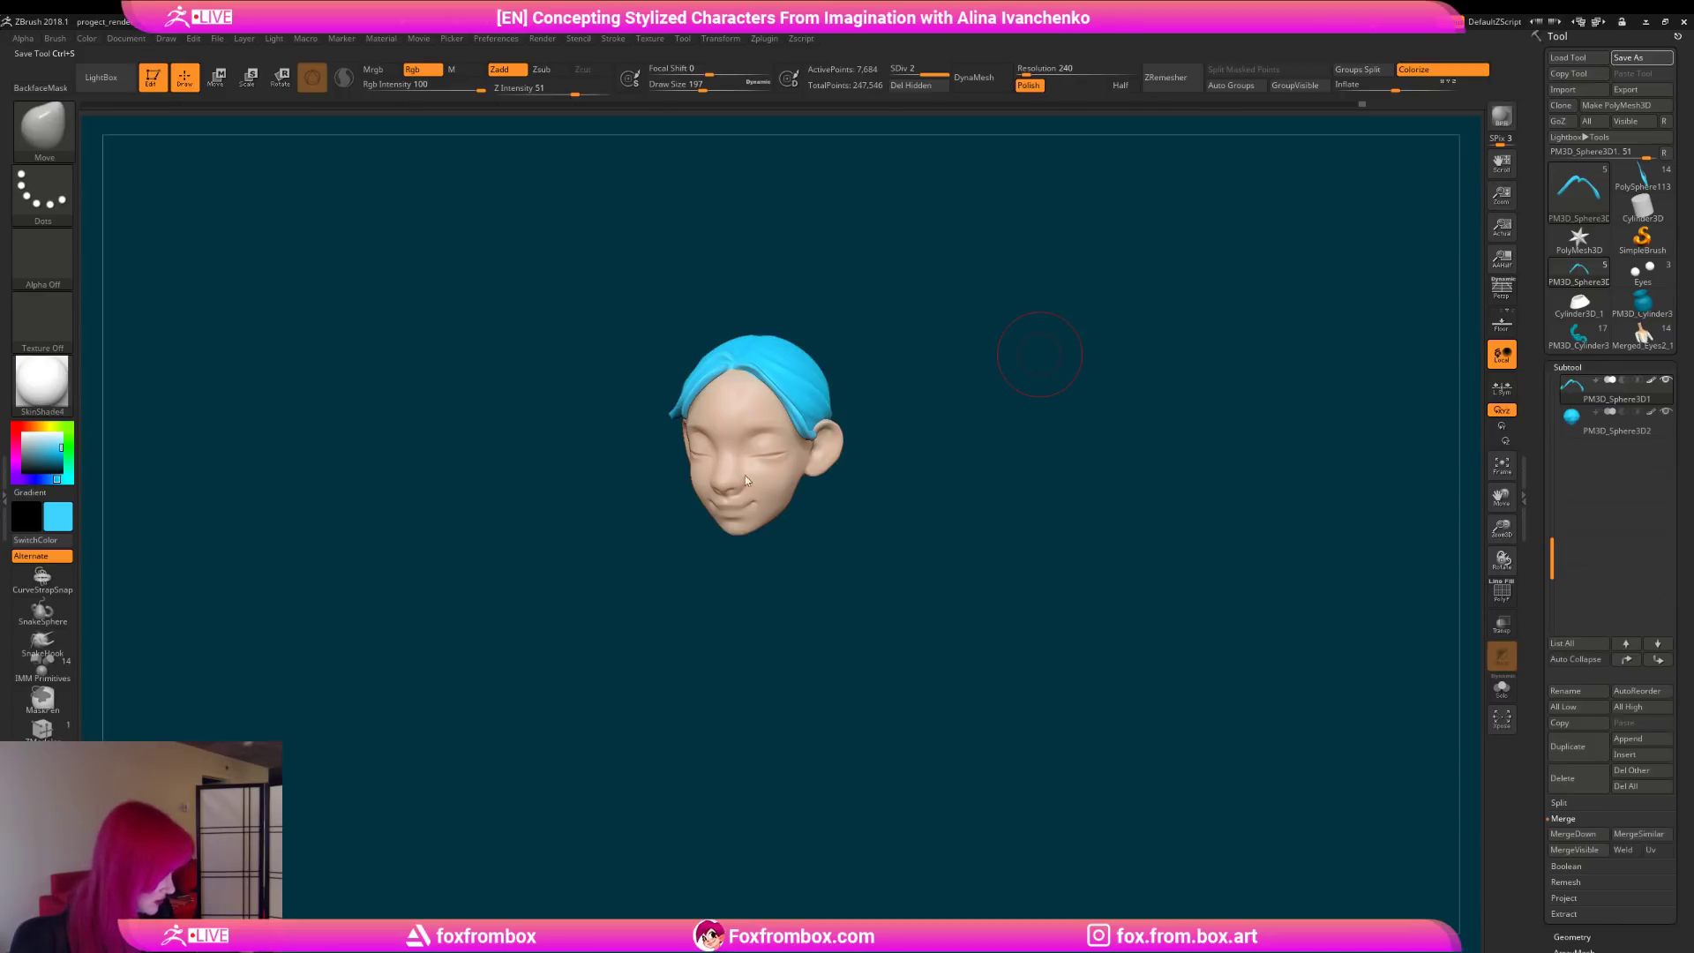
{"action": "left_click_drag", "start_coordinate": [1119, 540], "coordinate": [1112, 582], "text": "shift"}
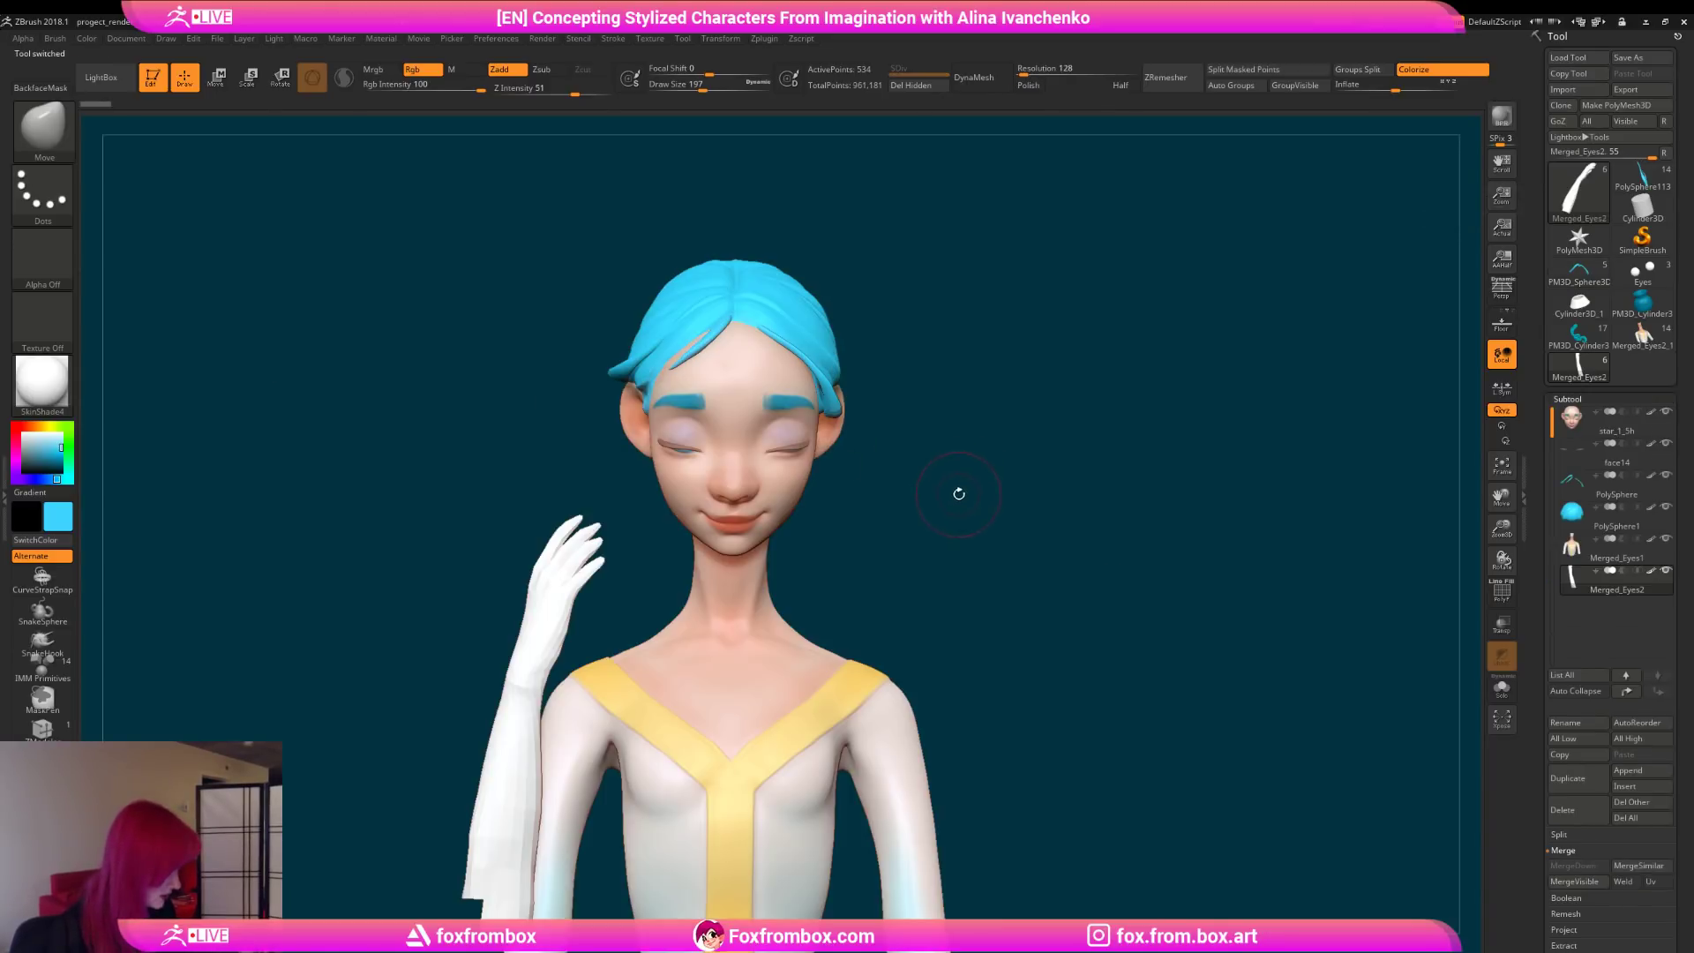
Step: Examine the painted bust's proportions, hair and raised arm from several angles and zoom distances
{"action": "mouse_move", "coordinate": [959, 493]}
{"action": "left_mouse_down"}
{"action": "mouse_move", "coordinate": [907, 516]}
{"action": "mouse_move", "coordinate": [931, 505]}
{"action": "left_mouse_up"}
{"action": "left_click_drag", "start_coordinate": [1501, 528], "coordinate": [1365, 412]}
{"action": "left_click_drag", "start_coordinate": [875, 419], "coordinate": [813, 570], "text": "alt"}
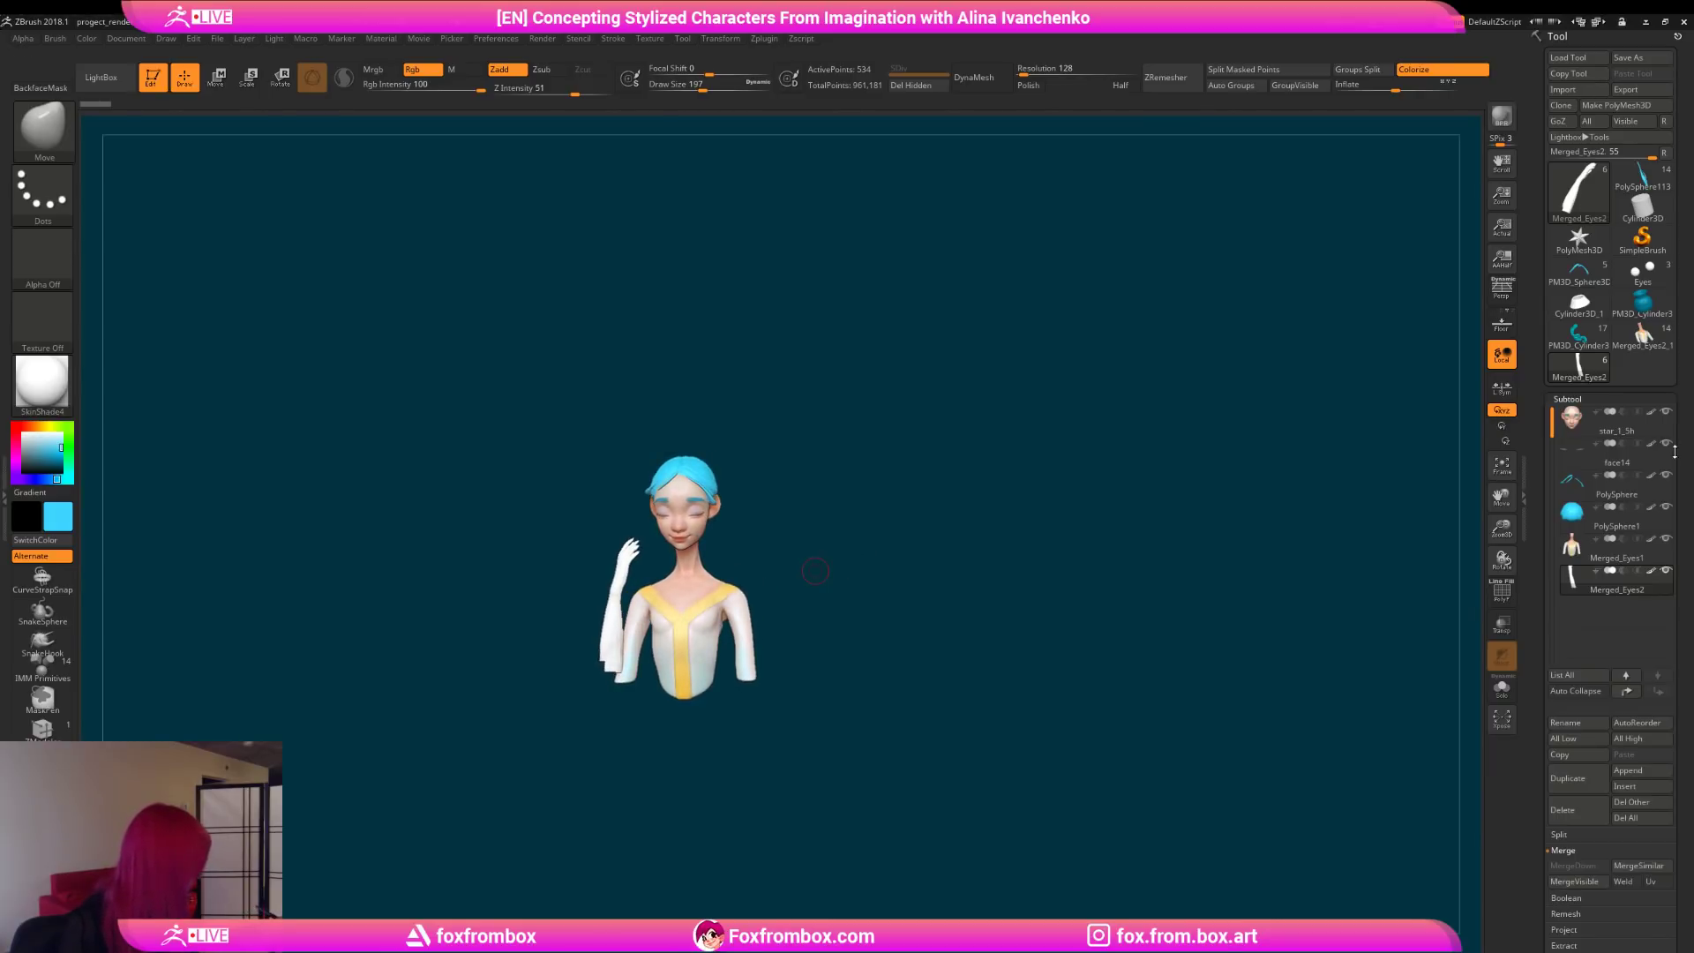
{"action": "left_click_drag", "start_coordinate": [1500, 528], "coordinate": [953, 492]}
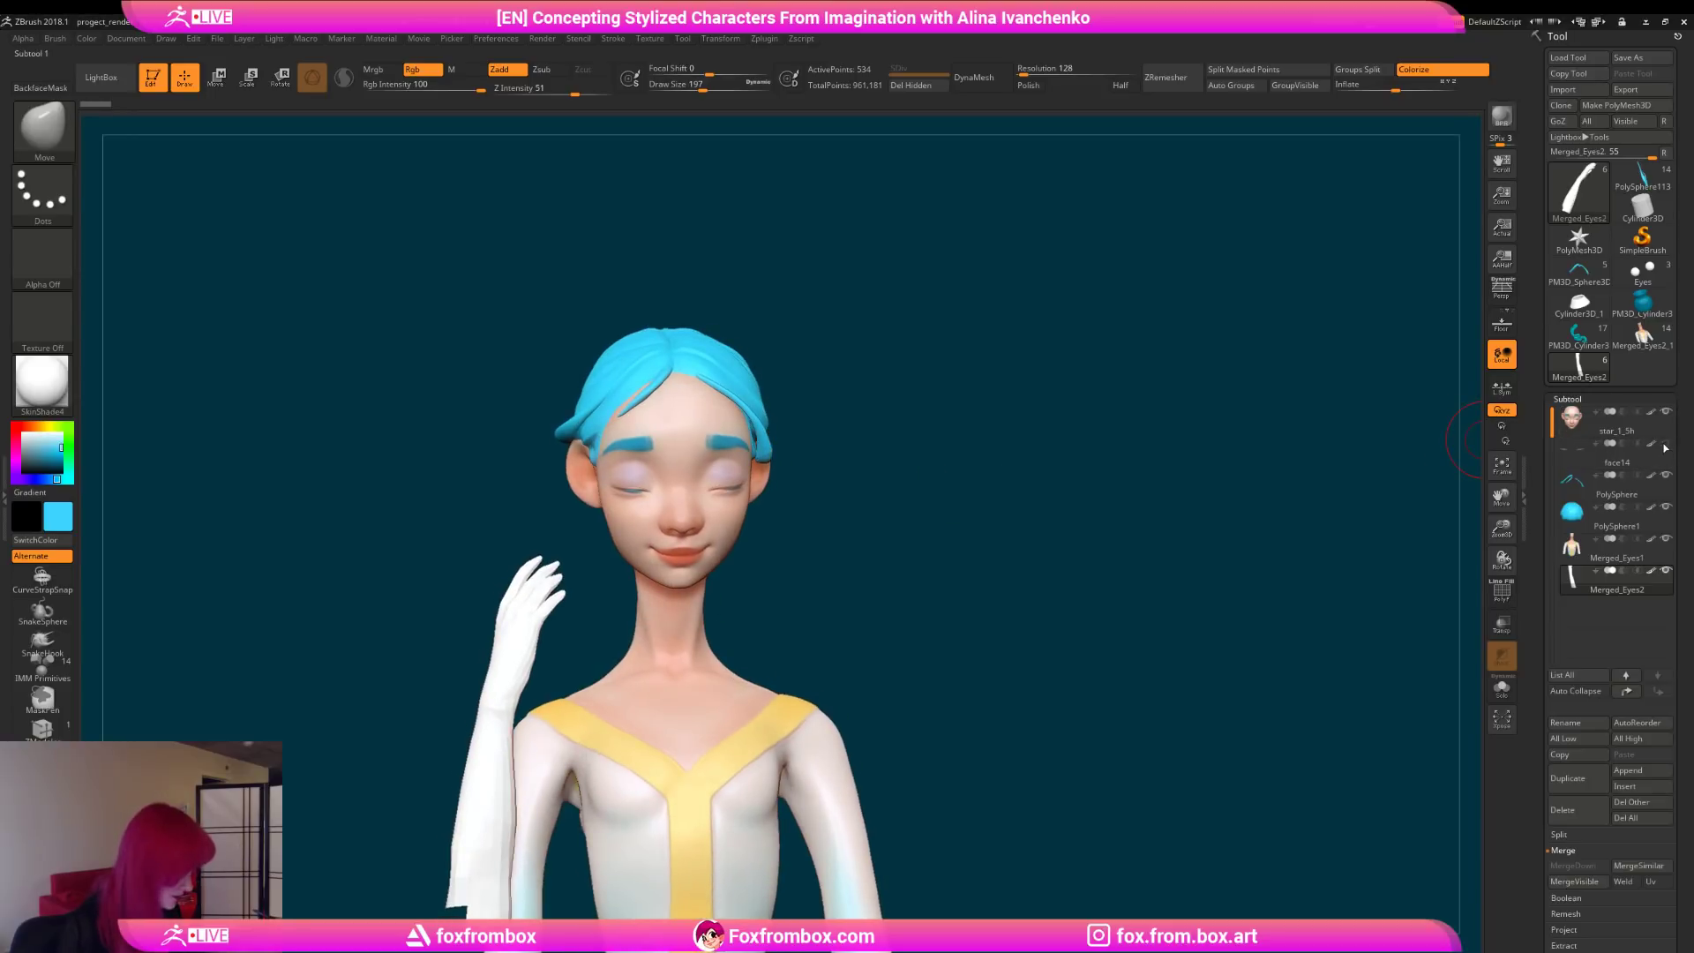
{"action": "left_click_drag", "start_coordinate": [1123, 480], "coordinate": [872, 585]}
{"action": "left_click_drag", "start_coordinate": [1015, 573], "coordinate": [1002, 533], "text": "alt"}
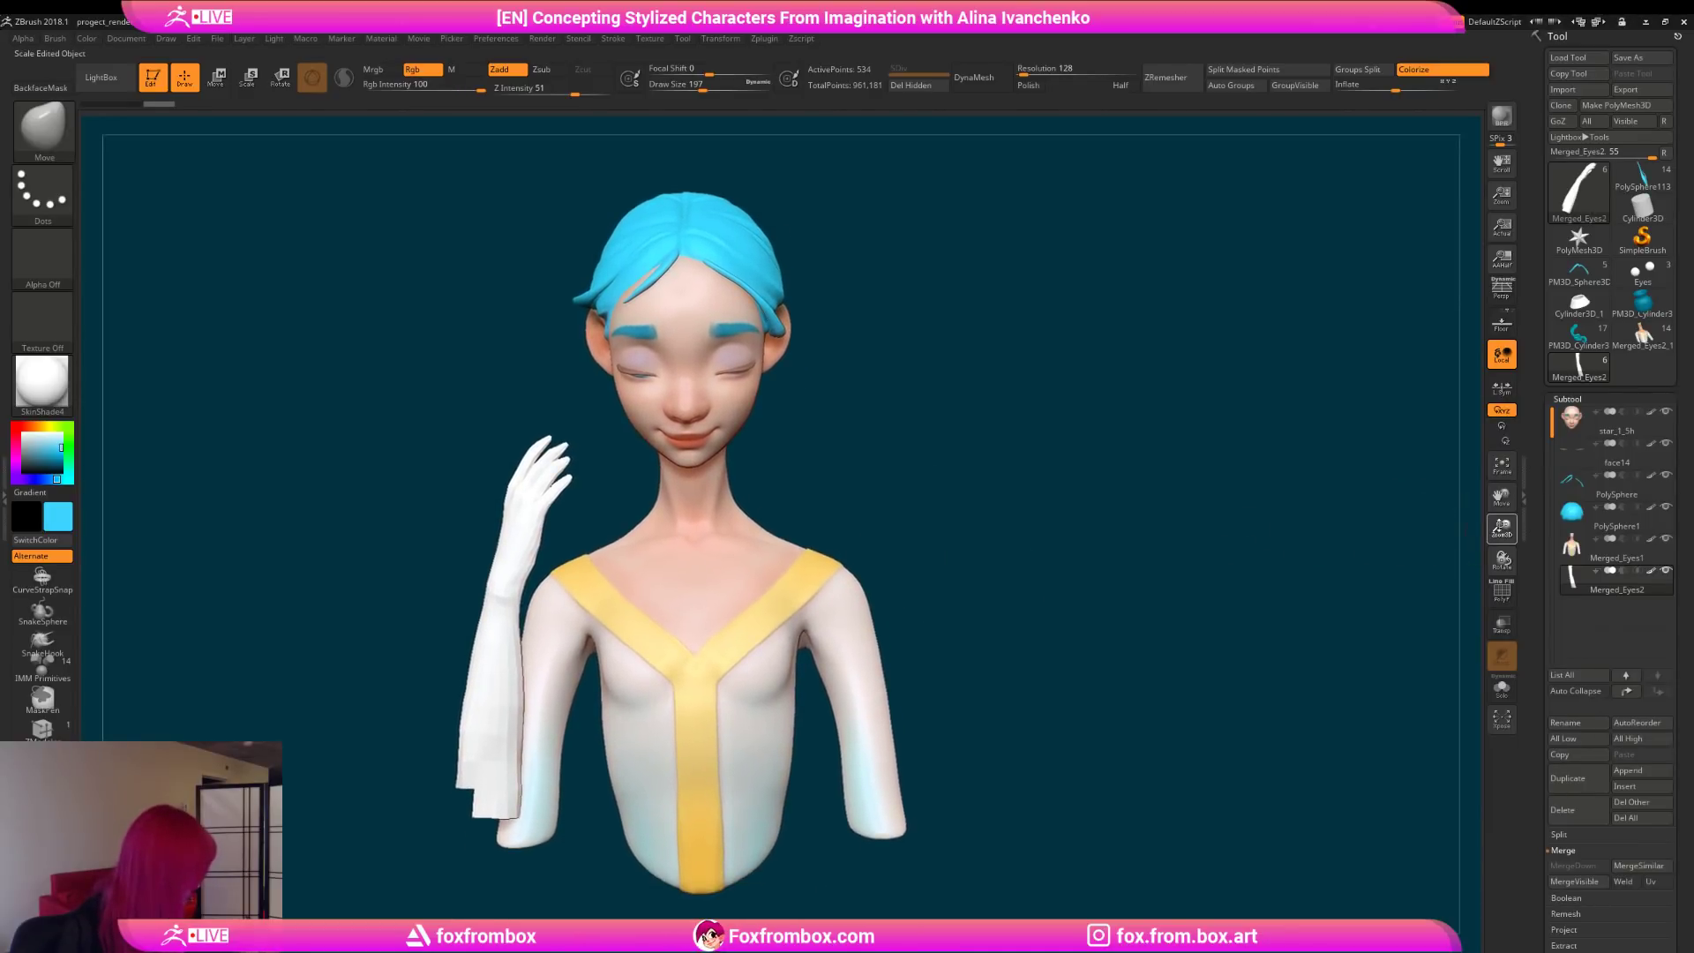
{"action": "left_click_drag", "start_coordinate": [1501, 529], "coordinate": [1119, 533]}
{"action": "left_click_drag", "start_coordinate": [987, 519], "coordinate": [975, 599], "text": "alt"}
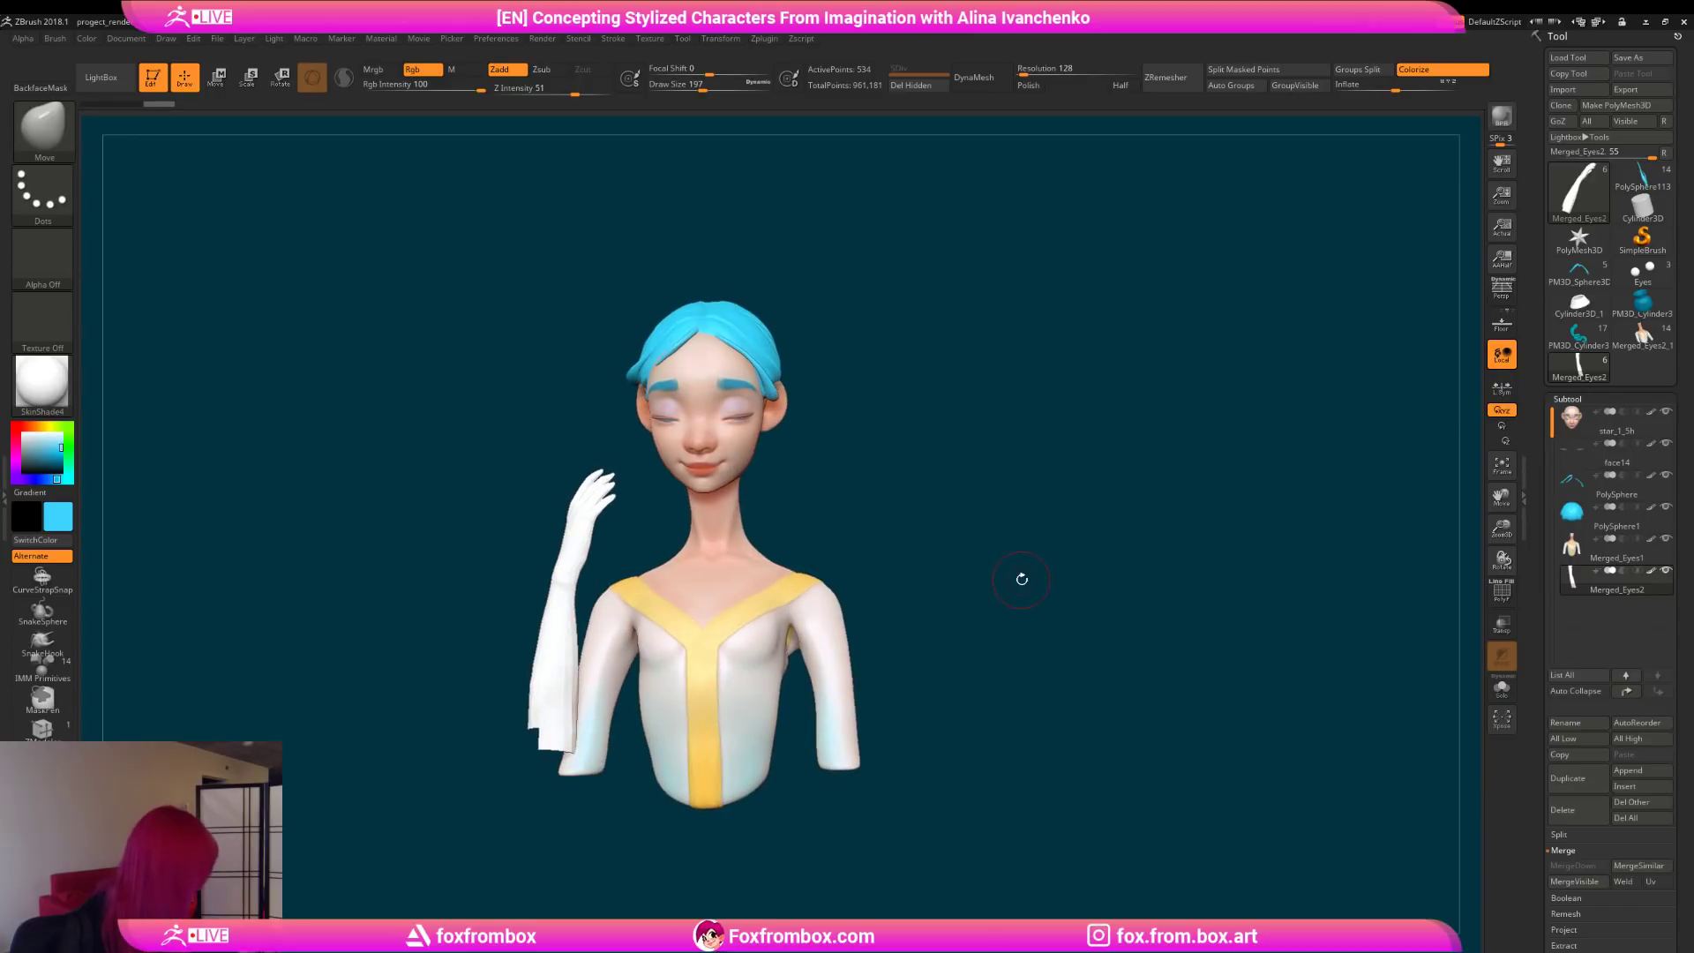
{"action": "left_click_drag", "start_coordinate": [869, 494], "coordinate": [1072, 481]}
{"action": "left_click_drag", "start_coordinate": [887, 523], "coordinate": [750, 521]}
{"action": "left_click_drag", "start_coordinate": [925, 487], "coordinate": [958, 450], "text": "alt"}
{"action": "left_click_drag", "start_coordinate": [958, 450], "coordinate": [934, 469]}
{"action": "left_click_drag", "start_coordinate": [1549, 419], "coordinate": [1550, 411]}
{"action": "mouse_move", "coordinate": [971, 484]}
{"action": "left_mouse_down"}
{"action": "mouse_move", "coordinate": [964, 526]}
{"action": "mouse_move", "coordinate": [966, 475]}
{"action": "left_mouse_up"}
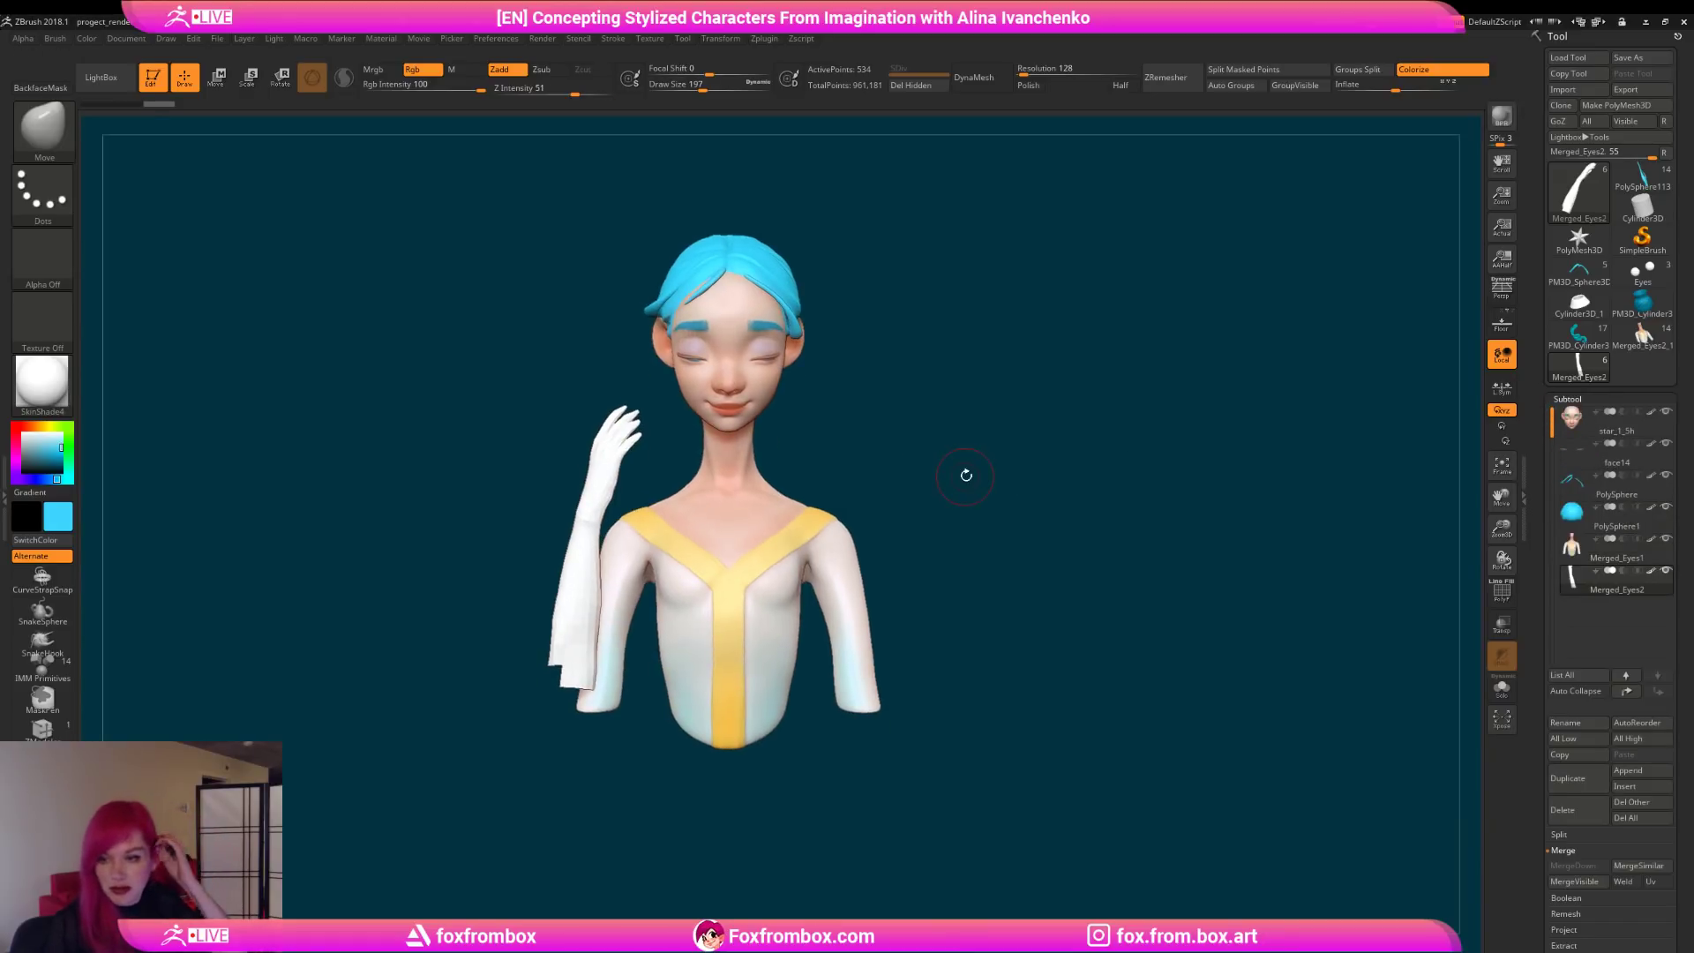
{"action": "left_click_drag", "start_coordinate": [964, 423], "coordinate": [951, 450]}
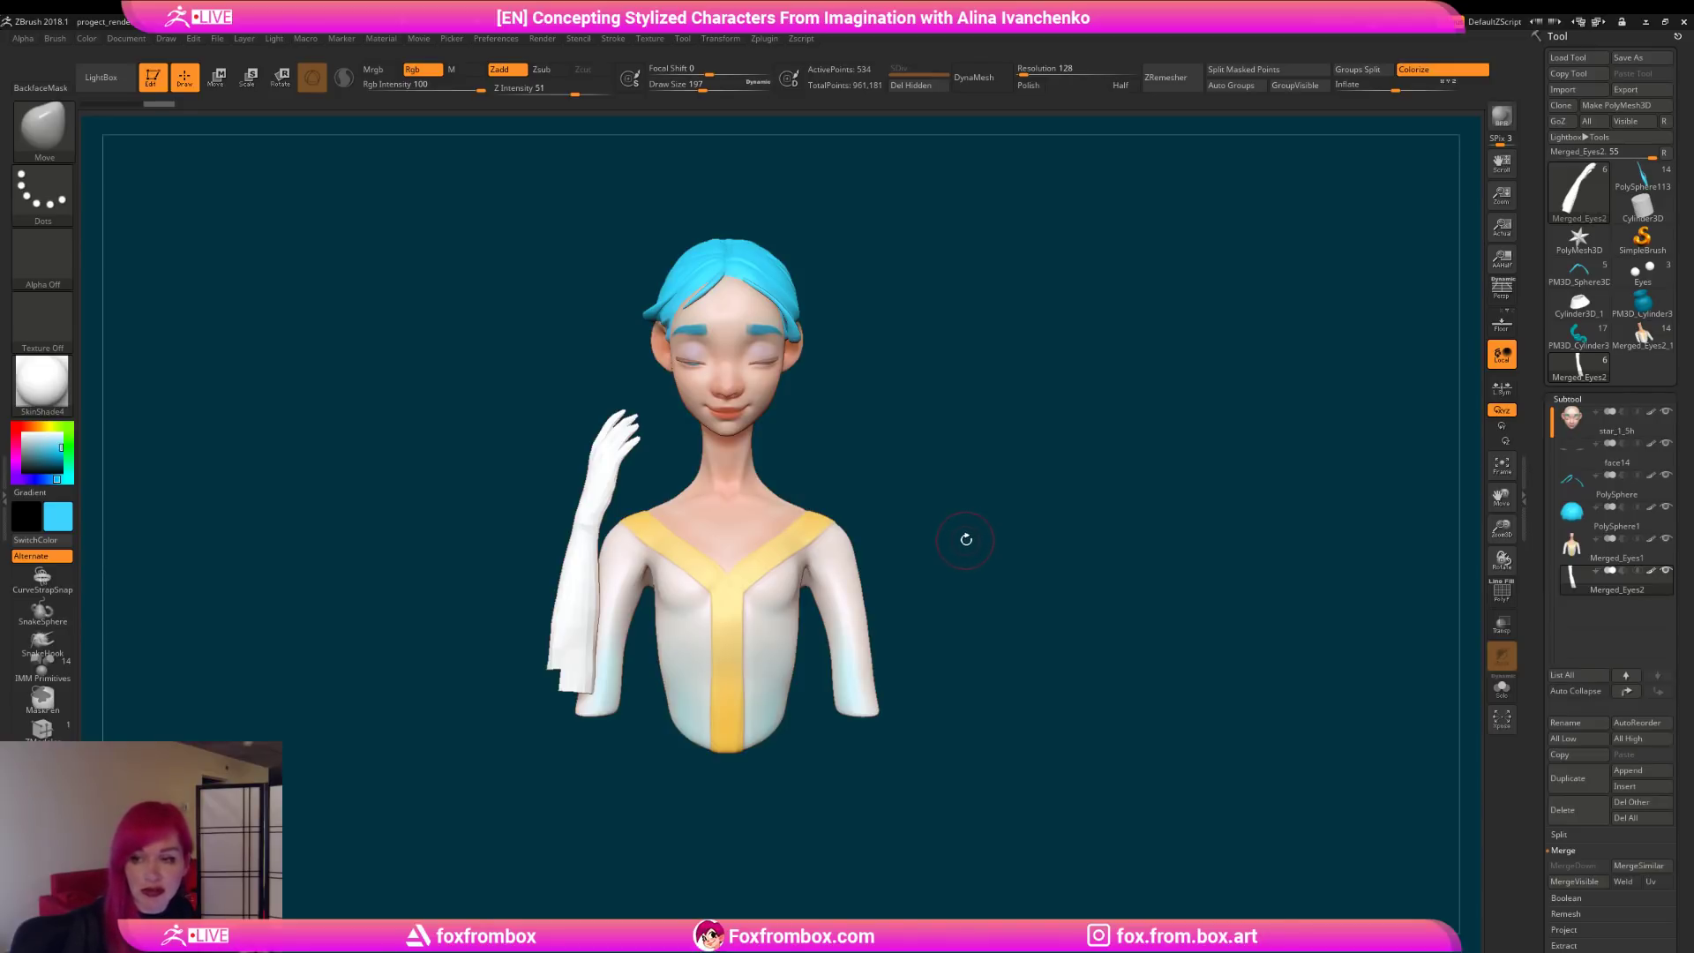
{"action": "left_click_drag", "start_coordinate": [964, 533], "coordinate": [983, 502]}
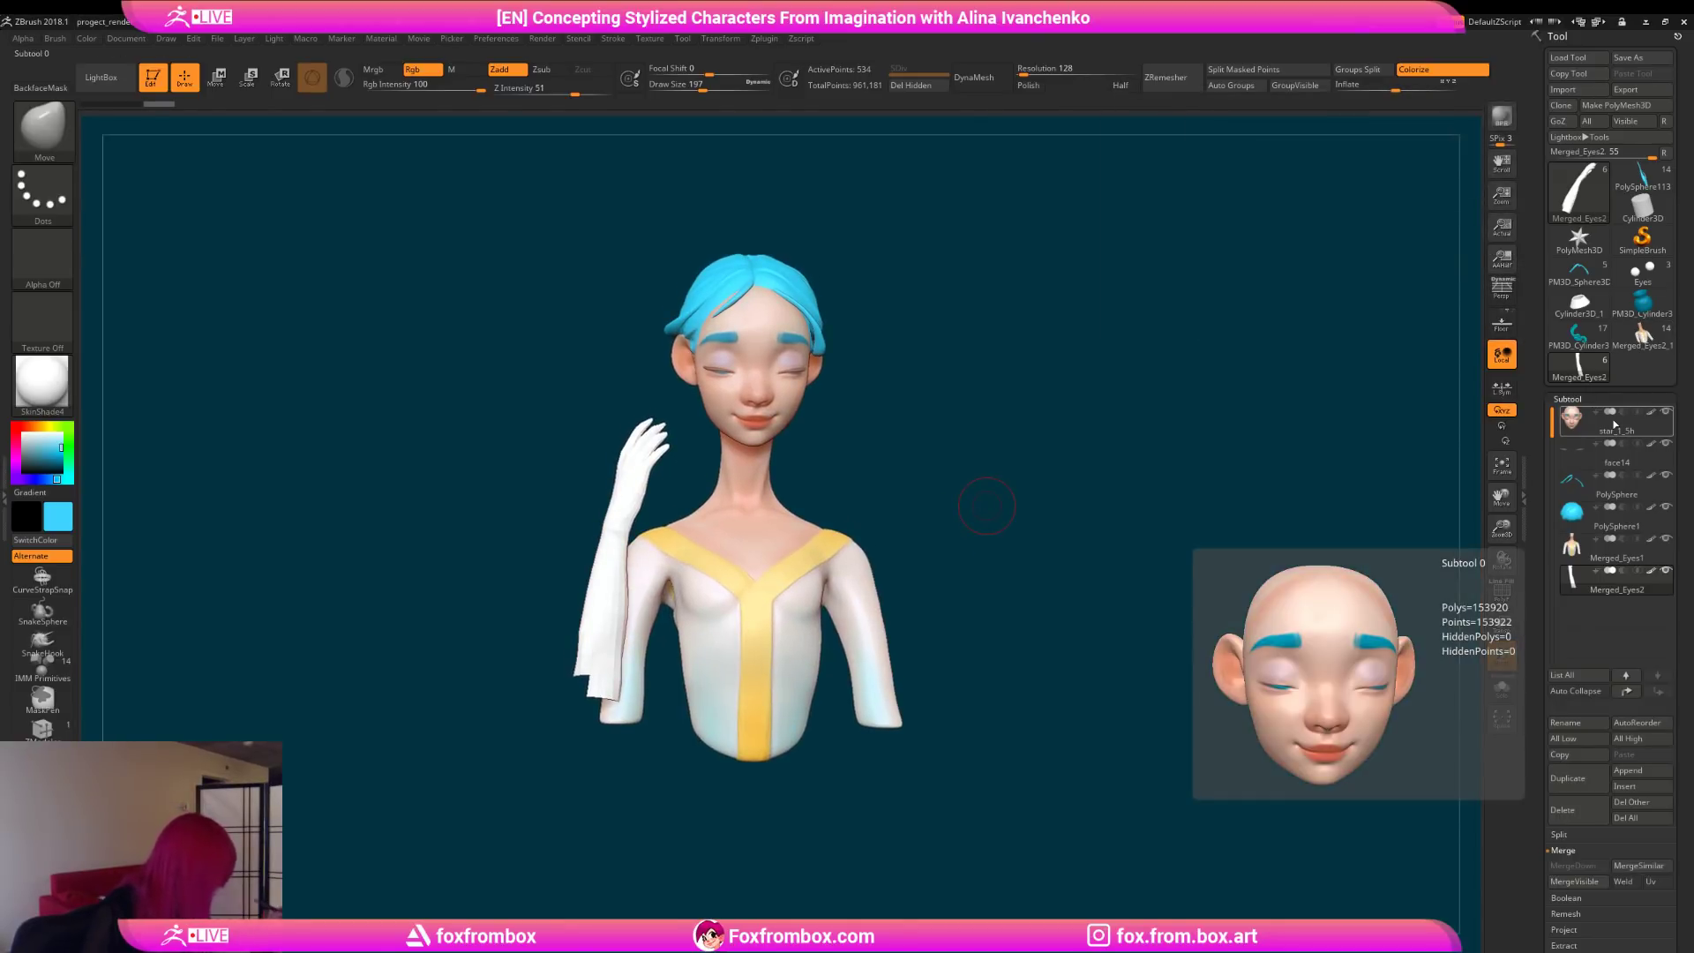
Step: Bring up the Merged_Eyes2_1 figure with the star halo and the PM3D_Cylinder3D3 version with the outer ring, and examine both
{"action": "left_click", "coordinate": [1616, 424]}
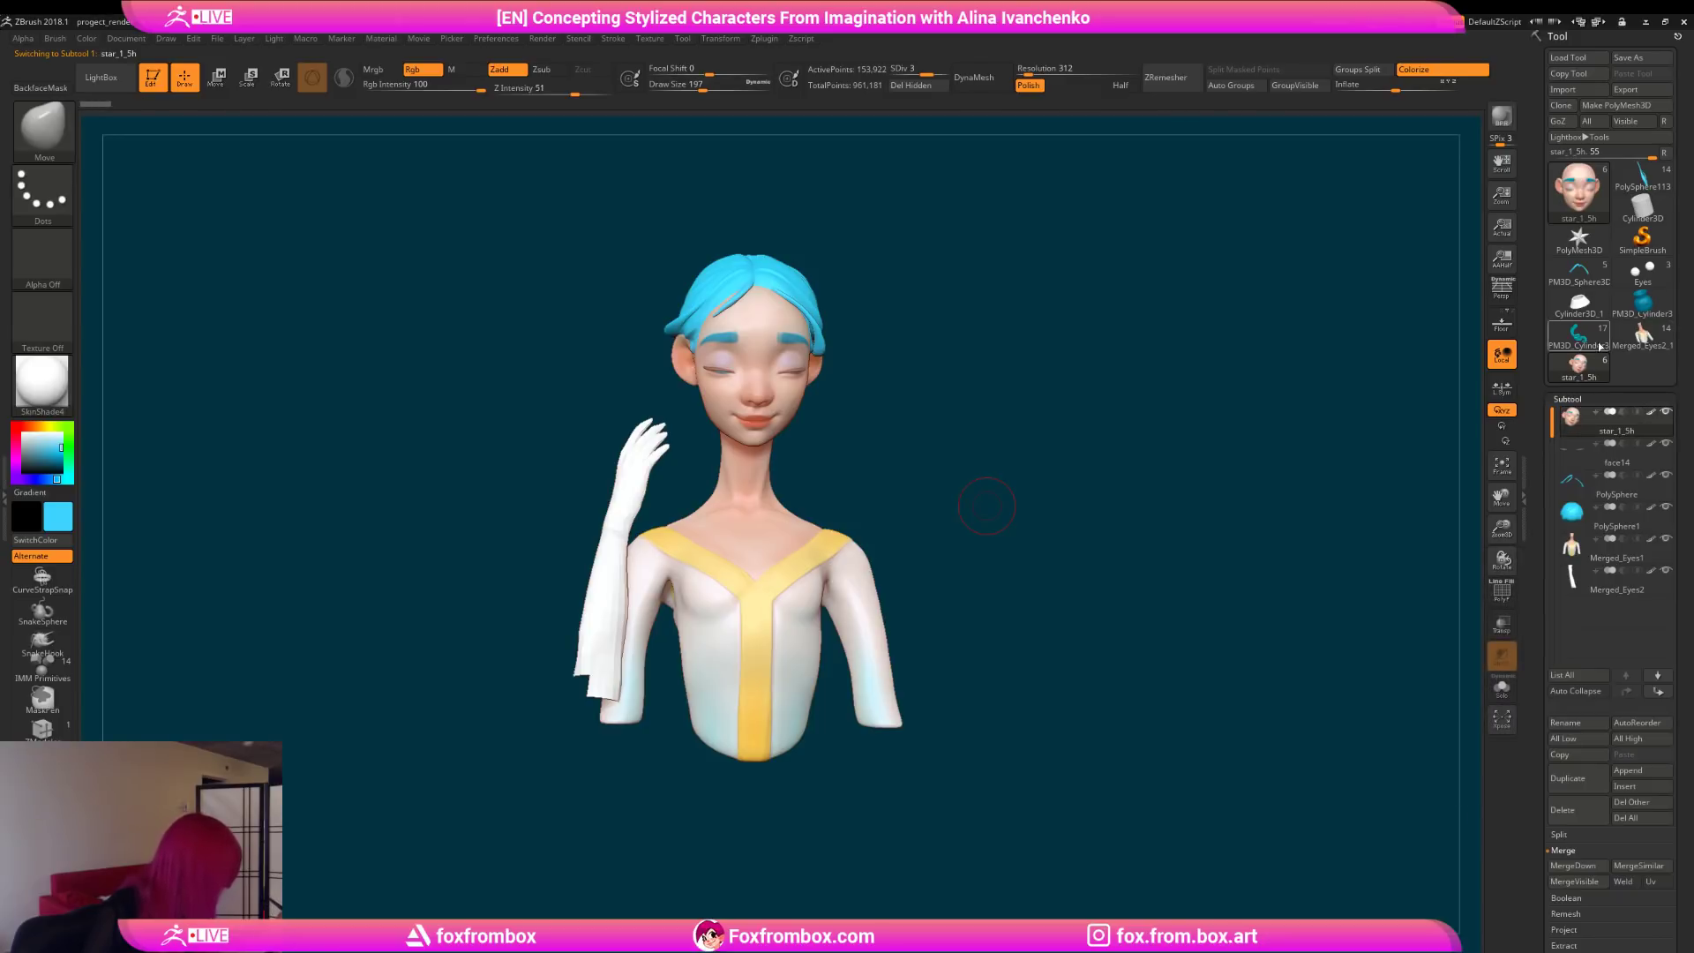
{"action": "left_click", "coordinate": [1641, 341]}
{"action": "left_click_drag", "start_coordinate": [1064, 535], "coordinate": [1043, 600]}
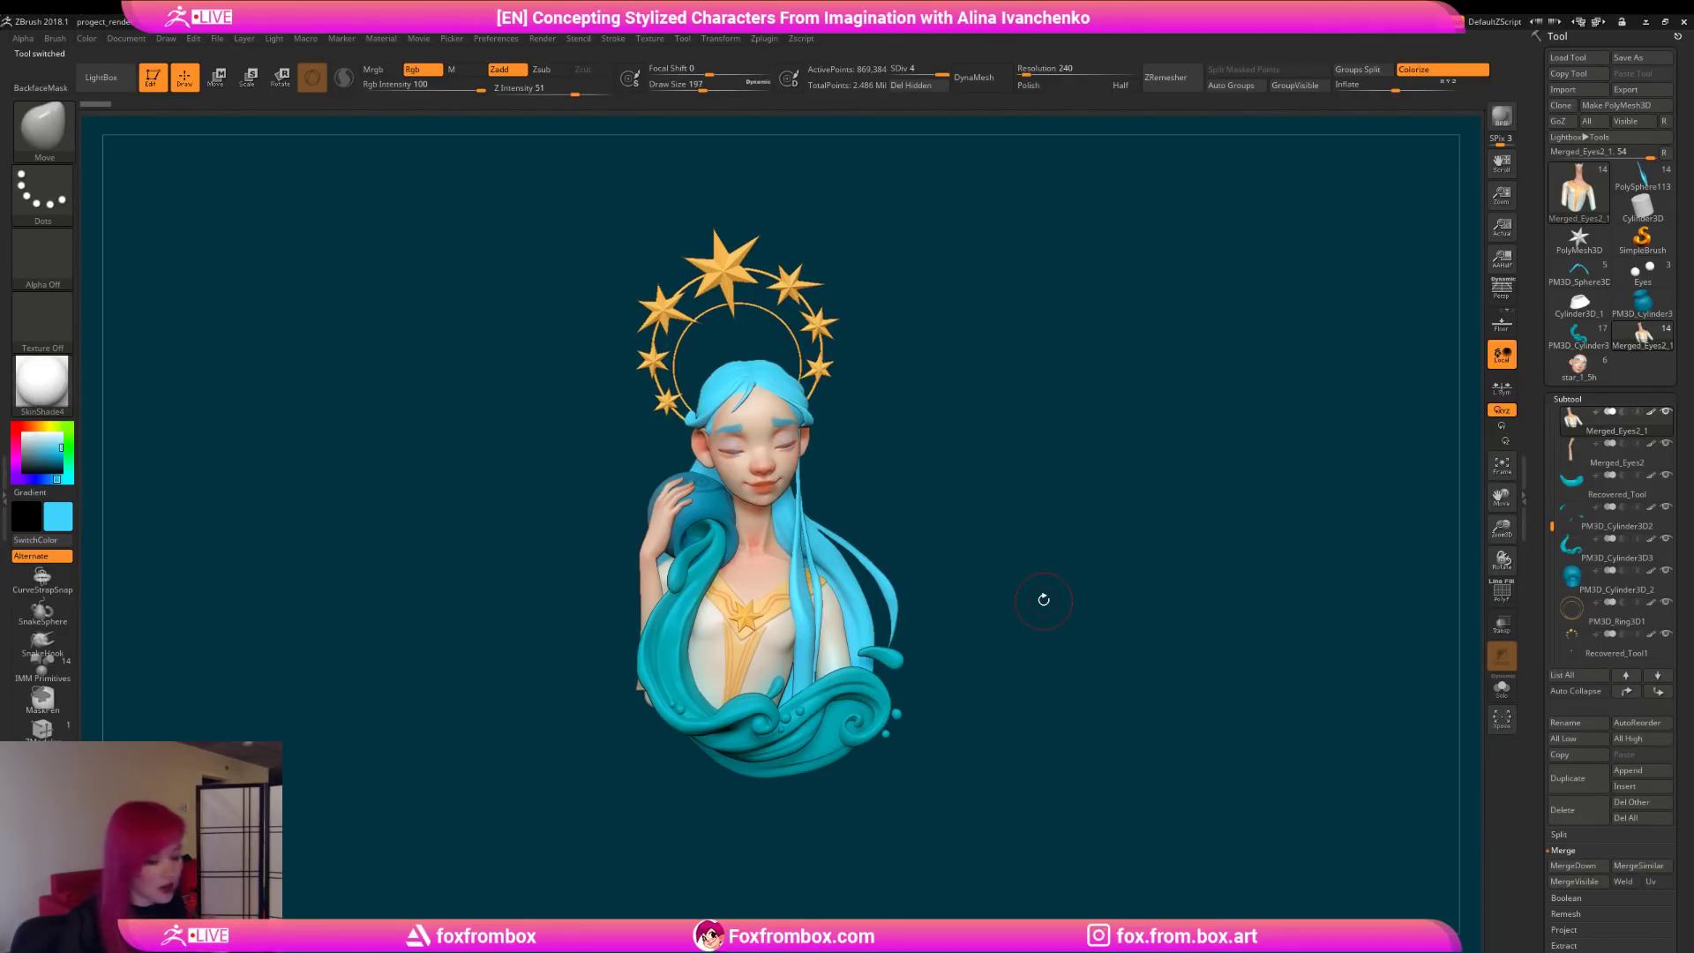
{"action": "mouse_move", "coordinate": [1588, 360]}
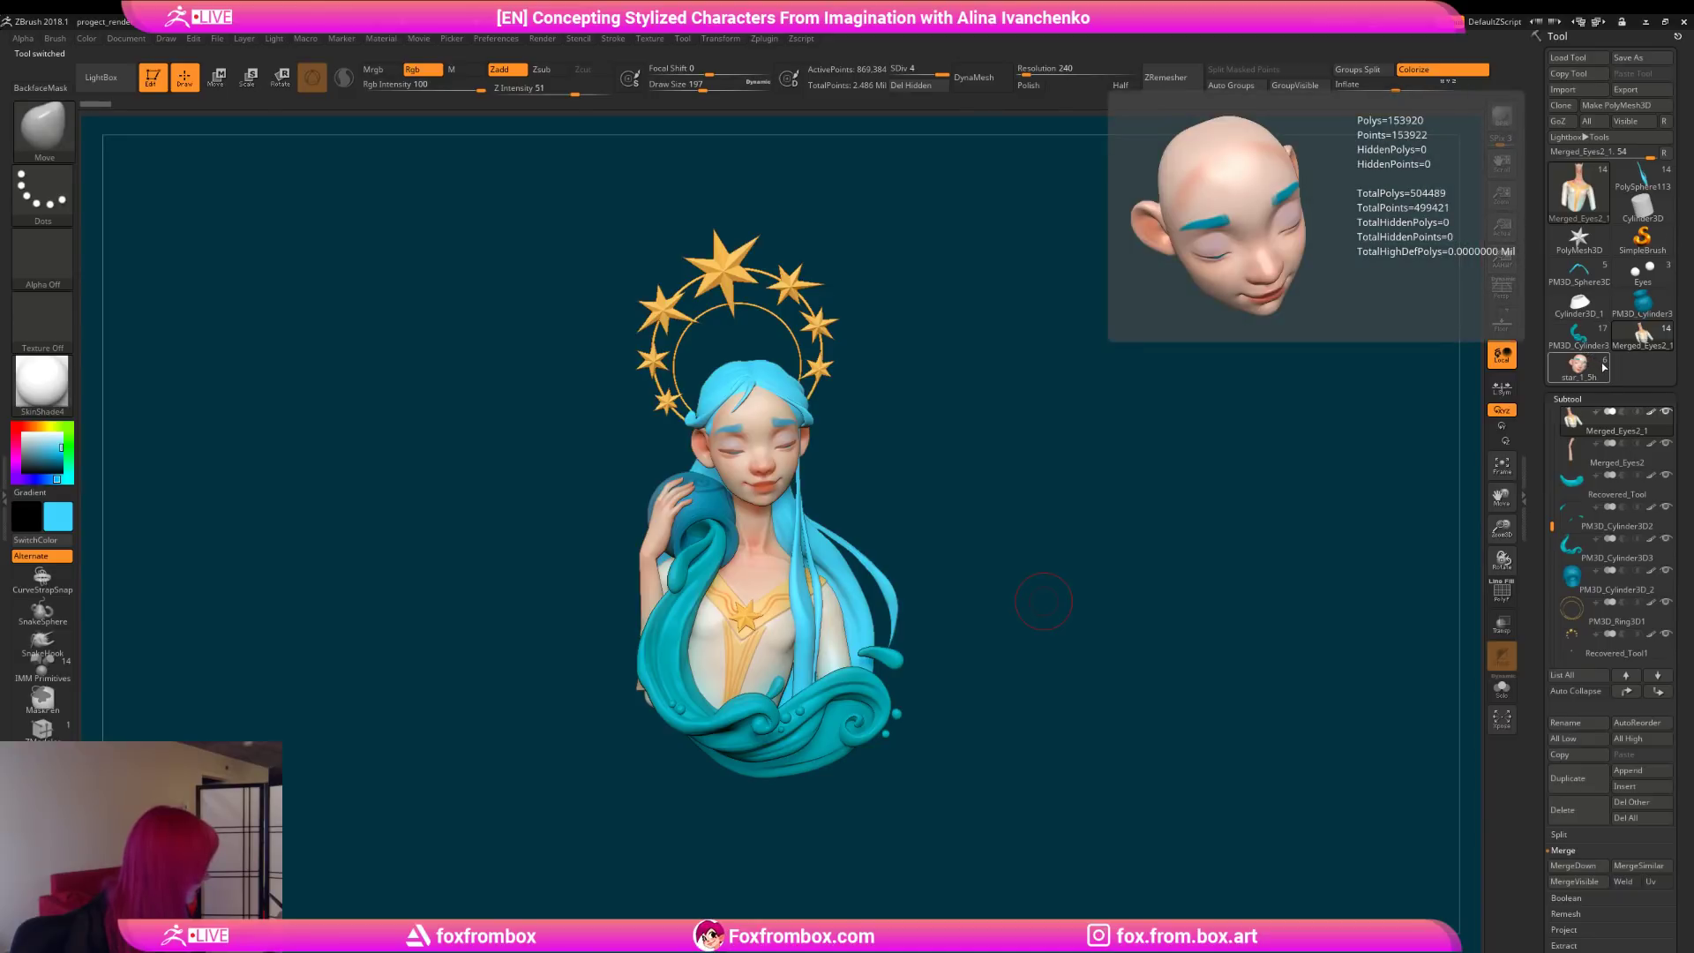
{"action": "left_click", "coordinate": [1587, 347]}
{"action": "mouse_move", "coordinate": [997, 514]}
{"action": "left_mouse_down"}
{"action": "mouse_move", "coordinate": [1049, 507]}
{"action": "mouse_move", "coordinate": [1002, 517]}
{"action": "mouse_move", "coordinate": [1003, 493]}
{"action": "mouse_move", "coordinate": [982, 533]}
{"action": "left_mouse_up"}
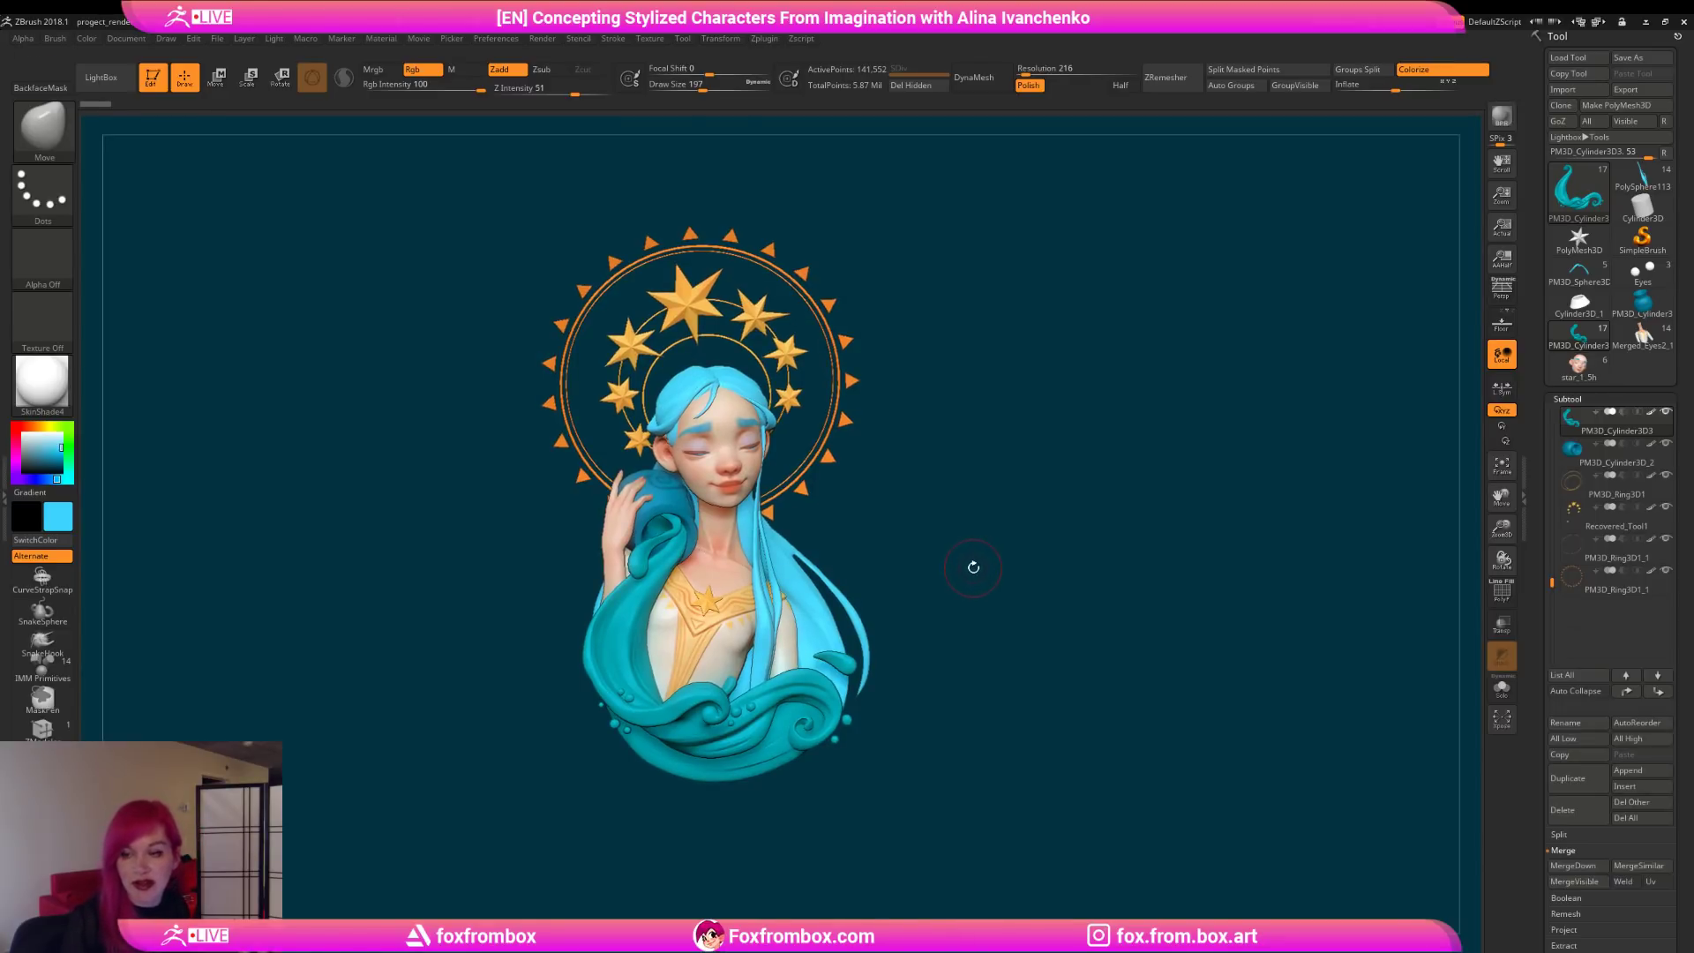
{"action": "left_click_drag", "start_coordinate": [981, 528], "coordinate": [976, 557]}
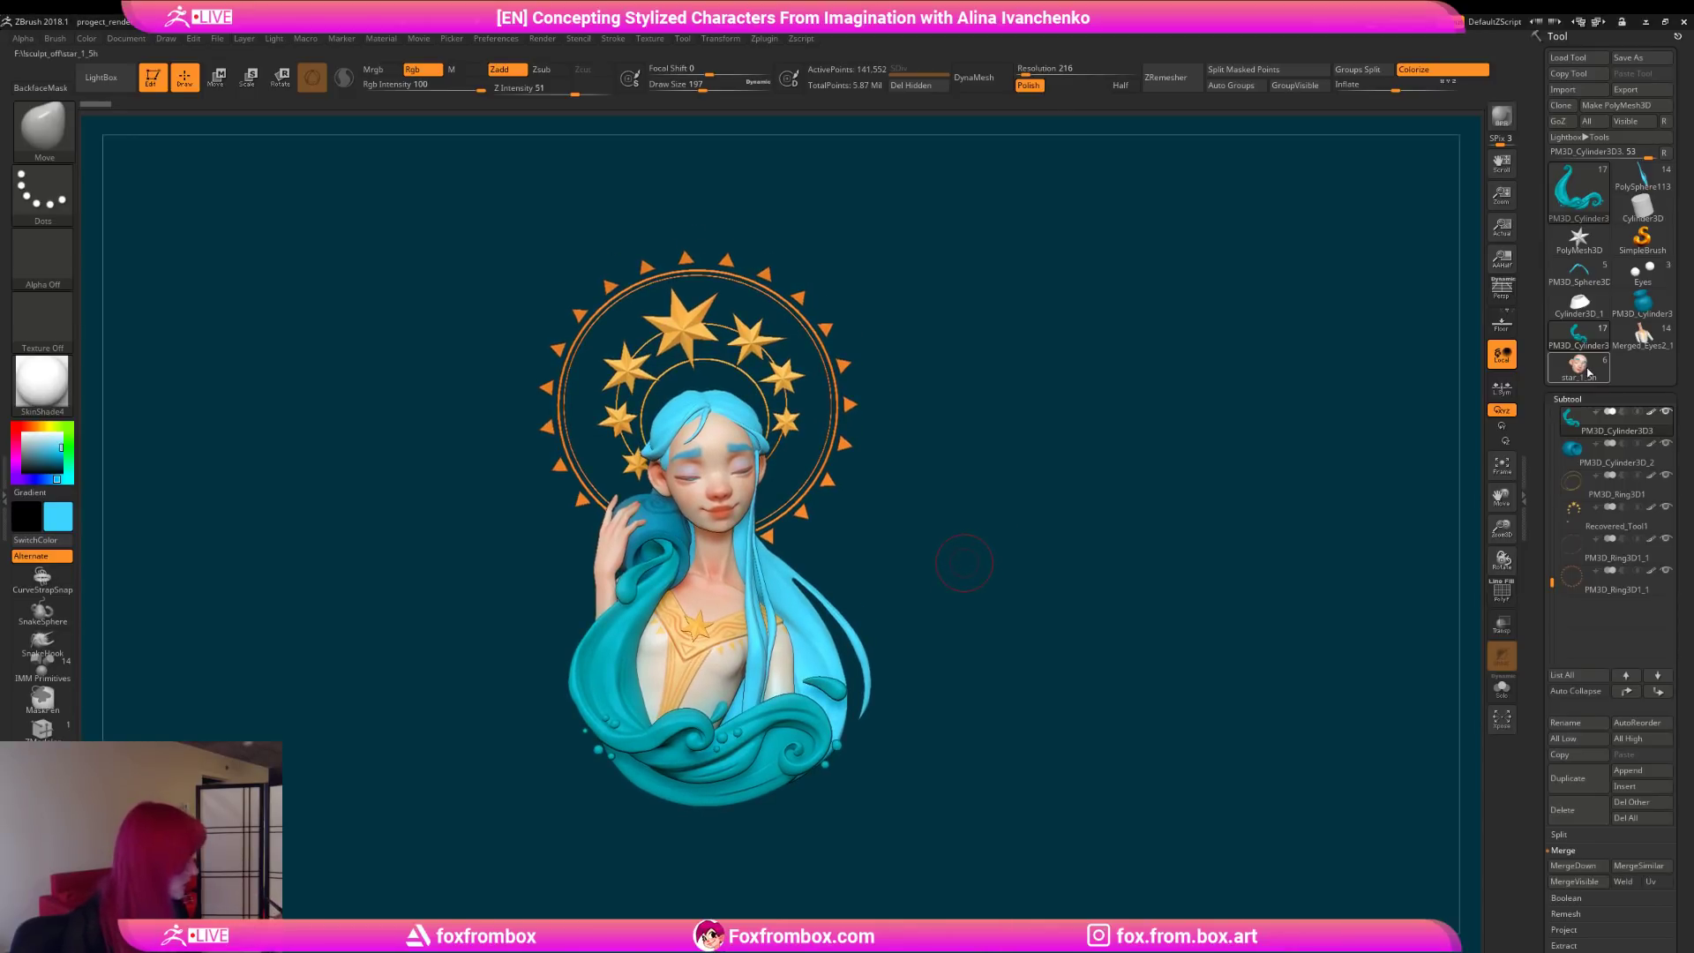
Step: Return to the star_1_5h bust and view it from the front
{"action": "left_click", "coordinate": [1587, 369]}
{"action": "left_click_drag", "start_coordinate": [977, 463], "coordinate": [995, 533]}
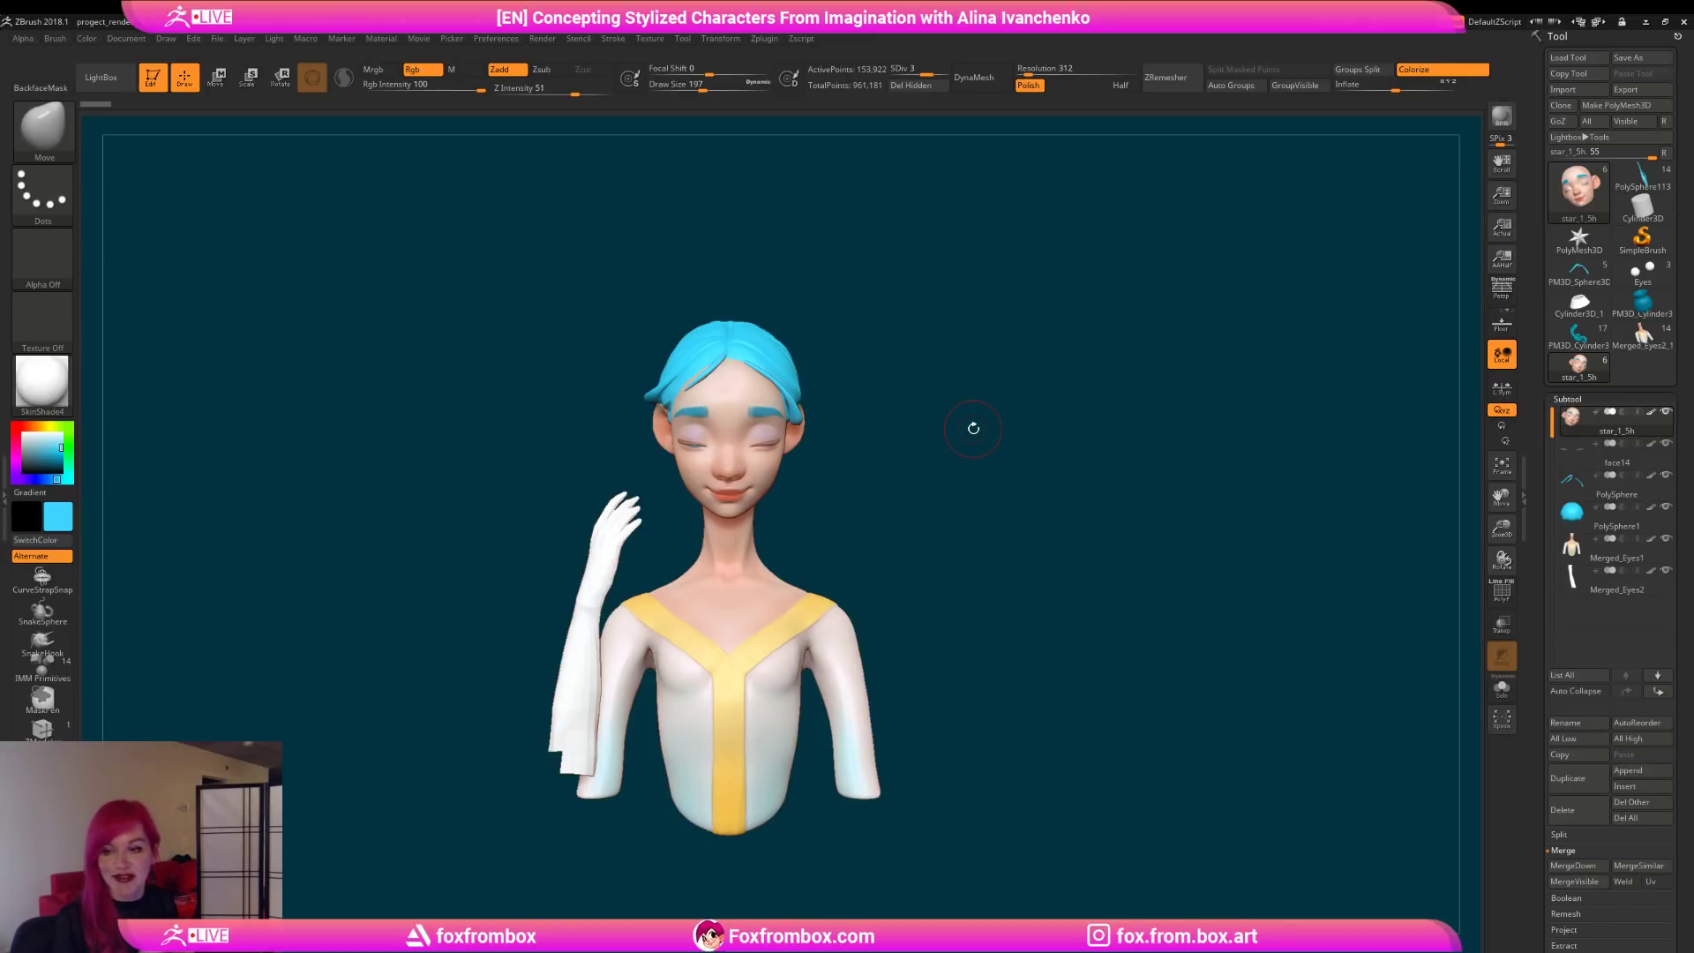
{"action": "left_click_drag", "start_coordinate": [973, 428], "coordinate": [929, 542]}
Step: Switch to the Cylinder3D primitive, set the active color to a darker blue, and face the cylinder from the side
{"action": "left_click", "coordinate": [1664, 570]}
{"action": "left_click", "coordinate": [1662, 212]}
{"action": "left_click_drag", "start_coordinate": [62, 447], "coordinate": [61, 458]}
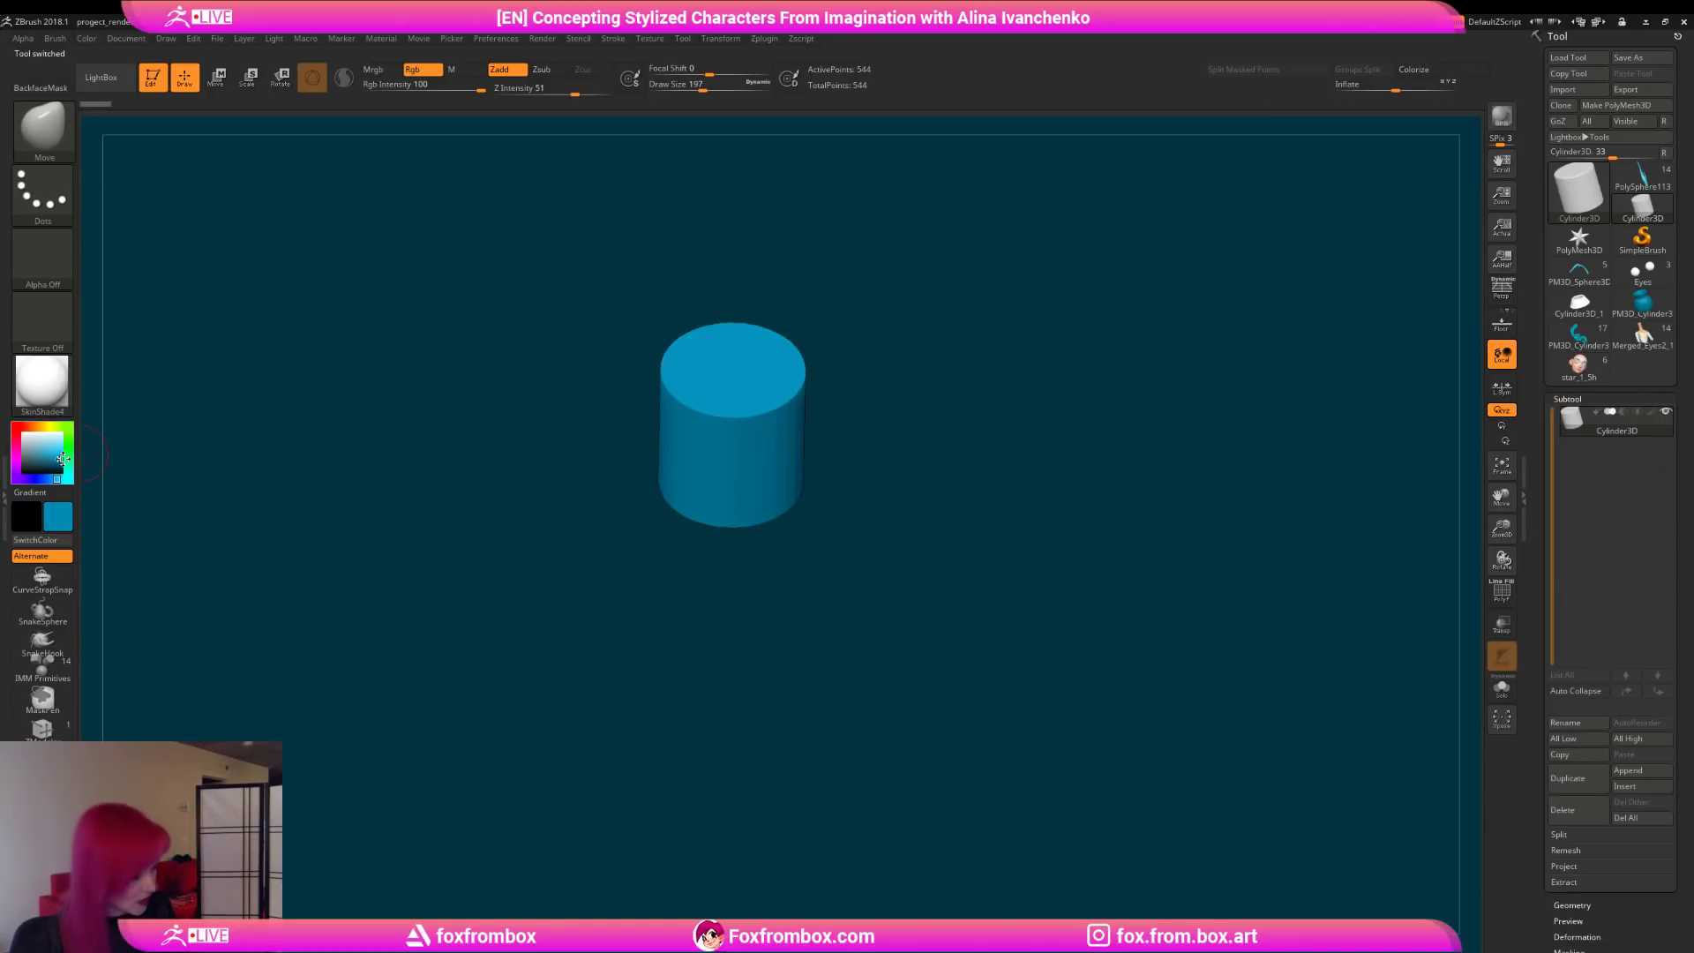
{"action": "mouse_move", "coordinate": [945, 525]}
{"action": "left_mouse_down", "text": "shift"}
{"action": "mouse_move", "coordinate": [981, 506]}
{"action": "mouse_move", "coordinate": [964, 539]}
{"action": "left_mouse_up", "text": "shift"}
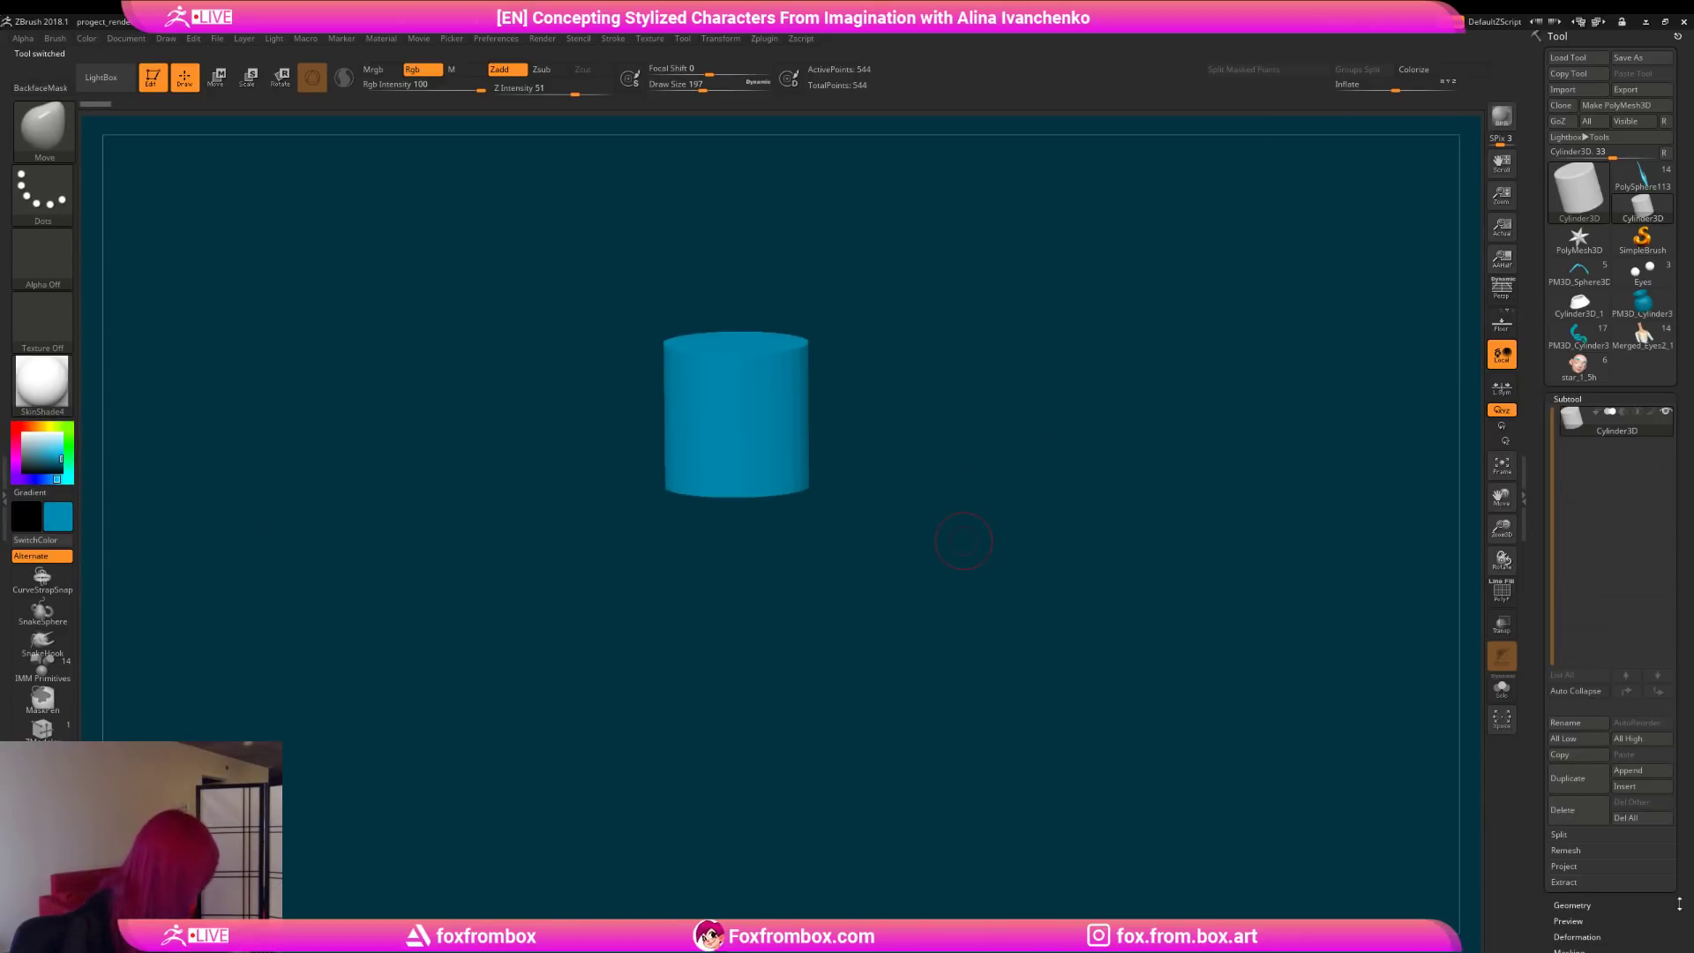
Step: Flatten the cylinder primitive through its Initialize settings with an X size of 86 and a Z size of 40
{"action": "scroll", "coordinate": [1681, 764], "scroll_direction": "down", "scroll_amount": 6}
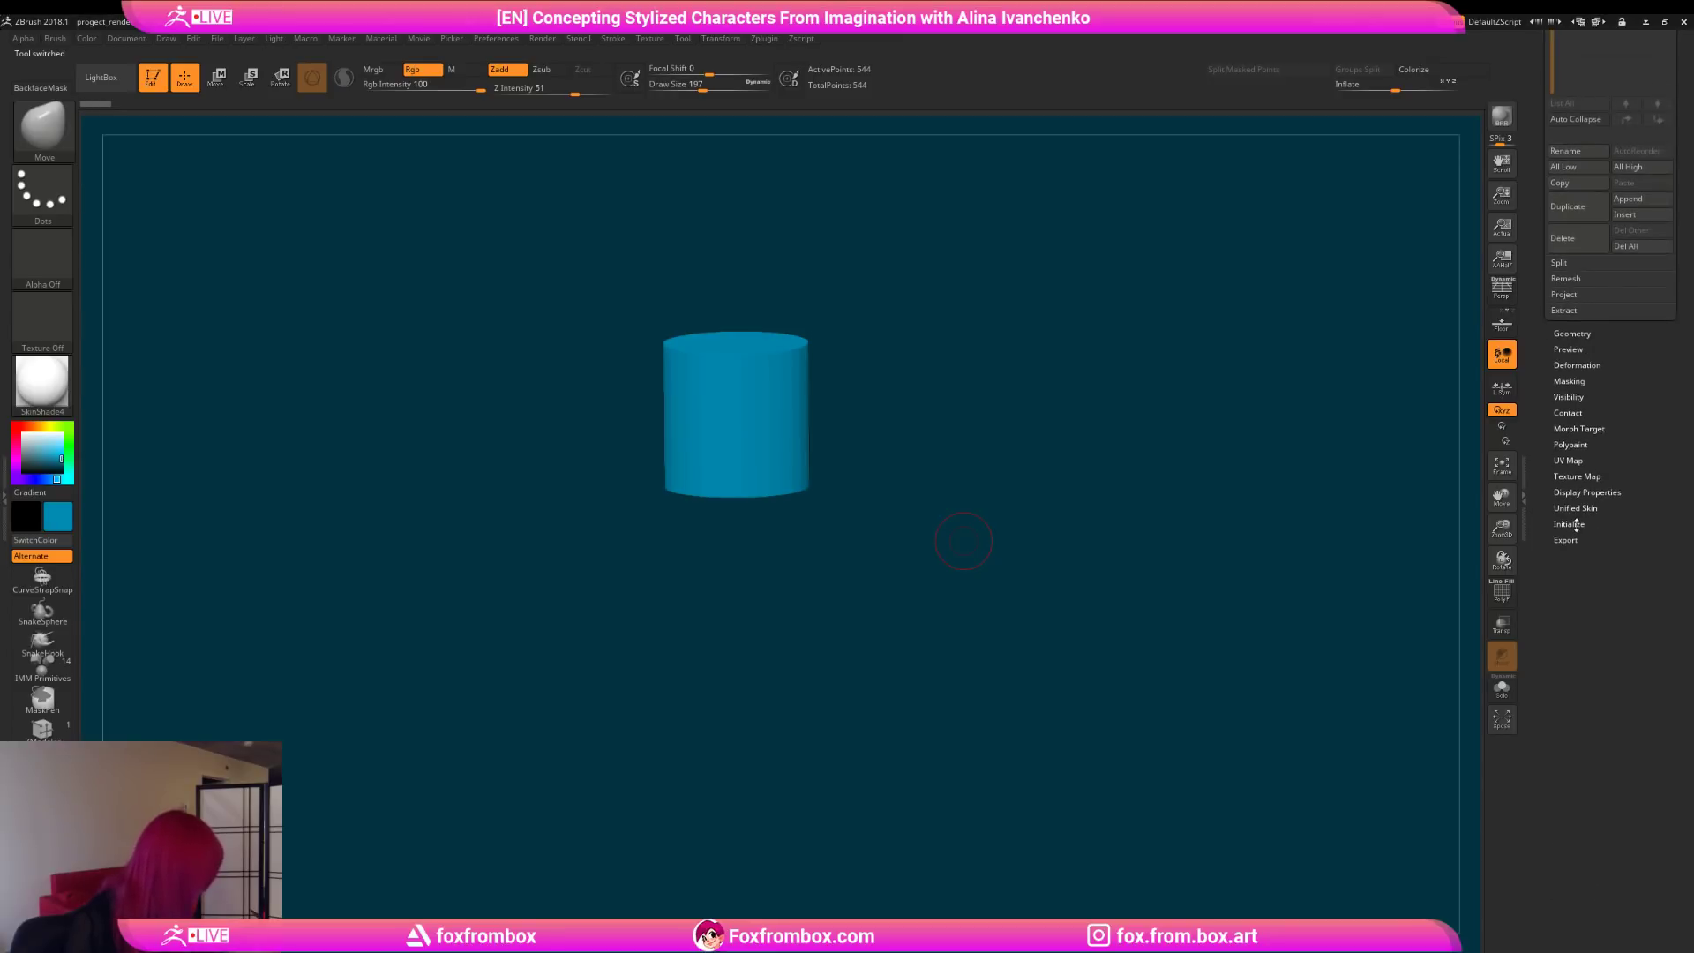
{"action": "left_click", "coordinate": [1577, 524]}
{"action": "left_click_drag", "start_coordinate": [1603, 641], "coordinate": [1572, 660]}
{"action": "left_click_drag", "start_coordinate": [1286, 608], "coordinate": [1186, 660]}
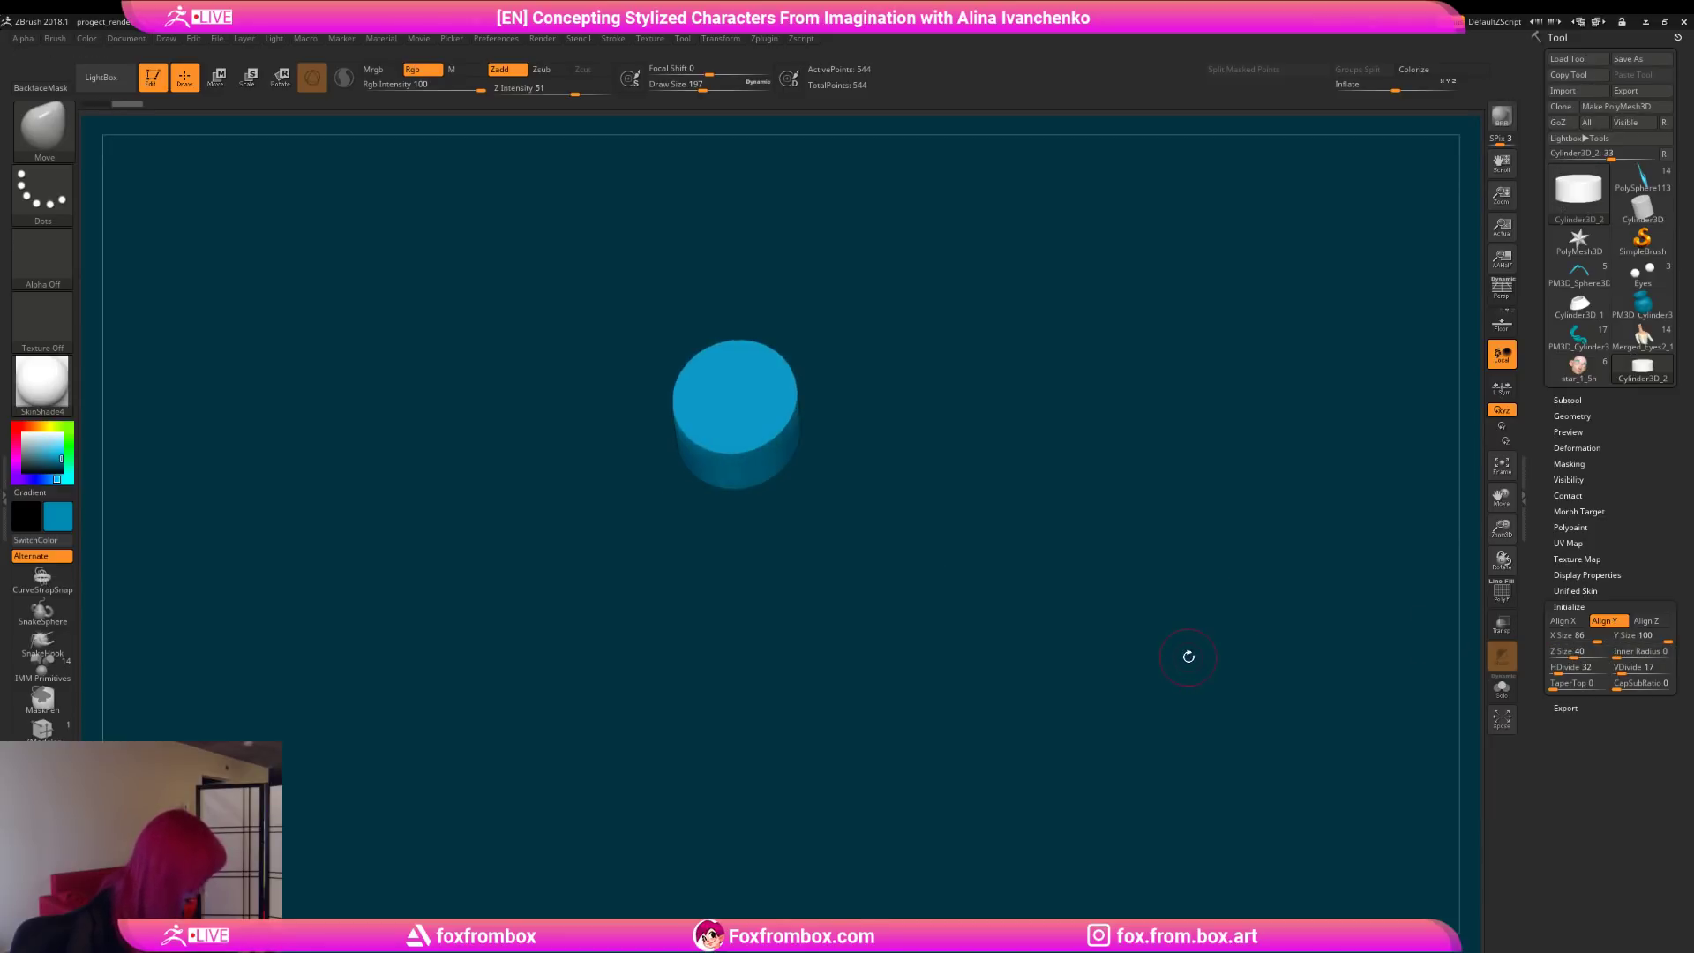
Step: Hollow the cylinder with an inner radius of 81 and taper its top by 50
{"action": "left_click_drag", "start_coordinate": [1616, 657], "coordinate": [1656, 659]}
{"action": "left_click_drag", "start_coordinate": [1191, 699], "coordinate": [1309, 624]}
{"action": "left_click_drag", "start_coordinate": [1555, 685], "coordinate": [1578, 687]}
{"action": "left_click_drag", "start_coordinate": [1015, 600], "coordinate": [923, 698]}
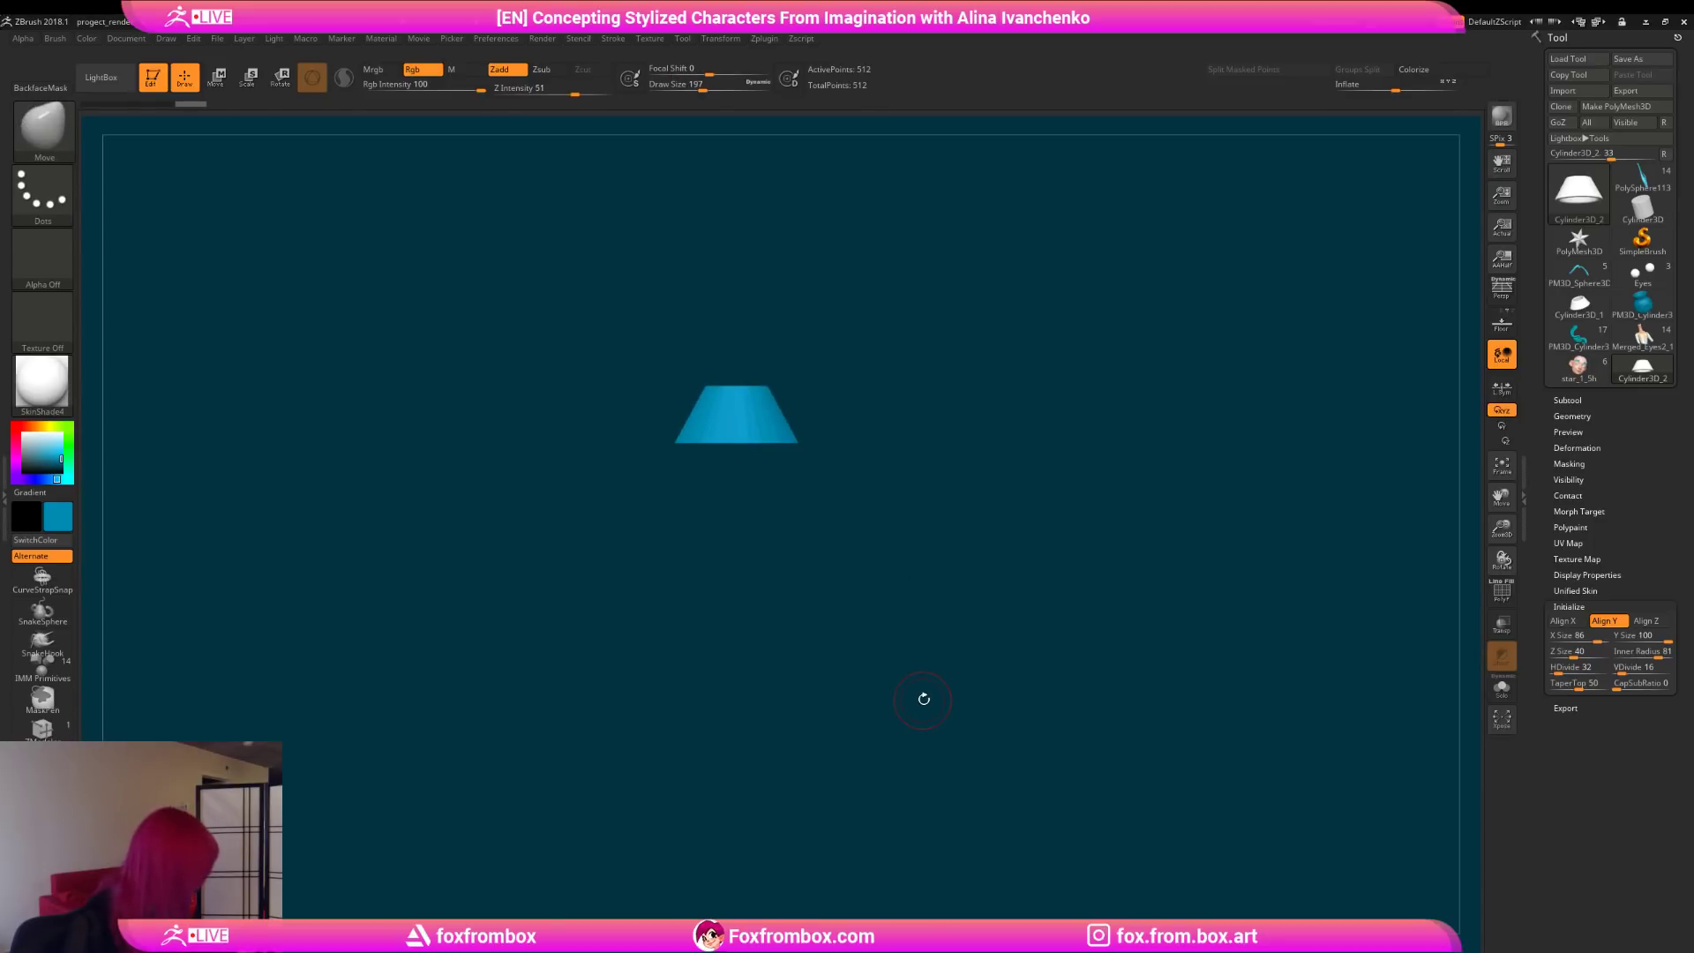
Step: Set the tapered tube's X size to 100 with a Z size of 40, and check its hollow opening
{"action": "left_click_drag", "start_coordinate": [1572, 657], "coordinate": [1574, 658]}
{"action": "left_click_drag", "start_coordinate": [977, 583], "coordinate": [961, 489]}
{"action": "left_click_drag", "start_coordinate": [1597, 640], "coordinate": [1612, 640]}
{"action": "left_click_drag", "start_coordinate": [1207, 558], "coordinate": [938, 588]}
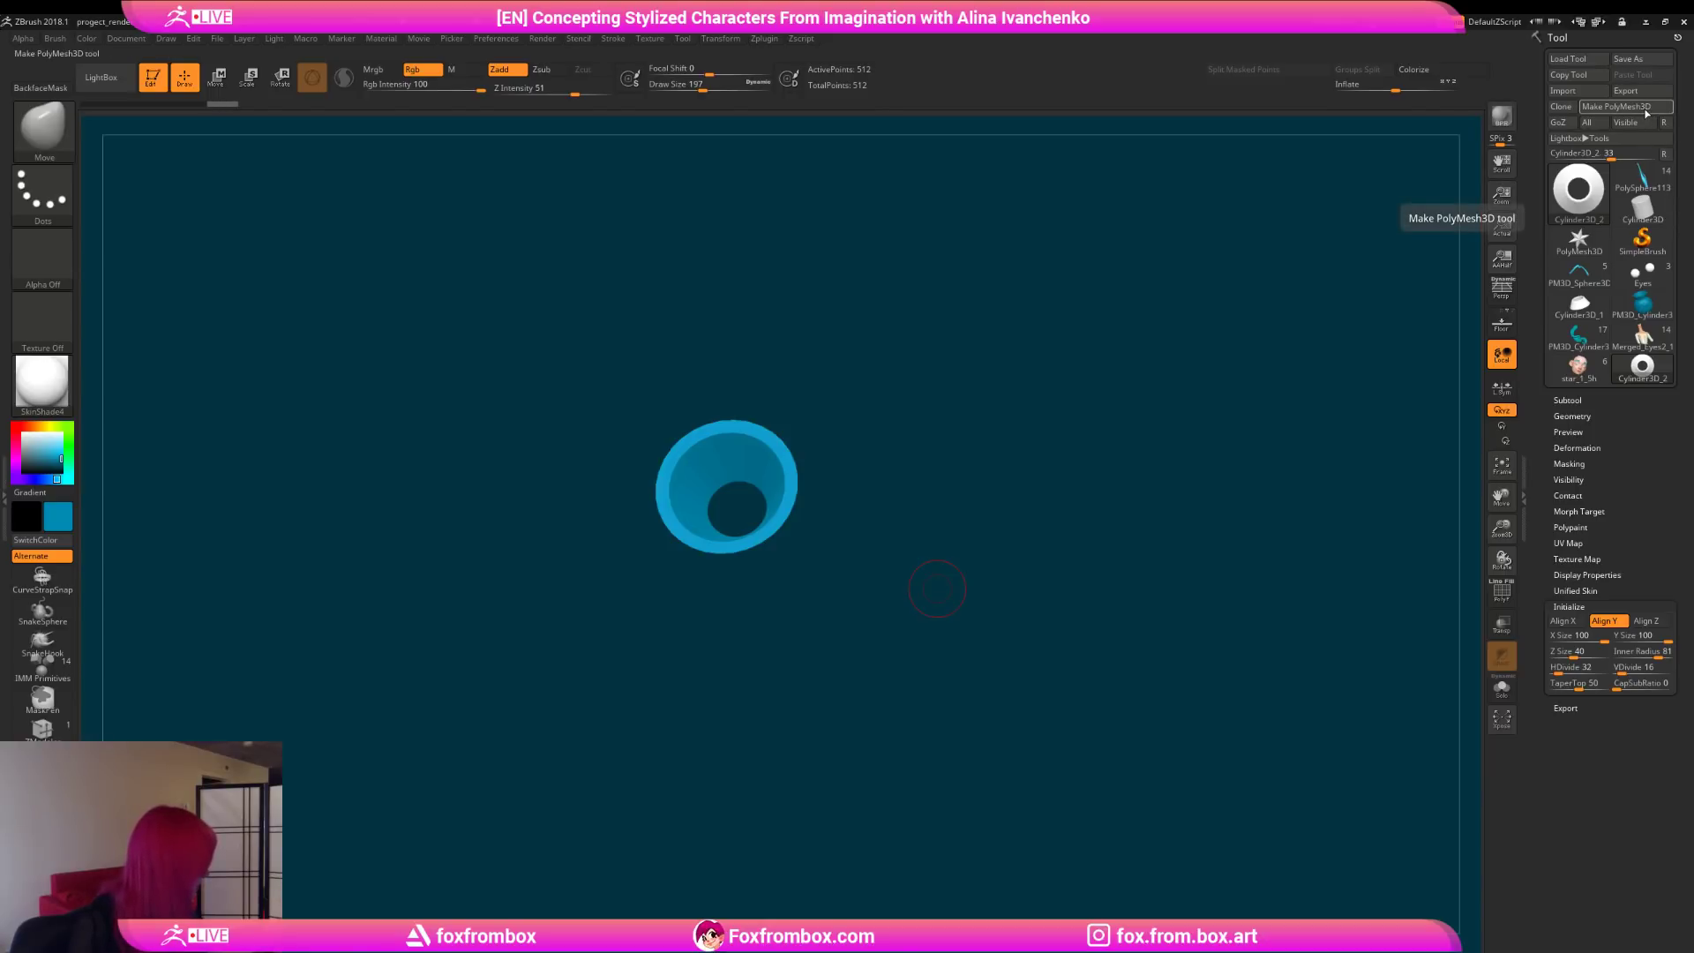
Step: Convert the tapered tube into a PolyMesh3D and append a Sphere3D as a second subtool
{"action": "left_click", "coordinate": [1645, 107]}
{"action": "left_click", "coordinate": [1573, 431]}
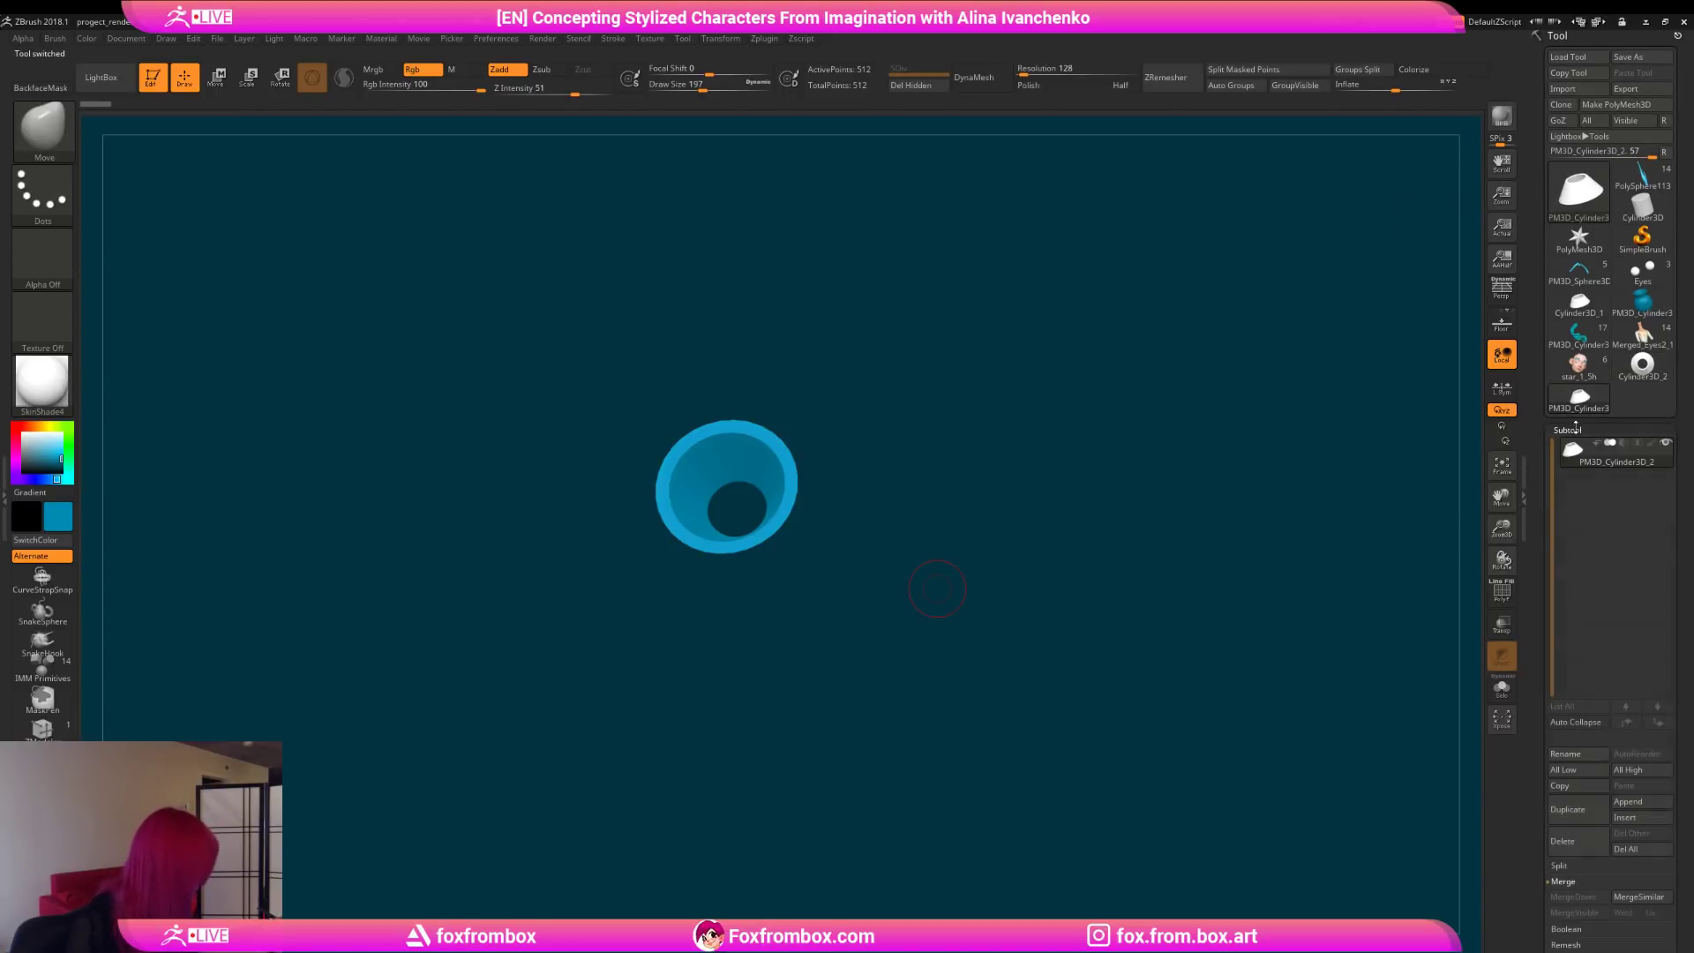
{"action": "left_click", "coordinate": [1629, 801]}
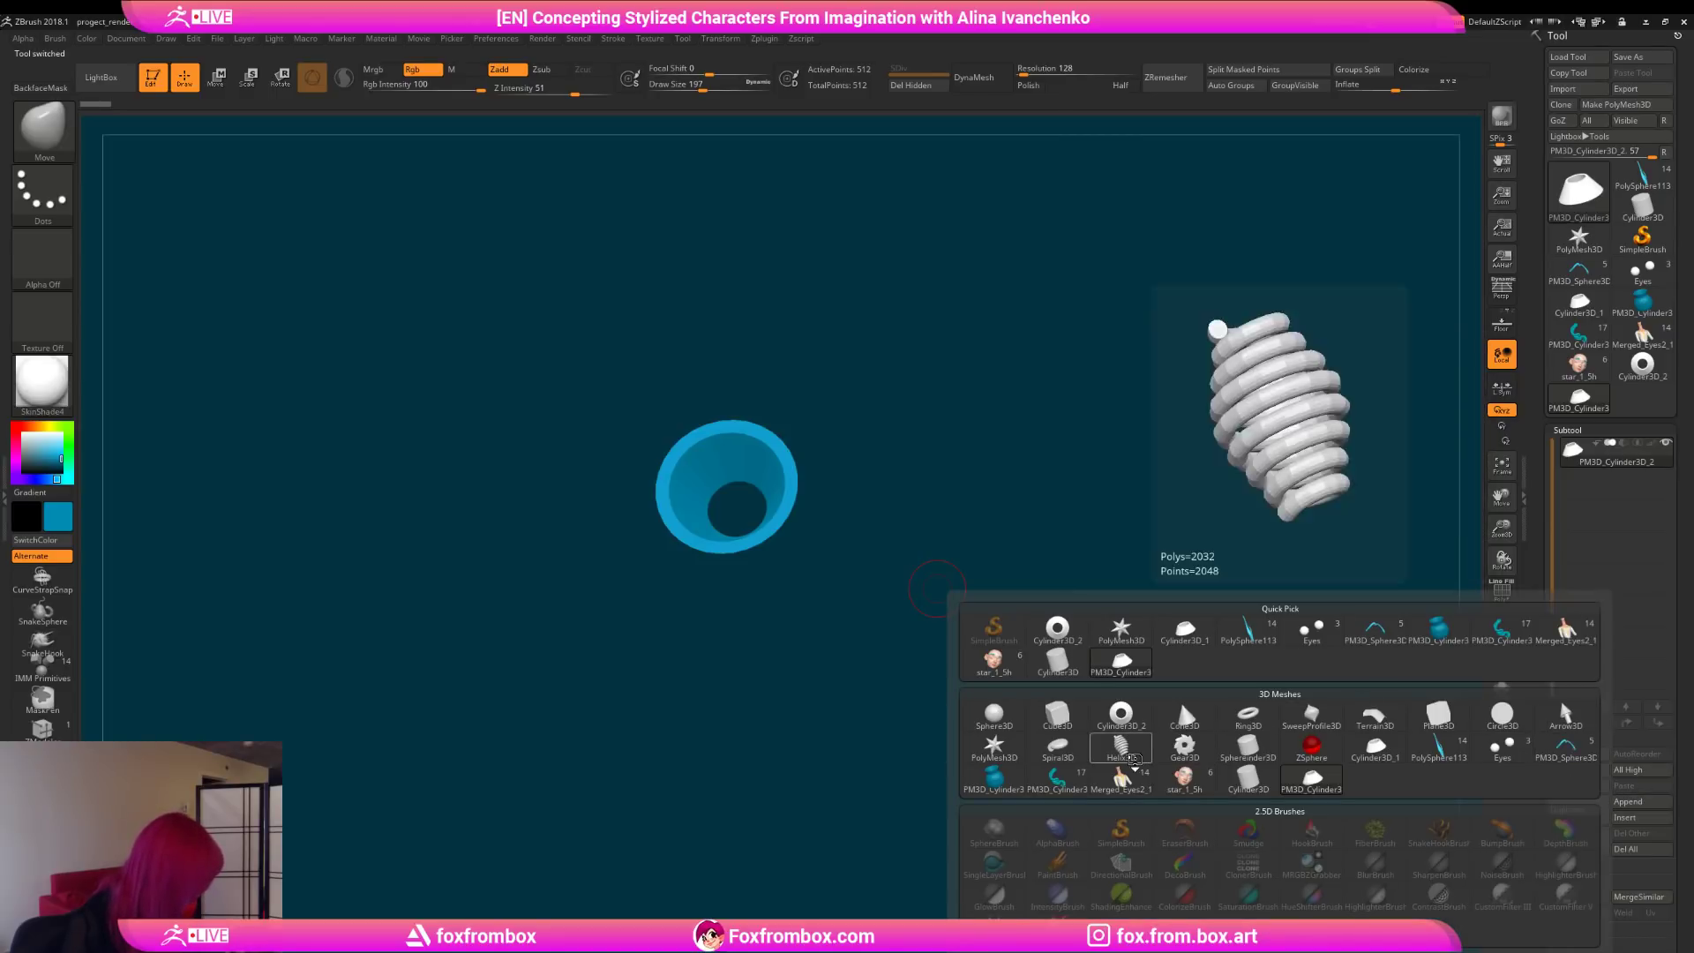
{"action": "left_click", "coordinate": [995, 714]}
{"action": "left_click_drag", "start_coordinate": [1003, 715], "coordinate": [865, 344]}
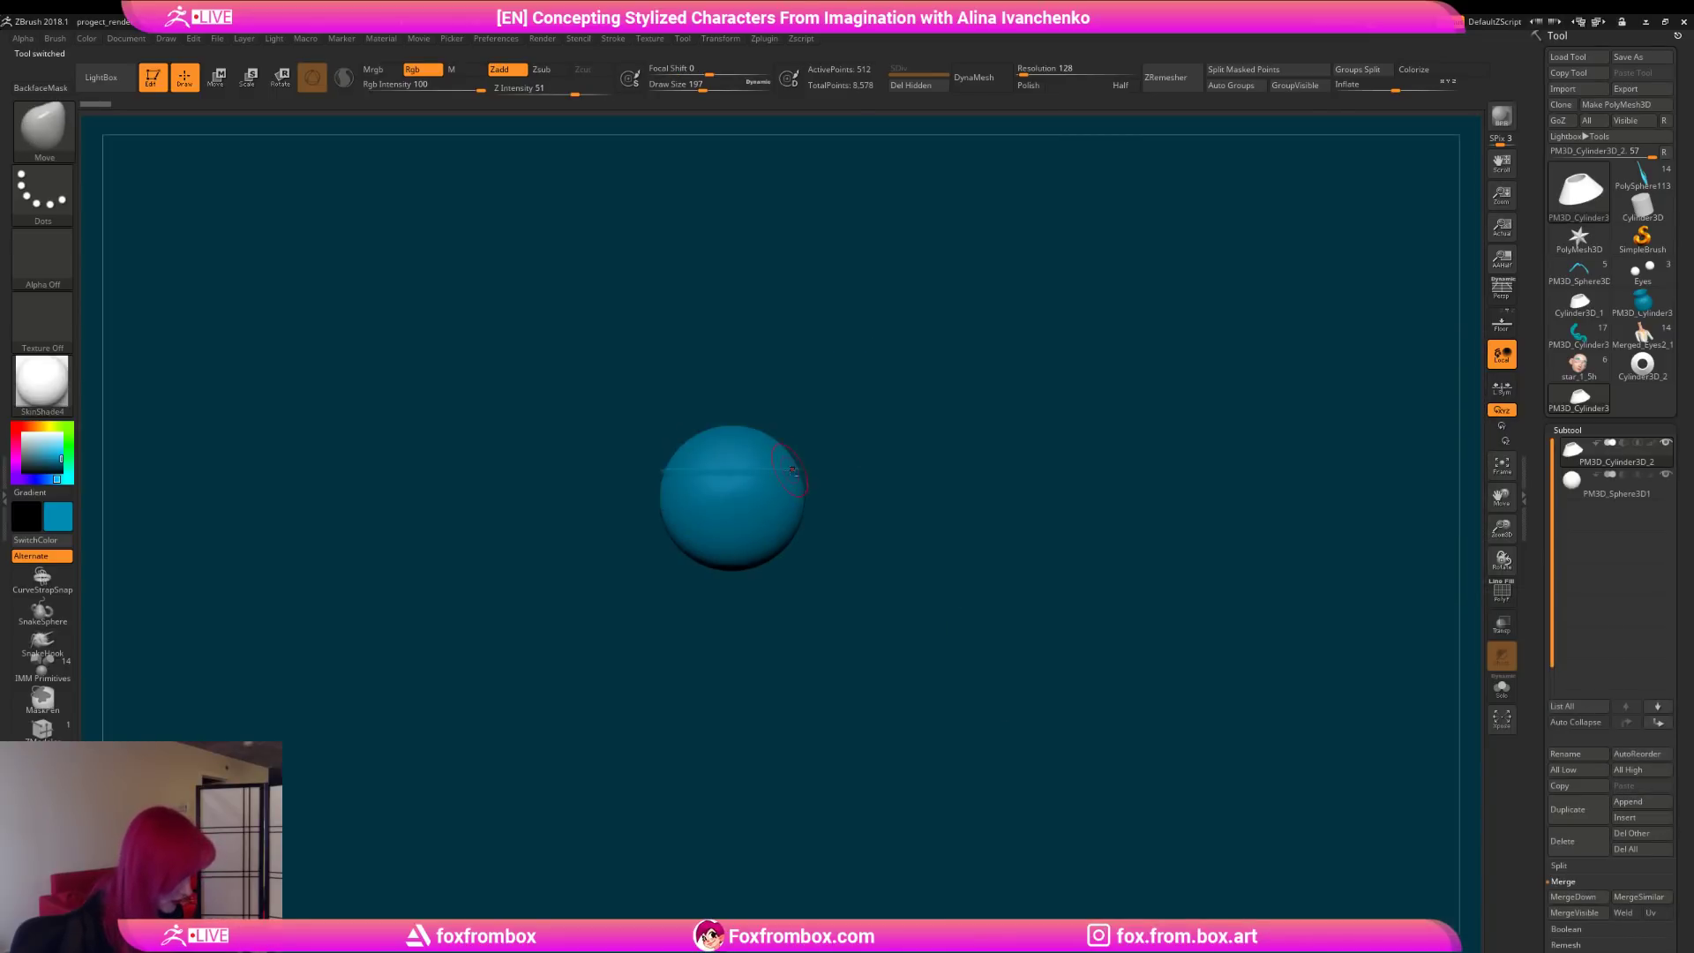
{"action": "left_click_drag", "start_coordinate": [922, 412], "coordinate": [877, 415]}
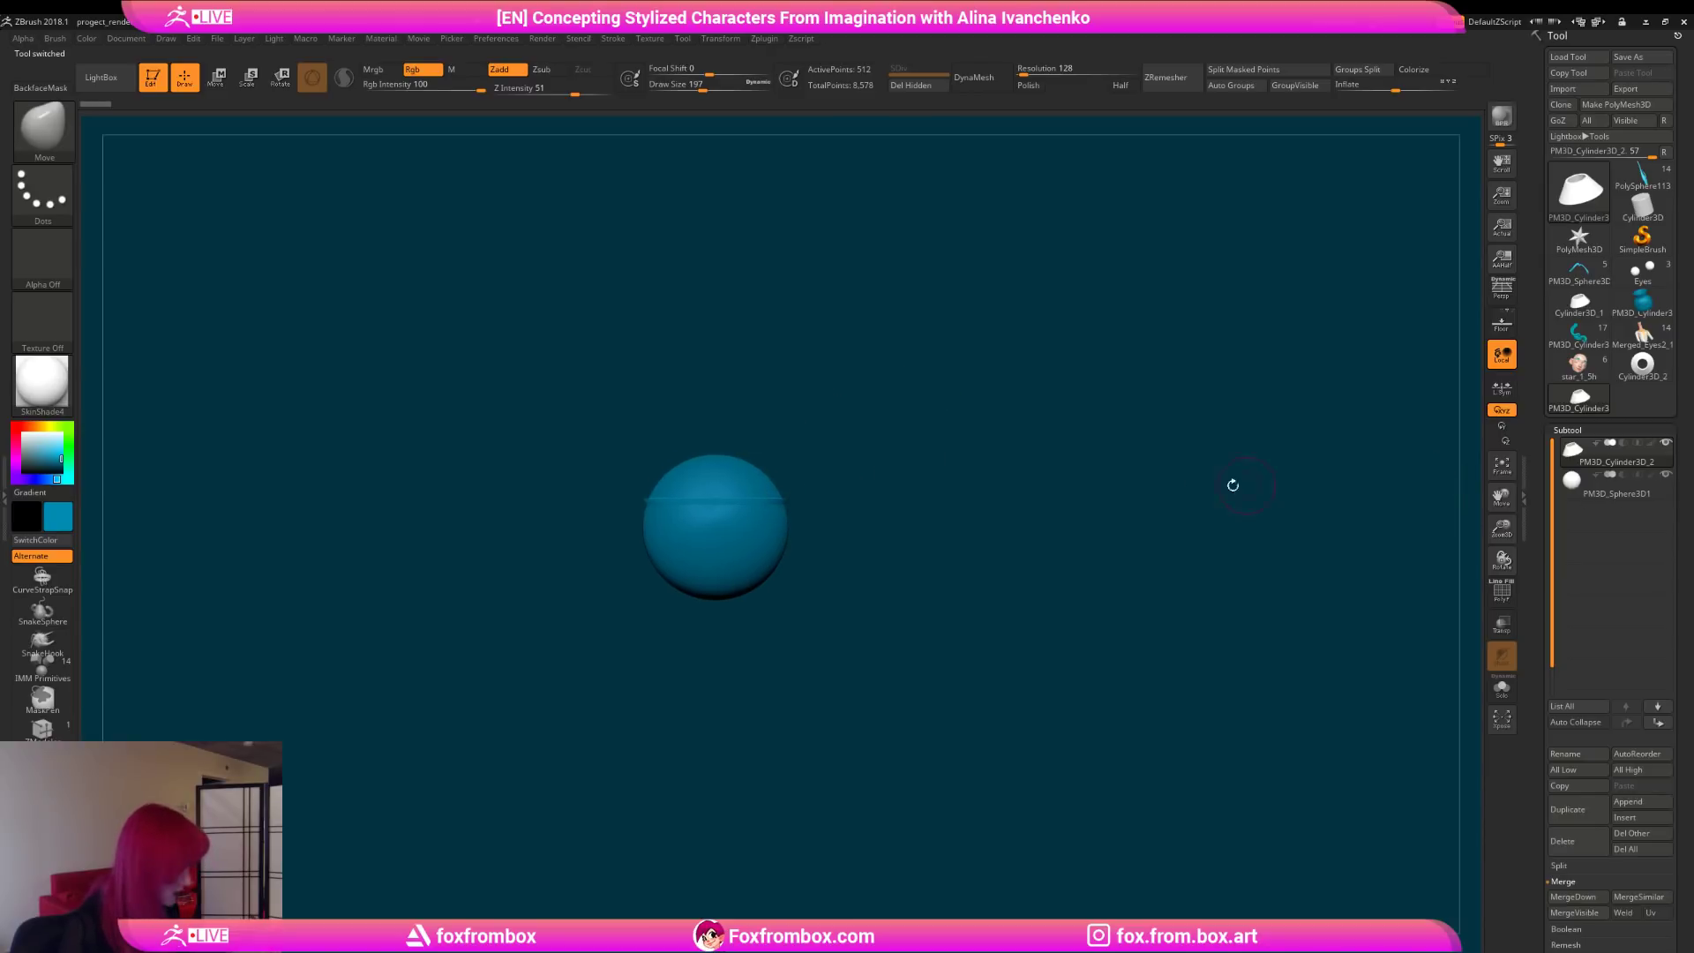
Step: Place the tapered tube on top of the sphere as a neck, with its wide end facing away from the sphere
{"action": "key", "text": "w"}
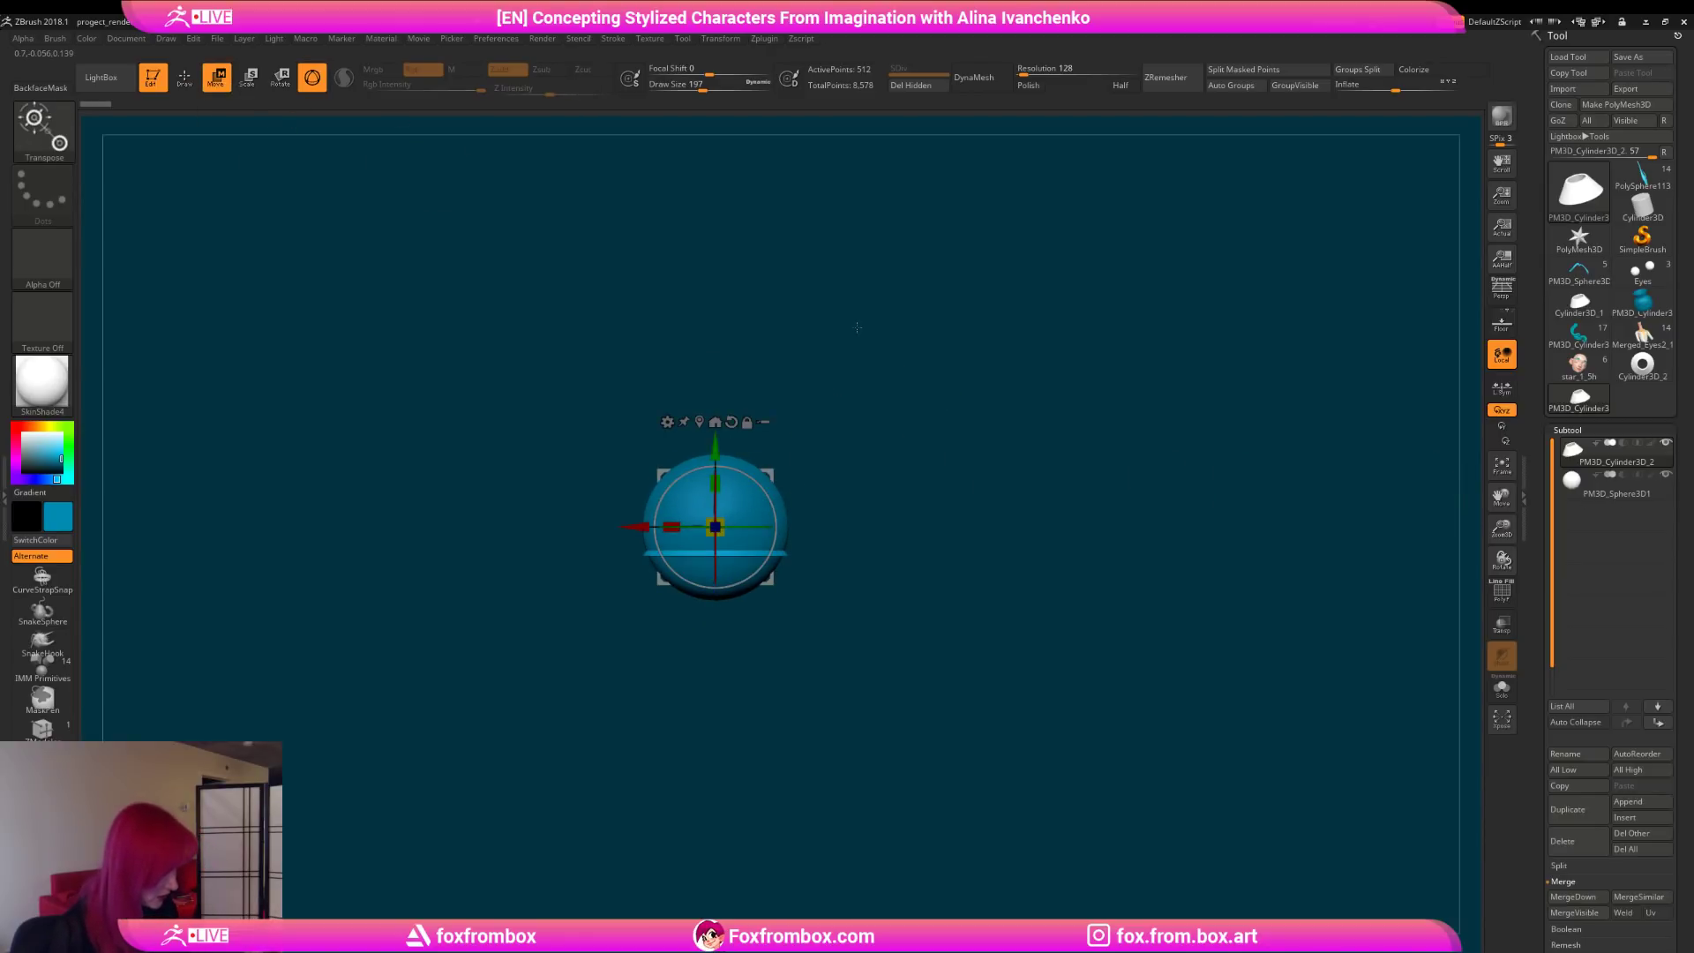
{"action": "left_click_drag", "start_coordinate": [715, 527], "coordinate": [714, 311]}
{"action": "left_click_drag", "start_coordinate": [714, 561], "coordinate": [715, 541]}
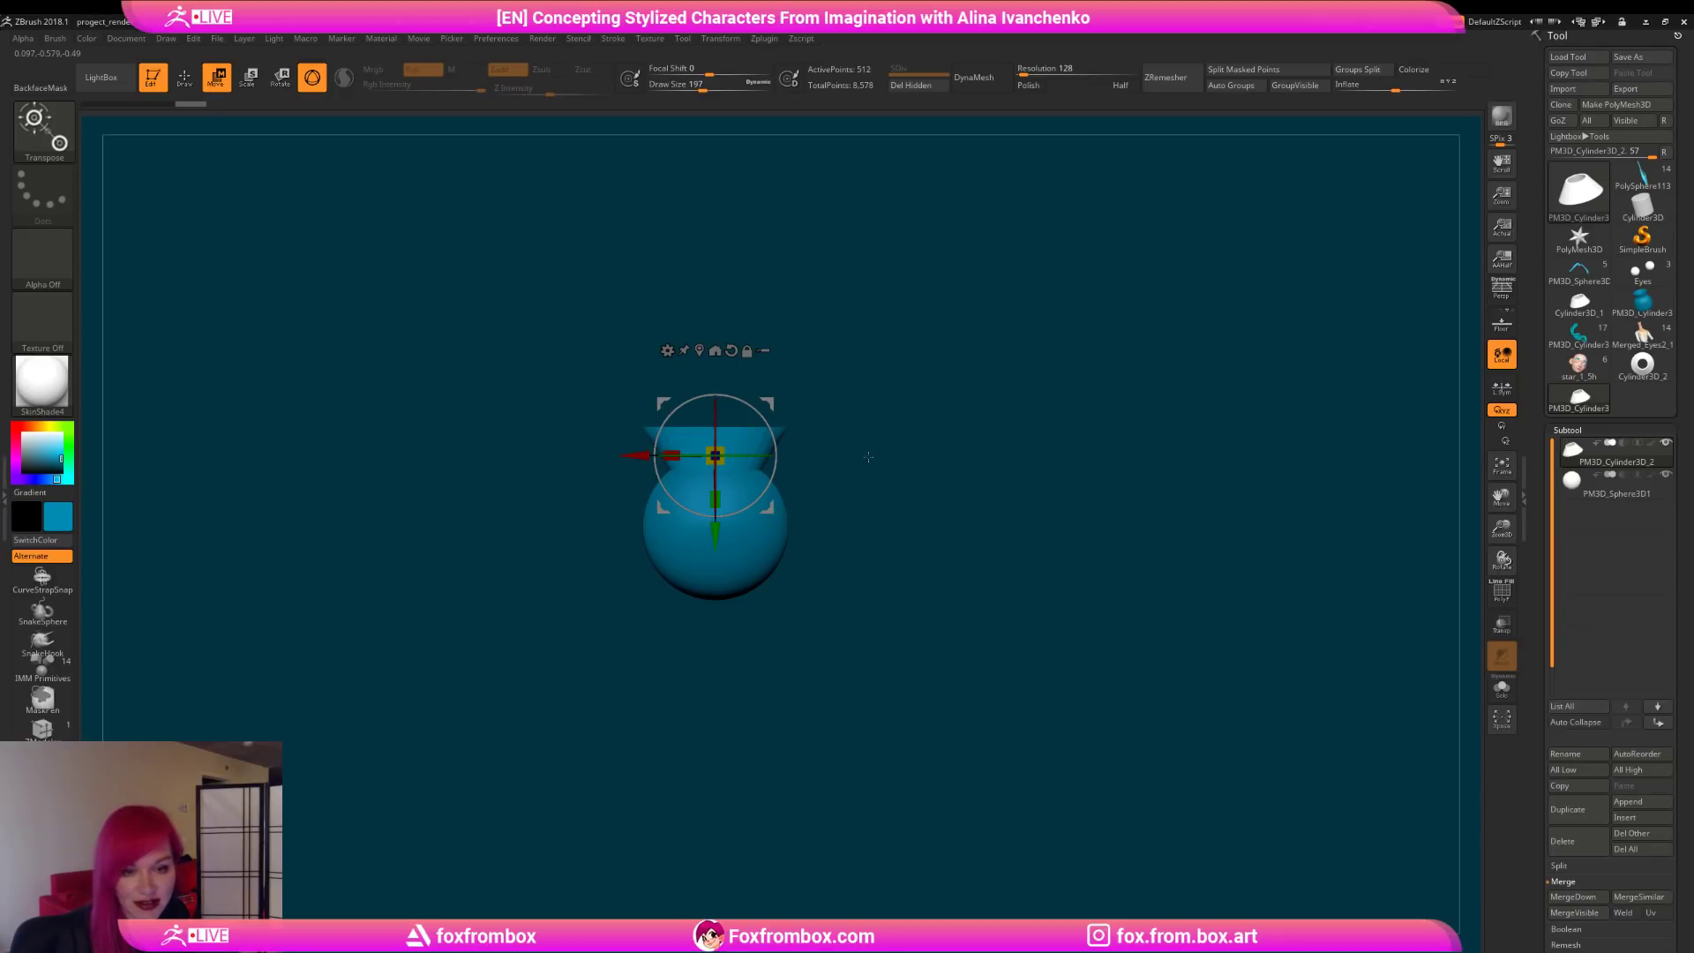
Step: Raise the tapered neck slightly along the sphere's vertical axis
{"action": "left_click_drag", "start_coordinate": [885, 490], "coordinate": [880, 495], "text": "alt"}
{"action": "left_click_drag", "start_coordinate": [710, 461], "coordinate": [717, 445]}
{"action": "left_click_drag", "start_coordinate": [865, 452], "coordinate": [898, 433], "text": "alt"}
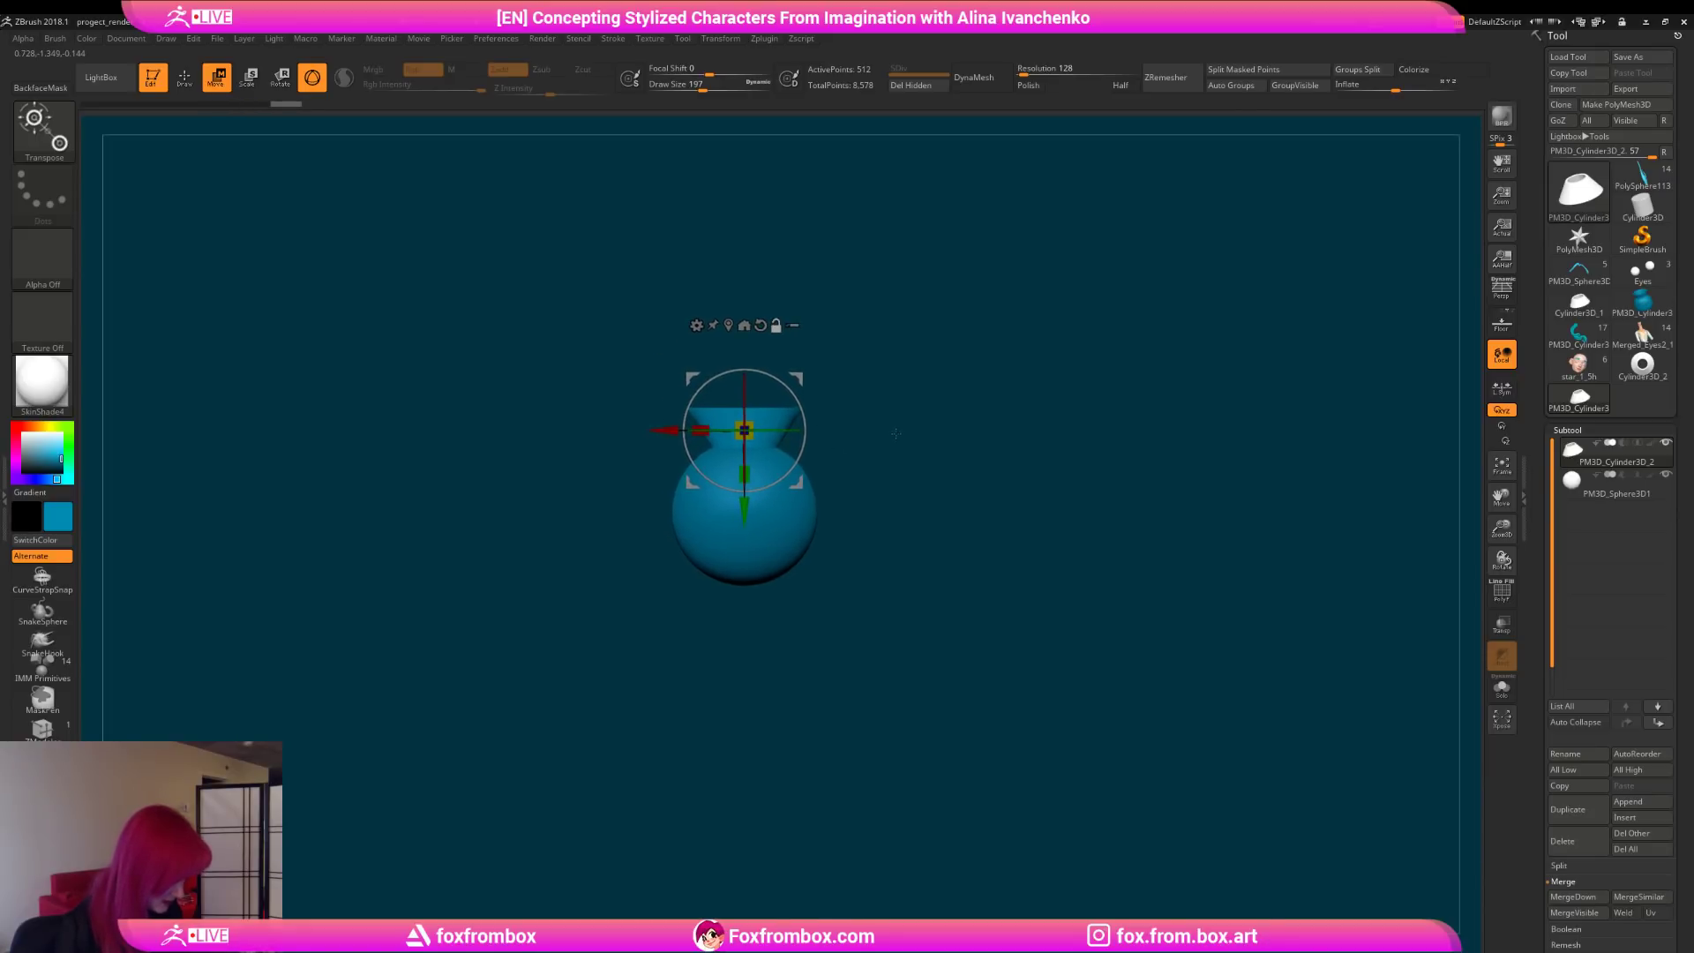
Step: Select the sphere subtool and trim its underside flat with a straight horizontal cut
{"action": "key", "text": "q"}
{"action": "left_click", "coordinate": [695, 572], "text": "alt"}
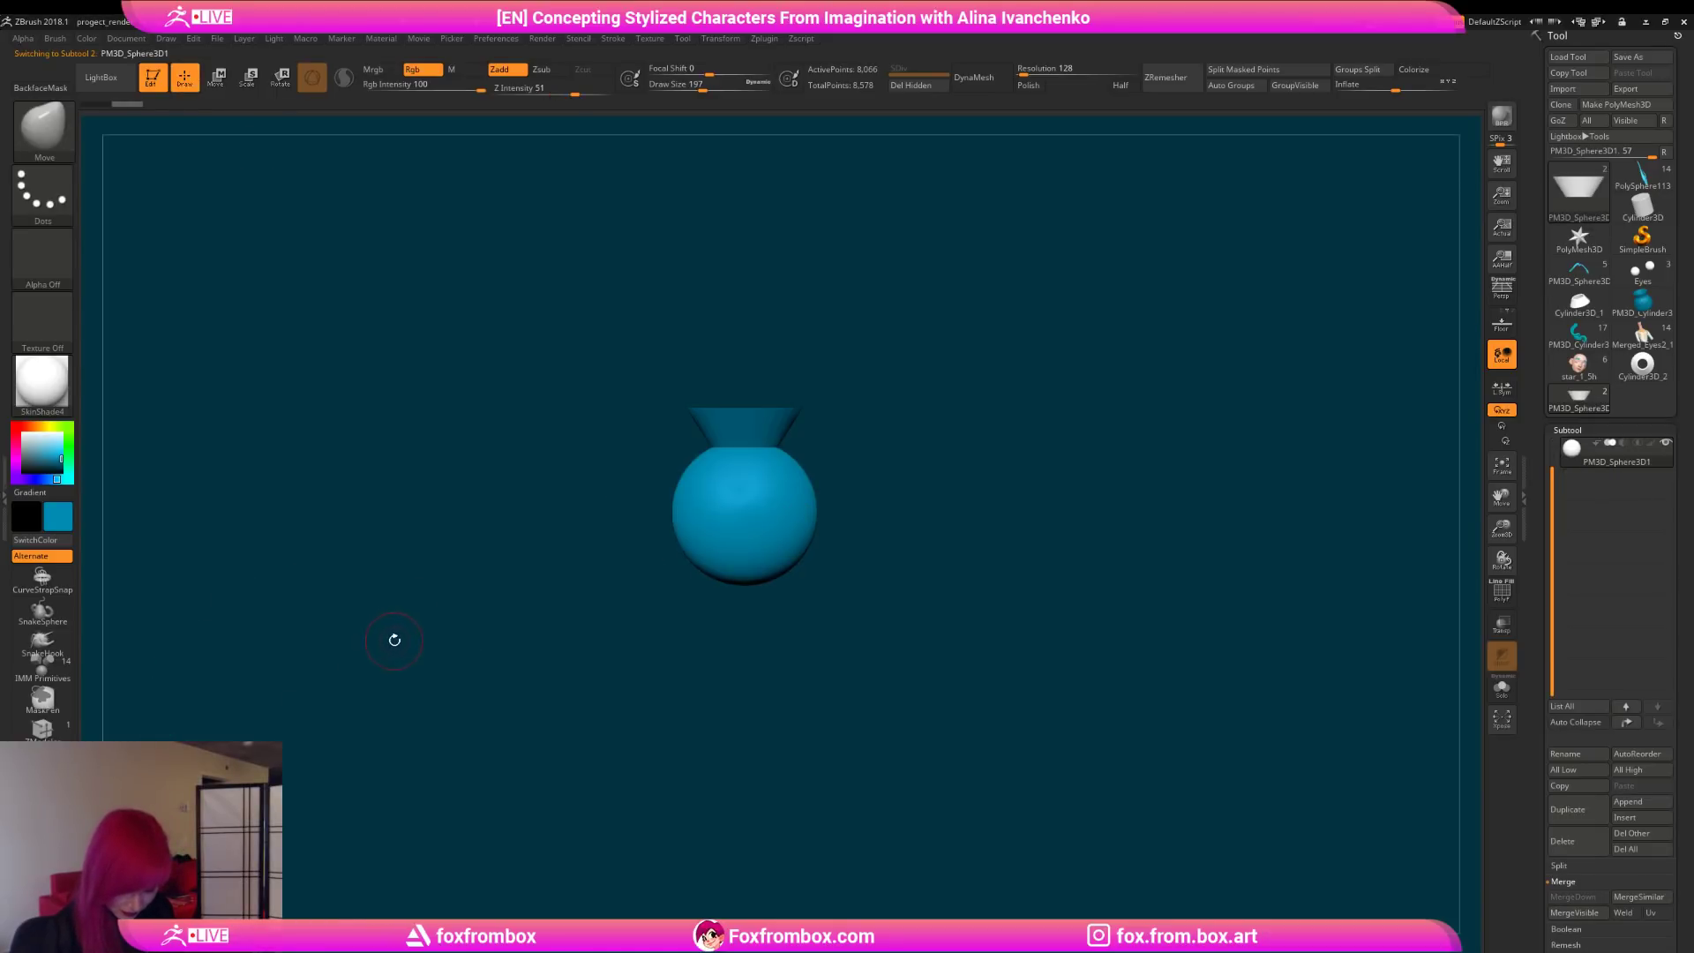
{"action": "key", "text": "ctrl+shift"}
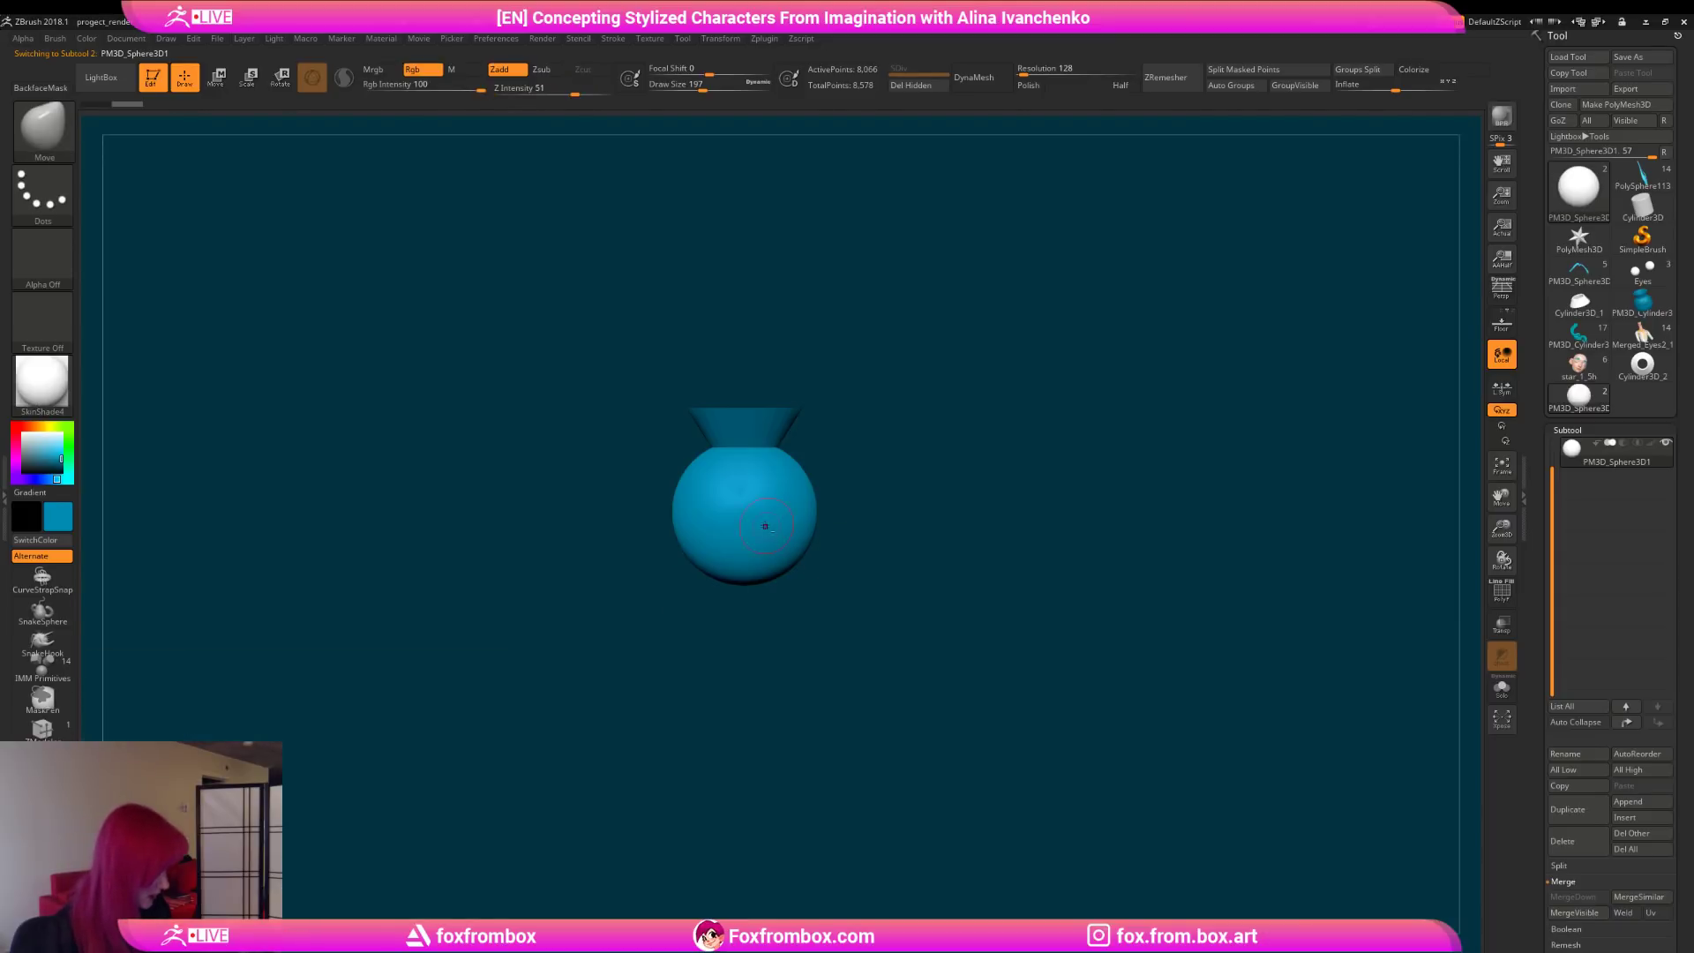
{"action": "left_click_drag", "start_coordinate": [533, 562], "coordinate": [968, 486], "text": "ctrl+shift"}
{"action": "left_click_drag", "start_coordinate": [951, 556], "coordinate": [375, 556], "text": "ctrl+shift"}
{"action": "left_click_drag", "start_coordinate": [944, 495], "coordinate": [908, 536]}
{"action": "left_click_drag", "start_coordinate": [909, 536], "coordinate": [872, 558]}
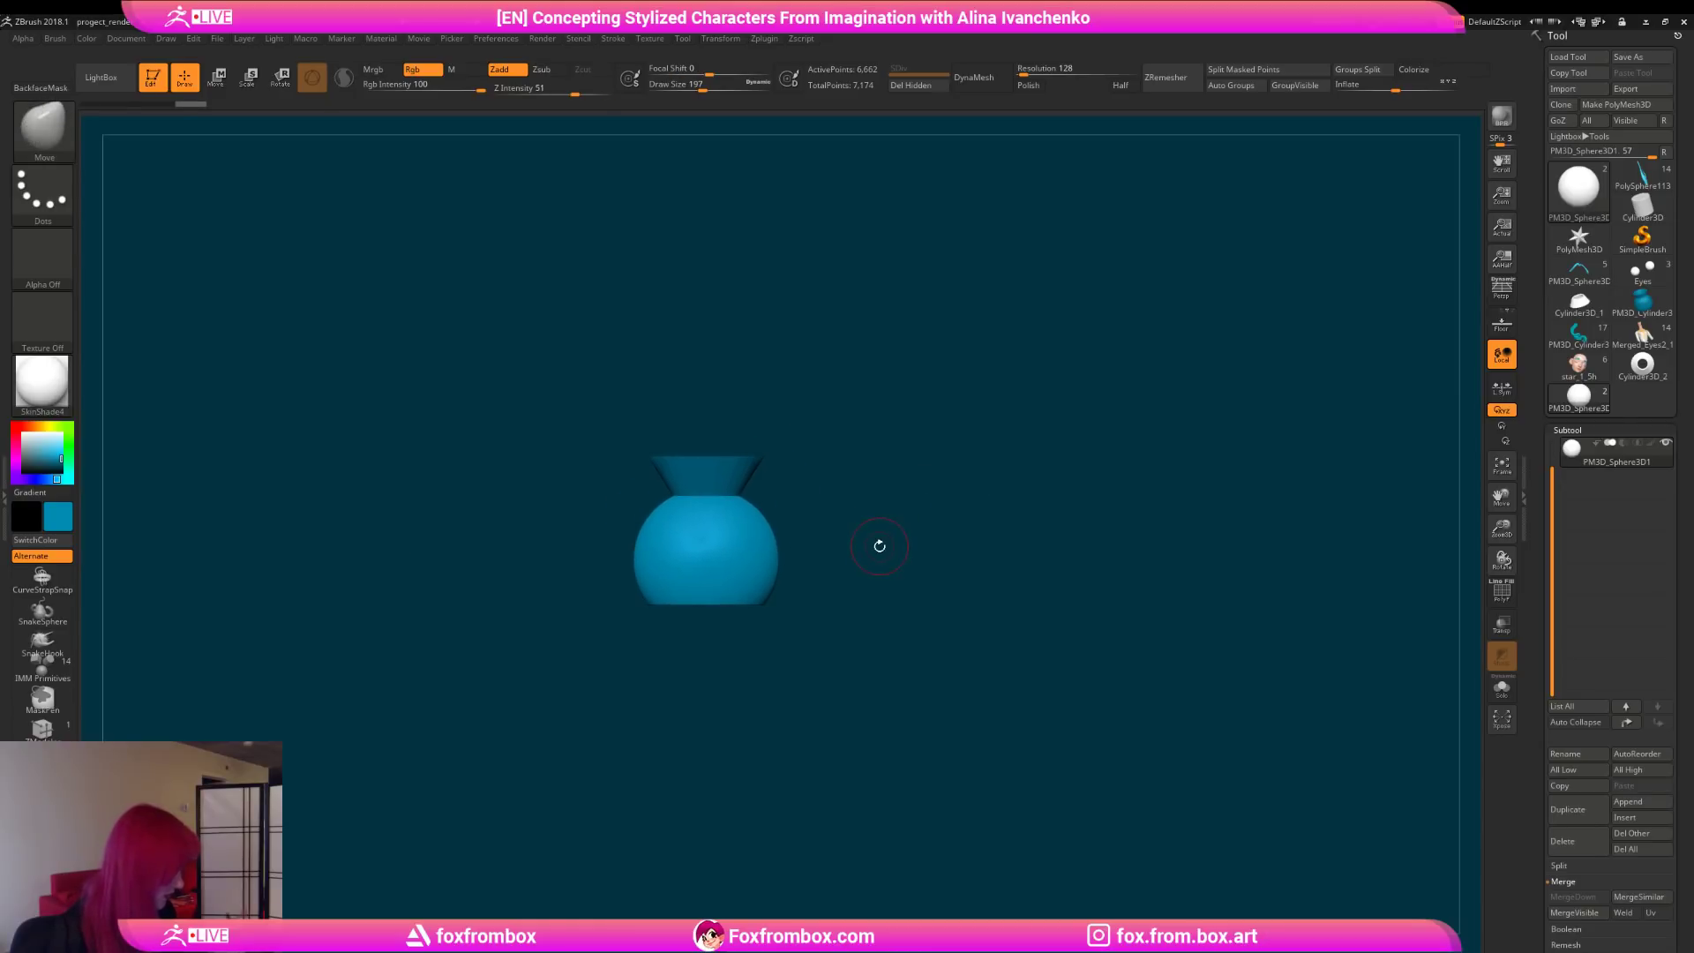
Step: Try to scale the flat-bottomed sphere down slightly, and restore its trimmed state from before the scaling
{"action": "key", "text": "e"}
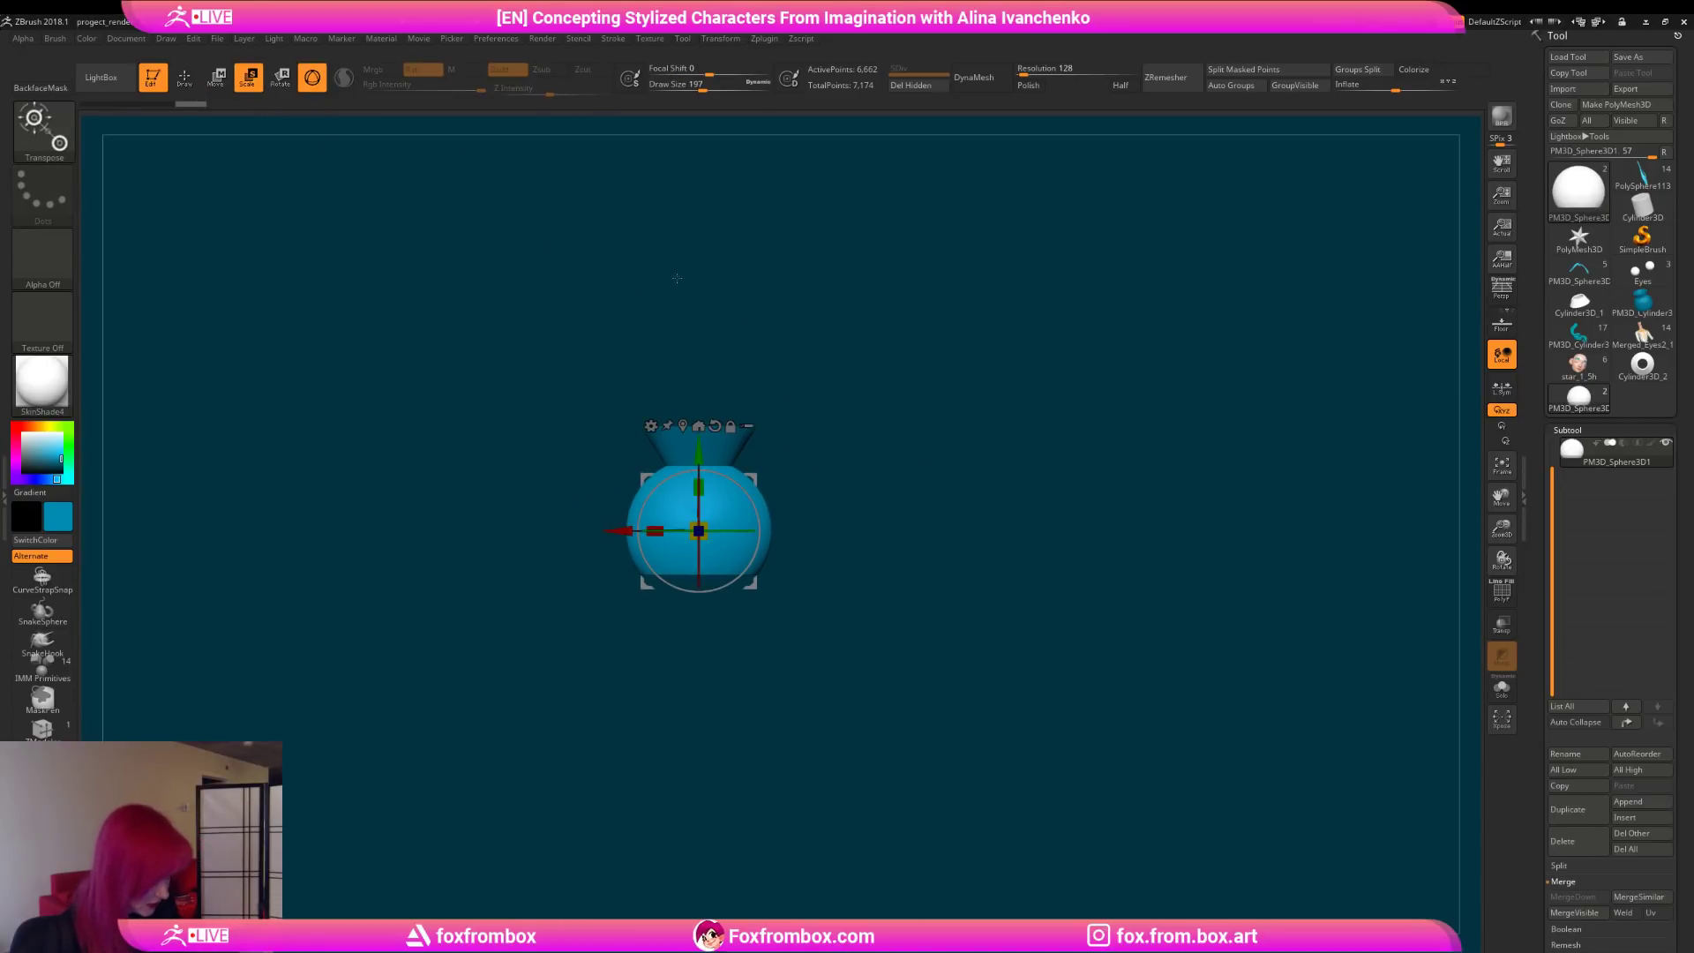
{"action": "left_click_drag", "start_coordinate": [700, 482], "coordinate": [707, 518]}
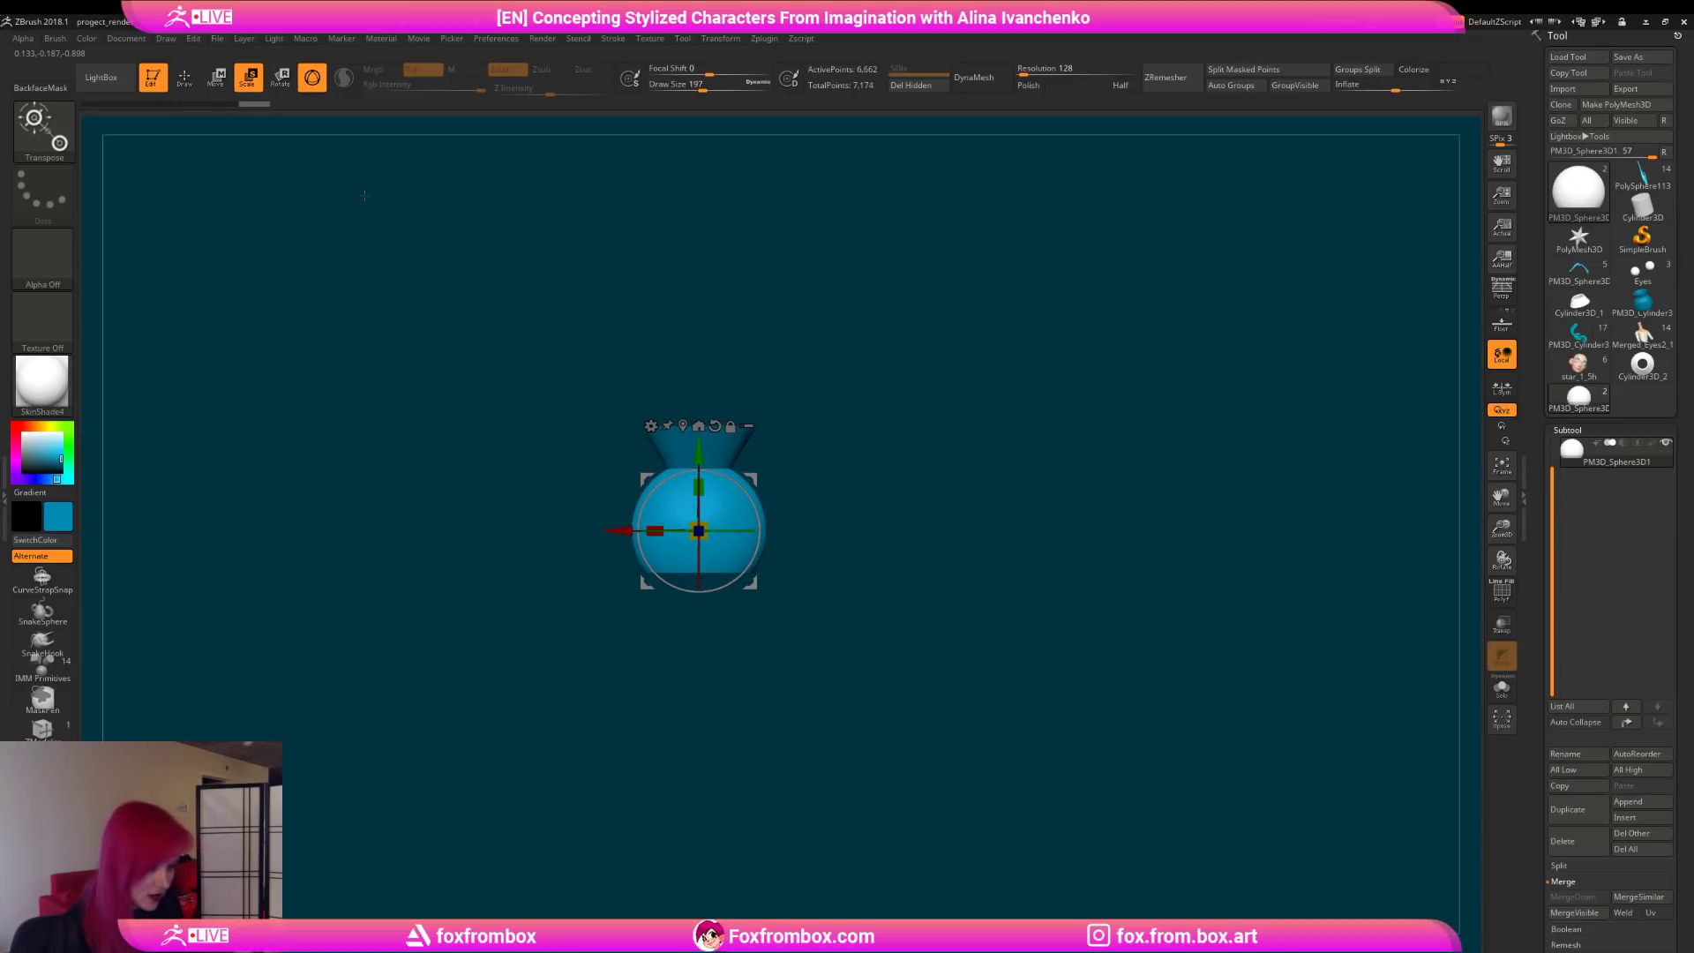
{"action": "left_click", "coordinate": [187, 81]}
{"action": "mouse_move", "coordinate": [824, 617]}
{"action": "left_mouse_down"}
{"action": "mouse_move", "coordinate": [814, 653]}
{"action": "mouse_move", "coordinate": [819, 614]}
{"action": "left_mouse_up"}
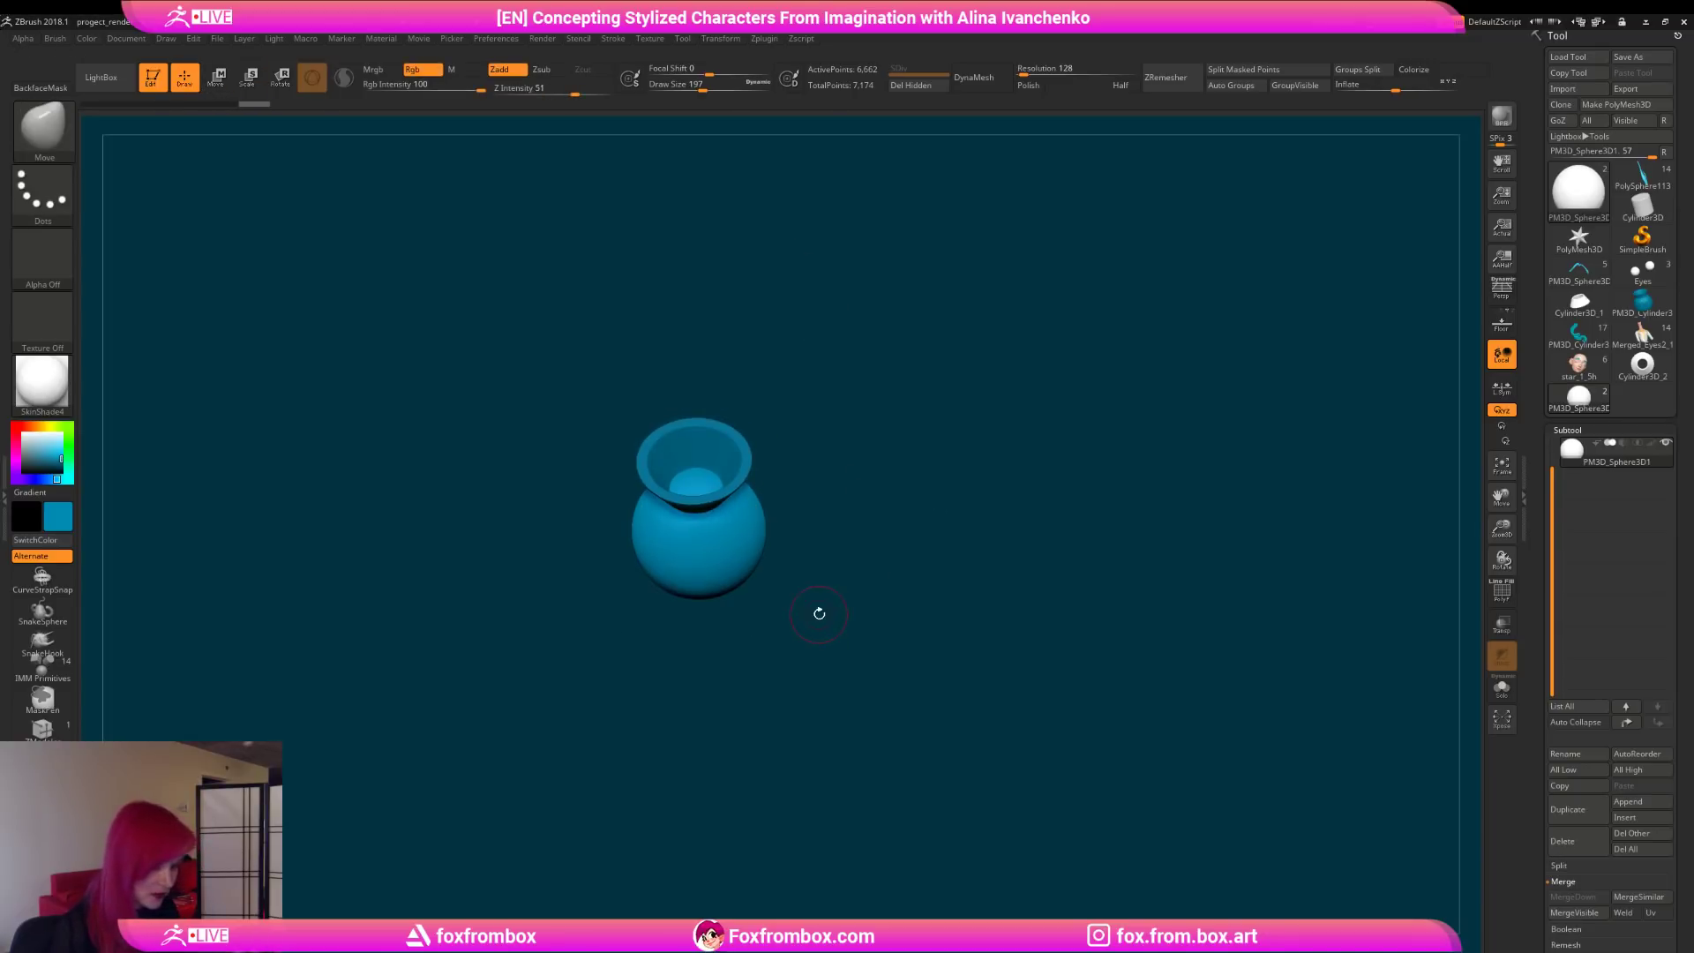
{"action": "left_click", "coordinate": [109, 103]}
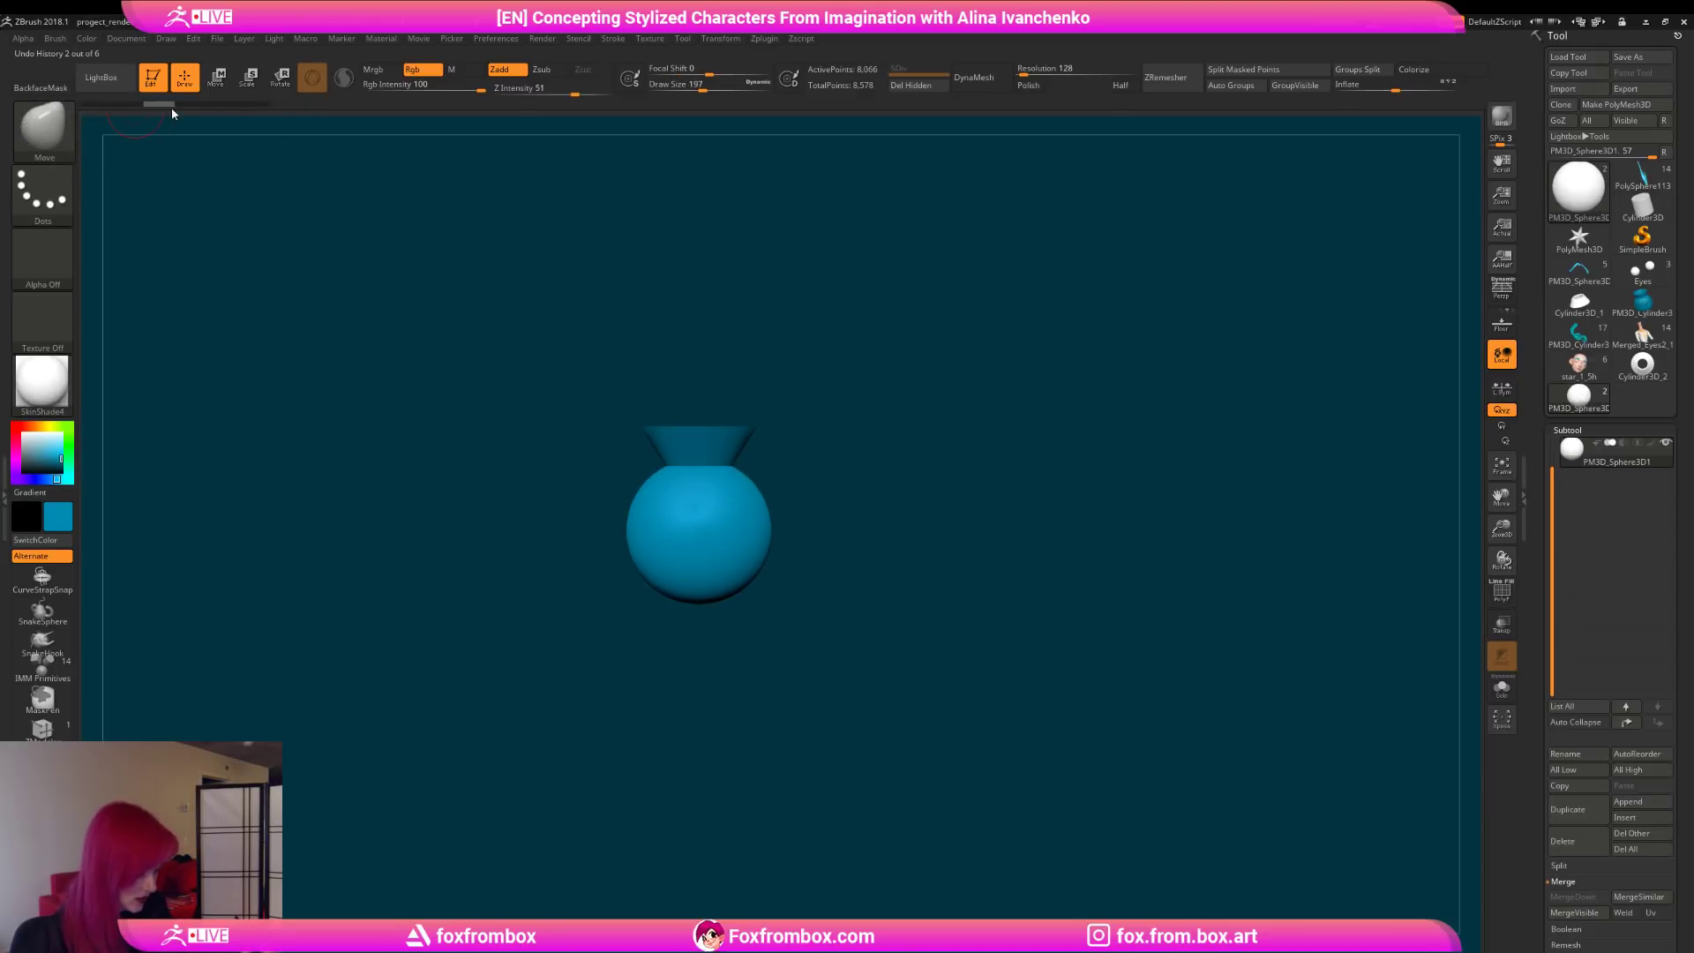
{"action": "left_click", "coordinate": [188, 104]}
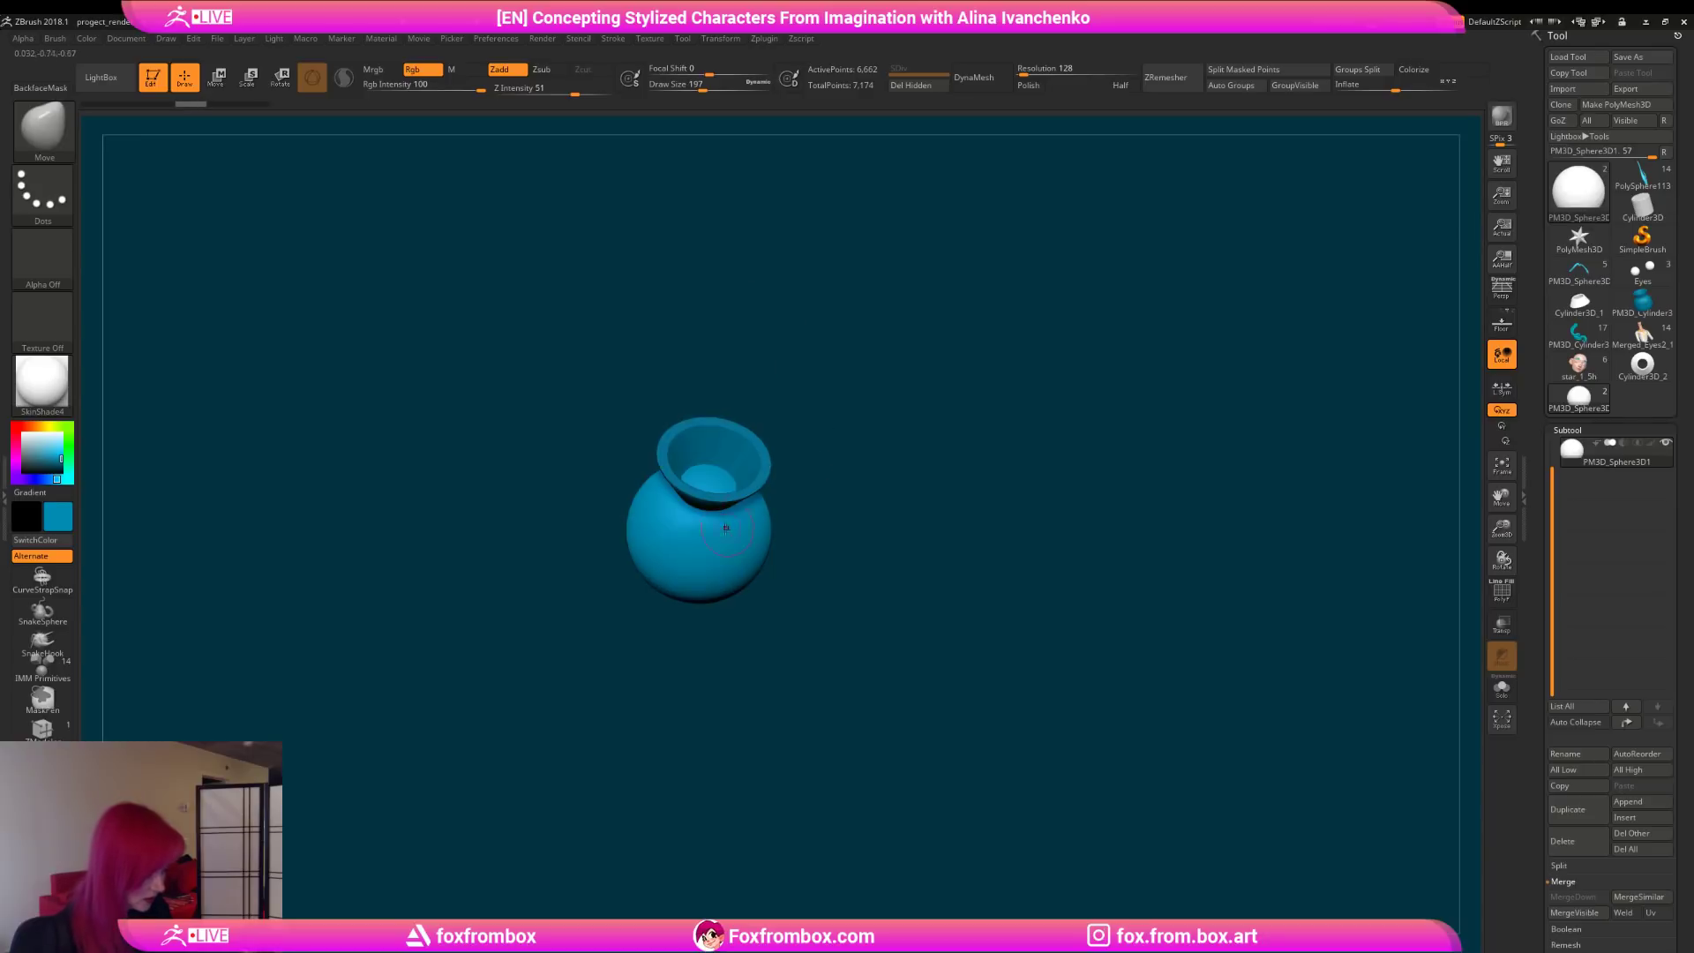
Step: Turn on radial symmetry around the Y axis for the jug body, replacing the X-axis symmetry
{"action": "left_click_drag", "start_coordinate": [861, 503], "coordinate": [825, 529]}
{"action": "left_click", "coordinate": [719, 39]}
{"action": "left_click", "coordinate": [735, 416]}
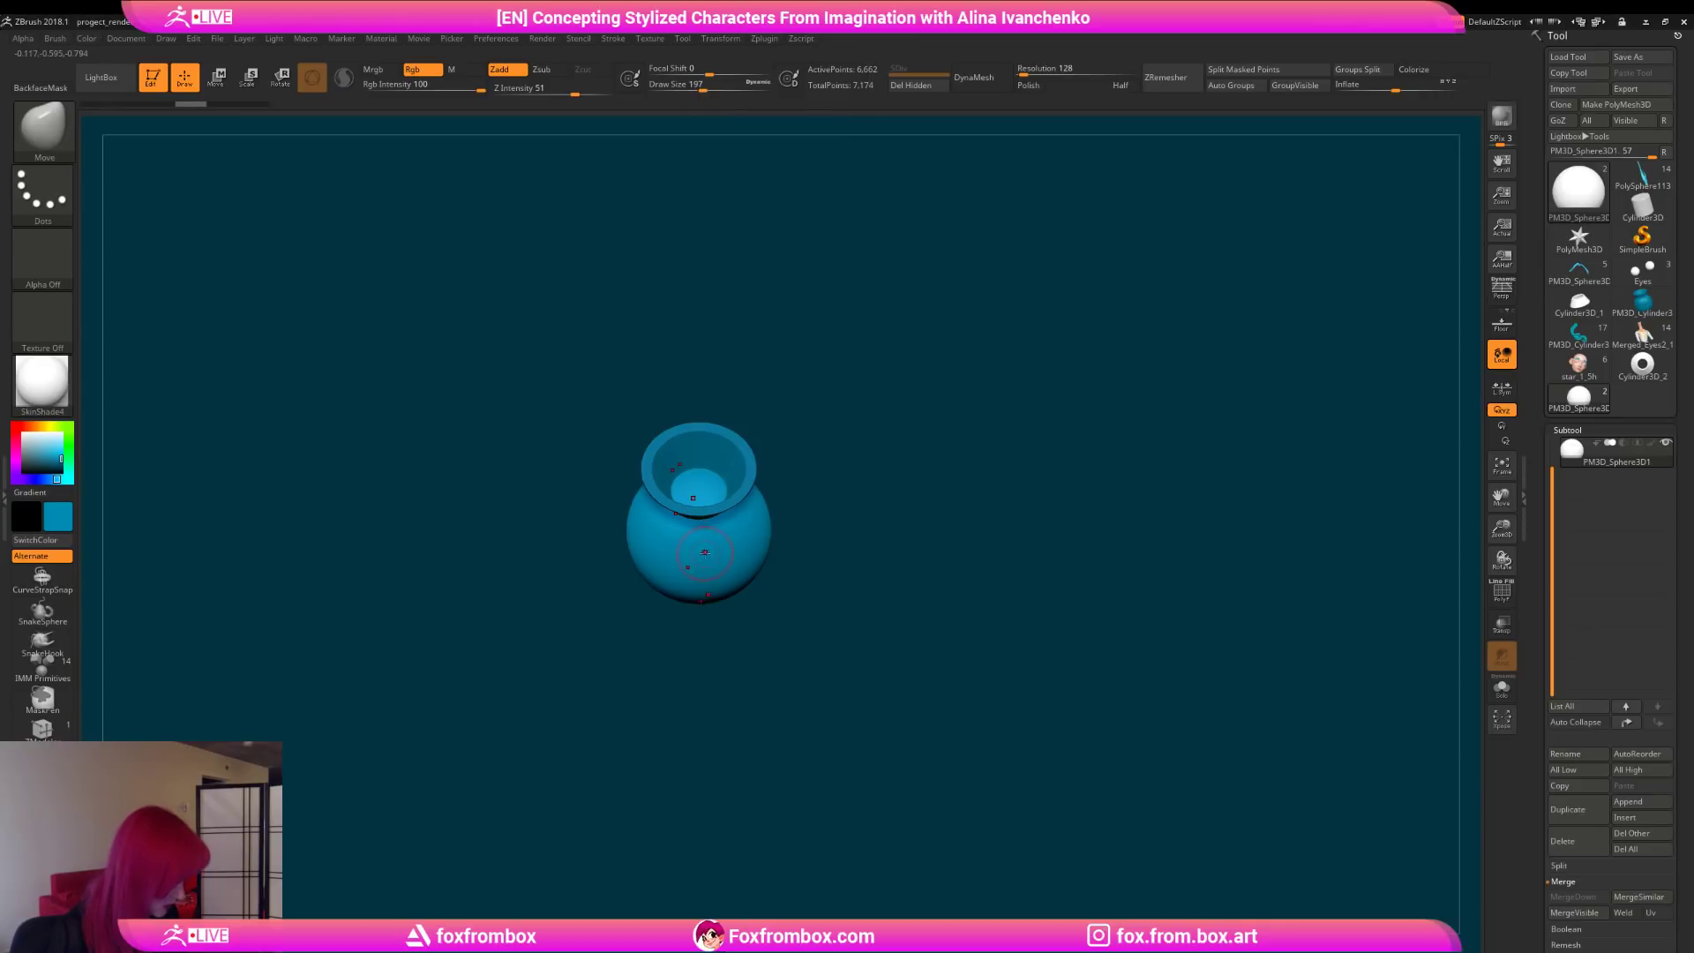
{"action": "left_click", "coordinate": [720, 38]}
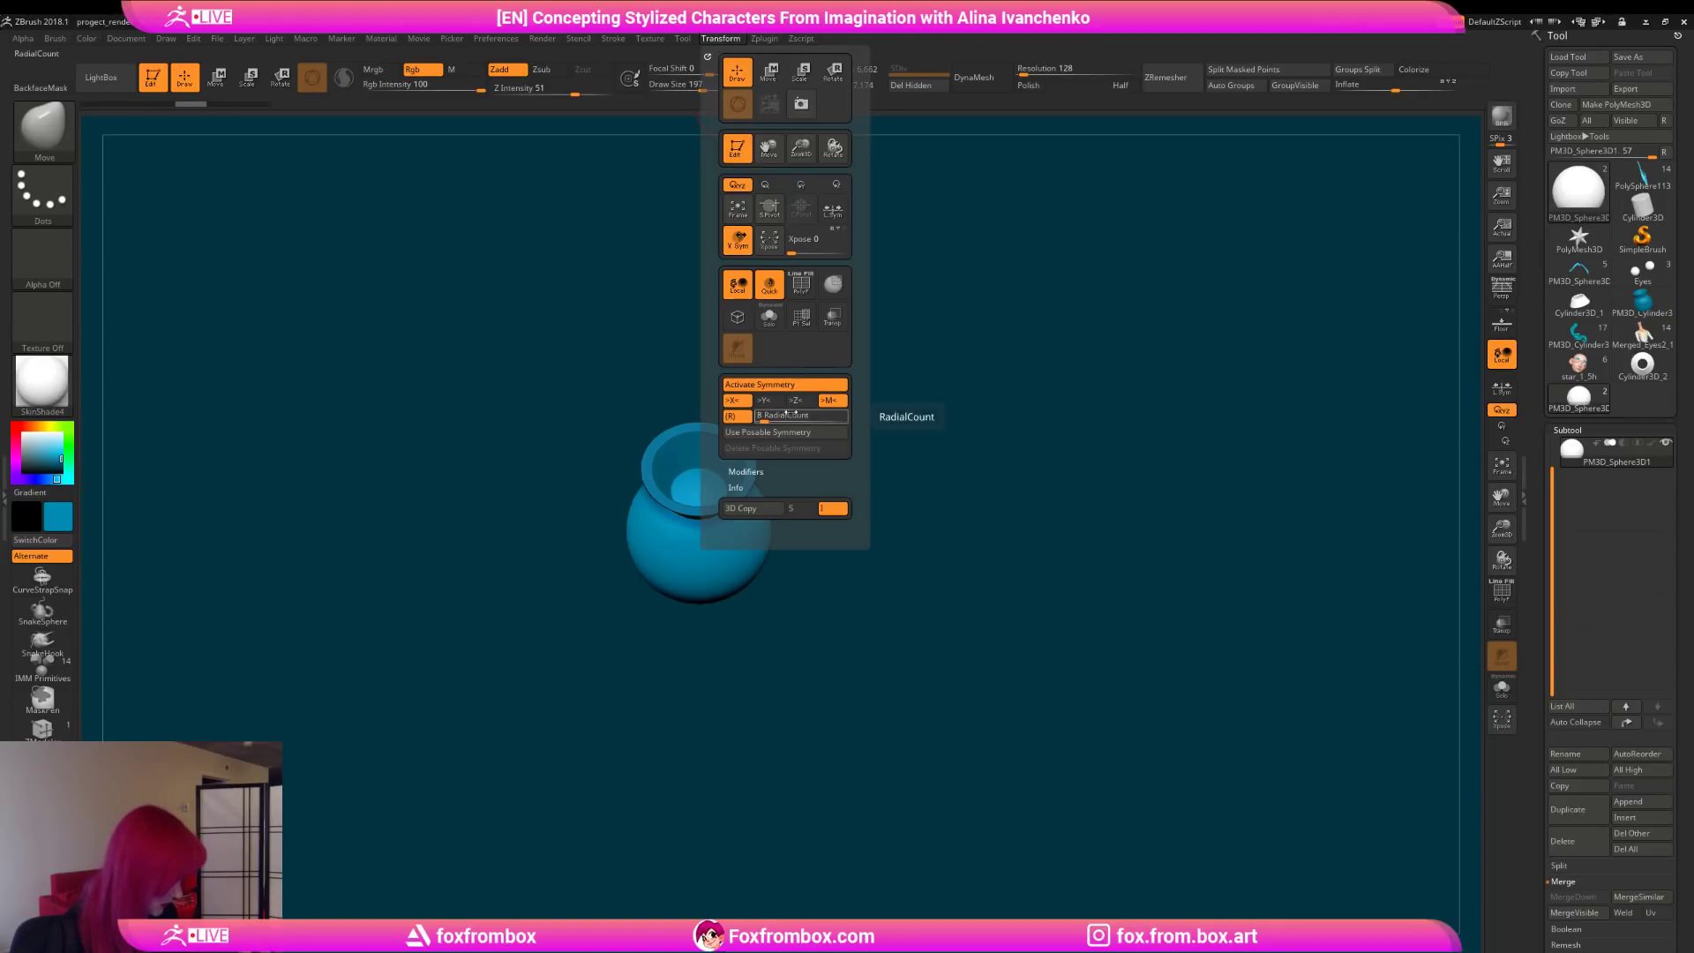
{"action": "left_click", "coordinate": [760, 400]}
{"action": "left_click", "coordinate": [738, 401]}
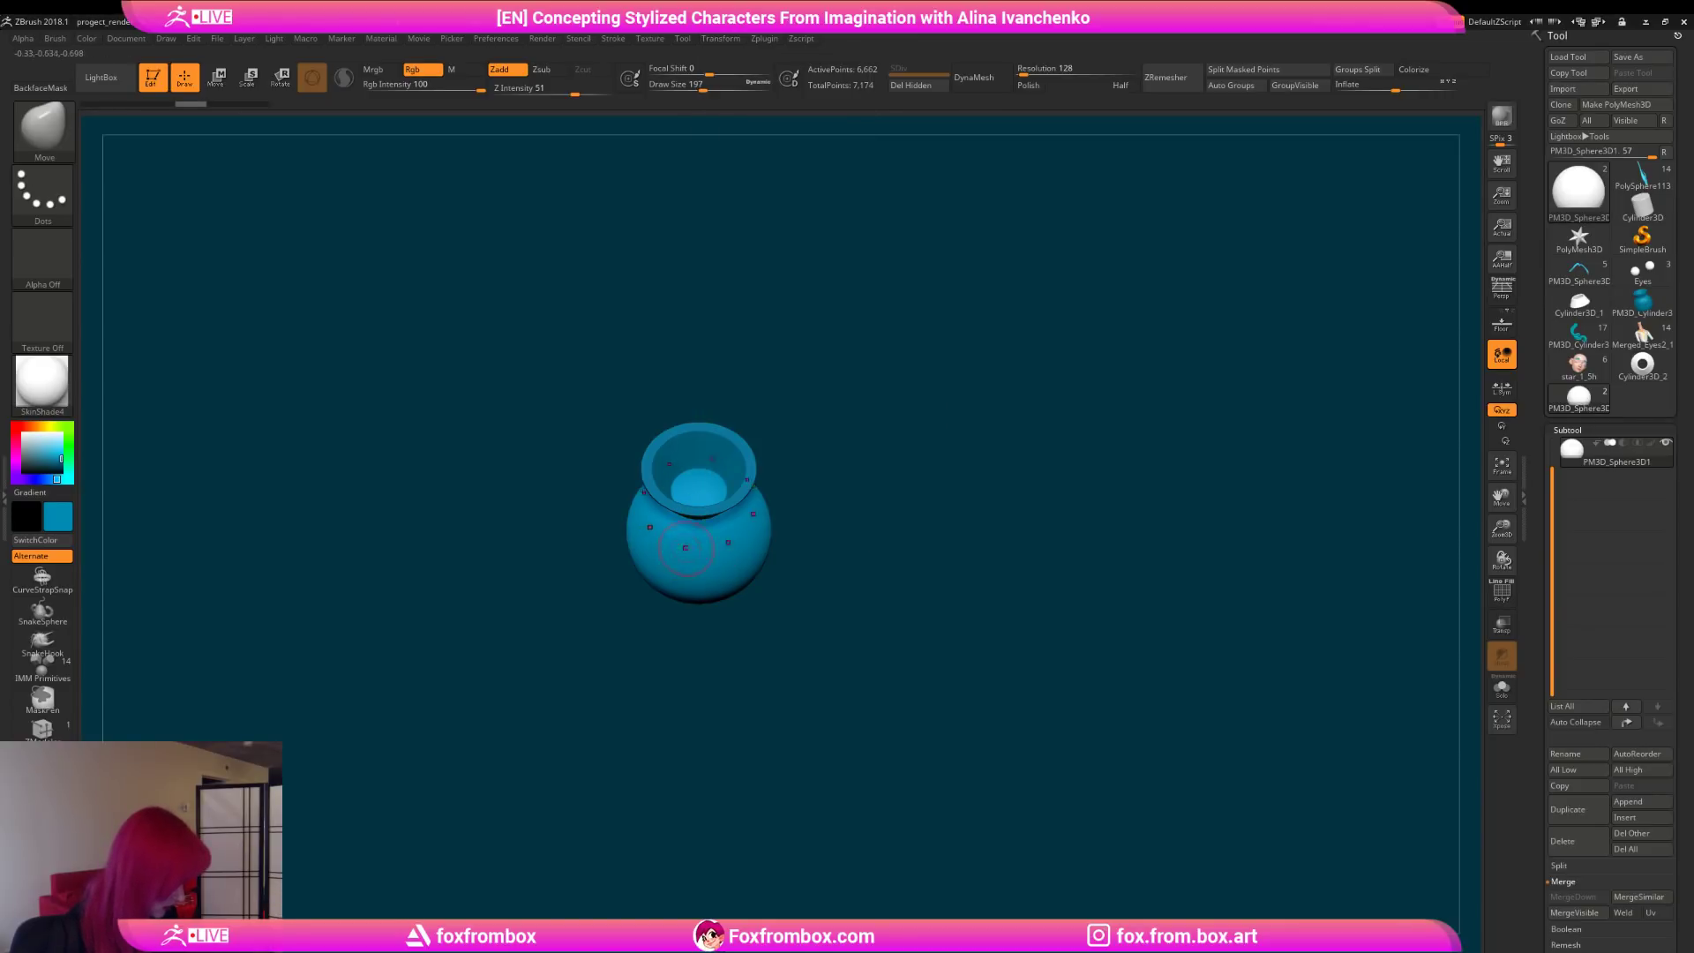
{"action": "left_click_drag", "start_coordinate": [798, 477], "coordinate": [801, 429], "text": "shift"}
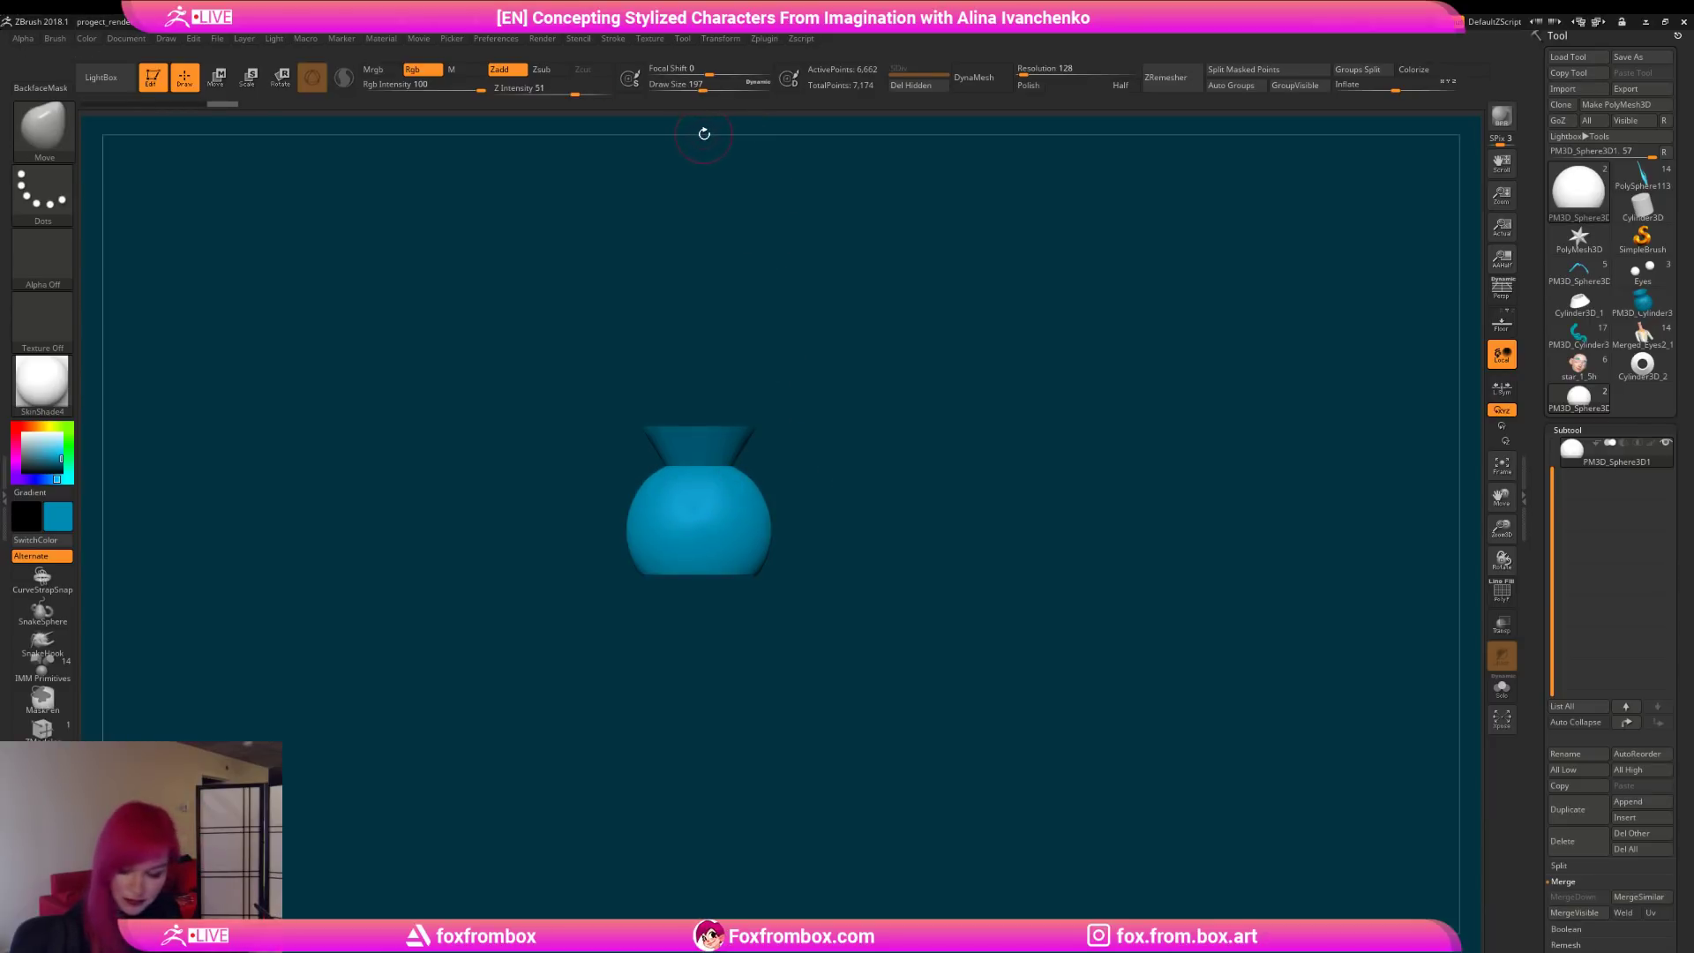
Step: Work over the jug body with the ClayBuildup brush at draw size 286 using the radial symmetry
{"action": "key", "text": "b"}
{"action": "key", "text": "c"}
{"action": "key", "text": "b"}
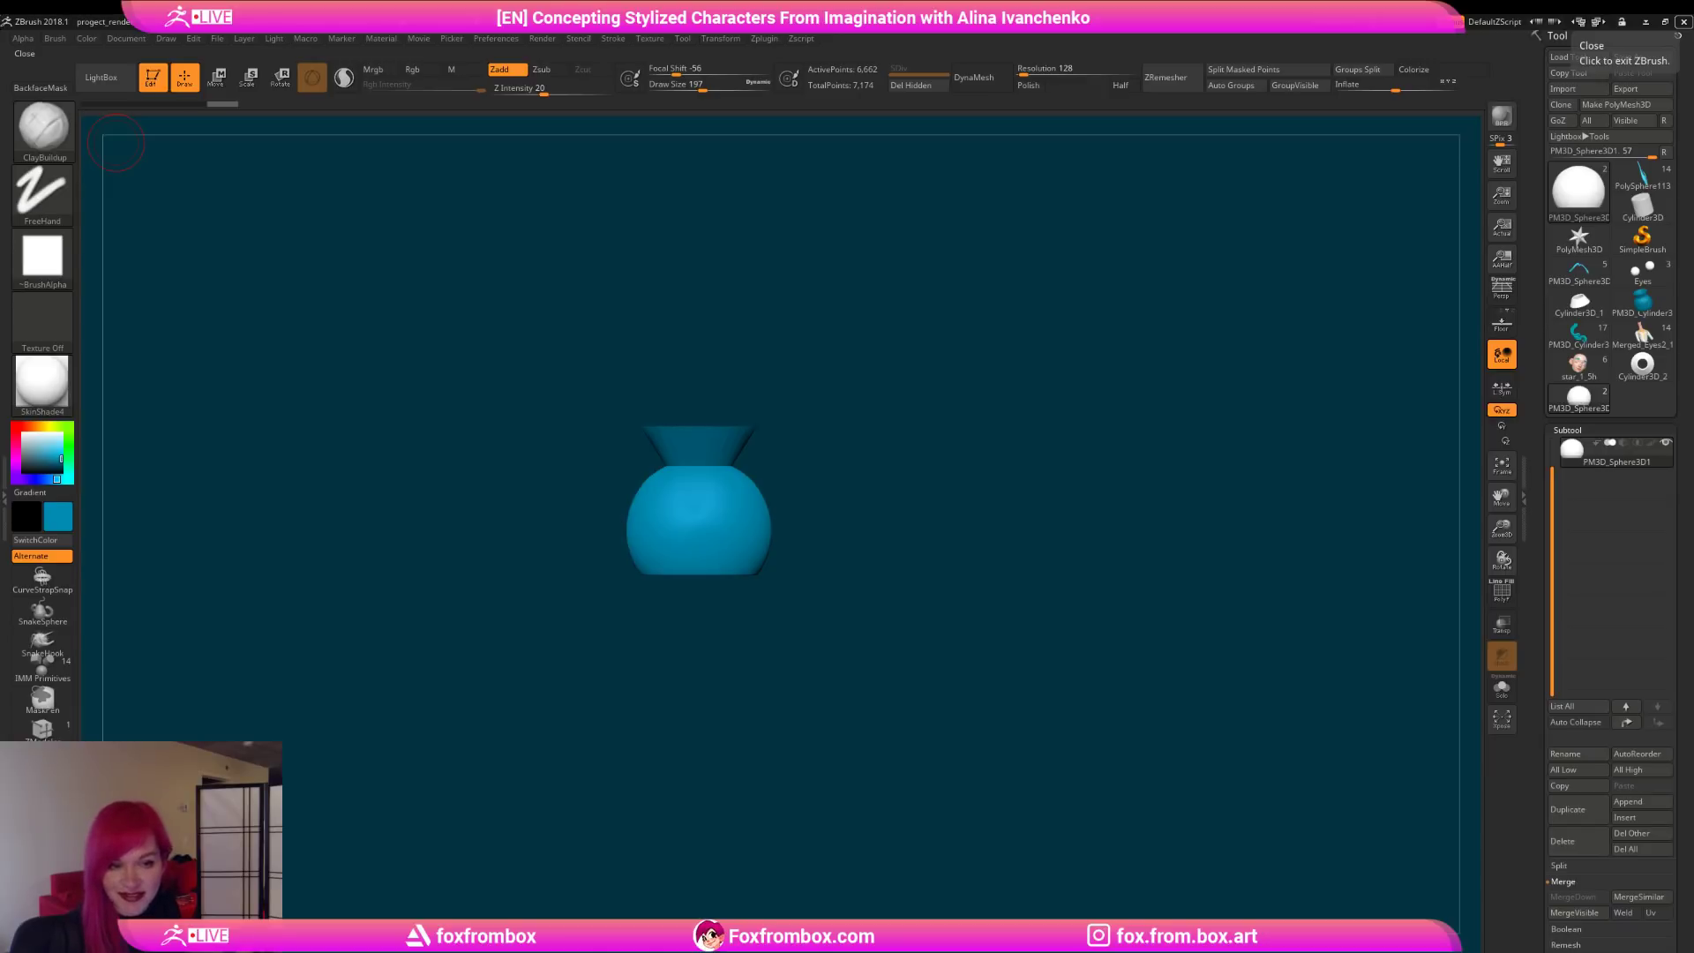
{"action": "left_click_drag", "start_coordinate": [911, 352], "coordinate": [887, 390]}
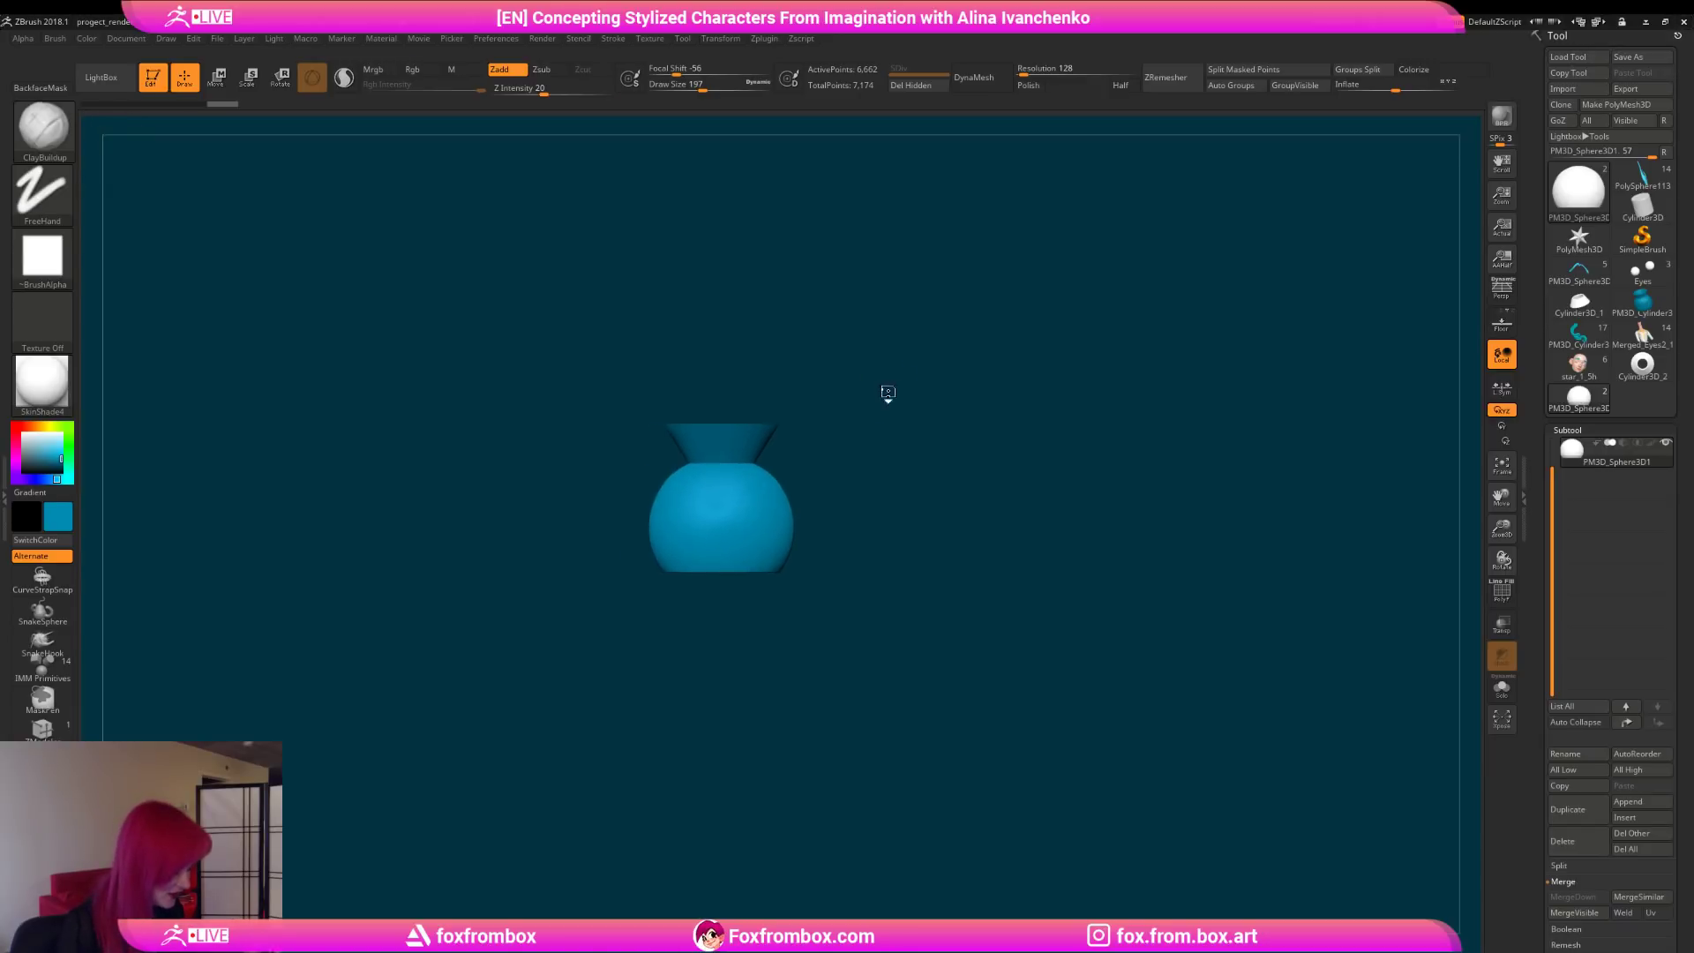
{"action": "left_click", "coordinate": [712, 86]}
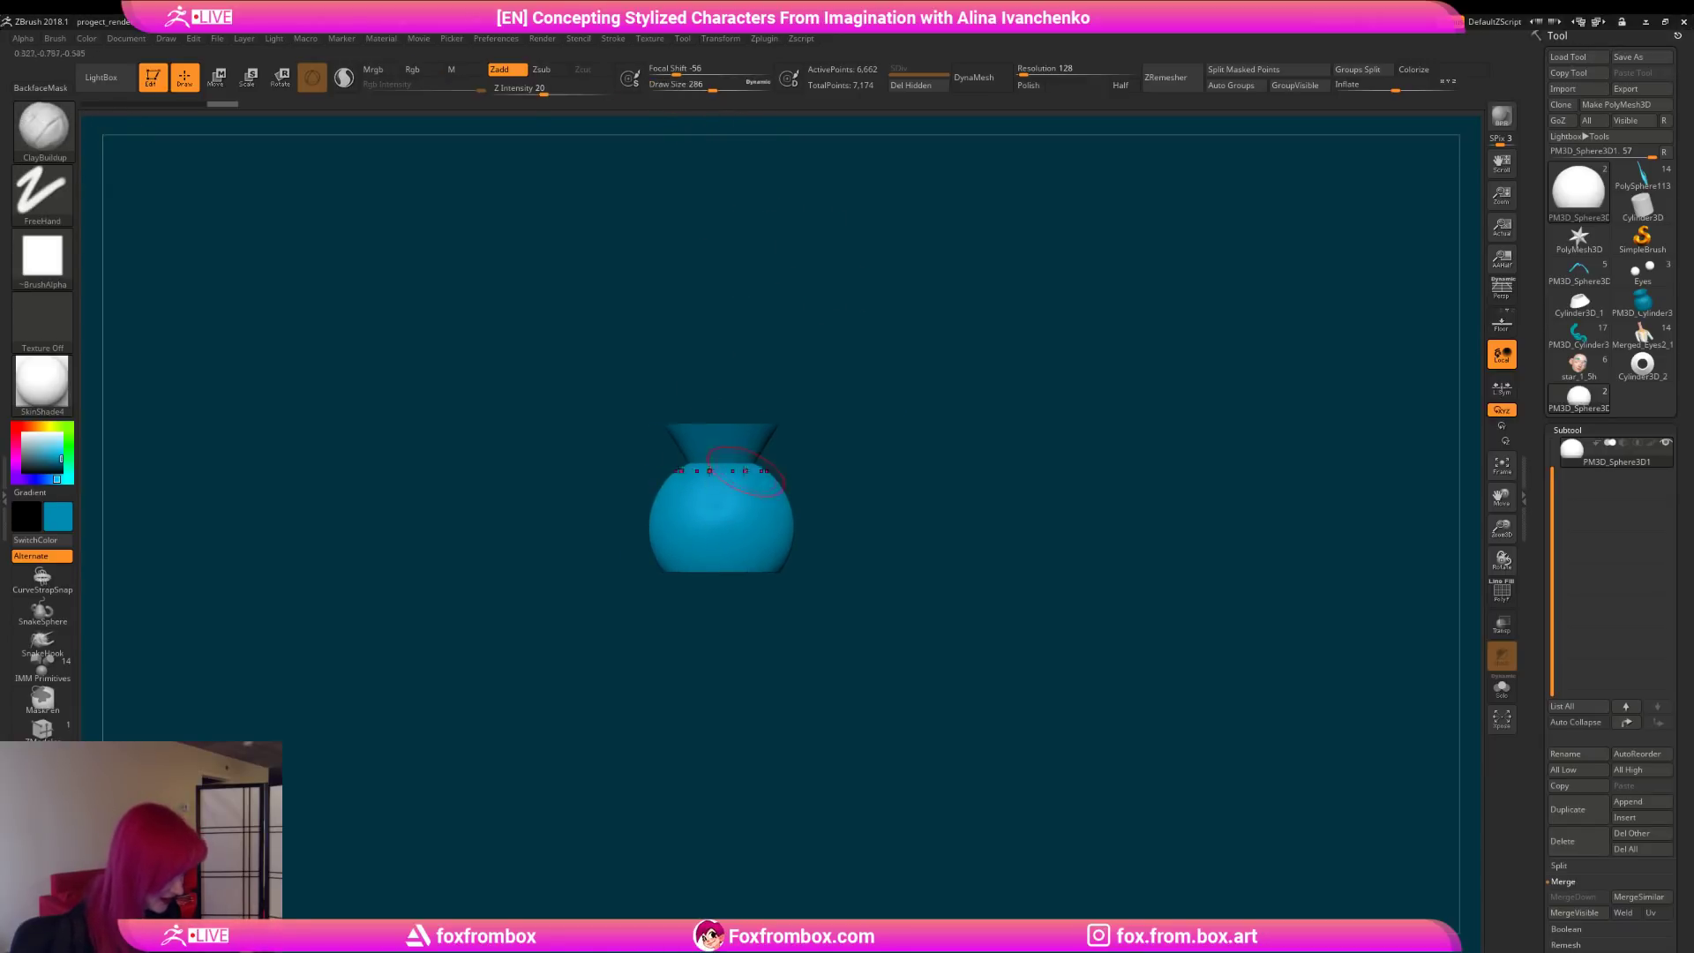
{"action": "left_click_drag", "start_coordinate": [807, 460], "coordinate": [887, 423]}
{"action": "left_click_drag", "start_coordinate": [1007, 505], "coordinate": [858, 495], "text": "alt"}
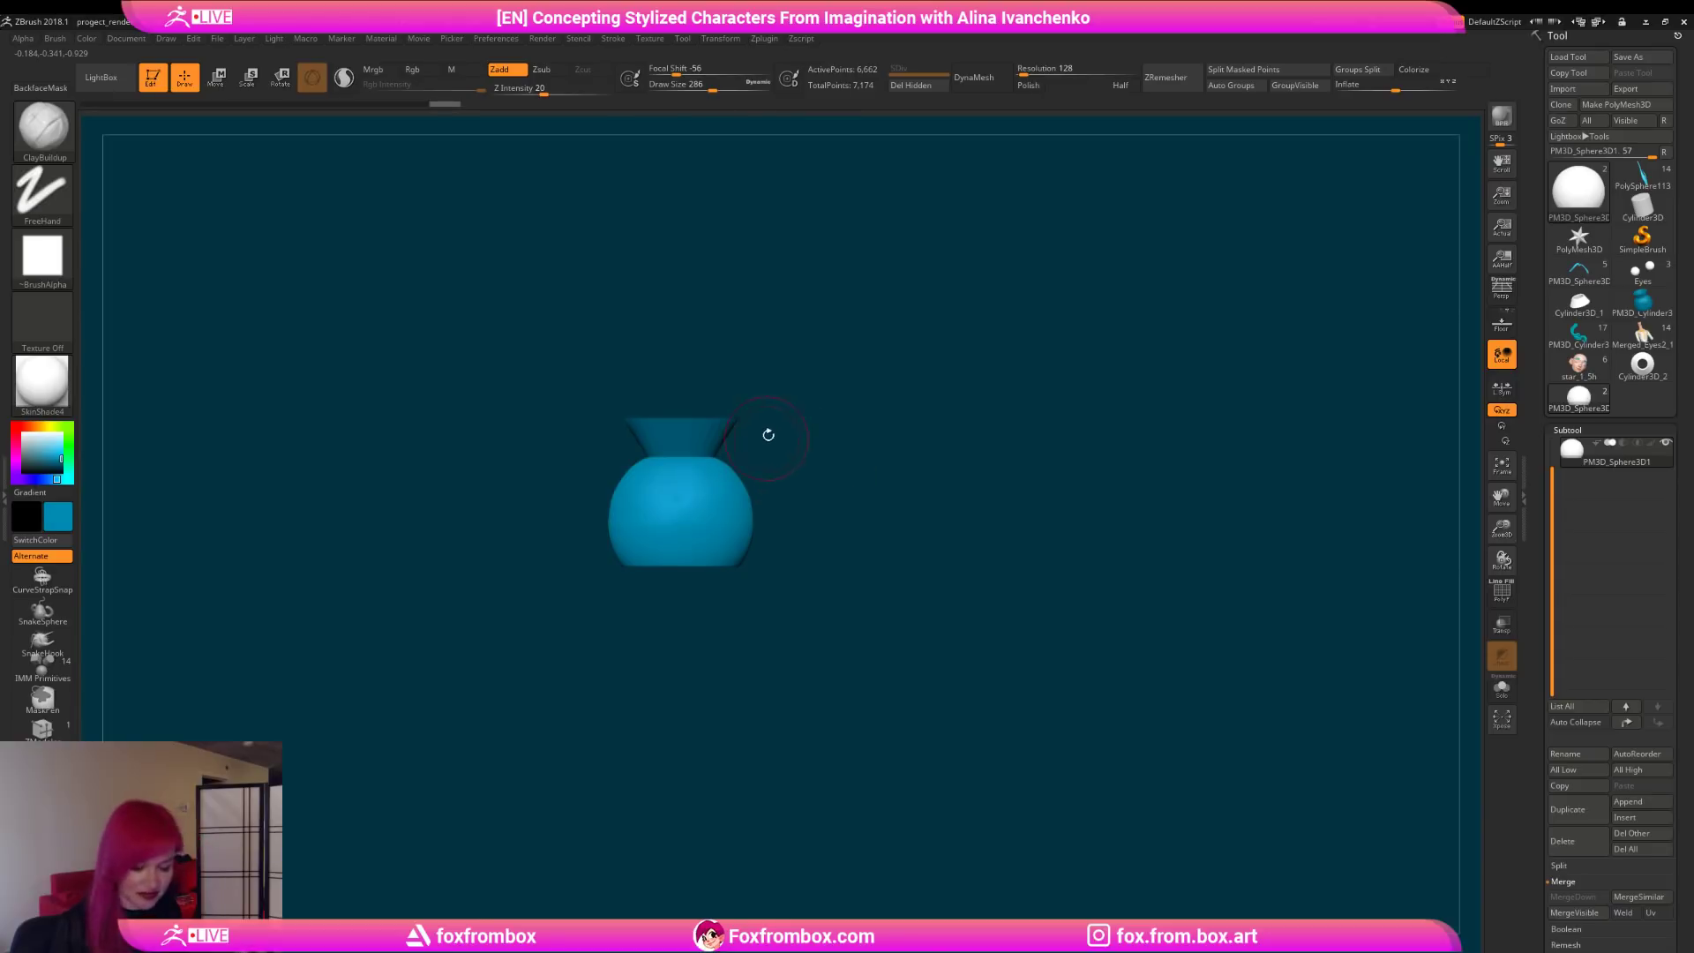
{"action": "left_click", "coordinate": [717, 38]}
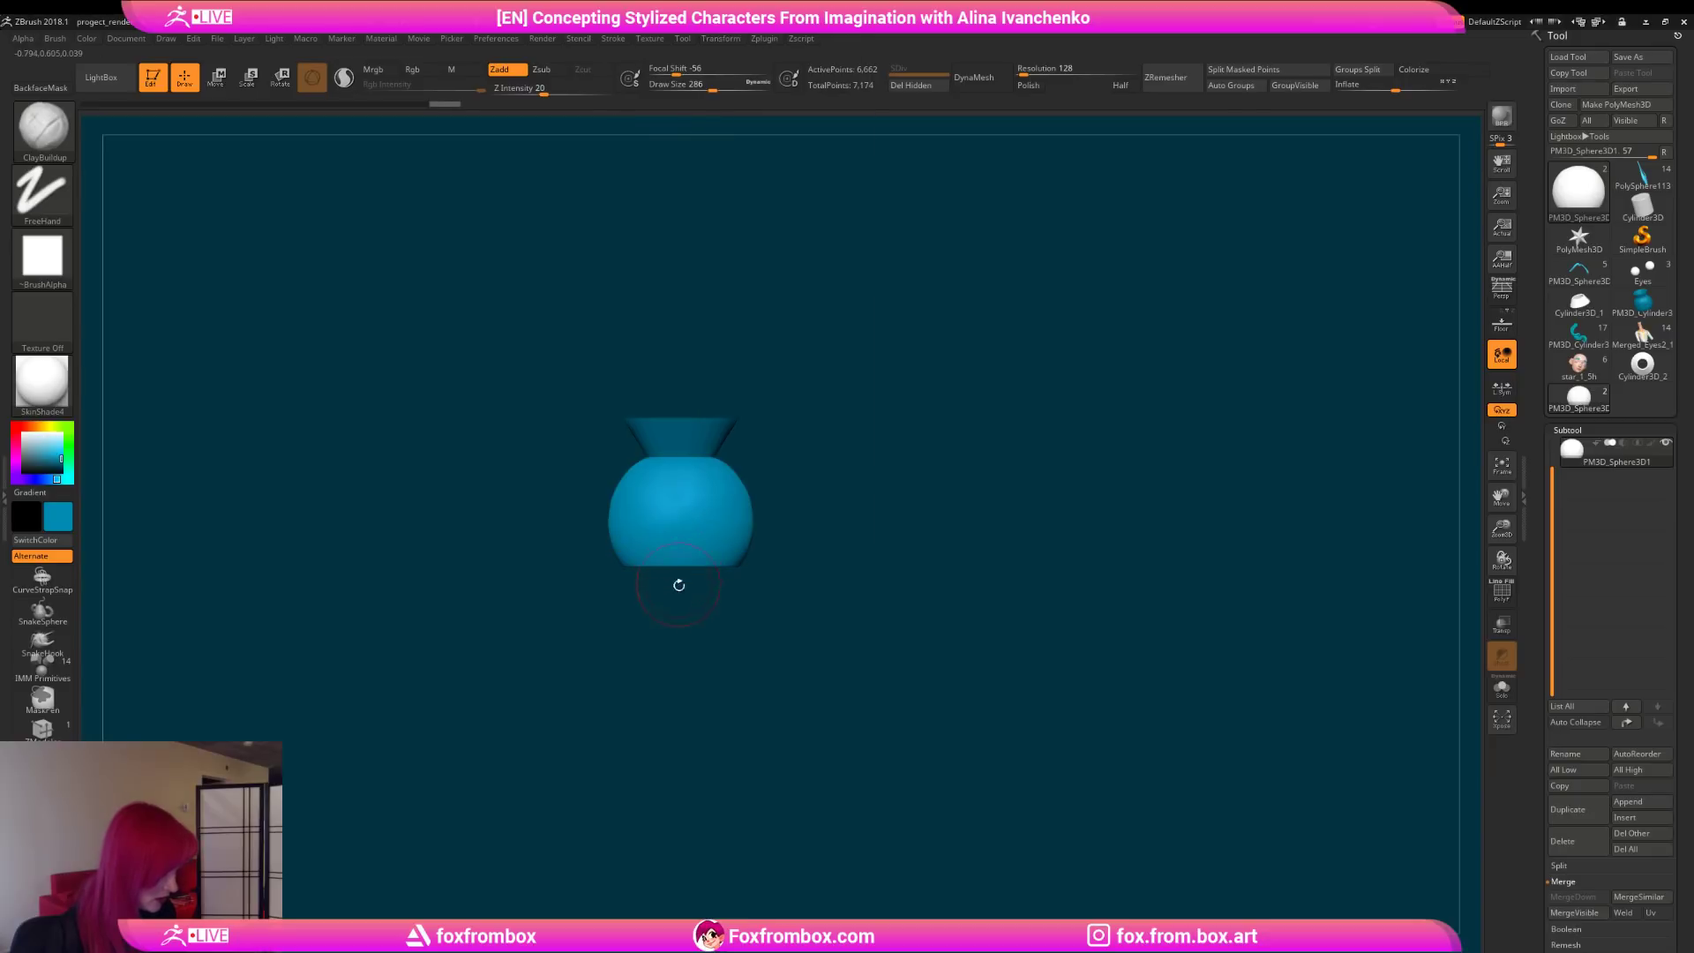
{"action": "left_click_drag", "start_coordinate": [678, 576], "coordinate": [685, 581]}
Step: Taper the lower half of the jug body inward with the Move brush at draw size 365
{"action": "key", "text": "b"}
{"action": "key", "text": "m"}
{"action": "key", "text": "v"}
{"action": "left_click", "coordinate": [721, 85]}
{"action": "left_click_drag", "start_coordinate": [712, 549], "coordinate": [716, 544]}
{"action": "mouse_move", "coordinate": [817, 518]}
{"action": "left_mouse_down", "text": "shift"}
{"action": "mouse_move", "coordinate": [794, 494]}
{"action": "mouse_move", "coordinate": [742, 492]}
{"action": "left_mouse_up", "text": "shift"}
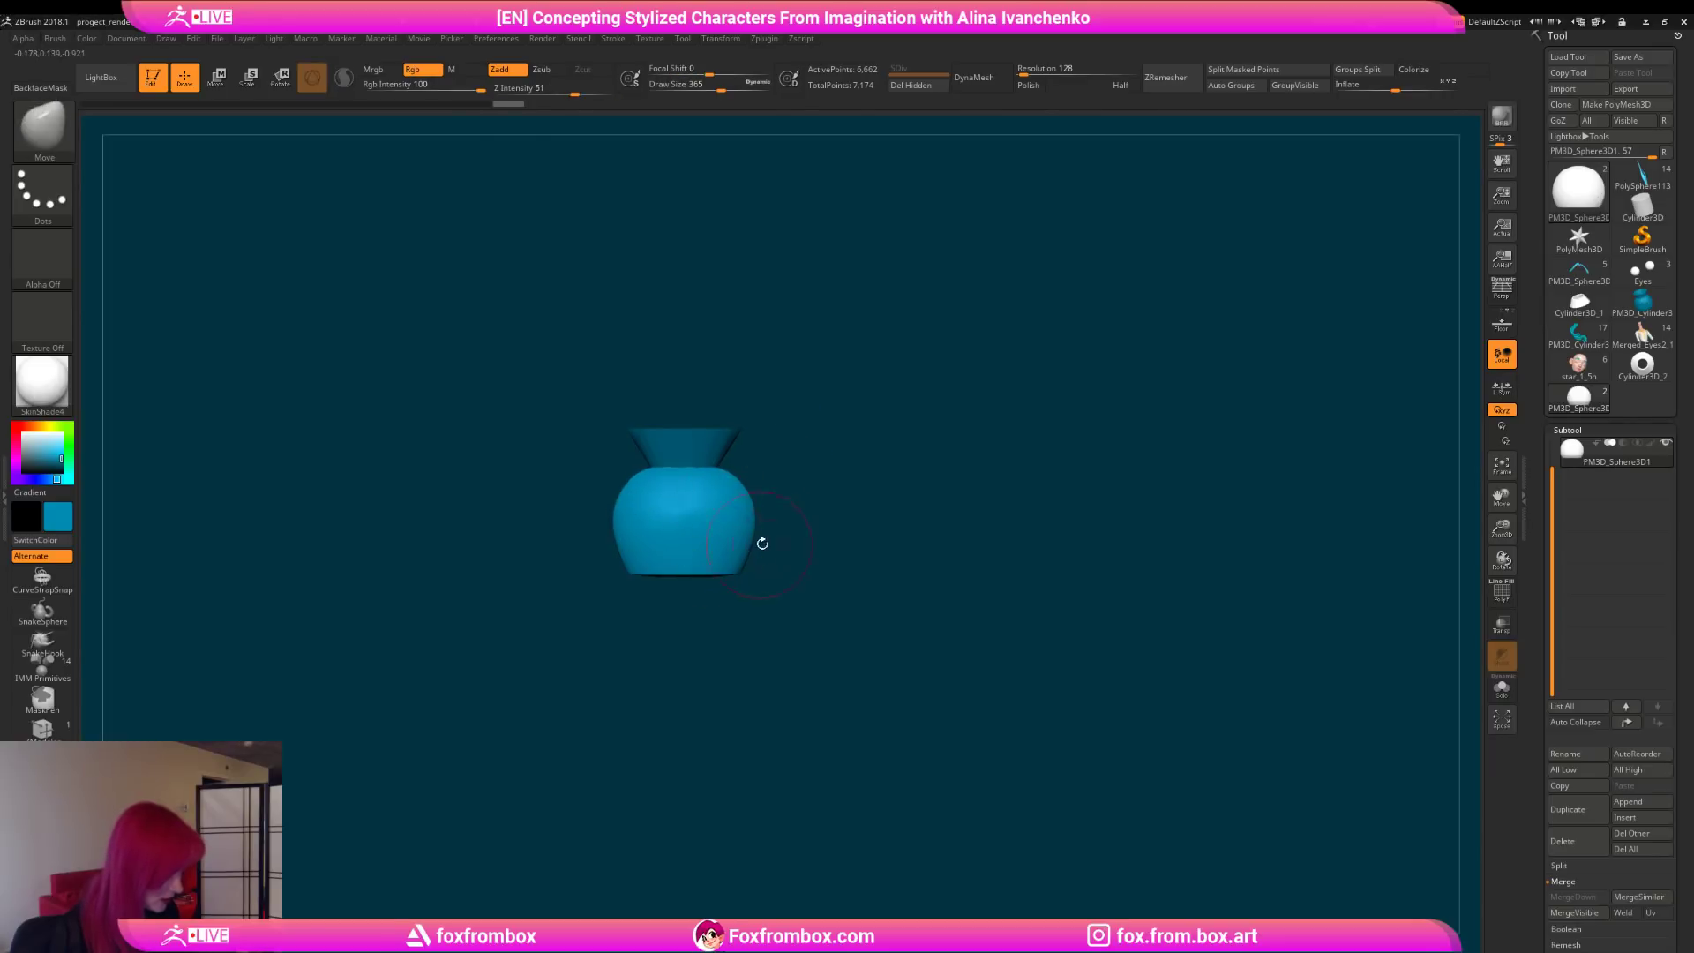
{"action": "left_click_drag", "start_coordinate": [738, 563], "coordinate": [727, 563]}
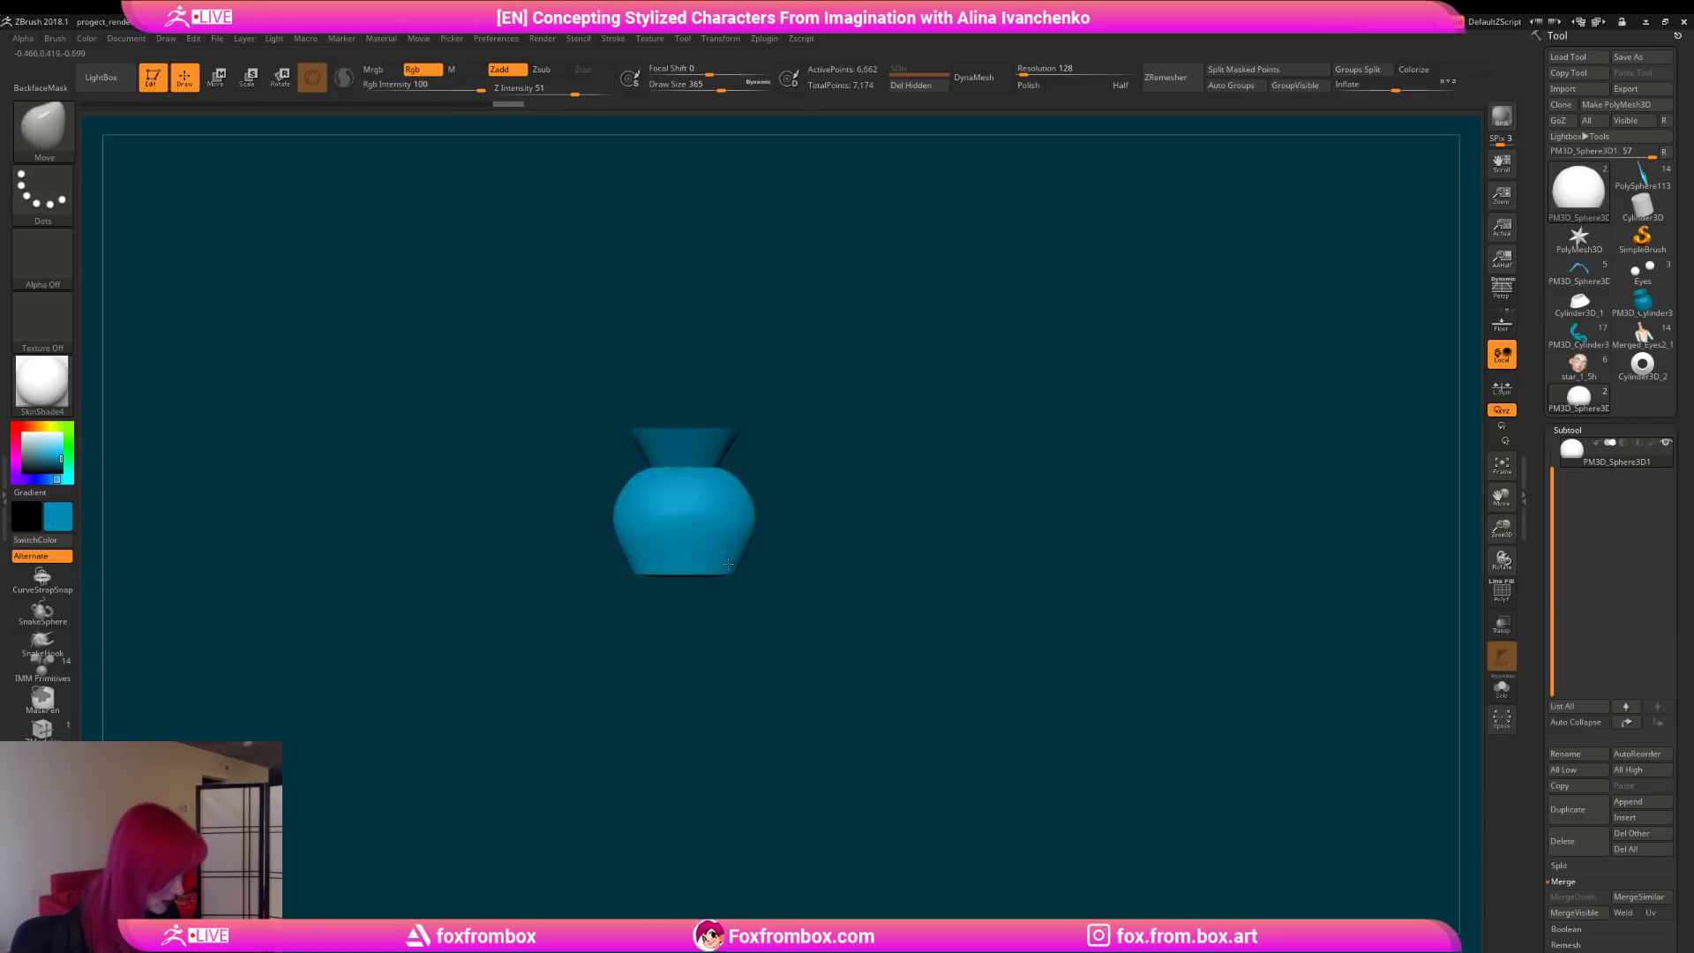
{"action": "left_click_drag", "start_coordinate": [791, 450], "coordinate": [875, 448], "text": "alt"}
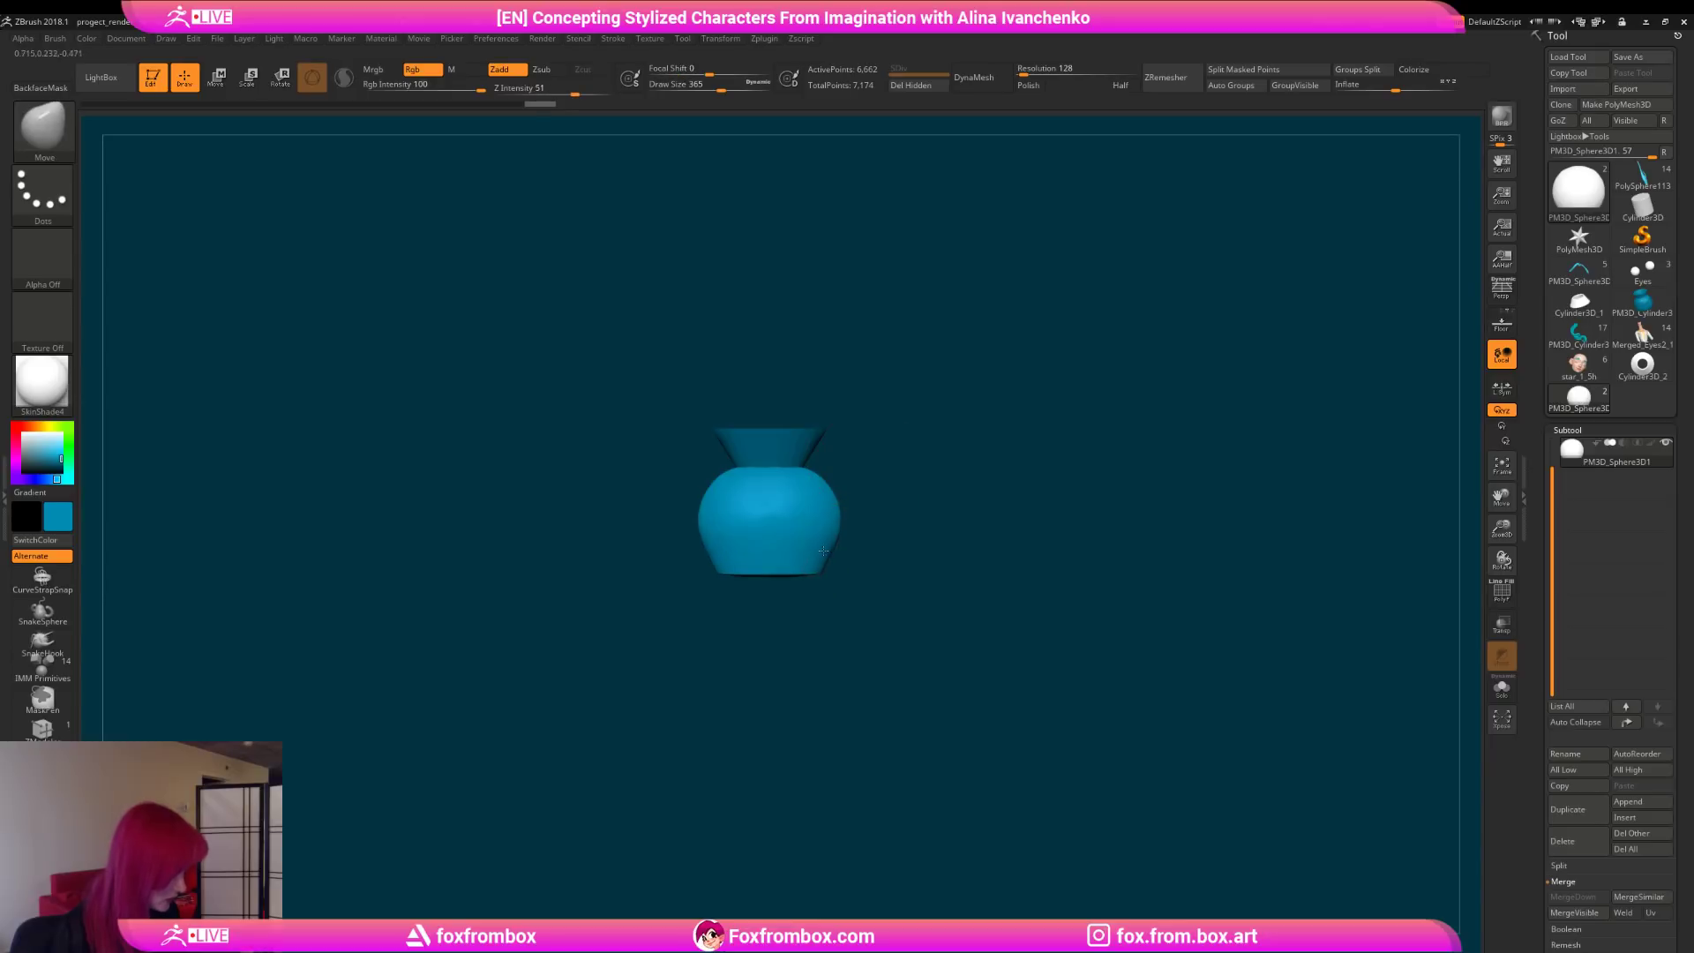
{"action": "mouse_move", "coordinate": [997, 451]}
{"action": "left_mouse_down"}
{"action": "mouse_move", "coordinate": [873, 442]}
{"action": "mouse_move", "coordinate": [929, 418]}
{"action": "mouse_move", "coordinate": [961, 479]}
{"action": "left_mouse_up"}
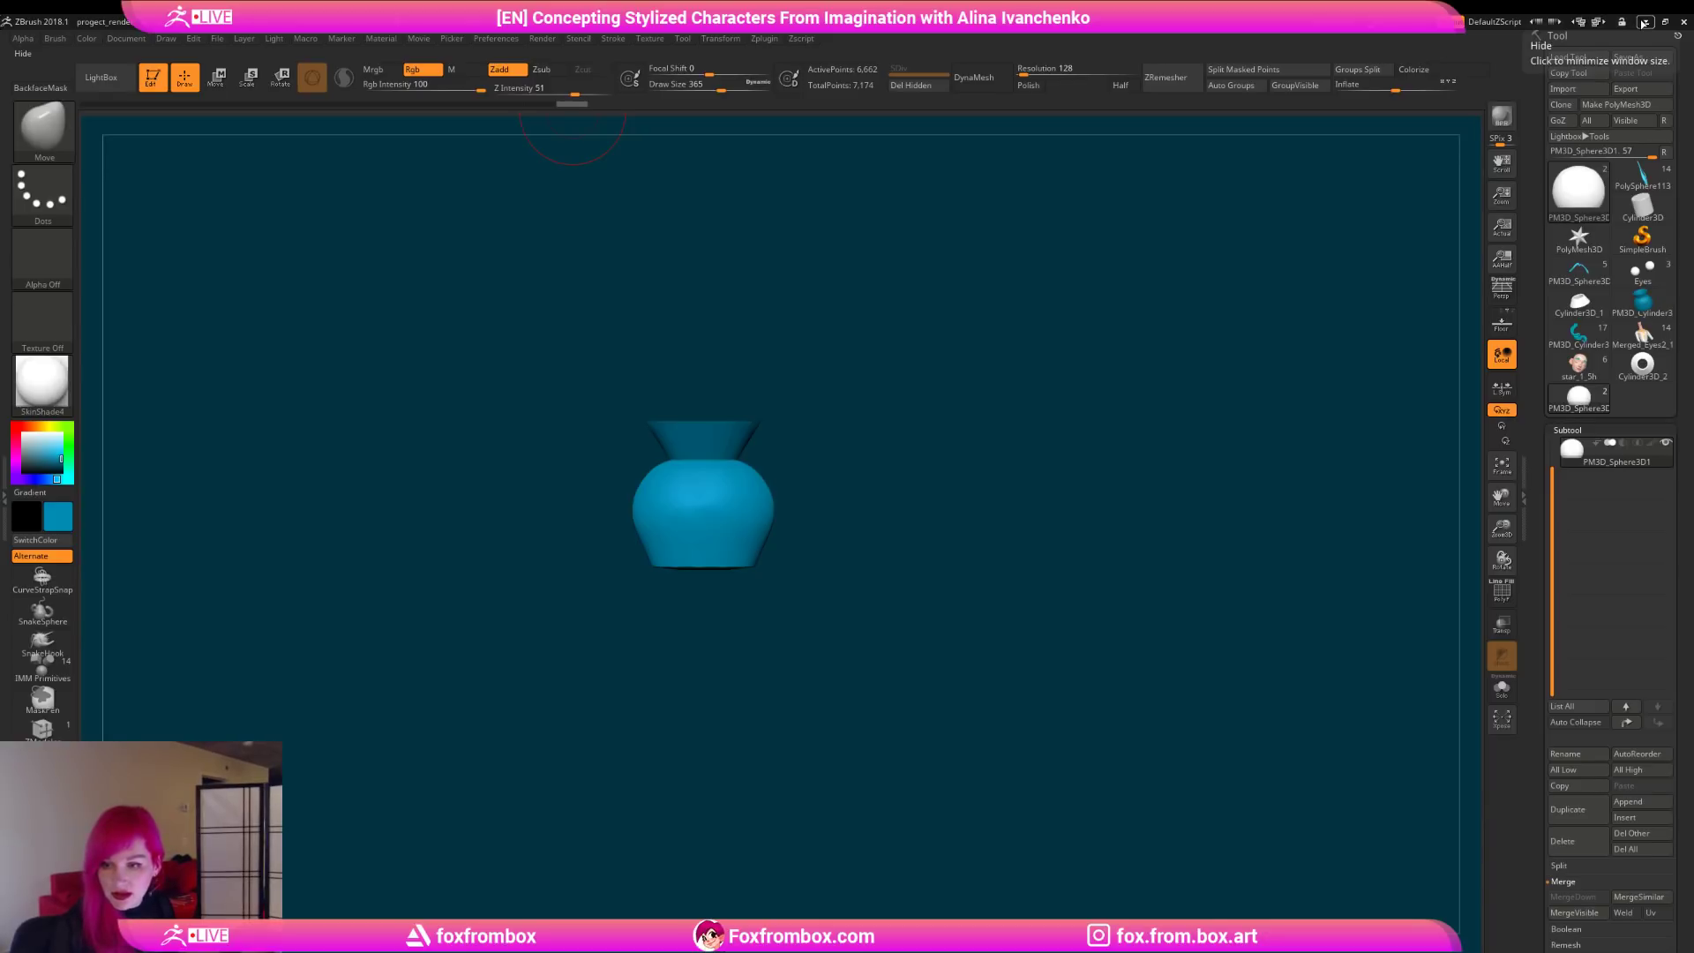
Step: Bring the Star tarot card reference over the canvas and place it below and beside the jug
{"action": "left_click", "coordinate": [1644, 22]}
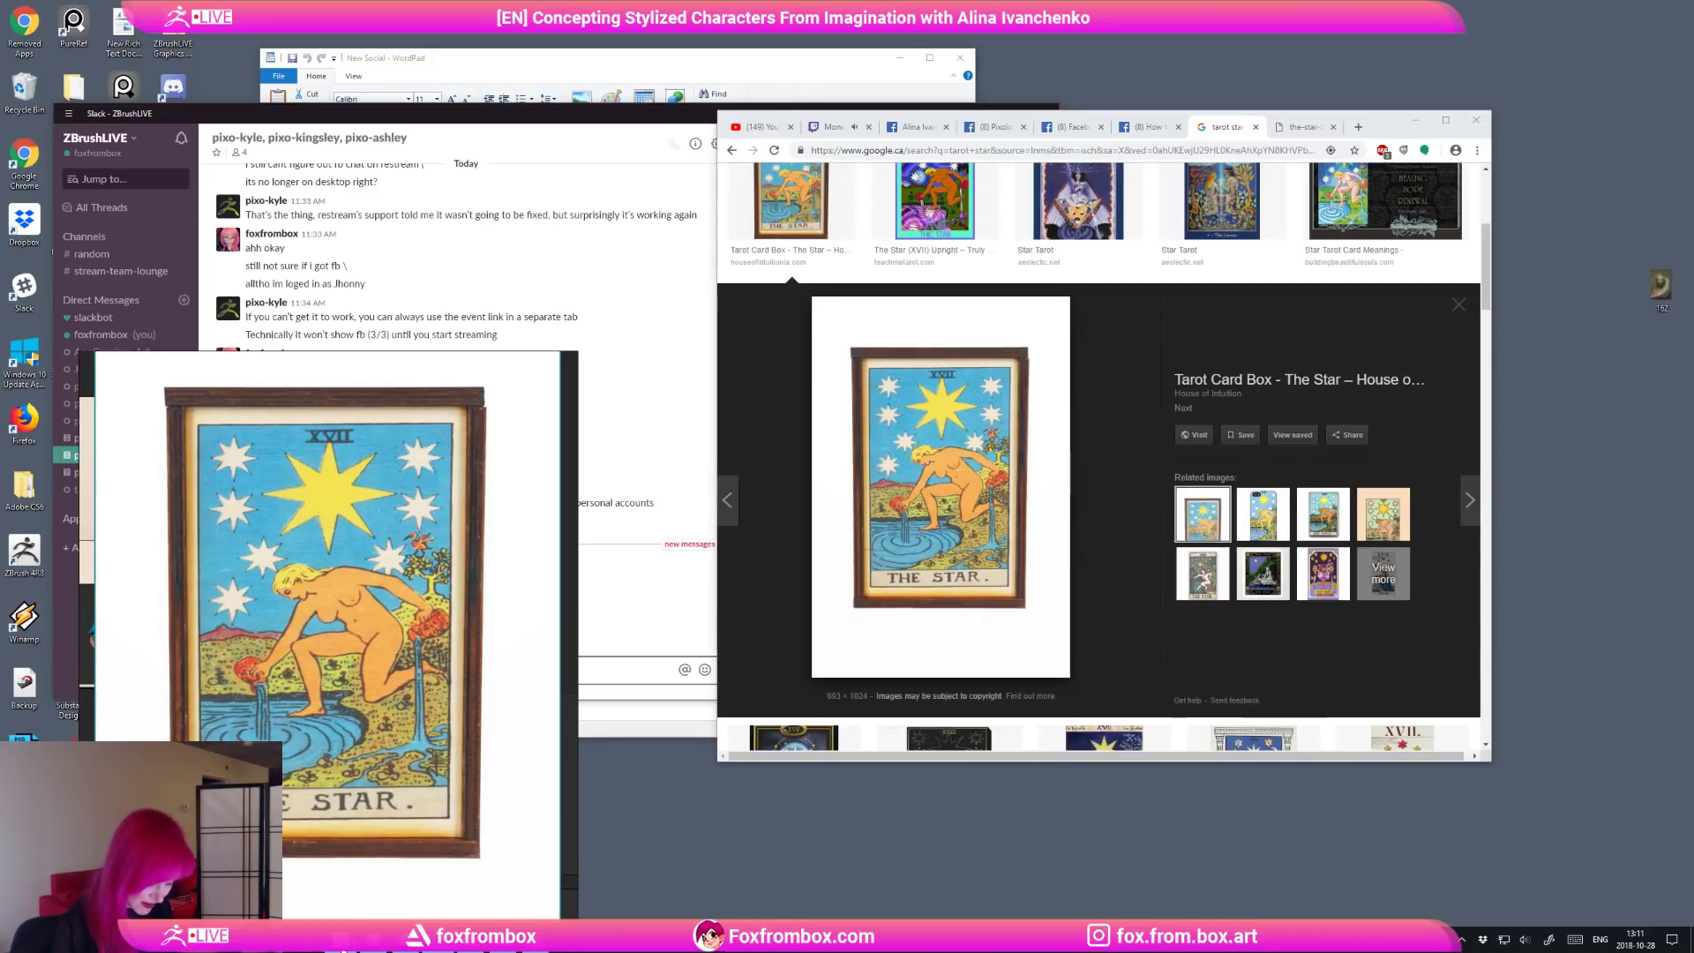
{"action": "left_click", "coordinate": [341, 949]}
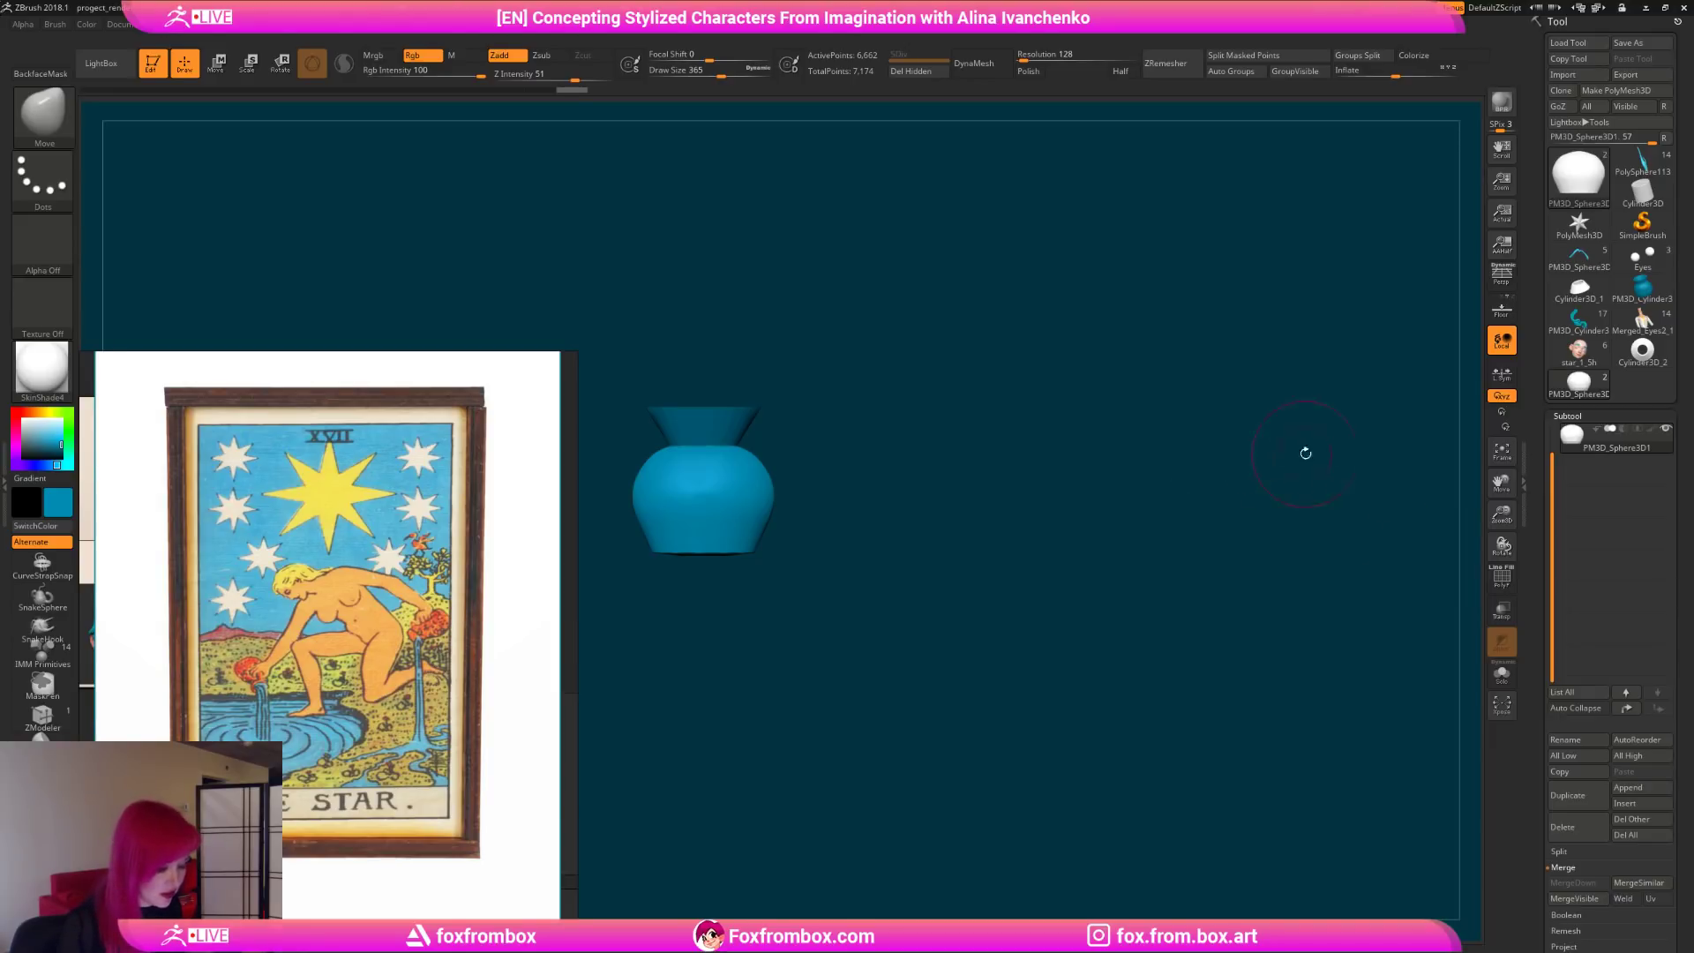
{"action": "left_click_drag", "start_coordinate": [576, 351], "coordinate": [182, 573]}
{"action": "scroll", "coordinate": [392, 696], "scroll_direction": "down", "scroll_amount": 4}
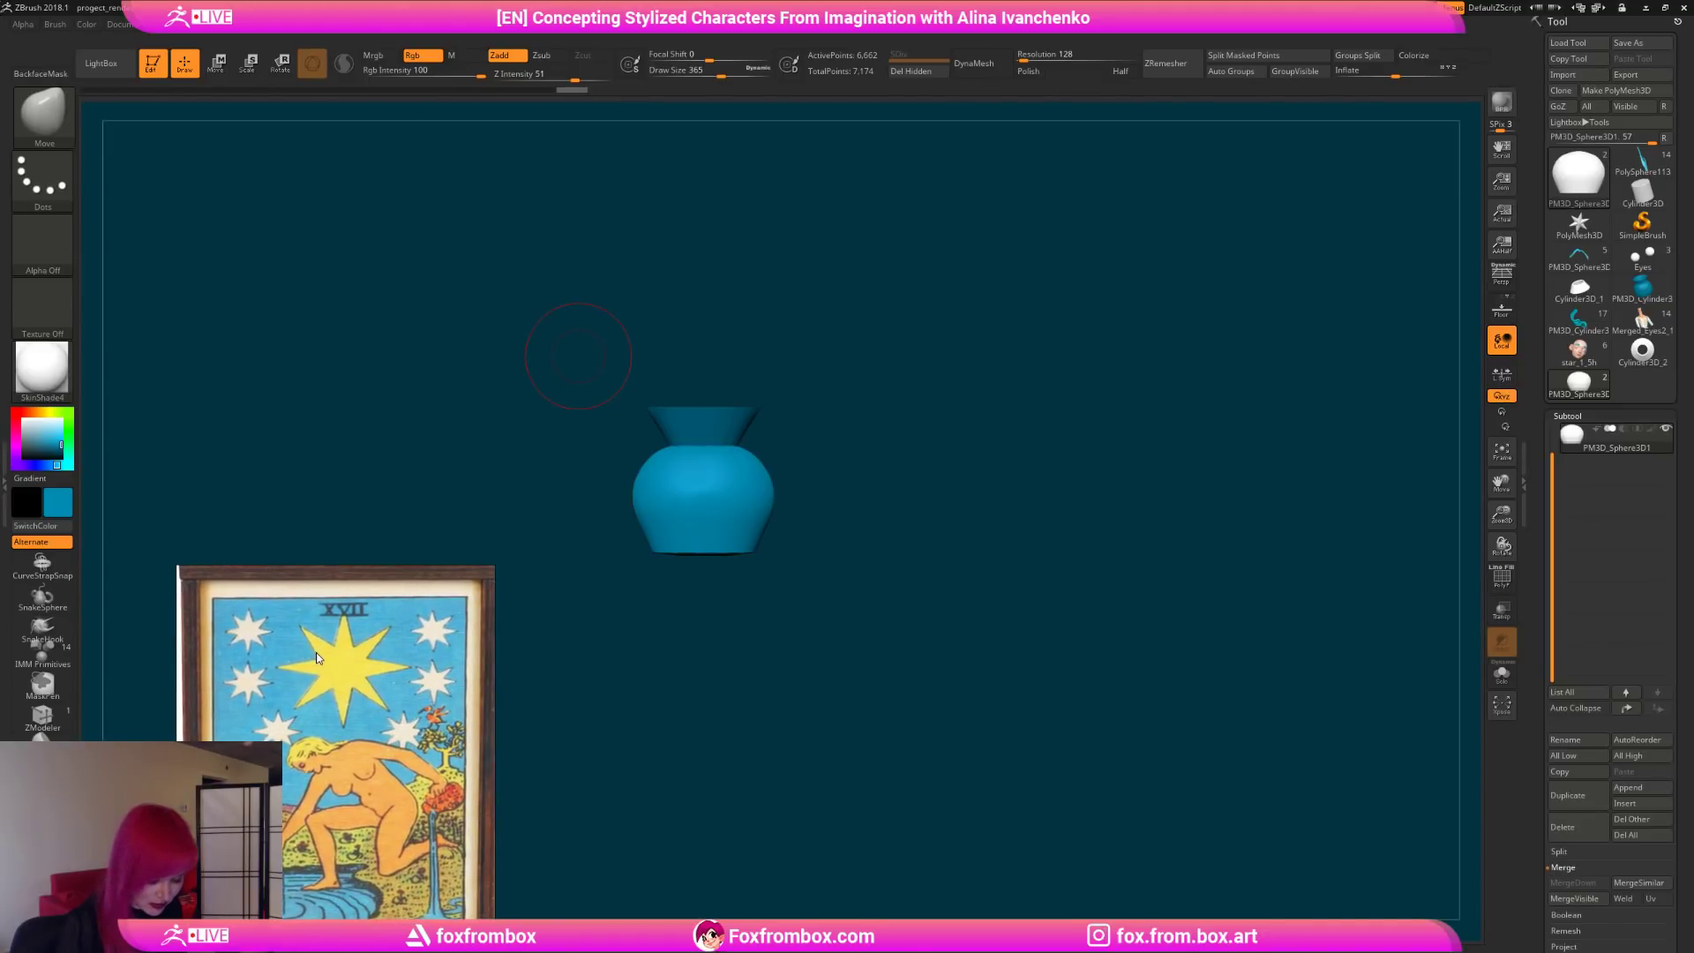
{"action": "scroll", "coordinate": [320, 659], "scroll_direction": "up", "scroll_amount": 4}
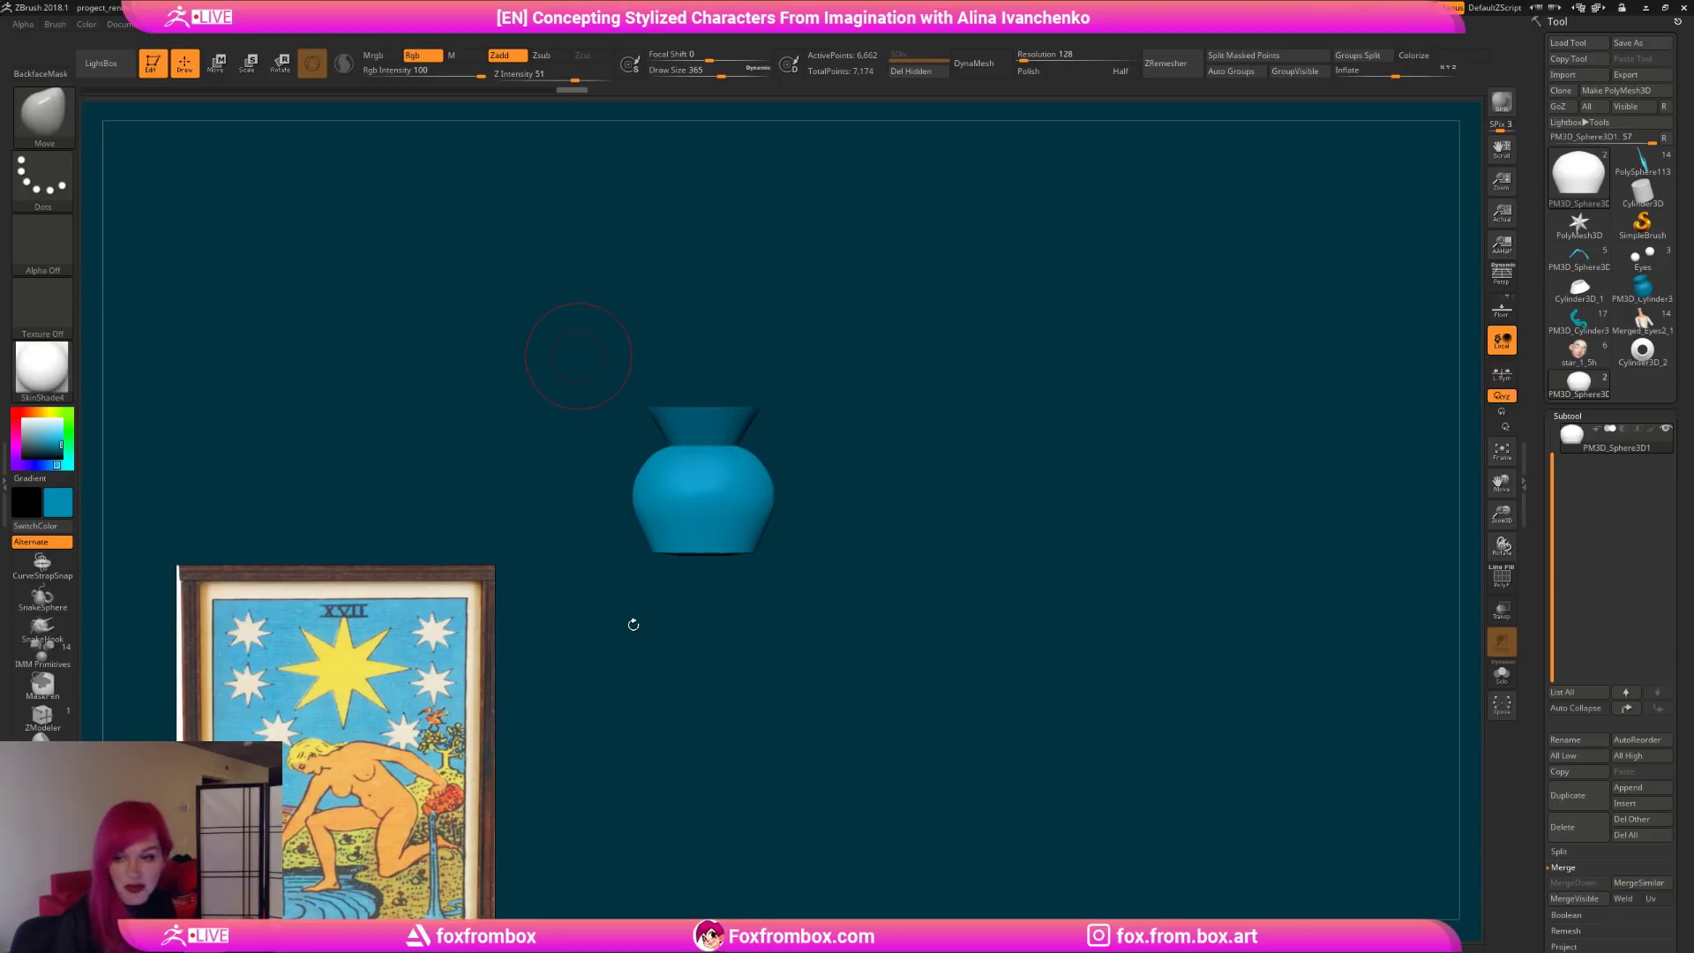
Step: Pull in the lower part of the jug body with the Move brush to form a narrower base
{"action": "mouse_move", "coordinate": [957, 436]}
{"action": "left_mouse_down", "text": "alt"}
{"action": "mouse_move", "coordinate": [1013, 458]}
{"action": "mouse_move", "coordinate": [960, 488]}
{"action": "mouse_move", "coordinate": [952, 469]}
{"action": "mouse_move", "coordinate": [866, 533]}
{"action": "mouse_move", "coordinate": [848, 466]}
{"action": "mouse_move", "coordinate": [798, 506]}
{"action": "left_mouse_up", "text": "alt"}
{"action": "mouse_move", "coordinate": [889, 469]}
{"action": "left_mouse_down", "text": "shift"}
{"action": "mouse_move", "coordinate": [900, 447]}
{"action": "mouse_move", "coordinate": [870, 479]}
{"action": "left_mouse_up", "text": "shift"}
{"action": "mouse_move", "coordinate": [776, 549]}
{"action": "left_mouse_down"}
{"action": "mouse_move", "coordinate": [791, 567]}
{"action": "mouse_move", "coordinate": [772, 601]}
{"action": "mouse_move", "coordinate": [790, 556]}
{"action": "mouse_move", "coordinate": [778, 499]}
{"action": "mouse_move", "coordinate": [771, 580]}
{"action": "mouse_move", "coordinate": [786, 594]}
{"action": "mouse_move", "coordinate": [765, 603]}
{"action": "mouse_move", "coordinate": [777, 586]}
{"action": "left_mouse_up"}
{"action": "mouse_move", "coordinate": [878, 573]}
{"action": "left_mouse_down"}
{"action": "mouse_move", "coordinate": [903, 521]}
{"action": "mouse_move", "coordinate": [839, 559]}
{"action": "mouse_move", "coordinate": [836, 617]}
{"action": "mouse_move", "coordinate": [824, 386]}
{"action": "left_mouse_up"}
Step: Fill out the lower part of the jug body with the ClayBuildup brush at draw size 274
{"action": "key", "text": "b"}
{"action": "key", "text": "c"}
{"action": "key", "text": "b"}
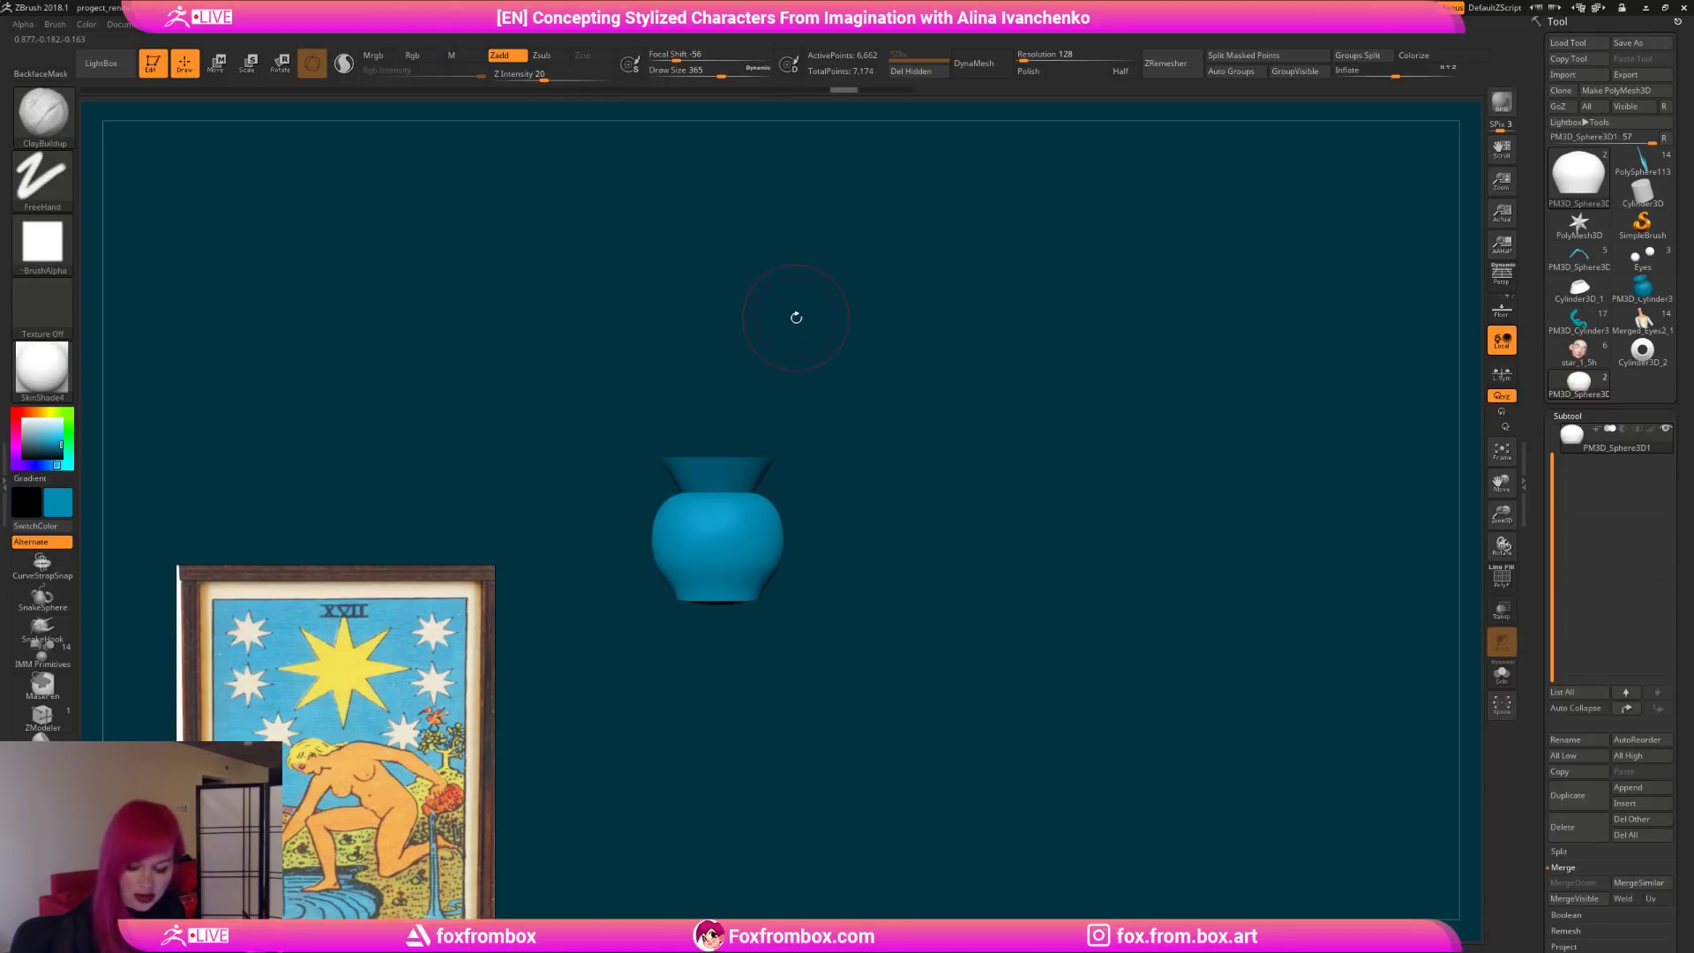
{"action": "key", "text": "ctrl+z"}
{"action": "key", "text": "ctrl+z"}
{"action": "left_click", "coordinate": [711, 73]}
{"action": "key", "text": "ctrl+shift+z"}
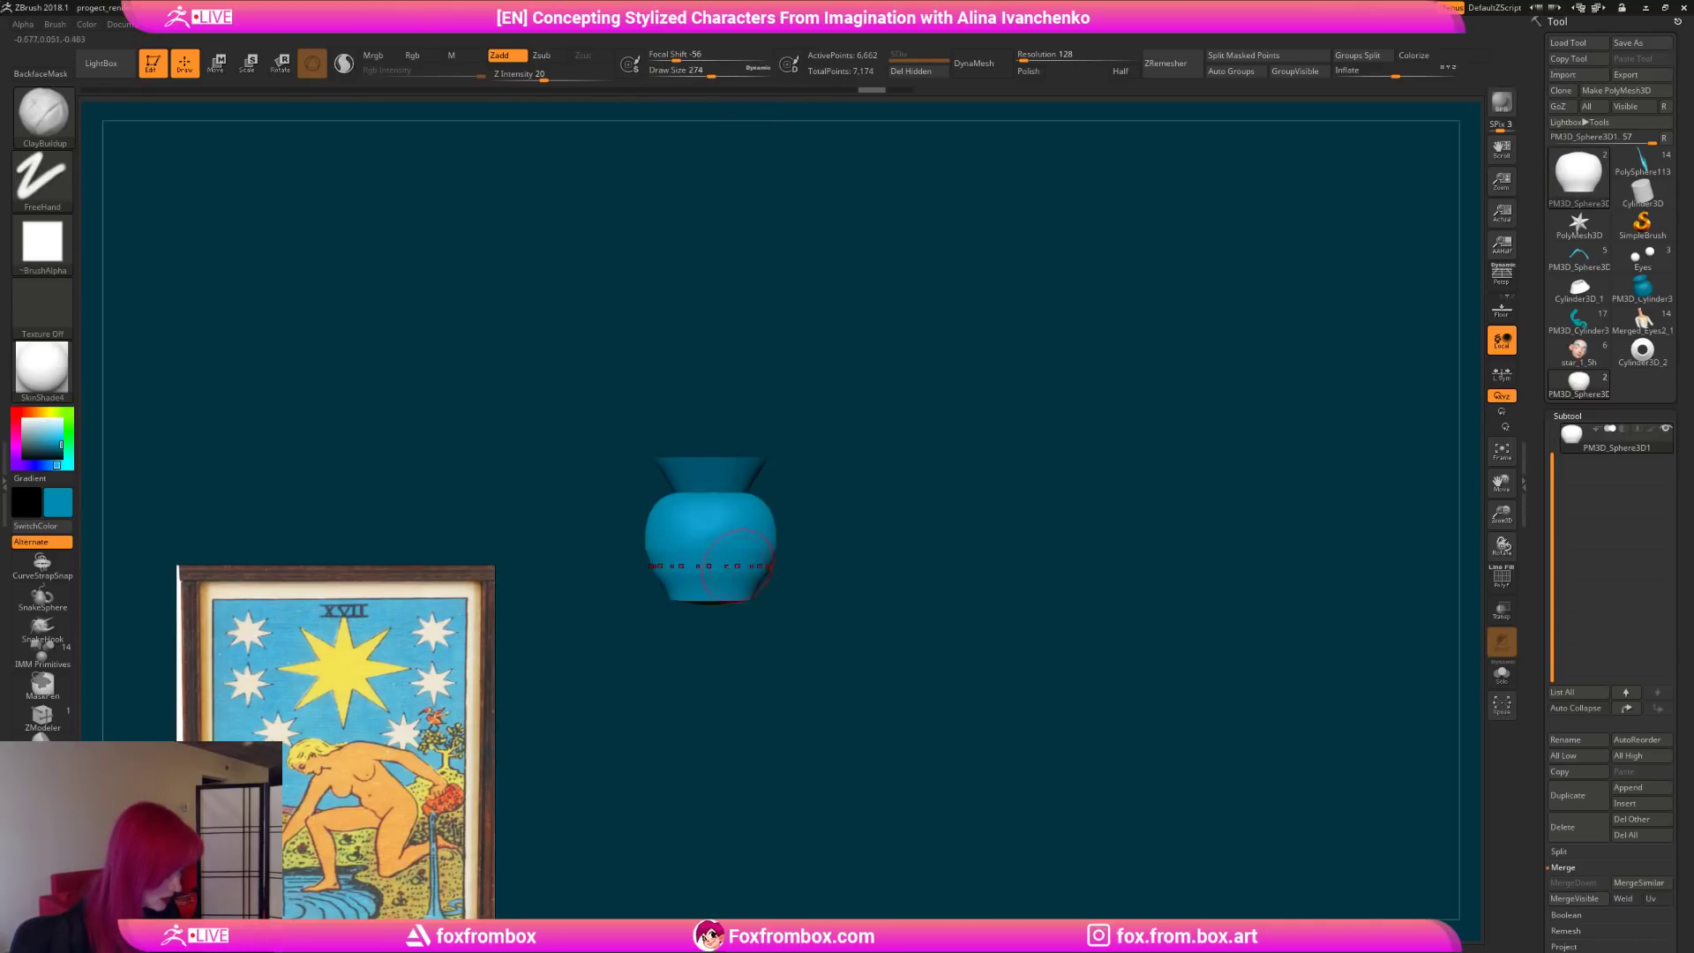
{"action": "mouse_move", "coordinate": [734, 562]}
{"action": "left_mouse_down"}
{"action": "mouse_move", "coordinate": [790, 548]}
{"action": "mouse_move", "coordinate": [828, 495]}
{"action": "mouse_move", "coordinate": [847, 597]}
{"action": "mouse_move", "coordinate": [751, 519]}
{"action": "mouse_move", "coordinate": [722, 552]}
{"action": "mouse_move", "coordinate": [809, 408]}
{"action": "left_mouse_up"}
Step: Smooth the base and underside of the jug body into an even taper
{"action": "left_click_drag", "start_coordinate": [832, 490], "coordinate": [812, 432], "text": "alt"}
{"action": "left_click_drag", "start_coordinate": [708, 617], "coordinate": [703, 625], "text": "shift"}
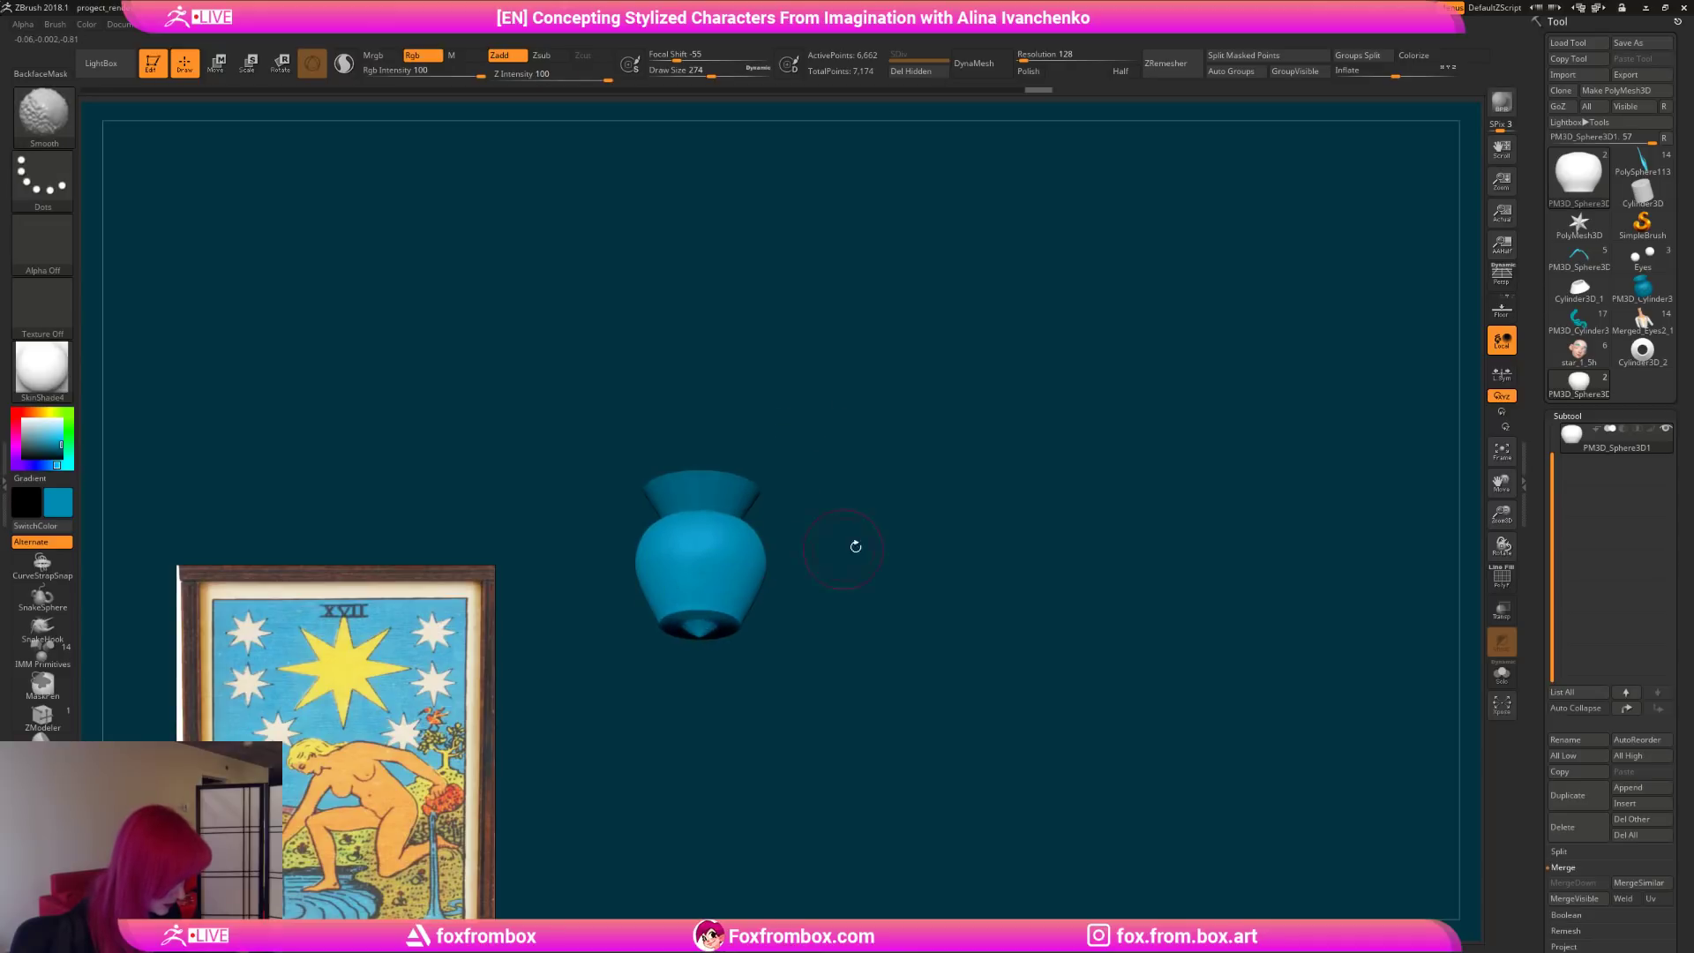
{"action": "left_click_drag", "start_coordinate": [836, 544], "coordinate": [870, 605], "text": "shift"}
{"action": "mouse_move", "coordinate": [840, 535]}
{"action": "left_mouse_down", "text": "shift"}
{"action": "mouse_move", "coordinate": [680, 561]}
{"action": "mouse_move", "coordinate": [756, 510]}
{"action": "mouse_move", "coordinate": [768, 567]}
{"action": "left_mouse_up", "text": "shift"}
{"action": "mouse_move", "coordinate": [833, 501]}
{"action": "left_mouse_down"}
{"action": "mouse_move", "coordinate": [832, 446]}
{"action": "mouse_move", "coordinate": [836, 499]}
{"action": "mouse_move", "coordinate": [827, 455]}
{"action": "mouse_move", "coordinate": [779, 458]}
{"action": "mouse_move", "coordinate": [845, 516]}
{"action": "mouse_move", "coordinate": [863, 587]}
{"action": "mouse_move", "coordinate": [832, 594]}
{"action": "left_mouse_up"}
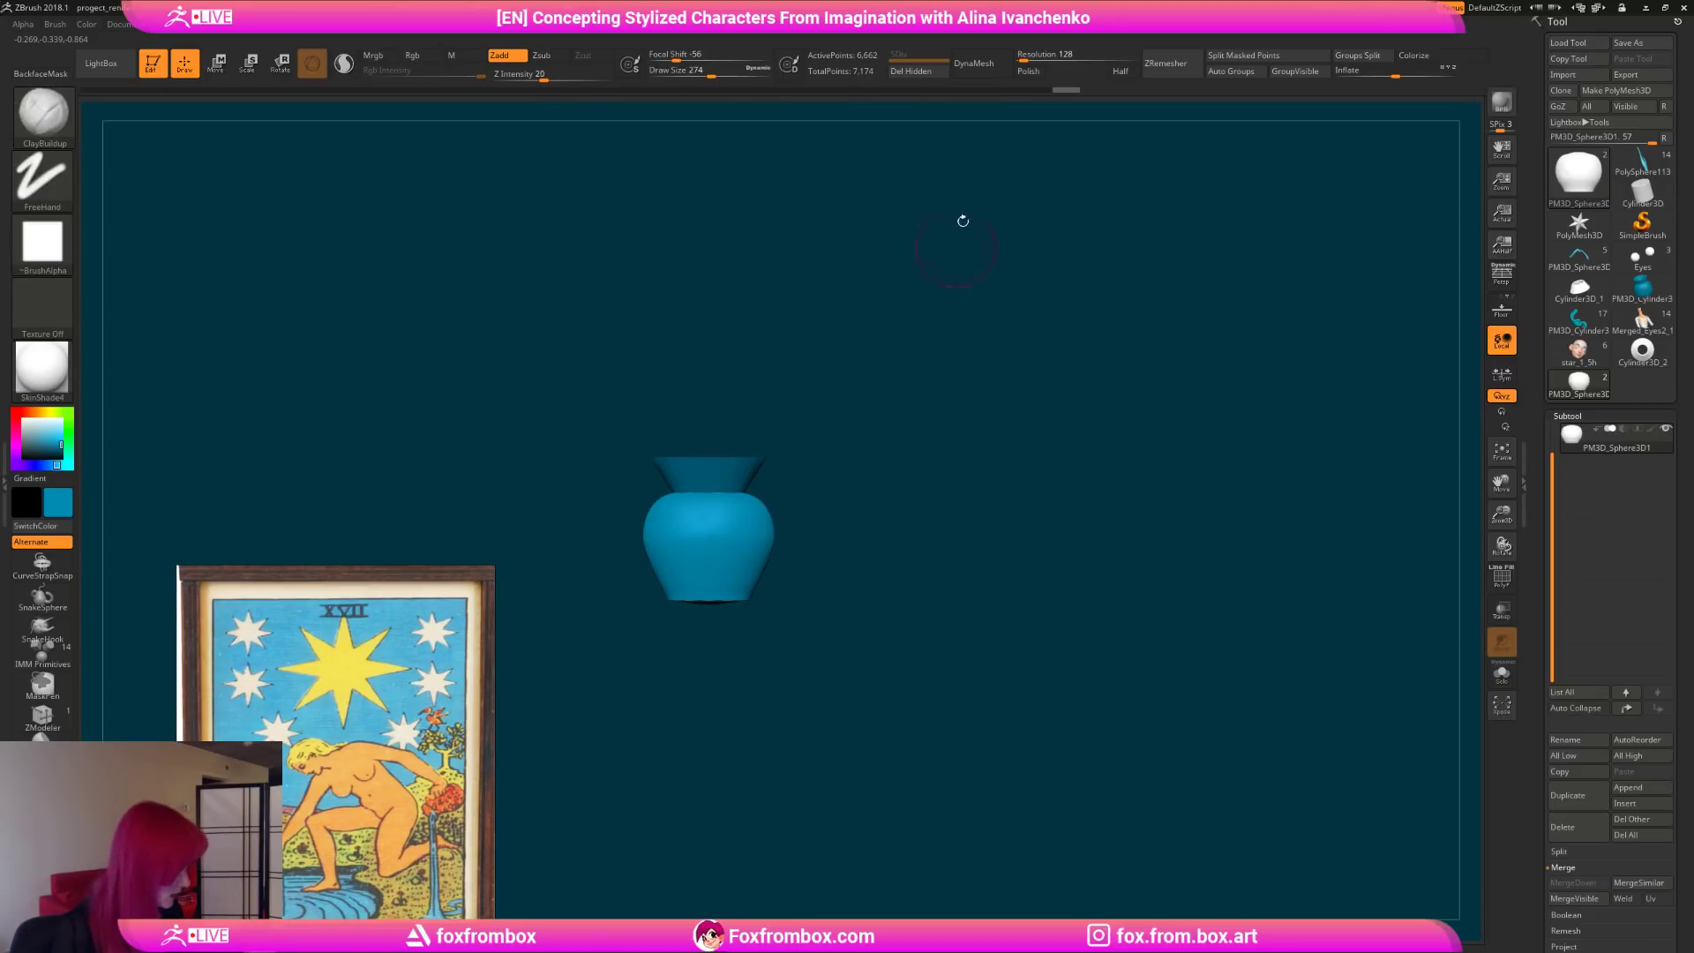
Step: DynaMesh the jug body at resolution 128 and trim its underside flat with the TrimCurve brush
{"action": "left_click", "coordinate": [958, 67]}
{"action": "left_click_drag", "start_coordinate": [926, 427], "coordinate": [855, 480]}
{"action": "key", "text": "ctrl+shift"}
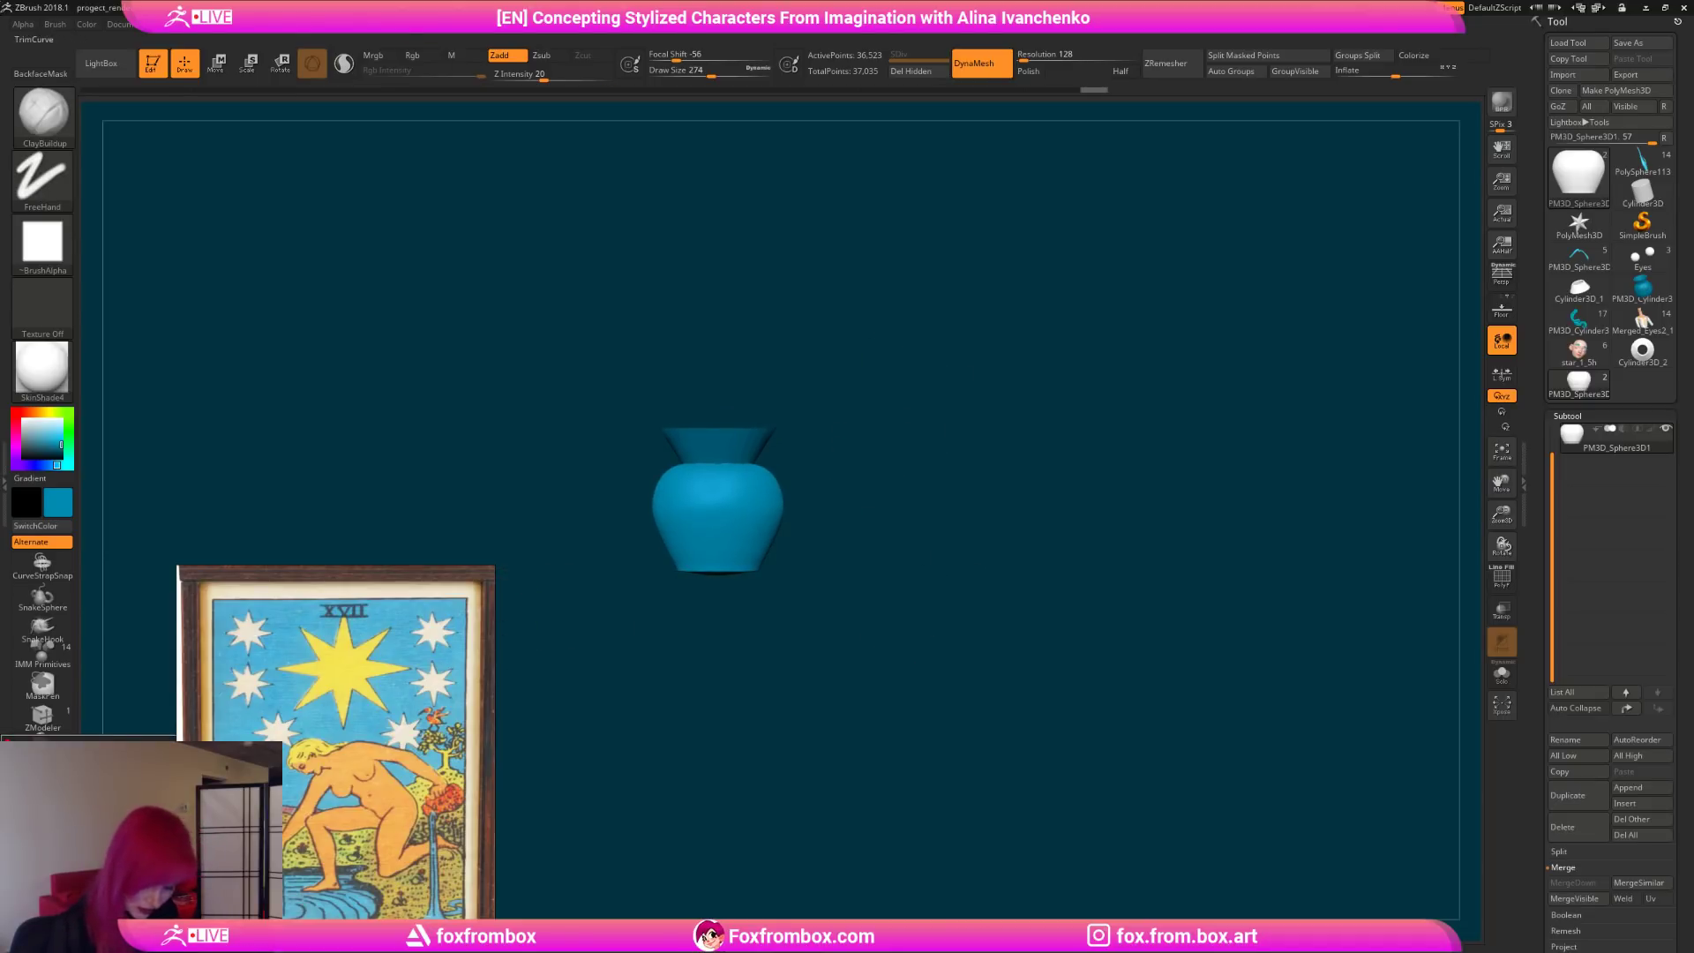
{"action": "left_click_drag", "start_coordinate": [869, 584], "coordinate": [561, 583], "text": "ctrl+shift"}
{"action": "left_click_drag", "start_coordinate": [807, 563], "coordinate": [577, 566], "text": "ctrl+shift"}
{"action": "left_click_drag", "start_coordinate": [877, 429], "coordinate": [854, 448], "text": "alt"}
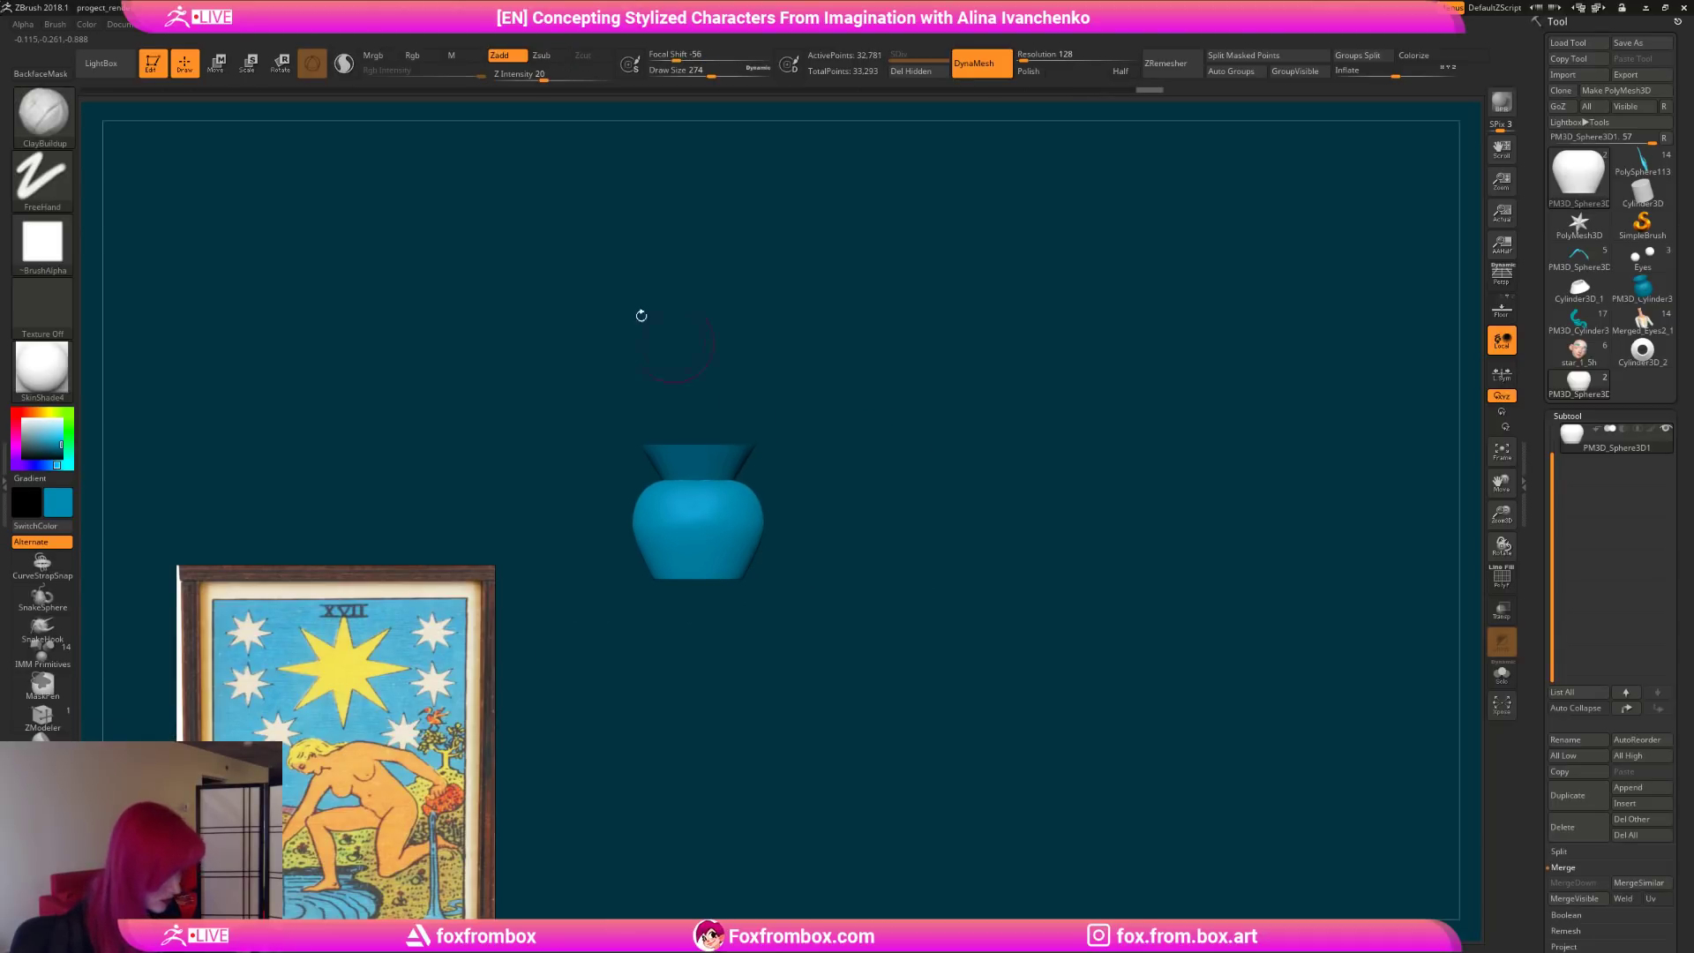
Step: Adjust the jug body's height along its vertical axis and shift it slightly down from the neck
{"action": "left_click", "coordinate": [251, 65]}
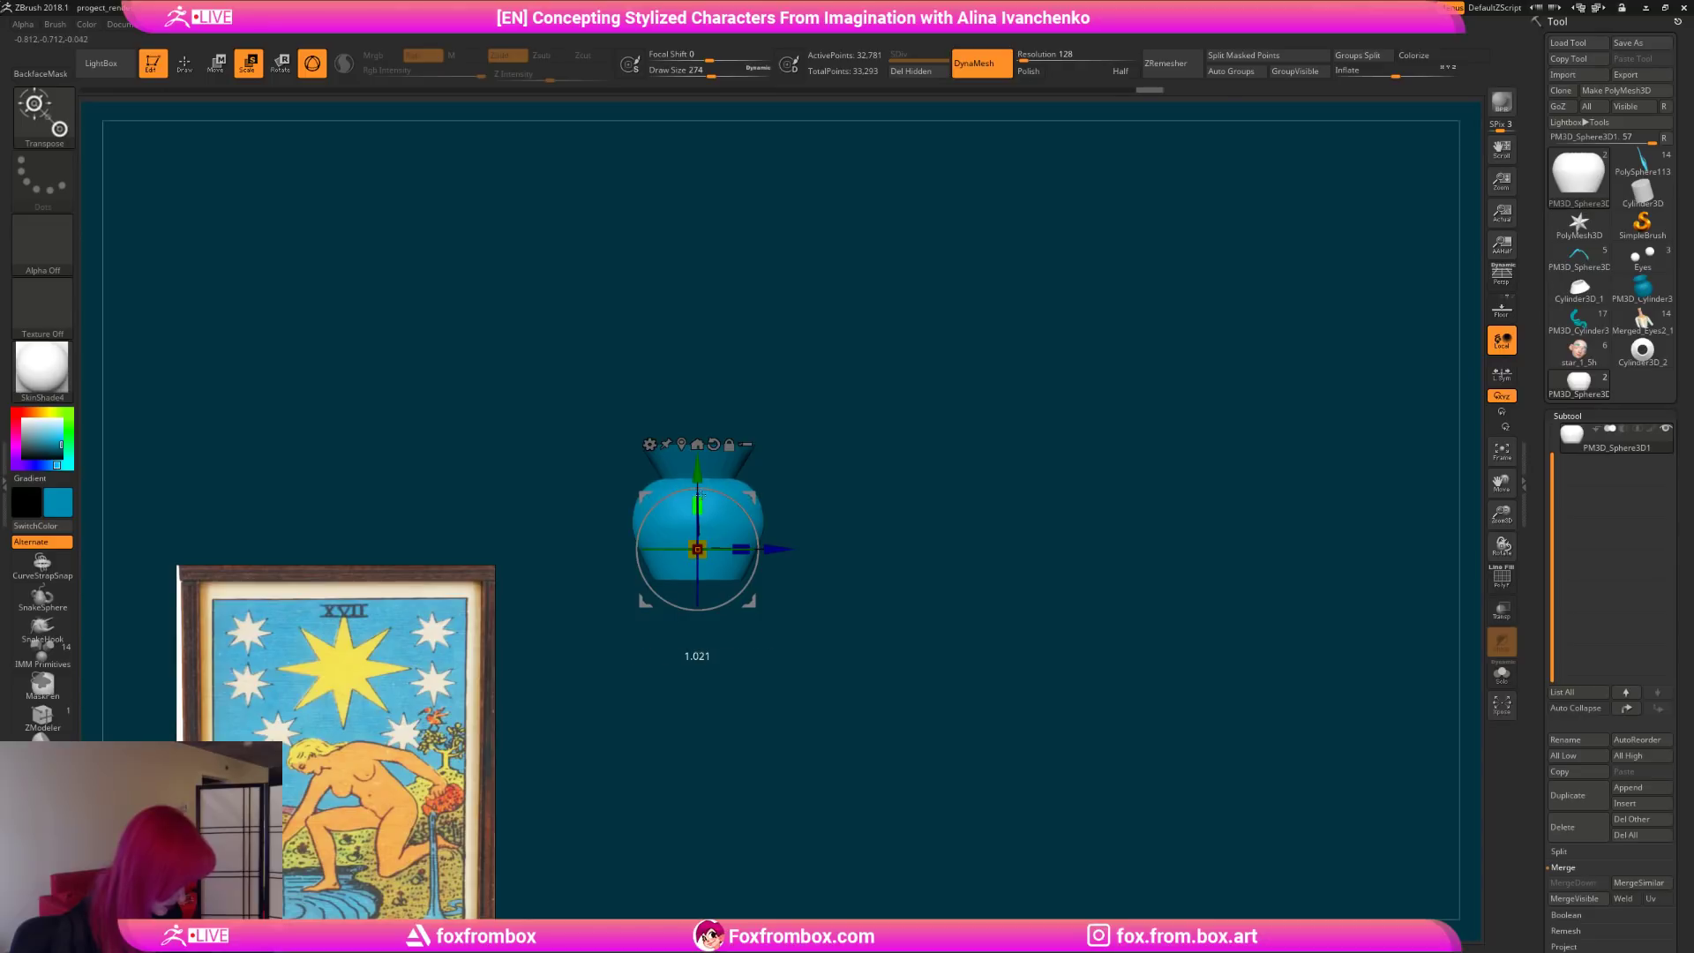
{"action": "left_click_drag", "start_coordinate": [697, 469], "coordinate": [697, 476]}
{"action": "left_click_drag", "start_coordinate": [886, 463], "coordinate": [843, 475]}
Step: Select the jug's neck subtool for editing
{"action": "left_click_drag", "start_coordinate": [1552, 616], "coordinate": [1556, 467]}
{"action": "left_click", "coordinate": [1655, 448]}
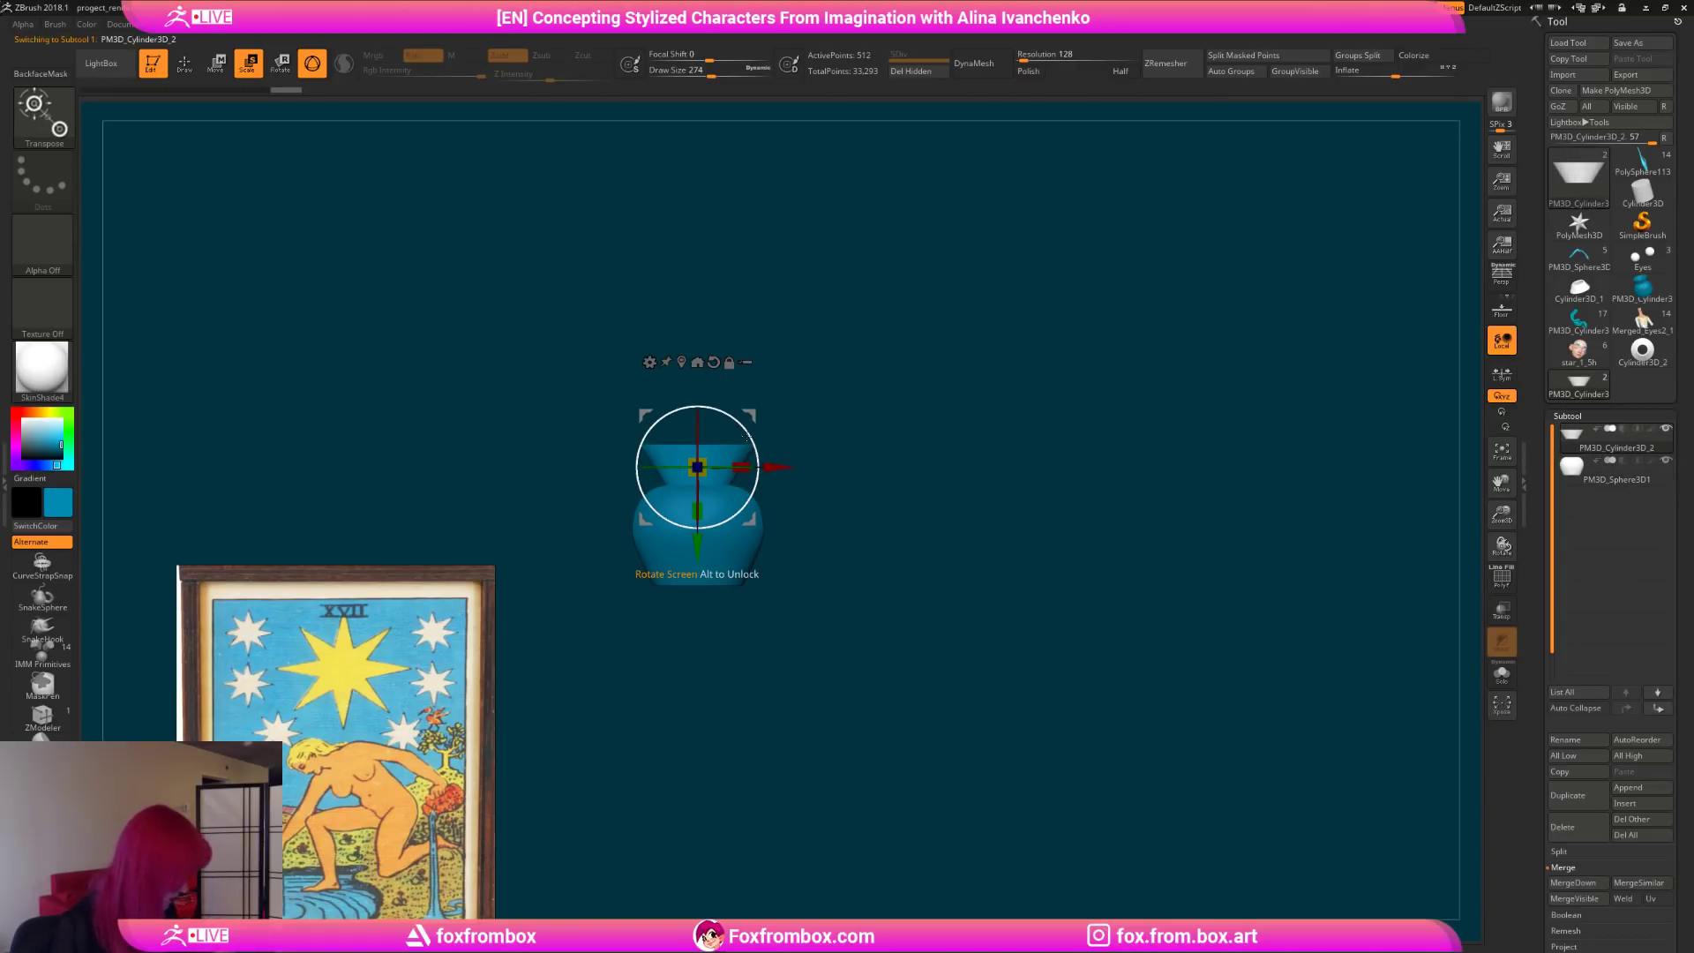
{"action": "left_click_drag", "start_coordinate": [1248, 625], "coordinate": [1256, 686]}
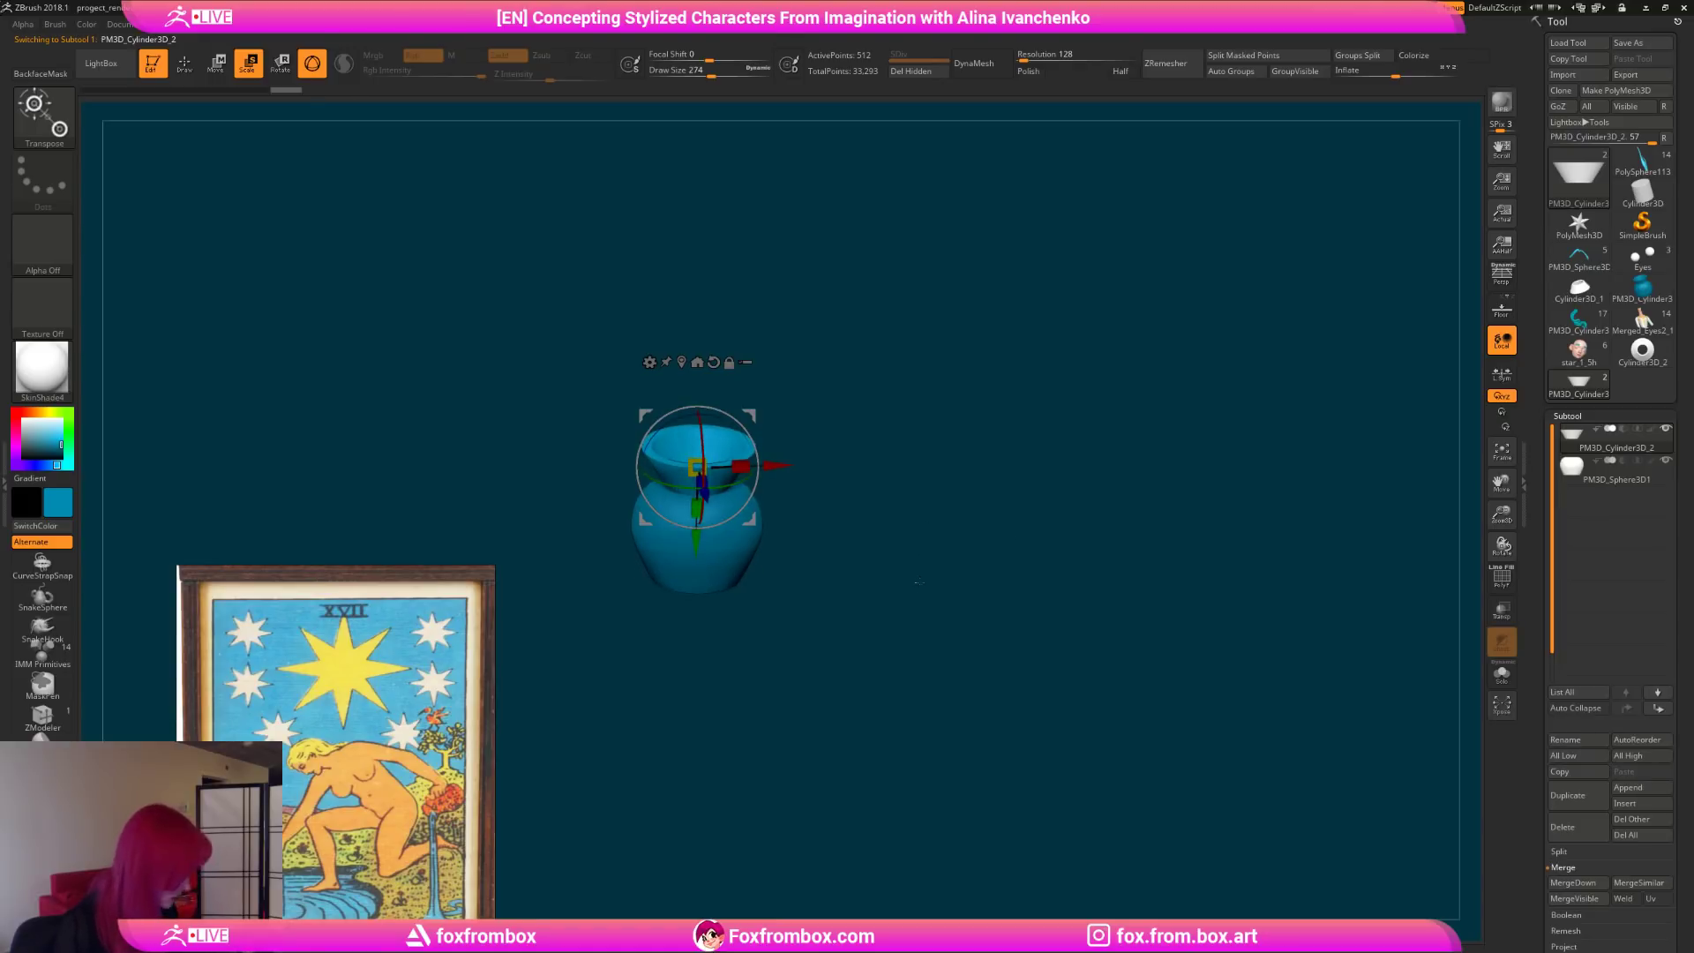
{"action": "key", "text": "ctrl+d"}
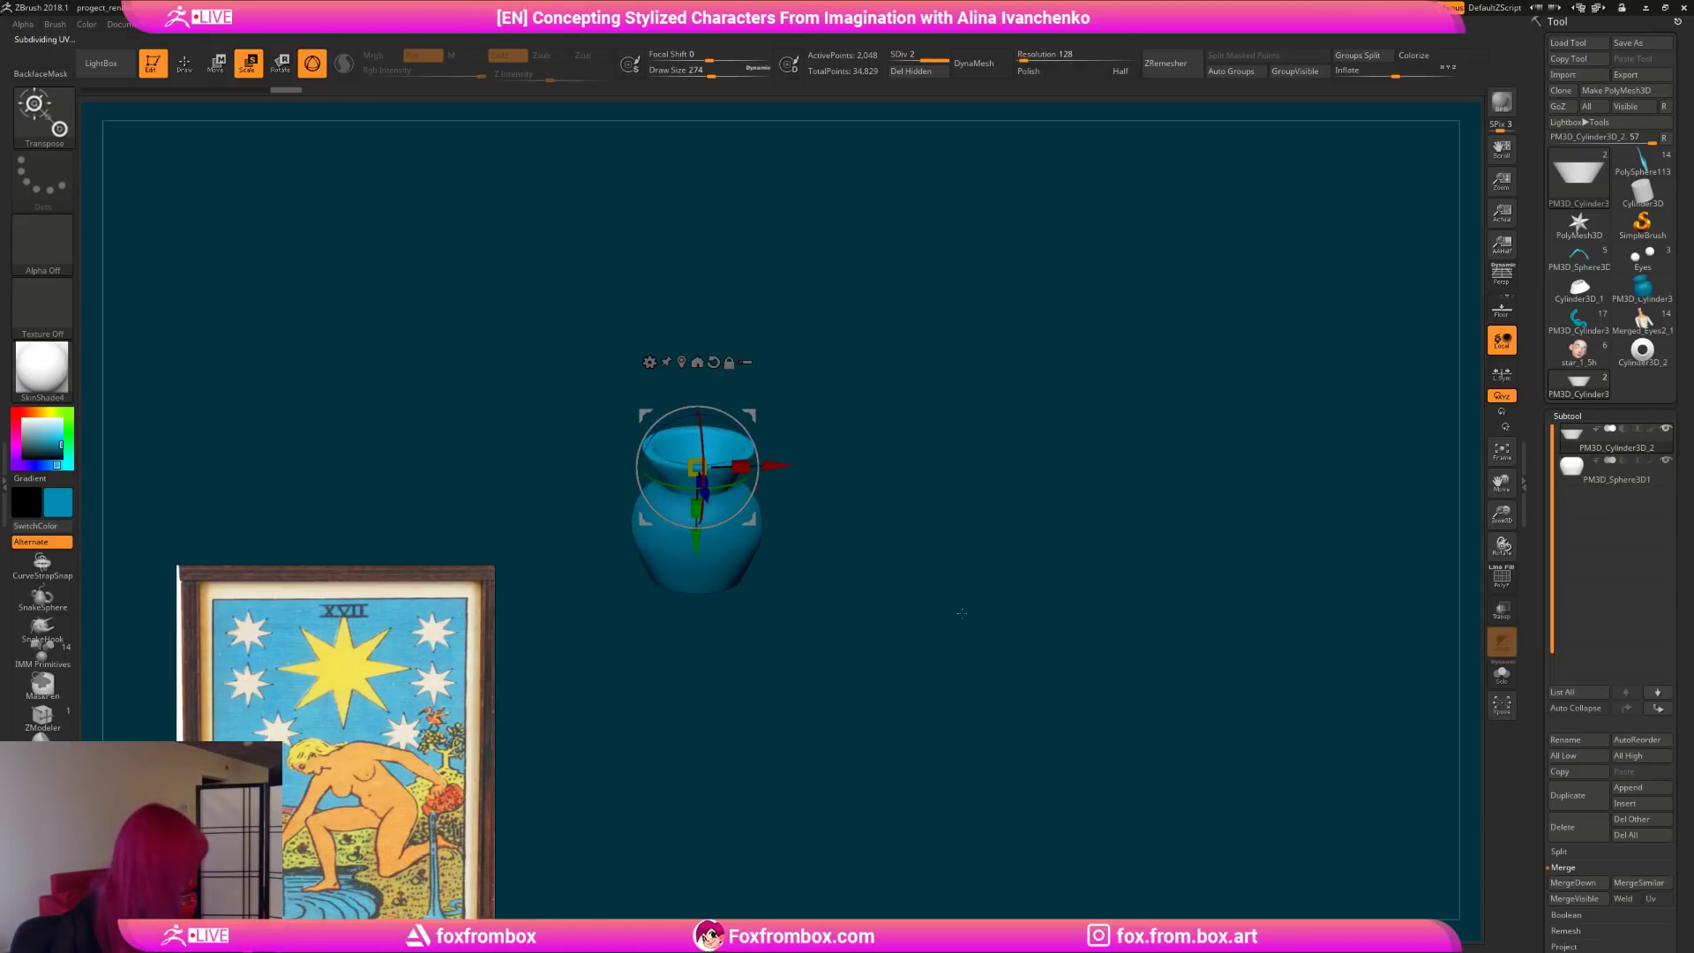
{"action": "mouse_move", "coordinate": [968, 609]}
{"action": "left_mouse_down"}
{"action": "mouse_move", "coordinate": [953, 624]}
{"action": "mouse_move", "coordinate": [938, 569]}
{"action": "mouse_move", "coordinate": [971, 583]}
{"action": "left_mouse_up"}
{"action": "key", "text": "ctrl+z"}
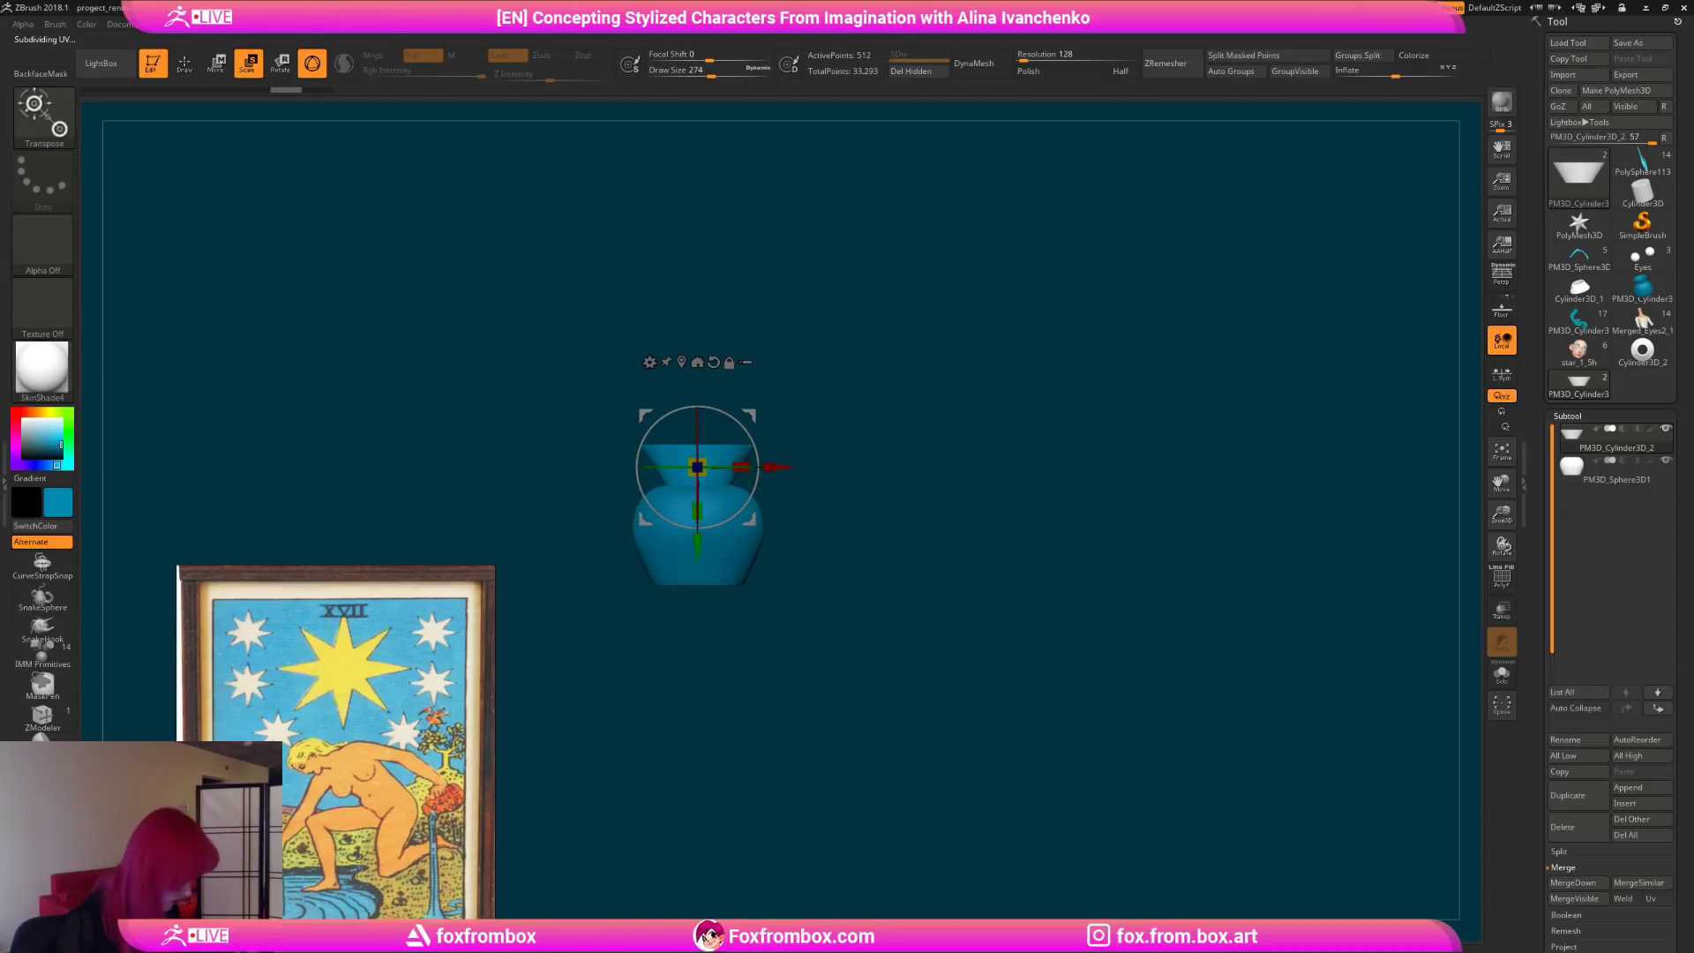
Step: Lower the height of the jug's neck very slightly along its vertical axis and merge it down with the body into one subtool
{"action": "left_click_drag", "start_coordinate": [699, 513], "coordinate": [700, 512]}
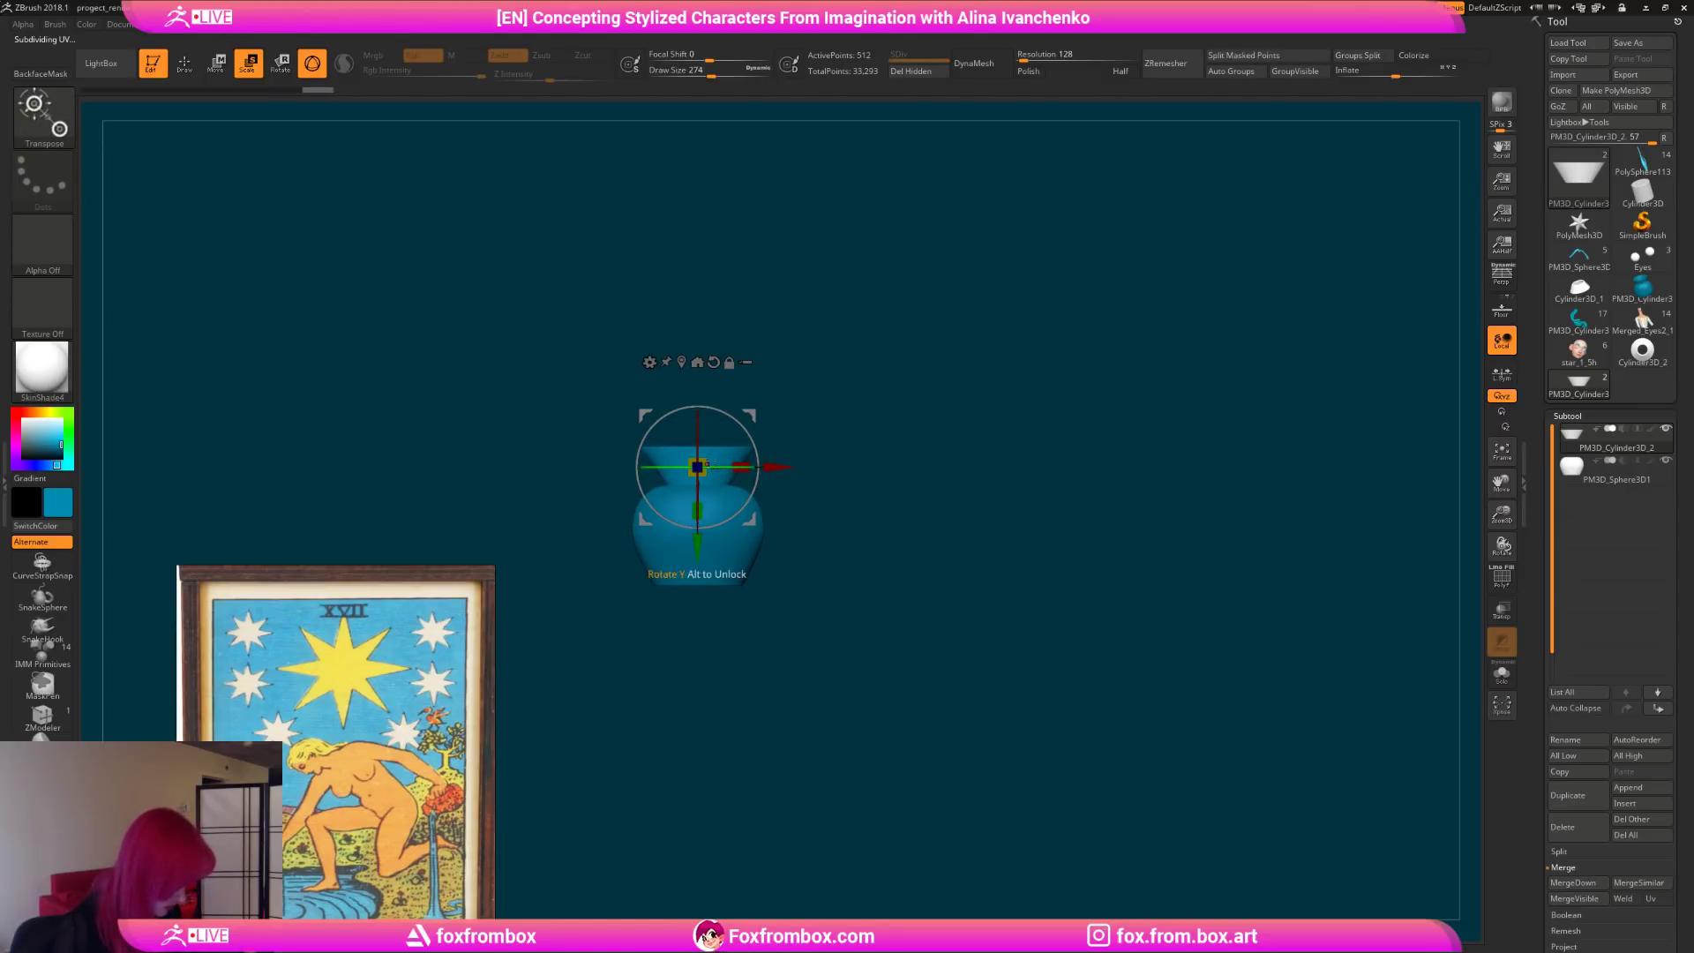
{"action": "left_click_drag", "start_coordinate": [861, 496], "coordinate": [874, 551]}
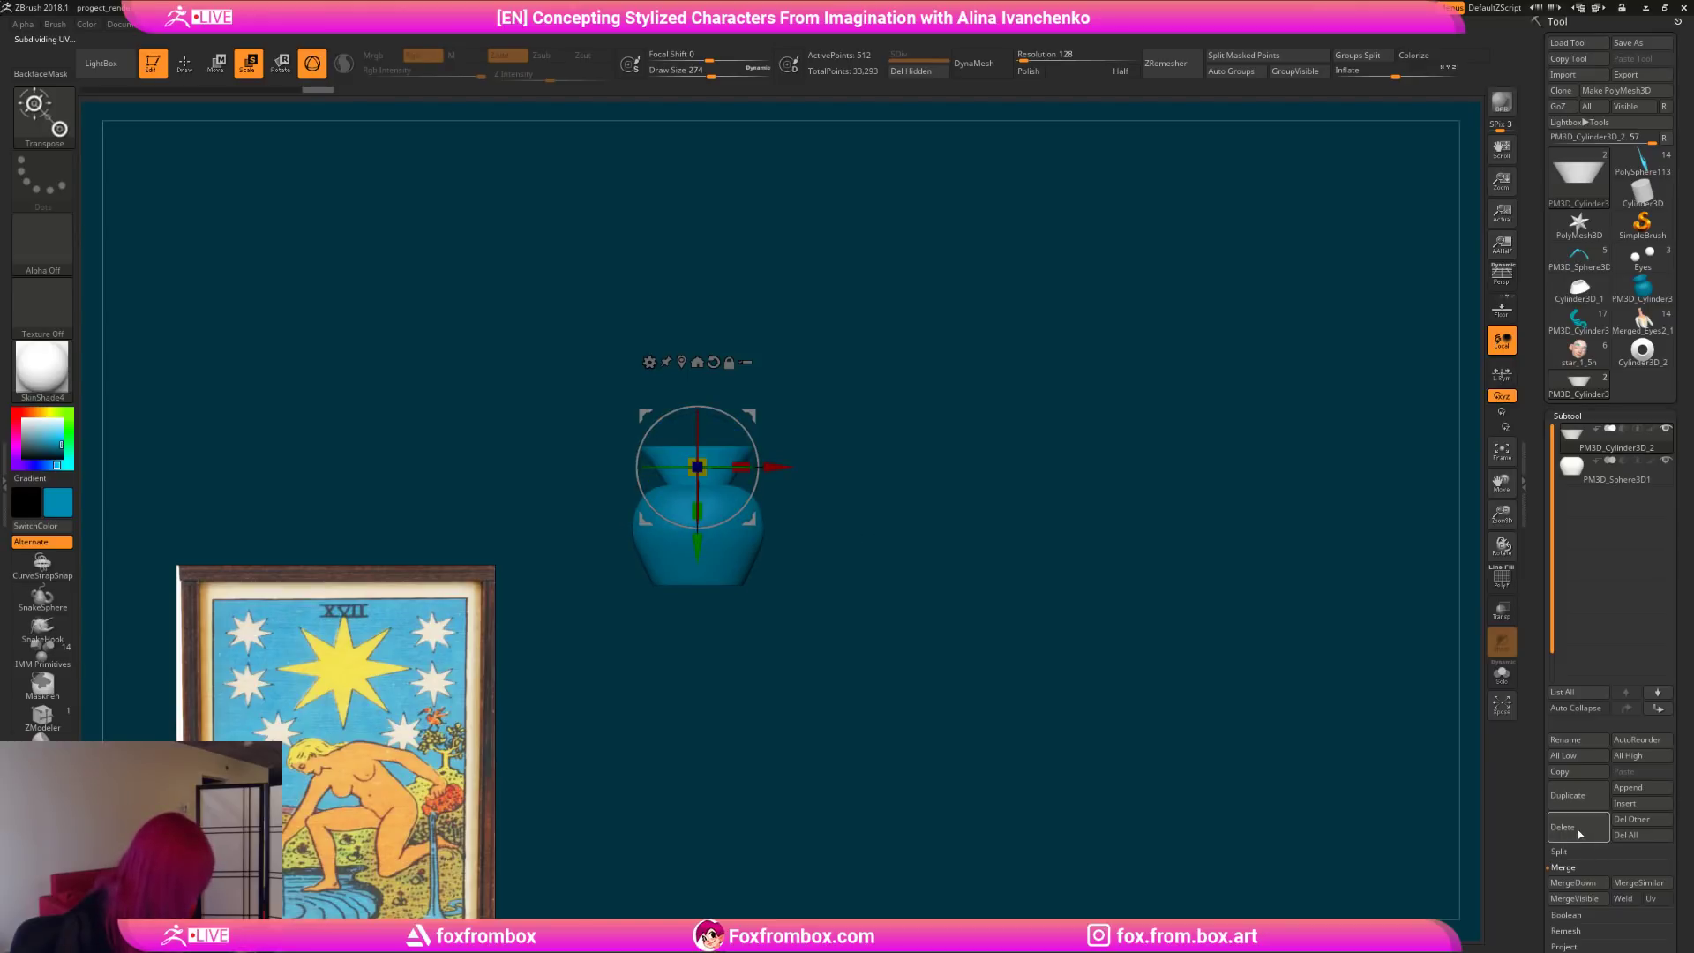
{"action": "left_click", "coordinate": [1576, 882]}
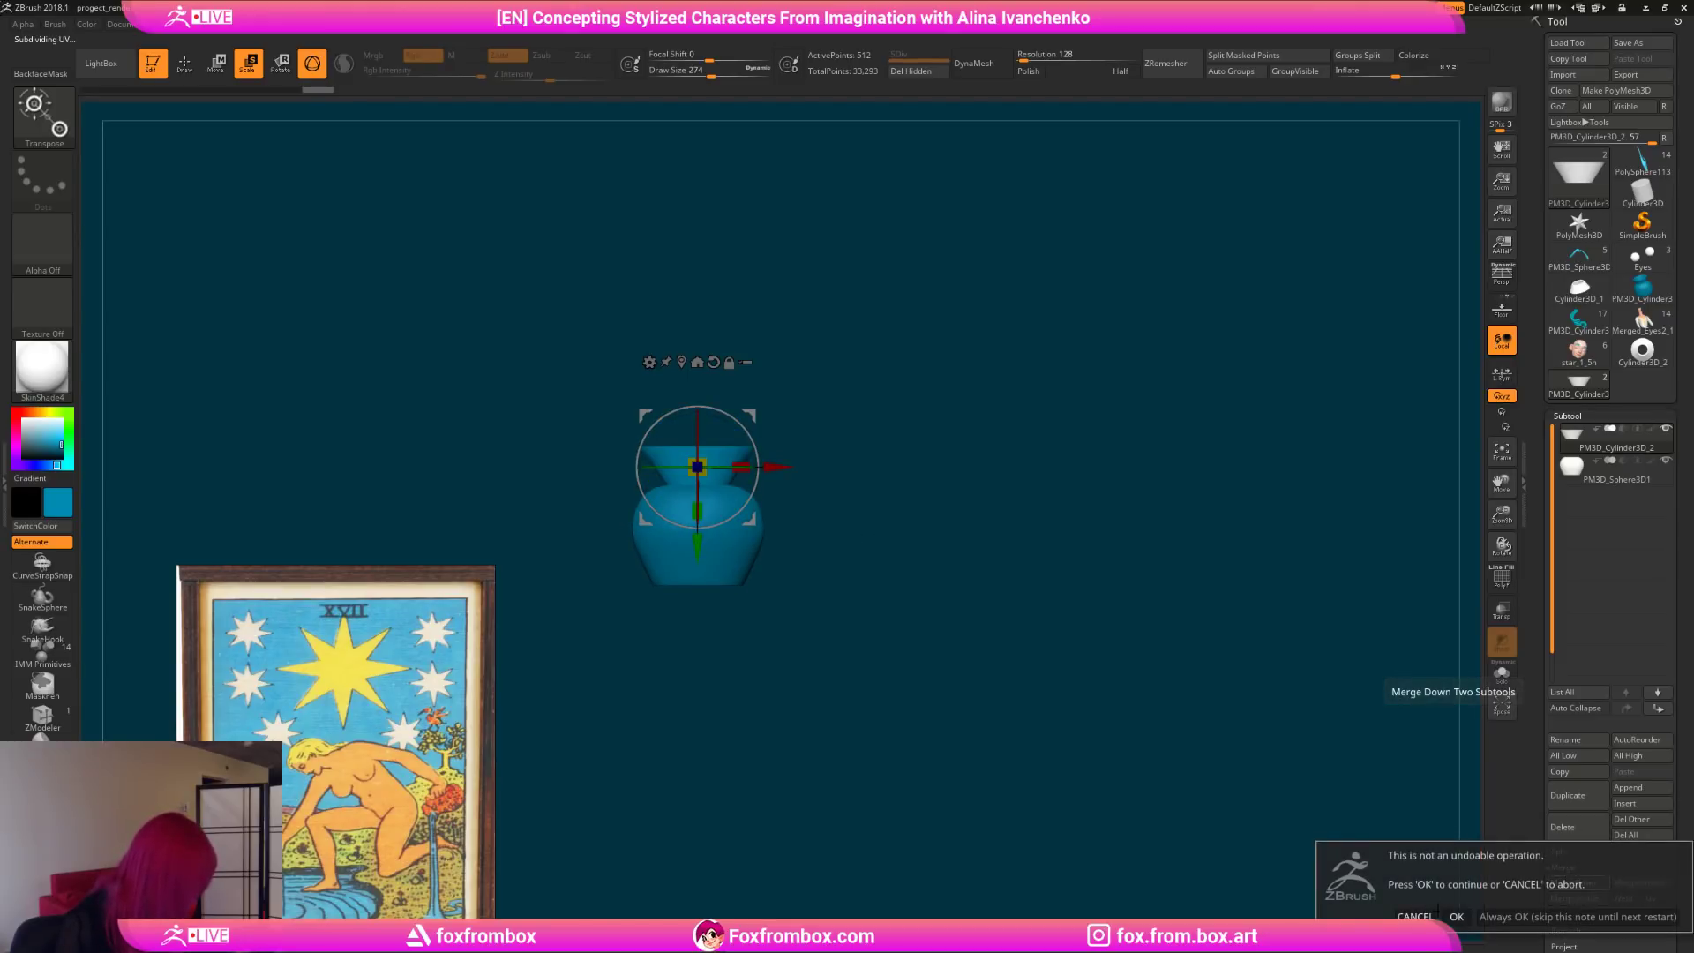
{"action": "left_click_drag", "start_coordinate": [968, 495], "coordinate": [967, 538]}
{"action": "key", "text": "q"}
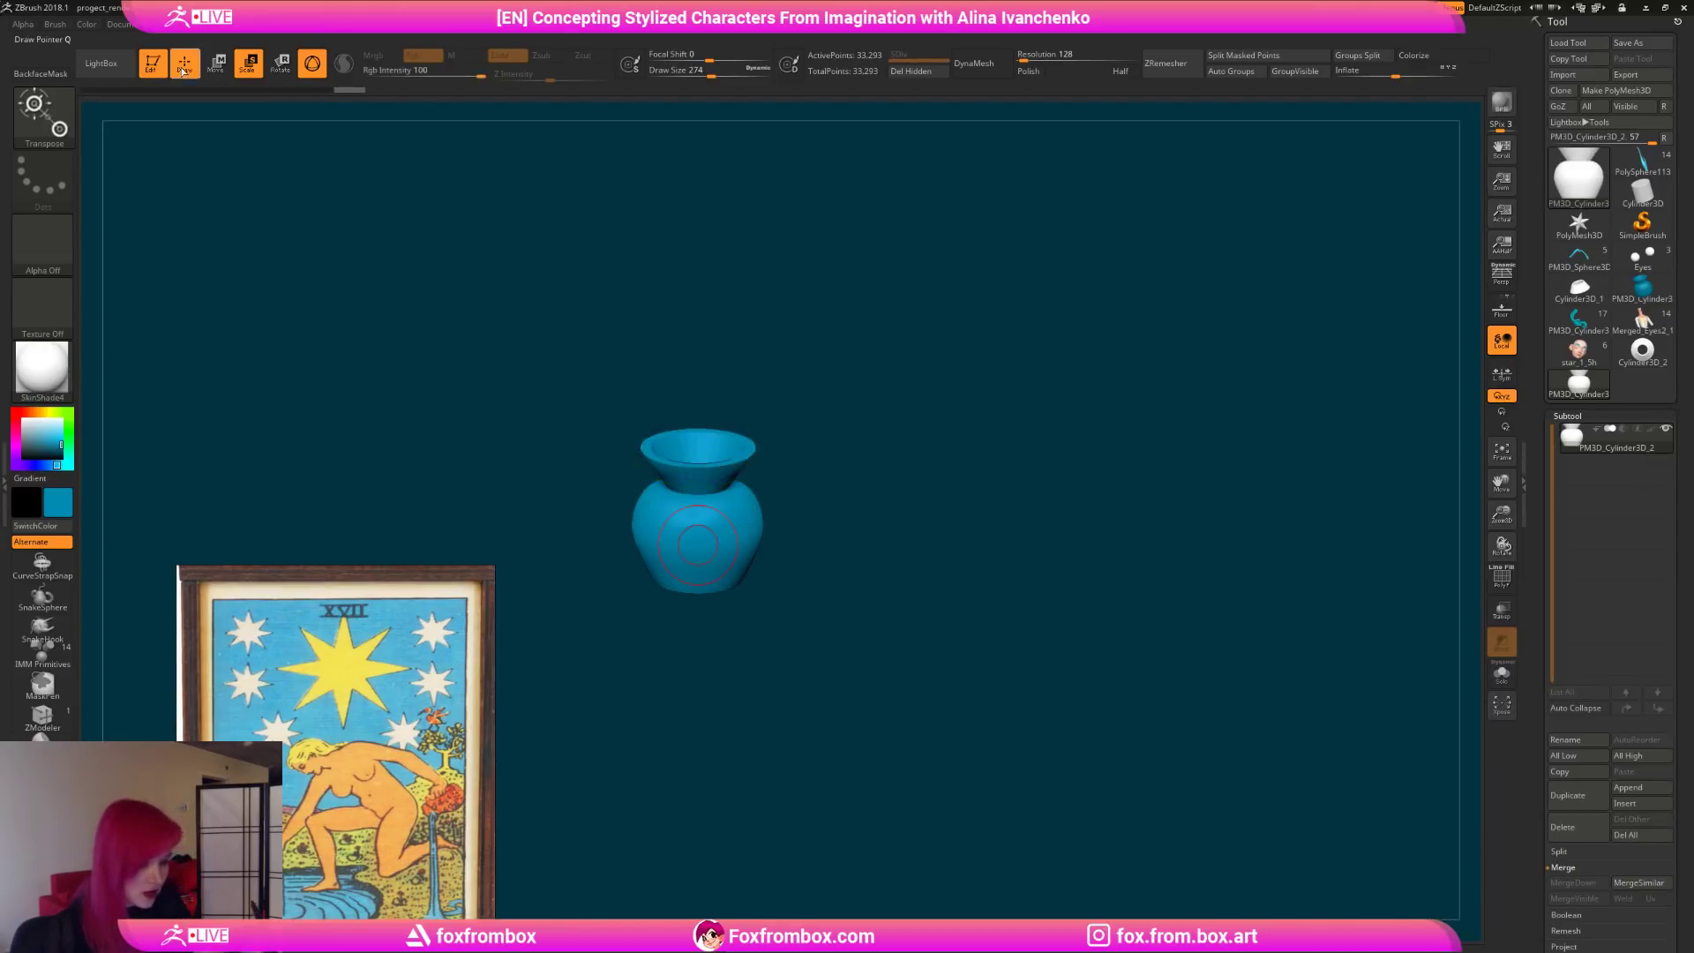
{"action": "mouse_move", "coordinate": [859, 360]}
{"action": "left_mouse_down"}
{"action": "mouse_move", "coordinate": [844, 432]}
{"action": "mouse_move", "coordinate": [860, 427]}
{"action": "left_mouse_up"}
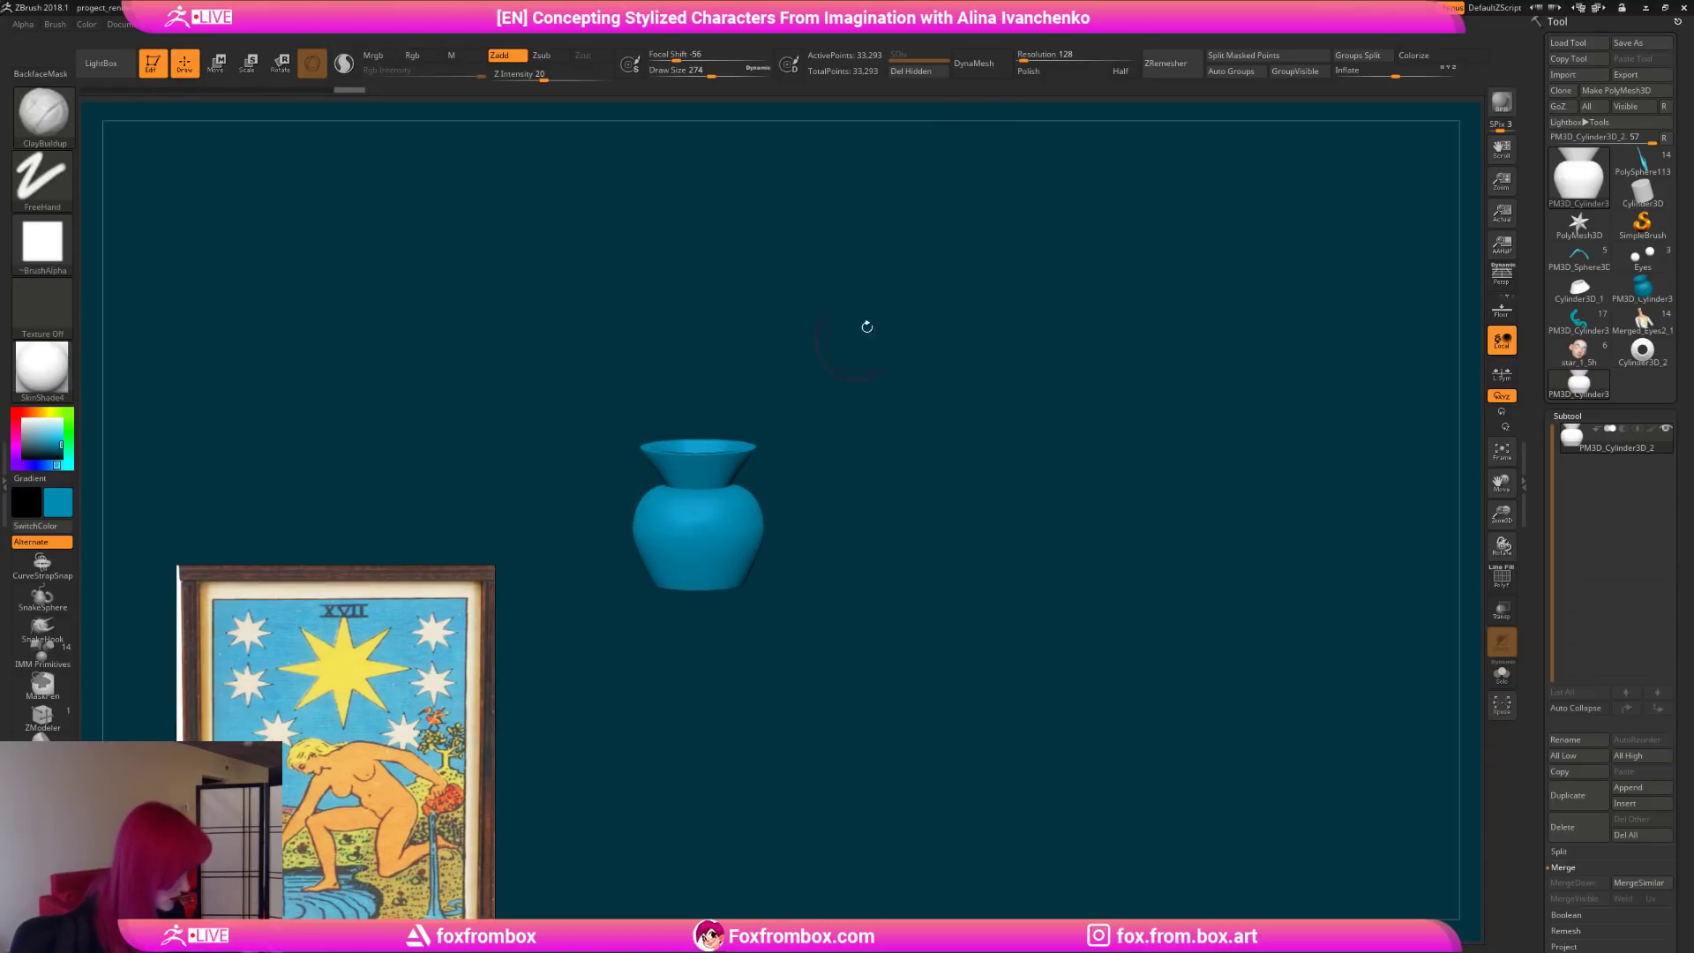
Step: DynaMesh the merged jug at resolution 128 to fuse the neck and body
{"action": "left_click", "coordinate": [973, 63]}
{"action": "left_click_drag", "start_coordinate": [845, 456], "coordinate": [797, 535]}
{"action": "left_click_drag", "start_coordinate": [821, 436], "coordinate": [817, 295], "text": "shift"}
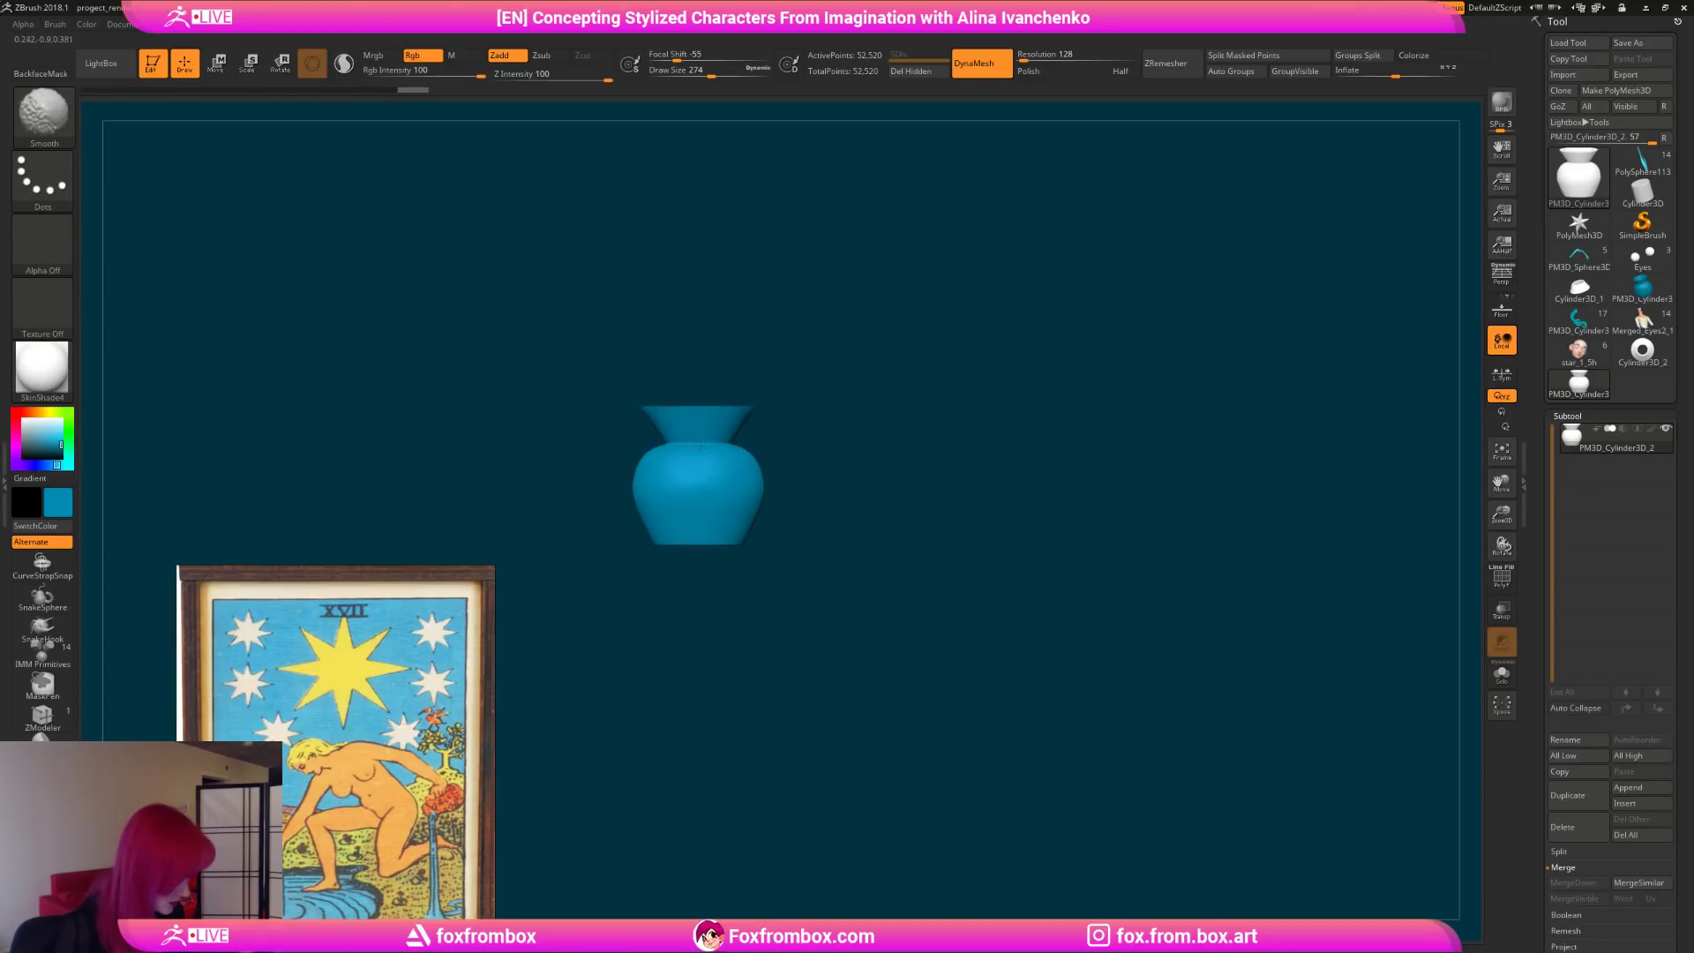
{"action": "left_click_drag", "start_coordinate": [778, 438], "coordinate": [809, 498]}
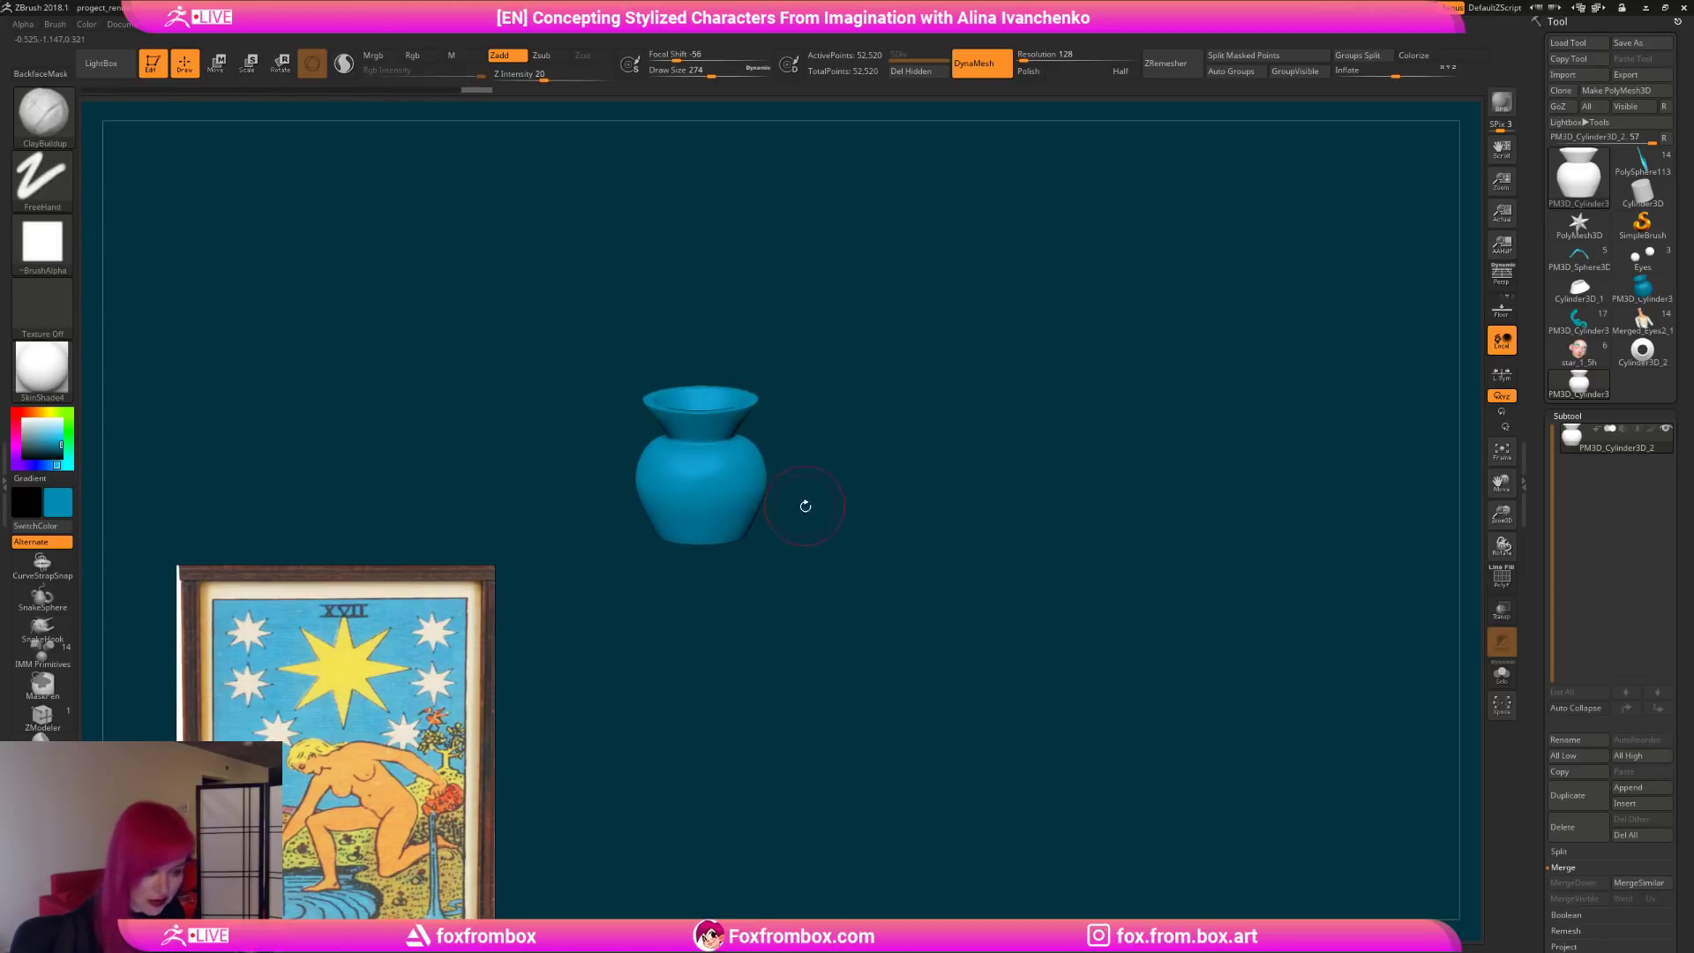
Step: Fill the joint between neck and body with ClayBuildup at draw size 223, using backface masking and radial symmetry about the Y axis
{"action": "left_click", "coordinate": [41, 75]}
{"action": "left_click", "coordinate": [706, 72]}
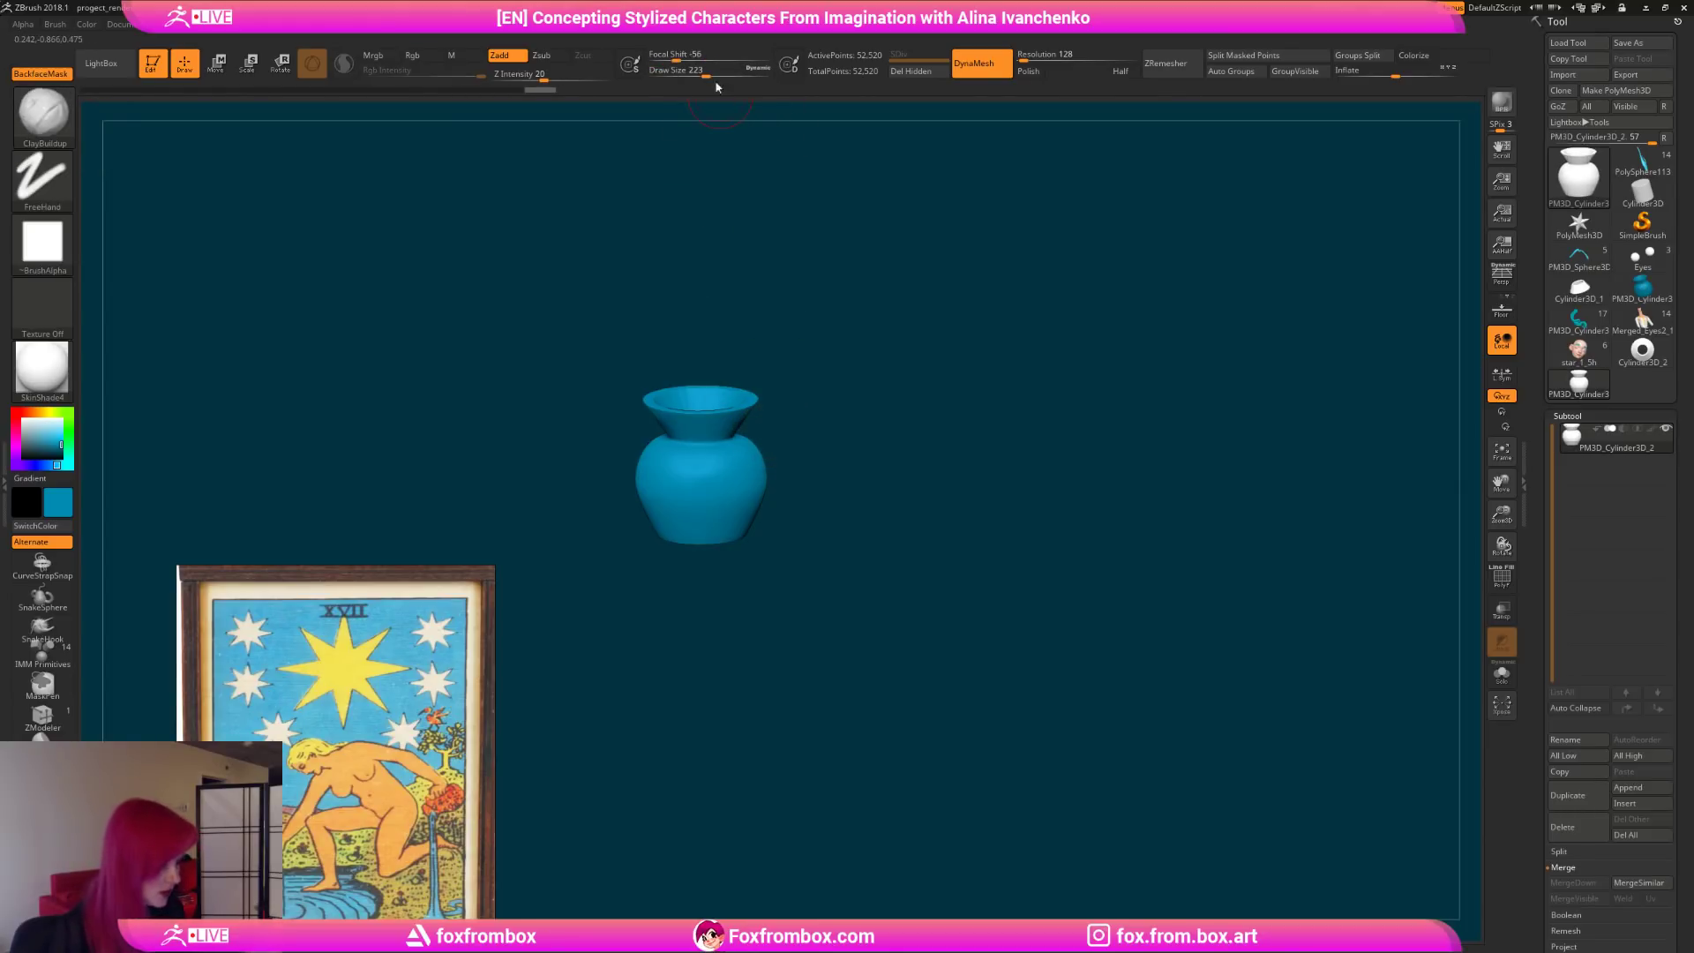
{"action": "key", "text": "space"}
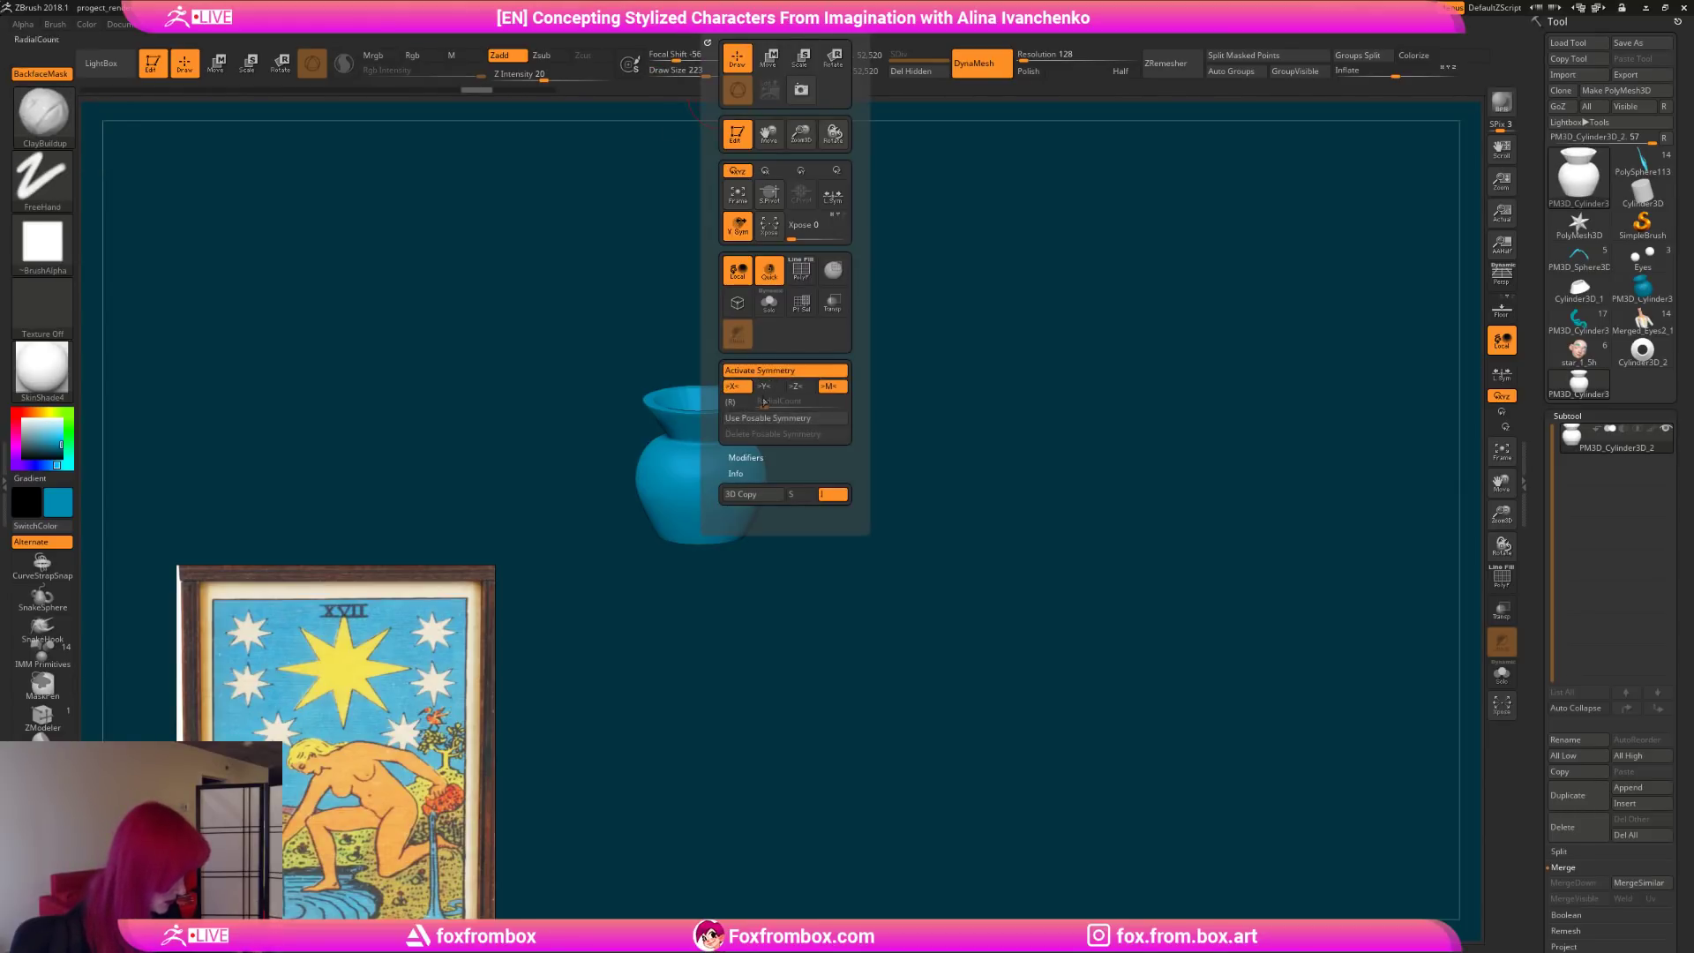
{"action": "left_click", "coordinate": [735, 402]}
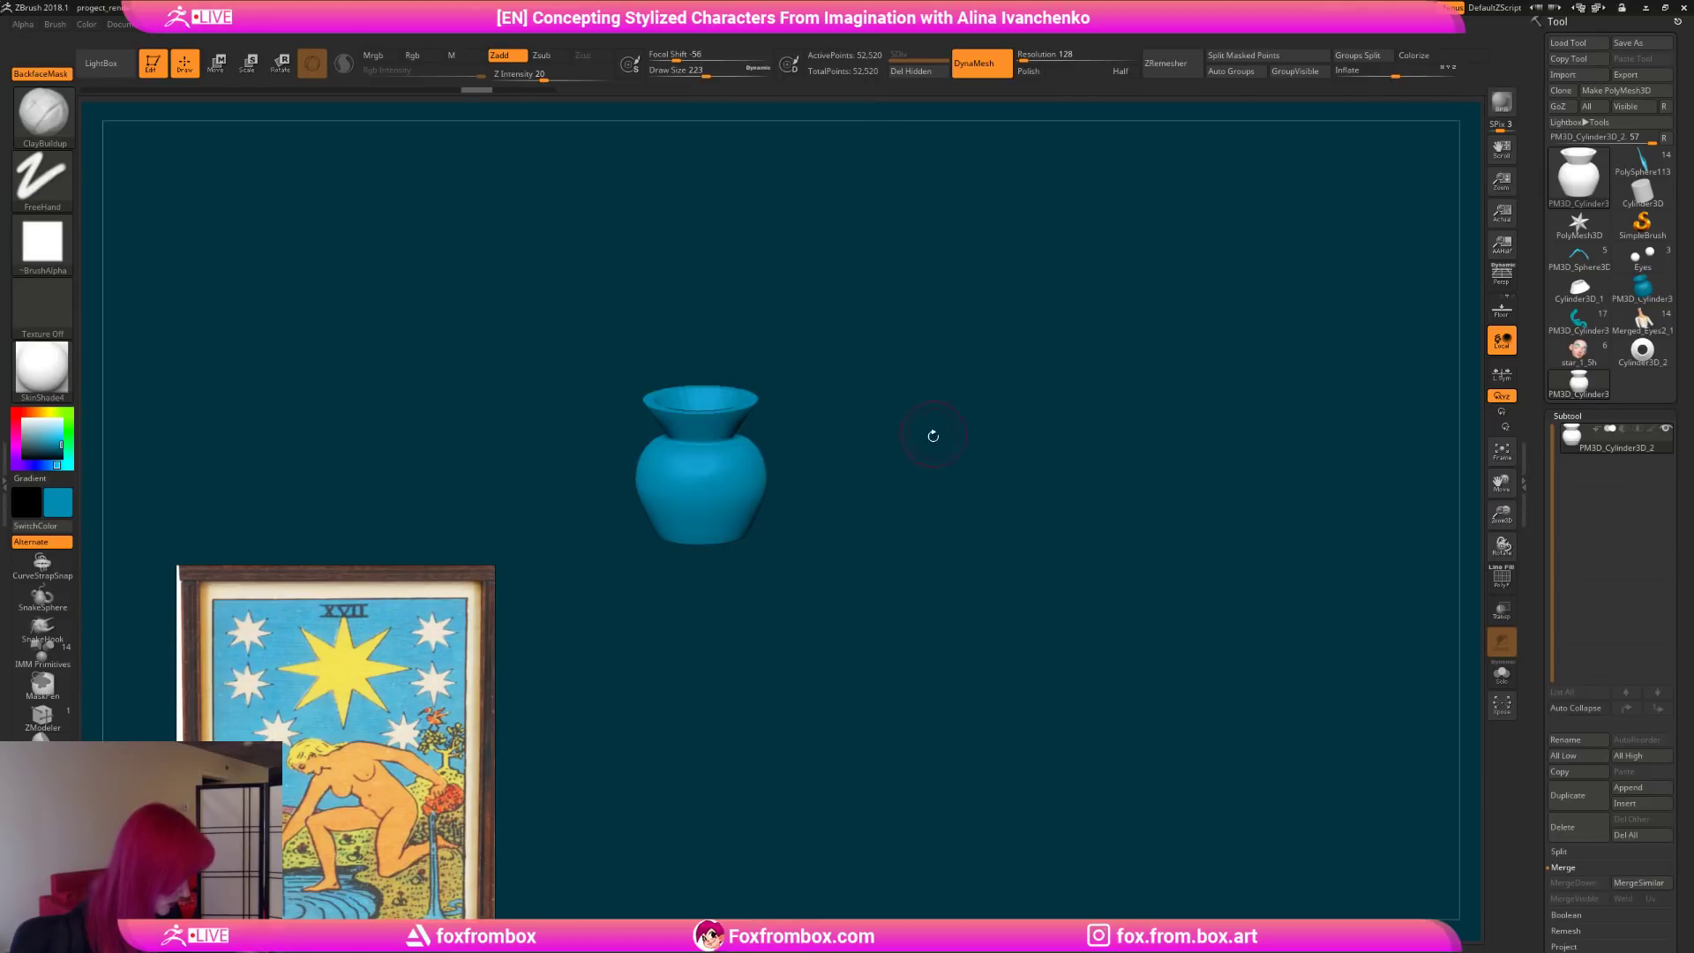
{"action": "left_click_drag", "start_coordinate": [798, 414], "coordinate": [803, 365]}
{"action": "mouse_move", "coordinate": [743, 444]}
{"action": "left_mouse_down"}
{"action": "mouse_move", "coordinate": [726, 456]}
{"action": "mouse_move", "coordinate": [886, 461]}
{"action": "left_mouse_up"}
{"action": "mouse_move", "coordinate": [659, 442]}
{"action": "left_mouse_down"}
{"action": "mouse_move", "coordinate": [749, 464]}
{"action": "mouse_move", "coordinate": [703, 468]}
{"action": "left_mouse_up"}
{"action": "mouse_move", "coordinate": [828, 446]}
{"action": "left_mouse_down"}
{"action": "mouse_move", "coordinate": [783, 405]}
{"action": "mouse_move", "coordinate": [767, 423]}
{"action": "mouse_move", "coordinate": [750, 353]}
{"action": "mouse_move", "coordinate": [801, 527]}
{"action": "mouse_move", "coordinate": [766, 520]}
{"action": "left_mouse_up"}
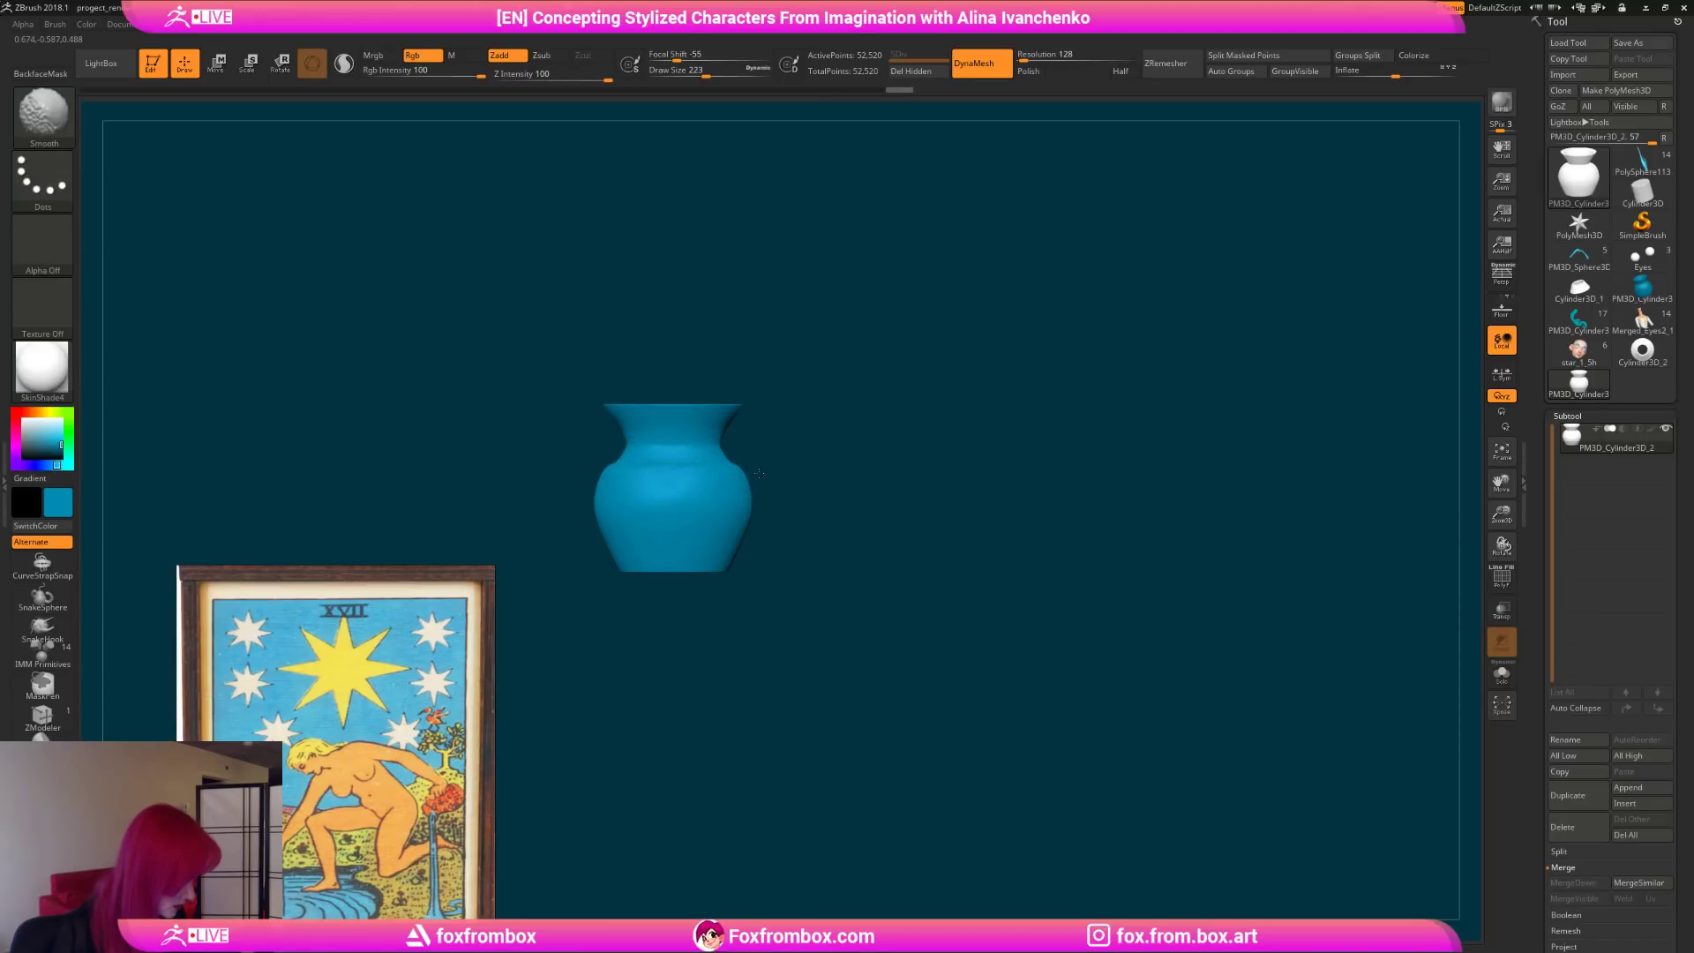
Step: Smooth the built-up joint so the neck flows evenly into the jug's shoulders
{"action": "mouse_move", "coordinate": [816, 397]}
{"action": "left_mouse_down", "text": "shift"}
{"action": "mouse_move", "coordinate": [839, 530]}
{"action": "mouse_move", "coordinate": [827, 366]}
{"action": "left_mouse_up", "text": "shift"}
{"action": "left_click_drag", "start_coordinate": [726, 484], "coordinate": [706, 468], "text": "shift"}
{"action": "left_click_drag", "start_coordinate": [865, 488], "coordinate": [949, 418], "text": "shift"}
{"action": "left_click", "coordinate": [739, 442], "text": "shift"}
{"action": "left_click_drag", "start_coordinate": [838, 448], "coordinate": [945, 457], "text": "shift"}
{"action": "mouse_move", "coordinate": [837, 488]}
{"action": "left_mouse_down", "text": "alt"}
{"action": "mouse_move", "coordinate": [882, 453]}
{"action": "mouse_move", "coordinate": [886, 402]}
{"action": "mouse_move", "coordinate": [930, 423]}
{"action": "mouse_move", "coordinate": [838, 403]}
{"action": "mouse_move", "coordinate": [833, 557]}
{"action": "mouse_move", "coordinate": [834, 390]}
{"action": "mouse_move", "coordinate": [839, 462]}
{"action": "left_mouse_up", "text": "alt"}
{"action": "key", "text": "shift"}
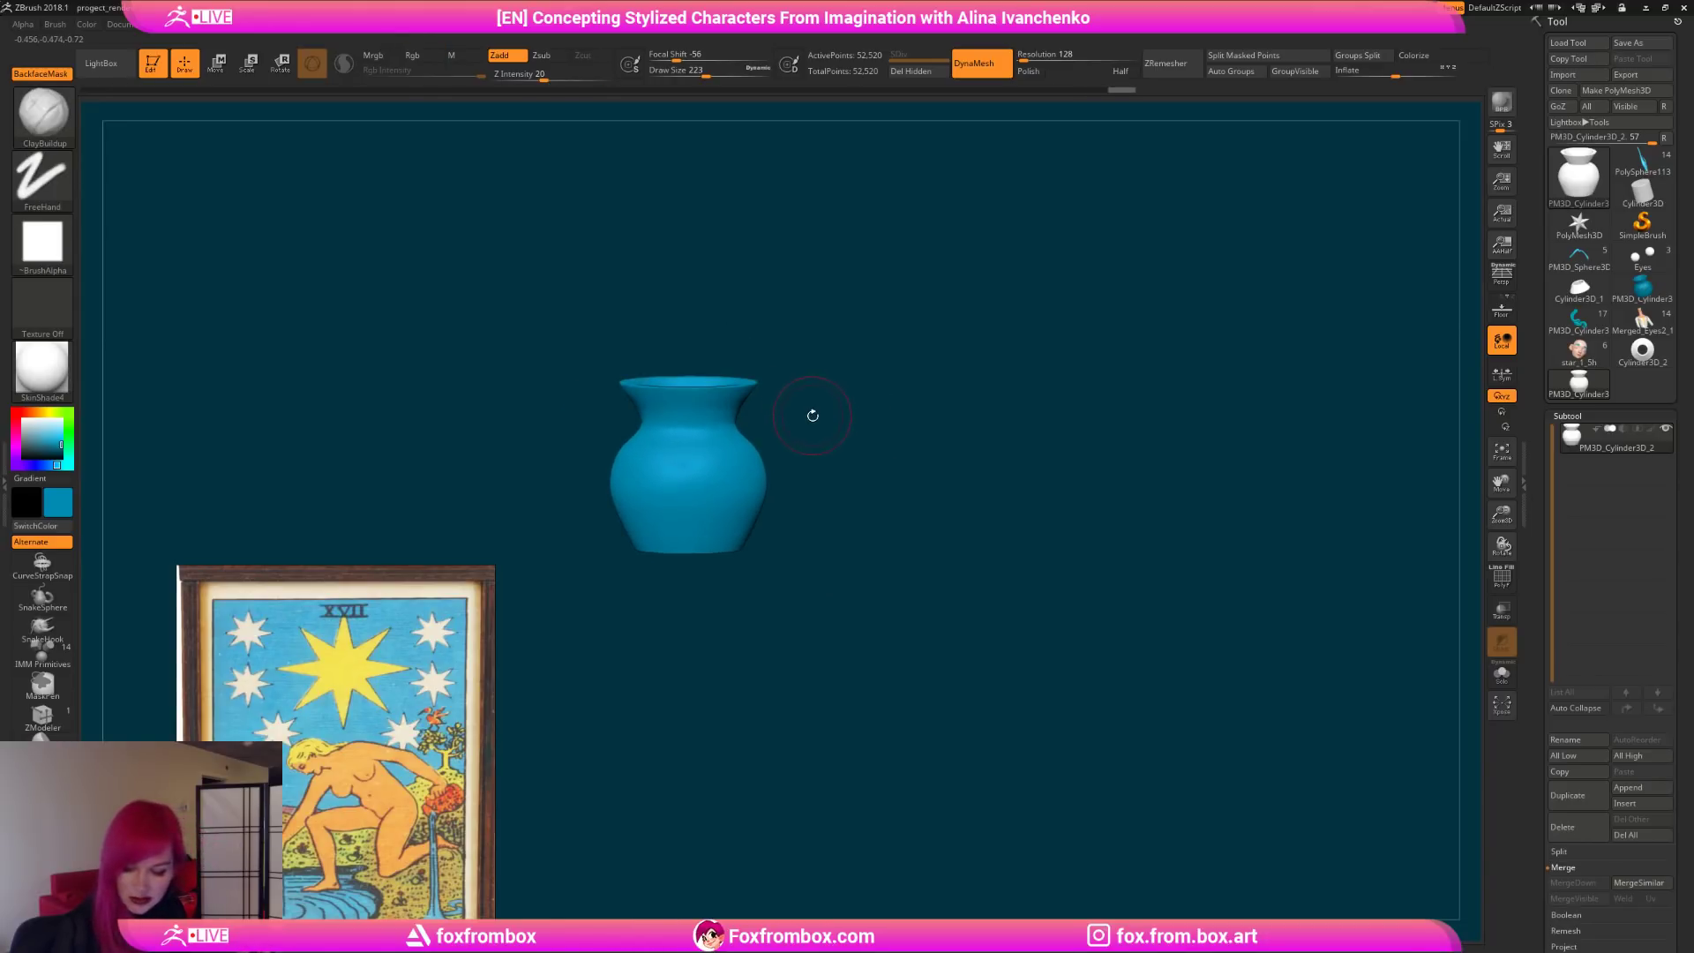
Step: Carve a groove around the base of the jug's neck with the DamStandard brush at draw size 112
{"action": "key", "text": "b"}
{"action": "key", "text": "d"}
{"action": "key", "text": "s"}
{"action": "left_click_drag", "start_coordinate": [706, 73], "coordinate": [689, 73]}
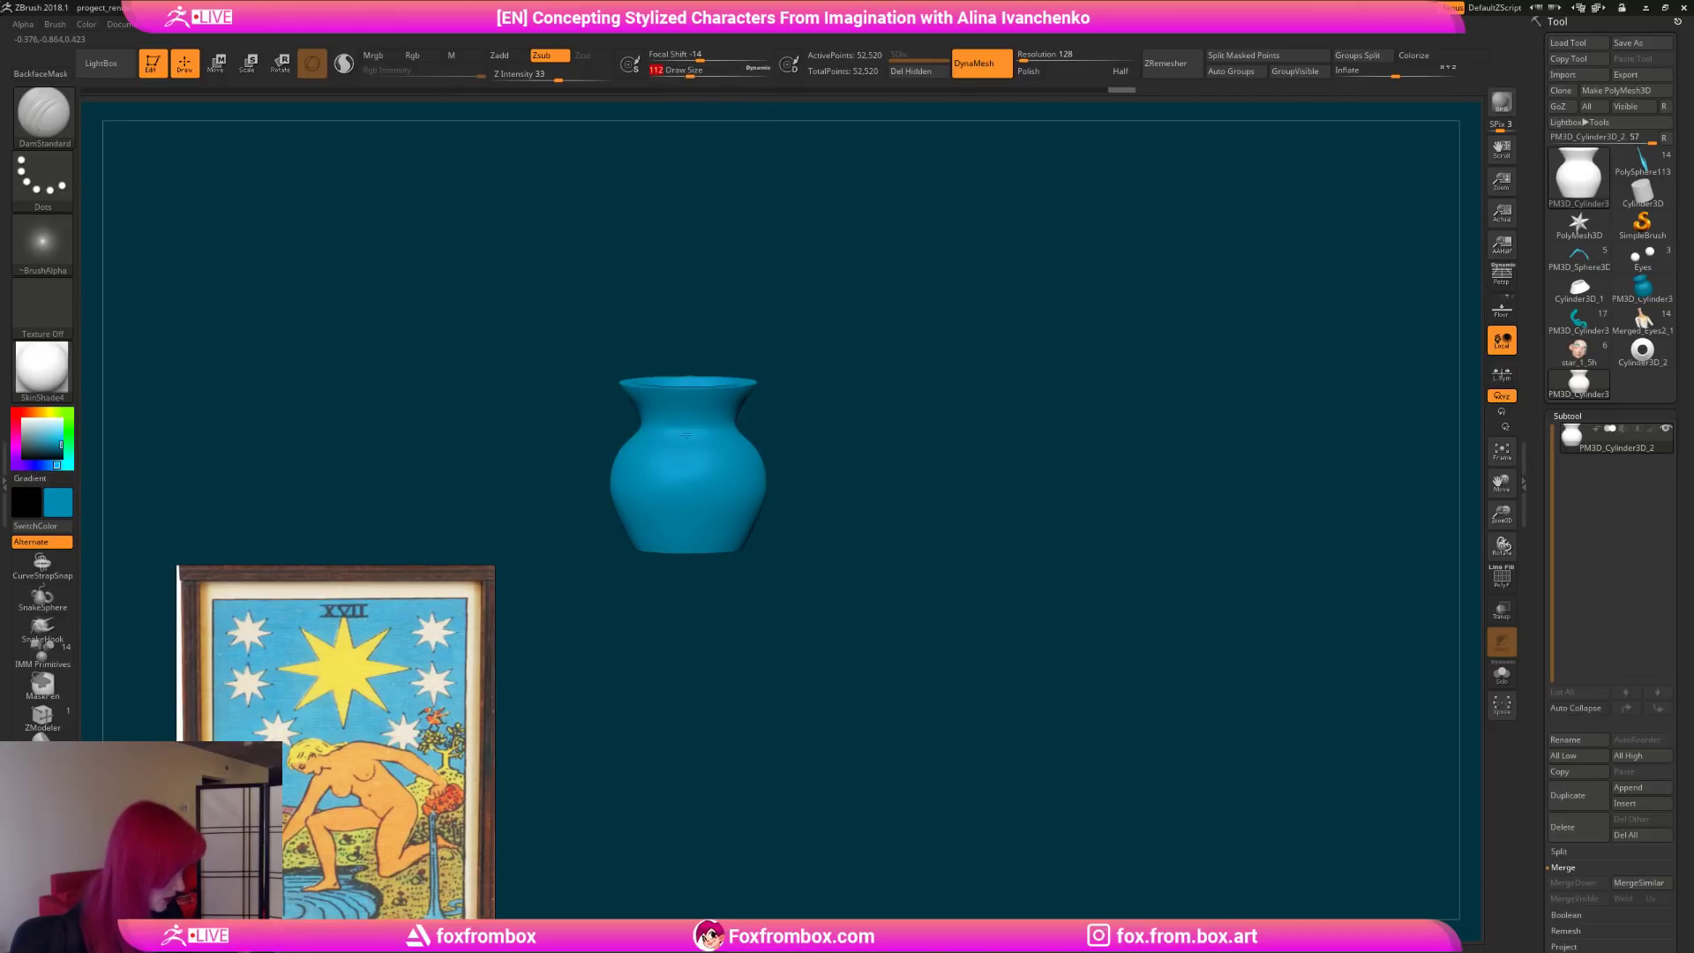
{"action": "key", "text": "ctrl"}
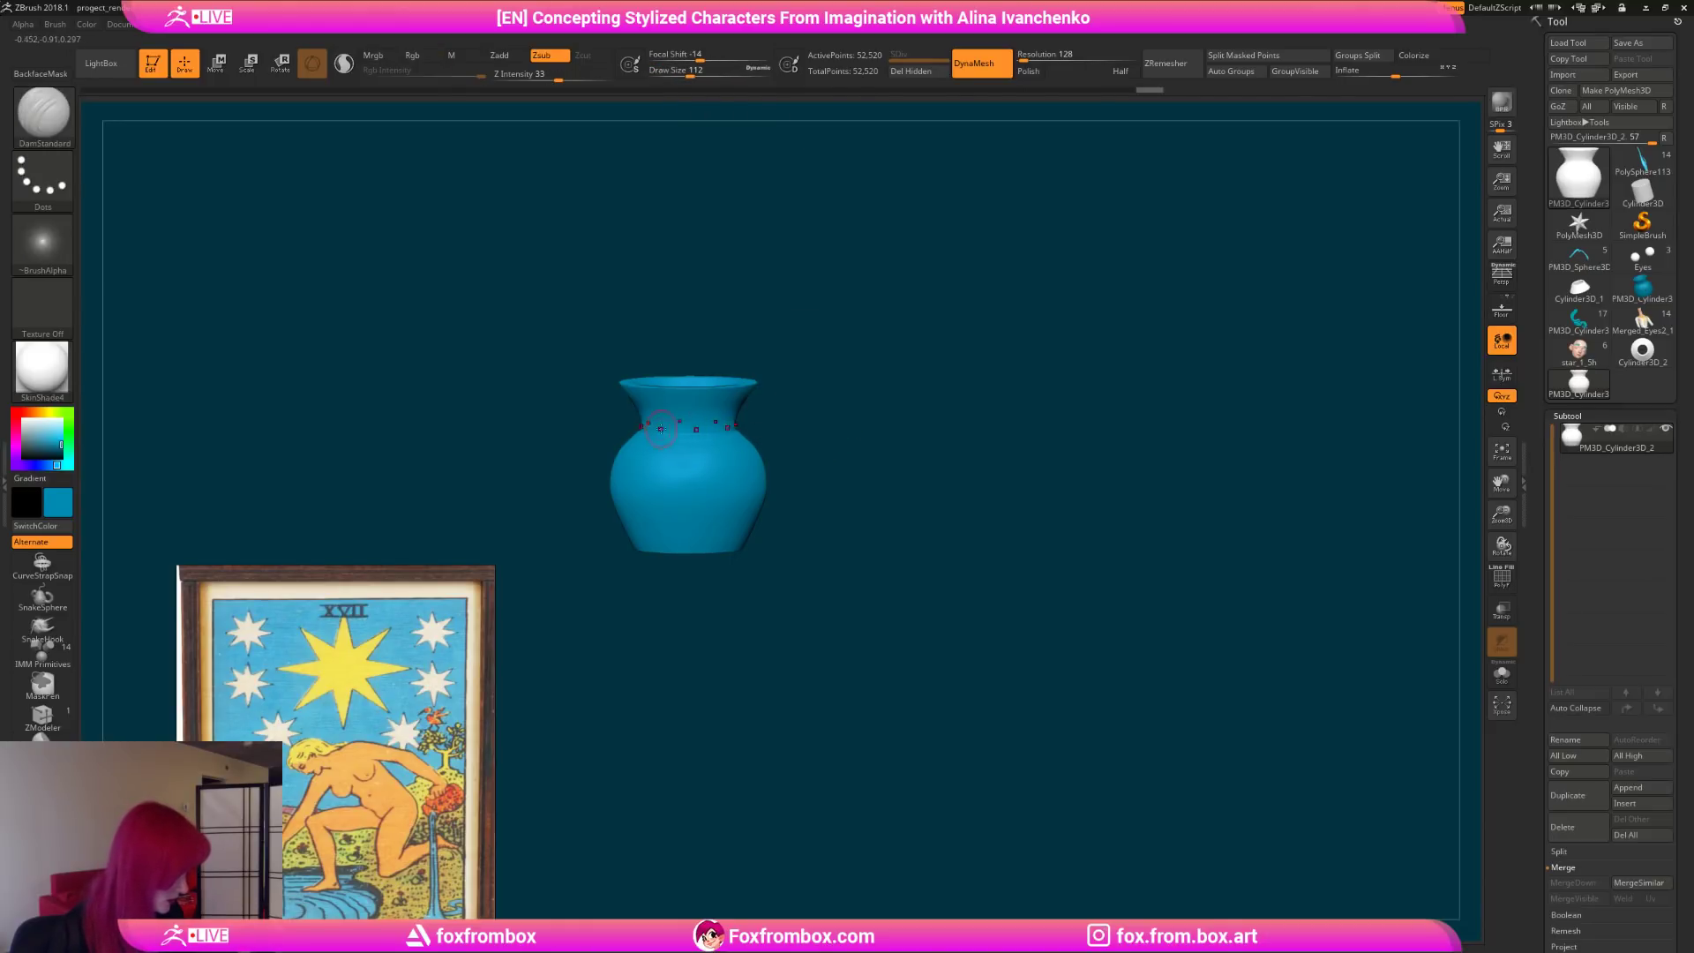
{"action": "left_click_drag", "start_coordinate": [787, 418], "coordinate": [805, 400]}
{"action": "mouse_move", "coordinate": [654, 427]}
{"action": "left_mouse_down"}
{"action": "mouse_move", "coordinate": [787, 434]}
{"action": "mouse_move", "coordinate": [703, 420]}
{"action": "left_mouse_up"}
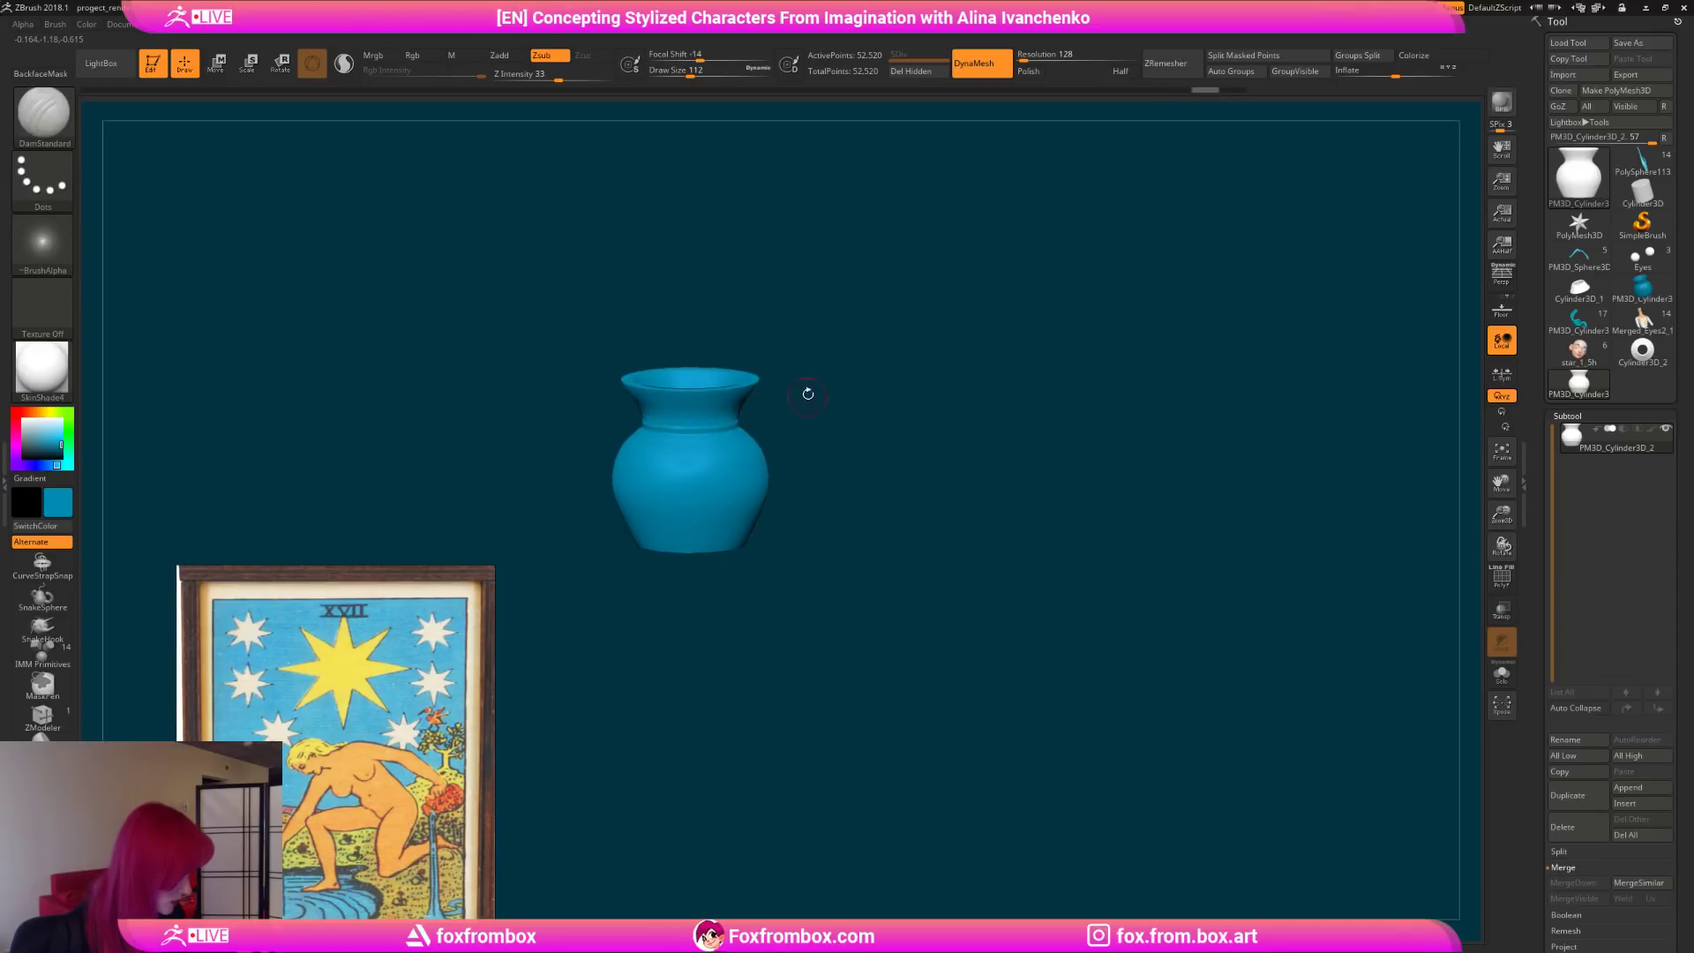
Step: Set the radial symmetry count to 16 and carve a second groove around the neck, undoing the last stroke
{"action": "left_click_drag", "start_coordinate": [802, 397], "coordinate": [802, 370], "text": "shift"}
{"action": "left_click", "coordinate": [721, 23]}
{"action": "left_click", "coordinate": [764, 402]}
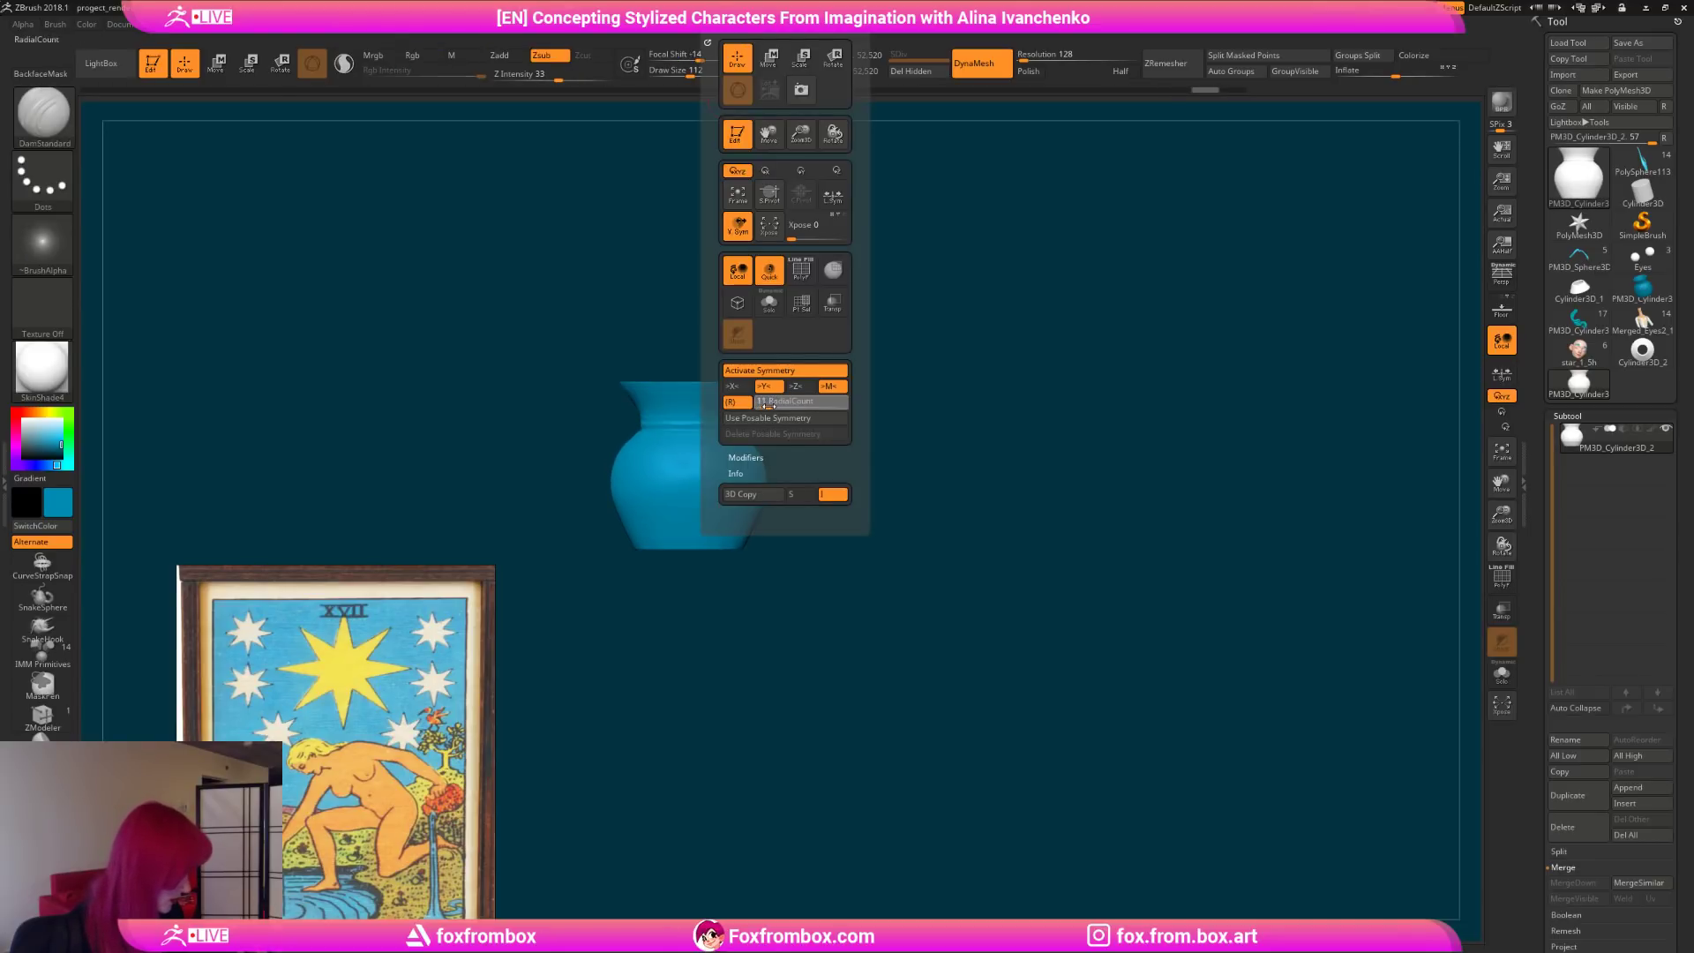
{"action": "type", "text": "16"}
{"action": "key", "text": "Return"}
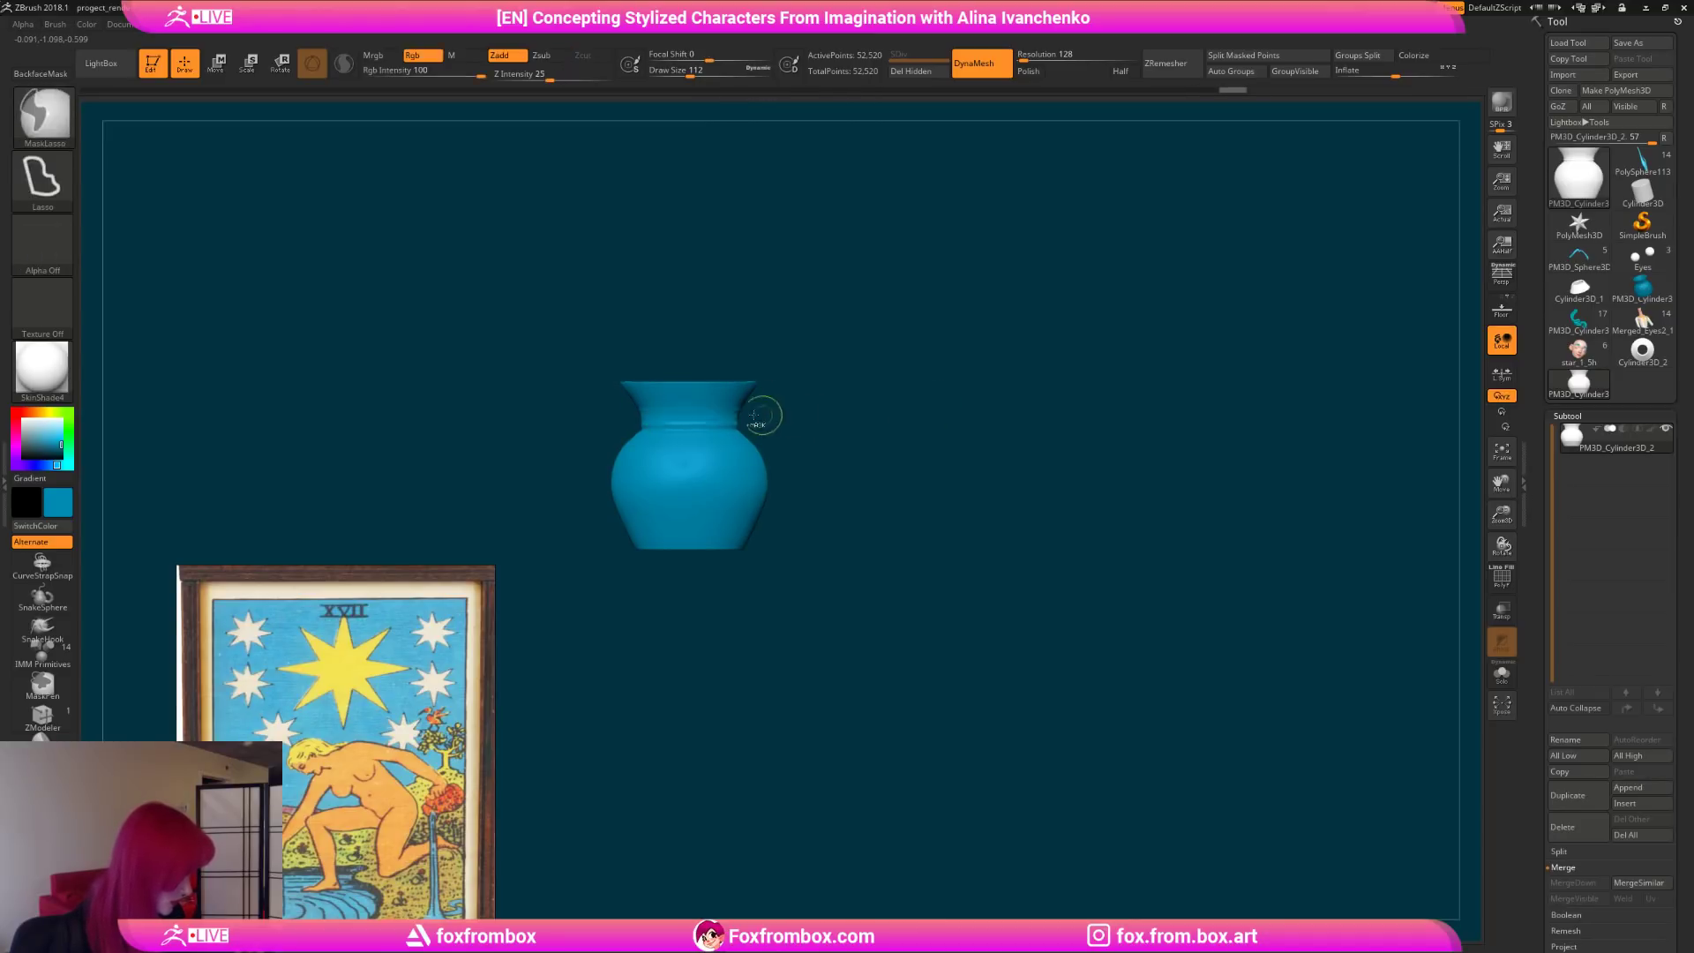
{"action": "left_click_drag", "start_coordinate": [820, 412], "coordinate": [817, 435]}
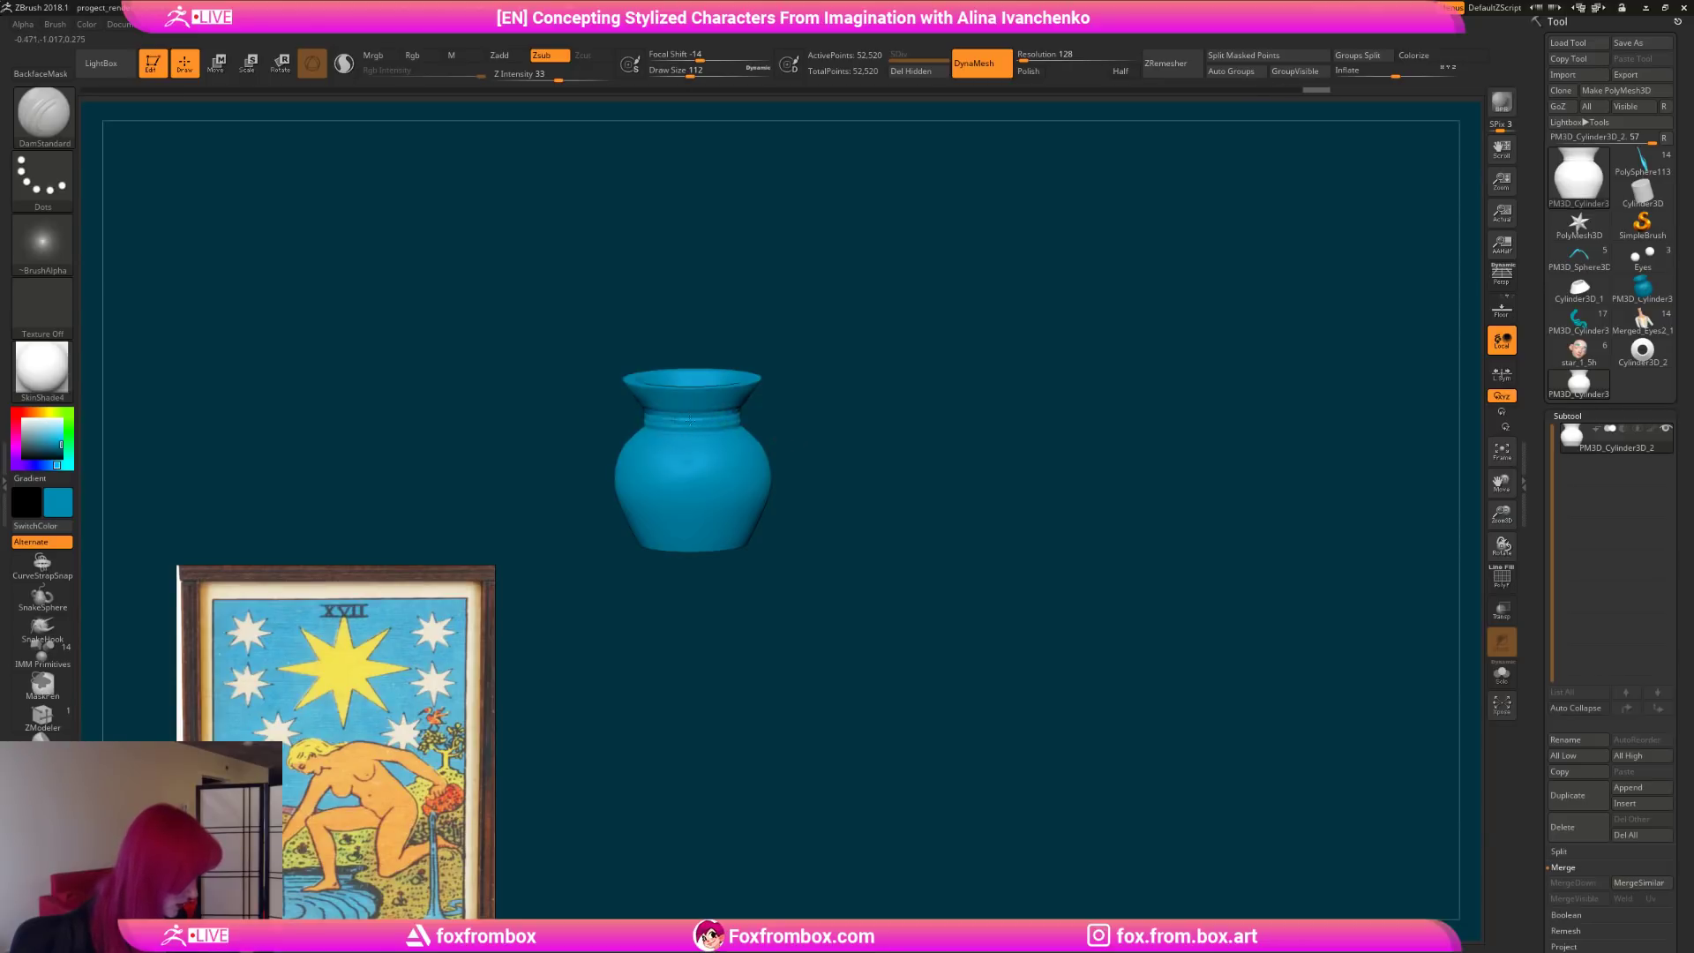
{"action": "mouse_move", "coordinate": [665, 423]}
{"action": "left_mouse_down"}
{"action": "mouse_move", "coordinate": [791, 426]}
{"action": "mouse_move", "coordinate": [788, 460]}
{"action": "left_mouse_up"}
{"action": "key", "text": "ctrl+z"}
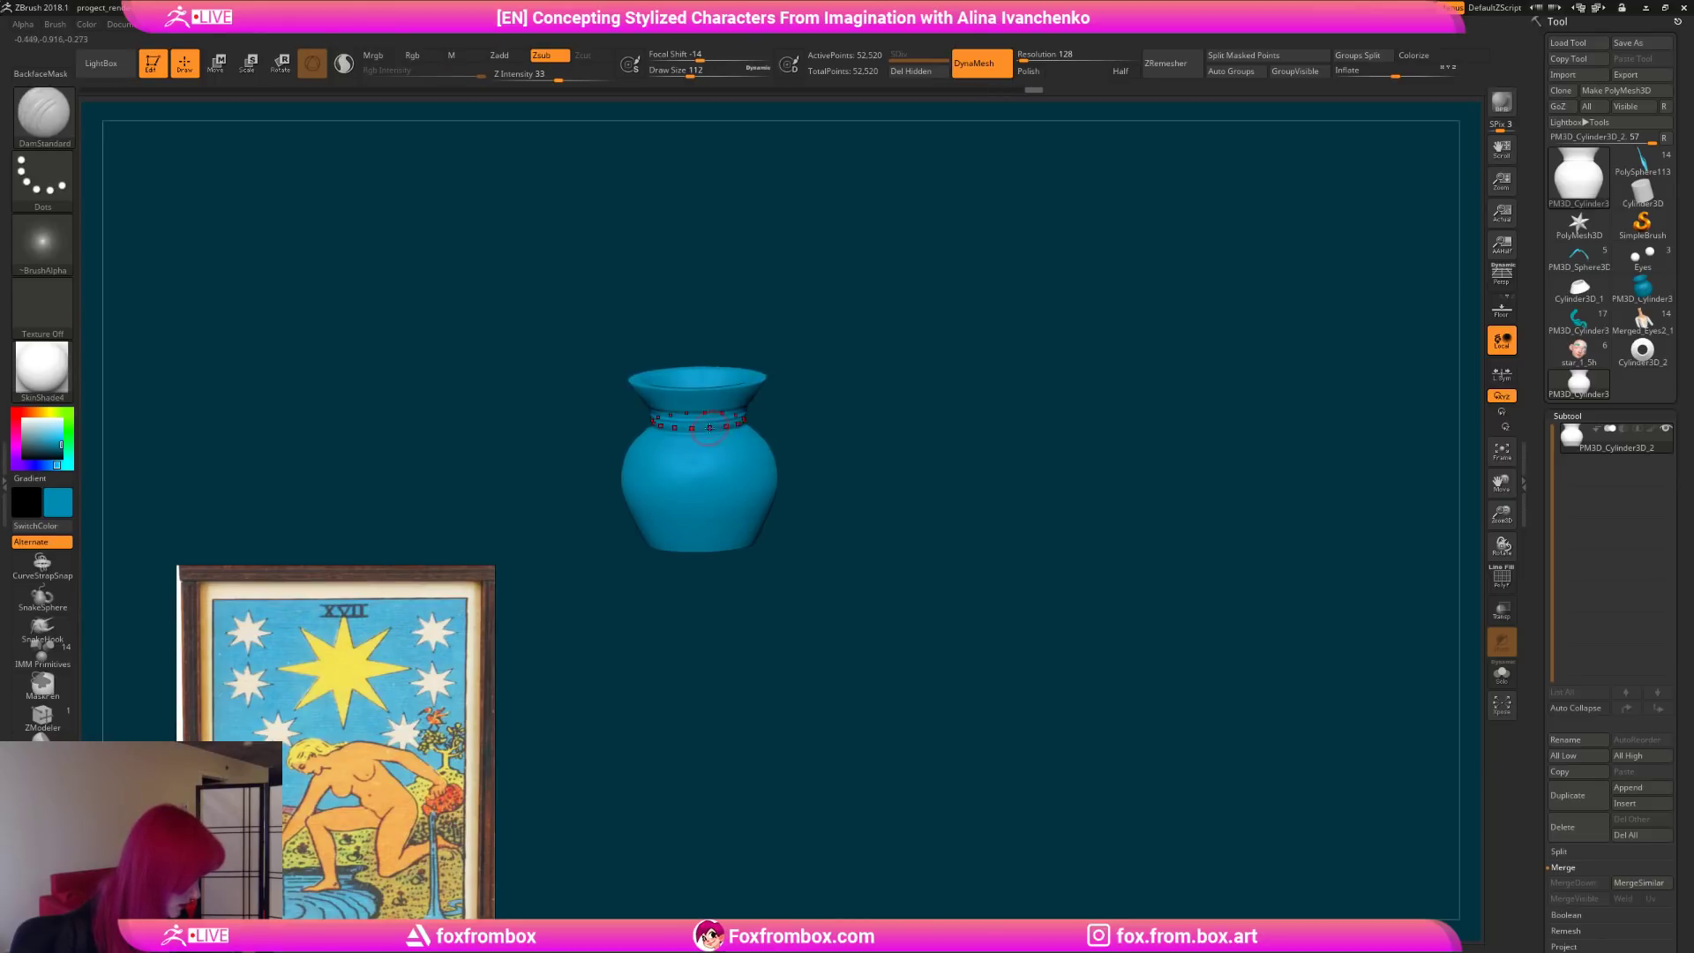
Step: Refine the grooves around the jug's neck with the DamStandard brush at draw size 83
{"action": "mouse_move", "coordinate": [772, 420]}
{"action": "left_mouse_down", "text": "shift"}
{"action": "mouse_move", "coordinate": [820, 438]}
{"action": "mouse_move", "coordinate": [772, 441]}
{"action": "left_mouse_up", "text": "shift"}
{"action": "left_click_drag", "start_coordinate": [690, 76], "coordinate": [686, 74]}
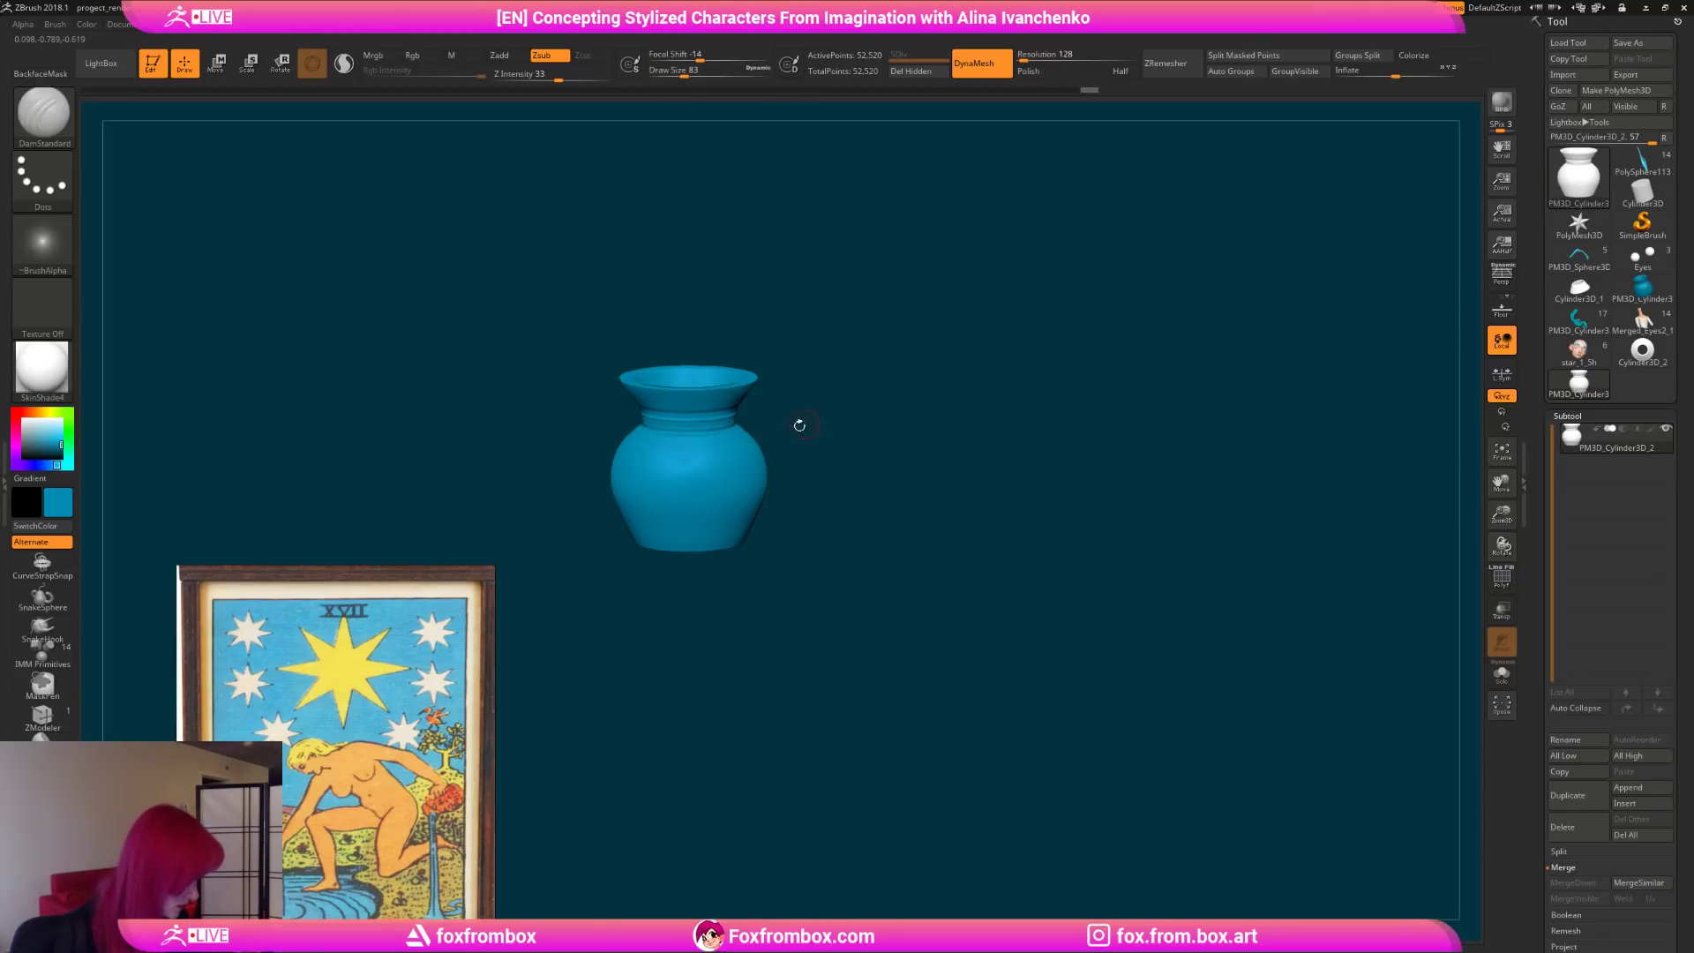
{"action": "left_click_drag", "start_coordinate": [798, 427], "coordinate": [683, 454]}
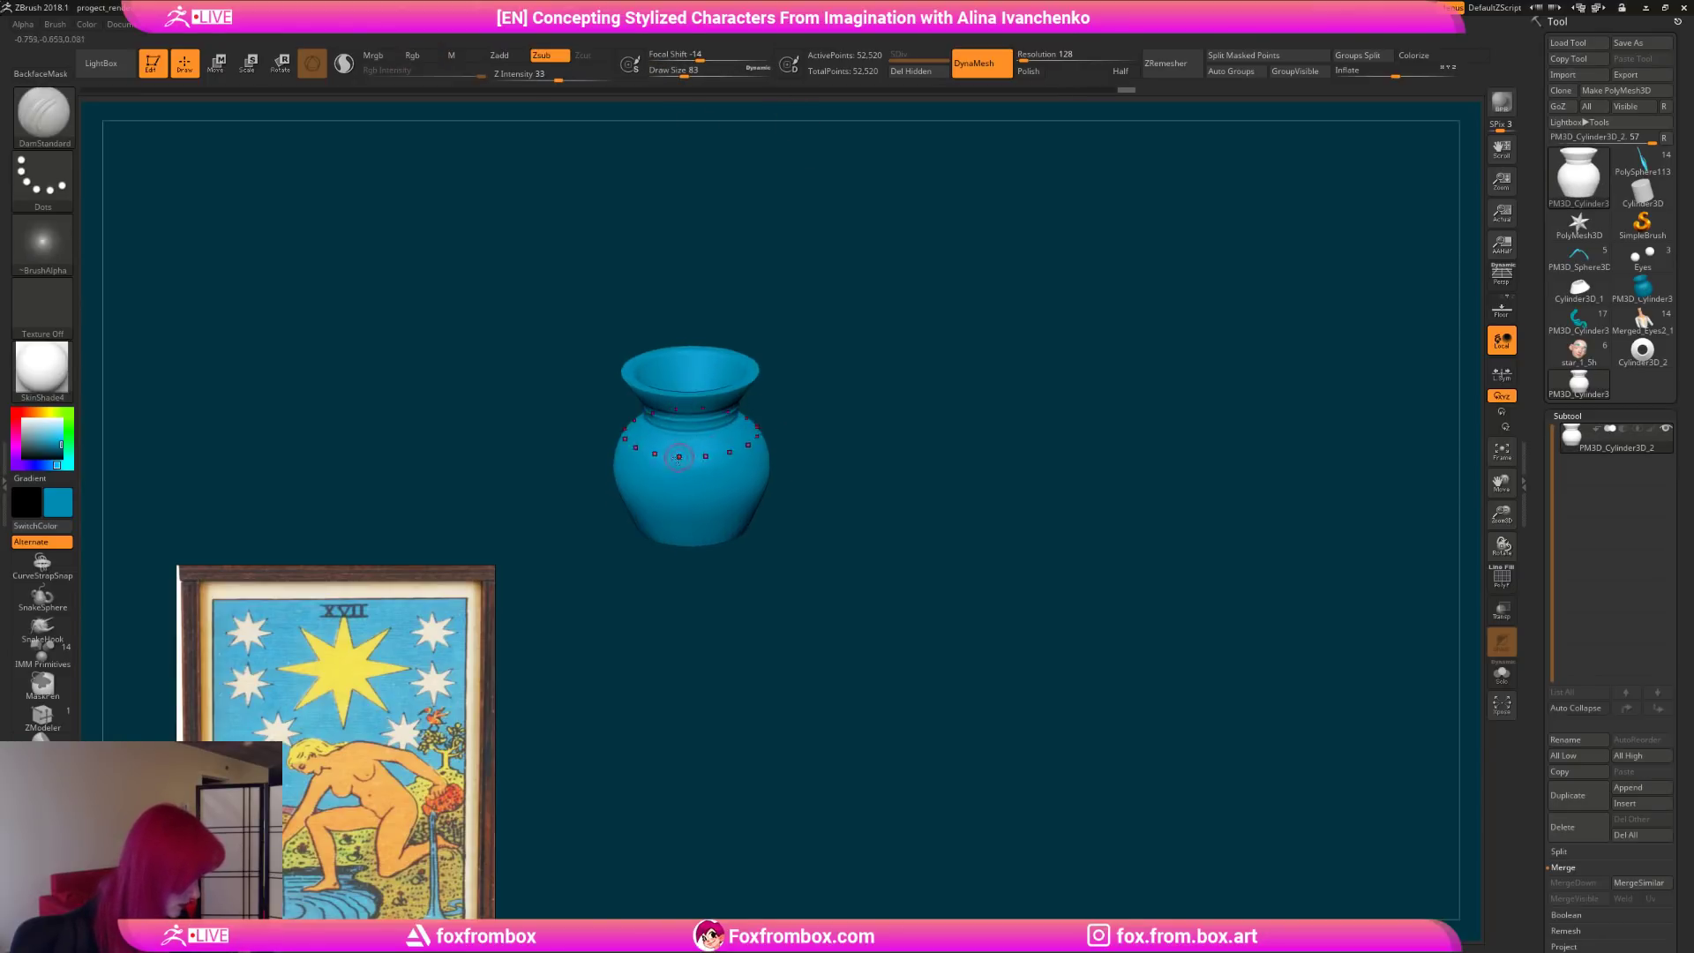
{"action": "left_click_drag", "start_coordinate": [869, 367], "coordinate": [793, 378]}
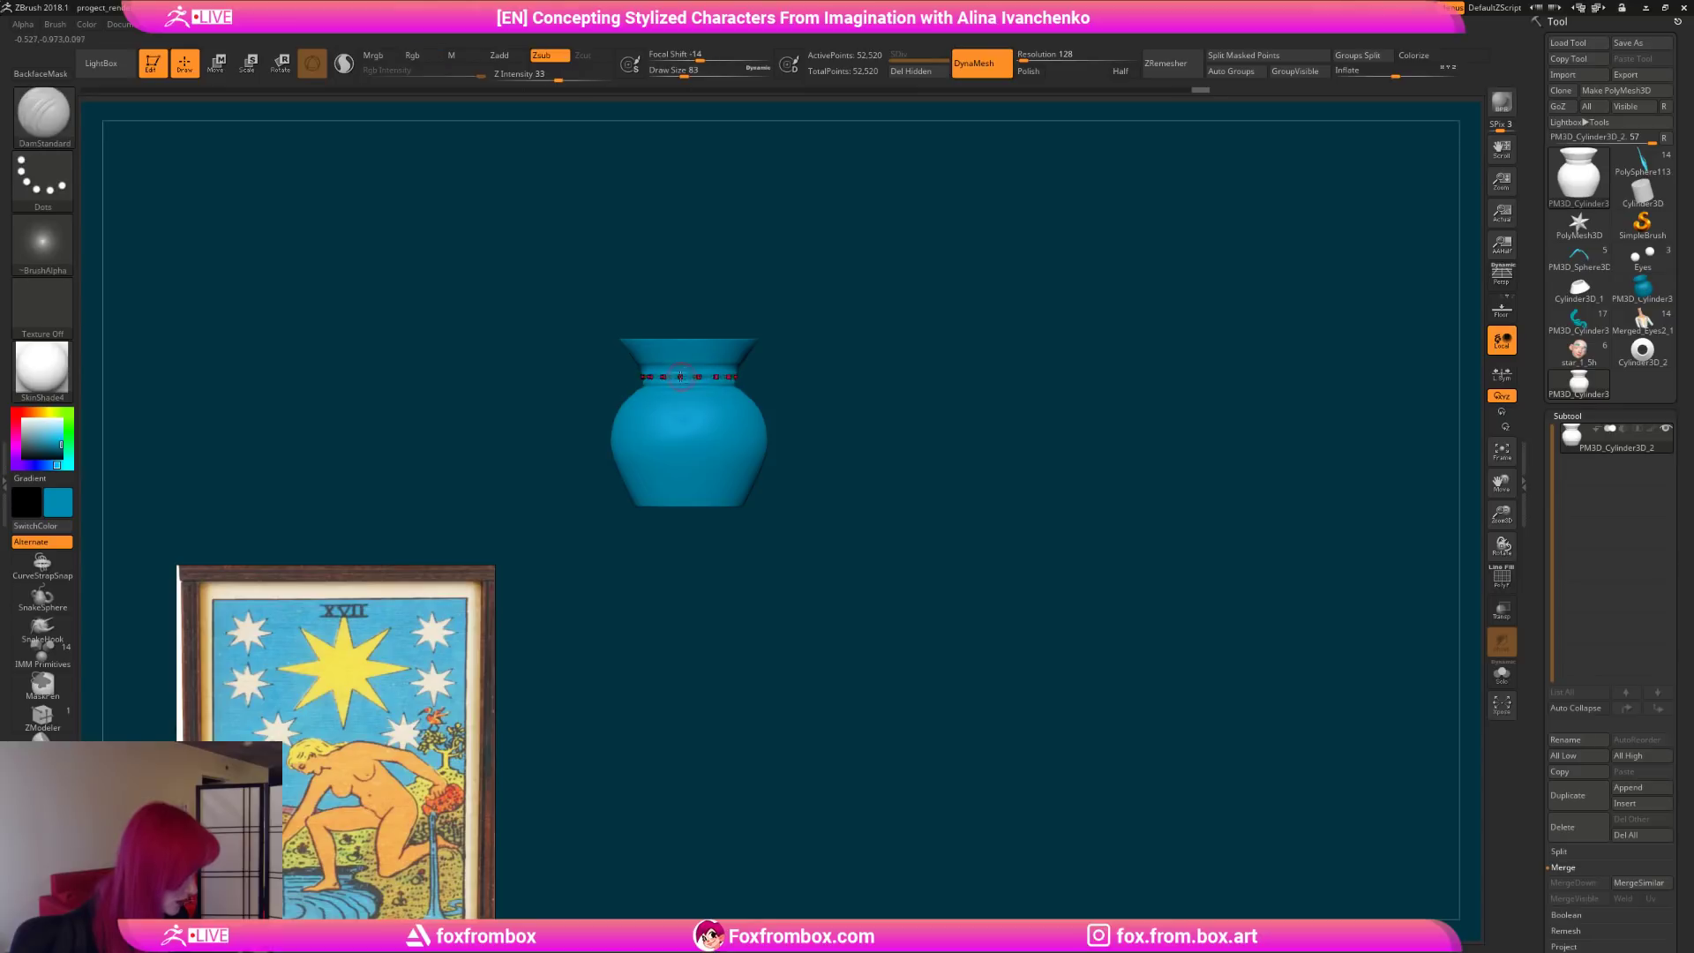
{"action": "left_click_drag", "start_coordinate": [809, 379], "coordinate": [821, 436], "text": "alt"}
Step: Turn on Rgb painting at intensity 27 and set the active colour to blue (R 0, G 145, B 186) for the jug
{"action": "left_click_drag", "start_coordinate": [60, 442], "coordinate": [61, 453]}
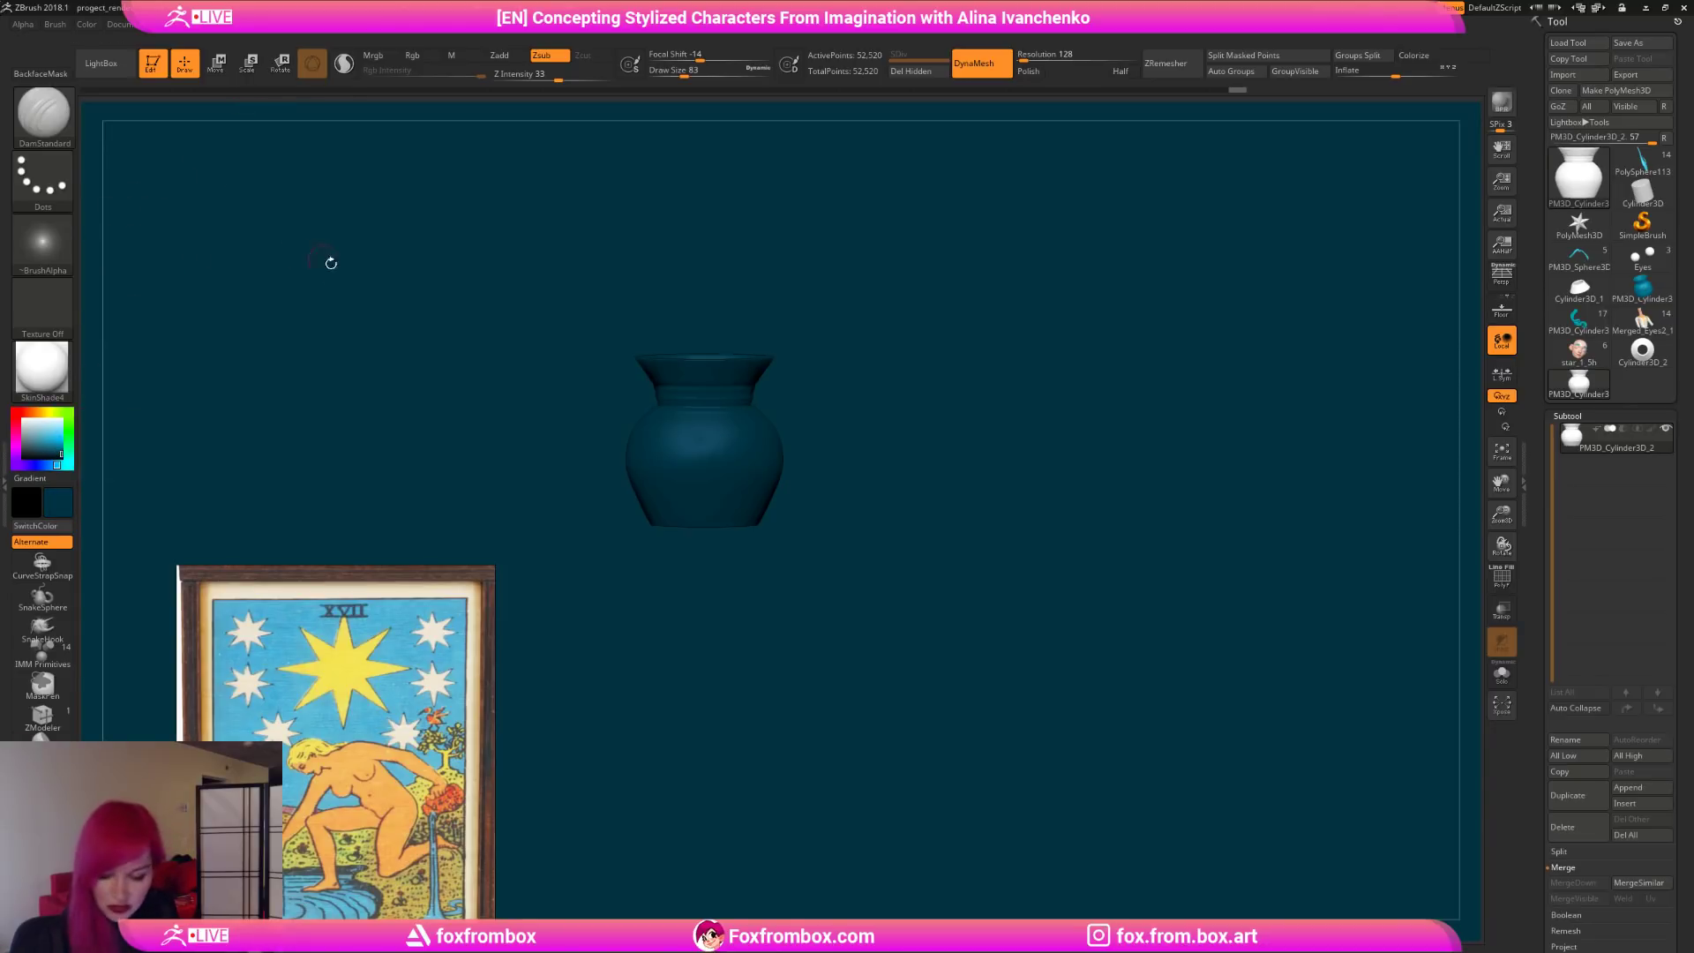
{"action": "left_click", "coordinate": [417, 55]}
{"action": "left_click_drag", "start_coordinate": [419, 74], "coordinate": [426, 74]}
{"action": "left_click_drag", "start_coordinate": [829, 379], "coordinate": [822, 384]}
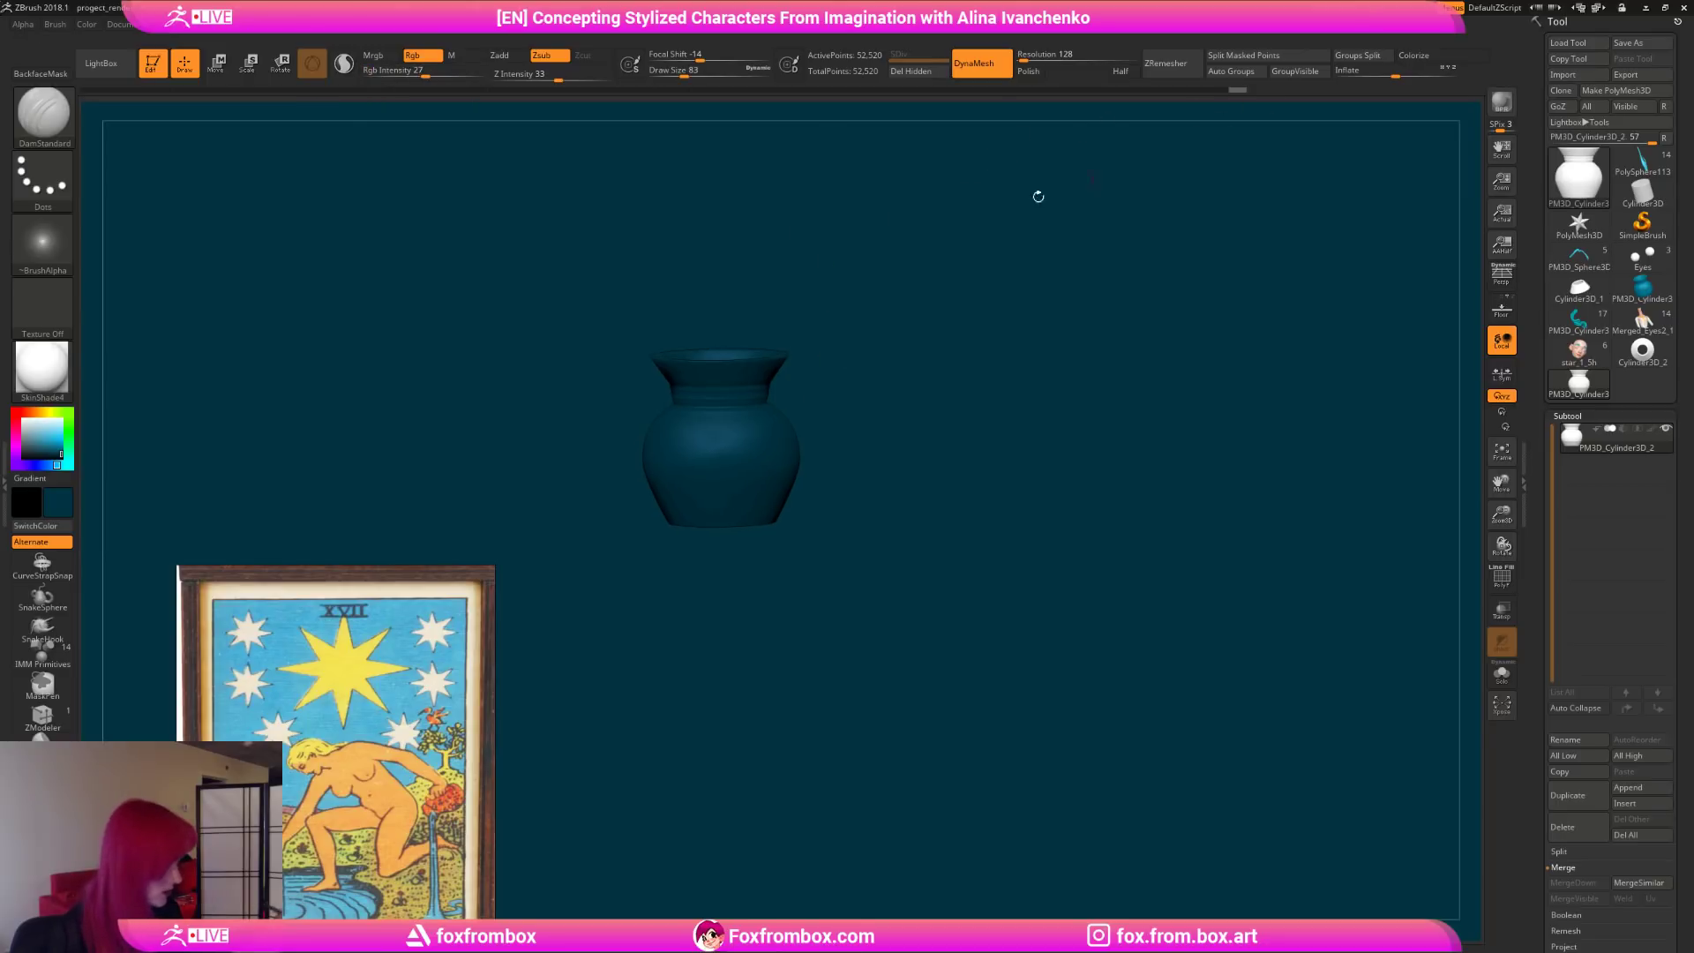
{"action": "left_click", "coordinate": [62, 446]}
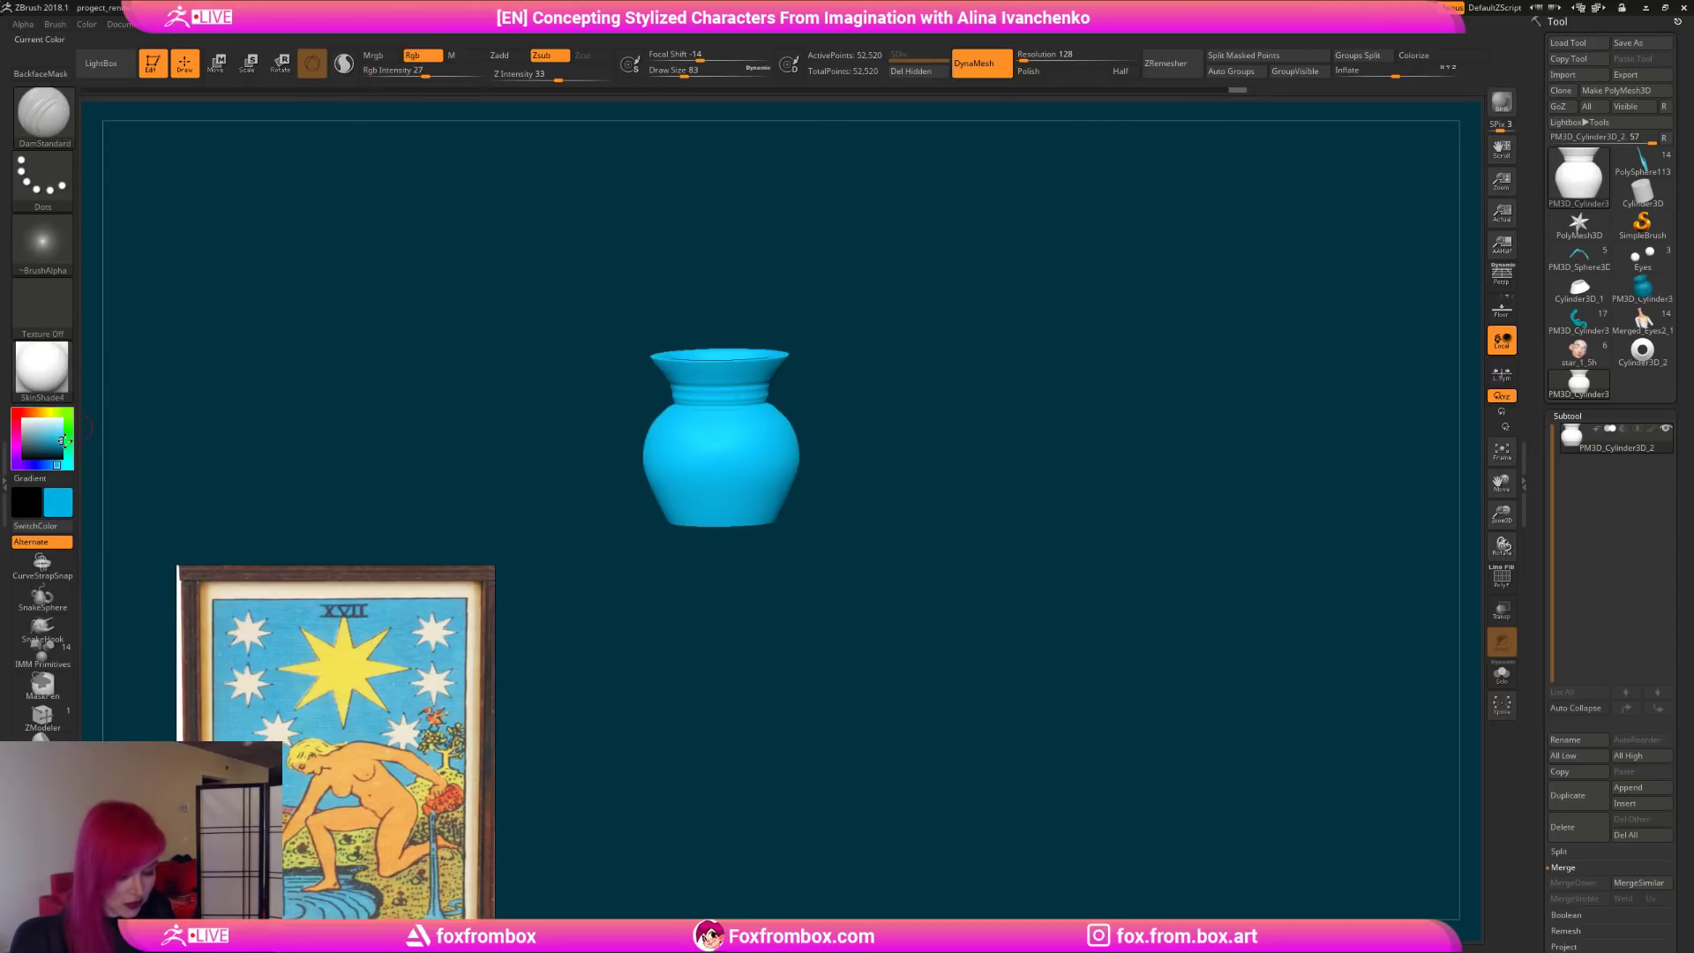
{"action": "left_click", "coordinate": [87, 24]}
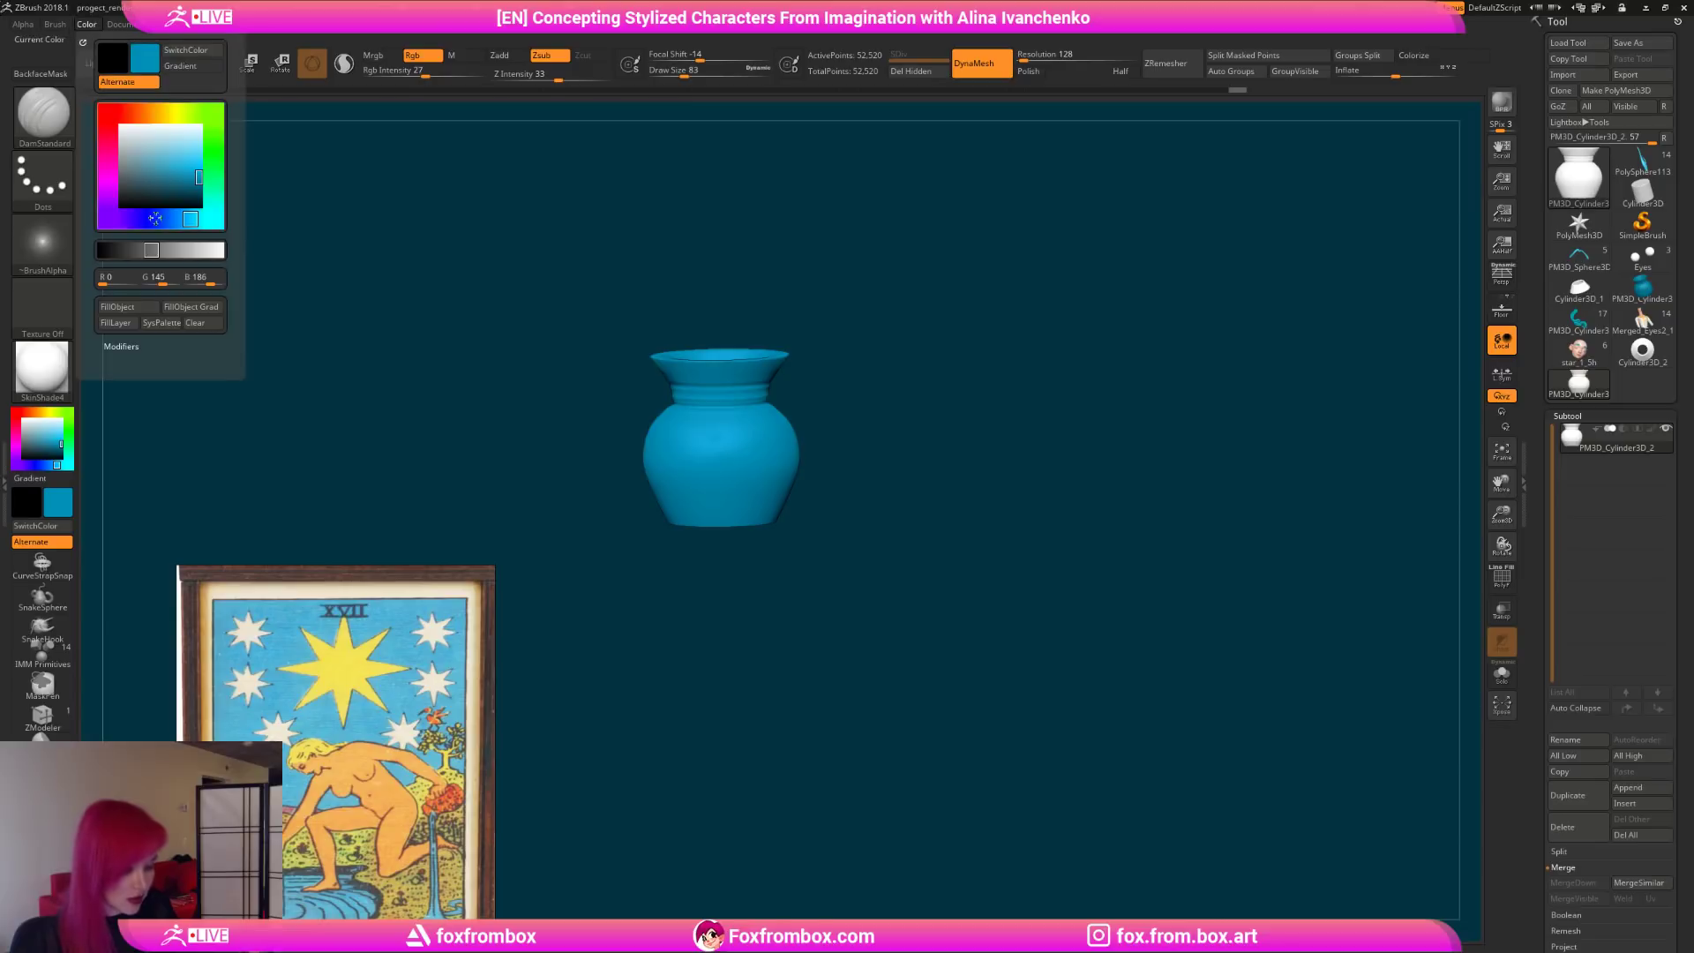
Step: Fill the whole vase with the blue colour (R 0, G 145, B 186) at an RGB intensity of 100
{"action": "left_click", "coordinate": [145, 309]}
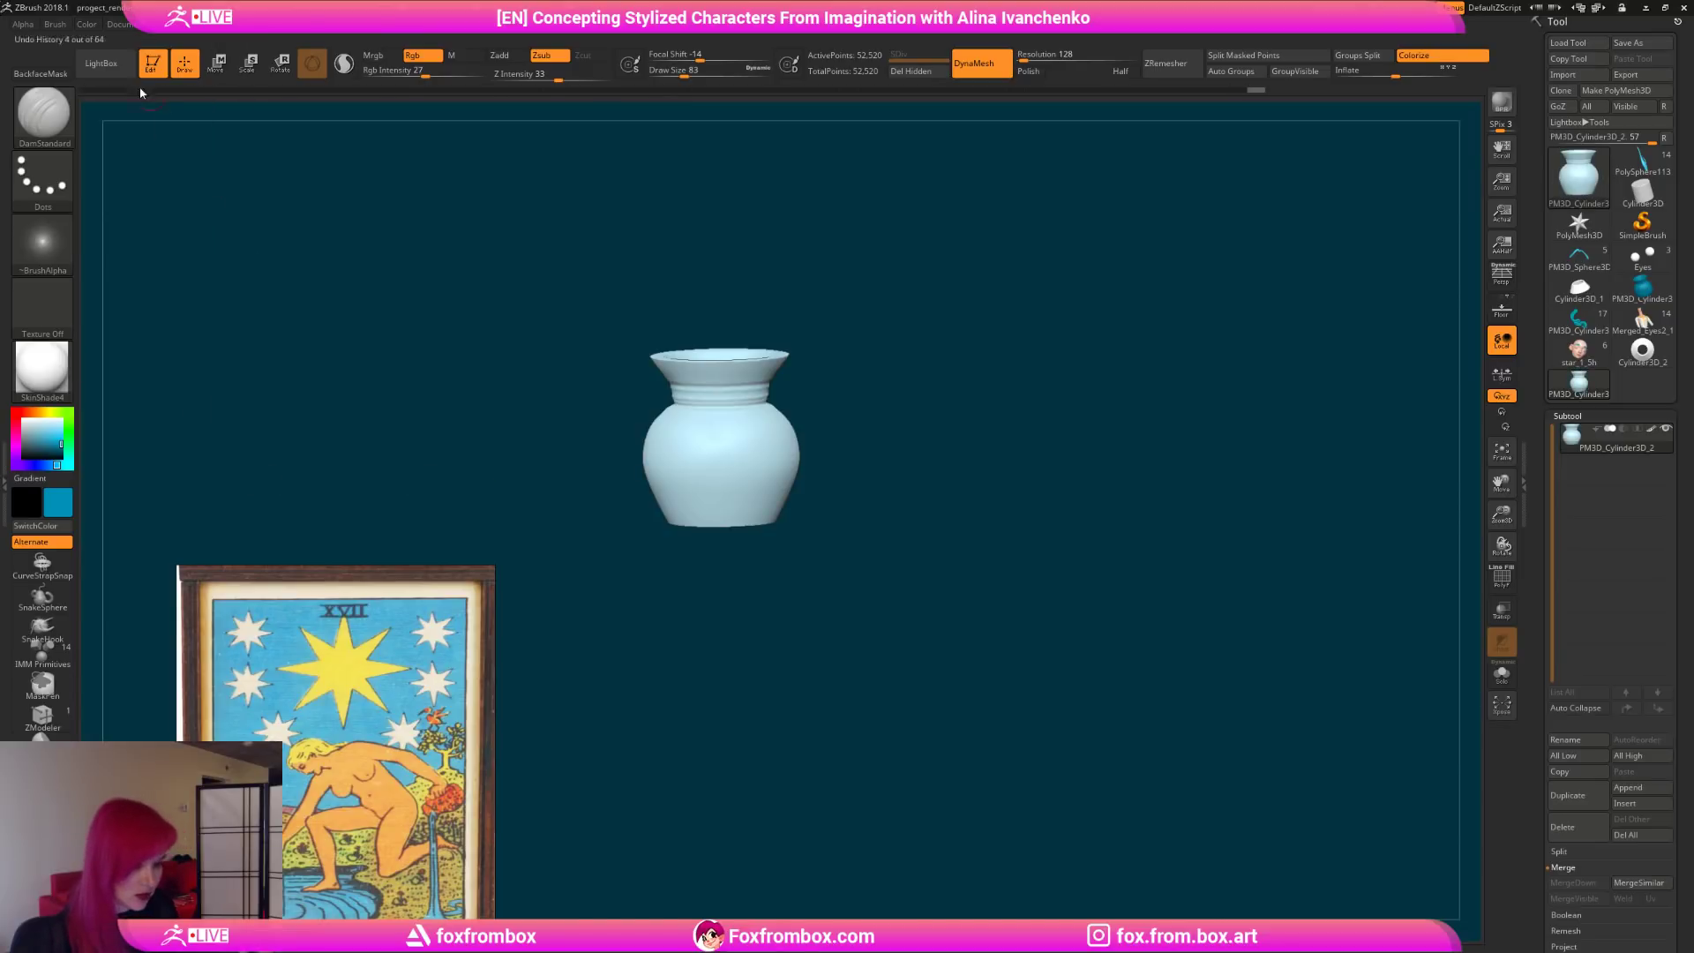
{"action": "left_click", "coordinate": [481, 72]}
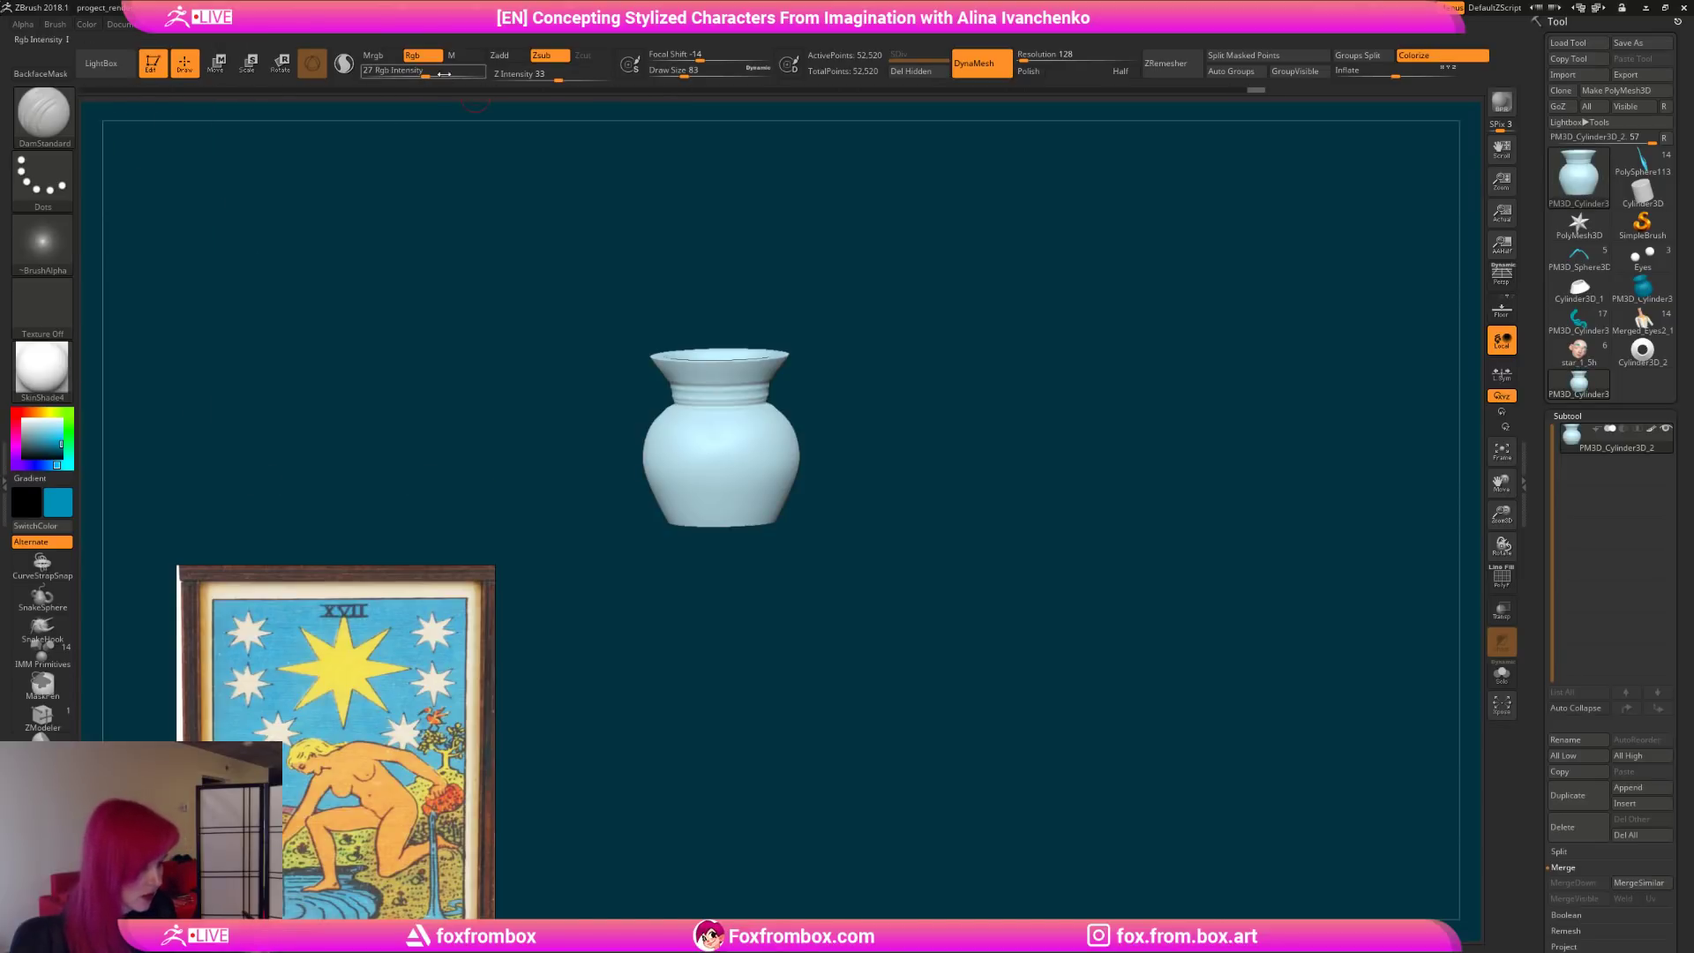
{"action": "left_click", "coordinate": [86, 23]}
{"action": "left_click", "coordinate": [132, 311]}
Step: Pick a darker blue for painting and set the brush's RGB intensity to 65
{"action": "left_click_drag", "start_coordinate": [66, 434], "coordinate": [62, 450]}
{"action": "left_click_drag", "start_coordinate": [956, 365], "coordinate": [919, 390]}
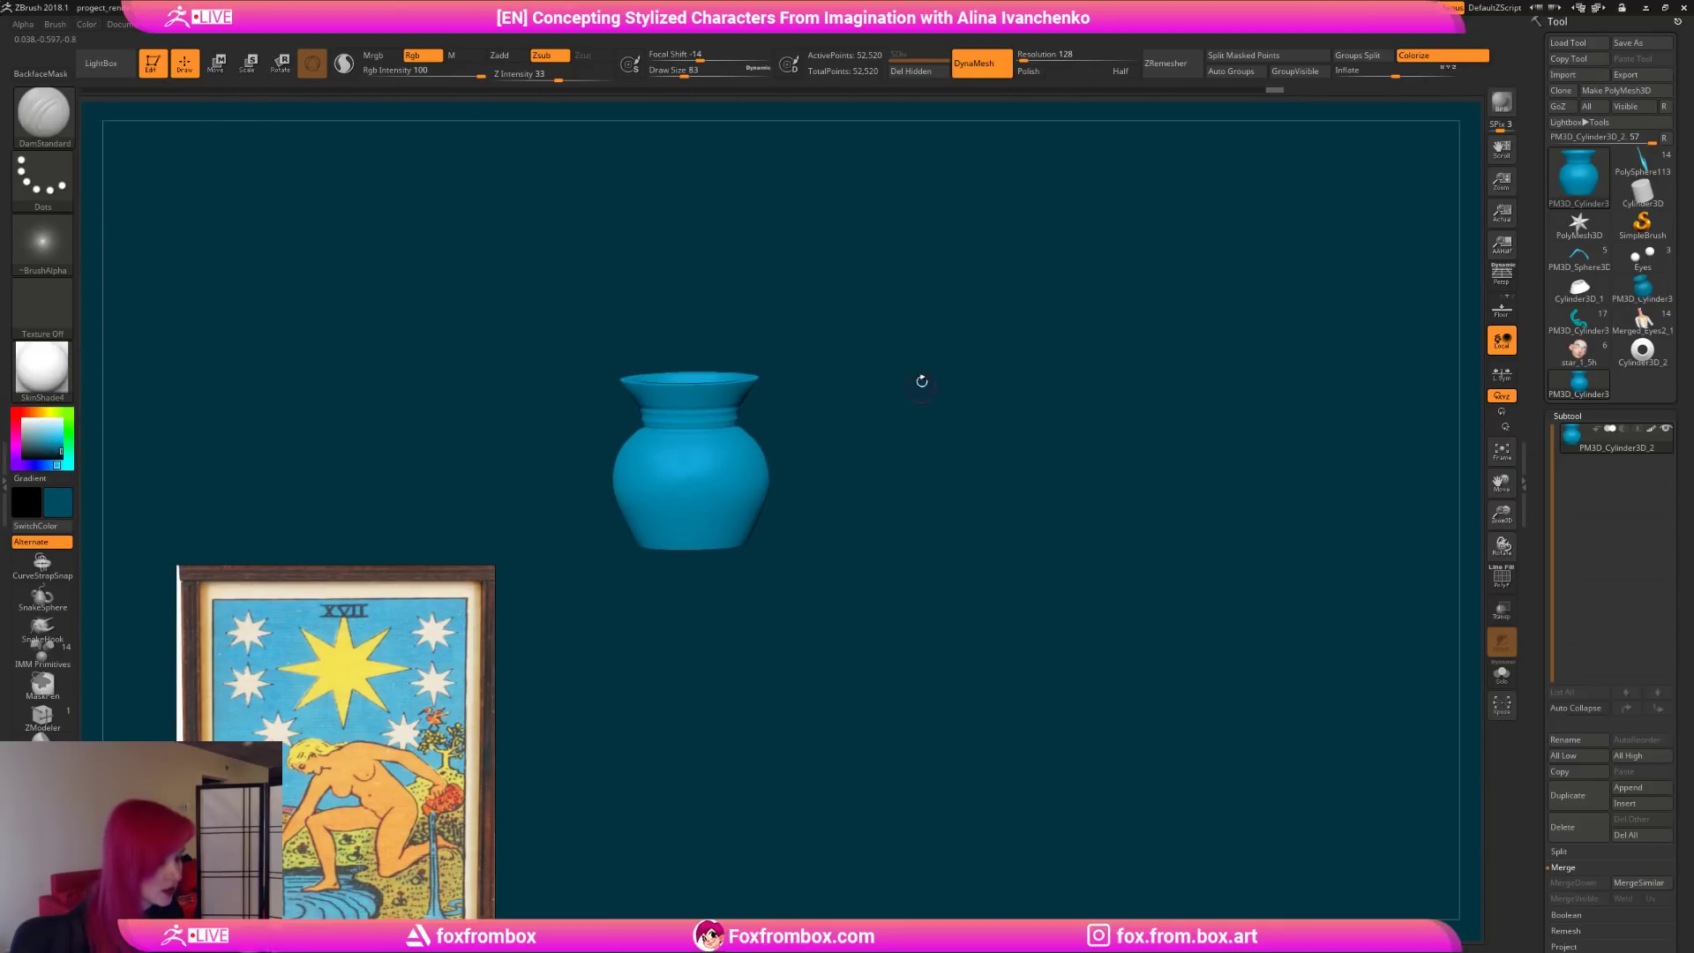
{"action": "left_click_drag", "start_coordinate": [476, 71], "coordinate": [454, 70]}
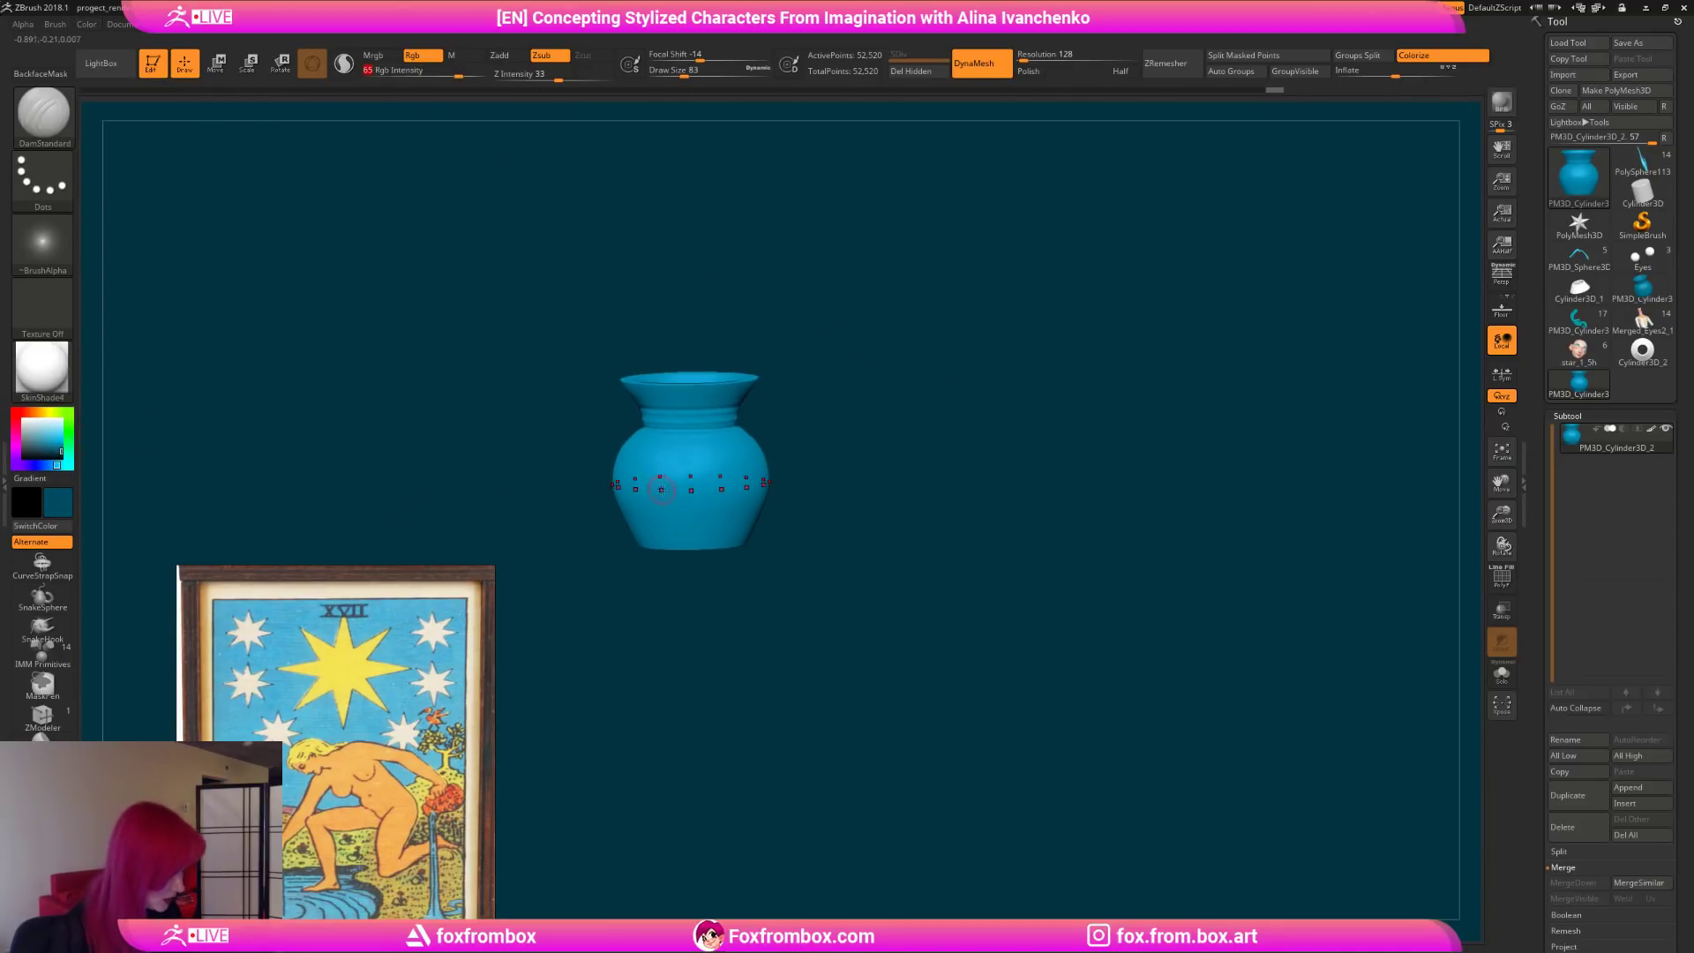
Step: Try carving a wave stroke around the vase's belly with a radial symmetry count of 12
{"action": "key", "text": "space"}
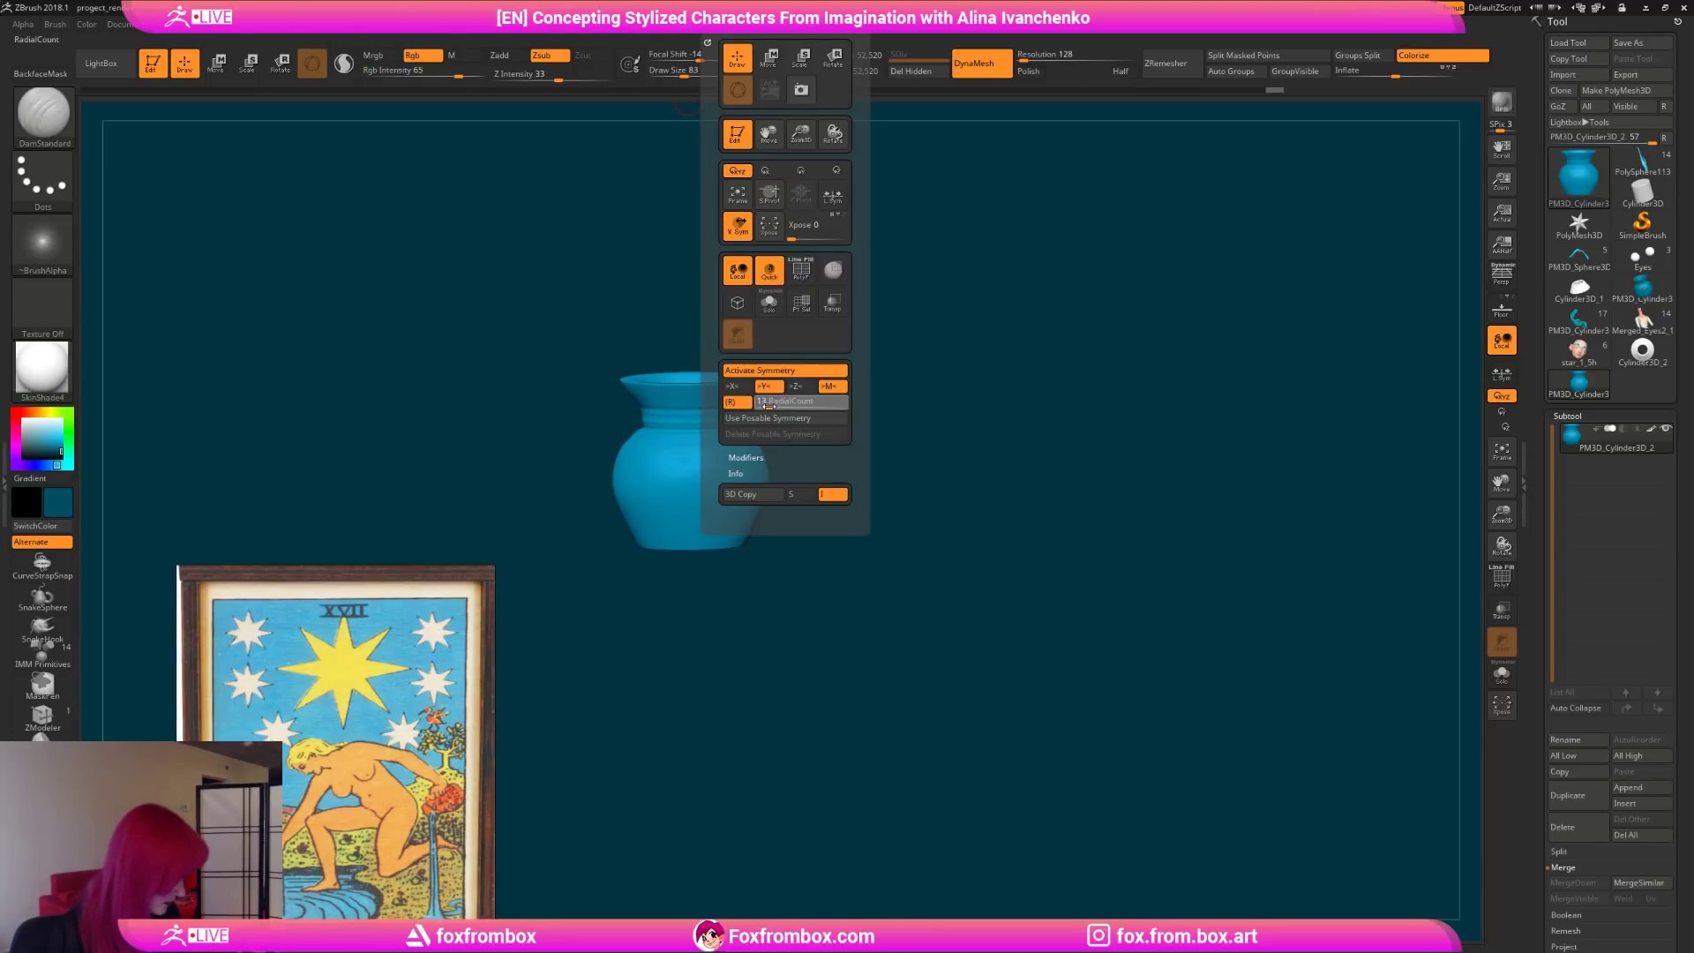
{"action": "left_click_drag", "start_coordinate": [768, 406], "coordinate": [768, 406]}
{"action": "left_click_drag", "start_coordinate": [650, 620], "coordinate": [660, 589]}
{"action": "mouse_move", "coordinate": [657, 499]}
{"action": "left_mouse_down"}
{"action": "mouse_move", "coordinate": [694, 463]}
{"action": "mouse_move", "coordinate": [724, 476]}
{"action": "left_mouse_up"}
{"action": "key", "text": "ctrl+z"}
Step: Set the radial symmetry count to 6 and carve a row of dark wave scrolls around the vase's belly
{"action": "key", "text": "space"}
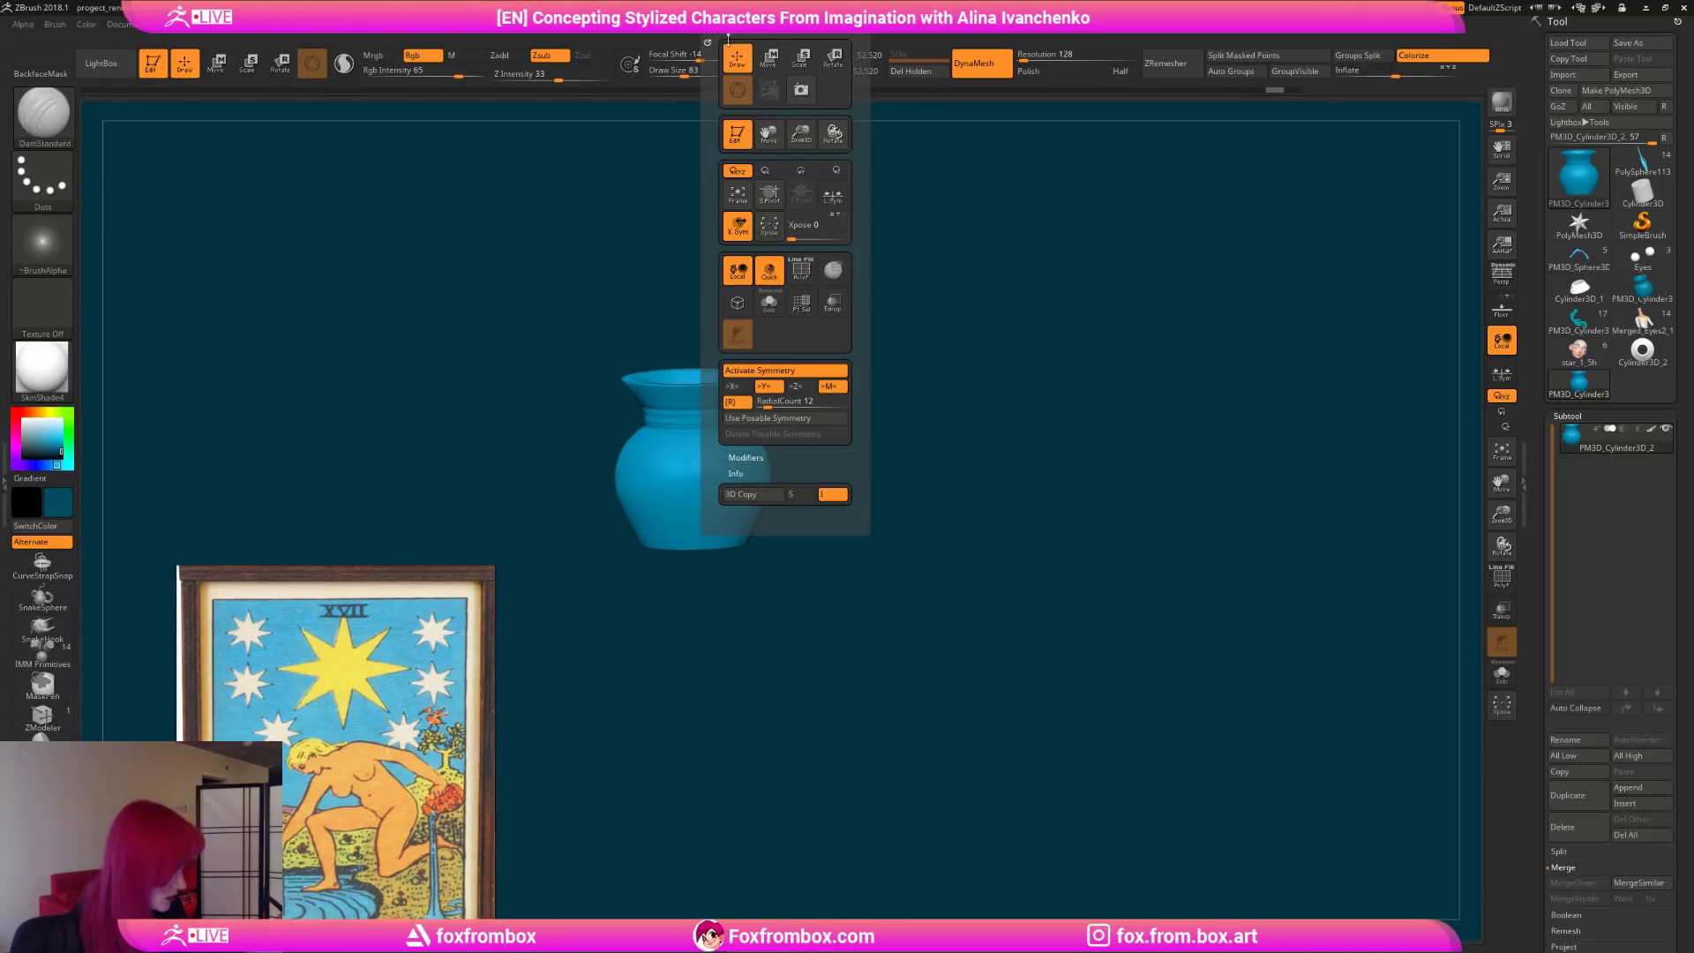
{"action": "left_click", "coordinate": [764, 404]}
{"action": "type", "text": "7"}
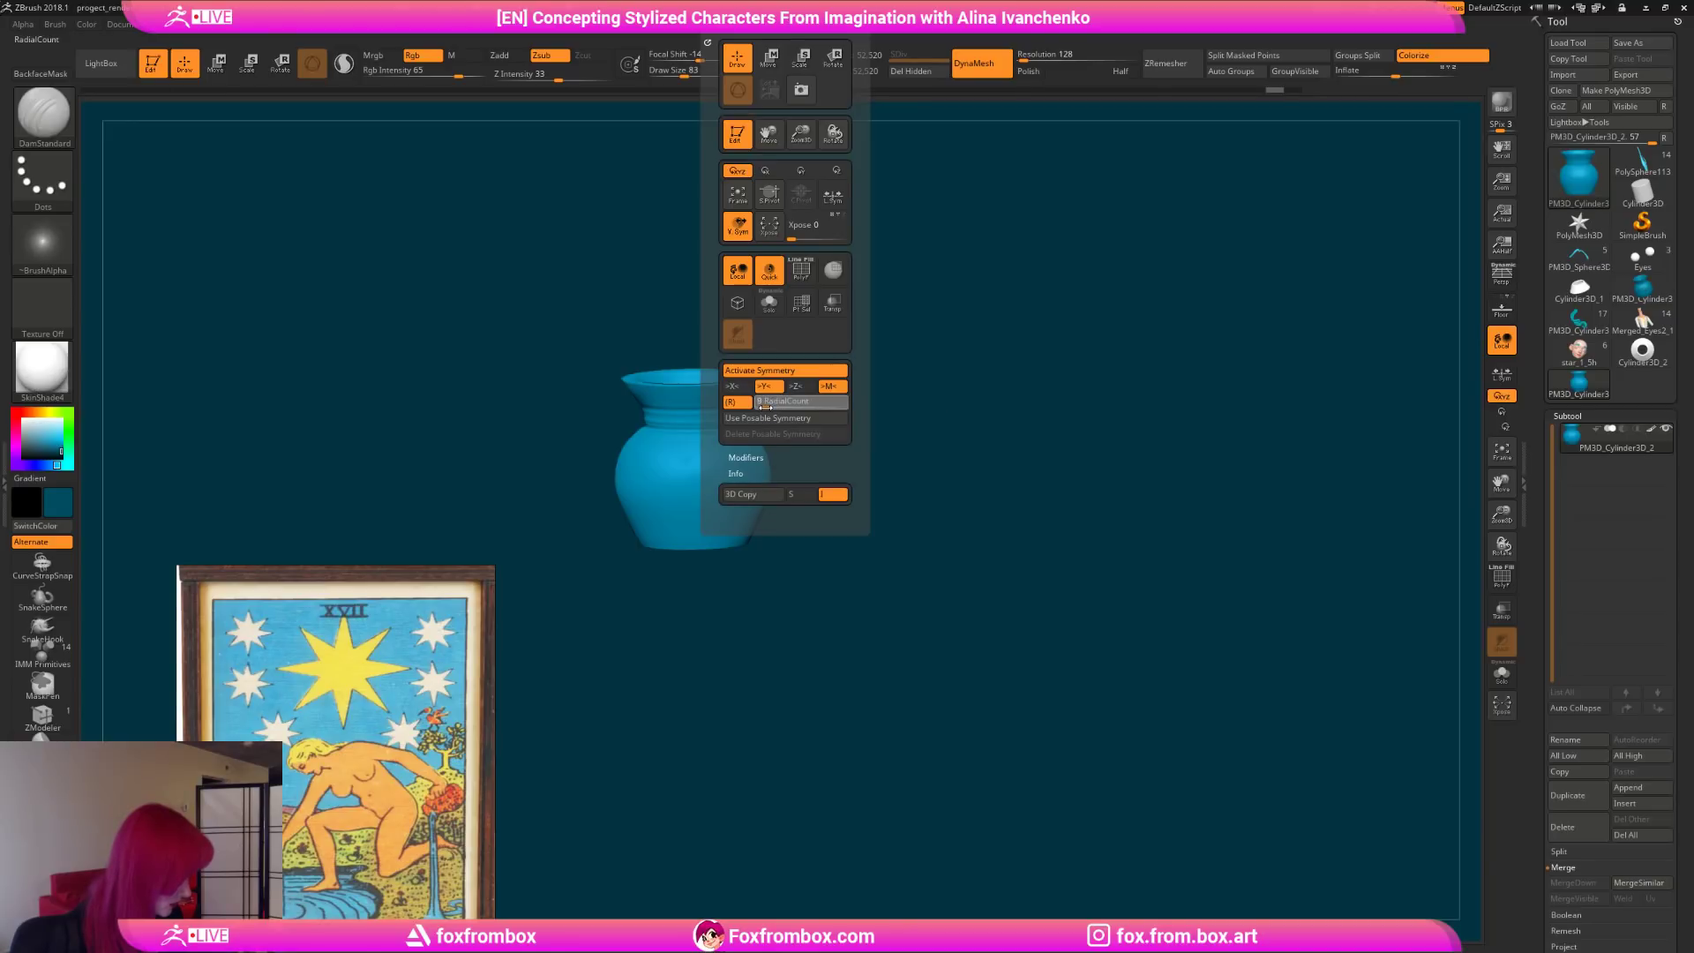
{"action": "key", "text": "Return"}
{"action": "left_click_drag", "start_coordinate": [629, 487], "coordinate": [703, 468]}
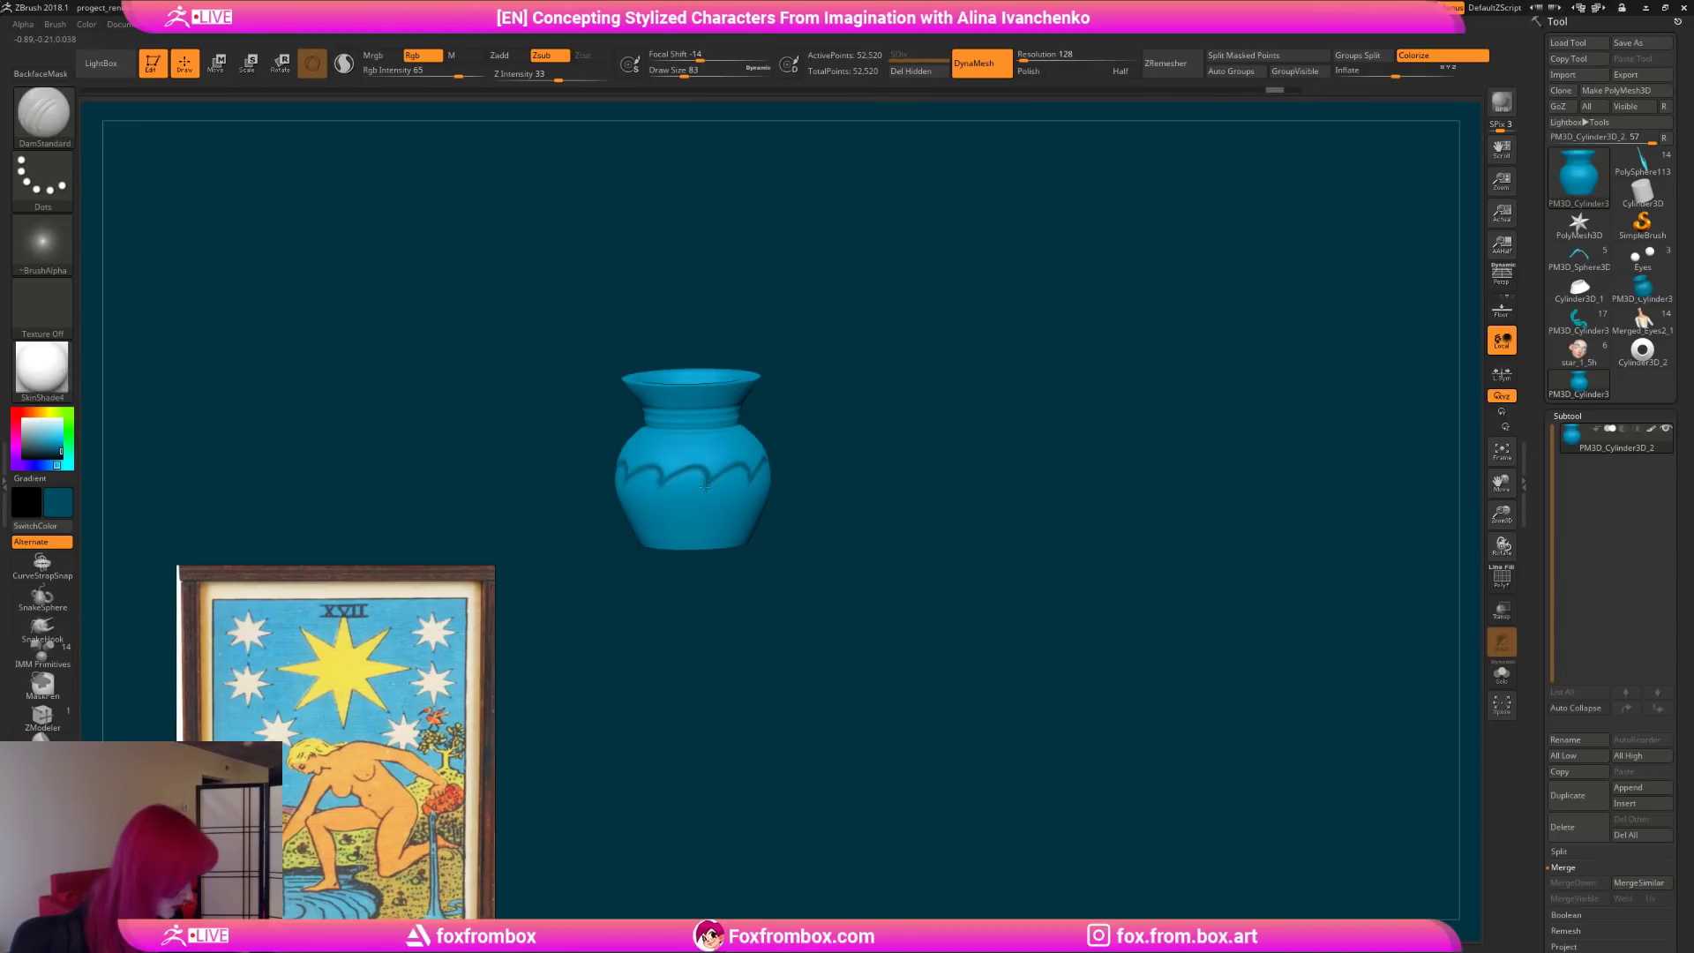
{"action": "left_click_drag", "start_coordinate": [810, 435], "coordinate": [781, 441]}
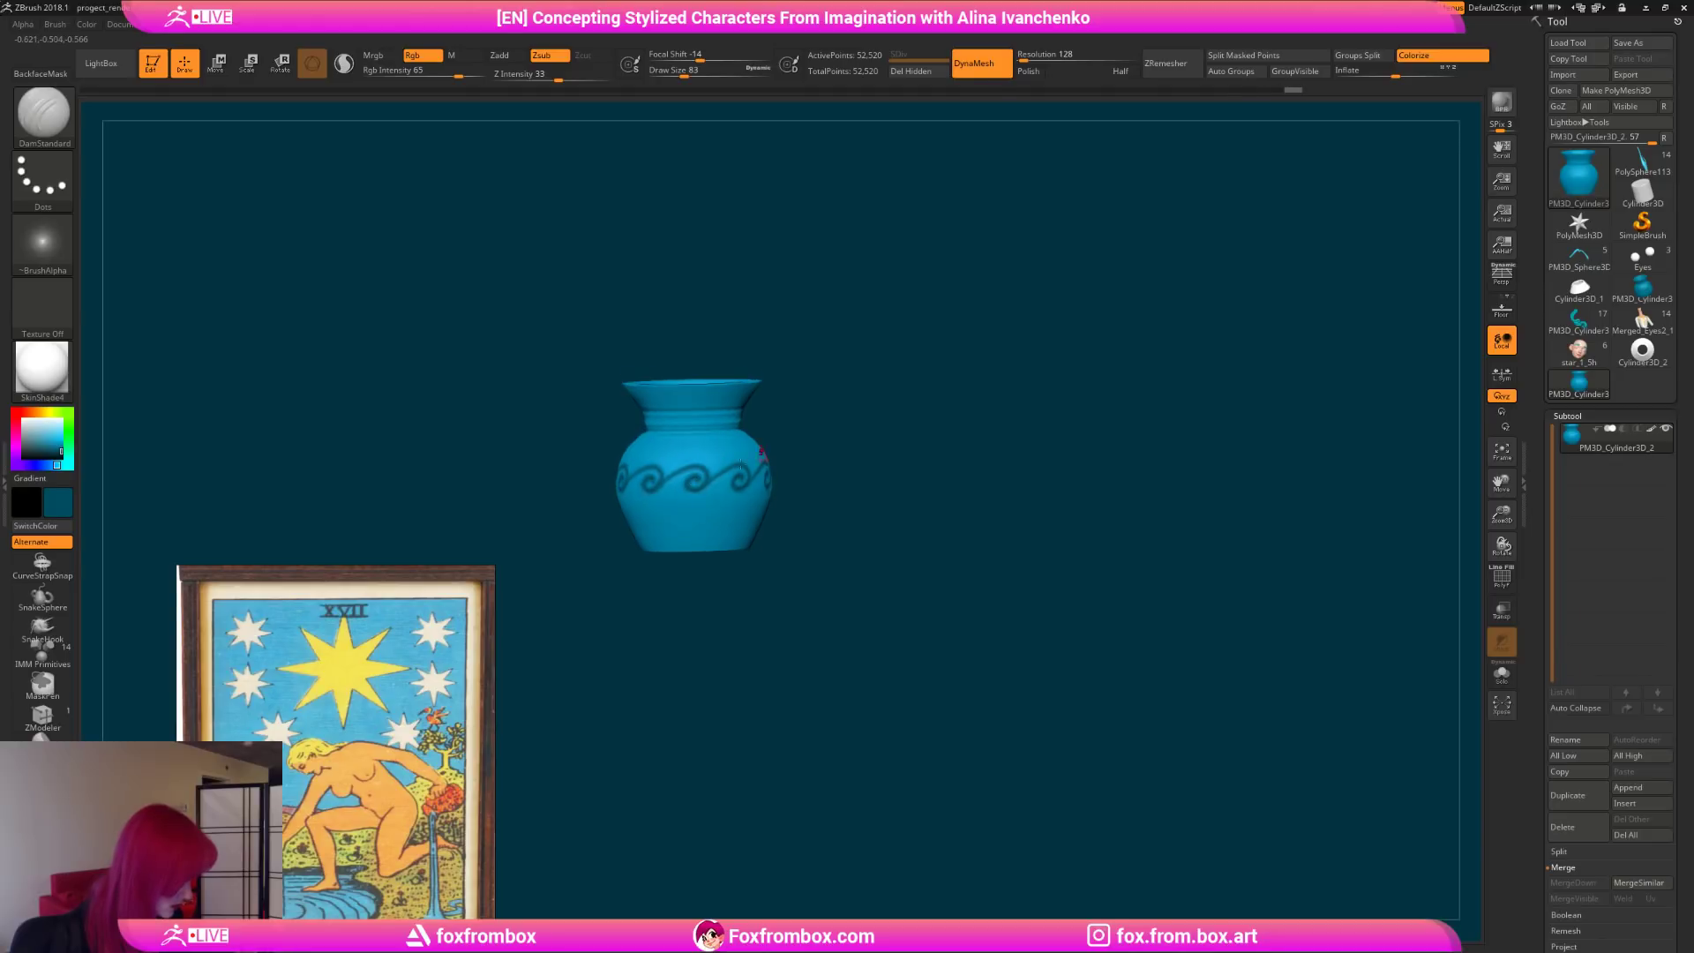
Step: Carve a band with small curls around the vase's lower body and scalloped waves around its shoulder
{"action": "left_click_drag", "start_coordinate": [877, 495], "coordinate": [675, 510]}
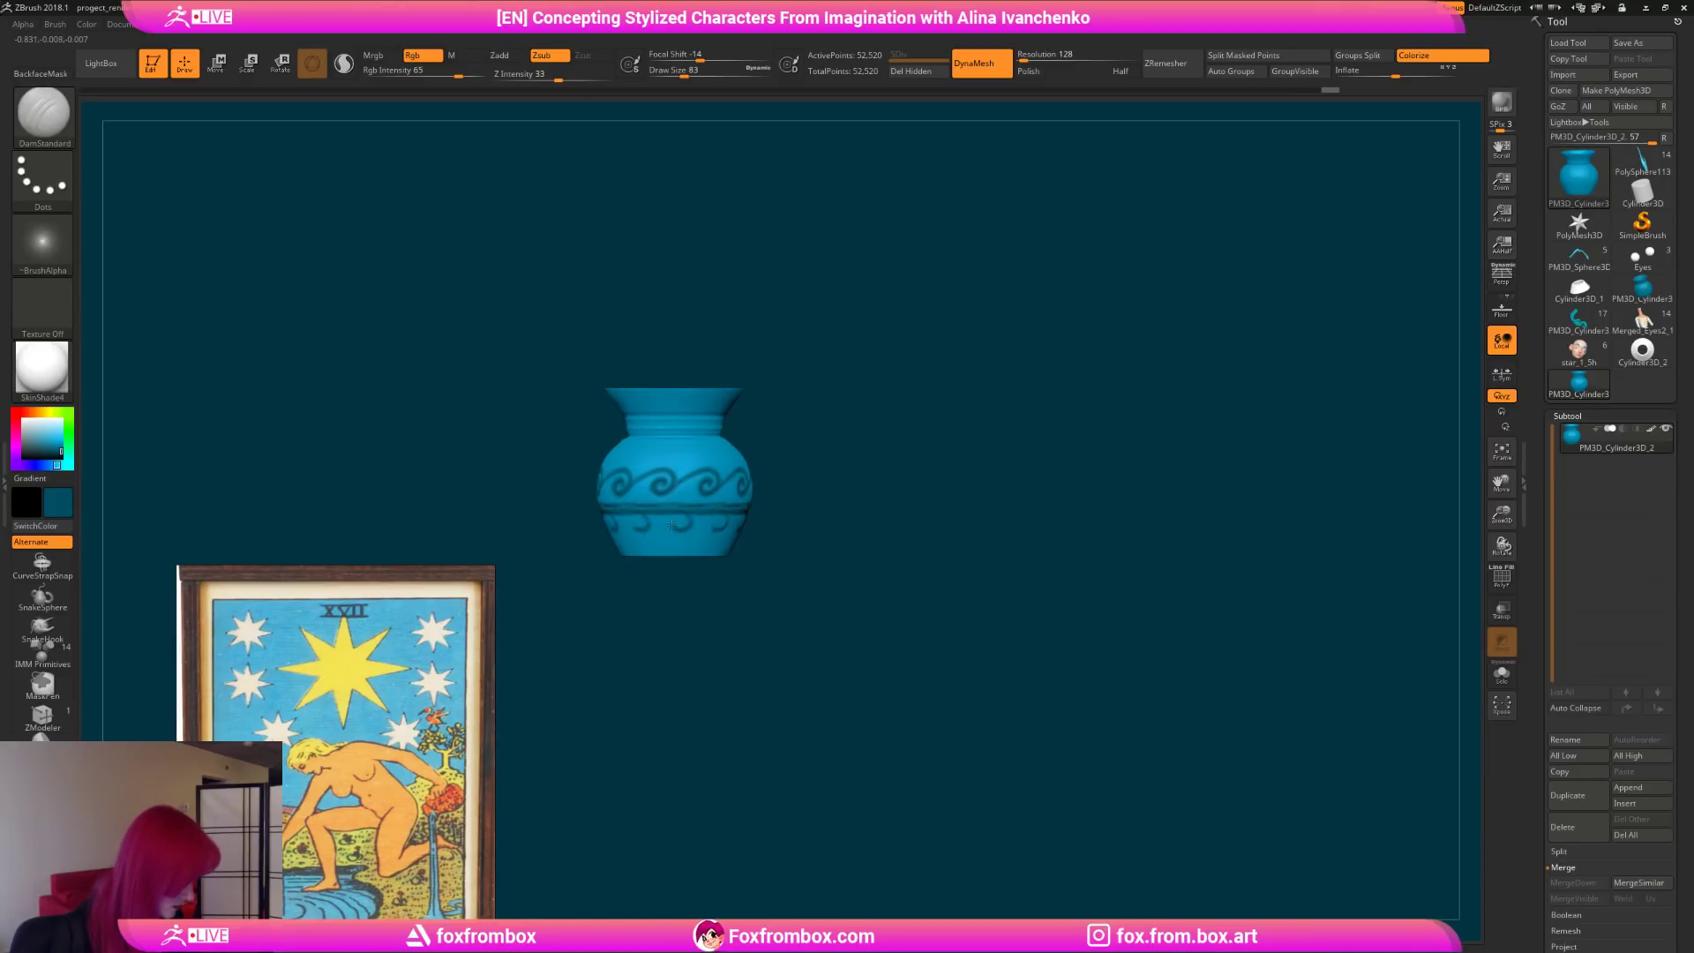
{"action": "left_click_drag", "start_coordinate": [794, 467], "coordinate": [667, 458]}
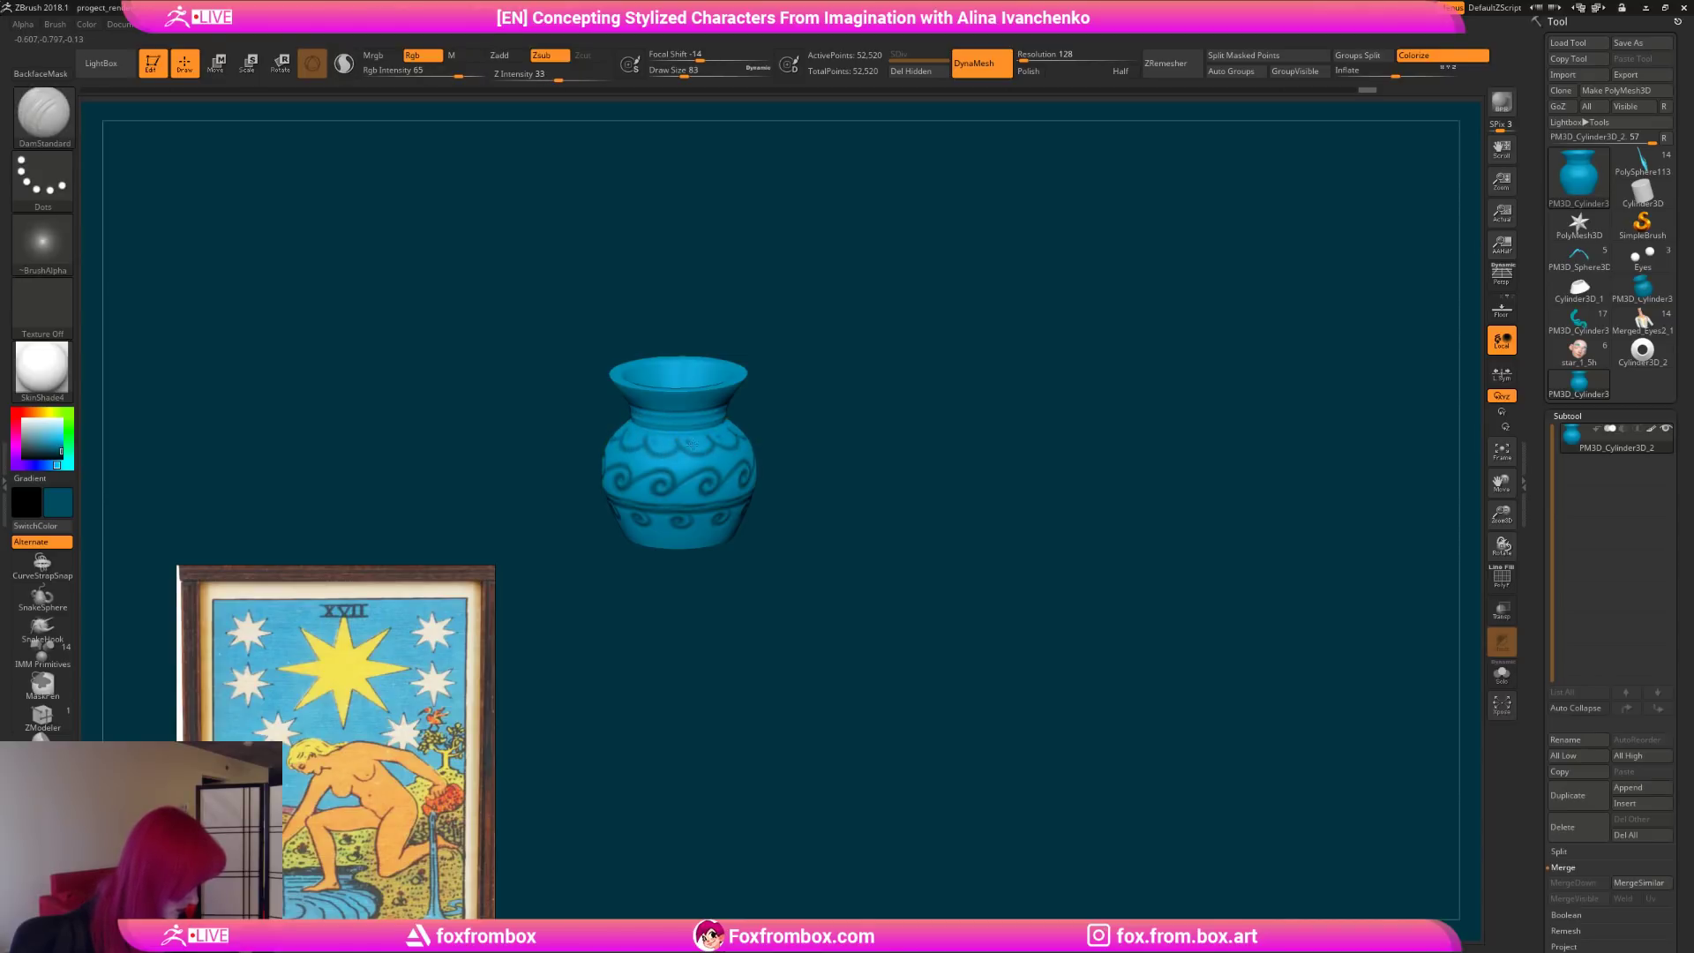
{"action": "mouse_move", "coordinate": [794, 415]}
{"action": "left_mouse_down"}
{"action": "mouse_move", "coordinate": [850, 424]}
{"action": "mouse_move", "coordinate": [837, 474]}
{"action": "mouse_move", "coordinate": [824, 465]}
{"action": "mouse_move", "coordinate": [929, 540]}
{"action": "mouse_move", "coordinate": [862, 530]}
{"action": "mouse_move", "coordinate": [890, 366]}
{"action": "mouse_move", "coordinate": [919, 398]}
{"action": "mouse_move", "coordinate": [896, 453]}
{"action": "left_mouse_up"}
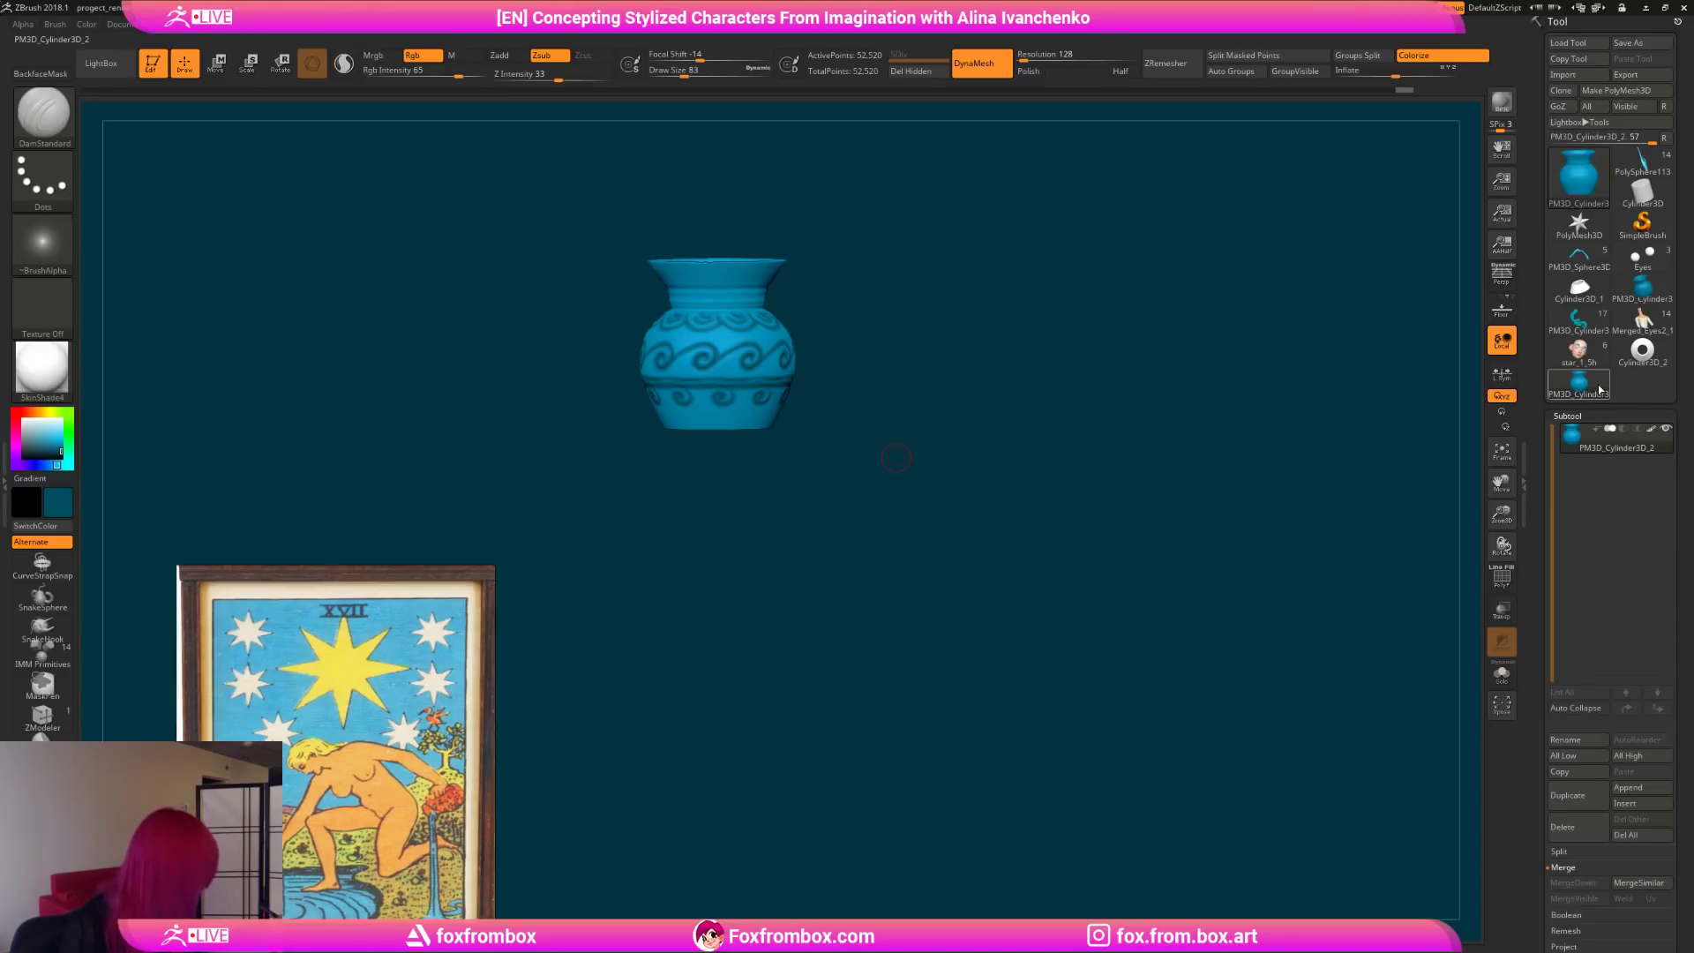
Step: Switch to the star_1_5h character tool, append the decorated vase as a subtool and make it the active one
{"action": "left_click", "coordinate": [1577, 350]}
{"action": "left_click_drag", "start_coordinate": [937, 491], "coordinate": [964, 522]}
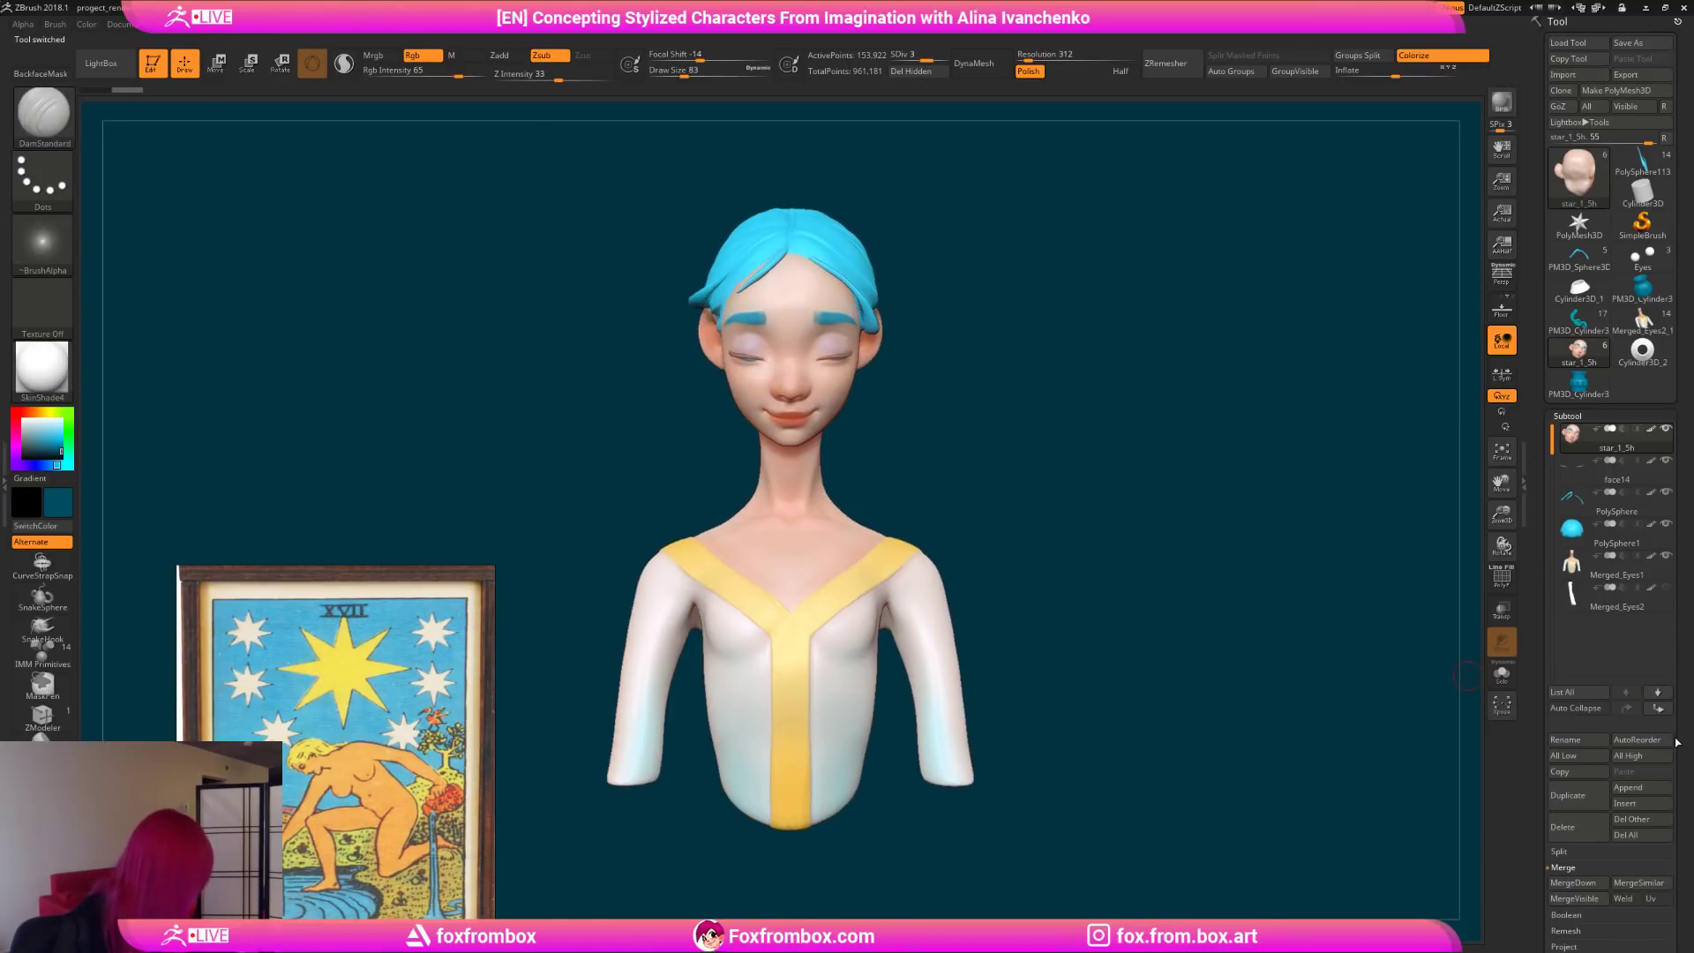
{"action": "left_click", "coordinate": [1652, 787]}
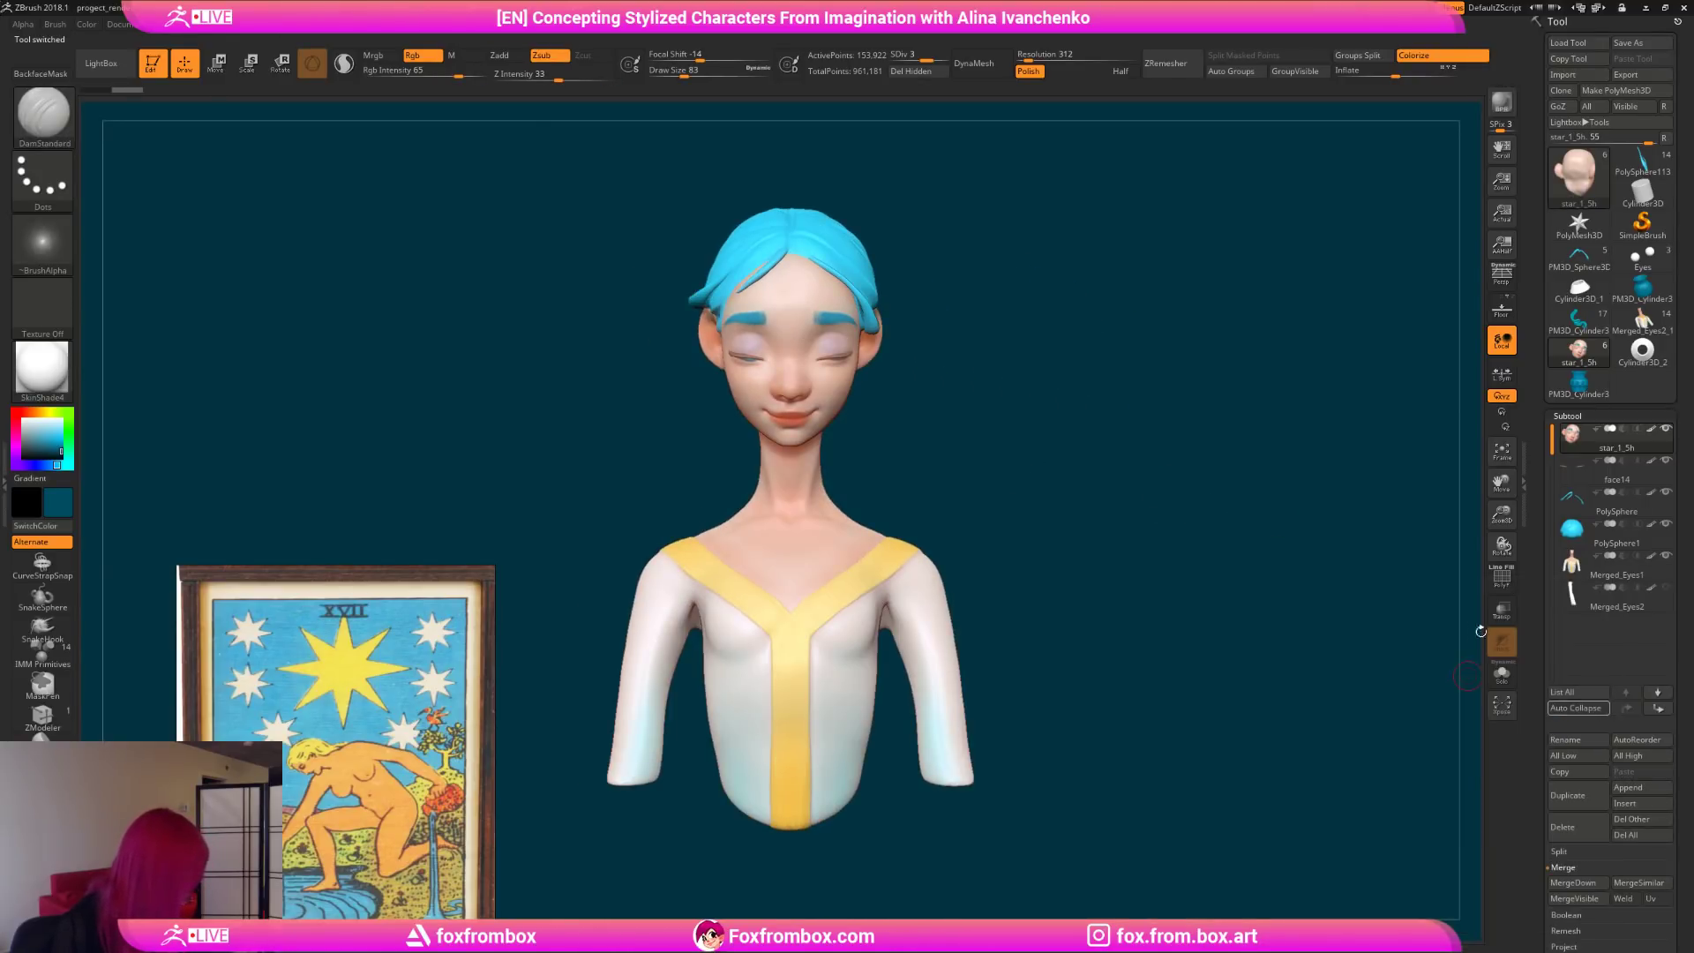
{"action": "left_click", "coordinate": [1641, 787]}
{"action": "left_click", "coordinate": [1437, 619]}
{"action": "left_click_drag", "start_coordinate": [993, 436], "coordinate": [962, 365], "text": "alt"}
{"action": "left_click", "coordinate": [1621, 637]}
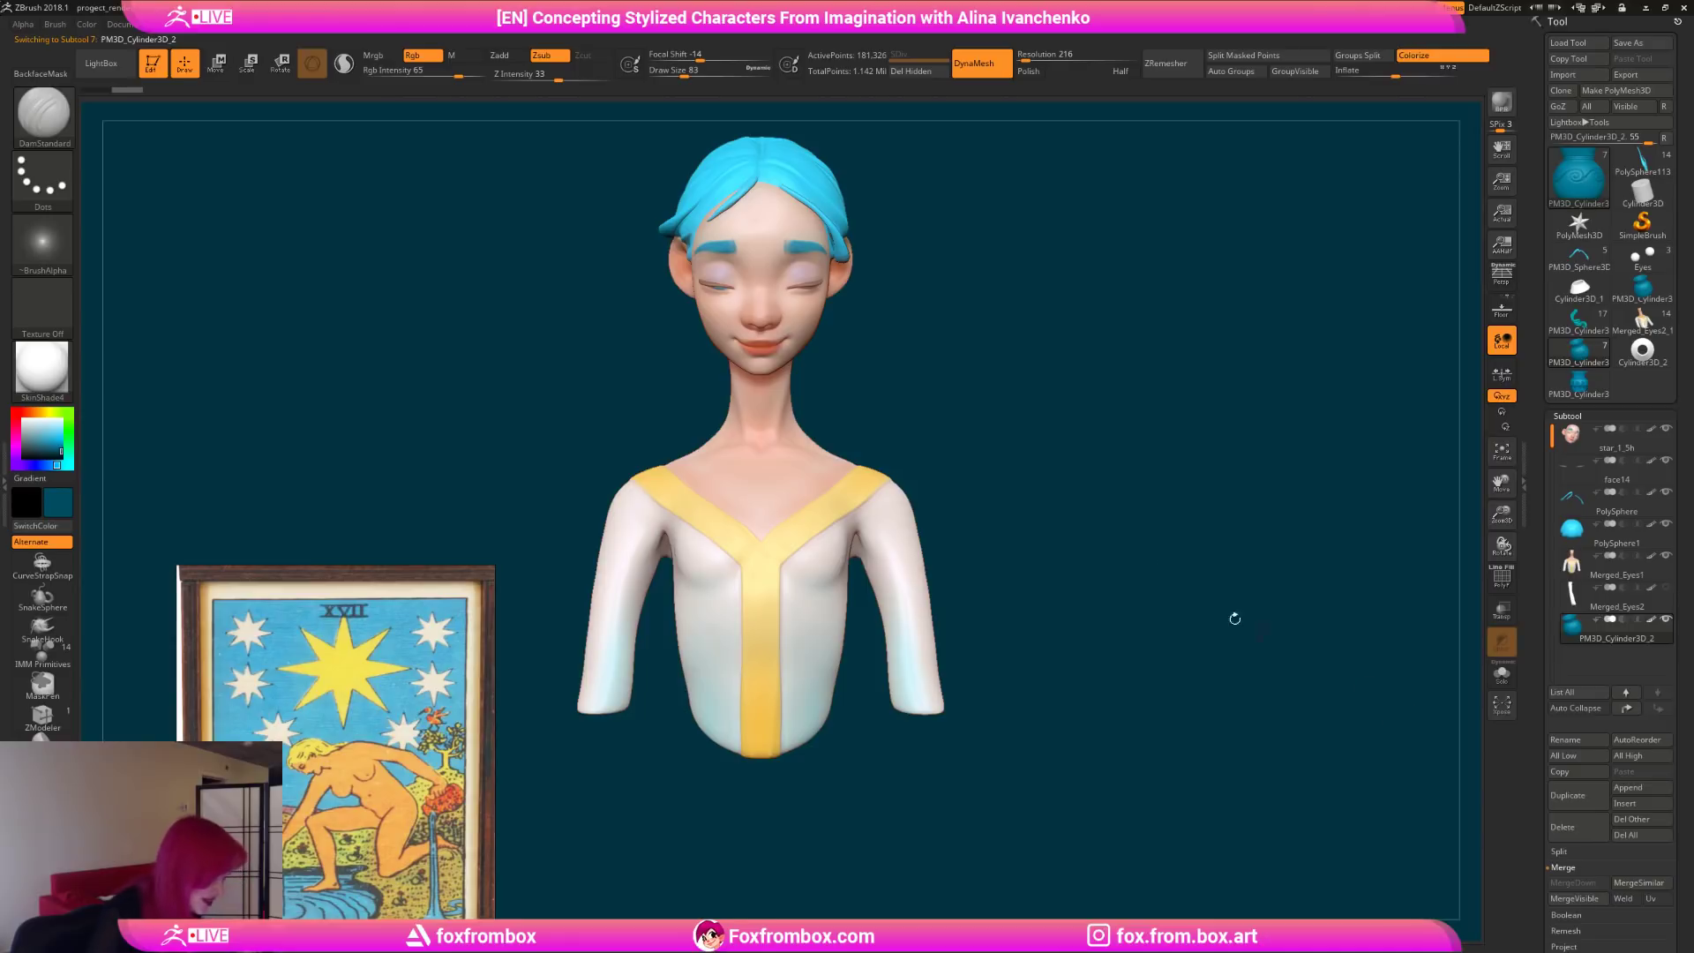
Step: Use the Move gizmo to place the vase over the character's lower face and neck
{"action": "left_click_drag", "start_coordinate": [1282, 649], "coordinate": [1231, 598], "text": "alt"}
{"action": "left_click_drag", "start_coordinate": [1513, 520], "coordinate": [1443, 434]}
{"action": "mouse_move", "coordinate": [945, 461]}
{"action": "left_mouse_down", "text": "alt"}
{"action": "mouse_move", "coordinate": [980, 388]}
{"action": "mouse_move", "coordinate": [896, 520]}
{"action": "mouse_move", "coordinate": [970, 495]}
{"action": "mouse_move", "coordinate": [976, 344]}
{"action": "mouse_move", "coordinate": [989, 530]}
{"action": "left_mouse_up", "text": "alt"}
{"action": "left_click", "coordinate": [221, 67]}
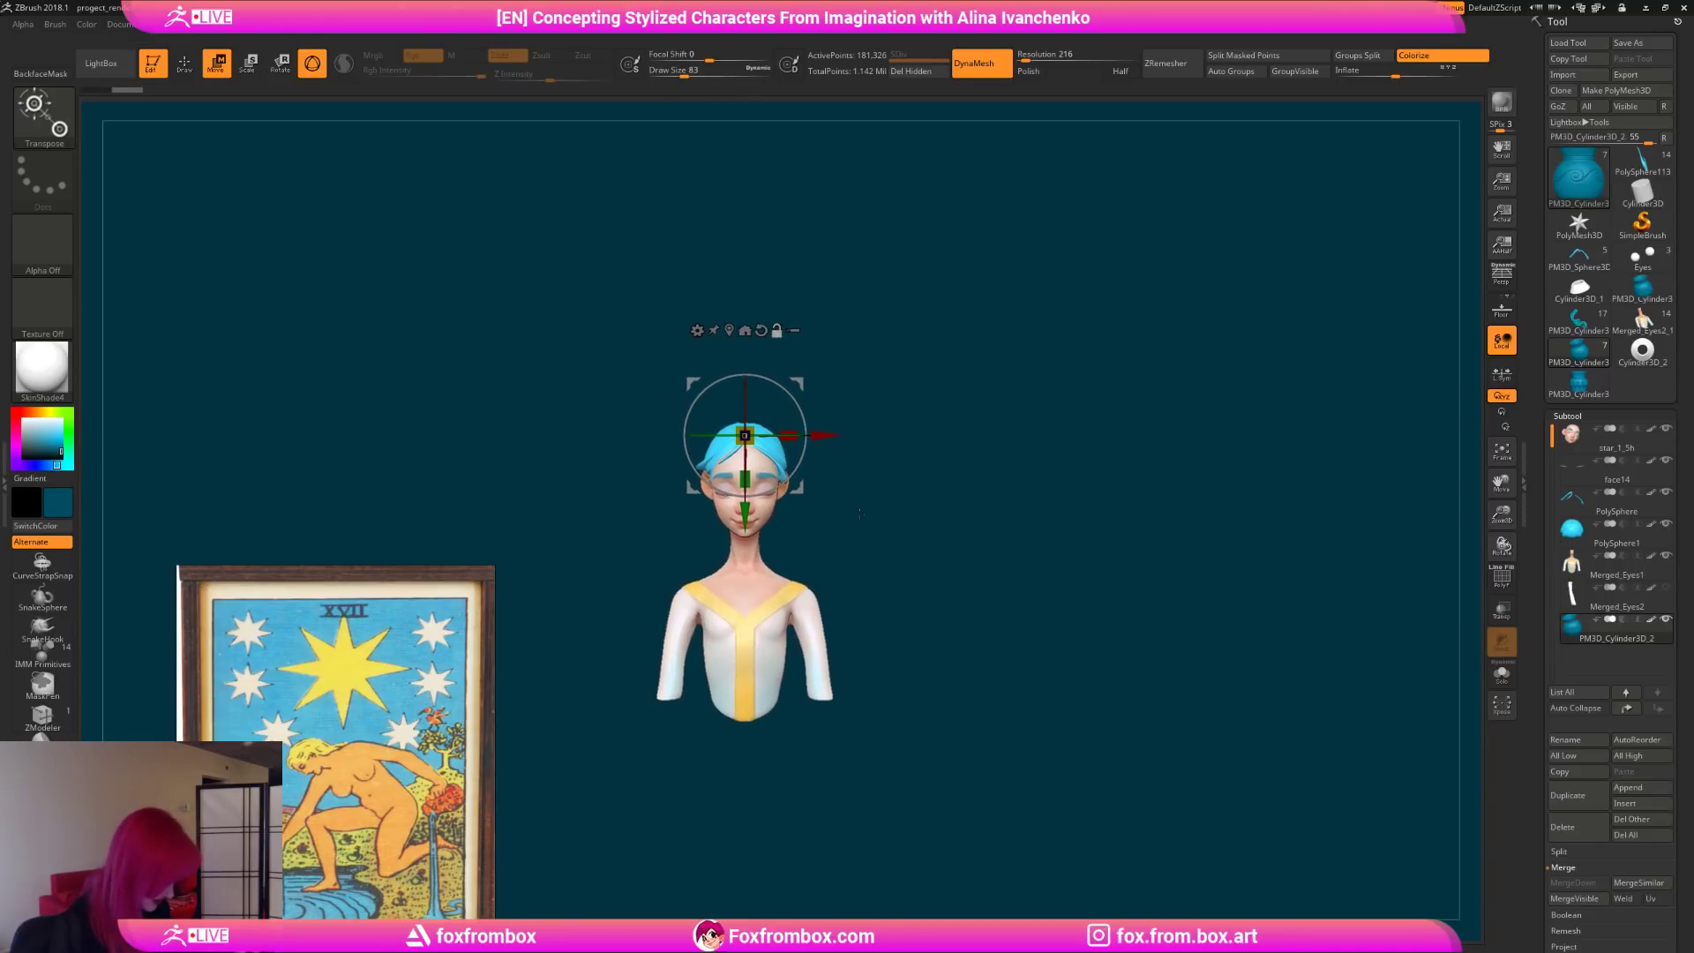
{"action": "mouse_move", "coordinate": [745, 523]}
{"action": "left_mouse_down", "text": "alt"}
{"action": "mouse_move", "coordinate": [745, 410]}
{"action": "mouse_move", "coordinate": [741, 677]}
{"action": "mouse_move", "coordinate": [744, 481]}
{"action": "mouse_move", "coordinate": [744, 526]}
{"action": "left_mouse_up", "text": "alt"}
{"action": "left_click_drag", "start_coordinate": [953, 439], "coordinate": [794, 436]}
{"action": "left_click_drag", "start_coordinate": [744, 500], "coordinate": [744, 589], "text": "alt"}
{"action": "left_click_drag", "start_coordinate": [745, 509], "coordinate": [818, 470], "text": "alt"}
{"action": "key", "text": "ctrl+z"}
{"action": "mouse_move", "coordinate": [858, 595]}
{"action": "left_mouse_down"}
{"action": "mouse_move", "coordinate": [953, 566]}
{"action": "mouse_move", "coordinate": [875, 602]}
{"action": "left_mouse_up"}
{"action": "mouse_move", "coordinate": [997, 503]}
{"action": "left_mouse_down"}
{"action": "mouse_move", "coordinate": [926, 497]}
{"action": "mouse_move", "coordinate": [887, 525]}
{"action": "mouse_move", "coordinate": [949, 519]}
{"action": "mouse_move", "coordinate": [918, 510]}
{"action": "left_mouse_up"}
{"action": "key", "text": "ctrl+z"}
{"action": "left_click_drag", "start_coordinate": [745, 509], "coordinate": [751, 419]}
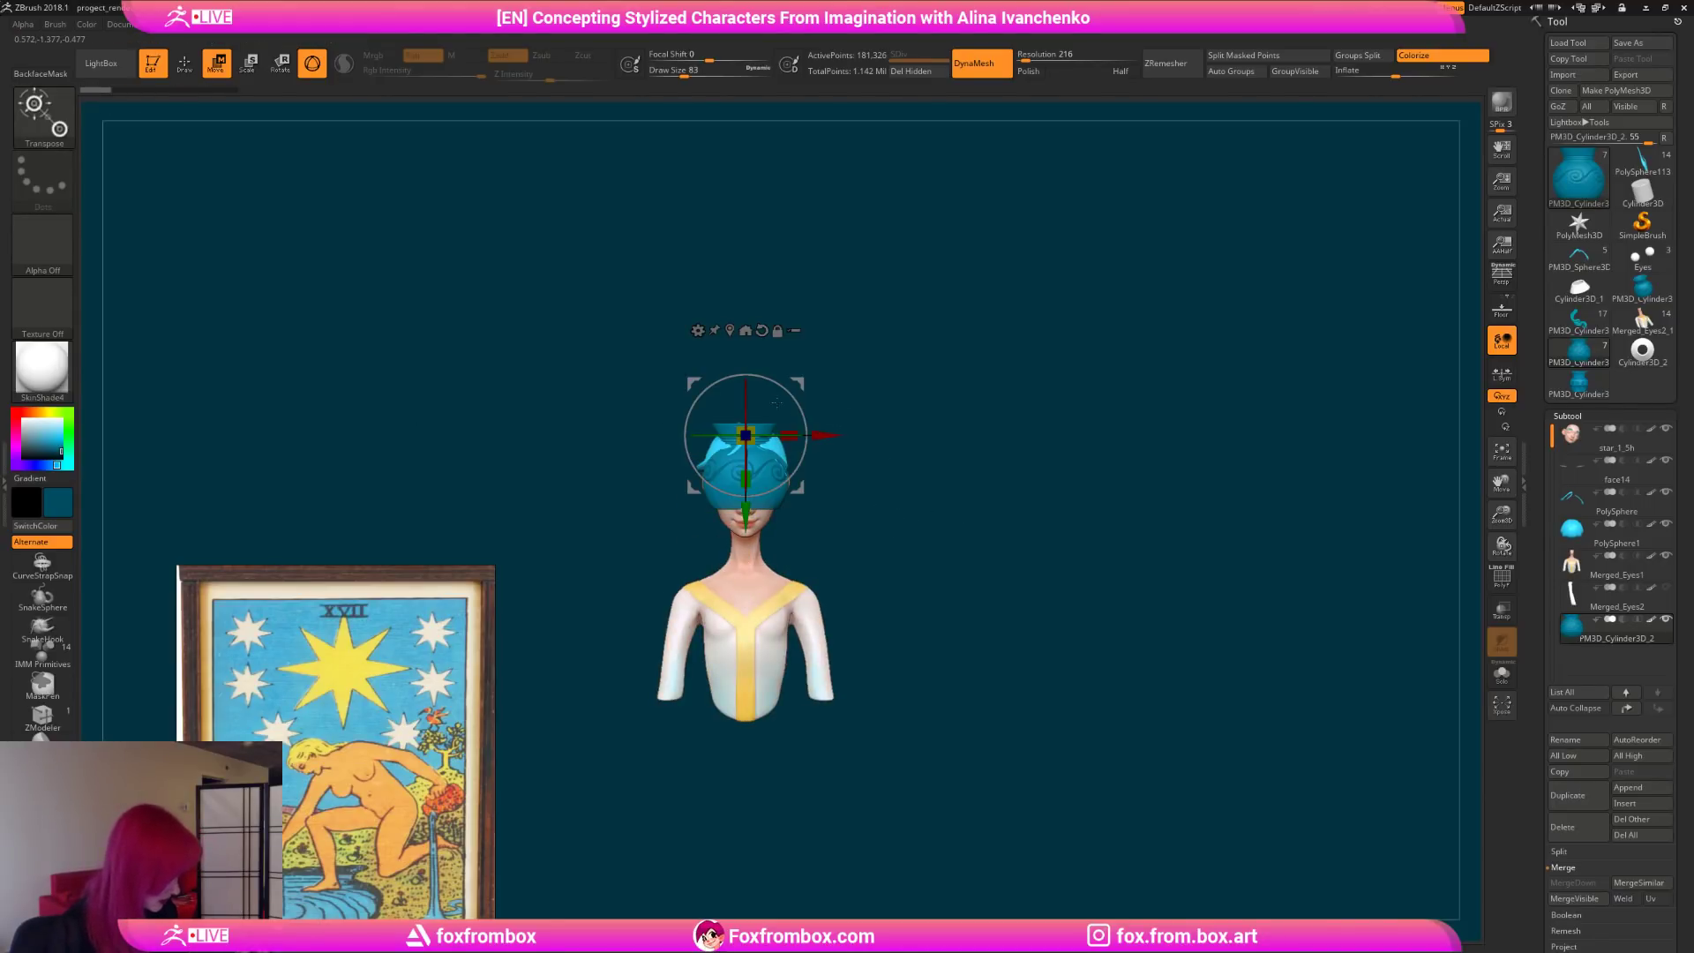
{"action": "left_click_drag", "start_coordinate": [745, 435], "coordinate": [745, 499]}
Step: Turn off radial symmetry and move the vase backward behind the character's head and neck
{"action": "key", "text": "space"}
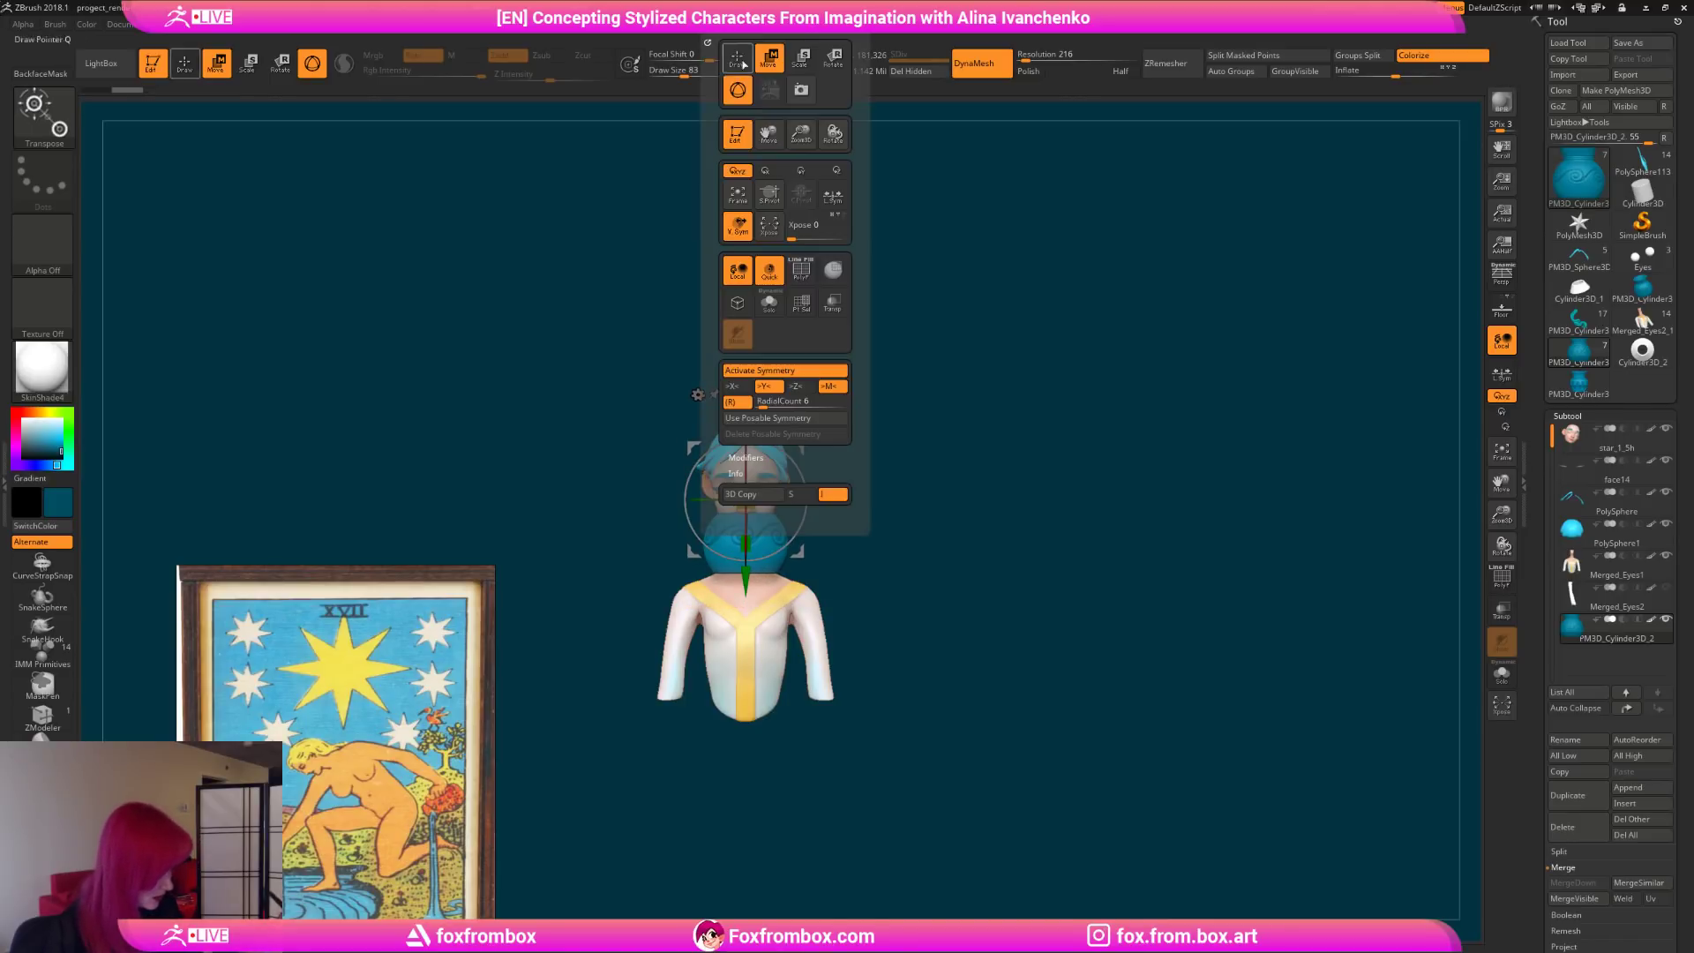
{"action": "left_click", "coordinate": [767, 372]}
{"action": "right_click_drag", "start_coordinate": [766, 476], "coordinate": [816, 504]}
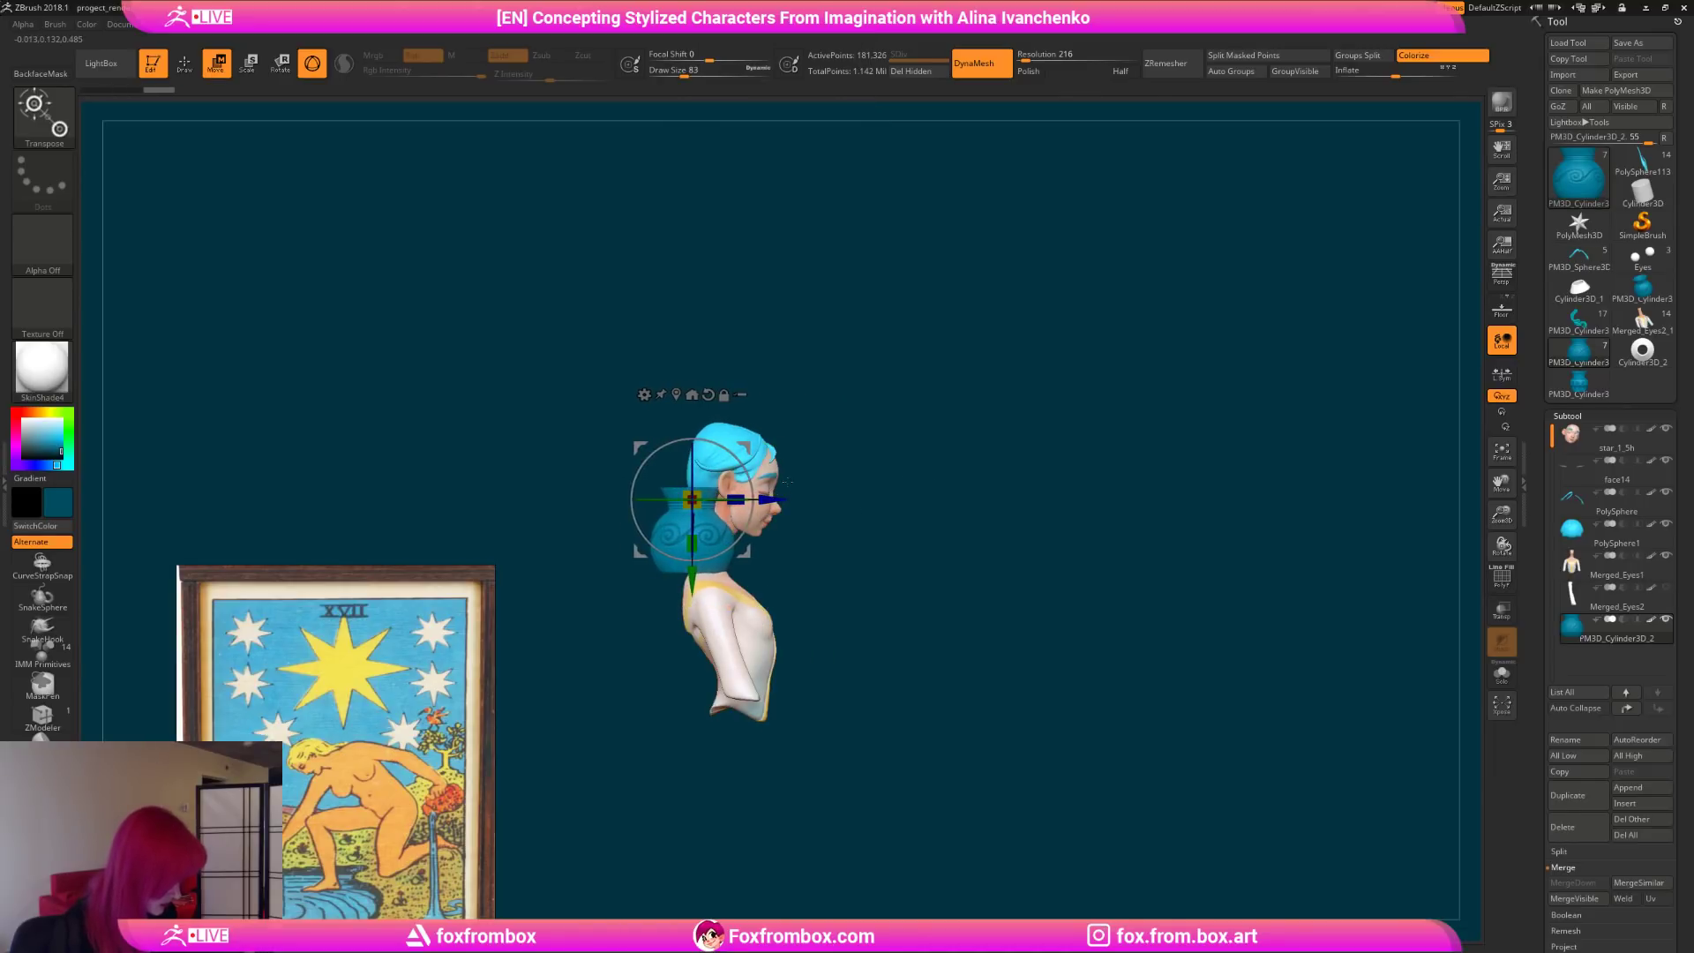
{"action": "right_click_drag", "start_coordinate": [800, 480], "coordinate": [869, 484]}
{"action": "left_click_drag", "start_coordinate": [770, 499], "coordinate": [697, 499]}
Step: Rotate the vase until its mouth faces forward and place it above the character's right shoulder
{"action": "right_click_drag", "start_coordinate": [821, 516], "coordinate": [891, 556]}
{"action": "right_click_drag", "start_coordinate": [797, 458], "coordinate": [931, 402], "text": "alt"}
{"action": "right_click_drag", "start_coordinate": [801, 389], "coordinate": [885, 399]}
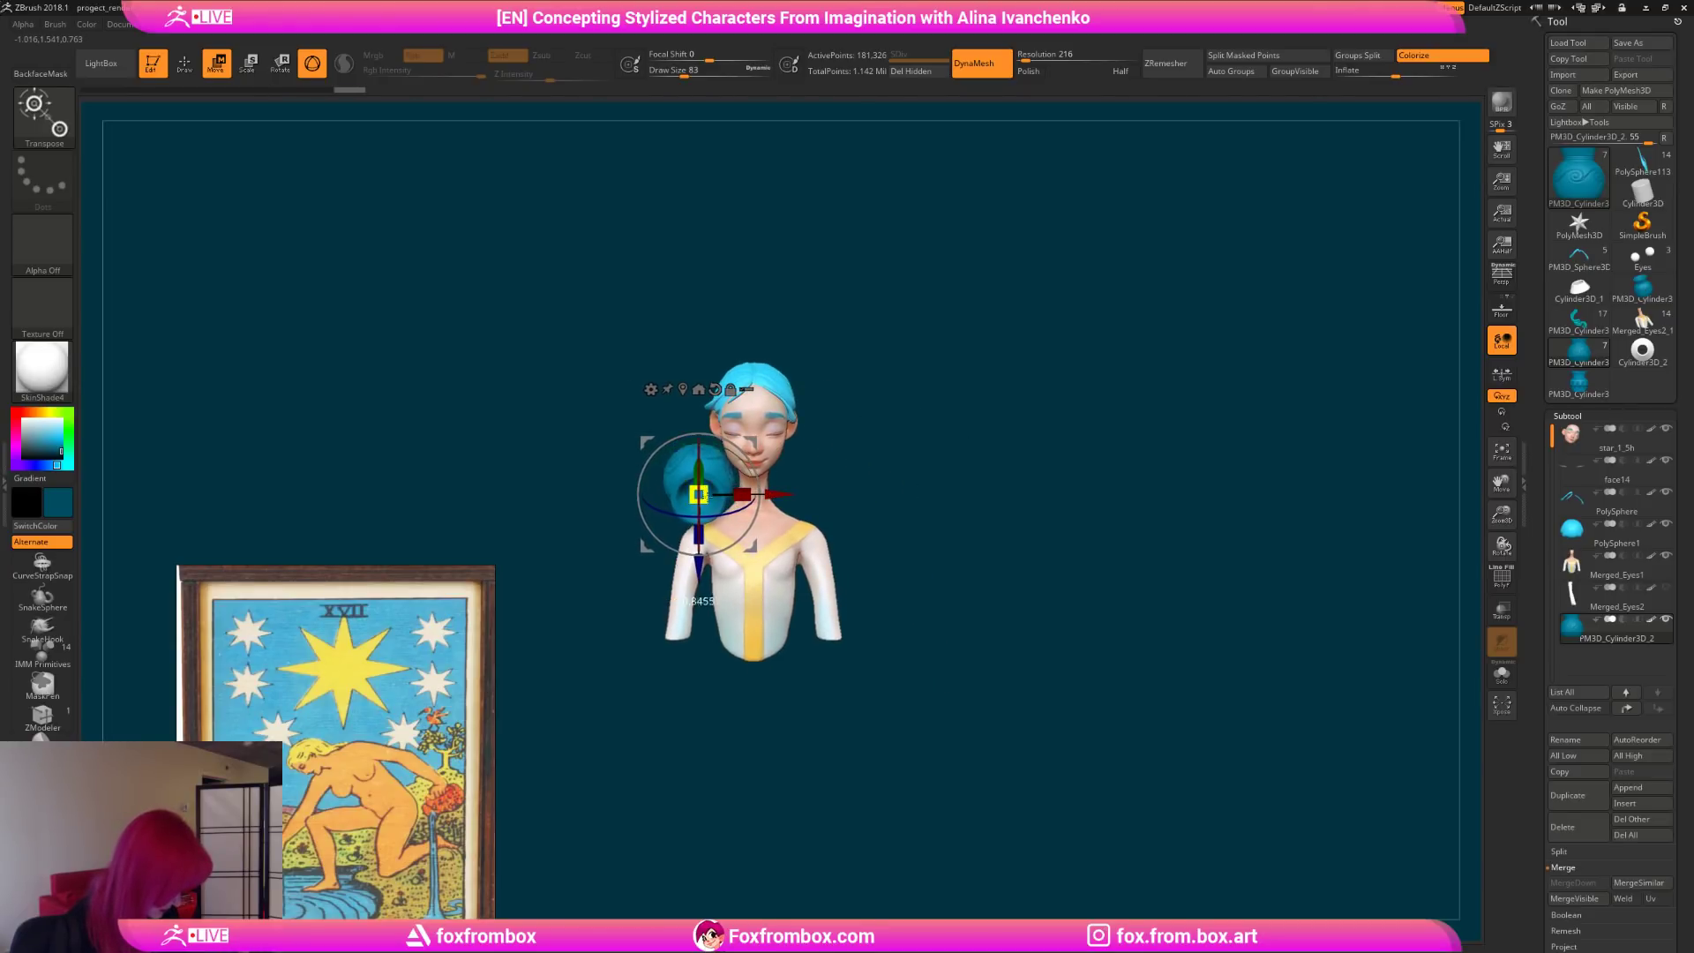
{"action": "right_click_drag", "start_coordinate": [801, 459], "coordinate": [768, 467], "text": "alt"}
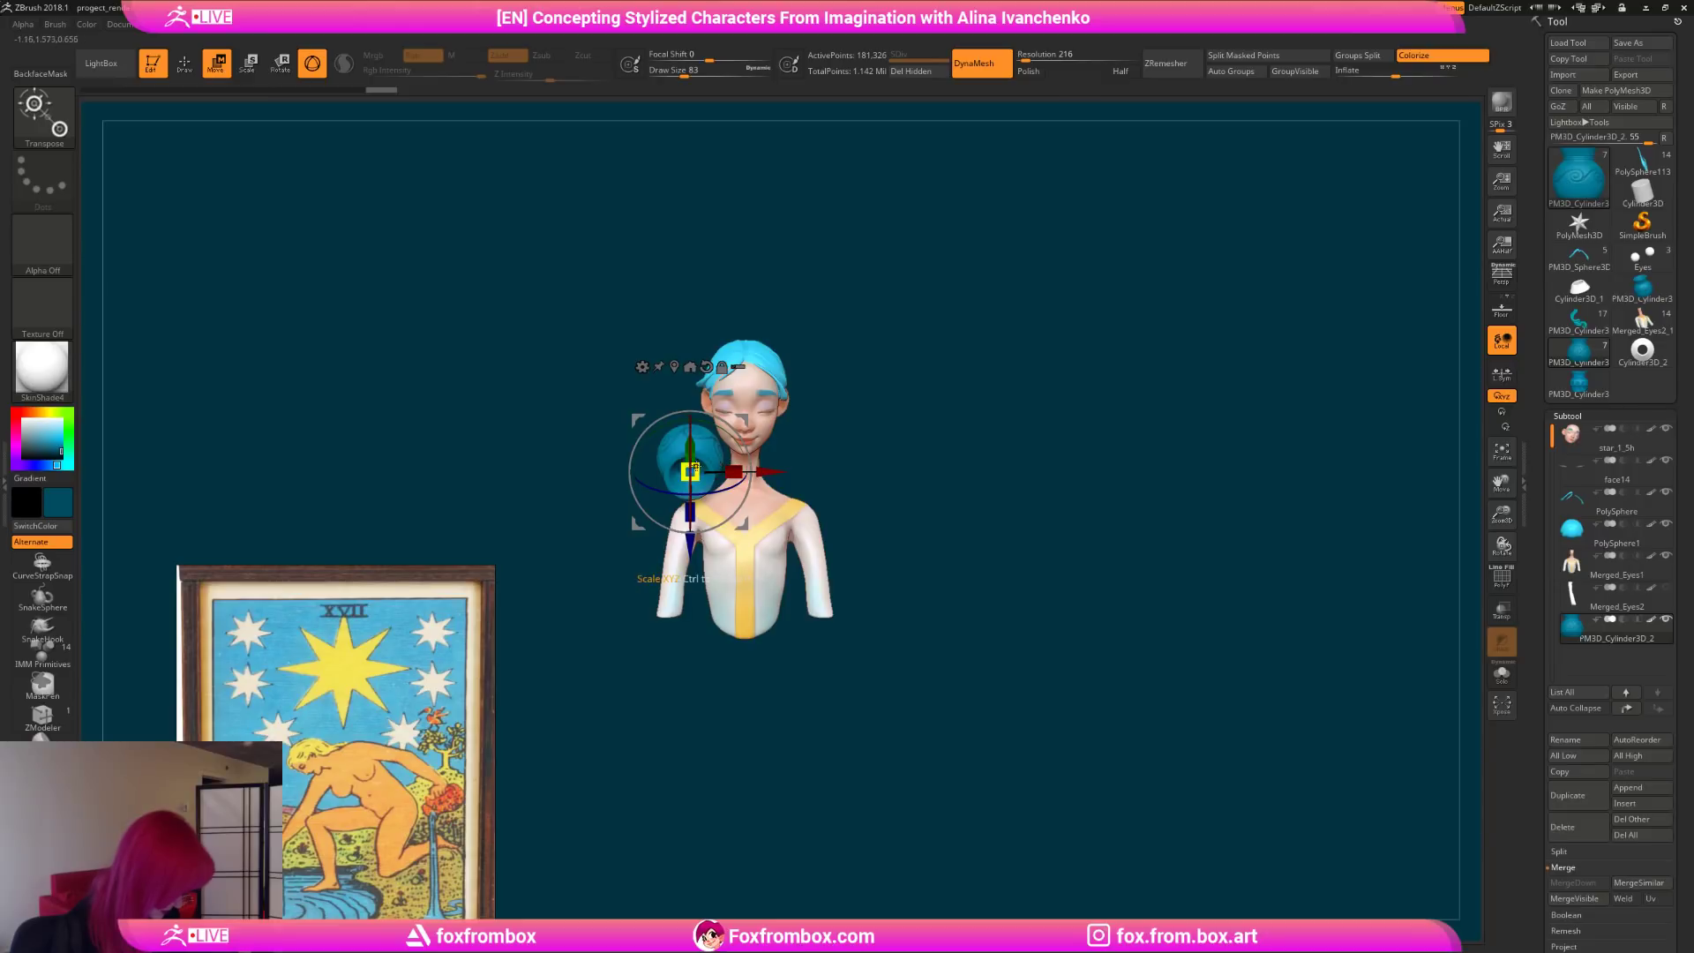
Step: Adjust the vase's sideways position and tilt above the right shoulder, comparing front and side views
{"action": "right_click_drag", "start_coordinate": [777, 472], "coordinate": [907, 474]}
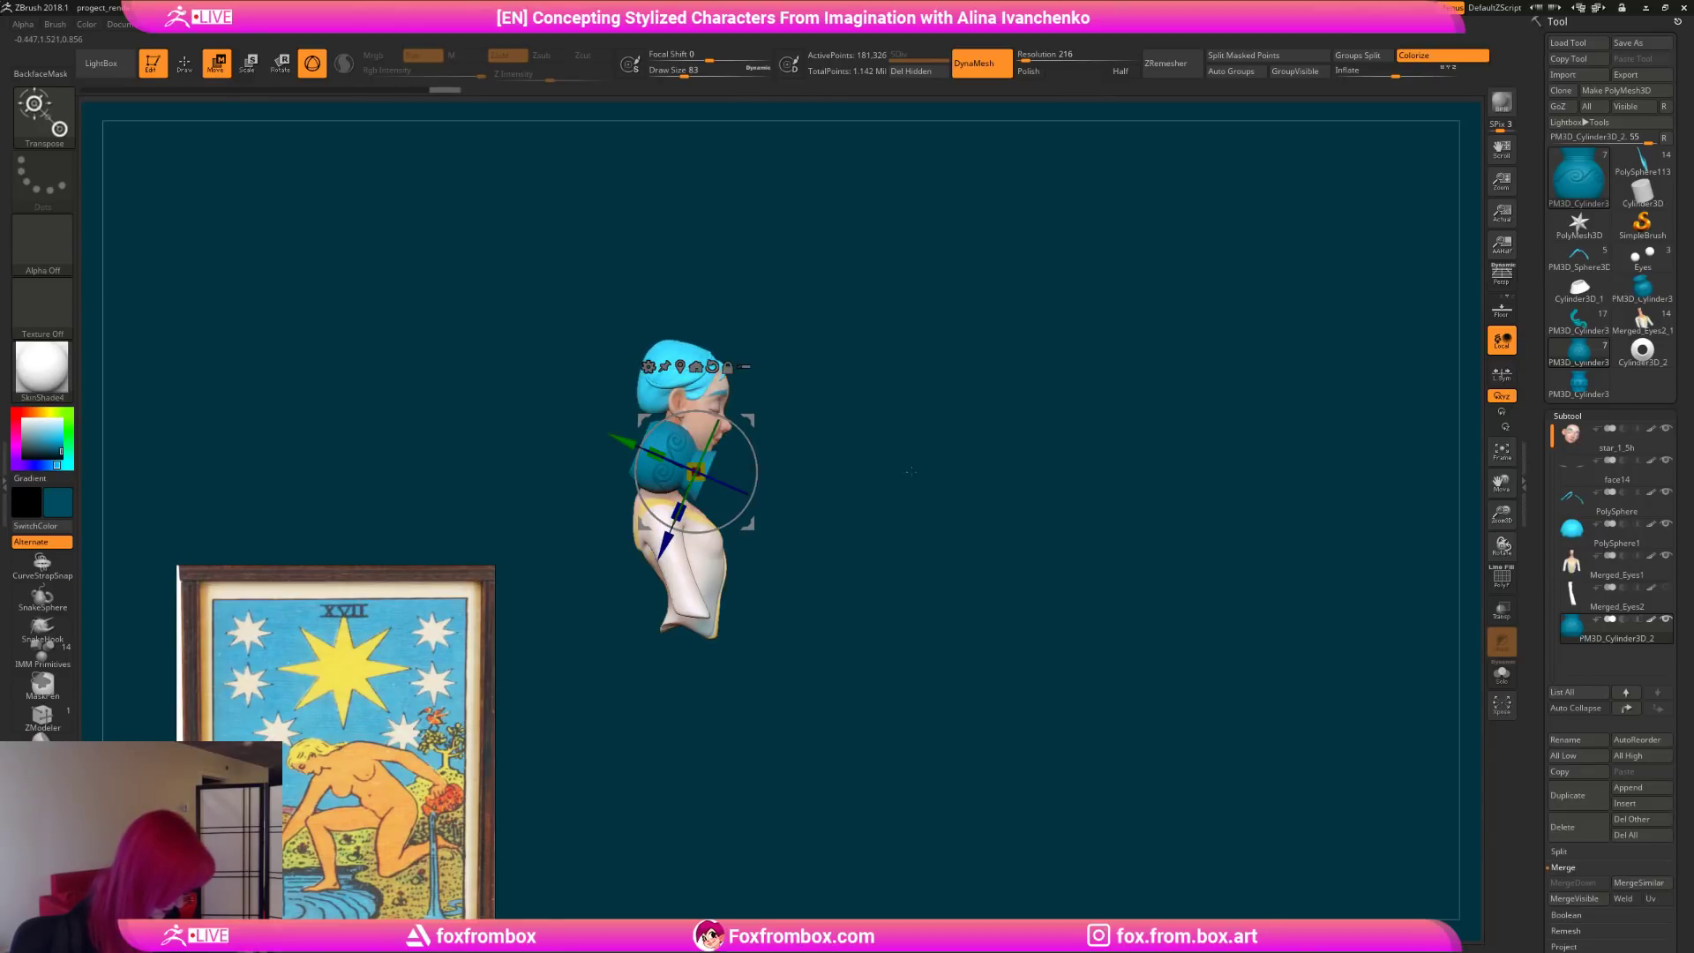
{"action": "right_click_drag", "start_coordinate": [800, 479], "coordinate": [719, 483]}
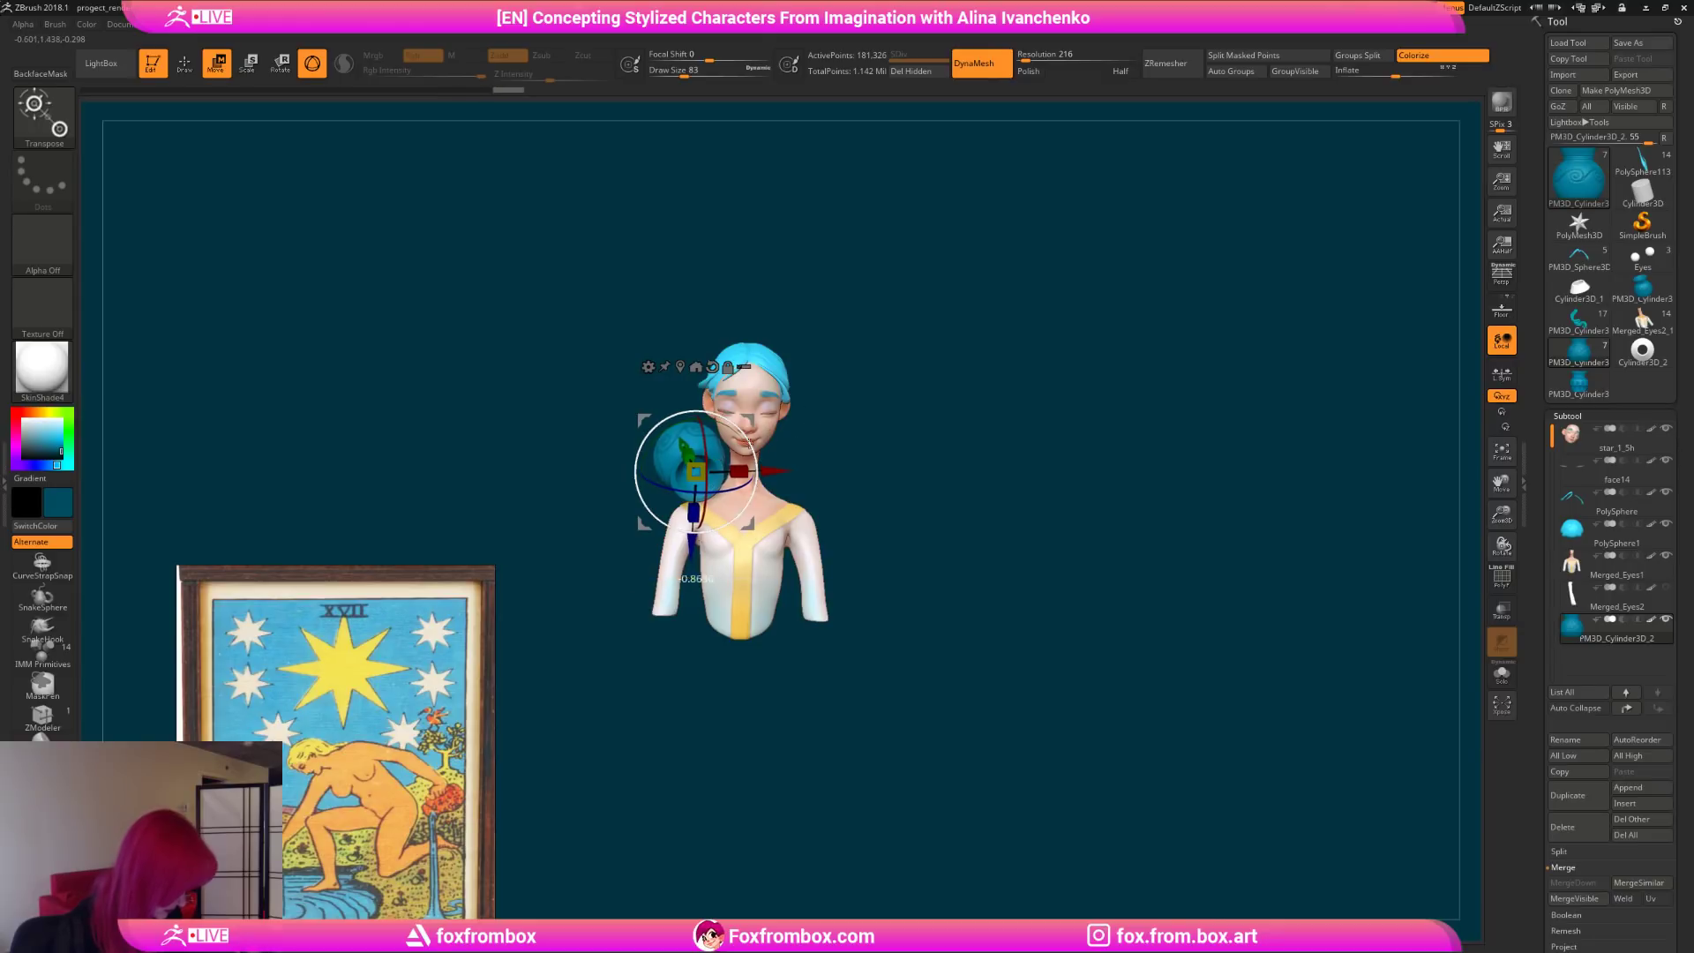
{"action": "left_click_drag", "start_coordinate": [771, 472], "coordinate": [776, 472]}
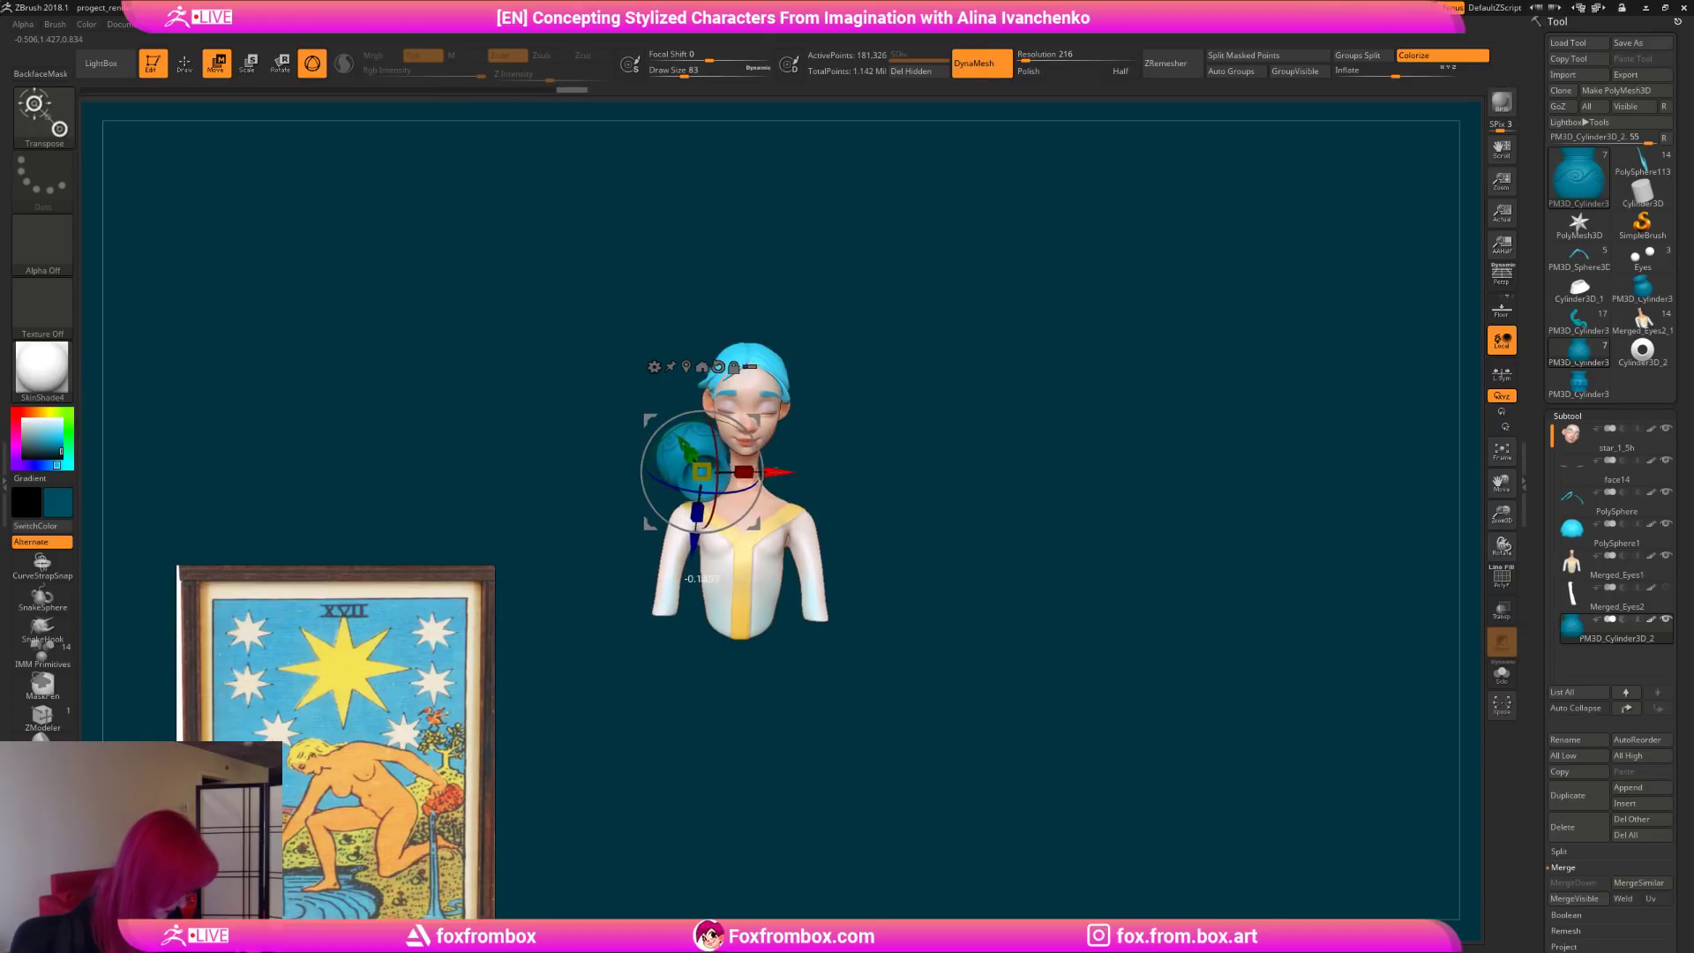
{"action": "right_click_drag", "start_coordinate": [820, 441], "coordinate": [866, 401]}
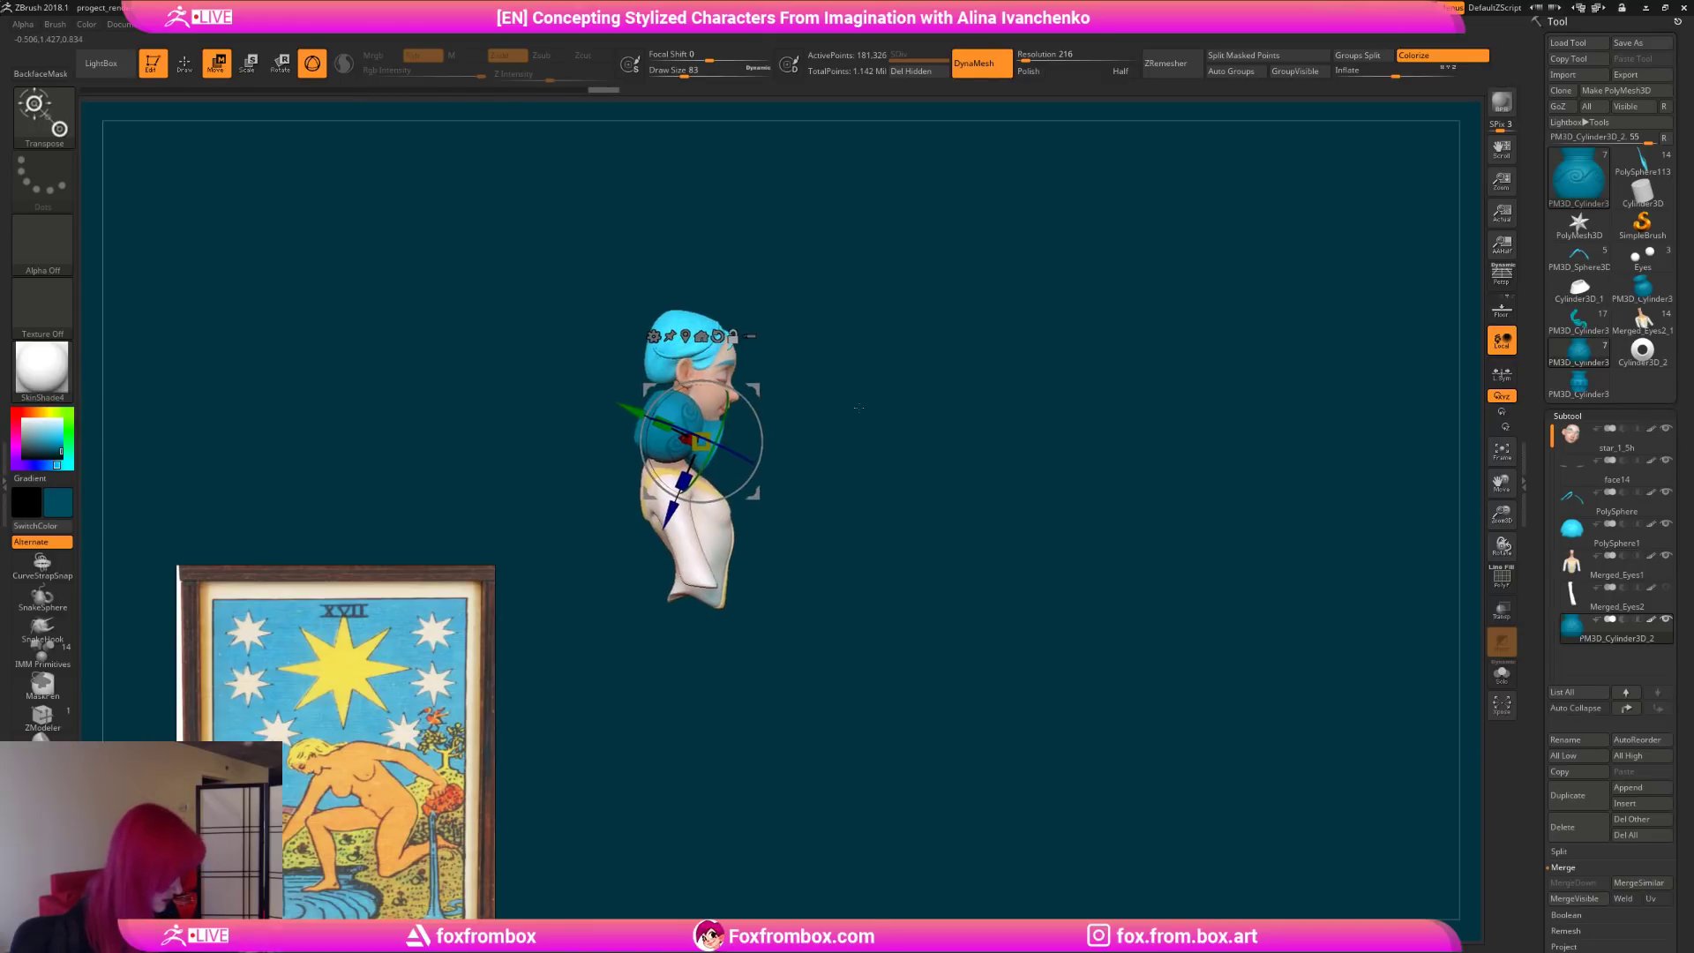
{"action": "left_click_drag", "start_coordinate": [753, 393], "coordinate": [758, 398]}
{"action": "right_click_drag", "start_coordinate": [861, 473], "coordinate": [958, 432]}
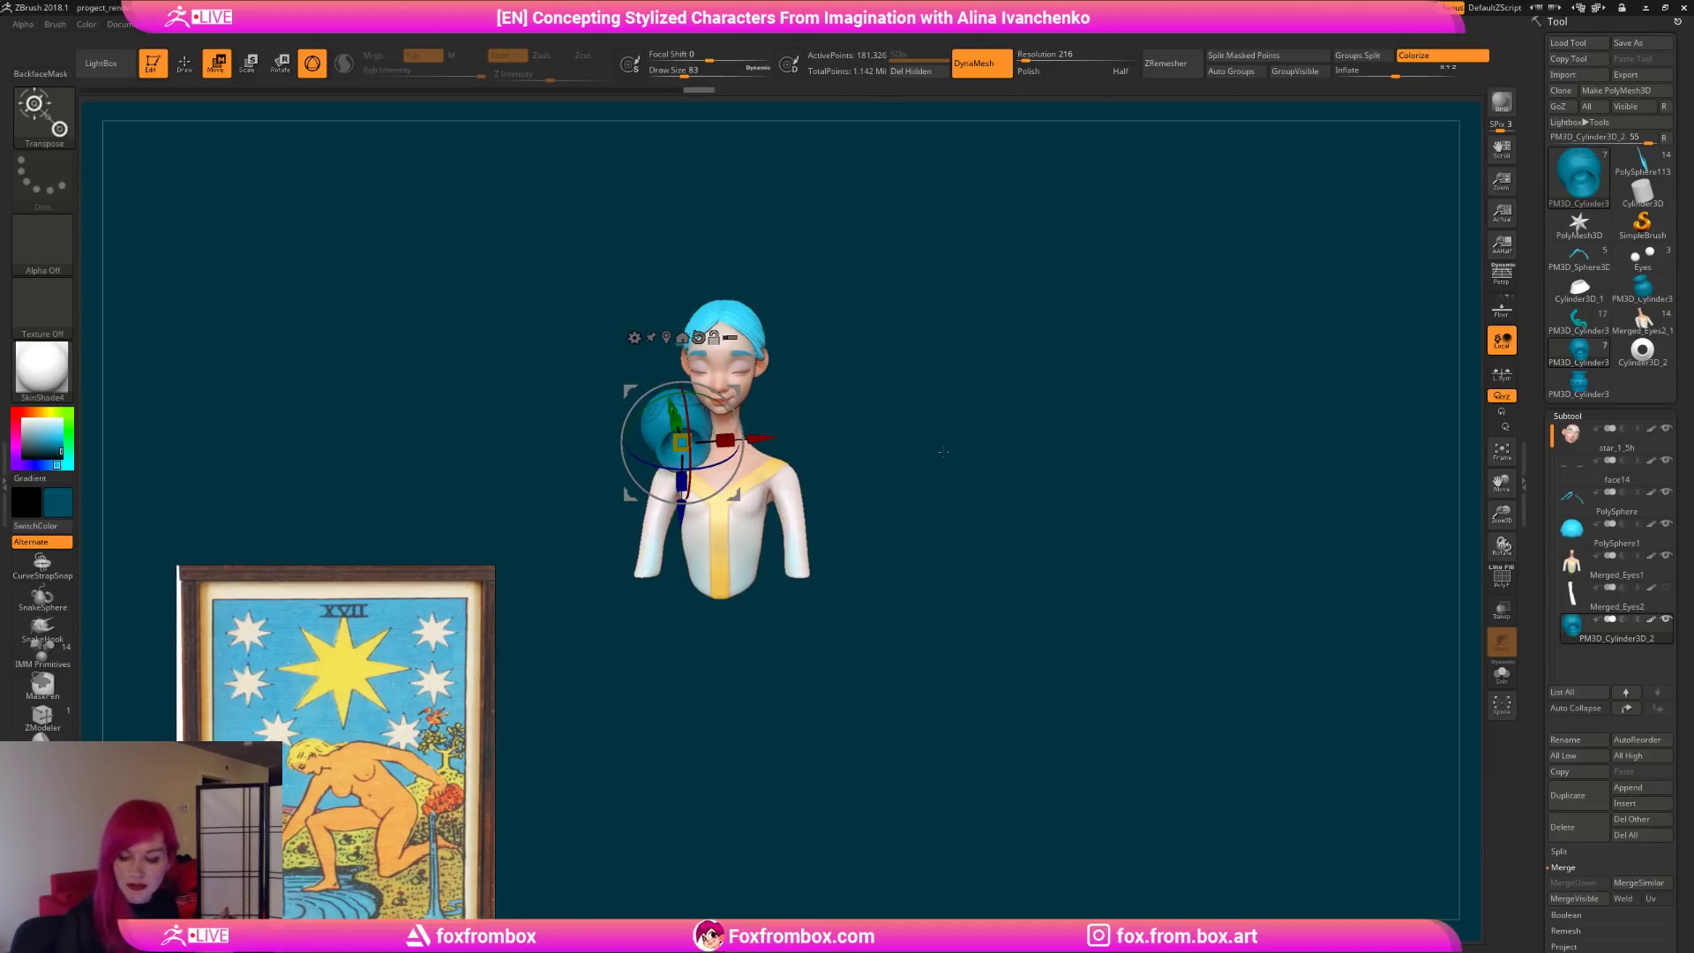
Step: Switch to Chrome, look at the Facebook live stream's comments and return to ZBrush
{"action": "key", "text": "alt+Tab"}
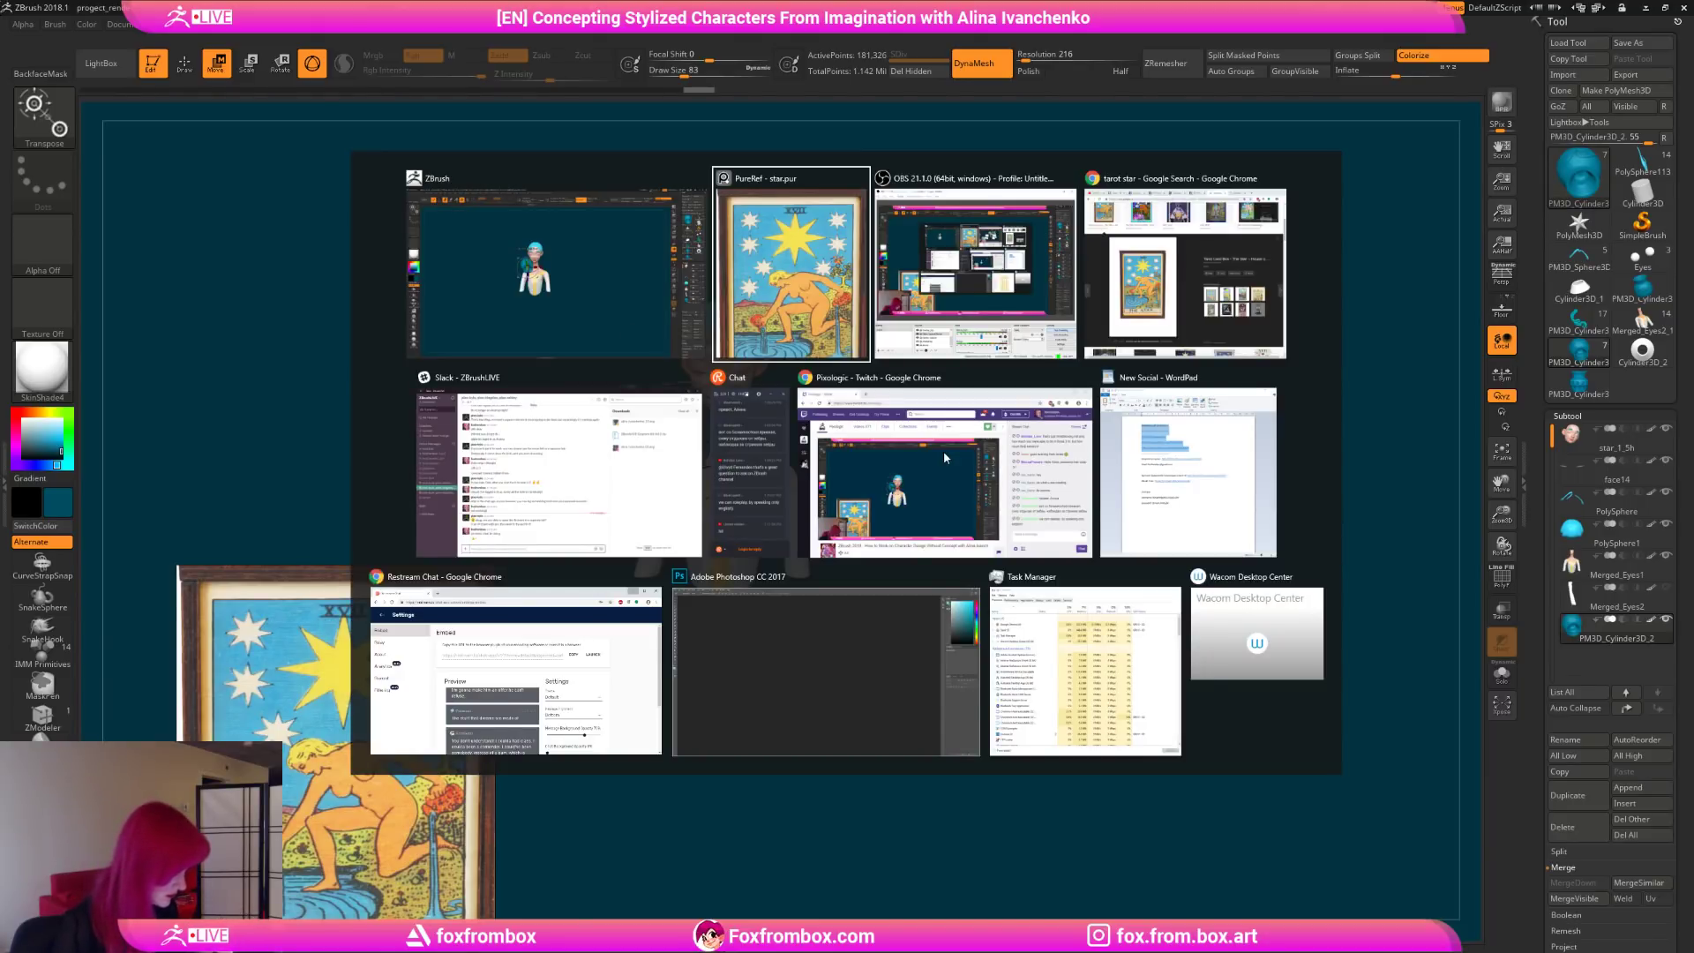
{"action": "key", "text": "alt+Tab"}
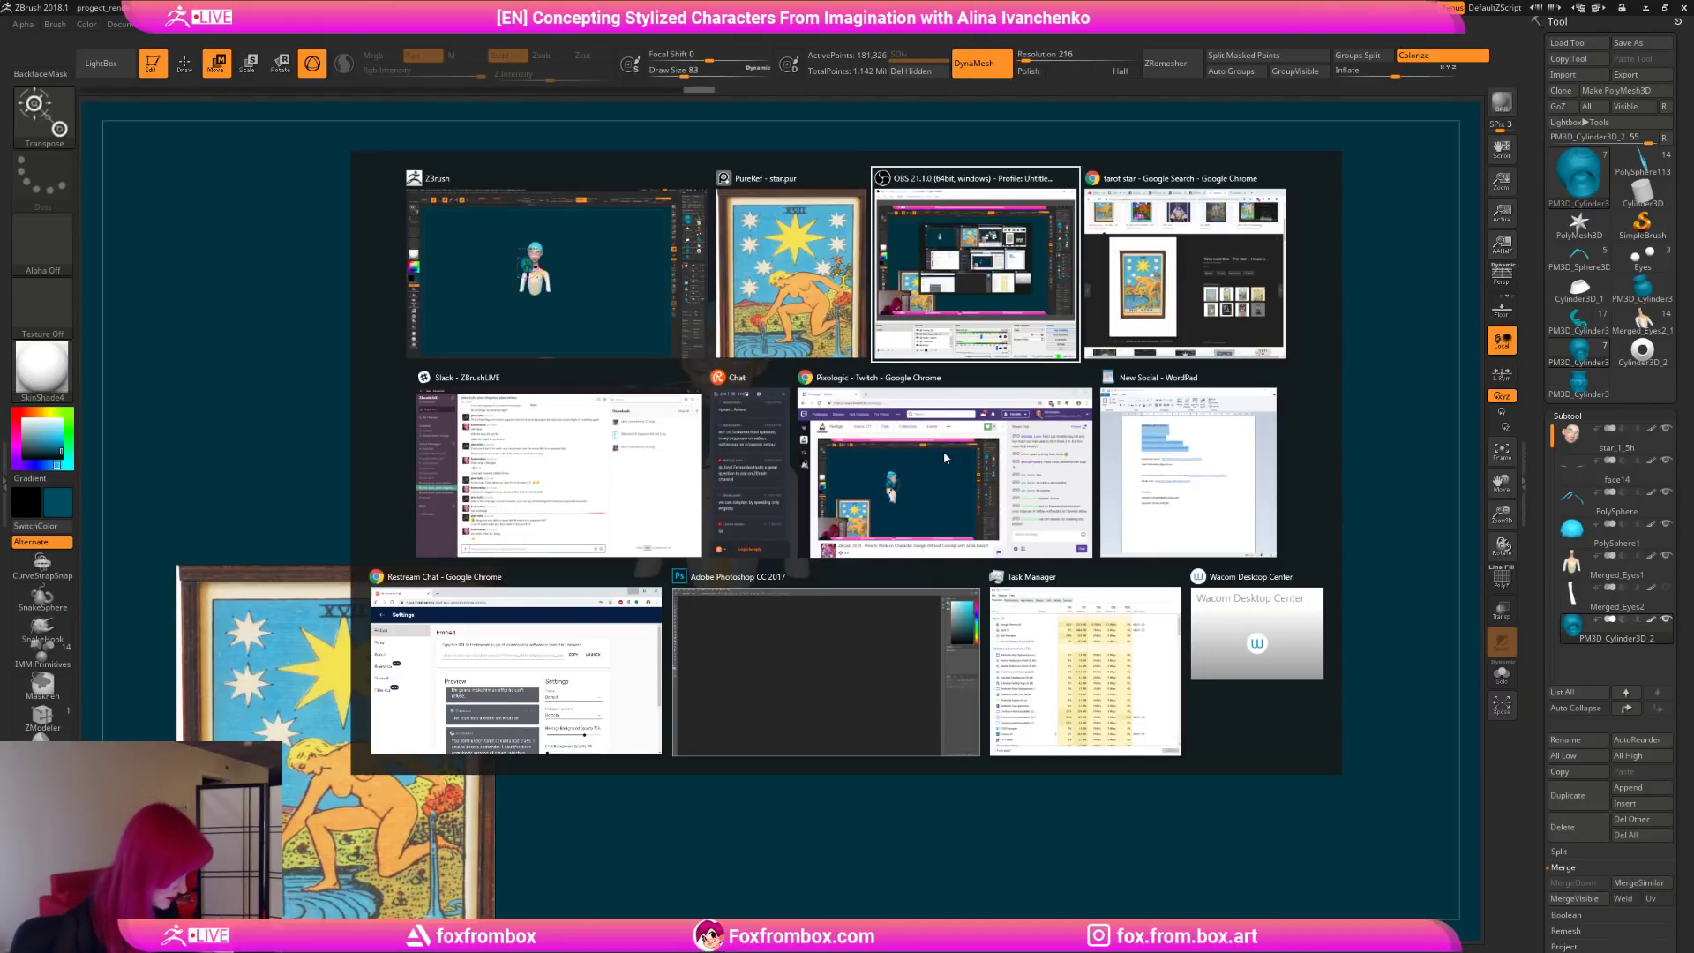
{"action": "key", "text": "alt+Tab"}
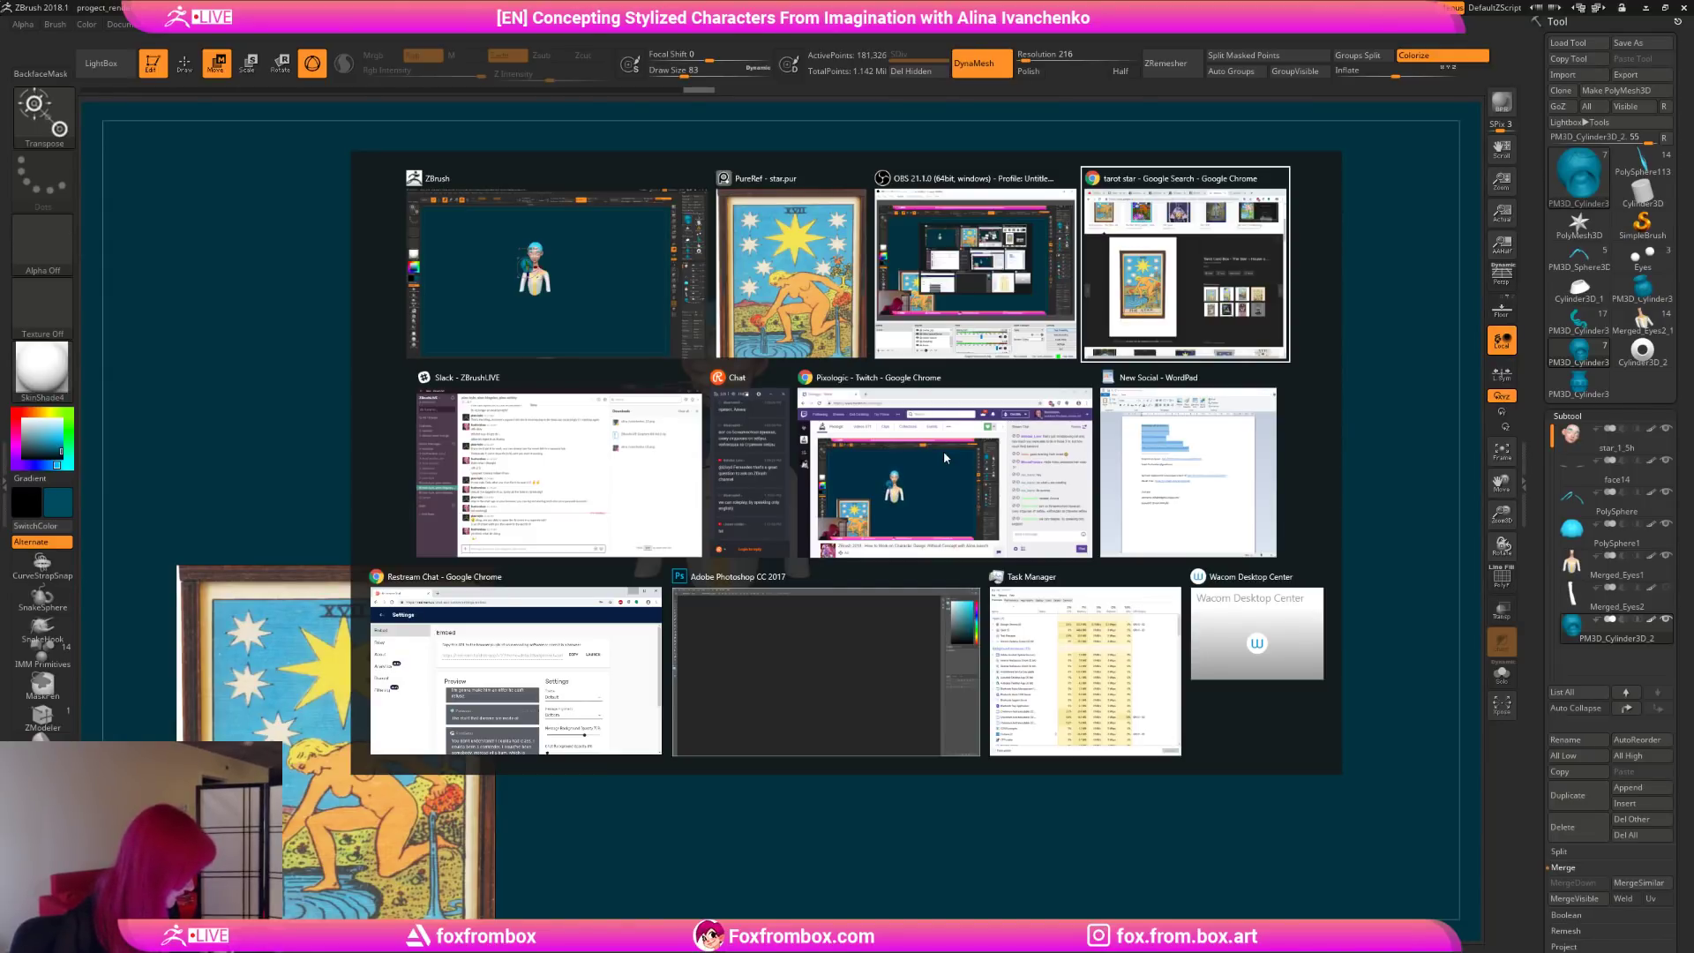
{"action": "key", "text": "alt"}
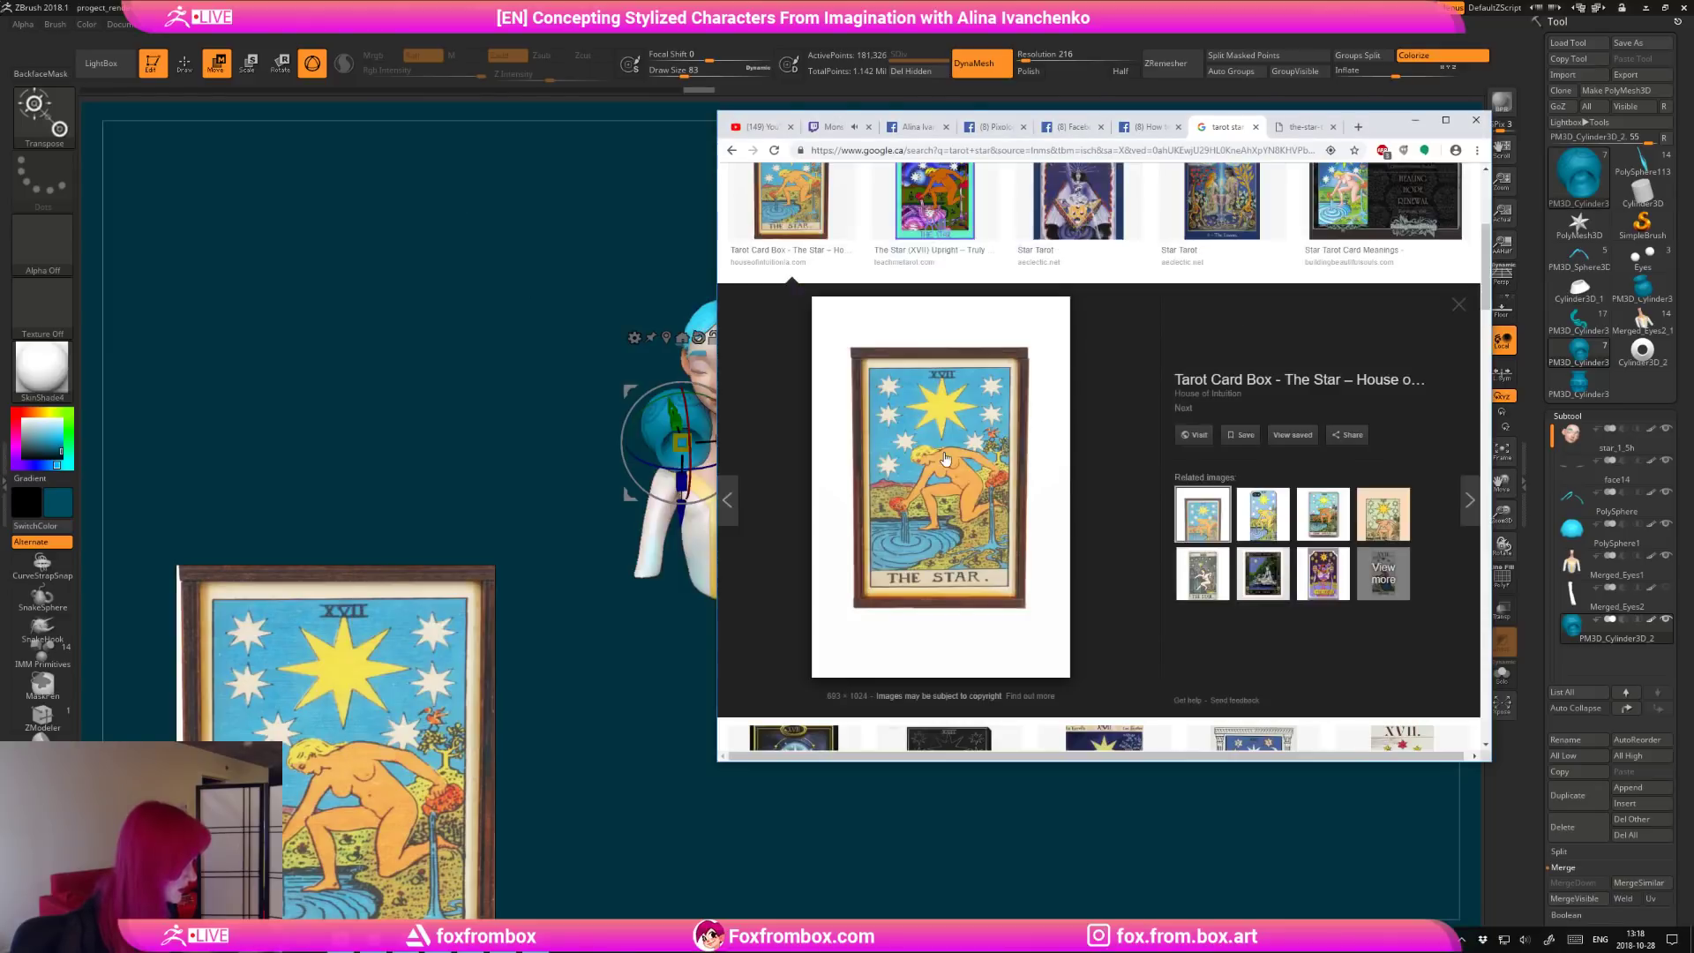
{"action": "left_click", "coordinate": [1151, 133]}
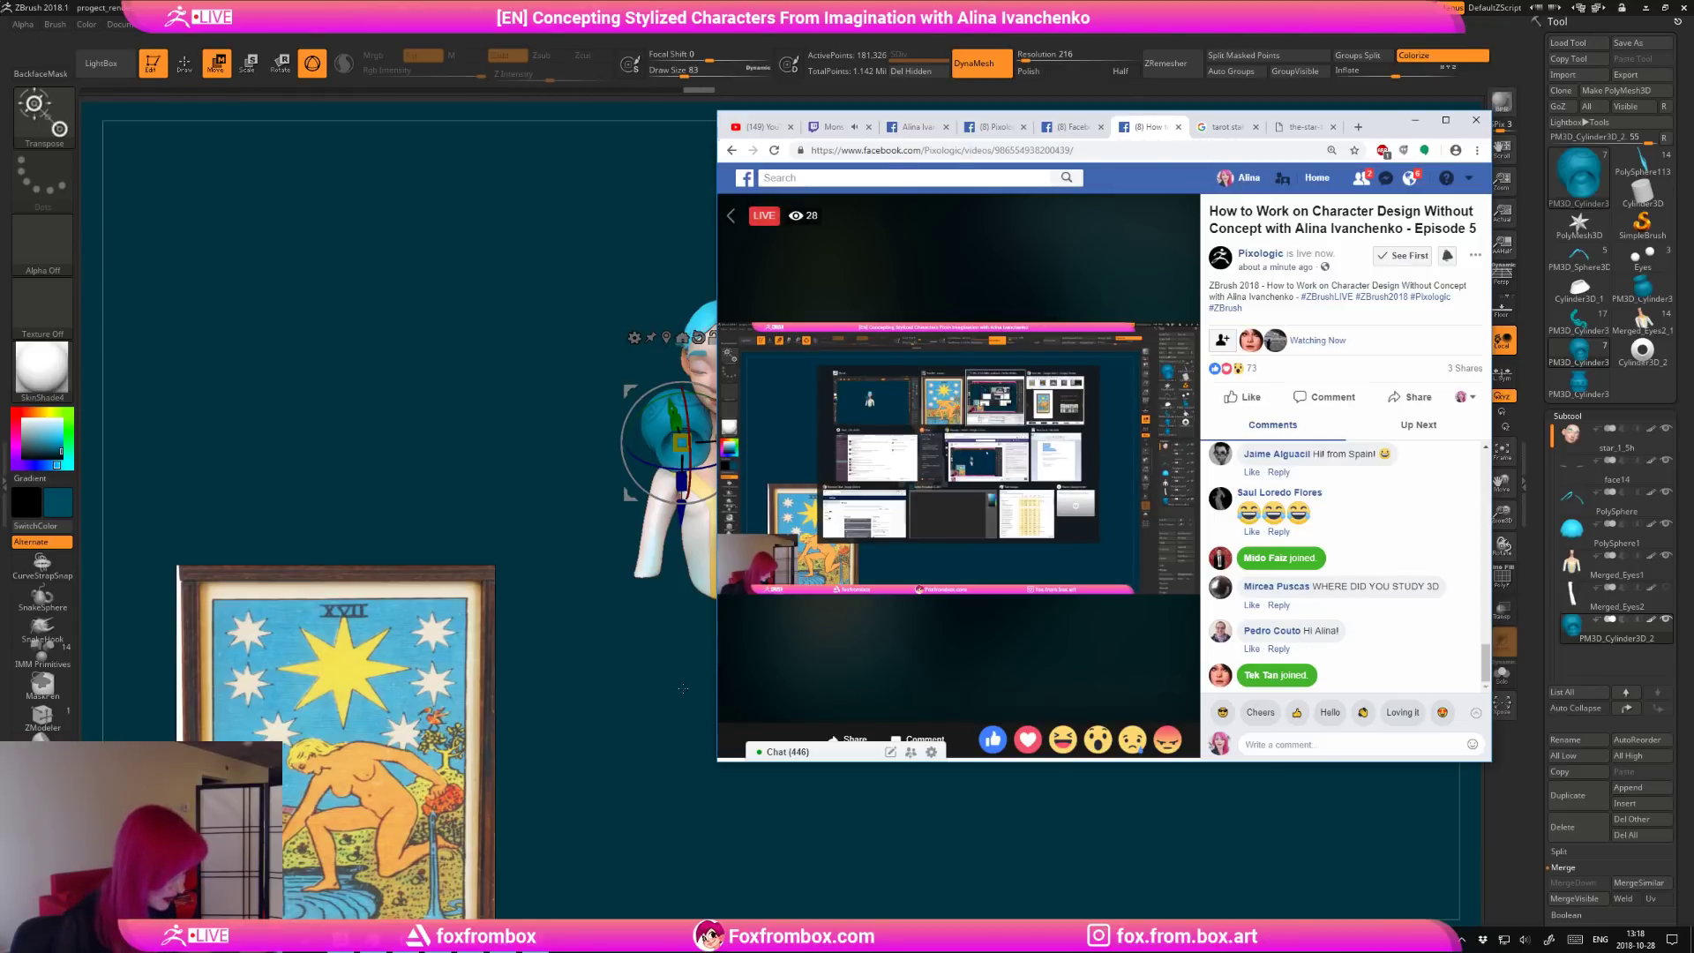
{"action": "key", "text": "alt+Tab"}
Step: Fine-tune the vase's position and tilt so it rests on the right shoulder, and return to Draw mode
{"action": "left_click_drag", "start_coordinate": [907, 441], "coordinate": [877, 484]}
{"action": "left_click_drag", "start_coordinate": [703, 451], "coordinate": [705, 450]}
{"action": "left_click_drag", "start_coordinate": [873, 432], "coordinate": [816, 397]}
{"action": "left_click_drag", "start_coordinate": [693, 451], "coordinate": [688, 453]}
{"action": "left_click_drag", "start_coordinate": [785, 416], "coordinate": [843, 419]}
{"action": "left_click_drag", "start_coordinate": [739, 402], "coordinate": [741, 400]}
{"action": "left_click_drag", "start_coordinate": [689, 454], "coordinate": [686, 437]}
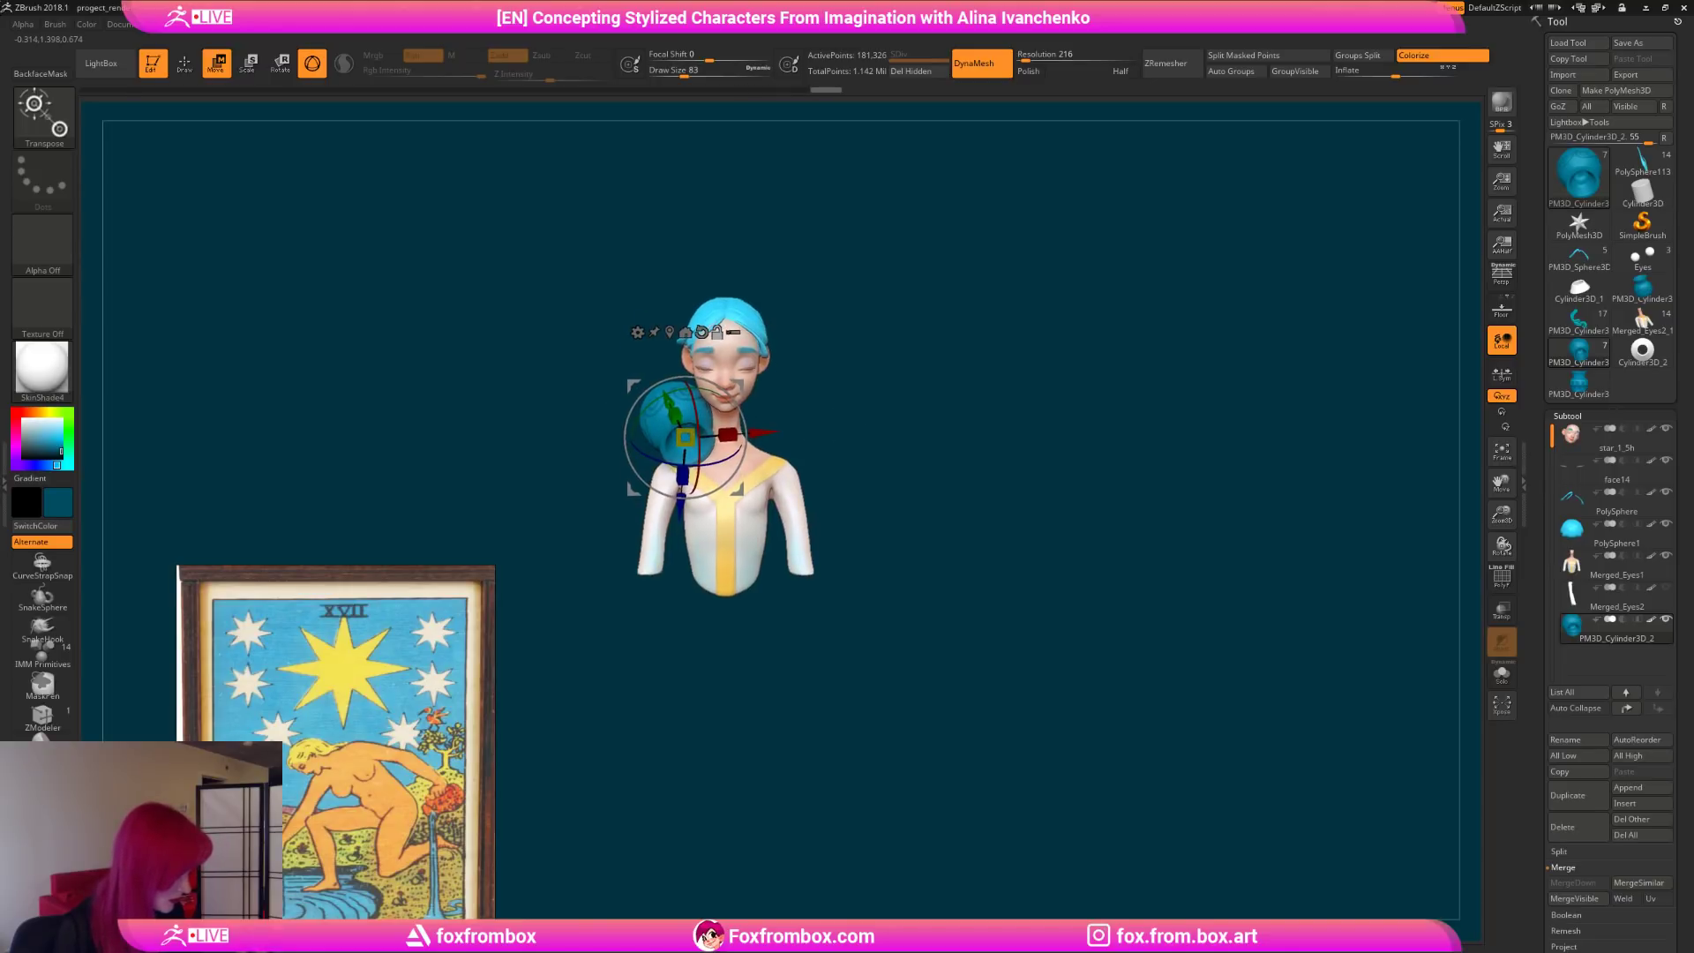
{"action": "left_click_drag", "start_coordinate": [876, 384], "coordinate": [889, 351], "text": "alt"}
{"action": "mouse_move", "coordinate": [798, 381]}
{"action": "left_mouse_down"}
{"action": "mouse_move", "coordinate": [882, 379]}
{"action": "mouse_move", "coordinate": [882, 397]}
{"action": "mouse_move", "coordinate": [774, 408]}
{"action": "left_mouse_up"}
{"action": "left_click", "coordinate": [185, 63]}
{"action": "mouse_move", "coordinate": [958, 366]}
{"action": "left_mouse_down"}
{"action": "mouse_move", "coordinate": [1002, 382]}
{"action": "mouse_move", "coordinate": [968, 389]}
{"action": "left_mouse_up"}
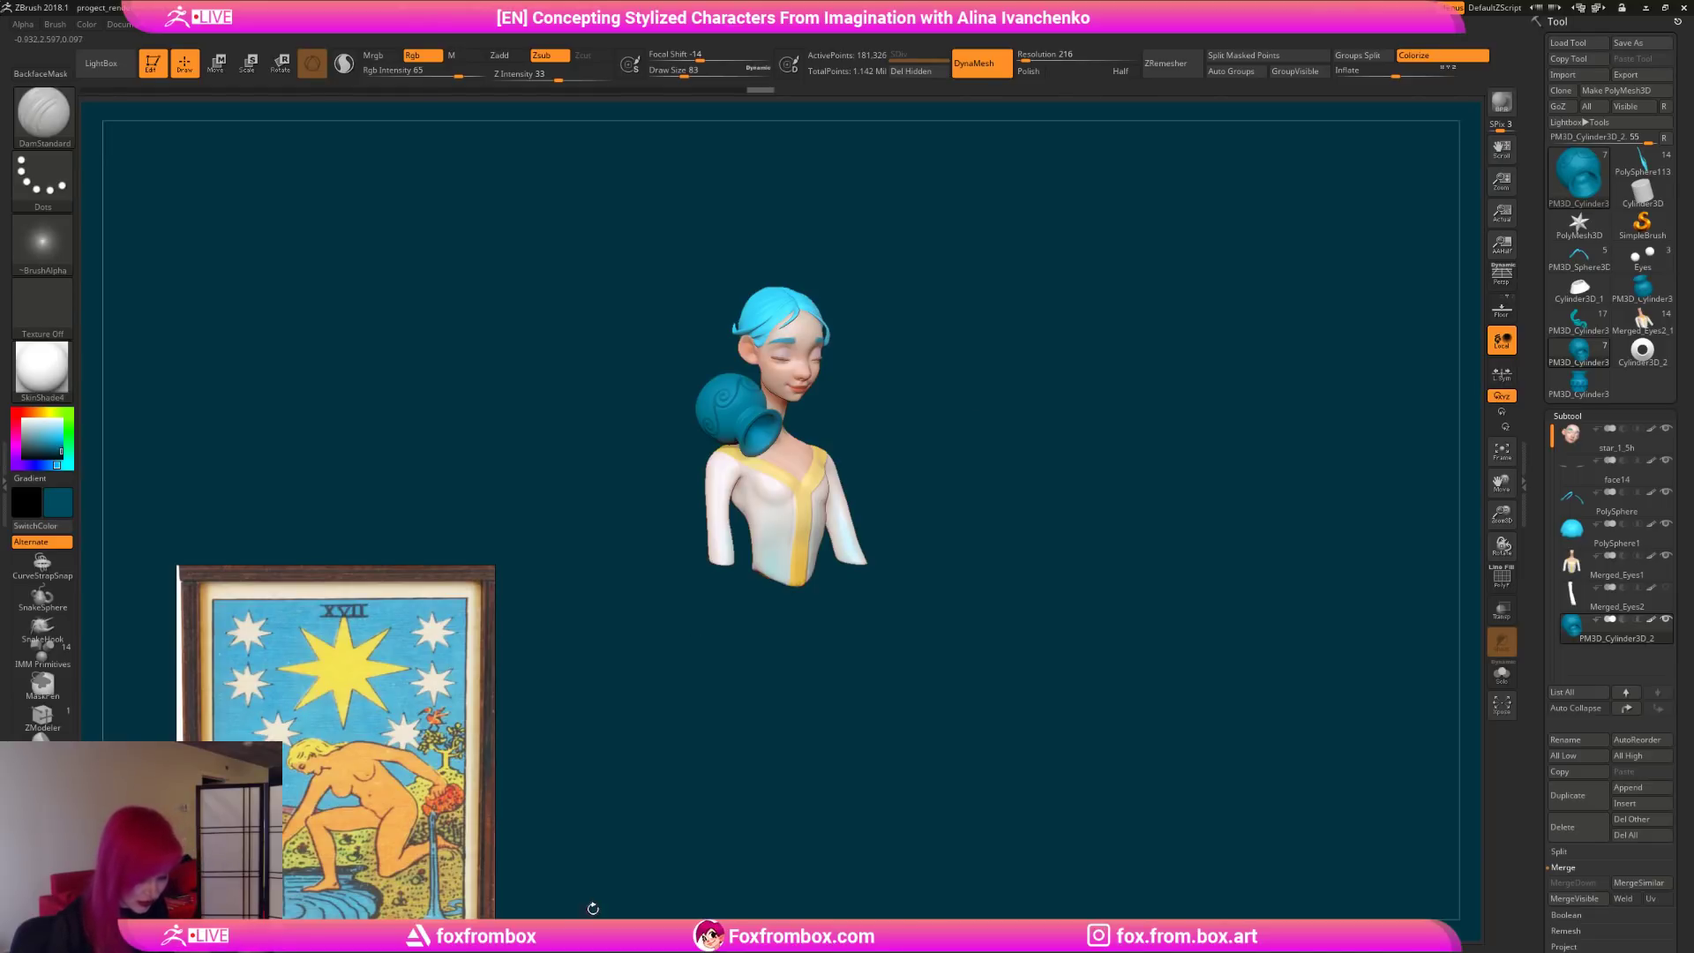
Step: Switch to the PureRef board and bring the vase image and character concept references into view
{"action": "scroll", "coordinate": [286, 842], "scroll_direction": "down", "scroll_amount": 5}
{"action": "middle_click_drag", "start_coordinate": [318, 814], "coordinate": [410, 682]}
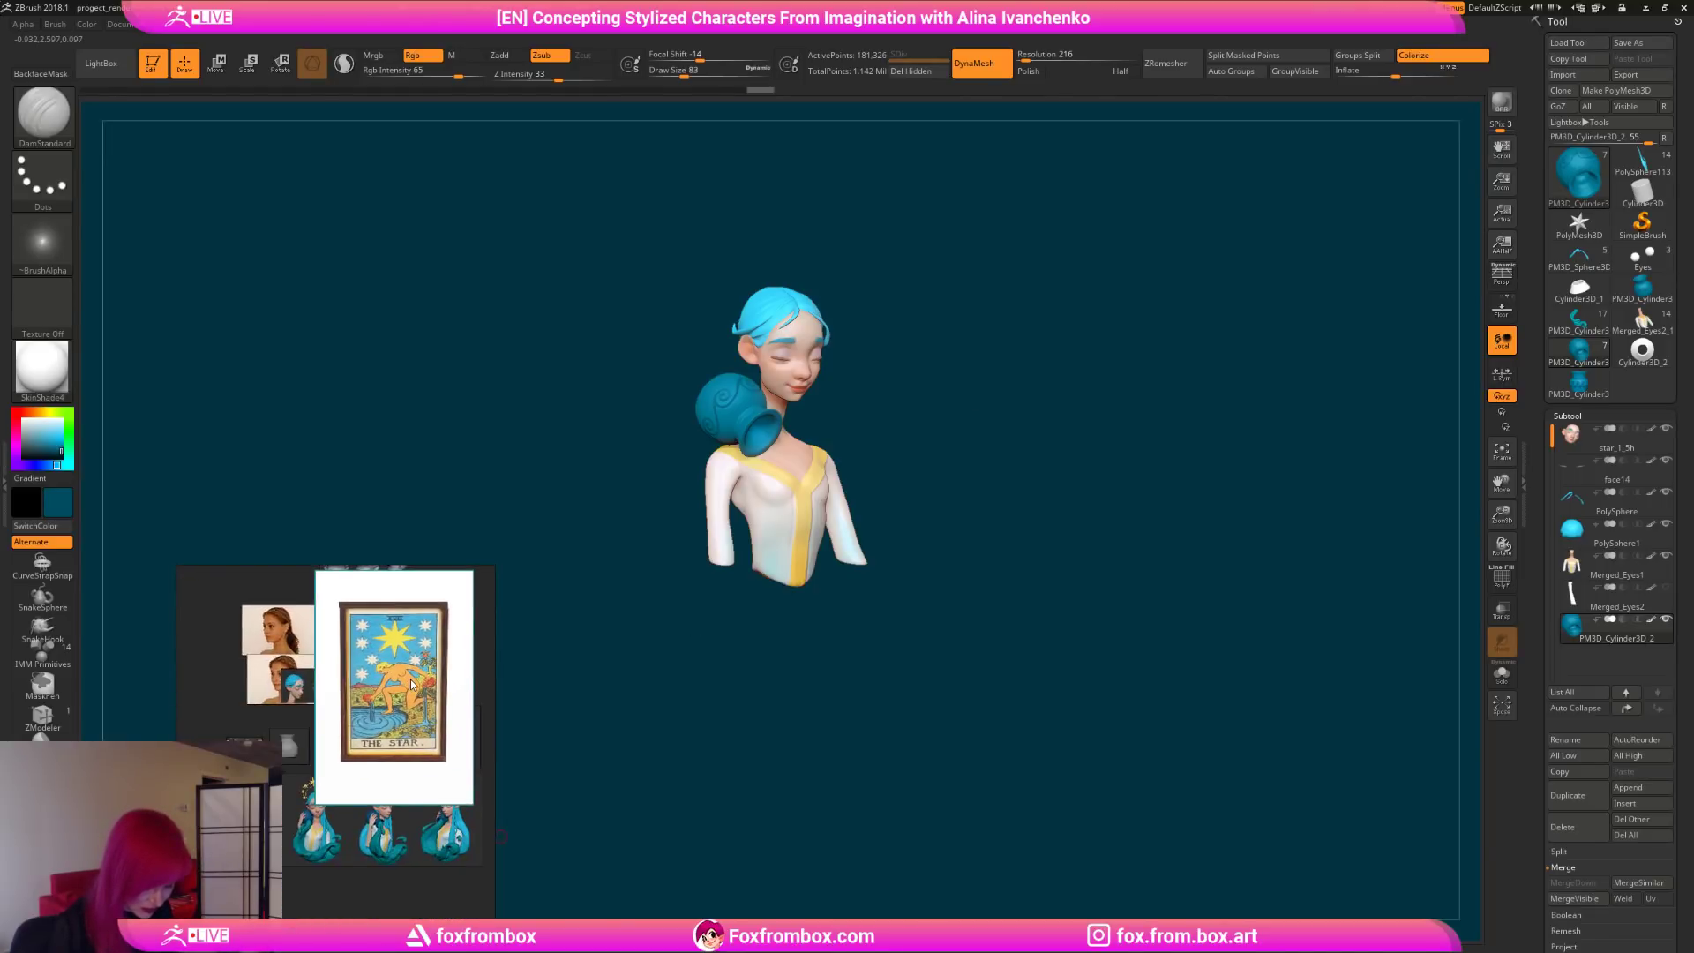
{"action": "scroll", "coordinate": [410, 680], "scroll_direction": "down", "scroll_amount": 3}
{"action": "scroll", "coordinate": [342, 724], "scroll_direction": "up", "scroll_amount": 3}
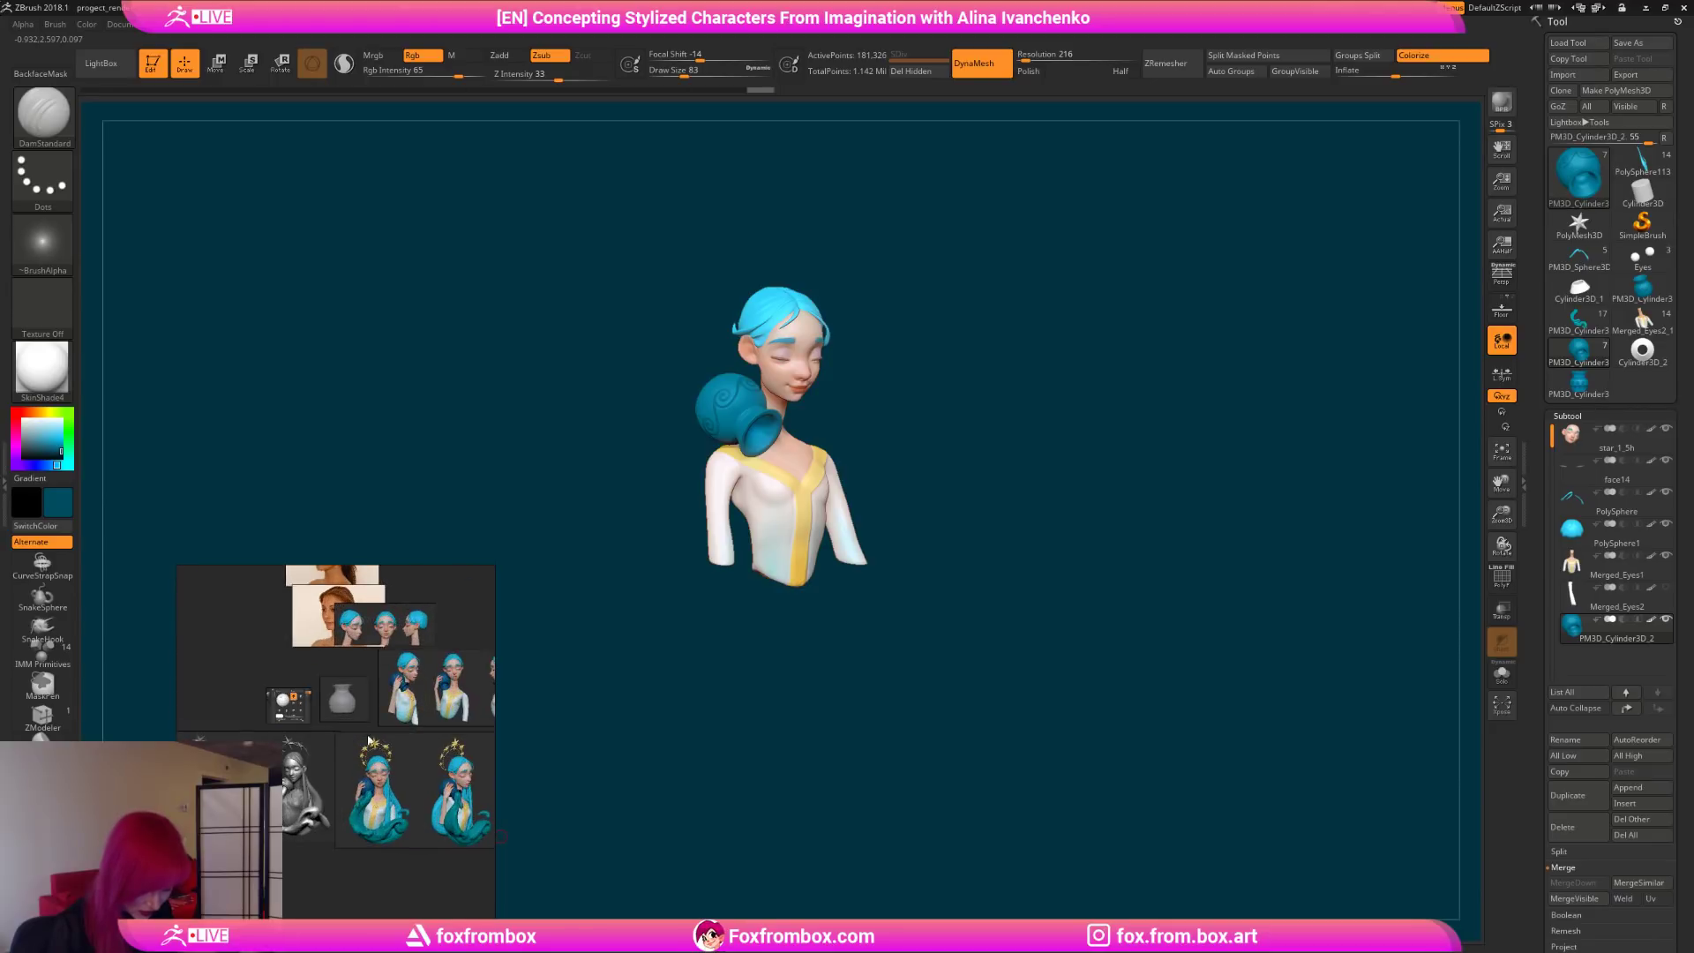
Step: Examine the vase image and the character concepts on the reference board, comparing them with the model
{"action": "scroll", "coordinate": [342, 735], "scroll_direction": "up", "scroll_amount": 4}
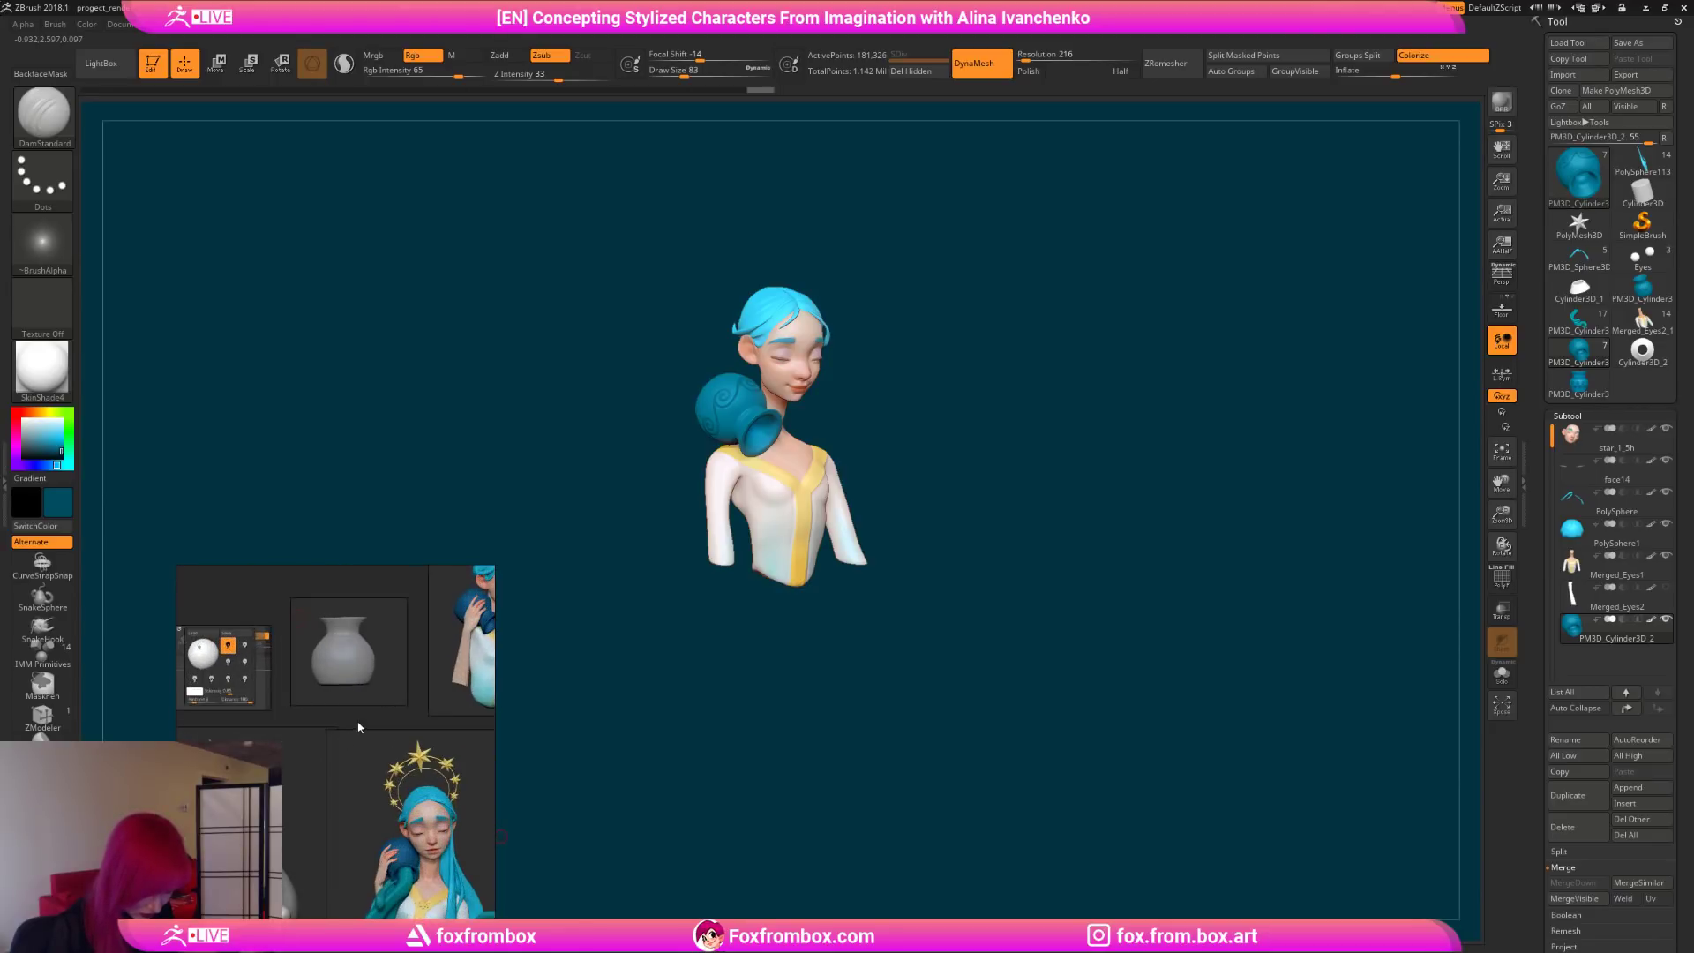
{"action": "scroll", "coordinate": [358, 722], "scroll_direction": "down", "scroll_amount": 4}
{"action": "left_click_drag", "start_coordinate": [394, 615], "coordinate": [446, 616]}
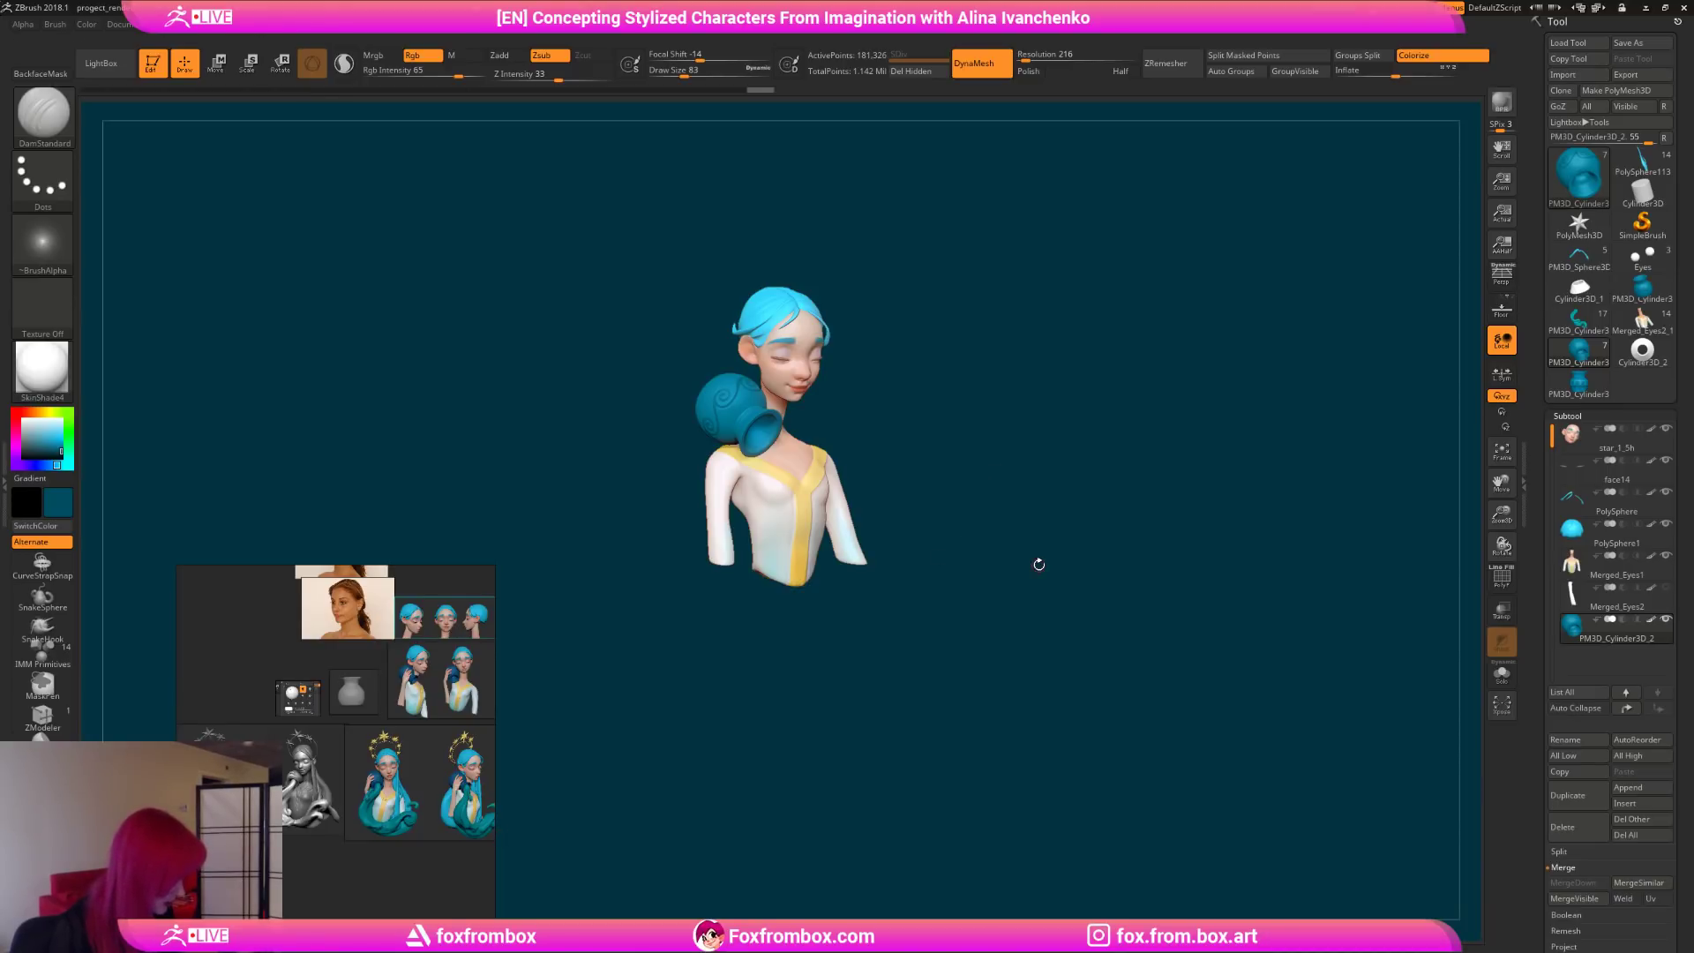
{"action": "left_click_drag", "start_coordinate": [1013, 431], "coordinate": [996, 454]}
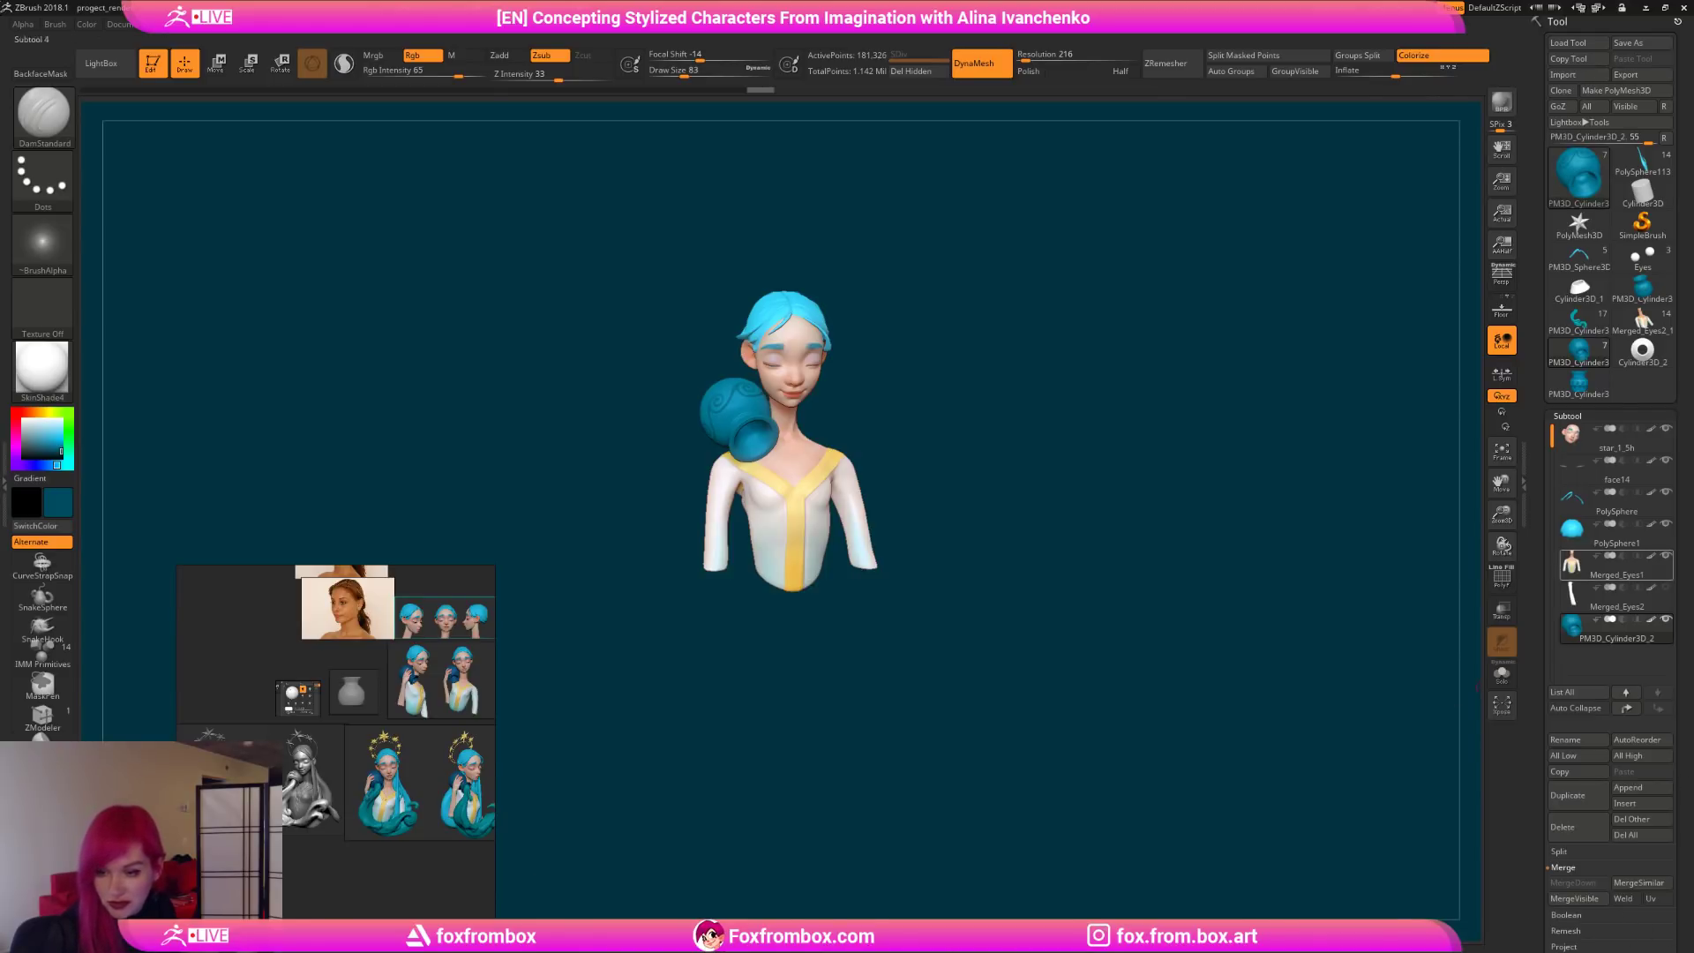
Step: Make the hidden raised arm subtool (Merged_Eyes2) visible and select it beside the vase
{"action": "mouse_move", "coordinate": [1572, 564]}
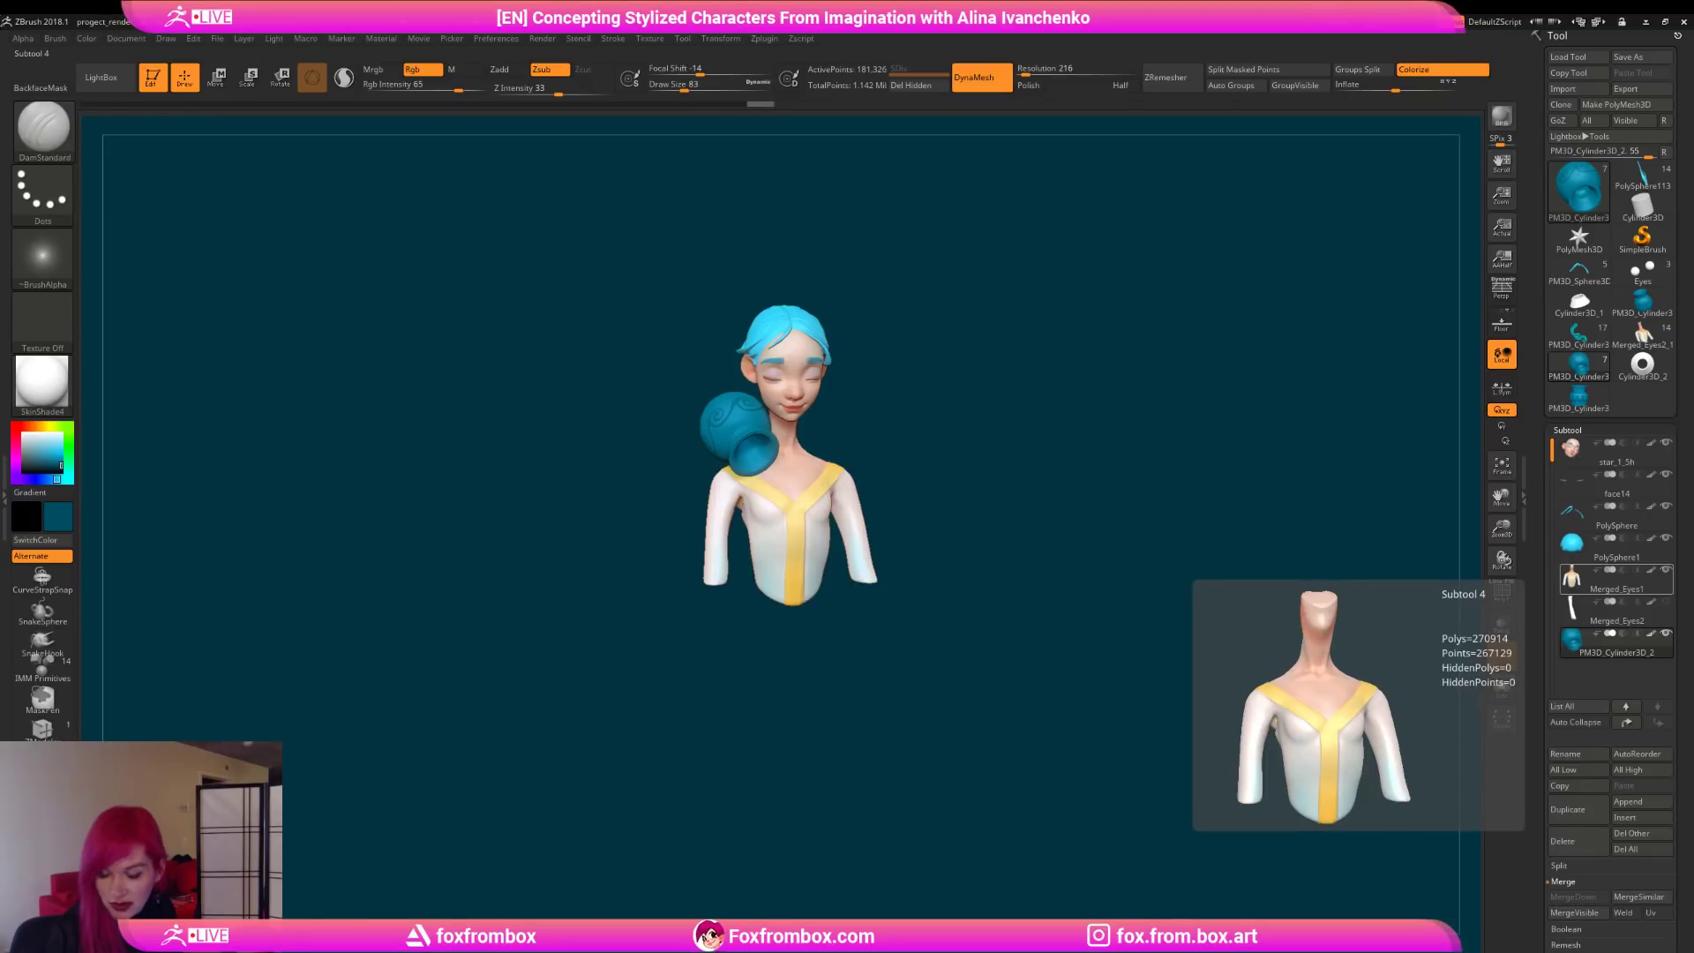
{"action": "mouse_move", "coordinate": [913, 455]}
{"action": "left_mouse_down"}
{"action": "mouse_move", "coordinate": [981, 456]}
{"action": "mouse_move", "coordinate": [945, 491]}
{"action": "mouse_move", "coordinate": [945, 450]}
{"action": "left_mouse_up"}
{"action": "left_click_drag", "start_coordinate": [1501, 527], "coordinate": [1501, 608]}
{"action": "left_click_drag", "start_coordinate": [957, 465], "coordinate": [953, 499]}
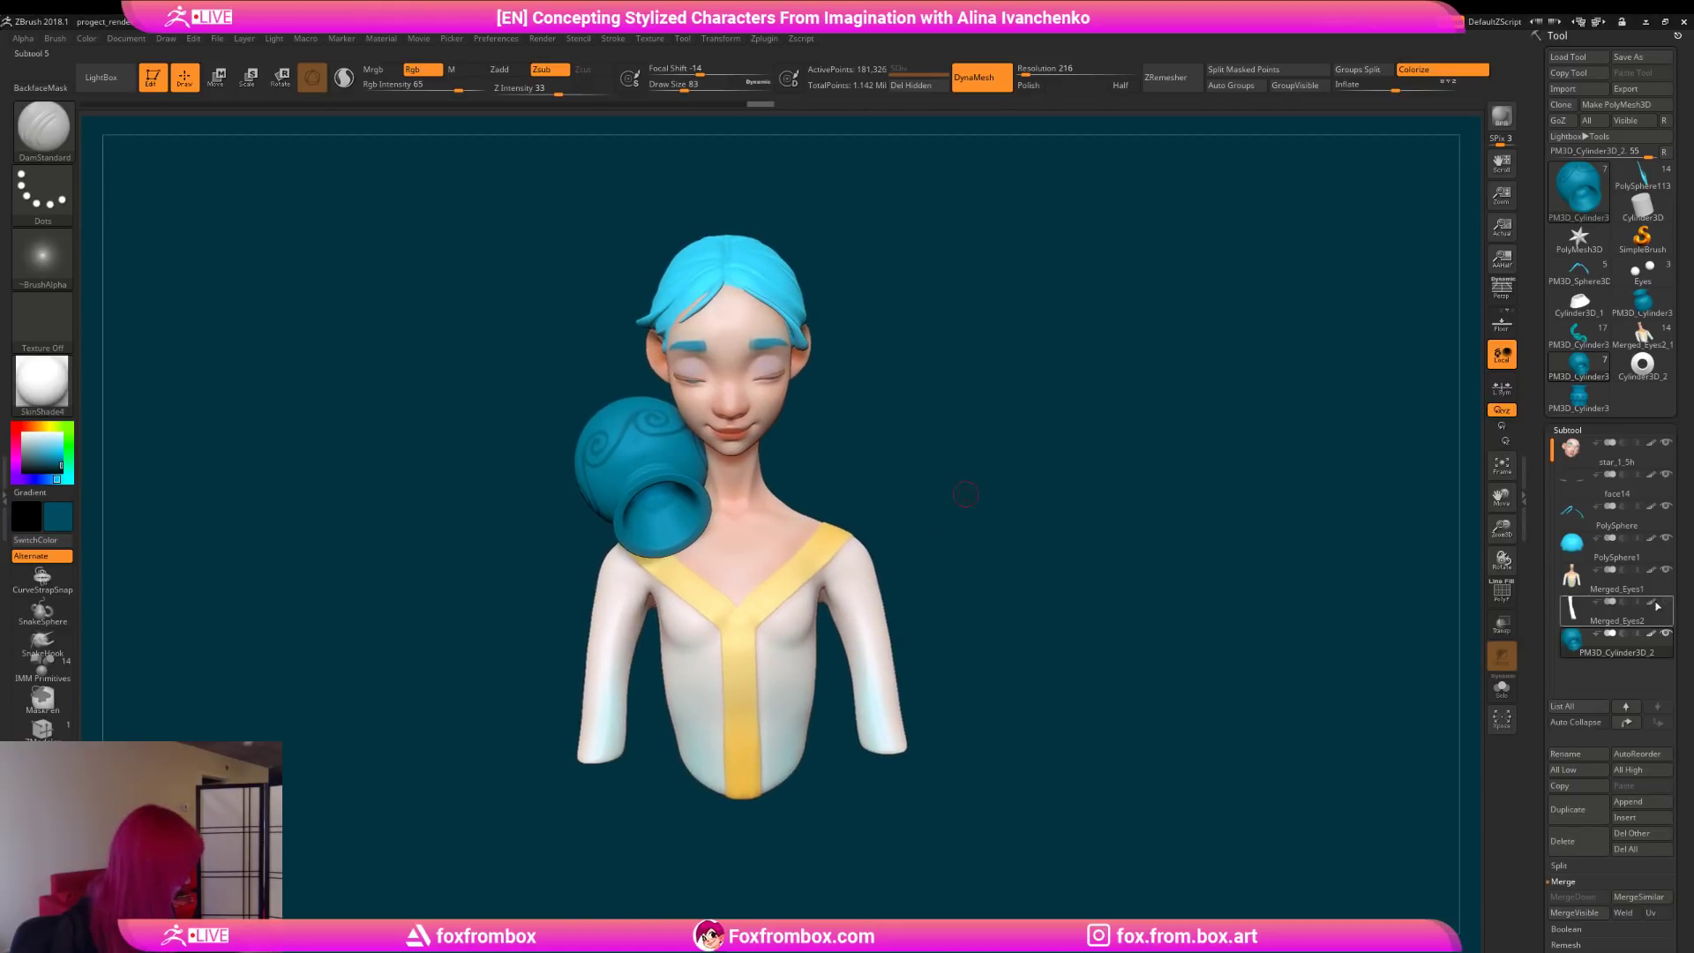
{"action": "left_click", "coordinate": [1665, 601]}
{"action": "mouse_move", "coordinate": [983, 433]}
{"action": "left_mouse_down", "text": "alt"}
{"action": "mouse_move", "coordinate": [935, 422]}
{"action": "mouse_move", "coordinate": [974, 438]}
{"action": "left_mouse_up", "text": "alt"}
{"action": "left_click", "coordinate": [780, 444], "text": "alt"}
Step: Sample the skin tone from the face and fill the whole raised arm with it
{"action": "left_click_drag", "start_coordinate": [49, 453], "coordinate": [798, 349]}
{"action": "mouse_move", "coordinate": [976, 367]}
{"action": "left_mouse_down"}
{"action": "mouse_move", "coordinate": [1044, 363]}
{"action": "mouse_move", "coordinate": [953, 367]}
{"action": "left_mouse_up"}
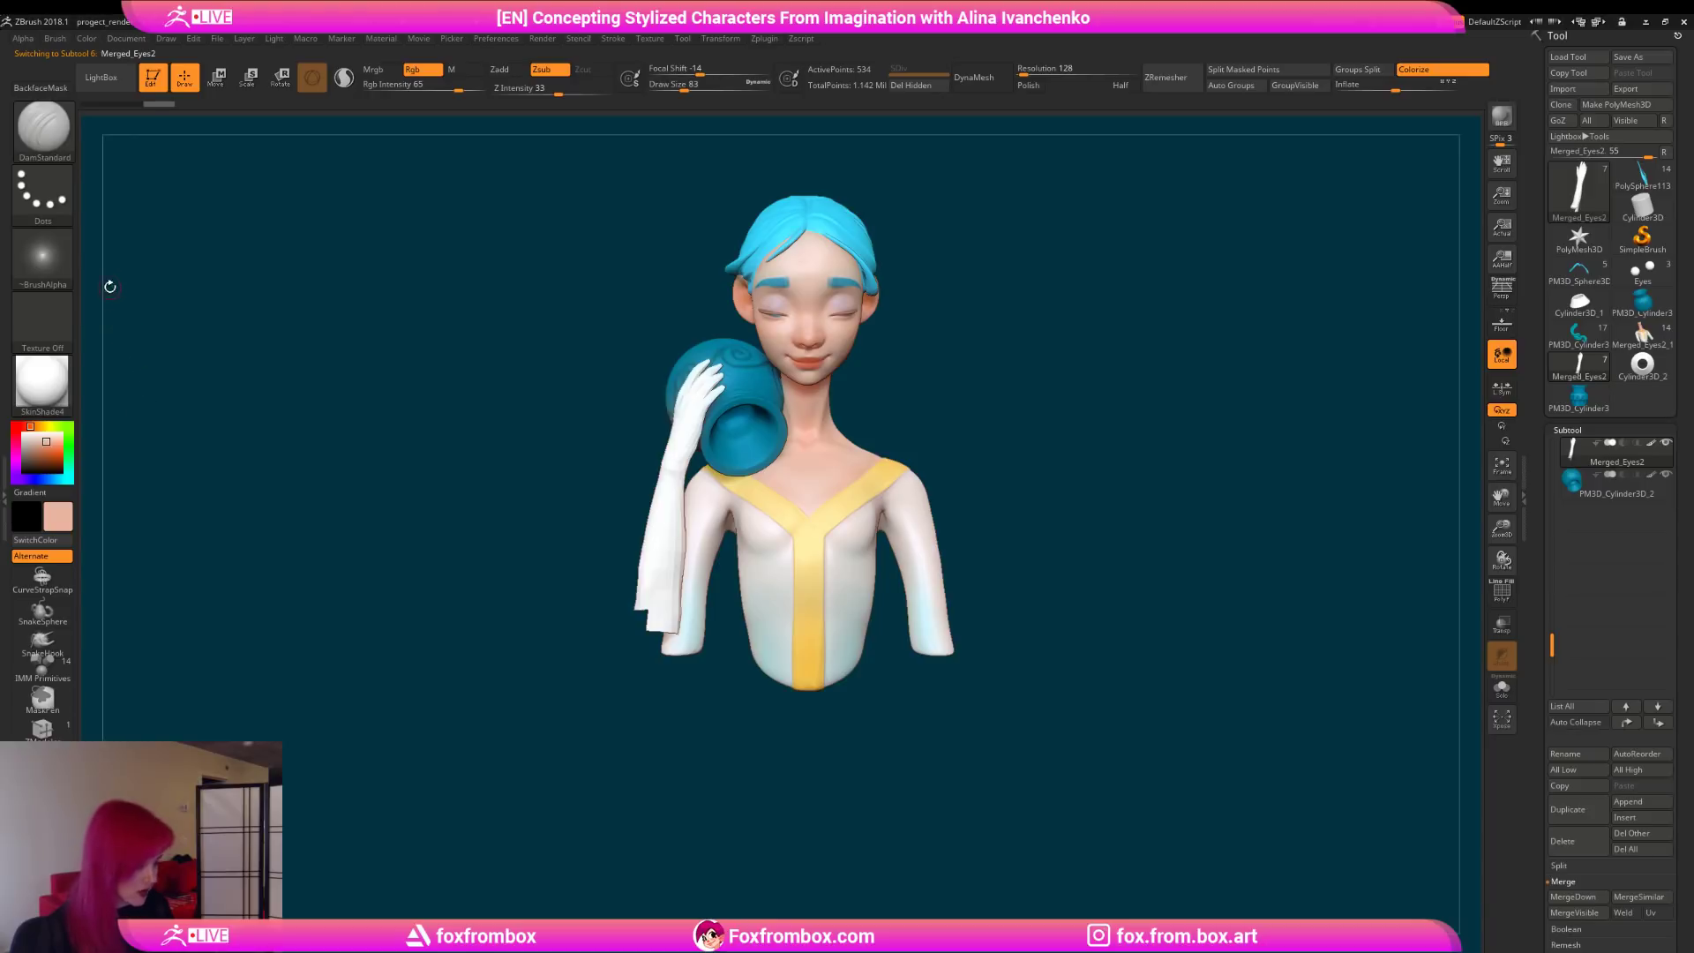
{"action": "left_click", "coordinate": [88, 37]}
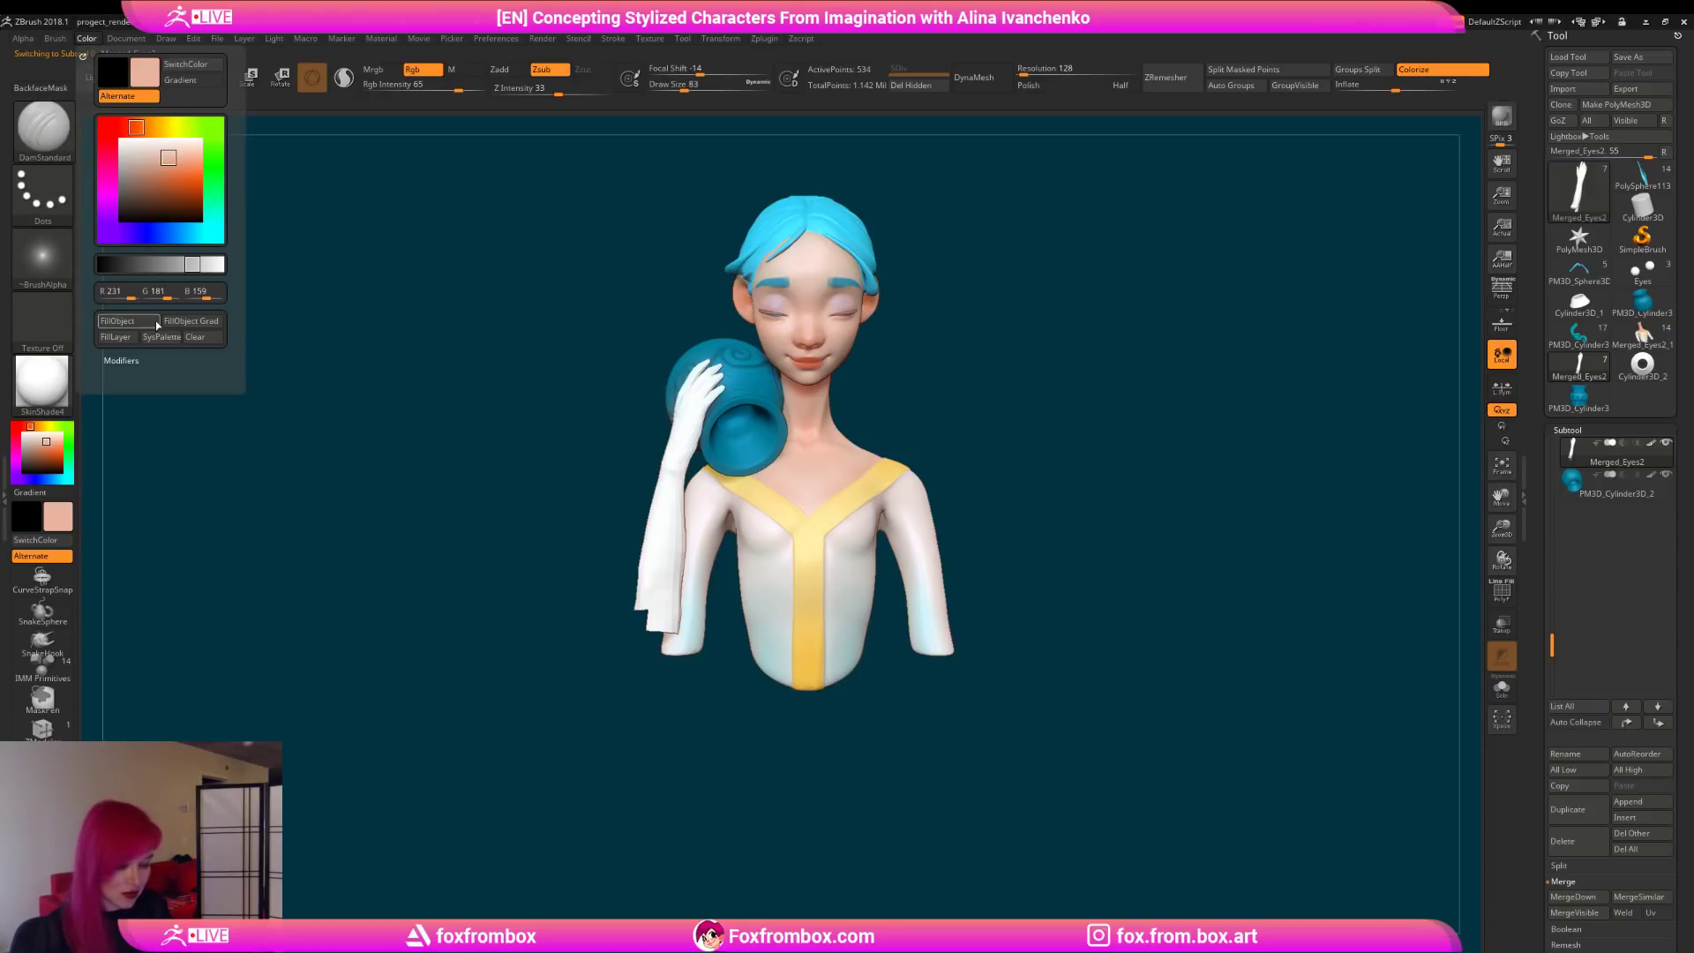
{"action": "left_click", "coordinate": [130, 322]}
{"action": "left_click_drag", "start_coordinate": [494, 481], "coordinate": [422, 484]}
{"action": "mouse_move", "coordinate": [1014, 388]}
{"action": "left_mouse_down"}
{"action": "mouse_move", "coordinate": [964, 382]}
{"action": "mouse_move", "coordinate": [1005, 412]}
{"action": "mouse_move", "coordinate": [971, 412]}
{"action": "mouse_move", "coordinate": [979, 389]}
{"action": "mouse_move", "coordinate": [852, 413]}
{"action": "left_mouse_up"}
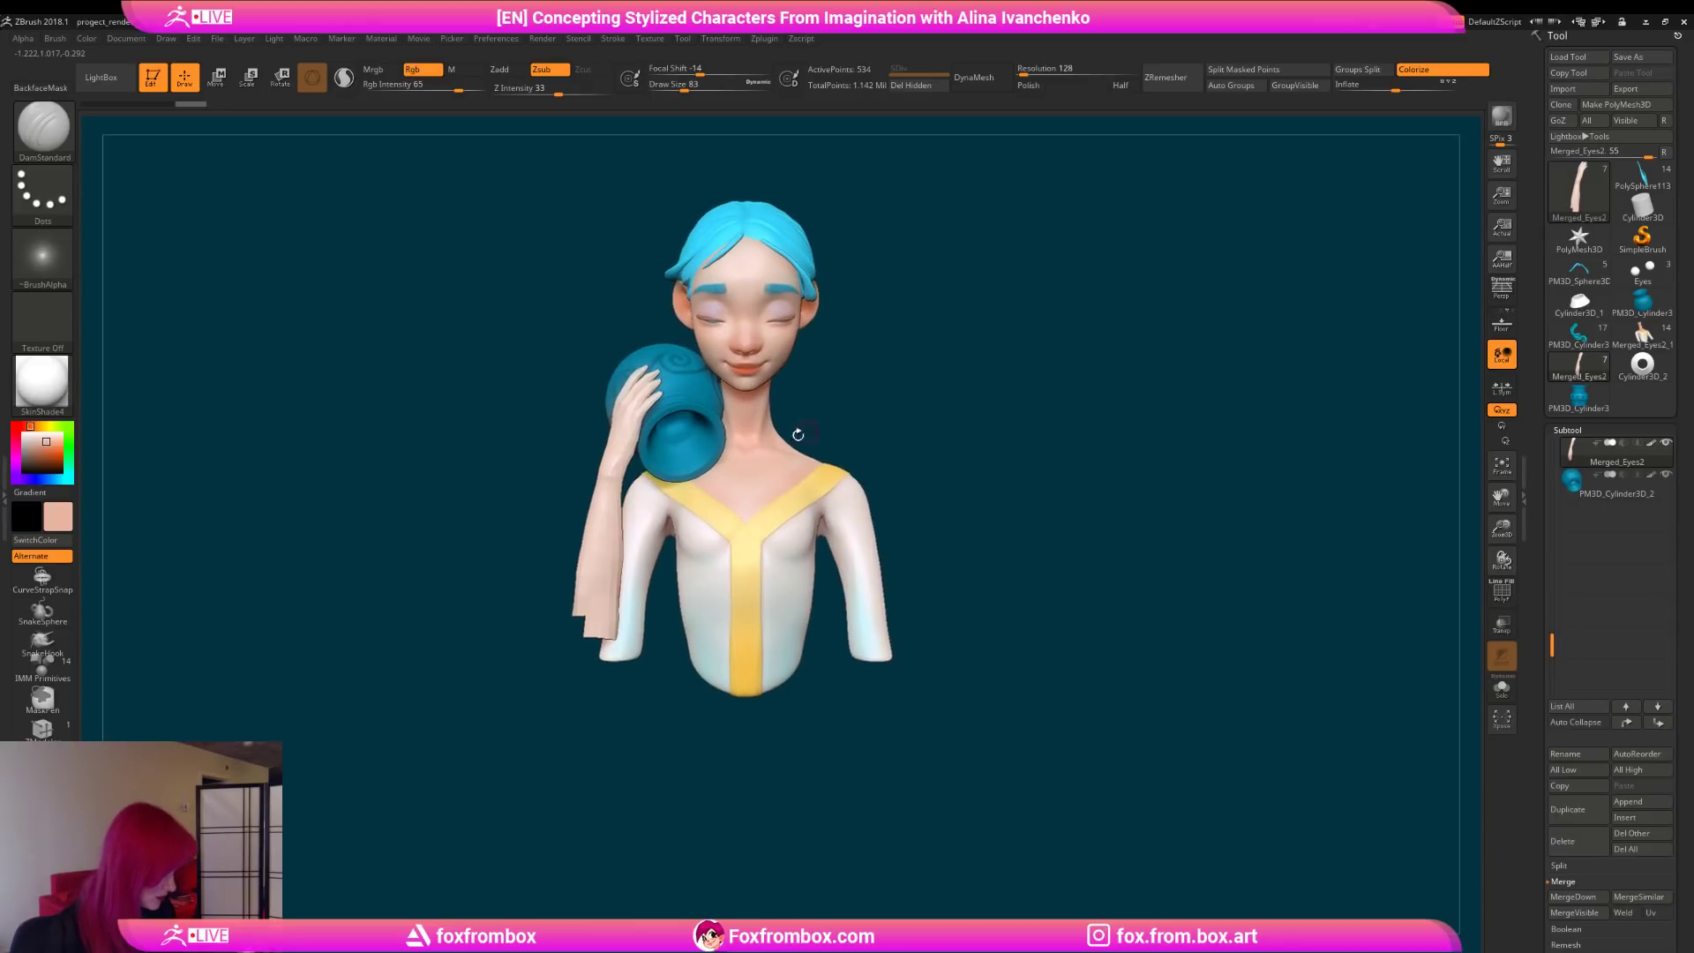
Step: Adjust the raised arm's position and rotation so the hand rests on the vase, and return to Draw mode
{"action": "key", "text": "r"}
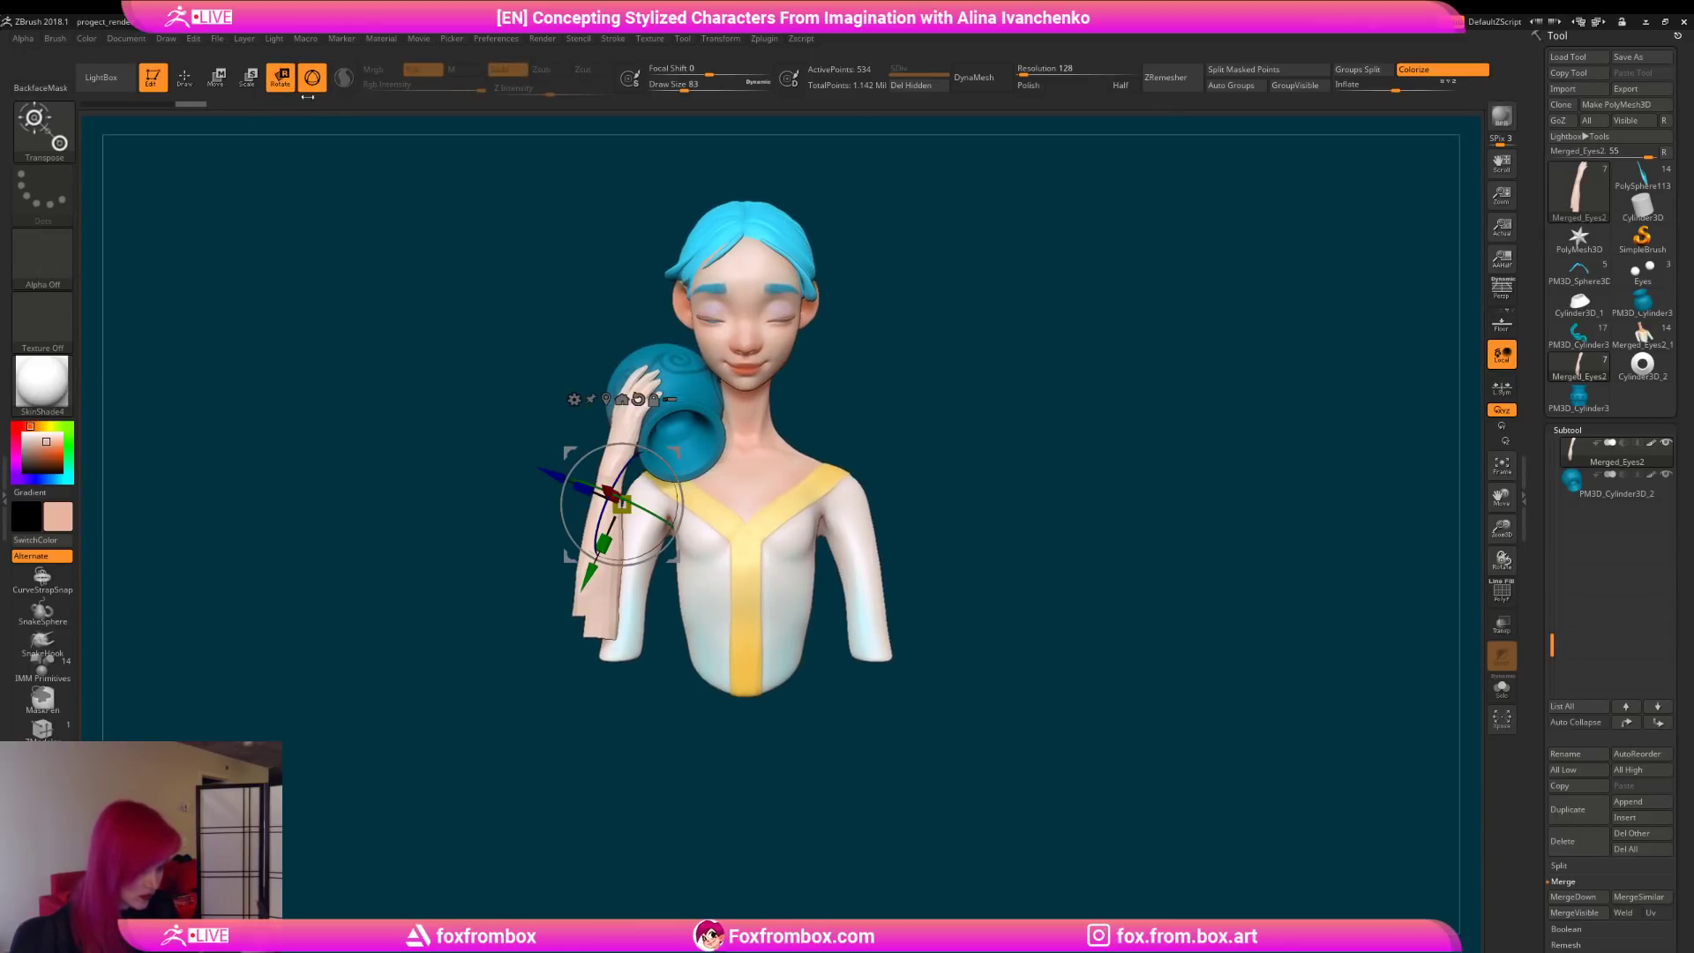
{"action": "left_click_drag", "start_coordinate": [675, 467], "coordinate": [674, 460]}
{"action": "left_click_drag", "start_coordinate": [852, 401], "coordinate": [1006, 402]}
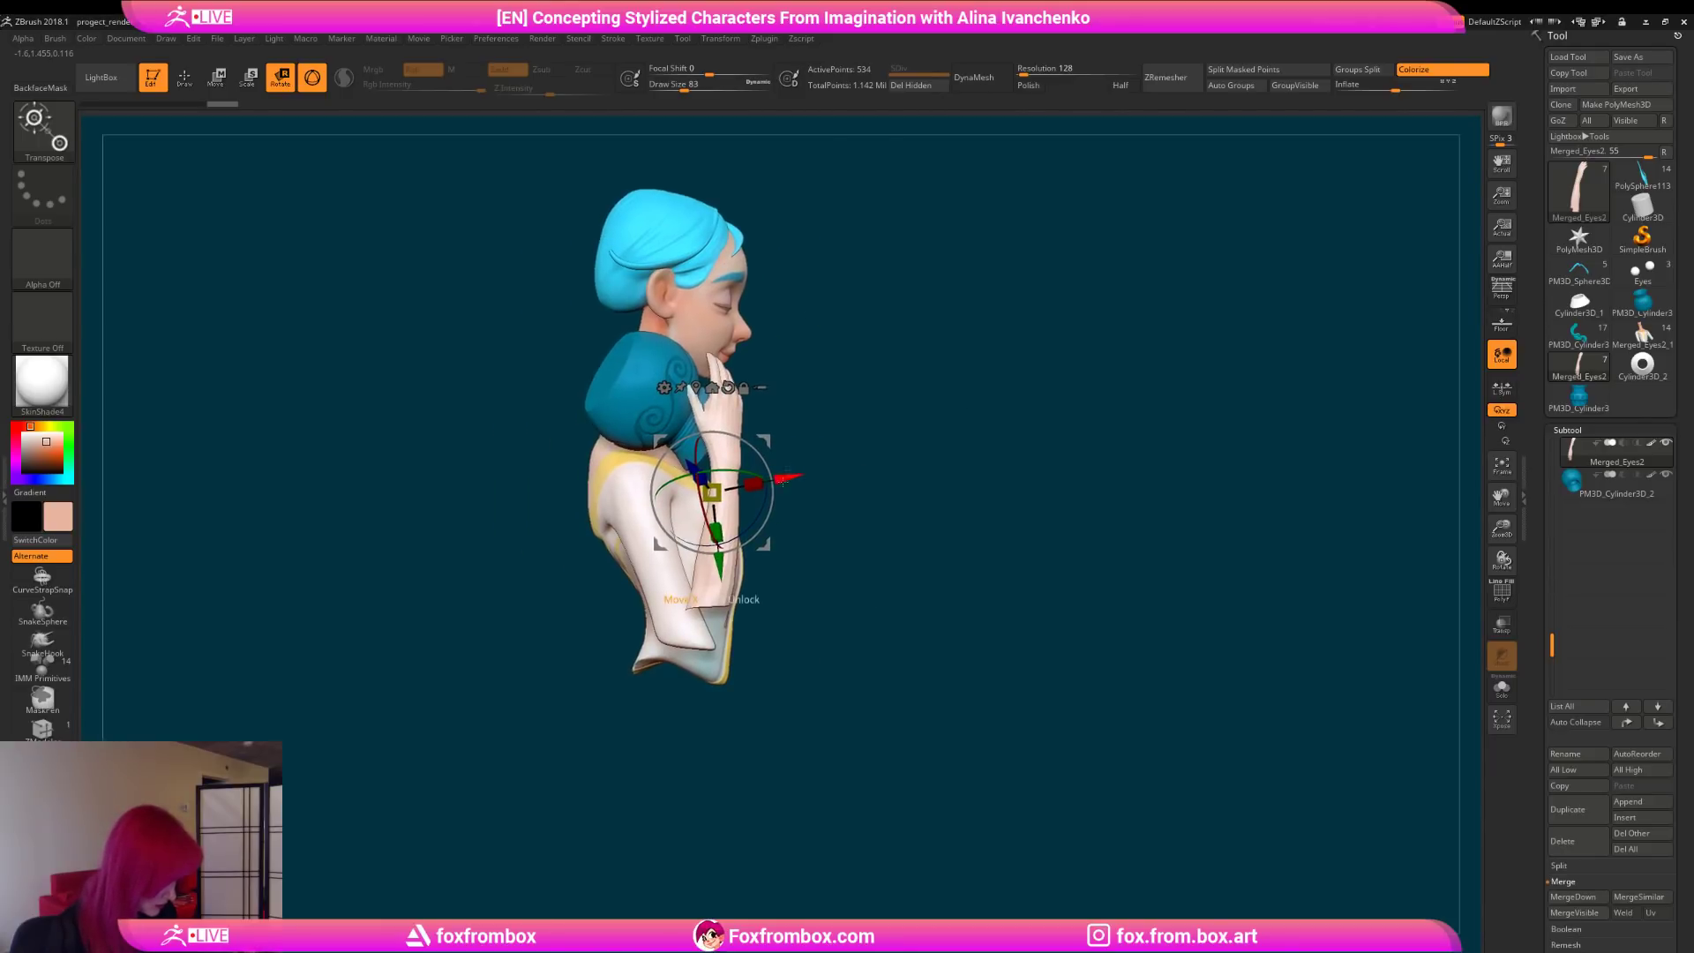
{"action": "left_click_drag", "start_coordinate": [736, 480], "coordinate": [737, 445]}
{"action": "left_click_drag", "start_coordinate": [1155, 379], "coordinate": [969, 403]}
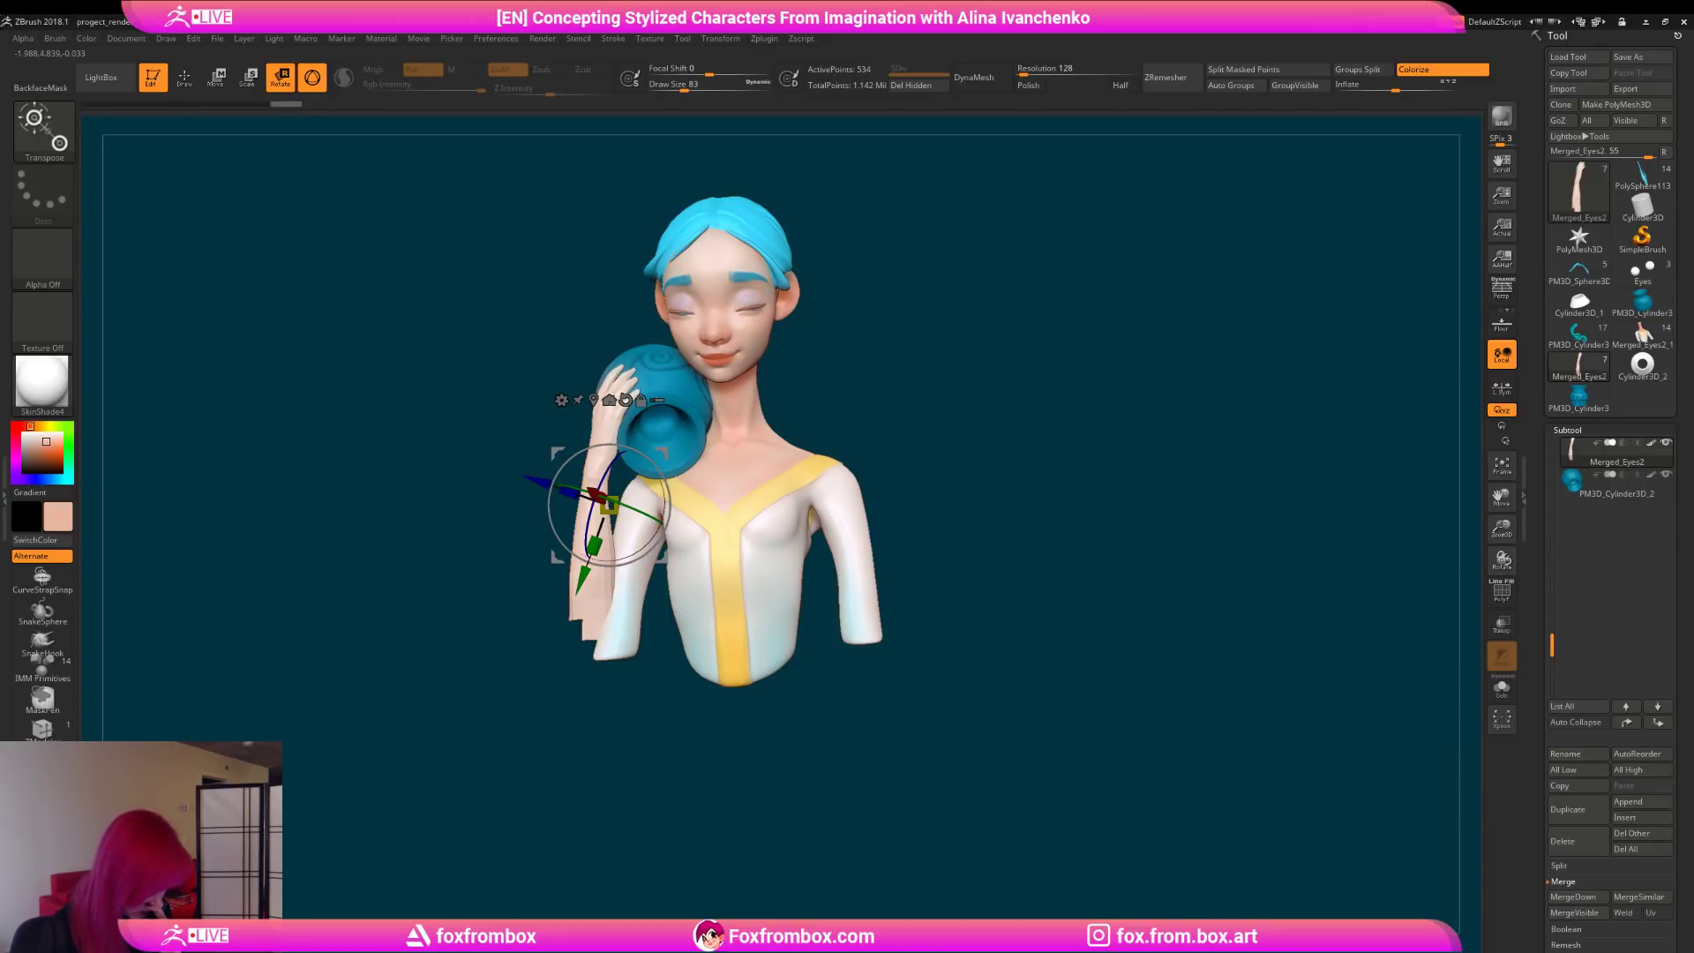
{"action": "left_click_drag", "start_coordinate": [666, 521], "coordinate": [667, 519]}
{"action": "mouse_move", "coordinate": [1015, 406]}
{"action": "left_mouse_down"}
{"action": "mouse_move", "coordinate": [1108, 409]}
{"action": "mouse_move", "coordinate": [1030, 404]}
{"action": "left_mouse_up"}
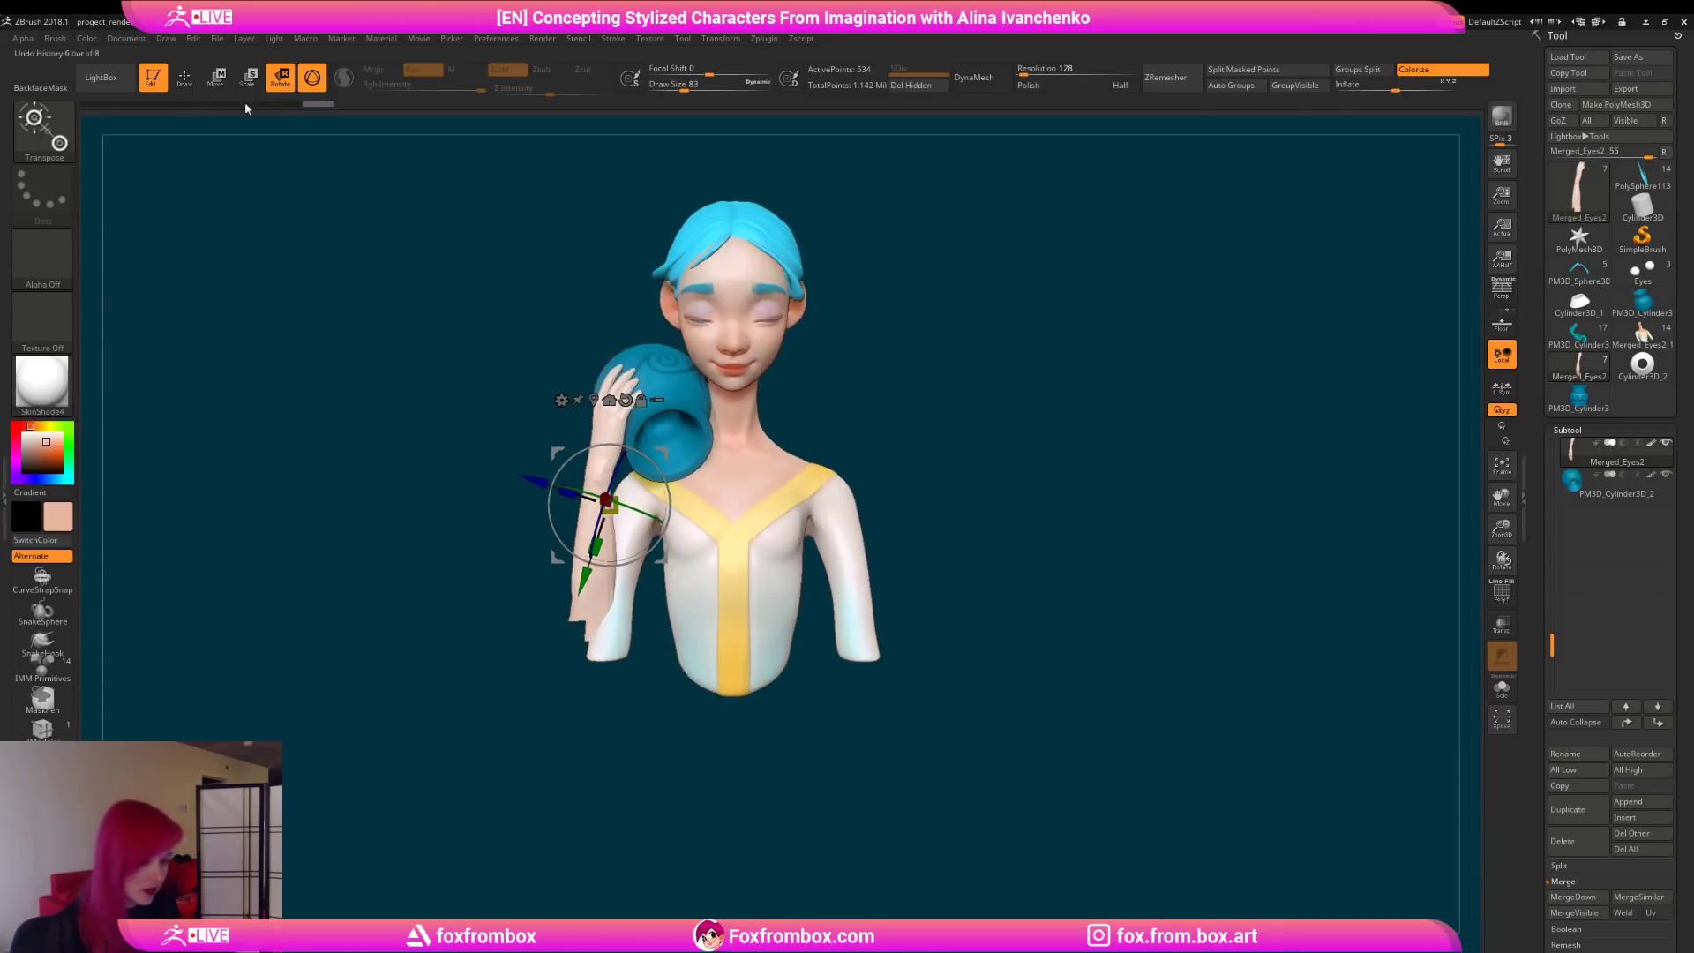
{"action": "key", "text": "q"}
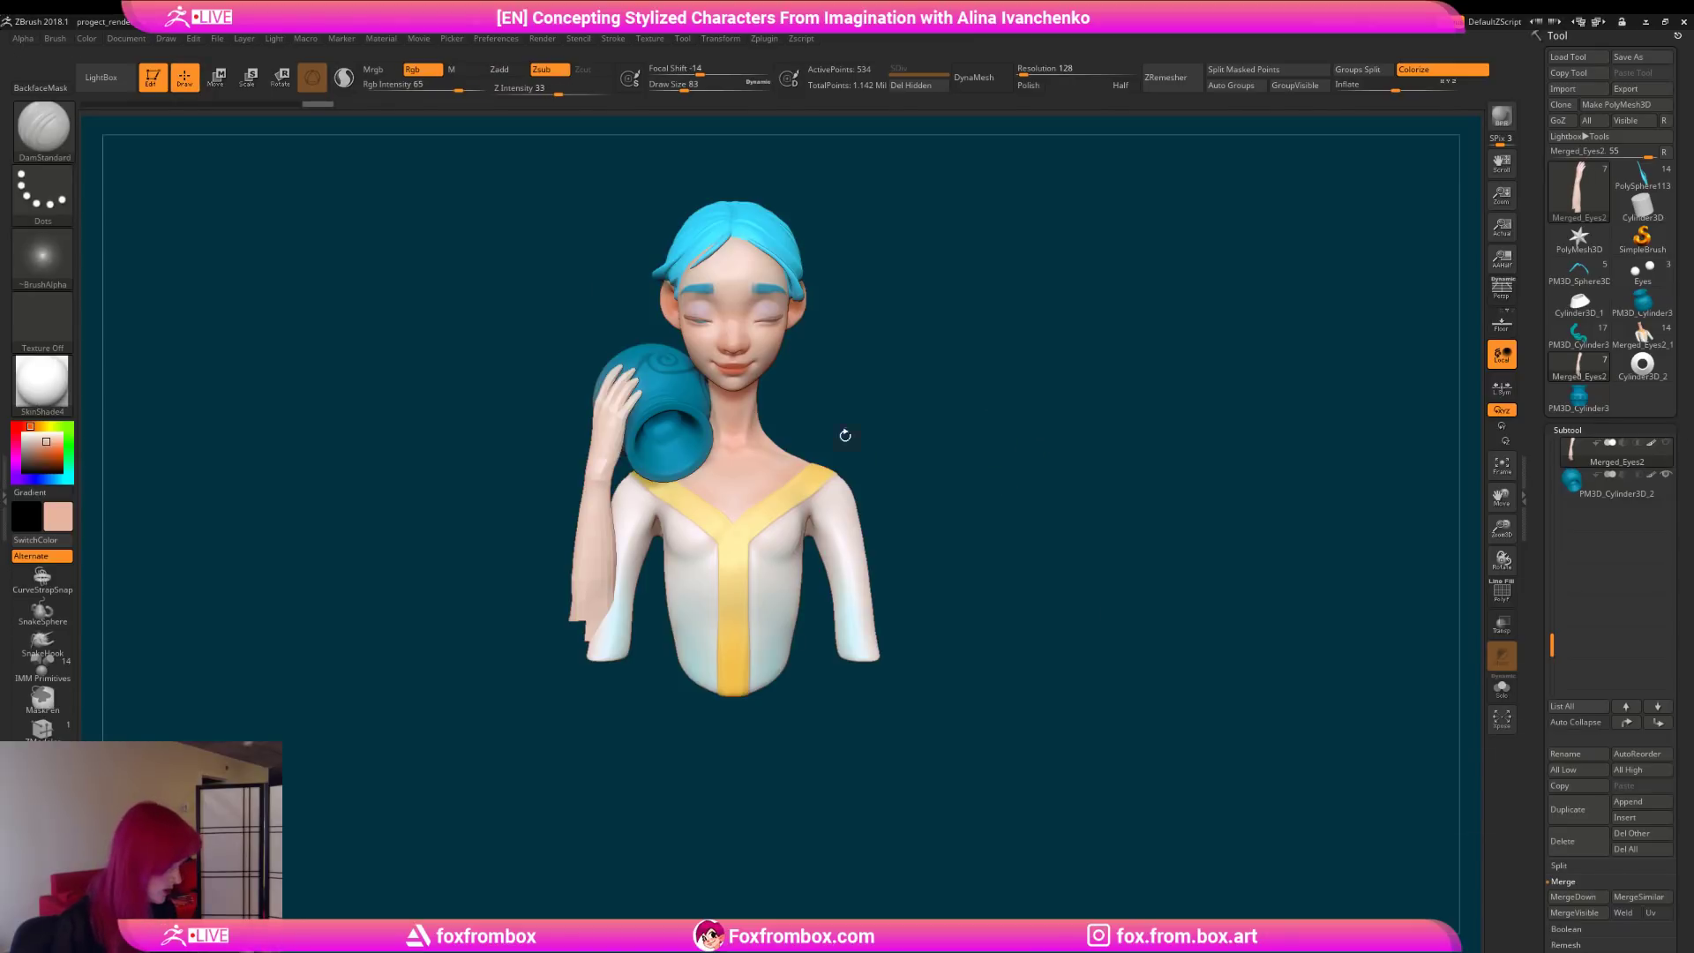
Step: Hide the raised arm and append a Sphere3D subtool with the vase active, making the sphere the active subtool
{"action": "left_click_drag", "start_coordinate": [862, 443], "coordinate": [640, 399]}
{"action": "left_click", "coordinate": [701, 428], "text": "alt"}
{"action": "left_click_drag", "start_coordinate": [926, 389], "coordinate": [902, 446]}
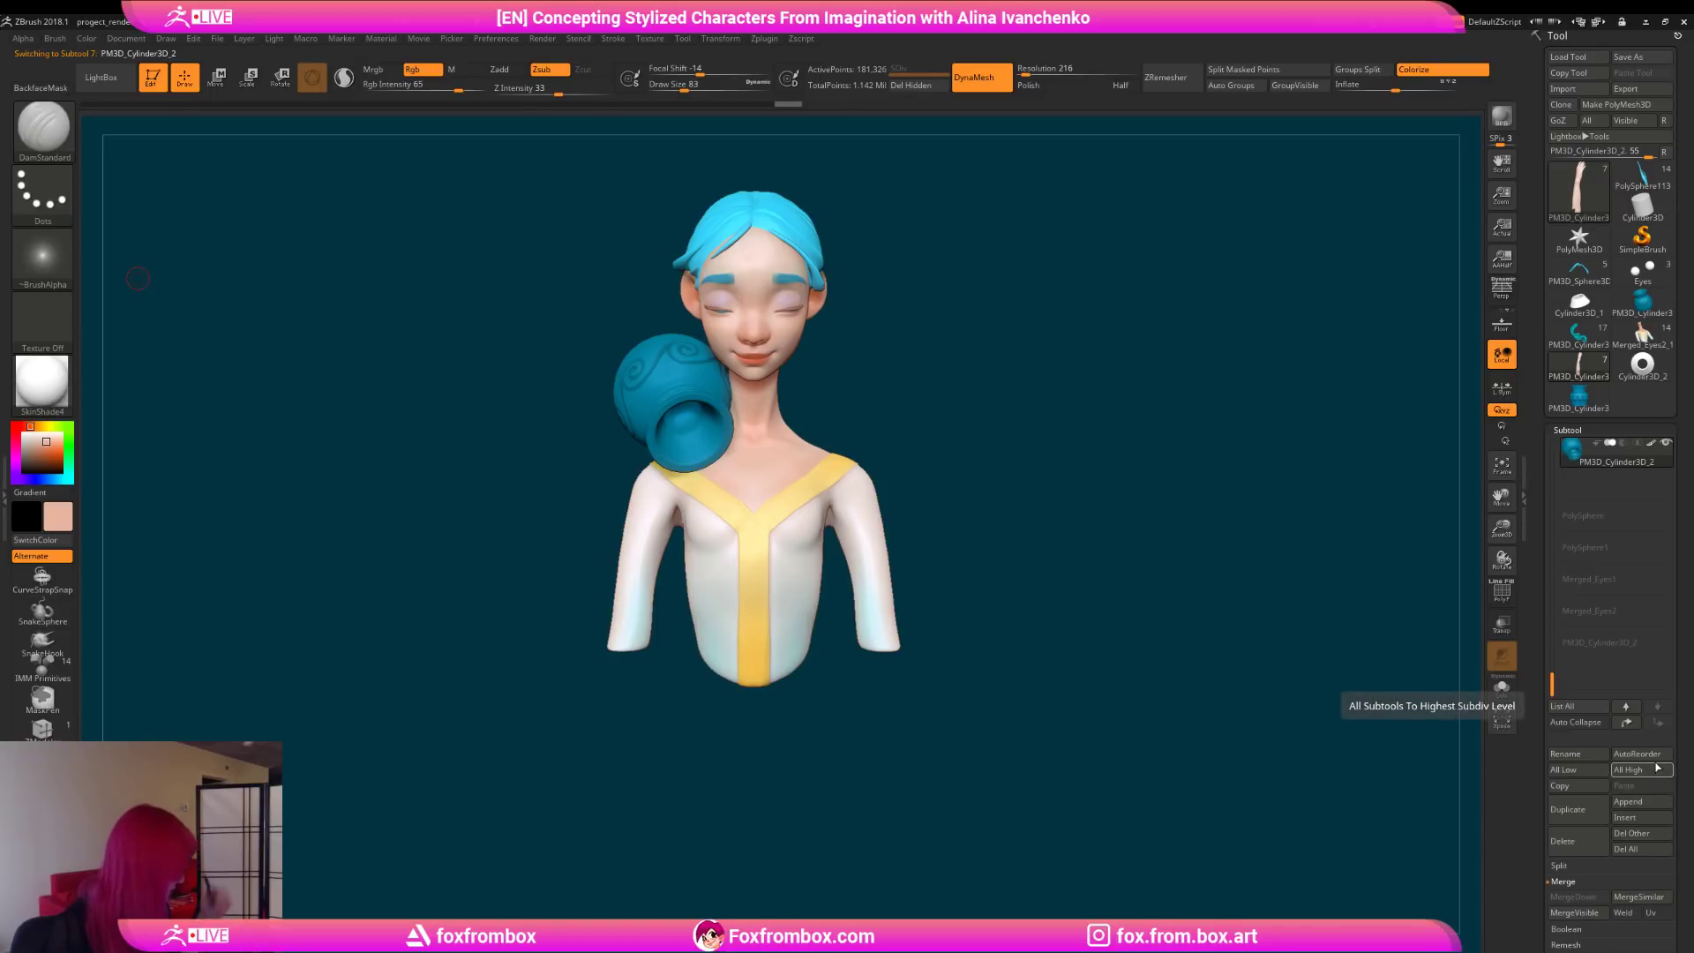
{"action": "left_click", "coordinate": [1643, 817]}
{"action": "left_click", "coordinate": [1649, 803]}
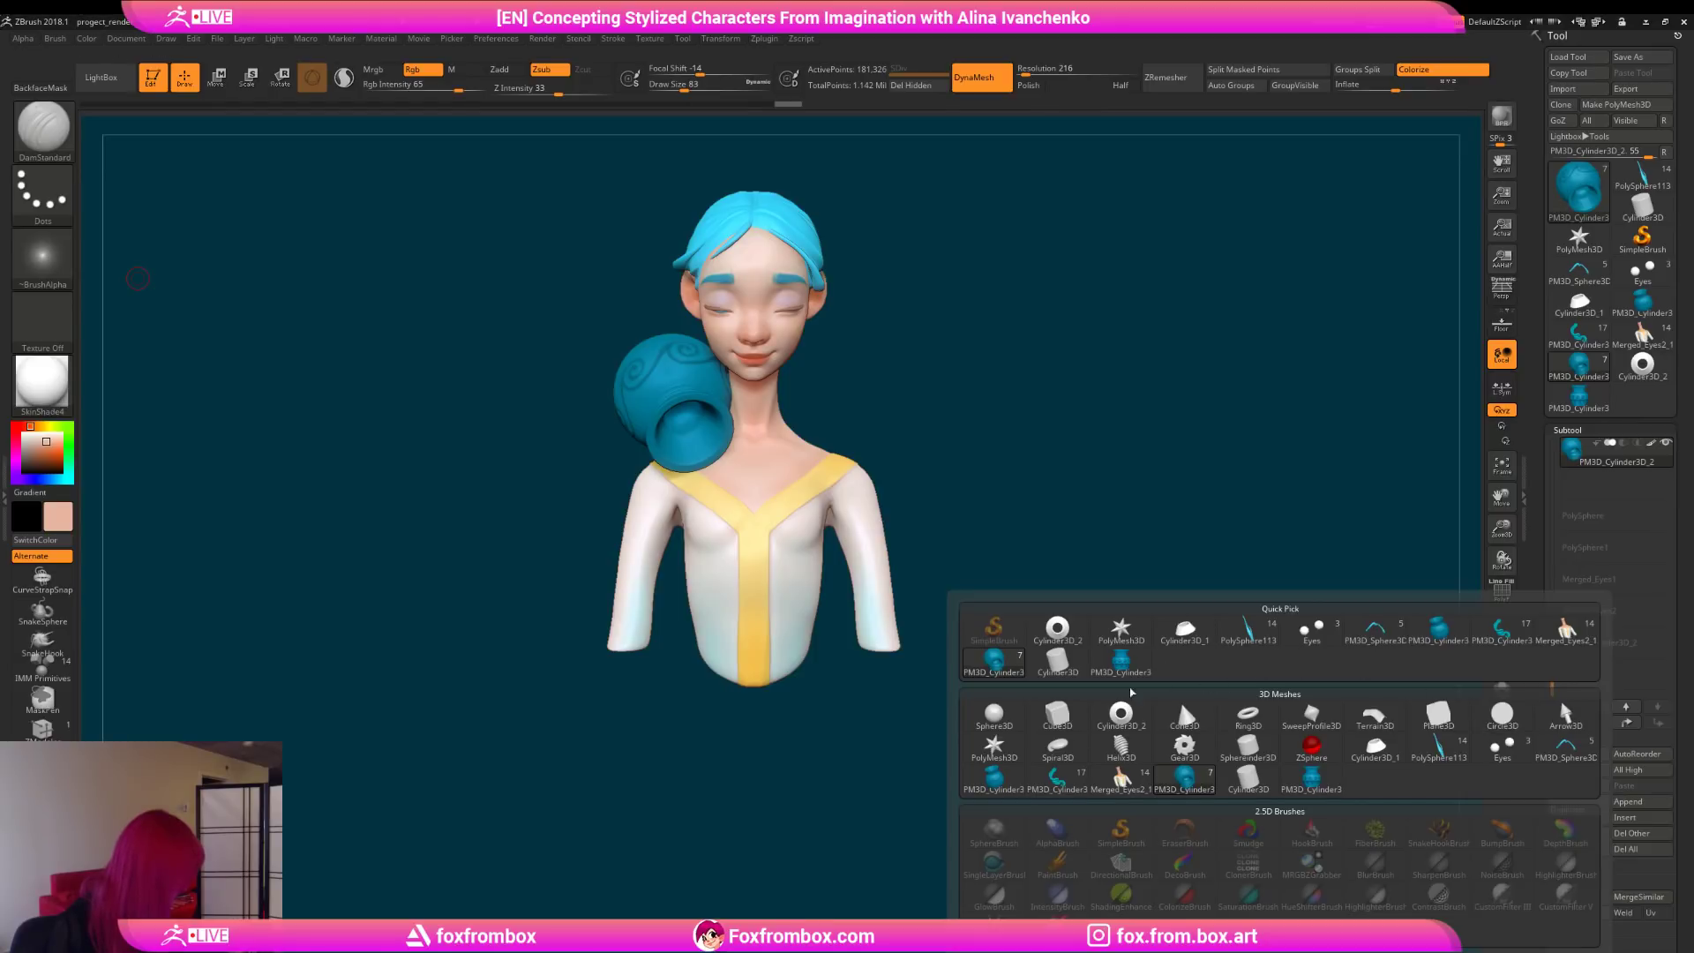
{"action": "left_click", "coordinate": [998, 716]}
{"action": "left_click_drag", "start_coordinate": [975, 455], "coordinate": [984, 477], "text": "alt"}
{"action": "left_click", "coordinate": [776, 291], "text": "alt"}
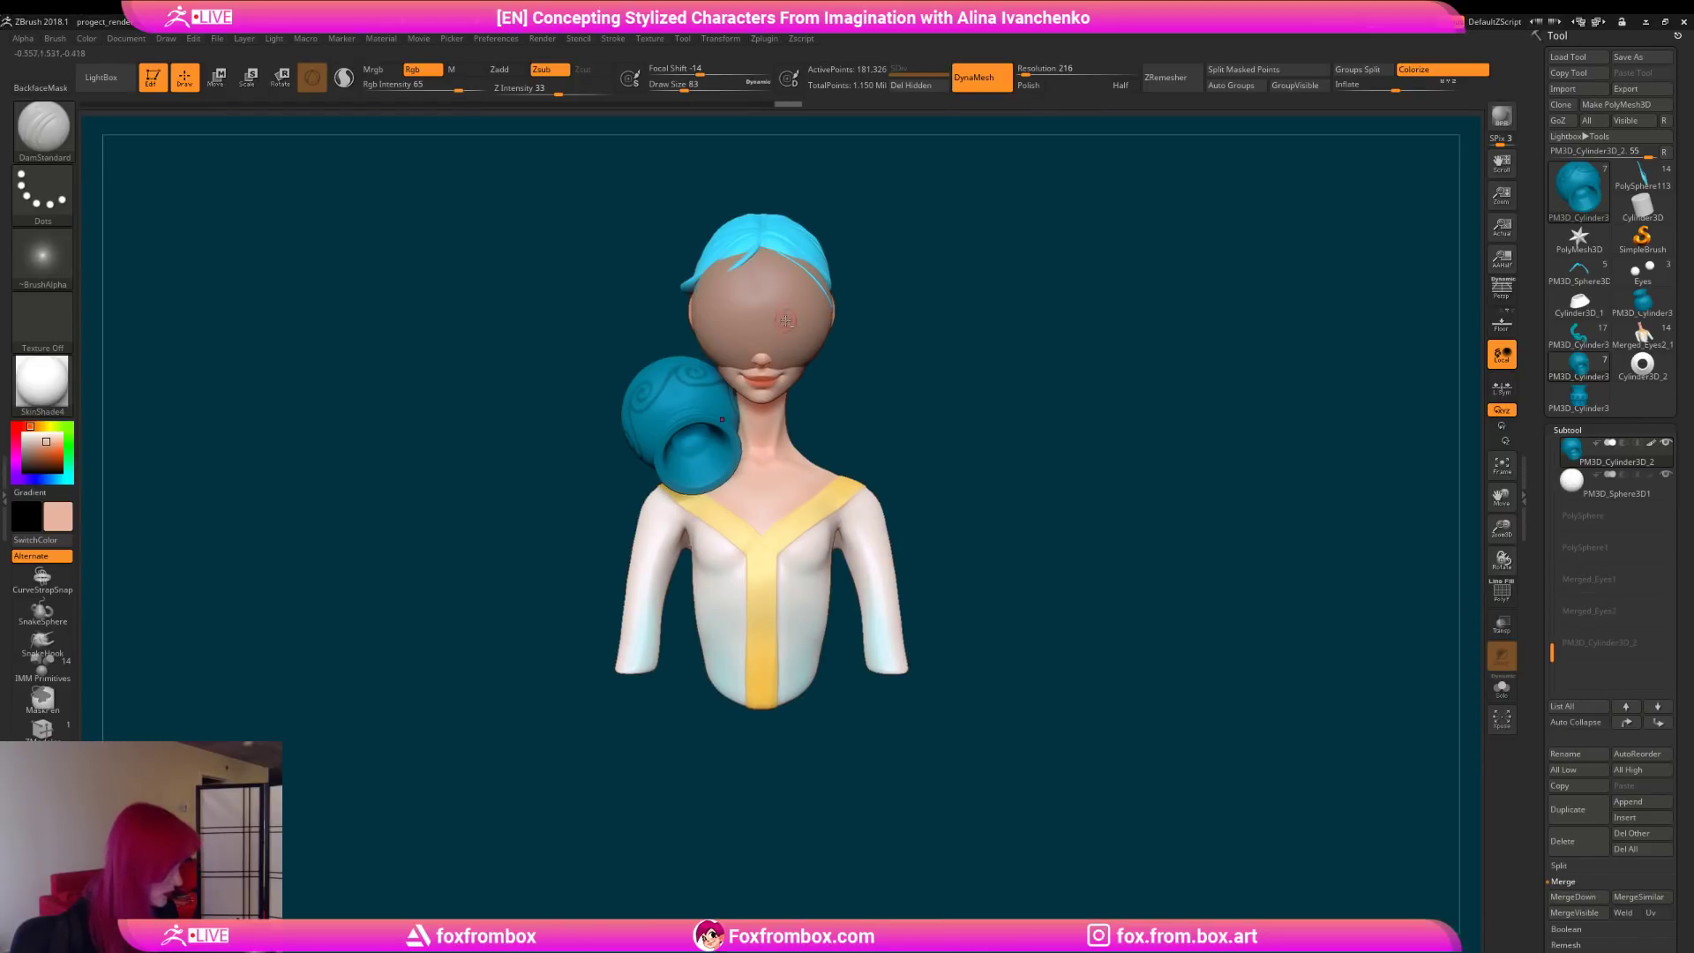
Step: Scale the sphere down and move it into the mouth of the vase, aligning it from front and side
{"action": "left_click", "coordinate": [218, 77]}
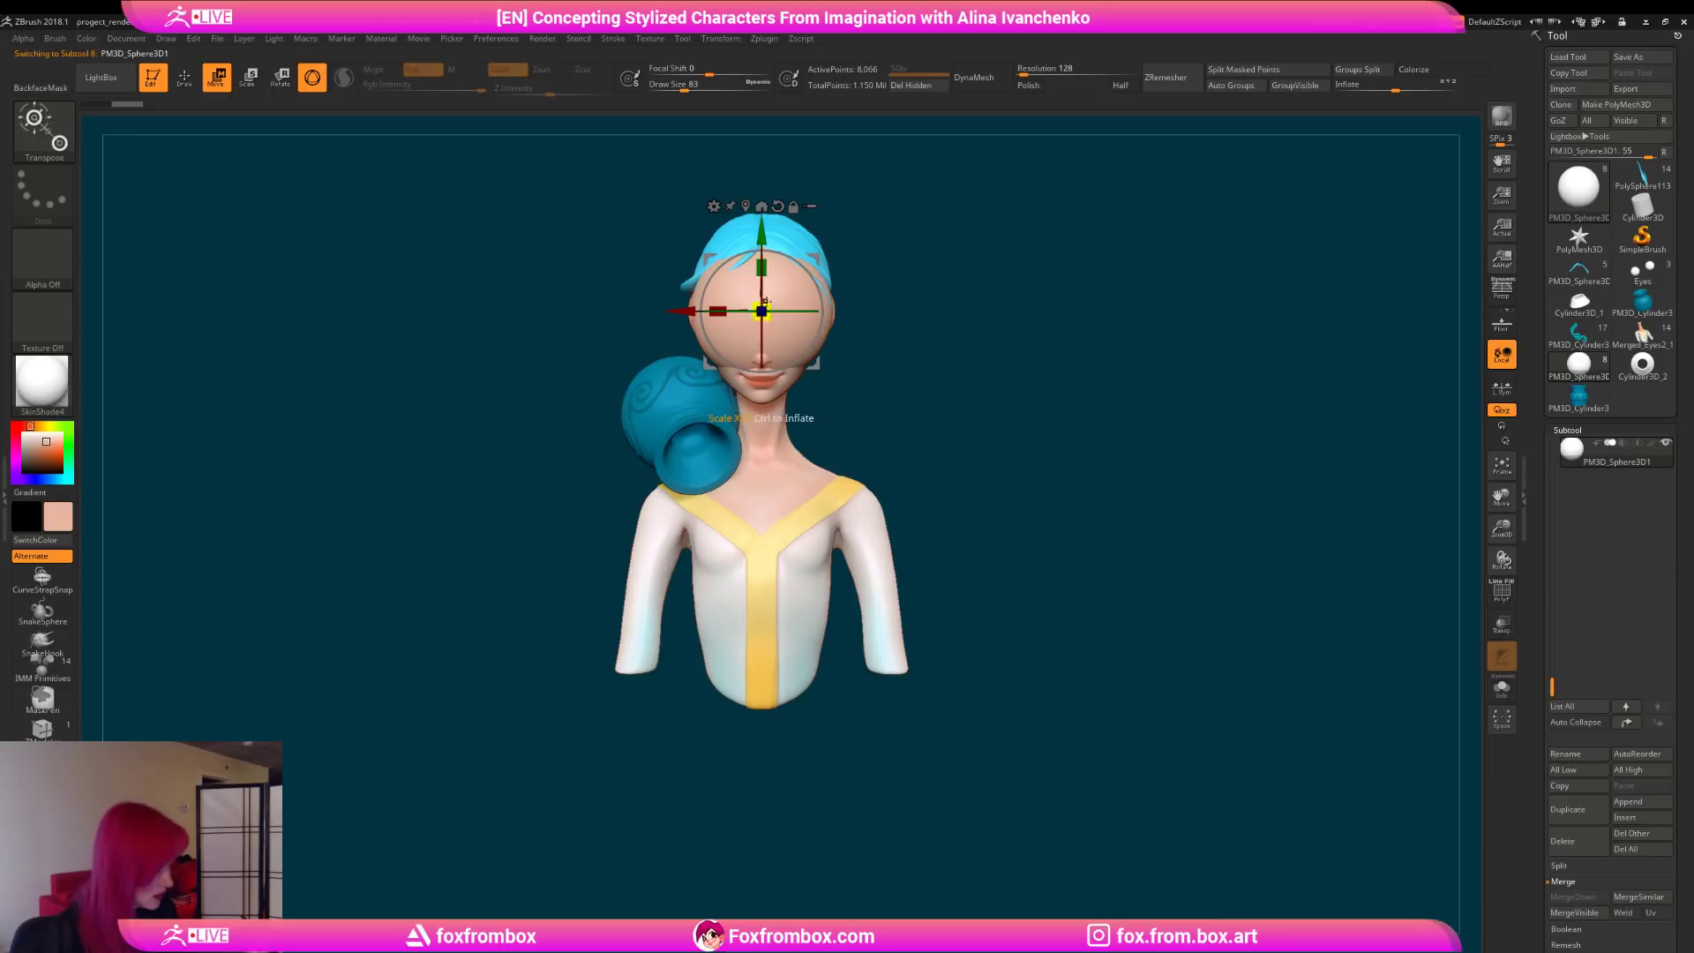
{"action": "left_click_drag", "start_coordinate": [761, 281], "coordinate": [701, 411]}
{"action": "mouse_move", "coordinate": [847, 408]}
{"action": "left_mouse_down"}
{"action": "mouse_move", "coordinate": [915, 405]}
{"action": "mouse_move", "coordinate": [842, 411]}
{"action": "left_mouse_up"}
{"action": "left_click_drag", "start_coordinate": [705, 498], "coordinate": [668, 514]}
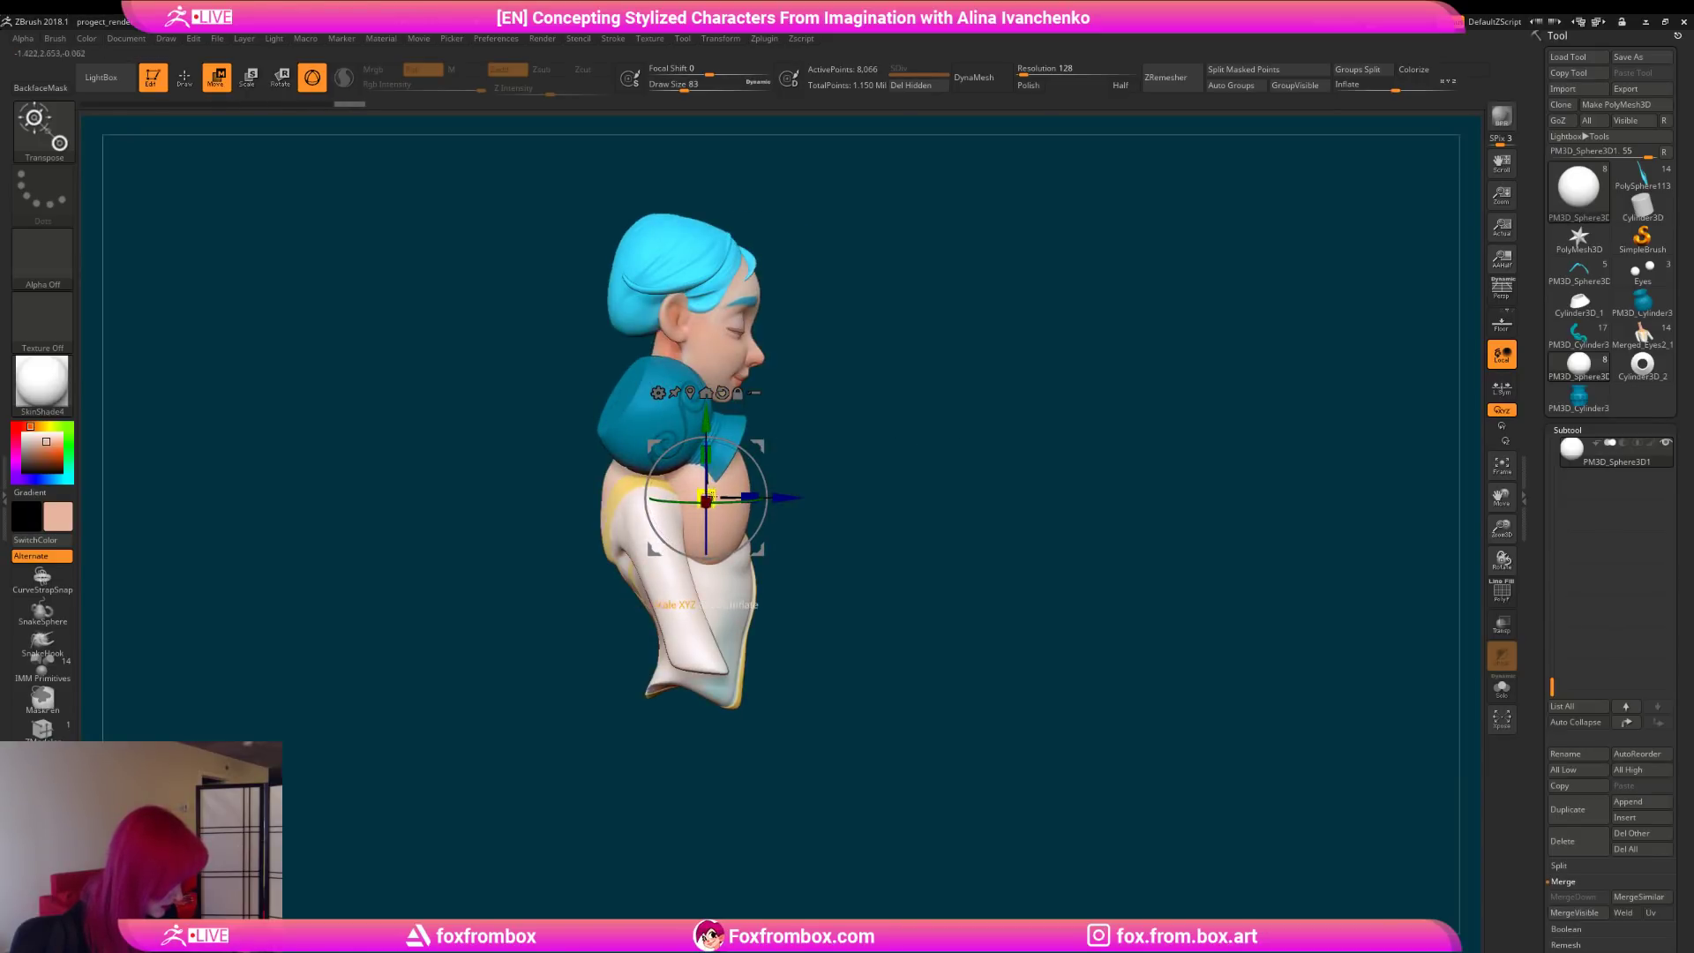
{"action": "left_click_drag", "start_coordinate": [817, 495], "coordinate": [813, 495]}
{"action": "left_click_drag", "start_coordinate": [997, 414], "coordinate": [955, 384], "text": "shift"}
{"action": "left_click_drag", "start_coordinate": [737, 410], "coordinate": [735, 407]}
{"action": "mouse_move", "coordinate": [927, 385]}
{"action": "left_mouse_down", "text": "shift"}
{"action": "mouse_move", "coordinate": [820, 381]}
{"action": "mouse_move", "coordinate": [928, 342]}
{"action": "left_mouse_up", "text": "shift"}
Step: Stretch the sphere with the Move brush at draw size 468 into an elongated stream pouring from the vase
{"action": "left_click", "coordinate": [186, 84]}
{"action": "mouse_move", "coordinate": [953, 321]}
{"action": "right_mouse_down"}
{"action": "mouse_move", "coordinate": [983, 347]}
{"action": "mouse_move", "coordinate": [976, 382]}
{"action": "mouse_move", "coordinate": [896, 235]}
{"action": "right_mouse_up"}
{"action": "left_click_drag", "start_coordinate": [686, 86], "coordinate": [729, 85]}
{"action": "left_click_drag", "start_coordinate": [957, 322], "coordinate": [794, 307]}
{"action": "left_click_drag", "start_coordinate": [662, 443], "coordinate": [607, 556]}
{"action": "left_click_drag", "start_coordinate": [647, 503], "coordinate": [668, 457]}
{"action": "left_click_drag", "start_coordinate": [661, 383], "coordinate": [664, 374]}
{"action": "mouse_move", "coordinate": [909, 309]}
{"action": "left_mouse_down"}
{"action": "mouse_move", "coordinate": [1021, 310]}
{"action": "mouse_move", "coordinate": [904, 335]}
{"action": "mouse_move", "coordinate": [930, 341]}
{"action": "left_mouse_up"}
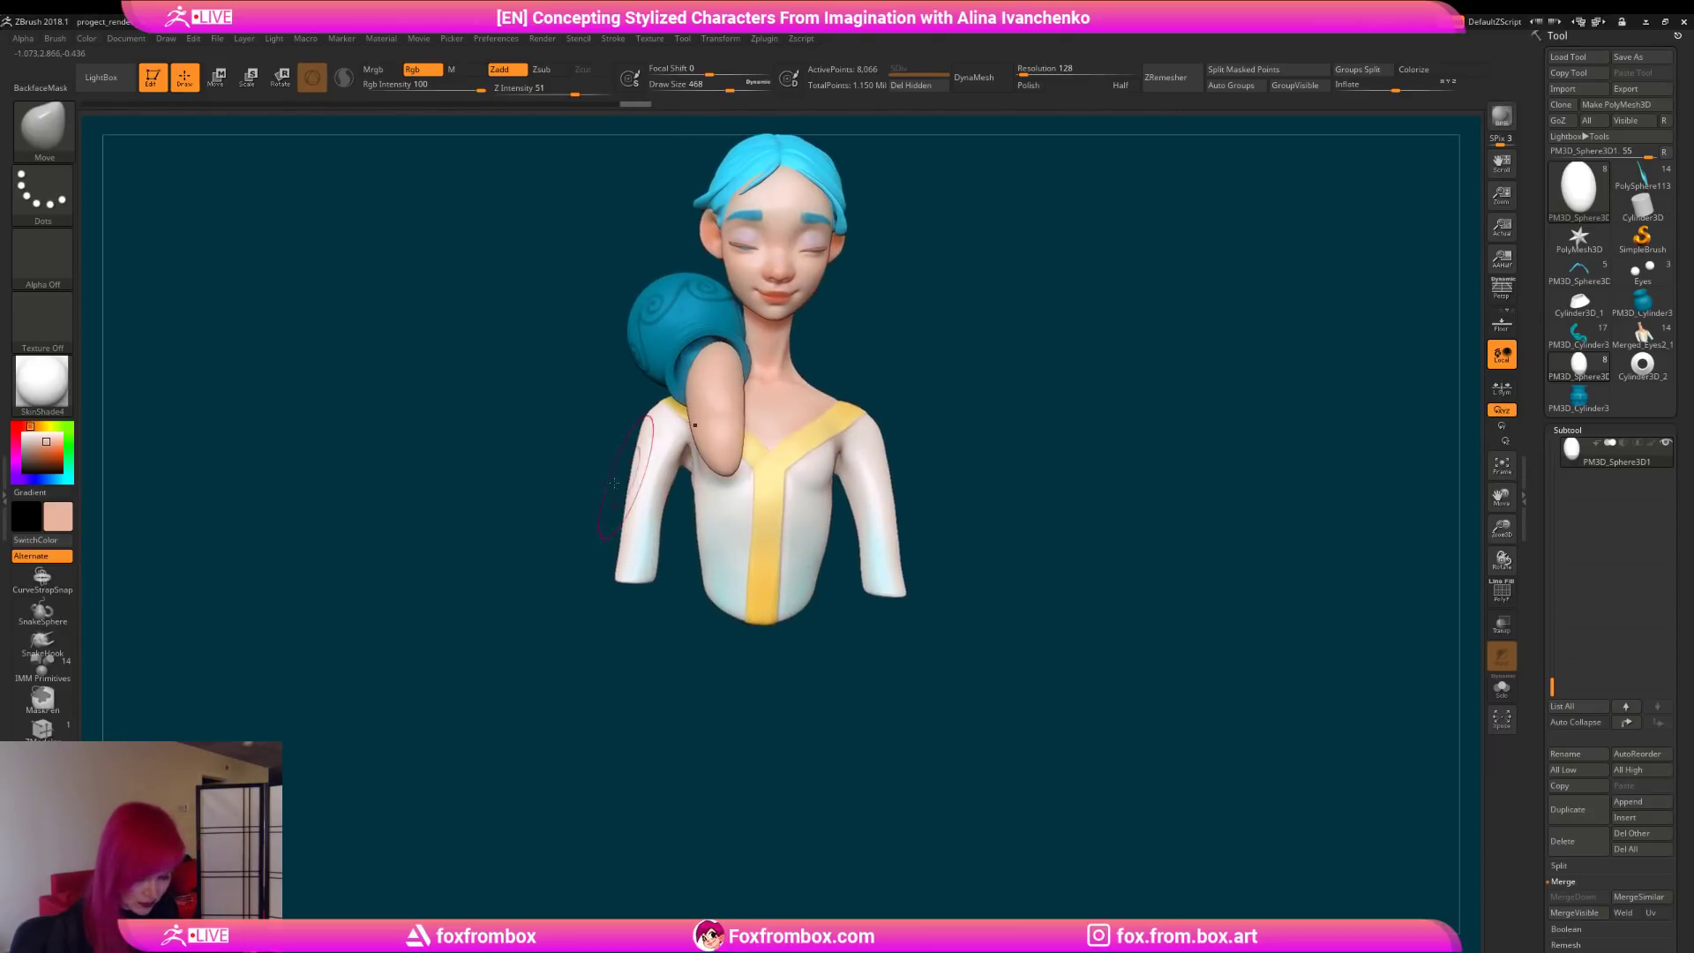
Step: Choose a dark teal colour and fill the water stream object with it
{"action": "left_click", "coordinate": [68, 479]}
{"action": "left_click", "coordinate": [55, 459]}
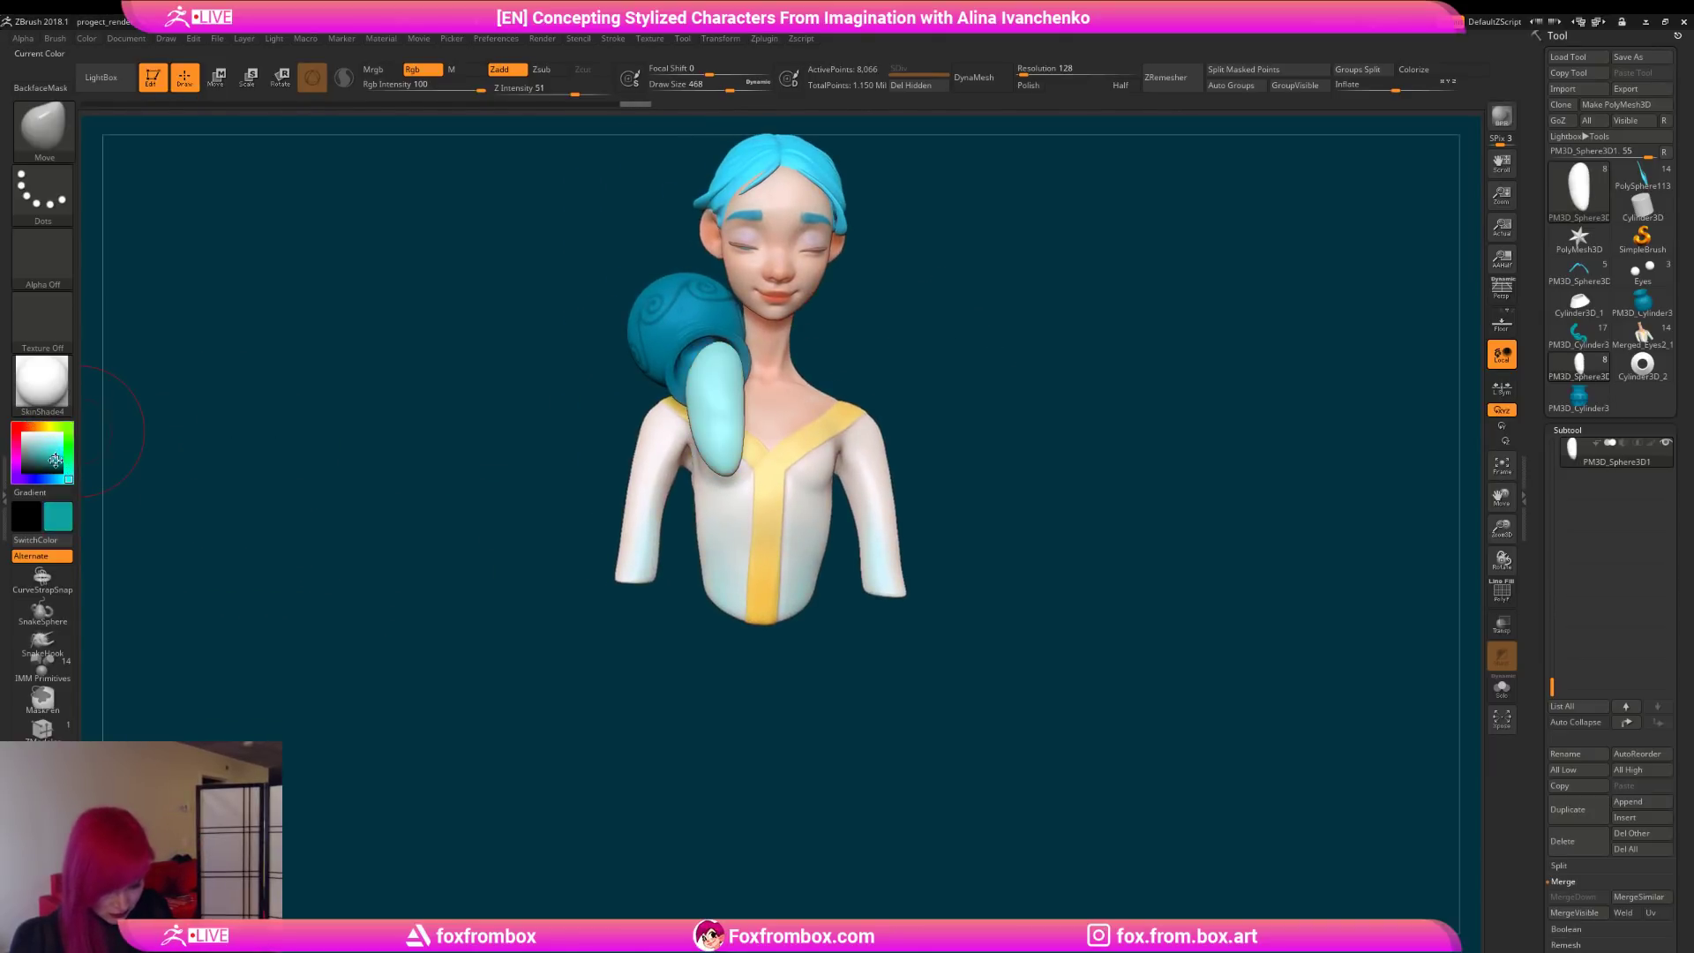
{"action": "left_click", "coordinate": [60, 457]}
{"action": "left_click", "coordinate": [57, 461]}
{"action": "left_click", "coordinate": [60, 460]}
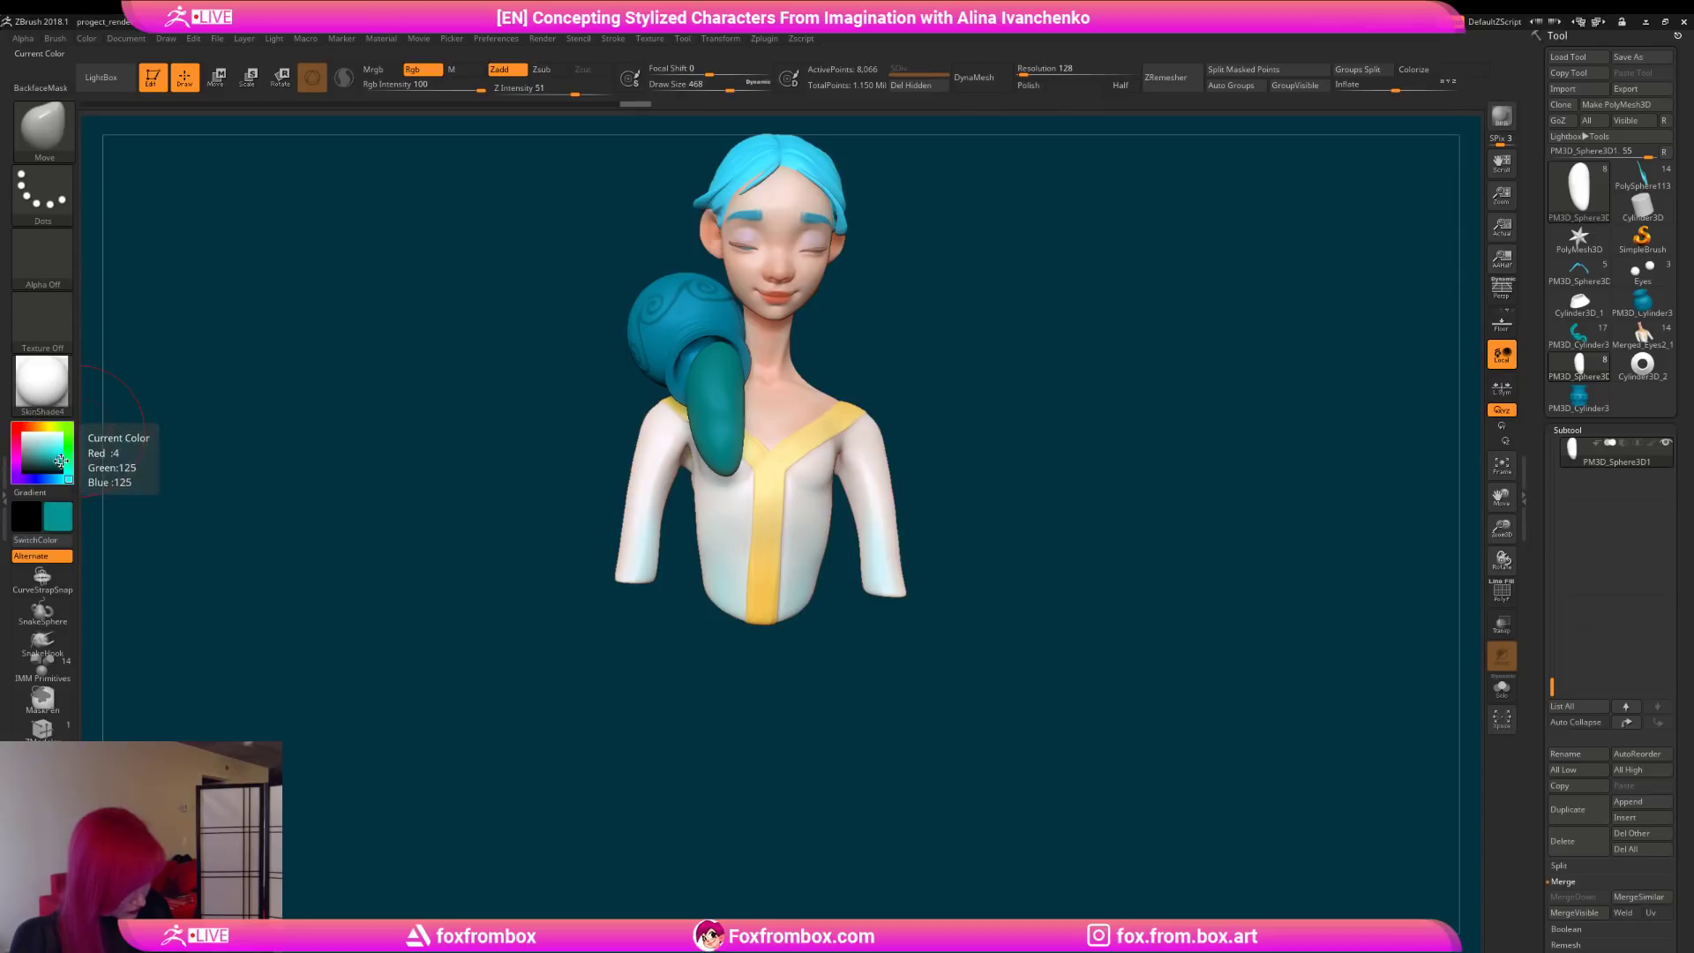
{"action": "left_click", "coordinate": [60, 462]}
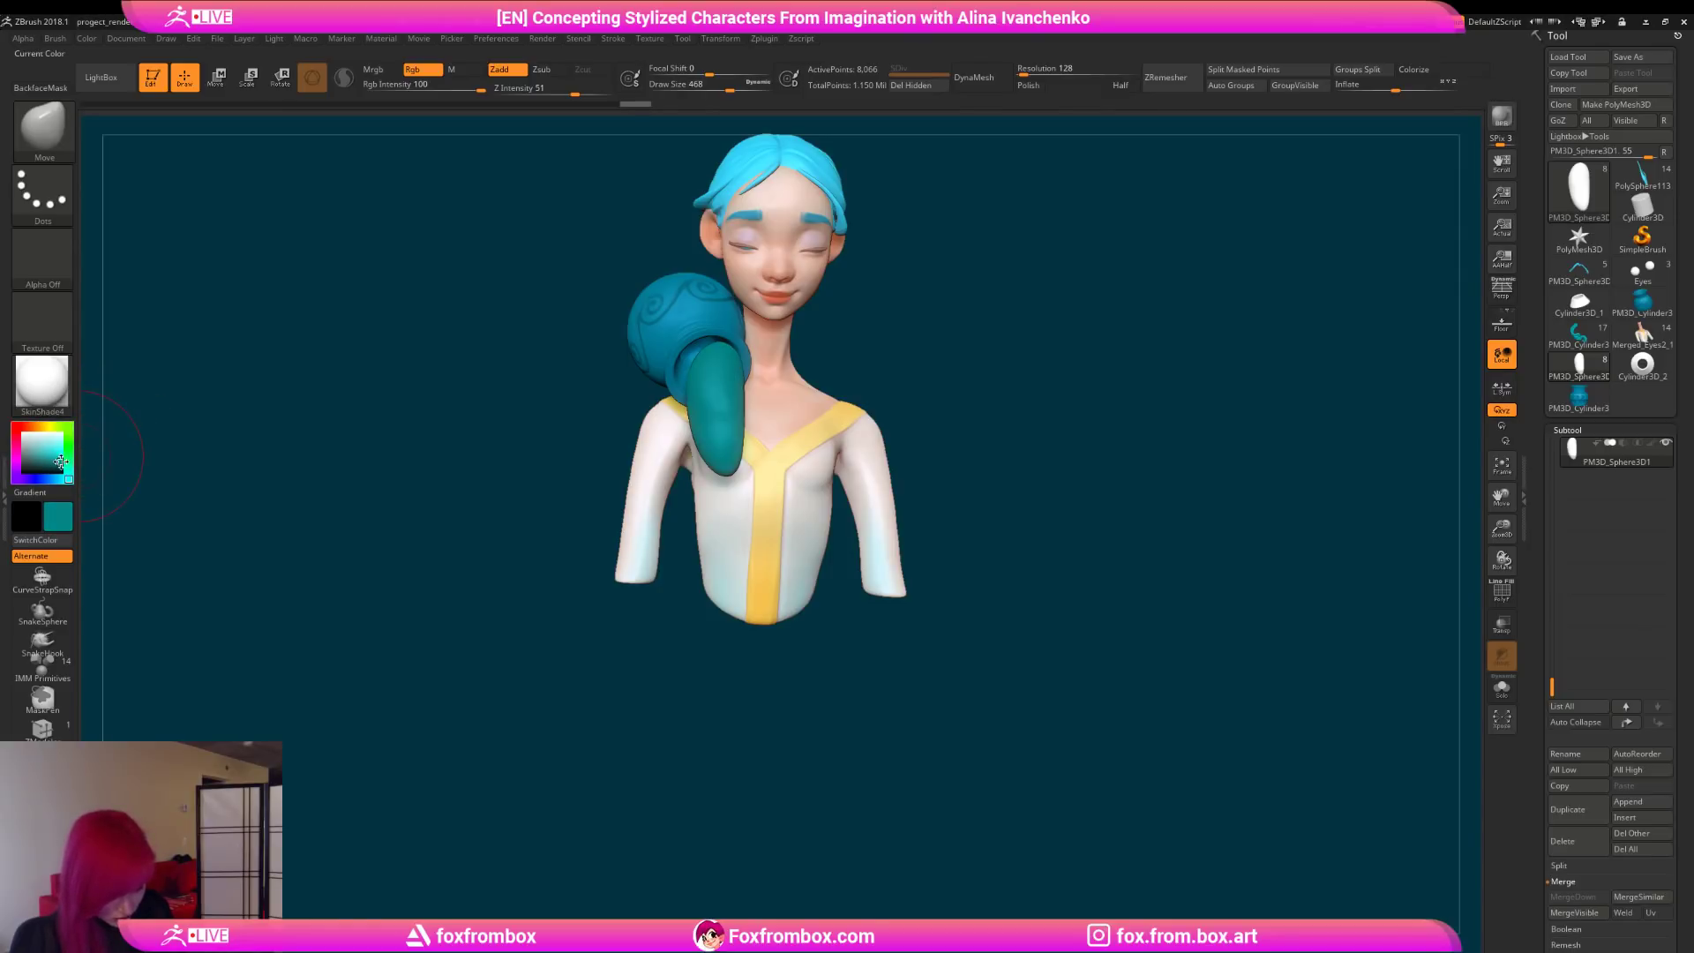
{"action": "left_click", "coordinate": [86, 38]}
{"action": "left_click", "coordinate": [124, 321]}
Step: Lengthen the water stream down the chest with the Move brush, keeping its top inside the vase's mouth
{"action": "left_click_drag", "start_coordinate": [1013, 323], "coordinate": [1019, 386], "text": "alt"}
{"action": "left_click_drag", "start_coordinate": [809, 410], "coordinate": [688, 402]}
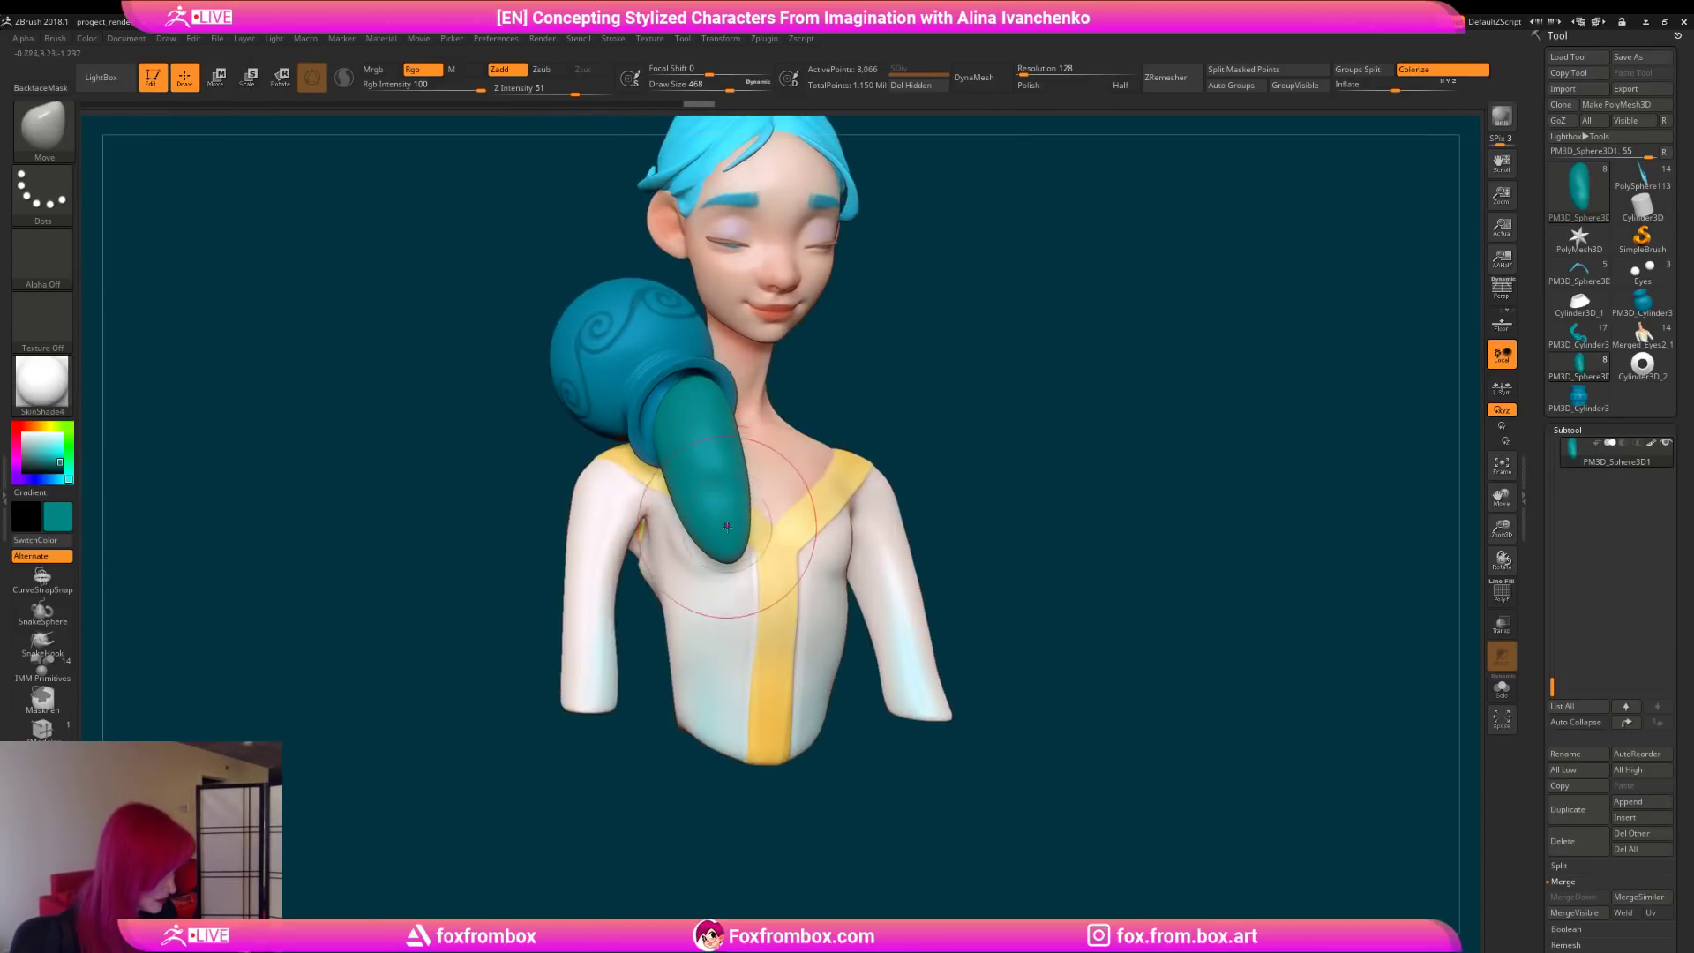
{"action": "key", "text": "shift"}
{"action": "mouse_move", "coordinate": [1073, 412]}
{"action": "left_mouse_down", "text": "alt"}
{"action": "mouse_move", "coordinate": [956, 348]}
{"action": "mouse_move", "coordinate": [895, 340]}
{"action": "left_mouse_up", "text": "alt"}
{"action": "left_click_drag", "start_coordinate": [1177, 412], "coordinate": [1104, 530], "text": "alt"}
{"action": "left_click_drag", "start_coordinate": [1501, 529], "coordinate": [1147, 369]}
{"action": "left_click_drag", "start_coordinate": [775, 223], "coordinate": [858, 278], "text": "alt"}
Step: Bend the stream into a long curve around the torso with the Move brush at draw size 1000, and quick-save the project
{"action": "left_click_drag", "start_coordinate": [731, 86], "coordinate": [769, 85]}
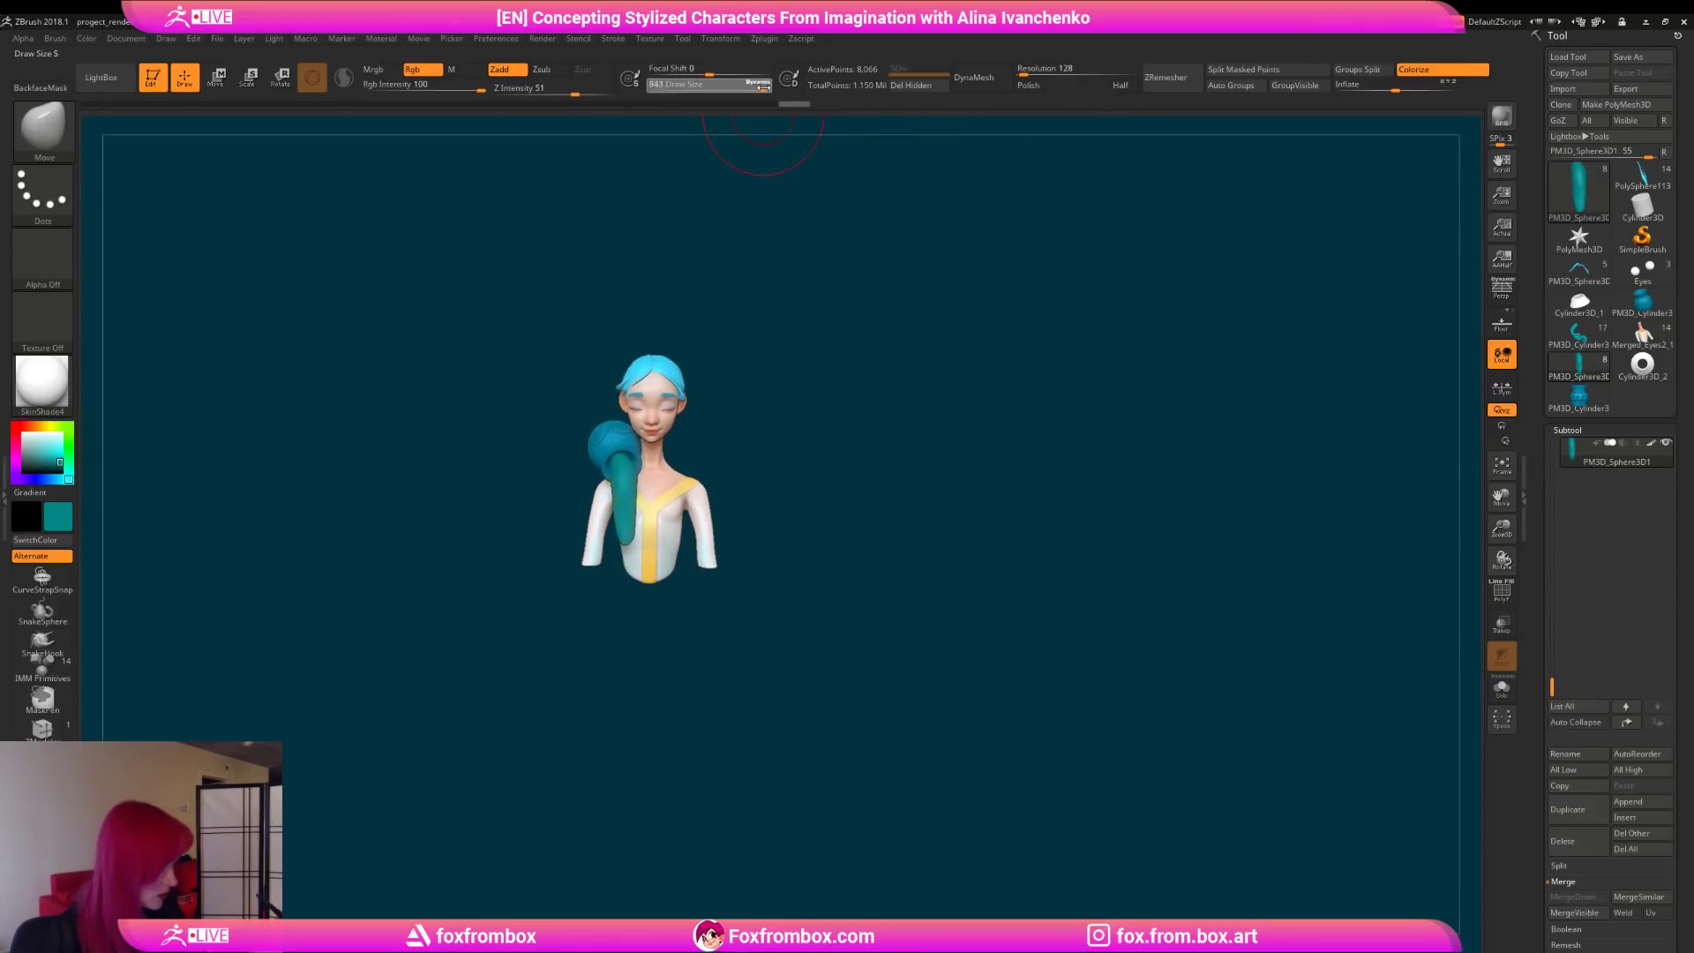
{"action": "left_click_drag", "start_coordinate": [625, 542], "coordinate": [790, 618]}
{"action": "left_click_drag", "start_coordinate": [661, 534], "coordinate": [618, 590]}
{"action": "left_click_drag", "start_coordinate": [631, 503], "coordinate": [597, 499]}
{"action": "mouse_move", "coordinate": [667, 576]}
{"action": "left_mouse_down"}
{"action": "mouse_move", "coordinate": [663, 538]}
{"action": "mouse_move", "coordinate": [618, 552]}
{"action": "mouse_move", "coordinate": [604, 516]}
{"action": "mouse_move", "coordinate": [623, 460]}
{"action": "left_mouse_up"}
{"action": "left_click_drag", "start_coordinate": [786, 473], "coordinate": [794, 505]}
{"action": "left_click_drag", "start_coordinate": [653, 516], "coordinate": [658, 459], "text": "shift"}
{"action": "mouse_move", "coordinate": [811, 466]}
{"action": "left_mouse_down", "text": "alt"}
{"action": "mouse_move", "coordinate": [793, 541]}
{"action": "mouse_move", "coordinate": [798, 489]}
{"action": "mouse_move", "coordinate": [845, 495]}
{"action": "left_mouse_up", "text": "alt"}
{"action": "key", "text": "ctrl"}
{"action": "key", "text": "ctrl+s"}
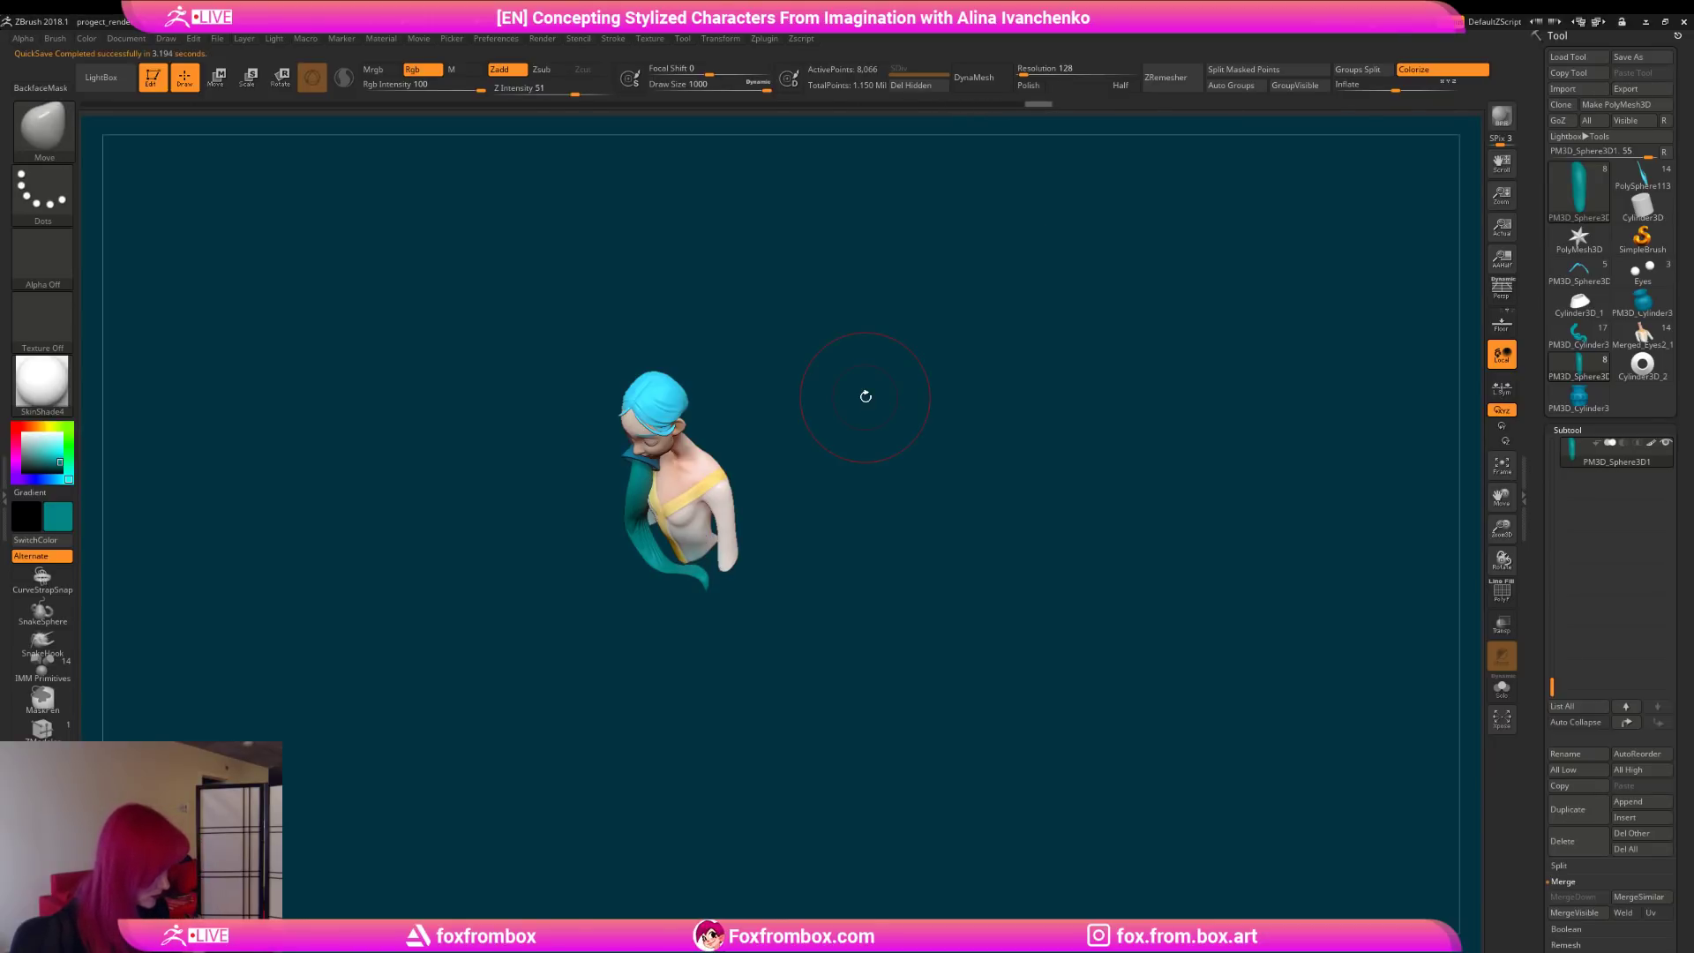
Step: Sweep the stream's lower end across the waist and widen its lower curve, masking parts of it as needed
{"action": "mouse_move", "coordinate": [865, 394]}
{"action": "left_mouse_down"}
{"action": "mouse_move", "coordinate": [779, 567]}
{"action": "mouse_move", "coordinate": [718, 548]}
{"action": "mouse_move", "coordinate": [797, 564]}
{"action": "mouse_move", "coordinate": [913, 398]}
{"action": "mouse_move", "coordinate": [961, 423]}
{"action": "mouse_move", "coordinate": [892, 442]}
{"action": "mouse_move", "coordinate": [914, 511]}
{"action": "mouse_move", "coordinate": [673, 565]}
{"action": "left_mouse_up"}
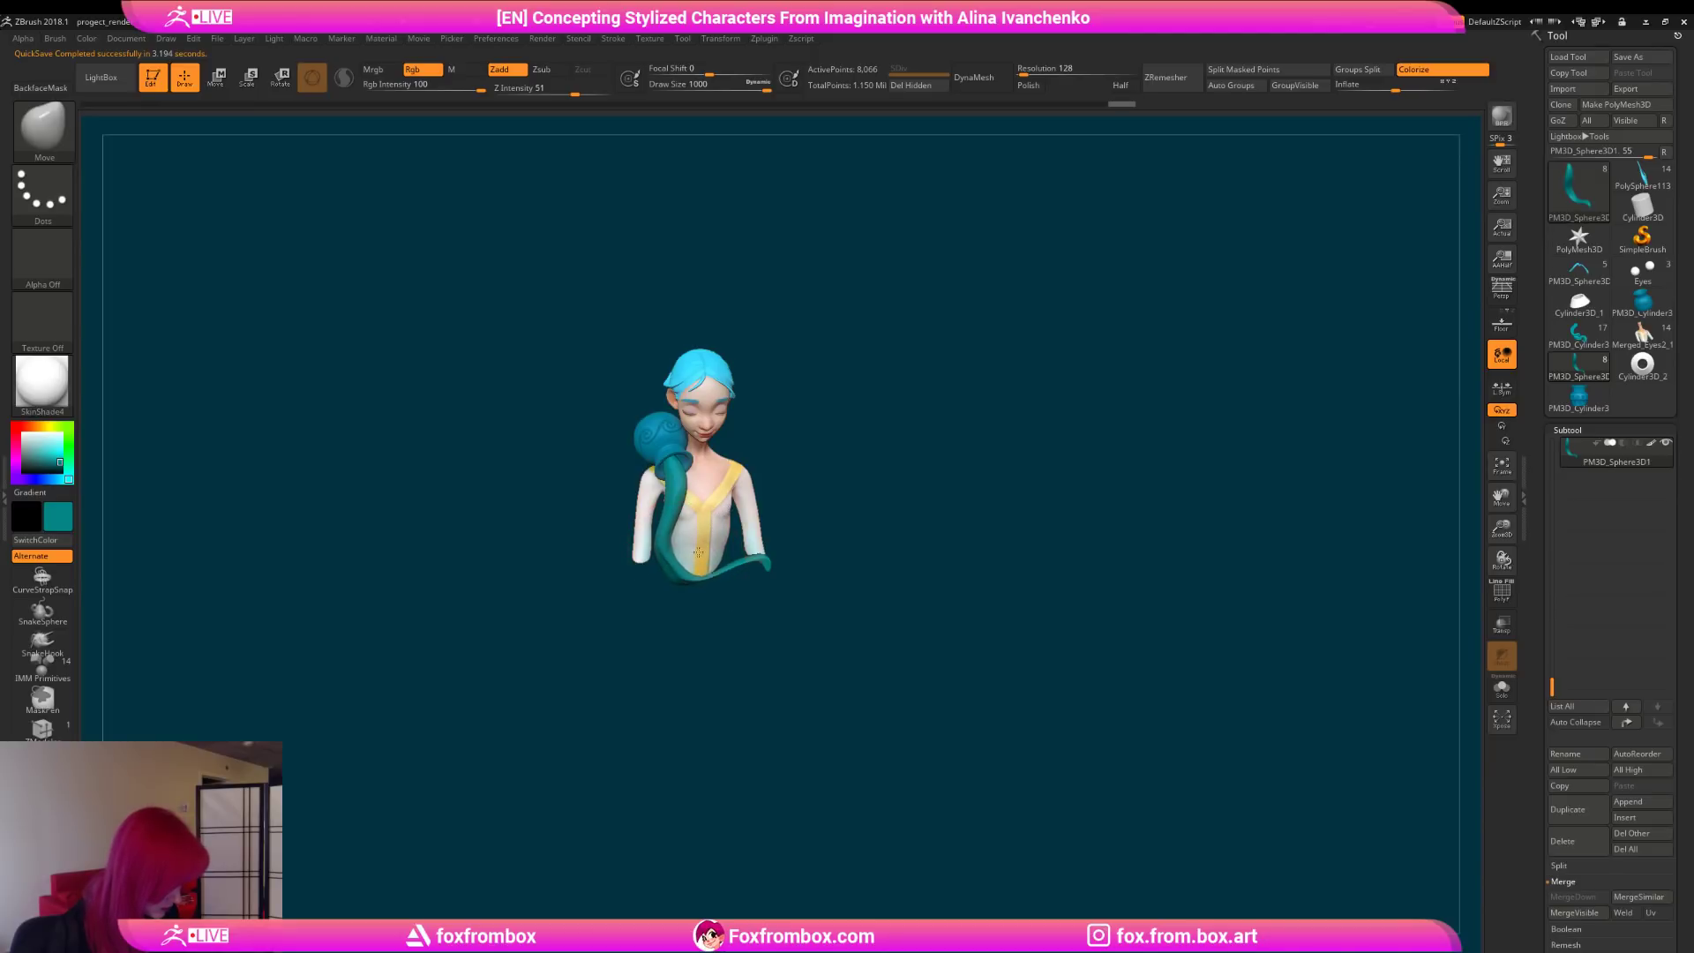
{"action": "left_click", "coordinate": [849, 490], "text": "ctrl"}
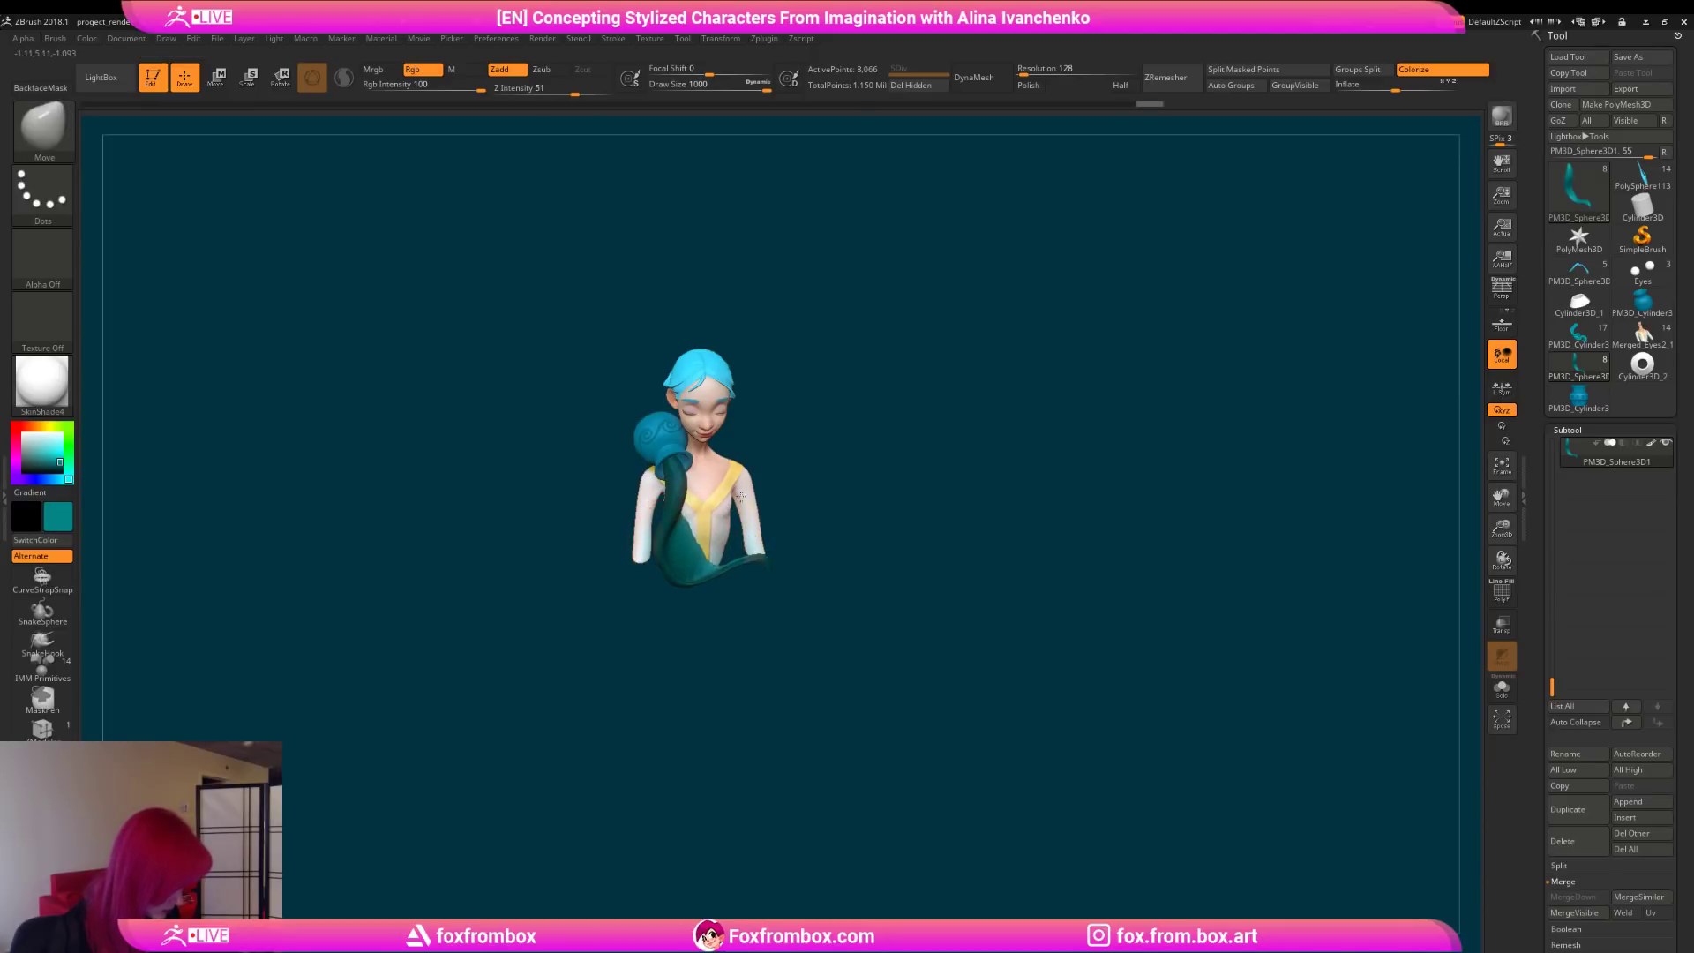
{"action": "mouse_move", "coordinate": [870, 465]}
{"action": "left_mouse_down"}
{"action": "mouse_move", "coordinate": [926, 425]}
{"action": "mouse_move", "coordinate": [702, 556]}
{"action": "left_mouse_up"}
{"action": "left_click_drag", "start_coordinate": [824, 530], "coordinate": [843, 548], "text": "ctrl"}
{"action": "mouse_move", "coordinate": [685, 560]}
{"action": "left_mouse_down"}
{"action": "mouse_move", "coordinate": [768, 547]}
{"action": "mouse_move", "coordinate": [758, 529]}
{"action": "mouse_move", "coordinate": [752, 560]}
{"action": "mouse_move", "coordinate": [948, 468]}
{"action": "mouse_move", "coordinate": [824, 555]}
{"action": "mouse_move", "coordinate": [909, 412]}
{"action": "mouse_move", "coordinate": [862, 529]}
{"action": "mouse_move", "coordinate": [864, 369]}
{"action": "left_mouse_up"}
Step: Reduce the Move brush's draw size to 533 and refine the stream's curve below the waist
{"action": "left_click", "coordinate": [746, 86]}
{"action": "left_click_drag", "start_coordinate": [746, 88], "coordinate": [735, 88]}
{"action": "left_click_drag", "start_coordinate": [745, 552], "coordinate": [738, 554]}
{"action": "left_click_drag", "start_coordinate": [860, 512], "coordinate": [901, 494]}
{"action": "left_click_drag", "start_coordinate": [739, 554], "coordinate": [711, 568]}
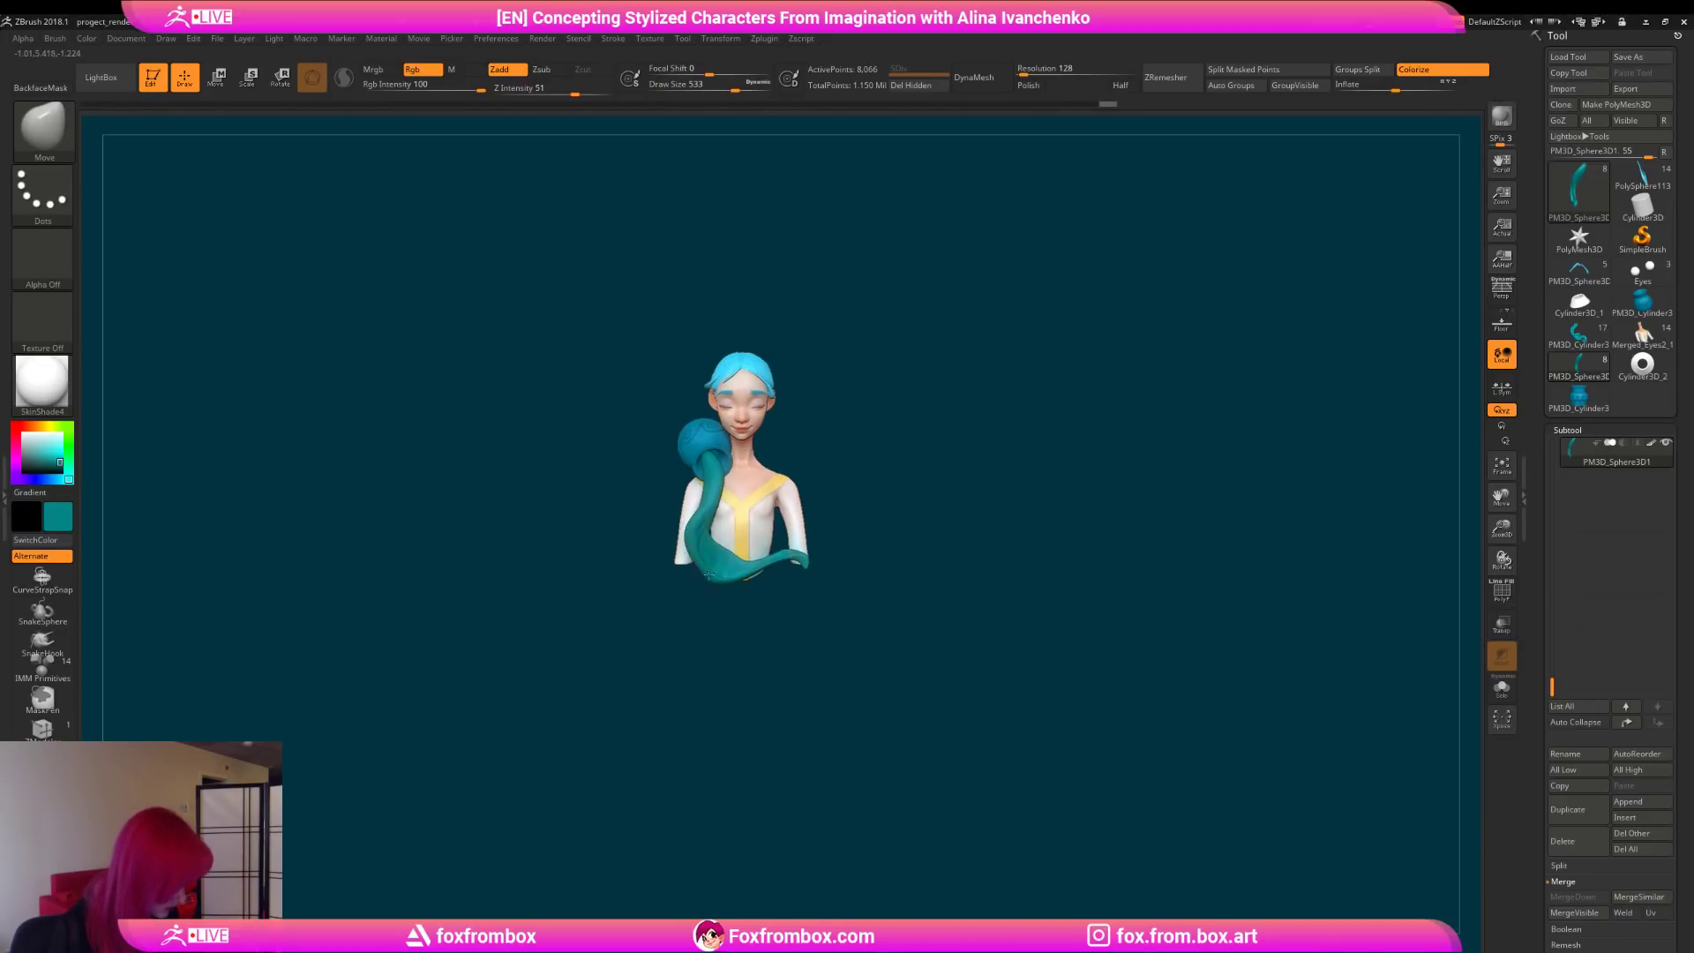
Step: Broaden the bottom of the stream and bend its tip downward near the left arm
{"action": "left_click_drag", "start_coordinate": [833, 528], "coordinate": [863, 564]}
{"action": "left_click_drag", "start_coordinate": [758, 635], "coordinate": [684, 642]}
{"action": "left_click_drag", "start_coordinate": [685, 556], "coordinate": [654, 579]}
{"action": "mouse_move", "coordinate": [700, 482]}
{"action": "left_mouse_down"}
{"action": "mouse_move", "coordinate": [828, 478]}
{"action": "mouse_move", "coordinate": [867, 534]}
{"action": "left_mouse_up"}
{"action": "mouse_move", "coordinate": [719, 599]}
{"action": "left_mouse_down", "text": "shift"}
{"action": "mouse_move", "coordinate": [703, 572]}
{"action": "mouse_move", "coordinate": [839, 559]}
{"action": "mouse_move", "coordinate": [759, 578]}
{"action": "mouse_move", "coordinate": [786, 585]}
{"action": "mouse_move", "coordinate": [918, 563]}
{"action": "mouse_move", "coordinate": [887, 525]}
{"action": "left_mouse_up", "text": "shift"}
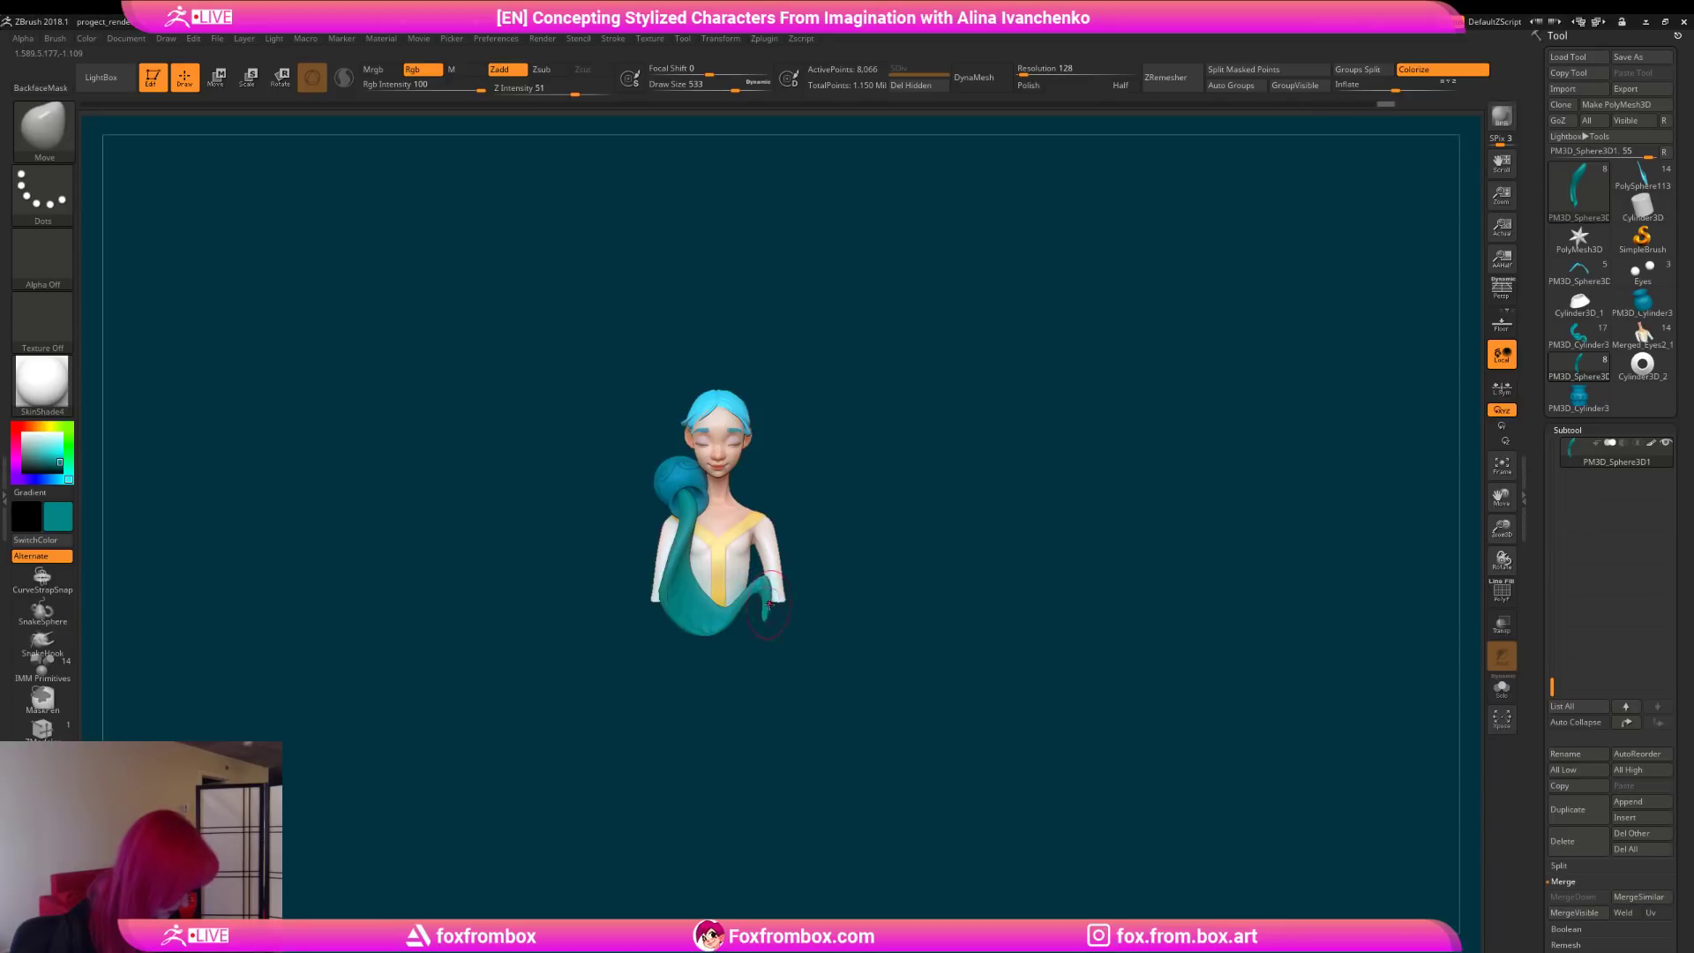
Step: Enlarge the wave at the waist and curl its tapered tip outward past the left arm, using masks to isolate areas
{"action": "left_click_drag", "start_coordinate": [881, 544], "coordinate": [1266, 501]}
{"action": "left_click_drag", "start_coordinate": [1501, 528], "coordinate": [1438, 706]}
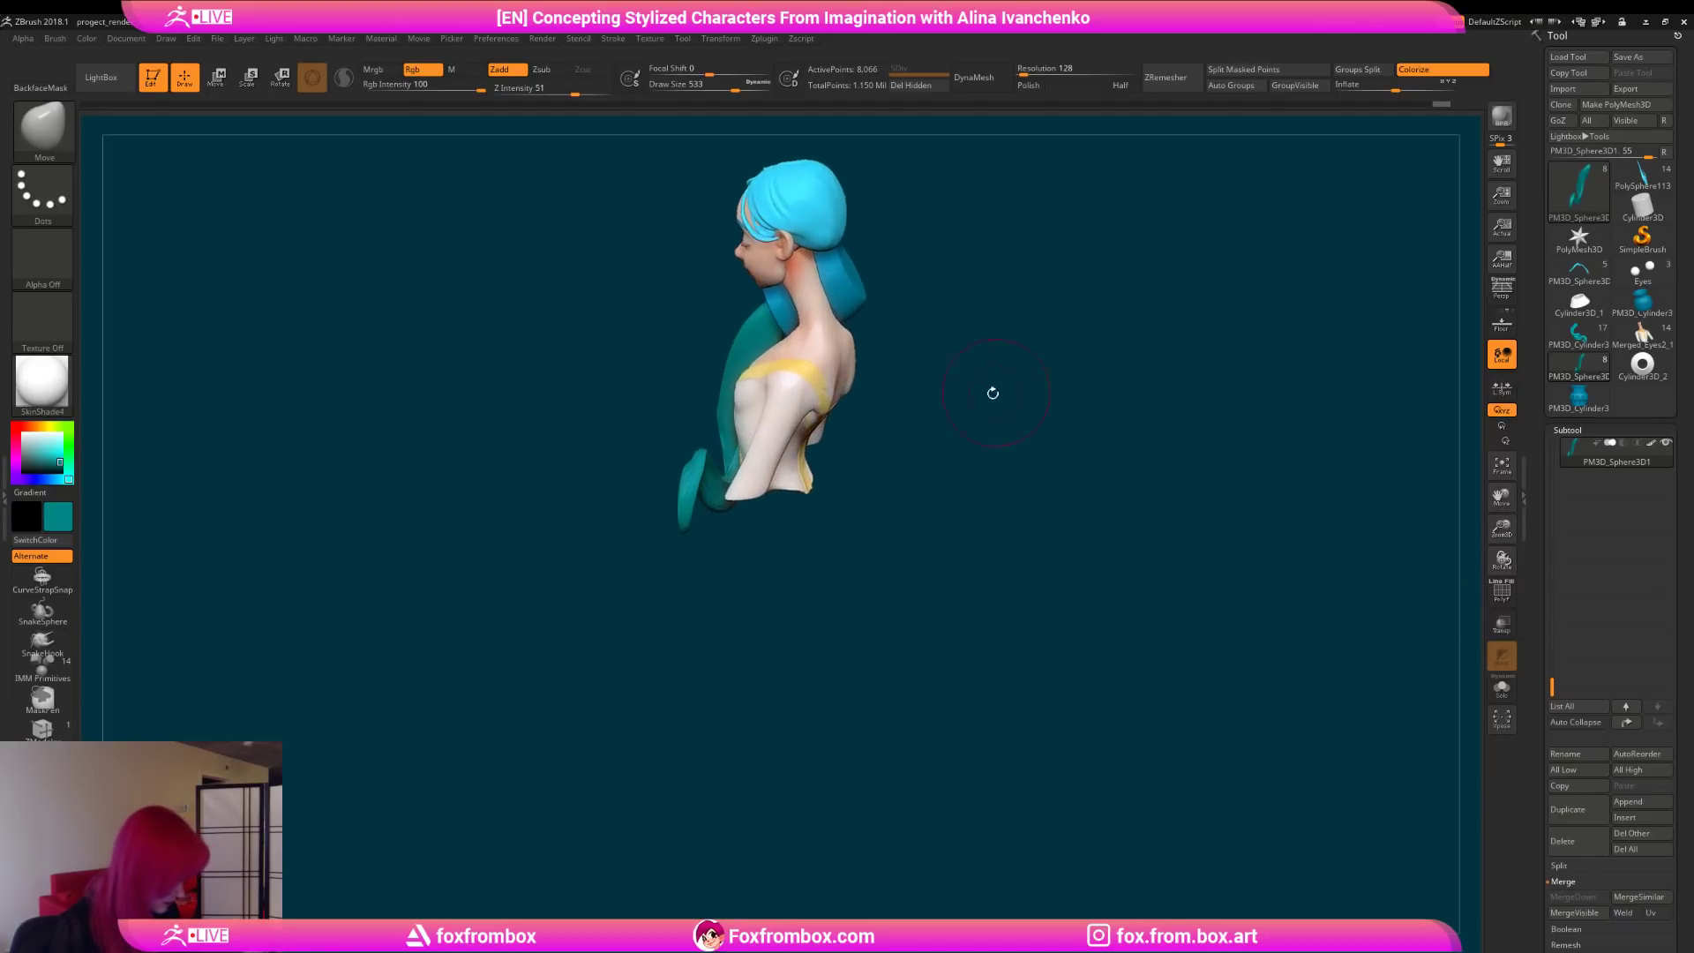
{"action": "left_click_drag", "start_coordinate": [1013, 389], "coordinate": [941, 544]}
{"action": "mouse_move", "coordinate": [758, 588]}
{"action": "left_mouse_down", "text": "ctrl"}
{"action": "mouse_move", "coordinate": [771, 428]}
{"action": "mouse_move", "coordinate": [691, 480]}
{"action": "mouse_move", "coordinate": [704, 433]}
{"action": "left_mouse_up", "text": "ctrl"}
{"action": "key", "text": "1"}
{"action": "left_click", "coordinate": [697, 627]}
{"action": "mouse_move", "coordinate": [737, 517]}
{"action": "left_mouse_down", "text": "ctrl"}
{"action": "mouse_move", "coordinate": [741, 381]}
{"action": "mouse_move", "coordinate": [656, 589]}
{"action": "mouse_move", "coordinate": [771, 545]}
{"action": "mouse_move", "coordinate": [809, 477]}
{"action": "mouse_move", "coordinate": [936, 520]}
{"action": "left_mouse_up", "text": "ctrl"}
{"action": "mouse_move", "coordinate": [665, 490]}
{"action": "left_mouse_down"}
{"action": "mouse_move", "coordinate": [789, 564]}
{"action": "mouse_move", "coordinate": [853, 525]}
{"action": "left_mouse_up"}
{"action": "left_click_drag", "start_coordinate": [726, 477], "coordinate": [996, 530], "text": "shift"}
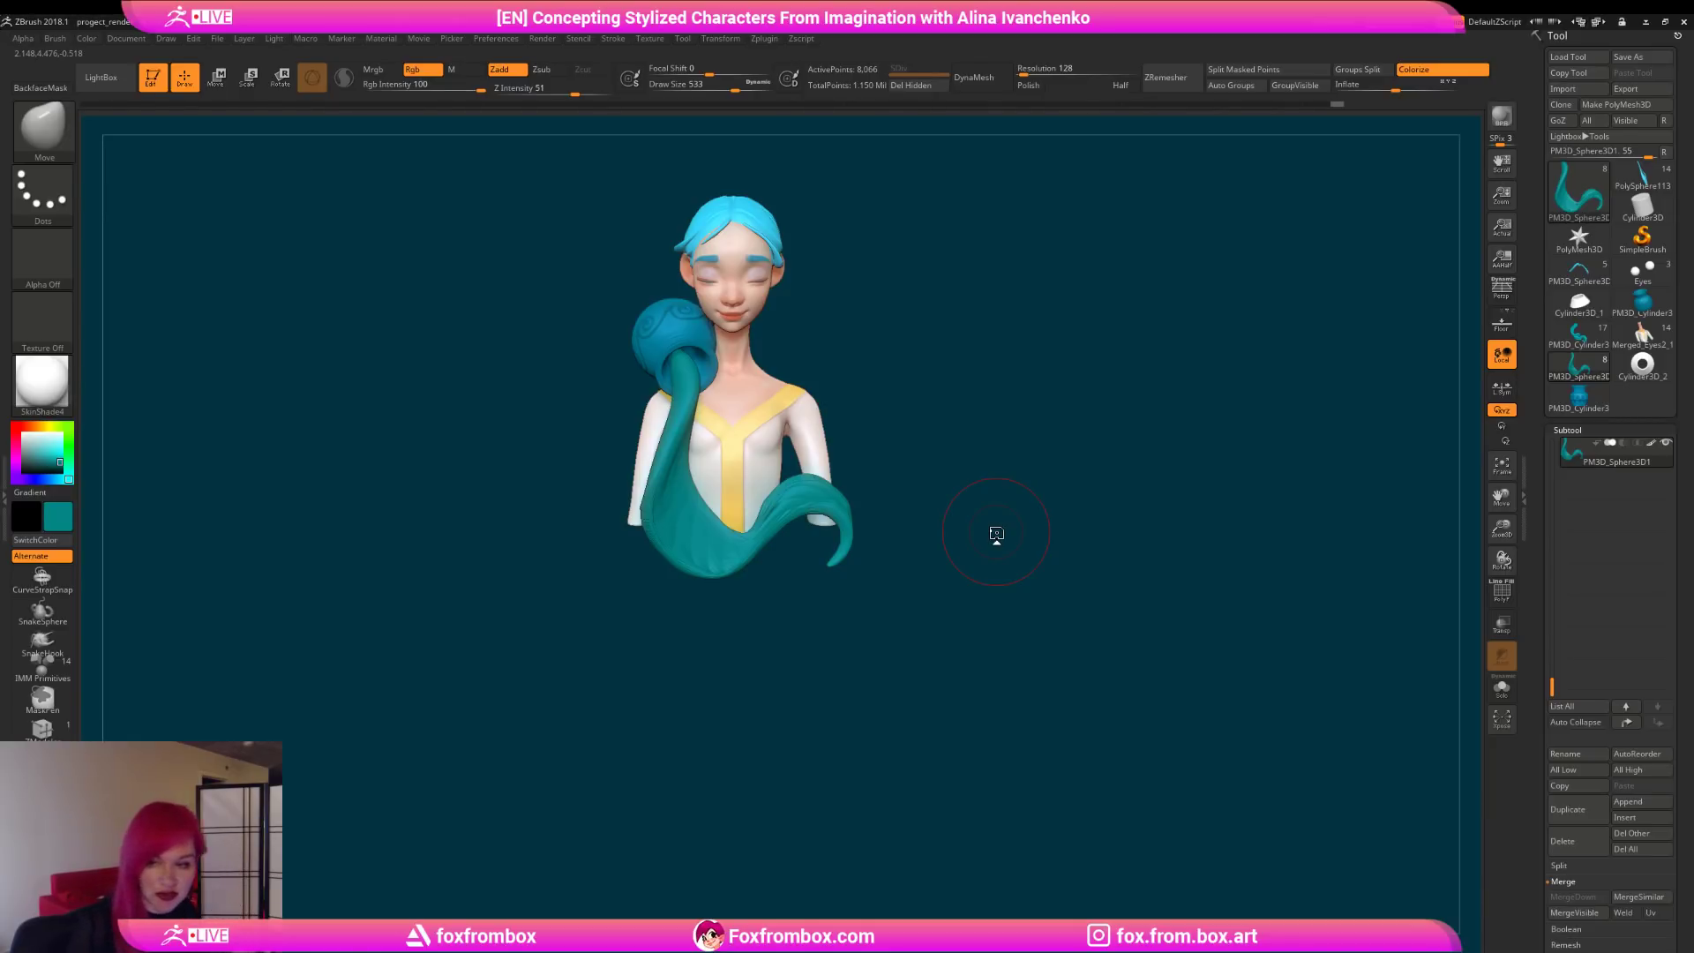
Step: Refine the stream's outline and depth from the front and side views
{"action": "left_click_drag", "start_coordinate": [951, 481], "coordinate": [951, 535], "text": "alt"}
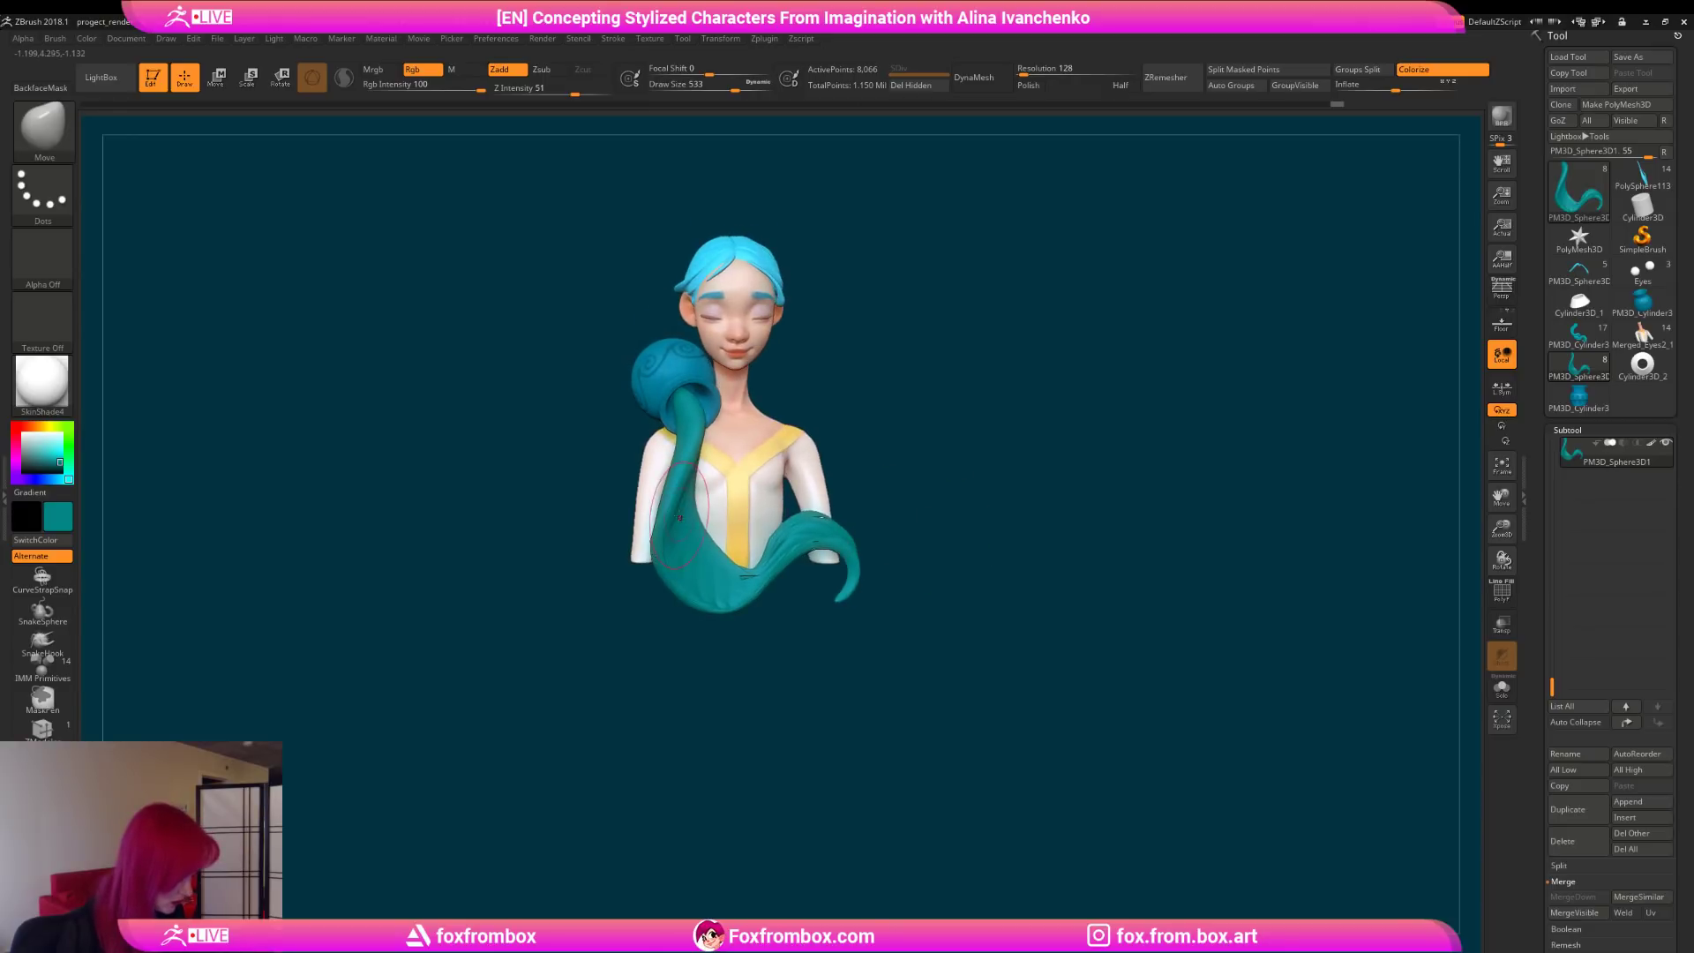
{"action": "left_click_drag", "start_coordinate": [929, 452], "coordinate": [1015, 472], "text": "alt"}
{"action": "left_click_drag", "start_coordinate": [647, 535], "coordinate": [640, 528], "text": "shift"}
{"action": "mouse_move", "coordinate": [818, 487]}
{"action": "left_mouse_down"}
{"action": "mouse_move", "coordinate": [786, 485]}
{"action": "mouse_move", "coordinate": [824, 480]}
{"action": "mouse_move", "coordinate": [821, 508]}
{"action": "left_mouse_up"}
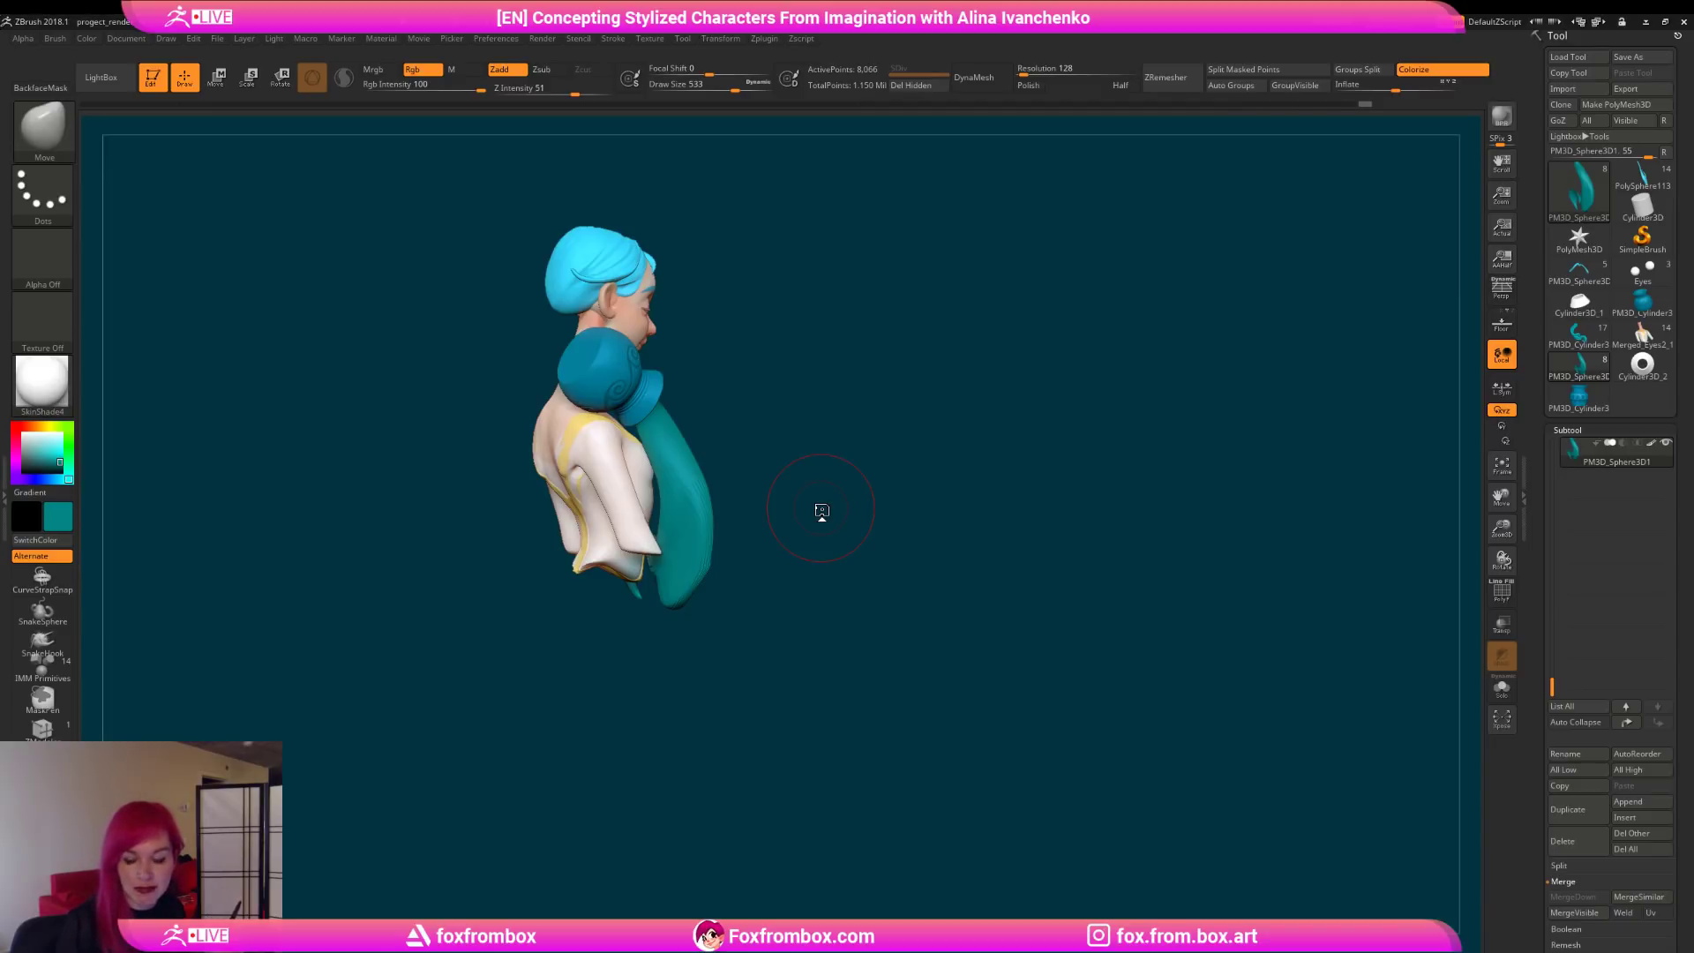
Step: Compare the stream from front and three-quarter views and undo the last three changes
{"action": "left_click_drag", "start_coordinate": [955, 489], "coordinate": [995, 500]}
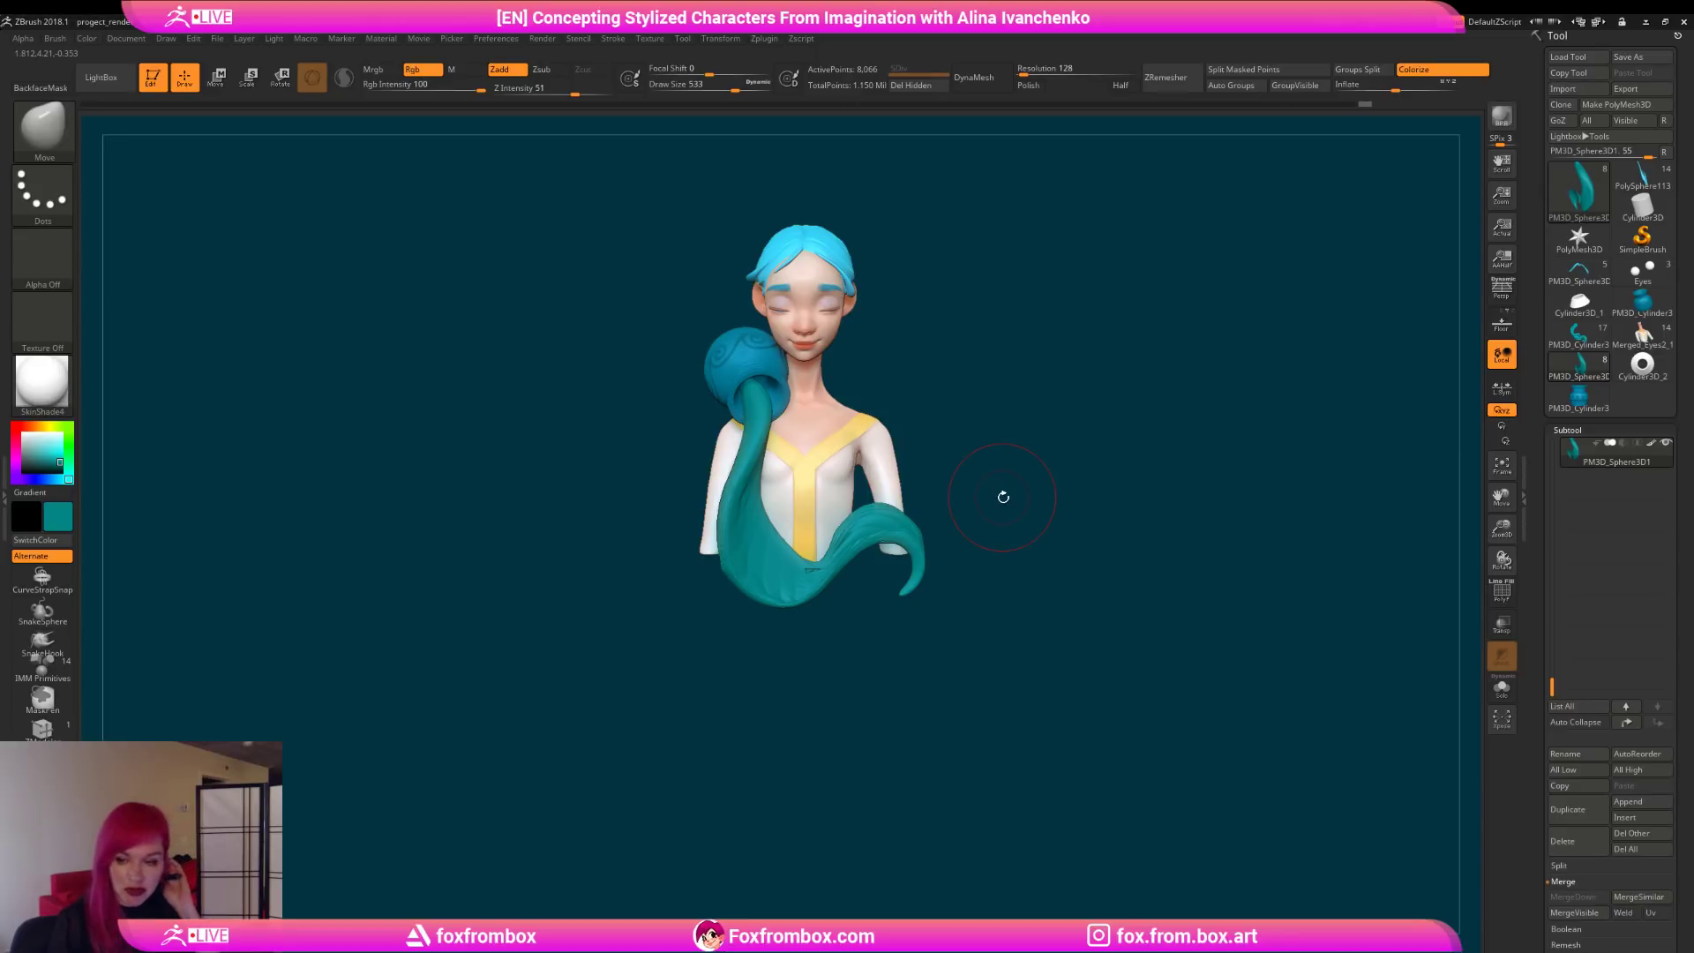
{"action": "mouse_move", "coordinate": [1049, 439]}
{"action": "left_mouse_down", "text": "alt"}
{"action": "mouse_move", "coordinate": [933, 449]}
{"action": "mouse_move", "coordinate": [1015, 487]}
{"action": "left_mouse_up", "text": "alt"}
{"action": "key", "text": "ctrl+z"}
{"action": "key", "text": "ctrl+z"}
{"action": "key", "text": "ctrl+z"}
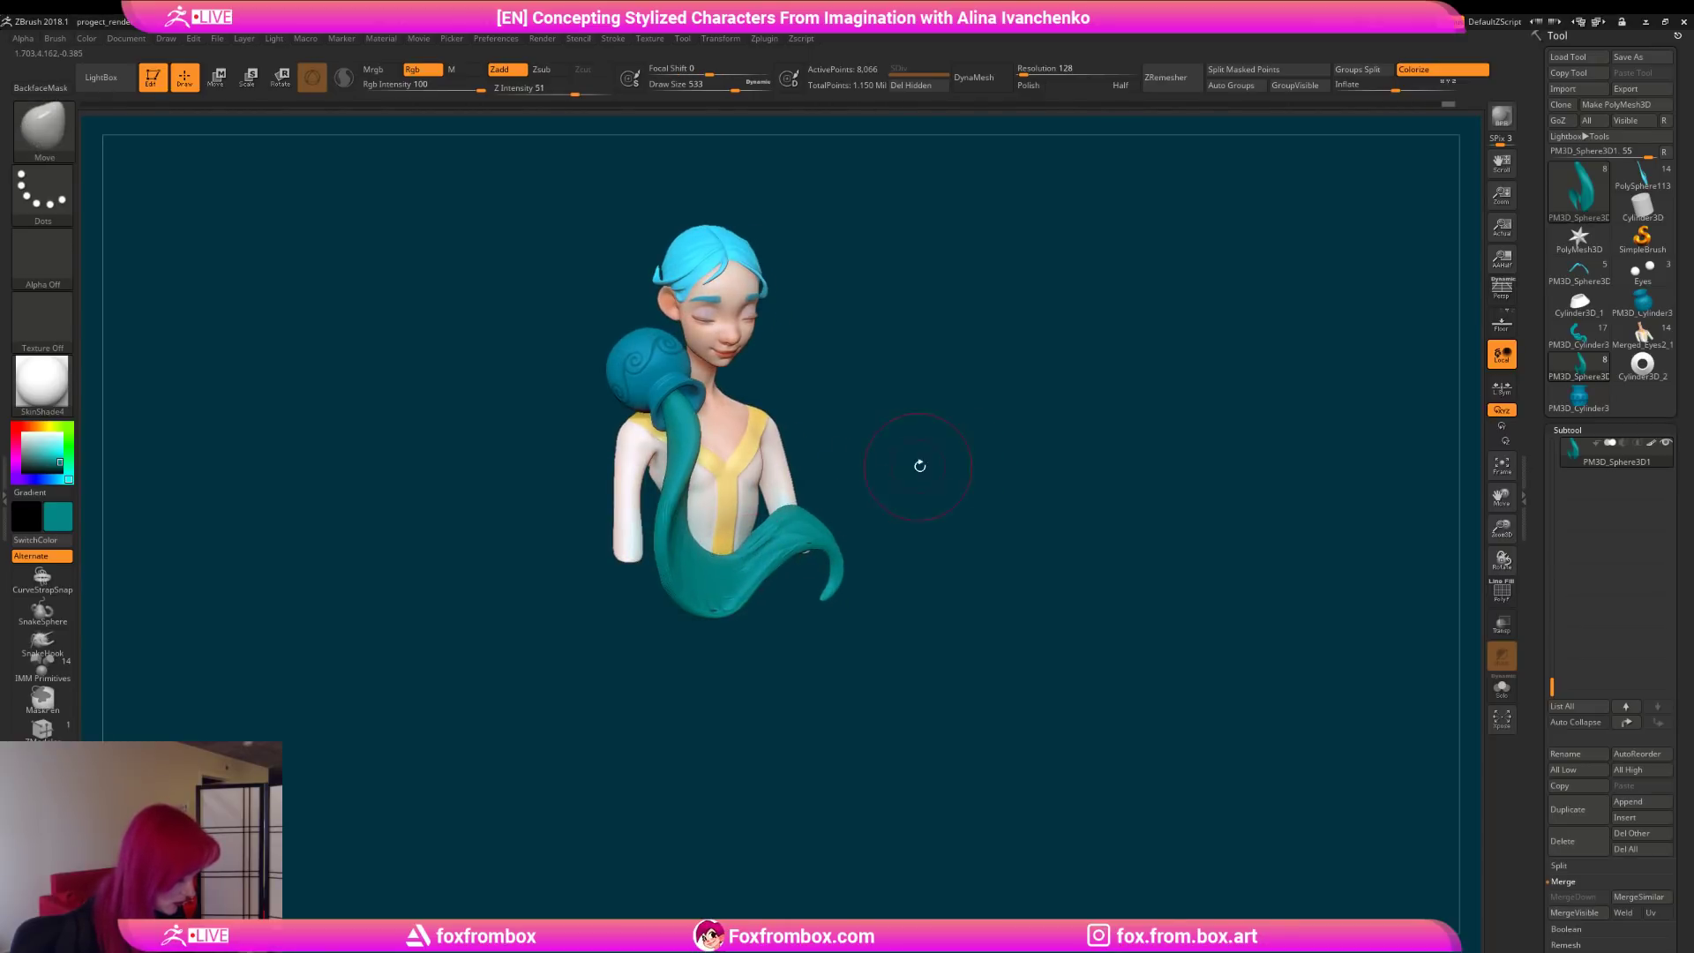
Step: Reshape the stream's lower curve and the wave by the left arm with the Move brush, checking front and side views
{"action": "left_click_drag", "start_coordinate": [908, 468], "coordinate": [838, 481]}
{"action": "left_click_drag", "start_coordinate": [946, 443], "coordinate": [899, 422]}
{"action": "left_click_drag", "start_coordinate": [743, 504], "coordinate": [739, 562]}
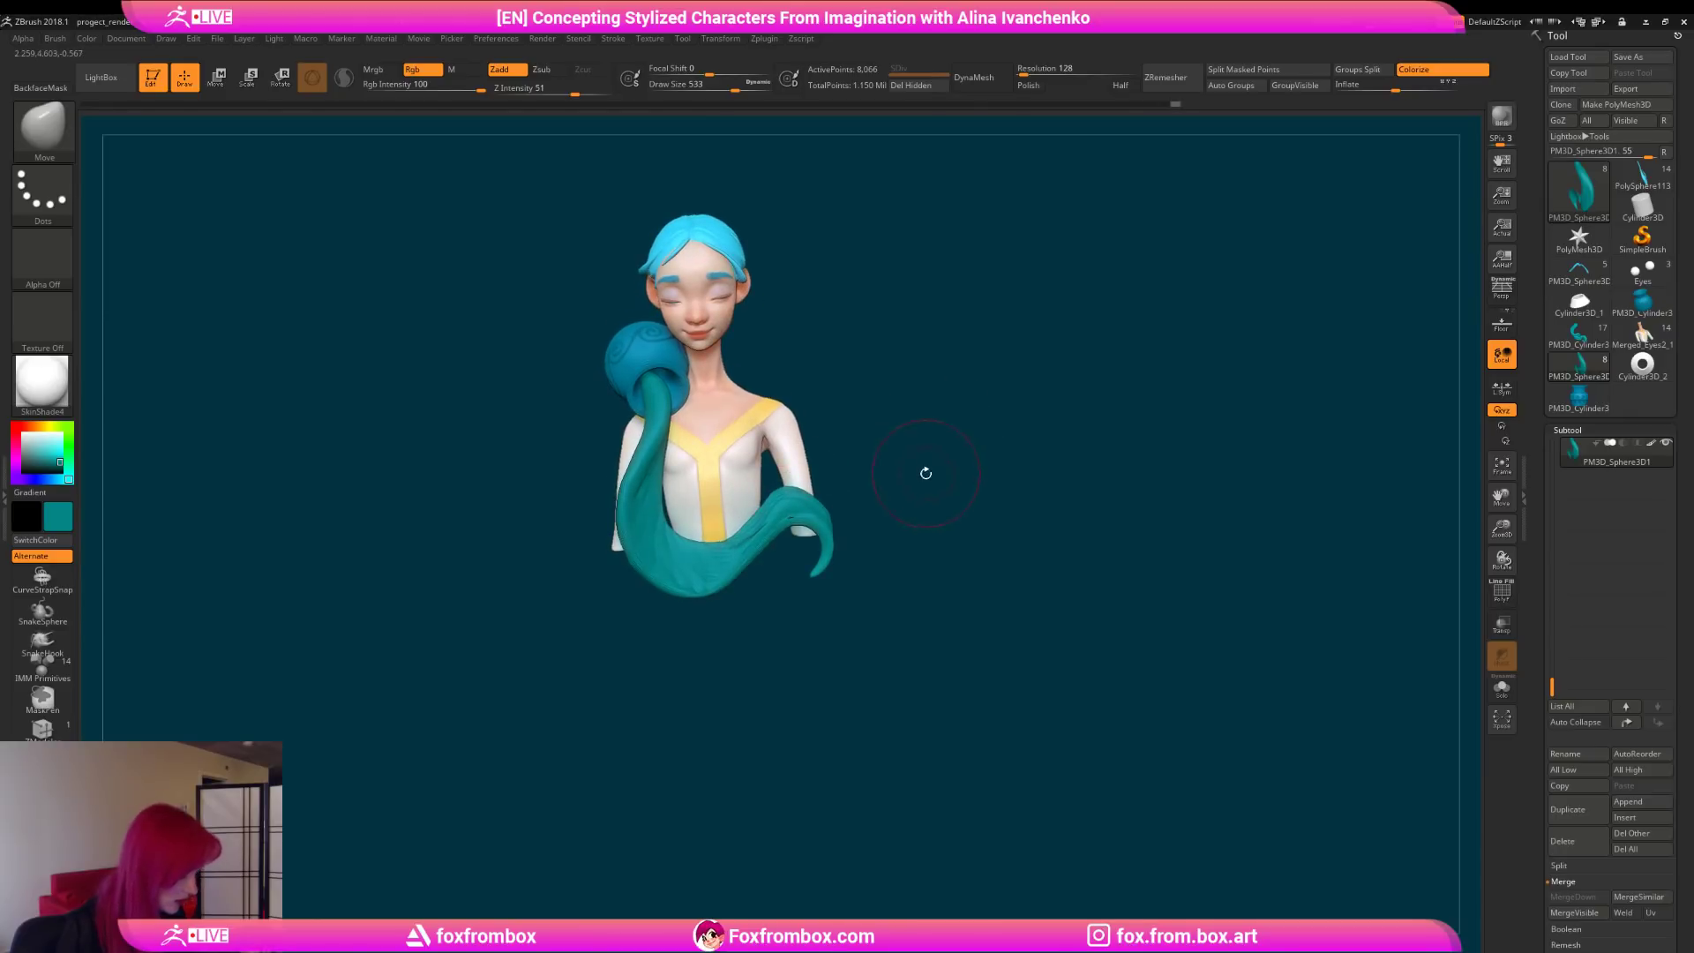
{"action": "right_click_drag", "start_coordinate": [927, 472], "coordinate": [915, 480]}
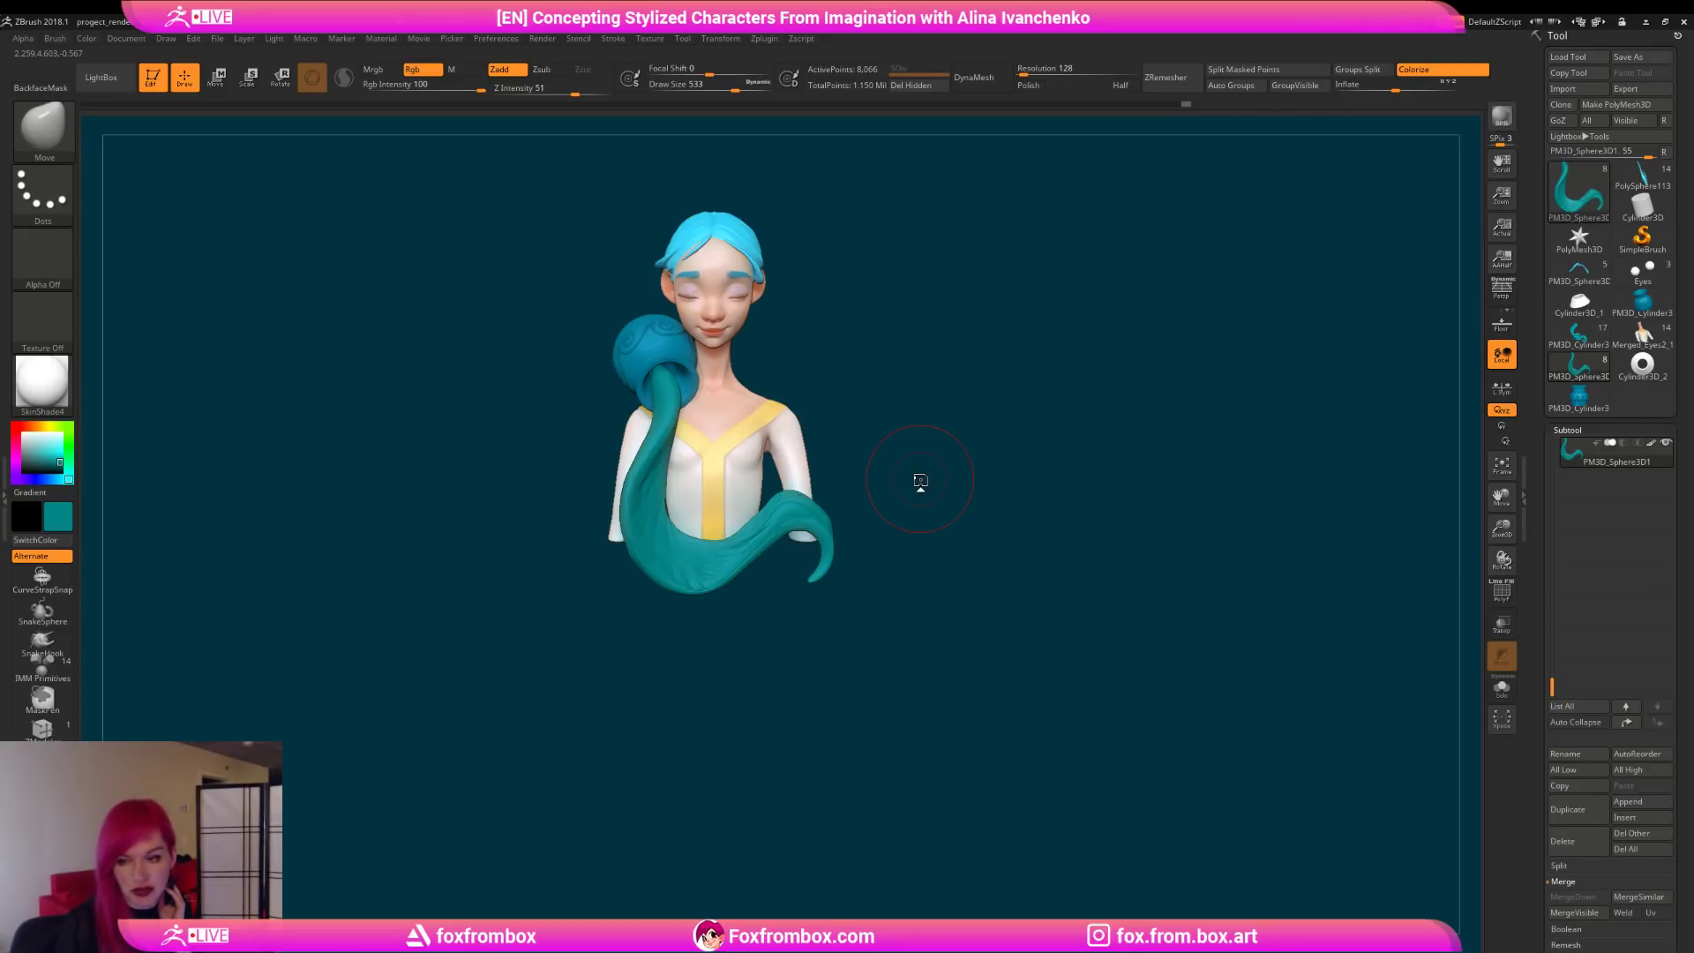
{"action": "left_click_drag", "start_coordinate": [967, 464], "coordinate": [745, 446]}
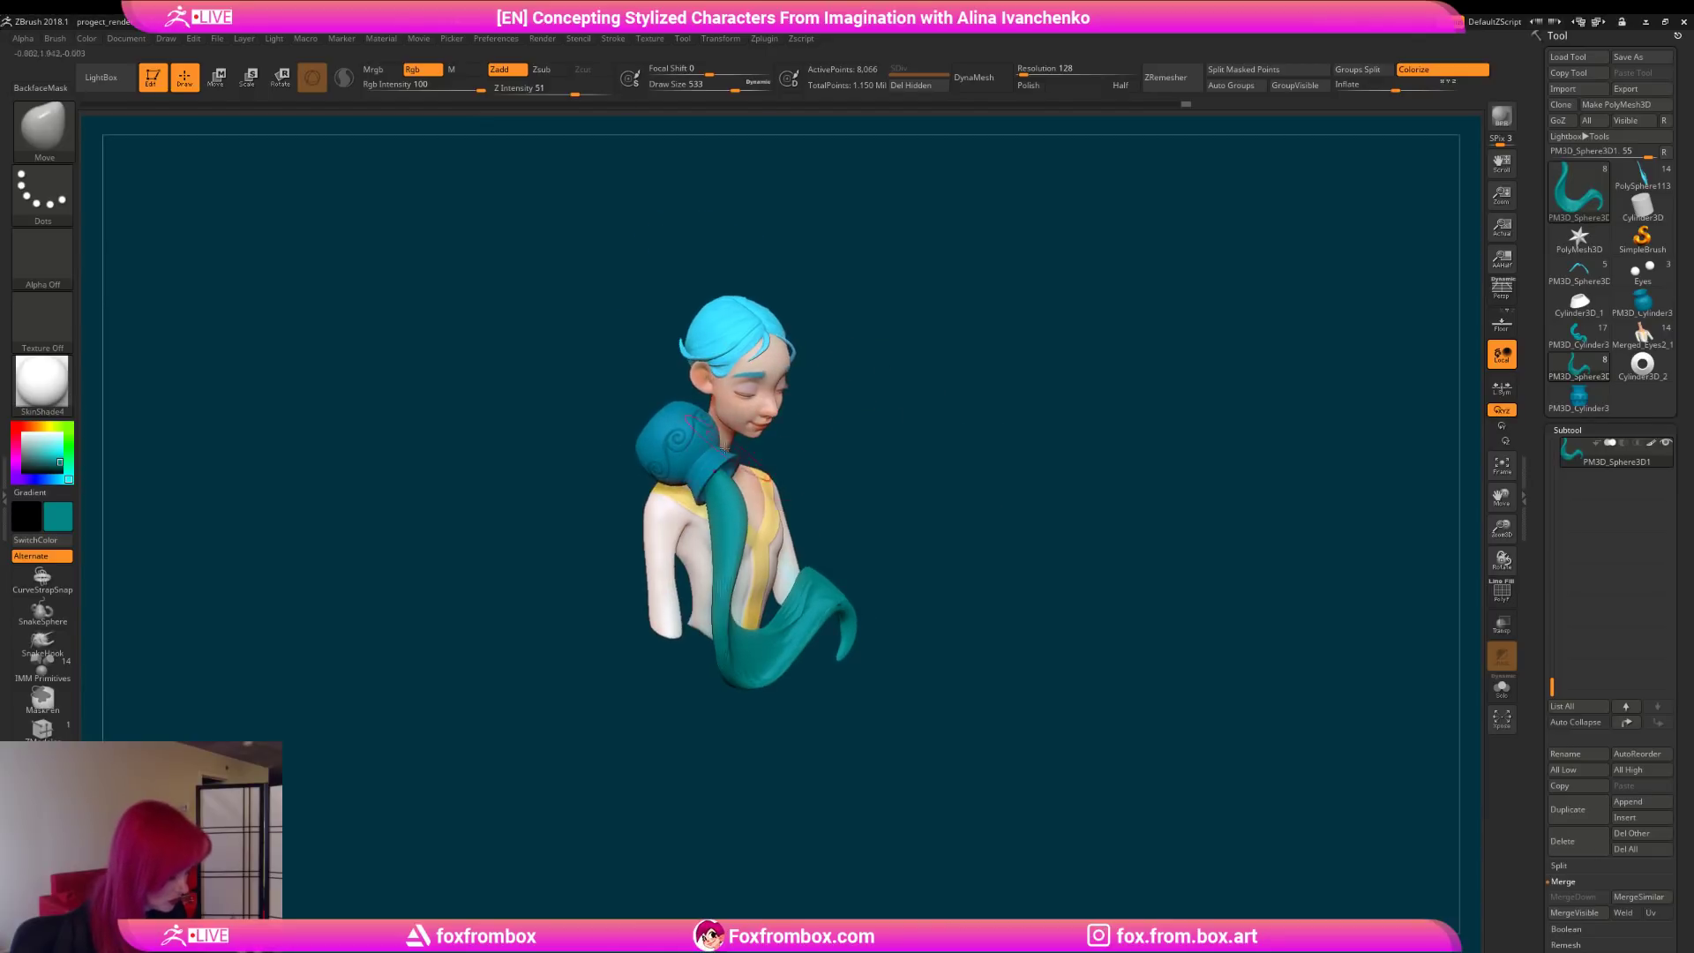
{"action": "left_click_drag", "start_coordinate": [874, 459], "coordinate": [699, 448]}
{"action": "left_click_drag", "start_coordinate": [921, 405], "coordinate": [883, 424], "text": "alt"}
{"action": "left_click_drag", "start_coordinate": [637, 533], "coordinate": [628, 529]}
{"action": "left_click_drag", "start_coordinate": [927, 427], "coordinate": [838, 467]}
{"action": "left_click_drag", "start_coordinate": [641, 562], "coordinate": [860, 533]}
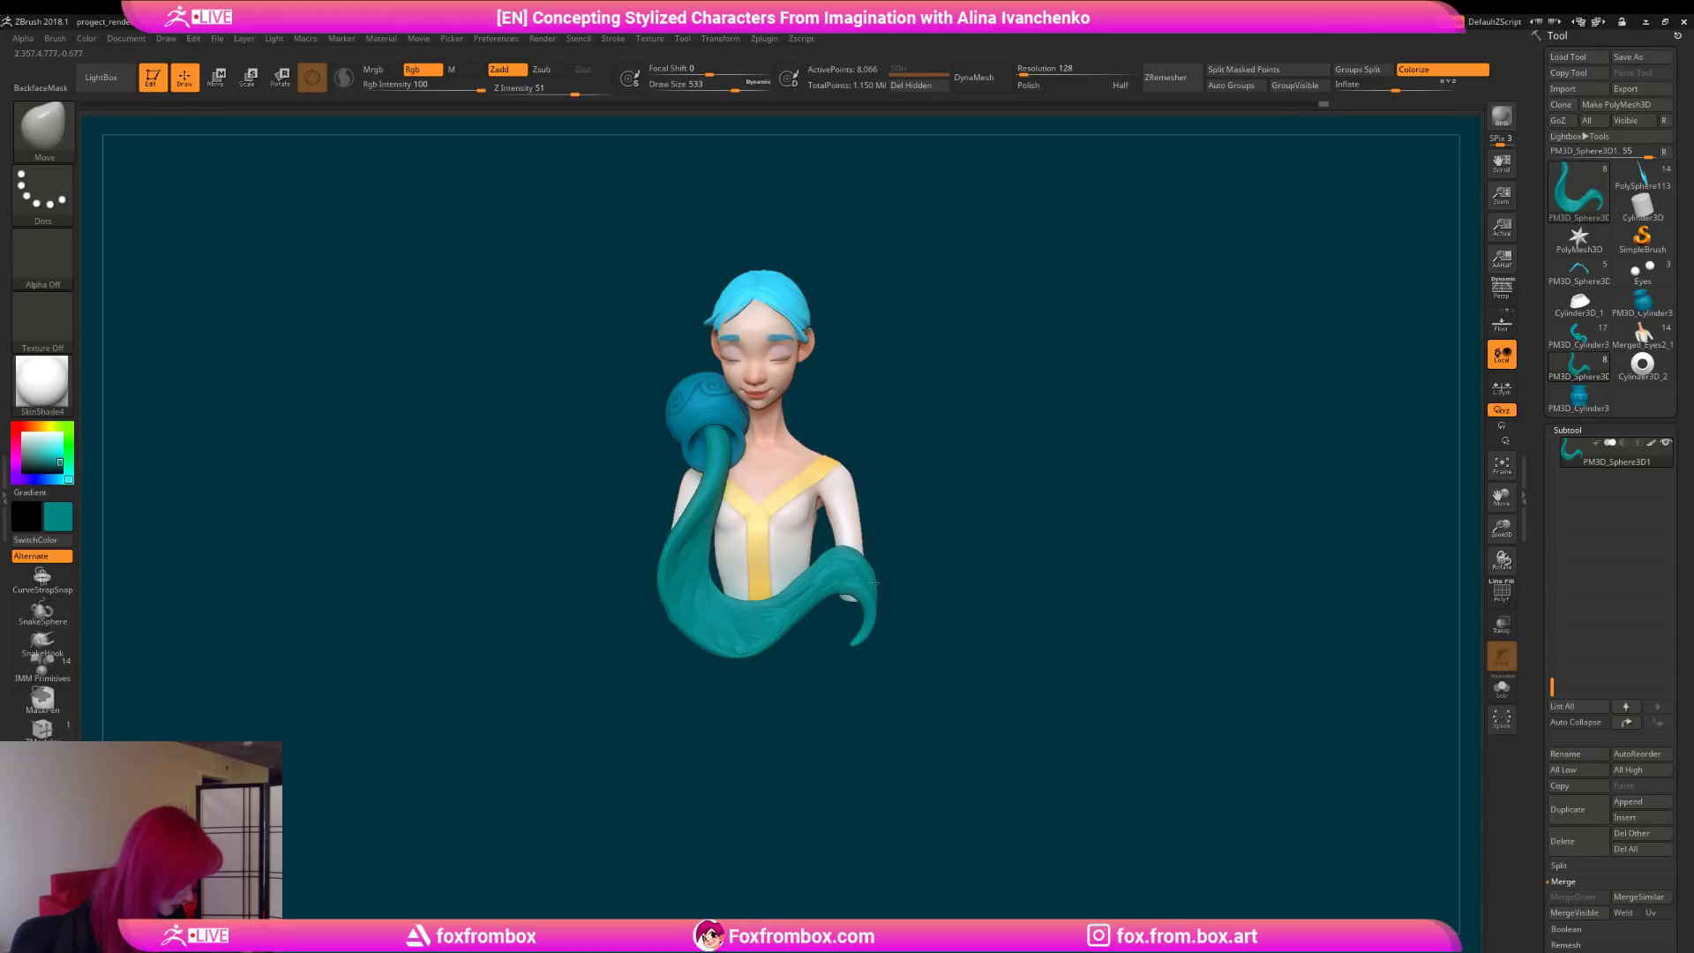
{"action": "mouse_move", "coordinate": [880, 611]}
{"action": "left_mouse_down"}
{"action": "mouse_move", "coordinate": [866, 633]}
{"action": "mouse_move", "coordinate": [957, 578]}
{"action": "mouse_move", "coordinate": [927, 569]}
{"action": "mouse_move", "coordinate": [872, 620]}
{"action": "mouse_move", "coordinate": [879, 609]}
{"action": "left_mouse_up"}
Step: Thicken the stream's curled tip near the left arm with the Inflate brush at draw size 365
{"action": "key", "text": "b"}
{"action": "key", "text": "i"}
{"action": "key", "text": "n"}
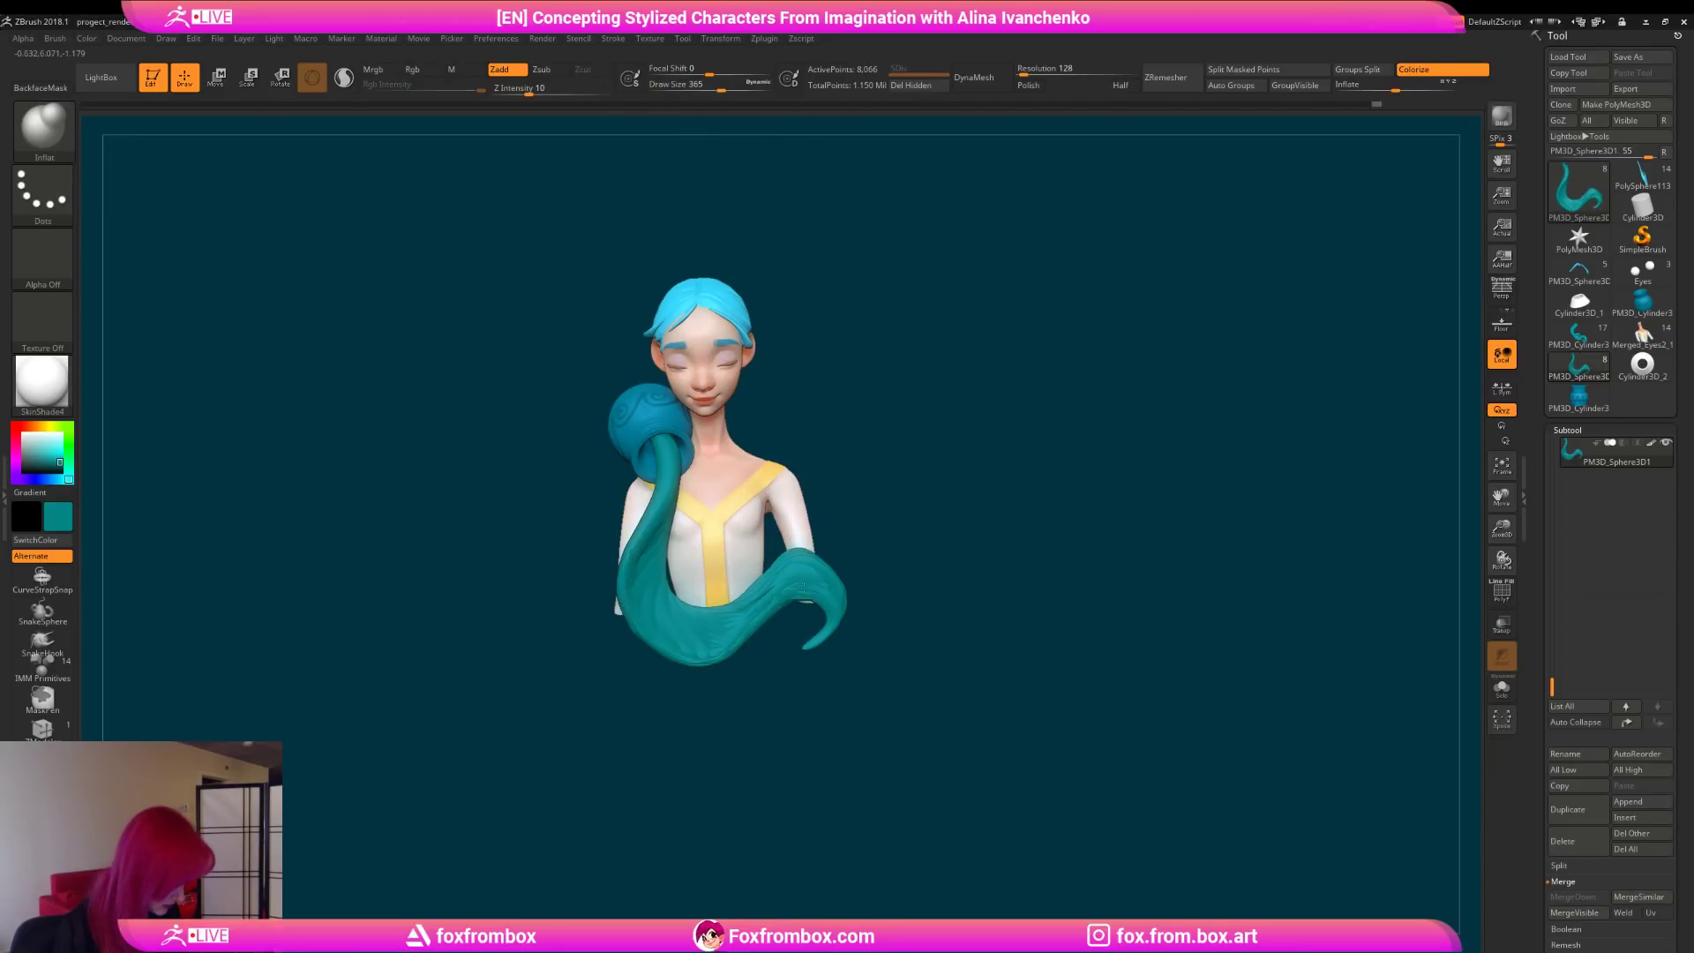
{"action": "left_click_drag", "start_coordinate": [899, 634], "coordinate": [827, 576]}
{"action": "left_click_drag", "start_coordinate": [861, 659], "coordinate": [873, 586]}
{"action": "left_click_drag", "start_coordinate": [936, 280], "coordinate": [855, 263], "text": "alt"}
{"action": "left_click_drag", "start_coordinate": [834, 372], "coordinate": [829, 397]}
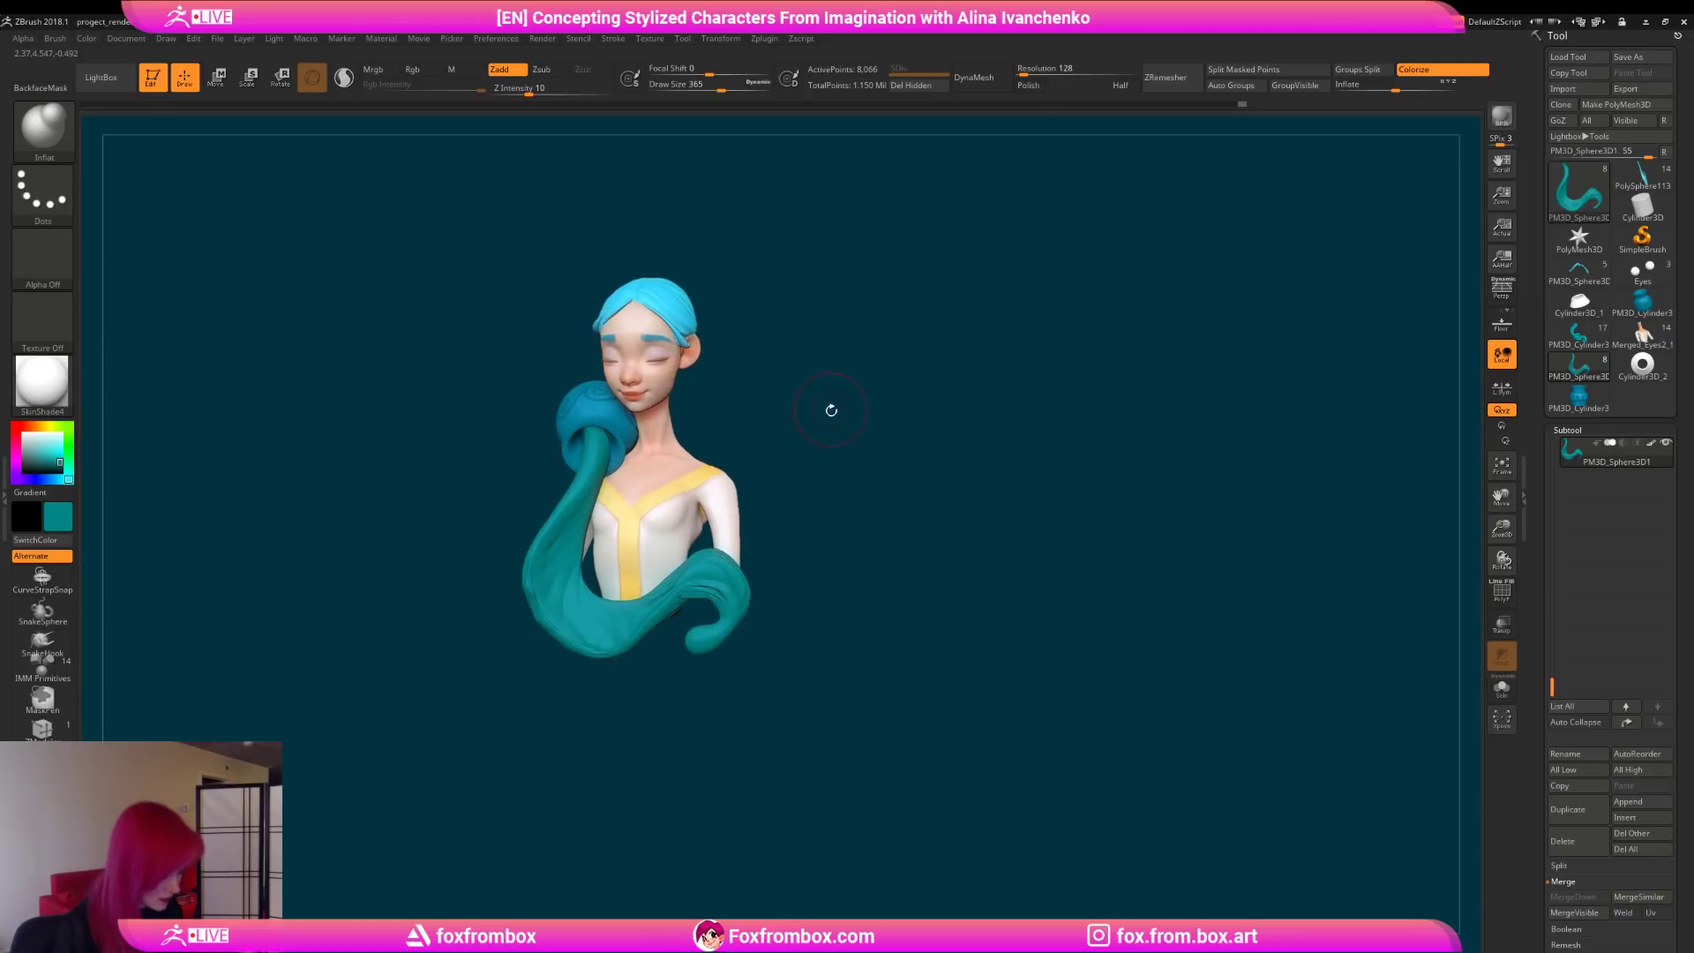
{"action": "mouse_move", "coordinate": [817, 567]}
{"action": "left_mouse_down"}
{"action": "mouse_move", "coordinate": [873, 529]}
{"action": "mouse_move", "coordinate": [845, 554]}
{"action": "left_mouse_up"}
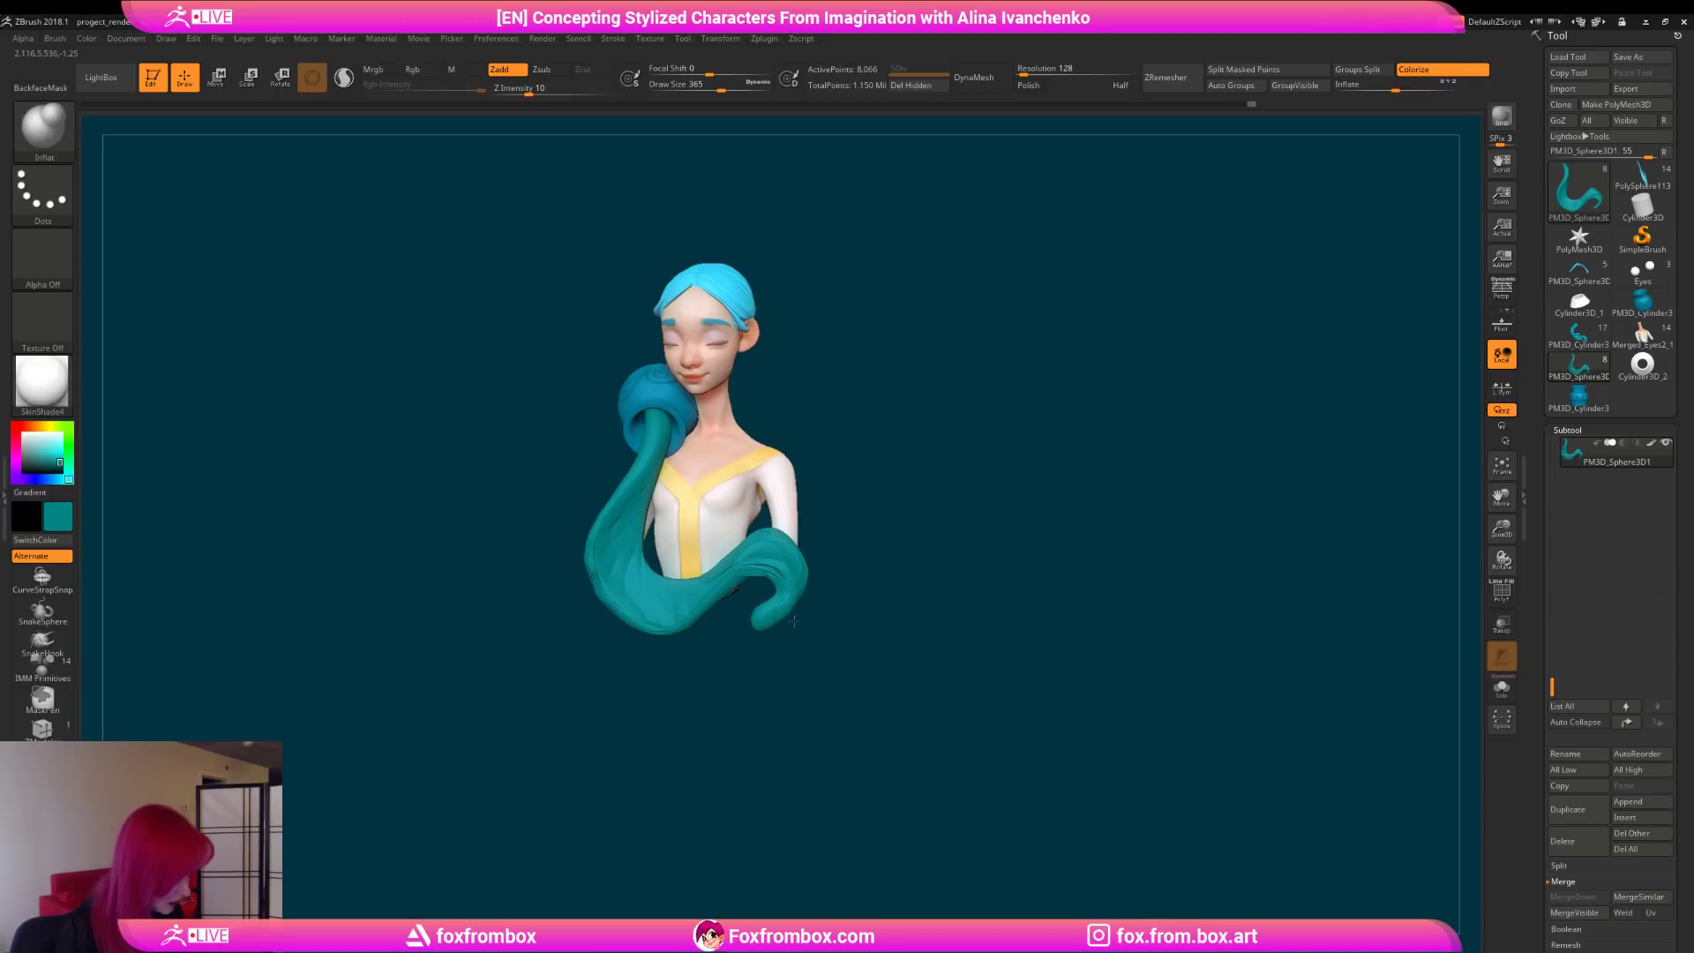
Step: Bend the thickened tip inward into a tighter hook with the Move brush
{"action": "key", "text": "b"}
{"action": "key", "text": "m"}
{"action": "key", "text": "v"}
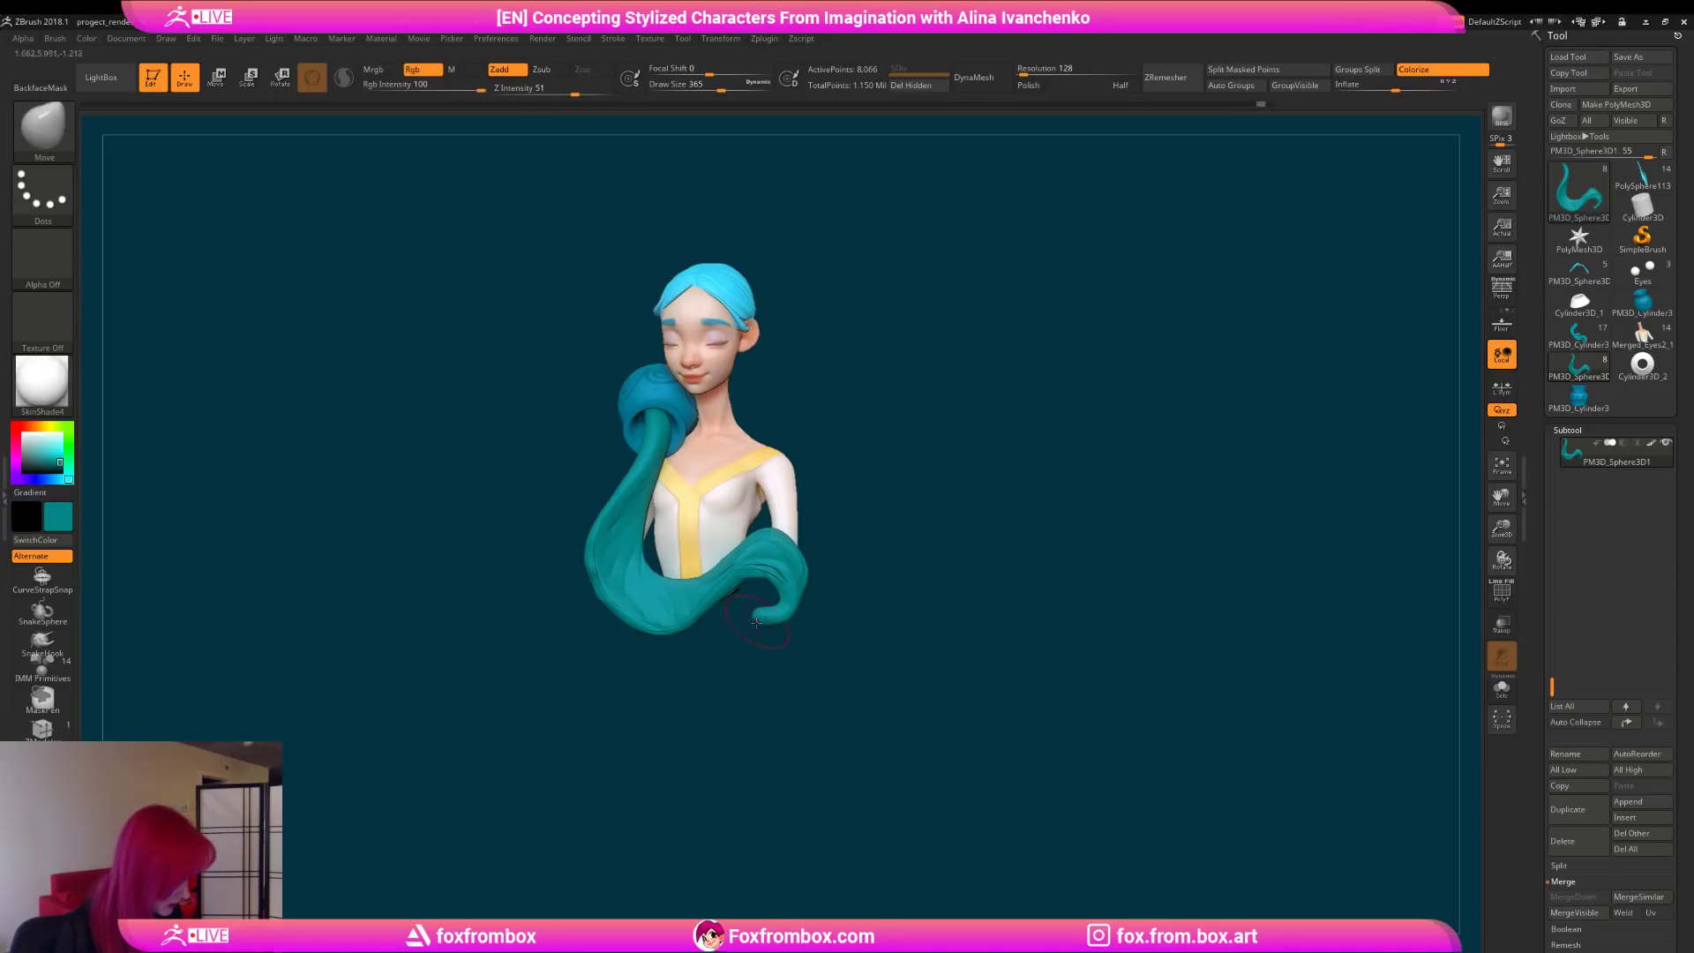
{"action": "mouse_move", "coordinate": [816, 604]}
{"action": "left_mouse_down"}
{"action": "mouse_move", "coordinate": [859, 582]}
{"action": "mouse_move", "coordinate": [861, 530]}
{"action": "left_mouse_up"}
{"action": "left_click_drag", "start_coordinate": [892, 462], "coordinate": [869, 494], "text": "shift"}
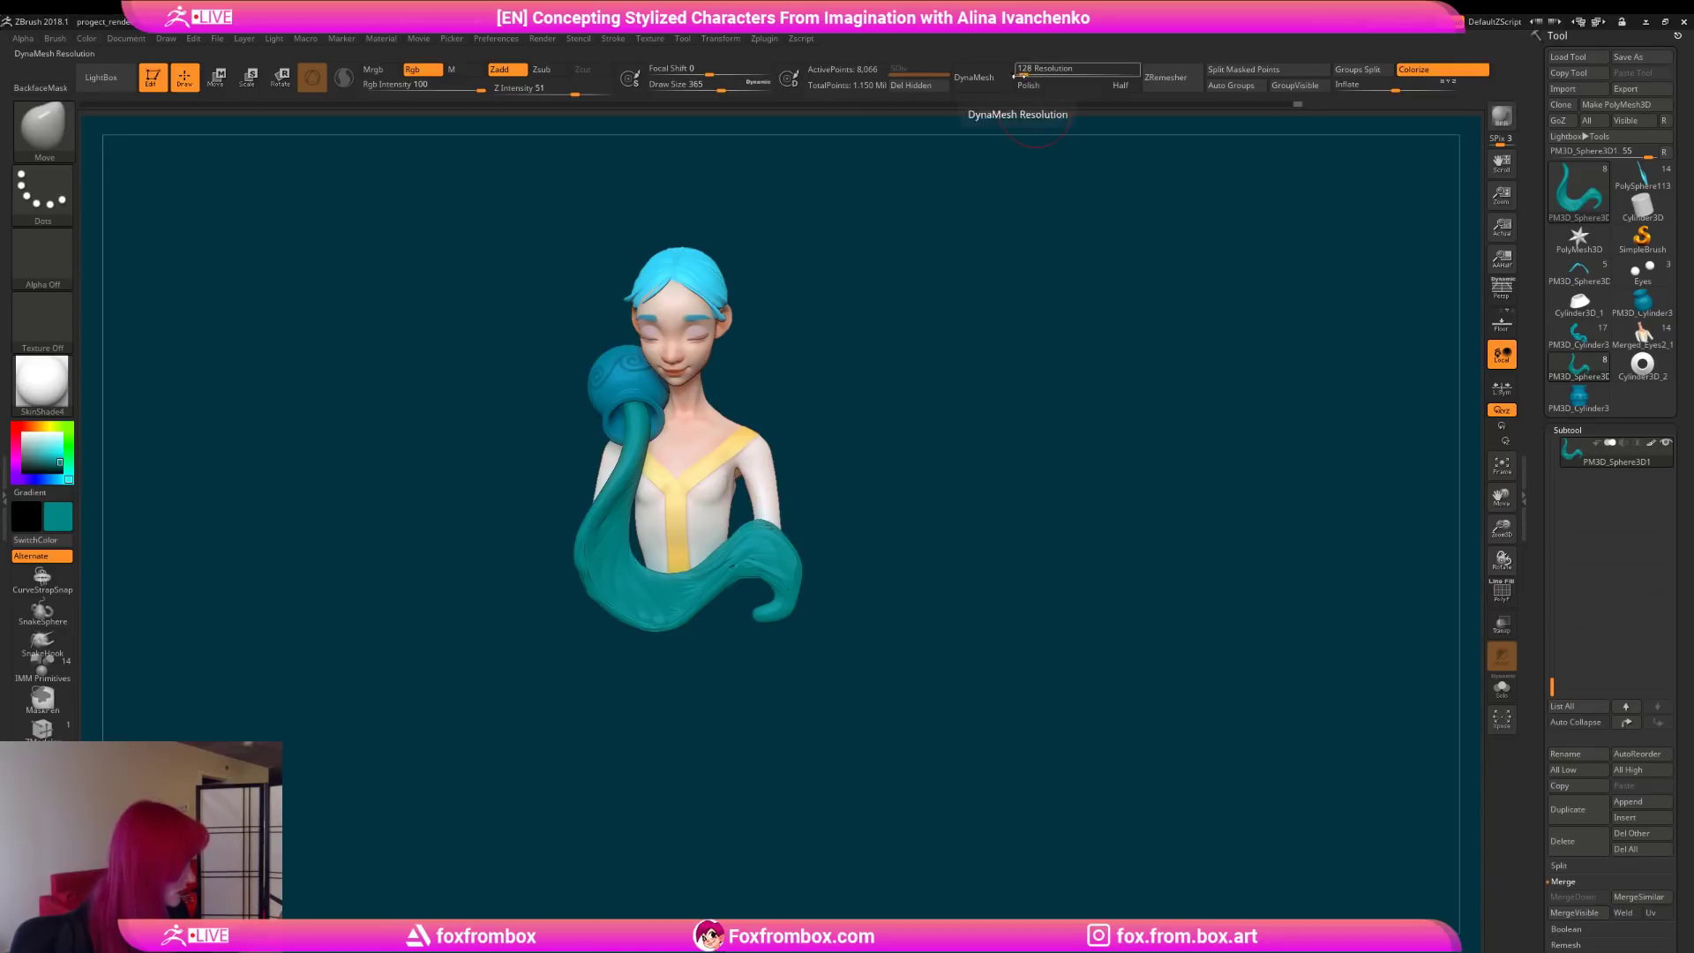
Step: Turn on DynaMesh for the stream and lower its resolution to 104
{"action": "left_click", "coordinate": [974, 76]}
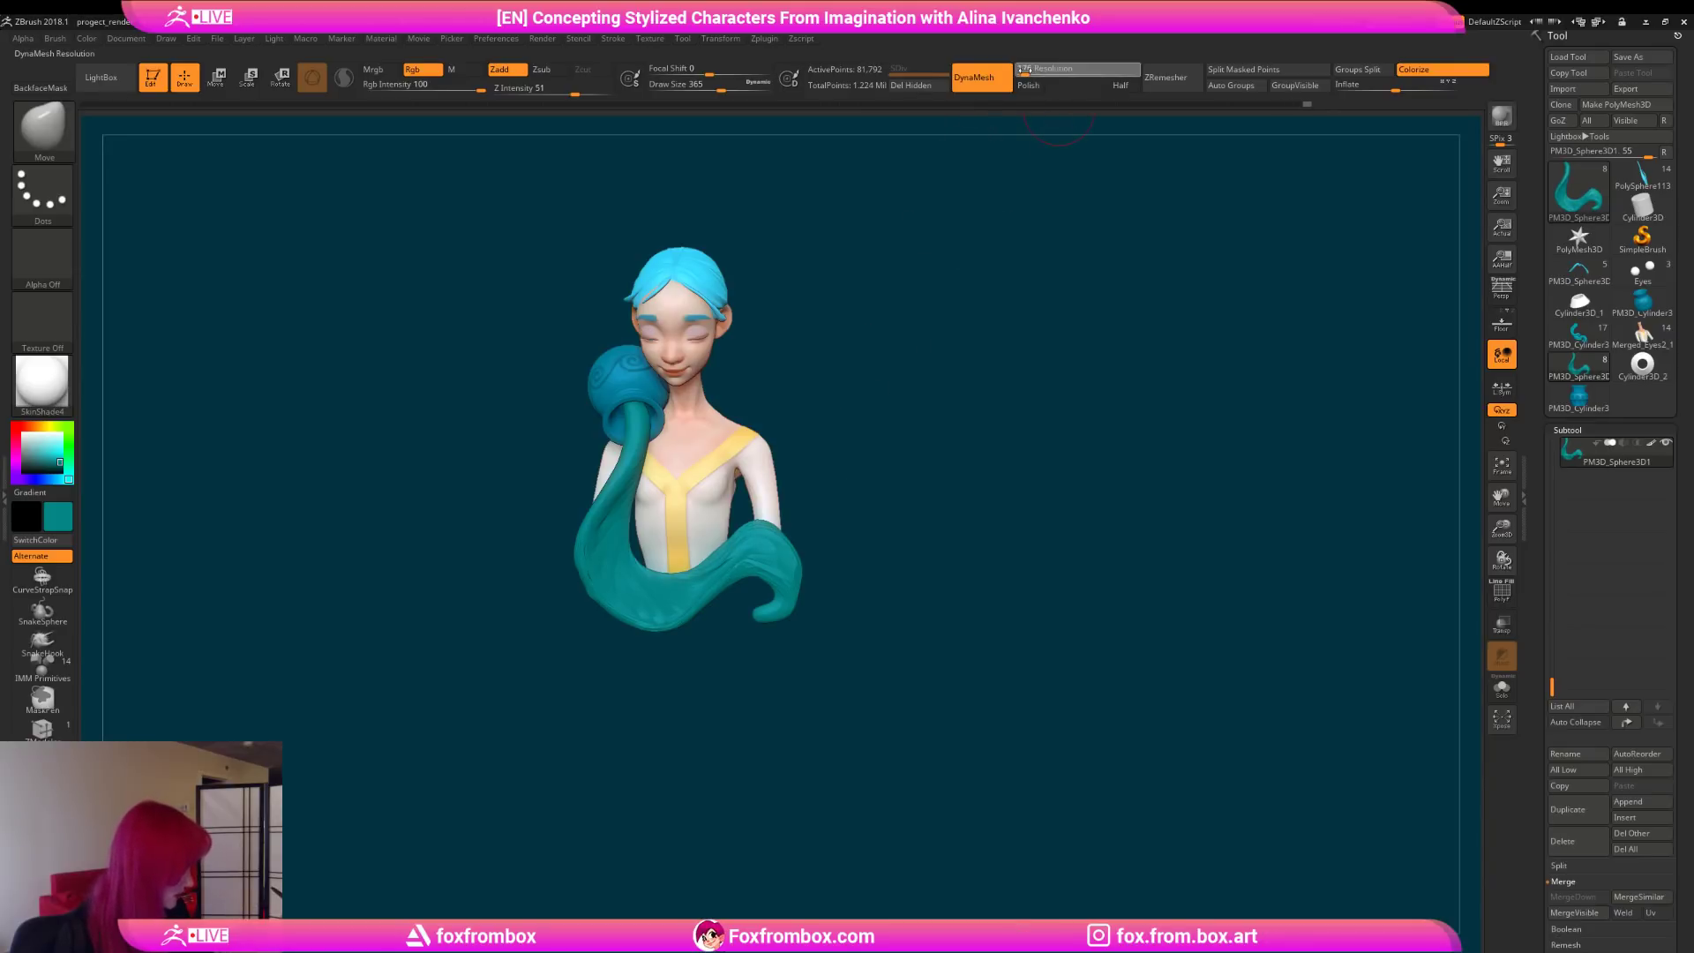
{"action": "left_click", "coordinate": [974, 76]}
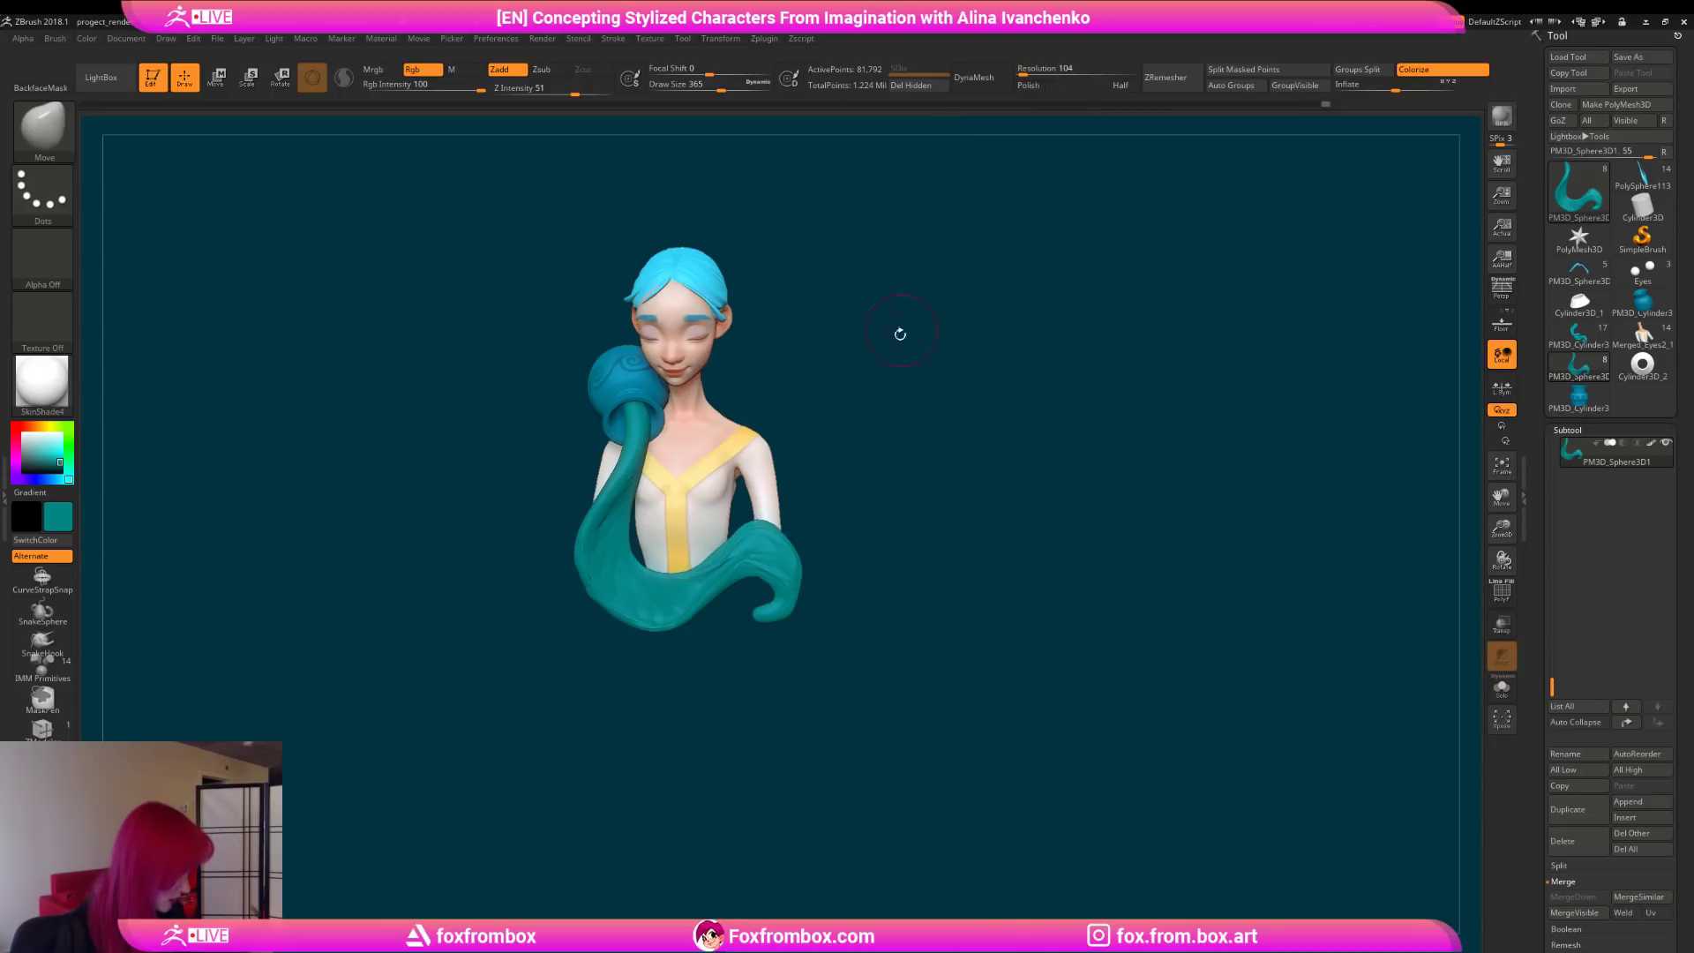
{"action": "left_click", "coordinate": [981, 78]}
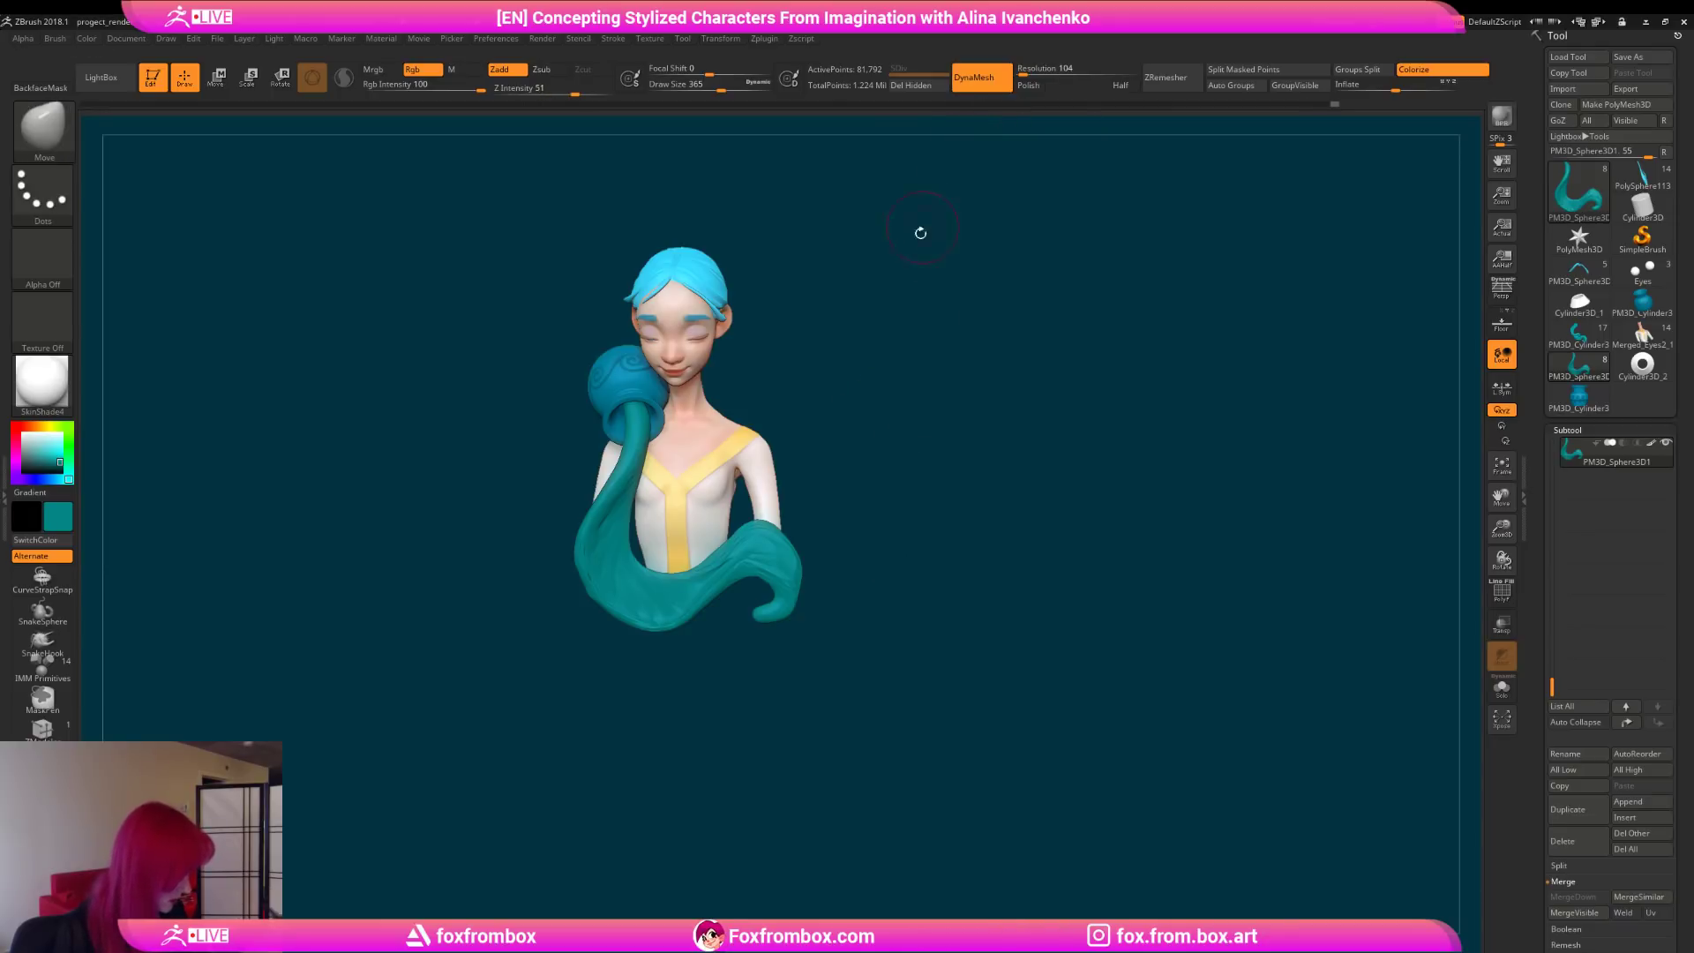
{"action": "left_click_drag", "start_coordinate": [926, 253], "coordinate": [921, 370], "text": "ctrl"}
{"action": "left_click_drag", "start_coordinate": [865, 530], "coordinate": [854, 586]}
{"action": "left_click_drag", "start_coordinate": [907, 479], "coordinate": [881, 651], "text": "ctrl"}
{"action": "left_click_drag", "start_coordinate": [872, 461], "coordinate": [863, 589]}
Step: Lower the stream's DynaMesh resolution to 56 and remesh it
{"action": "mouse_move", "coordinate": [896, 468]}
{"action": "left_mouse_down"}
{"action": "mouse_move", "coordinate": [957, 167]}
{"action": "mouse_move", "coordinate": [885, 252]}
{"action": "mouse_move", "coordinate": [902, 507]}
{"action": "mouse_move", "coordinate": [731, 517]}
{"action": "left_mouse_up"}
{"action": "key", "text": "b"}
{"action": "key", "text": "i"}
{"action": "key", "text": "n"}
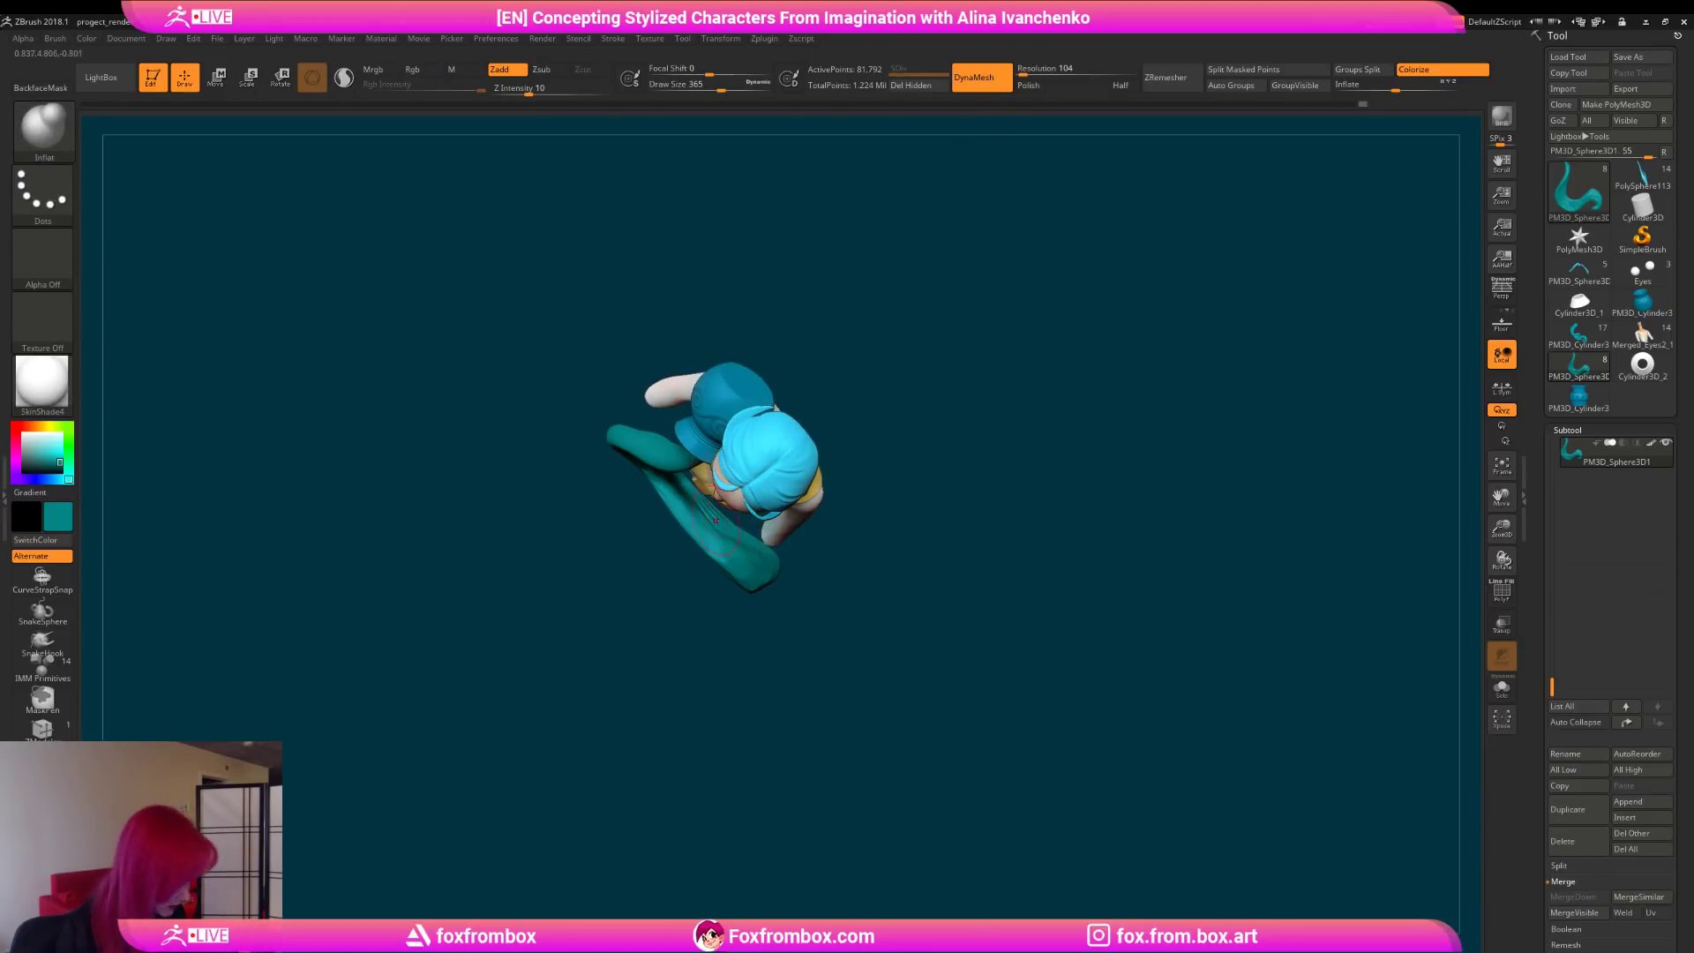
{"action": "left_click_drag", "start_coordinate": [821, 623], "coordinate": [995, 244]}
{"action": "left_click", "coordinate": [1019, 75]}
{"action": "type", "text": "8"}
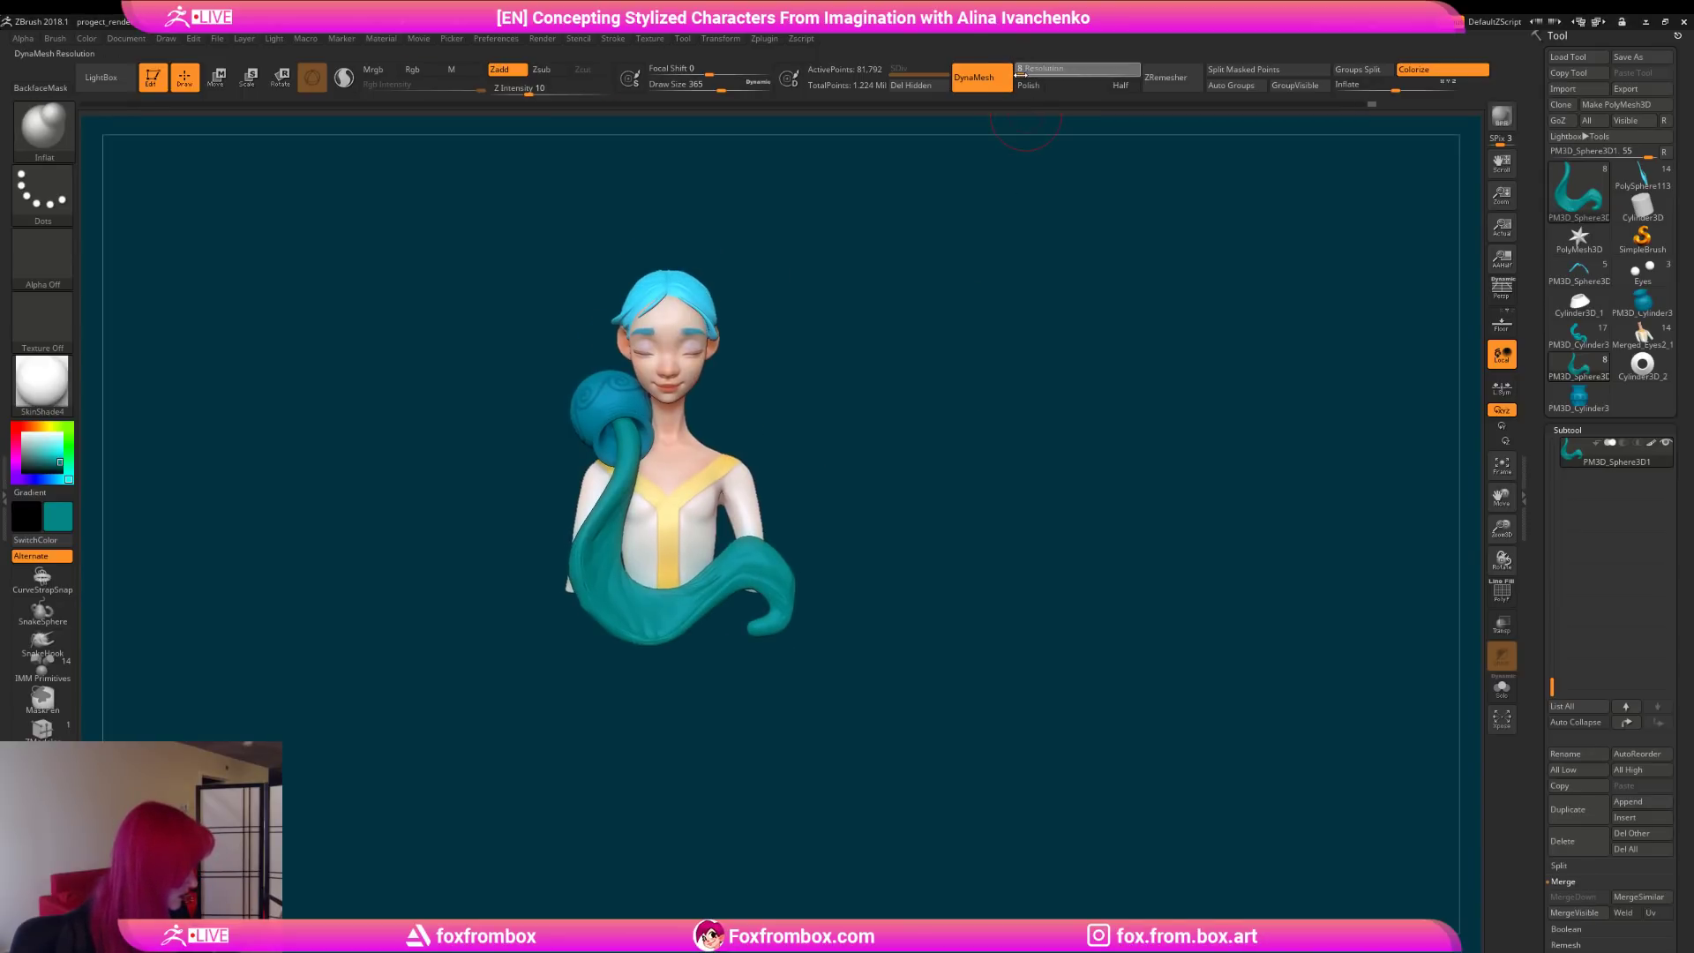
{"action": "key", "text": "Return"}
{"action": "left_click_drag", "start_coordinate": [941, 322], "coordinate": [686, 606], "text": "ctrl"}
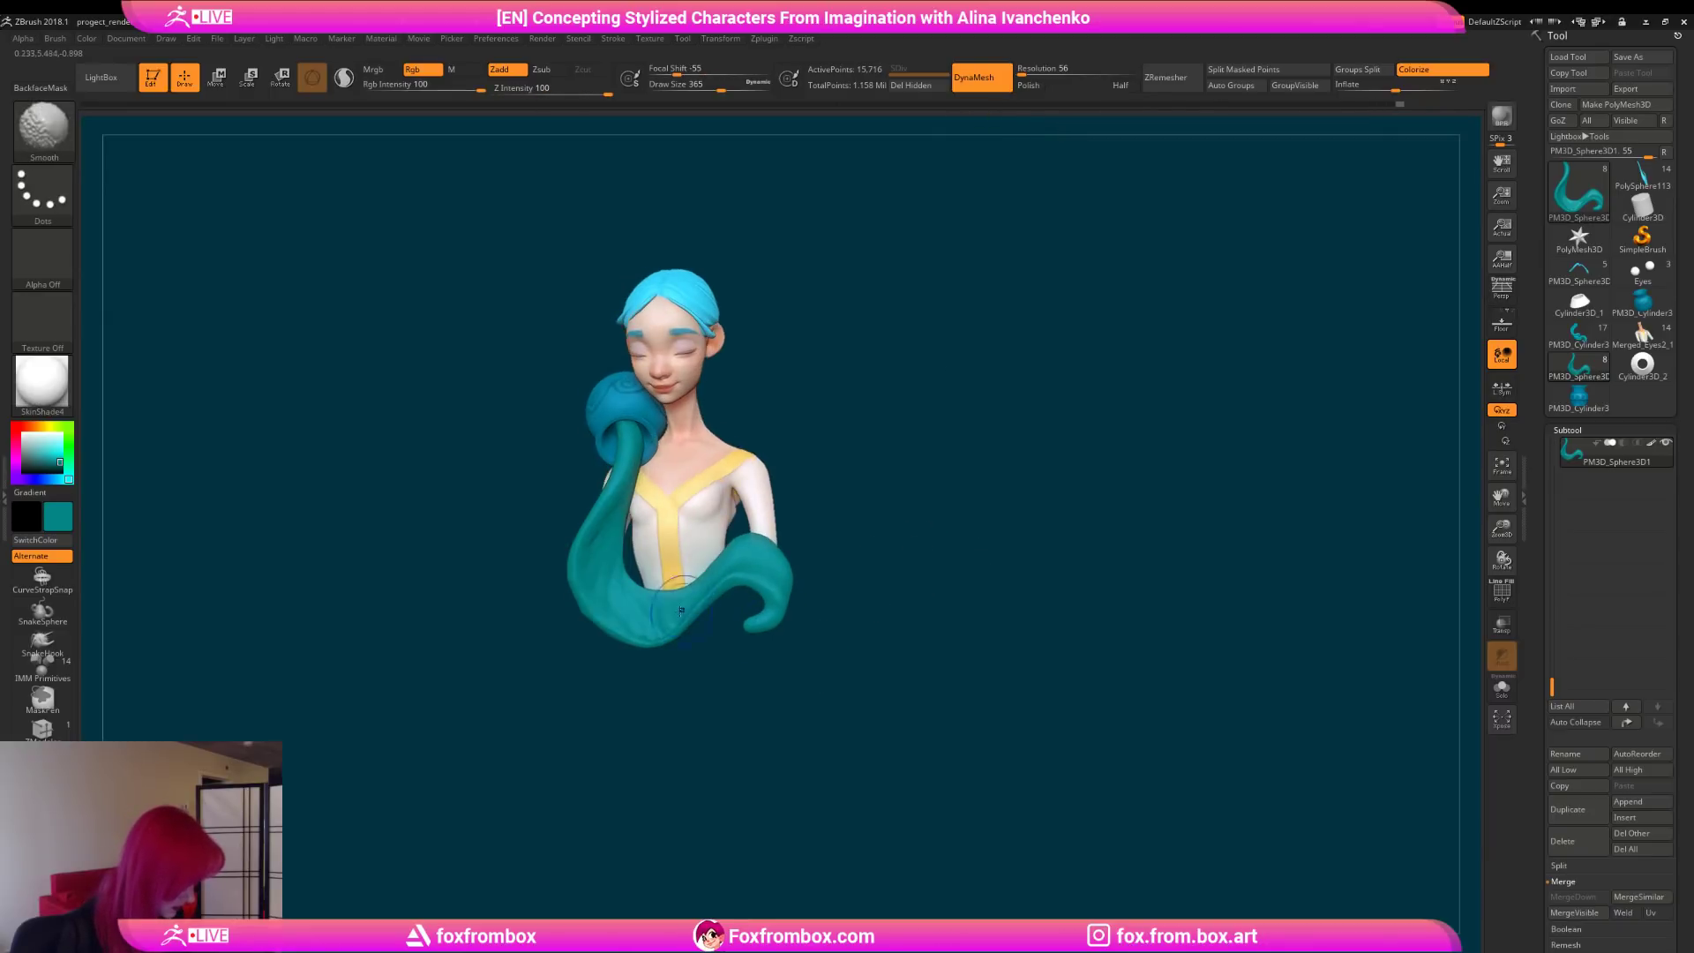
Step: Smooth the remeshed stream around its lower bend and inspect the surface up close
{"action": "left_click_drag", "start_coordinate": [865, 521], "coordinate": [980, 438]}
{"action": "mouse_move", "coordinate": [843, 493]}
{"action": "left_mouse_down"}
{"action": "mouse_move", "coordinate": [1003, 461]}
{"action": "mouse_move", "coordinate": [920, 642]}
{"action": "left_mouse_up"}
{"action": "left_click_drag", "start_coordinate": [1502, 529], "coordinate": [1460, 662]}
{"action": "left_click_drag", "start_coordinate": [1100, 500], "coordinate": [981, 379], "text": "alt"}
{"action": "left_click_drag", "start_coordinate": [1004, 480], "coordinate": [1012, 452], "text": "alt"}
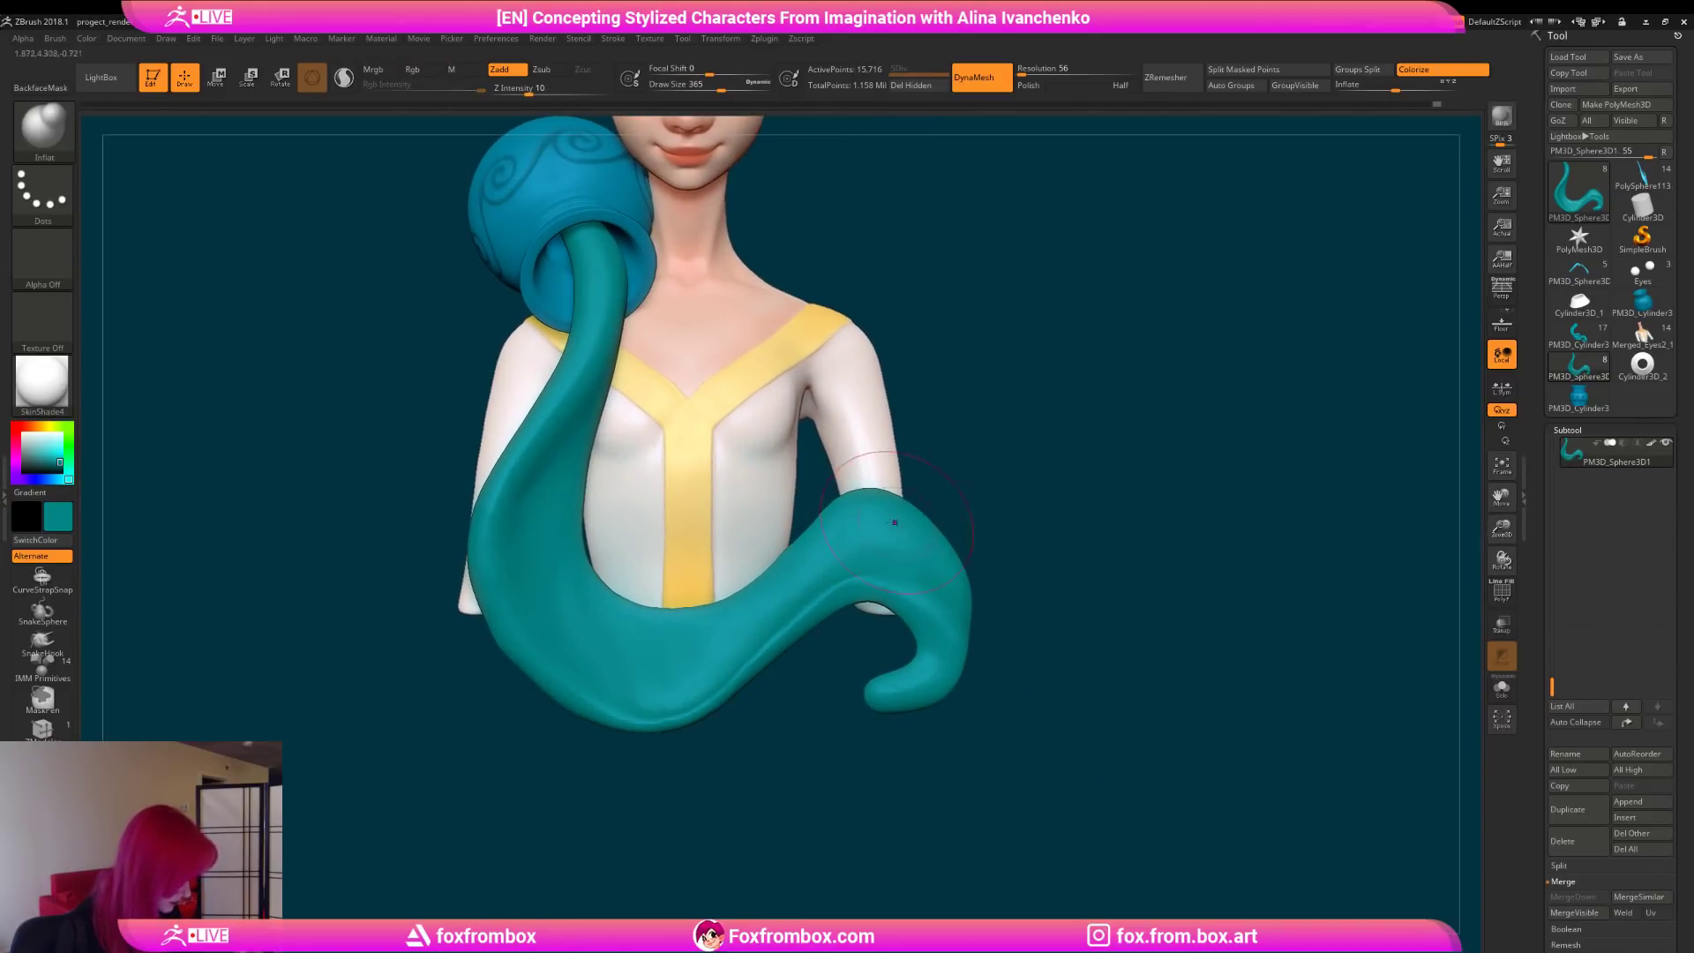
{"action": "mouse_move", "coordinate": [1077, 529]}
{"action": "left_mouse_down"}
{"action": "mouse_move", "coordinate": [1173, 546]}
{"action": "mouse_move", "coordinate": [1059, 459]}
{"action": "mouse_move", "coordinate": [1070, 435]}
{"action": "mouse_move", "coordinate": [1050, 437]}
{"action": "left_mouse_up"}
Step: Carve a crease from the vase mouth down to the stream's lower bend with DamStandard at size 280, without painting colour
{"action": "key", "text": "b"}
{"action": "key", "text": "d"}
{"action": "key", "text": "s"}
{"action": "left_click", "coordinate": [712, 85]}
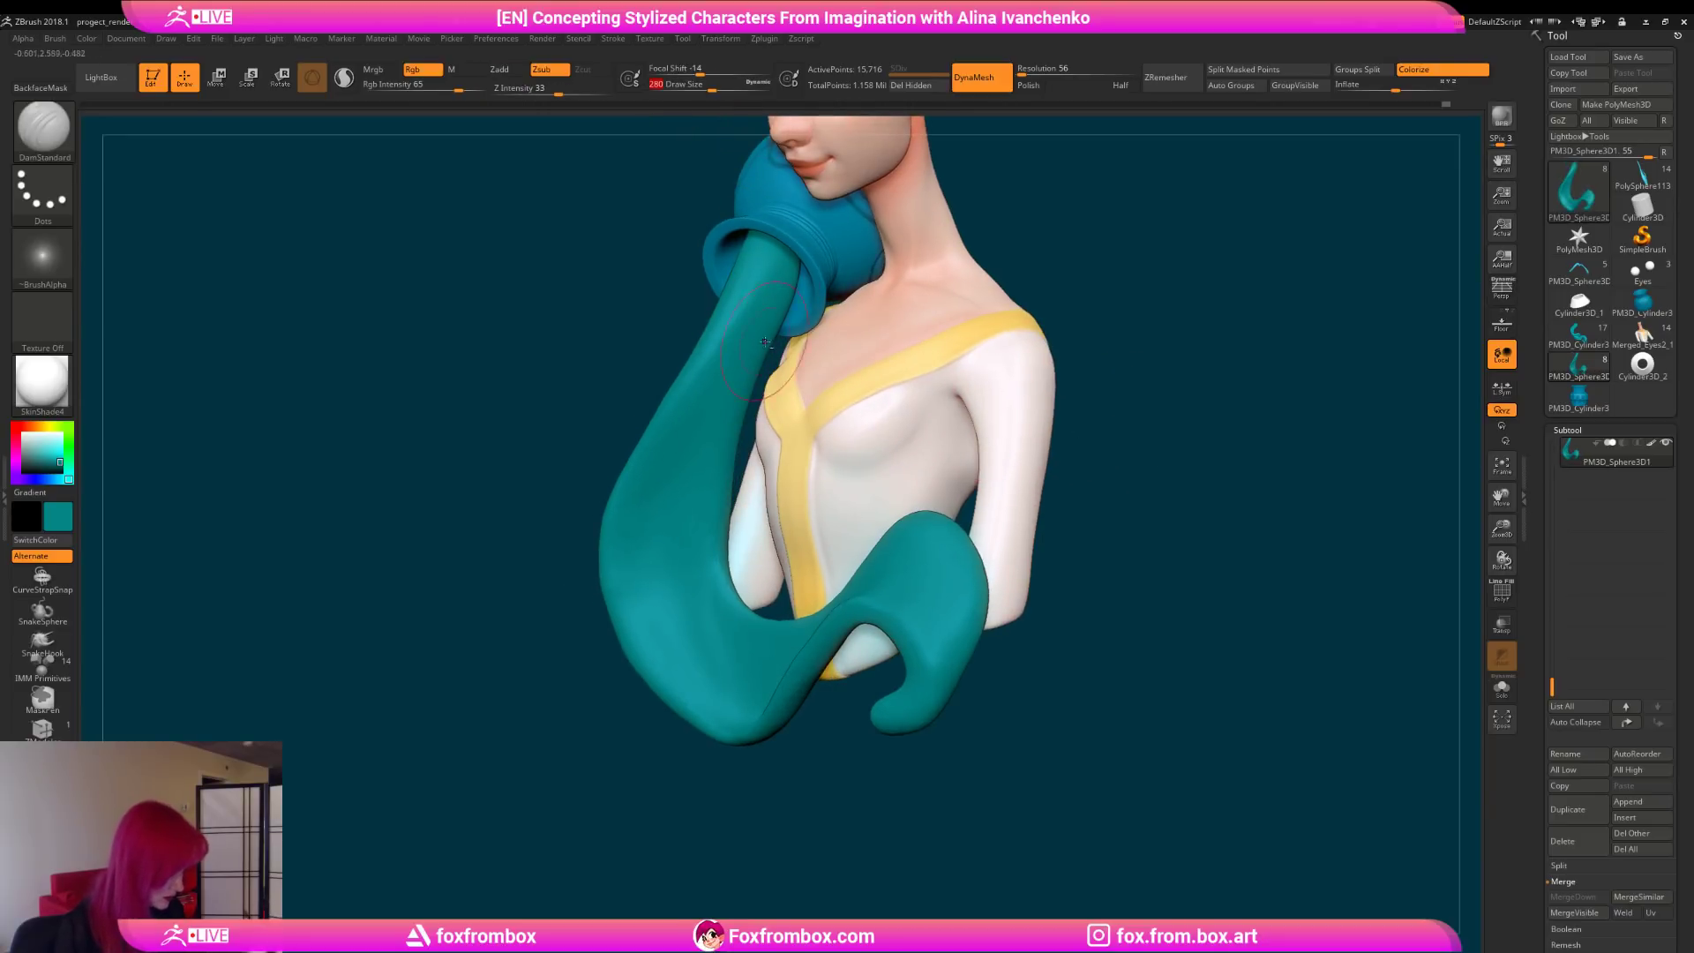
{"action": "left_click_drag", "start_coordinate": [679, 566], "coordinate": [705, 648]}
{"action": "mouse_move", "coordinate": [773, 272]}
{"action": "left_mouse_down"}
{"action": "mouse_move", "coordinate": [667, 578]}
{"action": "mouse_move", "coordinate": [682, 641]}
{"action": "left_mouse_up"}
{"action": "key", "text": "ctrl+z"}
{"action": "left_click", "coordinate": [423, 74]}
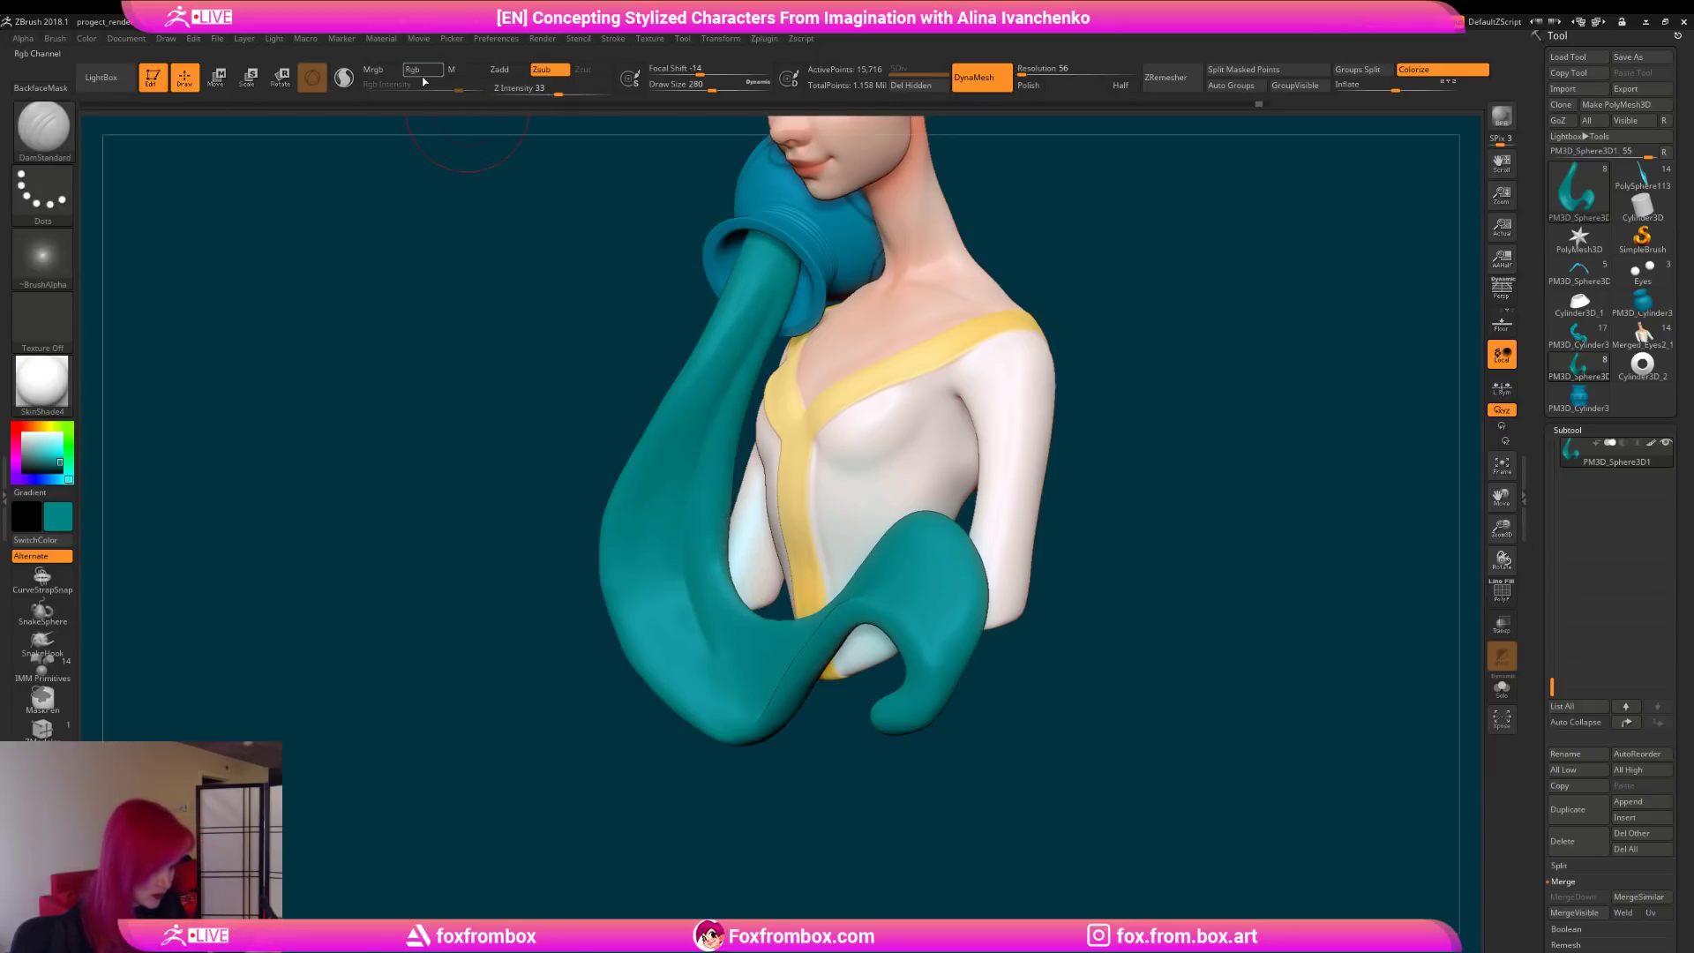
{"action": "mouse_move", "coordinate": [773, 288]}
{"action": "left_mouse_down"}
{"action": "mouse_move", "coordinate": [695, 460]}
{"action": "mouse_move", "coordinate": [686, 648]}
{"action": "left_mouse_up"}
Step: Mask the wave side of the stream, leaving the strand on the vase side free for the Move brush
{"action": "mouse_move", "coordinate": [1128, 620]}
{"action": "left_mouse_down", "text": "shift"}
{"action": "mouse_move", "coordinate": [1236, 552]}
{"action": "mouse_move", "coordinate": [1100, 538]}
{"action": "mouse_move", "coordinate": [1011, 379]}
{"action": "mouse_move", "coordinate": [891, 441]}
{"action": "left_mouse_up", "text": "shift"}
{"action": "mouse_move", "coordinate": [573, 553]}
{"action": "left_mouse_down", "text": "ctrl"}
{"action": "mouse_move", "coordinate": [674, 452]}
{"action": "mouse_move", "coordinate": [646, 578]}
{"action": "mouse_move", "coordinate": [661, 647]}
{"action": "mouse_move", "coordinate": [622, 668]}
{"action": "left_mouse_up", "text": "ctrl"}
{"action": "mouse_move", "coordinate": [838, 530]}
{"action": "left_mouse_down"}
{"action": "mouse_move", "coordinate": [997, 484]}
{"action": "mouse_move", "coordinate": [1007, 525]}
{"action": "left_mouse_up"}
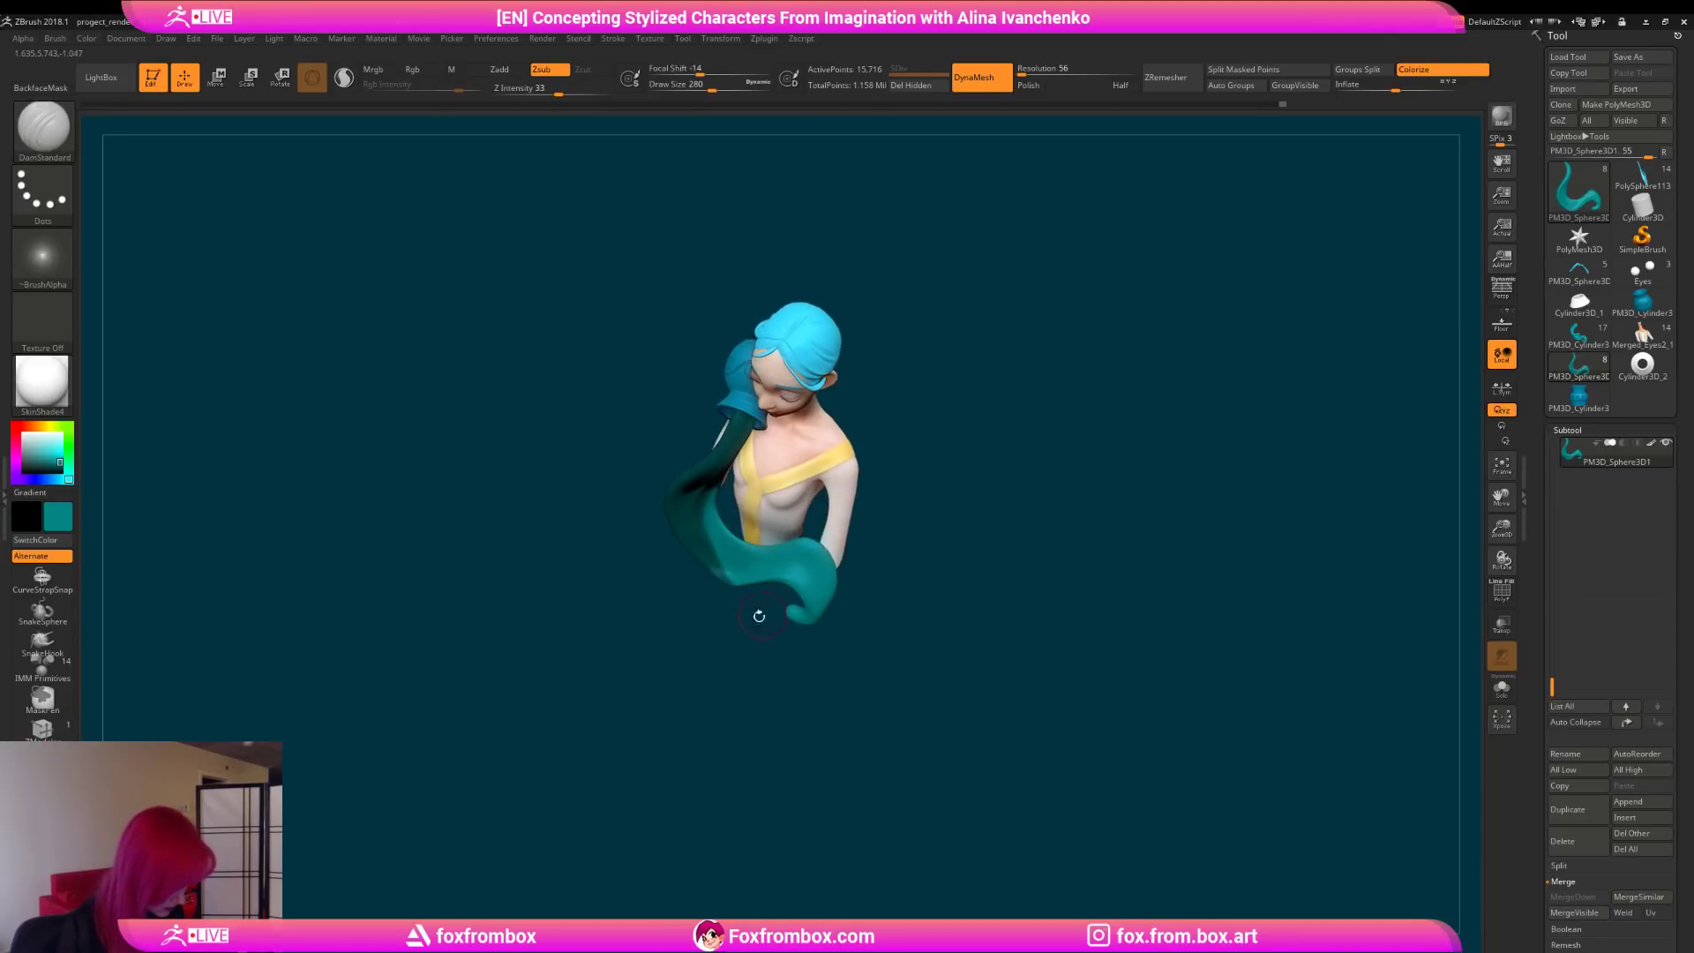
{"action": "mouse_move", "coordinate": [734, 593]}
{"action": "left_mouse_down", "text": "ctrl"}
{"action": "mouse_move", "coordinate": [738, 534]}
{"action": "mouse_move", "coordinate": [715, 577]}
{"action": "left_mouse_up", "text": "ctrl"}
{"action": "mouse_move", "coordinate": [1028, 441]}
{"action": "left_mouse_down"}
{"action": "mouse_move", "coordinate": [997, 468]}
{"action": "mouse_move", "coordinate": [1014, 467]}
{"action": "left_mouse_up"}
{"action": "key", "text": "b"}
{"action": "key", "text": "m"}
{"action": "key", "text": "v"}
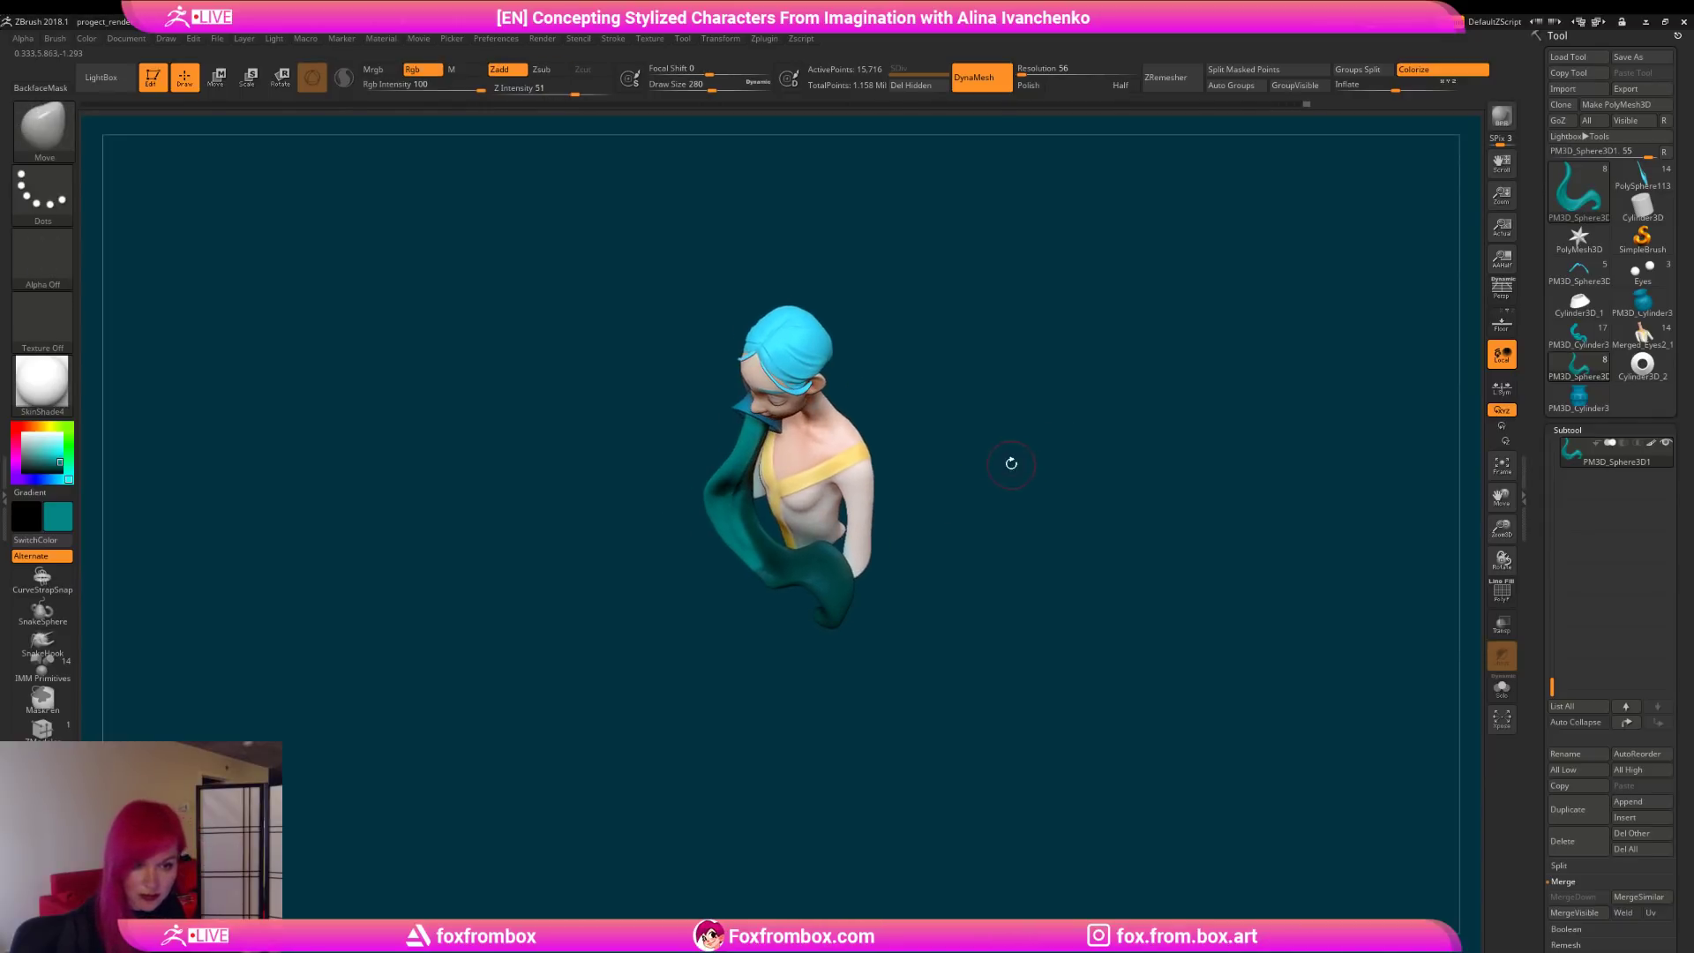
Step: Pull the unmasked strand's lower edge outward into a second small tip at the bend with a large Move brush
{"action": "left_click_drag", "start_coordinate": [711, 84], "coordinate": [734, 89]}
{"action": "mouse_move", "coordinate": [892, 258]}
{"action": "left_mouse_down"}
{"action": "mouse_move", "coordinate": [962, 353]}
{"action": "mouse_move", "coordinate": [944, 376]}
{"action": "mouse_move", "coordinate": [872, 223]}
{"action": "left_mouse_up"}
{"action": "left_click", "coordinate": [751, 88]}
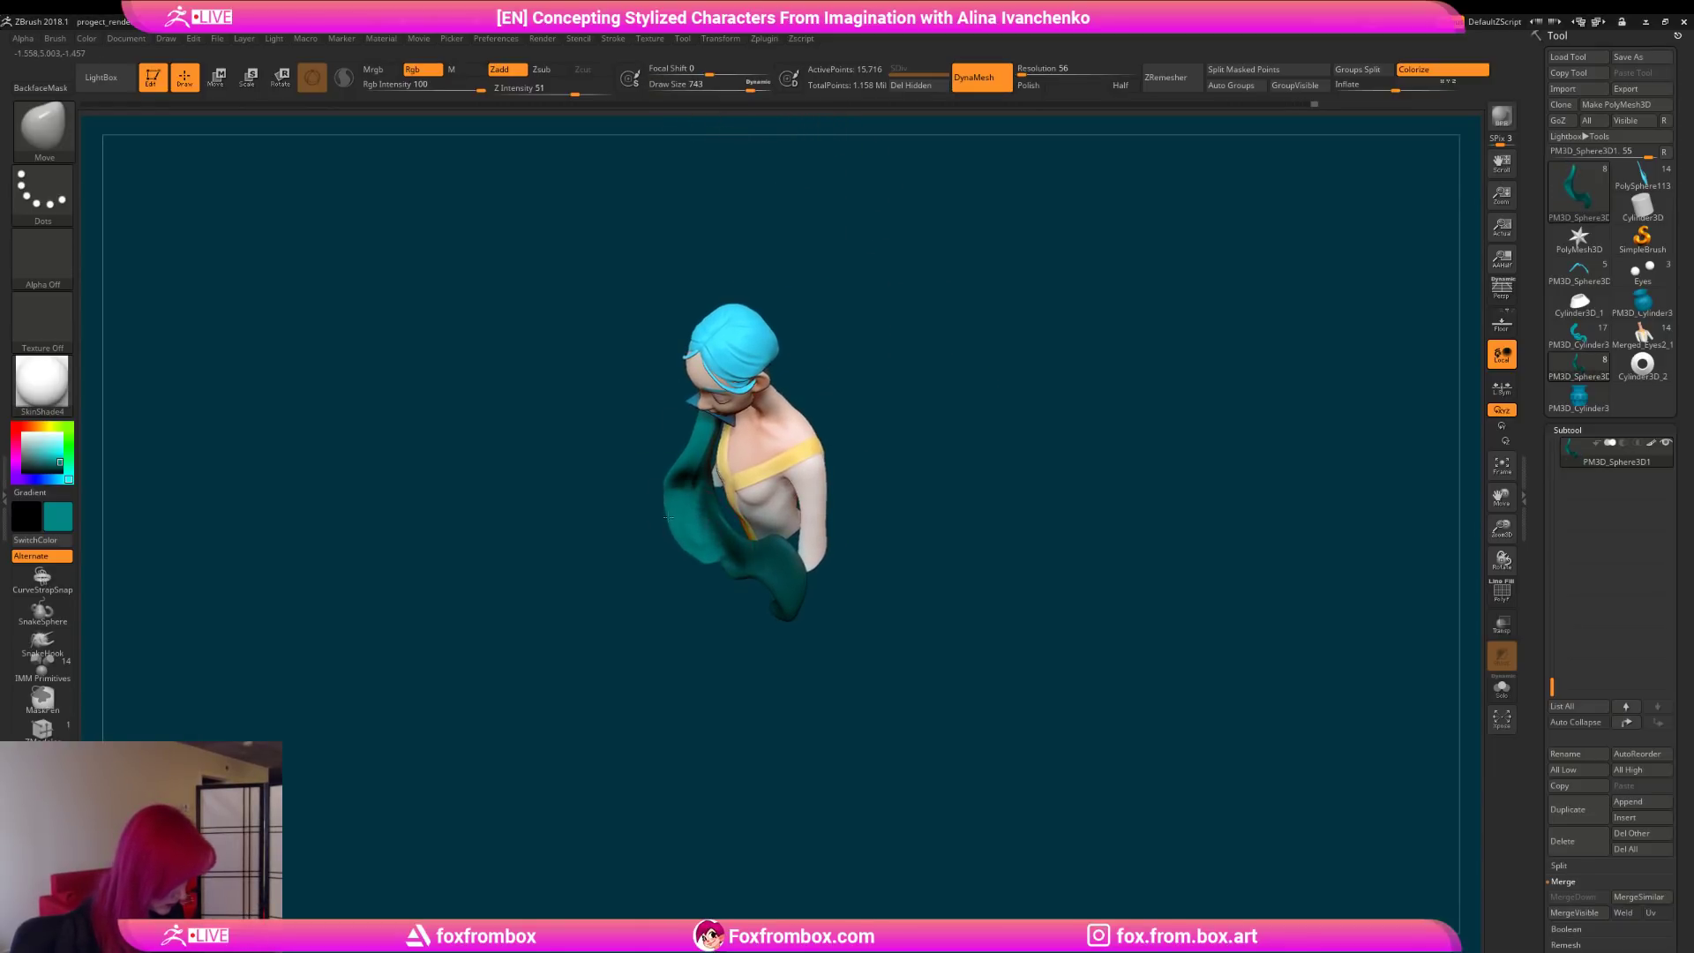
{"action": "left_click_drag", "start_coordinate": [908, 379], "coordinate": [980, 352]}
{"action": "right_click_drag", "start_coordinate": [954, 429], "coordinate": [731, 539]}
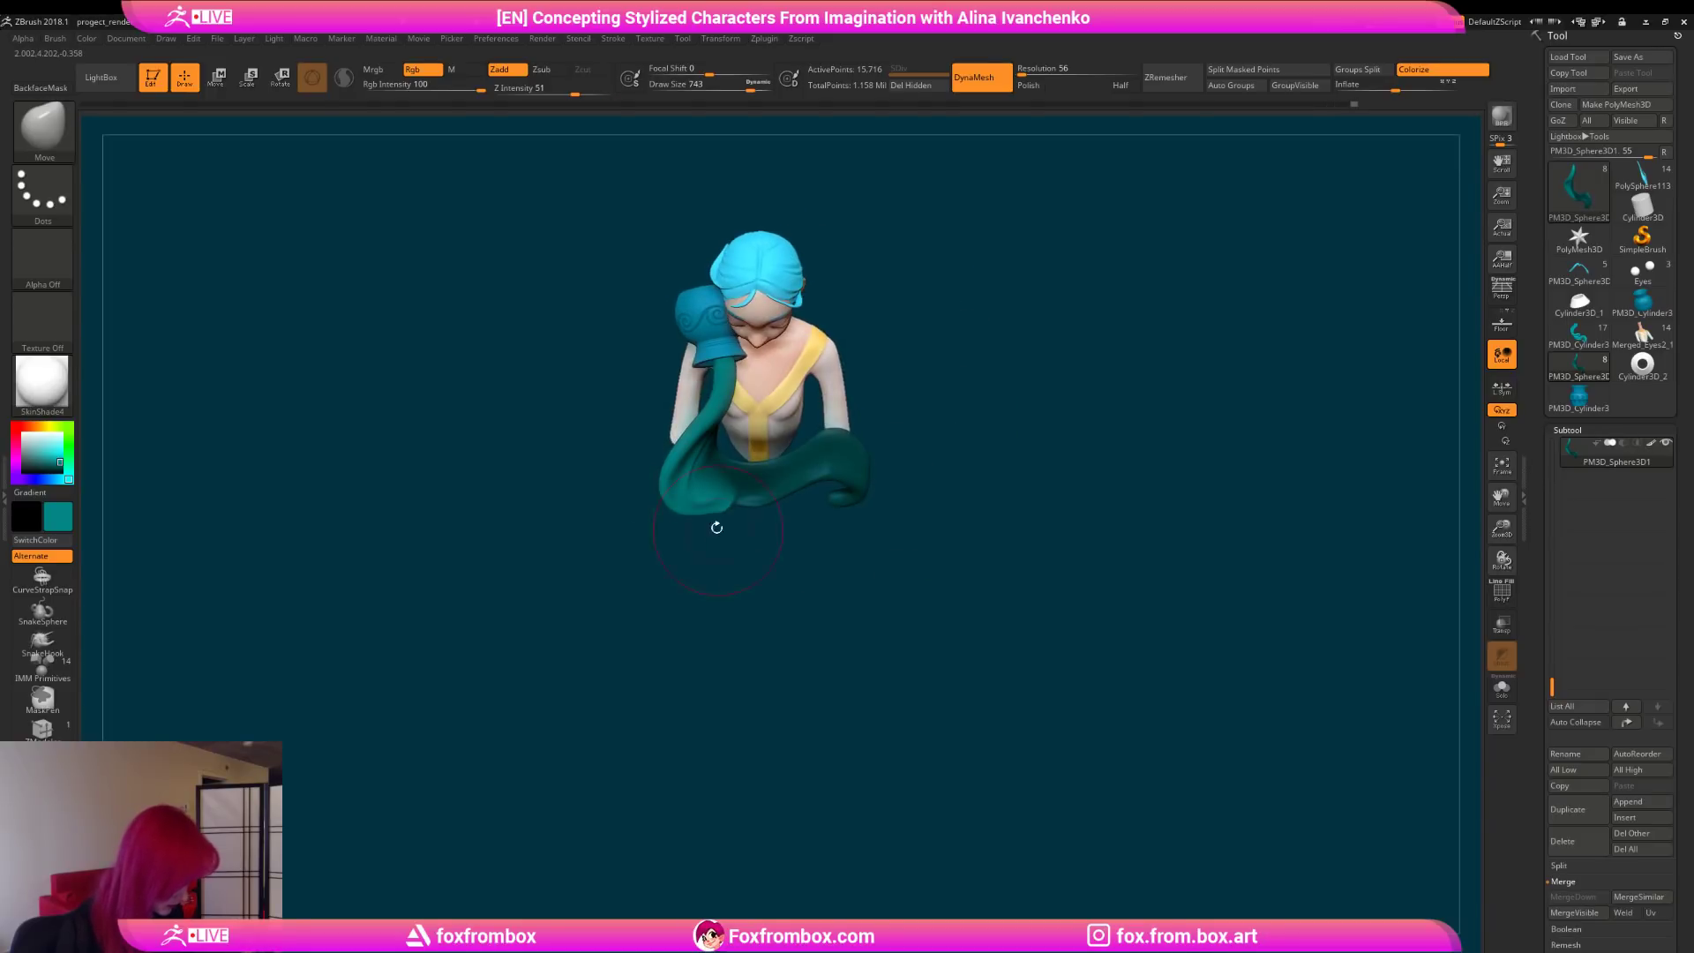
{"action": "right_click_drag", "start_coordinate": [943, 409], "coordinate": [964, 336]}
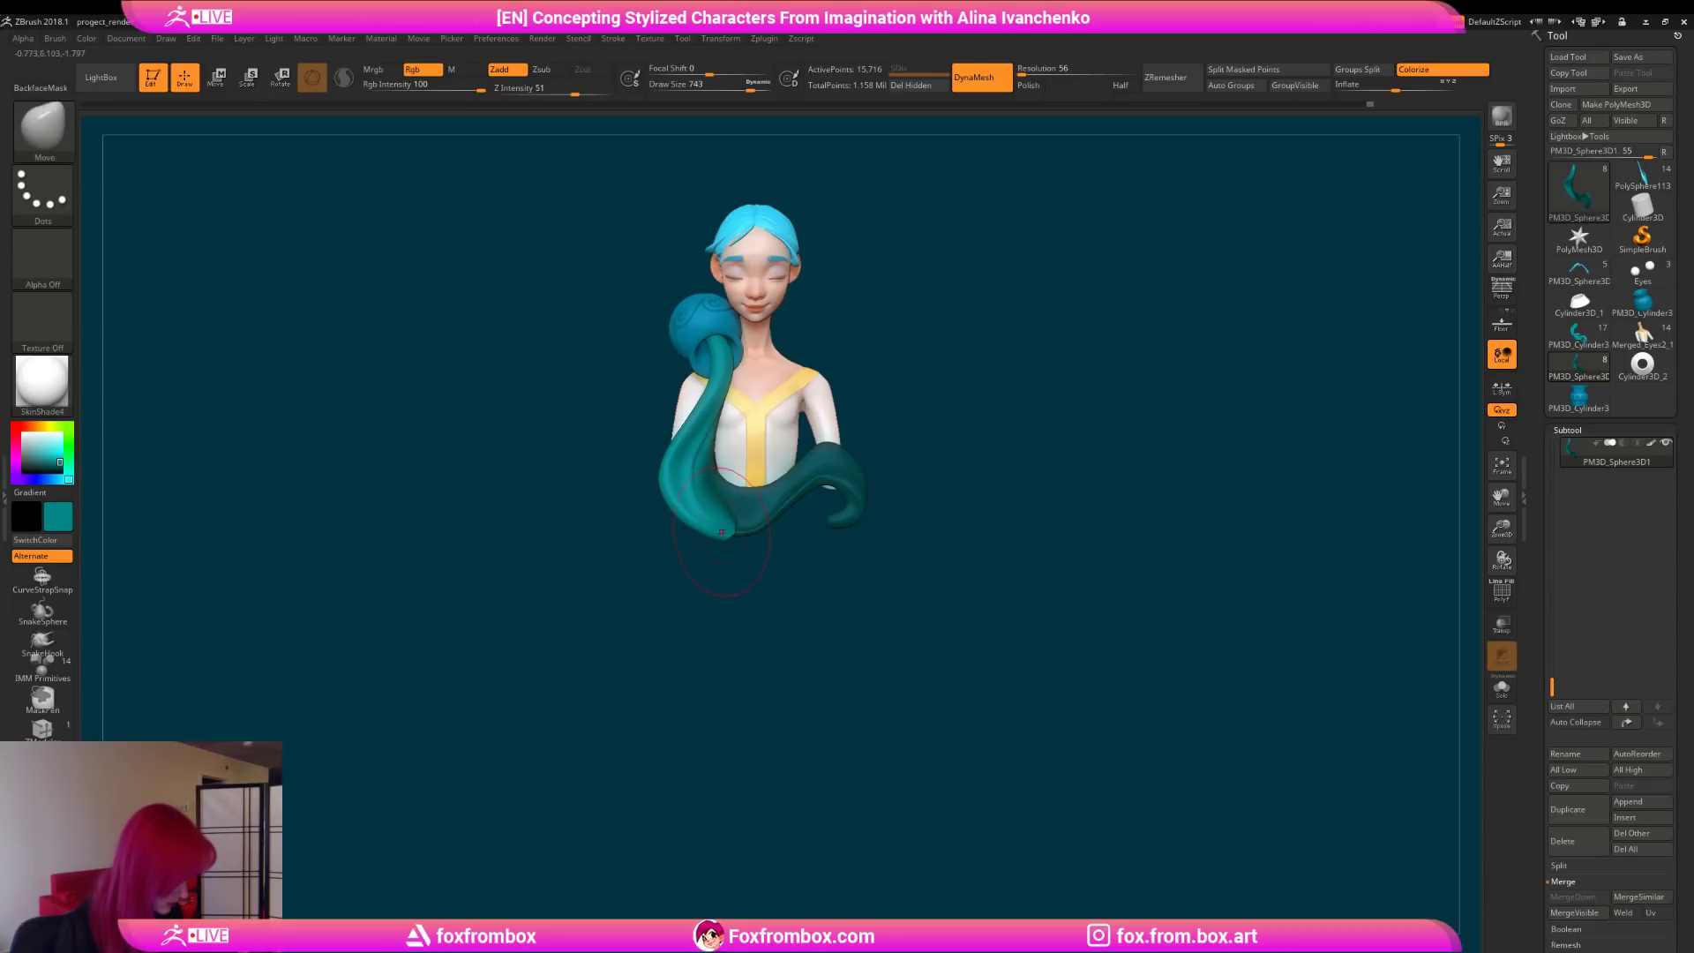
{"action": "mouse_move", "coordinate": [962, 422]}
{"action": "right_mouse_down"}
{"action": "mouse_move", "coordinate": [959, 518]}
{"action": "mouse_move", "coordinate": [945, 498]}
{"action": "right_mouse_up"}
{"action": "left_click", "coordinate": [738, 88]}
{"action": "mouse_move", "coordinate": [671, 543]}
{"action": "right_mouse_down"}
{"action": "mouse_move", "coordinate": [882, 521]}
{"action": "mouse_move", "coordinate": [903, 499]}
{"action": "mouse_move", "coordinate": [849, 586]}
{"action": "right_mouse_up"}
Step: Thicken the new tip at the bottom of the bend with the Inflate brush at size 379
{"action": "key", "text": "b"}
{"action": "key", "text": "i"}
{"action": "key", "text": "n"}
{"action": "left_click", "coordinate": [722, 87]}
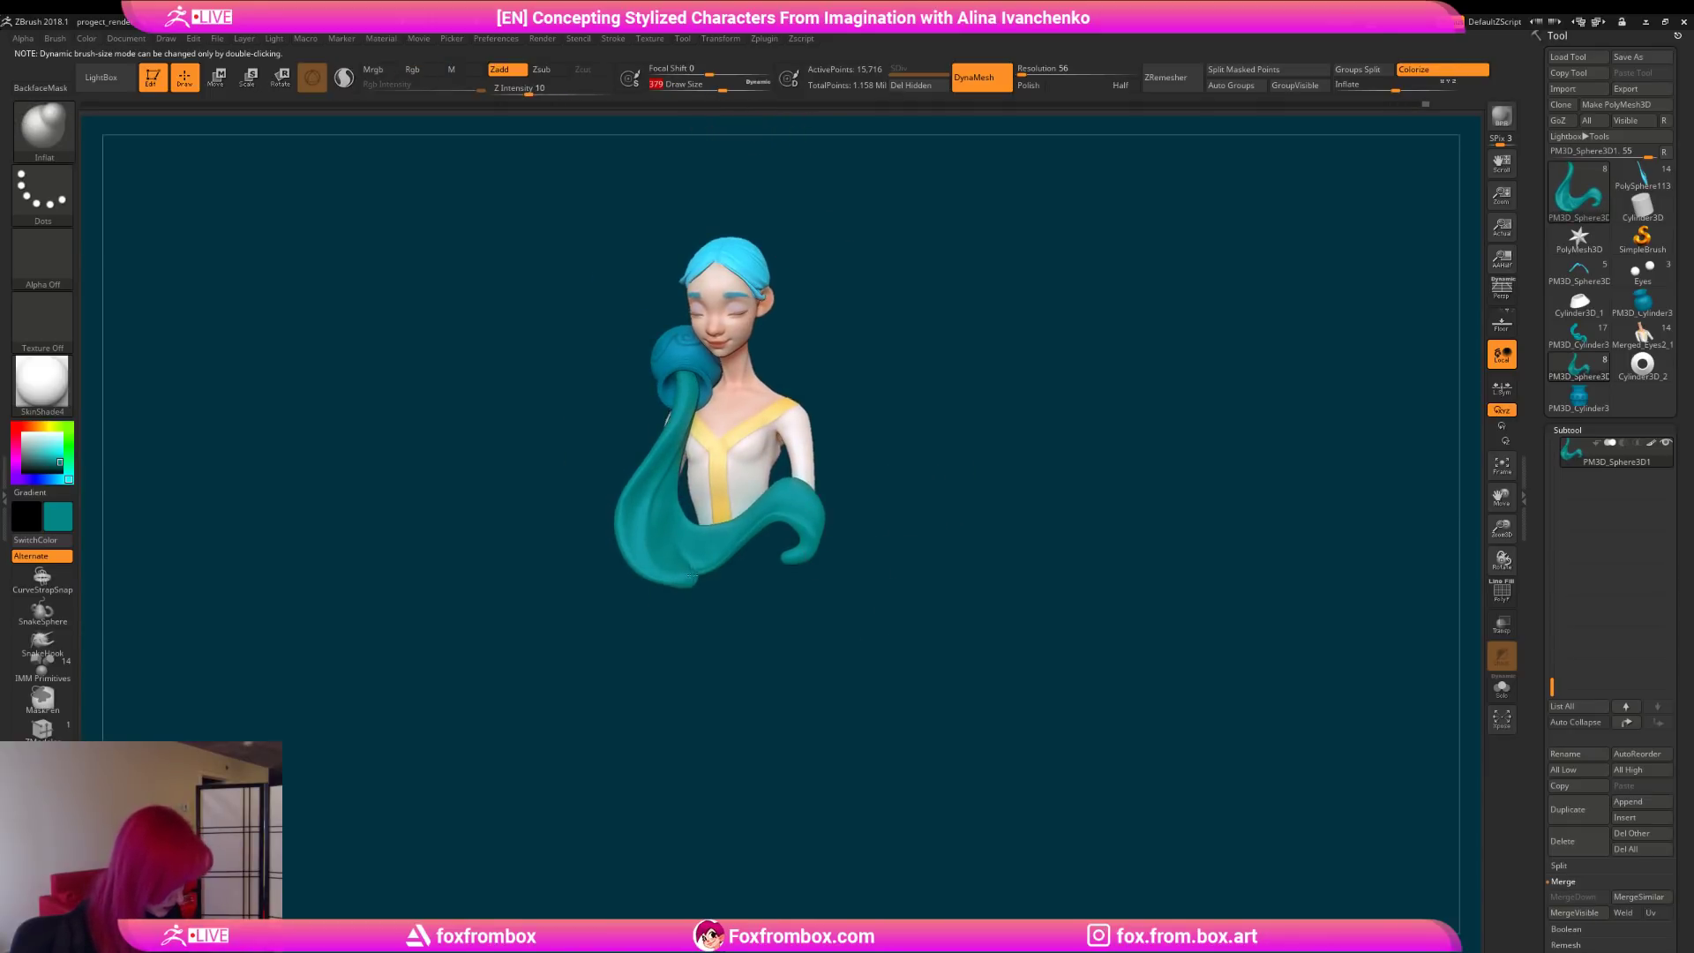
{"action": "mouse_move", "coordinate": [698, 609]}
{"action": "right_mouse_down"}
{"action": "mouse_move", "coordinate": [703, 594]}
{"action": "mouse_move", "coordinate": [729, 605]}
{"action": "mouse_move", "coordinate": [752, 571]}
{"action": "right_mouse_up"}
Step: Mask the wave side of the stream again, inverting the mask so the new tip's strand stays editable
{"action": "mouse_move", "coordinate": [731, 447]}
{"action": "left_mouse_down", "text": "ctrl"}
{"action": "mouse_move", "coordinate": [794, 570]}
{"action": "mouse_move", "coordinate": [931, 449]}
{"action": "left_mouse_up", "text": "ctrl"}
{"action": "mouse_move", "coordinate": [893, 370]}
{"action": "right_mouse_down"}
{"action": "mouse_move", "coordinate": [991, 315]}
{"action": "mouse_move", "coordinate": [900, 424]}
{"action": "right_mouse_up"}
{"action": "mouse_move", "coordinate": [839, 460]}
{"action": "left_mouse_down", "text": "ctrl"}
{"action": "mouse_move", "coordinate": [682, 424]}
{"action": "mouse_move", "coordinate": [776, 575]}
{"action": "mouse_move", "coordinate": [799, 574]}
{"action": "left_mouse_up", "text": "ctrl"}
{"action": "mouse_move", "coordinate": [900, 415]}
{"action": "right_mouse_down"}
{"action": "mouse_move", "coordinate": [1013, 405]}
{"action": "mouse_move", "coordinate": [1002, 446]}
{"action": "right_mouse_up"}
{"action": "key", "text": "ctrl+z"}
{"action": "key", "text": "ctrl+i"}
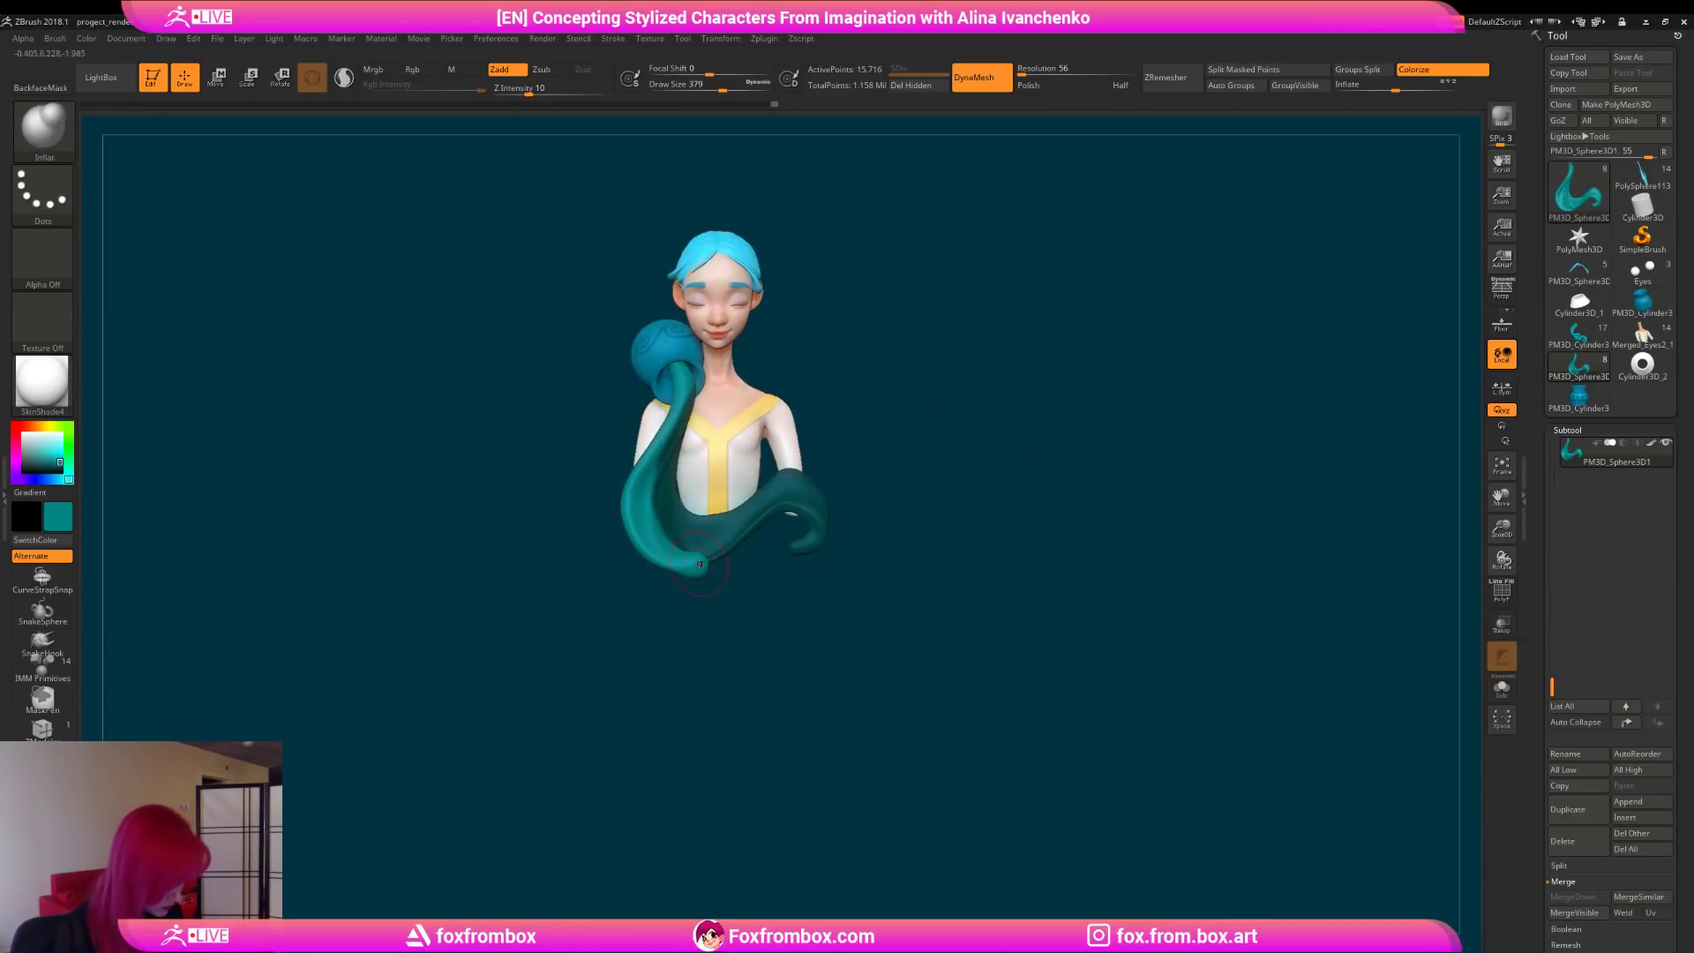
Step: Lengthen the second tip and curl it upward with the Move brush, reducing the size to 379 for detail
{"action": "key", "text": "b"}
{"action": "key", "text": "m"}
{"action": "key", "text": "v"}
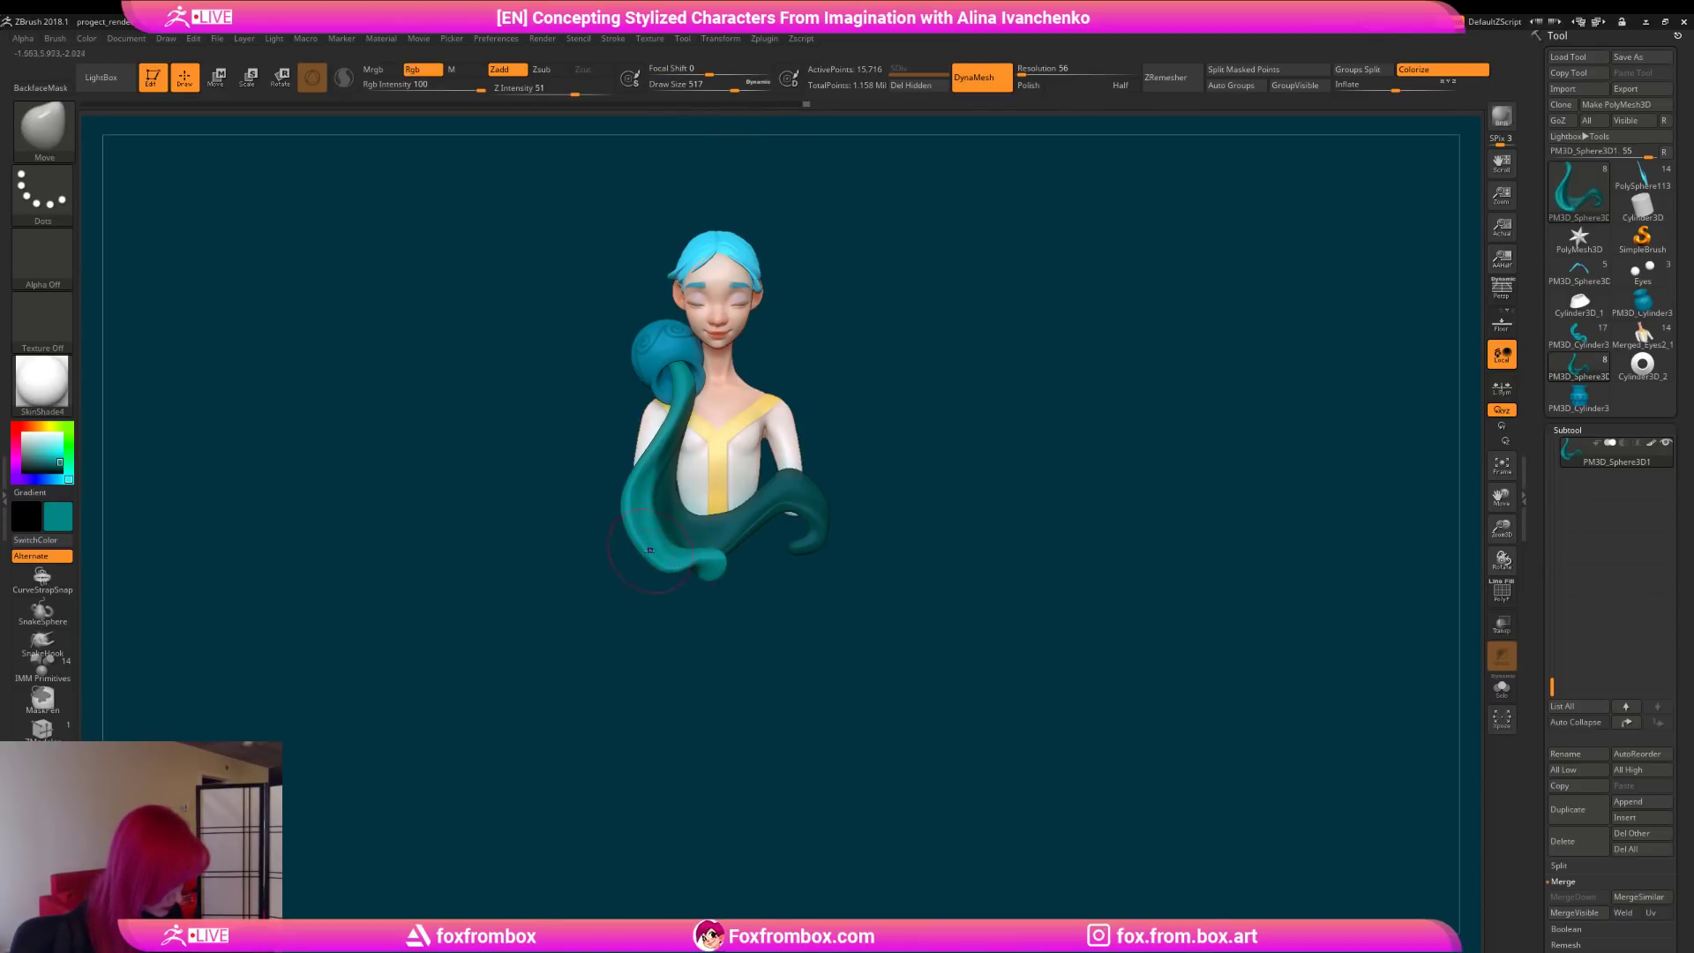
{"action": "right_click_drag", "start_coordinate": [718, 605], "coordinate": [694, 576]}
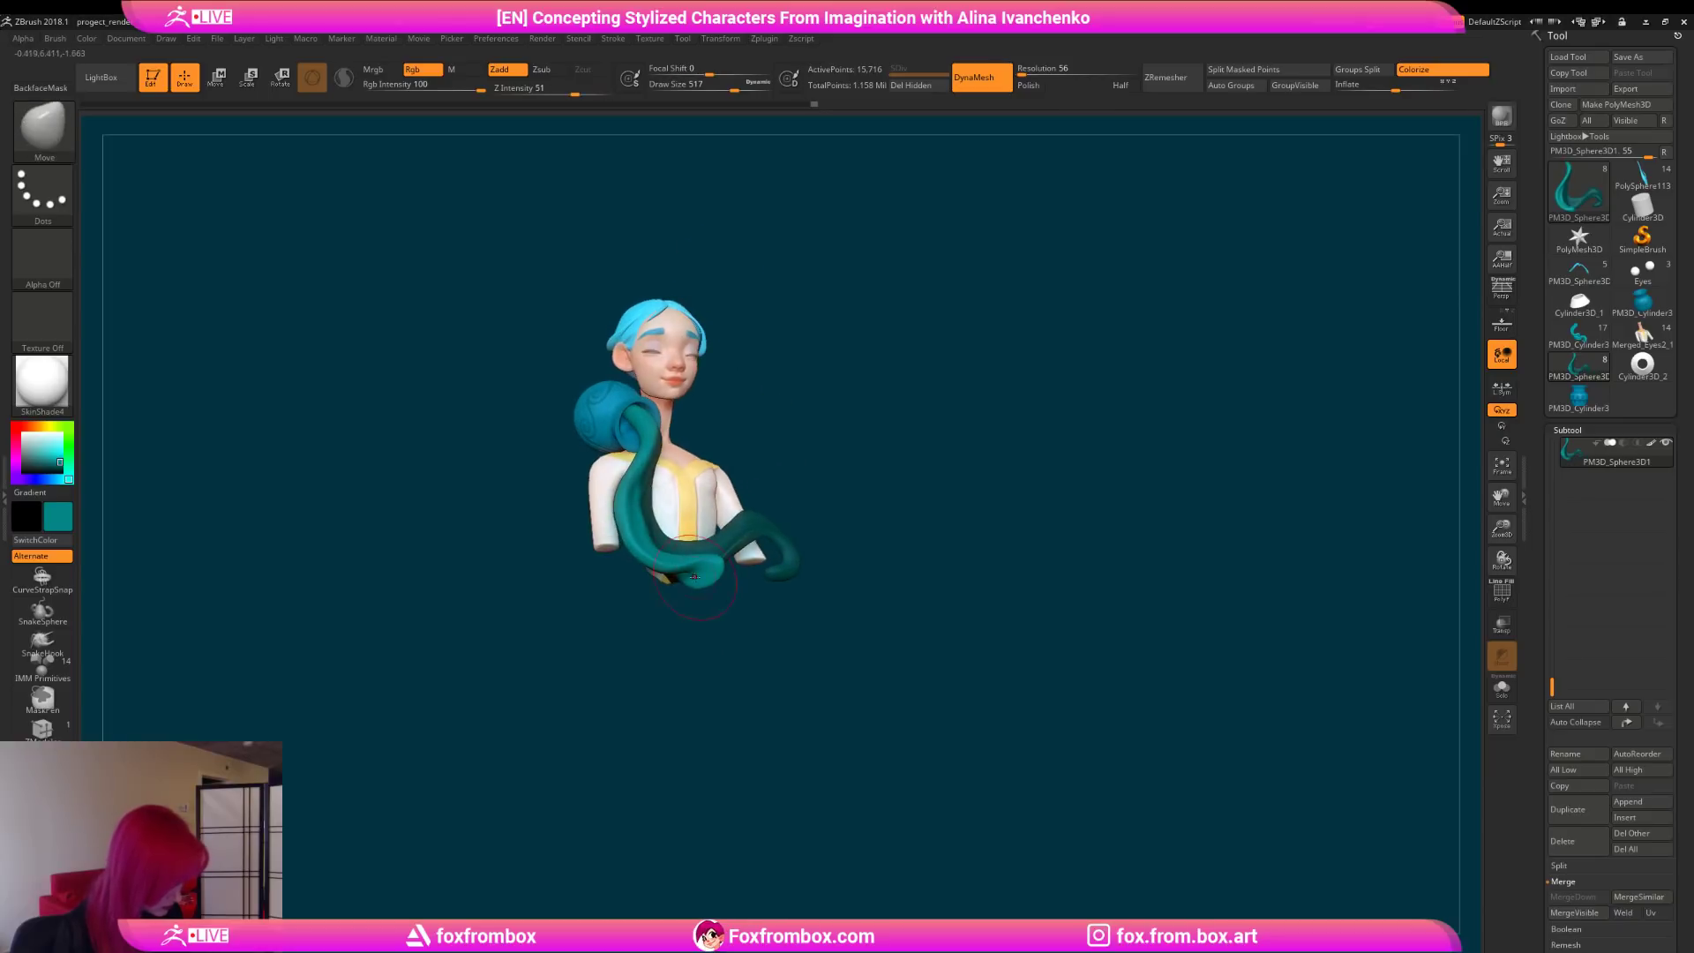
{"action": "left_click", "coordinate": [722, 88]}
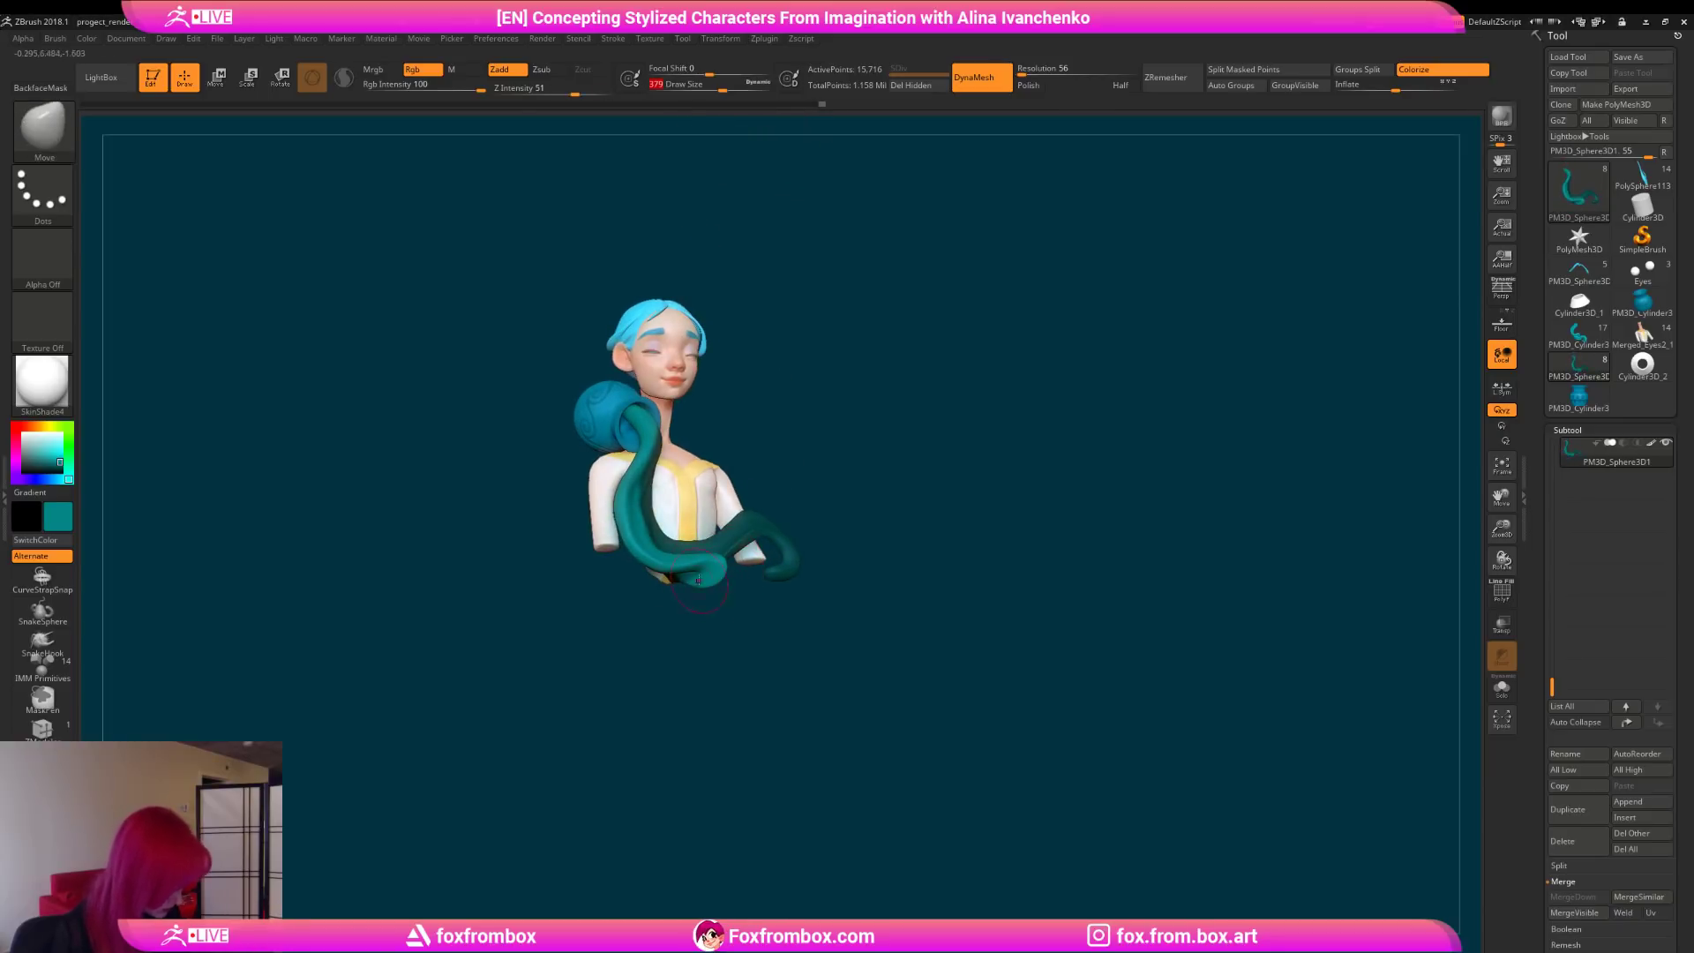
{"action": "mouse_move", "coordinate": [697, 584]}
{"action": "right_mouse_down", "text": "shift"}
{"action": "mouse_move", "coordinate": [720, 570]}
{"action": "mouse_move", "coordinate": [726, 630]}
{"action": "mouse_move", "coordinate": [703, 636]}
{"action": "right_mouse_up", "text": "shift"}
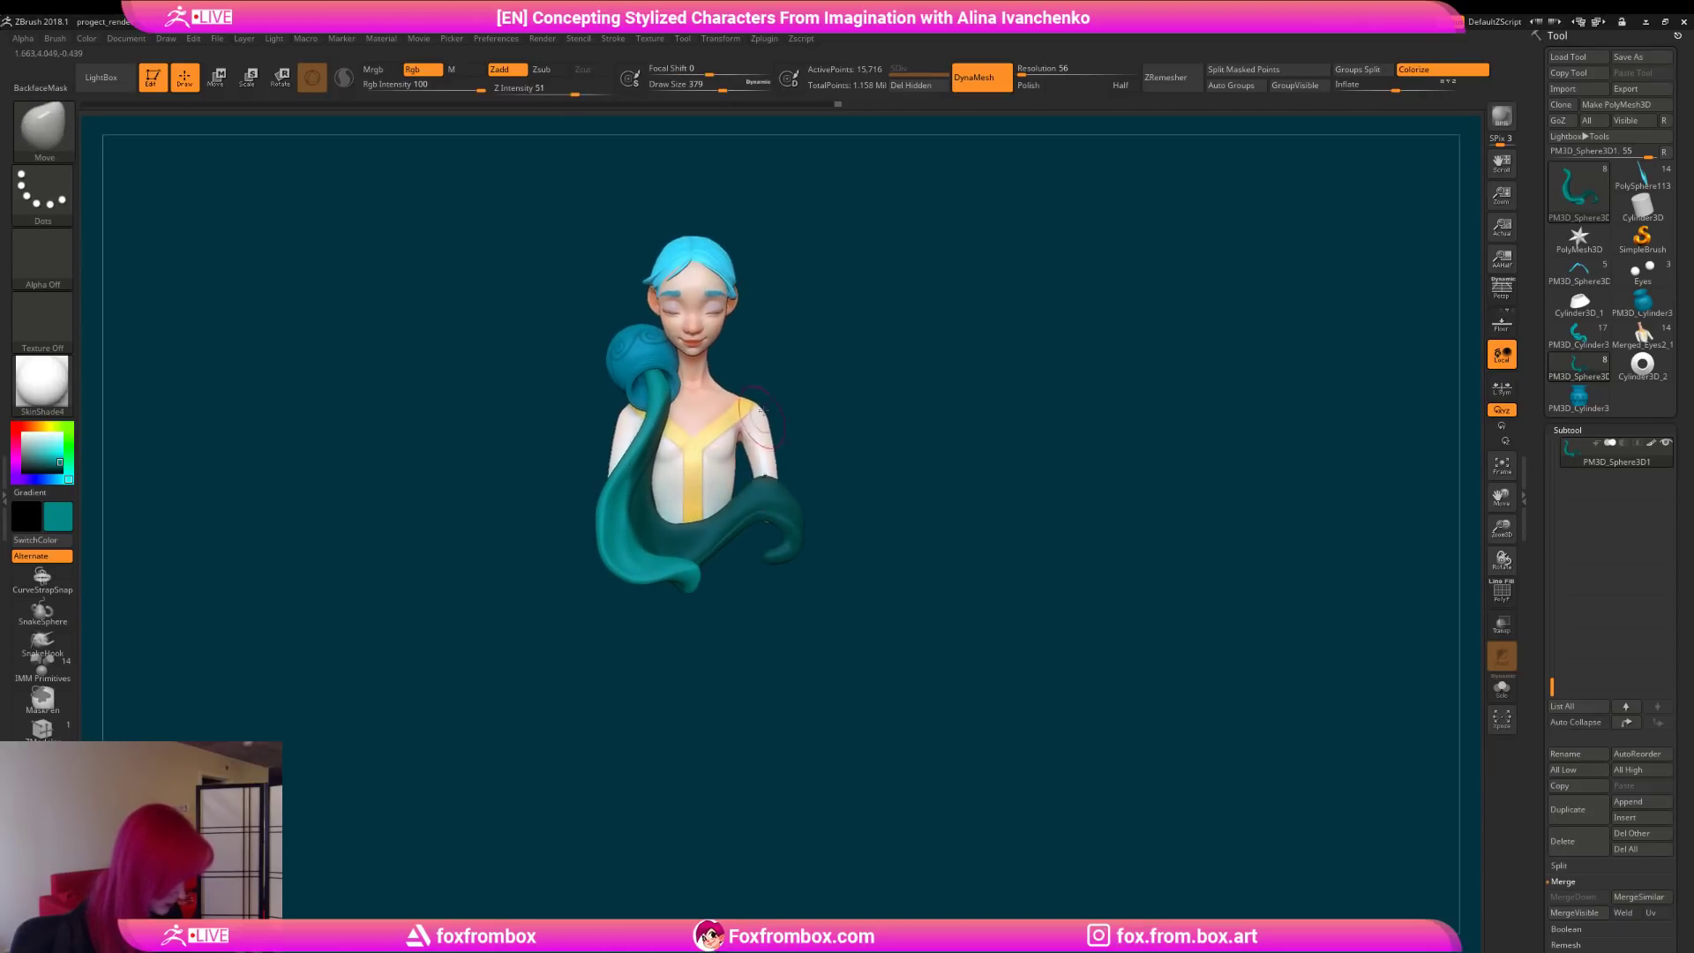
Step: Clear the mask and smooth the stream where the two strands meet, using a brush size of 685
{"action": "left_click_drag", "start_coordinate": [721, 82], "coordinate": [747, 85]}
{"action": "mouse_move", "coordinate": [829, 414]}
{"action": "left_mouse_down", "text": "ctrl"}
{"action": "mouse_move", "coordinate": [792, 441]}
{"action": "mouse_move", "coordinate": [893, 442]}
{"action": "mouse_move", "coordinate": [679, 492]}
{"action": "left_mouse_up", "text": "ctrl"}
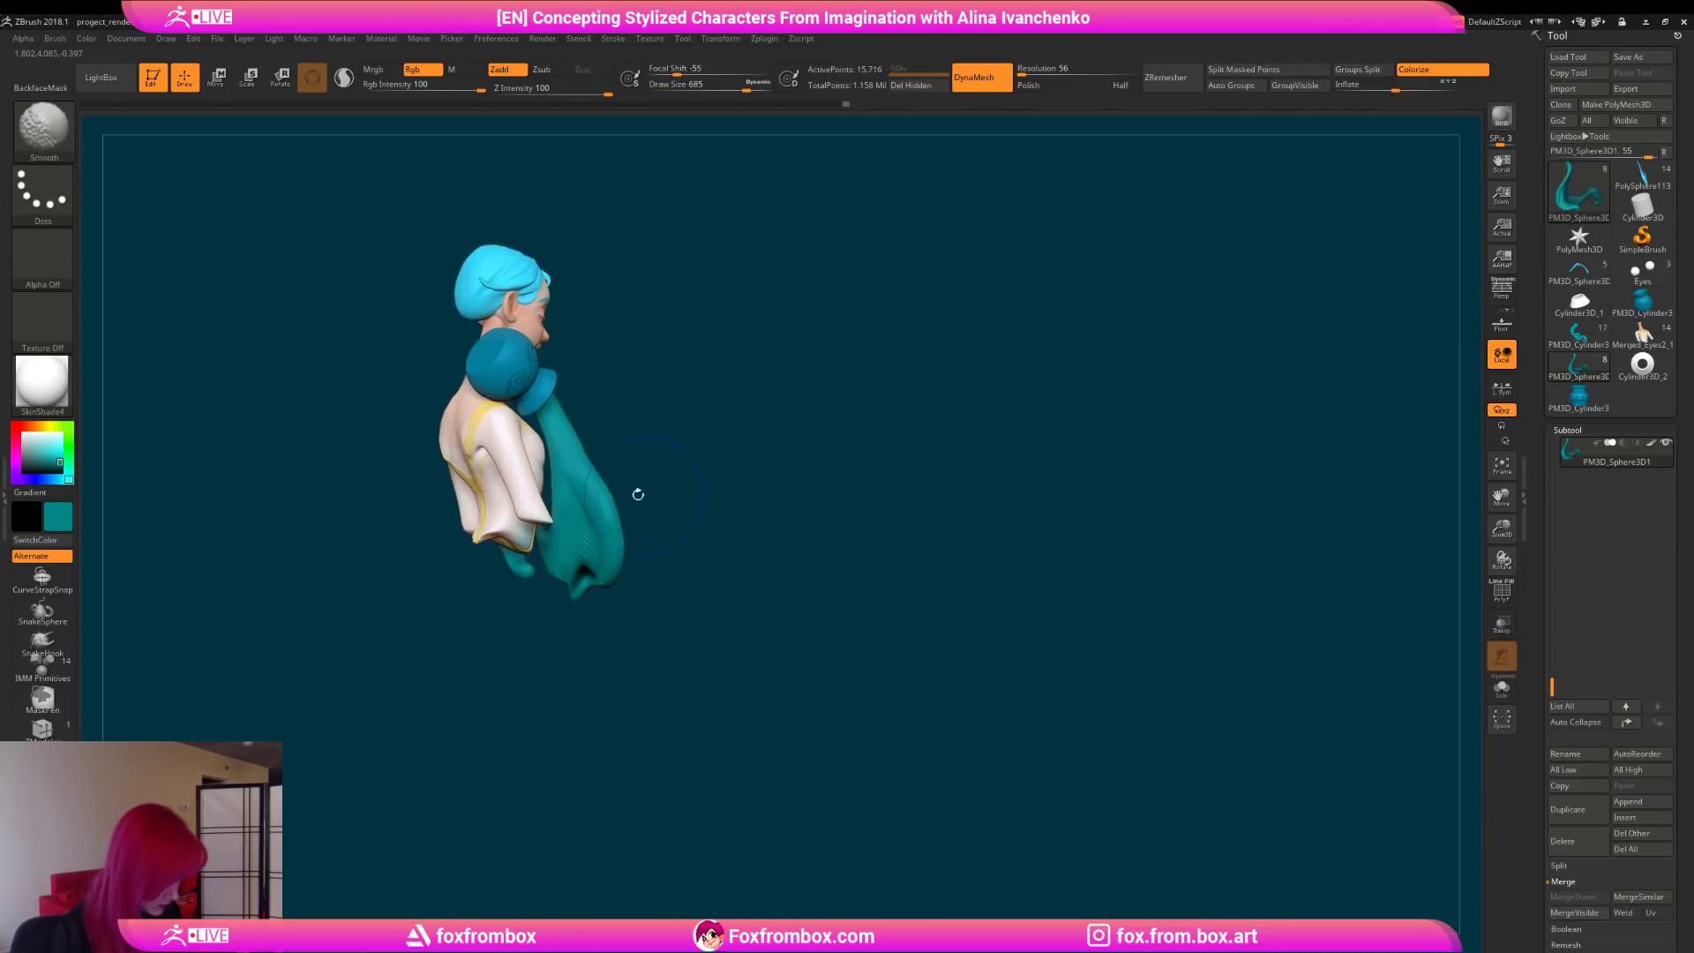
{"action": "mouse_move", "coordinate": [618, 537]}
{"action": "right_mouse_down"}
{"action": "mouse_move", "coordinate": [885, 492]}
{"action": "mouse_move", "coordinate": [869, 481]}
{"action": "right_mouse_up"}
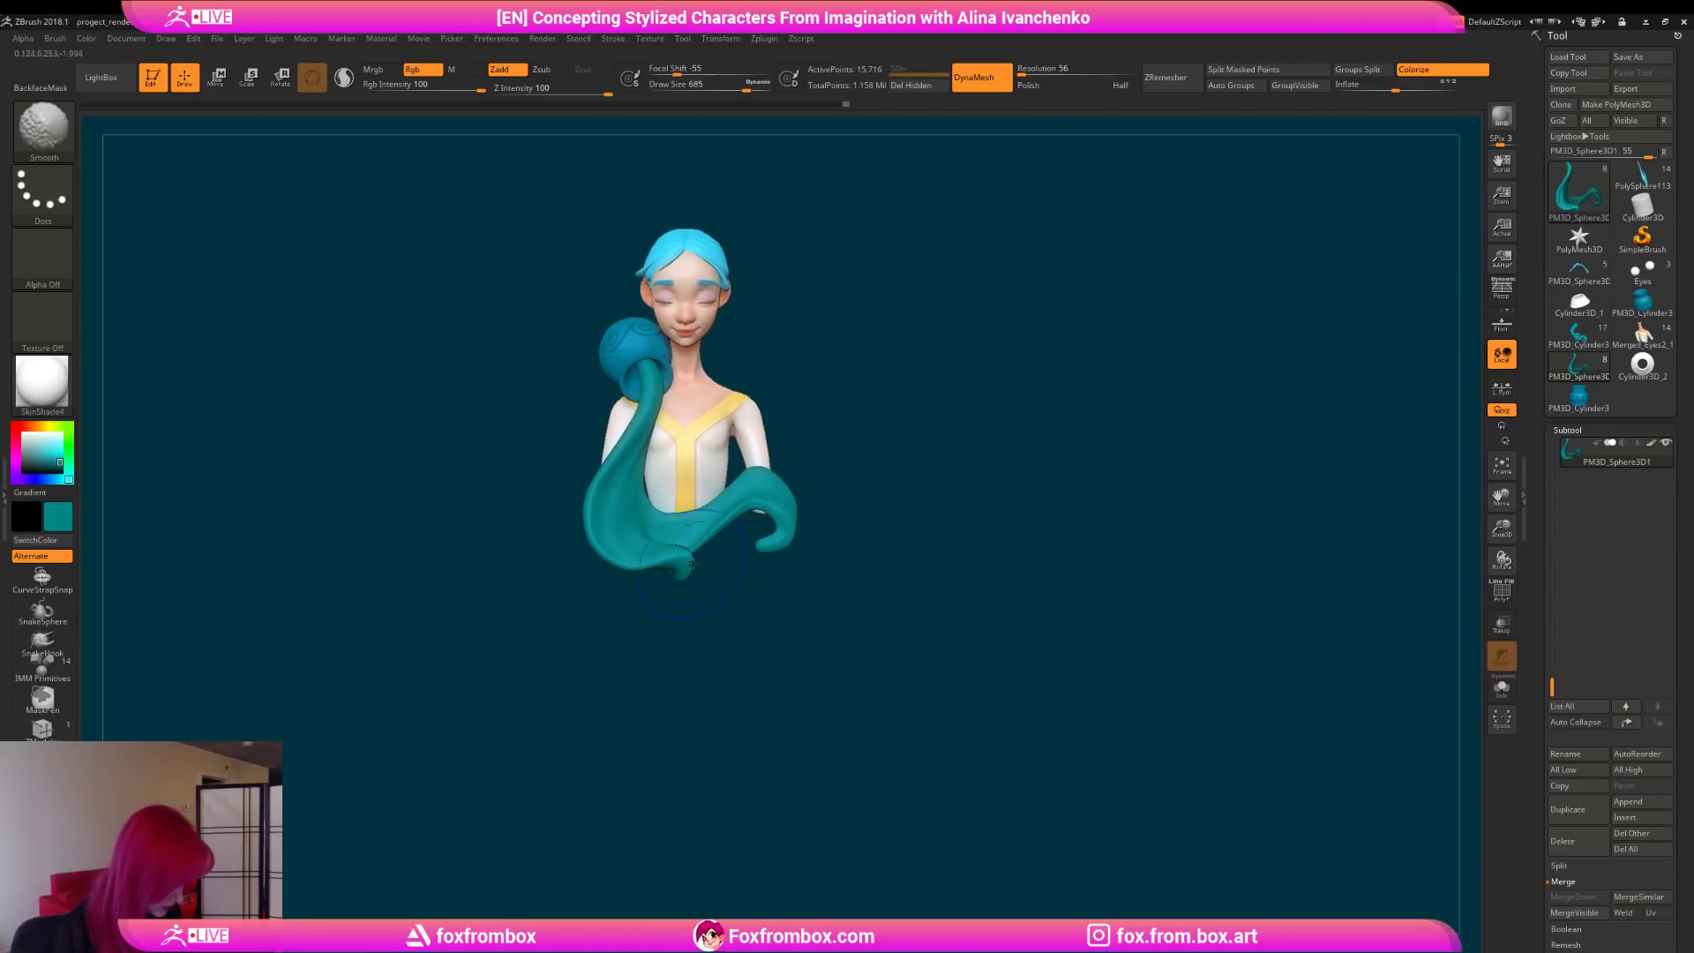
Step: Refine the second tip at brush size 393 and push the stream's outer edge outward at size 899
{"action": "left_click_drag", "start_coordinate": [746, 85], "coordinate": [724, 86]}
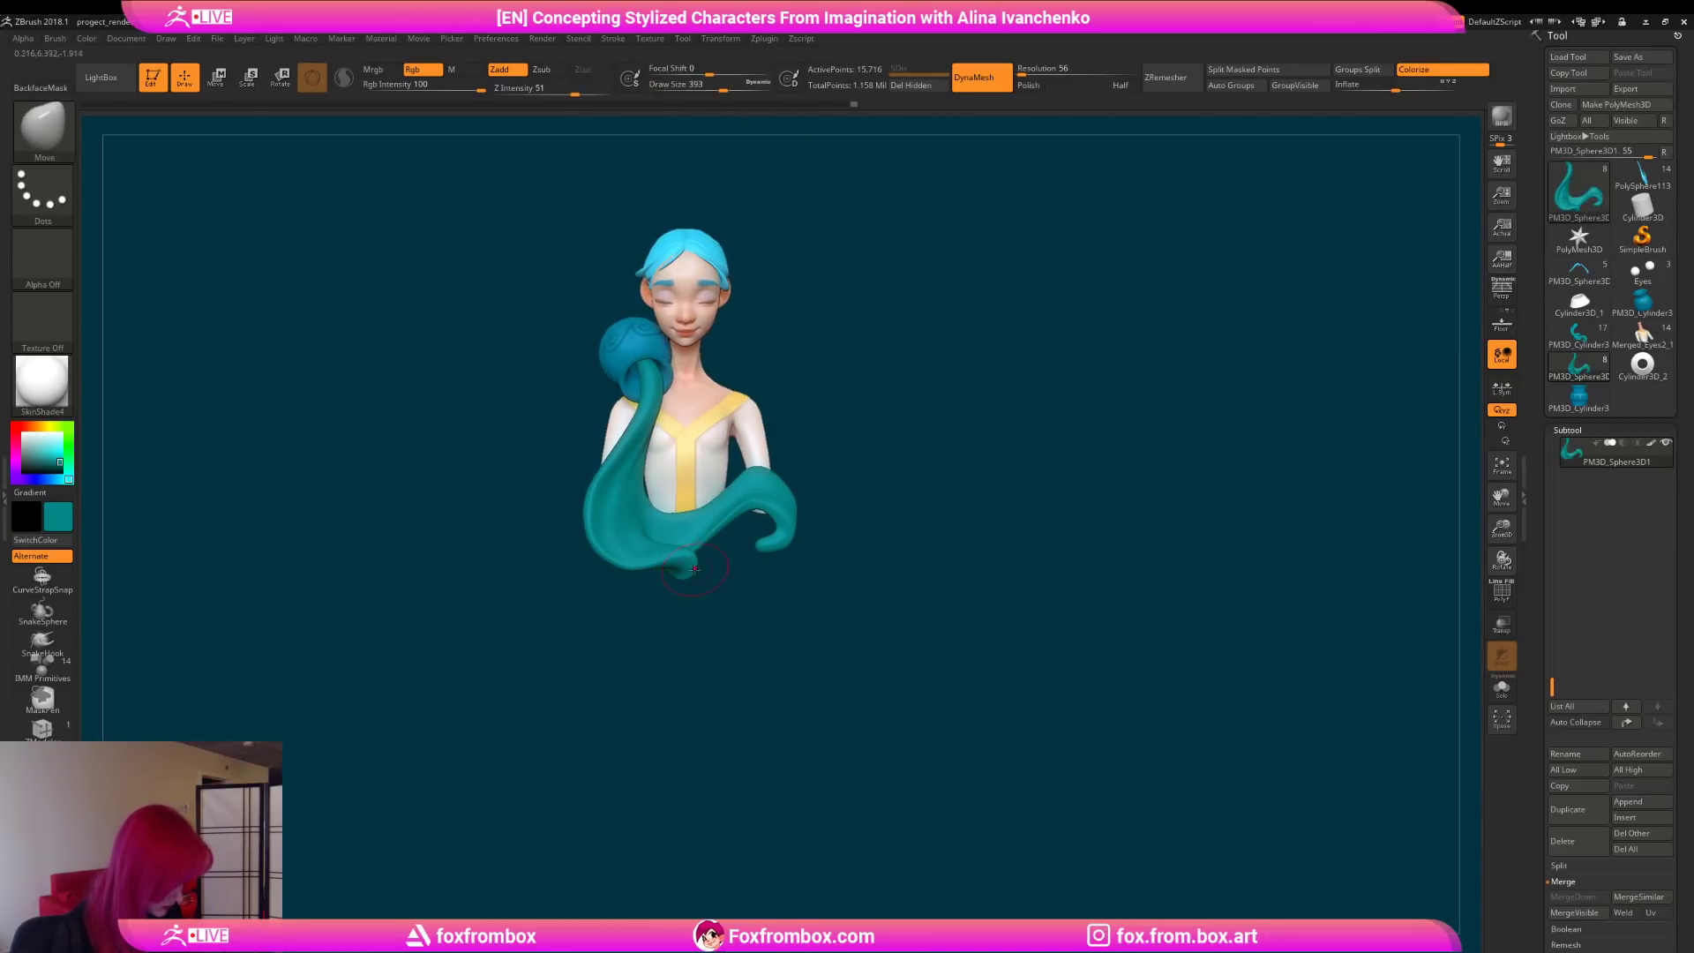
{"action": "key", "text": "shift"}
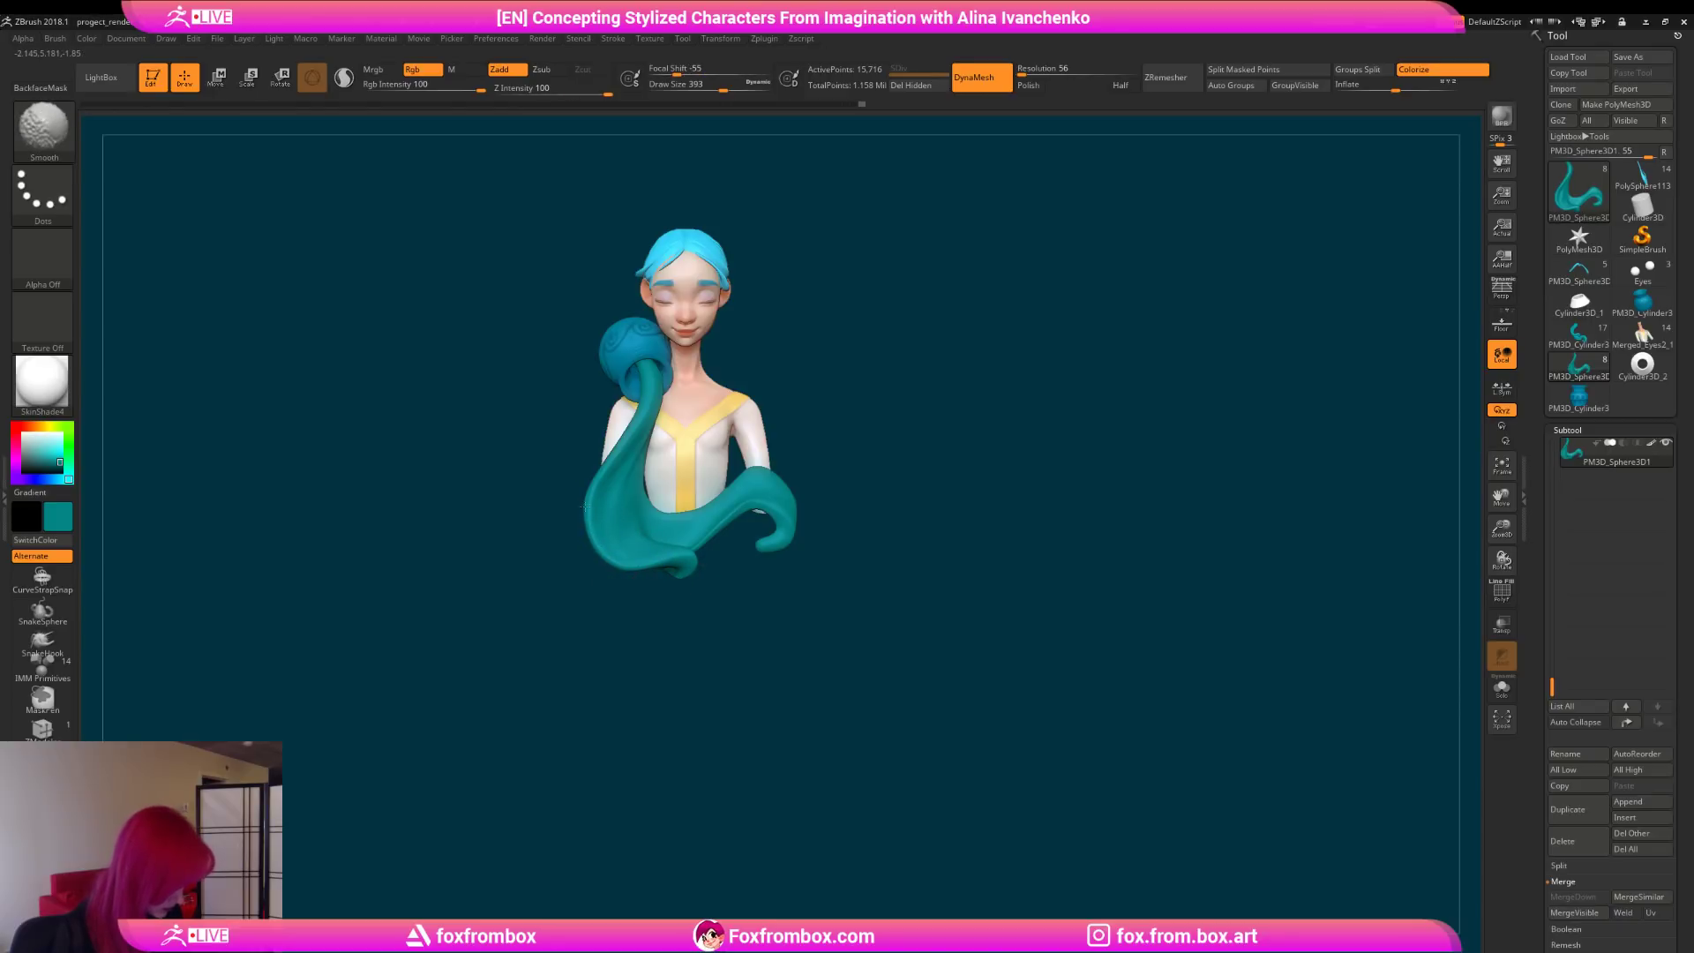
{"action": "mouse_move", "coordinate": [874, 377]}
{"action": "left_mouse_down", "text": "alt"}
{"action": "mouse_move", "coordinate": [862, 435]}
{"action": "mouse_move", "coordinate": [885, 467]}
{"action": "left_mouse_up", "text": "alt"}
{"action": "right_click_drag", "start_coordinate": [885, 468], "coordinate": [863, 484]}
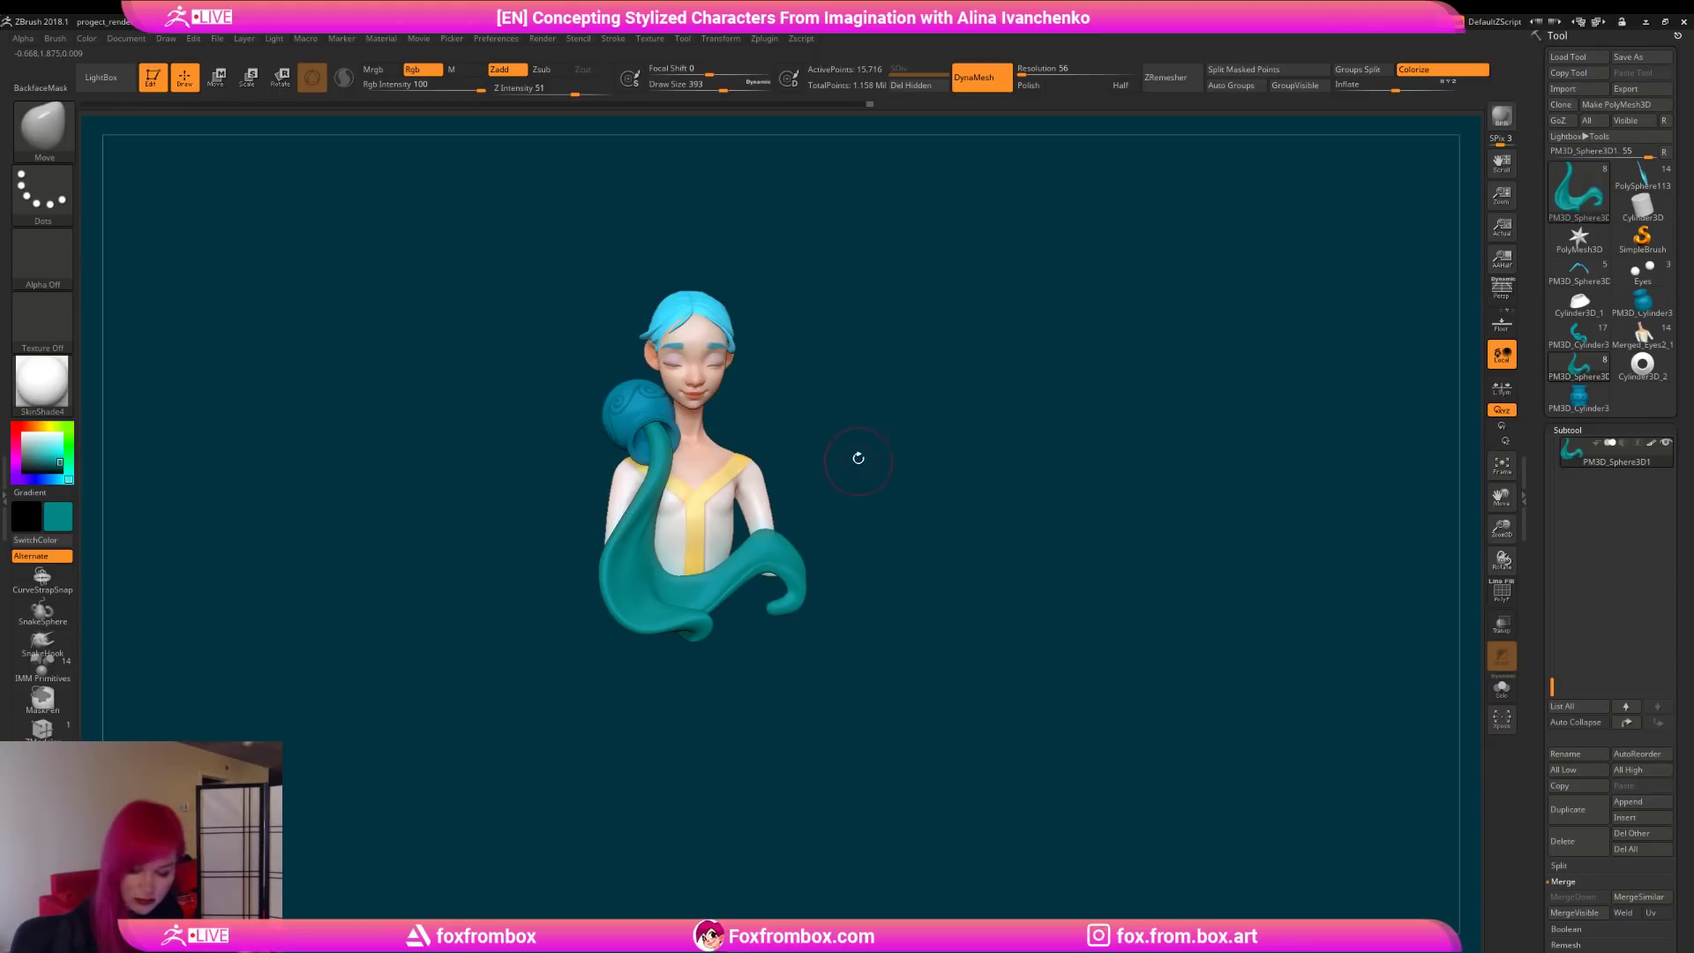
{"action": "left_click_drag", "start_coordinate": [726, 87], "coordinate": [760, 86]}
{"action": "left_click_drag", "start_coordinate": [649, 499], "coordinate": [640, 499]}
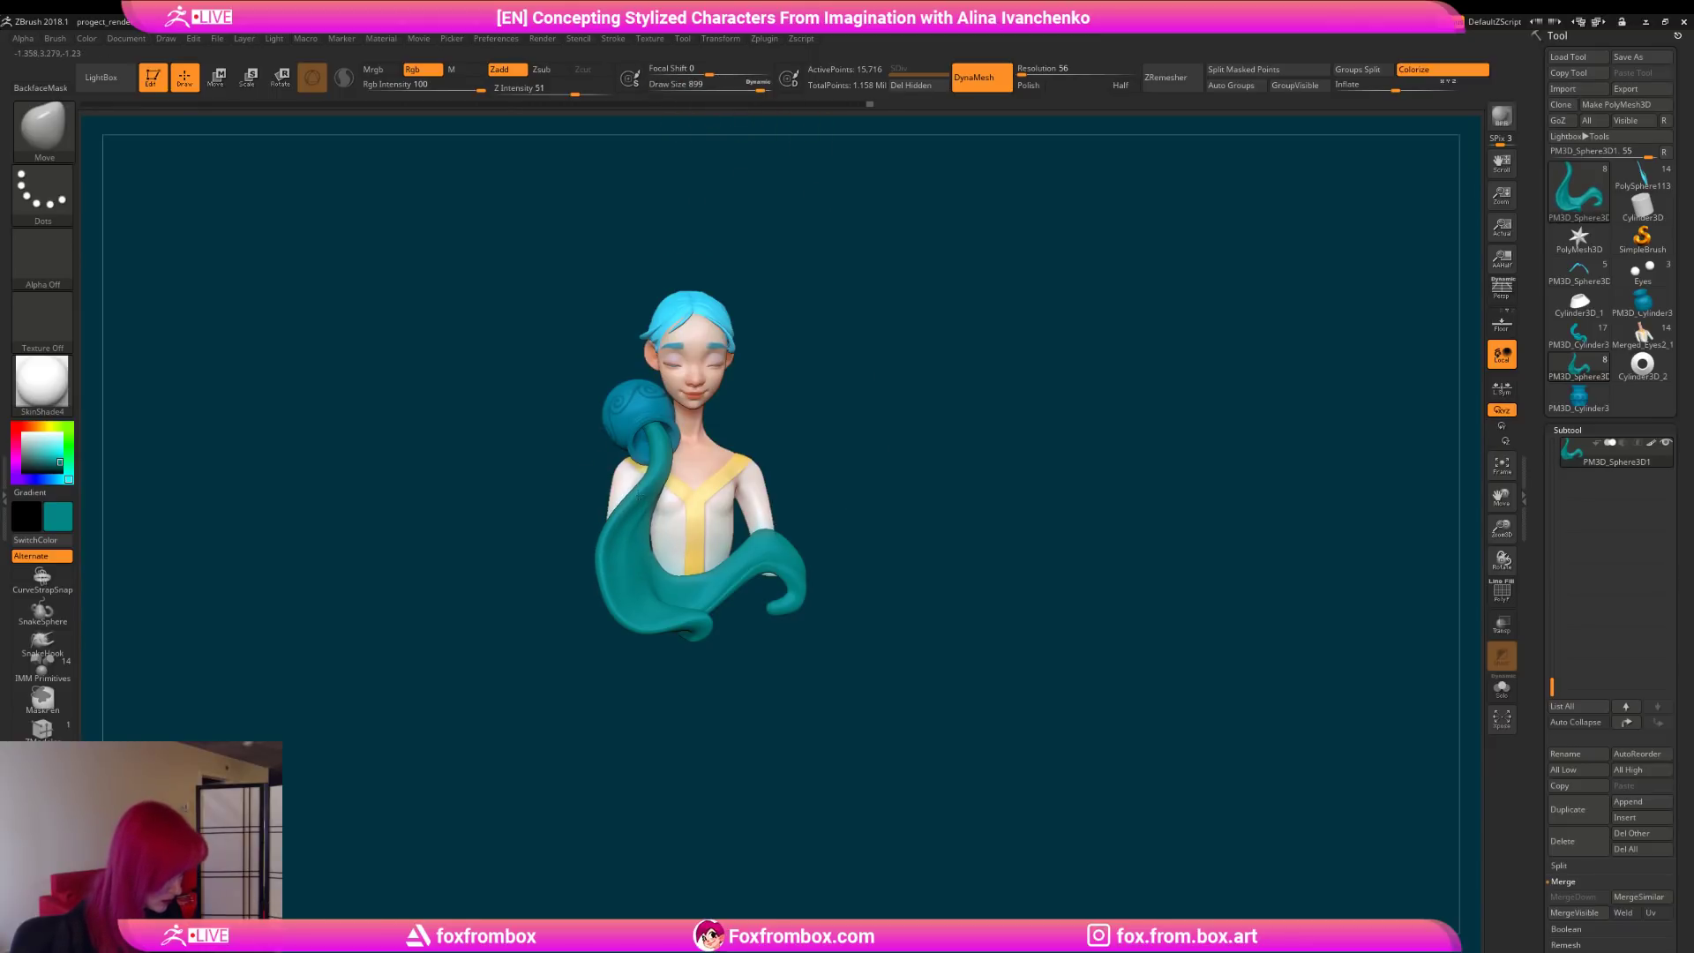
Step: Remesh the stream and sharpen its folds with the DamStandard brush at size 318, smoothing where needed
{"action": "mouse_move", "coordinate": [862, 484]}
{"action": "right_mouse_down"}
{"action": "mouse_move", "coordinate": [885, 500]}
{"action": "mouse_move", "coordinate": [847, 586]}
{"action": "mouse_move", "coordinate": [873, 468]}
{"action": "mouse_move", "coordinate": [831, 577]}
{"action": "right_mouse_up"}
{"action": "mouse_move", "coordinate": [850, 432]}
{"action": "right_mouse_down", "text": "ctrl"}
{"action": "mouse_move", "coordinate": [855, 507]}
{"action": "mouse_move", "coordinate": [944, 565]}
{"action": "mouse_move", "coordinate": [1036, 557]}
{"action": "mouse_move", "coordinate": [968, 539]}
{"action": "right_mouse_up", "text": "ctrl"}
{"action": "key", "text": "b"}
{"action": "key", "text": "d"}
{"action": "key", "text": "s"}
{"action": "left_click_drag", "start_coordinate": [739, 90], "coordinate": [716, 91]}
{"action": "right_click_drag", "start_coordinate": [594, 607], "coordinate": [708, 517]}
{"action": "mouse_move", "coordinate": [801, 611]}
{"action": "right_mouse_down"}
{"action": "mouse_move", "coordinate": [925, 535]}
{"action": "mouse_move", "coordinate": [1130, 517]}
{"action": "right_mouse_up"}
{"action": "key", "text": "shift"}
{"action": "right_click_drag", "start_coordinate": [1016, 669], "coordinate": [881, 679], "text": "alt"}
{"action": "mouse_move", "coordinate": [882, 679]}
{"action": "right_mouse_down"}
{"action": "mouse_move", "coordinate": [838, 650]}
{"action": "mouse_move", "coordinate": [862, 703]}
{"action": "mouse_move", "coordinate": [878, 688]}
{"action": "right_mouse_up"}
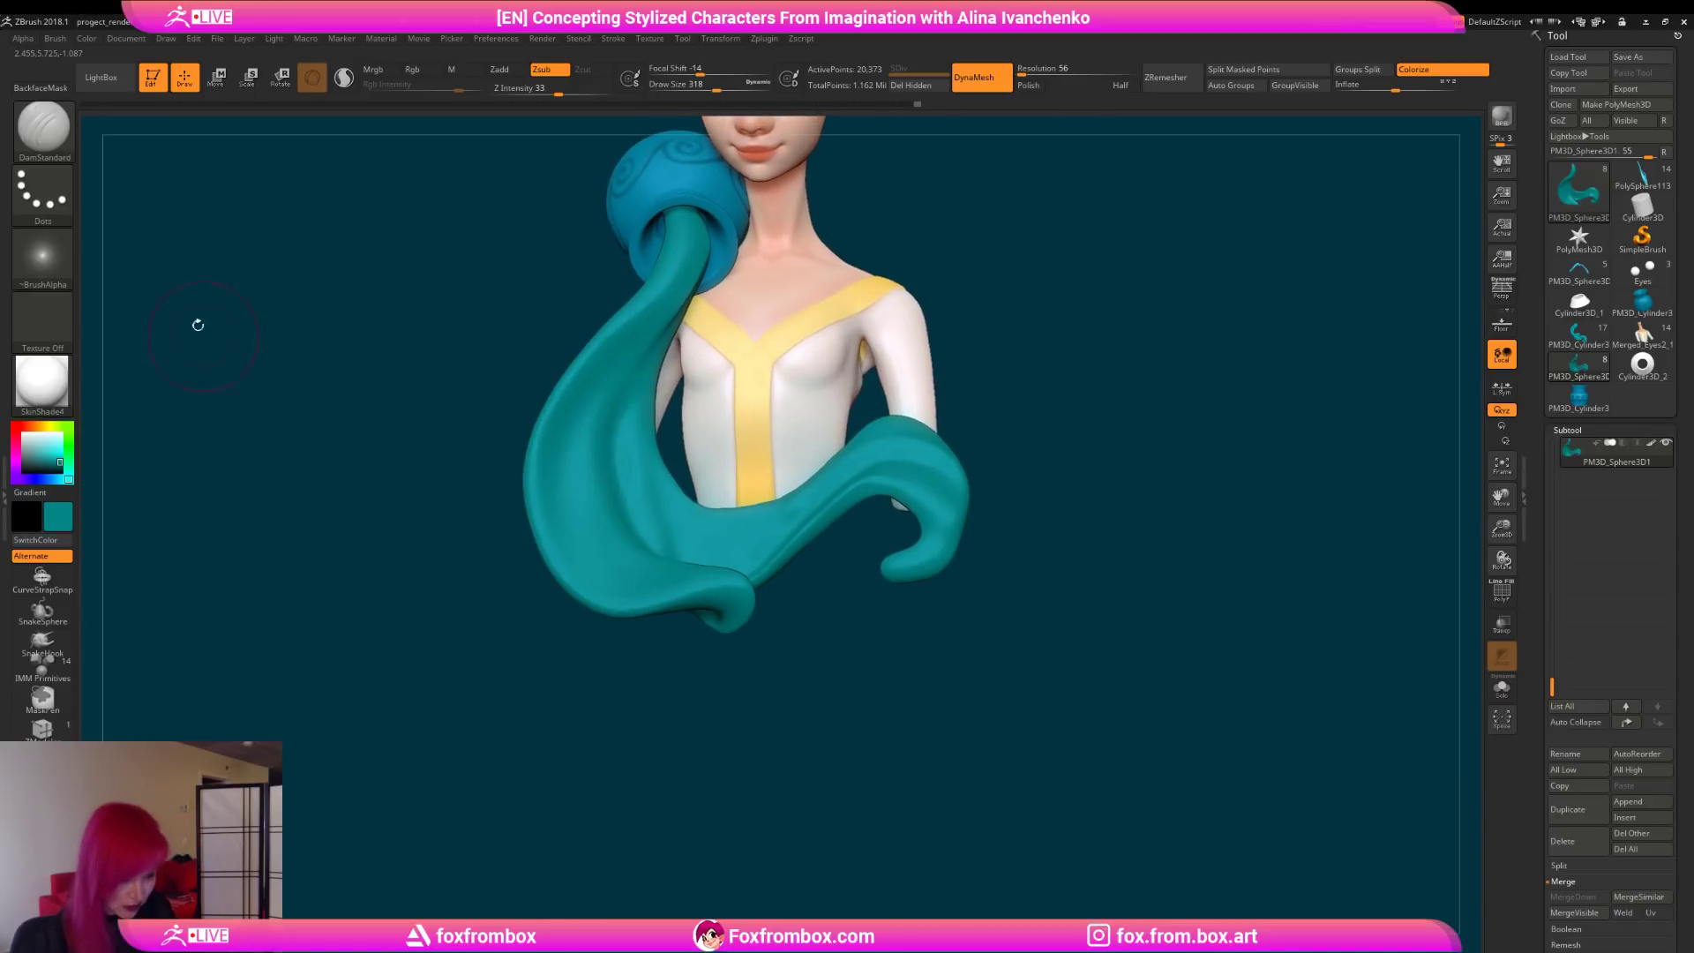
Step: Twist the ends of both stream tips into small curls with the Spiral brush
{"action": "key", "text": "b"}
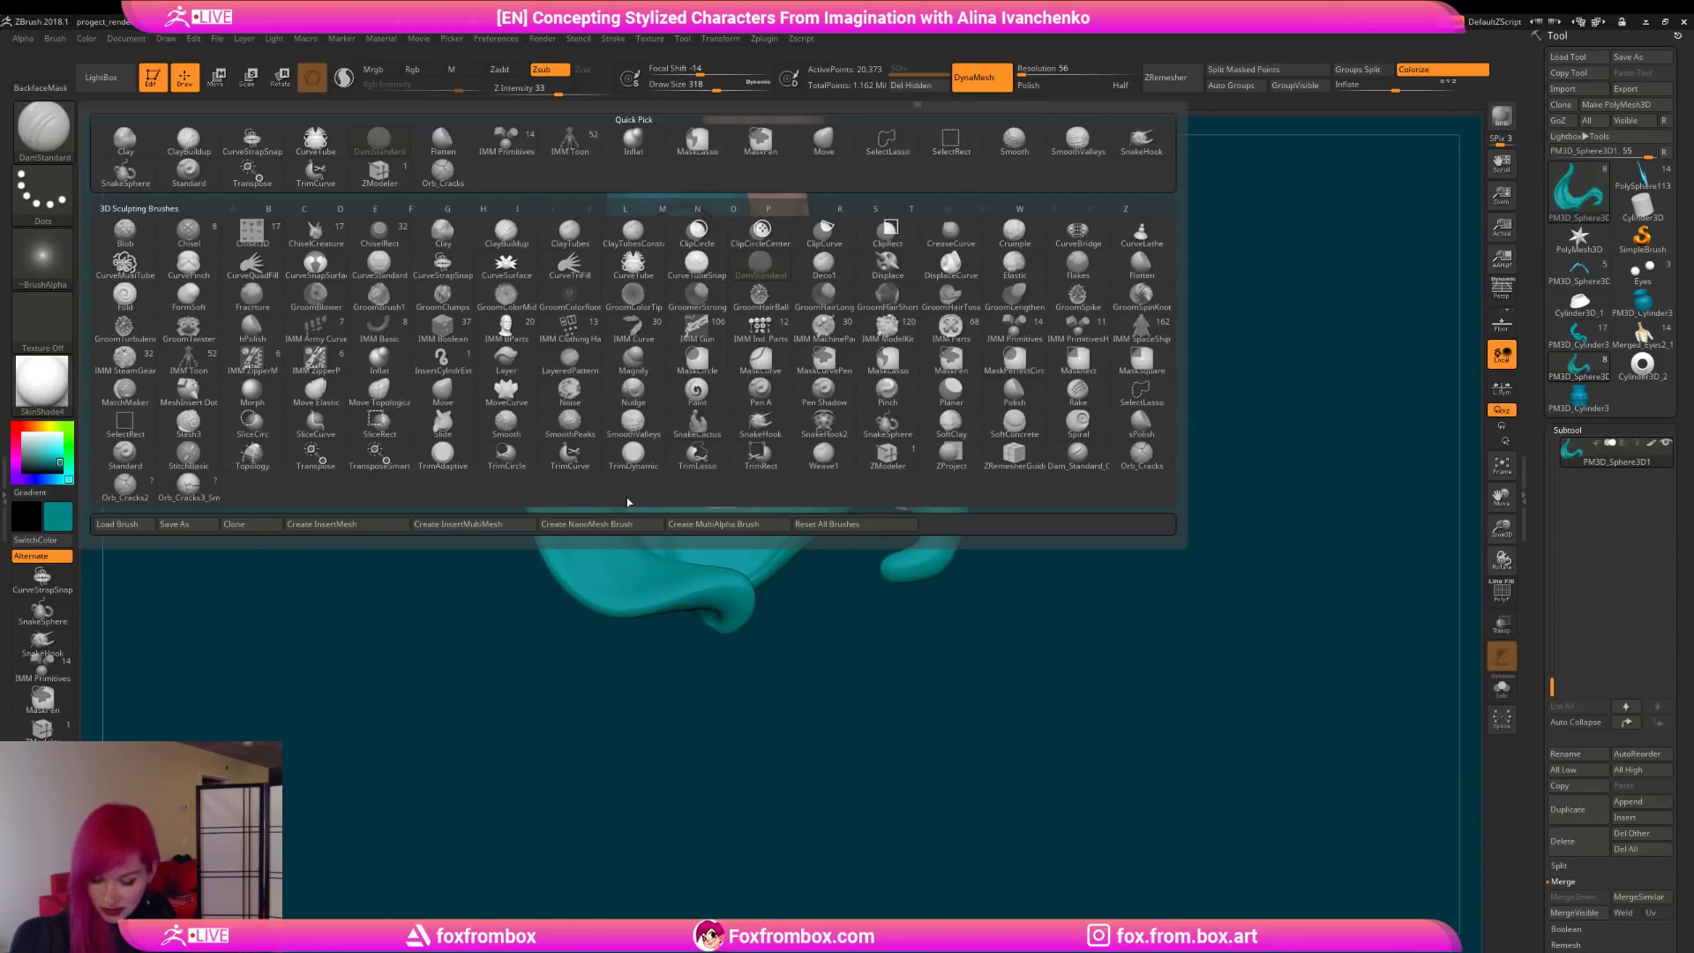
{"action": "key", "text": "s"}
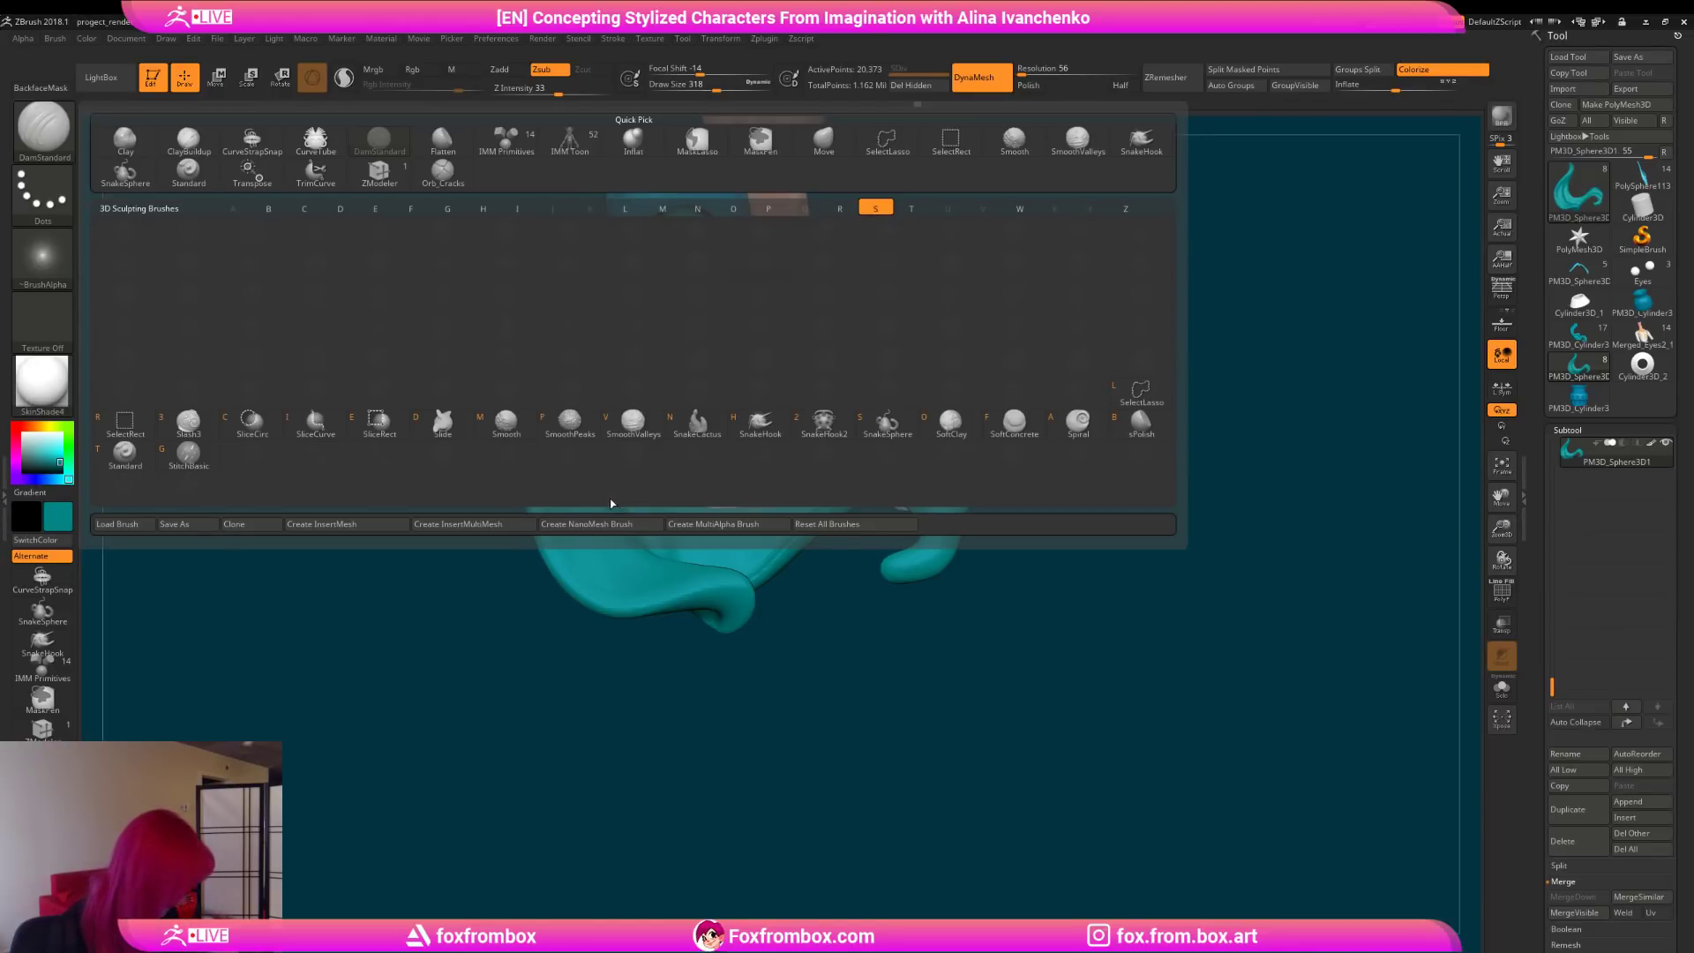
{"action": "key", "text": "a"}
{"action": "left_click_drag", "start_coordinate": [1058, 462], "coordinate": [975, 510], "text": "alt"}
{"action": "left_click_drag", "start_coordinate": [839, 593], "coordinate": [836, 597]}
{"action": "left_click_drag", "start_coordinate": [995, 556], "coordinate": [989, 571], "text": "alt"}
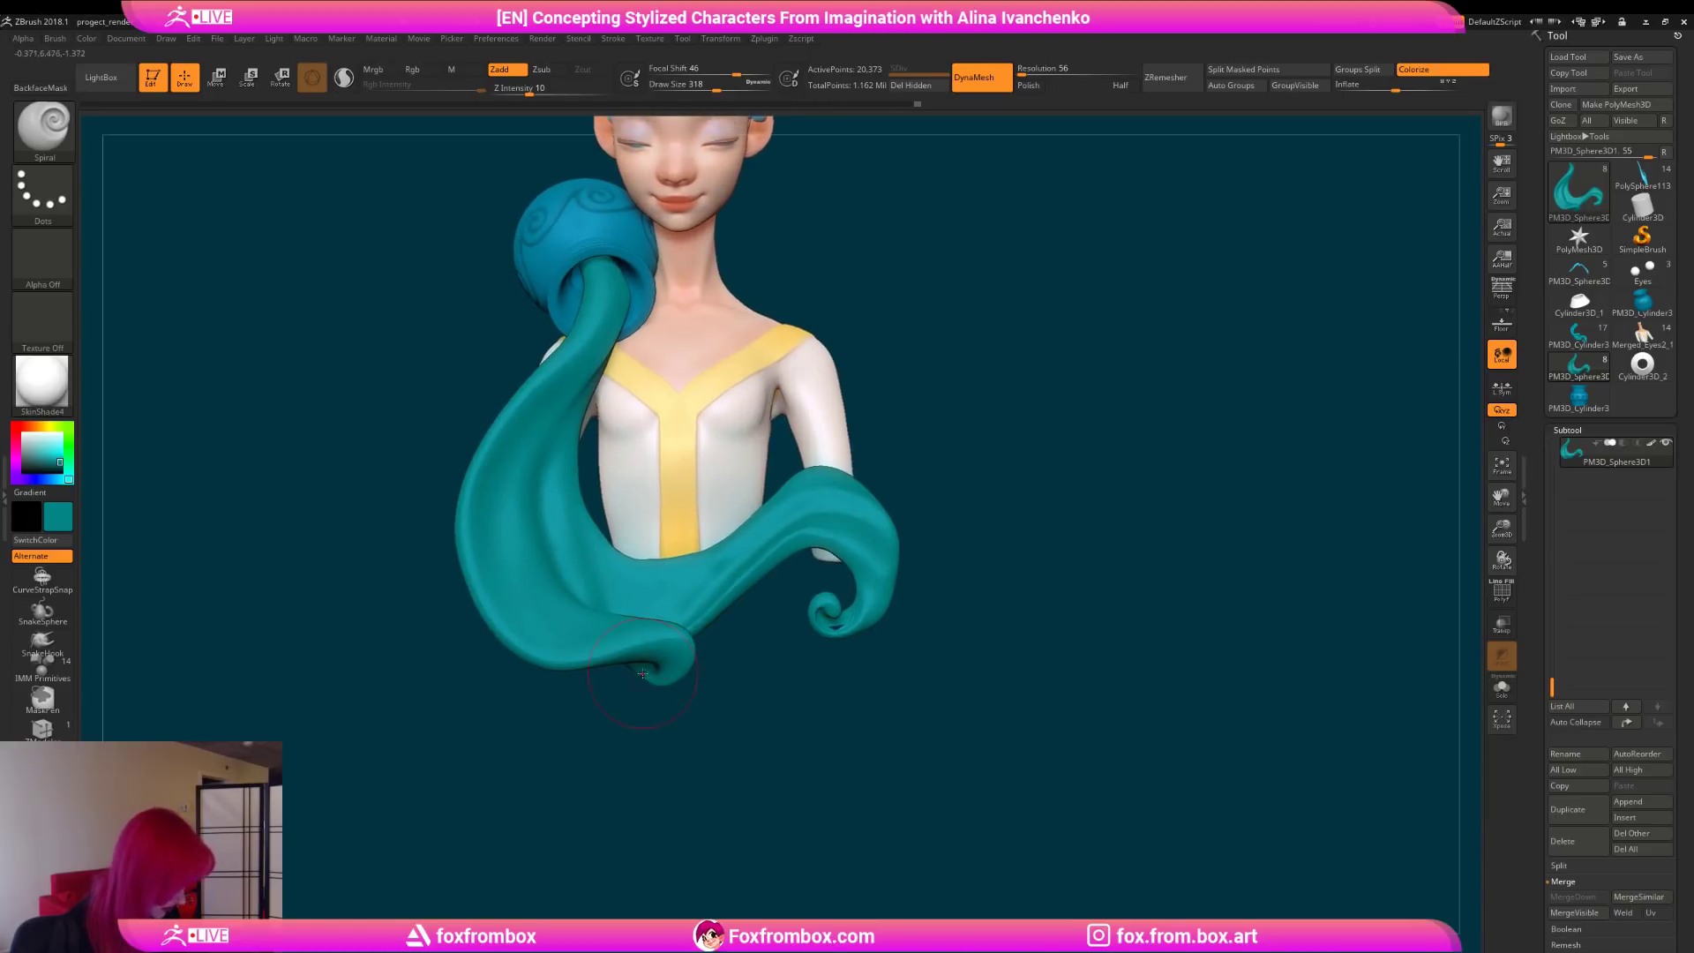
{"action": "mouse_move", "coordinate": [643, 715]}
{"action": "left_mouse_down"}
{"action": "mouse_move", "coordinate": [670, 719]}
{"action": "mouse_move", "coordinate": [670, 582]}
{"action": "mouse_move", "coordinate": [633, 675]}
{"action": "left_mouse_up"}
{"action": "mouse_move", "coordinate": [829, 526]}
{"action": "left_mouse_down"}
{"action": "mouse_move", "coordinate": [857, 652]}
{"action": "mouse_move", "coordinate": [1012, 535]}
{"action": "left_mouse_up"}
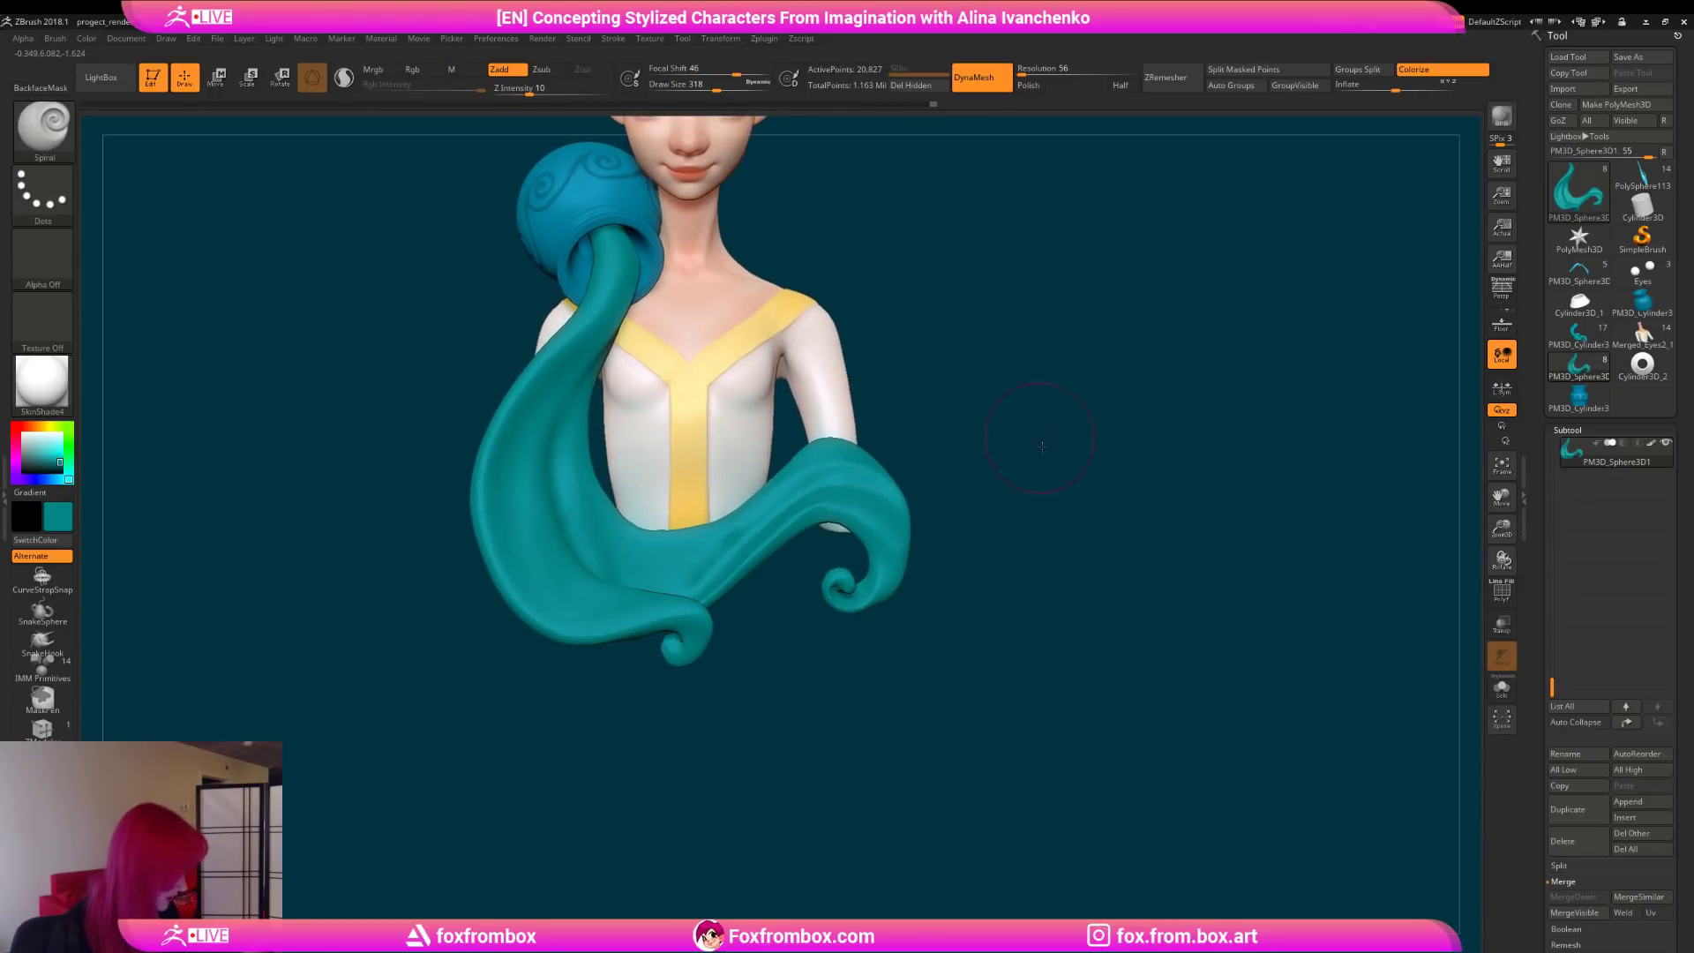
Step: Form a third small curl on the stream's inner edge beside the torso and remesh the stream
{"action": "left_click_drag", "start_coordinate": [1038, 426], "coordinate": [1051, 463], "text": "alt"}
{"action": "left_click_drag", "start_coordinate": [1501, 527], "coordinate": [1285, 439]}
{"action": "mouse_move", "coordinate": [874, 510]}
{"action": "left_mouse_down", "text": "alt"}
{"action": "mouse_move", "coordinate": [923, 488]}
{"action": "mouse_move", "coordinate": [882, 508]}
{"action": "mouse_move", "coordinate": [898, 569]}
{"action": "mouse_move", "coordinate": [918, 547]}
{"action": "mouse_move", "coordinate": [895, 563]}
{"action": "left_mouse_up", "text": "alt"}
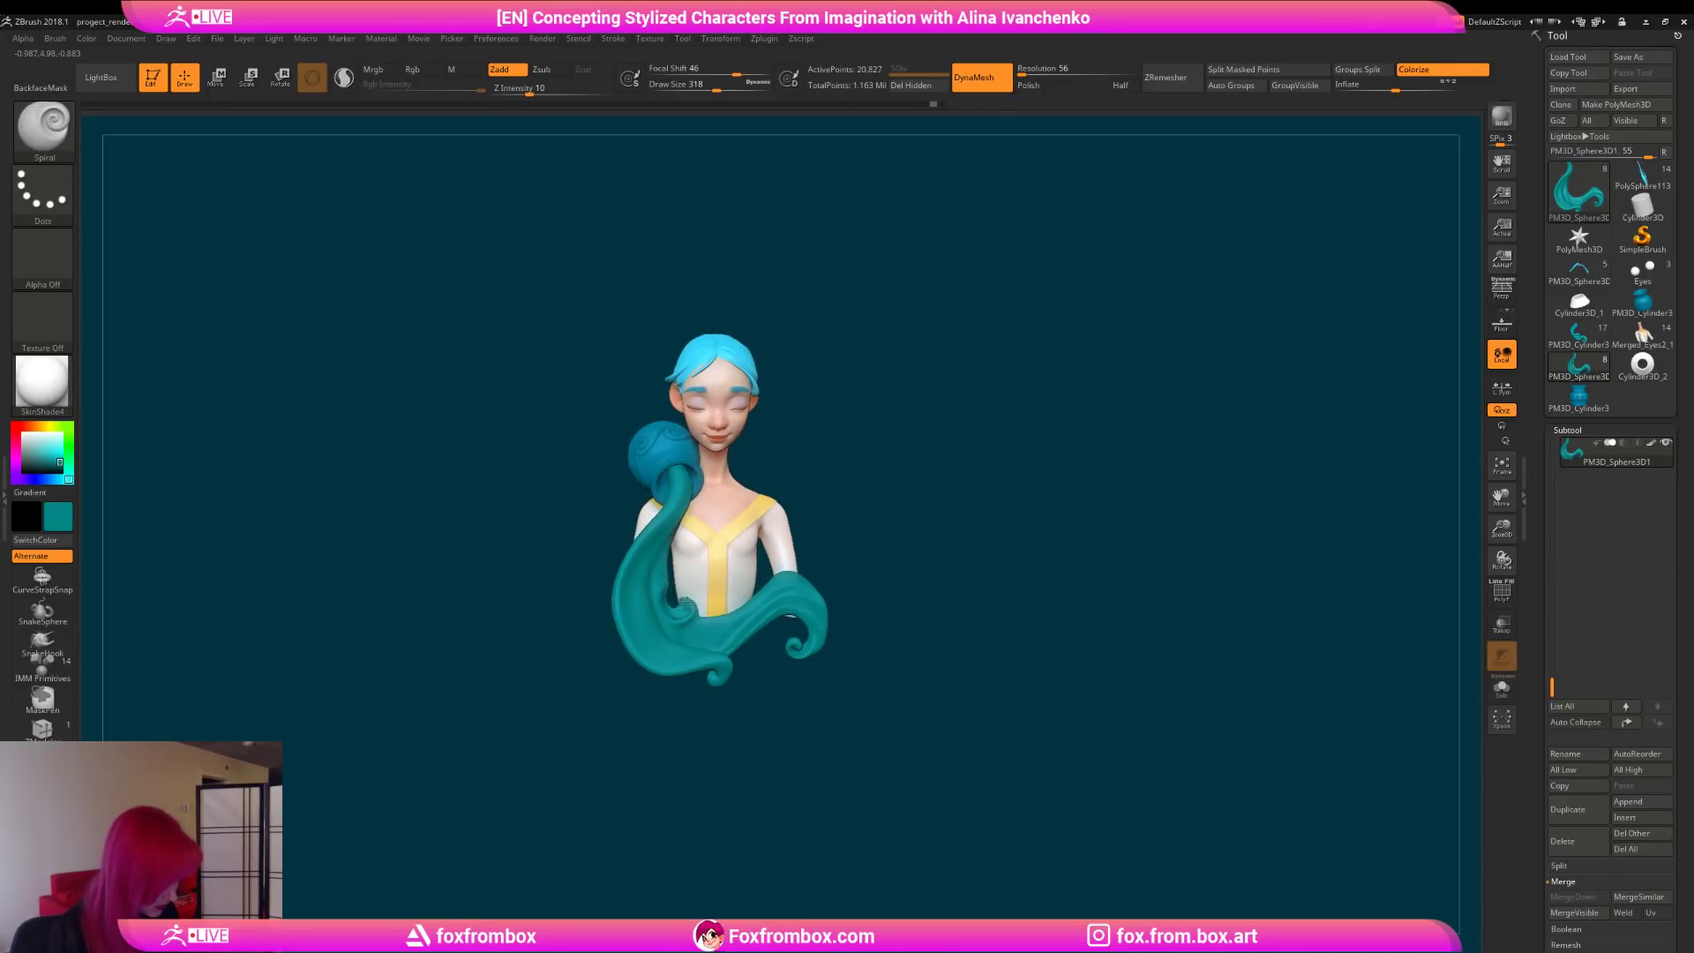
{"action": "left_click_drag", "start_coordinate": [949, 491], "coordinate": [911, 529]}
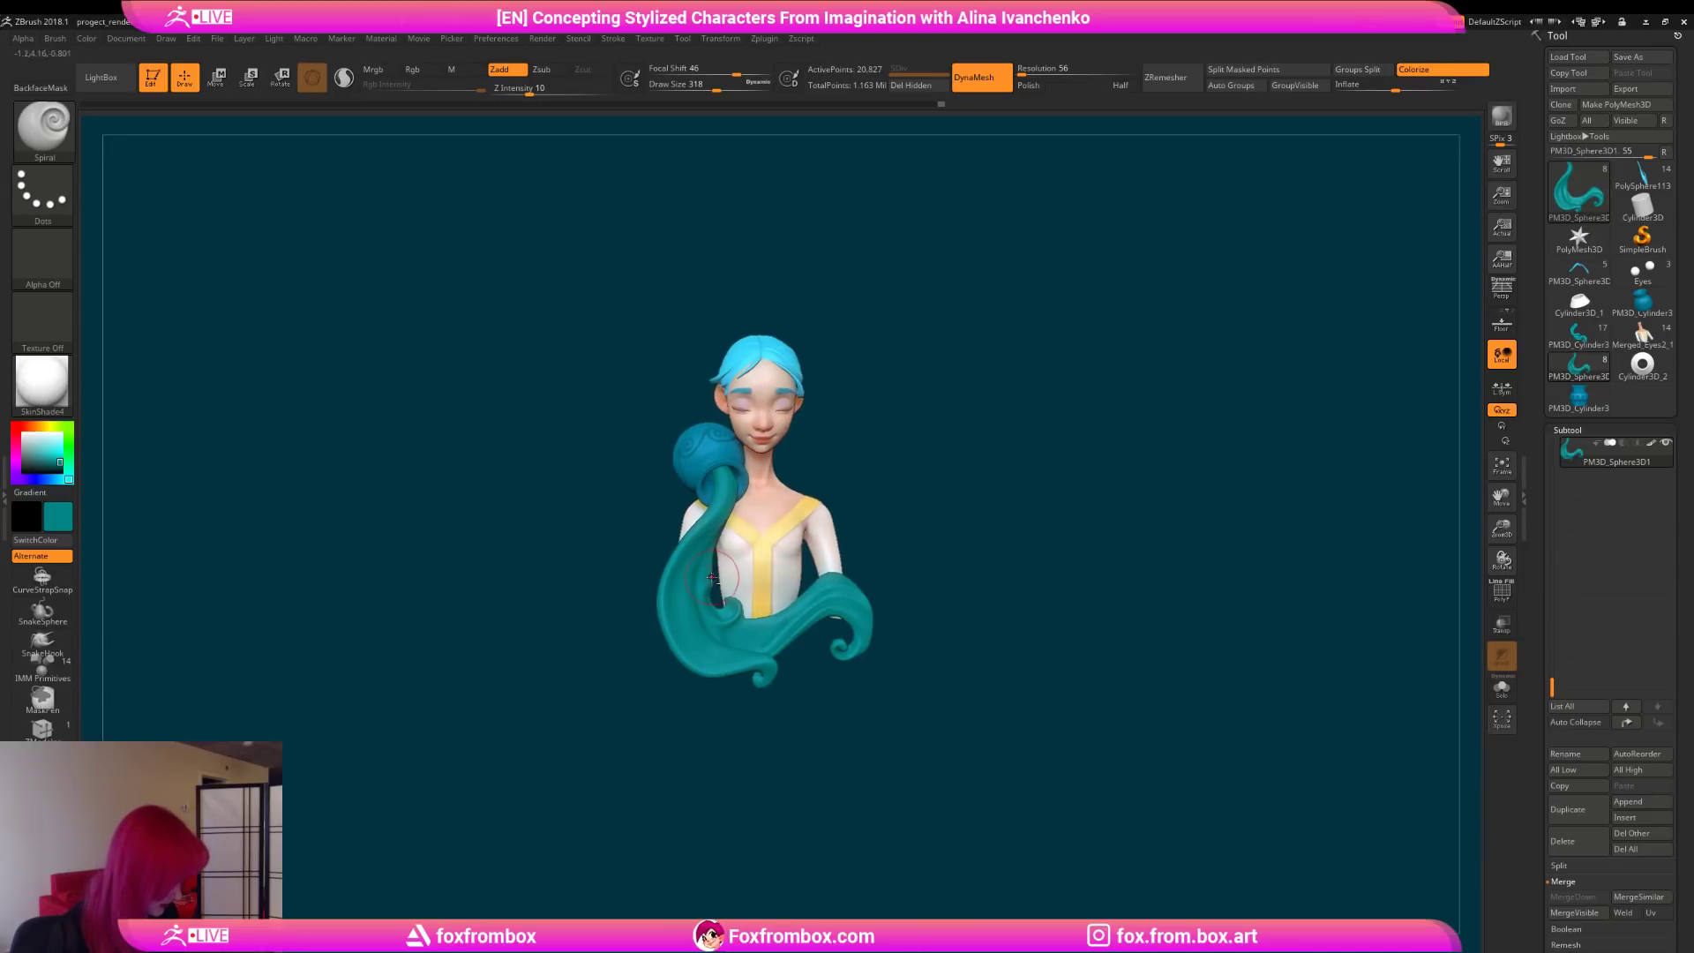
{"action": "key", "text": "space"}
{"action": "left_click_drag", "start_coordinate": [725, 605], "coordinate": [741, 593]}
{"action": "mouse_move", "coordinate": [1070, 469]}
{"action": "left_mouse_down", "text": "ctrl"}
{"action": "mouse_move", "coordinate": [960, 544]}
{"action": "mouse_move", "coordinate": [848, 474]}
{"action": "mouse_move", "coordinate": [892, 530]}
{"action": "mouse_move", "coordinate": [866, 458]}
{"action": "mouse_move", "coordinate": [897, 518]}
{"action": "left_mouse_up", "text": "ctrl"}
Step: Build up volume on the stream around the new inner curl with the ClayBuildup brush at size 223
{"action": "left_click", "coordinate": [705, 85]}
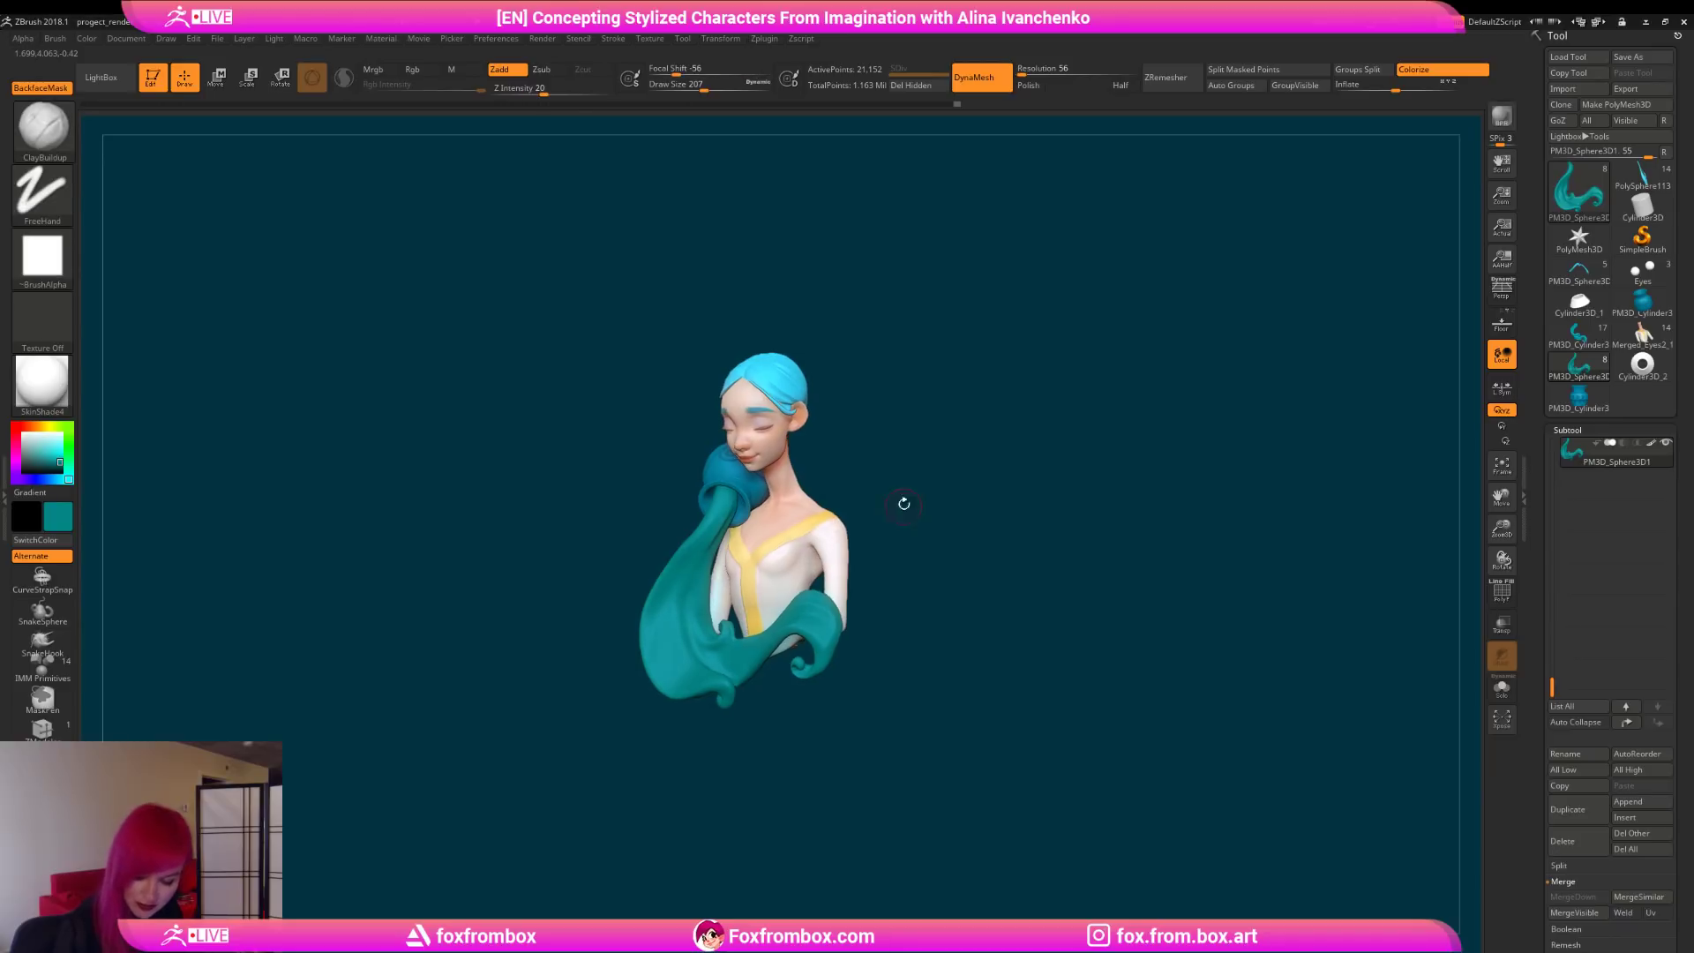
{"action": "left_click_drag", "start_coordinate": [737, 81], "coordinate": [706, 88]}
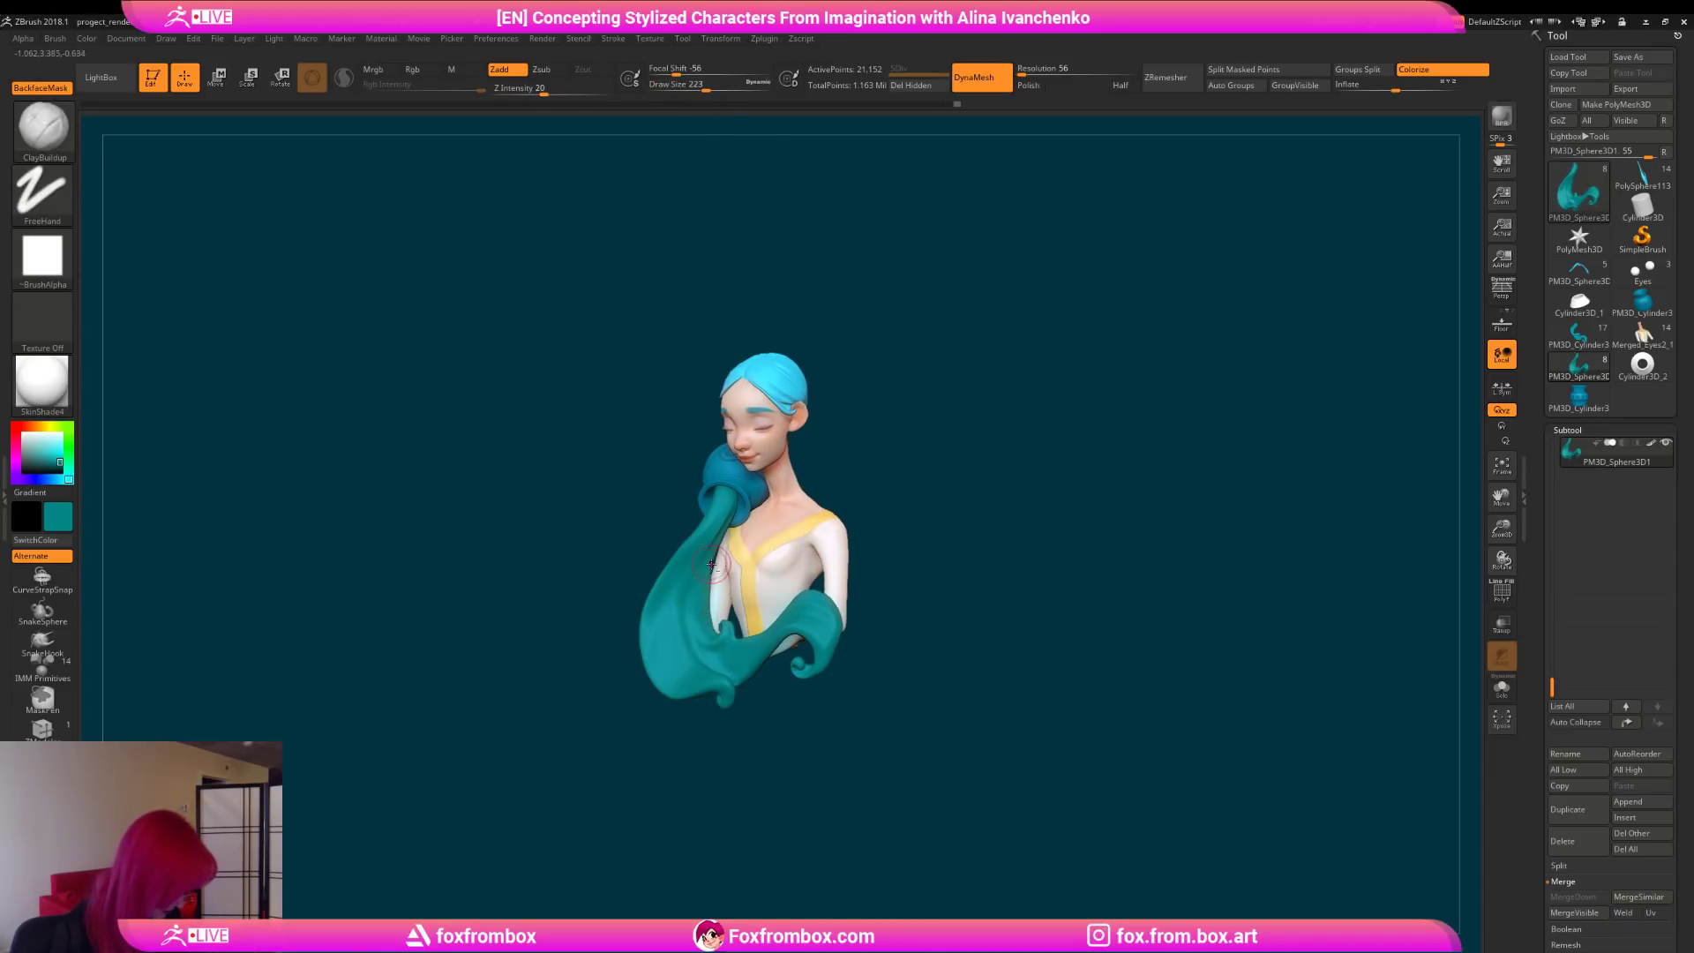
{"action": "left_click_drag", "start_coordinate": [902, 520], "coordinate": [925, 551]}
{"action": "mouse_move", "coordinate": [960, 463]}
{"action": "left_mouse_down"}
{"action": "mouse_move", "coordinate": [945, 548]}
{"action": "mouse_move", "coordinate": [1029, 518]}
{"action": "mouse_move", "coordinate": [850, 632]}
{"action": "mouse_move", "coordinate": [962, 569]}
{"action": "mouse_move", "coordinate": [930, 592]}
{"action": "mouse_move", "coordinate": [948, 600]}
{"action": "left_mouse_up"}
Step: Examine the stream's flow and the whole figure's silhouette from the front and both sides
{"action": "key", "text": "b"}
{"action": "key", "text": "d"}
{"action": "key", "text": "s"}
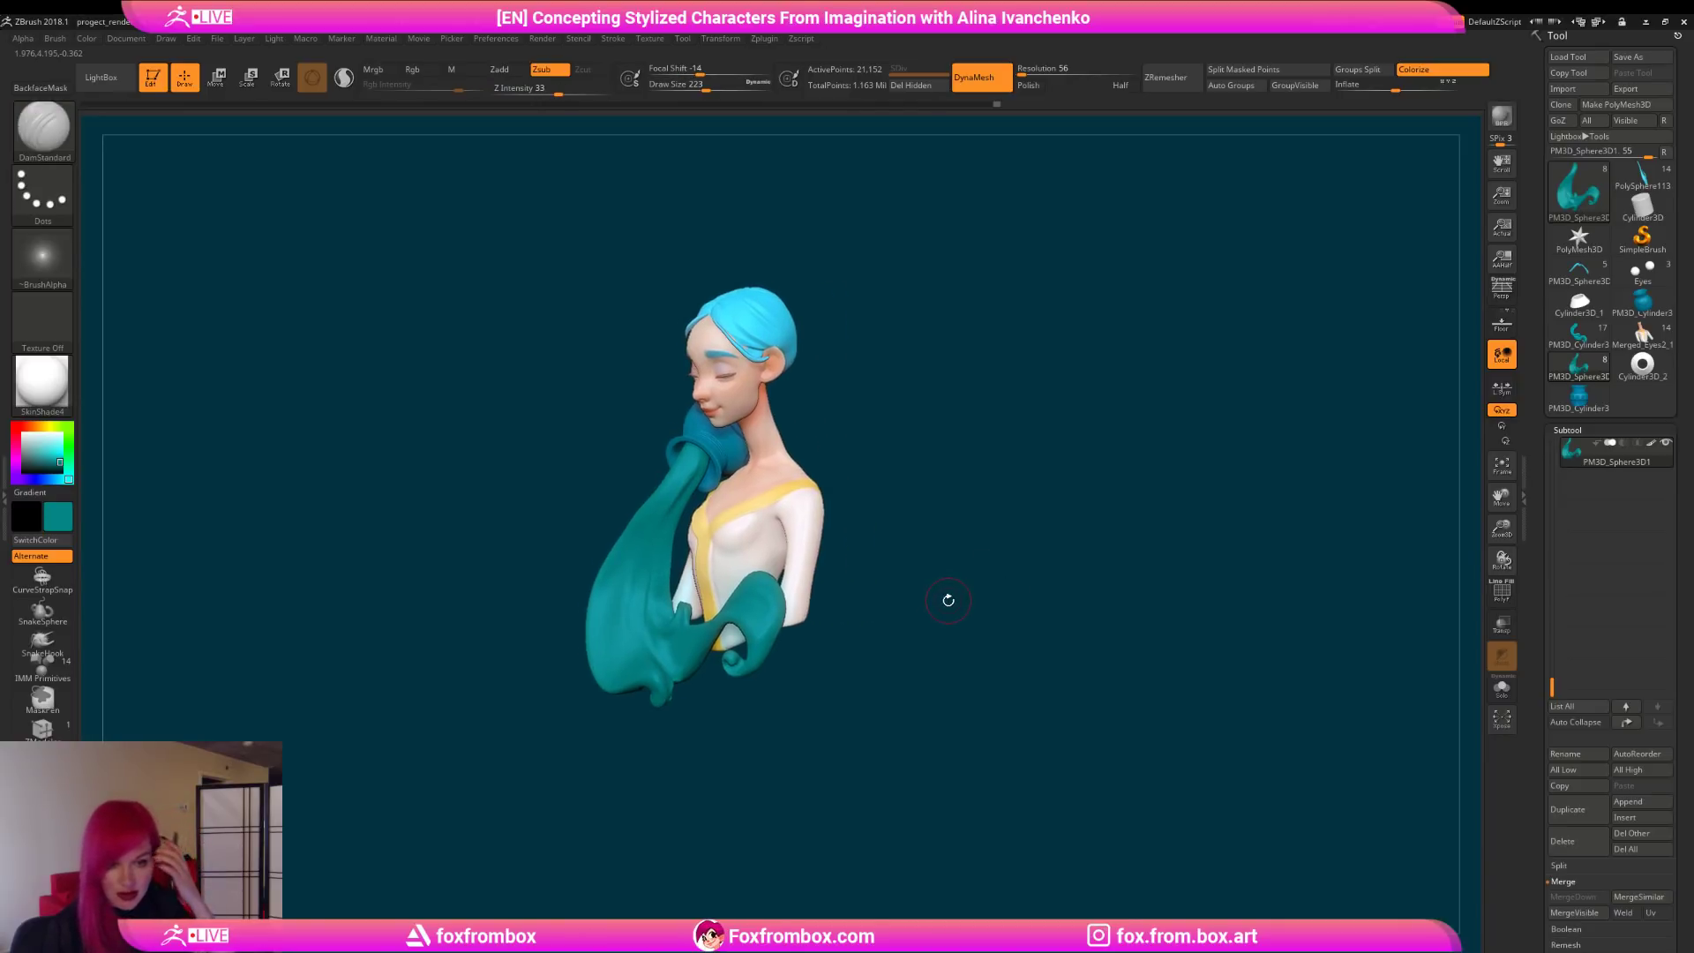
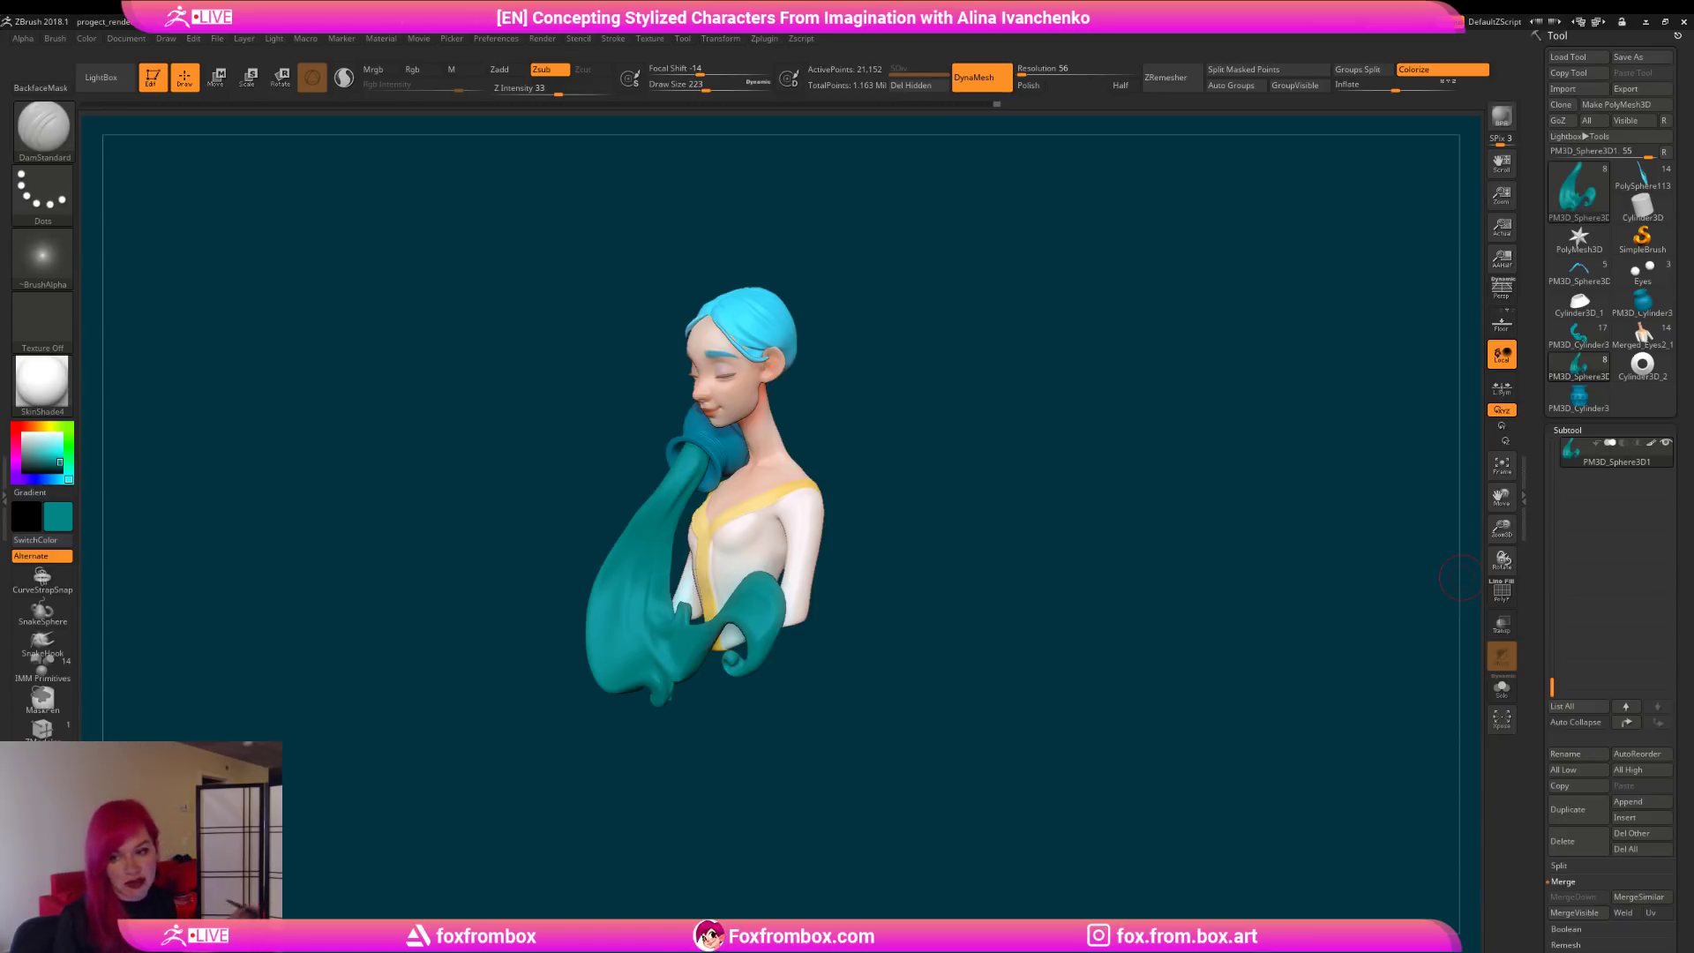
{"action": "left_click_drag", "start_coordinate": [964, 435], "coordinate": [965, 477]}
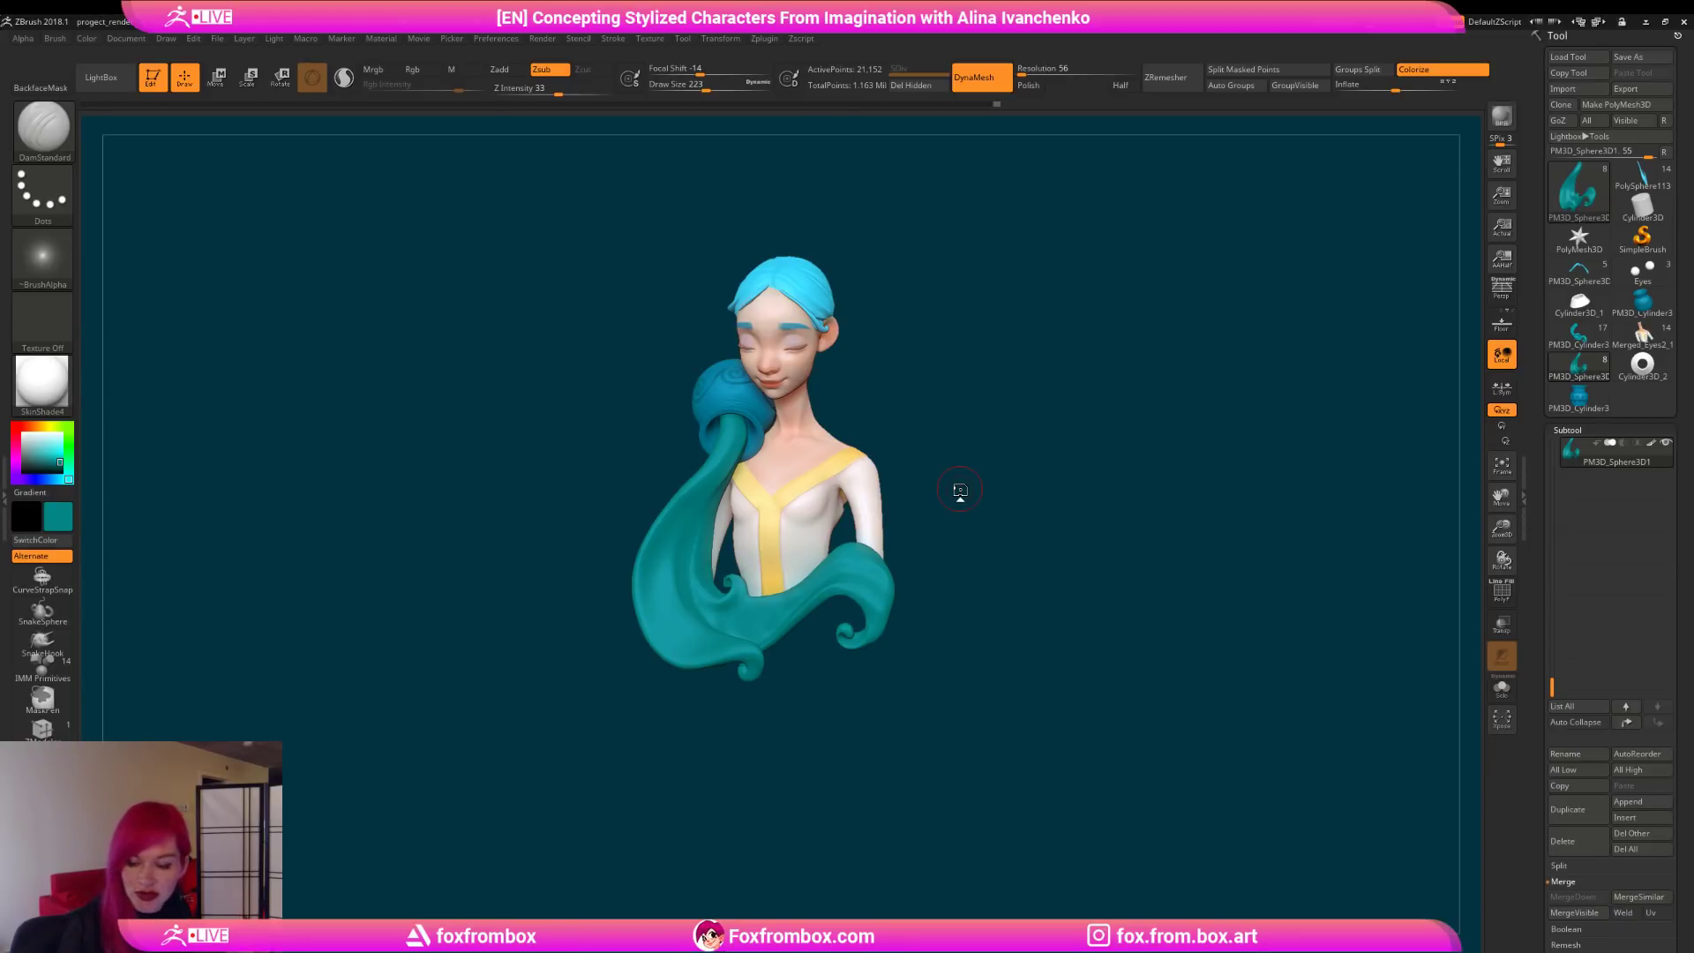
{"action": "key", "text": "b"}
{"action": "key", "text": "c"}
{"action": "key", "text": "b"}
{"action": "left_click_drag", "start_coordinate": [1055, 424], "coordinate": [1078, 461]}
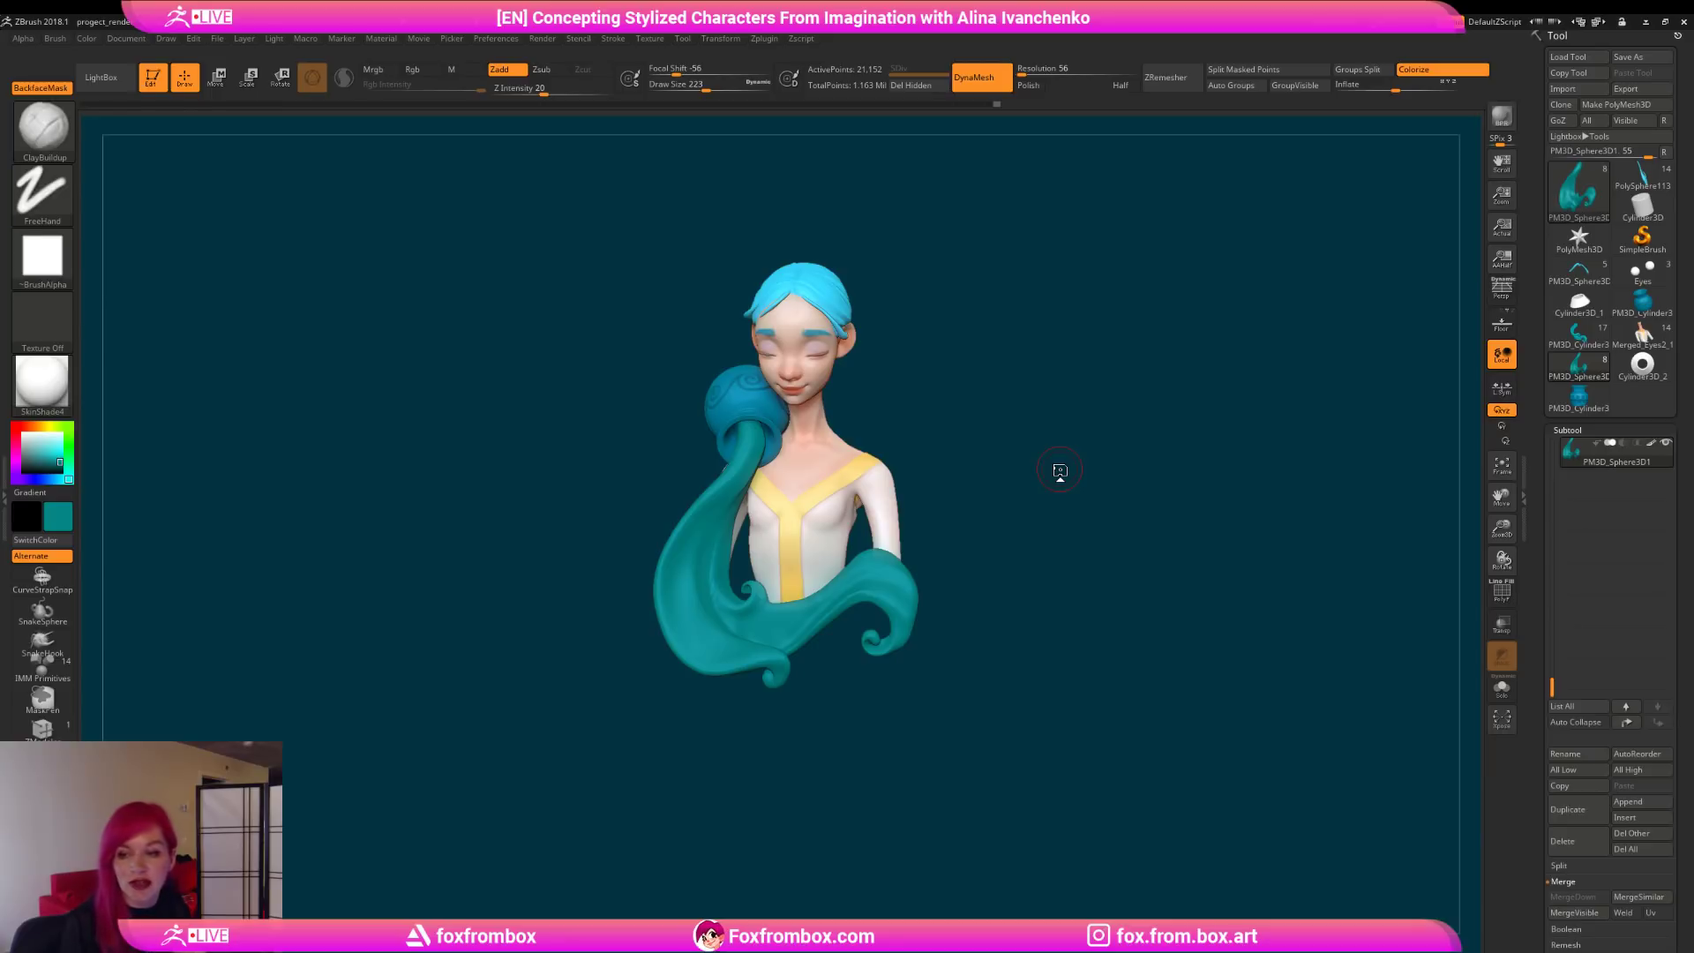
{"action": "left_click_drag", "start_coordinate": [1054, 429], "coordinate": [1017, 477]}
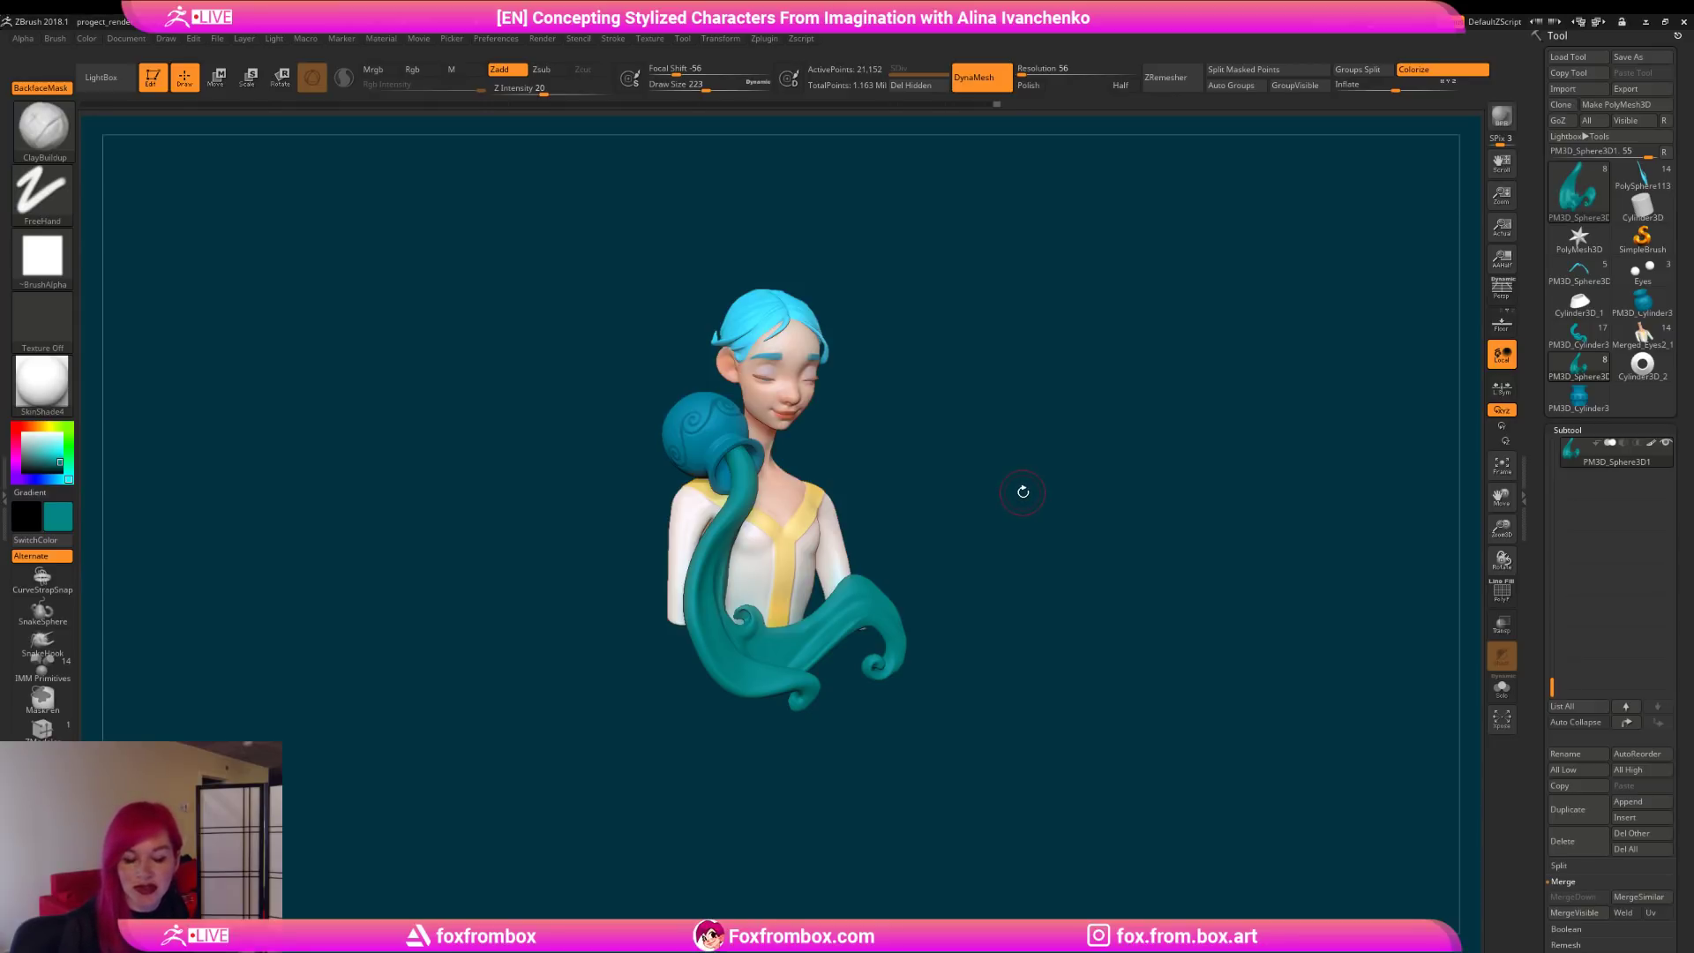
{"action": "left_click_drag", "start_coordinate": [1021, 480], "coordinate": [1014, 445]}
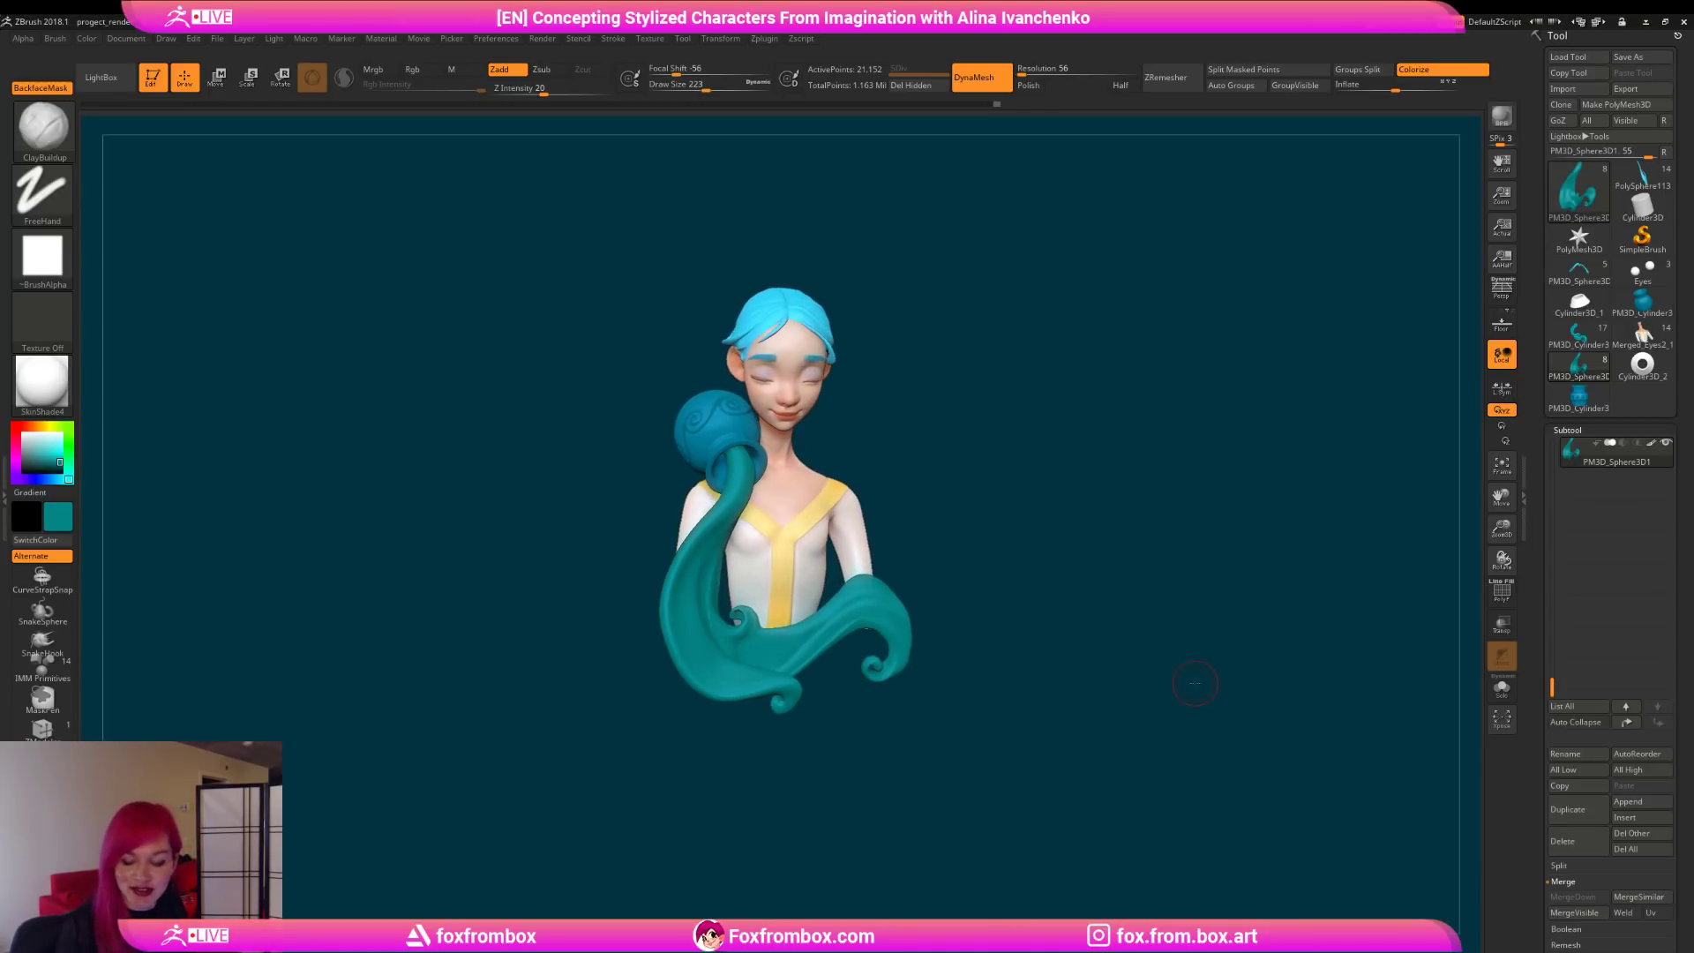
{"action": "left_click_drag", "start_coordinate": [1501, 496], "coordinate": [1469, 621]}
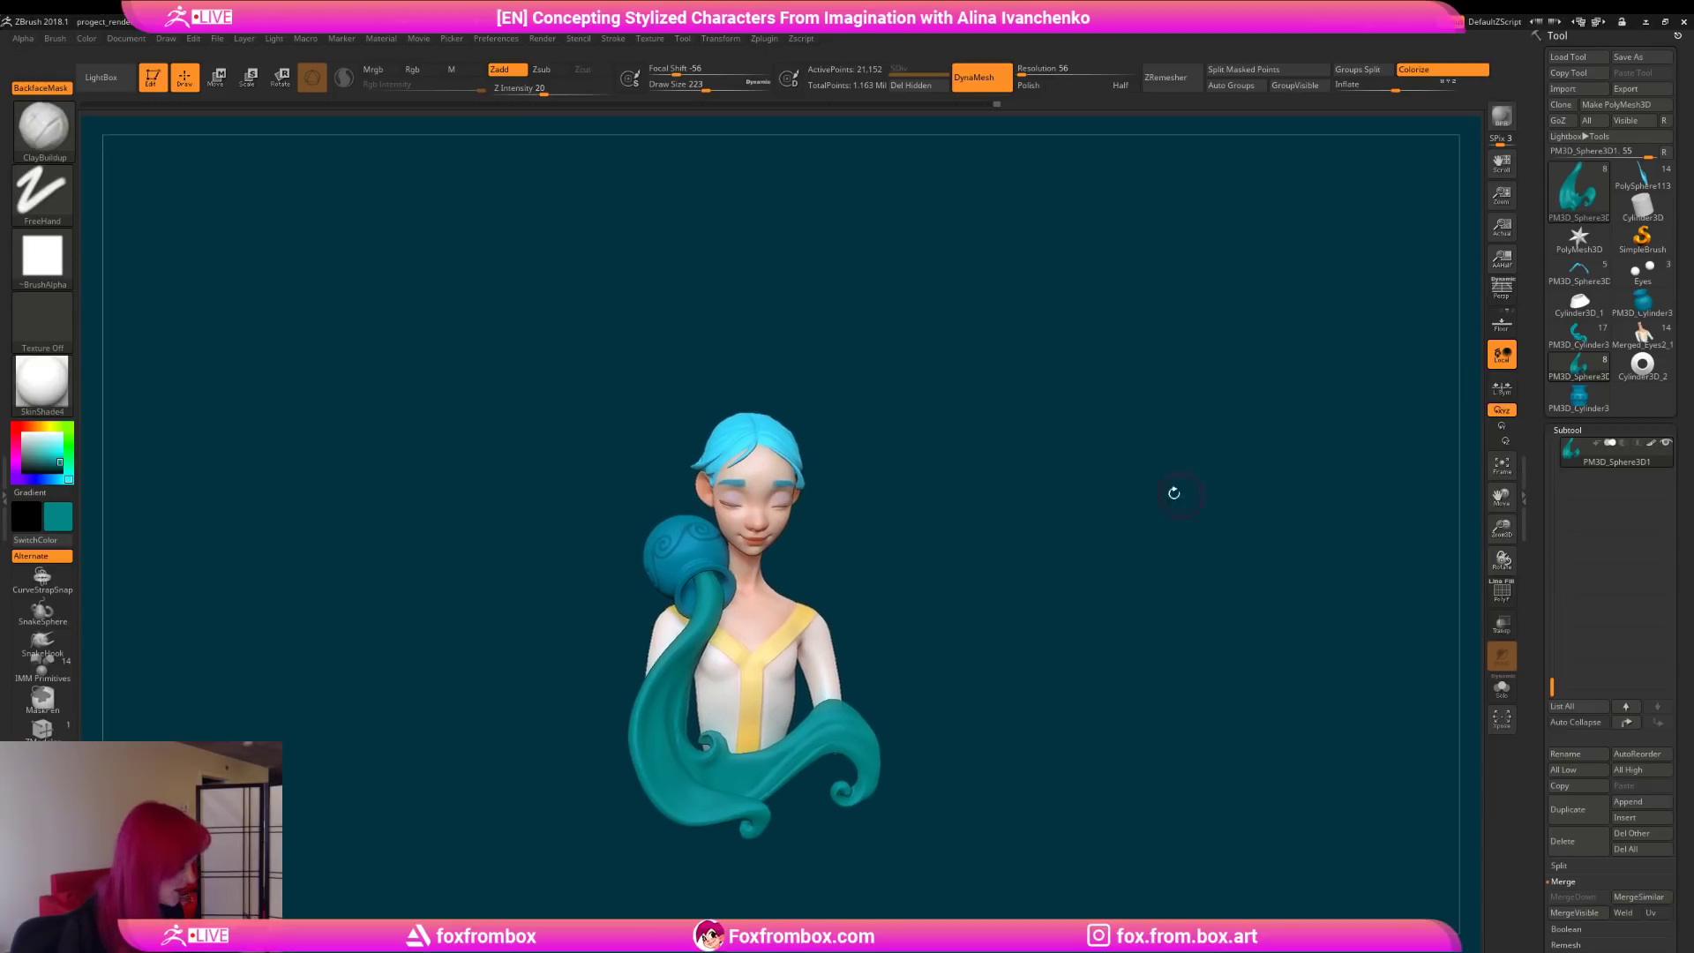
{"action": "left_click_drag", "start_coordinate": [1065, 507], "coordinate": [1104, 421], "text": "alt"}
{"action": "left_click_drag", "start_coordinate": [1502, 527], "coordinate": [1399, 537]}
{"action": "left_click_drag", "start_coordinate": [1102, 405], "coordinate": [1126, 442], "text": "alt"}
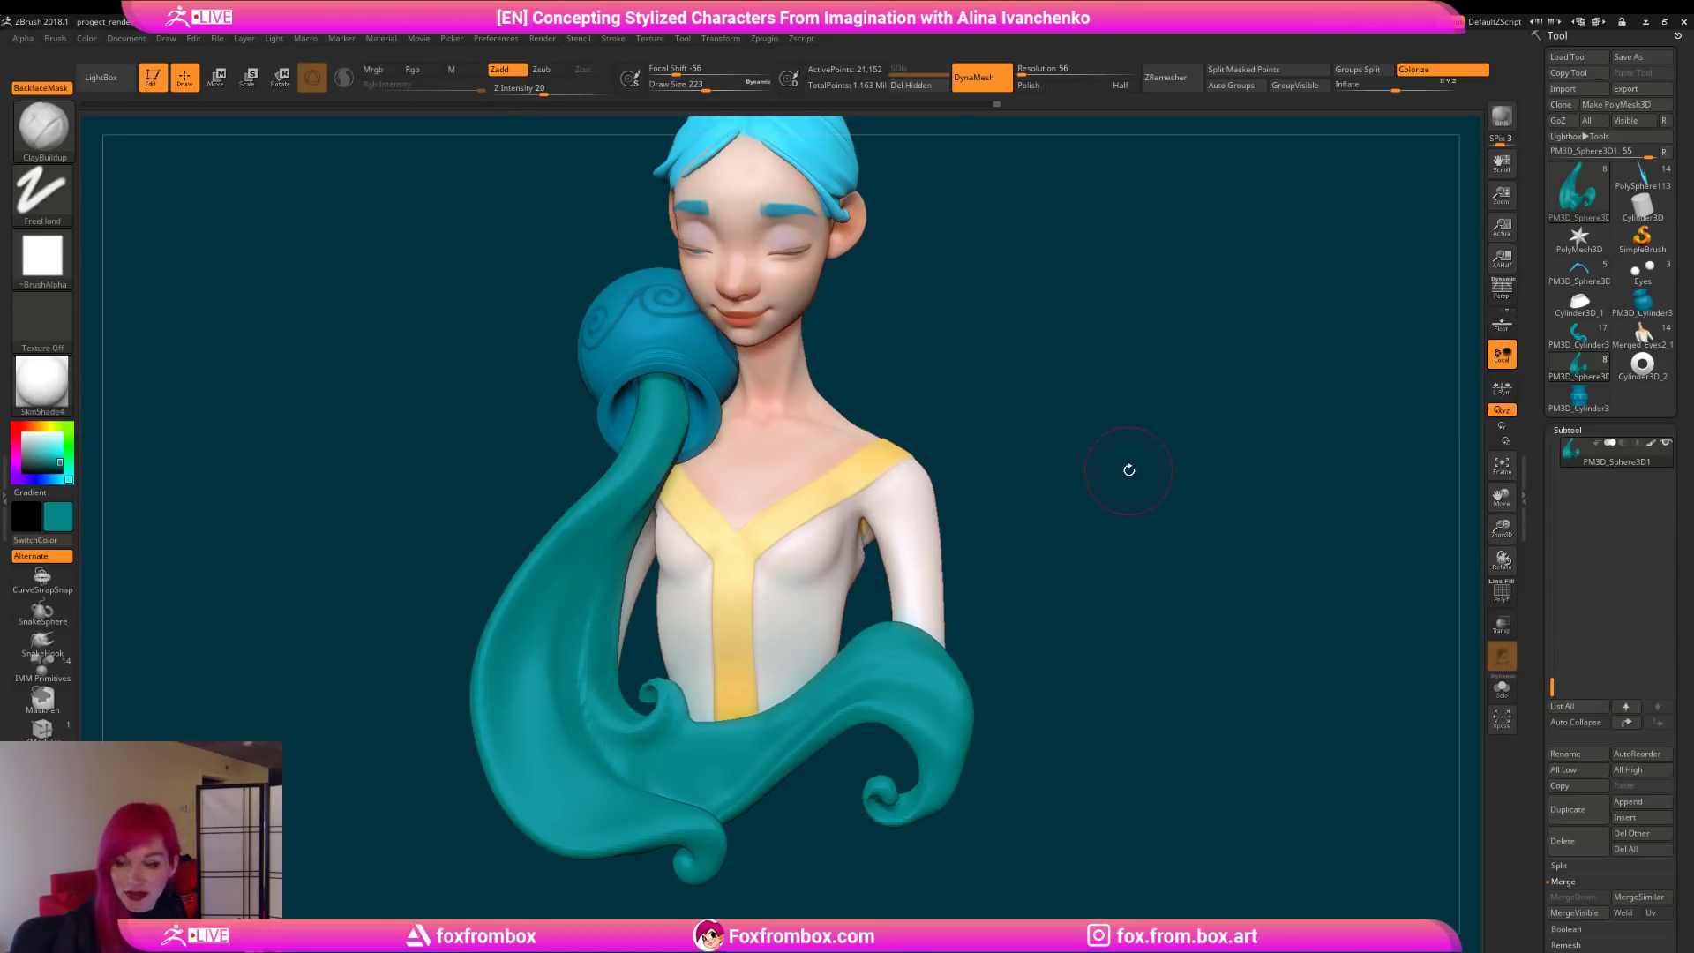
{"action": "left_click_drag", "start_coordinate": [1126, 466], "coordinate": [1131, 479]}
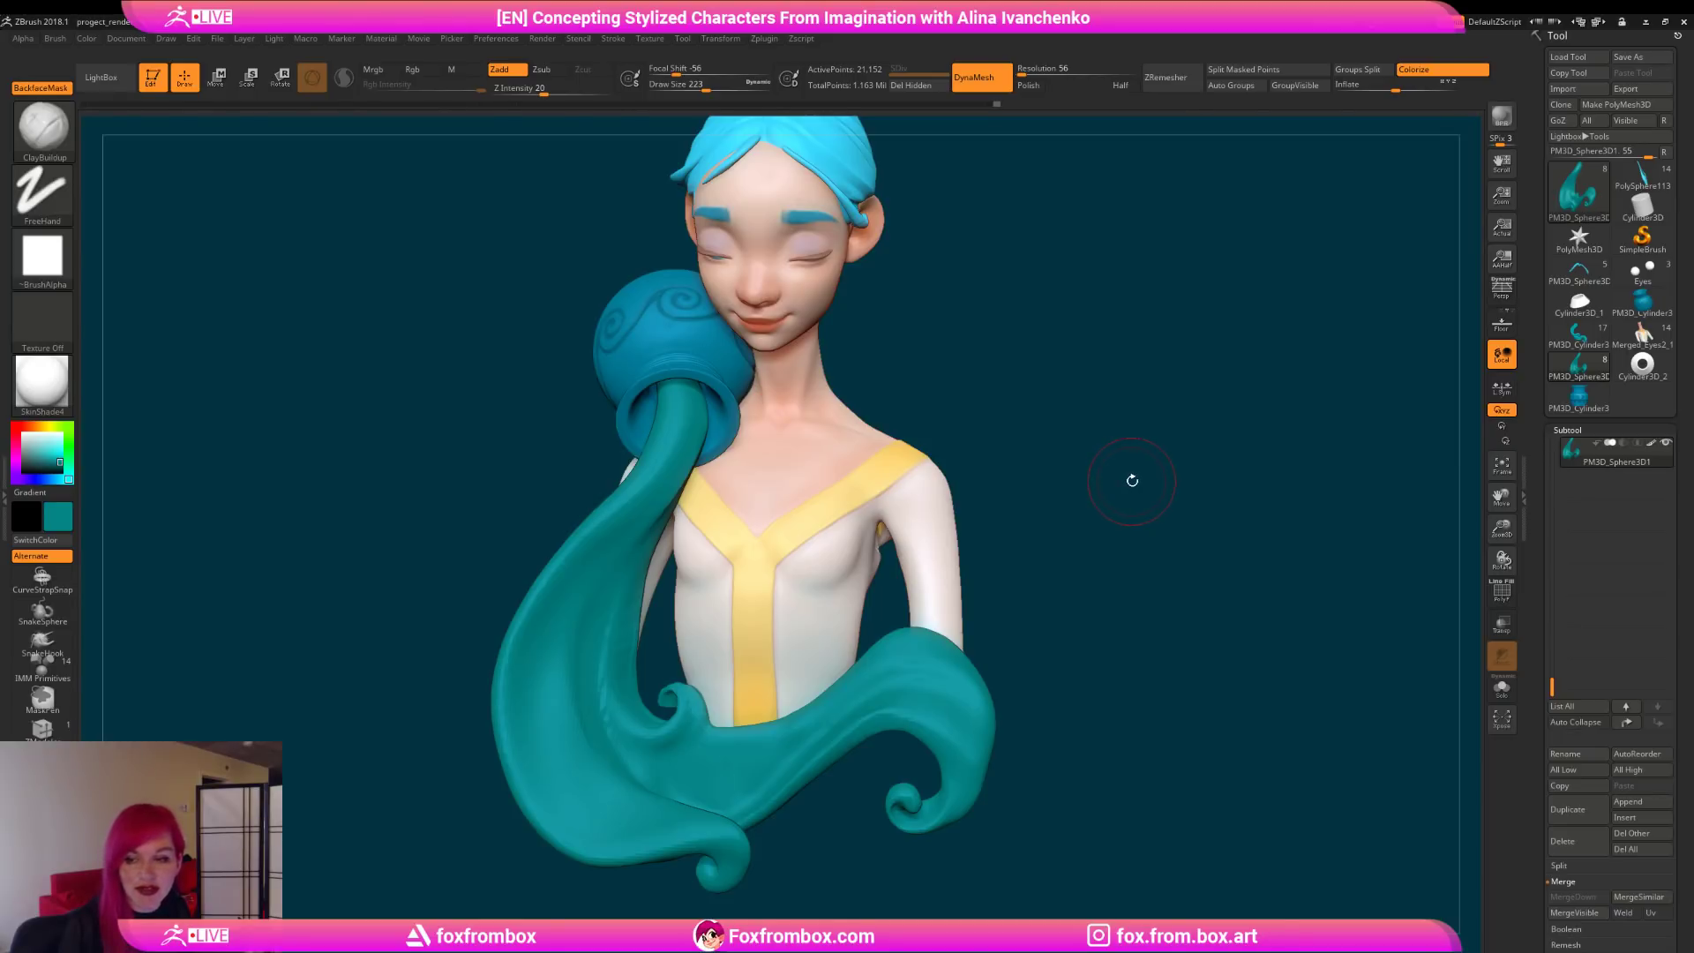
{"action": "left_click_drag", "start_coordinate": [1130, 480], "coordinate": [1094, 486]}
Step: Carve a crease along the stream's upper strand toward the inner curl with DamStandard at size 192, and smooth it
{"action": "left_click_drag", "start_coordinate": [705, 88], "coordinate": [701, 88]}
{"action": "left_click_drag", "start_coordinate": [994, 358], "coordinate": [998, 408], "text": "alt"}
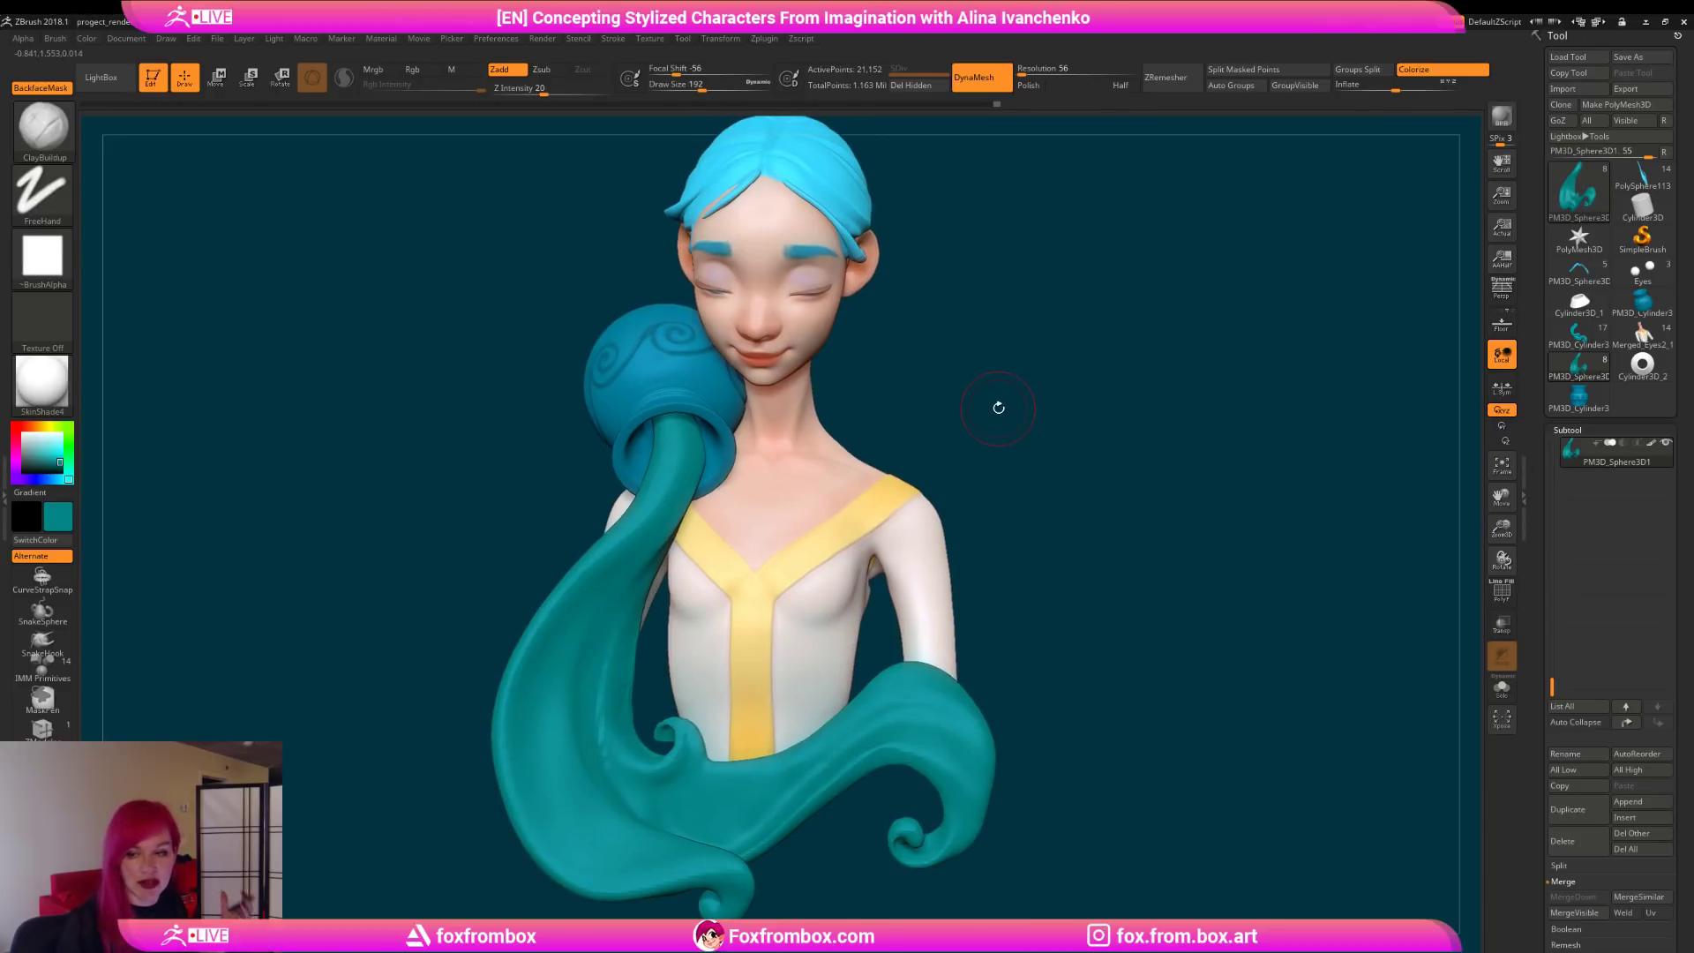
{"action": "left_click_drag", "start_coordinate": [1115, 416], "coordinate": [1061, 402]}
{"action": "key", "text": "b"}
{"action": "key", "text": "d"}
{"action": "key", "text": "s"}
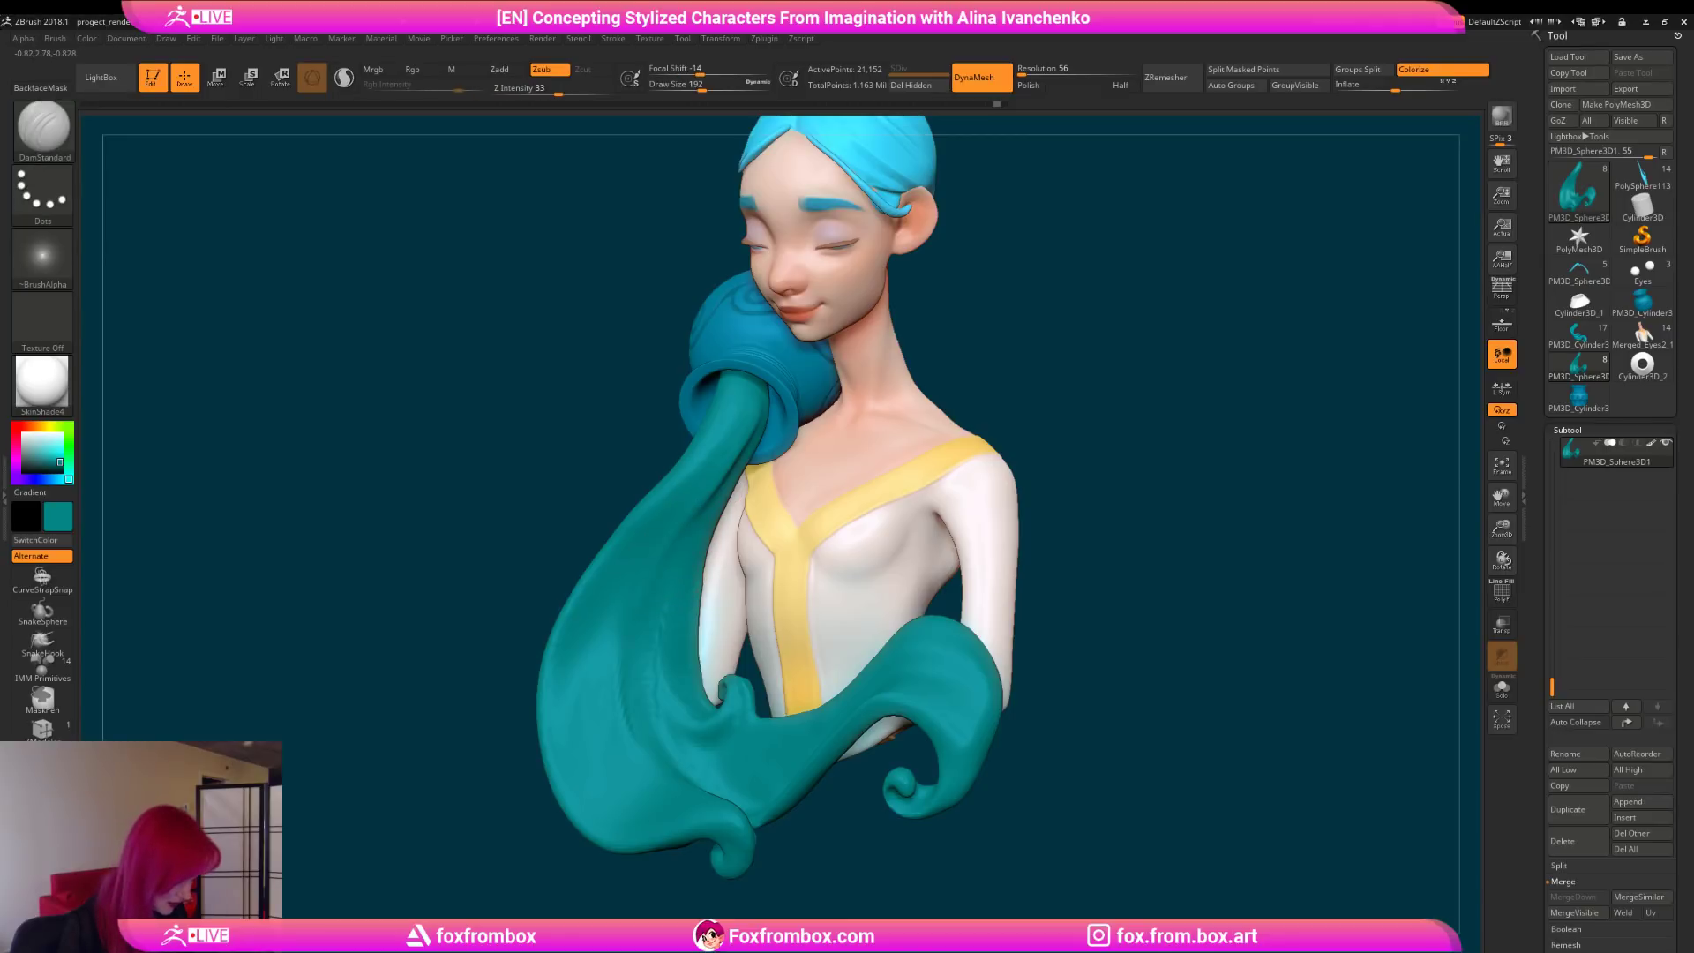
{"action": "left_click_drag", "start_coordinate": [1038, 450], "coordinate": [829, 437]}
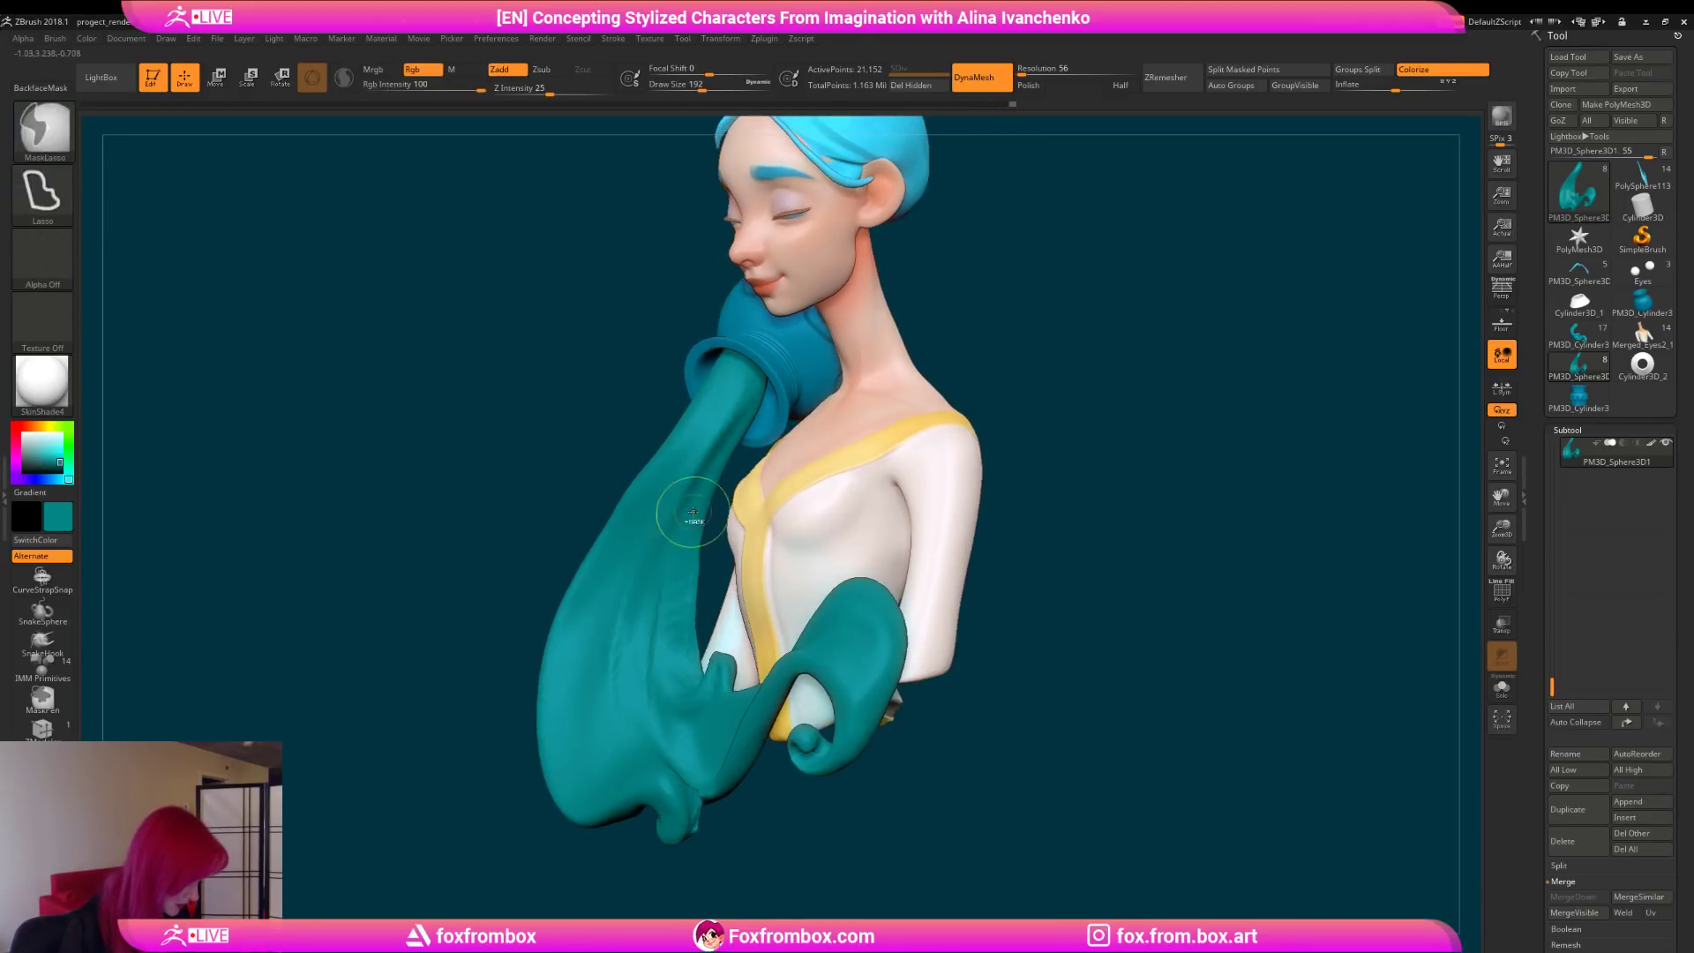
{"action": "left_click_drag", "start_coordinate": [1001, 425], "coordinate": [1103, 428], "text": "shift"}
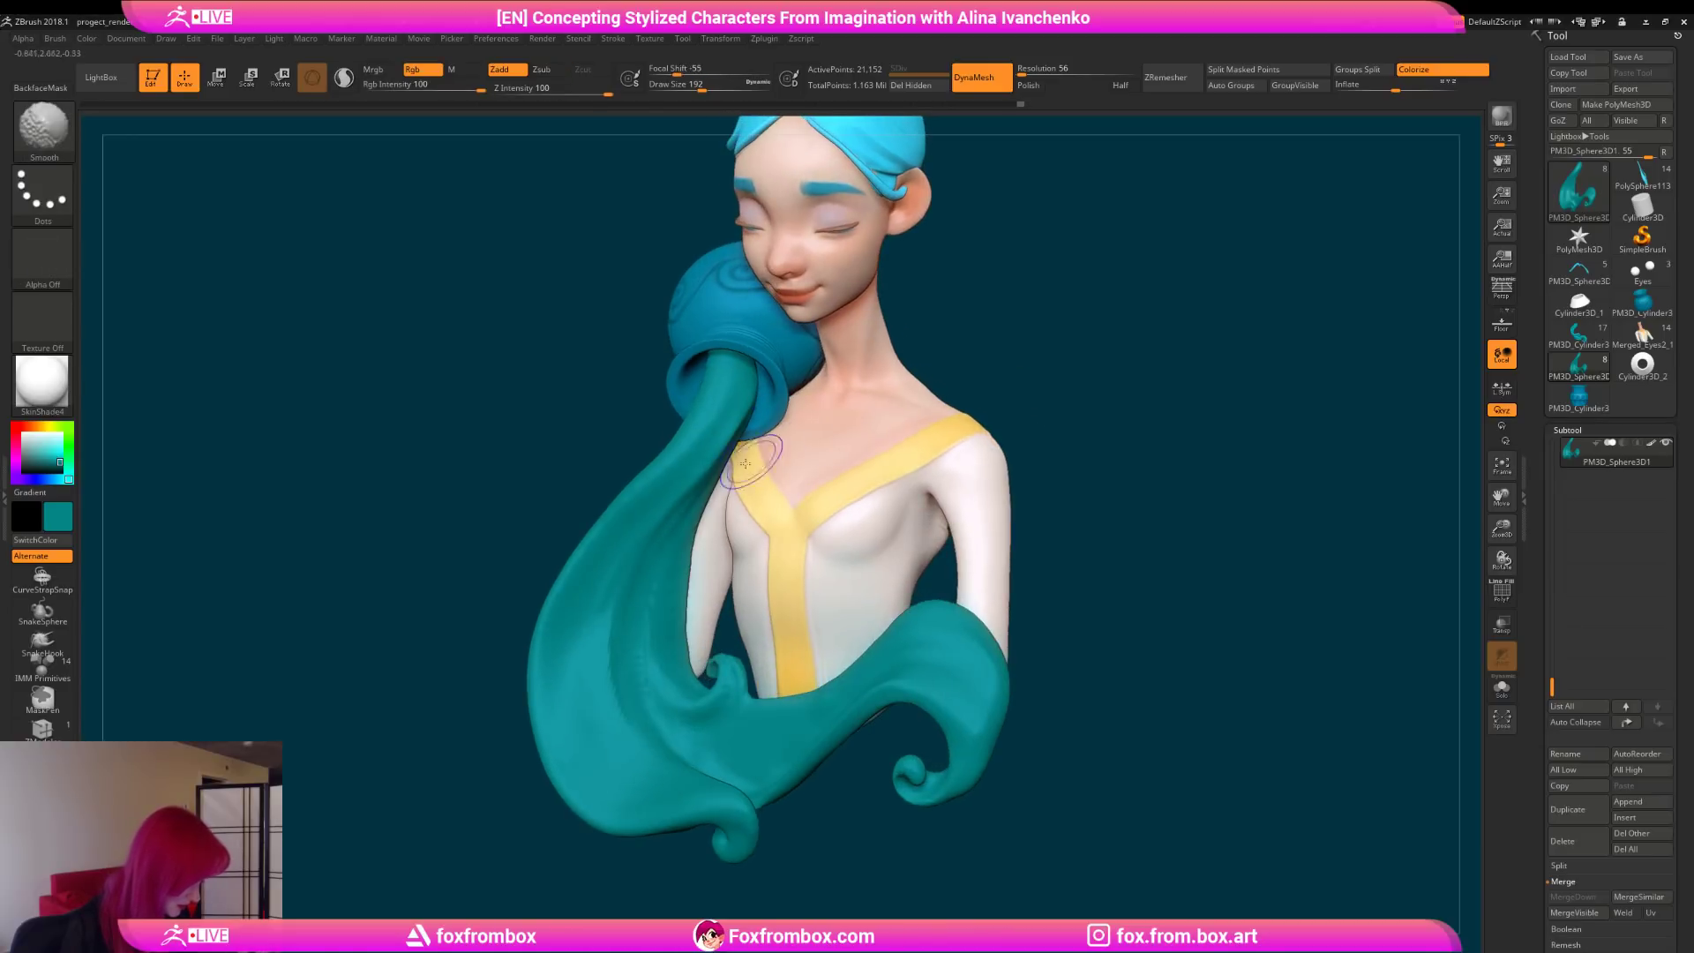
{"action": "left_click_drag", "start_coordinate": [1025, 370], "coordinate": [1034, 342], "text": "alt"}
{"action": "left_click_drag", "start_coordinate": [1066, 449], "coordinate": [1134, 474], "text": "shift"}
Step: Mask the bend of the stream's outer wave near the forearm and invert the mask
{"action": "left_click_drag", "start_coordinate": [1501, 530], "coordinate": [1222, 442]}
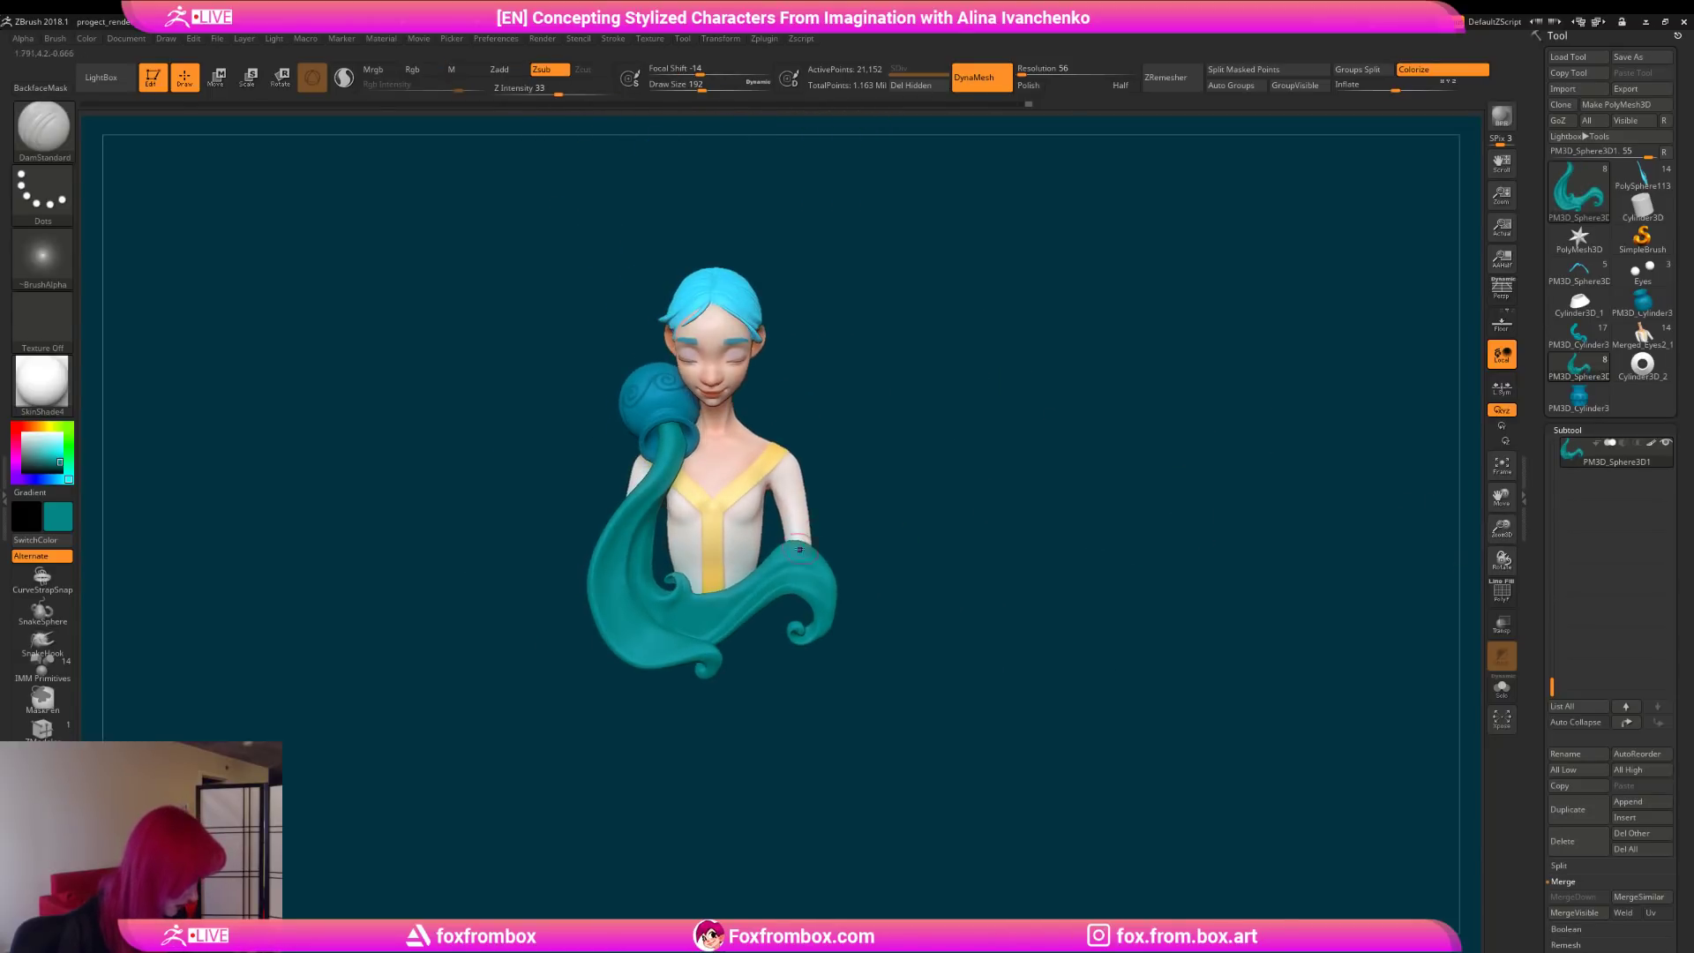
{"action": "left_click_drag", "start_coordinate": [809, 534], "coordinate": [781, 573]}
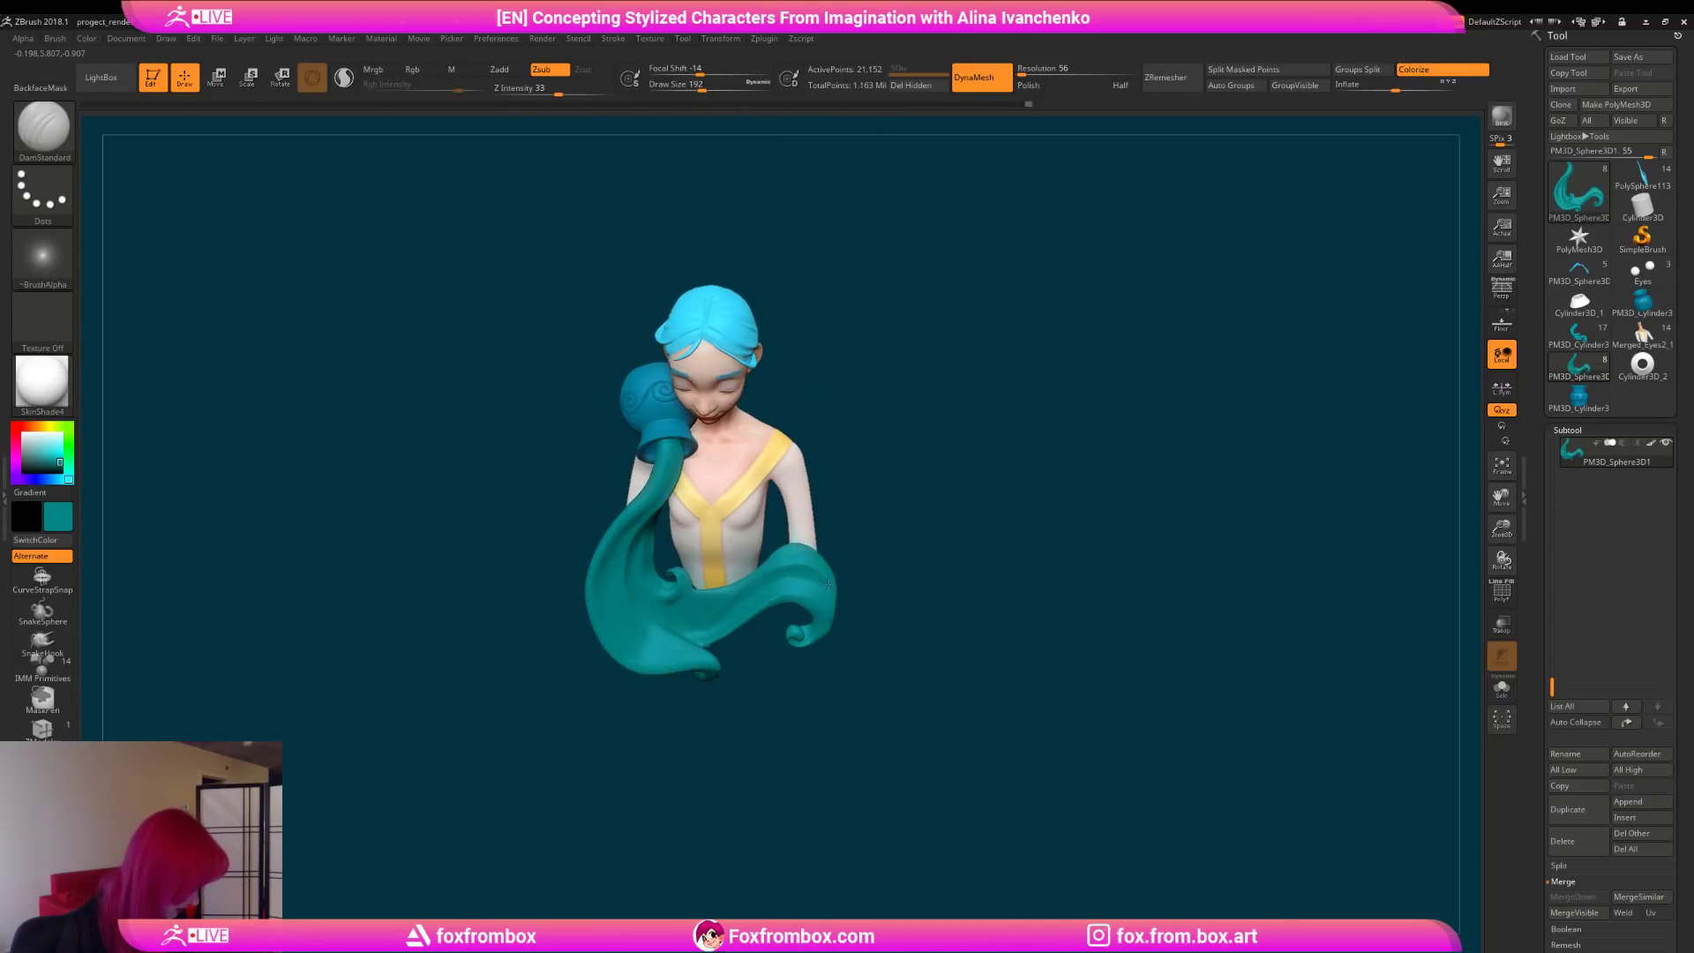
{"action": "mouse_move", "coordinate": [888, 597]}
{"action": "left_mouse_down"}
{"action": "mouse_move", "coordinate": [845, 602]}
{"action": "mouse_move", "coordinate": [869, 582]}
{"action": "mouse_move", "coordinate": [854, 606]}
{"action": "mouse_move", "coordinate": [866, 586]}
{"action": "mouse_move", "coordinate": [730, 519]}
{"action": "mouse_move", "coordinate": [833, 589]}
{"action": "mouse_move", "coordinate": [711, 548]}
{"action": "mouse_move", "coordinate": [816, 583]}
{"action": "left_mouse_up"}
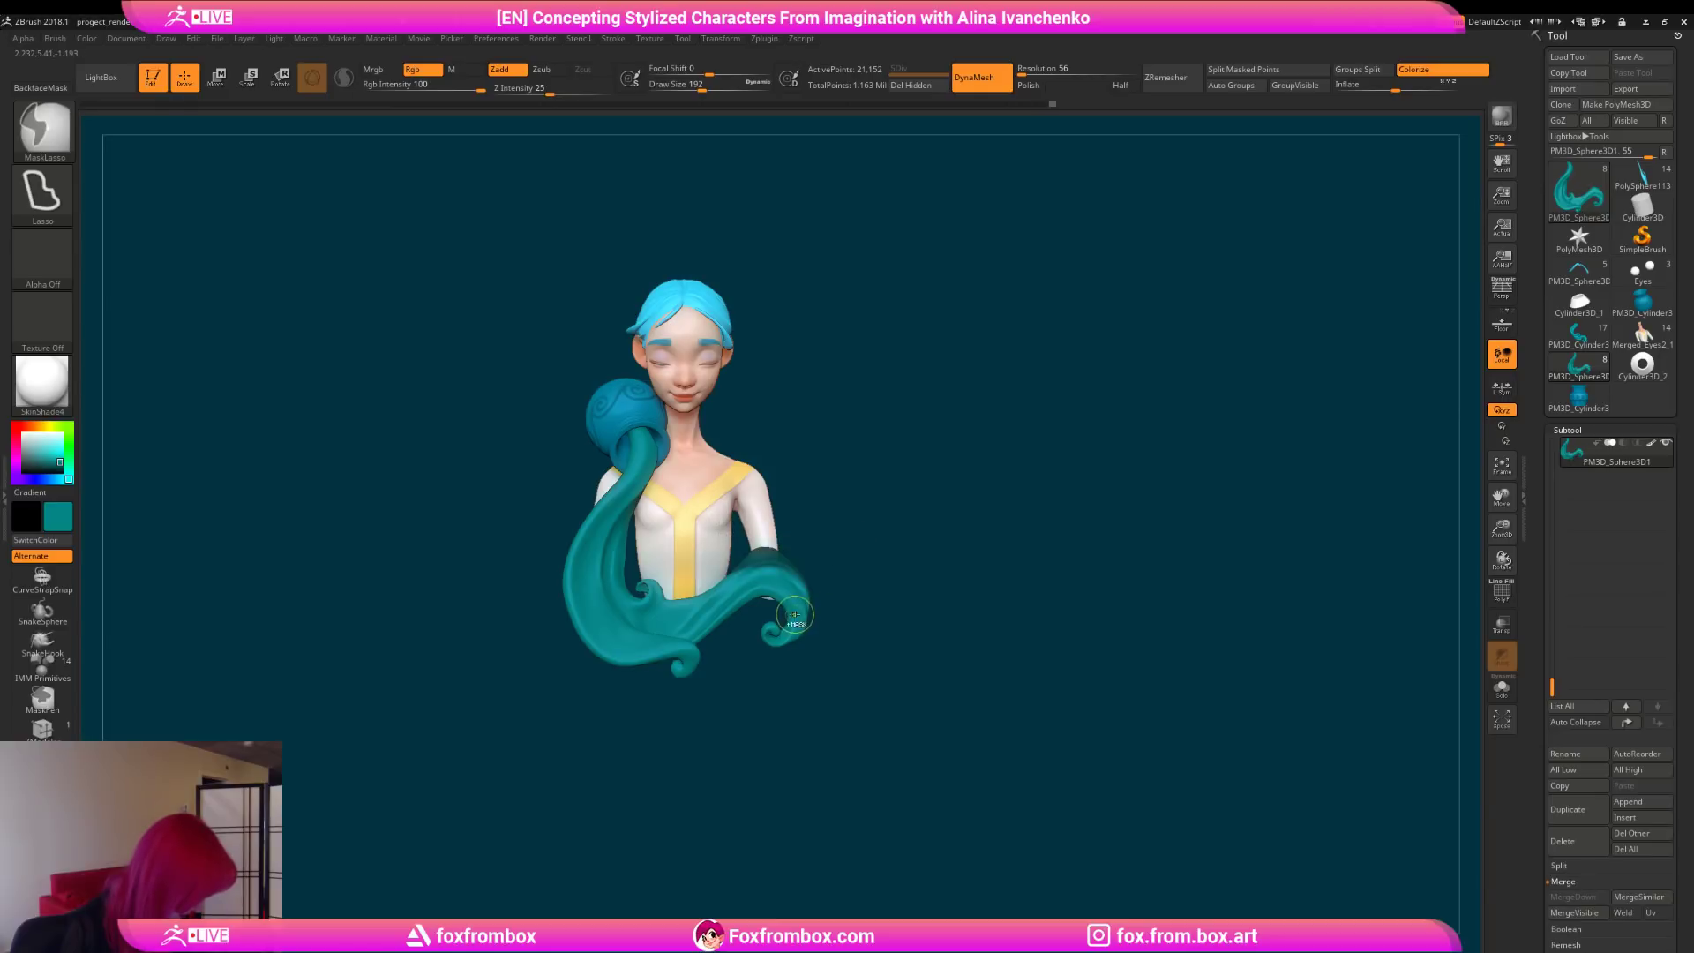
{"action": "left_click", "coordinate": [981, 551], "text": "ctrl"}
{"action": "key", "text": "b"}
{"action": "key", "text": "d"}
{"action": "key", "text": "s"}
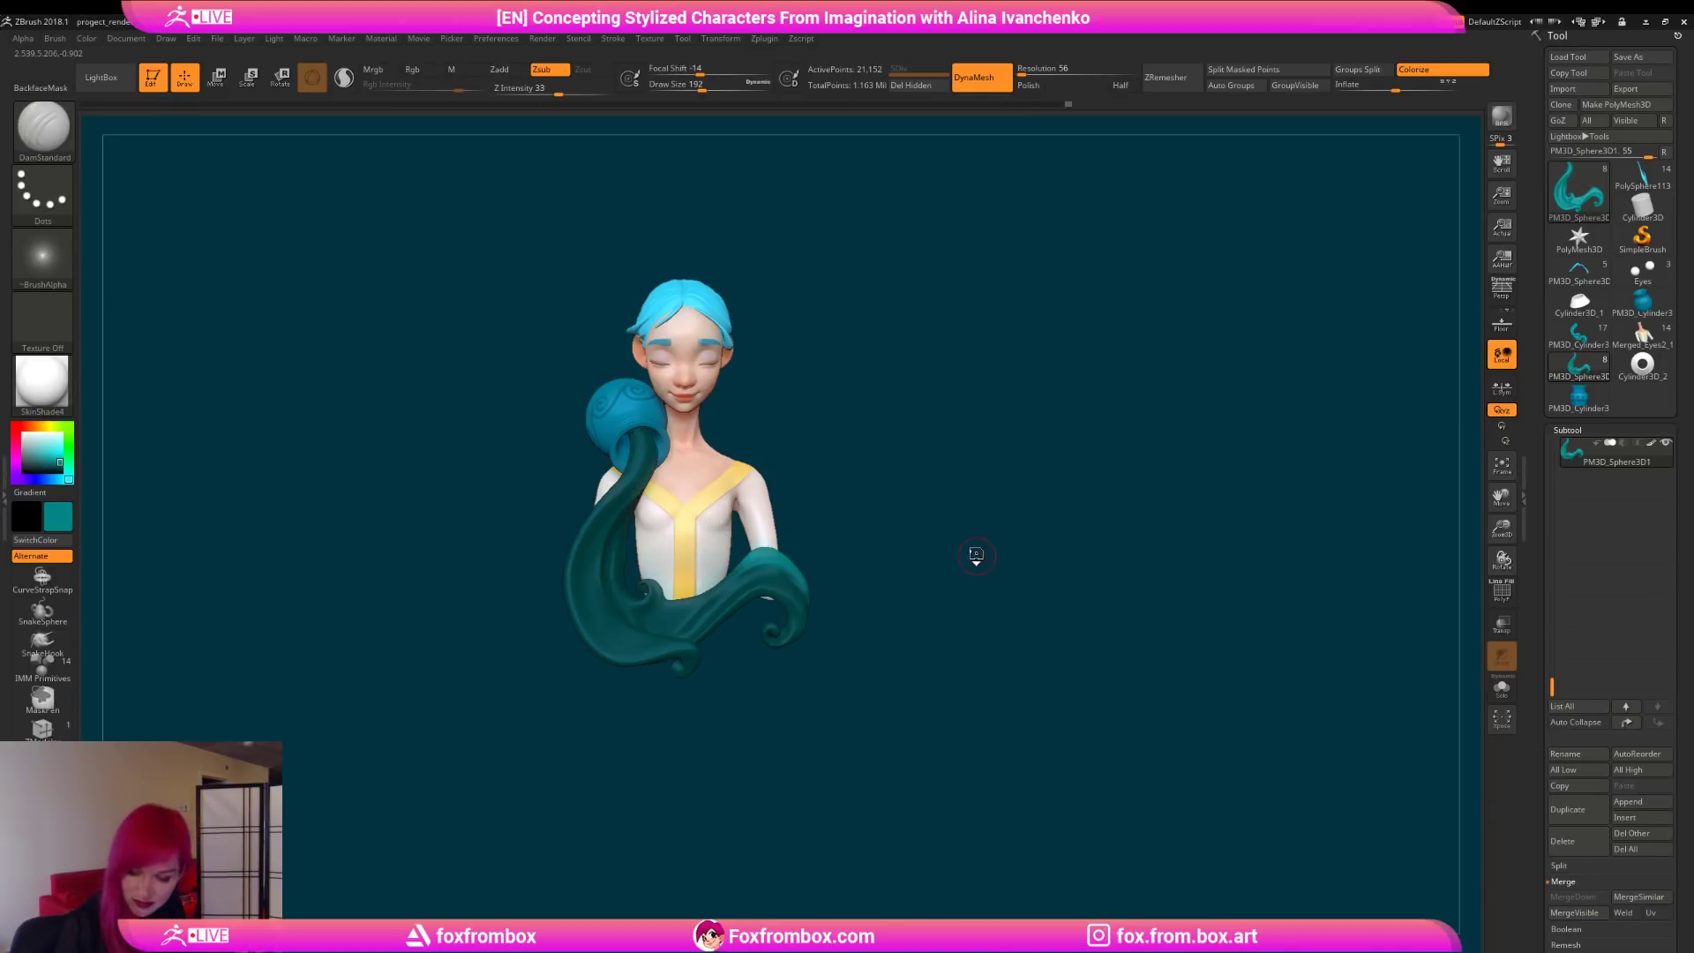
Step: Extend the masked region over the outer wave and invert it again, with the Move brush active
{"action": "key", "text": "b"}
{"action": "key", "text": "m"}
{"action": "key", "text": "v"}
{"action": "left_click_drag", "start_coordinate": [886, 472], "coordinate": [895, 475]}
{"action": "mouse_move", "coordinate": [874, 495]}
{"action": "left_mouse_down"}
{"action": "mouse_move", "coordinate": [926, 472]}
{"action": "mouse_move", "coordinate": [915, 541]}
{"action": "mouse_move", "coordinate": [736, 576]}
{"action": "mouse_move", "coordinate": [827, 625]}
{"action": "left_mouse_up"}
{"action": "left_click", "coordinate": [855, 537], "text": "ctrl"}
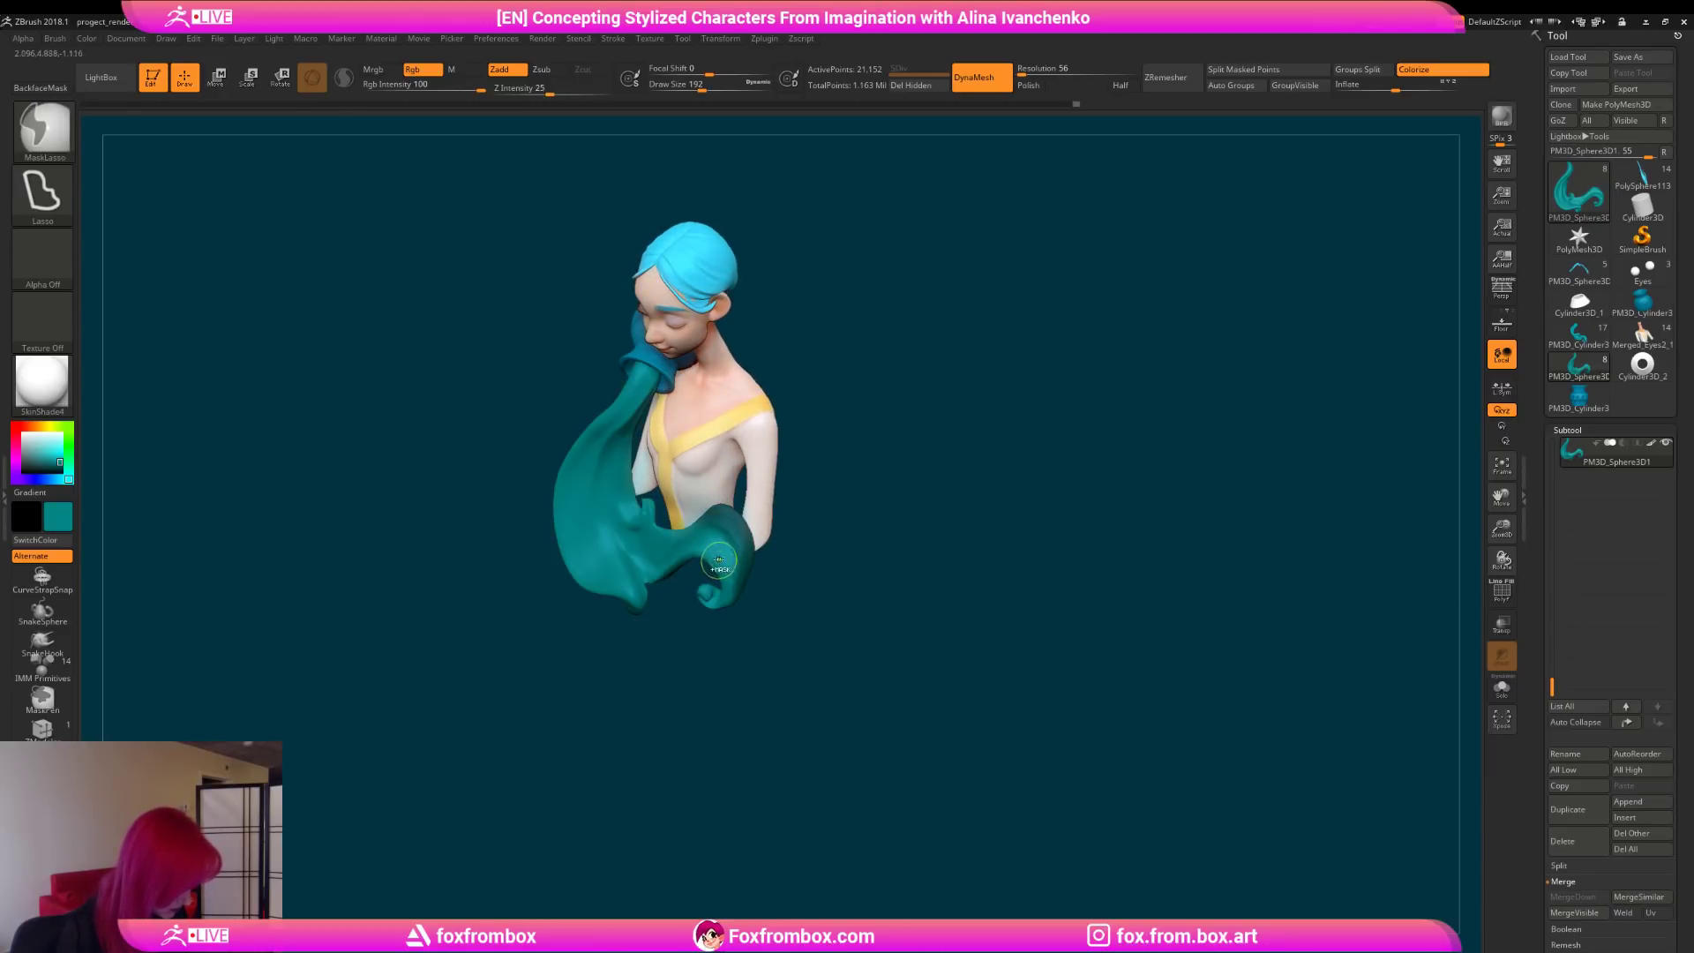
{"action": "left_click", "coordinate": [911, 491], "text": "ctrl"}
{"action": "mouse_move", "coordinate": [914, 492]}
{"action": "left_mouse_down"}
{"action": "mouse_move", "coordinate": [934, 479]}
{"action": "mouse_move", "coordinate": [899, 564]}
{"action": "left_mouse_up"}
Step: Reshape the outer wave's bend with the Move brush at size 437 and clear the mask
{"action": "left_click", "coordinate": [727, 87]}
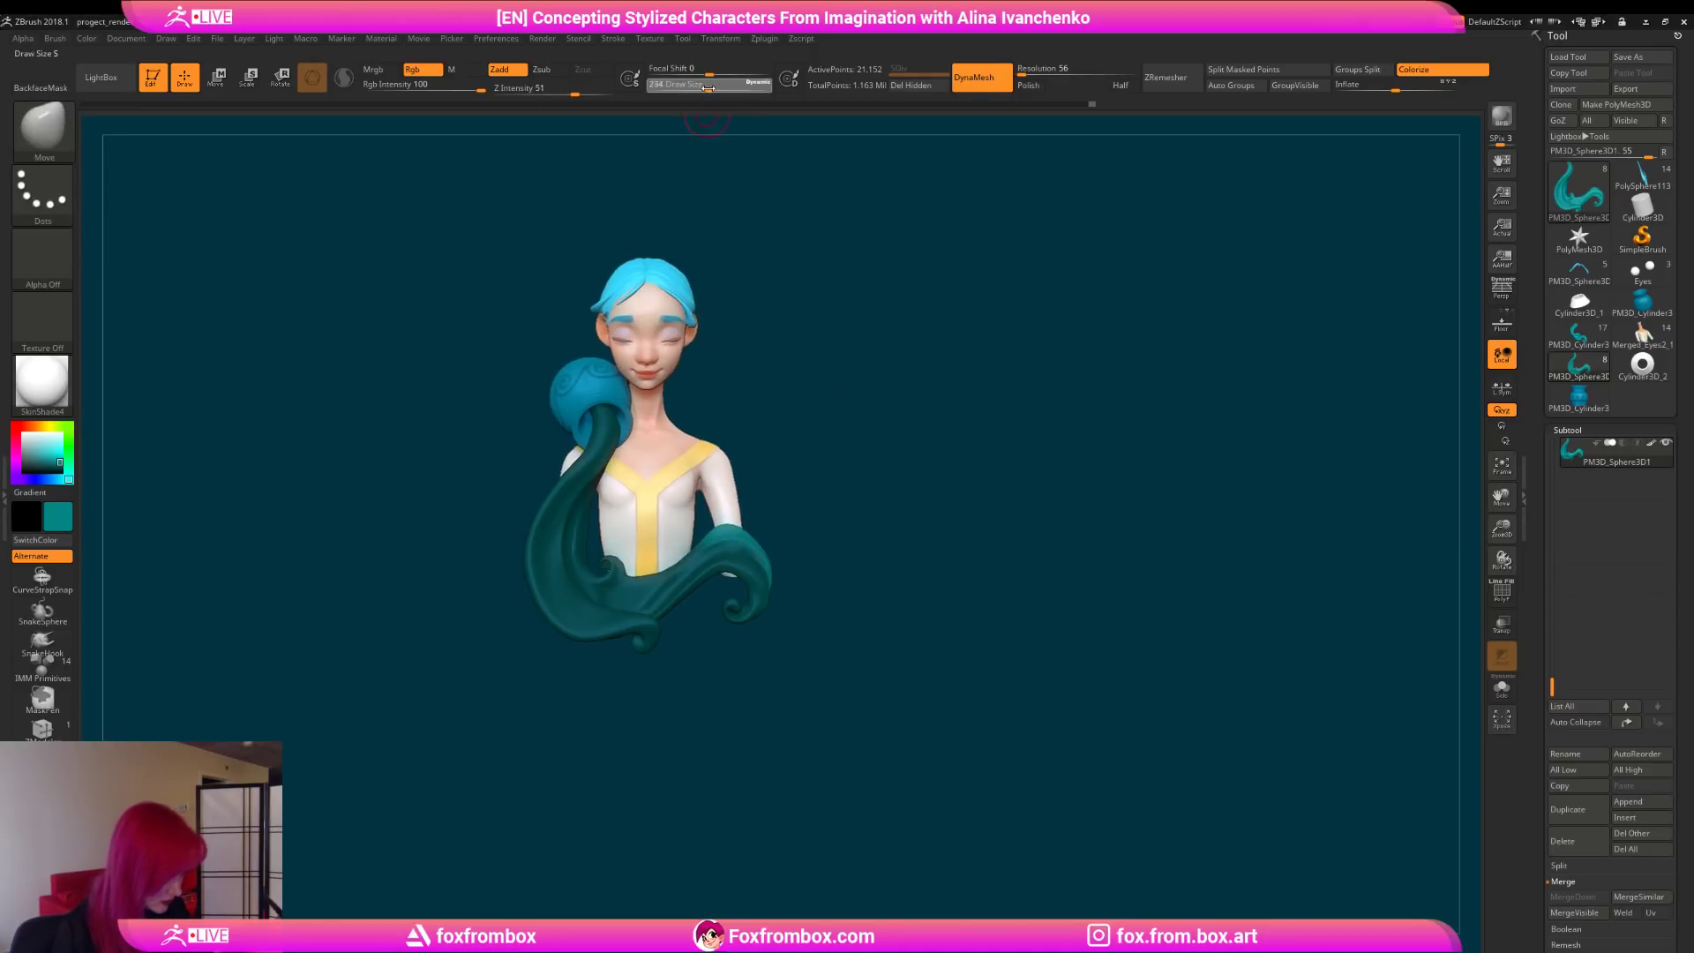
{"action": "left_click_drag", "start_coordinate": [853, 361], "coordinate": [802, 375]}
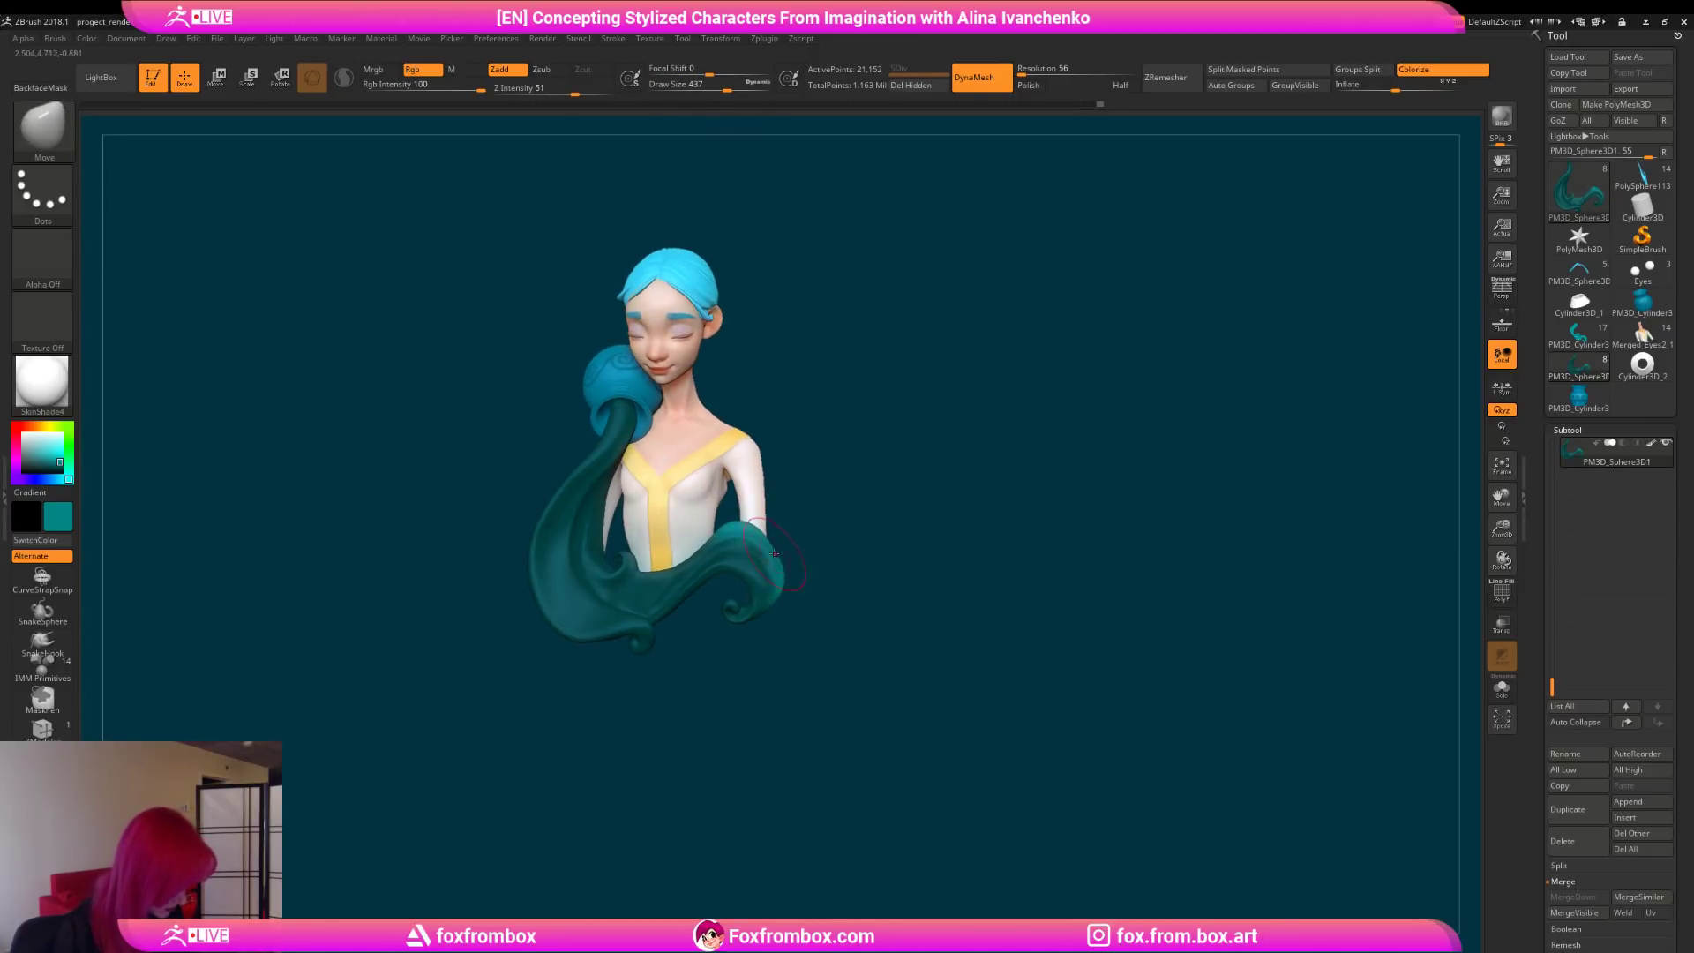
{"action": "left_click_drag", "start_coordinate": [818, 559], "coordinate": [896, 583]}
{"action": "left_click_drag", "start_coordinate": [886, 631], "coordinate": [873, 662], "text": "ctrl"}
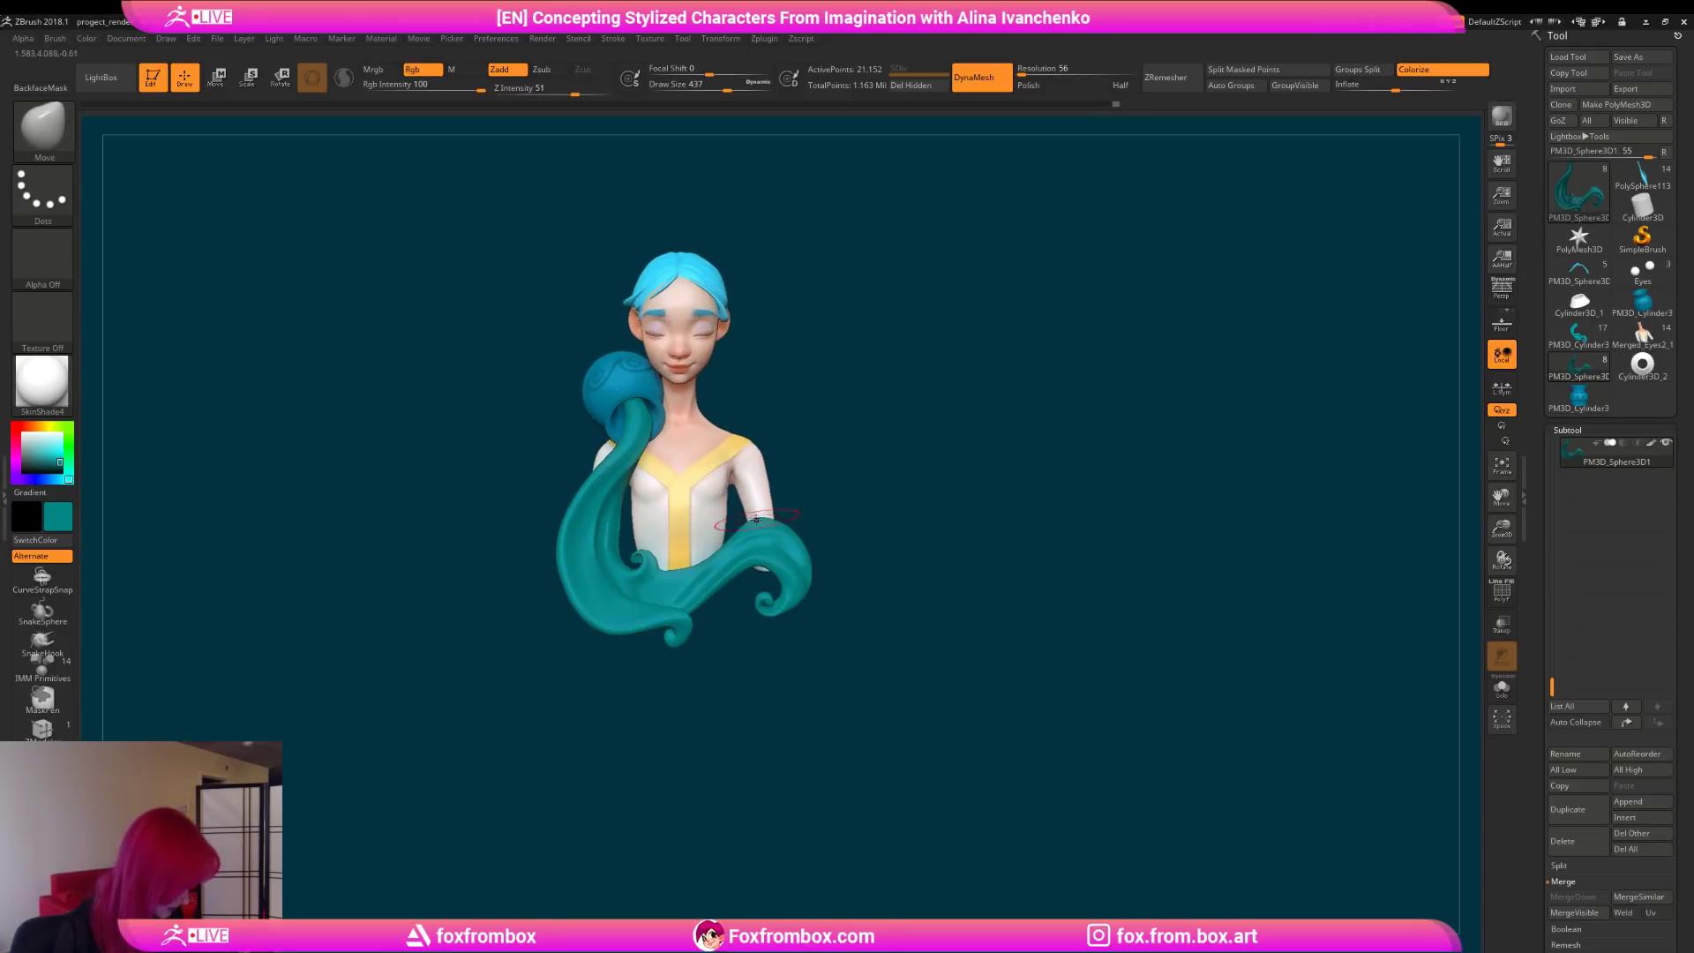
{"action": "left_click_drag", "start_coordinate": [888, 508], "coordinate": [908, 583]}
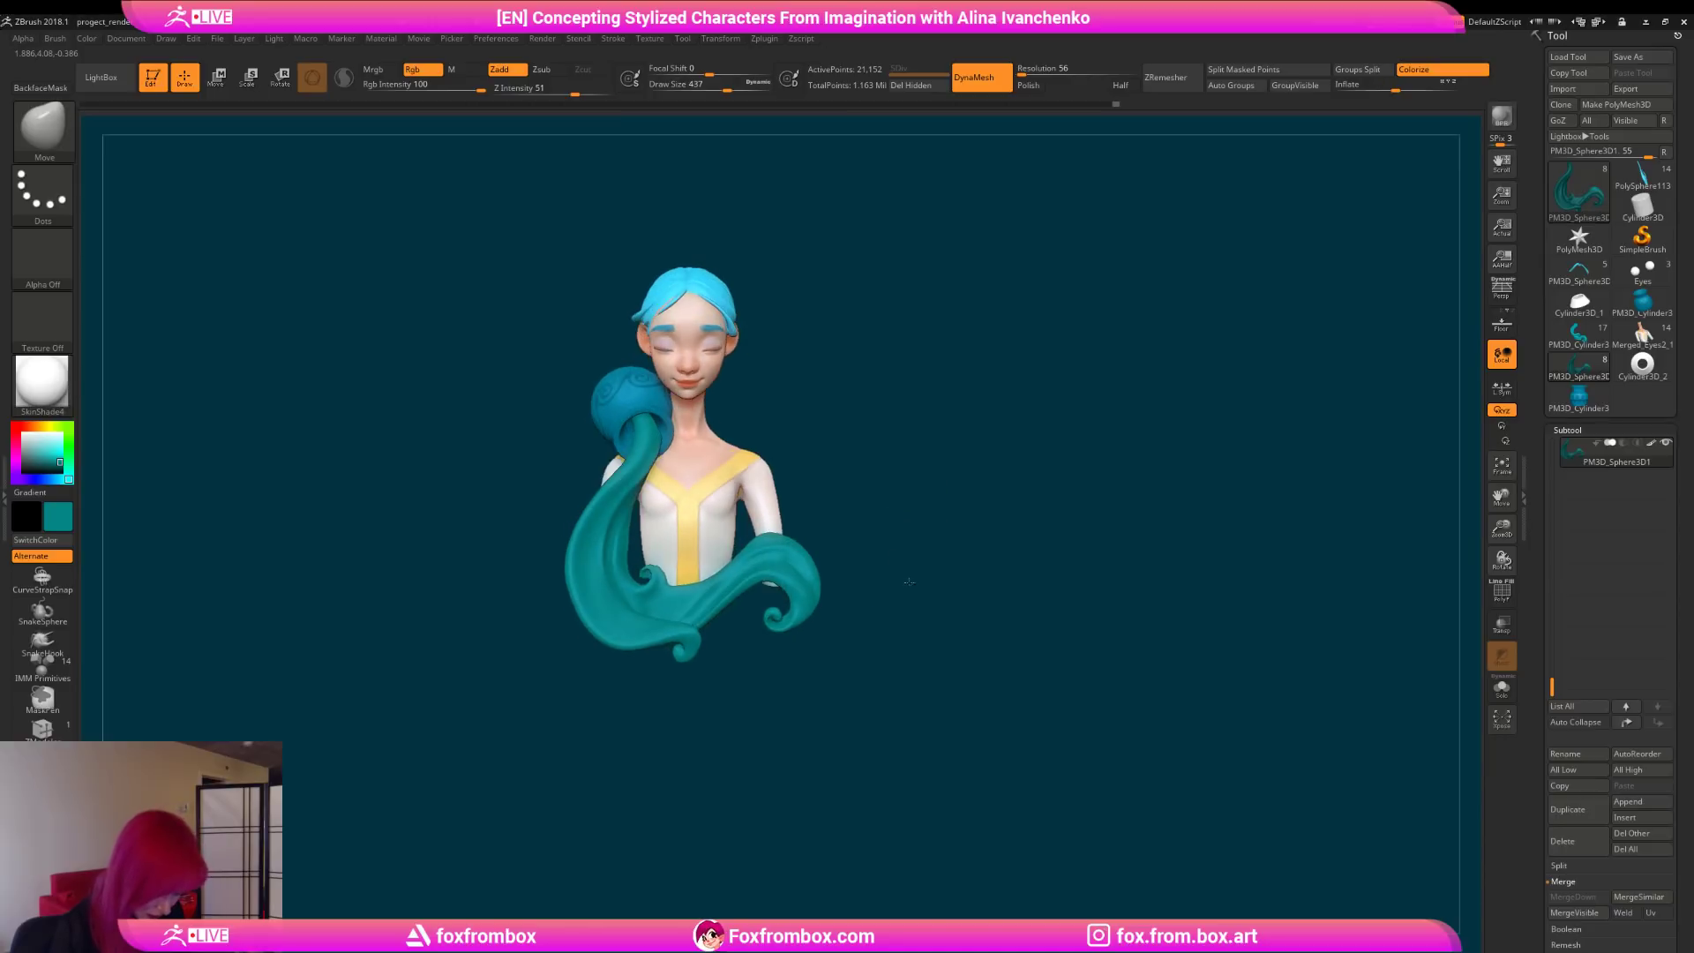
{"action": "left_click_drag", "start_coordinate": [936, 488], "coordinate": [874, 551]}
Step: Remesh the stream at DynaMesh resolution 128, comparing it with the previous mesh
{"action": "left_click", "coordinate": [1028, 69]}
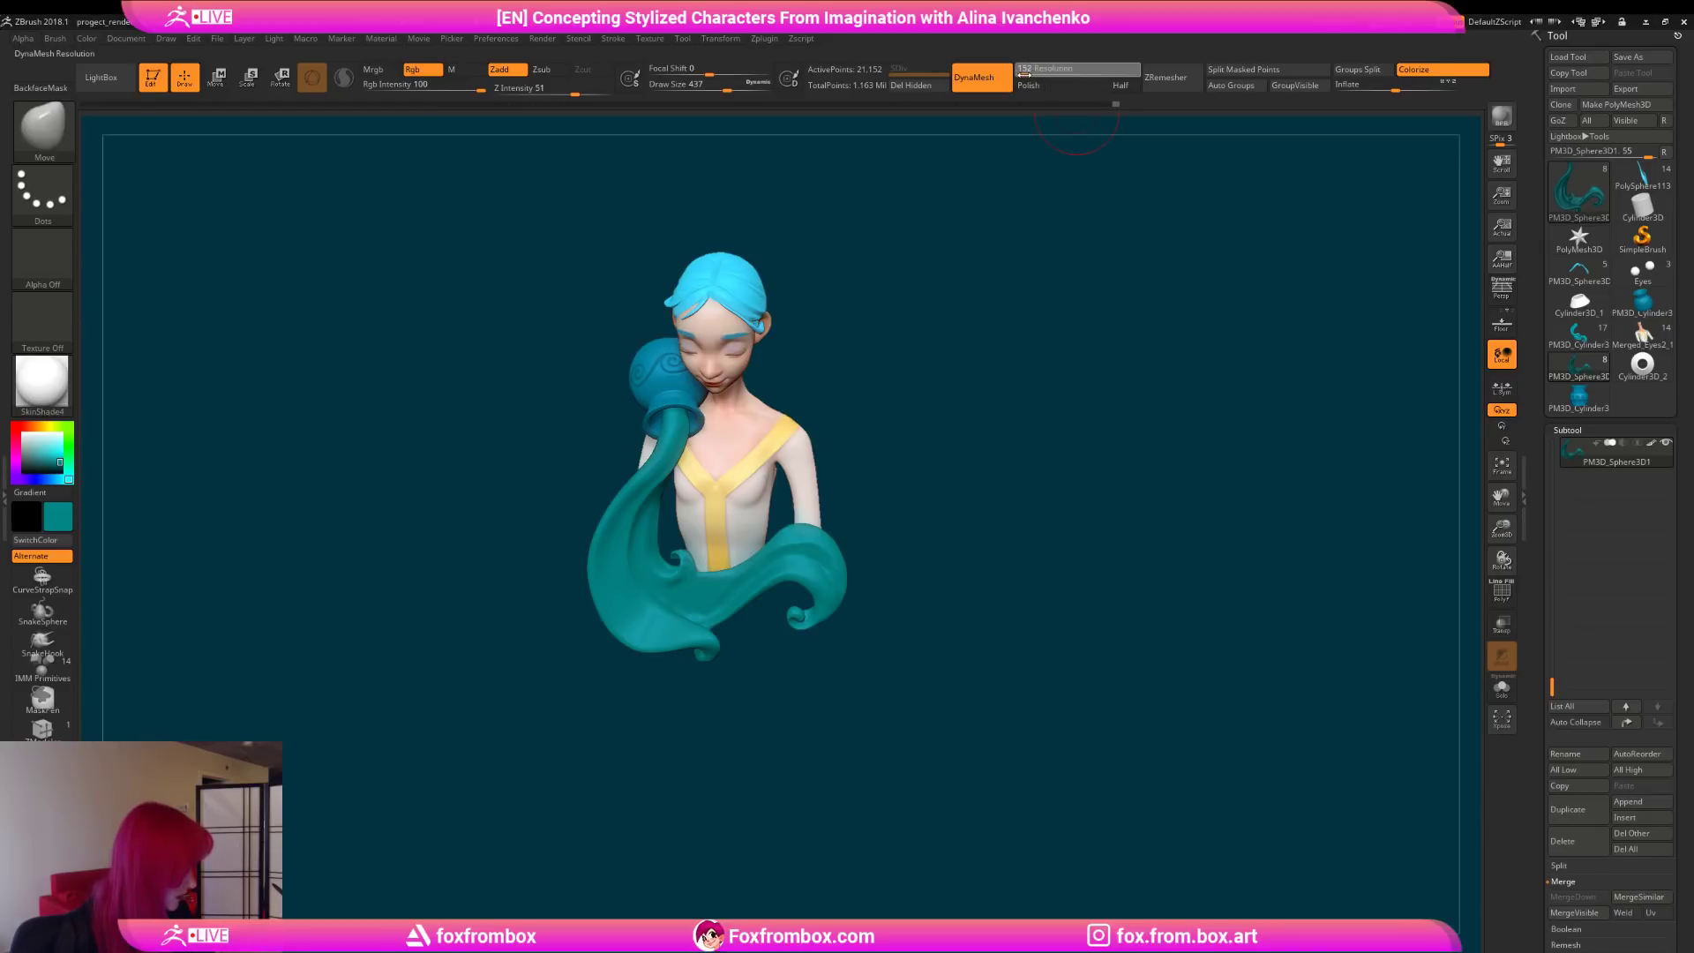
{"action": "key", "text": "Return"}
{"action": "left_click_drag", "start_coordinate": [964, 341], "coordinate": [960, 375], "text": "ctrl"}
{"action": "left_click_drag", "start_coordinate": [919, 529], "coordinate": [913, 508]}
{"action": "left_click_drag", "start_coordinate": [1501, 527], "coordinate": [1419, 572]}
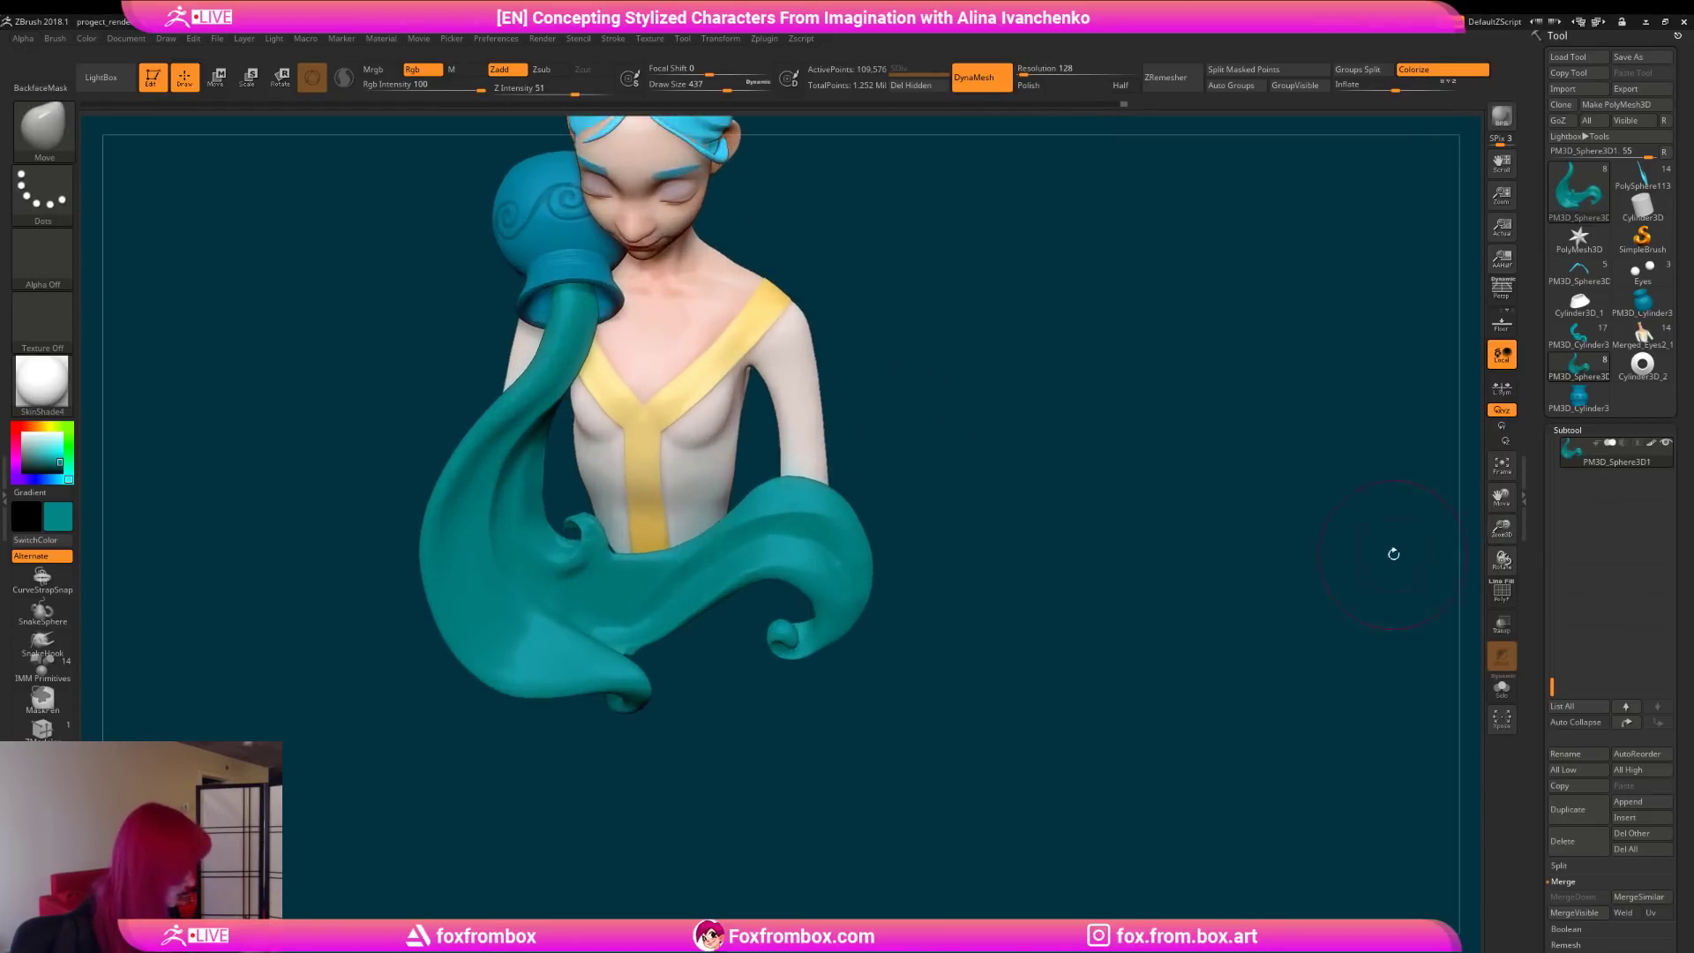
{"action": "key", "text": "ctrl+z"}
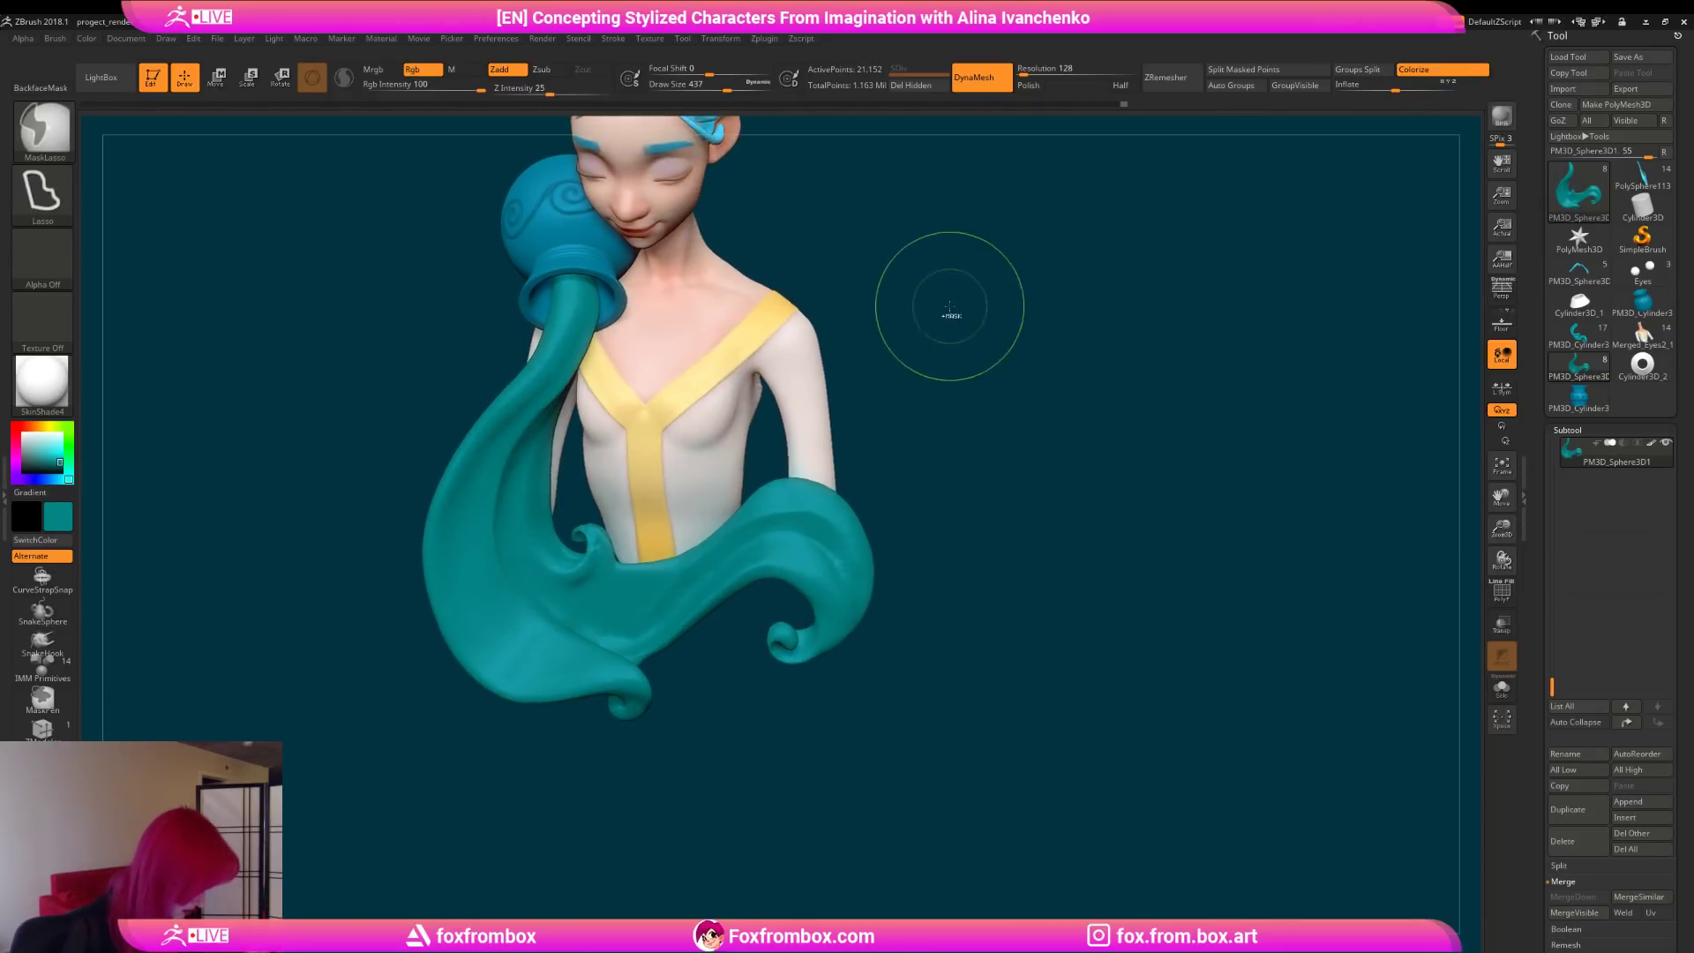
{"action": "key", "text": "ctrl+shift+z"}
{"action": "key", "text": "ctrl"}
Step: Smooth the surface of the stream's lower part and outer wave with the Smooth brush at draw size 172
{"action": "left_click_drag", "start_coordinate": [952, 470], "coordinate": [965, 464], "text": "alt"}
{"action": "left_click_drag", "start_coordinate": [718, 89], "coordinate": [710, 90]}
{"action": "key", "text": "shift"}
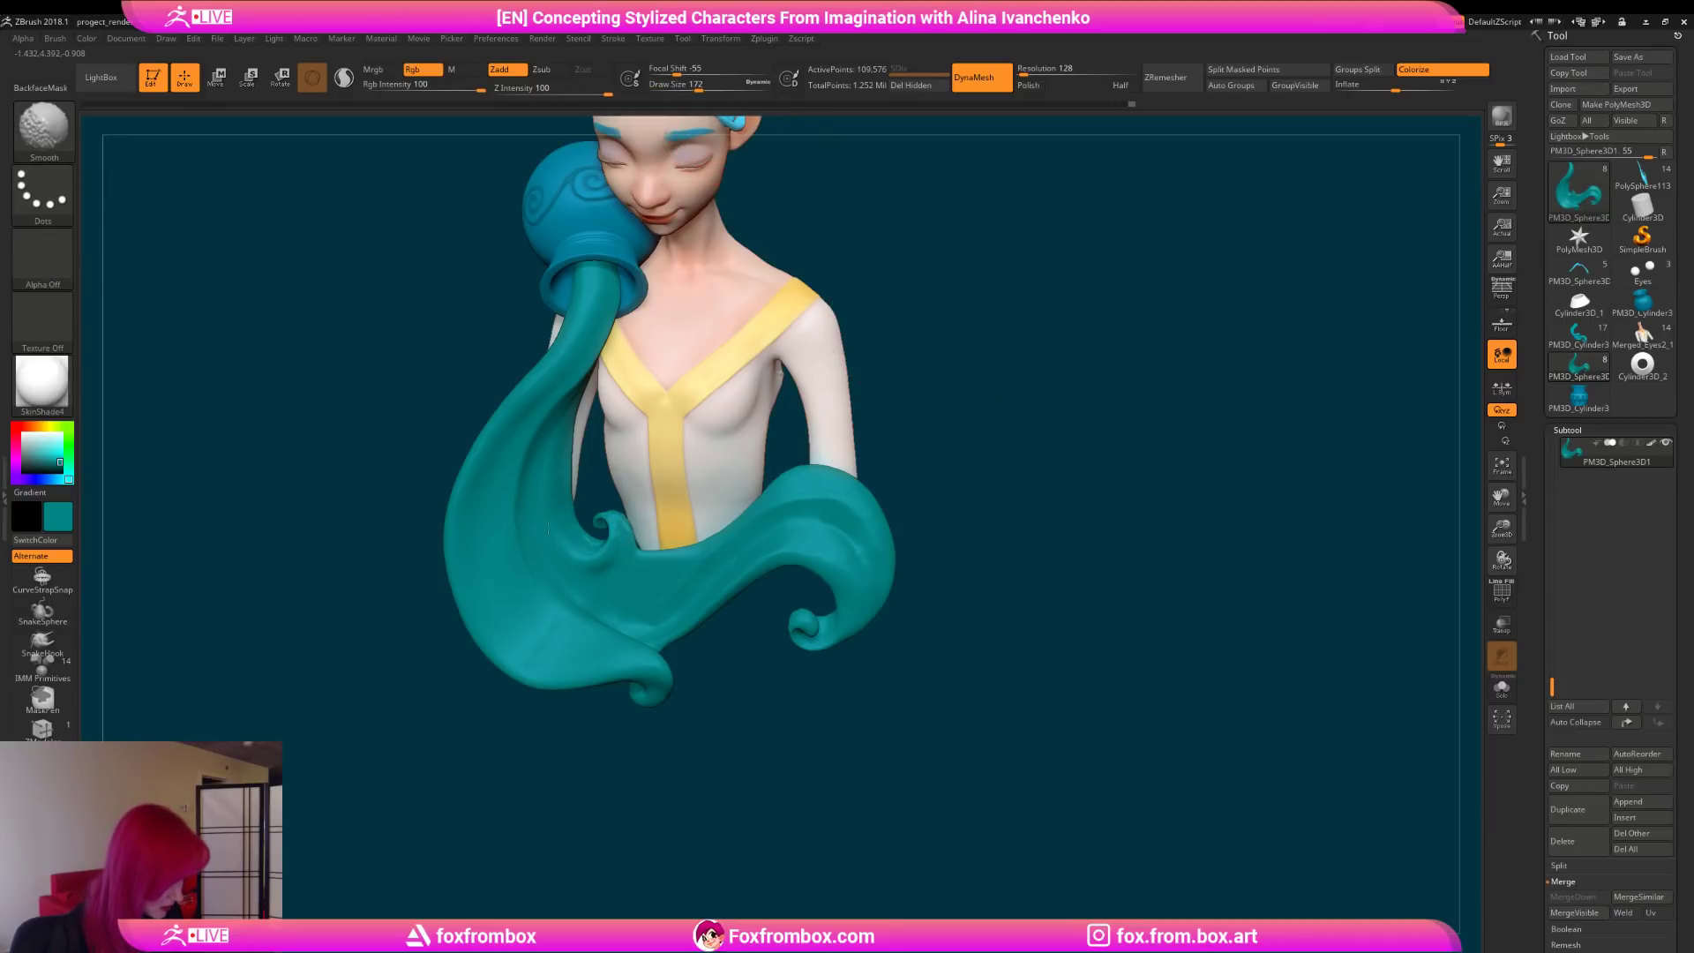
{"action": "mouse_move", "coordinate": [988, 406]}
{"action": "left_mouse_down"}
{"action": "mouse_move", "coordinate": [1013, 415]}
{"action": "mouse_move", "coordinate": [1013, 514]}
{"action": "mouse_move", "coordinate": [962, 353]}
{"action": "mouse_move", "coordinate": [983, 329]}
{"action": "mouse_move", "coordinate": [791, 352]}
{"action": "left_mouse_up"}
{"action": "key", "text": "shift"}
{"action": "key", "text": "shift"}
{"action": "left_click_drag", "start_coordinate": [930, 377], "coordinate": [1015, 363]}
{"action": "mouse_move", "coordinate": [961, 468]}
{"action": "left_mouse_down", "text": "alt"}
{"action": "mouse_move", "coordinate": [945, 499]}
{"action": "mouse_move", "coordinate": [1003, 382]}
{"action": "mouse_move", "coordinate": [996, 488]}
{"action": "mouse_move", "coordinate": [834, 509]}
{"action": "left_mouse_up", "text": "alt"}
{"action": "key", "text": "shift"}
Step: Carve flowing creases along the middle of the stream towards the outer wave with the DamStandard brush, smoothing between strokes
{"action": "key", "text": "b"}
{"action": "key", "text": "d"}
{"action": "key", "text": "s"}
{"action": "left_click_drag", "start_coordinate": [964, 473], "coordinate": [642, 547]}
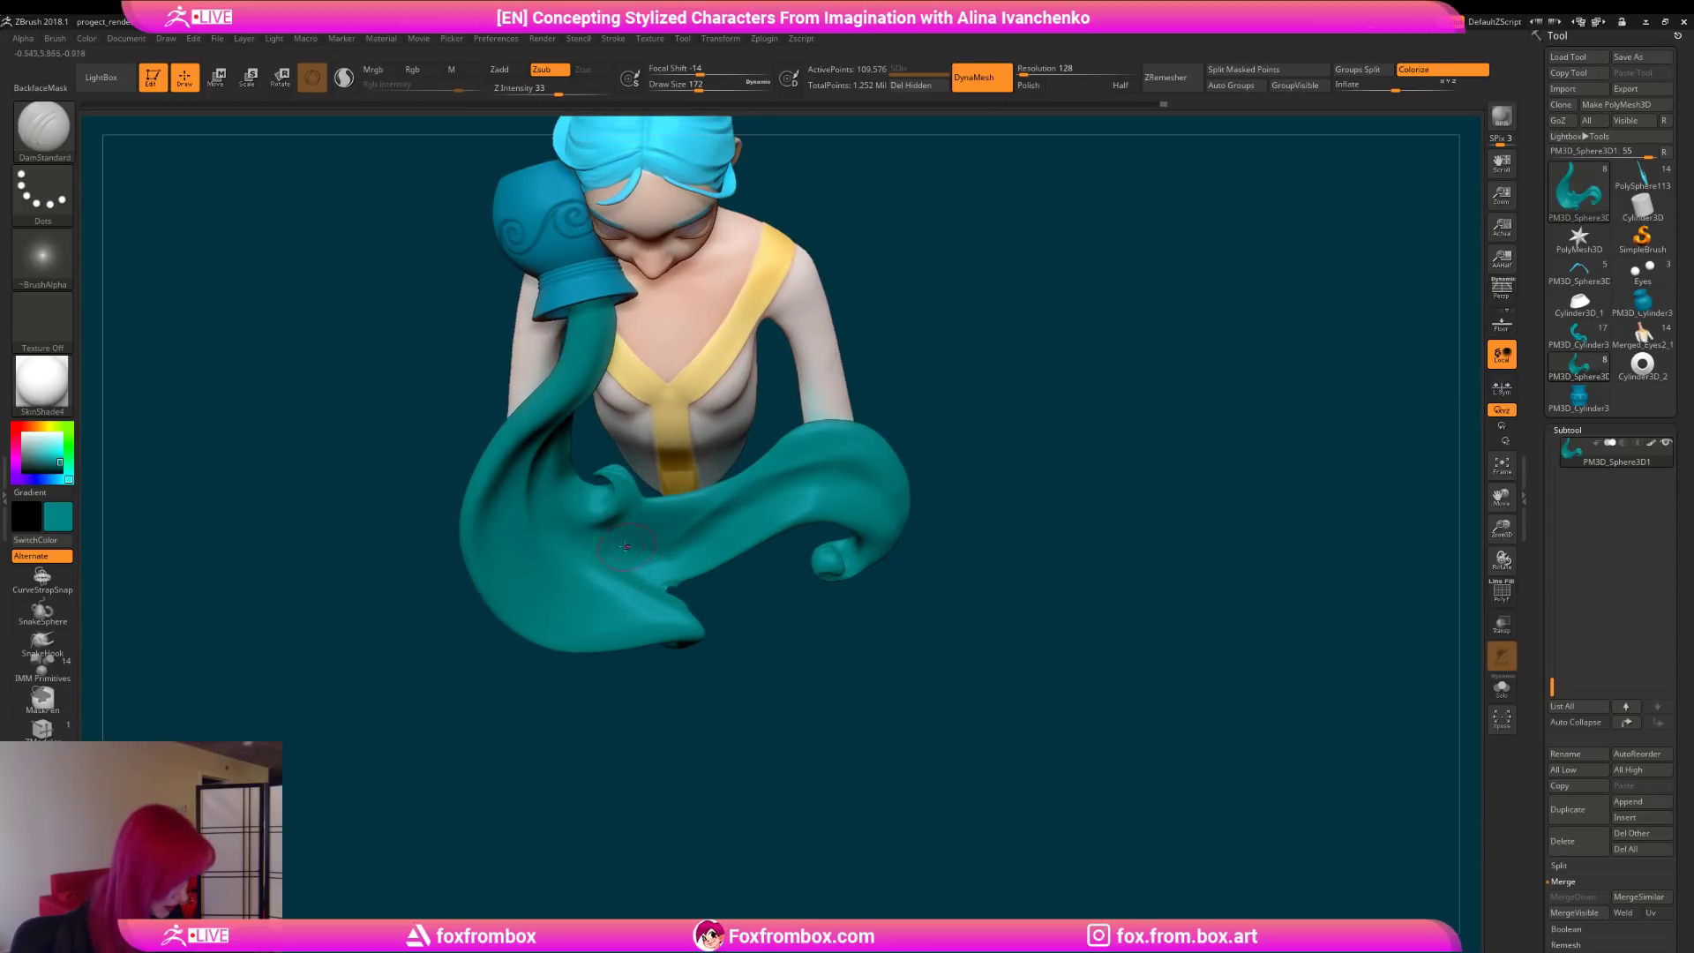
{"action": "left_click_drag", "start_coordinate": [970, 452], "coordinate": [728, 508]}
{"action": "mouse_move", "coordinate": [926, 443]}
{"action": "left_mouse_down"}
{"action": "mouse_move", "coordinate": [968, 432]}
{"action": "mouse_move", "coordinate": [807, 446]}
{"action": "left_mouse_up"}
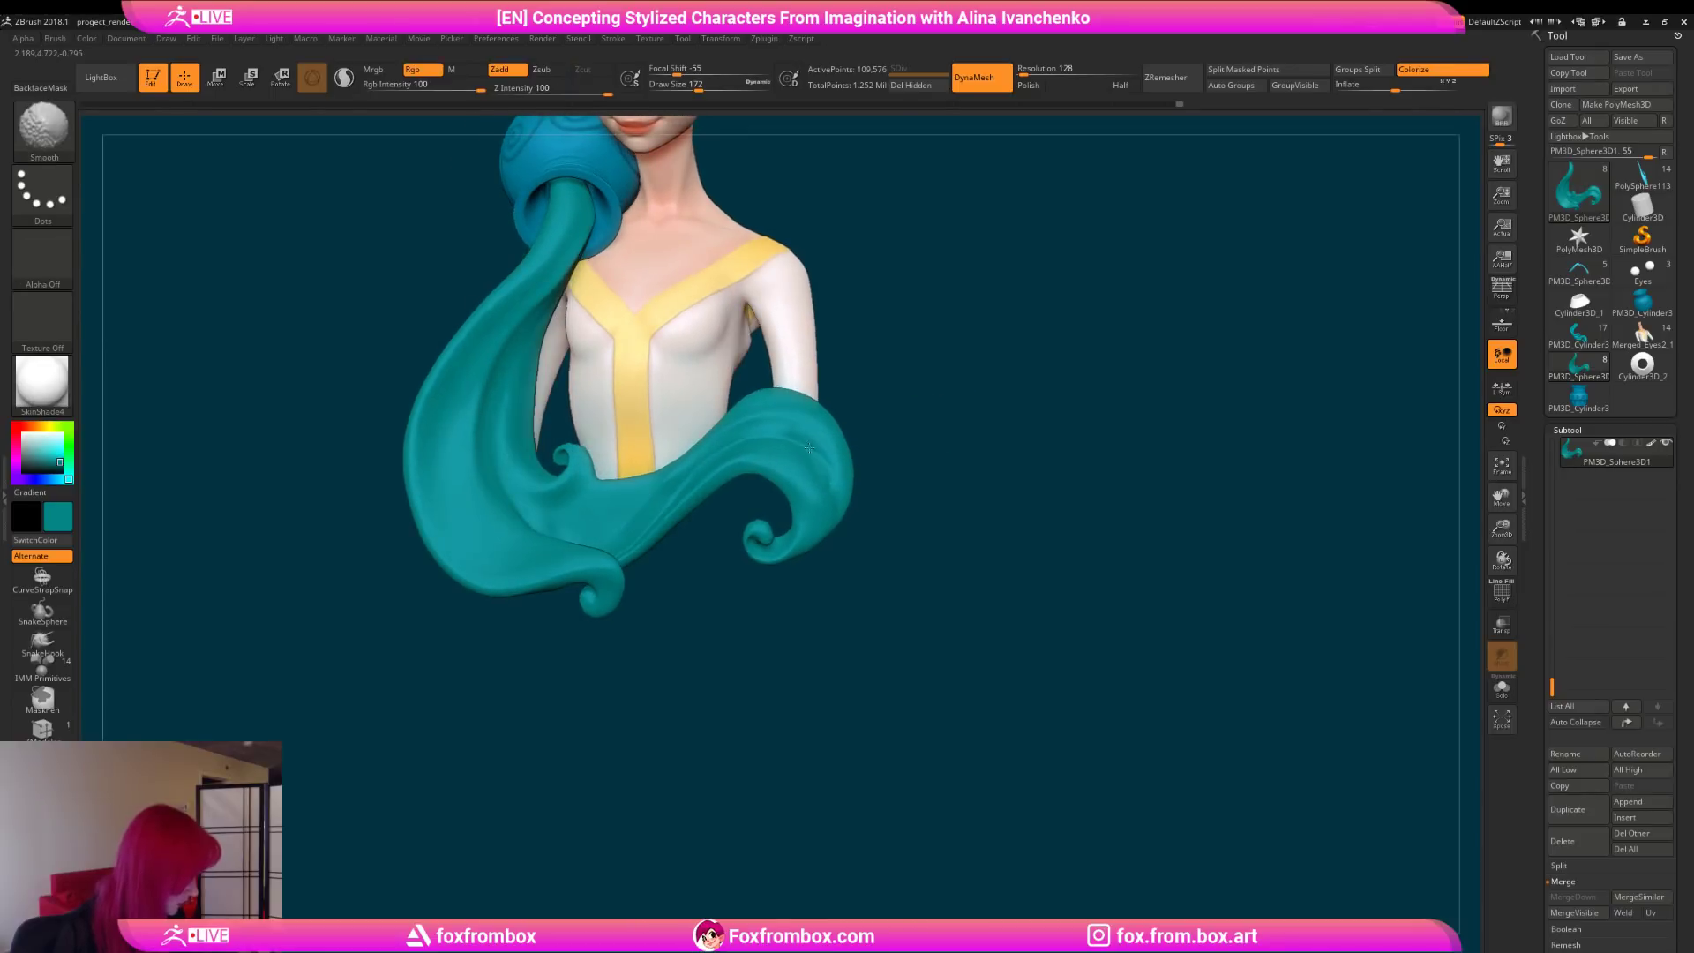
{"action": "left_click_drag", "start_coordinate": [926, 491], "coordinate": [793, 440]}
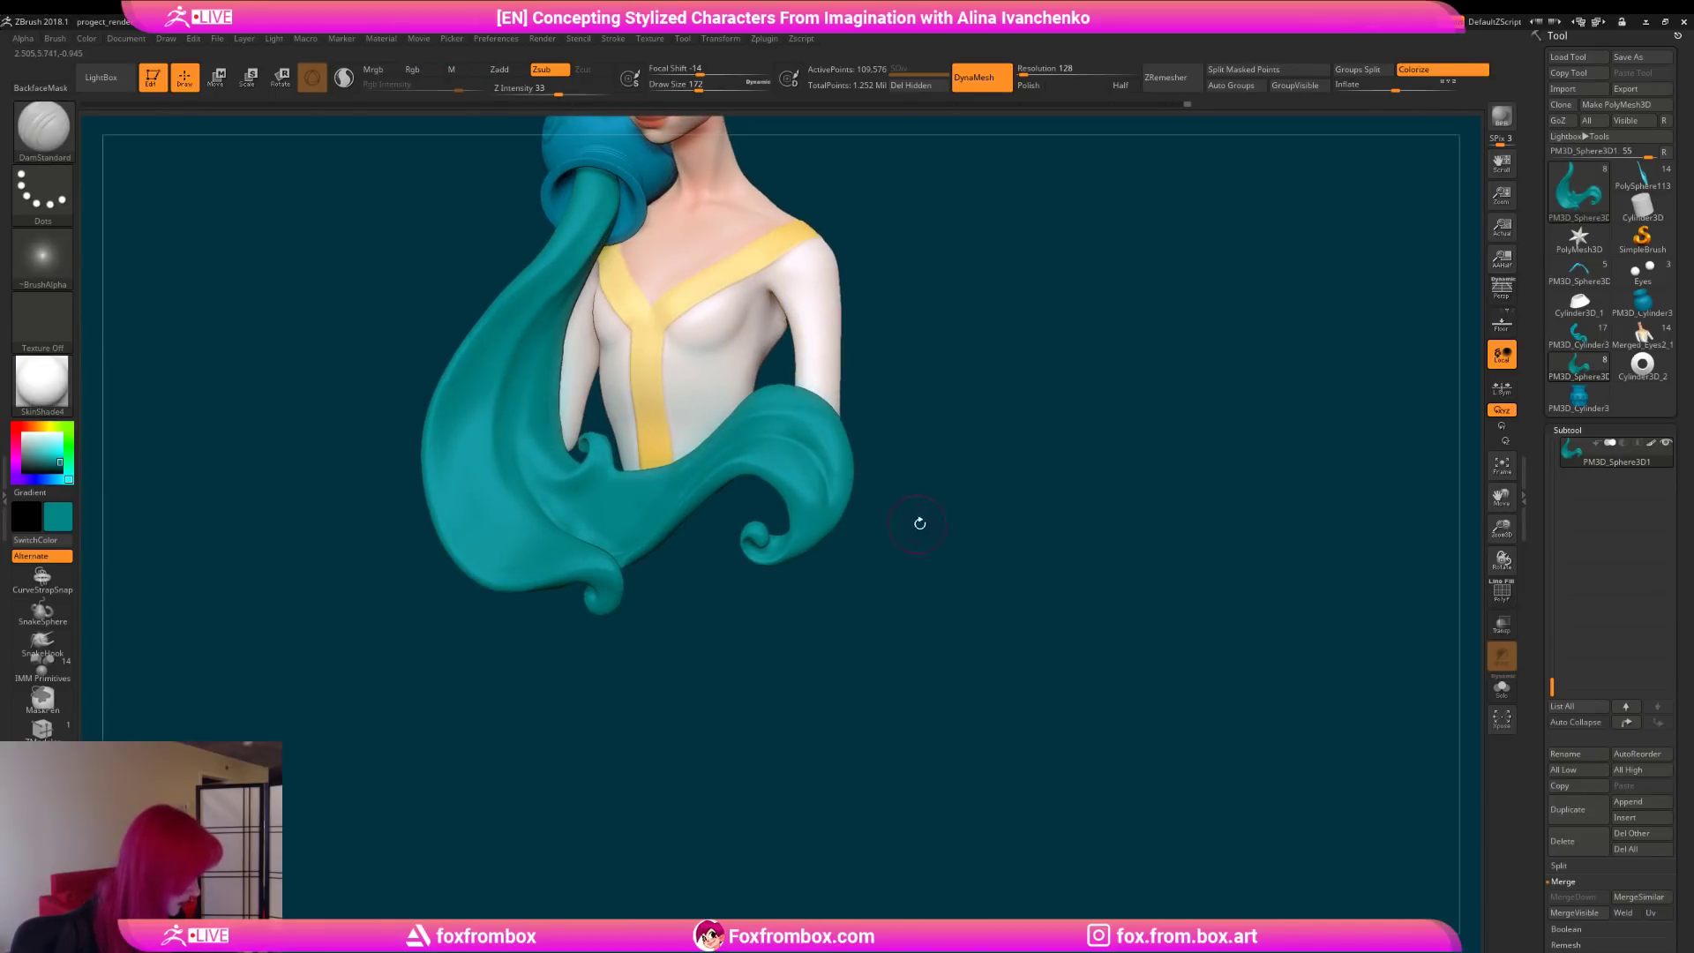
{"action": "left_click_drag", "start_coordinate": [908, 521], "coordinate": [930, 518]}
{"action": "mouse_move", "coordinate": [958, 404]}
{"action": "left_mouse_down", "text": "alt"}
{"action": "mouse_move", "coordinate": [981, 438]}
{"action": "mouse_move", "coordinate": [1013, 408]}
{"action": "mouse_move", "coordinate": [1006, 468]}
{"action": "mouse_move", "coordinate": [1029, 524]}
{"action": "left_mouse_up", "text": "alt"}
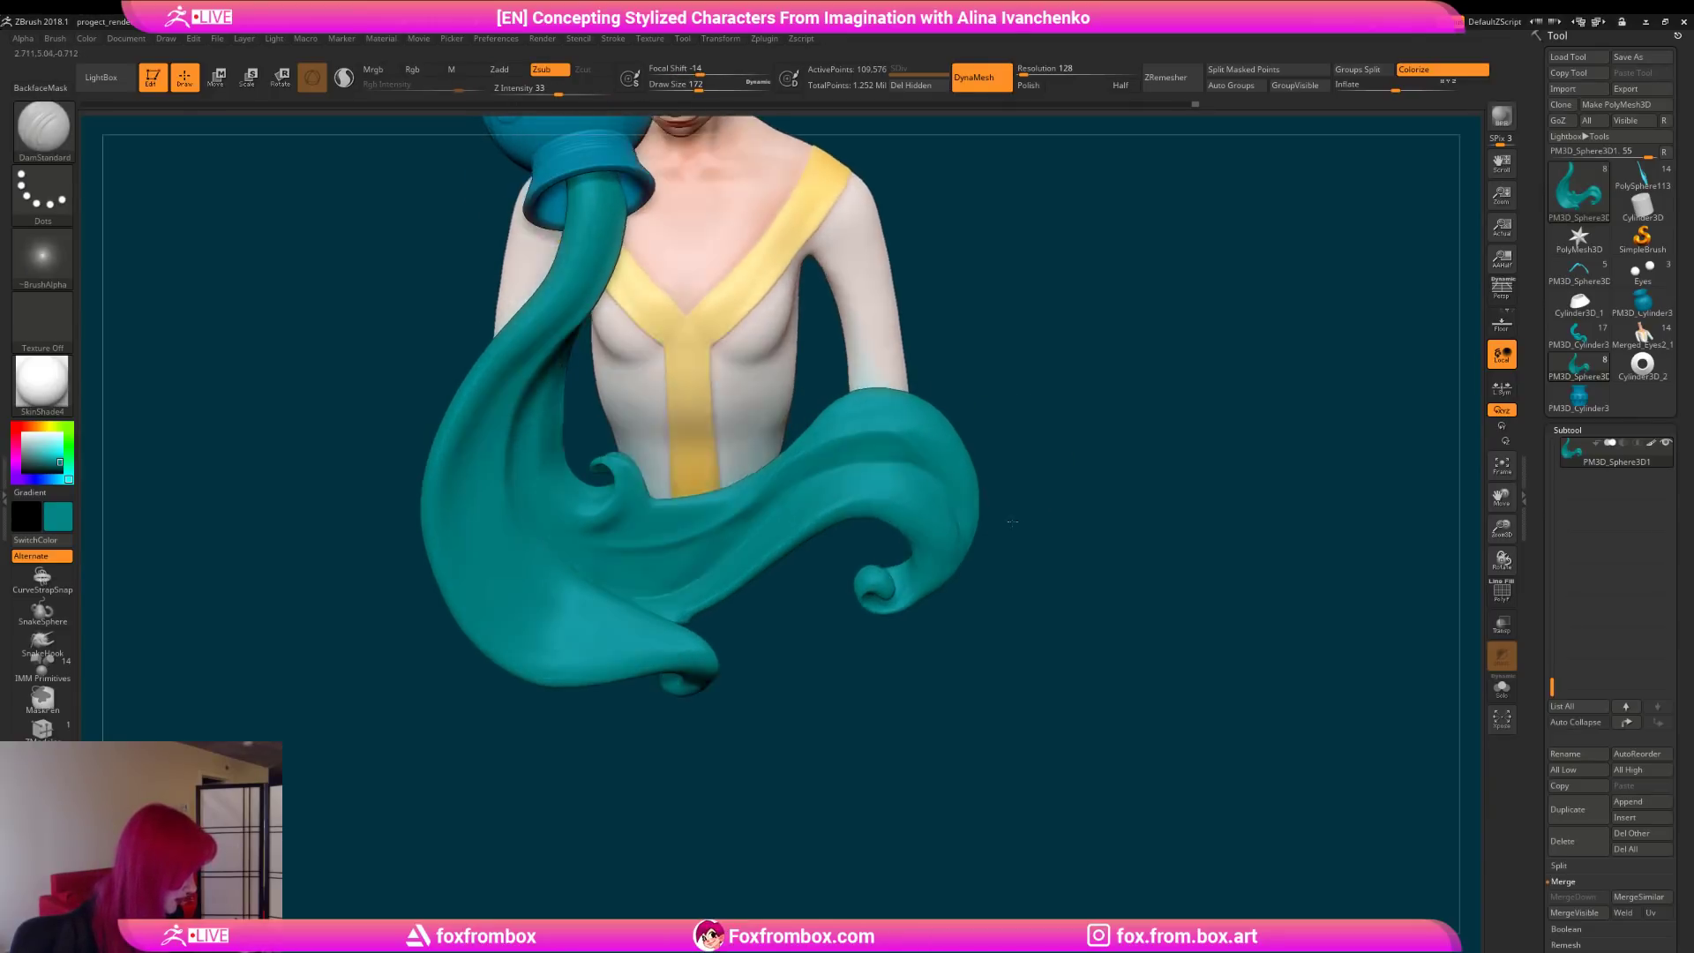
{"action": "left_click_drag", "start_coordinate": [1062, 435], "coordinate": [808, 463]}
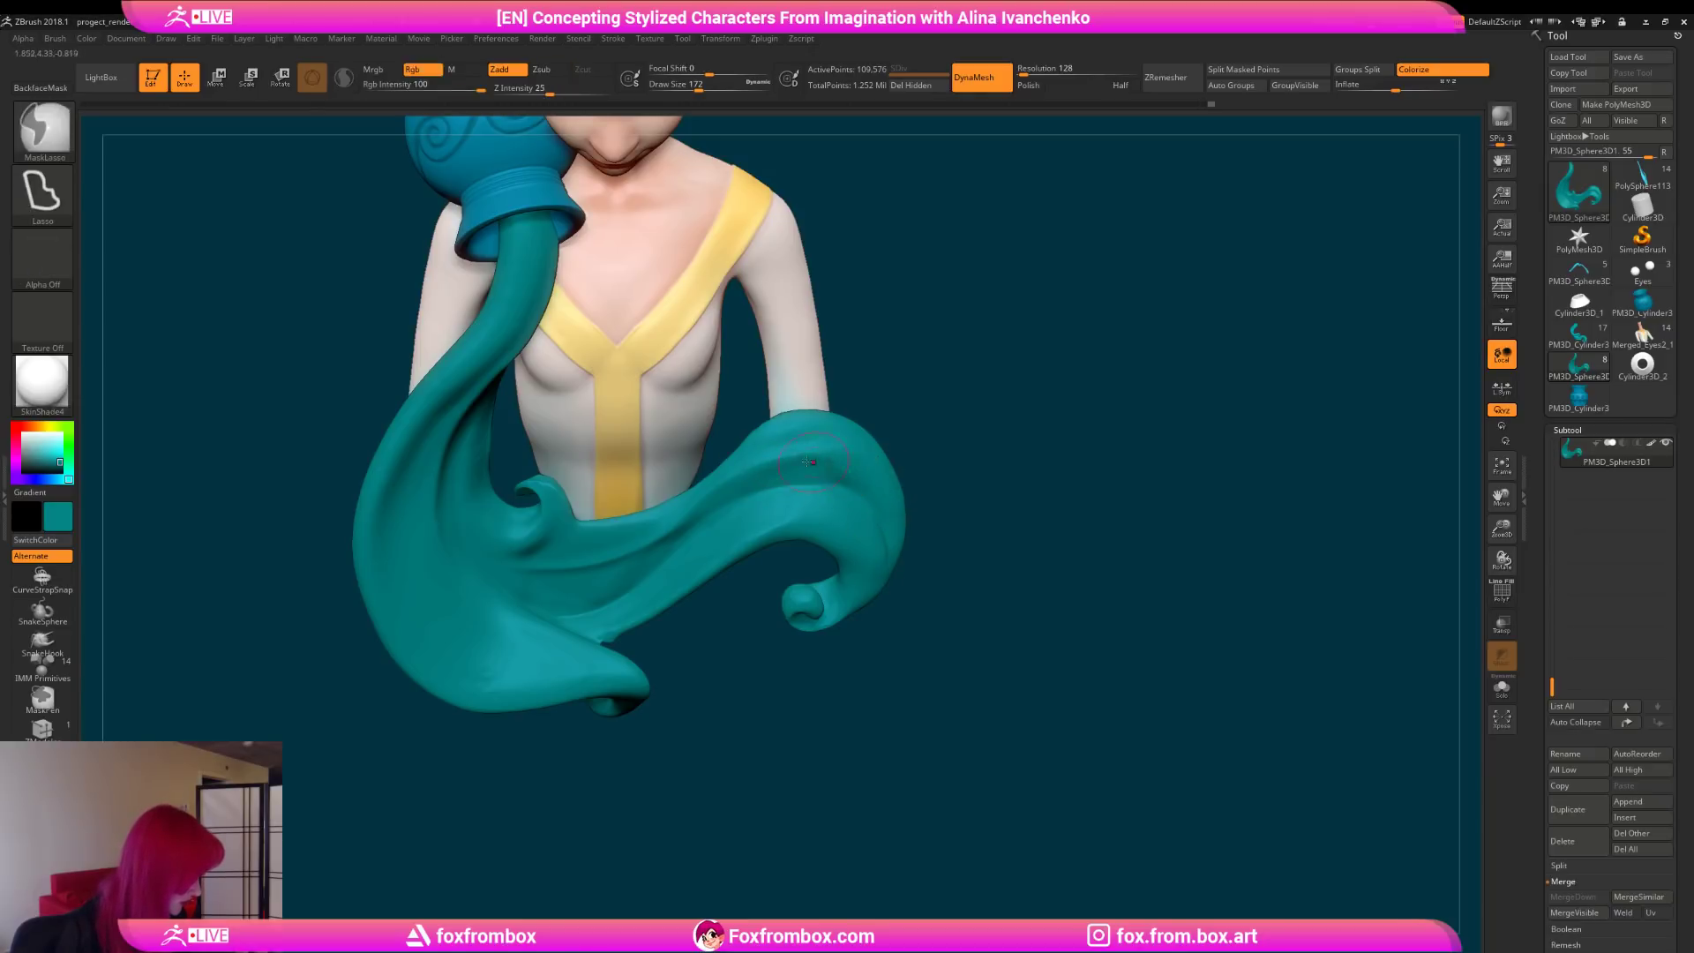
Step: Deepen and soften the folds running from the inner curl across the outer wave with DamStandard and smoothing
{"action": "left_click_drag", "start_coordinate": [989, 503], "coordinate": [876, 487], "text": "shift"}
{"action": "mouse_move", "coordinate": [972, 429]}
{"action": "left_mouse_down", "text": "alt"}
{"action": "mouse_move", "coordinate": [971, 362]}
{"action": "mouse_move", "coordinate": [953, 371]}
{"action": "left_mouse_up", "text": "alt"}
{"action": "mouse_move", "coordinate": [953, 504]}
{"action": "left_mouse_down", "text": "alt"}
{"action": "mouse_move", "coordinate": [955, 441]}
{"action": "mouse_move", "coordinate": [833, 482]}
{"action": "left_mouse_up", "text": "alt"}
{"action": "key", "text": "shift"}
{"action": "left_click_drag", "start_coordinate": [988, 453], "coordinate": [1006, 415], "text": "alt"}
{"action": "key", "text": "shift"}
{"action": "left_click_drag", "start_coordinate": [718, 567], "coordinate": [777, 567], "text": "alt"}
{"action": "left_click_drag", "start_coordinate": [645, 351], "coordinate": [624, 367], "text": "shift"}
{"action": "mouse_move", "coordinate": [849, 564]}
{"action": "left_mouse_down", "text": "alt"}
{"action": "mouse_move", "coordinate": [854, 586]}
{"action": "mouse_move", "coordinate": [775, 564]}
{"action": "left_mouse_up", "text": "alt"}
{"action": "left_click_drag", "start_coordinate": [888, 613], "coordinate": [843, 646]}
Step: Thicken the stream's inner curl with the Inflat brush at draw size 140
{"action": "key", "text": "b"}
{"action": "key", "text": "i"}
{"action": "key", "text": "n"}
{"action": "left_click", "coordinate": [693, 86]}
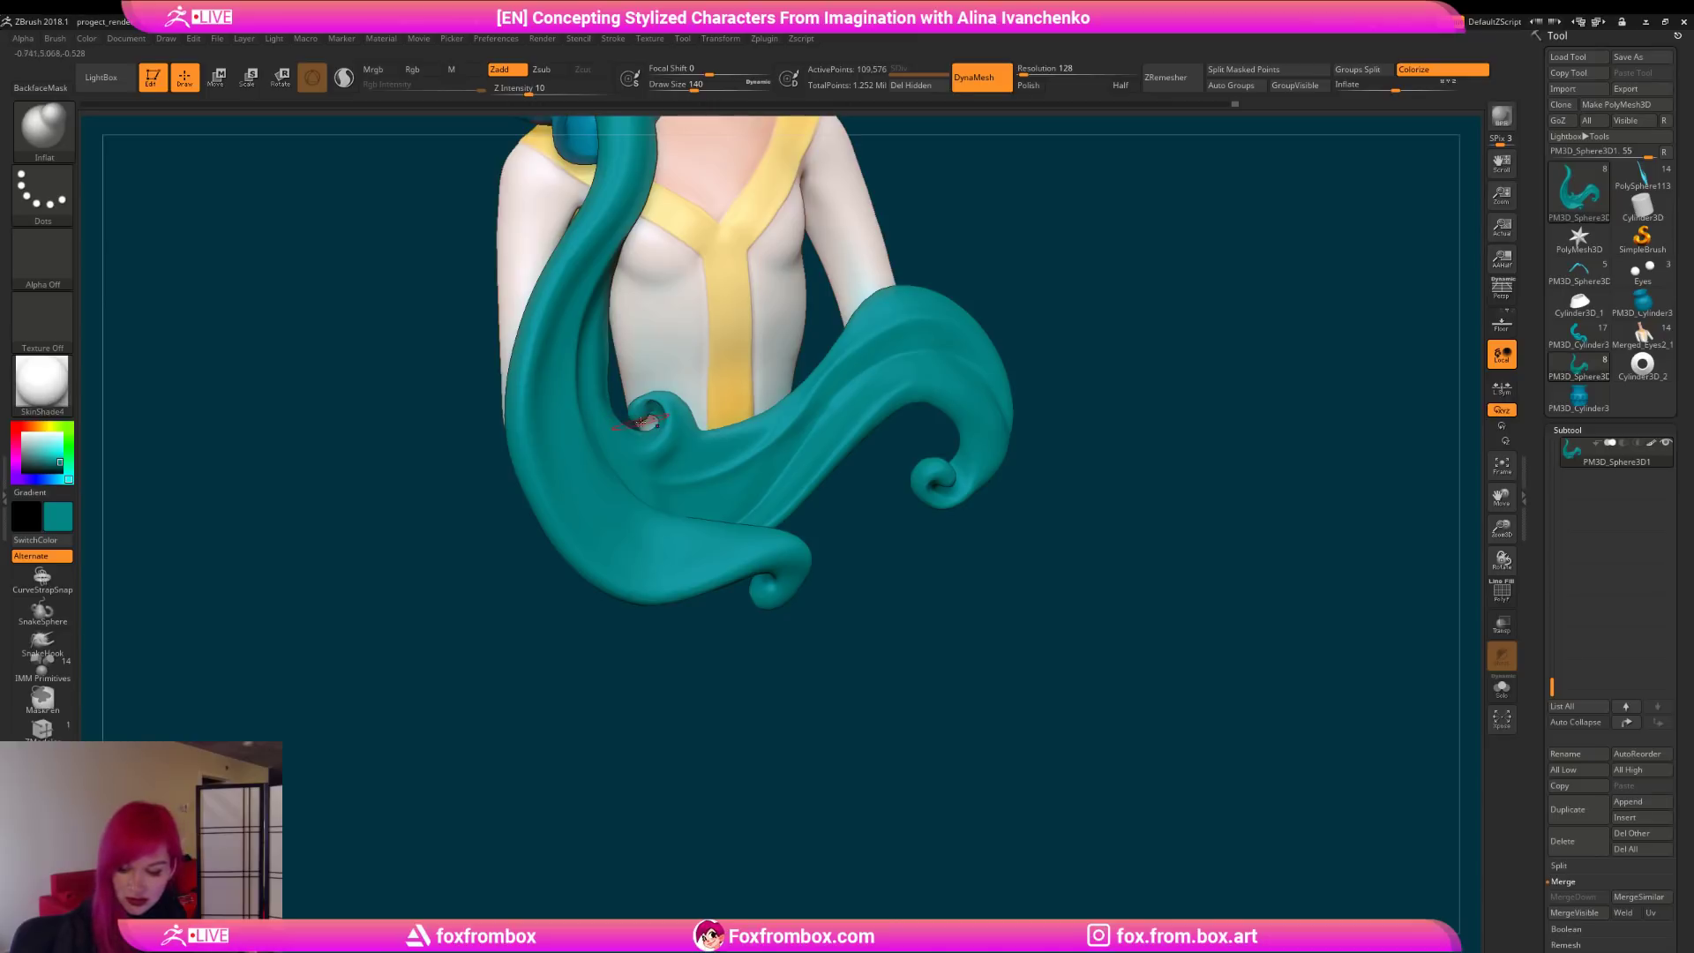
Step: Adjust the tip of the inner curl with the Move brush and update the stream's DynaMesh at resolution 128
{"action": "key", "text": "b"}
{"action": "key", "text": "m"}
{"action": "key", "text": "v"}
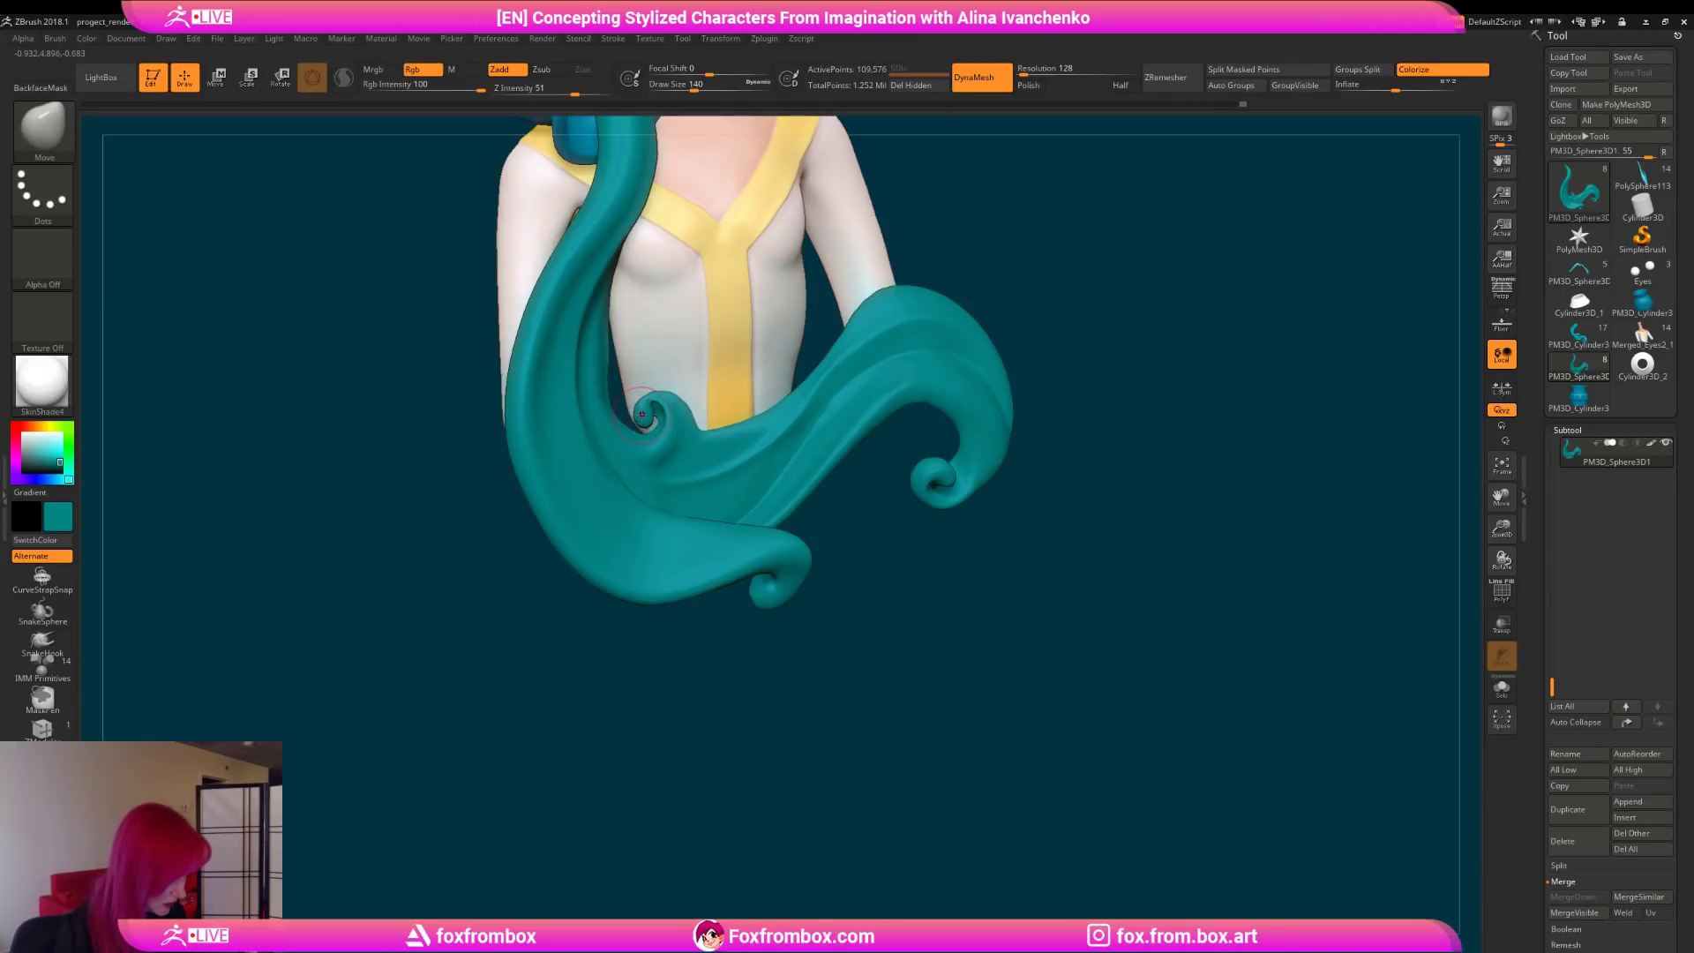
{"action": "left_click_drag", "start_coordinate": [640, 410], "coordinate": [643, 402]}
{"action": "mouse_move", "coordinate": [786, 680]}
{"action": "left_mouse_down", "text": "ctrl"}
{"action": "mouse_move", "coordinate": [764, 721]}
{"action": "mouse_move", "coordinate": [633, 655]}
{"action": "mouse_move", "coordinate": [629, 697]}
{"action": "mouse_move", "coordinate": [708, 726]}
{"action": "left_mouse_up", "text": "ctrl"}
Step: Sharpen the creases around the inner curl and lower folds with the DamStandard brush at draw size 97, smoothing them
{"action": "left_click_drag", "start_coordinate": [1502, 528], "coordinate": [1464, 494]}
{"action": "left_click_drag", "start_coordinate": [1091, 437], "coordinate": [1027, 596], "text": "alt"}
{"action": "key", "text": "b"}
{"action": "key", "text": "c"}
{"action": "key", "text": "b"}
{"action": "mouse_move", "coordinate": [993, 481]}
{"action": "left_mouse_down"}
{"action": "mouse_move", "coordinate": [979, 491]}
{"action": "mouse_move", "coordinate": [994, 514]}
{"action": "mouse_move", "coordinate": [967, 513]}
{"action": "left_mouse_up"}
{"action": "key", "text": "b"}
{"action": "key", "text": "d"}
{"action": "key", "text": "s"}
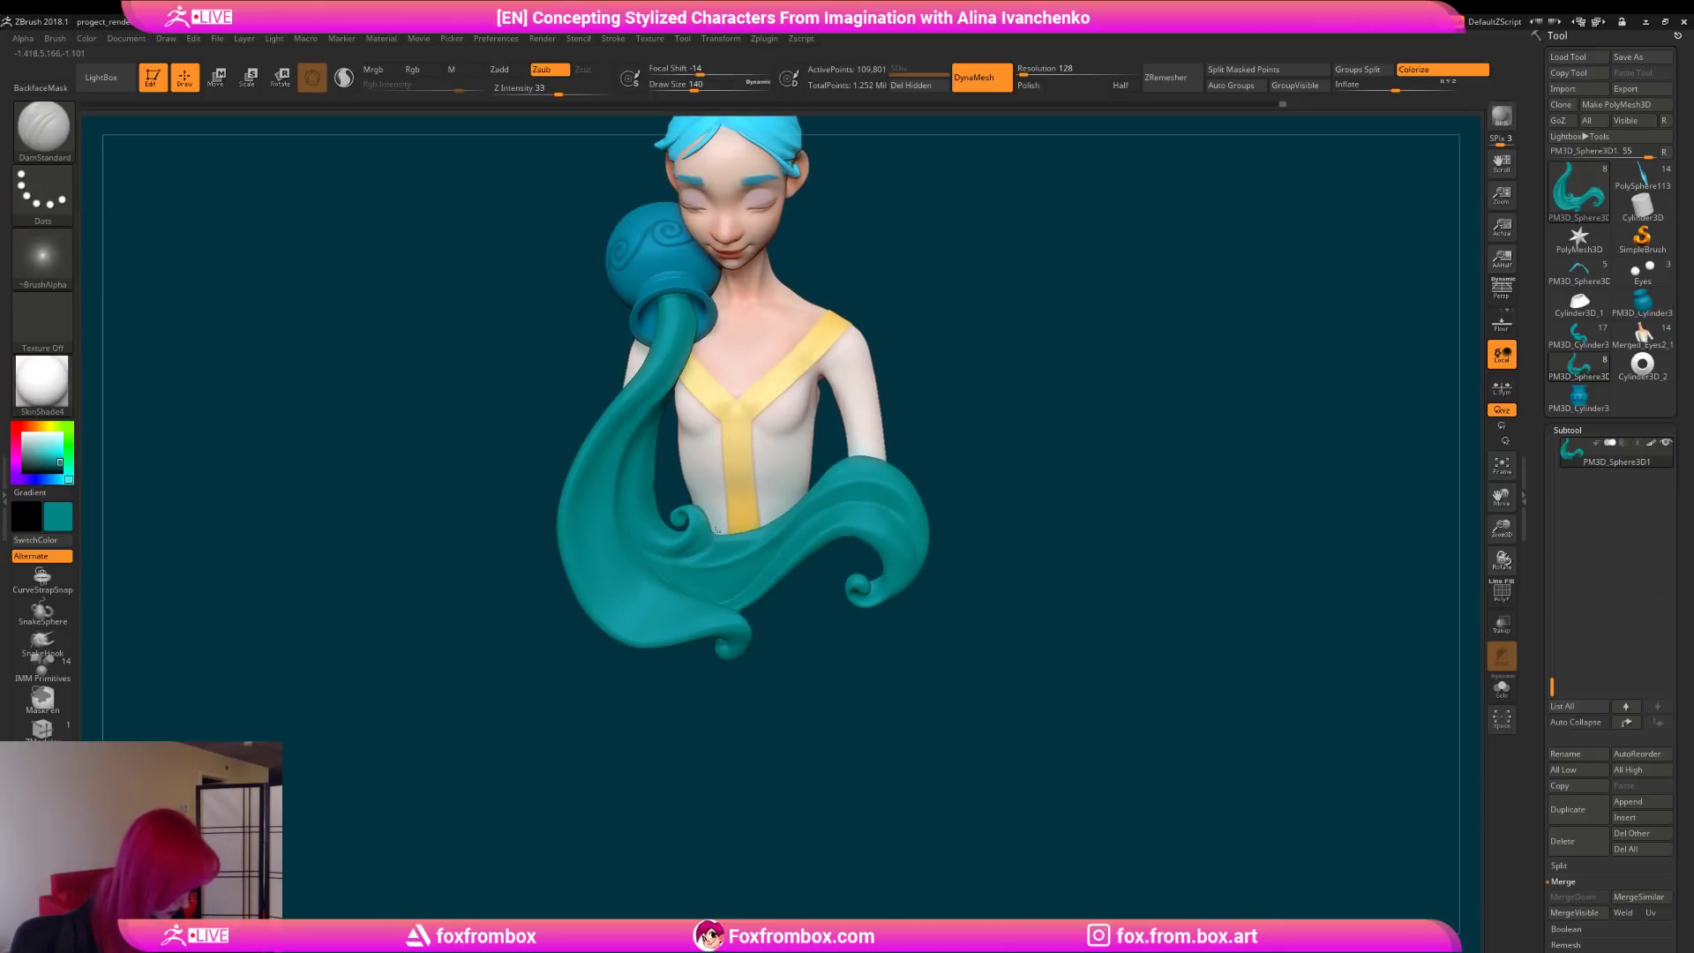
{"action": "mouse_move", "coordinate": [640, 529]}
{"action": "left_mouse_down"}
{"action": "mouse_move", "coordinate": [694, 535]}
{"action": "mouse_move", "coordinate": [741, 494]}
{"action": "mouse_move", "coordinate": [809, 496]}
{"action": "mouse_move", "coordinate": [785, 505]}
{"action": "left_mouse_up"}
{"action": "left_click_drag", "start_coordinate": [694, 86], "coordinate": [687, 86]}
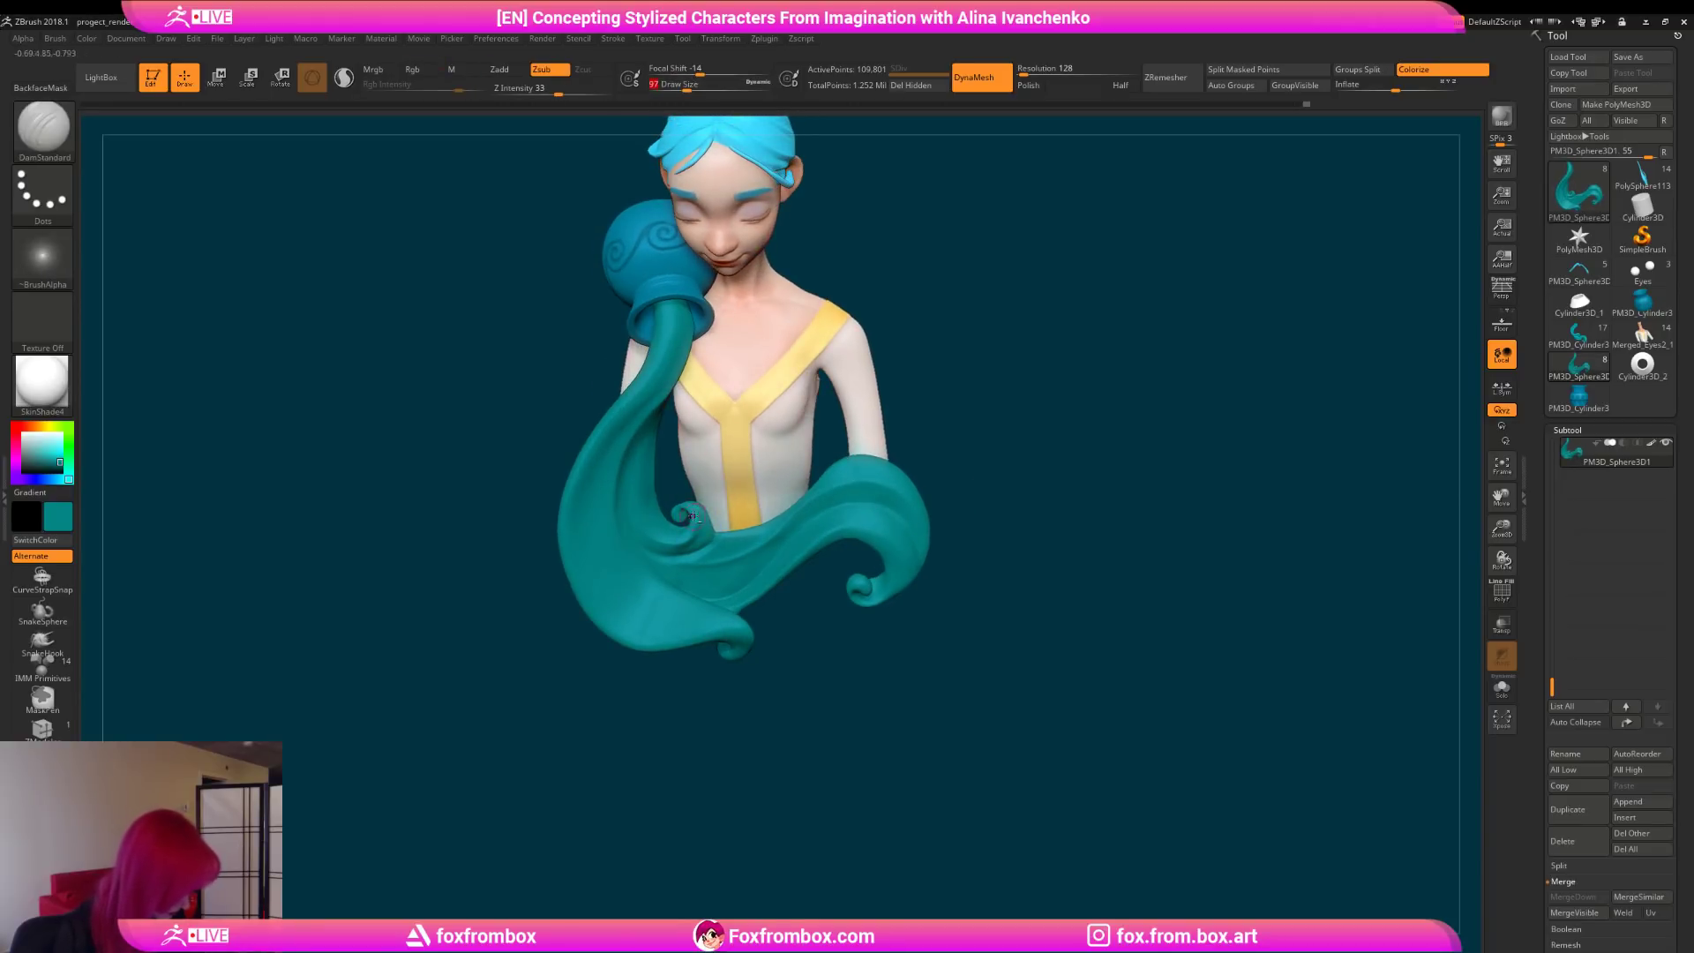
{"action": "left_click_drag", "start_coordinate": [898, 385], "coordinate": [908, 433]}
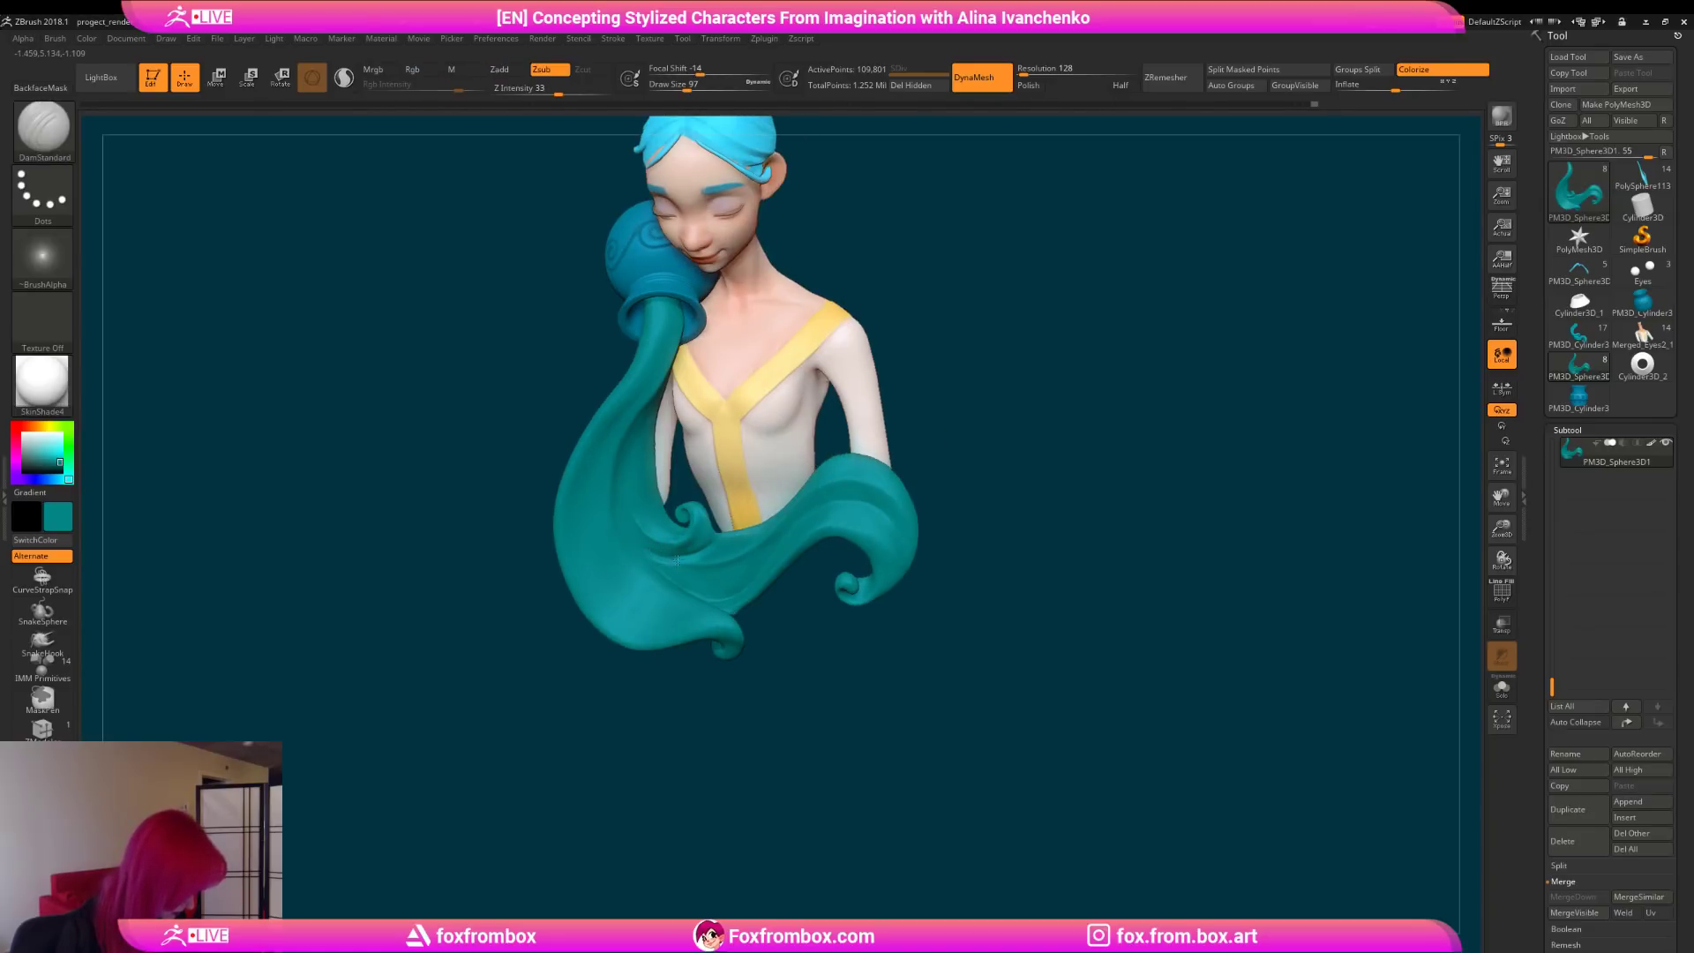
{"action": "key", "text": "shift"}
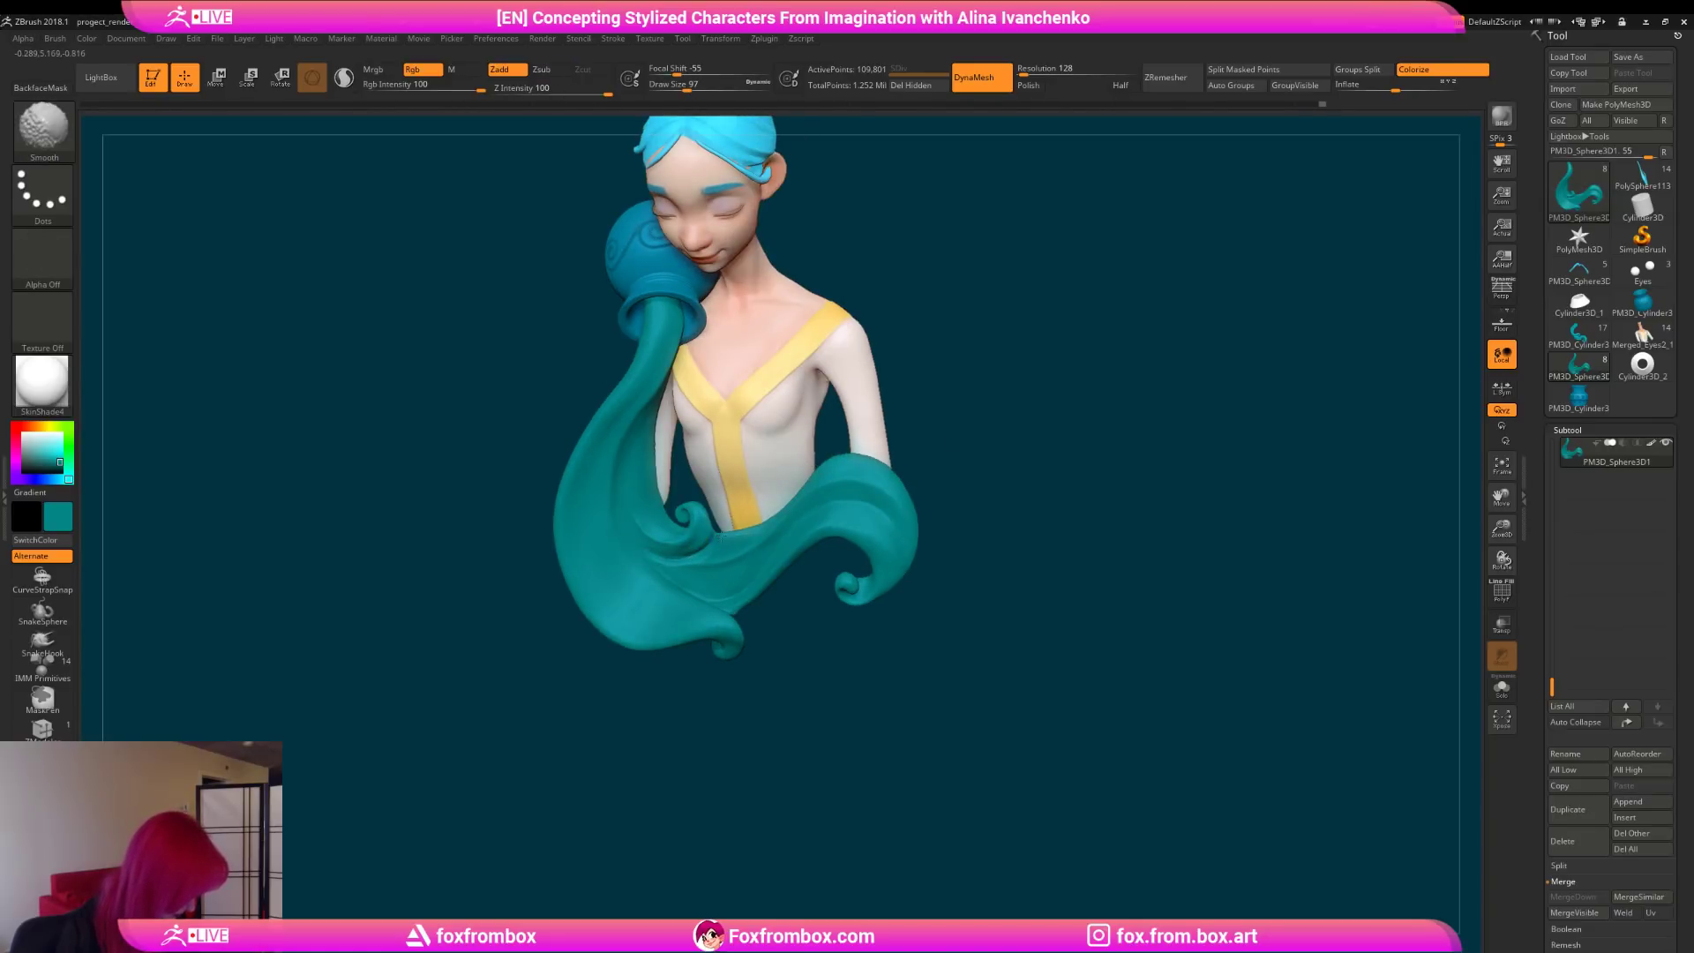
Step: Carve long folds down the stream's upper part below the vase mouth with the DamStandard brush at draw size 128
{"action": "mouse_move", "coordinate": [945, 468]}
{"action": "right_mouse_down"}
{"action": "mouse_move", "coordinate": [971, 468]}
{"action": "mouse_move", "coordinate": [983, 495]}
{"action": "mouse_move", "coordinate": [1003, 366]}
{"action": "mouse_move", "coordinate": [941, 259]}
{"action": "mouse_move", "coordinate": [699, 428]}
{"action": "right_mouse_up"}
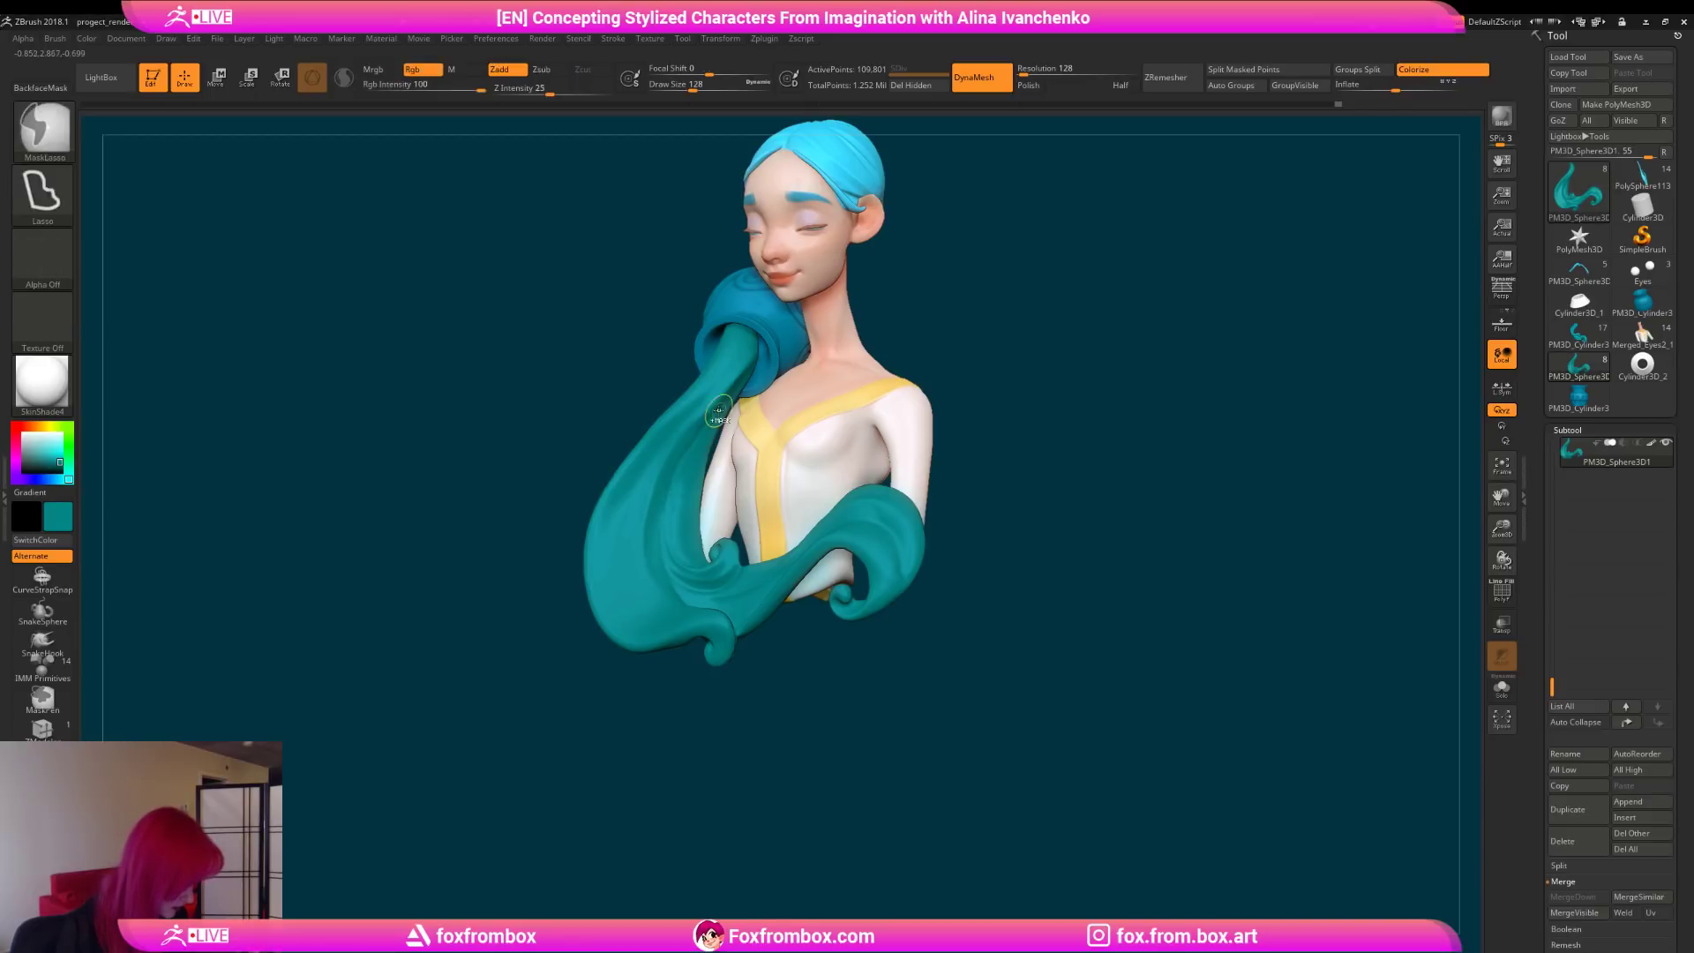
{"action": "right_click_drag", "start_coordinate": [687, 581], "coordinate": [694, 432]}
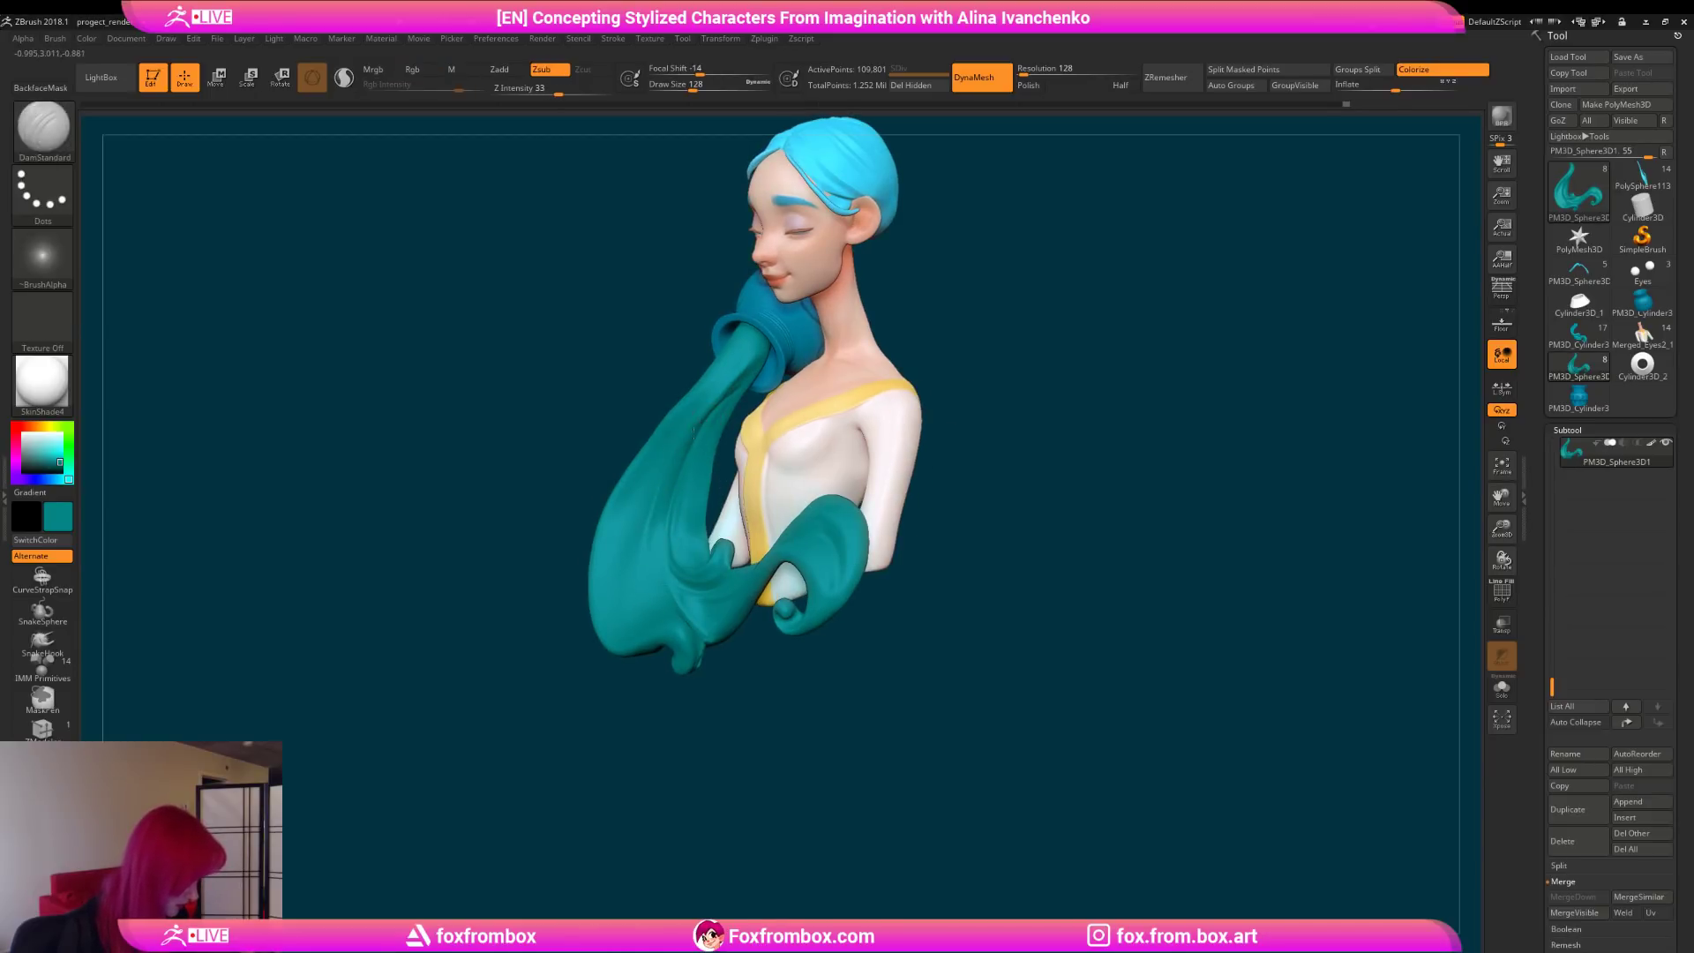
{"action": "right_click_drag", "start_coordinate": [679, 454], "coordinate": [649, 513]}
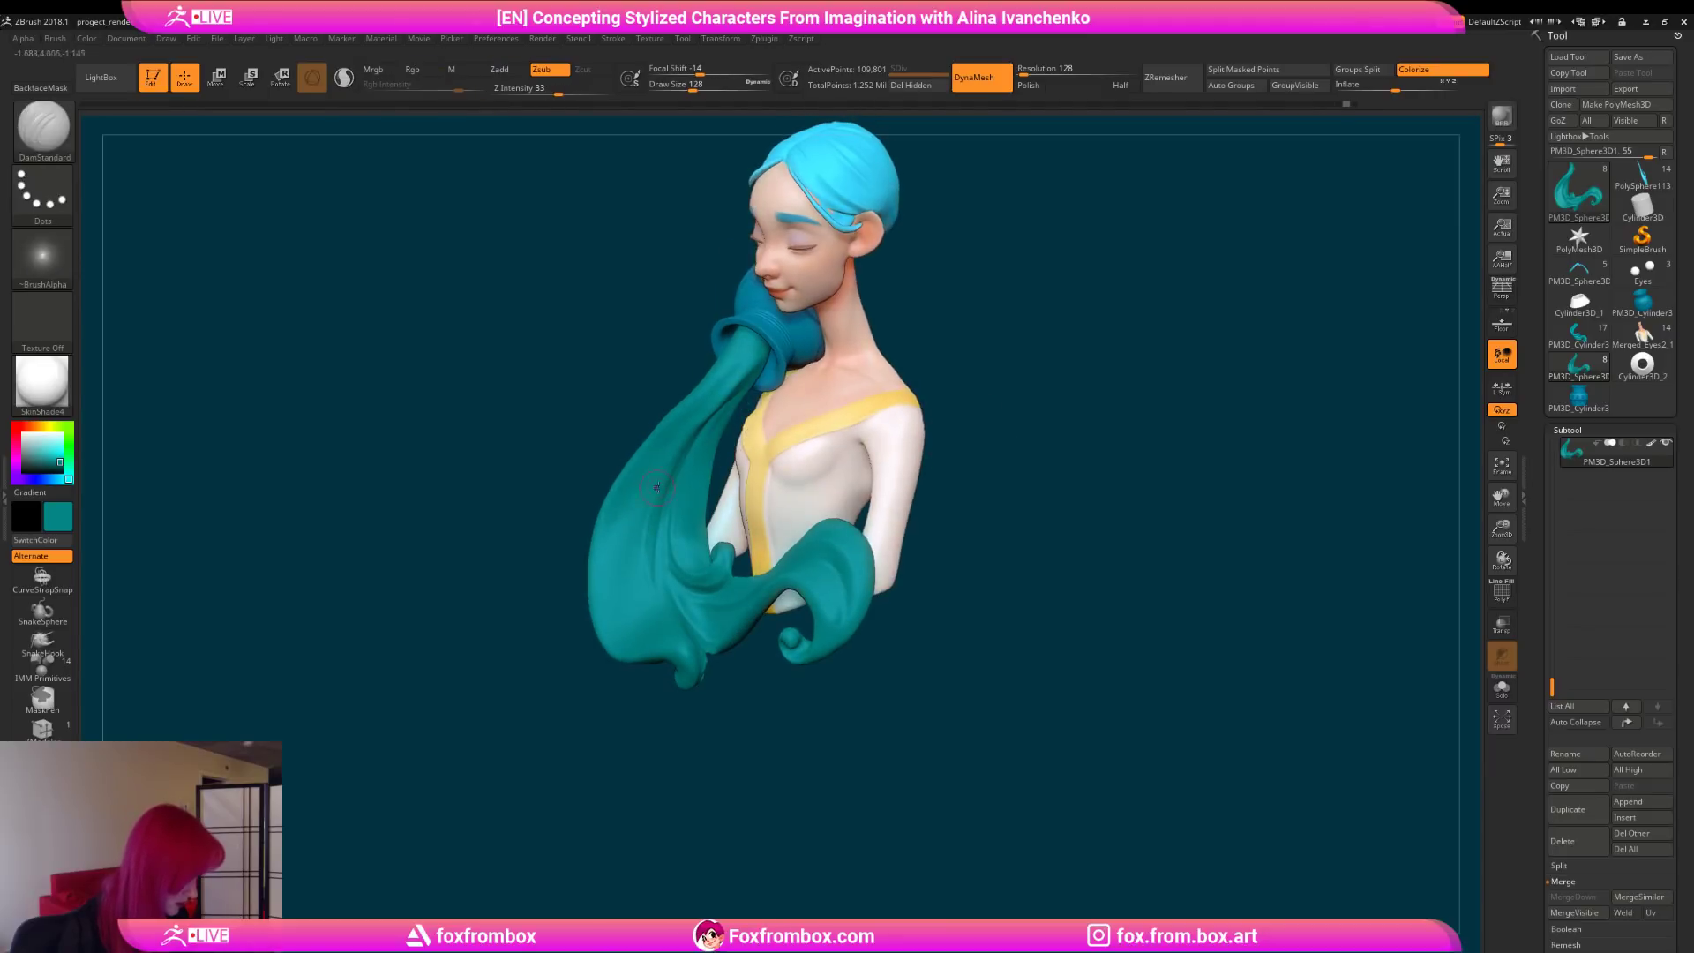
{"action": "right_click_drag", "start_coordinate": [946, 476], "coordinate": [896, 494]}
{"action": "right_click_drag", "start_coordinate": [875, 373], "coordinate": [780, 509]}
{"action": "mouse_move", "coordinate": [995, 498]}
{"action": "right_mouse_down", "text": "alt"}
{"action": "mouse_move", "coordinate": [867, 467]}
{"action": "mouse_move", "coordinate": [851, 490]}
{"action": "mouse_move", "coordinate": [719, 471]}
{"action": "right_mouse_up", "text": "alt"}
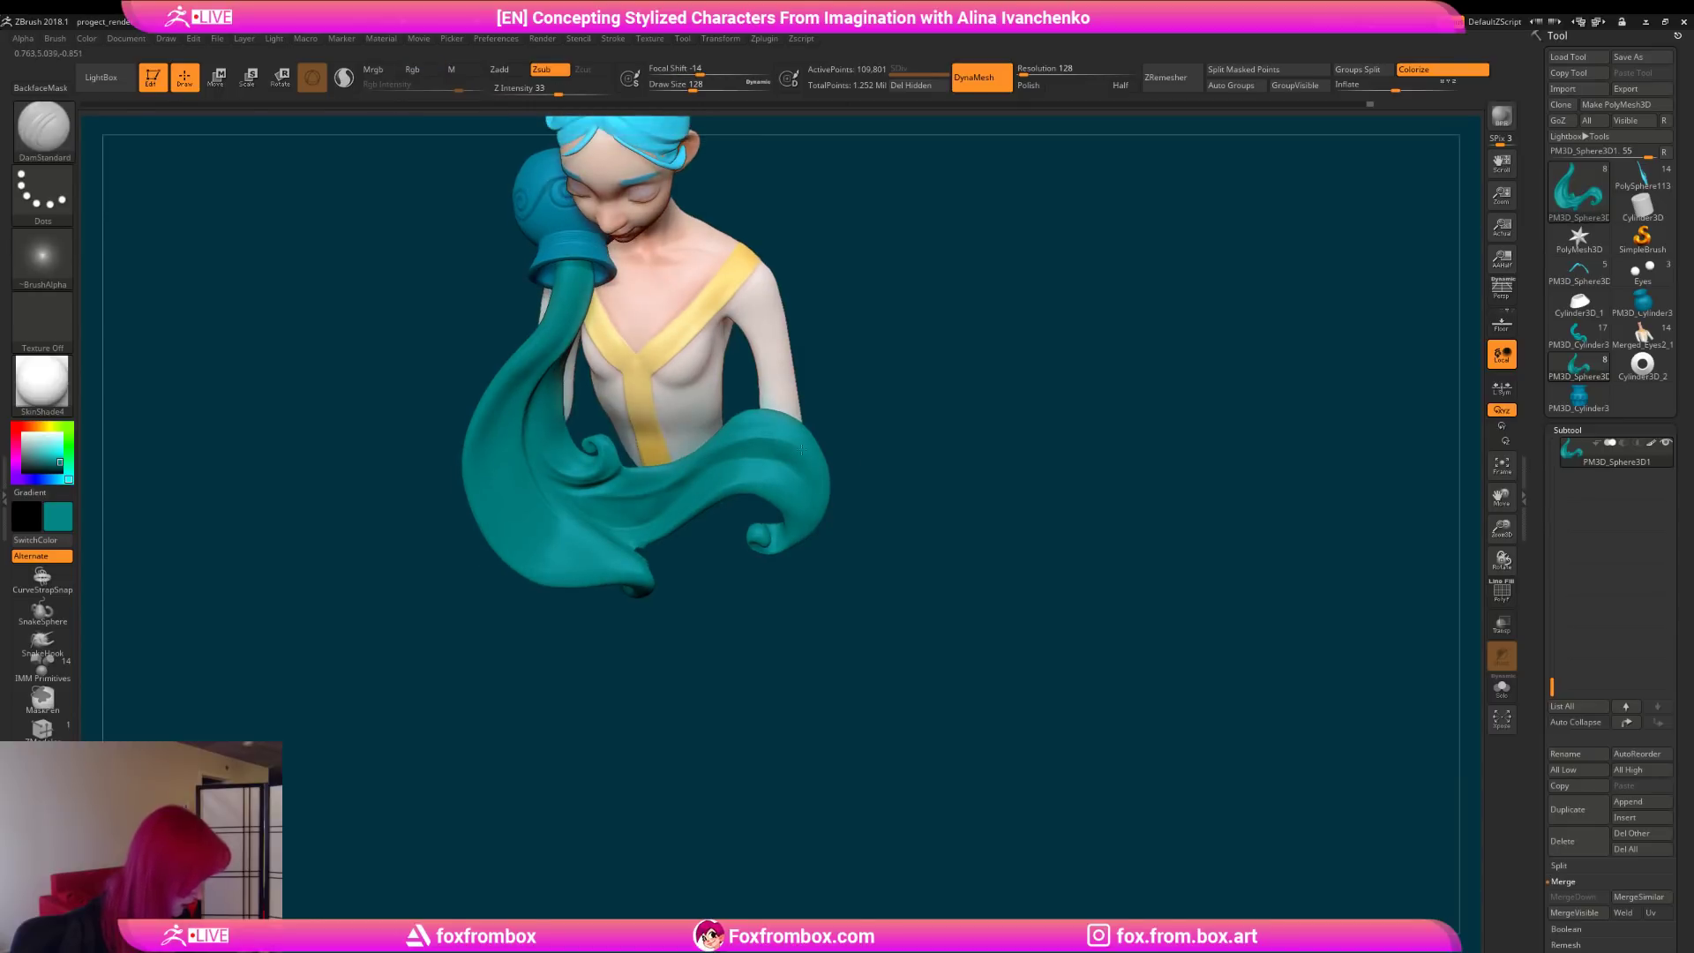
{"action": "mouse_move", "coordinate": [881, 468]}
{"action": "right_mouse_down"}
{"action": "mouse_move", "coordinate": [788, 500]}
{"action": "mouse_move", "coordinate": [827, 564]}
{"action": "right_mouse_up"}
Step: Switch to the ClayBuildup brush and save the current sculpt as a tool file
{"action": "key", "text": "b"}
{"action": "key", "text": "c"}
{"action": "key", "text": "b"}
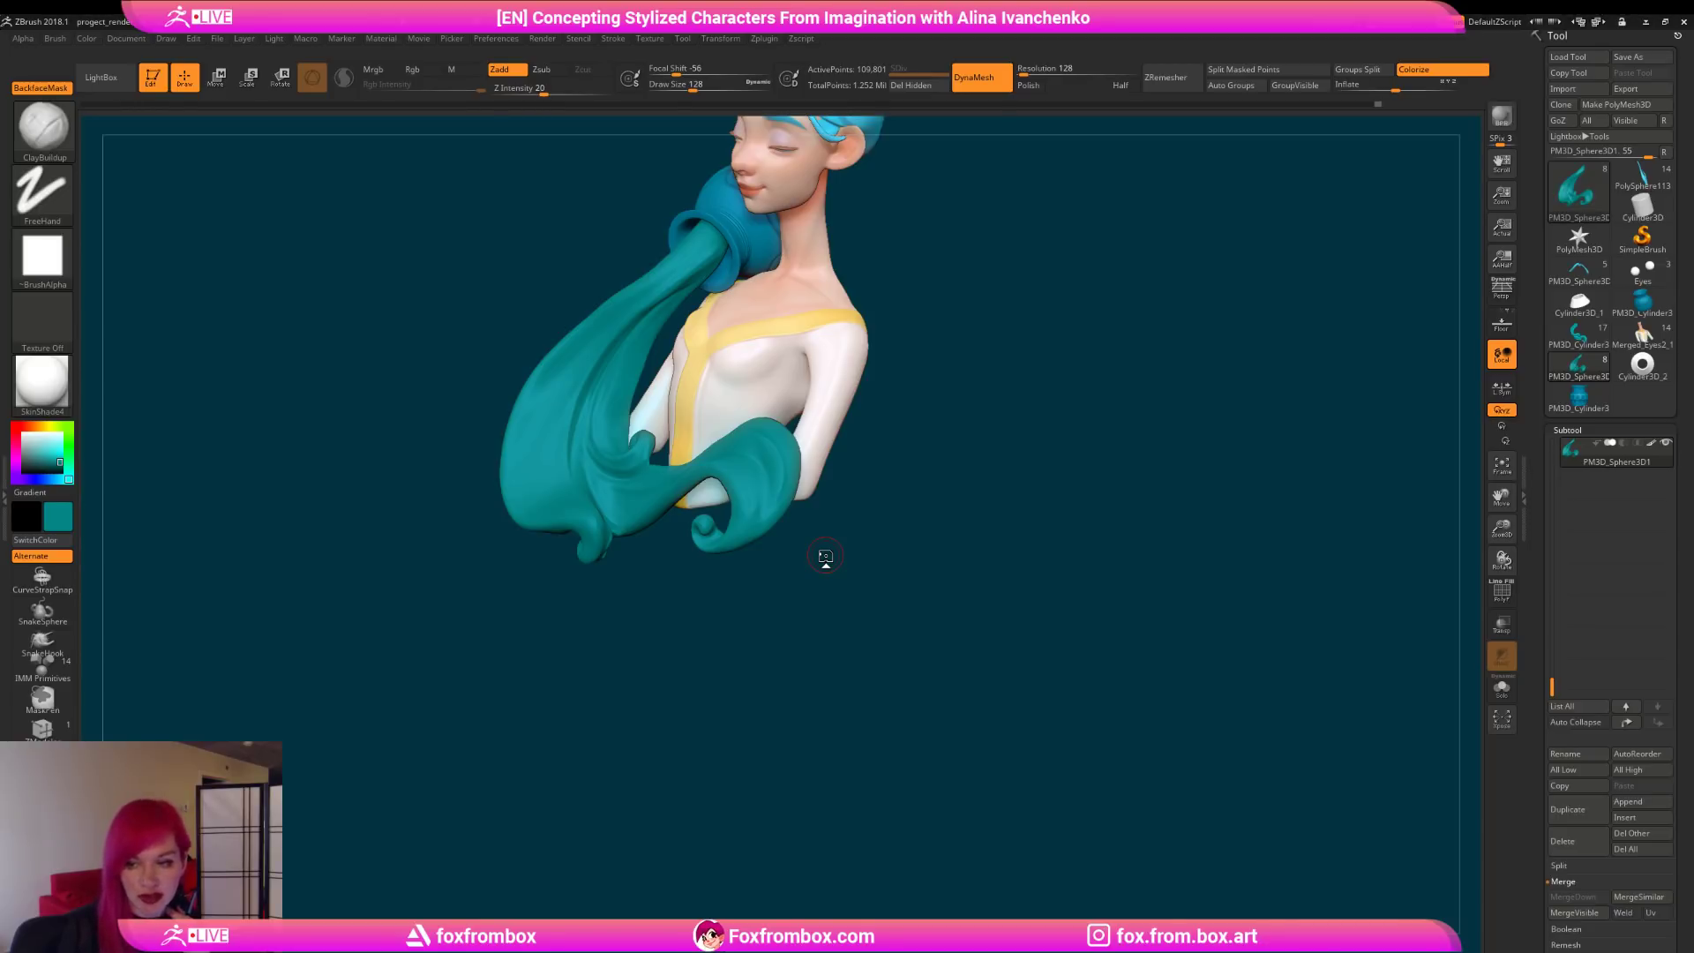
{"action": "mouse_move", "coordinate": [969, 439]}
{"action": "left_mouse_down"}
{"action": "mouse_move", "coordinate": [956, 426]}
{"action": "mouse_move", "coordinate": [990, 527]}
{"action": "mouse_move", "coordinate": [994, 495]}
{"action": "left_mouse_up"}
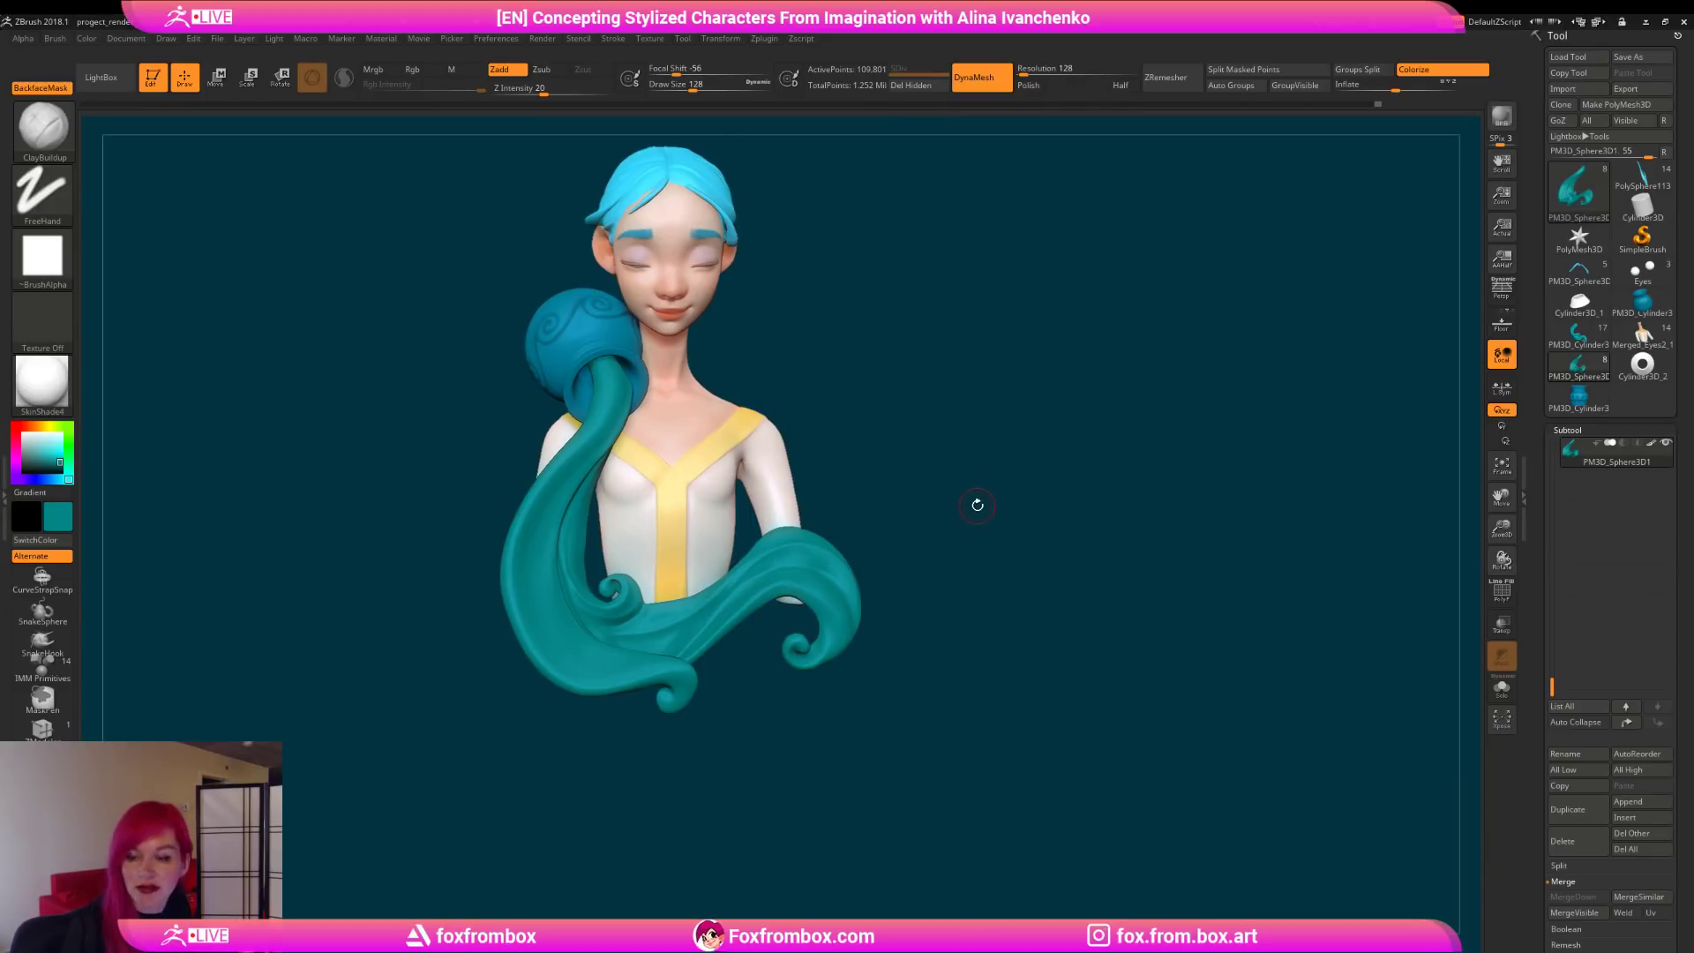
{"action": "mouse_move", "coordinate": [966, 523]}
{"action": "left_mouse_down"}
{"action": "mouse_move", "coordinate": [998, 495]}
{"action": "mouse_move", "coordinate": [1033, 535]}
{"action": "left_mouse_up"}
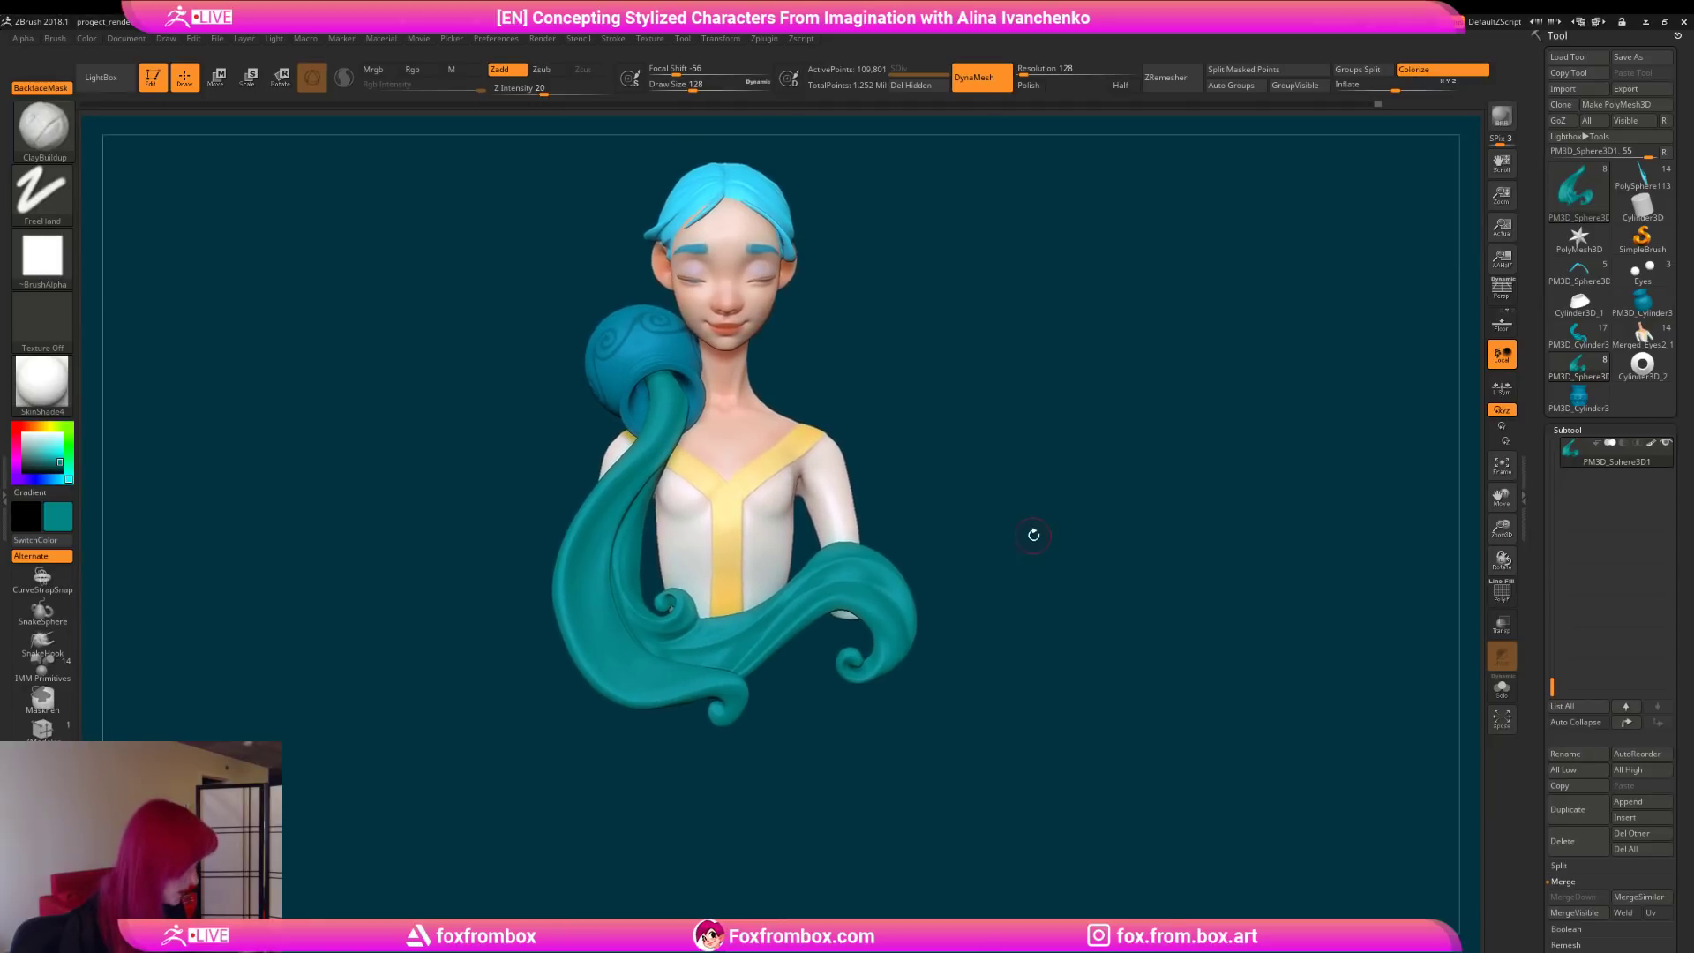
{"action": "left_click", "coordinate": [1650, 56]}
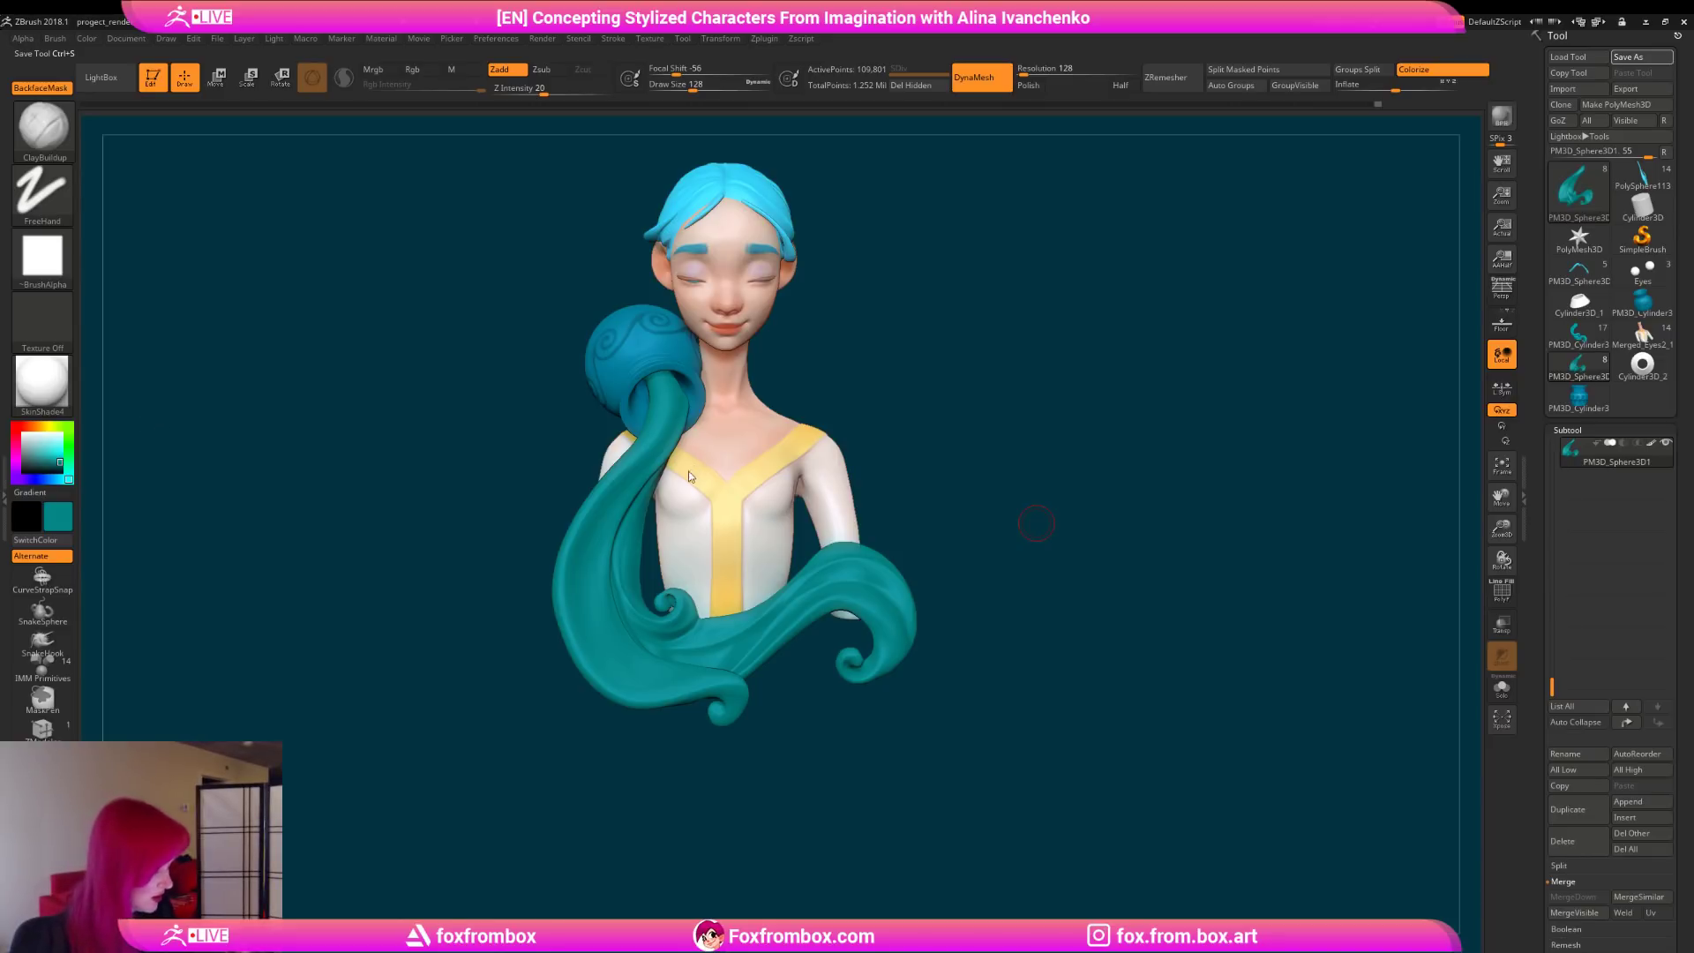
Step: Examine the finished Star characters in the Merged_Eyes2_1 and PM3D_Cylinder3D3 tools and return to the stream sculpt
{"action": "left_click", "coordinate": [1646, 335]}
{"action": "left_click_drag", "start_coordinate": [1005, 579], "coordinate": [1053, 582]}
{"action": "mouse_move", "coordinate": [997, 601]}
{"action": "left_mouse_down"}
{"action": "mouse_move", "coordinate": [983, 606]}
{"action": "mouse_move", "coordinate": [1008, 588]}
{"action": "left_mouse_up"}
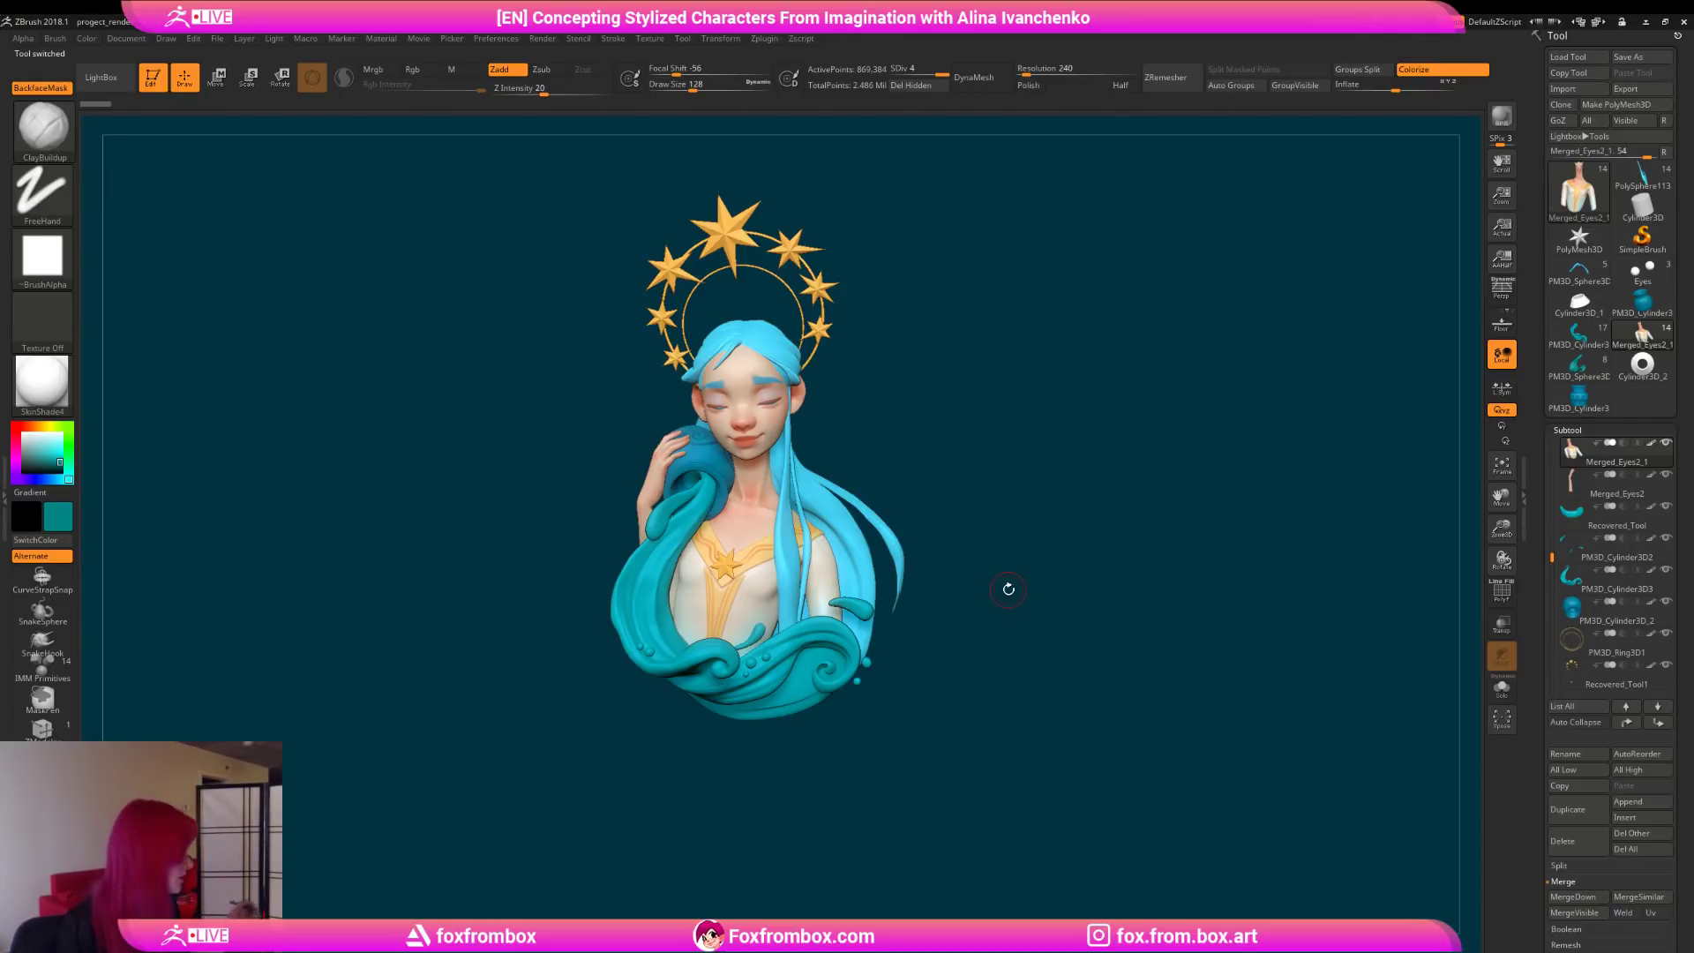
{"action": "left_click", "coordinate": [1586, 333]}
{"action": "left_click_drag", "start_coordinate": [1014, 478], "coordinate": [1019, 536]}
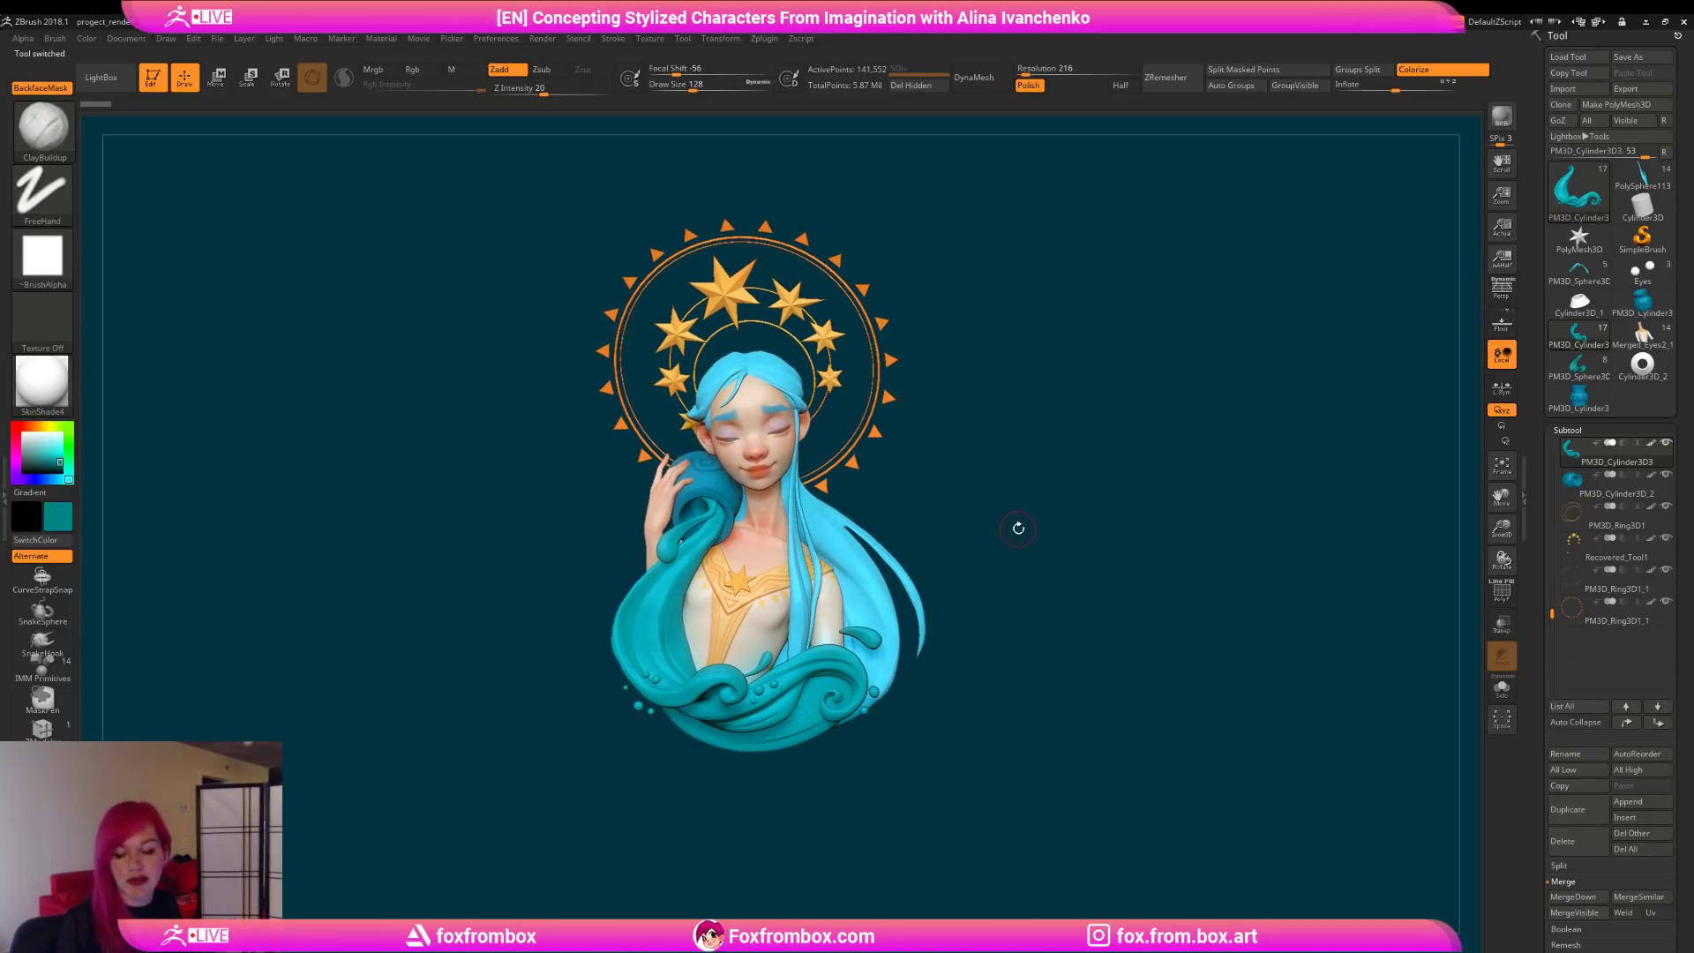
{"action": "mouse_move", "coordinate": [996, 527]}
{"action": "left_mouse_down"}
{"action": "mouse_move", "coordinate": [1024, 540]}
{"action": "mouse_move", "coordinate": [973, 545]}
{"action": "mouse_move", "coordinate": [1003, 533]}
{"action": "mouse_move", "coordinate": [1029, 549]}
{"action": "mouse_move", "coordinate": [1007, 552]}
{"action": "mouse_move", "coordinate": [1014, 495]}
{"action": "left_mouse_up"}
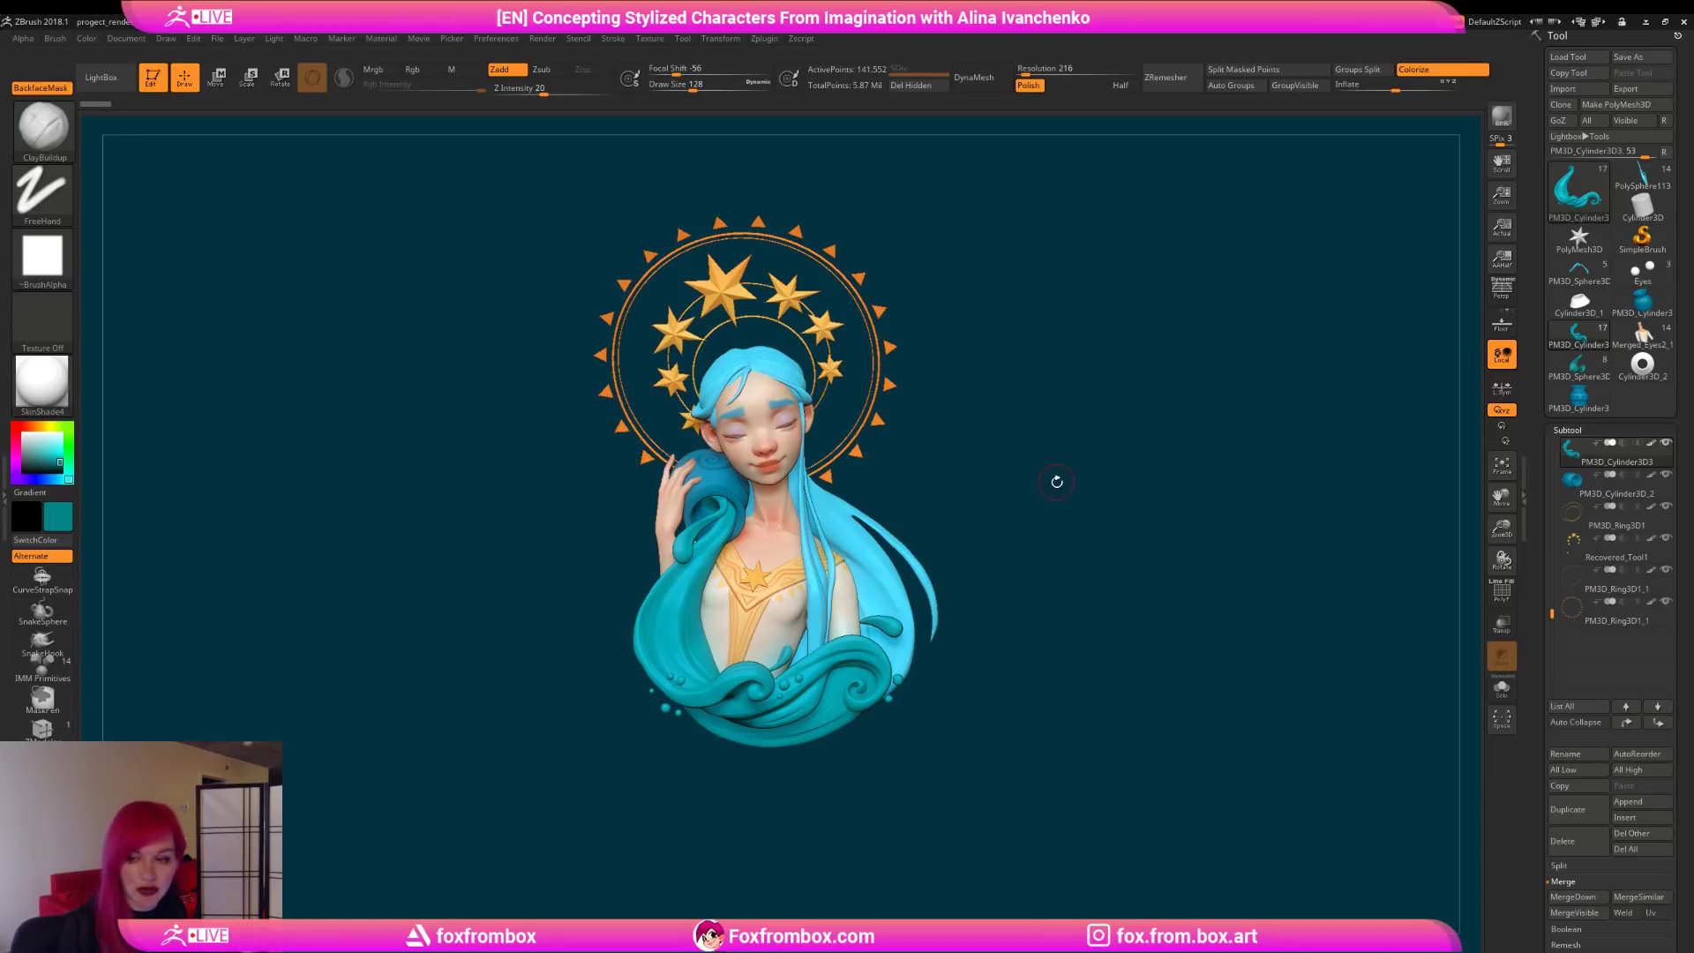
{"action": "mouse_move", "coordinate": [1057, 488]}
{"action": "left_mouse_down"}
{"action": "mouse_move", "coordinate": [1059, 516]}
{"action": "mouse_move", "coordinate": [1044, 488]}
{"action": "left_mouse_up"}
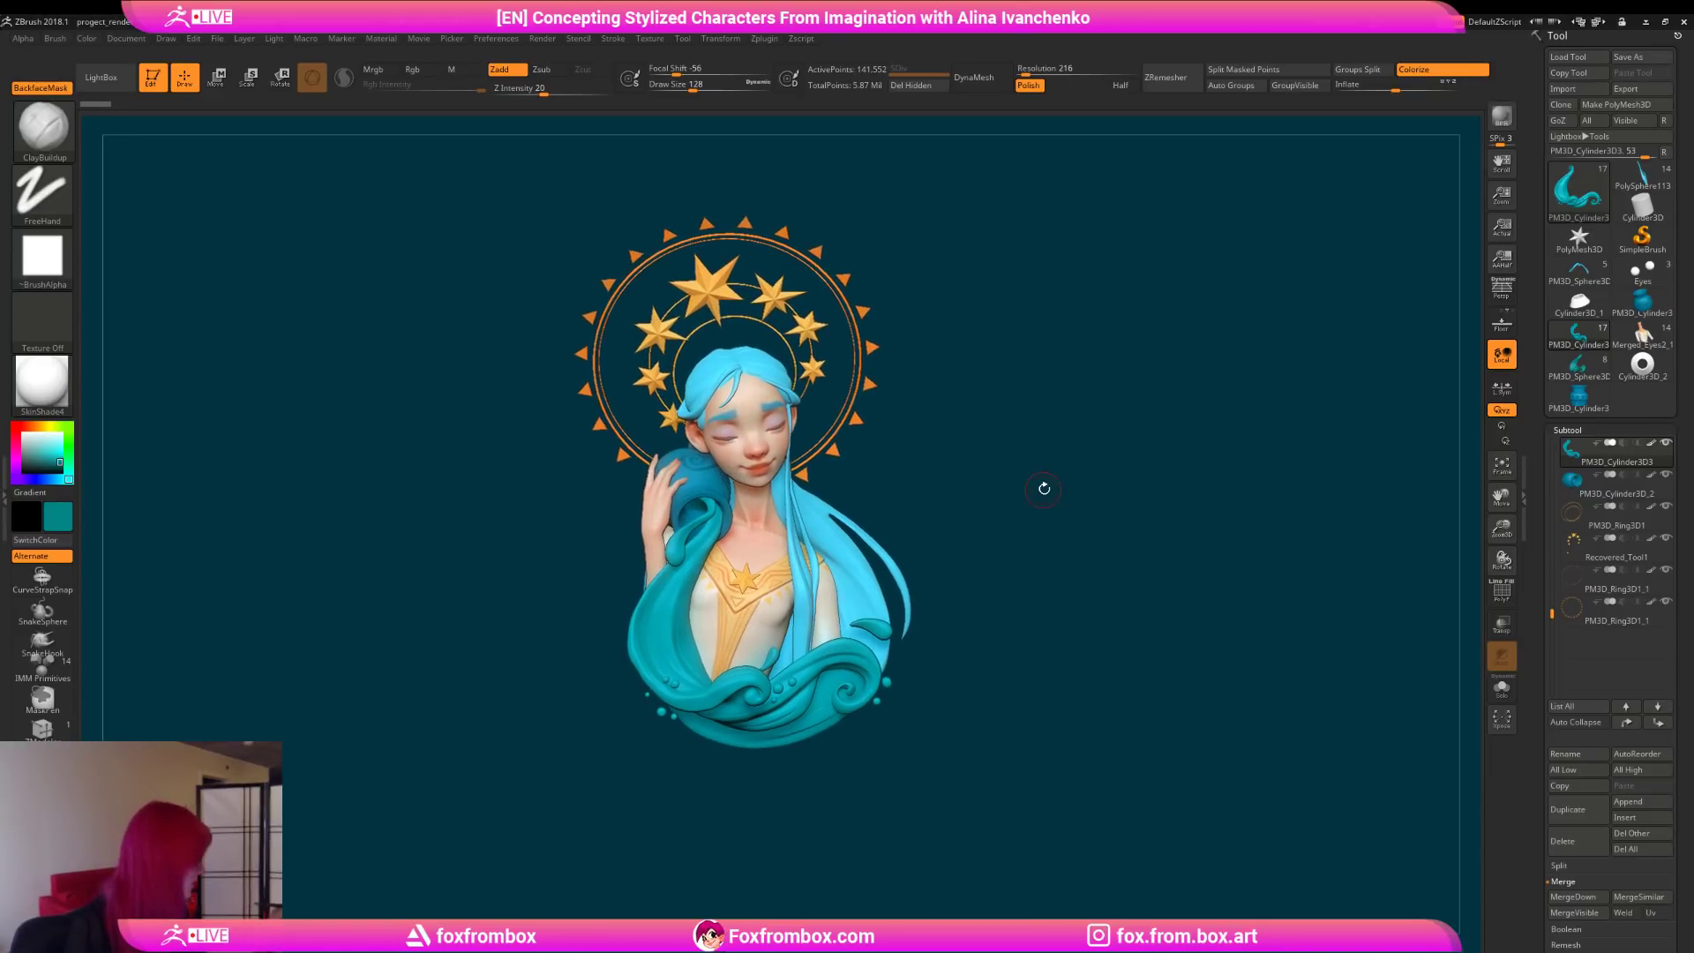
{"action": "left_click", "coordinate": [1616, 346]}
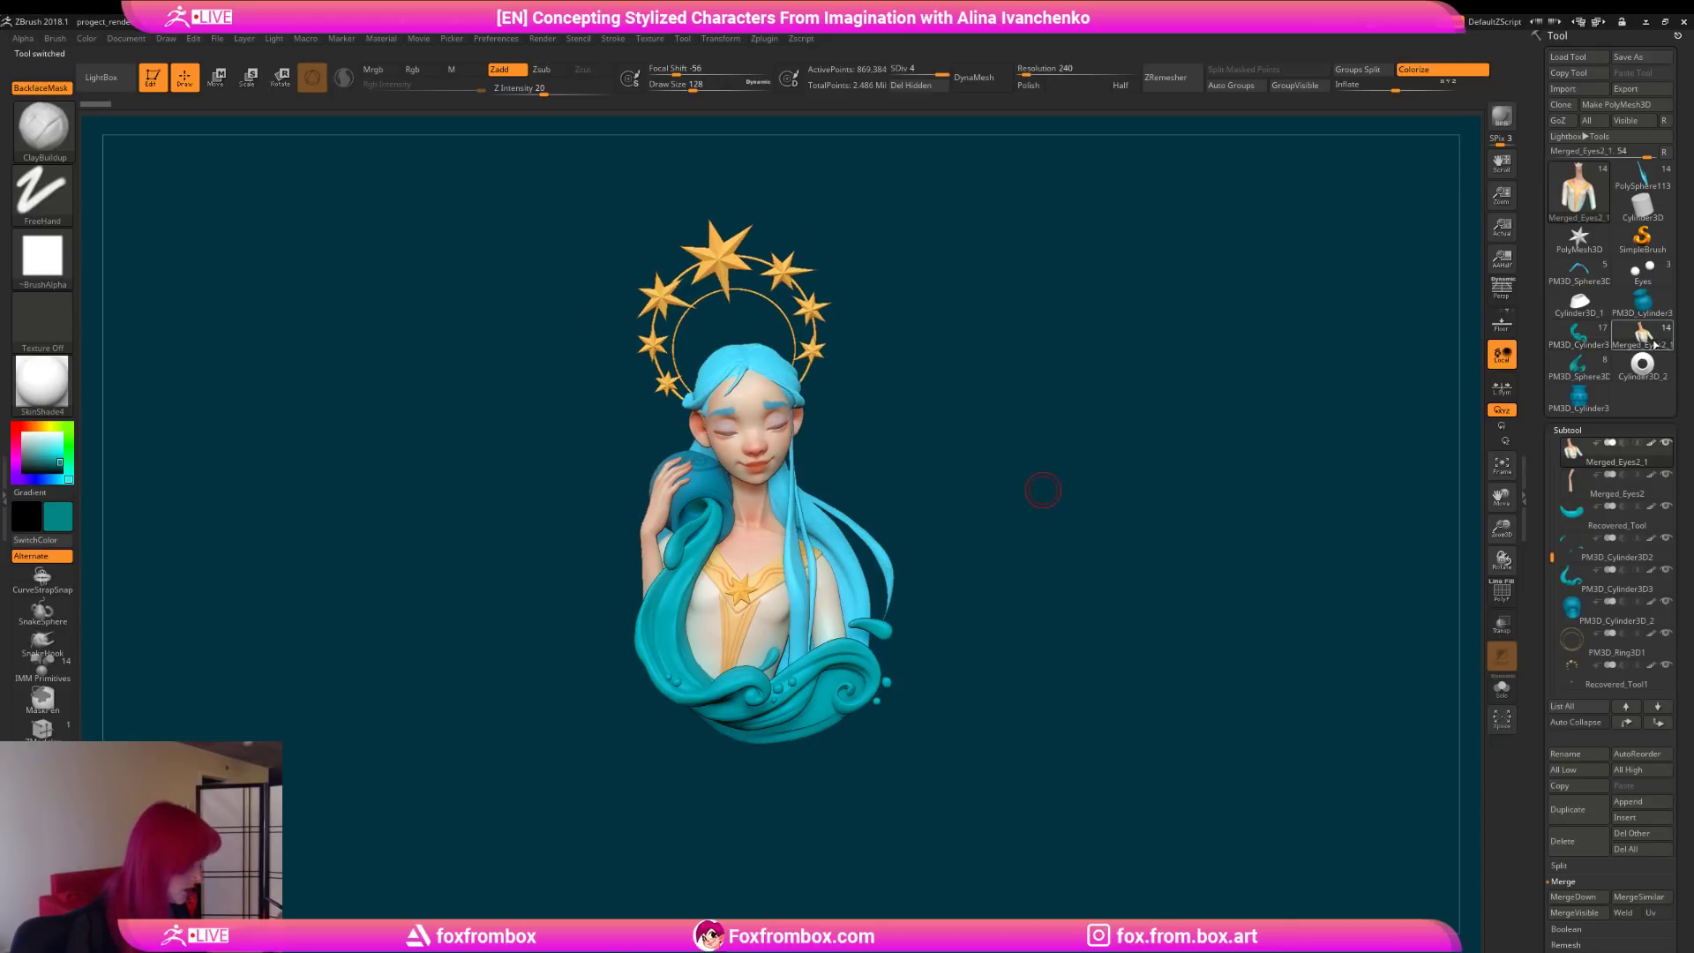
{"action": "left_click", "coordinate": [1580, 363]}
Step: Mask the stream except near the vase mouth and reshape that part from the side with the Move brush at size 415
{"action": "left_click_drag", "start_coordinate": [942, 466], "coordinate": [800, 492]}
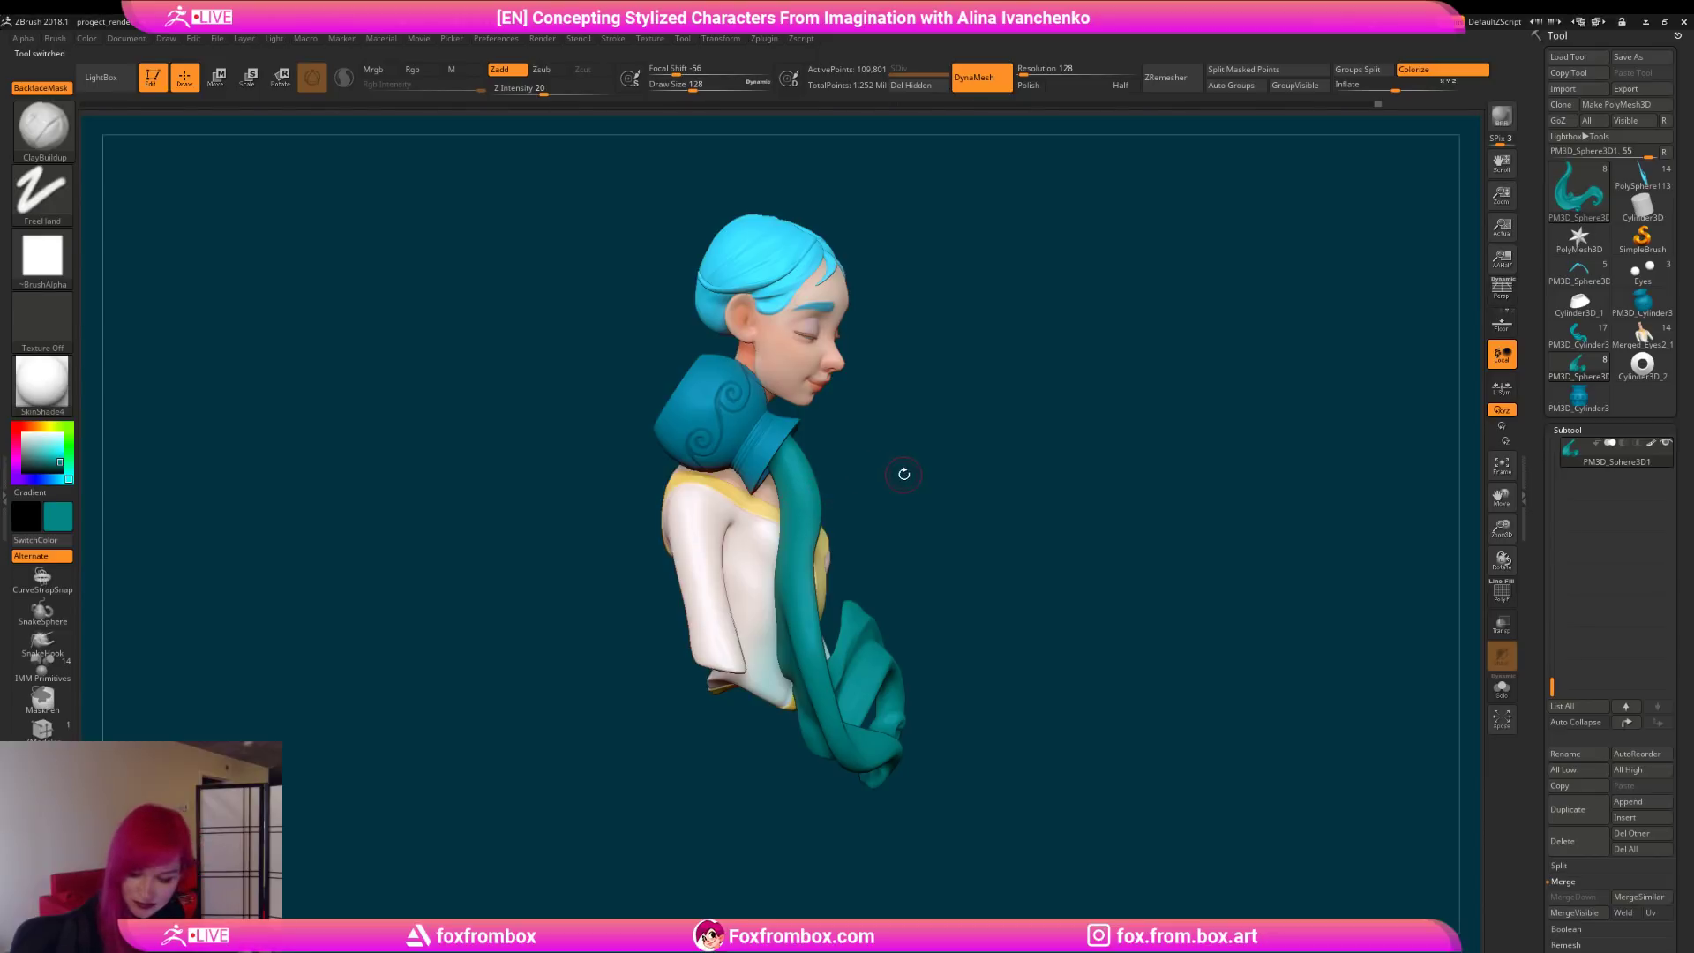
{"action": "mouse_move", "coordinate": [914, 471]}
{"action": "left_mouse_down"}
{"action": "mouse_move", "coordinate": [774, 477]}
{"action": "mouse_move", "coordinate": [707, 524]}
{"action": "mouse_move", "coordinate": [759, 608]}
{"action": "left_mouse_up"}
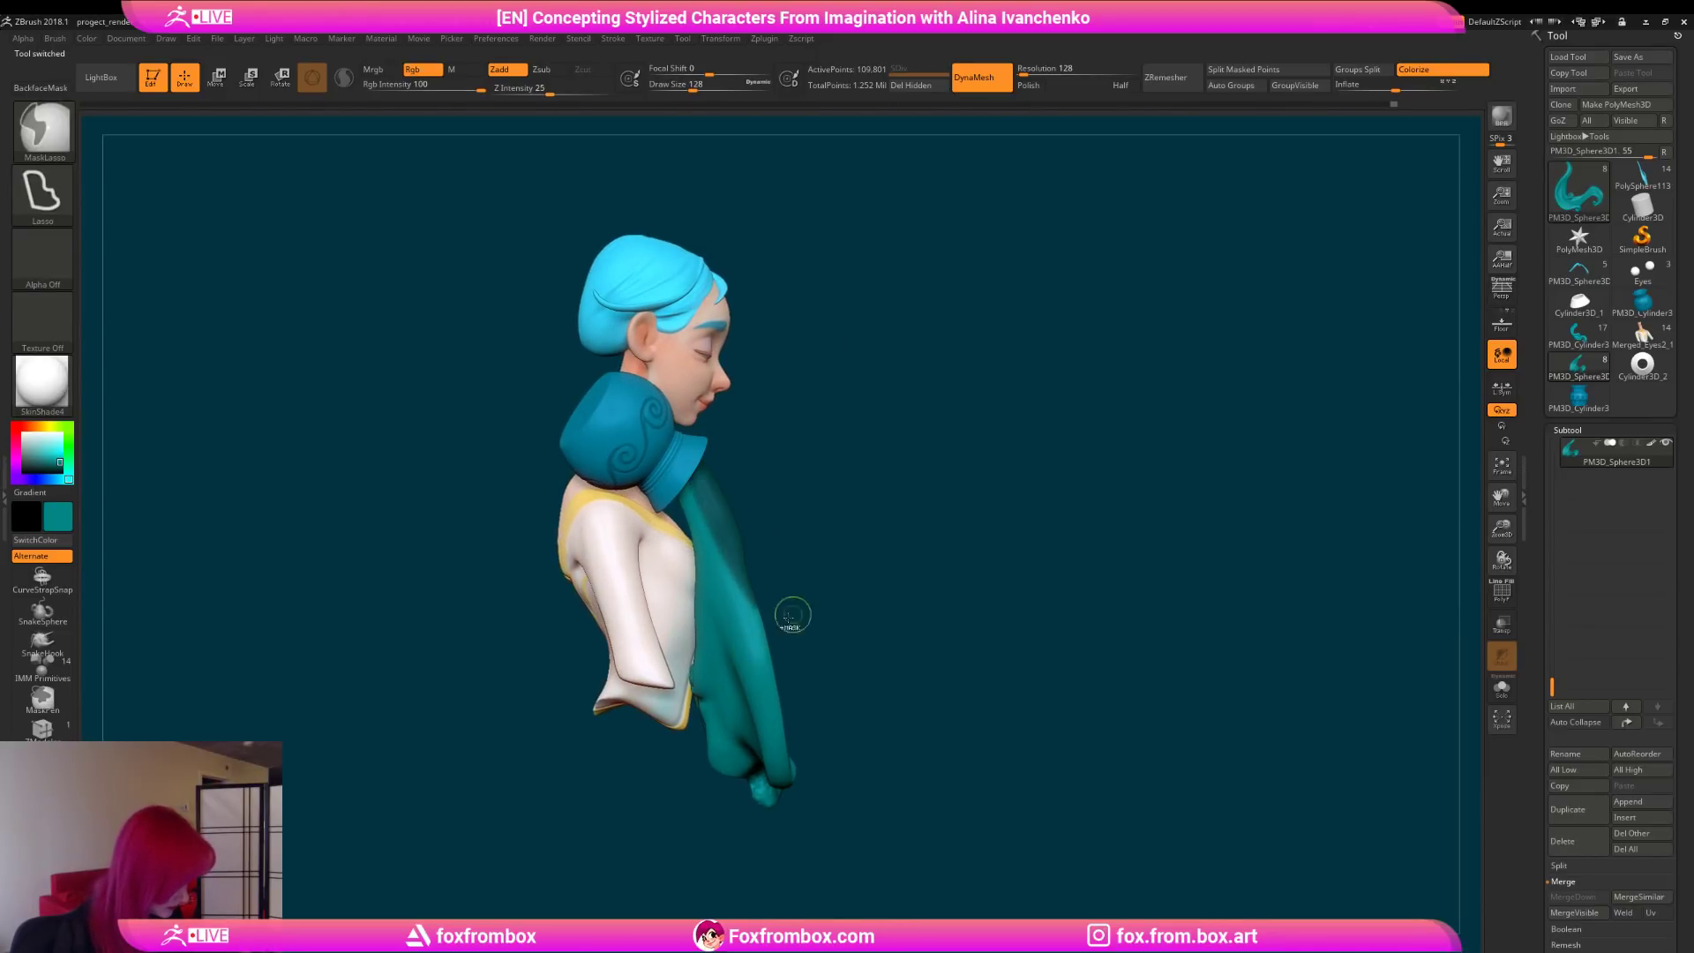
{"action": "left_click", "coordinate": [1017, 508], "text": "ctrl"}
{"action": "left_click_drag", "start_coordinate": [1009, 521], "coordinate": [1036, 523], "text": "shift"}
{"action": "left_click_drag", "start_coordinate": [693, 86], "coordinate": [725, 87]}
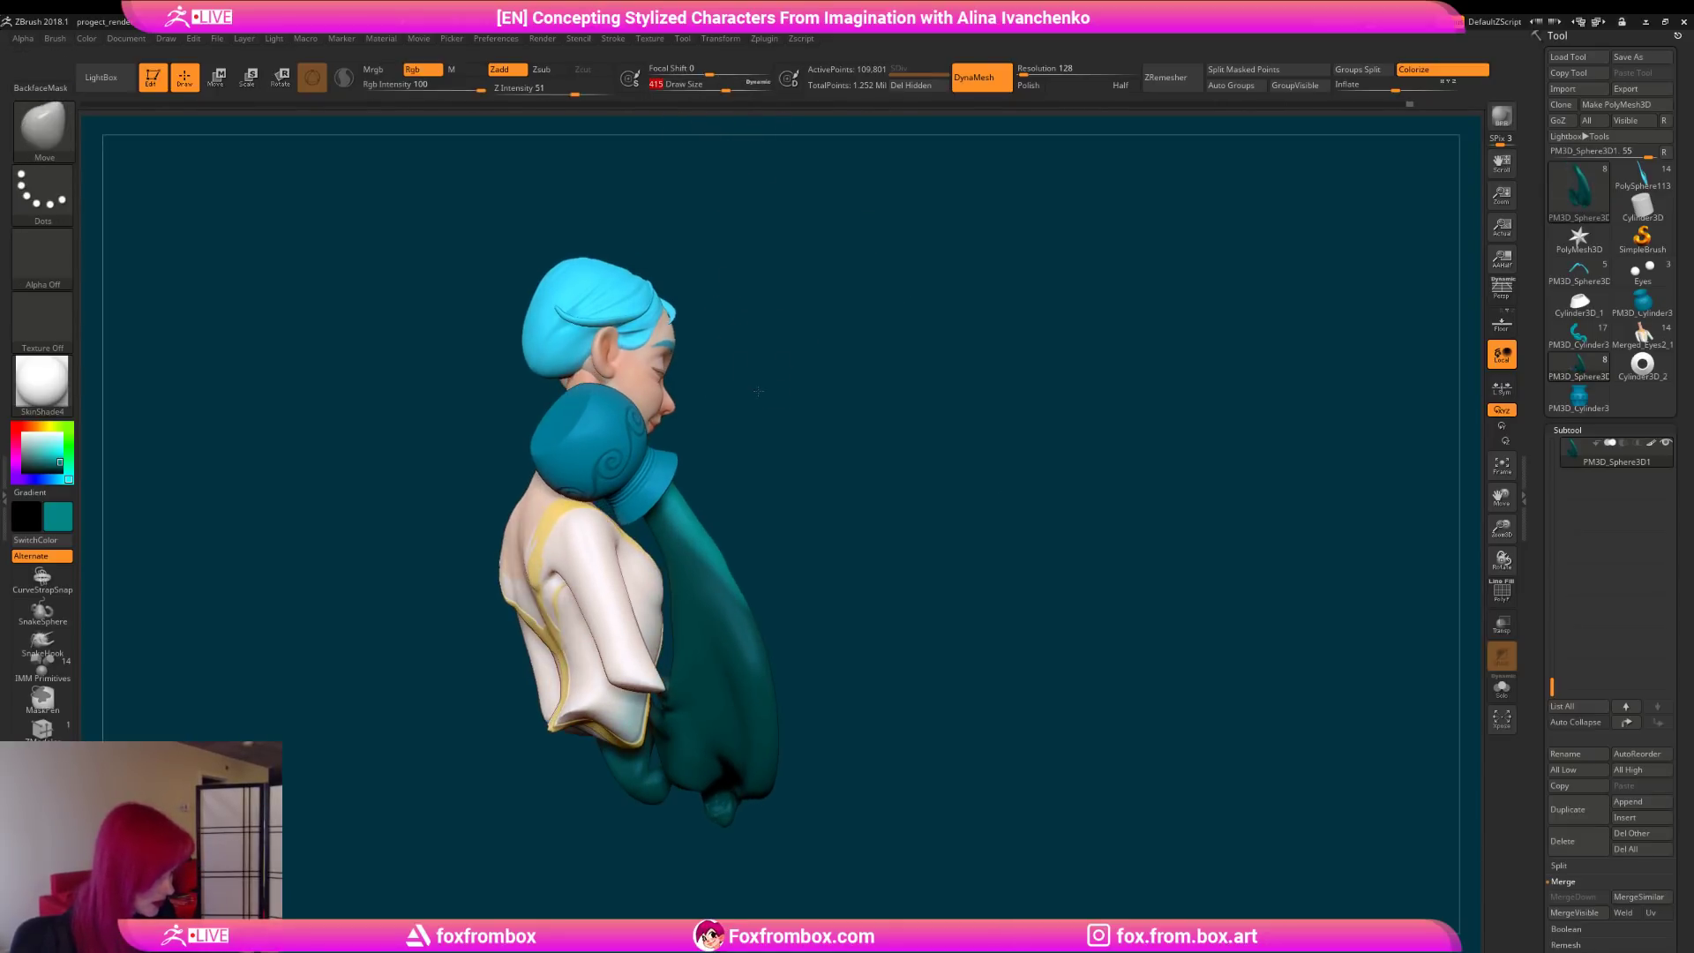
{"action": "left_click_drag", "start_coordinate": [764, 378], "coordinate": [732, 388]}
{"action": "mouse_move", "coordinate": [750, 503]}
{"action": "left_mouse_down", "text": "shift"}
{"action": "mouse_move", "coordinate": [971, 442]}
{"action": "mouse_move", "coordinate": [702, 497]}
{"action": "left_mouse_up", "text": "shift"}
{"action": "mouse_move", "coordinate": [928, 441]}
{"action": "left_mouse_down"}
{"action": "mouse_move", "coordinate": [1009, 435]}
{"action": "mouse_move", "coordinate": [964, 503]}
{"action": "mouse_move", "coordinate": [918, 473]}
{"action": "mouse_move", "coordinate": [871, 477]}
{"action": "mouse_move", "coordinate": [1094, 434]}
{"action": "mouse_move", "coordinate": [694, 481]}
{"action": "left_mouse_up"}
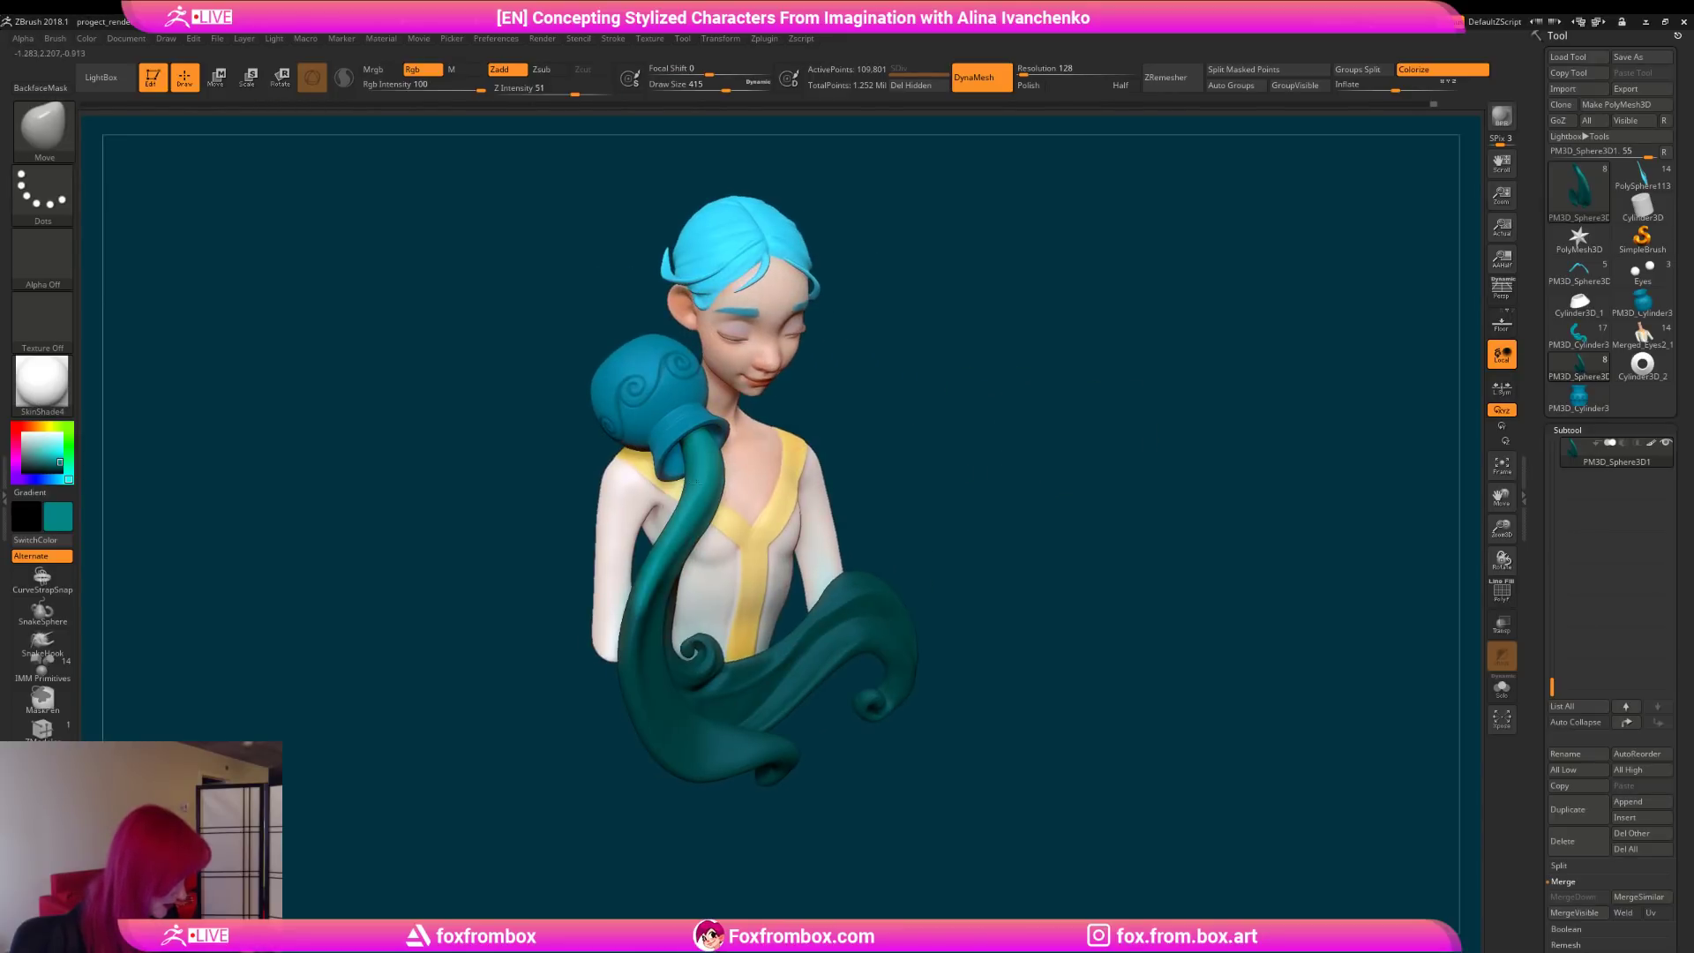
Step: Release the stream's mask and adjust its flow below the vase mouth, setting the Move brush to size 293
{"action": "key", "text": "ctrl+shift+z"}
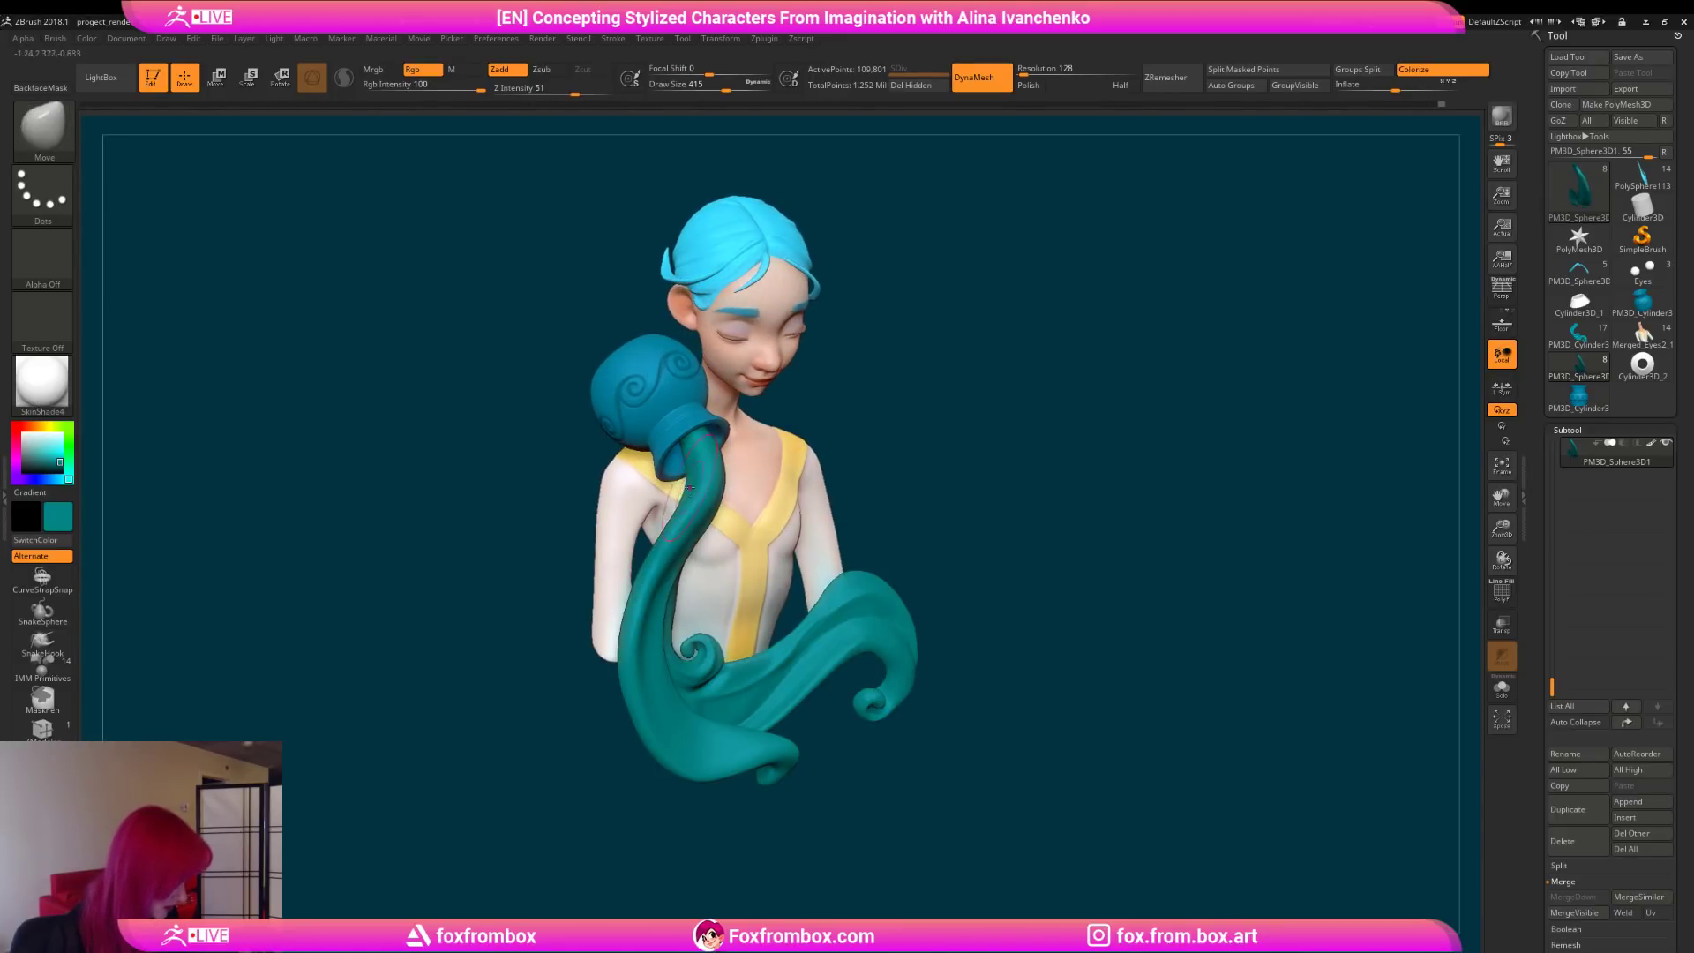
{"action": "key", "text": "ctrl+shift+z"}
{"action": "mouse_move", "coordinate": [851, 393]}
{"action": "left_mouse_down"}
{"action": "mouse_move", "coordinate": [964, 400]}
{"action": "mouse_move", "coordinate": [882, 441]}
{"action": "left_mouse_up"}
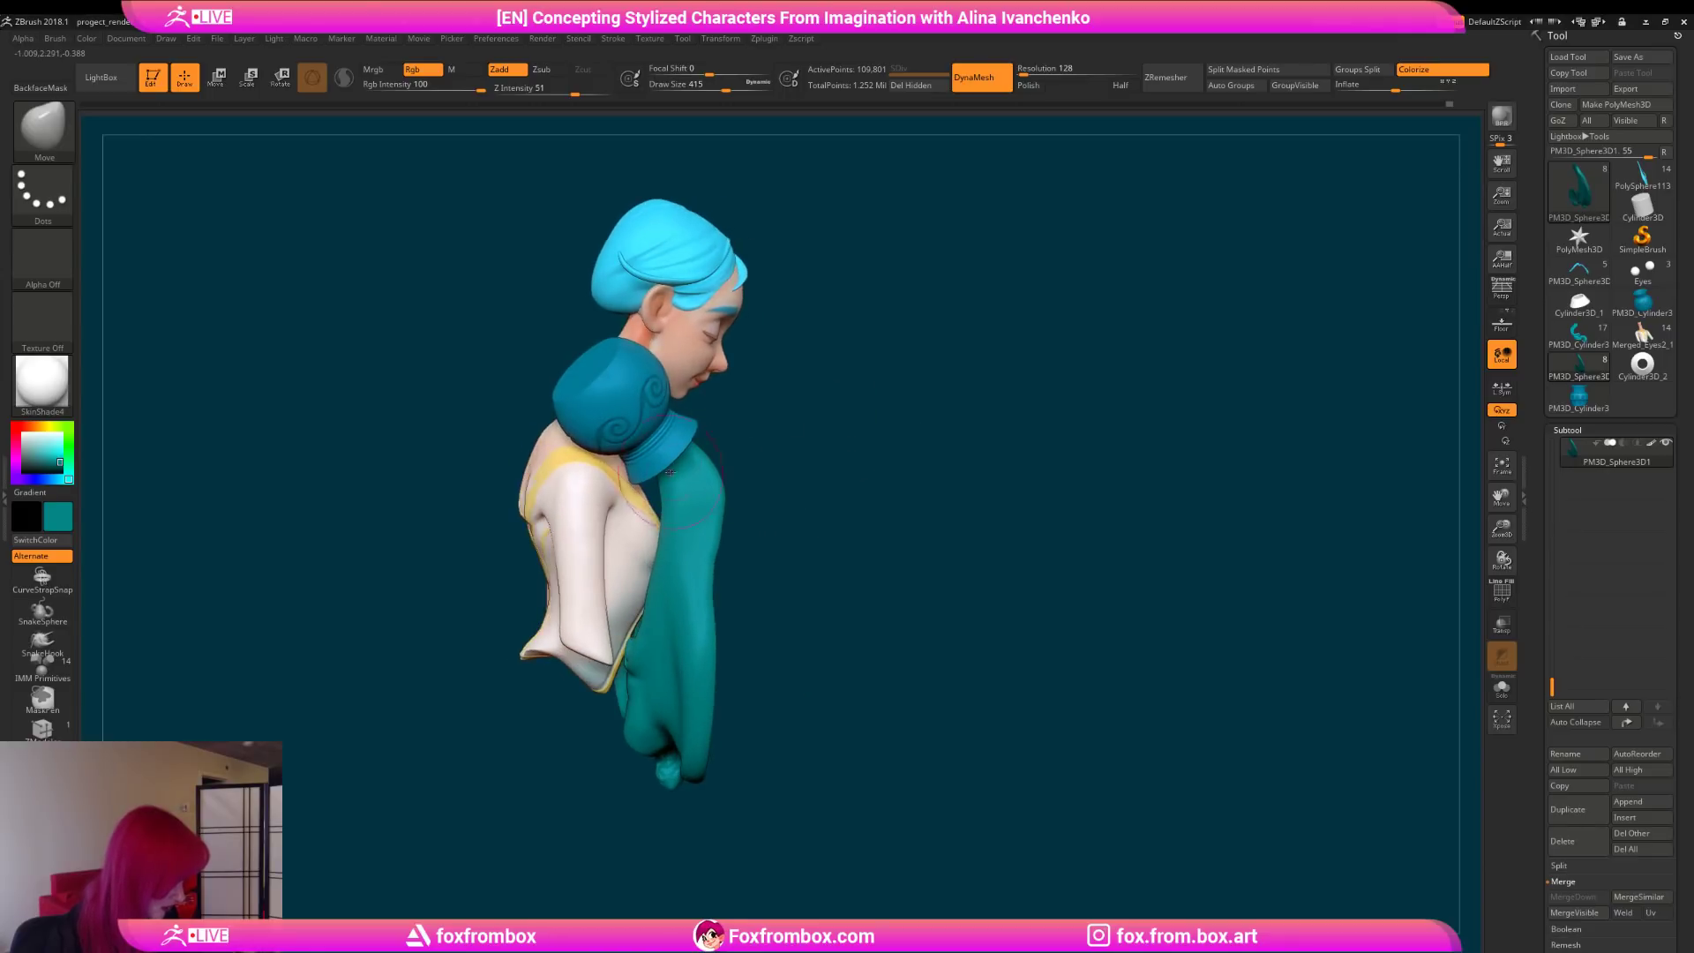
{"action": "left_click_drag", "start_coordinate": [779, 440], "coordinate": [688, 437]}
{"action": "left_click_drag", "start_coordinate": [903, 407], "coordinate": [866, 430]}
{"action": "left_click", "coordinate": [714, 89]}
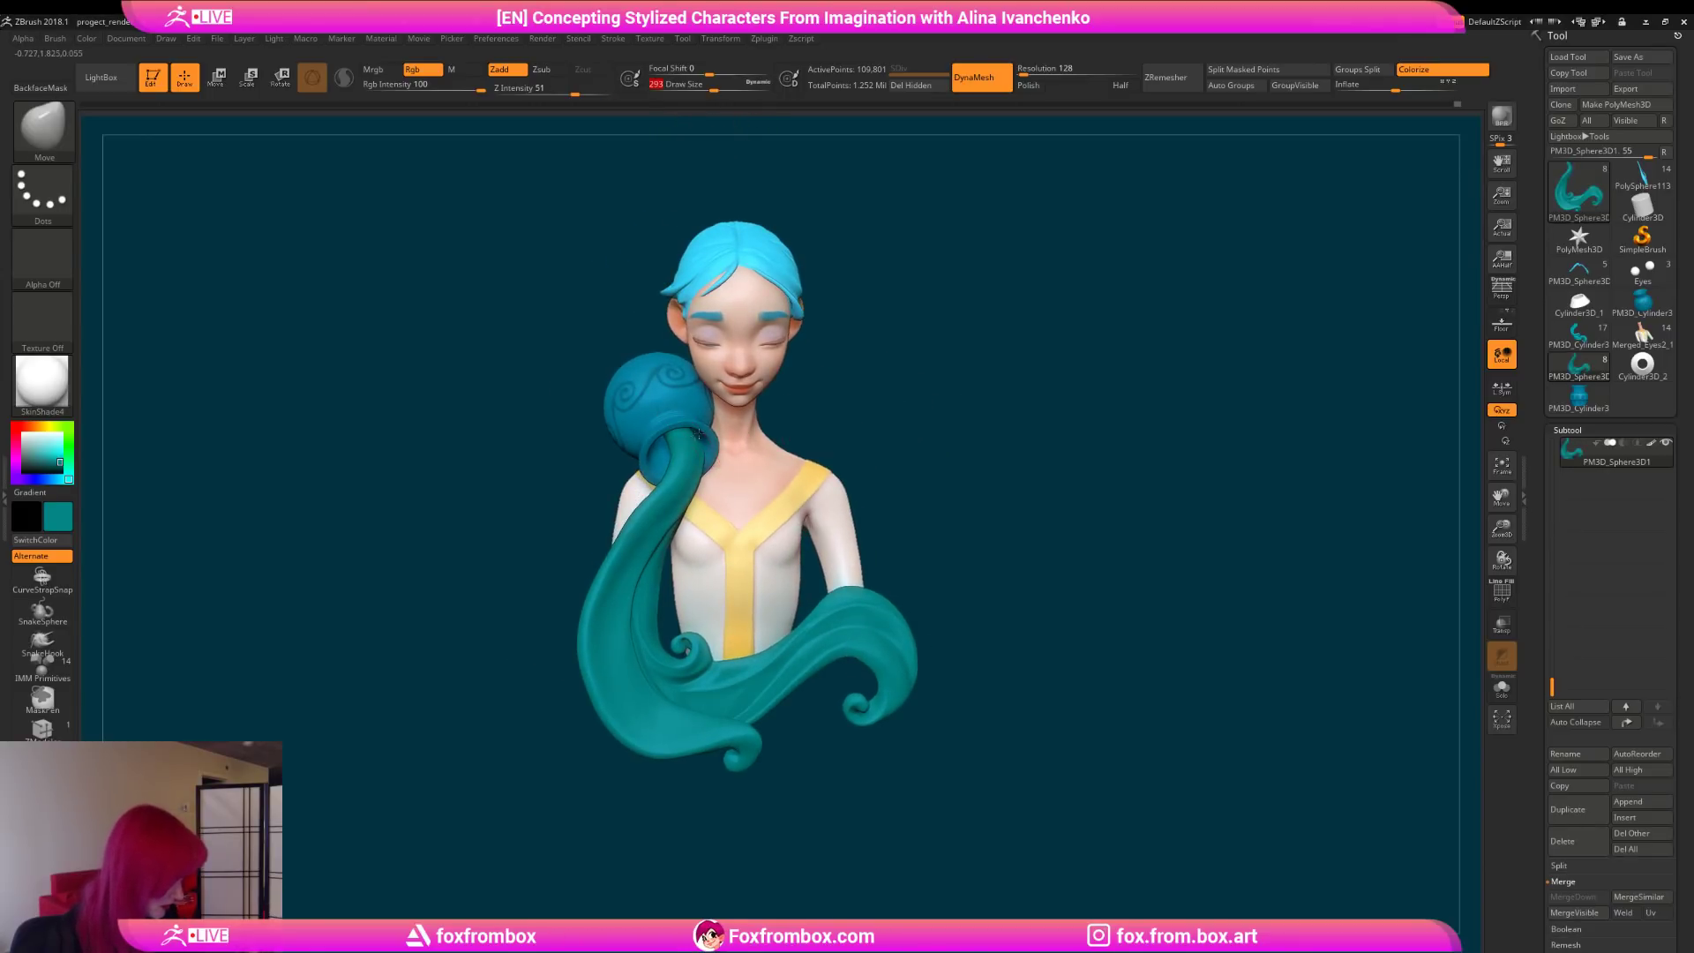
{"action": "left_click_drag", "start_coordinate": [915, 378], "coordinate": [838, 378]}
Step: Reshape the stream's outer edge below the vase in three-quarter view with the Move brush at size 372
{"action": "left_click", "coordinate": [721, 88]}
{"action": "left_click_drag", "start_coordinate": [986, 337], "coordinate": [993, 335]}
{"action": "right_click_drag", "start_coordinate": [993, 336], "coordinate": [864, 415]}
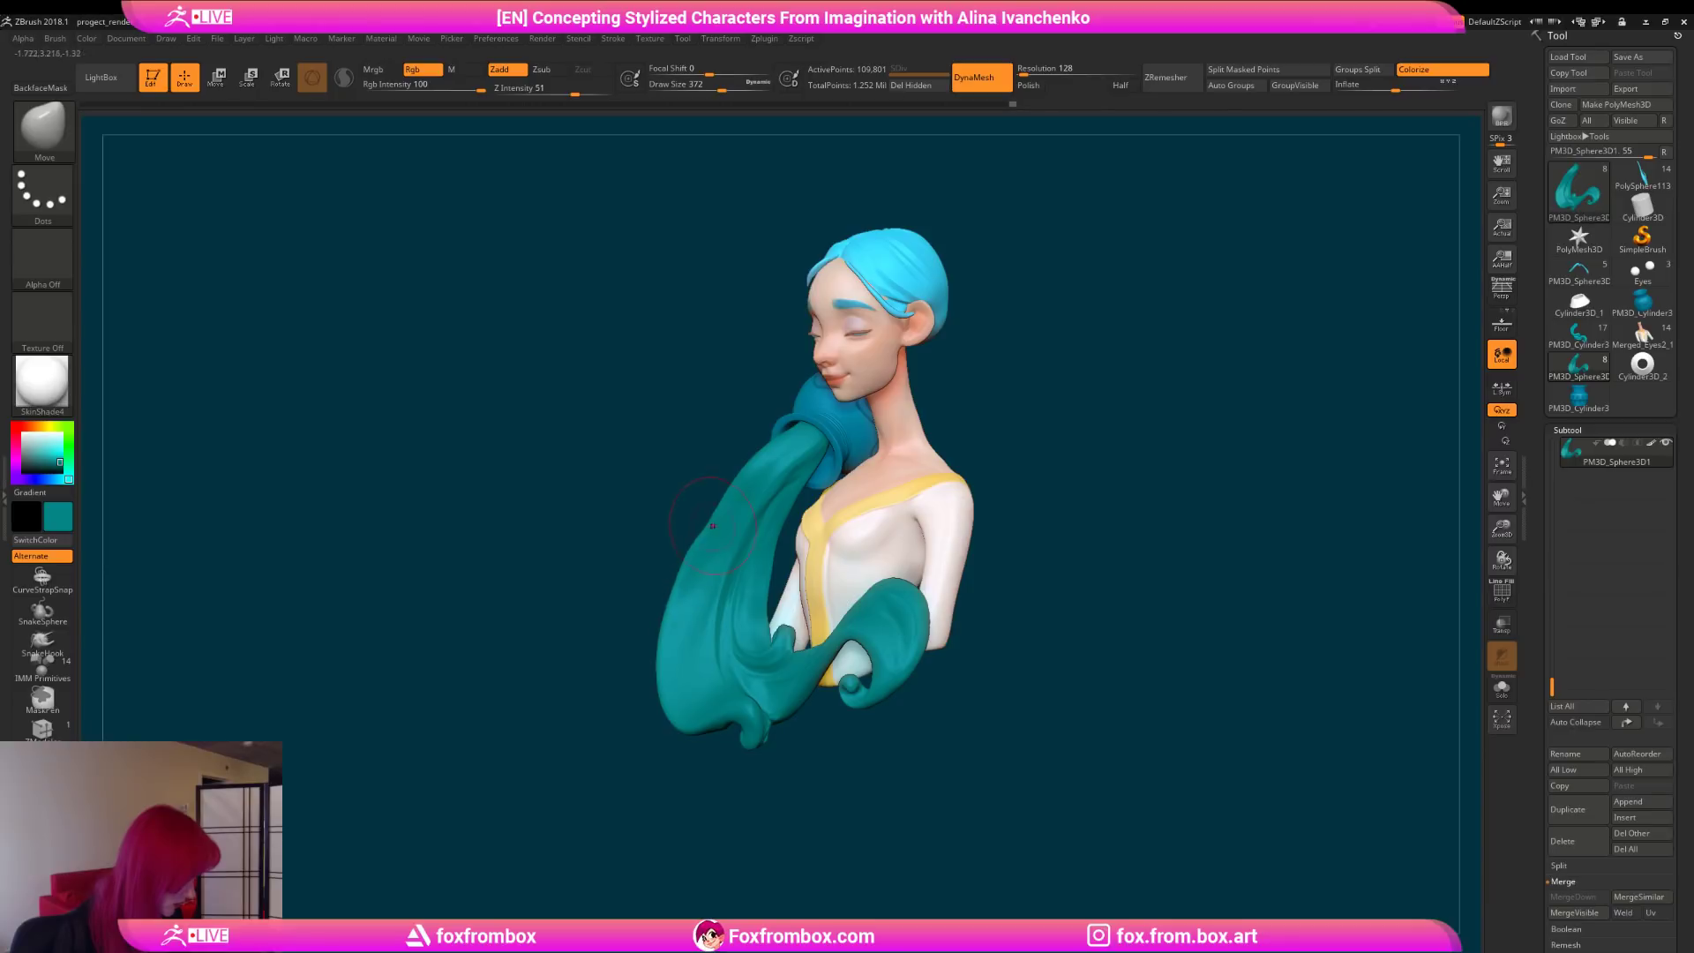
{"action": "mouse_move", "coordinate": [1050, 402]}
{"action": "left_mouse_down"}
{"action": "mouse_move", "coordinate": [1021, 401]}
{"action": "mouse_move", "coordinate": [1048, 404]}
{"action": "mouse_move", "coordinate": [1008, 424]}
{"action": "left_mouse_up"}
Step: Push the outer contour of the stream's descending part into a smoother arc with the Move brush at size 517
{"action": "left_click_drag", "start_coordinate": [722, 77], "coordinate": [734, 77]}
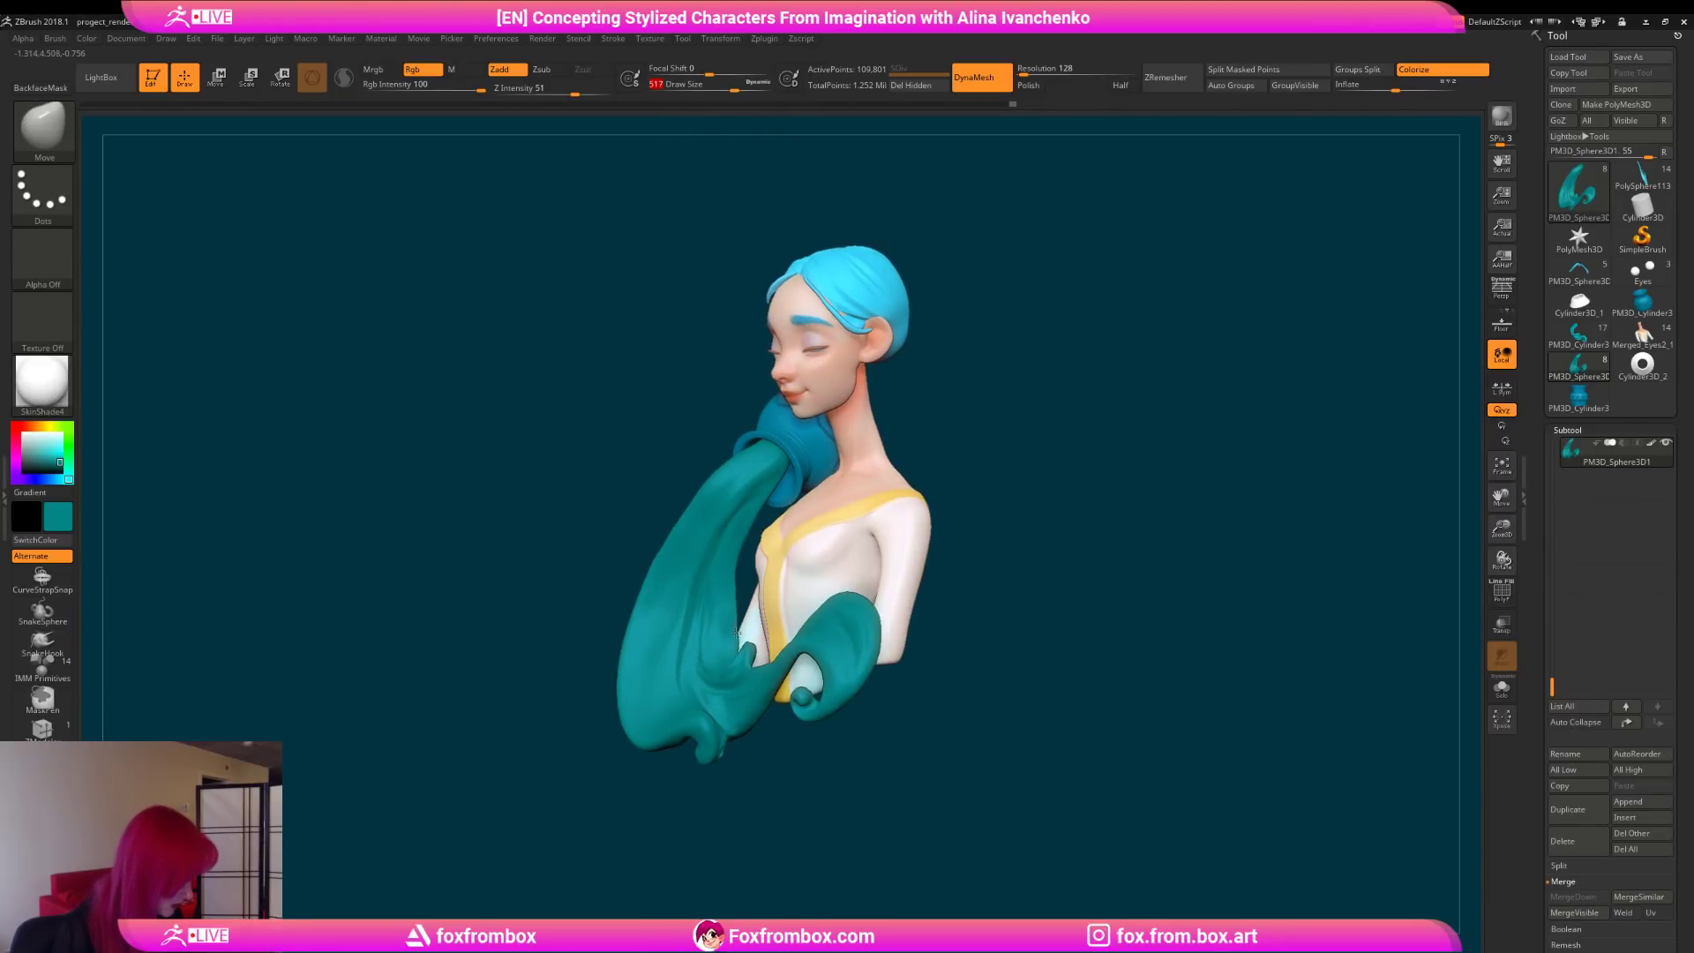
{"action": "left_click_drag", "start_coordinate": [673, 532], "coordinate": [660, 526]}
{"action": "left_click_drag", "start_coordinate": [642, 586], "coordinate": [630, 582]}
{"action": "mouse_move", "coordinate": [988, 424]}
{"action": "left_mouse_down"}
{"action": "mouse_move", "coordinate": [1062, 436]}
{"action": "mouse_move", "coordinate": [966, 412]}
{"action": "left_mouse_up"}
{"action": "mouse_move", "coordinate": [966, 412]}
{"action": "right_mouse_down"}
{"action": "mouse_move", "coordinate": [934, 454]}
{"action": "mouse_move", "coordinate": [628, 657]}
{"action": "mouse_move", "coordinate": [641, 686]}
{"action": "mouse_move", "coordinate": [866, 480]}
{"action": "right_mouse_up"}
{"action": "left_click_drag", "start_coordinate": [865, 480], "coordinate": [1058, 505], "text": "alt"}
{"action": "mouse_move", "coordinate": [1287, 465]}
{"action": "left_mouse_down", "text": "alt"}
{"action": "mouse_move", "coordinate": [1319, 529]}
{"action": "mouse_move", "coordinate": [1173, 397]}
{"action": "mouse_move", "coordinate": [862, 445]}
{"action": "left_mouse_up", "text": "alt"}
{"action": "right_click_drag", "start_coordinate": [862, 446], "coordinate": [918, 484]}
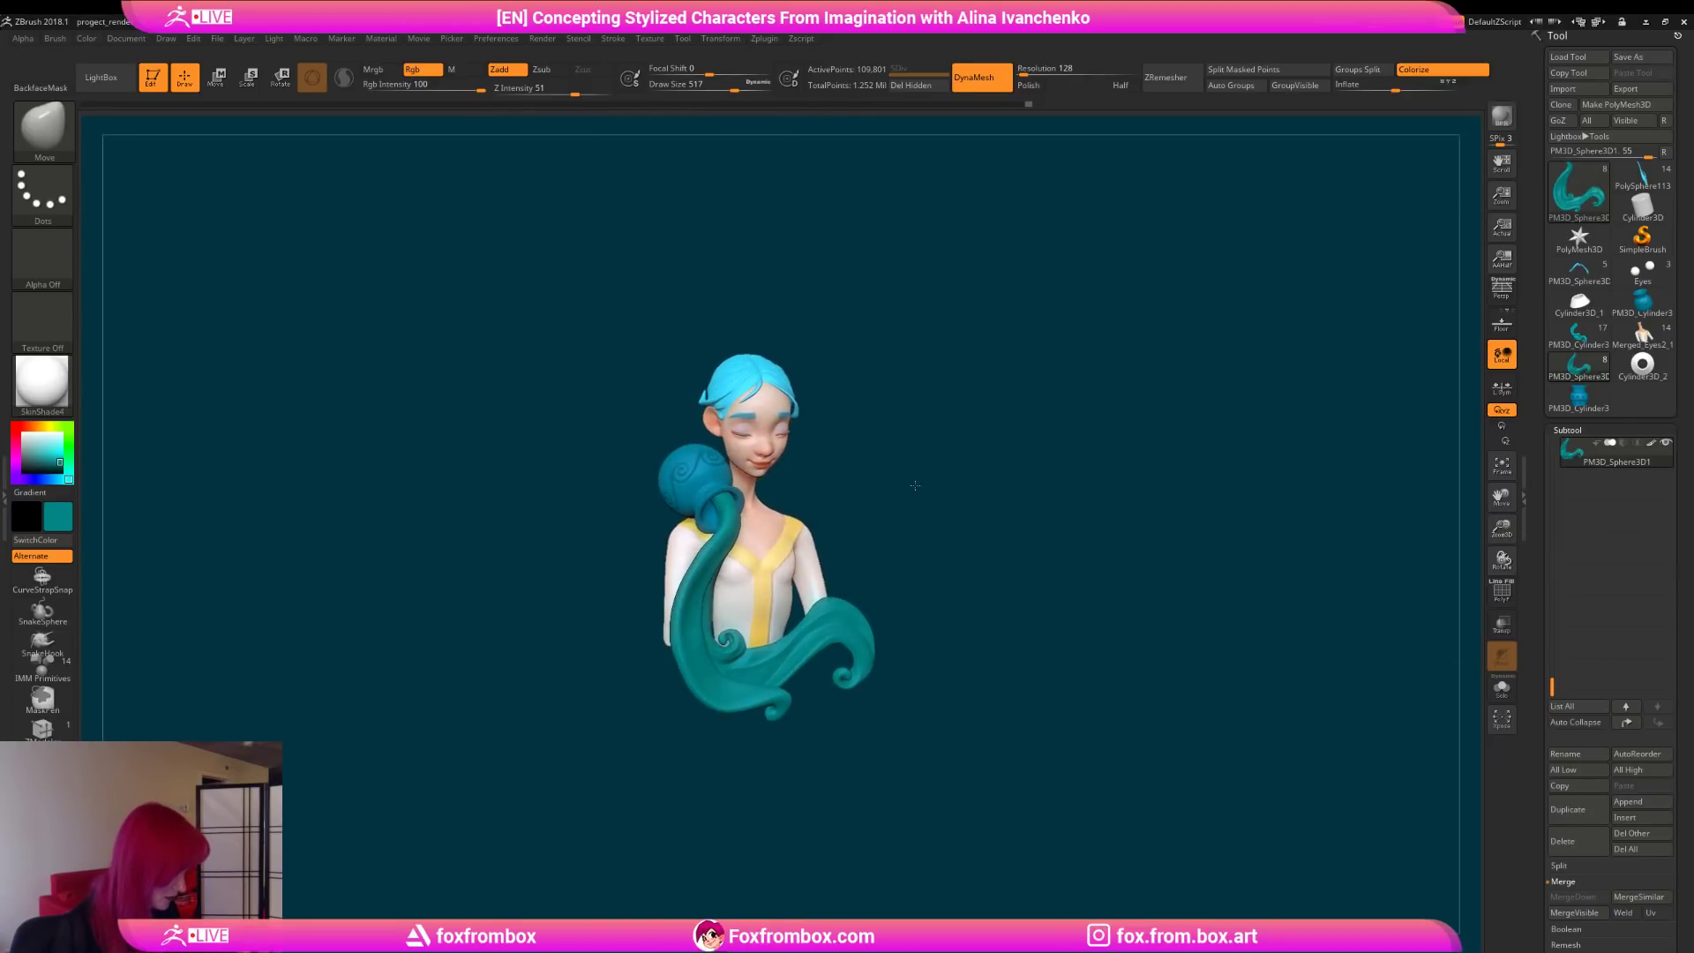
Step: Reshape and smooth the stream around its lower sweep from several angles, using the Move brush at size 318
{"action": "right_click_drag", "start_coordinate": [1051, 450], "coordinate": [998, 473], "text": "alt"}
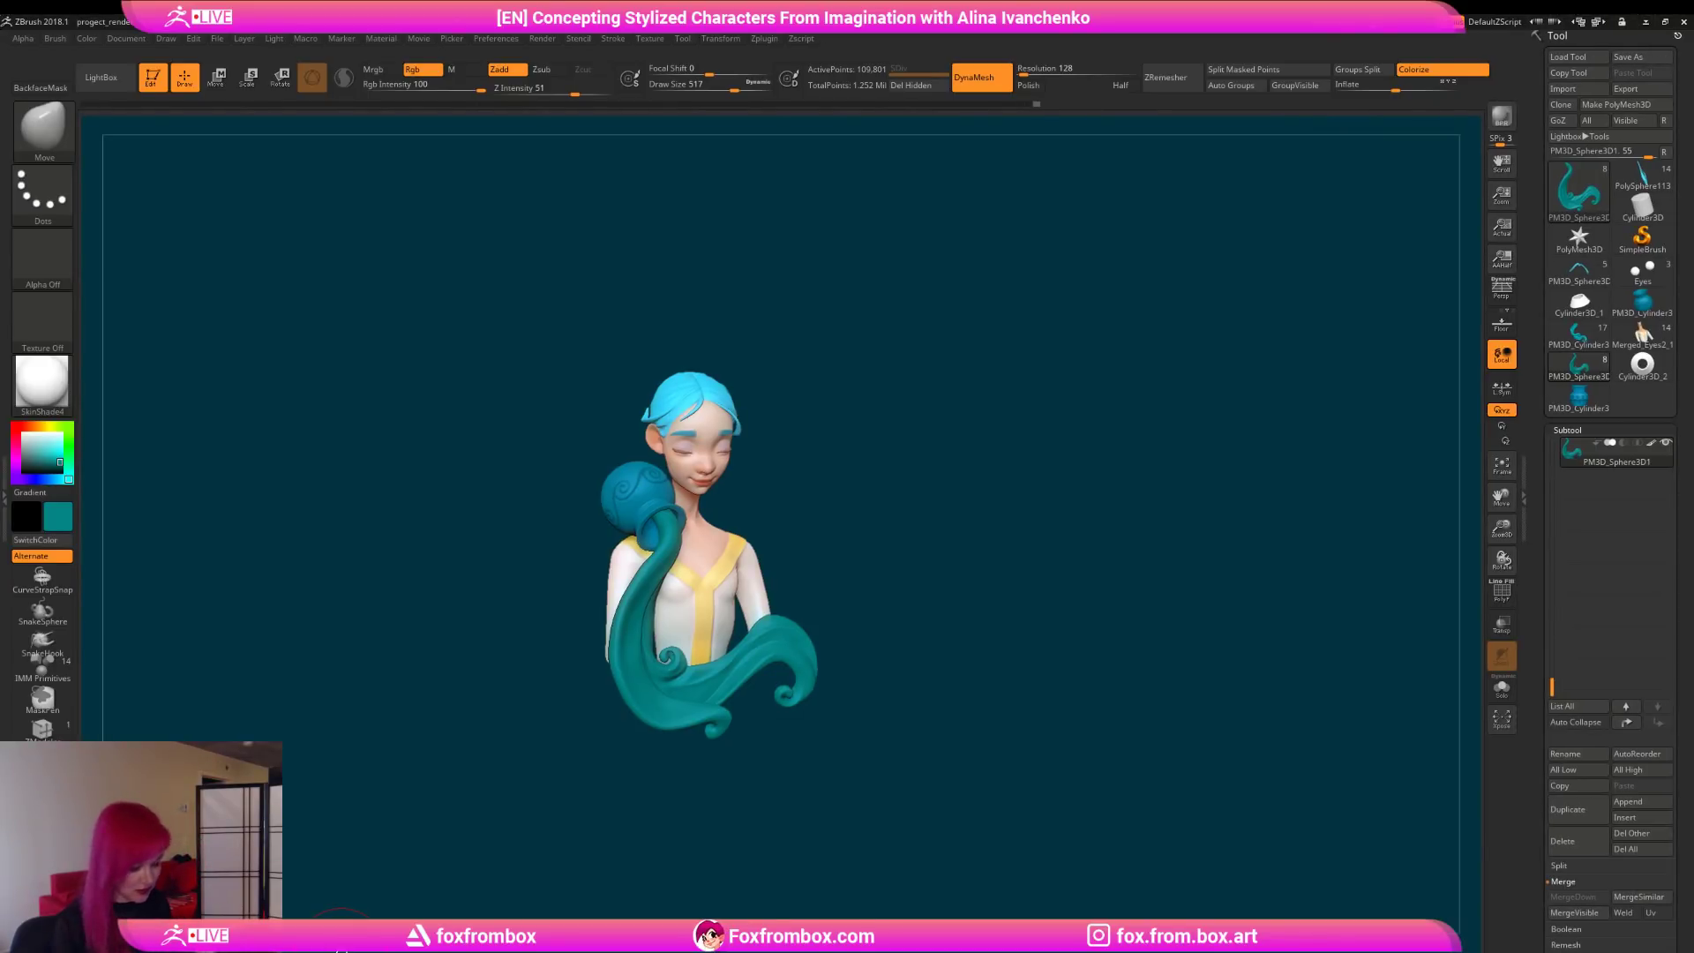
{"action": "mouse_move", "coordinate": [901, 482]}
{"action": "left_mouse_down"}
{"action": "mouse_move", "coordinate": [915, 488]}
{"action": "mouse_move", "coordinate": [842, 516]}
{"action": "mouse_move", "coordinate": [944, 479]}
{"action": "mouse_move", "coordinate": [901, 561]}
{"action": "left_mouse_up"}
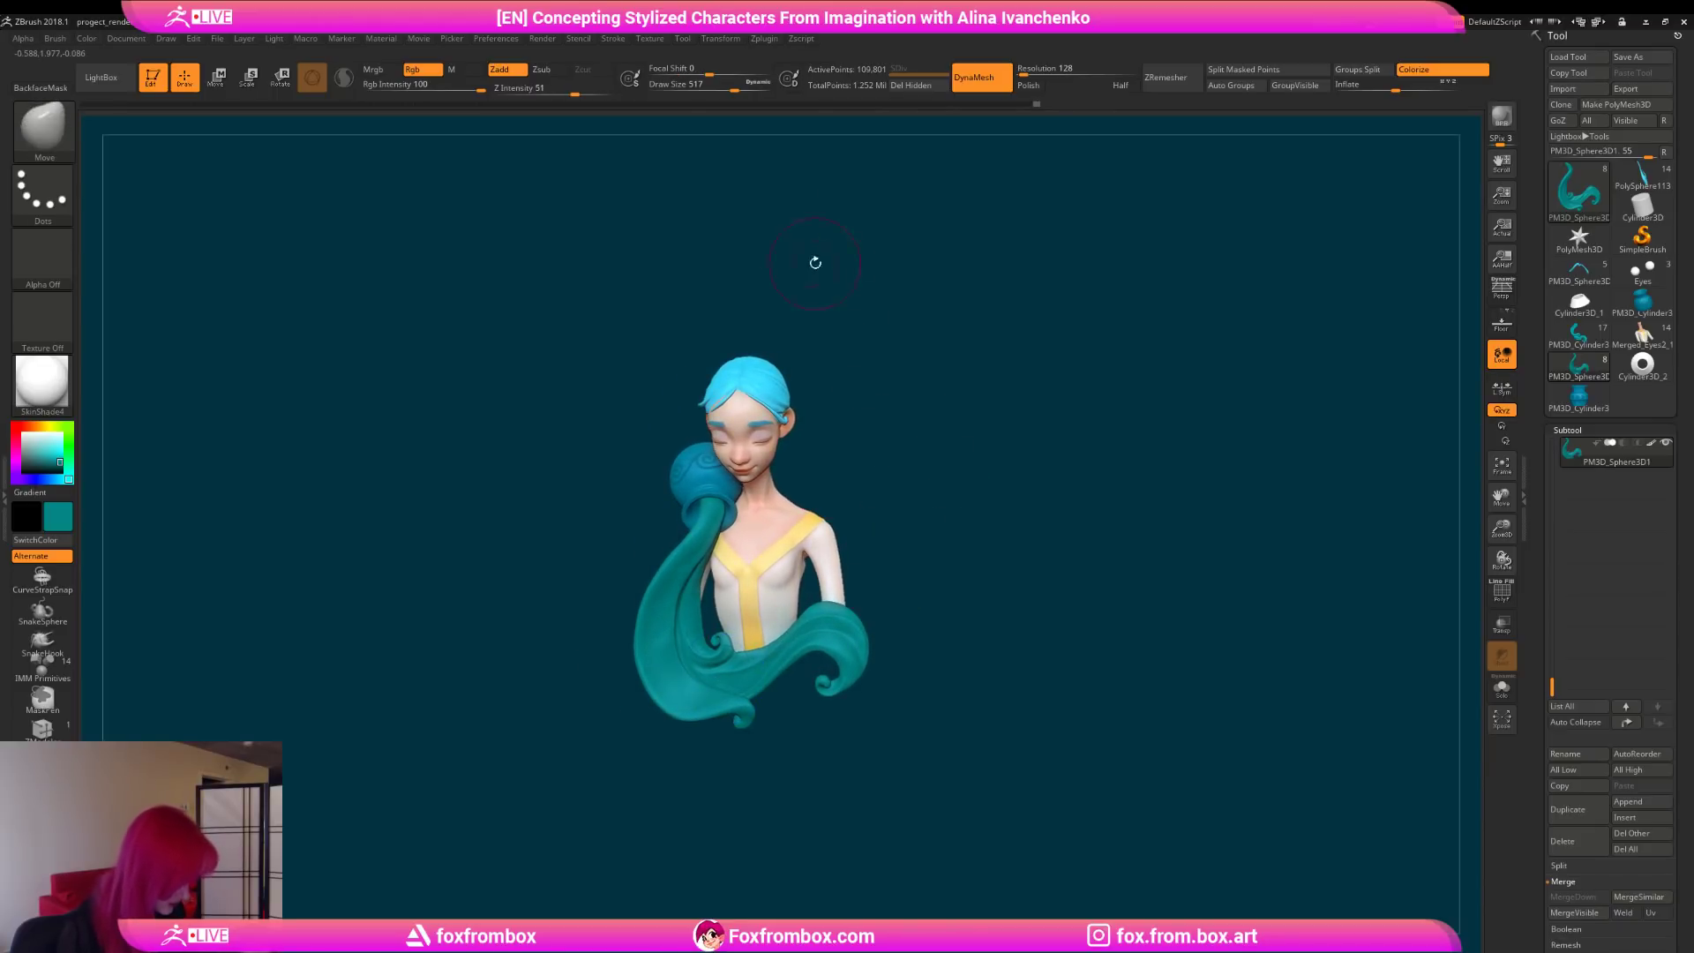
{"action": "left_click_drag", "start_coordinate": [734, 92], "coordinate": [716, 93]}
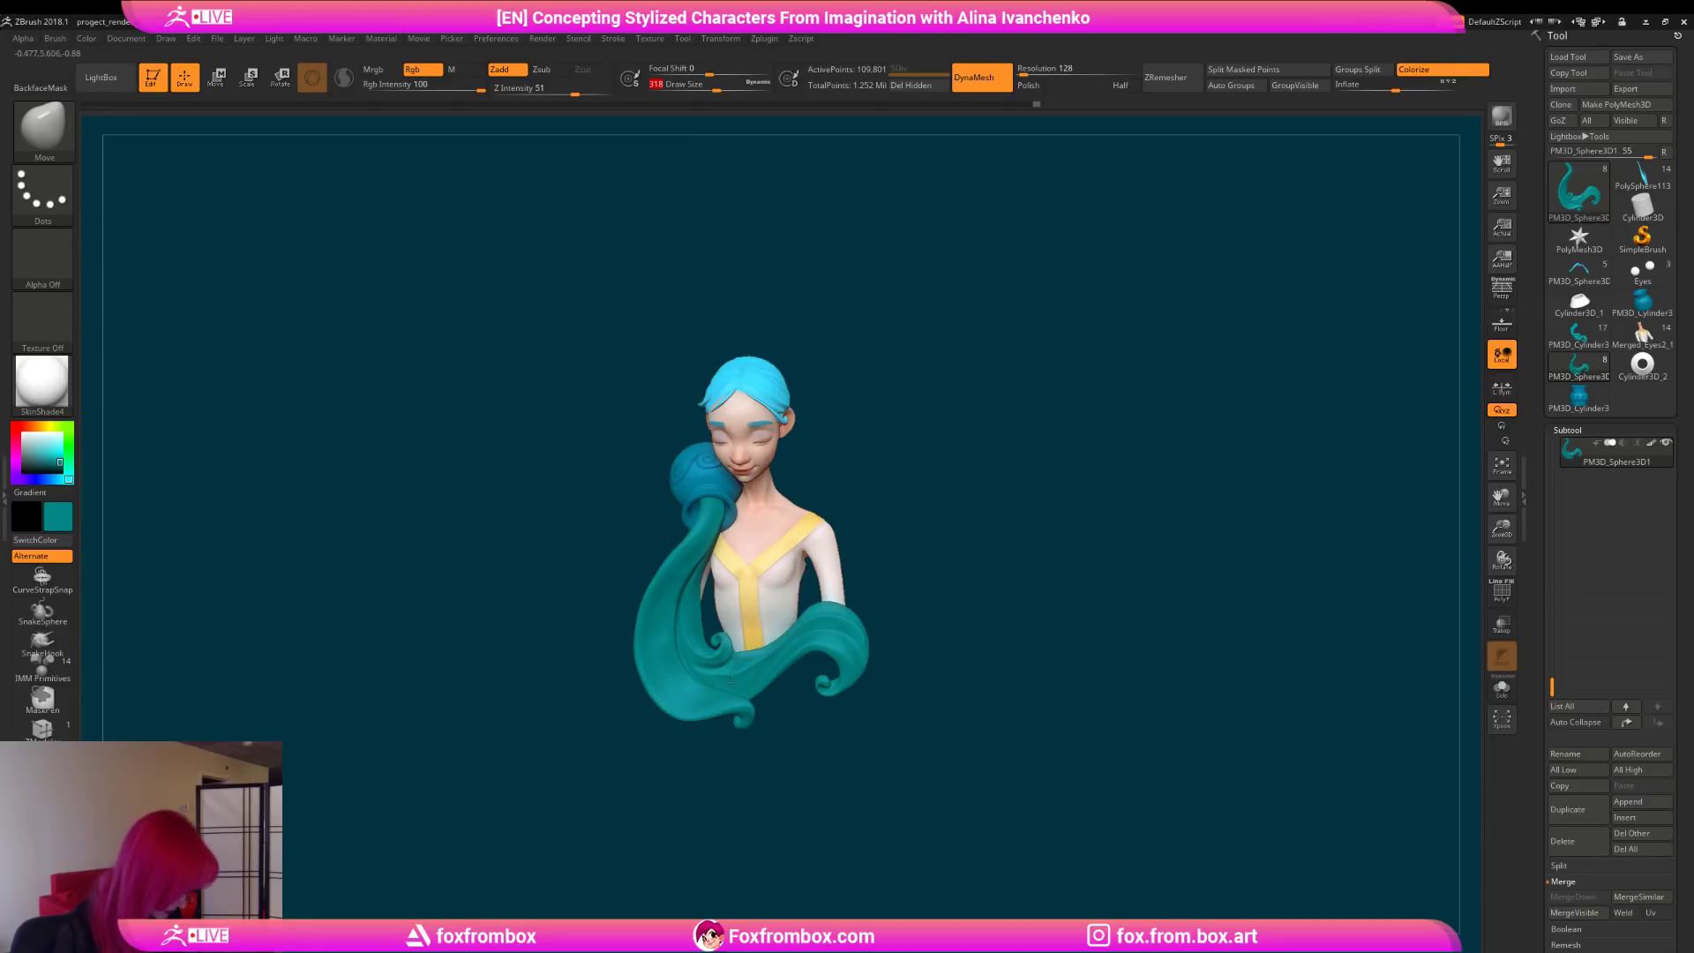
{"action": "left_click_drag", "start_coordinate": [888, 606], "coordinate": [895, 622], "text": "shift"}
{"action": "mouse_move", "coordinate": [791, 649]}
{"action": "left_mouse_down", "text": "shift"}
{"action": "mouse_move", "coordinate": [971, 548]}
{"action": "mouse_move", "coordinate": [938, 541]}
{"action": "left_mouse_up", "text": "shift"}
{"action": "mouse_move", "coordinate": [1008, 487]}
{"action": "left_mouse_down", "text": "alt"}
{"action": "mouse_move", "coordinate": [972, 484]}
{"action": "mouse_move", "coordinate": [906, 580]}
{"action": "mouse_move", "coordinate": [926, 639]}
{"action": "mouse_move", "coordinate": [861, 656]}
{"action": "mouse_move", "coordinate": [793, 569]}
{"action": "mouse_move", "coordinate": [741, 618]}
{"action": "left_mouse_up", "text": "alt"}
{"action": "left_click_drag", "start_coordinate": [933, 612], "coordinate": [928, 592], "text": "alt"}
{"action": "mouse_move", "coordinate": [754, 551]}
{"action": "left_mouse_down", "text": "ctrl"}
{"action": "mouse_move", "coordinate": [873, 492]}
{"action": "mouse_move", "coordinate": [905, 513]}
{"action": "mouse_move", "coordinate": [844, 581]}
{"action": "left_mouse_up", "text": "ctrl"}
{"action": "left_click_drag", "start_coordinate": [934, 488], "coordinate": [926, 495], "text": "shift"}
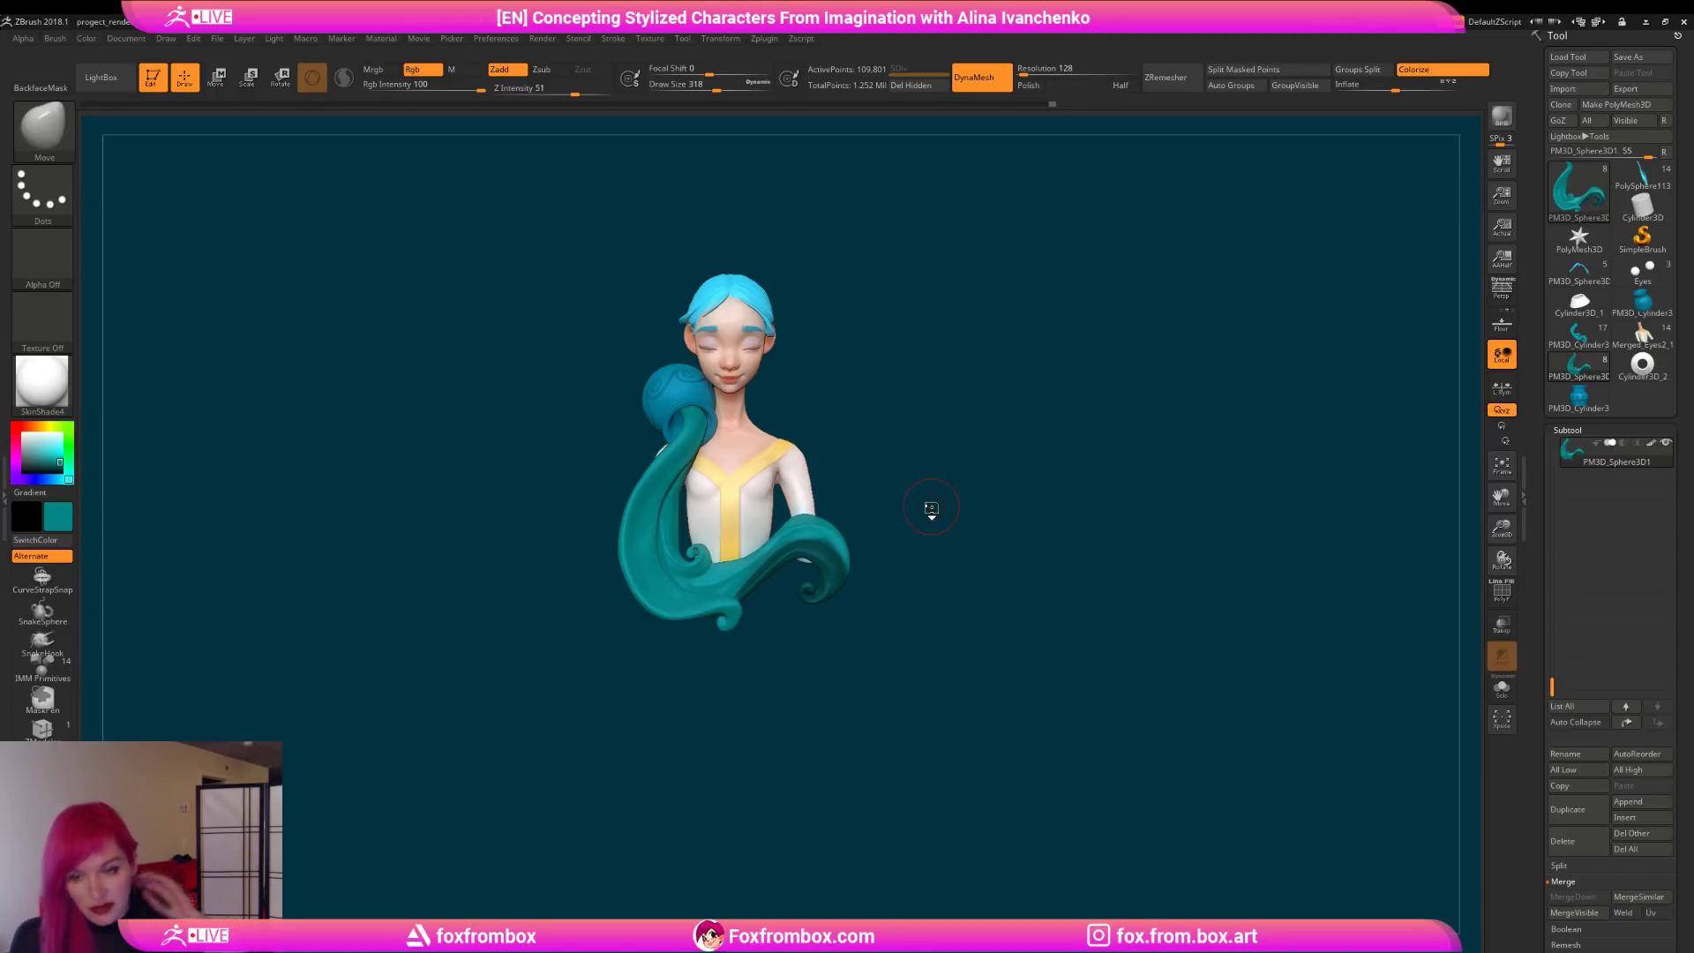
Step: Mask the stream except its curl under the far arm and reshape the unmasked curl with the Move brush at size 517
{"action": "mouse_move", "coordinate": [1029, 472]}
{"action": "left_mouse_down"}
{"action": "mouse_move", "coordinate": [1021, 500]}
{"action": "mouse_move", "coordinate": [974, 521]}
{"action": "mouse_move", "coordinate": [1002, 559]}
{"action": "mouse_move", "coordinate": [832, 548]}
{"action": "mouse_move", "coordinate": [845, 589]}
{"action": "mouse_move", "coordinate": [875, 593]}
{"action": "left_mouse_up"}
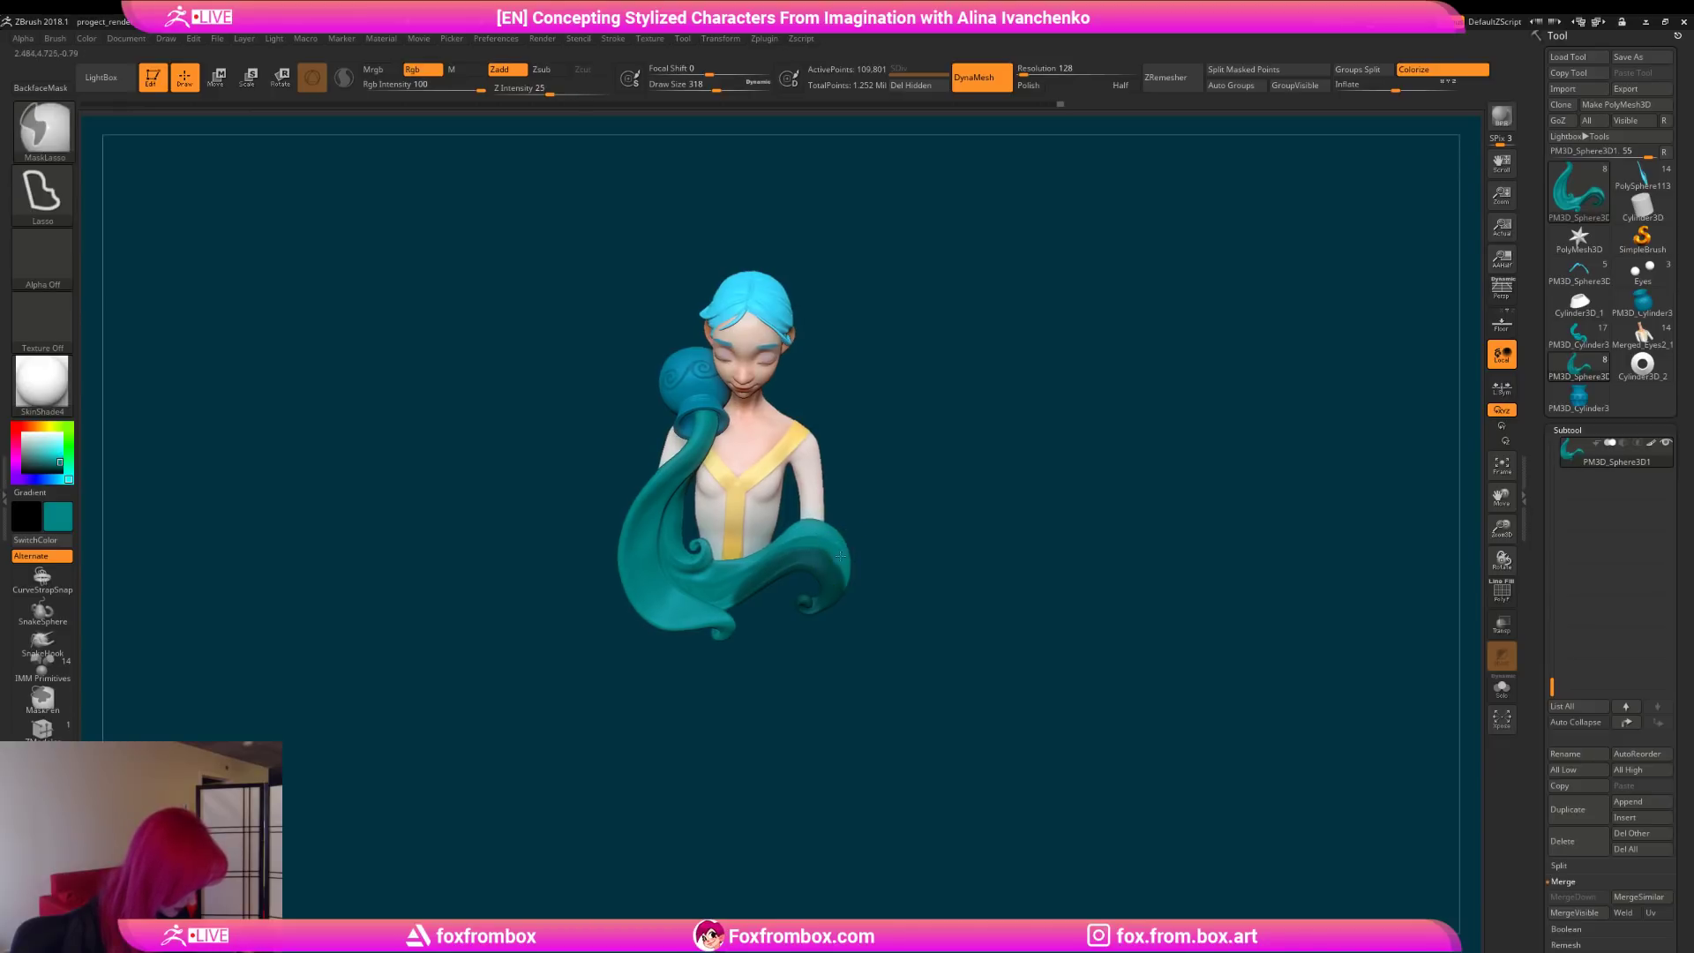
{"action": "mouse_move", "coordinate": [927, 496]}
{"action": "left_mouse_down"}
{"action": "mouse_move", "coordinate": [933, 572]}
{"action": "mouse_move", "coordinate": [934, 529]}
{"action": "mouse_move", "coordinate": [873, 552]}
{"action": "mouse_move", "coordinate": [891, 583]}
{"action": "left_mouse_up"}
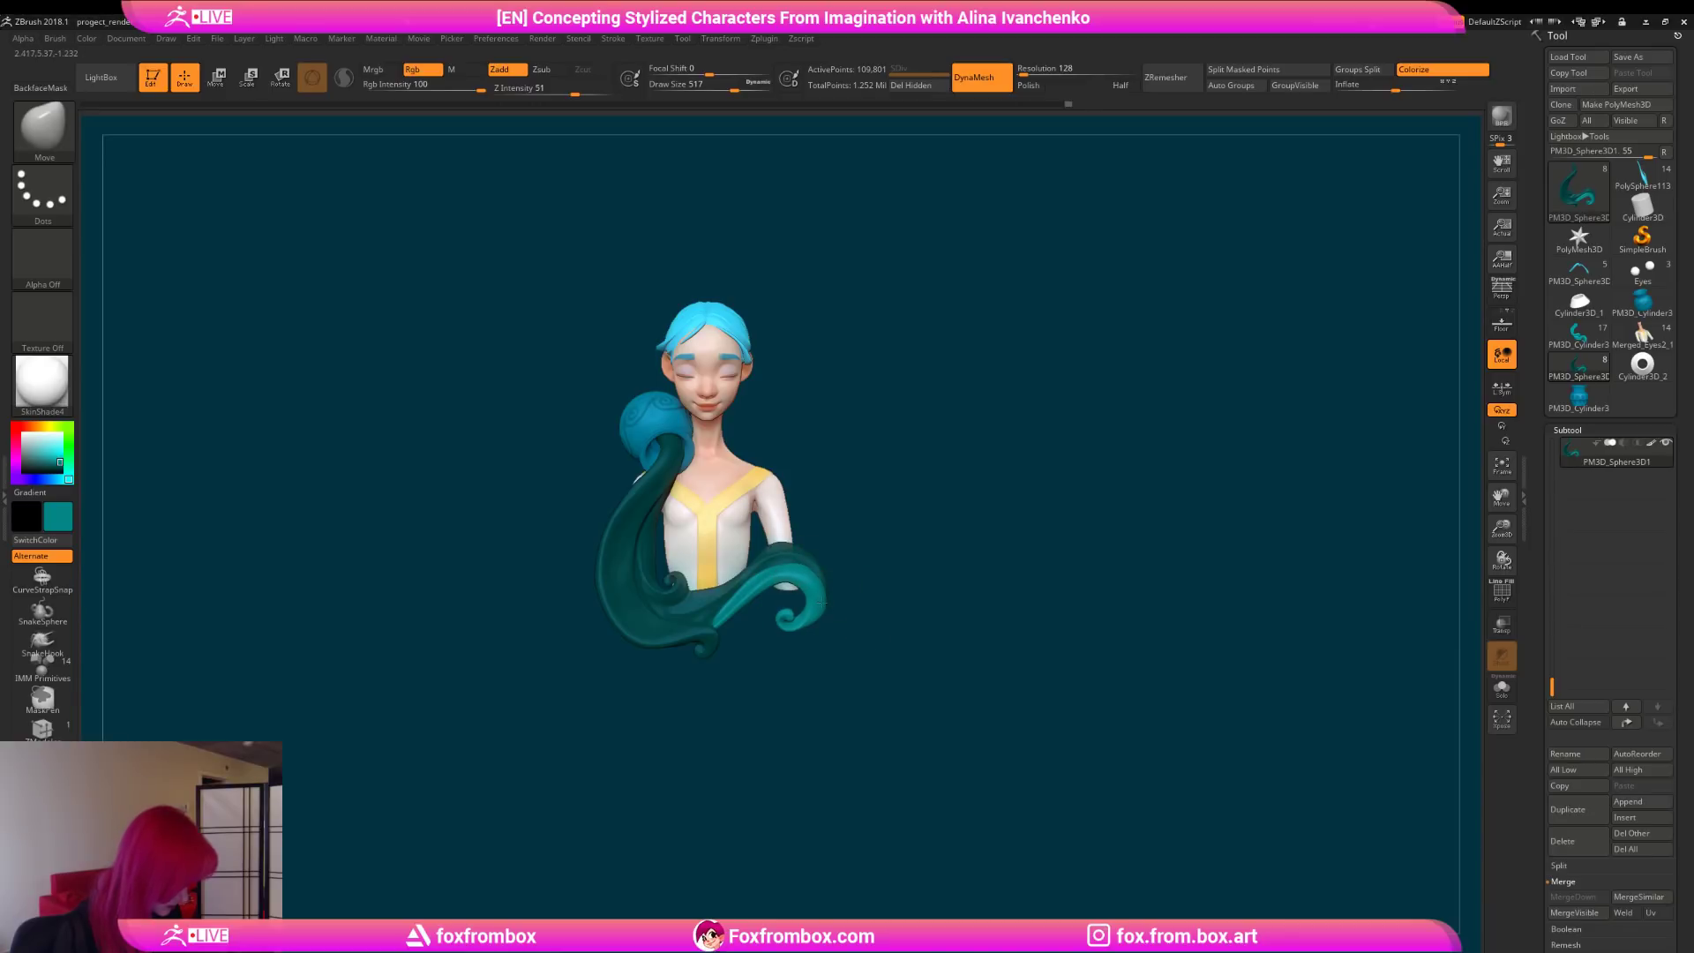
{"action": "left_click_drag", "start_coordinate": [845, 686], "coordinate": [926, 670], "text": "ctrl"}
{"action": "mouse_move", "coordinate": [980, 648]}
{"action": "left_mouse_down"}
{"action": "mouse_move", "coordinate": [843, 609]}
{"action": "mouse_move", "coordinate": [852, 578]}
{"action": "mouse_move", "coordinate": [957, 649]}
{"action": "mouse_move", "coordinate": [922, 595]}
{"action": "mouse_move", "coordinate": [913, 634]}
{"action": "mouse_move", "coordinate": [860, 646]}
{"action": "left_mouse_up"}
{"action": "mouse_move", "coordinate": [668, 597]}
{"action": "left_mouse_down"}
{"action": "mouse_move", "coordinate": [680, 703]}
{"action": "mouse_move", "coordinate": [634, 698]}
{"action": "left_mouse_up"}
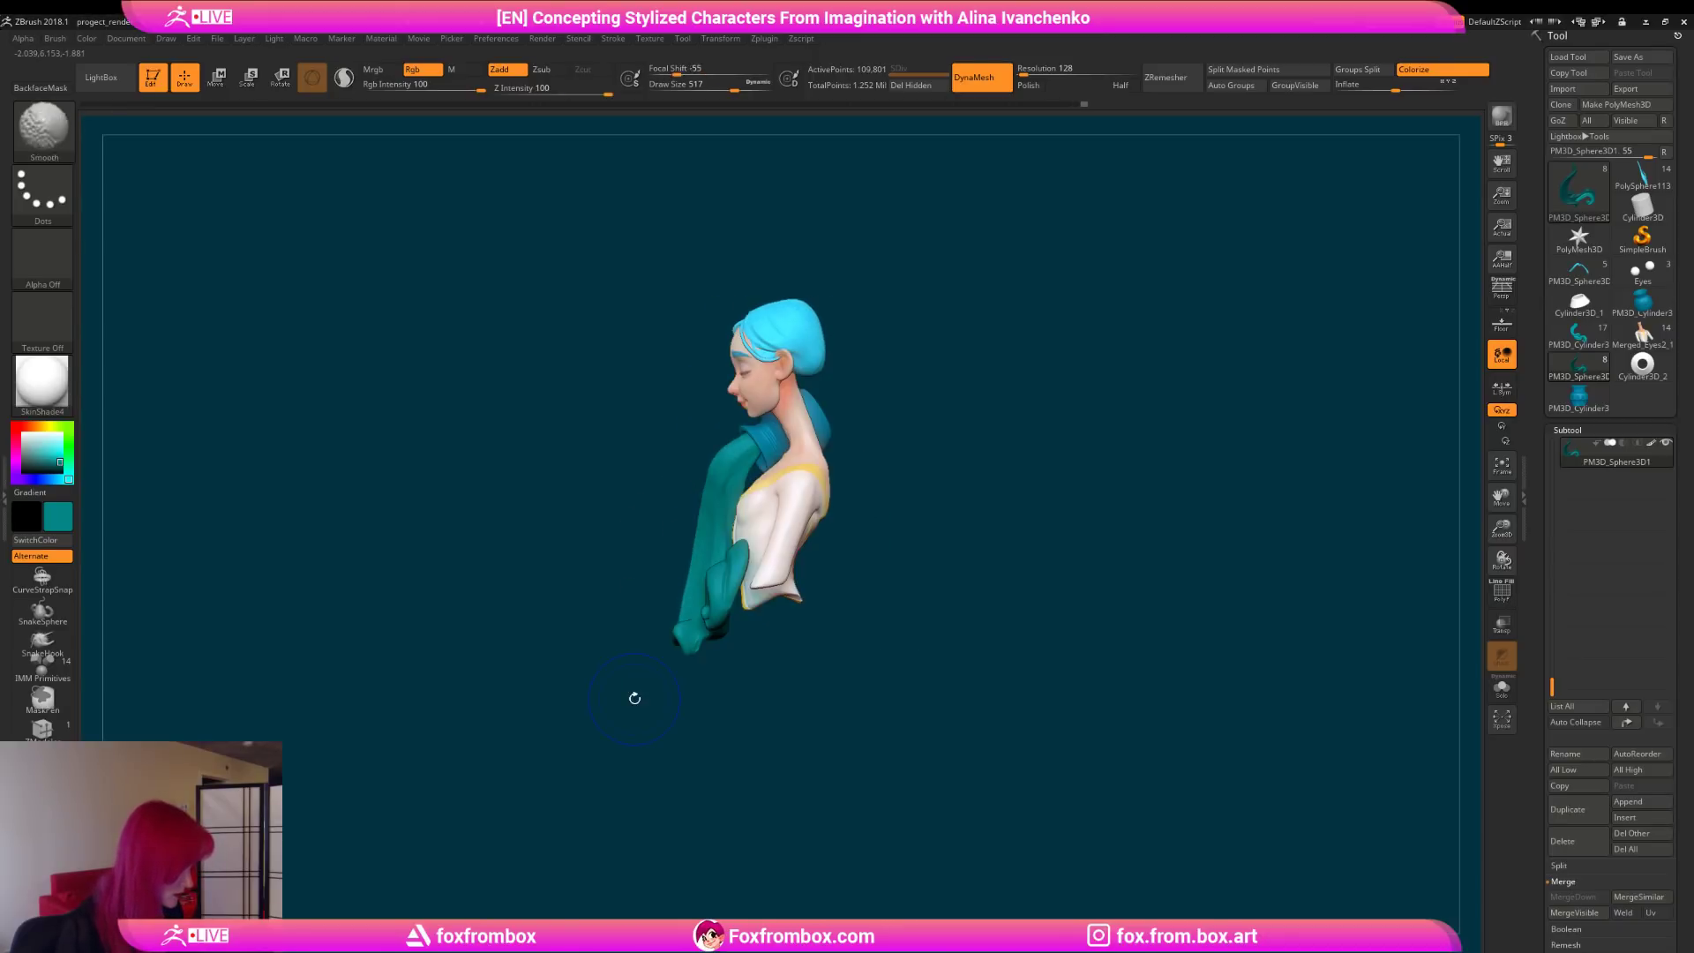
Step: Smooth the descending stream and adjust its side profile with the Move brush at size 932
{"action": "left_click_drag", "start_coordinate": [726, 521], "coordinate": [713, 565], "text": "shift"}
{"action": "left_click", "coordinate": [762, 86]}
{"action": "left_click_drag", "start_coordinate": [708, 494], "coordinate": [698, 497]}
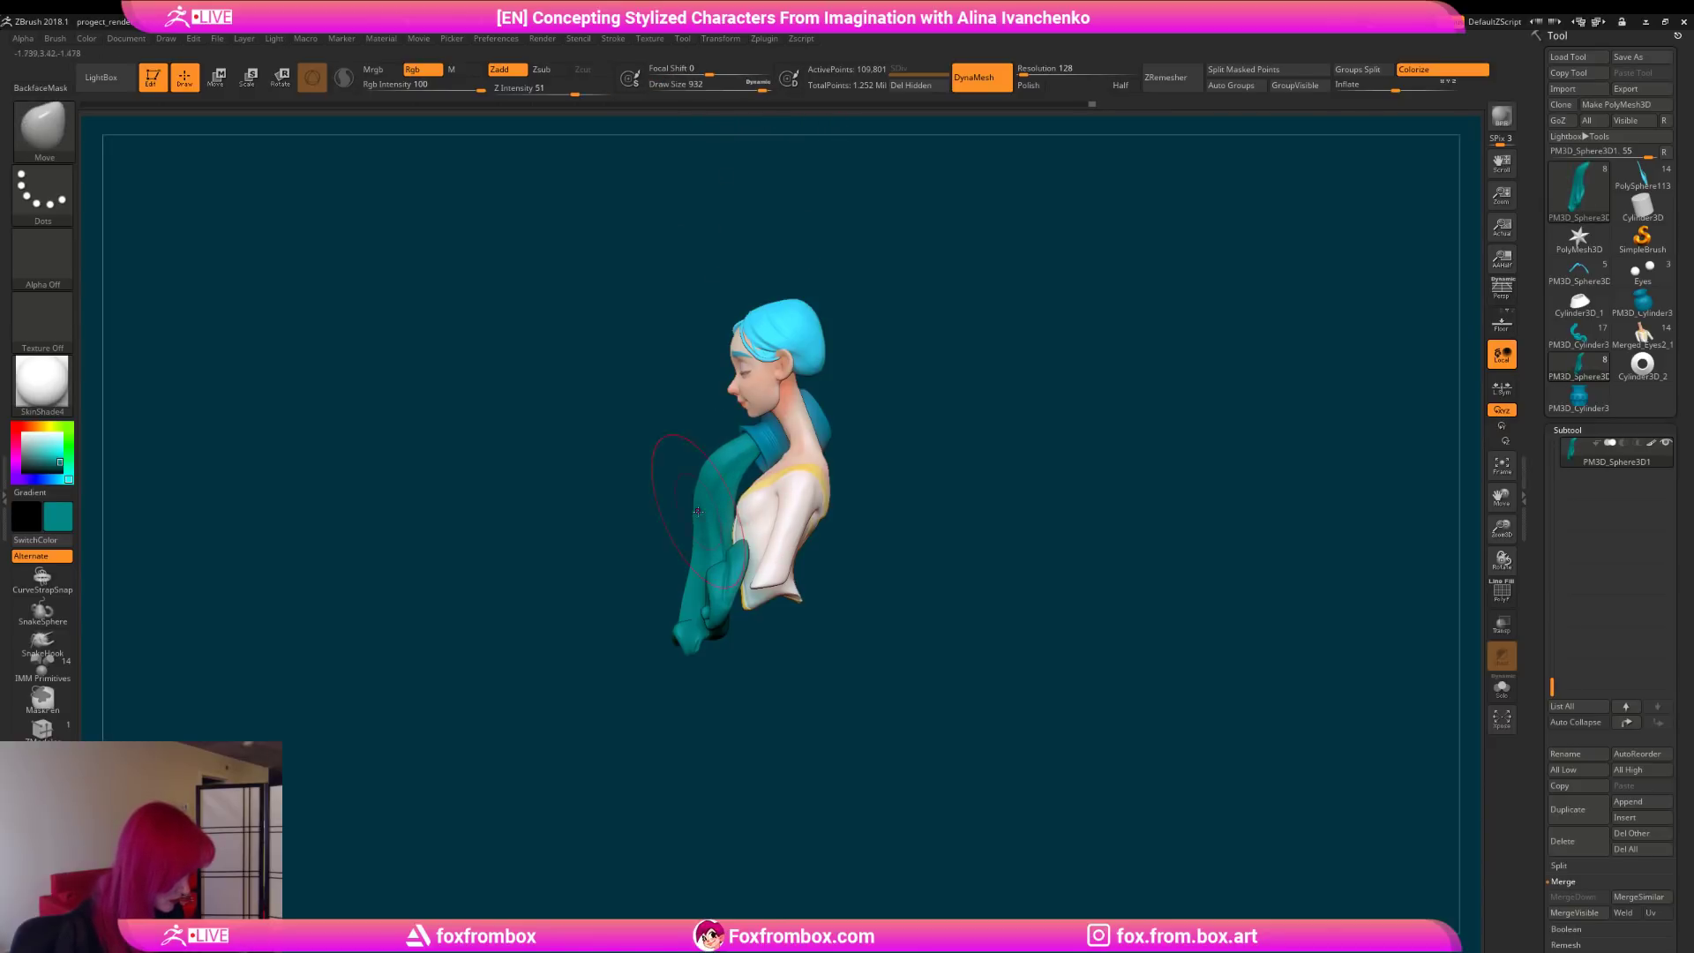
{"action": "left_click_drag", "start_coordinate": [899, 475], "coordinate": [985, 498]}
{"action": "left_click_drag", "start_coordinate": [885, 525], "coordinate": [947, 474], "text": "alt"}
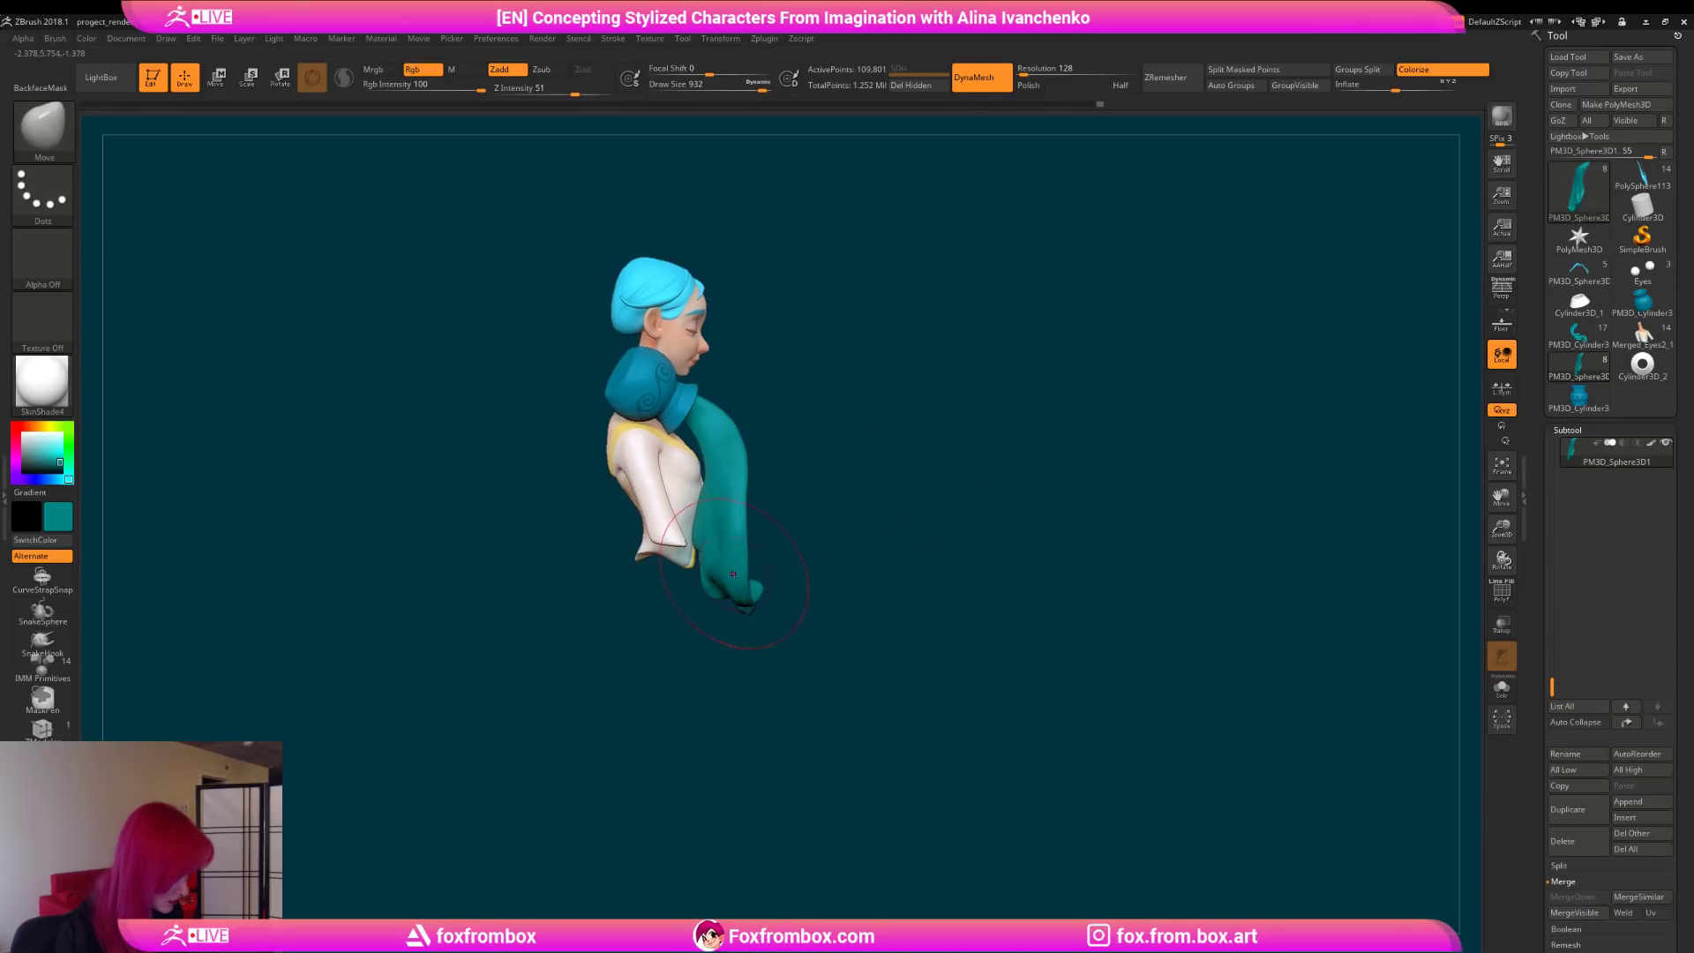
{"action": "left_click_drag", "start_coordinate": [910, 530], "coordinate": [824, 528]}
{"action": "mouse_move", "coordinate": [1024, 482]}
{"action": "left_mouse_down", "text": "alt"}
{"action": "mouse_move", "coordinate": [927, 511]}
{"action": "mouse_move", "coordinate": [909, 537]}
{"action": "left_mouse_up", "text": "alt"}
{"action": "left_click_drag", "start_coordinate": [863, 446], "coordinate": [911, 405]}
Step: Mask the stream except its lower outer portion and set the Move brush size to 358
{"action": "left_click_drag", "start_coordinate": [763, 89], "coordinate": [737, 89]}
{"action": "key", "text": "shift"}
{"action": "mouse_move", "coordinate": [924, 459]}
{"action": "left_mouse_down"}
{"action": "mouse_move", "coordinate": [994, 433]}
{"action": "mouse_move", "coordinate": [918, 491]}
{"action": "mouse_move", "coordinate": [898, 487]}
{"action": "mouse_move", "coordinate": [913, 504]}
{"action": "mouse_move", "coordinate": [890, 545]}
{"action": "left_mouse_up"}
{"action": "left_click_drag", "start_coordinate": [610, 658], "coordinate": [611, 573], "text": "ctrl"}
{"action": "mouse_move", "coordinate": [940, 570]}
{"action": "left_mouse_down", "text": "ctrl"}
{"action": "mouse_move", "coordinate": [914, 602]}
{"action": "mouse_move", "coordinate": [928, 602]}
{"action": "left_mouse_up", "text": "ctrl"}
{"action": "key", "text": "ctrl+z"}
{"action": "left_click", "coordinate": [945, 569], "text": "ctrl"}
{"action": "left_click", "coordinate": [721, 85]}
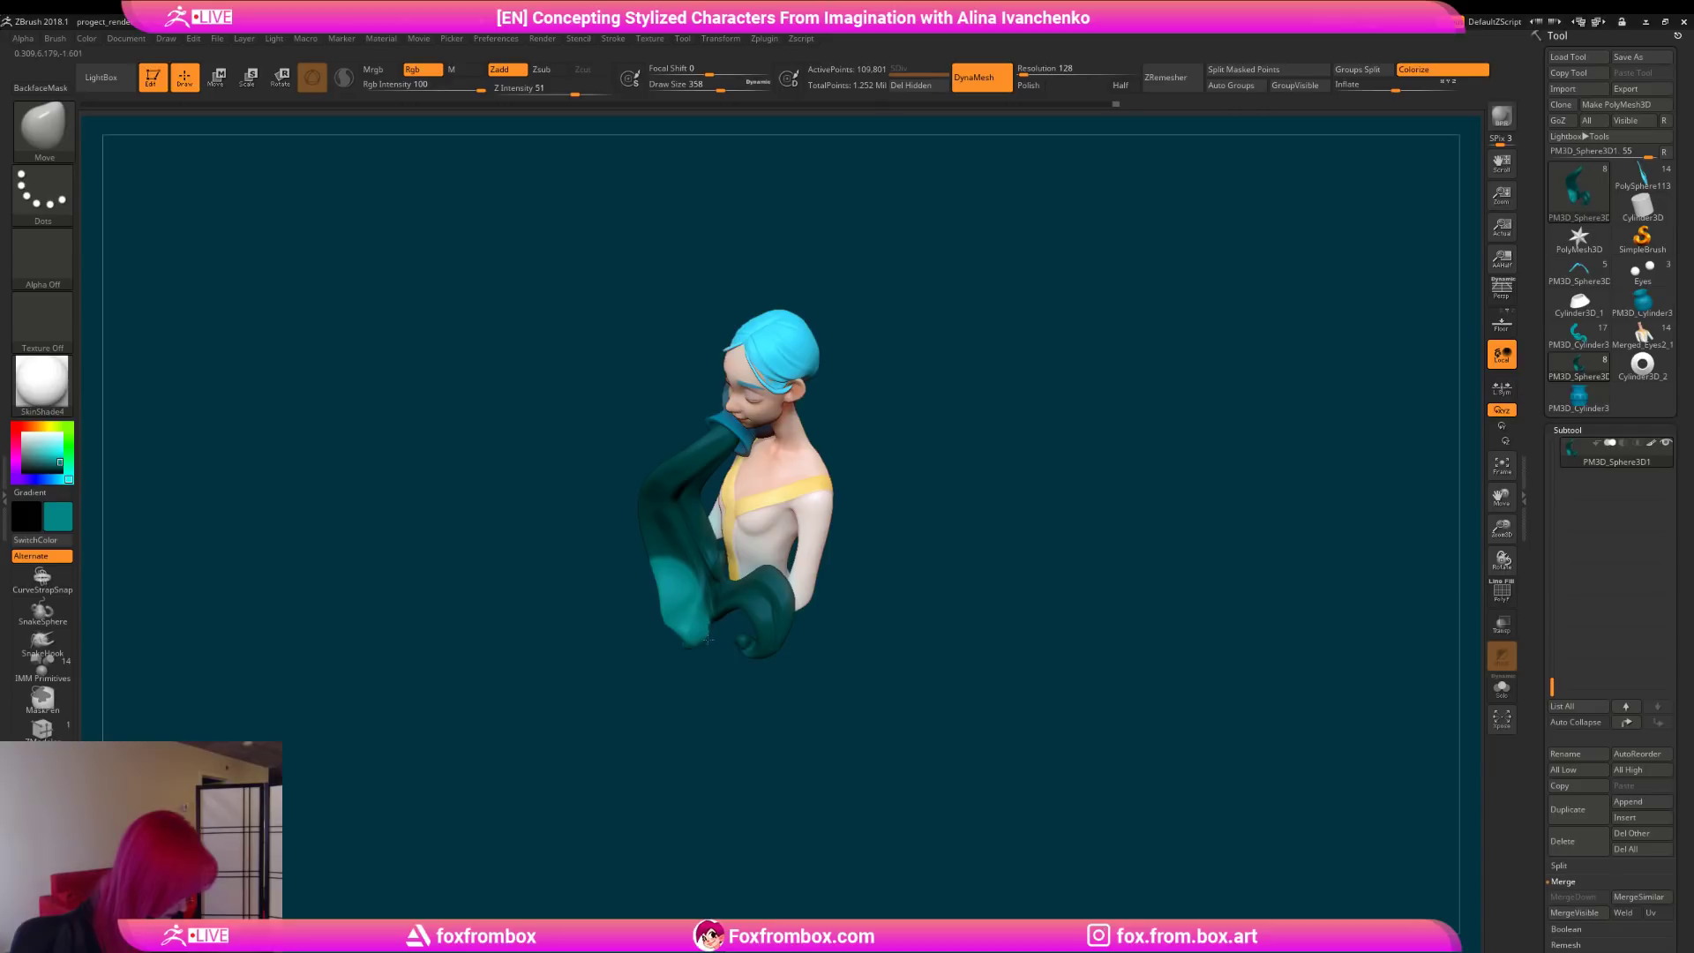
Step: Reshape the unmasked lower portion of the stream from several angles and release the mask
{"action": "mouse_move", "coordinate": [684, 673]}
{"action": "left_mouse_down"}
{"action": "mouse_move", "coordinate": [652, 590]}
{"action": "mouse_move", "coordinate": [673, 699]}
{"action": "mouse_move", "coordinate": [793, 548]}
{"action": "mouse_move", "coordinate": [903, 553]}
{"action": "mouse_move", "coordinate": [874, 565]}
{"action": "left_mouse_up"}
{"action": "left_click_drag", "start_coordinate": [680, 638], "coordinate": [760, 675]}
{"action": "left_click_drag", "start_coordinate": [760, 675], "coordinate": [854, 645], "text": "alt"}
{"action": "key", "text": "shift"}
{"action": "left_click_drag", "start_coordinate": [997, 441], "coordinate": [1070, 470]}
{"action": "mouse_move", "coordinate": [1024, 534]}
{"action": "left_mouse_down"}
{"action": "mouse_move", "coordinate": [994, 610]}
{"action": "mouse_move", "coordinate": [948, 633]}
{"action": "mouse_move", "coordinate": [936, 664]}
{"action": "left_mouse_up"}
Step: Switch to the DamStandard brush with the figure framed from the front
{"action": "key", "text": "b"}
{"action": "key", "text": "d"}
{"action": "key", "text": "s"}
{"action": "left_click_drag", "start_coordinate": [761, 654], "coordinate": [976, 609]}
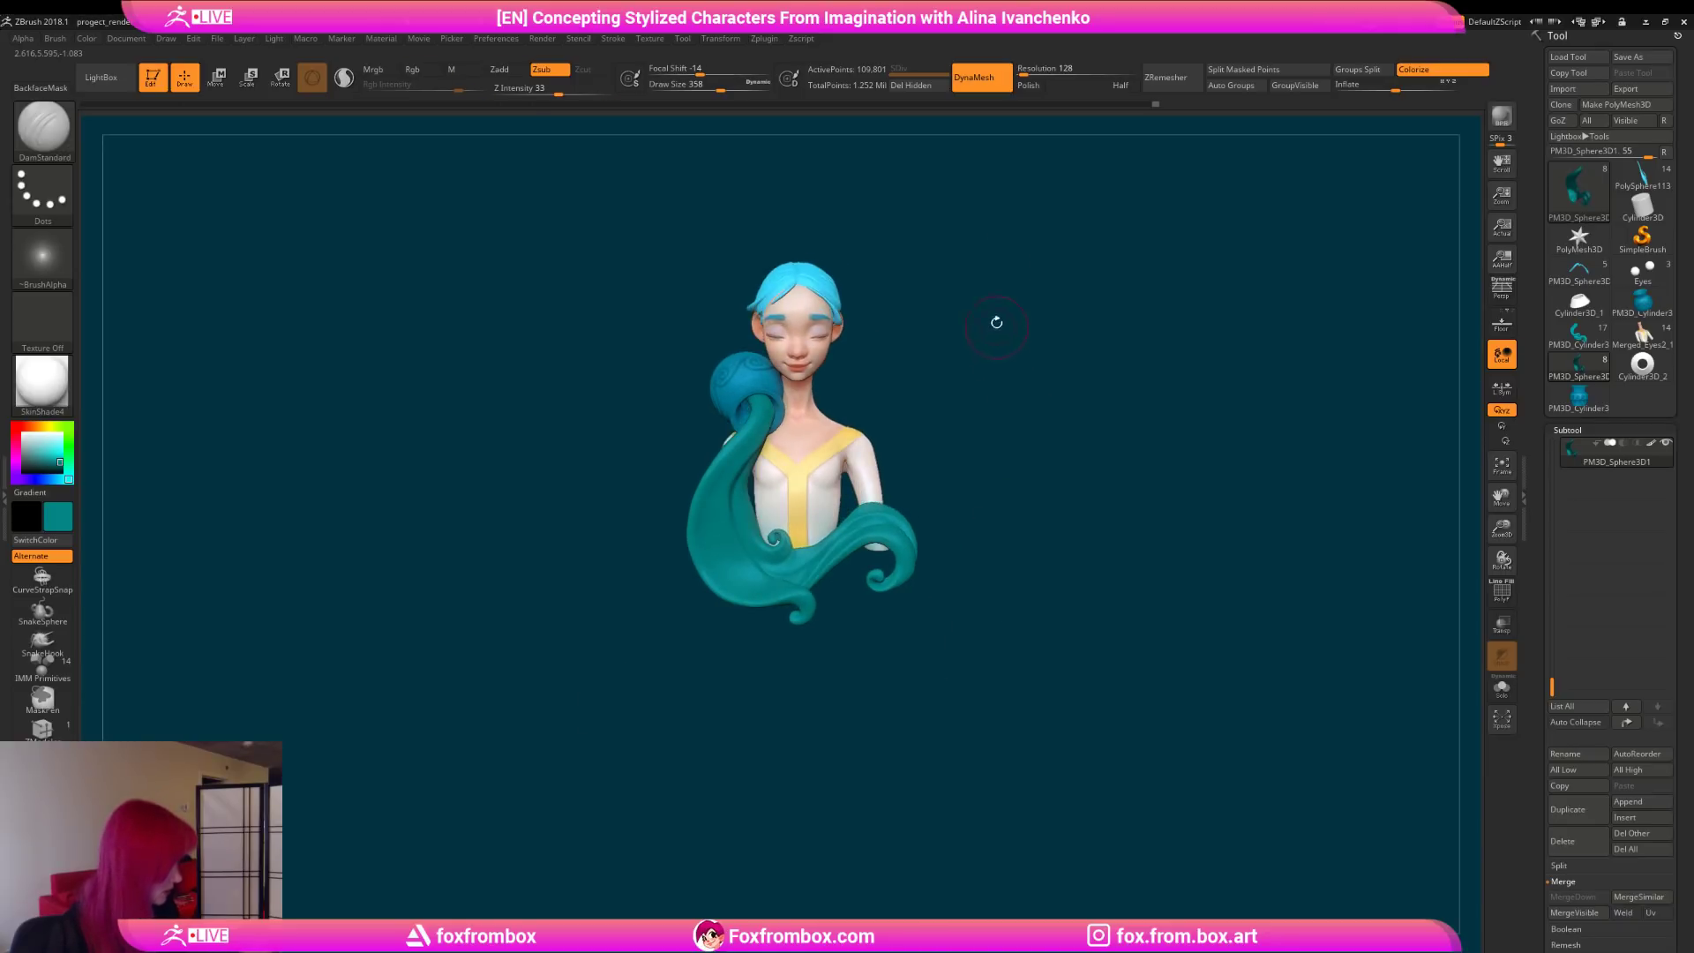
{"action": "left_click_drag", "start_coordinate": [985, 383], "coordinate": [971, 446], "text": "alt"}
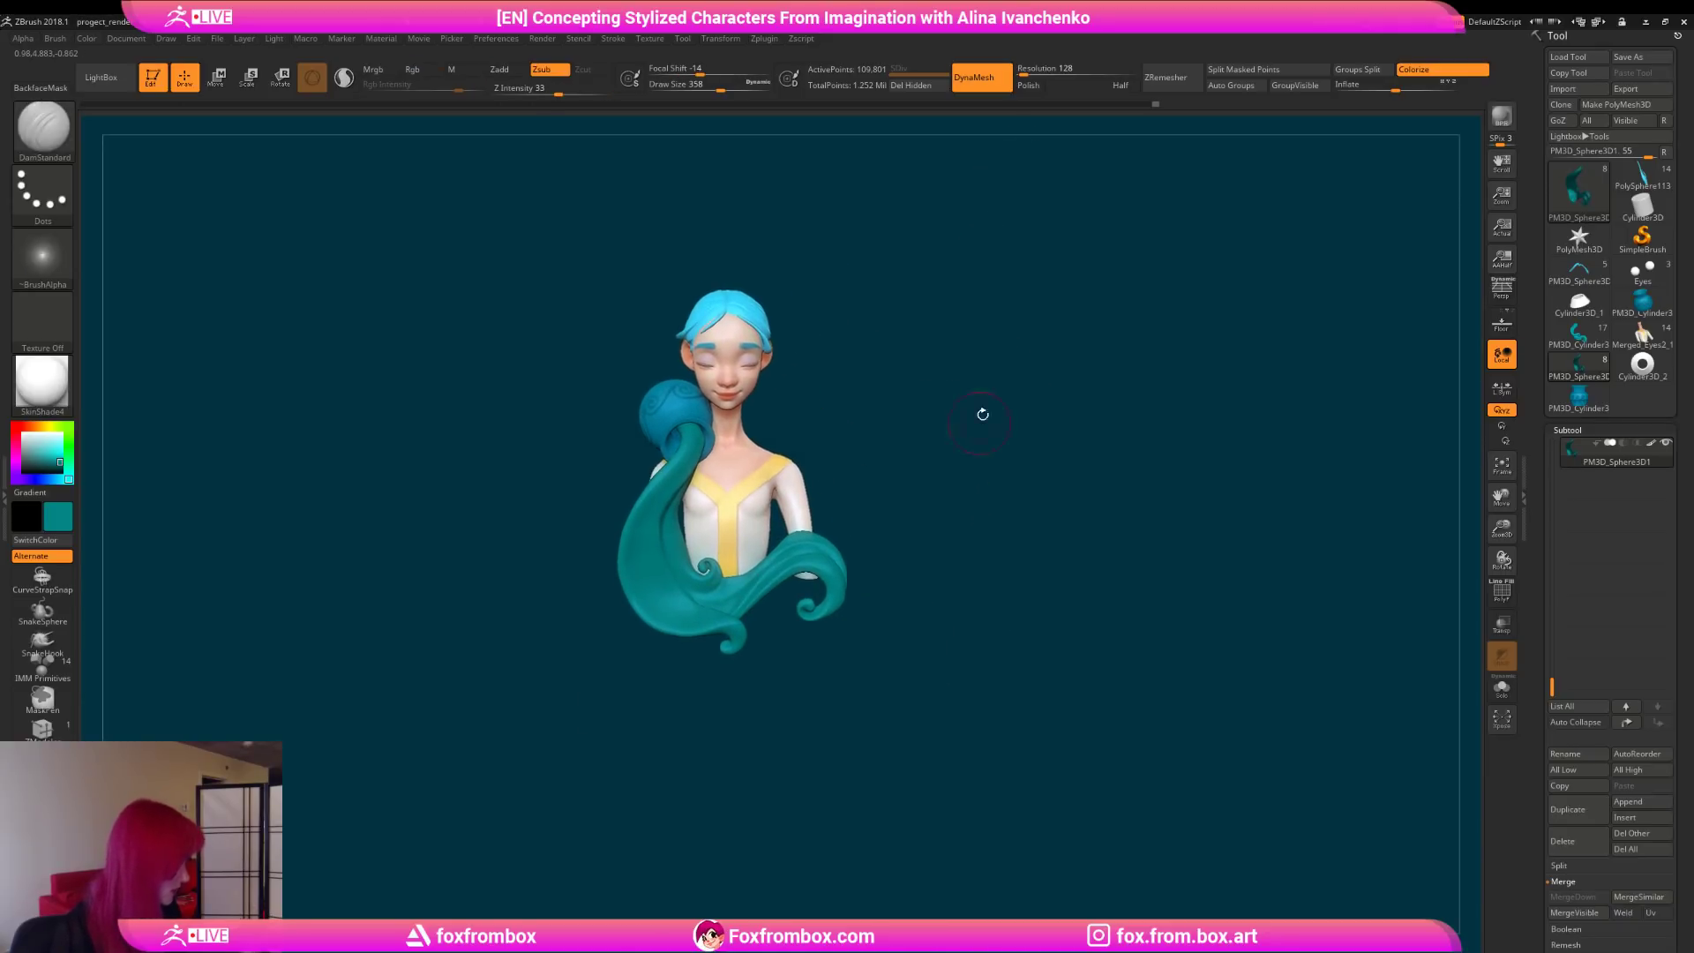
Step: Enable Polish and remesh the stream with DynaMesh at resolution 216, followed by another remesh at 240
{"action": "left_click_drag", "start_coordinate": [1023, 72], "coordinate": [1030, 73]}
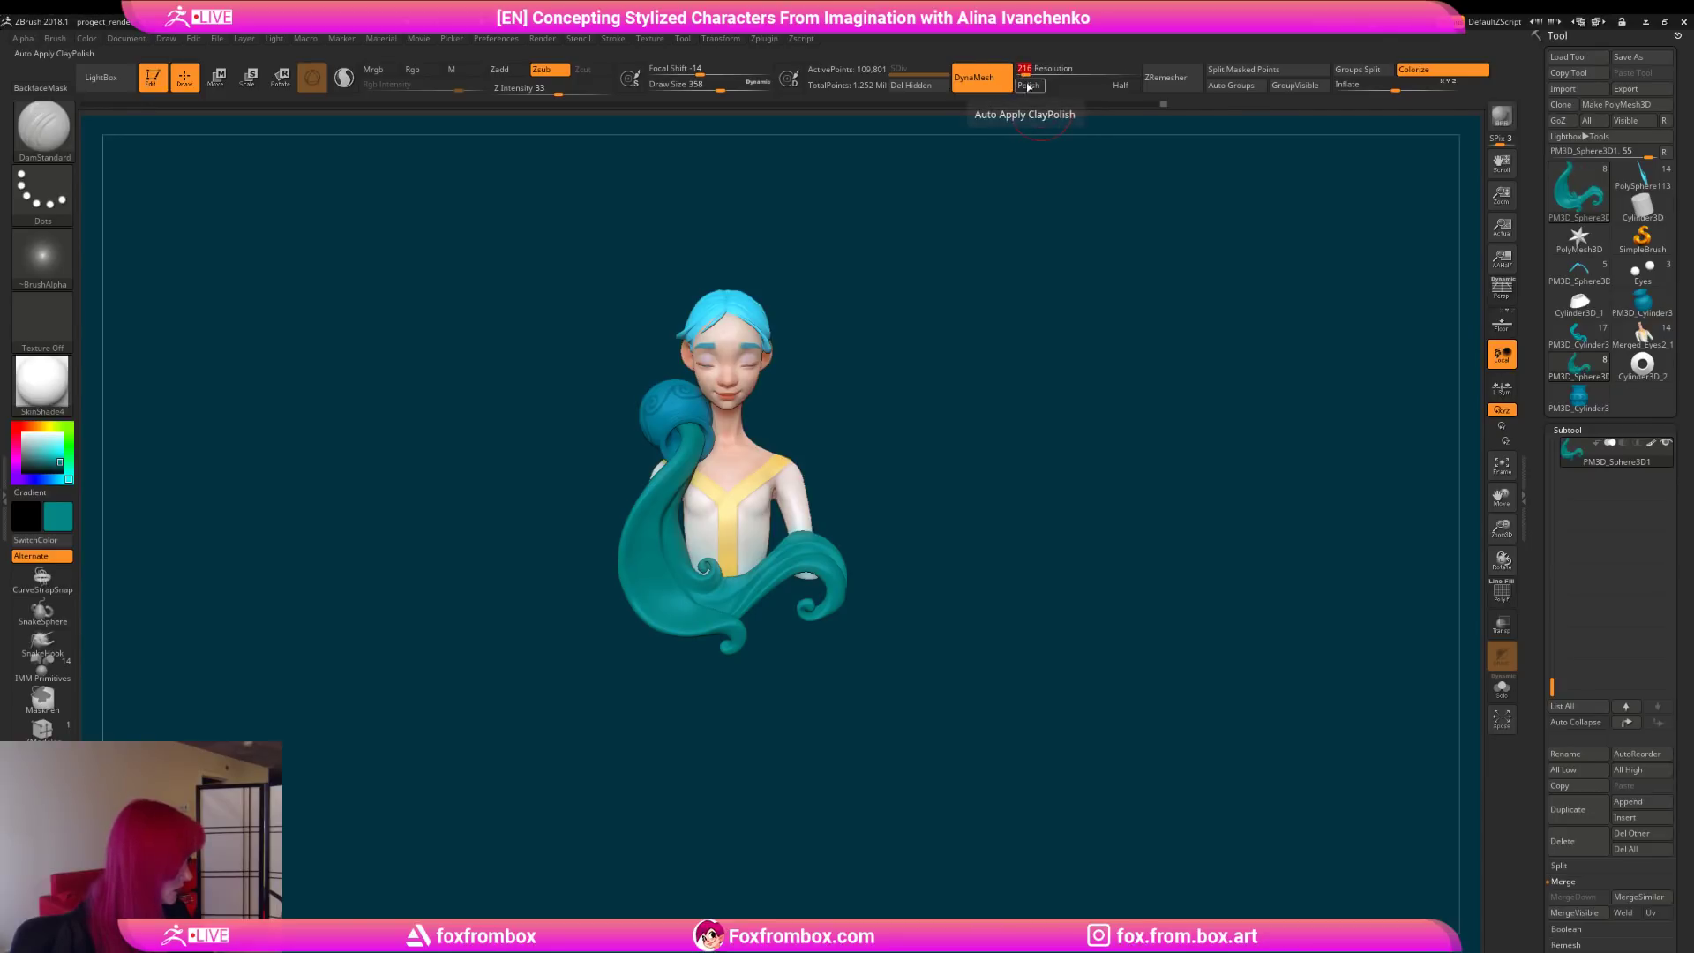
{"action": "left_click", "coordinate": [1030, 86]}
{"action": "key", "text": "ctrl"}
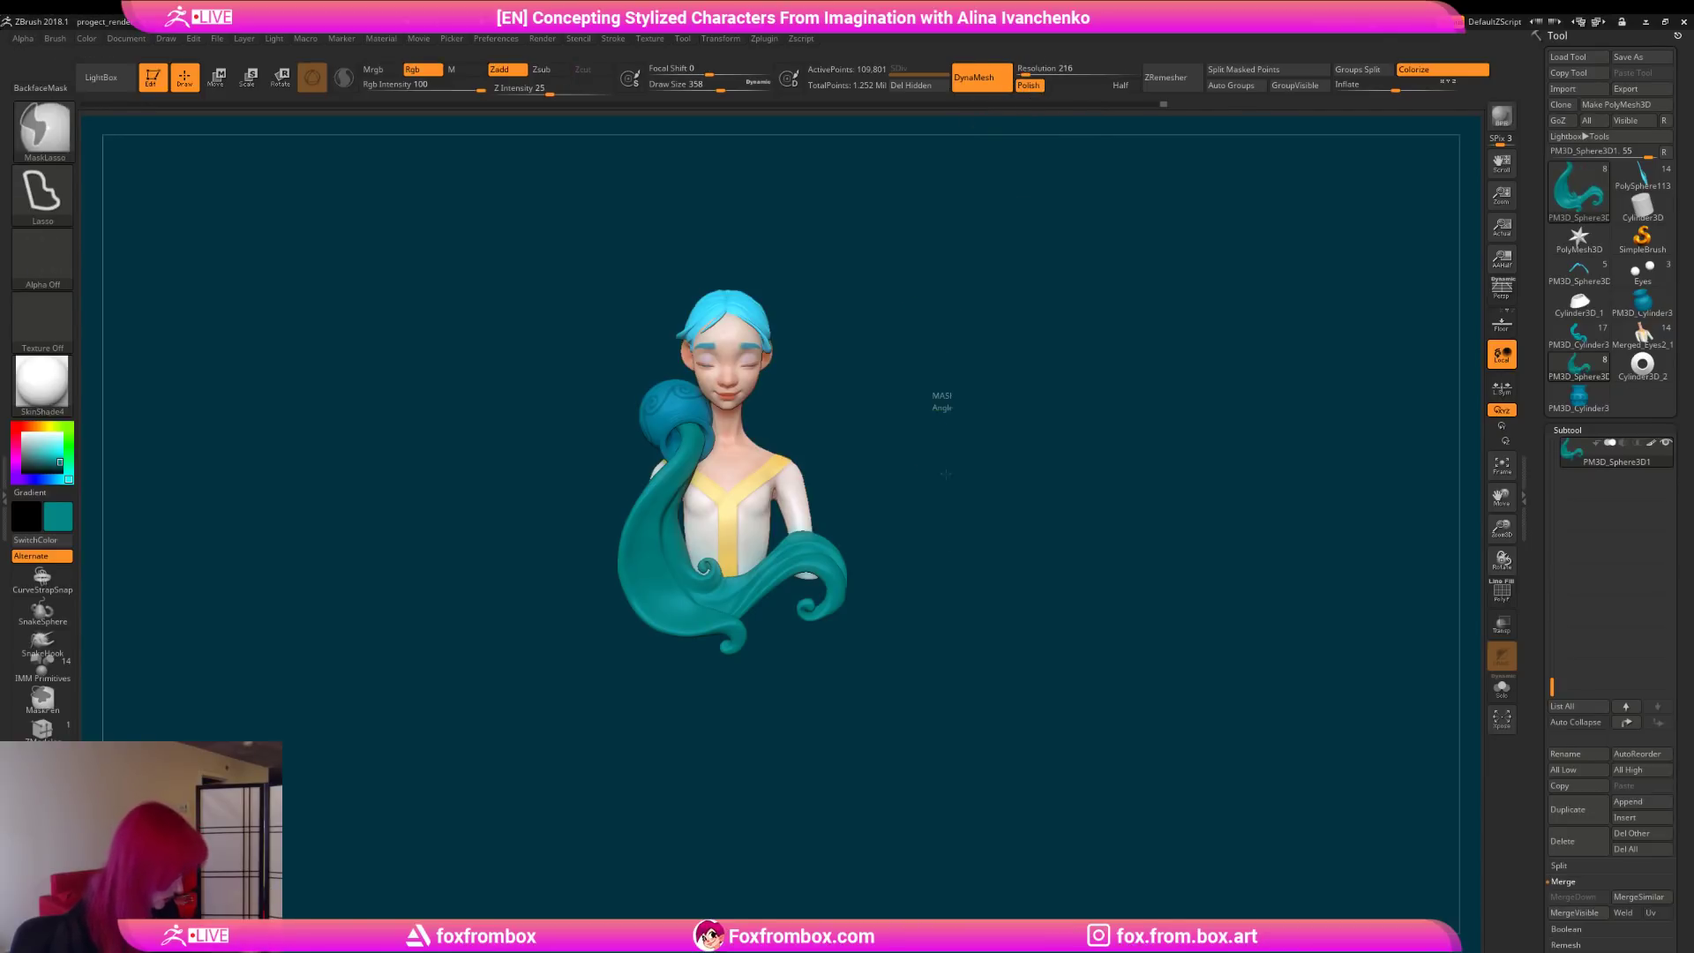
{"action": "mouse_move", "coordinate": [865, 670]}
{"action": "left_mouse_down"}
{"action": "mouse_move", "coordinate": [817, 660]}
{"action": "mouse_move", "coordinate": [802, 711]}
{"action": "mouse_move", "coordinate": [858, 541]}
{"action": "mouse_move", "coordinate": [834, 517]}
{"action": "left_mouse_up"}
{"action": "mouse_move", "coordinate": [871, 606]}
{"action": "left_mouse_down"}
{"action": "mouse_move", "coordinate": [897, 513]}
{"action": "mouse_move", "coordinate": [898, 595]}
{"action": "left_mouse_up"}
{"action": "left_click_drag", "start_coordinate": [898, 595], "coordinate": [843, 578]}
{"action": "left_click_drag", "start_coordinate": [916, 402], "coordinate": [893, 417]}
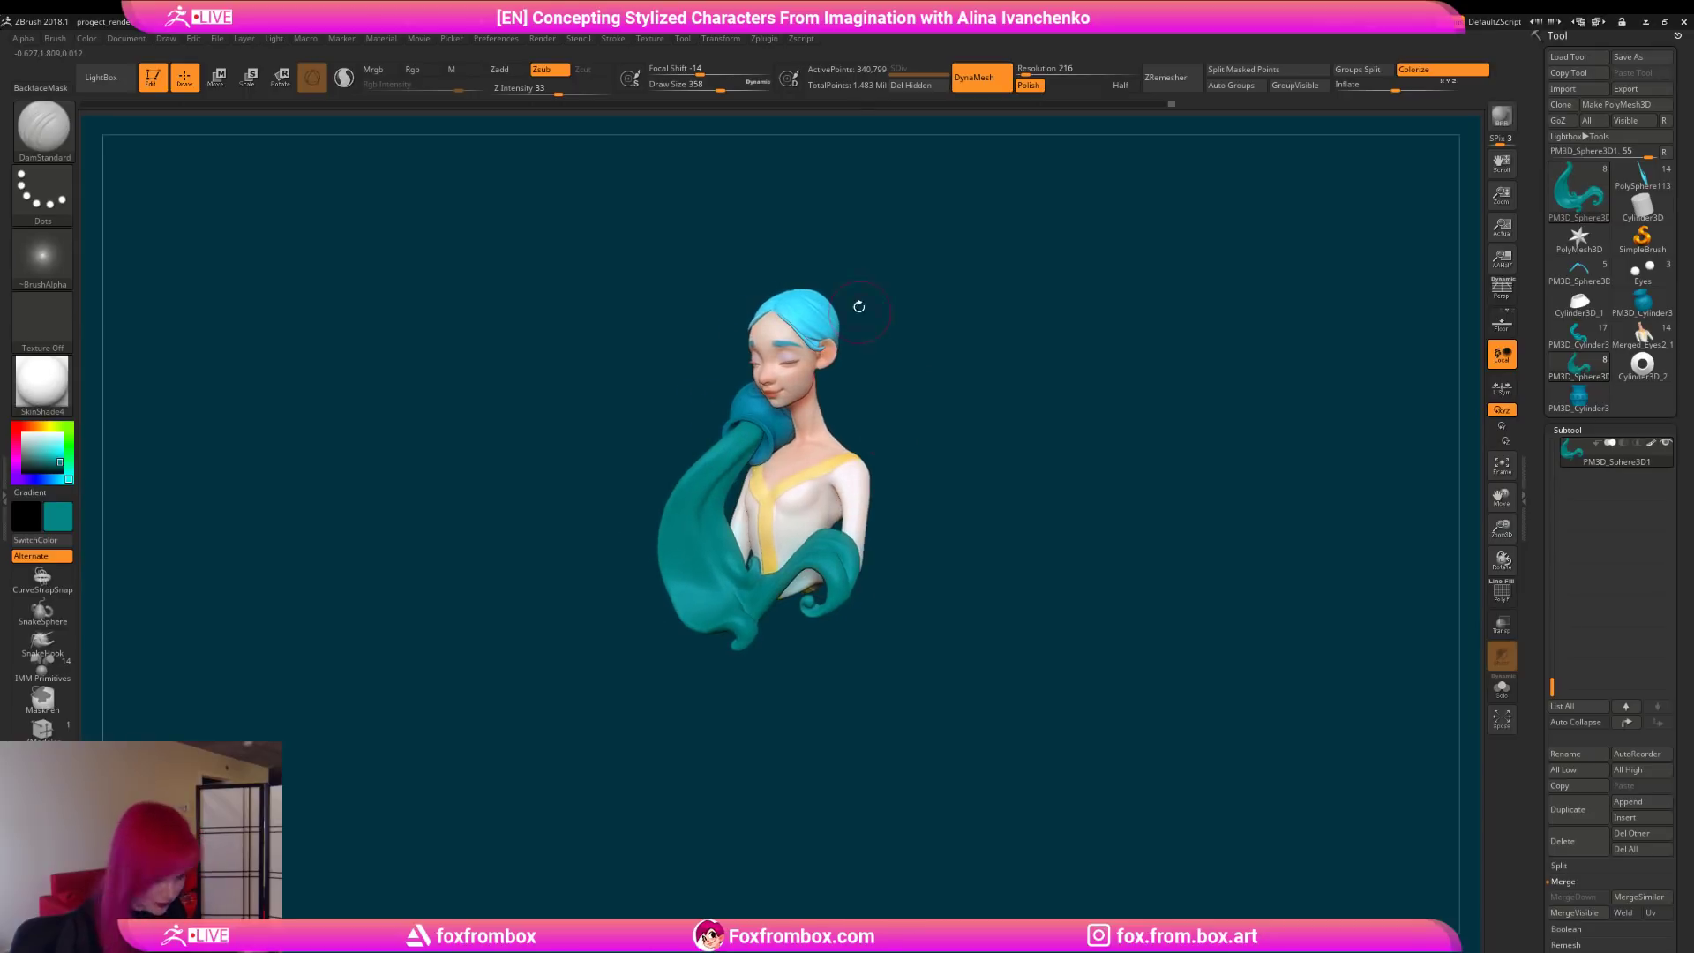
{"action": "left_click_drag", "start_coordinate": [1026, 72], "coordinate": [1029, 72]}
{"action": "mouse_move", "coordinate": [983, 177]}
{"action": "left_mouse_down", "text": "ctrl"}
{"action": "mouse_move", "coordinate": [945, 548]}
{"action": "mouse_move", "coordinate": [960, 521]}
{"action": "mouse_move", "coordinate": [1137, 520]}
{"action": "left_mouse_up", "text": "ctrl"}
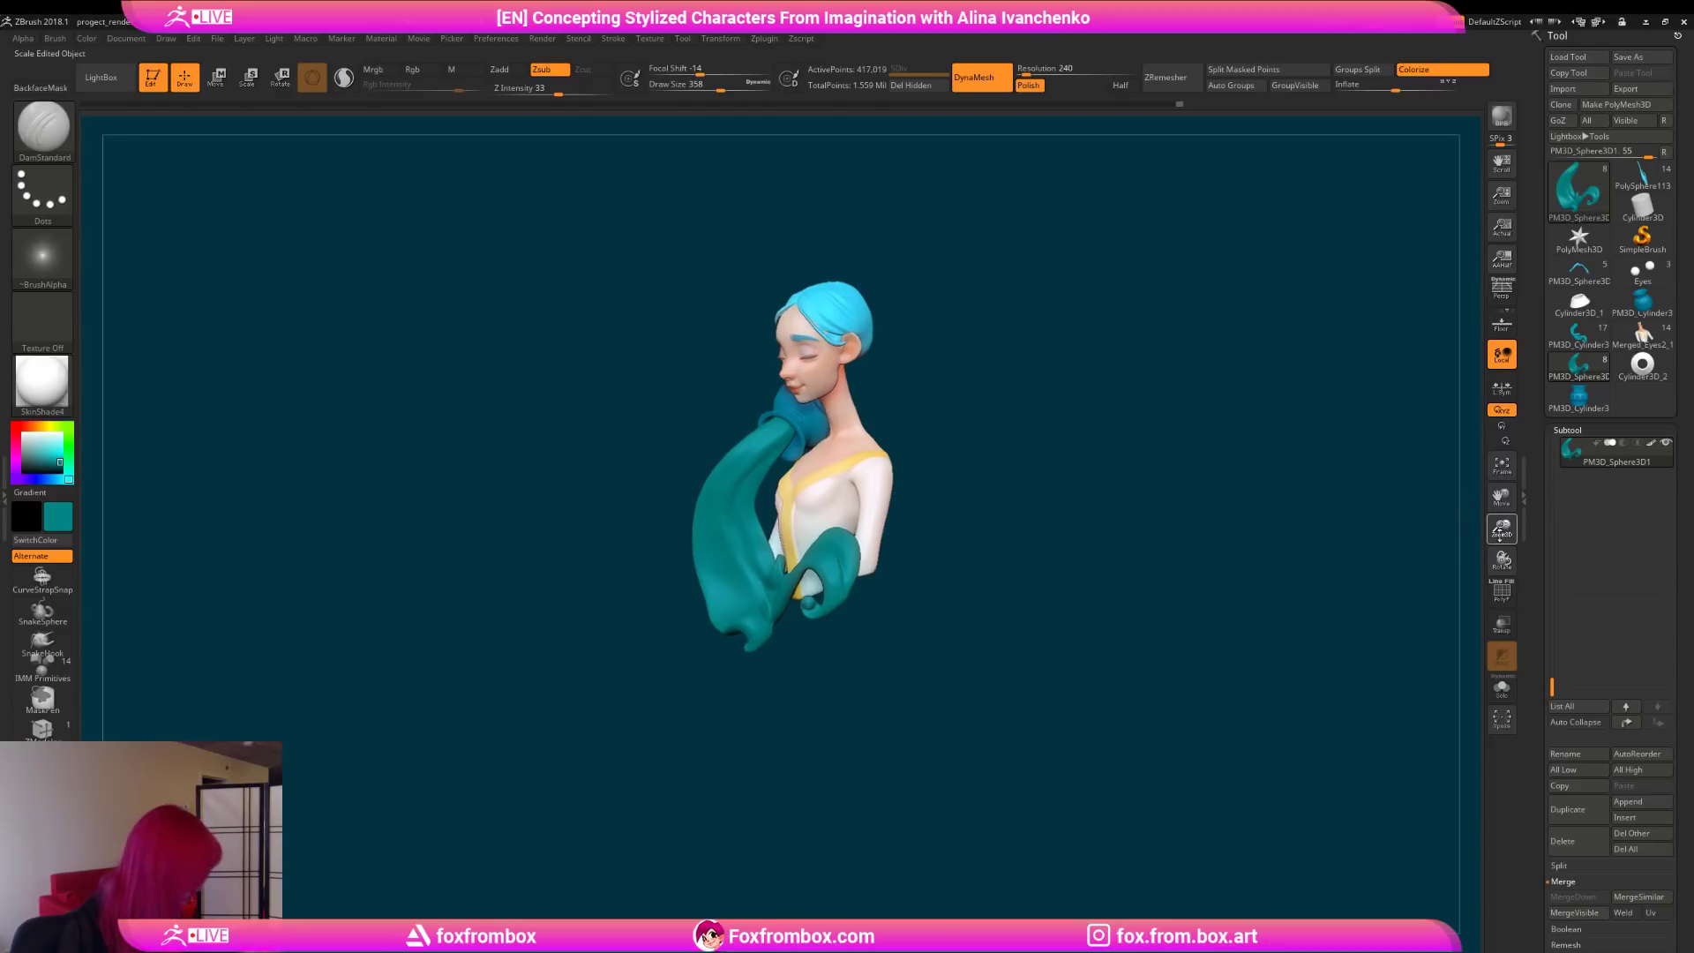
Step: Carve and smooth the fold lines along the stream with the DamStandard brush at size 207
{"action": "left_click_drag", "start_coordinate": [1501, 528], "coordinate": [1378, 585]}
{"action": "left_click_drag", "start_coordinate": [1065, 419], "coordinate": [1001, 397], "text": "alt"}
{"action": "left_click_drag", "start_coordinate": [721, 87], "coordinate": [712, 86]}
{"action": "left_click_drag", "start_coordinate": [949, 313], "coordinate": [975, 333], "text": "alt"}
{"action": "left_click", "coordinate": [703, 86]}
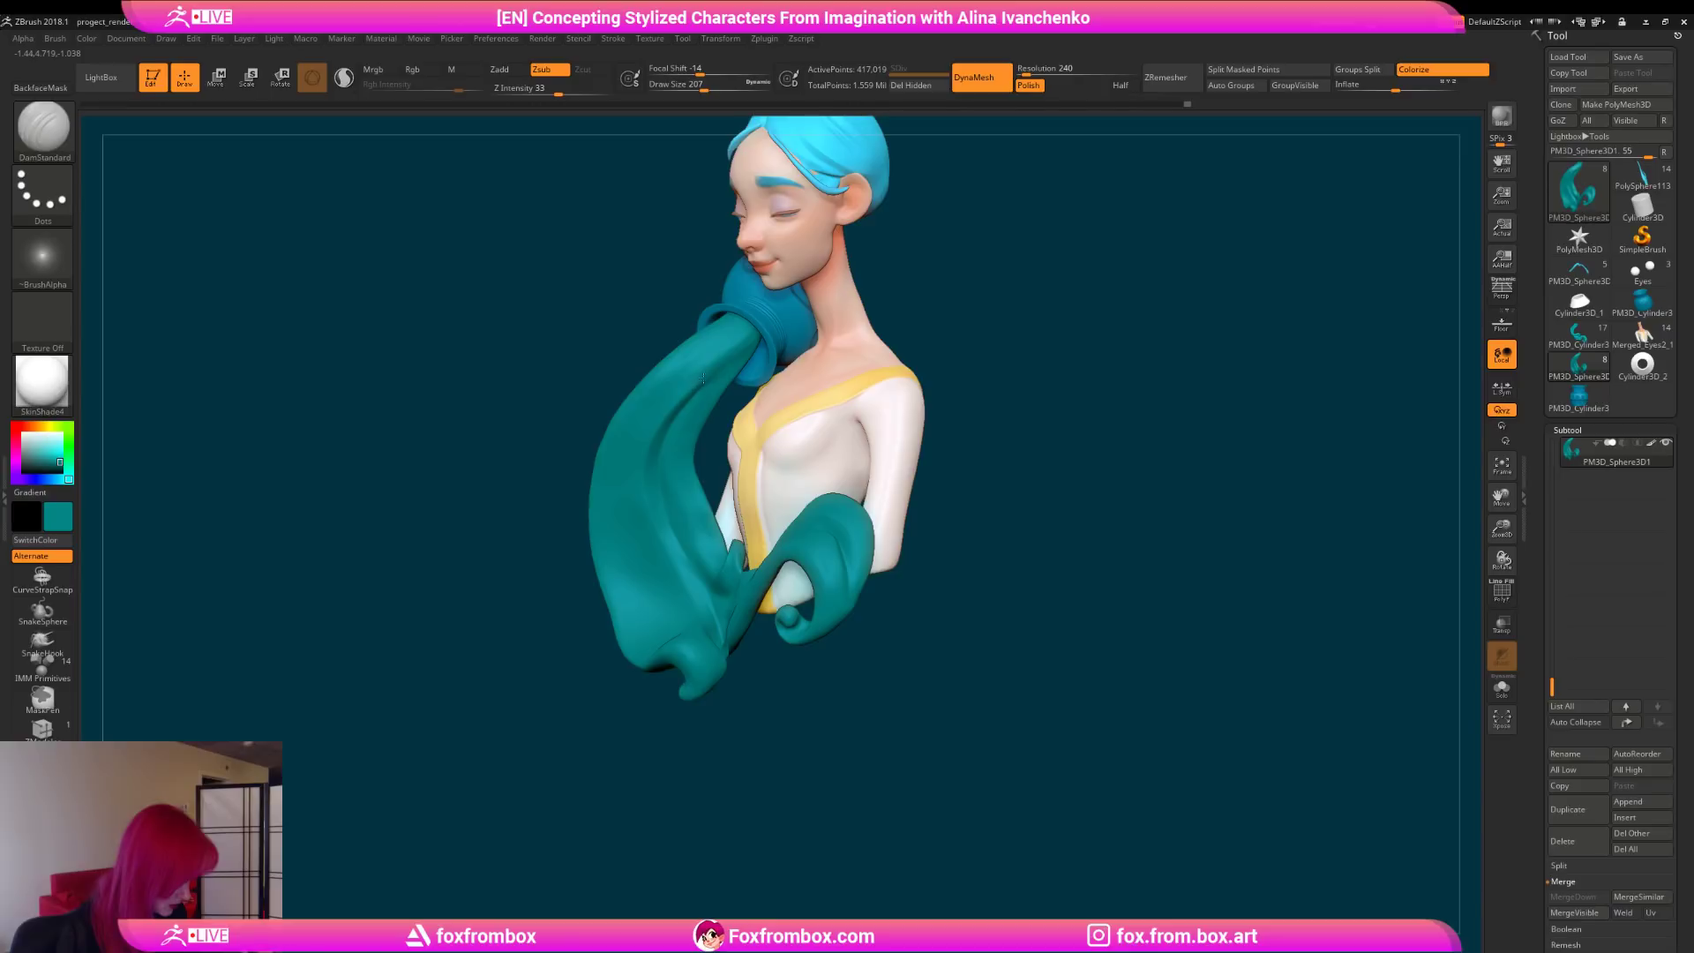
{"action": "mouse_move", "coordinate": [900, 353]}
{"action": "left_mouse_down"}
{"action": "mouse_move", "coordinate": [941, 347]}
{"action": "mouse_move", "coordinate": [945, 325]}
{"action": "mouse_move", "coordinate": [710, 454]}
{"action": "left_mouse_up"}
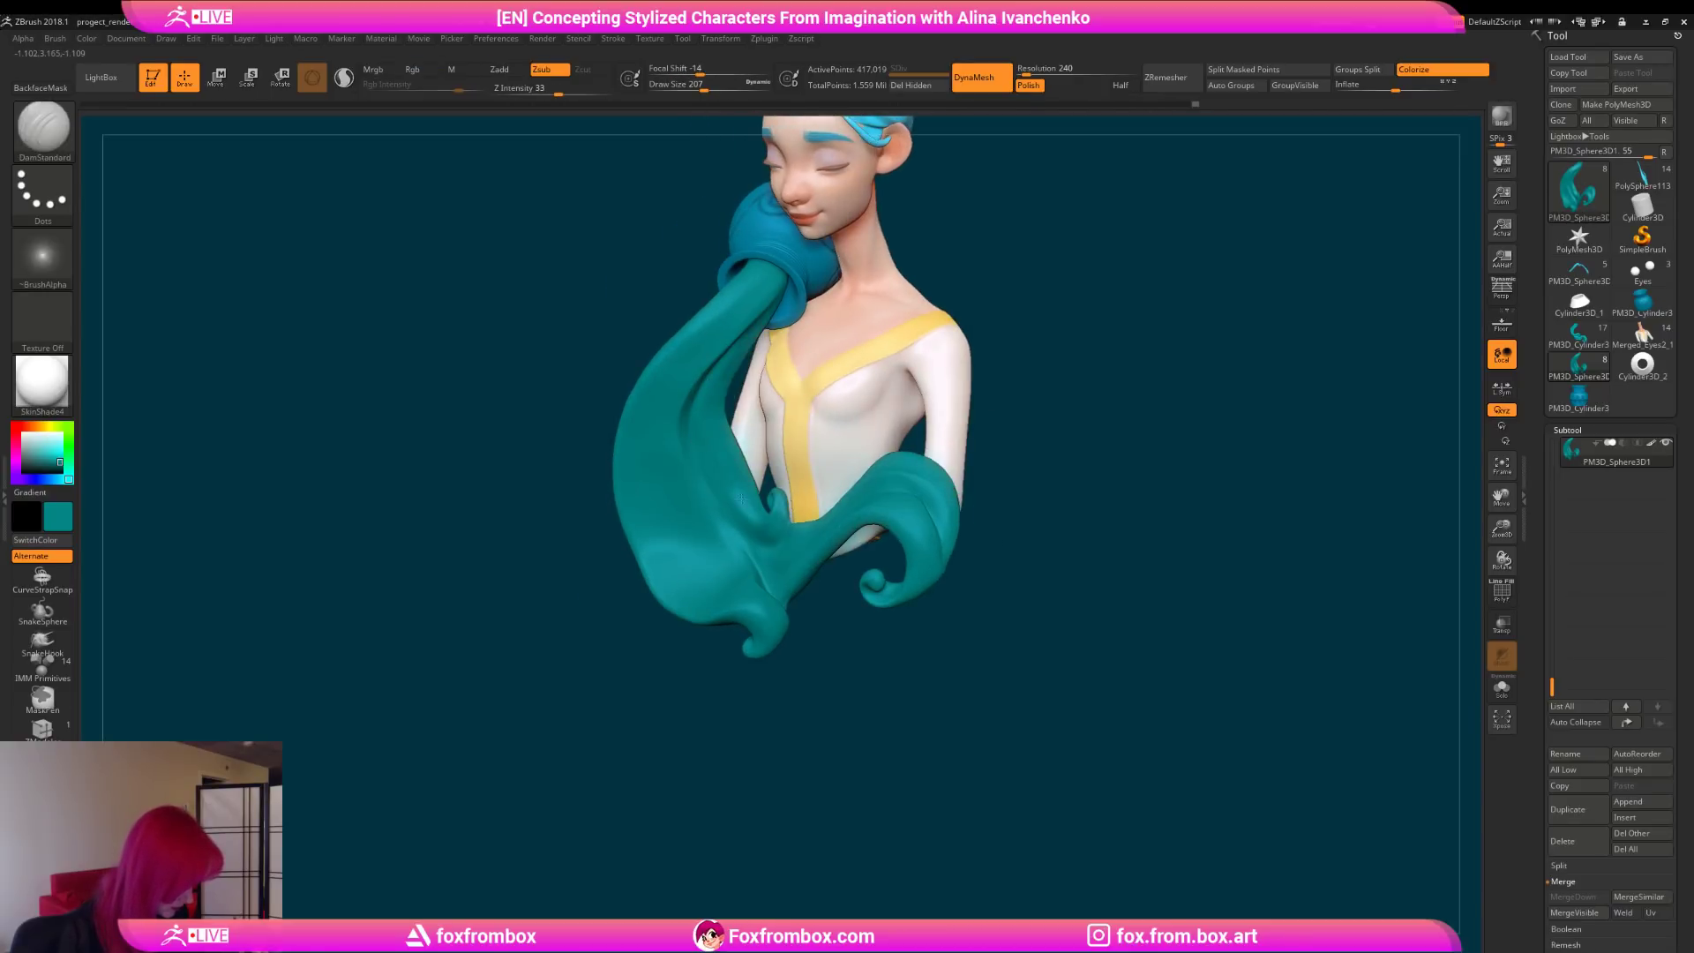
{"action": "left_click_drag", "start_coordinate": [1036, 360], "coordinate": [707, 498]}
{"action": "mouse_move", "coordinate": [1063, 399]}
{"action": "left_mouse_down", "text": "alt"}
{"action": "mouse_move", "coordinate": [1113, 375]}
{"action": "mouse_move", "coordinate": [811, 501]}
{"action": "left_mouse_up", "text": "alt"}
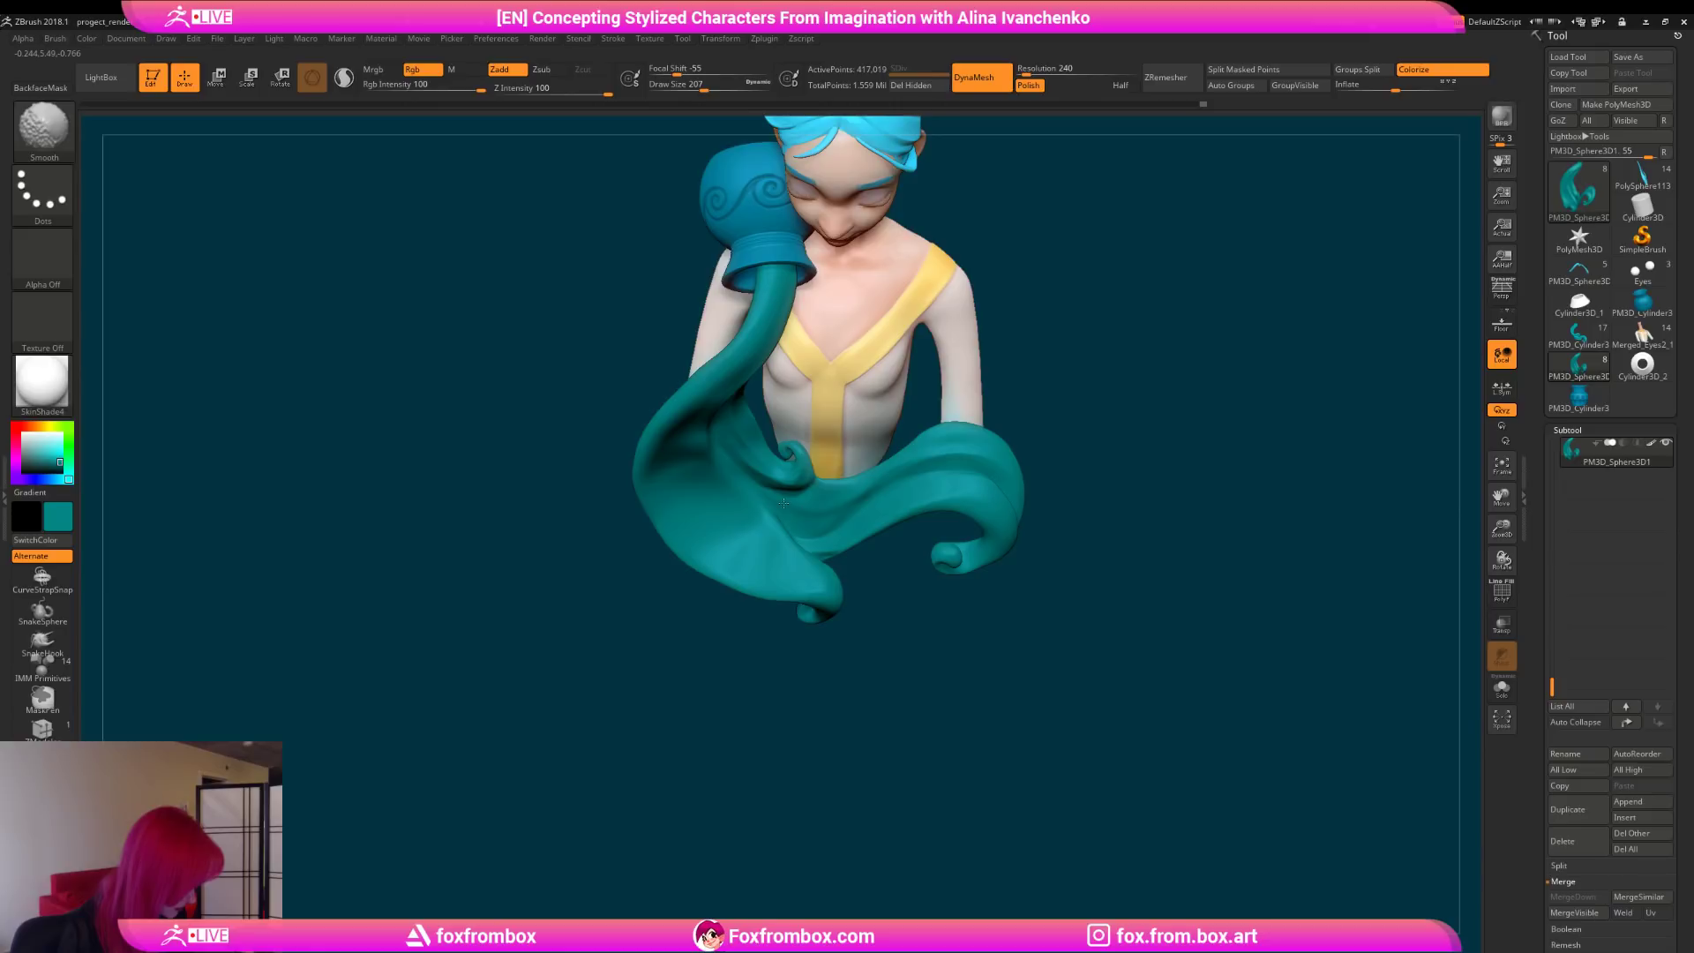
{"action": "mouse_move", "coordinate": [784, 503]}
{"action": "left_mouse_down"}
{"action": "mouse_move", "coordinate": [1045, 370]}
{"action": "mouse_move", "coordinate": [778, 371]}
{"action": "mouse_move", "coordinate": [1142, 368]}
{"action": "mouse_move", "coordinate": [831, 598]}
{"action": "mouse_move", "coordinate": [865, 547]}
{"action": "mouse_move", "coordinate": [824, 492]}
{"action": "mouse_move", "coordinate": [847, 487]}
{"action": "mouse_move", "coordinate": [824, 518]}
{"action": "mouse_move", "coordinate": [839, 468]}
{"action": "left_mouse_up"}
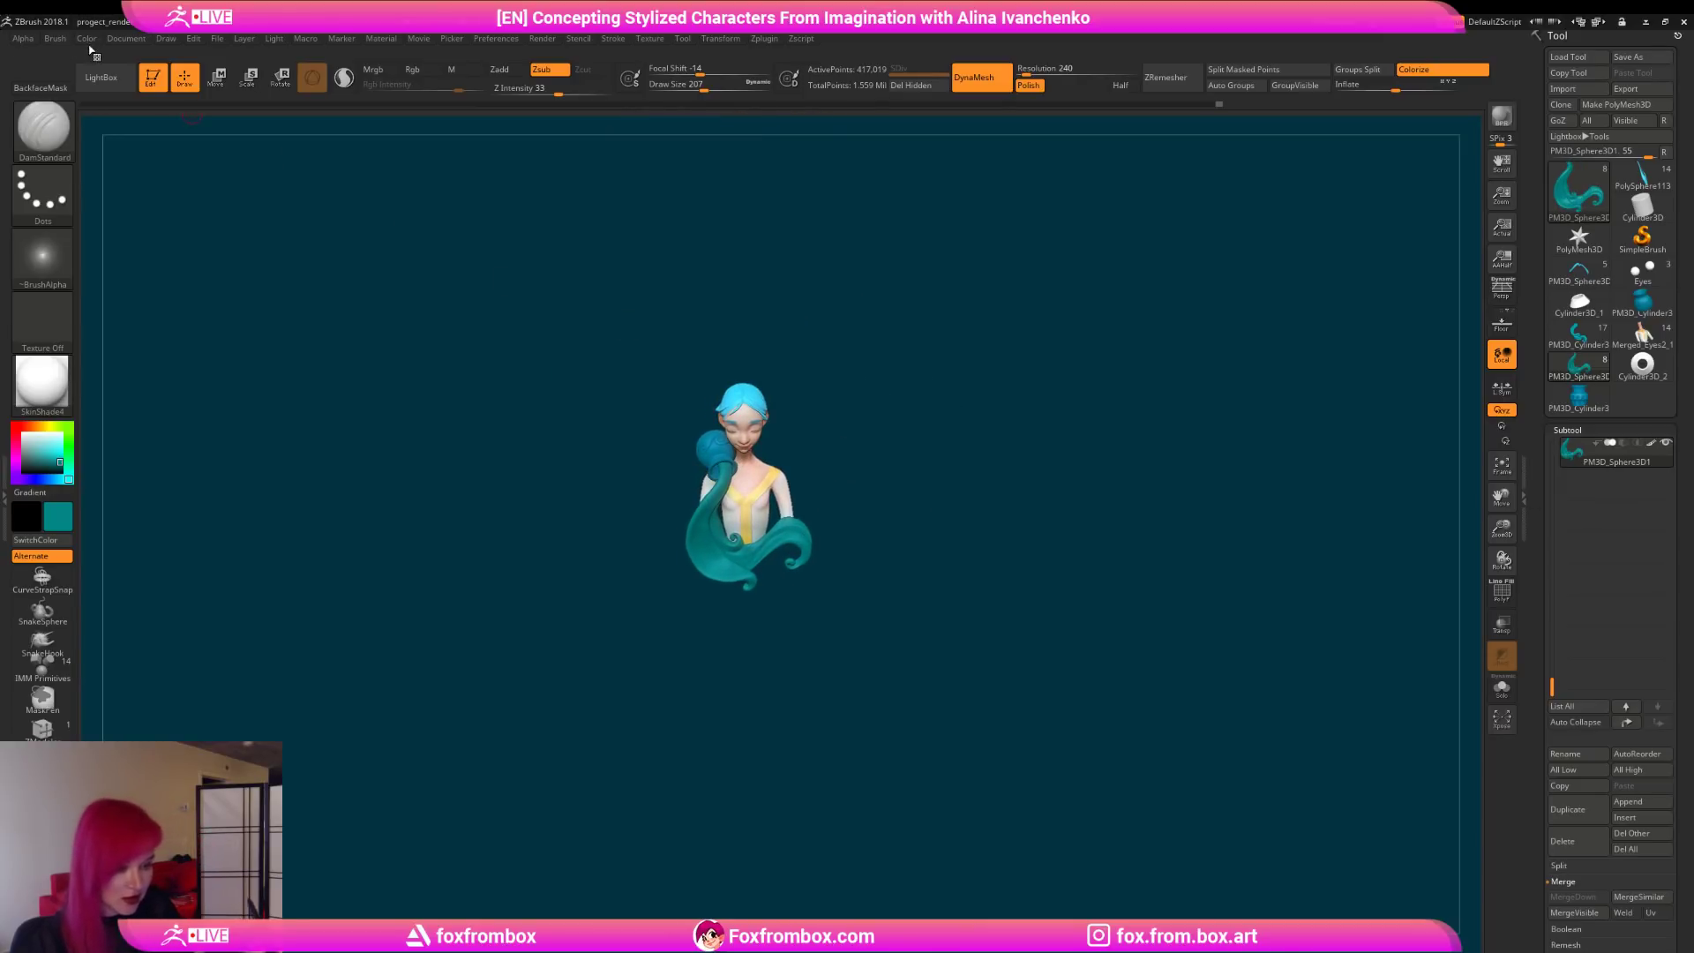
Step: Tile the DamStandard alpha horizontally into three lines and set the brush size to 445
{"action": "left_click", "coordinate": [55, 40]}
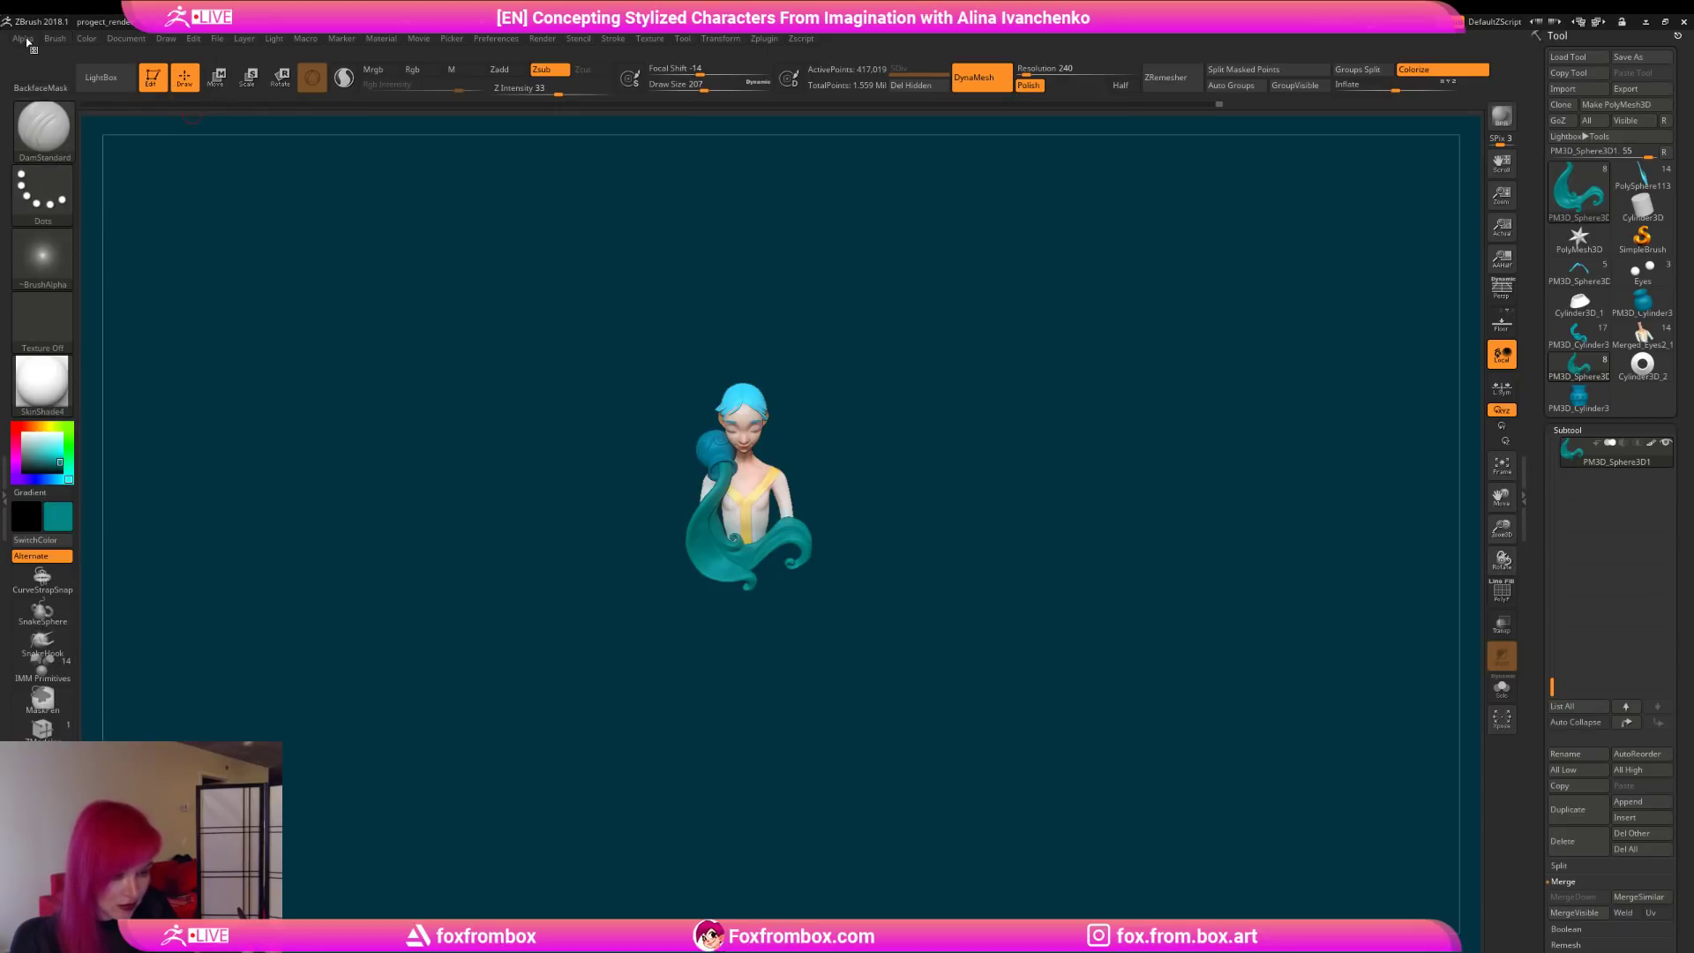
{"action": "left_click", "coordinate": [24, 39]}
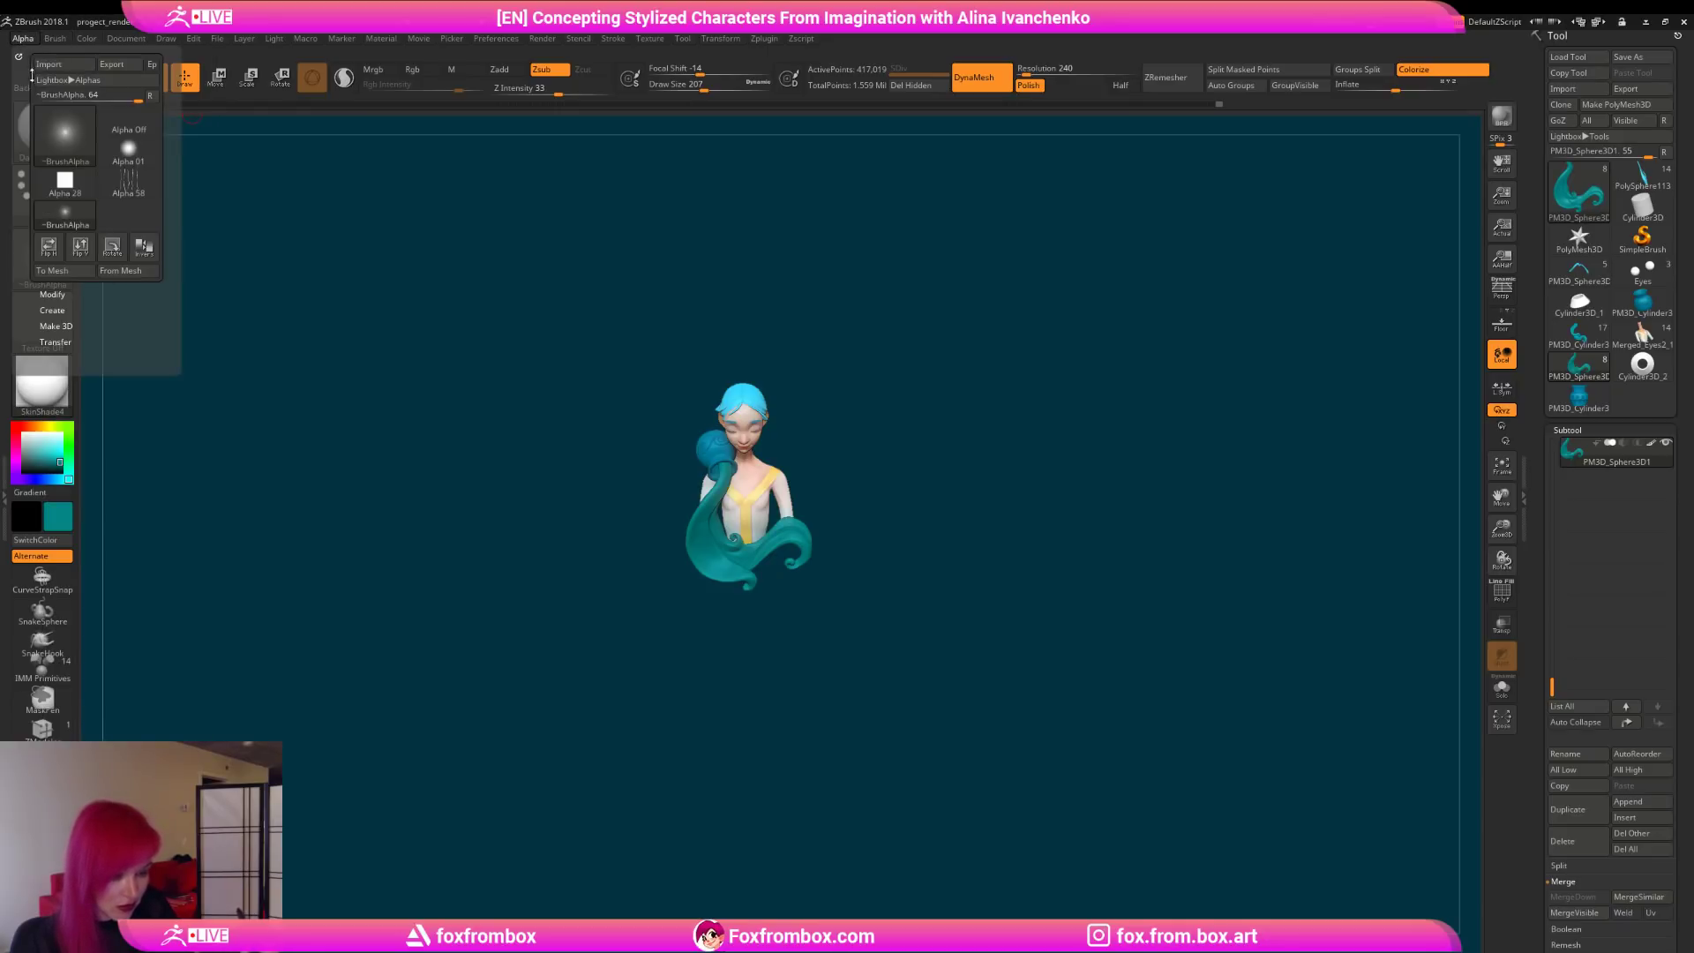
{"action": "left_click", "coordinate": [56, 293]}
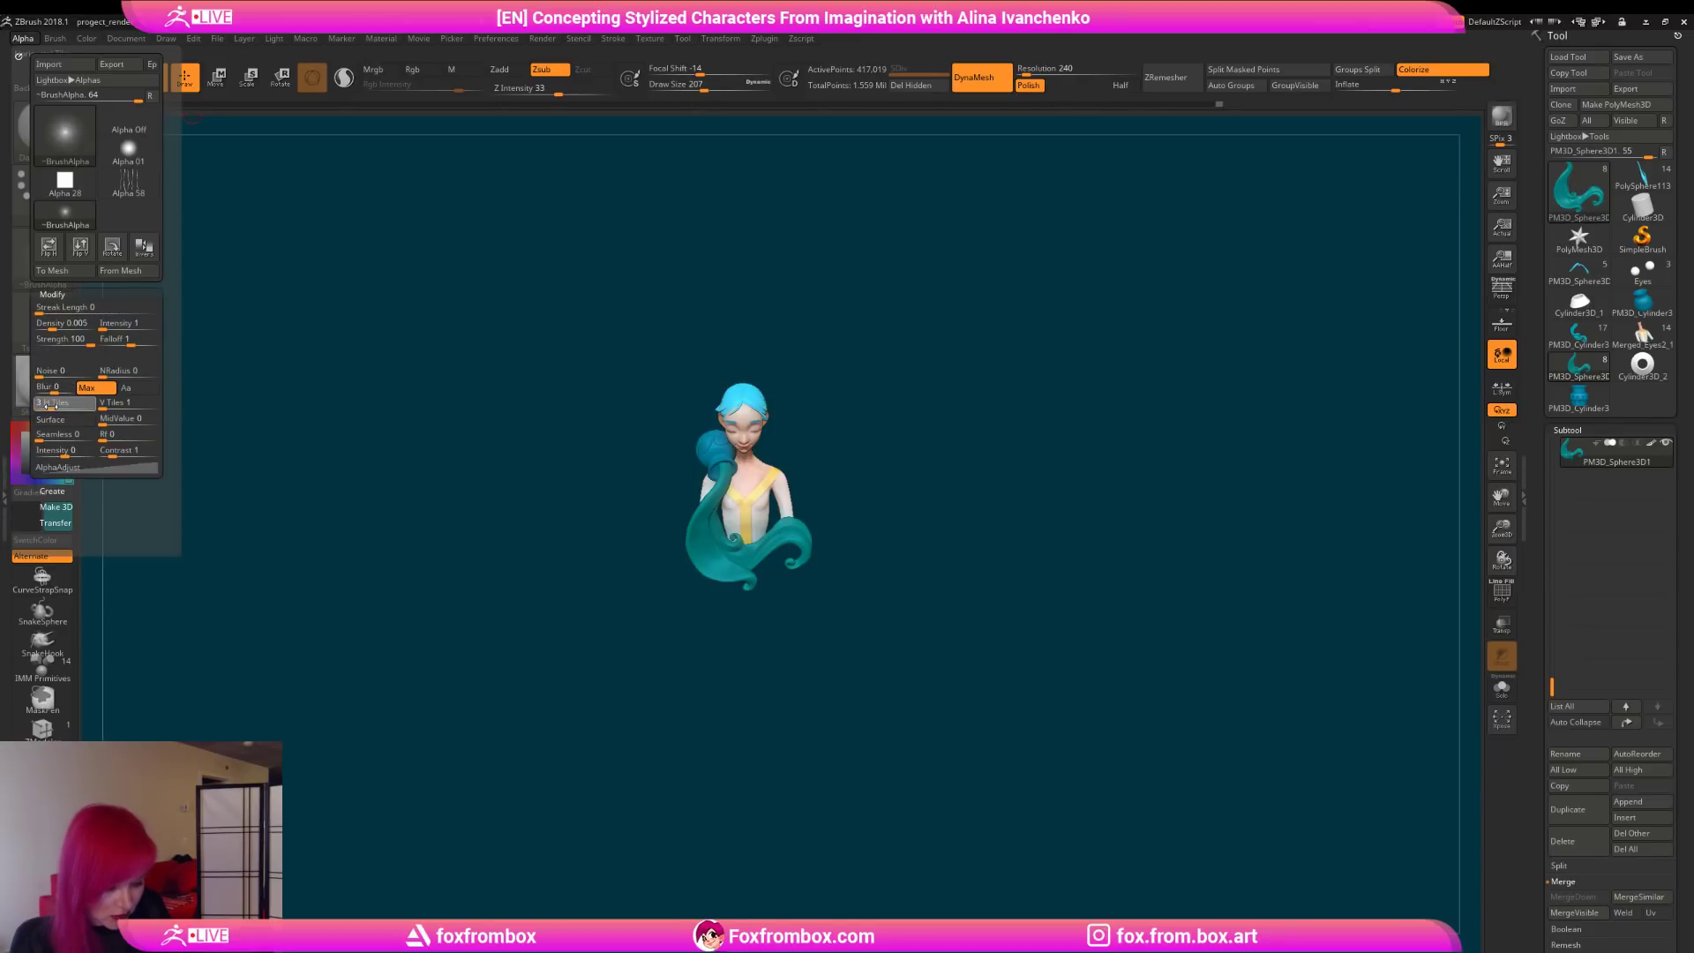
{"action": "left_click_drag", "start_coordinate": [703, 87], "coordinate": [729, 87]}
{"action": "left_click_drag", "start_coordinate": [875, 320], "coordinate": [821, 267], "text": "alt"}
{"action": "mouse_move", "coordinate": [1498, 528]}
{"action": "left_mouse_down"}
{"action": "mouse_move", "coordinate": [1017, 488]}
{"action": "mouse_move", "coordinate": [1101, 510]}
{"action": "mouse_move", "coordinate": [1103, 494]}
{"action": "left_mouse_up"}
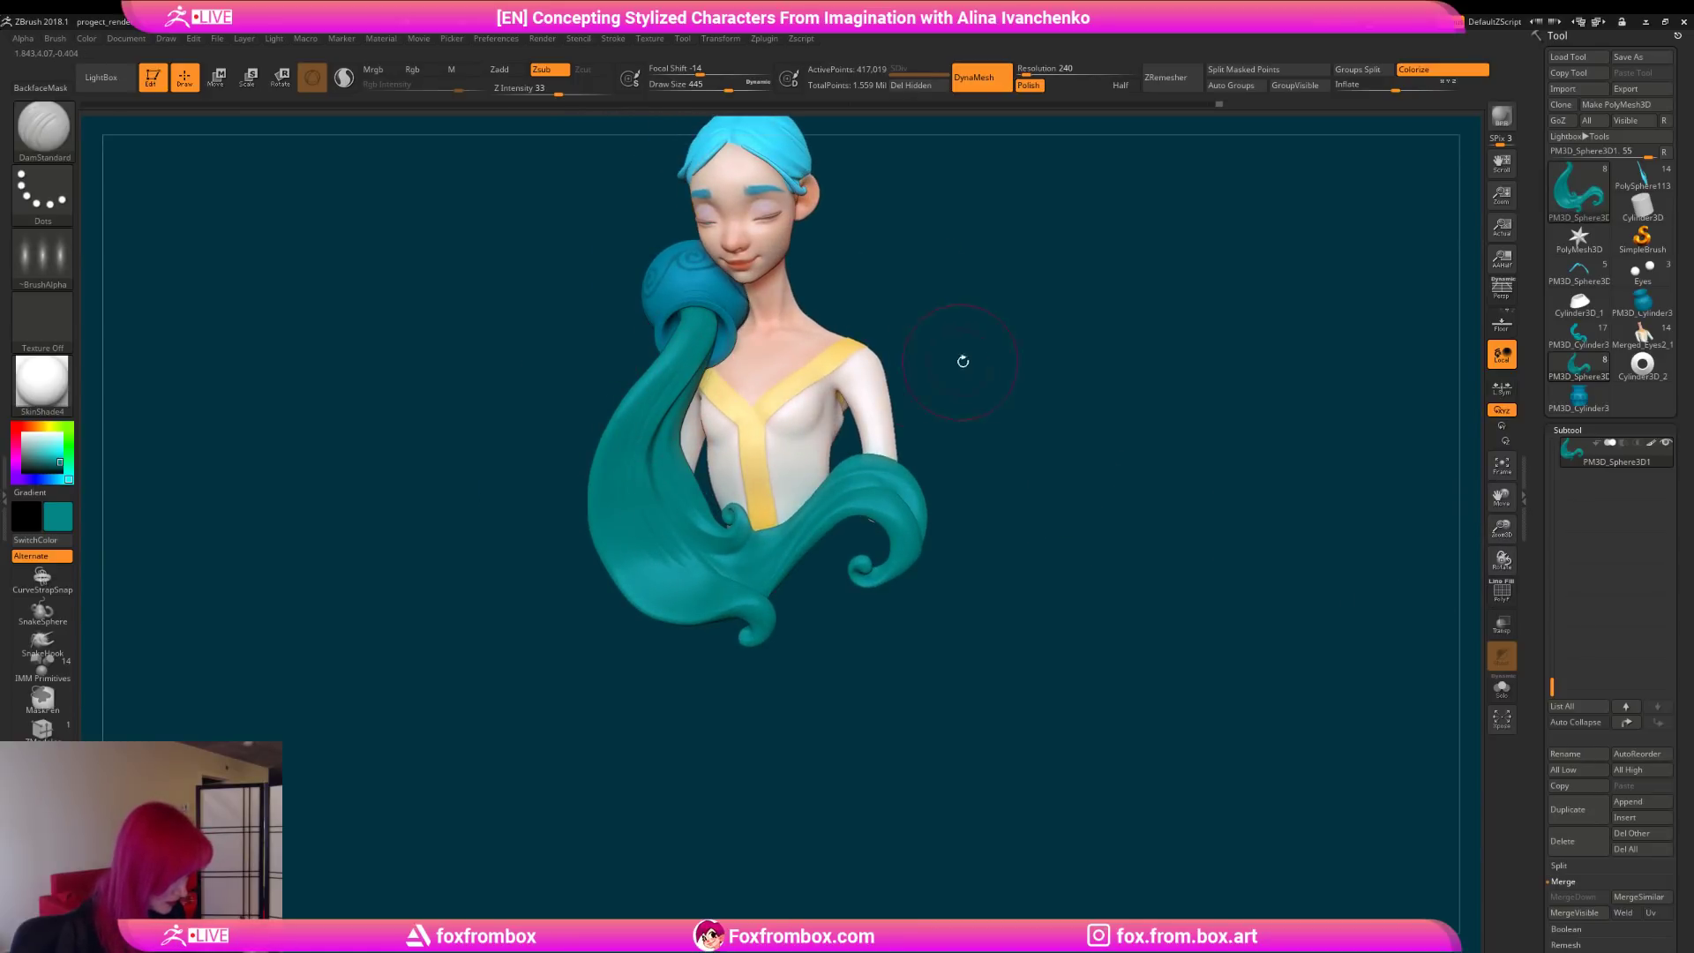
Step: Carve parallel flow grooves down the wide part of the stream with the three-line DamStandard alpha at size 400
{"action": "left_click_drag", "start_coordinate": [950, 362], "coordinate": [997, 357]}
{"action": "left_click", "coordinate": [724, 87]}
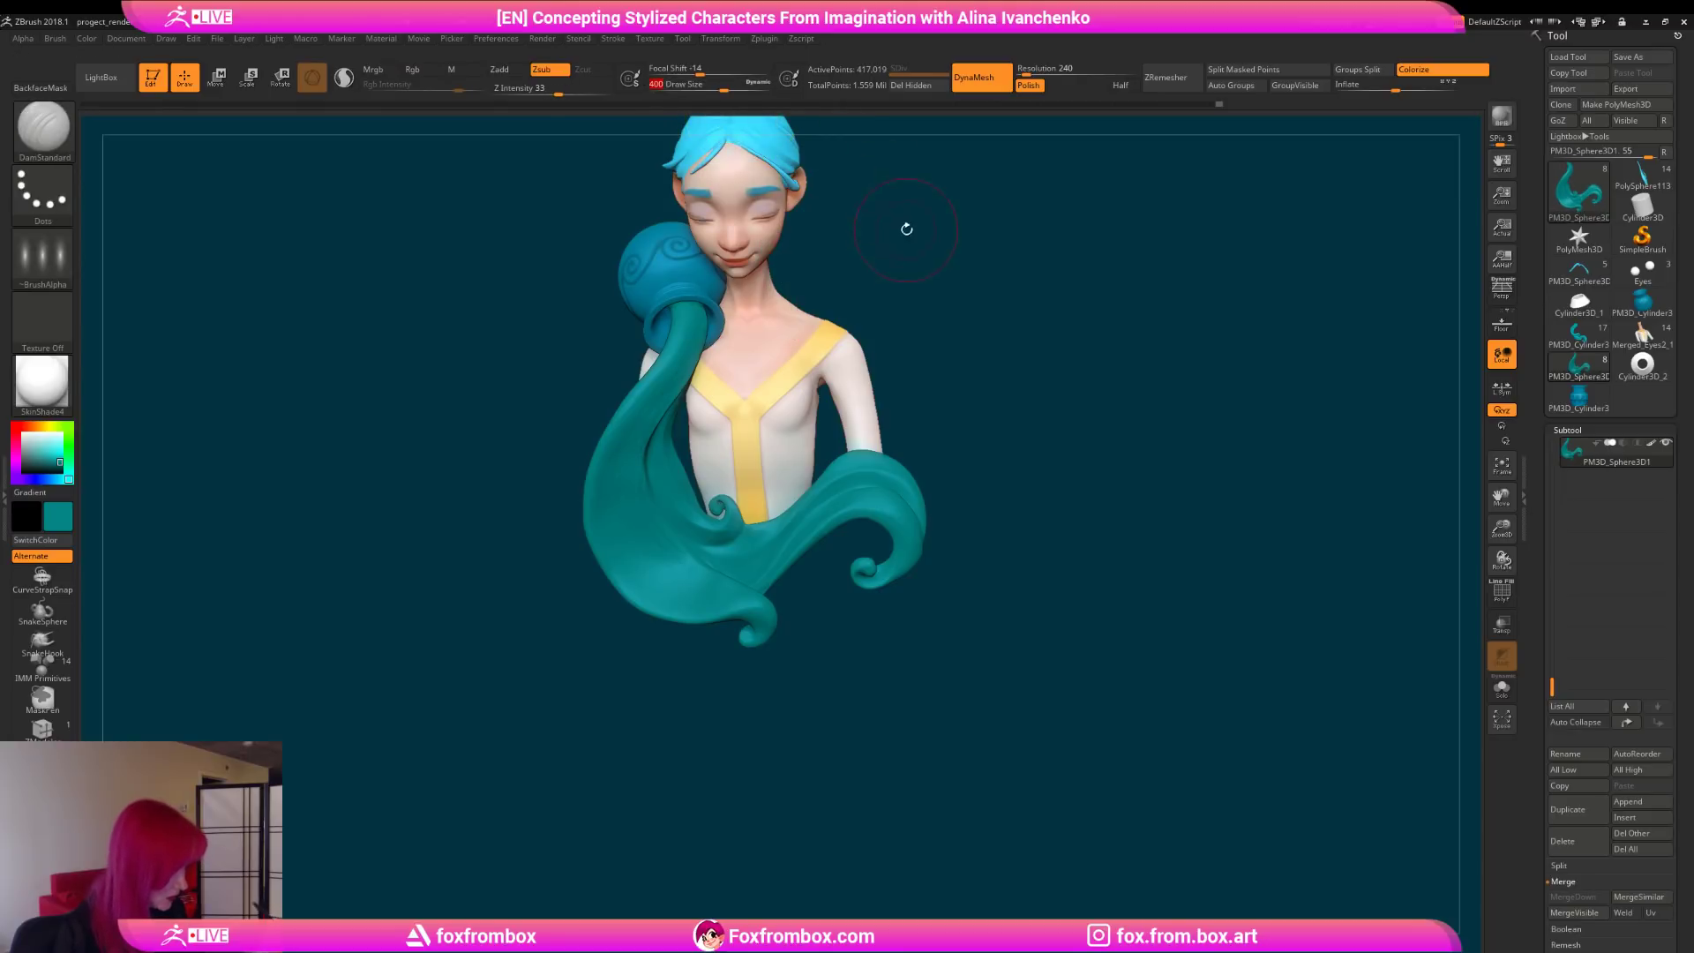
{"action": "left_click_drag", "start_coordinate": [905, 226], "coordinate": [882, 231]}
{"action": "mouse_move", "coordinate": [1021, 394]}
{"action": "left_mouse_down"}
{"action": "mouse_move", "coordinate": [948, 367]}
{"action": "mouse_move", "coordinate": [940, 420]}
{"action": "left_mouse_up"}
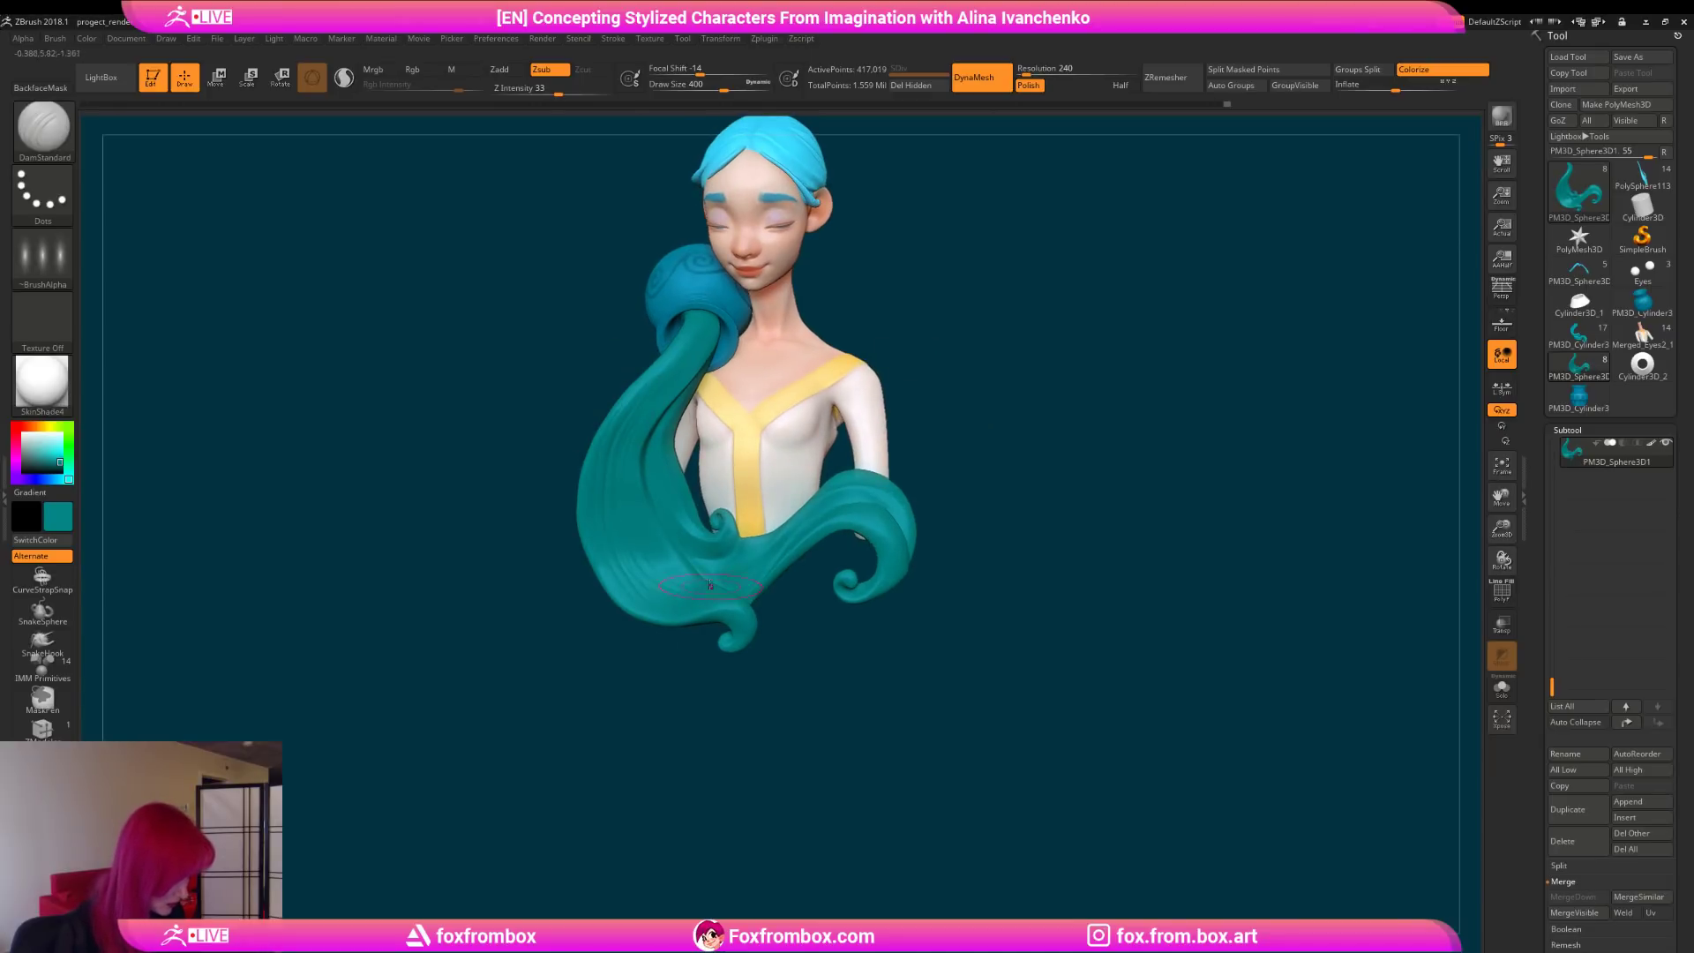
{"action": "mouse_move", "coordinate": [871, 545]}
{"action": "left_mouse_down"}
{"action": "mouse_move", "coordinate": [1006, 529]}
{"action": "mouse_move", "coordinate": [937, 642]}
{"action": "left_mouse_up"}
Step: Carve finer parallel grooves across the stream's lower bend with the three-line DamStandard alpha at size 207
{"action": "left_click_drag", "start_coordinate": [723, 86], "coordinate": [704, 86]}
{"action": "left_click_drag", "start_coordinate": [723, 706], "coordinate": [734, 812]}
{"action": "left_click_drag", "start_coordinate": [734, 750], "coordinate": [634, 618]}
{"action": "left_click_drag", "start_coordinate": [742, 736], "coordinate": [738, 756]}
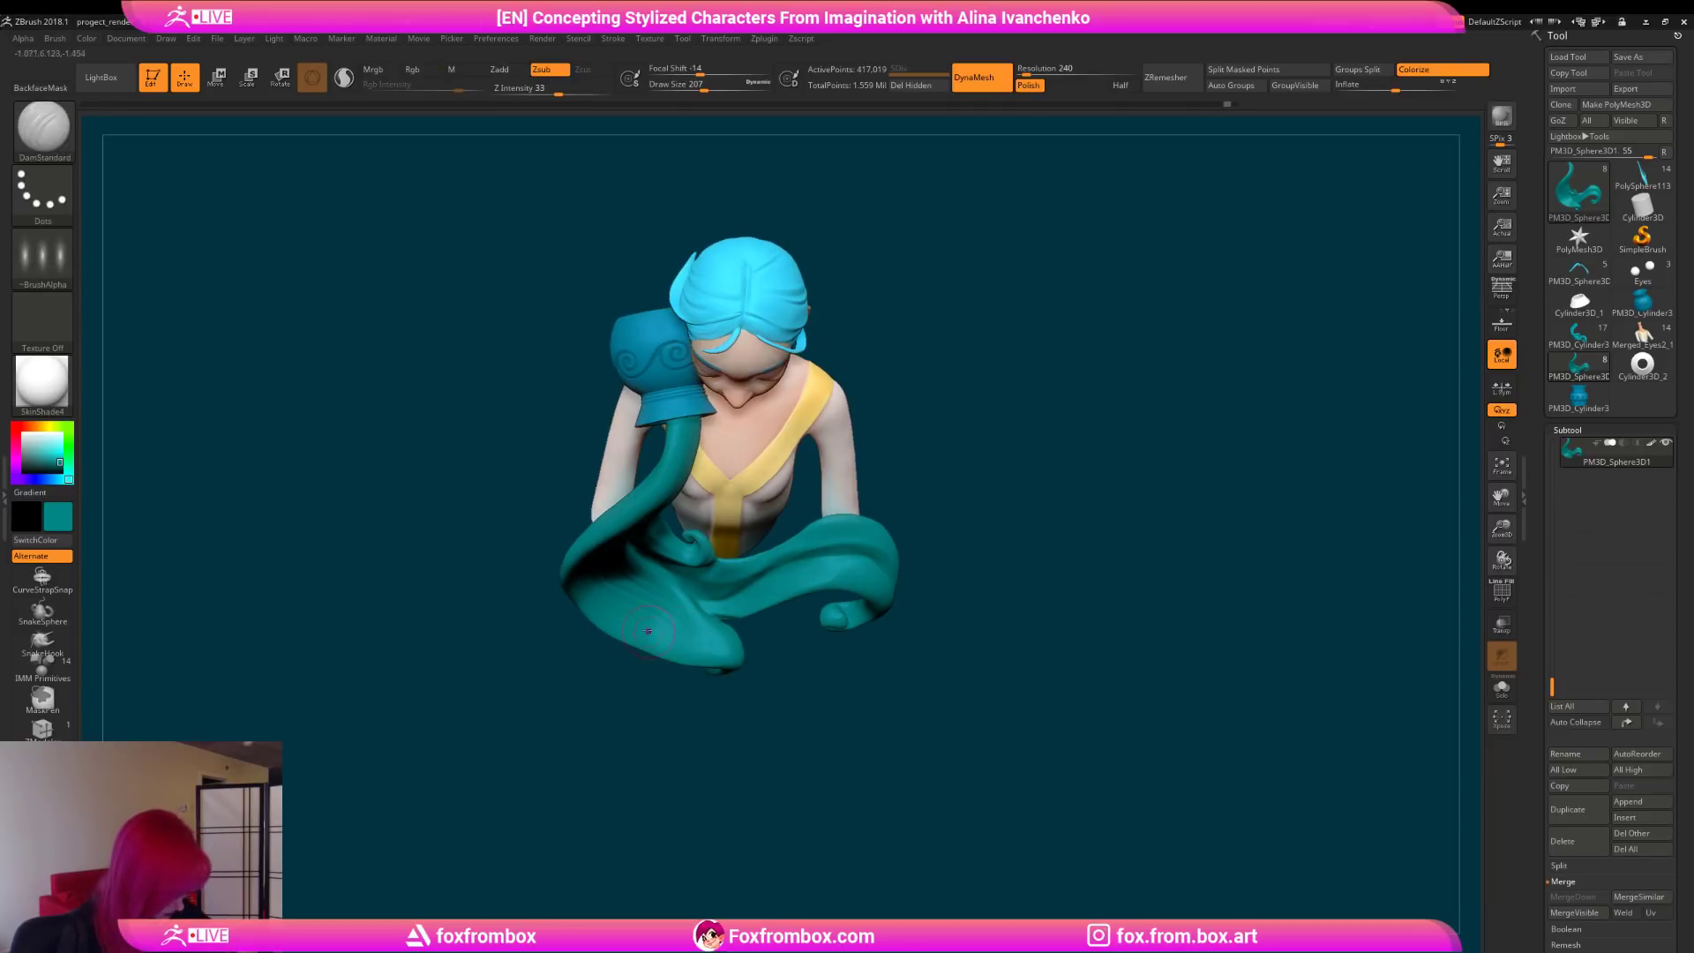
{"action": "left_click_drag", "start_coordinate": [759, 672], "coordinate": [793, 603]}
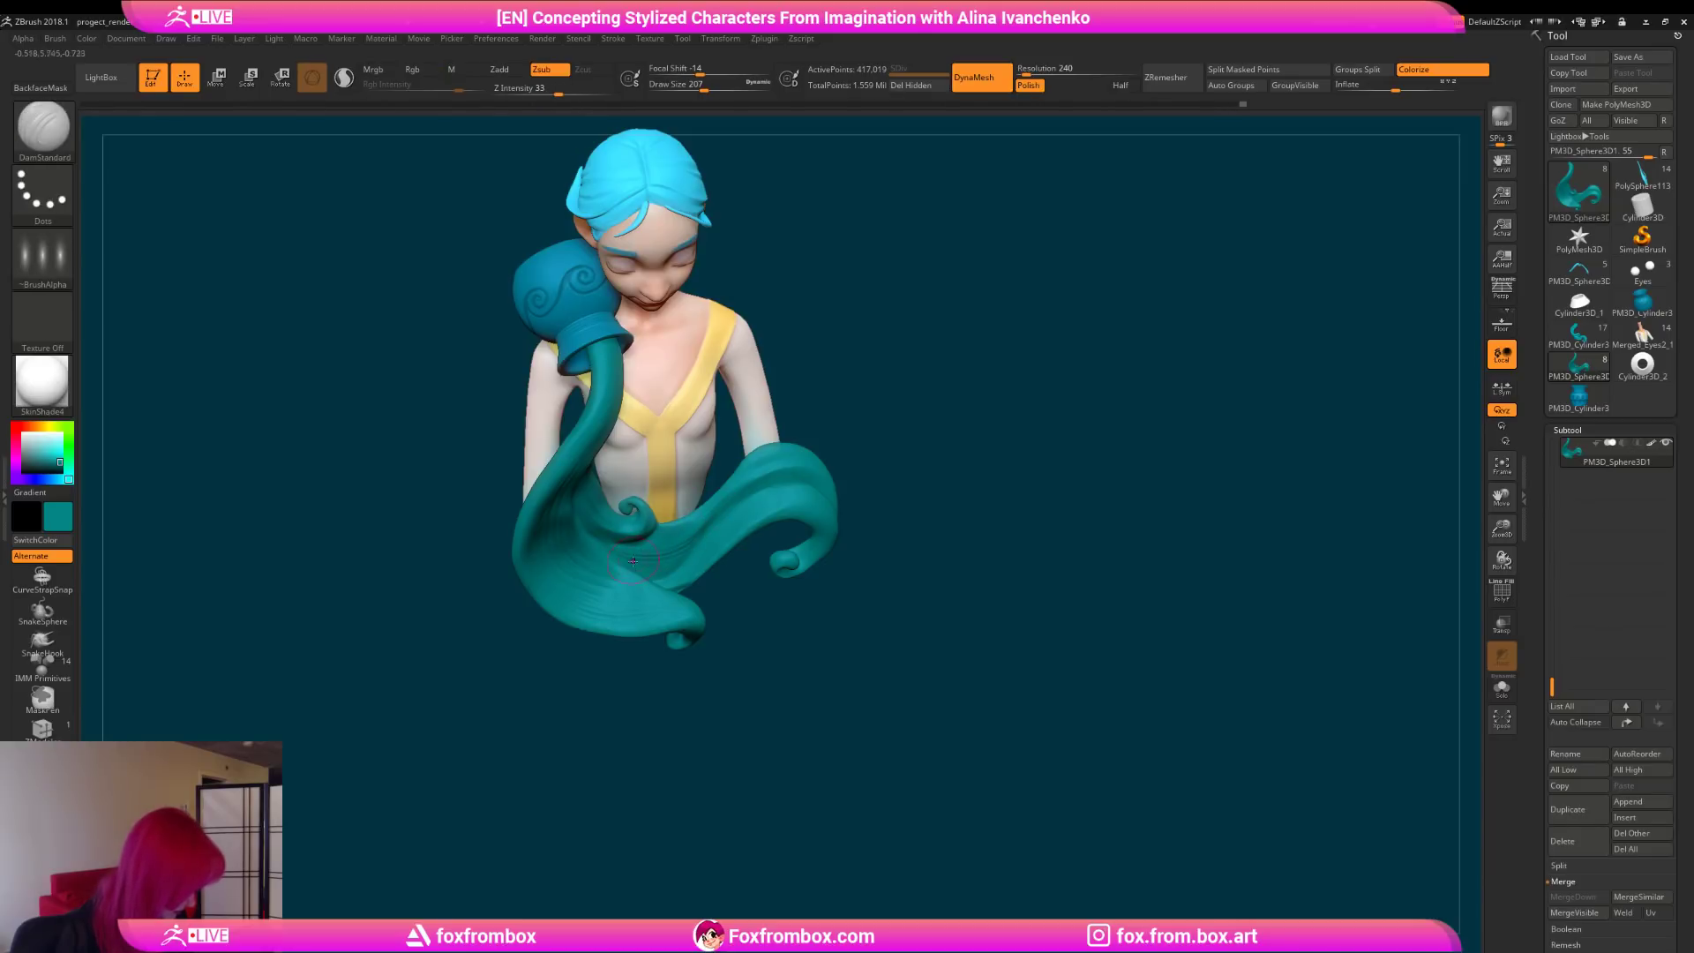
{"action": "mouse_move", "coordinate": [918, 456]}
{"action": "left_mouse_down"}
{"action": "mouse_move", "coordinate": [910, 405]}
{"action": "mouse_move", "coordinate": [854, 498]}
{"action": "left_mouse_up"}
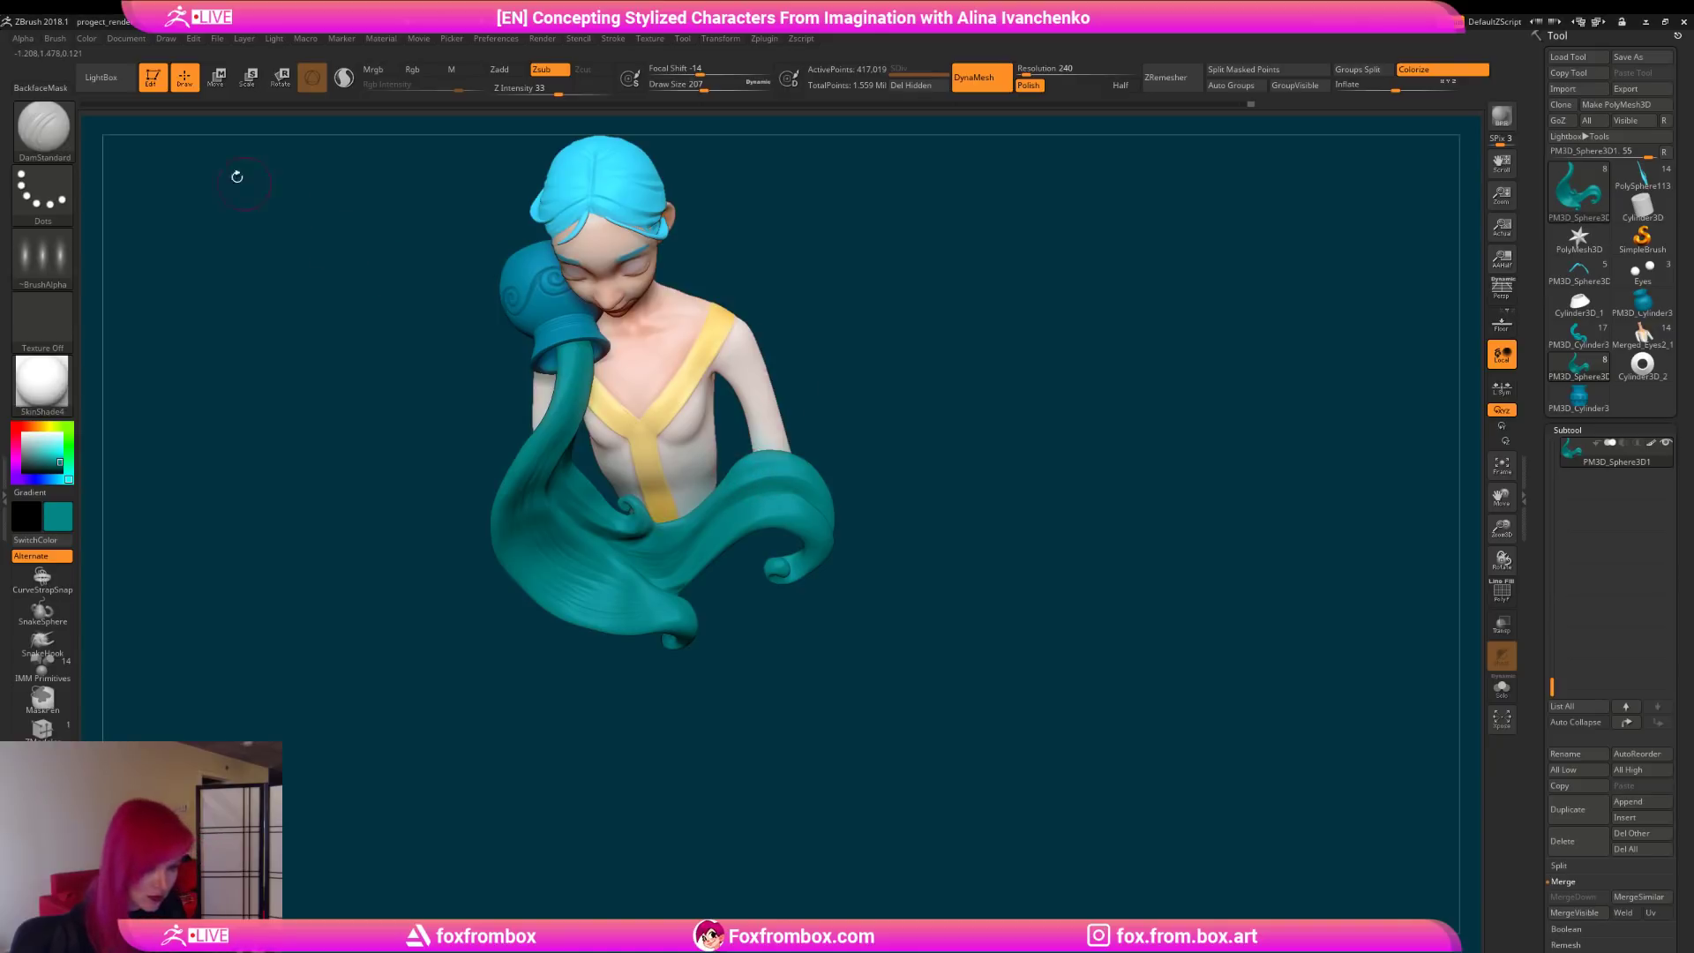
Step: Reduce the alpha's horizontal tiling to two lines and add grooves along the stream's lower bend
{"action": "left_click", "coordinate": [23, 39]}
{"action": "key", "text": "Return"}
{"action": "left_click_drag", "start_coordinate": [860, 371], "coordinate": [854, 414]}
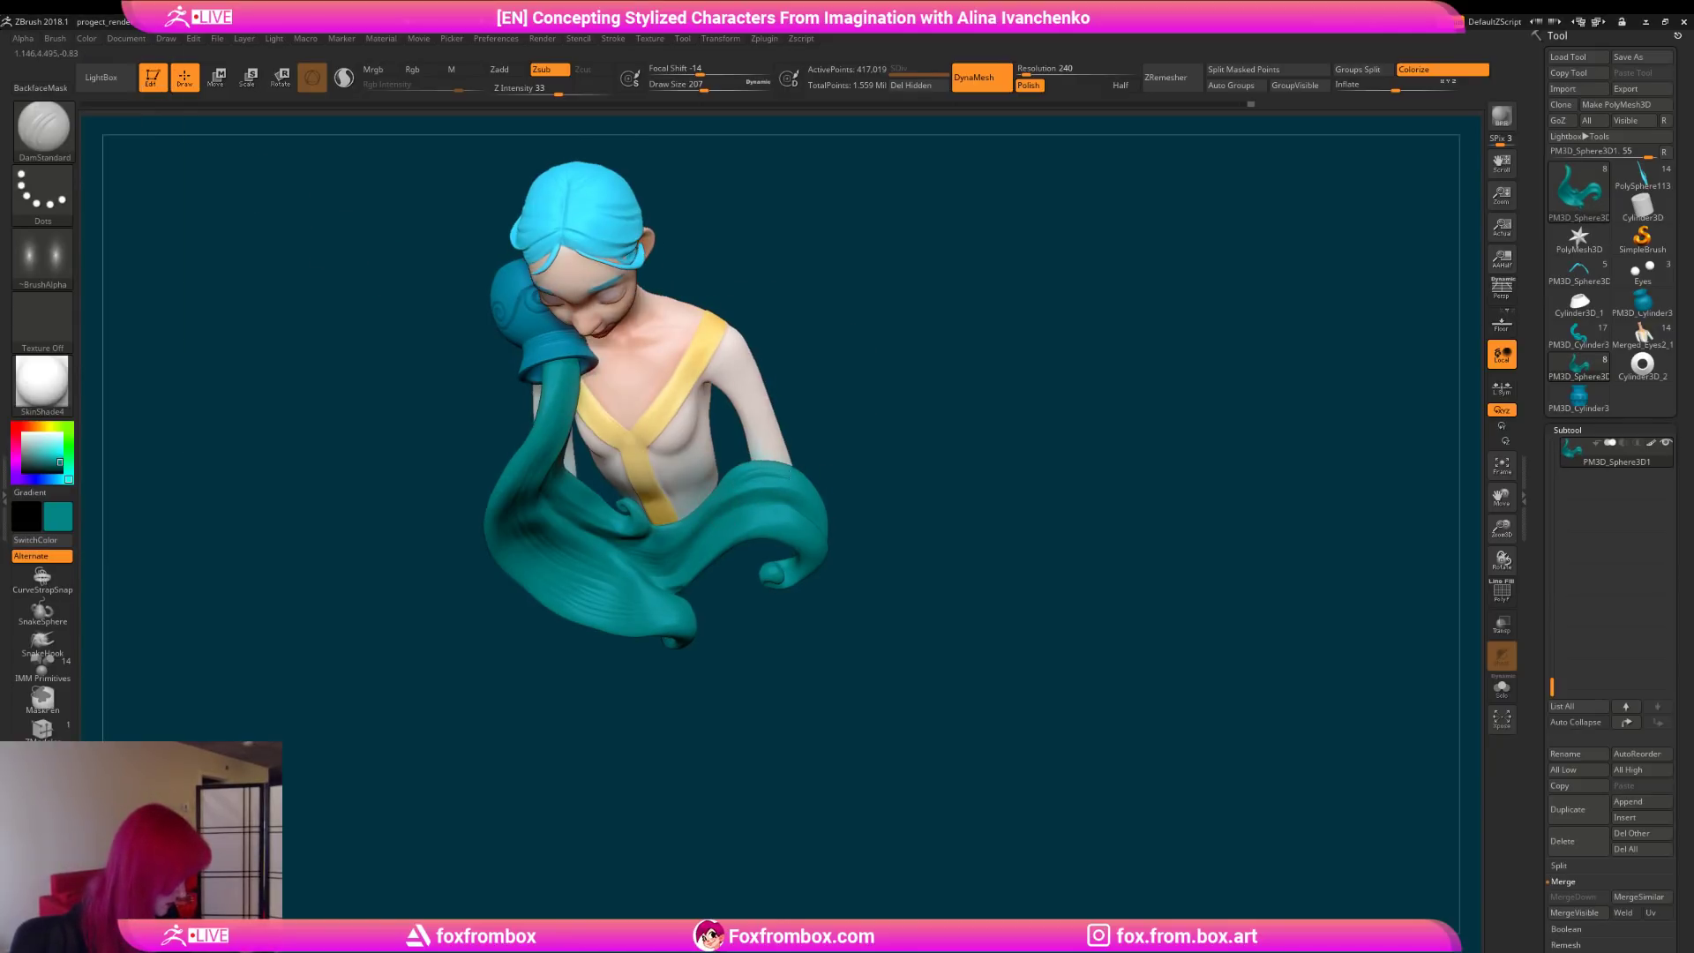
{"action": "left_click_drag", "start_coordinate": [841, 558], "coordinate": [835, 506]}
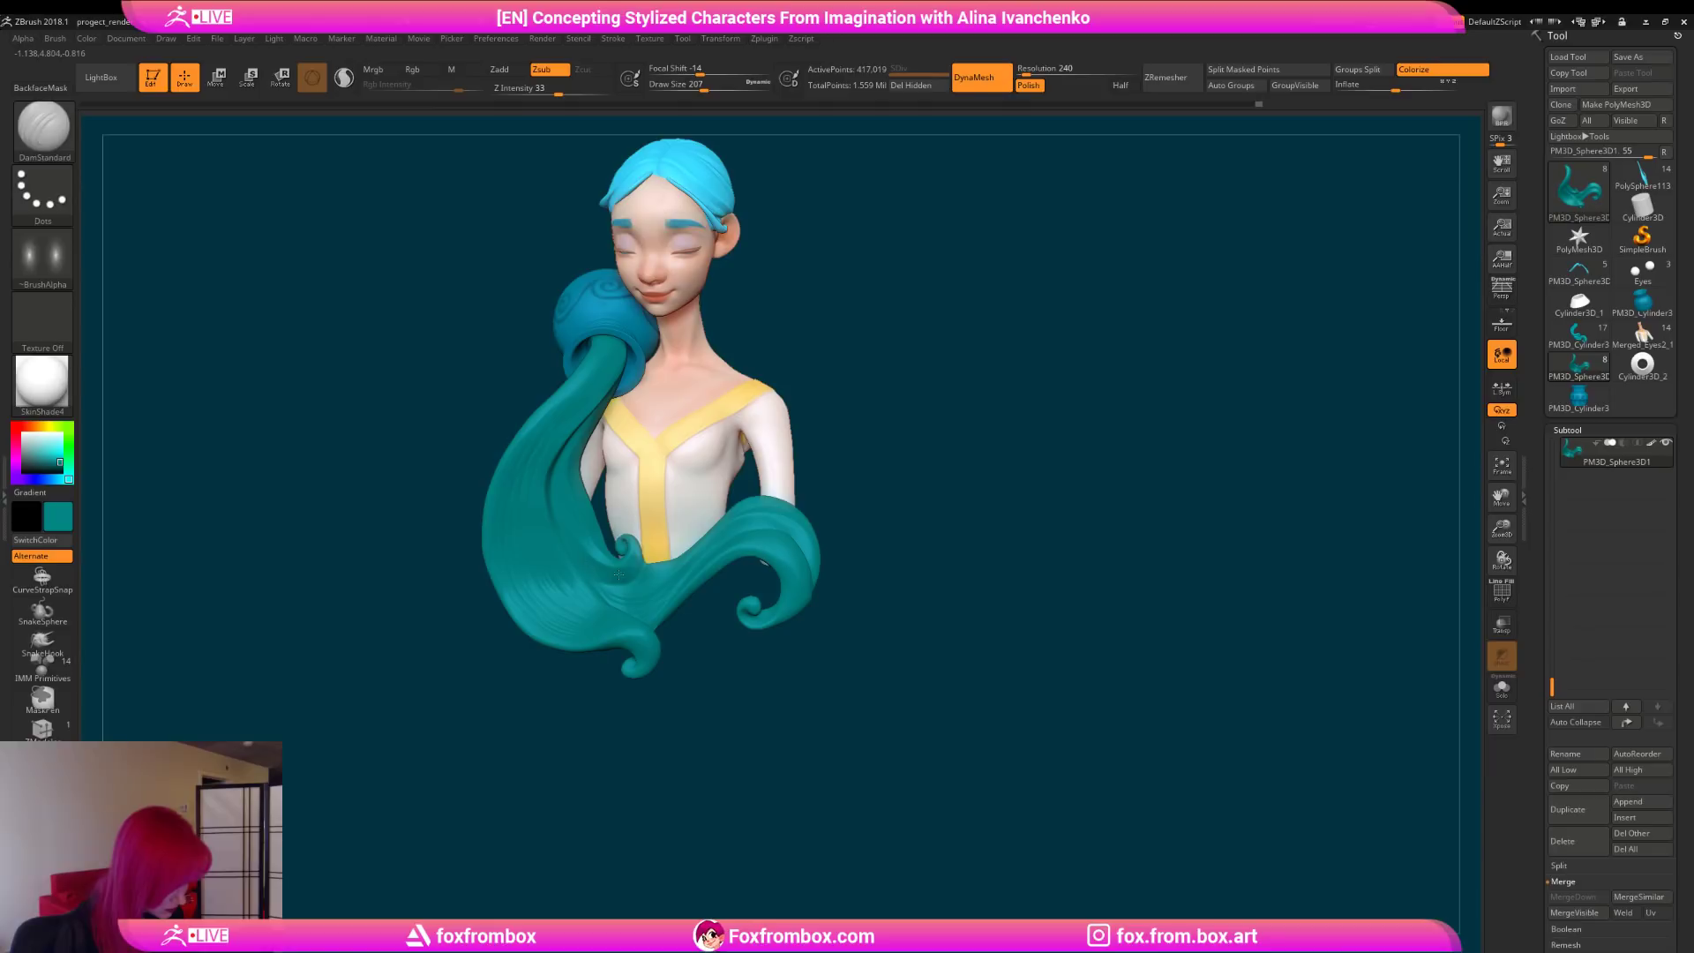
Step: Extend the grooves along the stream below the vase mouth with the two-line DamStandard alpha
{"action": "left_click_drag", "start_coordinate": [882, 484], "coordinate": [945, 490]}
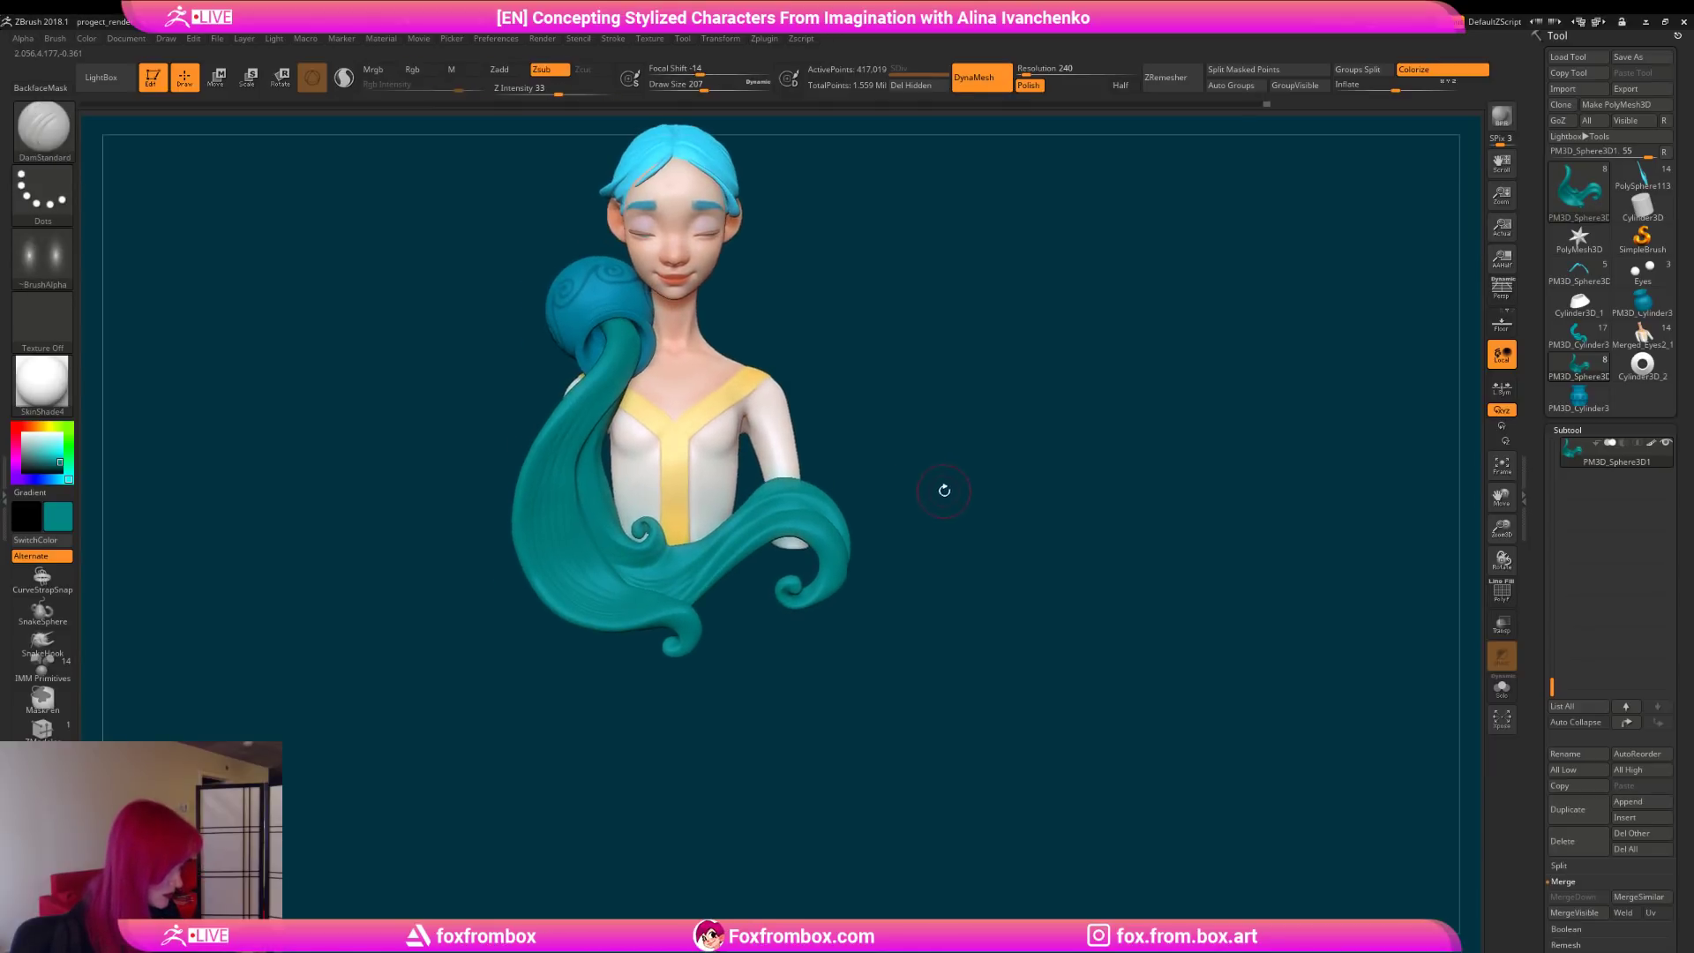
{"action": "left_click_drag", "start_coordinate": [882, 379], "coordinate": [630, 321]}
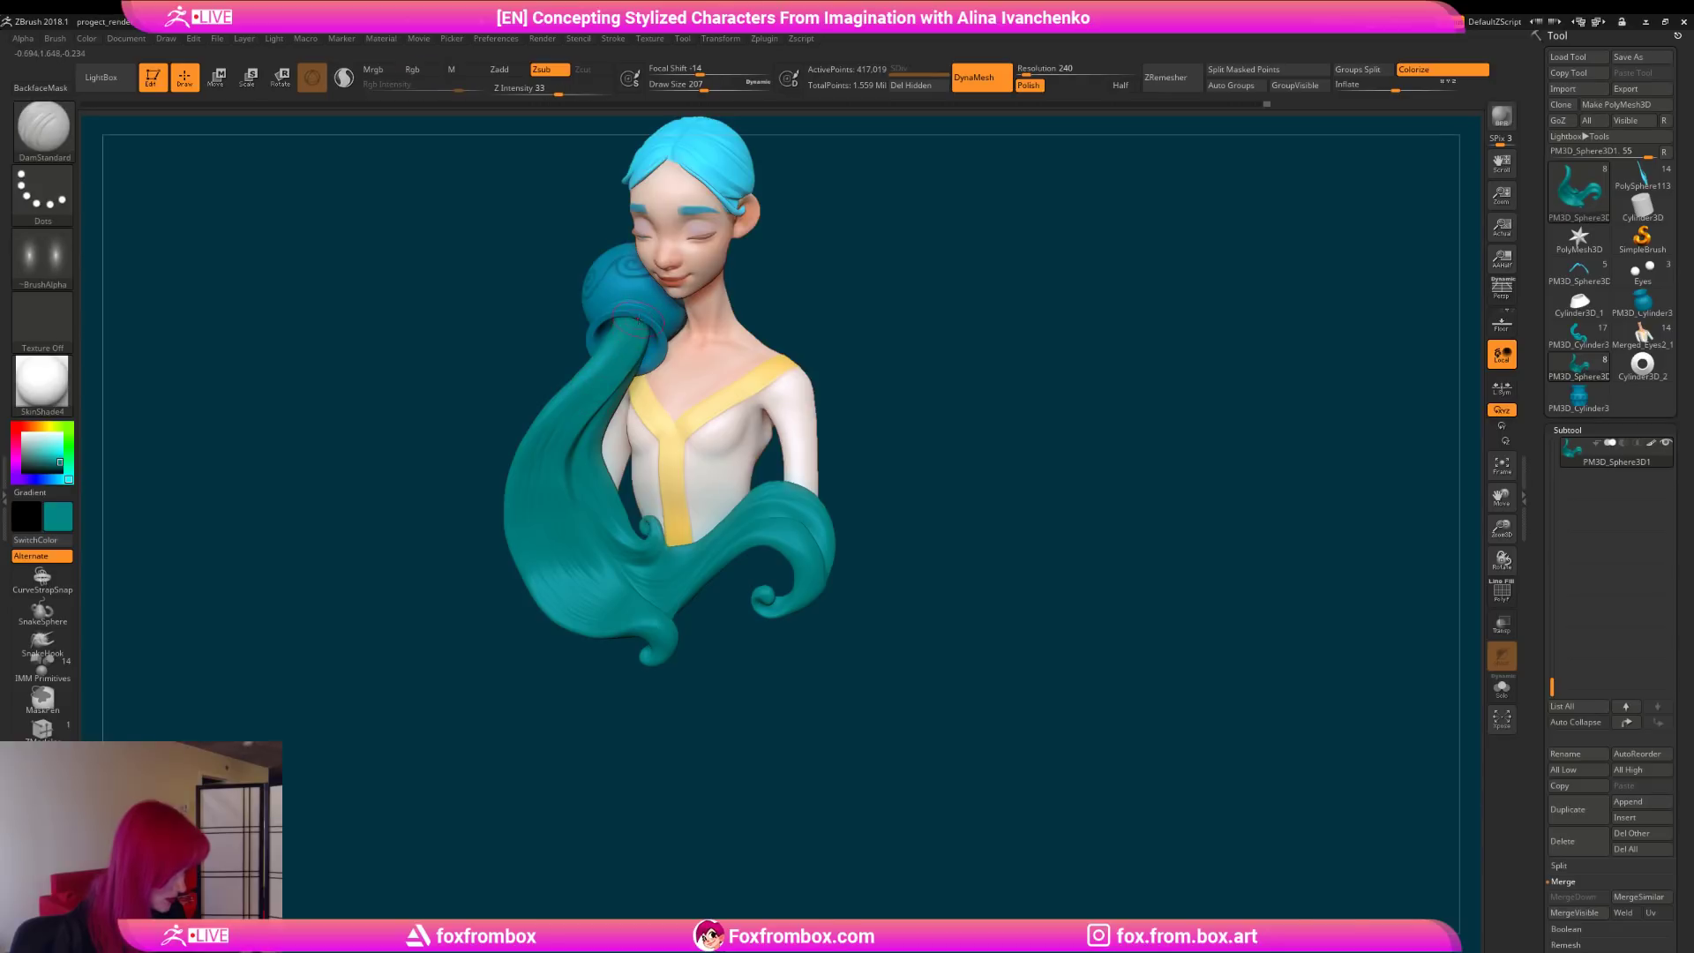
{"action": "left_click_drag", "start_coordinate": [855, 348], "coordinate": [1075, 542]}
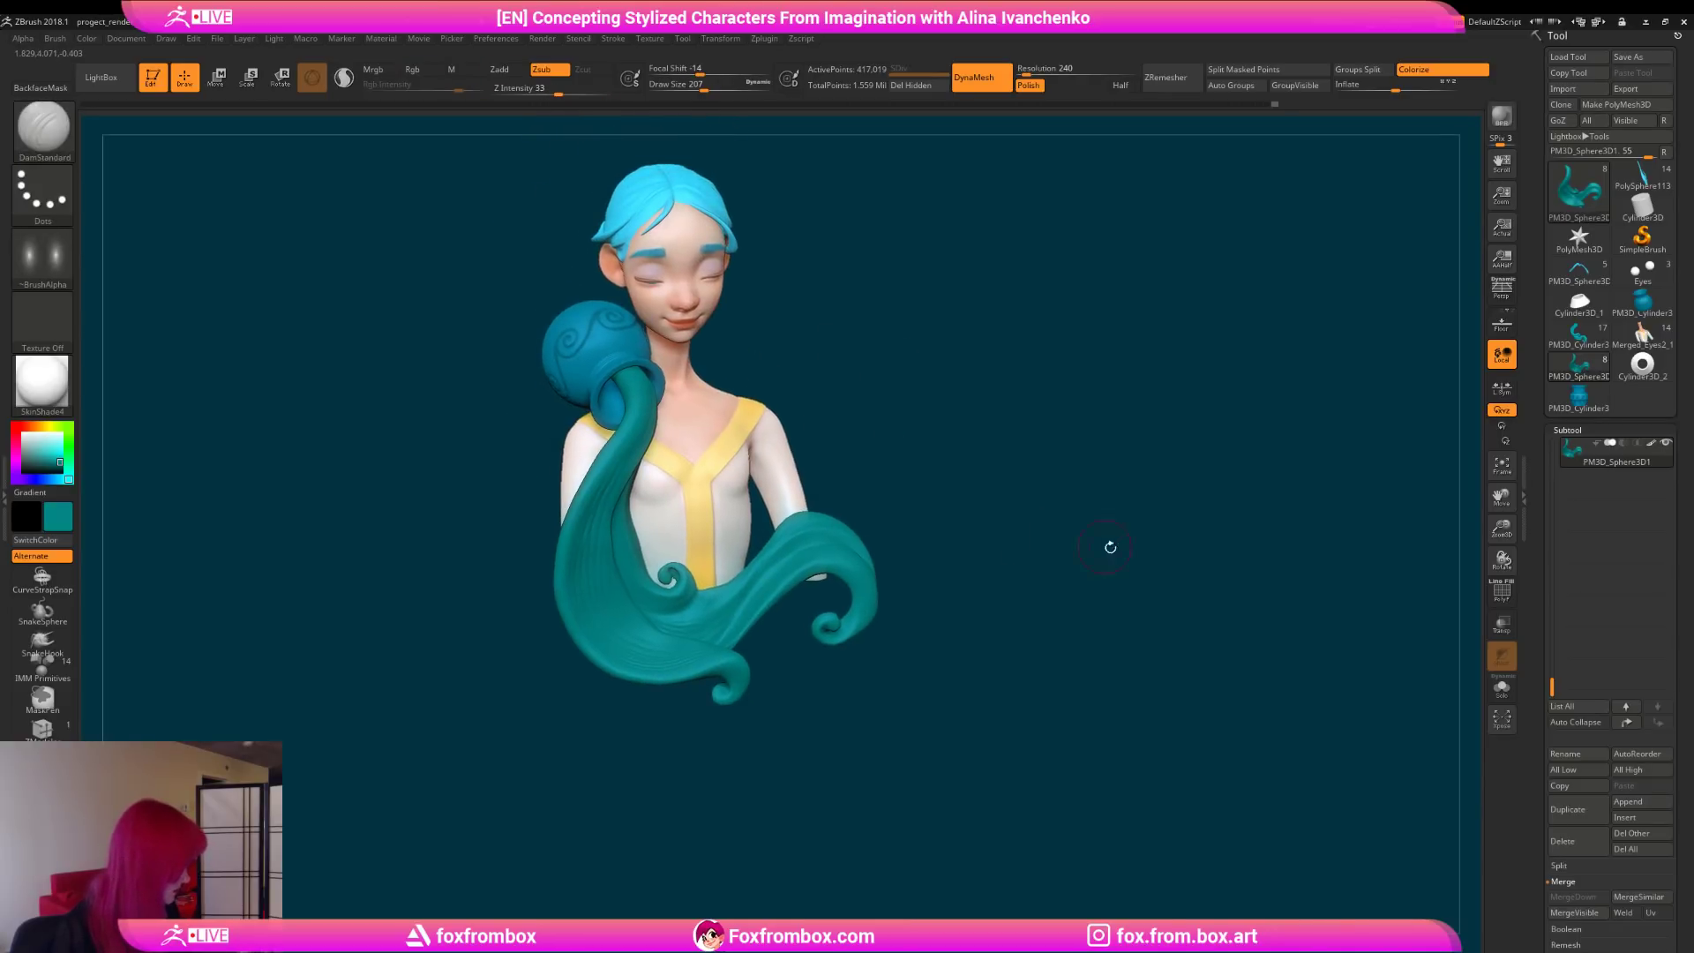
{"action": "mouse_move", "coordinate": [945, 574]}
{"action": "left_mouse_down"}
{"action": "mouse_move", "coordinate": [860, 570]}
{"action": "mouse_move", "coordinate": [979, 573]}
{"action": "left_mouse_up"}
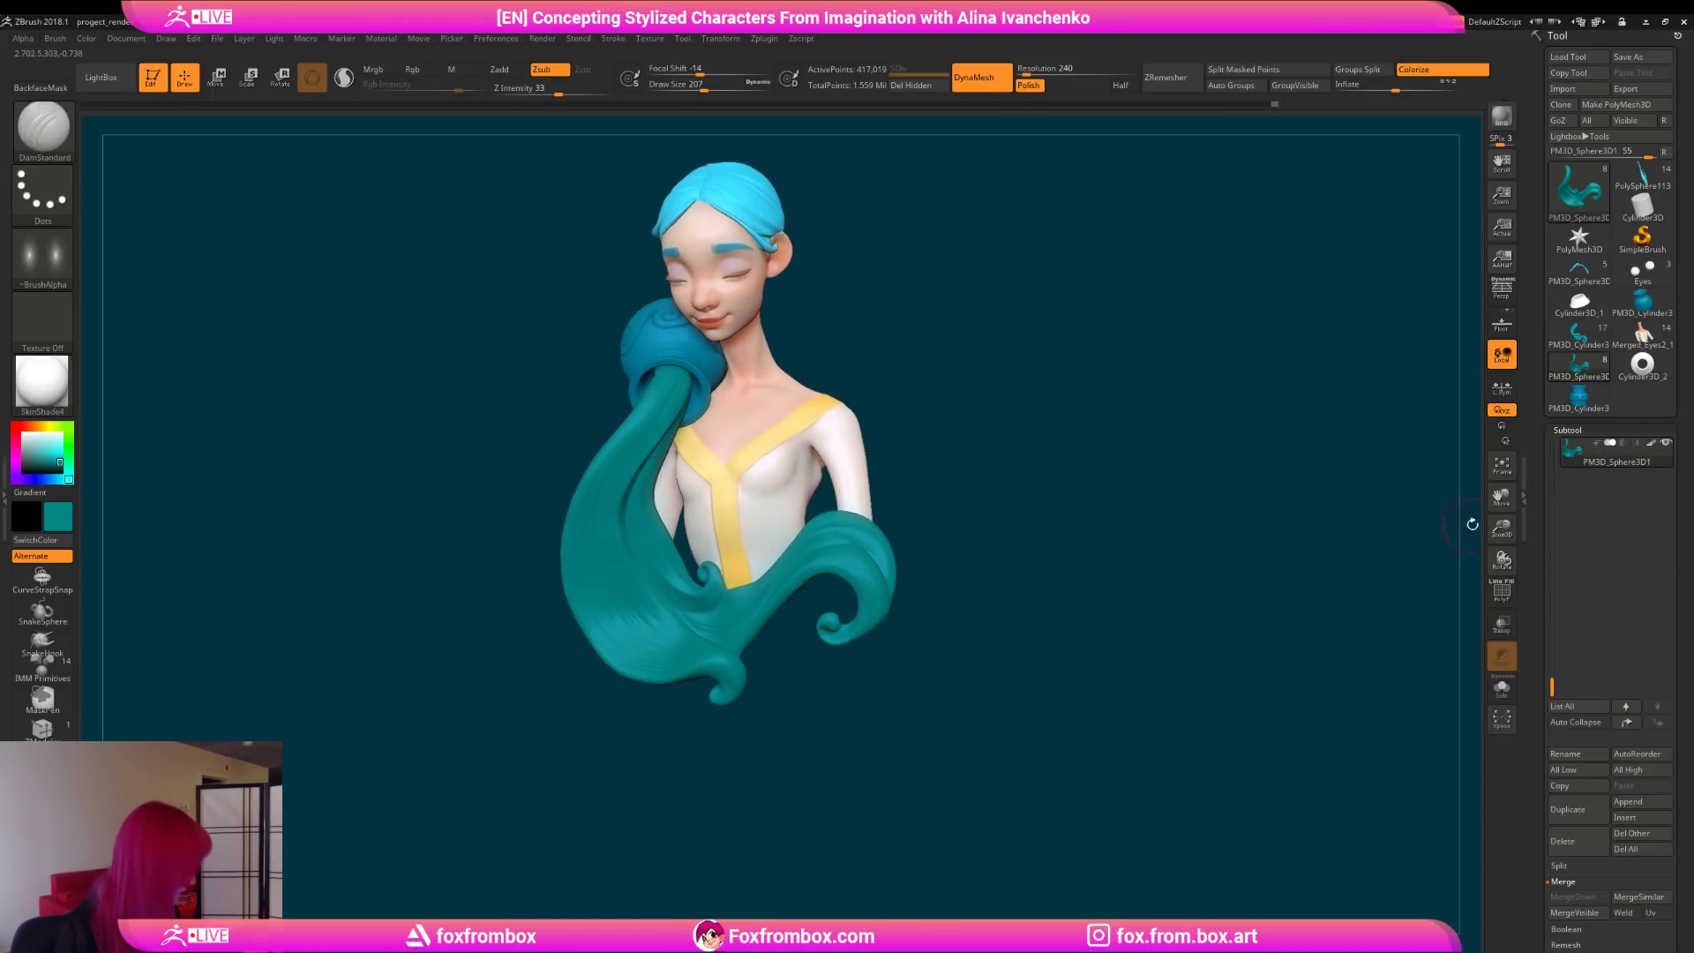
Step: Isolate the teal stream and mask the area of its lower bend for extraction
{"action": "left_click_drag", "start_coordinate": [1501, 528], "coordinate": [1395, 442]}
{"action": "left_click_drag", "start_coordinate": [1041, 454], "coordinate": [911, 494], "text": "shift"}
{"action": "mouse_move", "coordinate": [865, 585]}
{"action": "left_mouse_down"}
{"action": "mouse_move", "coordinate": [900, 582]}
{"action": "mouse_move", "coordinate": [869, 613]}
{"action": "mouse_move", "coordinate": [882, 574]}
{"action": "mouse_move", "coordinate": [855, 597]}
{"action": "mouse_move", "coordinate": [877, 594]}
{"action": "mouse_move", "coordinate": [862, 574]}
{"action": "mouse_move", "coordinate": [824, 582]}
{"action": "mouse_move", "coordinate": [865, 623]}
{"action": "mouse_move", "coordinate": [828, 665]}
{"action": "mouse_move", "coordinate": [861, 650]}
{"action": "mouse_move", "coordinate": [766, 662]}
{"action": "mouse_move", "coordinate": [785, 659]}
{"action": "left_mouse_up"}
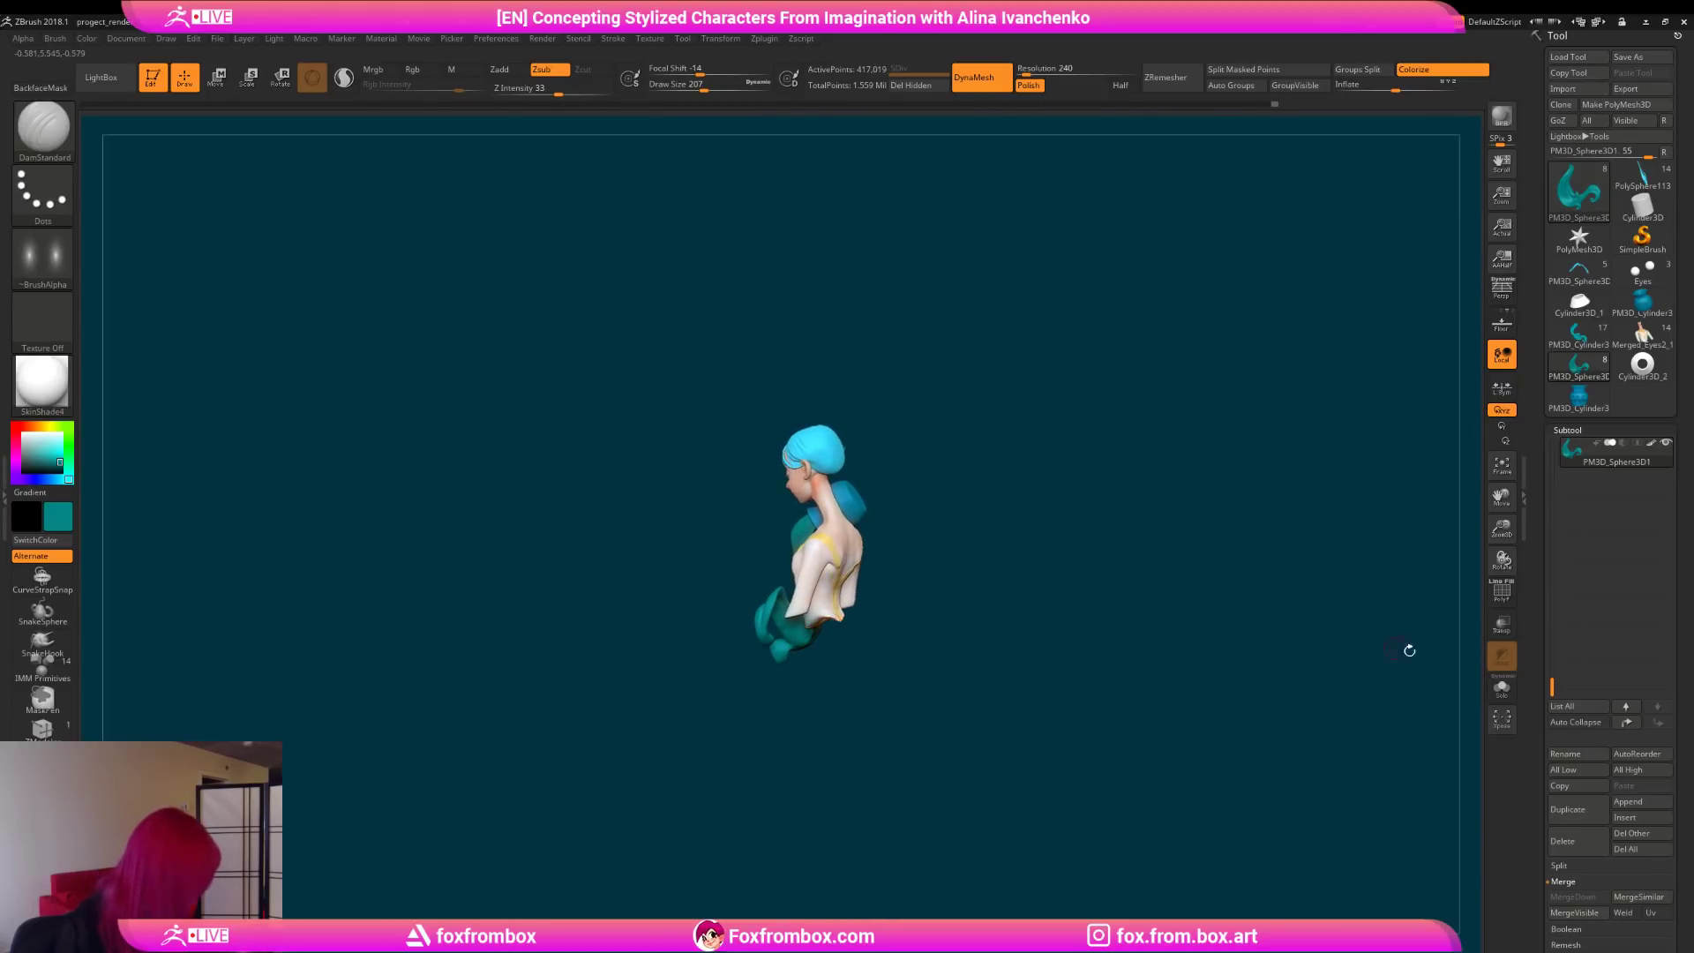
{"action": "left_click", "coordinate": [1501, 689]}
{"action": "mouse_move", "coordinate": [967, 586]}
{"action": "left_mouse_down"}
{"action": "mouse_move", "coordinate": [913, 607]}
{"action": "mouse_move", "coordinate": [884, 505]}
{"action": "mouse_move", "coordinate": [903, 582]}
{"action": "mouse_move", "coordinate": [976, 533]}
{"action": "mouse_move", "coordinate": [891, 540]}
{"action": "mouse_move", "coordinate": [913, 528]}
{"action": "mouse_move", "coordinate": [847, 503]}
{"action": "left_mouse_up"}
{"action": "left_click_drag", "start_coordinate": [932, 522], "coordinate": [981, 526]}
{"action": "mouse_move", "coordinate": [1061, 512]}
{"action": "left_mouse_down"}
{"action": "mouse_move", "coordinate": [915, 530]}
{"action": "mouse_move", "coordinate": [938, 514]}
{"action": "mouse_move", "coordinate": [776, 430]}
{"action": "mouse_move", "coordinate": [830, 545]}
{"action": "mouse_move", "coordinate": [789, 528]}
{"action": "mouse_move", "coordinate": [828, 582]}
{"action": "mouse_move", "coordinate": [971, 632]}
{"action": "mouse_move", "coordinate": [884, 648]}
{"action": "left_mouse_up"}
Step: Extract the masked area of the stream at thickness 0.06599 and accept it as a separate subtool
{"action": "left_click", "coordinate": [1566, 945]}
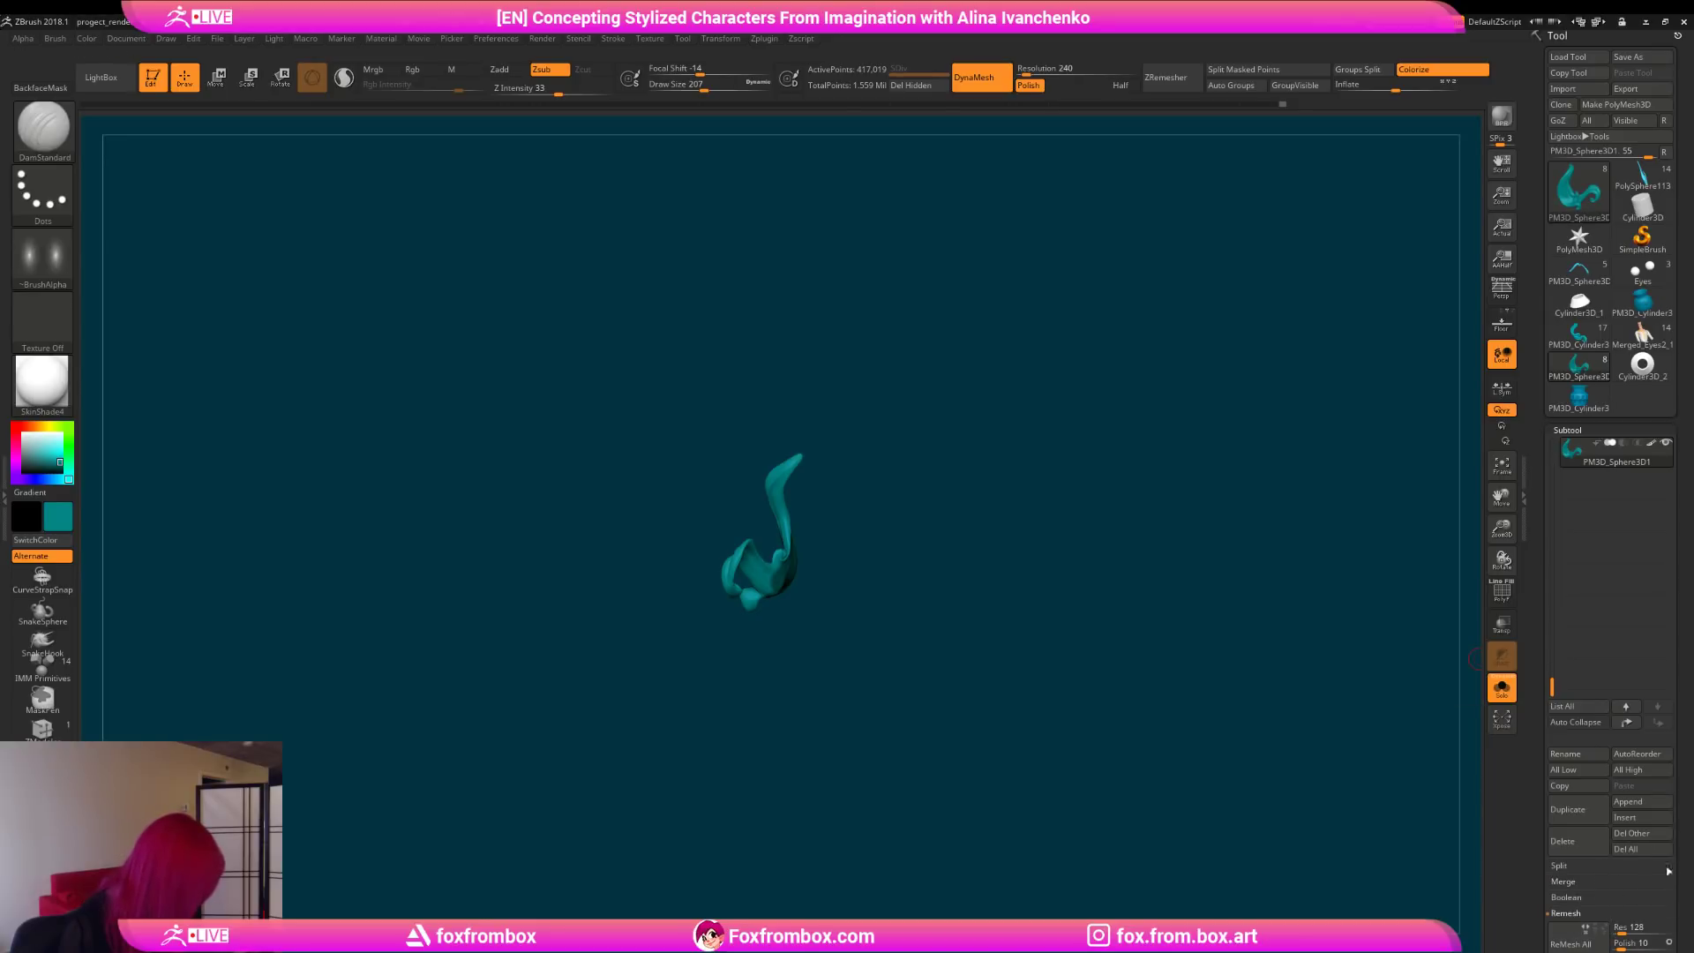
{"action": "left_click_drag", "start_coordinate": [1681, 858], "coordinate": [1681, 732]}
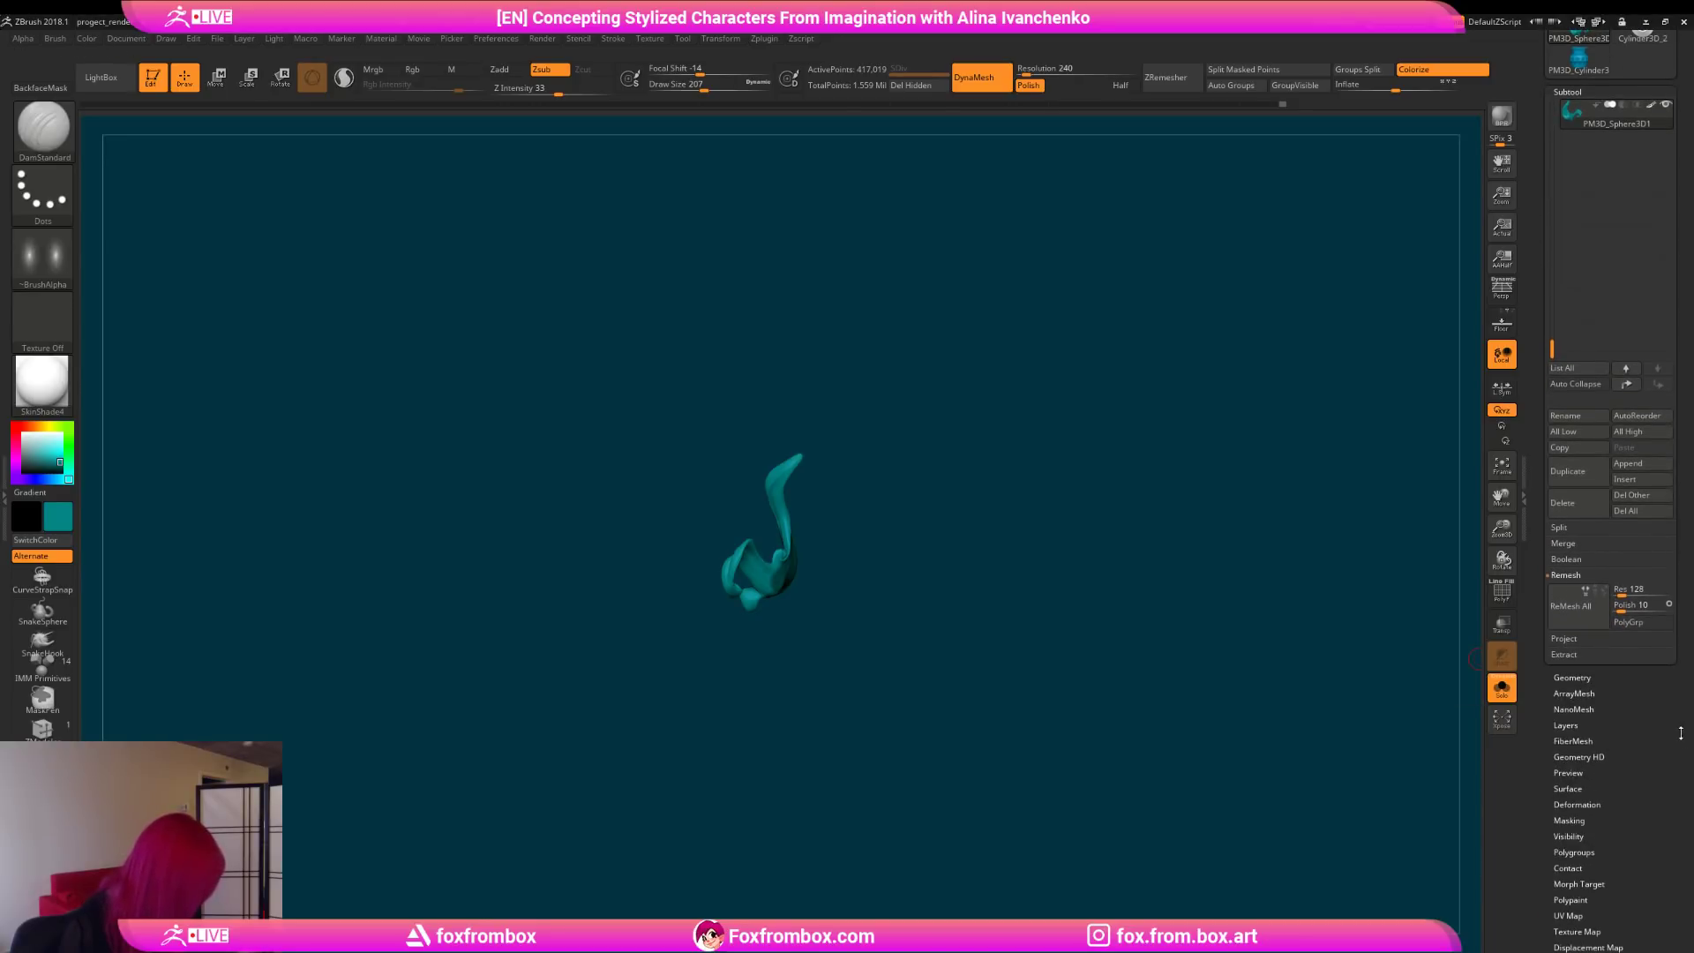
{"action": "left_click", "coordinate": [1588, 654]}
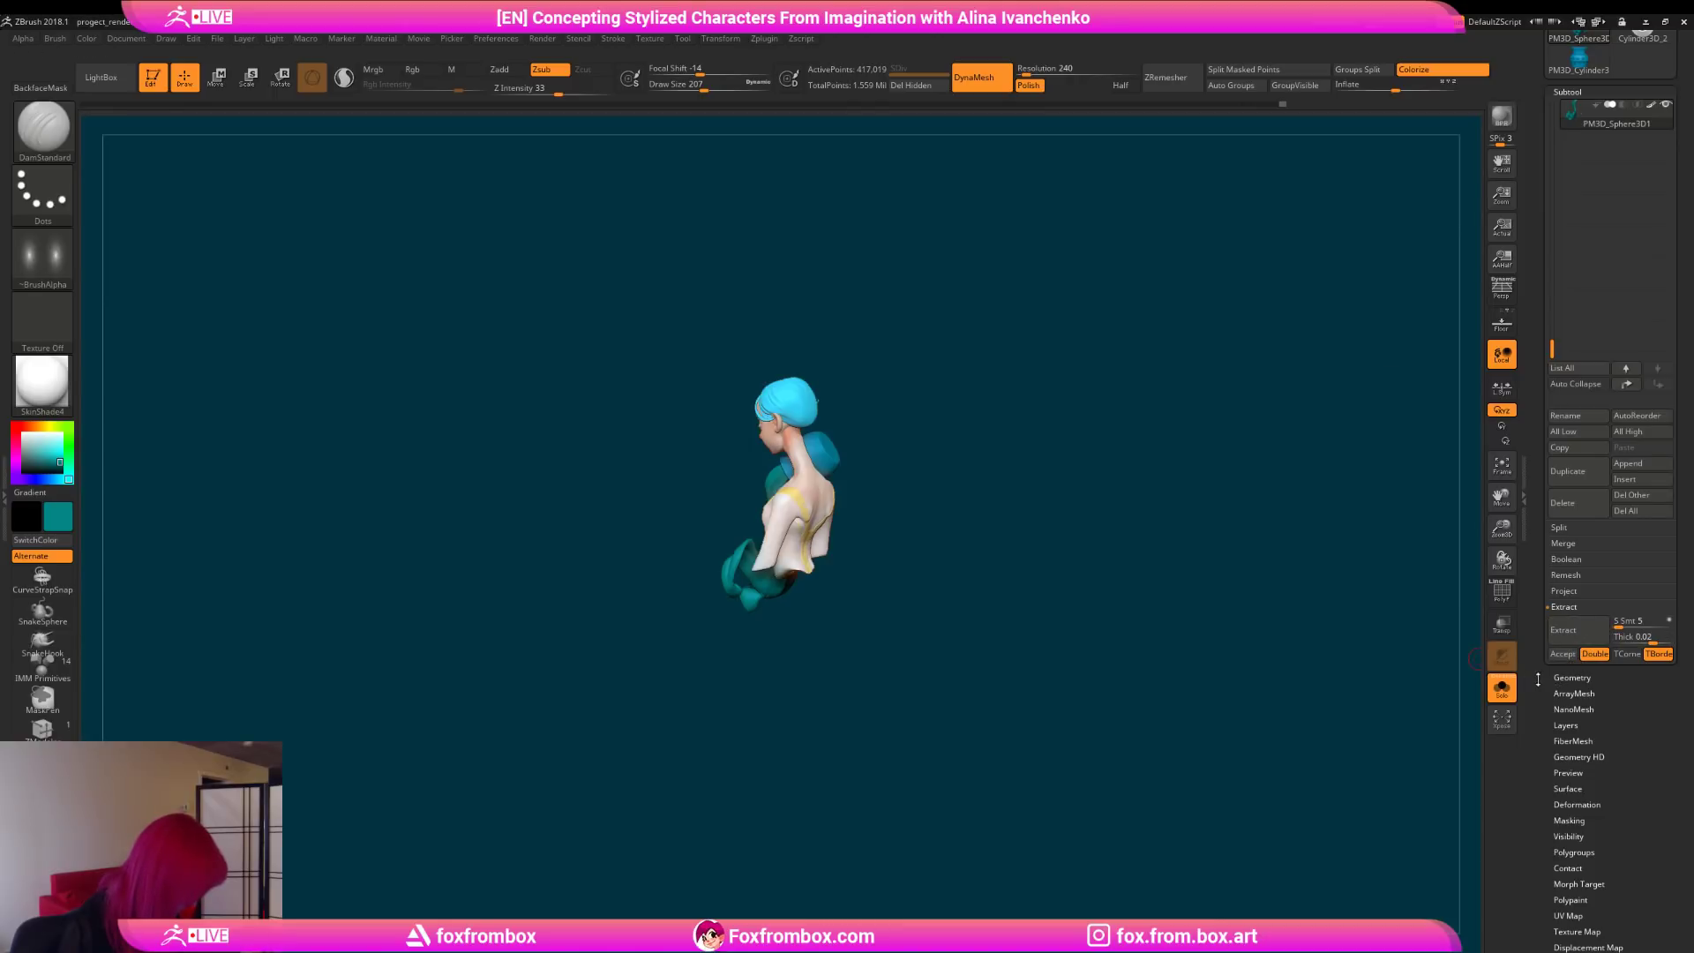
{"action": "left_click_drag", "start_coordinate": [1658, 643], "coordinate": [1648, 643]}
{"action": "left_click", "coordinate": [1589, 643]}
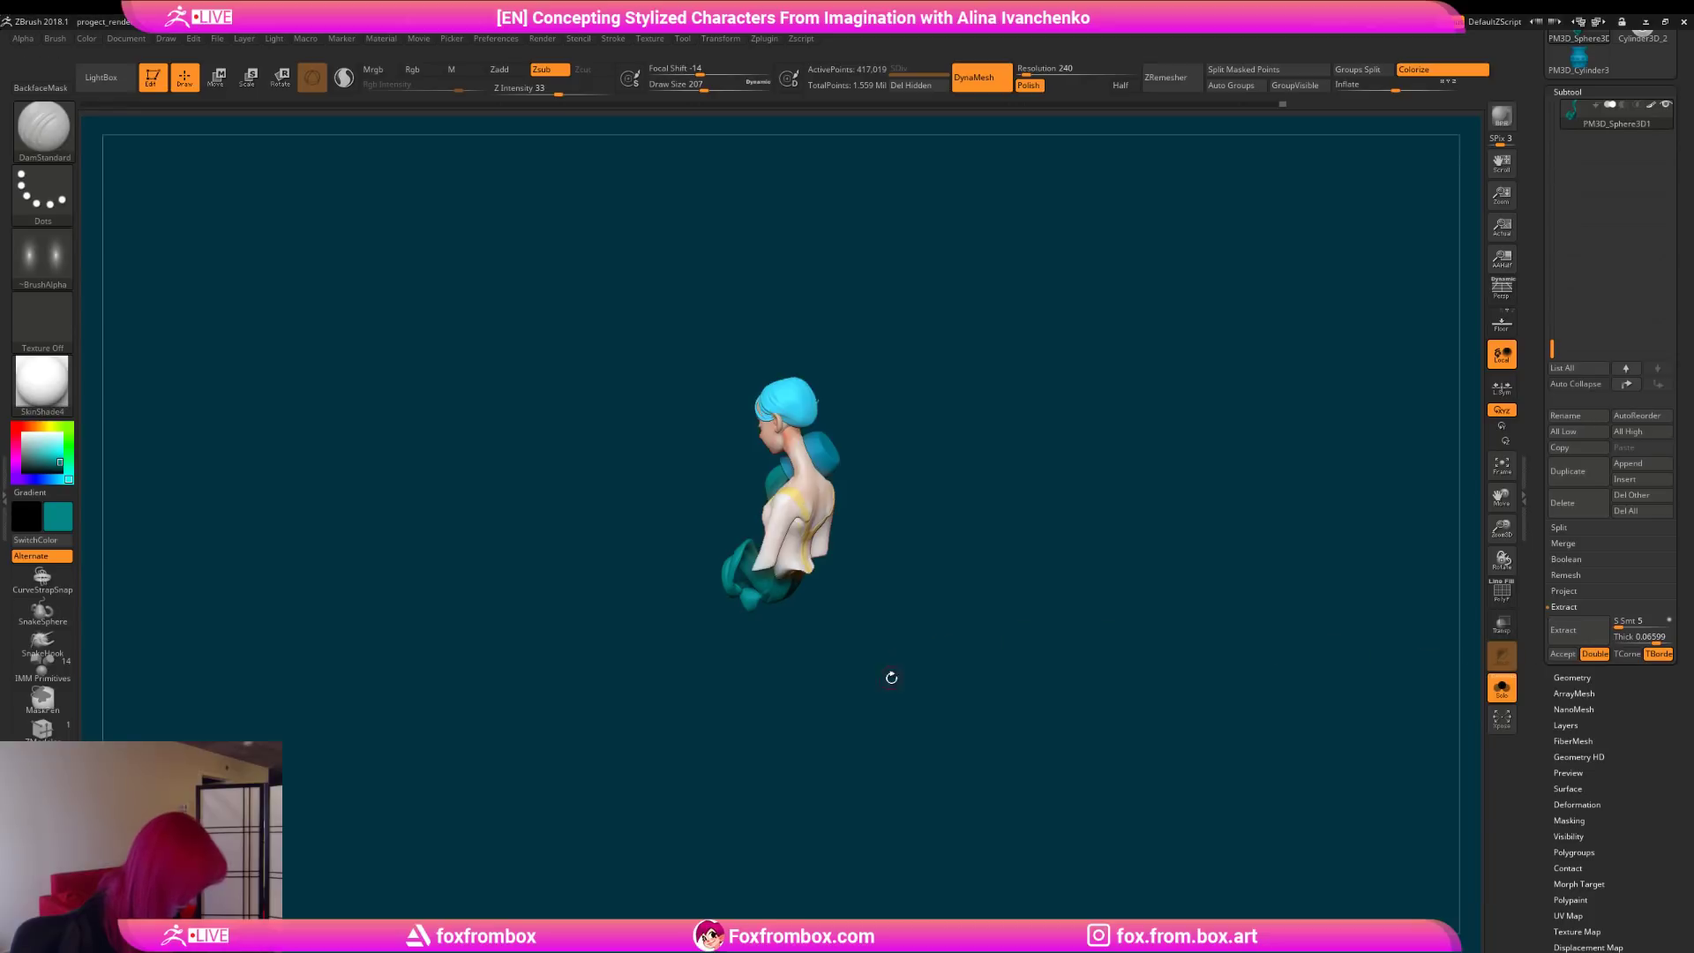
{"action": "left_click_drag", "start_coordinate": [891, 672], "coordinate": [946, 681]}
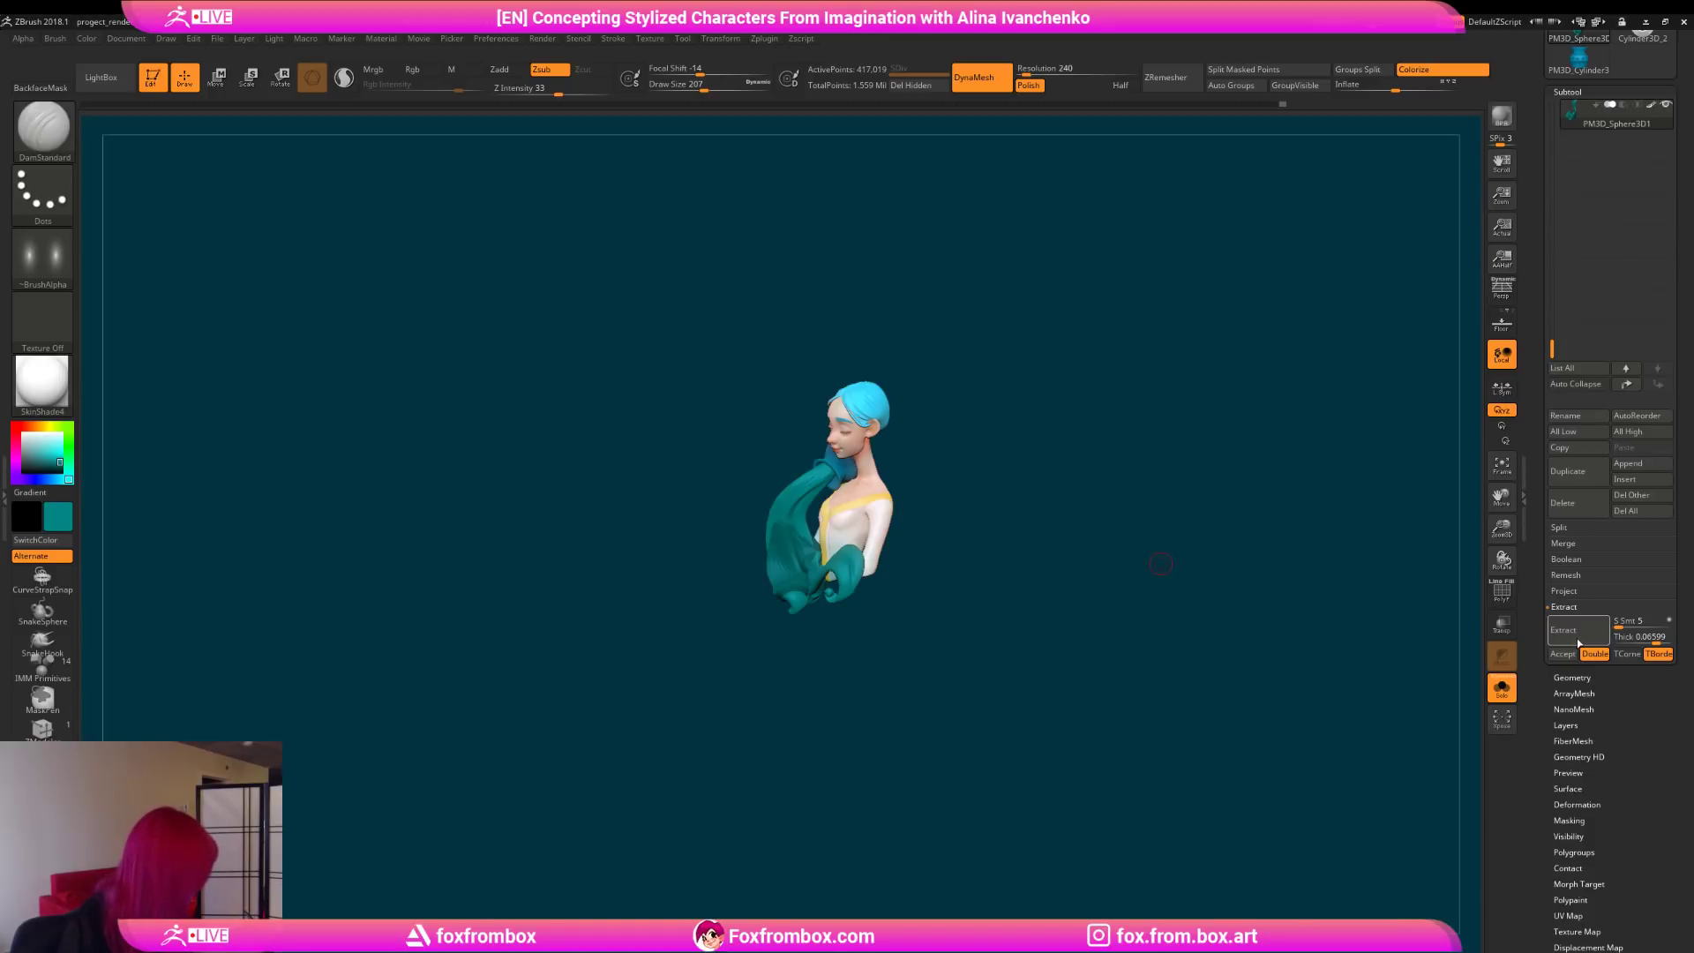
{"action": "left_click", "coordinate": [1565, 653]}
Step: Smooth the extracted piece at draw size 753 and DynaMesh it at resolution 56
{"action": "mouse_move", "coordinate": [950, 579]}
{"action": "left_mouse_down"}
{"action": "mouse_move", "coordinate": [983, 559]}
{"action": "mouse_move", "coordinate": [936, 625]}
{"action": "mouse_move", "coordinate": [1000, 605]}
{"action": "left_mouse_up"}
{"action": "left_click", "coordinate": [751, 88]}
{"action": "left_click_drag", "start_coordinate": [880, 479], "coordinate": [980, 458]}
{"action": "left_click", "coordinate": [1020, 71]}
{"action": "left_click", "coordinate": [974, 77]}
{"action": "mouse_move", "coordinate": [868, 545]}
{"action": "left_mouse_down"}
{"action": "mouse_move", "coordinate": [889, 541]}
{"action": "mouse_move", "coordinate": [850, 544]}
{"action": "mouse_move", "coordinate": [901, 490]}
{"action": "mouse_move", "coordinate": [890, 640]}
{"action": "mouse_move", "coordinate": [826, 600]}
{"action": "left_mouse_up"}
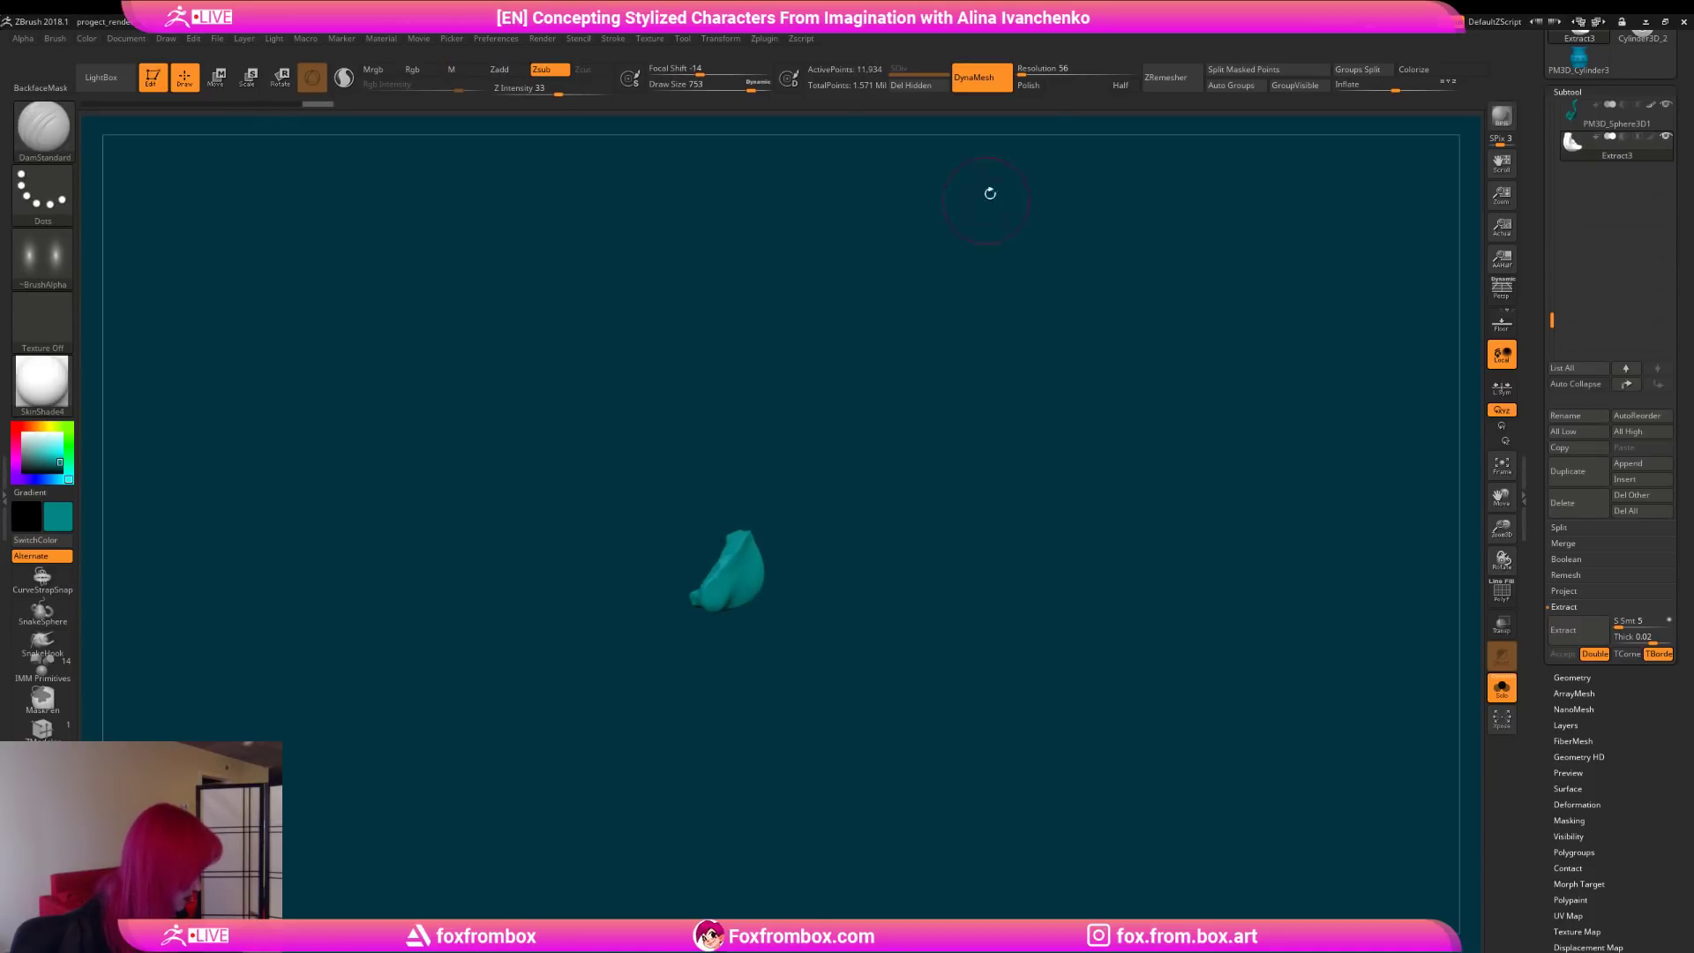
Step: Remesh the extracted piece at DynaMesh resolution 16 and smooth it into a simple rounded form
{"action": "left_click", "coordinate": [1020, 72]}
{"action": "left_click_drag", "start_coordinate": [769, 604], "coordinate": [829, 571], "text": "ctrl"}
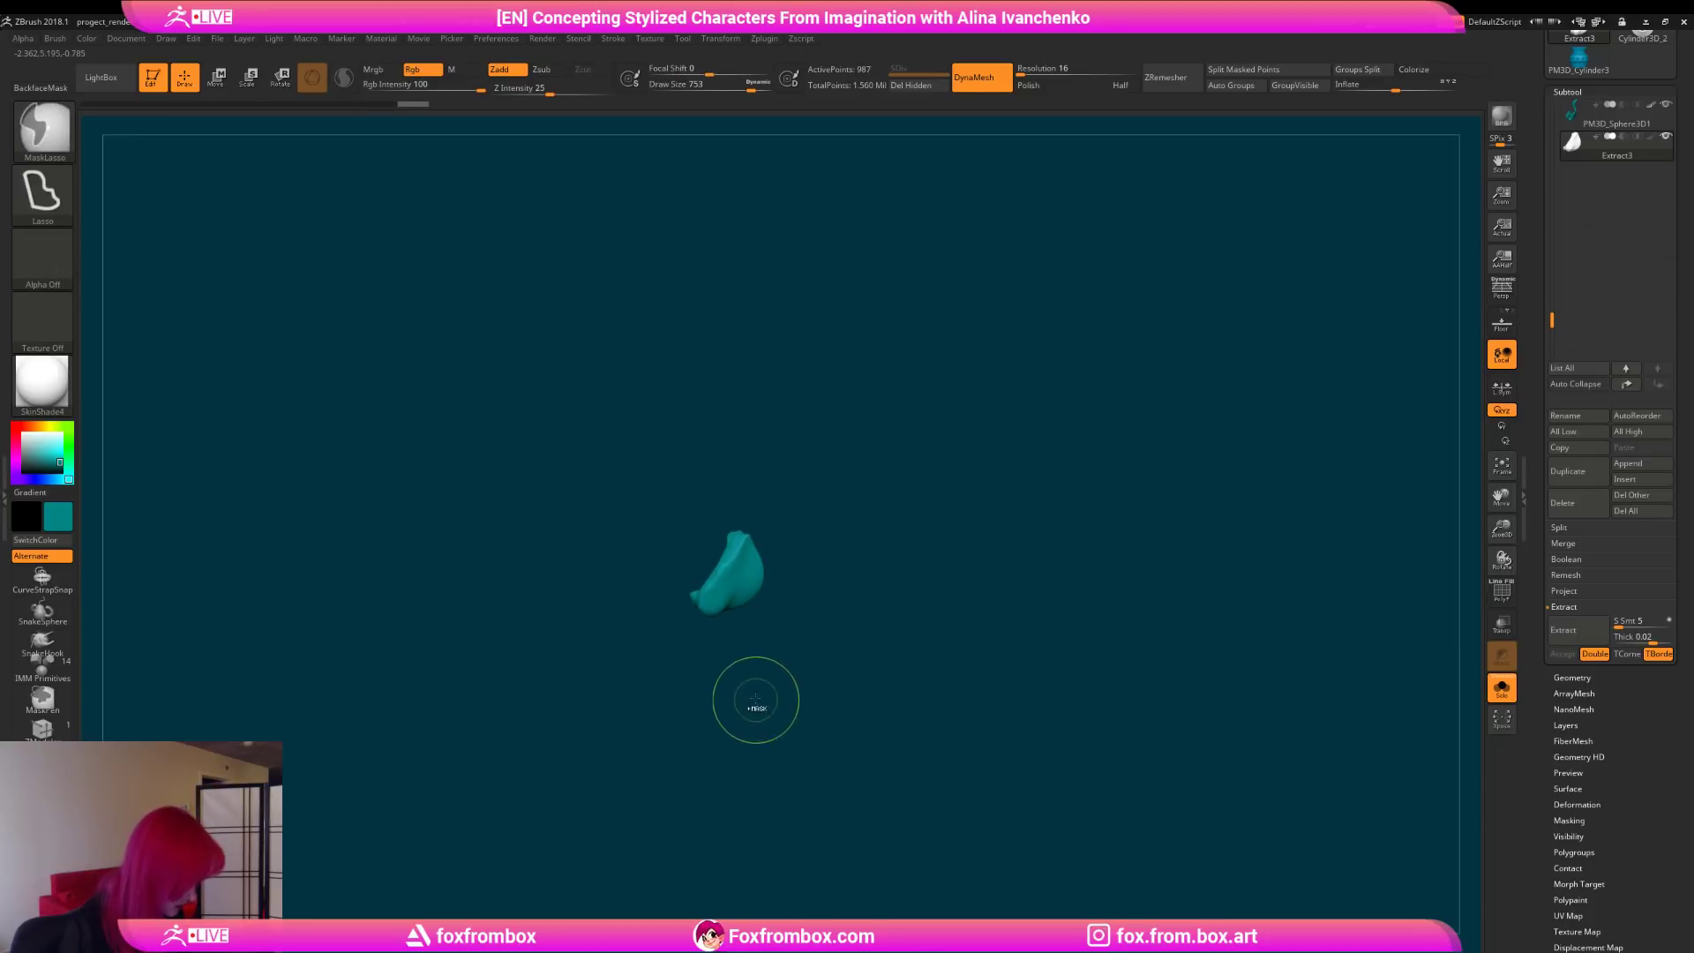
{"action": "left_click_drag", "start_coordinate": [756, 704], "coordinate": [851, 620]}
{"action": "left_click_drag", "start_coordinate": [696, 569], "coordinate": [836, 617], "text": "shift"}
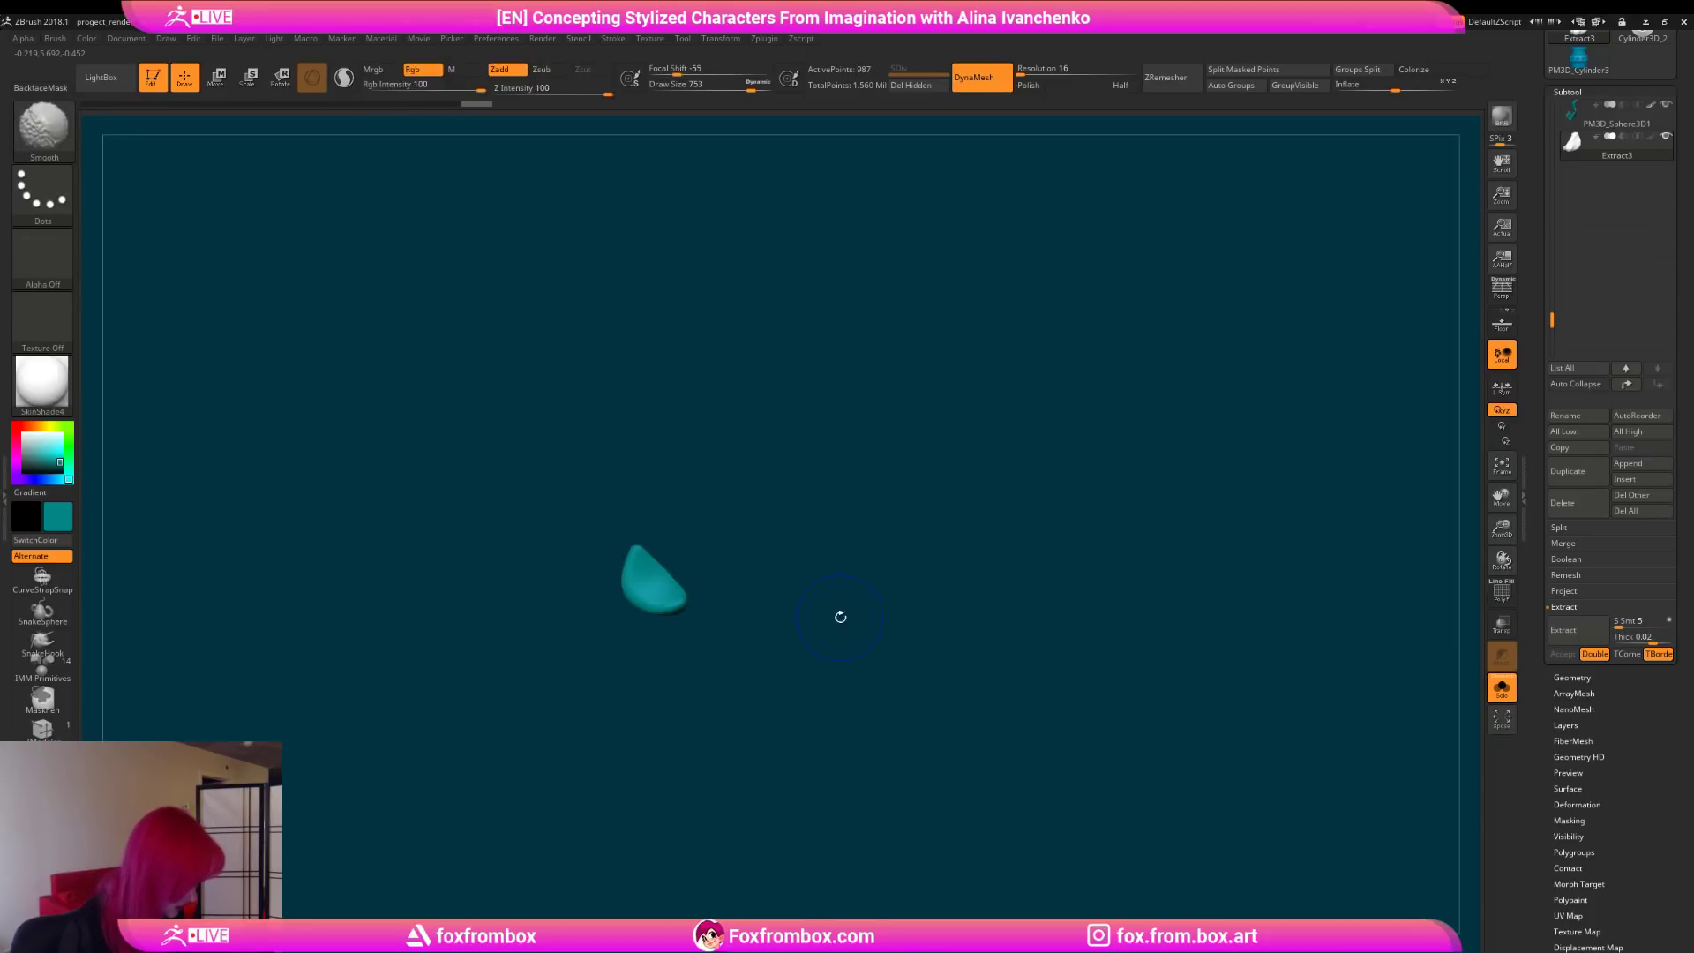
Step: Show the whole character and reshape the extracted piece beneath the stream with the Move brush at size 1000
{"action": "left_click", "coordinate": [1501, 687]}
{"action": "left_click_drag", "start_coordinate": [858, 559], "coordinate": [900, 463], "text": "alt"}
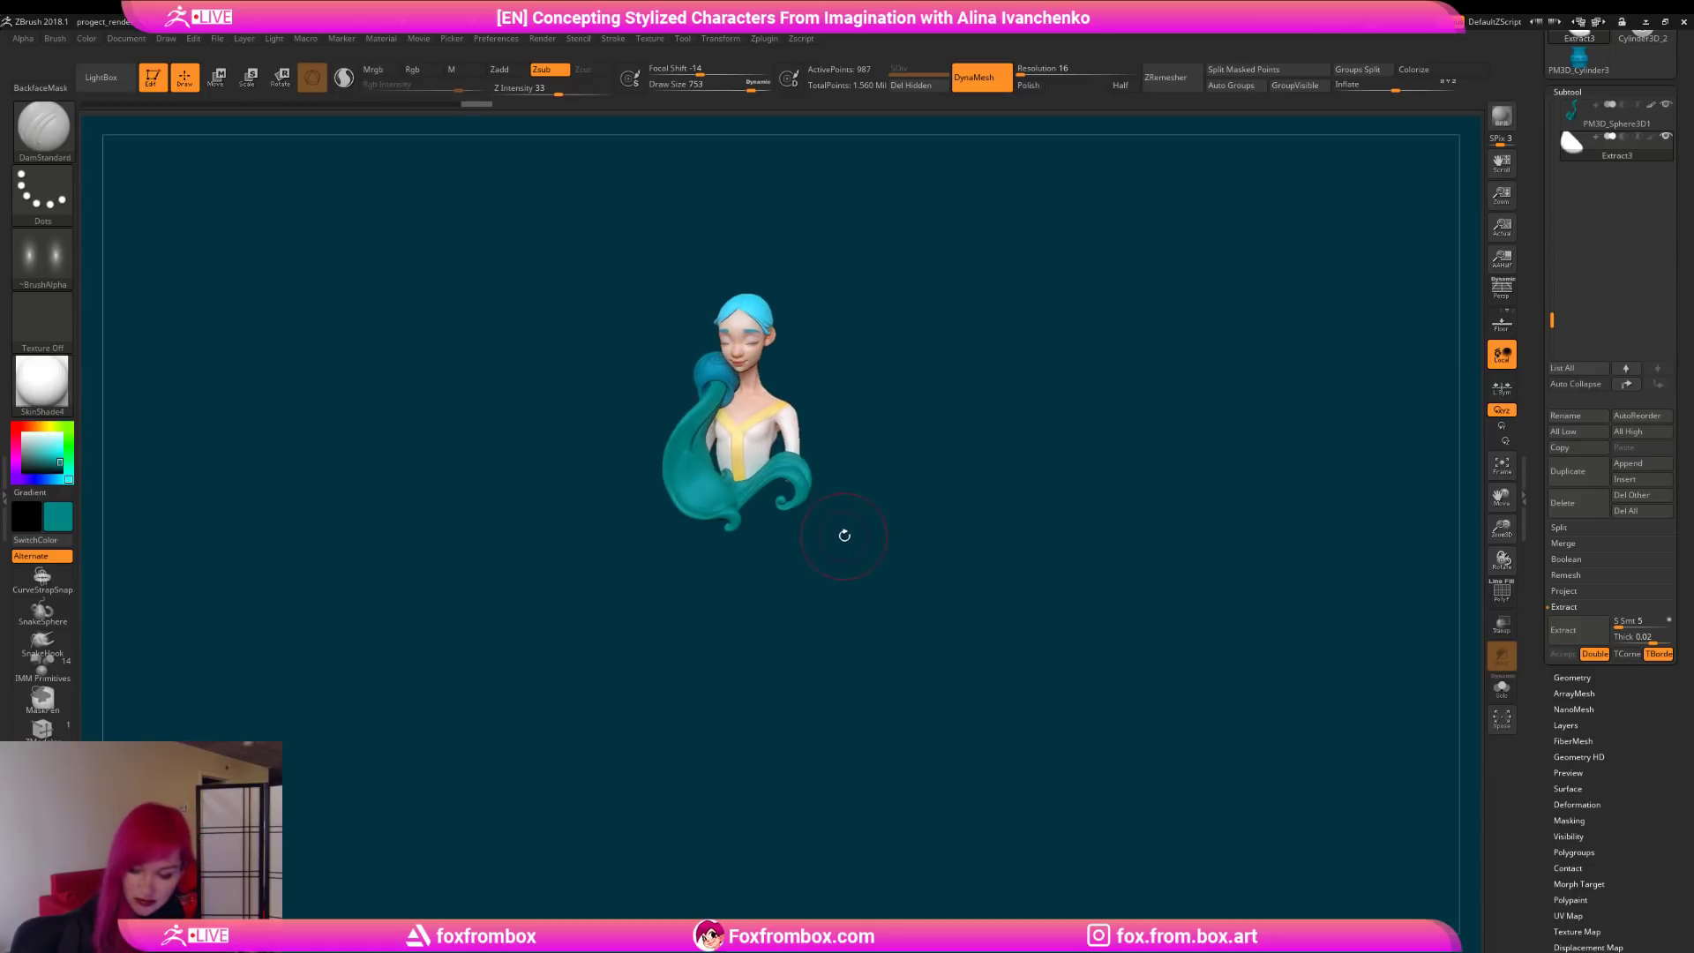
{"action": "key", "text": "b"}
{"action": "key", "text": "m"}
{"action": "key", "text": "v"}
{"action": "left_click_drag", "start_coordinate": [843, 542], "coordinate": [812, 317]}
{"action": "left_click_drag", "start_coordinate": [747, 92], "coordinate": [770, 91]}
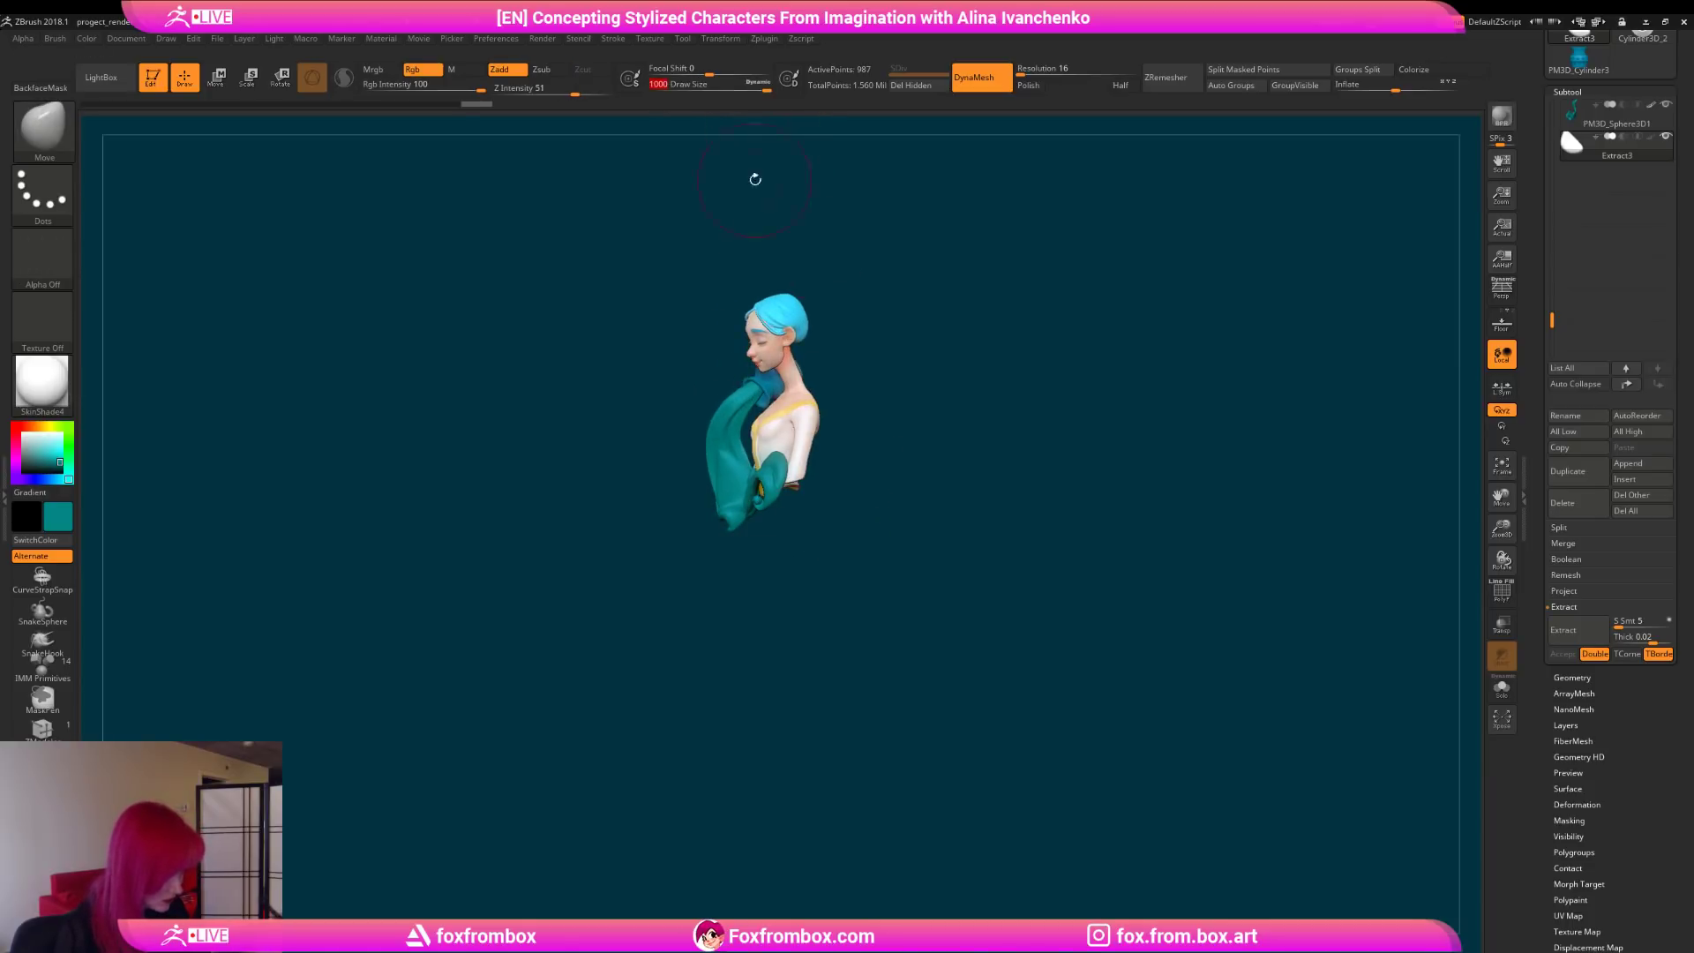
{"action": "right_click_drag", "start_coordinate": [783, 530], "coordinate": [785, 491]}
{"action": "mouse_move", "coordinate": [690, 428]}
{"action": "right_mouse_down"}
{"action": "mouse_move", "coordinate": [781, 503]}
{"action": "mouse_move", "coordinate": [792, 542]}
{"action": "mouse_move", "coordinate": [799, 497]}
{"action": "right_mouse_up"}
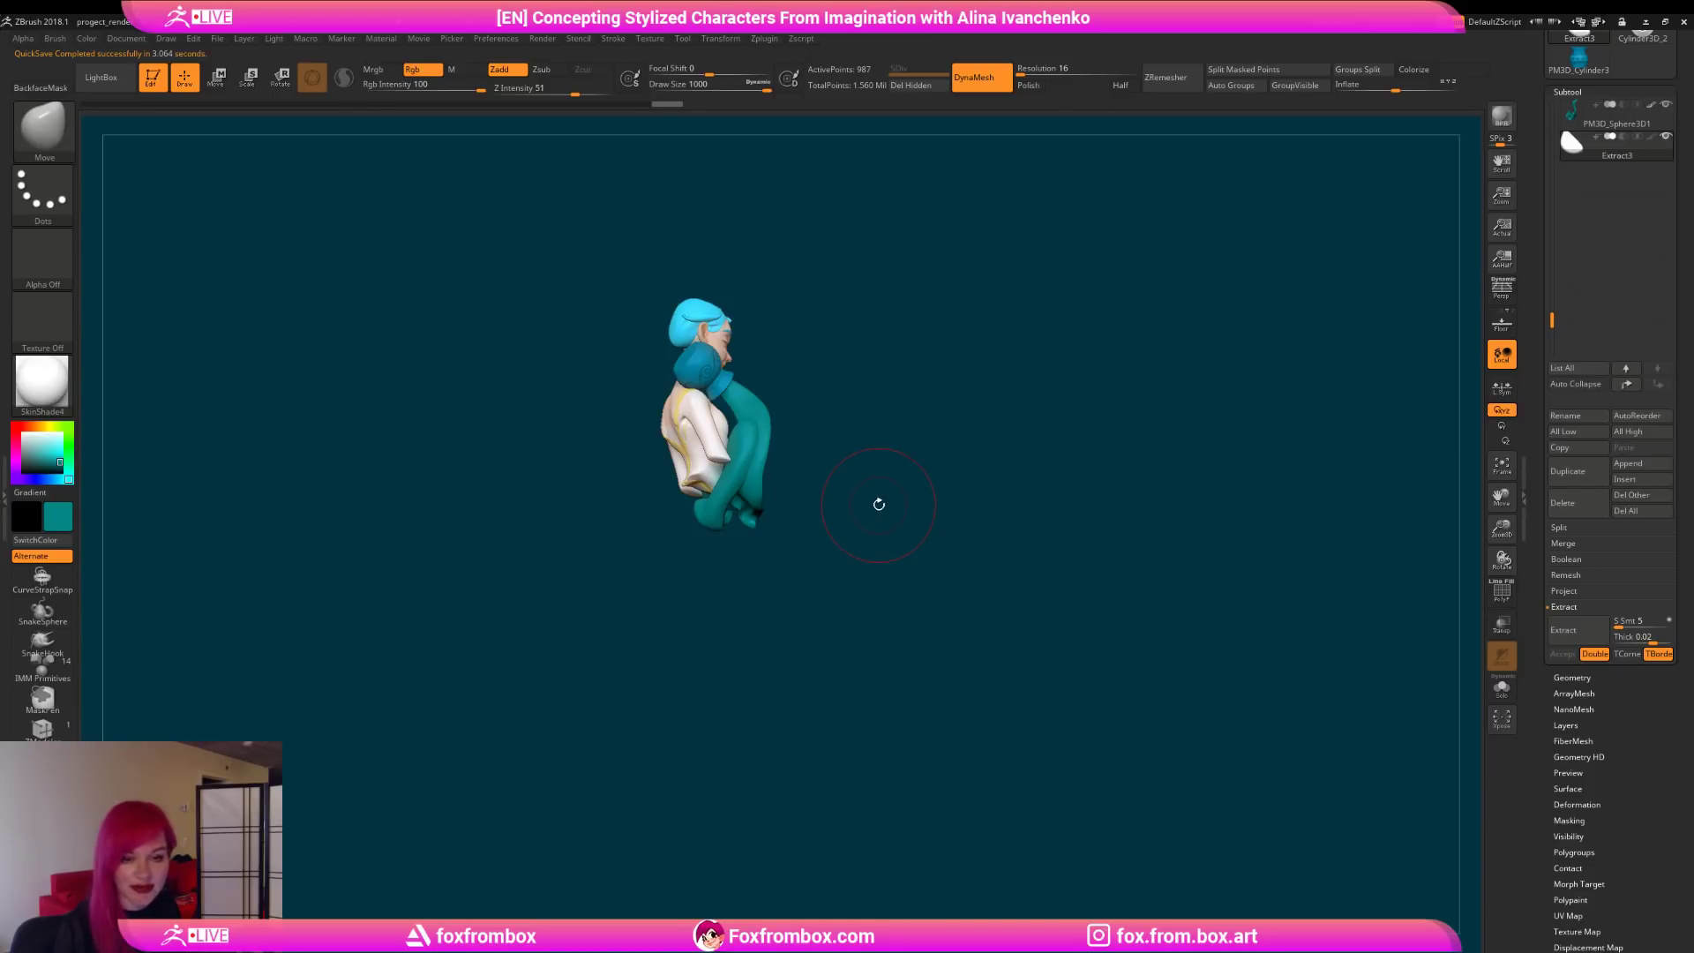
Step: Fit the extracted piece along the underside of the stream's lower bend with the Move brush, reducing its size to 639
{"action": "mouse_move", "coordinate": [890, 480]}
{"action": "left_mouse_down"}
{"action": "mouse_move", "coordinate": [851, 491]}
{"action": "mouse_move", "coordinate": [903, 476]}
{"action": "mouse_move", "coordinate": [775, 529]}
{"action": "mouse_move", "coordinate": [732, 503]}
{"action": "mouse_move", "coordinate": [807, 502]}
{"action": "mouse_move", "coordinate": [757, 472]}
{"action": "mouse_move", "coordinate": [790, 481]}
{"action": "mouse_move", "coordinate": [737, 499]}
{"action": "left_mouse_up"}
{"action": "mouse_move", "coordinate": [847, 520]}
{"action": "left_mouse_down"}
{"action": "mouse_move", "coordinate": [847, 494]}
{"action": "mouse_move", "coordinate": [723, 458]}
{"action": "left_mouse_up"}
{"action": "right_click_drag", "start_coordinate": [723, 458], "coordinate": [742, 463]}
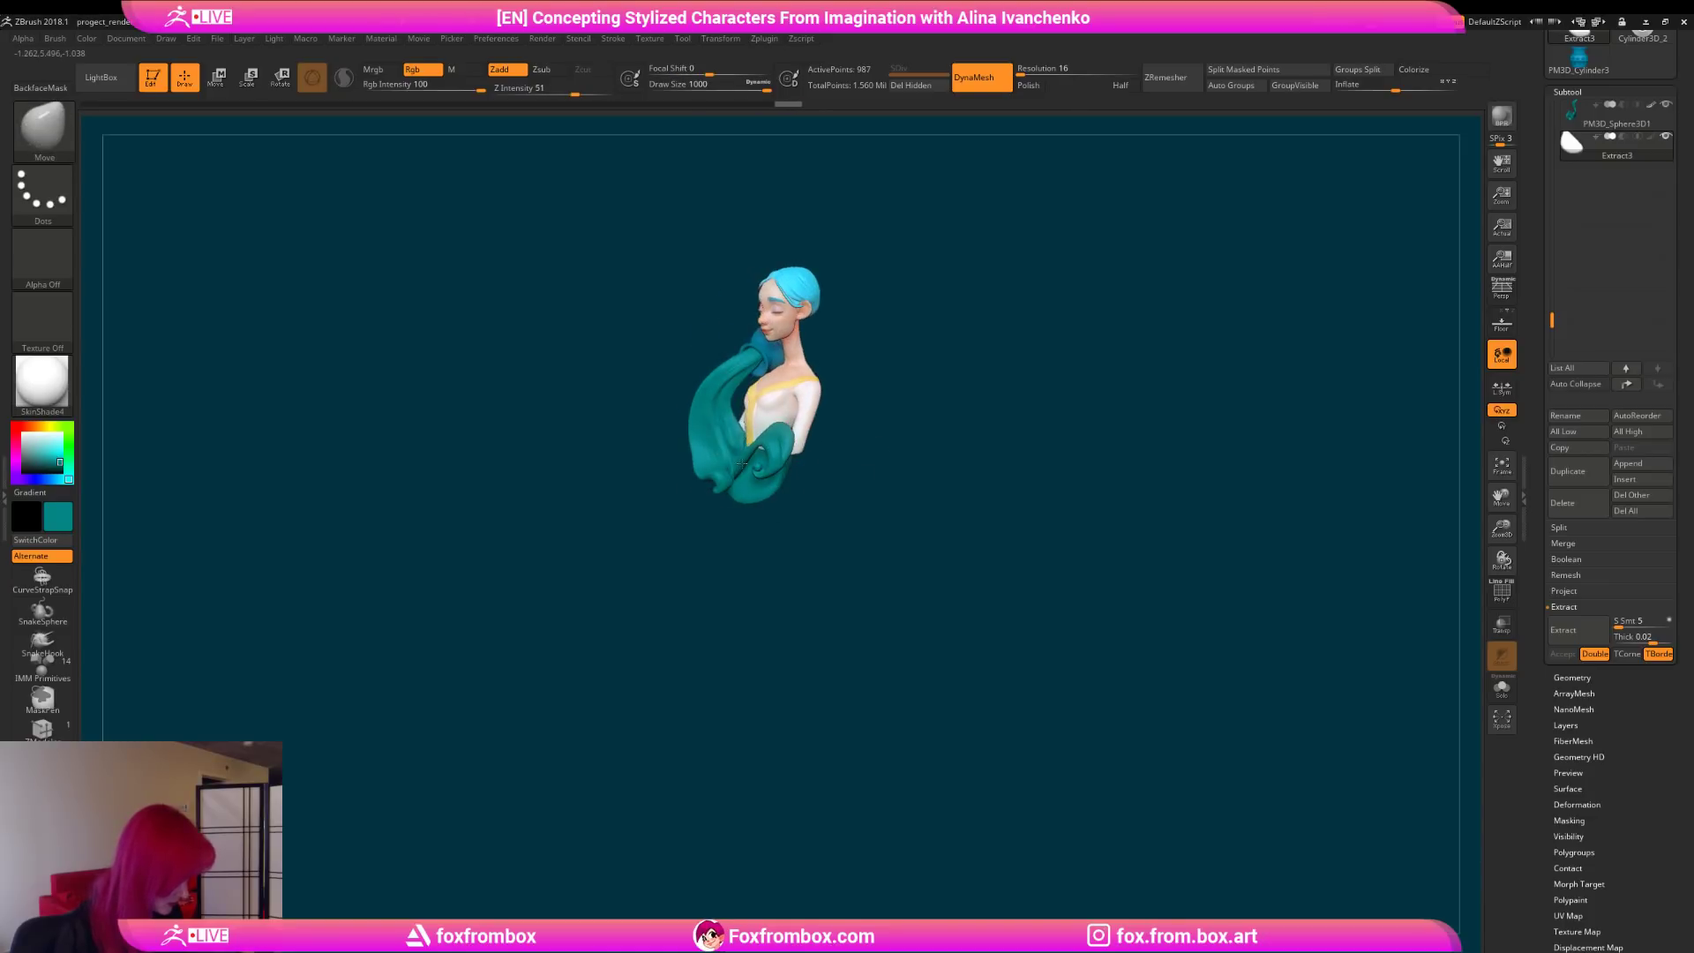
{"action": "left_click_drag", "start_coordinate": [770, 523], "coordinate": [805, 514]}
{"action": "mouse_move", "coordinate": [804, 454]}
{"action": "left_mouse_down"}
{"action": "mouse_move", "coordinate": [881, 488]}
{"action": "mouse_move", "coordinate": [896, 461]}
{"action": "mouse_move", "coordinate": [800, 448]}
{"action": "left_mouse_up"}
{"action": "mouse_move", "coordinate": [917, 446]}
{"action": "left_mouse_down"}
{"action": "mouse_move", "coordinate": [810, 461]}
{"action": "mouse_move", "coordinate": [961, 496]}
{"action": "mouse_move", "coordinate": [903, 511]}
{"action": "mouse_move", "coordinate": [813, 474]}
{"action": "mouse_move", "coordinate": [874, 442]}
{"action": "mouse_move", "coordinate": [956, 461]}
{"action": "mouse_move", "coordinate": [844, 537]}
{"action": "mouse_move", "coordinate": [838, 520]}
{"action": "left_mouse_up"}
{"action": "left_click_drag", "start_coordinate": [765, 88], "coordinate": [744, 89]}
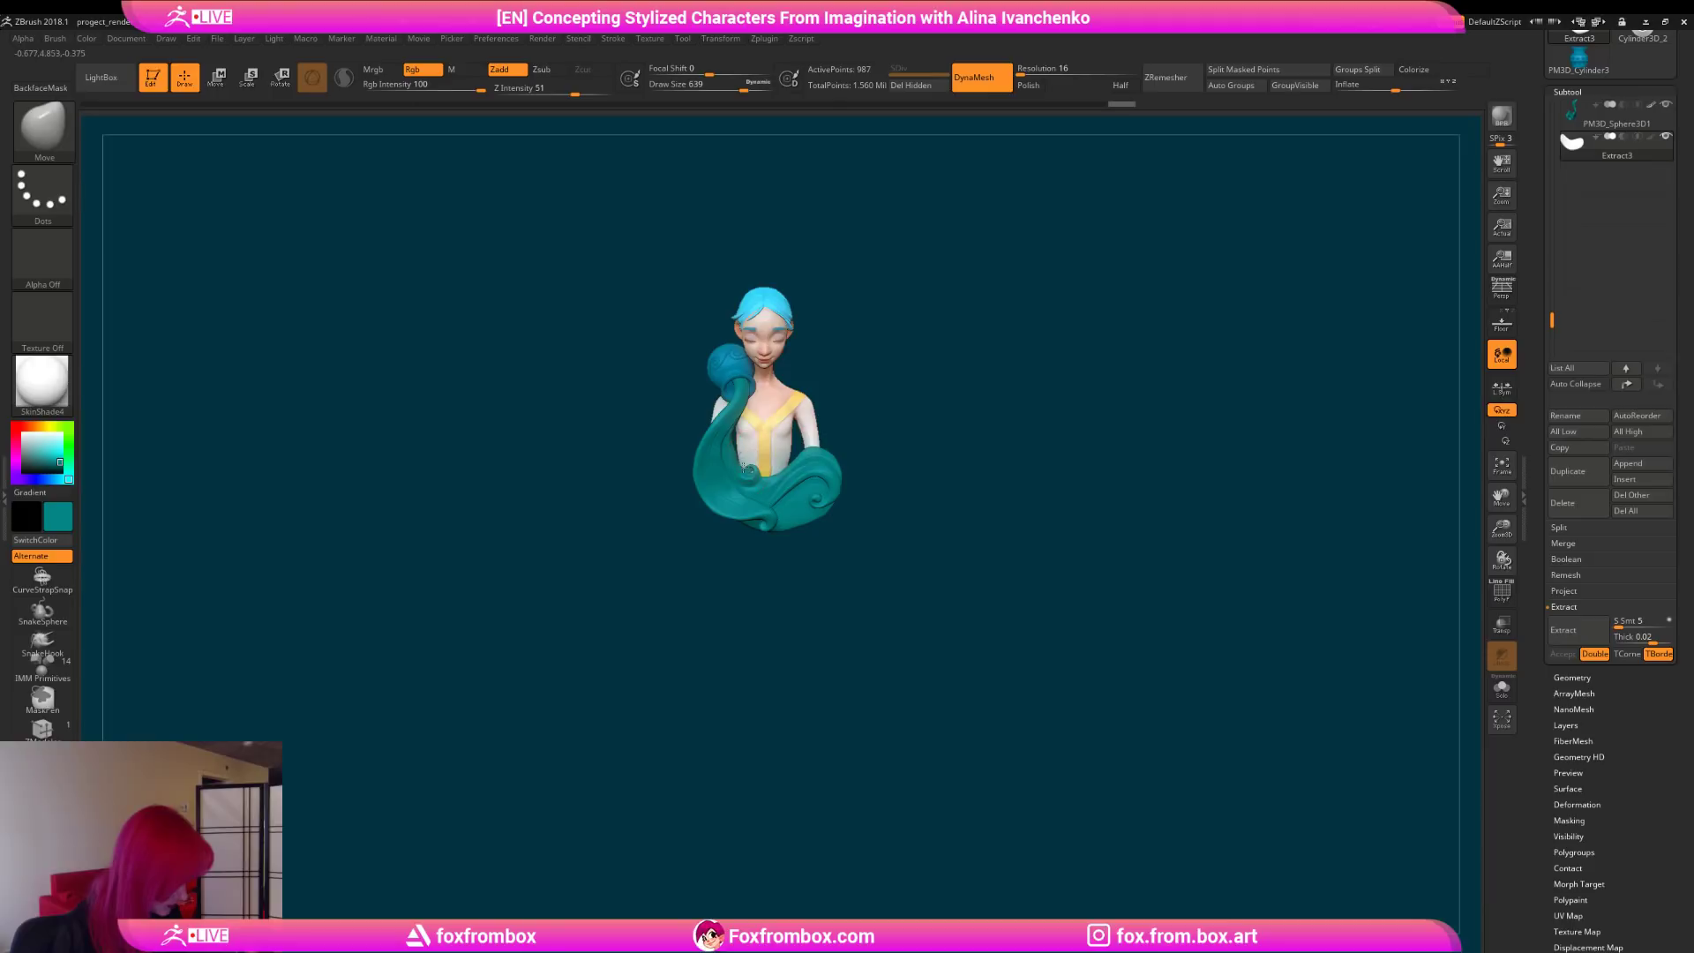
{"action": "mouse_move", "coordinate": [861, 498]}
{"action": "left_mouse_down"}
{"action": "mouse_move", "coordinate": [878, 492]}
{"action": "mouse_move", "coordinate": [805, 537]}
{"action": "mouse_move", "coordinate": [865, 522]}
{"action": "mouse_move", "coordinate": [862, 491]}
{"action": "mouse_move", "coordinate": [926, 529]}
{"action": "mouse_move", "coordinate": [881, 552]}
{"action": "left_mouse_up"}
Step: Smooth and slightly inflate the extracted piece, adjusting its volume with the Move brush at size 1000
{"action": "left_click", "coordinate": [766, 87]}
{"action": "key", "text": "shift"}
{"action": "mouse_move", "coordinate": [873, 584]}
{"action": "left_mouse_down"}
{"action": "mouse_move", "coordinate": [730, 588]}
{"action": "mouse_move", "coordinate": [873, 582]}
{"action": "mouse_move", "coordinate": [821, 620]}
{"action": "left_mouse_up"}
{"action": "left_click_drag", "start_coordinate": [1395, 86], "coordinate": [1409, 86]}
{"action": "left_click_drag", "start_coordinate": [964, 586], "coordinate": [862, 570]}
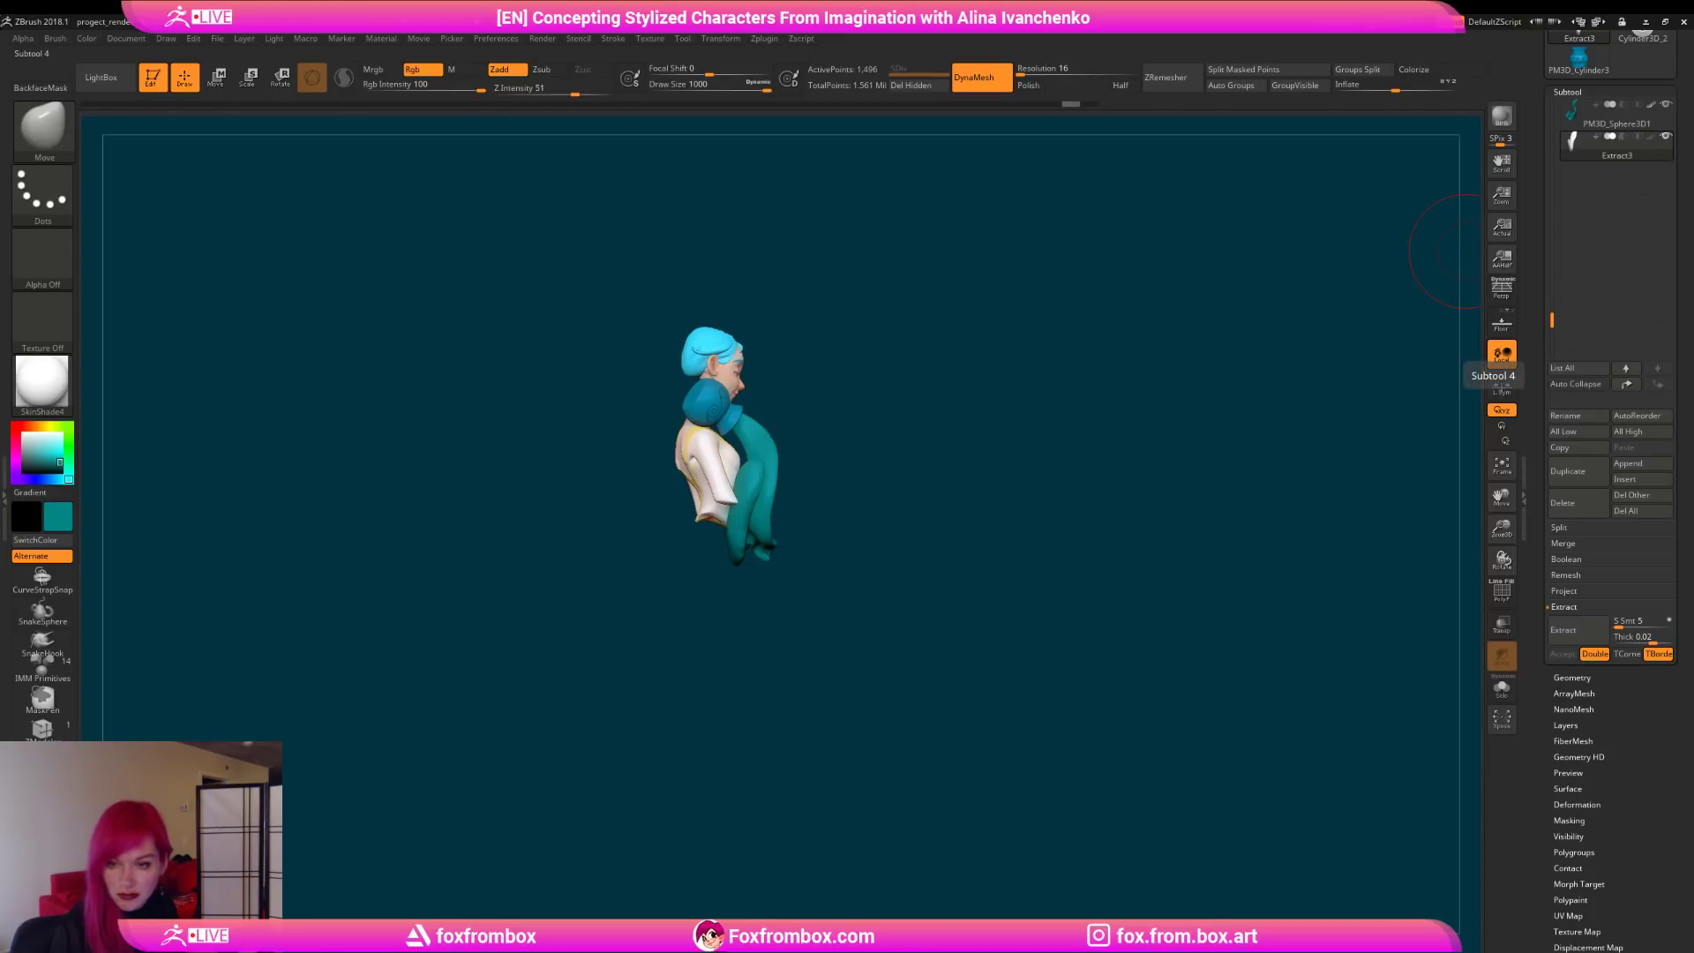
Step: Refine and smooth the extracted piece at draw size 629 and remesh it at DynaMesh resolution 104
{"action": "left_click_drag", "start_coordinate": [983, 457], "coordinate": [823, 260]}
{"action": "left_click_drag", "start_coordinate": [764, 87], "coordinate": [742, 87]}
{"action": "key", "text": "shift"}
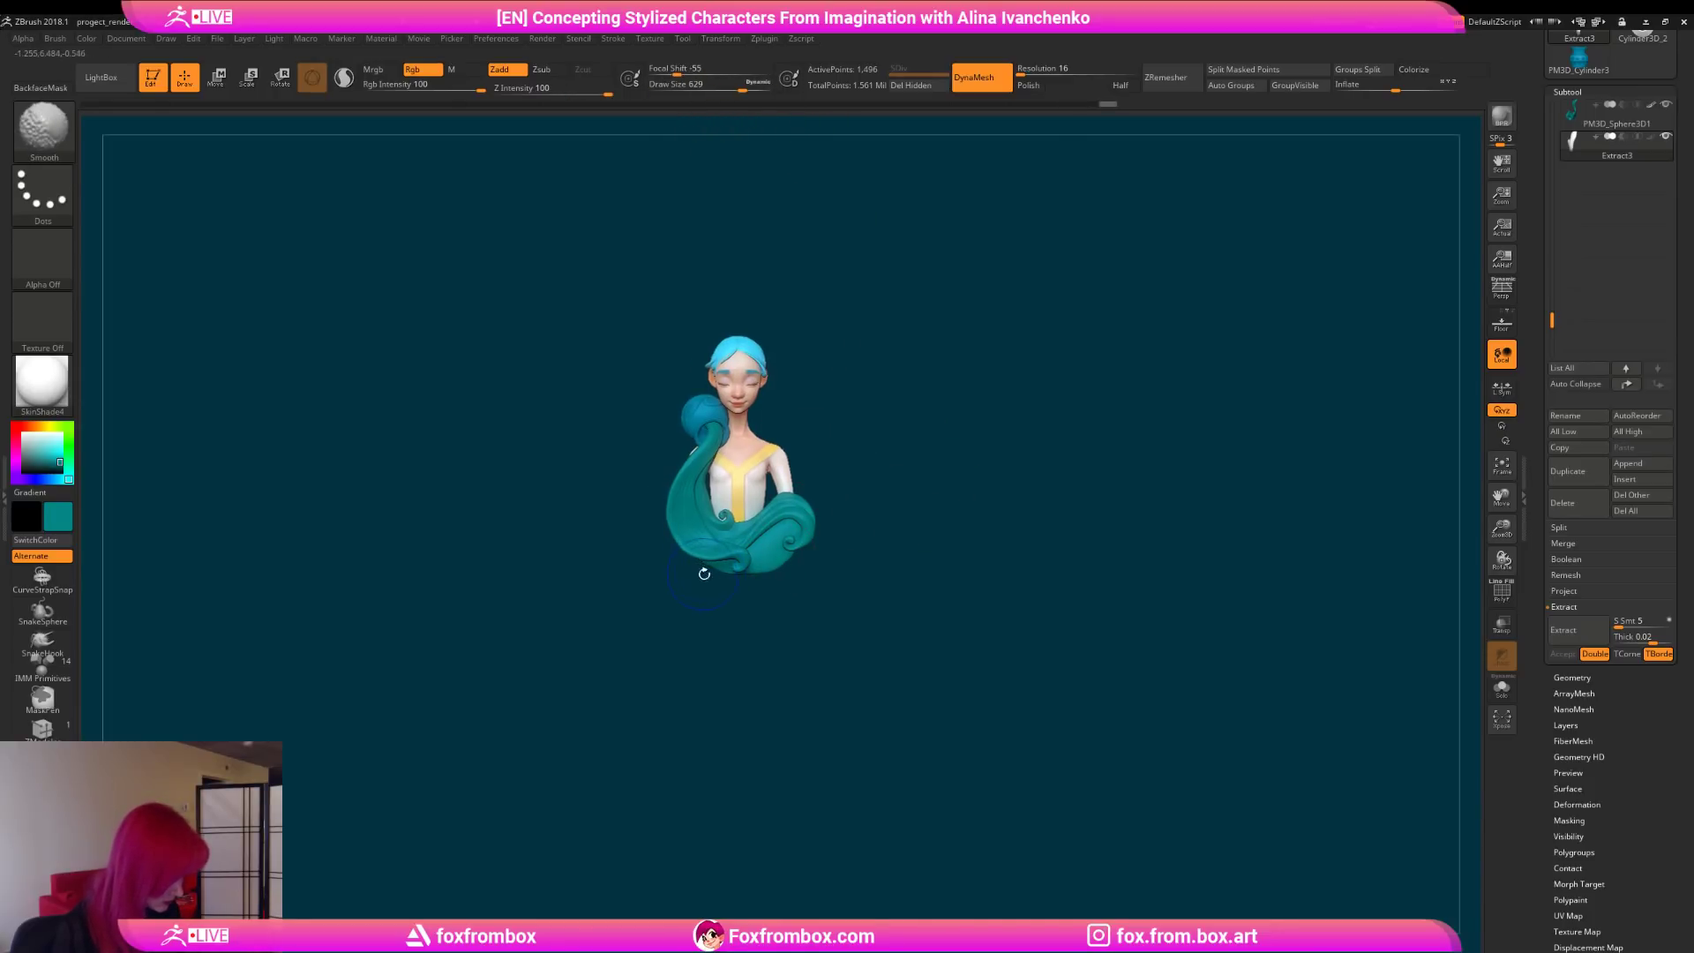
{"action": "key", "text": "shift"}
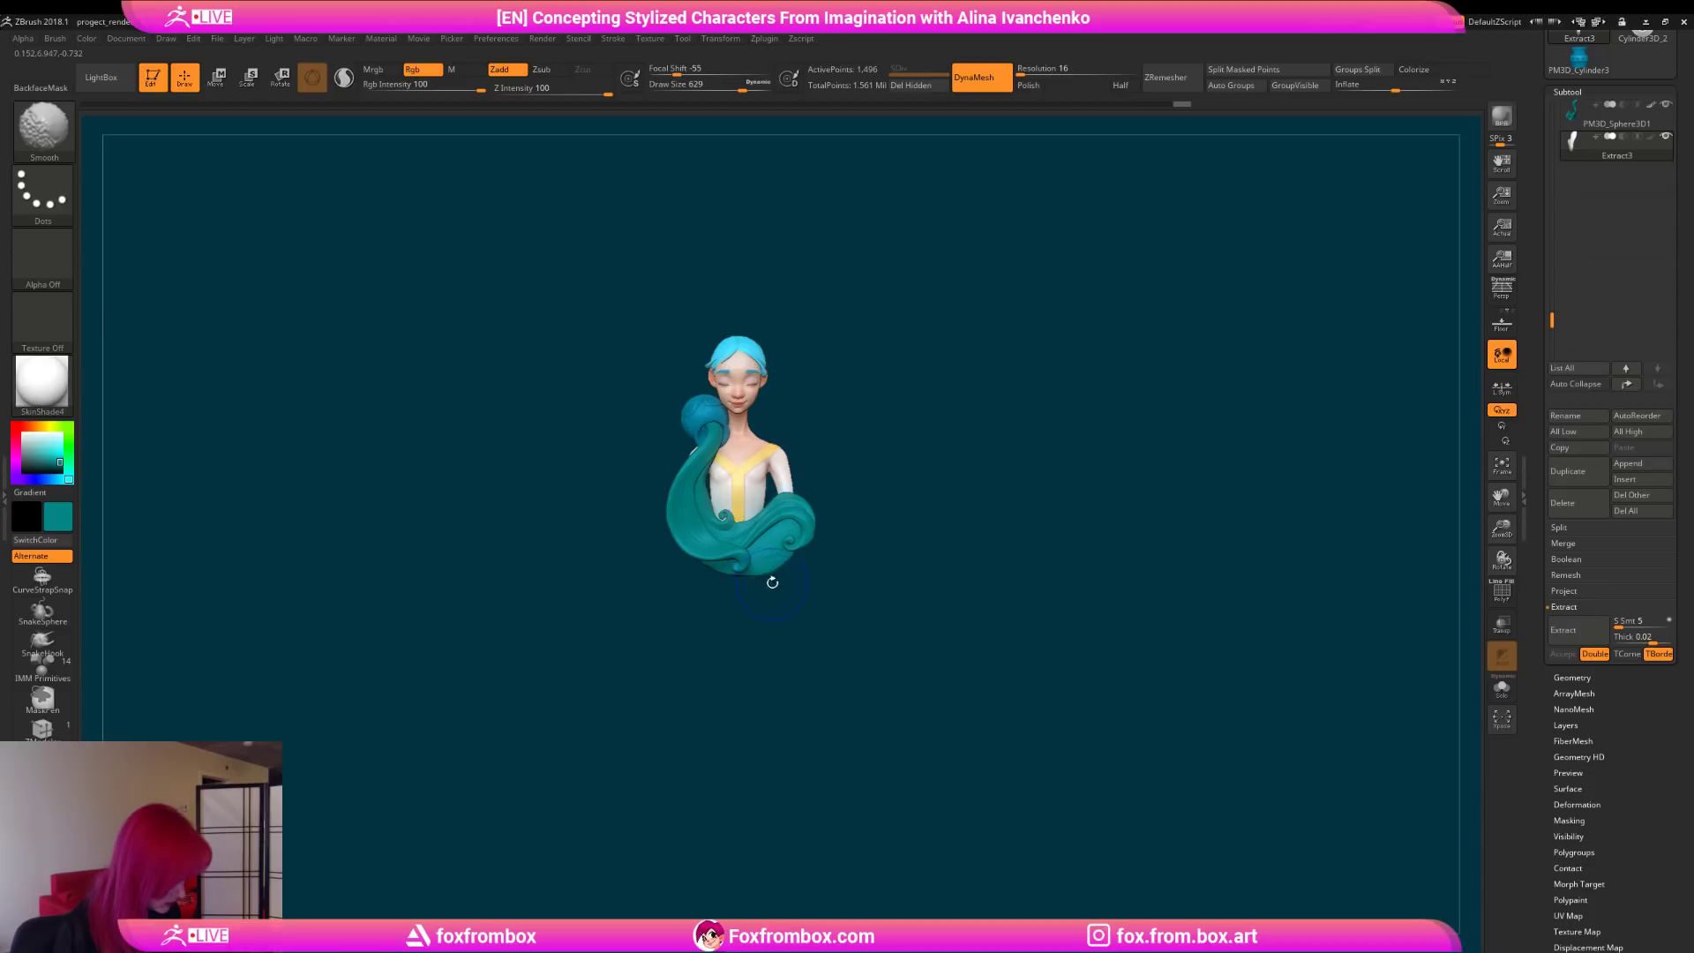
{"action": "mouse_move", "coordinate": [790, 597]}
{"action": "left_mouse_down"}
{"action": "mouse_move", "coordinate": [676, 632]}
{"action": "mouse_move", "coordinate": [745, 593]}
{"action": "mouse_move", "coordinate": [832, 617]}
{"action": "mouse_move", "coordinate": [1176, 533]}
{"action": "left_mouse_up"}
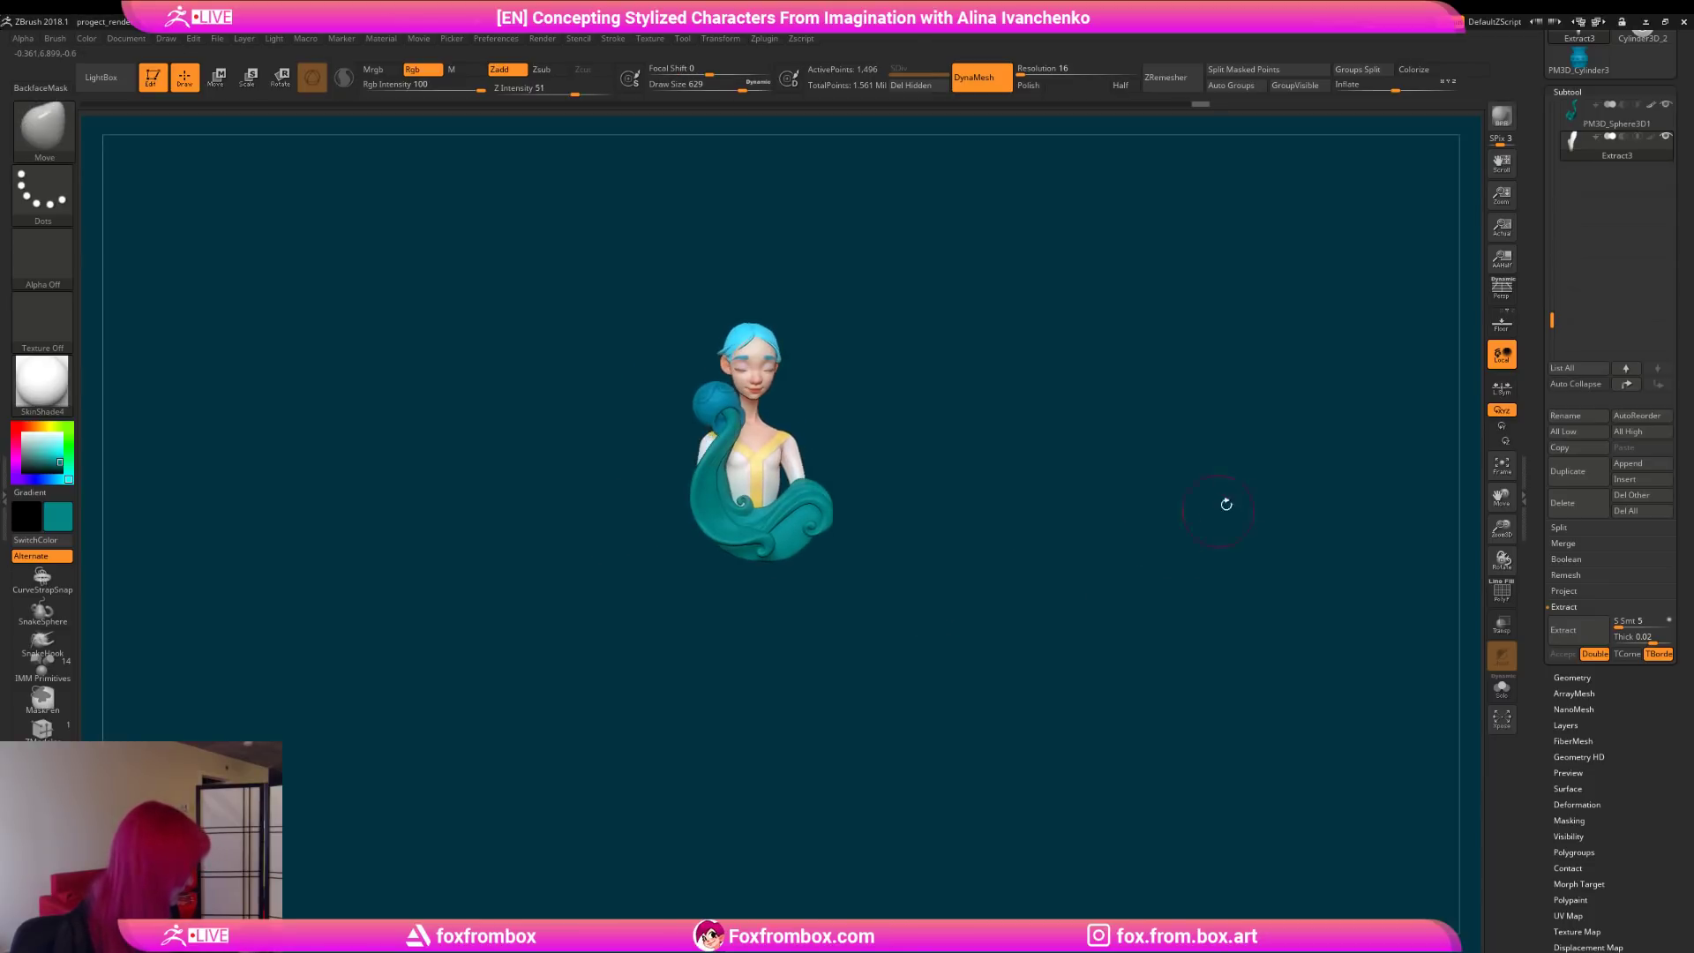
{"action": "left_click_drag", "start_coordinate": [1020, 73], "coordinate": [1024, 73]}
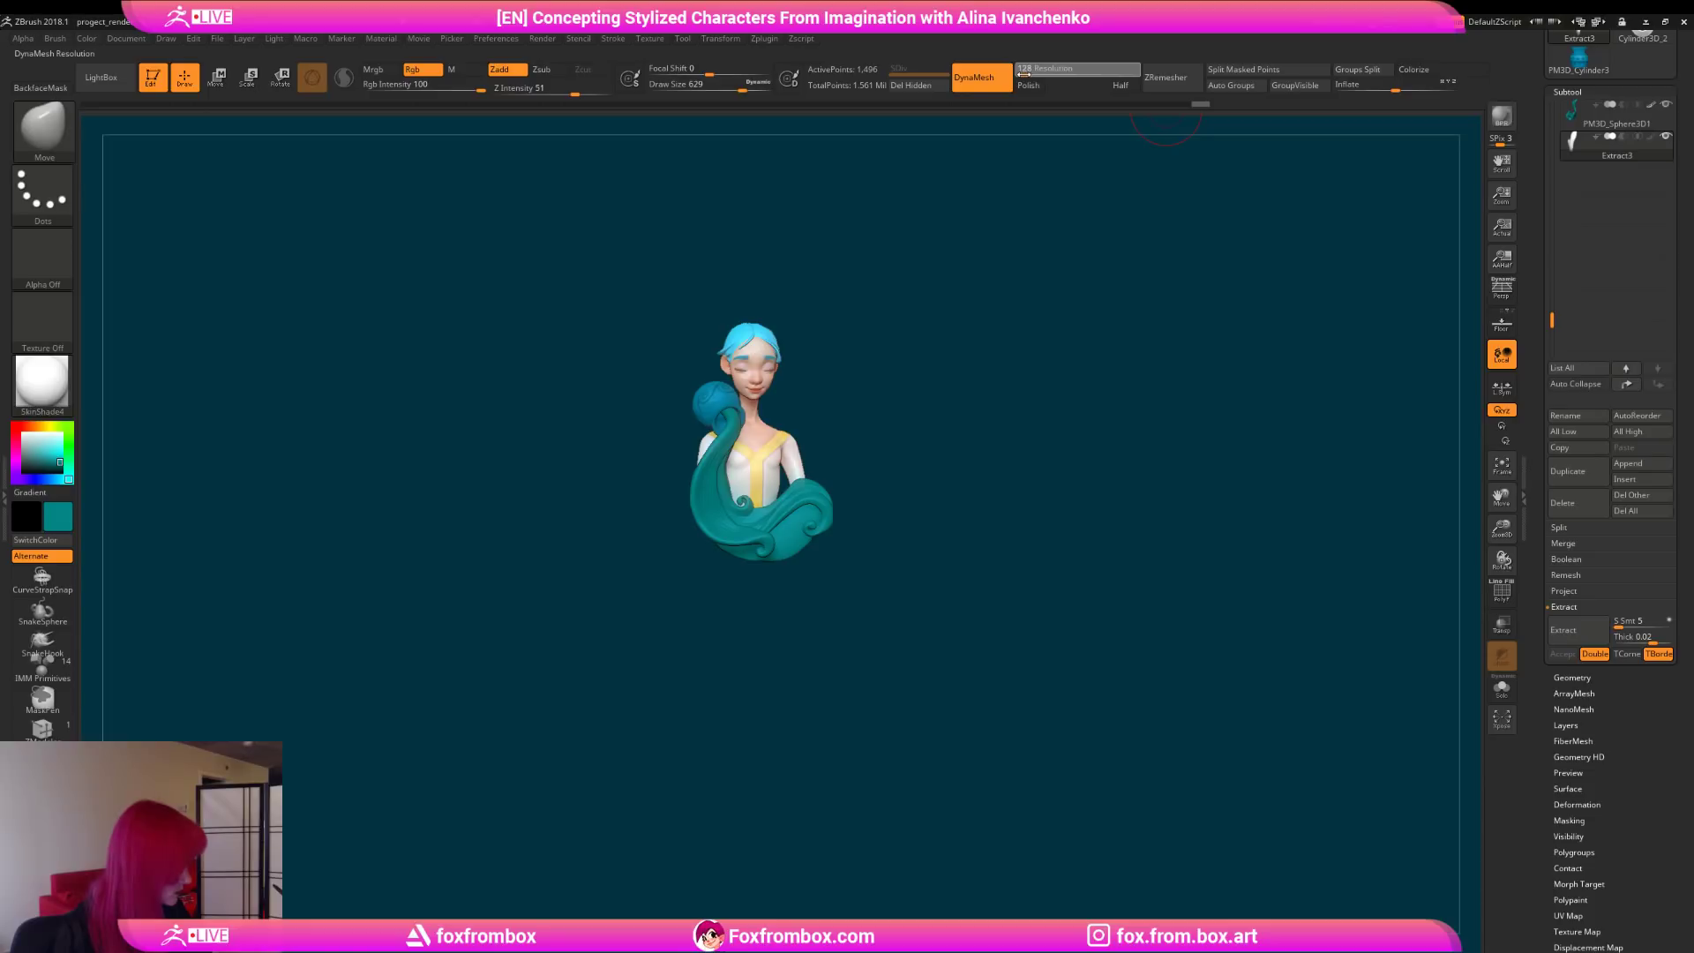
{"action": "mouse_move", "coordinate": [998, 166]}
{"action": "left_mouse_down", "text": "ctrl"}
{"action": "mouse_move", "coordinate": [855, 582]}
{"action": "mouse_move", "coordinate": [870, 558]}
{"action": "mouse_move", "coordinate": [843, 540]}
{"action": "mouse_move", "coordinate": [1036, 559]}
{"action": "mouse_move", "coordinate": [915, 376]}
{"action": "left_mouse_up", "text": "ctrl"}
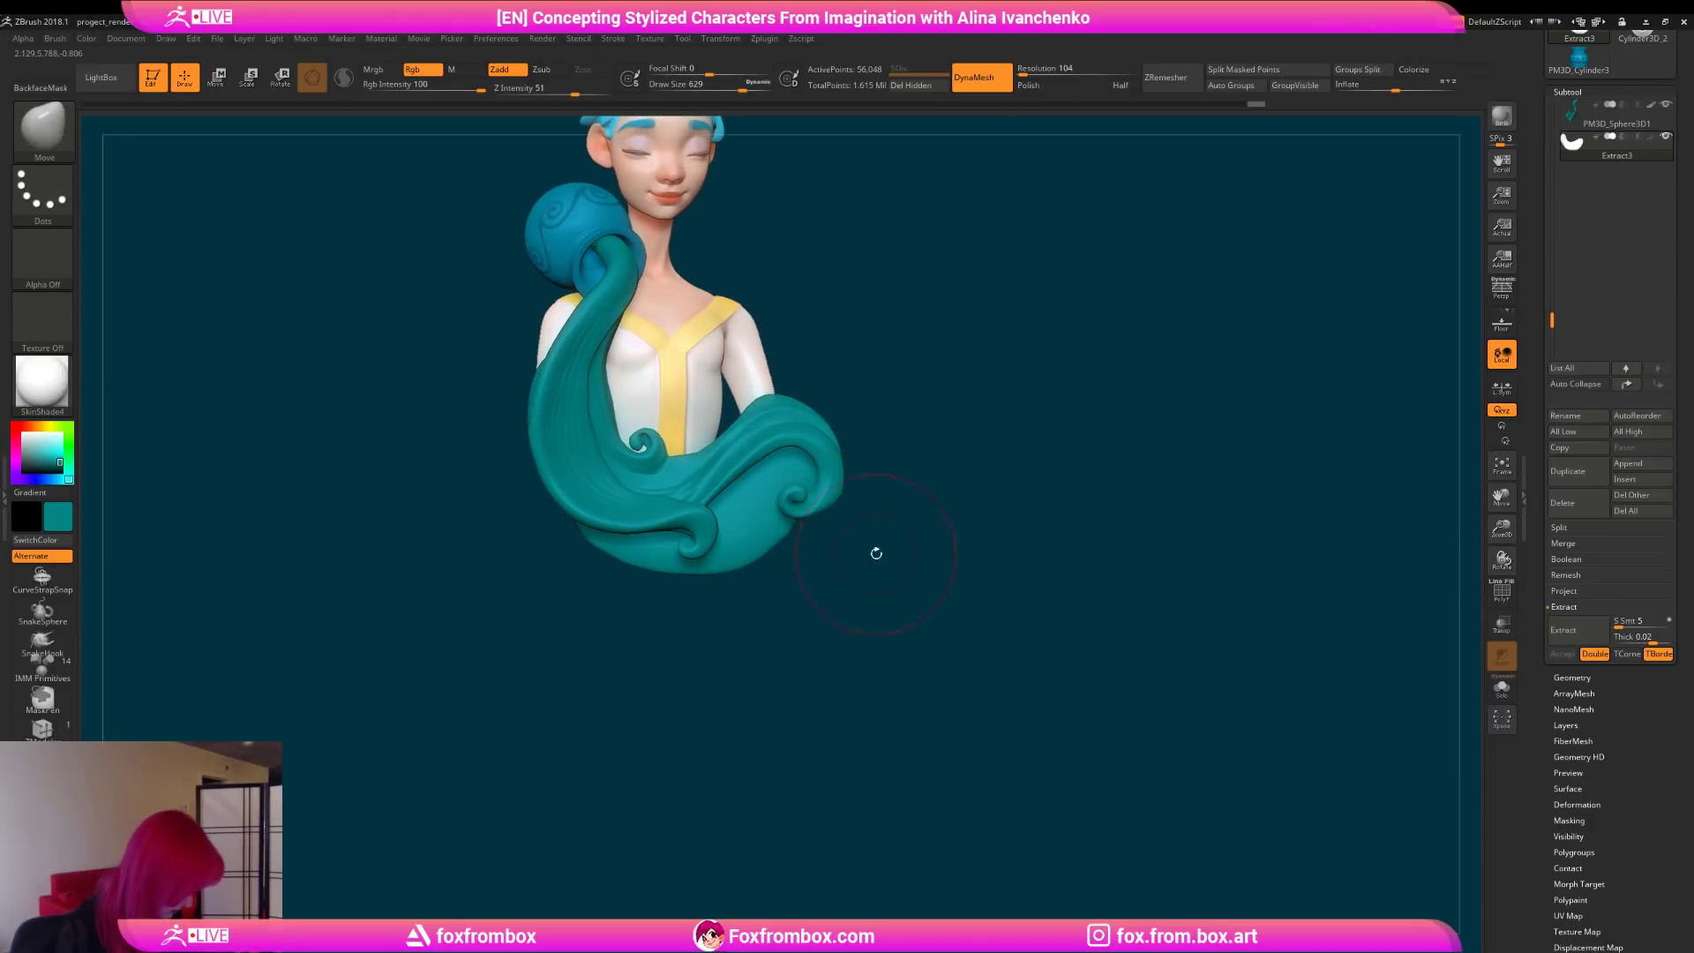
Step: Carve flow grooves into the piece beneath the stream with the two-line DamStandard alpha at size 177
{"action": "left_click_drag", "start_coordinate": [877, 537], "coordinate": [811, 529], "text": "shift"}
{"action": "left_click_drag", "start_coordinate": [831, 589], "coordinate": [848, 620], "text": "alt"}
{"action": "key", "text": "b"}
{"action": "key", "text": "d"}
{"action": "key", "text": "s"}
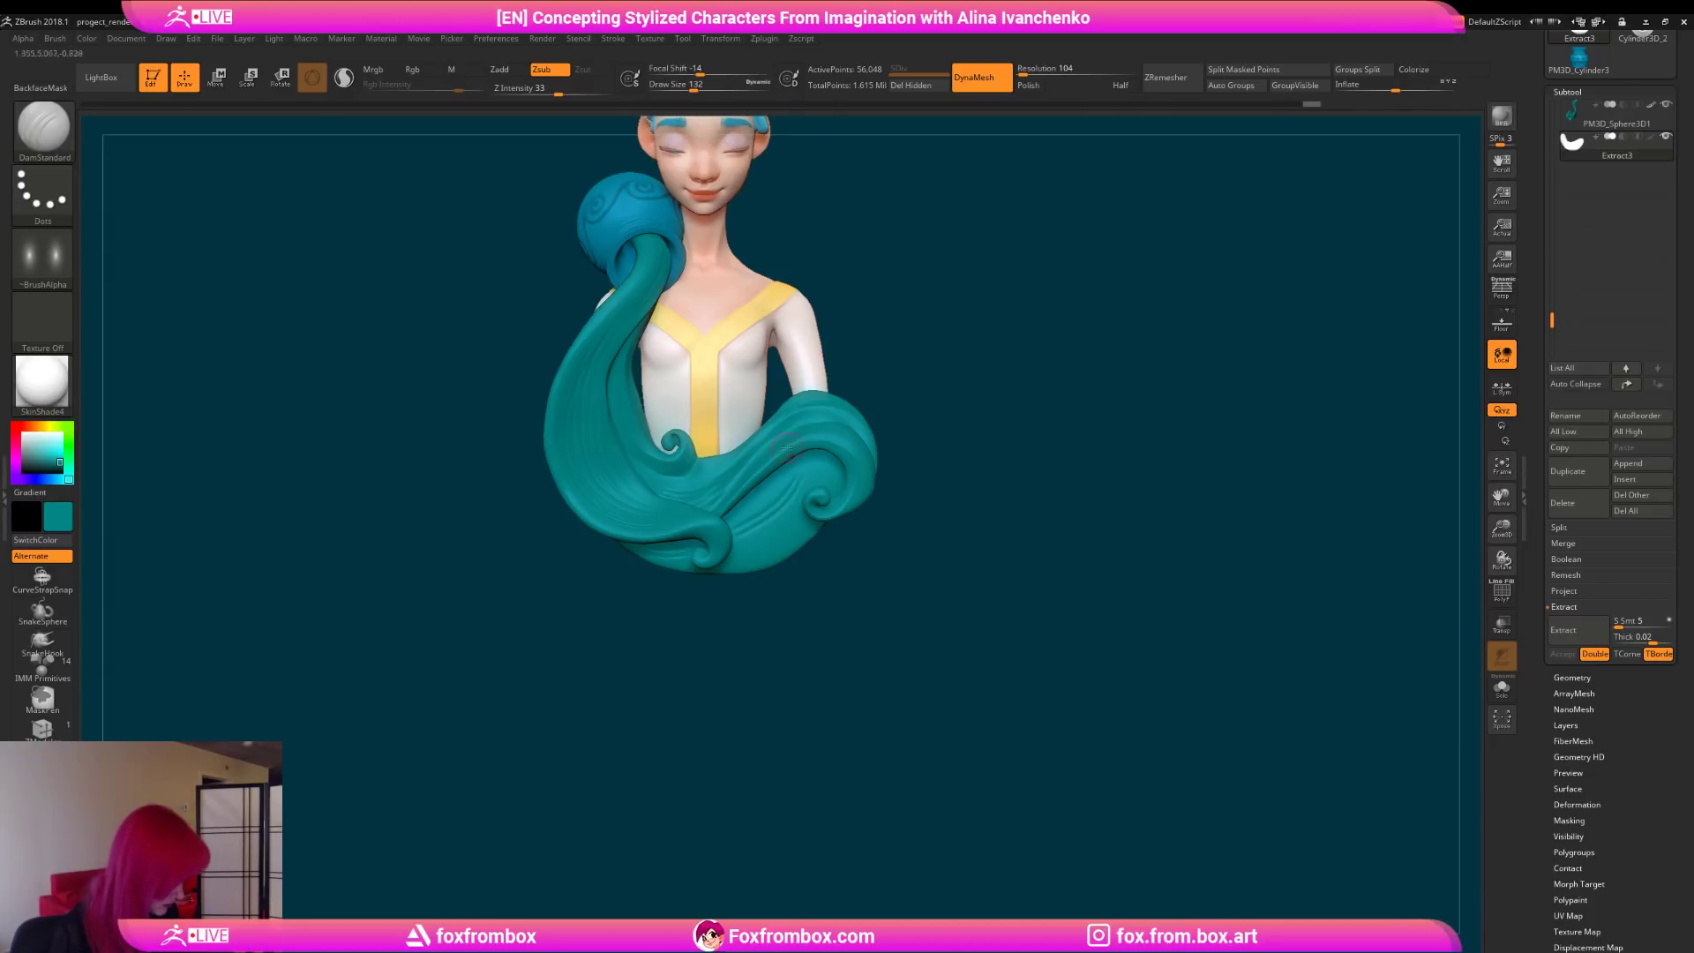
{"action": "left_click_drag", "start_coordinate": [693, 86], "coordinate": [701, 87]}
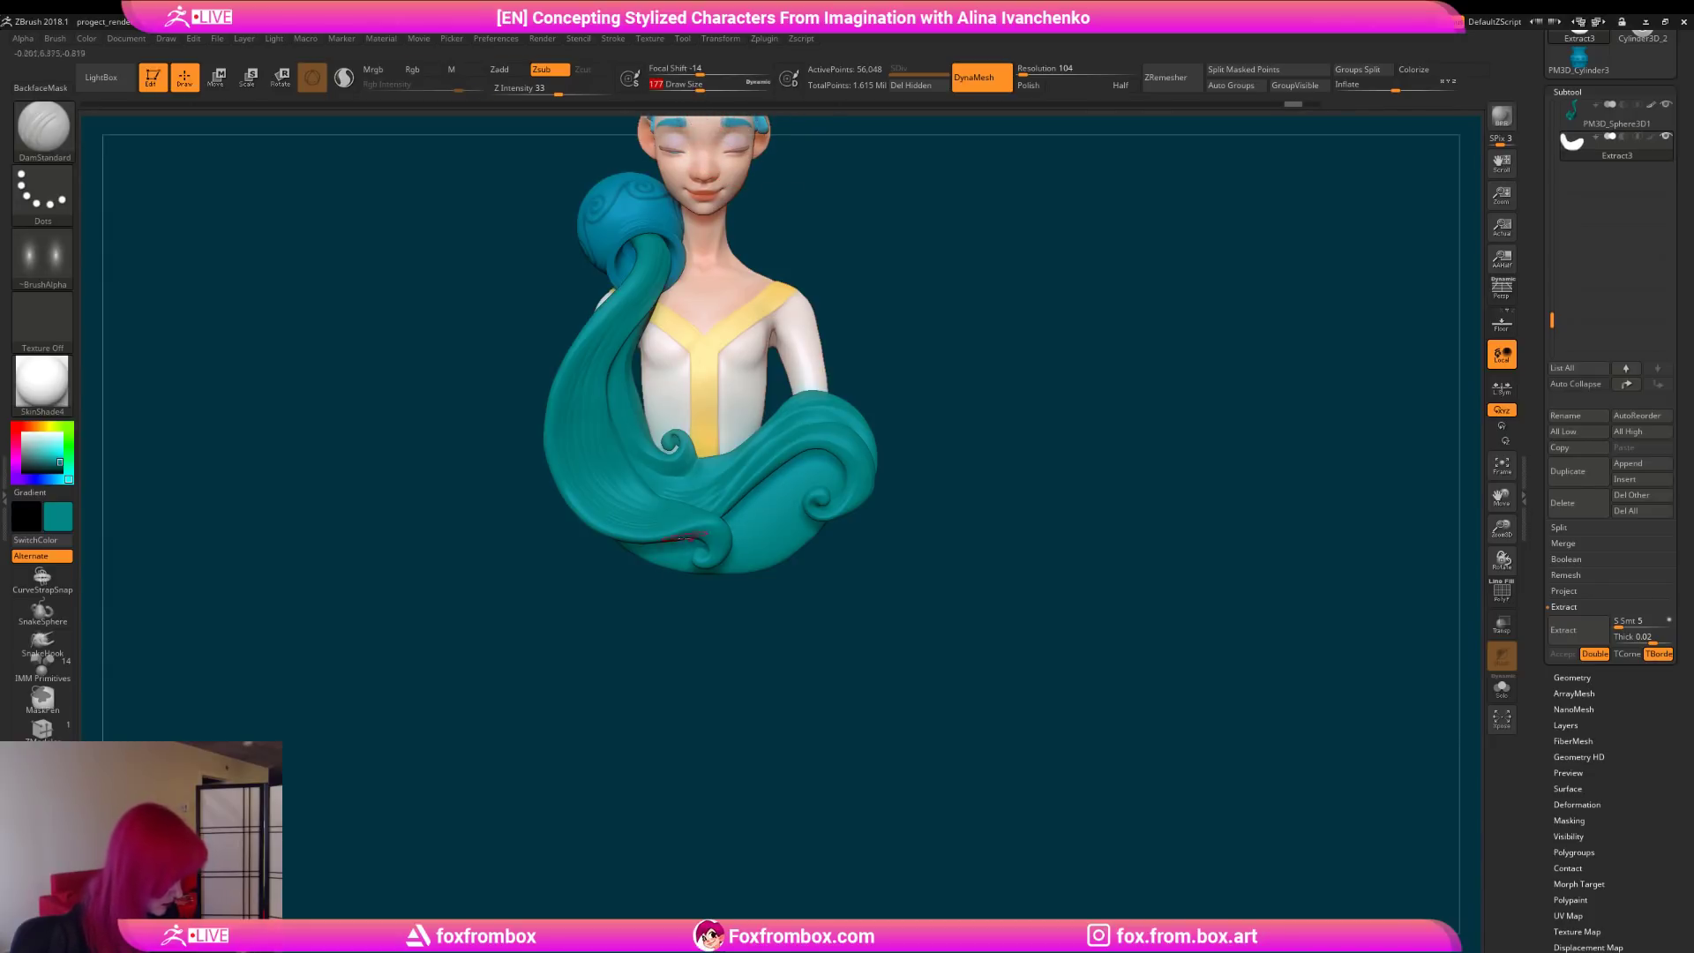
Step: Add wider grooves to the lower piece at draw size 305 and soften them with Smooth while it is isolated
{"action": "key", "text": "bracketright"}
{"action": "key", "text": "bracketright"}
{"action": "key", "text": "bracketright"}
{"action": "key", "text": "bracketright"}
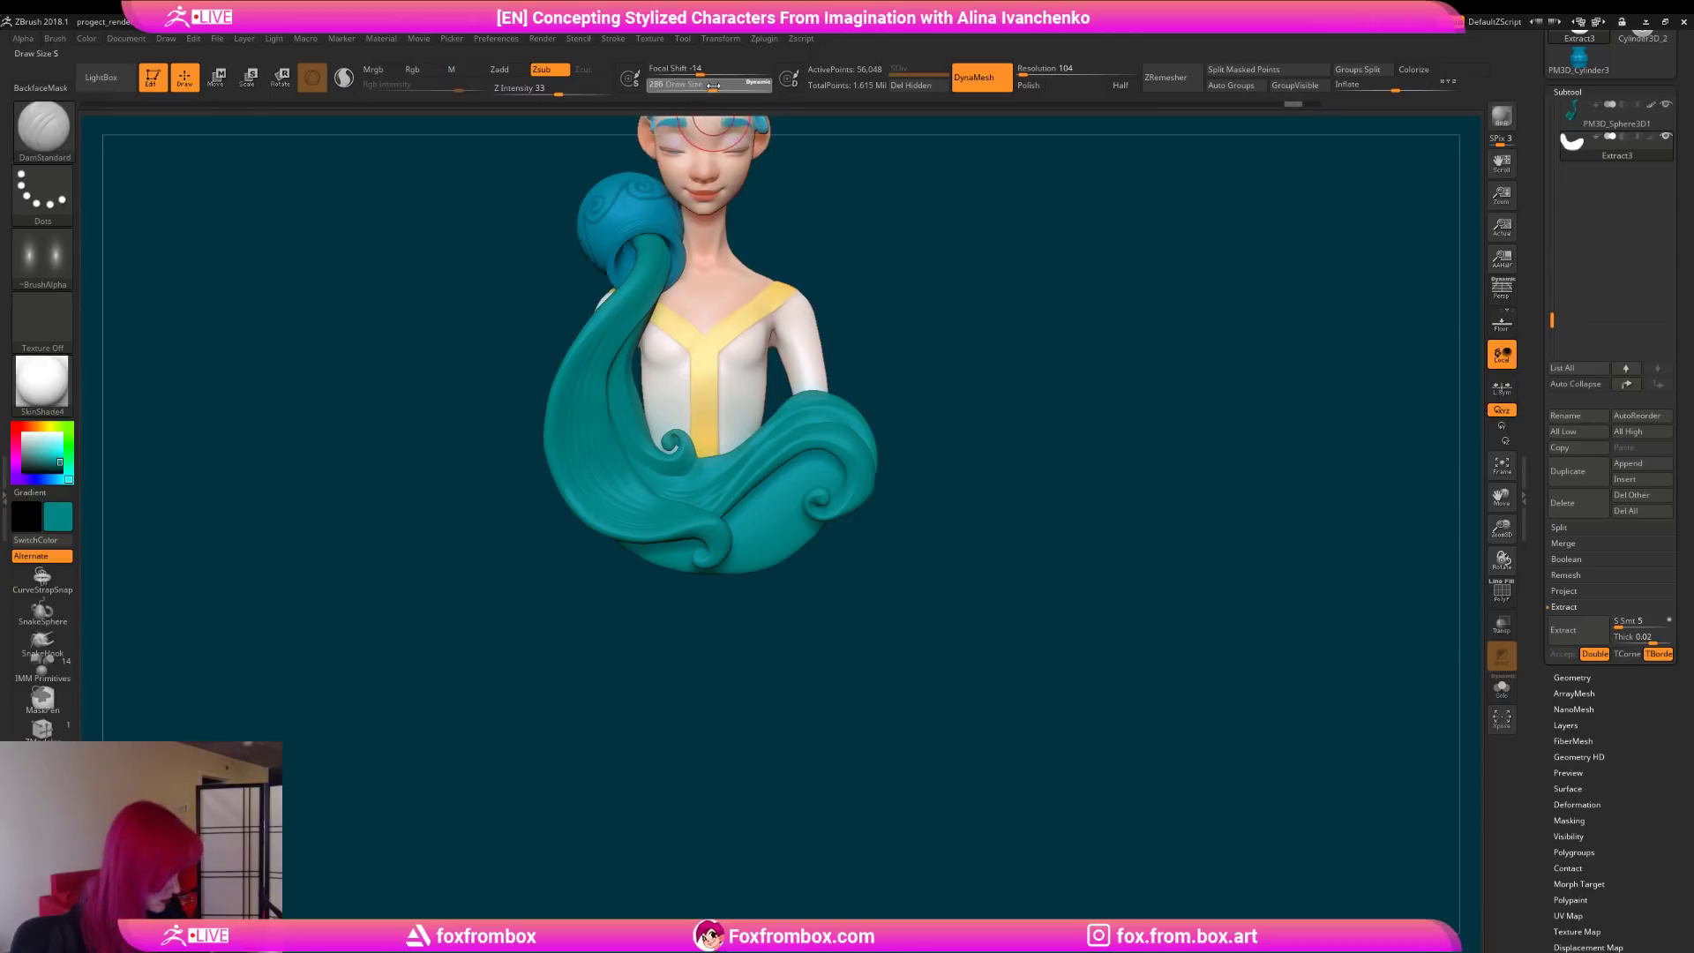
{"action": "left_click", "coordinate": [1502, 687]}
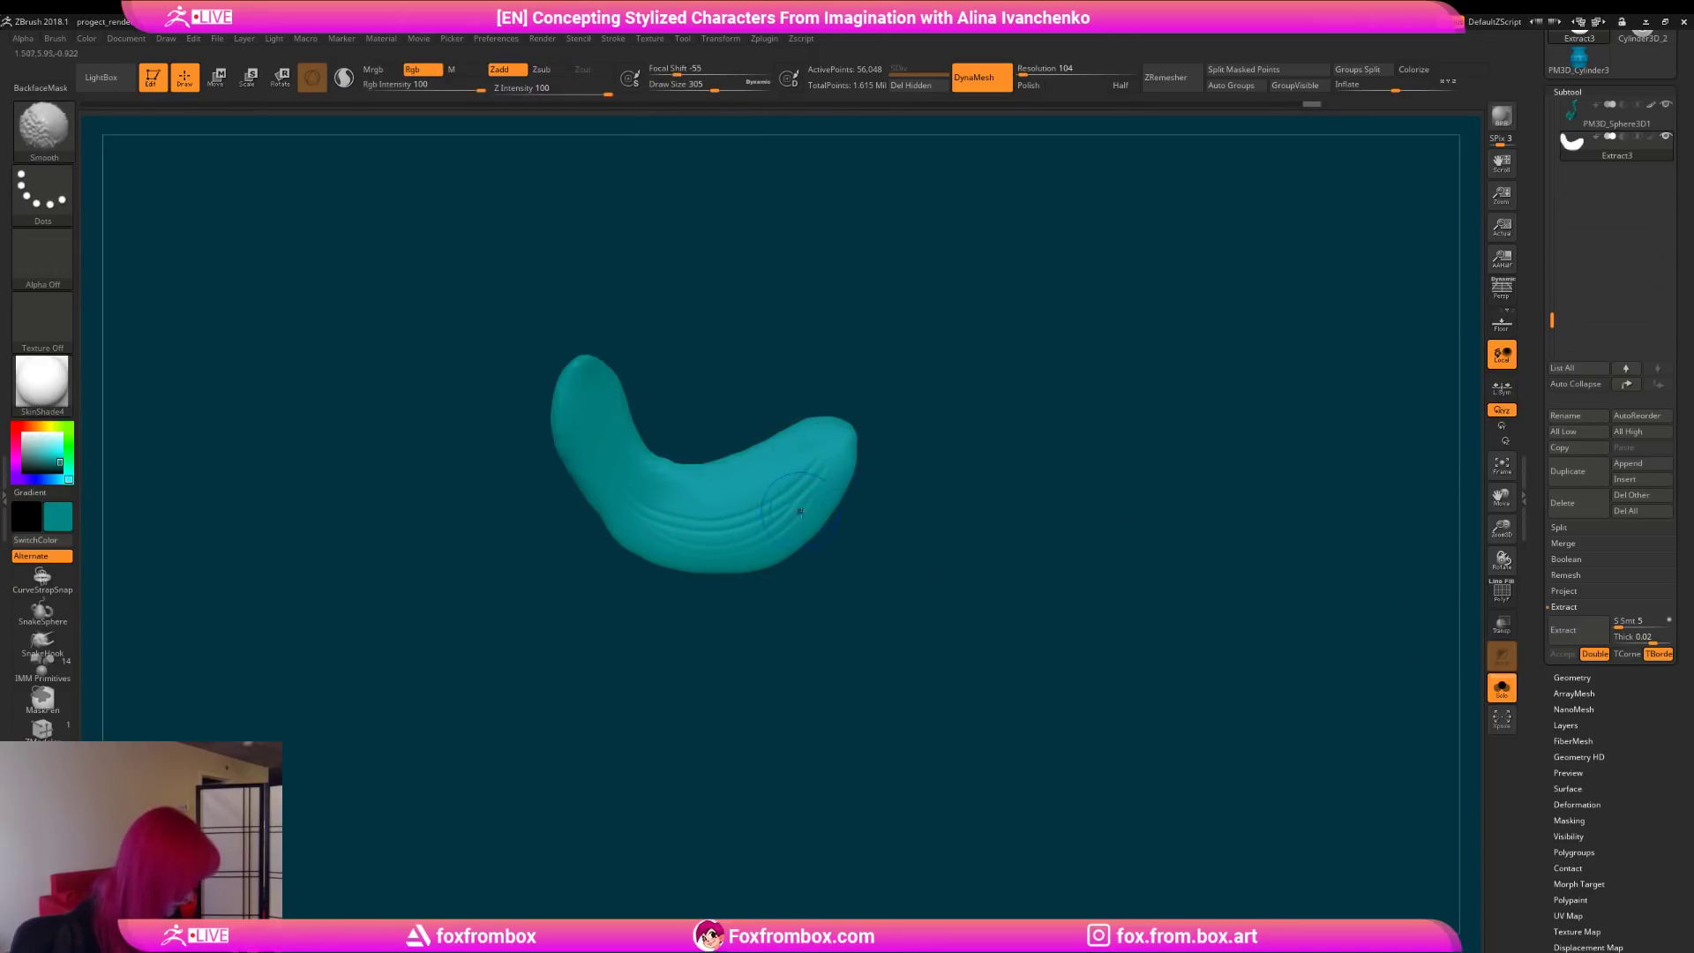
{"action": "left_click", "coordinate": [1501, 688]}
Step: Adjust the silhouette of the grooved lower piece with the Move brush at sizes 533 and 422
{"action": "left_click_drag", "start_coordinate": [846, 435], "coordinate": [1300, 506]}
{"action": "left_click_drag", "start_coordinate": [1500, 528], "coordinate": [1335, 397]}
{"action": "left_click_drag", "start_coordinate": [834, 477], "coordinate": [917, 558], "text": "alt"}
{"action": "left_click", "coordinate": [727, 534], "text": "alt"}
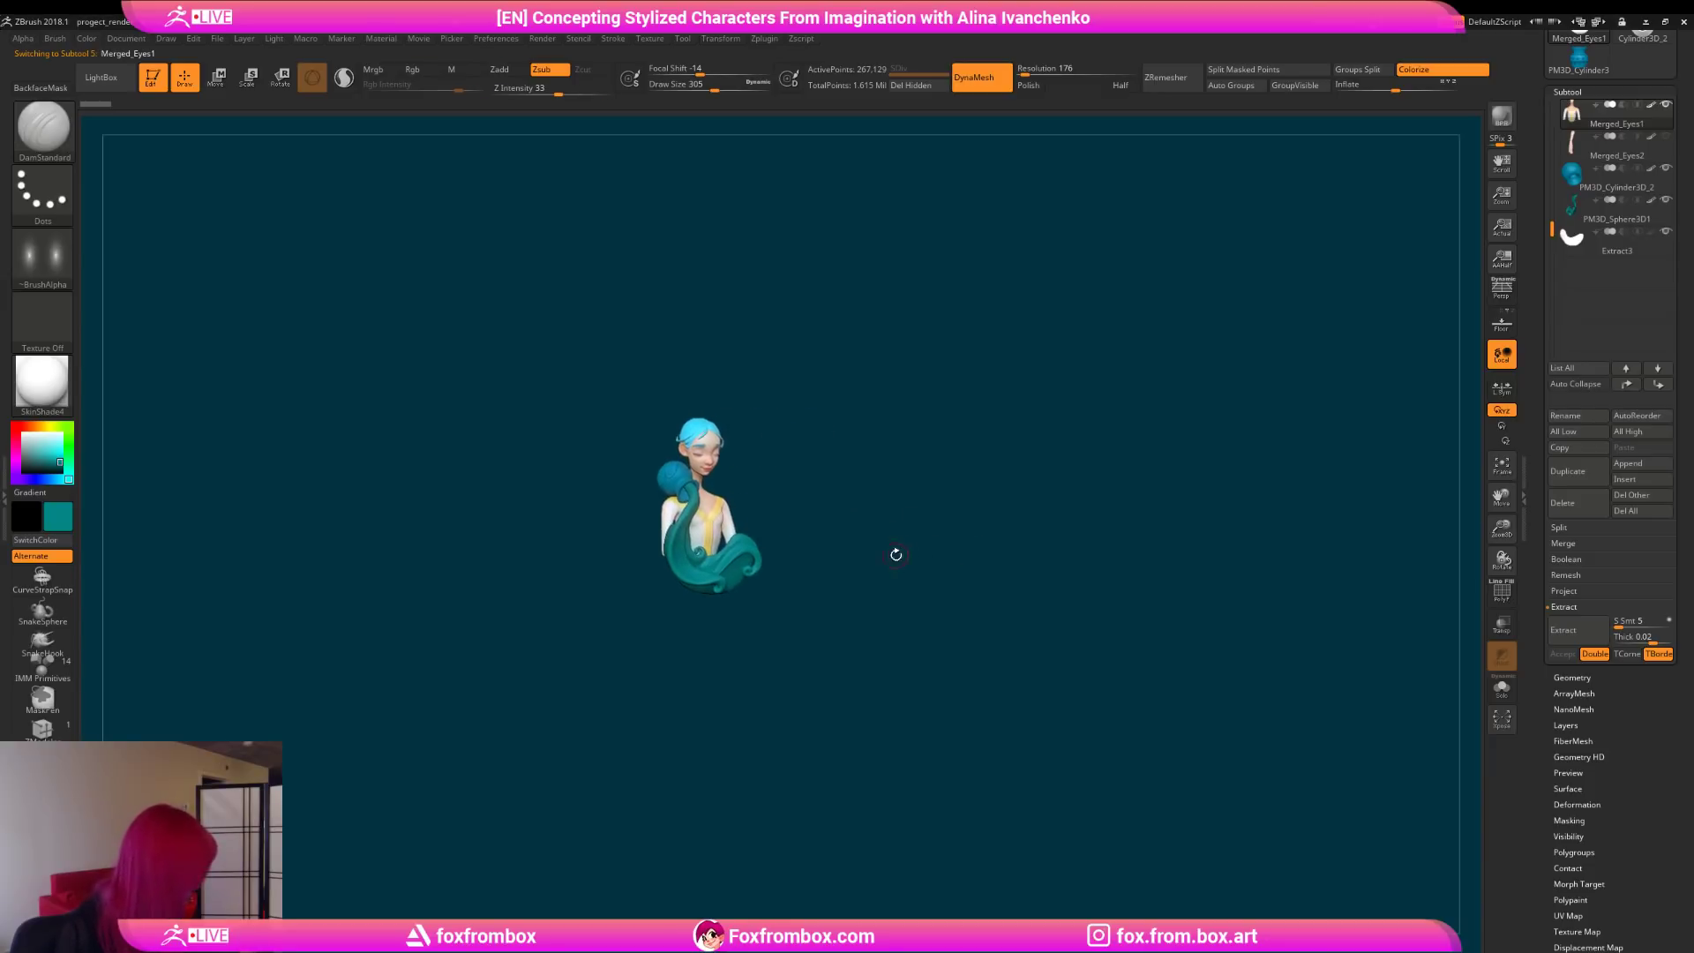
{"action": "left_click_drag", "start_coordinate": [1501, 528], "coordinate": [1471, 618]}
{"action": "mouse_move", "coordinate": [909, 476]}
{"action": "left_mouse_down"}
{"action": "mouse_move", "coordinate": [865, 450]}
{"action": "mouse_move", "coordinate": [858, 494]}
{"action": "mouse_move", "coordinate": [900, 560]}
{"action": "mouse_move", "coordinate": [896, 587]}
{"action": "left_mouse_up"}
{"action": "left_click", "coordinate": [735, 87]}
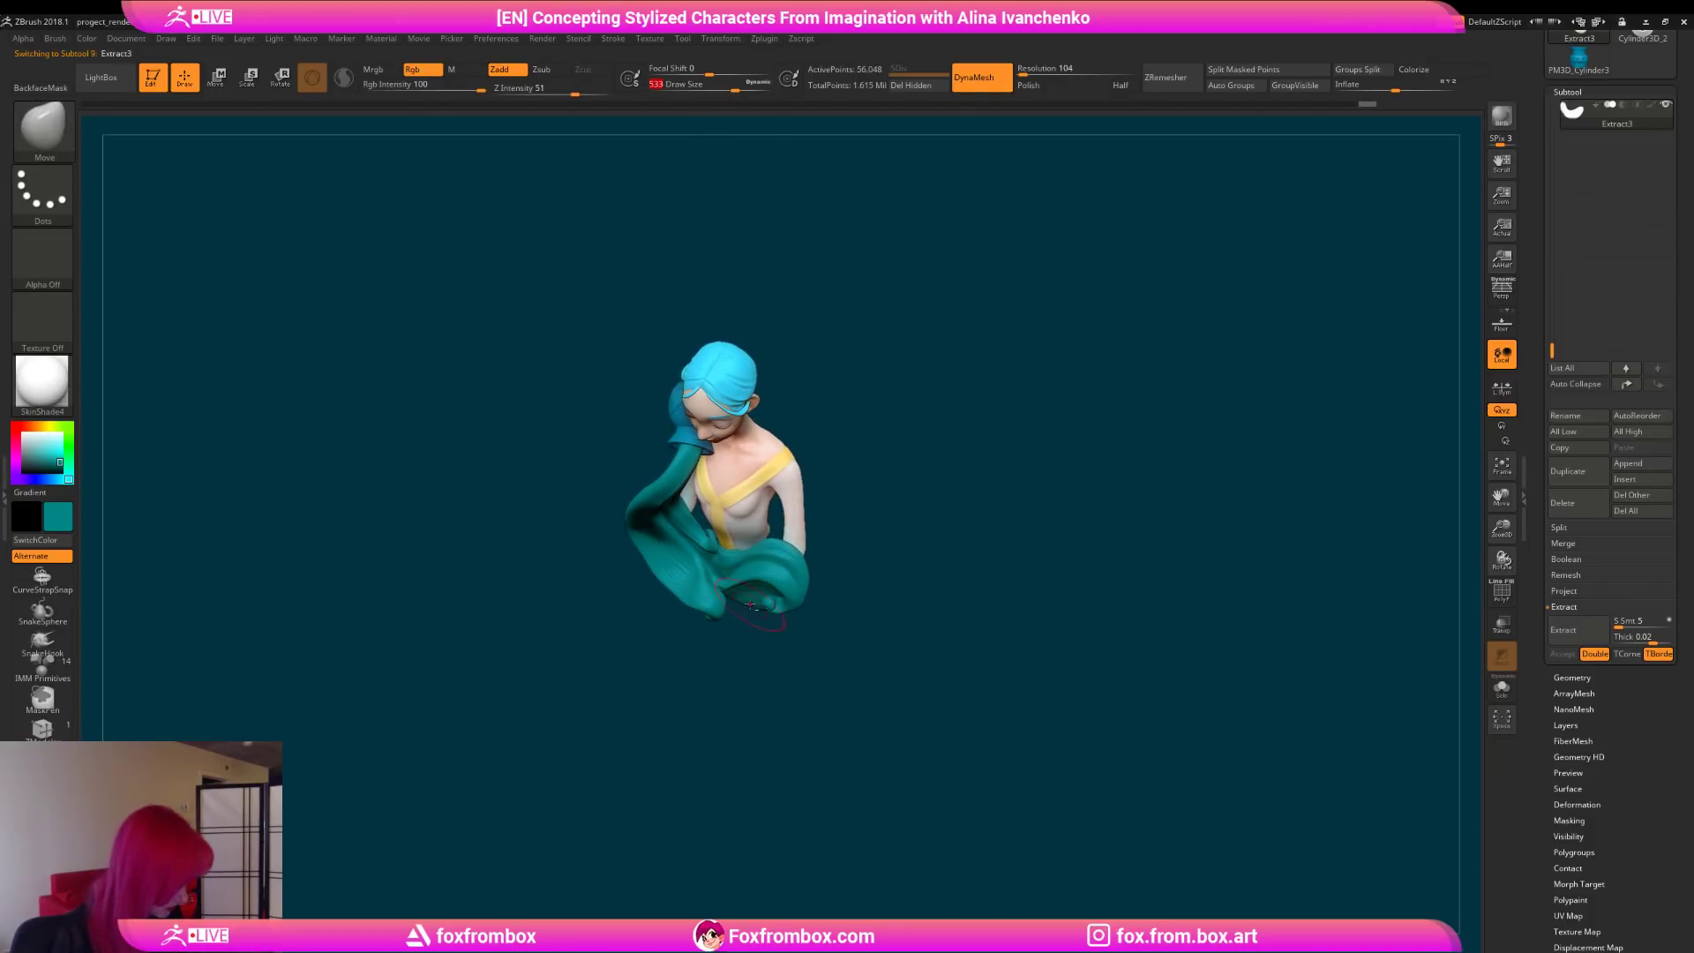
{"action": "mouse_move", "coordinate": [858, 521]}
{"action": "left_mouse_down"}
{"action": "mouse_move", "coordinate": [892, 465]}
{"action": "mouse_move", "coordinate": [693, 540]}
{"action": "left_mouse_up"}
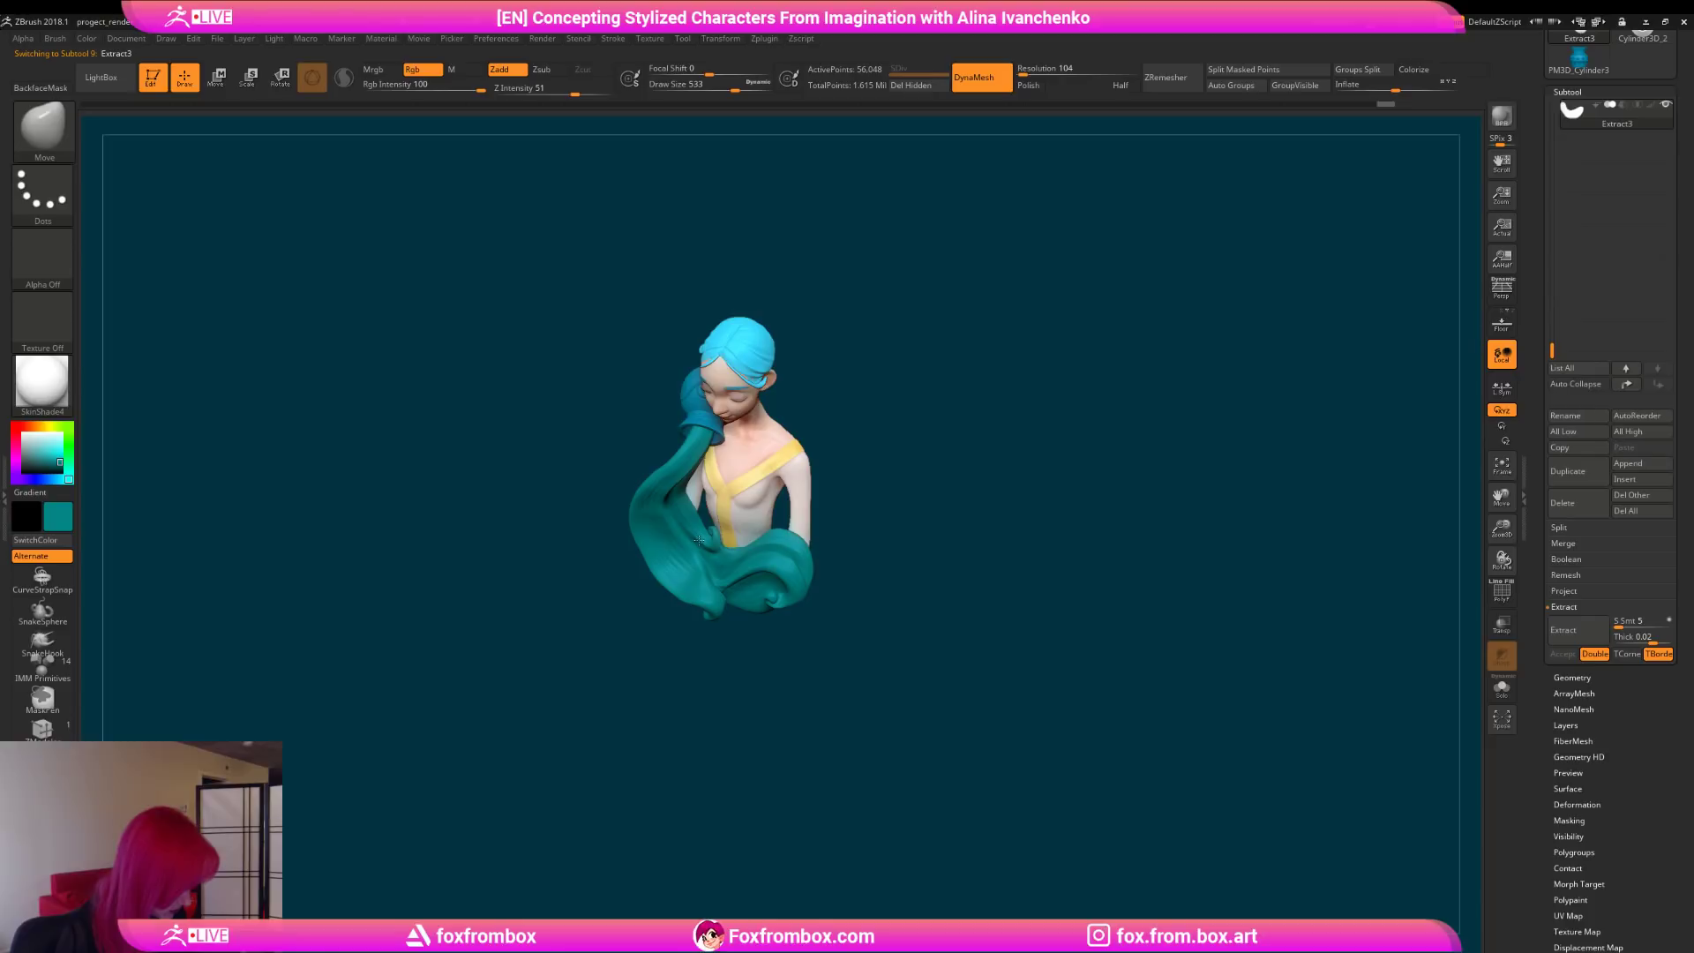
{"action": "left_click_drag", "start_coordinate": [871, 479], "coordinate": [779, 554]}
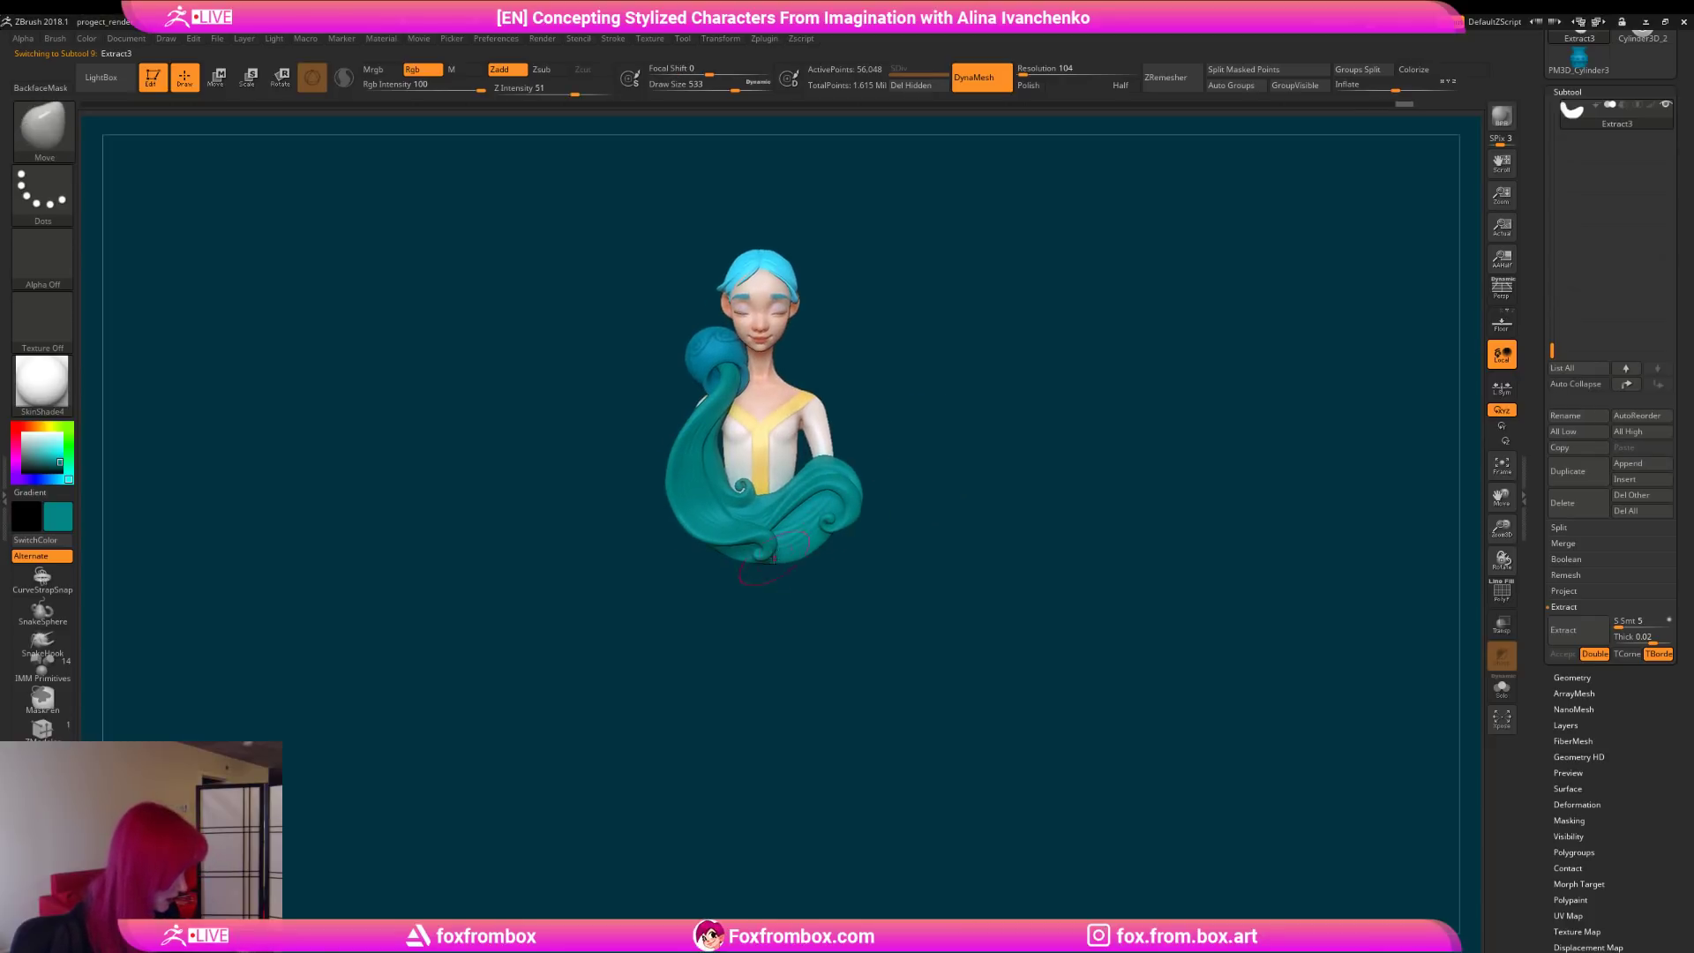
{"action": "left_click", "coordinate": [726, 86]}
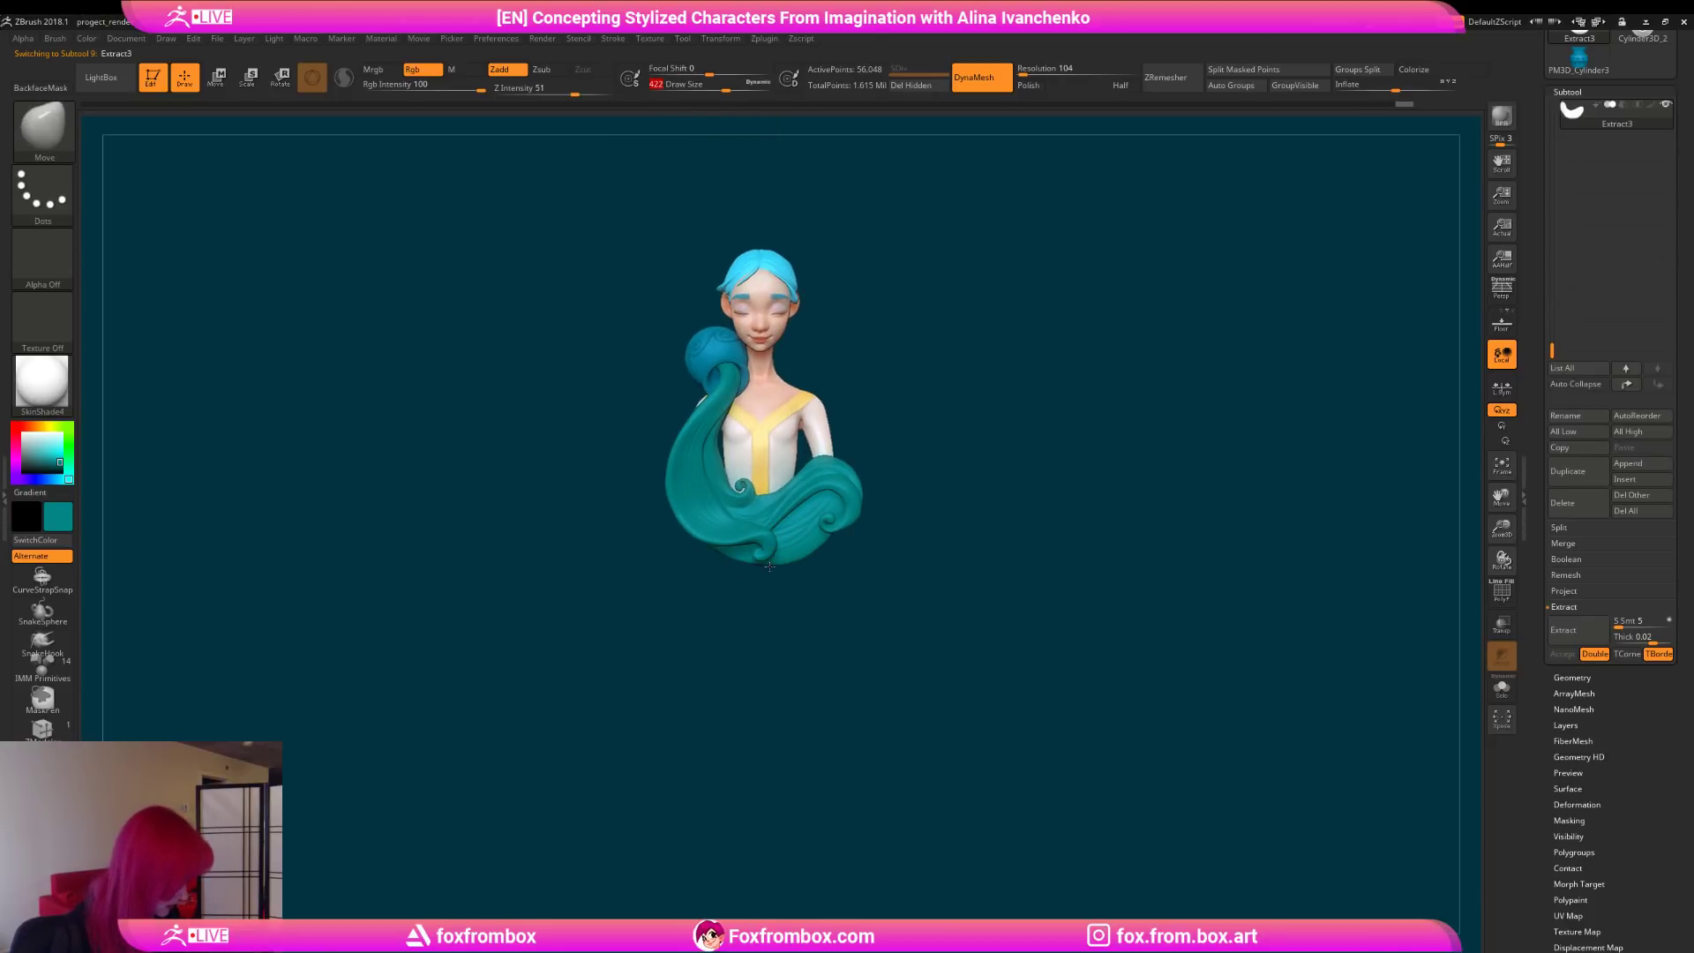
{"action": "left_click_drag", "start_coordinate": [795, 593], "coordinate": [893, 585]}
Step: Select the figure's body, lasso-mask the torso below the neck and invert the mask
{"action": "left_click", "coordinate": [785, 479], "text": "alt"}
{"action": "mouse_move", "coordinate": [938, 439]}
{"action": "left_mouse_down"}
{"action": "mouse_move", "coordinate": [922, 480]}
{"action": "mouse_move", "coordinate": [940, 482]}
{"action": "mouse_move", "coordinate": [885, 492]}
{"action": "mouse_move", "coordinate": [529, 461]}
{"action": "mouse_move", "coordinate": [892, 575]}
{"action": "mouse_move", "coordinate": [599, 467]}
{"action": "left_mouse_up"}
{"action": "mouse_move", "coordinate": [860, 456]}
{"action": "left_mouse_down", "text": "ctrl"}
{"action": "mouse_move", "coordinate": [791, 461]}
{"action": "mouse_move", "coordinate": [915, 696]}
{"action": "left_mouse_up", "text": "ctrl"}
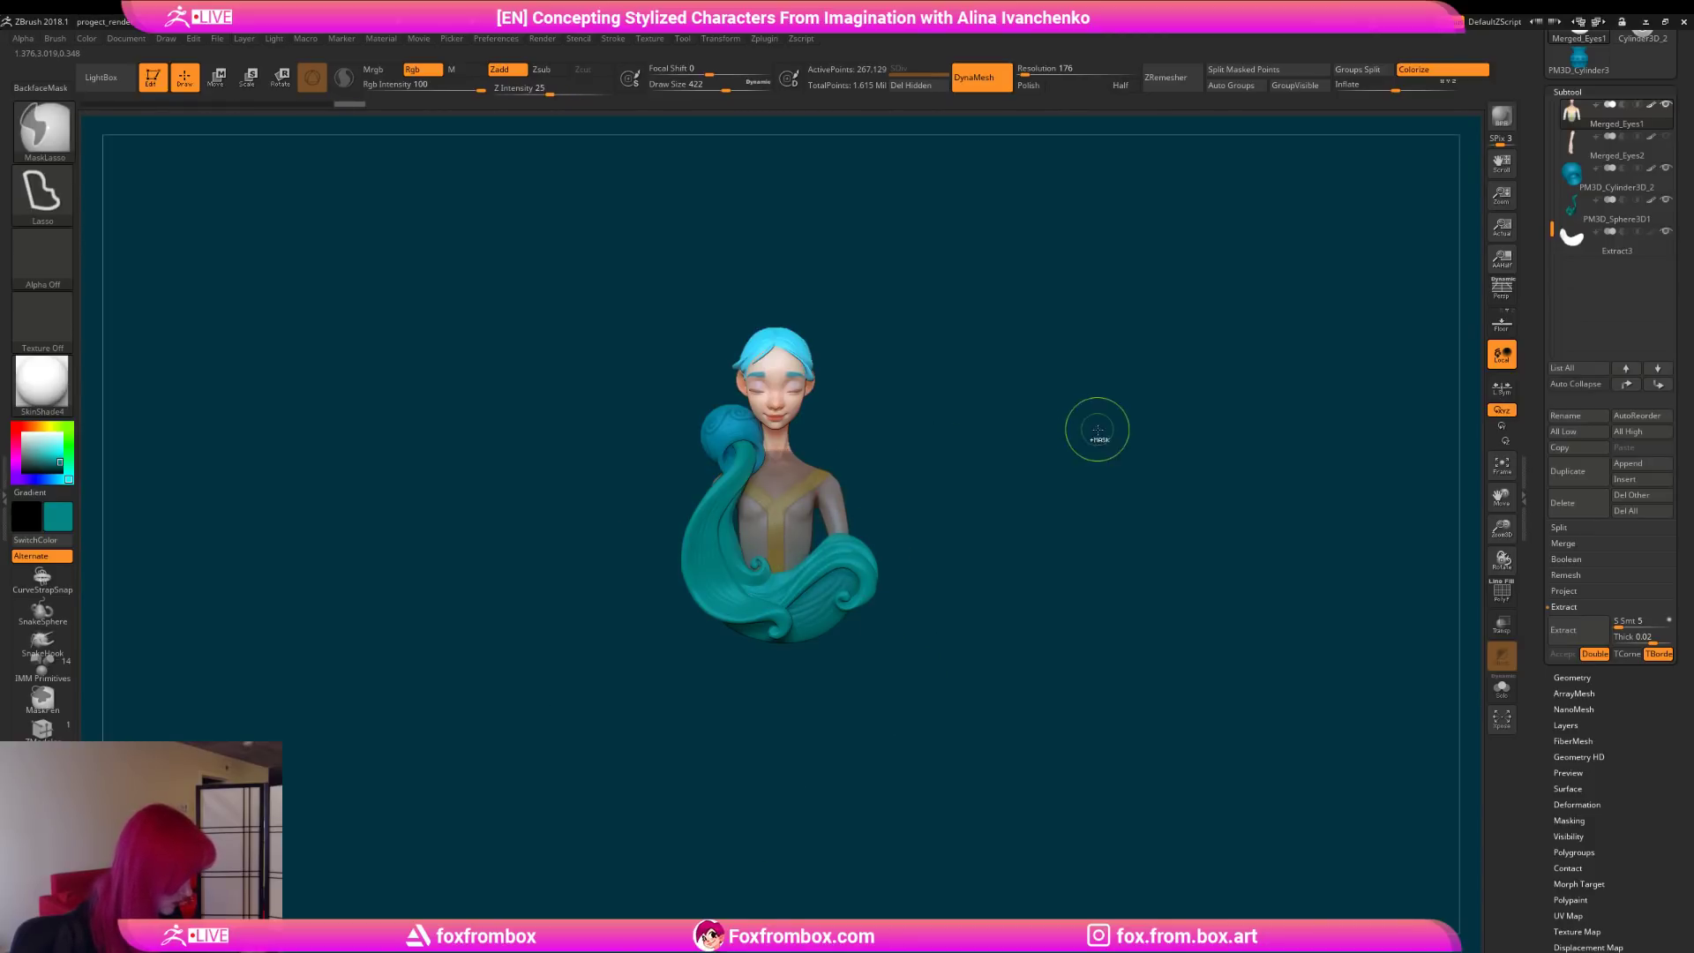
{"action": "left_click_drag", "start_coordinate": [1087, 431], "coordinate": [1011, 438], "text": "alt"}
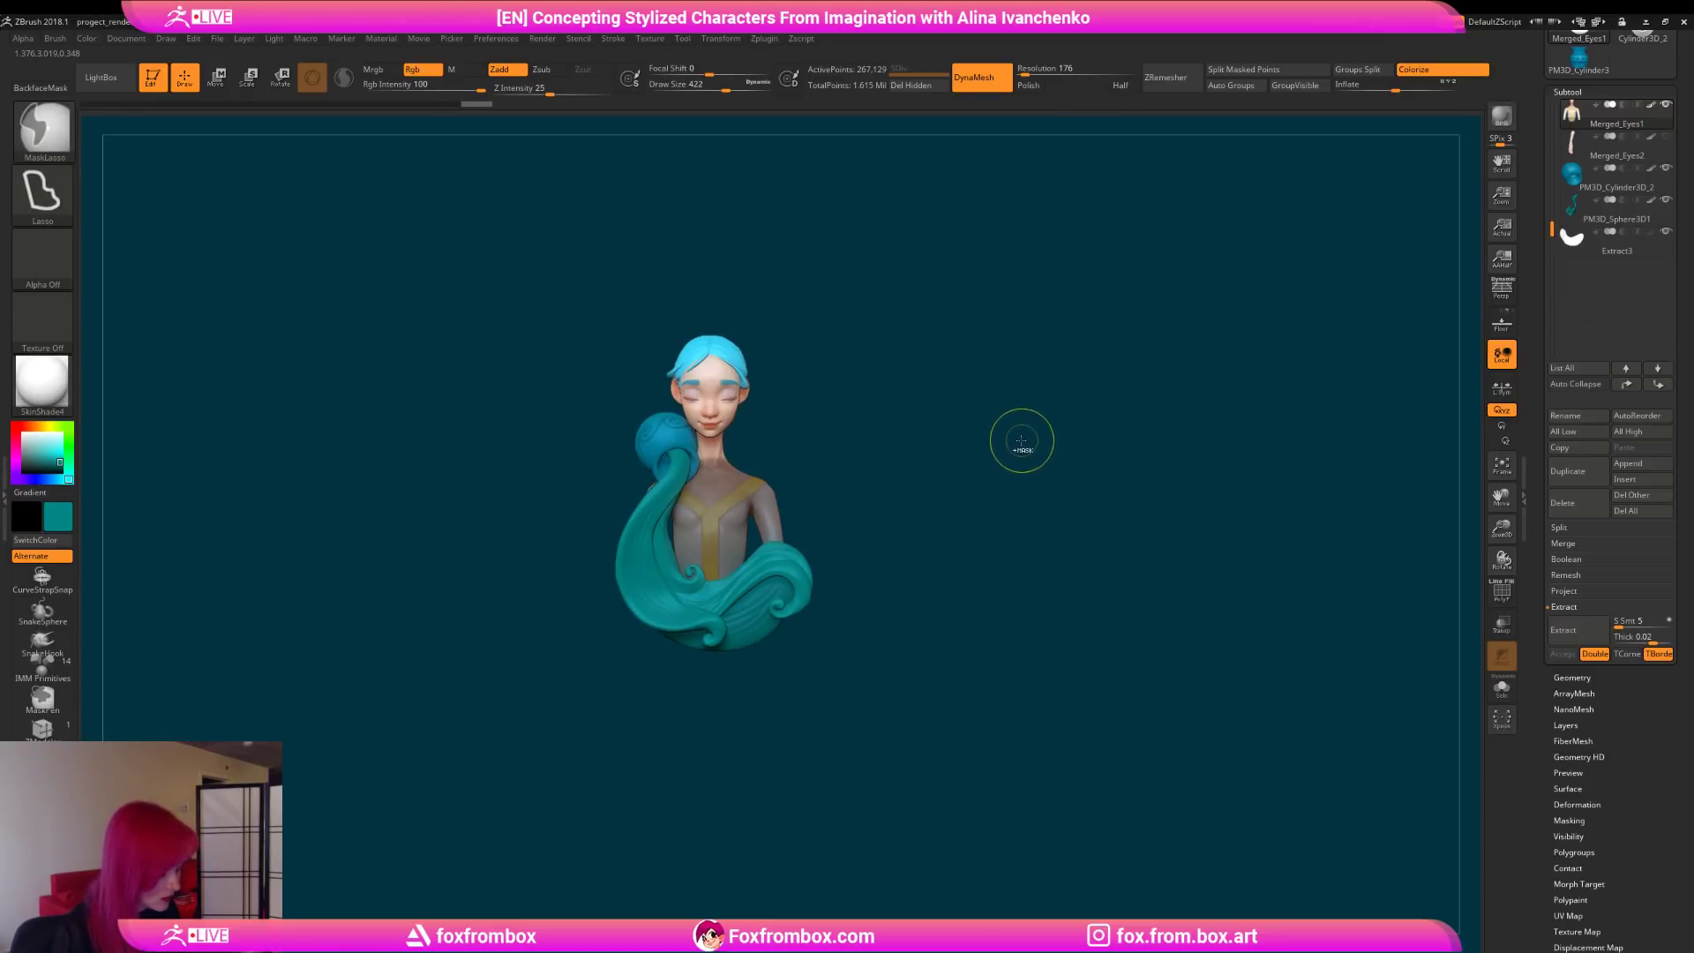
{"action": "left_click", "coordinate": [921, 439], "text": "ctrl"}
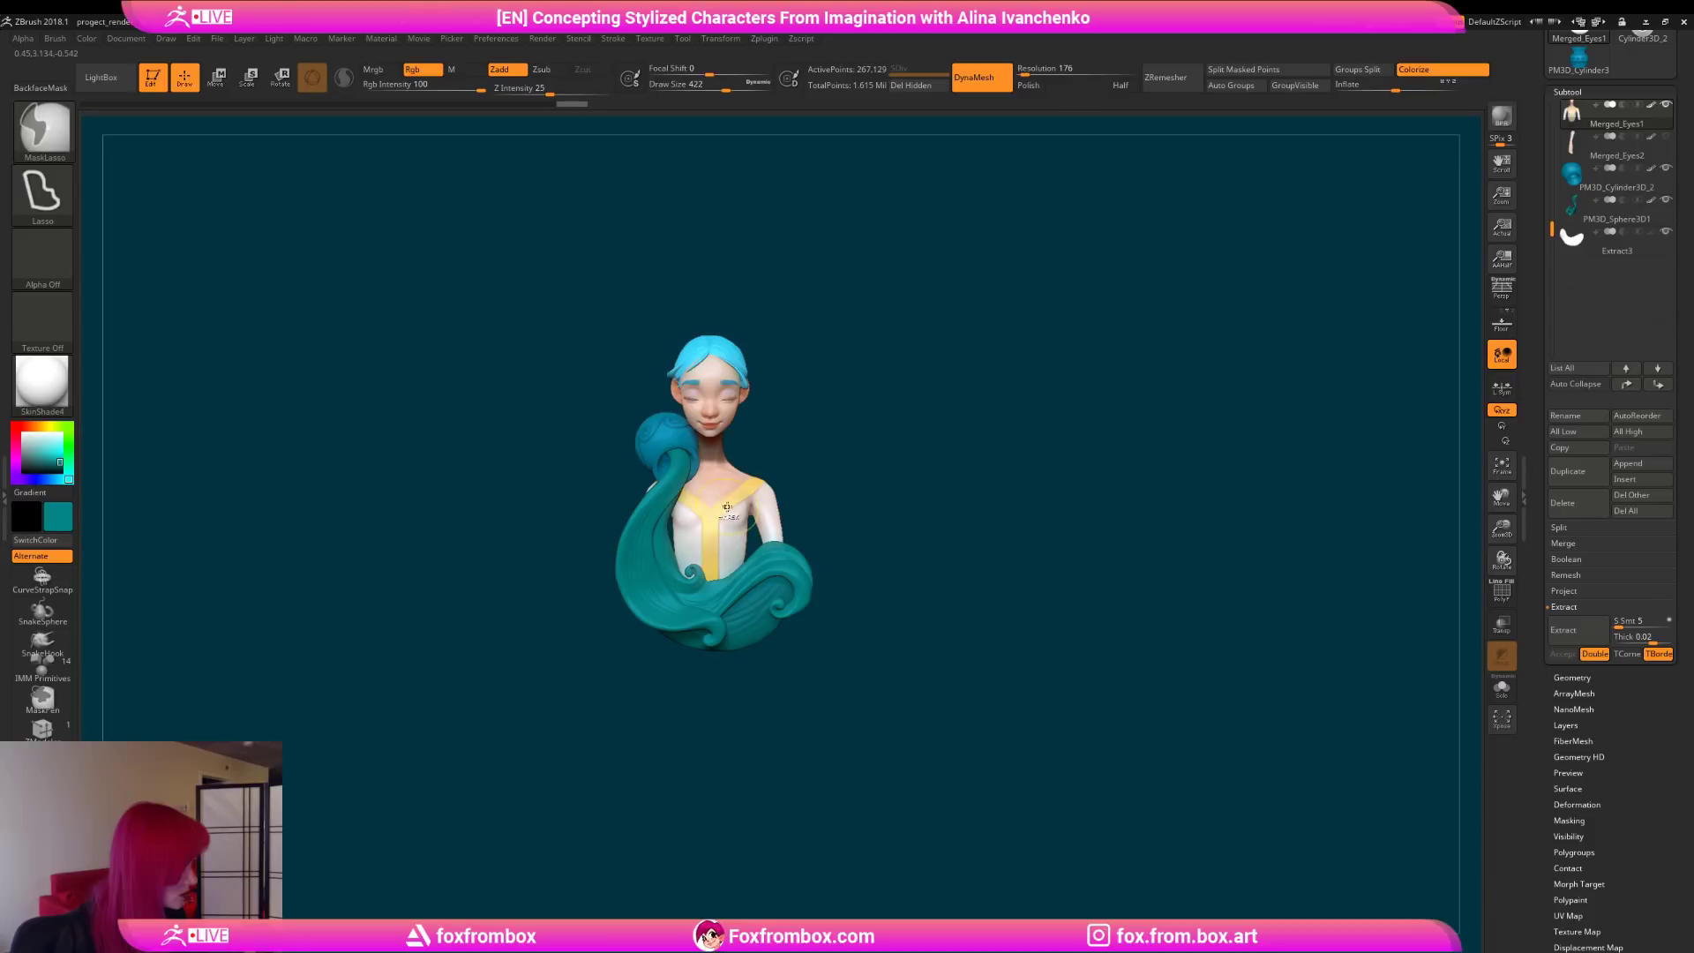
{"action": "left_click_drag", "start_coordinate": [972, 434], "coordinate": [988, 429], "text": "alt"}
{"action": "left_click_drag", "start_coordinate": [1019, 441], "coordinate": [934, 435]}
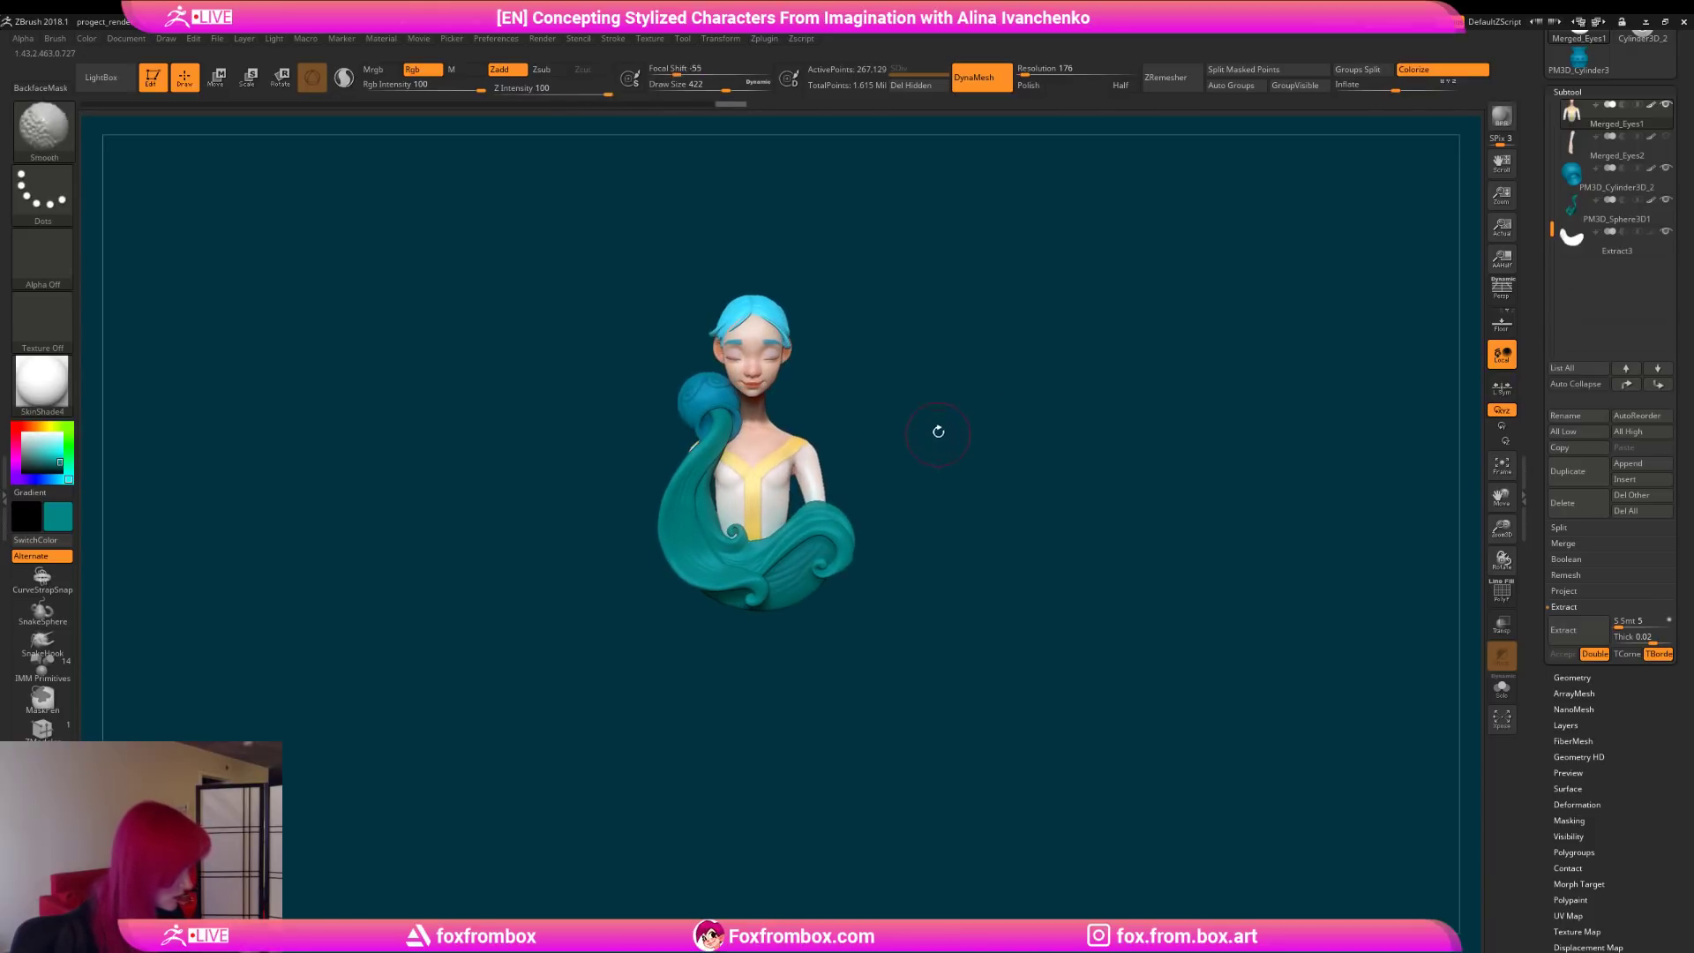
{"action": "left_click", "coordinate": [950, 357], "text": "ctrl"}
{"action": "left_click", "coordinate": [953, 360], "text": "ctrl"}
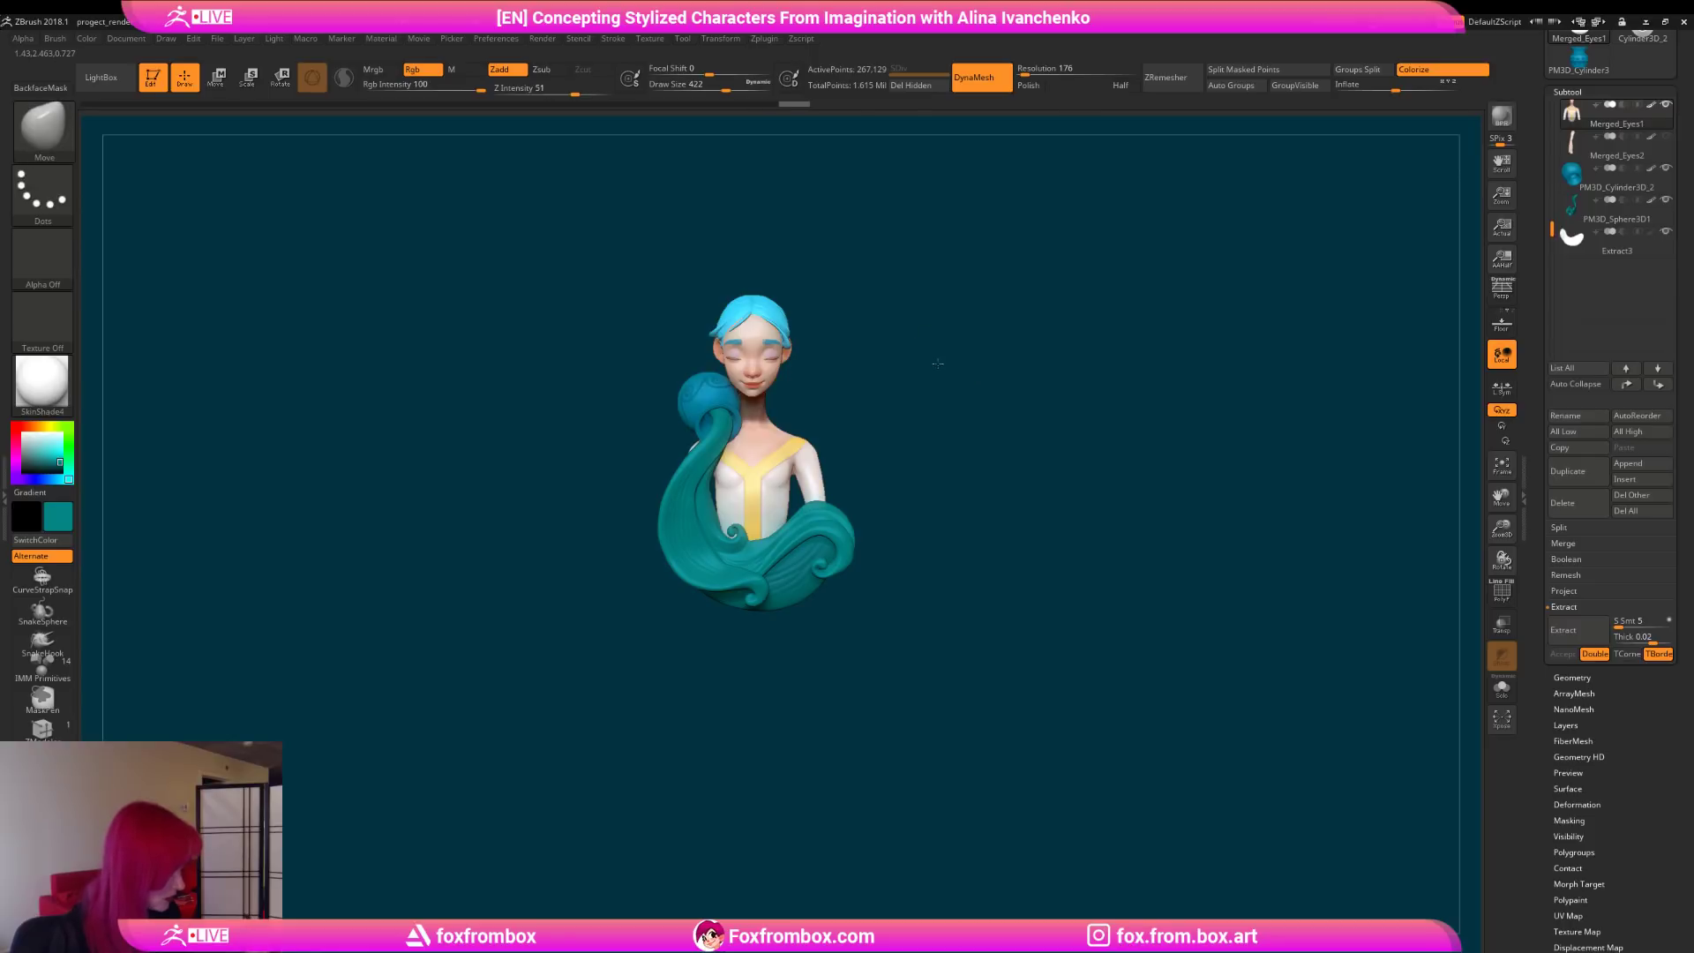
{"action": "left_click_drag", "start_coordinate": [941, 359], "coordinate": [852, 330]}
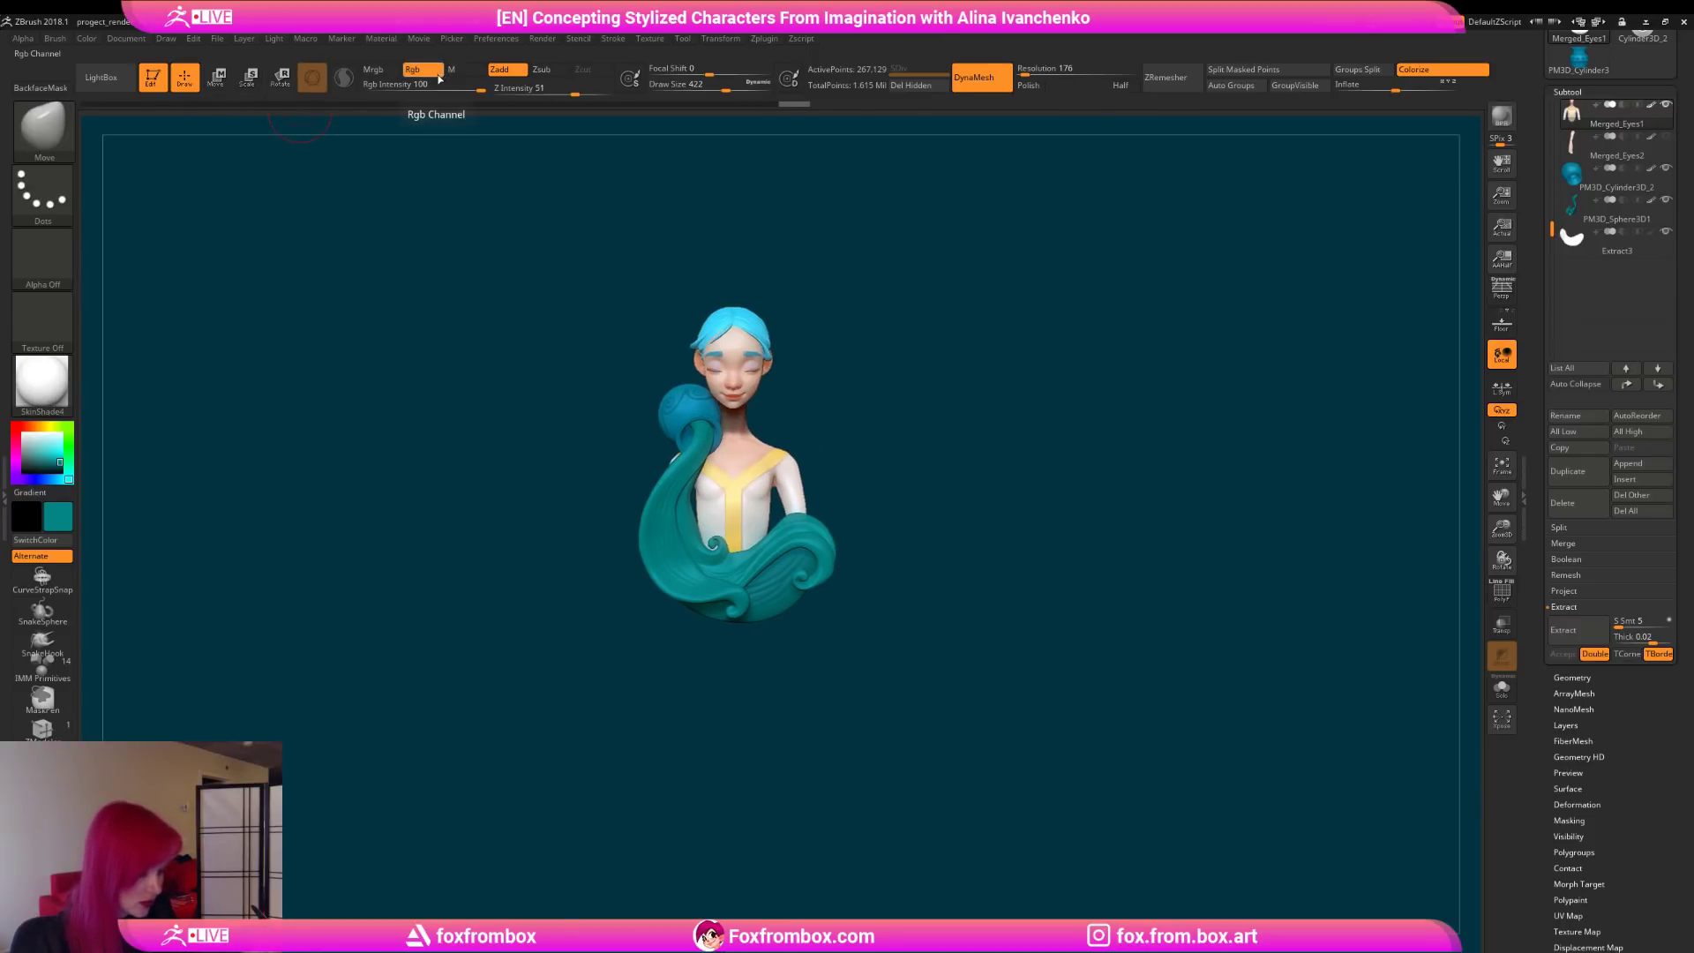
Step: Rotate the unmasked torso below the neck with the transpose line instead of the gizmo
{"action": "left_click", "coordinate": [247, 78]}
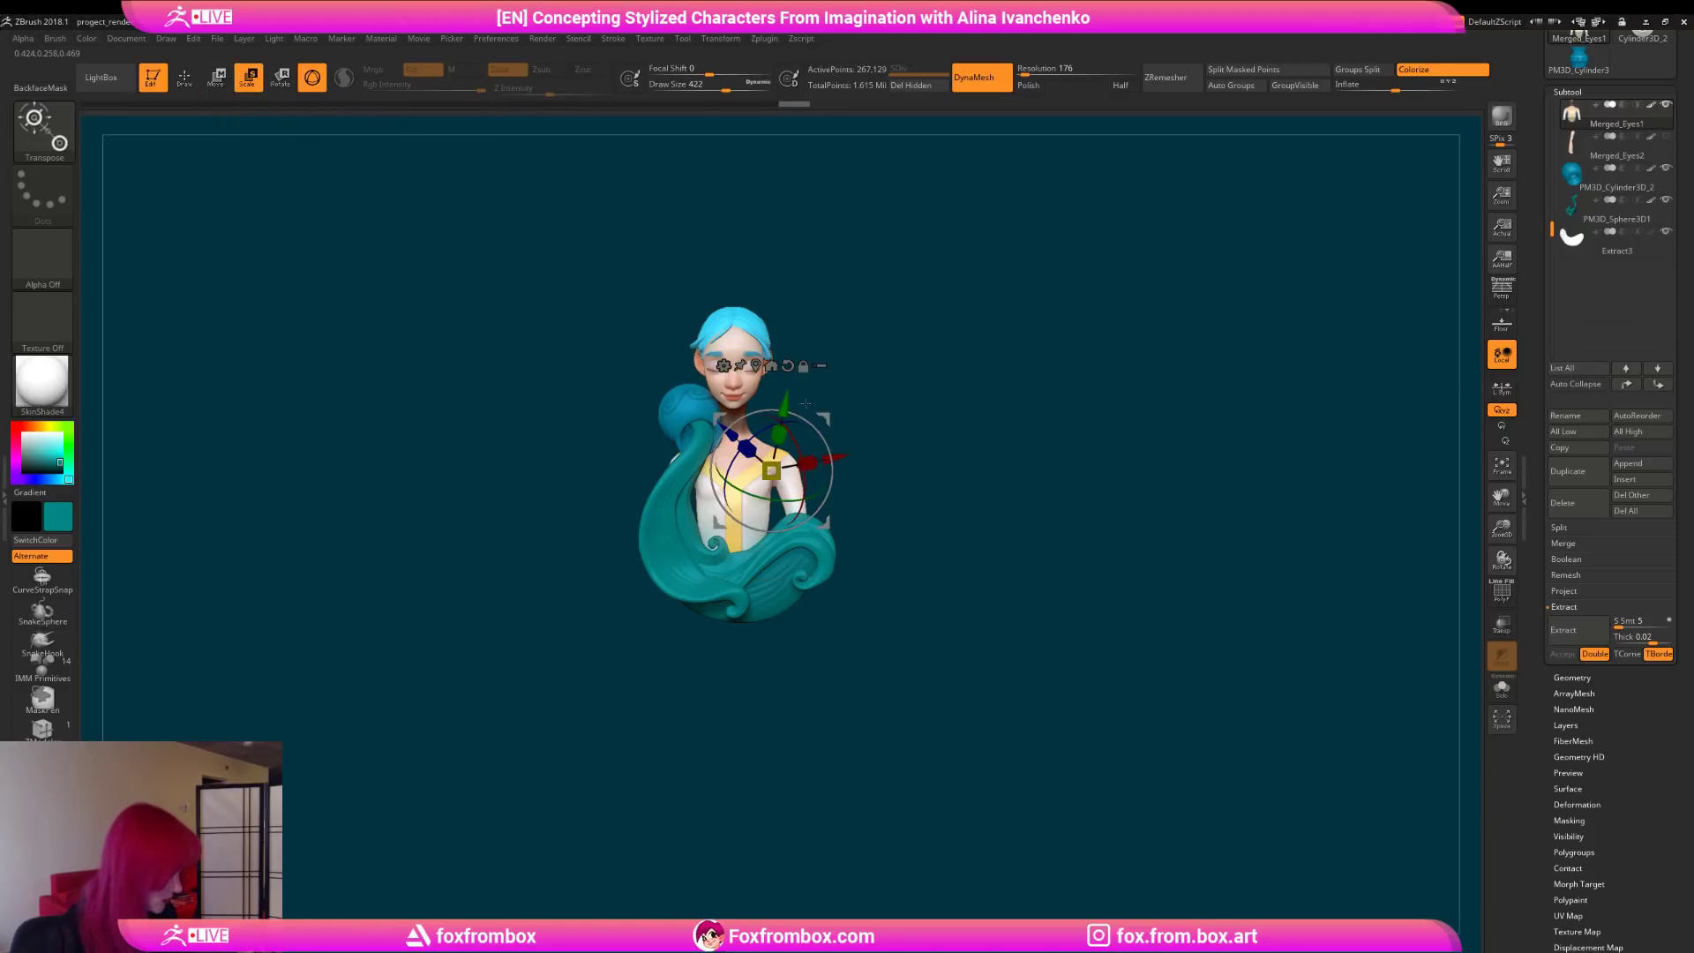
{"action": "left_click", "coordinate": [313, 78]}
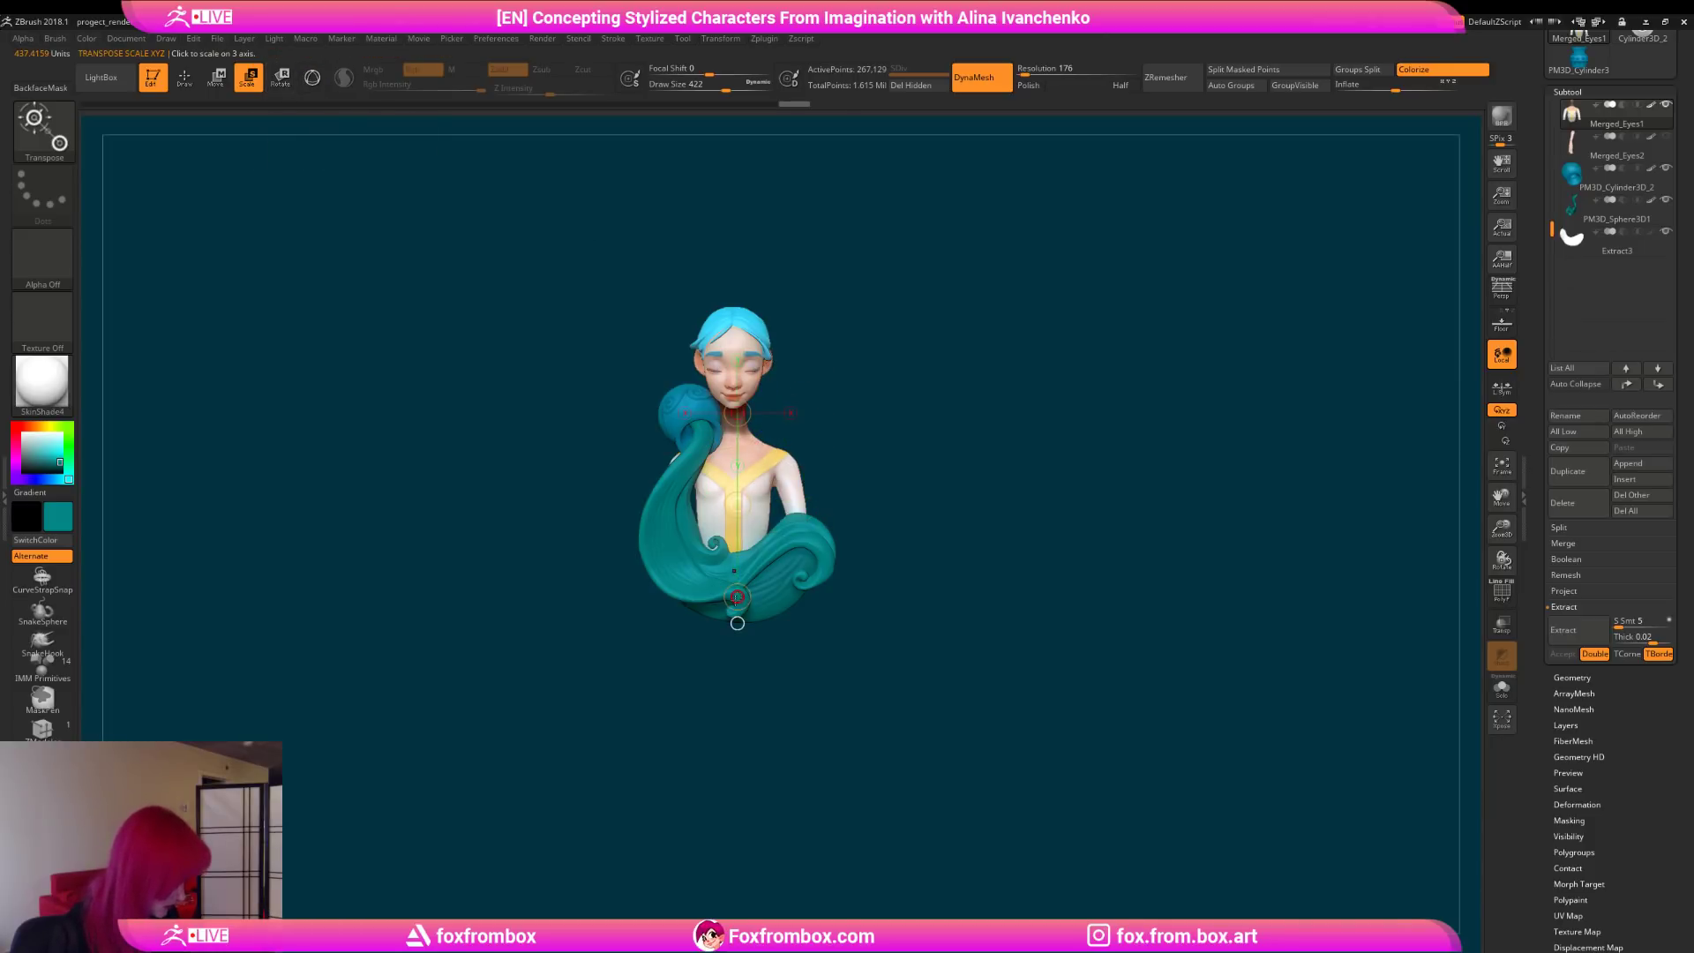
{"action": "mouse_move", "coordinate": [858, 558]}
{"action": "left_mouse_down"}
{"action": "mouse_move", "coordinate": [941, 537]}
{"action": "mouse_move", "coordinate": [854, 534]}
{"action": "left_mouse_up"}
{"action": "left_click", "coordinate": [217, 79]}
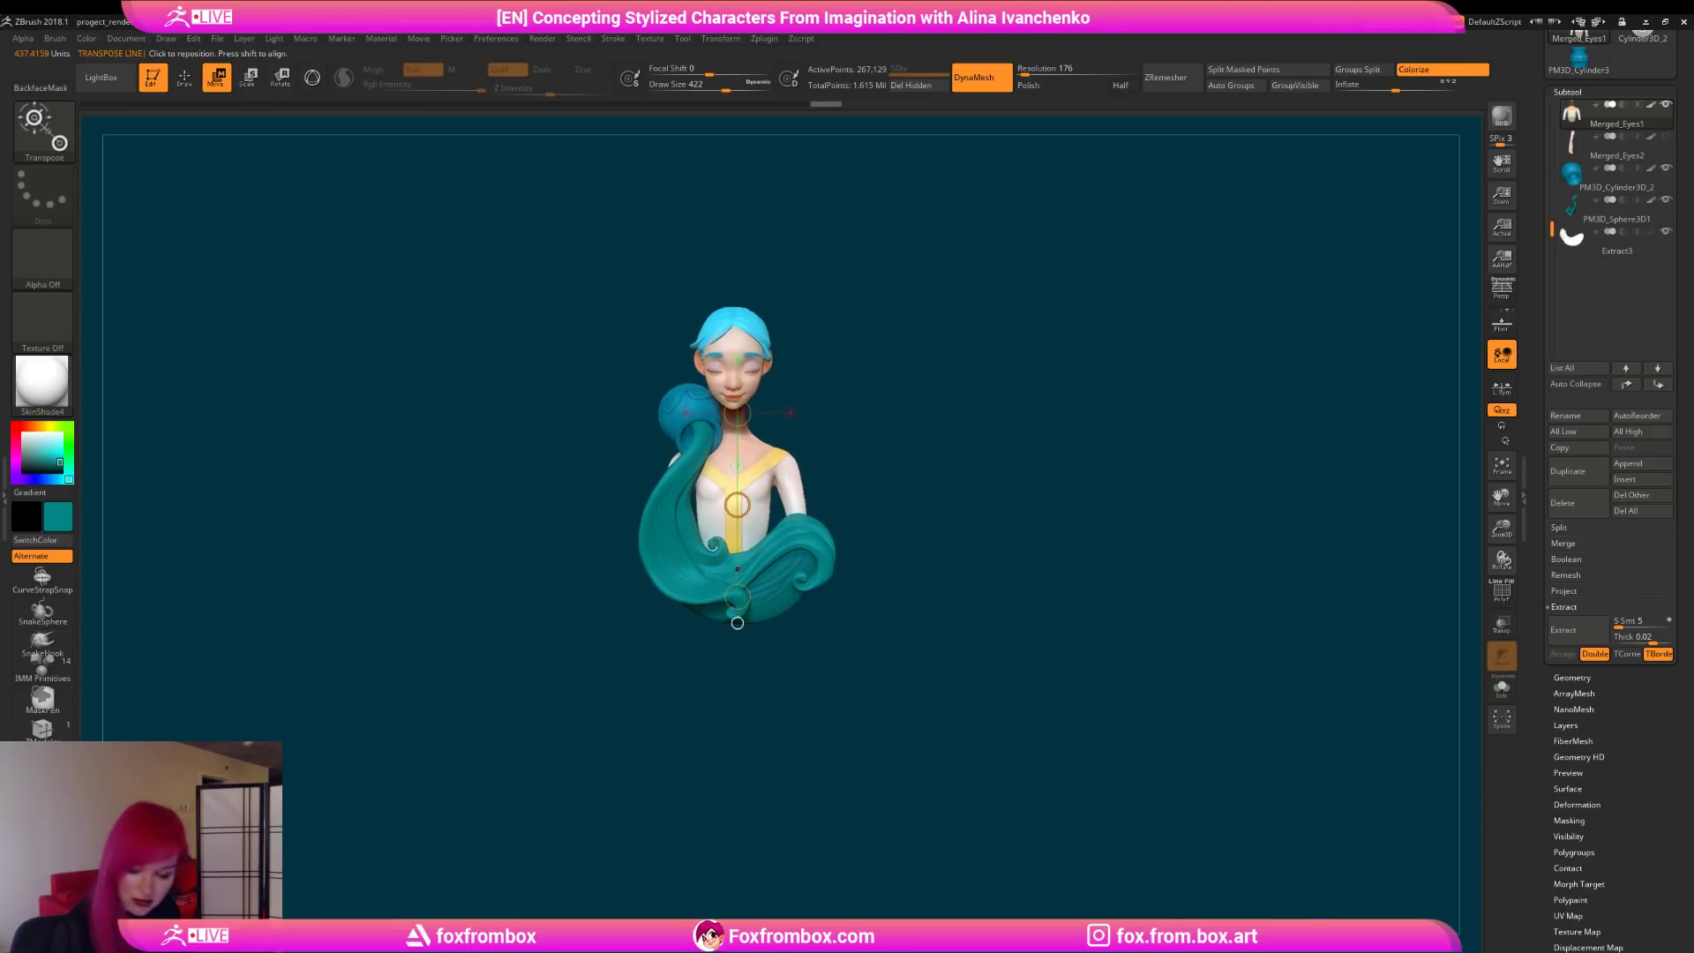
{"action": "key", "text": "r"}
{"action": "left_click_drag", "start_coordinate": [737, 596], "coordinate": [717, 595]}
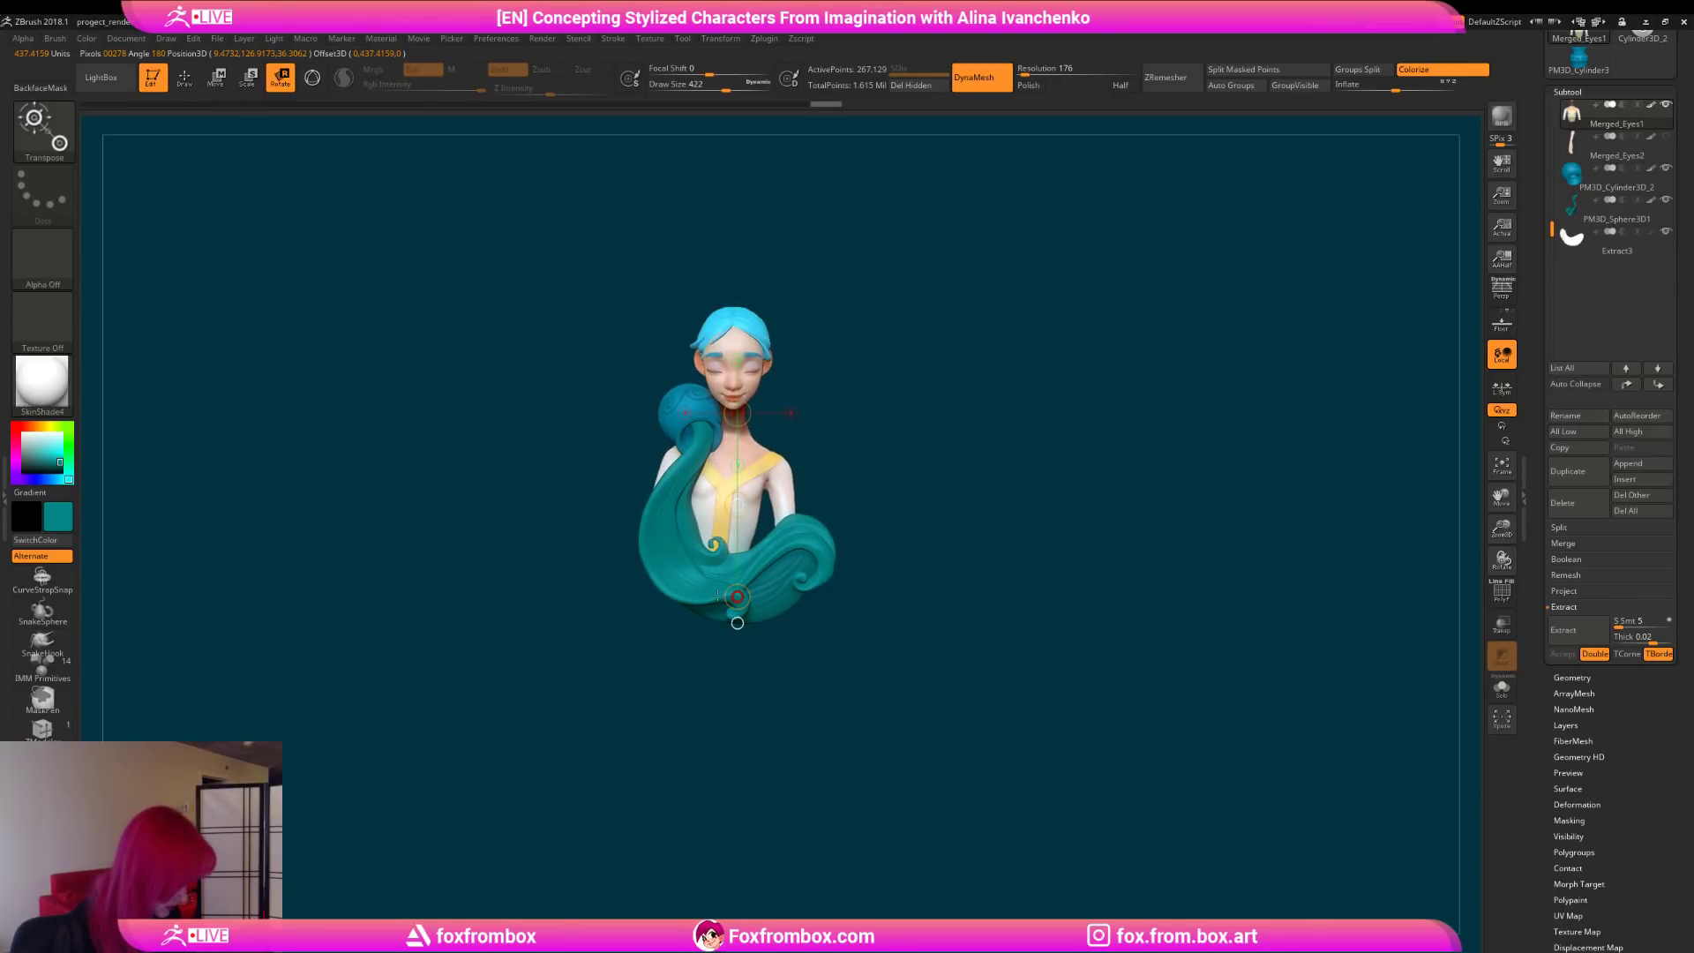
{"action": "mouse_move", "coordinate": [865, 432]}
{"action": "left_mouse_down"}
{"action": "mouse_move", "coordinate": [770, 431]}
{"action": "mouse_move", "coordinate": [848, 433]}
{"action": "left_mouse_up"}
{"action": "left_click_drag", "start_coordinate": [737, 599], "coordinate": [699, 609]}
{"action": "mouse_move", "coordinate": [824, 405]}
{"action": "left_mouse_down"}
{"action": "mouse_move", "coordinate": [847, 469]}
{"action": "mouse_move", "coordinate": [855, 447]}
{"action": "mouse_move", "coordinate": [820, 420]}
{"action": "left_mouse_up"}
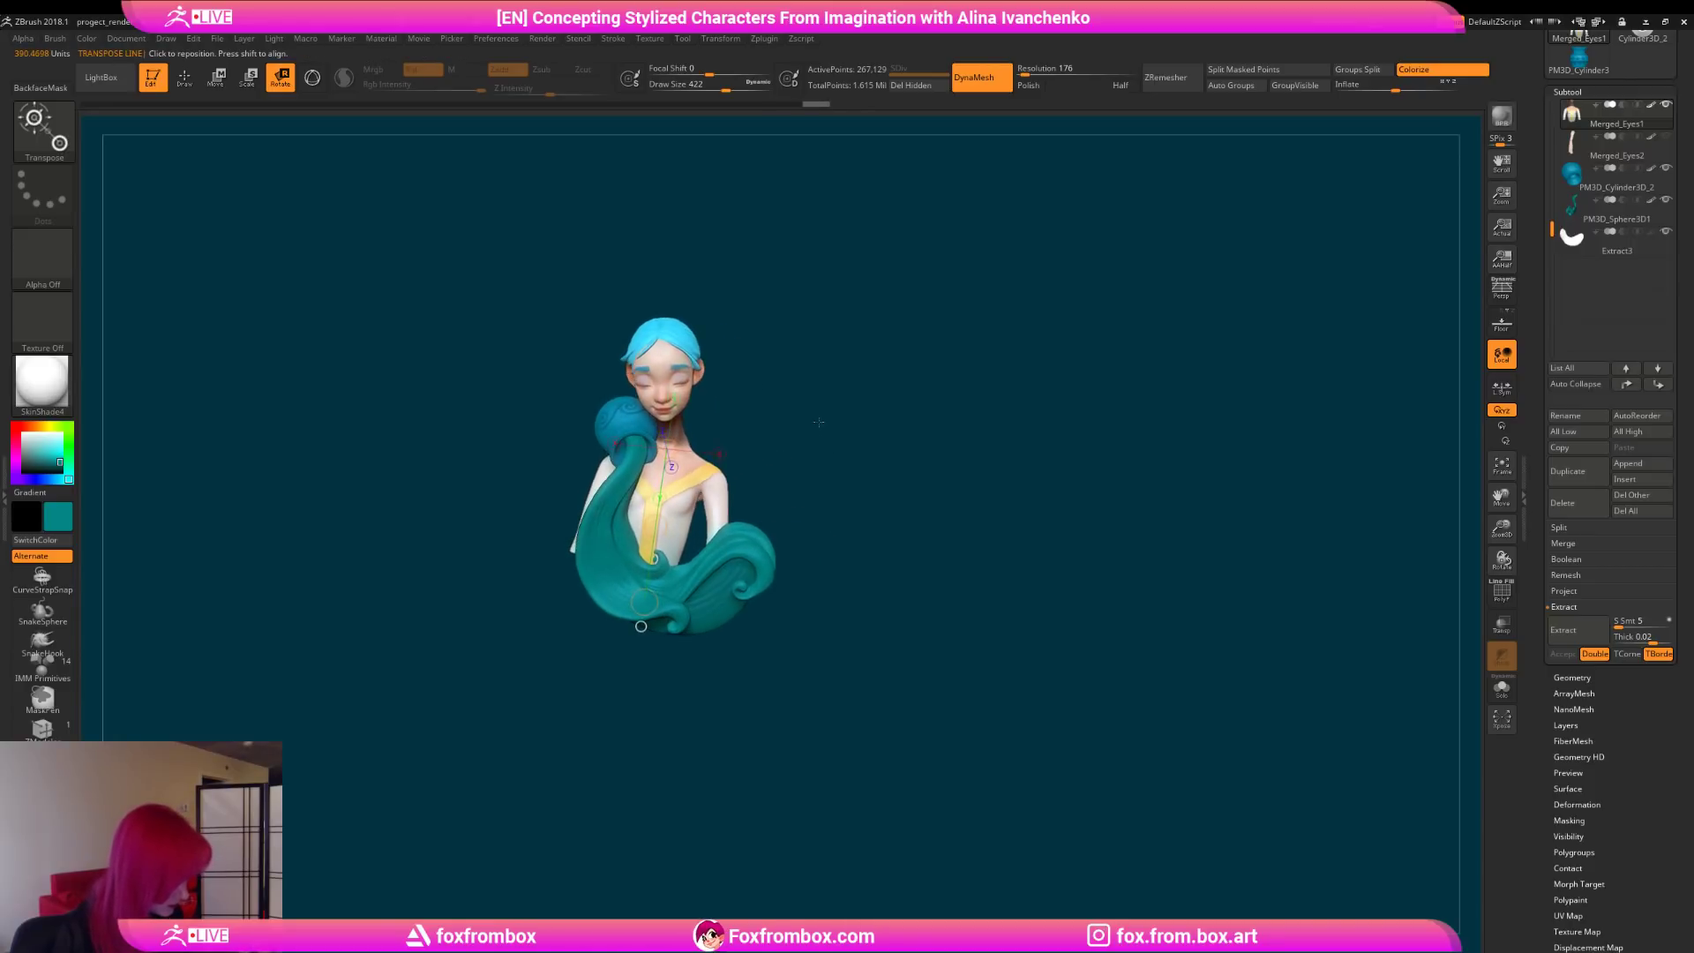
Step: Reposition the unmasked torso beneath the head with the Move transpose line and return to Draw mode
{"action": "left_click", "coordinate": [216, 78]}
{"action": "left_click_drag", "start_coordinate": [655, 527], "coordinate": [663, 527]}
{"action": "mouse_move", "coordinate": [789, 503]}
{"action": "left_mouse_down"}
{"action": "mouse_move", "coordinate": [805, 506]}
{"action": "mouse_move", "coordinate": [790, 496]}
{"action": "left_mouse_up"}
{"action": "left_click_drag", "start_coordinate": [664, 503], "coordinate": [651, 522]}
{"action": "mouse_move", "coordinate": [869, 481]}
{"action": "left_mouse_down"}
{"action": "mouse_move", "coordinate": [688, 485]}
{"action": "mouse_move", "coordinate": [876, 468]}
{"action": "mouse_move", "coordinate": [740, 495]}
{"action": "mouse_move", "coordinate": [775, 416]}
{"action": "left_mouse_up"}
{"action": "left_click", "coordinate": [184, 77]}
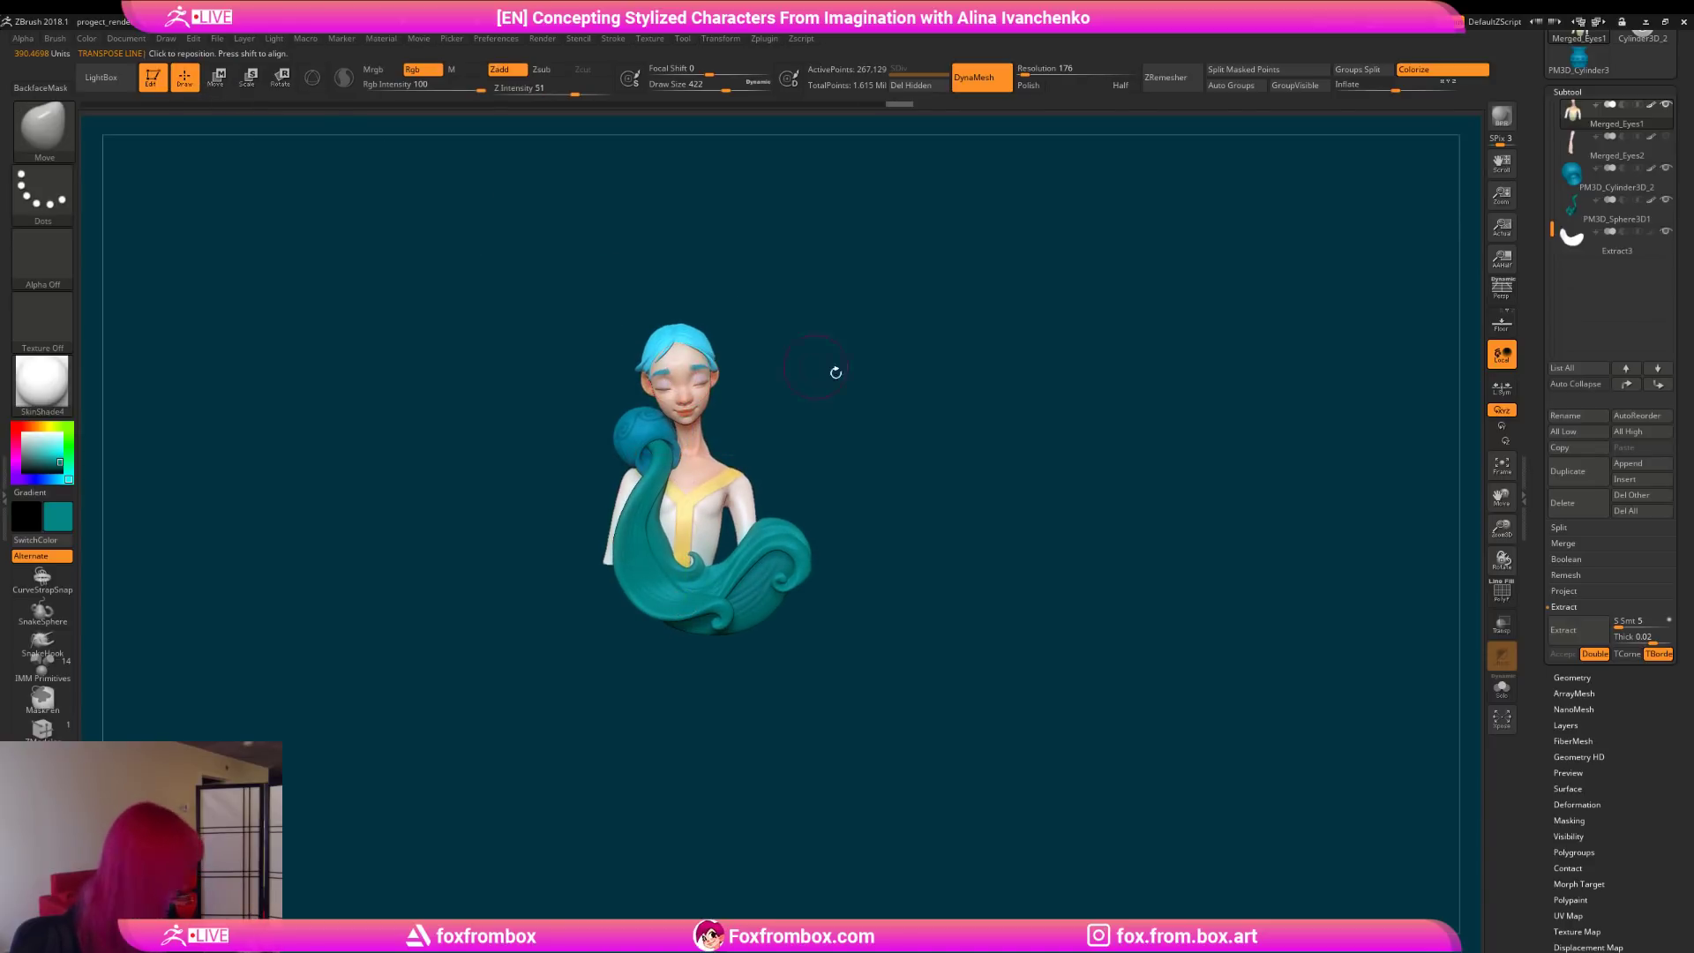
Step: Isolate the figure's body, lasso-mask the neck and invert the mask so only the neck is editable
{"action": "left_click", "coordinate": [1500, 688]}
{"action": "left_click_drag", "start_coordinate": [1501, 530], "coordinate": [1403, 593]}
{"action": "mouse_move", "coordinate": [930, 397]}
{"action": "left_mouse_down"}
{"action": "mouse_move", "coordinate": [794, 435]}
{"action": "mouse_move", "coordinate": [766, 419]}
{"action": "left_mouse_up"}
{"action": "mouse_move", "coordinate": [750, 353]}
{"action": "left_mouse_down", "text": "ctrl"}
{"action": "mouse_move", "coordinate": [723, 388]}
{"action": "mouse_move", "coordinate": [758, 264]}
{"action": "left_mouse_up", "text": "ctrl"}
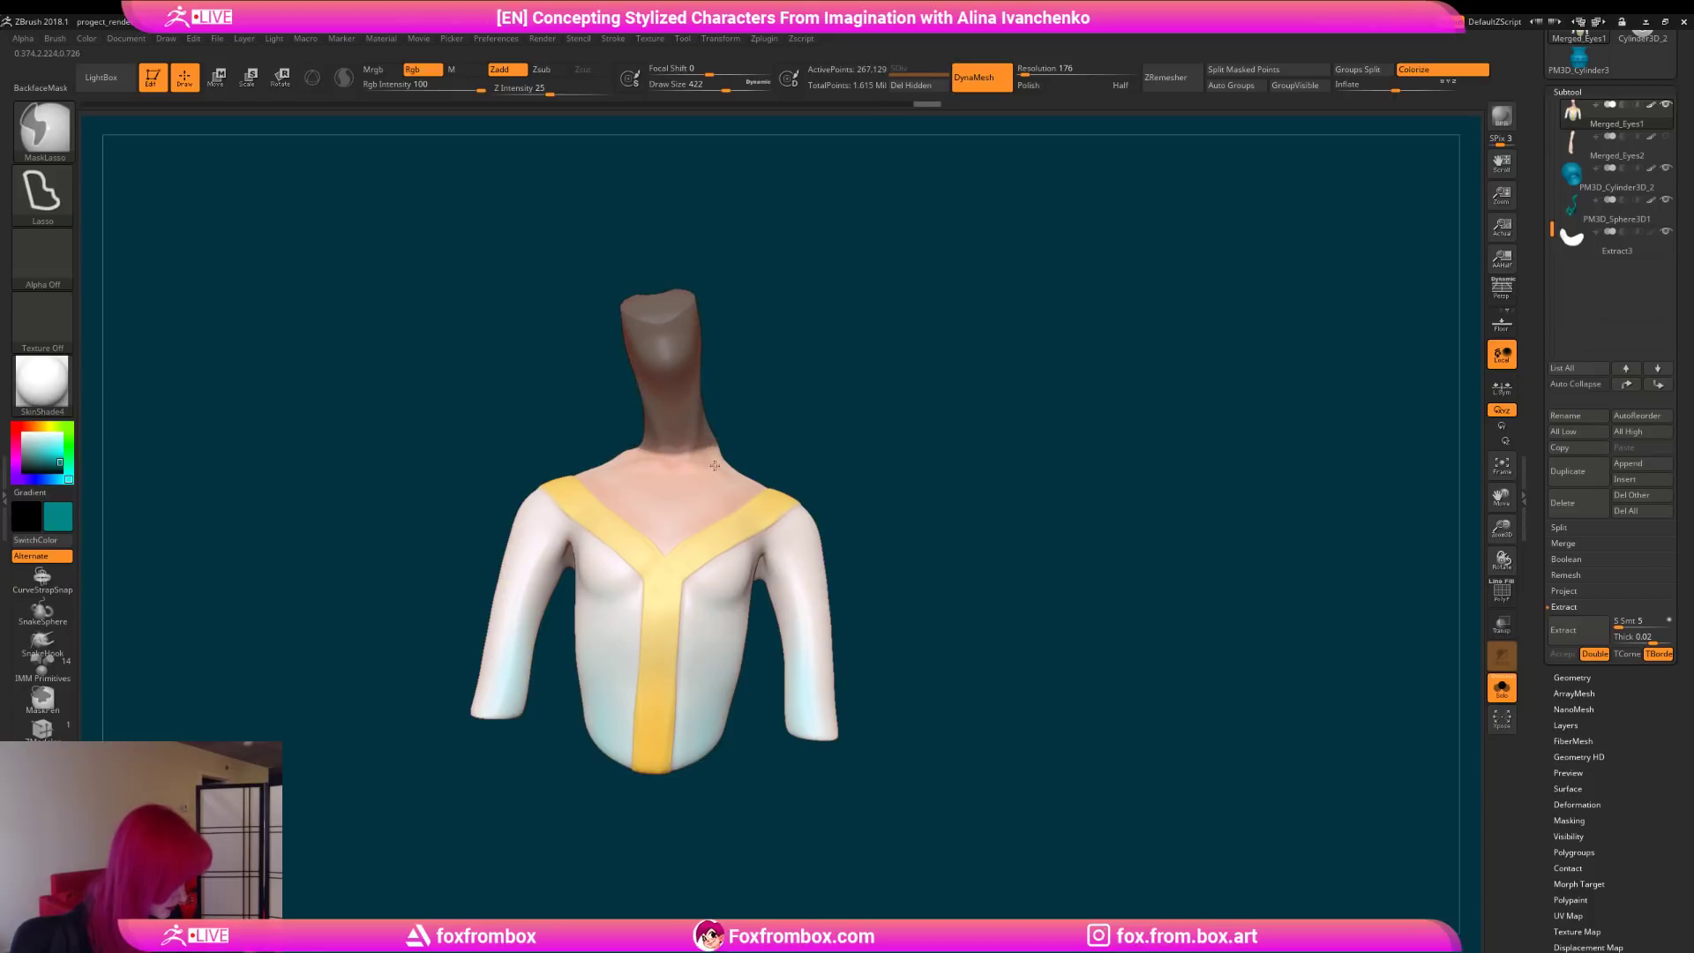
{"action": "mouse_move", "coordinate": [750, 426]}
{"action": "left_mouse_down", "text": "ctrl"}
{"action": "mouse_move", "coordinate": [559, 294]}
{"action": "mouse_move", "coordinate": [754, 357]}
{"action": "mouse_move", "coordinate": [538, 329]}
{"action": "mouse_move", "coordinate": [754, 309]}
{"action": "left_mouse_up", "text": "ctrl"}
{"action": "left_click", "coordinate": [972, 397], "text": "ctrl"}
Step: Lay a transpose line along the neck from its base and rotate the neck slightly
{"action": "key", "text": "w"}
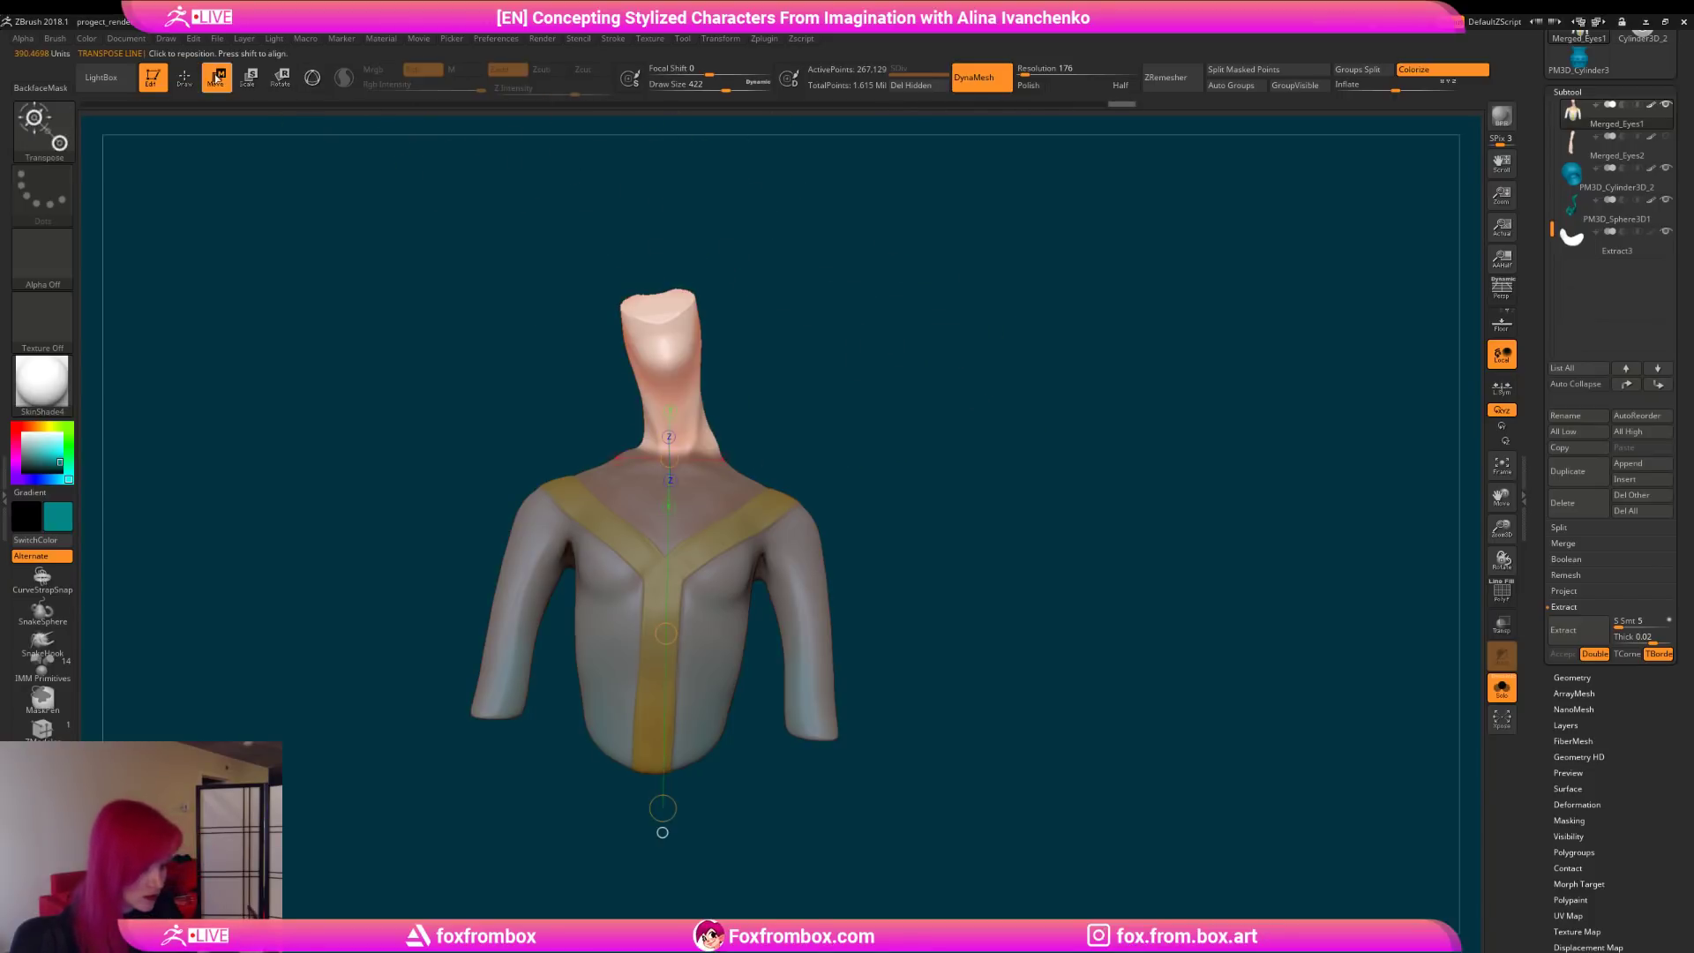
{"action": "left_click_drag", "start_coordinate": [694, 453], "coordinate": [658, 305]}
{"action": "key", "text": "ctrl+z"}
{"action": "key", "text": "r"}
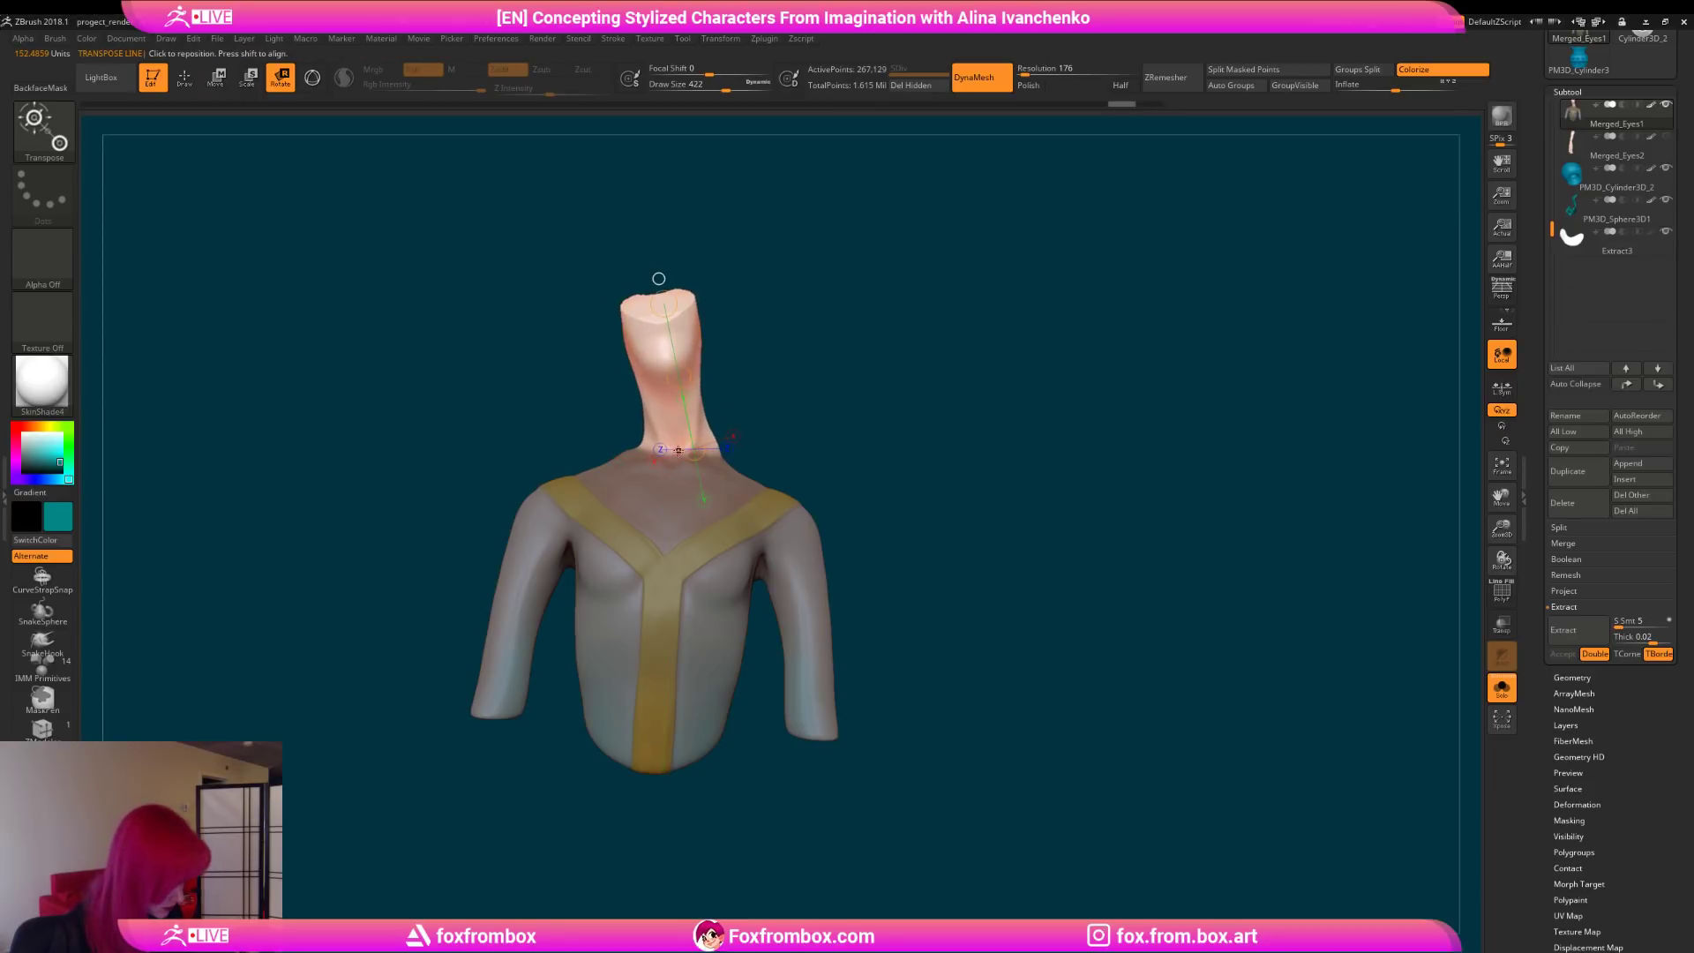
{"action": "left_click_drag", "start_coordinate": [653, 272], "coordinate": [653, 271]}
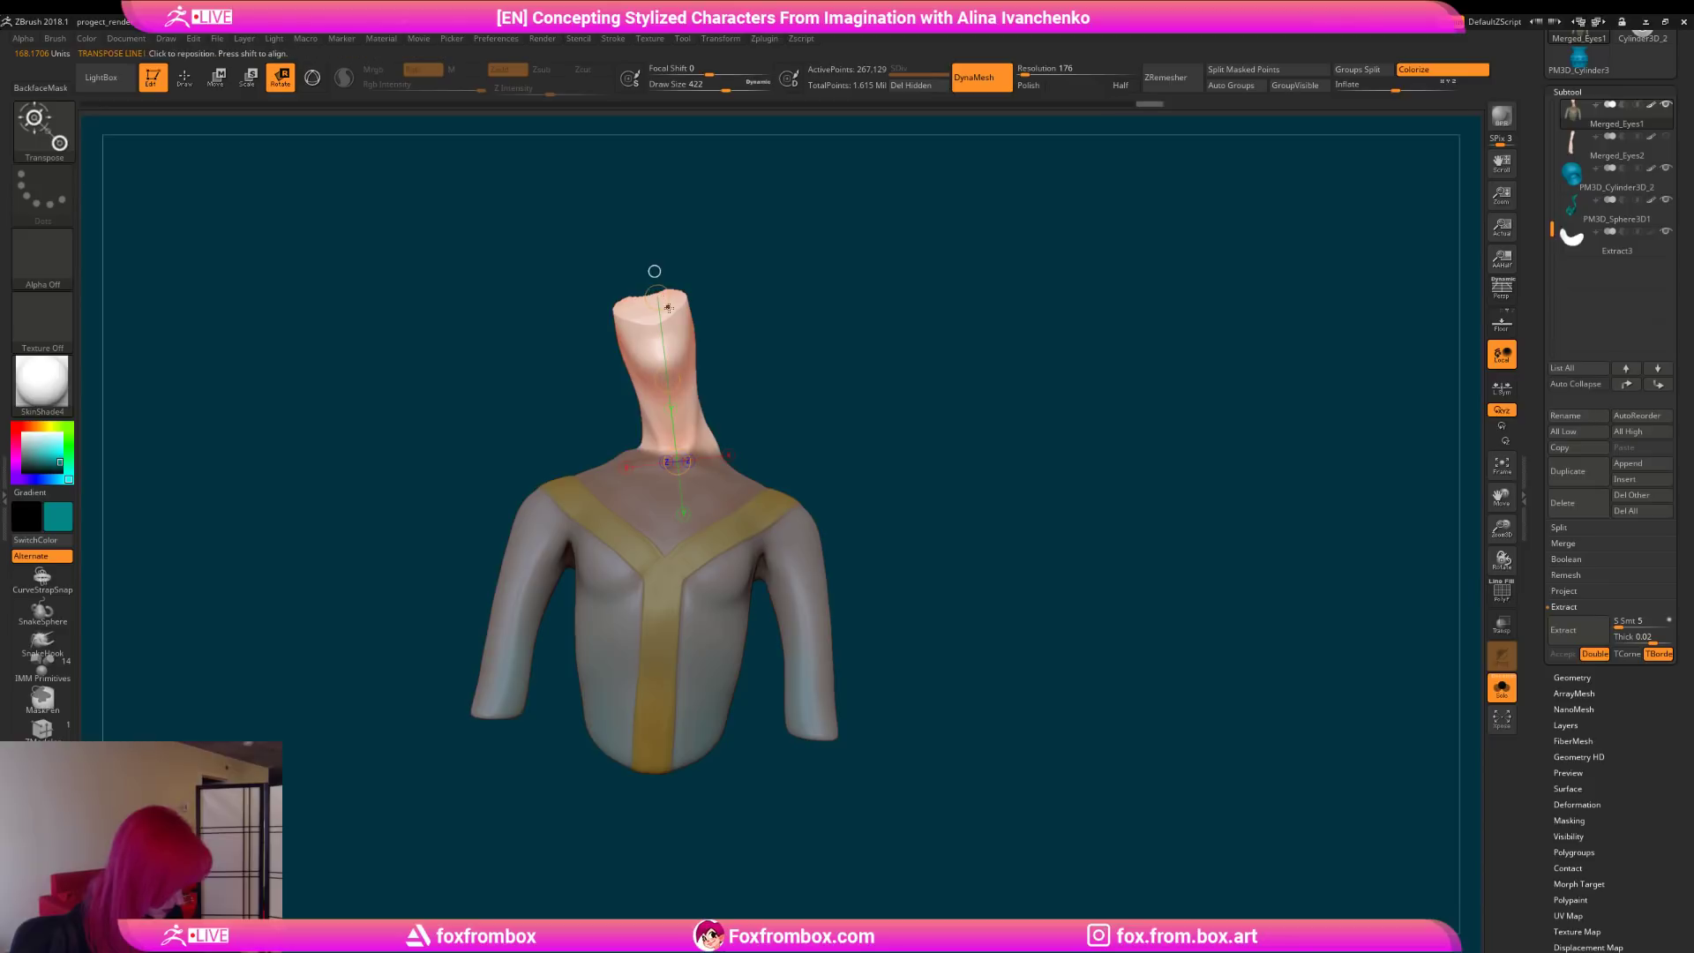
{"action": "key", "text": "q"}
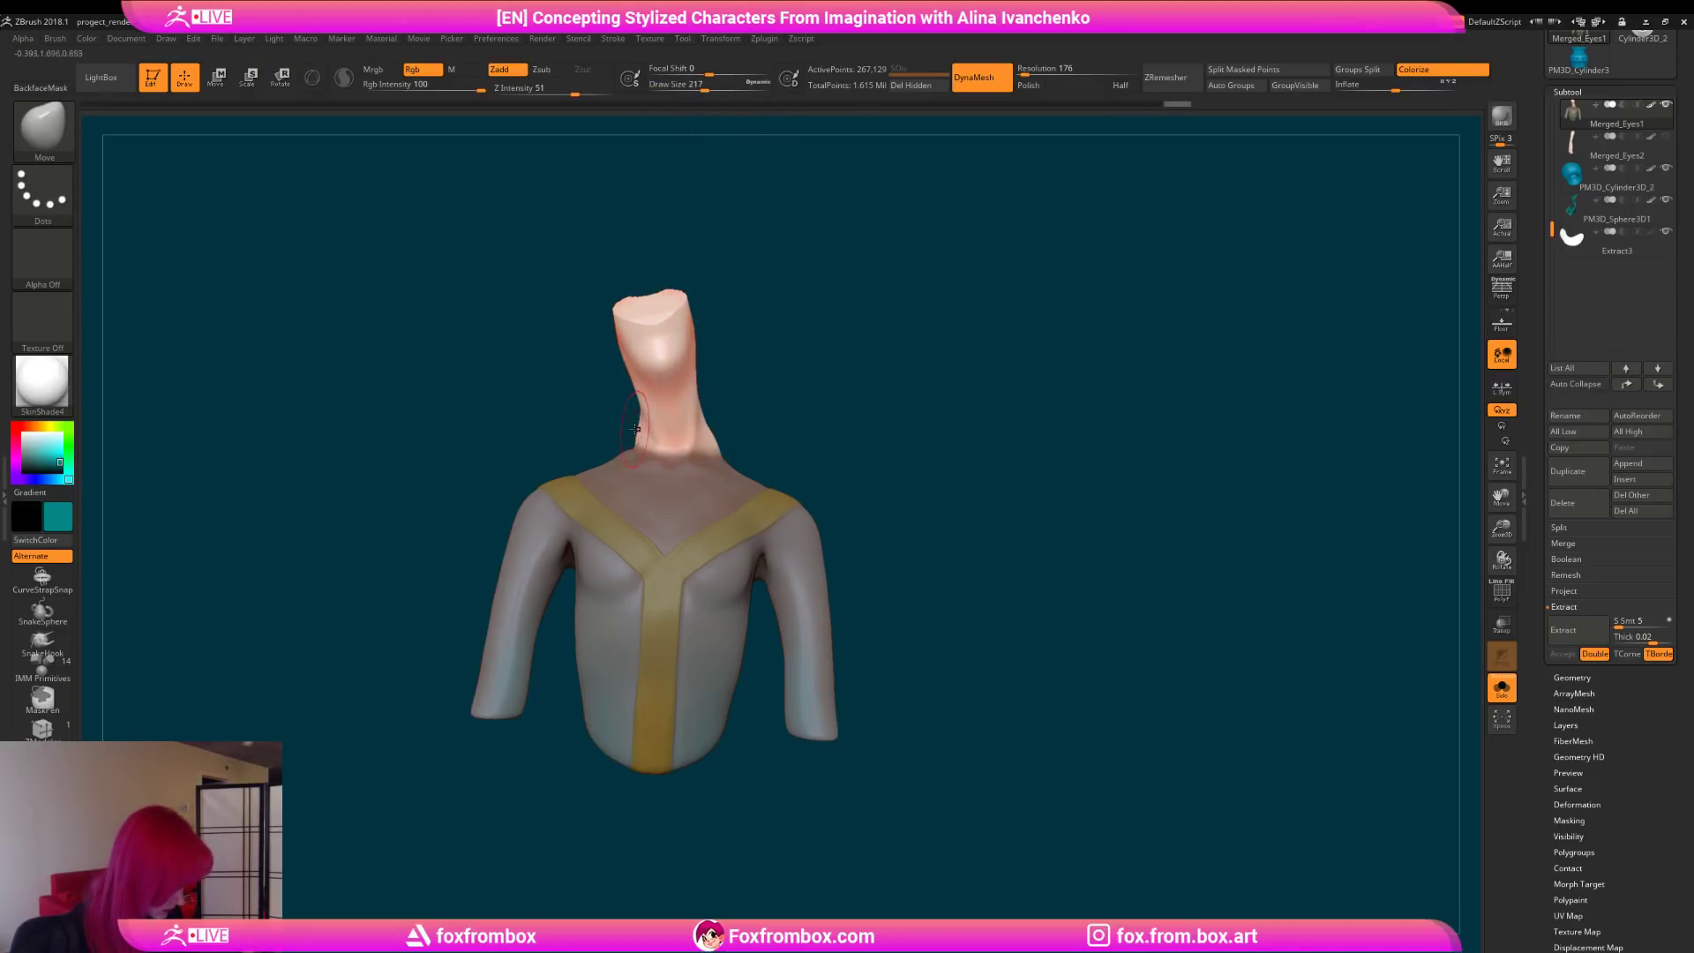
Step: Set the draw size to 136, then smooth and reshape both sides of the neck base into the shoulders
{"action": "key", "text": "ctrl+z"}
{"action": "left_click_drag", "start_coordinate": [704, 86], "coordinate": [693, 86]}
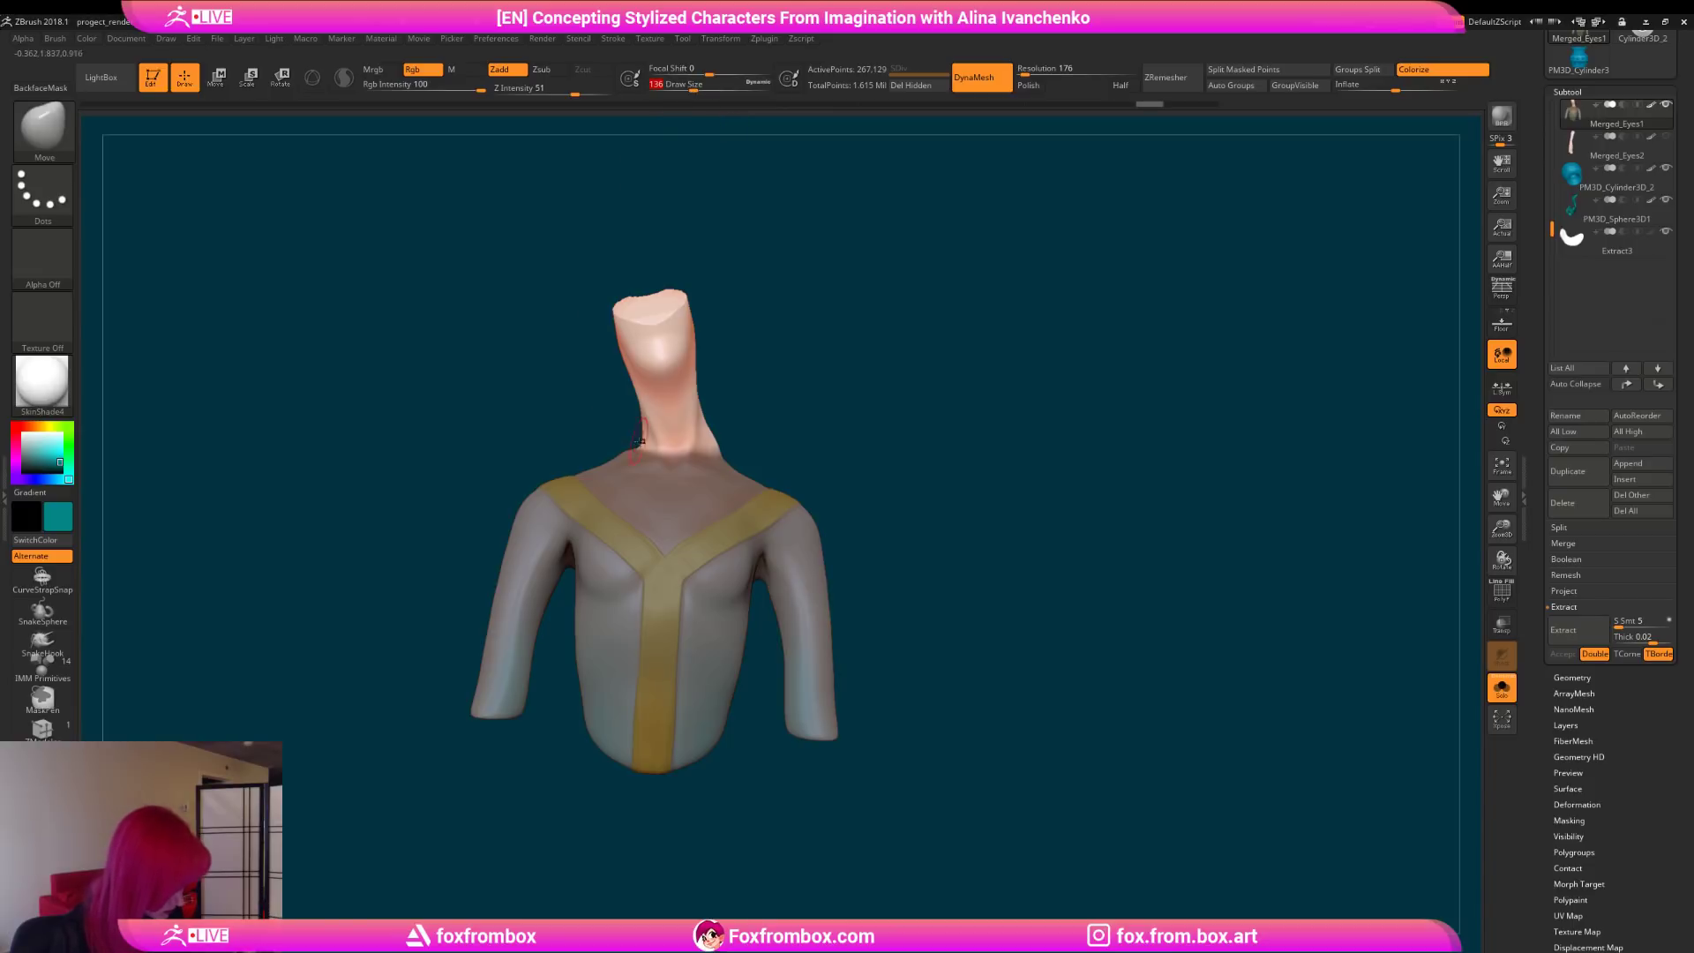
{"action": "right_click_drag", "start_coordinate": [626, 452], "coordinate": [623, 485]}
{"action": "left_click_drag", "start_coordinate": [630, 441], "coordinate": [613, 453], "text": "shift"}
{"action": "left_click_drag", "start_coordinate": [802, 405], "coordinate": [764, 384]}
{"action": "left_click_drag", "start_coordinate": [718, 459], "coordinate": [712, 441], "text": "shift"}
{"action": "right_click_drag", "start_coordinate": [709, 429], "coordinate": [673, 442]}
{"action": "key", "text": "shift"}
{"action": "right_click_drag", "start_coordinate": [776, 410], "coordinate": [847, 411]}
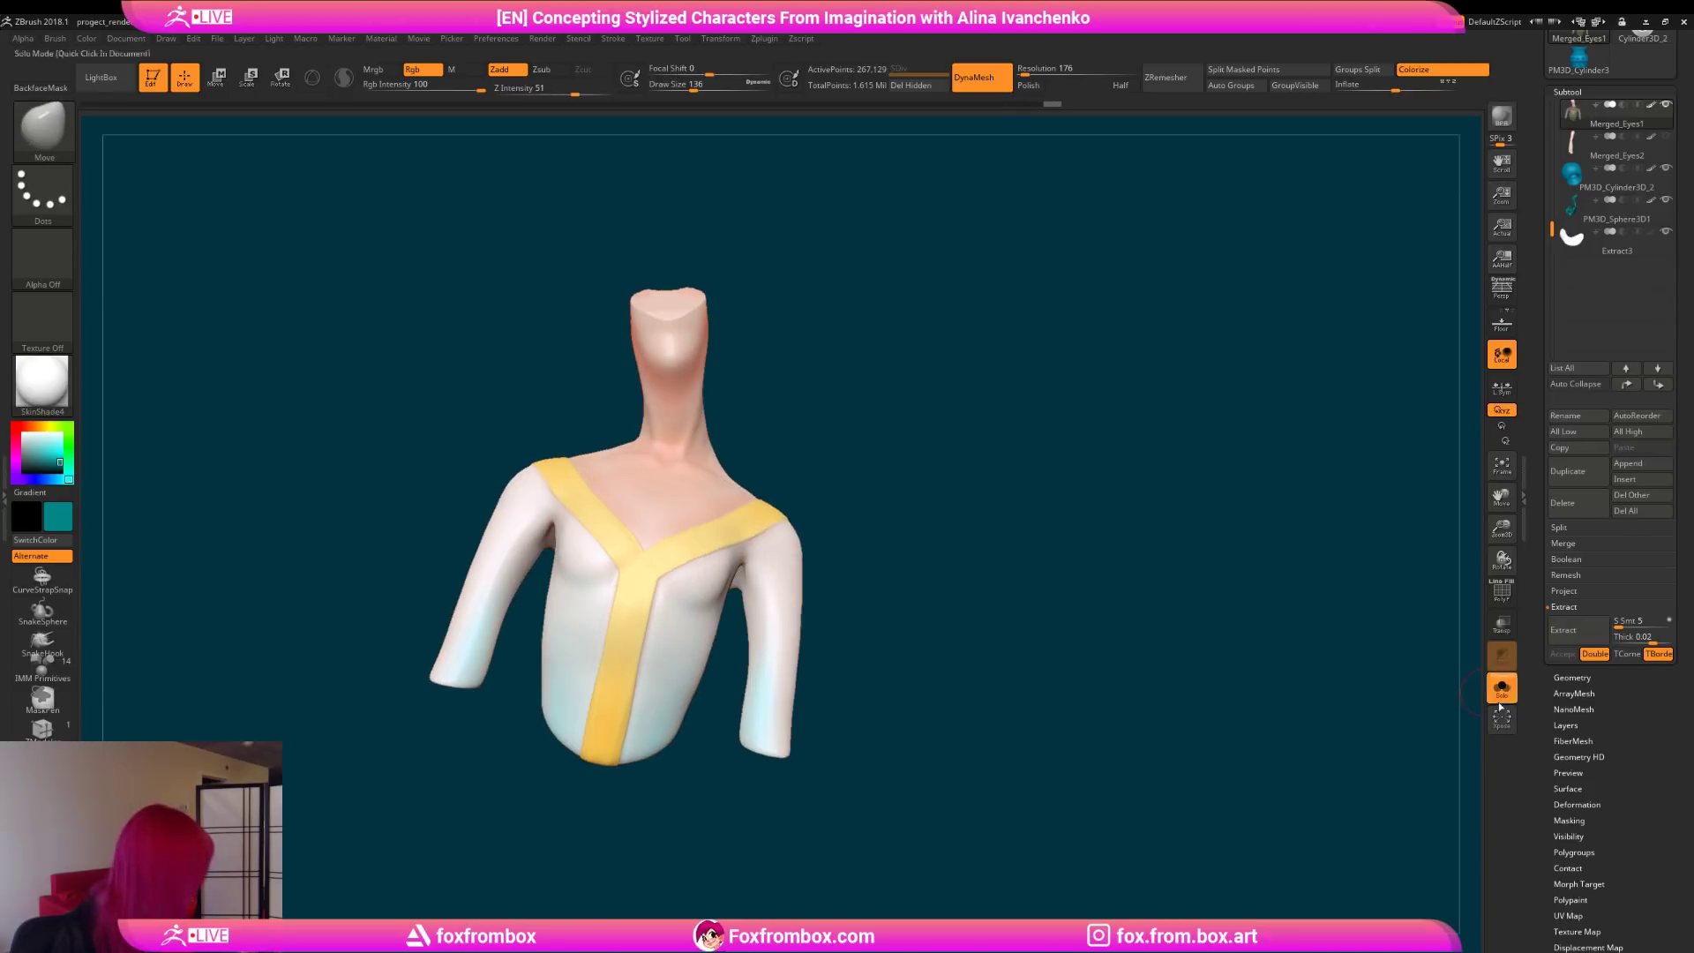
Step: Check the full figure, isolate the body again, lasso-mask the arm behind the stream and invert the mask
{"action": "left_click", "coordinate": [1501, 688]}
{"action": "mouse_move", "coordinate": [1380, 501]}
{"action": "right_mouse_down"}
{"action": "mouse_move", "coordinate": [953, 441]}
{"action": "mouse_move", "coordinate": [922, 463]}
{"action": "mouse_move", "coordinate": [830, 409]}
{"action": "mouse_move", "coordinate": [934, 393]}
{"action": "mouse_move", "coordinate": [906, 407]}
{"action": "mouse_move", "coordinate": [935, 410]}
{"action": "right_mouse_up"}
{"action": "left_click_drag", "start_coordinate": [1501, 527], "coordinate": [1138, 367]}
{"action": "mouse_move", "coordinate": [909, 420]}
{"action": "right_mouse_down", "text": "alt"}
{"action": "mouse_move", "coordinate": [890, 473]}
{"action": "mouse_move", "coordinate": [865, 495]}
{"action": "mouse_move", "coordinate": [865, 462]}
{"action": "mouse_move", "coordinate": [850, 482]}
{"action": "right_mouse_up", "text": "alt"}
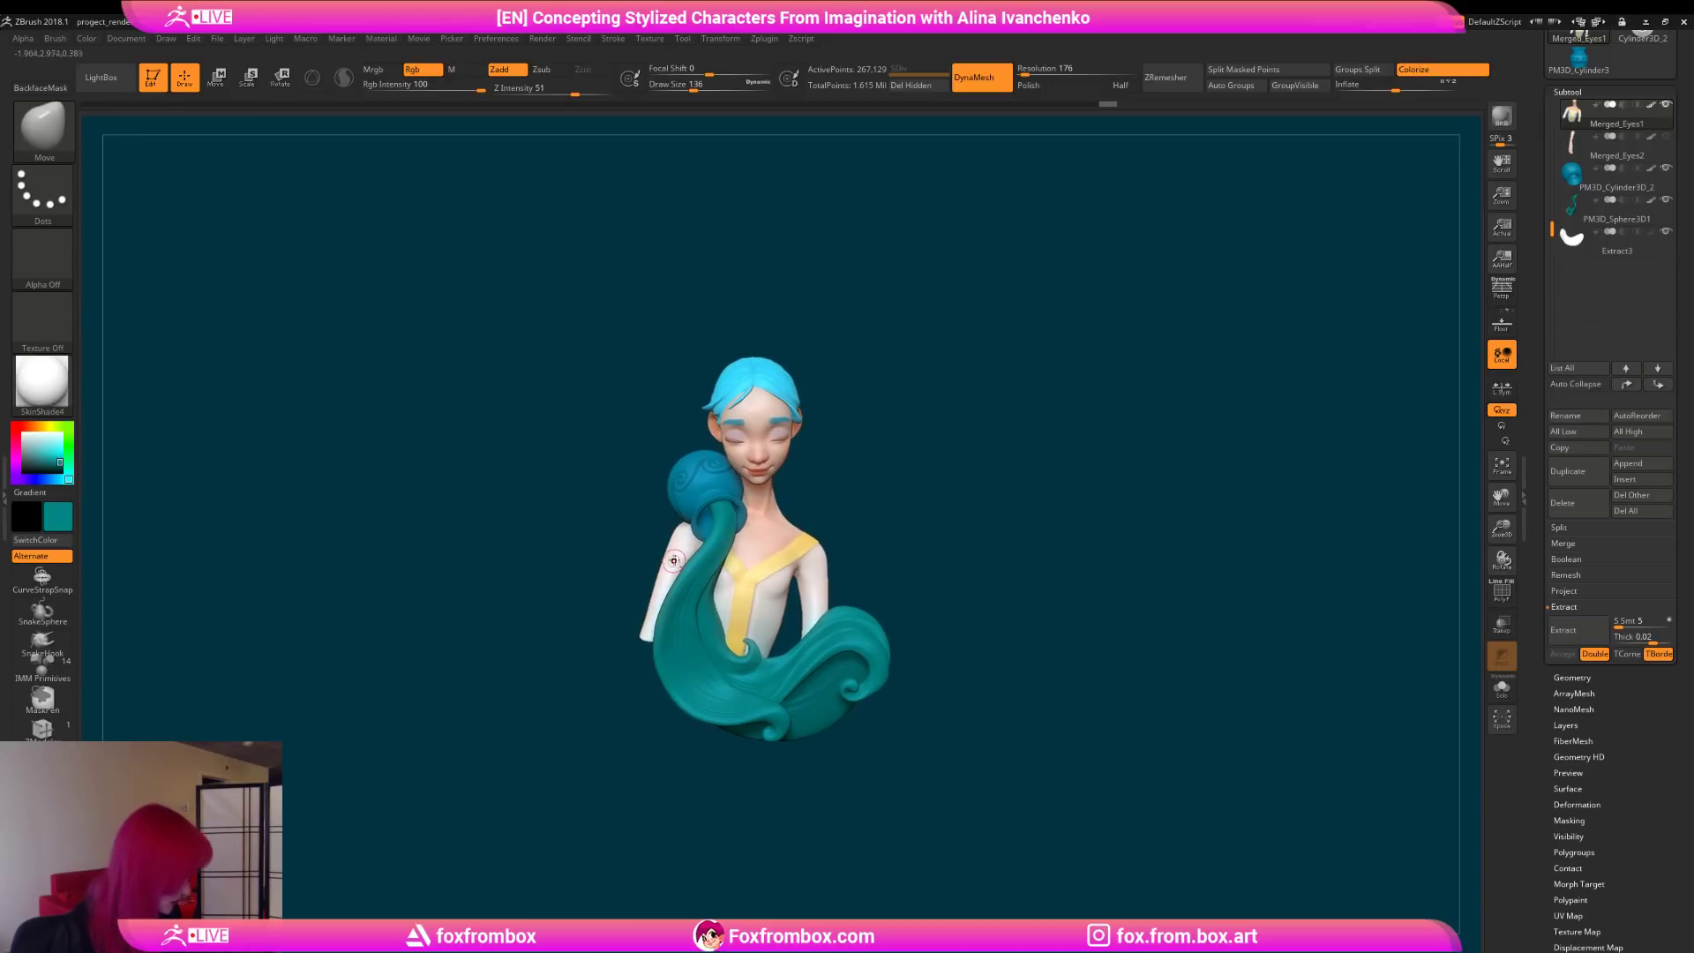
{"action": "left_click", "coordinate": [1502, 687]}
{"action": "mouse_move", "coordinate": [608, 529]}
{"action": "left_mouse_down", "text": "ctrl"}
{"action": "mouse_move", "coordinate": [617, 472]}
{"action": "mouse_move", "coordinate": [686, 570]}
{"action": "left_mouse_up", "text": "ctrl"}
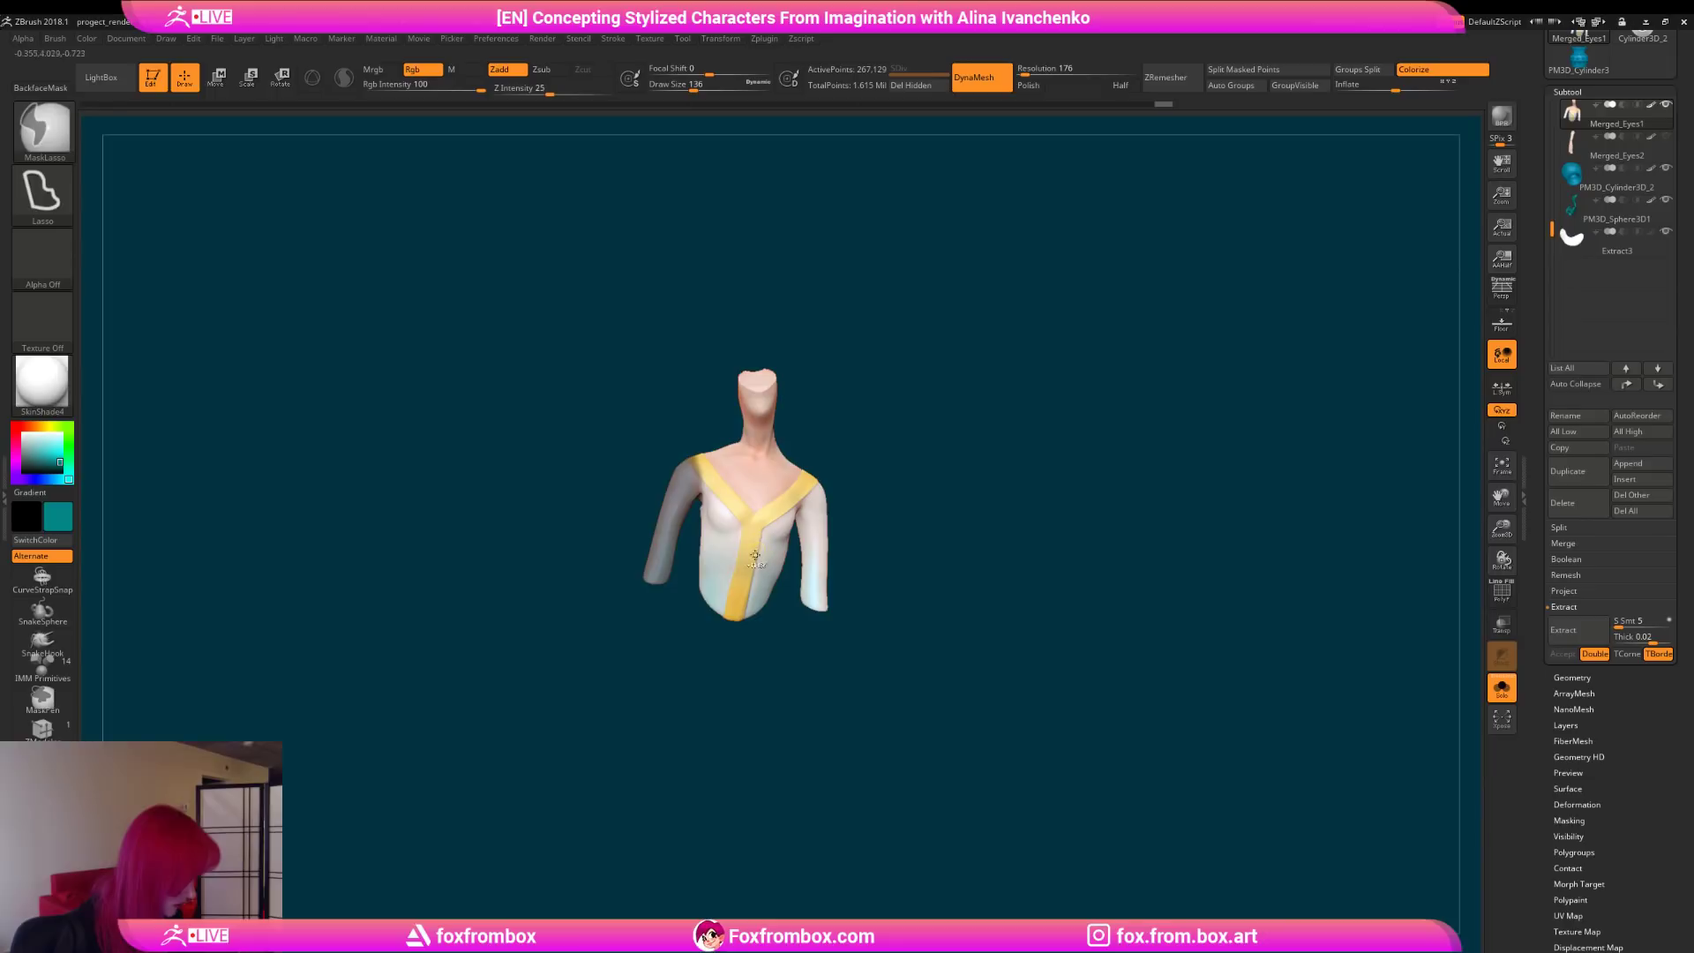
{"action": "left_click_drag", "start_coordinate": [1051, 458], "coordinate": [1063, 465], "text": "alt"}
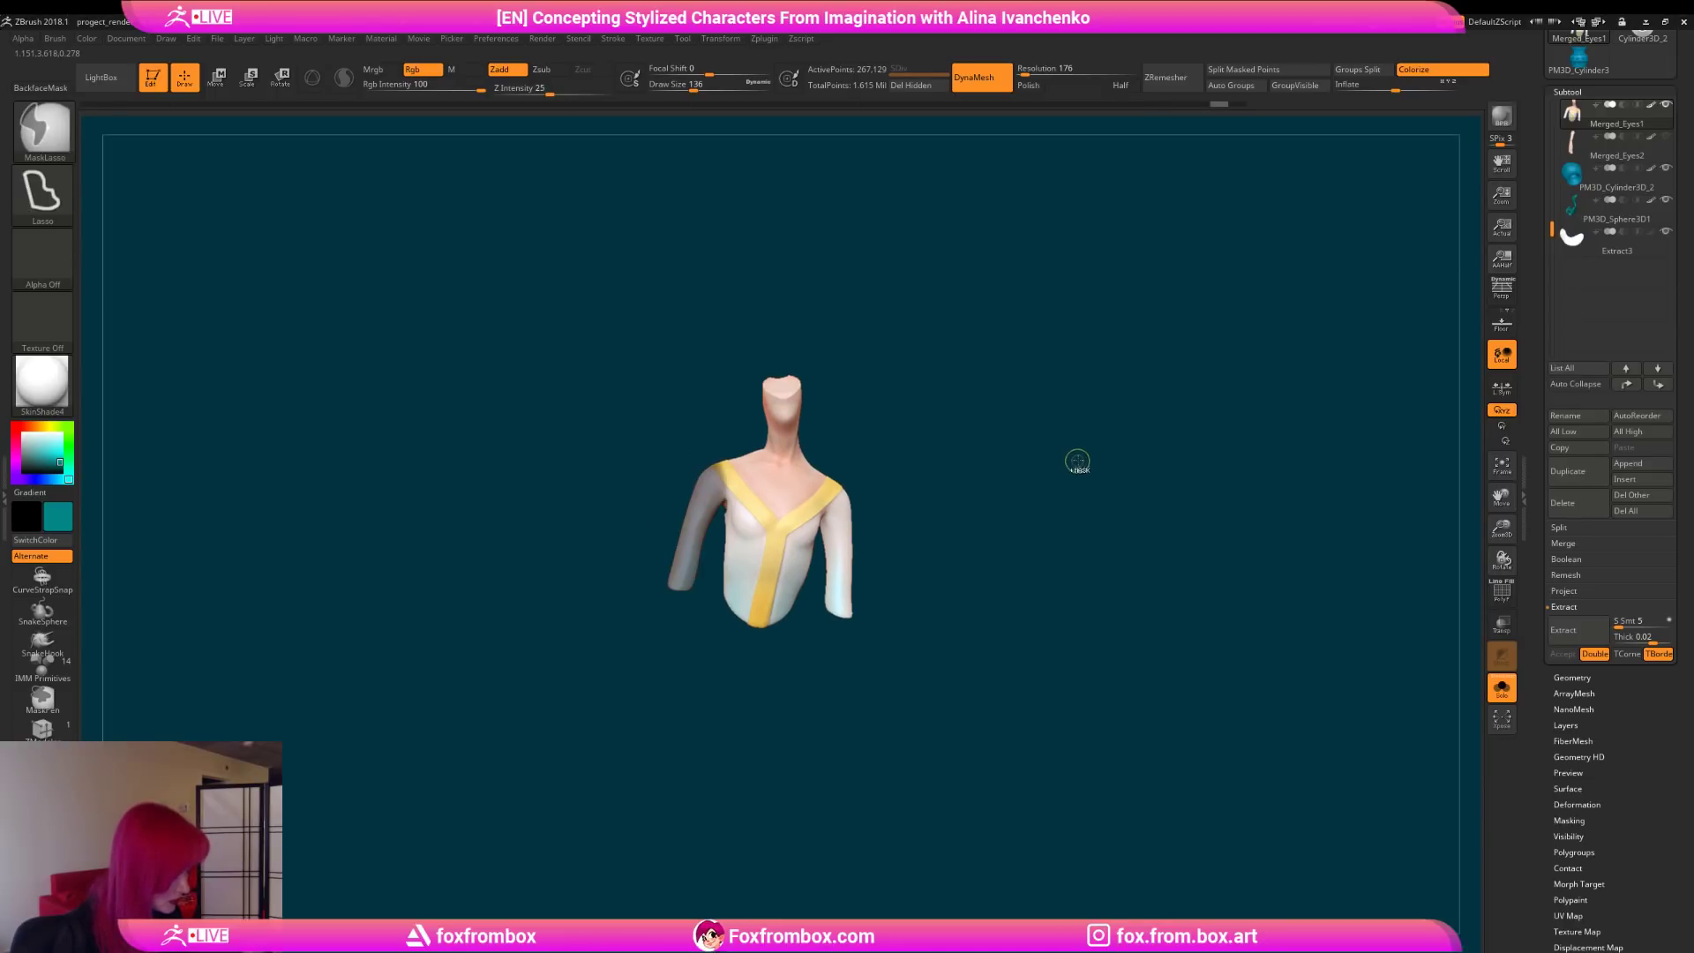
{"action": "left_click", "coordinate": [1094, 446], "text": "ctrl"}
Step: Rotate the unmasked arm about its shoulder with a transpose line, then show the whole figure again
{"action": "left_click", "coordinate": [280, 78]}
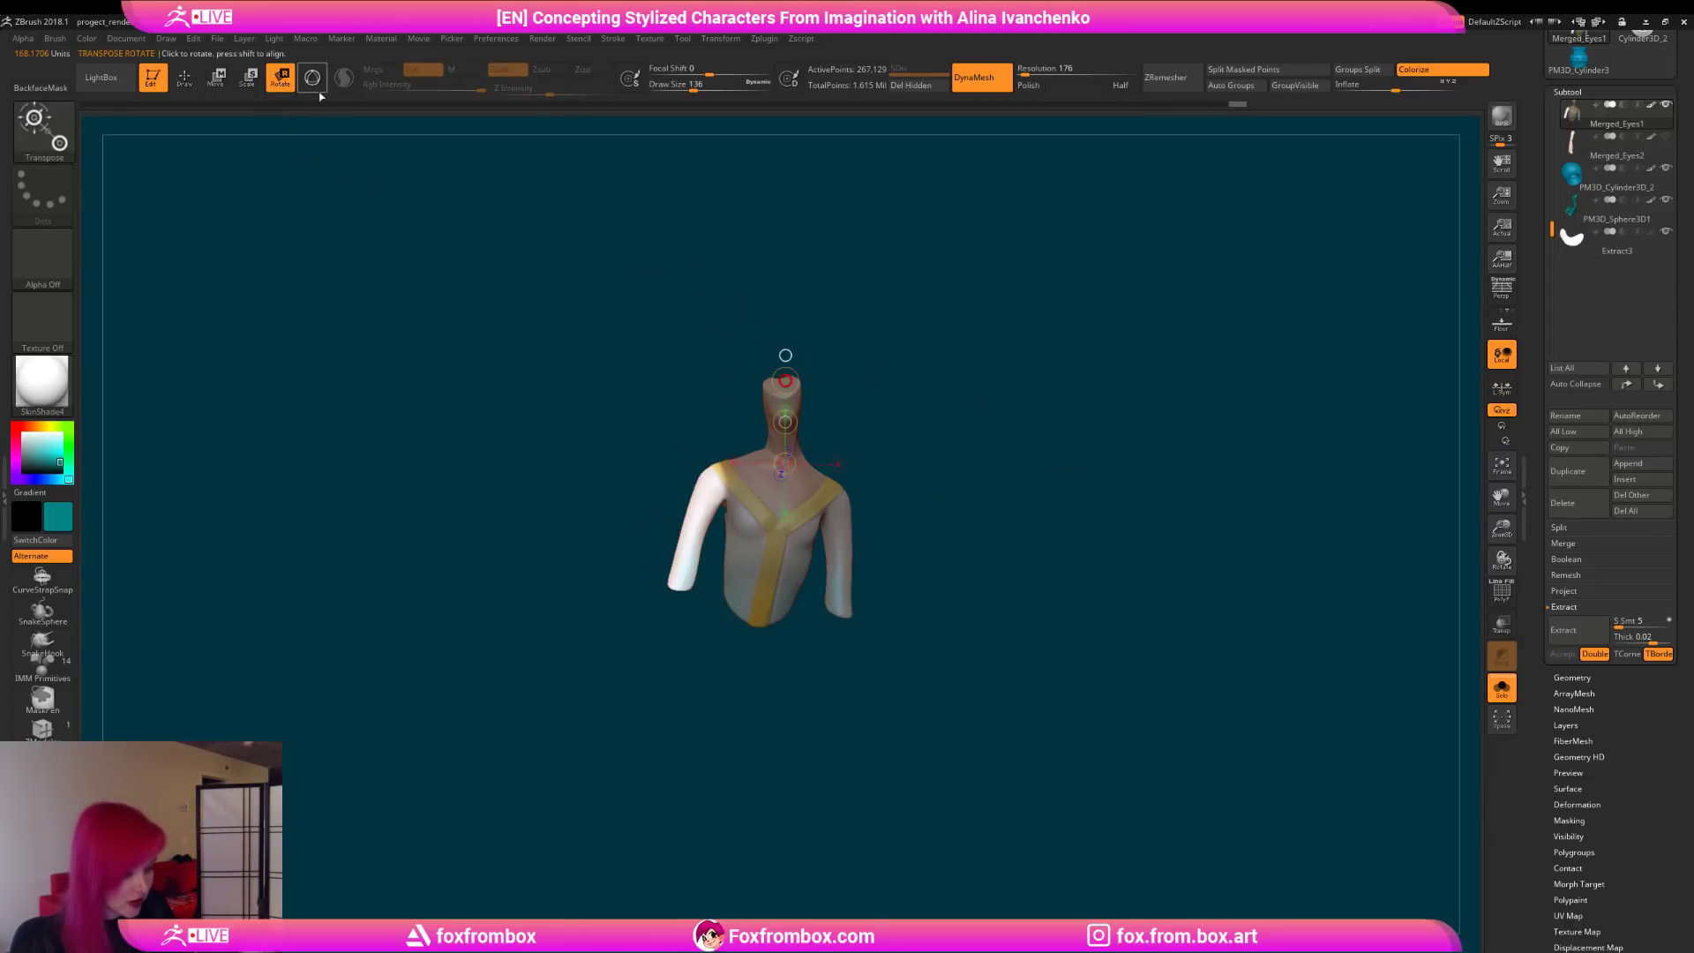
{"action": "left_click_drag", "start_coordinate": [721, 464], "coordinate": [670, 609]}
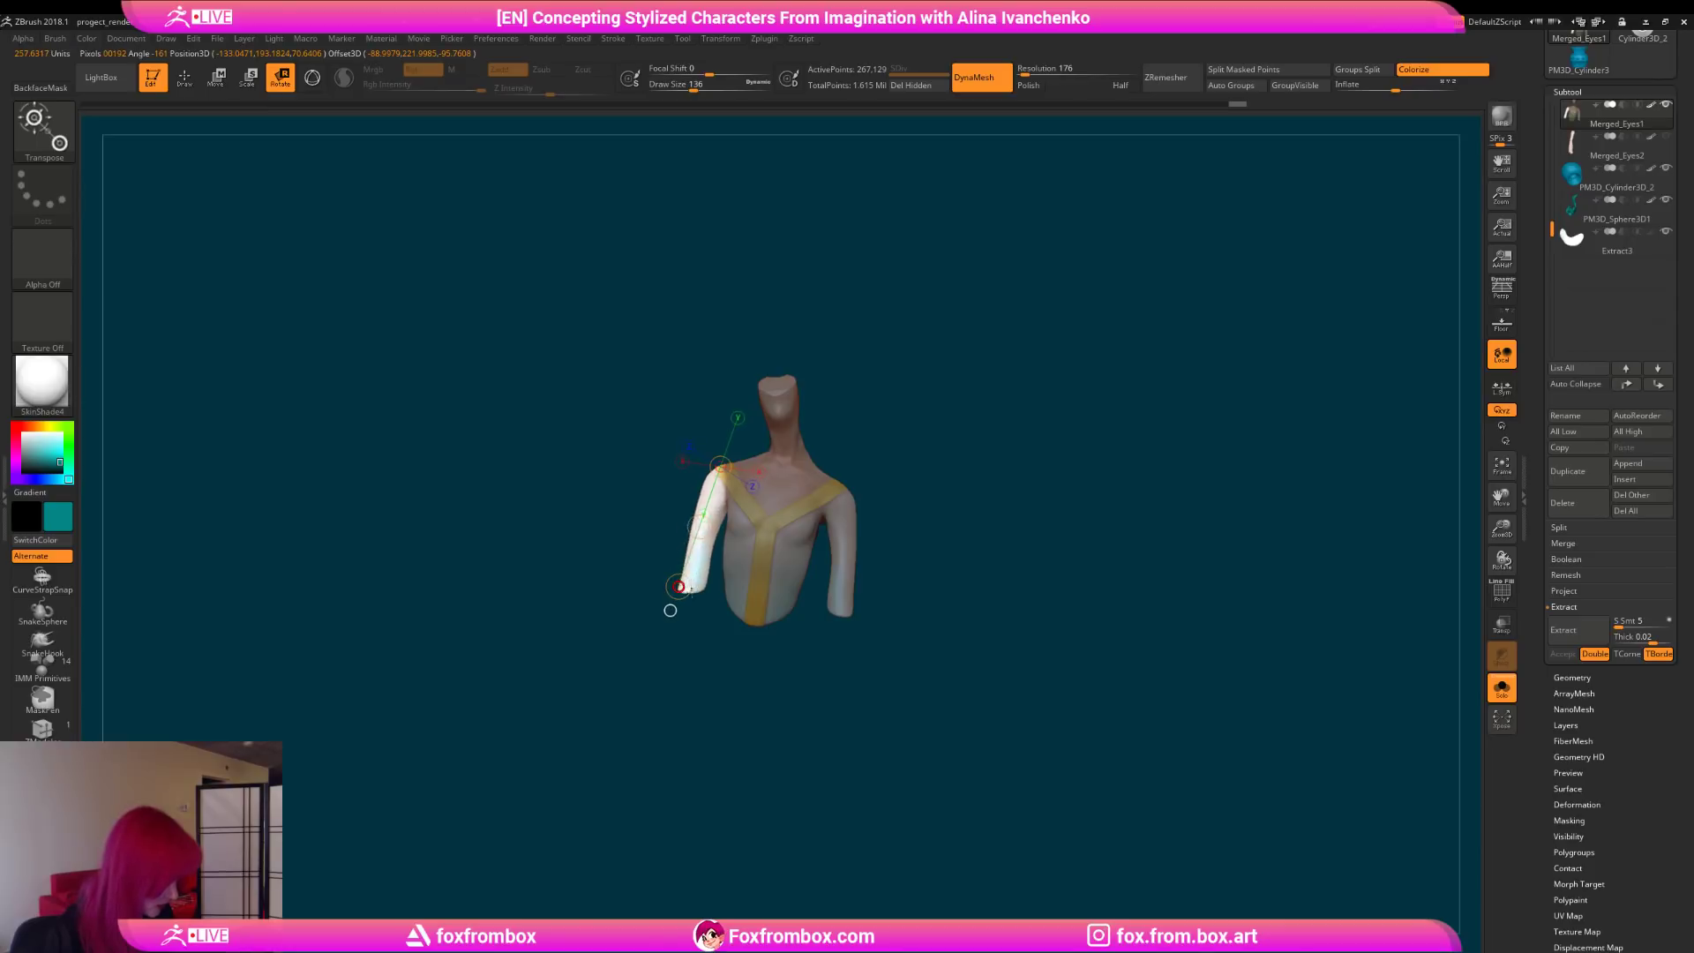
{"action": "left_click_drag", "start_coordinate": [911, 510], "coordinate": [877, 542]}
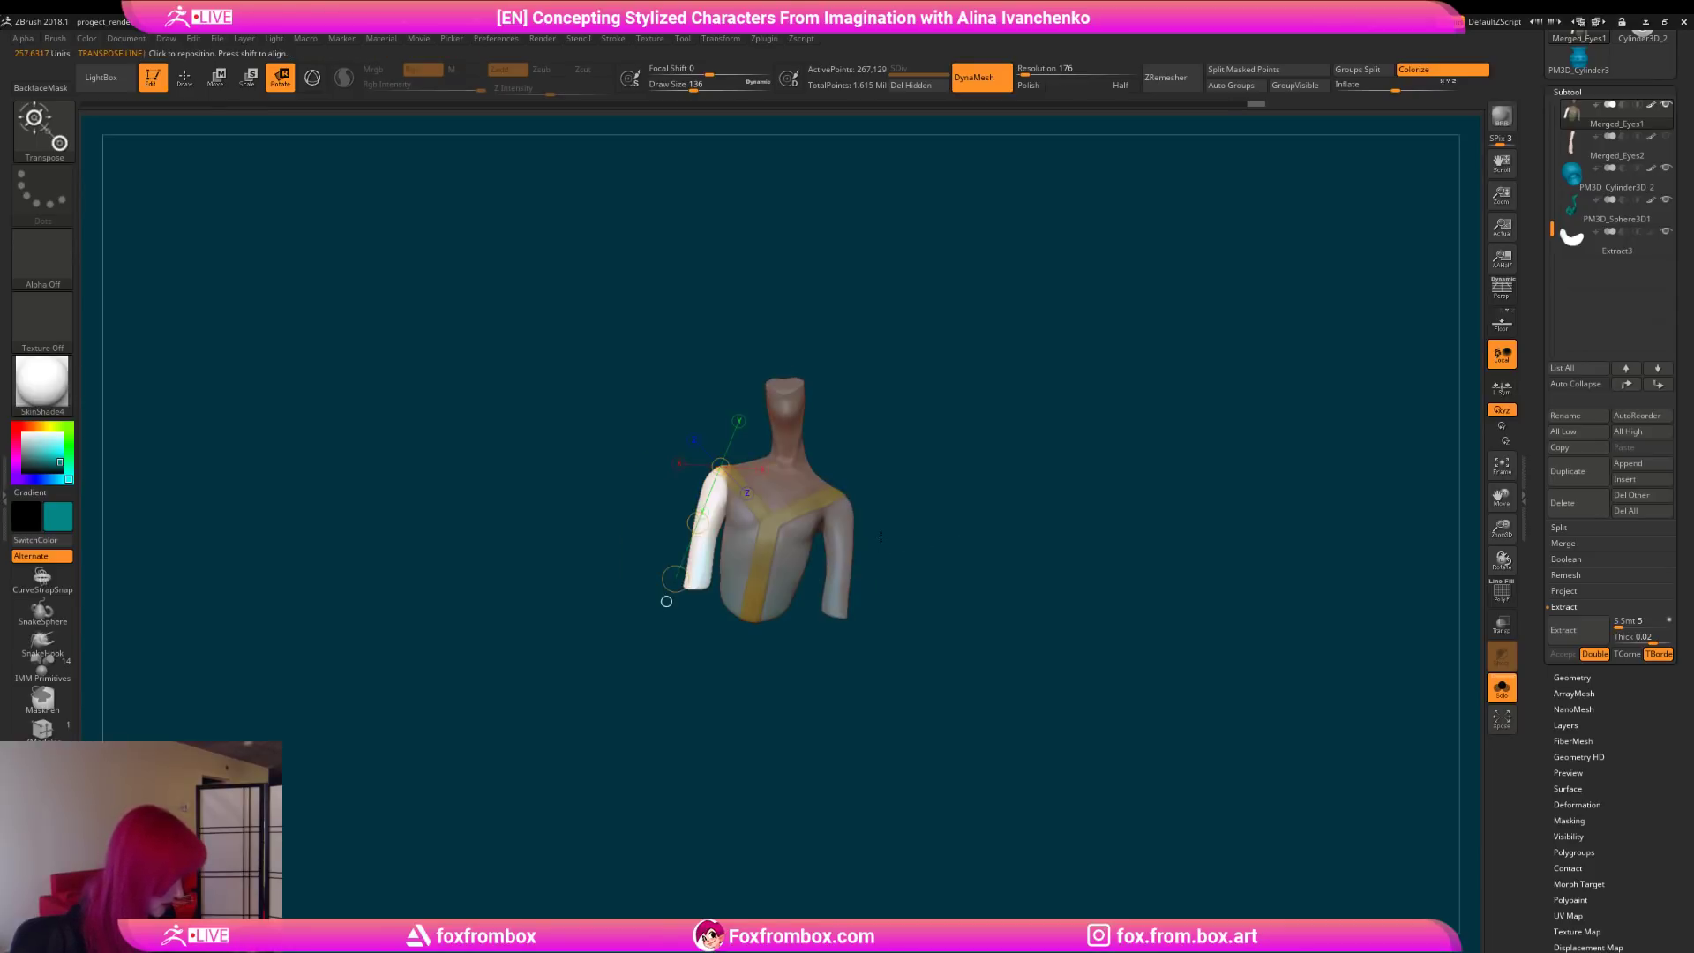
{"action": "key", "text": "q"}
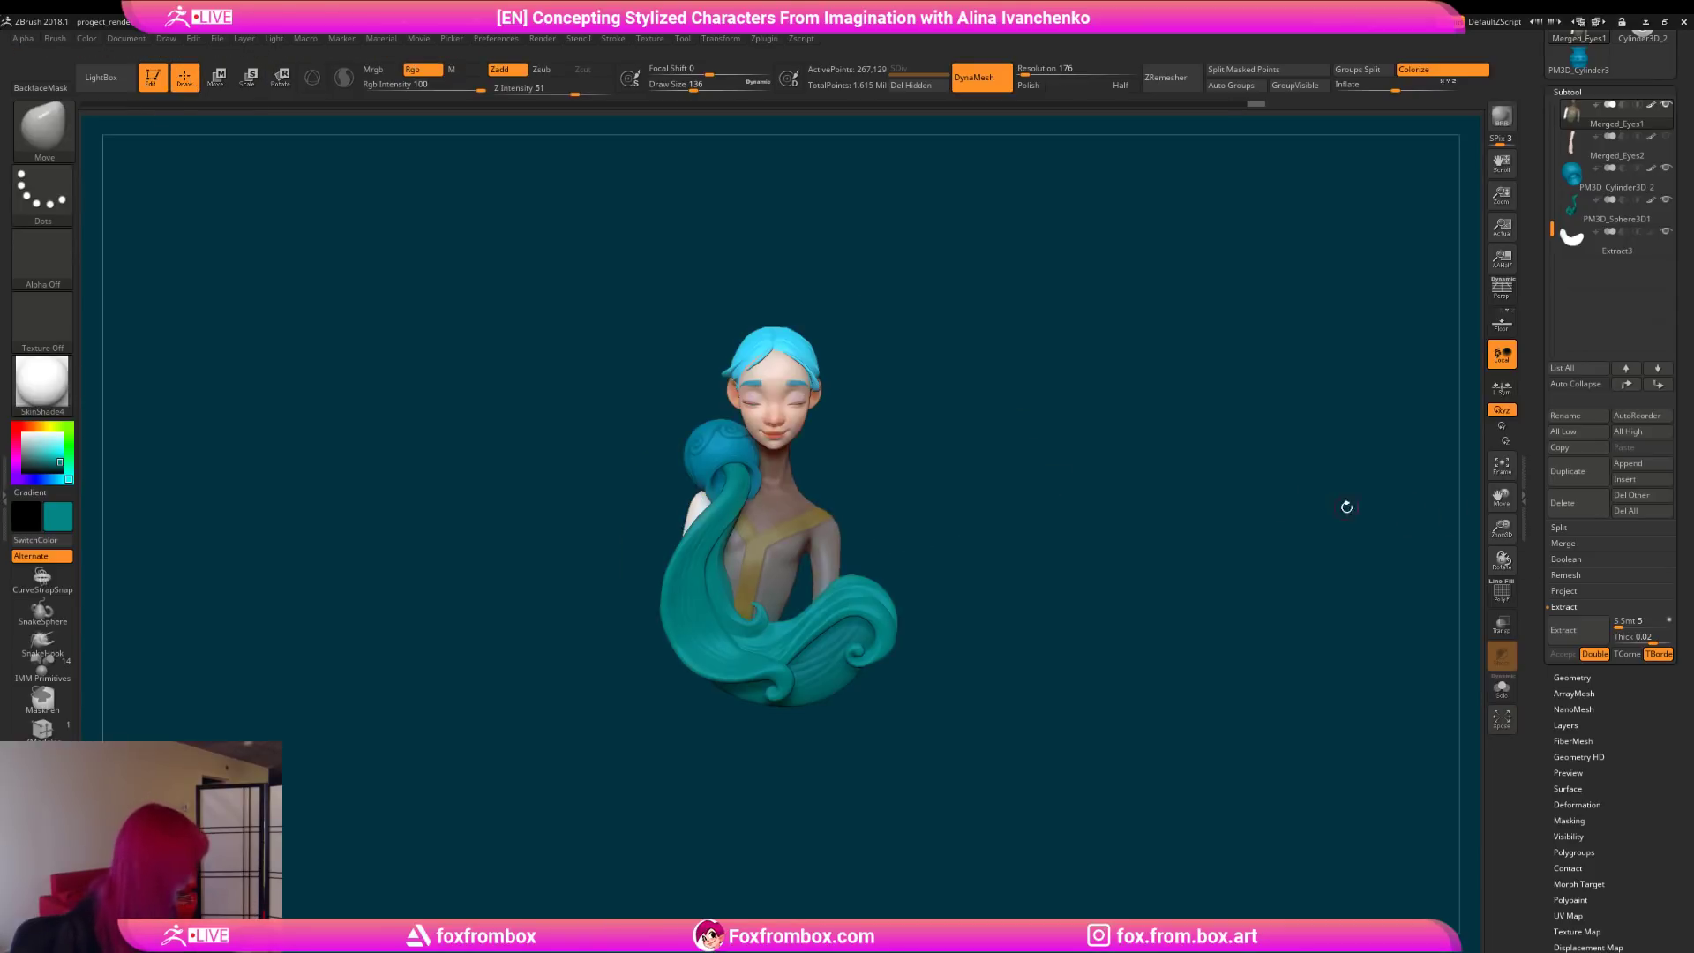
{"action": "mouse_move", "coordinate": [1346, 506]}
{"action": "left_mouse_down"}
{"action": "mouse_move", "coordinate": [1040, 511]}
{"action": "mouse_move", "coordinate": [1014, 541]}
{"action": "mouse_move", "coordinate": [1014, 583]}
{"action": "mouse_move", "coordinate": [968, 583]}
{"action": "mouse_move", "coordinate": [967, 624]}
{"action": "mouse_move", "coordinate": [965, 590]}
{"action": "mouse_move", "coordinate": [996, 589]}
{"action": "left_mouse_up"}
Step: Select the head, activate the Move gizmo and turn on transposing of all selected subtools
{"action": "left_click", "coordinate": [778, 420], "text": "alt"}
{"action": "mouse_move", "coordinate": [862, 420]}
{"action": "left_mouse_down", "text": "shift"}
{"action": "mouse_move", "coordinate": [865, 392]}
{"action": "mouse_move", "coordinate": [864, 424]}
{"action": "left_mouse_up", "text": "shift"}
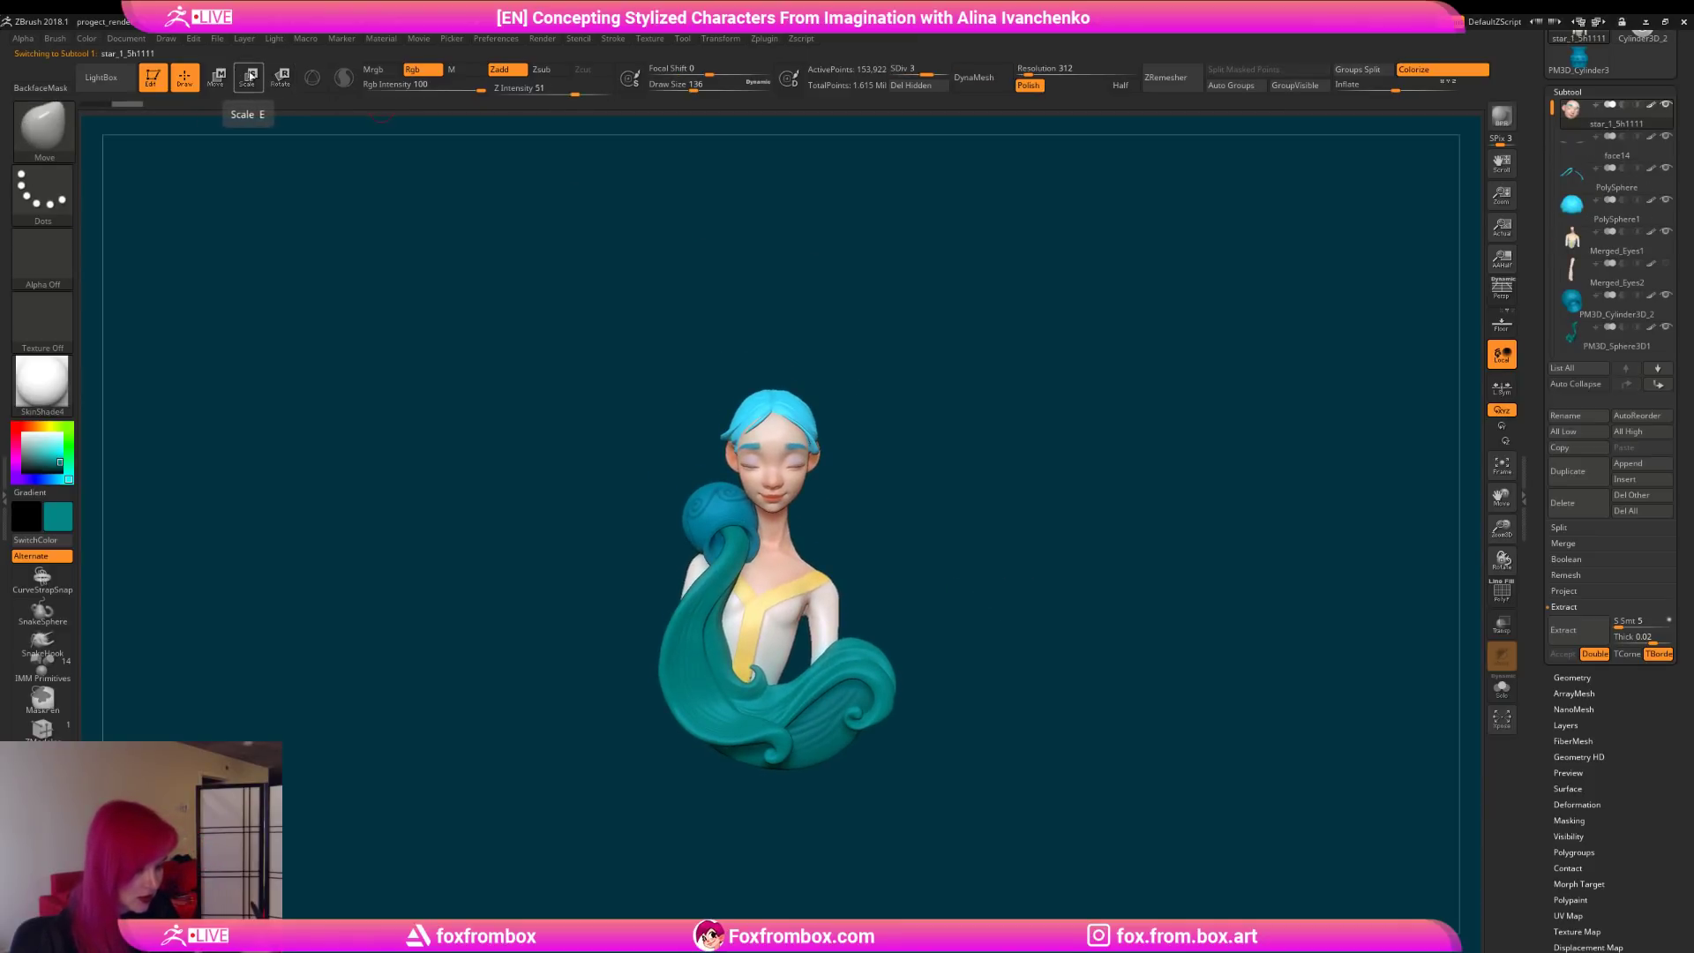
{"action": "left_click", "coordinate": [248, 77]}
{"action": "left_click", "coordinate": [312, 76]}
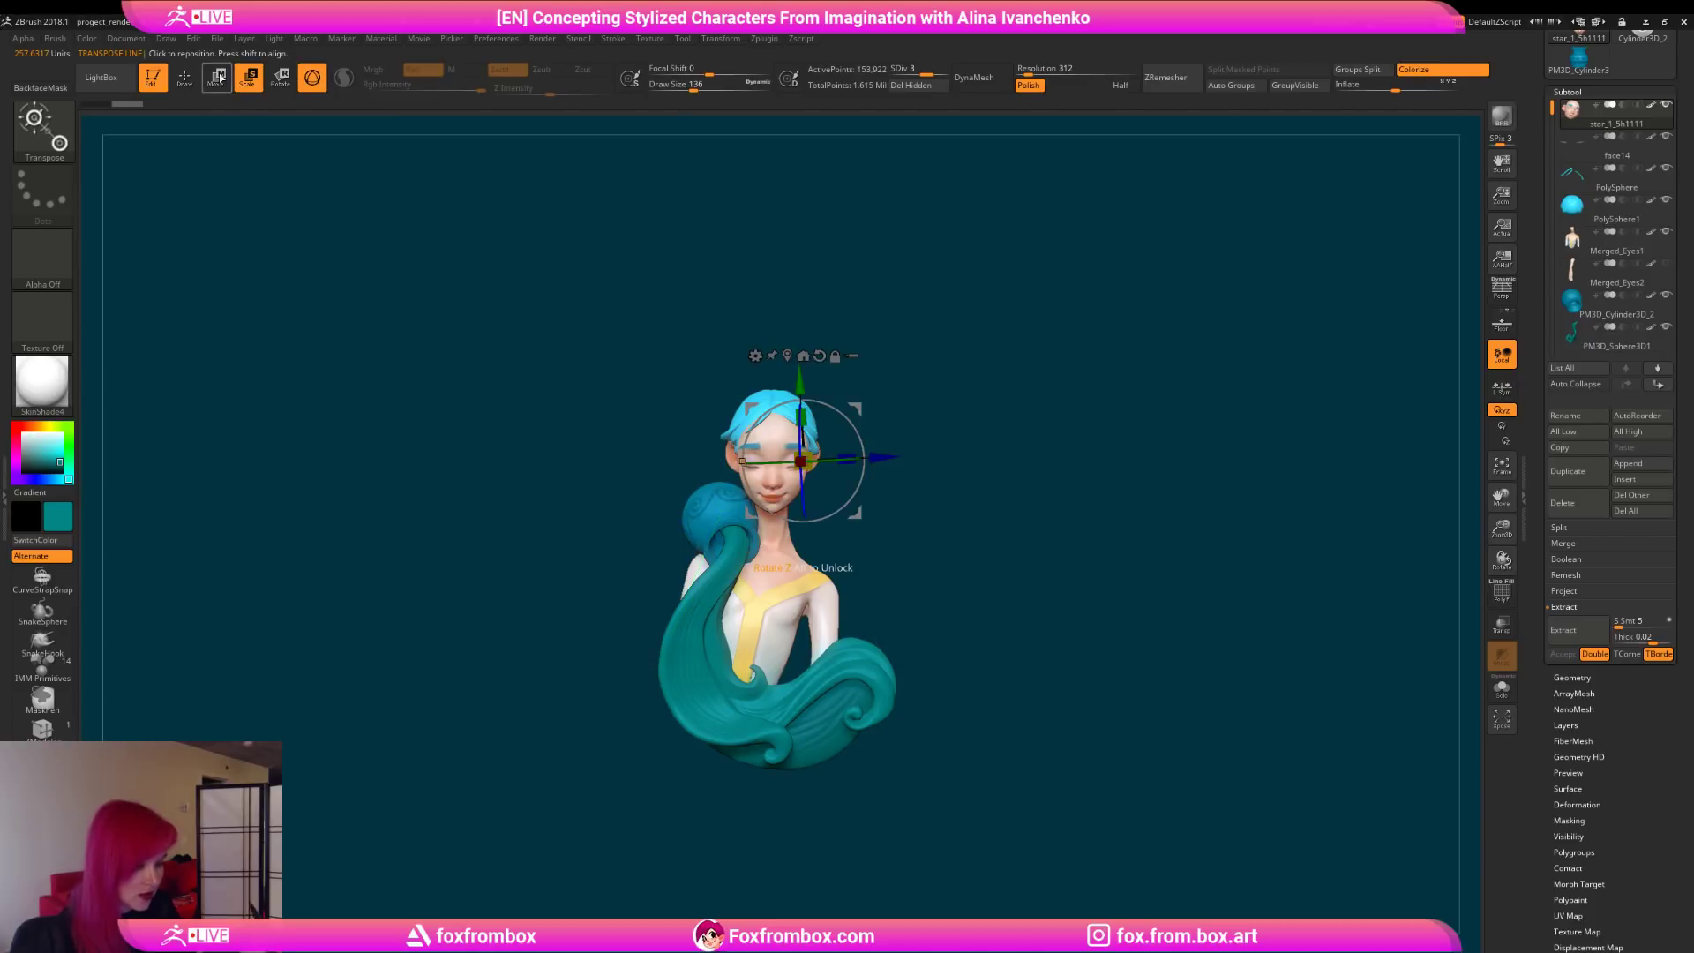
{"action": "left_click", "coordinate": [216, 77]}
{"action": "left_click_drag", "start_coordinate": [881, 394], "coordinate": [869, 415], "text": "alt"}
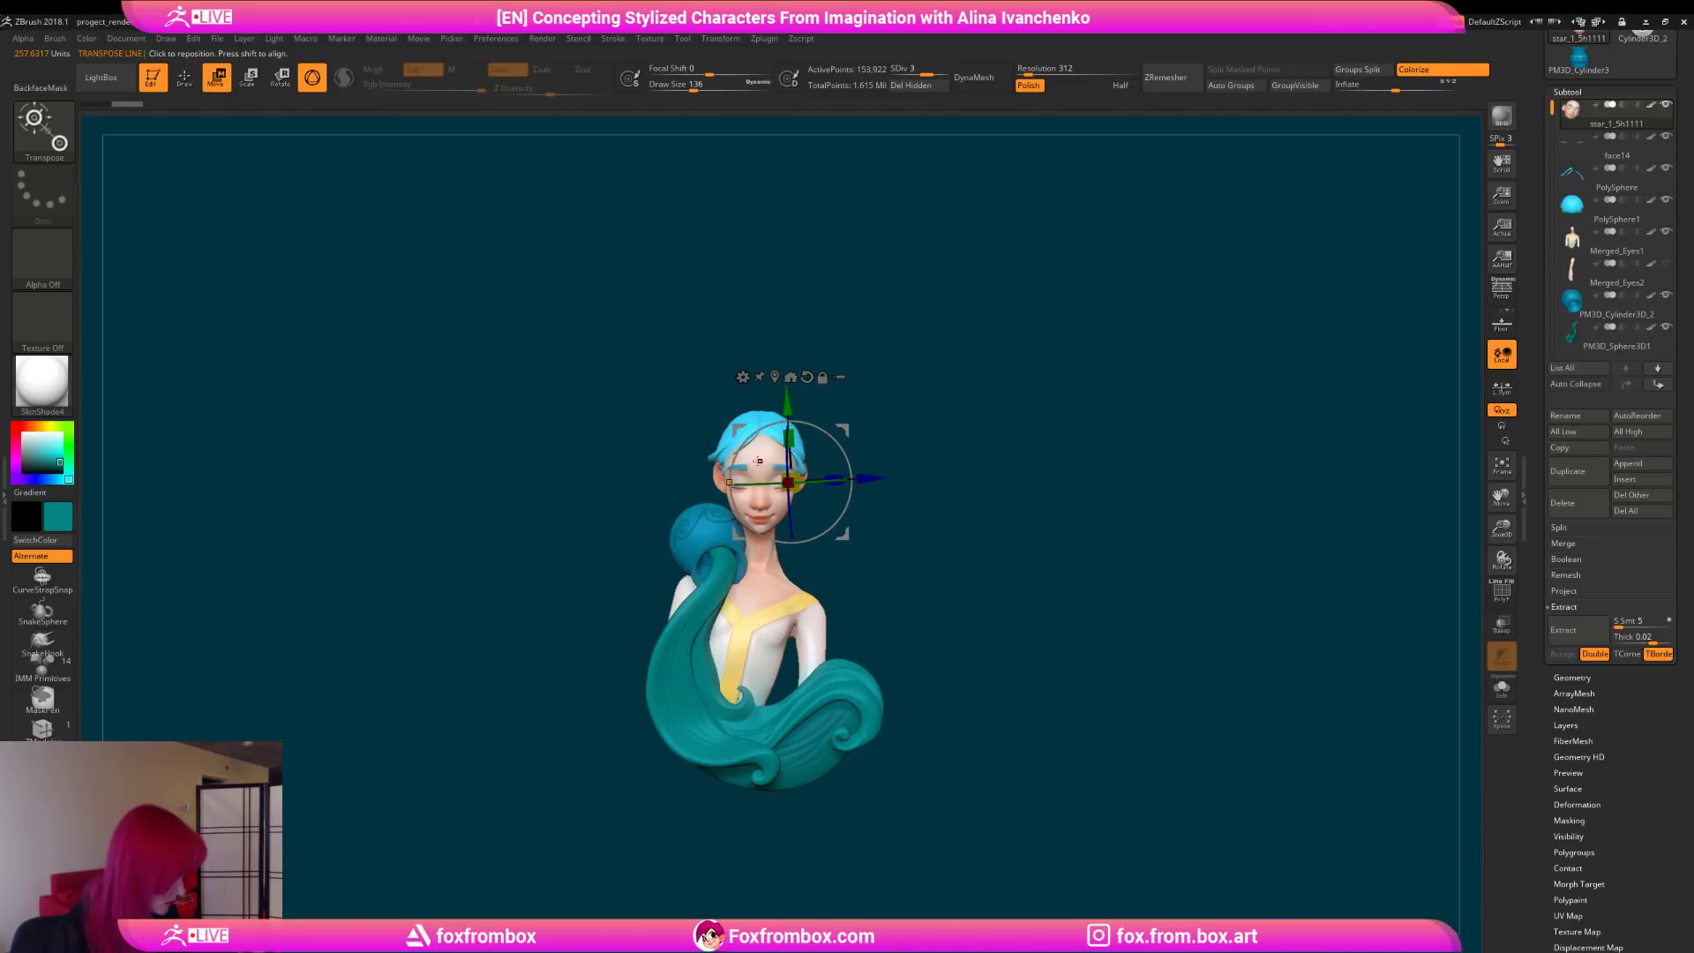
{"action": "left_click_drag", "start_coordinate": [859, 418], "coordinate": [864, 408]}
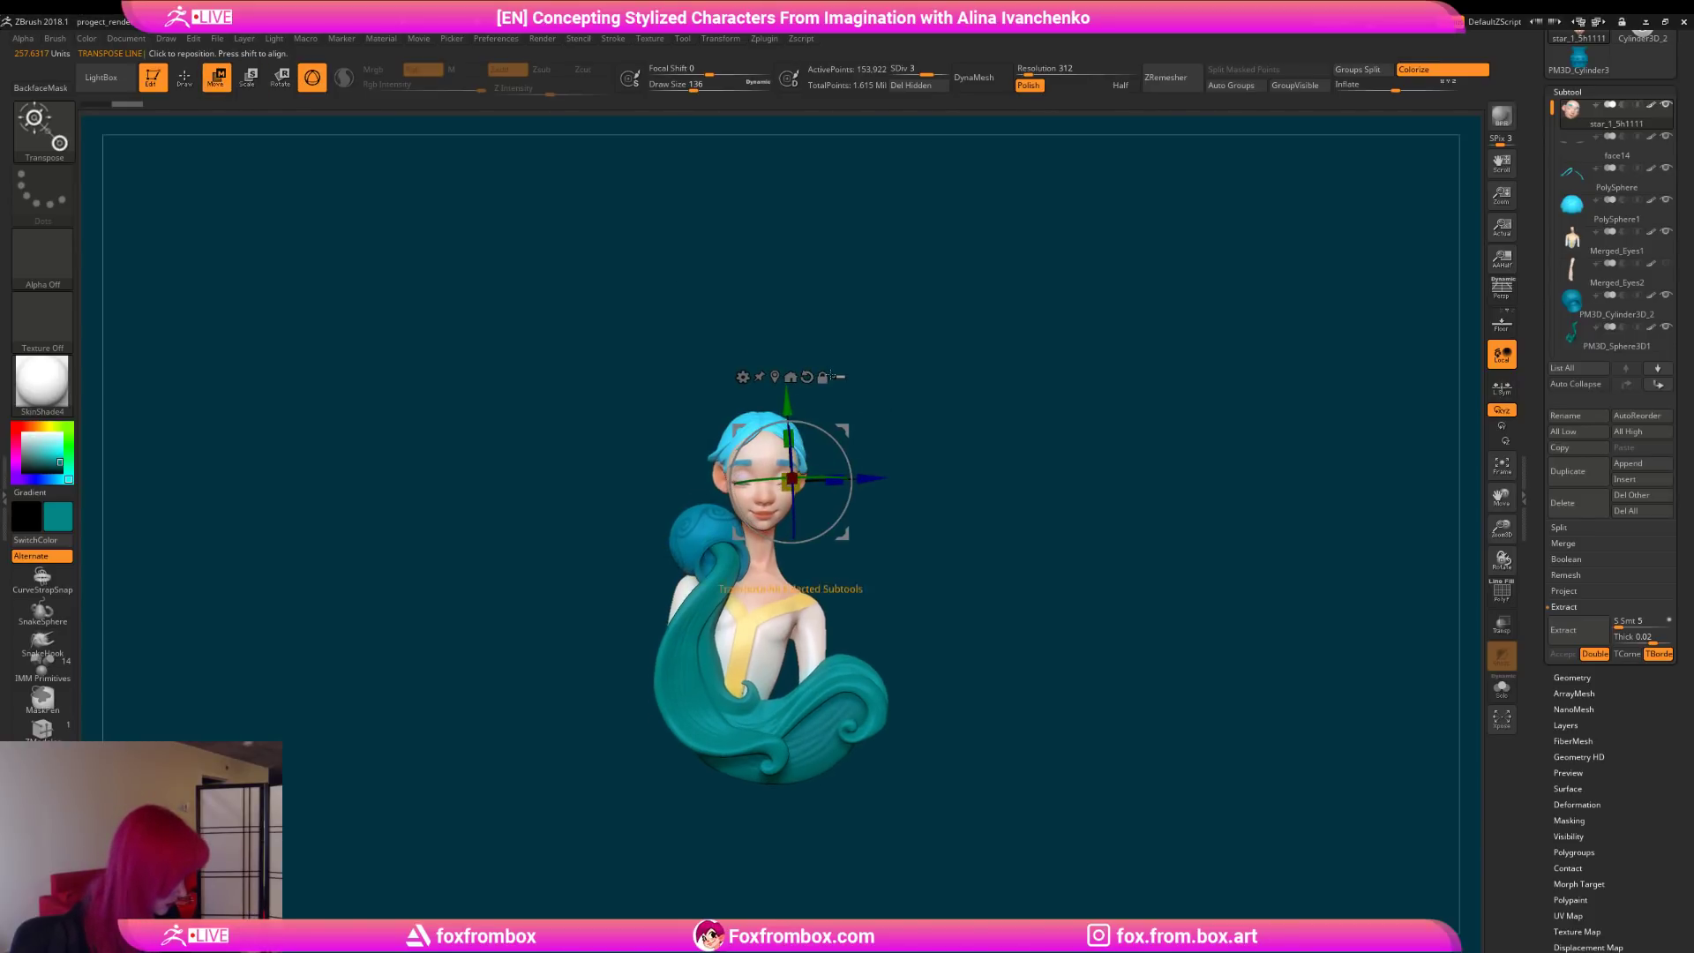
{"action": "left_click", "coordinate": [838, 377]}
Step: Limit the multi-subtool selection to the head, face parts and hair with the SelectLasso brush, excluding the vessel
{"action": "mouse_move", "coordinate": [1045, 569]}
{"action": "left_mouse_down", "text": "ctrl+shift"}
{"action": "mouse_move", "coordinate": [887, 587]}
{"action": "mouse_move", "coordinate": [520, 767]}
{"action": "mouse_move", "coordinate": [561, 766]}
{"action": "left_mouse_up", "text": "ctrl+shift"}
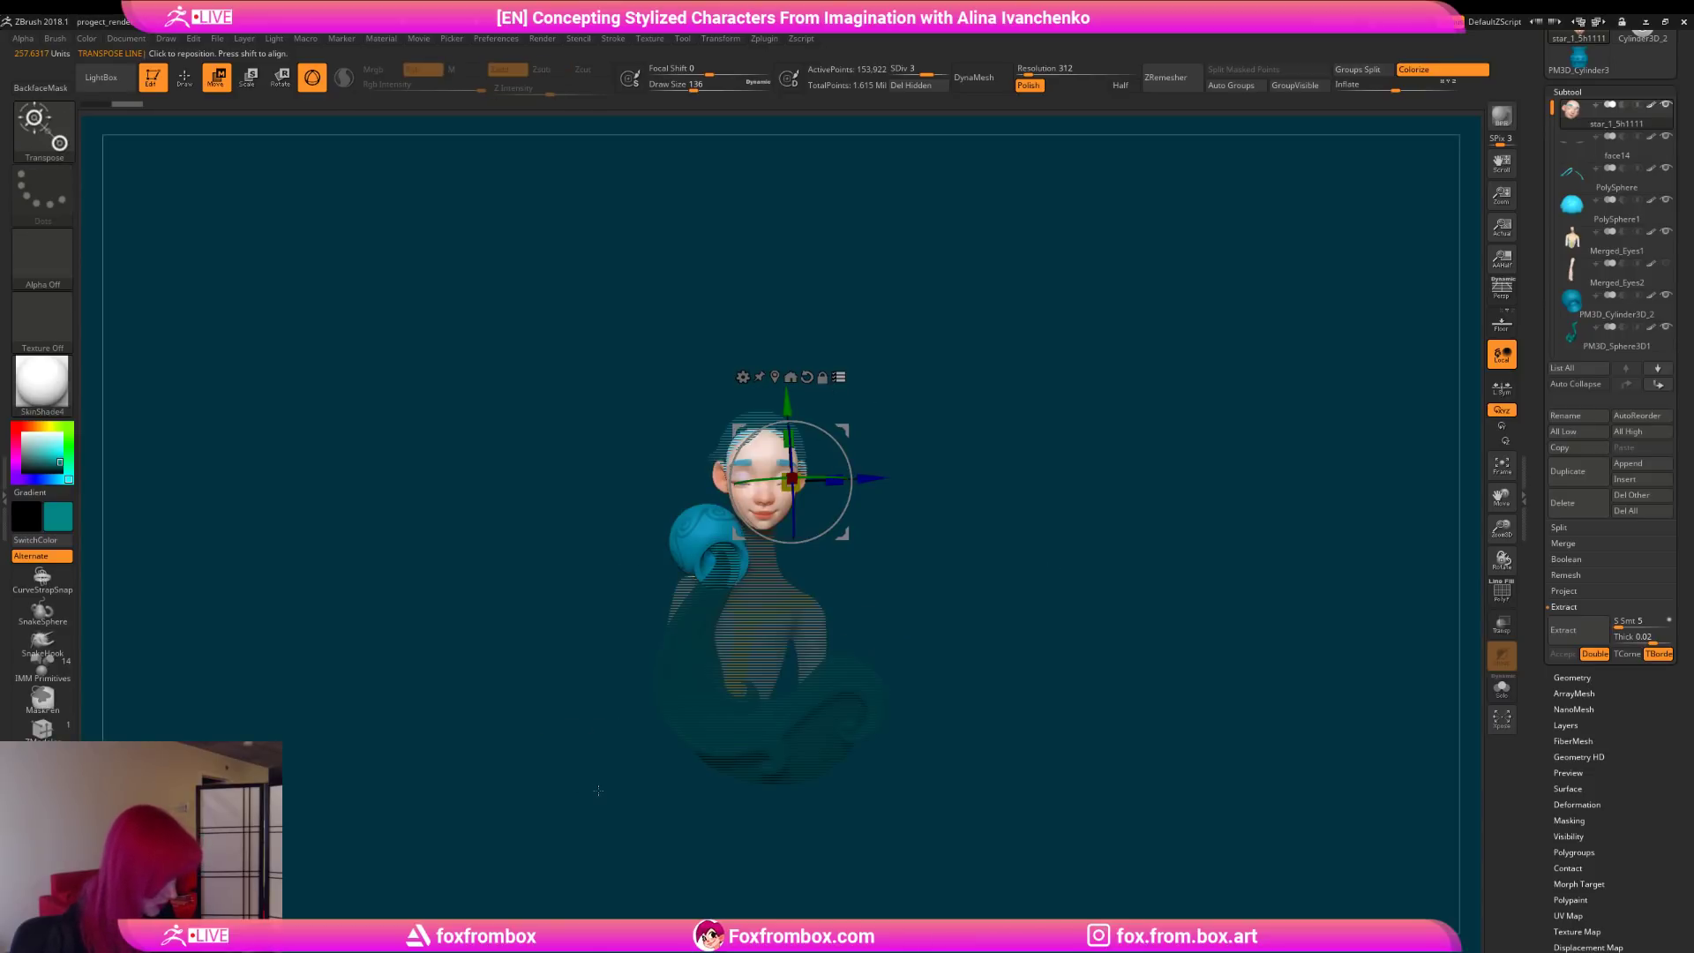
{"action": "left_click", "coordinate": [44, 128]}
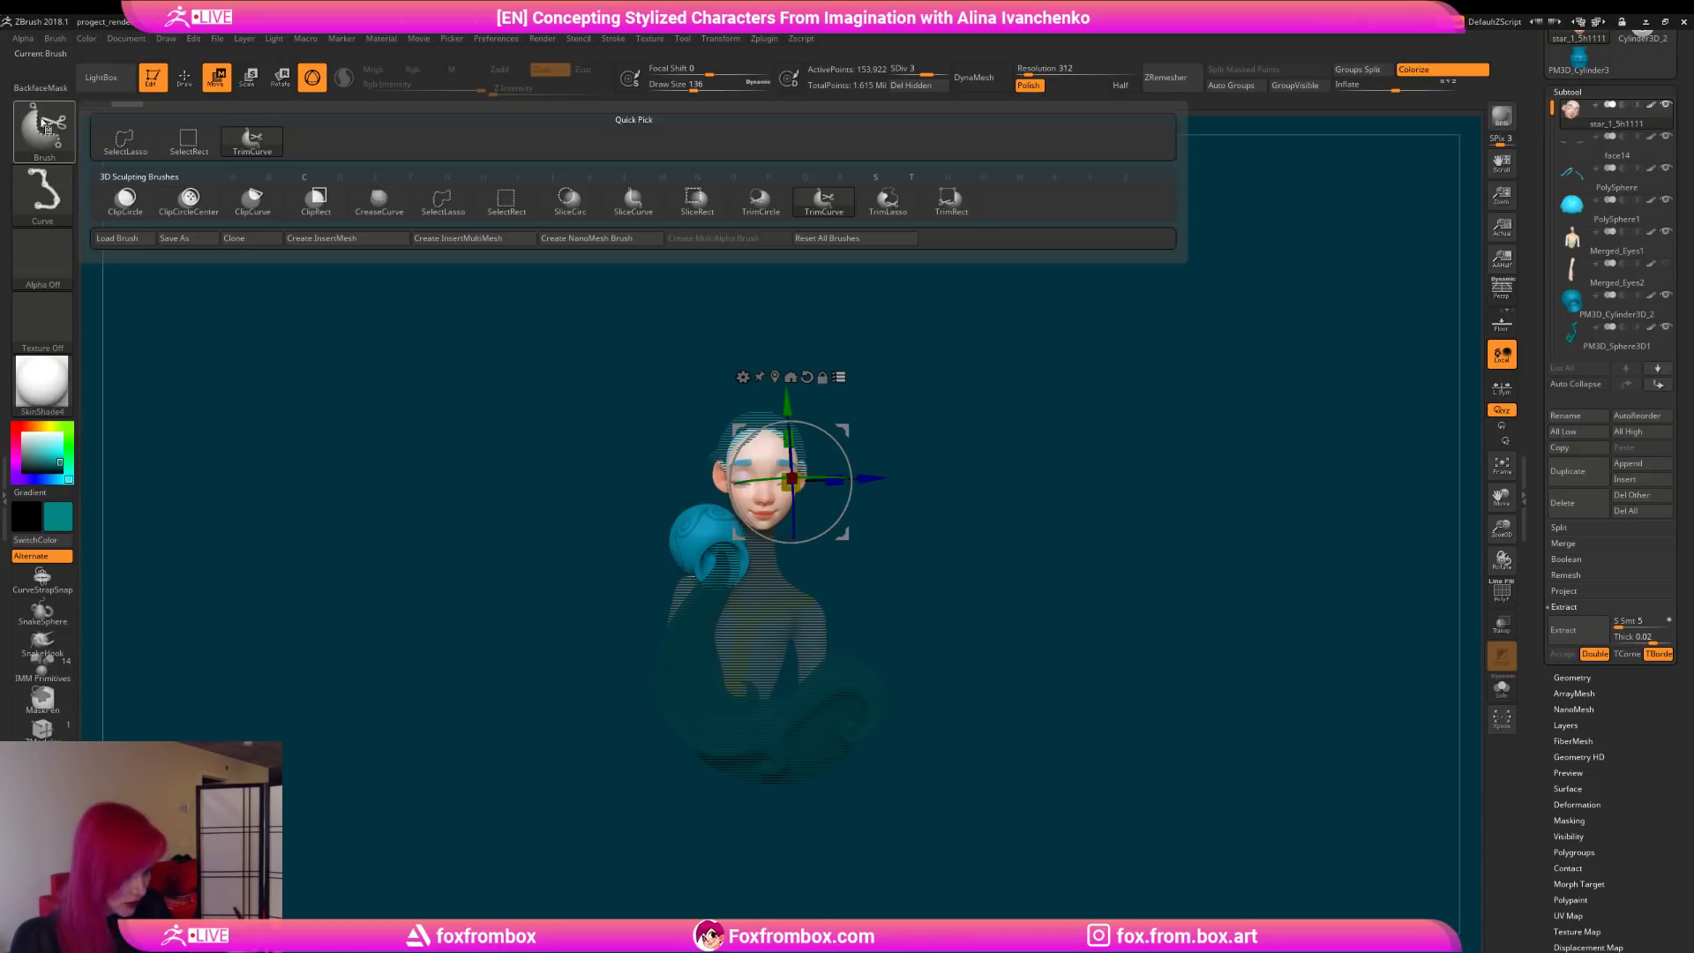
{"action": "left_click", "coordinate": [443, 198]}
{"action": "mouse_move", "coordinate": [1015, 350]}
{"action": "left_mouse_down", "text": "ctrl+shift"}
{"action": "mouse_move", "coordinate": [542, 713]}
{"action": "mouse_move", "coordinate": [1114, 804]}
{"action": "left_mouse_up", "text": "ctrl+shift"}
{"action": "mouse_move", "coordinate": [900, 352]}
{"action": "left_mouse_down", "text": "ctrl+alt+shift"}
{"action": "mouse_move", "coordinate": [711, 503]}
{"action": "mouse_move", "coordinate": [869, 353]}
{"action": "left_mouse_up", "text": "ctrl+alt+shift"}
{"action": "mouse_move", "coordinate": [835, 479]}
{"action": "left_mouse_down", "text": "ctrl+alt+shift"}
{"action": "mouse_move", "coordinate": [759, 362]}
{"action": "mouse_move", "coordinate": [829, 370]}
{"action": "mouse_move", "coordinate": [799, 448]}
{"action": "mouse_move", "coordinate": [676, 441]}
{"action": "mouse_move", "coordinate": [662, 413]}
{"action": "left_mouse_up", "text": "ctrl+alt+shift"}
{"action": "left_click_drag", "start_coordinate": [955, 472], "coordinate": [543, 535], "text": "ctrl+alt+shift"}
{"action": "mouse_move", "coordinate": [843, 396]}
{"action": "left_mouse_down", "text": "ctrl+alt+shift"}
{"action": "mouse_move", "coordinate": [707, 441]}
{"action": "mouse_move", "coordinate": [759, 363]}
{"action": "left_mouse_up", "text": "ctrl+alt+shift"}
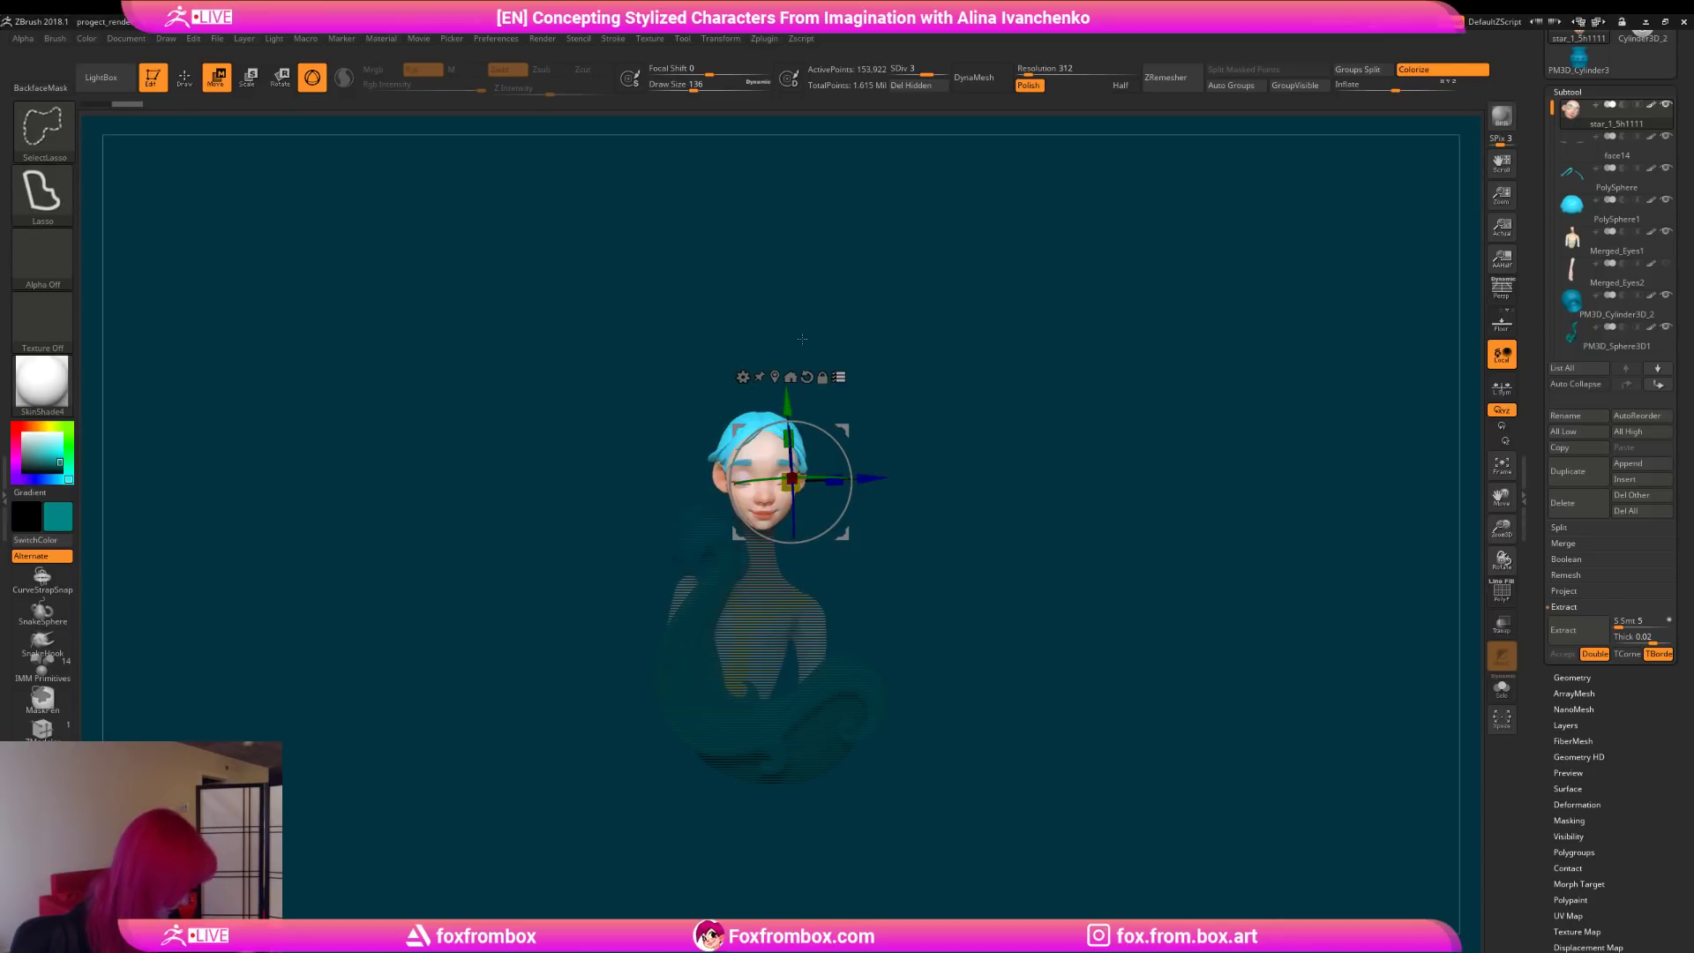
Step: Undo the first head rotation, centre the gizmo on the selected head parts and tilt the head and hair together
{"action": "left_click_drag", "start_coordinate": [832, 434], "coordinate": [838, 441]}
{"action": "mouse_move", "coordinate": [962, 459]}
{"action": "left_mouse_down"}
{"action": "mouse_move", "coordinate": [776, 459]}
{"action": "mouse_move", "coordinate": [963, 459]}
{"action": "left_mouse_up"}
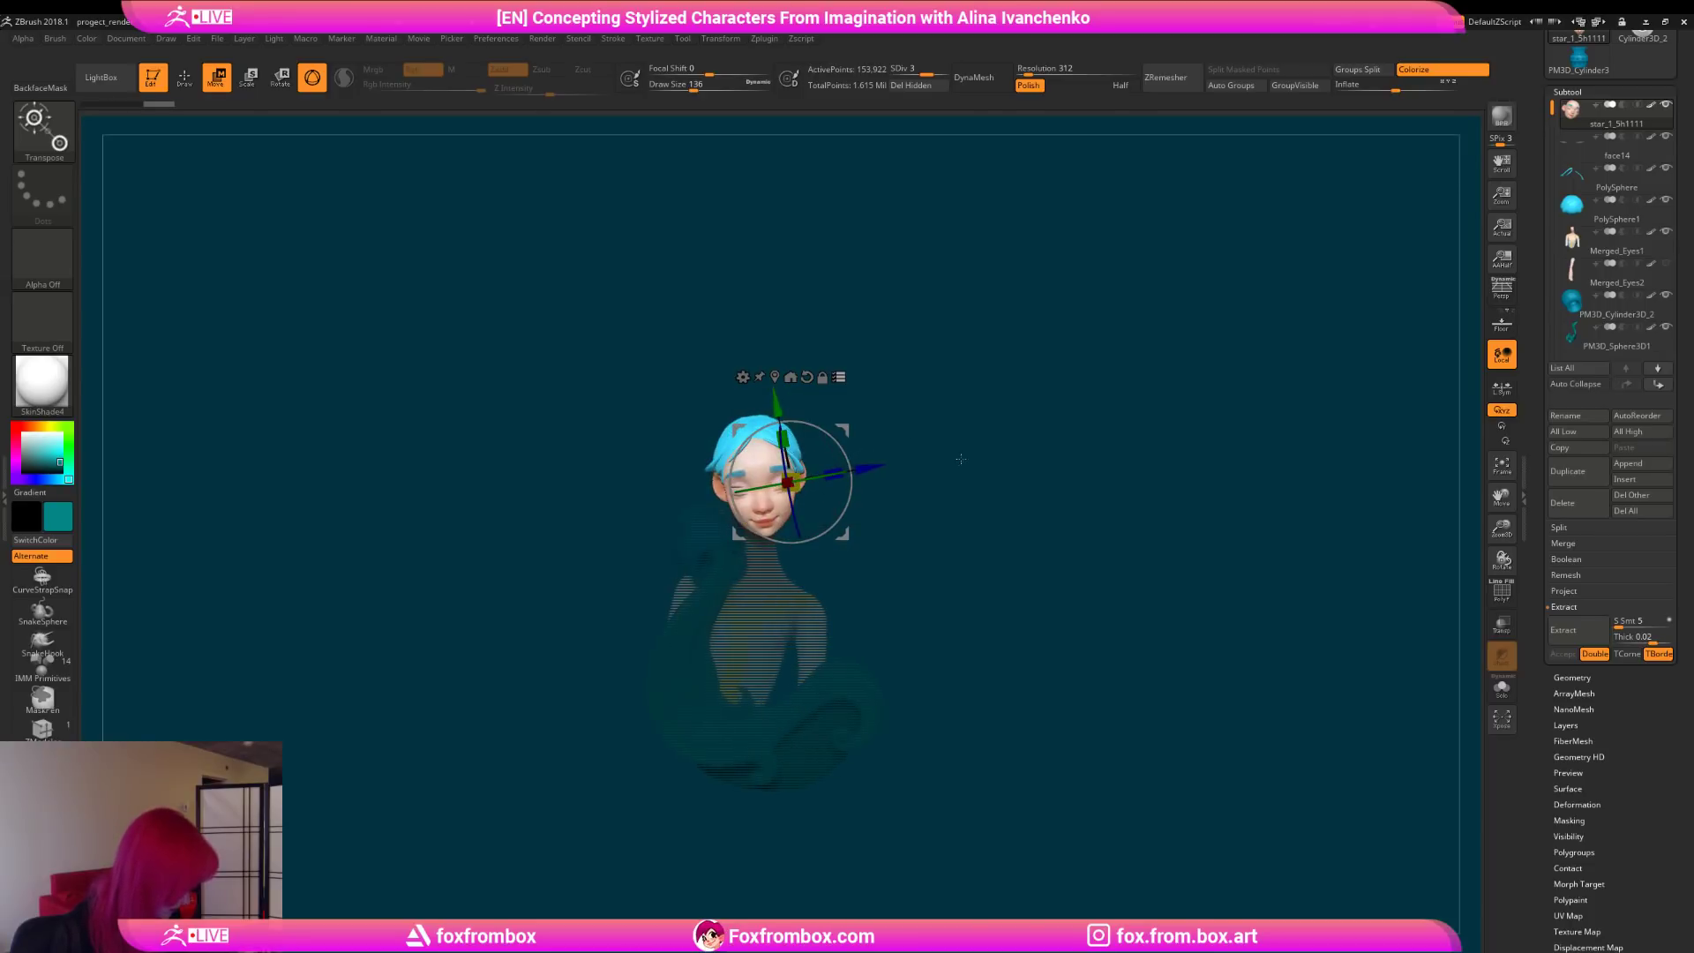
{"action": "key", "text": "ctrl+z"}
{"action": "left_click", "coordinate": [791, 377]}
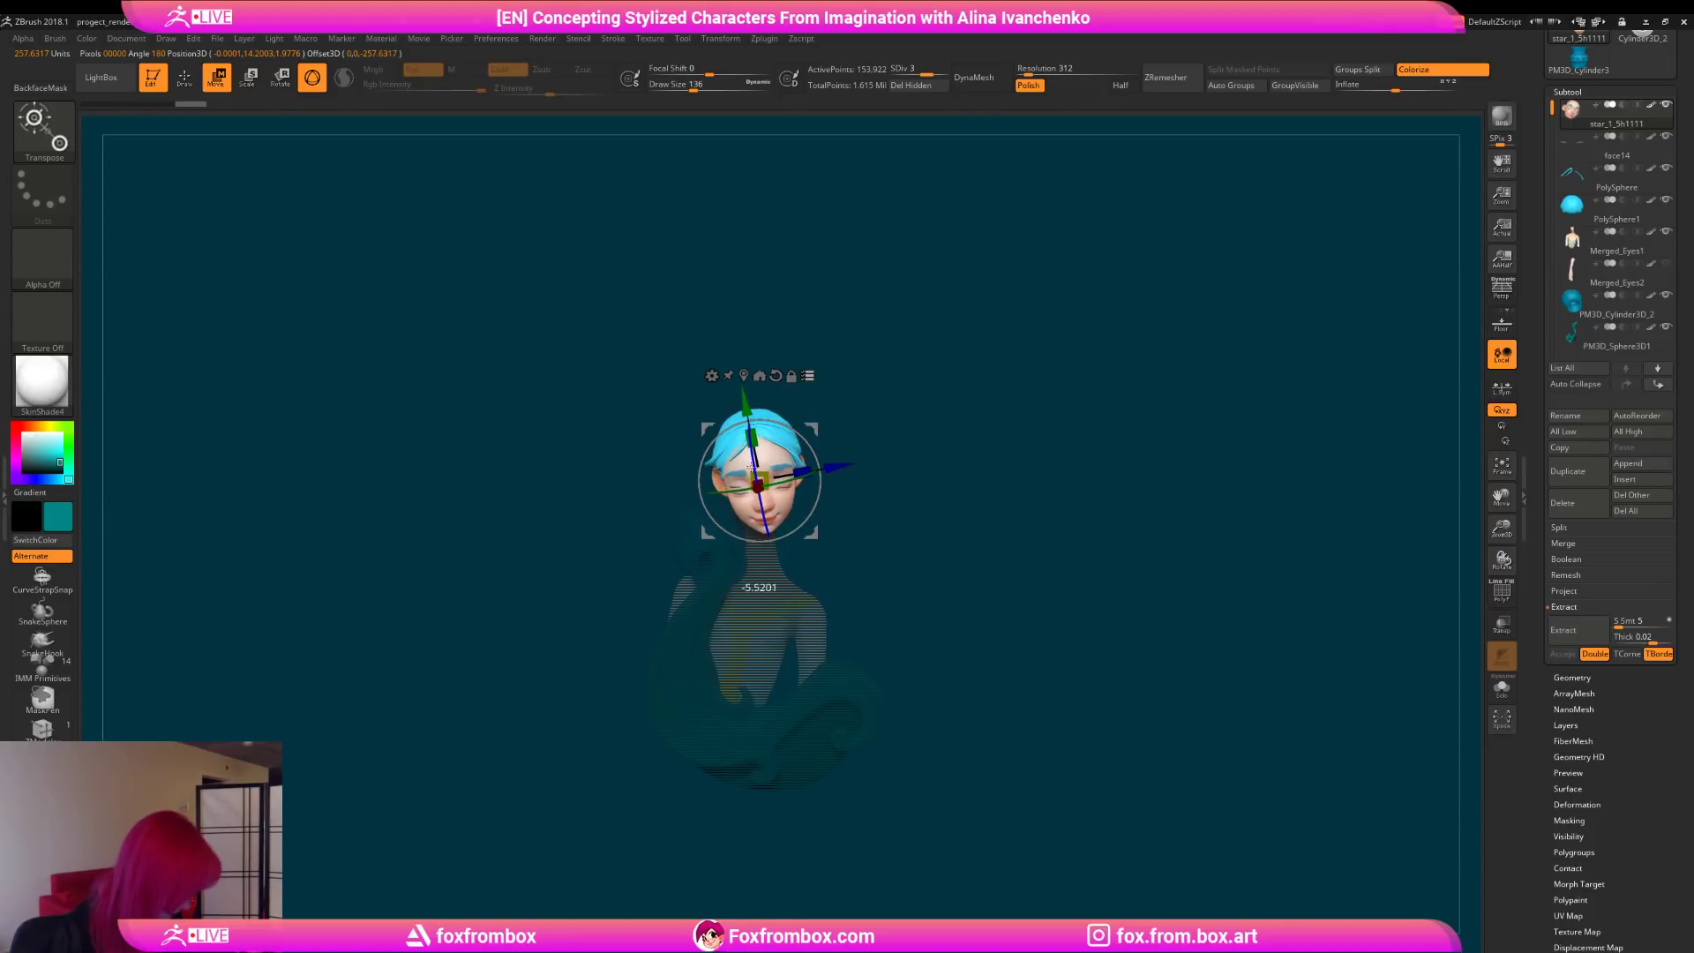
{"action": "left_click_drag", "start_coordinate": [815, 436], "coordinate": [898, 436]}
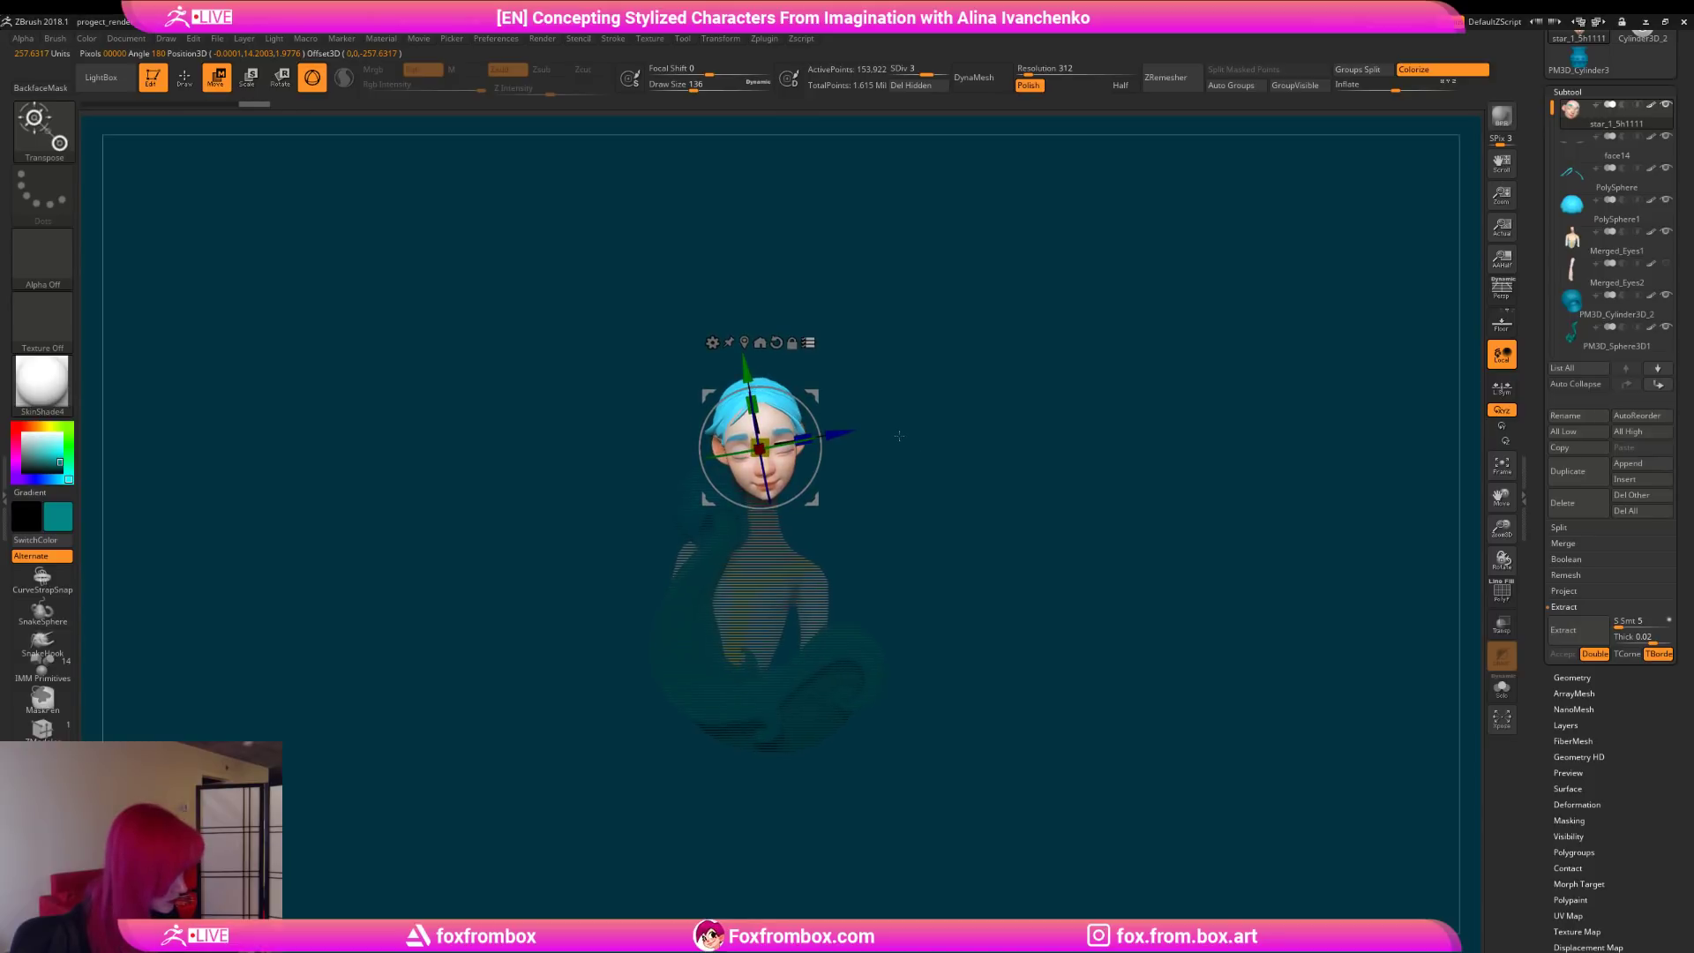
{"action": "key", "text": "q"}
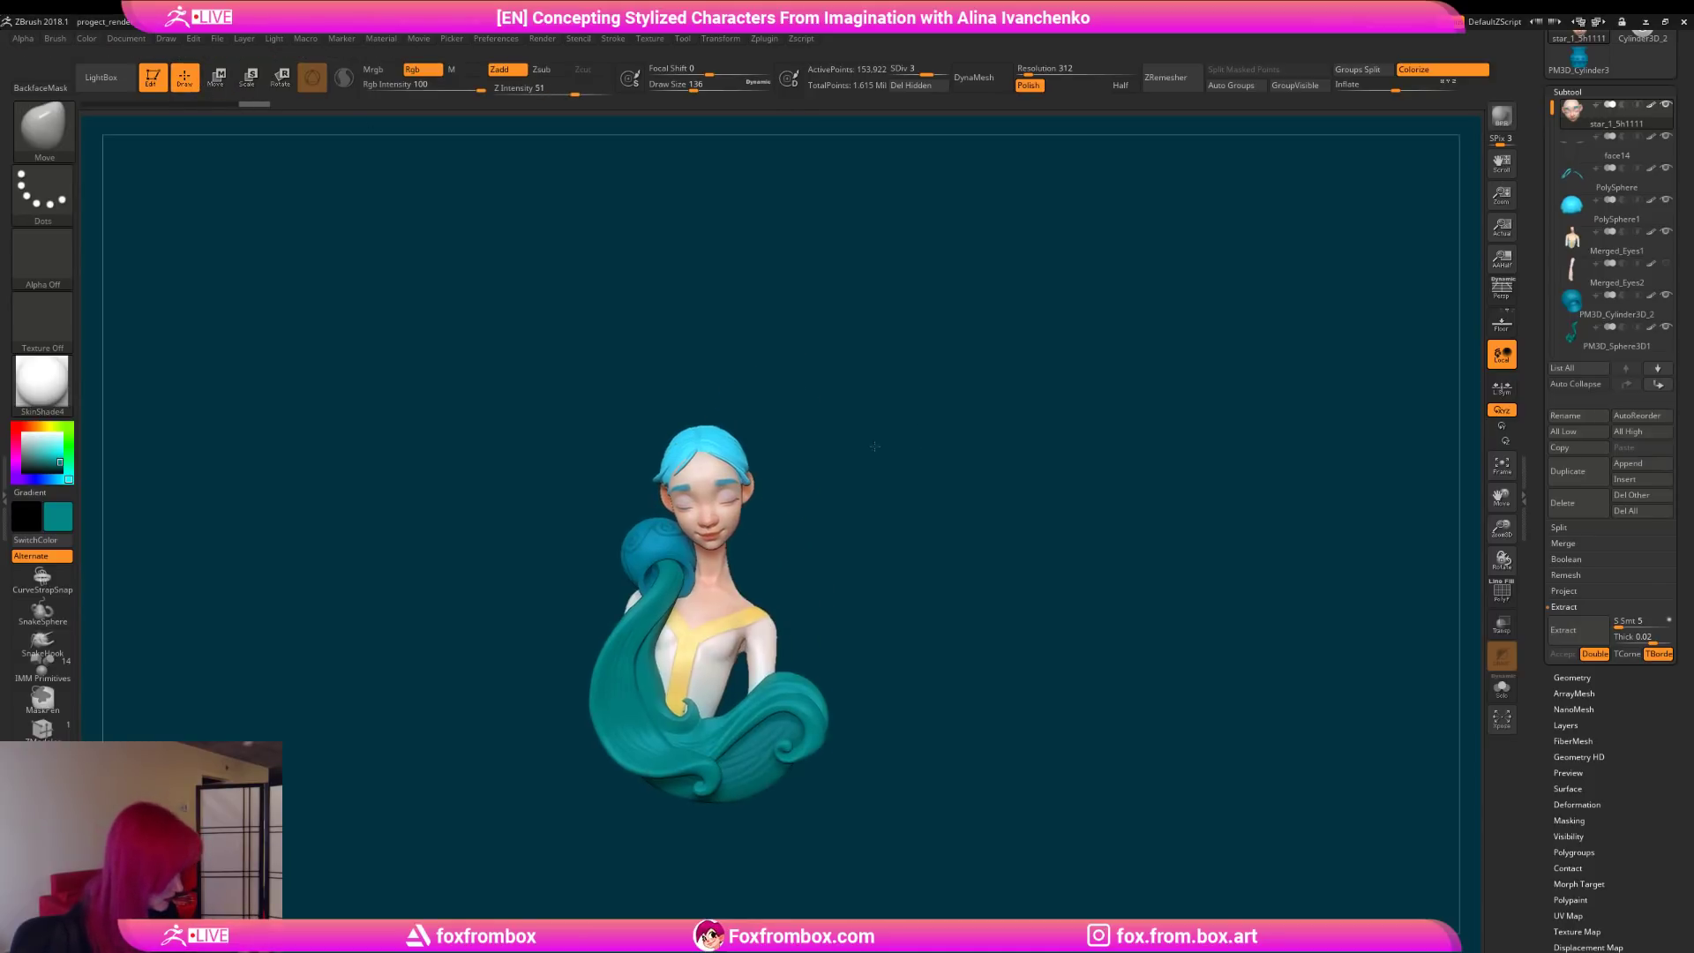
Step: Reactivate the Move gizmo on the head with its multi-subtool option, then return to Draw mode with the whole figure shown
{"action": "left_click_drag", "start_coordinate": [872, 503], "coordinate": [843, 445]}
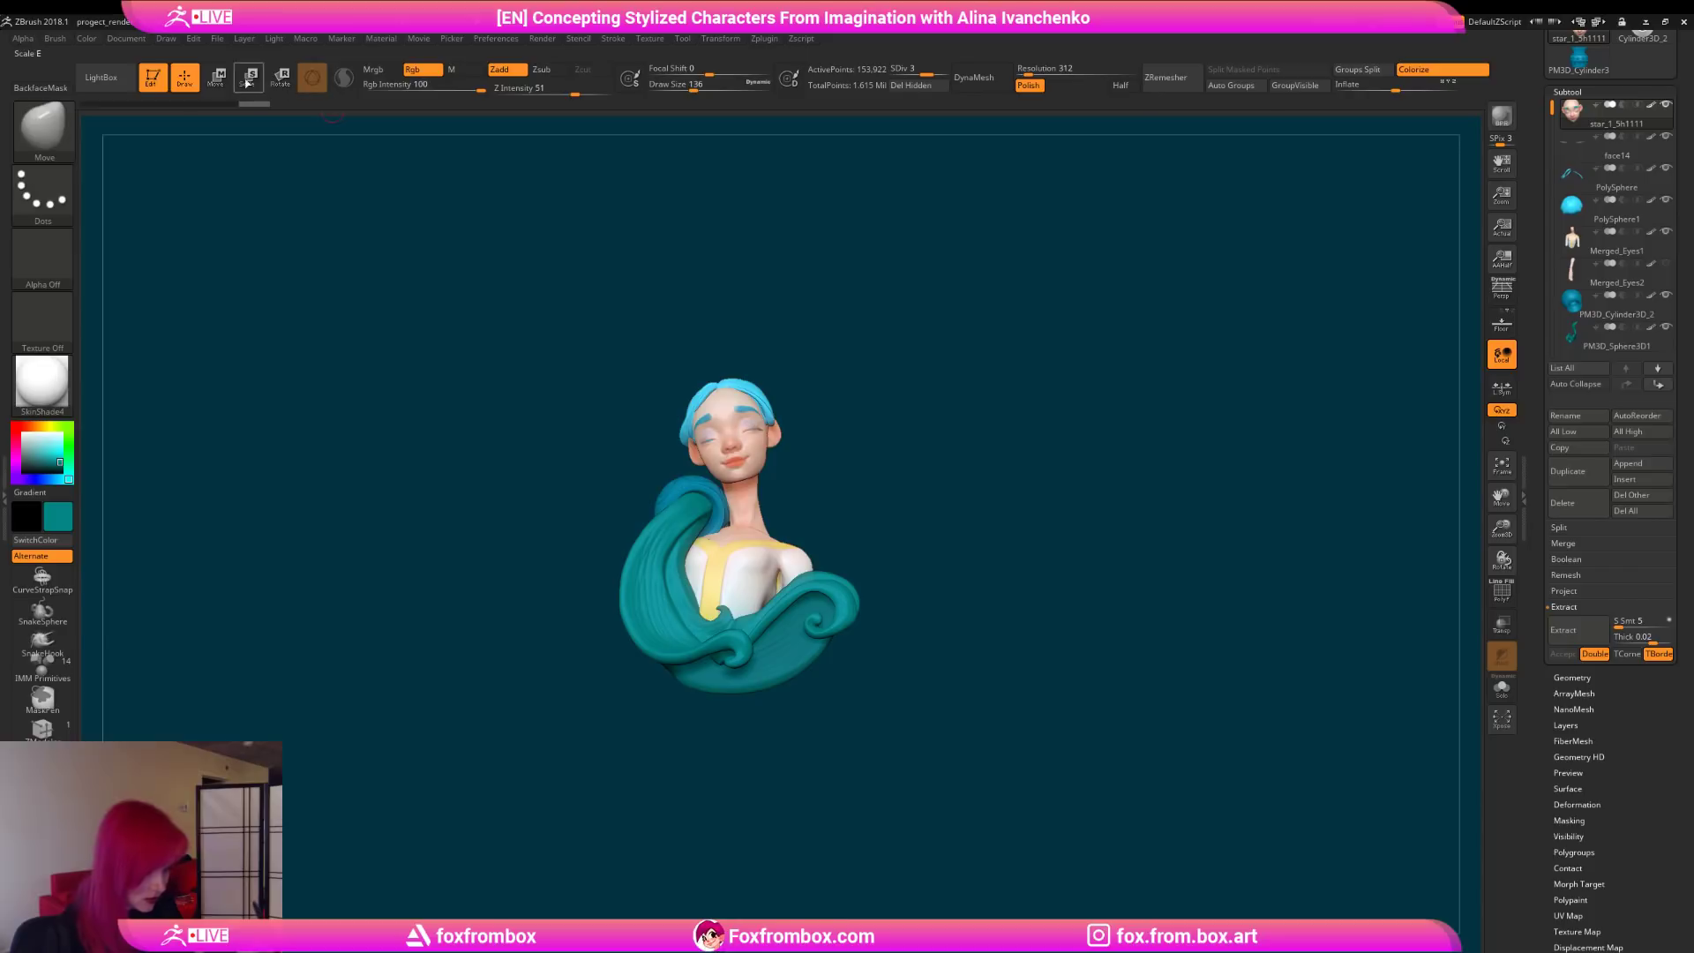
{"action": "key", "text": "w"}
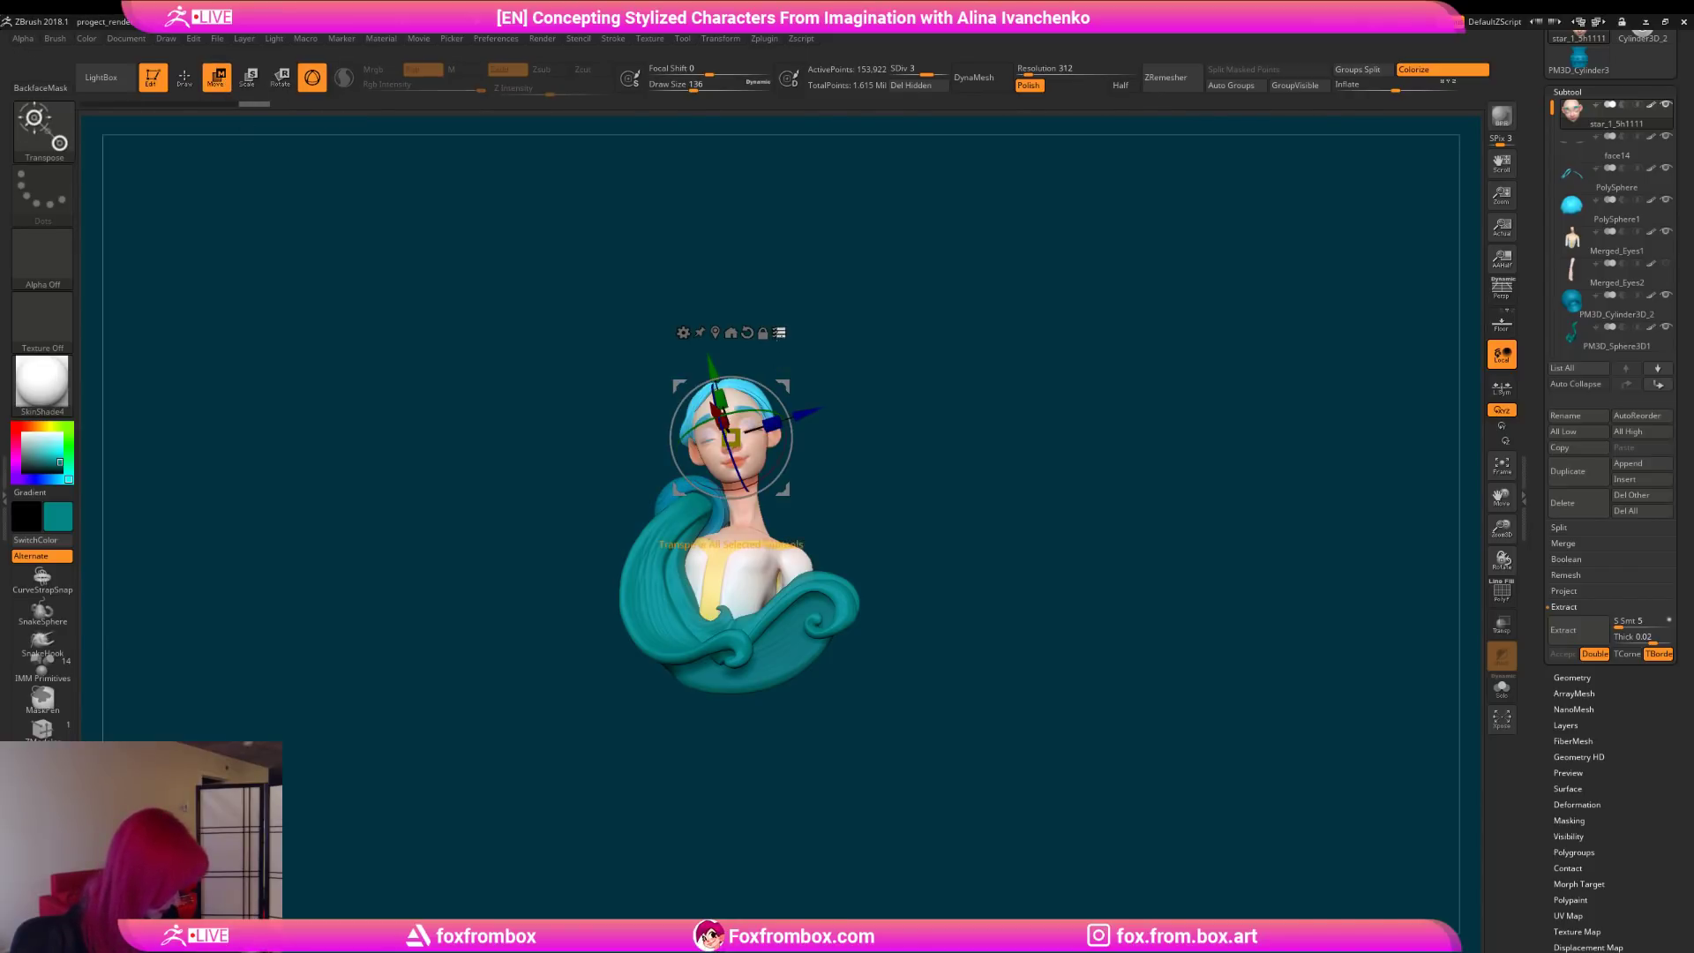
{"action": "left_click", "coordinate": [776, 333]}
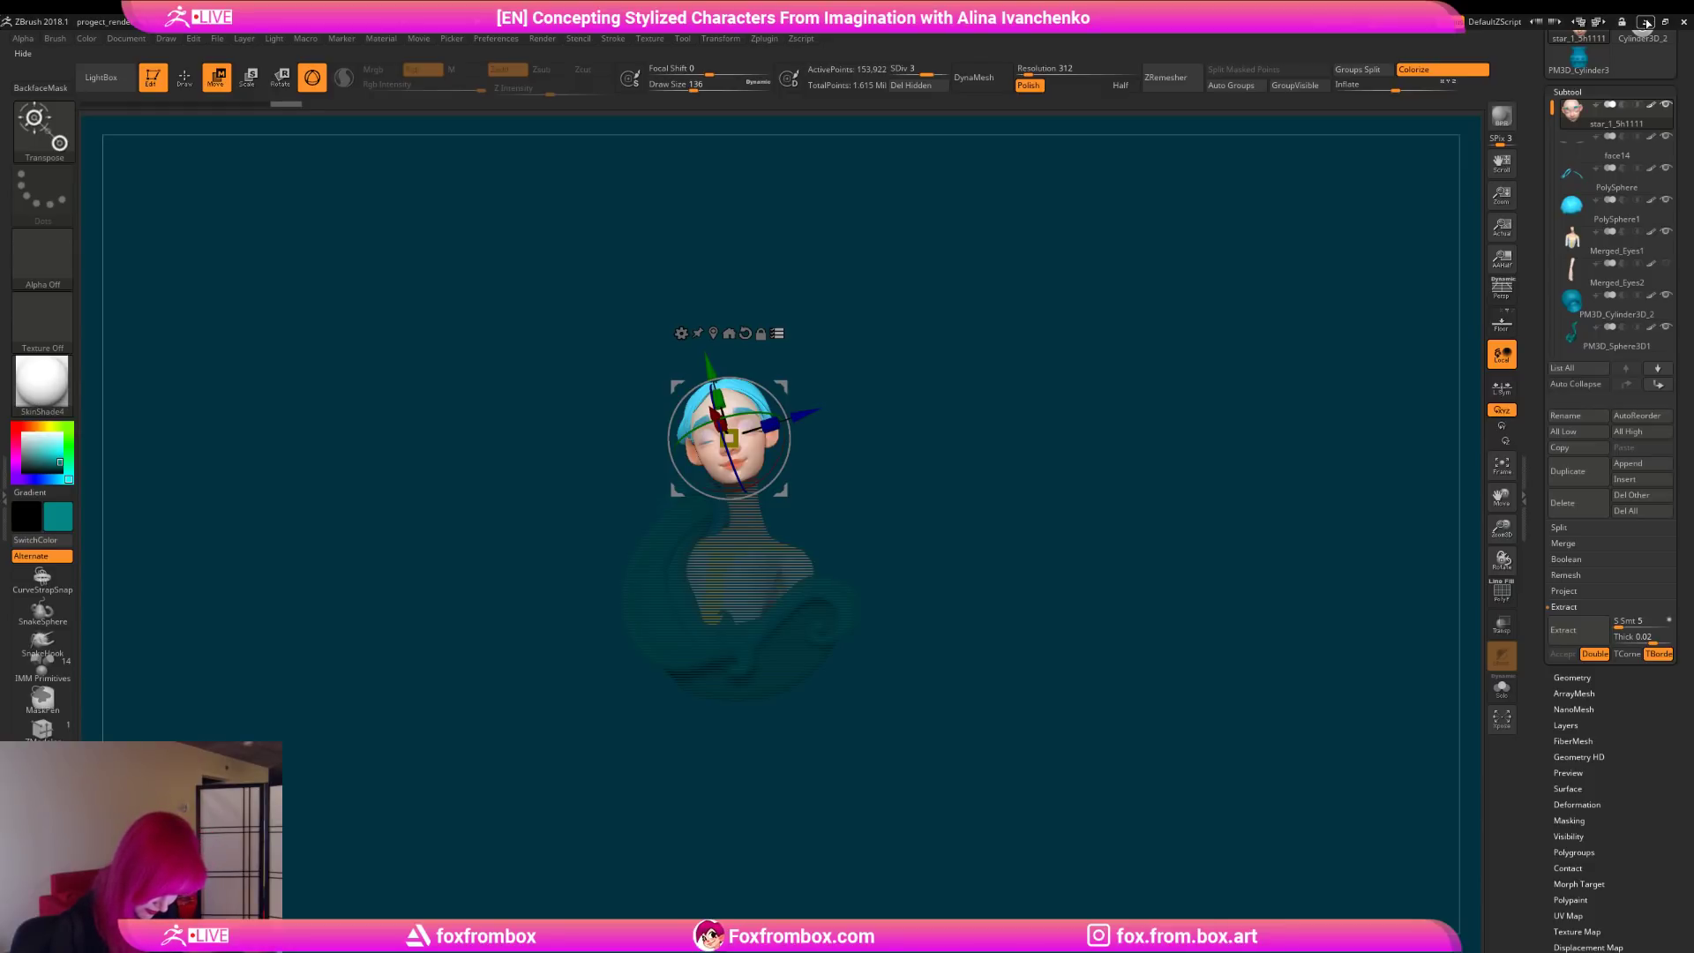
{"action": "left_click_drag", "start_coordinate": [938, 481], "coordinate": [919, 520]}
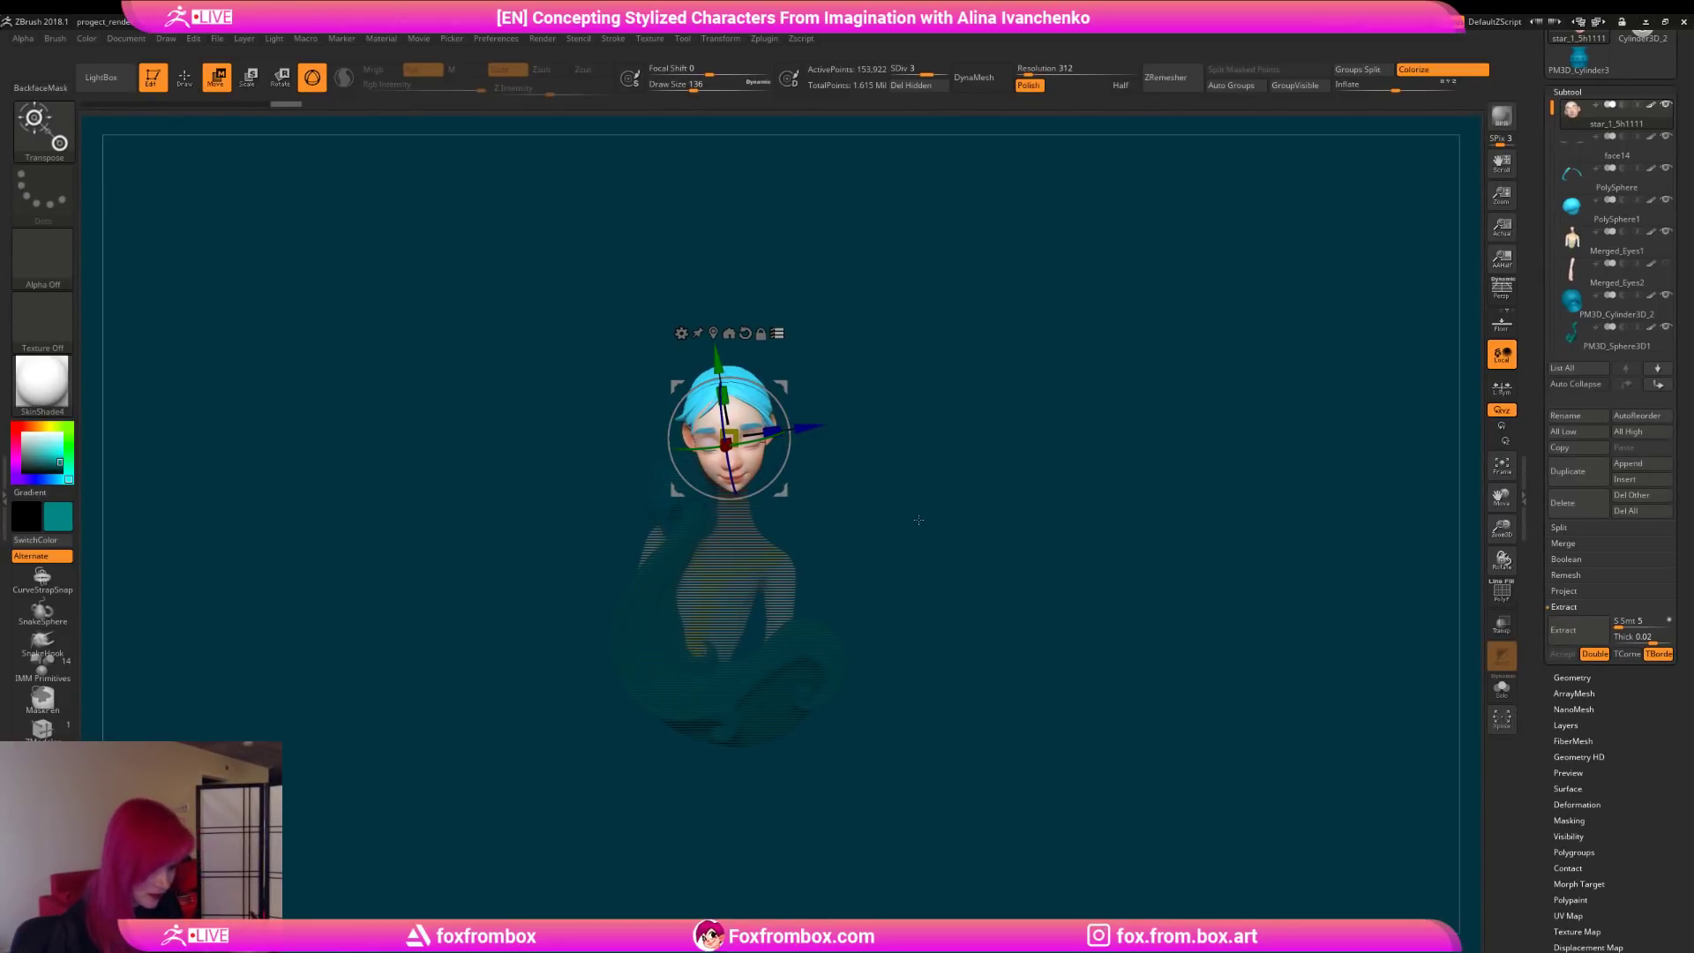
{"action": "key", "text": "q"}
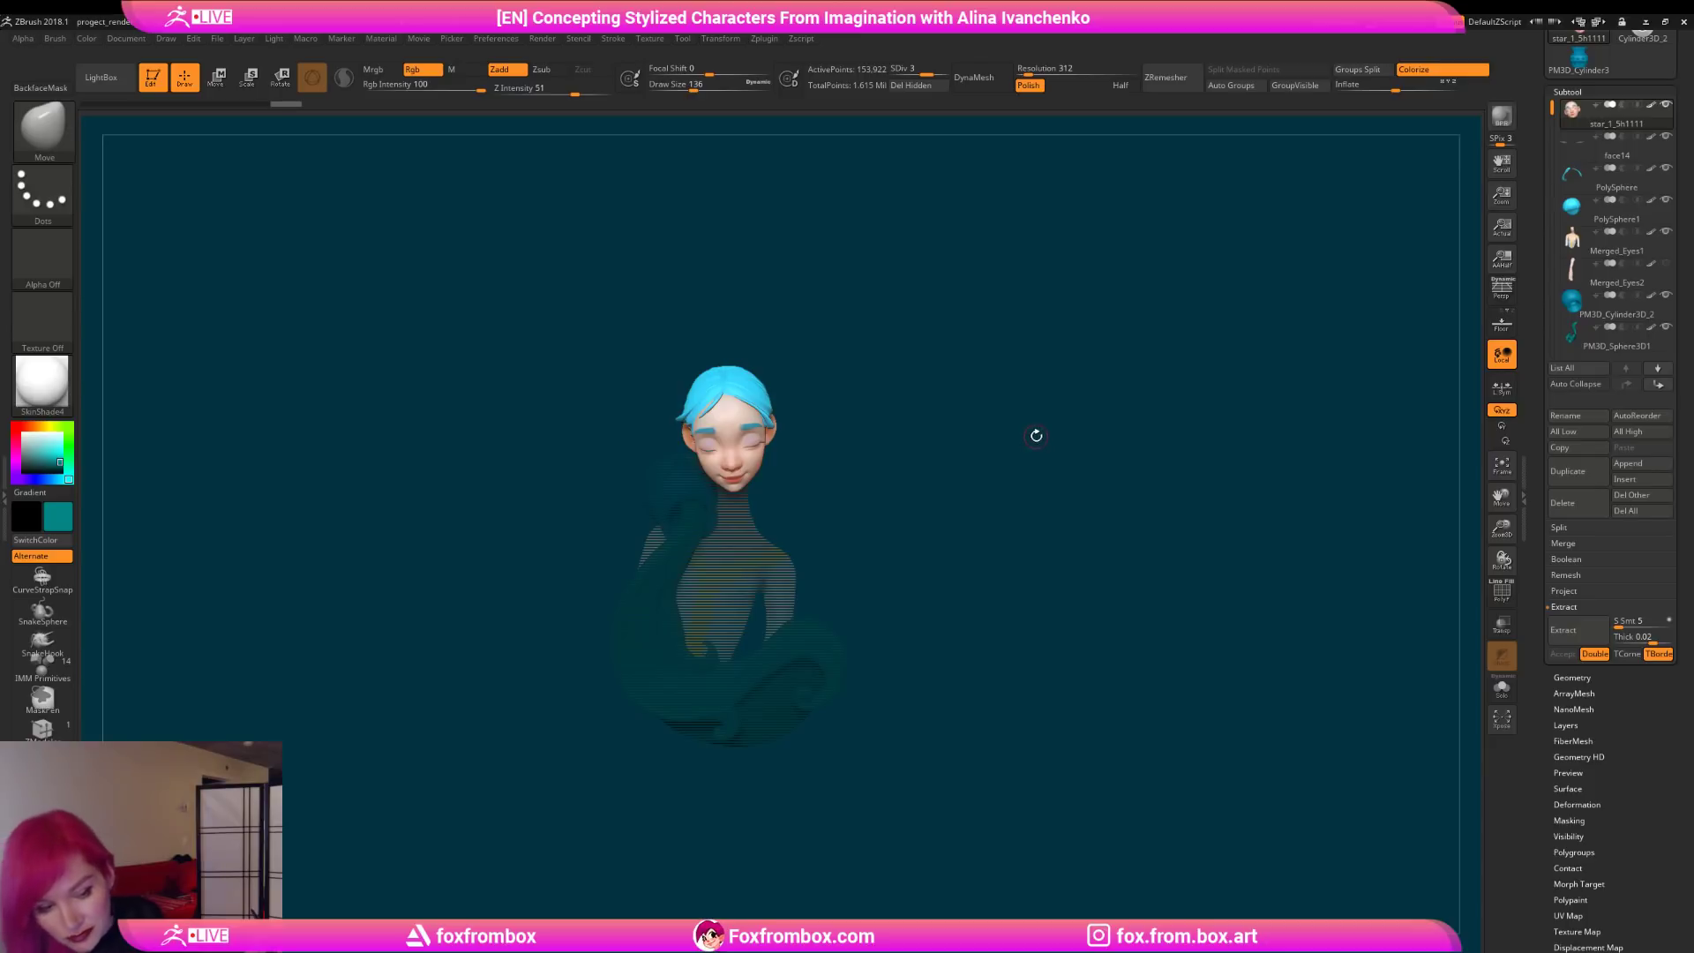
{"action": "left_click_drag", "start_coordinate": [1020, 476], "coordinate": [915, 548]}
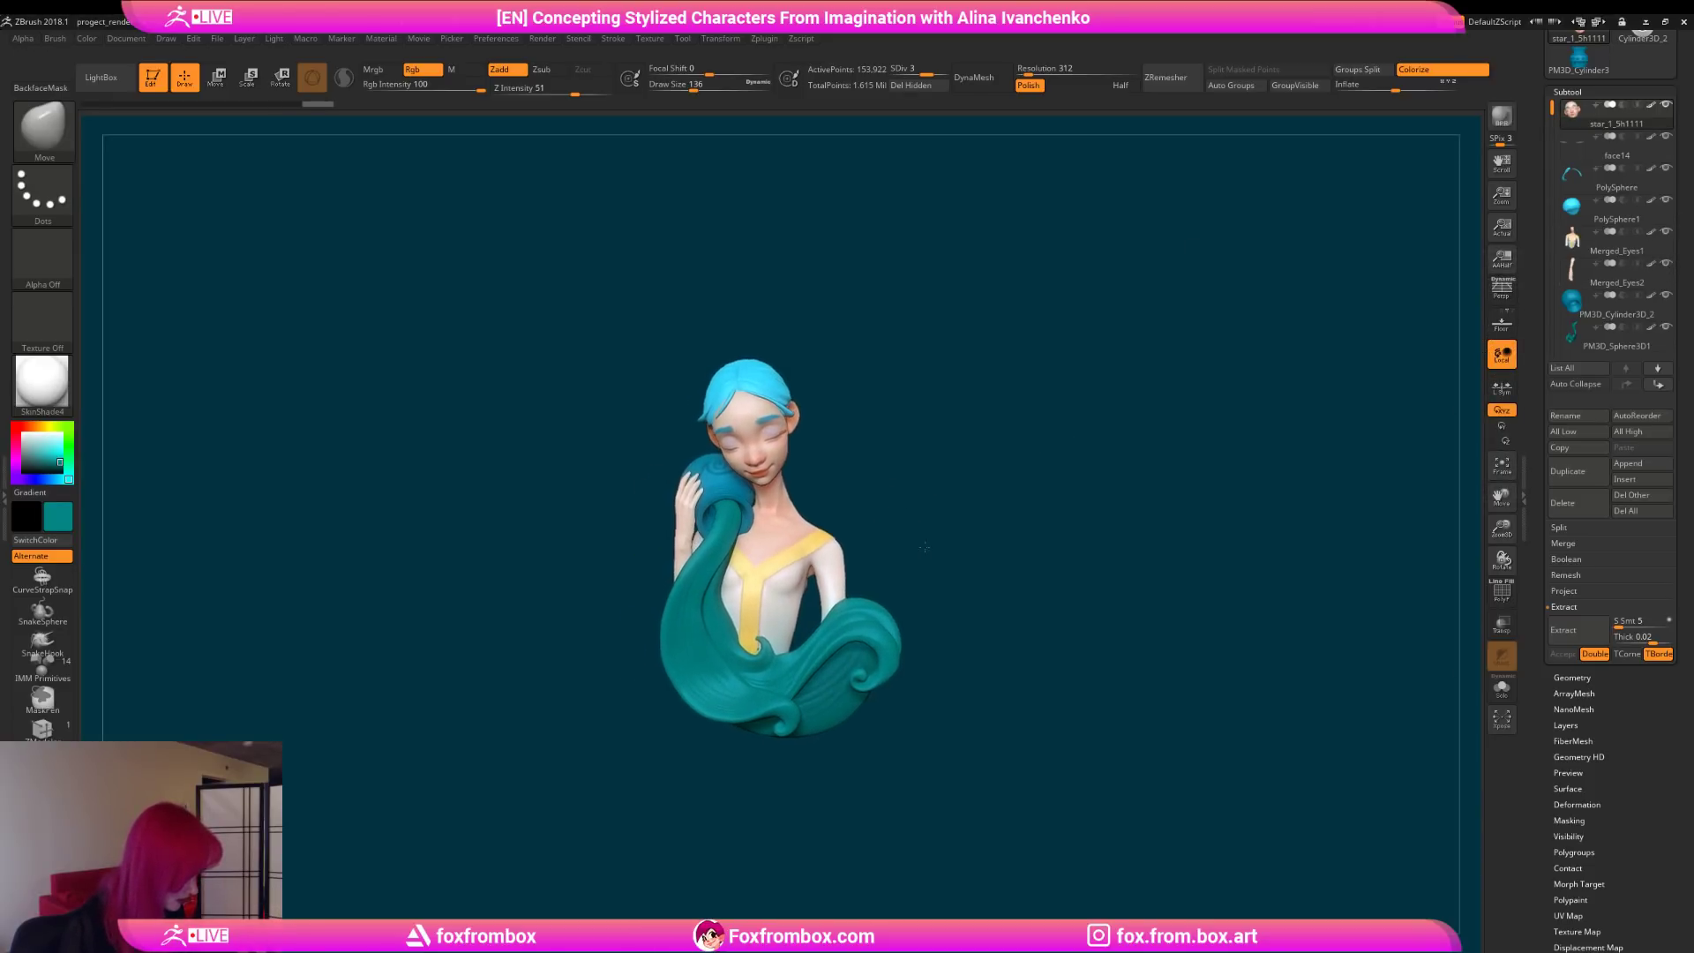
Step: Make the raised forearm subtool active and bring up the Move gizmo on it
{"action": "left_click", "coordinate": [690, 503], "text": "alt"}
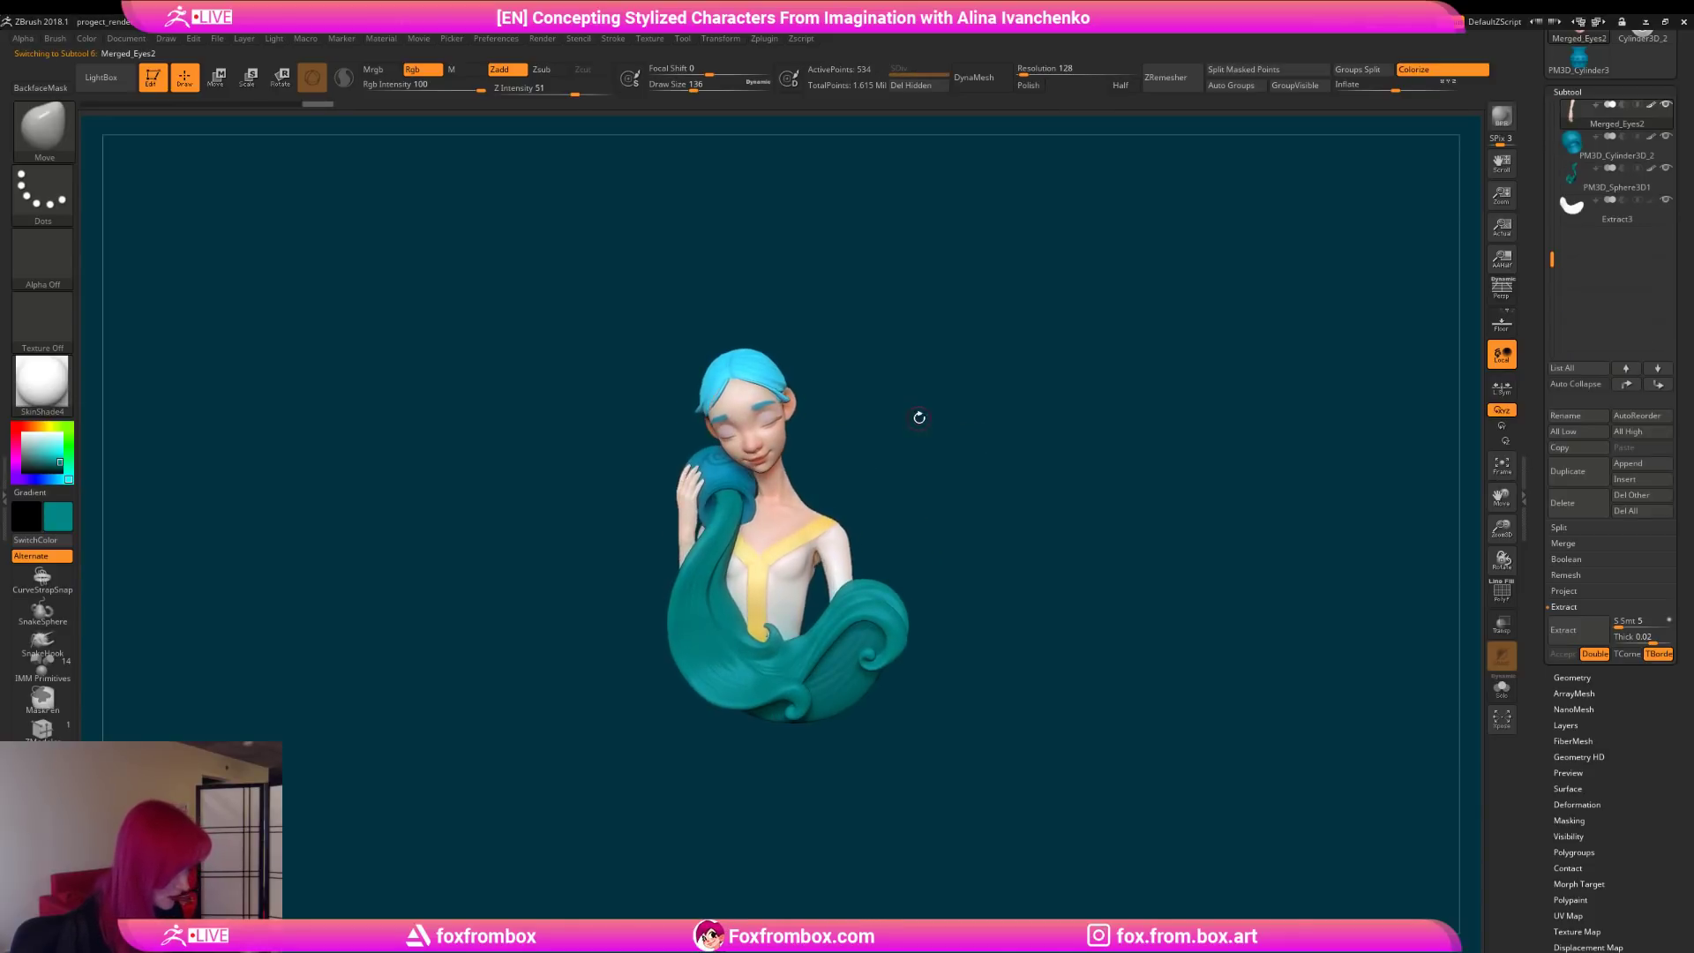
{"action": "key", "text": "ctrl"}
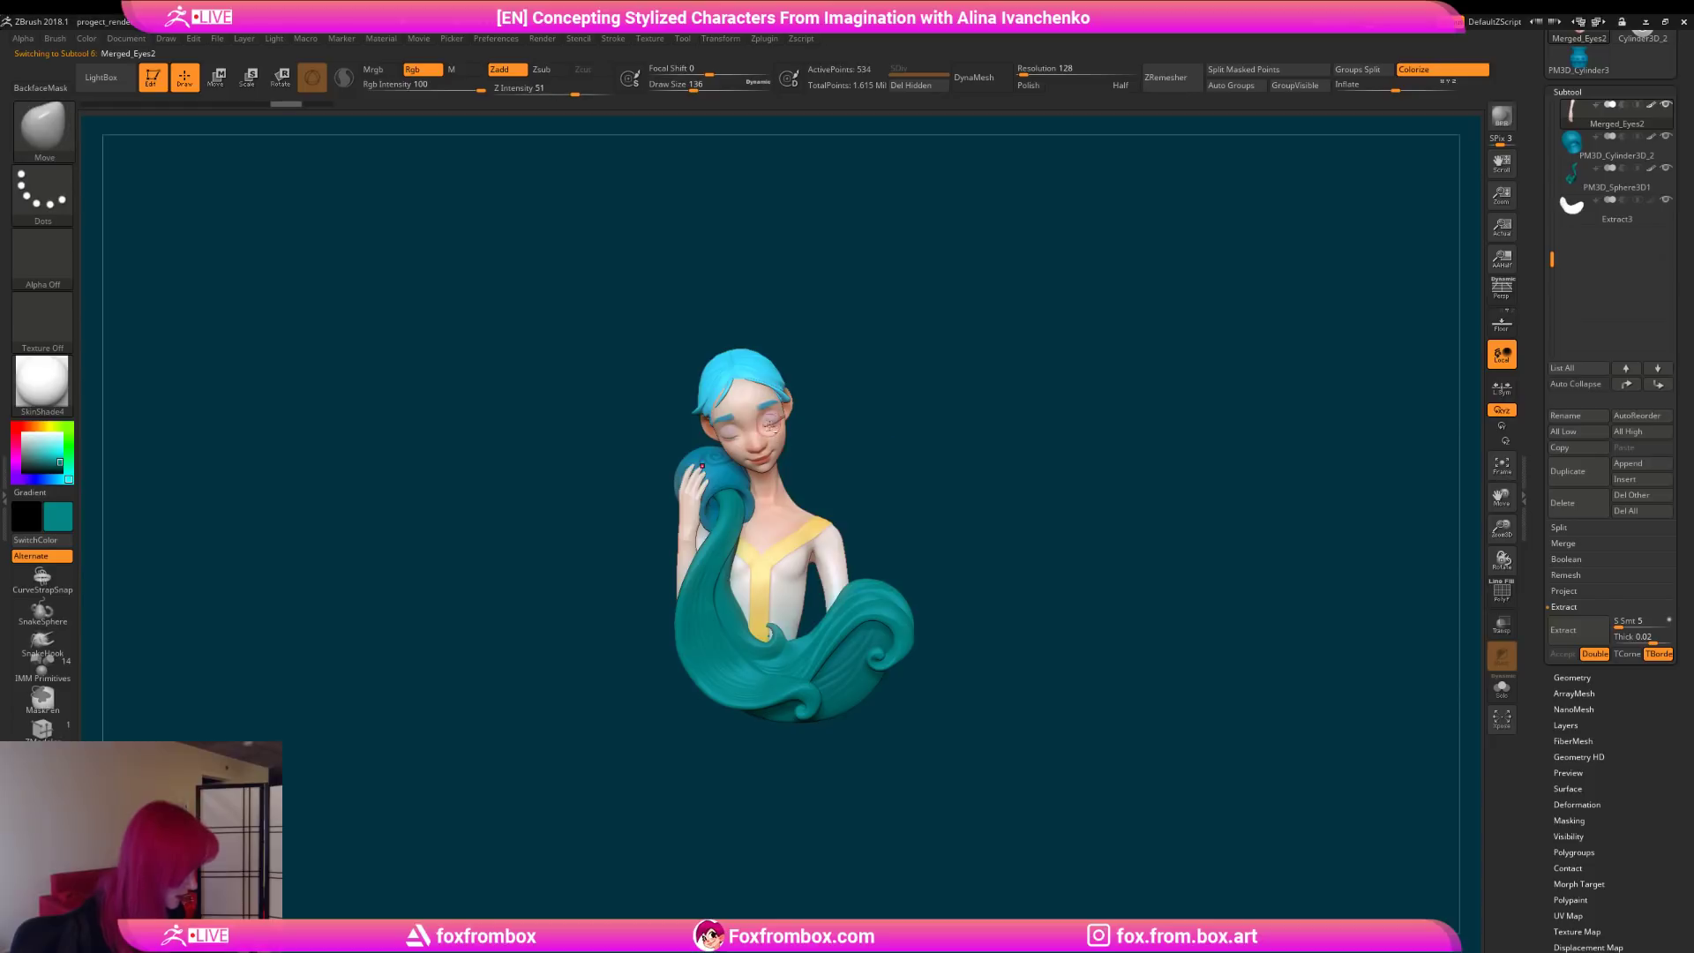
{"action": "left_click", "coordinate": [754, 436], "text": "alt"}
{"action": "left_click_drag", "start_coordinate": [977, 467], "coordinate": [983, 496], "text": "alt"}
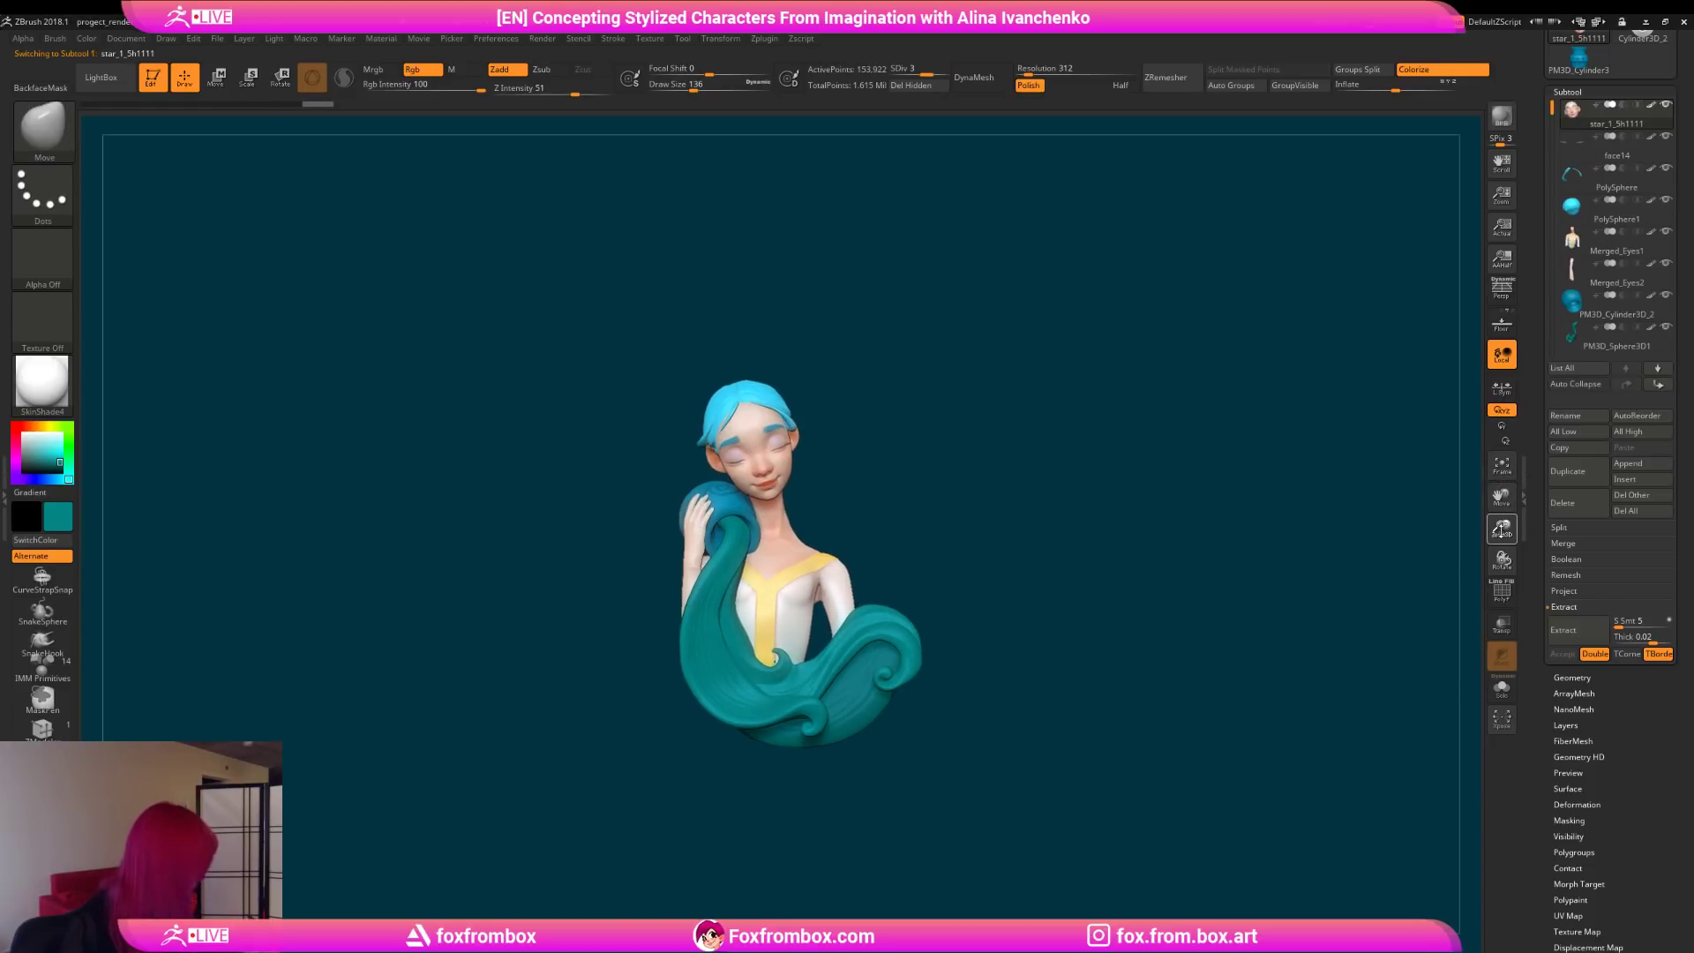
{"action": "left_click_drag", "start_coordinate": [1500, 527], "coordinate": [1104, 476]}
{"action": "left_click_drag", "start_coordinate": [986, 483], "coordinate": [773, 490], "text": "alt"}
{"action": "left_click", "coordinate": [649, 583], "text": "alt"}
{"action": "key", "text": "w"}
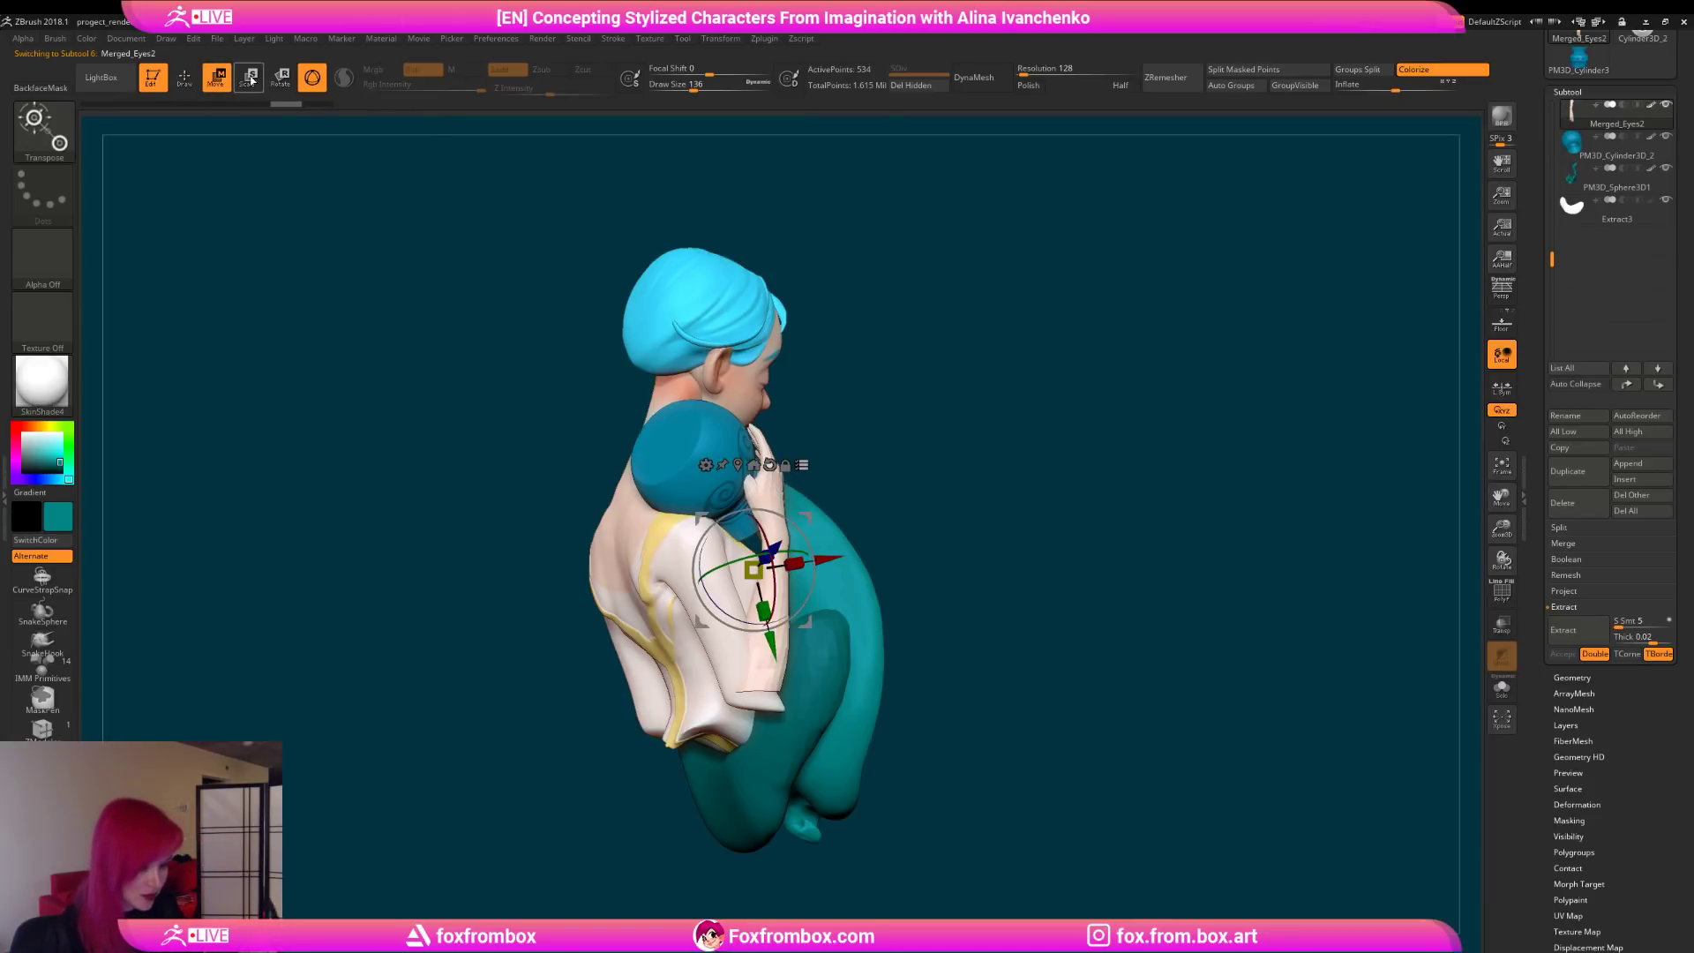
Step: Undo the gizmo change, turn off transposing of all selected subtools and rotate only the raised forearm
{"action": "left_click_drag", "start_coordinate": [859, 437], "coordinate": [750, 446]}
{"action": "left_click_drag", "start_coordinate": [805, 519], "coordinate": [805, 507]}
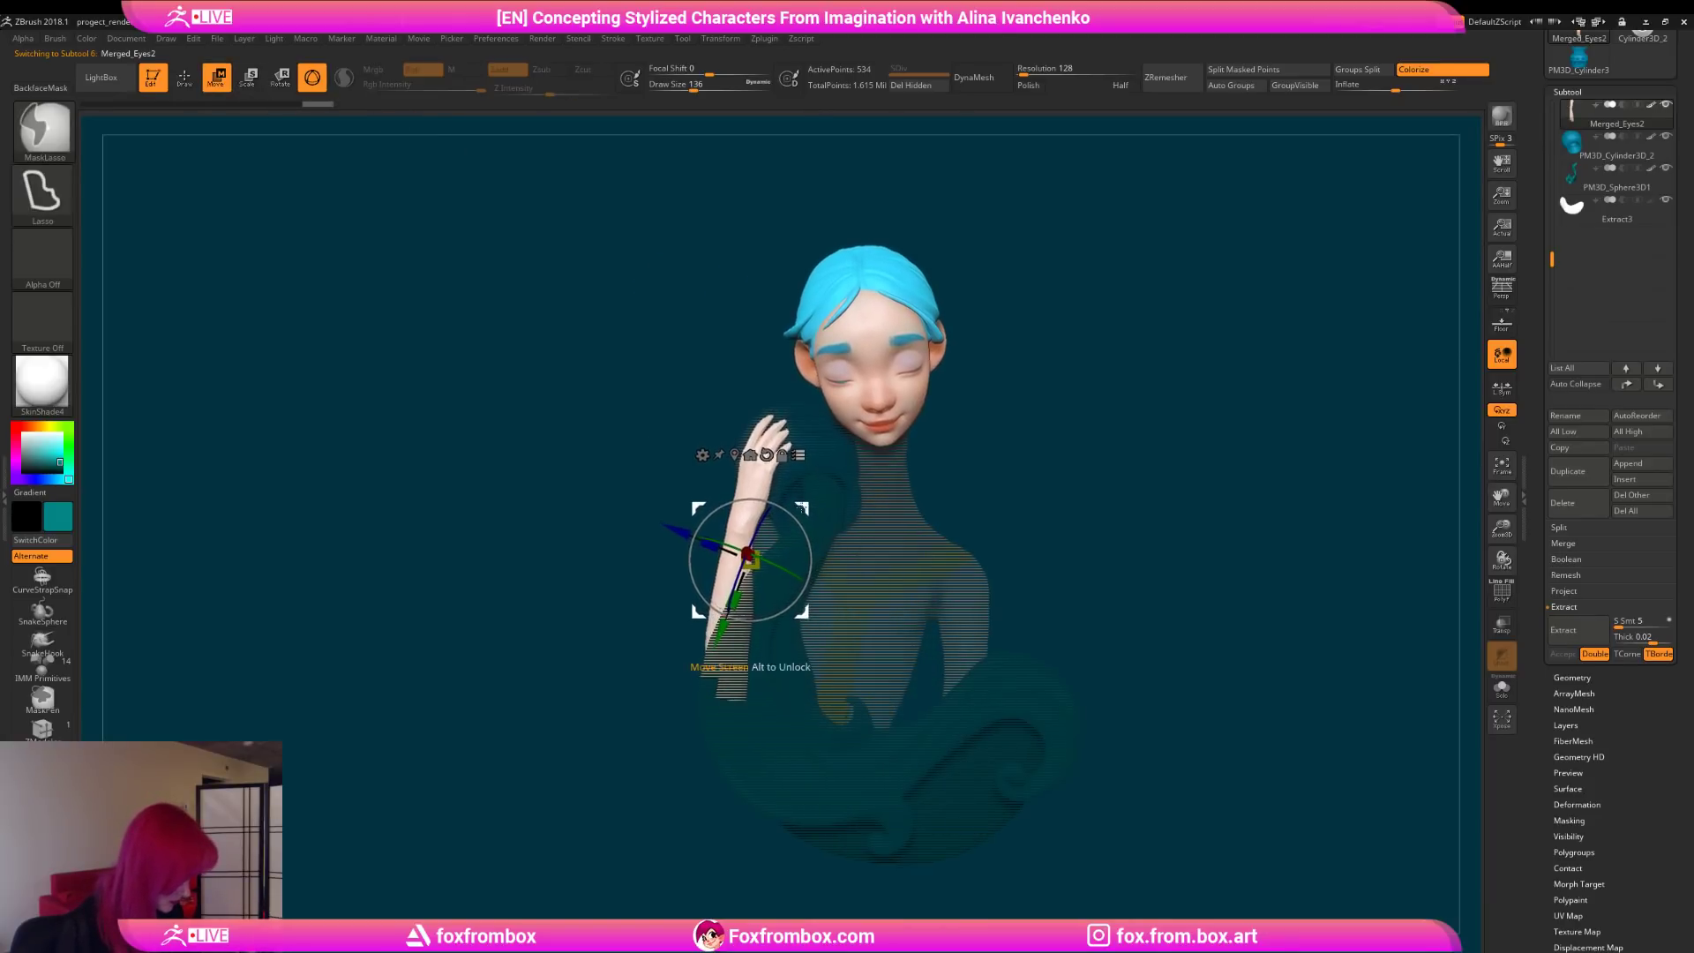
{"action": "key", "text": "ctrl+z"}
{"action": "left_click", "coordinate": [802, 465]}
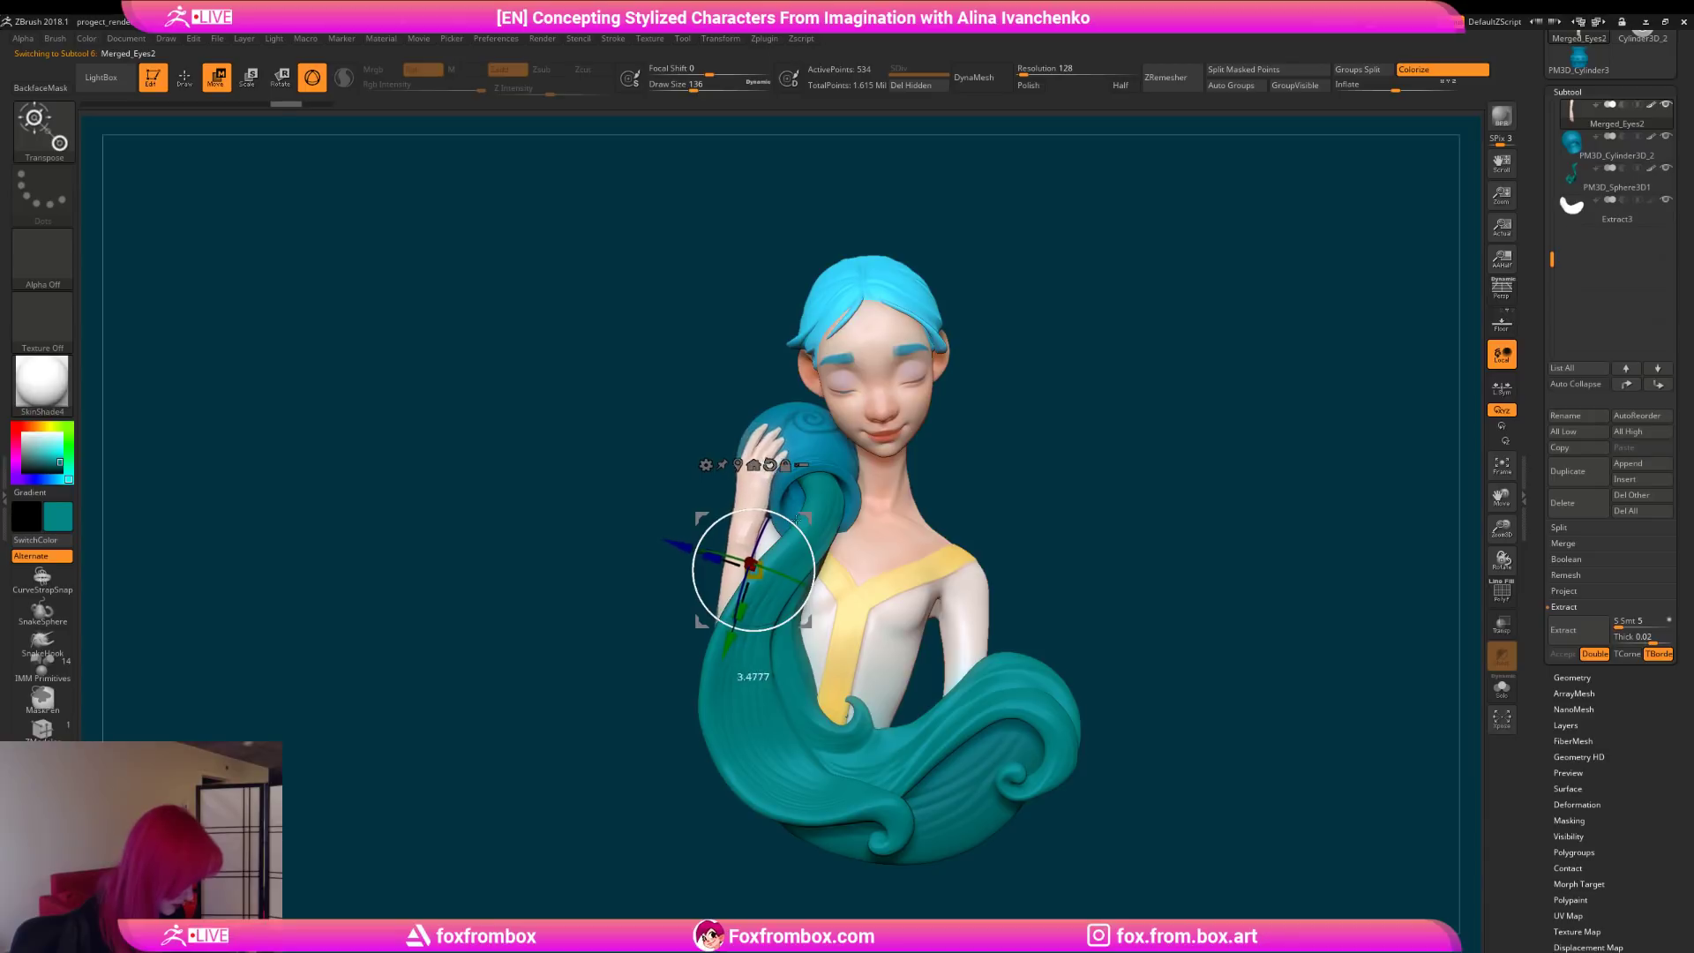
{"action": "left_click_drag", "start_coordinate": [808, 499], "coordinate": [805, 536]}
{"action": "left_click_drag", "start_coordinate": [950, 481], "coordinate": [662, 549]}
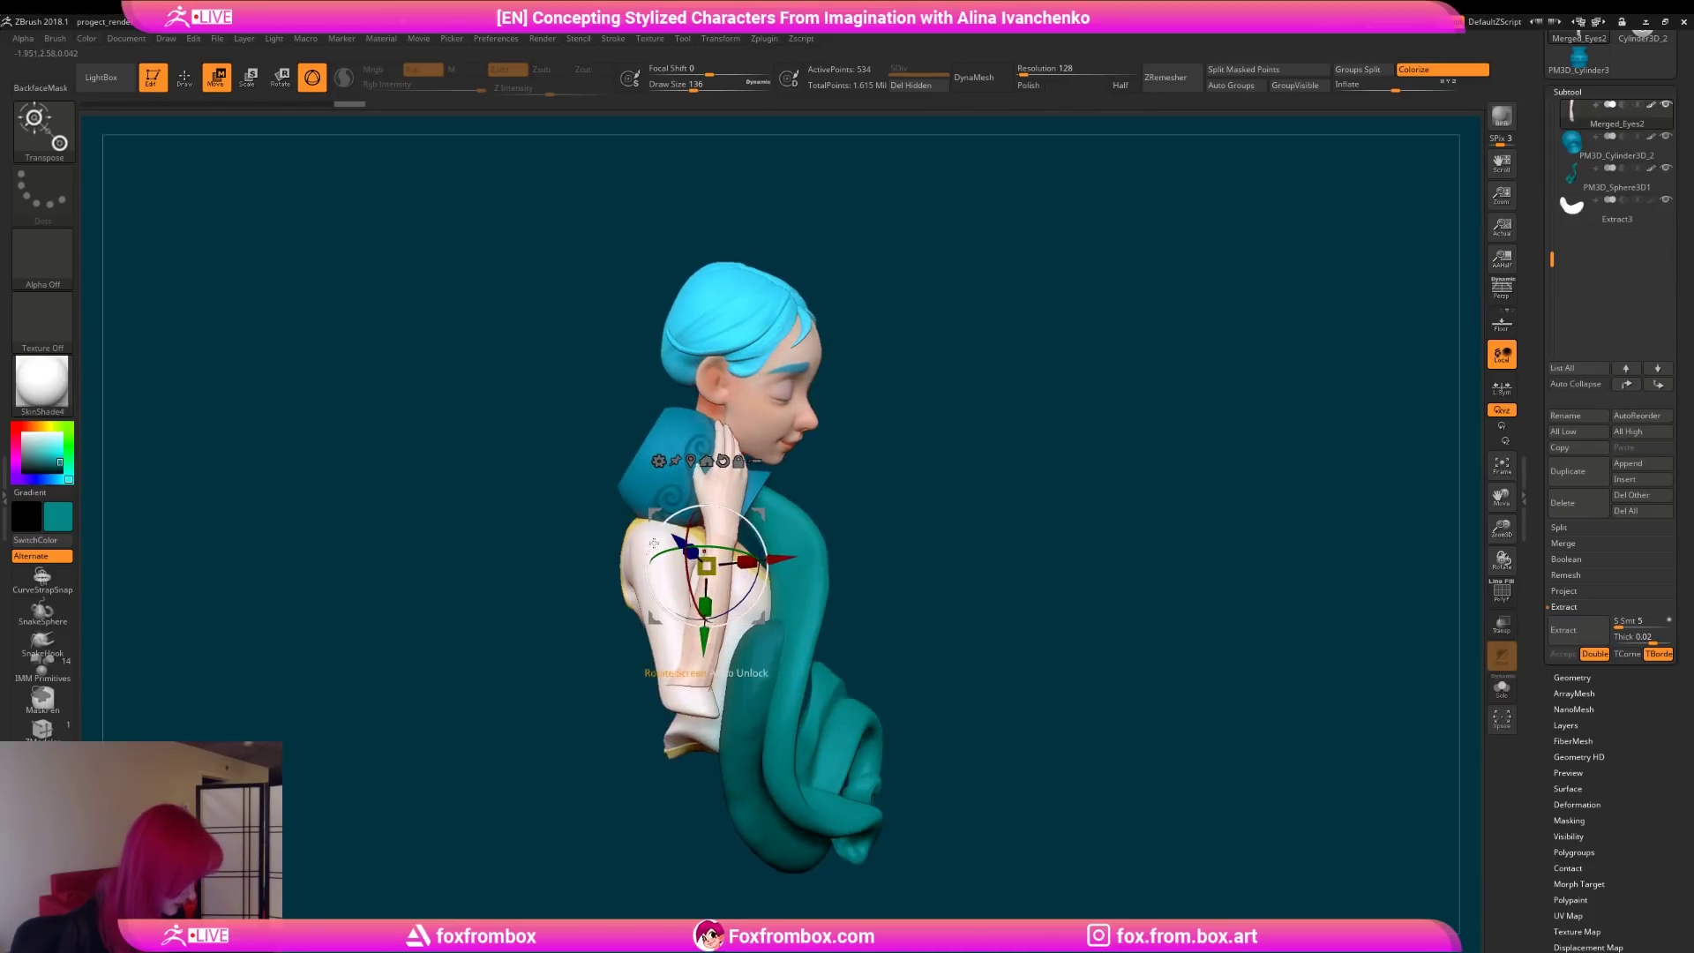
{"action": "mouse_move", "coordinate": [975, 492]}
{"action": "left_mouse_down"}
{"action": "mouse_move", "coordinate": [953, 484]}
{"action": "mouse_move", "coordinate": [951, 454]}
{"action": "mouse_move", "coordinate": [981, 466]}
{"action": "mouse_move", "coordinate": [928, 449]}
{"action": "mouse_move", "coordinate": [973, 432]}
{"action": "mouse_move", "coordinate": [945, 491]}
{"action": "mouse_move", "coordinate": [929, 491]}
{"action": "mouse_move", "coordinate": [991, 442]}
{"action": "mouse_move", "coordinate": [956, 444]}
{"action": "mouse_move", "coordinate": [945, 469]}
{"action": "left_mouse_up"}
Step: Return to Draw mode, mask the raised hand with MaskLasso and invert the mask
{"action": "left_click", "coordinate": [184, 77]}
{"action": "mouse_move", "coordinate": [855, 412]}
{"action": "left_mouse_down", "text": "alt"}
{"action": "mouse_move", "coordinate": [941, 412]}
{"action": "mouse_move", "coordinate": [892, 479]}
{"action": "left_mouse_up", "text": "alt"}
{"action": "mouse_move", "coordinate": [967, 422]}
{"action": "left_mouse_down", "text": "ctrl"}
{"action": "mouse_move", "coordinate": [592, 312]}
{"action": "mouse_move", "coordinate": [739, 562]}
{"action": "left_mouse_up", "text": "ctrl"}
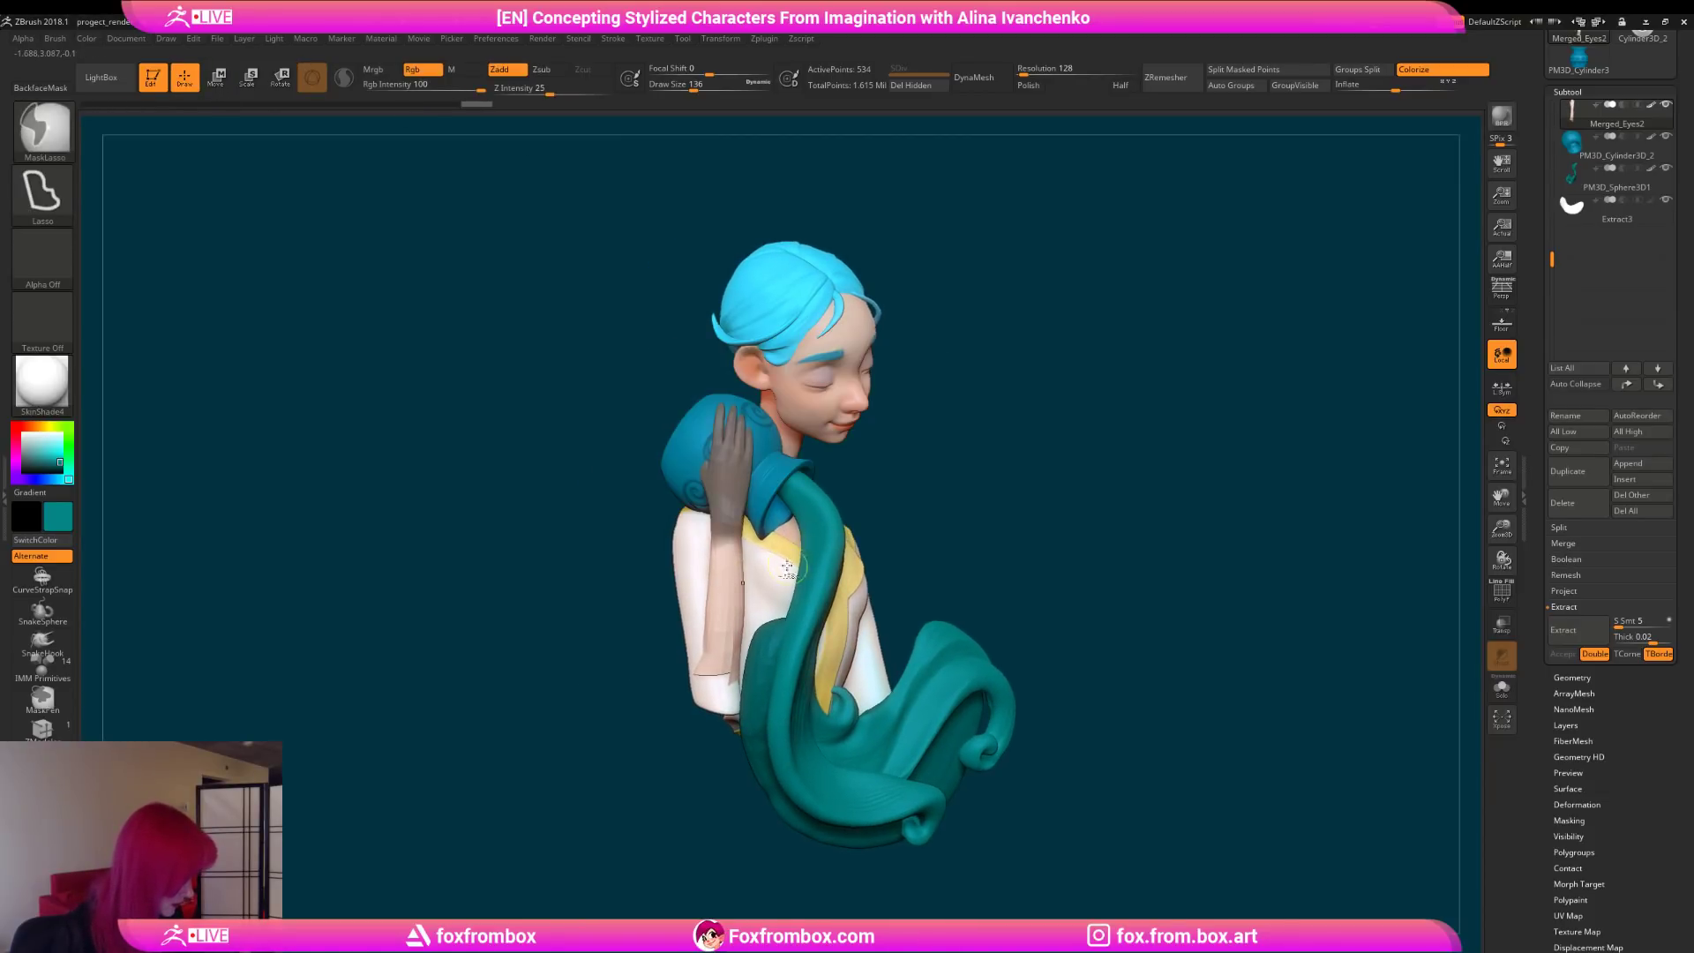
{"action": "mouse_move", "coordinate": [1095, 450]}
{"action": "left_mouse_down", "text": "alt"}
{"action": "mouse_move", "coordinate": [1047, 477]}
{"action": "mouse_move", "coordinate": [1066, 468]}
{"action": "mouse_move", "coordinate": [1017, 450]}
{"action": "mouse_move", "coordinate": [957, 494]}
{"action": "mouse_move", "coordinate": [975, 495]}
{"action": "left_mouse_up", "text": "alt"}
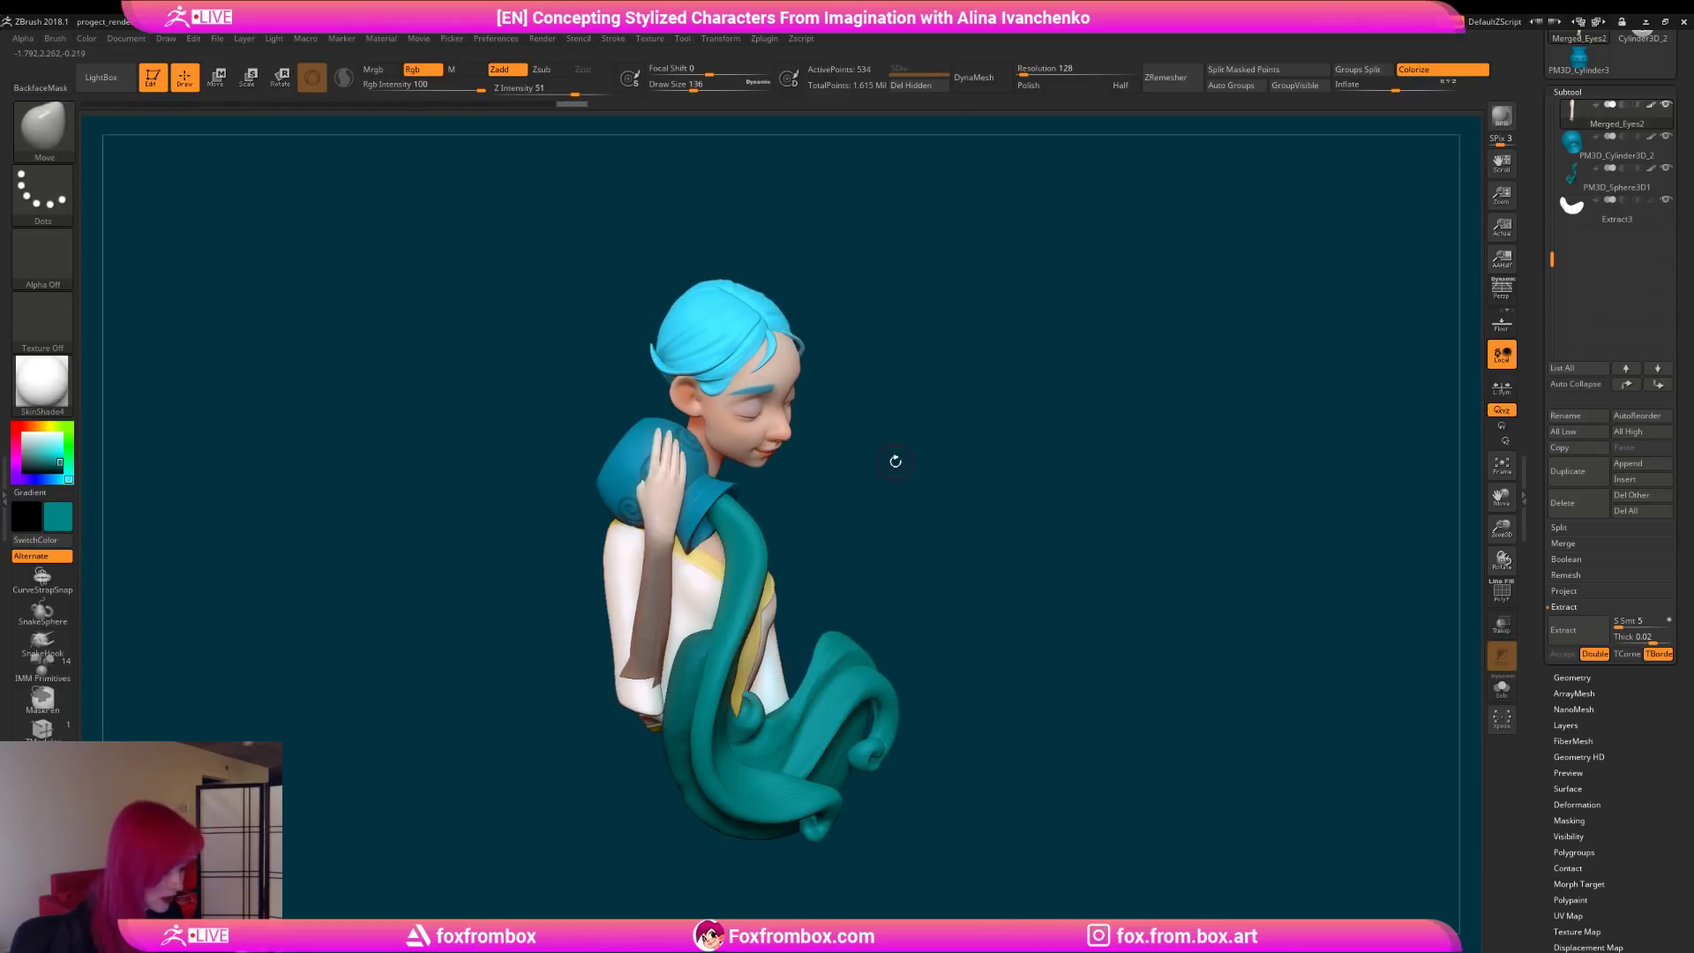
Step: Examine the finished figure with halo and long hair in the other tool, then return to the Merged_Eyes2 tool
{"action": "mouse_move", "coordinate": [990, 423]}
{"action": "left_mouse_down"}
{"action": "mouse_move", "coordinate": [983, 451]}
{"action": "mouse_move", "coordinate": [1001, 397]}
{"action": "mouse_move", "coordinate": [962, 426]}
{"action": "left_mouse_up"}
{"action": "left_click_drag", "start_coordinate": [1687, 141], "coordinate": [1683, 240]}
{"action": "left_click", "coordinate": [1579, 339]}
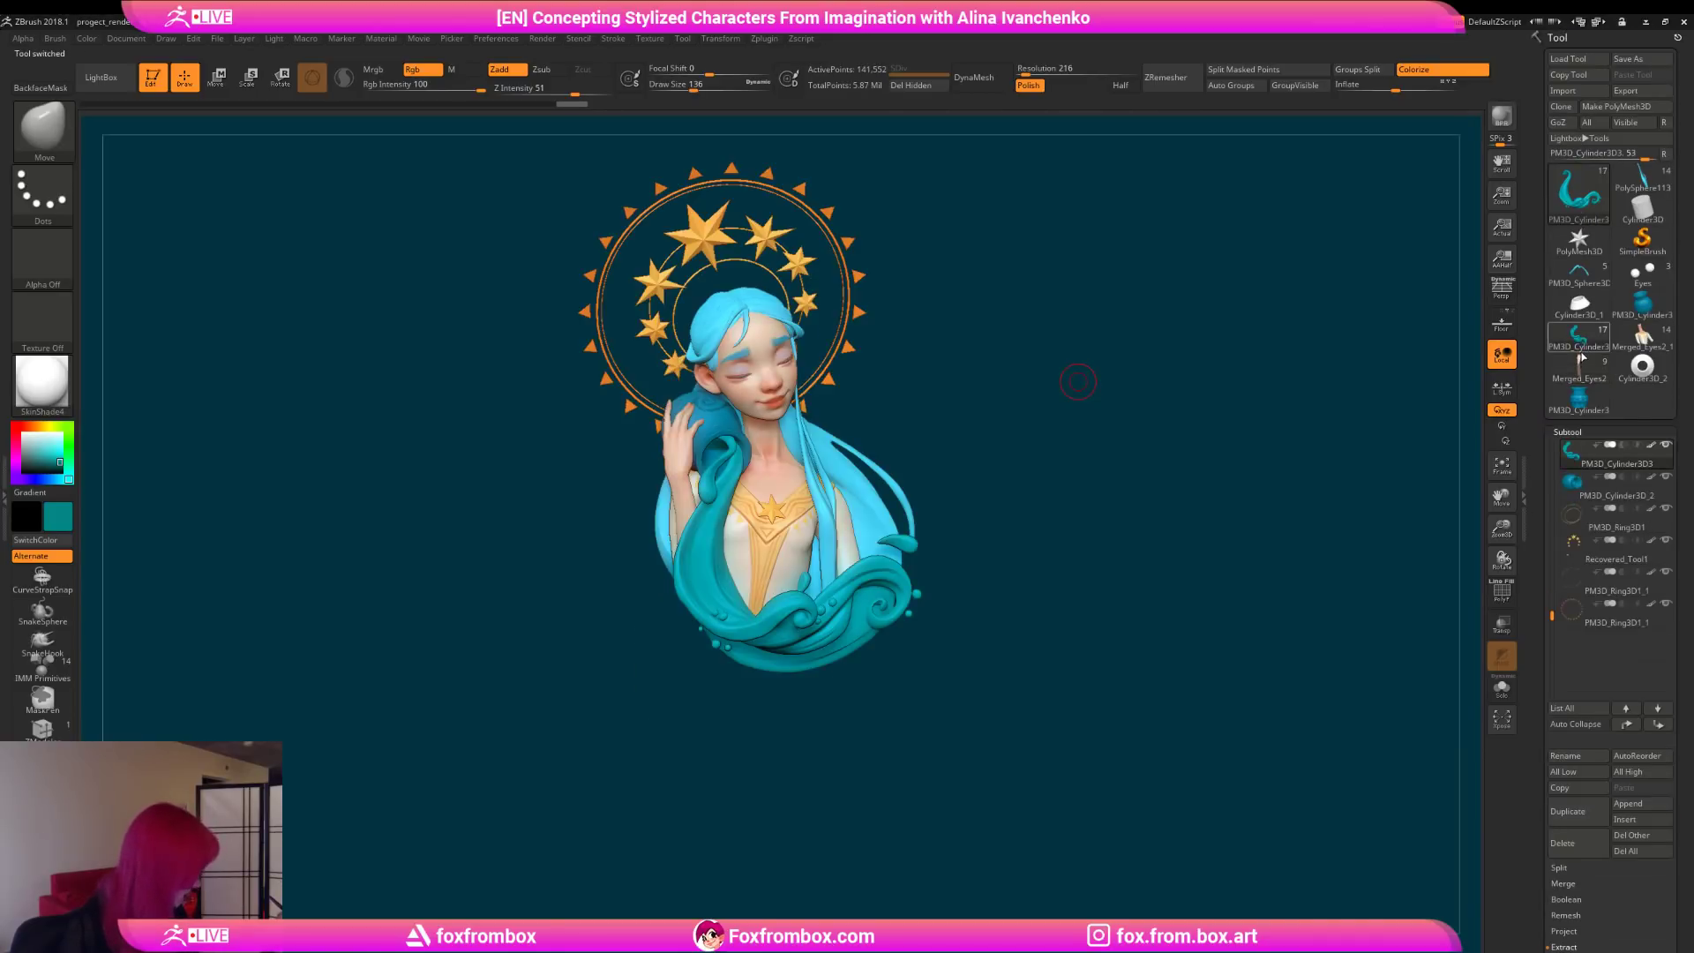
{"action": "left_click_drag", "start_coordinate": [1085, 494], "coordinate": [1009, 538]}
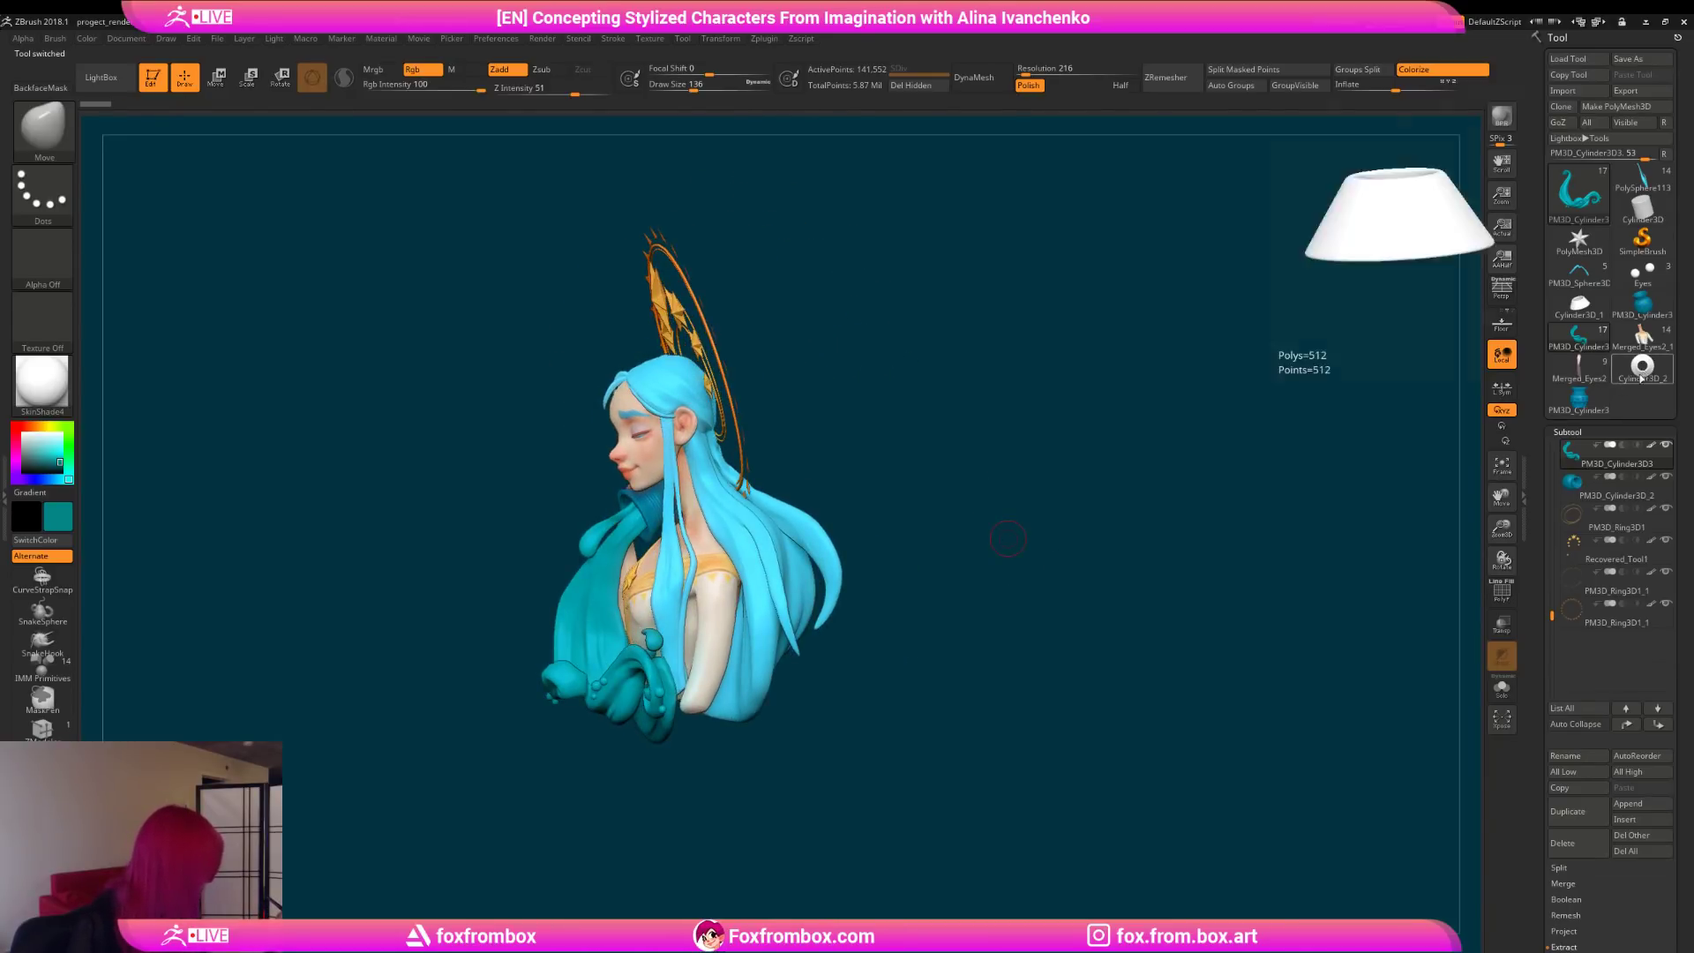
{"action": "left_click", "coordinate": [1595, 378]}
{"action": "mouse_move", "coordinate": [1015, 547]}
{"action": "left_mouse_down"}
{"action": "mouse_move", "coordinate": [932, 567]}
{"action": "mouse_move", "coordinate": [959, 529]}
{"action": "mouse_move", "coordinate": [880, 497]}
{"action": "mouse_move", "coordinate": [895, 472]}
{"action": "mouse_move", "coordinate": [934, 473]}
{"action": "mouse_move", "coordinate": [896, 503]}
{"action": "mouse_move", "coordinate": [937, 465]}
{"action": "mouse_move", "coordinate": [936, 438]}
{"action": "left_mouse_up"}
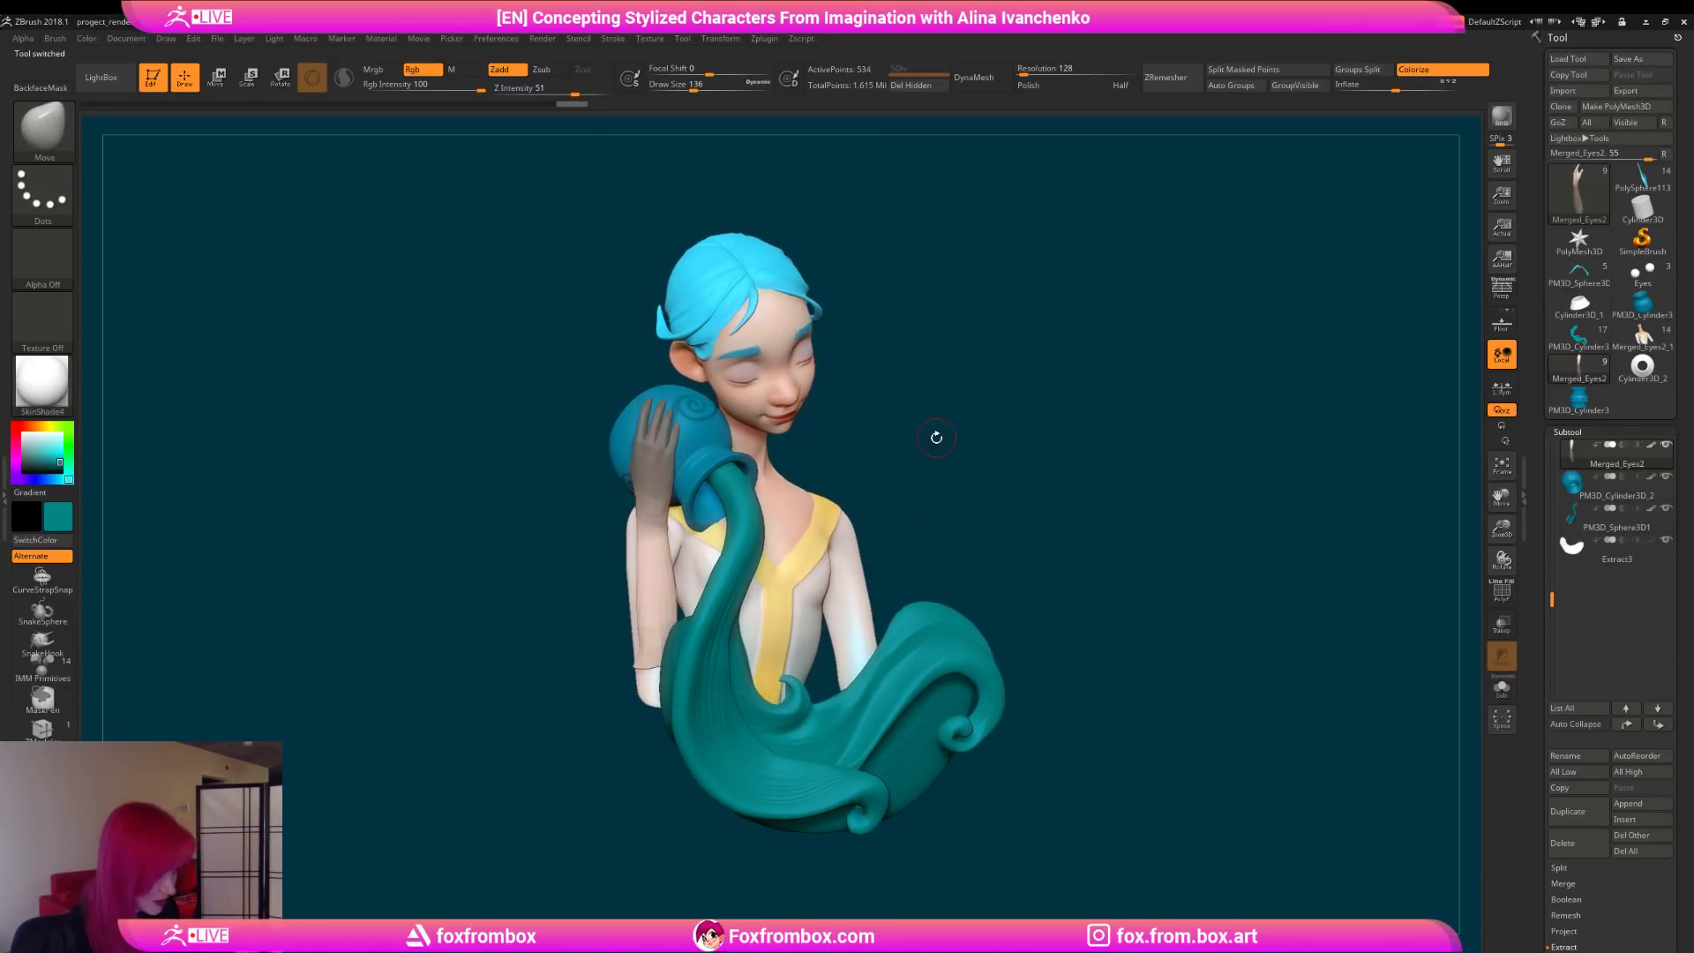
Step: Replace the gizmo with a Rotate transpose line along the unmasked forearm from elbow to wrist, then switch to Move
{"action": "left_click", "coordinate": [283, 81]}
{"action": "key", "text": "y"}
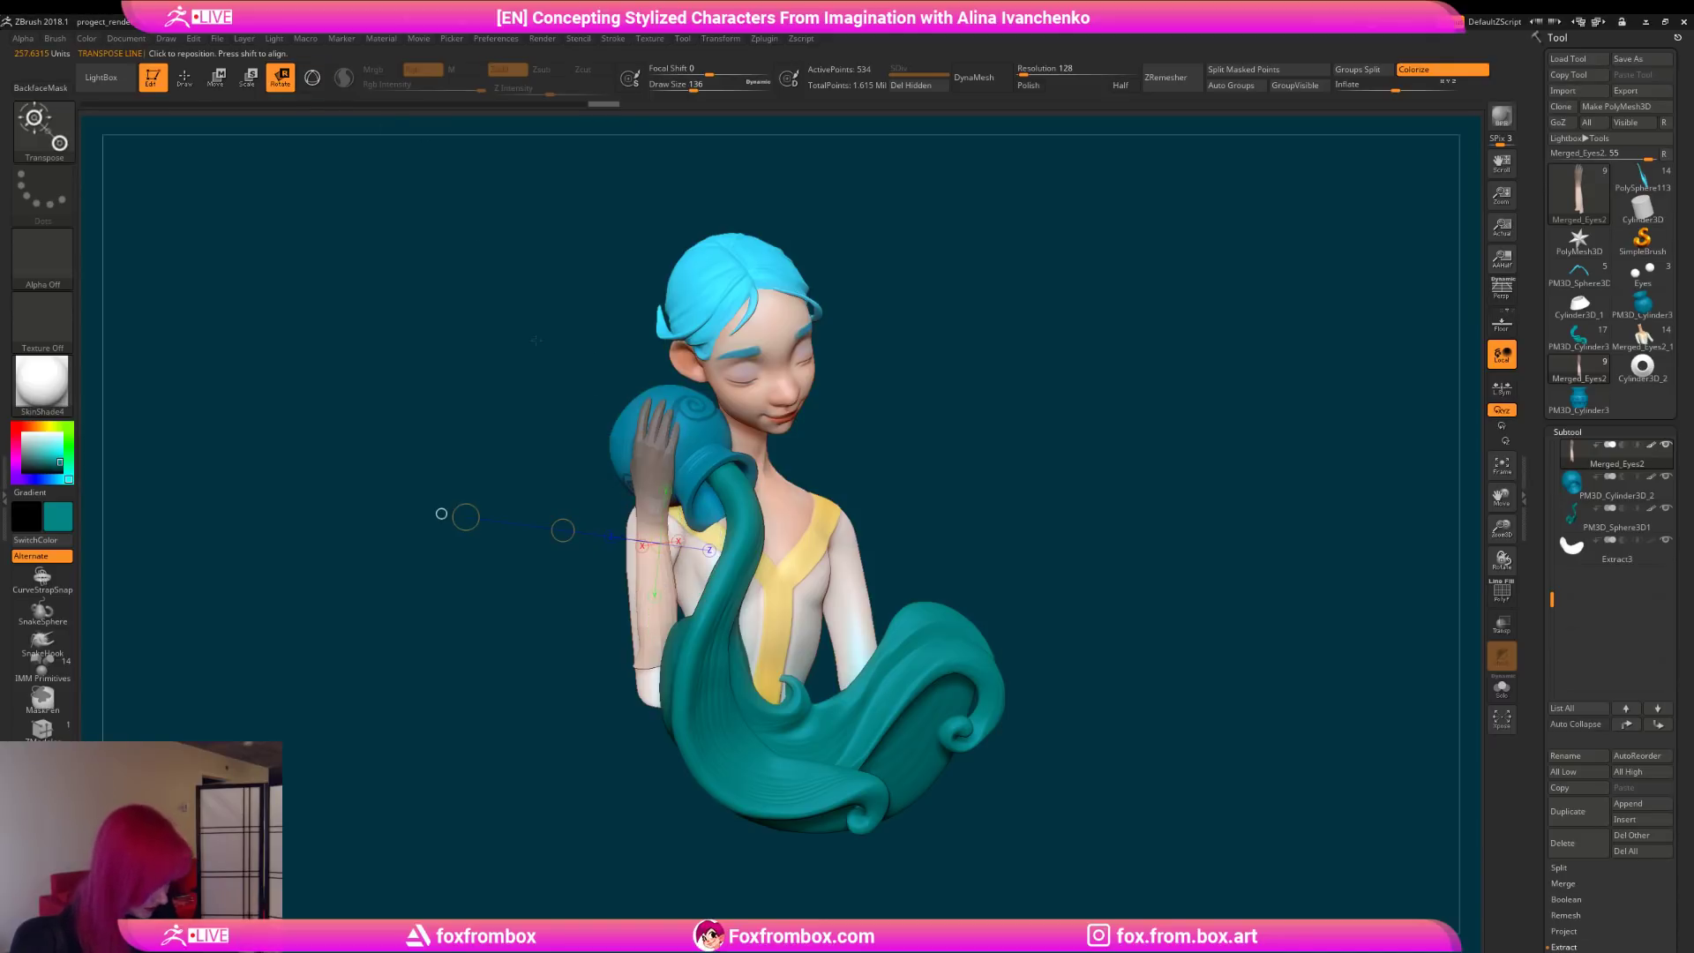
{"action": "mouse_move", "coordinate": [623, 671]}
{"action": "left_mouse_down"}
{"action": "mouse_move", "coordinate": [959, 431]}
{"action": "mouse_move", "coordinate": [674, 460]}
{"action": "left_mouse_up"}
{"action": "left_click", "coordinate": [222, 77]}
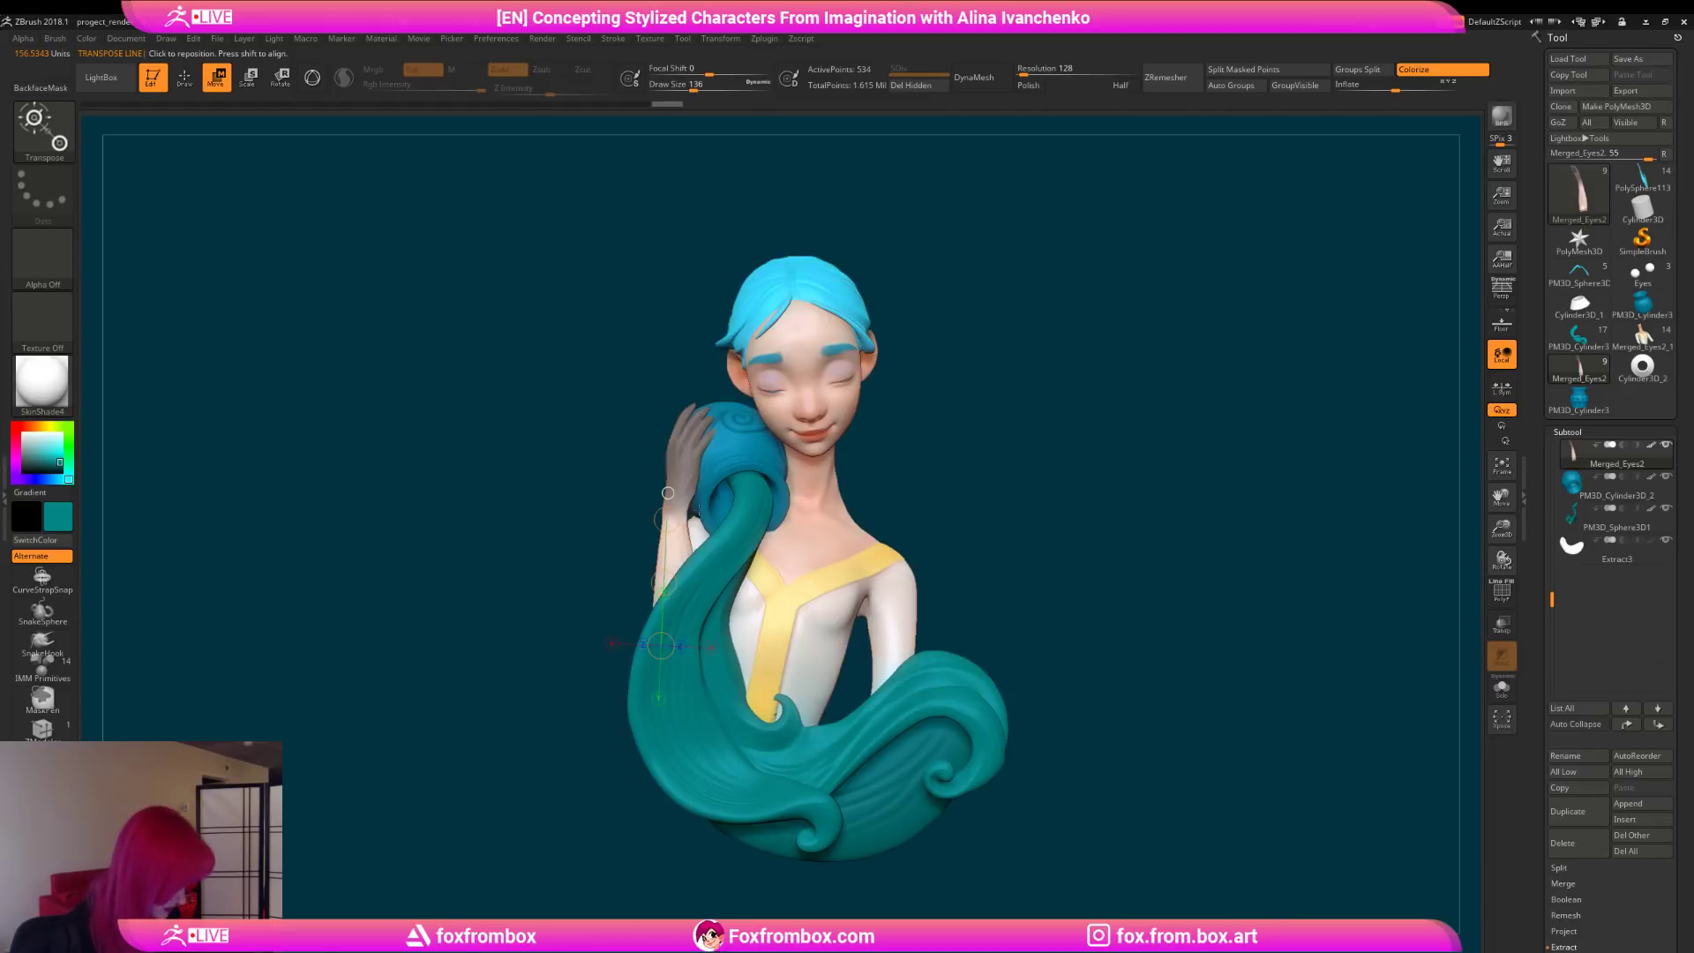
{"action": "mouse_move", "coordinate": [952, 479]}
{"action": "left_mouse_down"}
{"action": "mouse_move", "coordinate": [917, 485]}
{"action": "mouse_move", "coordinate": [983, 496]}
{"action": "mouse_move", "coordinate": [750, 576]}
{"action": "left_mouse_up"}
Step: Undo the last forearm changes, redraw the transpose line along the forearm and adjust the forearm's position under the masked hand
{"action": "key", "text": "ctrl+z"}
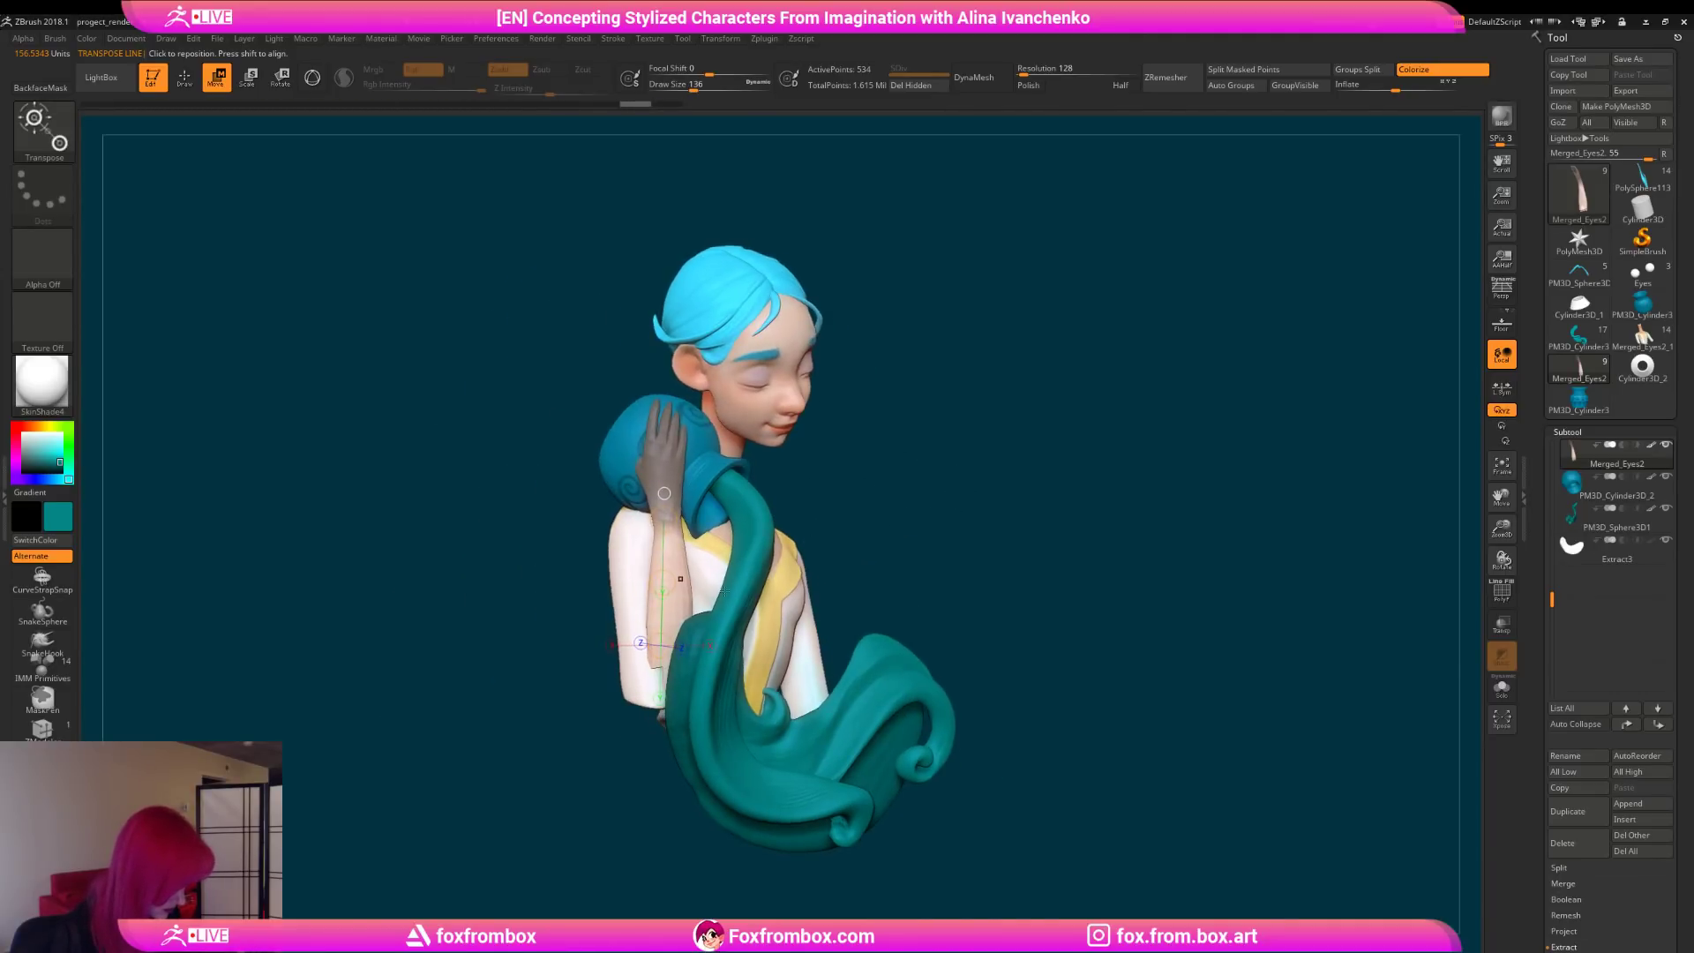
{"action": "left_click_drag", "start_coordinate": [661, 645], "coordinate": [661, 653]}
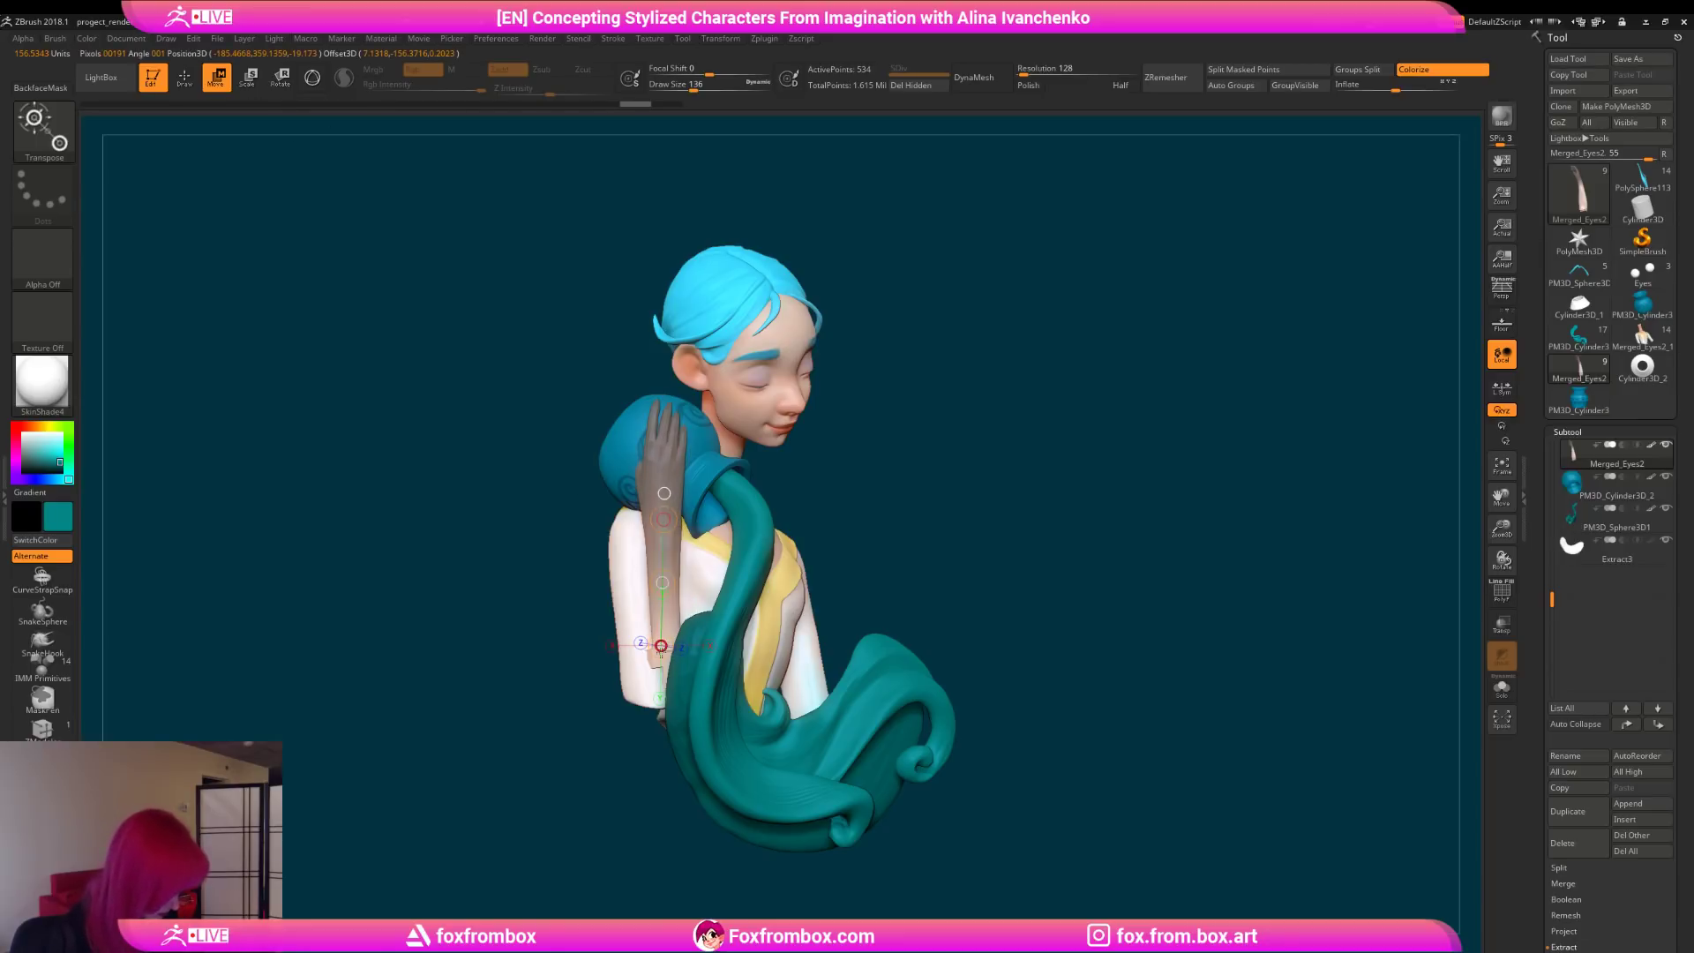
{"action": "key", "text": "ctrl+z"}
{"action": "left_click_drag", "start_coordinate": [663, 420], "coordinate": [662, 717]}
{"action": "left_click_drag", "start_coordinate": [1103, 473], "coordinate": [913, 427]}
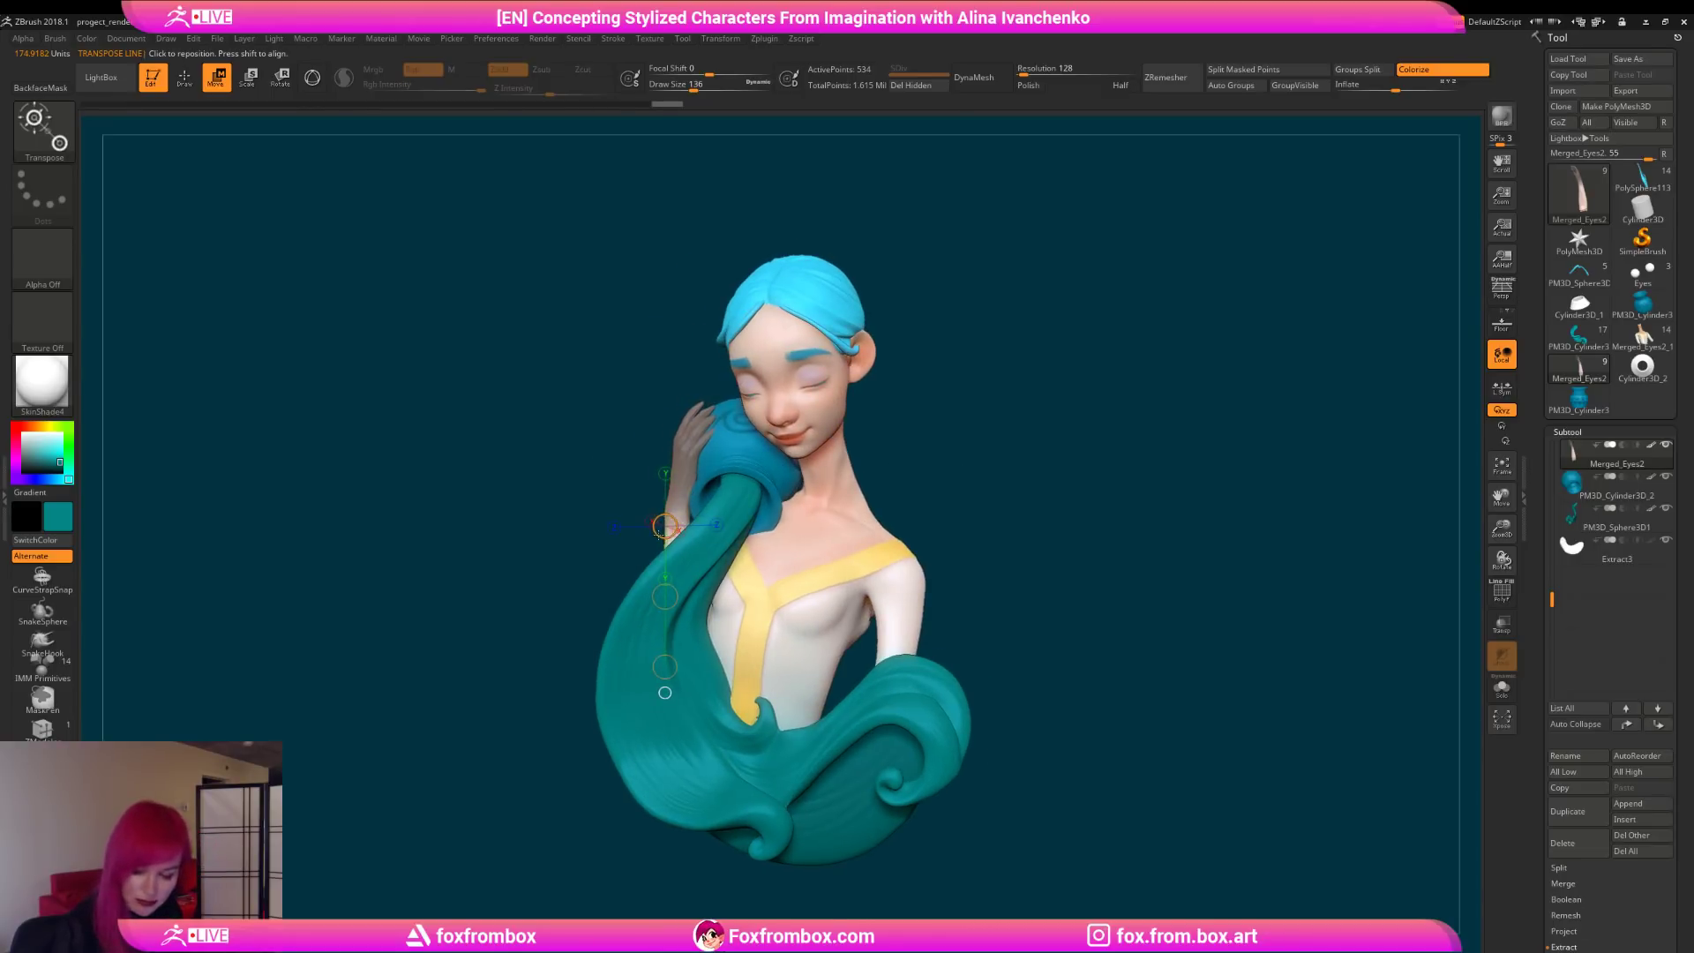
{"action": "key", "text": "r"}
{"action": "left_click_drag", "start_coordinate": [640, 448], "coordinate": [890, 463]}
{"action": "key", "text": "w"}
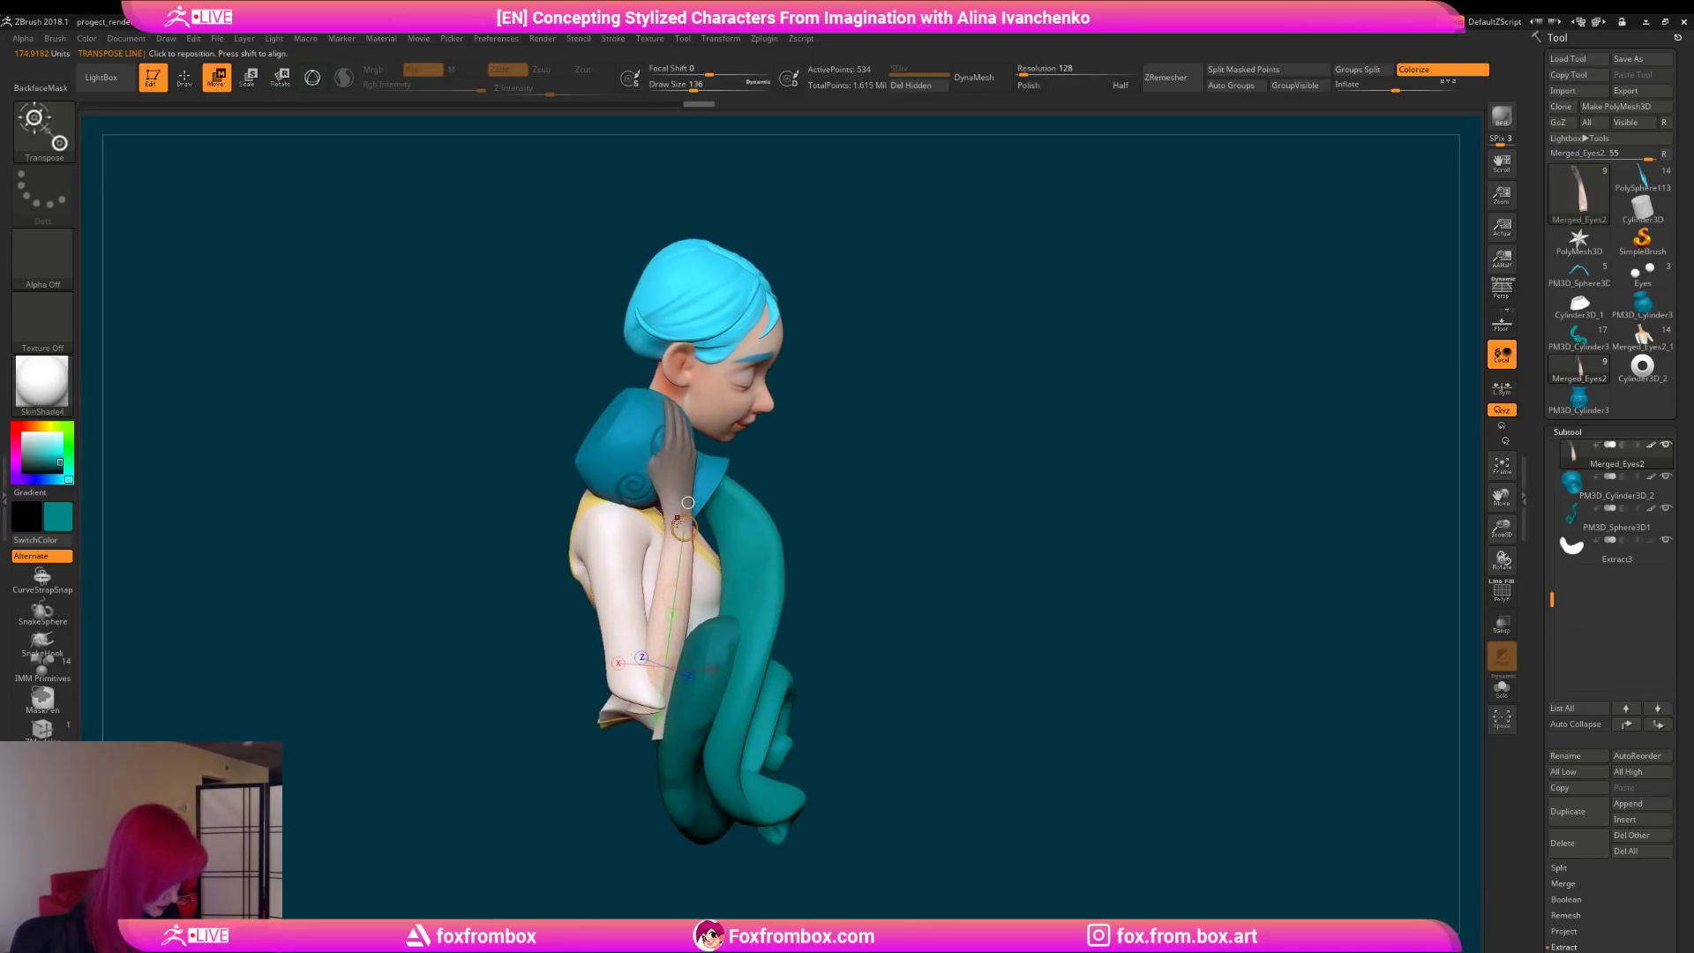
{"action": "left_click_drag", "start_coordinate": [908, 461], "coordinate": [643, 457]}
{"action": "mouse_move", "coordinate": [952, 444]}
{"action": "left_mouse_down"}
{"action": "mouse_move", "coordinate": [900, 442]}
{"action": "mouse_move", "coordinate": [917, 465]}
{"action": "mouse_move", "coordinate": [890, 436]}
{"action": "mouse_move", "coordinate": [936, 438]}
{"action": "left_mouse_up"}
Step: Mask the raised hand down to the wrist with MaskLasso and invert the mask to protect the forearm
{"action": "left_click_drag", "start_coordinate": [675, 371], "coordinate": [668, 517], "text": "ctrl"}
{"action": "key", "text": "ctrl+z"}
{"action": "left_click_drag", "start_coordinate": [636, 421], "coordinate": [636, 512], "text": "ctrl"}
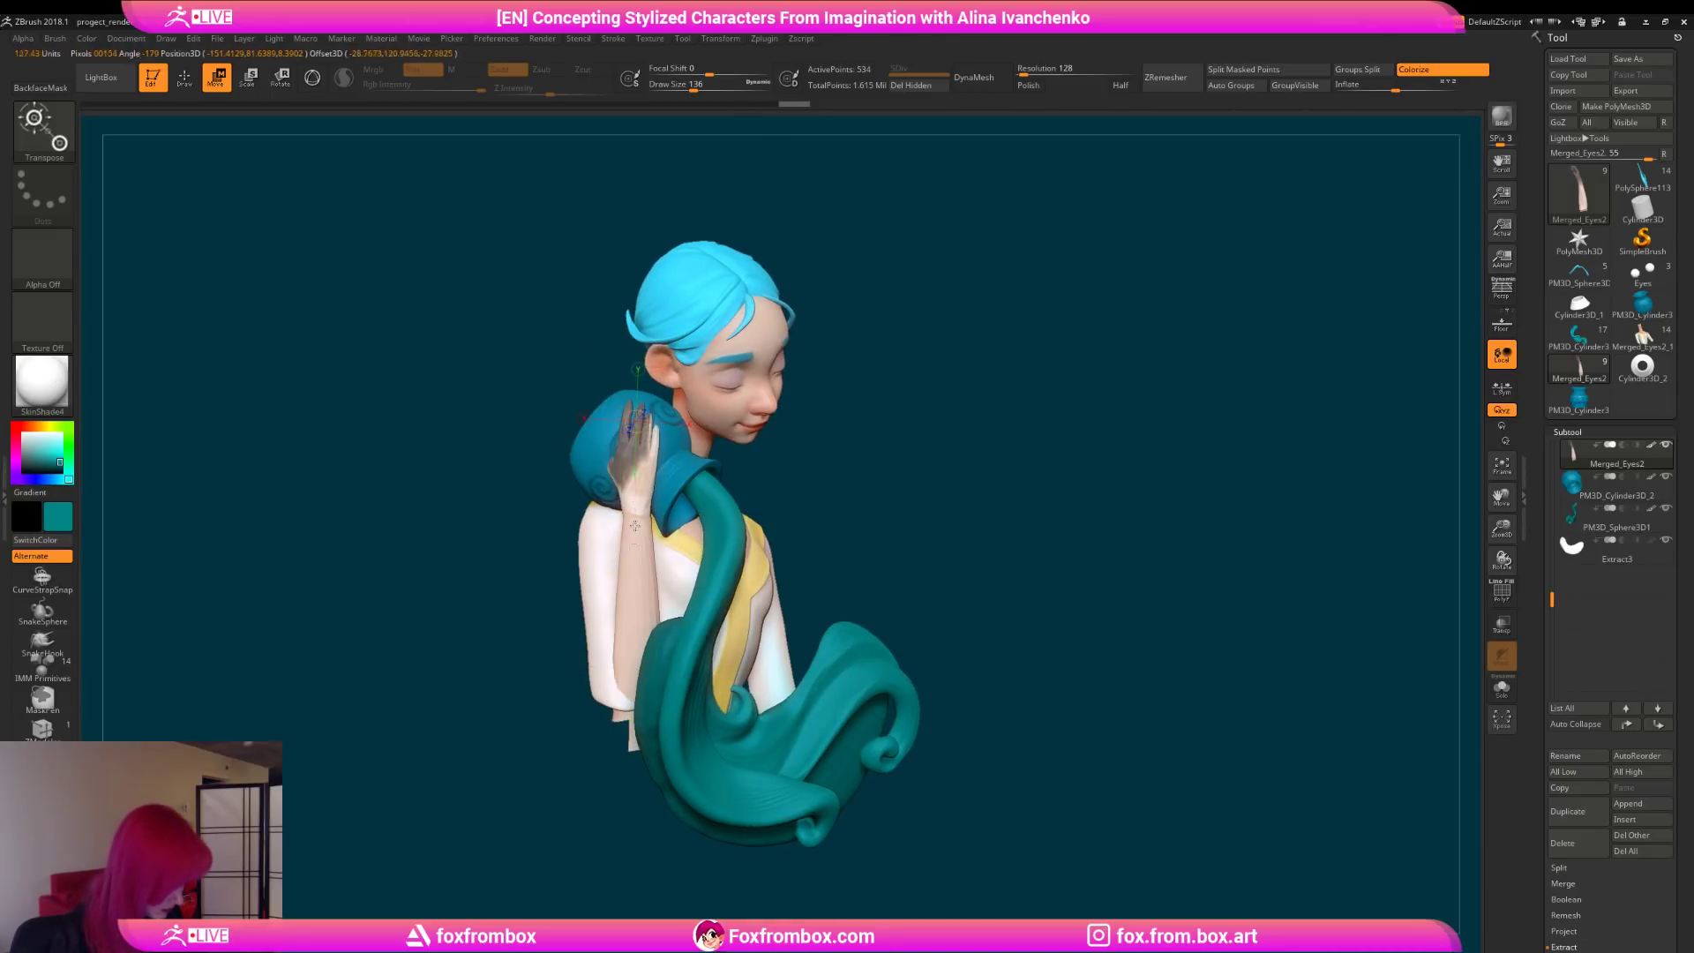
{"action": "key", "text": "q"}
{"action": "left_click_drag", "start_coordinate": [686, 300], "coordinate": [668, 532], "text": "ctrl"}
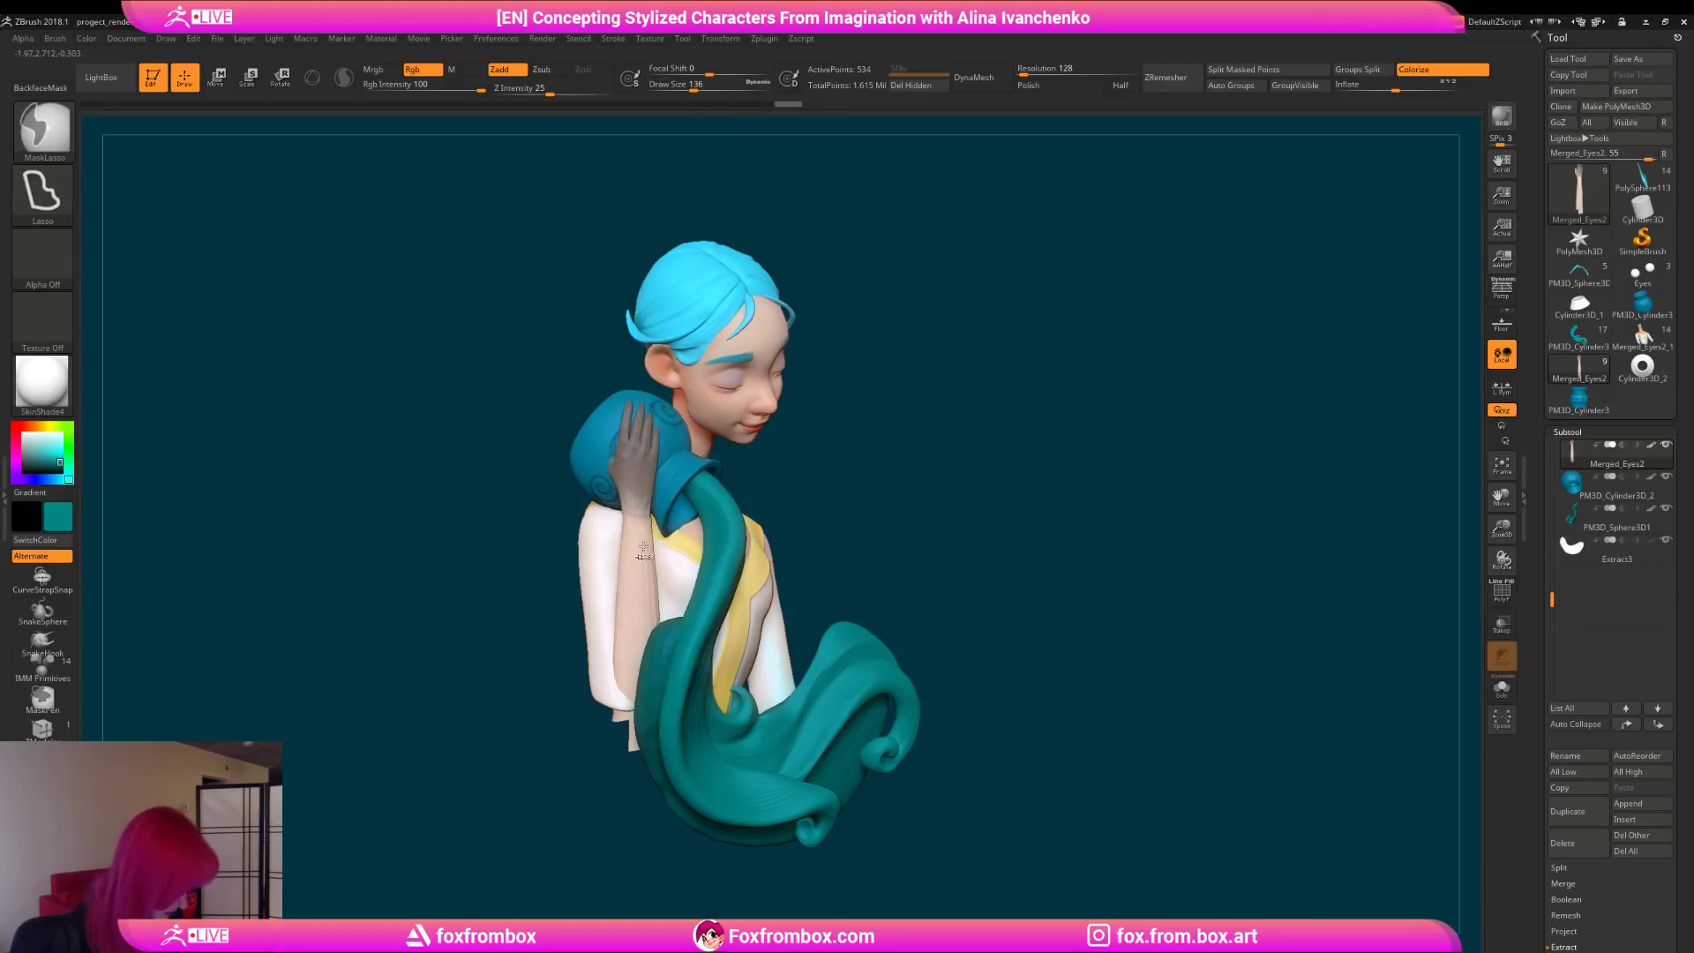
{"action": "left_click", "coordinate": [960, 469], "text": "ctrl"}
Step: Rotate the unmasked hand about the wrist with a transpose line so it rests against the vessel
{"action": "mouse_move", "coordinate": [949, 469]}
{"action": "left_mouse_down"}
{"action": "mouse_move", "coordinate": [962, 459]}
{"action": "mouse_move", "coordinate": [931, 437]}
{"action": "left_mouse_up"}
{"action": "left_click_drag", "start_coordinate": [855, 344], "coordinate": [876, 384]}
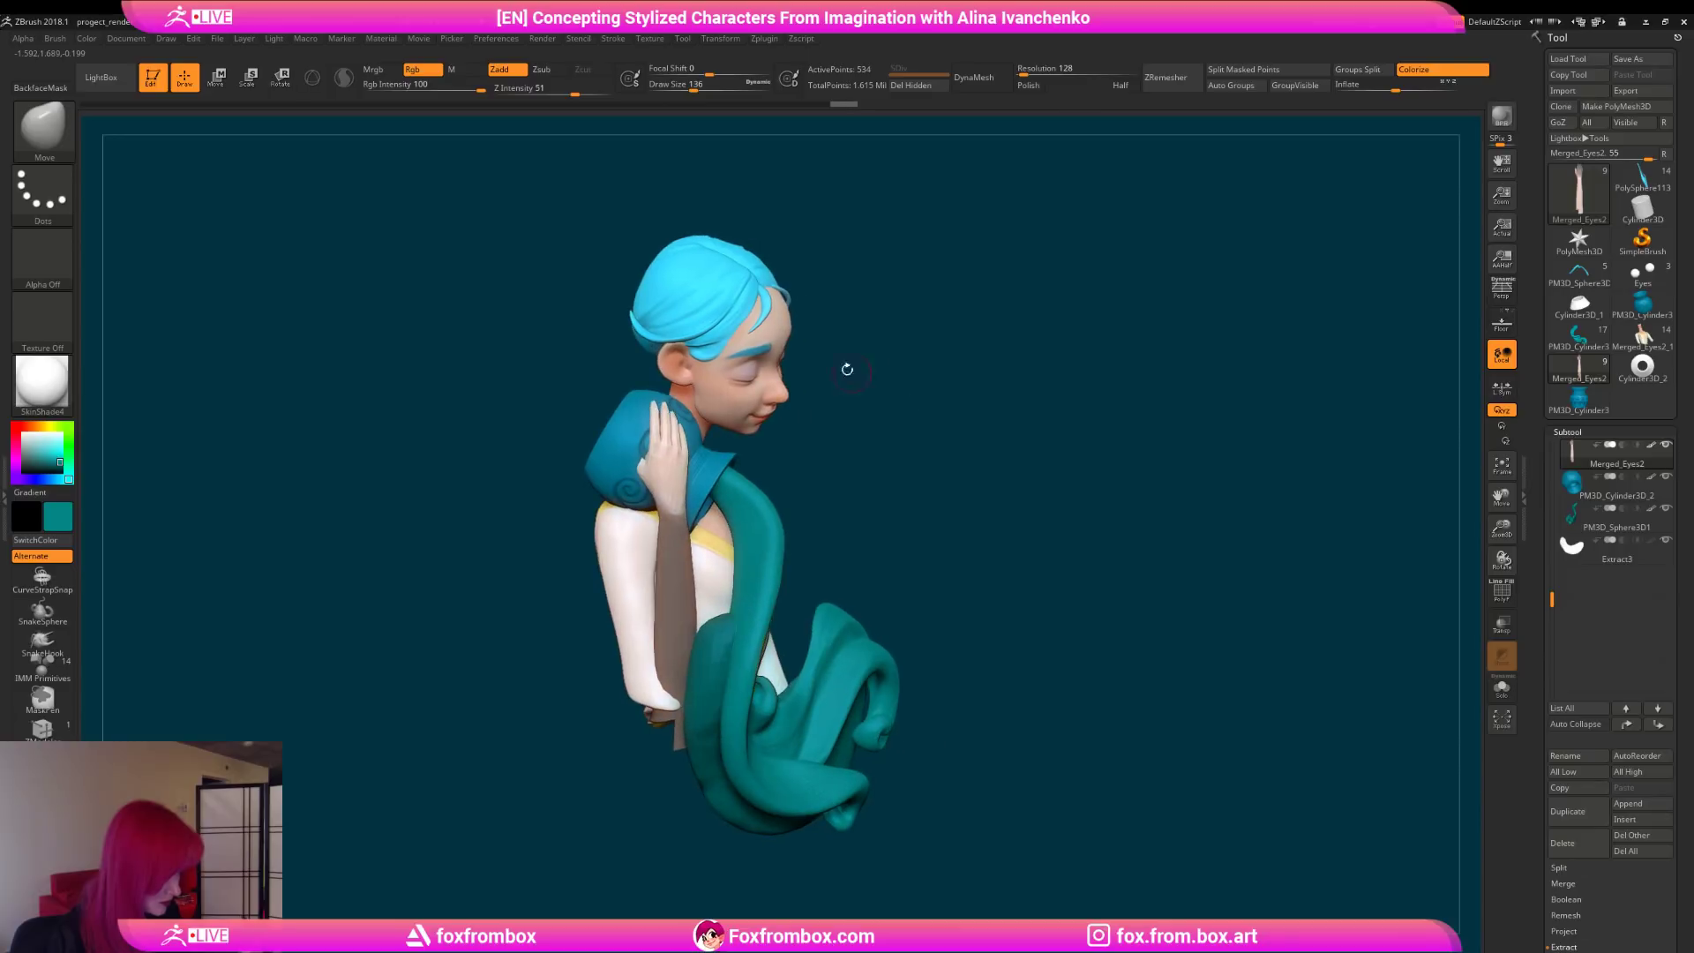
{"action": "key", "text": "r"}
{"action": "left_click_drag", "start_coordinate": [669, 516], "coordinate": [665, 409]}
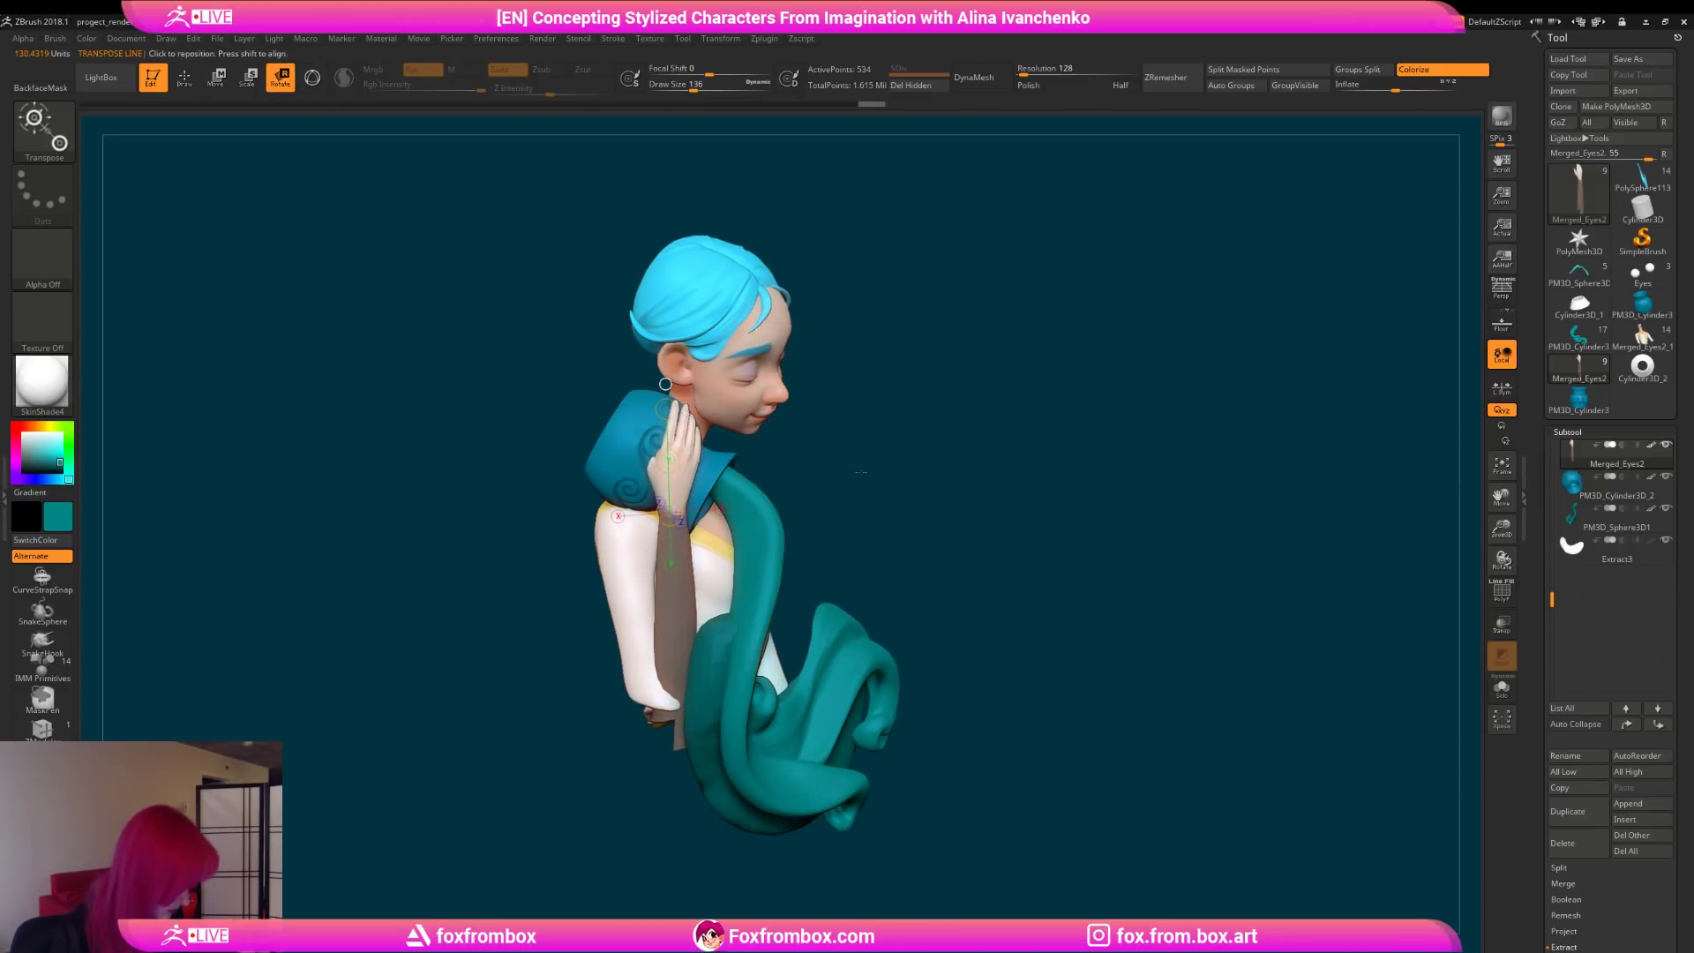
{"action": "left_click_drag", "start_coordinate": [832, 457], "coordinate": [796, 479]}
{"action": "mouse_move", "coordinate": [927, 449]}
{"action": "left_mouse_down"}
{"action": "mouse_move", "coordinate": [880, 463]}
{"action": "mouse_move", "coordinate": [987, 446]}
{"action": "mouse_move", "coordinate": [948, 444]}
{"action": "mouse_move", "coordinate": [918, 400]}
{"action": "mouse_move", "coordinate": [872, 468]}
{"action": "mouse_move", "coordinate": [918, 396]}
{"action": "mouse_move", "coordinate": [907, 462]}
{"action": "mouse_move", "coordinate": [873, 480]}
{"action": "left_mouse_up"}
Step: Return to Draw mode and set the brush draw size to 245 for refining the raised hand
{"action": "left_click", "coordinate": [189, 83]}
{"action": "left_click_drag", "start_coordinate": [701, 85], "coordinate": [707, 85]}
{"action": "left_click_drag", "start_coordinate": [828, 358], "coordinate": [825, 406]}
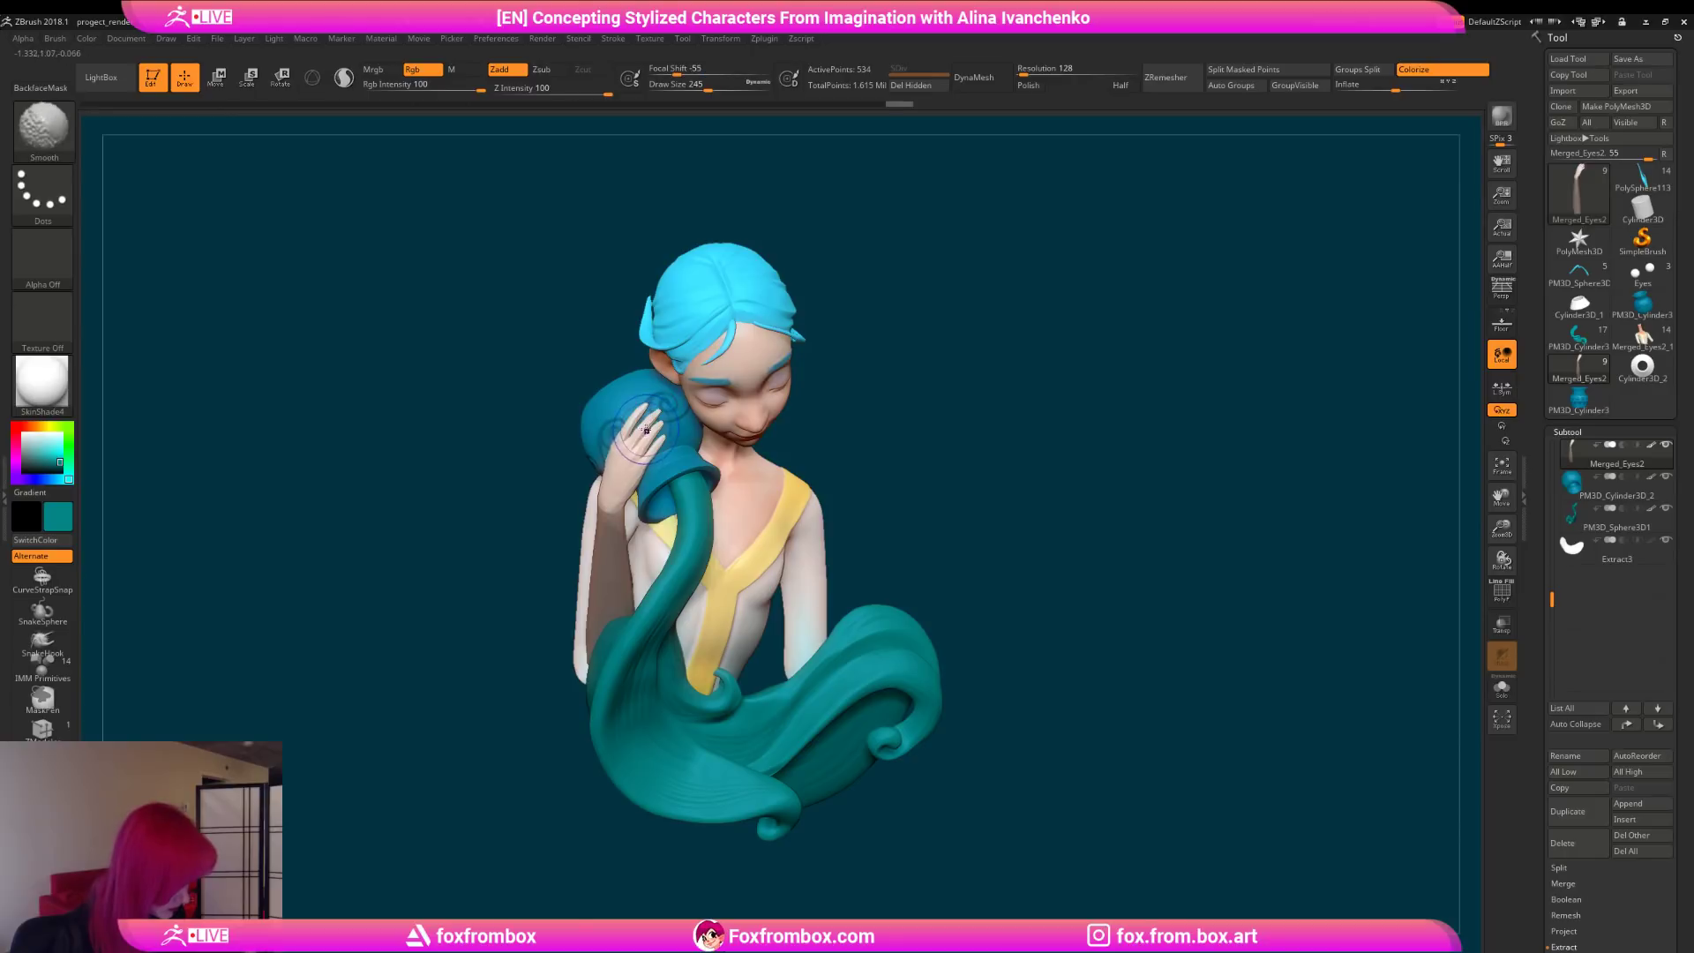
{"action": "mouse_move", "coordinate": [899, 346]}
{"action": "left_mouse_down"}
{"action": "mouse_move", "coordinate": [862, 347]}
{"action": "mouse_move", "coordinate": [838, 379]}
{"action": "mouse_move", "coordinate": [934, 416]}
{"action": "mouse_move", "coordinate": [927, 453]}
{"action": "mouse_move", "coordinate": [877, 435]}
{"action": "mouse_move", "coordinate": [891, 432]}
{"action": "mouse_move", "coordinate": [900, 473]}
{"action": "mouse_move", "coordinate": [899, 447]}
{"action": "mouse_move", "coordinate": [735, 481]}
{"action": "mouse_move", "coordinate": [844, 345]}
{"action": "left_mouse_up"}
Step: Set the draw size to 163 and reshape the raised arm around the wrist with the Move and Smooth brushes
{"action": "left_click", "coordinate": [698, 86]}
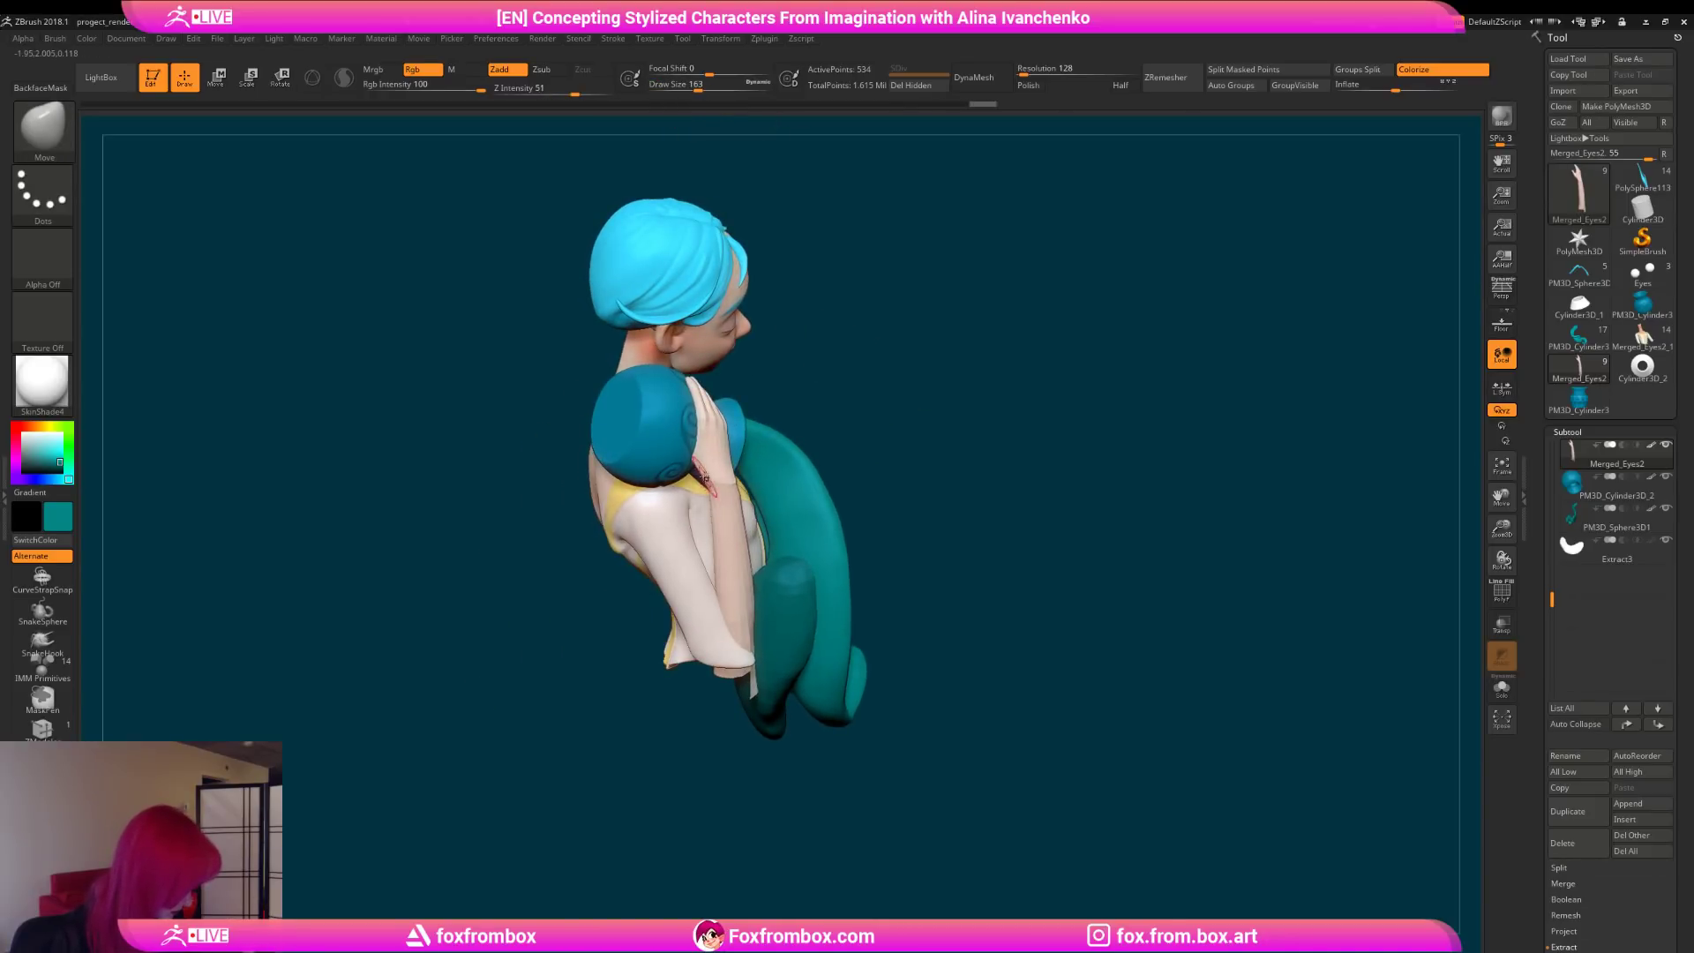
{"action": "mouse_move", "coordinate": [882, 435]}
{"action": "left_mouse_down"}
{"action": "mouse_move", "coordinate": [794, 441]}
{"action": "mouse_move", "coordinate": [951, 438]}
{"action": "mouse_move", "coordinate": [863, 427]}
{"action": "left_mouse_up"}
{"action": "left_click_drag", "start_coordinate": [641, 502], "coordinate": [644, 522]}
{"action": "key", "text": "shift"}
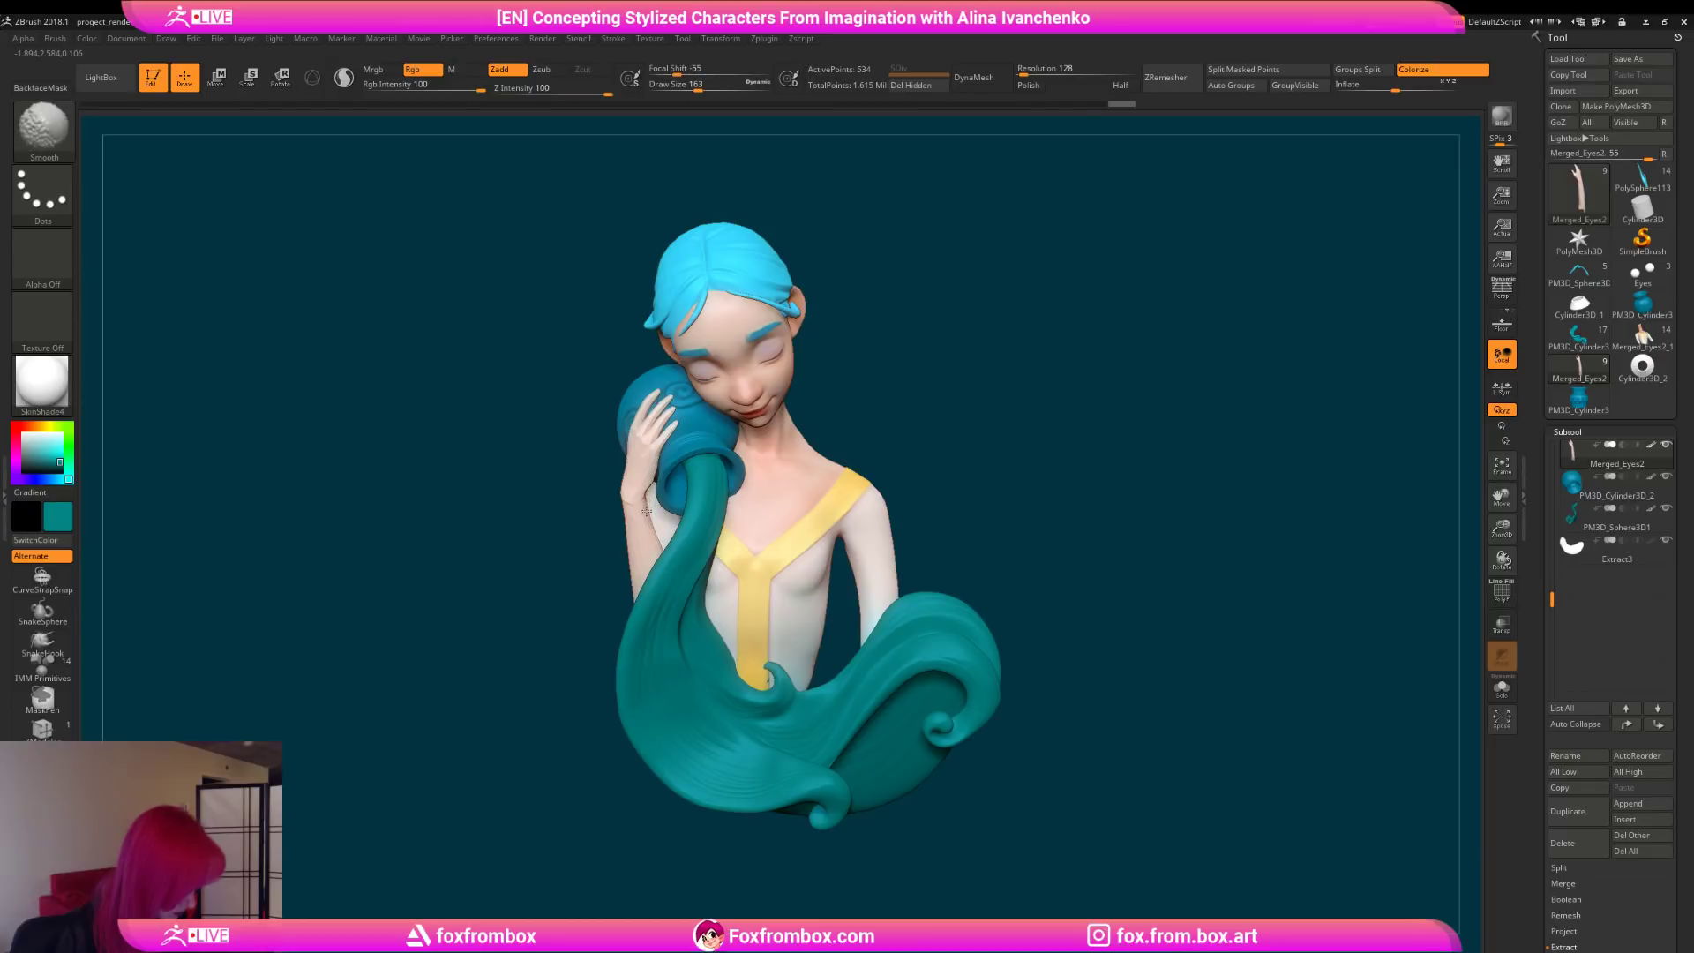
{"action": "left_click_drag", "start_coordinate": [838, 401], "coordinate": [939, 448]}
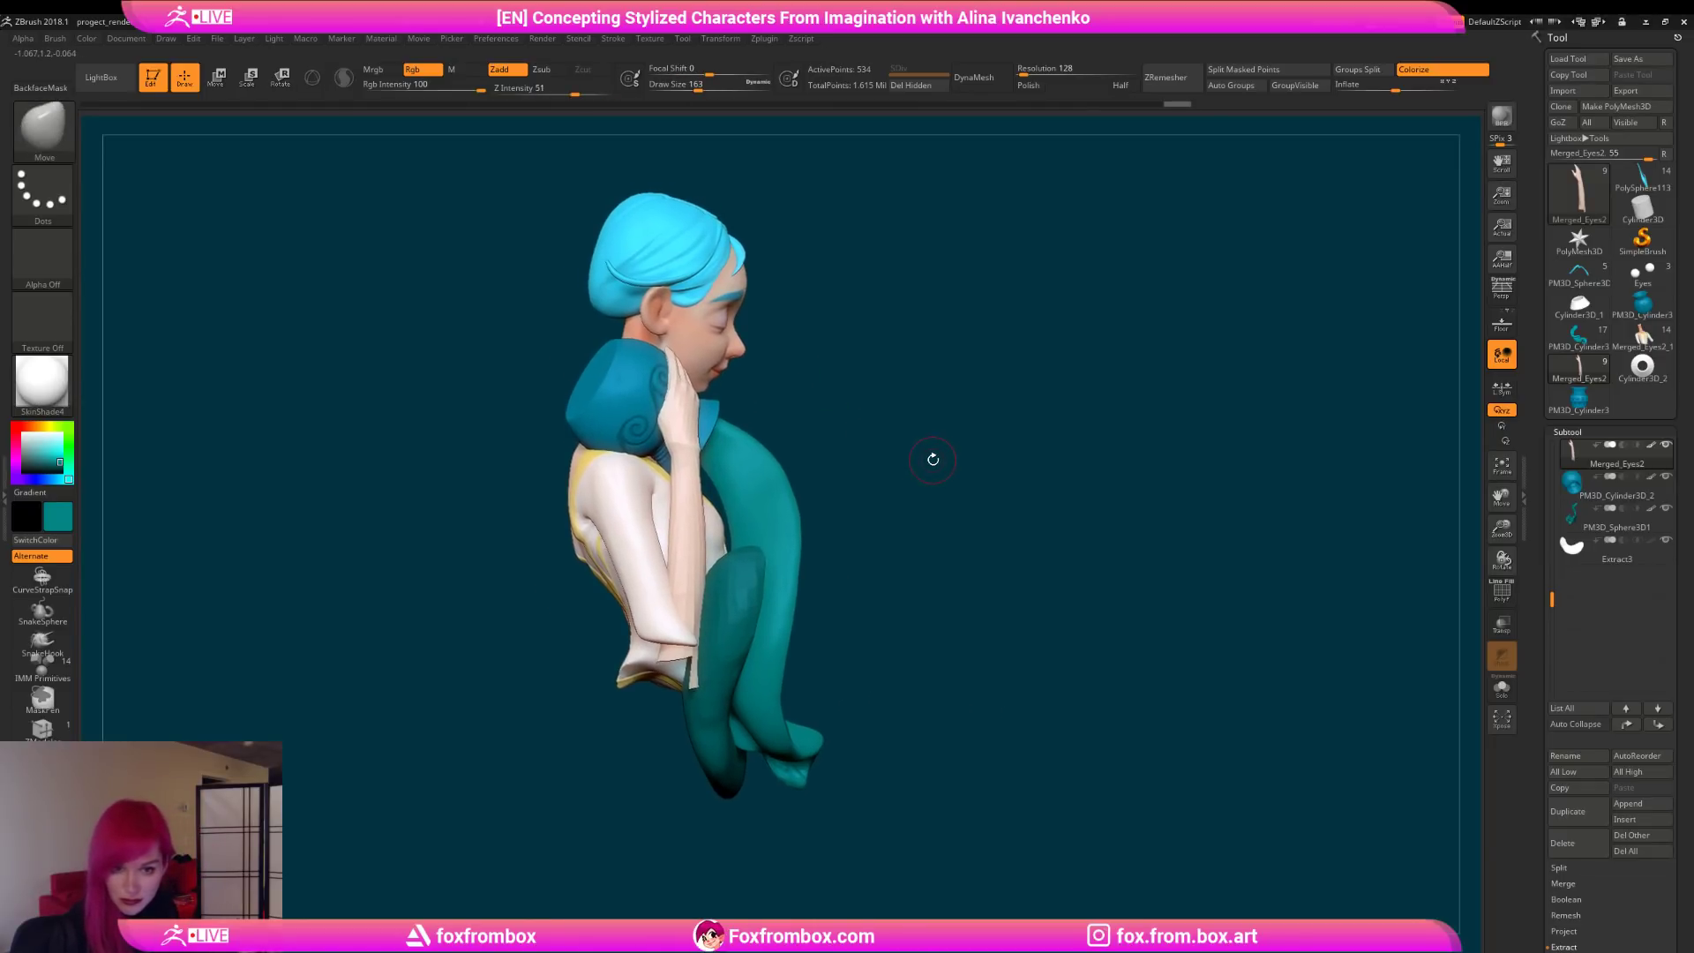
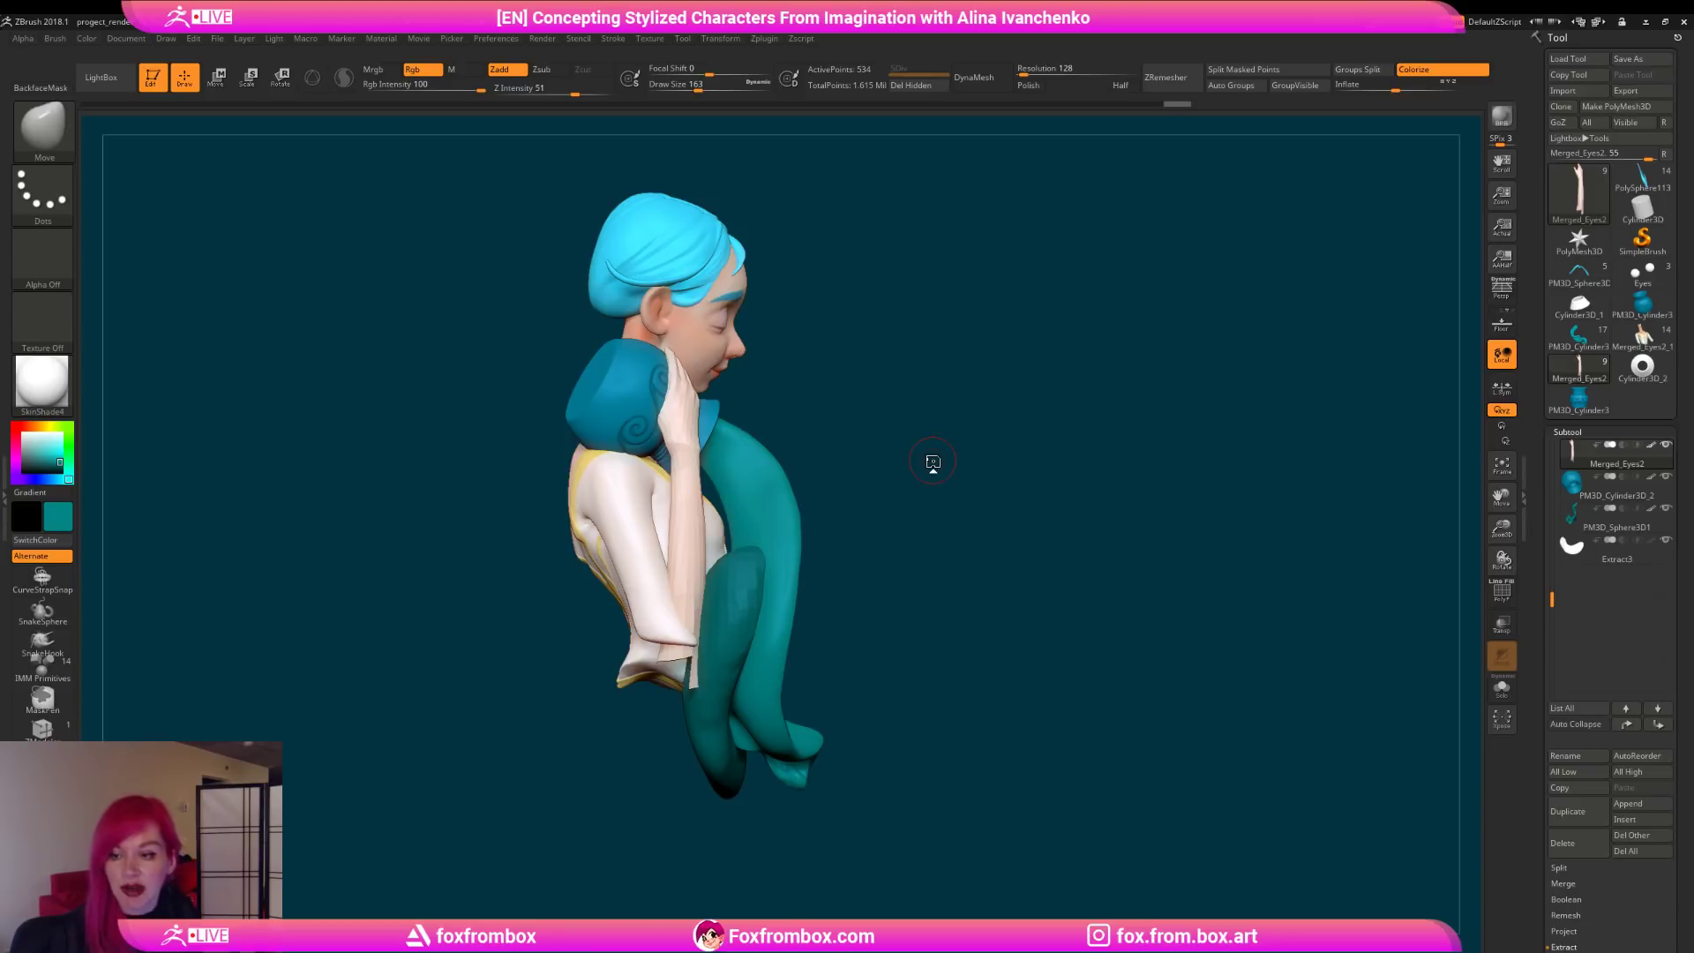
Step: Examine the whole figure from the side, three-quarter and front views
{"action": "left_click_drag", "start_coordinate": [944, 434], "coordinate": [973, 459]}
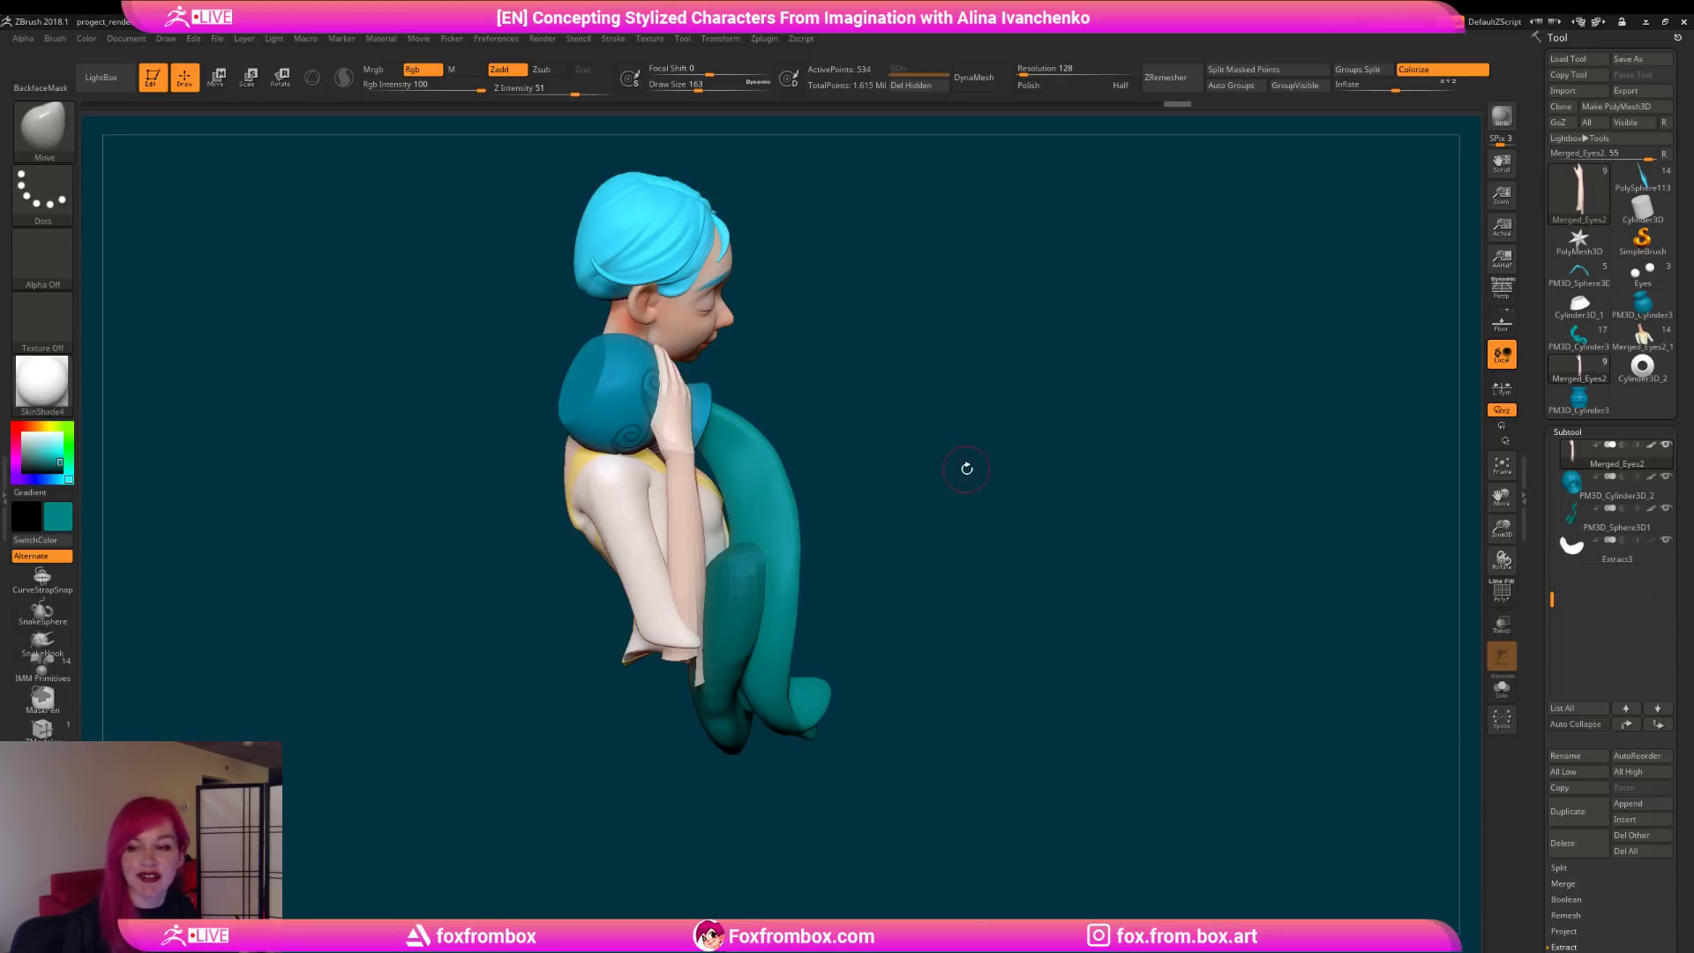
{"action": "left_click_drag", "start_coordinate": [968, 466], "coordinate": [1024, 483]}
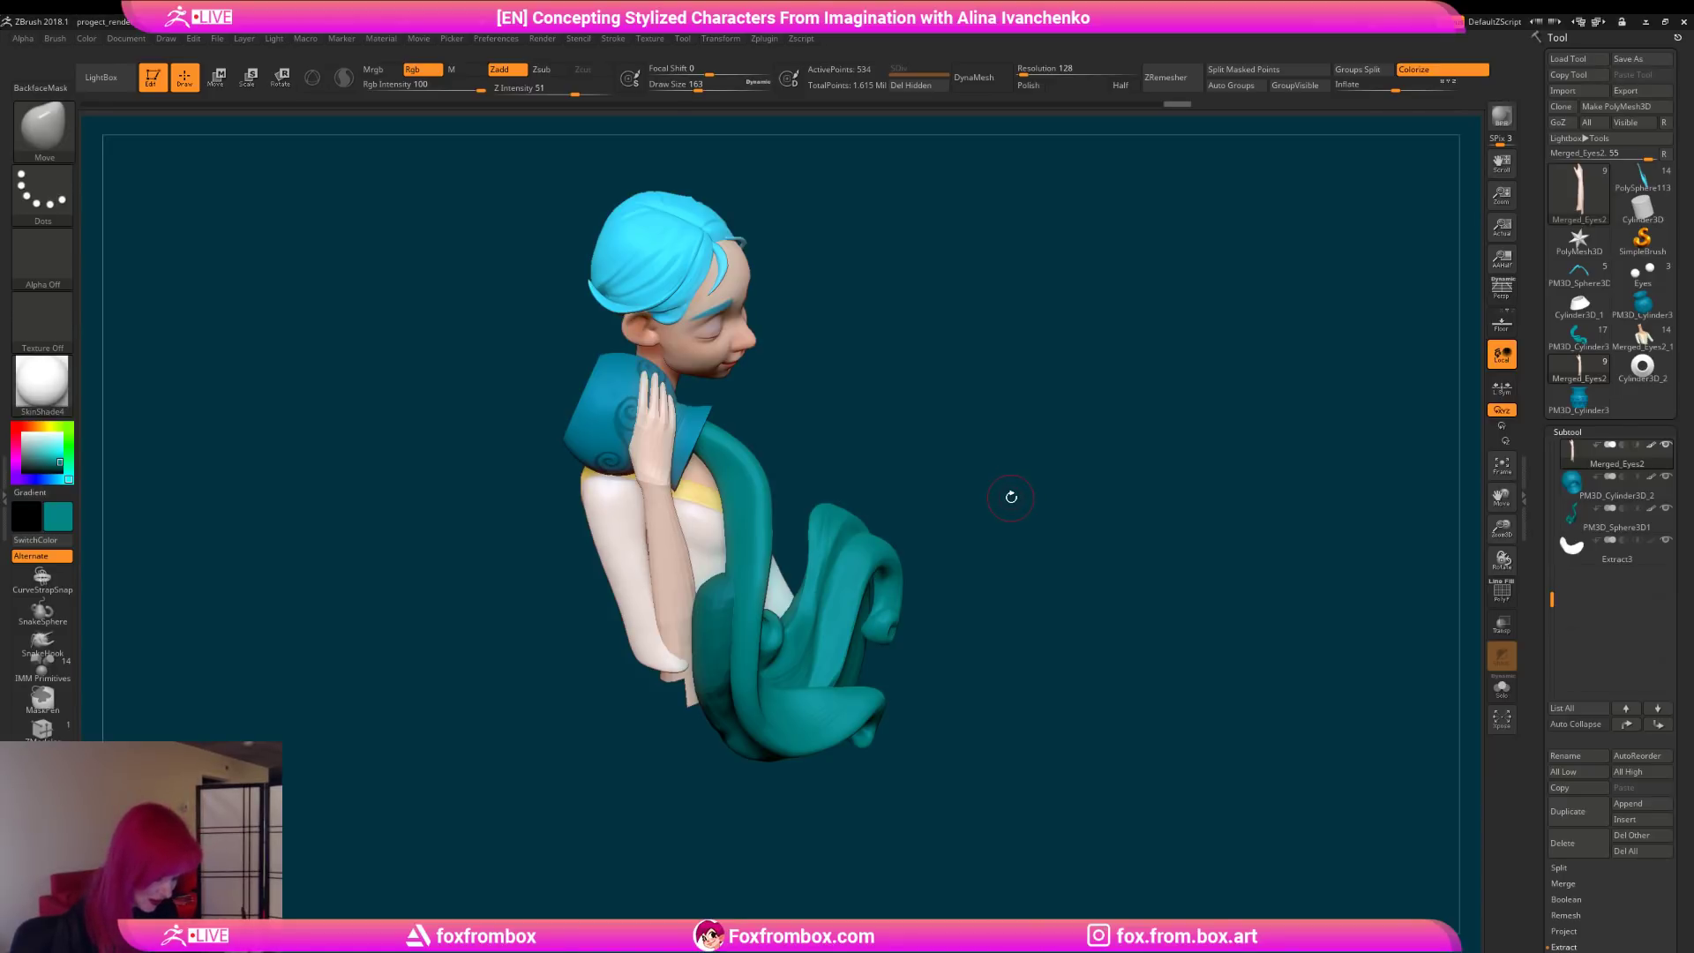
{"action": "left_click_drag", "start_coordinate": [1011, 497], "coordinate": [984, 557]}
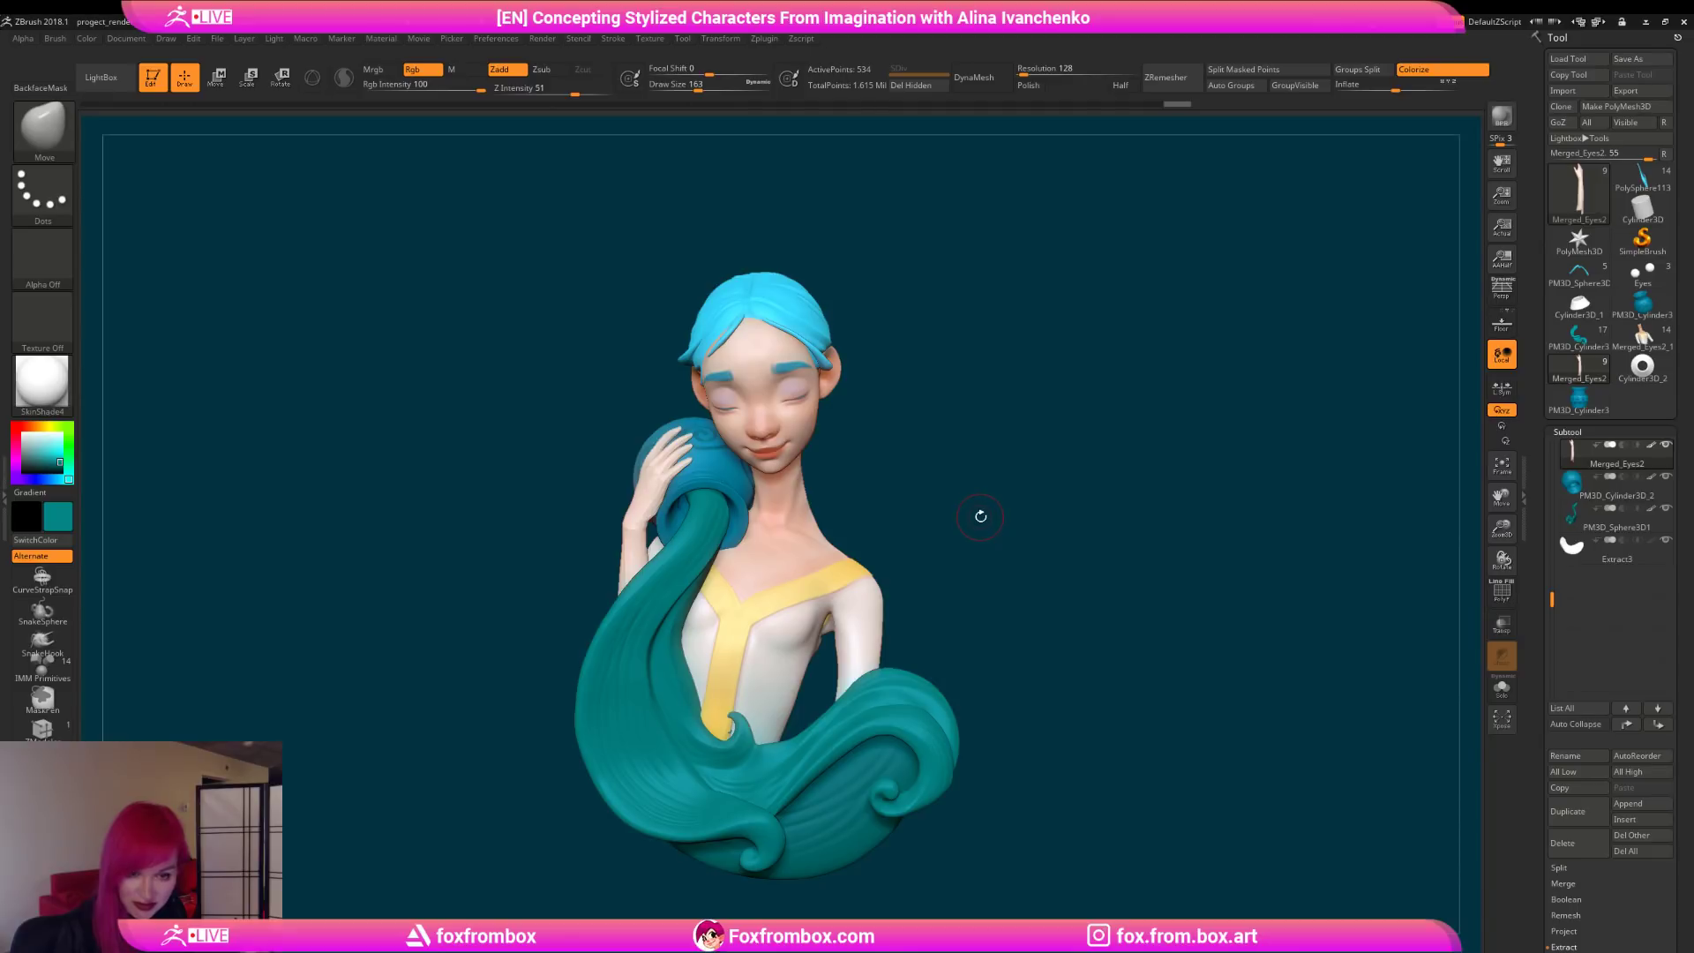
{"action": "left_click_drag", "start_coordinate": [985, 507], "coordinate": [985, 510]}
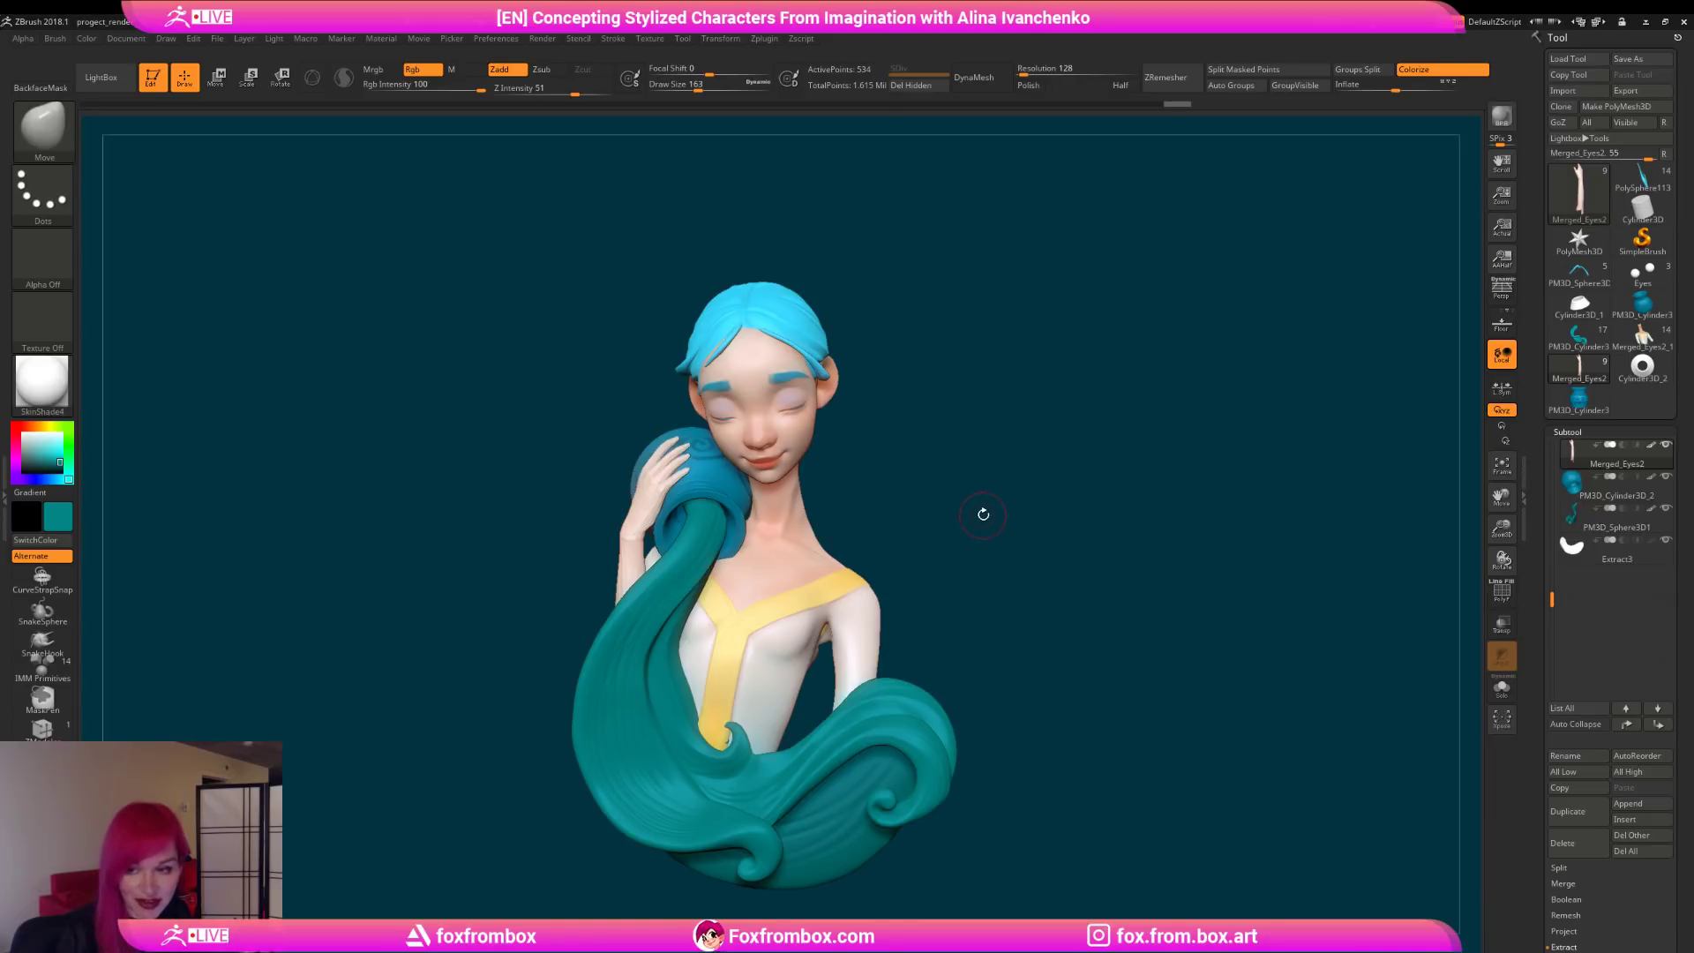
{"action": "left_click_drag", "start_coordinate": [990, 505], "coordinate": [992, 511]}
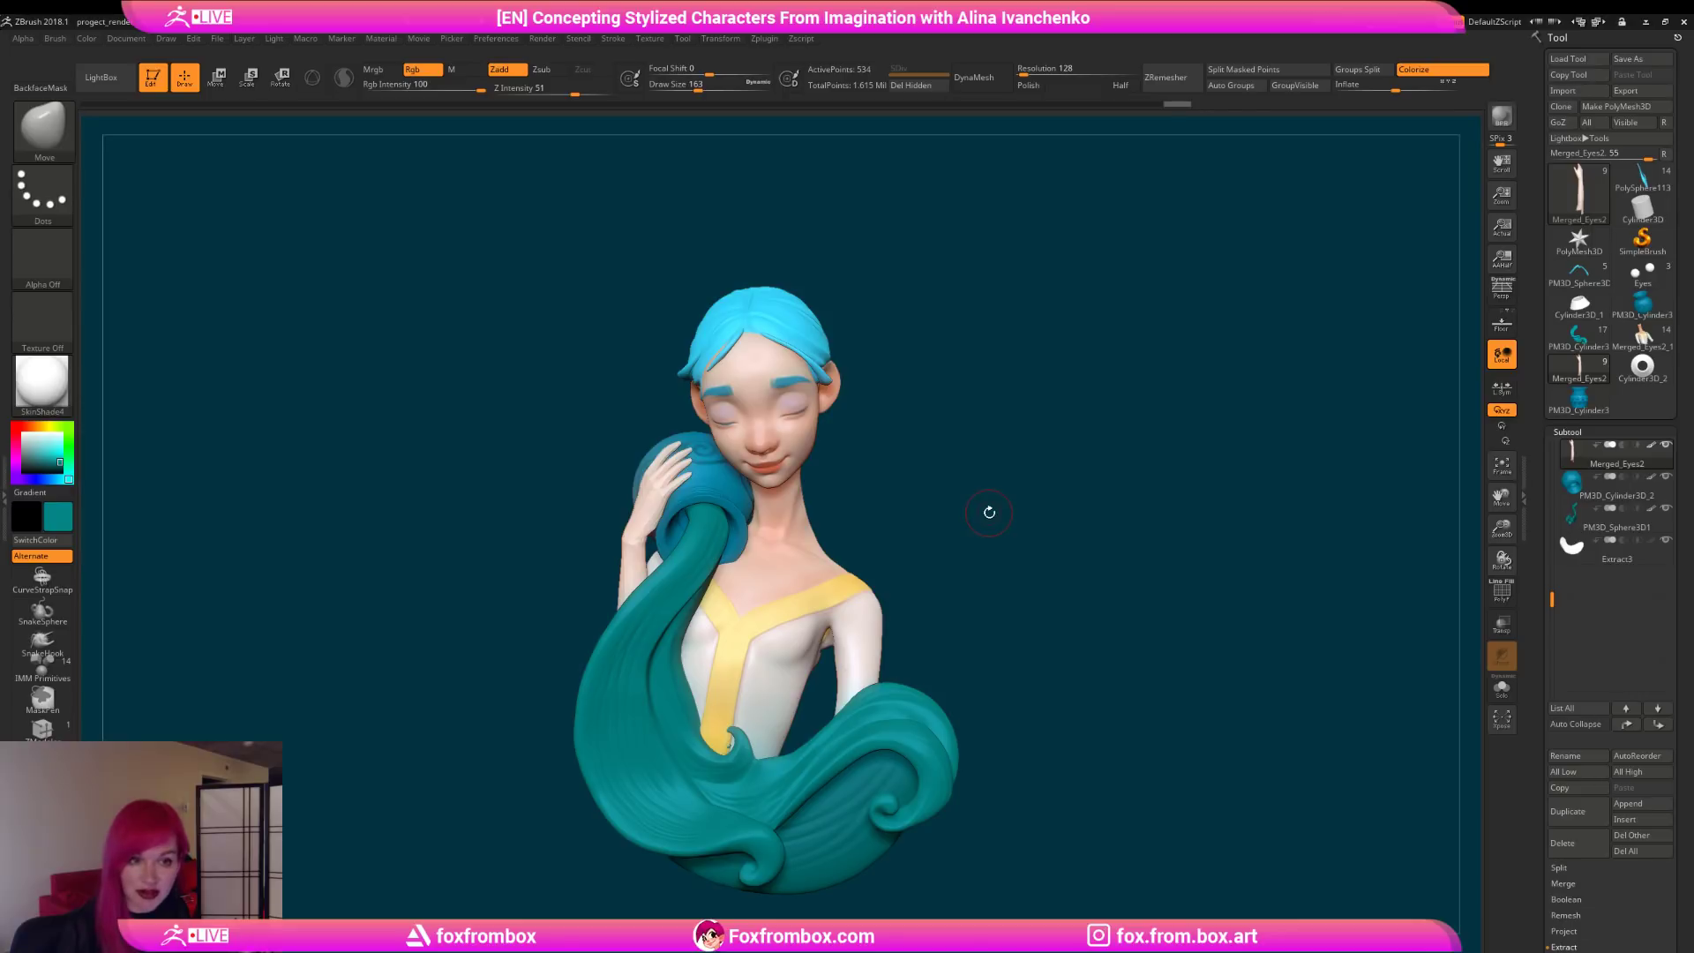
{"action": "left_click_drag", "start_coordinate": [987, 507], "coordinate": [885, 204]}
Step: Adjust the raised hand's placement against the jug with the Move brush at draw size 167
{"action": "left_click", "coordinate": [716, 87]}
{"action": "left_click_drag", "start_coordinate": [857, 328], "coordinate": [857, 381], "text": "alt"}
{"action": "mouse_move", "coordinate": [869, 485]}
{"action": "left_mouse_down"}
{"action": "mouse_move", "coordinate": [930, 459]}
{"action": "mouse_move", "coordinate": [922, 437]}
{"action": "left_mouse_up"}
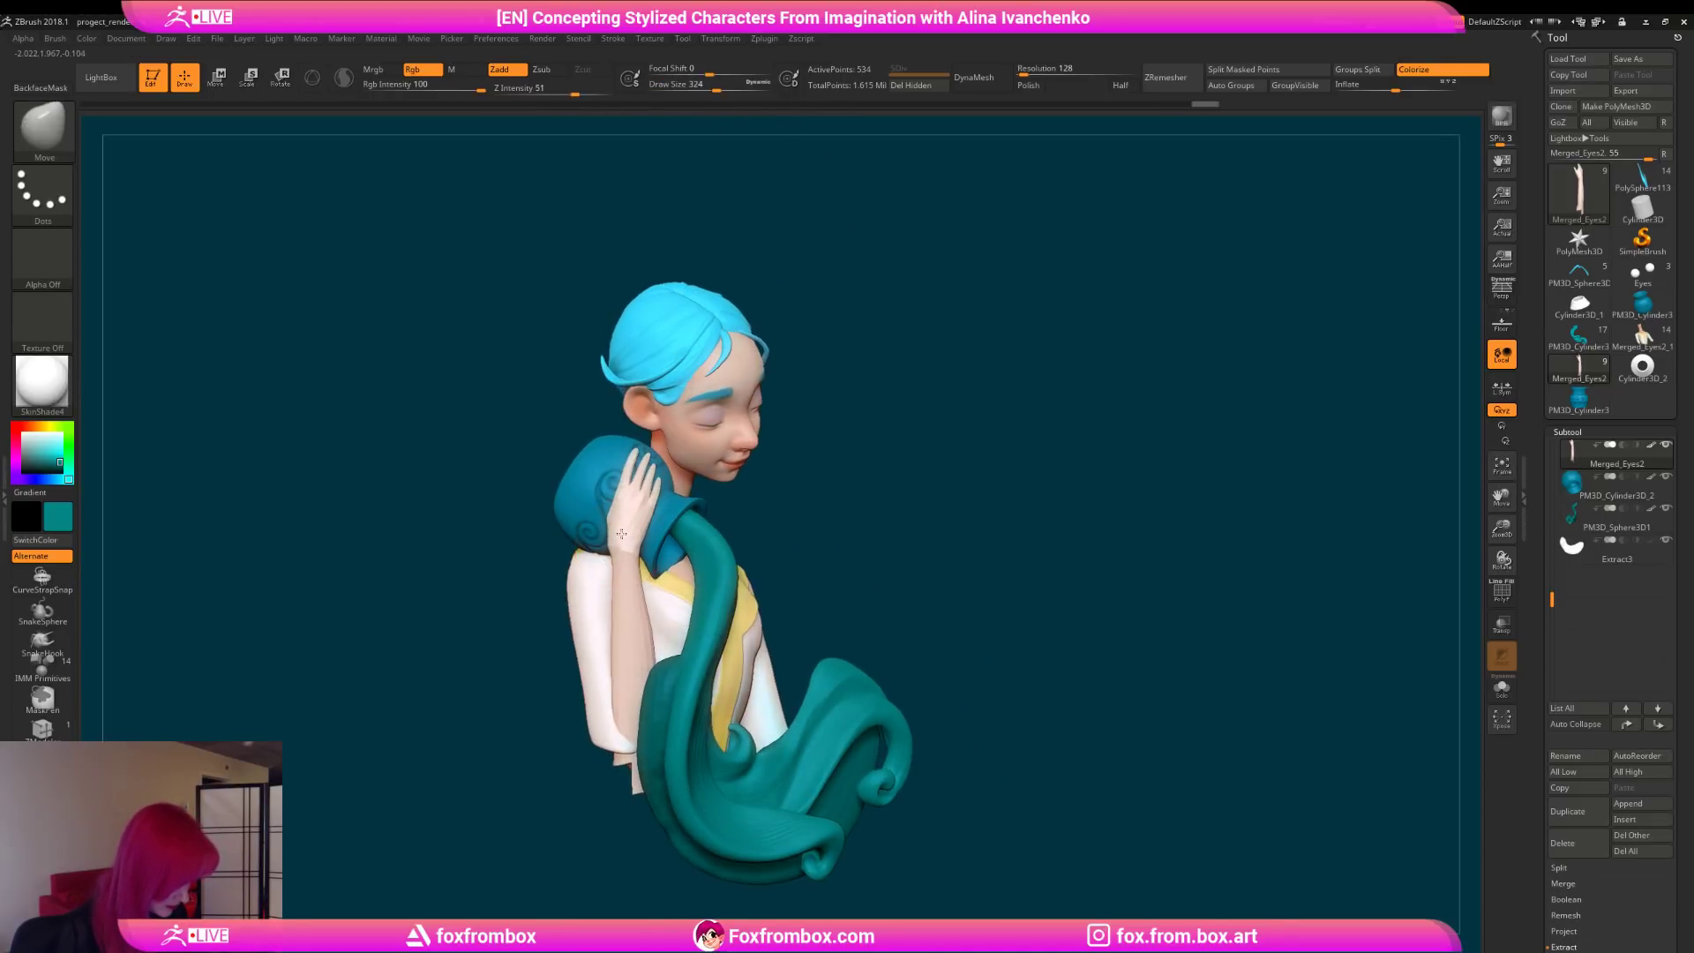
{"action": "left_click", "coordinate": [698, 88]}
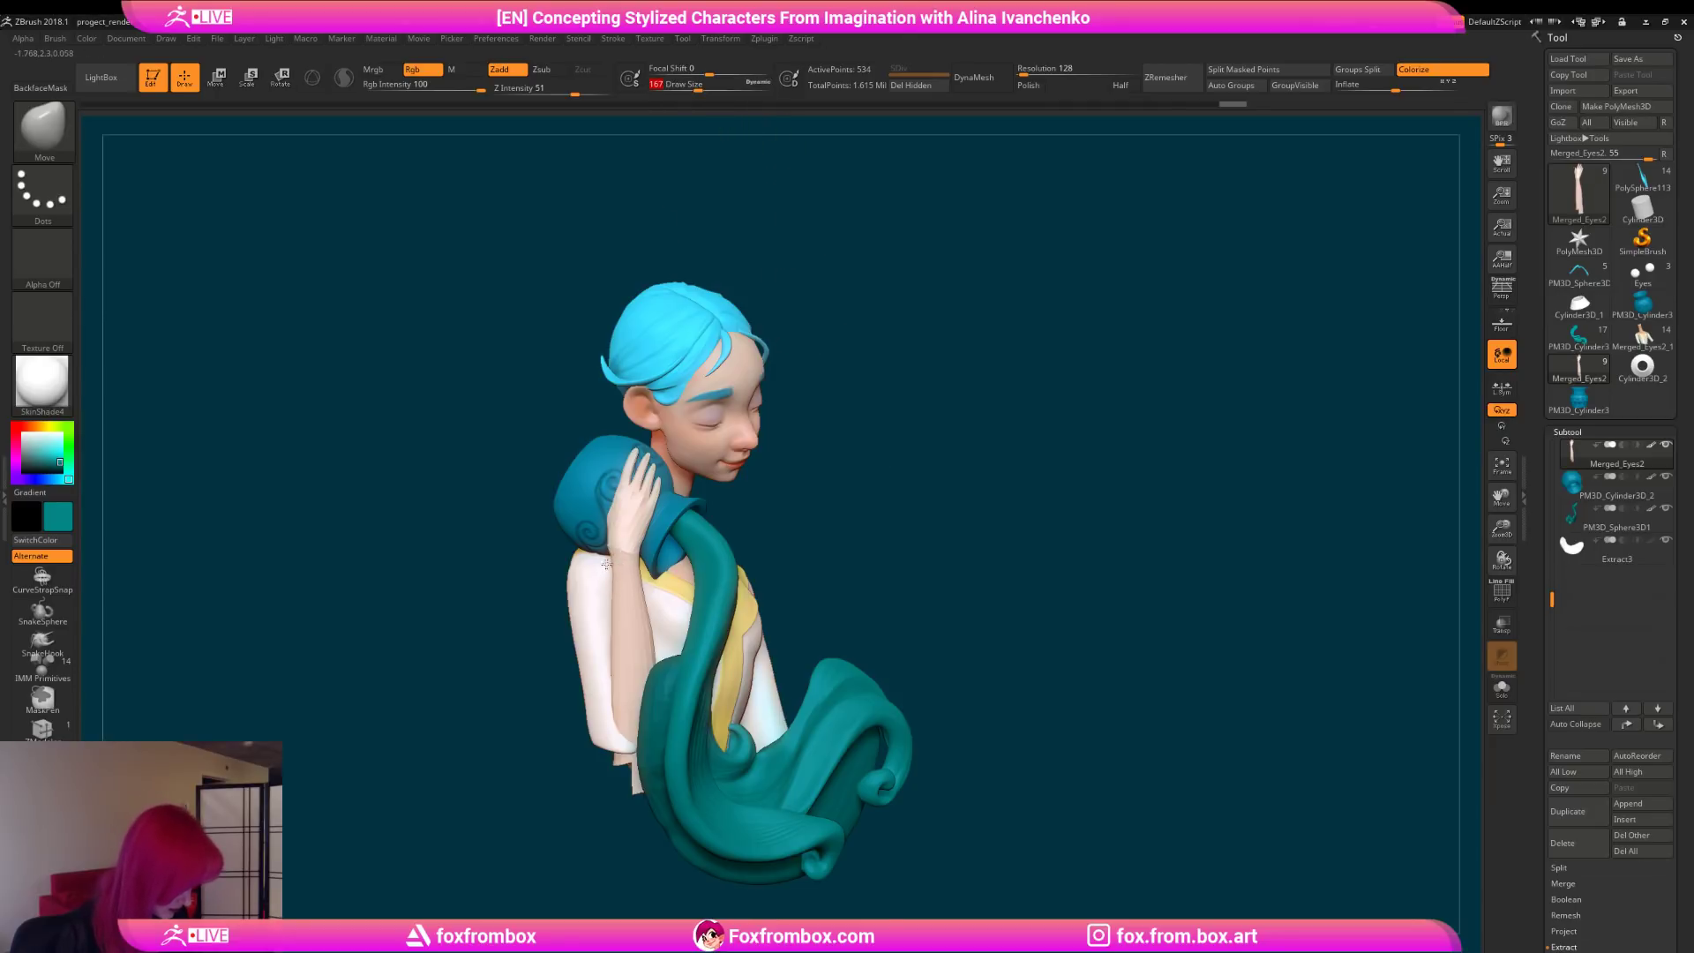
{"action": "left_click_drag", "start_coordinate": [957, 498], "coordinate": [859, 504]}
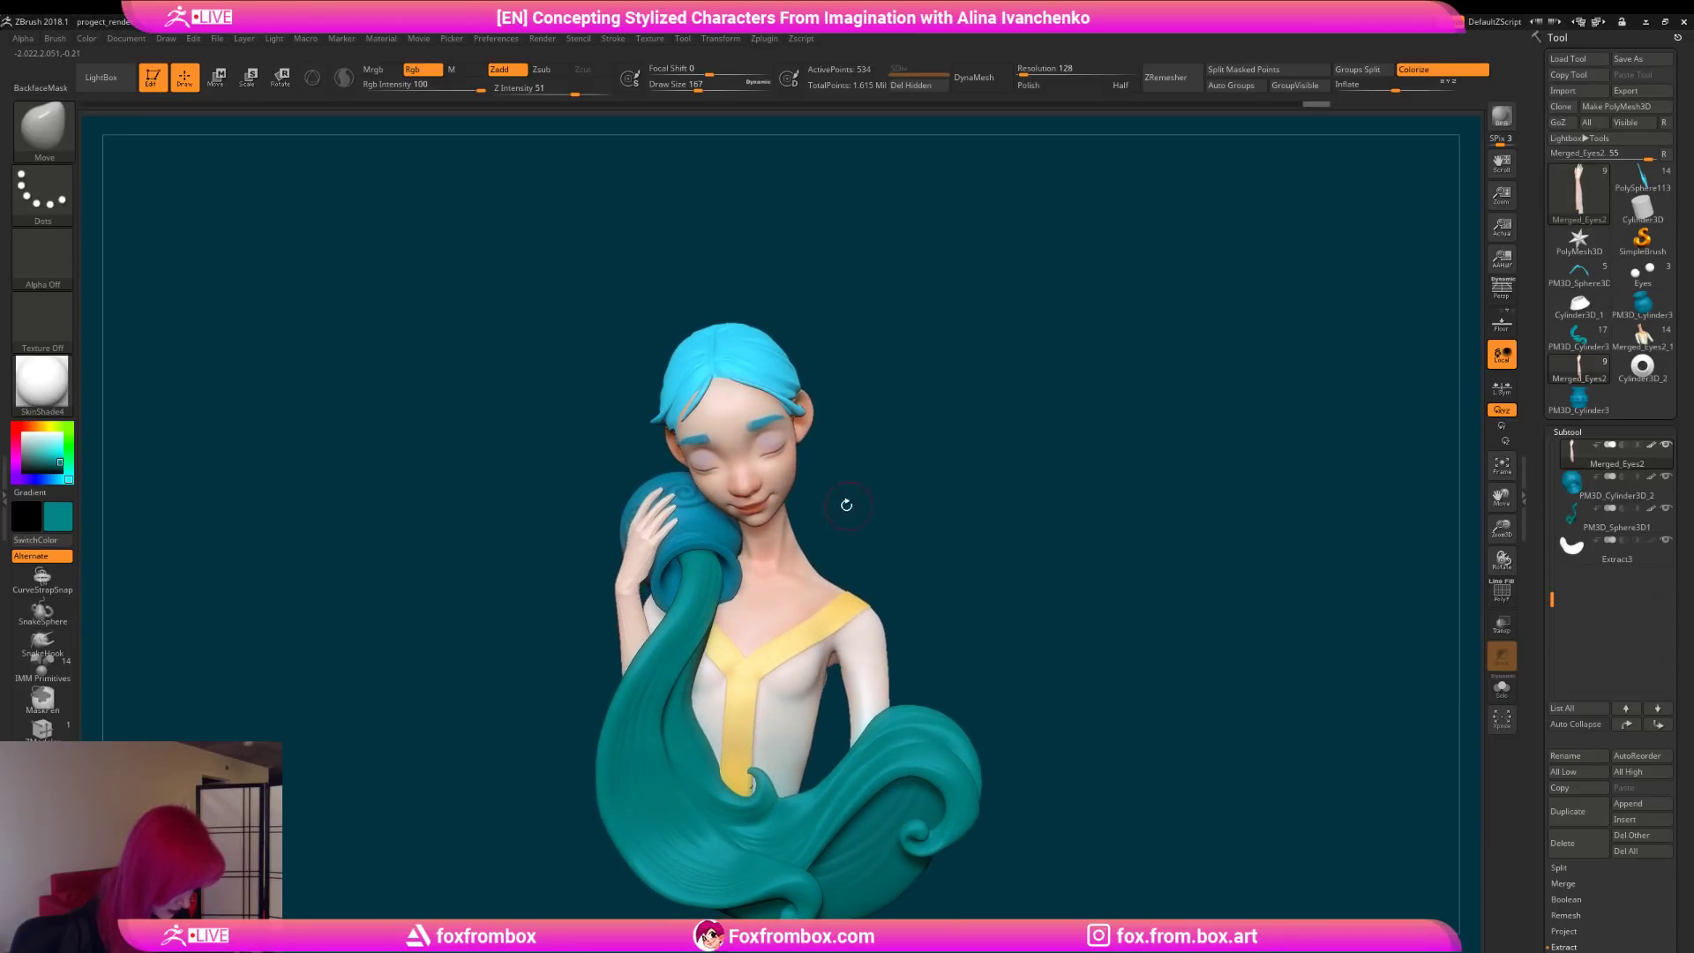
{"action": "mouse_move", "coordinate": [675, 493]}
{"action": "left_mouse_down"}
{"action": "mouse_move", "coordinate": [824, 468]}
{"action": "mouse_move", "coordinate": [891, 516]}
{"action": "mouse_move", "coordinate": [705, 530]}
{"action": "left_mouse_up"}
{"action": "key", "text": "ctrl"}
{"action": "mouse_move", "coordinate": [653, 463]}
{"action": "left_mouse_down"}
{"action": "mouse_move", "coordinate": [892, 431]}
{"action": "mouse_move", "coordinate": [923, 454]}
{"action": "mouse_move", "coordinate": [864, 510]}
{"action": "mouse_move", "coordinate": [897, 485]}
{"action": "mouse_move", "coordinate": [658, 526]}
{"action": "mouse_move", "coordinate": [697, 564]}
{"action": "left_mouse_up"}
{"action": "key", "text": "ctrl"}
Step: Isolate the raised arm subtool and subdivide its mesh to level 2
{"action": "left_click_drag", "start_coordinate": [948, 430], "coordinate": [992, 366], "text": "alt"}
{"action": "mouse_move", "coordinate": [1501, 527]}
{"action": "left_mouse_down"}
{"action": "mouse_move", "coordinate": [1471, 612]}
{"action": "mouse_move", "coordinate": [1483, 657]}
{"action": "left_mouse_up"}
{"action": "left_click", "coordinate": [1505, 686]}
{"action": "mouse_move", "coordinate": [1312, 462]}
{"action": "left_mouse_down"}
{"action": "mouse_move", "coordinate": [896, 469]}
{"action": "mouse_move", "coordinate": [861, 491]}
{"action": "mouse_move", "coordinate": [775, 488]}
{"action": "mouse_move", "coordinate": [788, 467]}
{"action": "mouse_move", "coordinate": [786, 537]}
{"action": "left_mouse_up"}
{"action": "key", "text": "ctrl"}
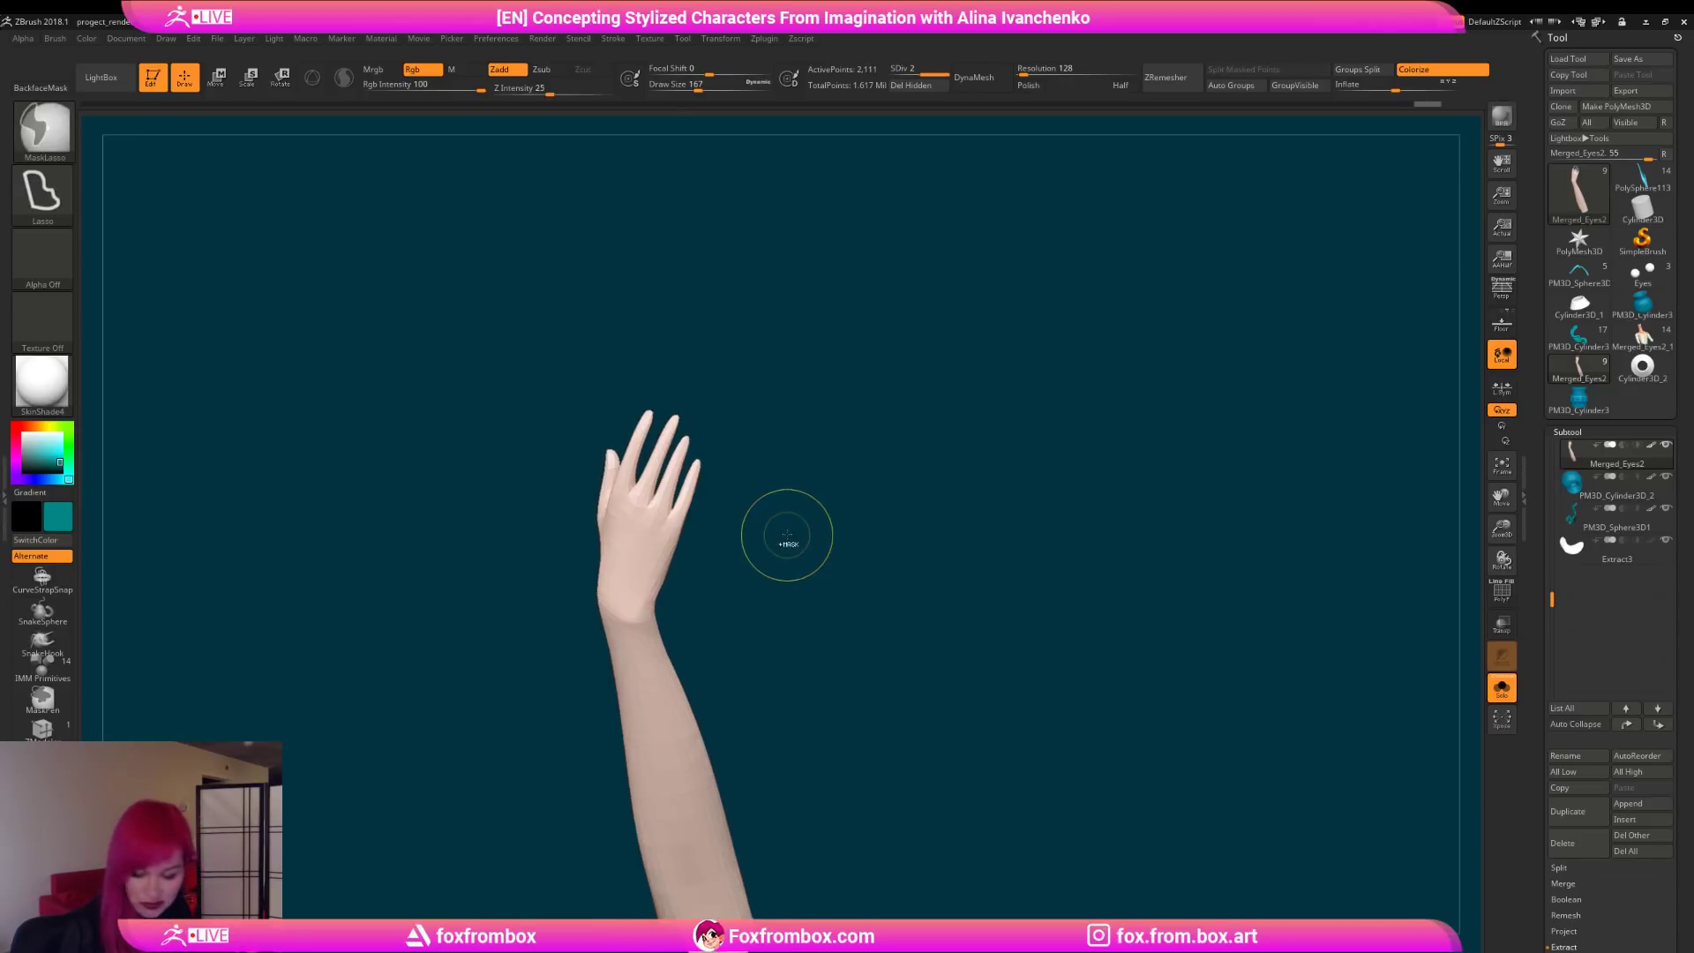
{"action": "key", "text": "ctrl+d"}
Step: Mask the hand with softened edges, leaving only the fingertips free, and rotate them with a transpose line
{"action": "left_click_drag", "start_coordinate": [673, 367], "coordinate": [707, 494], "text": "ctrl"}
{"action": "mouse_move", "coordinate": [789, 459]}
{"action": "left_mouse_down"}
{"action": "mouse_move", "coordinate": [680, 423]}
{"action": "mouse_move", "coordinate": [752, 448]}
{"action": "mouse_move", "coordinate": [728, 422]}
{"action": "left_mouse_up"}
{"action": "left_click", "coordinate": [690, 500], "text": "ctrl"}
{"action": "key", "text": "ctrl"}
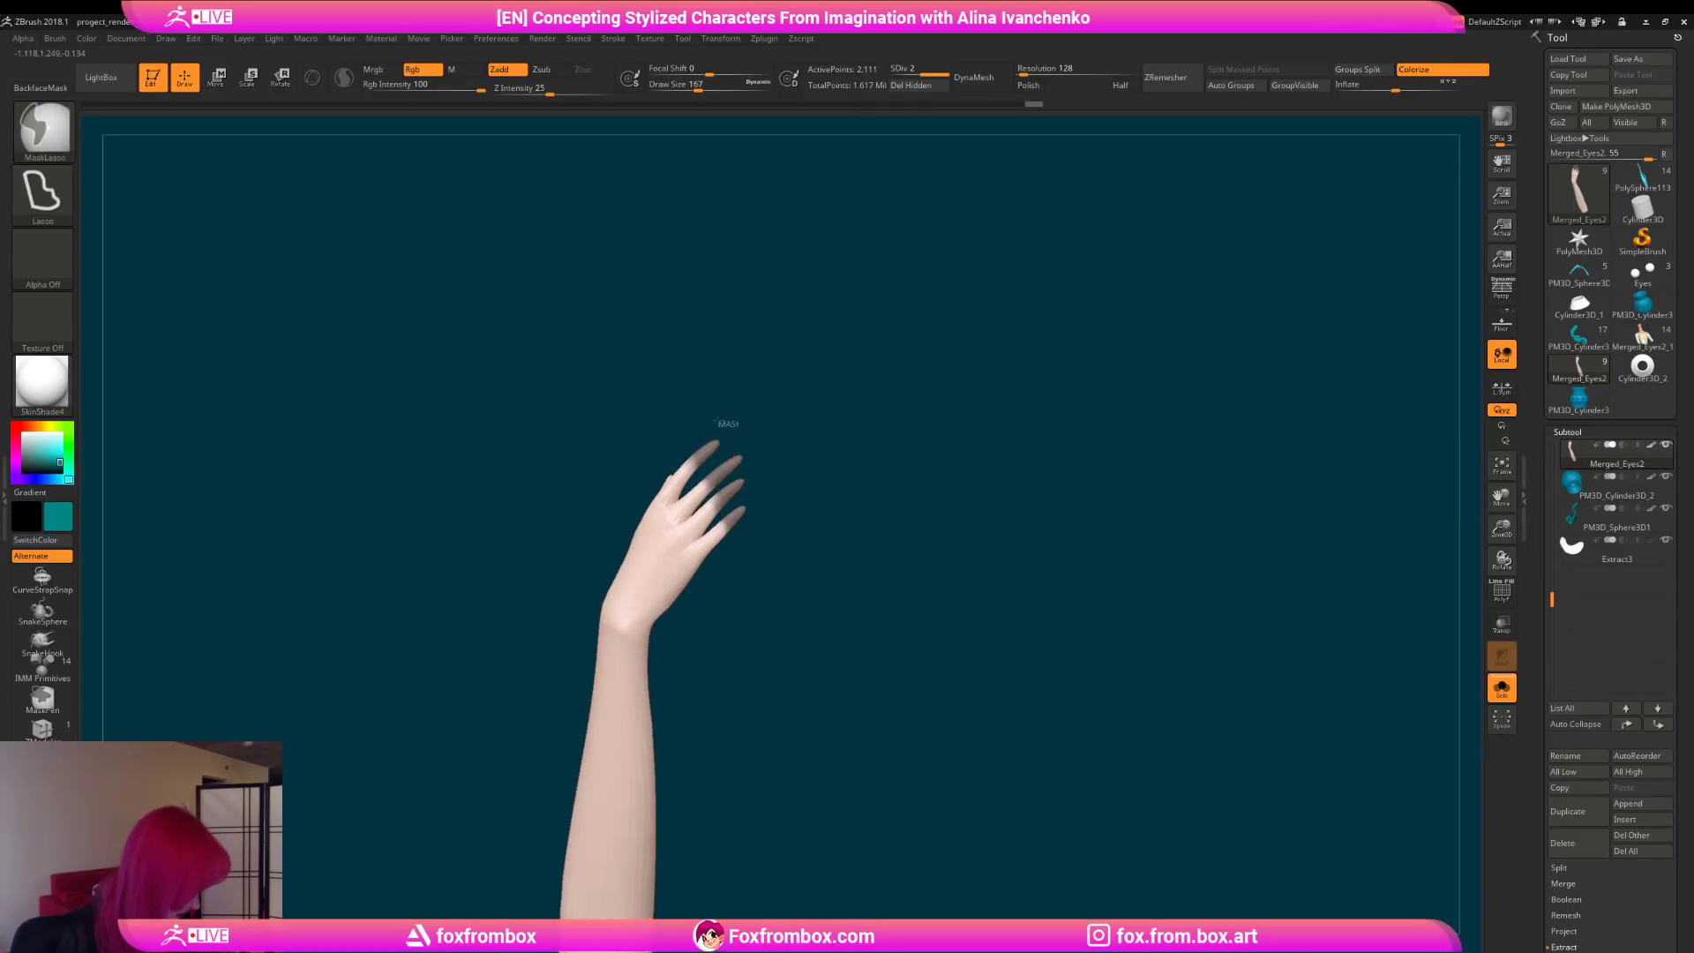
{"action": "mouse_move", "coordinate": [684, 483]}
{"action": "left_mouse_down", "text": "ctrl"}
{"action": "mouse_move", "coordinate": [719, 494]}
{"action": "mouse_move", "coordinate": [690, 536]}
{"action": "left_mouse_up", "text": "ctrl"}
{"action": "mouse_move", "coordinate": [760, 526]}
{"action": "left_mouse_down"}
{"action": "mouse_move", "coordinate": [794, 507]}
{"action": "mouse_move", "coordinate": [787, 477]}
{"action": "mouse_move", "coordinate": [726, 454]}
{"action": "left_mouse_up"}
{"action": "mouse_move", "coordinate": [768, 449]}
{"action": "left_mouse_down"}
{"action": "mouse_move", "coordinate": [805, 441]}
{"action": "mouse_move", "coordinate": [759, 363]}
{"action": "left_mouse_up"}
{"action": "left_click", "coordinate": [817, 420], "text": "ctrl"}
{"action": "left_click", "coordinate": [281, 77]}
{"action": "mouse_move", "coordinate": [693, 503]}
{"action": "left_mouse_down"}
{"action": "mouse_move", "coordinate": [793, 481]}
{"action": "mouse_move", "coordinate": [760, 473]}
{"action": "left_mouse_up"}
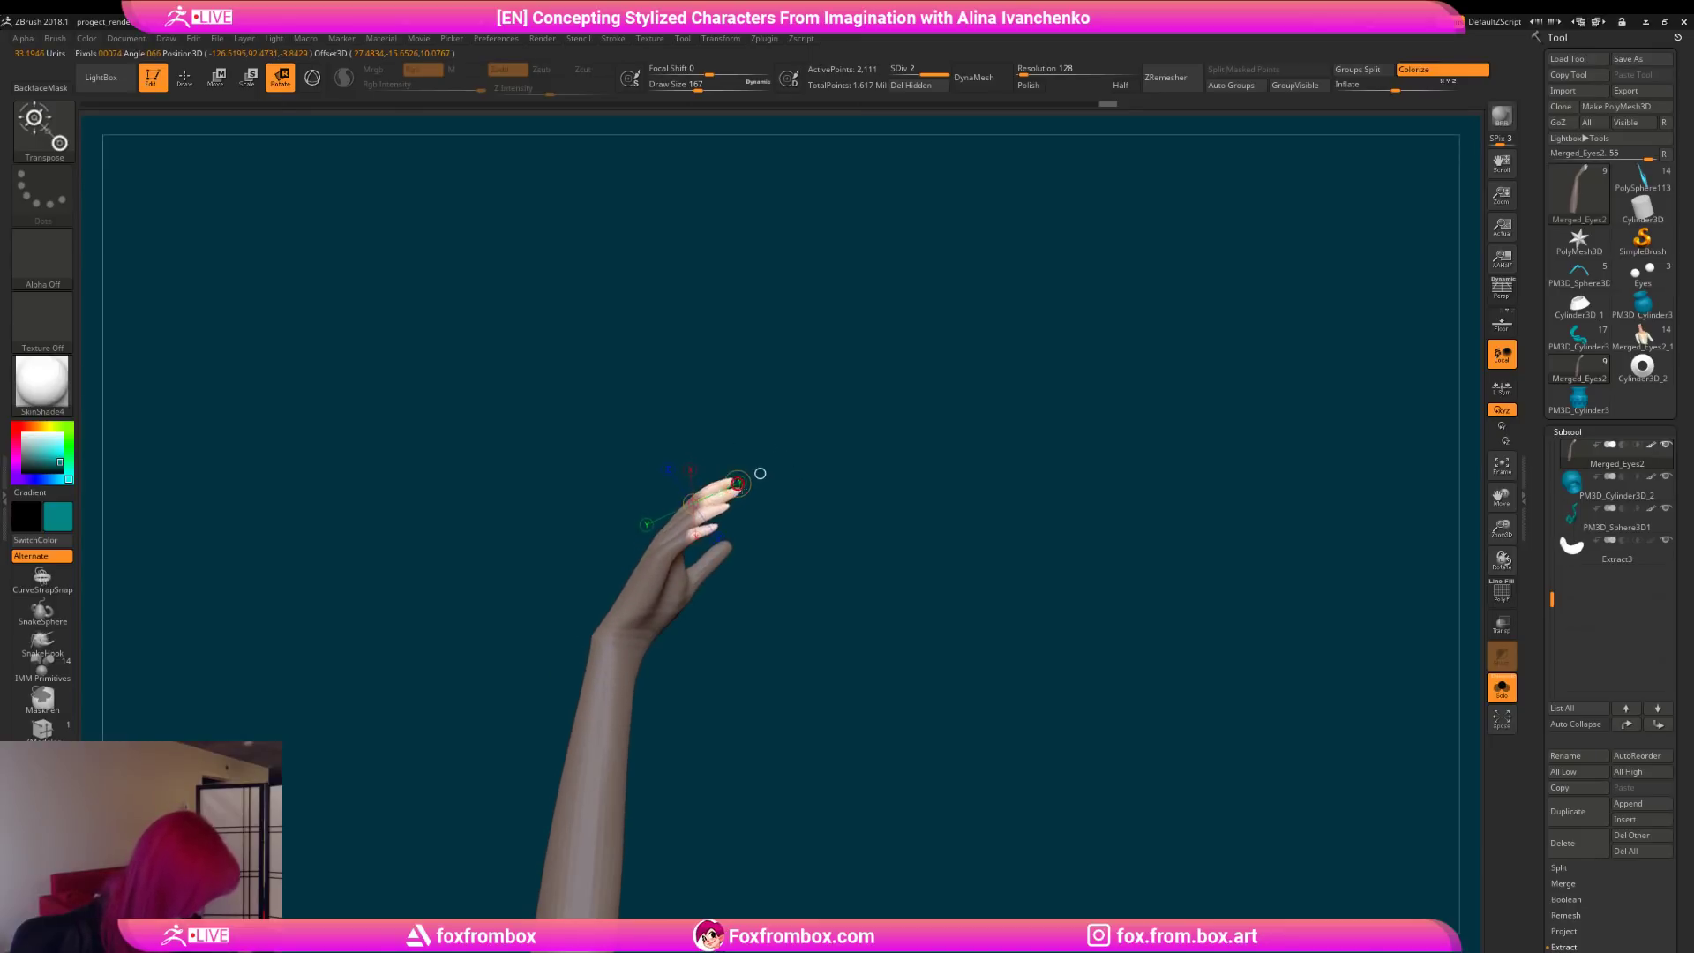
{"action": "mouse_move", "coordinate": [776, 529]}
{"action": "left_mouse_down"}
{"action": "mouse_move", "coordinate": [805, 560]}
{"action": "mouse_move", "coordinate": [801, 585]}
{"action": "mouse_move", "coordinate": [798, 564]}
{"action": "mouse_move", "coordinate": [820, 559]}
{"action": "mouse_move", "coordinate": [768, 456]}
{"action": "mouse_move", "coordinate": [801, 476]}
{"action": "left_mouse_up"}
Step: Reshape the fingers with the Move brush, starting at draw size 74 and reducing it for the fingertips
{"action": "key", "text": "q"}
{"action": "left_click", "coordinate": [680, 85]}
{"action": "type", "text": "74"}
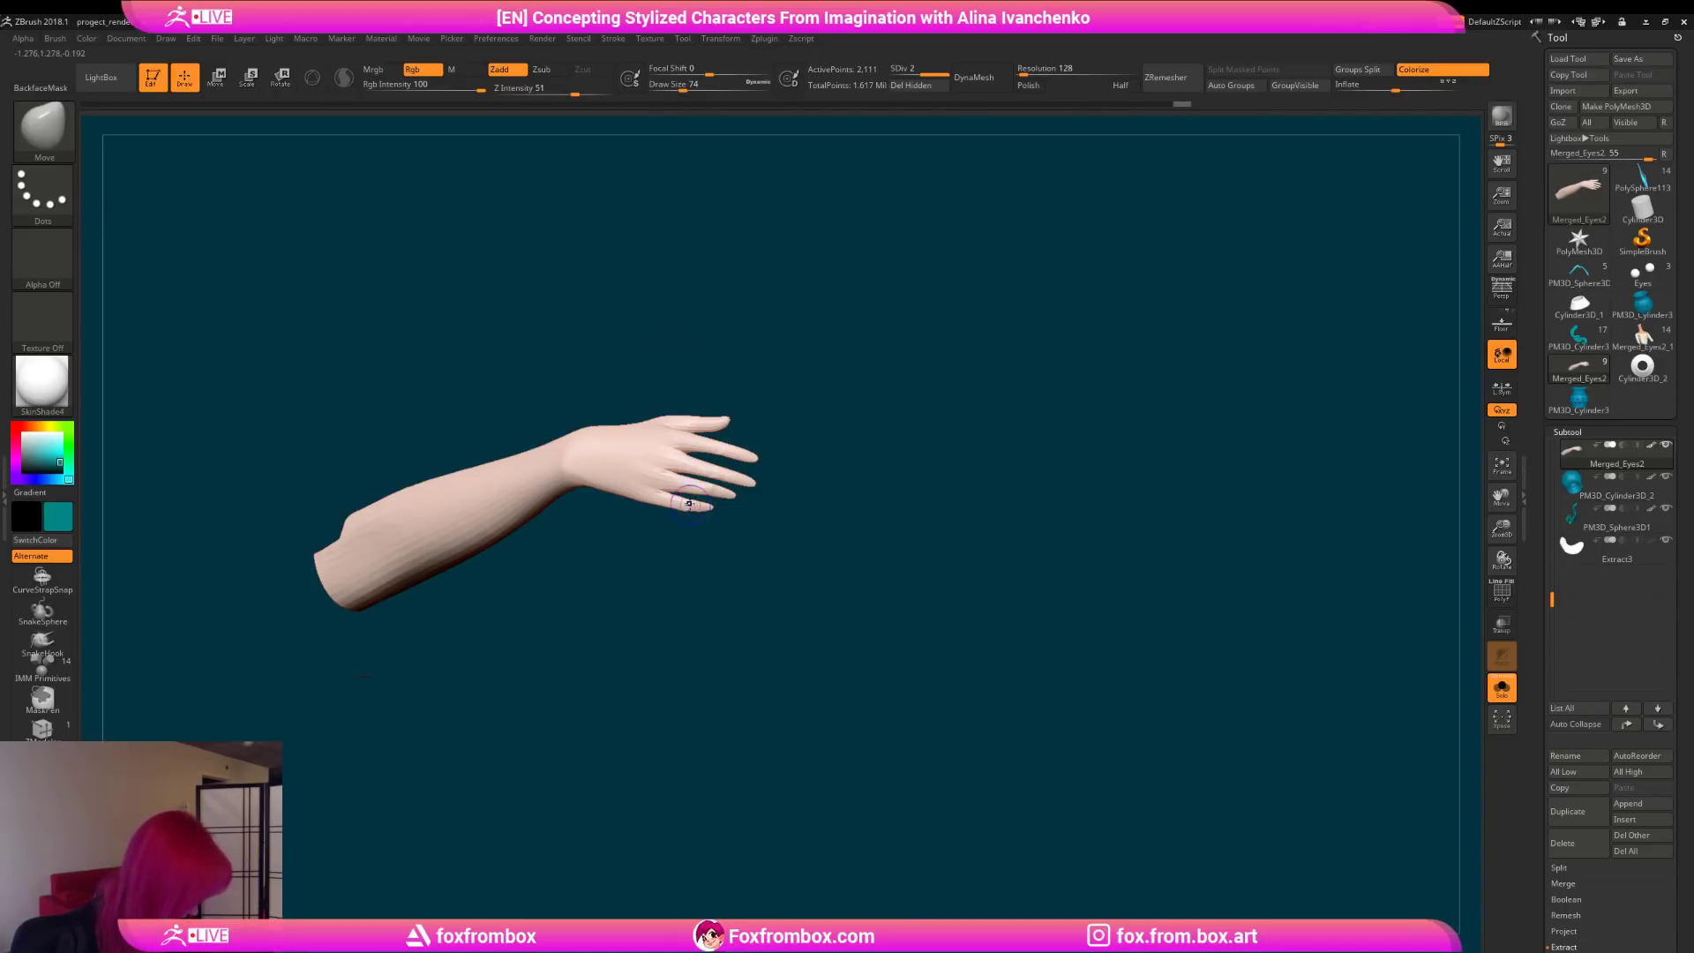
{"action": "left_click_drag", "start_coordinate": [699, 559], "coordinate": [829, 481]}
{"action": "left_click_drag", "start_coordinate": [1502, 528], "coordinate": [1456, 624]}
{"action": "mouse_move", "coordinate": [1028, 427]}
{"action": "left_mouse_down"}
{"action": "mouse_move", "coordinate": [923, 327]}
{"action": "mouse_move", "coordinate": [919, 359]}
{"action": "mouse_move", "coordinate": [876, 271]}
{"action": "left_mouse_up"}
{"action": "left_click_drag", "start_coordinate": [683, 91], "coordinate": [667, 91]}
{"action": "mouse_move", "coordinate": [739, 428]}
{"action": "left_mouse_down"}
{"action": "mouse_move", "coordinate": [790, 455]}
{"action": "mouse_move", "coordinate": [791, 344]}
{"action": "mouse_move", "coordinate": [814, 335]}
{"action": "mouse_move", "coordinate": [718, 439]}
{"action": "left_mouse_up"}
Step: Thicken the thin parts of the fingers with the Inflat brush at draw size 27
{"action": "key", "text": "b"}
{"action": "key", "text": "i"}
{"action": "key", "text": "n"}
{"action": "left_click", "coordinate": [675, 88]}
{"action": "mouse_move", "coordinate": [842, 424]}
{"action": "left_mouse_down"}
{"action": "mouse_move", "coordinate": [899, 412]}
{"action": "mouse_move", "coordinate": [883, 317]}
{"action": "left_mouse_up"}
{"action": "left_click", "coordinate": [670, 88]}
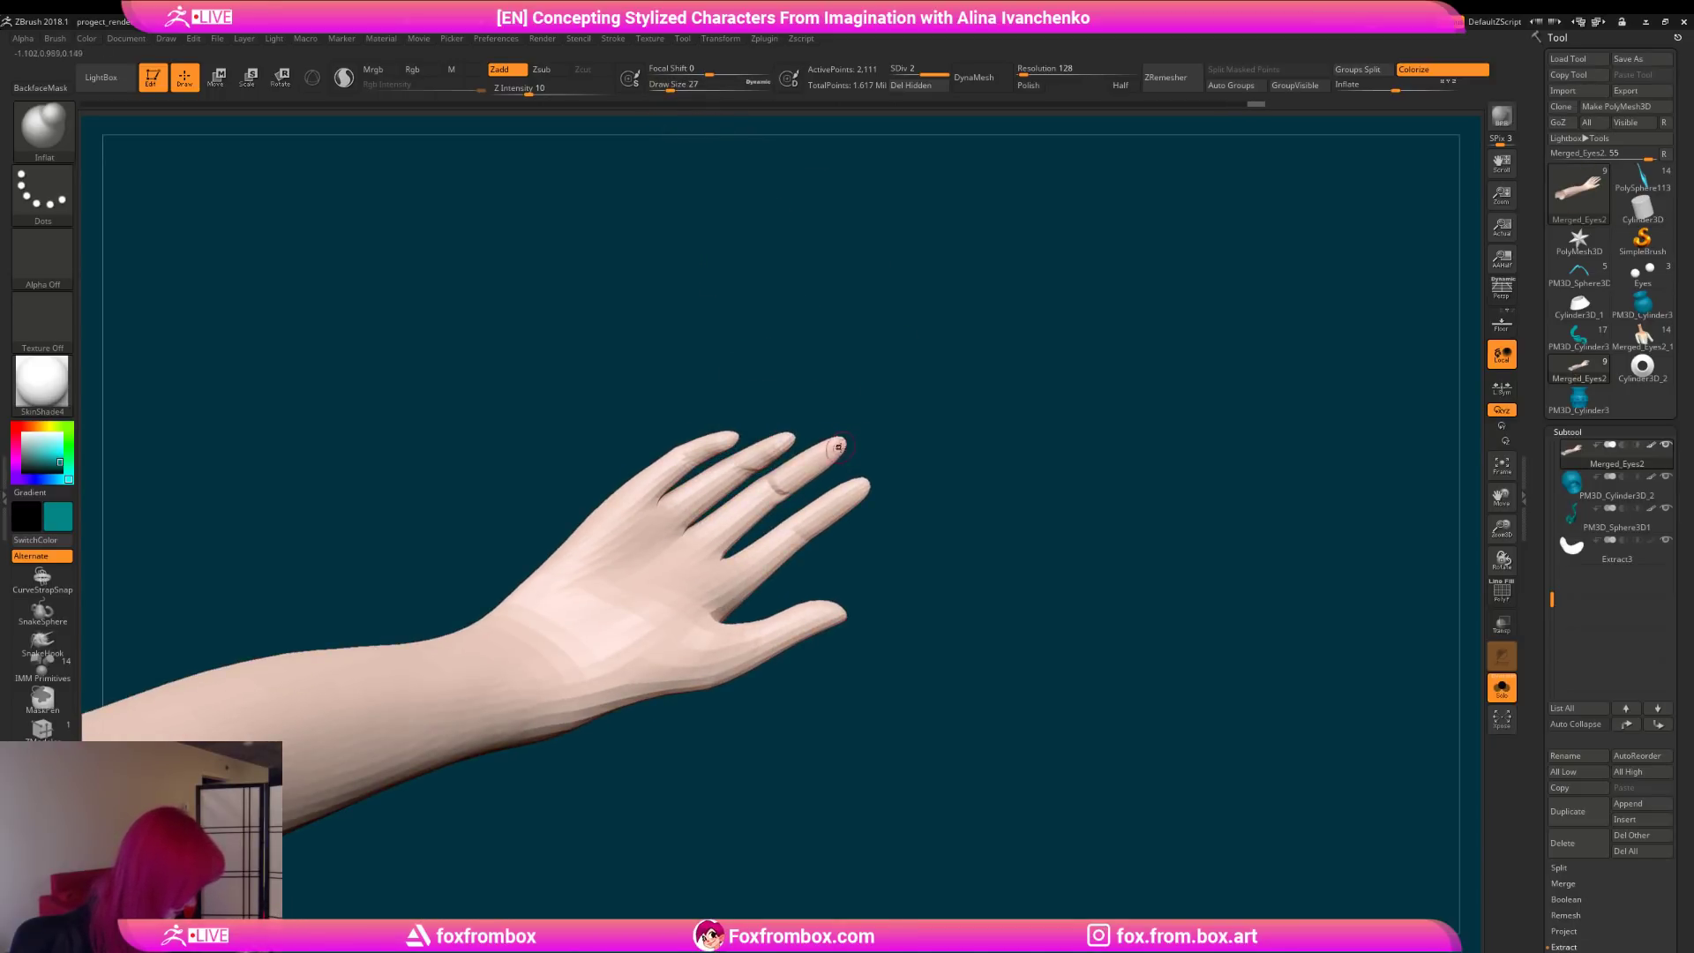
{"action": "left_click_drag", "start_coordinate": [953, 429], "coordinate": [914, 476]}
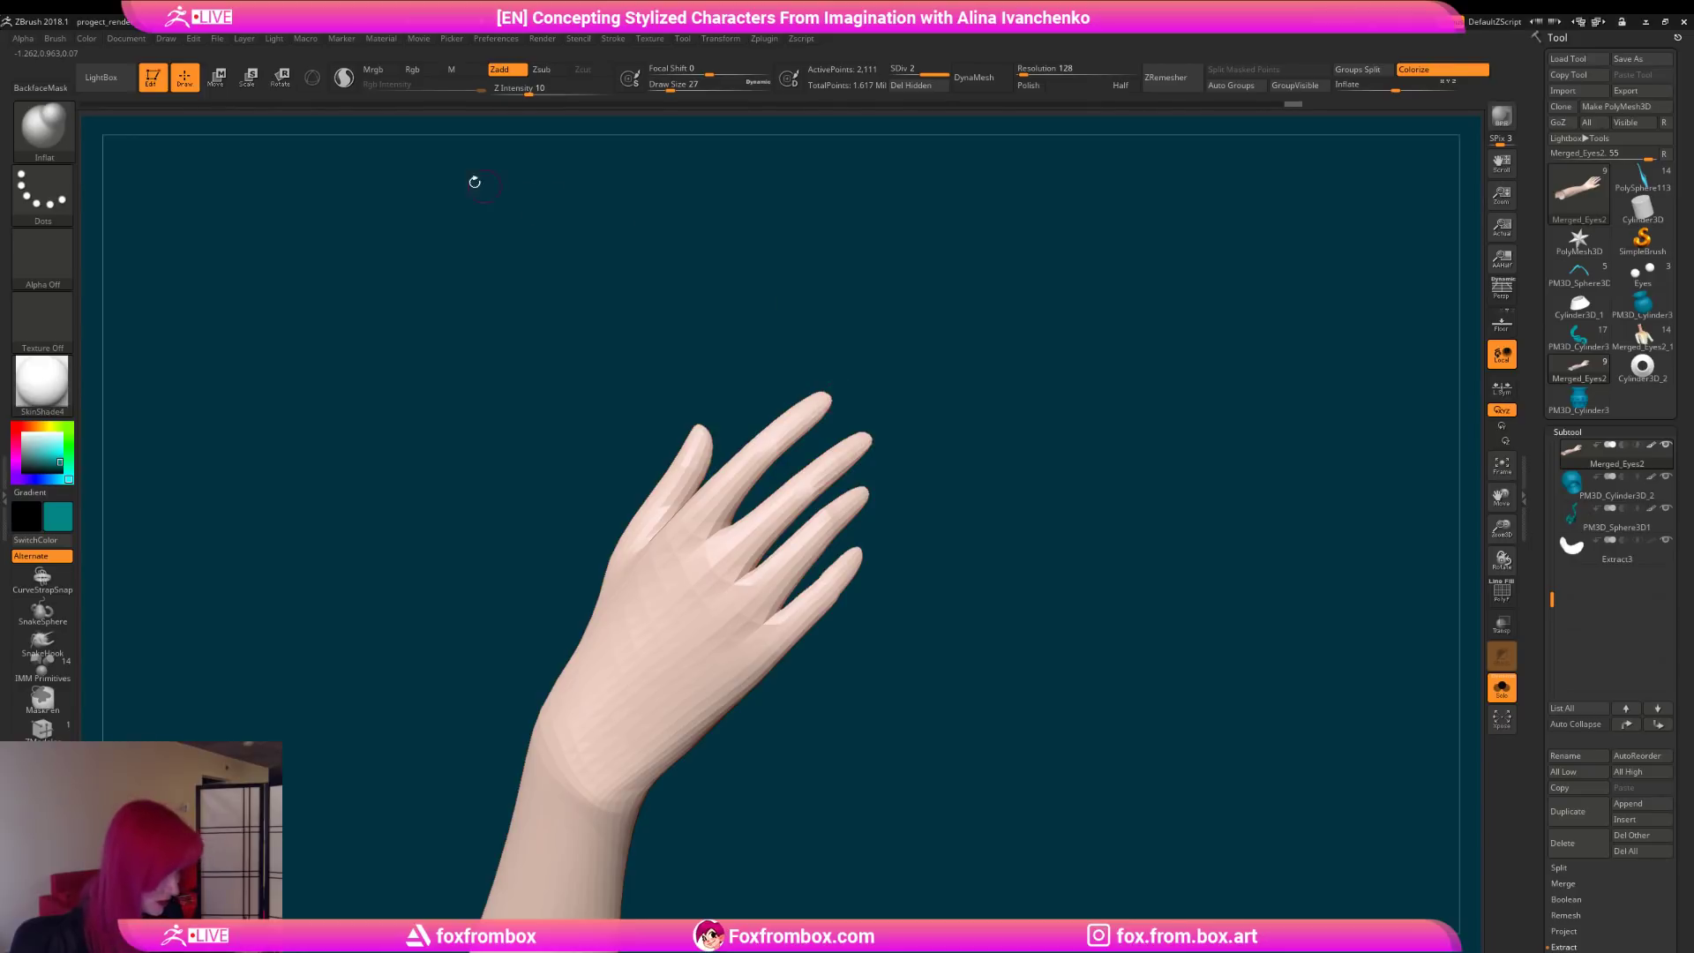
Step: Mask everything except the middle finger, soften the mask edge and set a scaling line from knuckle to fingertip
{"action": "left_click", "coordinate": [249, 77]}
{"action": "left_click_drag", "start_coordinate": [725, 559], "coordinate": [858, 443], "text": "ctrl"}
{"action": "key", "text": "ctrl+z"}
{"action": "left_click_drag", "start_coordinate": [571, 717], "coordinate": [841, 476], "text": "ctrl"}
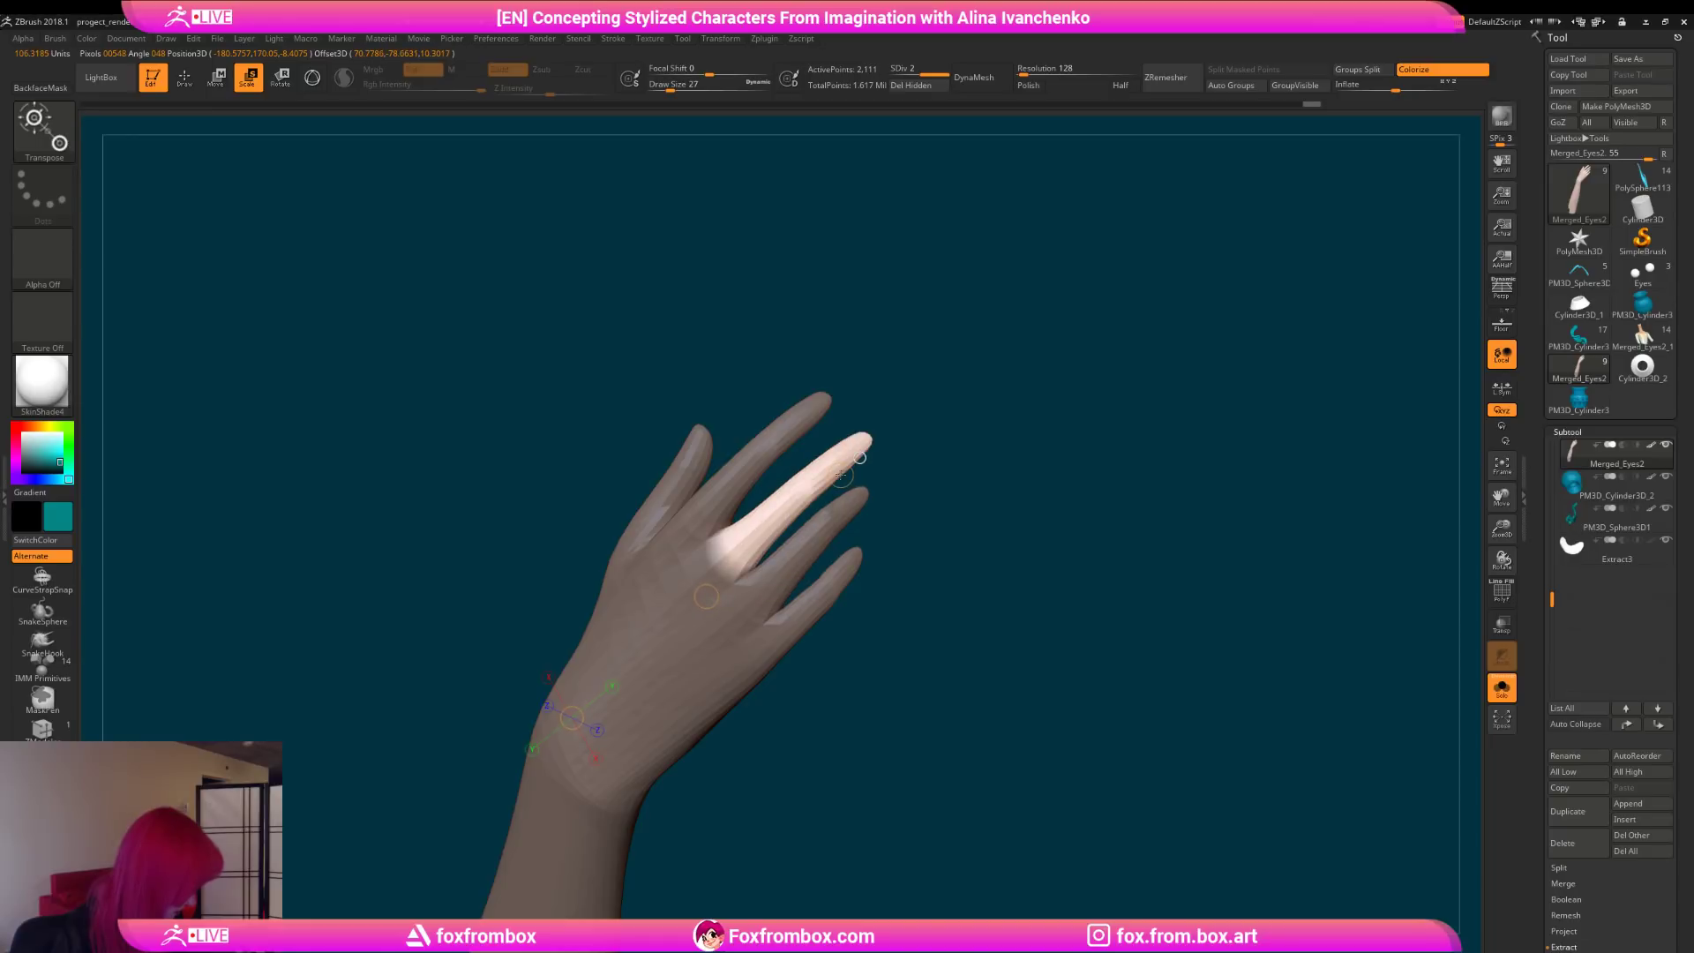
{"action": "left_click", "coordinate": [786, 494], "text": "ctrl"}
{"action": "left_click_drag", "start_coordinate": [720, 554], "coordinate": [880, 421]}
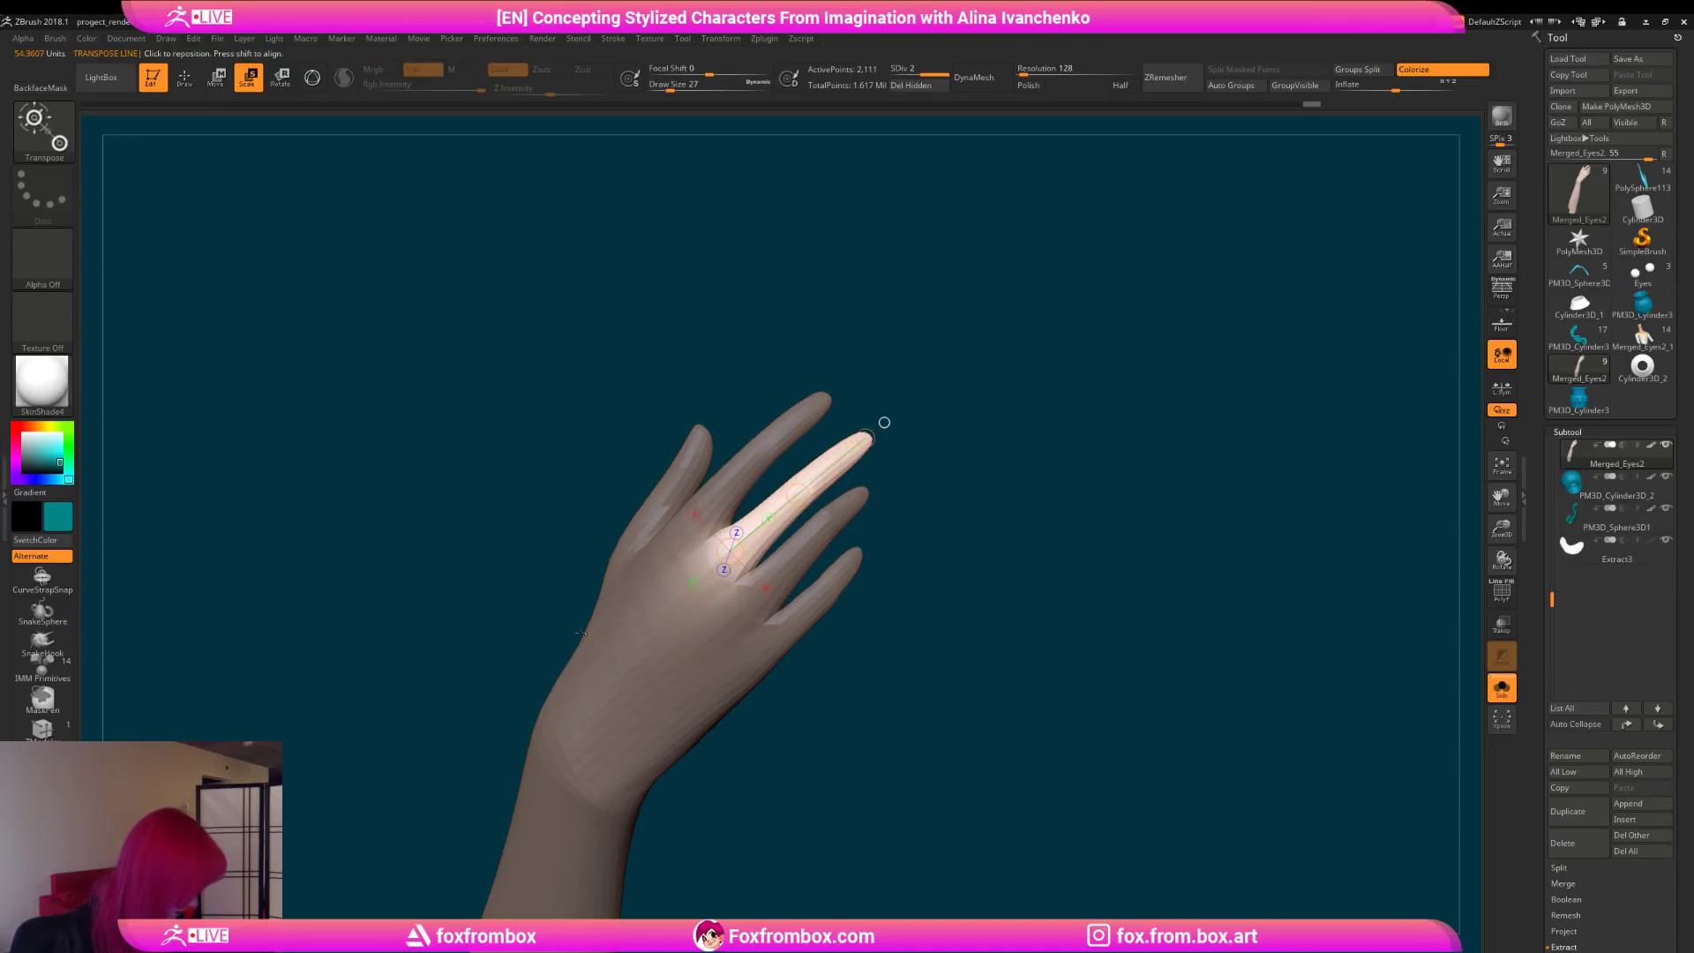
{"action": "key", "text": "1"}
Step: Adjust the middle finger with Transpose Rotate about its knuckle and release the mask on the hand
{"action": "mouse_move", "coordinate": [907, 612]}
{"action": "left_mouse_down"}
{"action": "mouse_move", "coordinate": [908, 649]}
{"action": "mouse_move", "coordinate": [971, 563]}
{"action": "left_mouse_up"}
{"action": "left_click", "coordinate": [865, 680]}
{"action": "mouse_move", "coordinate": [605, 389]}
{"action": "left_mouse_down", "text": "ctrl"}
{"action": "mouse_move", "coordinate": [576, 481]}
{"action": "mouse_move", "coordinate": [843, 463]}
{"action": "left_mouse_up", "text": "ctrl"}
{"action": "left_click_drag", "start_coordinate": [883, 583], "coordinate": [979, 569]}
{"action": "mouse_move", "coordinate": [586, 389]}
{"action": "left_mouse_down", "text": "ctrl"}
{"action": "mouse_move", "coordinate": [746, 291]}
{"action": "mouse_move", "coordinate": [724, 401]}
{"action": "mouse_move", "coordinate": [670, 397]}
{"action": "left_mouse_up", "text": "ctrl"}
{"action": "left_click_drag", "start_coordinate": [1055, 445], "coordinate": [901, 436]}
{"action": "mouse_move", "coordinate": [1052, 412]}
{"action": "left_mouse_down", "text": "alt"}
{"action": "mouse_move", "coordinate": [970, 427]}
{"action": "mouse_move", "coordinate": [1028, 428]}
{"action": "left_mouse_up", "text": "alt"}
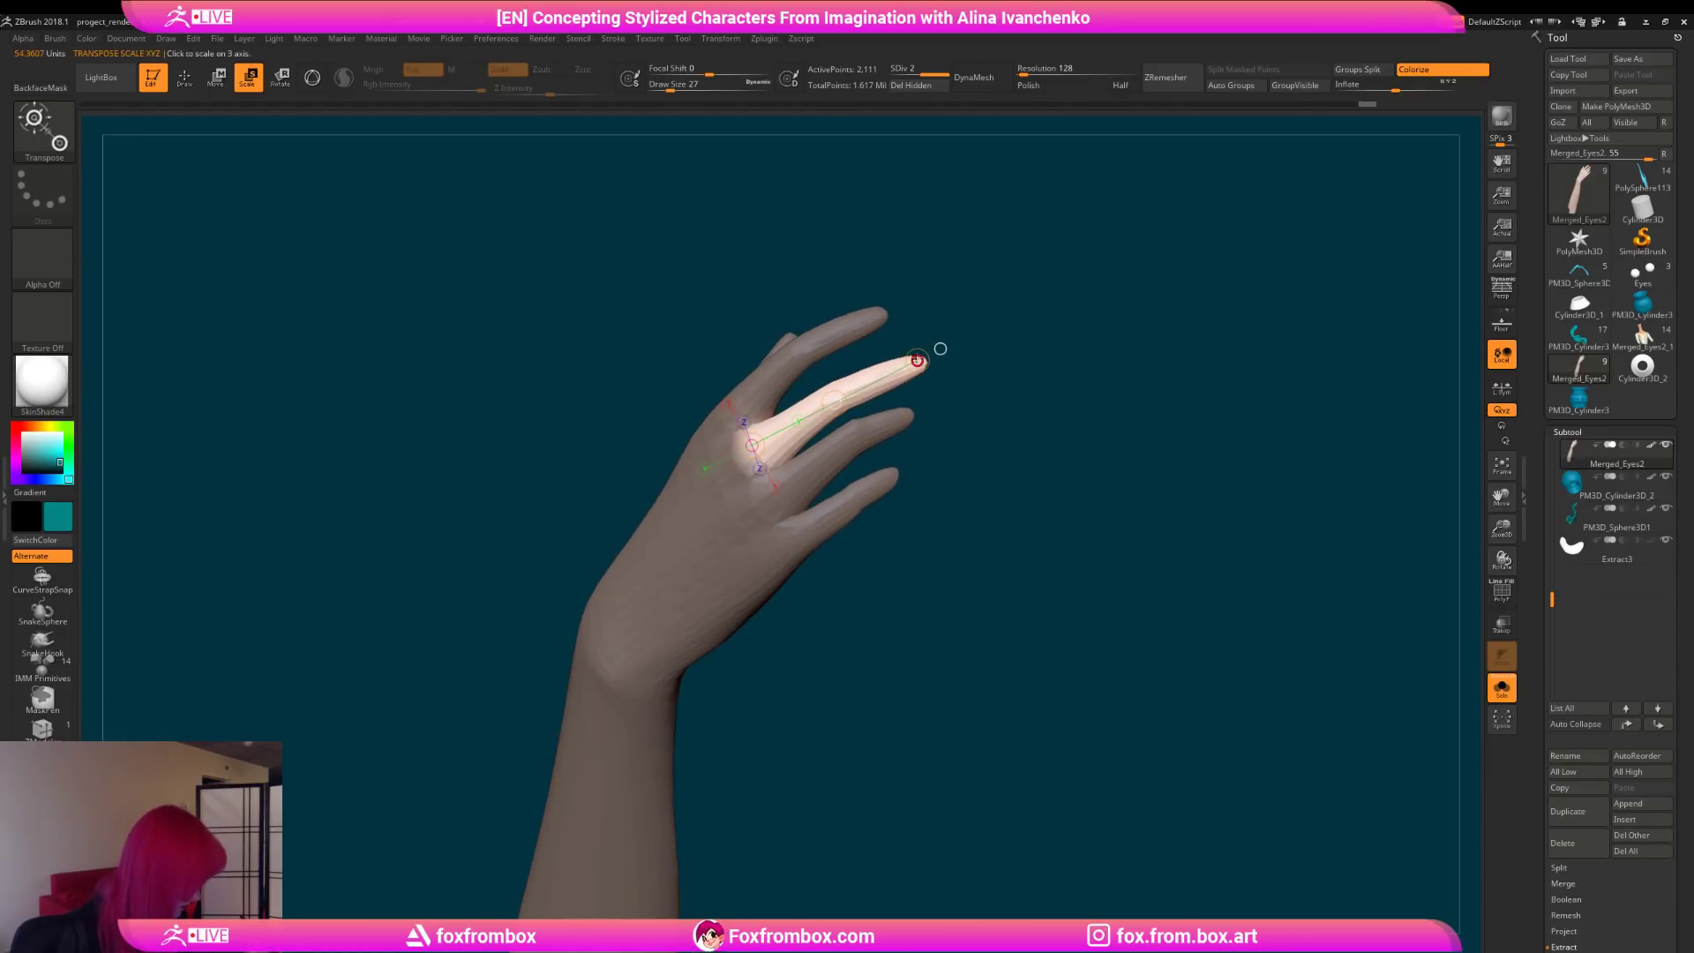
{"action": "key", "text": "r"}
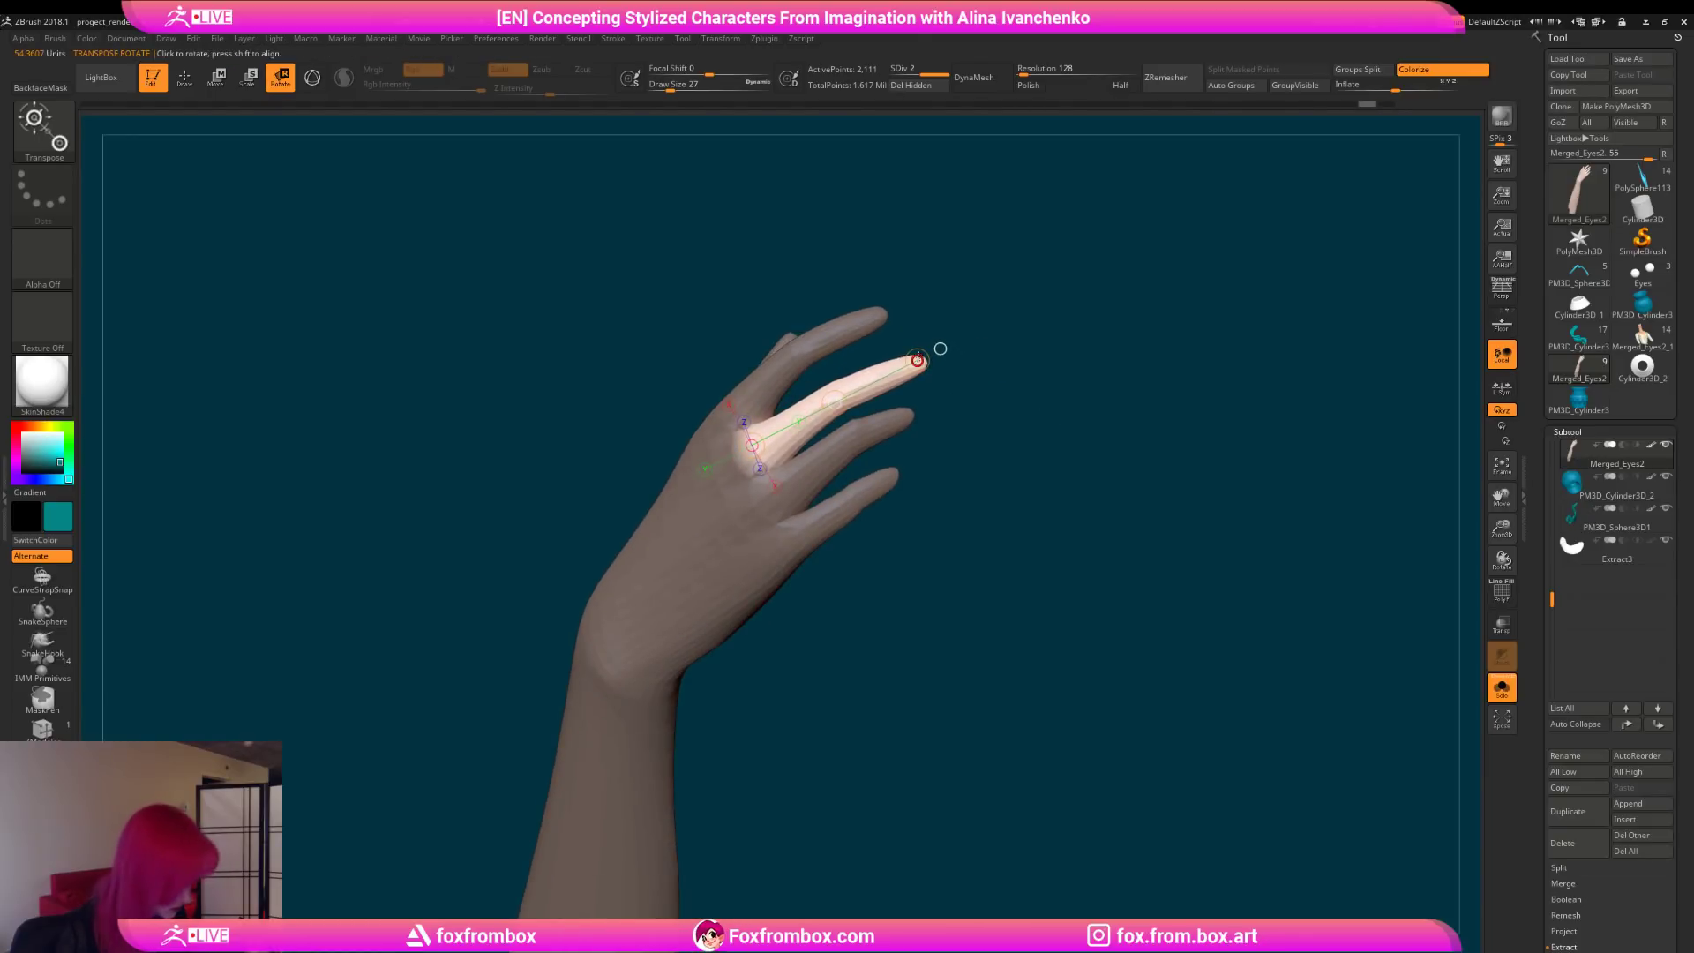
{"action": "left_click", "coordinate": [983, 393], "text": "ctrl"}
{"action": "mouse_move", "coordinate": [983, 393]}
{"action": "left_mouse_down"}
{"action": "mouse_move", "coordinate": [1006, 416]}
{"action": "mouse_move", "coordinate": [1020, 397]}
{"action": "mouse_move", "coordinate": [1017, 416]}
{"action": "mouse_move", "coordinate": [1040, 362]}
{"action": "mouse_move", "coordinate": [996, 411]}
{"action": "left_mouse_up"}
{"action": "left_click", "coordinate": [996, 411], "text": "ctrl"}
Step: Isolate the ring finger with an inverted mask and rotate it from its knuckle
{"action": "left_click_drag", "start_coordinate": [843, 387], "coordinate": [635, 691], "text": "ctrl"}
{"action": "left_click_drag", "start_coordinate": [637, 646], "coordinate": [740, 514]}
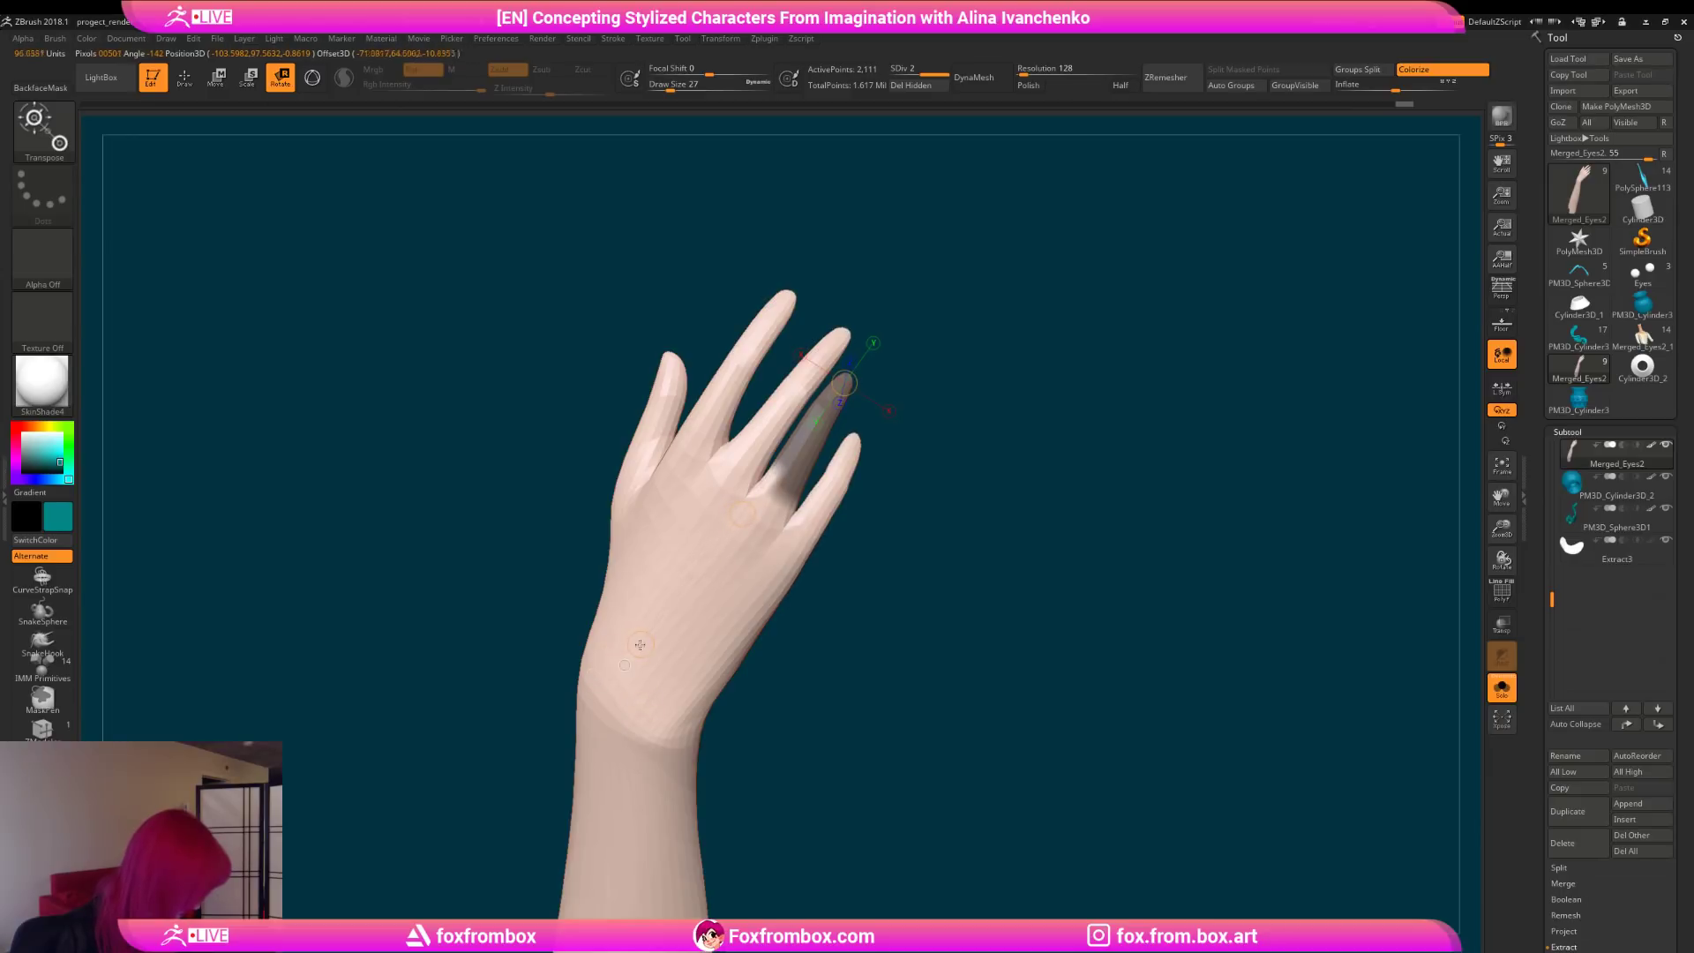
{"action": "left_click_drag", "start_coordinate": [880, 427], "coordinate": [907, 493]}
{"action": "left_click", "coordinate": [977, 413], "text": "ctrl"}
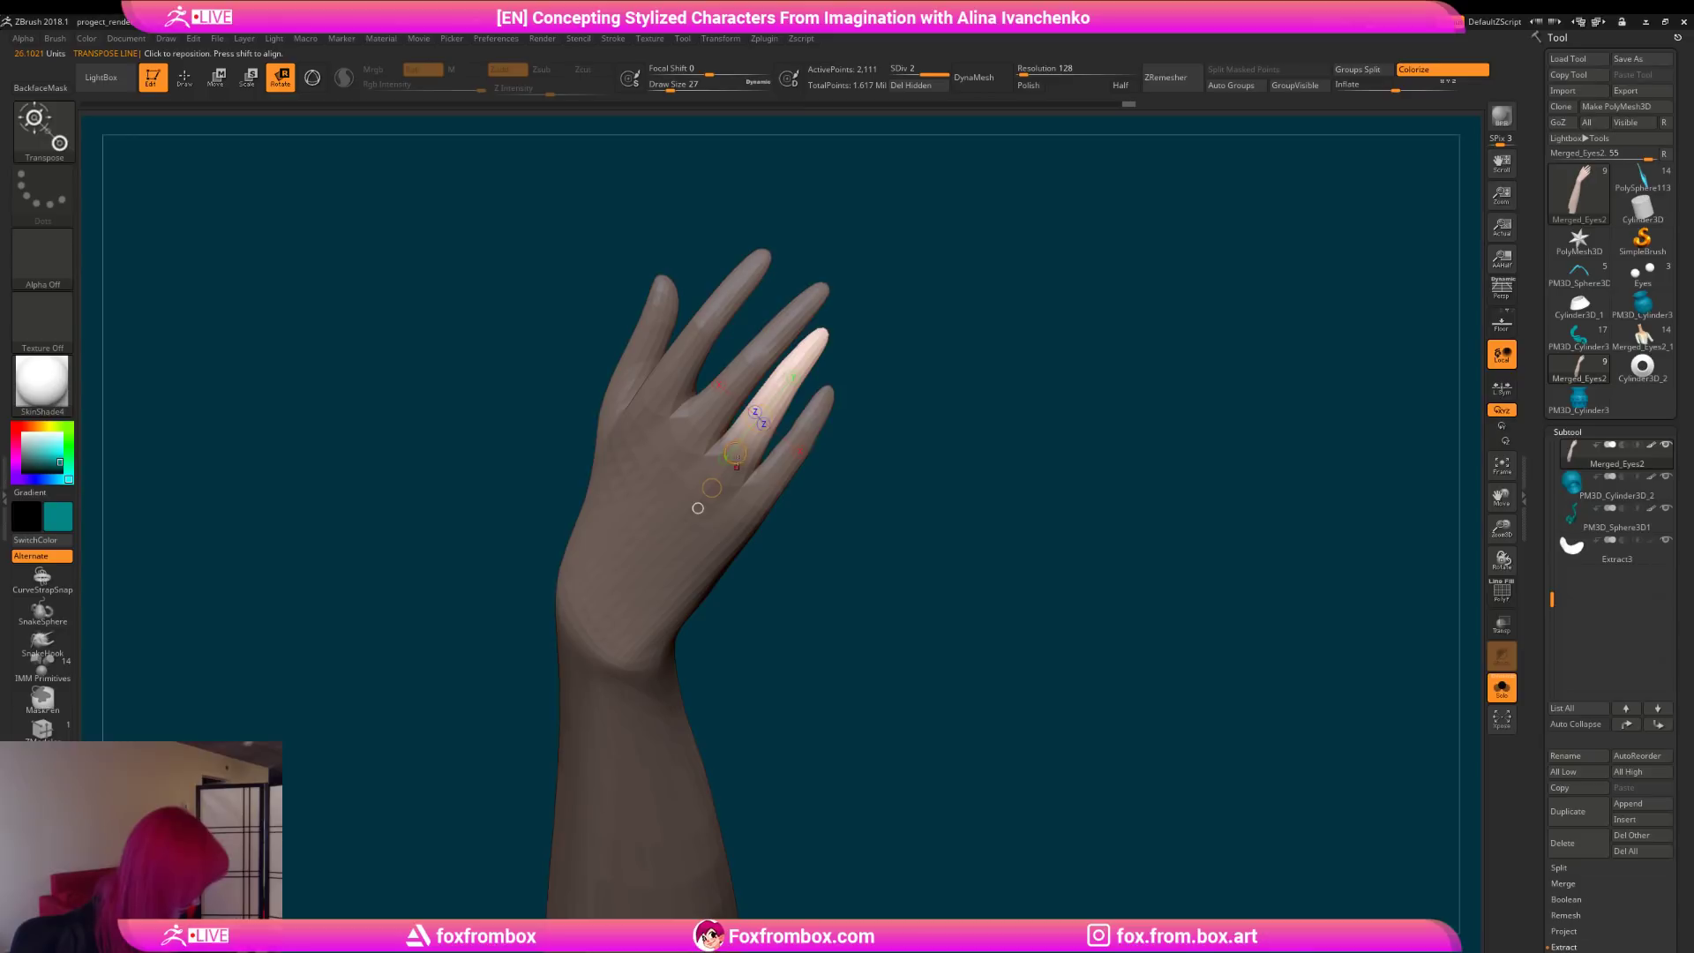
{"action": "left_click_drag", "start_coordinate": [824, 323], "coordinate": [826, 325]}
{"action": "left_click_drag", "start_coordinate": [887, 307], "coordinate": [775, 345]}
{"action": "left_click_drag", "start_coordinate": [875, 376], "coordinate": [865, 349]}
{"action": "mouse_move", "coordinate": [1059, 388]}
{"action": "left_mouse_down"}
{"action": "mouse_move", "coordinate": [934, 386]}
{"action": "mouse_move", "coordinate": [896, 450]}
{"action": "mouse_move", "coordinate": [801, 416]}
{"action": "mouse_move", "coordinate": [853, 278]}
{"action": "mouse_move", "coordinate": [953, 355]}
{"action": "mouse_move", "coordinate": [828, 344]}
{"action": "mouse_move", "coordinate": [960, 295]}
{"action": "mouse_move", "coordinate": [976, 328]}
{"action": "left_mouse_up"}
Step: Return to brush drawing, clear the mask and smooth the bent fingers
{"action": "left_click", "coordinate": [218, 82]}
{"action": "left_click", "coordinate": [185, 78]}
{"action": "mouse_move", "coordinate": [963, 375]}
{"action": "left_mouse_down", "text": "ctrl"}
{"action": "mouse_move", "coordinate": [983, 409]}
{"action": "mouse_move", "coordinate": [926, 471]}
{"action": "left_mouse_up", "text": "ctrl"}
{"action": "left_click_drag", "start_coordinate": [785, 334], "coordinate": [734, 351], "text": "shift"}
{"action": "left_click_drag", "start_coordinate": [919, 341], "coordinate": [905, 338]}
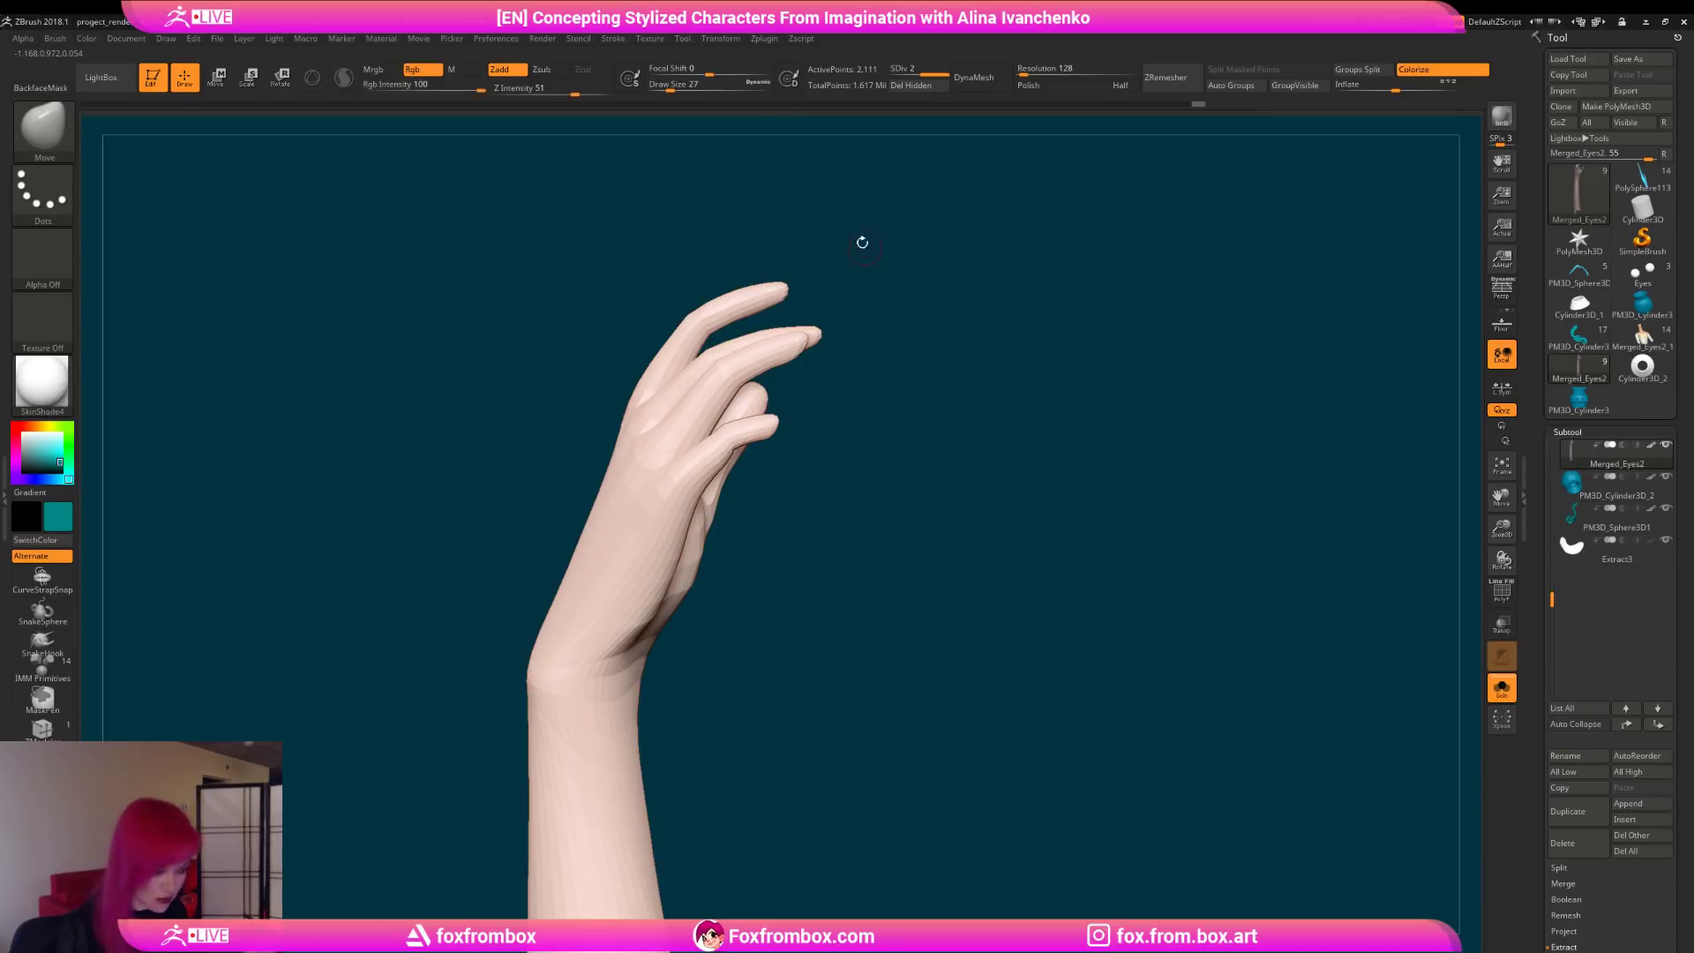
Step: Adjust the curve of the upper fingers with the Move brush at draw size 132
{"action": "key", "text": "b"}
{"action": "key", "text": "m"}
{"action": "key", "text": "v"}
{"action": "left_click", "coordinate": [694, 88]}
{"action": "left_click_drag", "start_coordinate": [757, 332], "coordinate": [772, 352]}
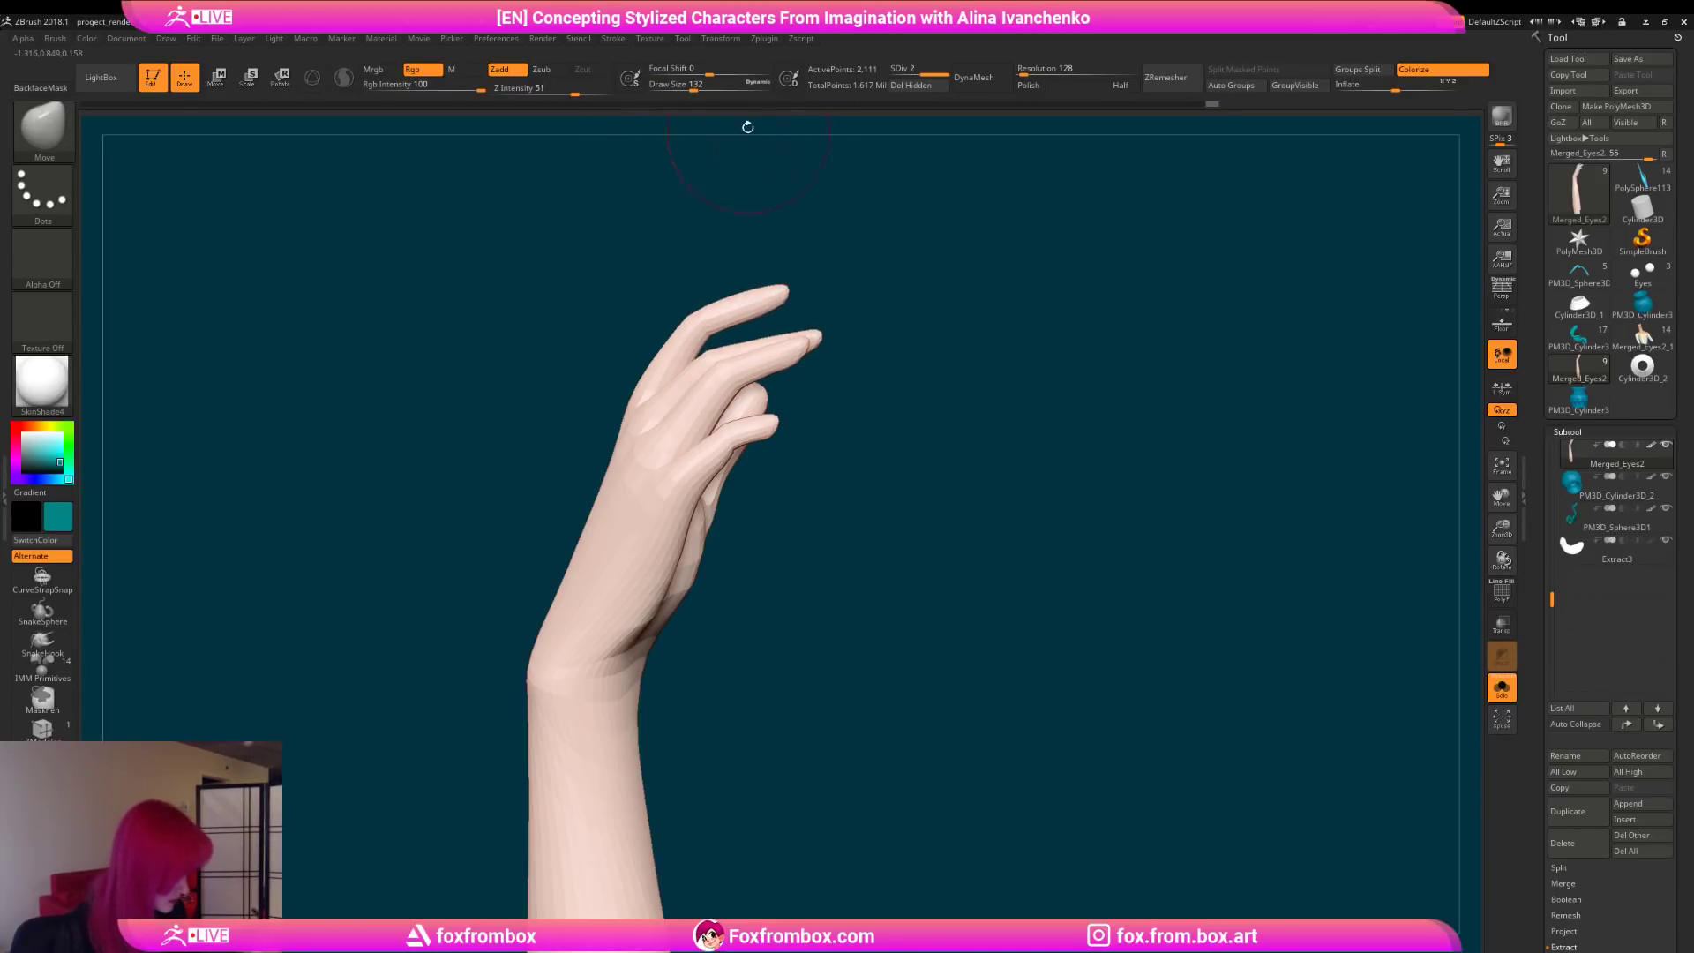
{"action": "left_click_drag", "start_coordinate": [687, 86], "coordinate": [689, 86]}
{"action": "mouse_move", "coordinate": [786, 276]}
{"action": "left_mouse_down"}
{"action": "mouse_move", "coordinate": [839, 265]}
{"action": "mouse_move", "coordinate": [843, 222]}
{"action": "mouse_move", "coordinate": [935, 228]}
{"action": "mouse_move", "coordinate": [844, 293]}
{"action": "mouse_move", "coordinate": [755, 309]}
{"action": "left_mouse_up"}
Step: Refine and smooth the little finger and neighbouring fingertips with the Move brush at draw size 46
{"action": "left_click", "coordinate": [681, 88]}
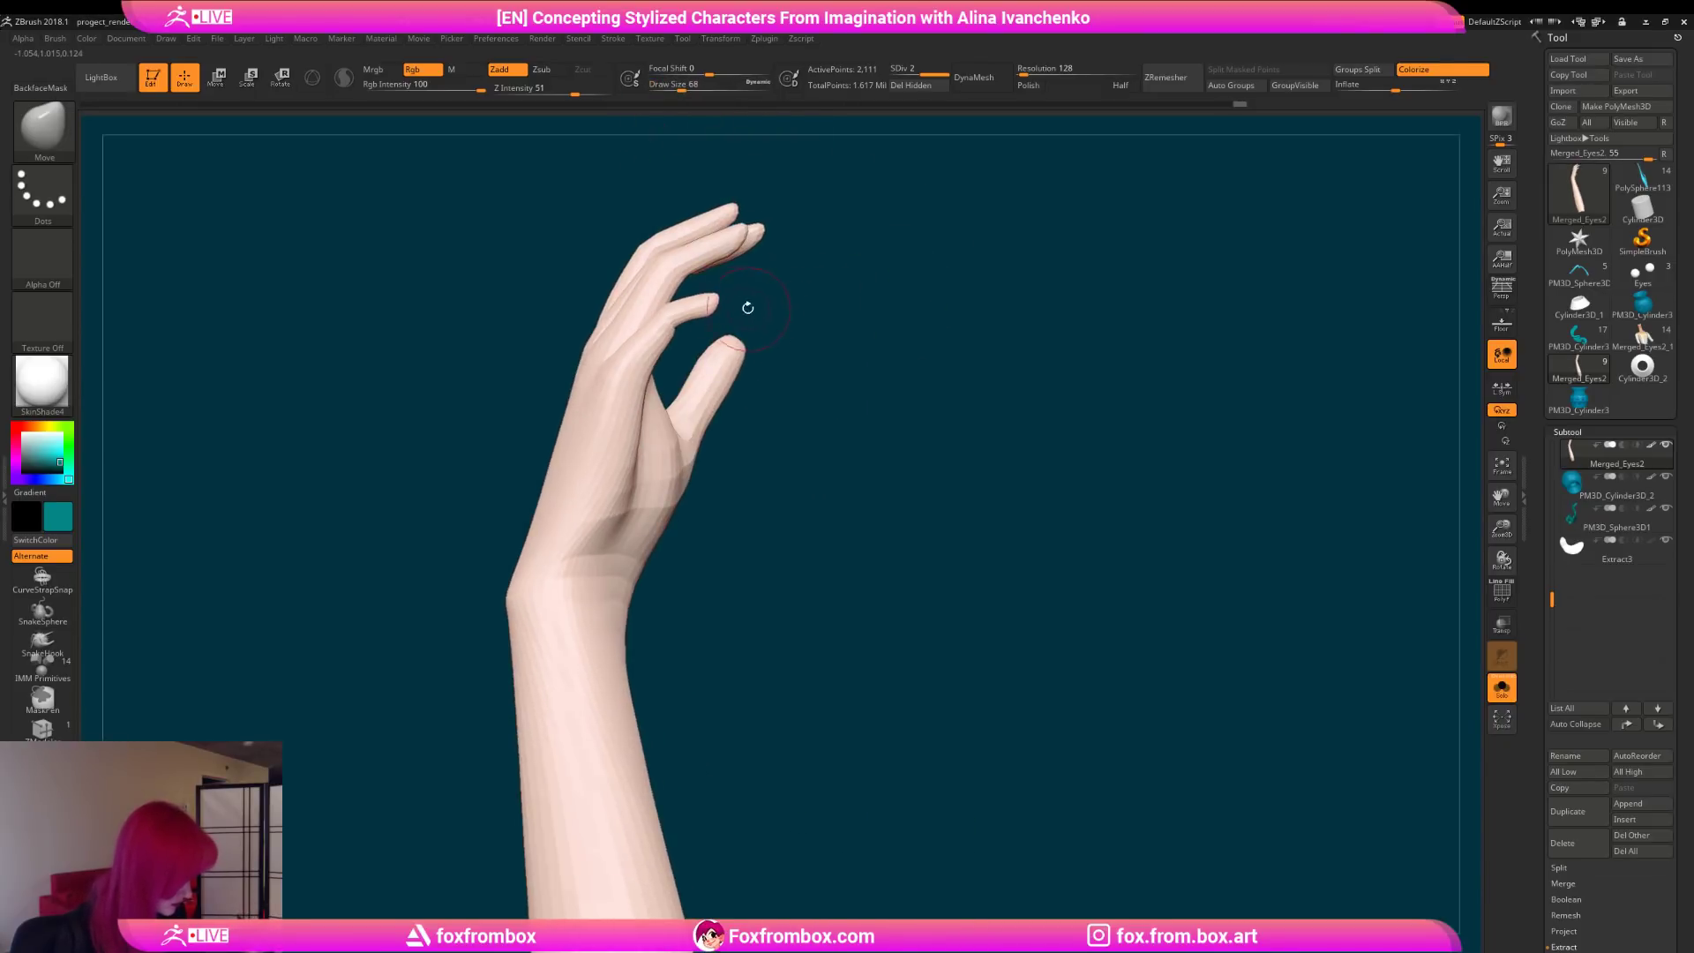
{"action": "left_click", "coordinate": [676, 89]}
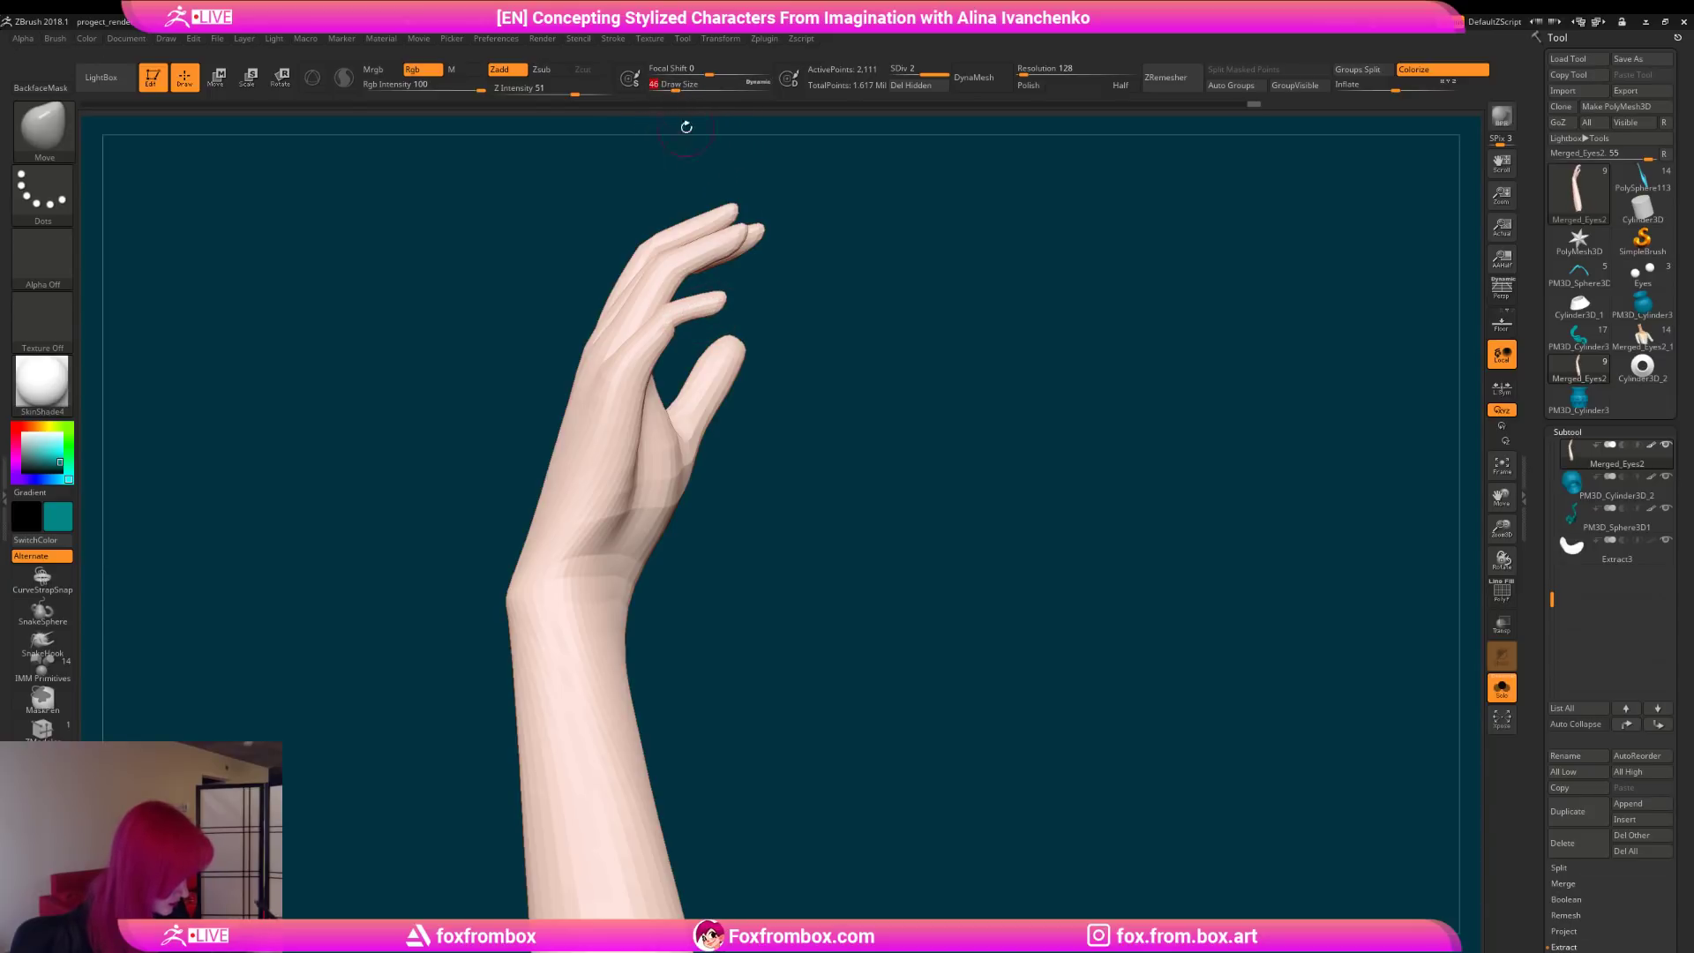
{"action": "left_click_drag", "start_coordinate": [714, 311], "coordinate": [719, 305], "text": "shift"}
{"action": "mouse_move", "coordinate": [743, 293]}
{"action": "left_mouse_down"}
{"action": "mouse_move", "coordinate": [774, 278]}
{"action": "mouse_move", "coordinate": [786, 340]}
{"action": "mouse_move", "coordinate": [729, 315]}
{"action": "left_mouse_up"}
{"action": "mouse_move", "coordinate": [785, 328]}
{"action": "left_mouse_down"}
{"action": "mouse_move", "coordinate": [855, 340]}
{"action": "mouse_move", "coordinate": [812, 360]}
{"action": "mouse_move", "coordinate": [825, 382]}
{"action": "mouse_move", "coordinate": [781, 334]}
{"action": "left_mouse_up"}
{"action": "mouse_move", "coordinate": [843, 265]}
{"action": "left_mouse_down"}
{"action": "mouse_move", "coordinate": [832, 239]}
{"action": "mouse_move", "coordinate": [871, 259]}
{"action": "left_mouse_up"}
{"action": "left_click_drag", "start_coordinate": [811, 324], "coordinate": [742, 368]}
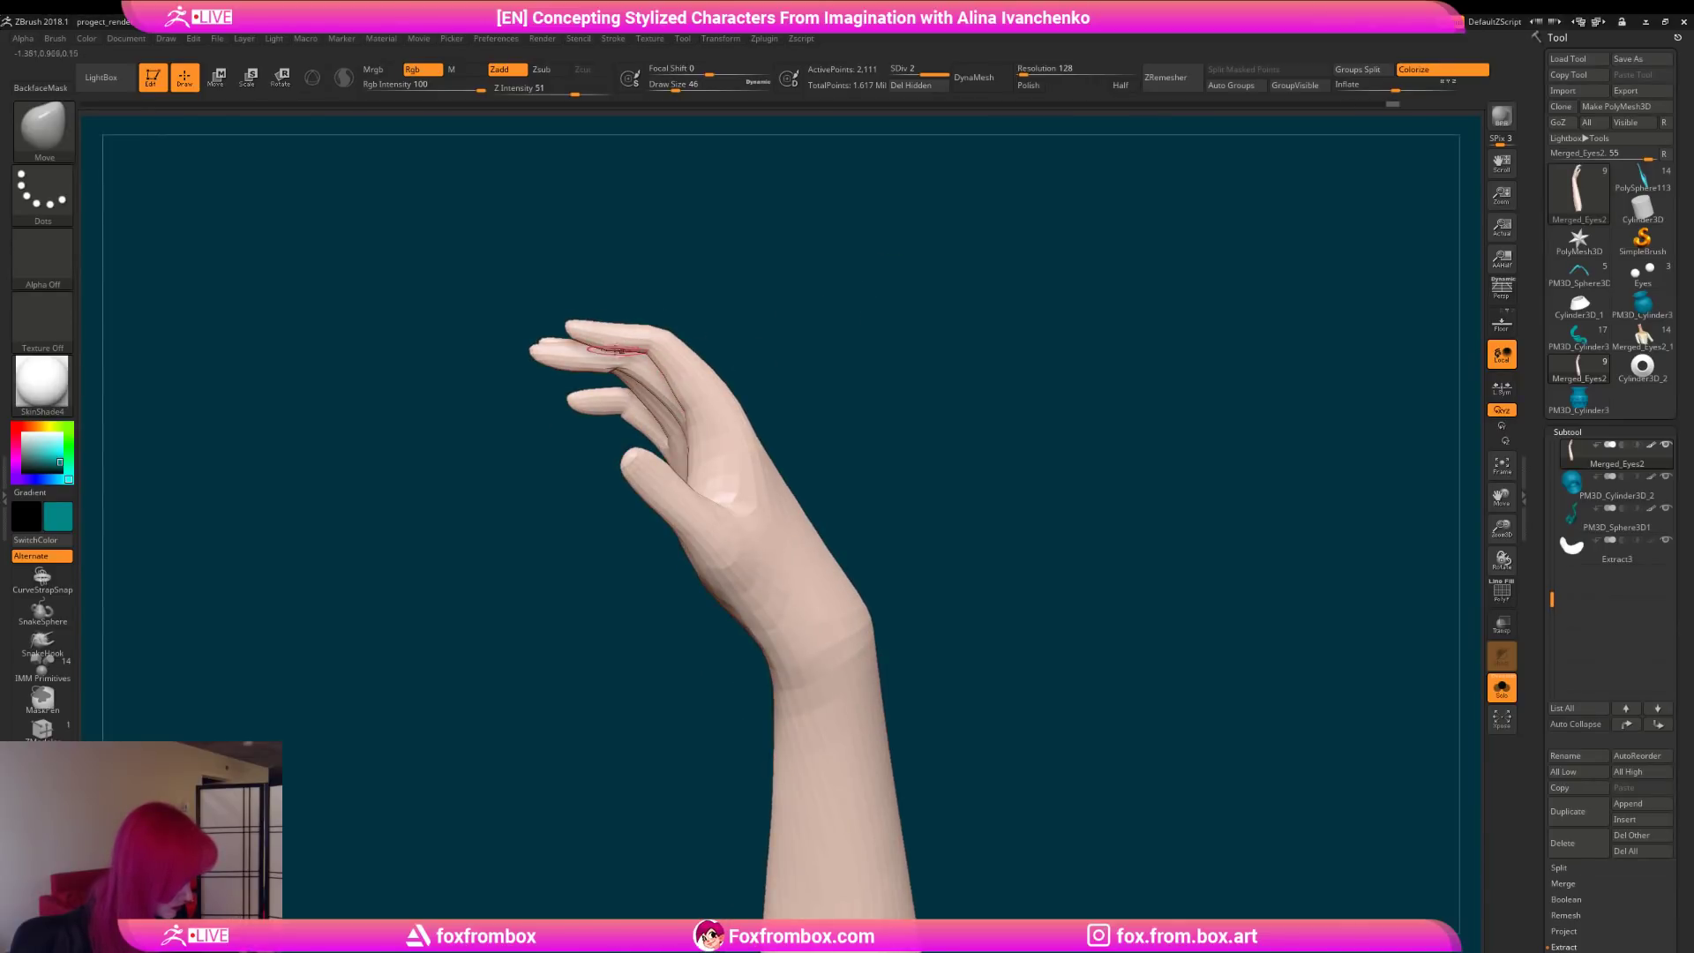
Step: Bring back the full figure, frame it and set a transpose move line along the raised hand and forearm
{"action": "left_click_drag", "start_coordinate": [794, 282], "coordinate": [869, 422]}
{"action": "left_click", "coordinate": [1501, 687]}
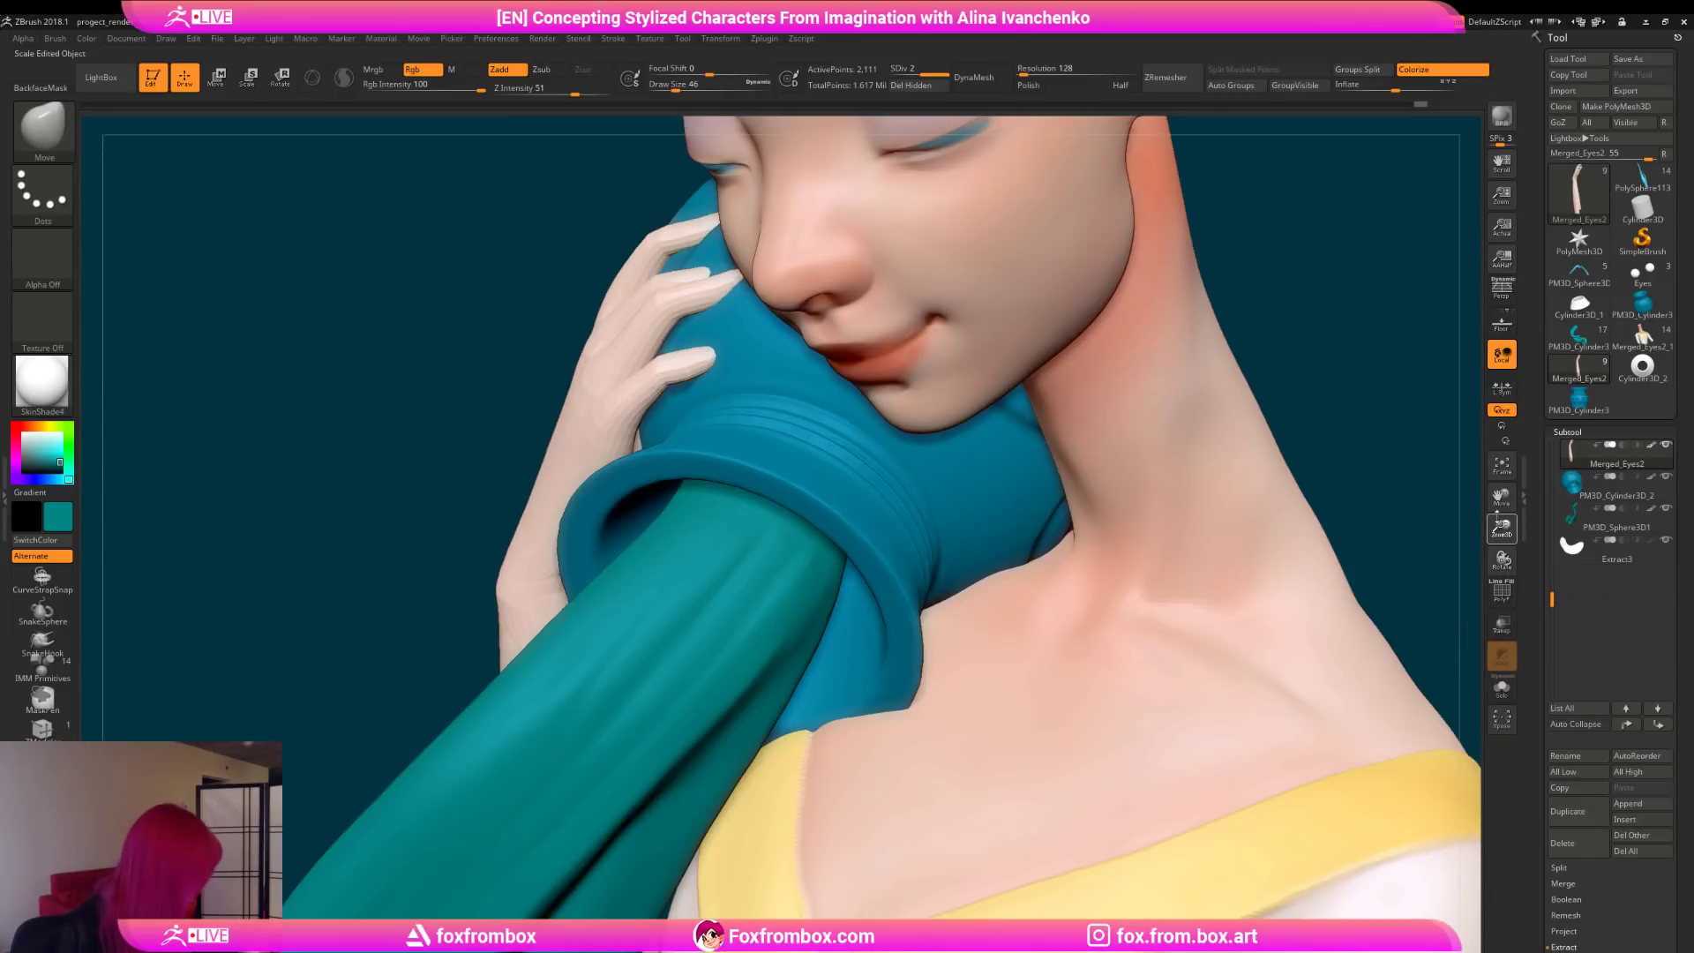
{"action": "key", "text": "f"}
{"action": "left_click_drag", "start_coordinate": [1150, 299], "coordinate": [946, 418]}
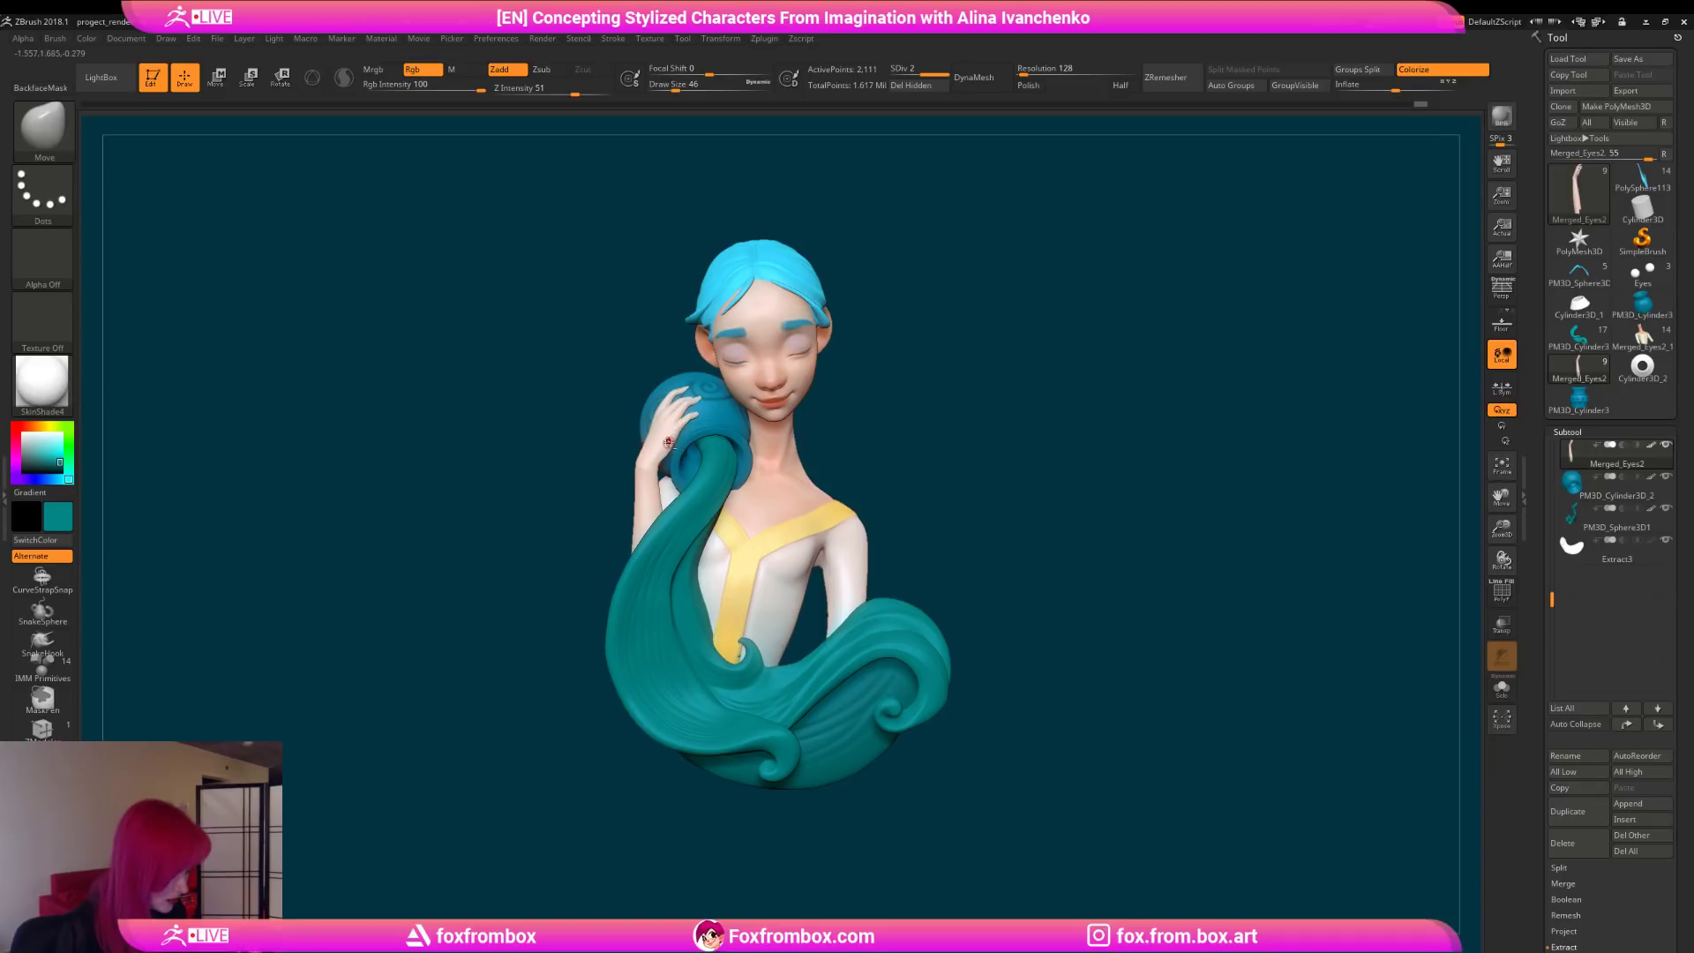
{"action": "key", "text": "w"}
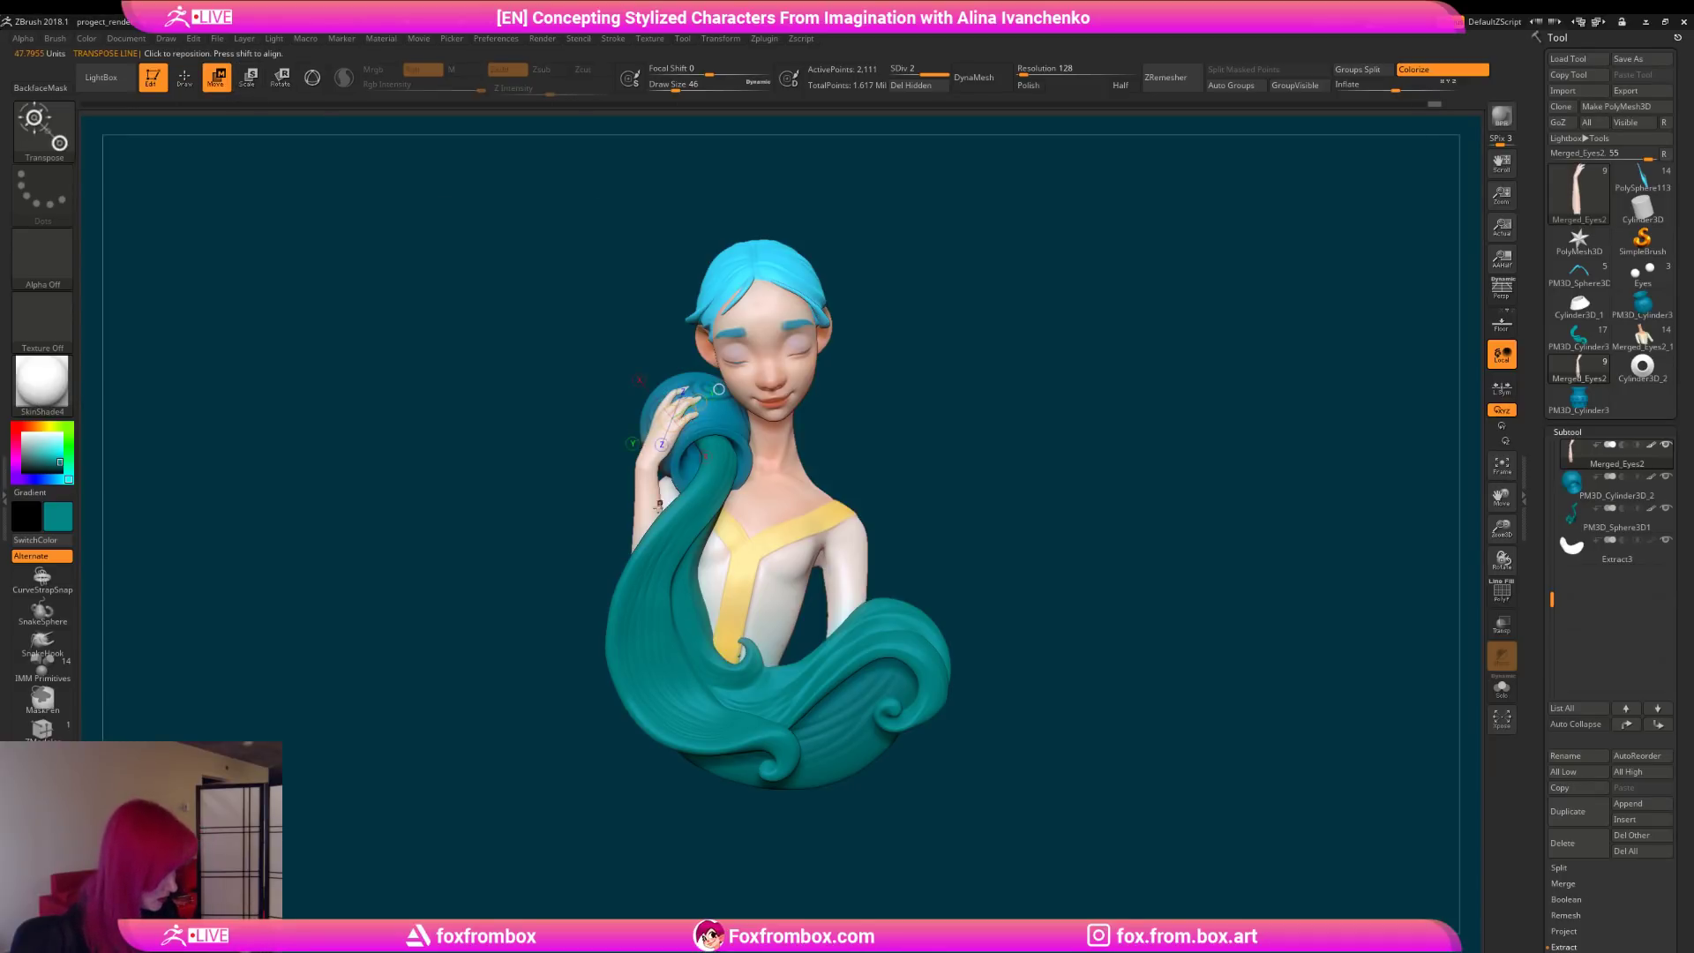
{"action": "left_click_drag", "start_coordinate": [647, 489], "coordinate": [645, 490]}
{"action": "mouse_move", "coordinate": [885, 427]}
{"action": "left_mouse_down"}
{"action": "mouse_move", "coordinate": [934, 417]}
{"action": "mouse_move", "coordinate": [868, 427]}
{"action": "left_mouse_up"}
{"action": "mouse_move", "coordinate": [868, 428]}
{"action": "left_mouse_down"}
{"action": "mouse_move", "coordinate": [827, 444]}
{"action": "mouse_move", "coordinate": [849, 451]}
{"action": "left_mouse_up"}
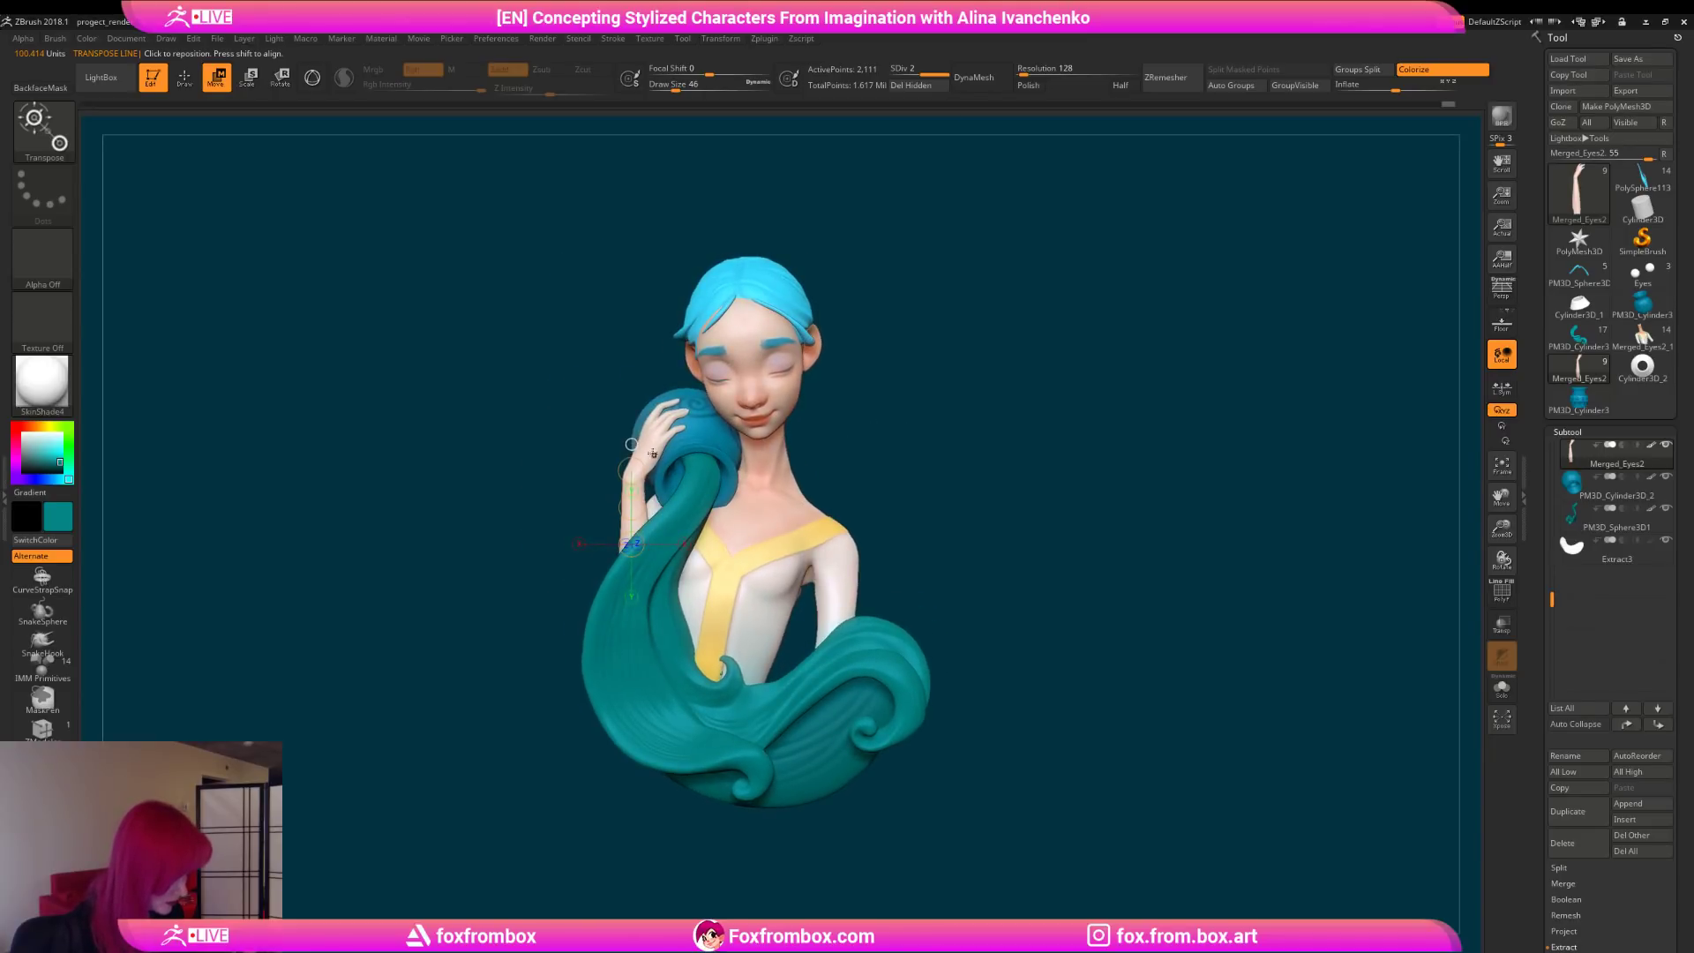
Step: Mask the raised hand above the wrist and isolate the arm subtool
{"action": "mouse_move", "coordinate": [573, 479]}
{"action": "left_mouse_down", "text": "ctrl"}
{"action": "mouse_move", "coordinate": [671, 574]}
{"action": "mouse_move", "coordinate": [386, 741]}
{"action": "left_mouse_up", "text": "ctrl"}
{"action": "left_click_drag", "start_coordinate": [547, 529], "coordinate": [502, 529]}
{"action": "left_click_drag", "start_coordinate": [680, 500], "coordinate": [793, 713], "text": "ctrl"}
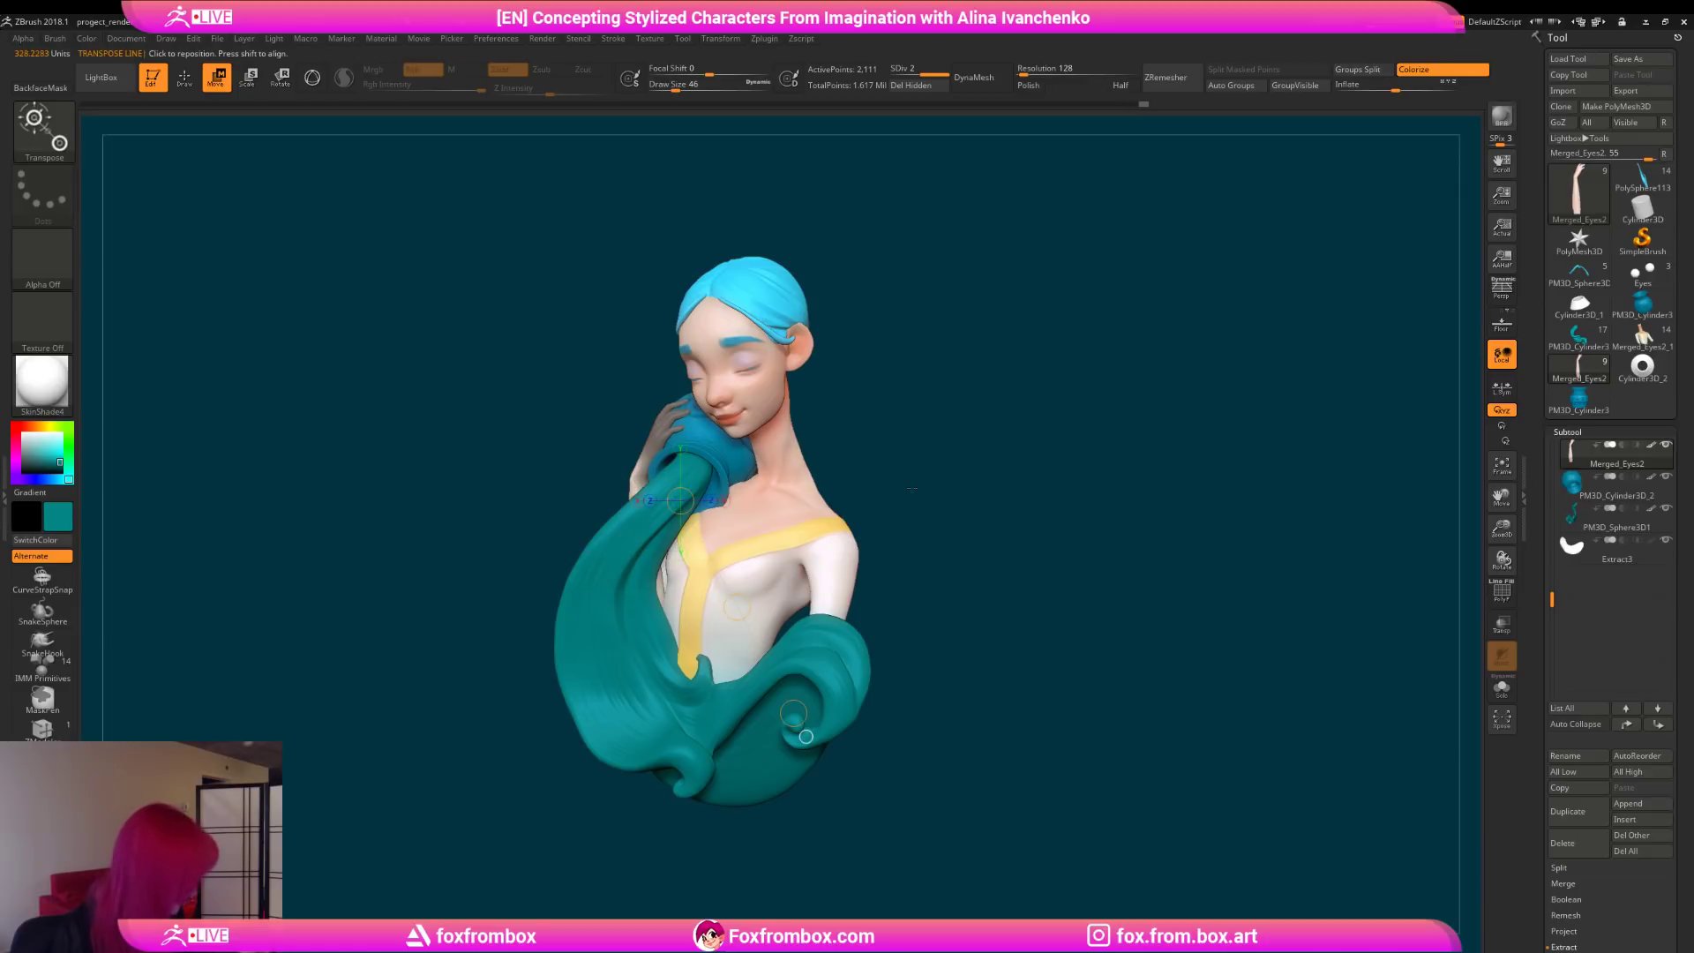
{"action": "left_click", "coordinate": [1504, 689]}
{"action": "left_click", "coordinate": [188, 84]}
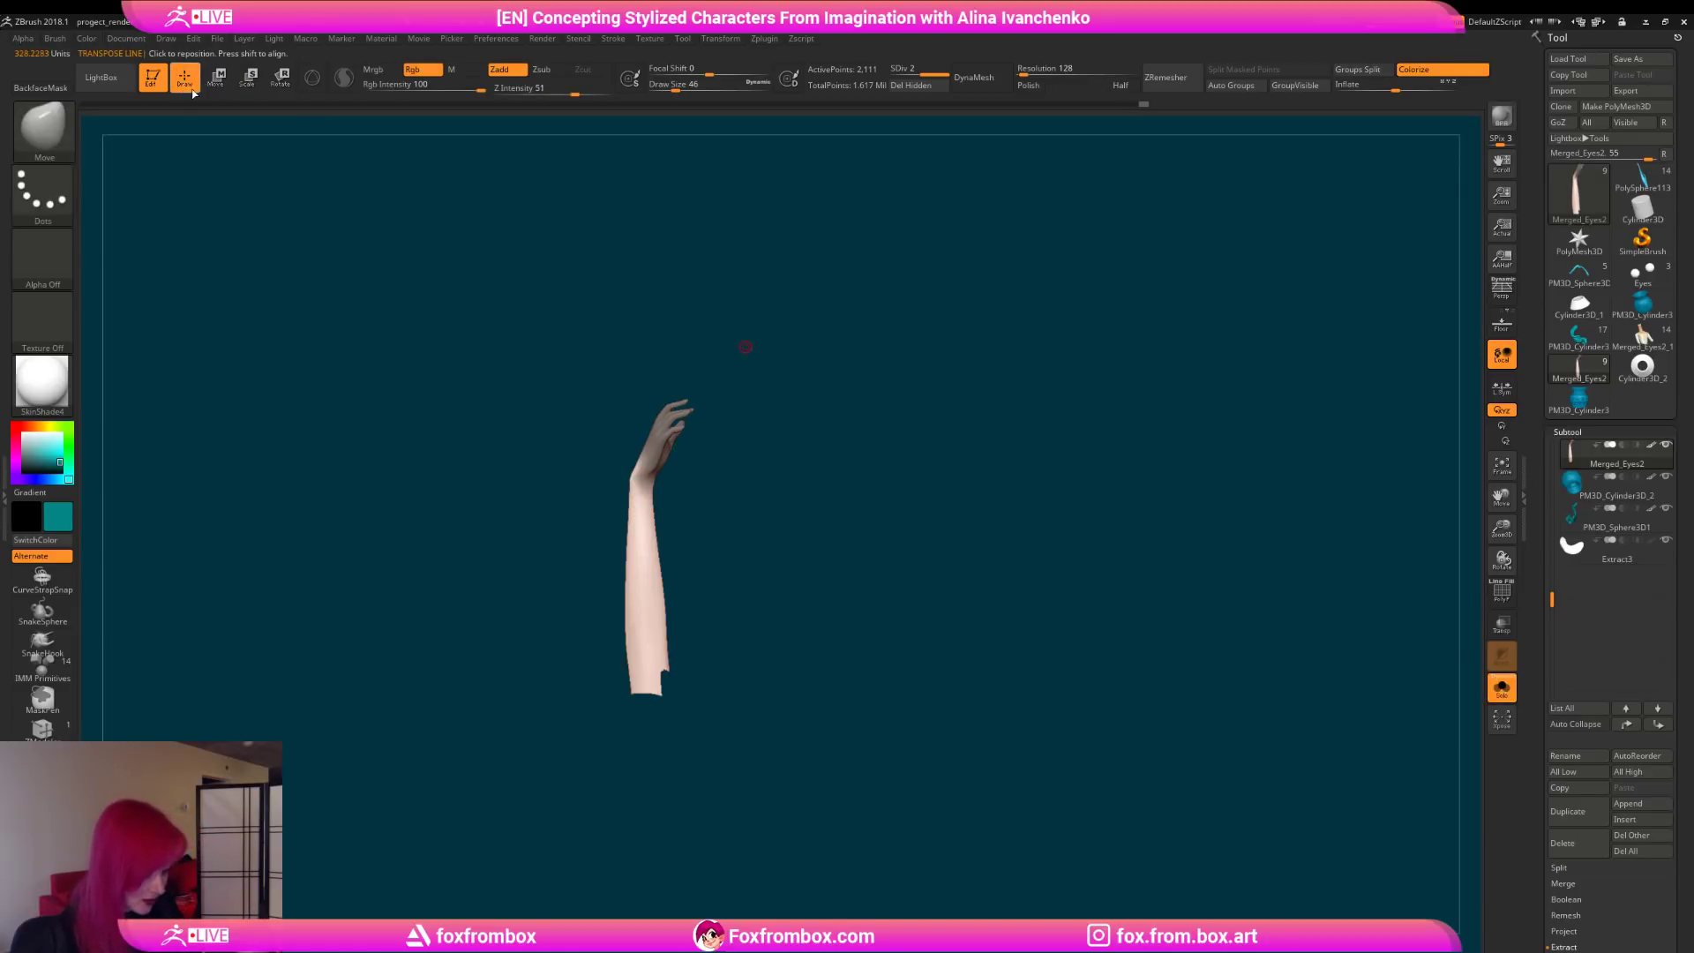
Step: Rework the mask to cover the forearm and leave the hand free, and show the full figure again
{"action": "mouse_move", "coordinate": [722, 516]}
{"action": "left_mouse_down", "text": "ctrl"}
{"action": "mouse_move", "coordinate": [589, 754]}
{"action": "mouse_move", "coordinate": [706, 803]}
{"action": "left_mouse_up", "text": "ctrl"}
{"action": "left_click_drag", "start_coordinate": [794, 666], "coordinate": [776, 620], "text": "ctrl"}
{"action": "mouse_move", "coordinate": [710, 516]}
{"action": "left_mouse_down", "text": "ctrl"}
{"action": "mouse_move", "coordinate": [538, 572]}
{"action": "mouse_move", "coordinate": [706, 821]}
{"action": "left_mouse_up", "text": "ctrl"}
{"action": "mouse_move", "coordinate": [725, 375]}
{"action": "left_mouse_down", "text": "ctrl"}
{"action": "mouse_move", "coordinate": [680, 367]}
{"action": "mouse_move", "coordinate": [662, 483]}
{"action": "mouse_move", "coordinate": [691, 477]}
{"action": "left_mouse_up", "text": "ctrl"}
{"action": "mouse_move", "coordinate": [811, 516]}
{"action": "left_mouse_down"}
{"action": "mouse_move", "coordinate": [824, 523]}
{"action": "mouse_move", "coordinate": [703, 529]}
{"action": "left_mouse_up"}
{"action": "left_click_drag", "start_coordinate": [855, 565], "coordinate": [875, 484]}
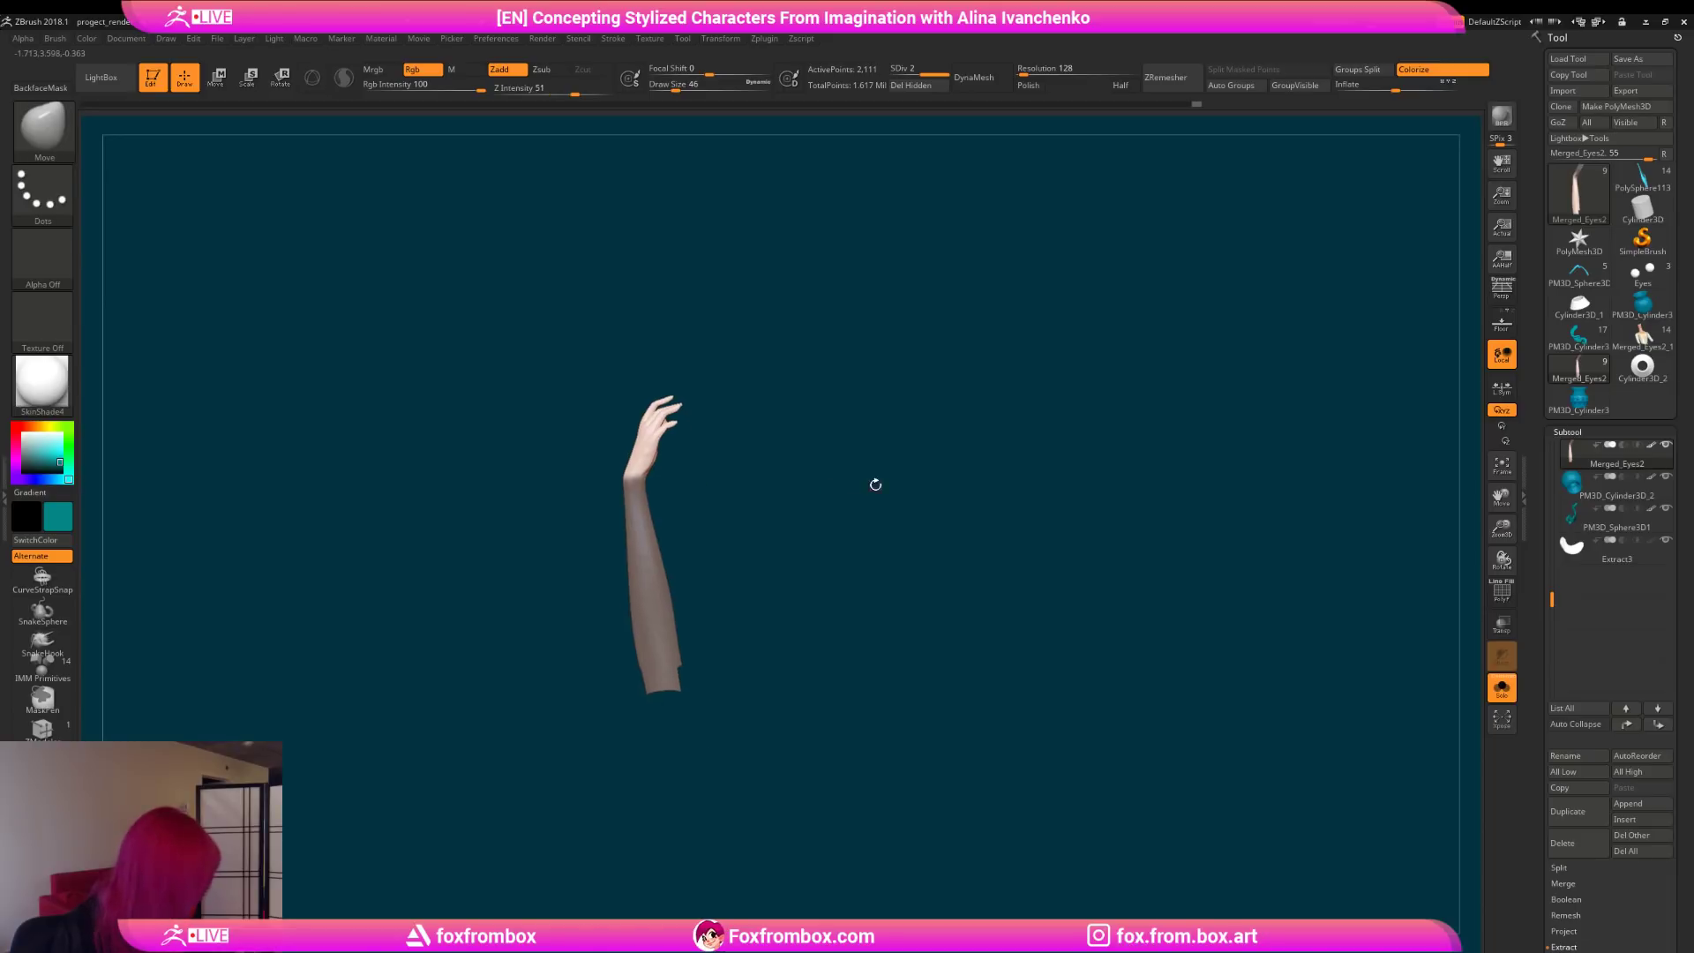
{"action": "left_click", "coordinate": [1503, 687]}
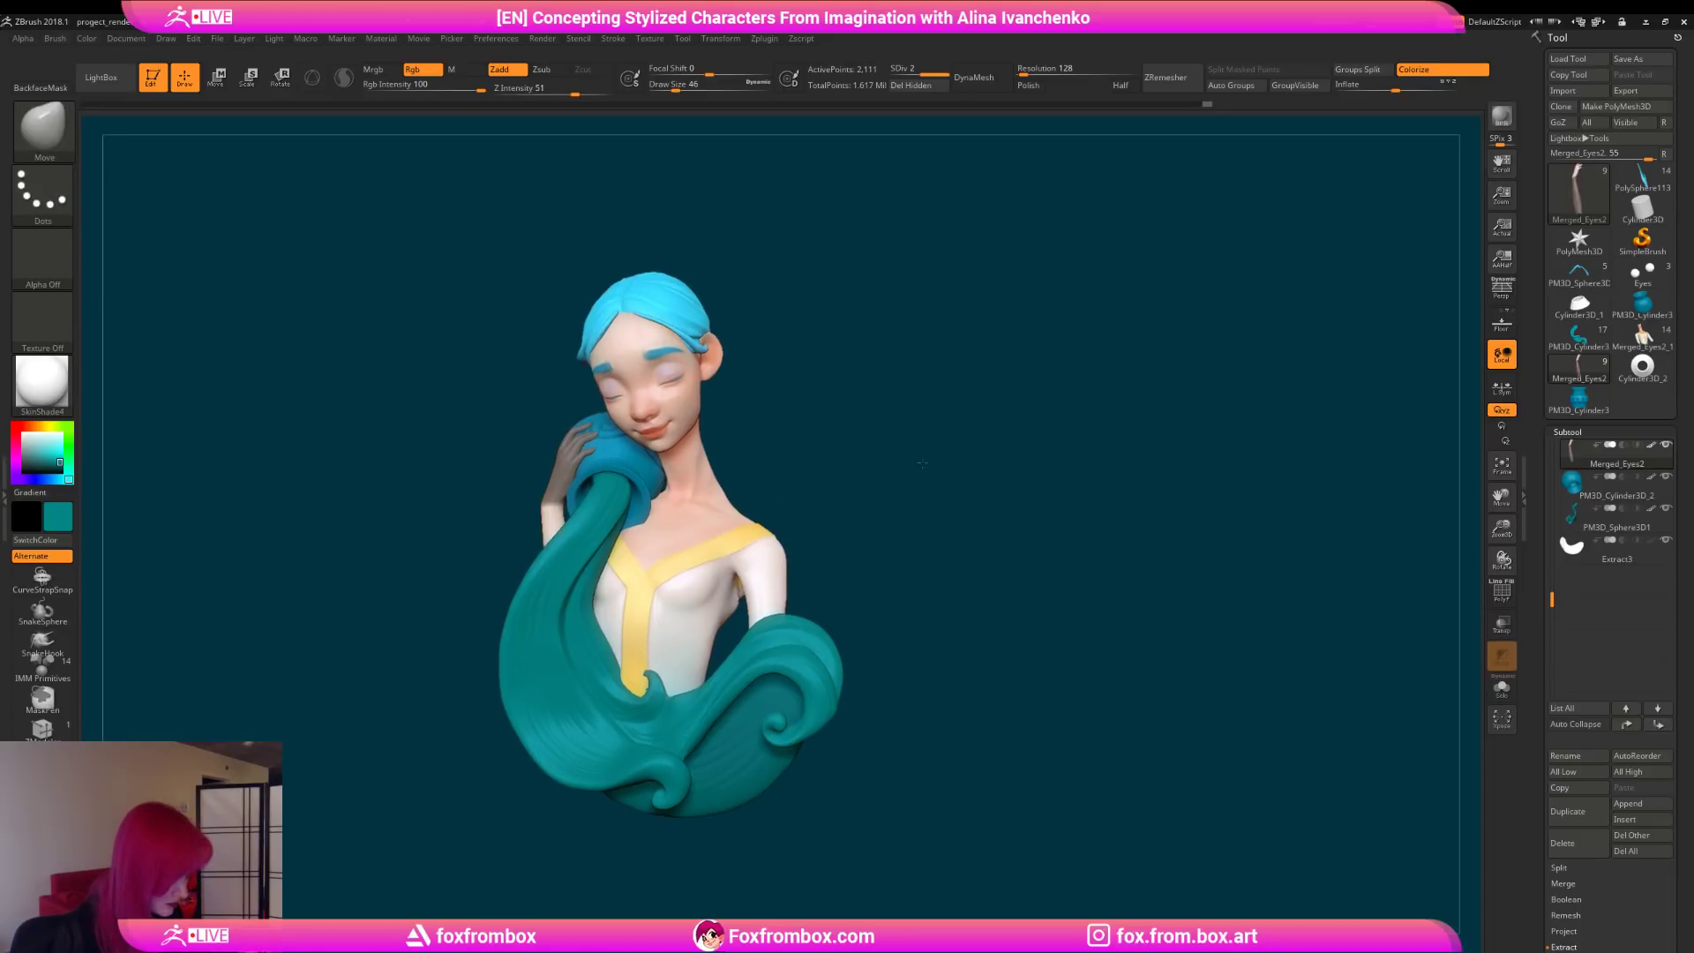
Step: Rotate the free hand at the wrist with a transpose line so it leans against the jug
{"action": "left_click", "coordinate": [290, 83]}
{"action": "left_click_drag", "start_coordinate": [570, 509], "coordinate": [610, 442]}
{"action": "left_click_drag", "start_coordinate": [829, 450], "coordinate": [1056, 465]}
{"action": "left_click_drag", "start_coordinate": [1503, 530], "coordinate": [1323, 600]}
{"action": "left_click_drag", "start_coordinate": [1041, 371], "coordinate": [621, 391]}
{"action": "left_click_drag", "start_coordinate": [539, 437], "coordinate": [568, 411]}
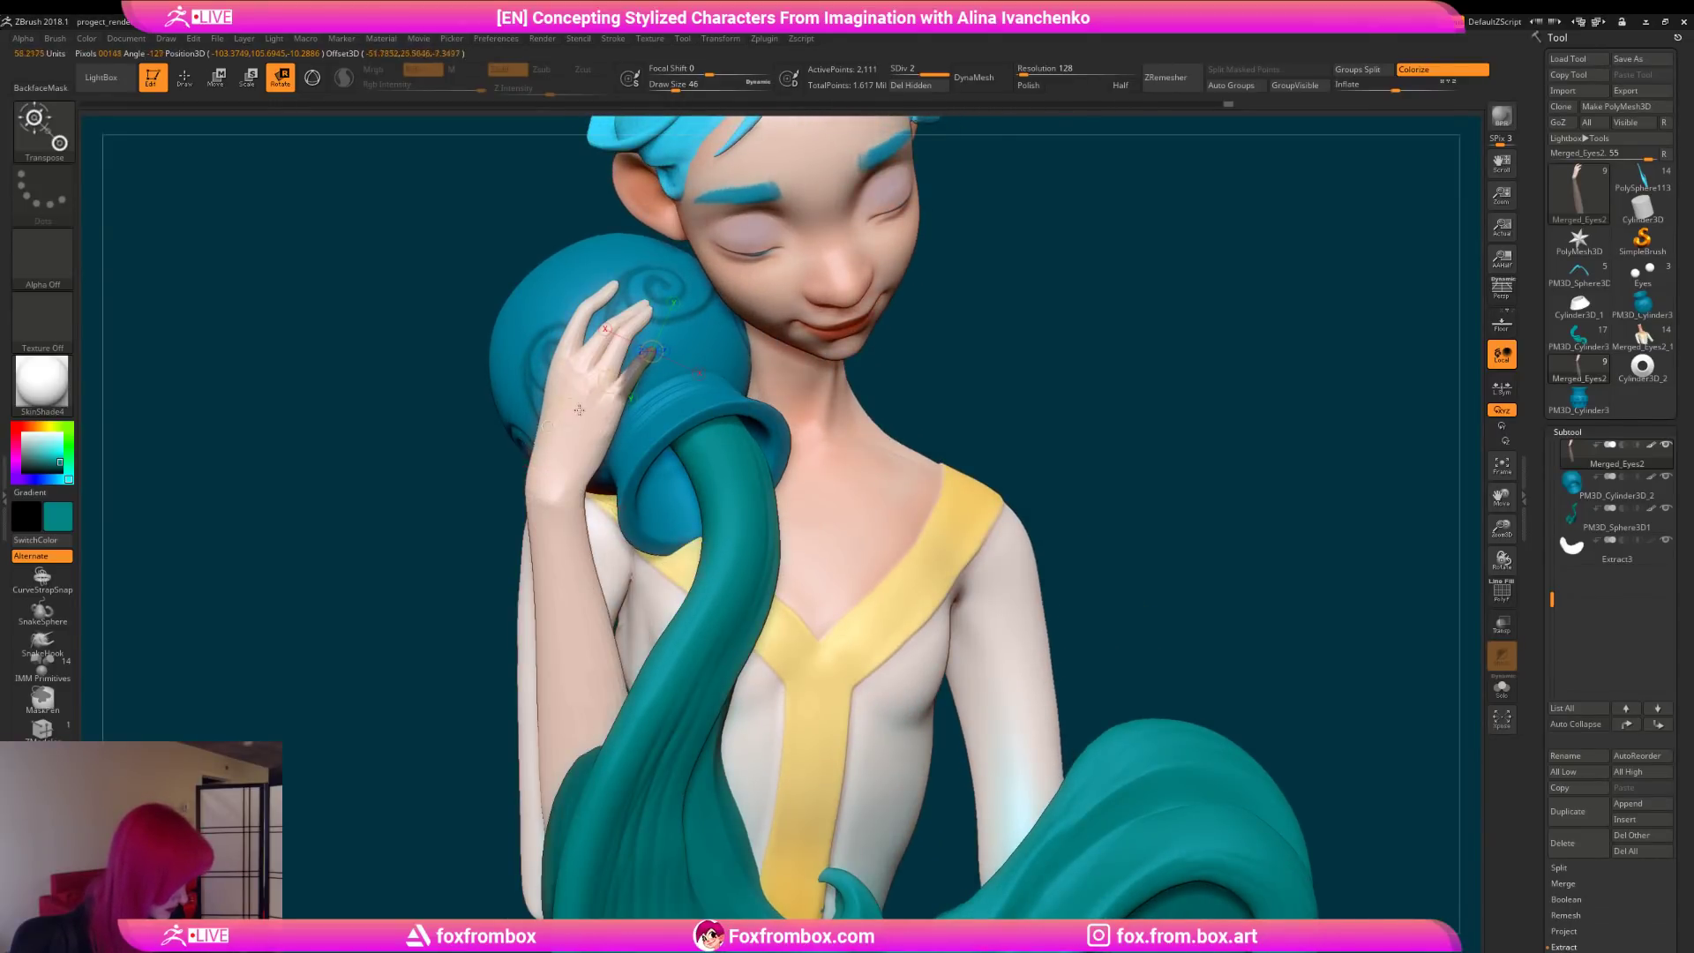
Step: Mask the arm except for the lowest finger and isolate the arm subtool
{"action": "mouse_move", "coordinate": [1041, 357]}
{"action": "left_mouse_down"}
{"action": "mouse_move", "coordinate": [699, 392]}
{"action": "mouse_move", "coordinate": [619, 418]}
{"action": "left_mouse_up"}
{"action": "left_click_drag", "start_coordinate": [1429, 349], "coordinate": [1221, 318]}
{"action": "left_click", "coordinate": [1203, 326], "text": "ctrl"}
{"action": "left_click_drag", "start_coordinate": [1094, 357], "coordinate": [1164, 365]}
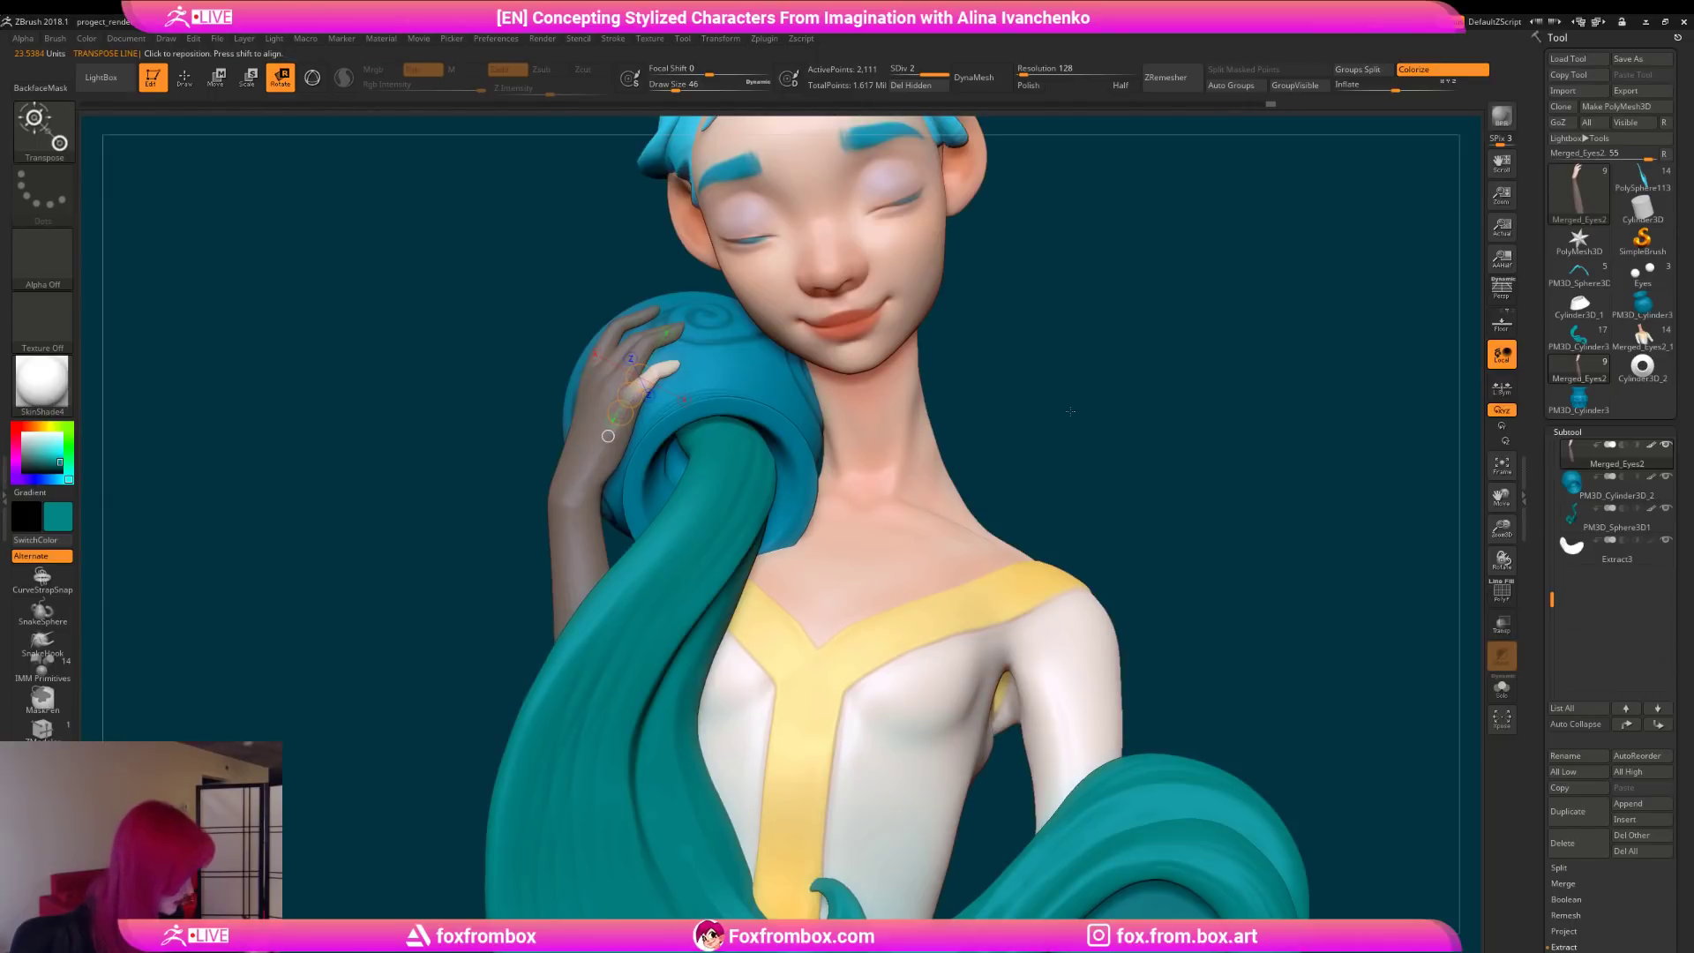
{"action": "left_click", "coordinate": [1500, 686]}
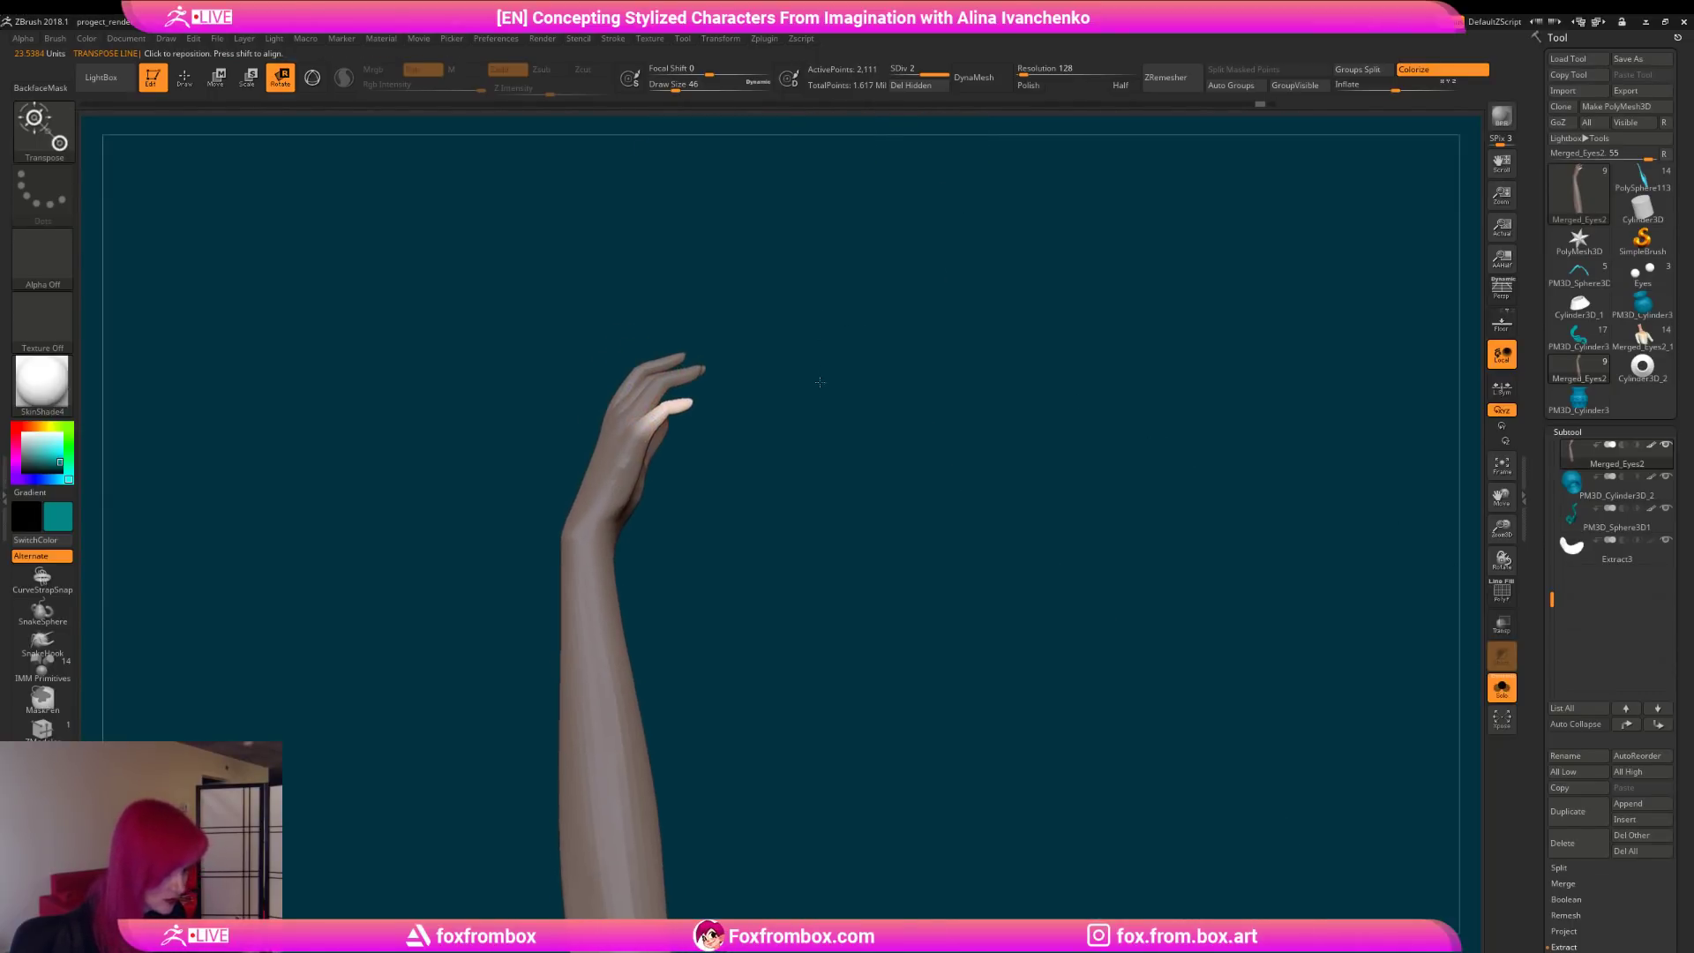
Step: Adjust the pose of the isolated hand's fingers with transpose rotation, and show the full figure again
{"action": "left_click_drag", "start_coordinate": [1502, 529], "coordinate": [1458, 688]}
{"action": "left_click_drag", "start_coordinate": [623, 457], "coordinate": [894, 398]}
{"action": "right_click_drag", "start_coordinate": [893, 398], "coordinate": [920, 417]}
{"action": "left_click_drag", "start_coordinate": [757, 264], "coordinate": [645, 414]}
{"action": "left_click_drag", "start_coordinate": [589, 552], "coordinate": [582, 590]}
{"action": "right_click_drag", "start_coordinate": [724, 379], "coordinate": [802, 364]}
{"action": "mouse_move", "coordinate": [625, 547]}
{"action": "left_mouse_down"}
{"action": "mouse_move", "coordinate": [653, 488]}
{"action": "mouse_move", "coordinate": [670, 500]}
{"action": "left_mouse_up"}
{"action": "mouse_move", "coordinate": [1094, 362]}
{"action": "right_mouse_down"}
{"action": "mouse_move", "coordinate": [1004, 356]}
{"action": "mouse_move", "coordinate": [964, 333]}
{"action": "right_mouse_up"}
{"action": "left_click", "coordinate": [1500, 688]}
Step: Leave only the uppermost finger unmasked and set a transpose rotate line along it
{"action": "left_click_drag", "start_coordinate": [1500, 497], "coordinate": [1409, 297]}
{"action": "left_click_drag", "start_coordinate": [1504, 529], "coordinate": [1425, 379]}
{"action": "right_click_drag", "start_coordinate": [1050, 201], "coordinate": [818, 369], "text": "alt"}
{"action": "left_click", "coordinate": [1062, 399], "text": "ctrl"}
{"action": "mouse_move", "coordinate": [647, 379]}
{"action": "left_mouse_down"}
{"action": "mouse_move", "coordinate": [632, 378]}
{"action": "mouse_move", "coordinate": [648, 375]}
{"action": "left_mouse_up"}
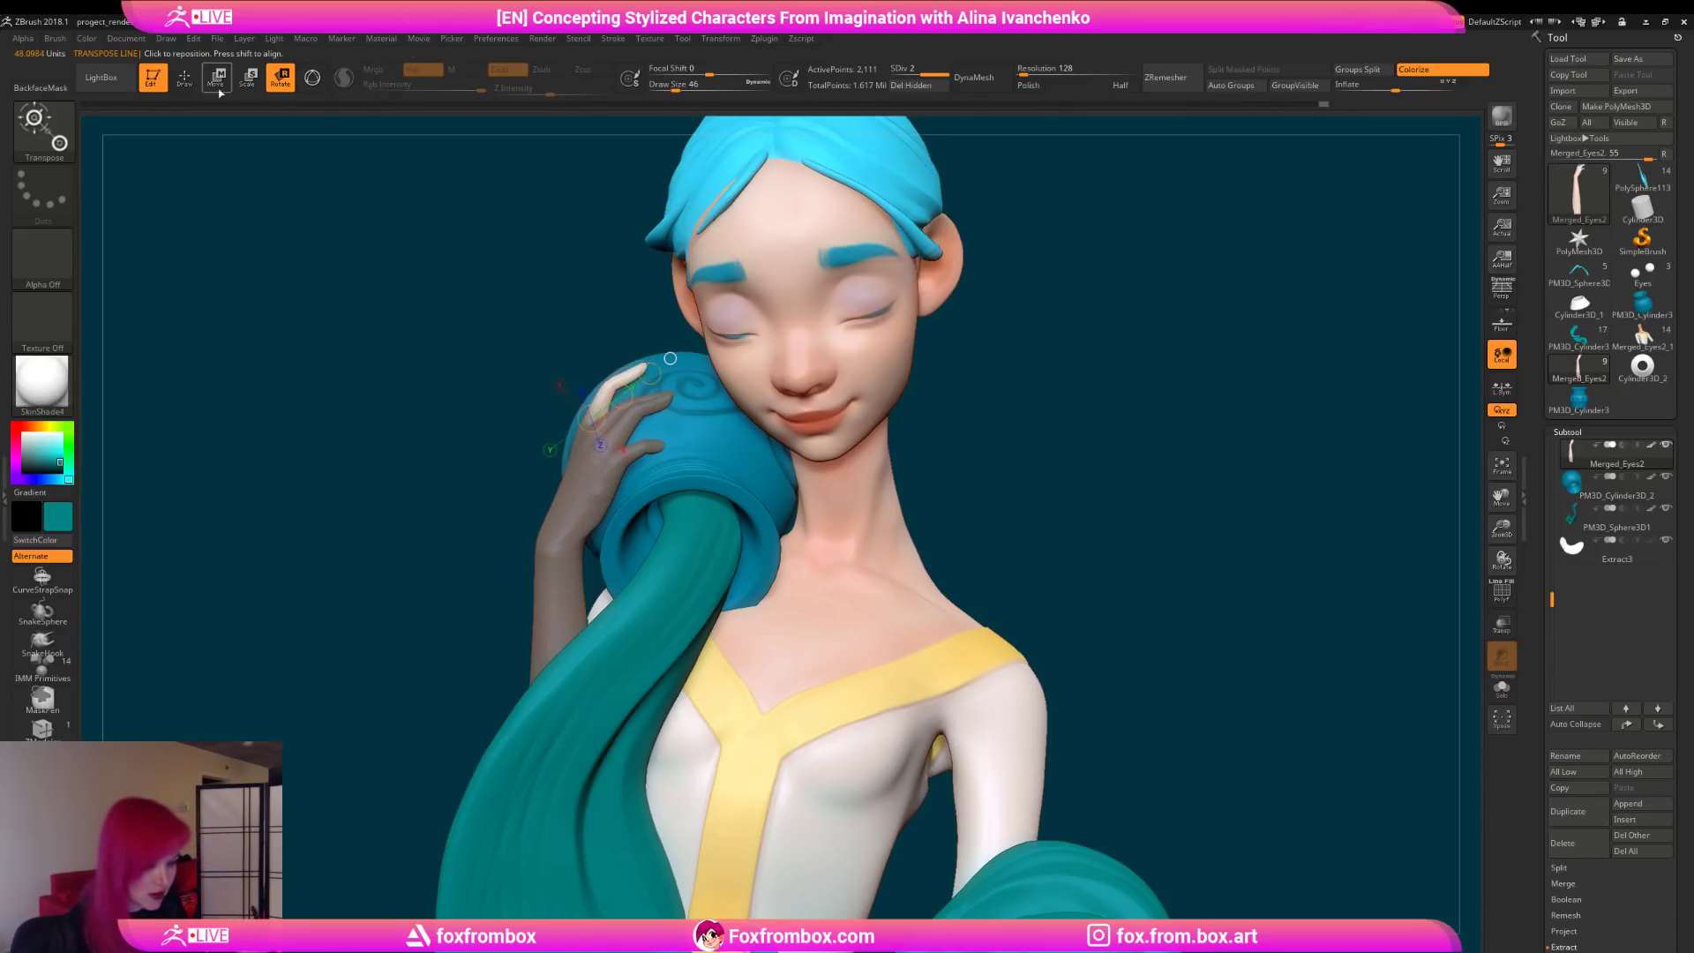
Step: Set the draw size to 104, mask the uppermost finger down to its tip and rotate the fingertip with a transpose line
{"action": "key", "text": "q"}
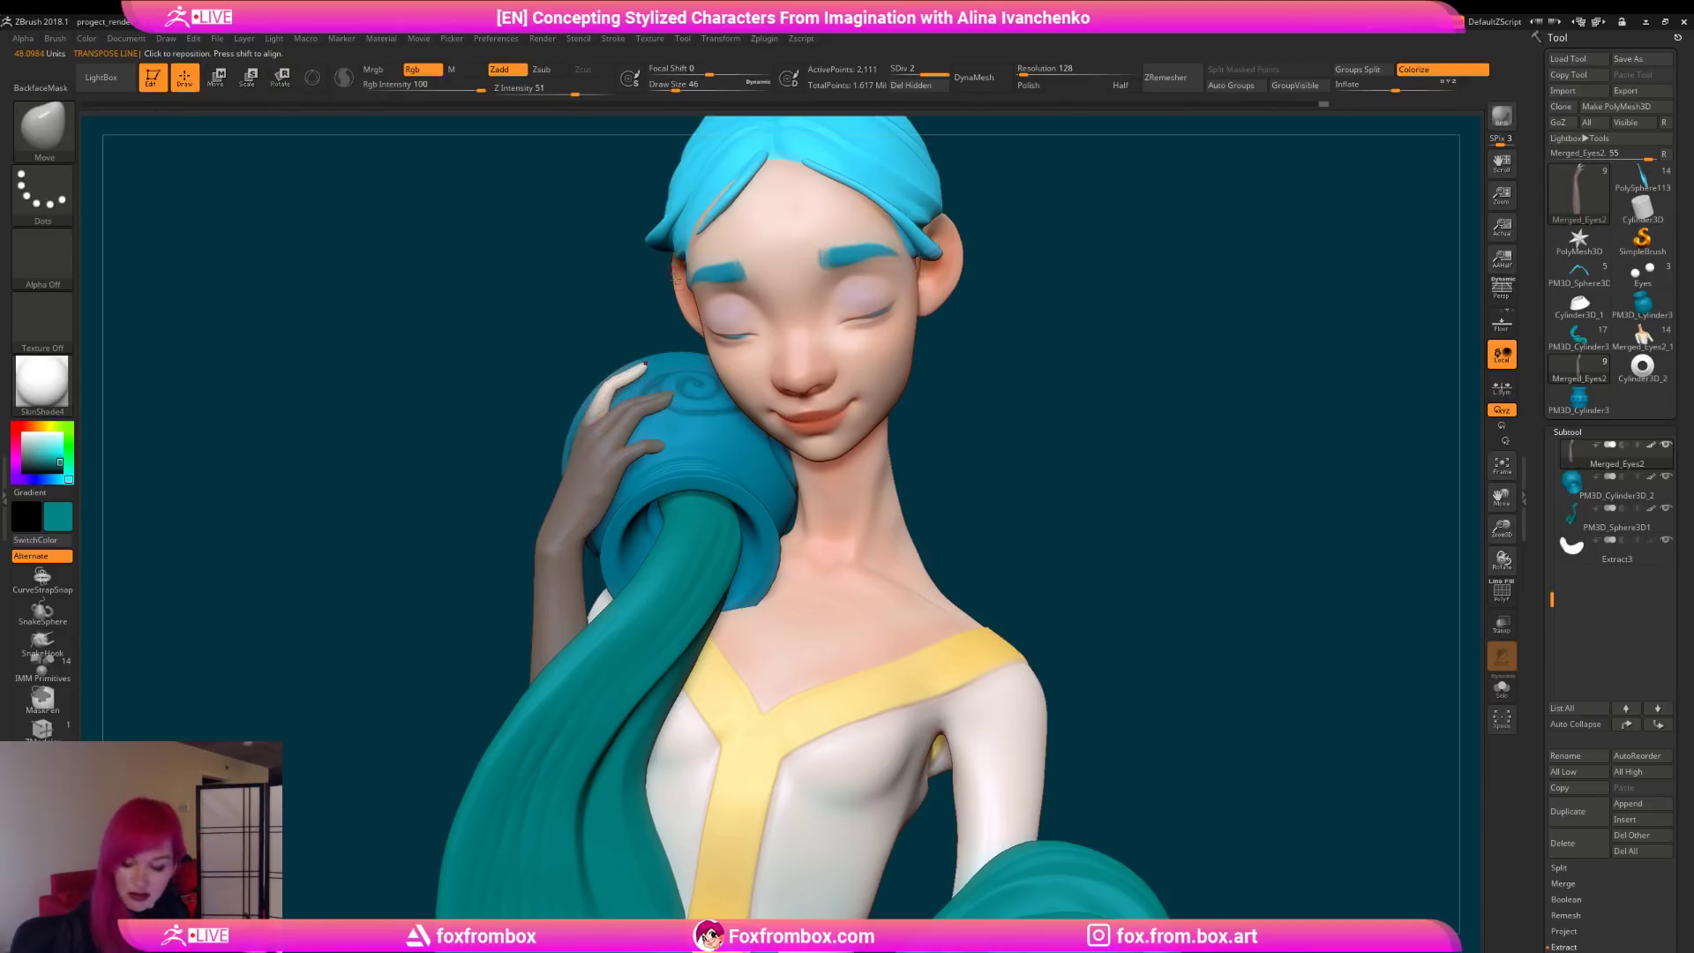
{"action": "left_click_drag", "start_coordinate": [675, 85], "coordinate": [688, 85]}
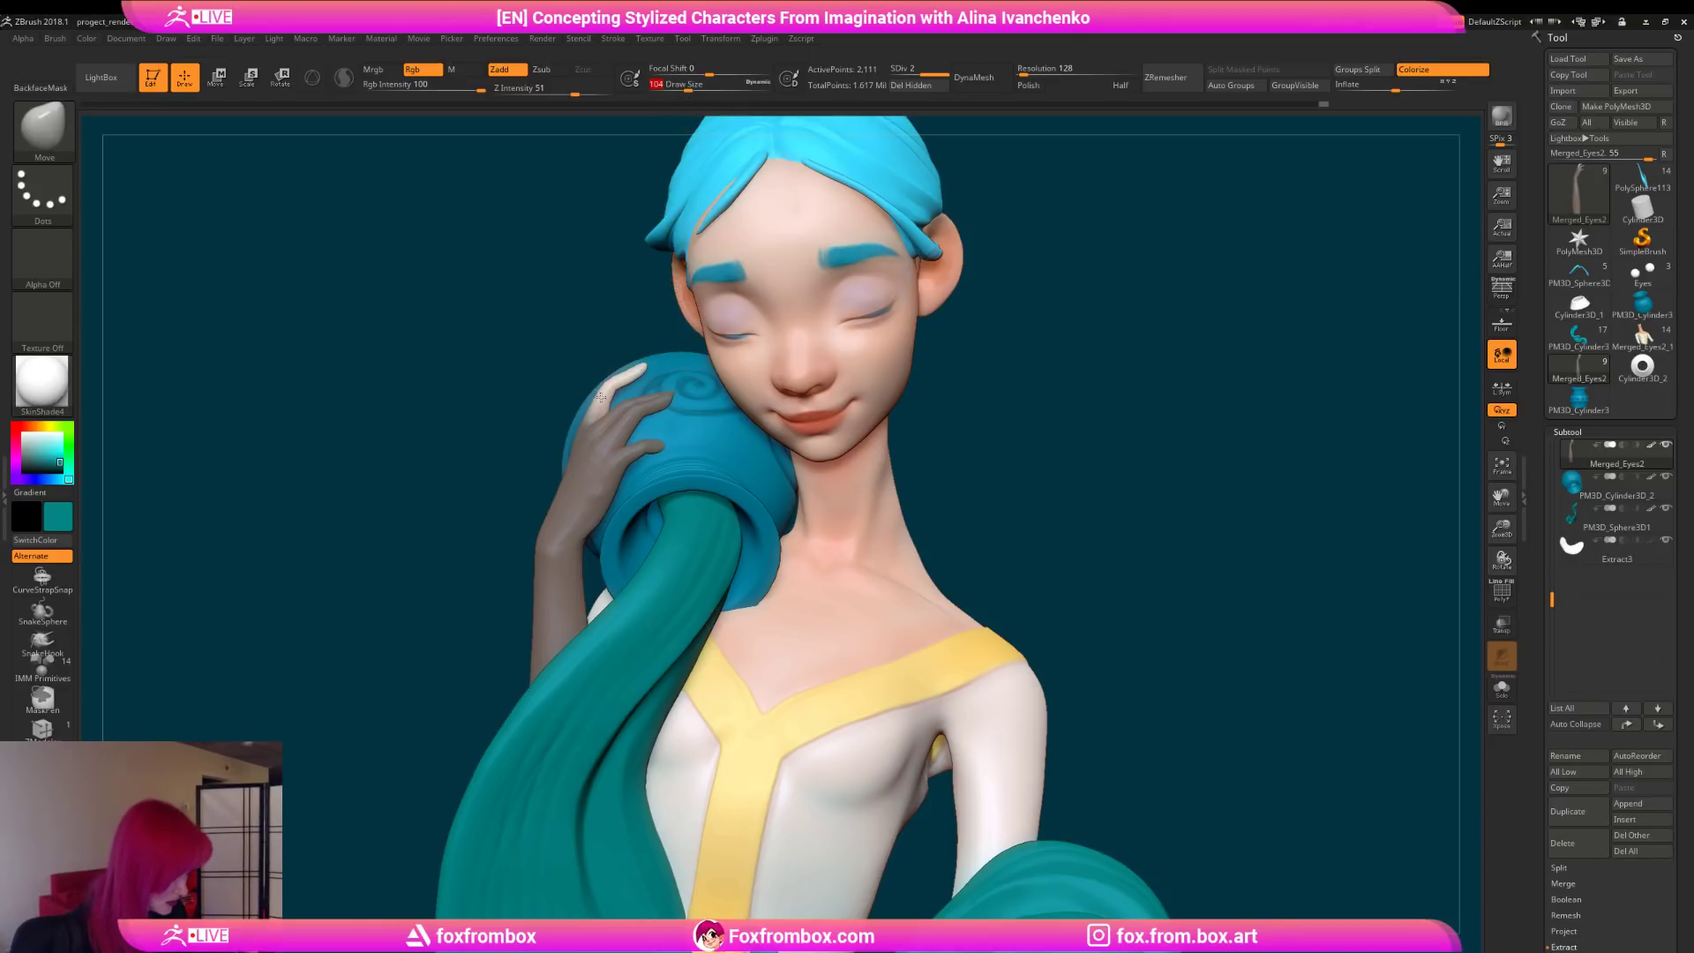
{"action": "left_click_drag", "start_coordinate": [1125, 393], "coordinate": [1063, 405]}
{"action": "mouse_move", "coordinate": [689, 369]}
{"action": "right_mouse_down"}
{"action": "mouse_move", "coordinate": [1059, 402]}
{"action": "mouse_move", "coordinate": [955, 406]}
{"action": "mouse_move", "coordinate": [594, 340]}
{"action": "right_mouse_up"}
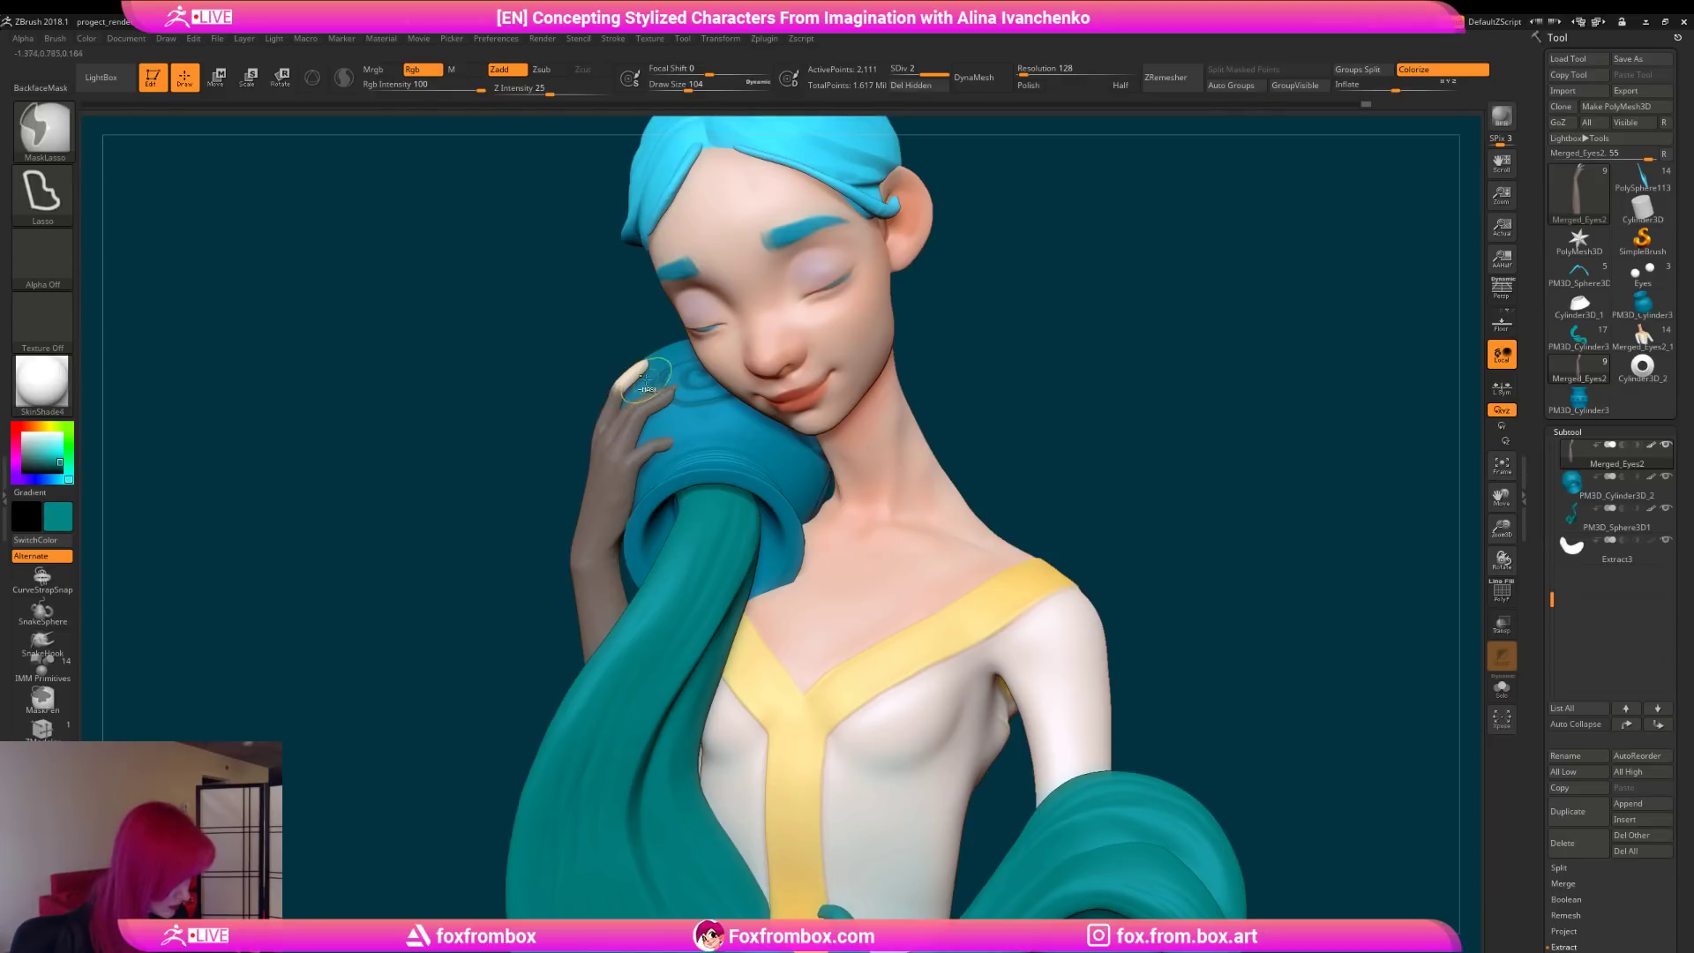
{"action": "mouse_move", "coordinate": [1059, 303]}
{"action": "right_mouse_down"}
{"action": "mouse_move", "coordinate": [1024, 348]}
{"action": "mouse_move", "coordinate": [1021, 332]}
{"action": "right_mouse_up"}
{"action": "key", "text": "r"}
{"action": "left_click_drag", "start_coordinate": [589, 448], "coordinate": [623, 418]}
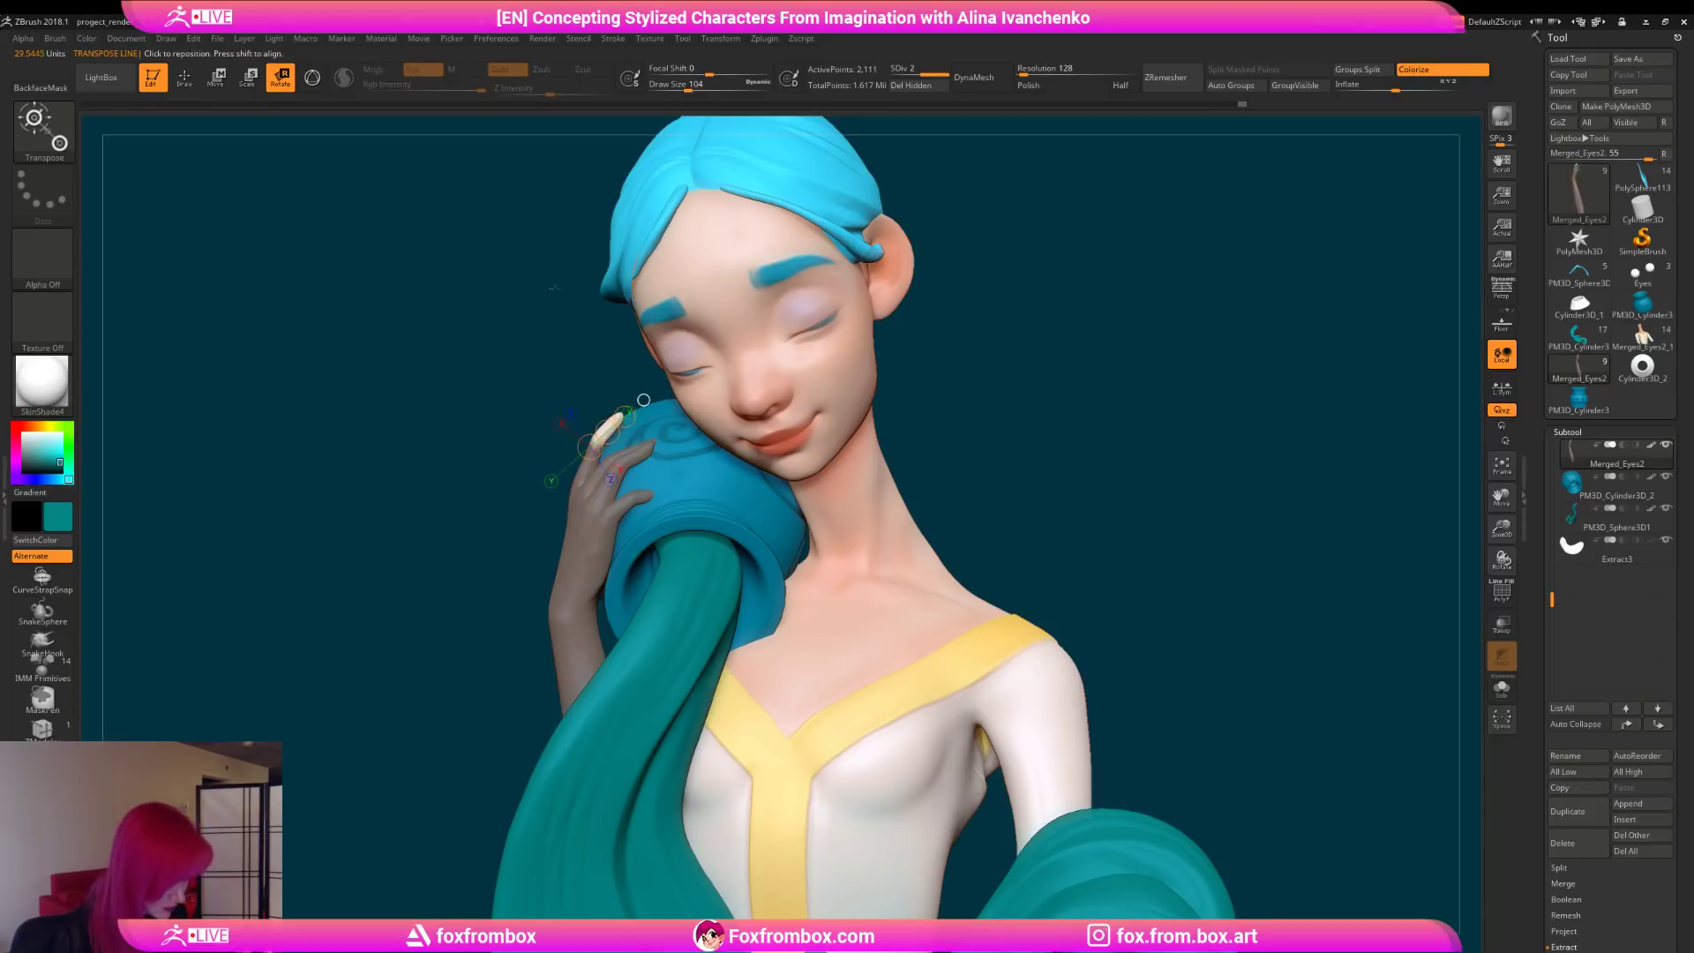
Step: Clear the arm's mask, set the Move brush's draw size to 65 and isolate the arm subtool
{"action": "key", "text": "q"}
{"action": "left_click_drag", "start_coordinate": [556, 359], "coordinate": [593, 323], "text": "ctrl"}
{"action": "left_click_drag", "start_coordinate": [688, 84], "coordinate": [684, 85]}
{"action": "left_click_drag", "start_coordinate": [1014, 423], "coordinate": [1179, 574]}
{"action": "left_click", "coordinate": [1501, 689]}
{"action": "left_click_drag", "start_coordinate": [1501, 529], "coordinate": [1471, 662]}
{"action": "left_click_drag", "start_coordinate": [869, 370], "coordinate": [742, 216]}
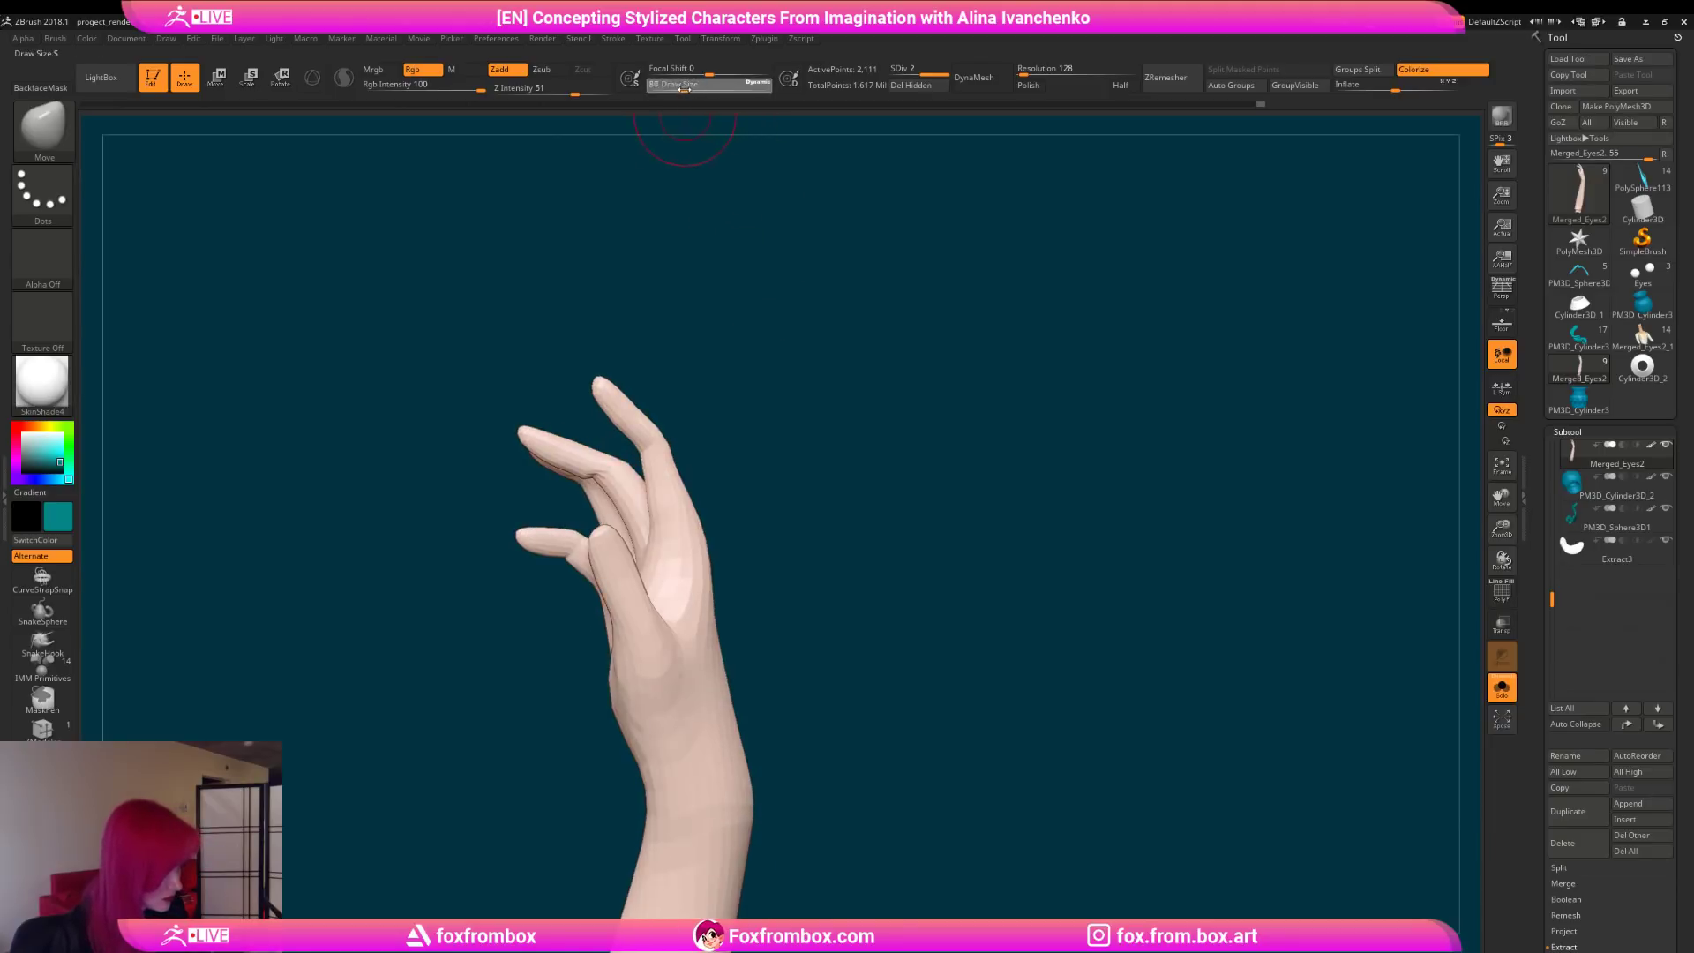
{"action": "mouse_move", "coordinate": [691, 373]}
{"action": "left_mouse_down"}
{"action": "mouse_move", "coordinate": [681, 405]}
{"action": "mouse_move", "coordinate": [783, 416]}
{"action": "mouse_move", "coordinate": [756, 374]}
{"action": "mouse_move", "coordinate": [753, 391]}
{"action": "mouse_move", "coordinate": [819, 405]}
{"action": "left_mouse_up"}
Step: Thicken and reshape the fingers of the isolated hand with the Inflat and Move brushes, and show the full figure again
{"action": "key", "text": "b"}
{"action": "key", "text": "i"}
{"action": "key", "text": "n"}
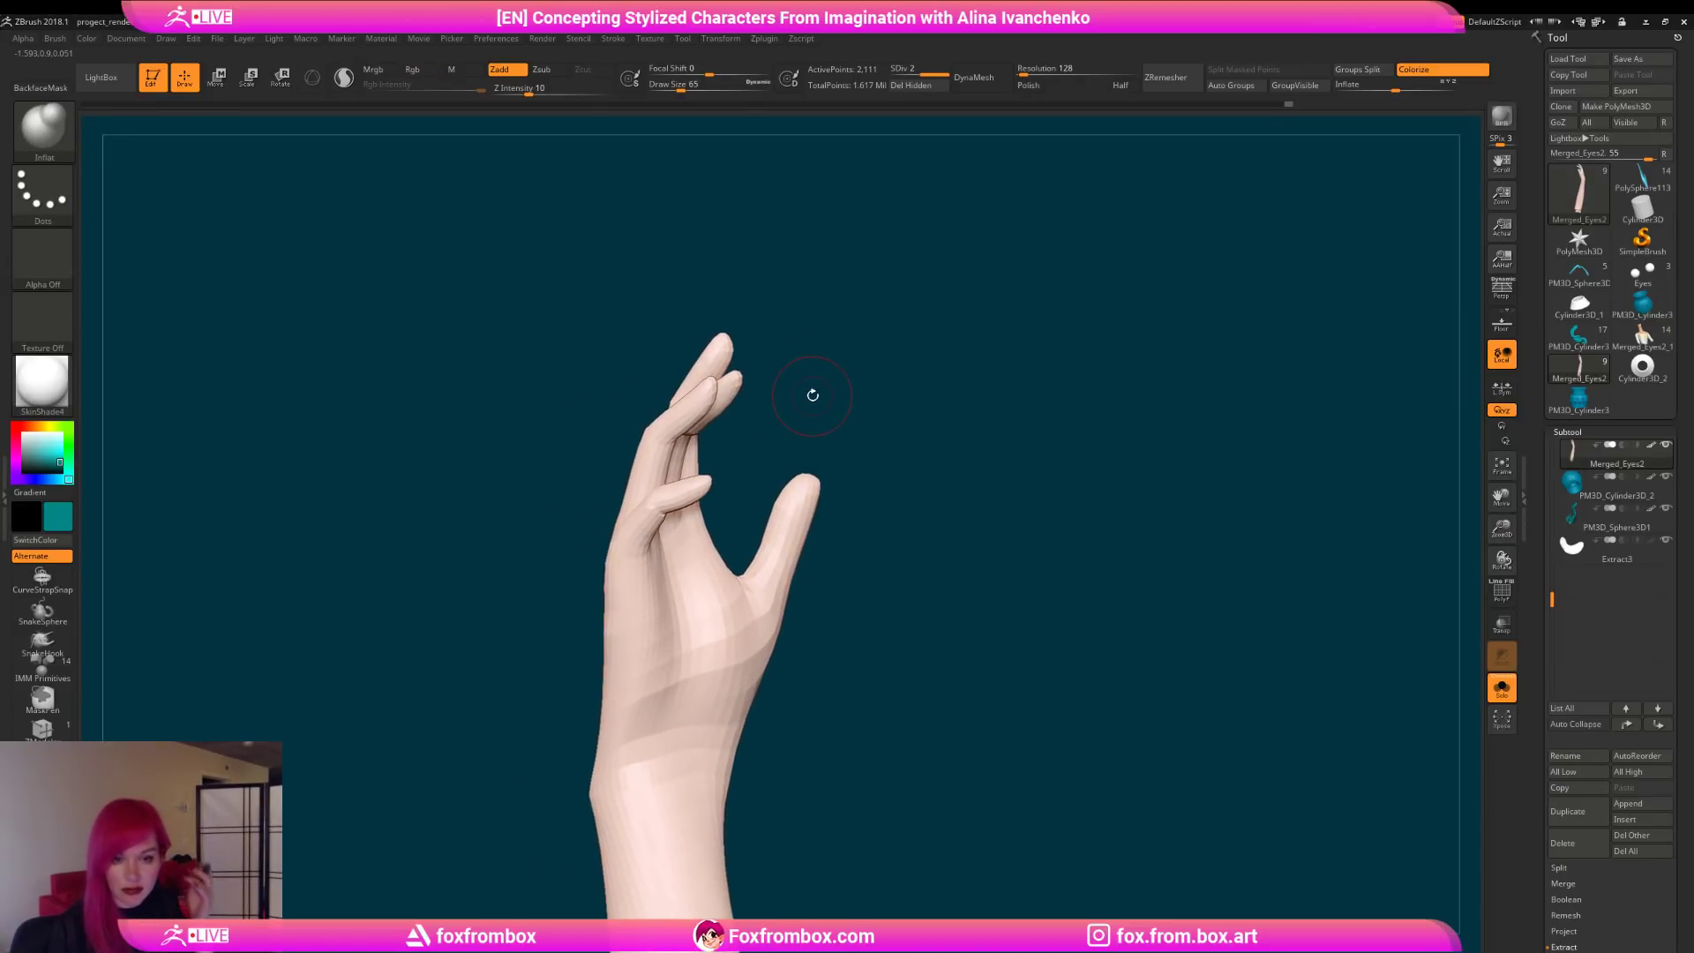
{"action": "mouse_move", "coordinate": [811, 396]}
{"action": "left_mouse_down"}
{"action": "mouse_move", "coordinate": [926, 386]}
{"action": "mouse_move", "coordinate": [908, 420]}
{"action": "mouse_move", "coordinate": [875, 311]}
{"action": "left_mouse_up"}
{"action": "key", "text": "b"}
{"action": "key", "text": "m"}
{"action": "key", "text": "v"}
{"action": "mouse_move", "coordinate": [702, 136]}
{"action": "left_mouse_down"}
{"action": "mouse_move", "coordinate": [862, 371]}
{"action": "mouse_move", "coordinate": [869, 343]}
{"action": "mouse_move", "coordinate": [892, 375]}
{"action": "mouse_move", "coordinate": [865, 335]}
{"action": "mouse_move", "coordinate": [850, 352]}
{"action": "mouse_move", "coordinate": [850, 333]}
{"action": "mouse_move", "coordinate": [852, 351]}
{"action": "mouse_move", "coordinate": [752, 313]}
{"action": "mouse_move", "coordinate": [826, 317]}
{"action": "mouse_move", "coordinate": [799, 321]}
{"action": "mouse_move", "coordinate": [779, 356]}
{"action": "mouse_move", "coordinate": [881, 344]}
{"action": "mouse_move", "coordinate": [718, 349]}
{"action": "mouse_move", "coordinate": [799, 331]}
{"action": "left_mouse_up"}
{"action": "key", "text": "b"}
{"action": "key", "text": "i"}
{"action": "key", "text": "n"}
{"action": "left_click", "coordinate": [1502, 687]}
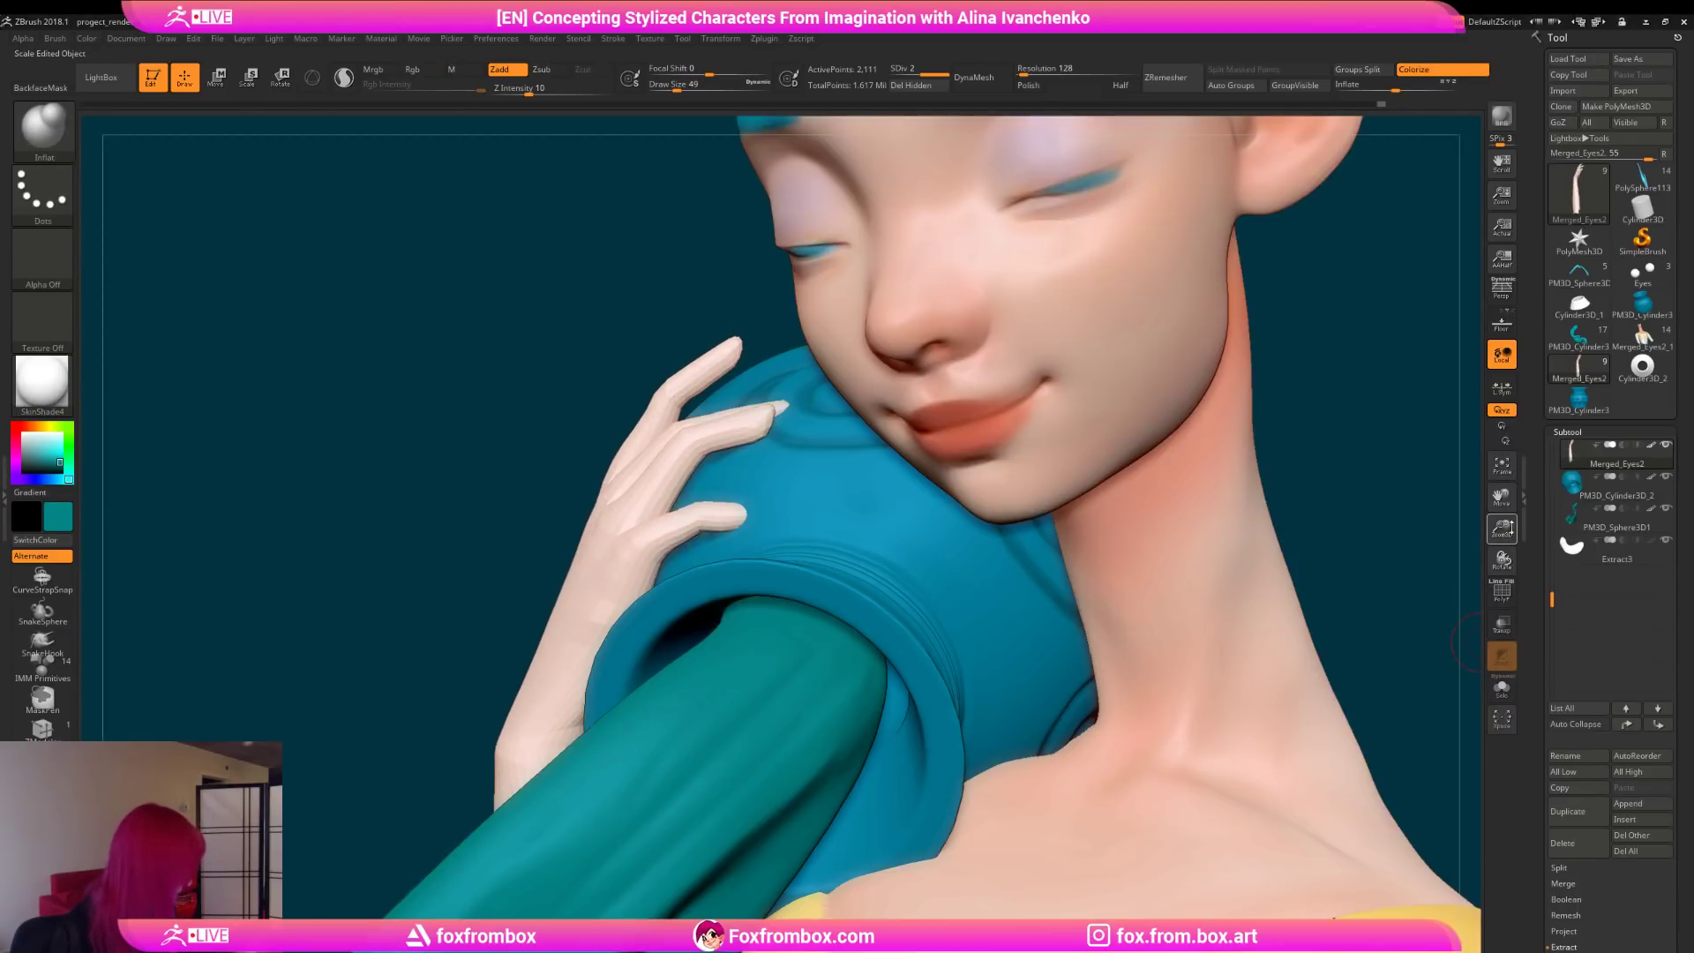
Step: Refine the hand's silhouette against the jug with the Move brush at draw size 182 and 83
{"action": "mouse_move", "coordinate": [988, 437]}
{"action": "left_mouse_down"}
{"action": "mouse_move", "coordinate": [959, 476]}
{"action": "mouse_move", "coordinate": [915, 438]}
{"action": "mouse_move", "coordinate": [952, 460]}
{"action": "left_mouse_up"}
{"action": "key", "text": "b"}
{"action": "key", "text": "m"}
{"action": "key", "text": "v"}
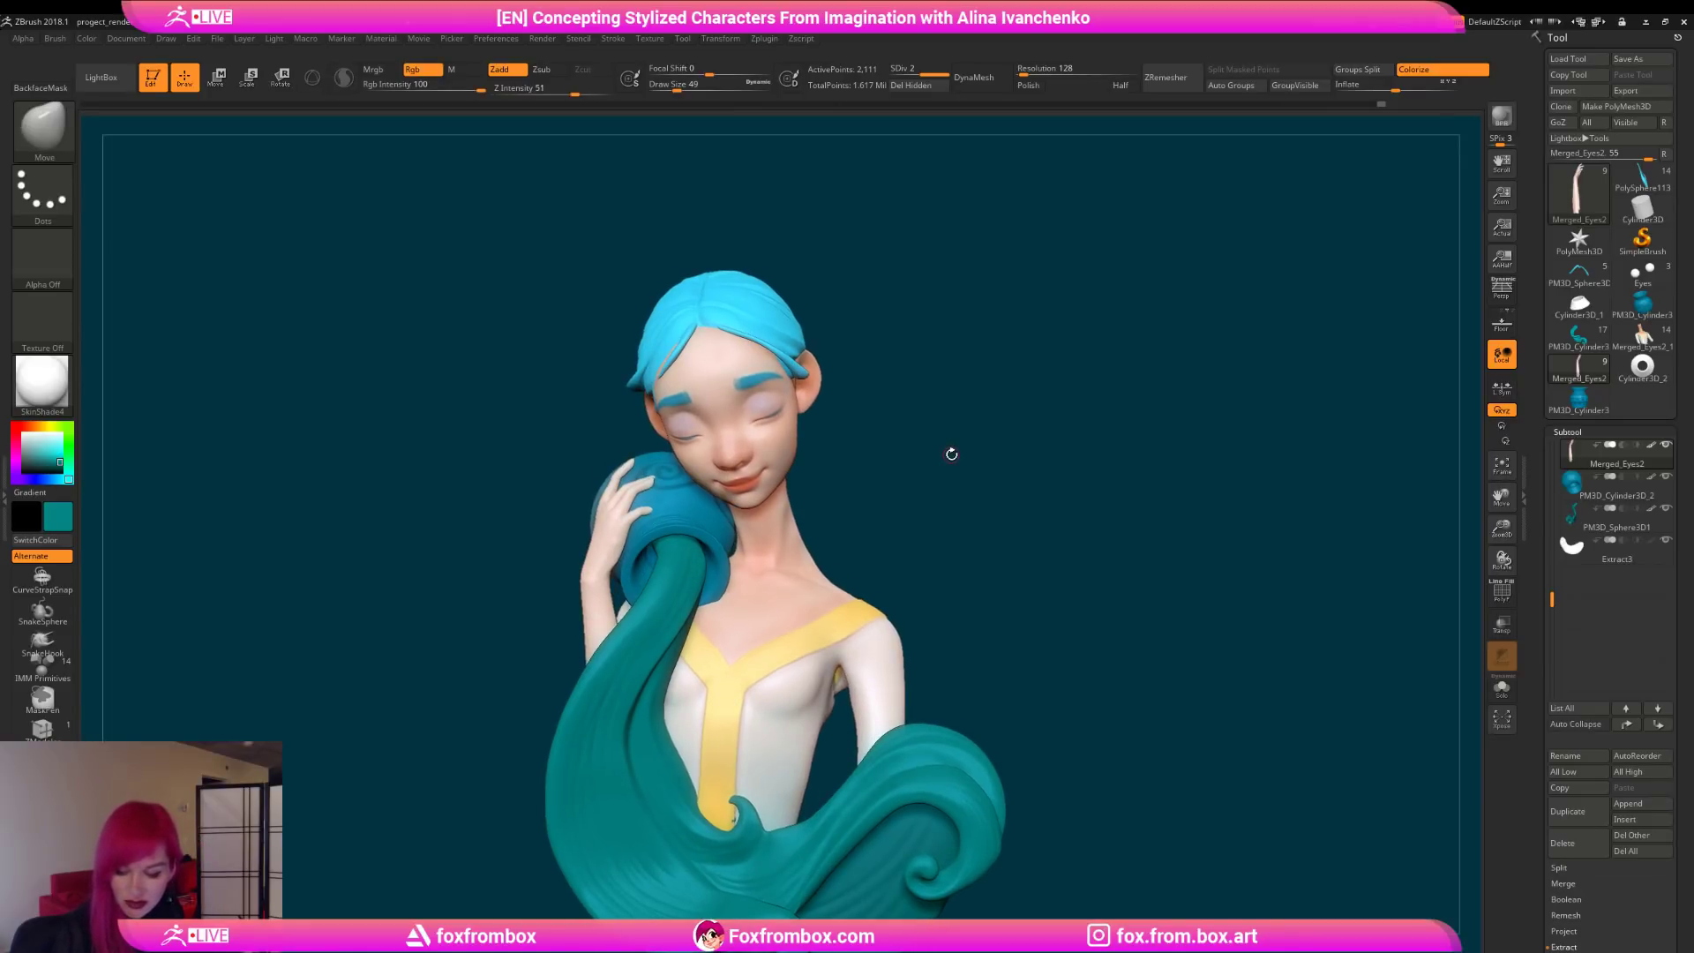
{"action": "left_click_drag", "start_coordinate": [688, 87], "coordinate": [700, 86]}
{"action": "left_click_drag", "start_coordinate": [801, 250], "coordinate": [809, 243]}
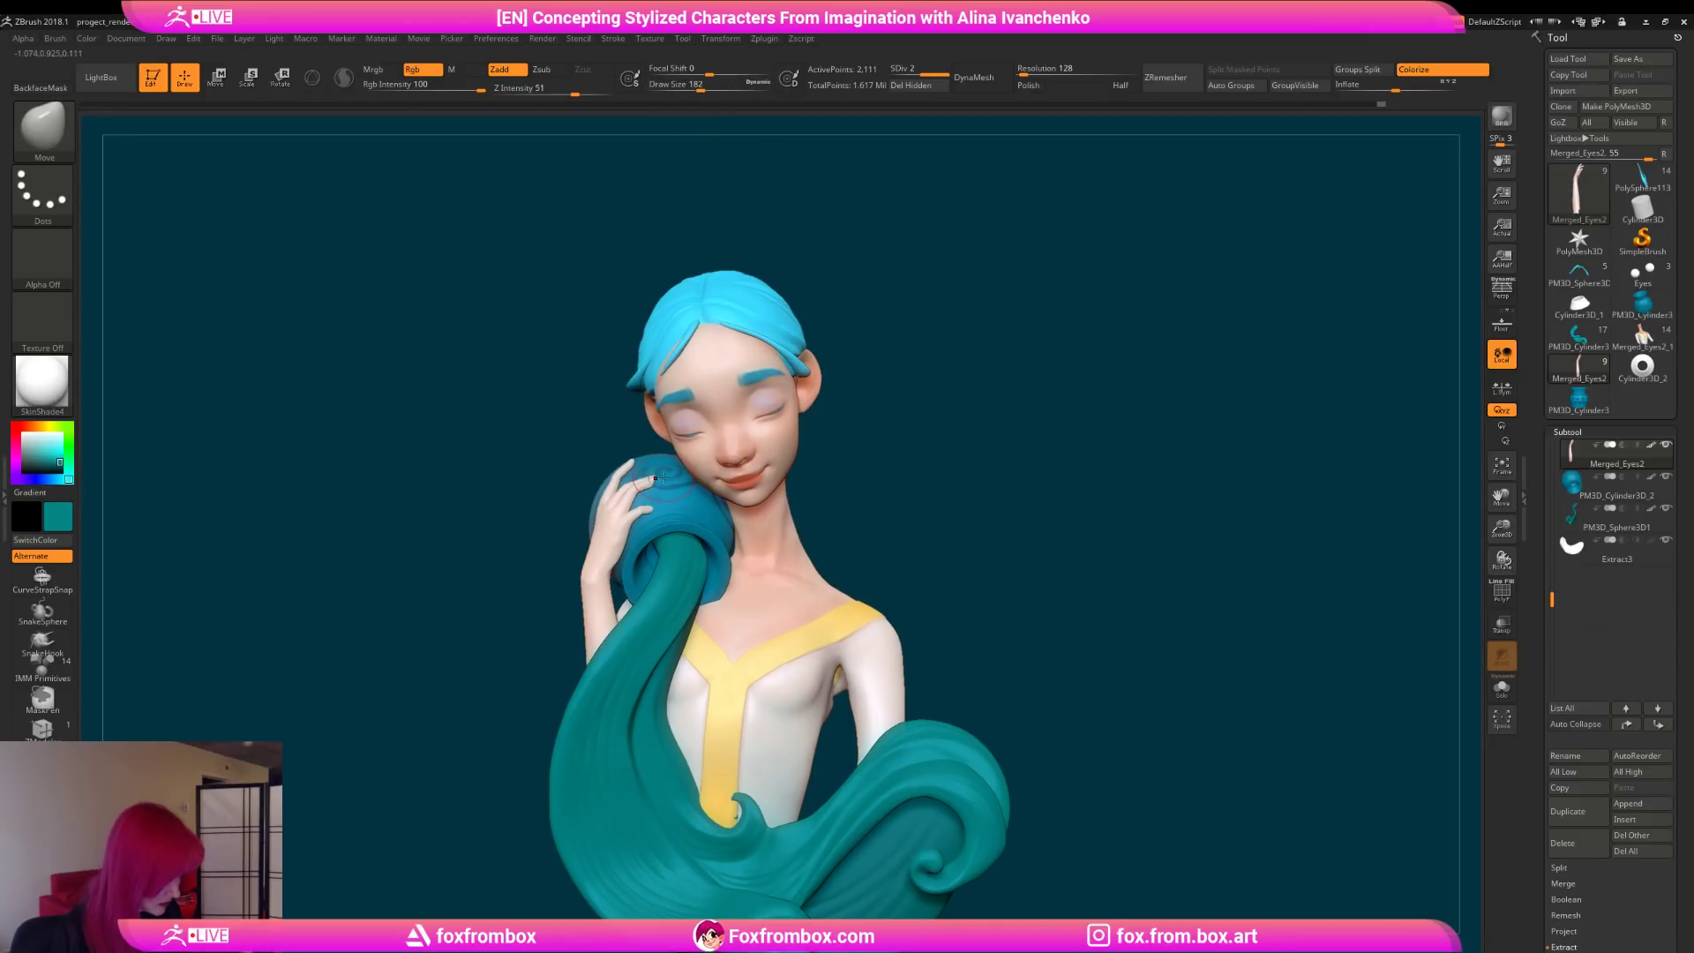
{"action": "left_click_drag", "start_coordinate": [929, 385], "coordinate": [883, 376]}
{"action": "left_click_drag", "start_coordinate": [700, 86], "coordinate": [684, 86]}
{"action": "left_click_drag", "start_coordinate": [651, 483], "coordinate": [648, 501], "text": "shift"}
{"action": "mouse_move", "coordinate": [838, 482]}
{"action": "left_mouse_down"}
{"action": "mouse_move", "coordinate": [923, 480]}
{"action": "mouse_move", "coordinate": [882, 469]}
{"action": "mouse_move", "coordinate": [867, 487]}
{"action": "mouse_move", "coordinate": [877, 427]}
{"action": "mouse_move", "coordinate": [831, 487]}
{"action": "mouse_move", "coordinate": [865, 477]}
{"action": "mouse_move", "coordinate": [837, 467]}
{"action": "mouse_move", "coordinate": [834, 424]}
{"action": "left_mouse_up"}
Step: Mask the forearm, leaving the hand free, and rotate the hand at the wrist with a transpose line
{"action": "mouse_move", "coordinate": [650, 540]}
{"action": "left_mouse_down", "text": "ctrl"}
{"action": "mouse_move", "coordinate": [540, 388]}
{"action": "mouse_move", "coordinate": [651, 551]}
{"action": "left_mouse_up", "text": "ctrl"}
{"action": "left_click", "coordinate": [609, 609], "text": "ctrl"}
{"action": "left_click", "coordinate": [926, 423], "text": "ctrl"}
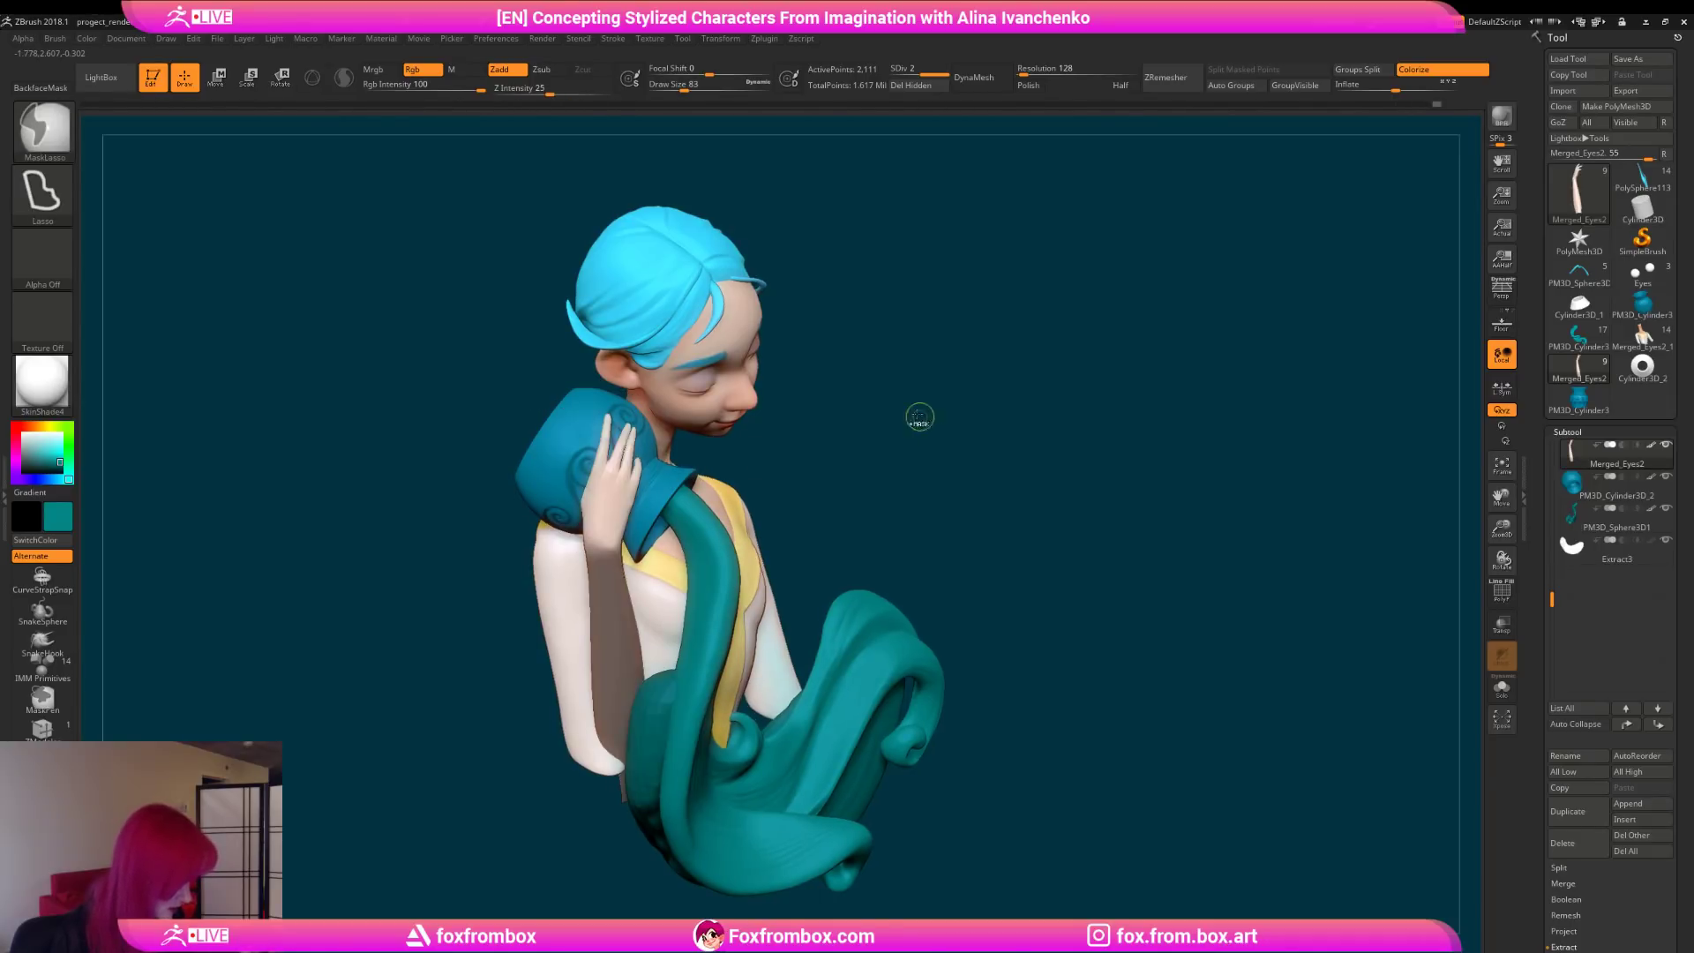
{"action": "key", "text": "r"}
{"action": "left_click_drag", "start_coordinate": [602, 533], "coordinate": [637, 429]}
{"action": "left_click_drag", "start_coordinate": [908, 422], "coordinate": [858, 390]}
Step: Select the jug subtool and adjust its scale with the gizmo
{"action": "left_click_drag", "start_coordinate": [984, 395], "coordinate": [936, 366], "text": "alt"}
{"action": "left_click", "coordinate": [641, 417], "text": "alt"}
{"action": "key", "text": "q"}
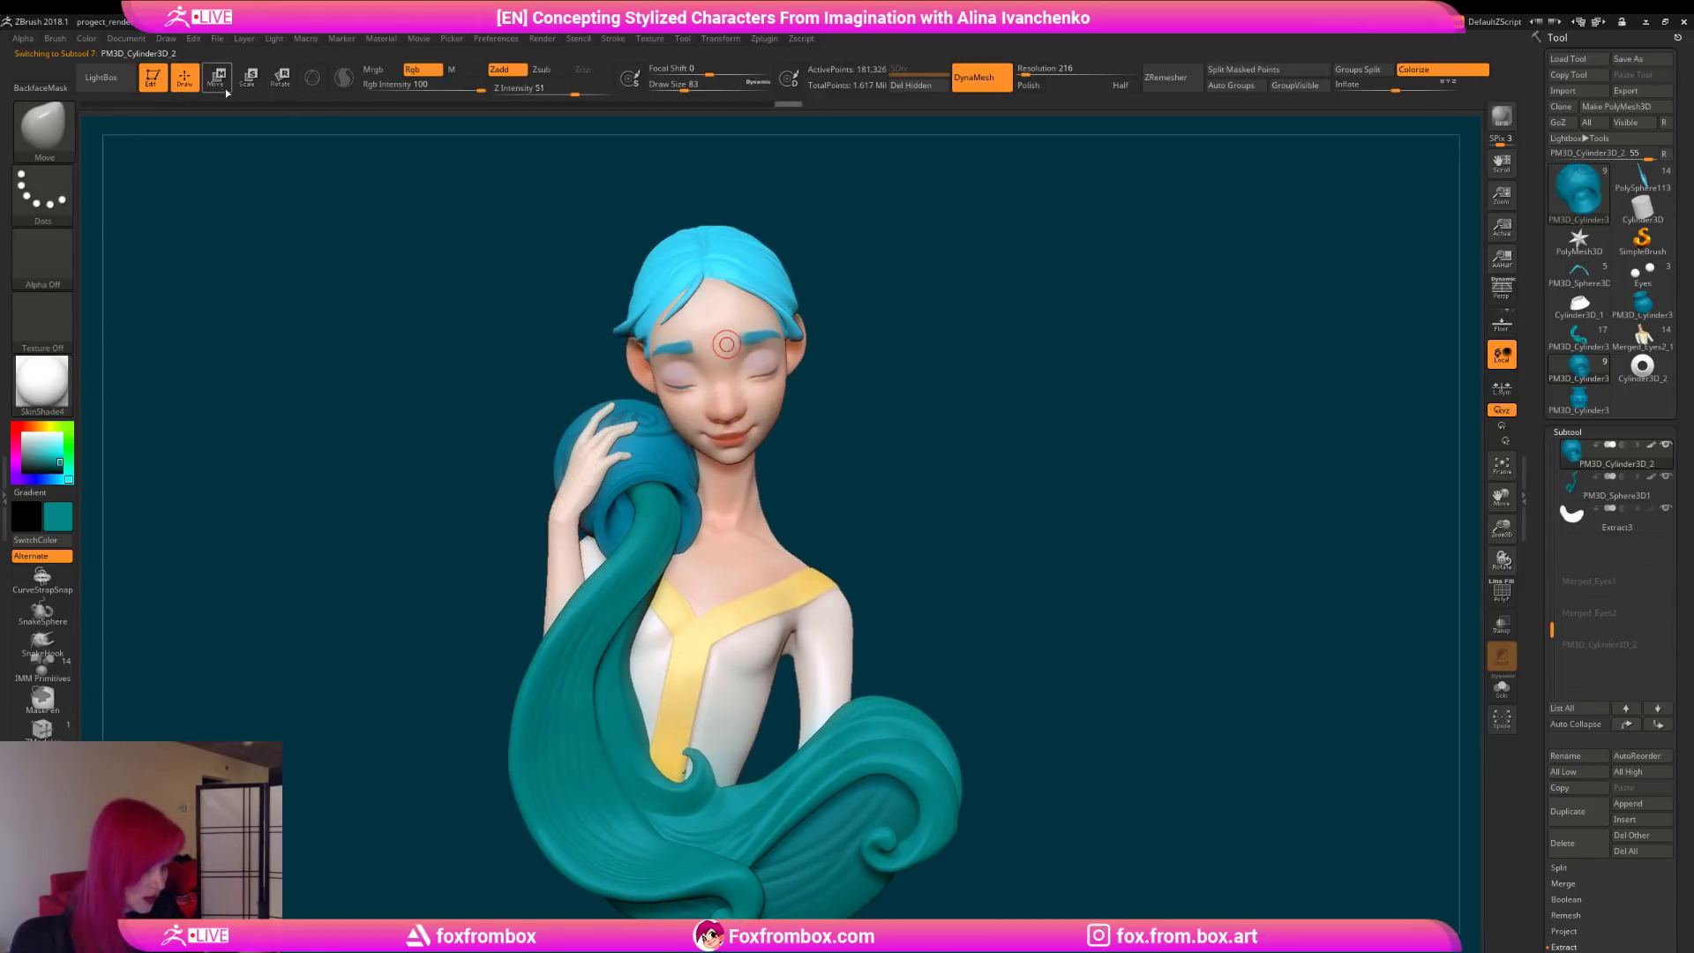
{"action": "key", "text": "e"}
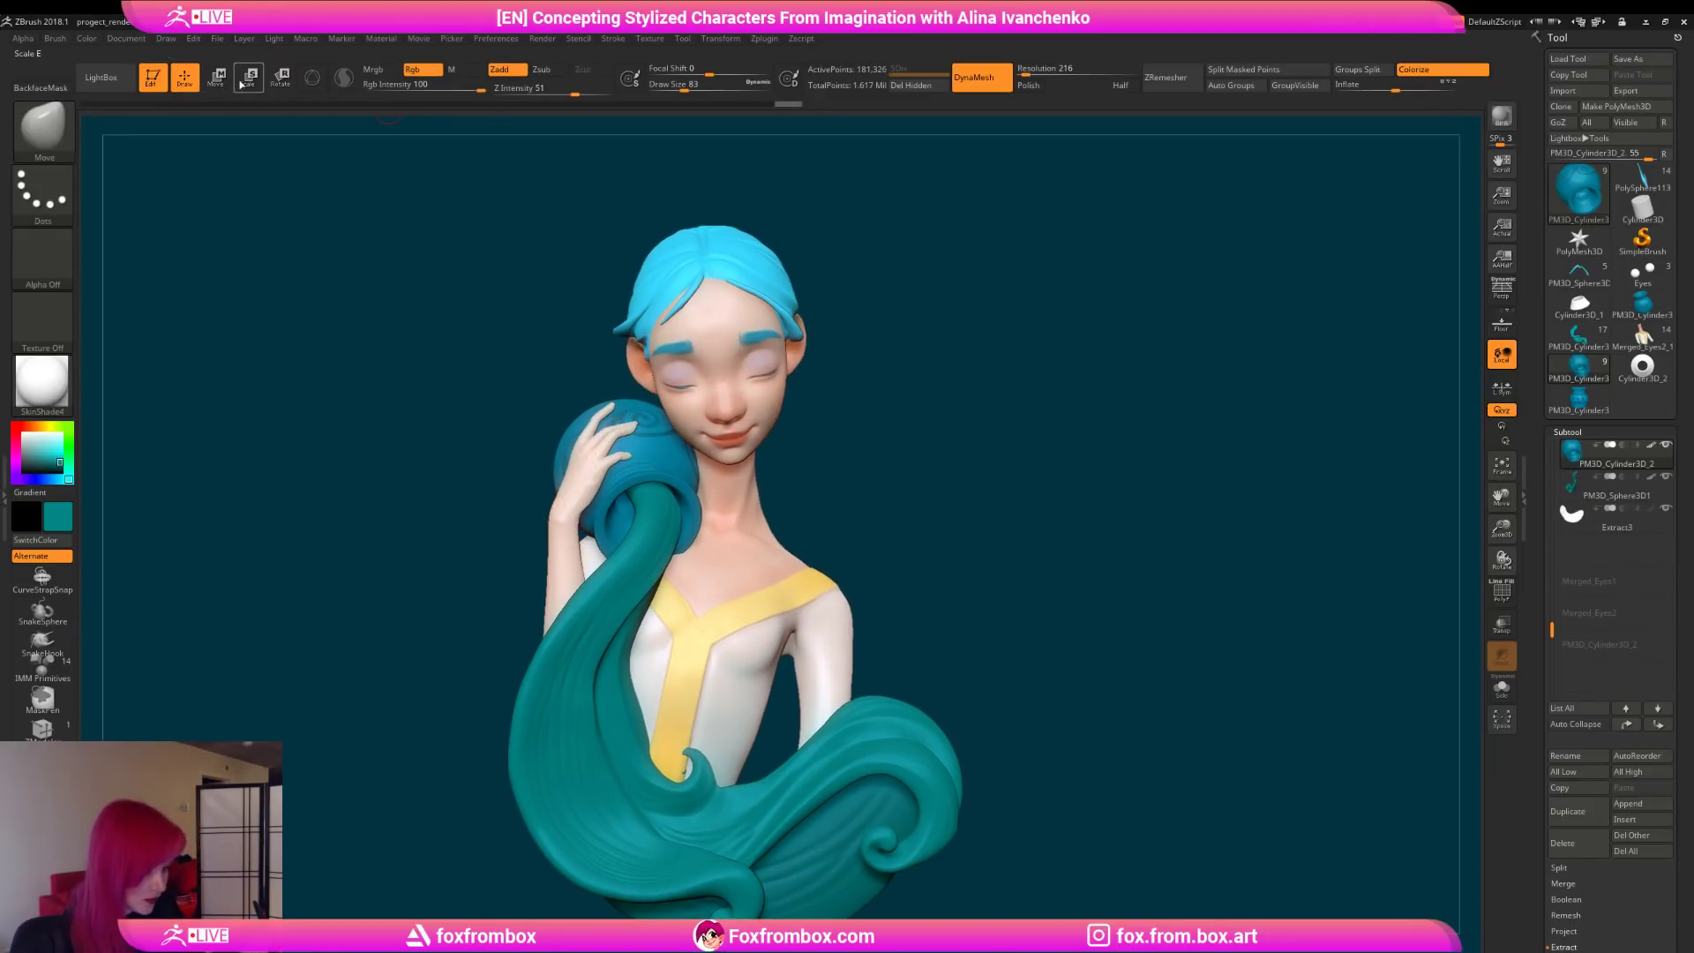
{"action": "key", "text": "y"}
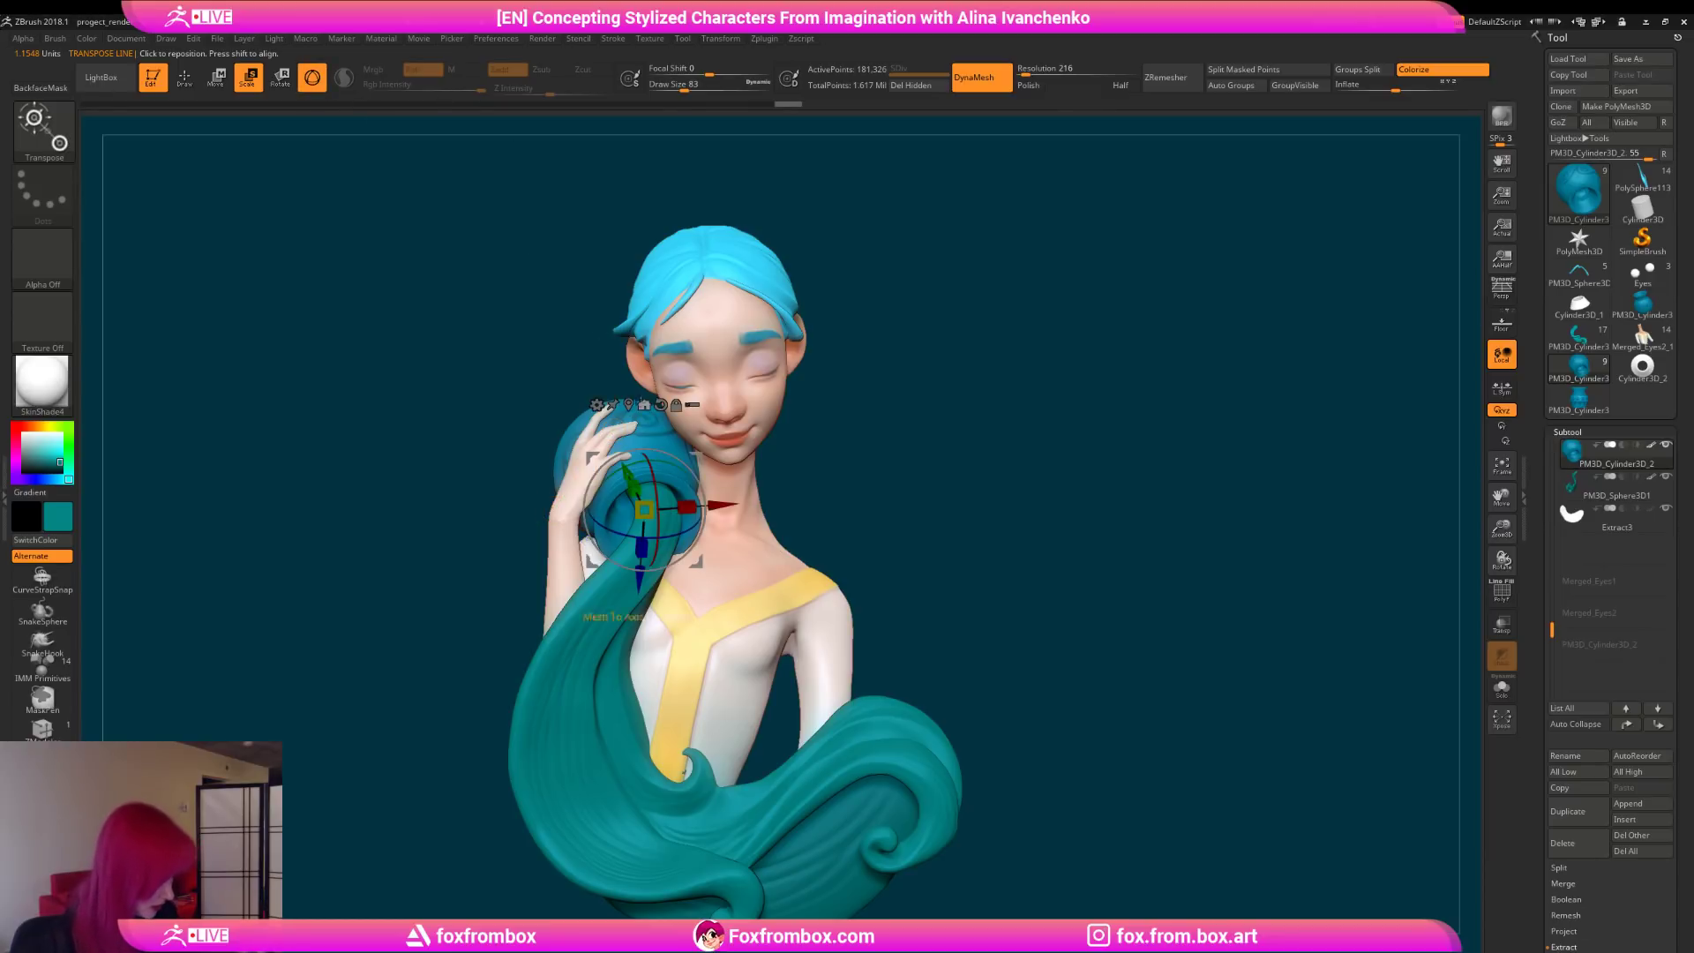
{"action": "left_click_drag", "start_coordinate": [833, 316], "coordinate": [755, 351]}
{"action": "left_click", "coordinate": [643, 324]}
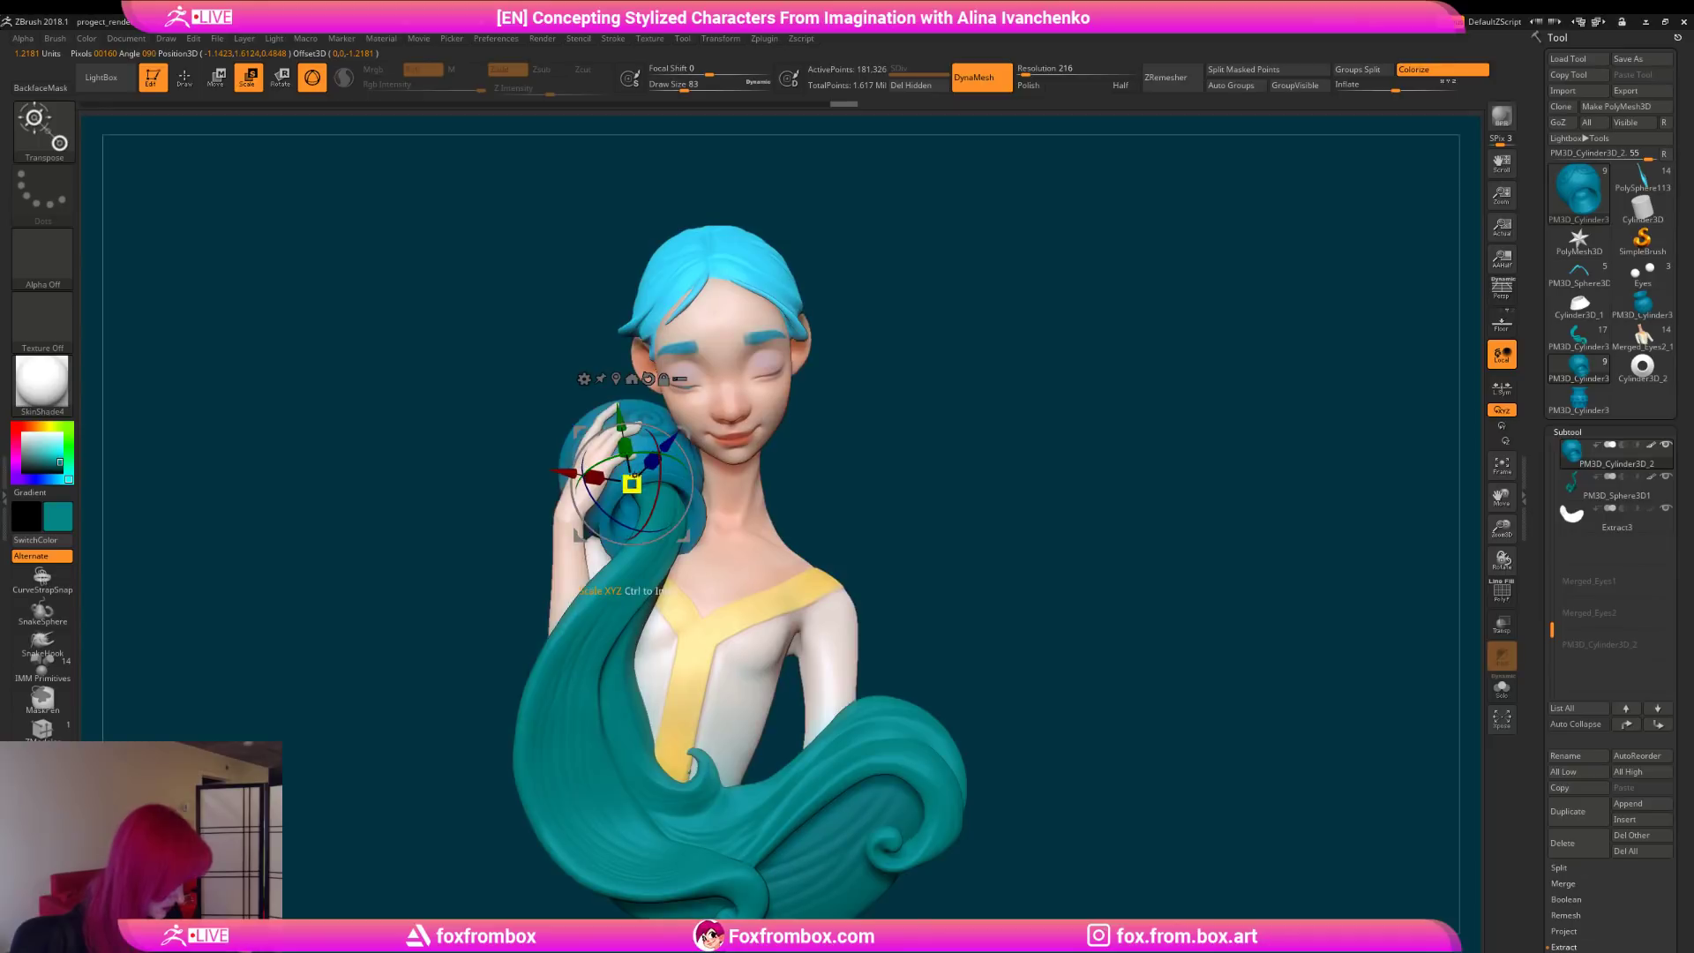
Step: Rotate and shift the jug with the gizmo so it sits between the raised hand and the cheek
{"action": "left_click_drag", "start_coordinate": [889, 466], "coordinate": [666, 429]}
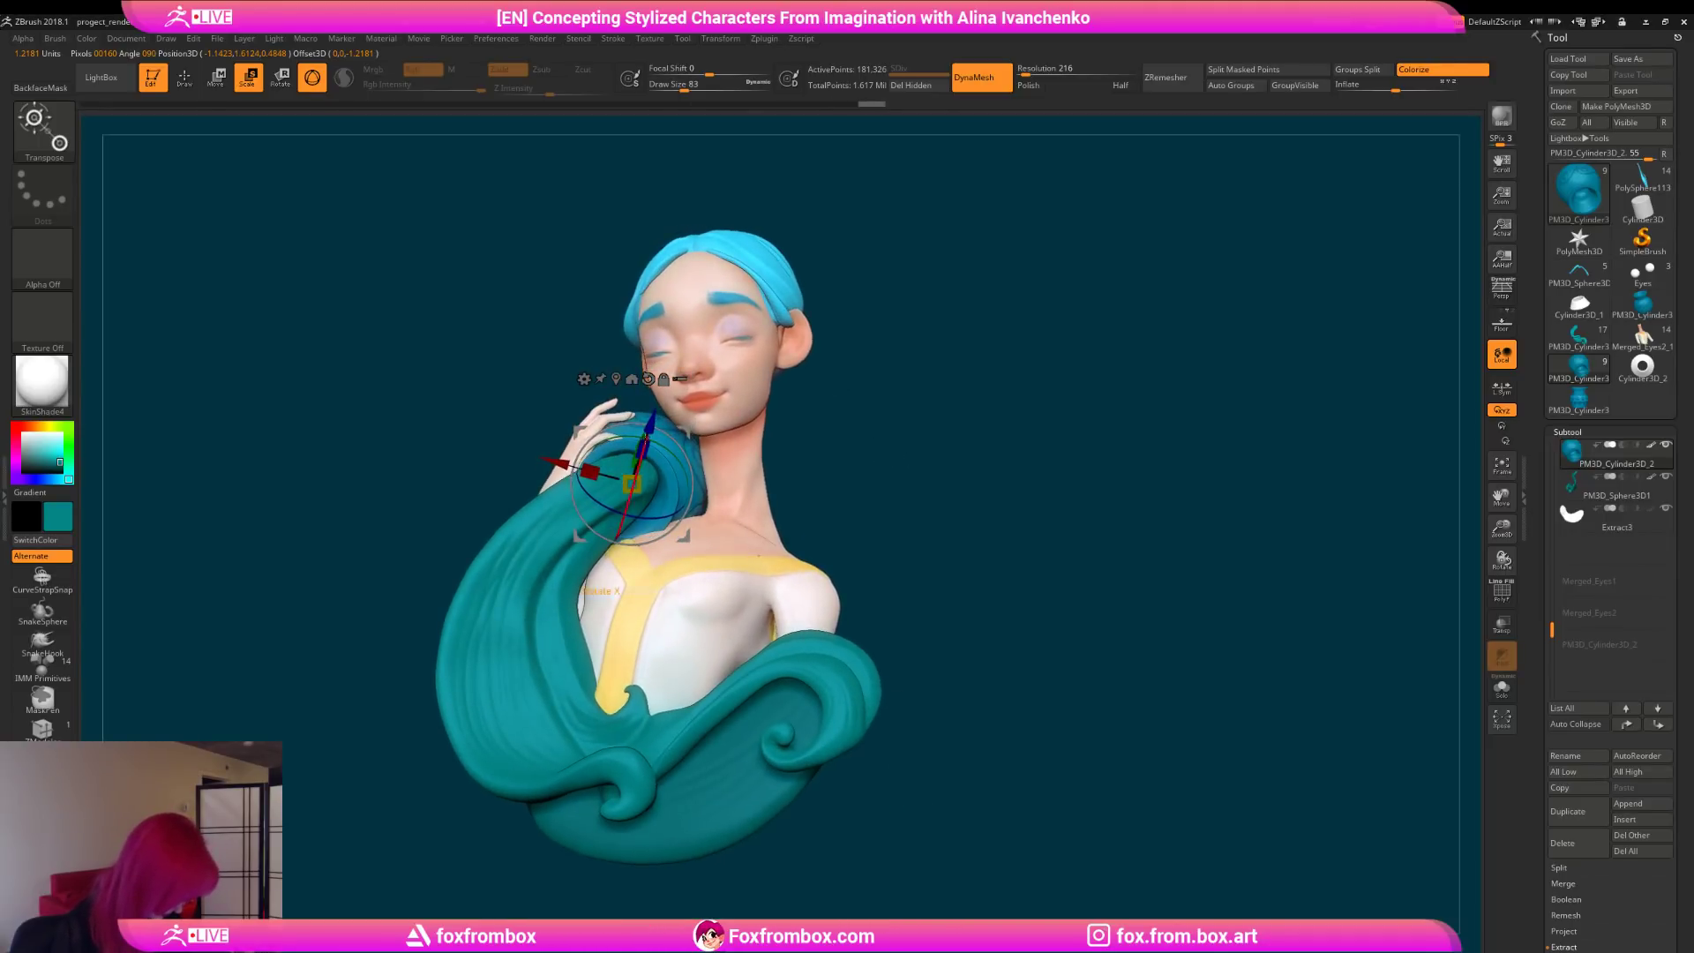
{"action": "left_click_drag", "start_coordinate": [862, 416], "coordinate": [971, 503]}
{"action": "left_click_drag", "start_coordinate": [866, 468], "coordinate": [803, 470]}
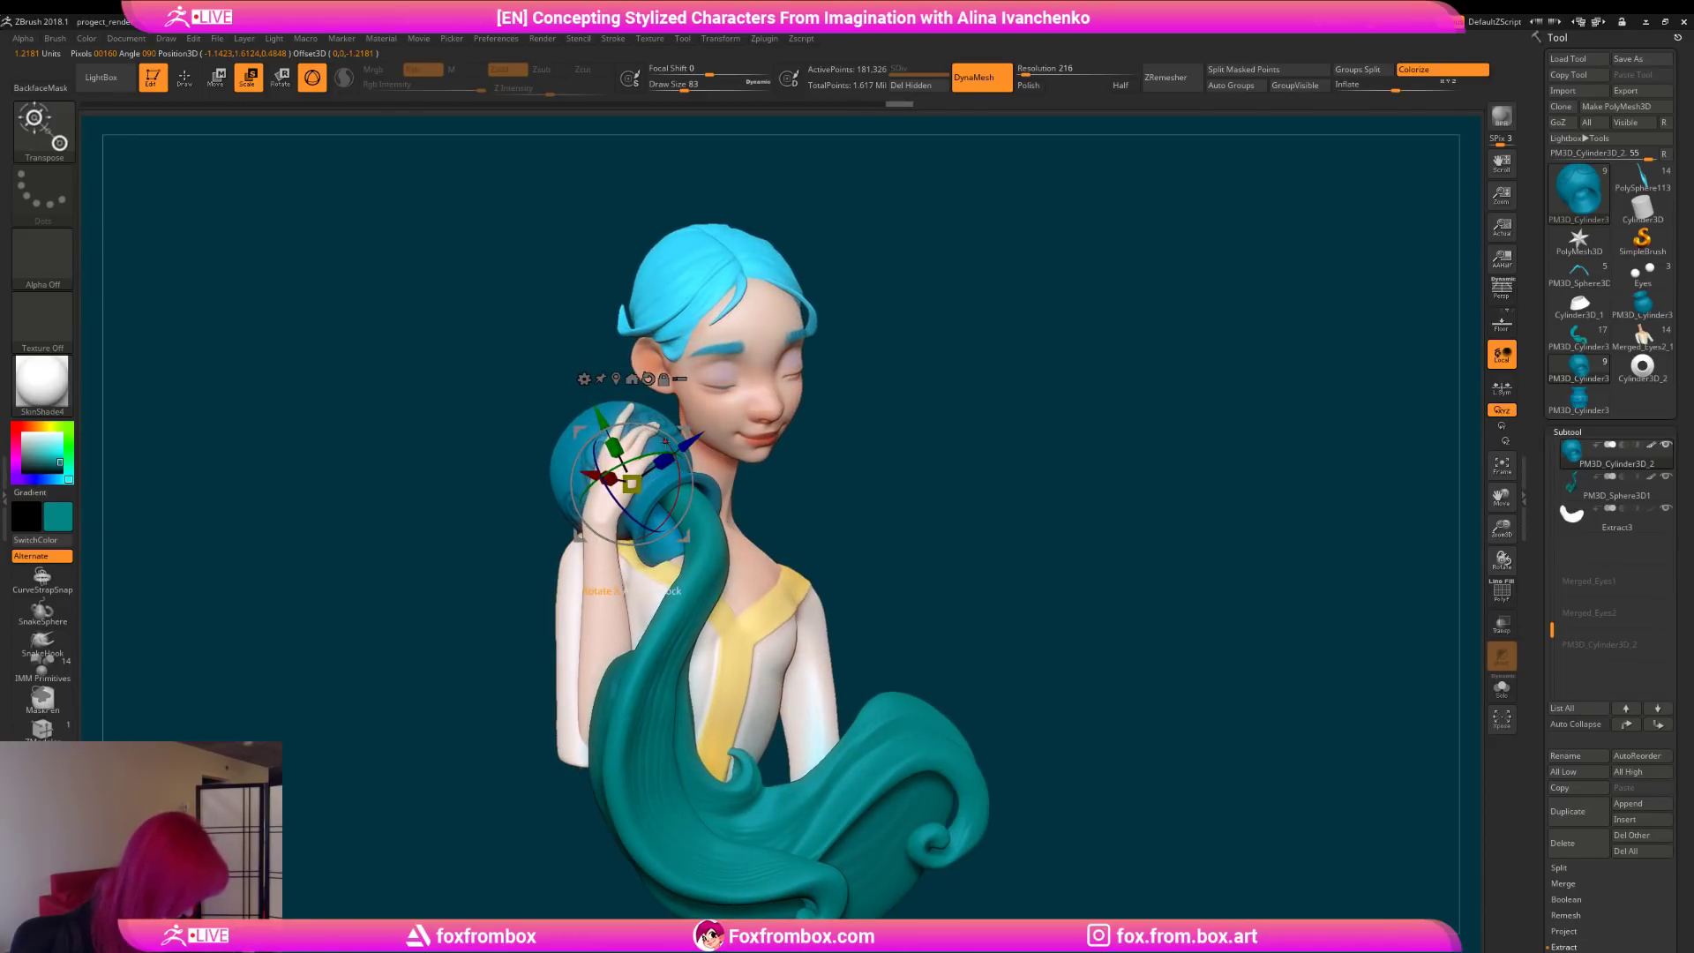
{"action": "left_click_drag", "start_coordinate": [667, 445], "coordinate": [759, 477]}
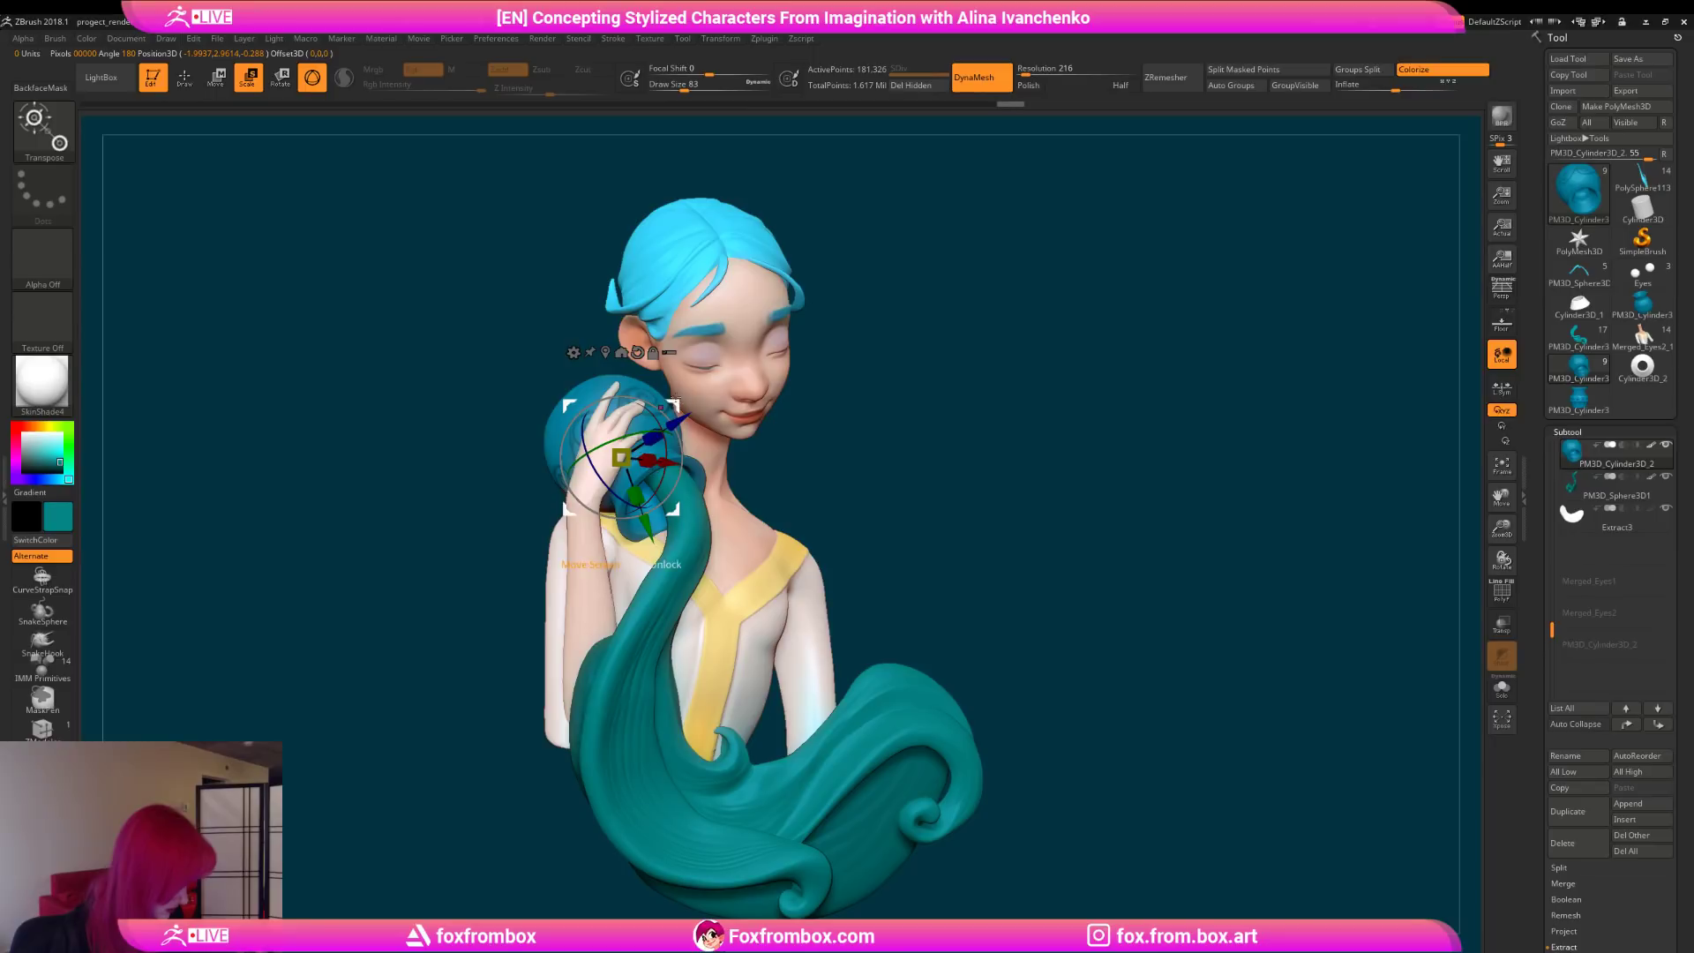
{"action": "left_click_drag", "start_coordinate": [675, 399], "coordinate": [675, 402]}
{"action": "left_click_drag", "start_coordinate": [832, 448], "coordinate": [741, 432]}
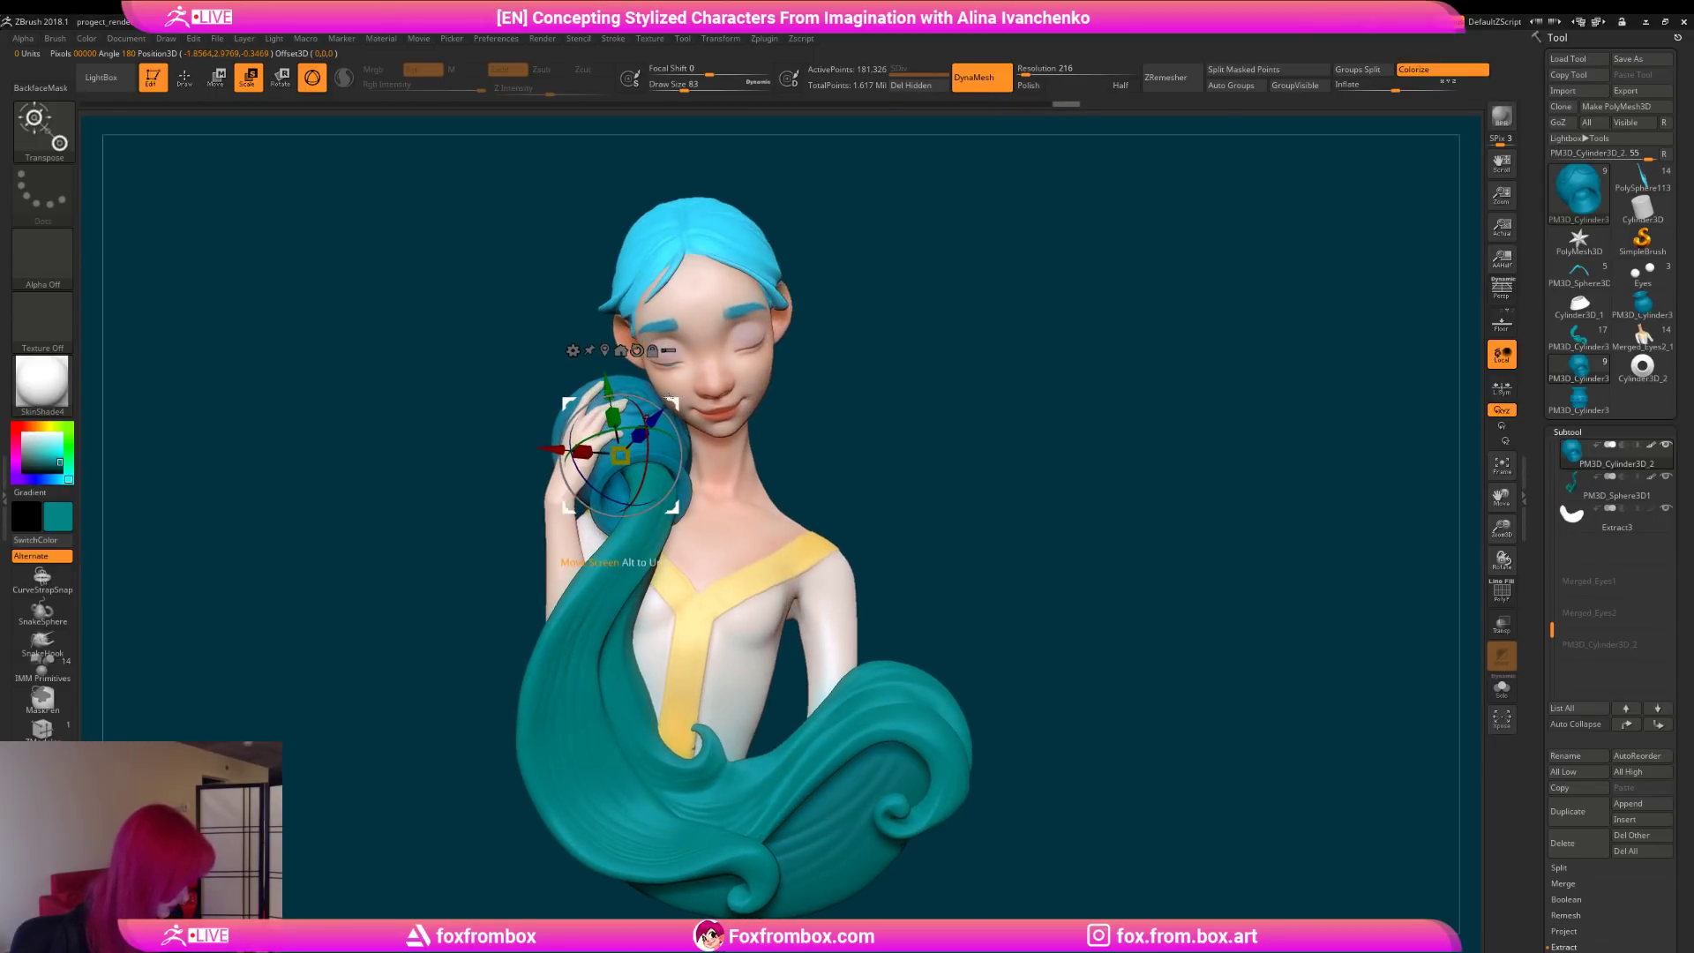
Step: Step through the jug's edit history and fine-tune its placement and scale with the gizmo
{"action": "key", "text": "ctrl+shift+z"}
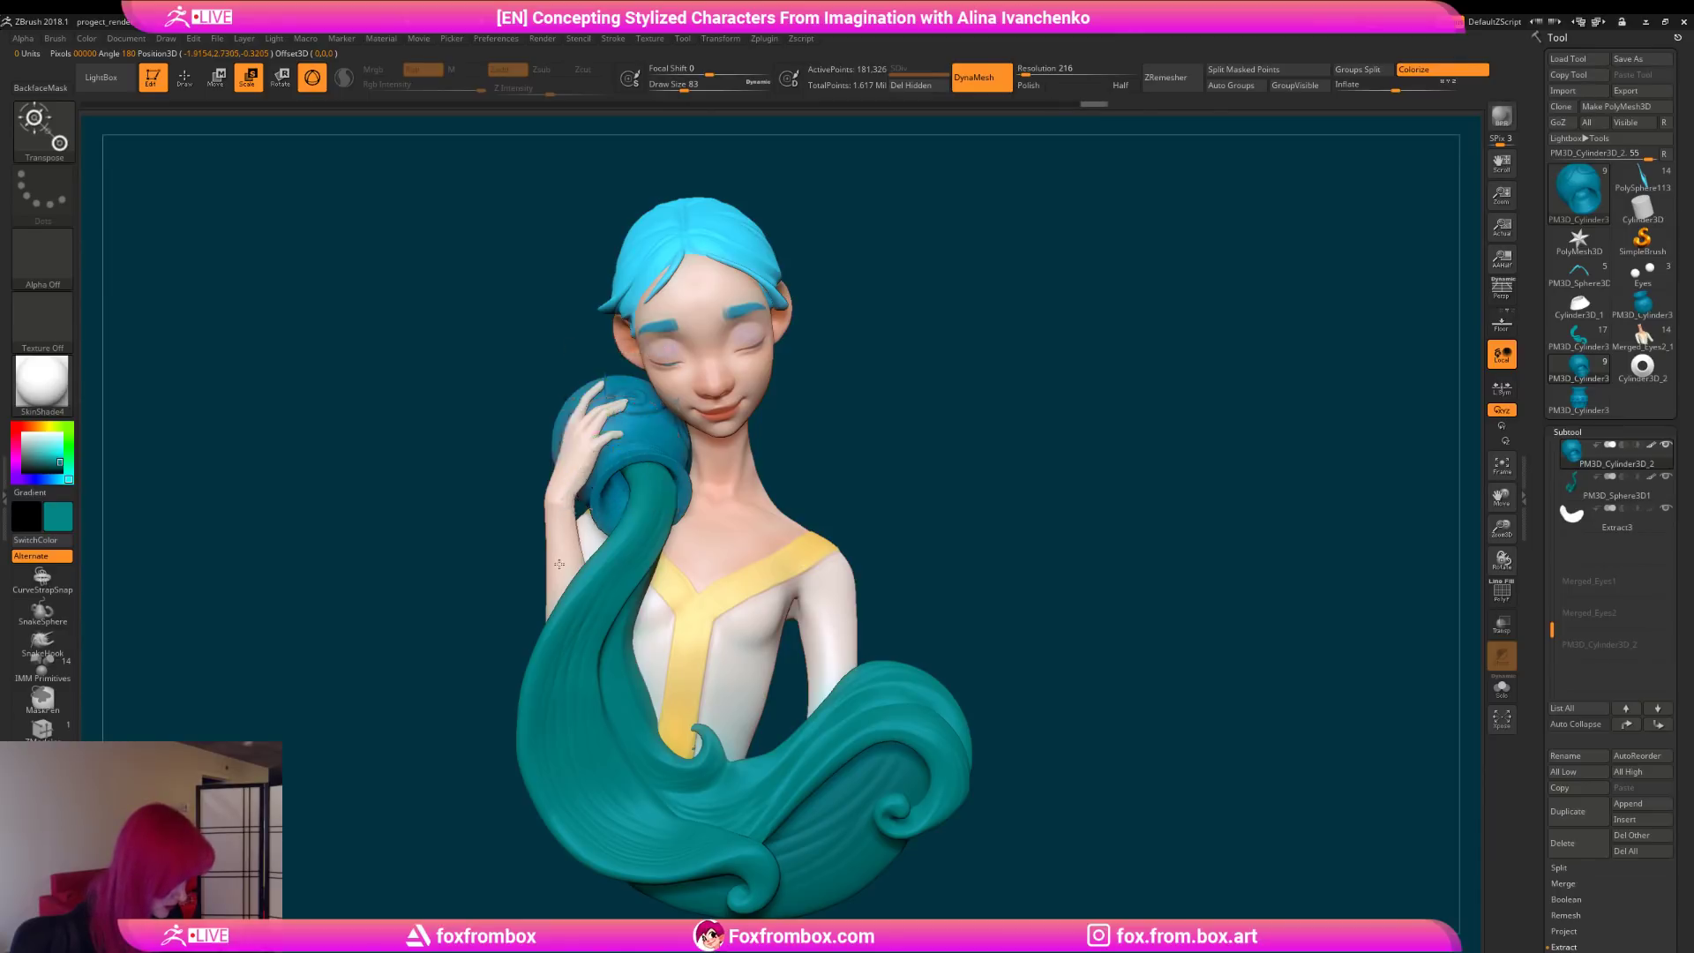
{"action": "key", "text": "ctrl+shift+z"}
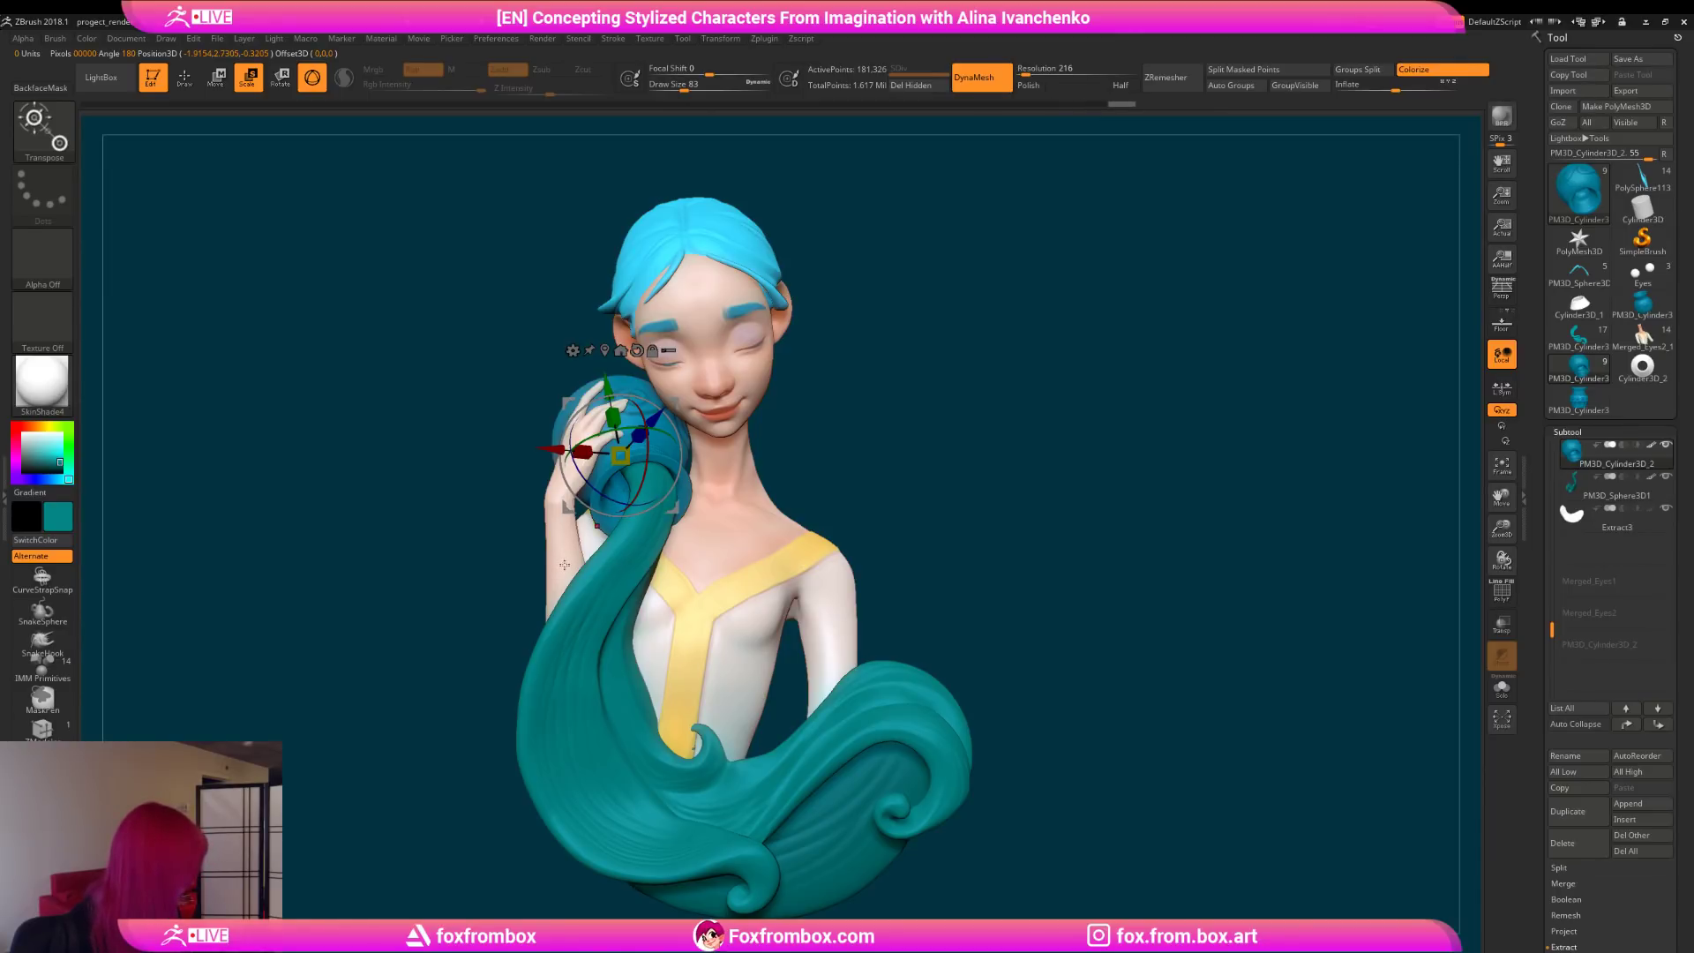
{"action": "left_click", "coordinate": [184, 78]}
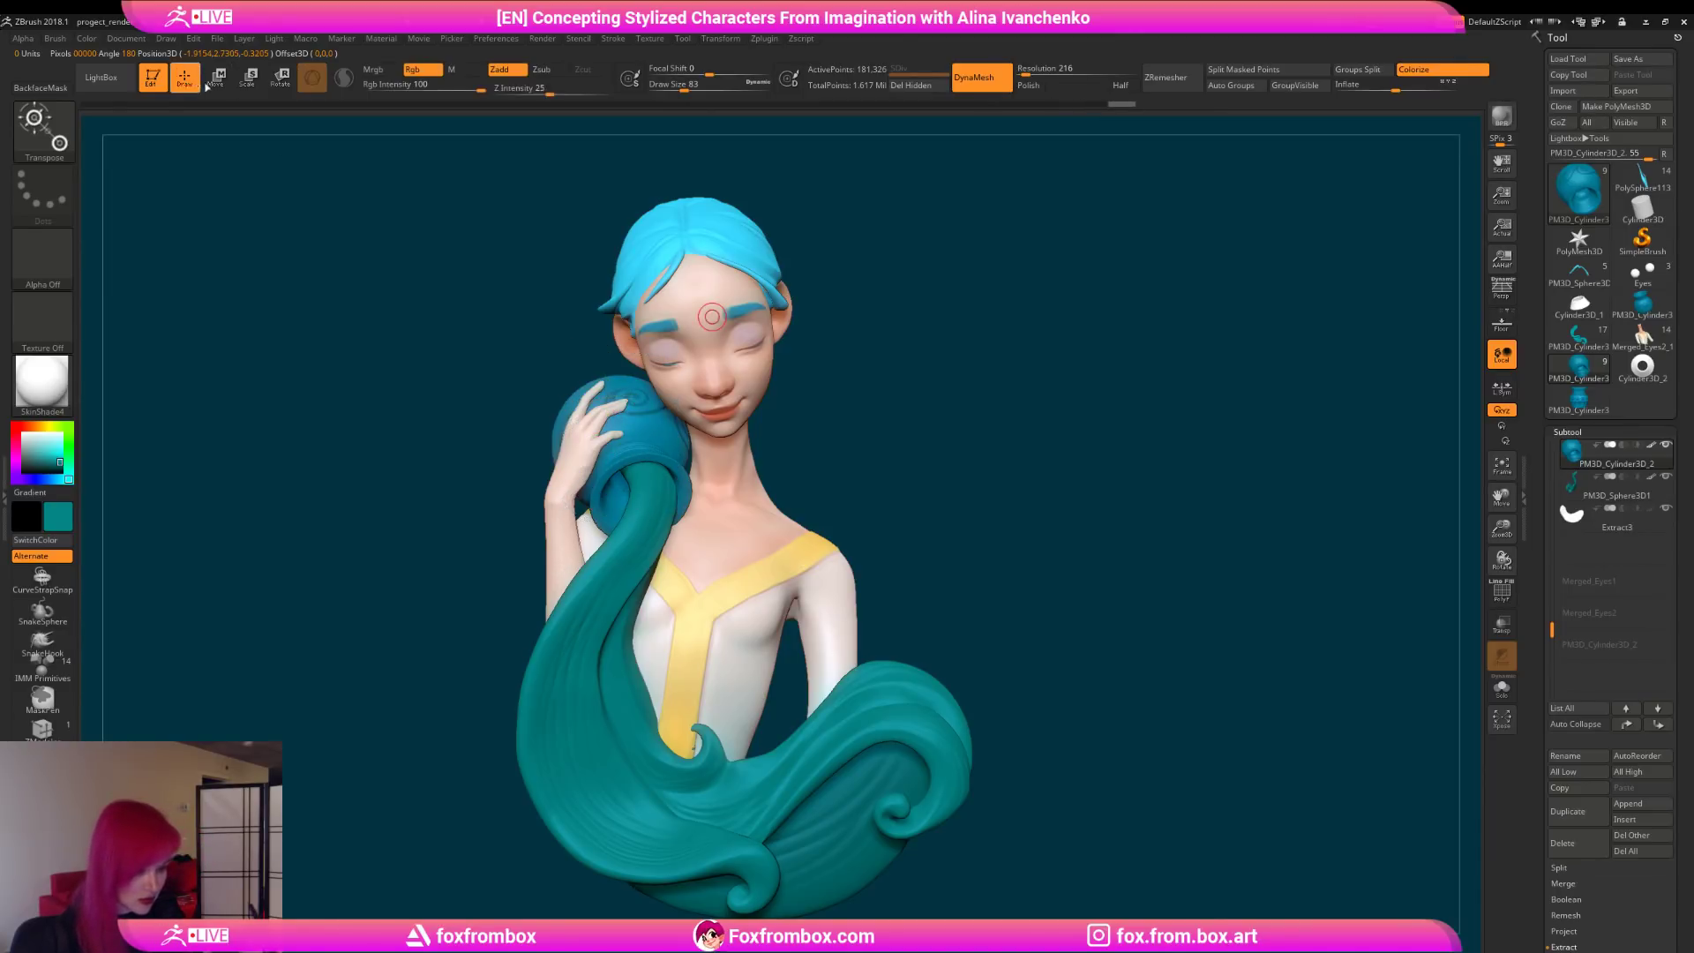
{"action": "key", "text": "ctrl+shift+z"}
{"action": "key", "text": "e"}
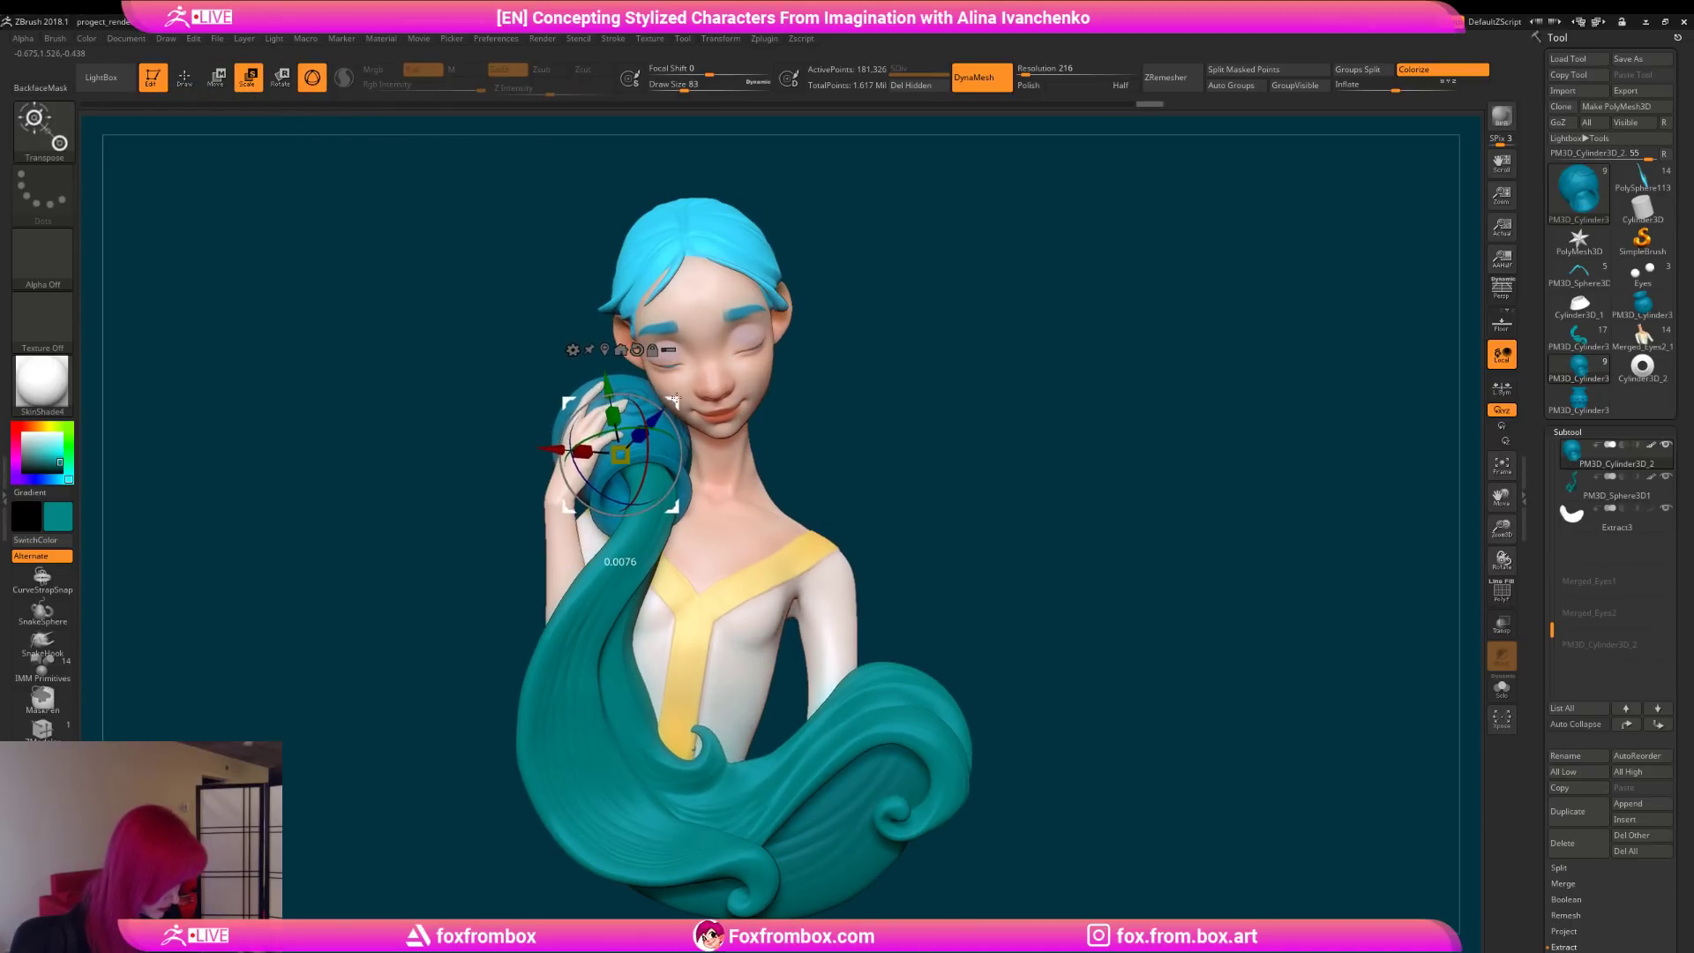
{"action": "key", "text": "ctrl+shift+z"}
{"action": "key", "text": "ctrl+shift+z"}
{"action": "left_click_drag", "start_coordinate": [999, 483], "coordinate": [1103, 488], "text": "alt"}
{"action": "key", "text": "ctrl+shift+z"}
Step: Select the Merged_Eyes2 arm subtool and reposition the arm against the jug with the gizmo
{"action": "left_click_drag", "start_coordinate": [1551, 629], "coordinate": [1551, 549]}
{"action": "left_click", "coordinate": [1632, 488]}
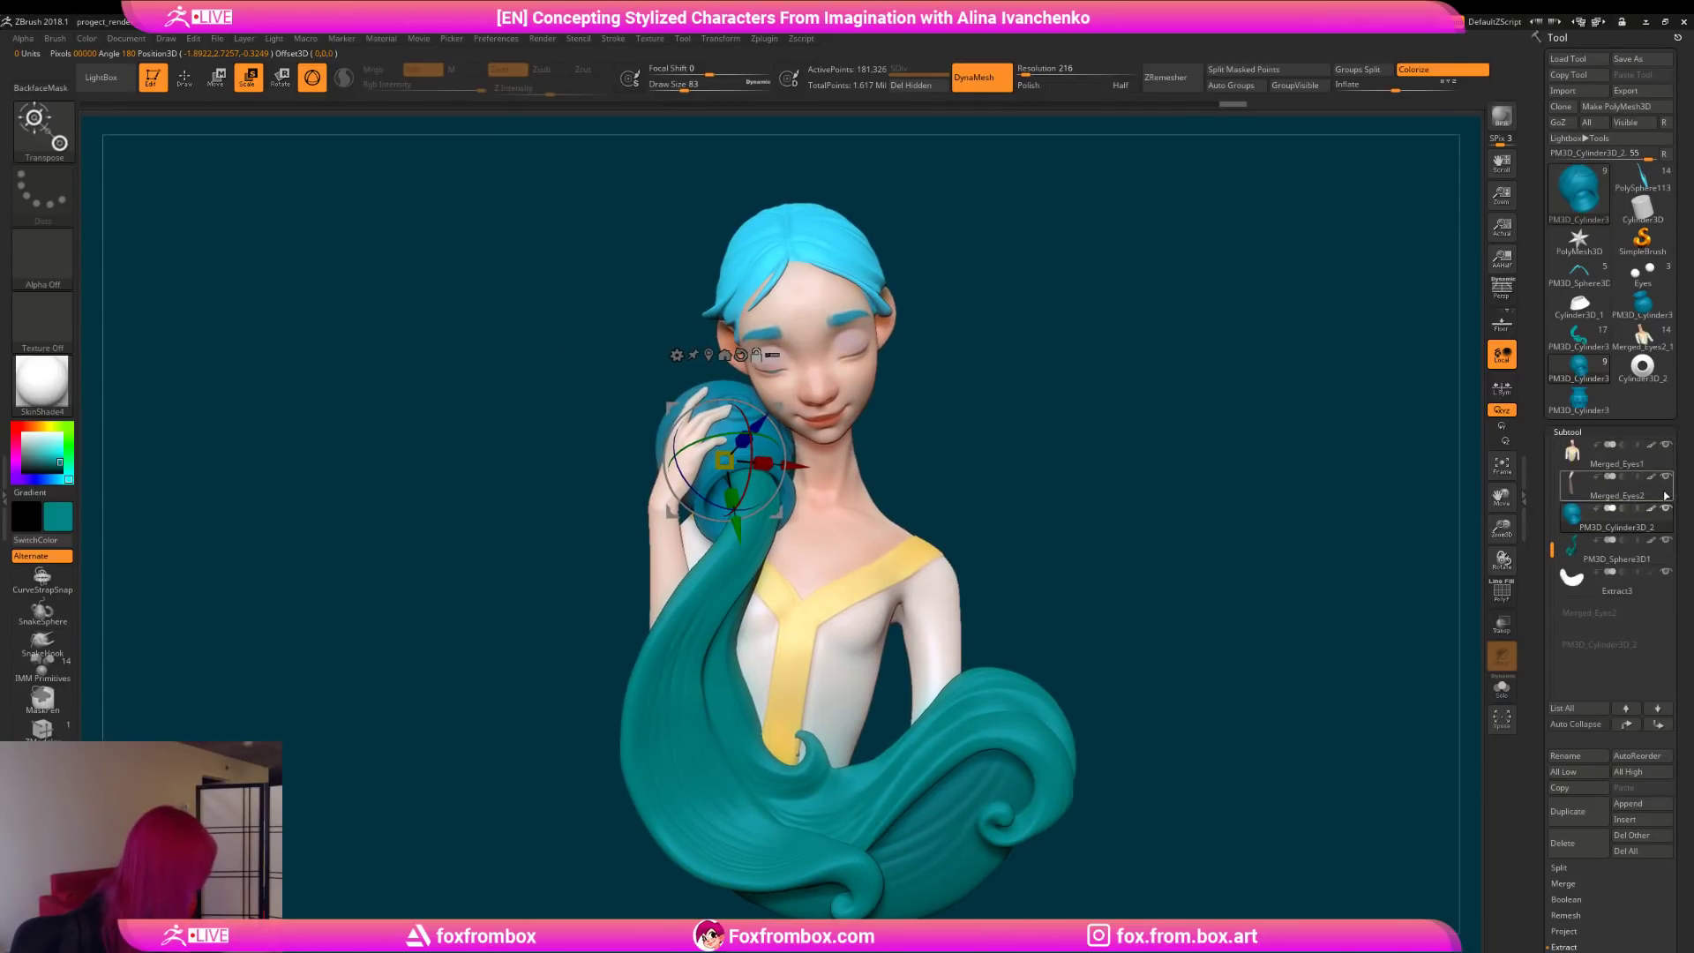
{"action": "left_click_drag", "start_coordinate": [915, 426], "coordinate": [874, 428]}
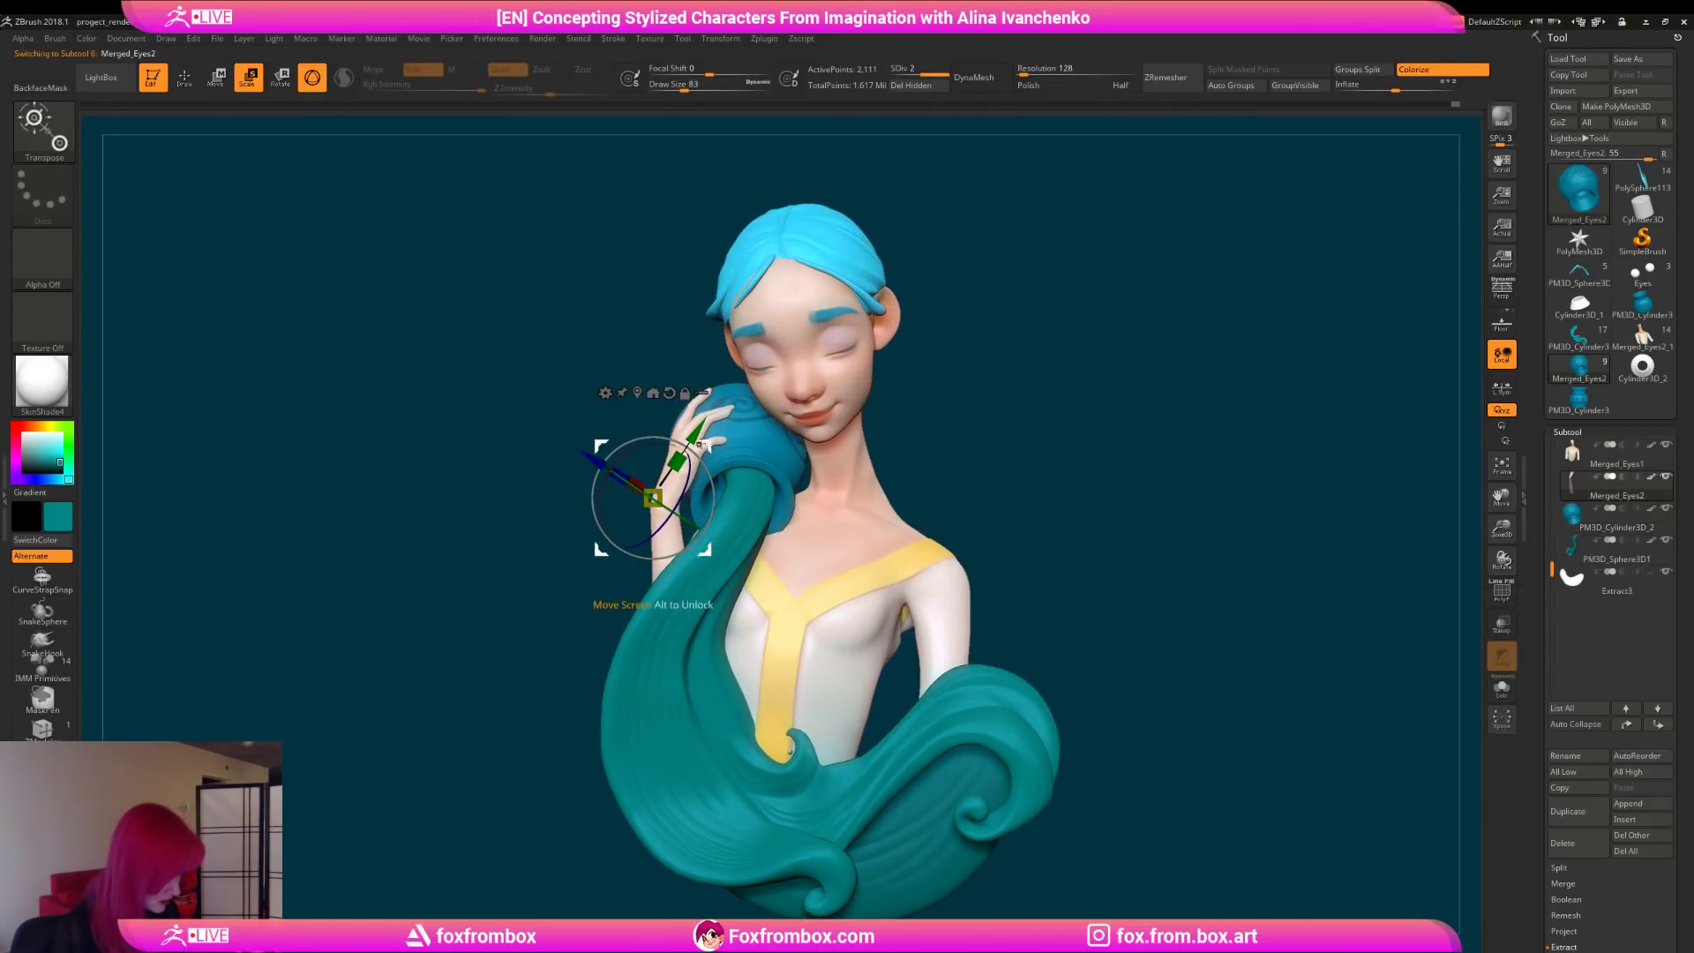
{"action": "key", "text": "ctrl+z"}
{"action": "mouse_move", "coordinate": [1006, 427]}
{"action": "left_mouse_down"}
{"action": "mouse_move", "coordinate": [972, 432]}
{"action": "mouse_move", "coordinate": [1014, 455]}
{"action": "mouse_move", "coordinate": [974, 484]}
{"action": "mouse_move", "coordinate": [916, 484]}
{"action": "left_mouse_up"}
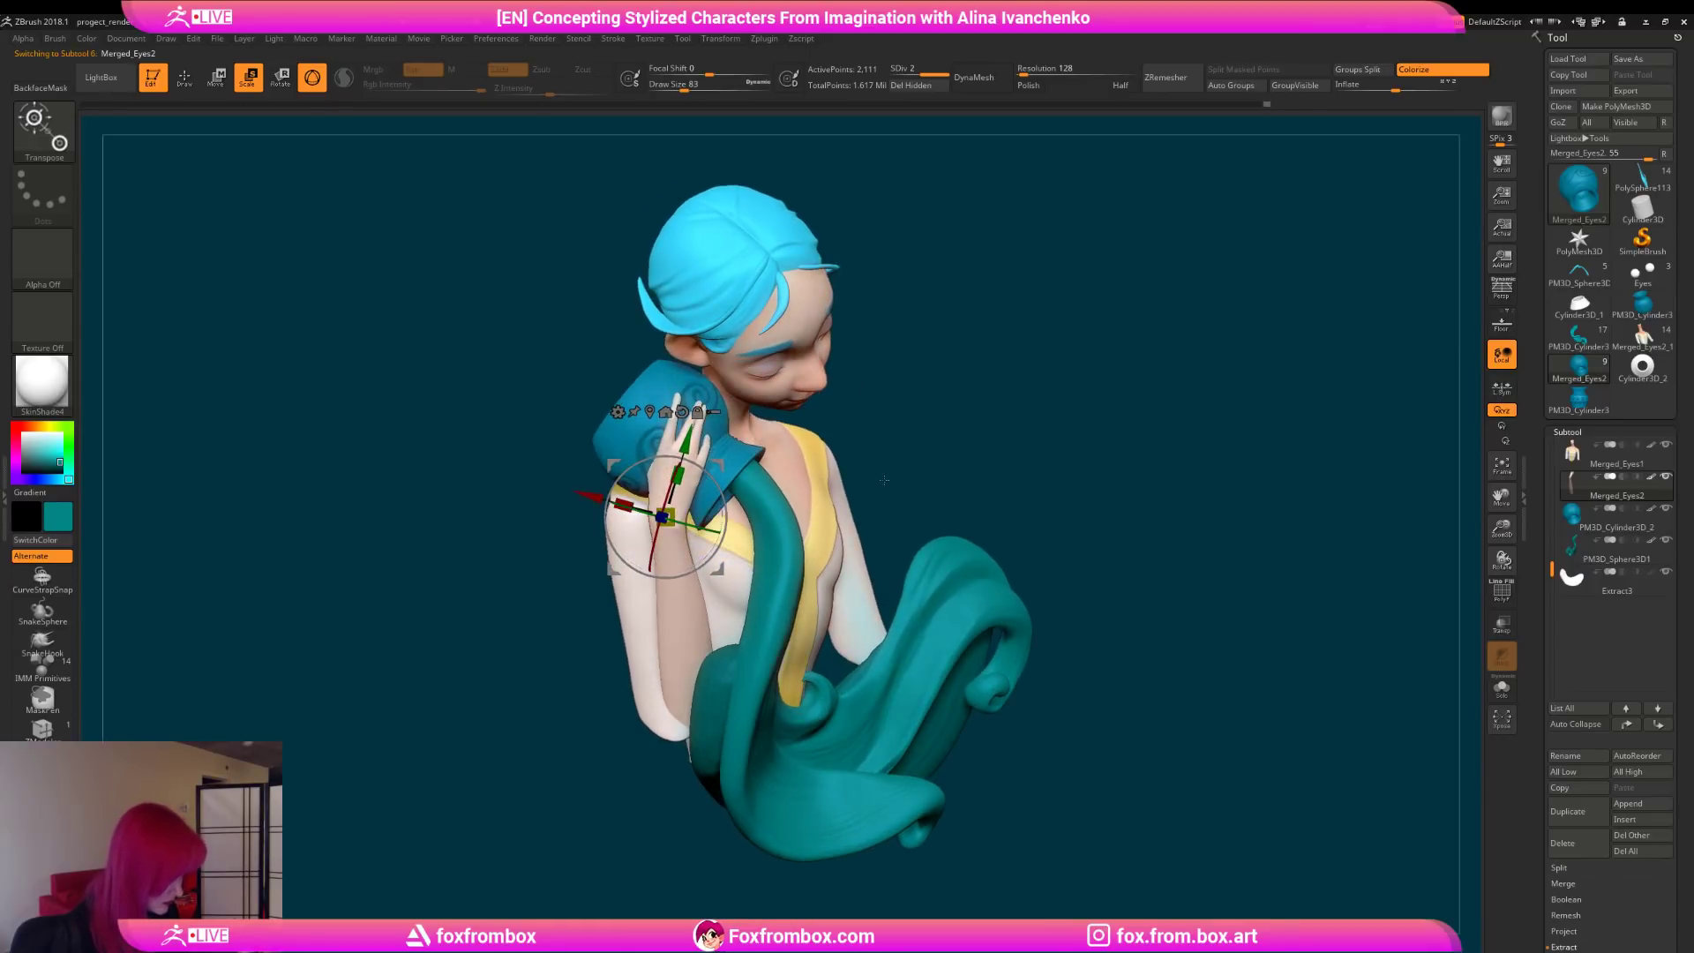
{"action": "mouse_move", "coordinate": [860, 432]}
{"action": "left_mouse_down"}
{"action": "mouse_move", "coordinate": [962, 397]}
{"action": "mouse_move", "coordinate": [881, 435]}
{"action": "left_mouse_up"}
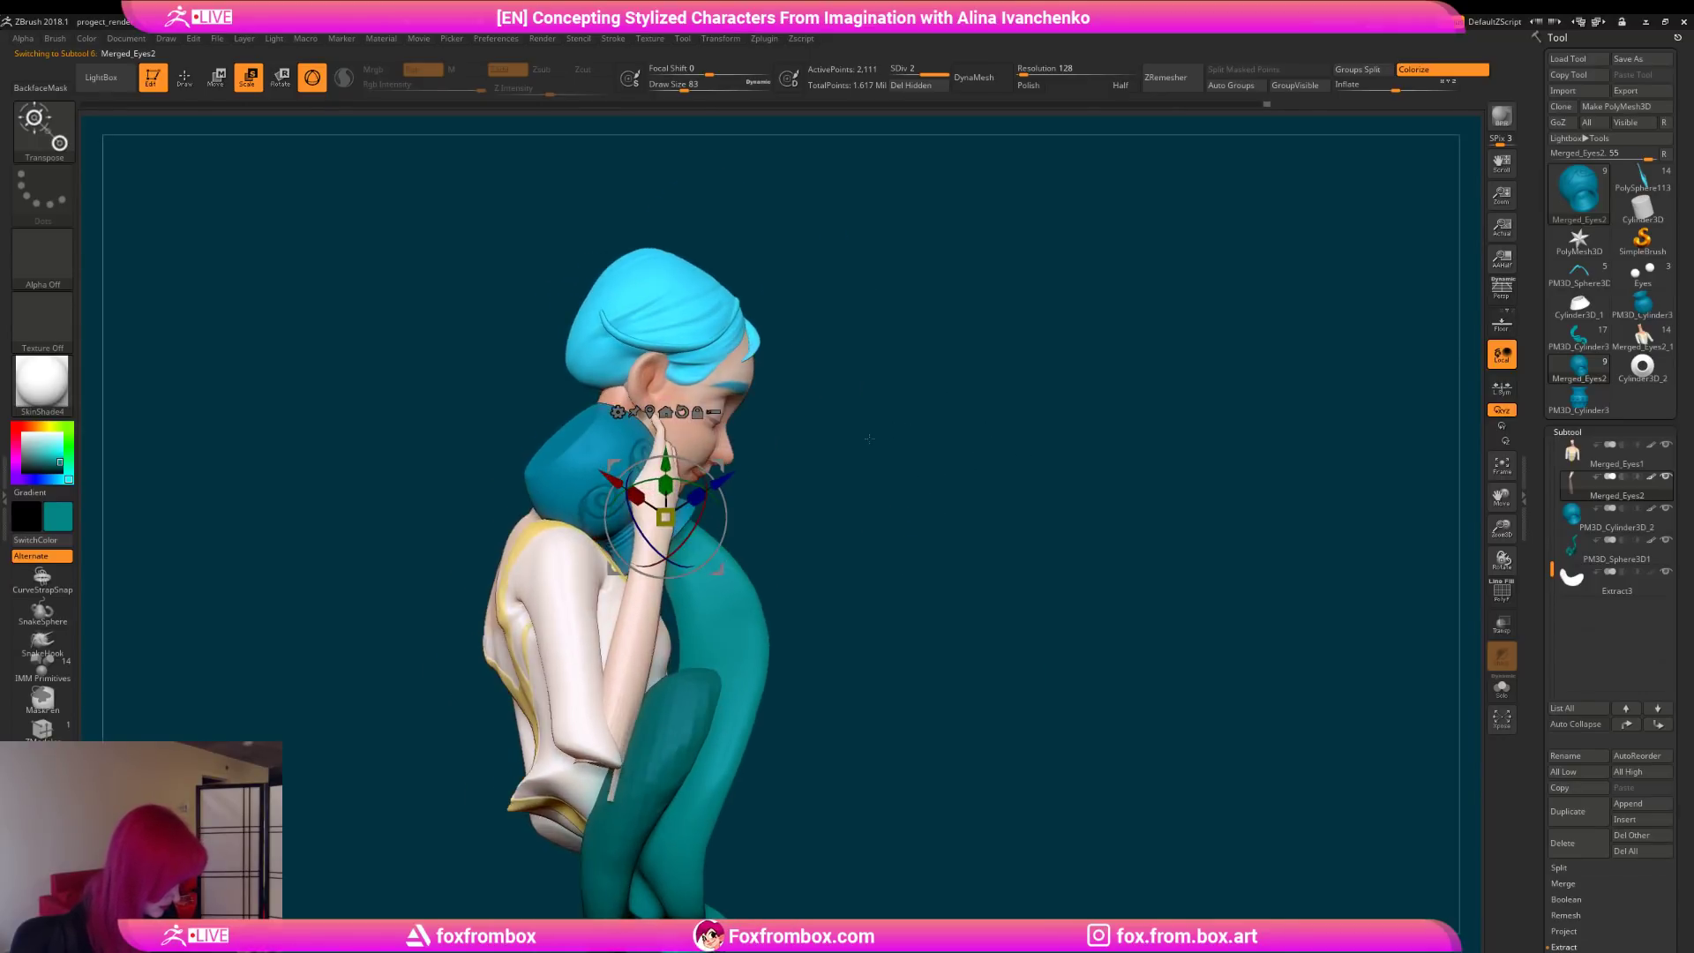
{"action": "left_click_drag", "start_coordinate": [668, 560], "coordinate": [674, 562]}
{"action": "mouse_move", "coordinate": [1010, 485]}
{"action": "left_mouse_down"}
{"action": "mouse_move", "coordinate": [965, 437]}
{"action": "mouse_move", "coordinate": [930, 450]}
{"action": "mouse_move", "coordinate": [962, 490]}
{"action": "mouse_move", "coordinate": [927, 494]}
{"action": "mouse_move", "coordinate": [1142, 389]}
{"action": "left_mouse_up"}
Step: Mask the forearm below the wrist with a lasso, leaving the raised hand free
{"action": "left_click", "coordinate": [185, 77]}
{"action": "left_click_drag", "start_coordinate": [863, 452], "coordinate": [864, 543], "text": "alt"}
{"action": "mouse_move", "coordinate": [686, 529]}
{"action": "left_mouse_down", "text": "ctrl"}
{"action": "mouse_move", "coordinate": [615, 449]}
{"action": "mouse_move", "coordinate": [706, 503]}
{"action": "left_mouse_up", "text": "ctrl"}
{"action": "left_click_drag", "start_coordinate": [1501, 530], "coordinate": [1384, 601]}
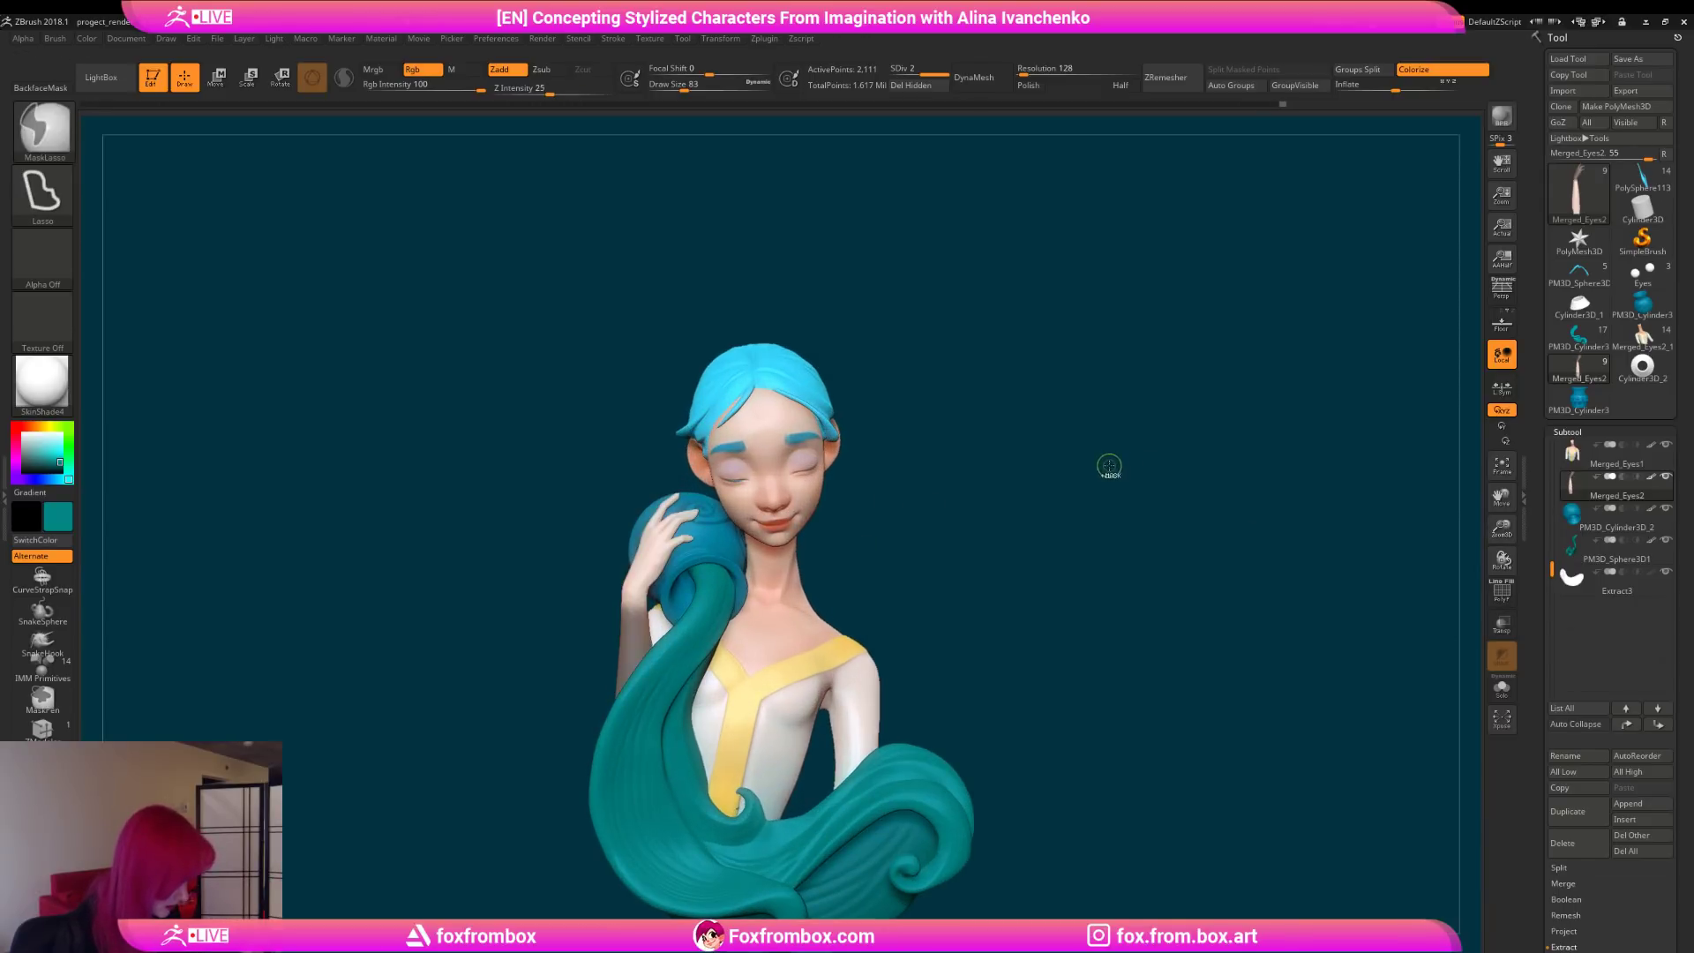
{"action": "left_click_drag", "start_coordinate": [633, 595], "coordinate": [584, 688], "text": "ctrl"}
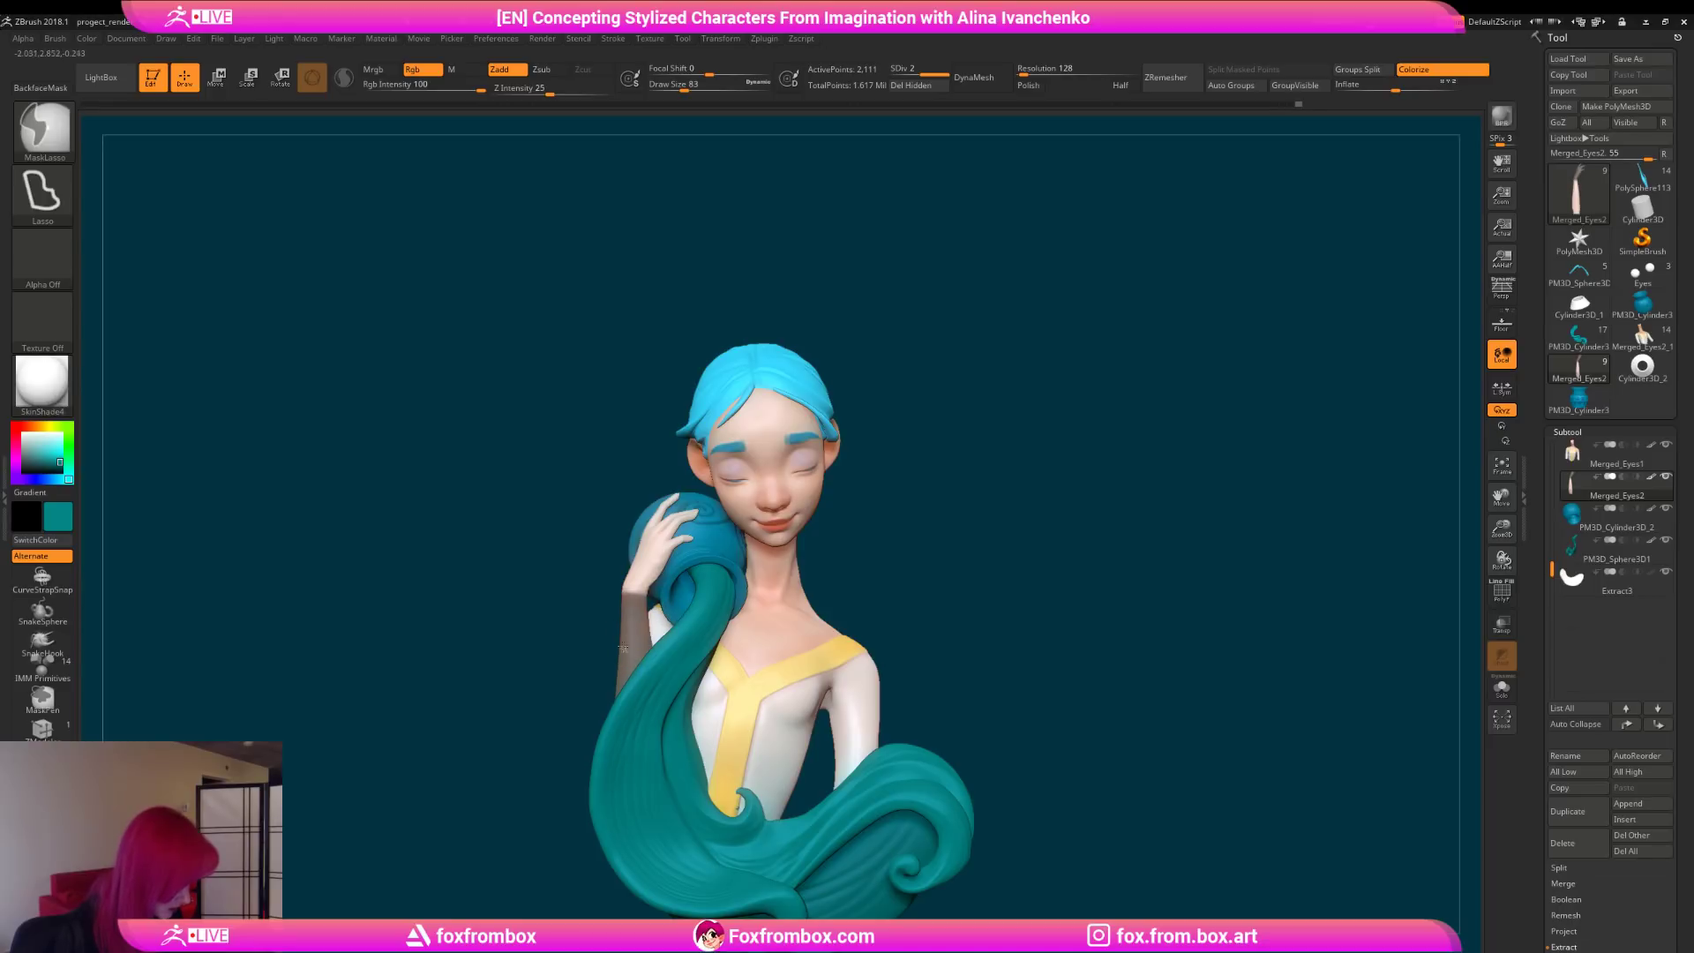
{"action": "mouse_move", "coordinate": [866, 303]}
{"action": "left_mouse_down", "text": "ctrl"}
{"action": "mouse_move", "coordinate": [878, 284]}
{"action": "mouse_move", "coordinate": [903, 321]}
{"action": "mouse_move", "coordinate": [688, 276]}
{"action": "left_mouse_up", "text": "ctrl"}
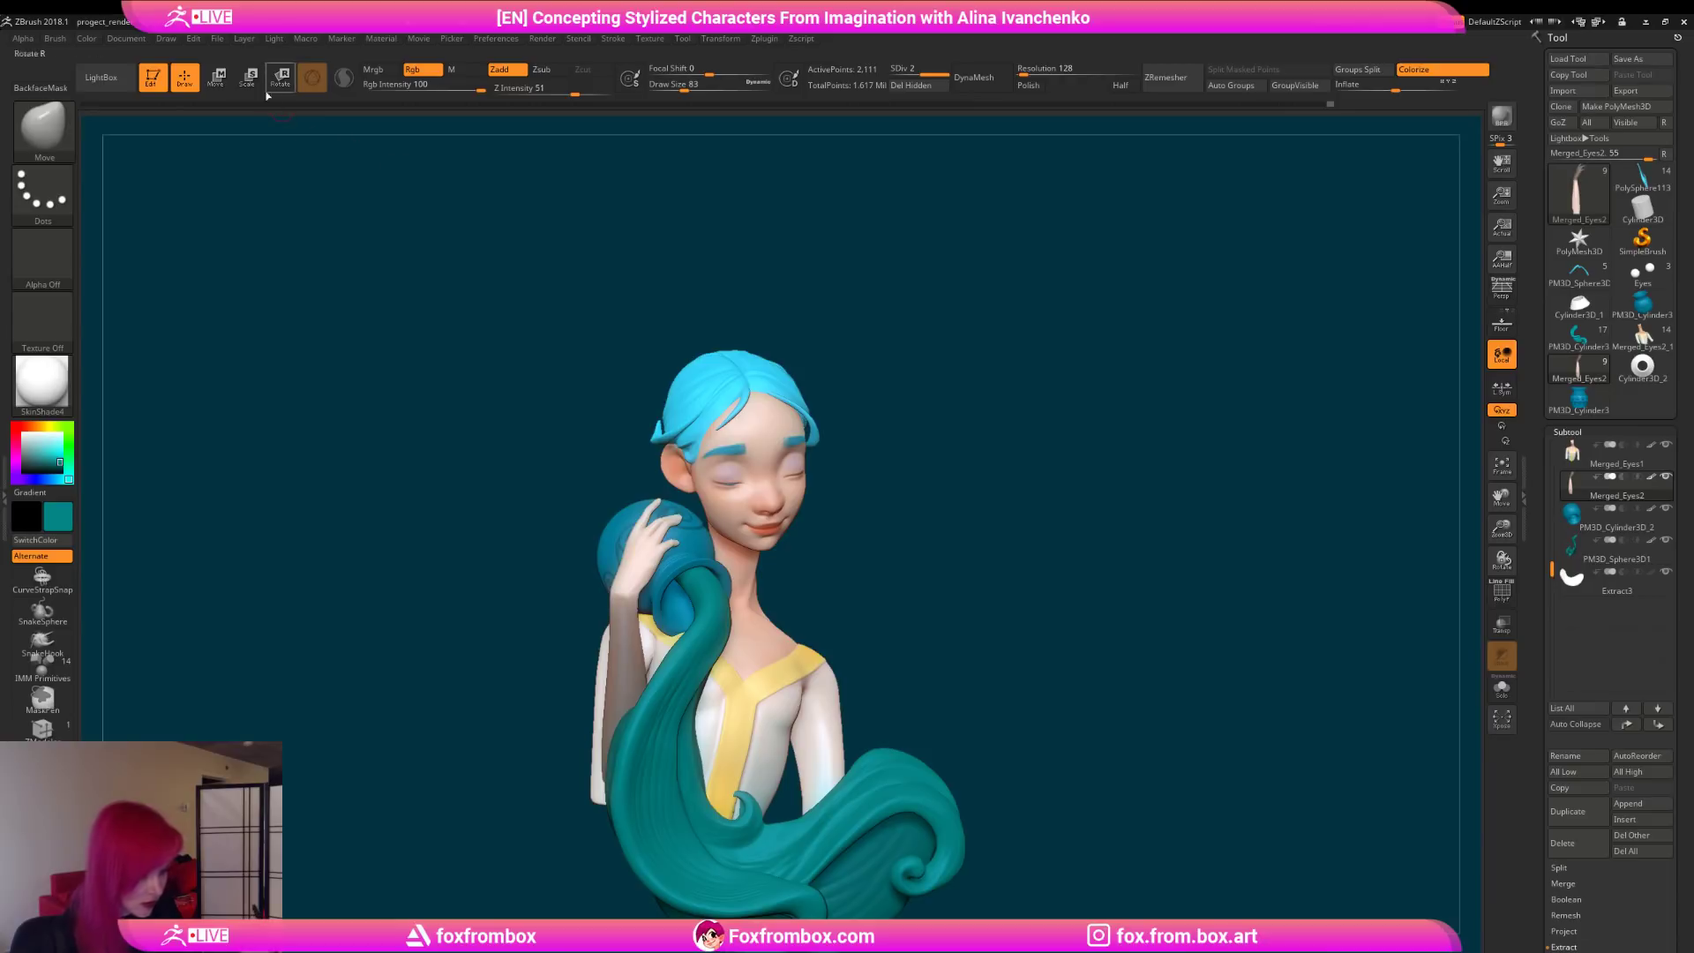
Step: Adjust the free hand's angle at the wrist with a transpose line and return to the Move brush
{"action": "key", "text": "e"}
{"action": "left_click_drag", "start_coordinate": [618, 586], "coordinate": [630, 576]}
{"action": "mouse_move", "coordinate": [860, 511]}
{"action": "left_mouse_down"}
{"action": "mouse_move", "coordinate": [974, 494]}
{"action": "mouse_move", "coordinate": [953, 495]}
{"action": "mouse_move", "coordinate": [1002, 401]}
{"action": "mouse_move", "coordinate": [923, 484]}
{"action": "mouse_move", "coordinate": [948, 426]}
{"action": "mouse_move", "coordinate": [913, 496]}
{"action": "mouse_move", "coordinate": [922, 530]}
{"action": "left_mouse_up"}
{"action": "key", "text": "q"}
Step: Switch to the Merged_Eyes2_1 tool and frame the whole character
{"action": "left_click", "coordinate": [1640, 344]}
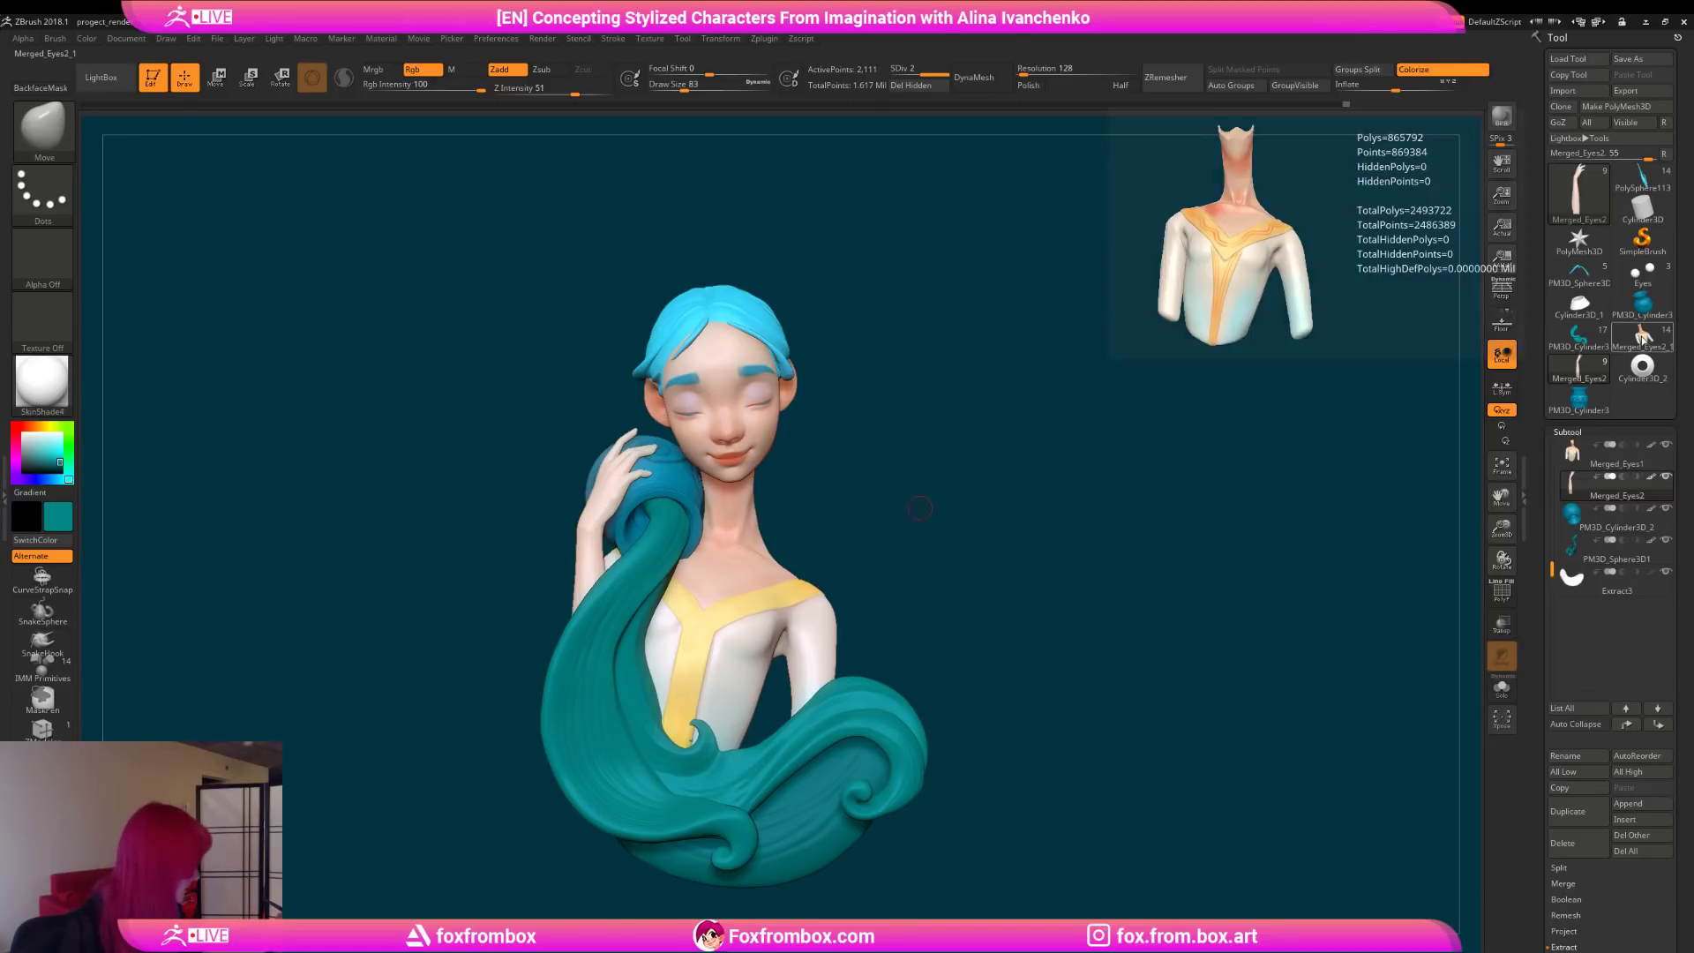
{"action": "left_click_drag", "start_coordinate": [962, 481], "coordinate": [923, 554], "text": "alt"}
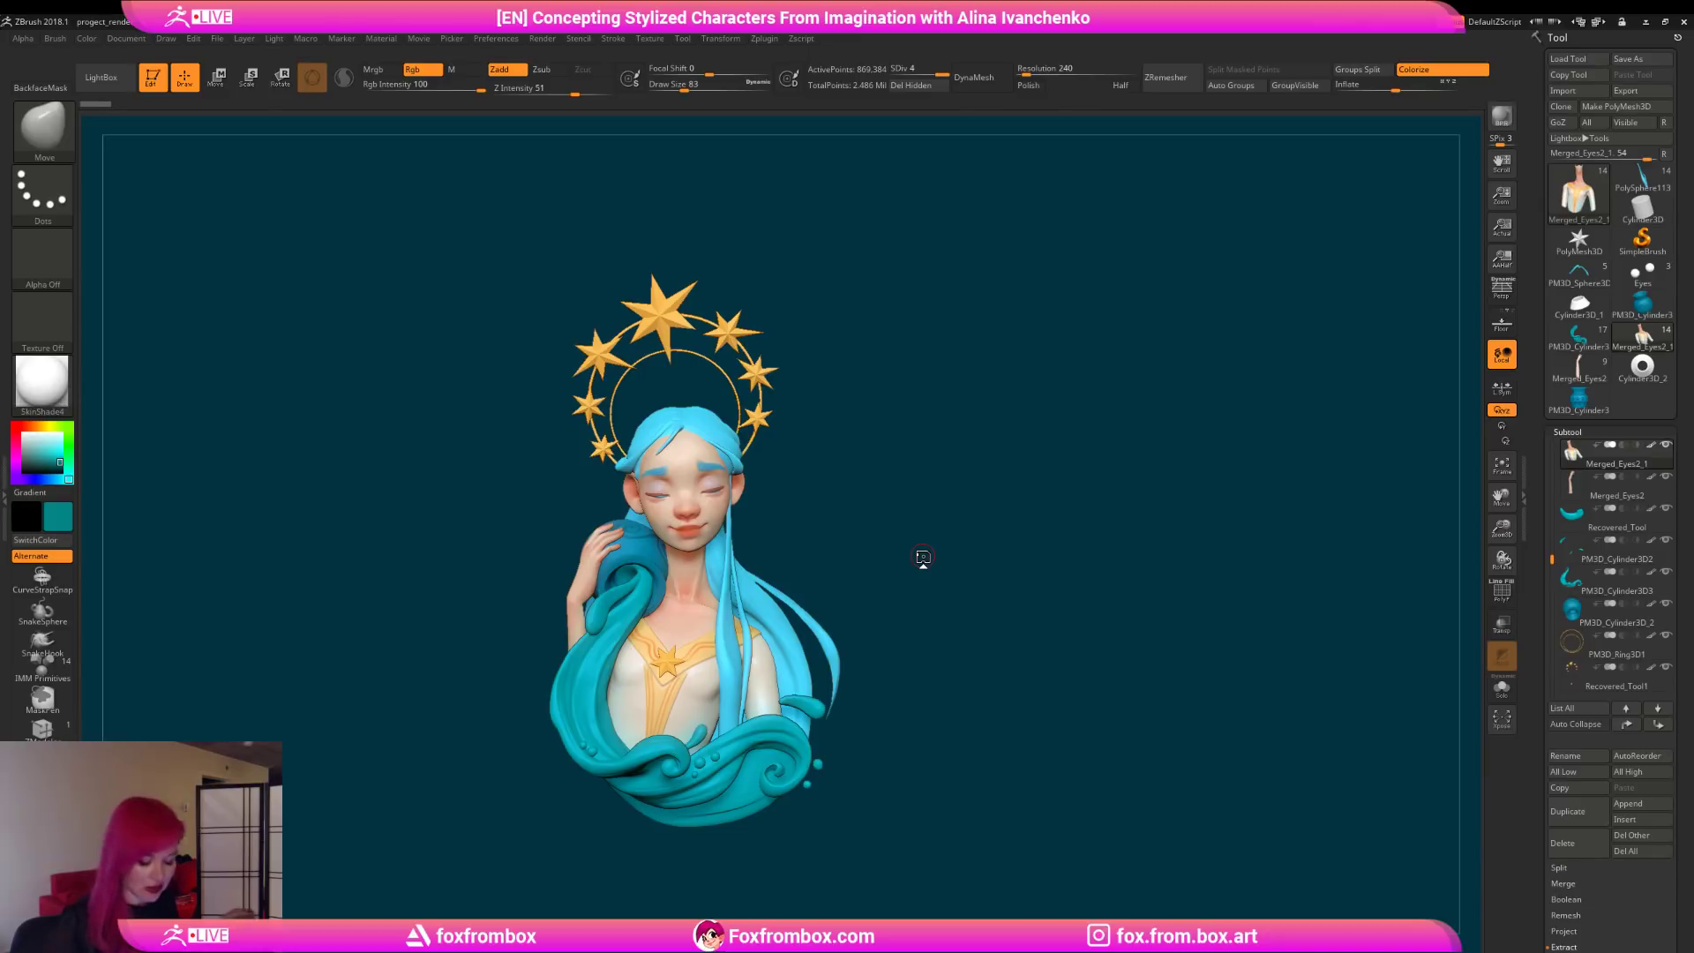
Step: Examine the character's earlier progress images on the reference board, enlarging the grey sculpt and coloured versions
{"action": "mouse_move", "coordinate": [1617, 483]}
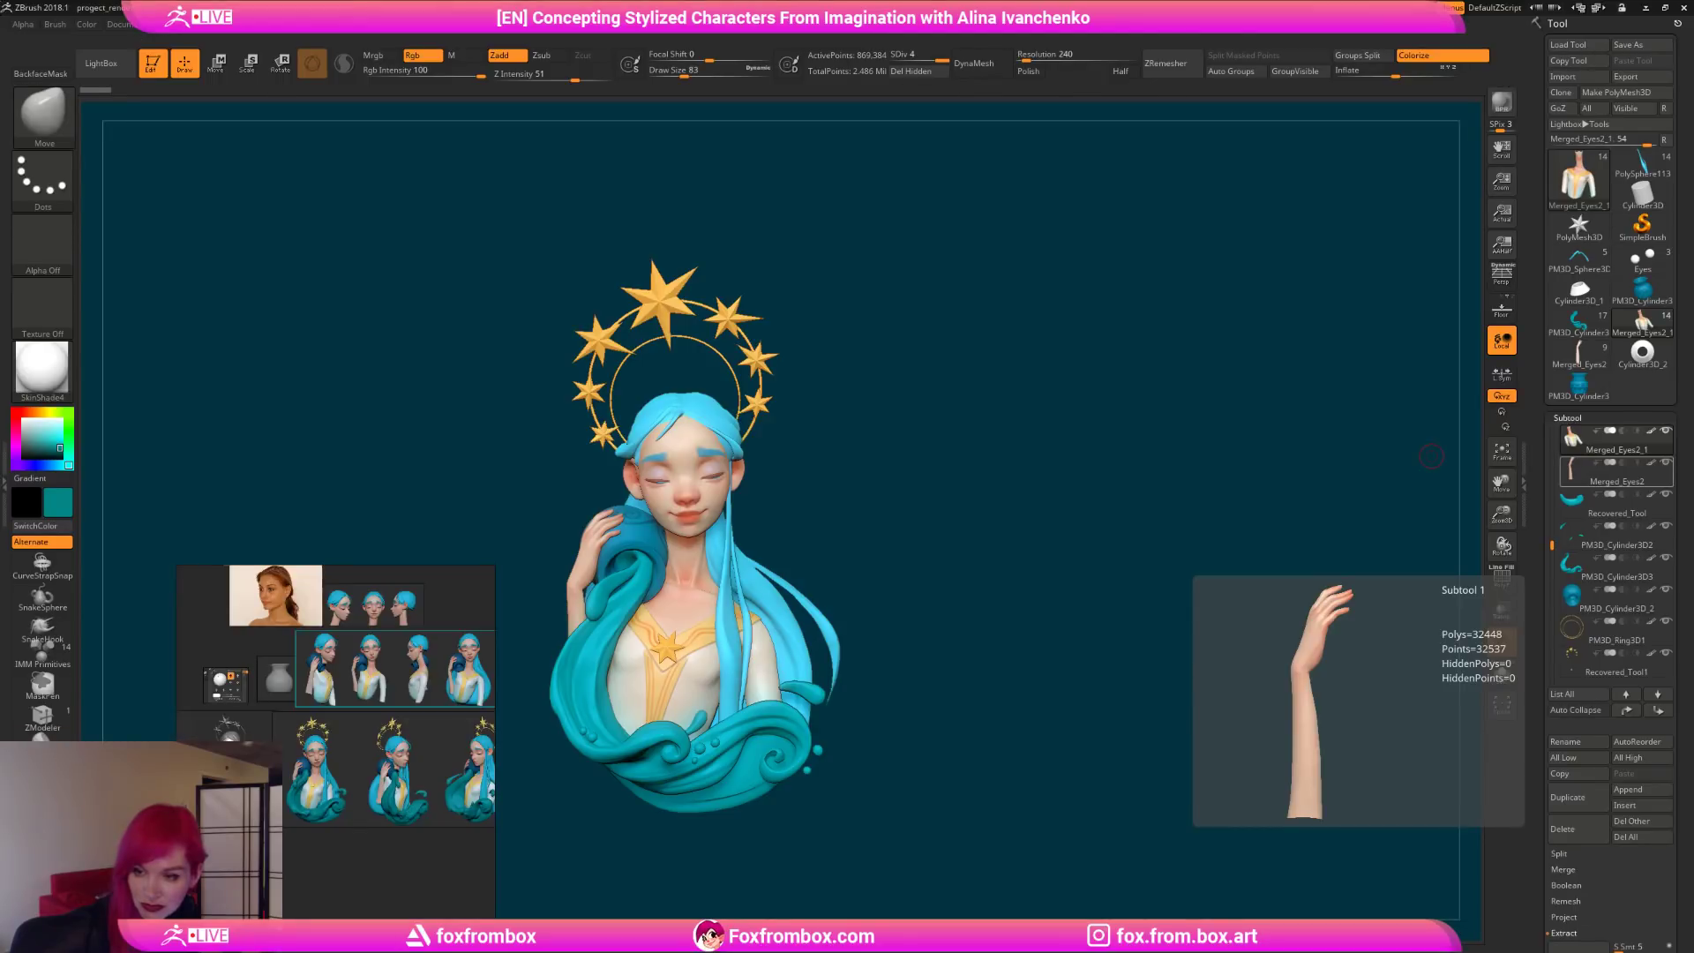
{"action": "scroll", "coordinate": [302, 776], "scroll_direction": "up", "scroll_amount": 5}
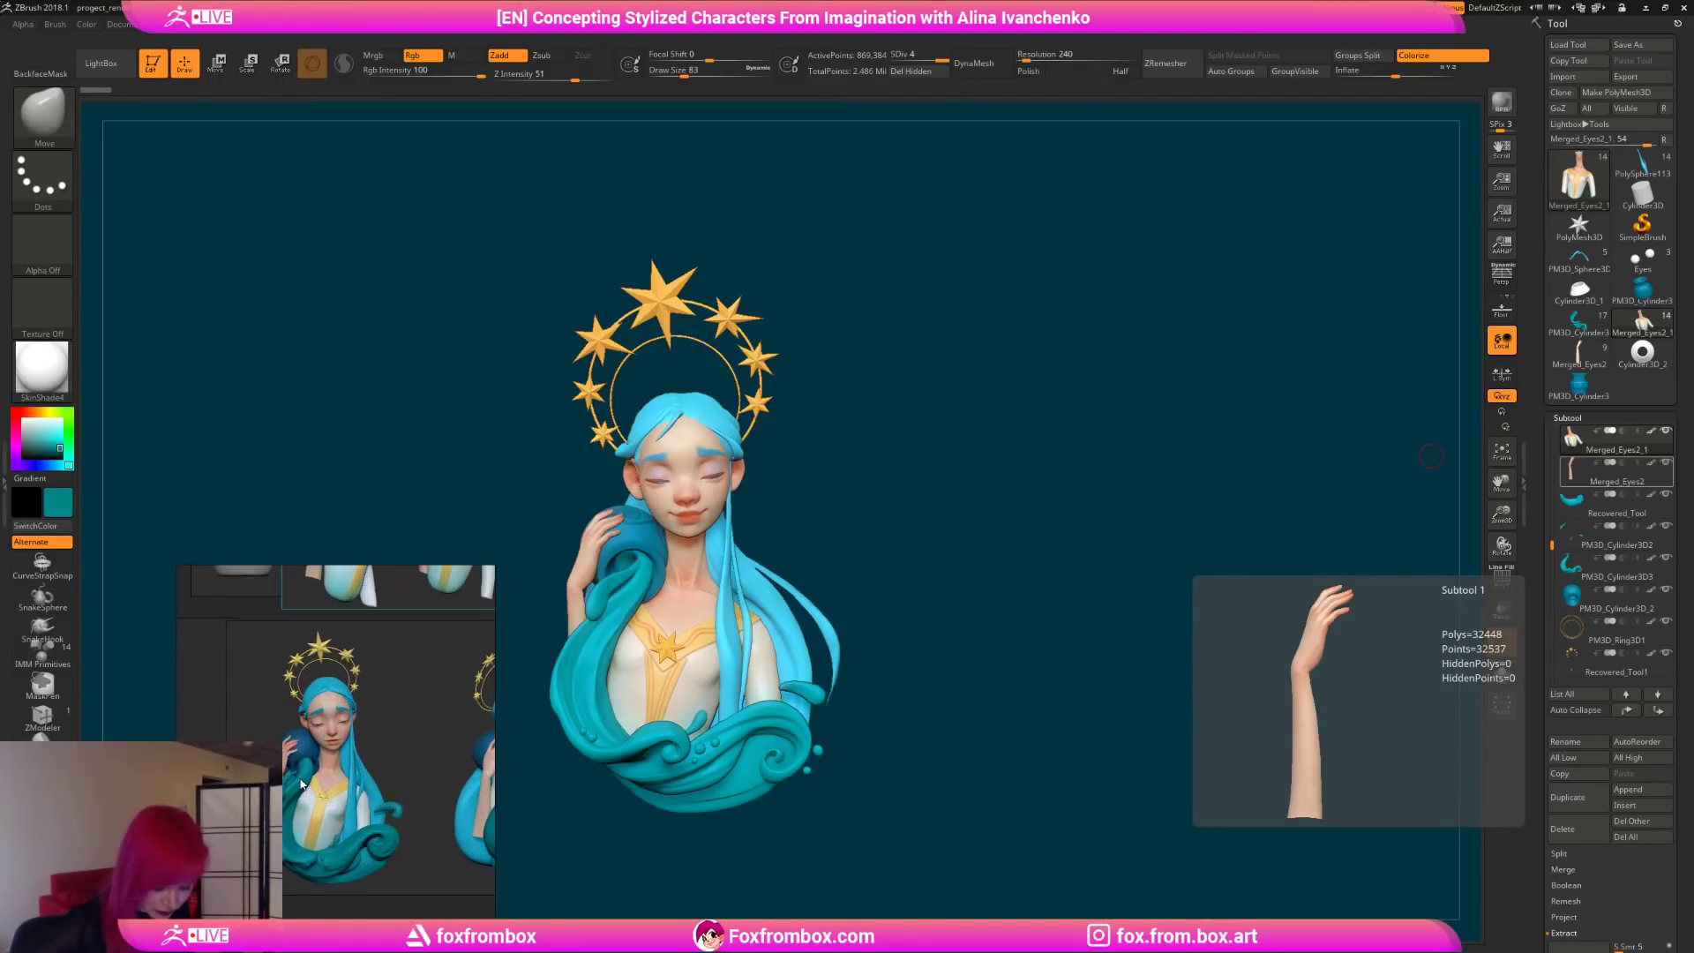
{"action": "middle_click_drag", "start_coordinate": [284, 779], "coordinate": [431, 712]}
{"action": "middle_click_drag", "start_coordinate": [218, 707], "coordinate": [380, 723]}
{"action": "scroll", "coordinate": [299, 733], "scroll_direction": "down", "scroll_amount": 2}
{"action": "left_click_drag", "start_coordinate": [490, 566], "coordinate": [879, 368]}
{"action": "middle_click_drag", "start_coordinate": [511, 477], "coordinate": [670, 600]}
{"action": "scroll", "coordinate": [629, 591], "scroll_direction": "up", "scroll_amount": 3}
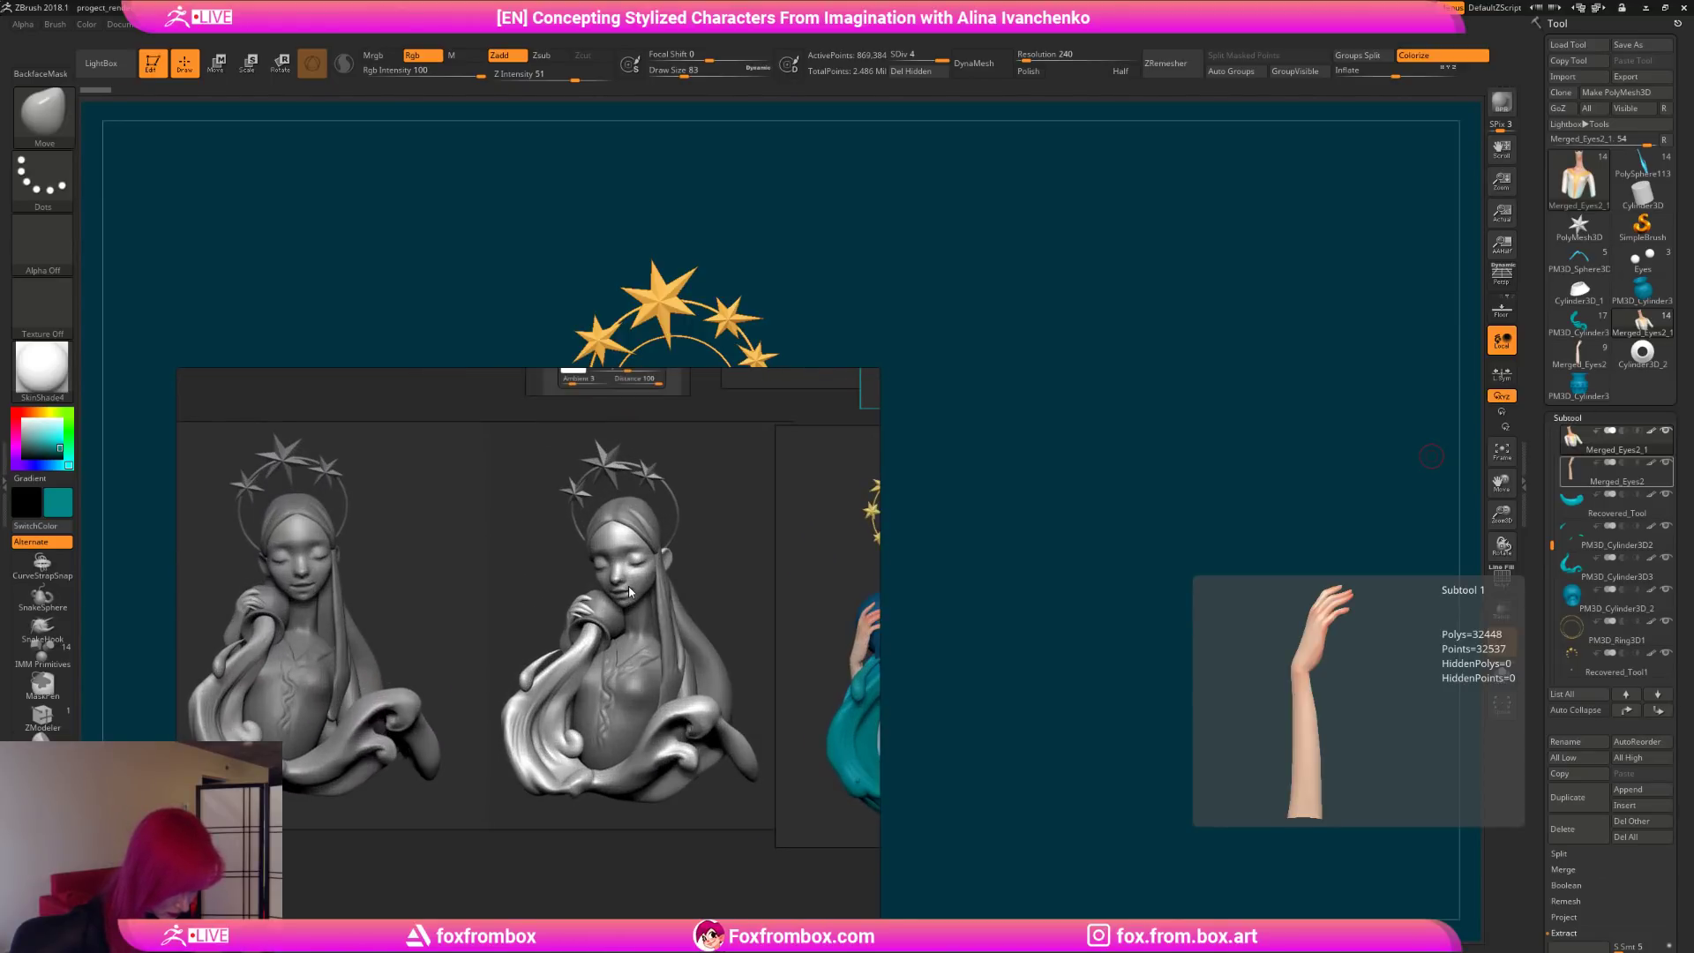
{"action": "scroll", "coordinate": [640, 594], "scroll_direction": "up", "scroll_amount": 3}
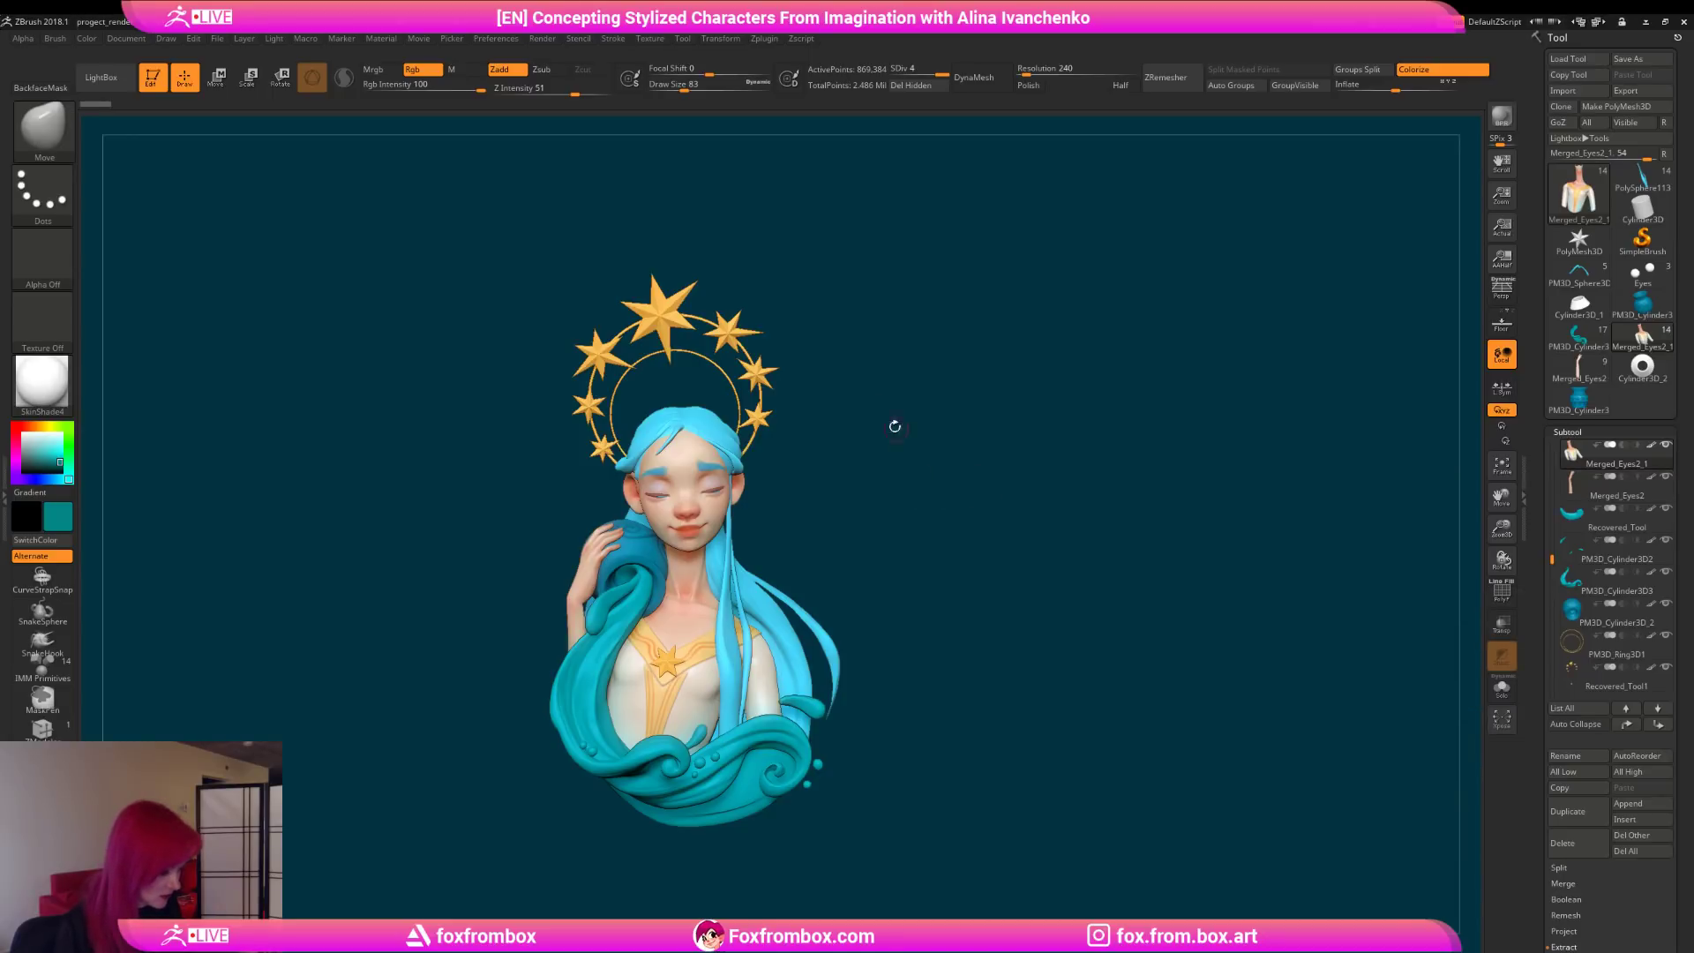
Step: Inspect the coloured character's silhouette and pose from several angles and make the Merged_Eyes2_1 body subtool active
{"action": "left_click_drag", "start_coordinate": [993, 471], "coordinate": [923, 431]}
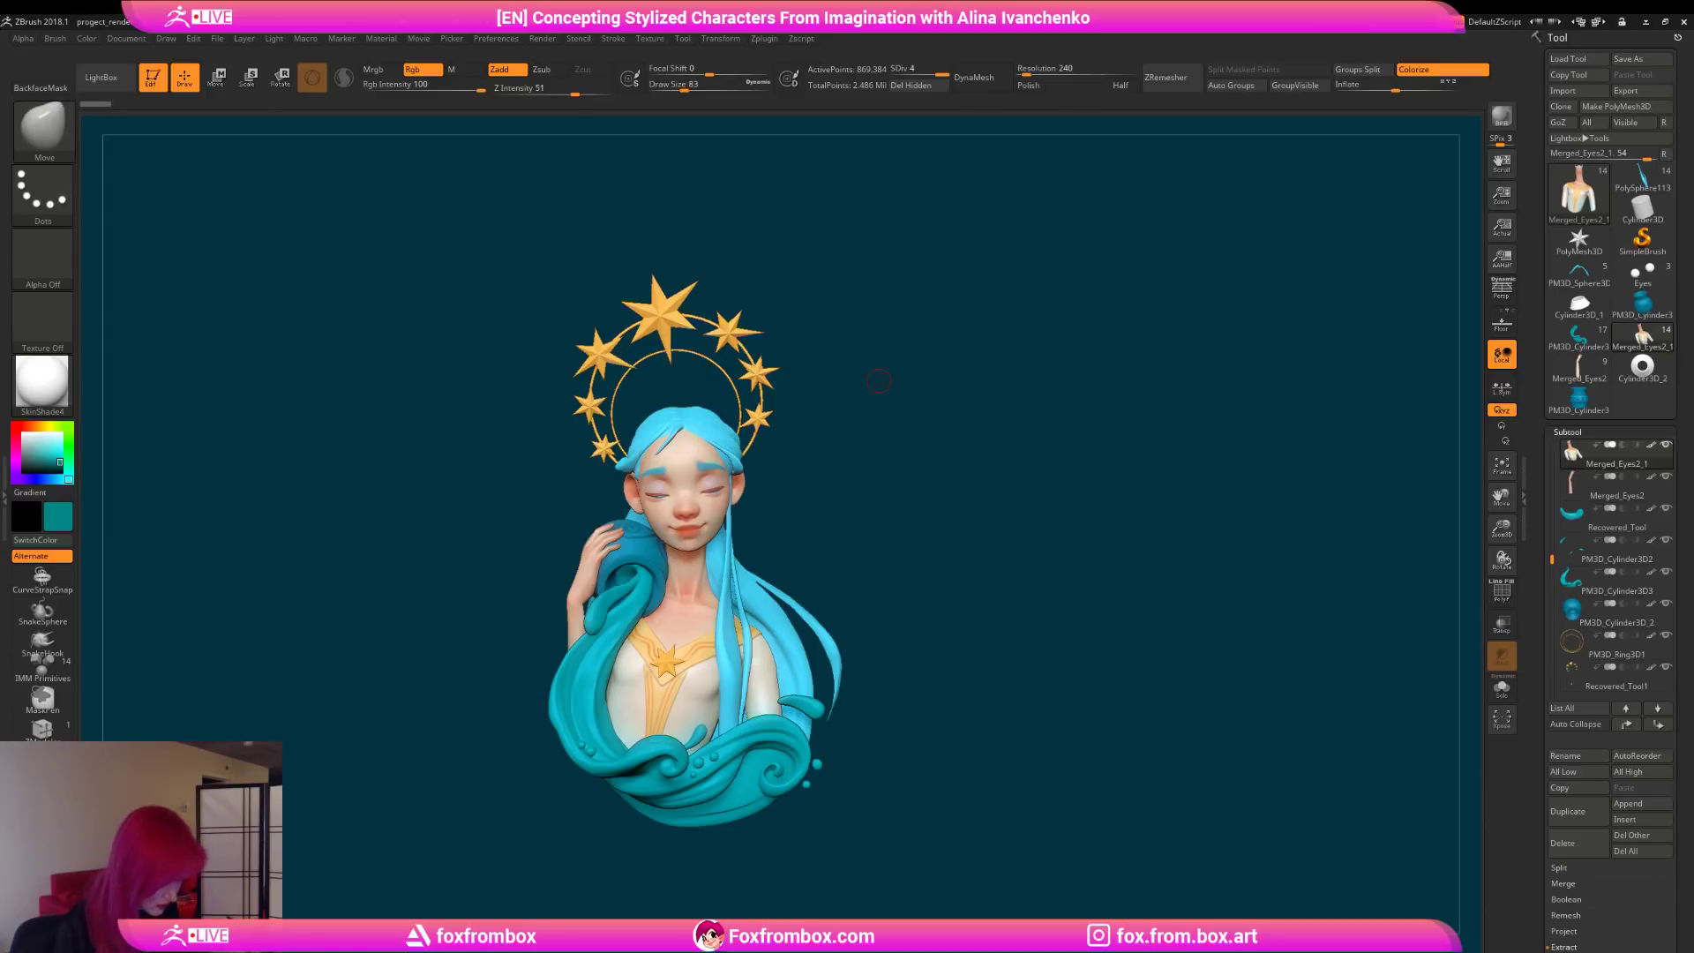
{"action": "left_click_drag", "start_coordinate": [945, 488], "coordinate": [991, 559]}
{"action": "left_click", "coordinate": [693, 522], "text": "alt"}
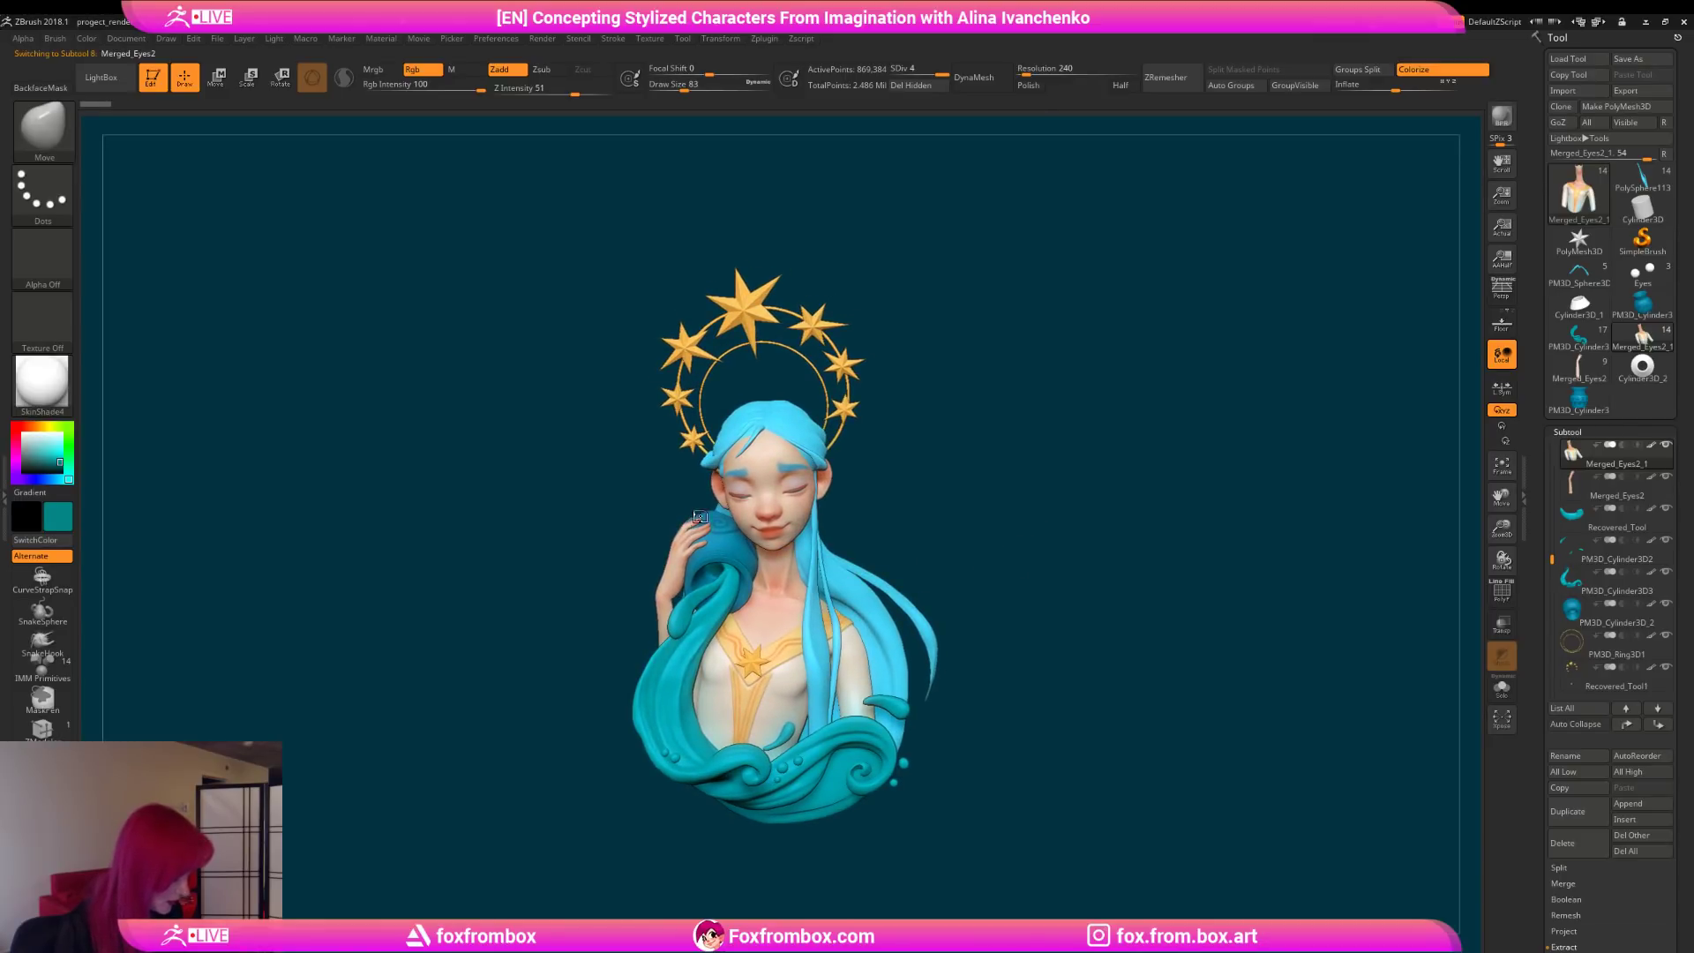
{"action": "left_click_drag", "start_coordinate": [932, 507], "coordinate": [924, 547]}
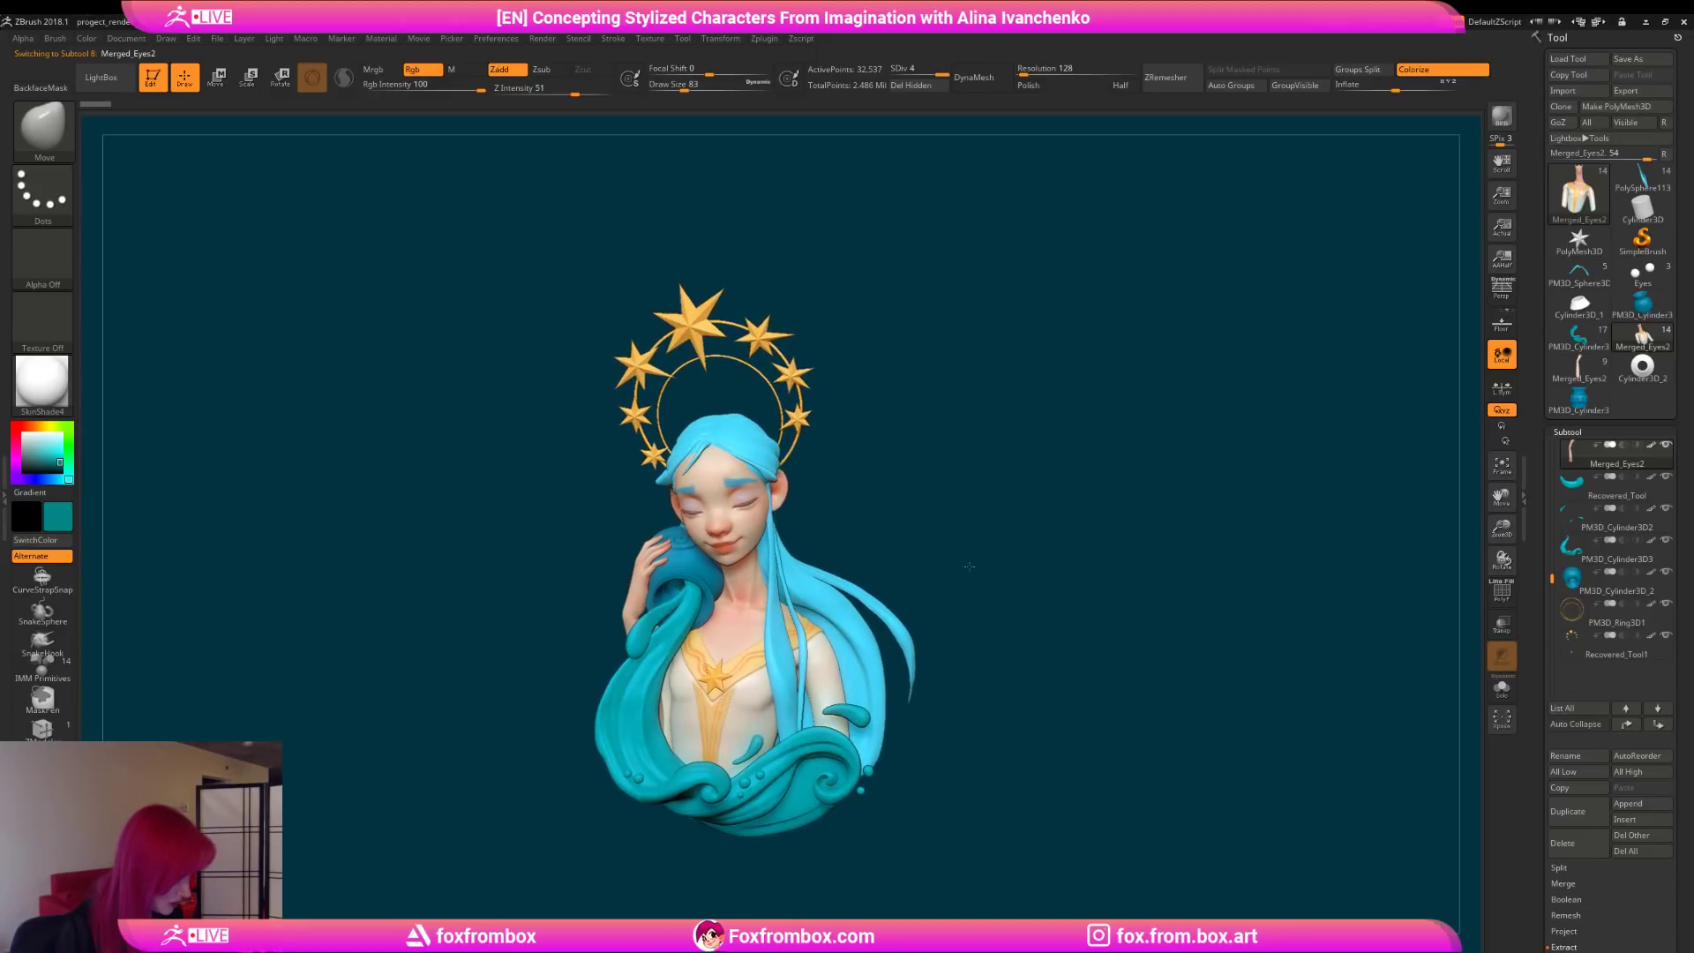
{"action": "left_click_drag", "start_coordinate": [979, 561], "coordinate": [994, 548]}
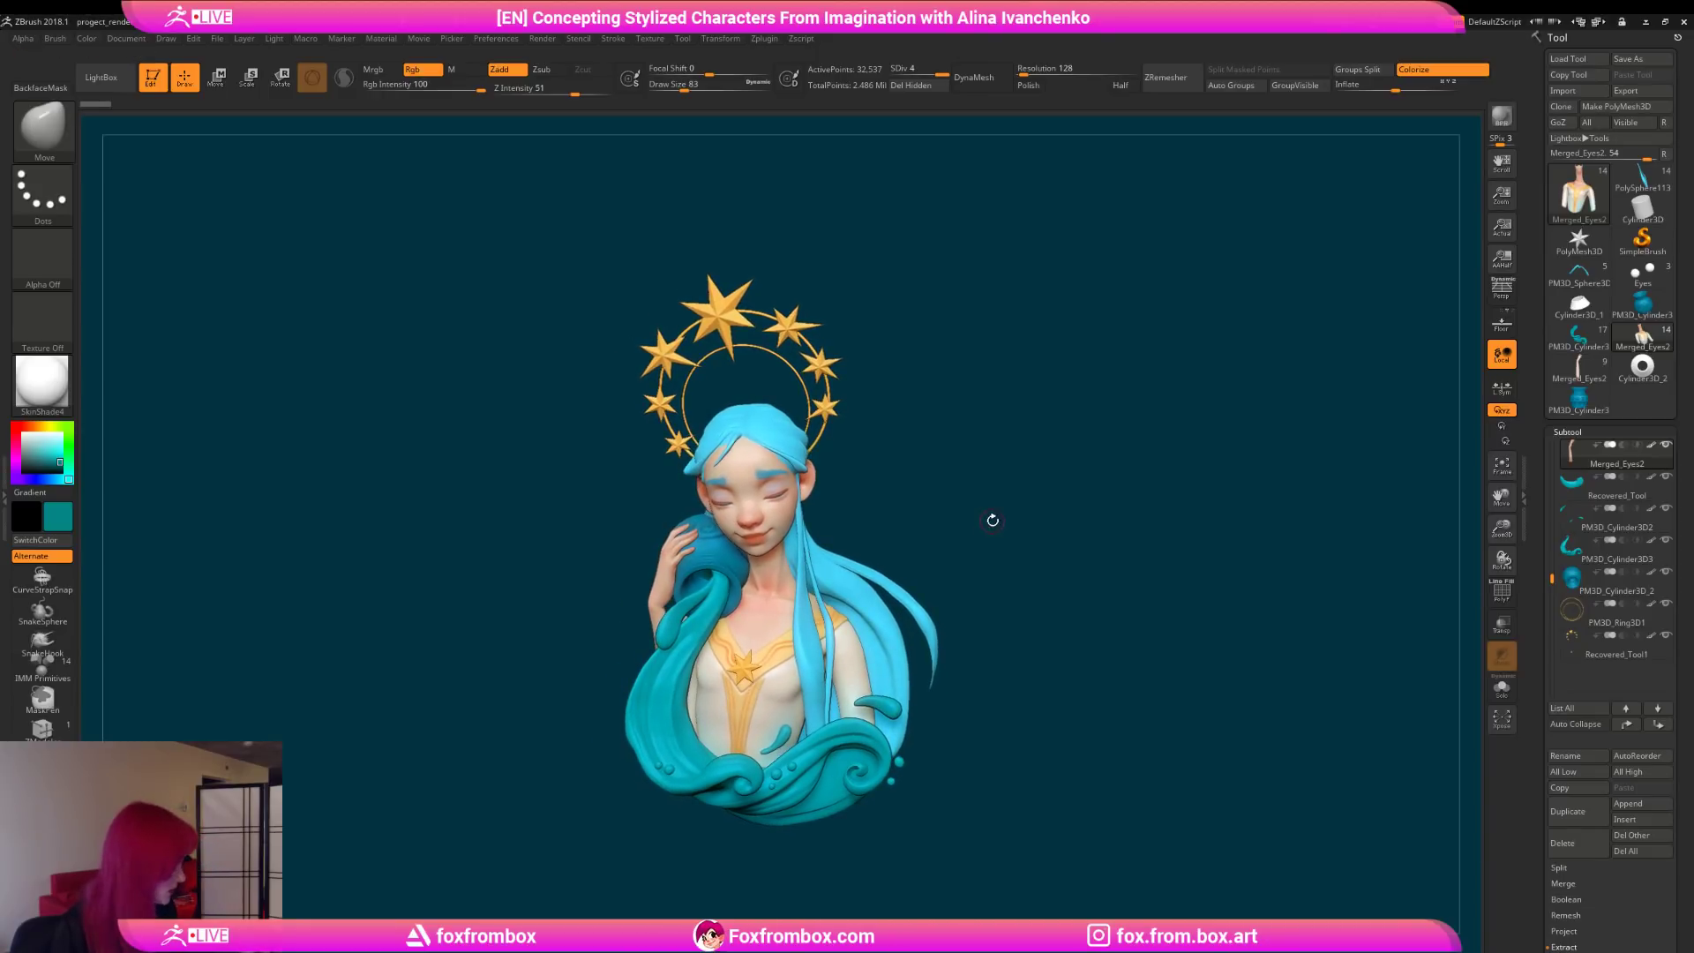
{"action": "left_click_drag", "start_coordinate": [530, 558], "coordinate": [532, 555]}
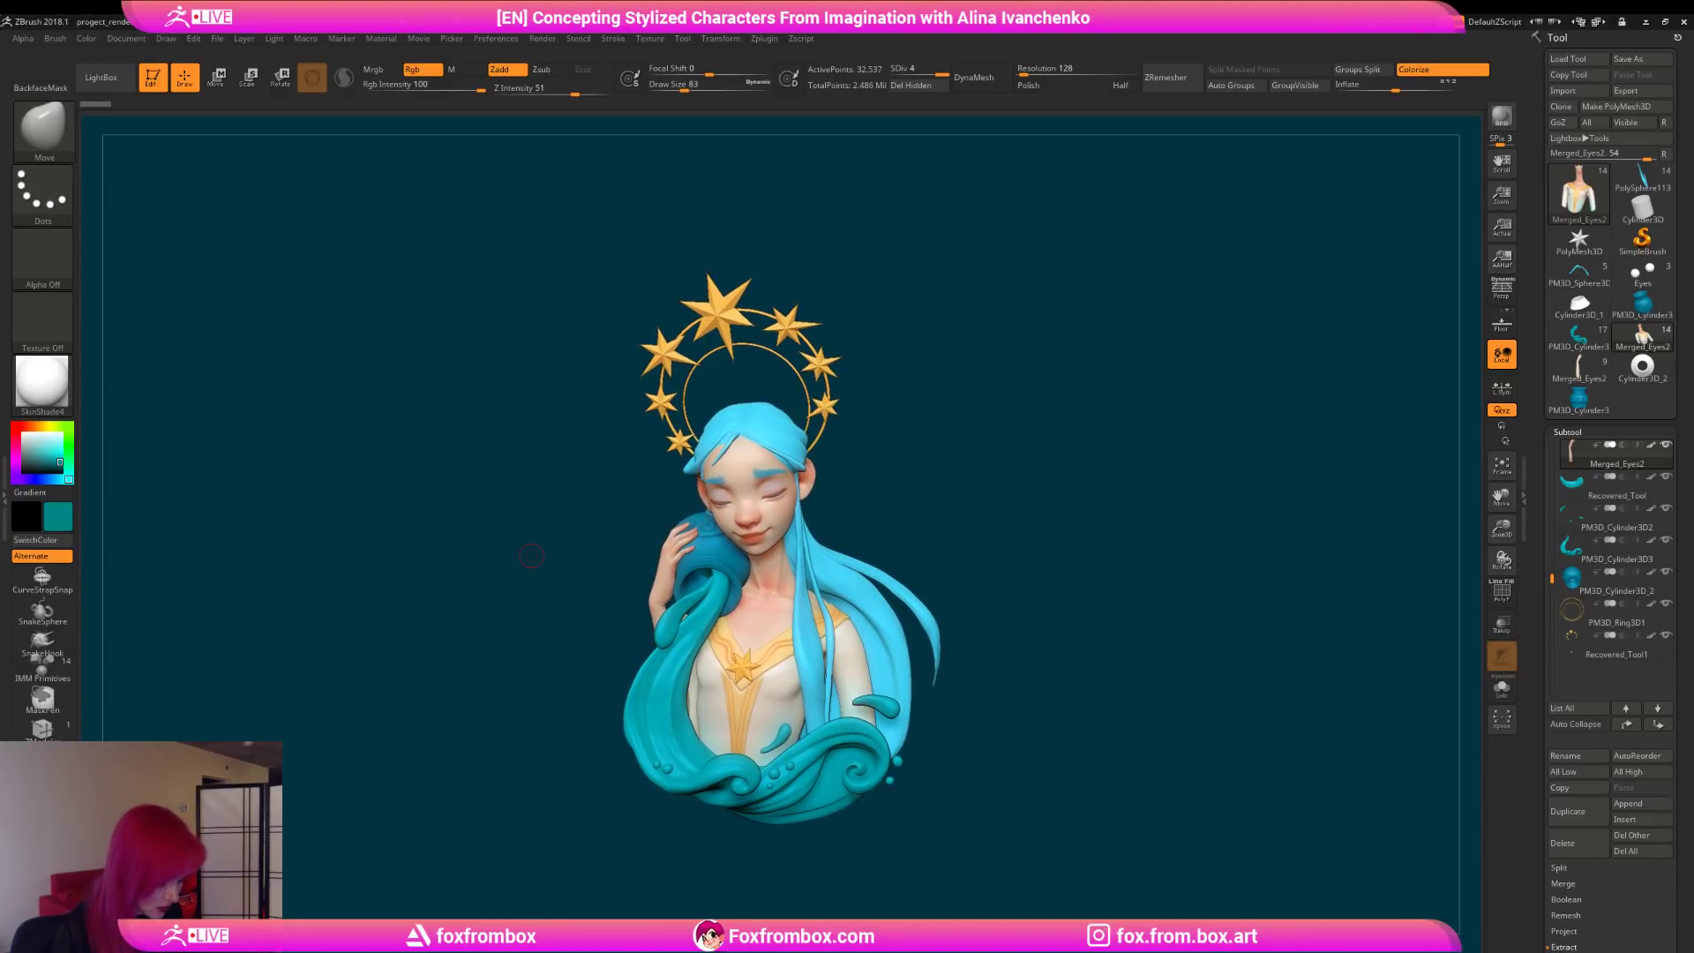
{"action": "left_click_drag", "start_coordinate": [1012, 490], "coordinate": [976, 488], "text": "alt"}
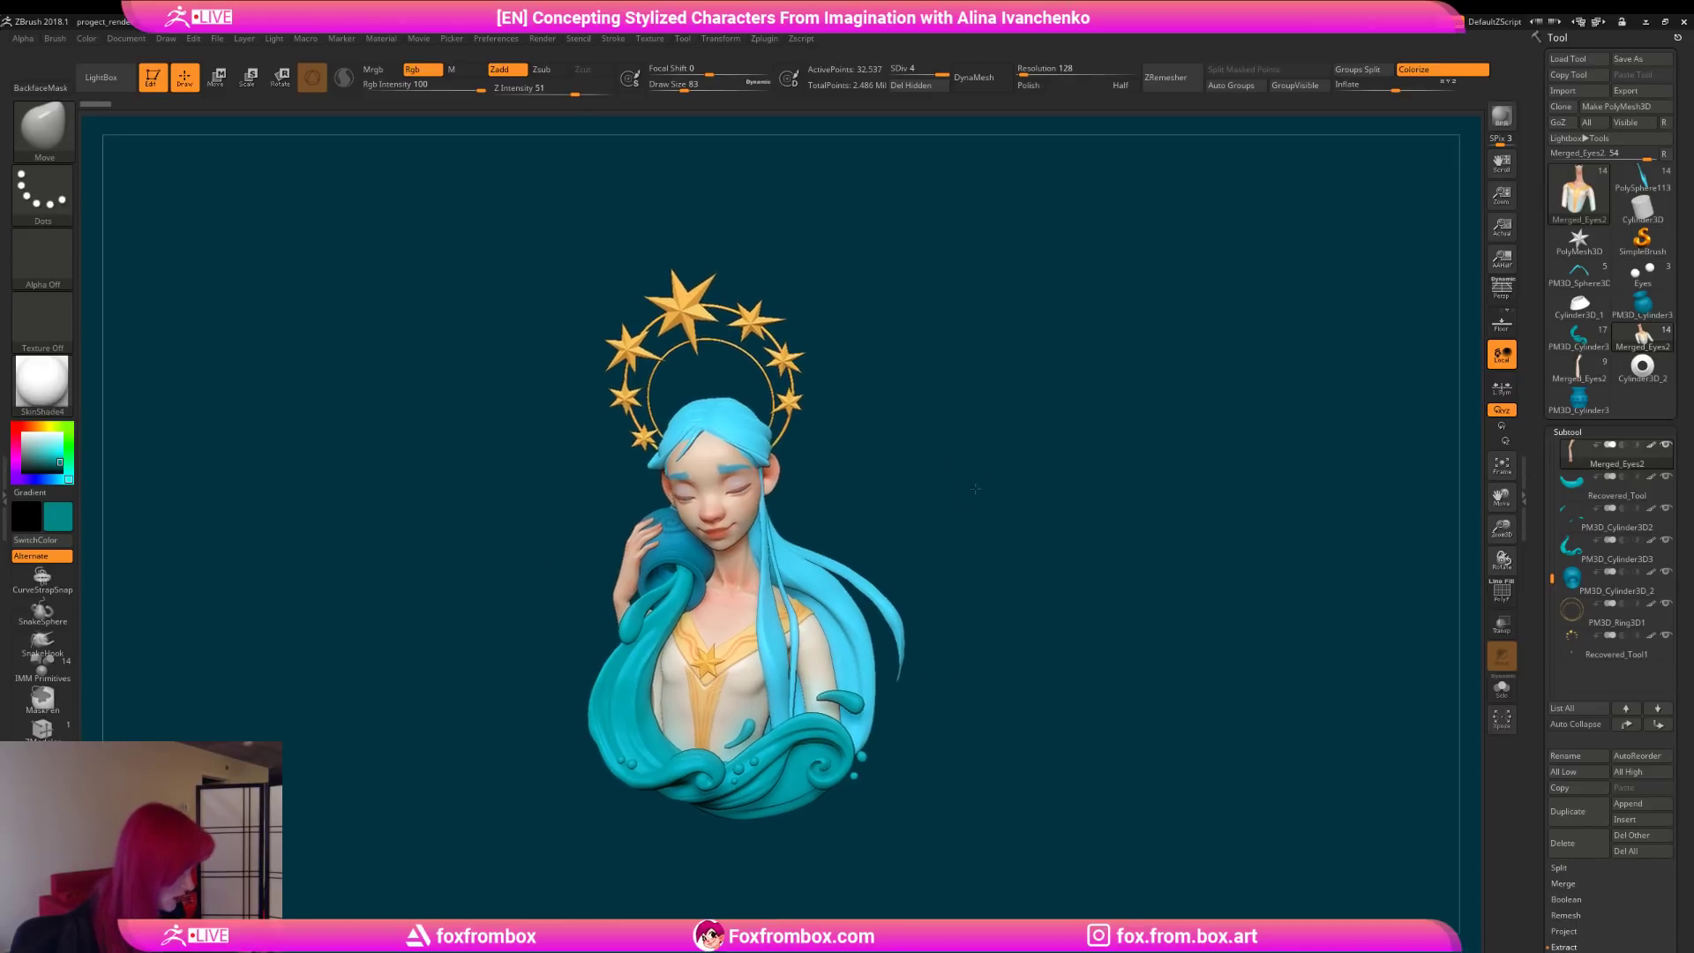
{"action": "left_click_drag", "start_coordinate": [1502, 525], "coordinate": [1501, 538]}
{"action": "left_click_drag", "start_coordinate": [1093, 493], "coordinate": [1088, 534], "text": "alt"}
{"action": "mouse_move", "coordinate": [1019, 594]}
{"action": "left_mouse_down"}
{"action": "mouse_move", "coordinate": [988, 563]}
{"action": "mouse_move", "coordinate": [986, 594]}
{"action": "mouse_move", "coordinate": [968, 595]}
{"action": "mouse_move", "coordinate": [972, 566]}
{"action": "mouse_move", "coordinate": [964, 599]}
{"action": "mouse_move", "coordinate": [1013, 542]}
{"action": "mouse_move", "coordinate": [1003, 526]}
{"action": "mouse_move", "coordinate": [1074, 517]}
{"action": "mouse_move", "coordinate": [993, 548]}
{"action": "left_mouse_up"}
{"action": "left_click", "coordinate": [803, 649], "text": "alt"}
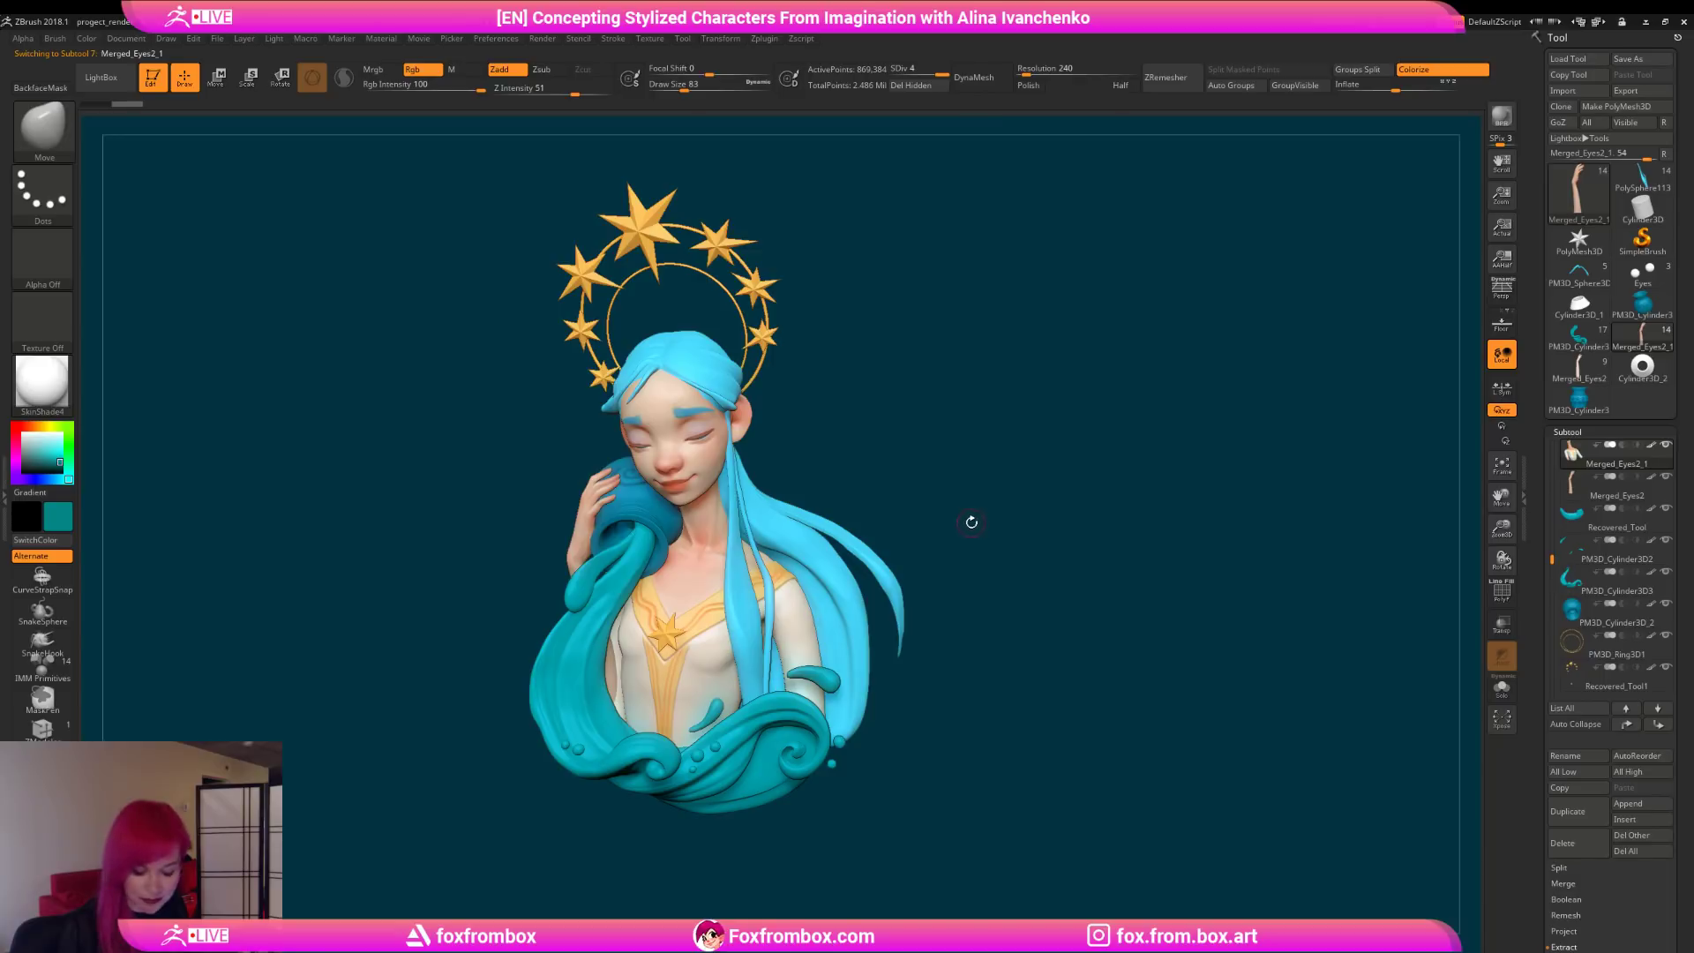
Step: Choose the IMM Primitives brush with the Cylinder Pipe mesh and save the project
{"action": "key", "text": "b"}
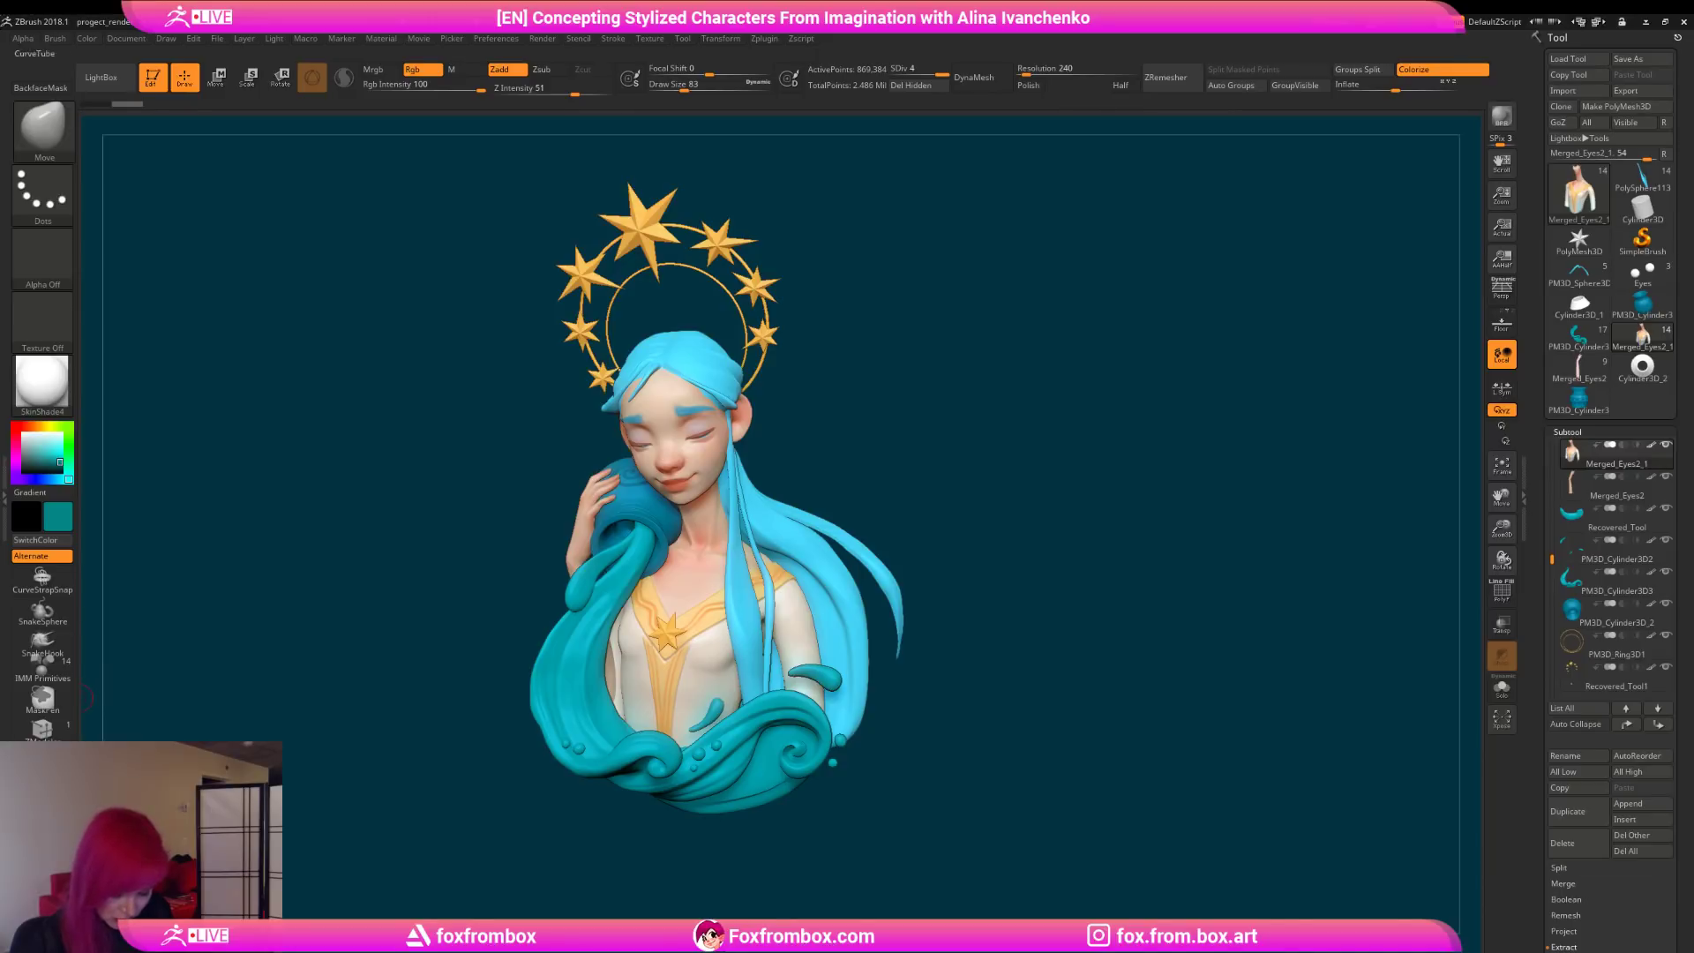
{"action": "left_click", "coordinate": [40, 661]}
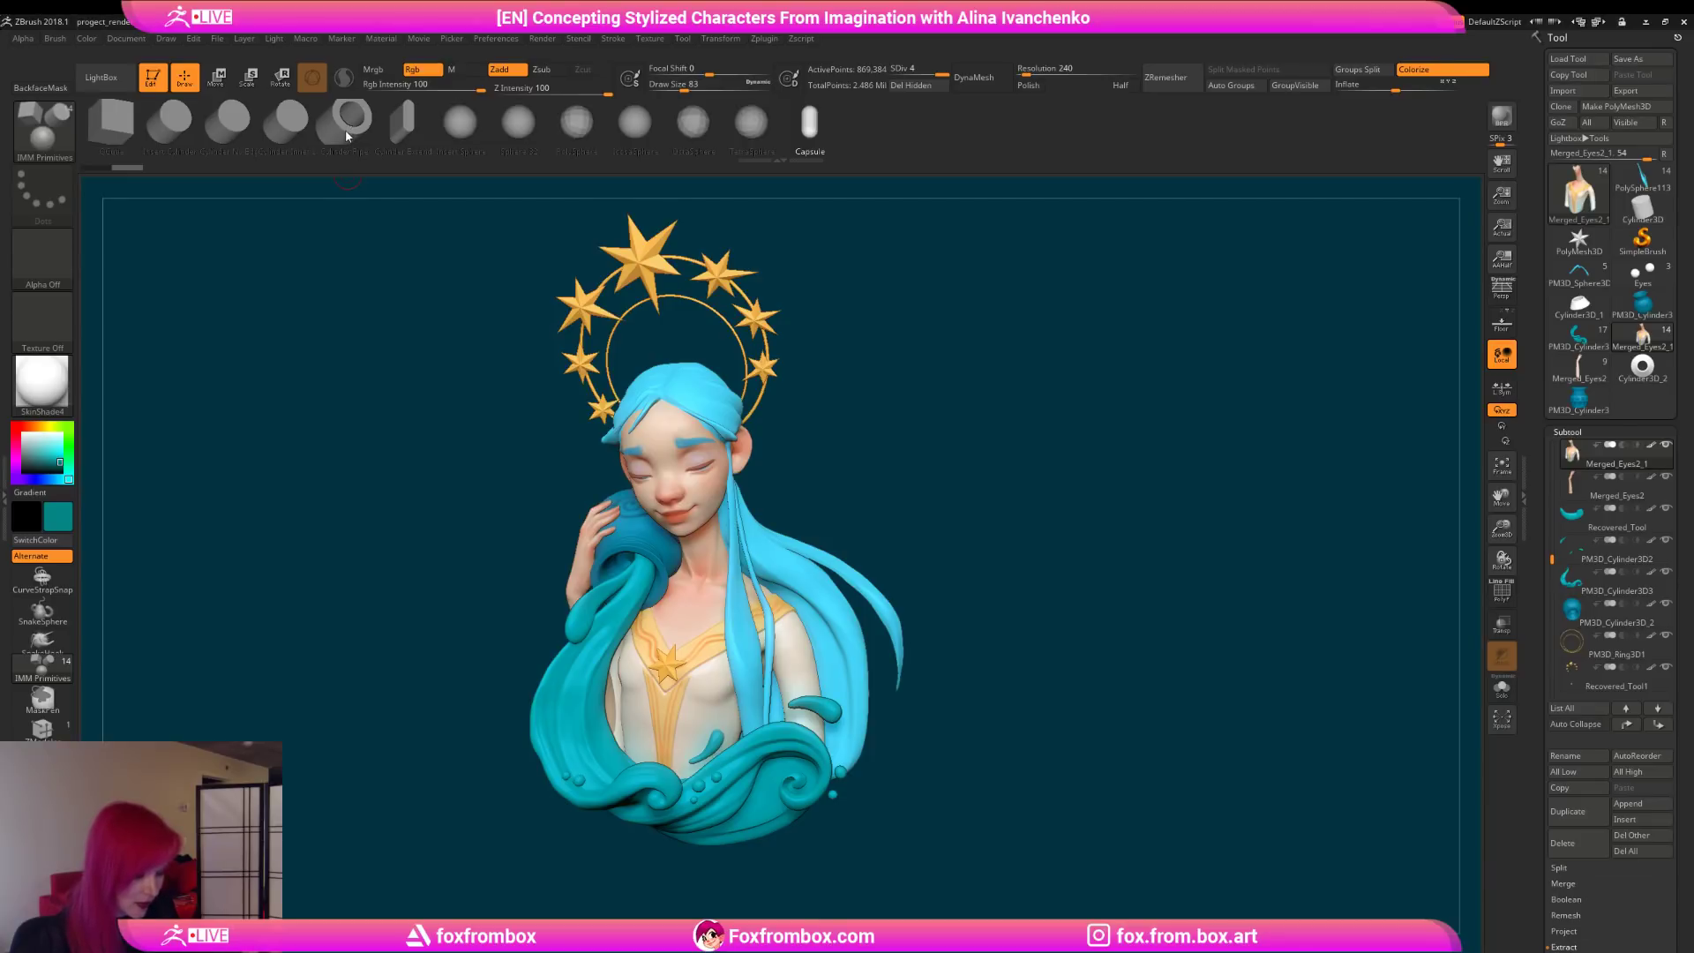
{"action": "key", "text": "ctrl+s"}
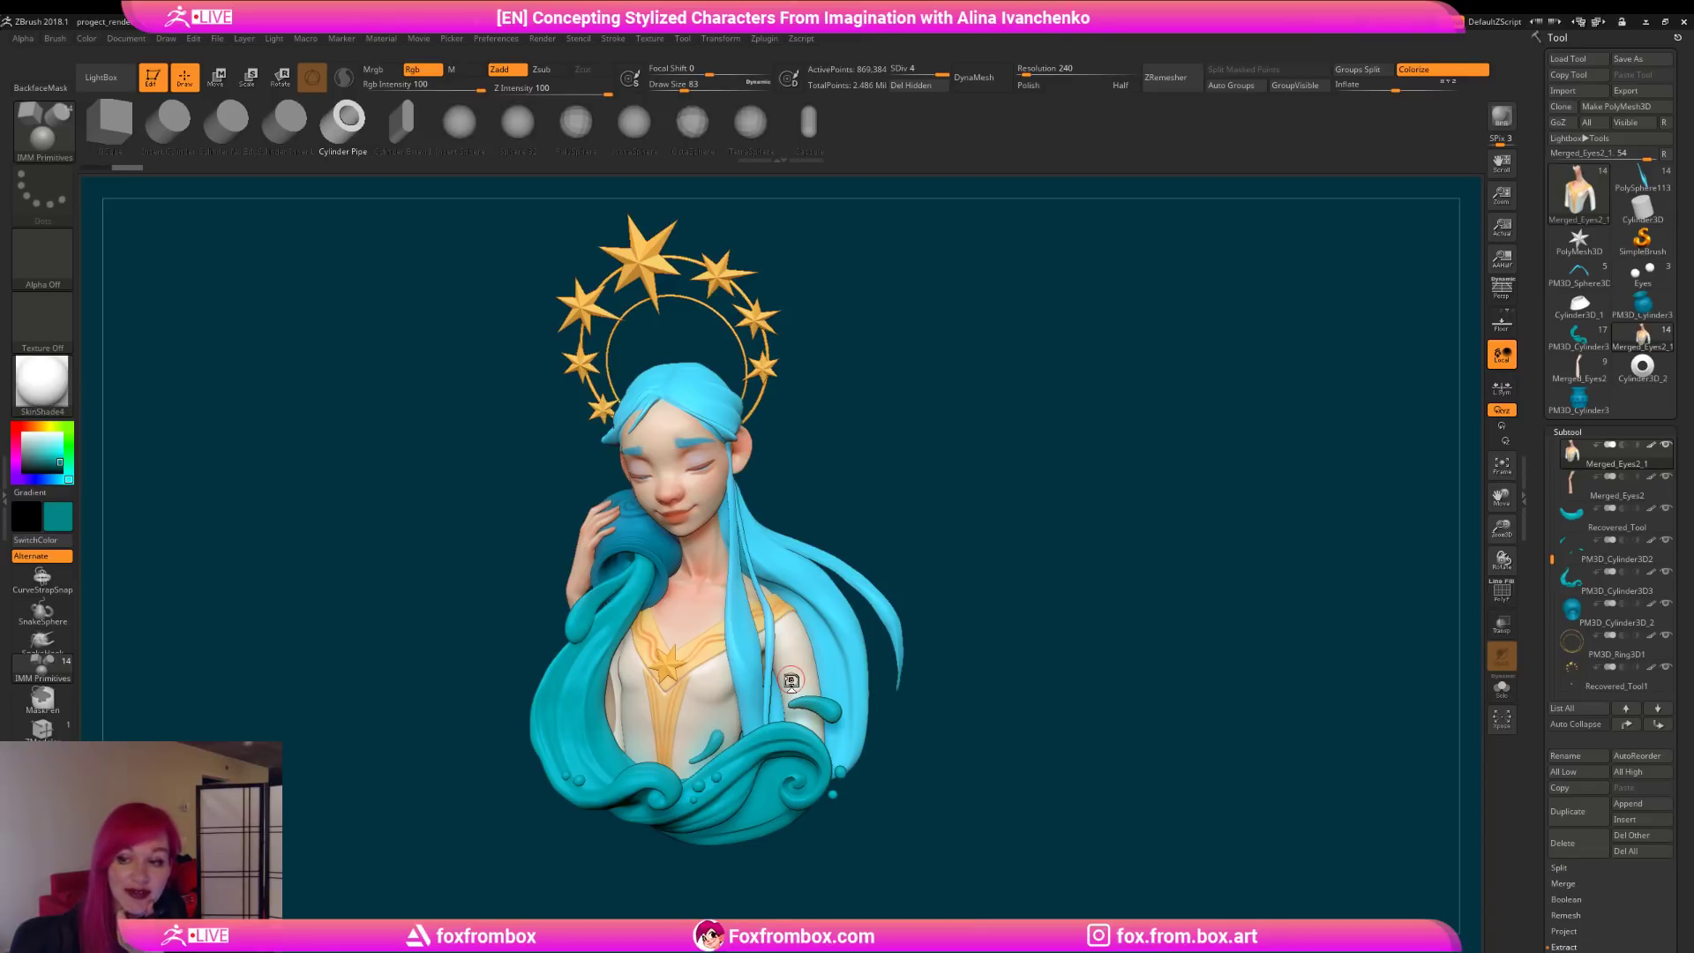
Step: Append a Ring3D primitive as a new subtool and make it the active one
{"action": "left_click_drag", "start_coordinate": [970, 455], "coordinate": [926, 552], "text": "shift"}
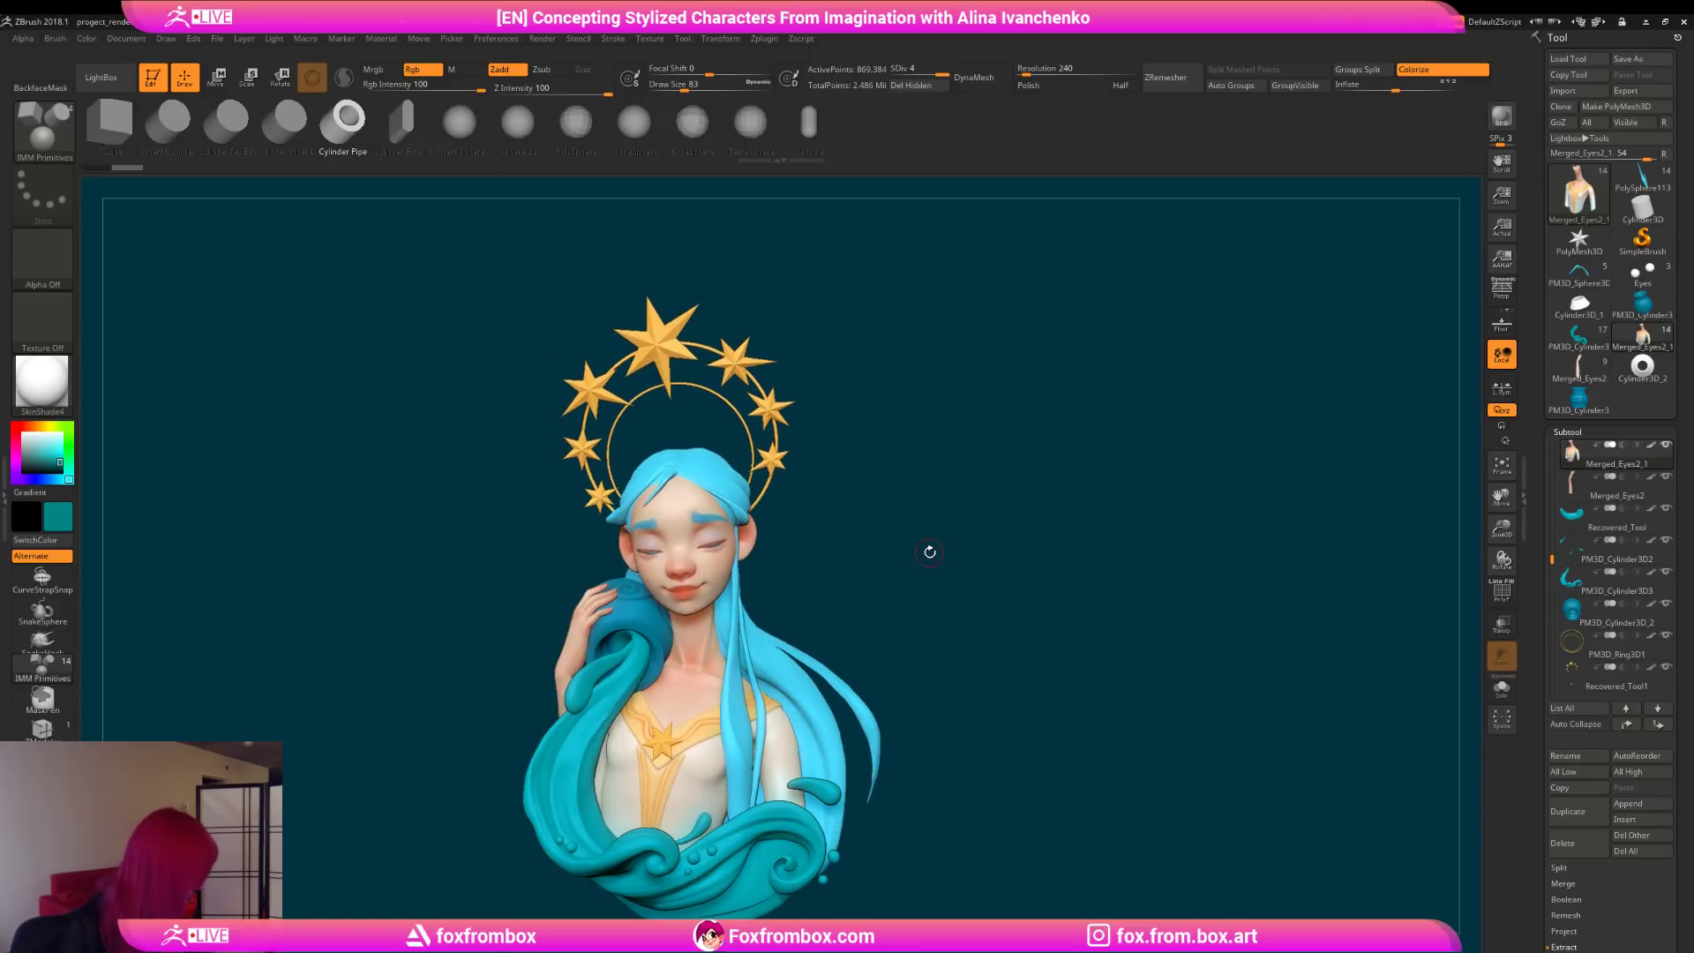
{"action": "left_click", "coordinate": [1633, 808]}
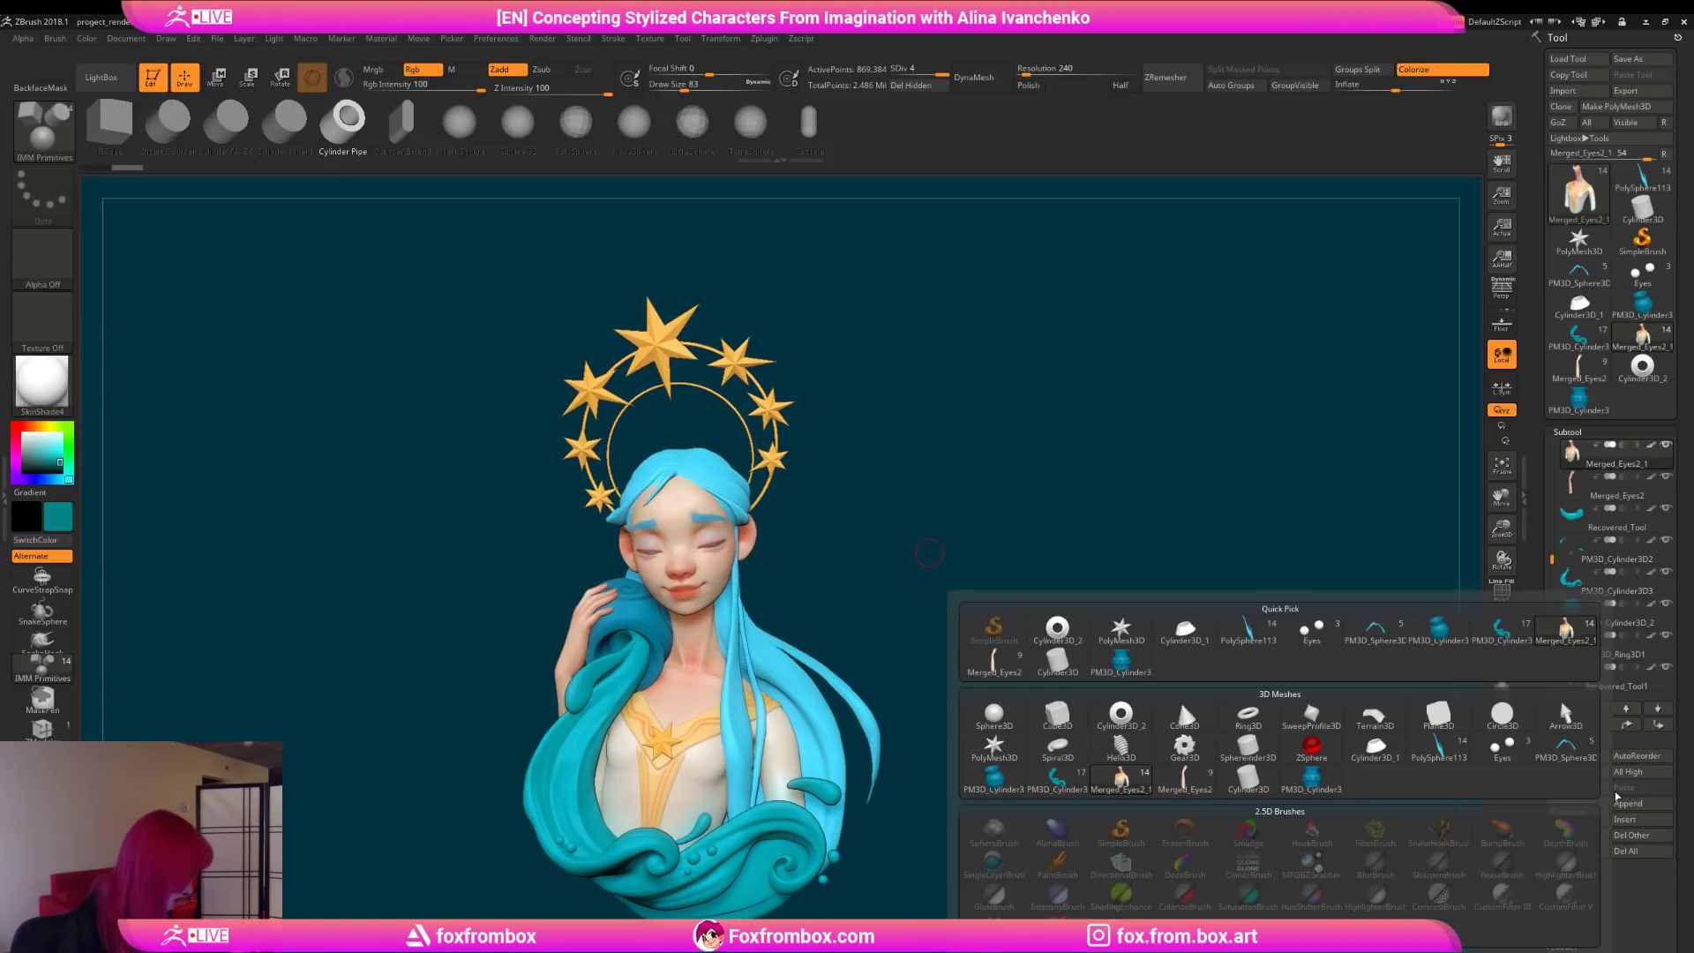
{"action": "left_click", "coordinate": [1247, 717]}
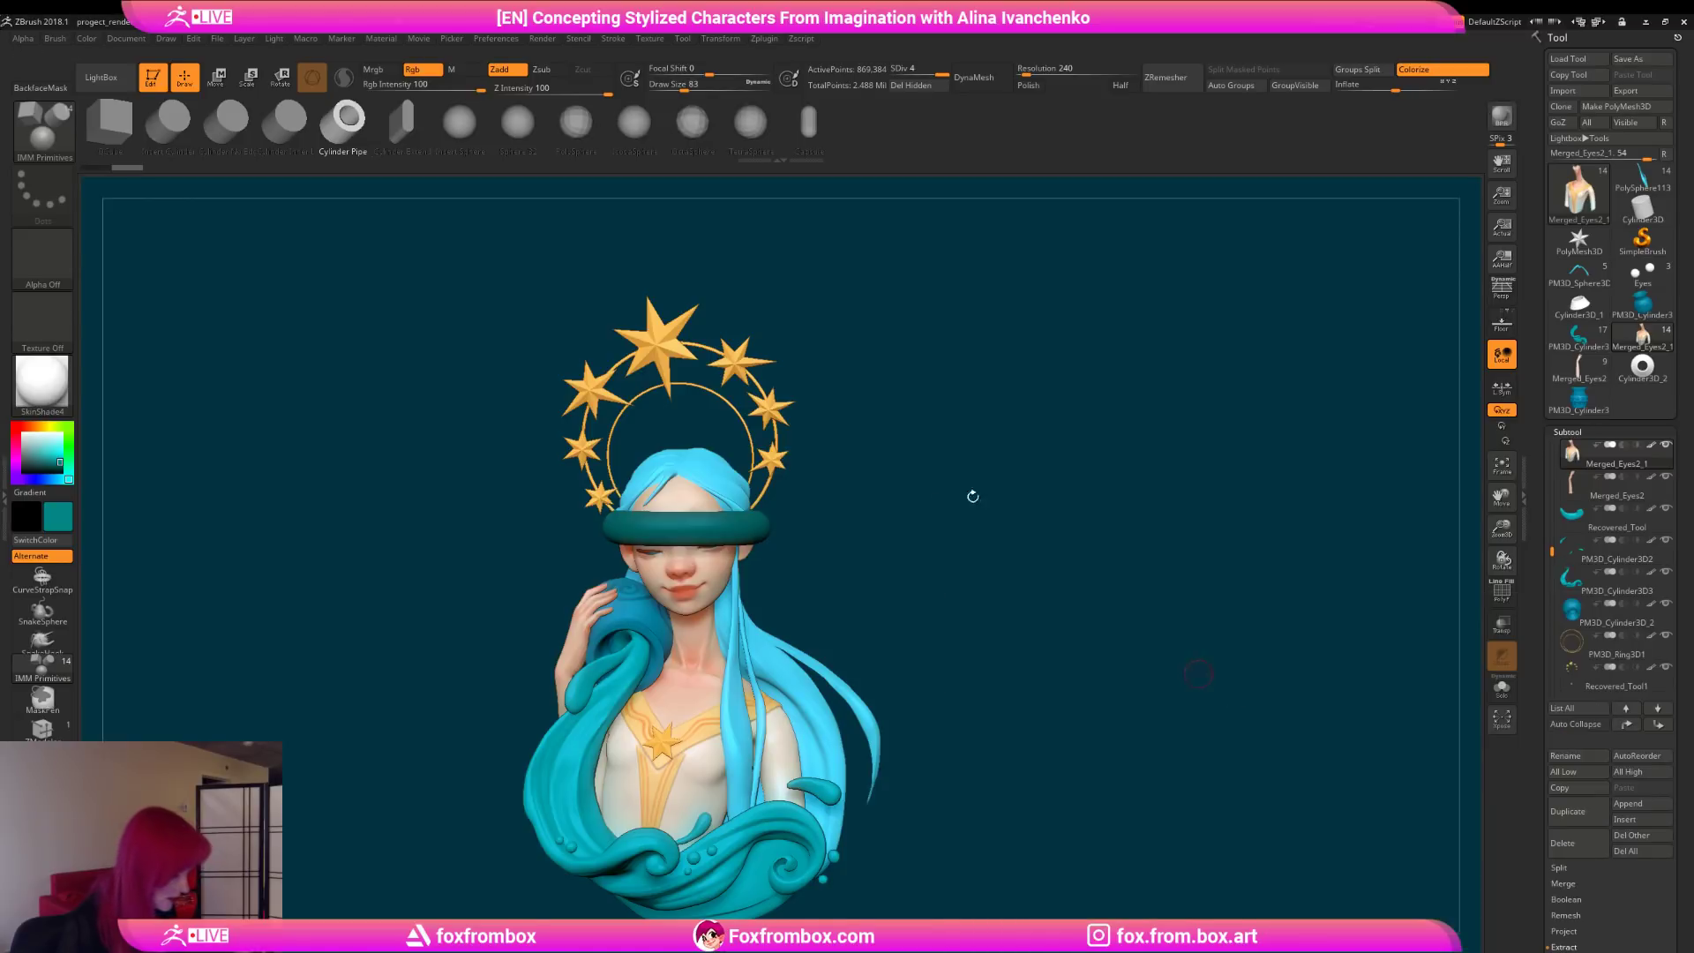
{"action": "left_click", "coordinate": [764, 540]}
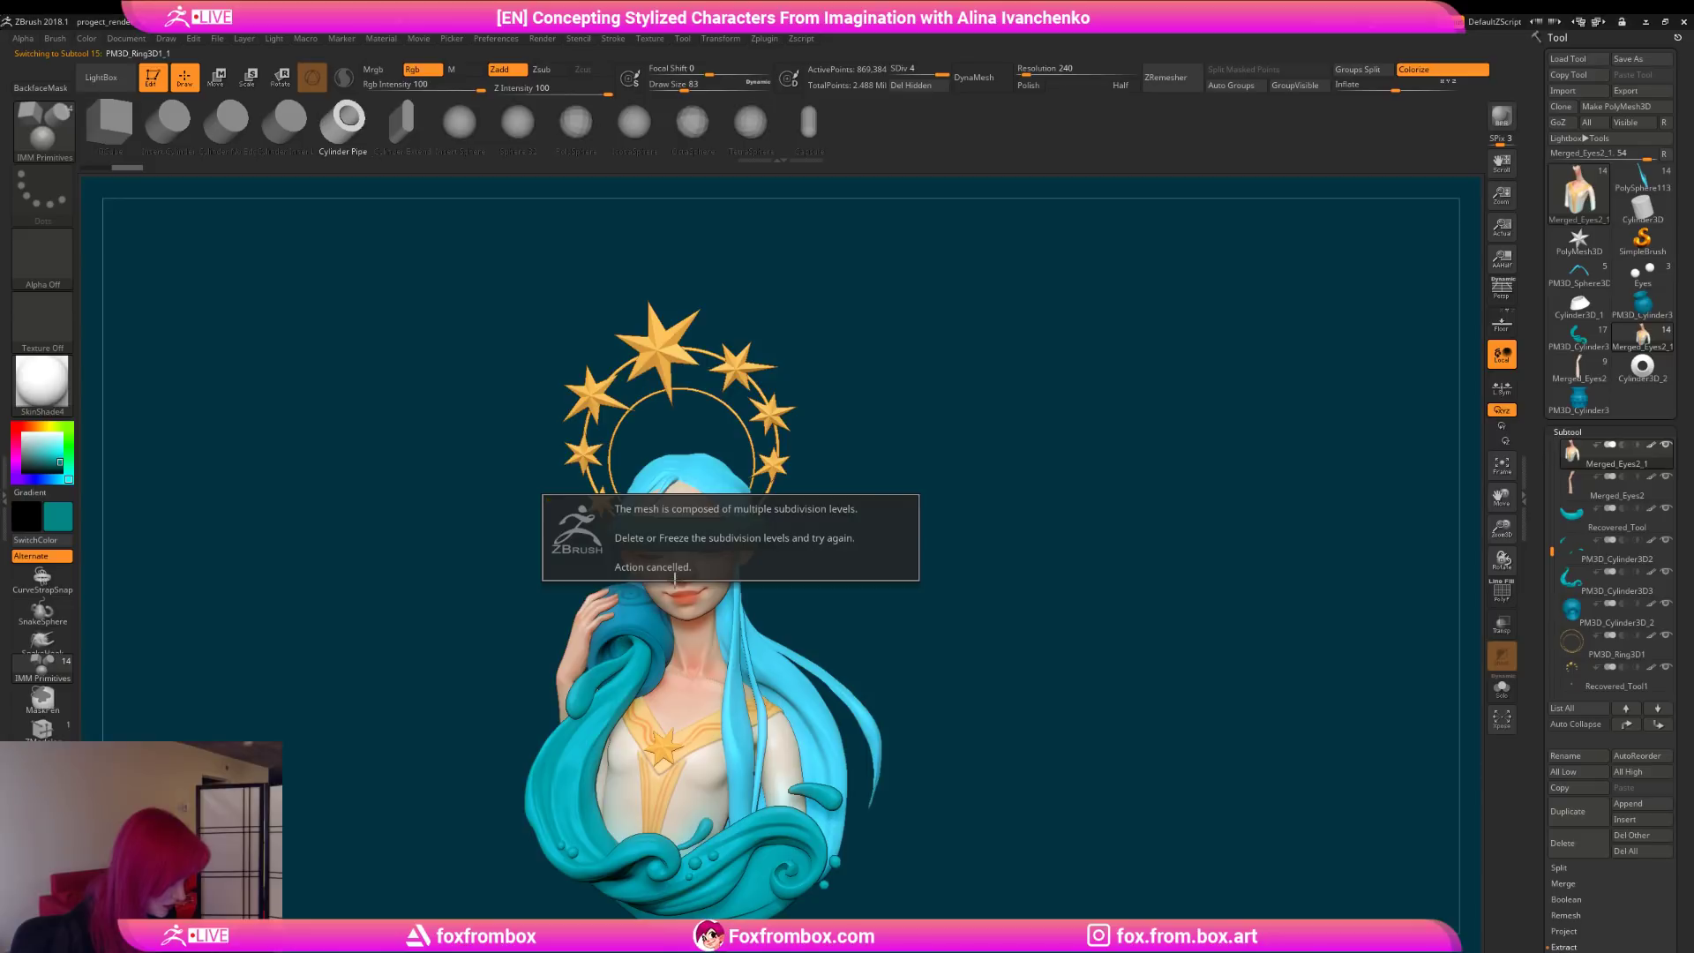
{"action": "left_click_drag", "start_coordinate": [588, 678], "coordinate": [810, 512], "text": "ctrl"}
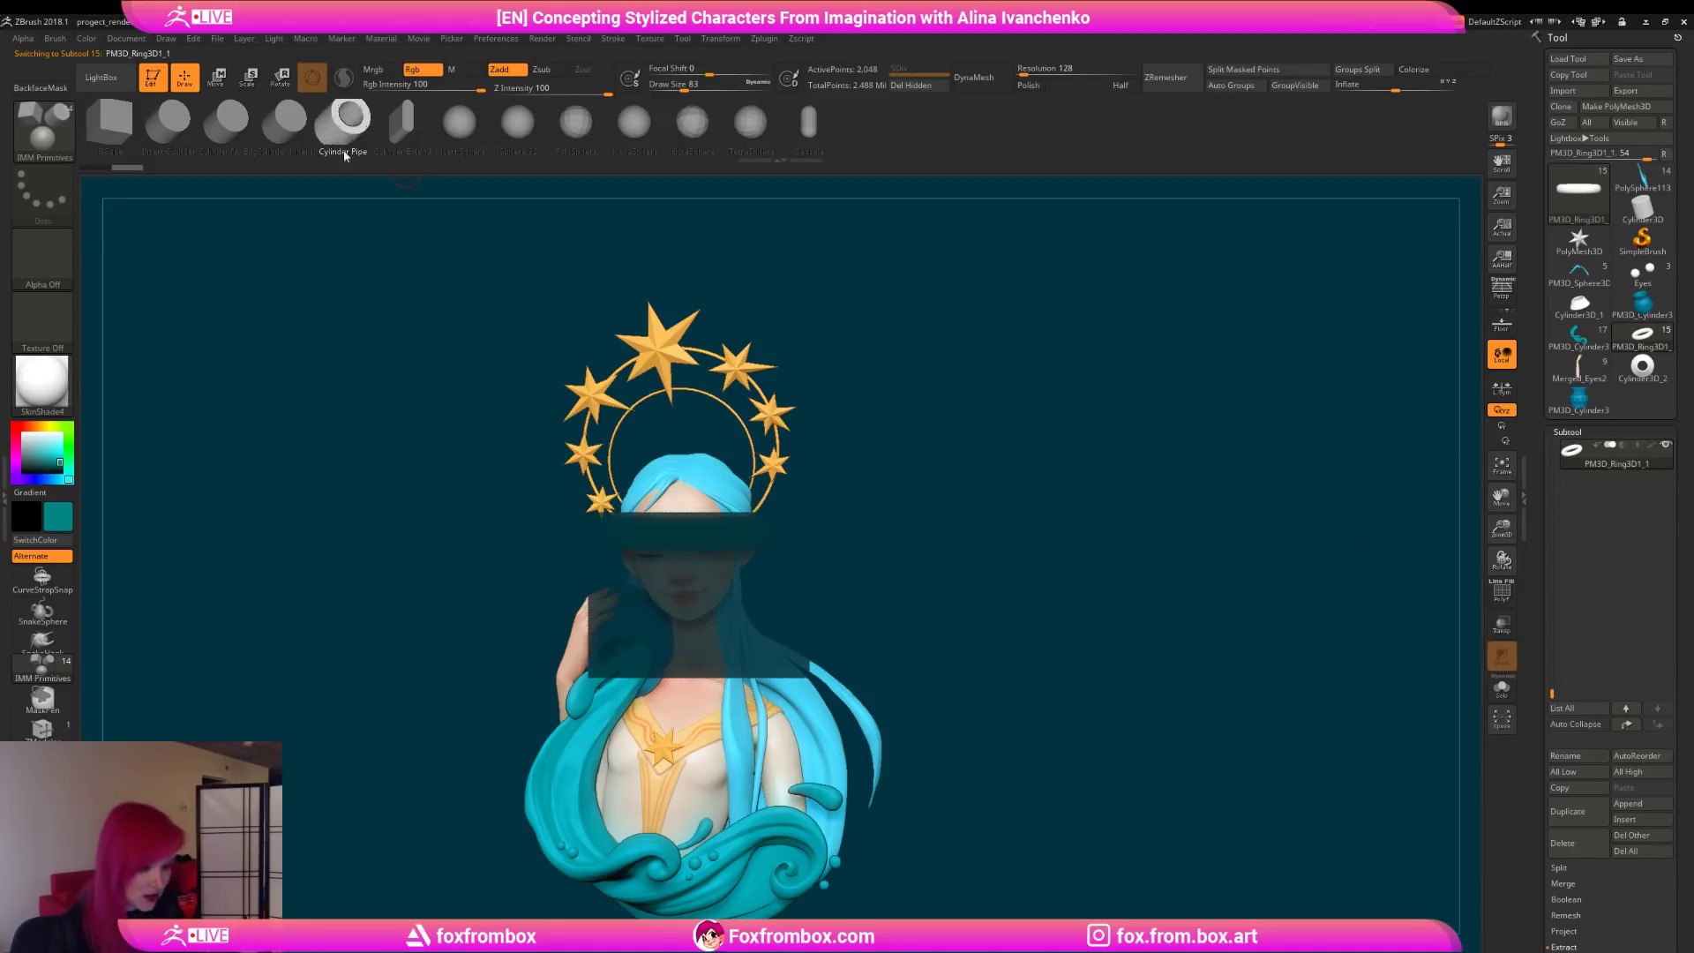
{"action": "left_click", "coordinate": [220, 80]}
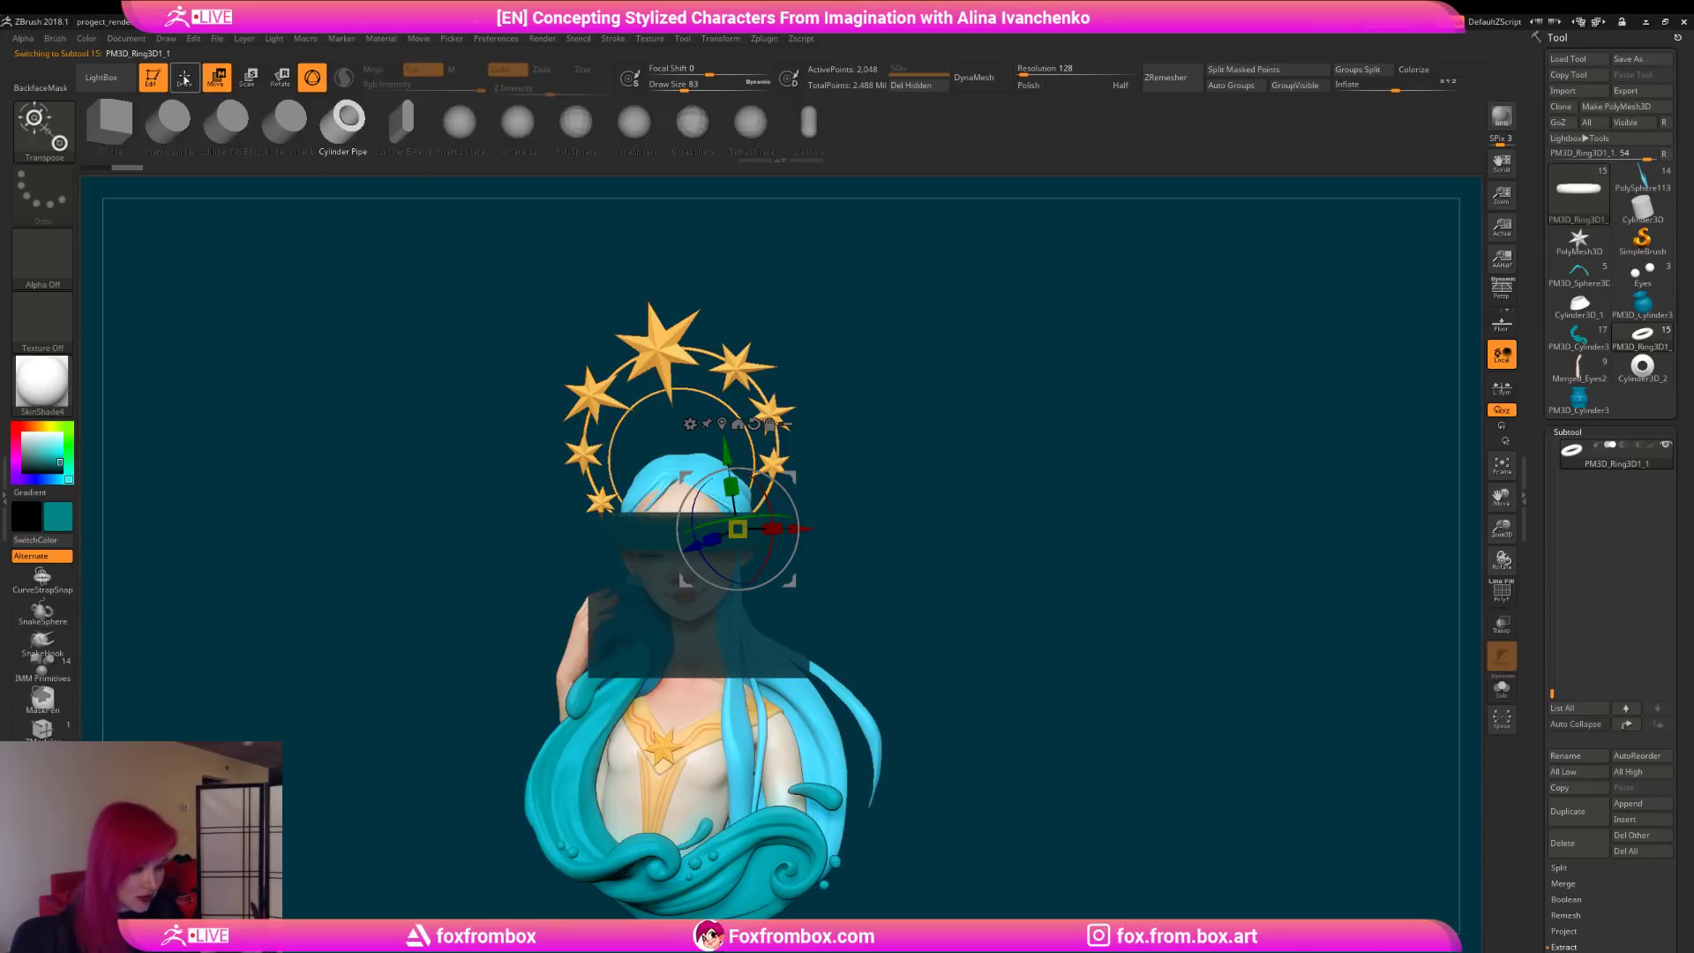
{"action": "left_click", "coordinate": [185, 77]}
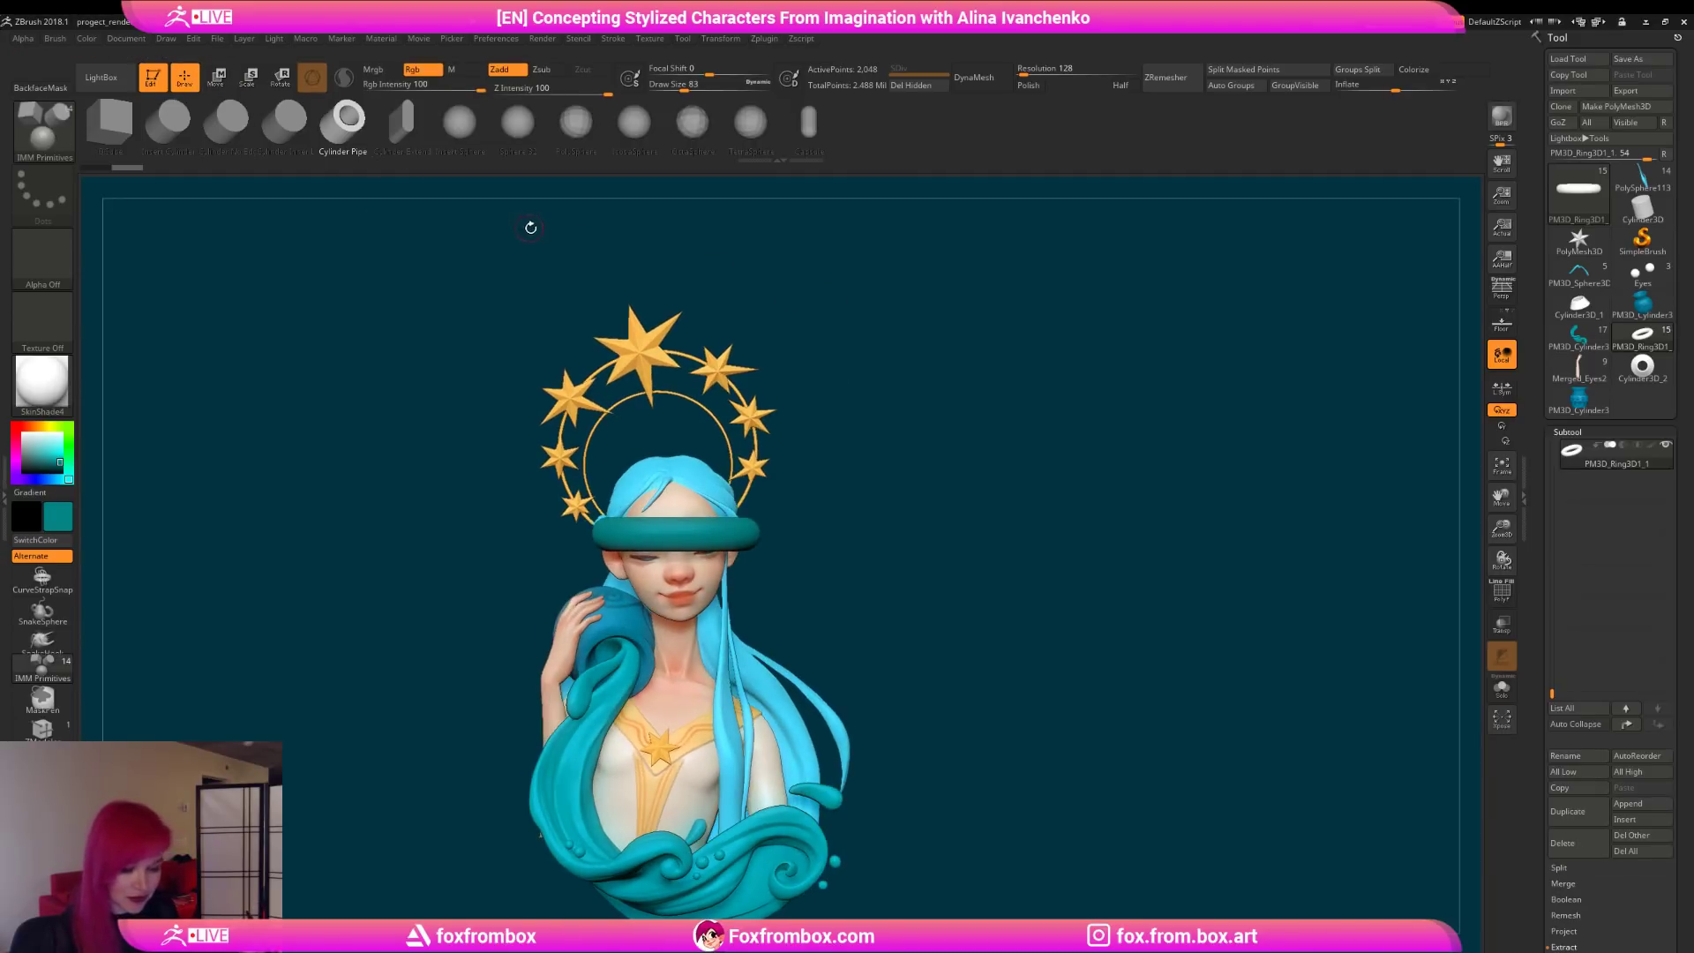
Step: Switch to the ClayBuildup brush and reduce its alpha's horizontal tiling to a single tile
{"action": "key", "text": "b"}
{"action": "key", "text": "c"}
{"action": "key", "text": "b"}
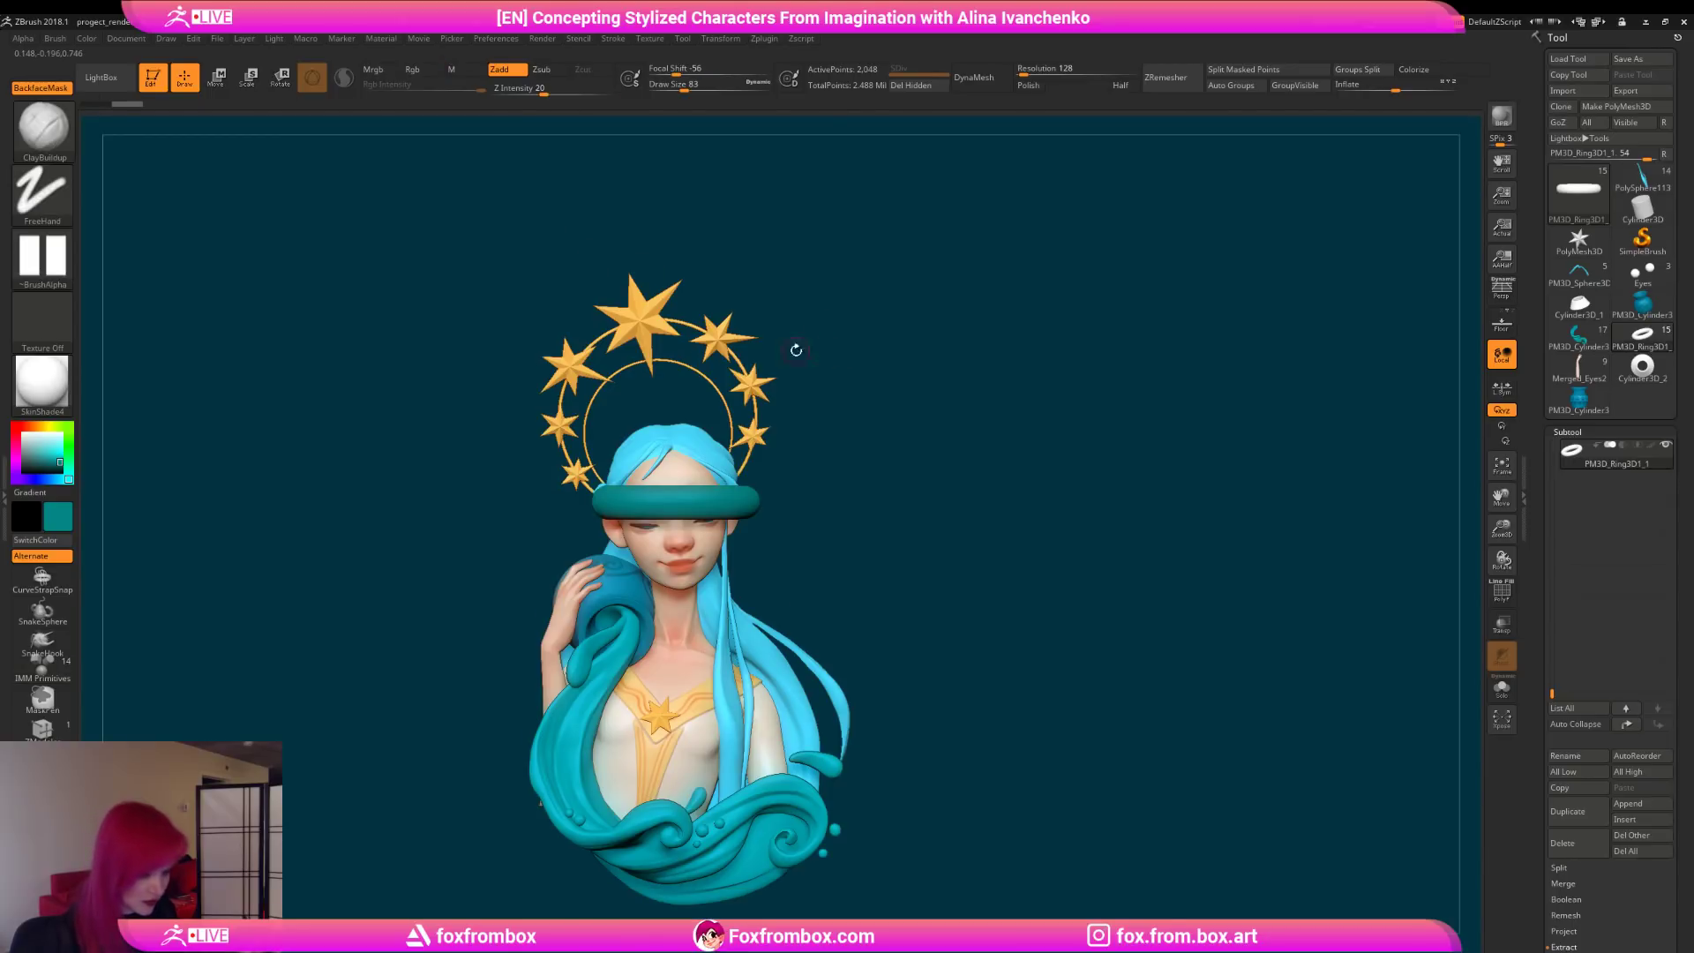
{"action": "left_click", "coordinate": [29, 39]}
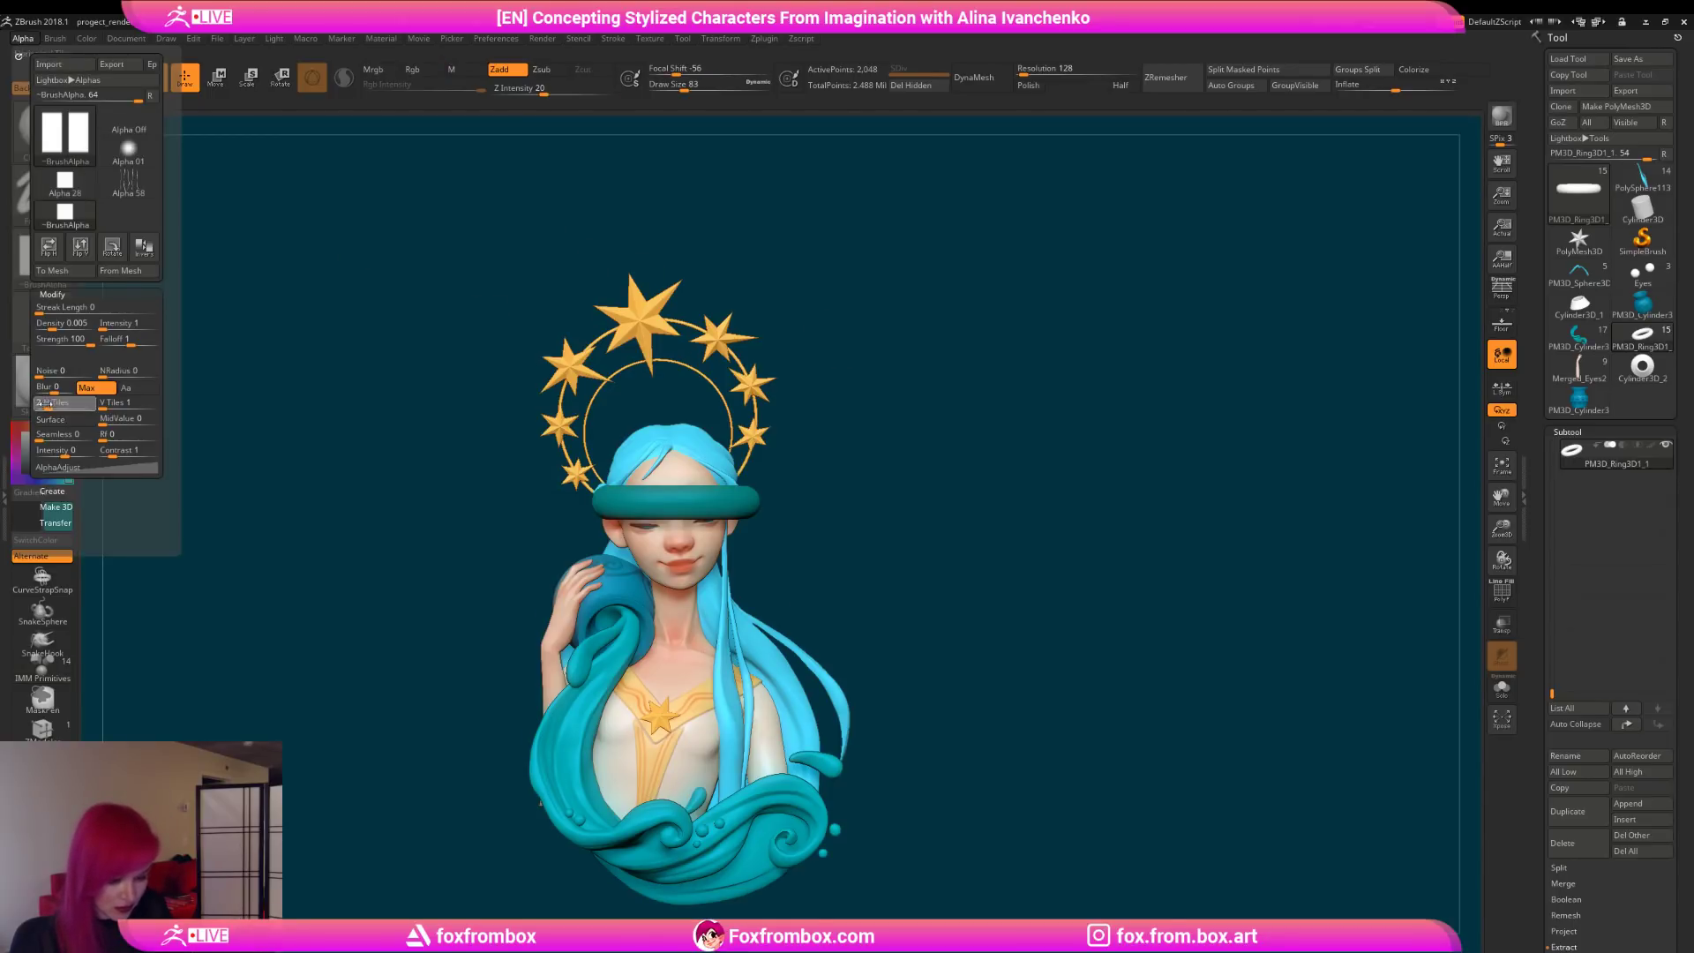
{"action": "left_click_drag", "start_coordinate": [63, 403], "coordinate": [30, 404]}
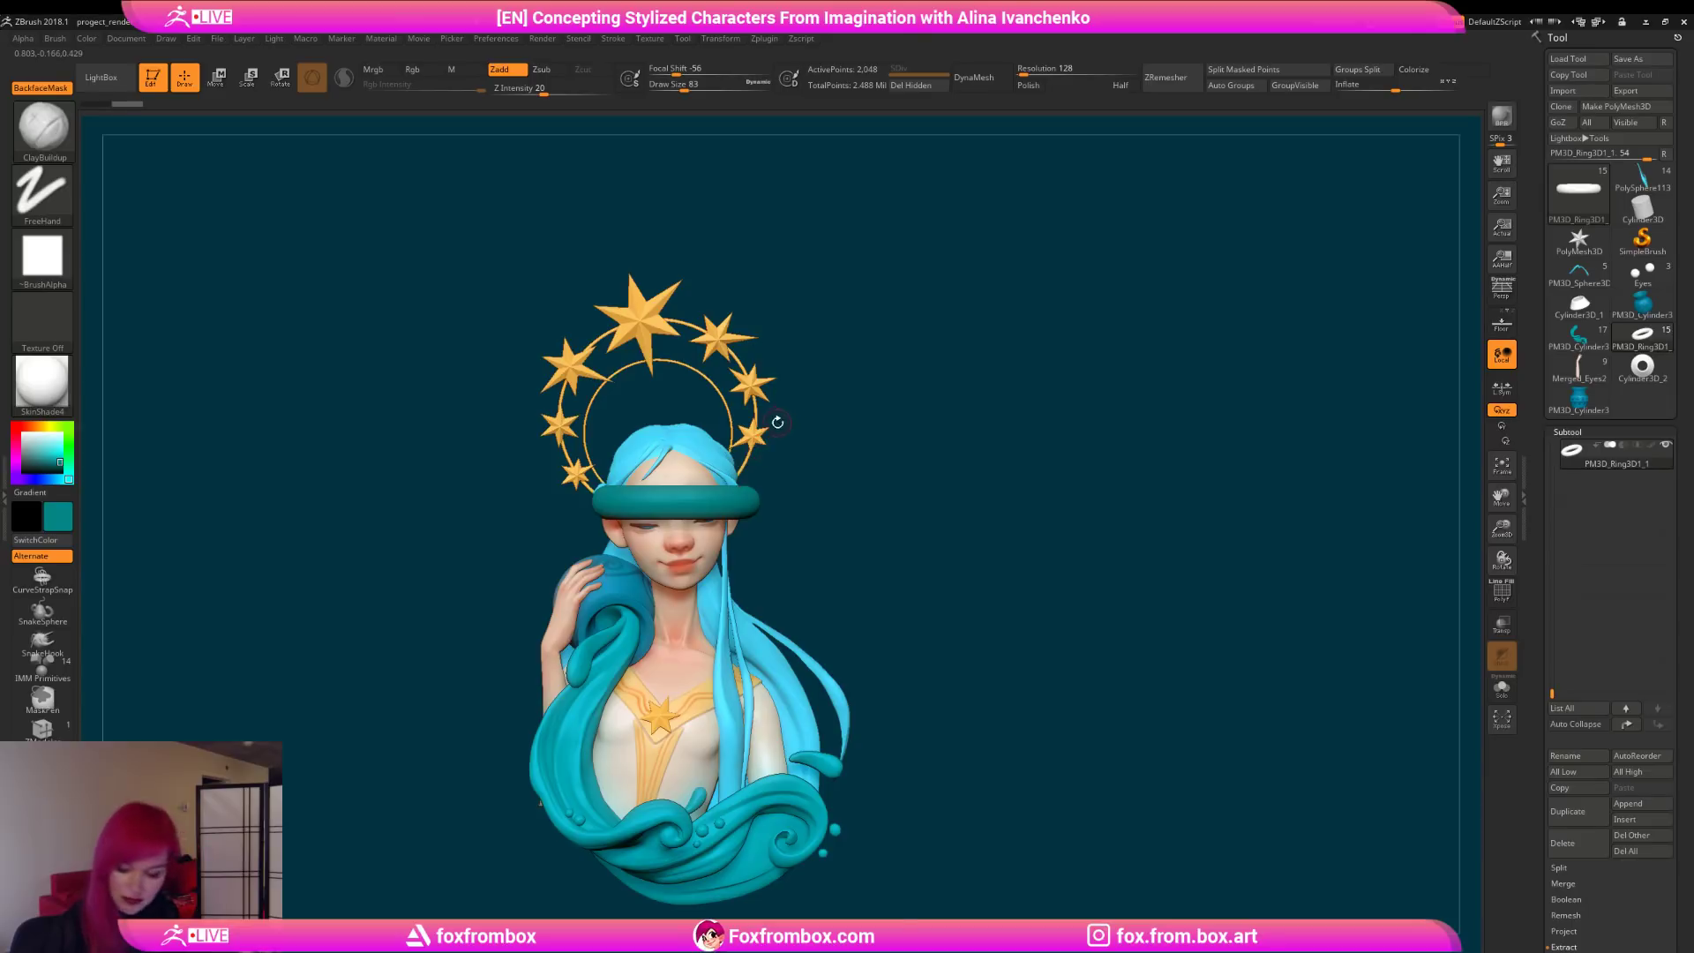
Step: Center the gizmo on the new ring, raise the ring above the head and enlarge it
{"action": "key", "text": "w"}
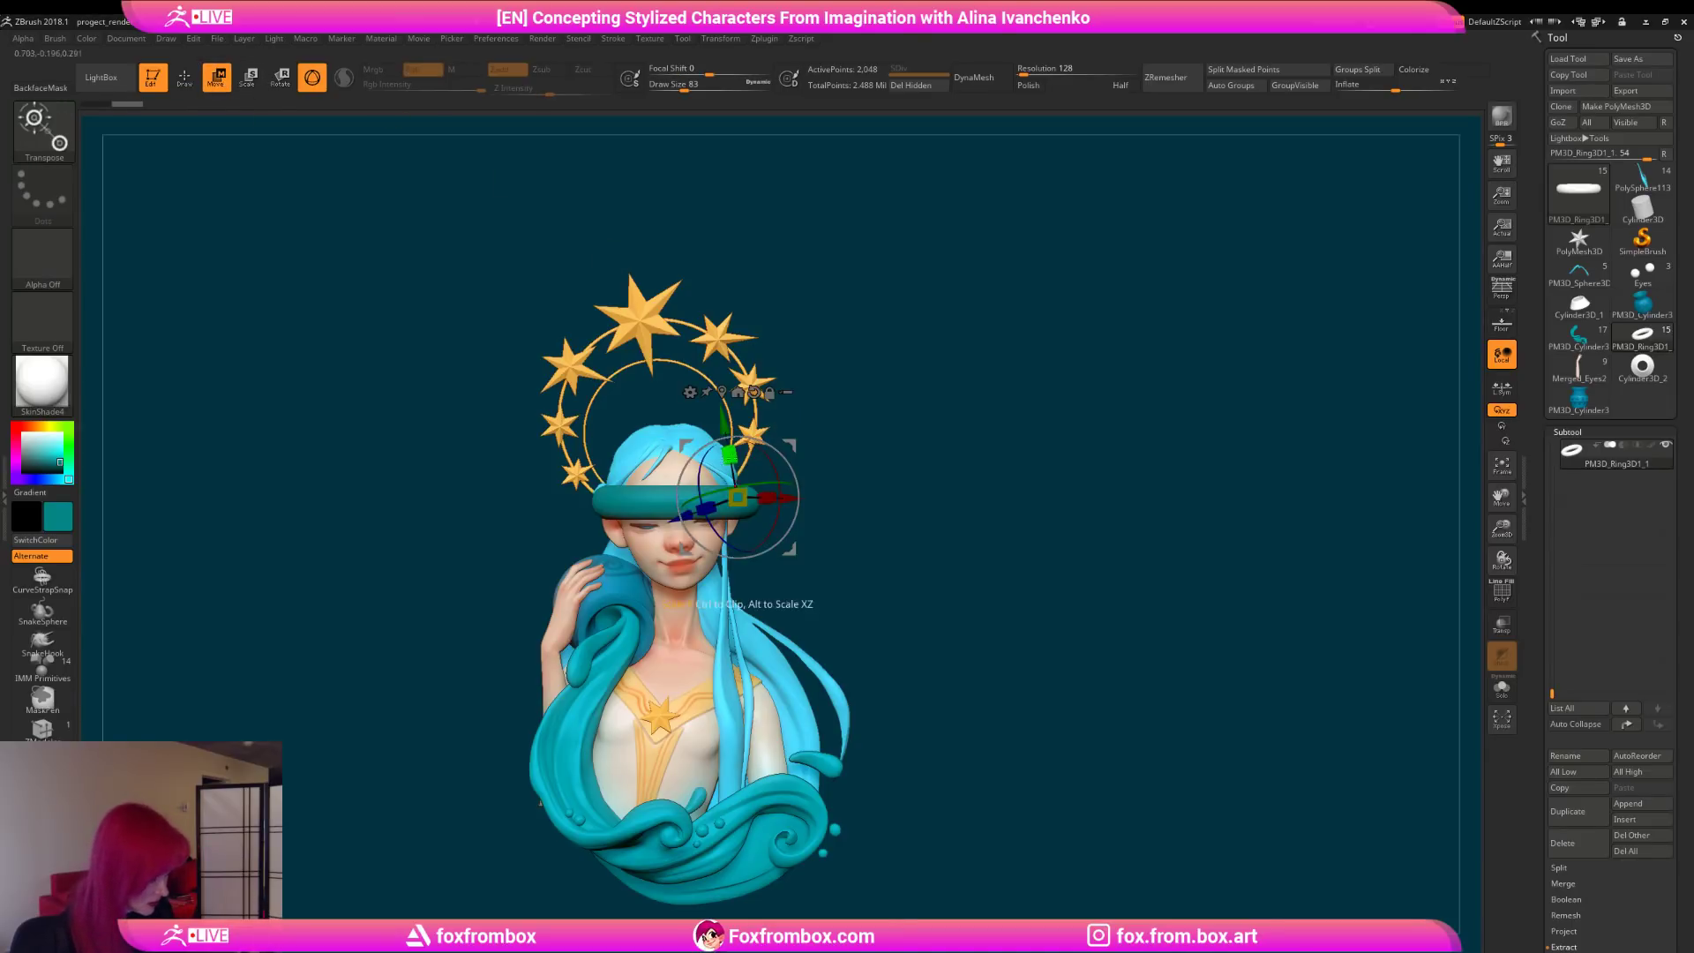
{"action": "left_click", "coordinate": [722, 391]}
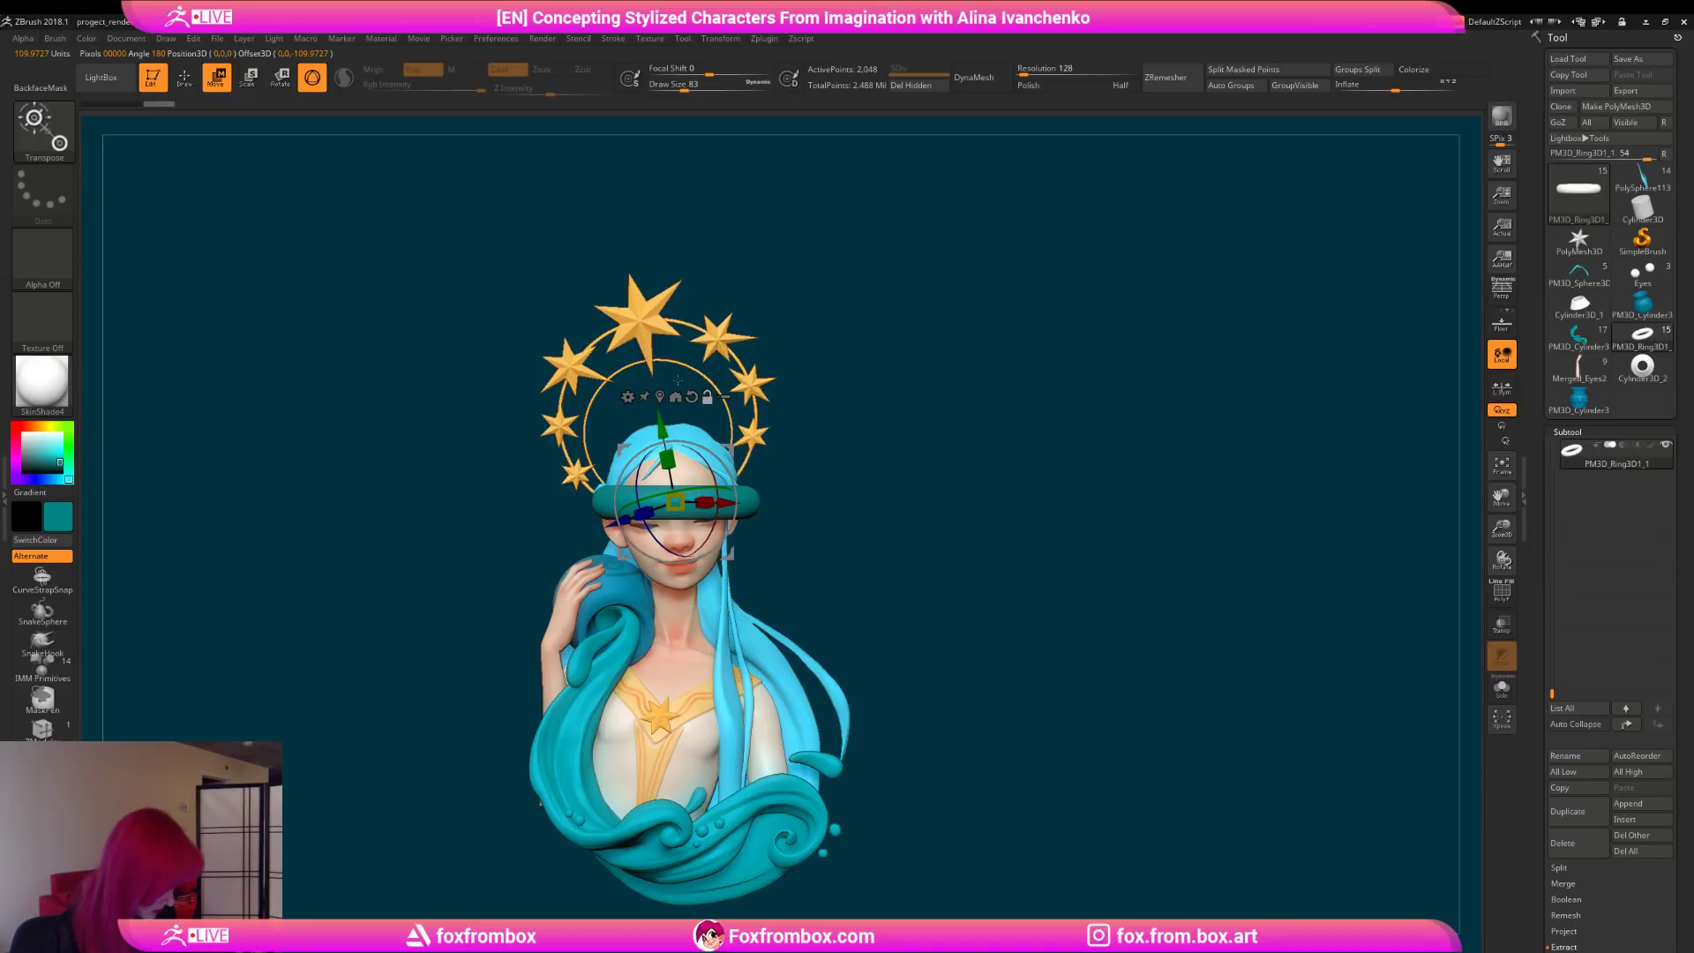
{"action": "left_click_drag", "start_coordinate": [663, 432], "coordinate": [668, 183]}
{"action": "left_click_drag", "start_coordinate": [843, 274], "coordinate": [880, 551]}
{"action": "left_click_drag", "start_coordinate": [685, 448], "coordinate": [957, 202]}
Step: Thin the ring's tube with negative Inflate deformations and adjust its placement above the head
{"action": "left_click_drag", "start_coordinate": [1394, 85], "coordinate": [1317, 95]}
{"action": "left_click_drag", "start_coordinate": [981, 327], "coordinate": [968, 221], "text": "shift"}
{"action": "left_click_drag", "start_coordinate": [935, 299], "coordinate": [917, 574], "text": "alt"}
{"action": "left_click_drag", "start_coordinate": [677, 400], "coordinate": [674, 415]}
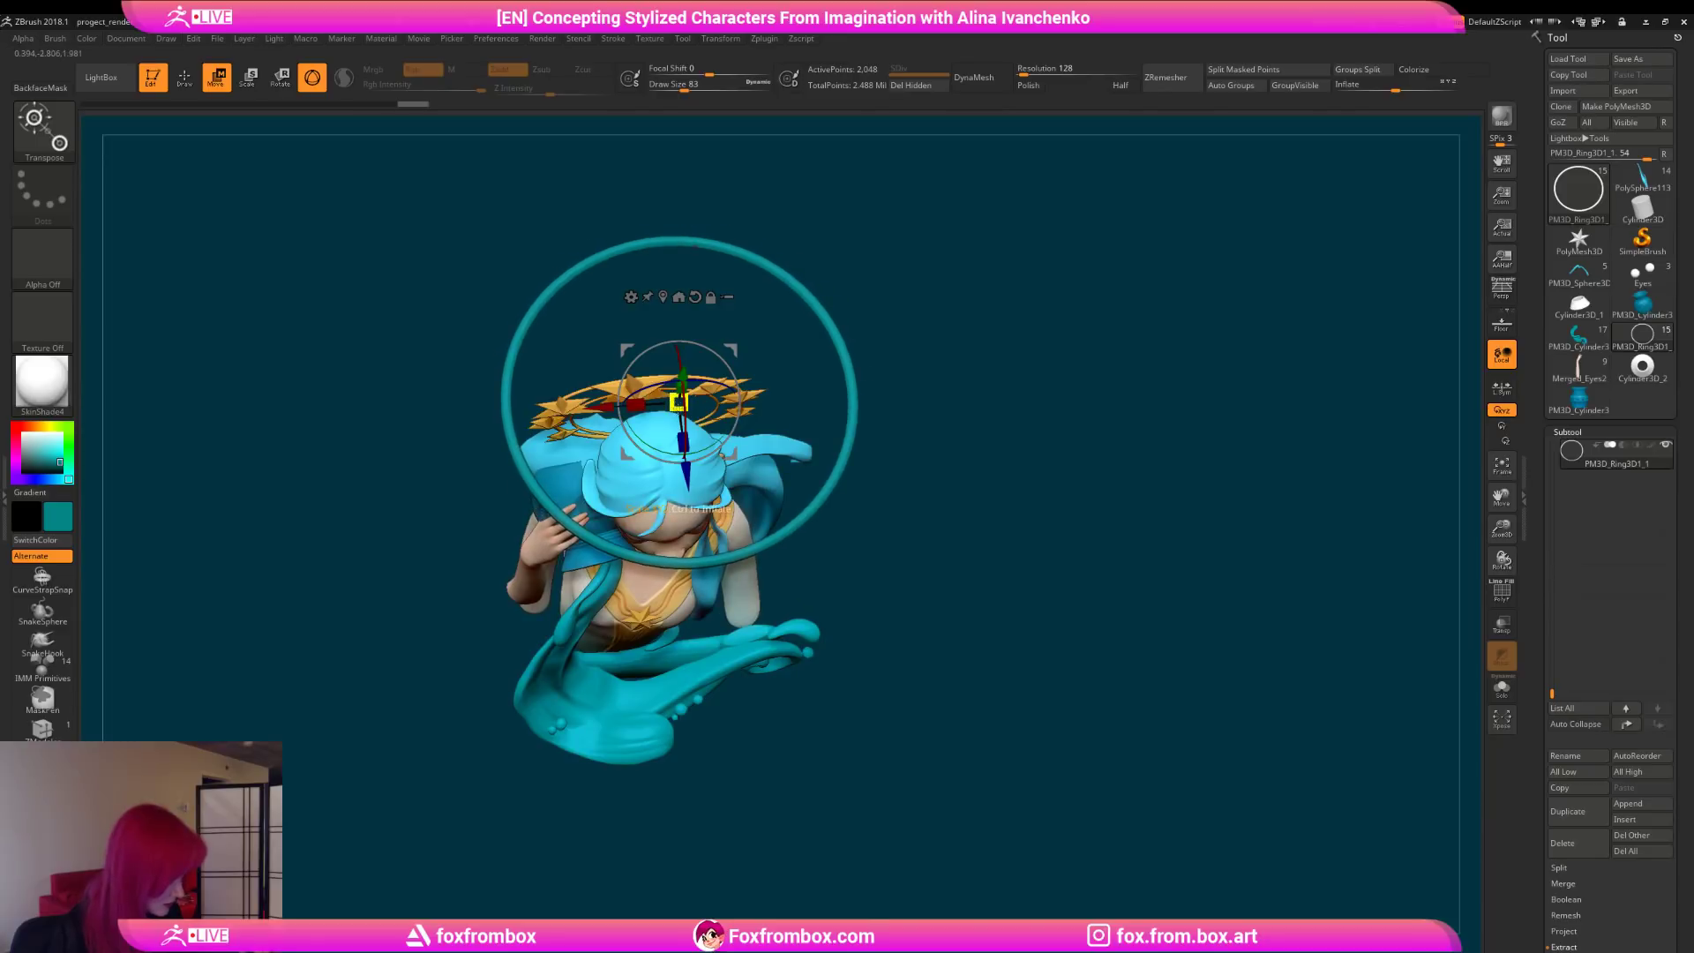
{"action": "left_click_drag", "start_coordinate": [1393, 89], "coordinate": [1372, 90]}
{"action": "left_click_drag", "start_coordinate": [951, 481], "coordinate": [934, 326]}
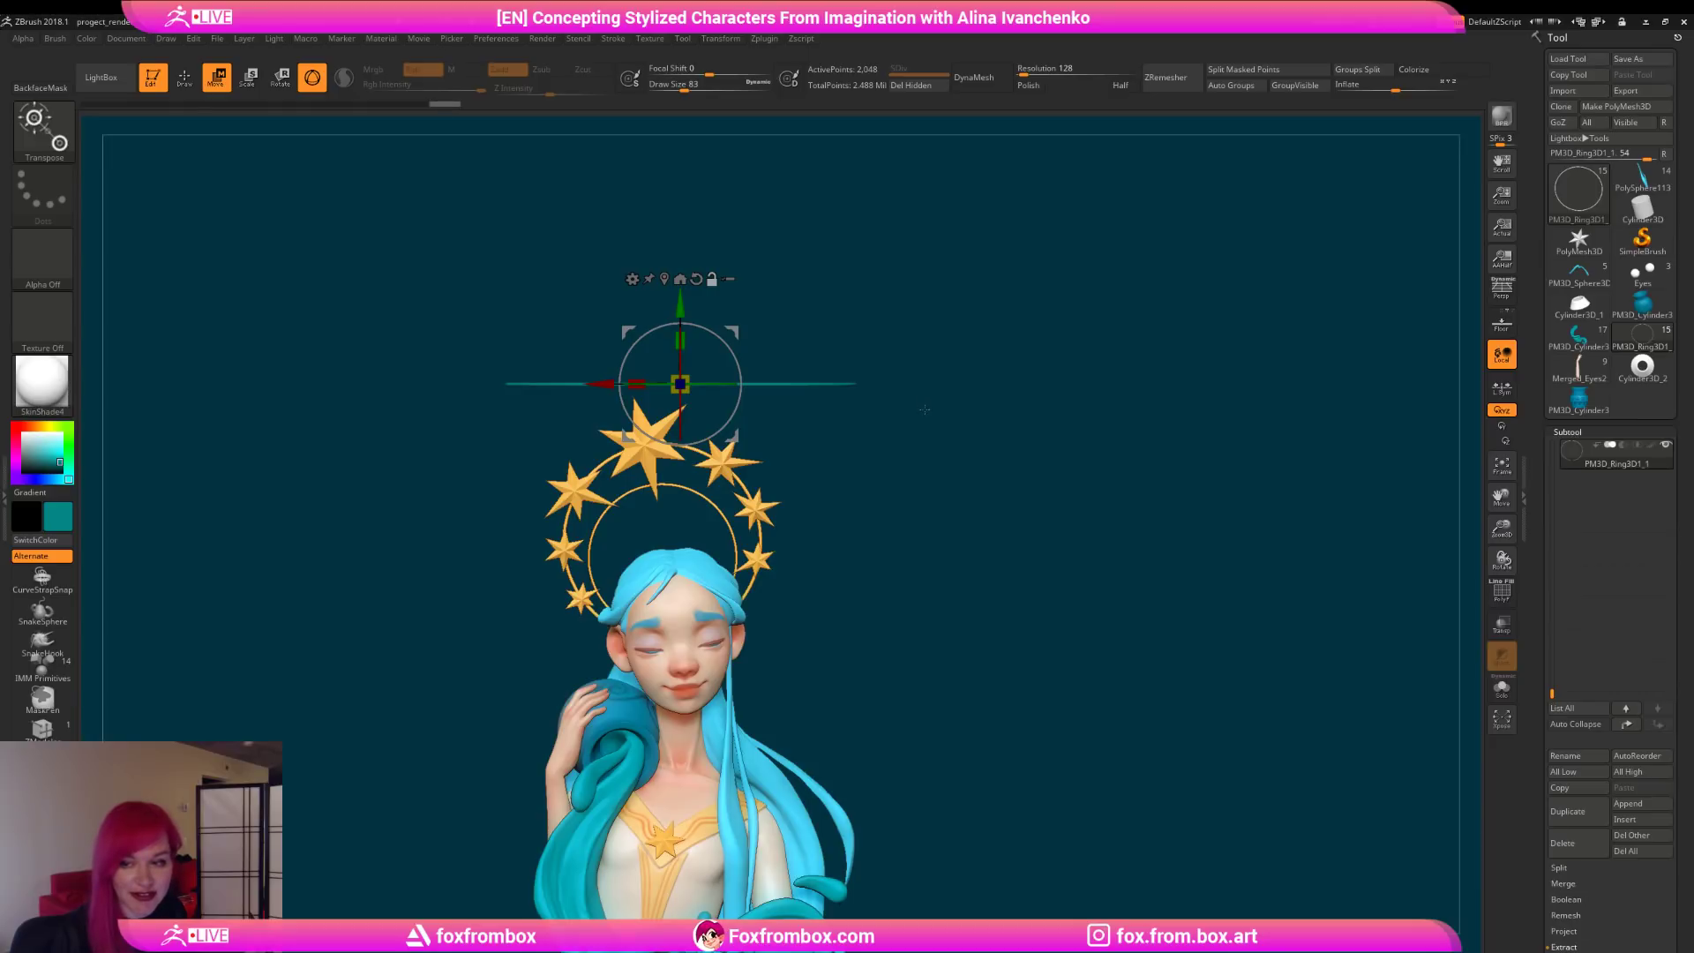
{"action": "left_click_drag", "start_coordinate": [908, 493], "coordinate": [961, 469], "text": "alt"}
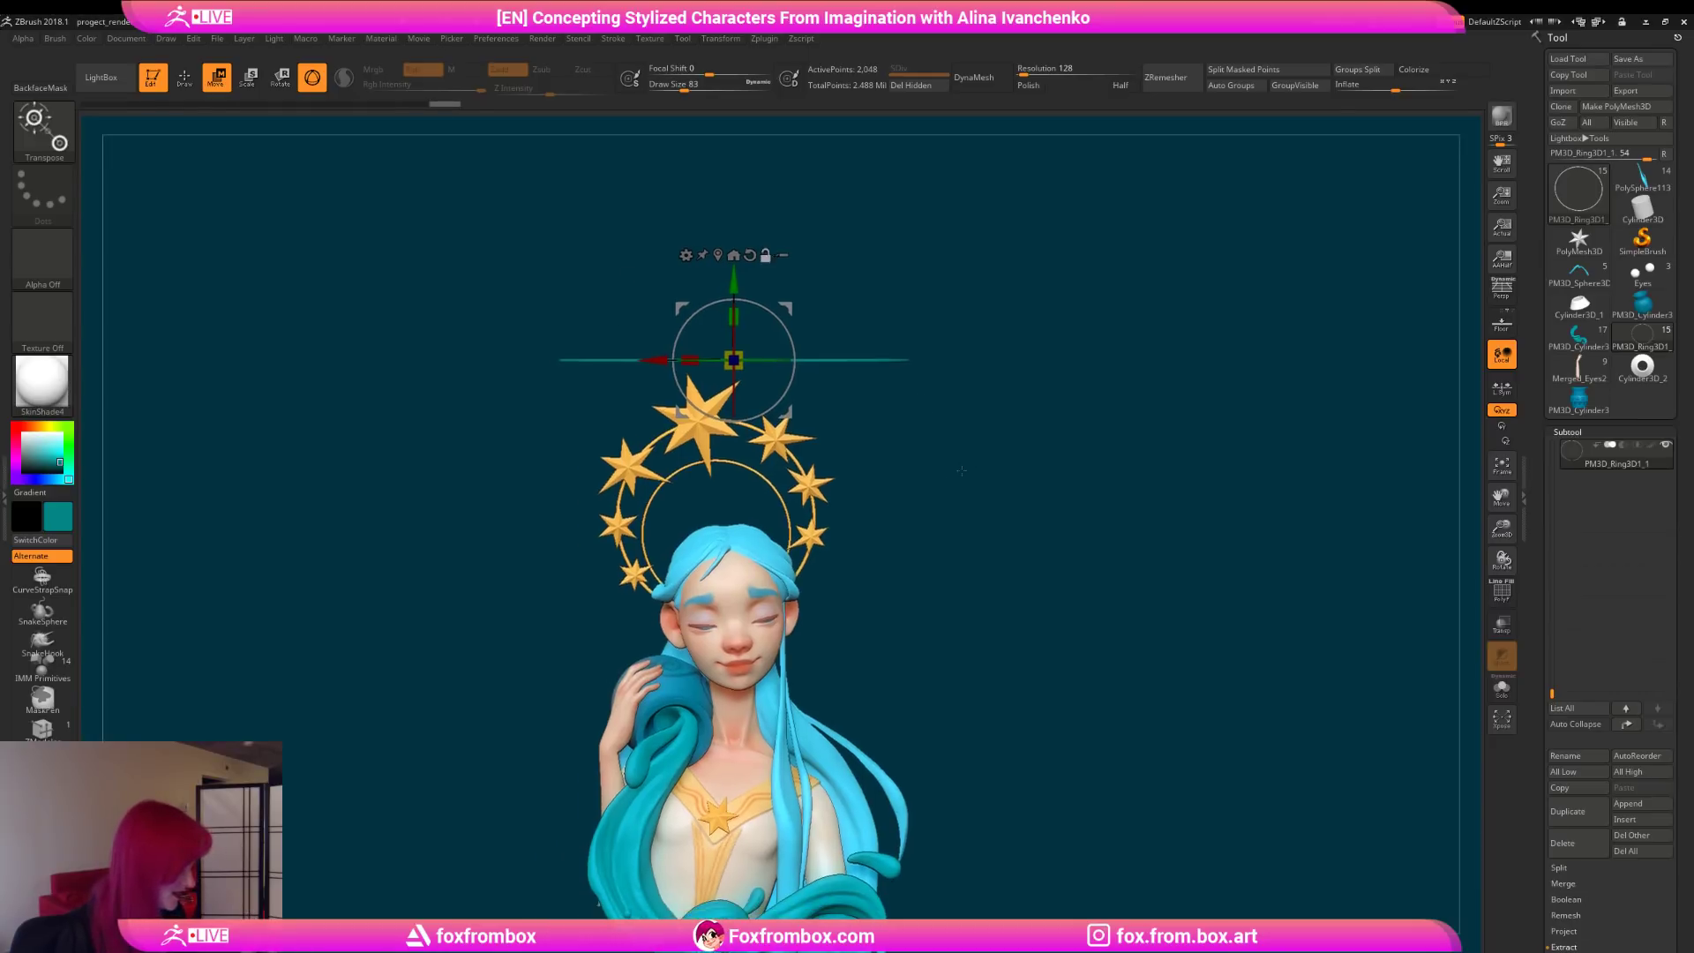
Step: Try a small gizmo adjustment of the thin ring above the halo and undo it
{"action": "left_click_drag", "start_coordinate": [874, 278], "coordinate": [847, 333]}
{"action": "left_click_drag", "start_coordinate": [700, 388], "coordinate": [706, 375]}
{"action": "key", "text": "ctrl+z"}
{"action": "left_click_drag", "start_coordinate": [831, 336], "coordinate": [877, 328]}
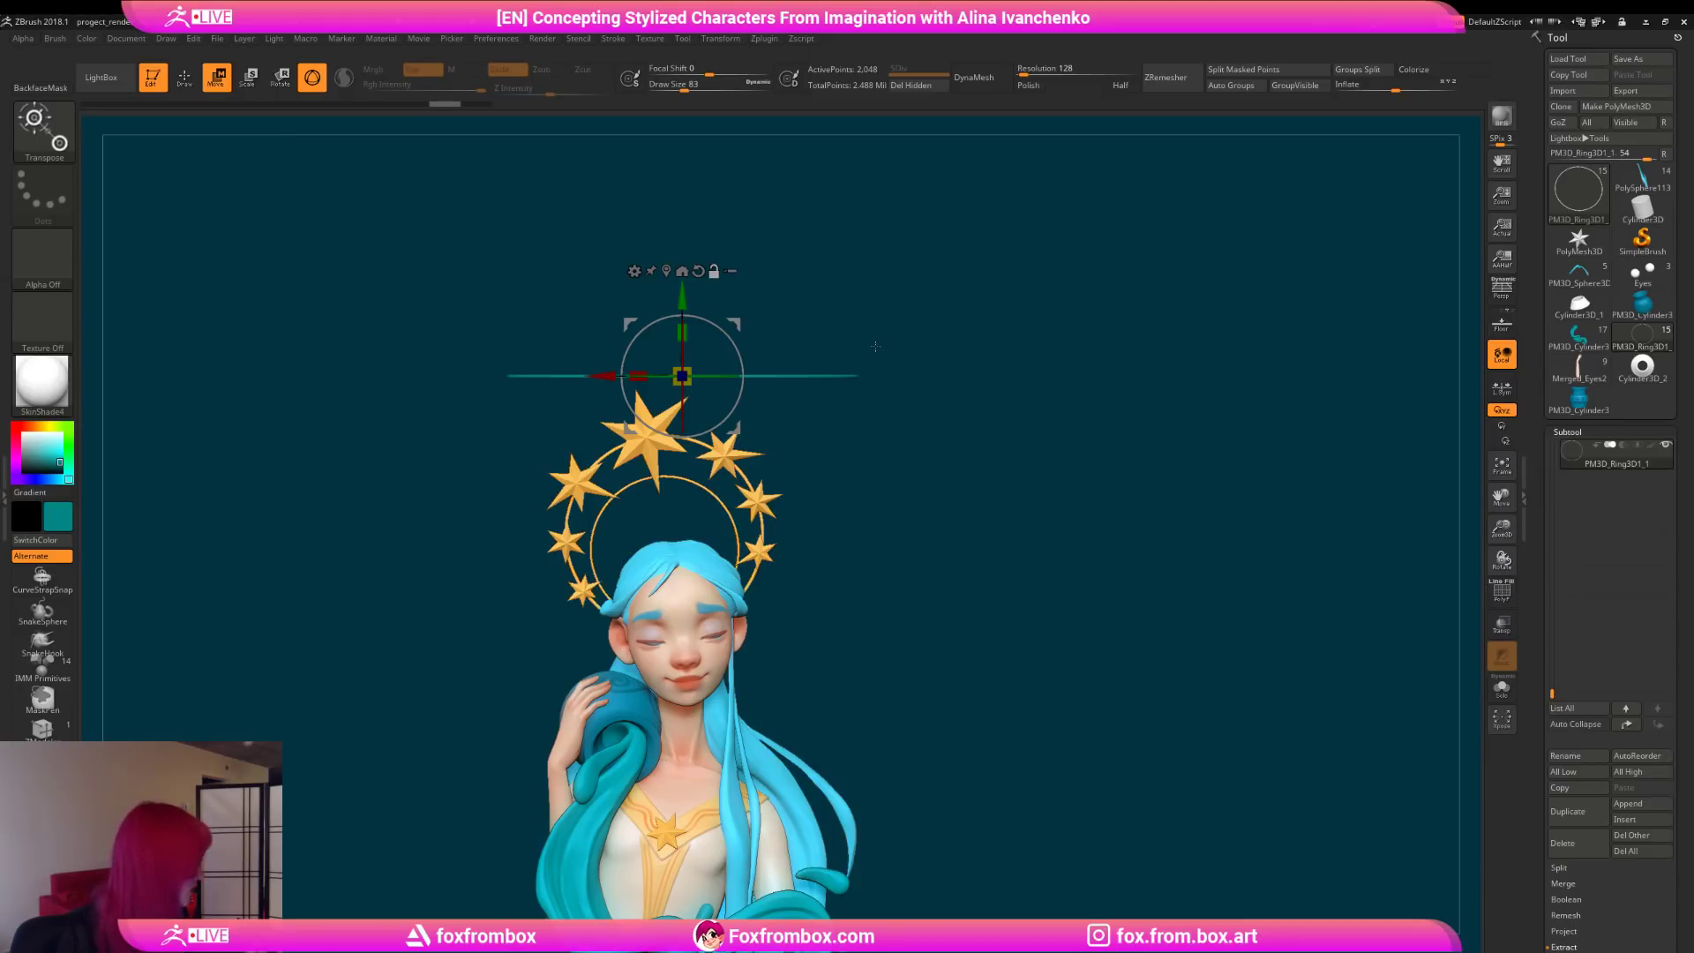
{"action": "left_click_drag", "start_coordinate": [901, 399], "coordinate": [914, 396], "text": "alt"}
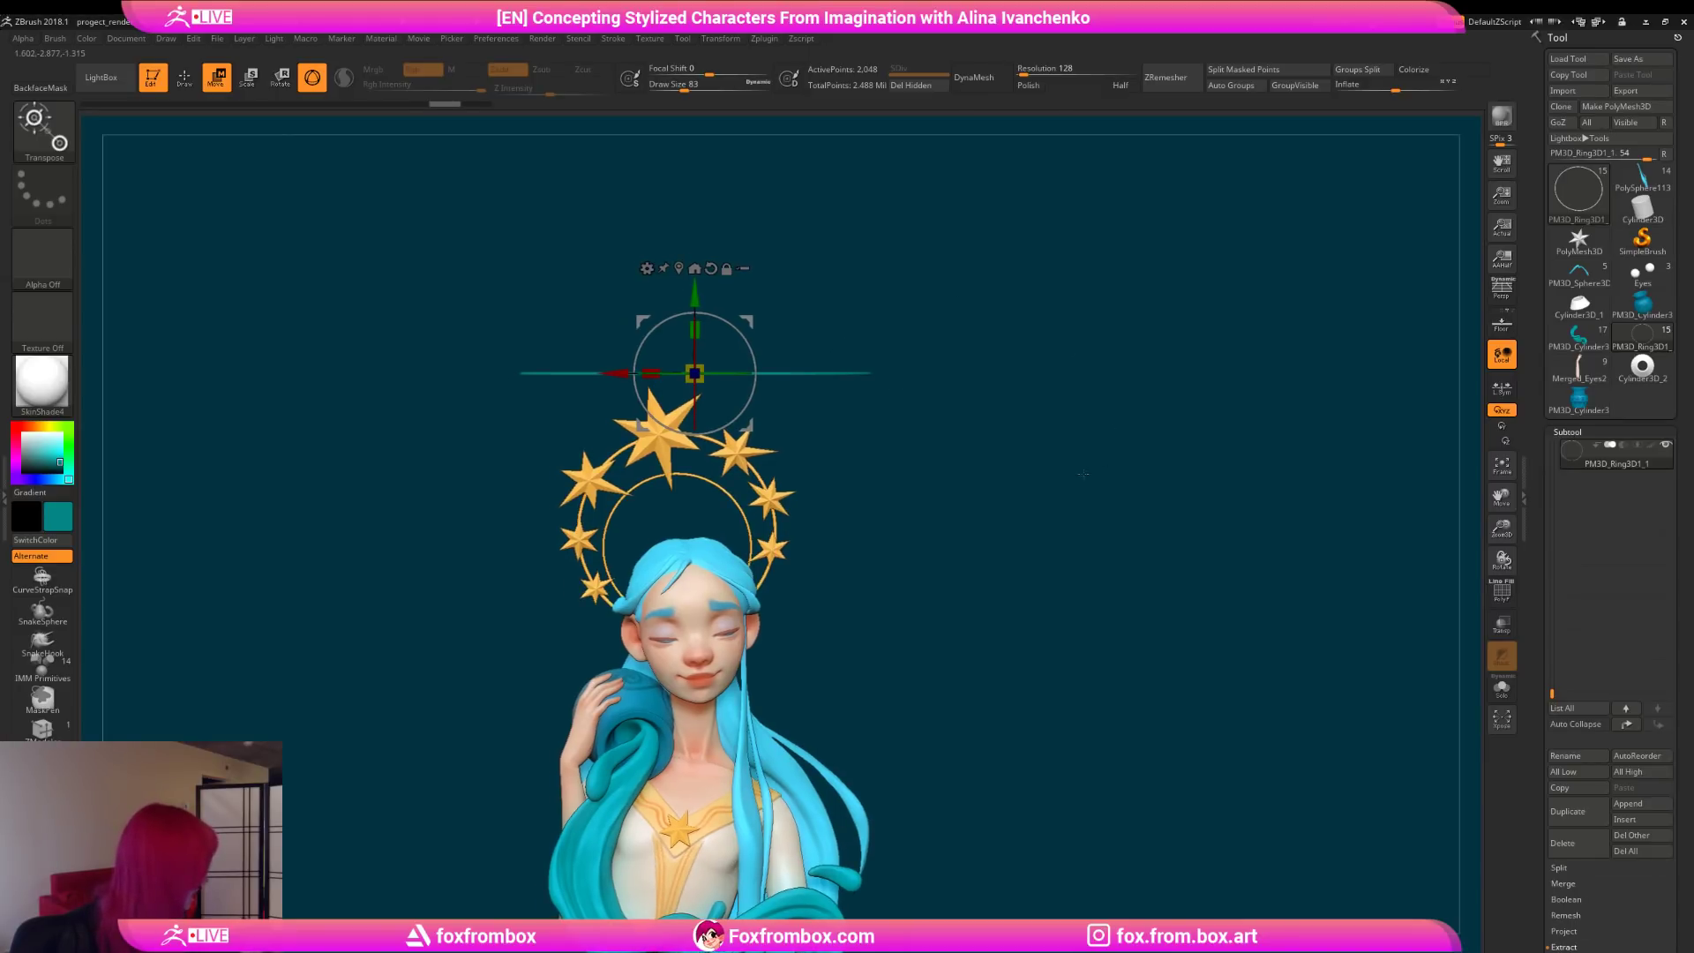
{"action": "left_click_drag", "start_coordinate": [869, 323], "coordinate": [863, 341], "text": "alt"}
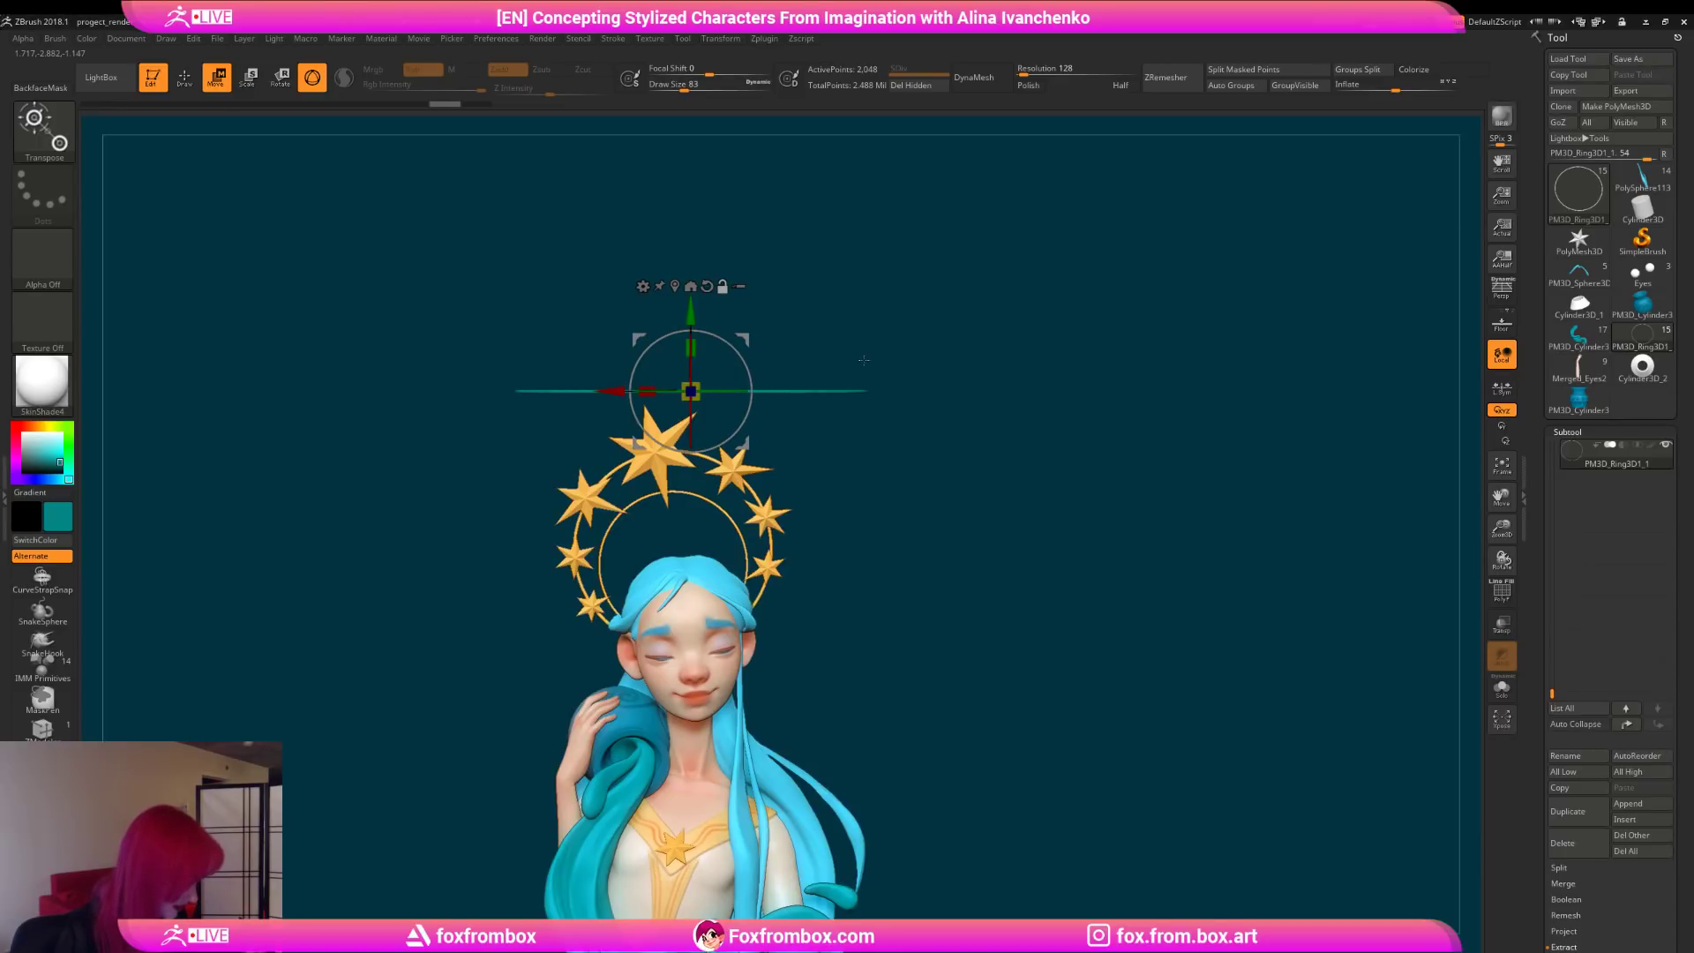
{"action": "mouse_move", "coordinate": [862, 357]}
{"action": "left_mouse_down"}
{"action": "mouse_move", "coordinate": [868, 296]}
{"action": "mouse_move", "coordinate": [869, 370]}
{"action": "left_mouse_up"}
{"action": "left_click_drag", "start_coordinate": [947, 469], "coordinate": [953, 546], "text": "alt"}
Step: Load the PolyMesh3D star and pull its points slightly inward using the Move brush with a draw size of 140
{"action": "left_click", "coordinate": [1578, 241]}
{"action": "left_click_drag", "start_coordinate": [849, 484], "coordinate": [835, 348], "text": "alt"}
{"action": "left_click_drag", "start_coordinate": [880, 426], "coordinate": [812, 444]}
{"action": "key", "text": "b"}
{"action": "key", "text": "m"}
{"action": "key", "text": "v"}
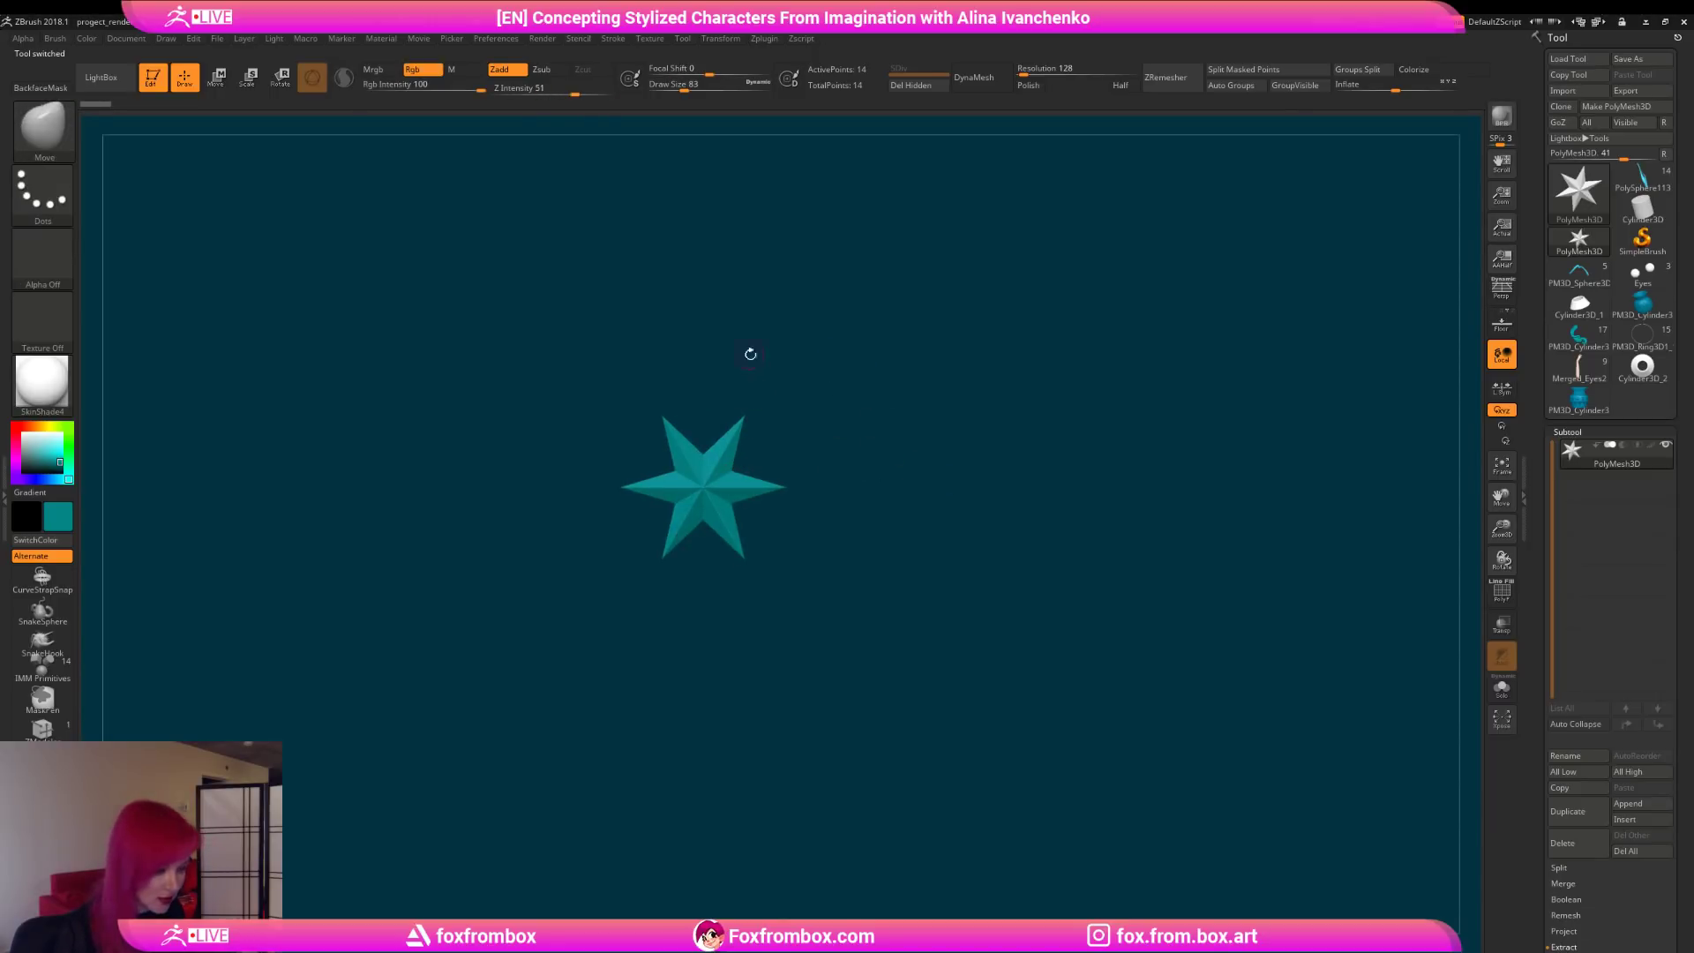
{"action": "left_click", "coordinate": [693, 88]}
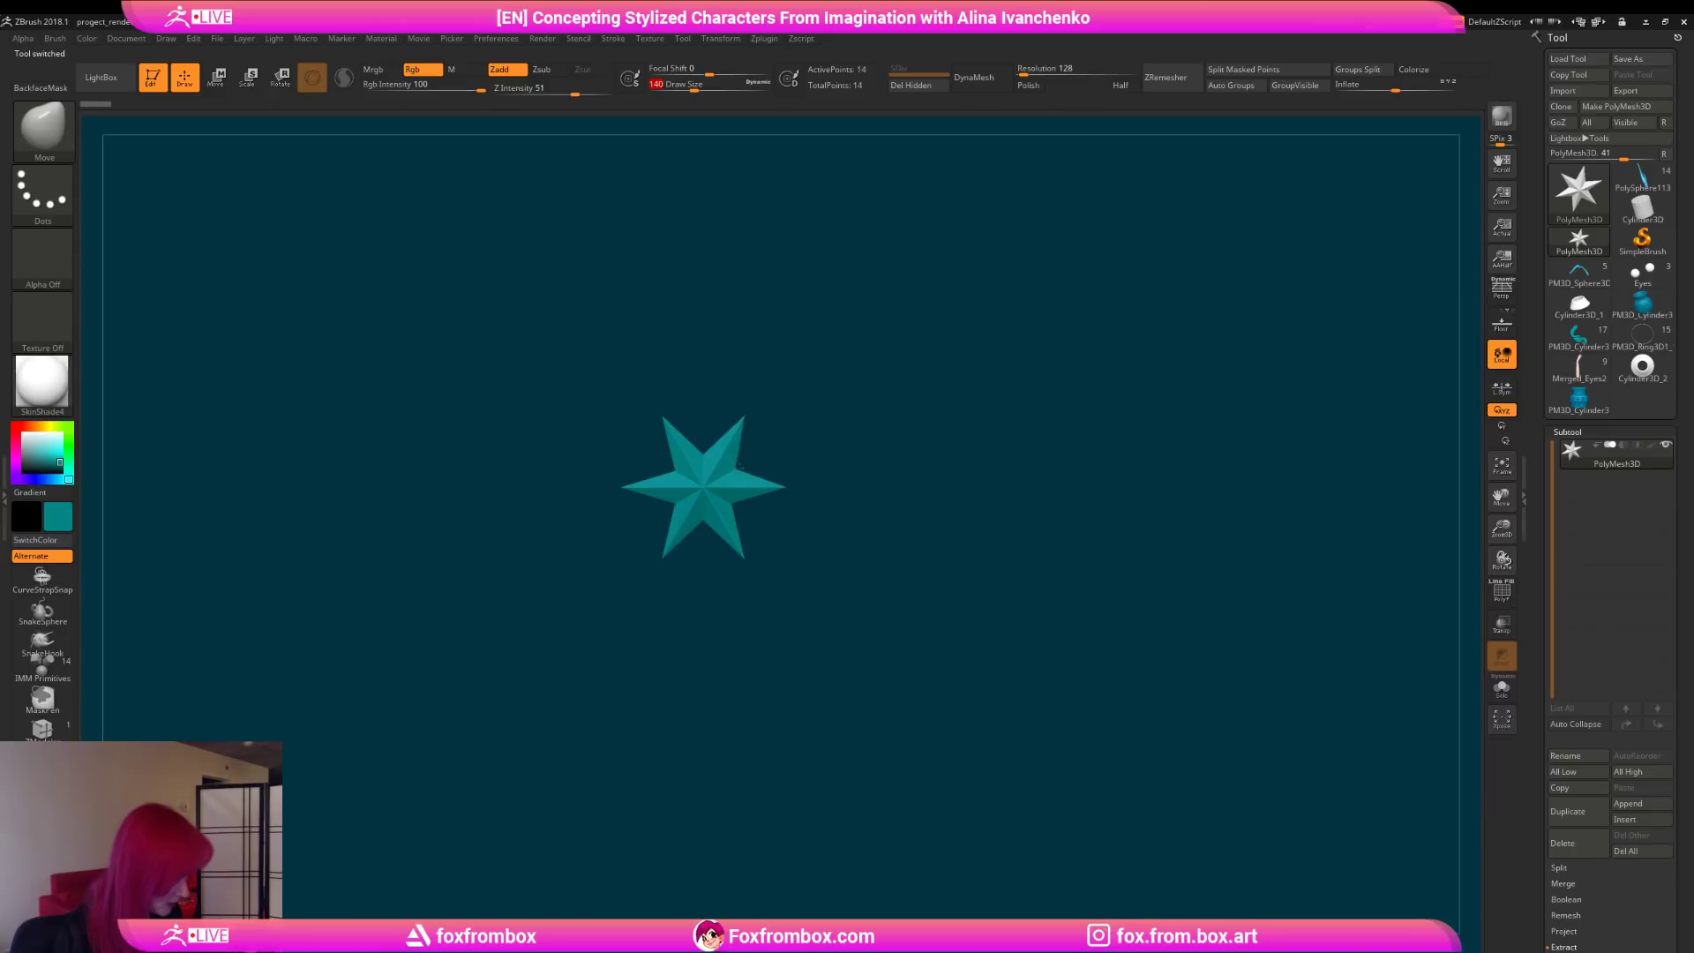
{"action": "left_click_drag", "start_coordinate": [743, 466], "coordinate": [732, 470]}
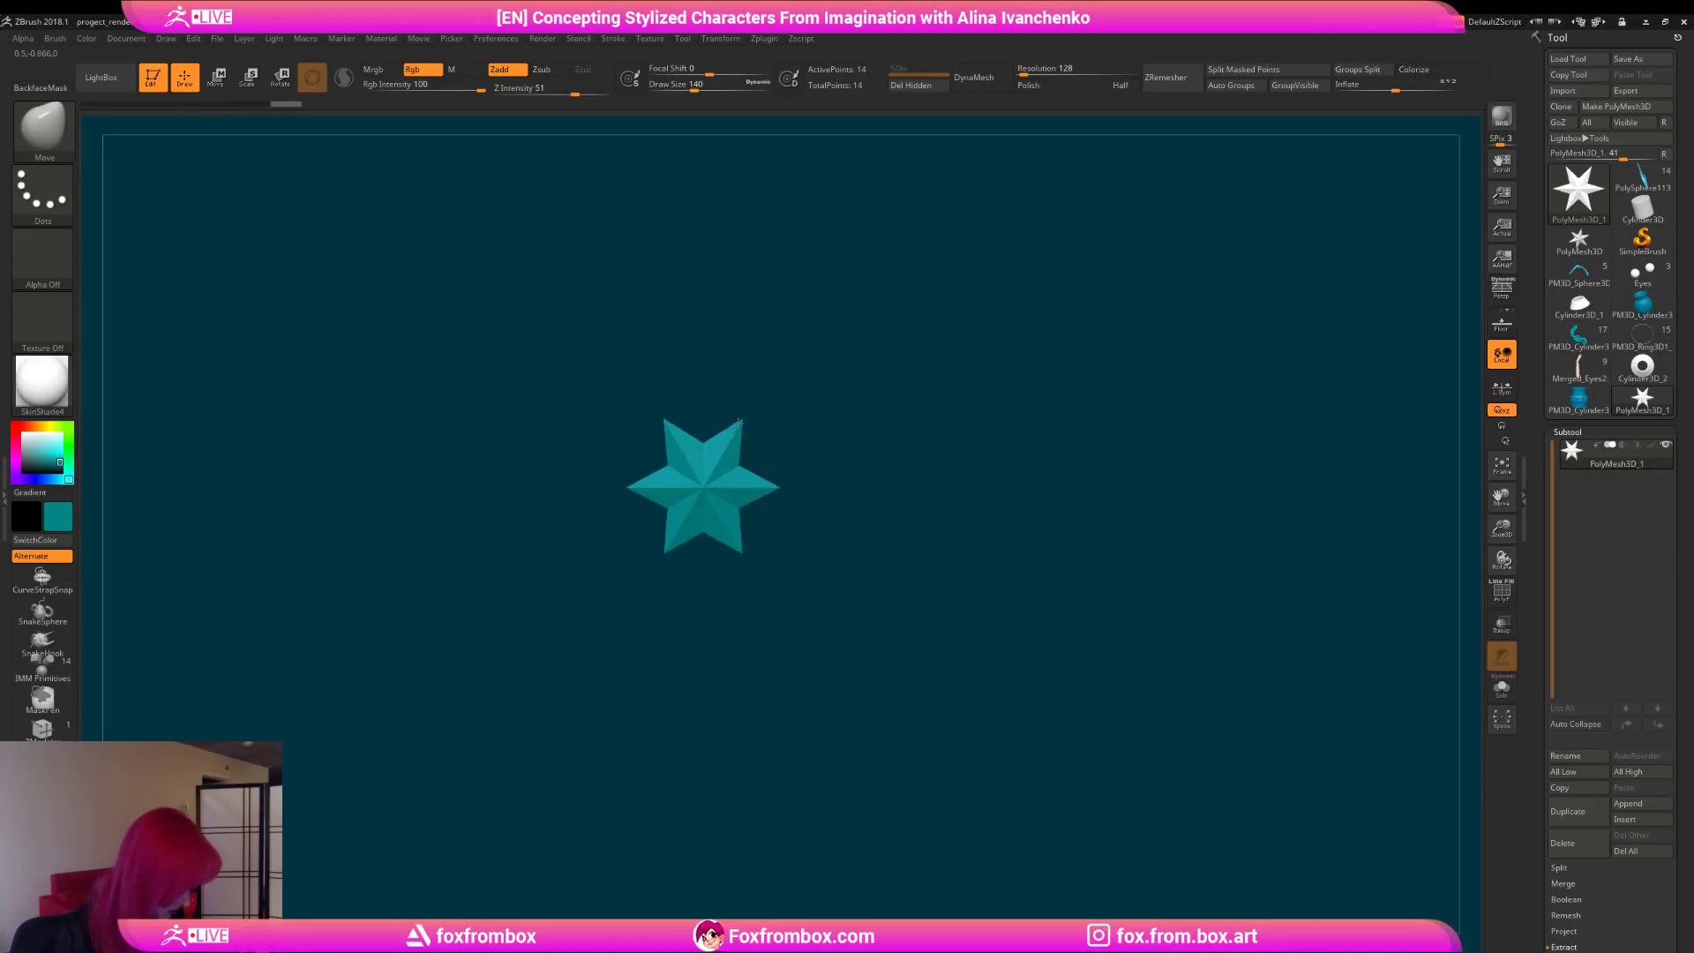
Step: Adjust the star's proportions slightly with the Scale gizmo, checking it from the side and the front
{"action": "left_click_drag", "start_coordinate": [744, 419], "coordinate": [863, 480]}
{"action": "key", "text": "e"}
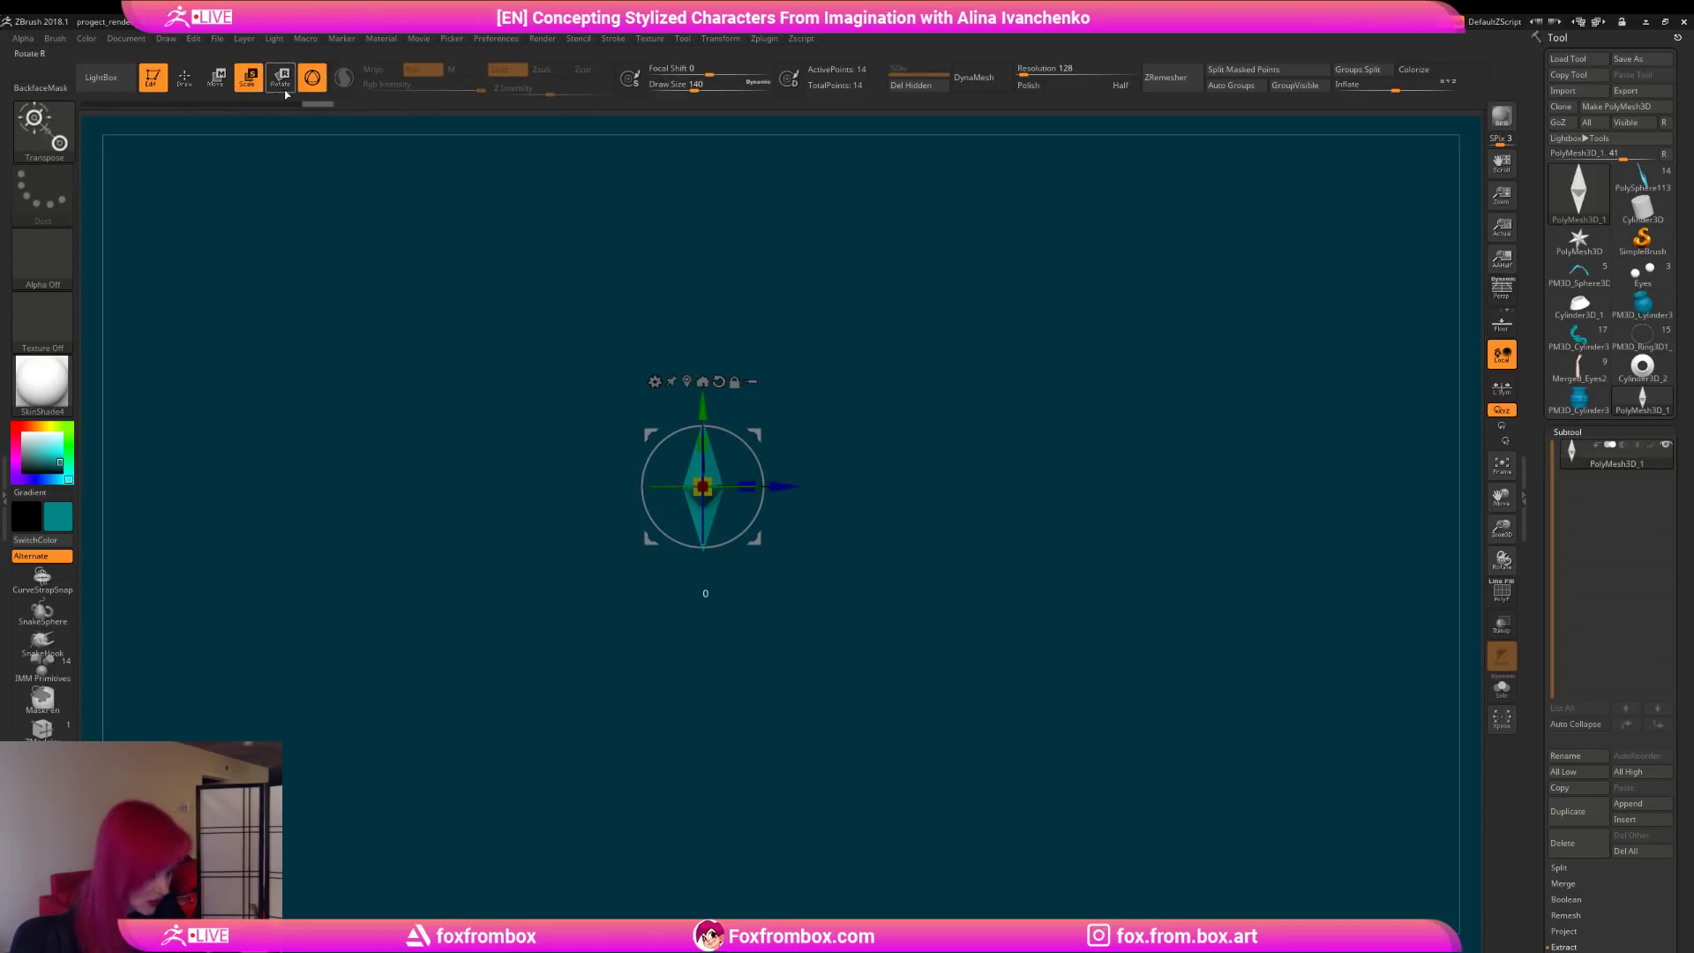
{"action": "left_click_drag", "start_coordinate": [885, 472], "coordinate": [846, 440], "text": "shift"}
{"action": "left_click_drag", "start_coordinate": [676, 477], "coordinate": [673, 480]}
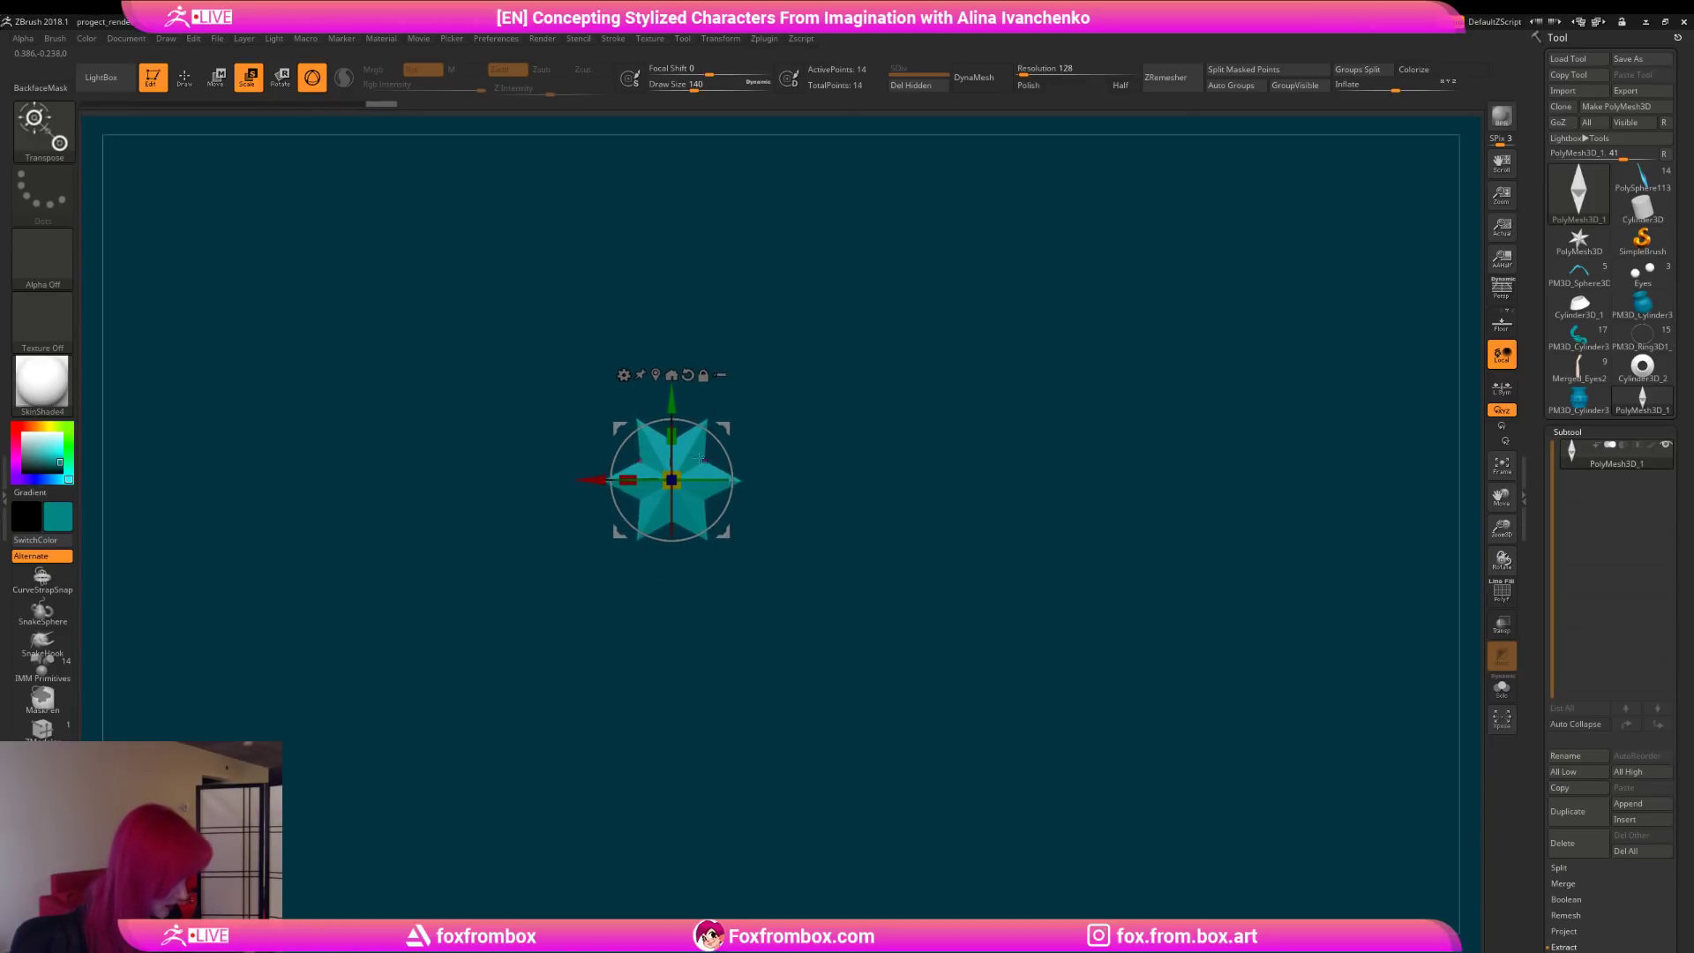
{"action": "left_click_drag", "start_coordinate": [859, 397], "coordinate": [856, 388], "text": "alt"}
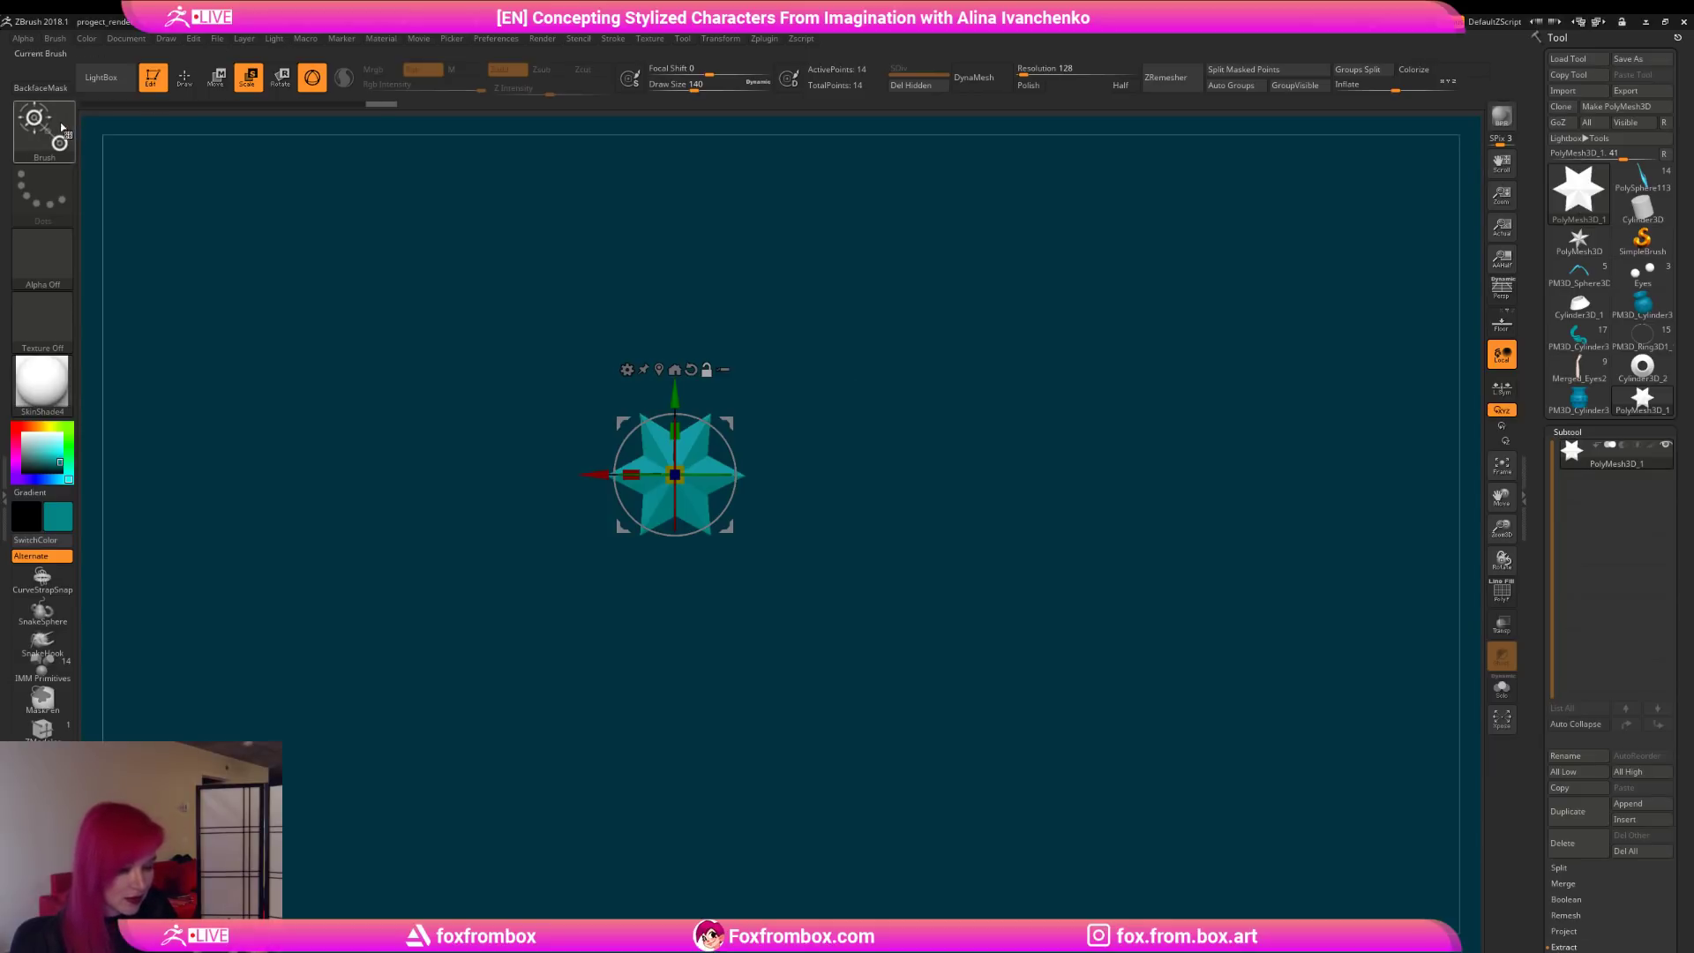
Step: Create a new InsertMesh brush from the star mesh
{"action": "key", "text": "q"}
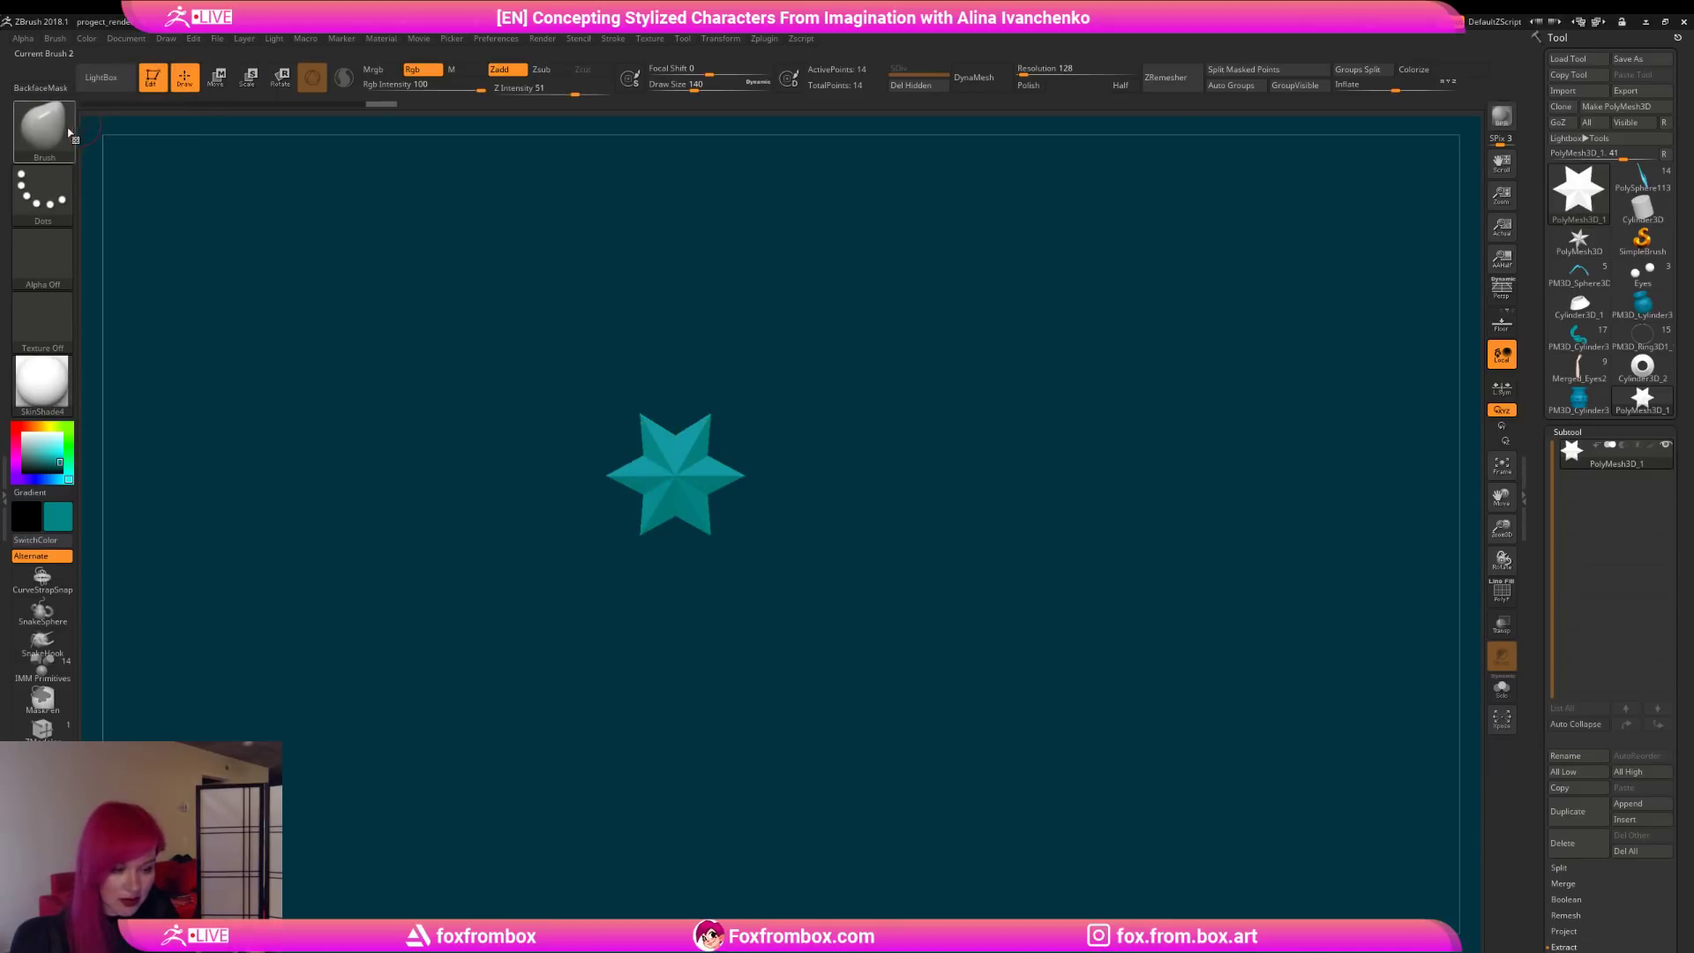
{"action": "left_click", "coordinate": [67, 125]}
{"action": "key", "text": "m"}
{"action": "key", "text": "v"}
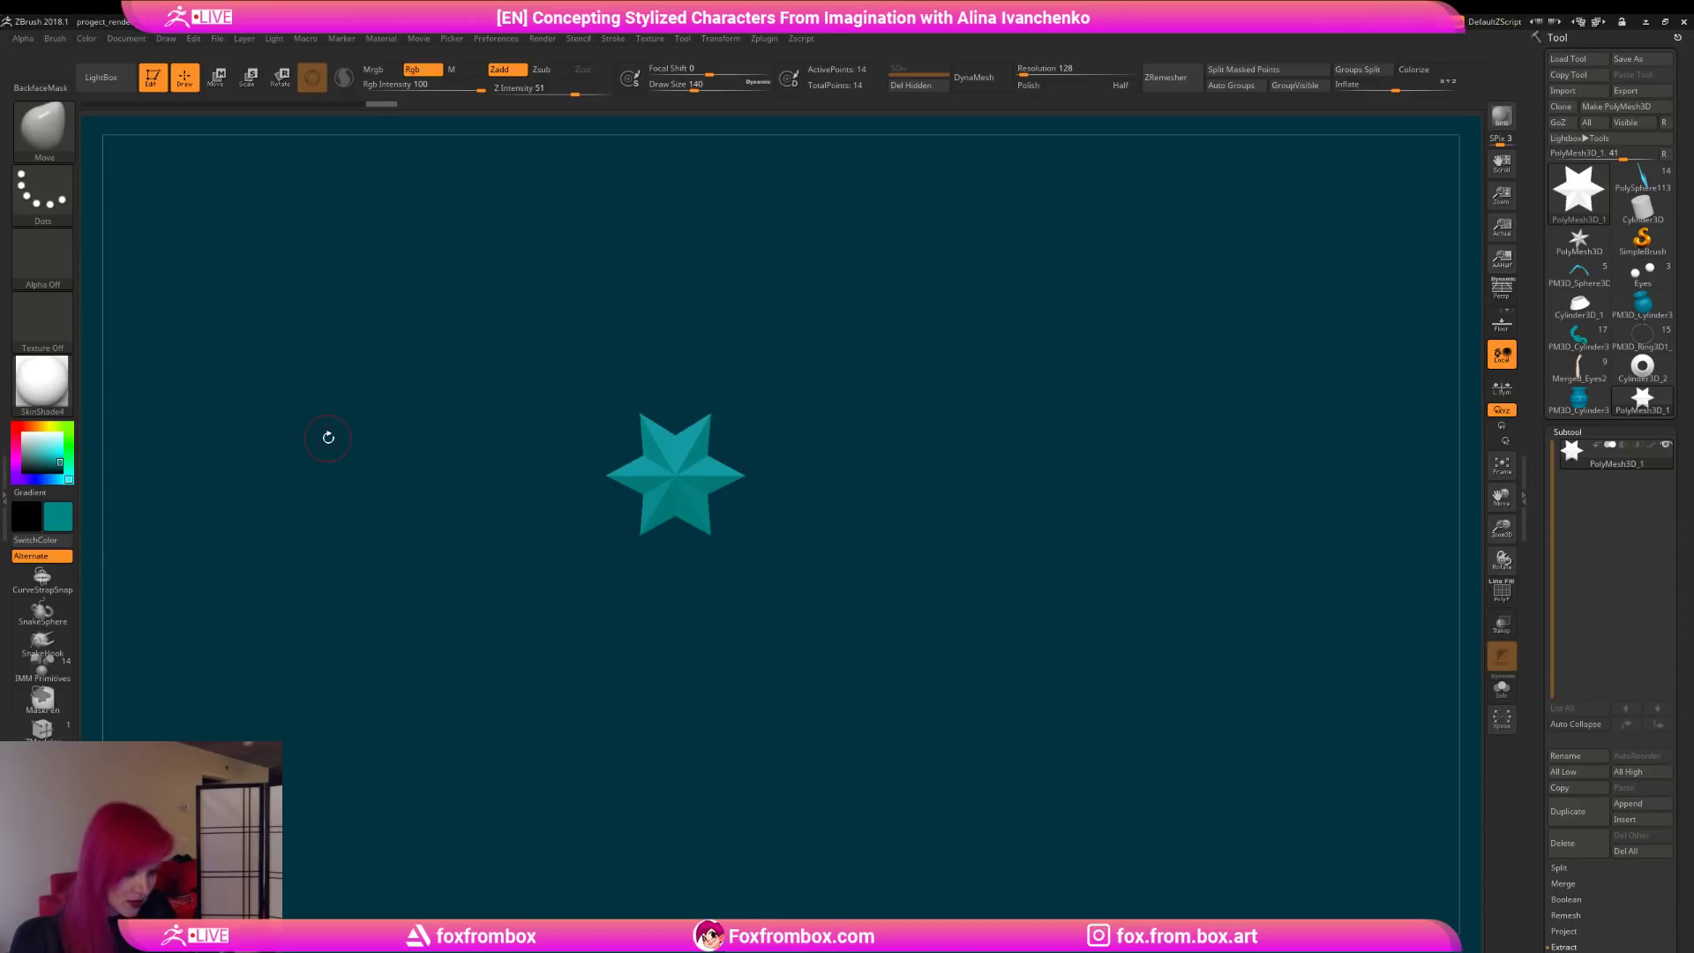
{"action": "key", "text": "b"}
{"action": "left_click", "coordinate": [353, 523]}
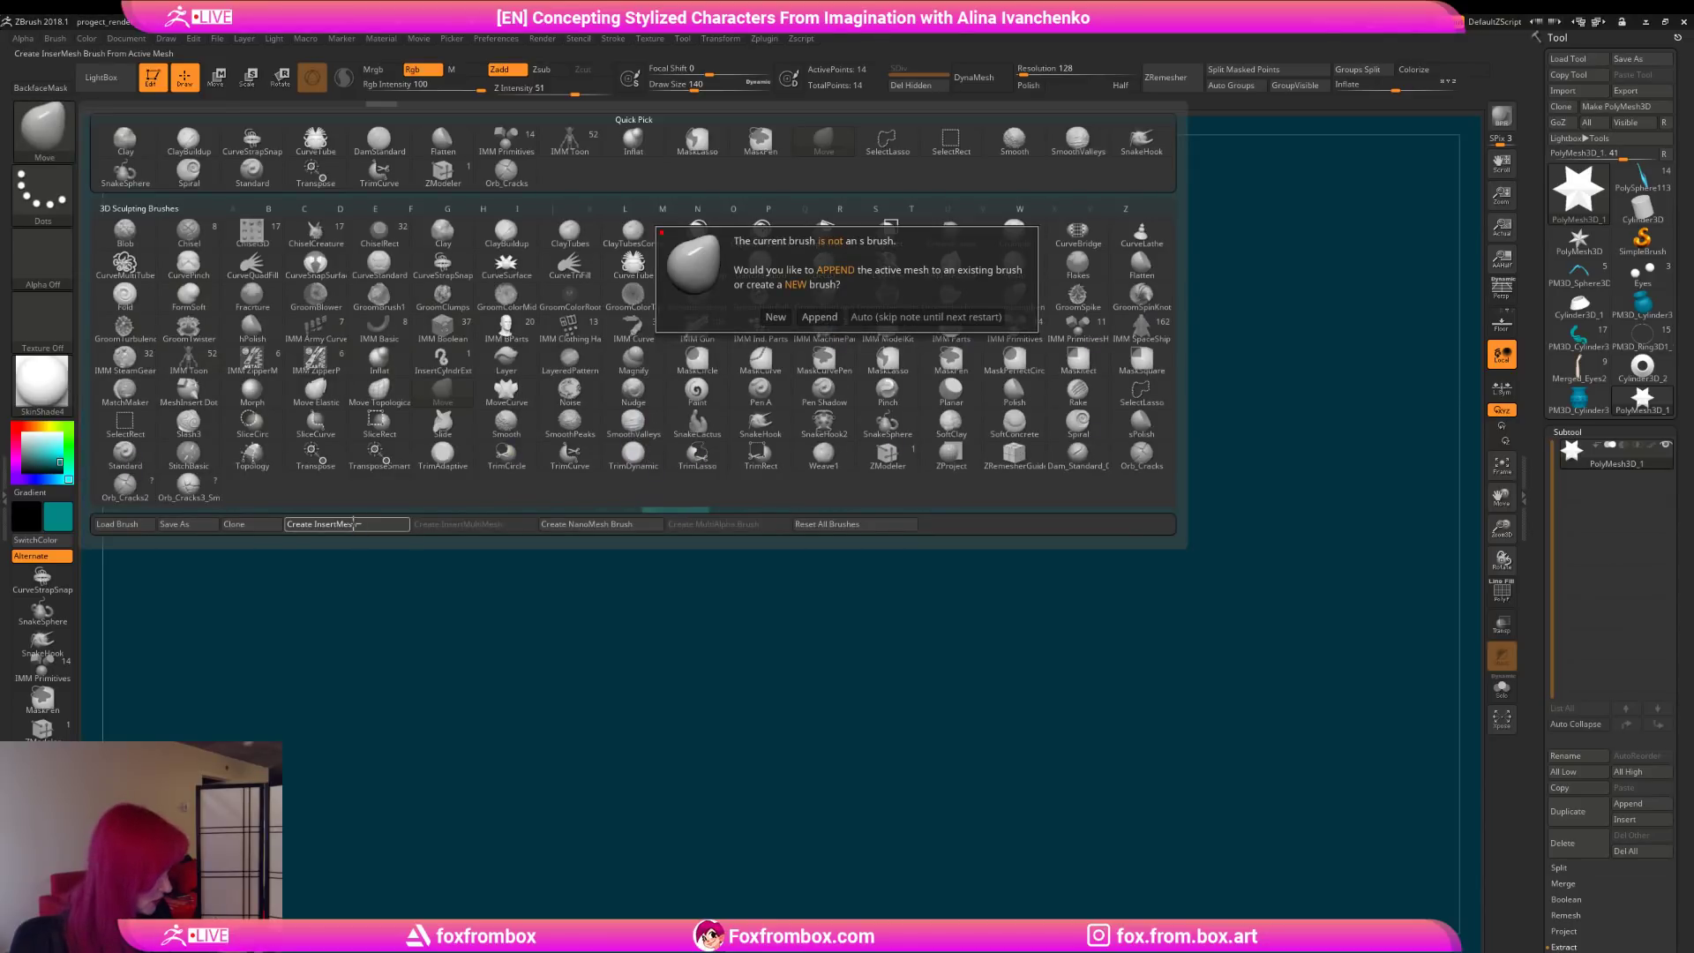
{"action": "left_click", "coordinate": [778, 316]}
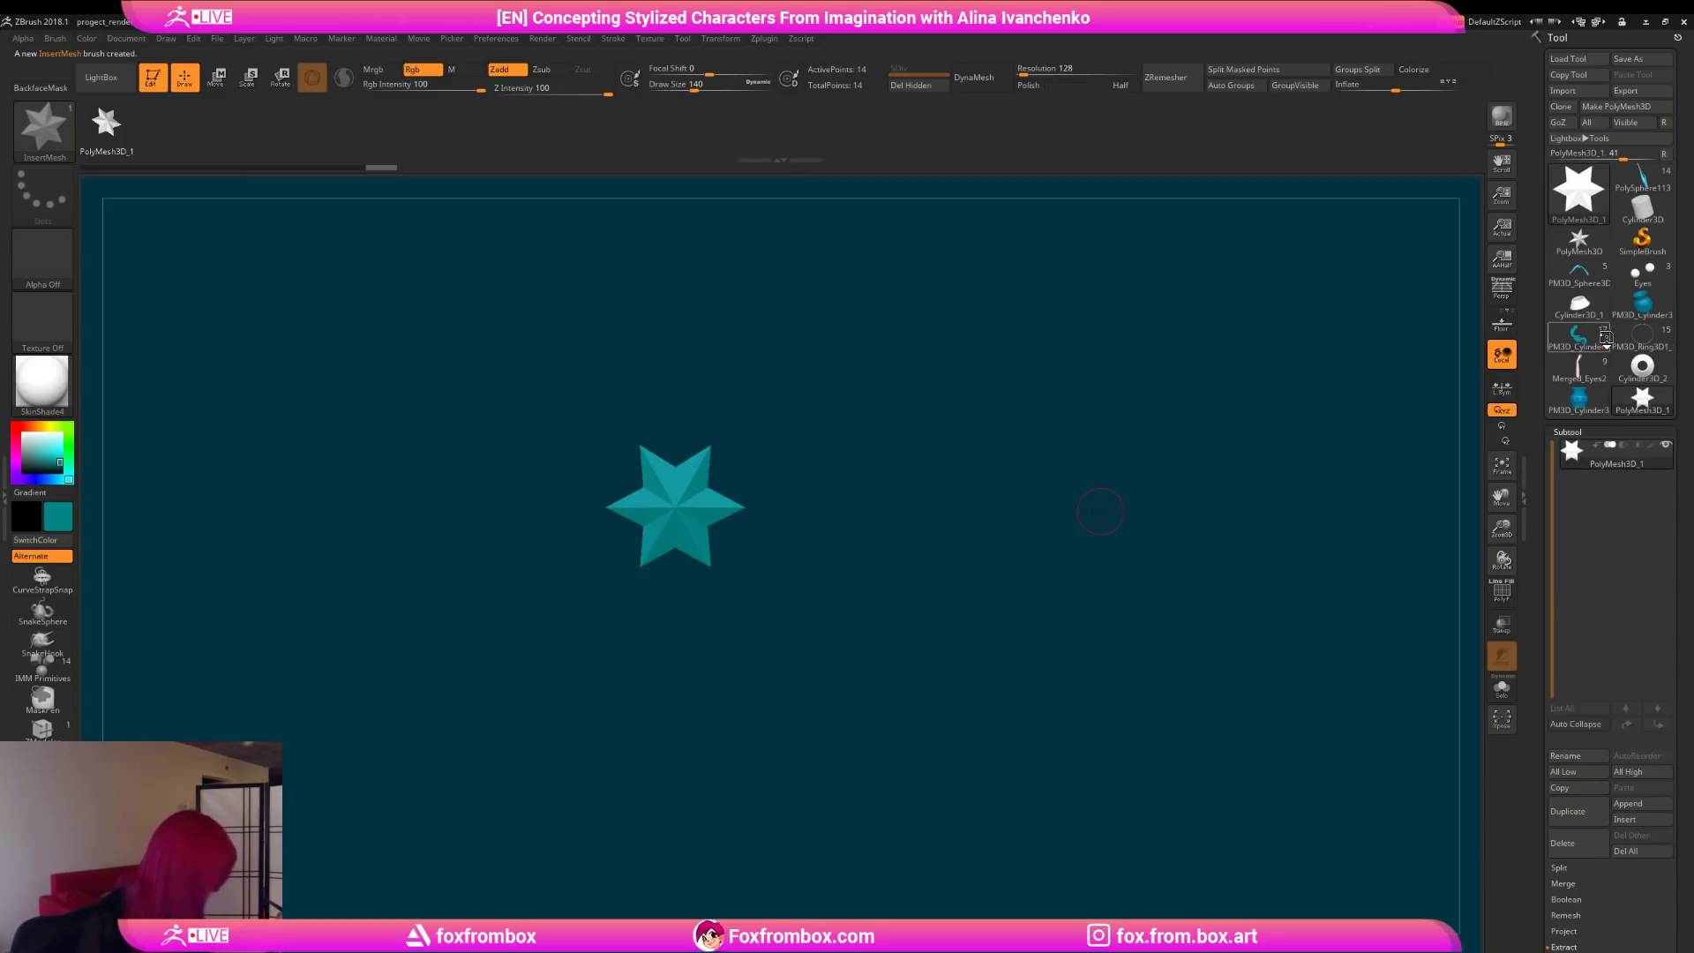
Step: Return to the character's ring and set up radial symmetry around the Y axis with an increased radial count
{"action": "left_click", "coordinate": [1603, 338]}
{"action": "left_click", "coordinate": [1645, 339]}
{"action": "left_click_drag", "start_coordinate": [919, 527], "coordinate": [969, 438]}
{"action": "left_click_drag", "start_coordinate": [898, 393], "coordinate": [732, 184]}
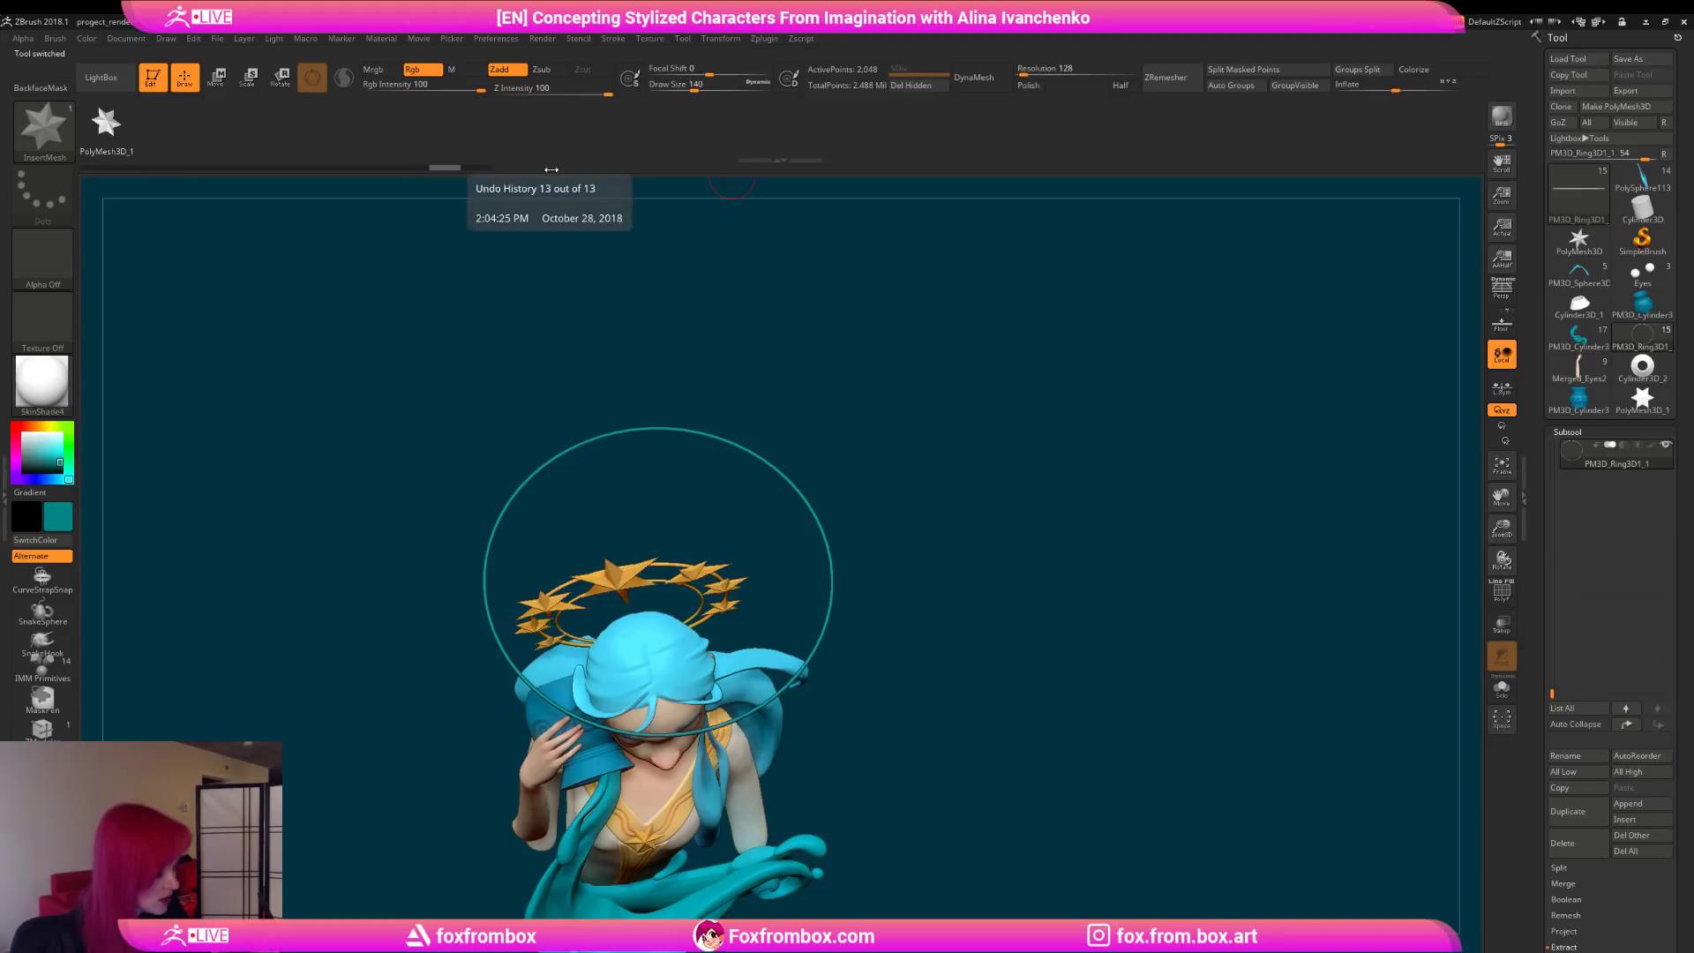
{"action": "left_click", "coordinate": [721, 39]}
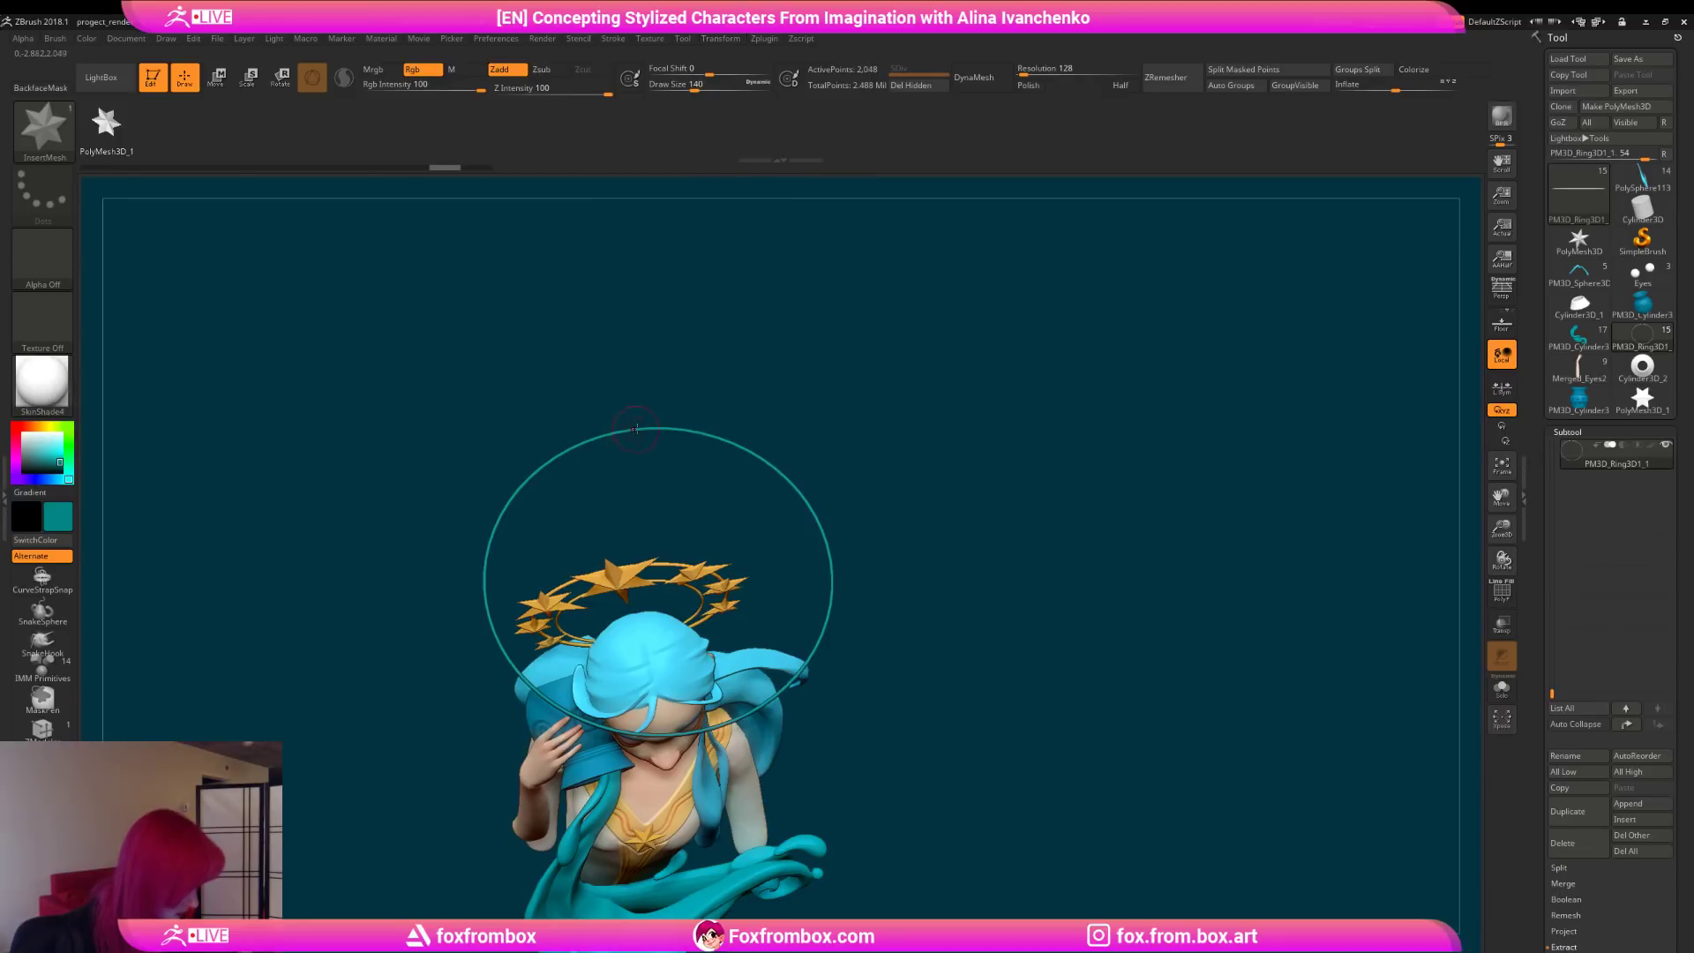
{"action": "left_click", "coordinate": [760, 40]}
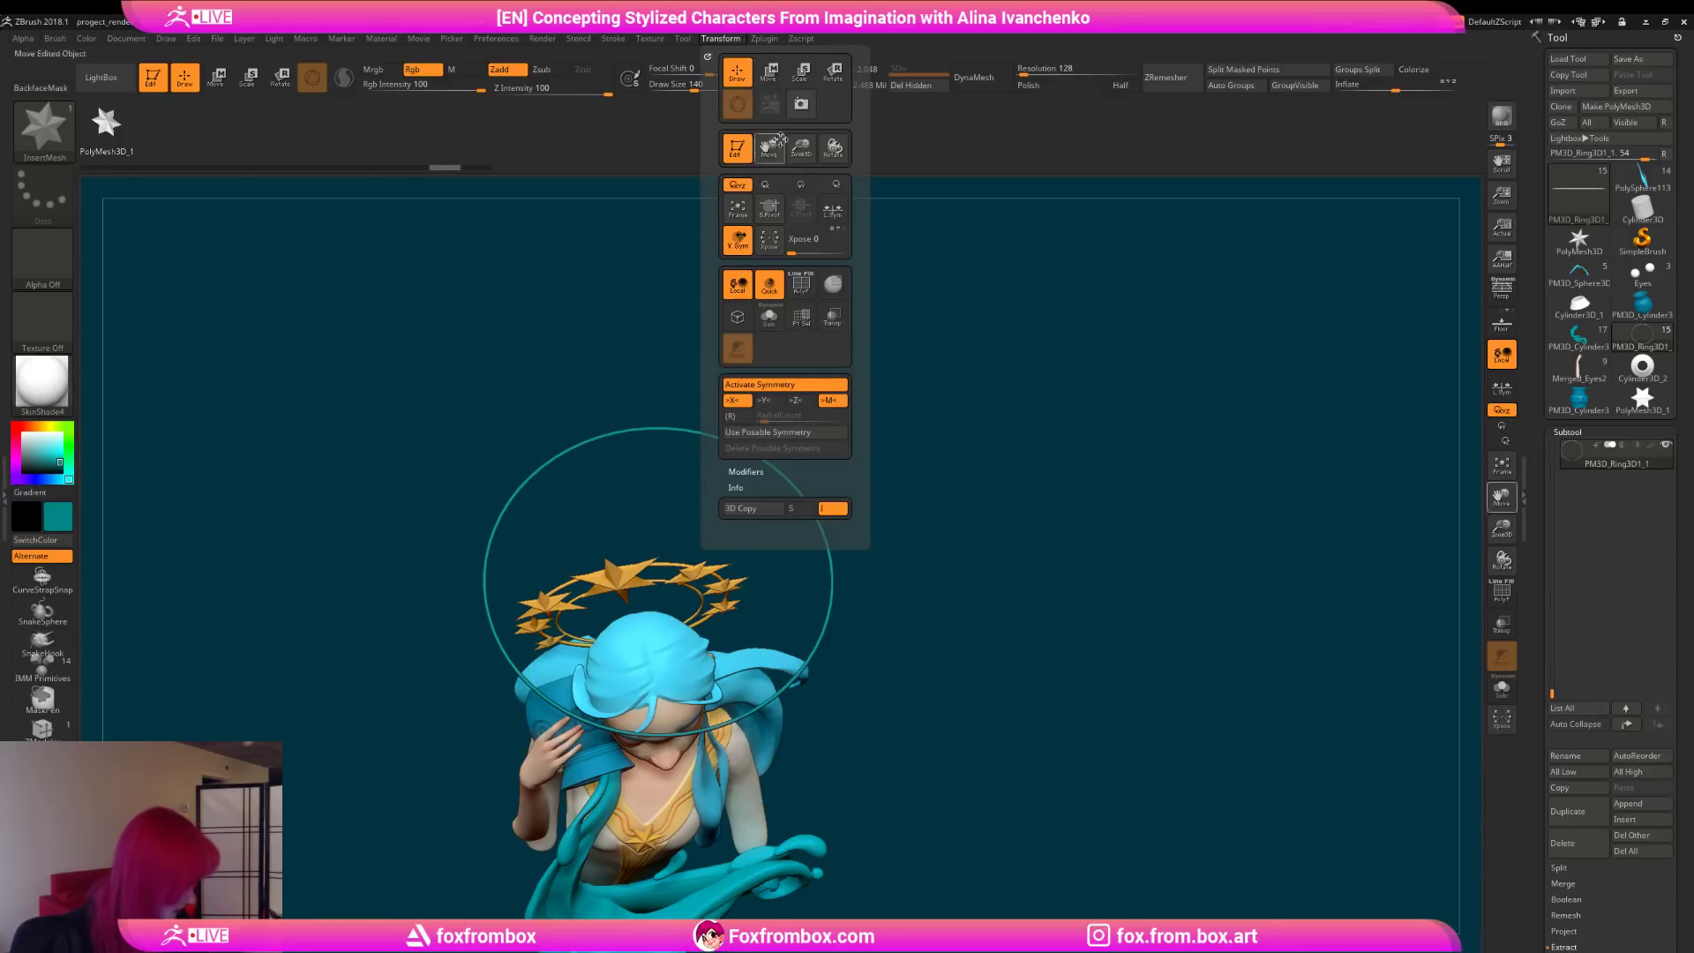
{"action": "left_click", "coordinate": [721, 38]}
{"action": "left_click", "coordinate": [759, 402]}
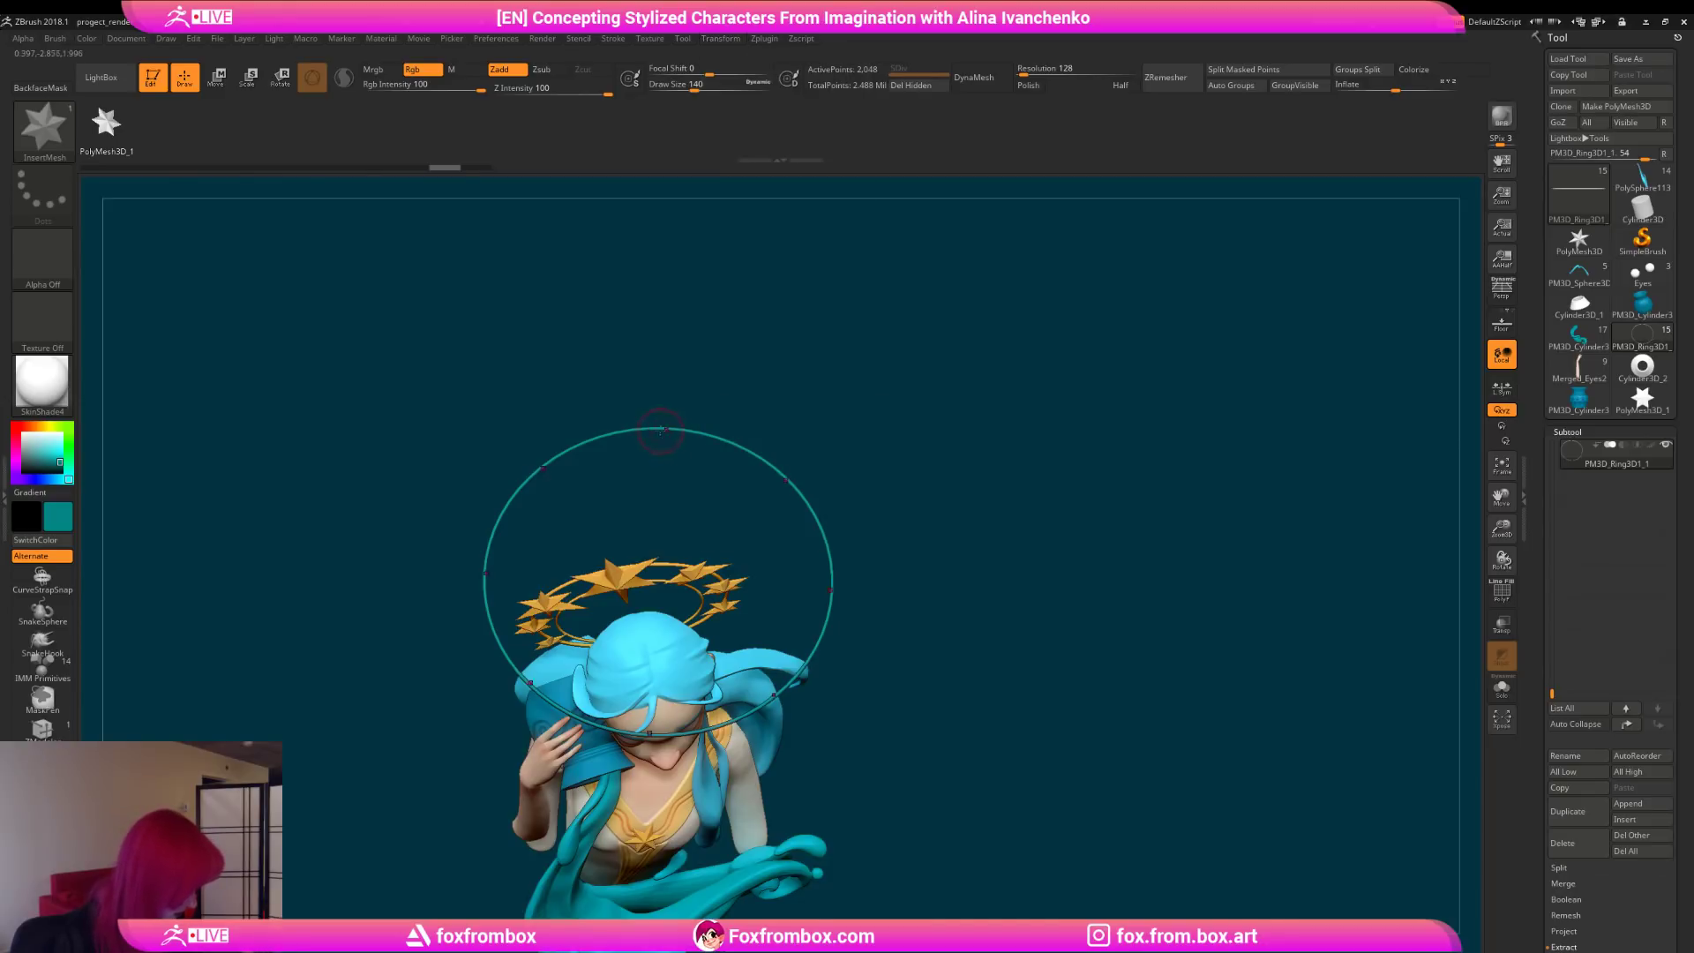
{"action": "left_click", "coordinate": [720, 38]}
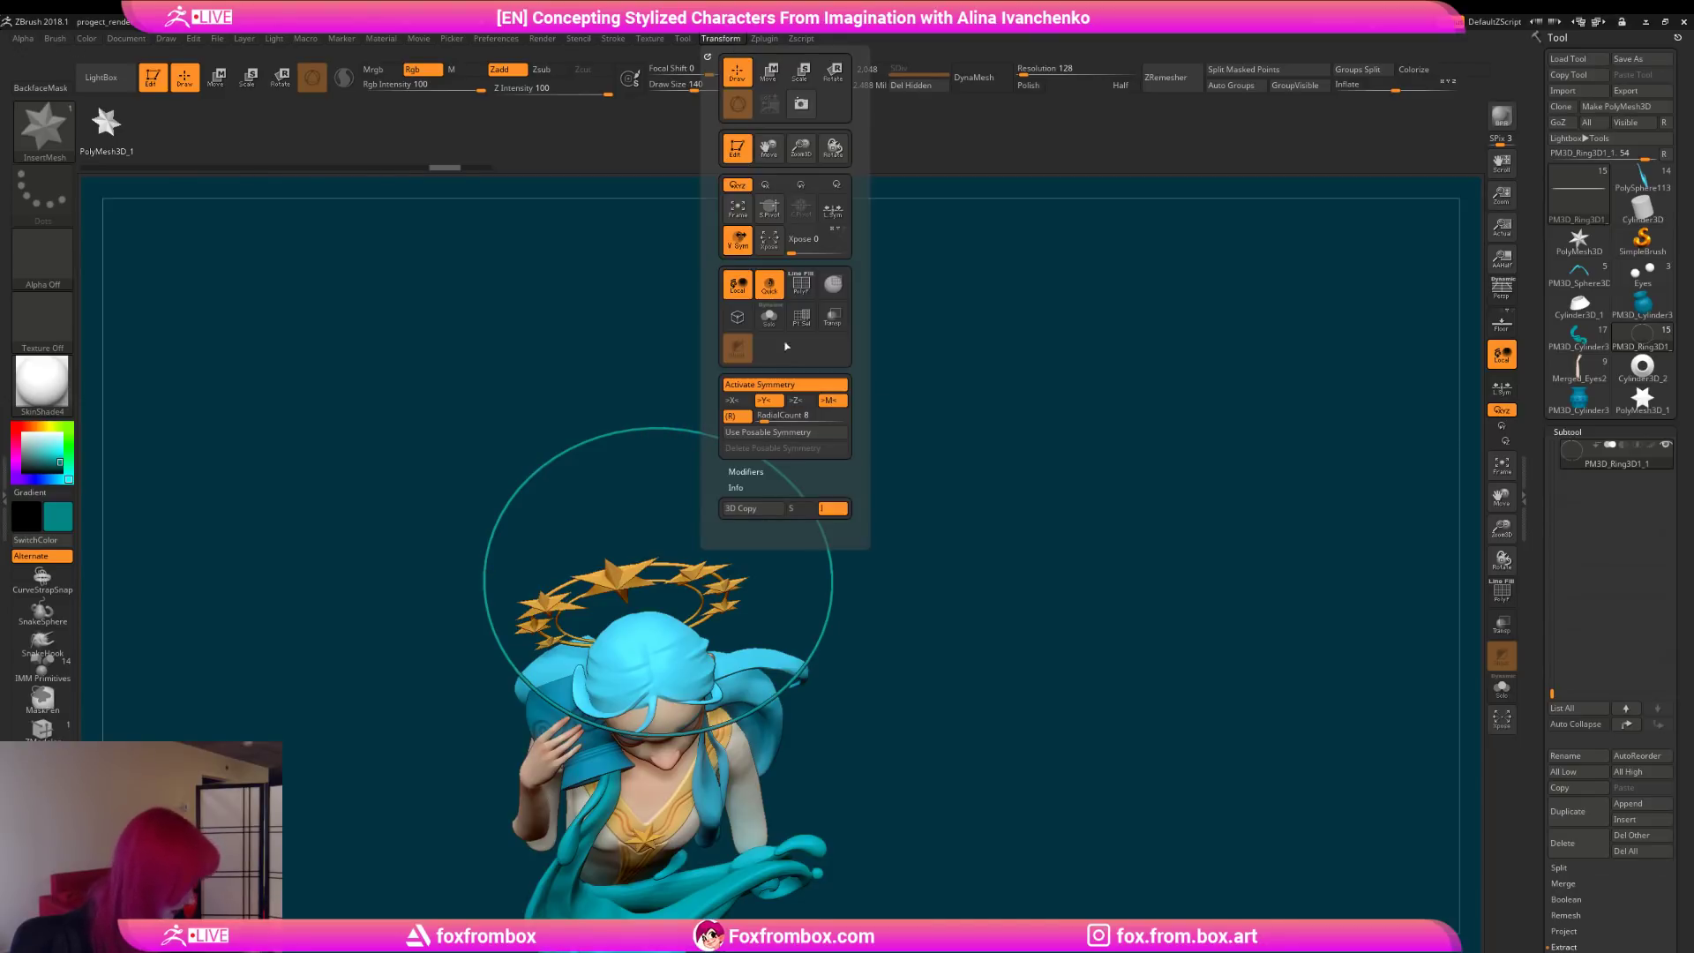
{"action": "left_click_drag", "start_coordinate": [764, 419], "coordinate": [778, 419]}
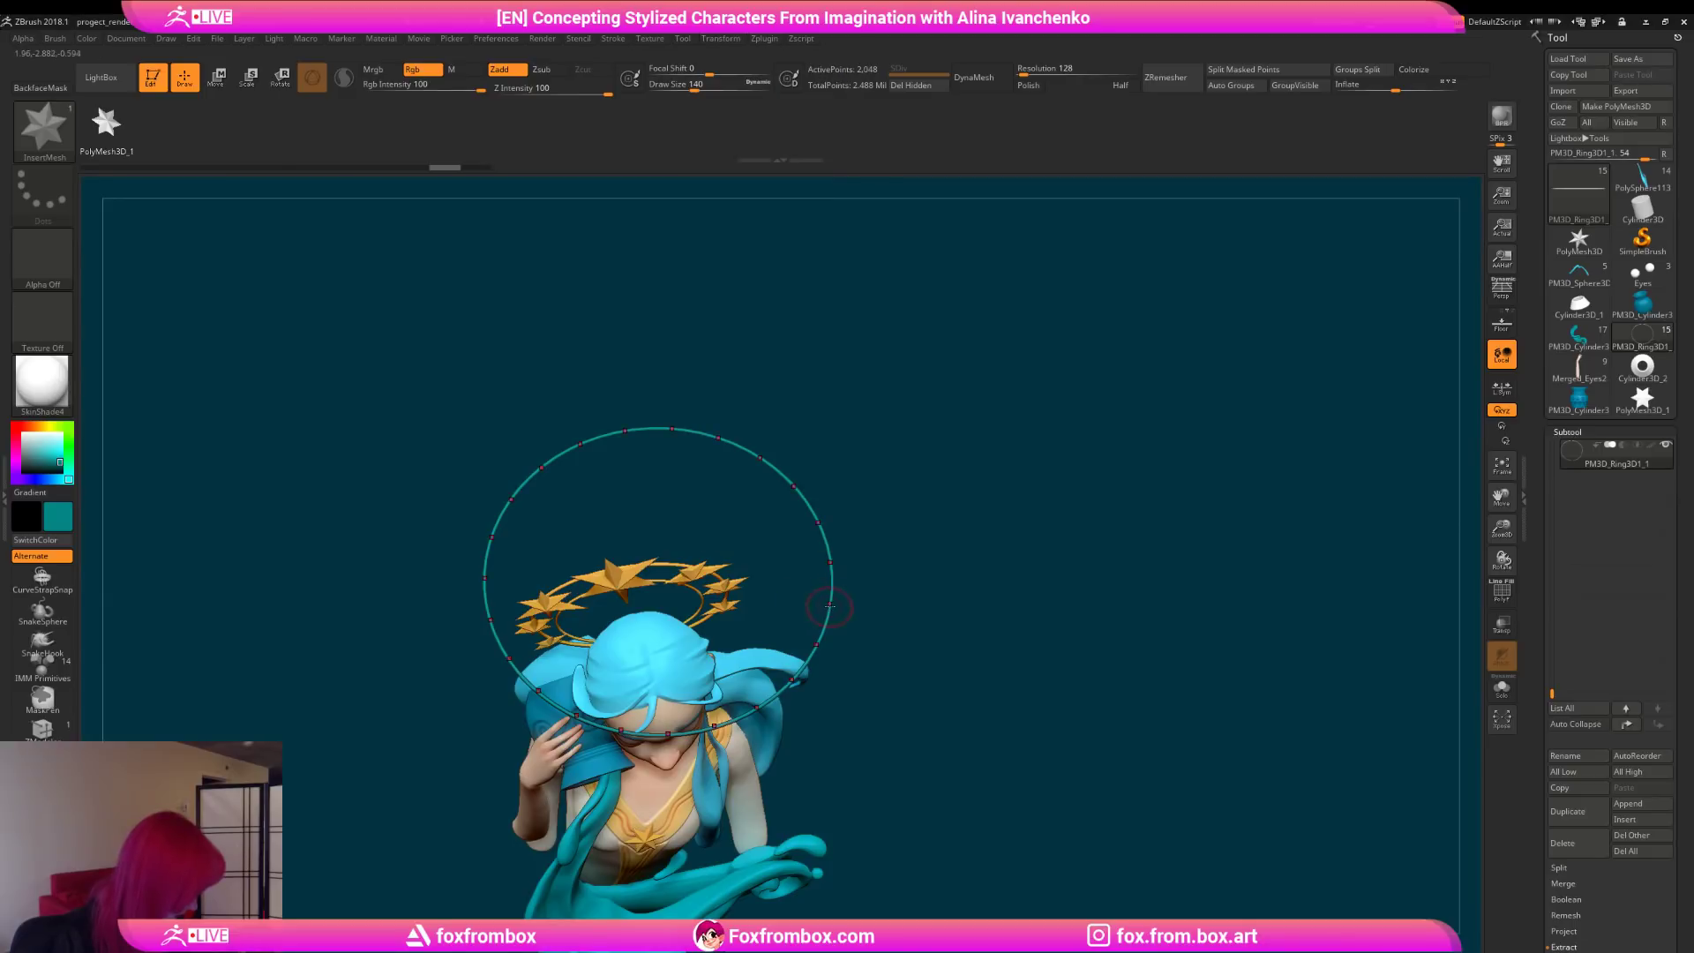
{"action": "left_click", "coordinate": [720, 38]}
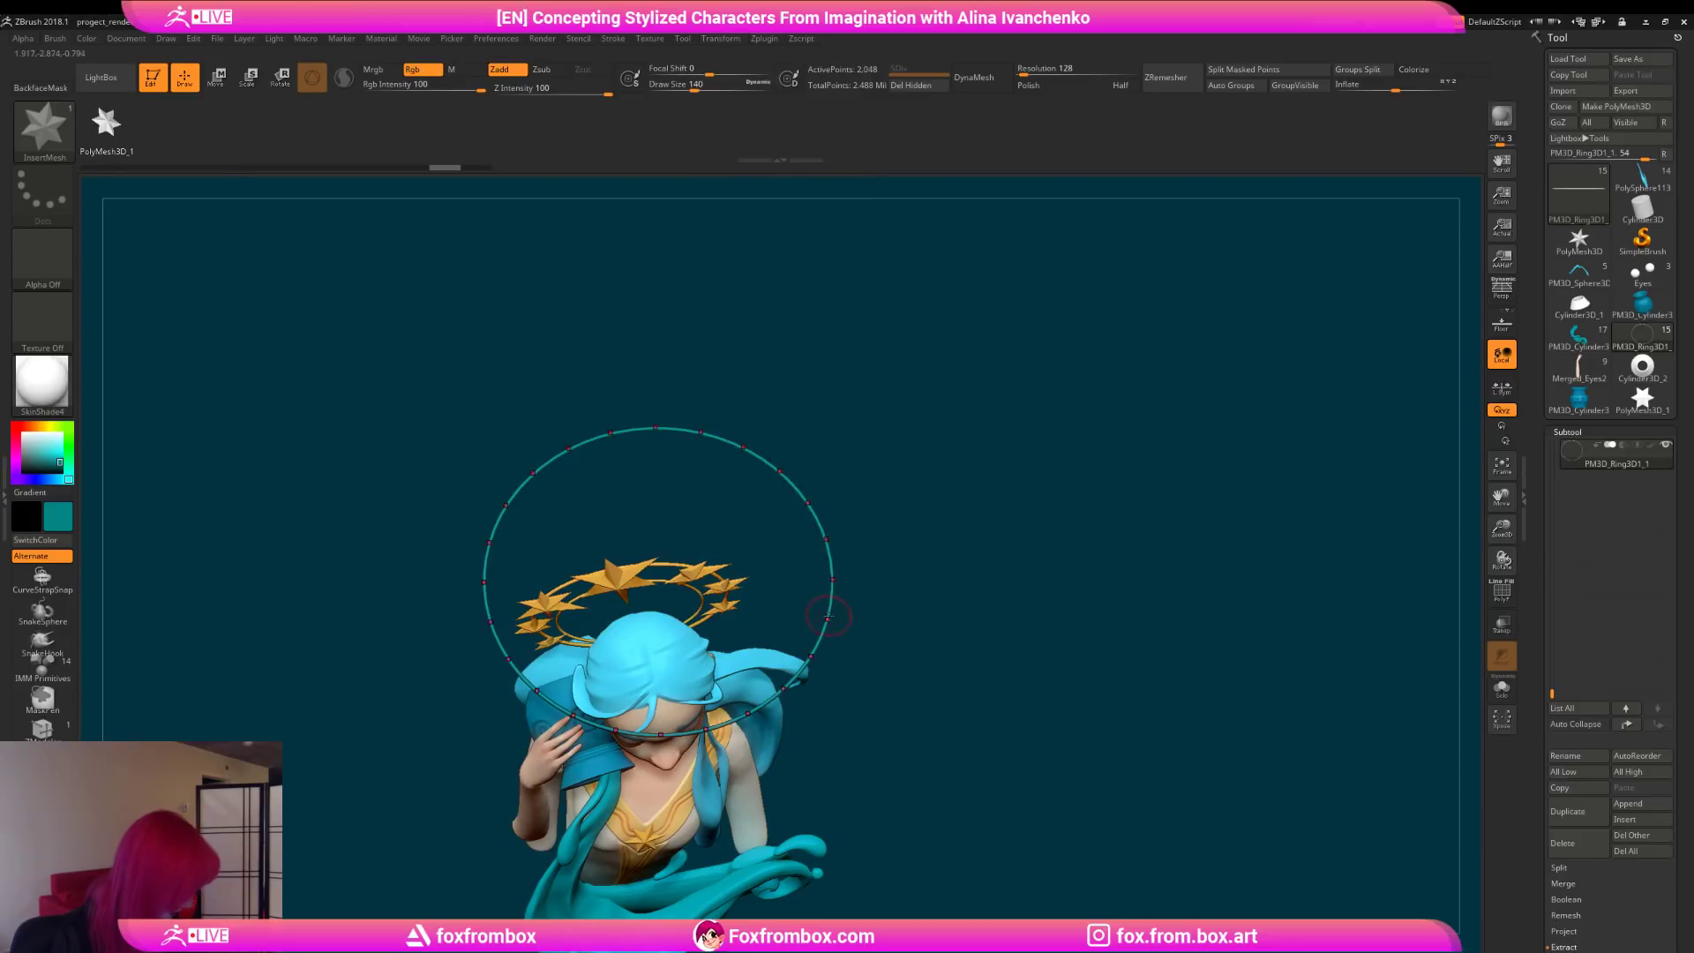
Step: Insert small stars evenly around the thin ring and nudge them along the gizmo's Z axis
{"action": "left_click", "coordinate": [837, 613]}
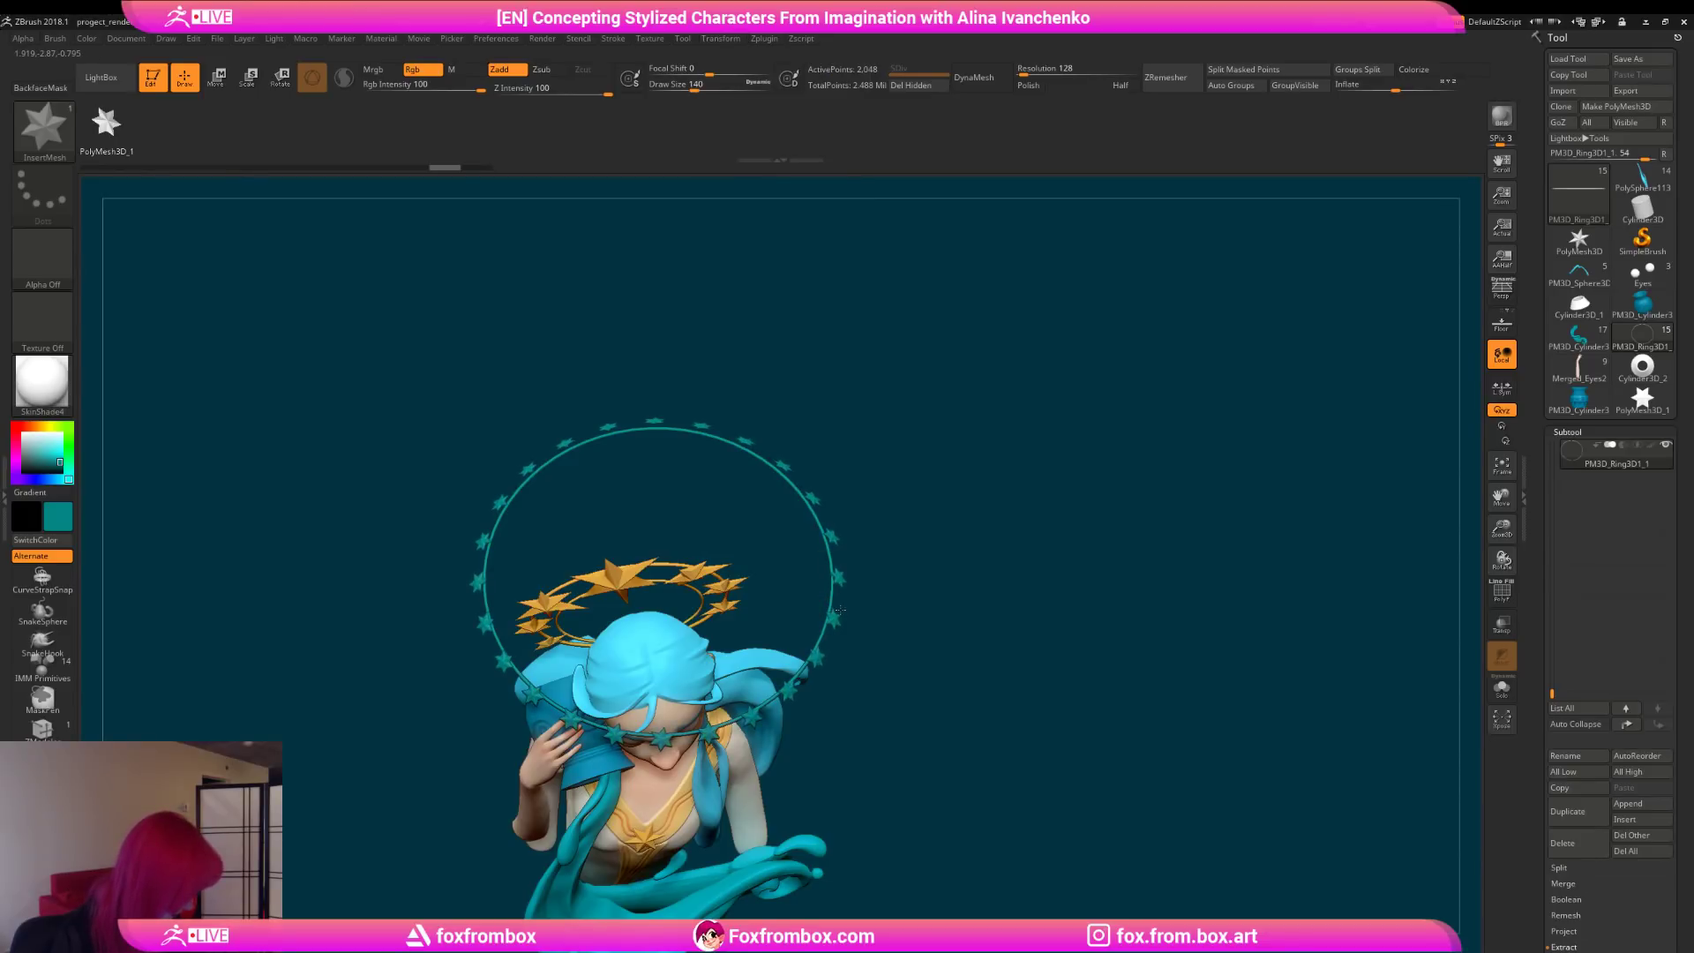
{"action": "mouse_move", "coordinate": [839, 609]}
{"action": "left_mouse_down"}
{"action": "mouse_move", "coordinate": [859, 603]}
{"action": "mouse_move", "coordinate": [836, 620]}
{"action": "left_mouse_up"}
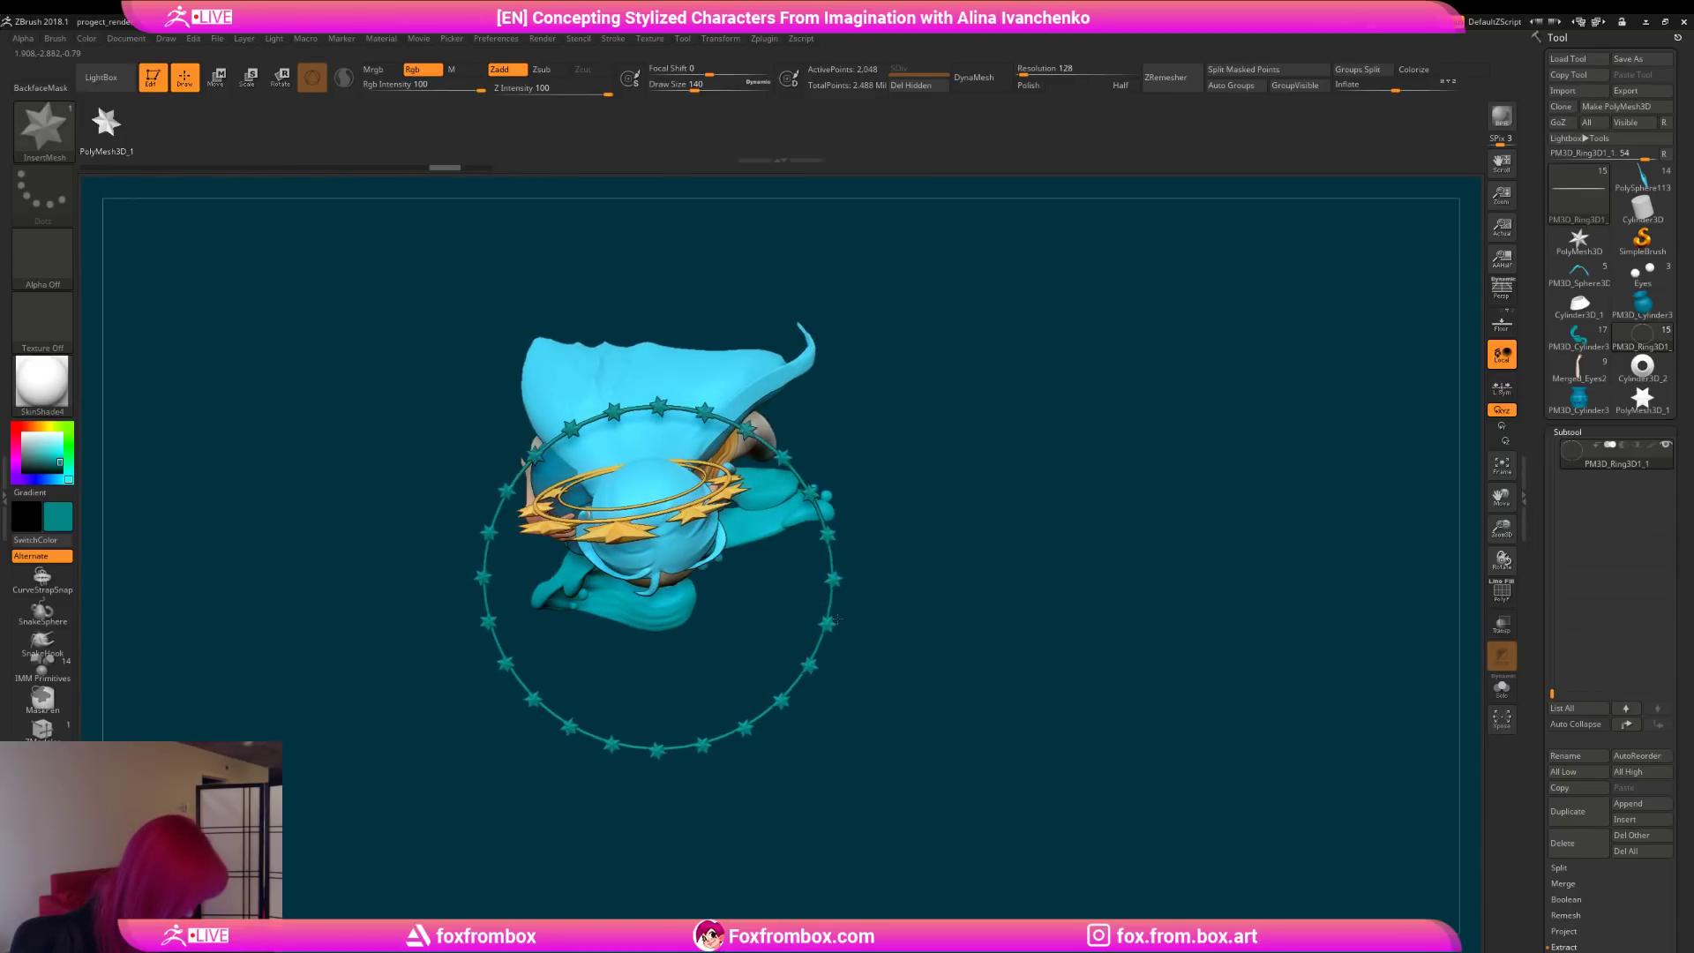
{"action": "left_click_drag", "start_coordinate": [838, 621], "coordinate": [820, 336]}
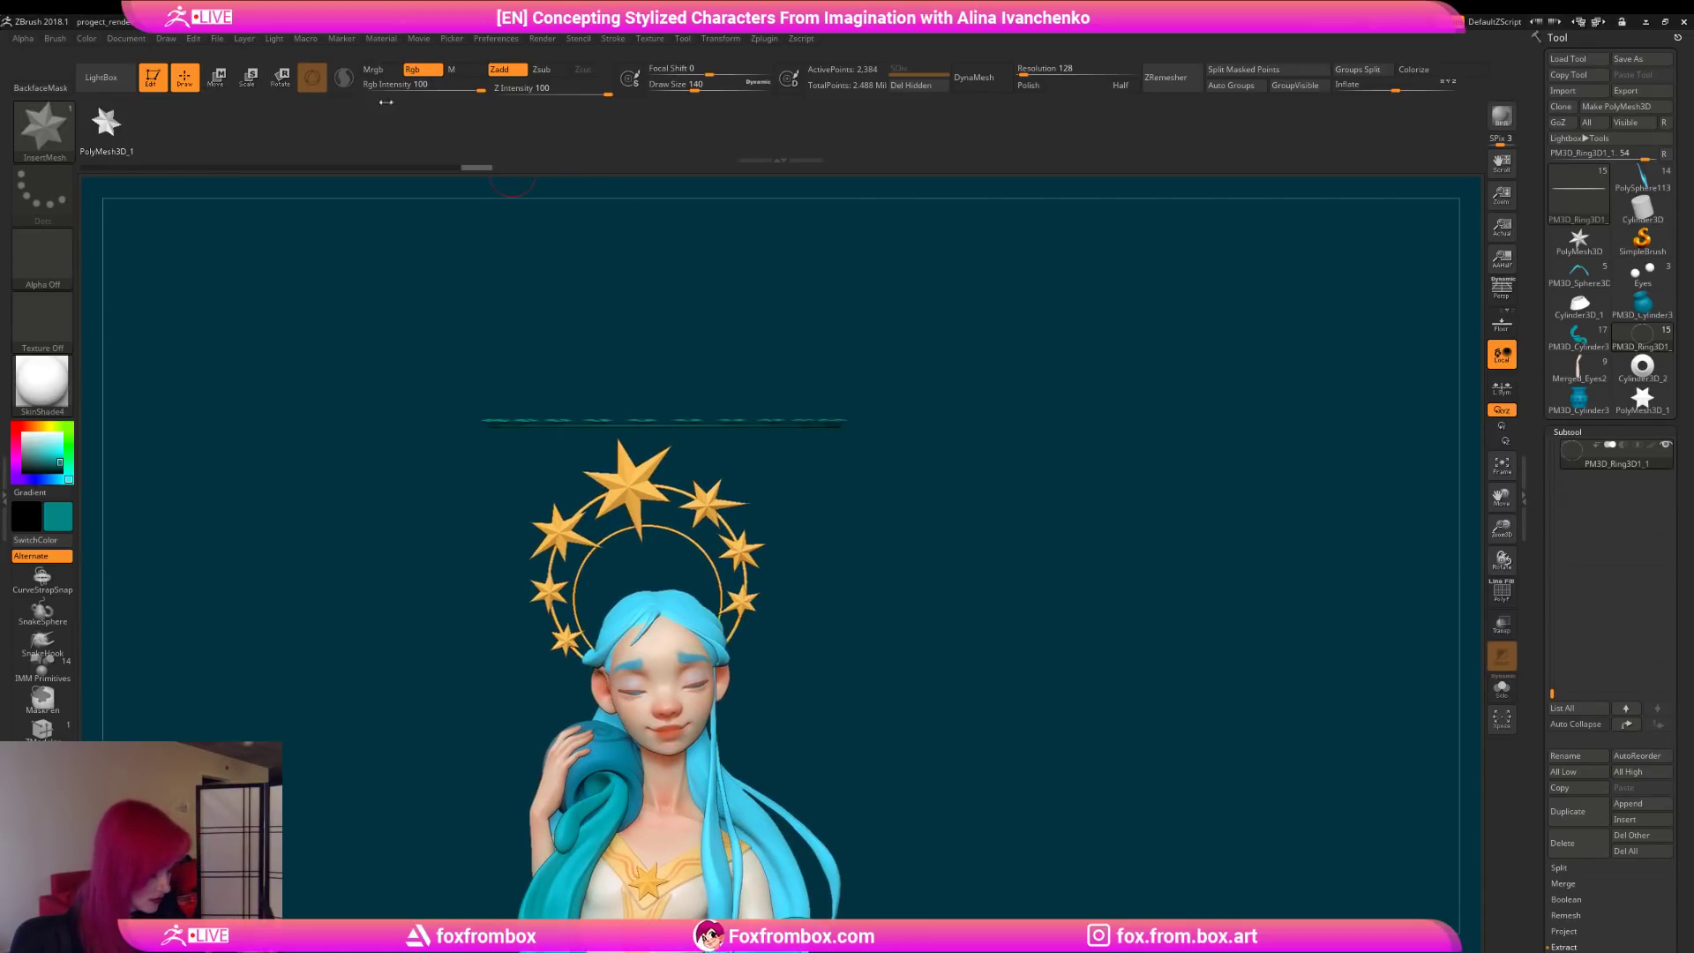
{"action": "key", "text": "w"}
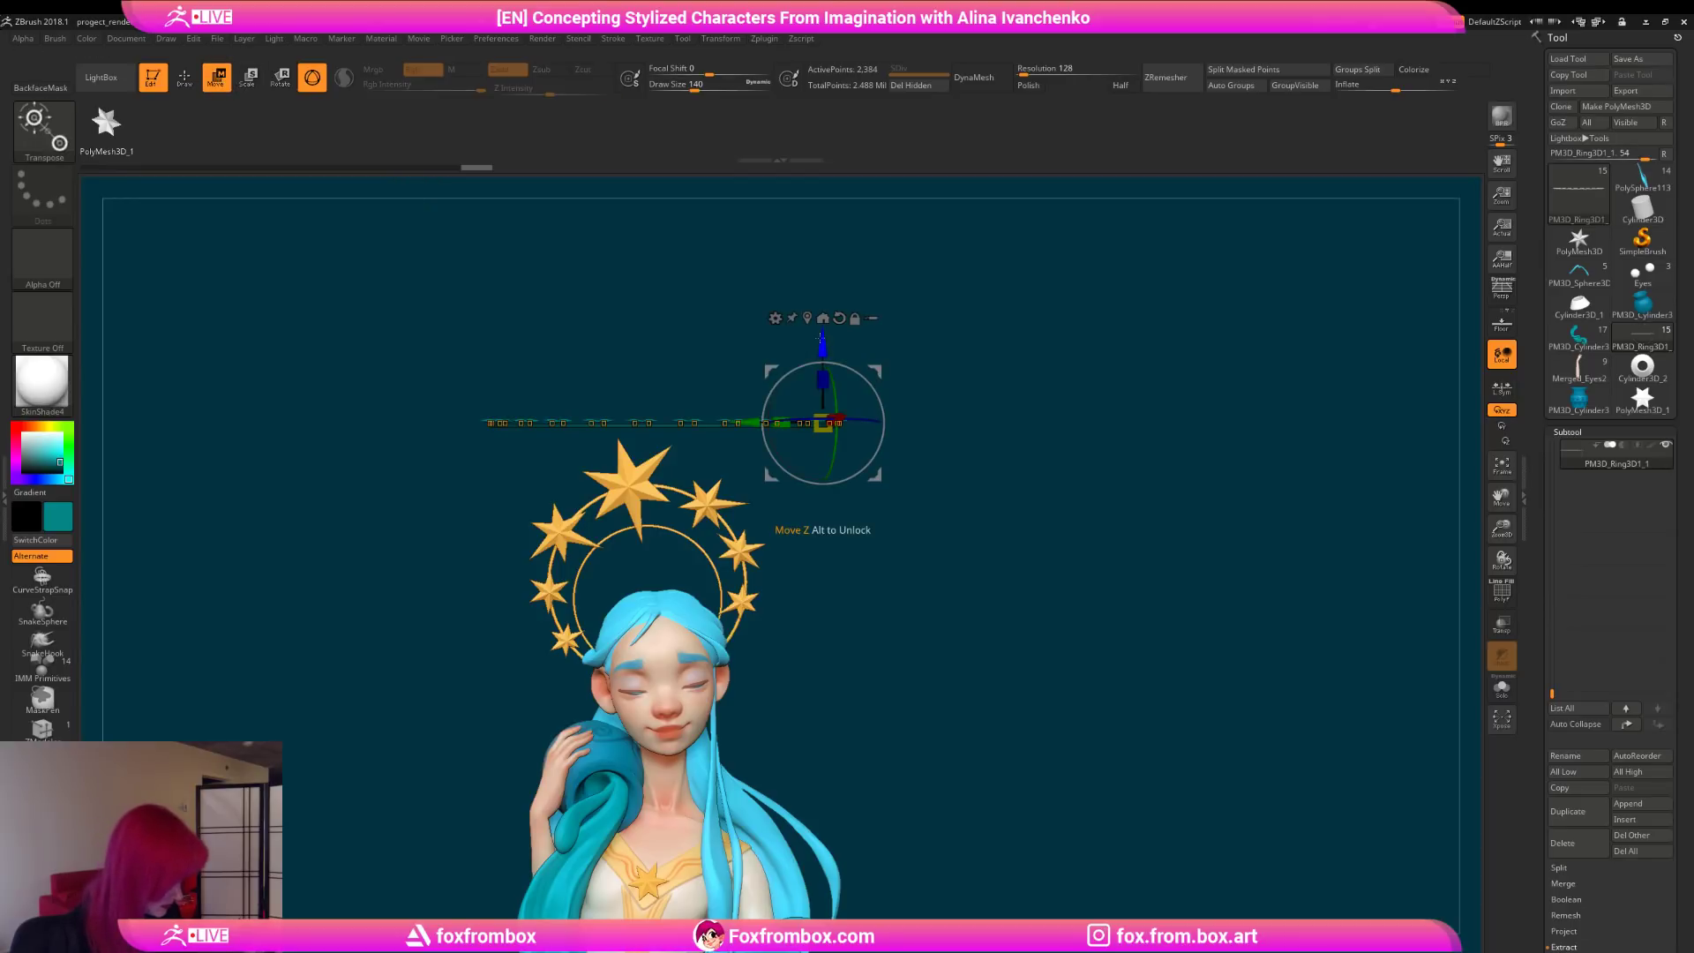
{"action": "left_click_drag", "start_coordinate": [820, 341], "coordinate": [821, 338]}
{"action": "left_click_drag", "start_coordinate": [943, 372], "coordinate": [1025, 447]}
{"action": "key", "text": "q"}
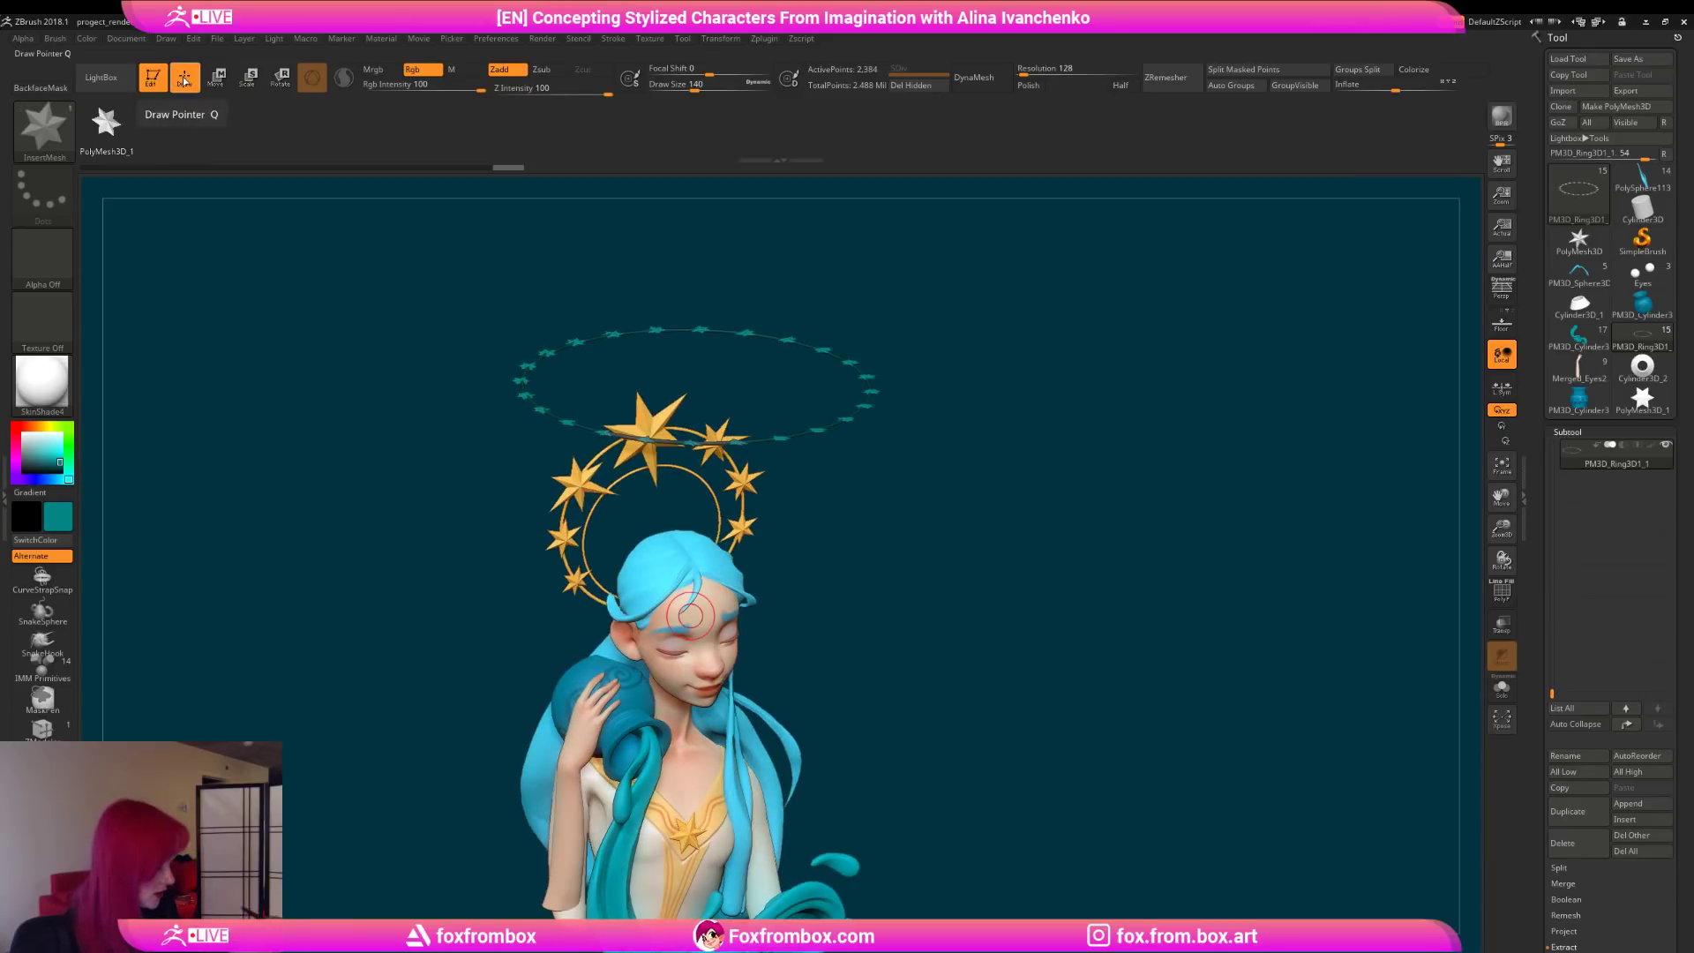
{"action": "left_click_drag", "start_coordinate": [968, 448], "coordinate": [964, 435], "text": "shift"}
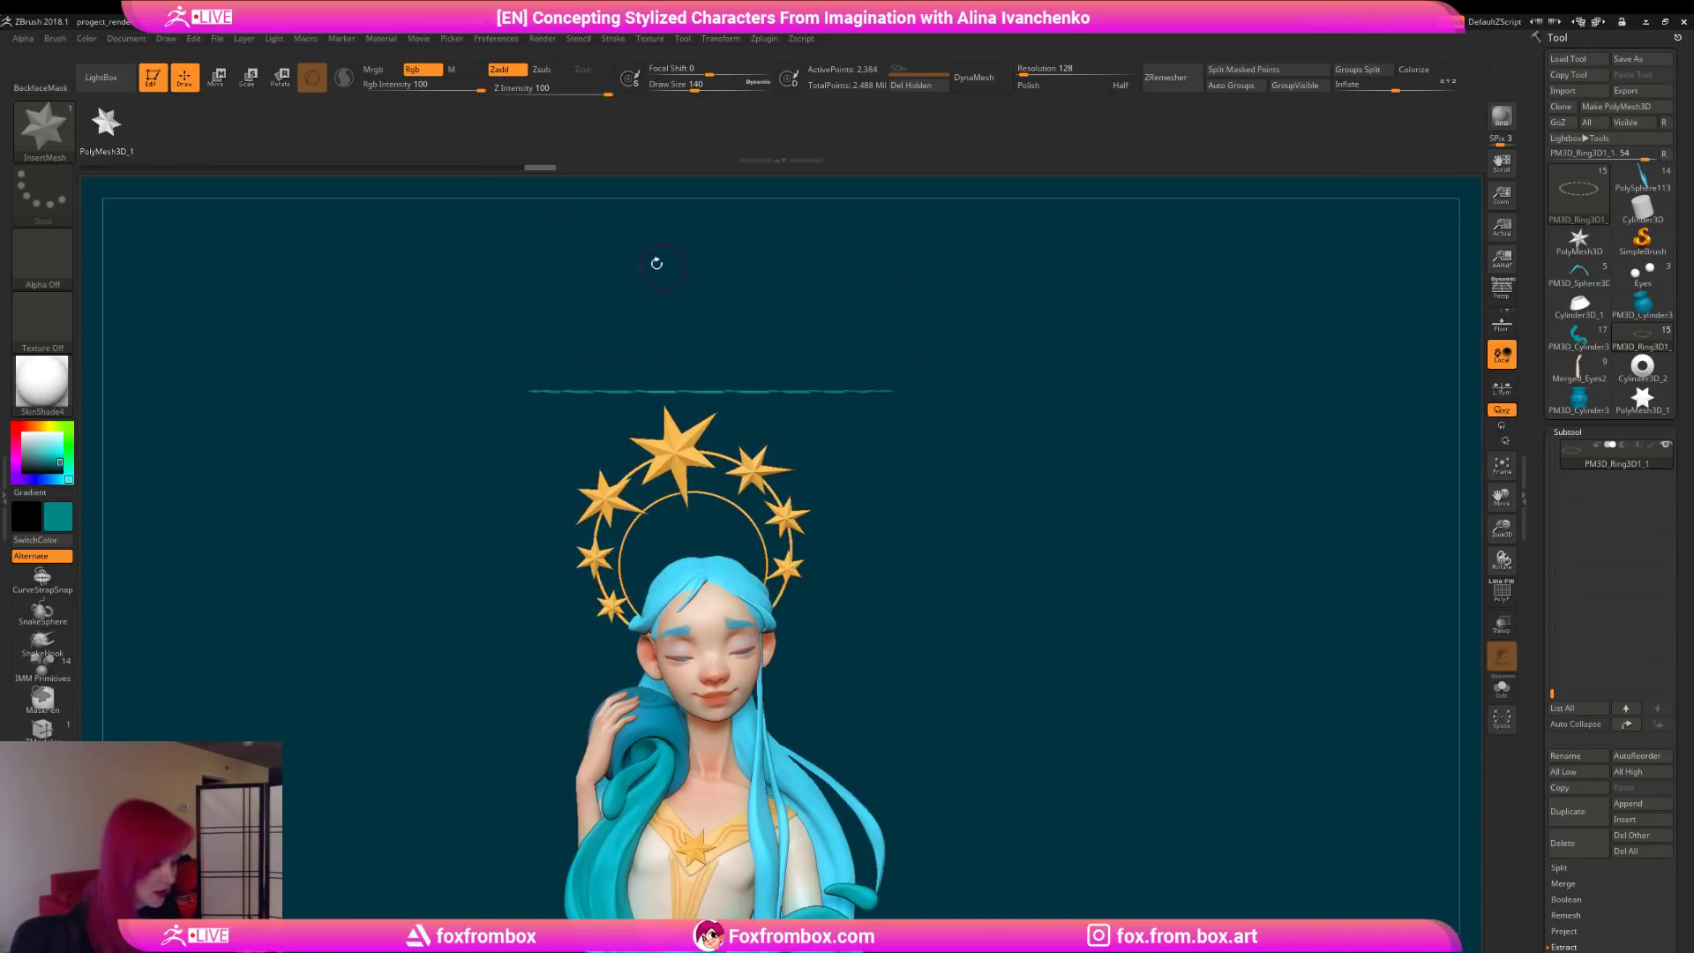
Step: Turn off symmetry and rotate the star ring upright so it faces the same way as the golden halo
{"action": "left_click", "coordinate": [720, 38]}
{"action": "left_click", "coordinate": [788, 385]}
{"action": "left_click_drag", "start_coordinate": [991, 416], "coordinate": [1032, 420], "text": "shift"}
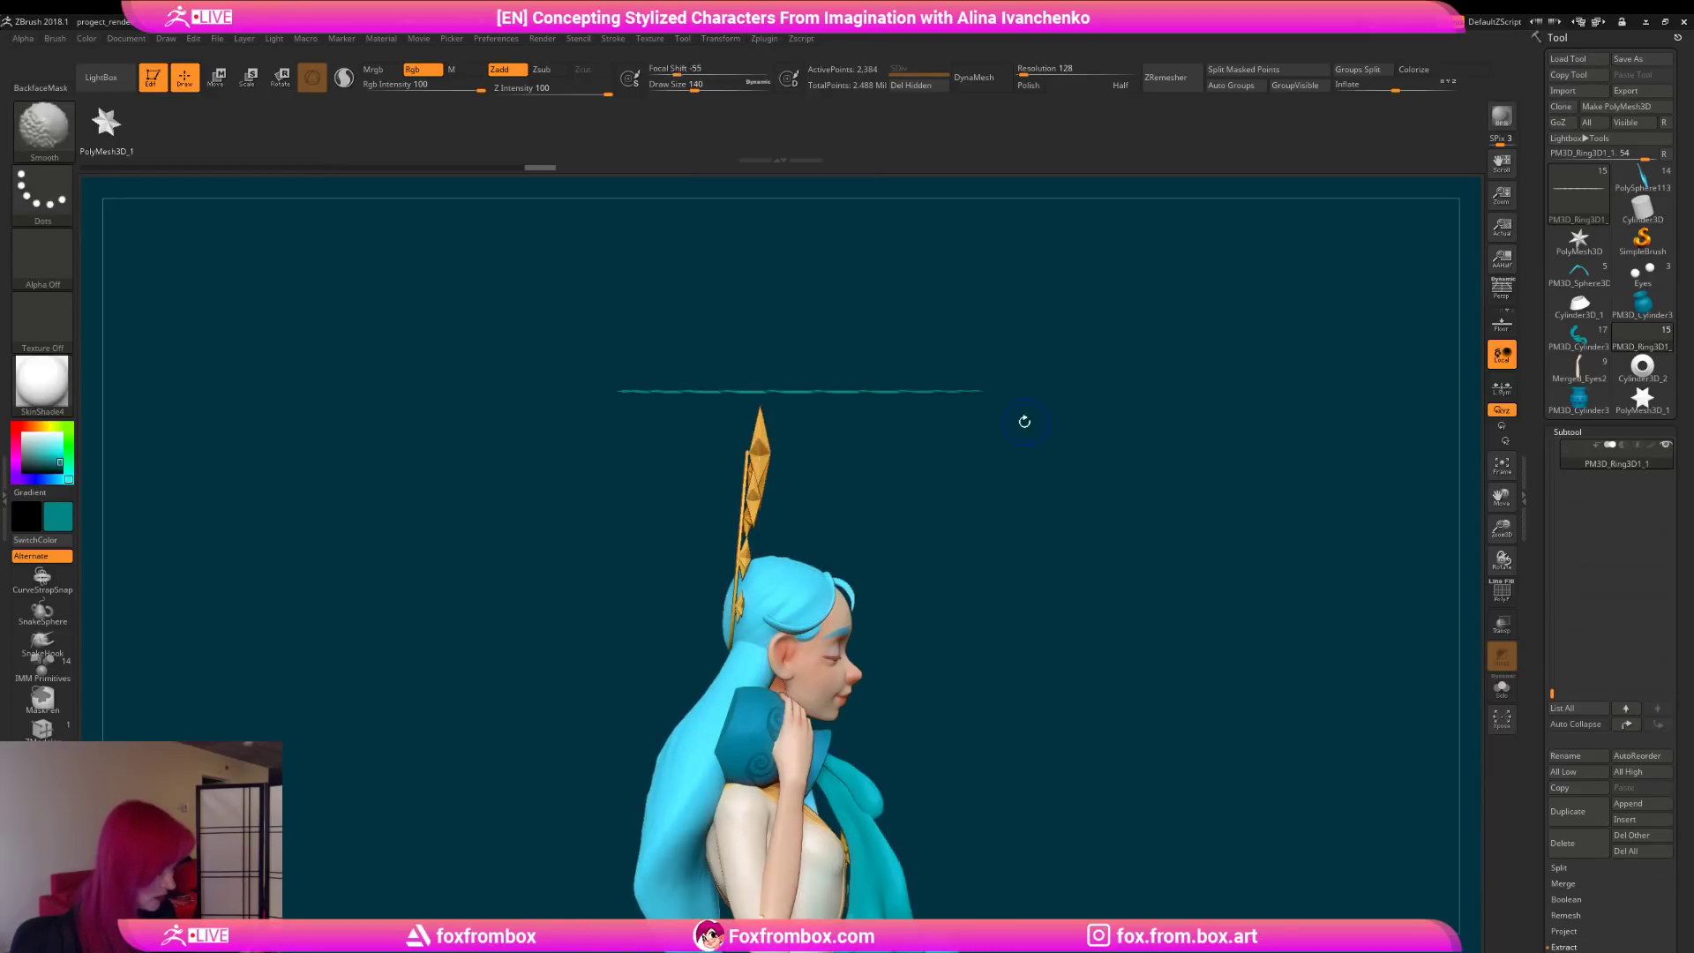
{"action": "left_click", "coordinate": [281, 77]}
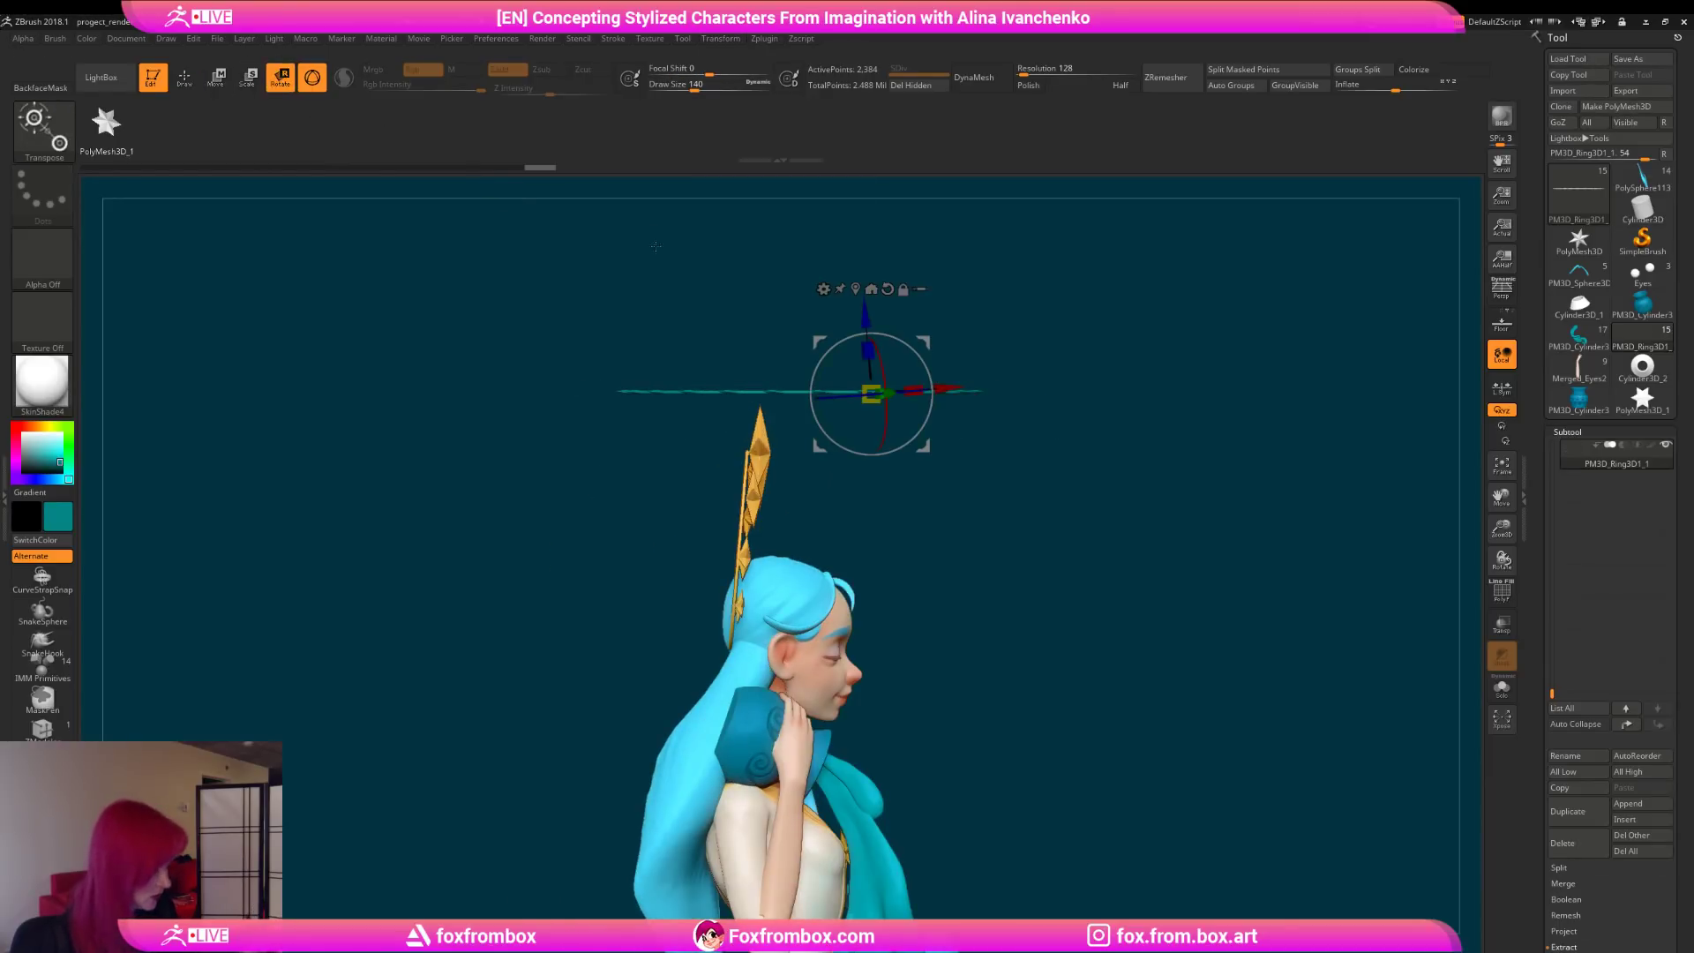
{"action": "left_click_drag", "start_coordinate": [920, 358], "coordinate": [805, 253]}
{"action": "left_click_drag", "start_coordinate": [957, 410], "coordinate": [1117, 416], "text": "shift"}
{"action": "left_click_drag", "start_coordinate": [813, 357], "coordinate": [684, 357]}
Step: Move the upright star ring into place around the golden halo behind the head
{"action": "left_click_drag", "start_coordinate": [1006, 352], "coordinate": [829, 328], "text": "shift"}
{"action": "left_click_drag", "start_coordinate": [829, 328], "coordinate": [872, 372], "text": "alt"}
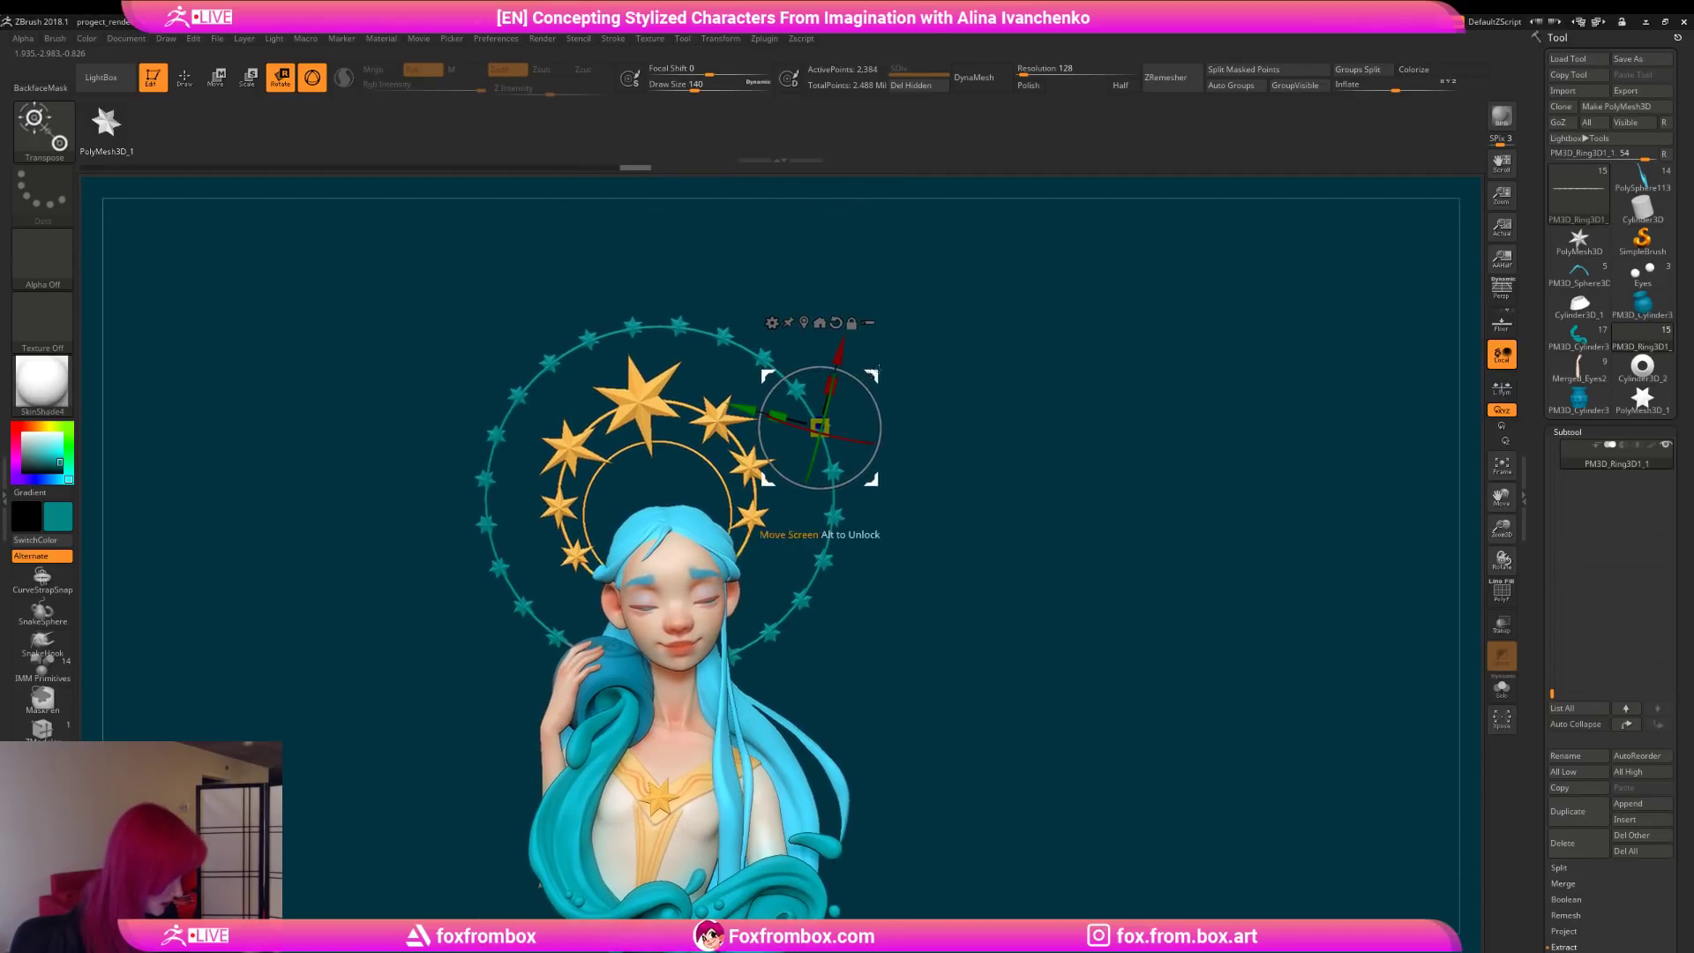
{"action": "left_click_drag", "start_coordinate": [969, 463], "coordinate": [1001, 404], "text": "shift"}
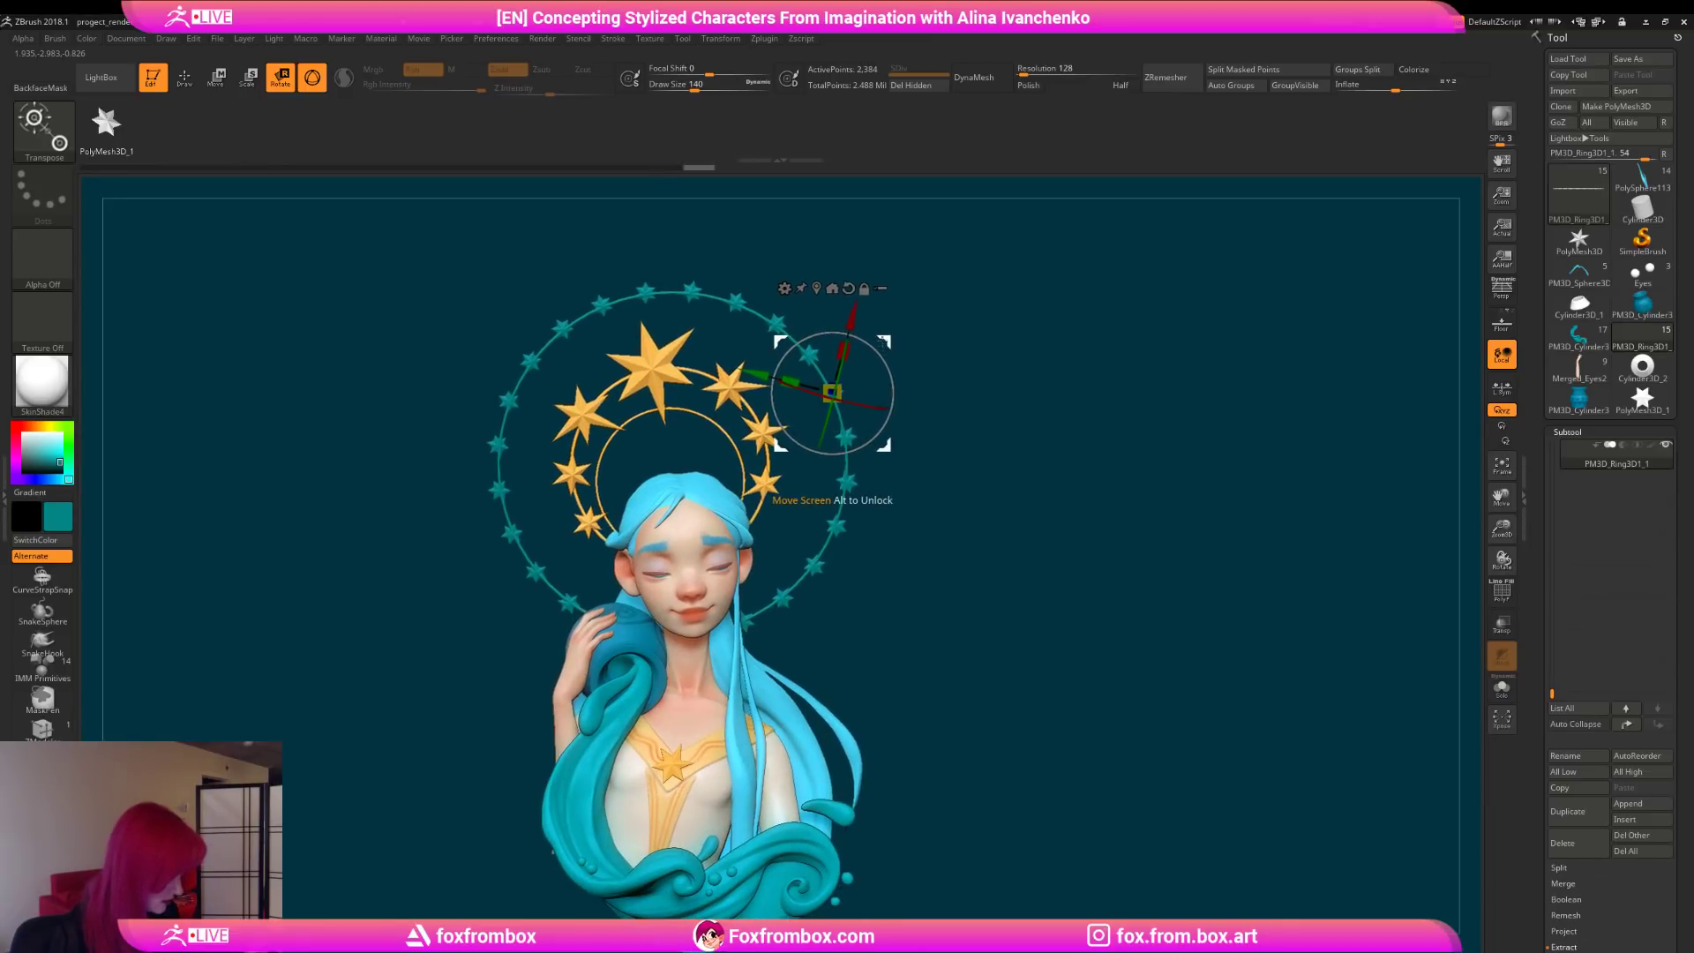
{"action": "left_click_drag", "start_coordinate": [885, 341], "coordinate": [883, 323]}
{"action": "left_click_drag", "start_coordinate": [955, 424], "coordinate": [973, 418], "text": "alt"}
{"action": "left_click", "coordinate": [190, 83]}
{"action": "left_click_drag", "start_coordinate": [897, 327], "coordinate": [892, 340], "text": "alt"}
{"action": "left_click_drag", "start_coordinate": [626, 366], "coordinate": [664, 347], "text": "ctrl"}
{"action": "mouse_move", "coordinate": [931, 363]}
{"action": "left_mouse_down"}
{"action": "mouse_move", "coordinate": [907, 394]}
{"action": "mouse_move", "coordinate": [944, 442]}
{"action": "mouse_move", "coordinate": [996, 266]}
{"action": "left_mouse_up"}
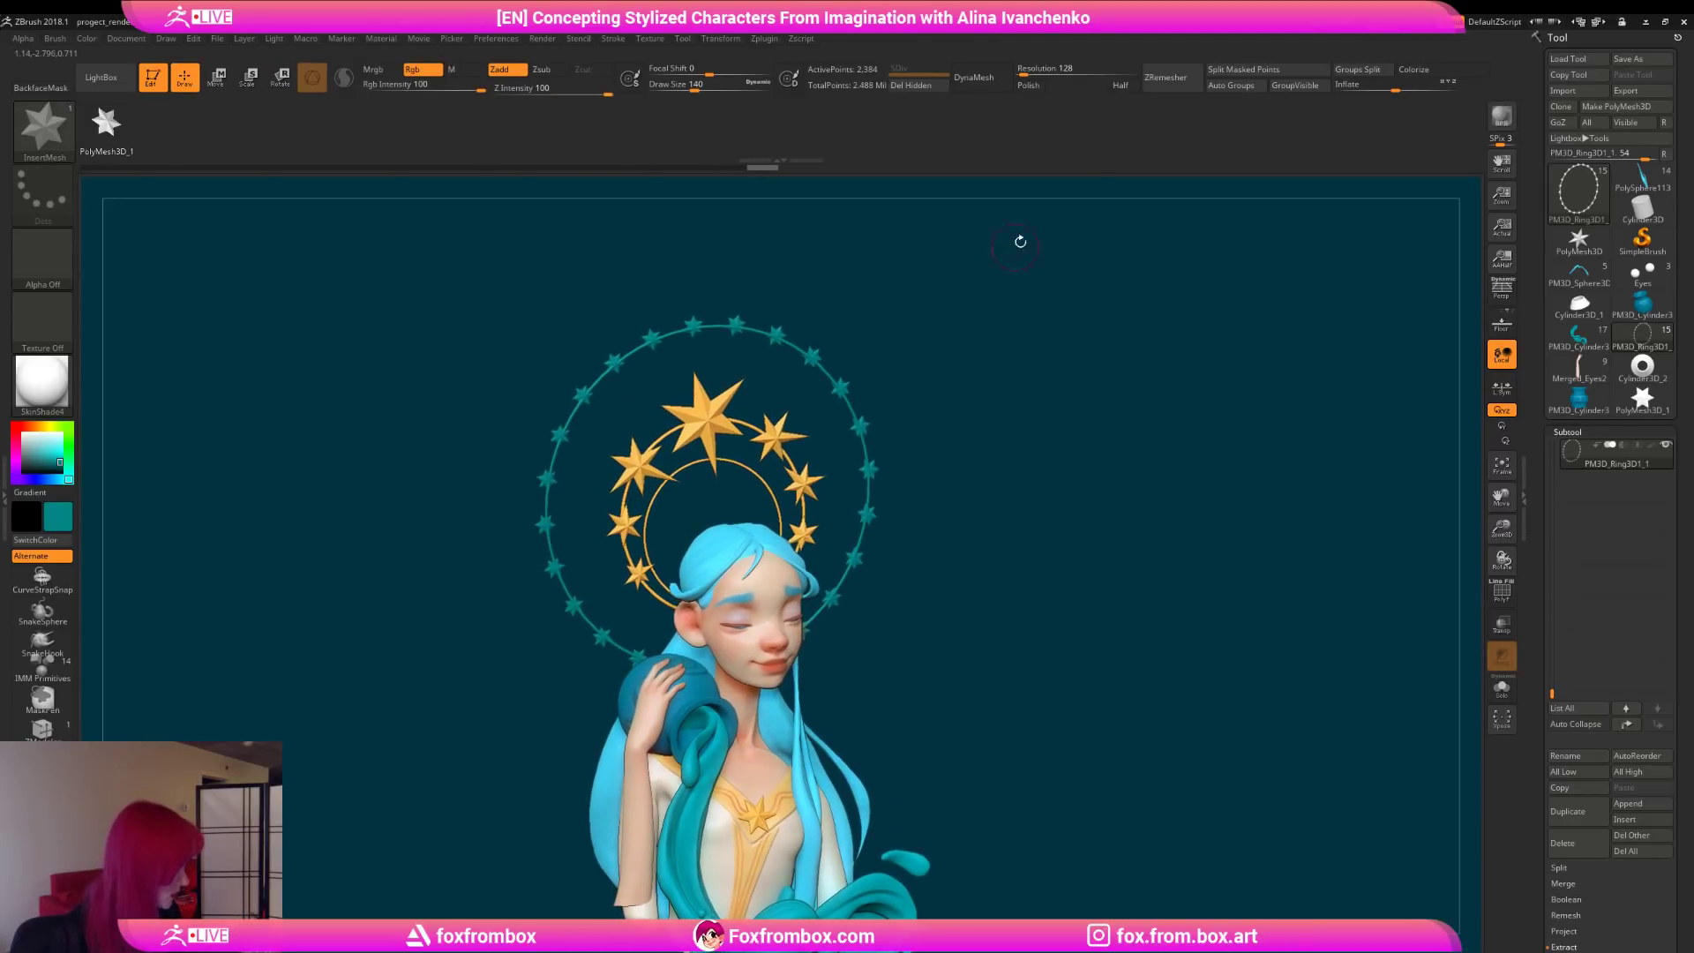
{"action": "left_click_drag", "start_coordinate": [909, 300], "coordinate": [889, 303]}
{"action": "left_click_drag", "start_coordinate": [627, 360], "coordinate": [644, 341], "text": "ctrl"}
{"action": "left_click_drag", "start_coordinate": [899, 255], "coordinate": [849, 261], "text": "ctrl"}
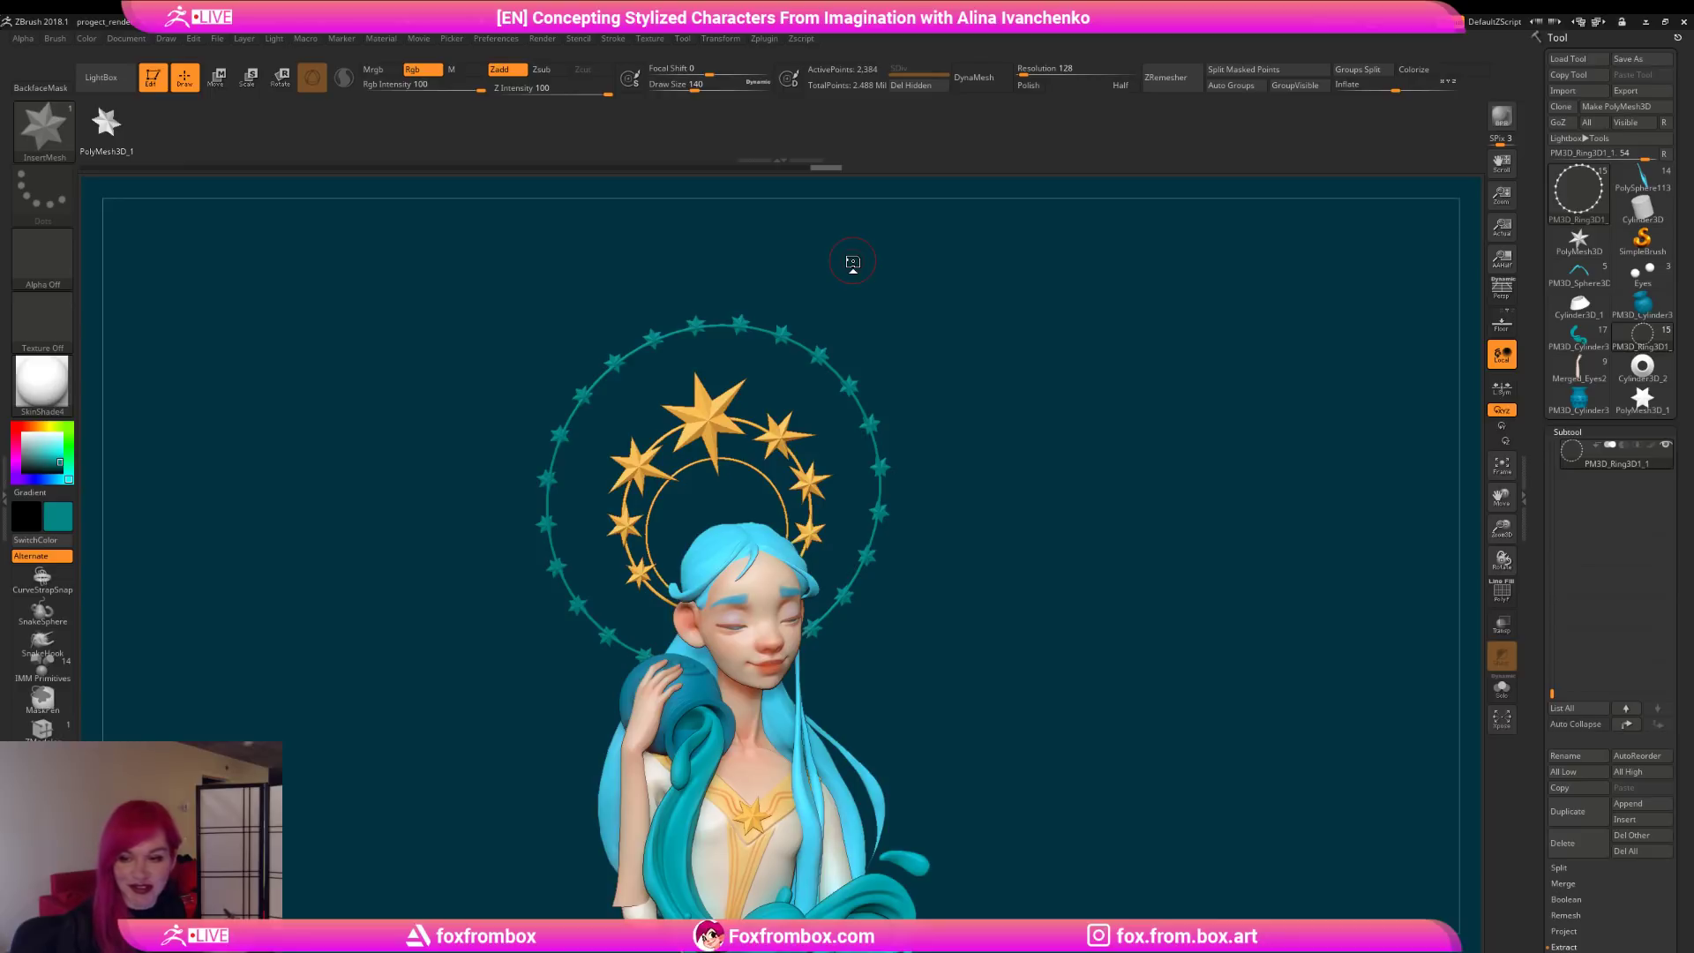
Step: Reposition the gizmo on the star ring and fine-tune the ring's placement behind the head from the side view
{"action": "mouse_move", "coordinate": [1121, 420]}
{"action": "left_mouse_down"}
{"action": "mouse_move", "coordinate": [1105, 441]}
{"action": "mouse_move", "coordinate": [1044, 409]}
{"action": "mouse_move", "coordinate": [1074, 387]}
{"action": "left_mouse_up"}
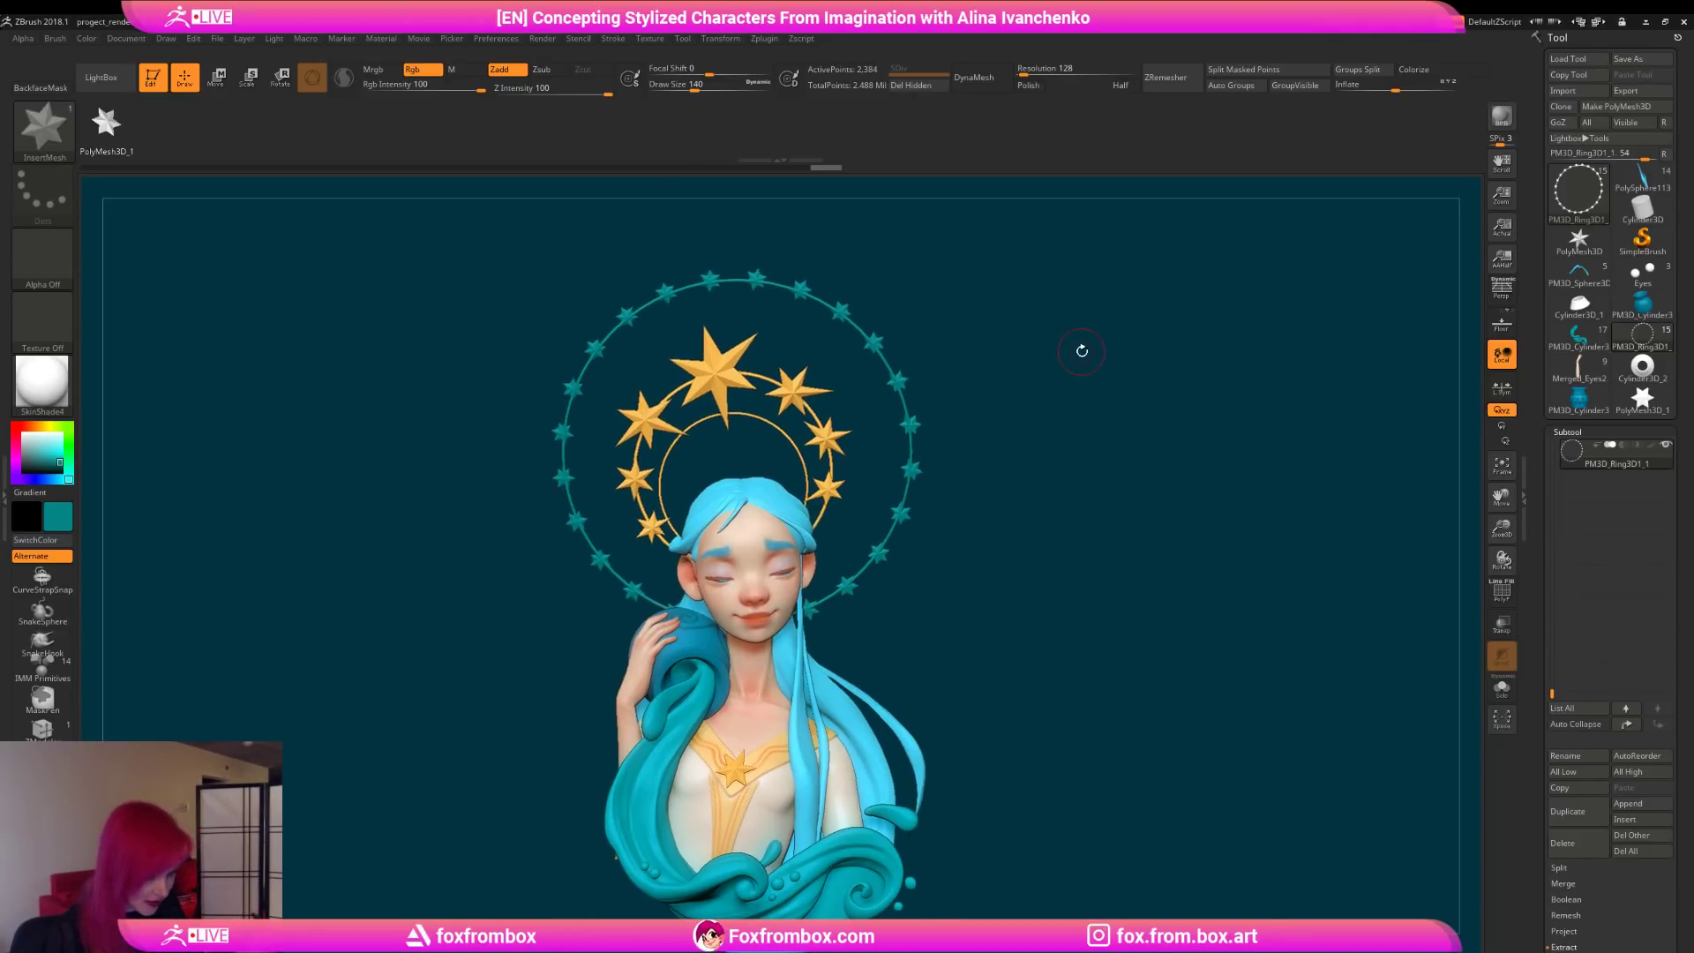
{"action": "key", "text": "w"}
{"action": "mouse_move", "coordinate": [952, 331]}
{"action": "left_mouse_down"}
{"action": "mouse_move", "coordinate": [1012, 377]}
{"action": "mouse_move", "coordinate": [1033, 367]}
{"action": "left_mouse_up"}
{"action": "left_click", "coordinate": [701, 307], "text": "alt"}
{"action": "left_click_drag", "start_coordinate": [751, 251], "coordinate": [754, 250]}
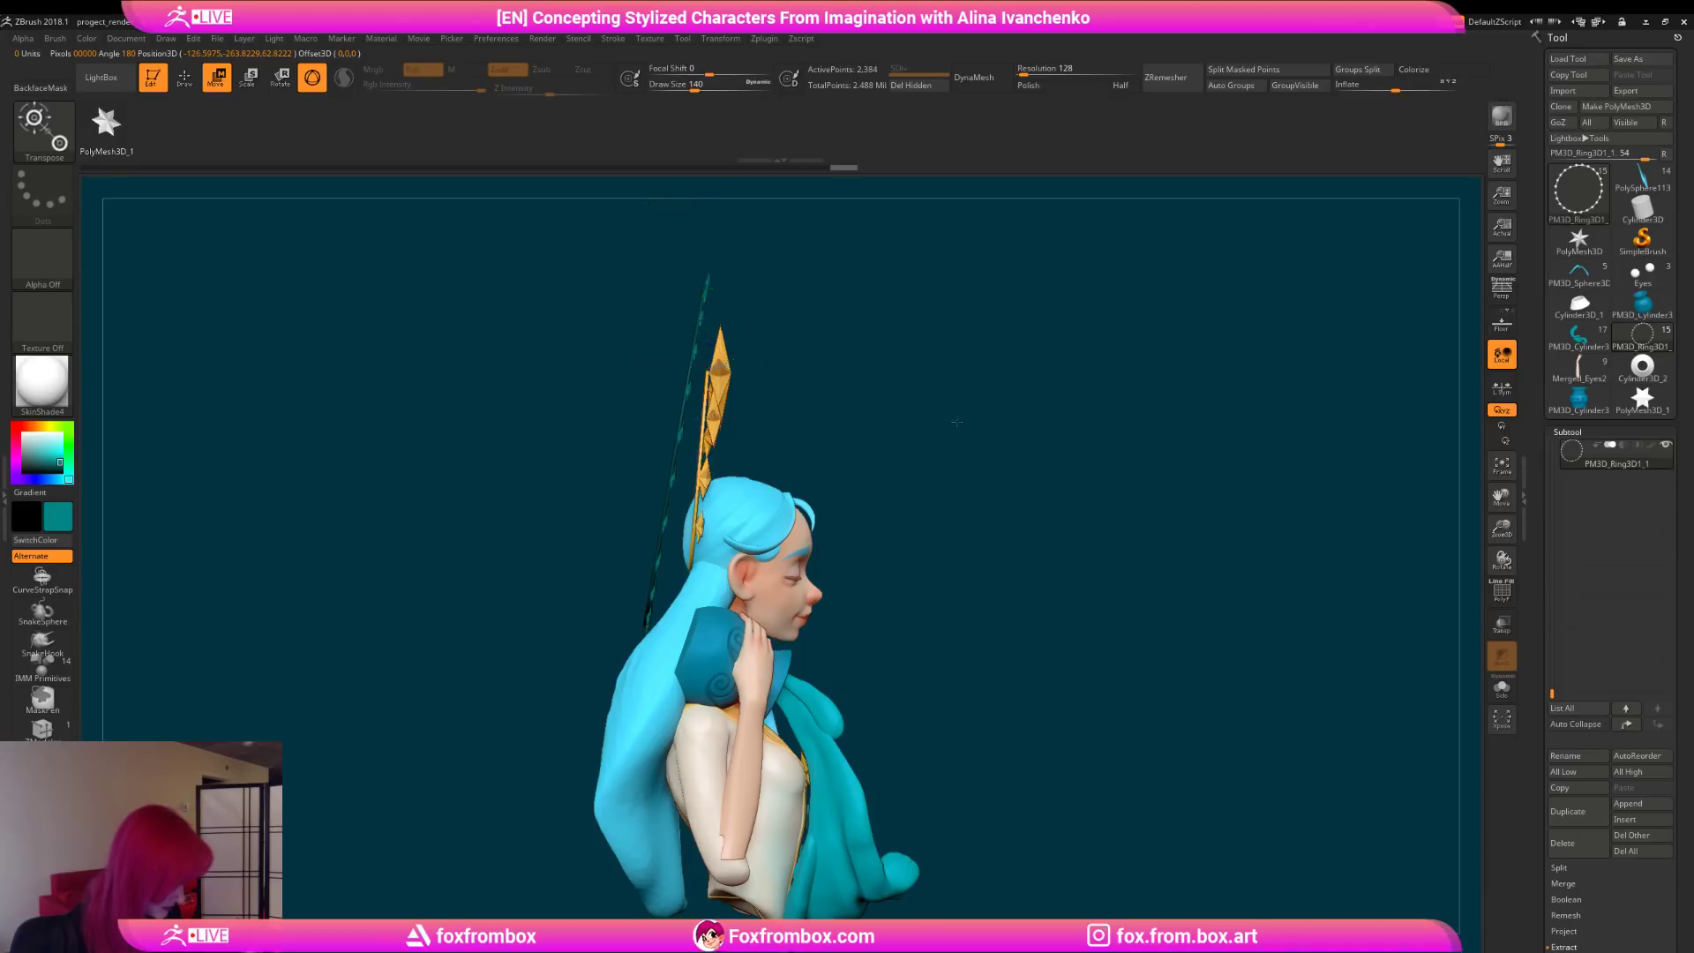
{"action": "left_click_drag", "start_coordinate": [965, 417], "coordinate": [882, 410]}
{"action": "left_click_drag", "start_coordinate": [1059, 378], "coordinate": [962, 393], "text": "alt"}
Step: Try gold and deeper orange on the star ring, and settle on light blue sampled from the hair
{"action": "left_click_drag", "start_coordinate": [302, 433], "coordinate": [344, 442]}
{"action": "left_click_drag", "start_coordinate": [50, 460], "coordinate": [650, 436]}
{"action": "left_click_drag", "start_coordinate": [283, 536], "coordinate": [290, 481]}
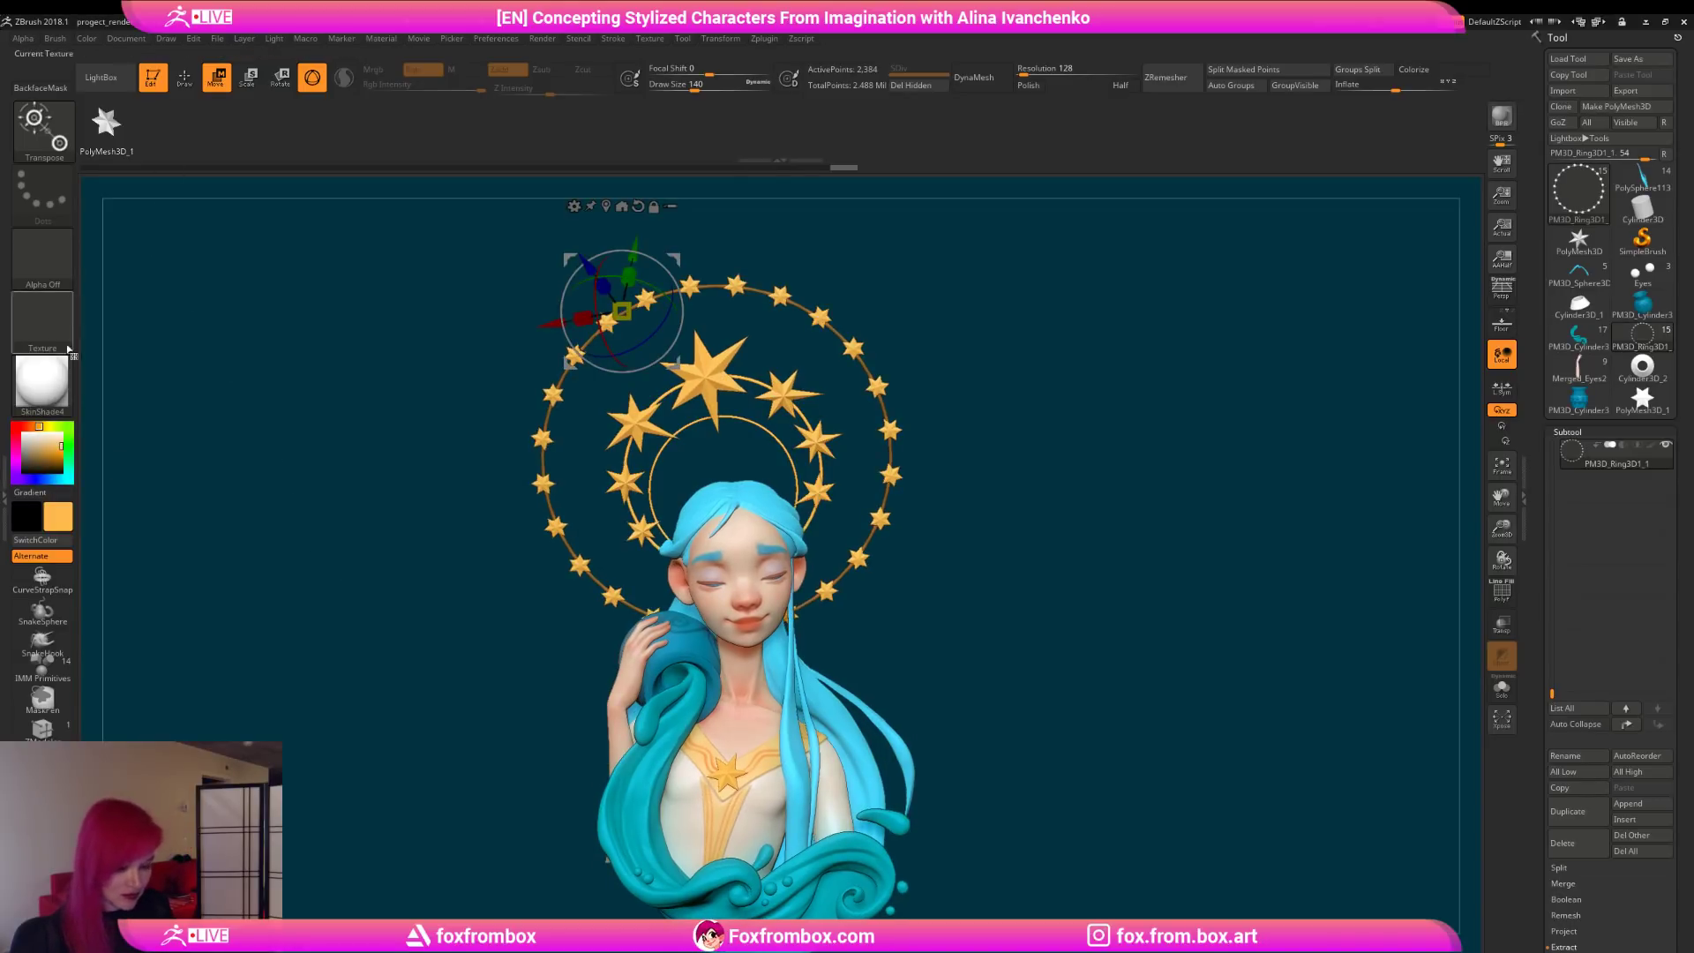
{"action": "left_click", "coordinate": [60, 452]}
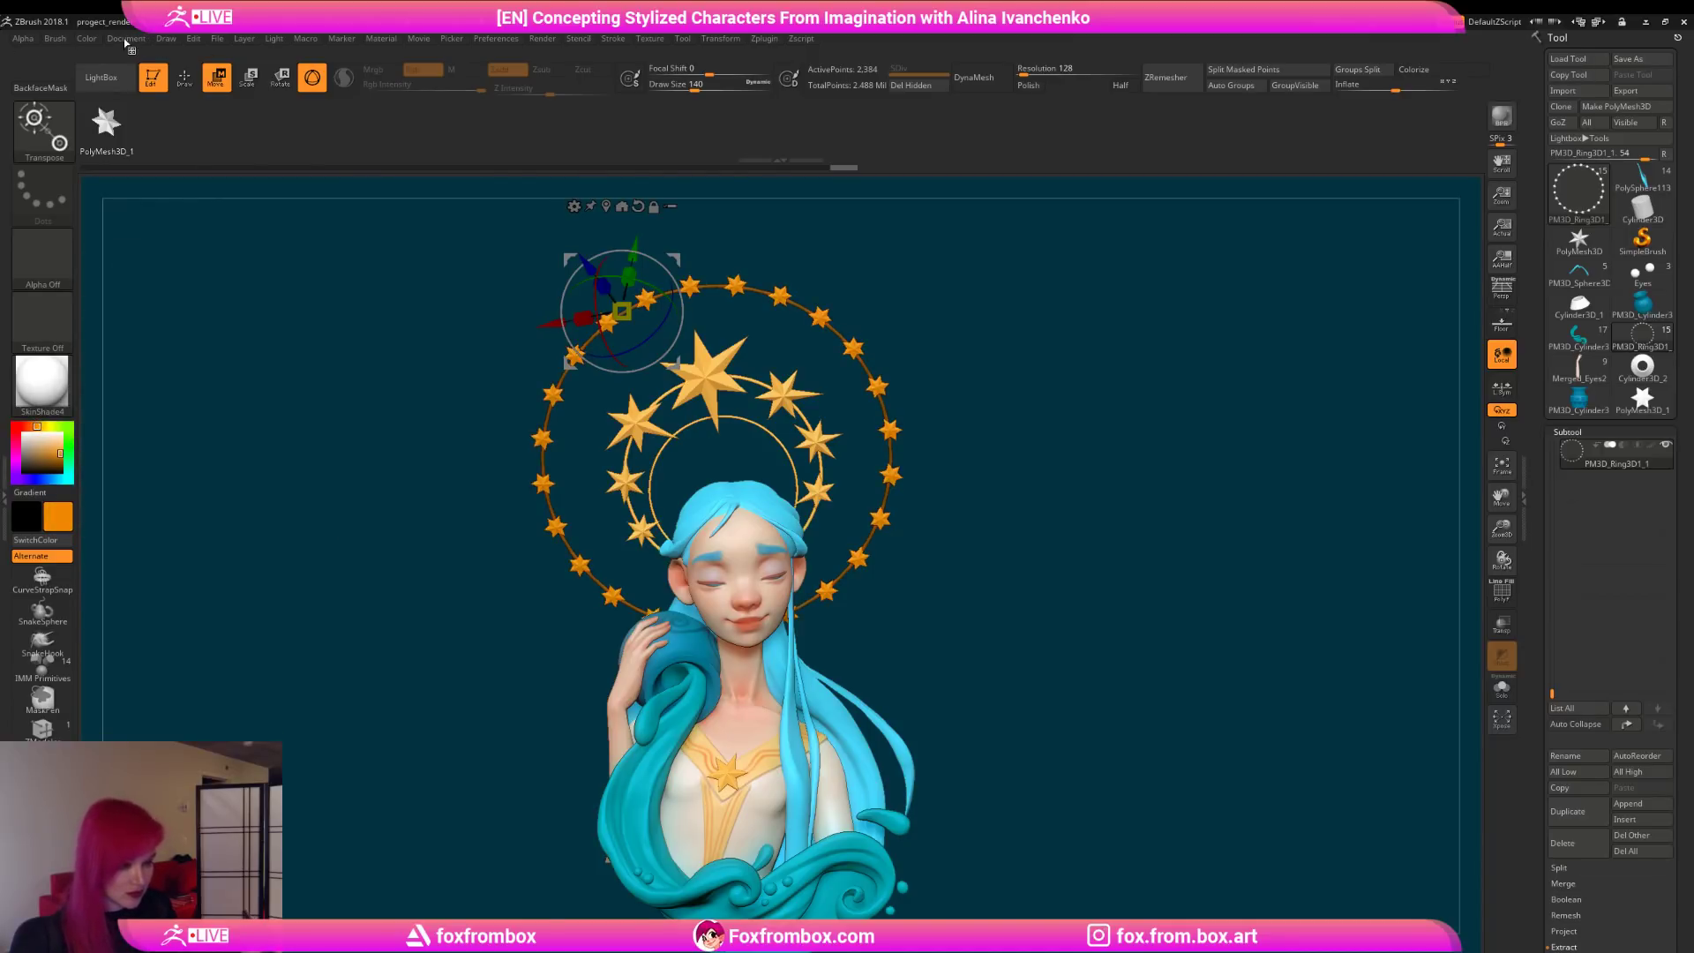
{"action": "left_click", "coordinate": [87, 39]}
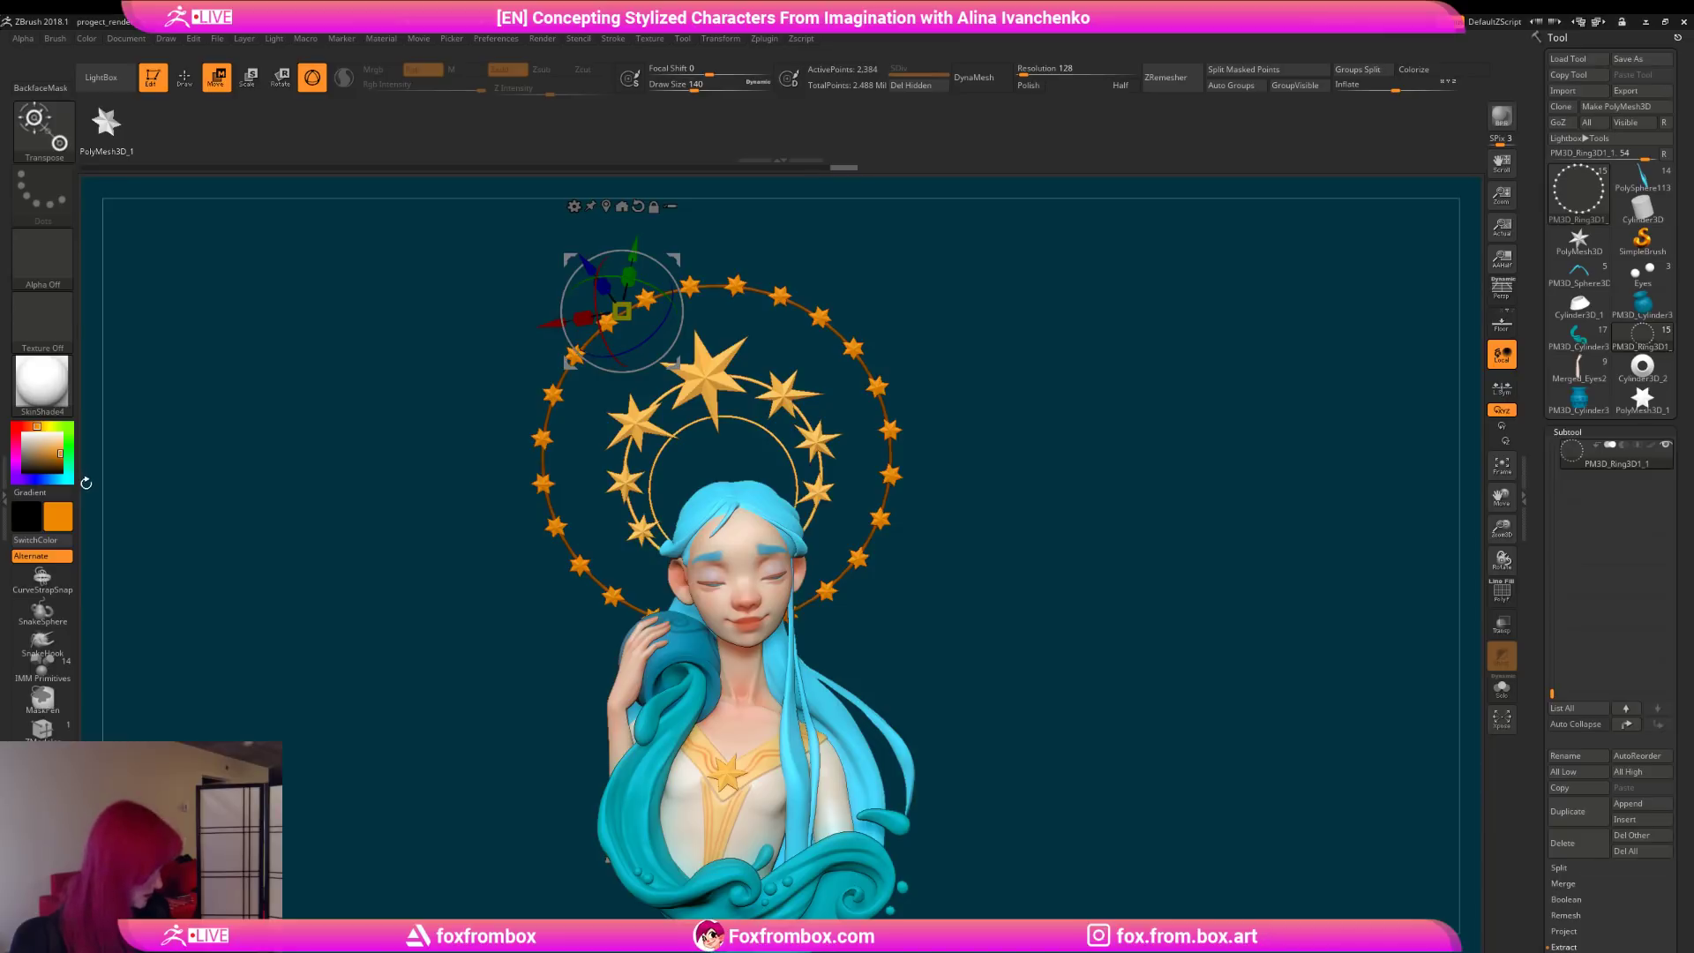
{"action": "left_click_drag", "start_coordinate": [39, 454], "coordinate": [712, 503]}
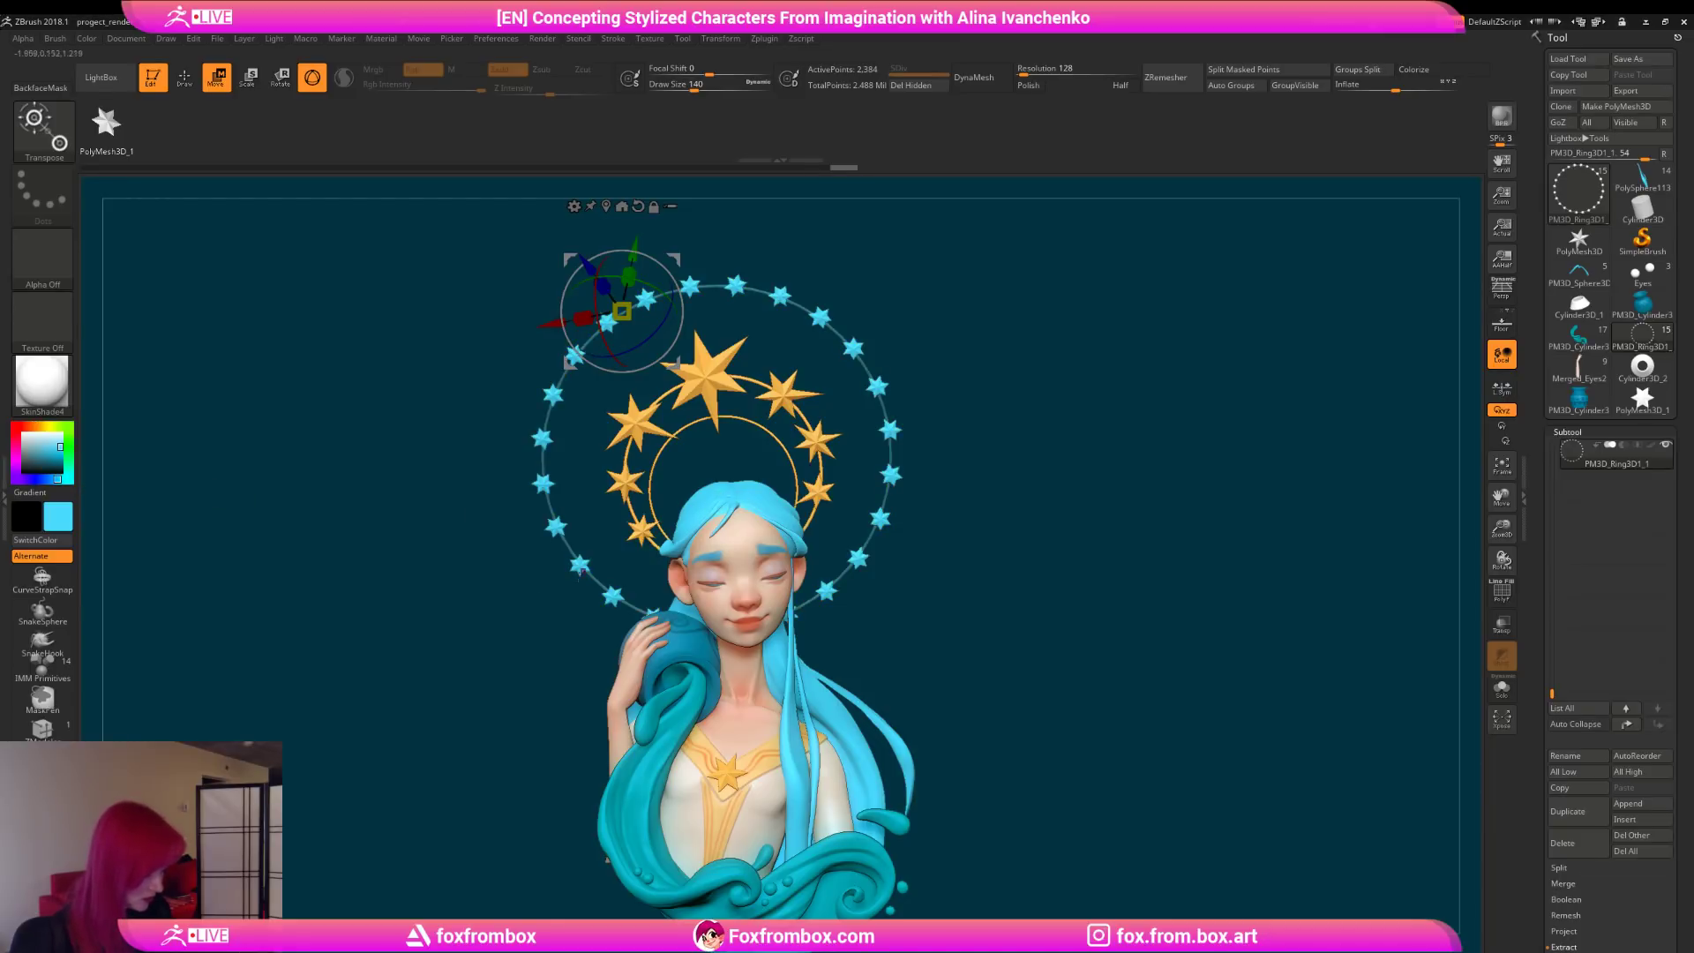
Step: Fill the unmasked stars of the outer ring with bright cyan, R 0, G 231, B 243
{"action": "left_click", "coordinate": [66, 453]}
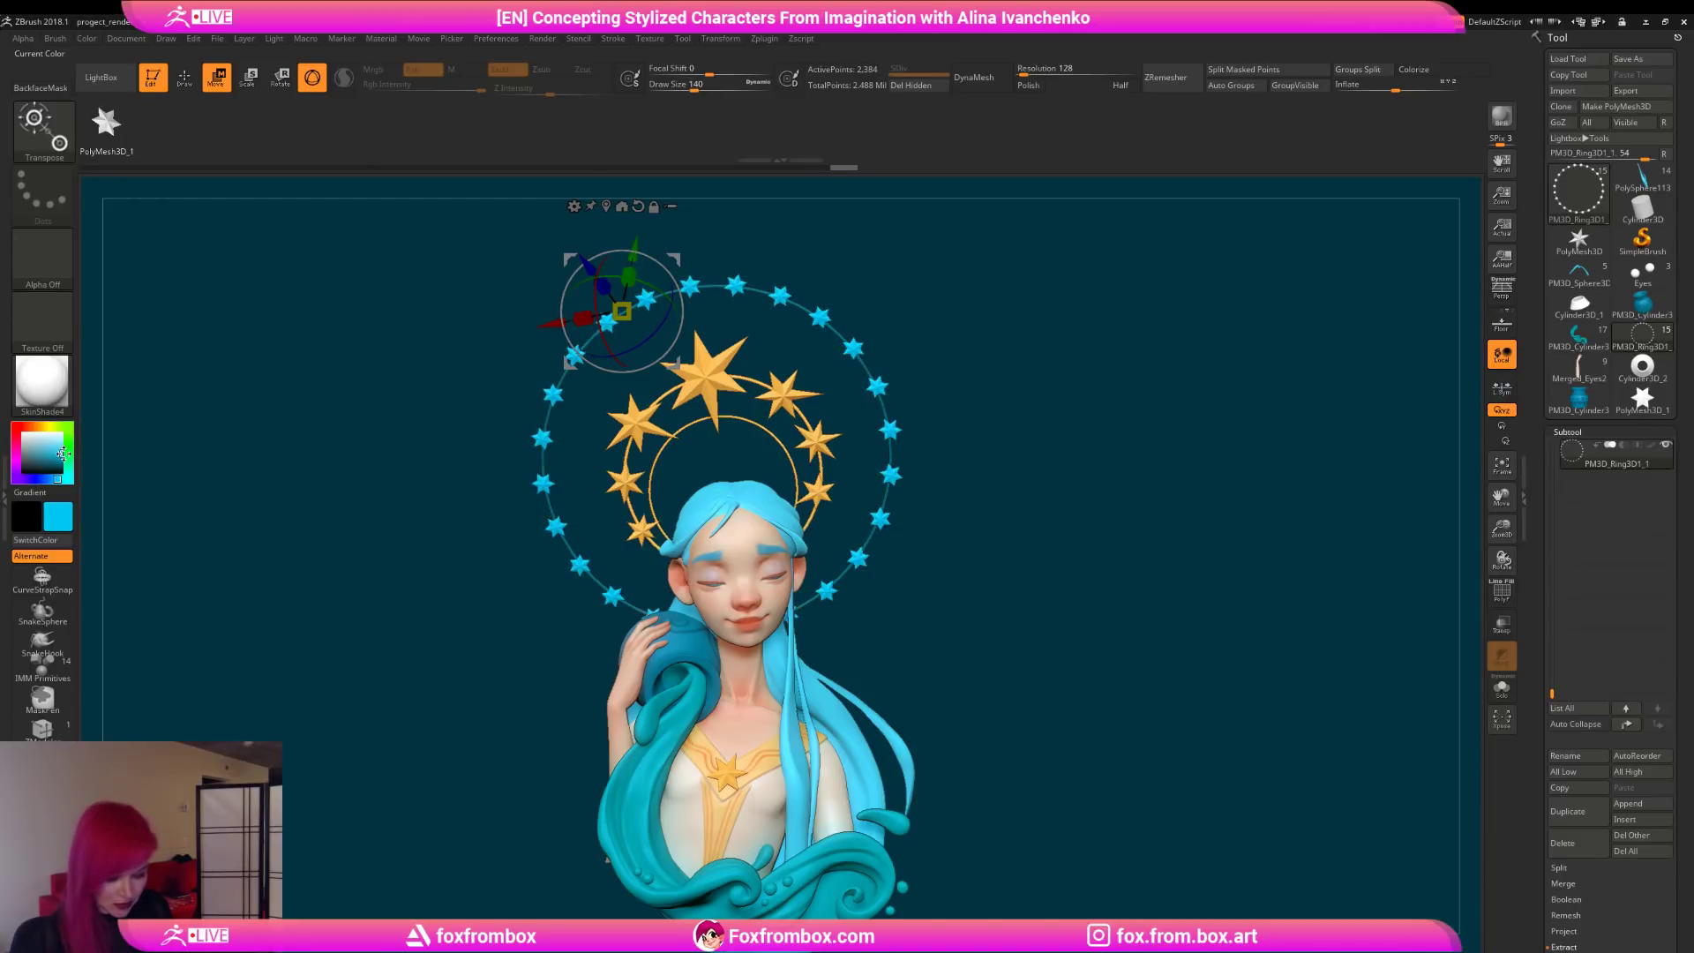
{"action": "left_click", "coordinate": [61, 479]}
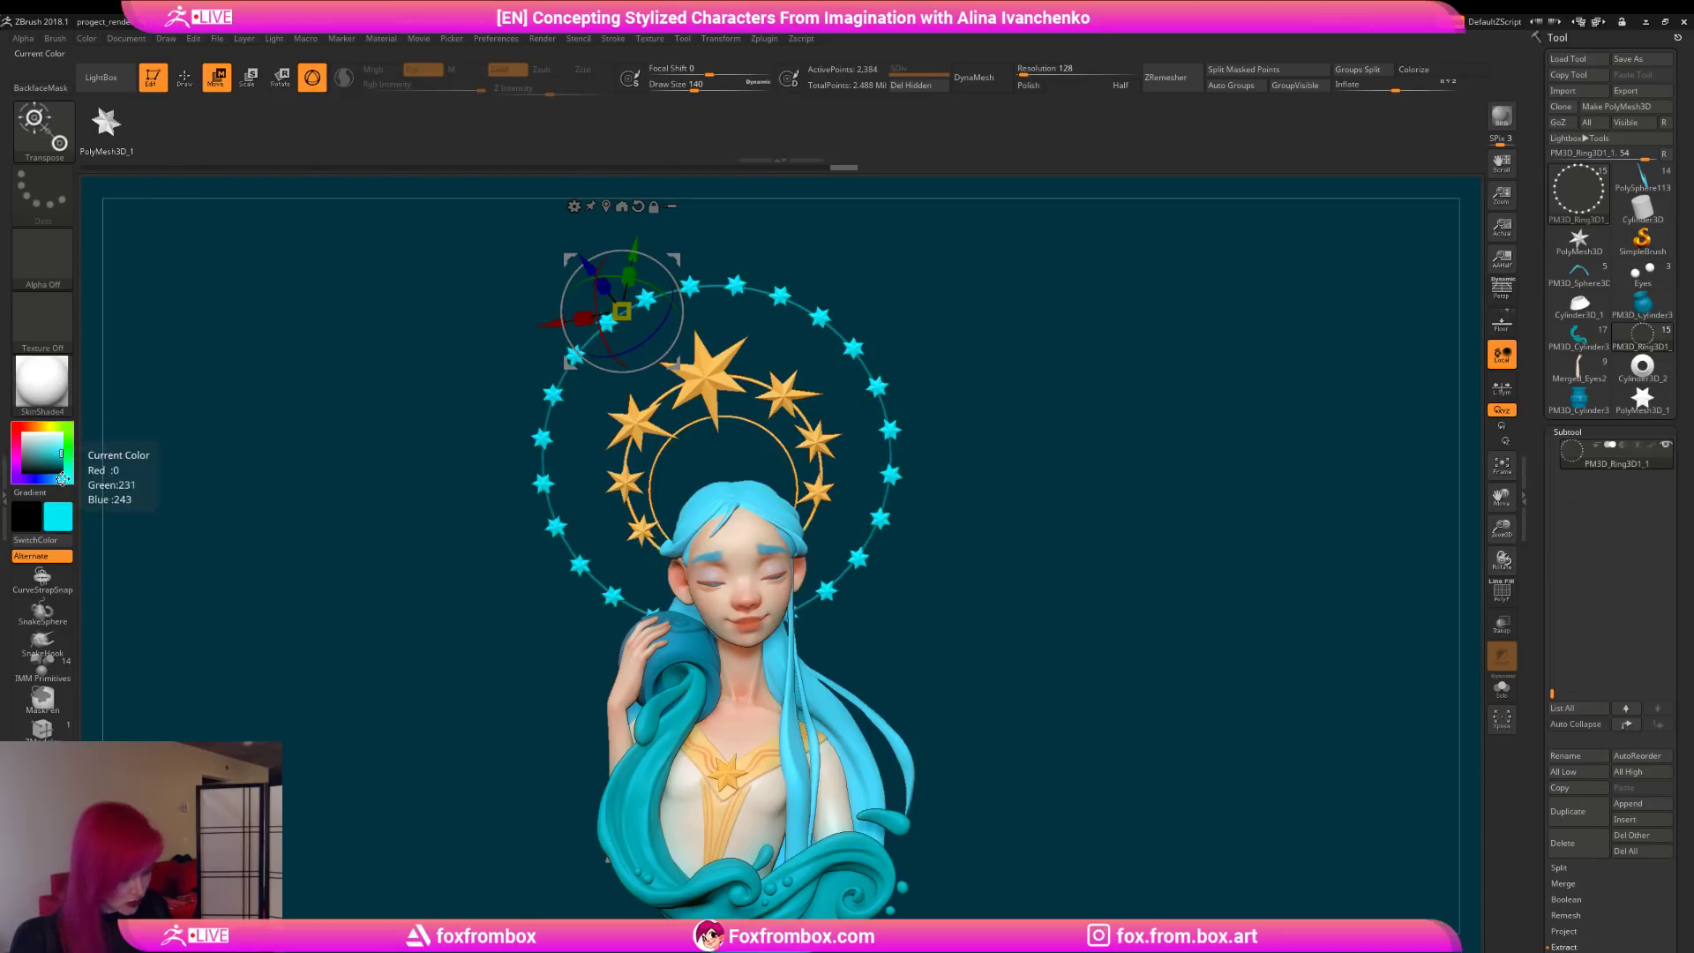
{"action": "left_click", "coordinate": [86, 38]}
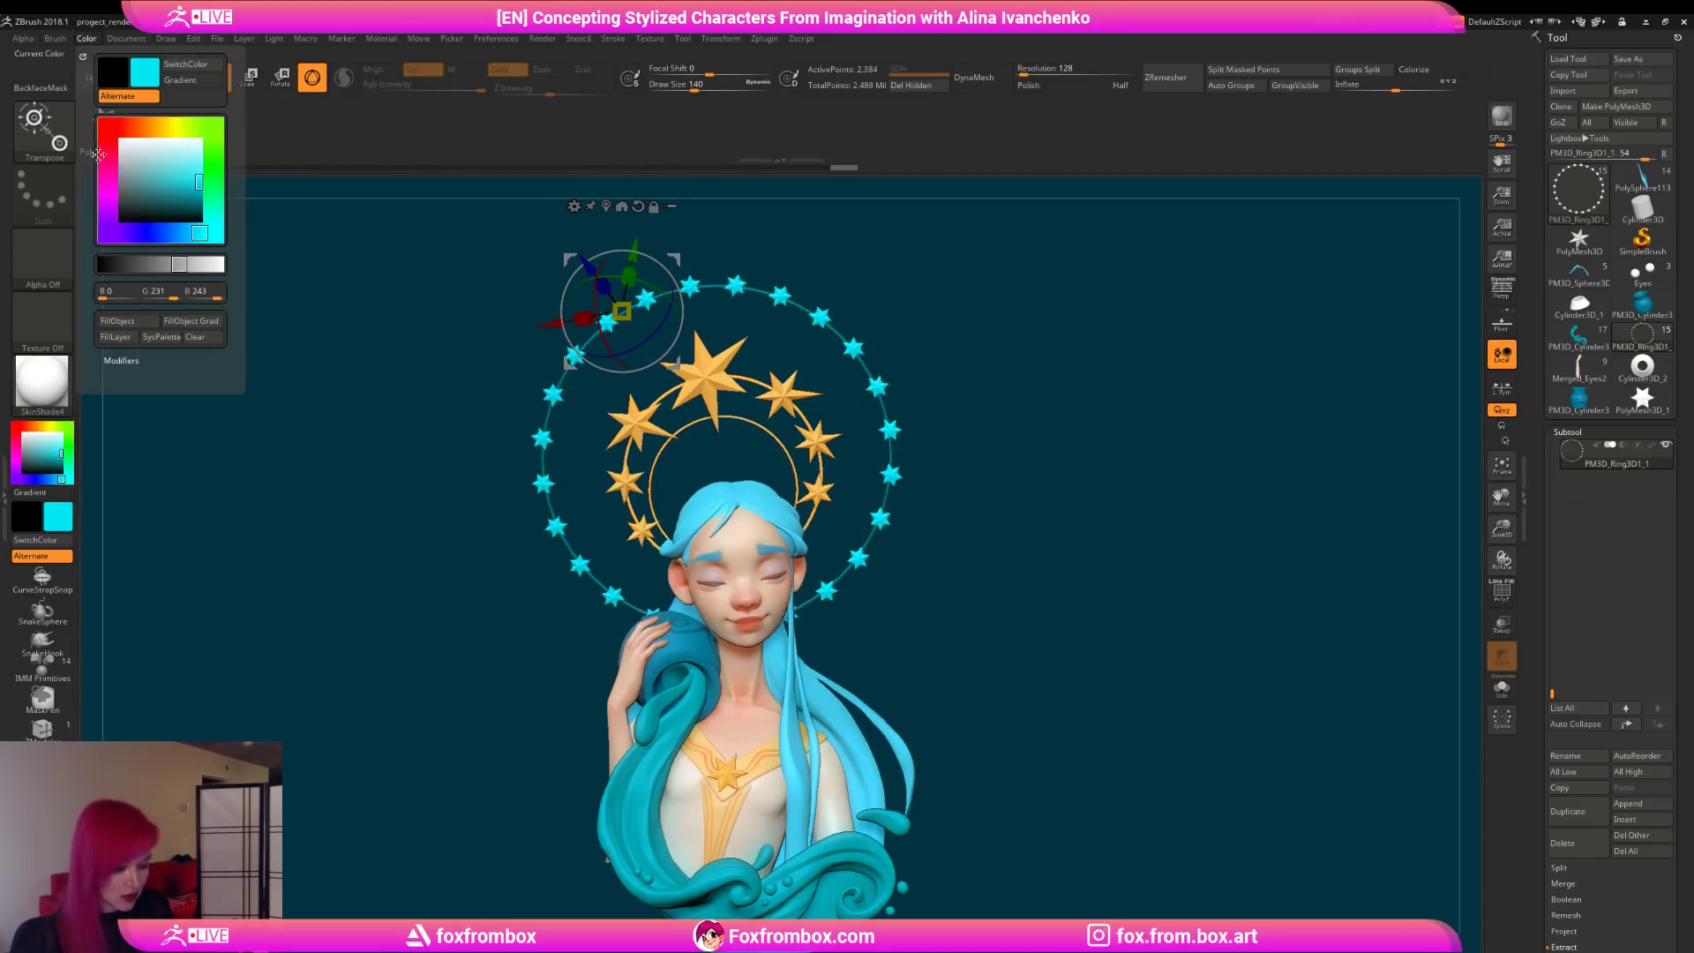
{"action": "left_click", "coordinate": [129, 324]}
Step: Invert the mask, fill the thin outer circle with darker blue R 0, G 131, B 162, and clear the mask
{"action": "left_click", "coordinate": [265, 490], "text": "ctrl"}
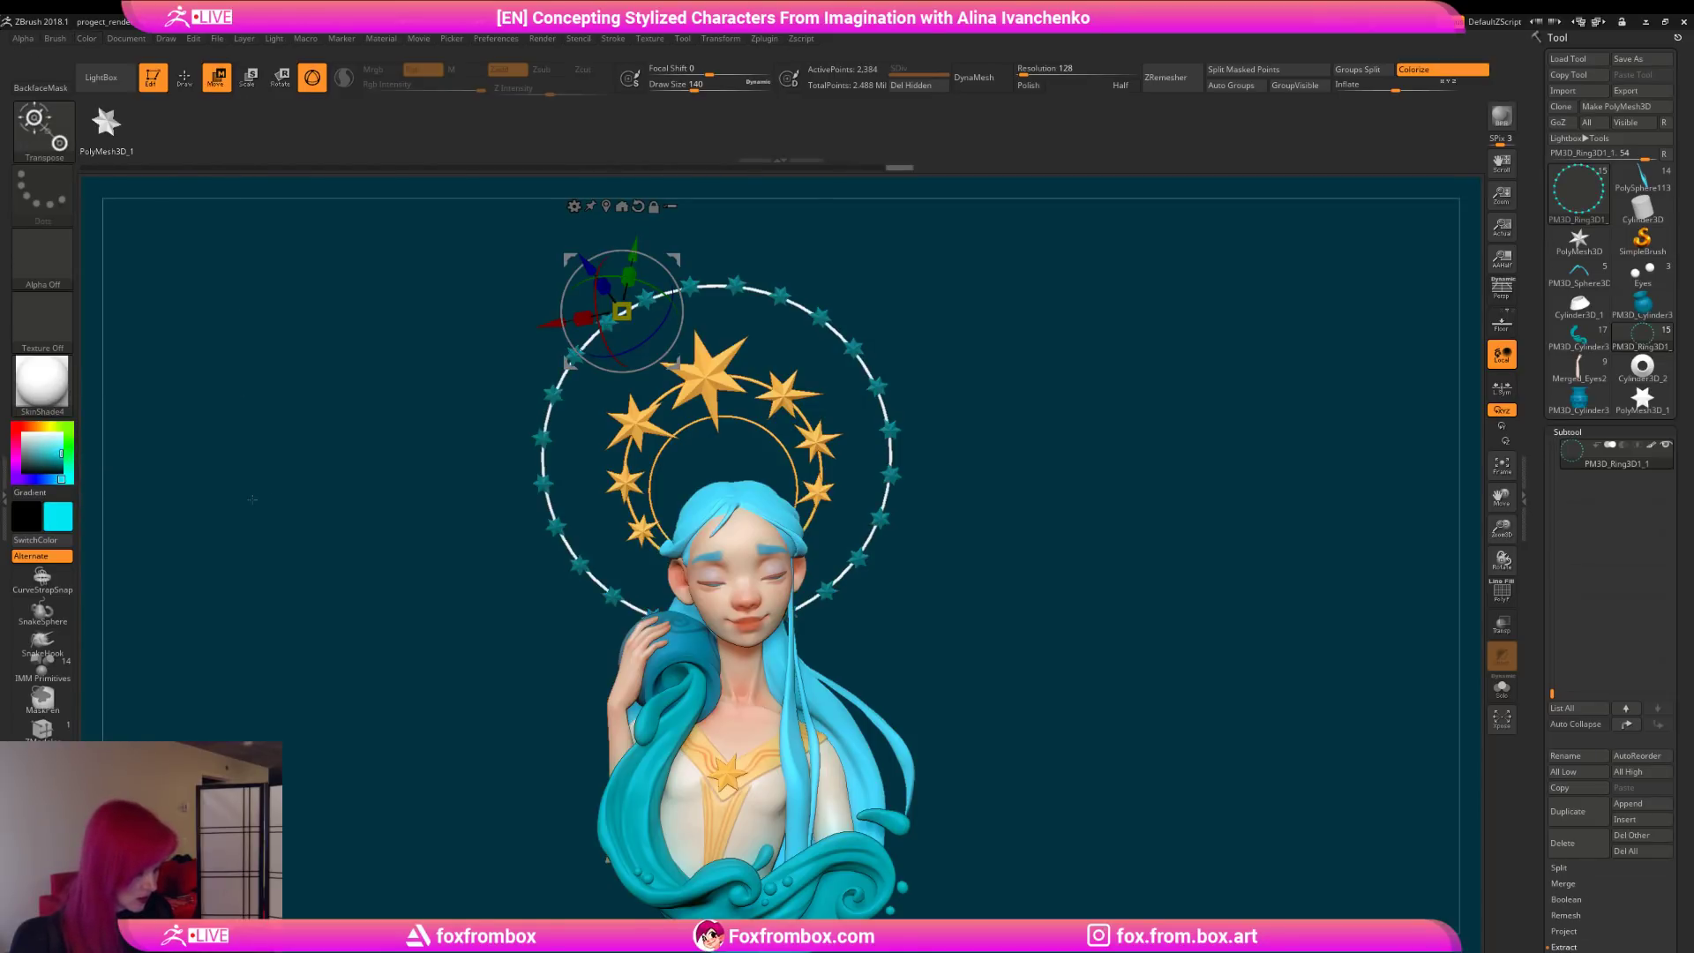
{"action": "left_click_drag", "start_coordinate": [59, 453], "coordinate": [677, 635]}
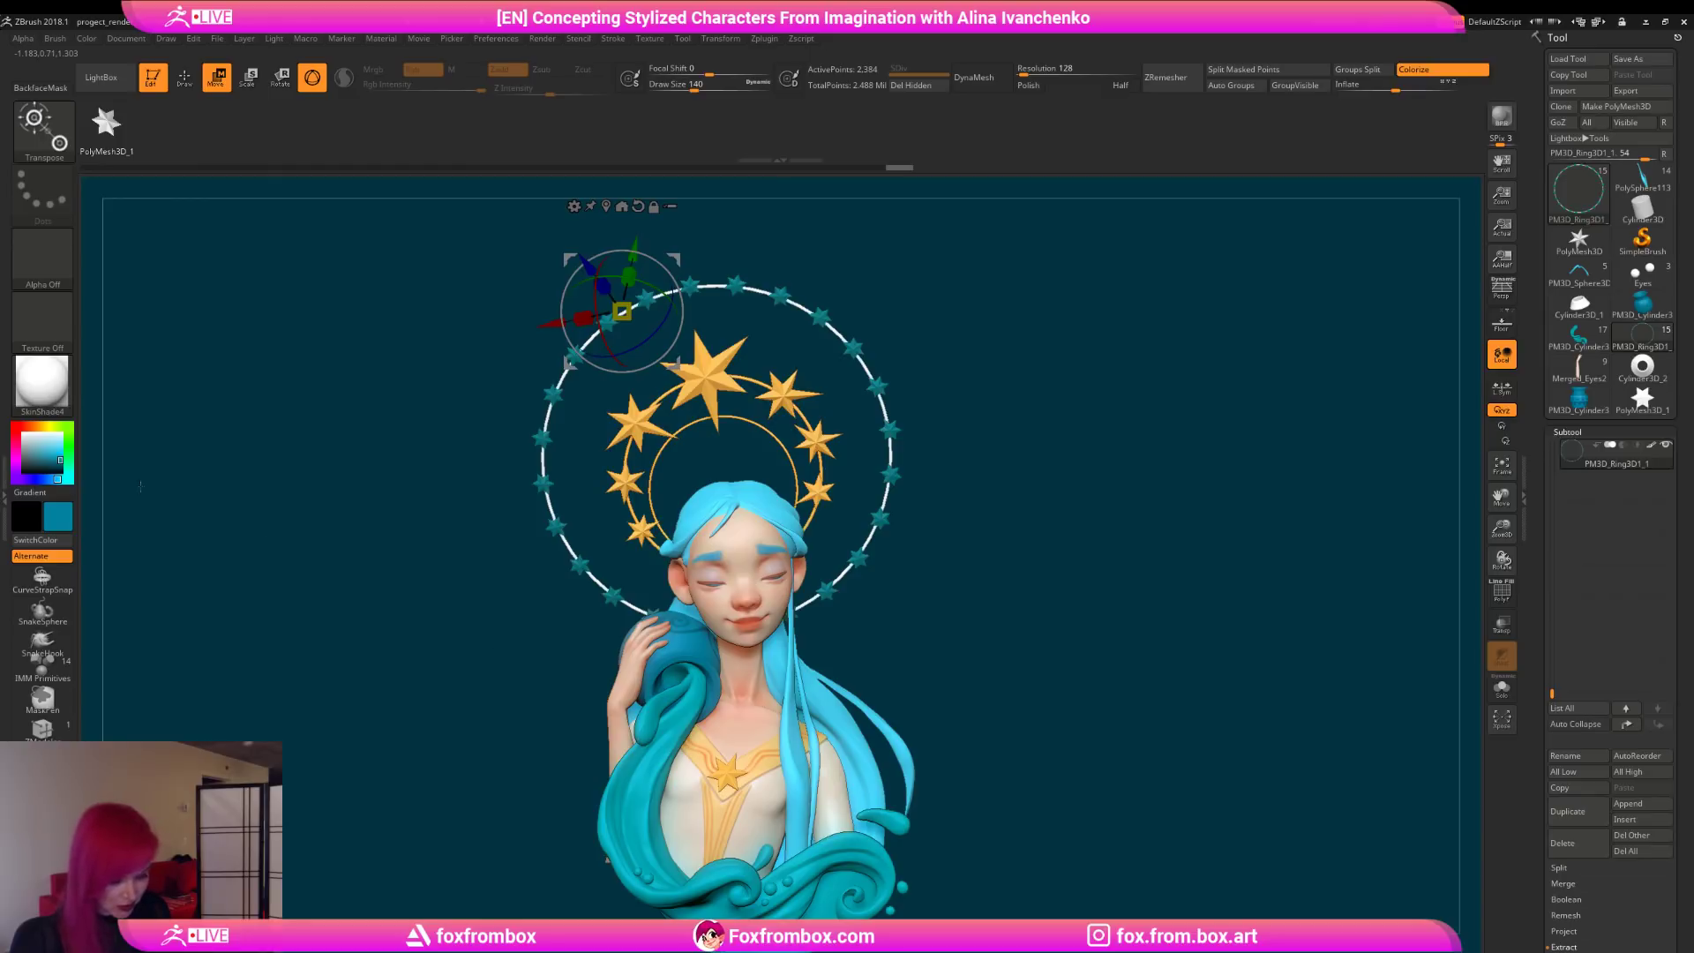
{"action": "left_click", "coordinate": [87, 38]}
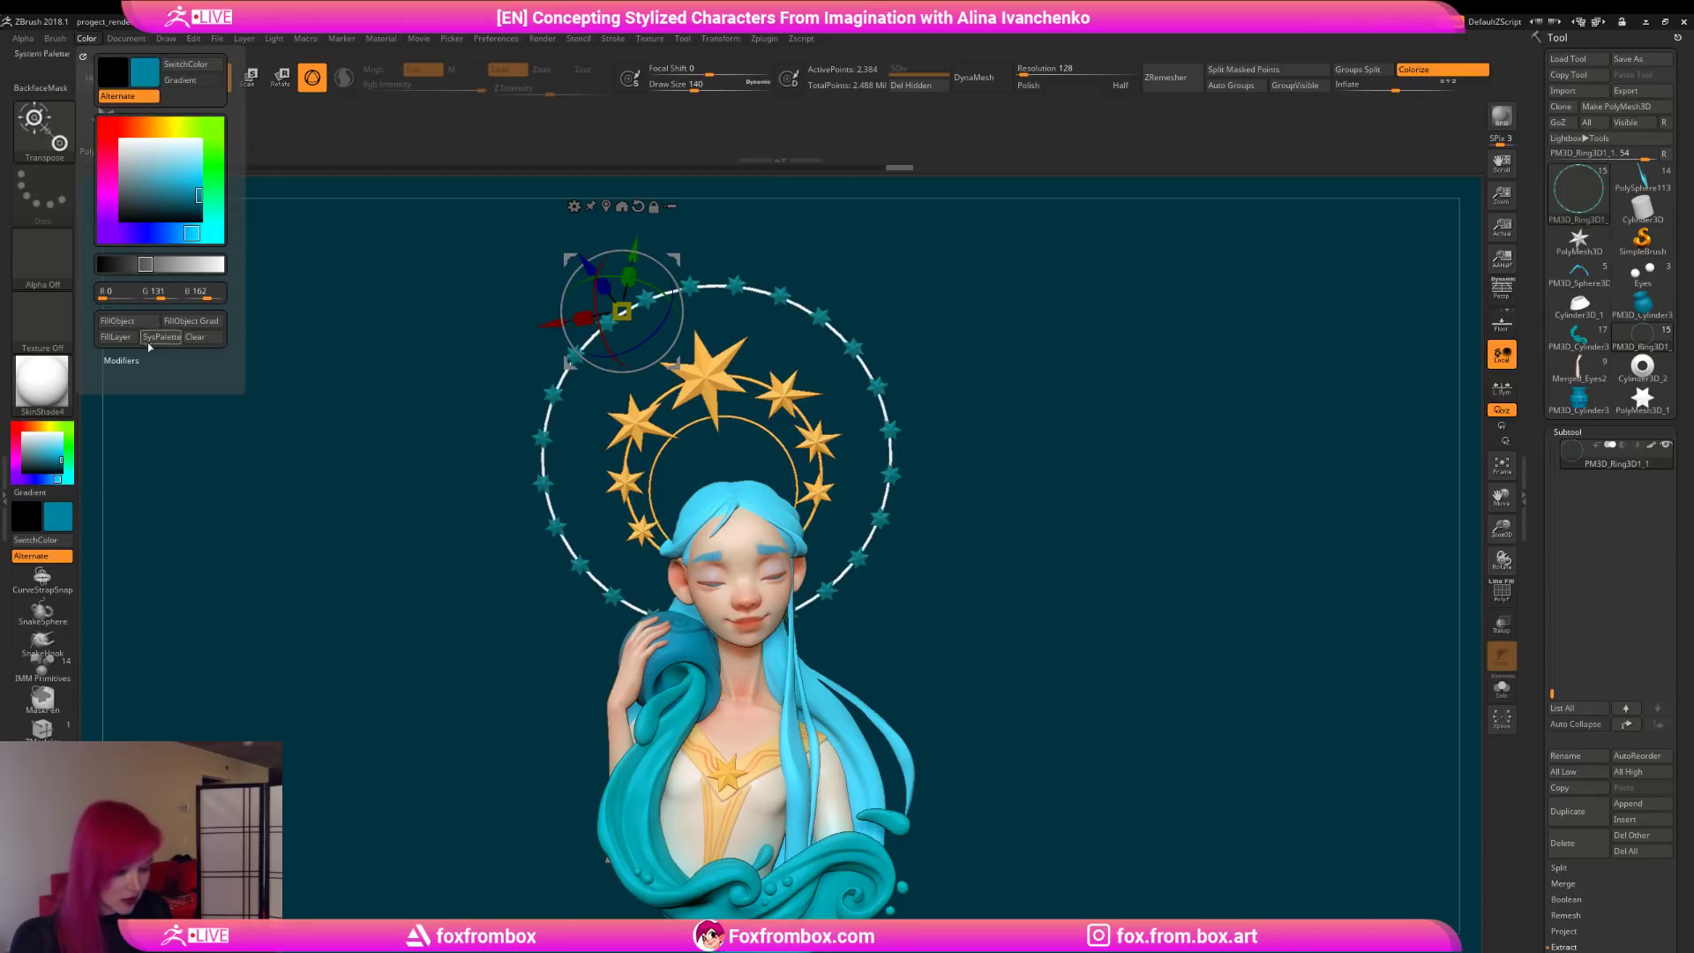
{"action": "left_click", "coordinate": [145, 325]}
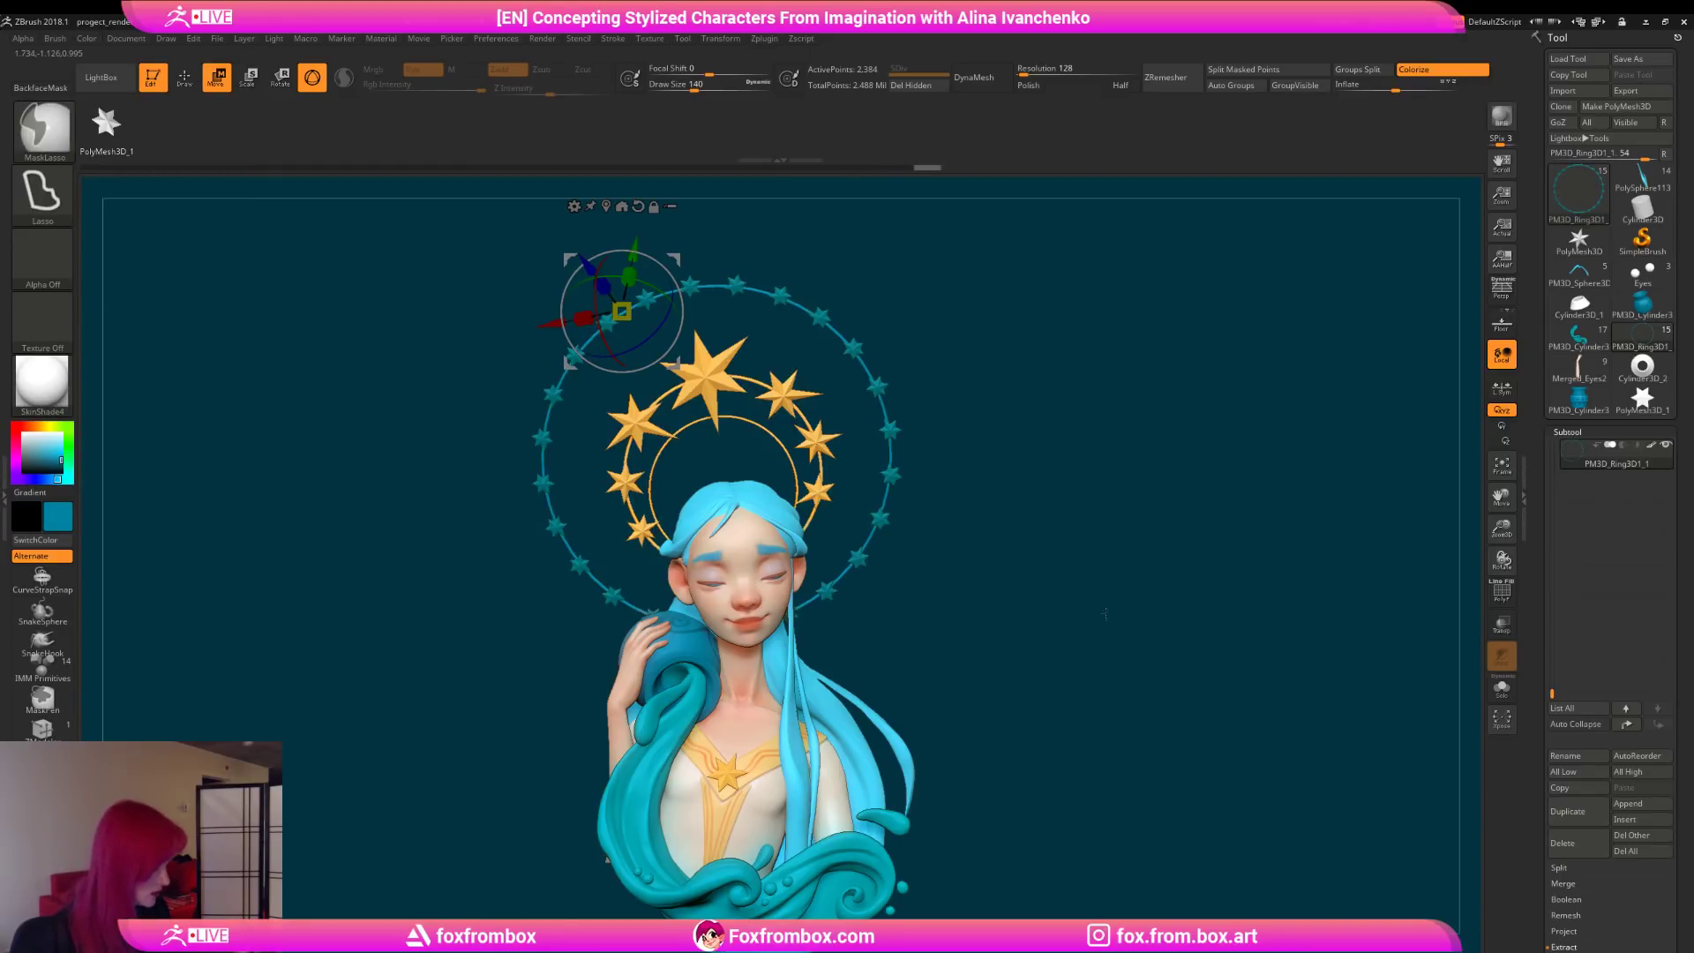
{"action": "mouse_move", "coordinate": [1089, 620]}
{"action": "left_mouse_down"}
{"action": "mouse_move", "coordinate": [1070, 612]}
{"action": "mouse_move", "coordinate": [1051, 641]}
{"action": "mouse_move", "coordinate": [1005, 503]}
{"action": "mouse_move", "coordinate": [1002, 533]}
{"action": "mouse_move", "coordinate": [1014, 551]}
{"action": "mouse_move", "coordinate": [1032, 533]}
{"action": "mouse_move", "coordinate": [1013, 555]}
{"action": "mouse_move", "coordinate": [1030, 564]}
{"action": "left_mouse_up"}
Step: Return to Draw mode with the ClayBuildup brush and set the draw size to 101
{"action": "left_click", "coordinate": [186, 79]}
{"action": "key", "text": "b"}
{"action": "key", "text": "c"}
{"action": "key", "text": "b"}
{"action": "left_click_drag", "start_coordinate": [1501, 528], "coordinate": [1438, 552]}
{"action": "left_click_drag", "start_coordinate": [1041, 454], "coordinate": [997, 408], "text": "alt"}
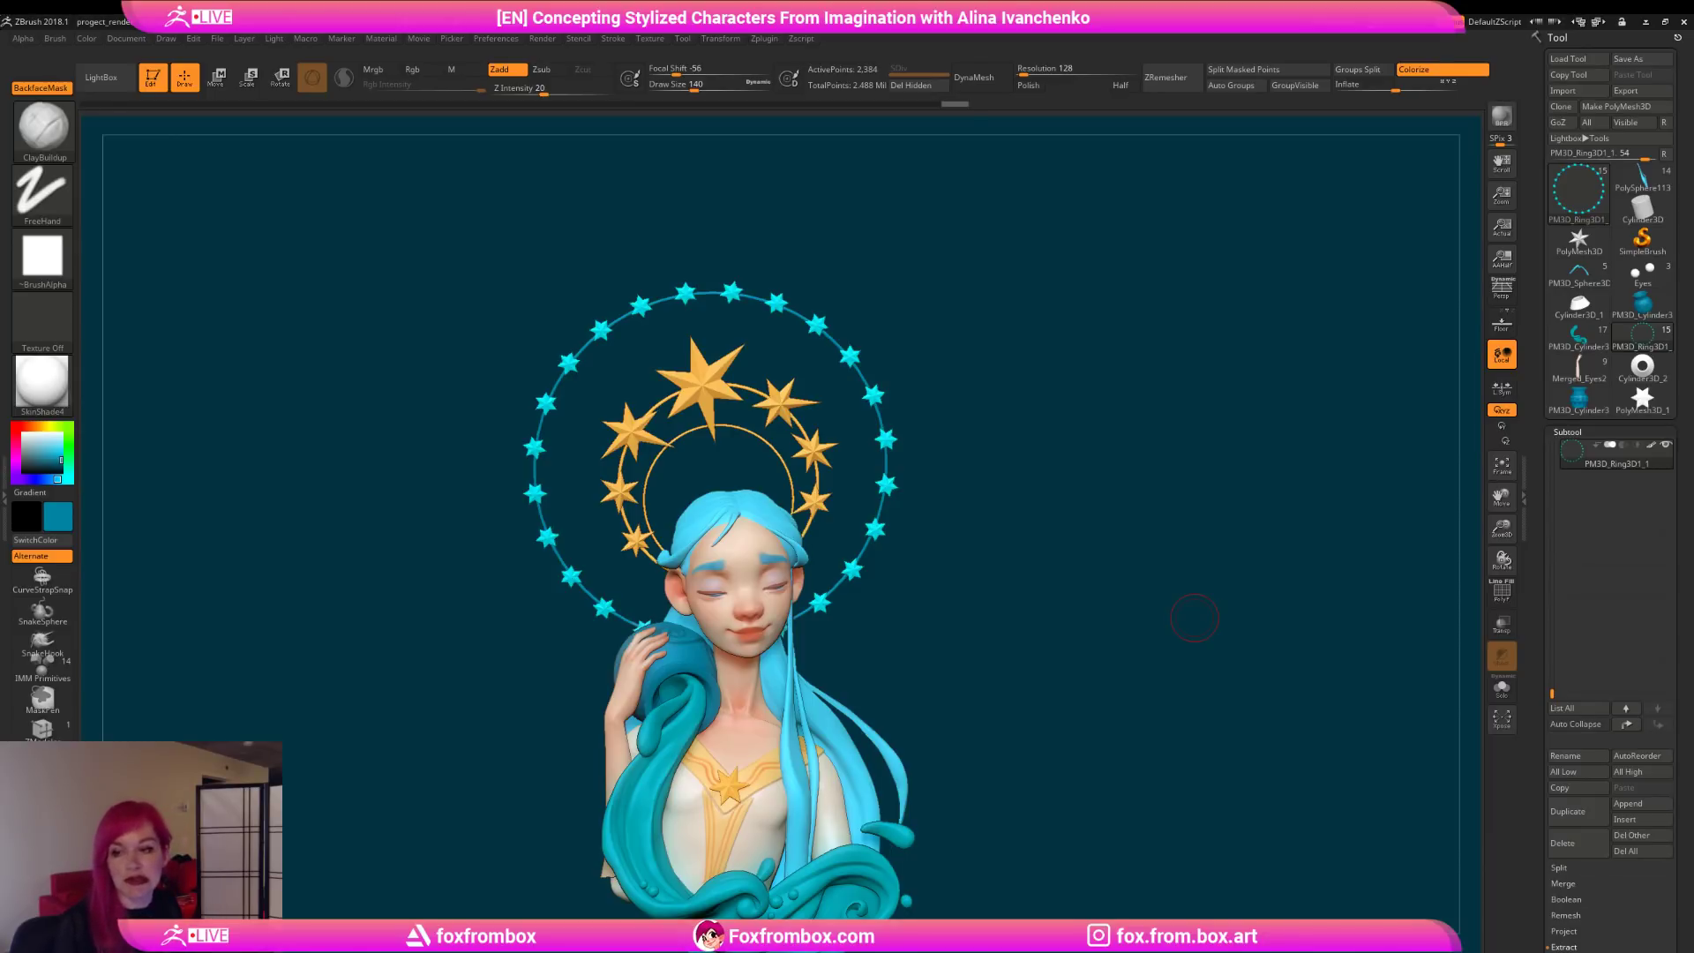
{"action": "mouse_move", "coordinate": [1001, 420]}
{"action": "left_mouse_down"}
{"action": "mouse_move", "coordinate": [987, 473]}
{"action": "mouse_move", "coordinate": [855, 323]}
{"action": "mouse_move", "coordinate": [885, 267]}
{"action": "left_mouse_up"}
{"action": "left_click_drag", "start_coordinate": [696, 86], "coordinate": [687, 86]}
{"action": "mouse_move", "coordinate": [769, 283]}
{"action": "left_mouse_down"}
{"action": "mouse_move", "coordinate": [776, 266]}
{"action": "mouse_move", "coordinate": [892, 288]}
{"action": "mouse_move", "coordinate": [873, 295]}
{"action": "mouse_move", "coordinate": [885, 251]}
{"action": "mouse_move", "coordinate": [871, 264]}
{"action": "left_mouse_up"}
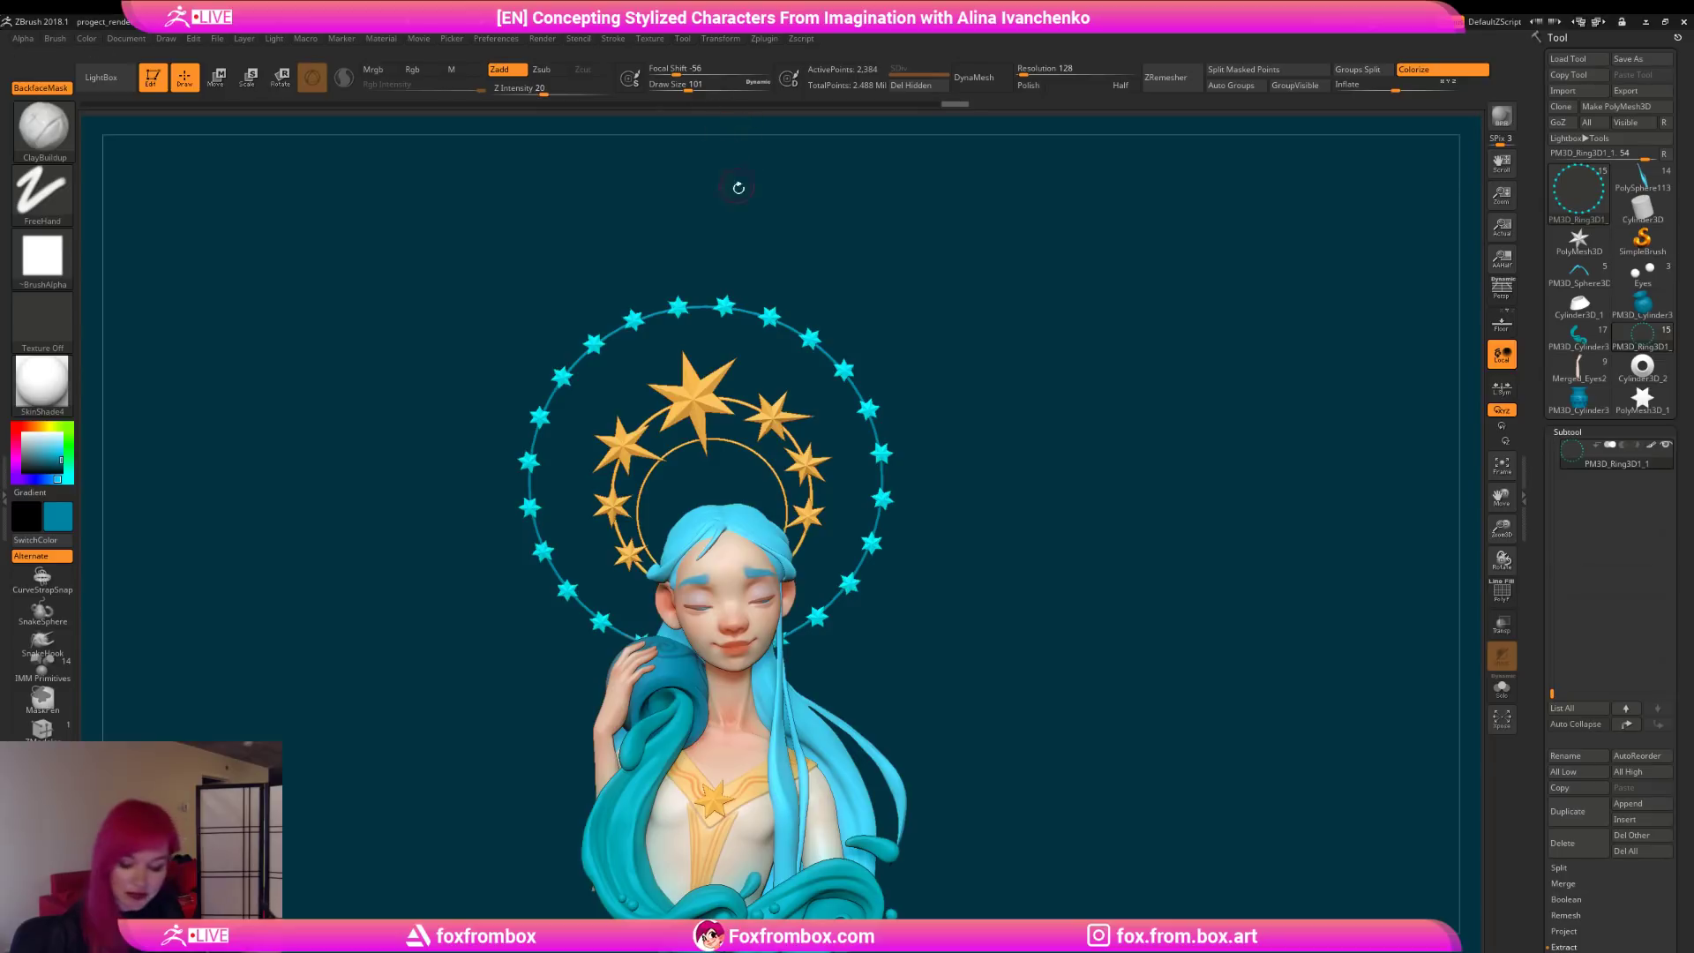
Step: Switch to the Move brush and reduce the draw size to 46
{"action": "key", "text": "b"}
{"action": "key", "text": "m"}
{"action": "key", "text": "v"}
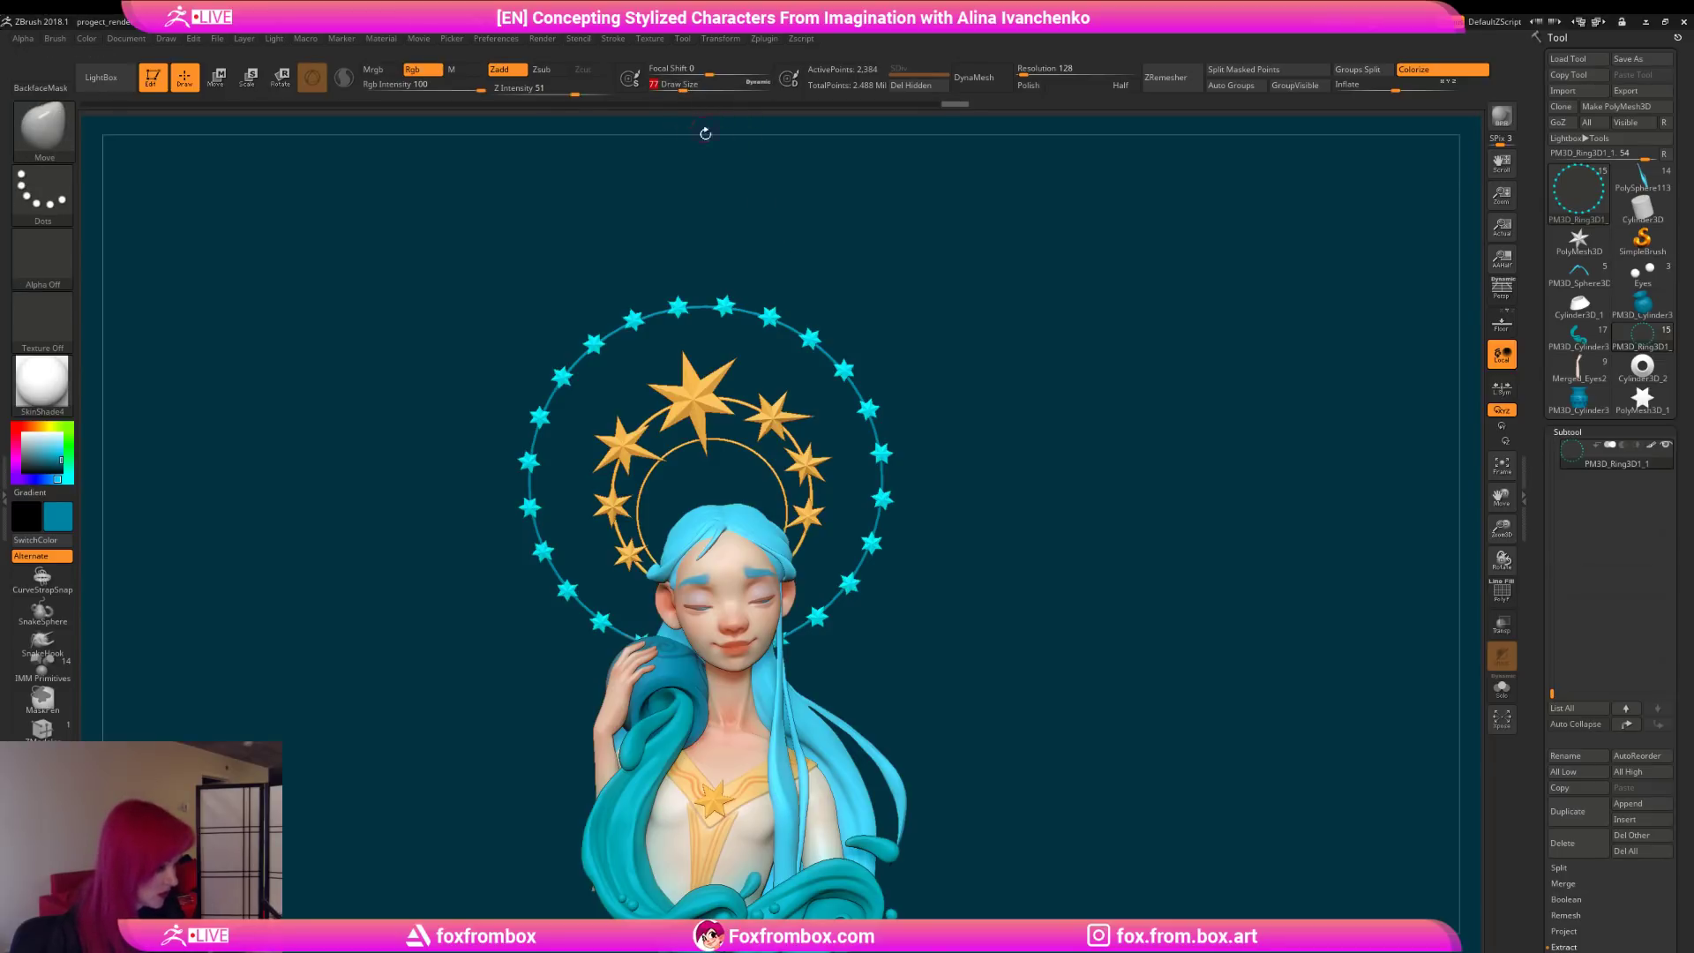
{"action": "left_click", "coordinate": [681, 85]}
{"action": "key", "text": "bracketleft"}
{"action": "key", "text": "bracketleft"}
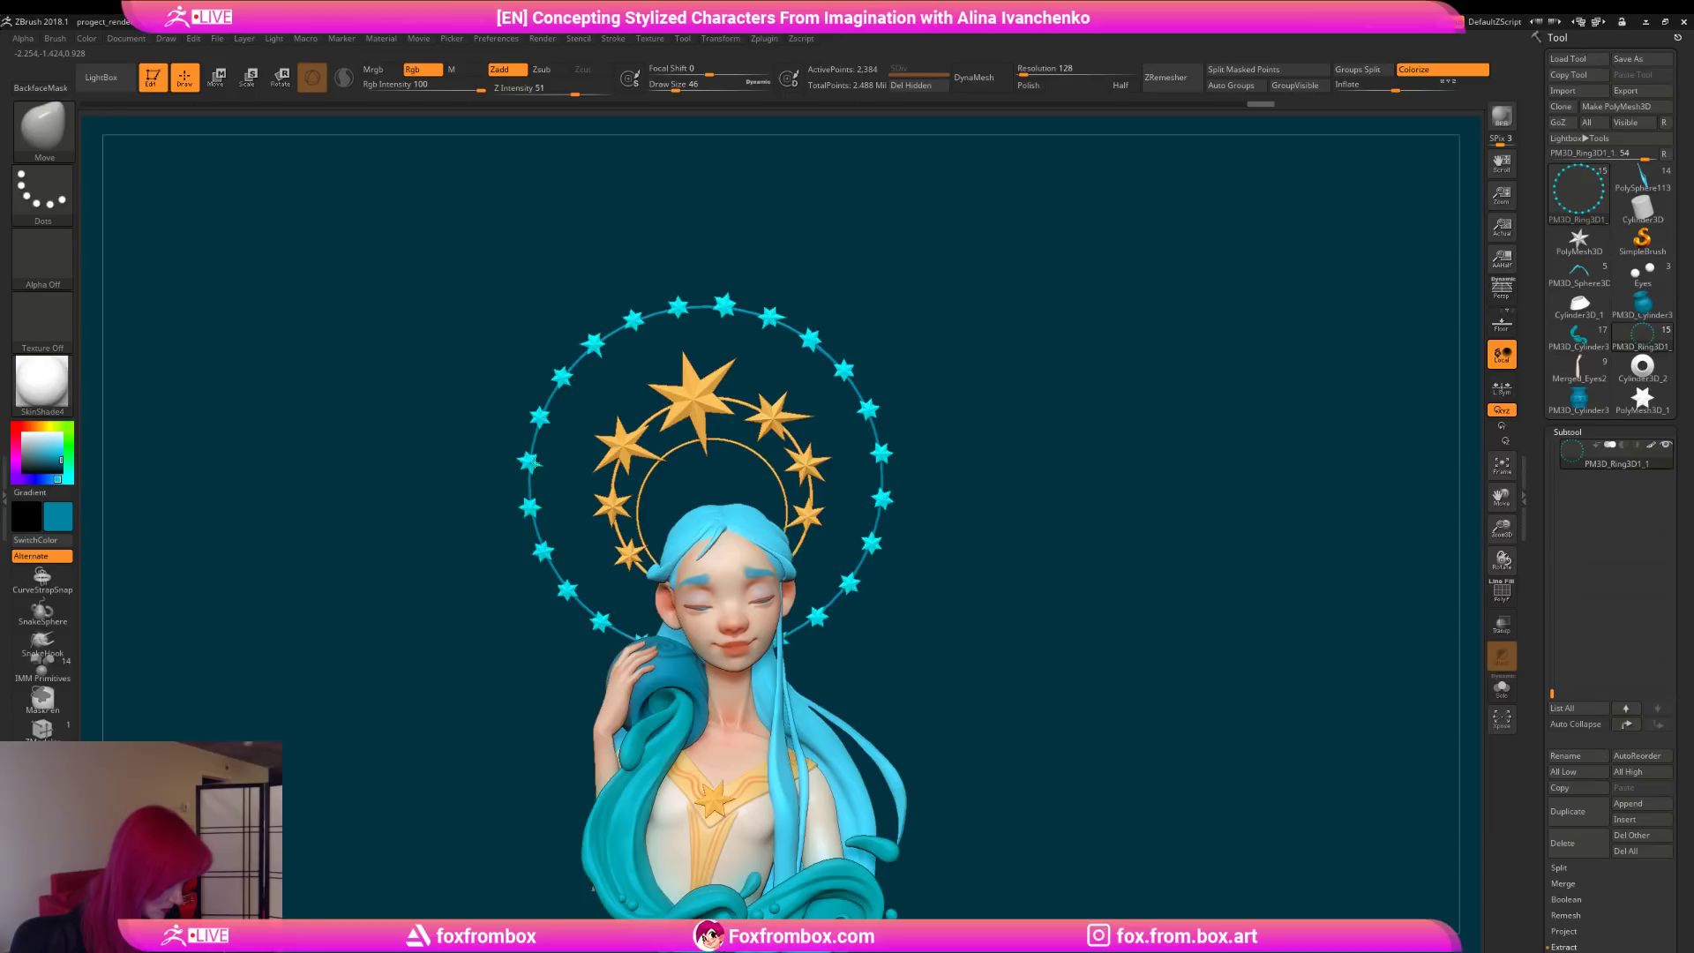
Step: Mask the thin outer circle and split the masked points so circle and stars become separate subtools
{"action": "left_click_drag", "start_coordinate": [964, 529], "coordinate": [933, 479]}
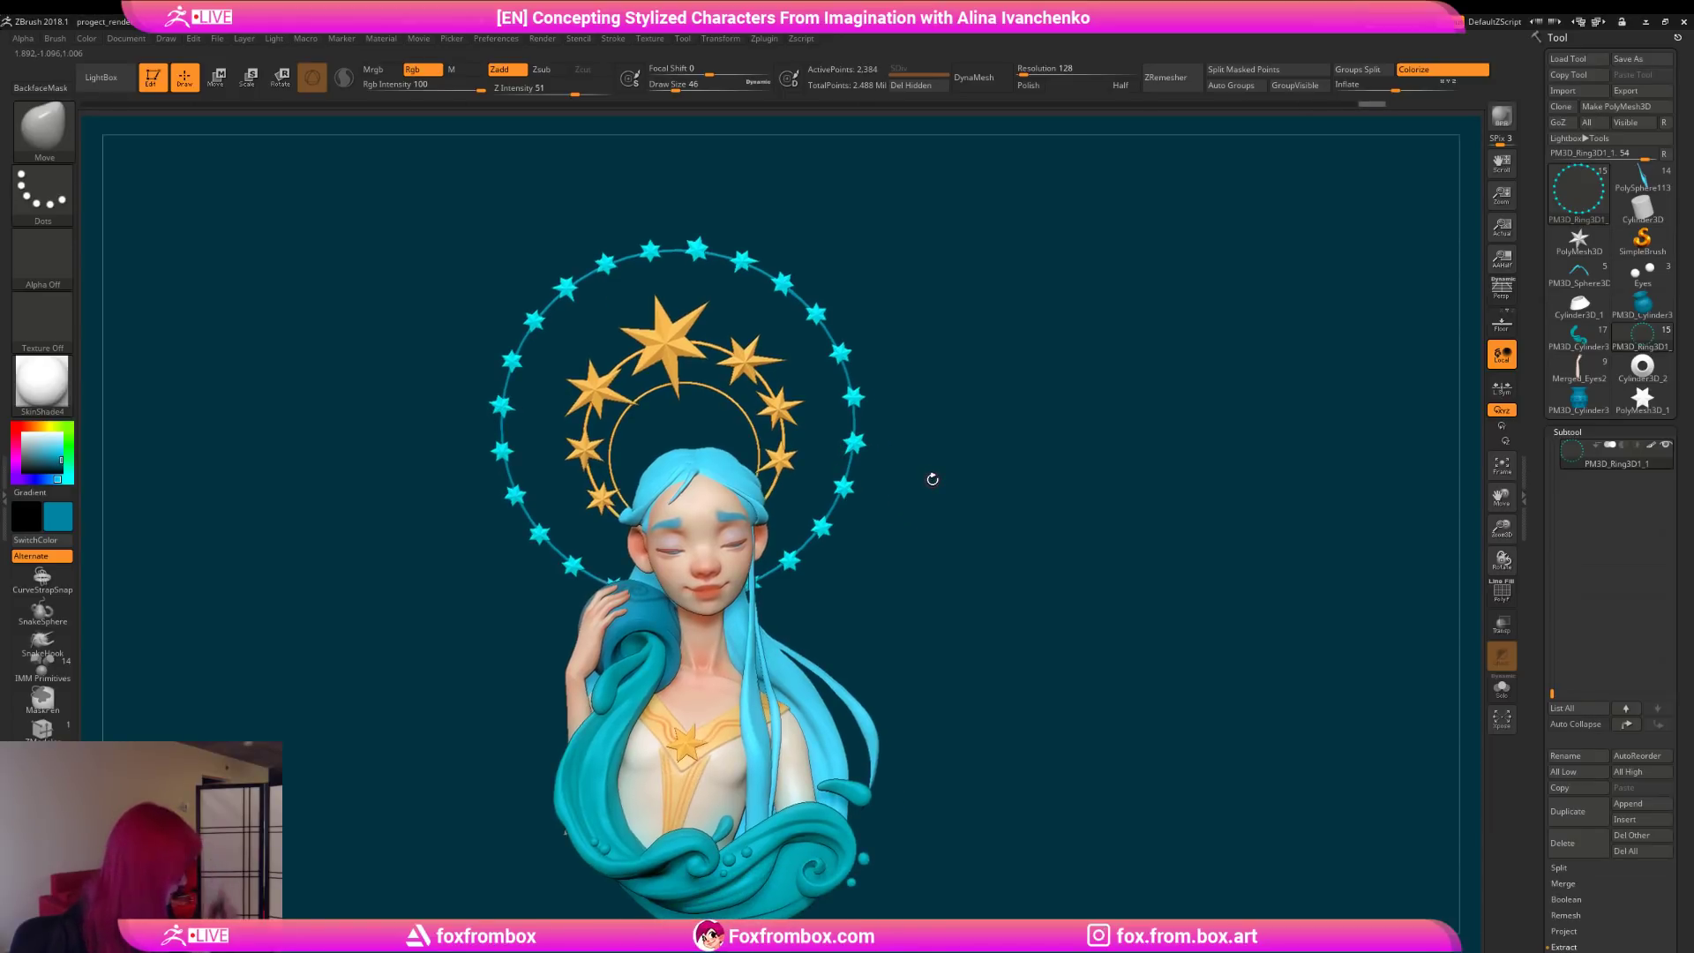
{"action": "left_click_drag", "start_coordinate": [976, 473], "coordinate": [818, 313]}
{"action": "left_click", "coordinate": [827, 334], "text": "ctrl+shift"}
{"action": "left_click", "coordinate": [904, 314], "text": "ctrl"}
{"action": "left_click", "coordinate": [904, 313], "text": "ctrl+shift"}
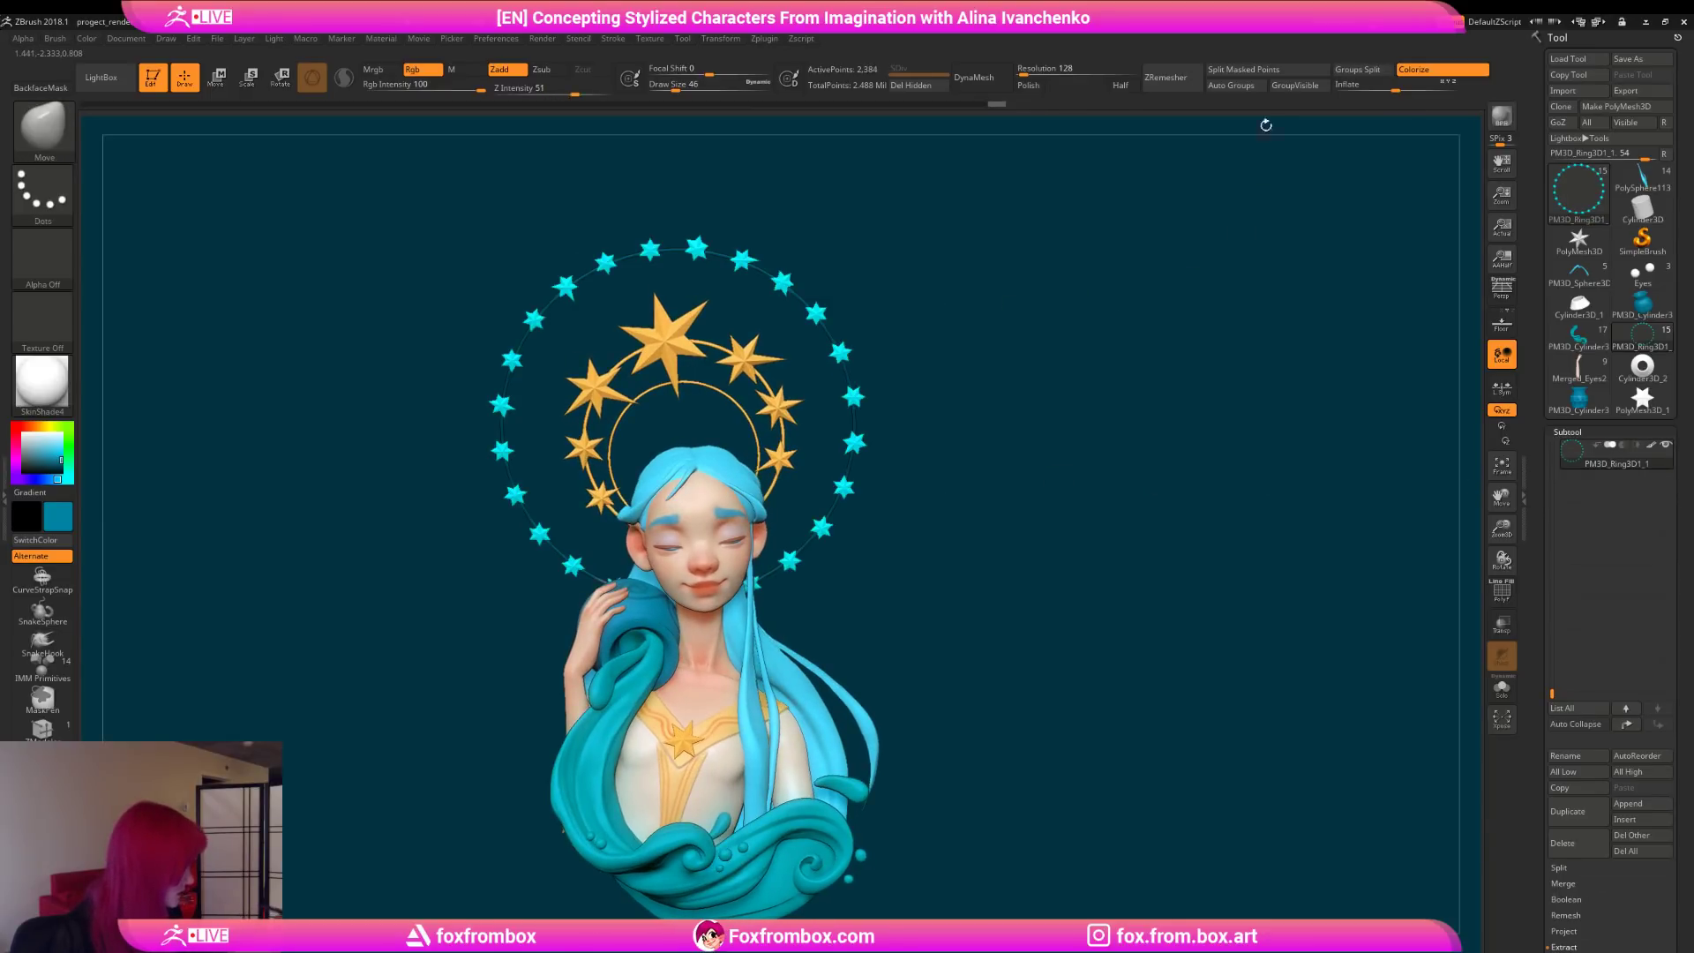
{"action": "left_click", "coordinate": [1268, 73]}
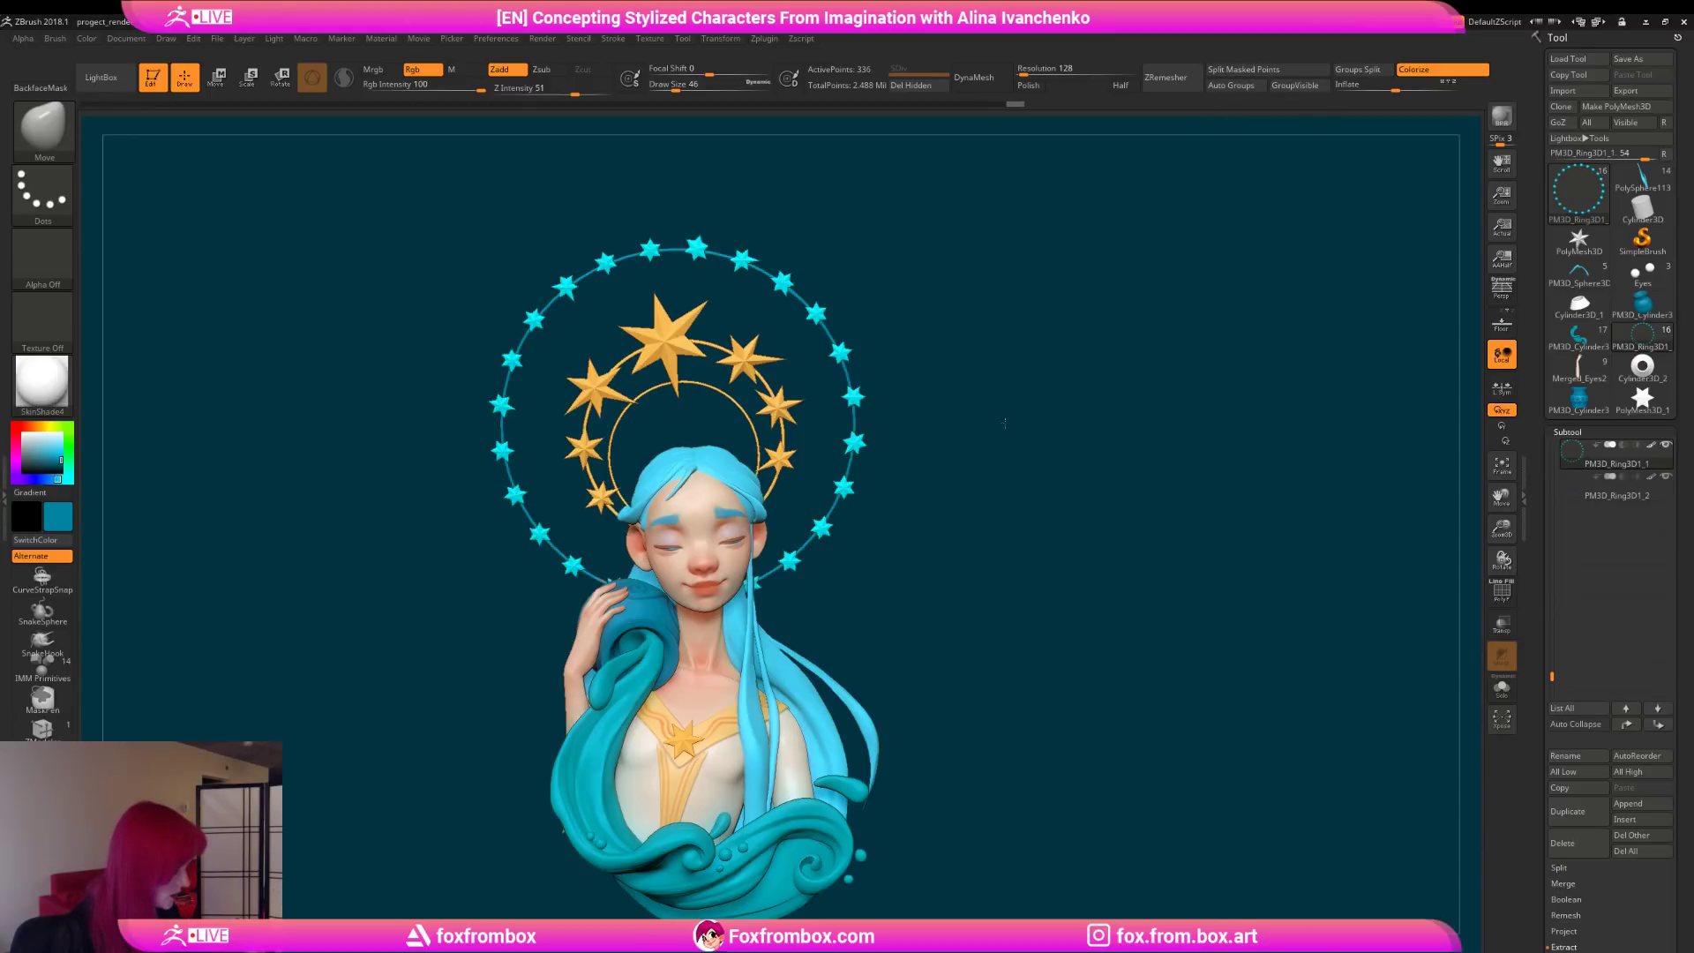
Step: Try to duplicate the outer stars and shift the copy upward, using a reset and centred gizmo
{"action": "left_click_drag", "start_coordinate": [1006, 404], "coordinate": [1004, 434], "text": "alt"}
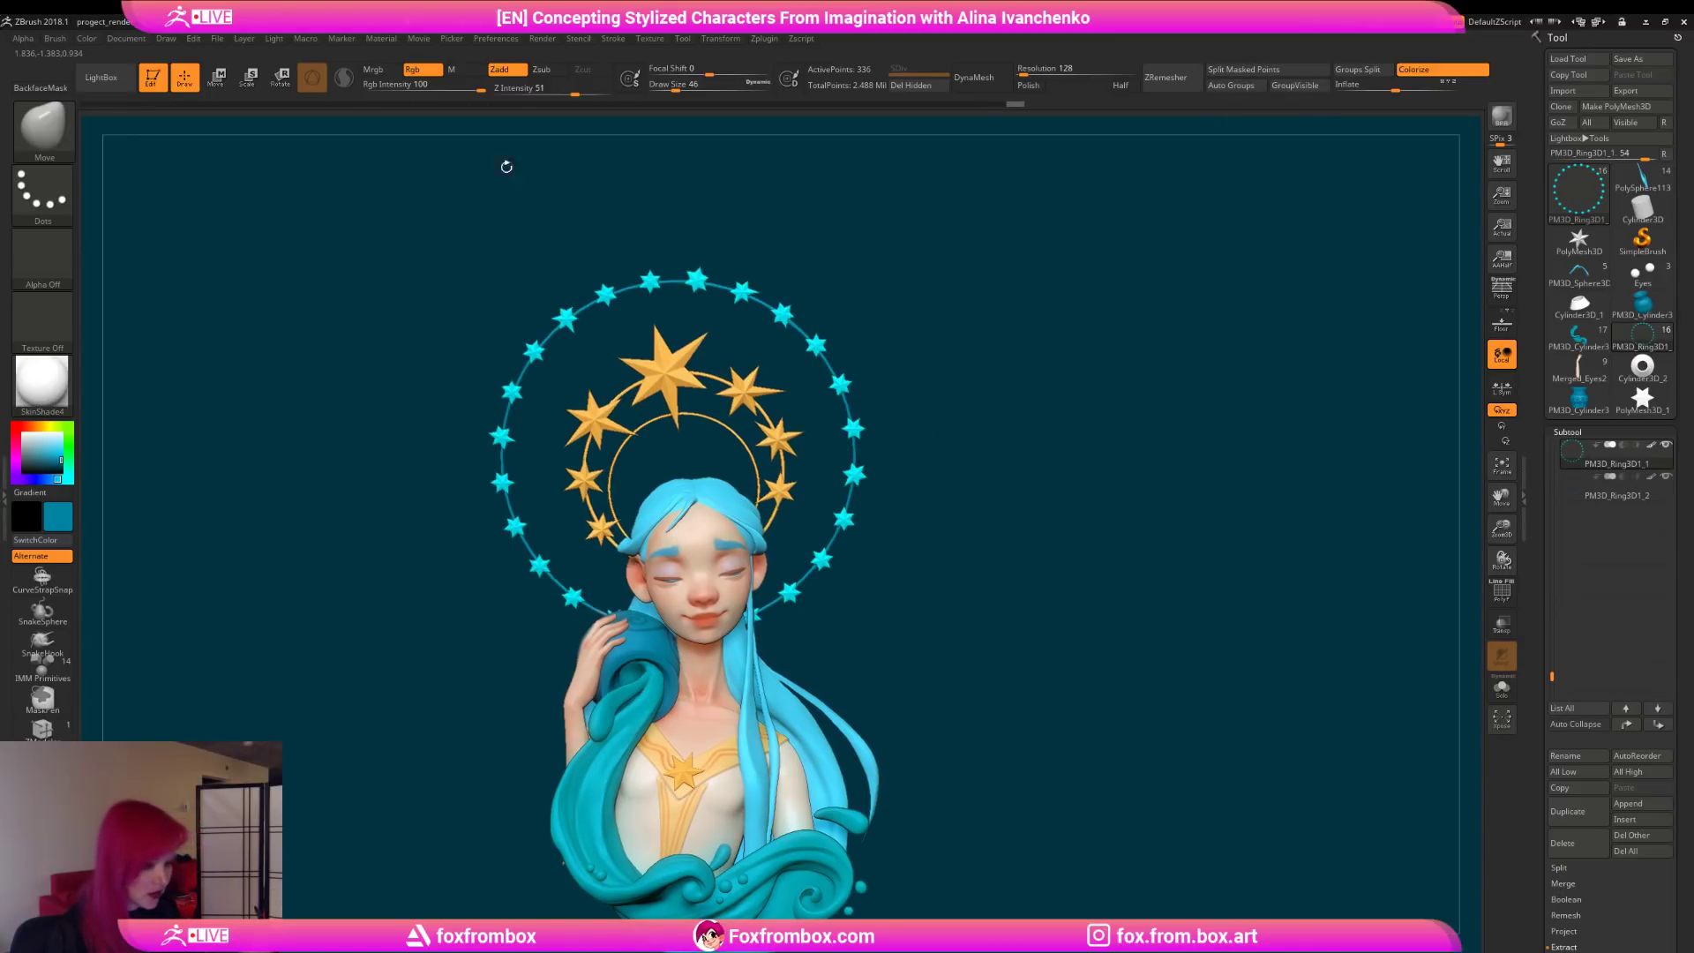
{"action": "key", "text": "w"}
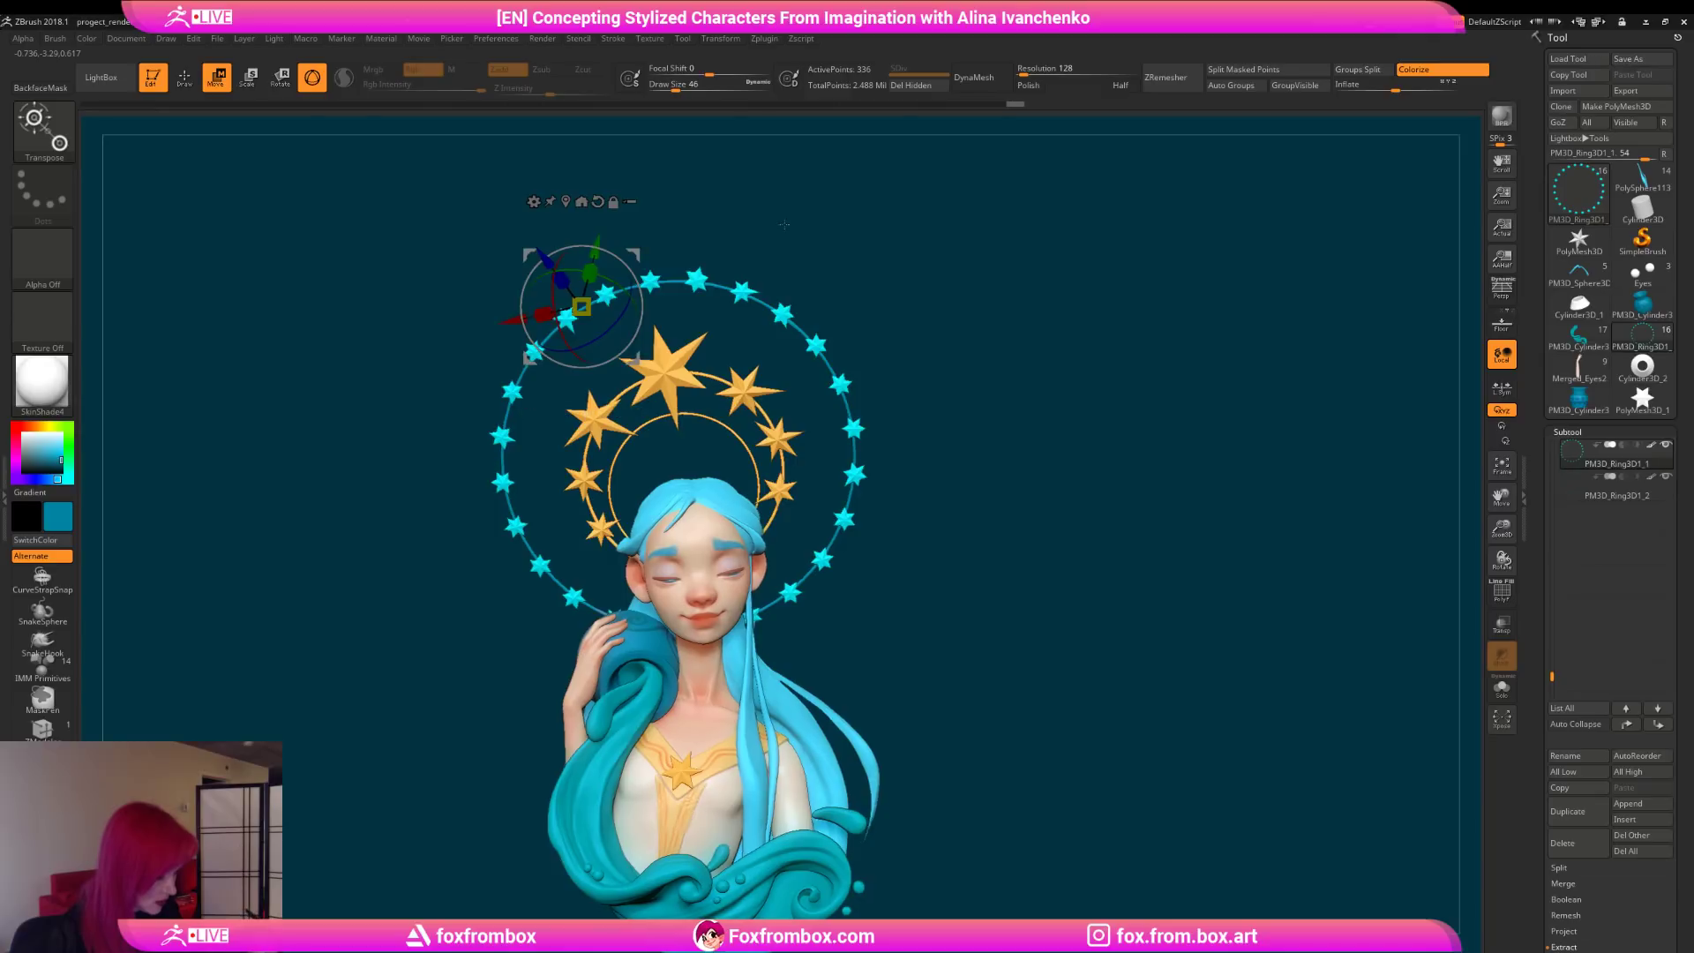
{"action": "left_click", "coordinate": [598, 202]}
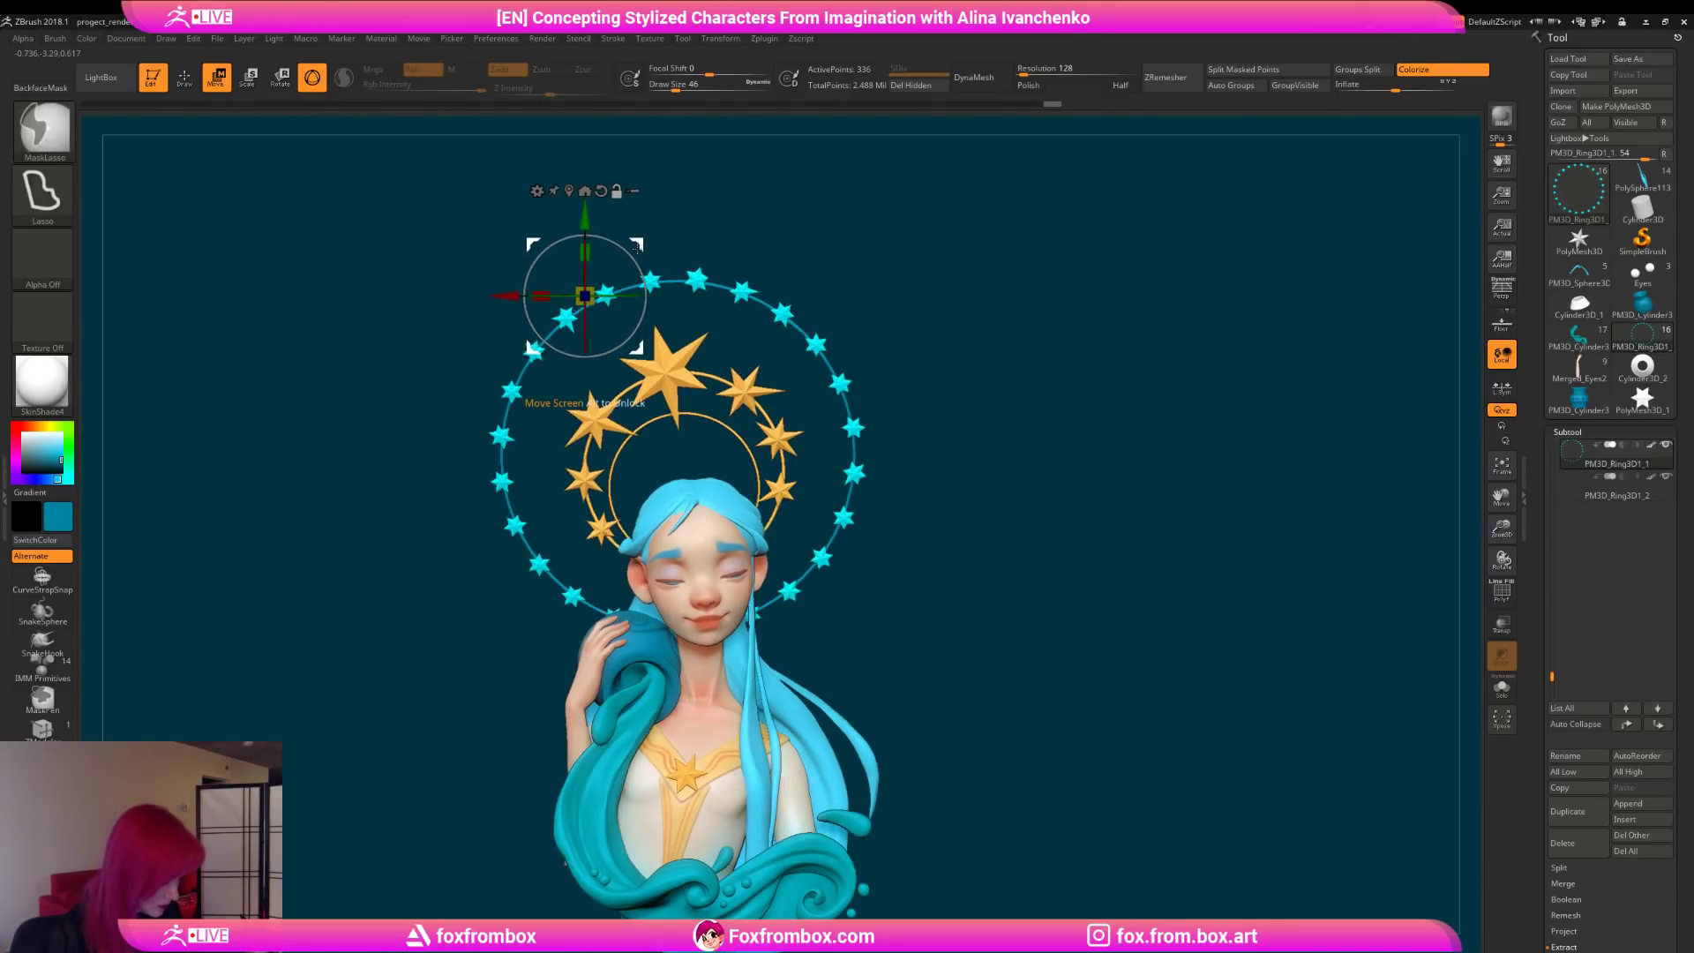
{"action": "left_click", "coordinate": [581, 201]}
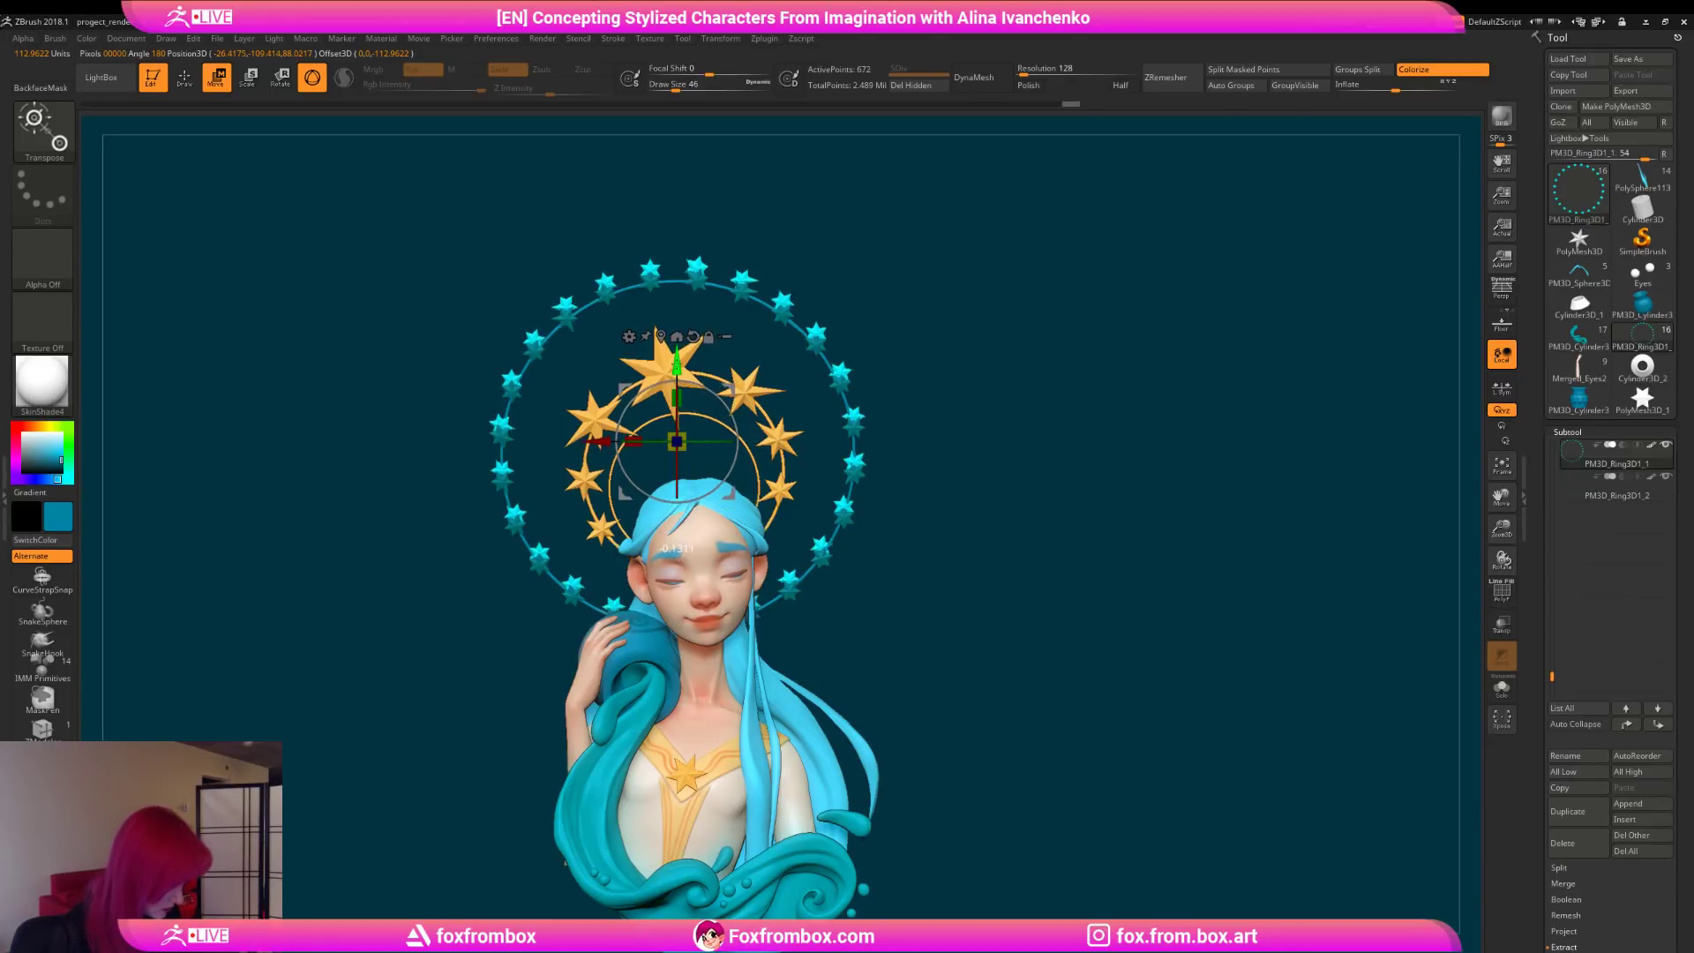
Step: Select the thin blue circle, reset and centre its gizmo, and duplicate it as a slightly smaller concentric ring
{"action": "left_click", "coordinate": [569, 314], "text": "alt"}
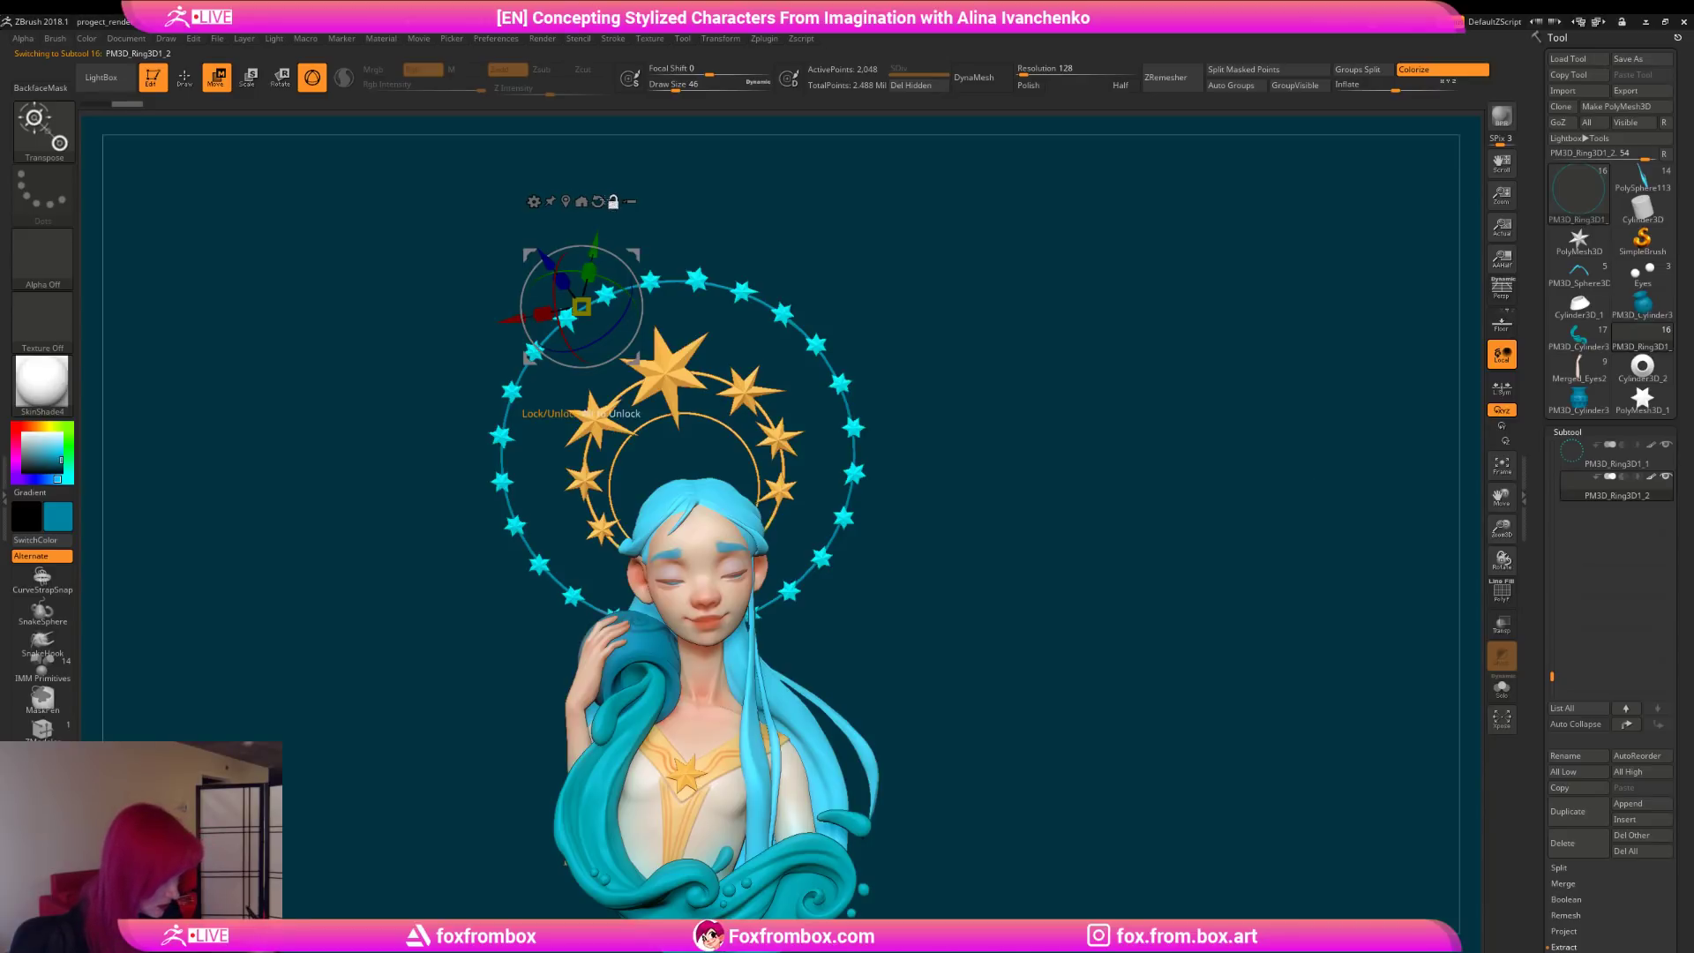
{"action": "left_click", "coordinate": [597, 201]}
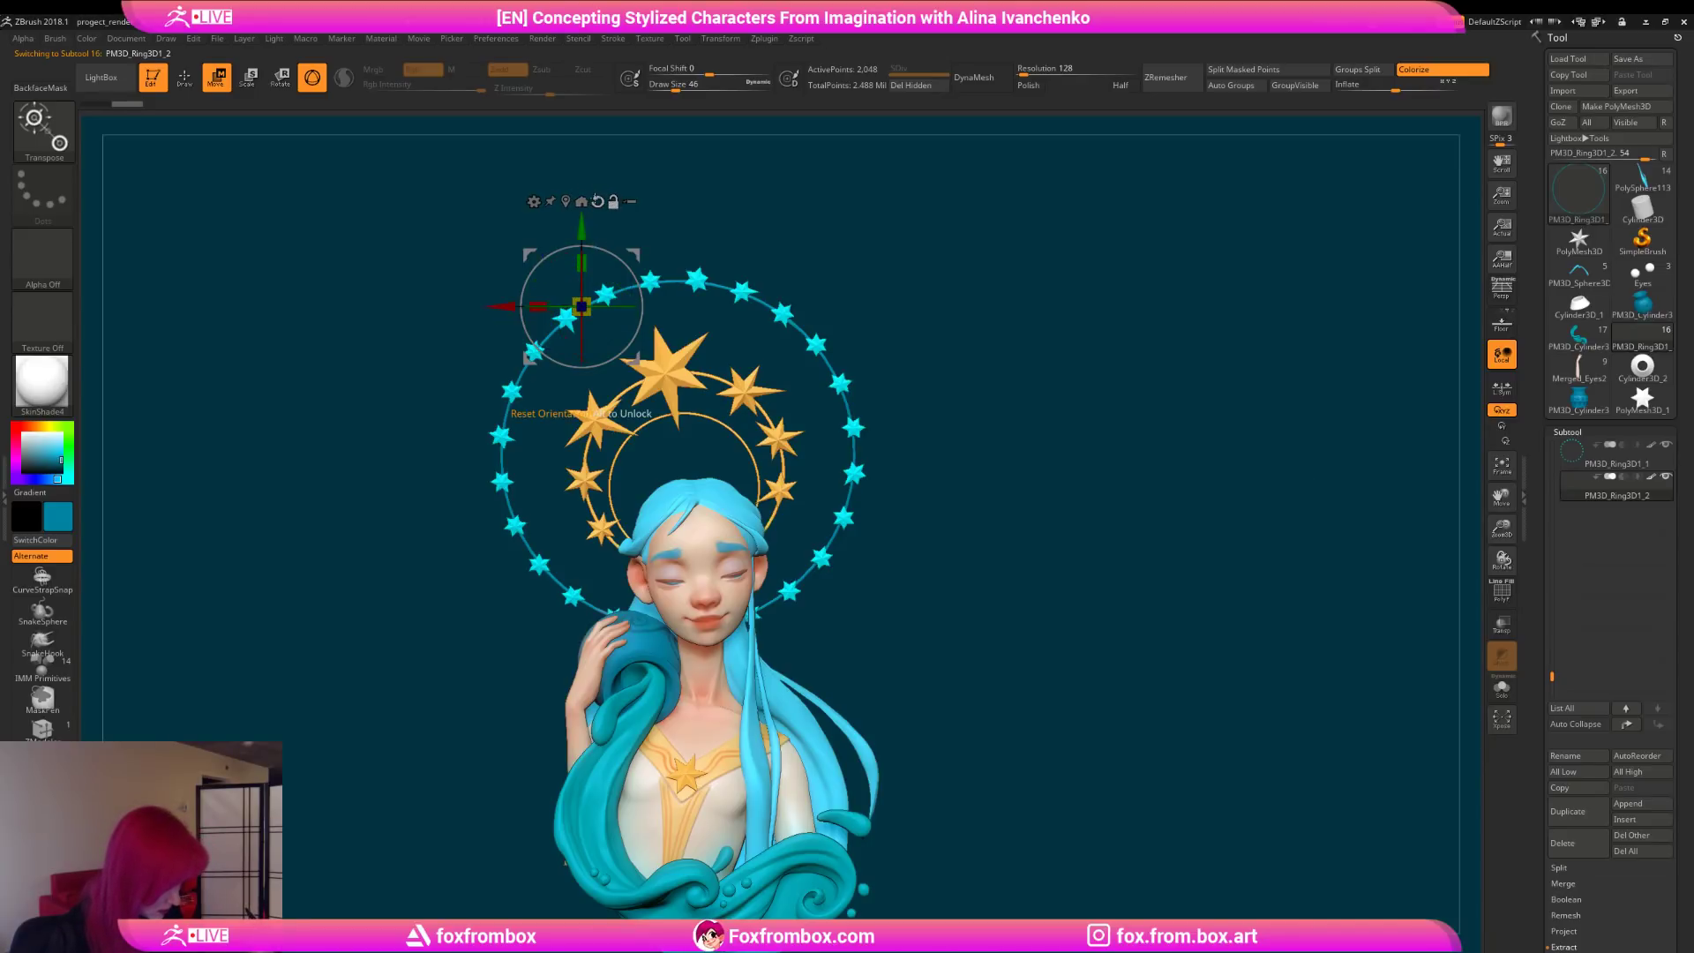
{"action": "left_click", "coordinate": [582, 201]}
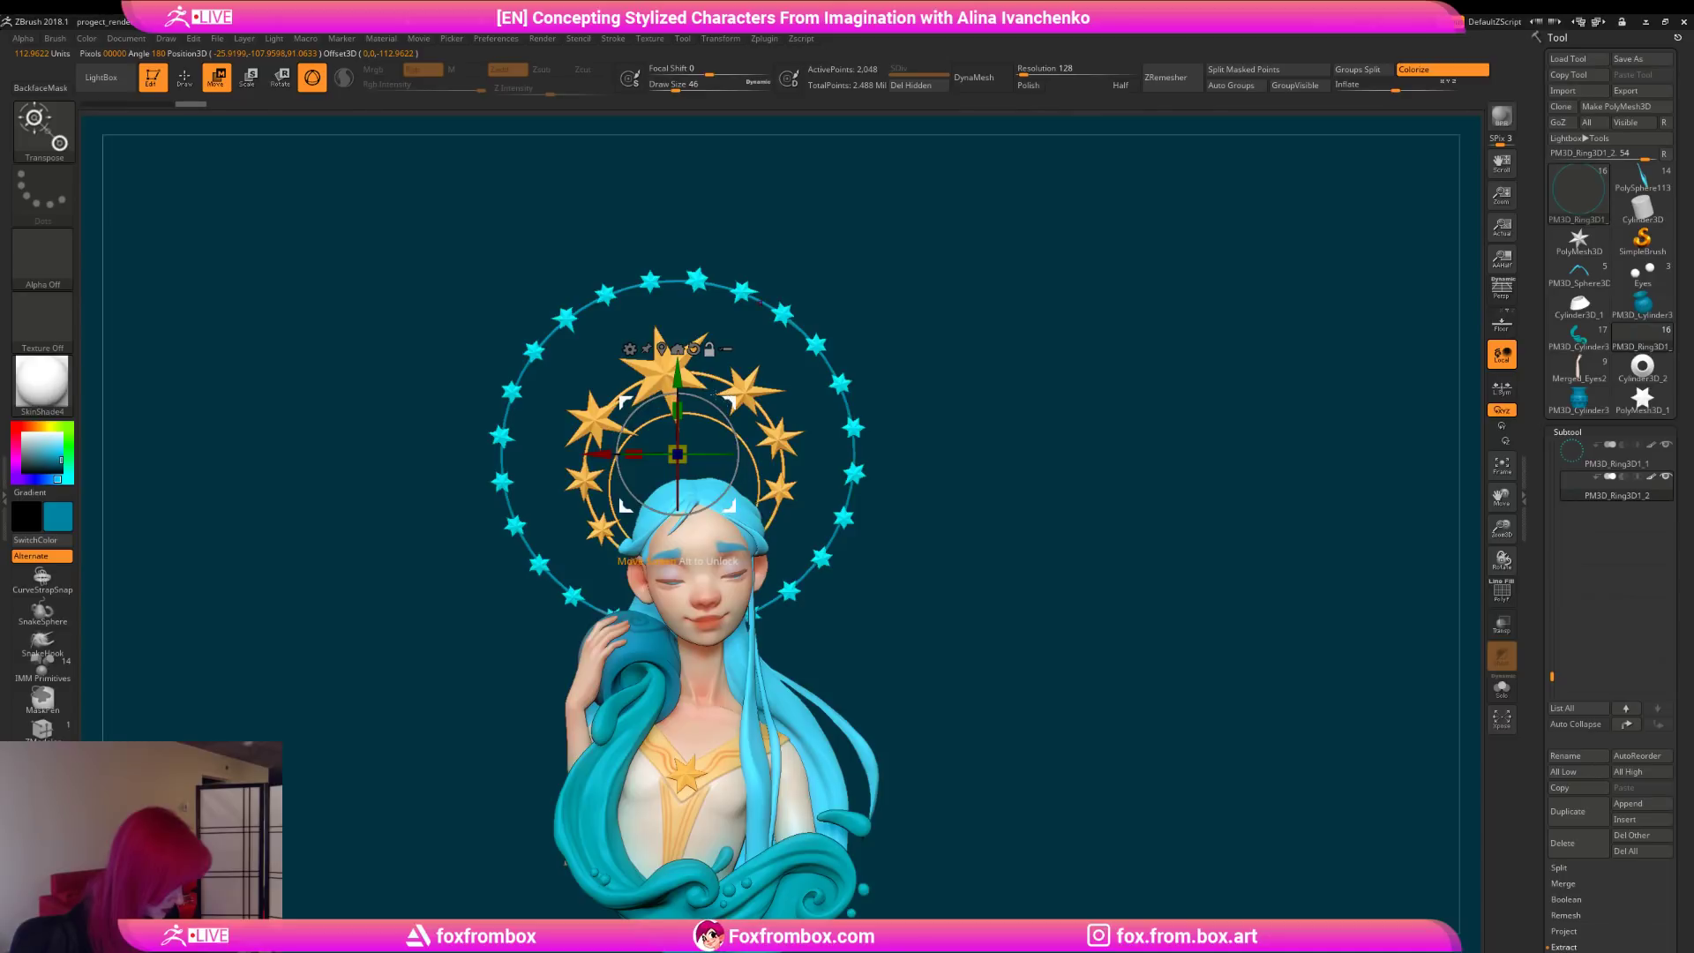
{"action": "key", "text": "ctrl"}
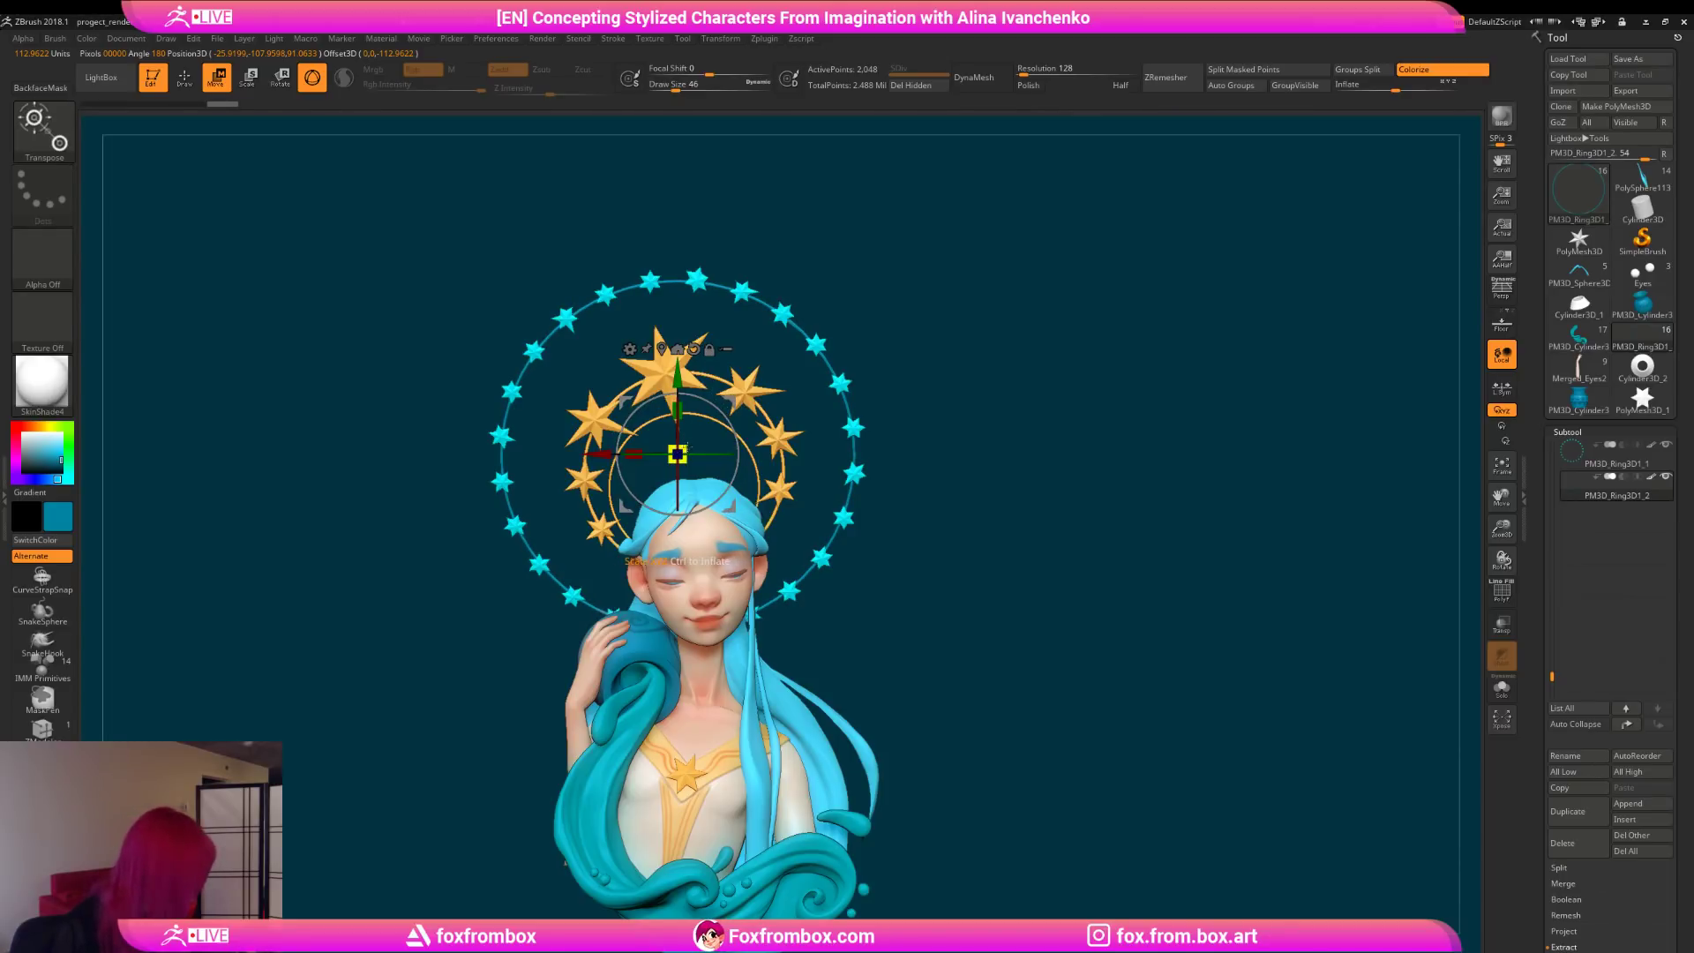
{"action": "left_click_drag", "start_coordinate": [677, 376], "coordinate": [678, 368], "text": "ctrl"}
{"action": "left_click_drag", "start_coordinate": [684, 438], "coordinate": [685, 453]}
{"action": "left_click_drag", "start_coordinate": [675, 374], "coordinate": [676, 378]}
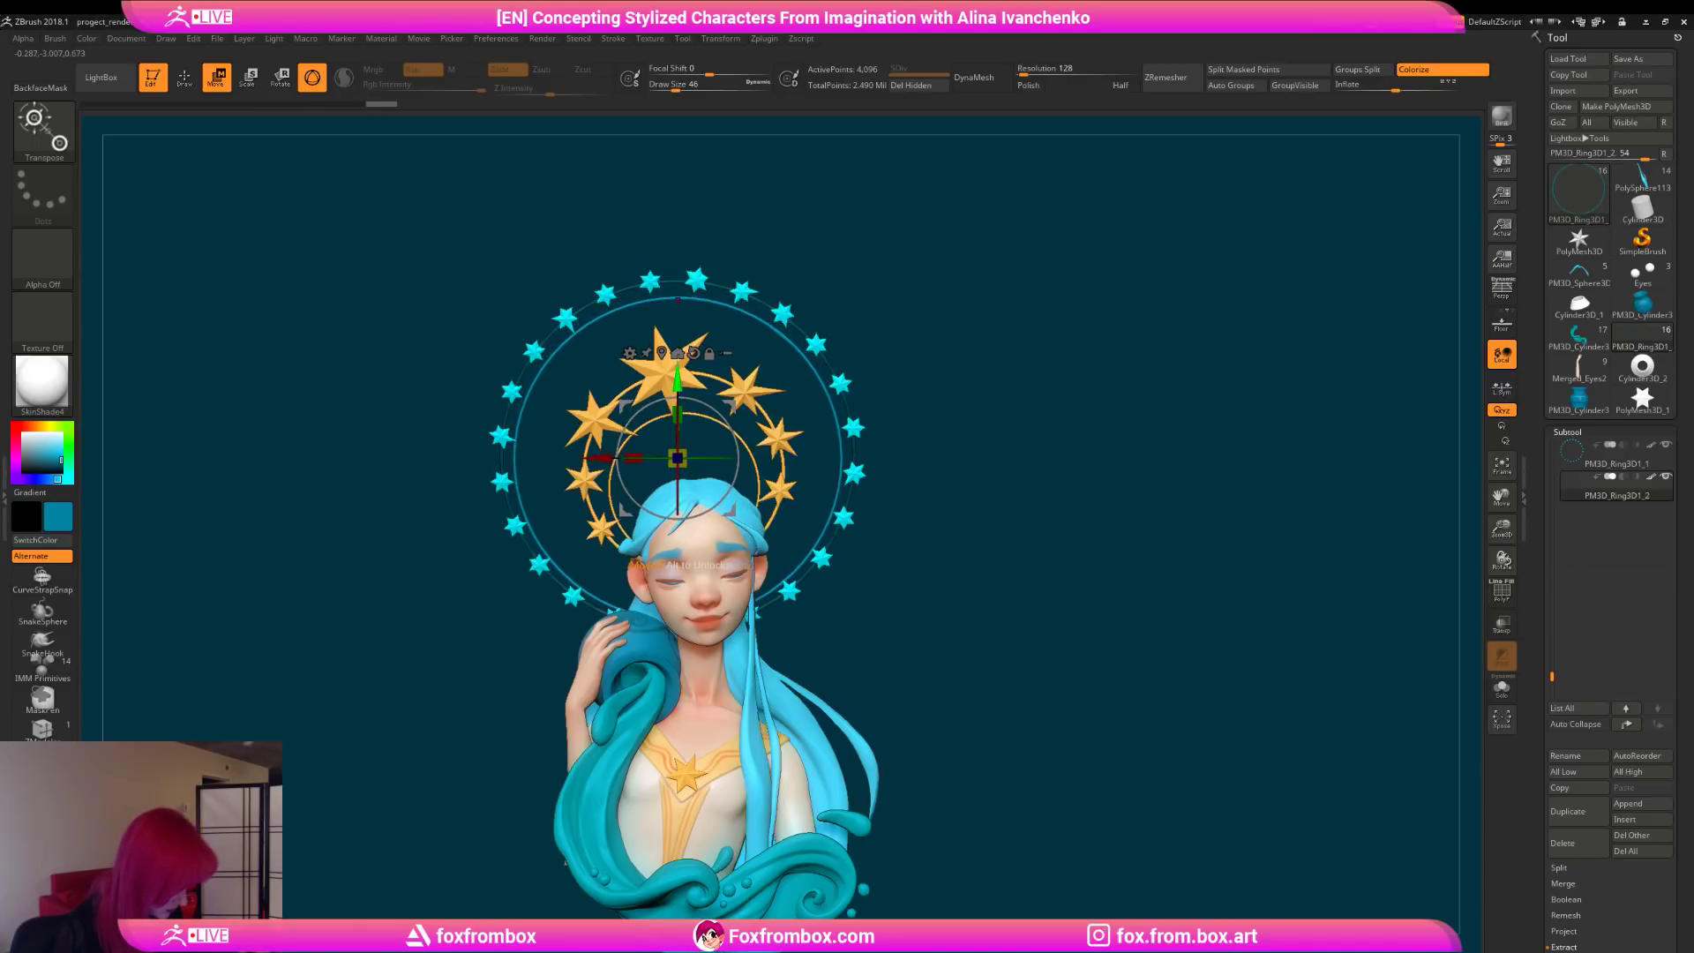
Step: Thin the smaller blue ring with a slight negative Inflate and return to Draw mode
{"action": "left_click_drag", "start_coordinate": [1395, 90], "coordinate": [1389, 90]}
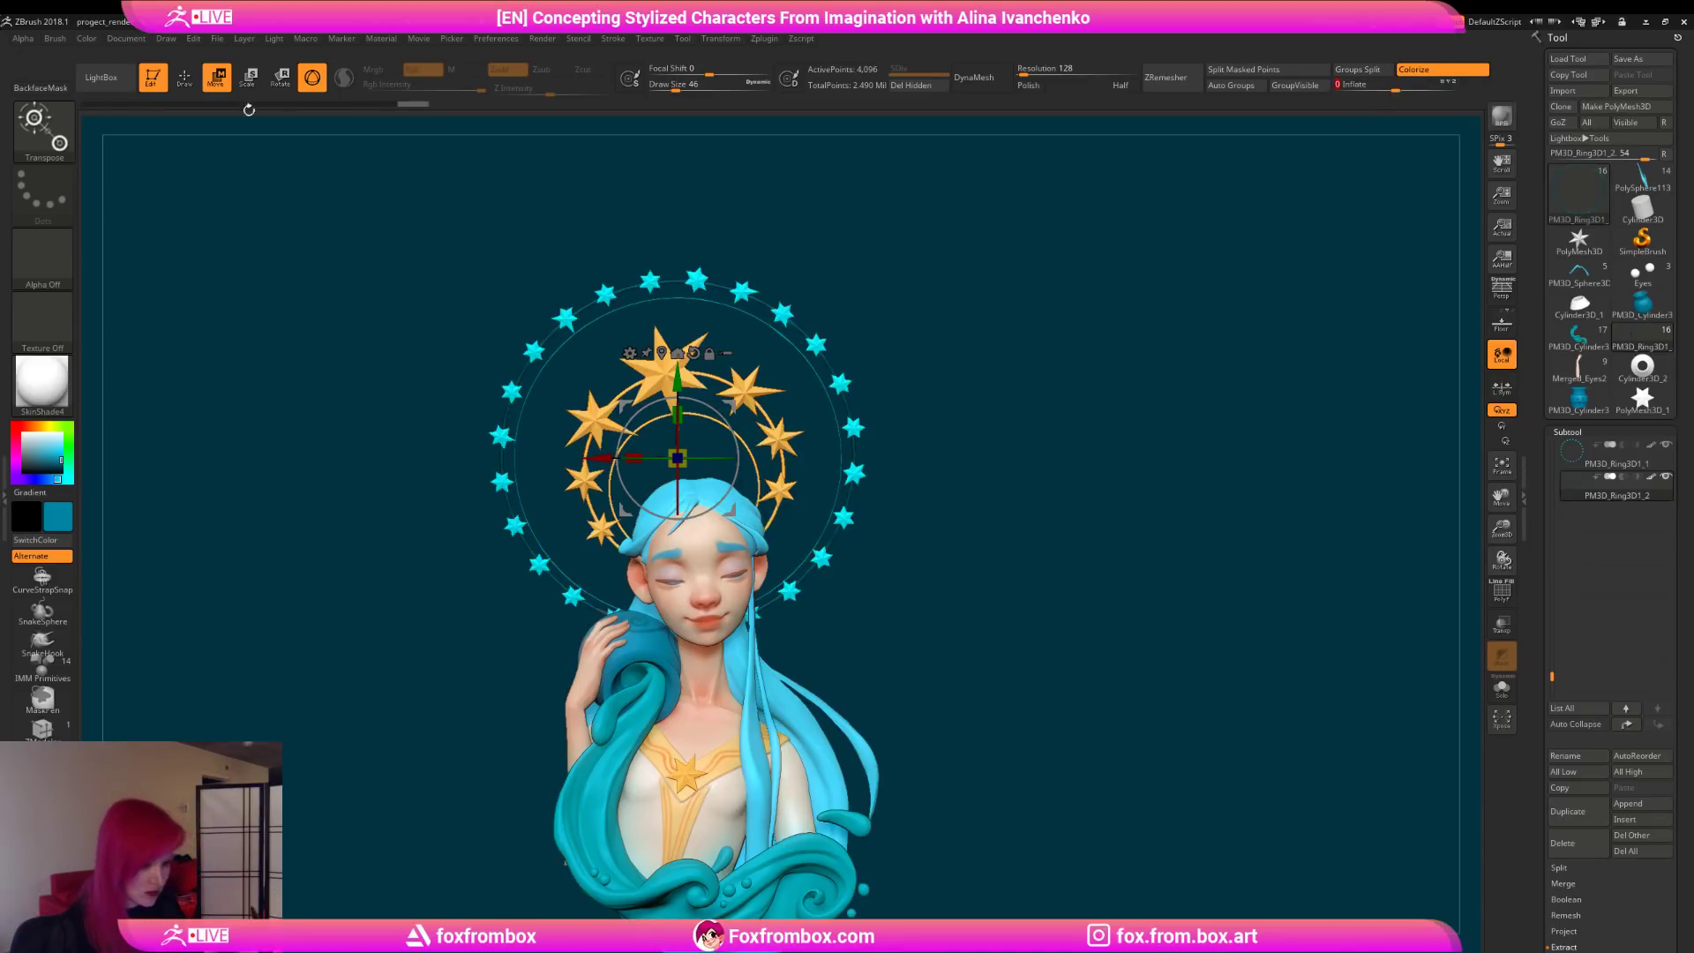
{"action": "key", "text": "q"}
{"action": "mouse_move", "coordinate": [1029, 518]}
{"action": "left_mouse_down"}
{"action": "mouse_move", "coordinate": [973, 565]}
{"action": "mouse_move", "coordinate": [982, 522]}
{"action": "mouse_move", "coordinate": [979, 539]}
{"action": "left_mouse_up"}
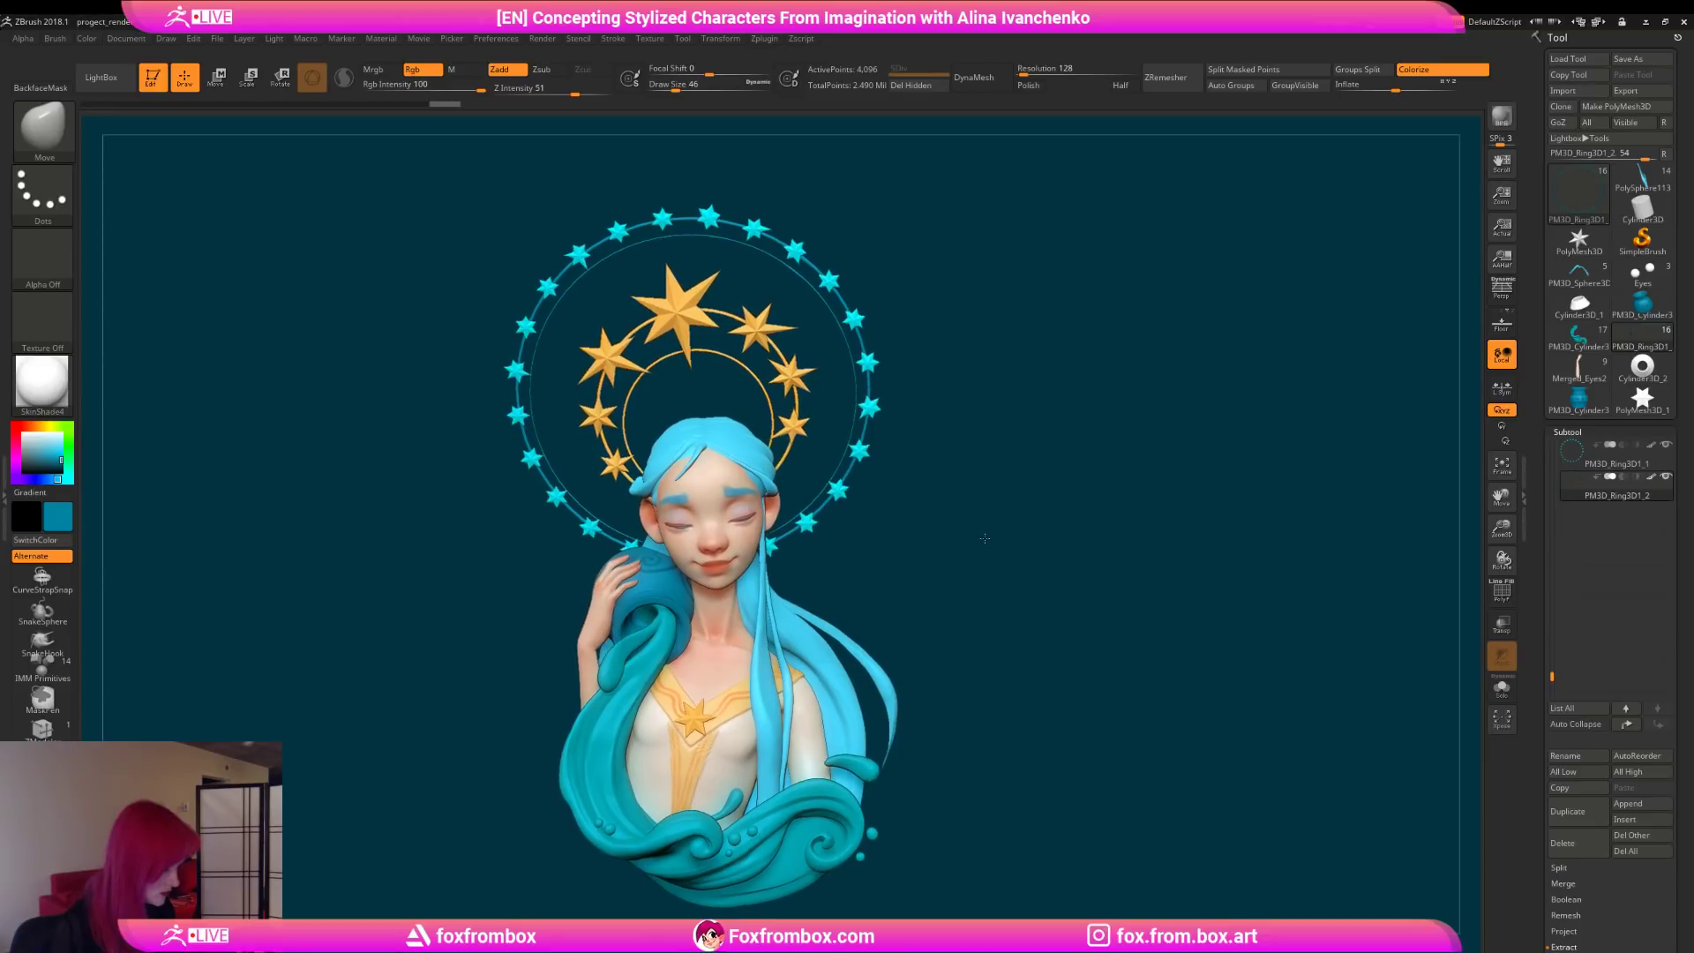
{"action": "left_click_drag", "start_coordinate": [1501, 528], "coordinate": [1393, 499]}
{"action": "left_click_drag", "start_coordinate": [1156, 457], "coordinate": [1109, 475]}
Step: Select the outer stars subtool and fill it with teal sampled from the character, R 2, G 191, B 201
{"action": "left_click", "coordinate": [1622, 459]}
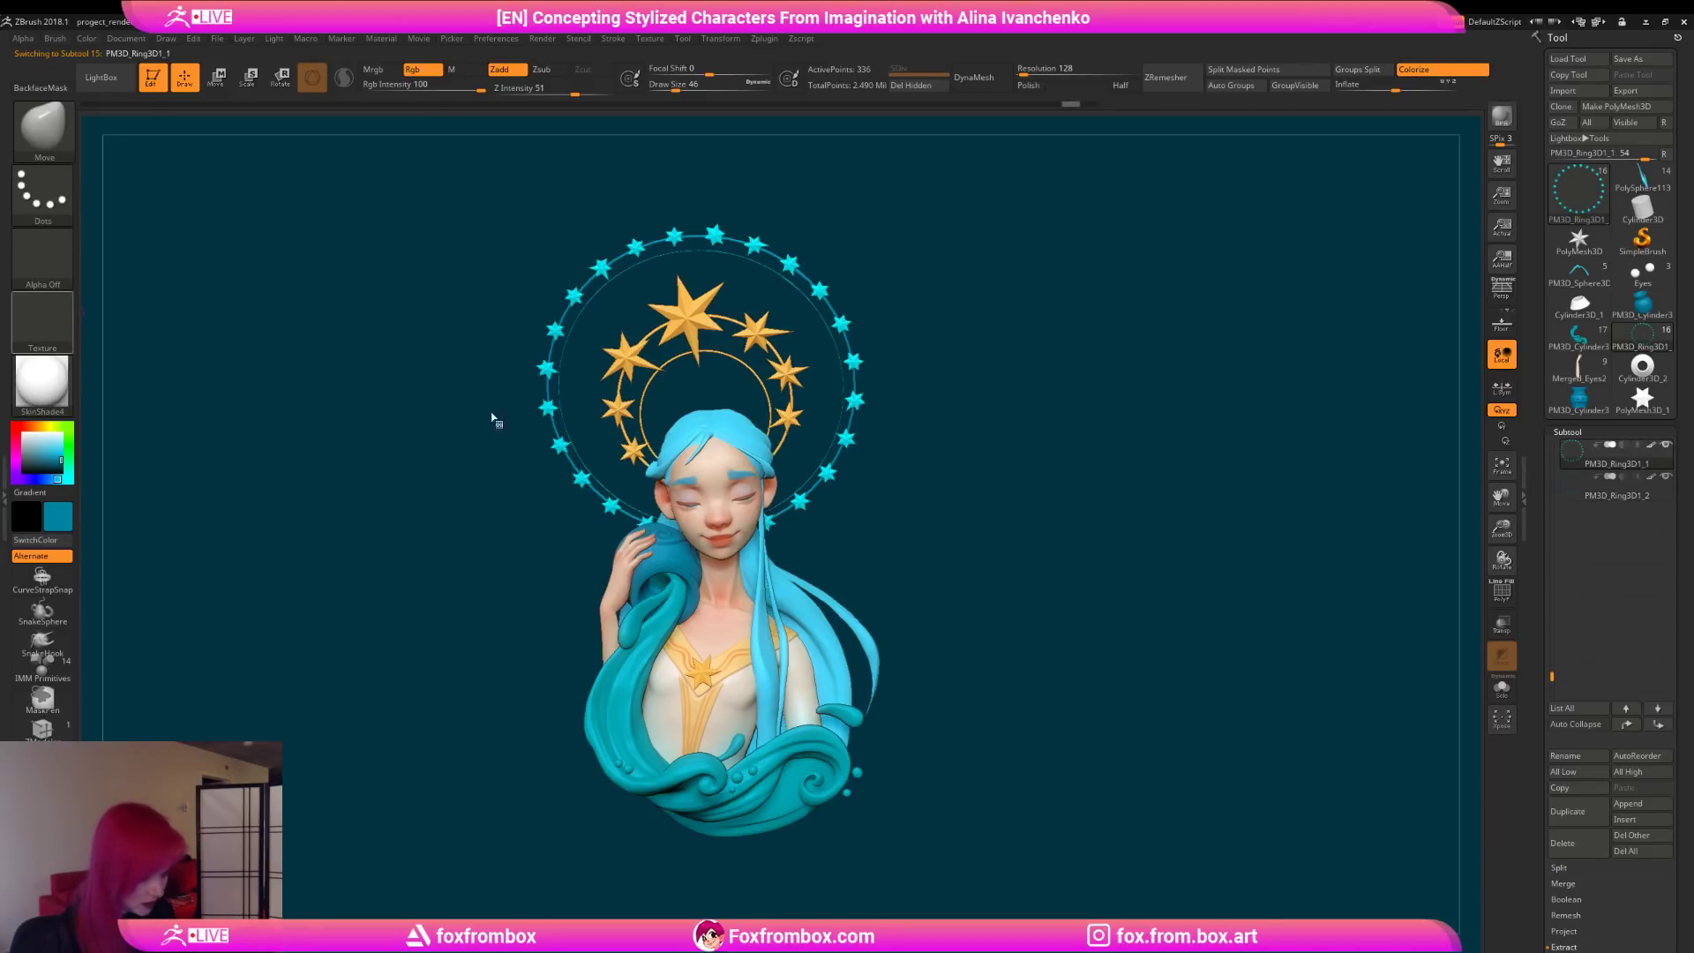
{"action": "key", "text": "c"}
{"action": "left_click_drag", "start_coordinate": [62, 453], "coordinate": [62, 454]}
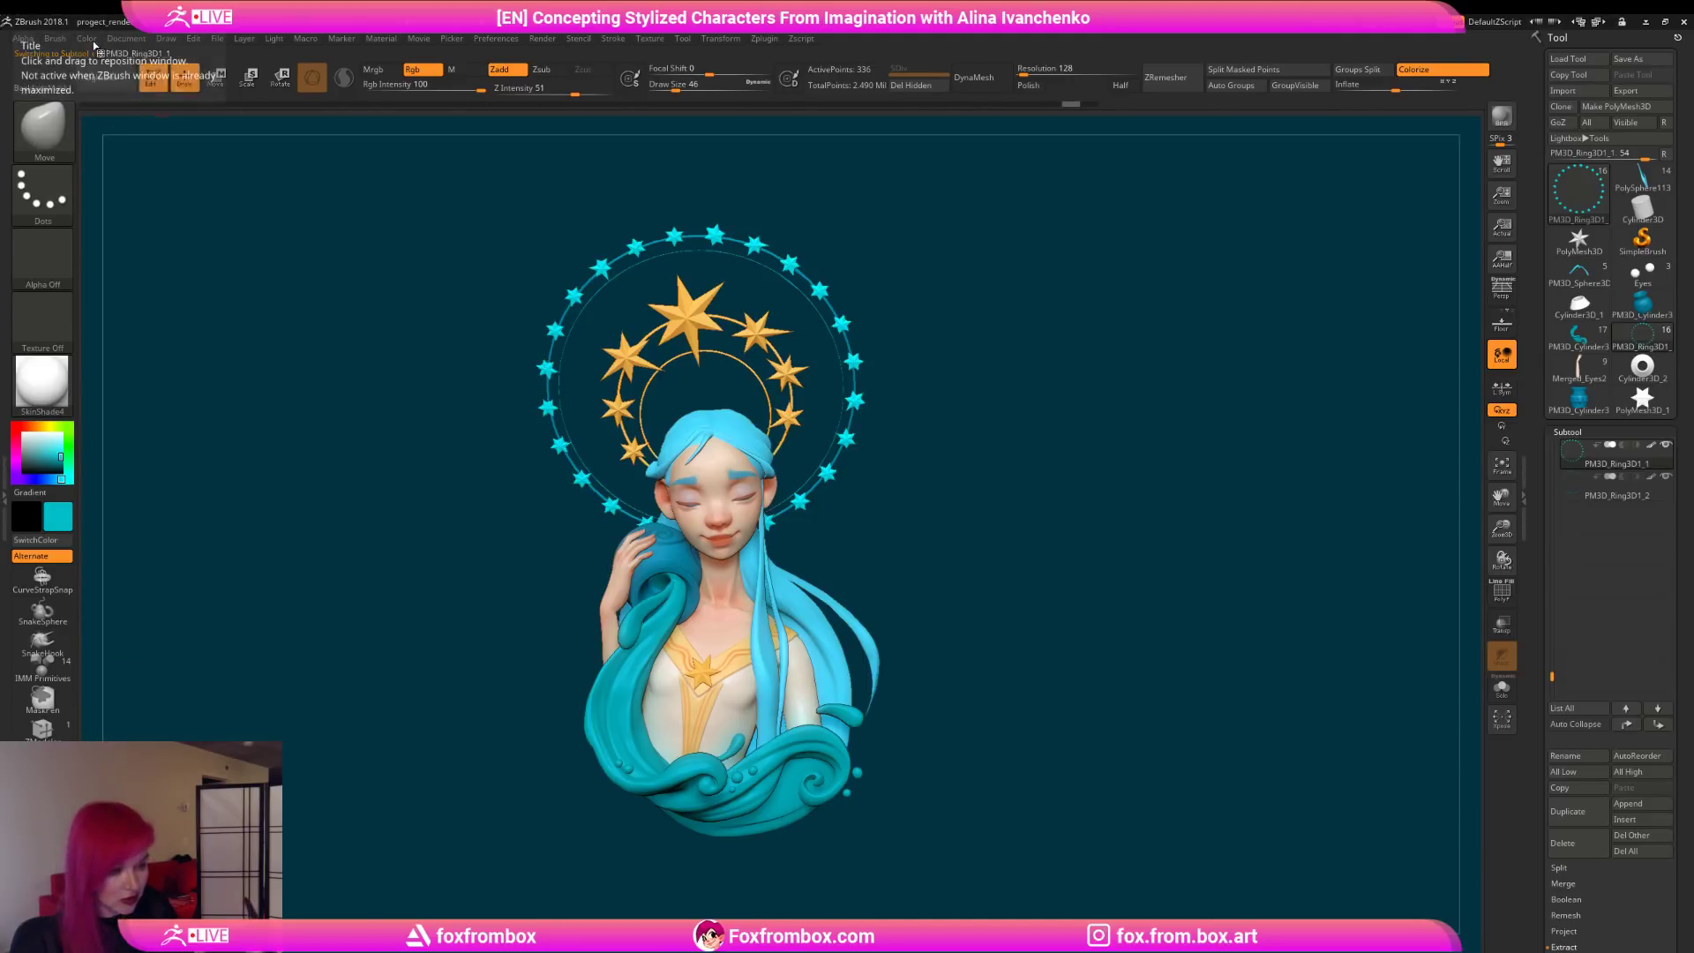
{"action": "left_click", "coordinate": [126, 38]}
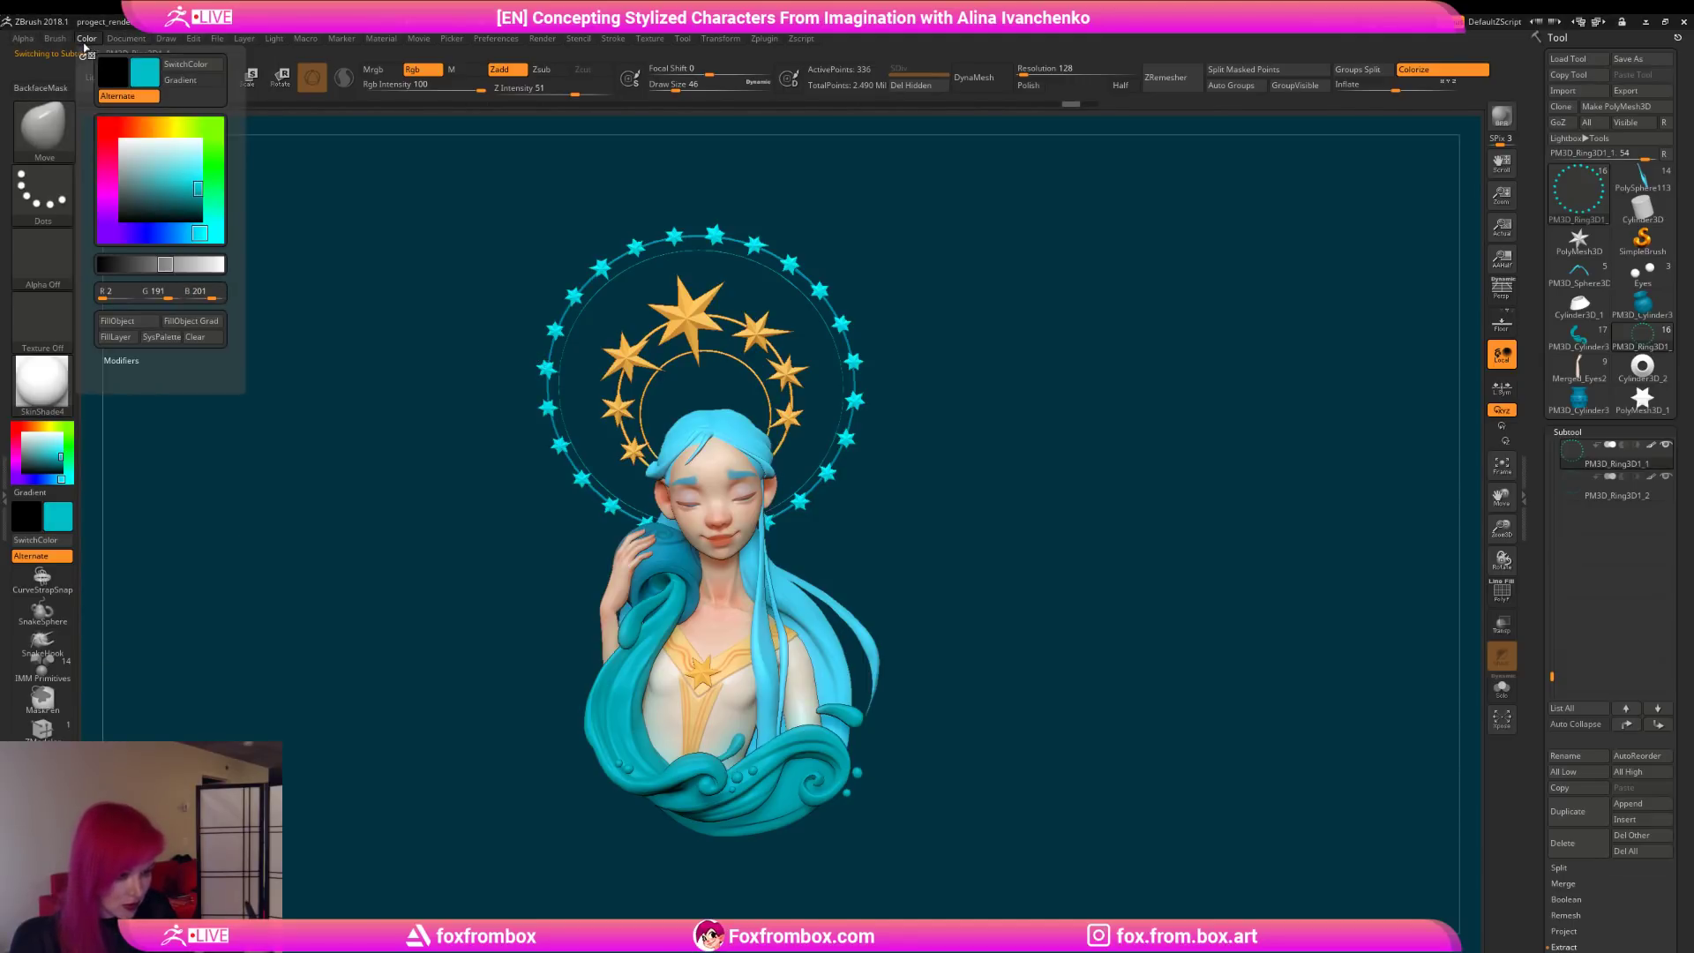
Step: Save the project with the recoloured star halo
{"action": "left_click_drag", "start_coordinate": [926, 501], "coordinate": [918, 525]}
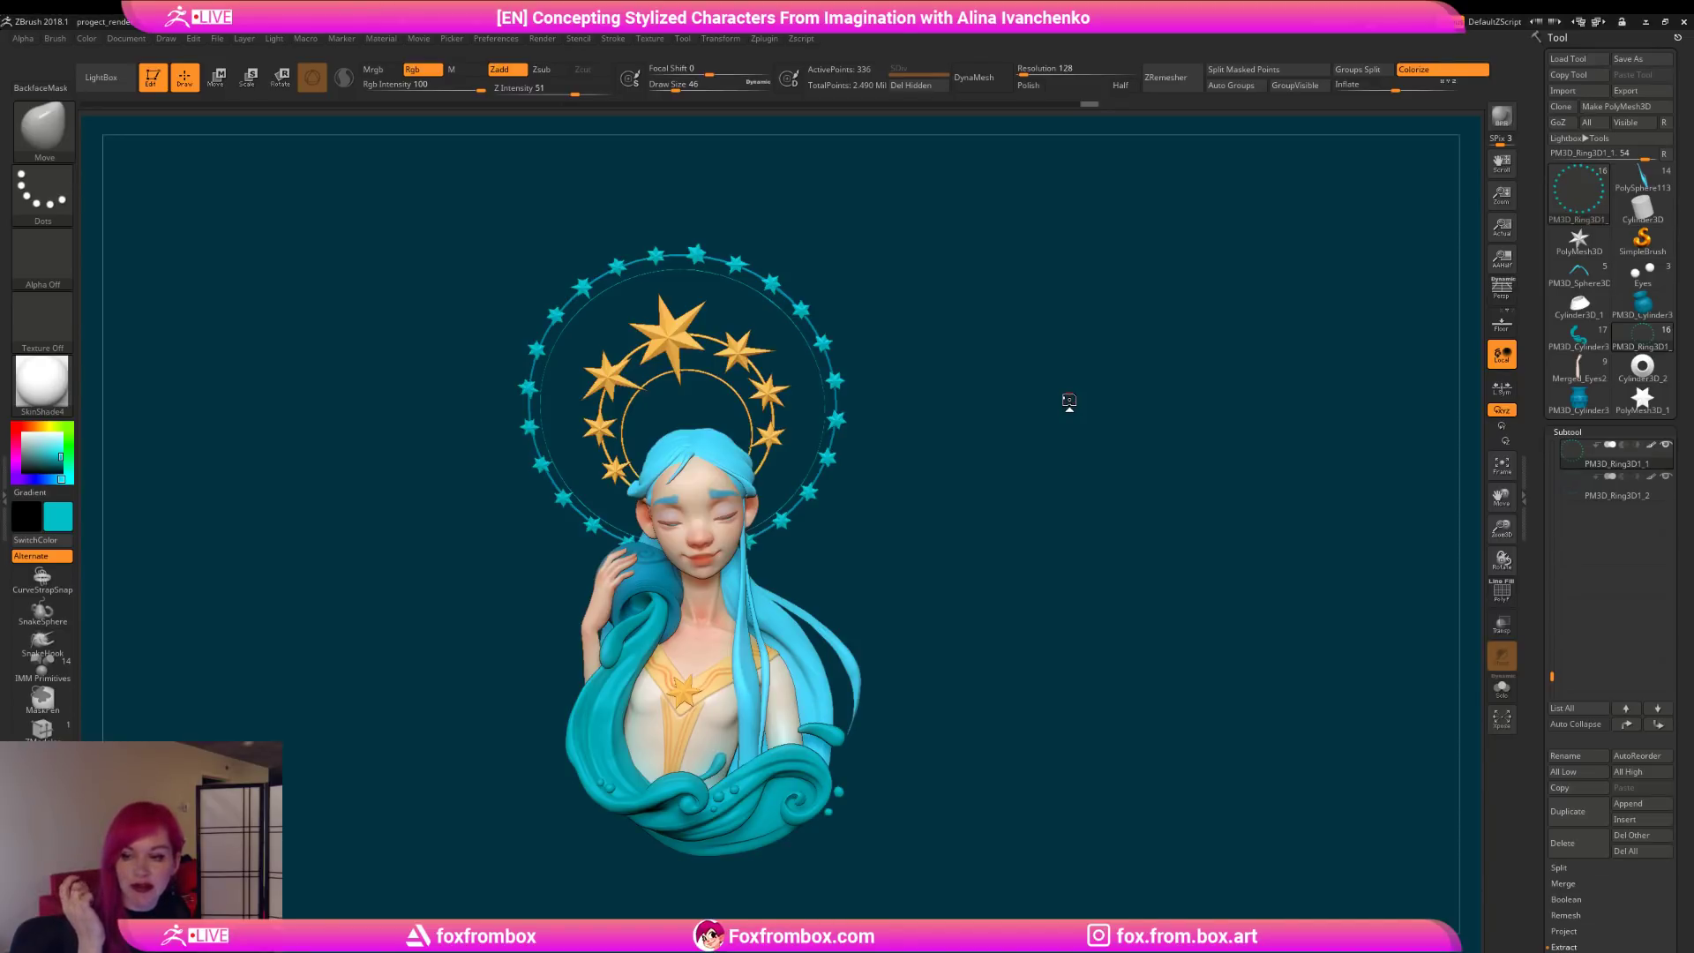
{"action": "key", "text": "ctrl+s"}
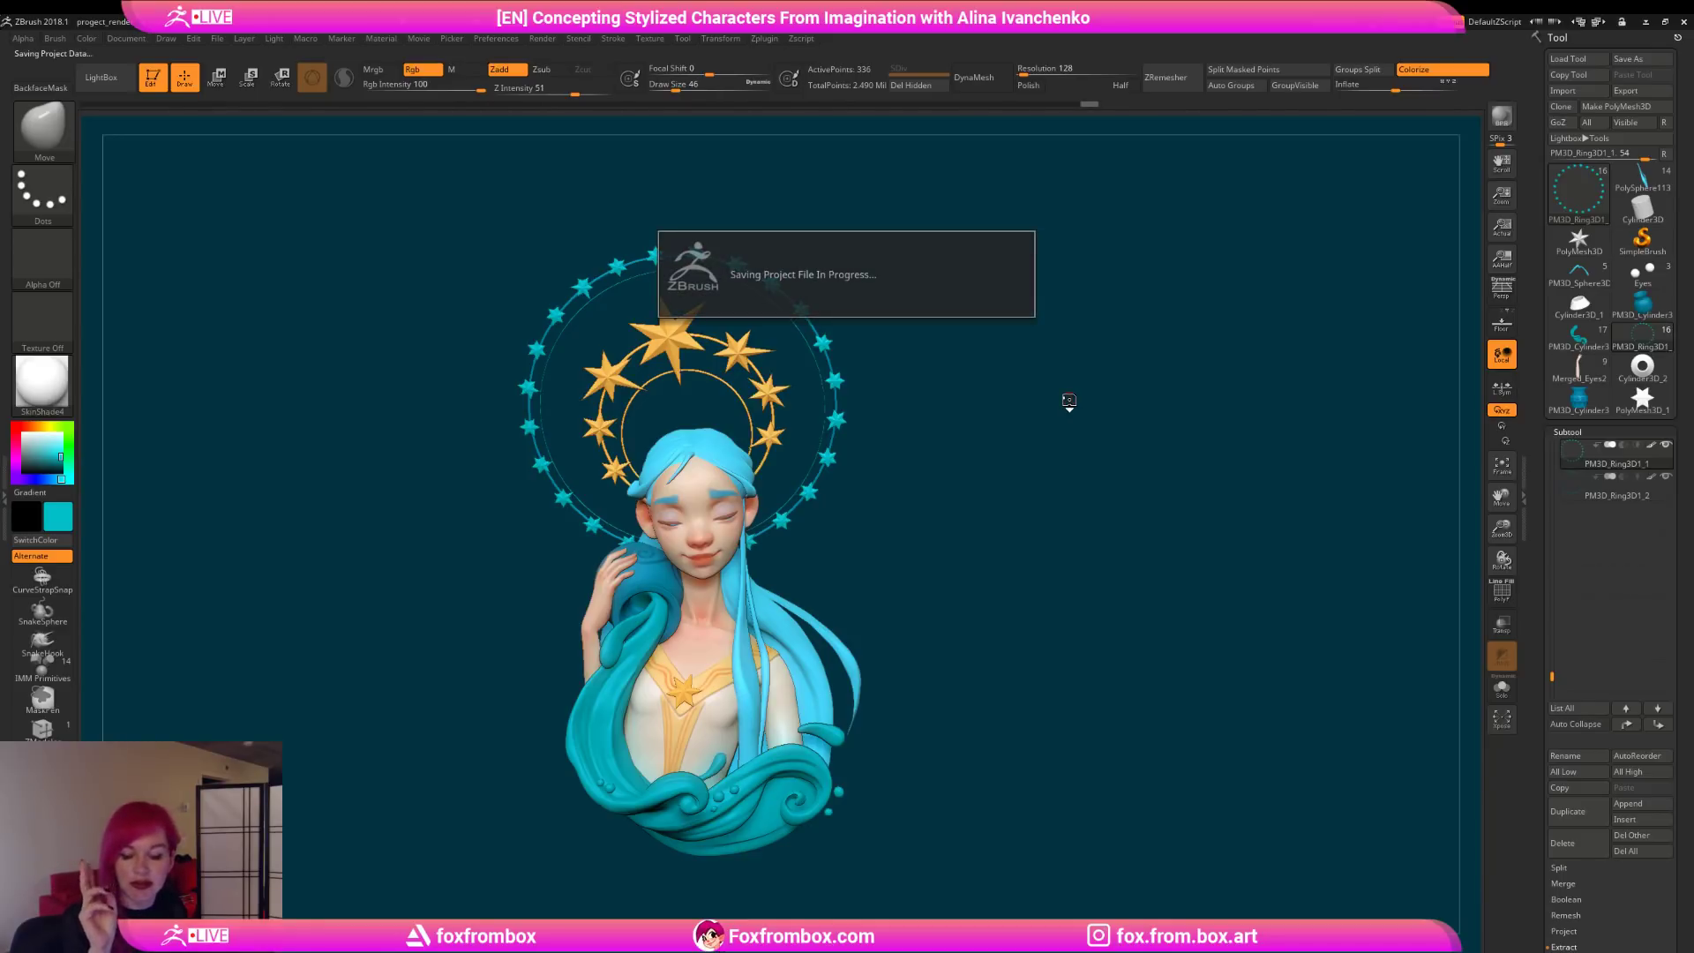
{"action": "left_click_drag", "start_coordinate": [987, 549], "coordinate": [1010, 554]}
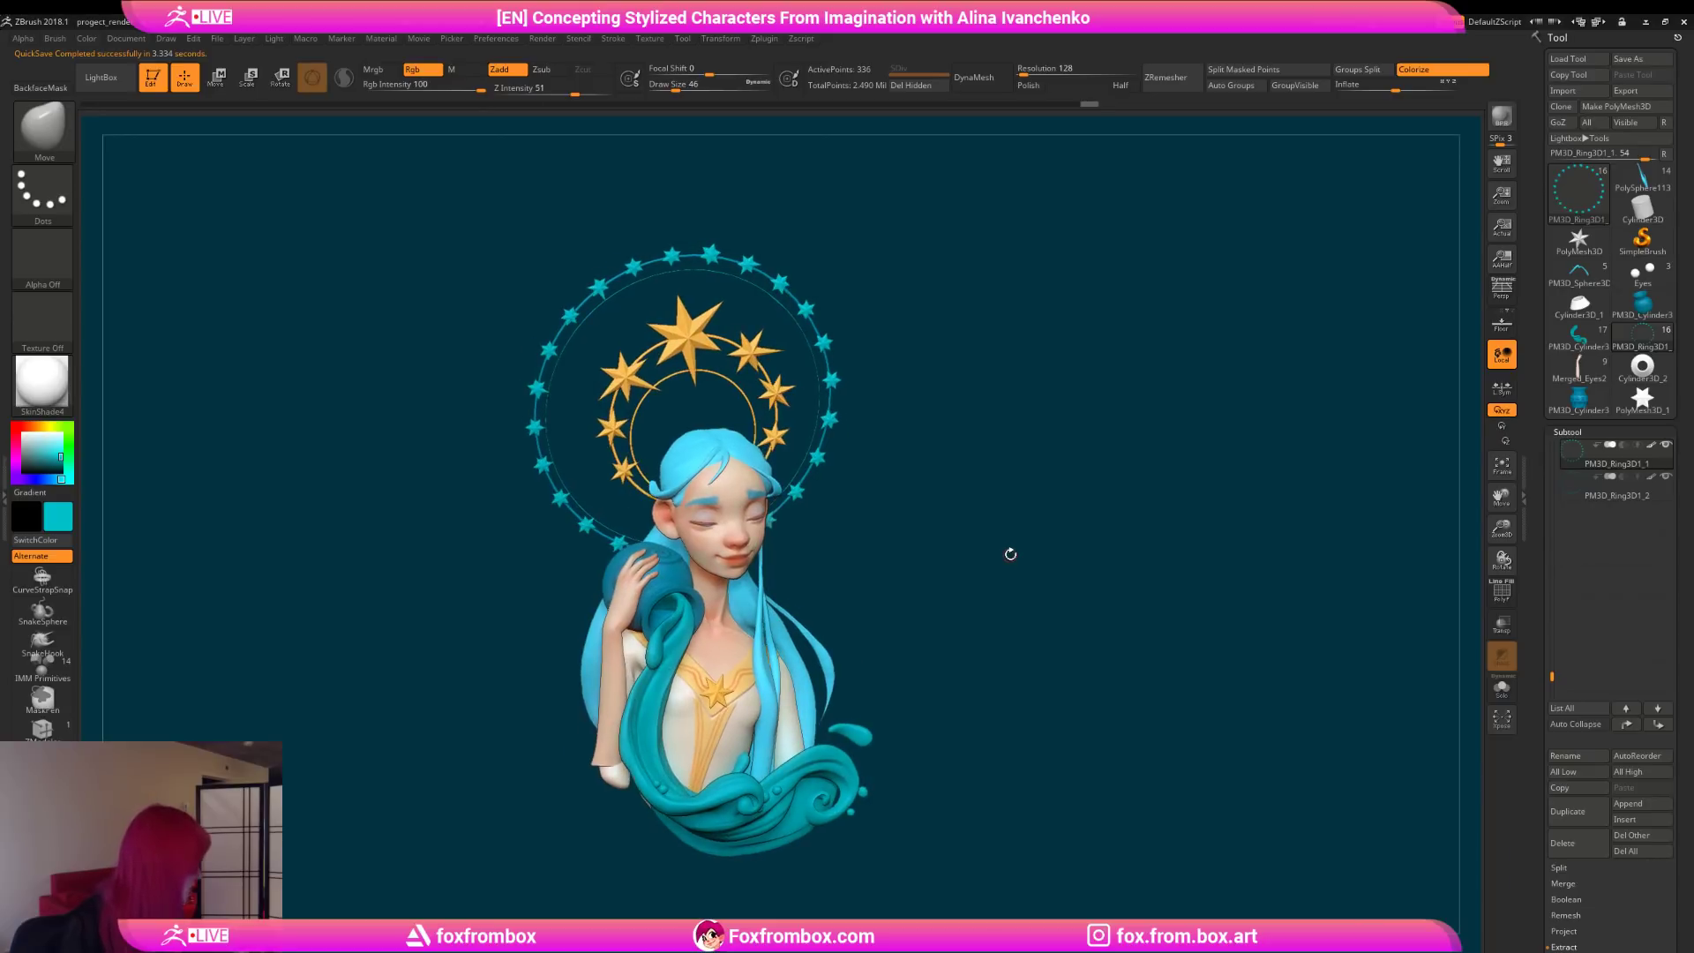
Step: Switch to the character version with the orange triangle halo and examine it from several angles and closer up
{"action": "left_click", "coordinate": [1585, 372]}
{"action": "left_click_drag", "start_coordinate": [1253, 569], "coordinate": [1223, 550]}
{"action": "left_click", "coordinate": [1585, 339]}
{"action": "mouse_move", "coordinate": [1051, 533]}
{"action": "left_mouse_down"}
{"action": "mouse_move", "coordinate": [1021, 559]}
{"action": "mouse_move", "coordinate": [1034, 550]}
{"action": "left_mouse_up"}
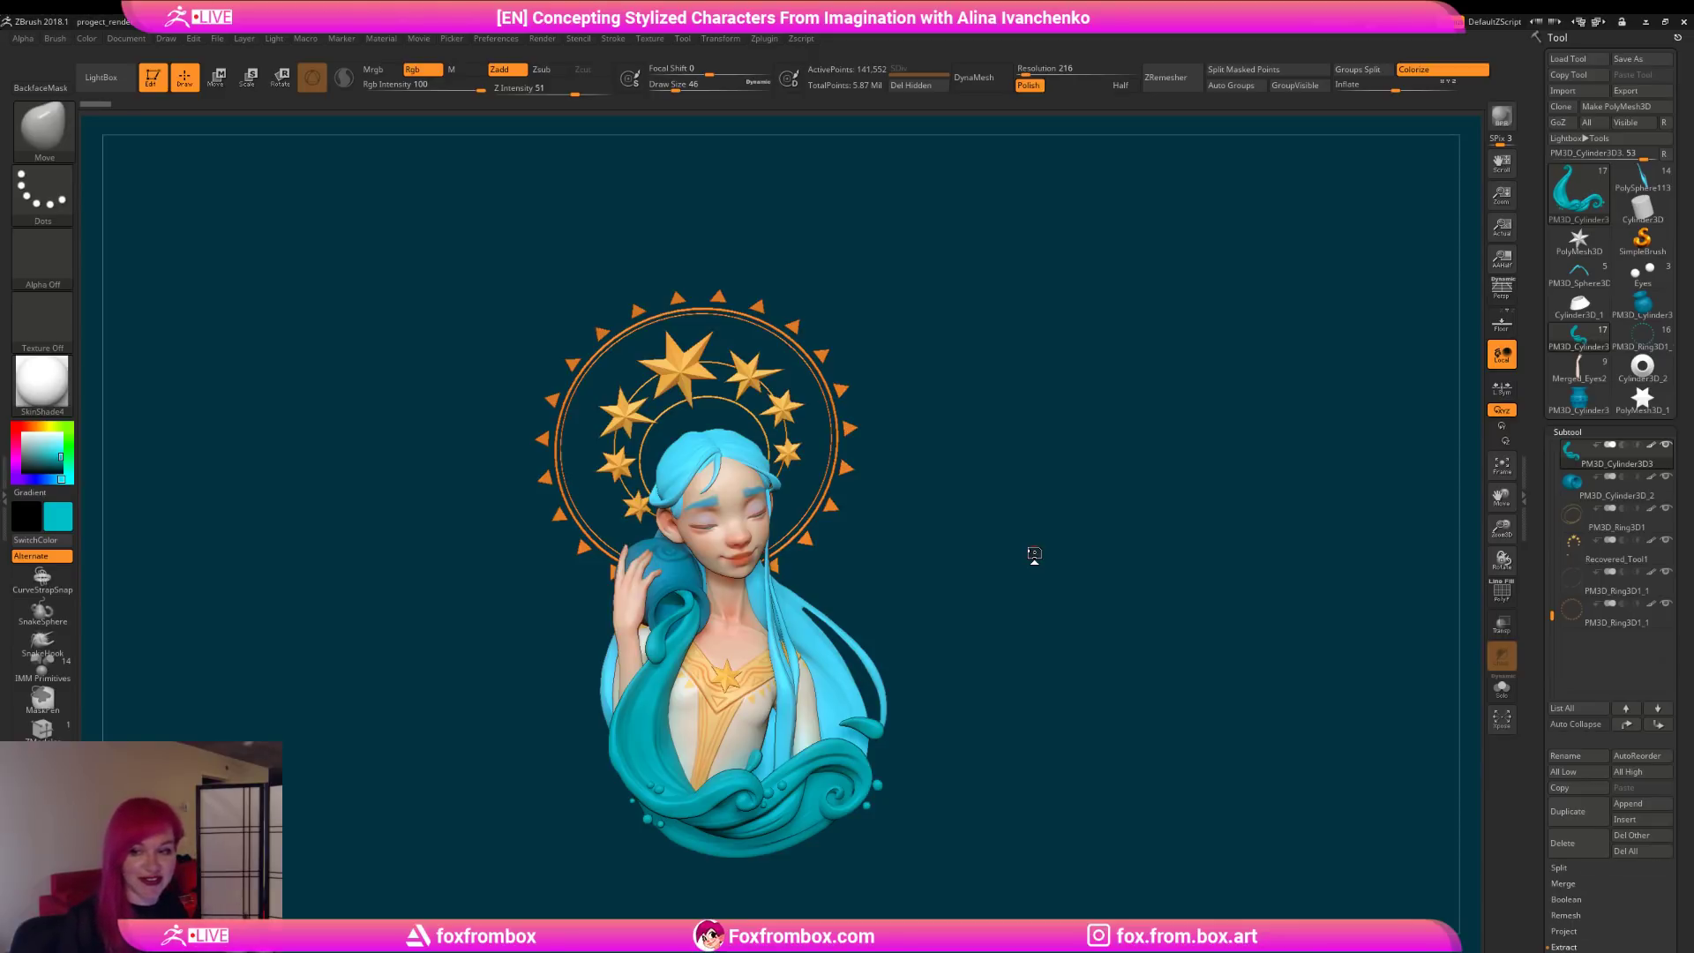
{"action": "left_click_drag", "start_coordinate": [915, 526], "coordinate": [912, 531]}
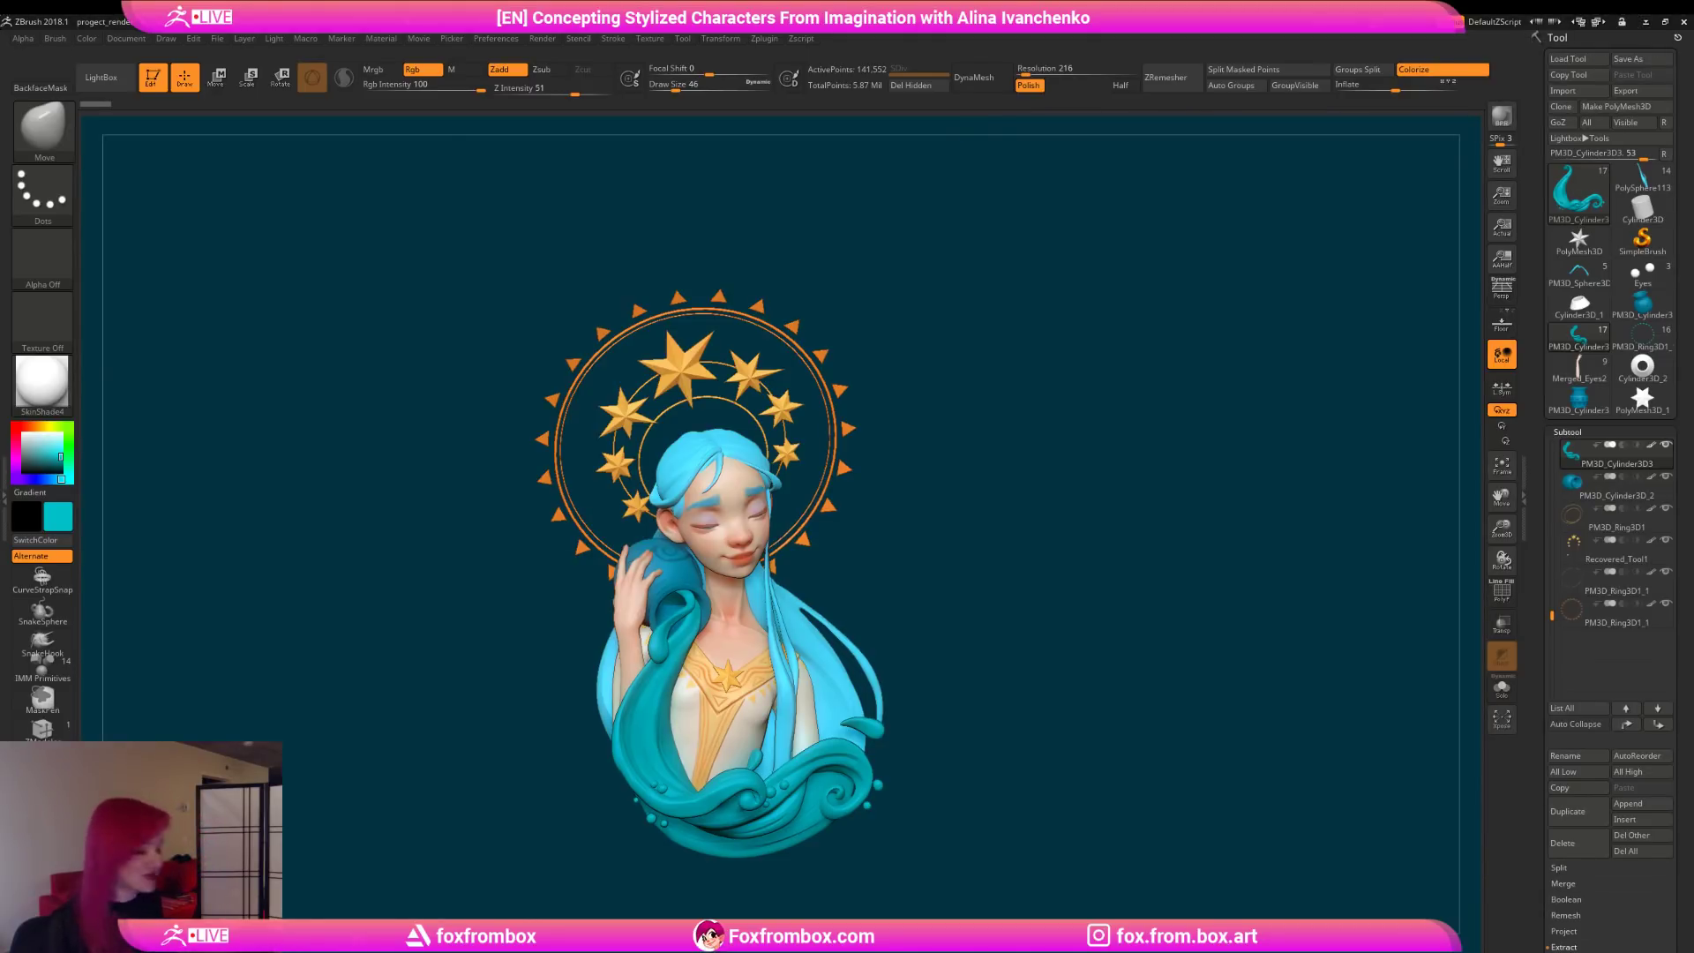
{"action": "mouse_move", "coordinate": [1144, 450]}
{"action": "left_mouse_down"}
{"action": "mouse_move", "coordinate": [1119, 480]}
{"action": "mouse_move", "coordinate": [1141, 479]}
{"action": "mouse_move", "coordinate": [1130, 514]}
{"action": "left_mouse_up"}
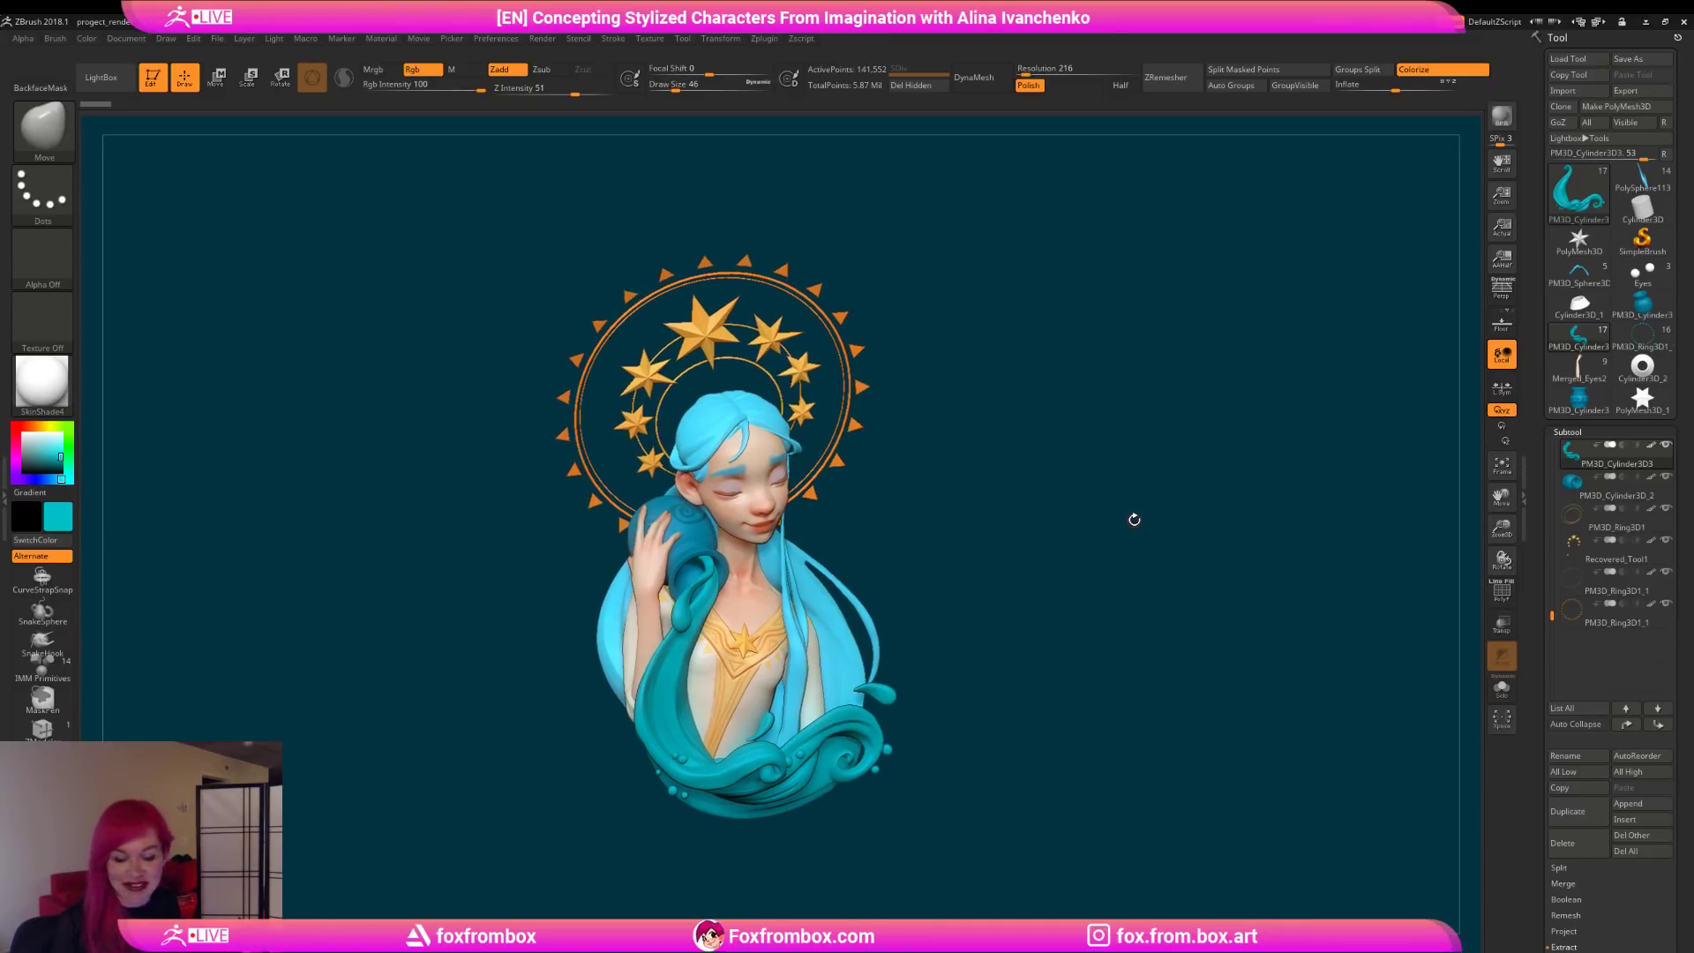
{"action": "mouse_move", "coordinate": [1123, 492]}
{"action": "left_mouse_down"}
{"action": "mouse_move", "coordinate": [1122, 523]}
{"action": "mouse_move", "coordinate": [1086, 516]}
{"action": "left_mouse_up"}
{"action": "left_click_drag", "start_coordinate": [1501, 529], "coordinate": [1402, 529]}
{"action": "left_click_drag", "start_coordinate": [1138, 477], "coordinate": [1116, 491]}
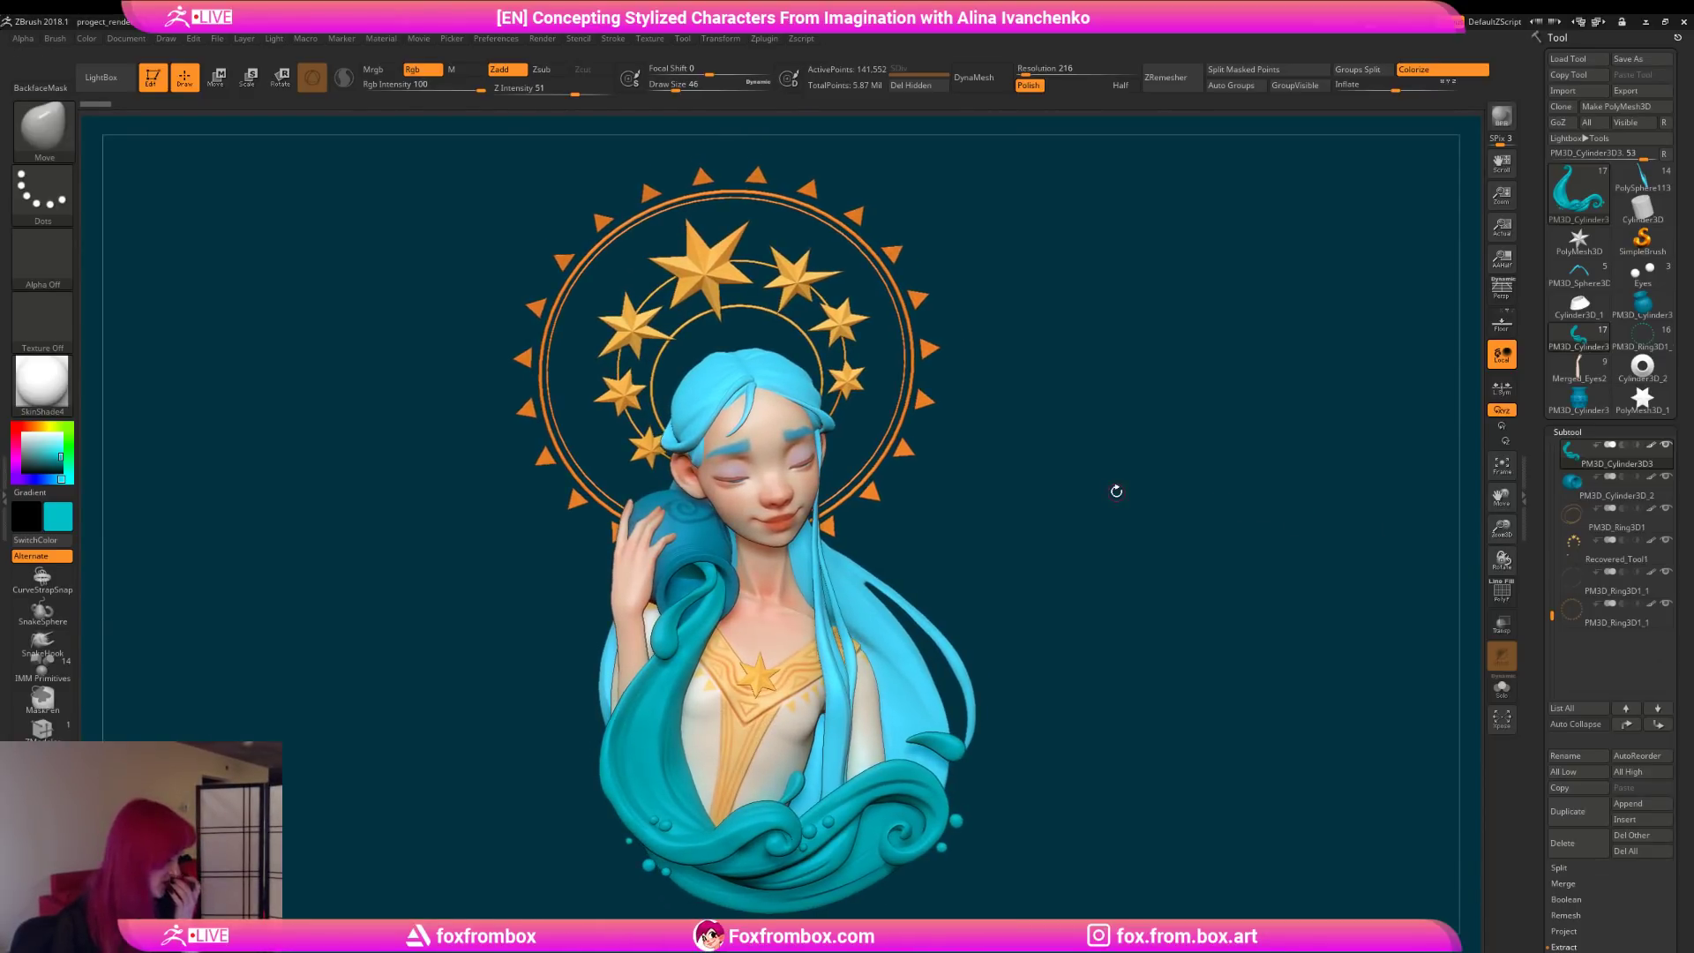
Step: Switch back to the character version with the teal star halo and turn it to the front view
{"action": "mouse_move", "coordinate": [1198, 412]}
{"action": "left_mouse_down"}
{"action": "mouse_move", "coordinate": [1168, 447]}
{"action": "mouse_move", "coordinate": [1119, 458]}
{"action": "left_mouse_up"}
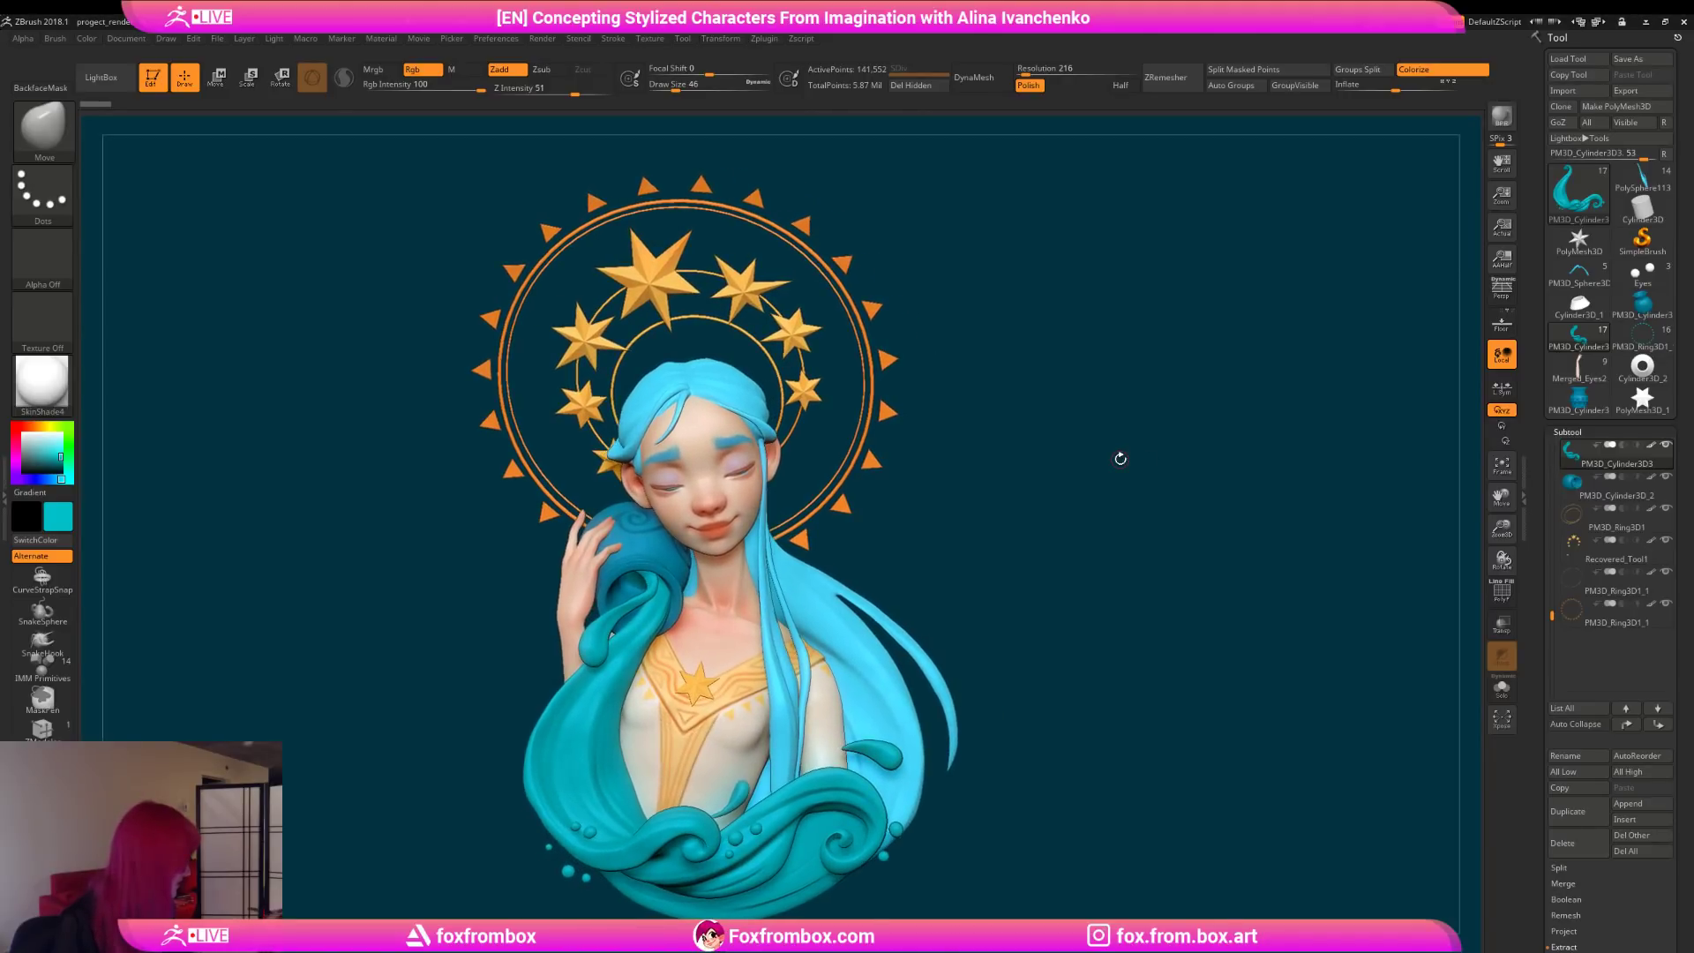
{"action": "left_click", "coordinate": [1642, 335]}
{"action": "left_click_drag", "start_coordinate": [985, 530], "coordinate": [978, 328]}
{"action": "left_click_drag", "start_coordinate": [988, 525], "coordinate": [969, 352]}
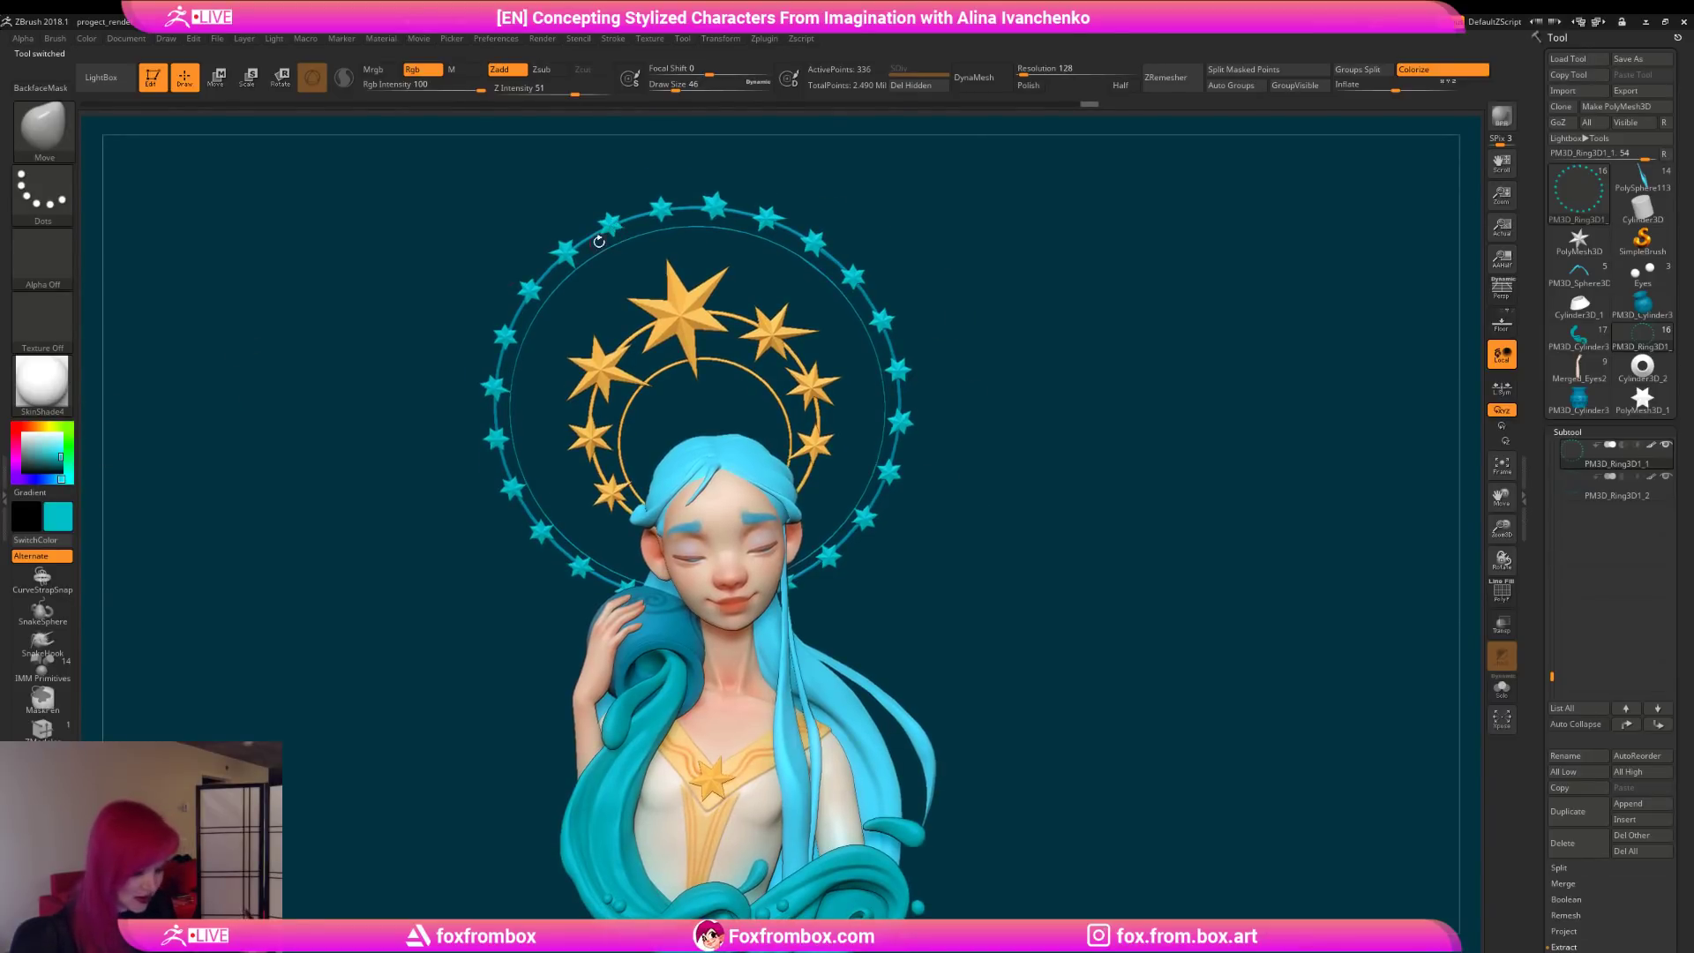
Step: Set the colour to dark teal, R 0, G 115, B 121, and fill the halo rings subtool with it
{"action": "left_click_drag", "start_coordinate": [72, 452], "coordinate": [62, 463]}
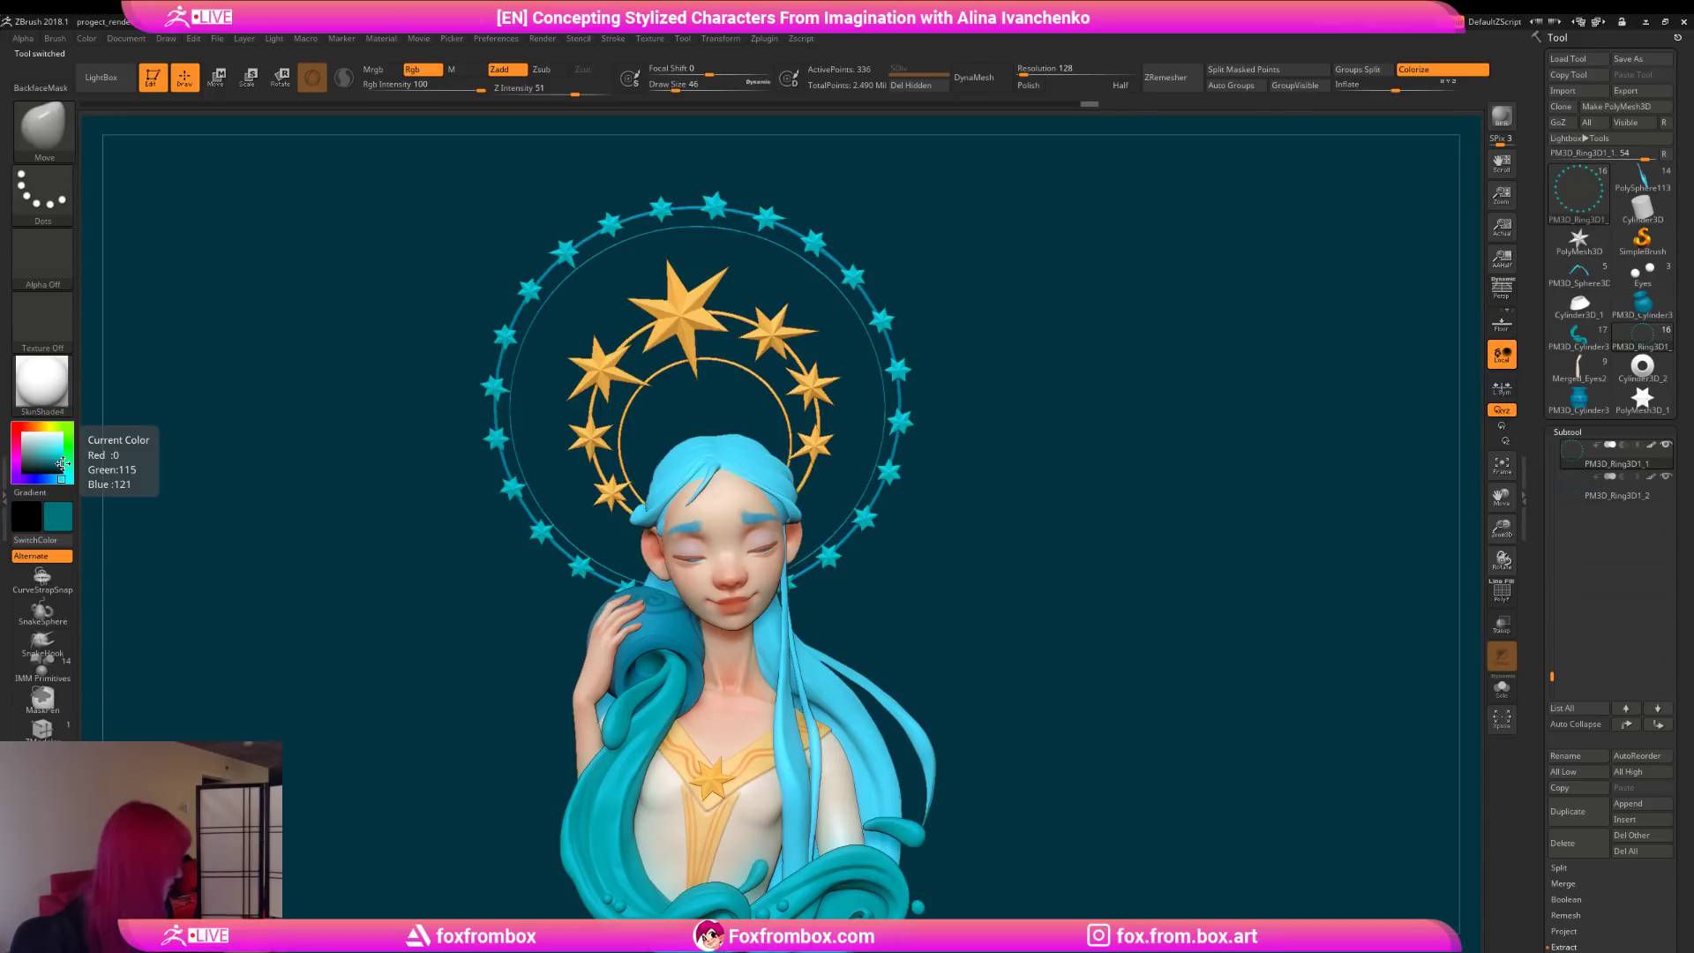
{"action": "left_click", "coordinate": [1643, 492]}
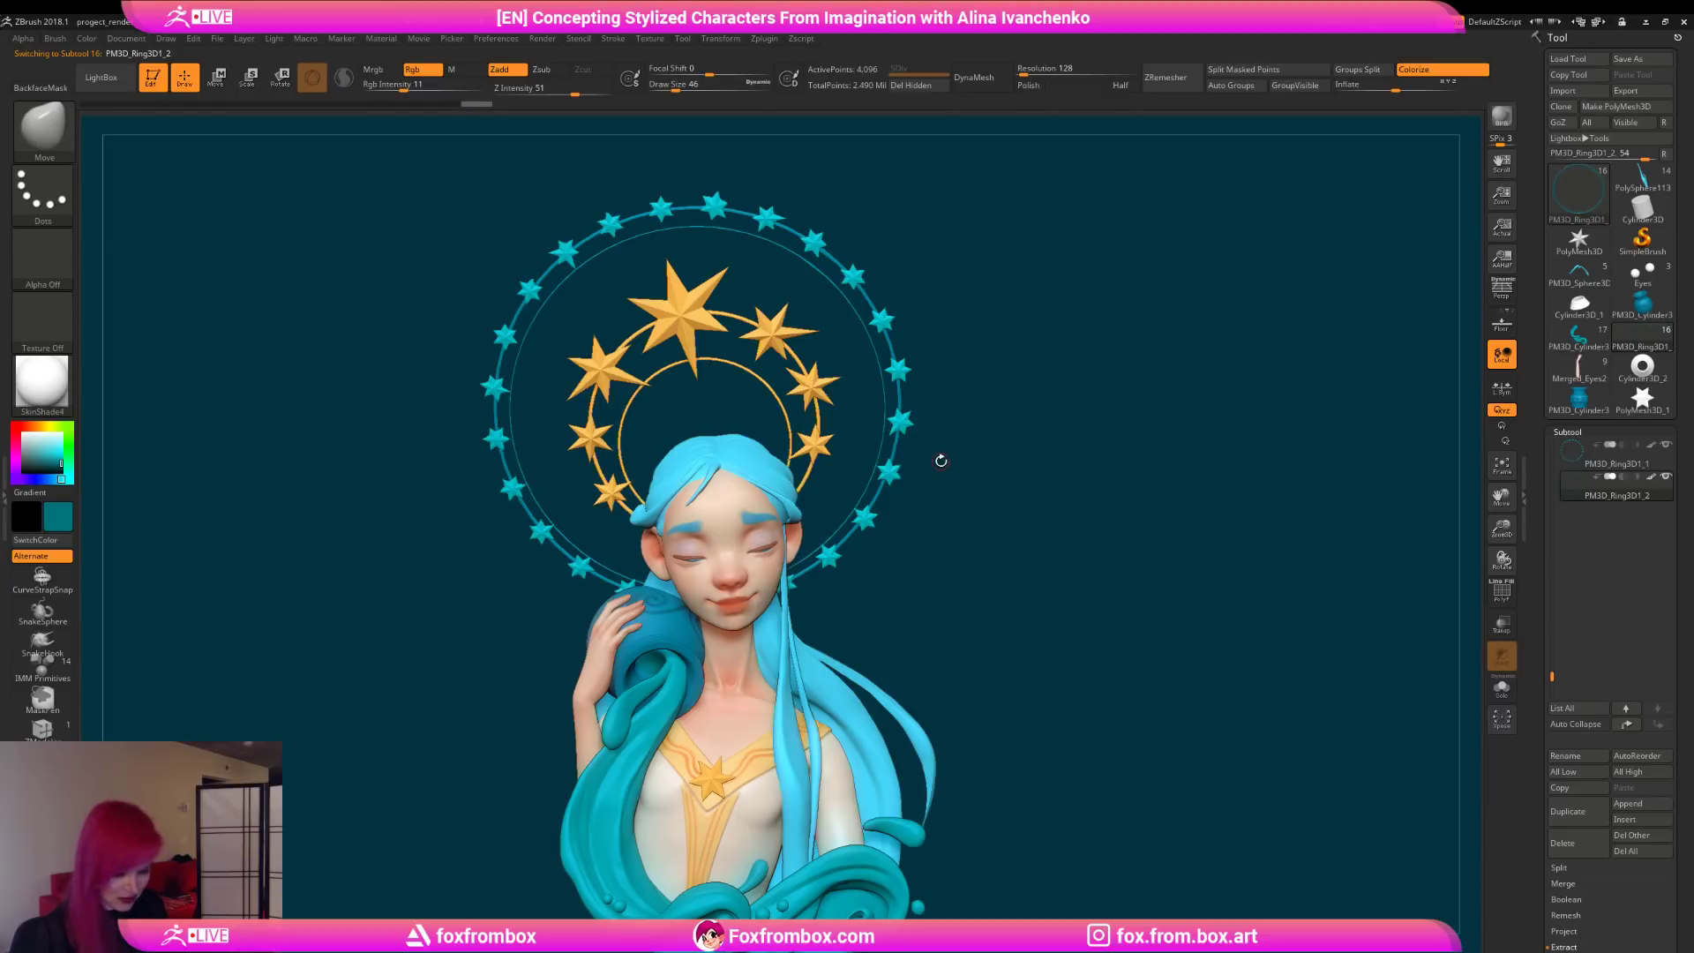
{"action": "left_click", "coordinate": [89, 40]}
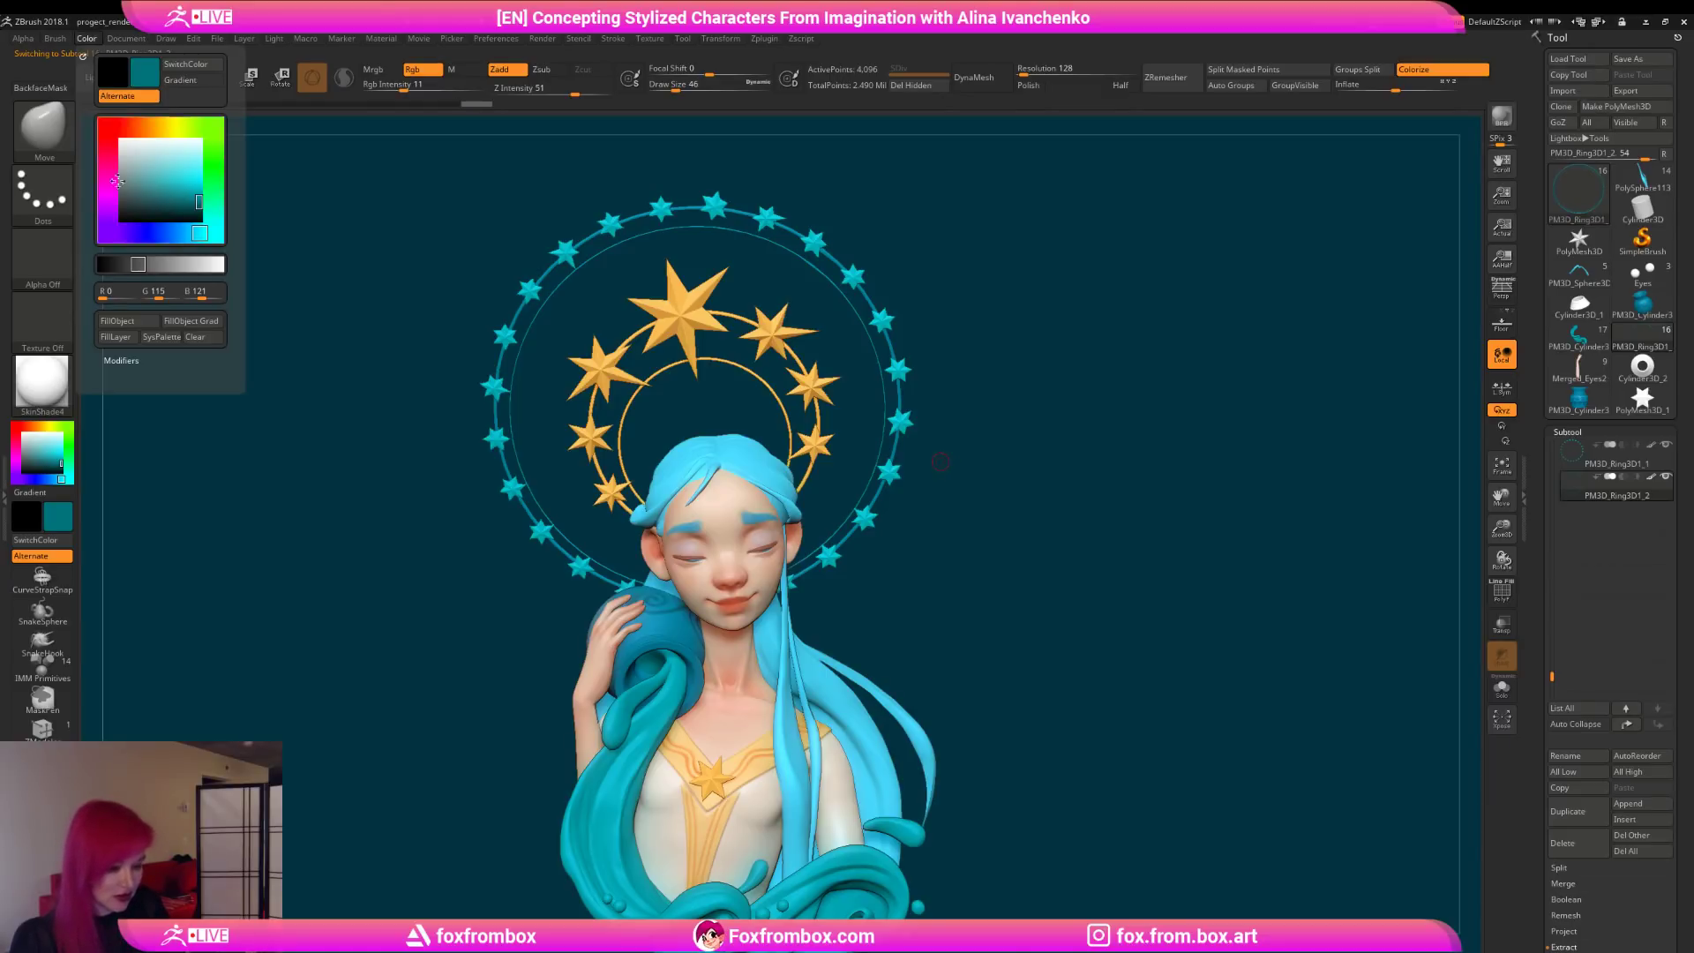
{"action": "left_click", "coordinate": [142, 326]}
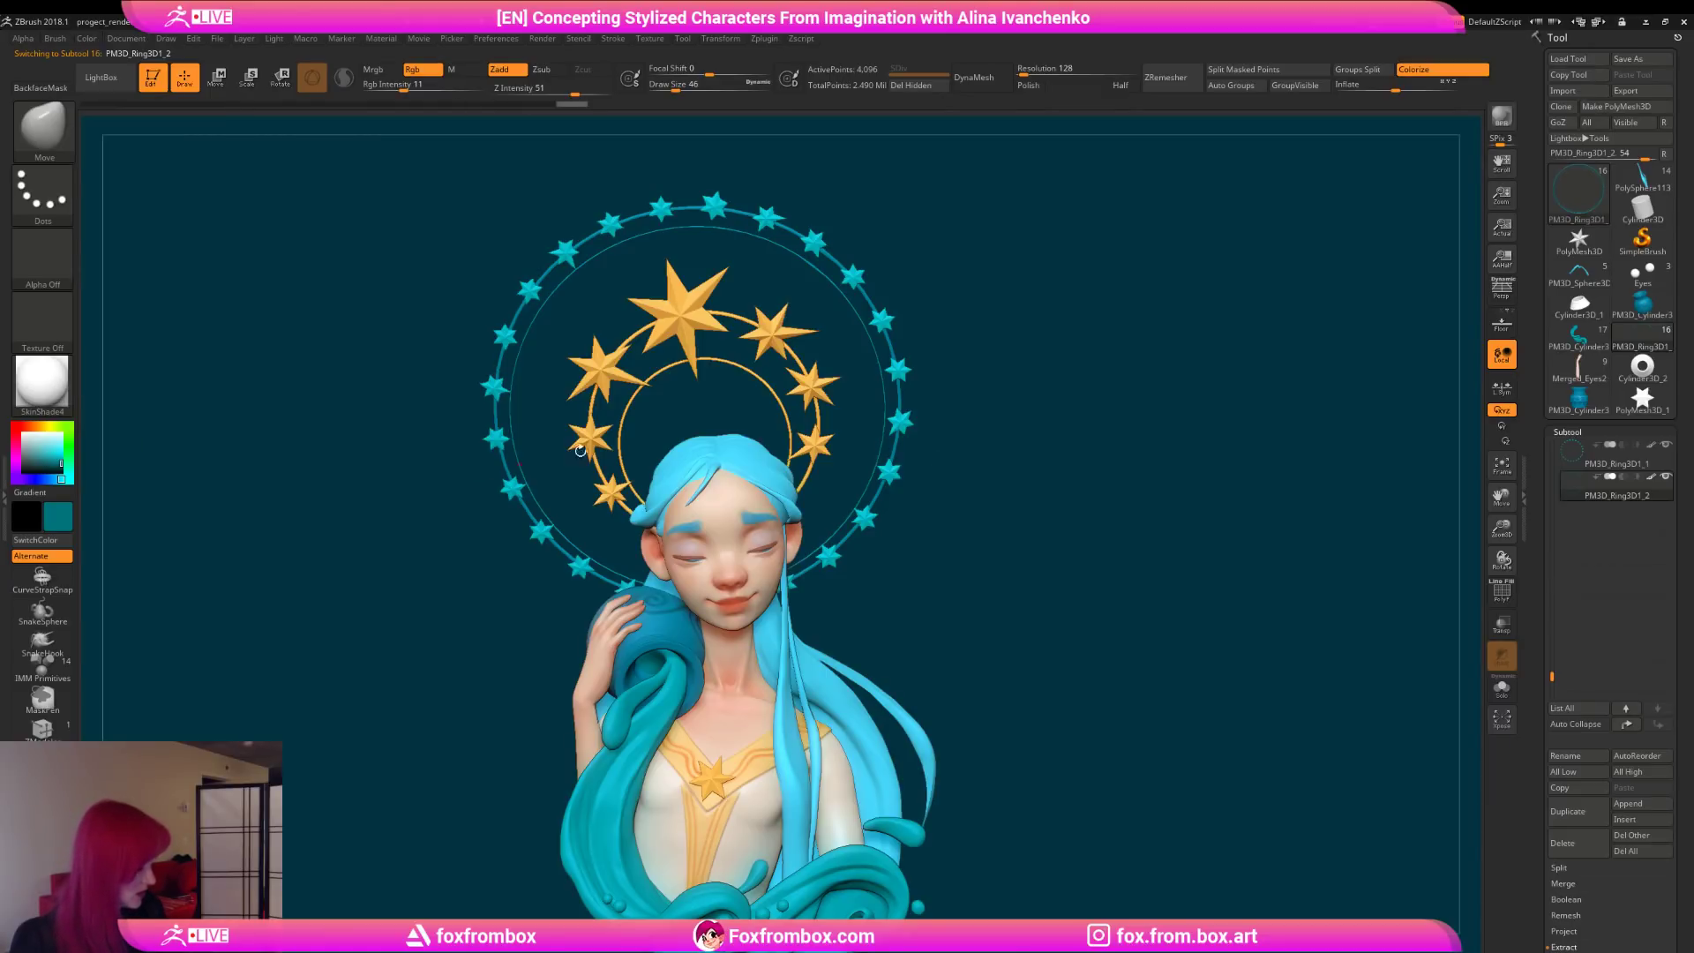
Step: Select the outer stars subtool, mask all but its lowest stars, and scale and shift the unmasked ones
{"action": "left_click_drag", "start_coordinate": [992, 481], "coordinate": [920, 438]}
{"action": "left_click", "coordinate": [889, 480], "text": "alt"}
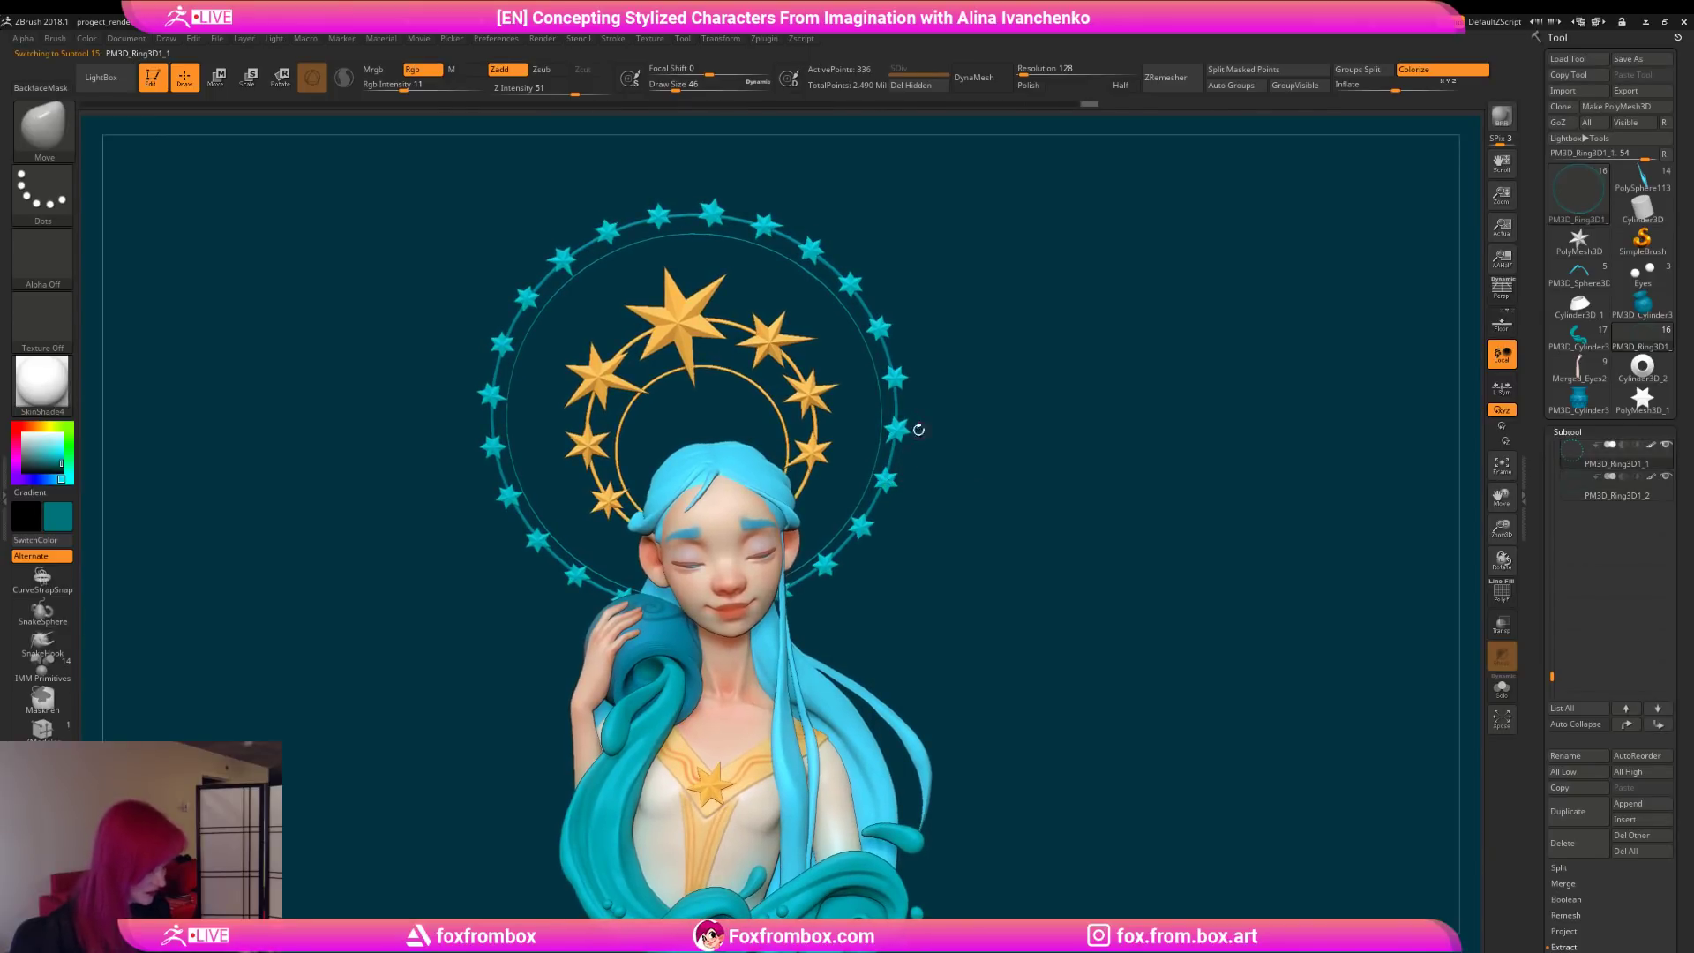
{"action": "key", "text": "e"}
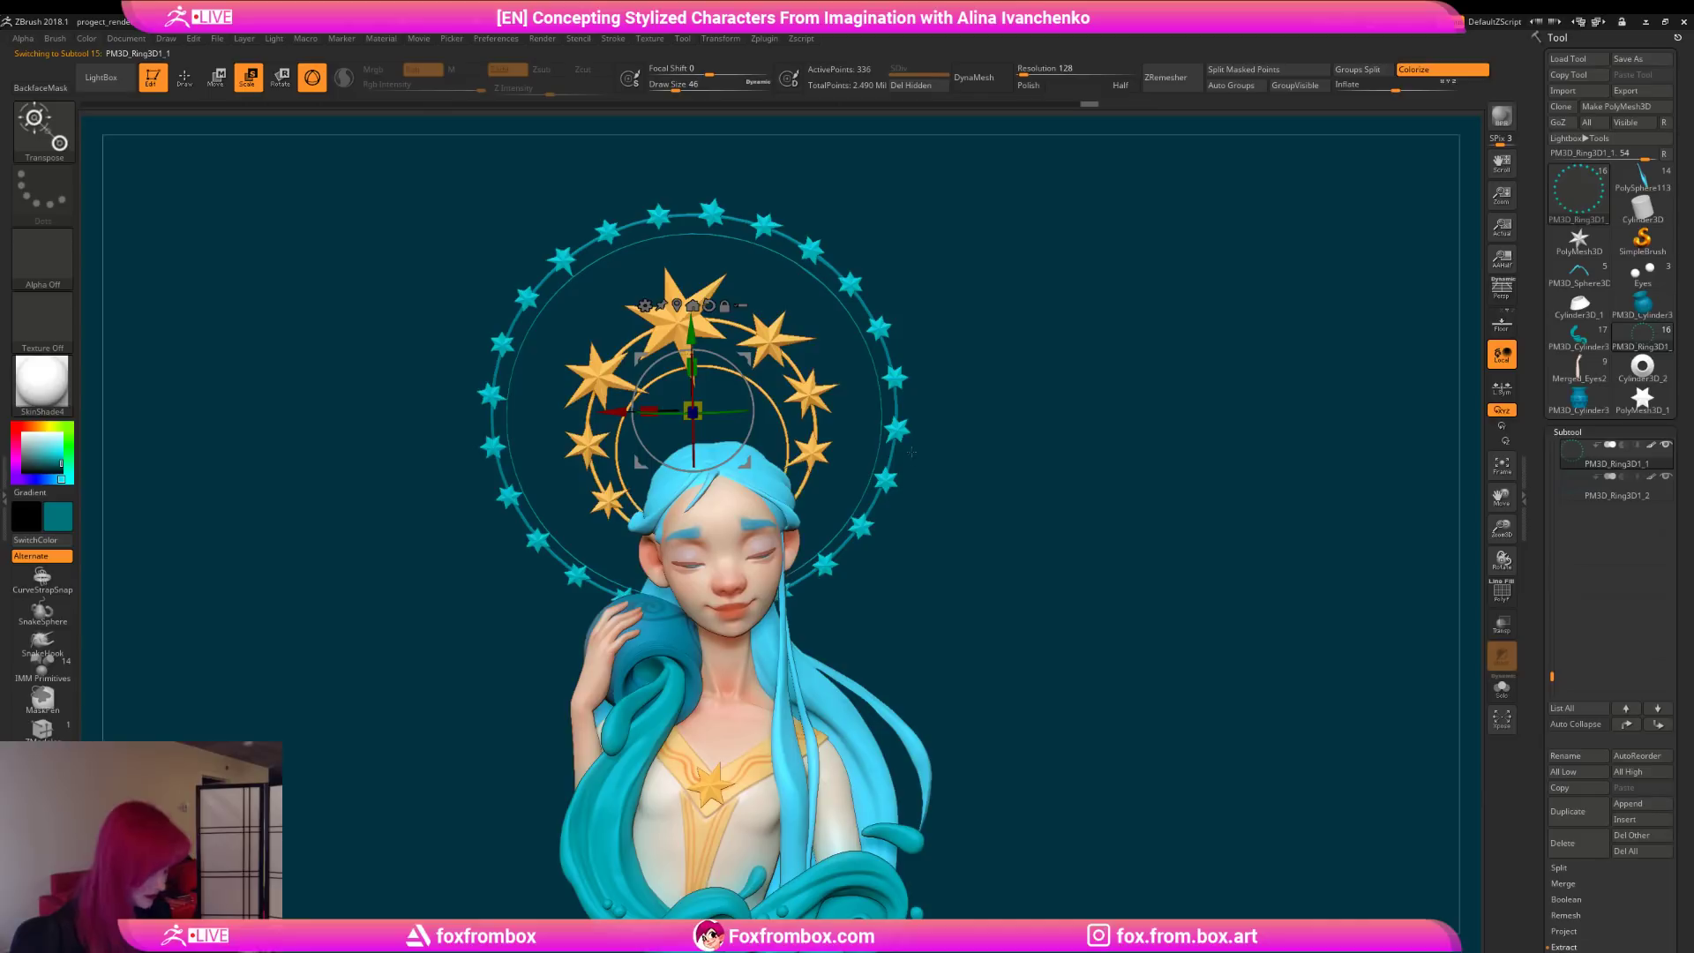
{"action": "key", "text": "q"}
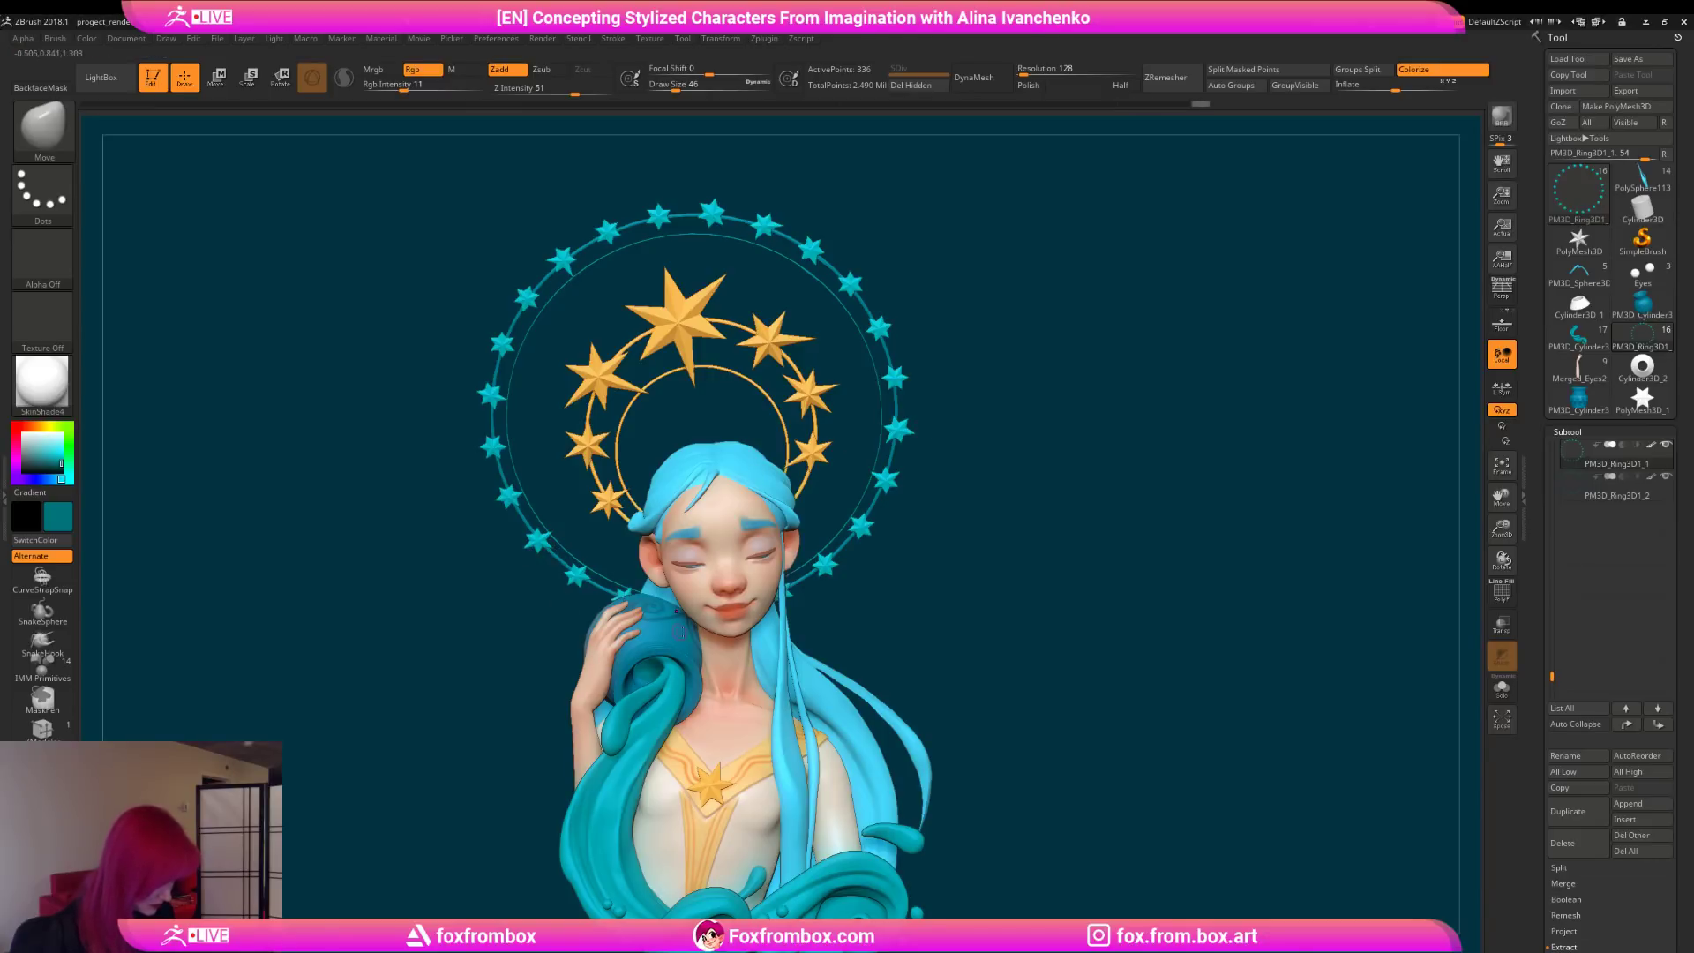
{"action": "mouse_move", "coordinate": [867, 611]}
{"action": "left_mouse_down", "text": "alt"}
{"action": "mouse_move", "coordinate": [866, 587]}
{"action": "mouse_move", "coordinate": [786, 501]}
{"action": "mouse_move", "coordinate": [794, 741]}
{"action": "mouse_move", "coordinate": [900, 671]}
{"action": "left_mouse_up", "text": "alt"}
{"action": "left_click", "coordinate": [1050, 545], "text": "ctrl"}
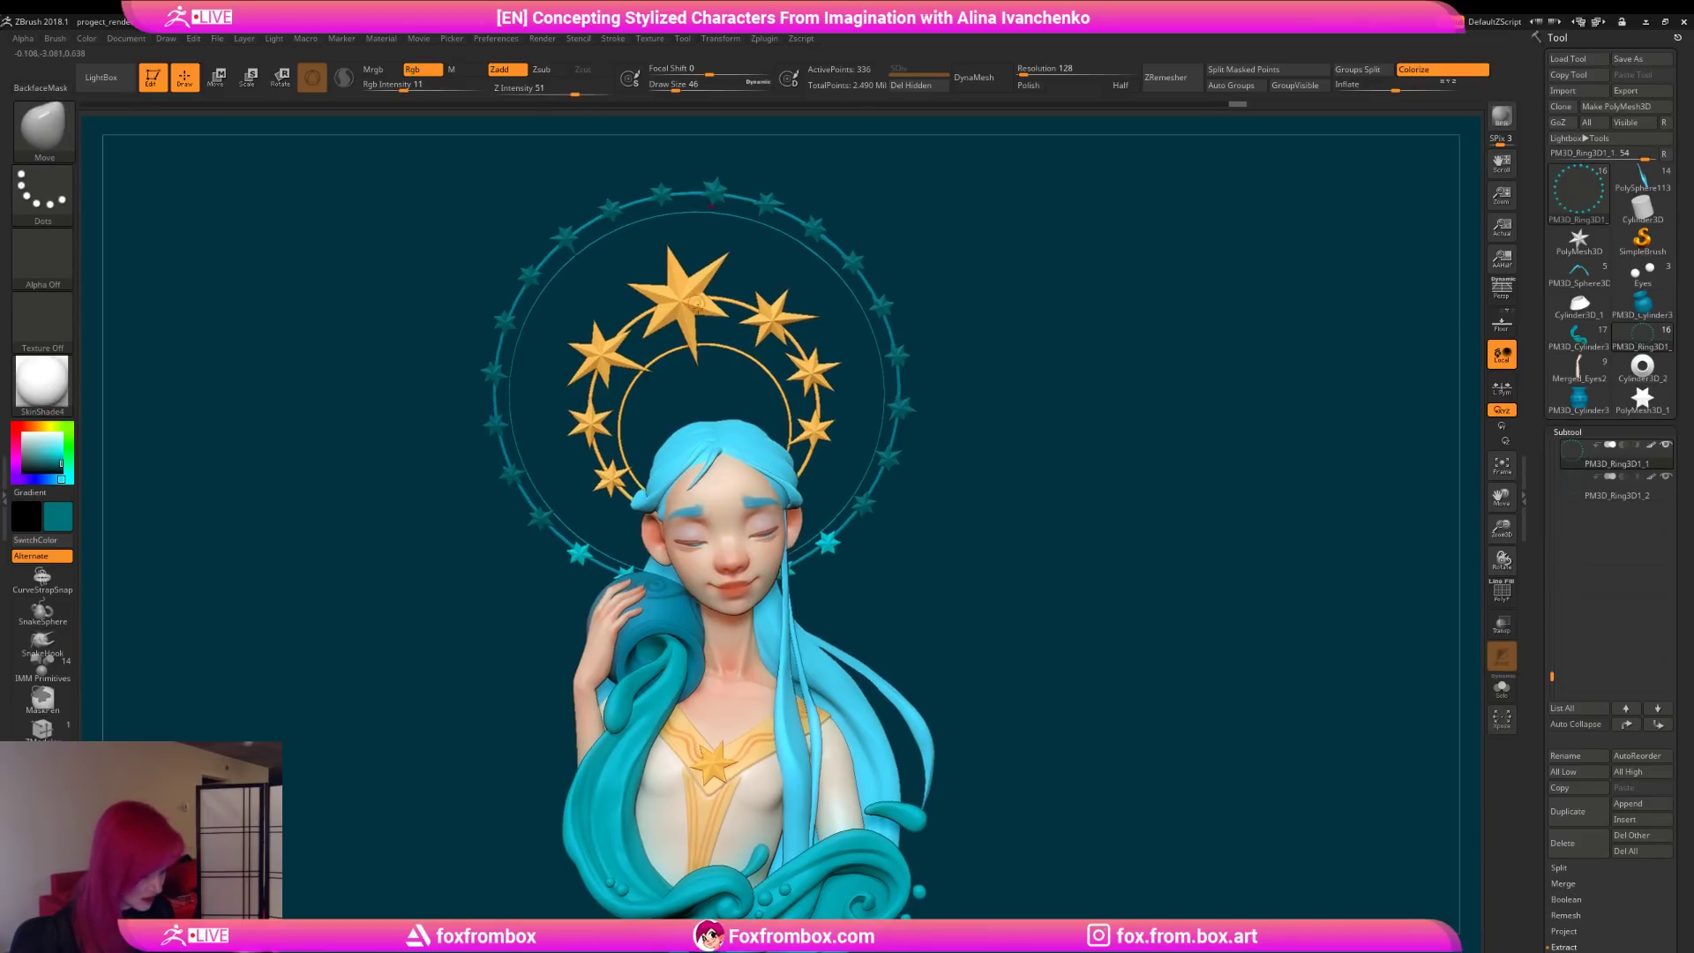
{"action": "key", "text": "e"}
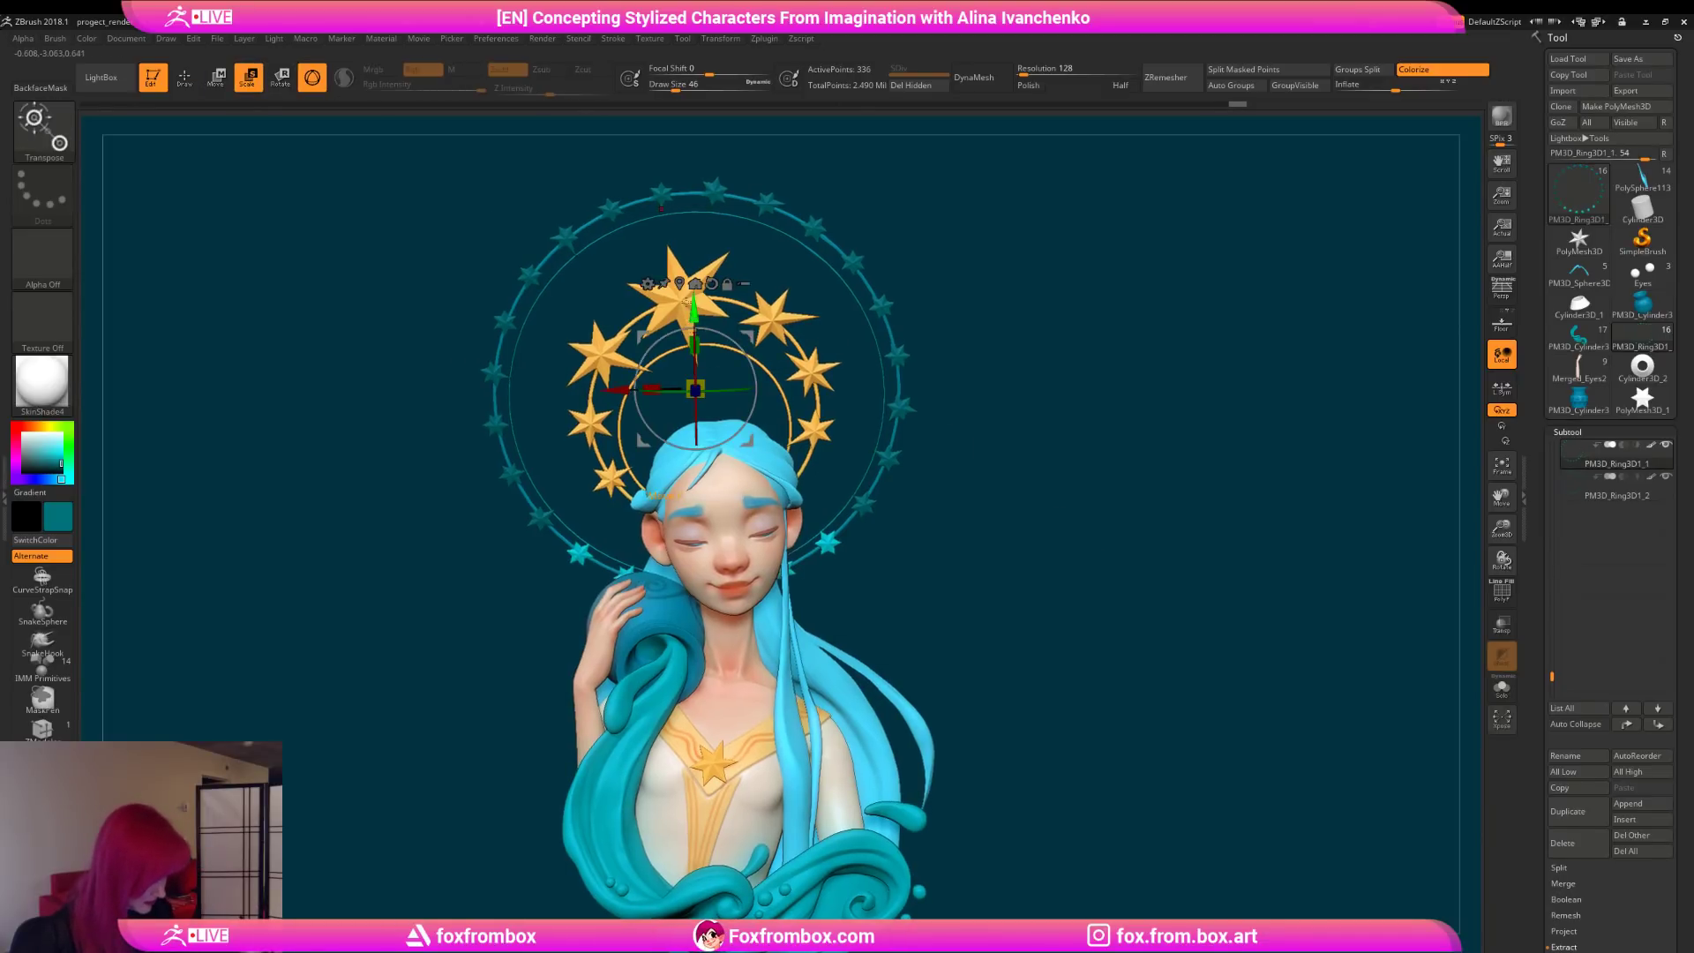
{"action": "left_click_drag", "start_coordinate": [695, 389], "coordinate": [660, 410]}
{"action": "left_click_drag", "start_coordinate": [752, 337], "coordinate": [731, 368]}
Step: Extend the mask to leave only two lower stars on one side free and nudge them into place on the ring
{"action": "left_click_drag", "start_coordinate": [970, 573], "coordinate": [795, 591]}
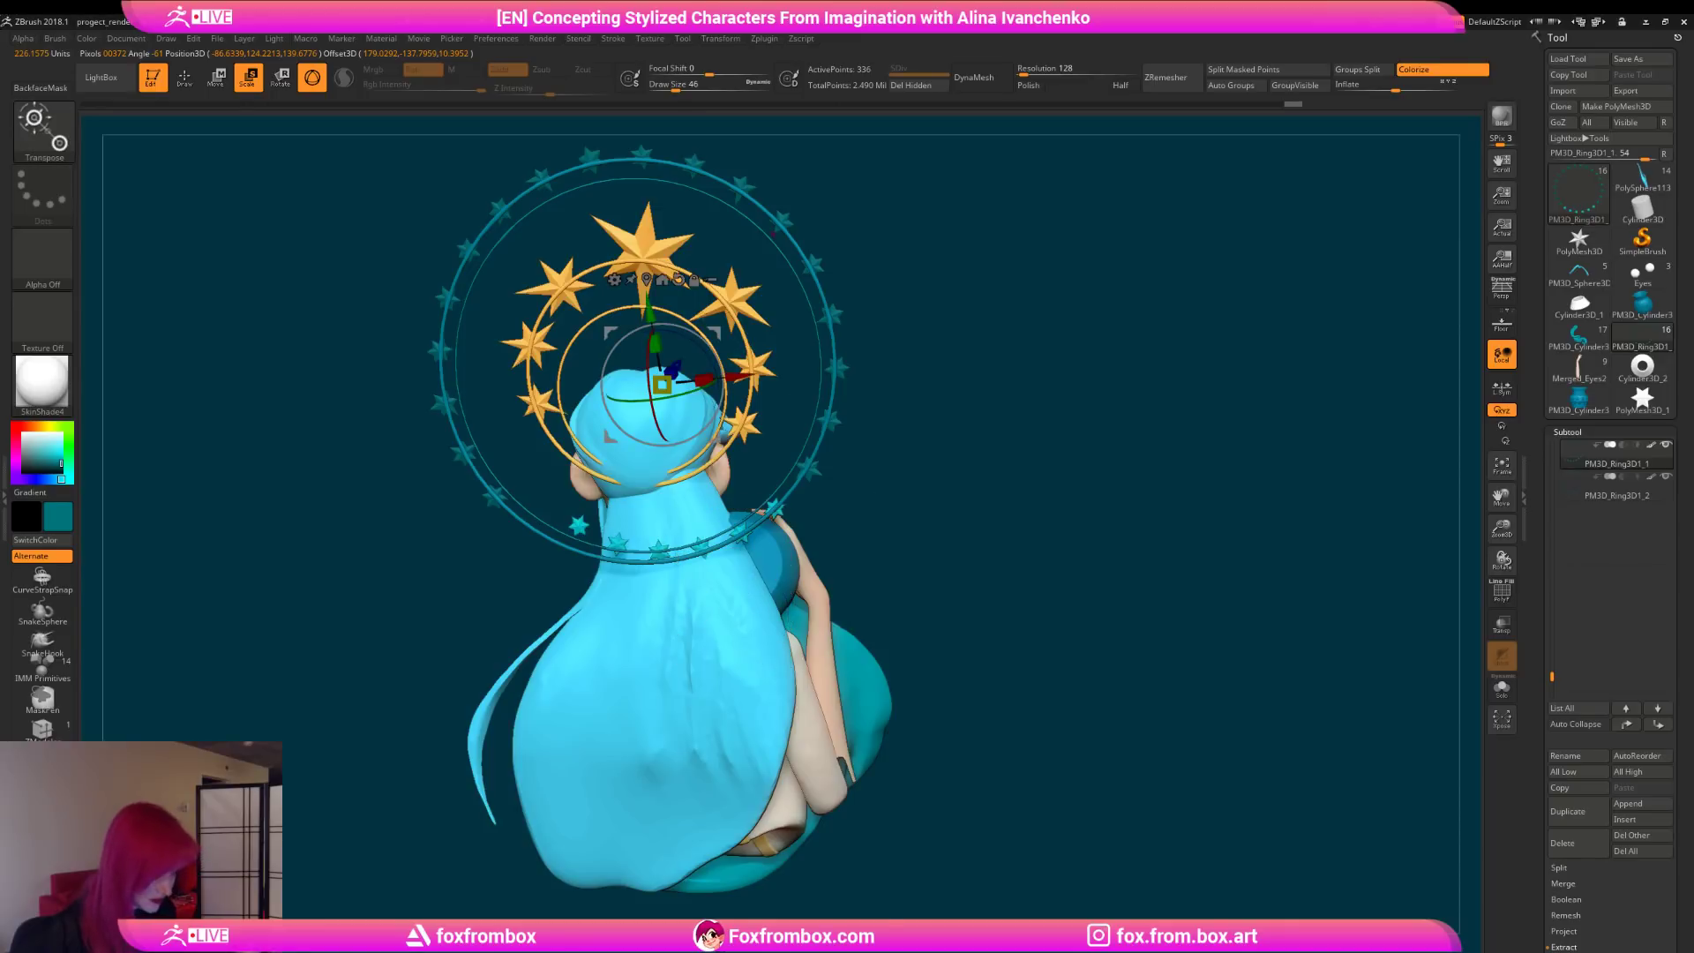
{"action": "left_click", "coordinate": [184, 78]}
{"action": "mouse_move", "coordinate": [729, 501]}
{"action": "left_mouse_down", "text": "ctrl"}
{"action": "mouse_move", "coordinate": [304, 406]}
{"action": "mouse_move", "coordinate": [1050, 405]}
{"action": "mouse_move", "coordinate": [794, 481]}
{"action": "left_mouse_up", "text": "ctrl"}
{"action": "left_click", "coordinate": [995, 492], "text": "ctrl"}
{"action": "left_click_drag", "start_coordinate": [1088, 490], "coordinate": [1001, 430]}
{"action": "key", "text": "w"}
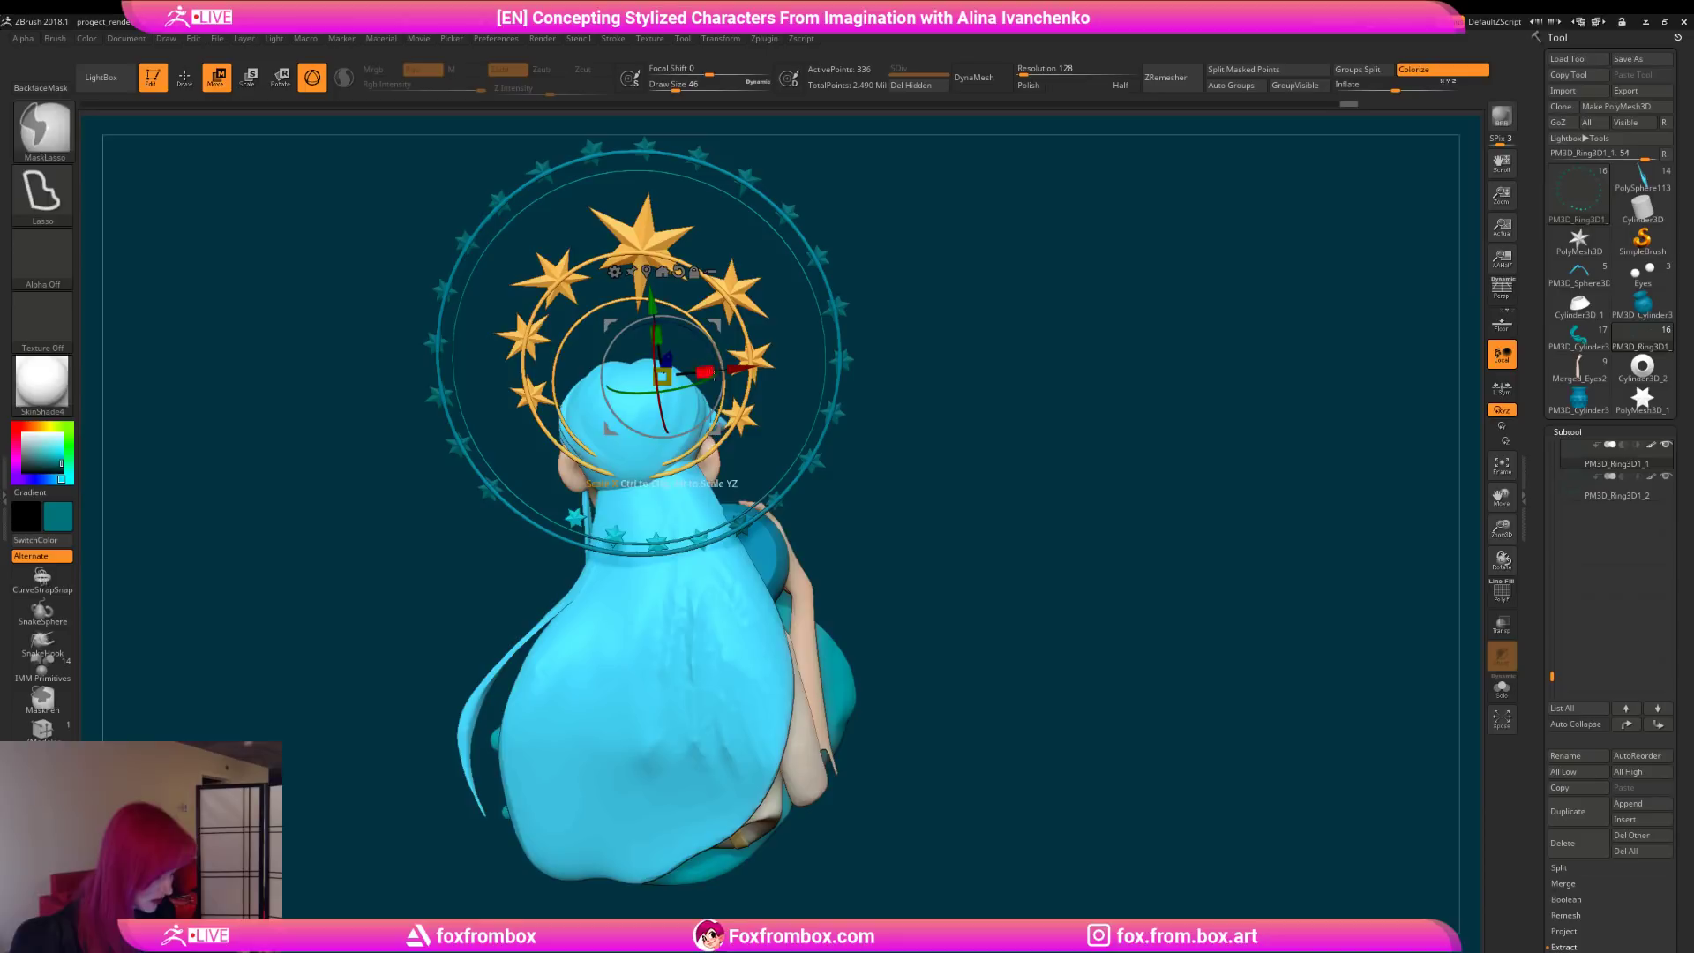
{"action": "mouse_move", "coordinate": [518, 452]}
{"action": "left_mouse_down", "text": "ctrl"}
{"action": "mouse_move", "coordinate": [439, 594]}
{"action": "mouse_move", "coordinate": [351, 310]}
{"action": "left_mouse_up", "text": "ctrl"}
{"action": "left_click_drag", "start_coordinate": [716, 324], "coordinate": [698, 335]}
{"action": "left_click_drag", "start_coordinate": [874, 388], "coordinate": [1270, 423]}
{"action": "left_click_drag", "start_coordinate": [914, 464], "coordinate": [875, 468], "text": "alt"}
{"action": "left_click_drag", "start_coordinate": [654, 337], "coordinate": [681, 369]}
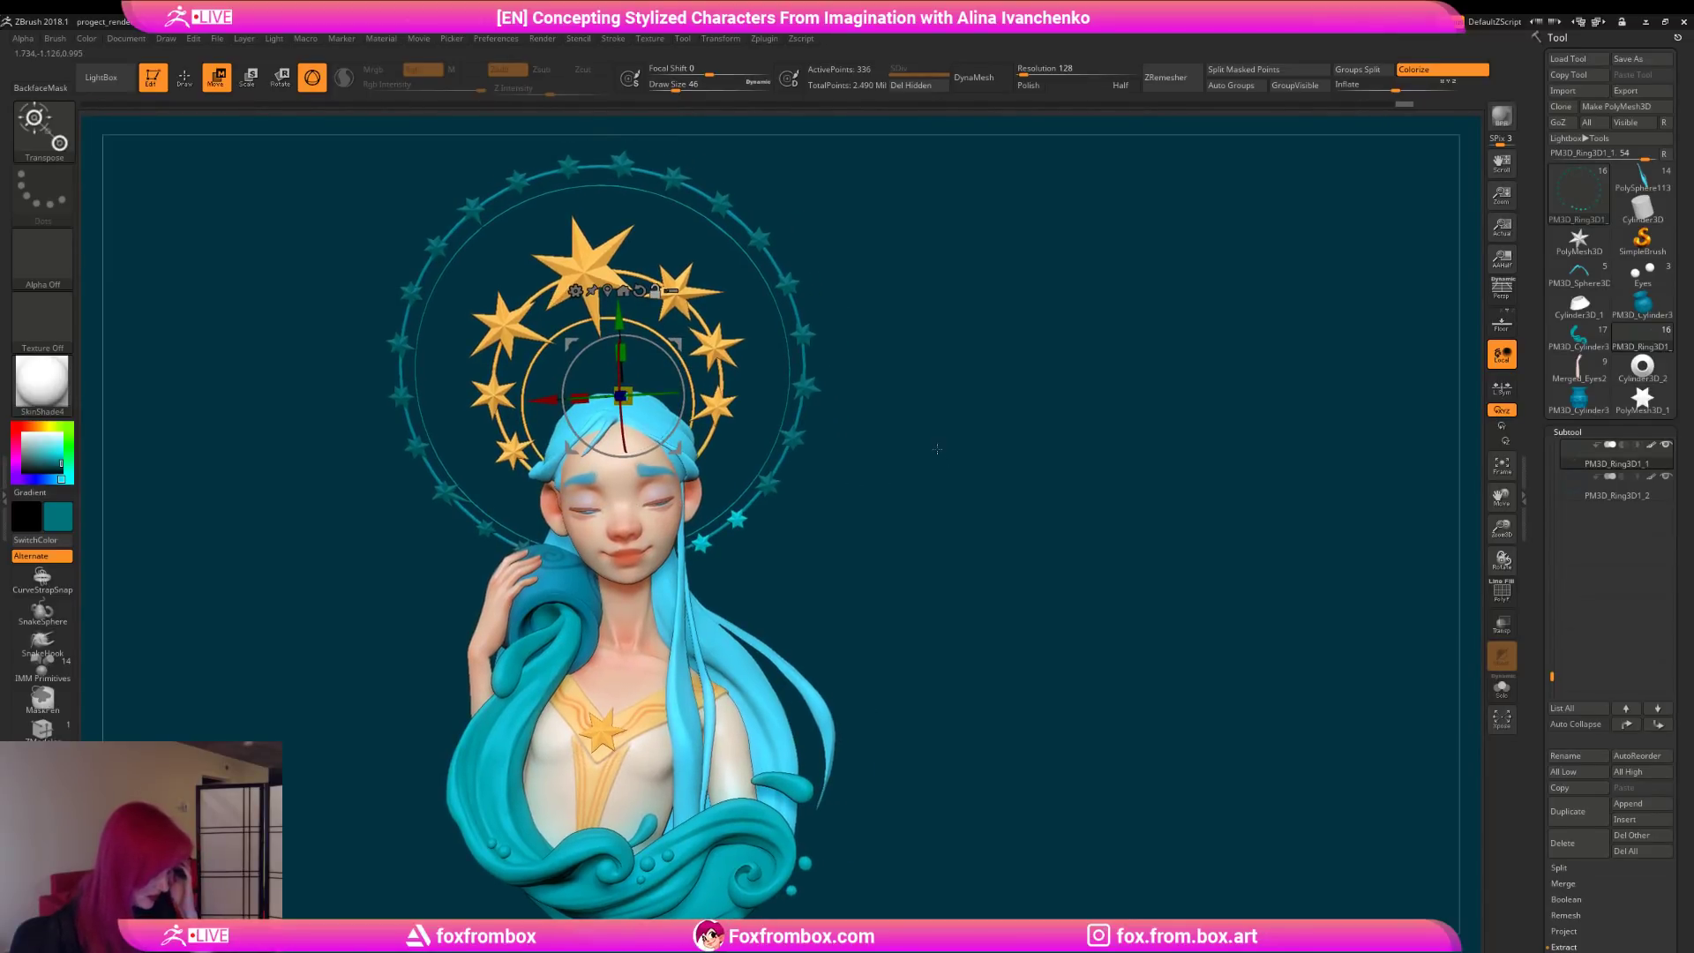
Step: Isolate the next star up the ring with a mask, scale it to about 0.89 and clear the mask
{"action": "left_click", "coordinate": [194, 76]}
{"action": "left_click_drag", "start_coordinate": [908, 420], "coordinate": [918, 389], "text": "alt"}
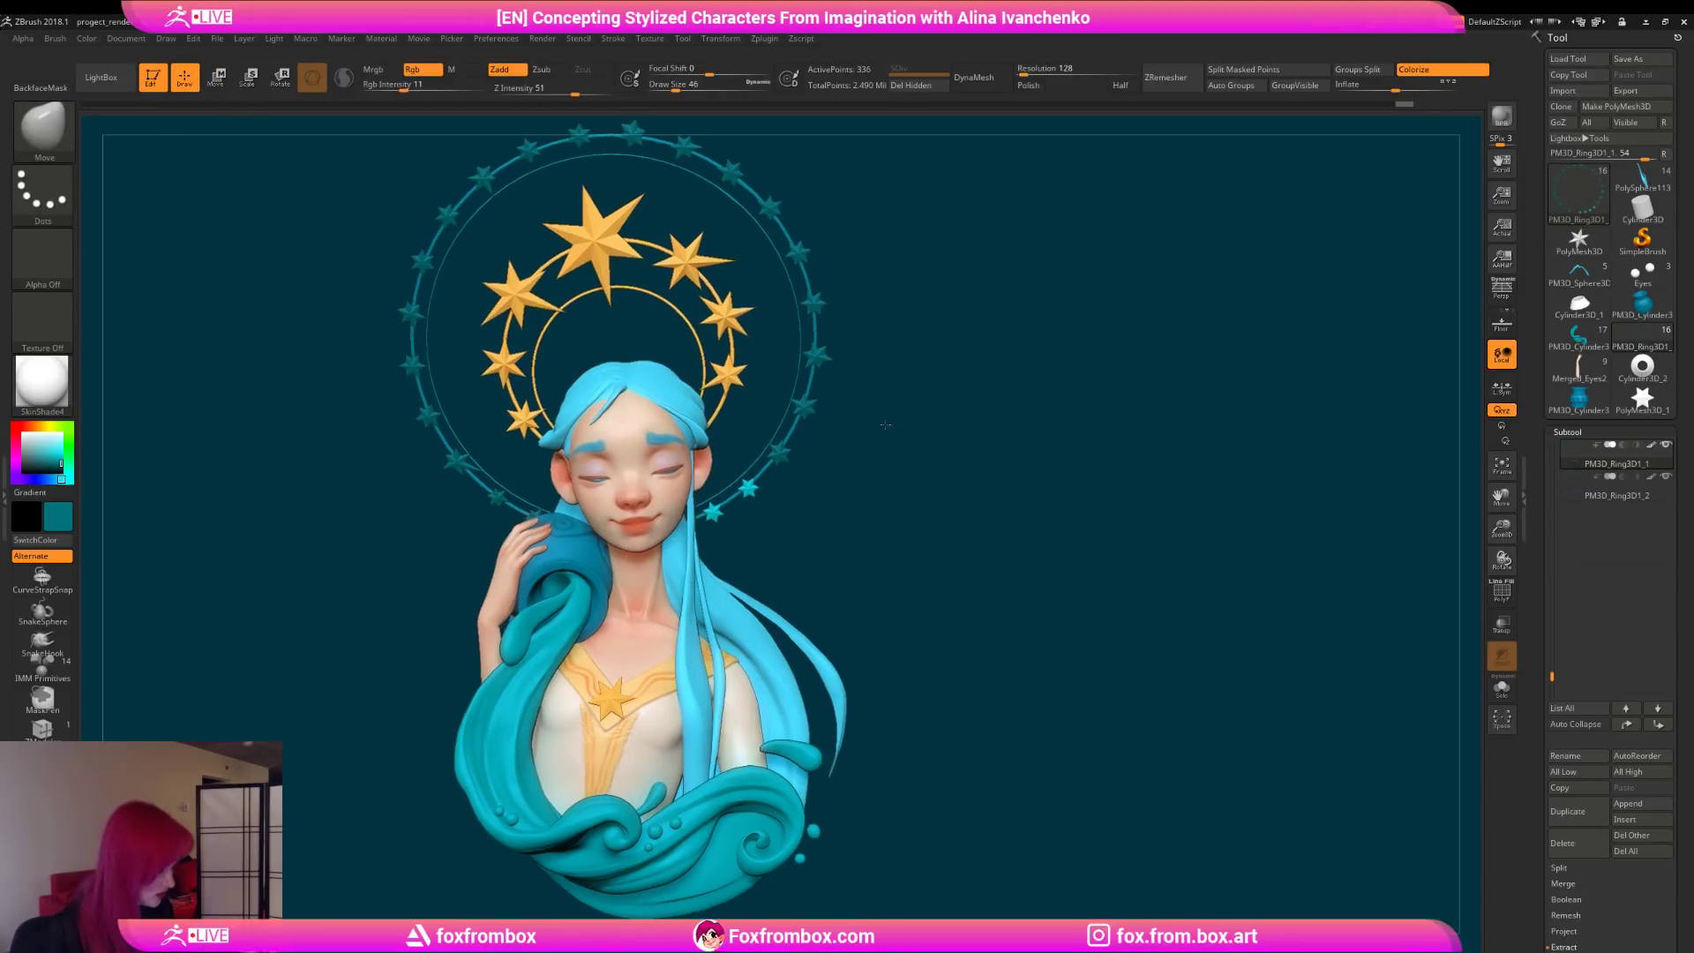
{"action": "mouse_move", "coordinate": [824, 448]}
{"action": "left_mouse_down", "text": "ctrl"}
{"action": "mouse_move", "coordinate": [836, 484]}
{"action": "mouse_move", "coordinate": [920, 447]}
{"action": "left_mouse_up", "text": "ctrl"}
{"action": "key", "text": "e"}
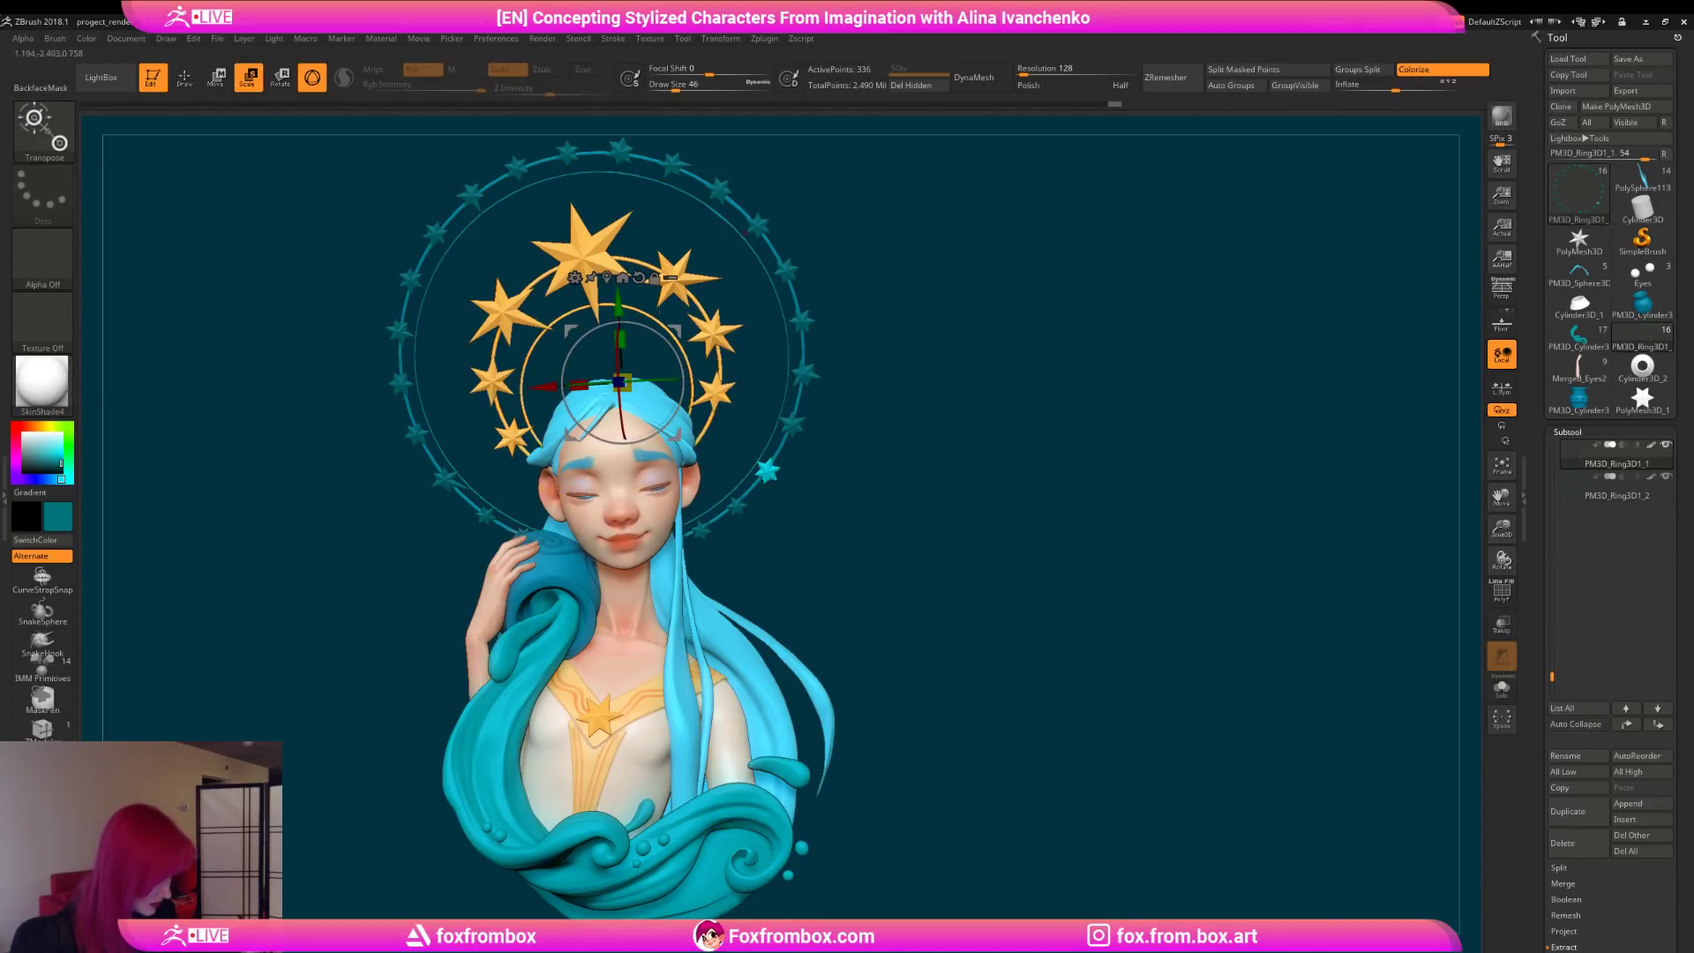
{"action": "left_click", "coordinate": [766, 469]}
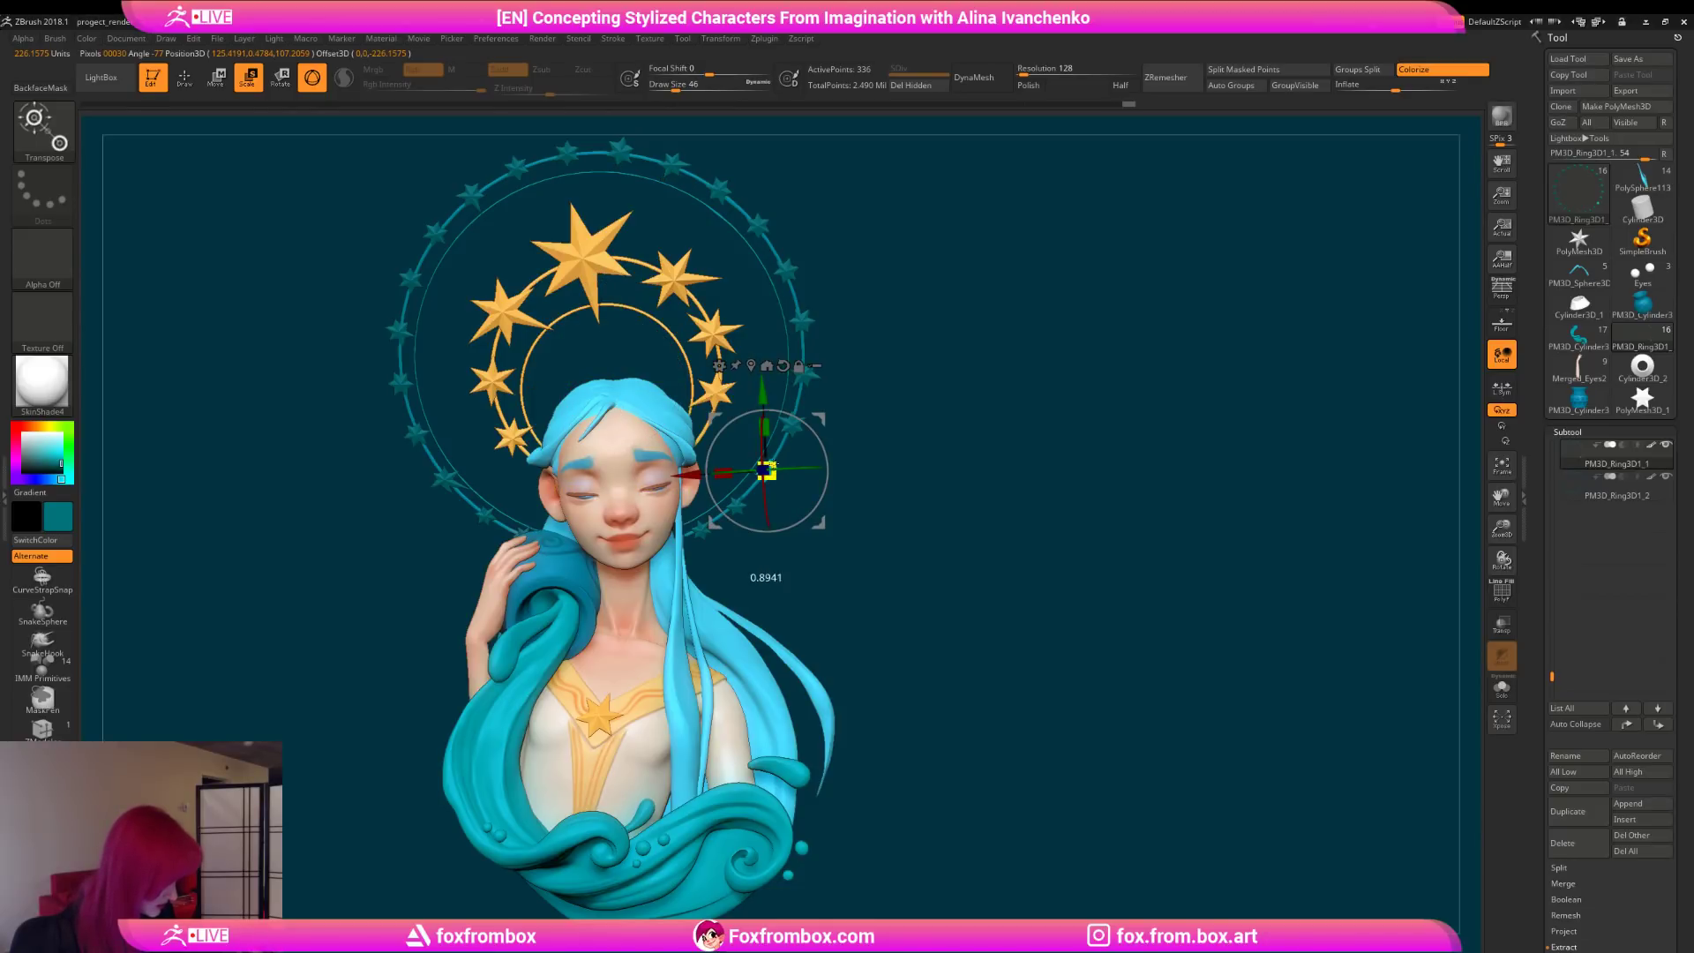
{"action": "key", "text": "q"}
{"action": "mouse_move", "coordinate": [918, 530]}
{"action": "left_mouse_down", "text": "alt"}
{"action": "mouse_move", "coordinate": [973, 518]}
{"action": "mouse_move", "coordinate": [766, 522]}
{"action": "left_mouse_up", "text": "alt"}
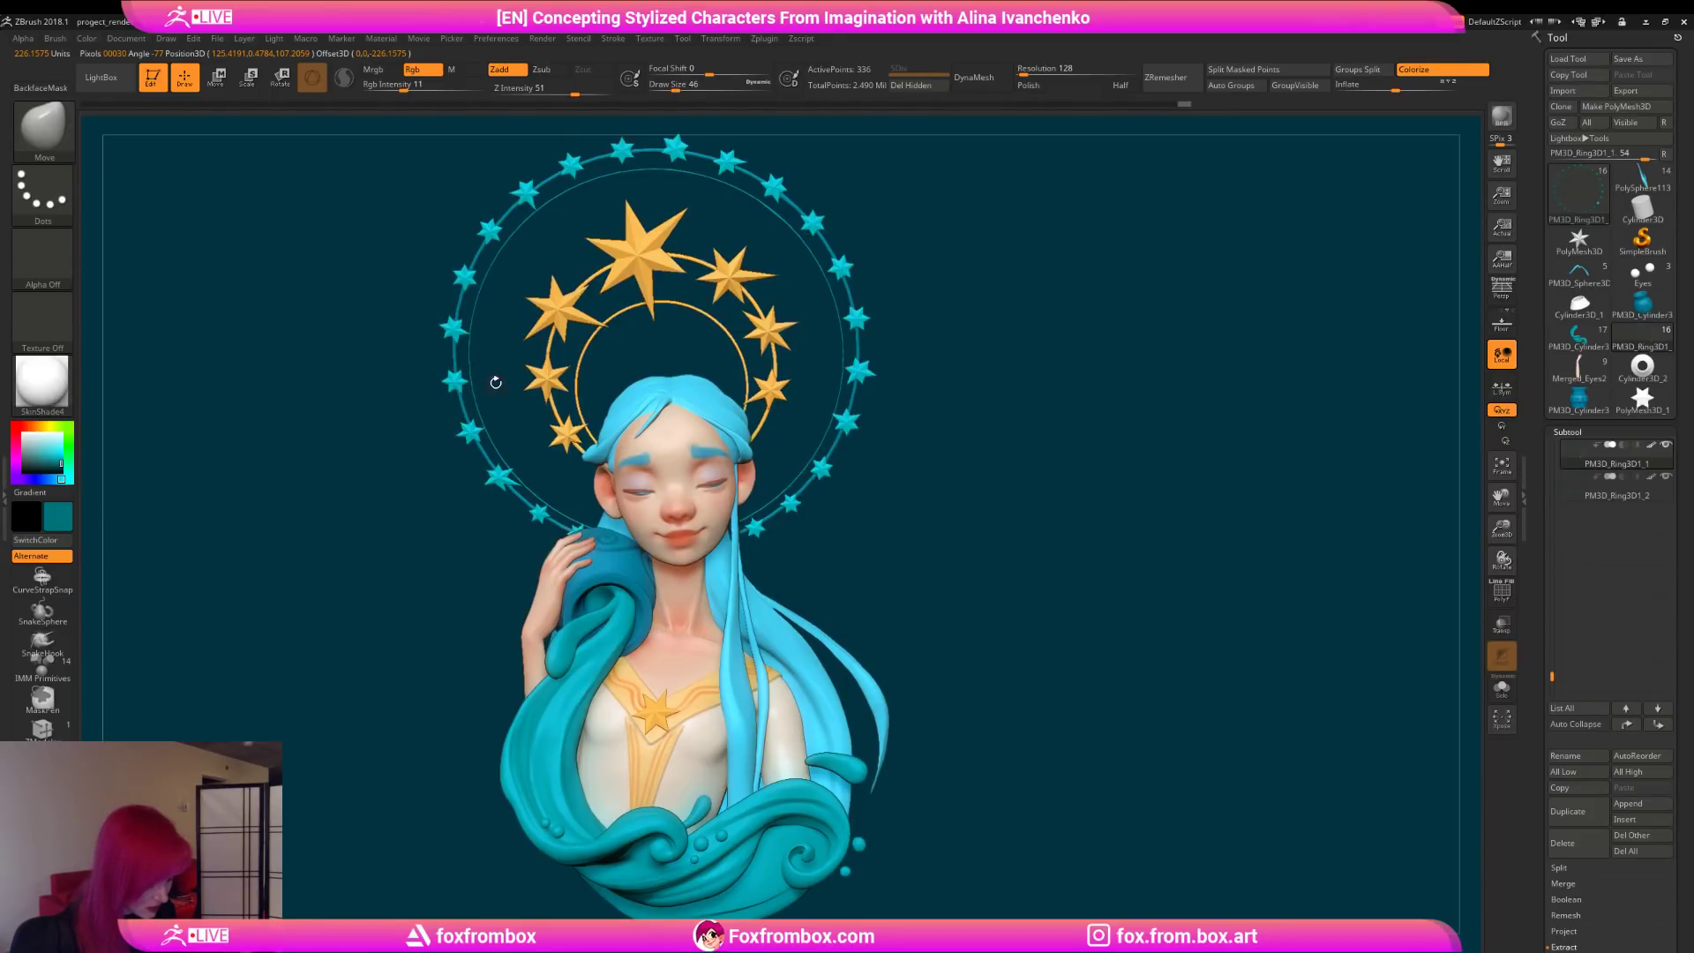
{"action": "left_click_drag", "start_coordinate": [977, 434], "coordinate": [974, 486], "text": "alt"}
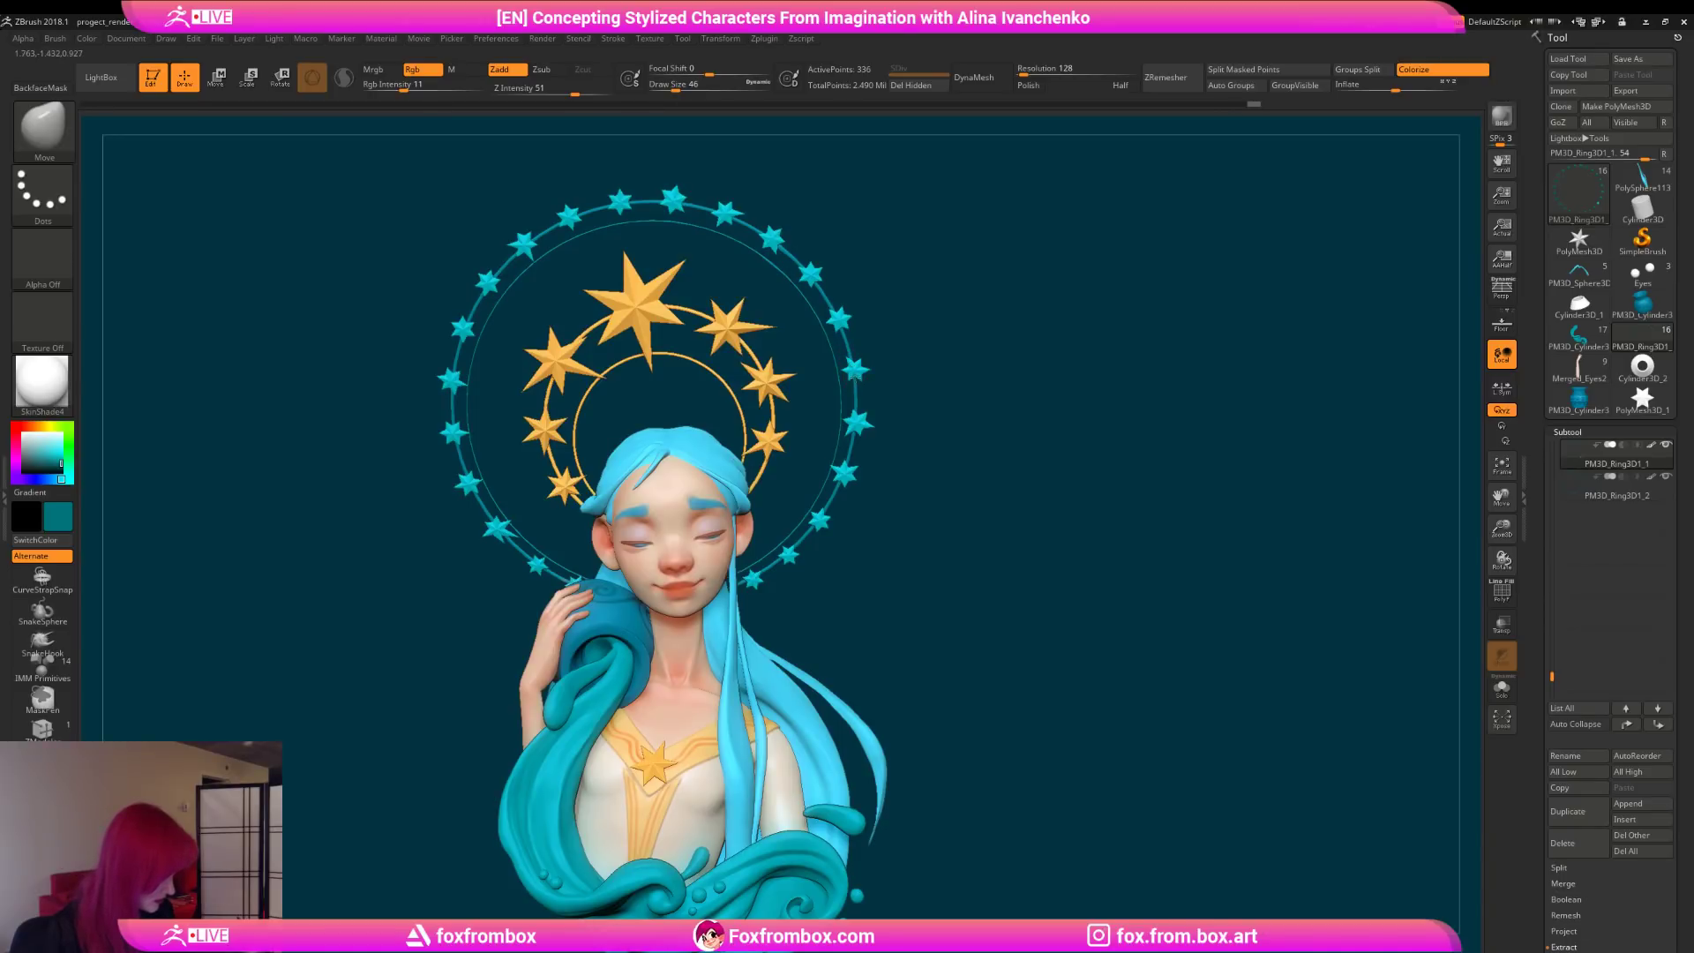
{"action": "left_click_drag", "start_coordinate": [917, 384], "coordinate": [956, 404], "text": "alt"}
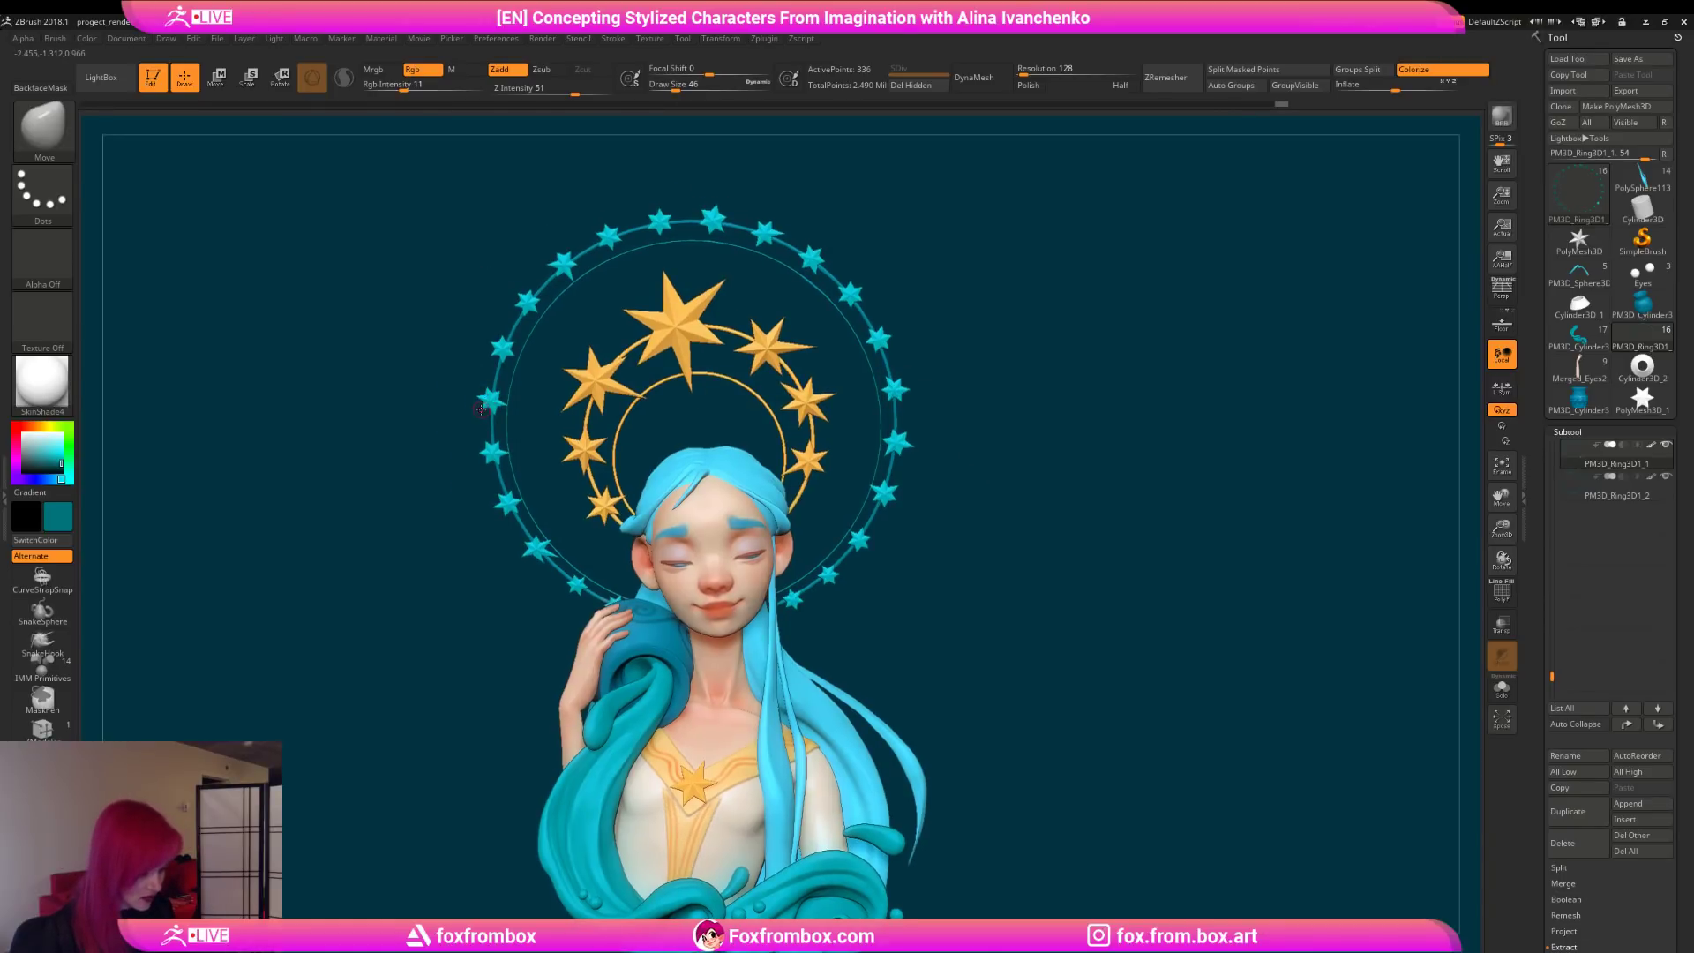
Step: Select the halo rings subtool, turn off Colorize and set the current colour to near-white
{"action": "left_click_drag", "start_coordinate": [1152, 516], "coordinate": [1085, 541], "text": "alt"}
{"action": "left_click_drag", "start_coordinate": [1501, 529], "coordinate": [1502, 468]}
{"action": "left_click_drag", "start_coordinate": [874, 478], "coordinate": [899, 540], "text": "alt"}
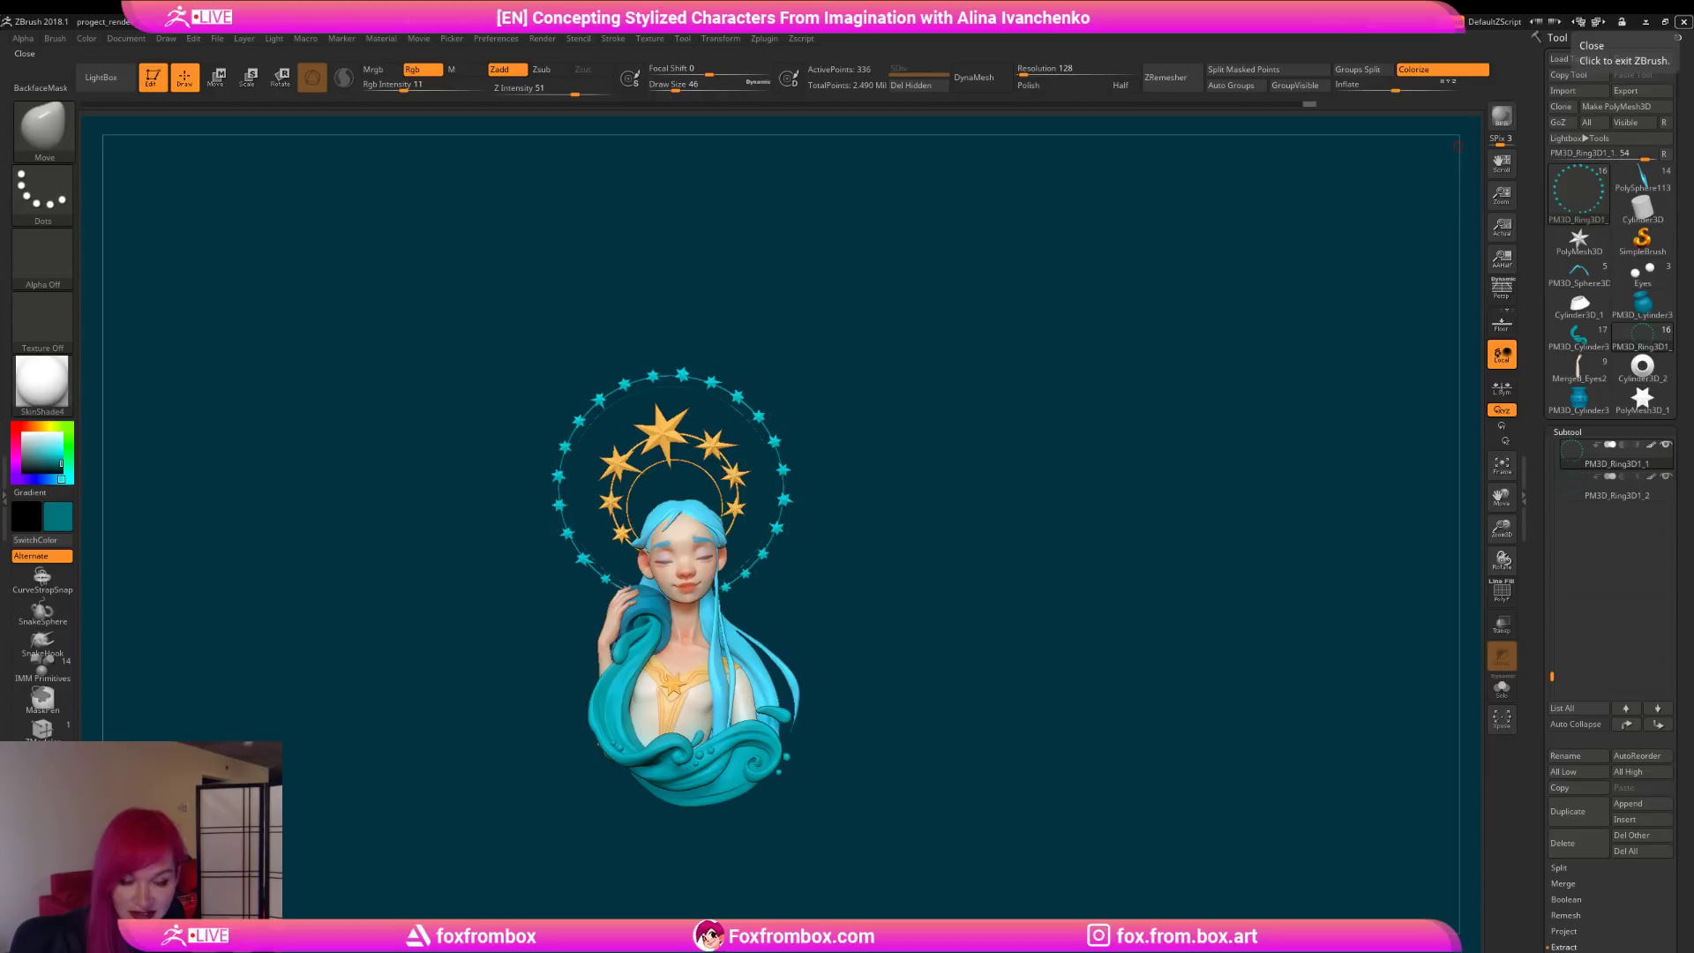
{"action": "left_click_drag", "start_coordinate": [980, 518], "coordinate": [931, 592]}
{"action": "left_click", "coordinate": [1608, 485]}
{"action": "left_click_drag", "start_coordinate": [1501, 526], "coordinate": [1504, 545]}
{"action": "left_click_drag", "start_coordinate": [1072, 451], "coordinate": [894, 355], "text": "alt"}
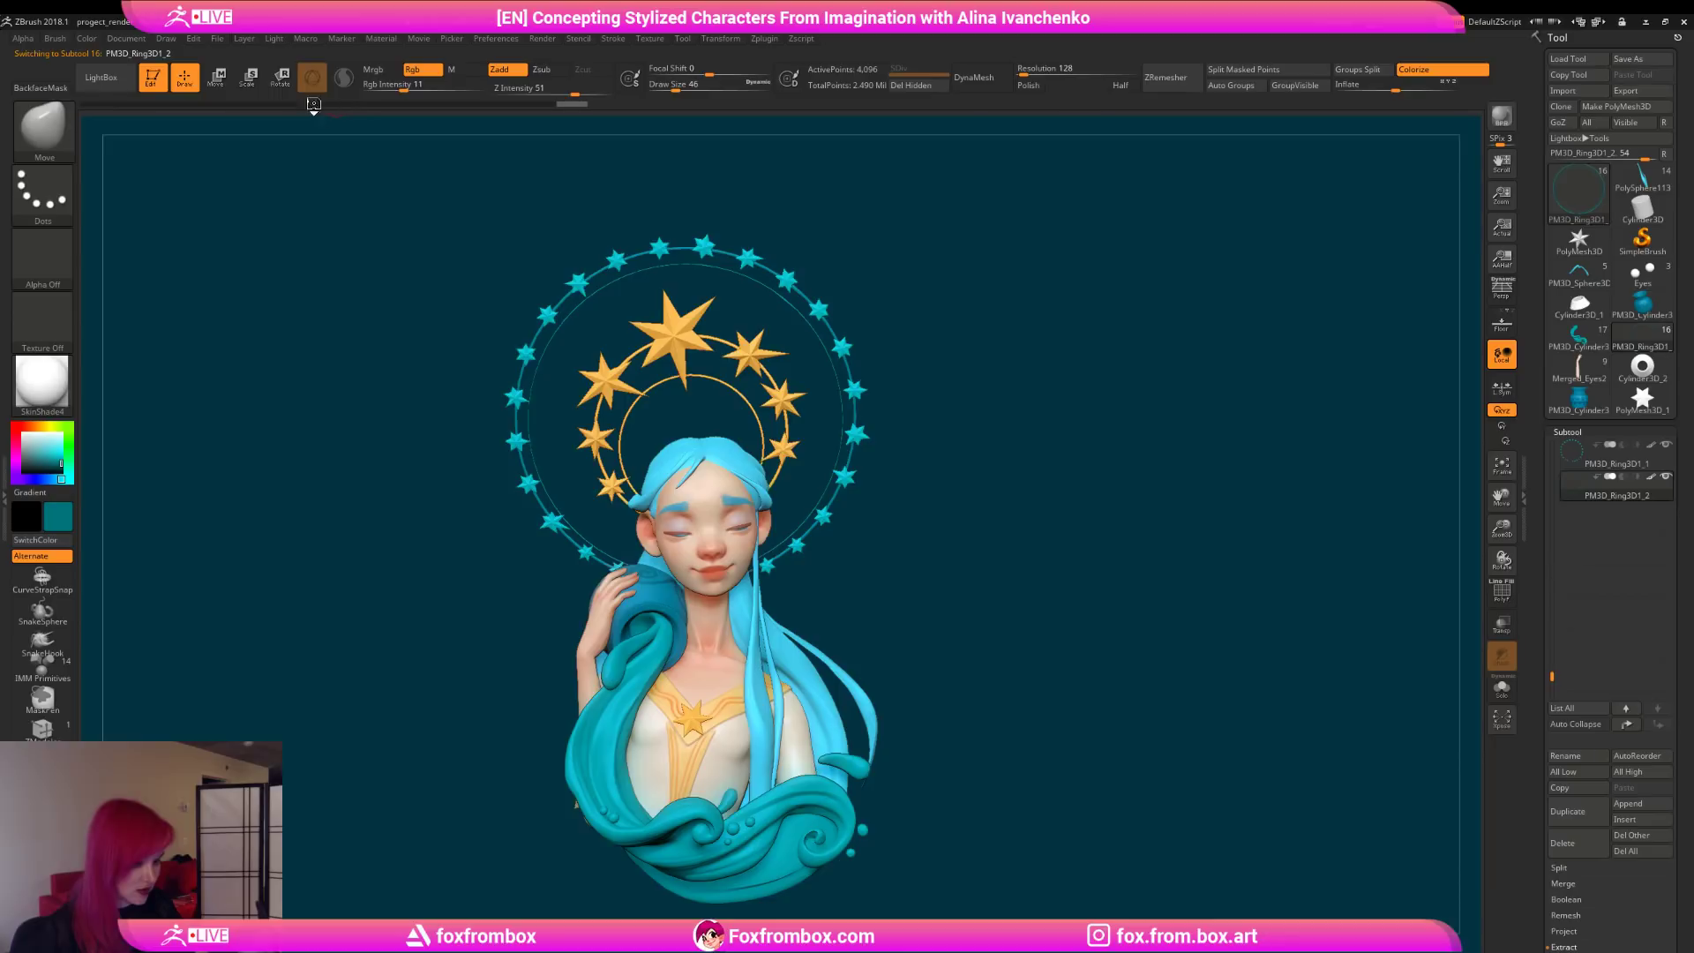
{"action": "left_click", "coordinate": [217, 77]}
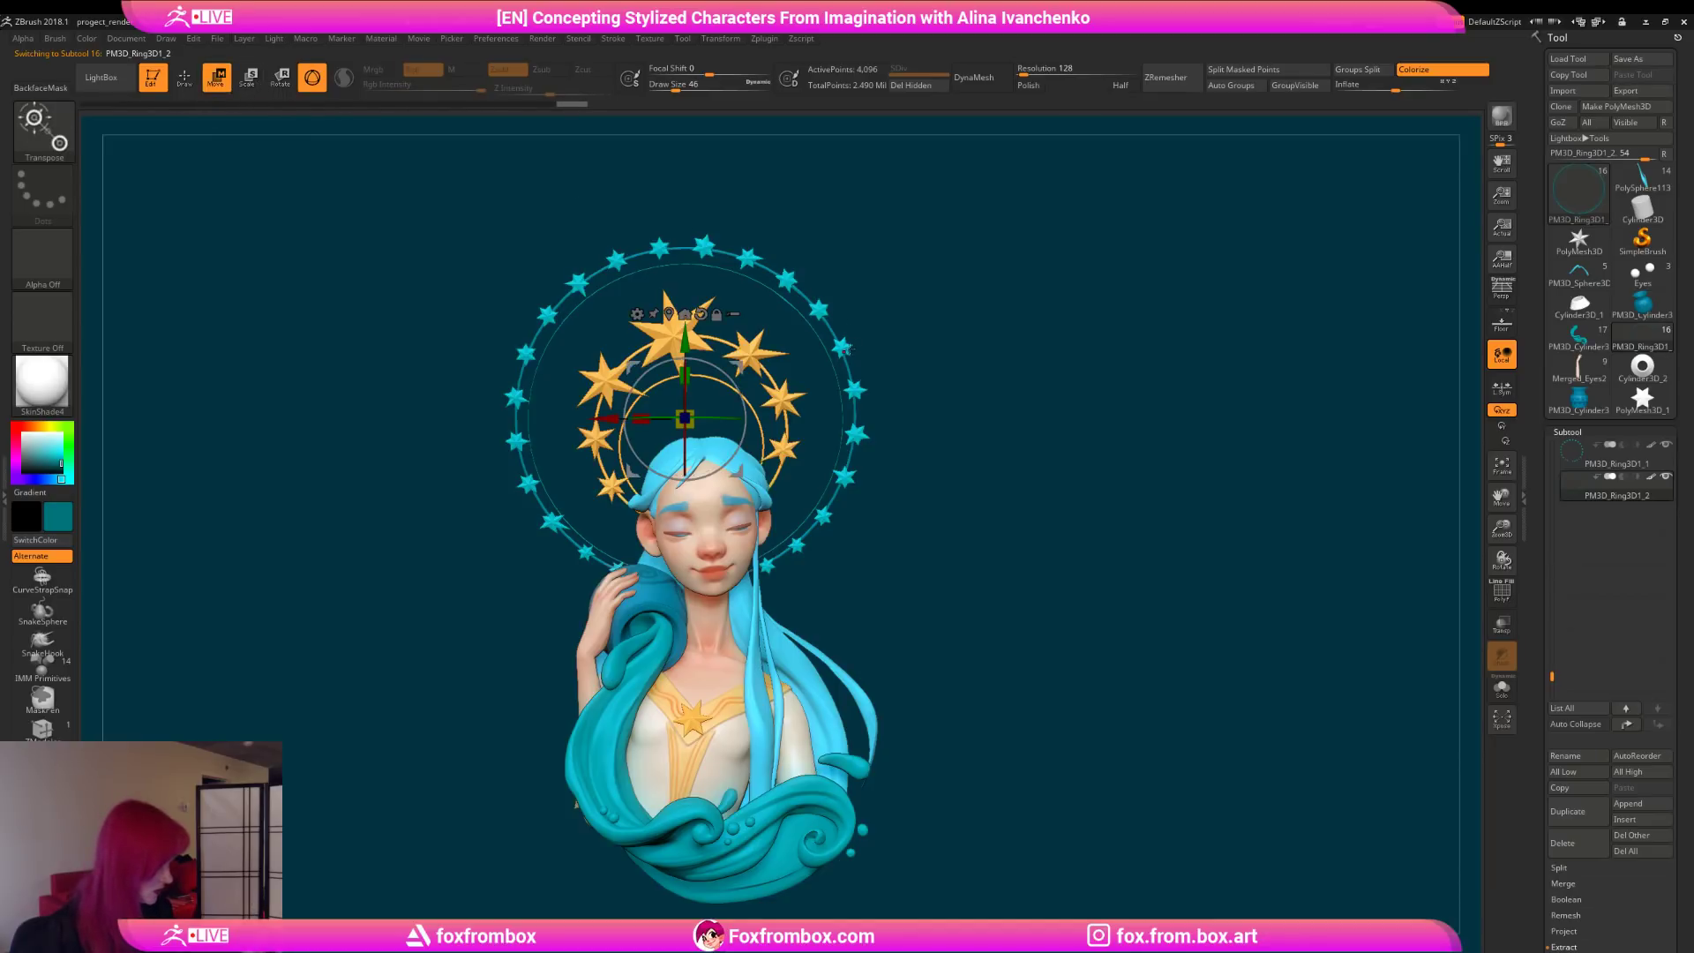
{"action": "left_click", "coordinate": [829, 322], "text": "alt"}
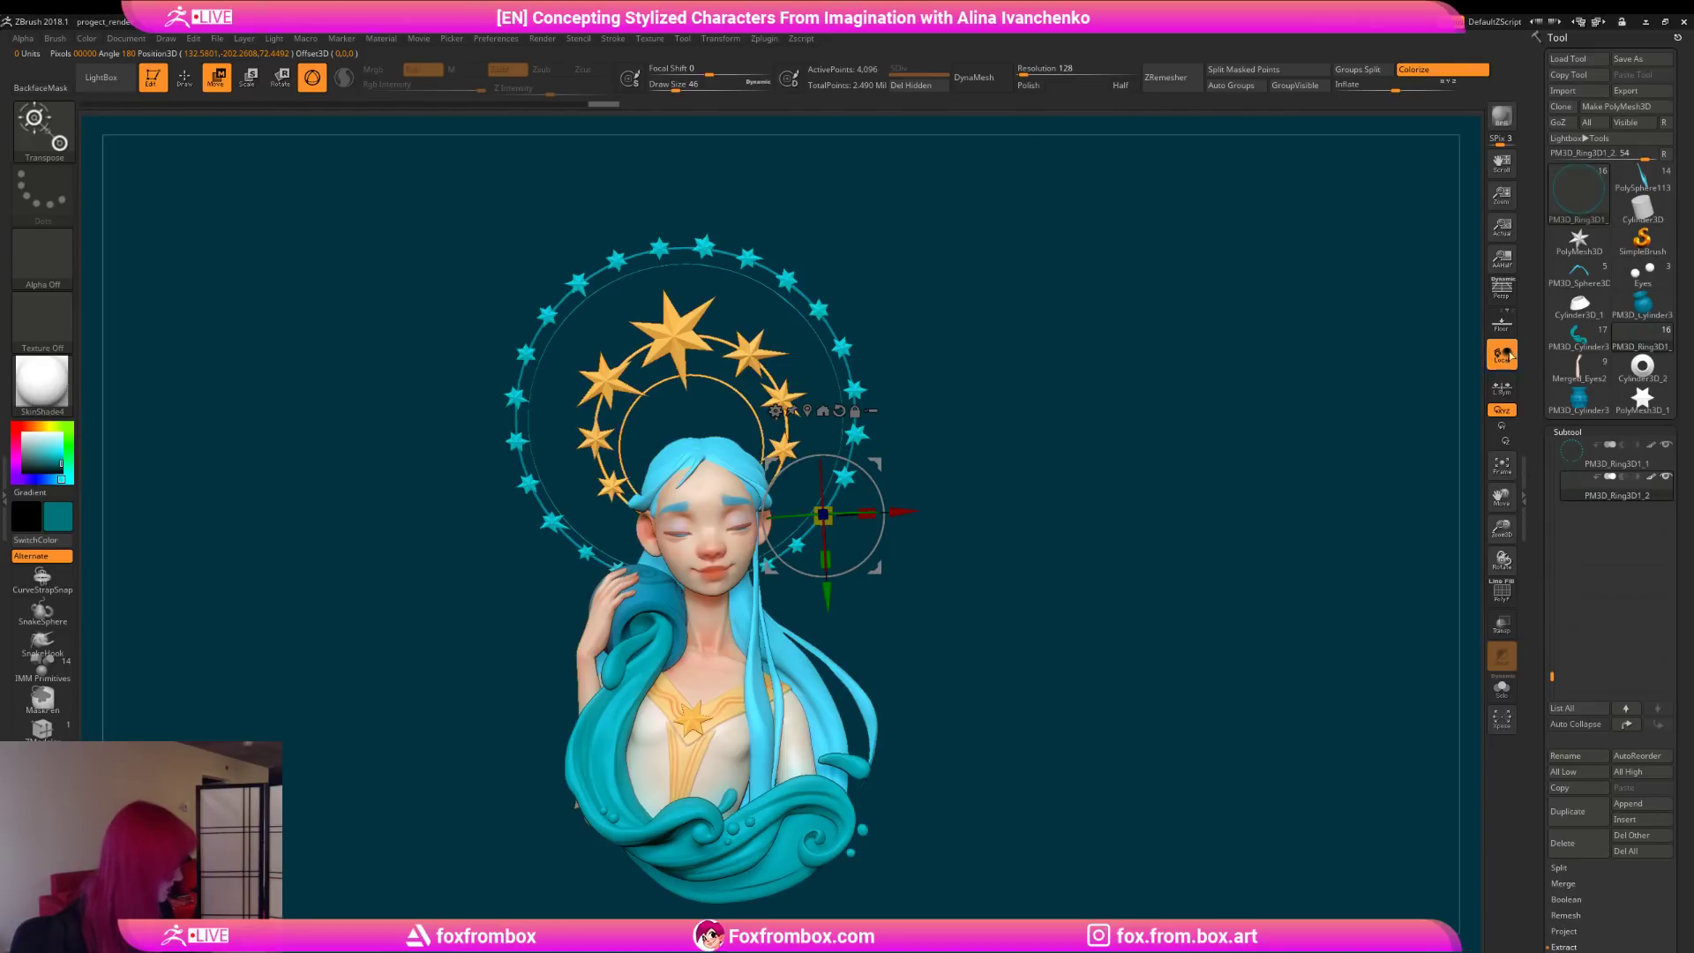
{"action": "left_click", "coordinate": [1414, 69]}
{"action": "left_click", "coordinate": [24, 440]}
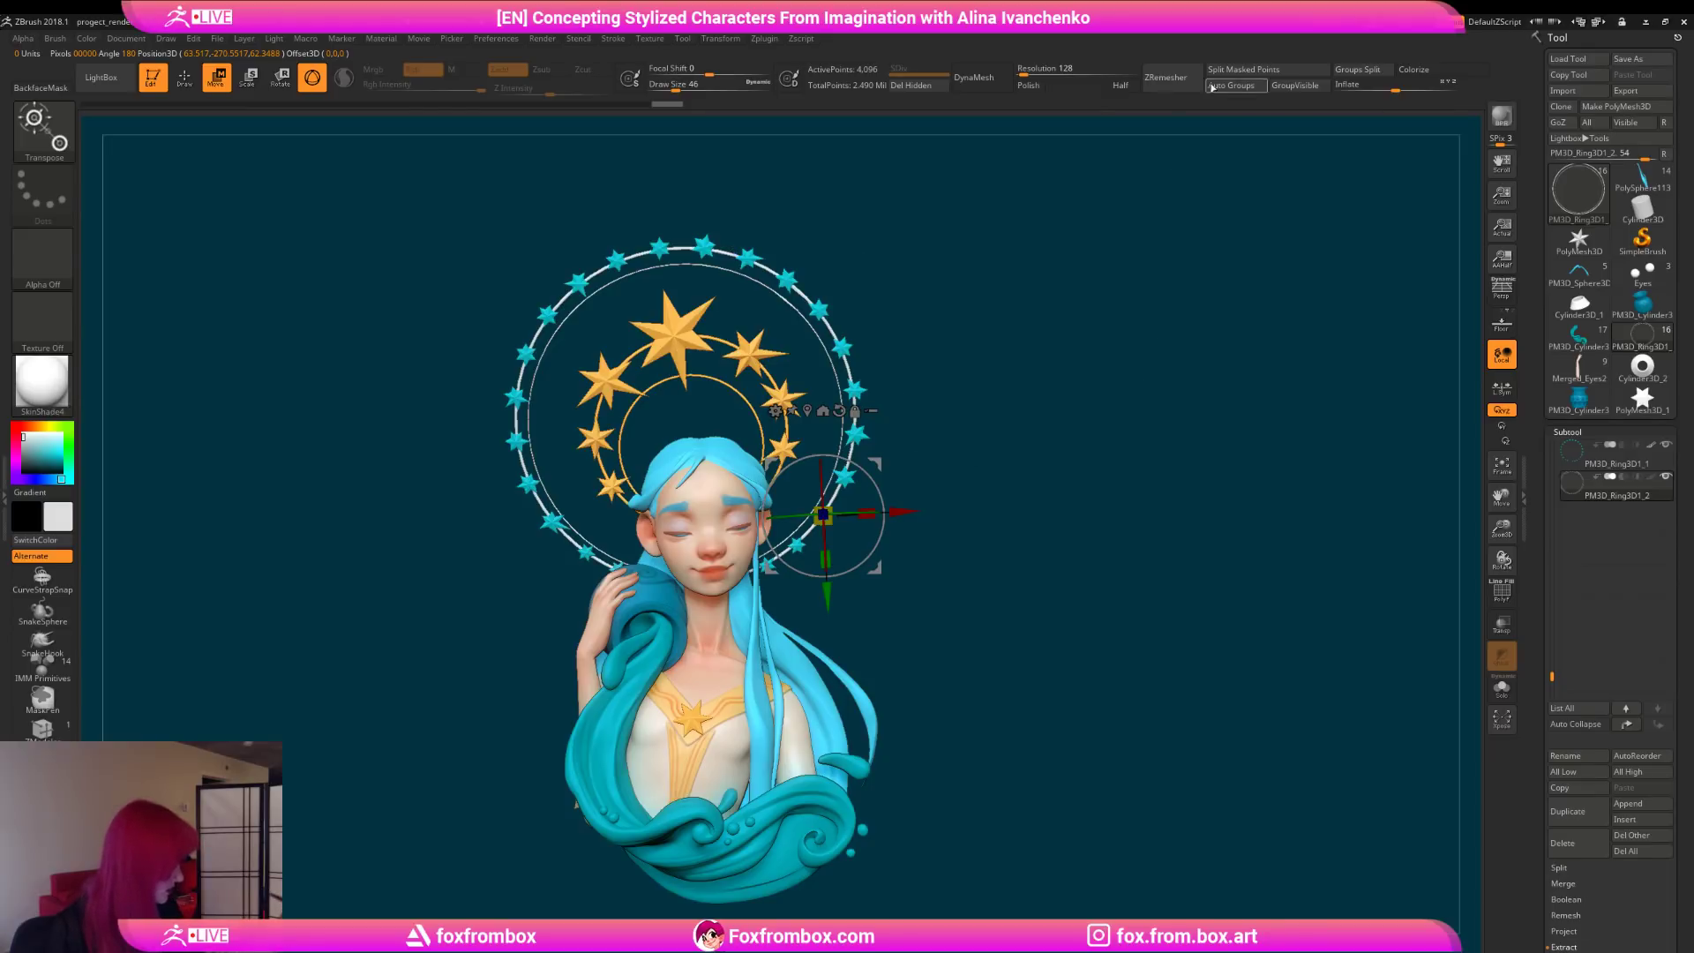
Step: Duplicate the white ring within its subtool and enlarge the copy so it encloses the teal stars
{"action": "left_click", "coordinate": [722, 249], "text": "alt"}
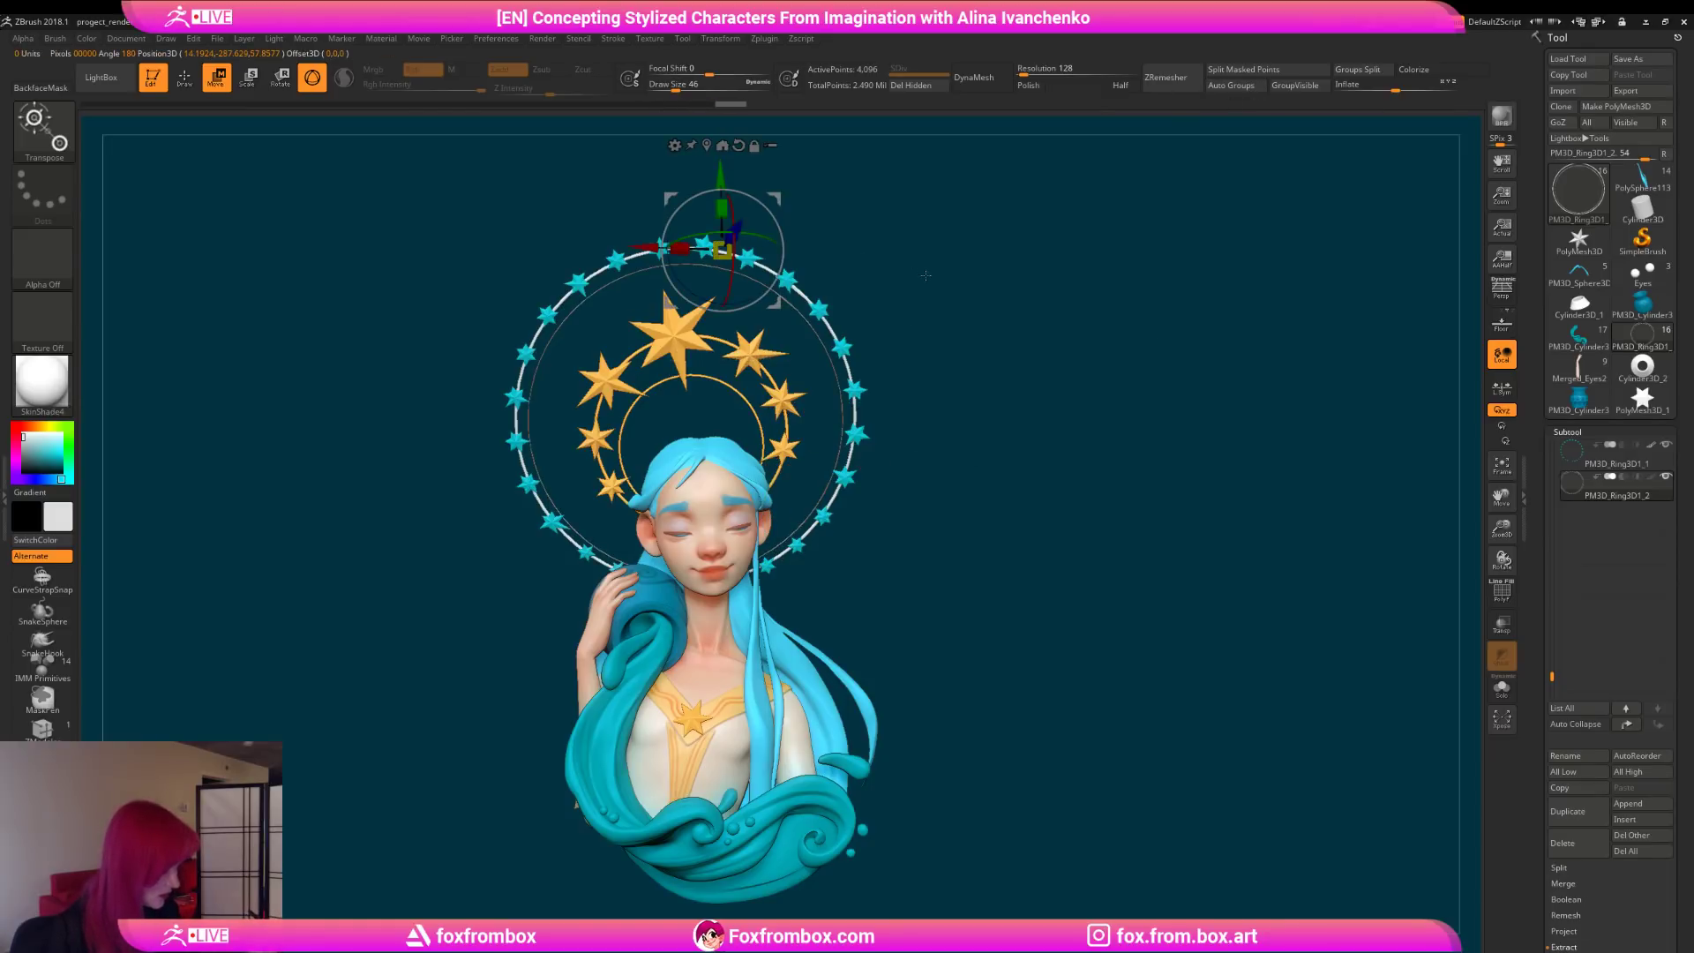
{"action": "left_click_drag", "start_coordinate": [927, 276], "coordinate": [922, 303], "text": "alt"}
{"action": "left_click_drag", "start_coordinate": [718, 278], "coordinate": [721, 268], "text": "ctrl"}
{"action": "left_click_drag", "start_coordinate": [773, 217], "coordinate": [770, 220]}
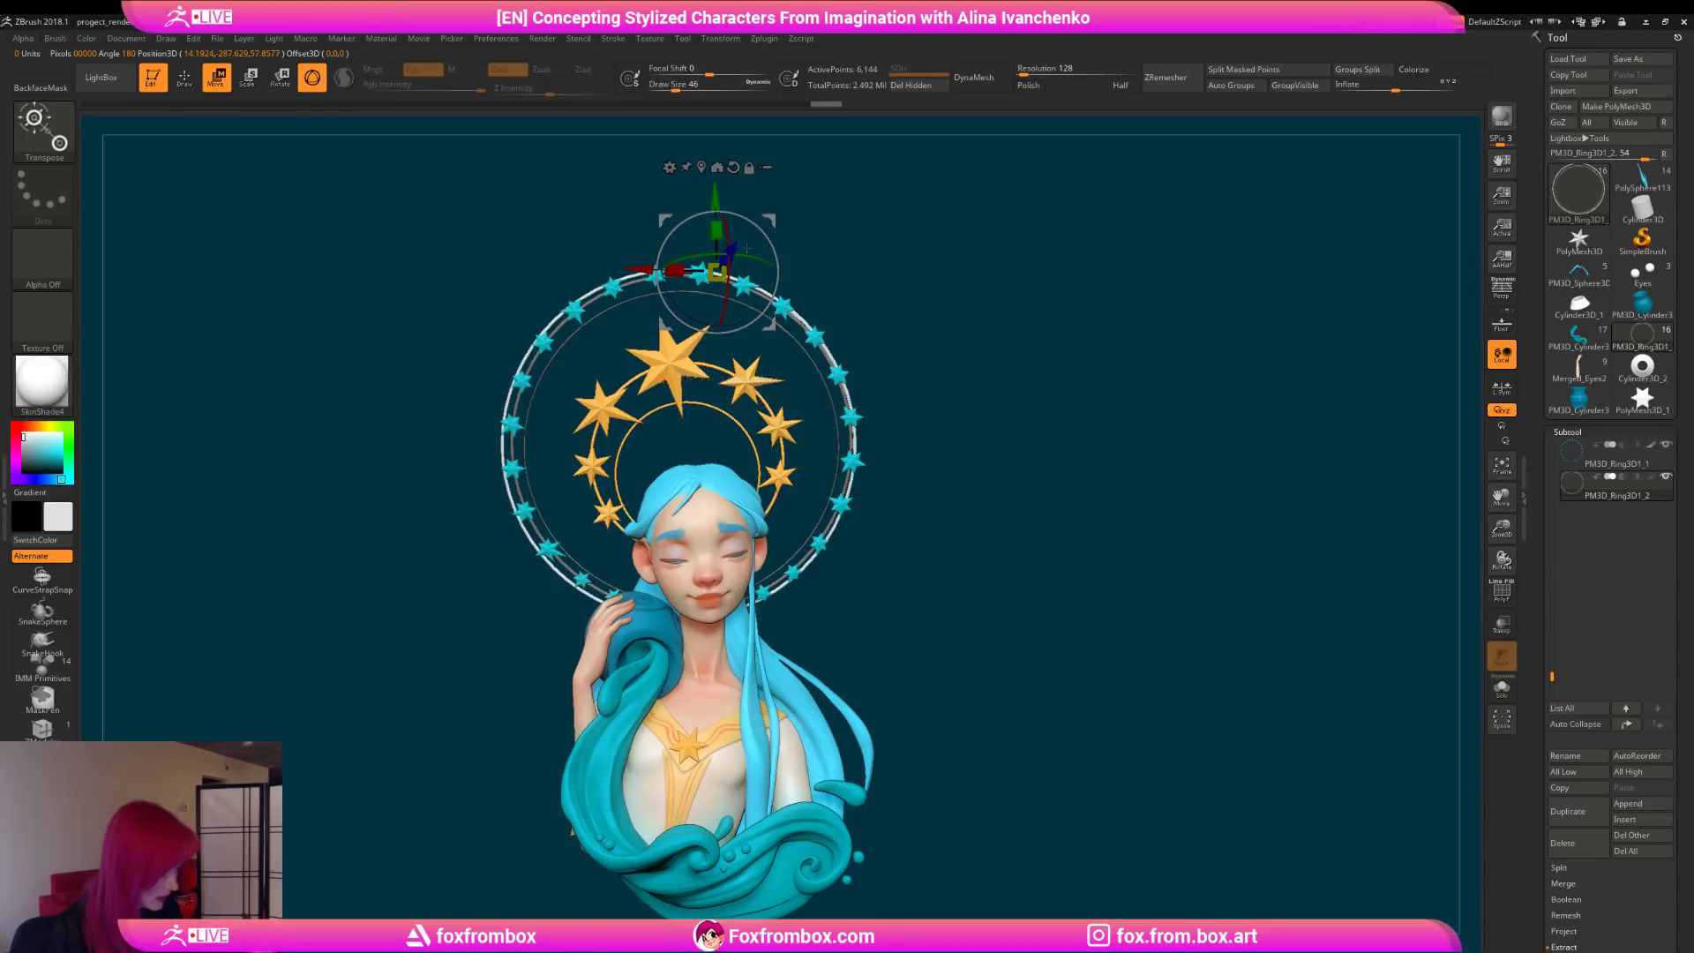
{"action": "mouse_move", "coordinate": [716, 272]}
{"action": "left_mouse_down"}
{"action": "mouse_move", "coordinate": [716, 247]}
{"action": "mouse_move", "coordinate": [775, 205]}
{"action": "mouse_move", "coordinate": [721, 272]}
{"action": "left_mouse_up"}
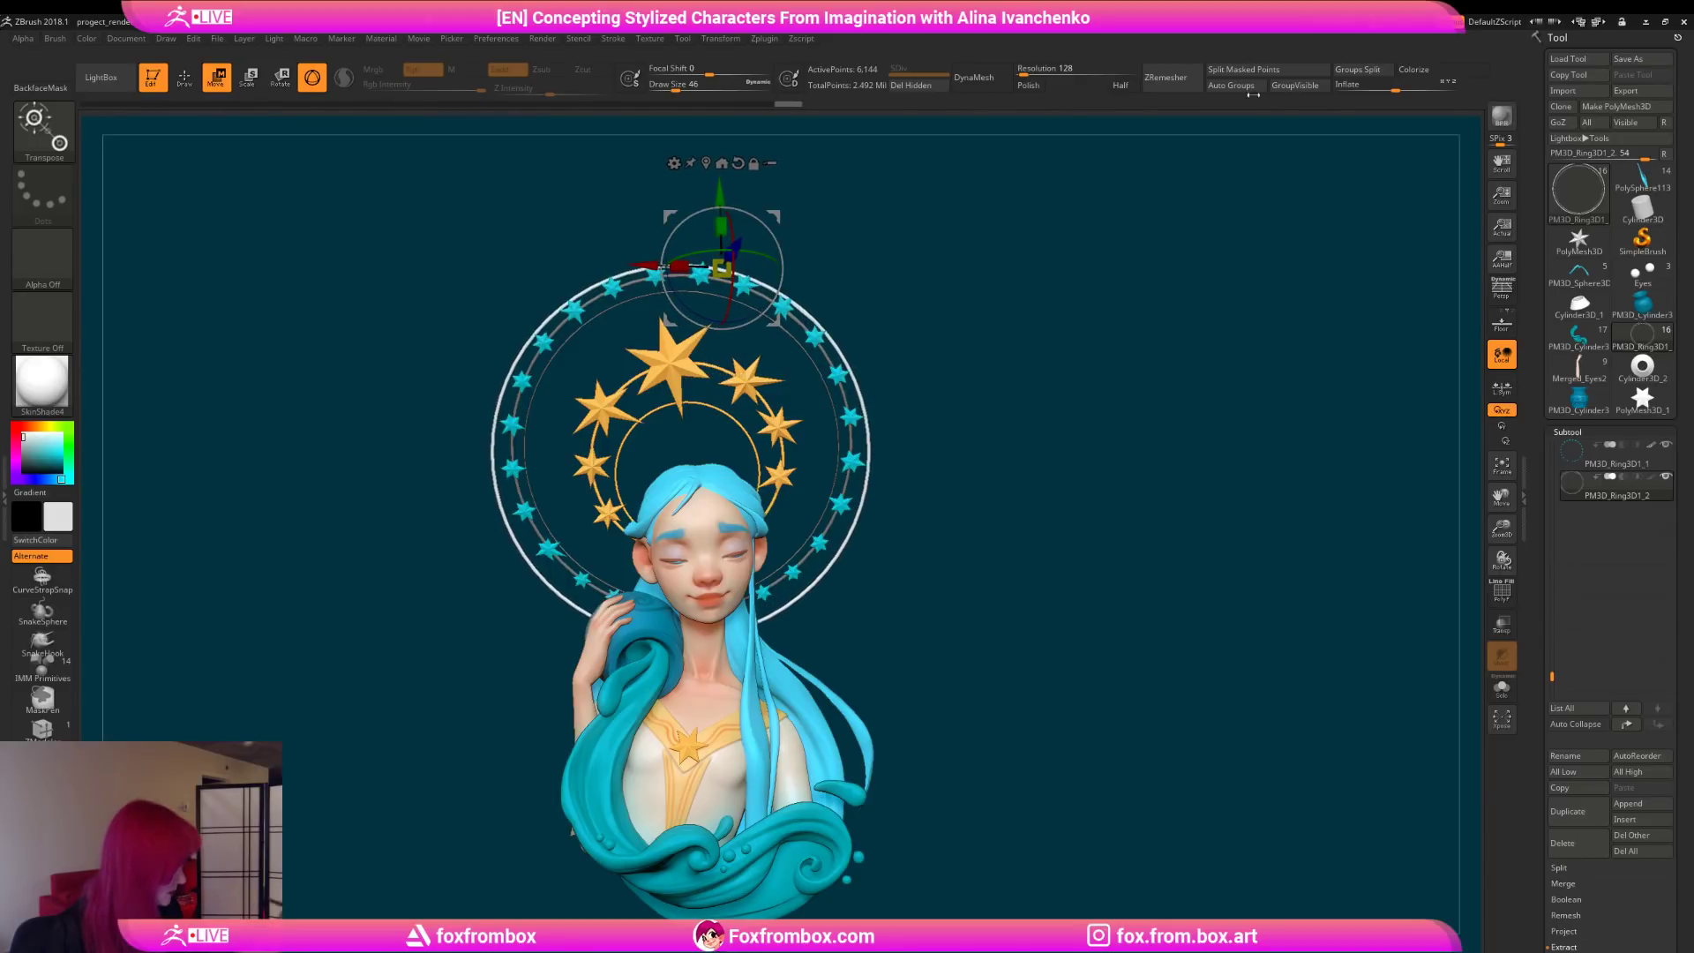
Step: Thin the new outermost ring with a slight negative Inflate, adjust its position and return to Draw mode
{"action": "left_click_drag", "start_coordinate": [1394, 86], "coordinate": [1390, 89]}
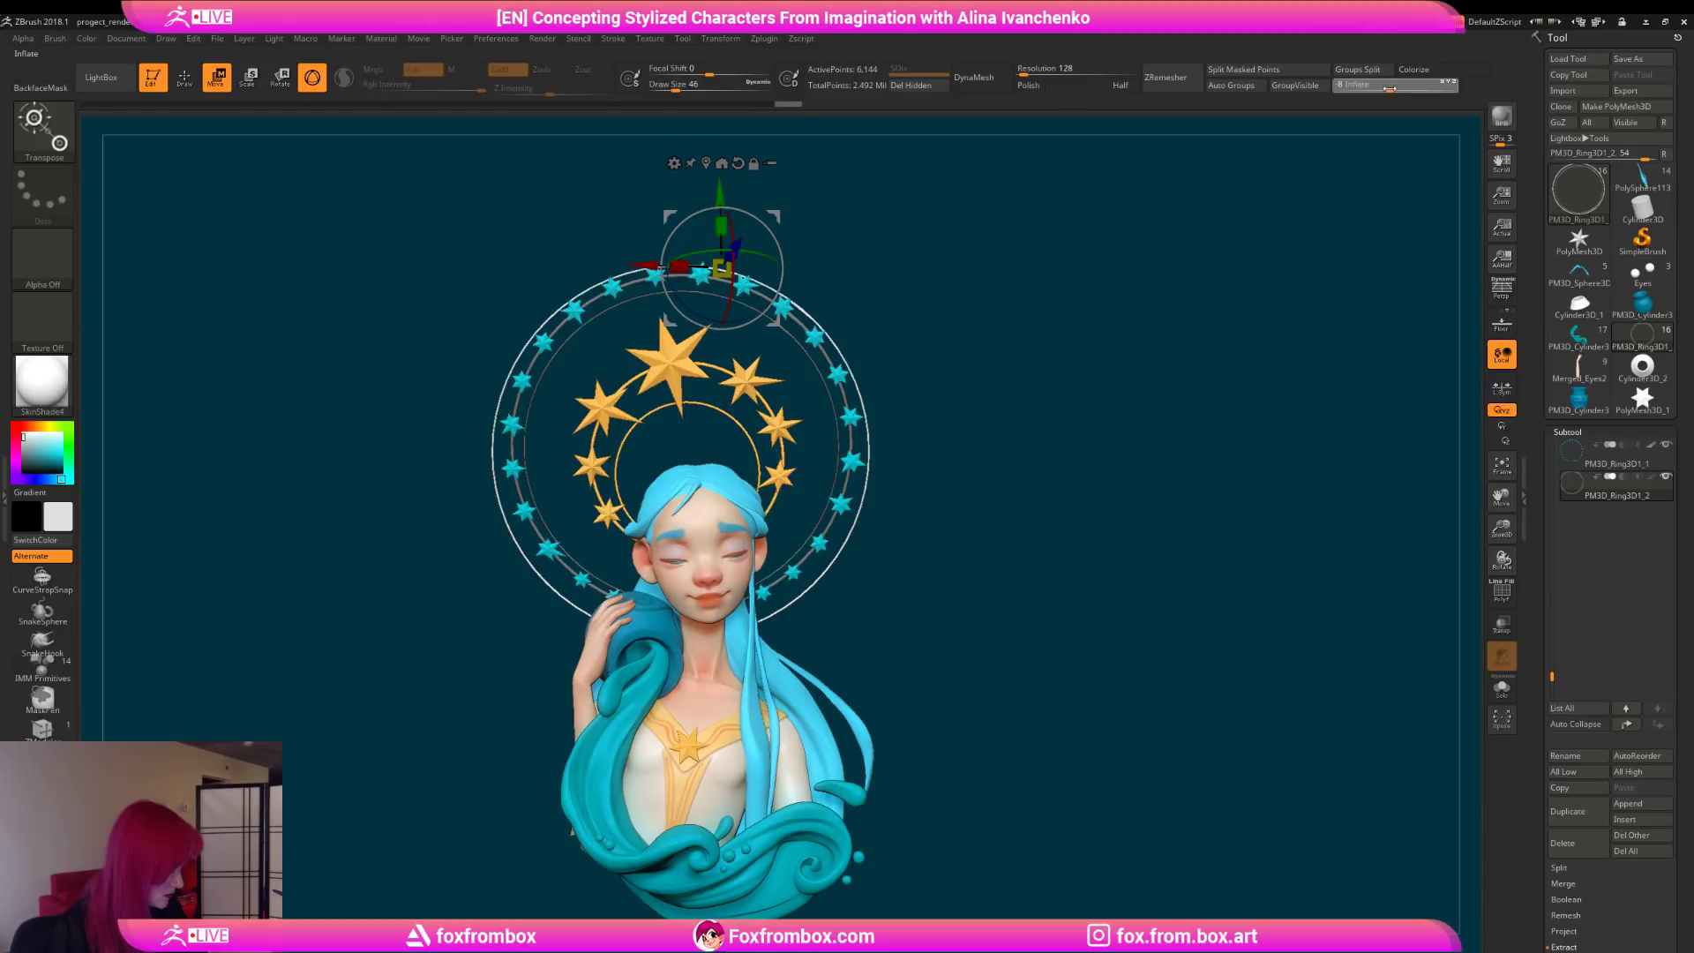
{"action": "left_click_drag", "start_coordinate": [945, 342], "coordinate": [965, 333], "text": "alt"}
{"action": "mouse_move", "coordinate": [795, 206]}
{"action": "left_mouse_down"}
{"action": "mouse_move", "coordinate": [813, 235]}
{"action": "mouse_move", "coordinate": [727, 252]}
{"action": "mouse_move", "coordinate": [788, 203]}
{"action": "left_mouse_up"}
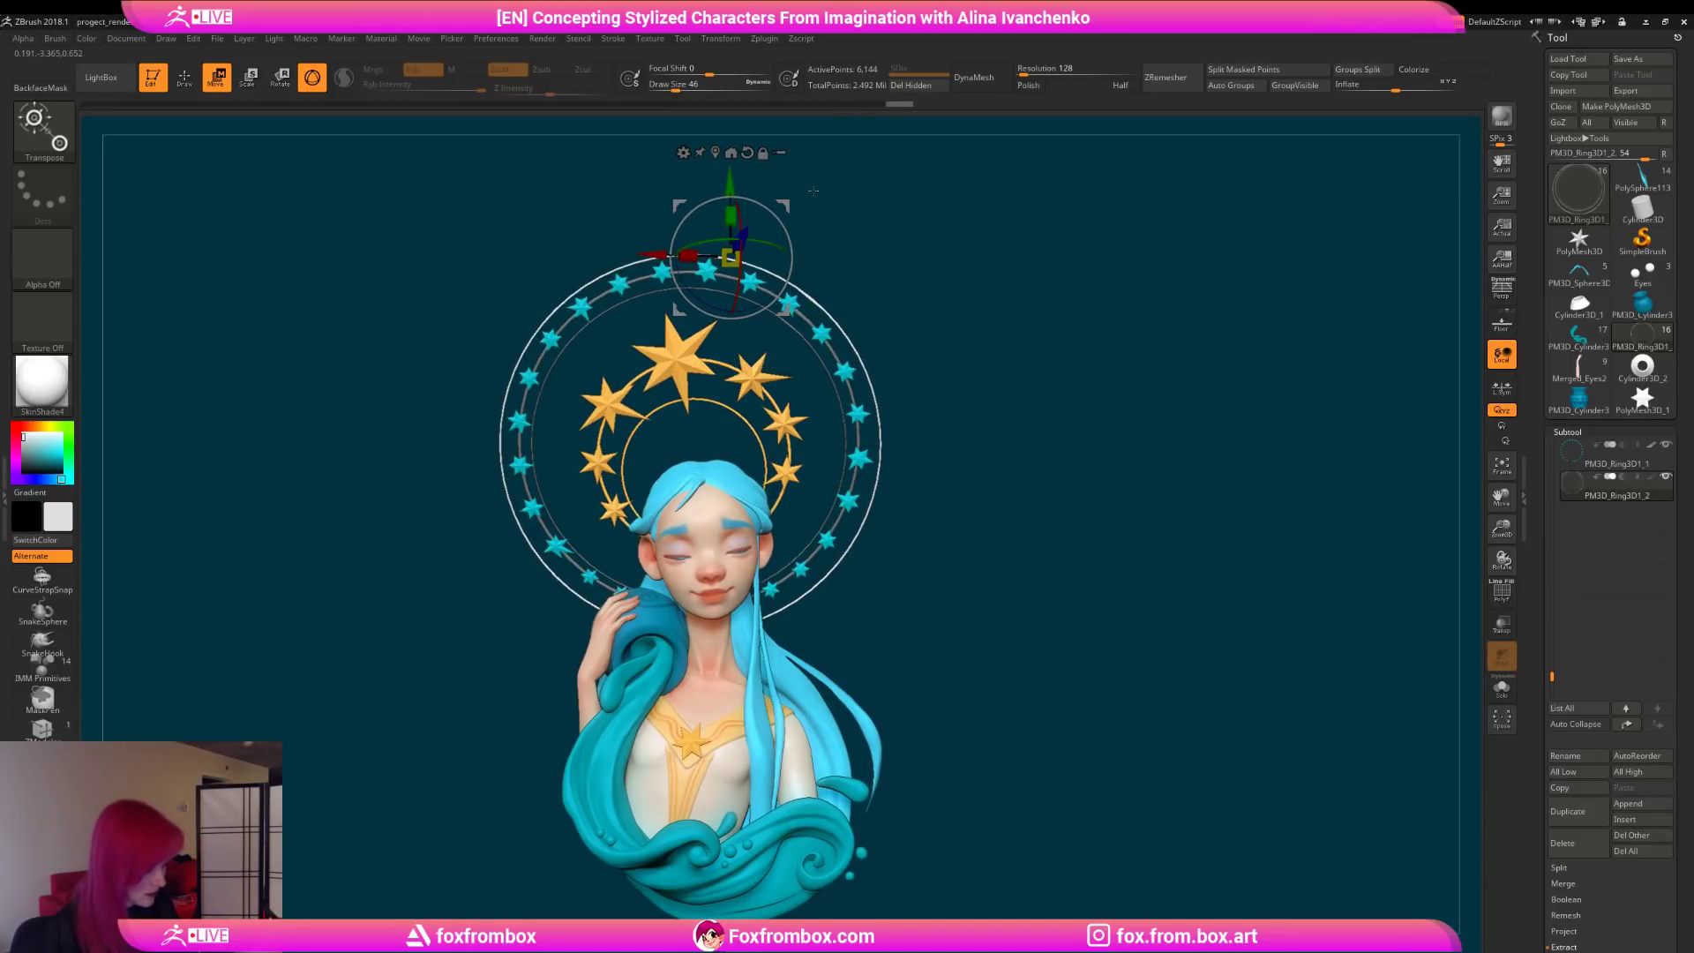
{"action": "key", "text": "q"}
{"action": "left_click_drag", "start_coordinate": [955, 340], "coordinate": [929, 331], "text": "alt"}
{"action": "mouse_move", "coordinate": [929, 331]}
{"action": "left_mouse_down"}
{"action": "mouse_move", "coordinate": [945, 367]}
{"action": "mouse_move", "coordinate": [920, 393]}
{"action": "left_mouse_up"}
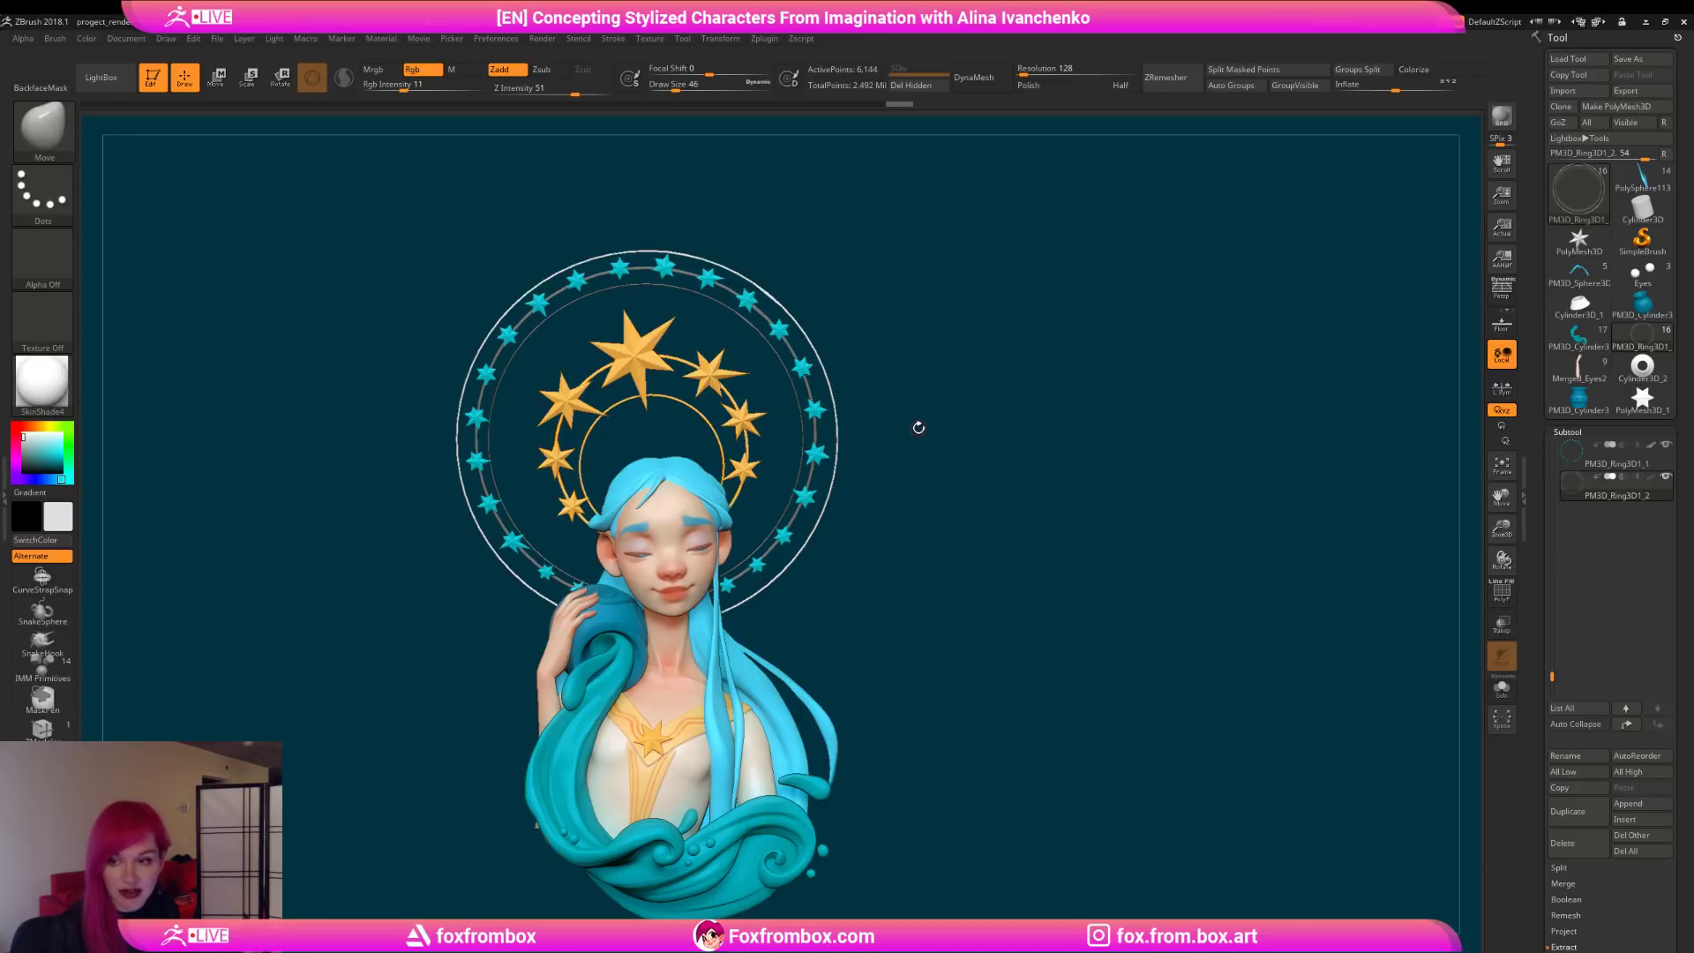
{"action": "left_click_drag", "start_coordinate": [927, 388], "coordinate": [923, 389]}
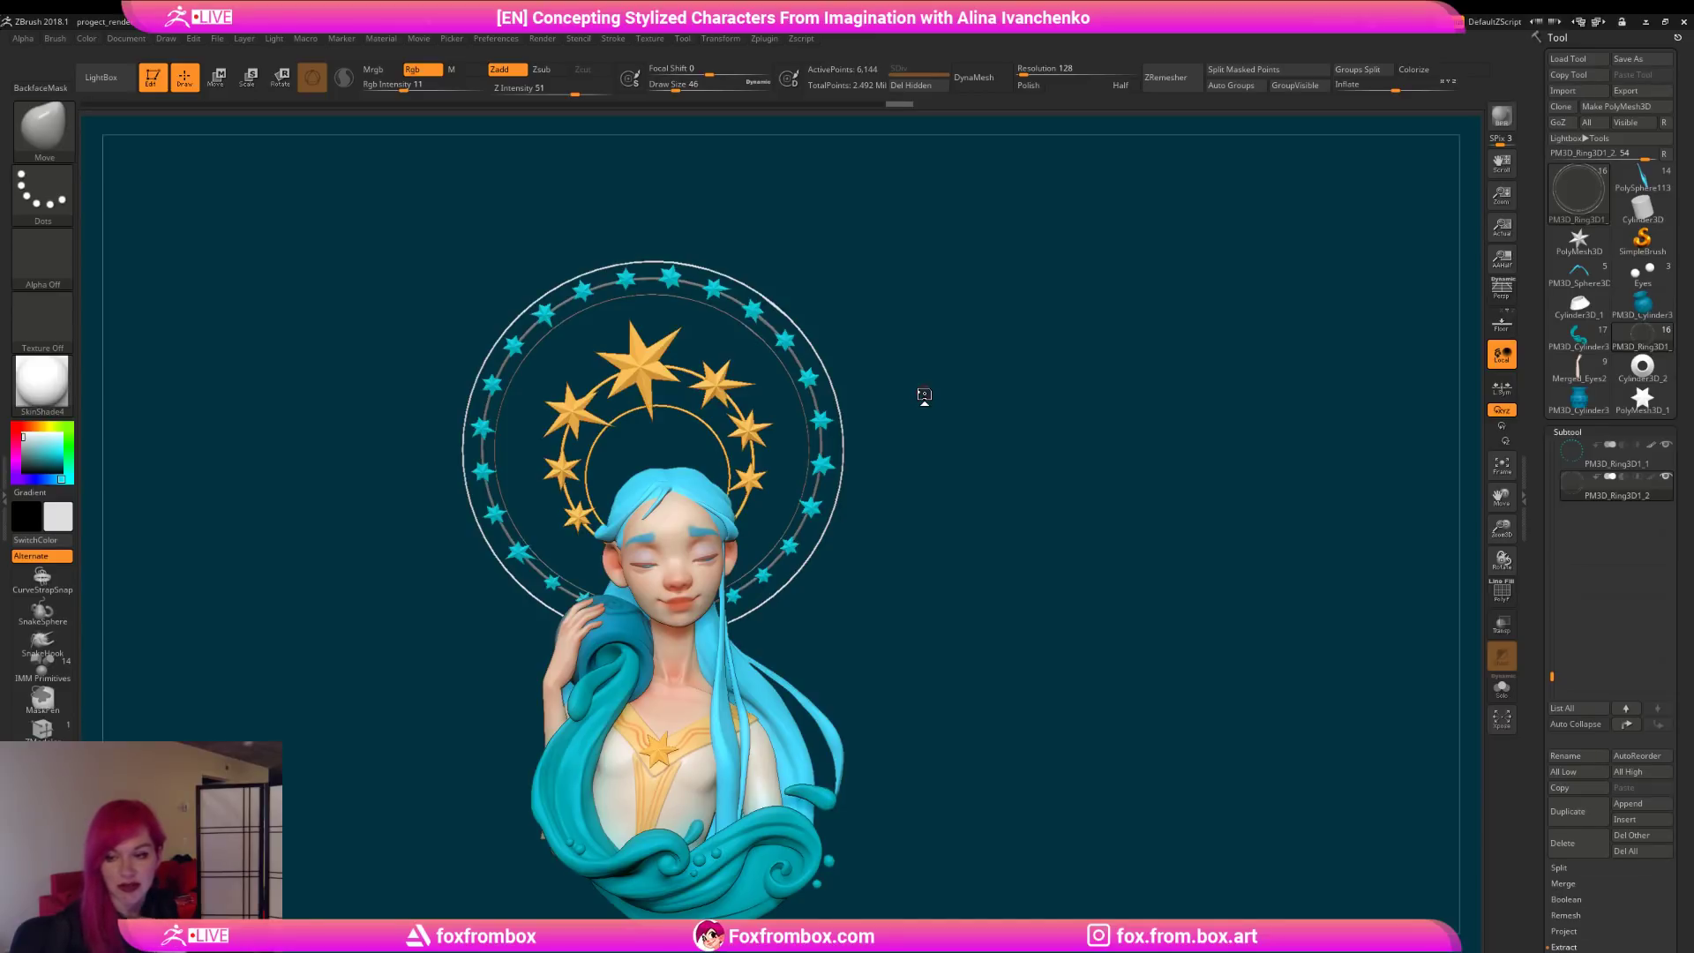
{"action": "mouse_move", "coordinate": [950, 421]}
{"action": "left_mouse_down"}
{"action": "mouse_move", "coordinate": [961, 448]}
{"action": "mouse_move", "coordinate": [994, 439]}
{"action": "mouse_move", "coordinate": [1001, 409]}
{"action": "mouse_move", "coordinate": [978, 456]}
{"action": "left_mouse_up"}
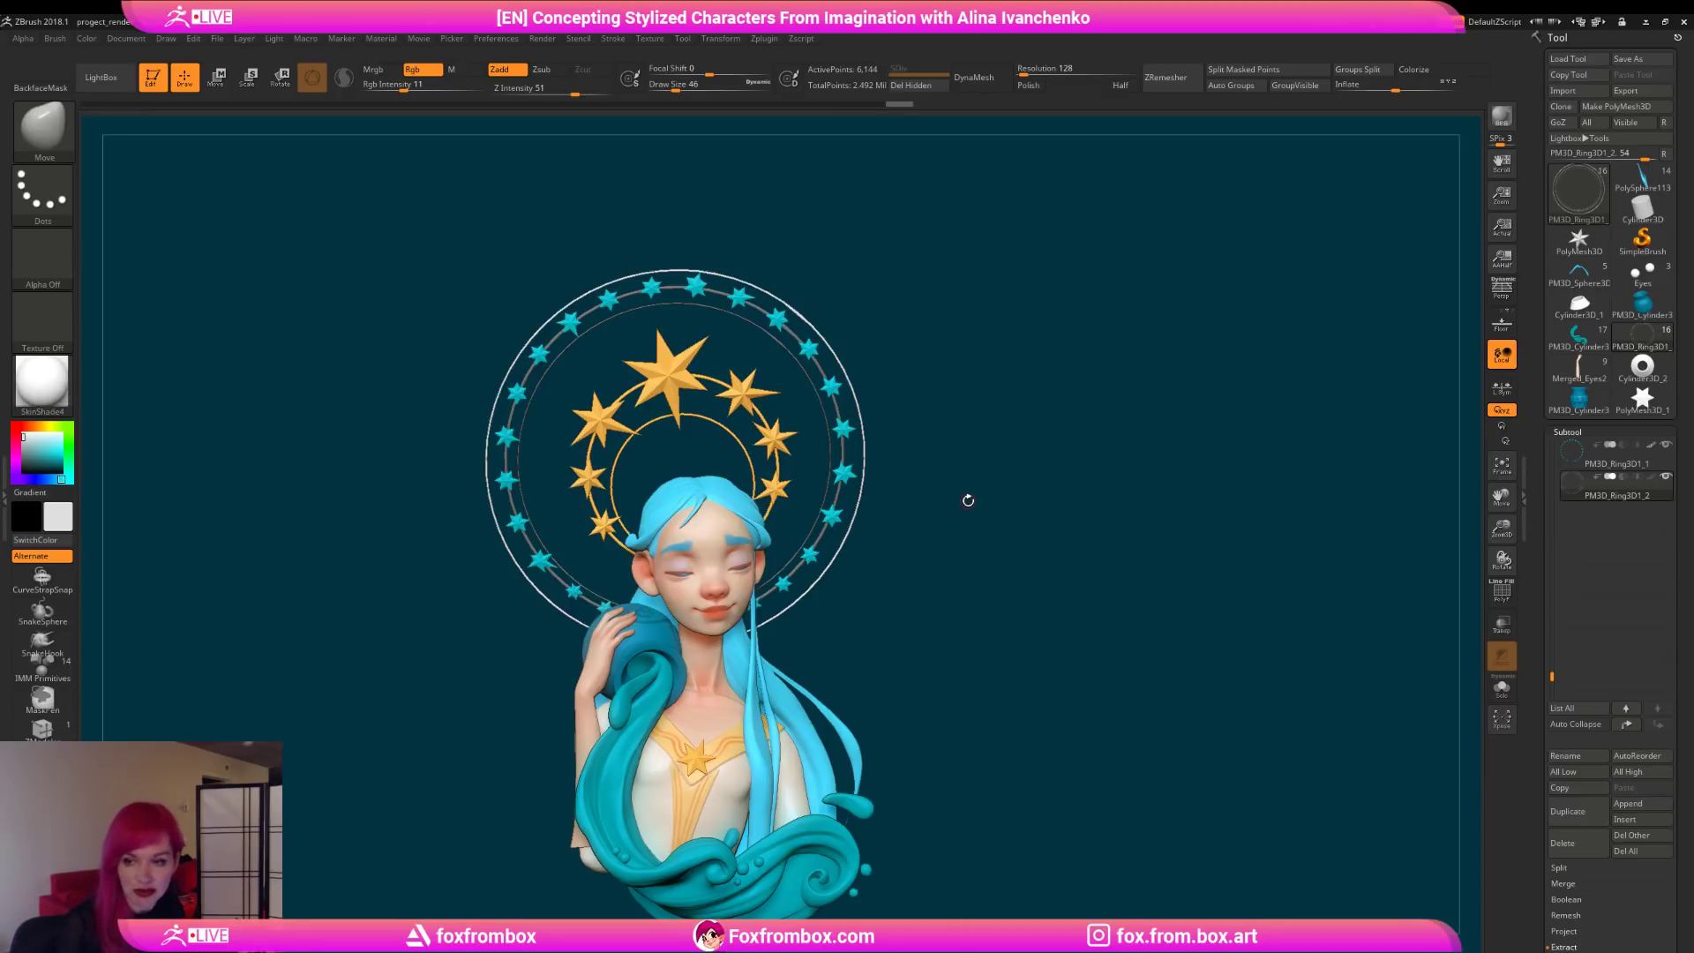
{"action": "left_click_drag", "start_coordinate": [976, 472], "coordinate": [977, 471]}
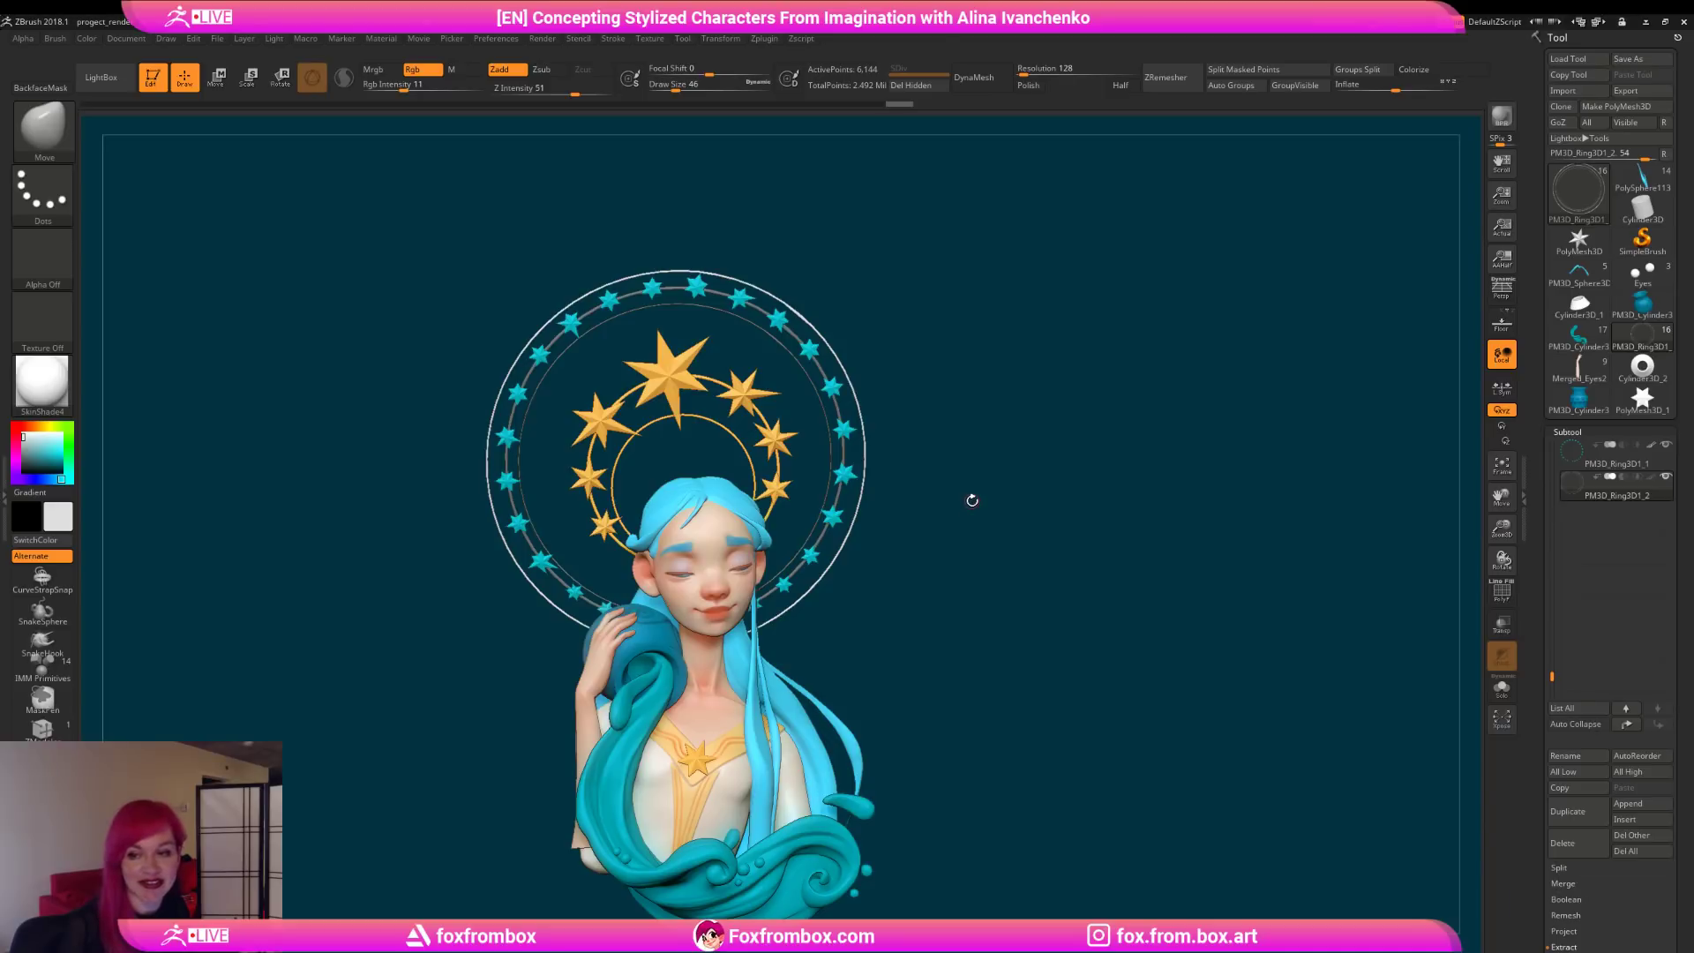
{"action": "left_click_drag", "start_coordinate": [973, 491], "coordinate": [973, 488]}
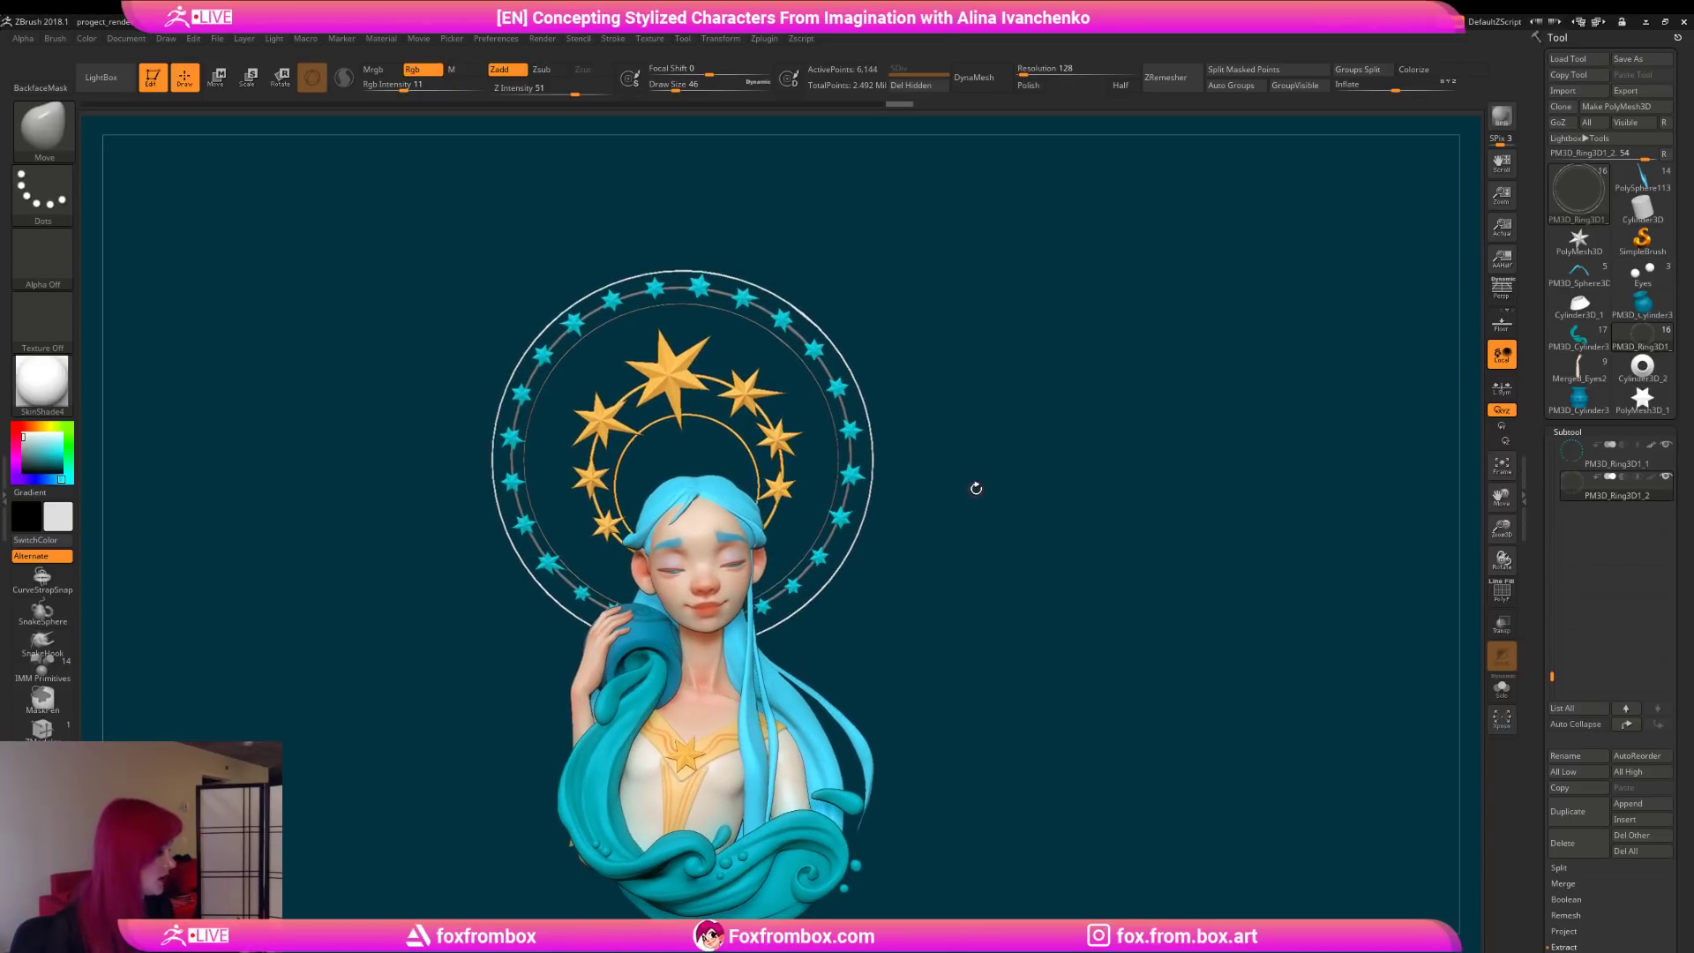
Step: Turn on Colorize for the halo's outermost ring
{"action": "left_click_drag", "start_coordinate": [974, 482], "coordinate": [962, 502]}
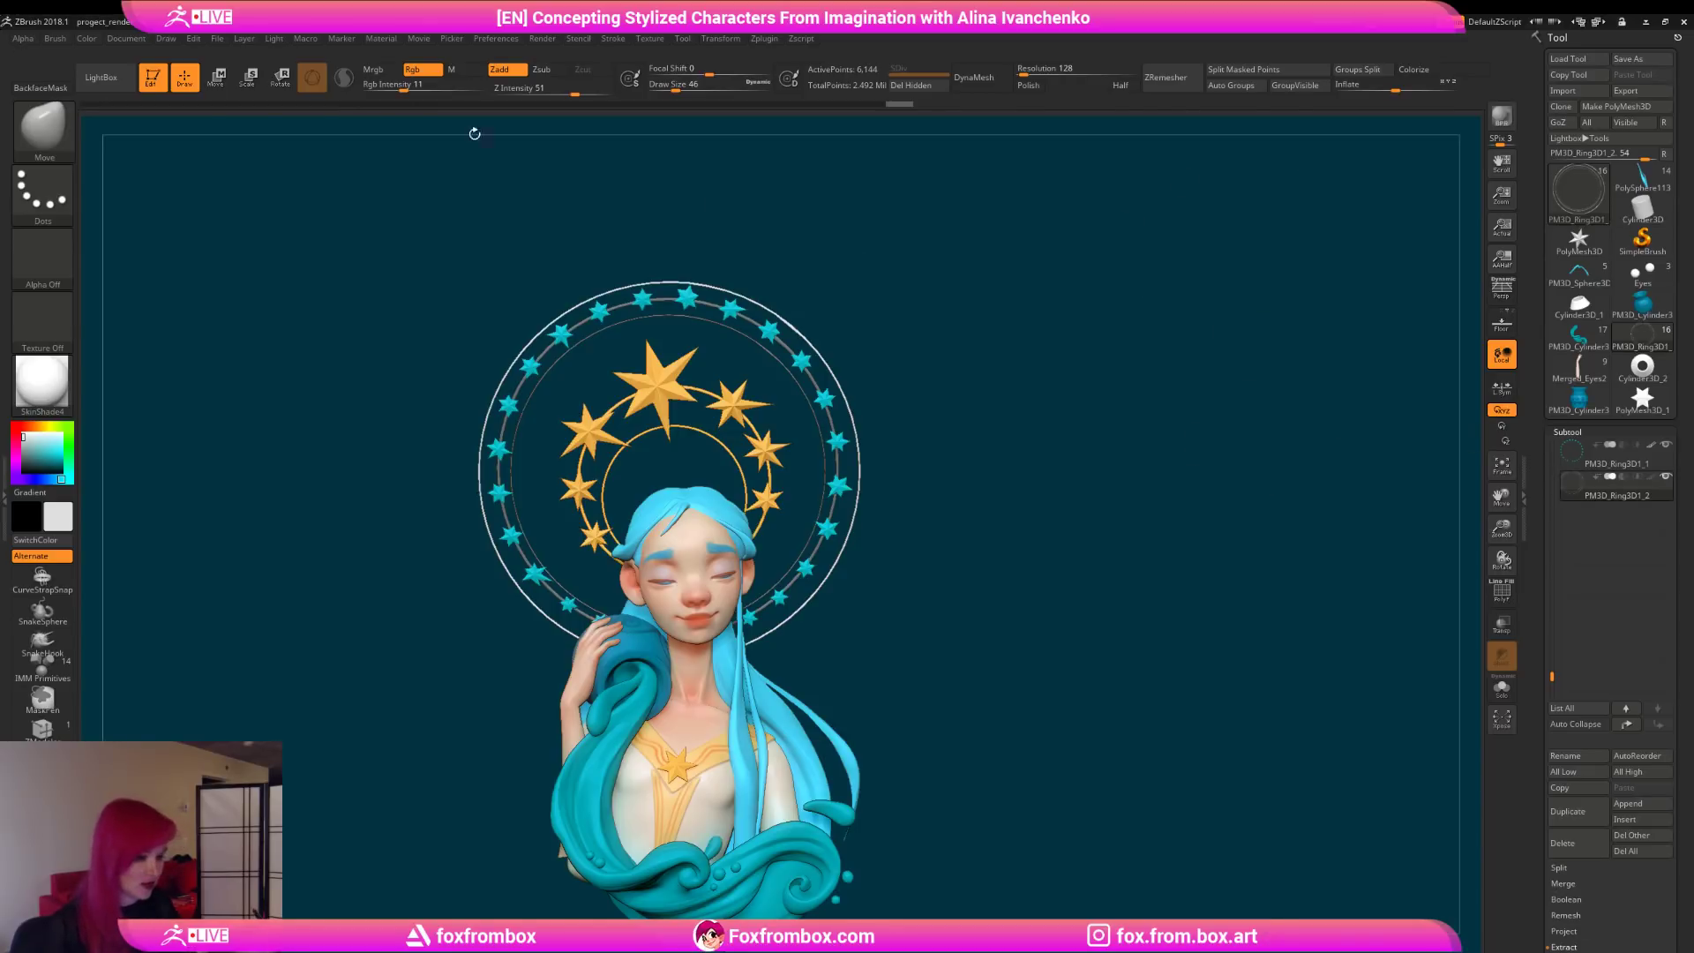
{"action": "left_click", "coordinate": [1434, 72]}
{"action": "left_click_drag", "start_coordinate": [962, 419], "coordinate": [949, 408], "text": "alt"}
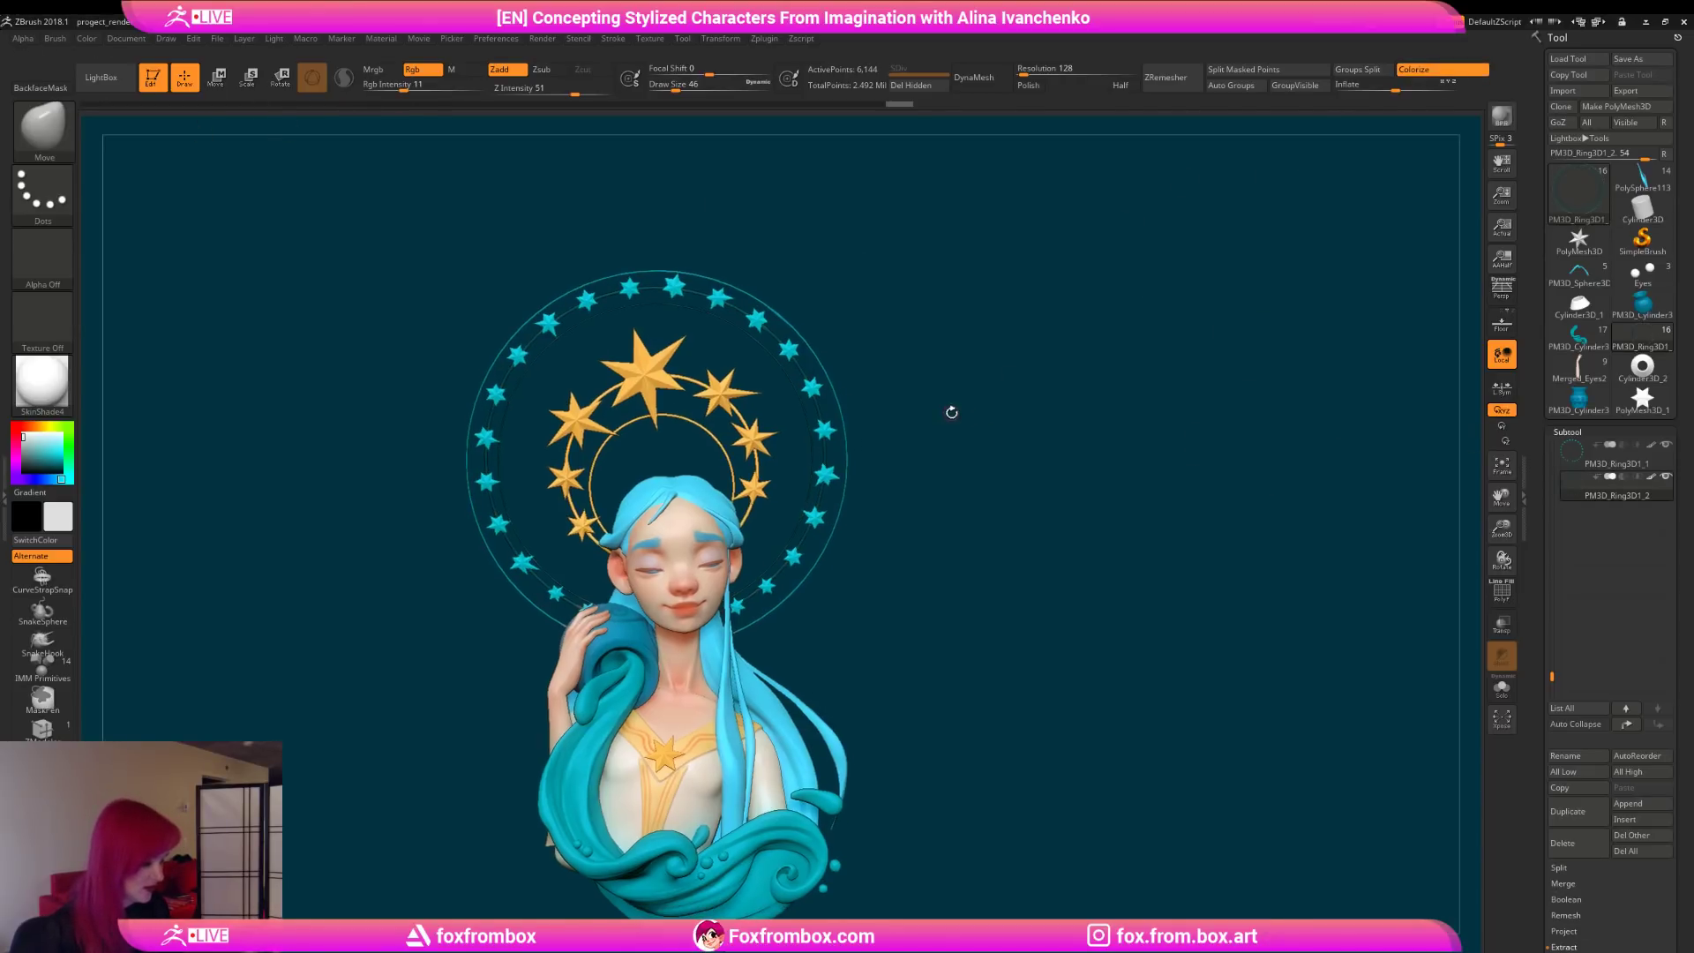
{"action": "left_click_drag", "start_coordinate": [943, 486], "coordinate": [1085, 490]}
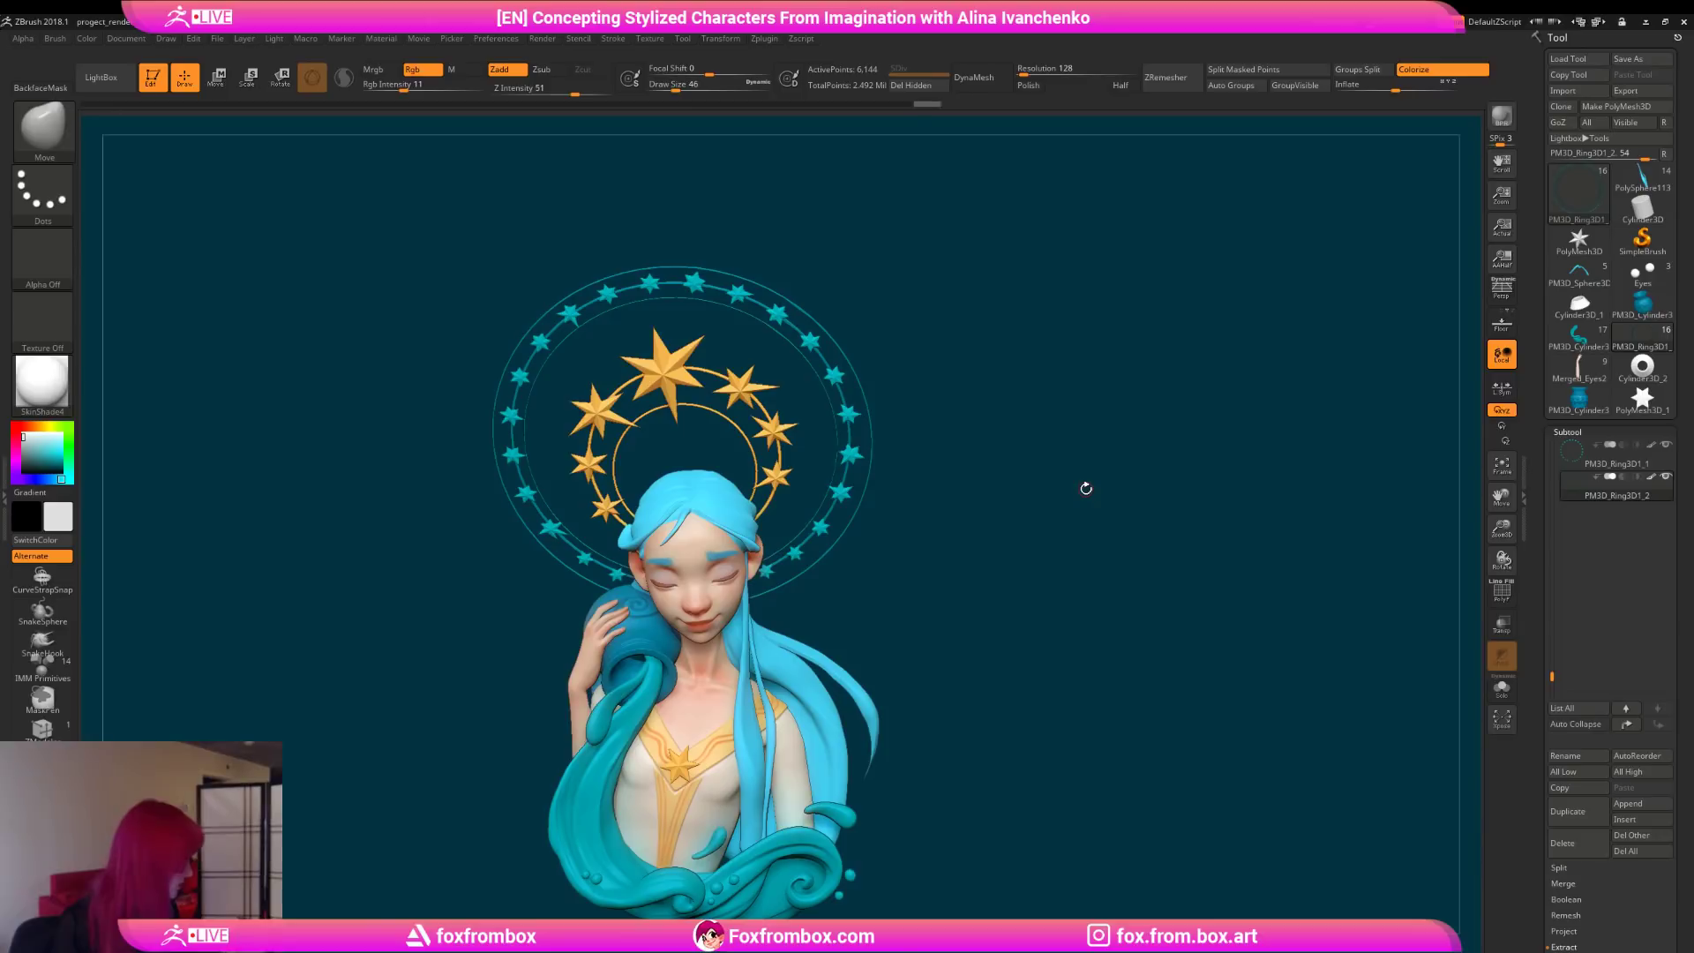
Step: Compare the orange triangle halo variation with the teal star halo variation, ending on the teal one
{"action": "left_click_drag", "start_coordinate": [1680, 686], "coordinate": [1688, 652]}
{"action": "mouse_move", "coordinate": [1658, 203]}
{"action": "left_click", "coordinate": [1579, 304]}
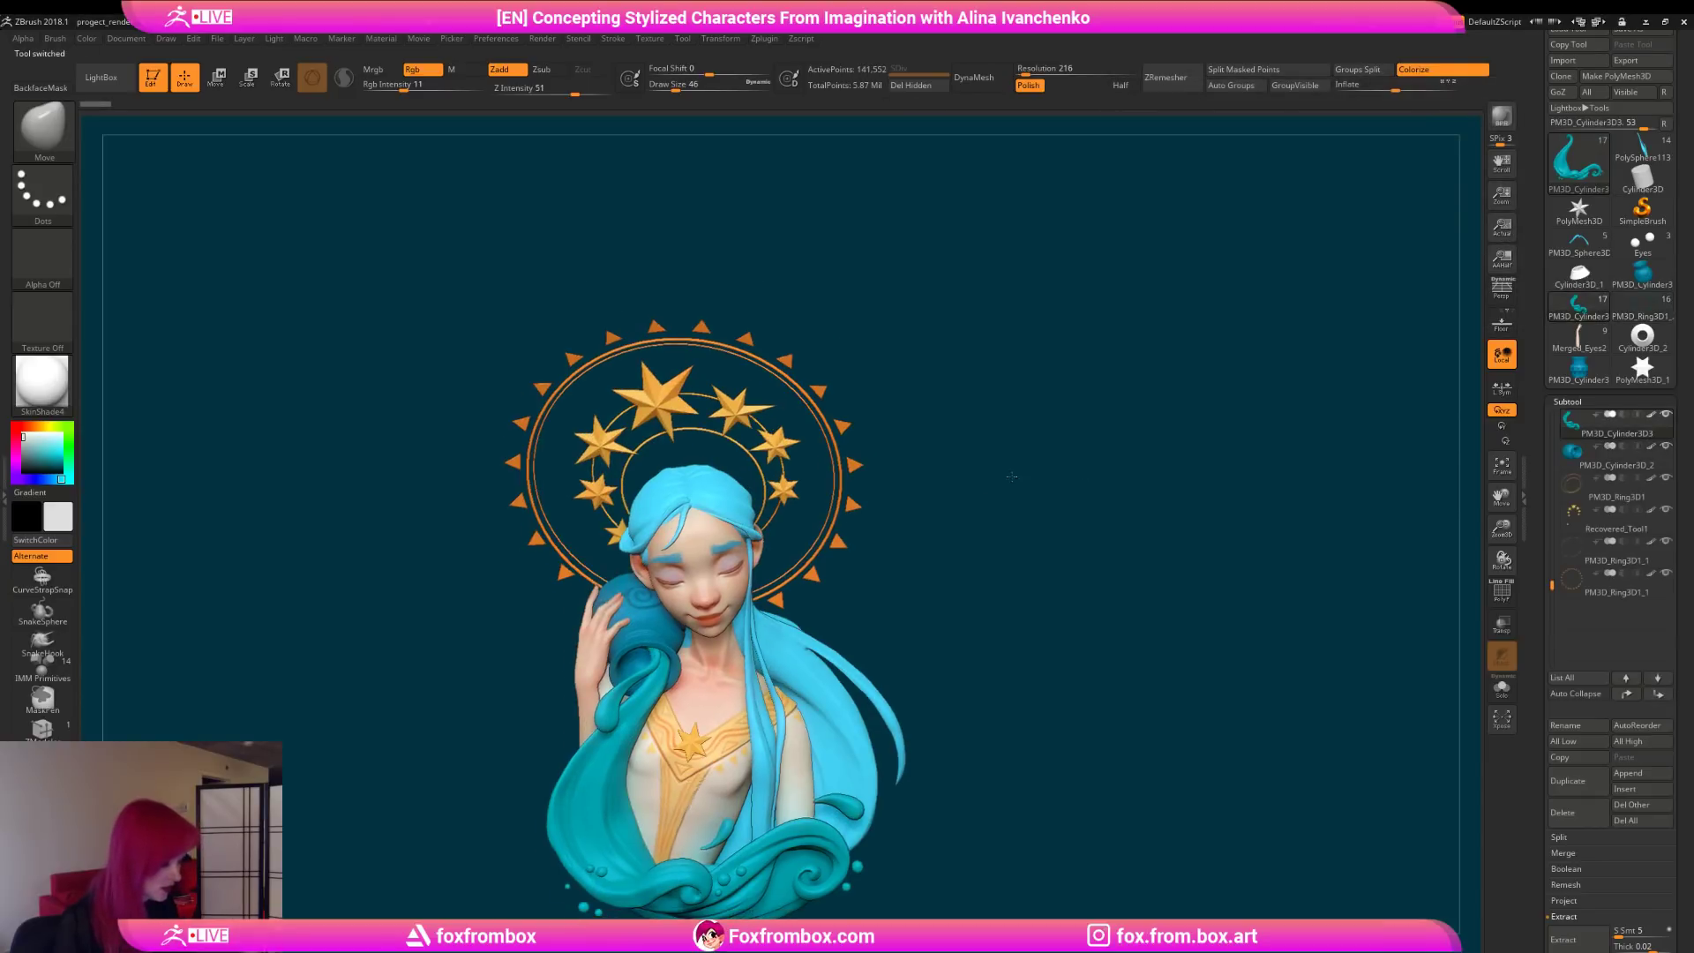
{"action": "left_click_drag", "start_coordinate": [1004, 484], "coordinate": [974, 528]}
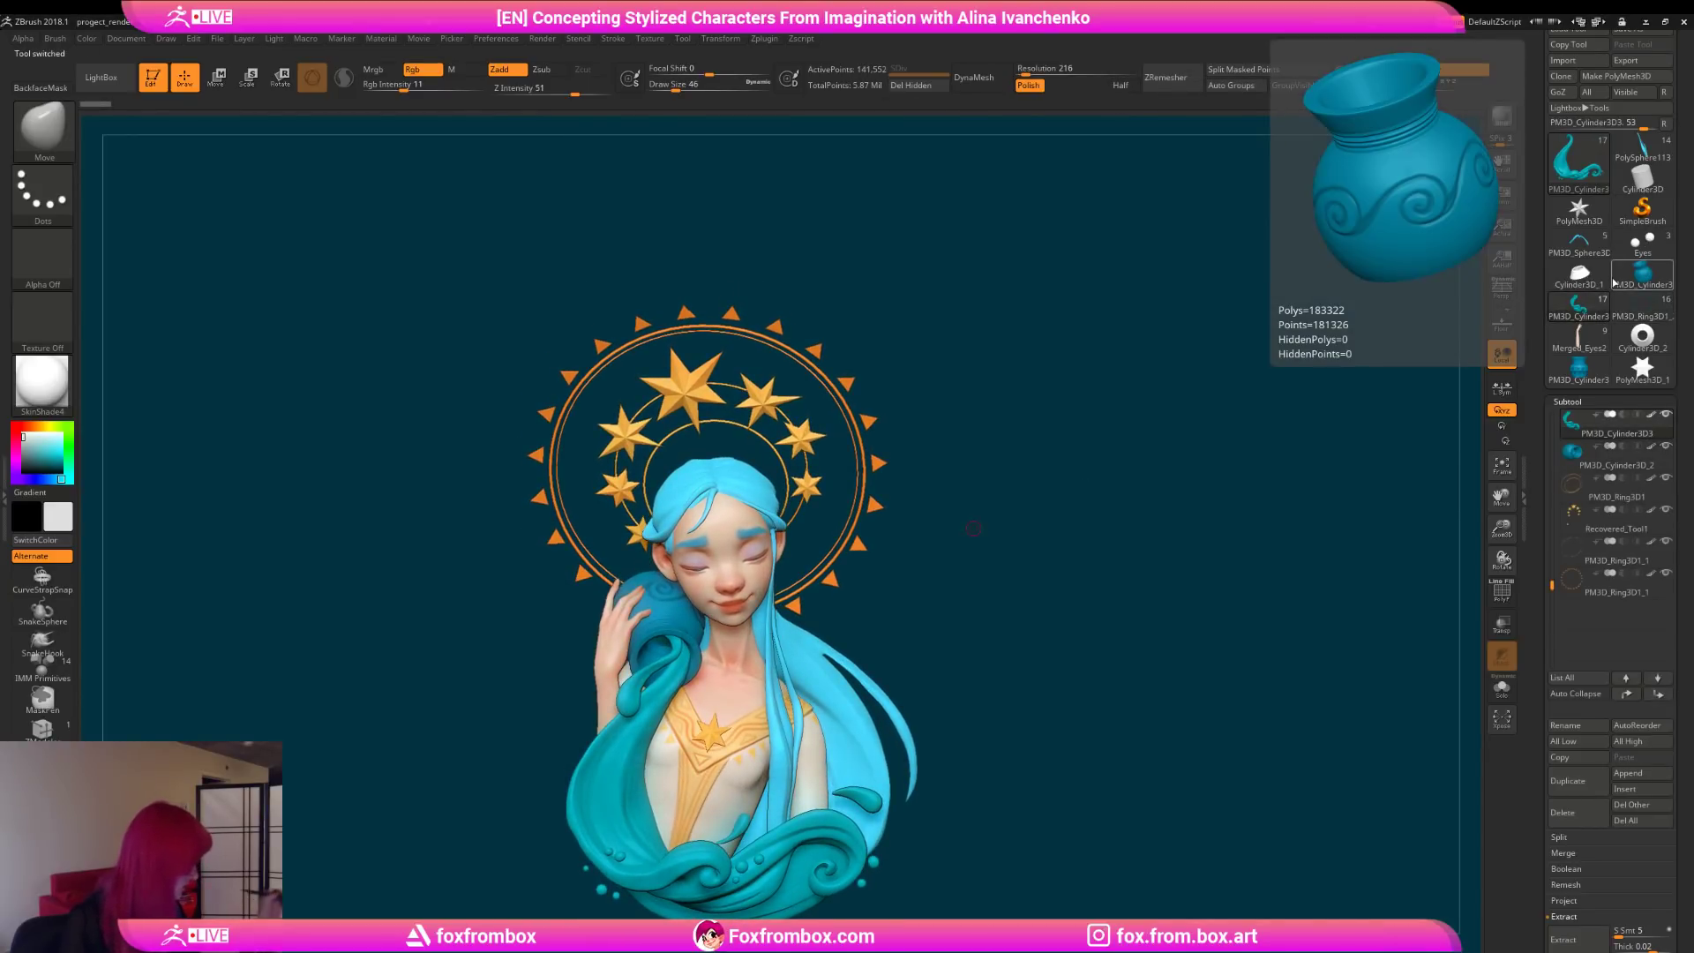
{"action": "mouse_move", "coordinate": [1643, 307]}
{"action": "mouse_move", "coordinate": [1571, 315]}
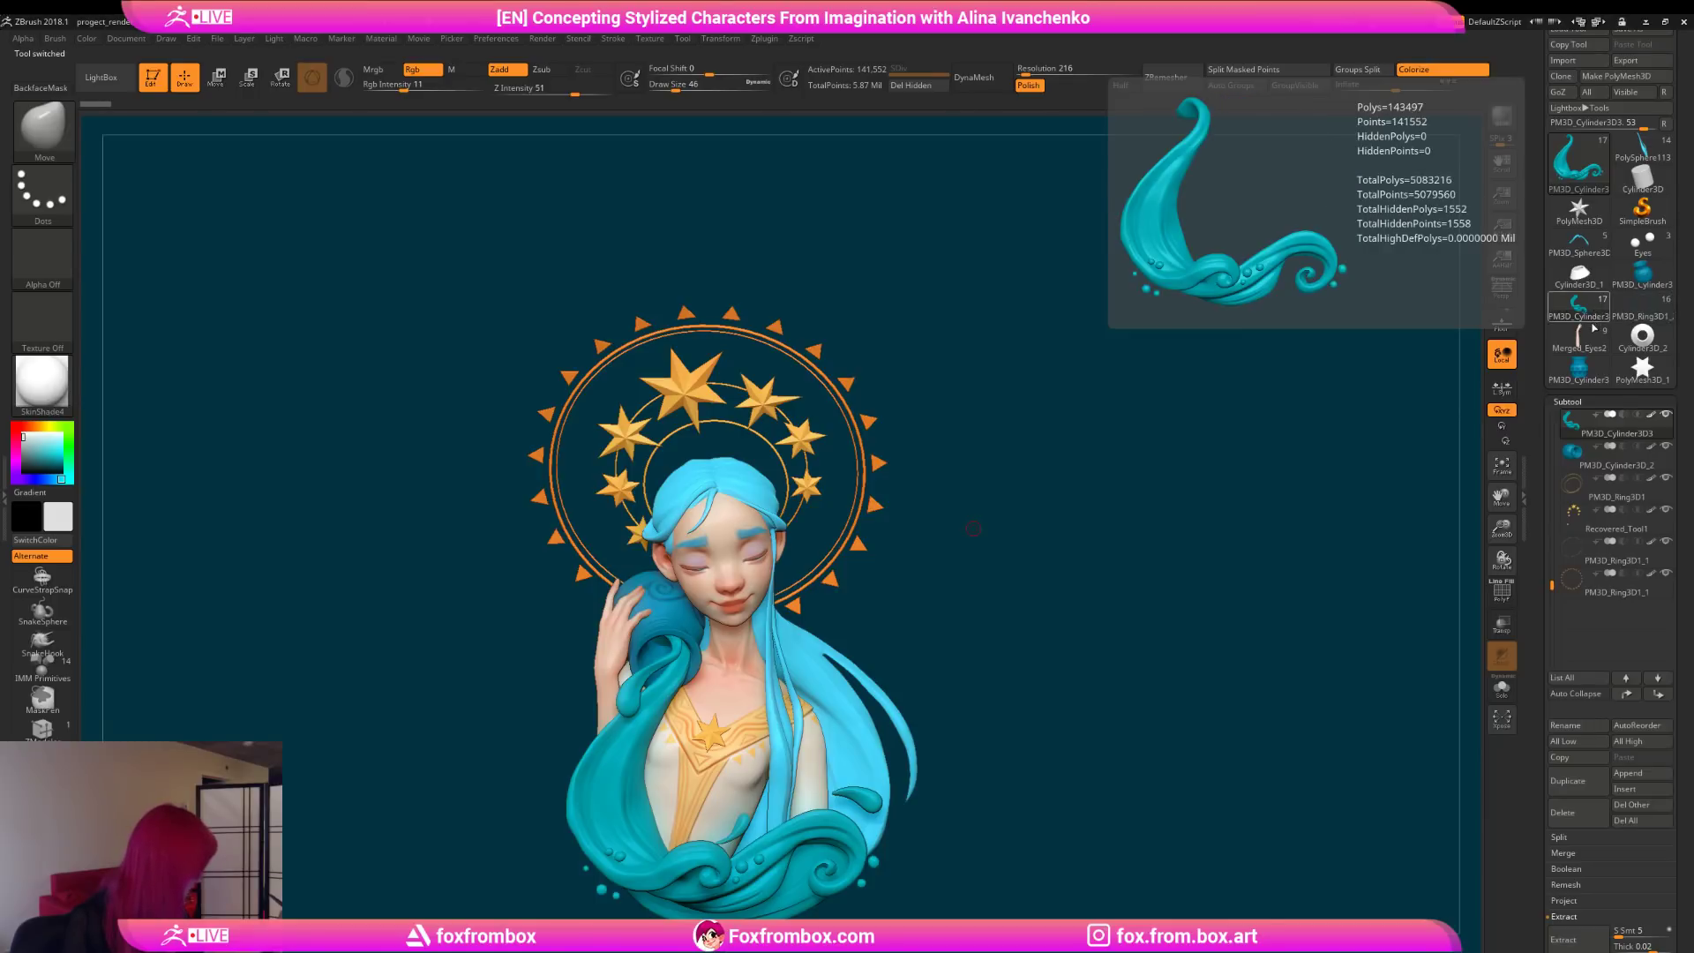
{"action": "left_click", "coordinate": [1646, 310]}
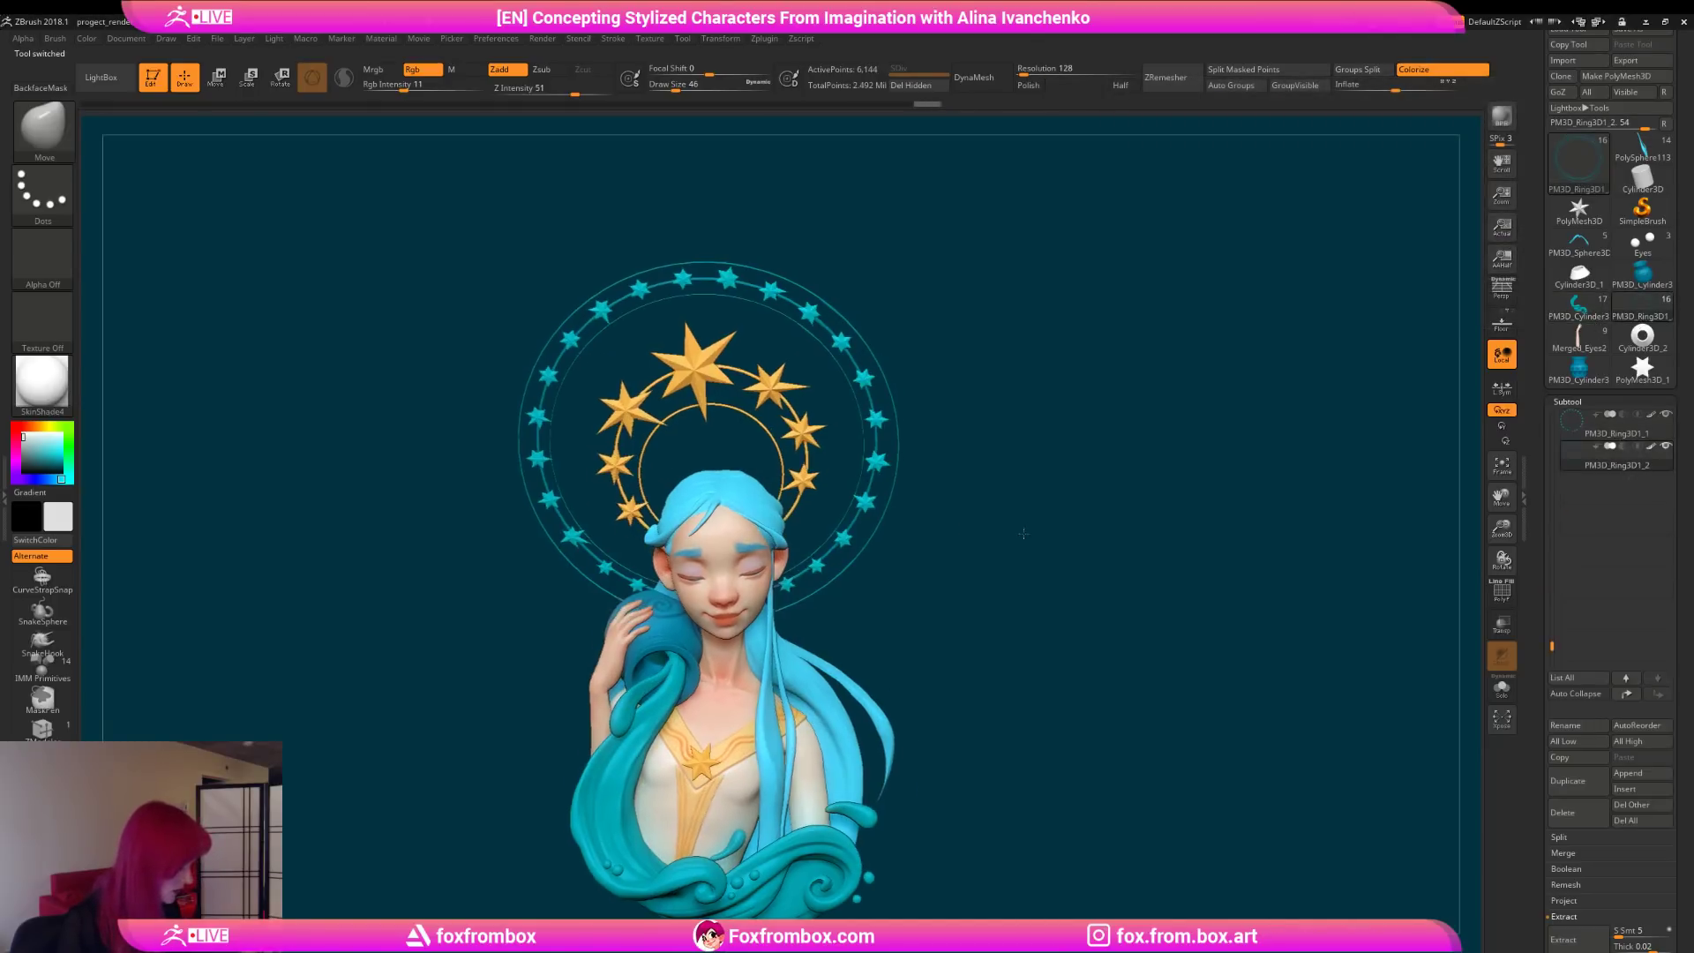
{"action": "left_click_drag", "start_coordinate": [1016, 538], "coordinate": [1005, 603]}
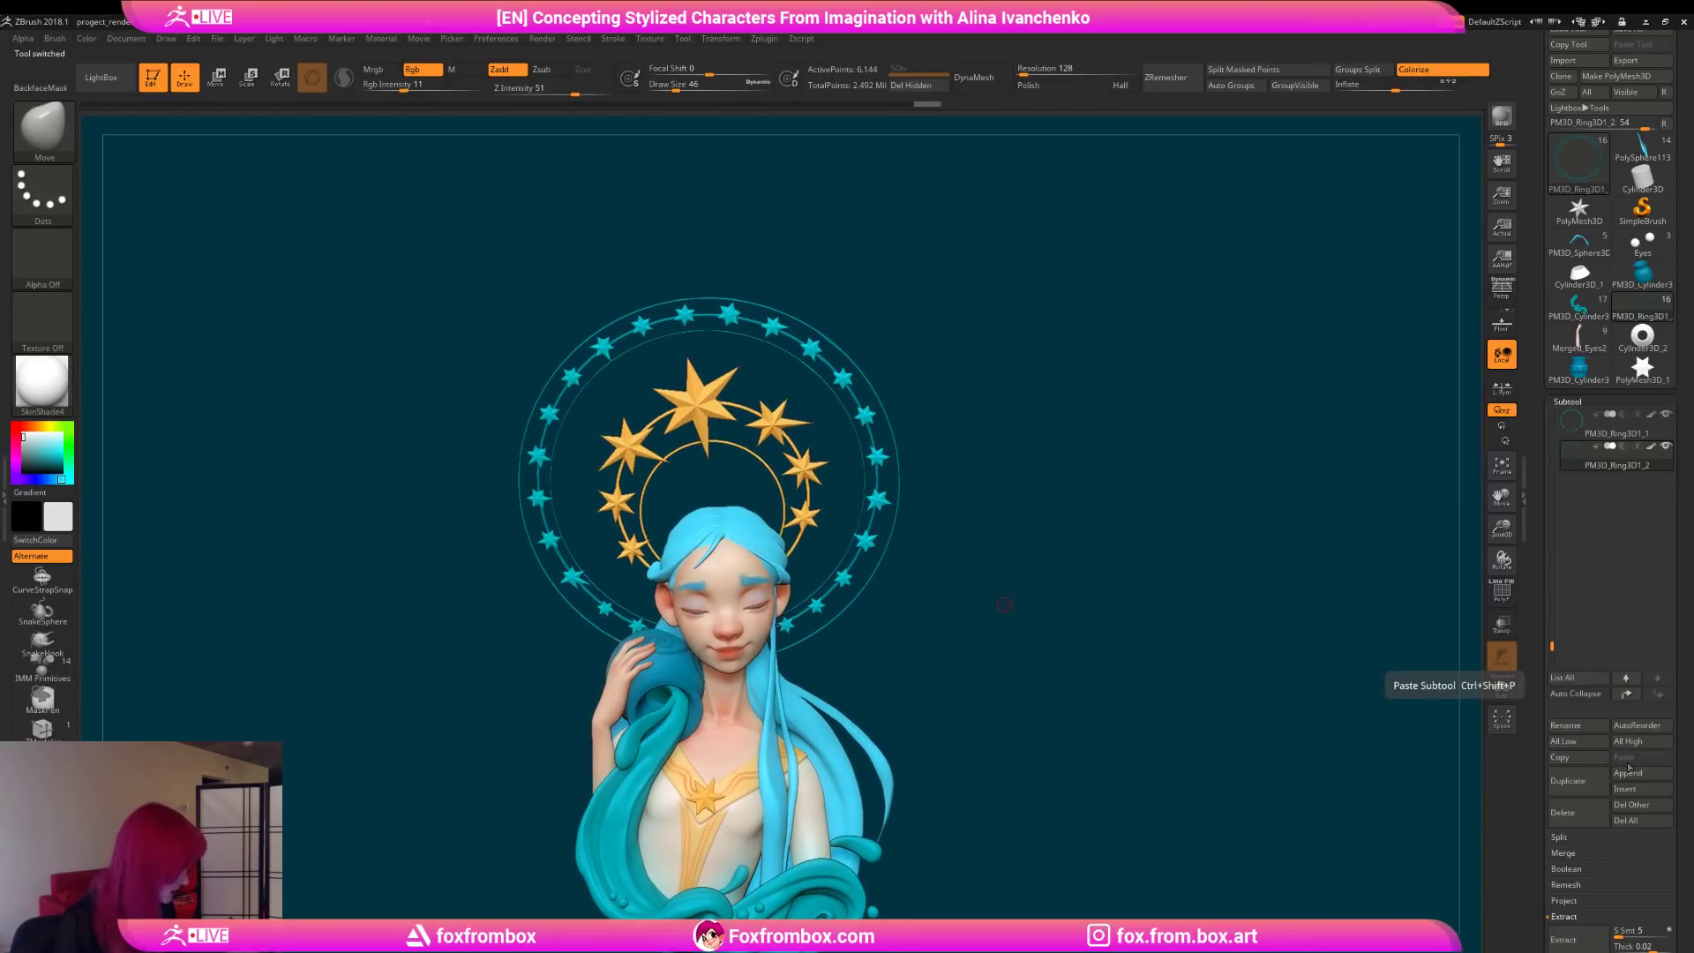
Step: Append a Ring3D subtool to the teal halo model and move it up above the character's head
{"action": "left_click", "coordinate": [1653, 774]}
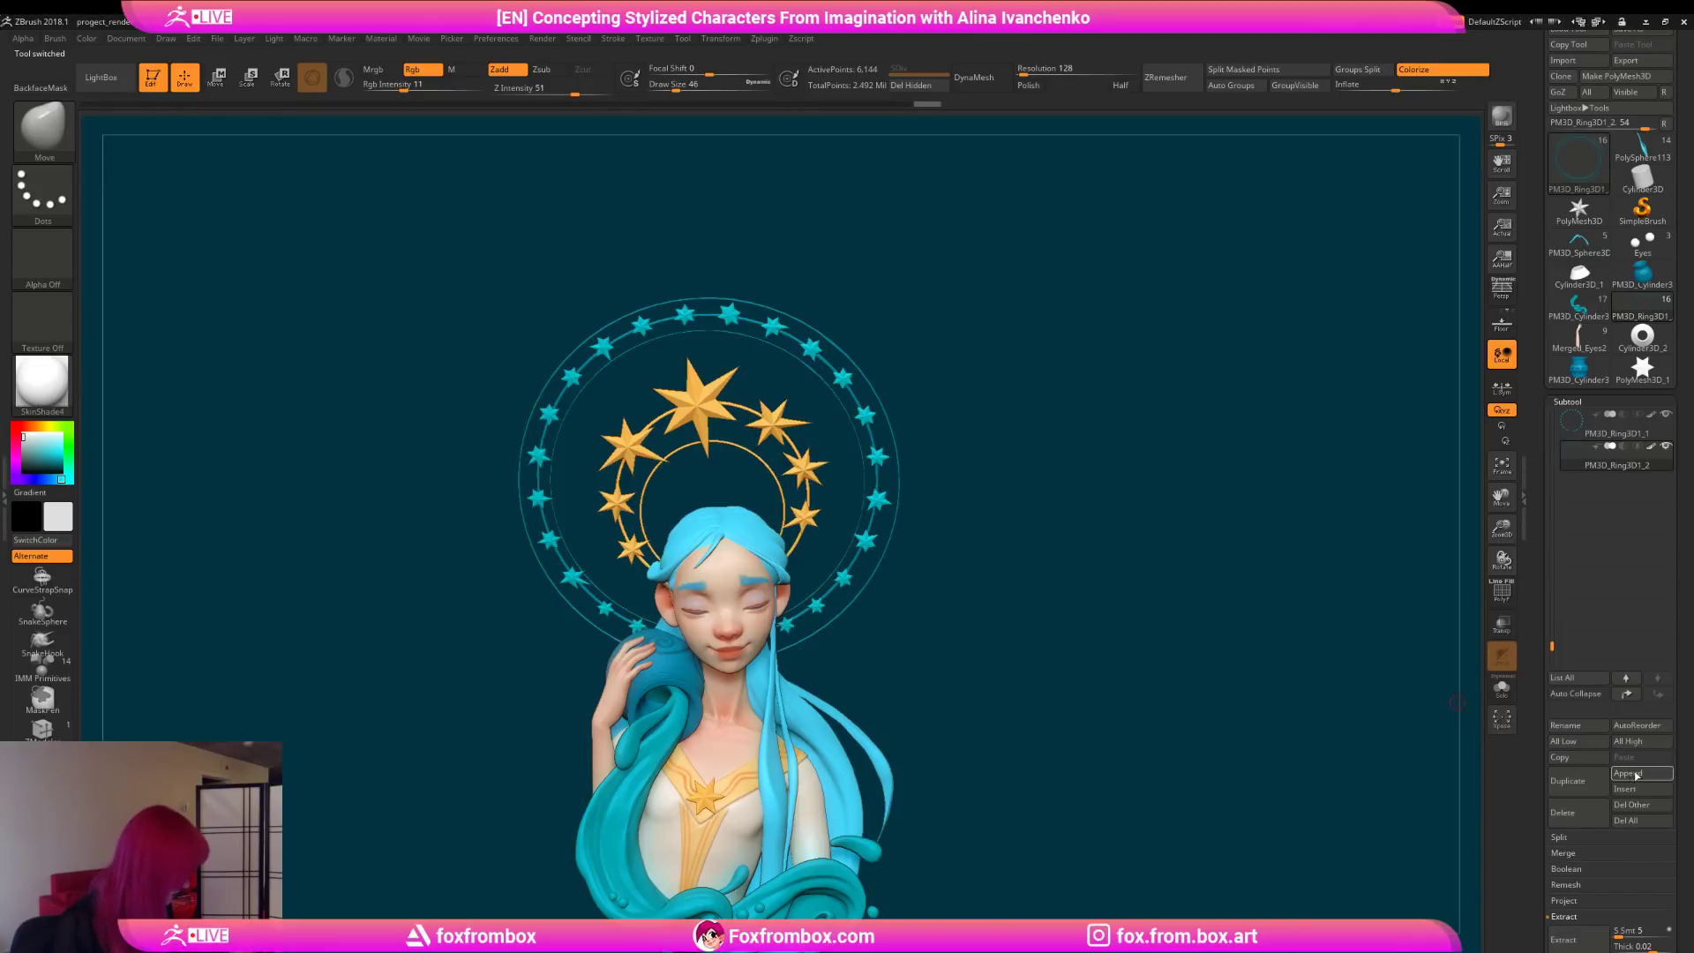
{"action": "left_click", "coordinate": [1630, 774]}
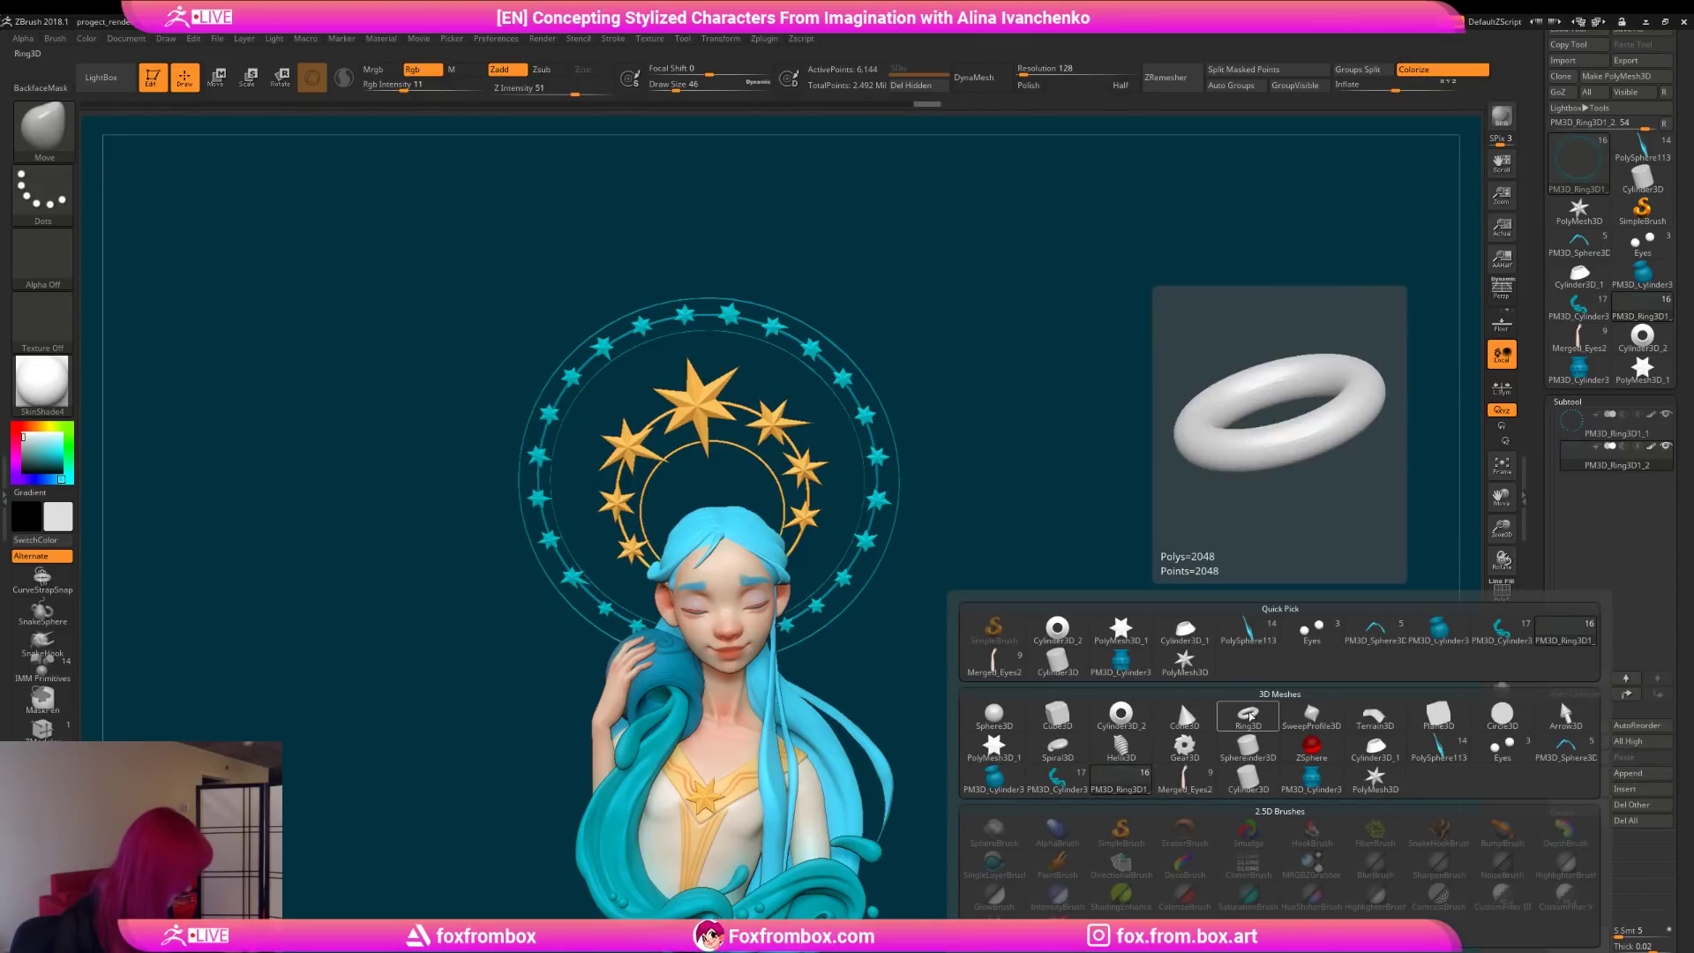
{"action": "left_click", "coordinate": [1248, 713]}
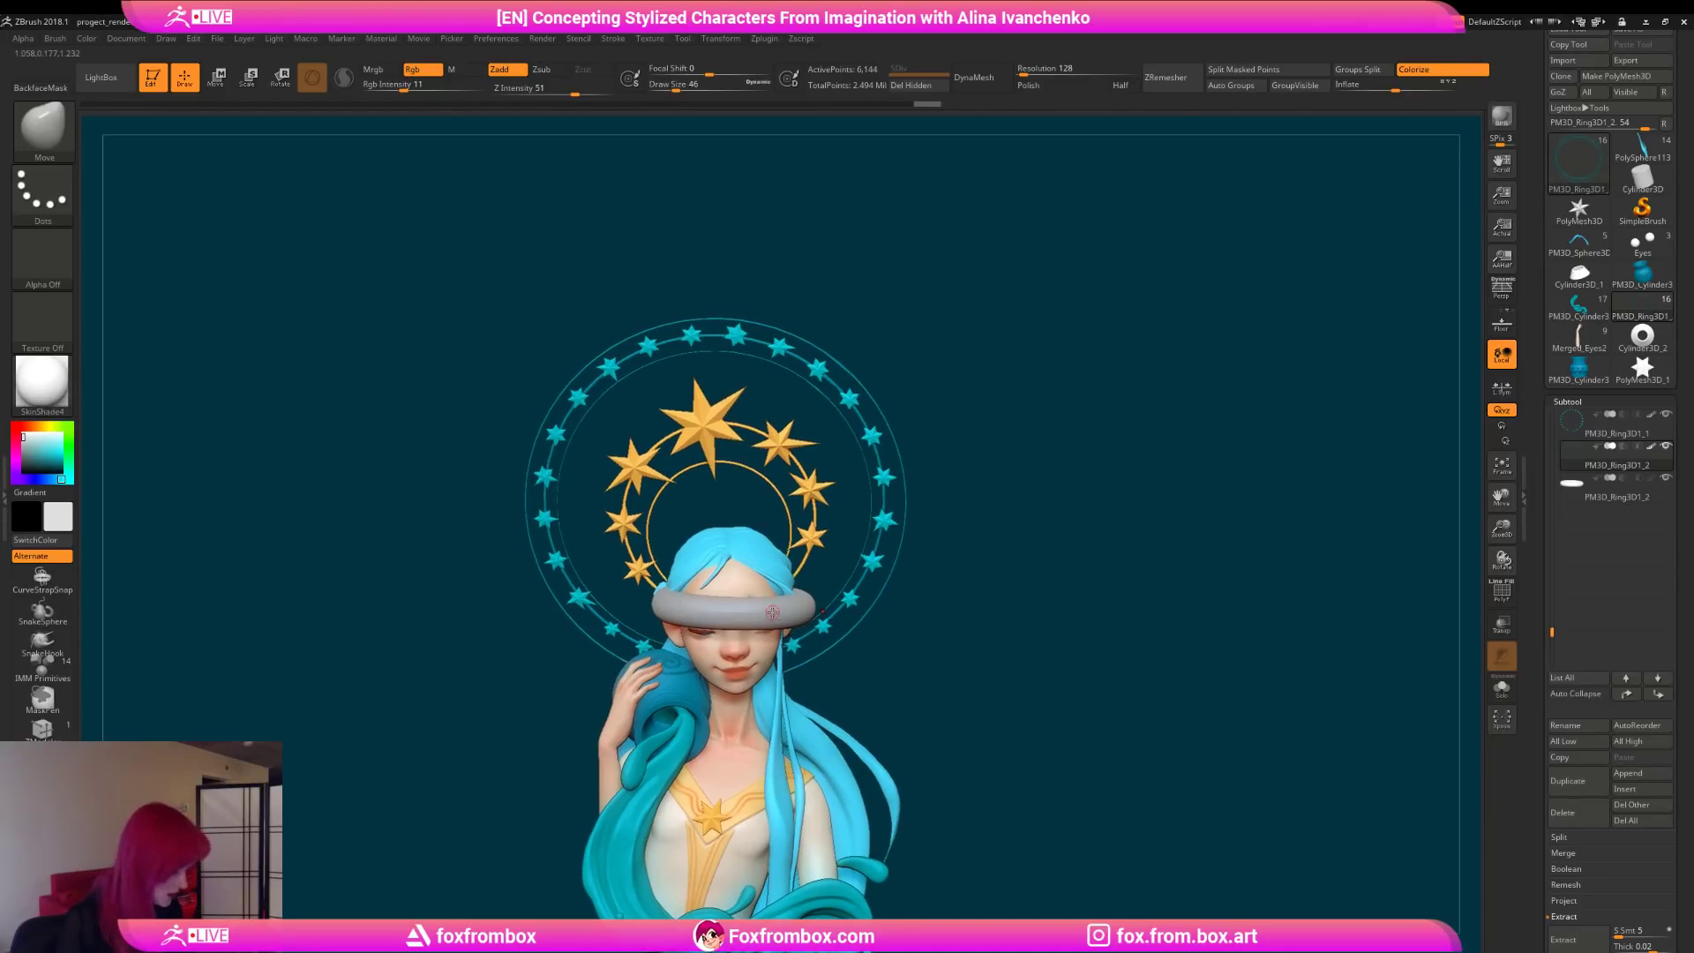
{"action": "key", "text": "w"}
{"action": "left_click_drag", "start_coordinate": [734, 529], "coordinate": [744, 157]}
Step: Enlarge the appended ring beyond the star halo's width and thin it with a negative Inflate
{"action": "left_click_drag", "start_coordinate": [917, 330], "coordinate": [922, 600], "text": "alt"}
{"action": "left_click_drag", "start_coordinate": [733, 402], "coordinate": [749, 298]}
{"action": "mouse_move", "coordinate": [1395, 85]}
{"action": "left_mouse_down"}
{"action": "mouse_move", "coordinate": [1315, 96]}
{"action": "mouse_move", "coordinate": [1397, 88]}
{"action": "mouse_move", "coordinate": [1359, 88]}
{"action": "mouse_move", "coordinate": [1396, 85]}
{"action": "mouse_move", "coordinate": [1380, 87]}
{"action": "left_mouse_up"}
{"action": "left_click_drag", "start_coordinate": [1094, 335], "coordinate": [1047, 579]}
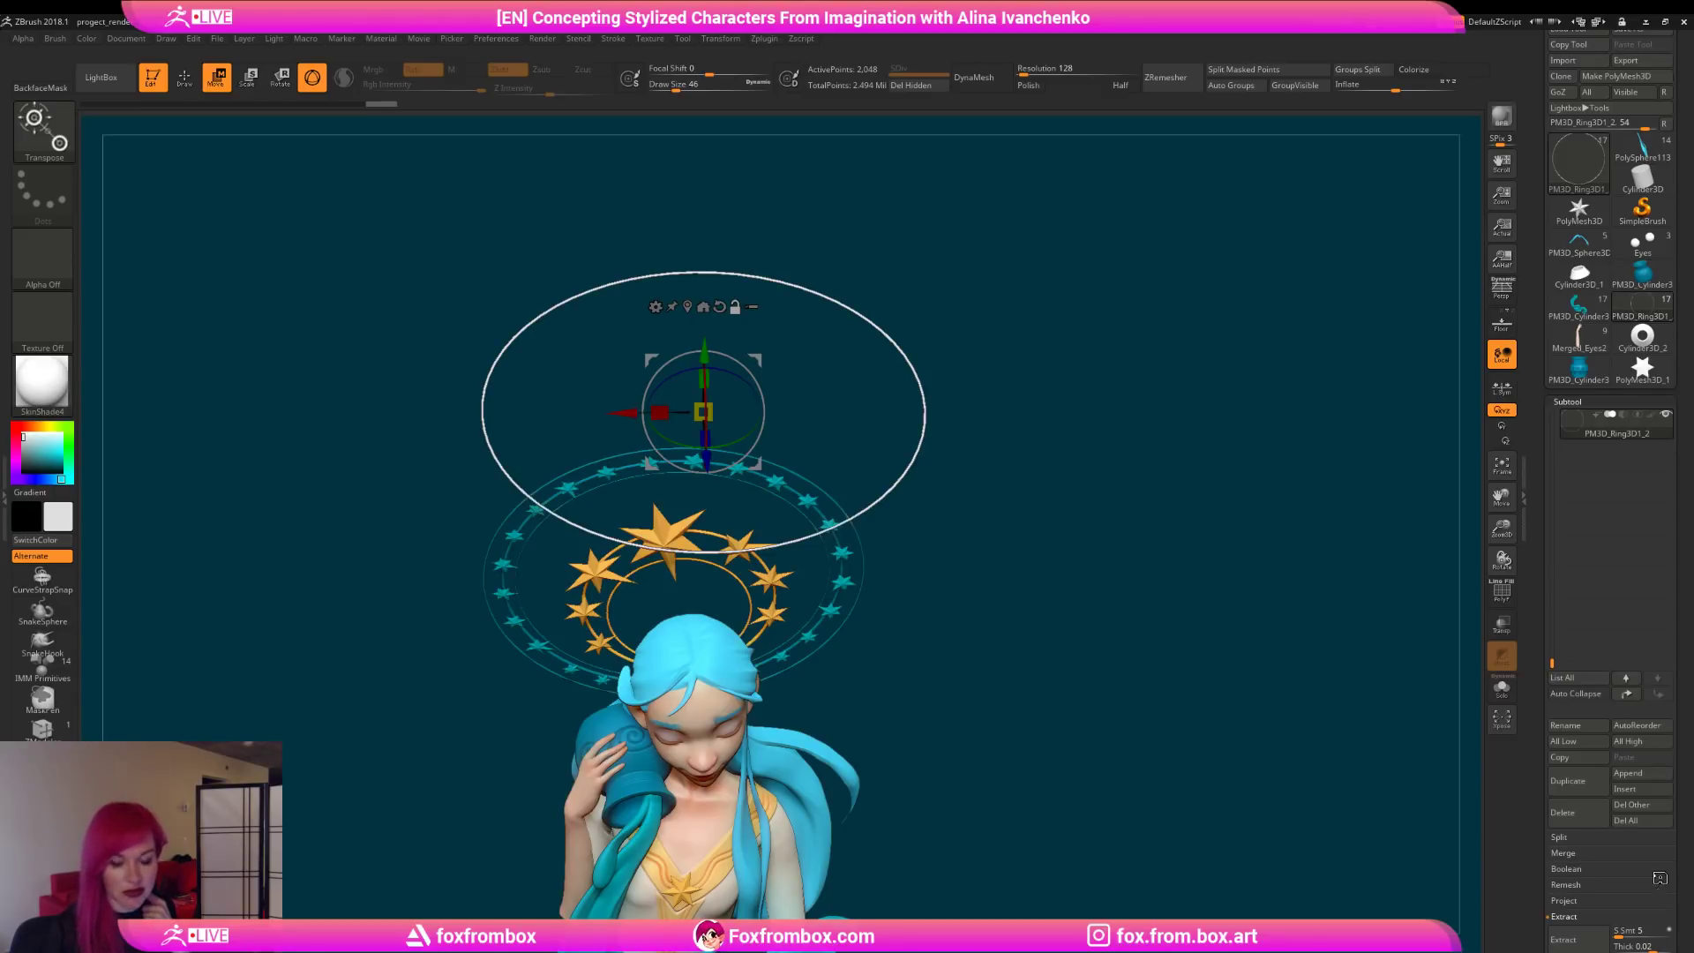
{"action": "left_click", "coordinate": [42, 127]}
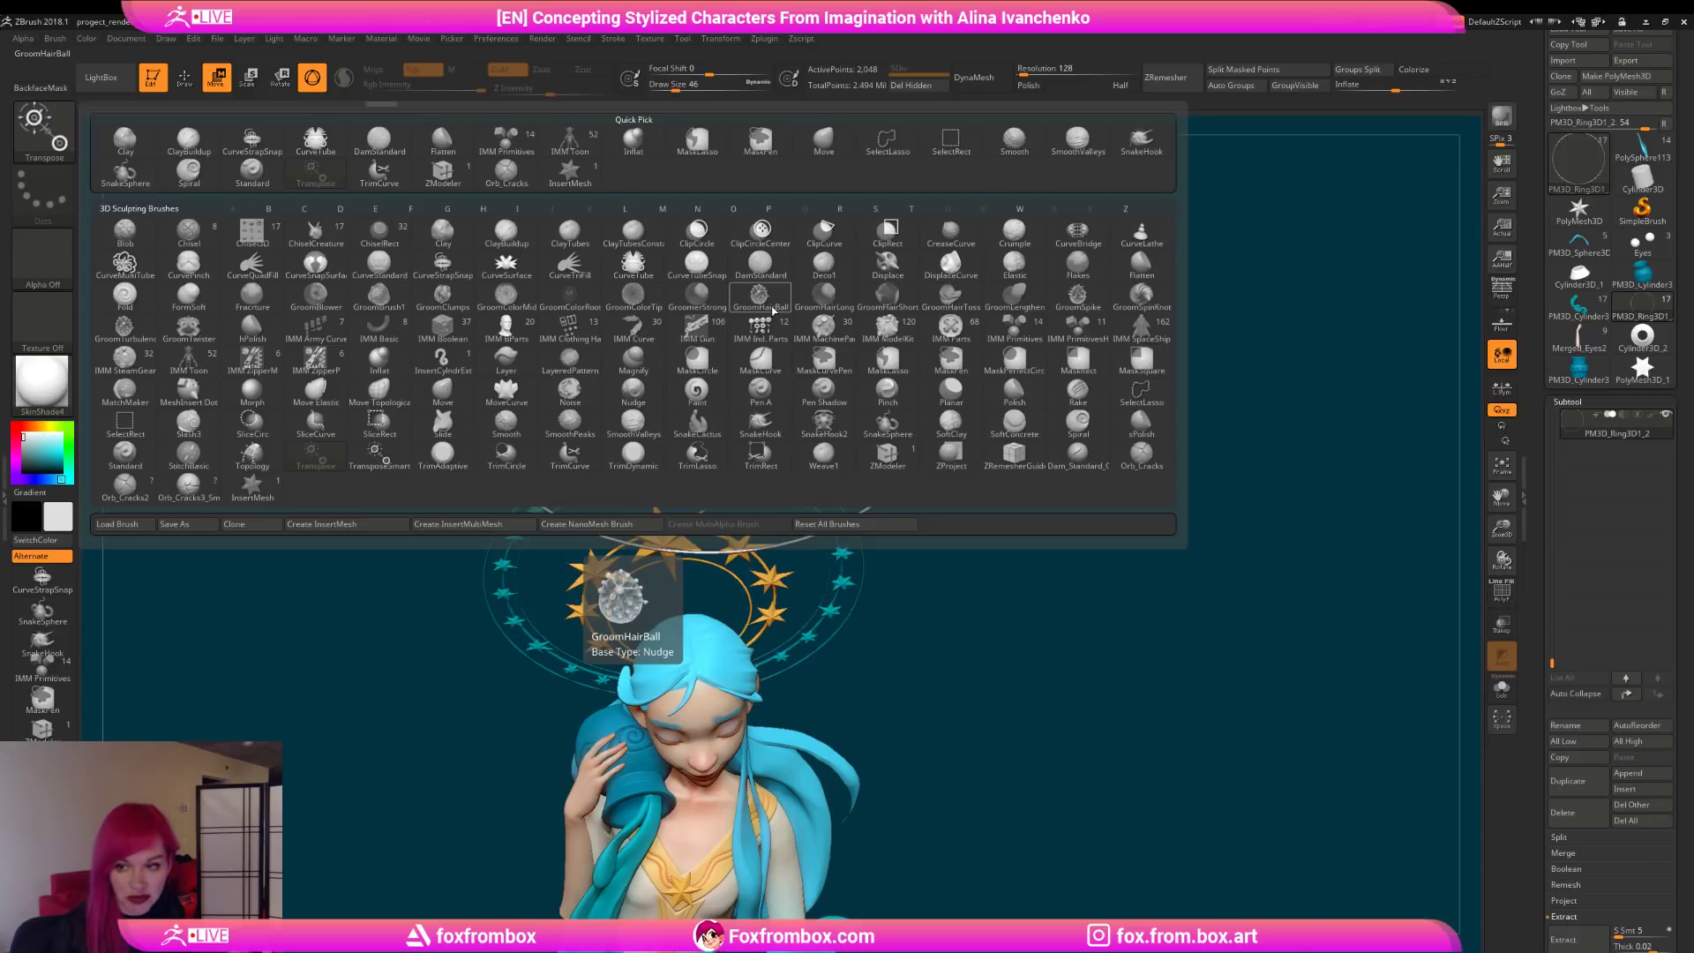
{"action": "key", "text": "i"}
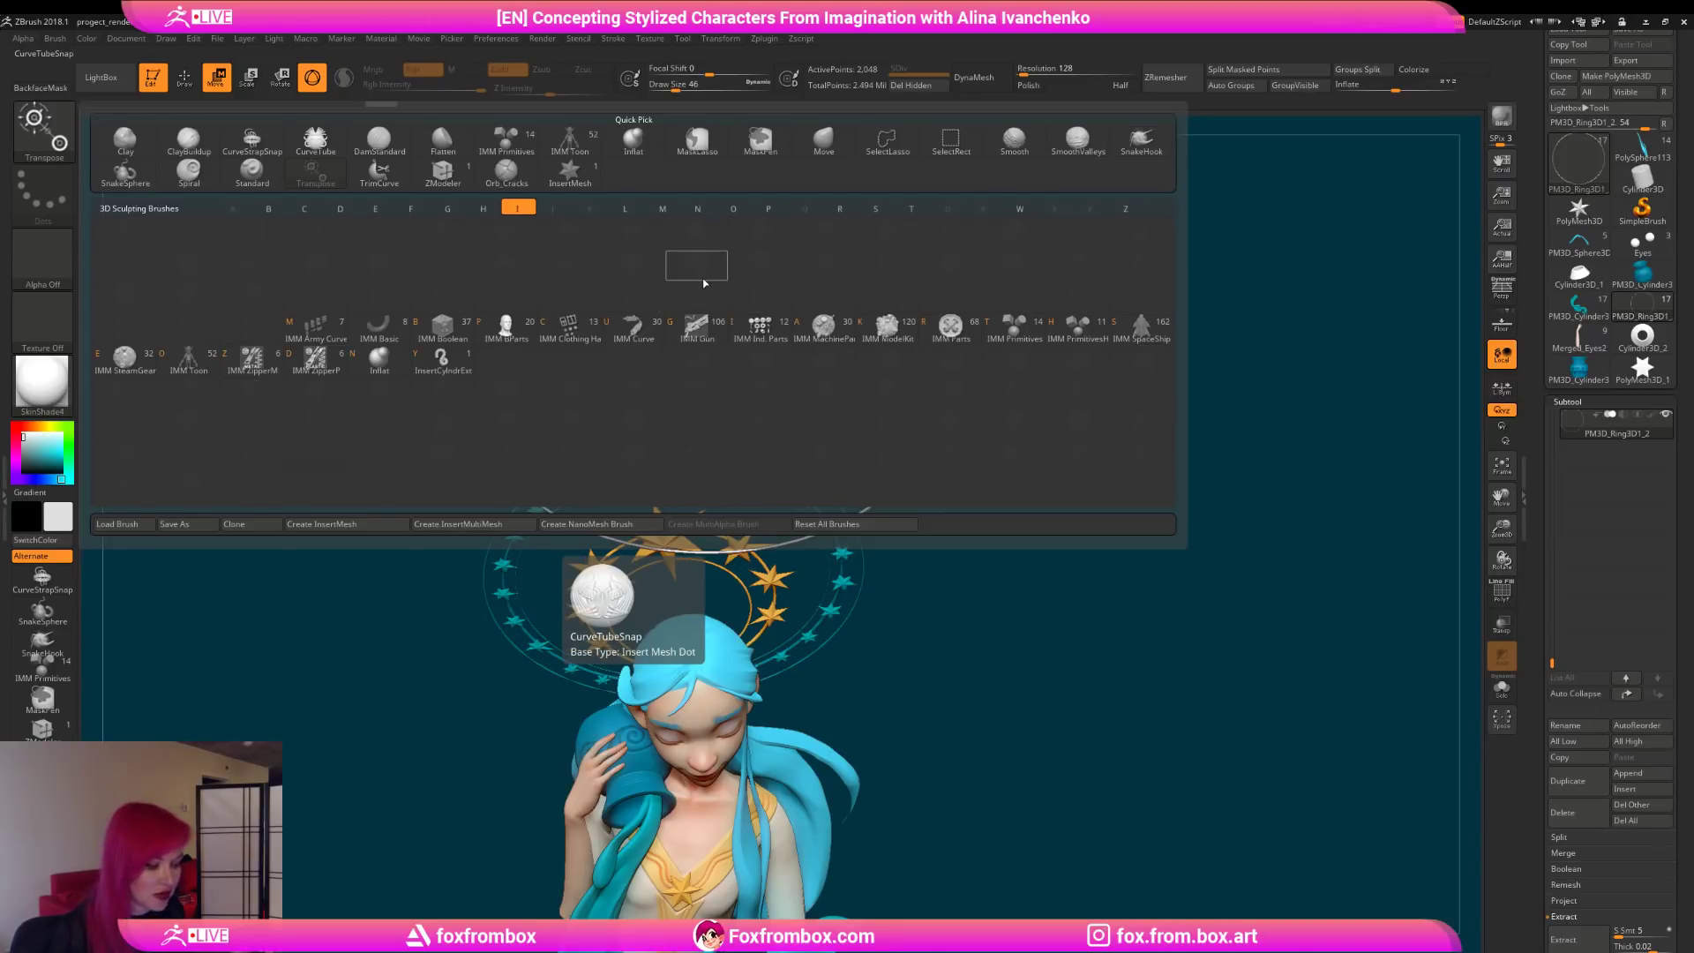
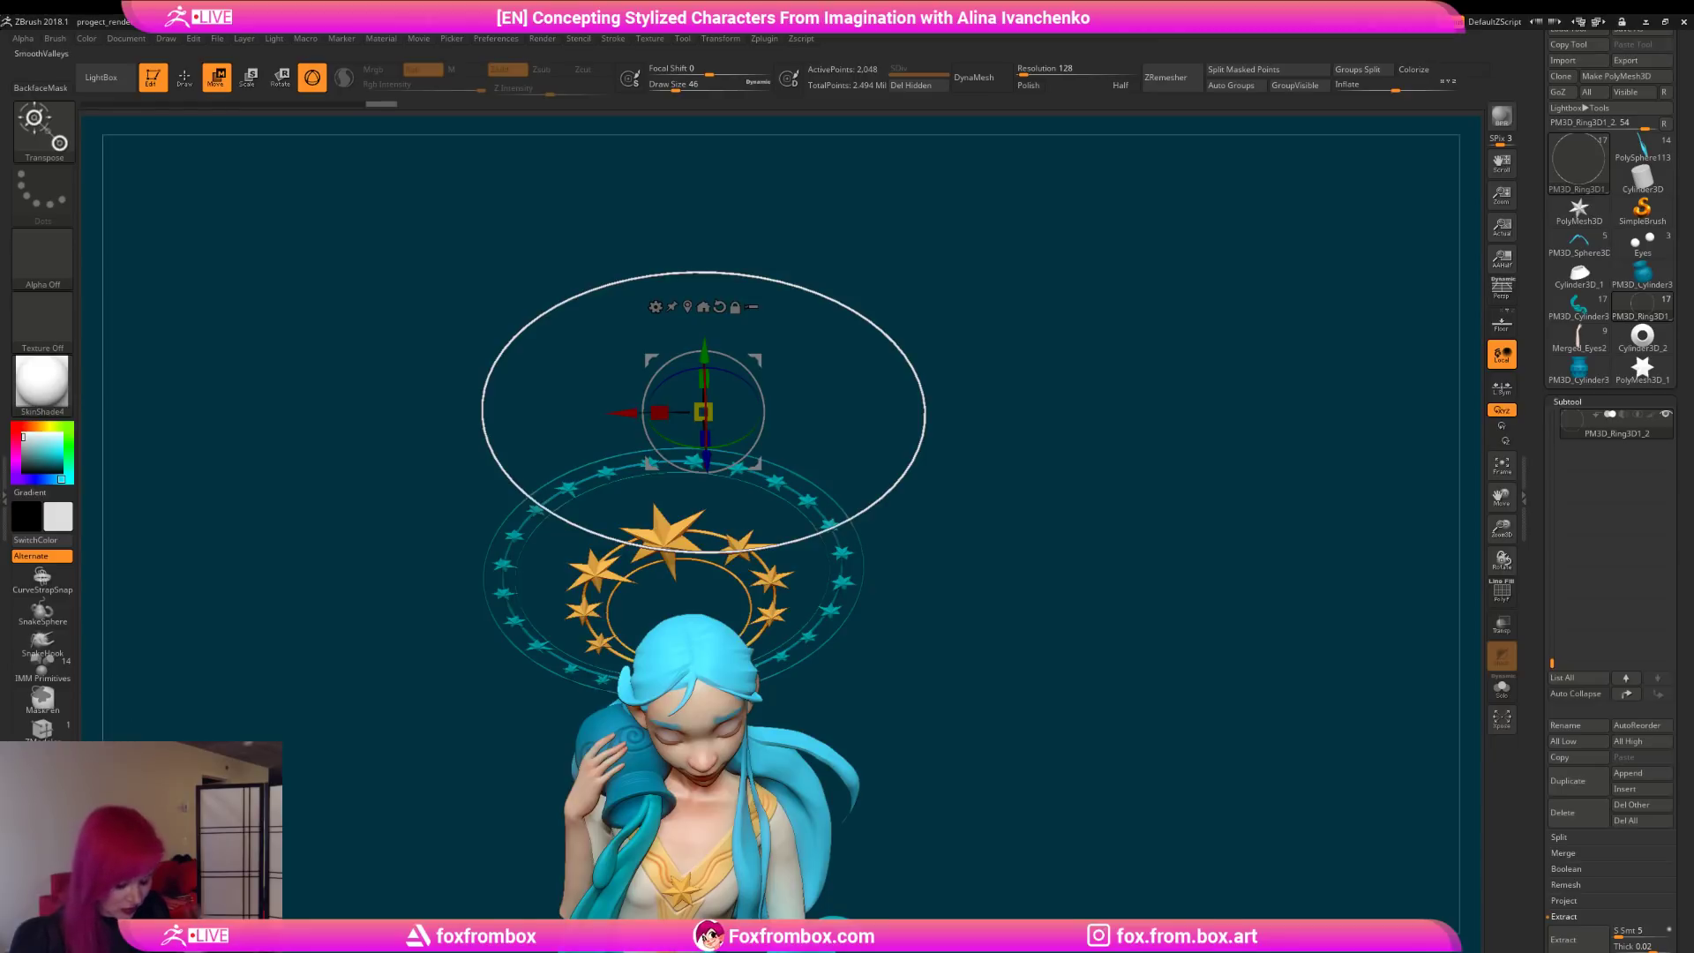
{"action": "left_click_drag", "start_coordinate": [1074, 462], "coordinate": [1057, 541]}
{"action": "mouse_move", "coordinate": [1680, 669]}
{"action": "left_mouse_down"}
{"action": "mouse_move", "coordinate": [1680, 431]}
{"action": "mouse_move", "coordinate": [1679, 673]}
{"action": "left_mouse_up"}
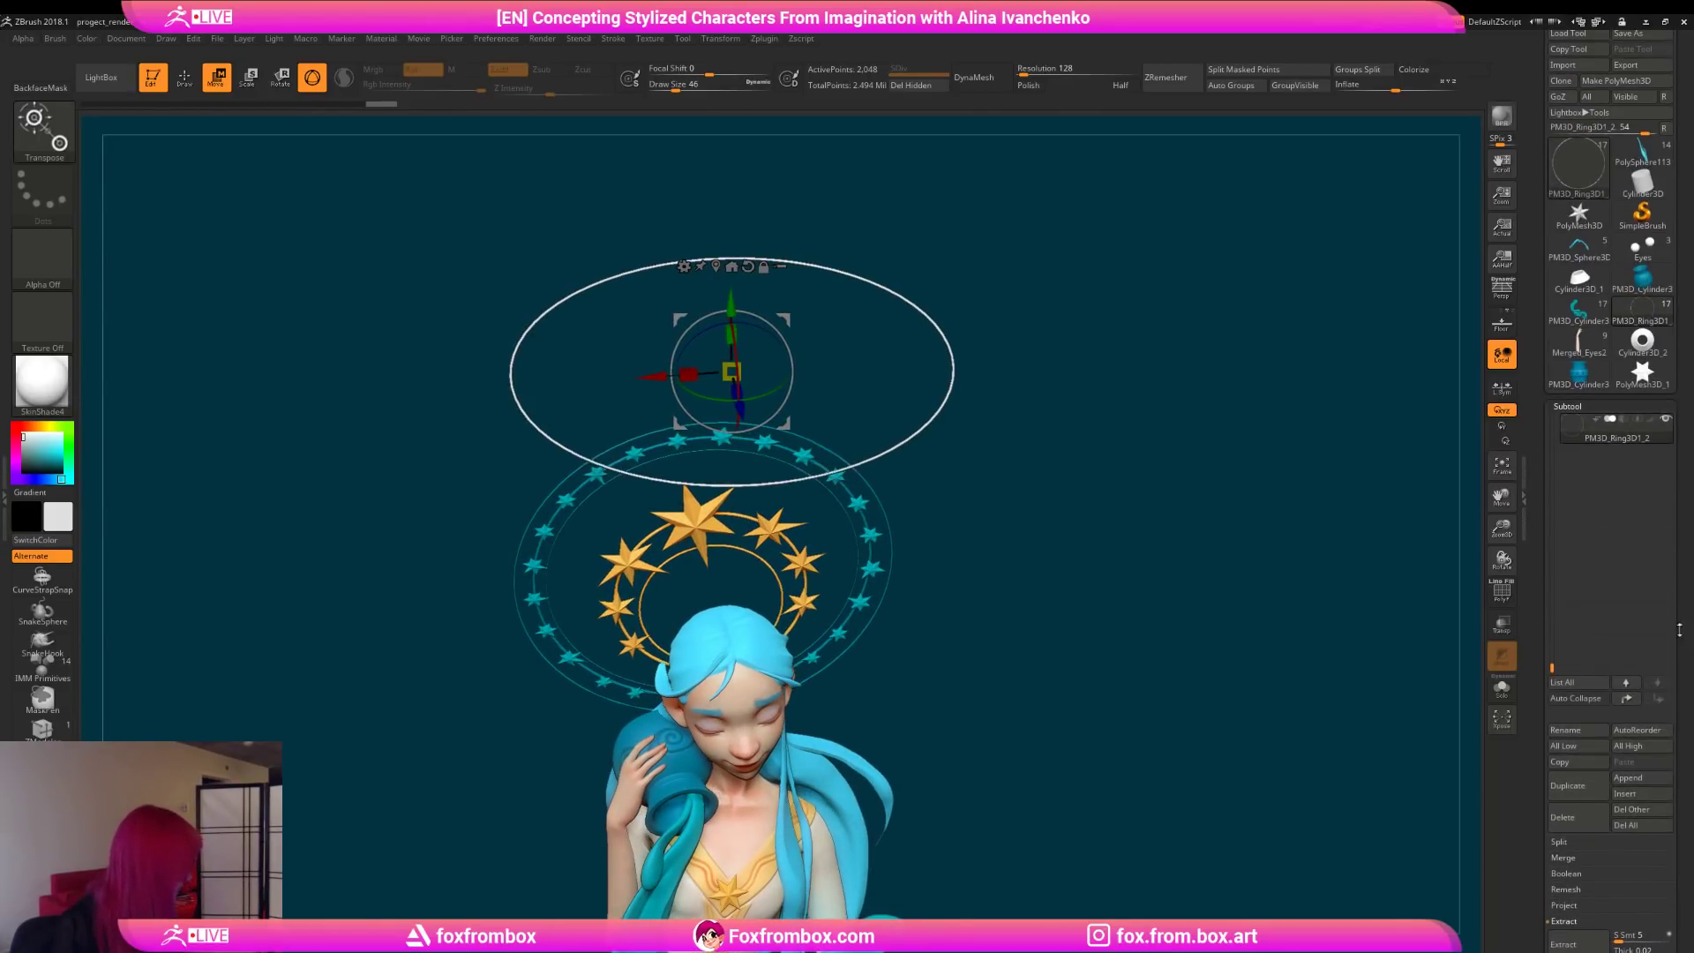
Step: Load a Cube3D primitive, draw it on the canvas and initialize it as a triangular prism with Sides Count 3
{"action": "left_click", "coordinate": [1596, 196]}
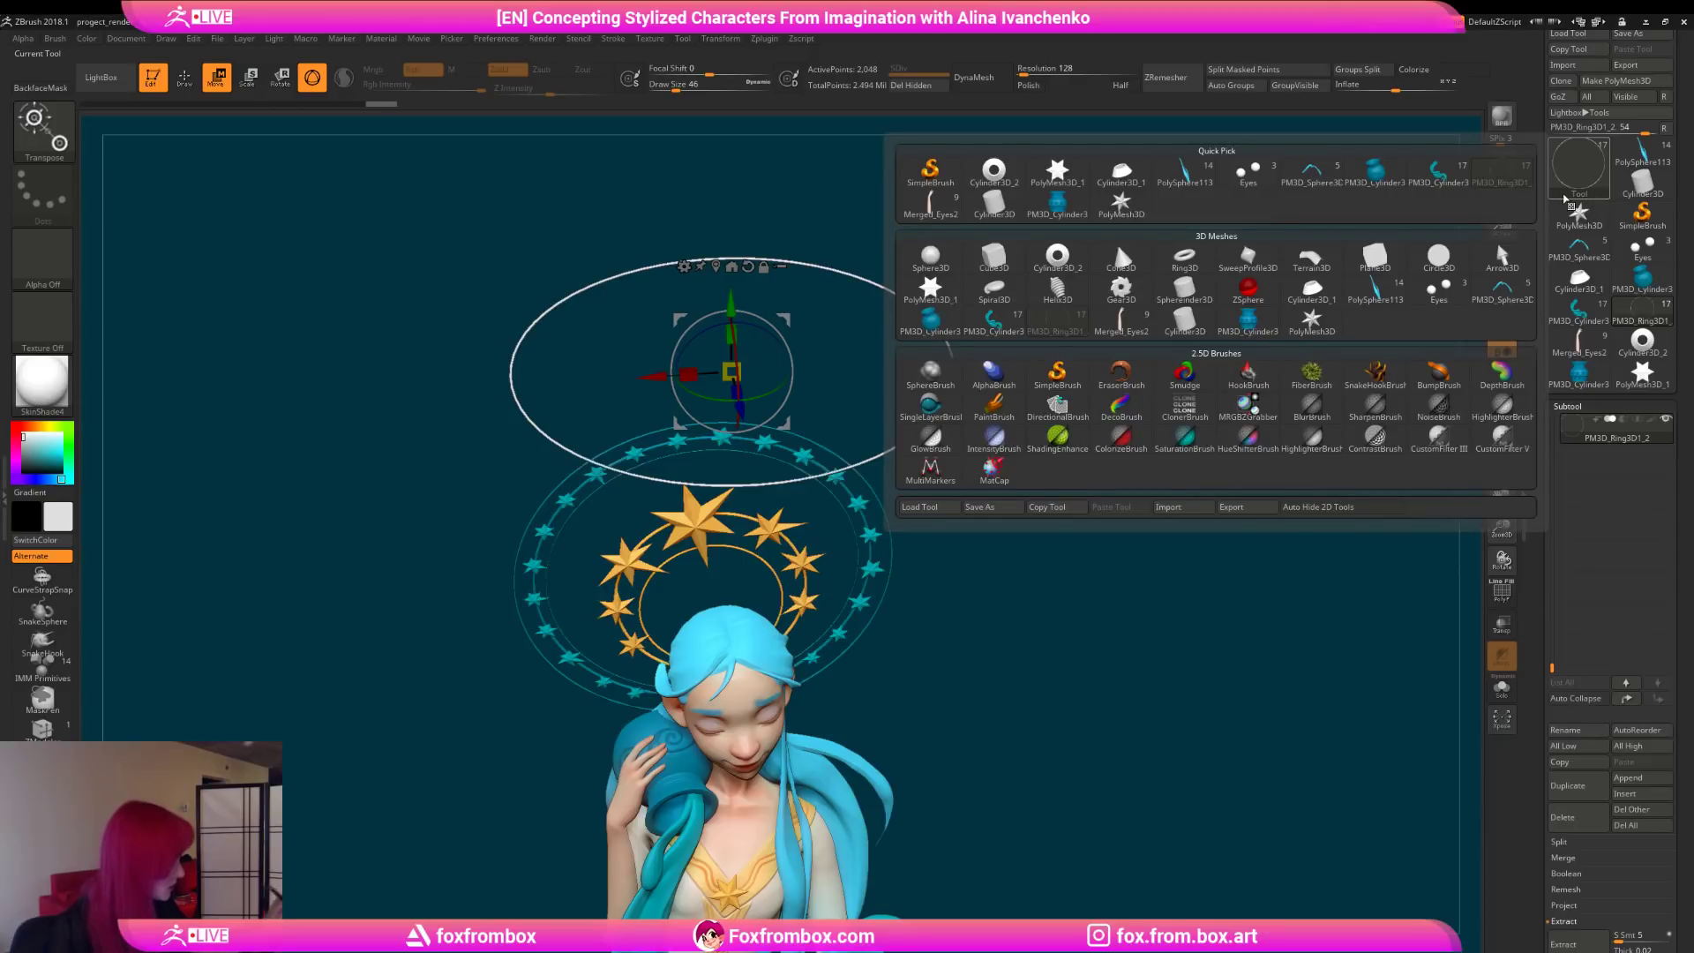
{"action": "left_click", "coordinate": [994, 256]}
{"action": "left_click_drag", "start_coordinate": [1050, 468], "coordinate": [1192, 626]}
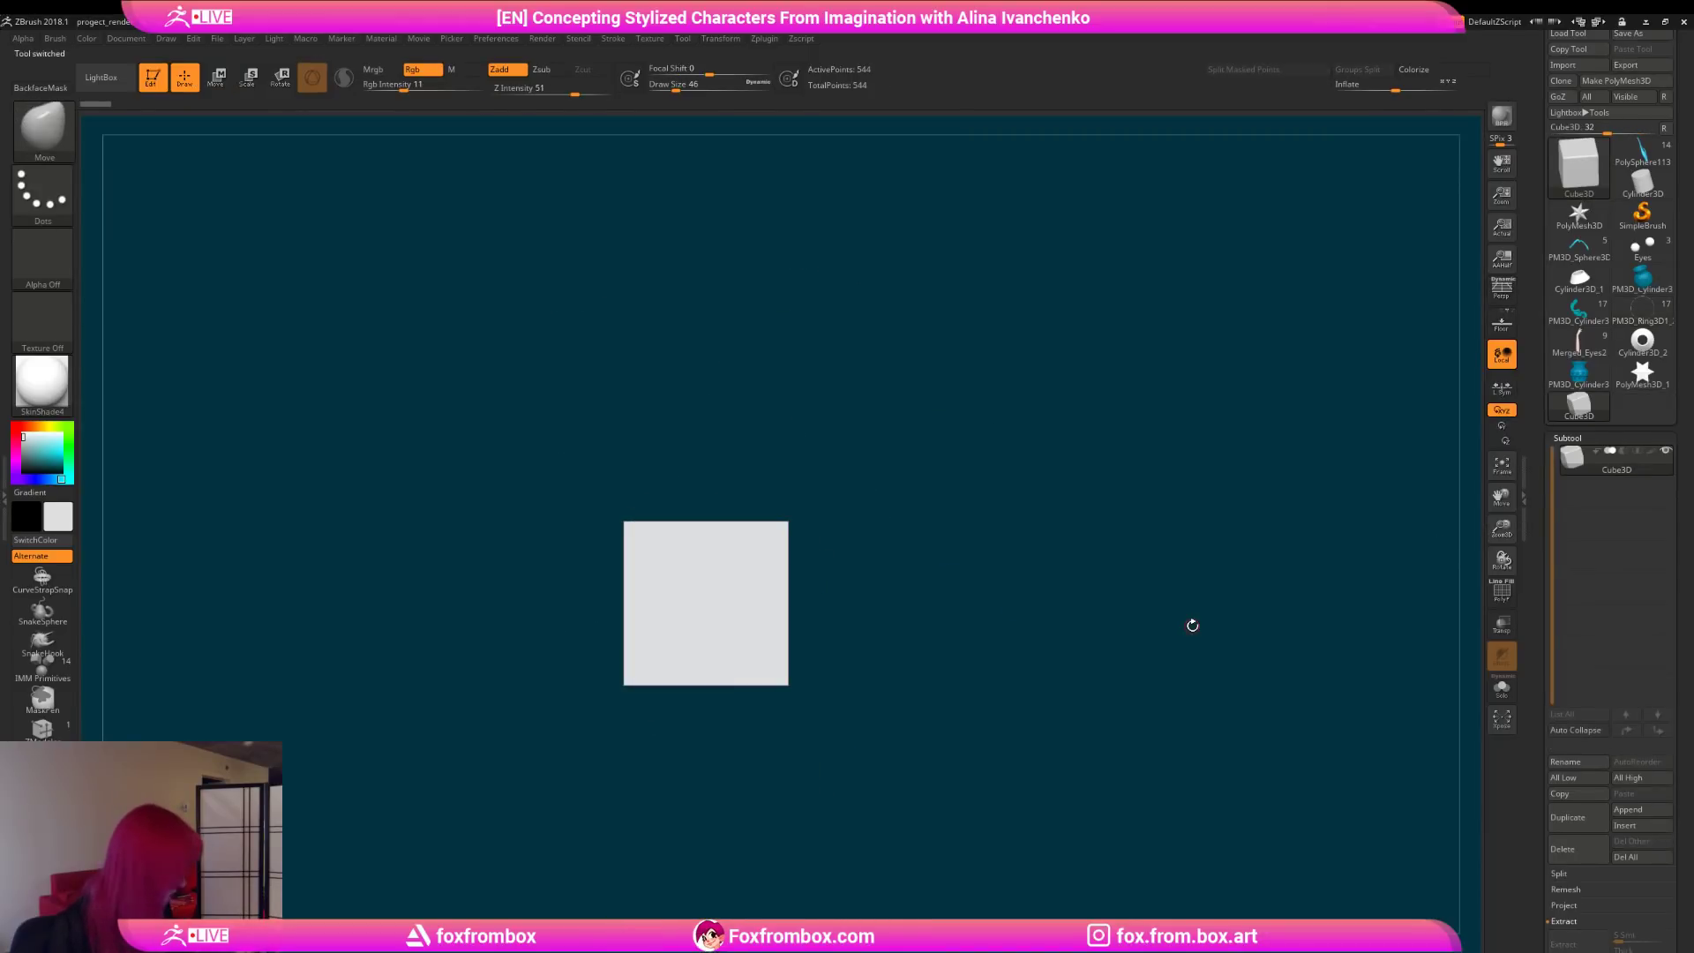
{"action": "scroll", "coordinate": [1681, 889], "scroll_direction": "down", "scroll_amount": 10}
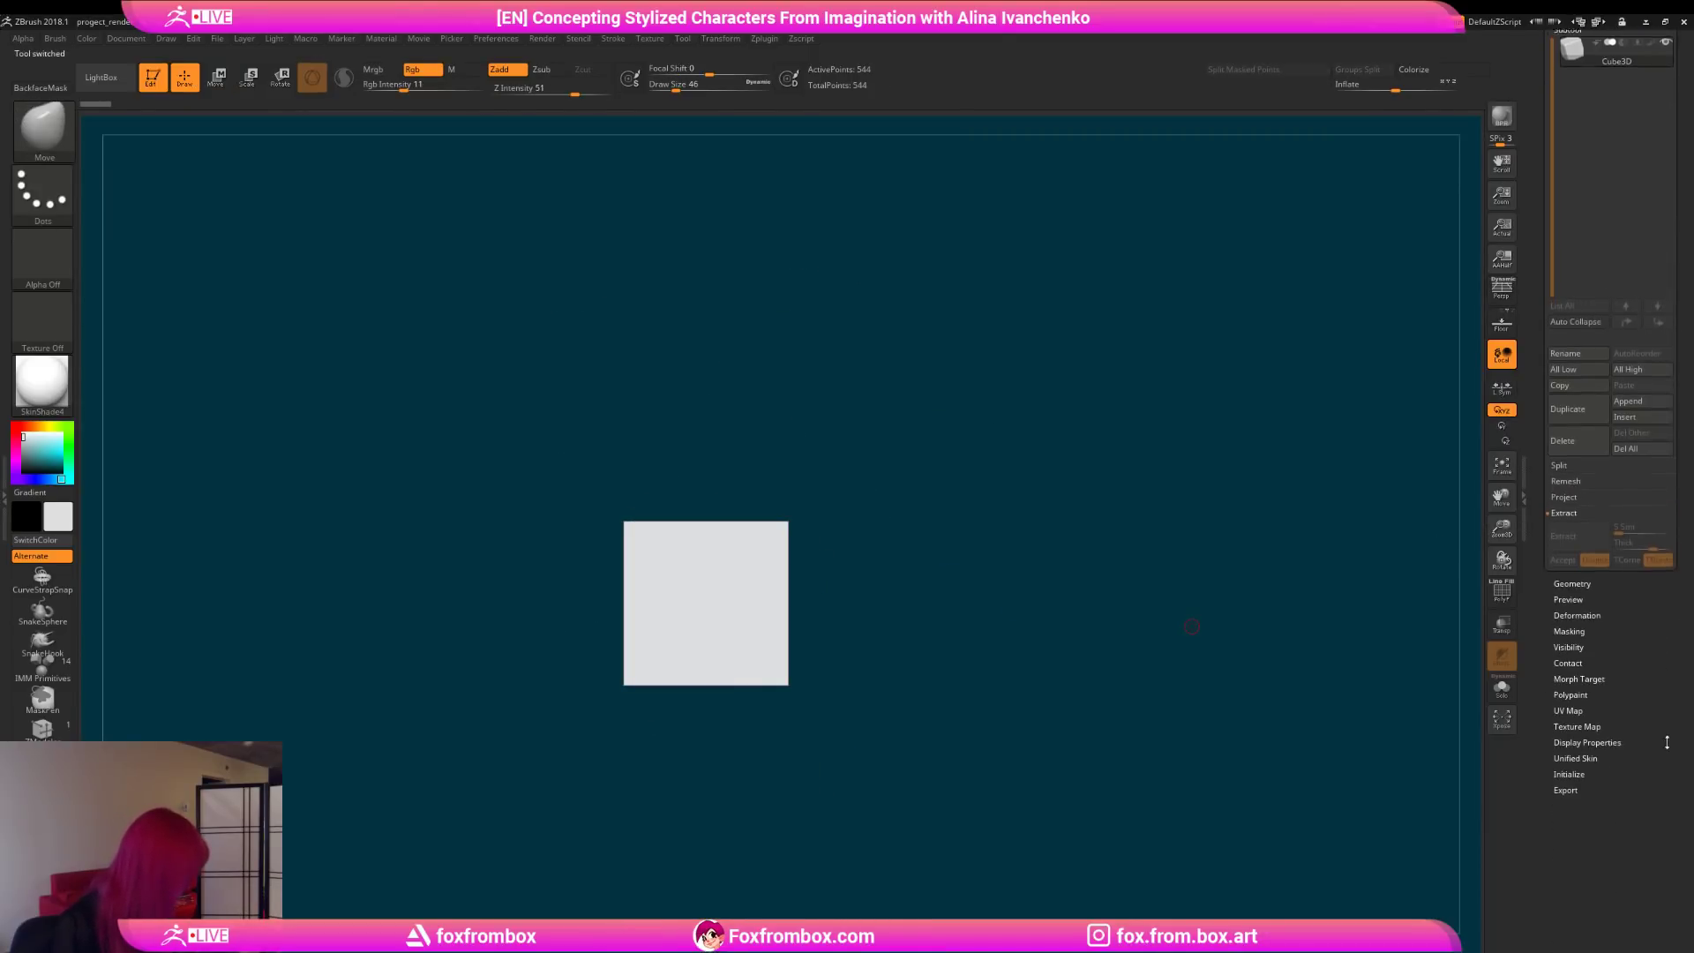
{"action": "left_click", "coordinate": [1579, 750]}
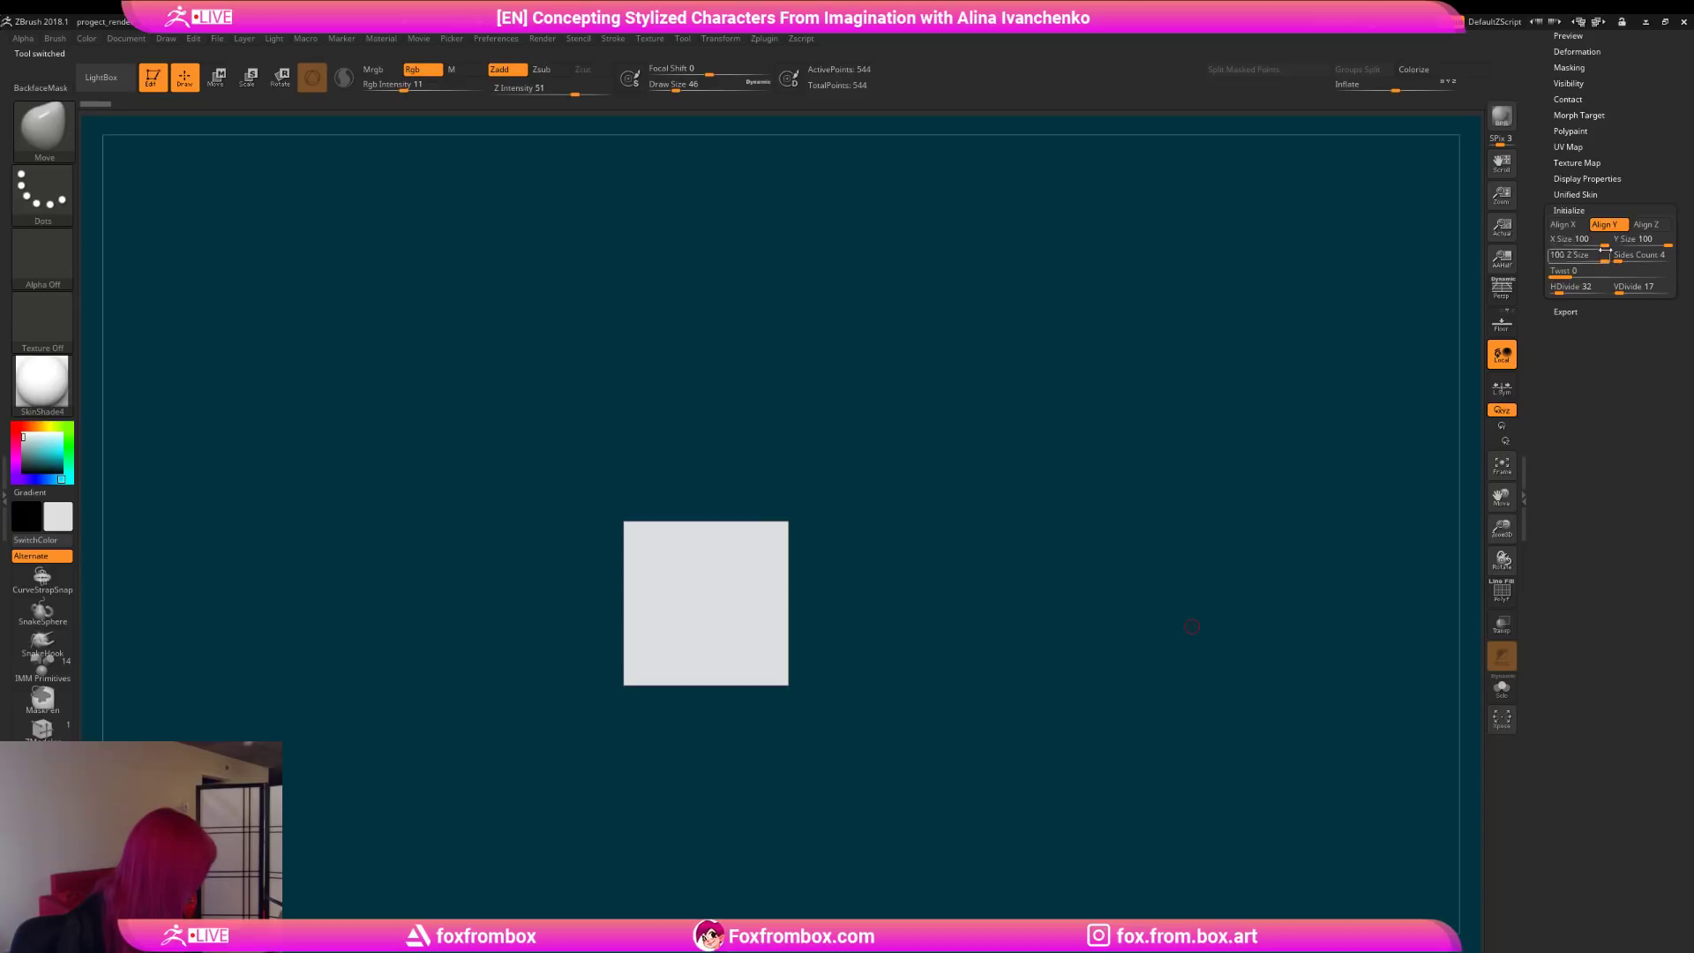
{"action": "left_click_drag", "start_coordinate": [1617, 261], "coordinate": [1611, 260]}
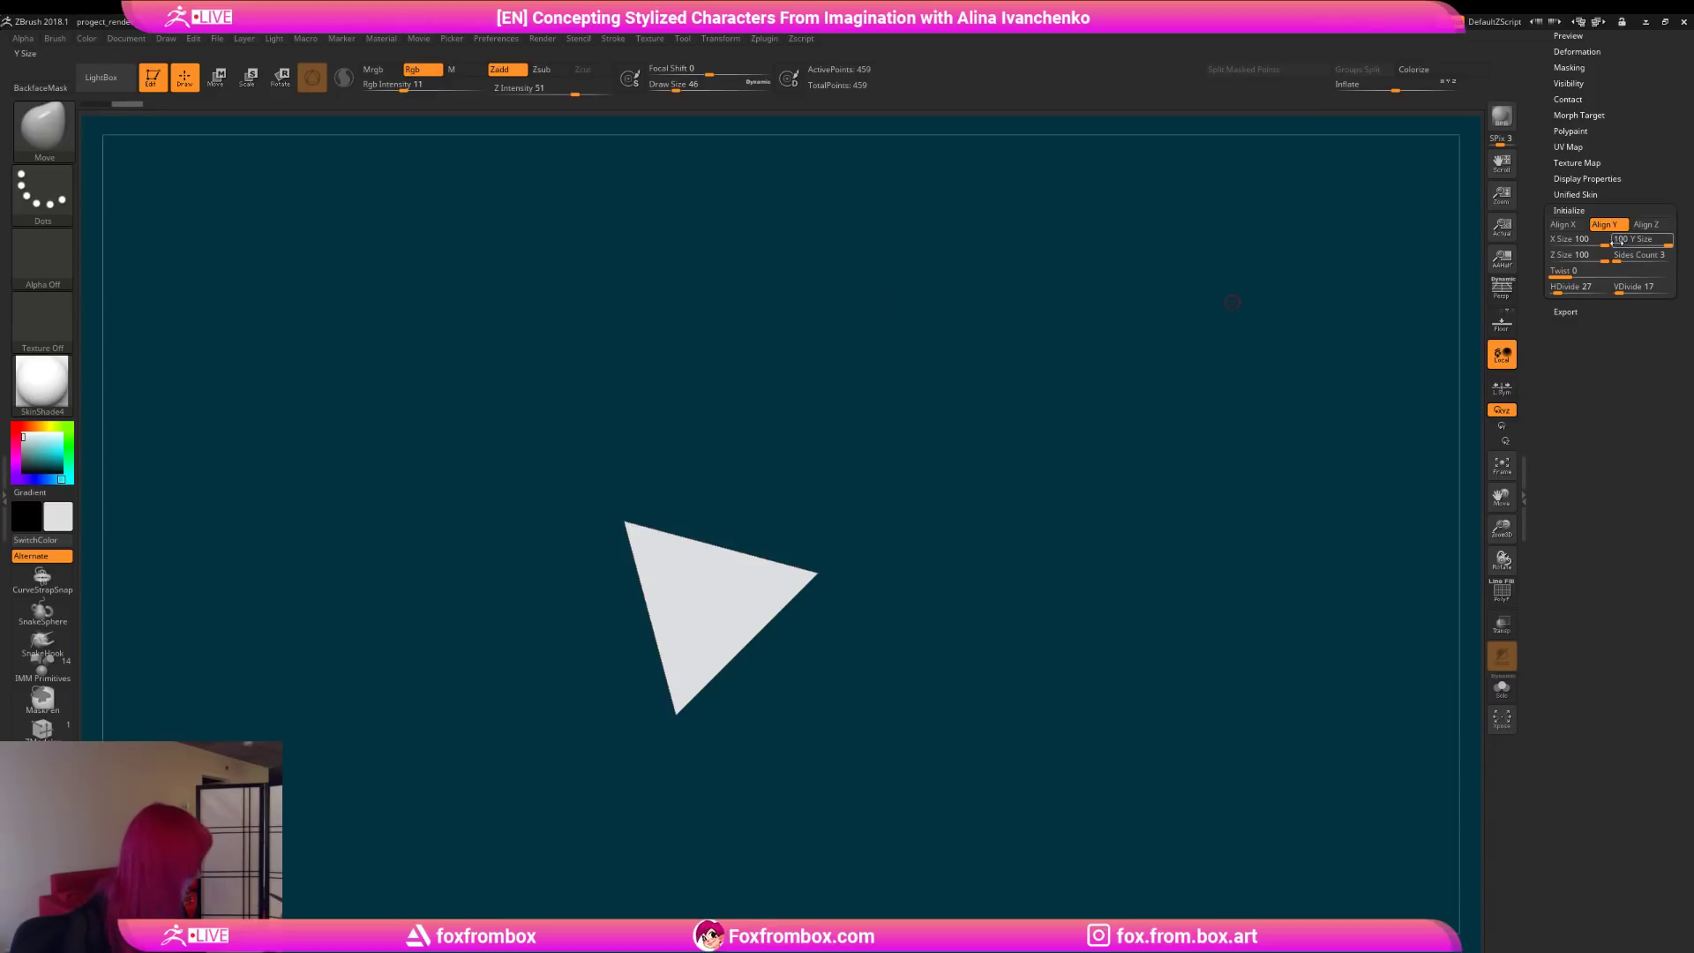
Step: Flatten the triangular prism into a thin plate by setting its Z Size to 5
{"action": "left_click", "coordinate": [1578, 257]}
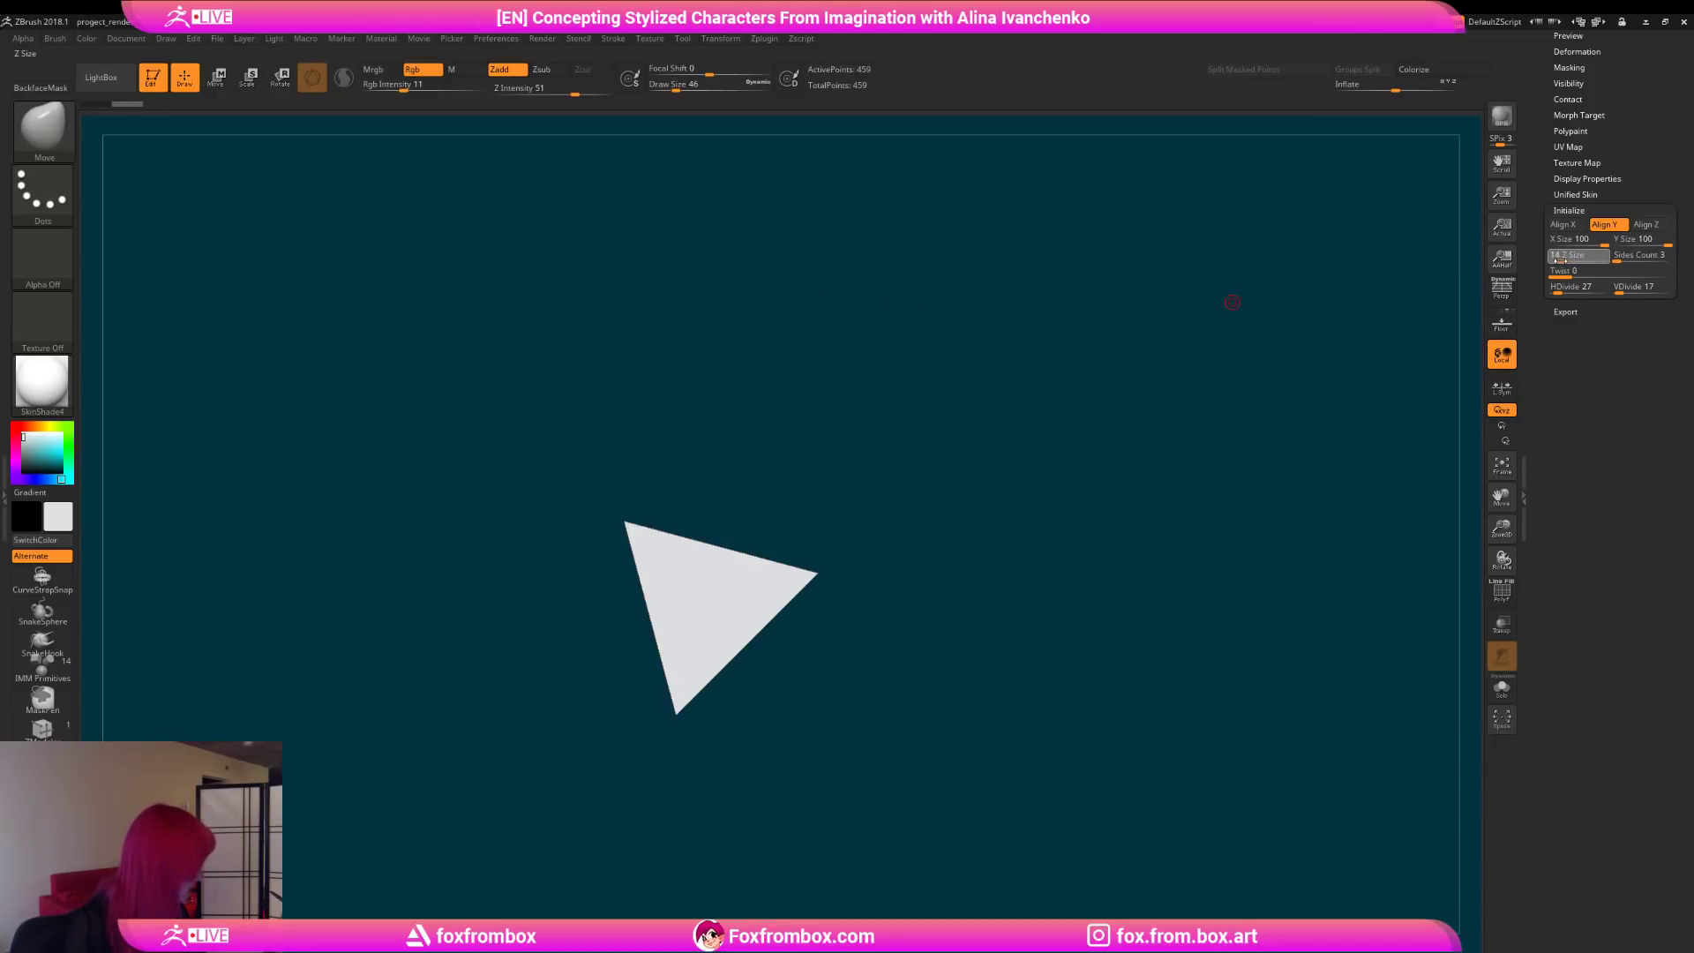
{"action": "left_click_drag", "start_coordinate": [1014, 636], "coordinate": [977, 511]}
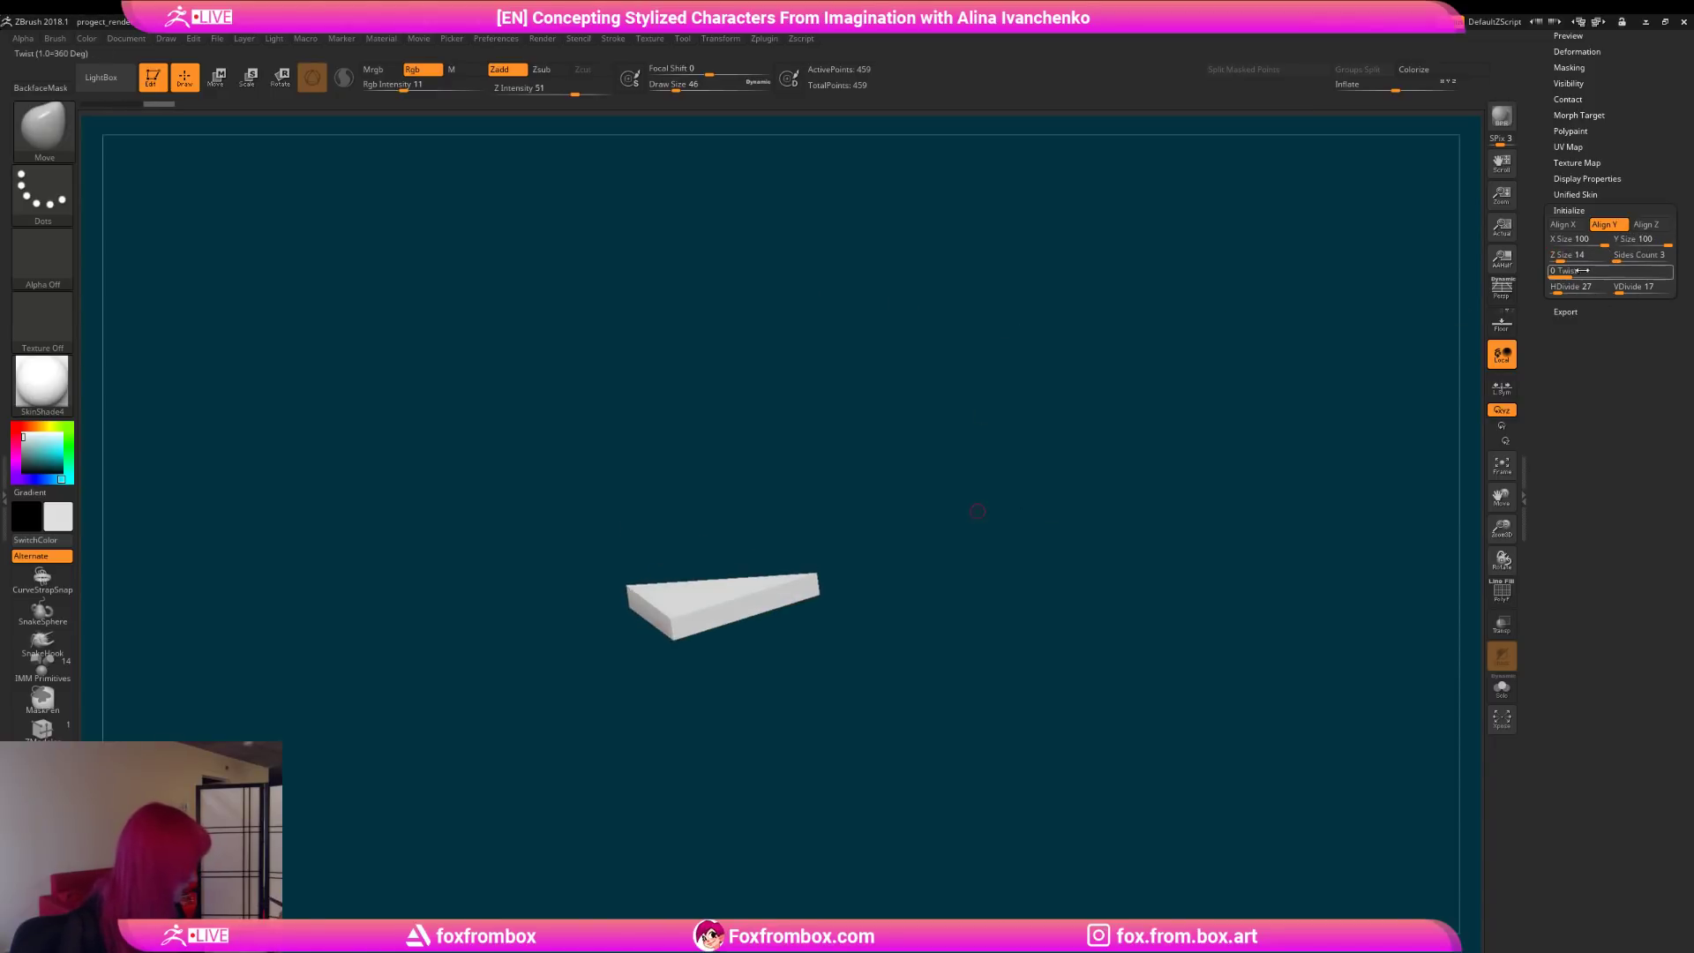
{"action": "left_click_drag", "start_coordinate": [1563, 258], "coordinate": [1556, 262]}
{"action": "left_click_drag", "start_coordinate": [957, 473], "coordinate": [965, 628]}
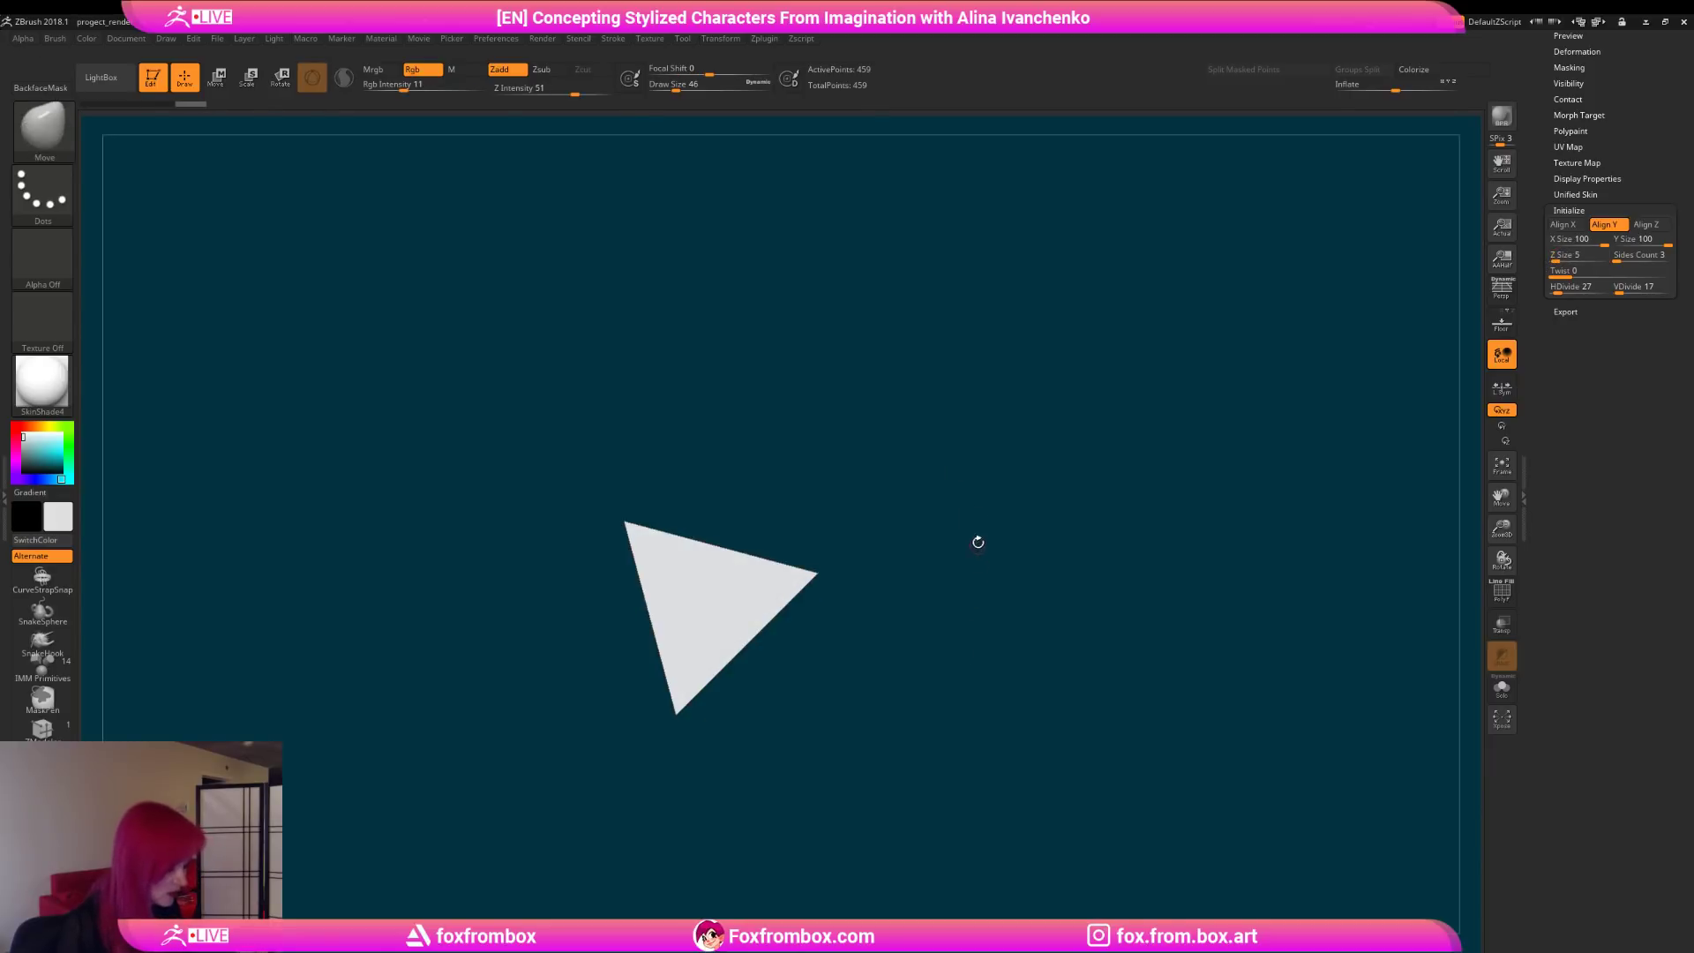
Step: Rotate the triangle so one corner points straight down and convert it to a PolyMesh3D
{"action": "left_click", "coordinate": [281, 77]}
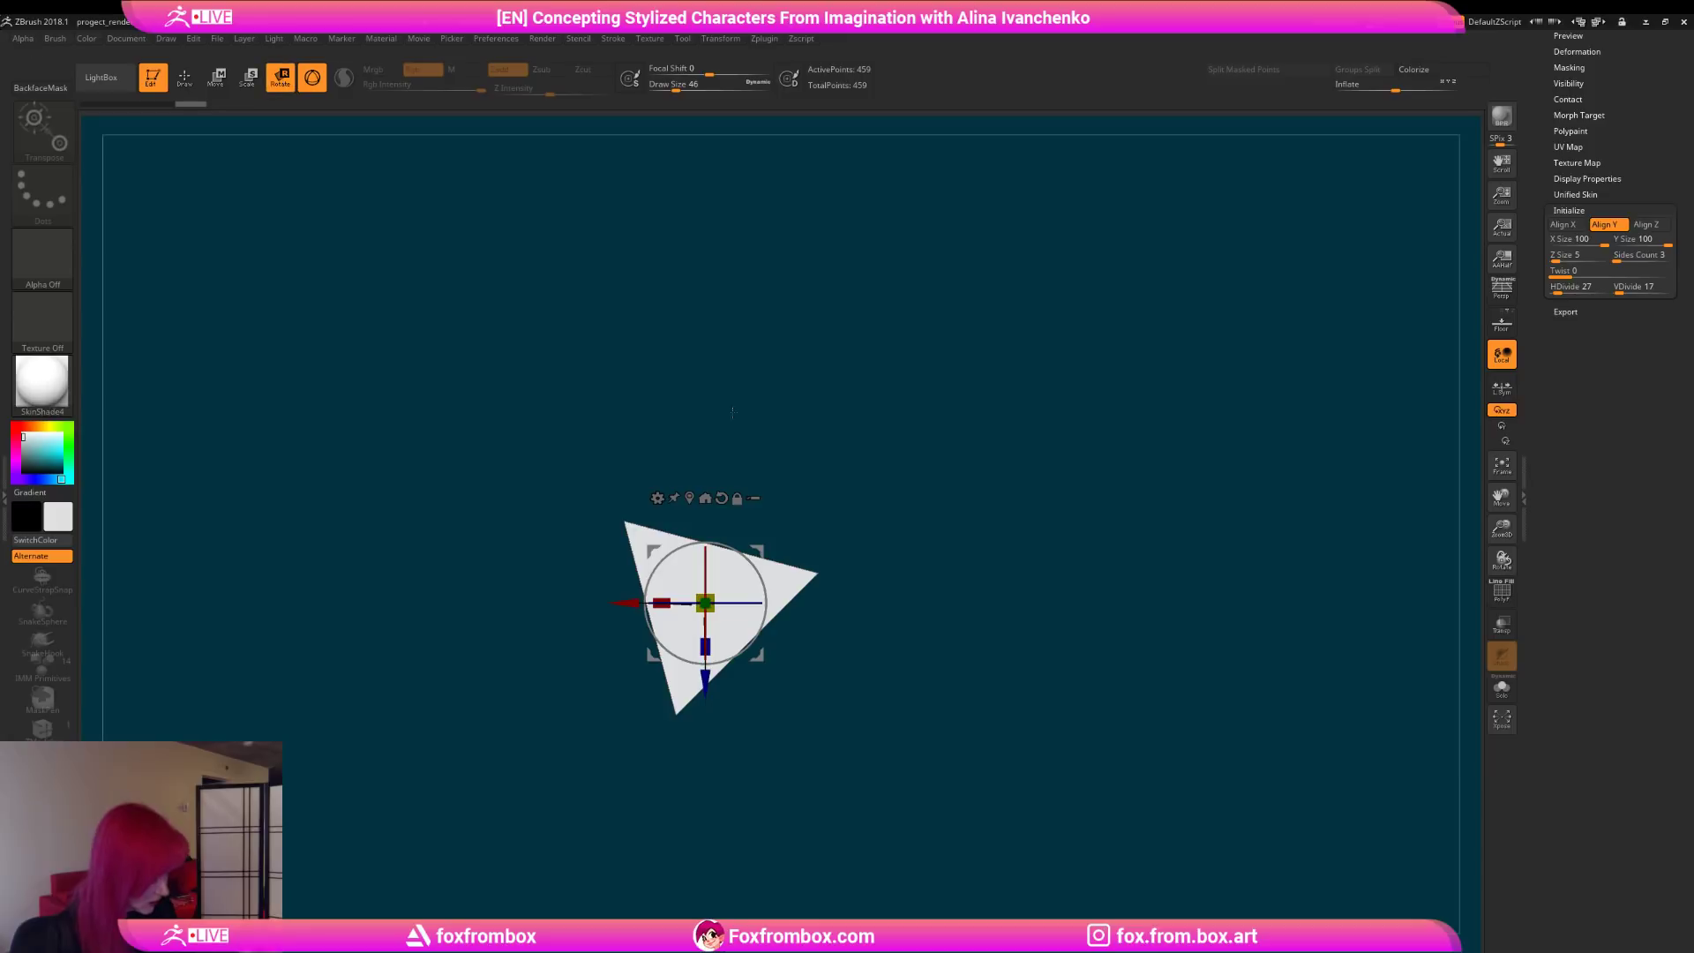
{"action": "left_click_drag", "start_coordinate": [760, 579], "coordinate": [760, 568]}
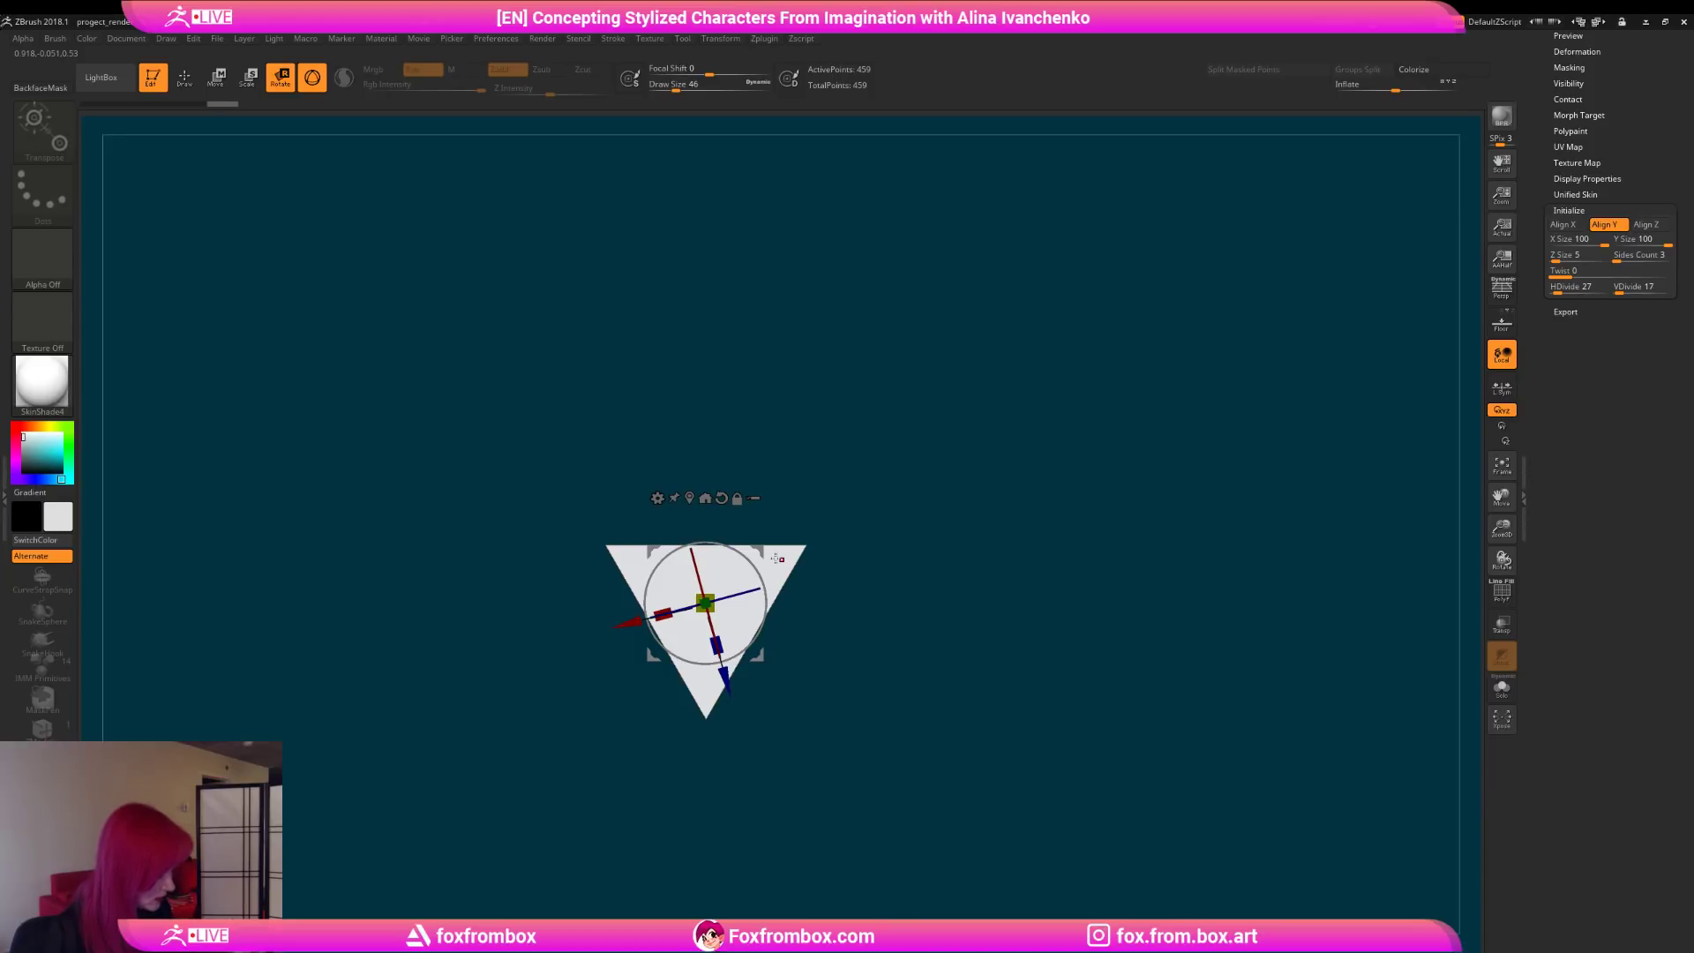
{"action": "left_click_drag", "start_coordinate": [978, 519], "coordinate": [981, 397], "text": "alt"}
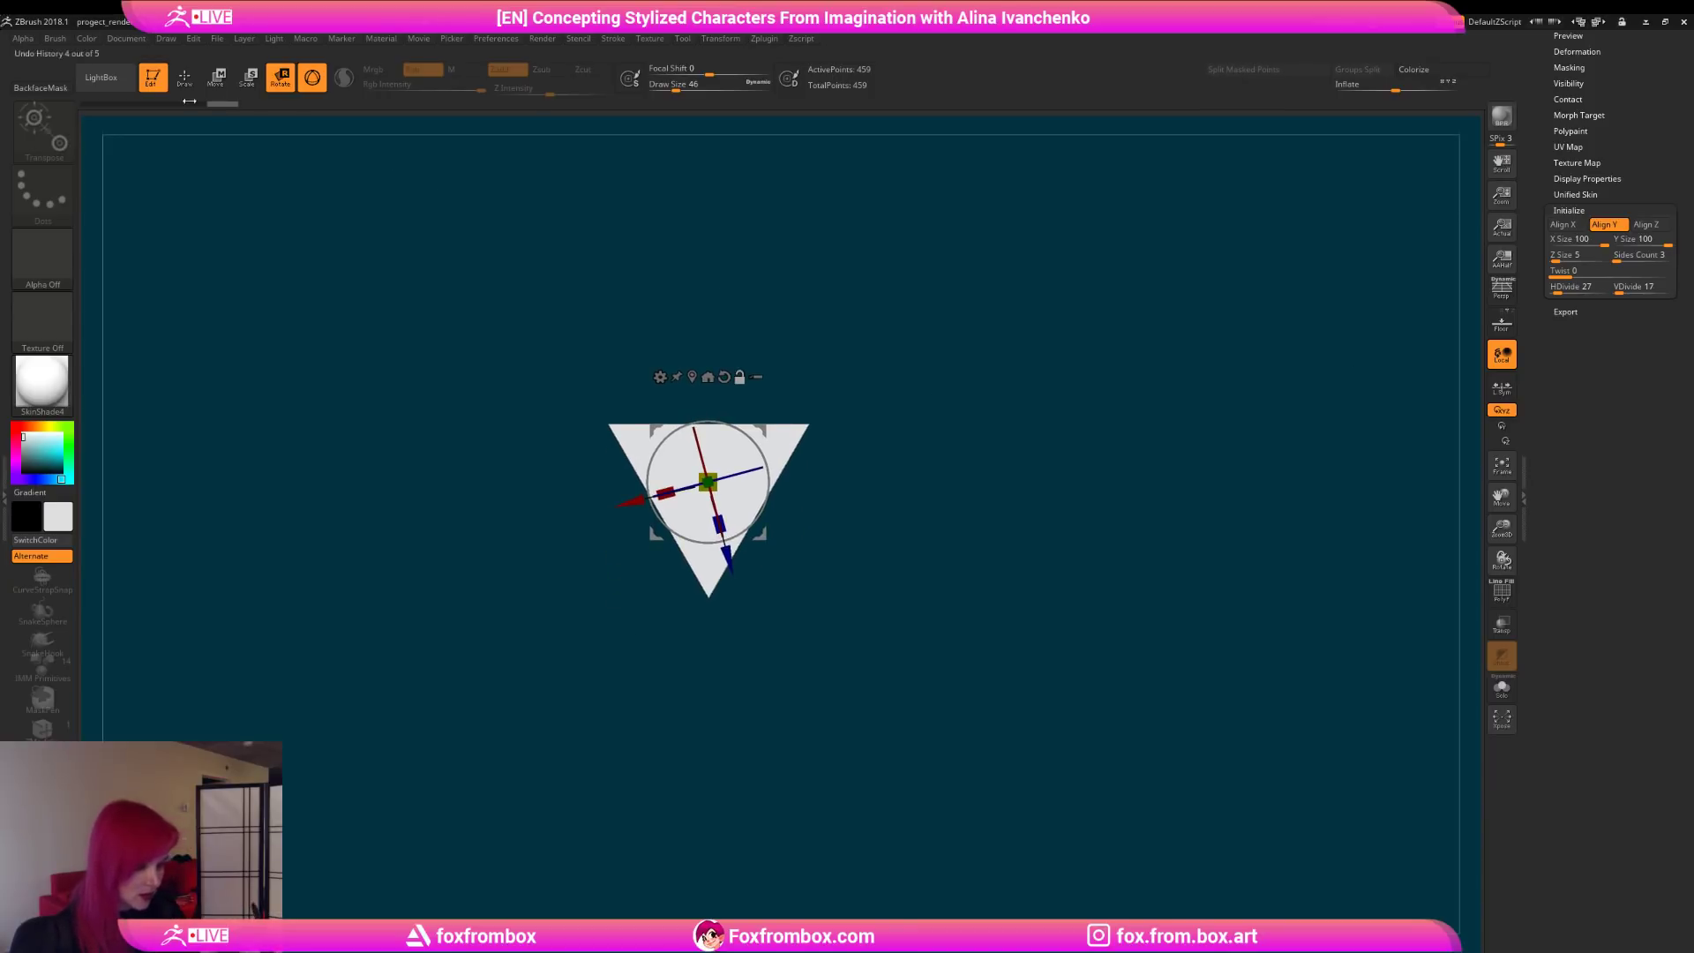
{"action": "left_click_drag", "start_coordinate": [1508, 540], "coordinate": [1508, 587]}
{"action": "left_click_drag", "start_coordinate": [1565, 410], "coordinate": [1565, 870]}
{"action": "left_click", "coordinate": [1662, 110]}
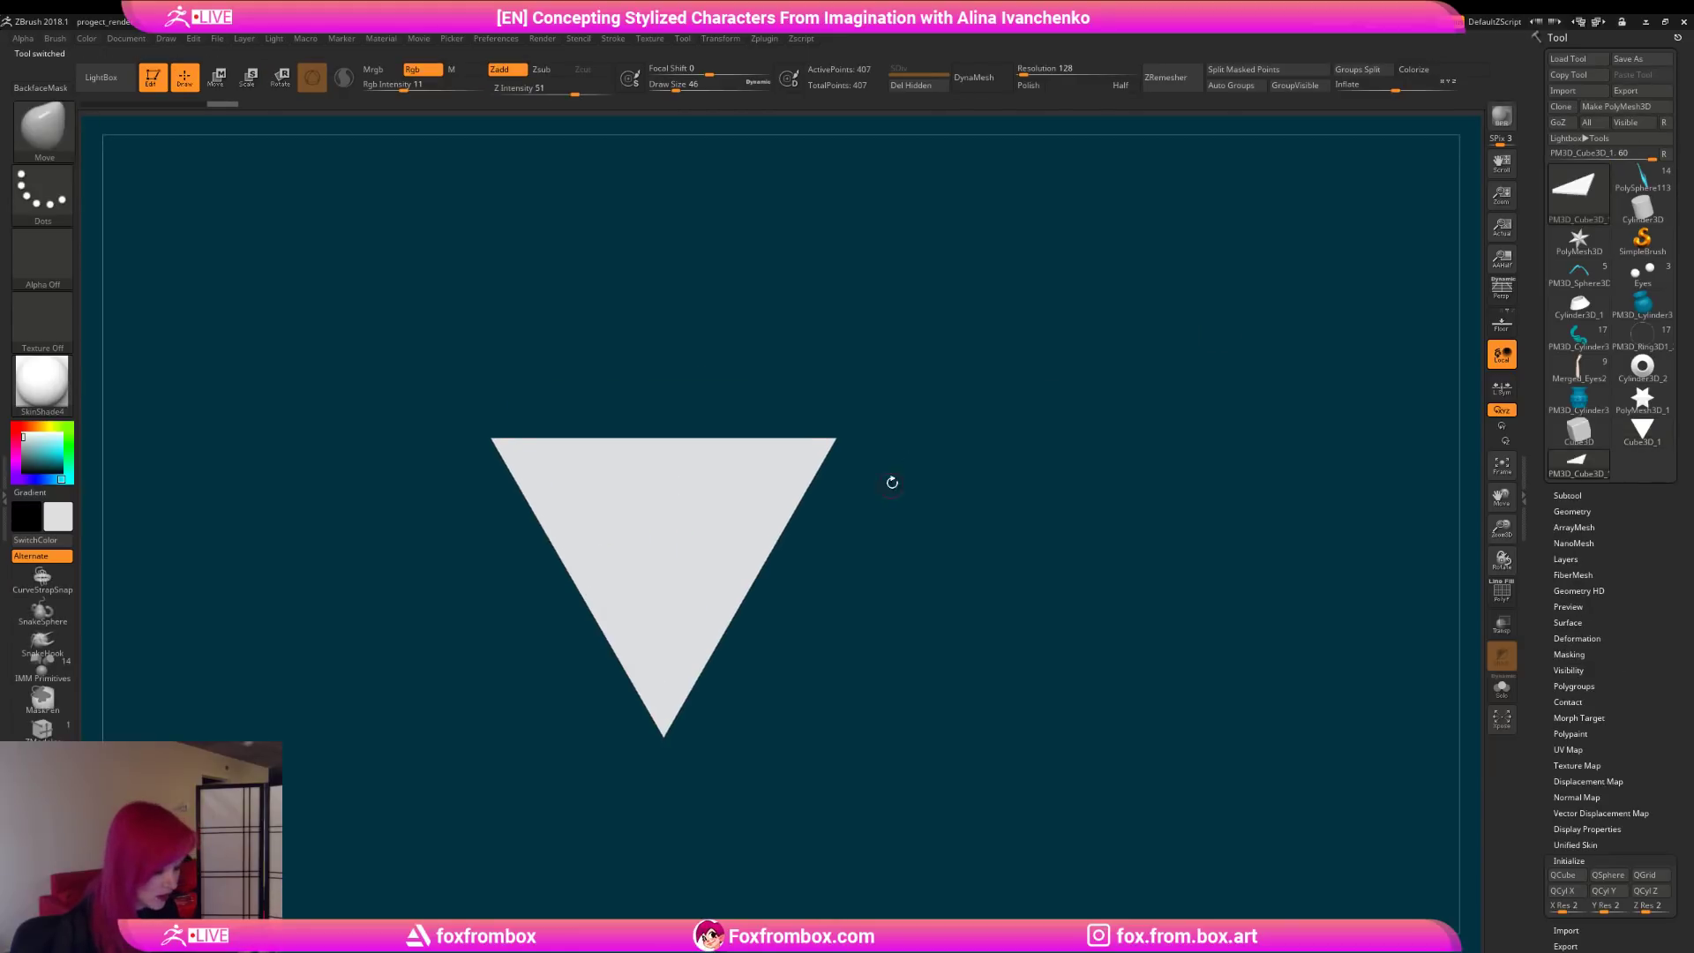
Step: Create a new InsertMesh brush from the triangle mesh
{"action": "left_click", "coordinate": [42, 127]}
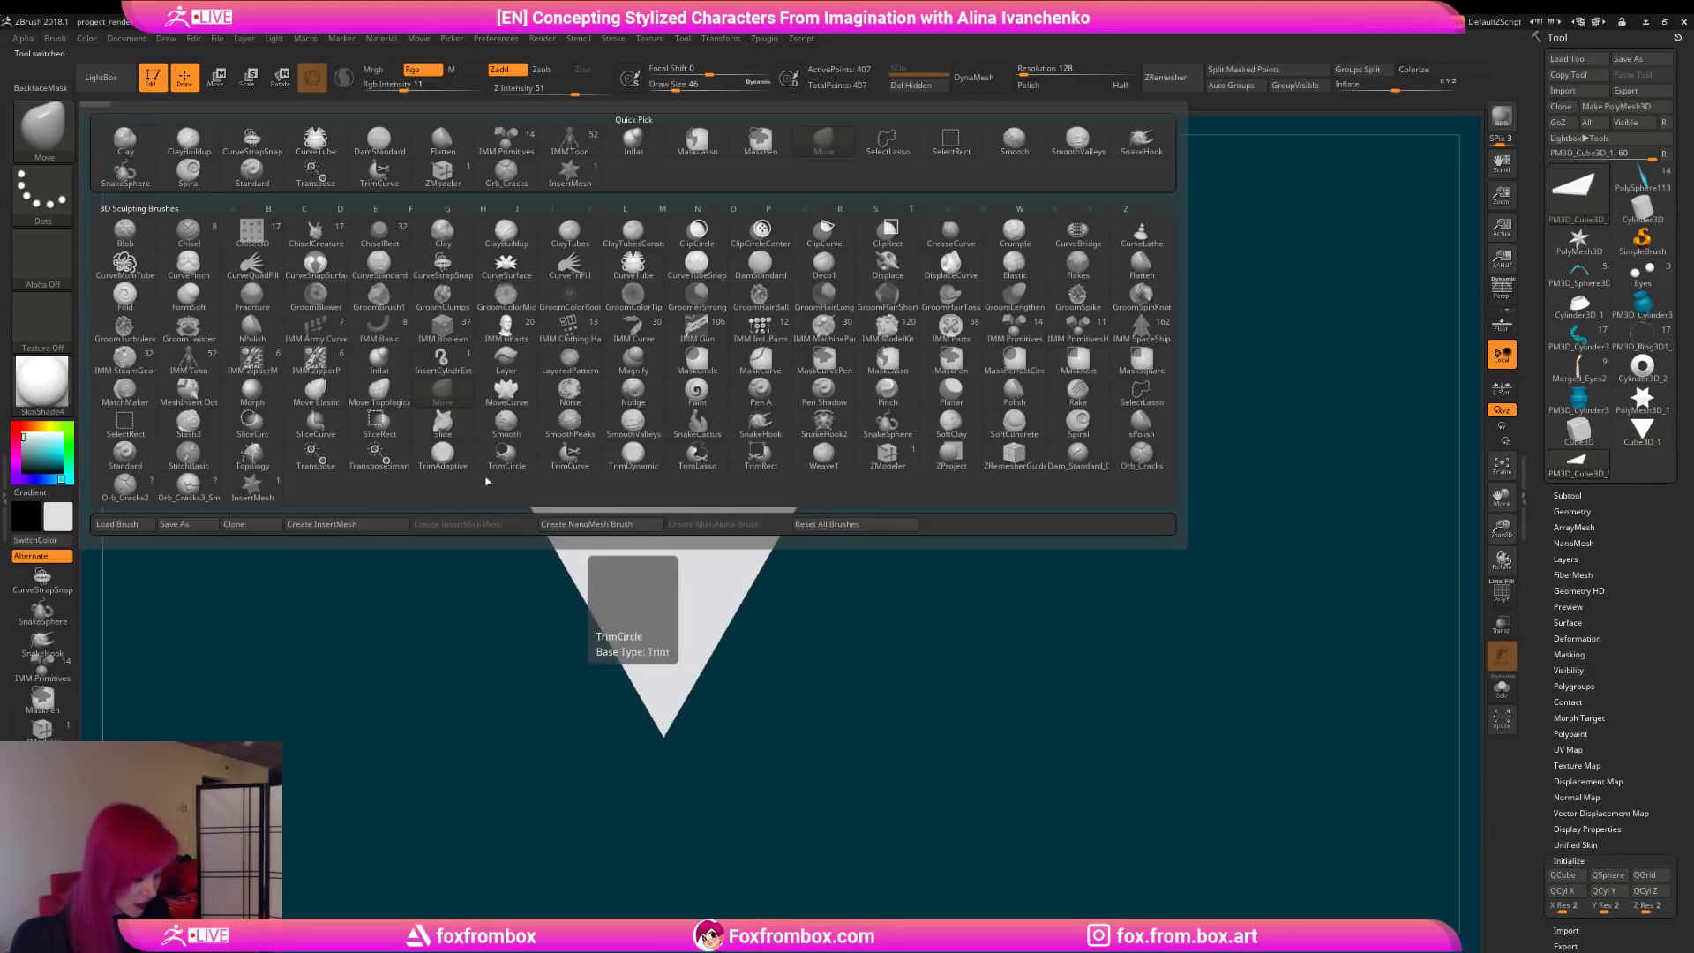
{"action": "left_click", "coordinate": [363, 523]}
{"action": "left_click", "coordinate": [776, 317]}
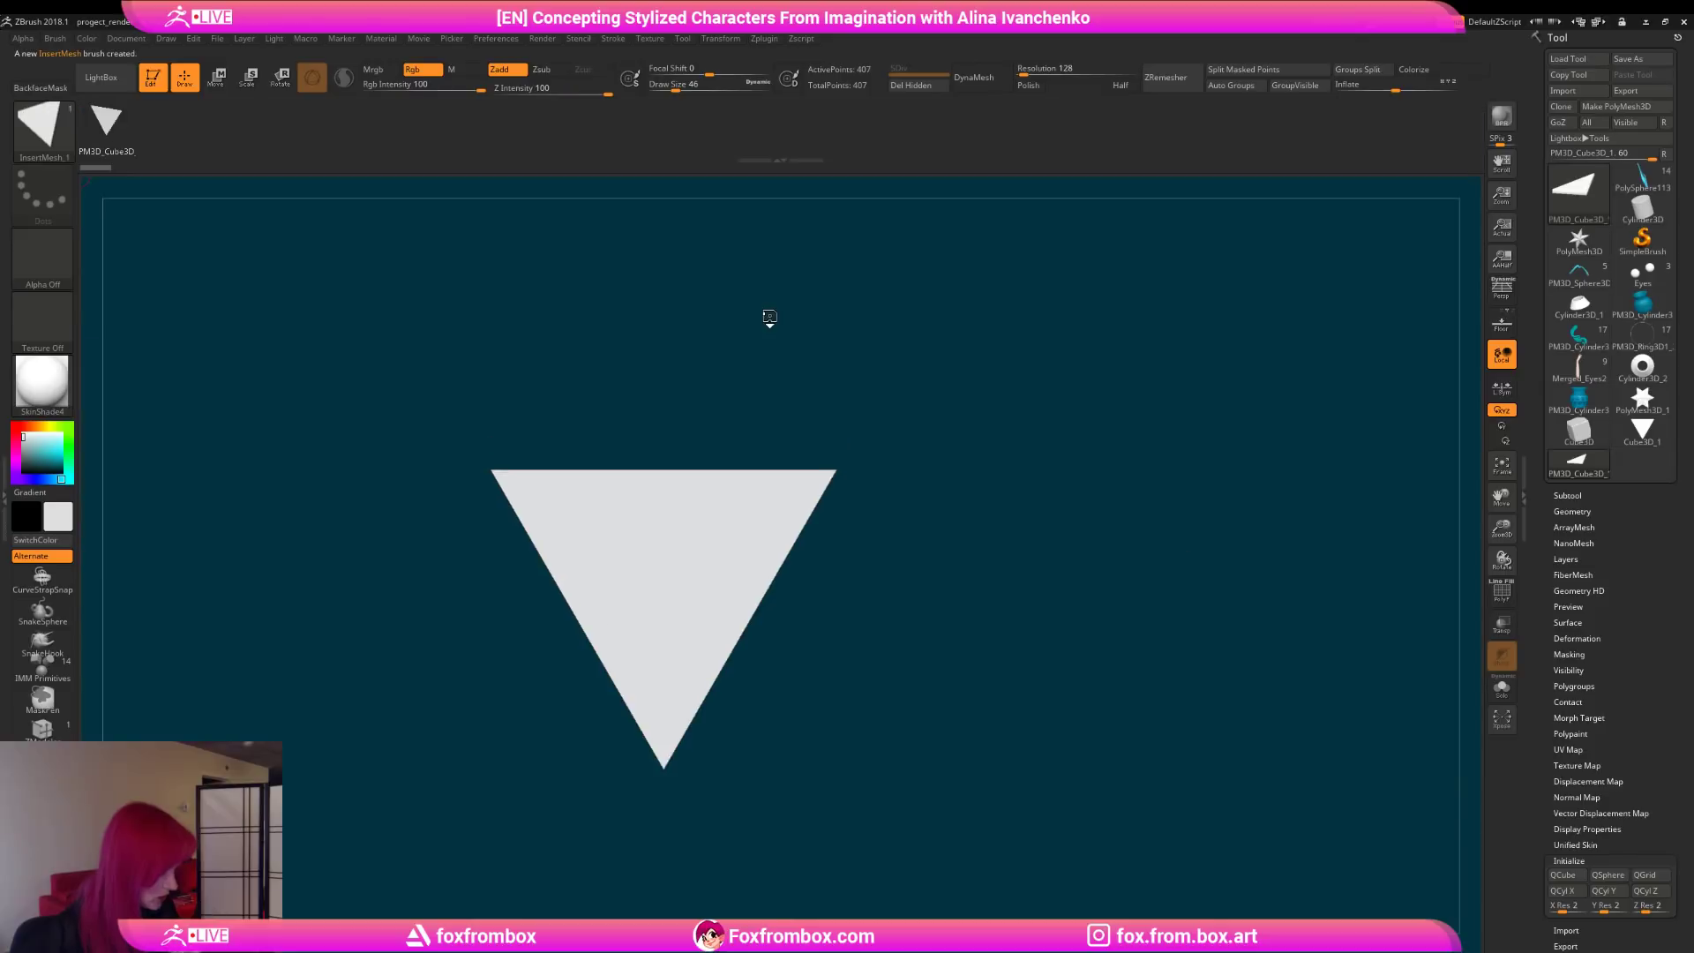
{"action": "left_click_drag", "start_coordinate": [770, 318], "coordinate": [781, 281], "text": "alt"}
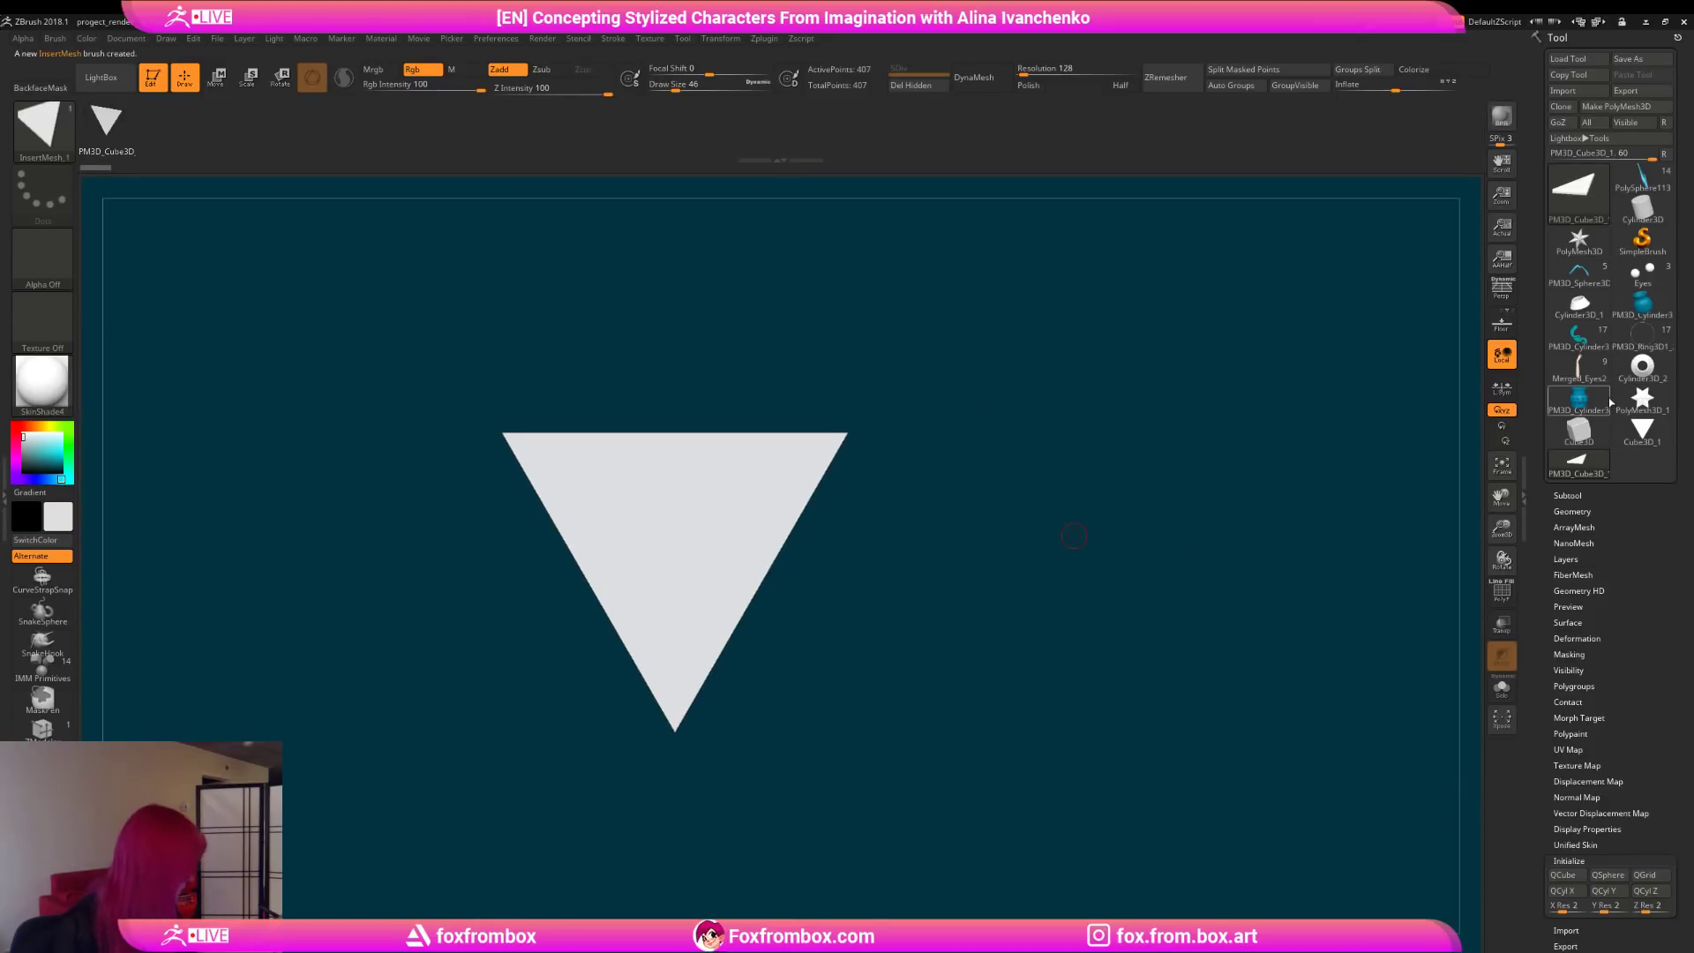
Step: Return to the teal halo model and insert evenly spaced triangles around the appended ring using radial symmetry
{"action": "left_click", "coordinate": [1642, 337]}
{"action": "left_click_drag", "start_coordinate": [1147, 361], "coordinate": [1071, 382]}
{"action": "left_click_drag", "start_coordinate": [968, 425], "coordinate": [934, 447]}
{"action": "left_click", "coordinate": [720, 41]}
{"action": "left_click", "coordinate": [767, 384]}
{"action": "left_click", "coordinate": [772, 406]}
{"action": "left_click", "coordinate": [730, 415]}
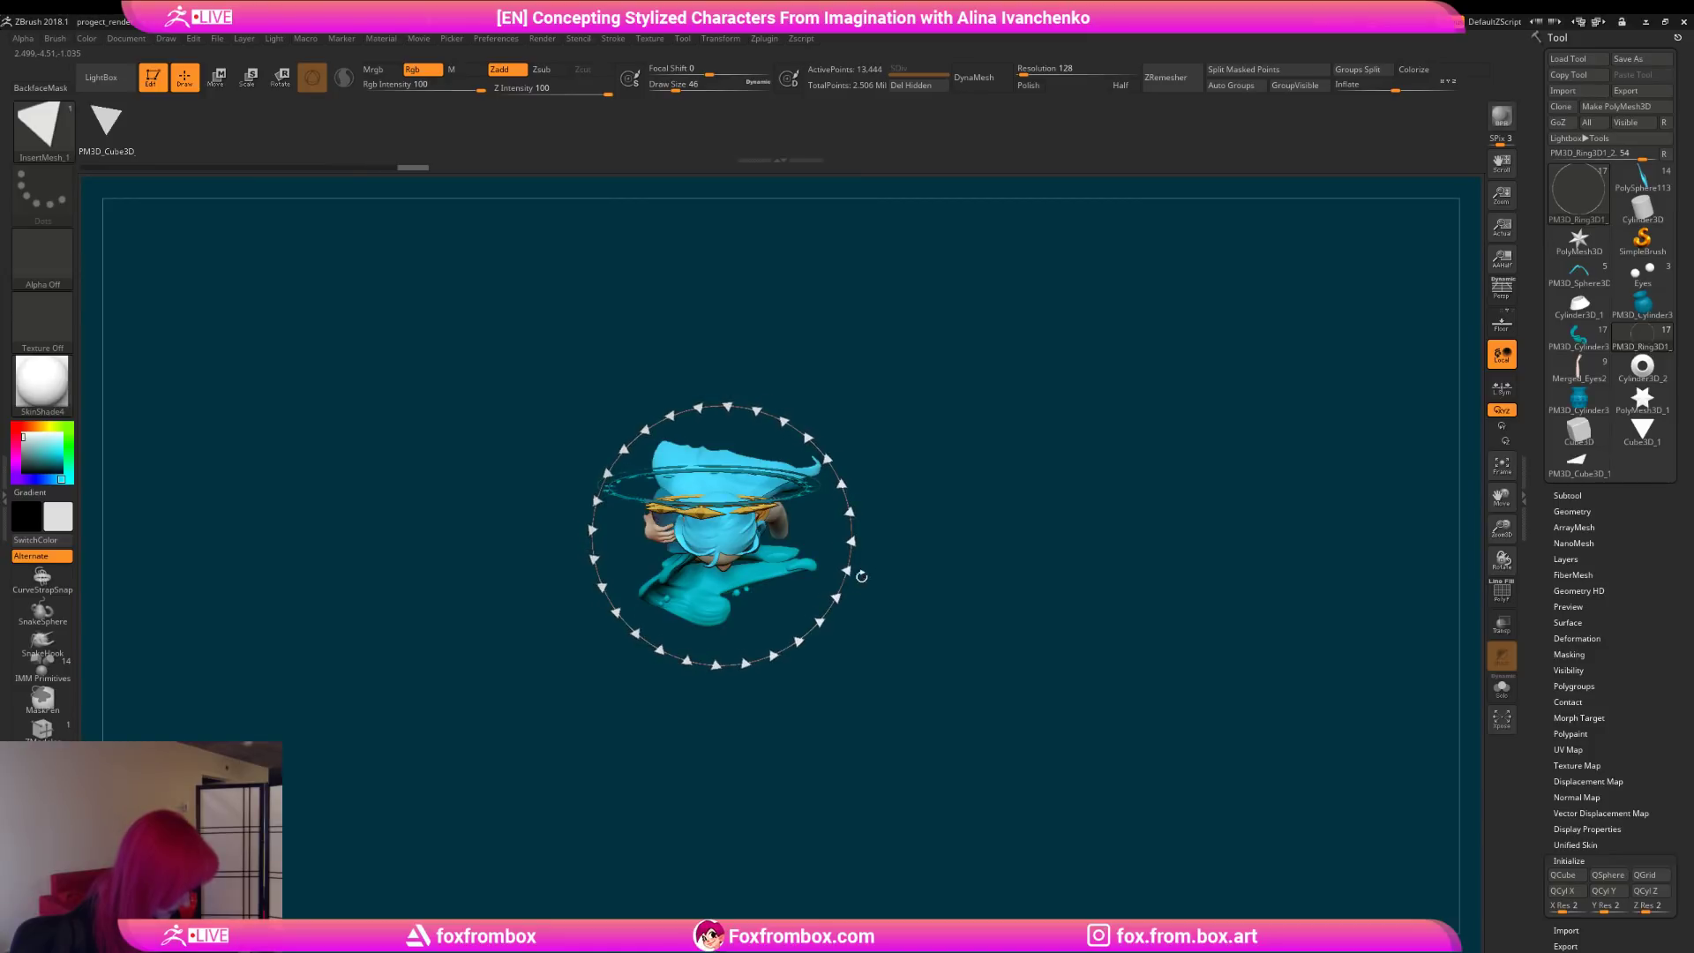
Step: Rotate the inserted triangles in place around the ring and return to Draw mode
{"action": "left_click", "coordinate": [286, 79]}
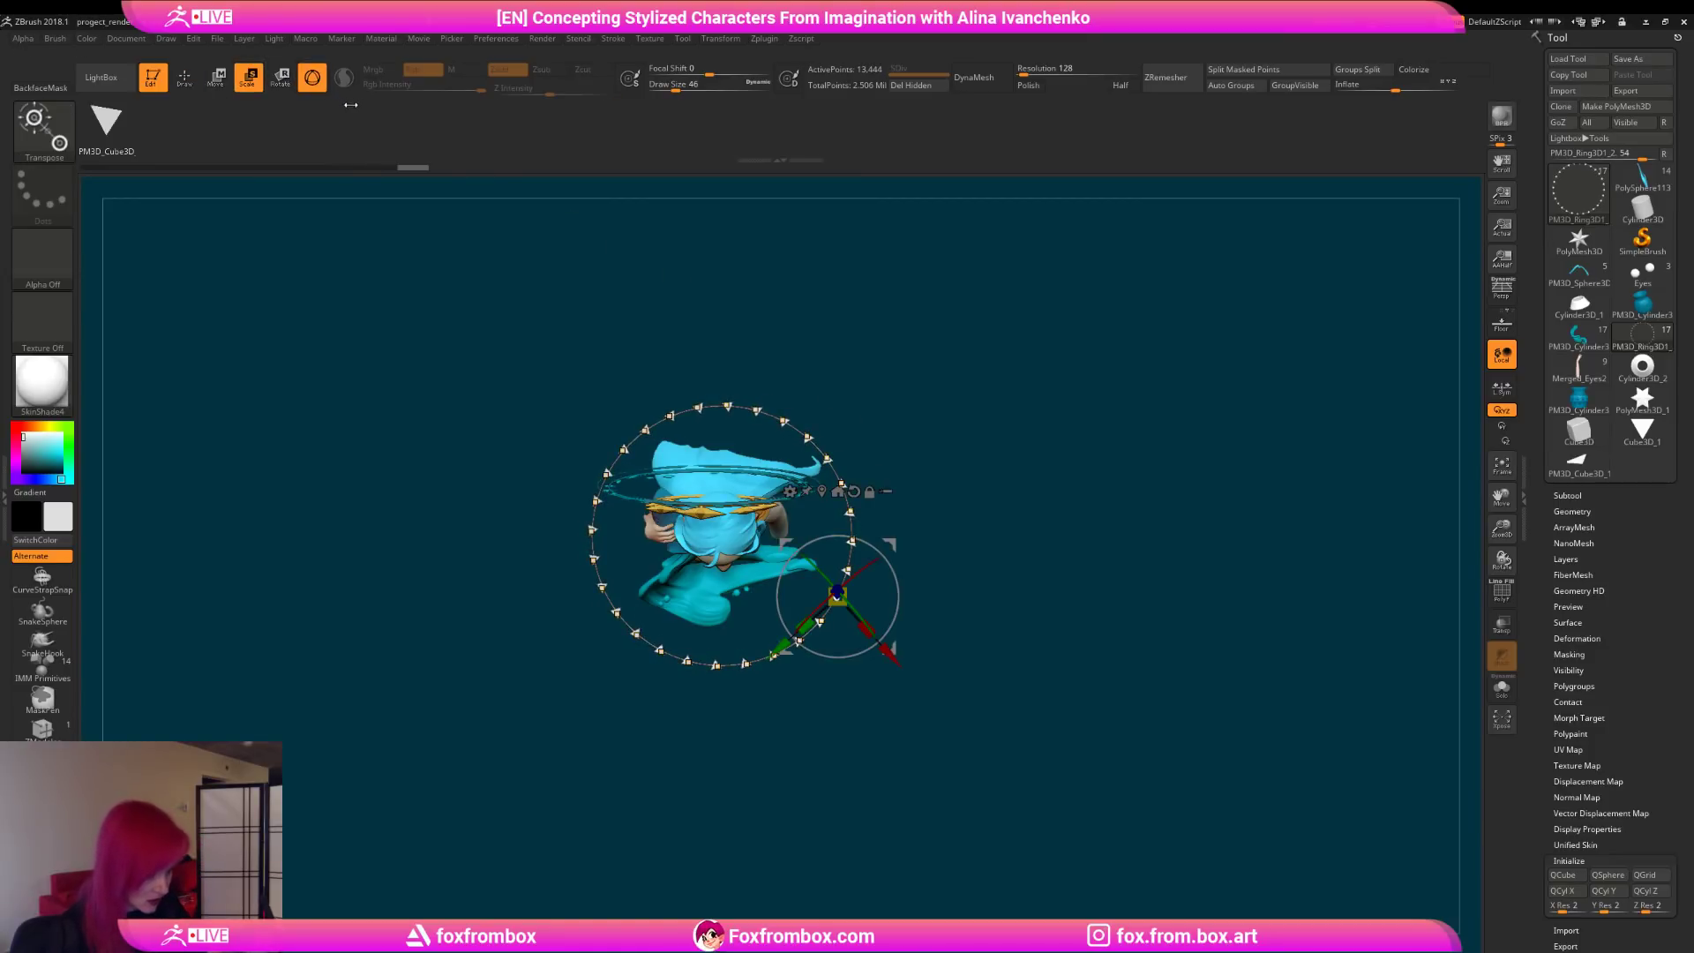
{"action": "left_click", "coordinate": [281, 77]}
{"action": "left_click_drag", "start_coordinate": [843, 536], "coordinate": [894, 614]}
{"action": "left_click_drag", "start_coordinate": [948, 520], "coordinate": [941, 344]}
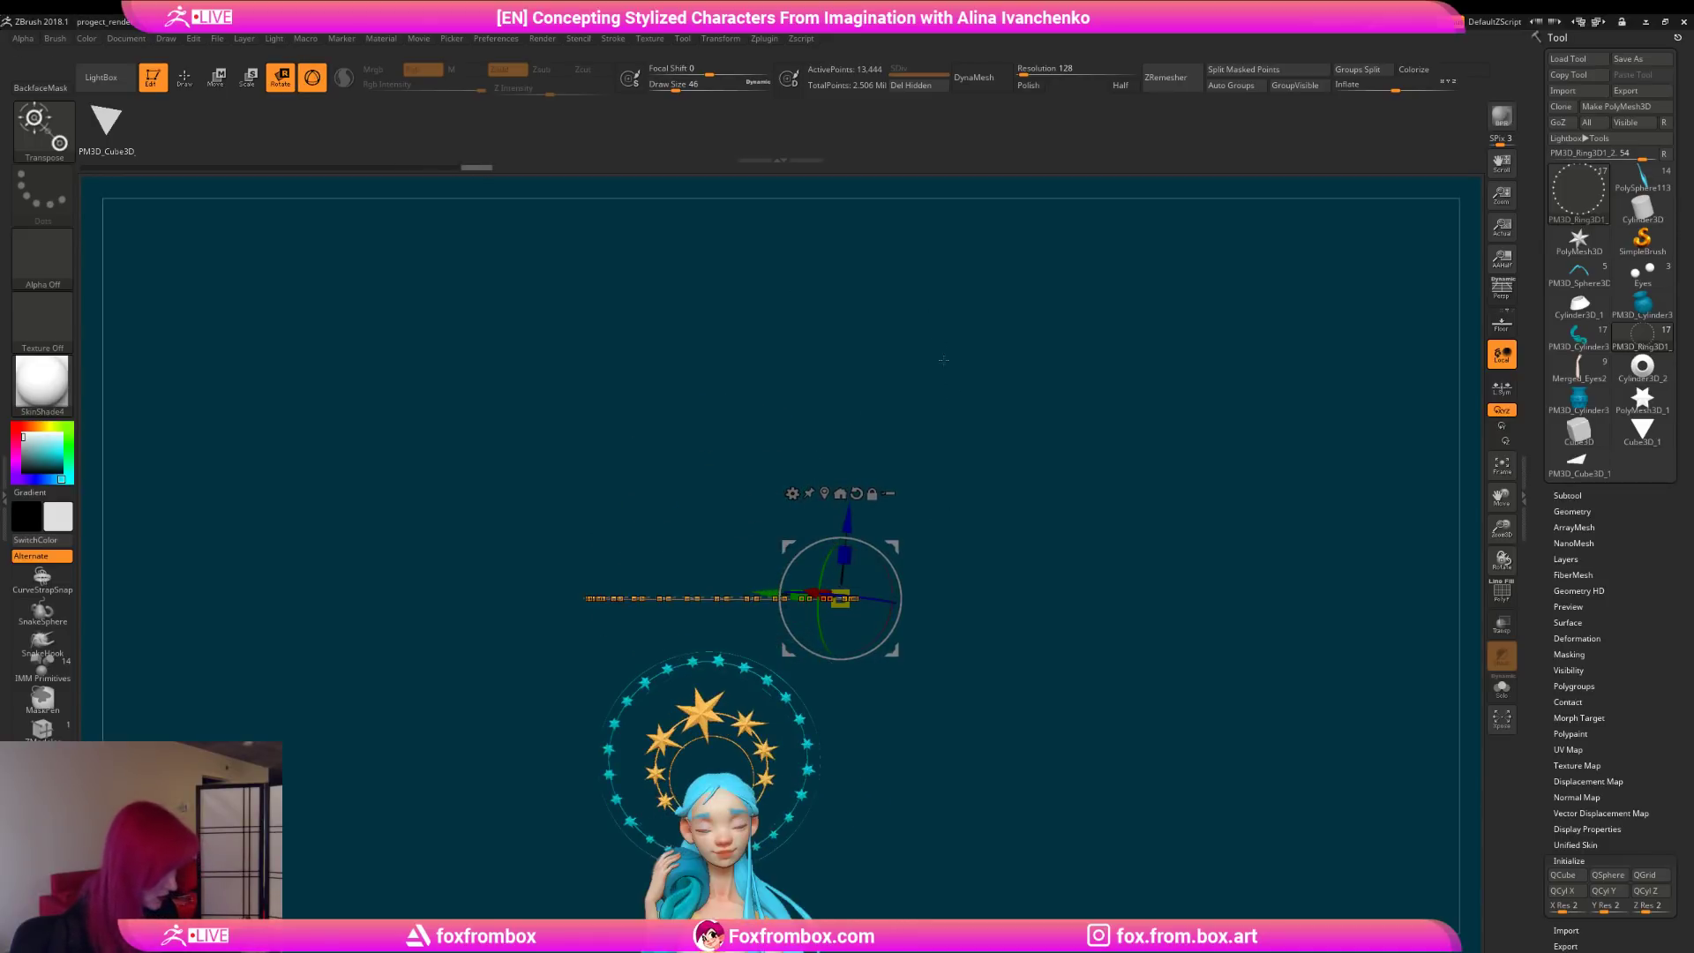
{"action": "key", "text": "q"}
{"action": "left_click_drag", "start_coordinate": [993, 500], "coordinate": [888, 372], "text": "alt"}
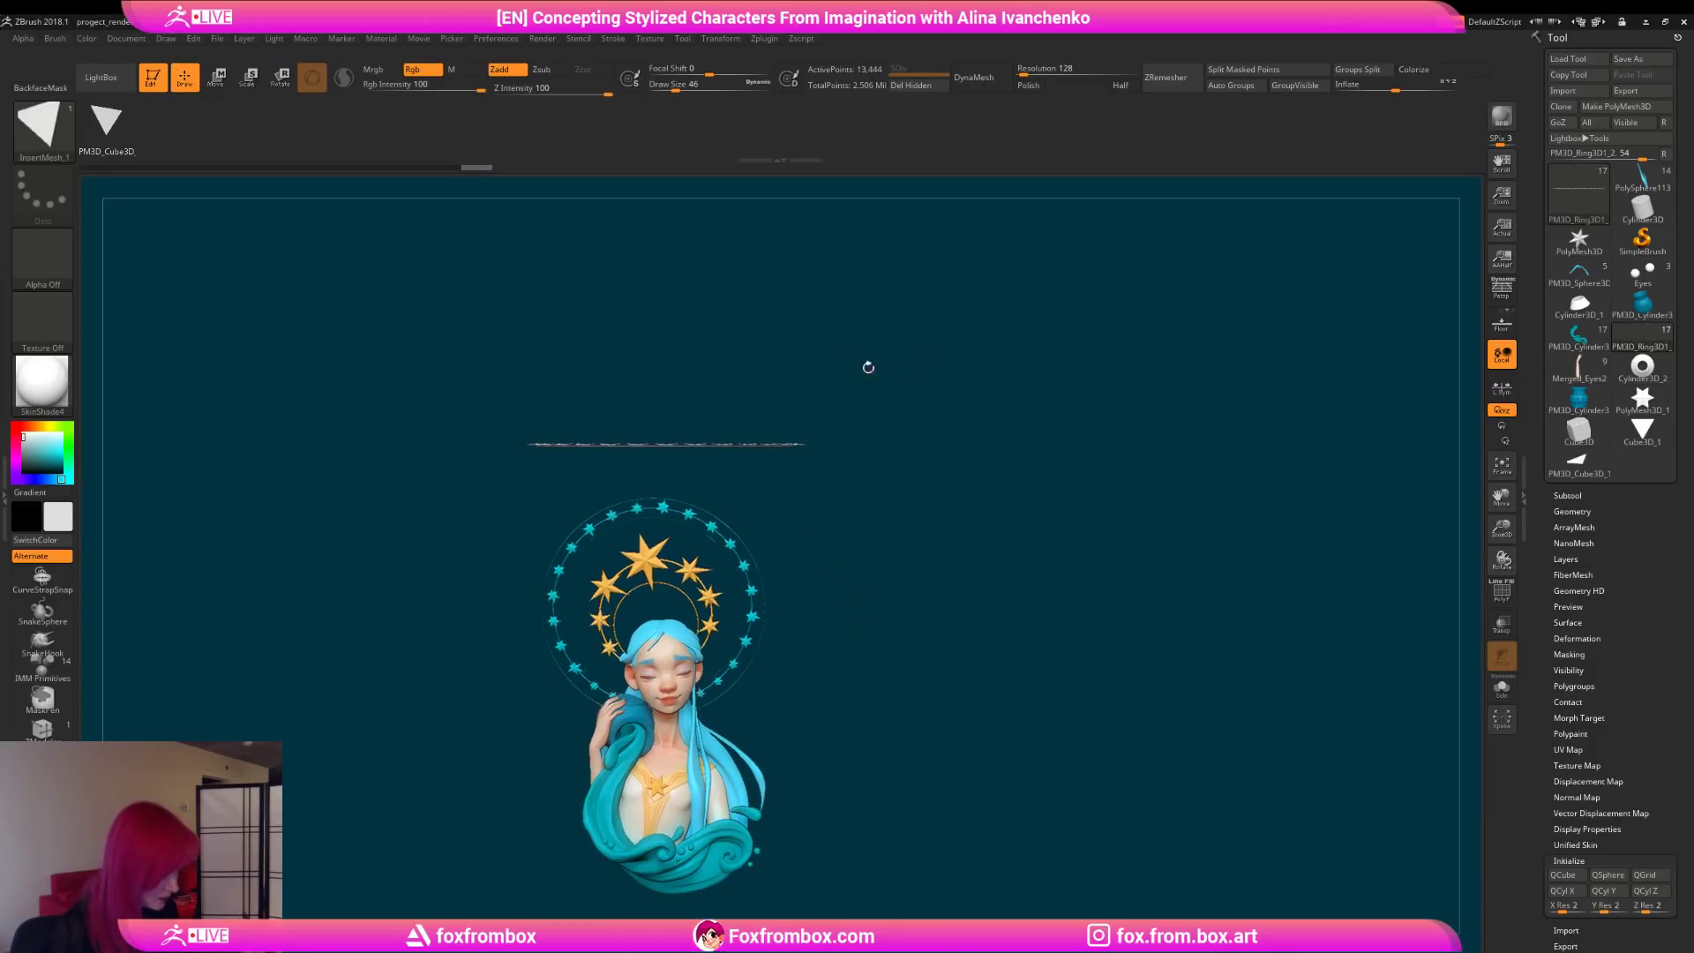
Step: Reset the gizmo orientation and rotate the flat triangle ring upright so it faces the front
{"action": "key", "text": "w"}
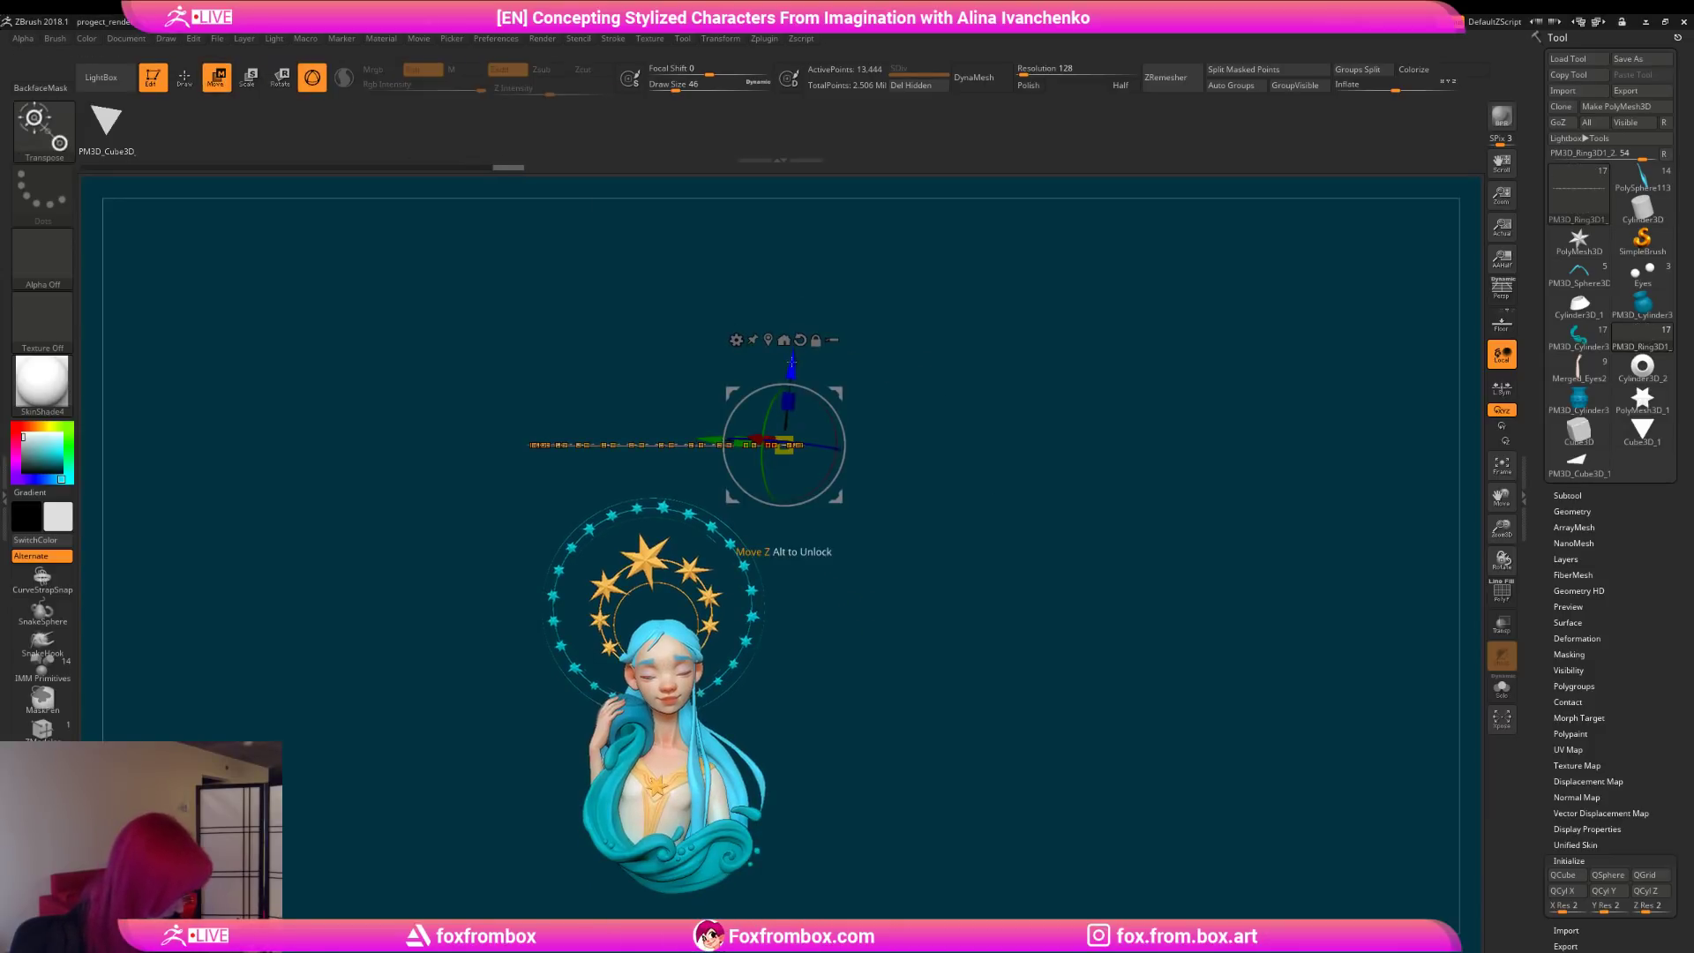
{"action": "left_click", "coordinate": [799, 341], "text": "alt"}
{"action": "mouse_move", "coordinate": [785, 361]}
{"action": "left_mouse_down"}
{"action": "mouse_move", "coordinate": [877, 291]}
{"action": "mouse_move", "coordinate": [919, 454]}
{"action": "mouse_move", "coordinate": [891, 459]}
{"action": "mouse_move", "coordinate": [937, 459]}
{"action": "mouse_move", "coordinate": [888, 348]}
{"action": "left_mouse_up"}
{"action": "left_click", "coordinate": [186, 77]}
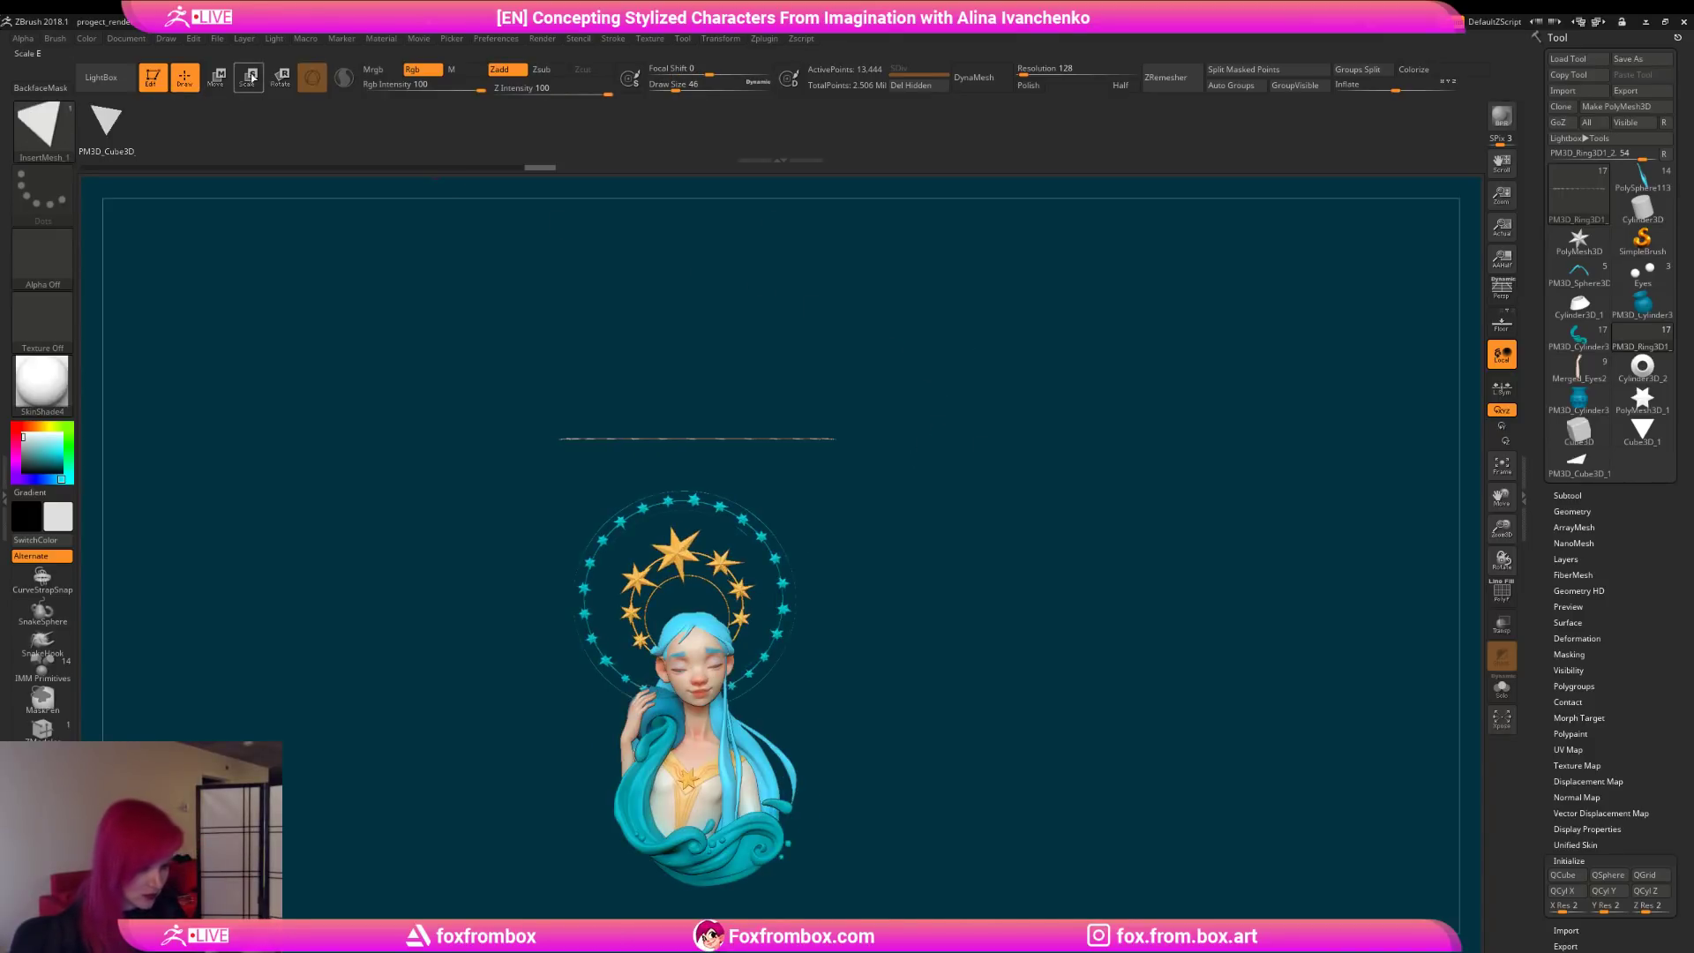
{"action": "key", "text": "e"}
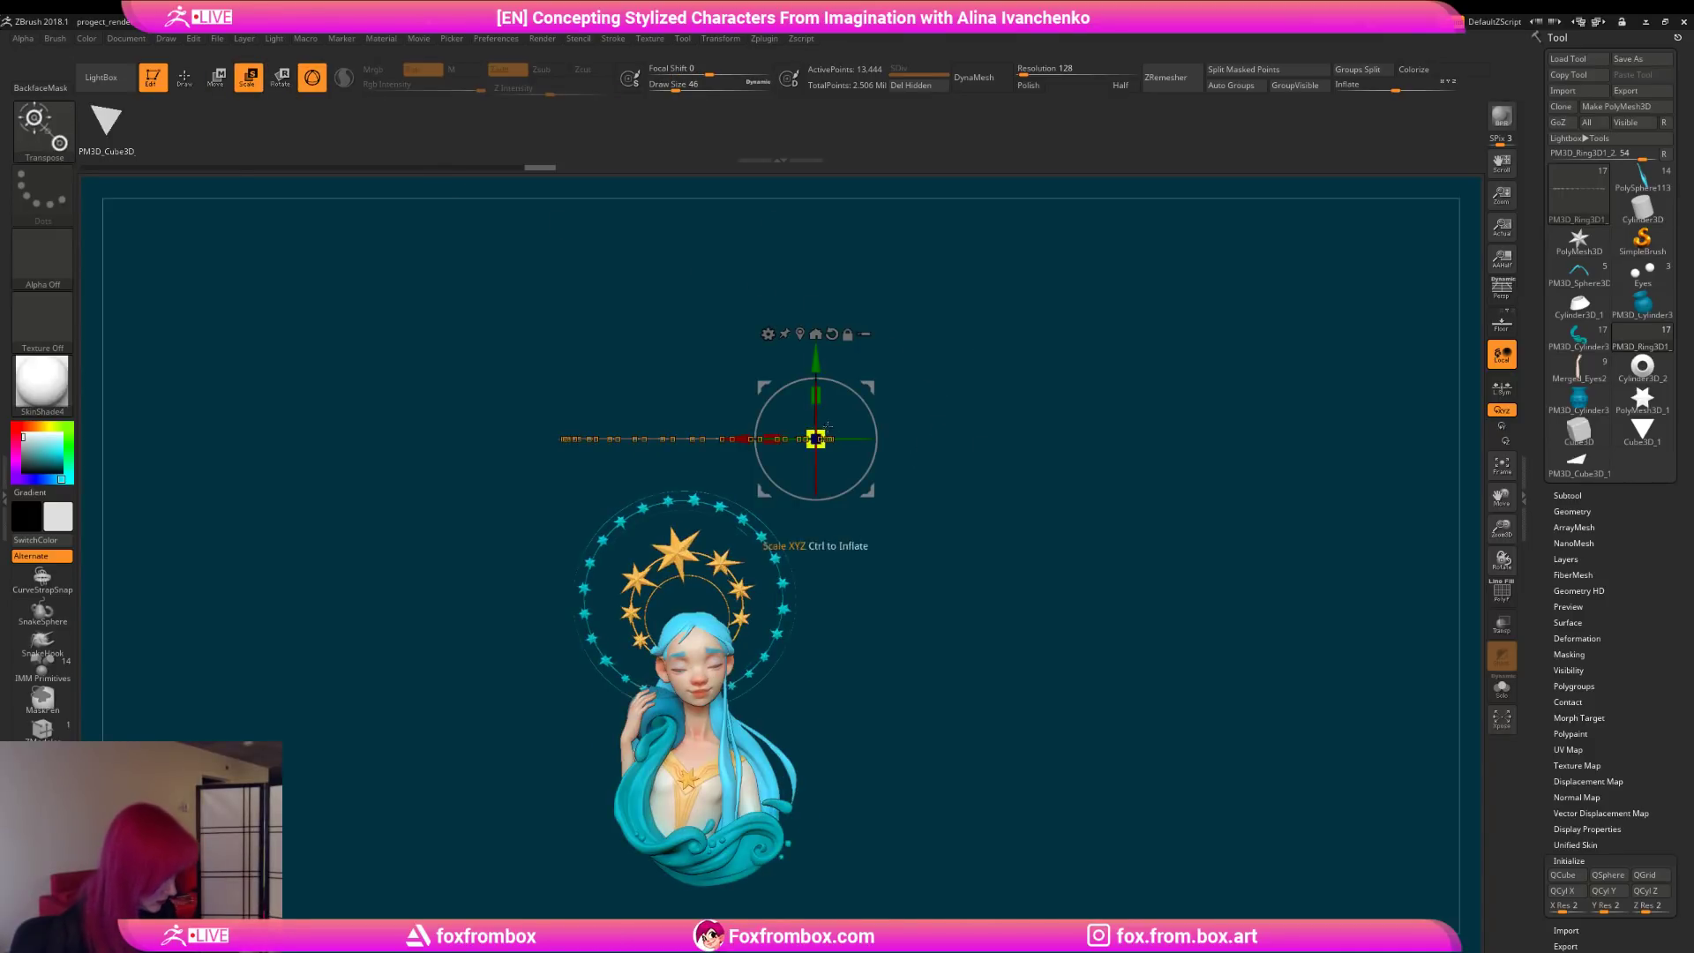
{"action": "left_click", "coordinate": [720, 38]}
{"action": "left_click", "coordinate": [785, 386]}
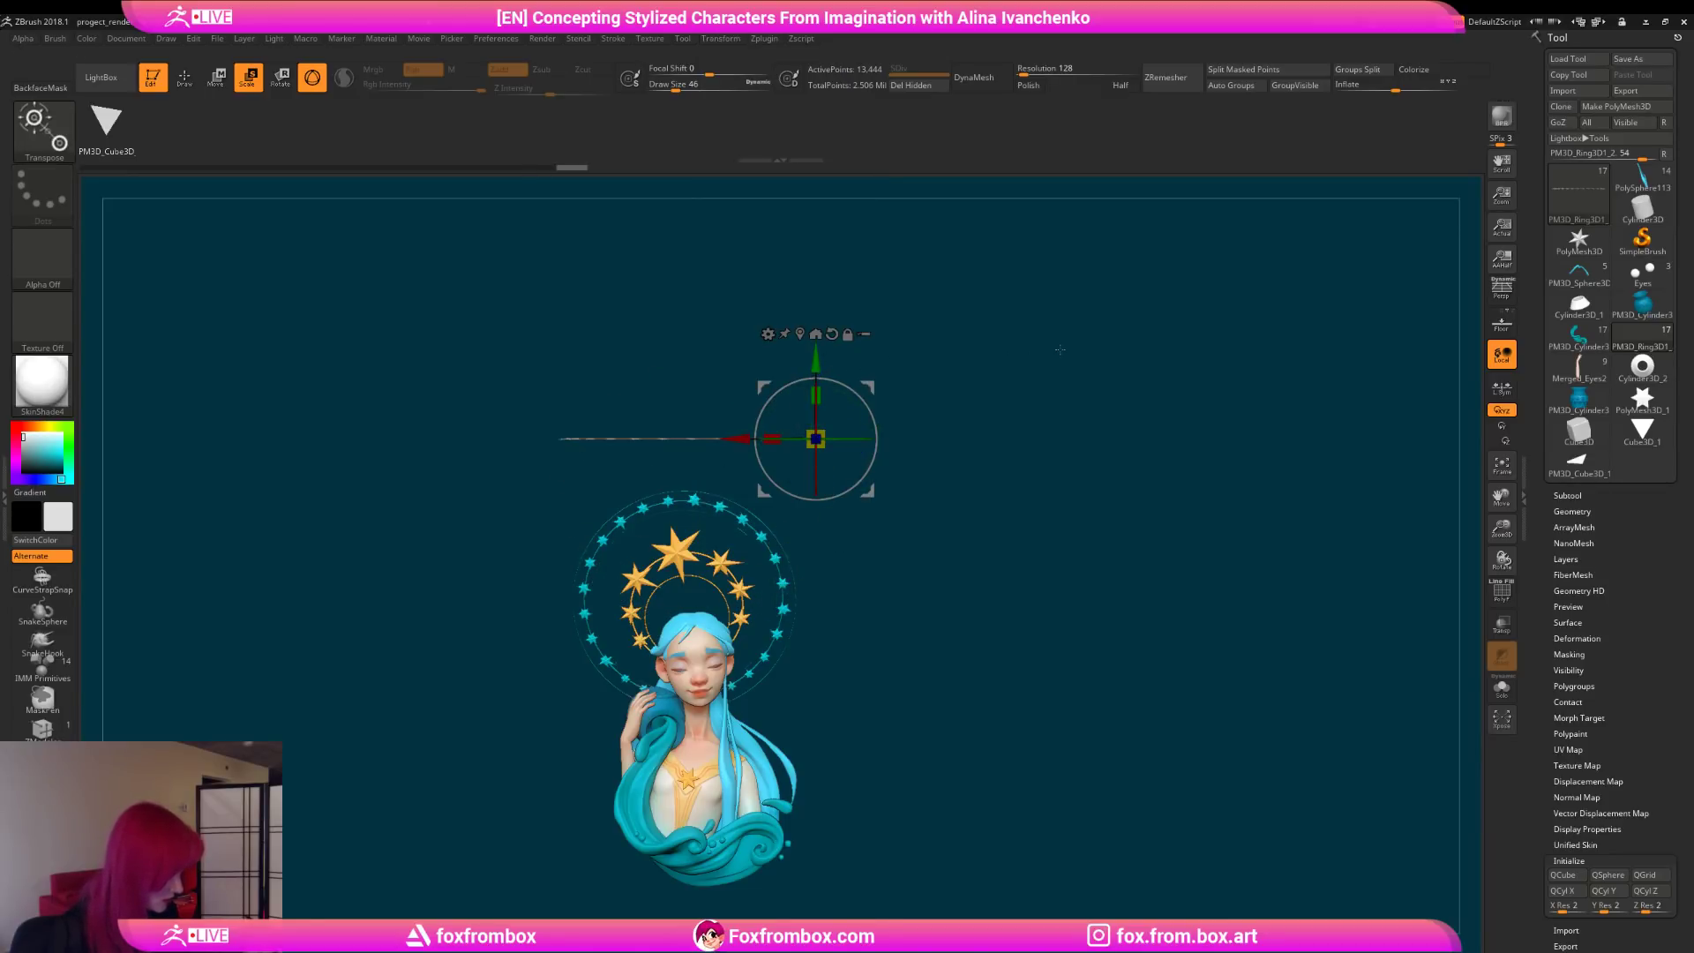
{"action": "left_click_drag", "start_coordinate": [816, 476], "coordinate": [811, 324]}
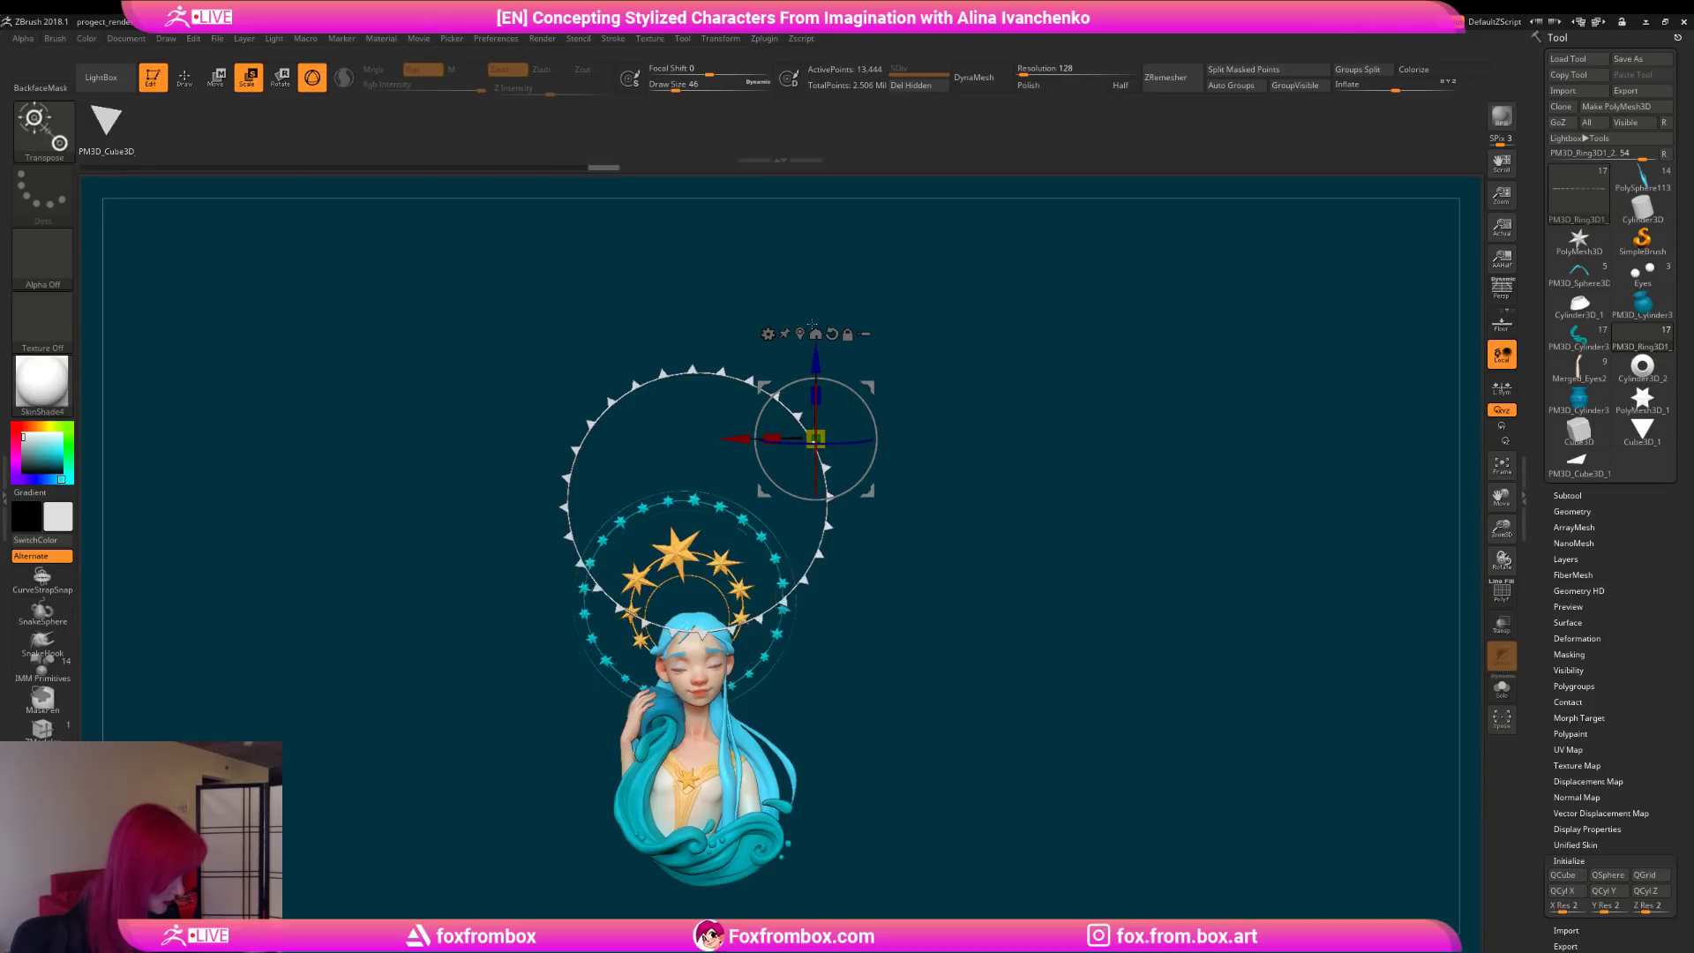
Step: Move and scale the triangle ring so it sits concentrically around the teal star halo behind the girl's head
{"action": "left_click_drag", "start_coordinate": [868, 384], "coordinate": [857, 482]}
{"action": "left_click_drag", "start_coordinate": [805, 534], "coordinate": [802, 537]}
{"action": "left_click_drag", "start_coordinate": [862, 483], "coordinate": [858, 486]}
{"action": "left_click_drag", "start_coordinate": [897, 585], "coordinate": [1024, 597]}
{"action": "left_click_drag", "start_coordinate": [848, 489], "coordinate": [735, 485]}
{"action": "left_click_drag", "start_coordinate": [887, 533], "coordinate": [921, 491], "text": "shift"}
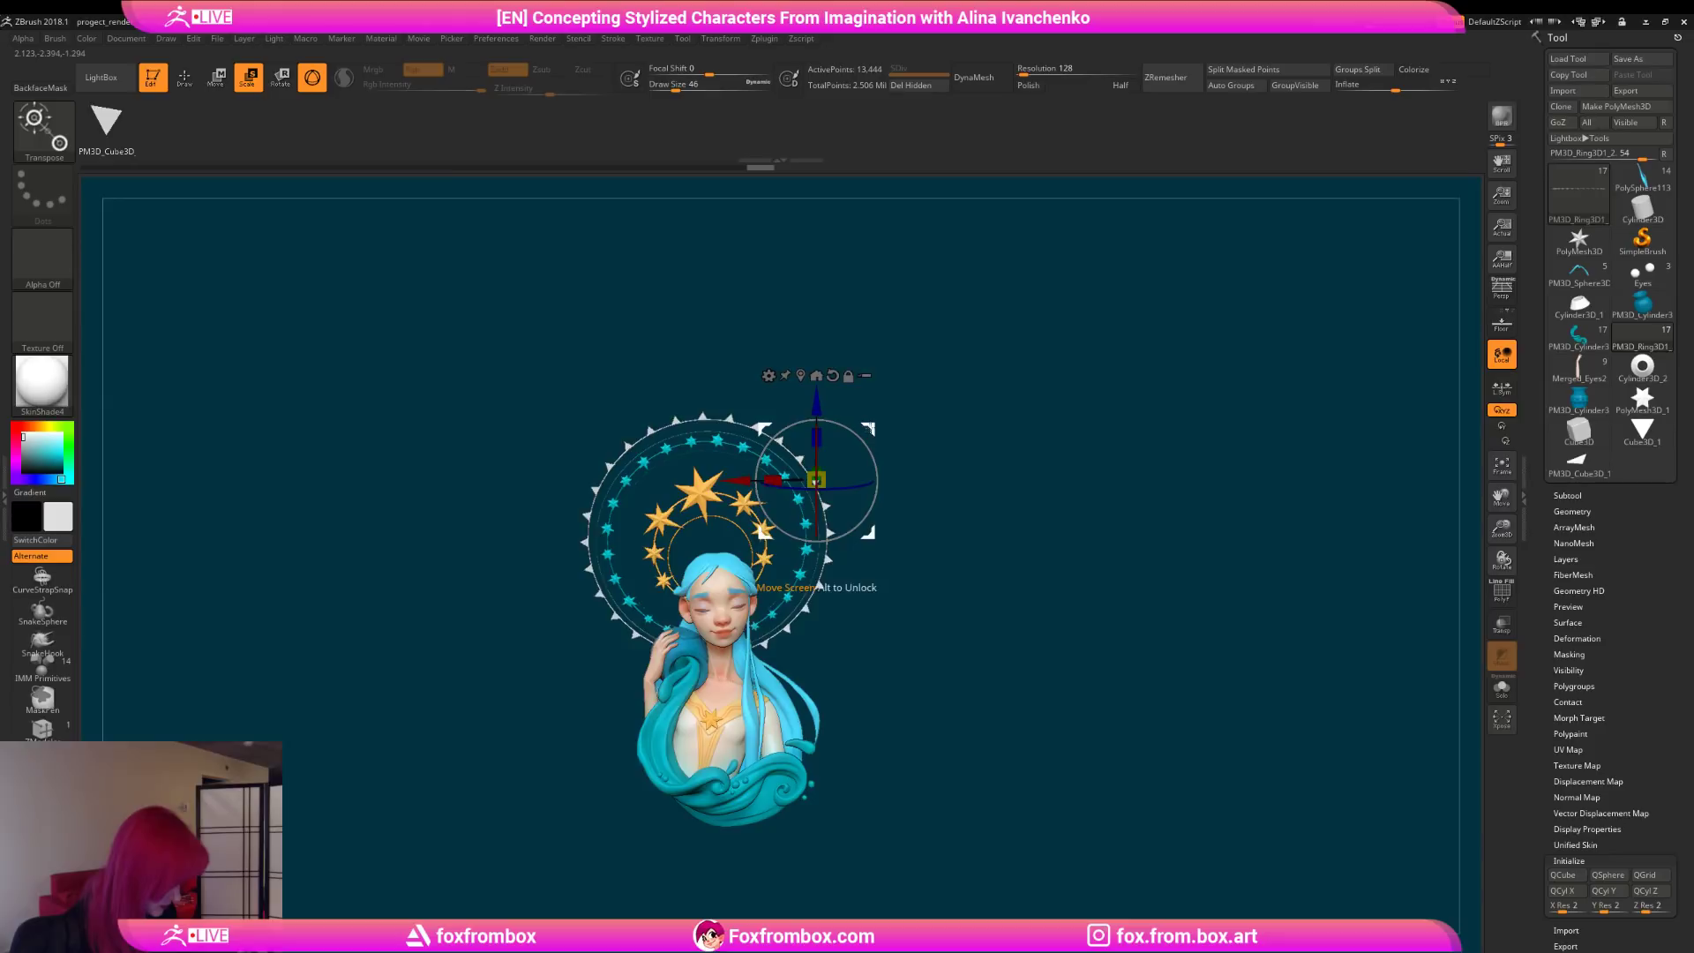
{"action": "left_click_drag", "start_coordinate": [1500, 530], "coordinate": [1194, 492]}
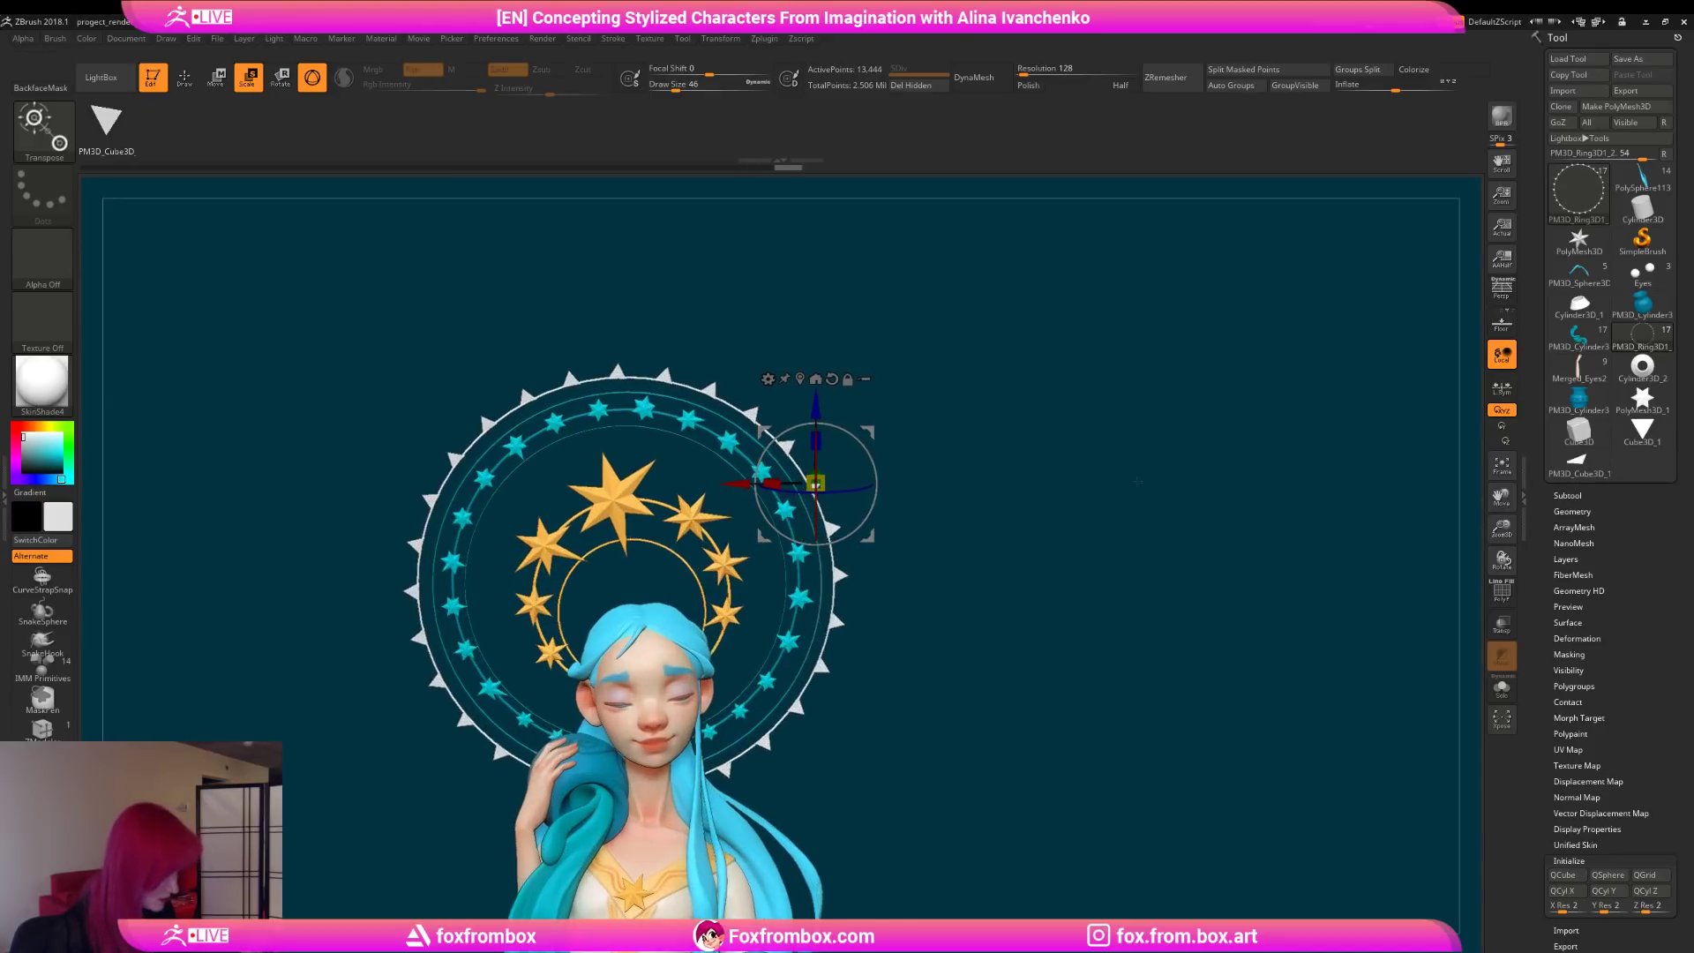
{"action": "left_click_drag", "start_coordinate": [1039, 465], "coordinate": [1142, 379], "text": "alt"}
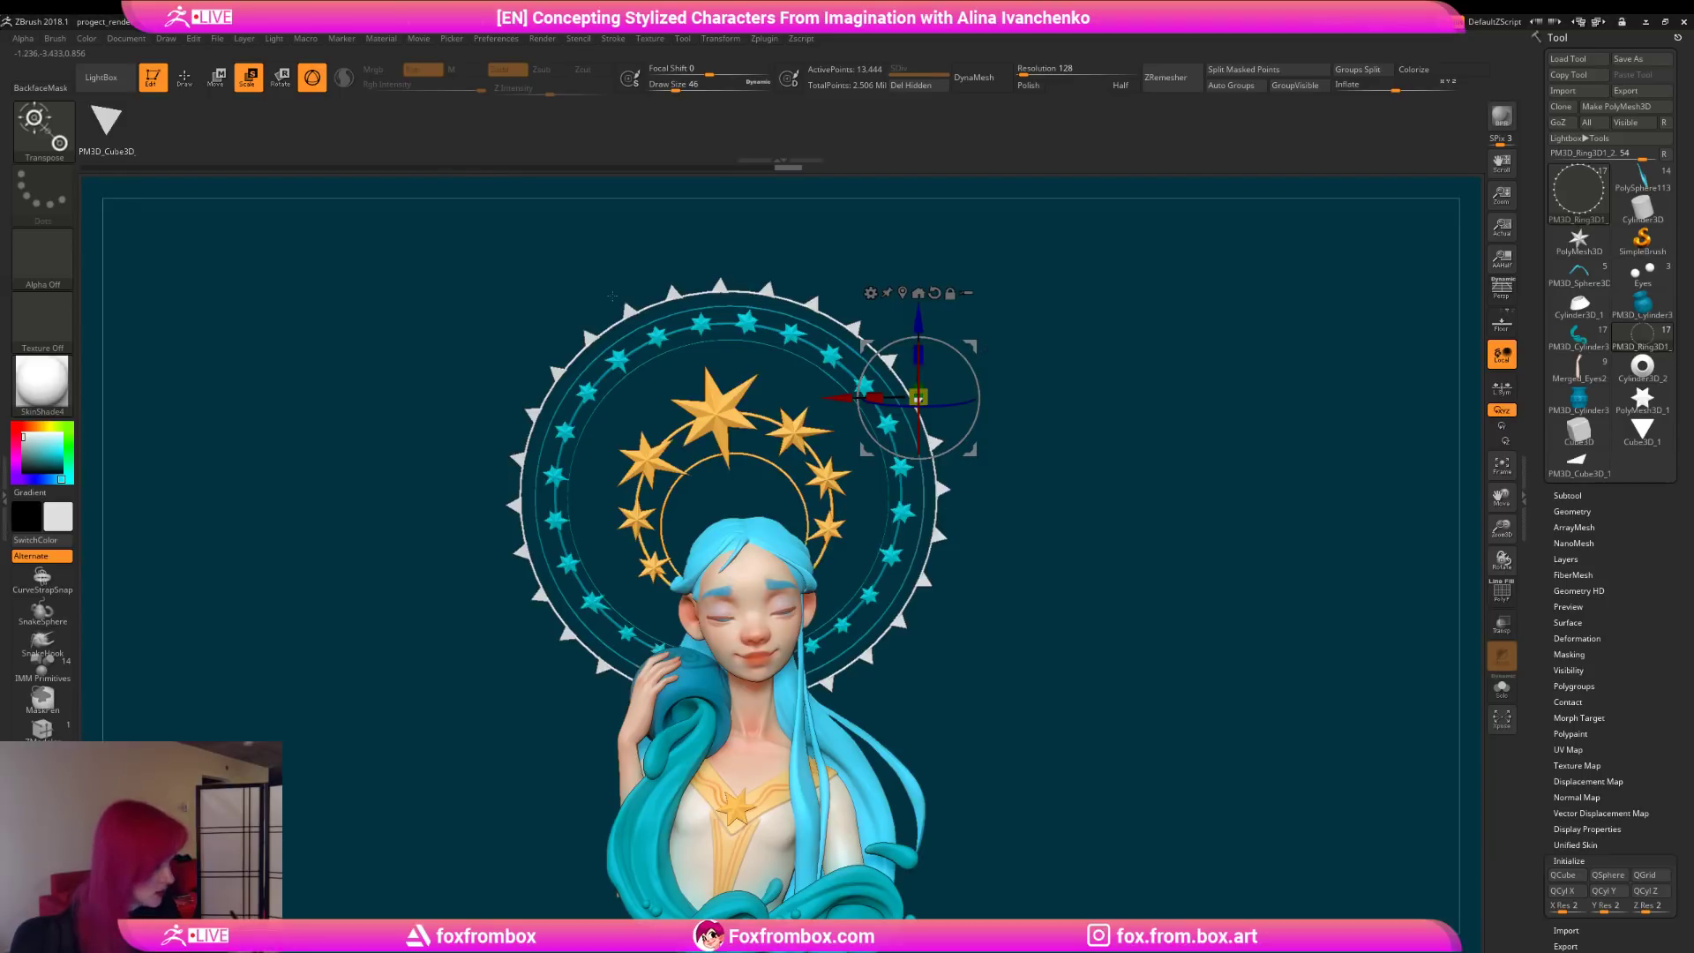
Step: Mask the triangles while keeping the thin outer ring unmasked, and split the masked points into a separate subtool
{"action": "left_click", "coordinate": [690, 296], "text": "ctrl"}
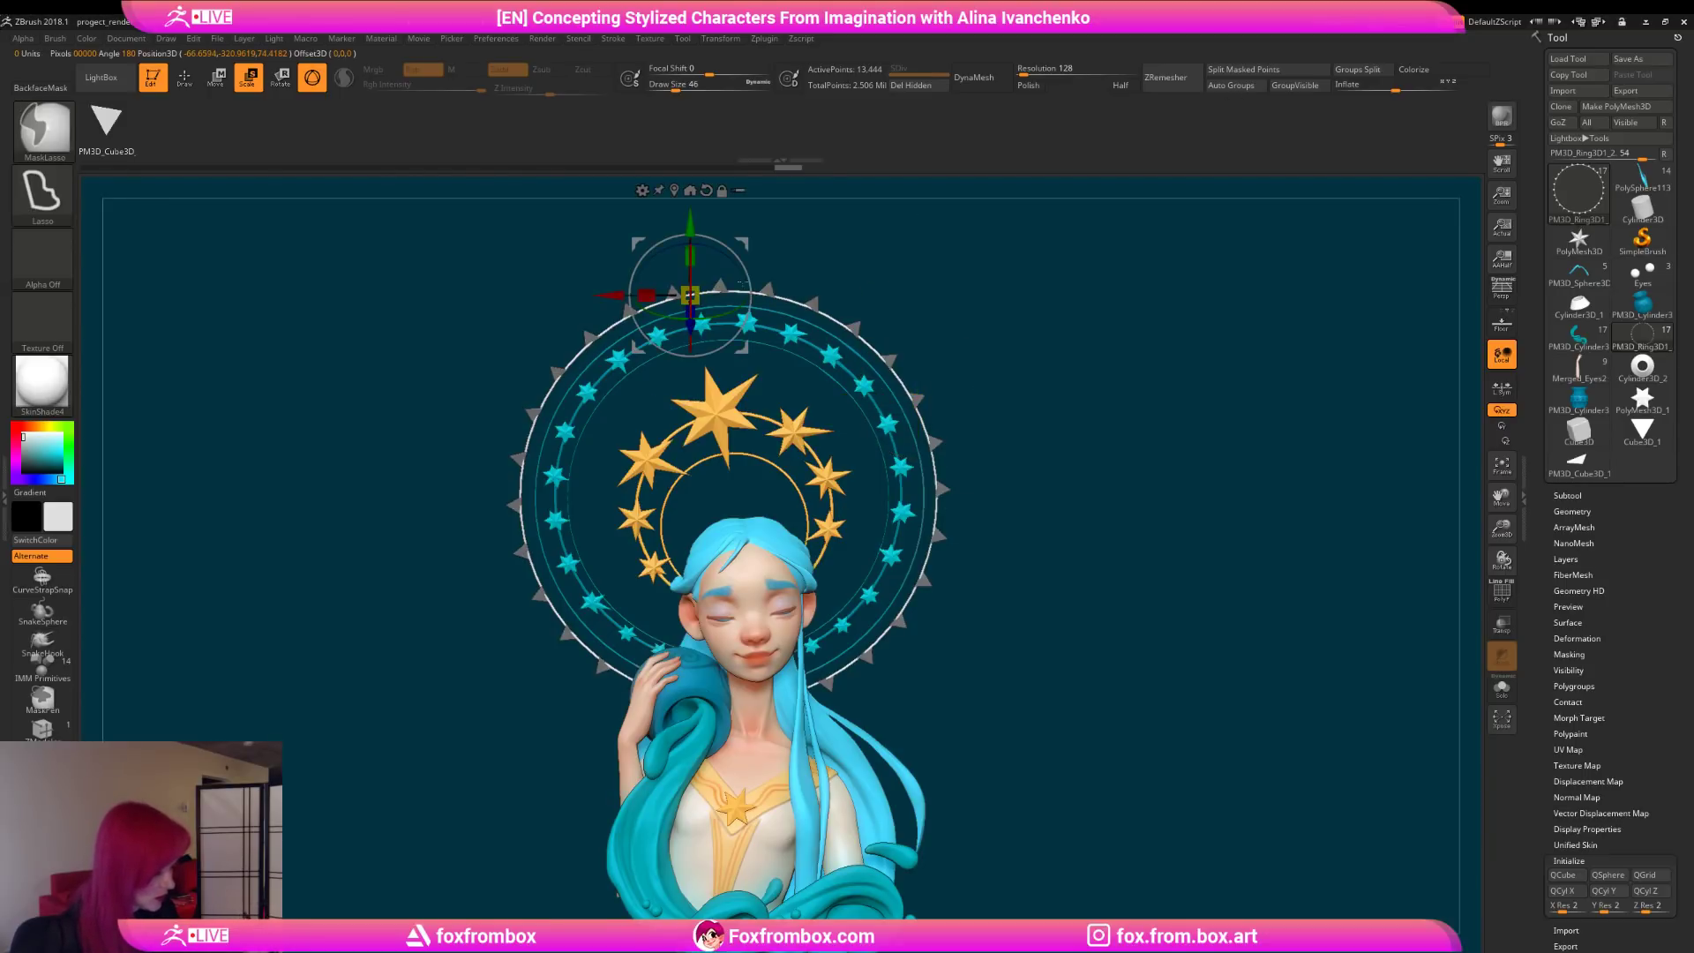
{"action": "left_click", "coordinate": [1254, 69]}
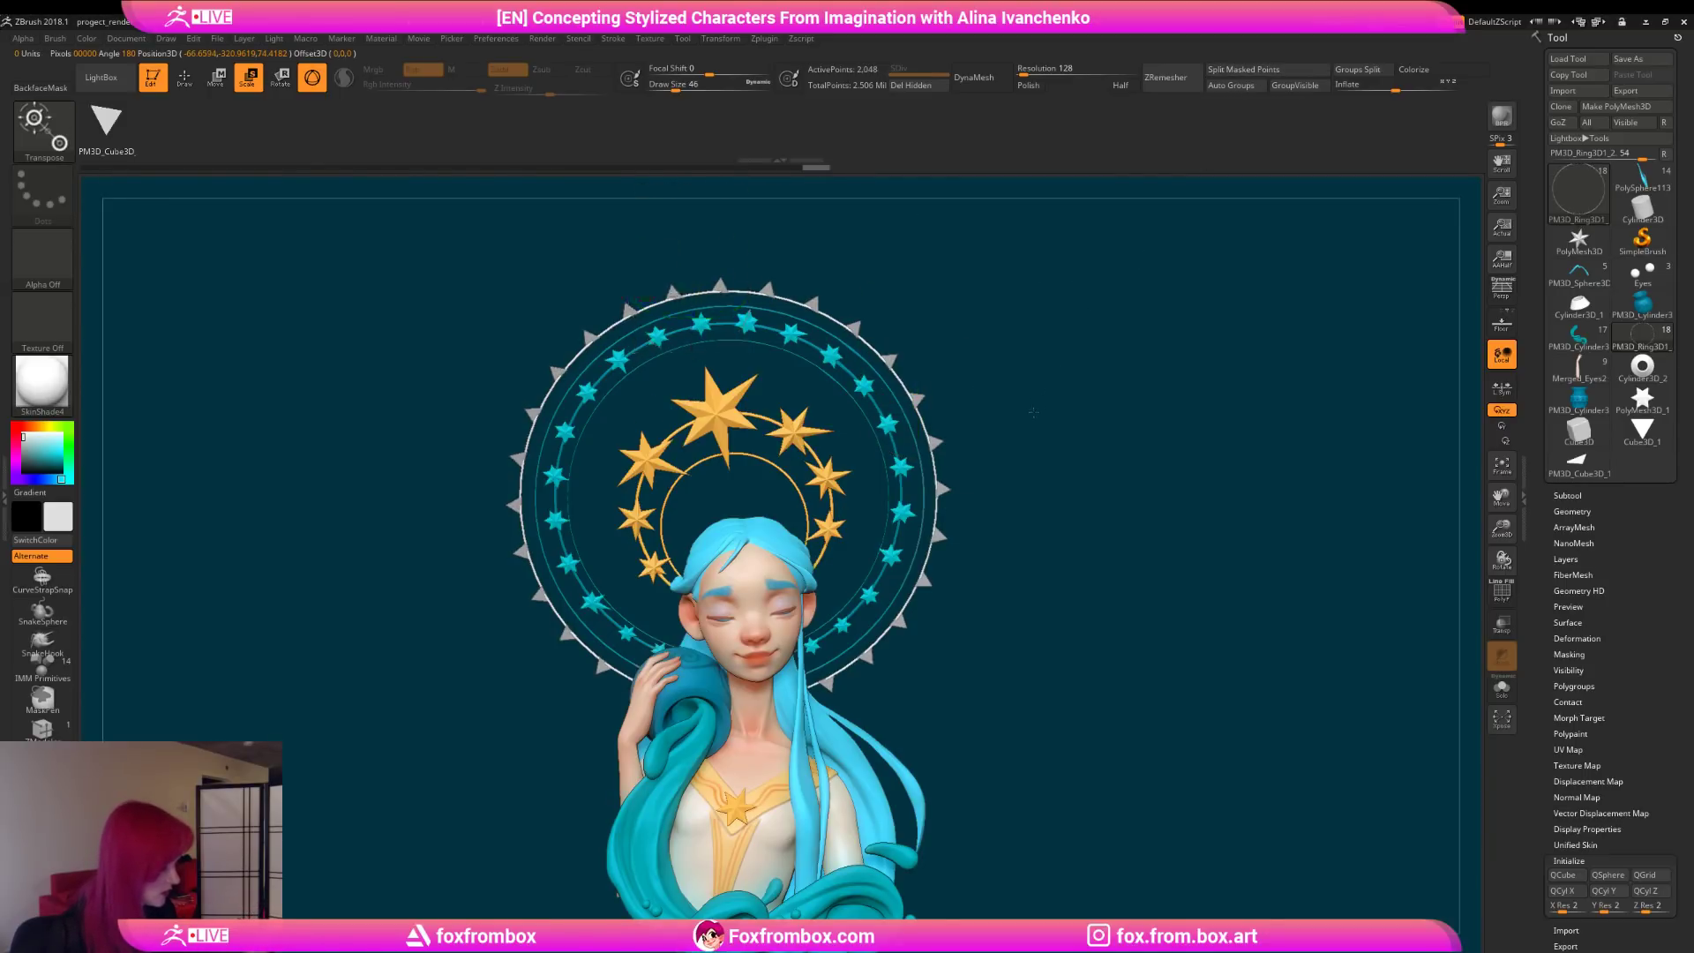
{"action": "left_click_drag", "start_coordinate": [1032, 398], "coordinate": [1024, 408], "text": "alt"}
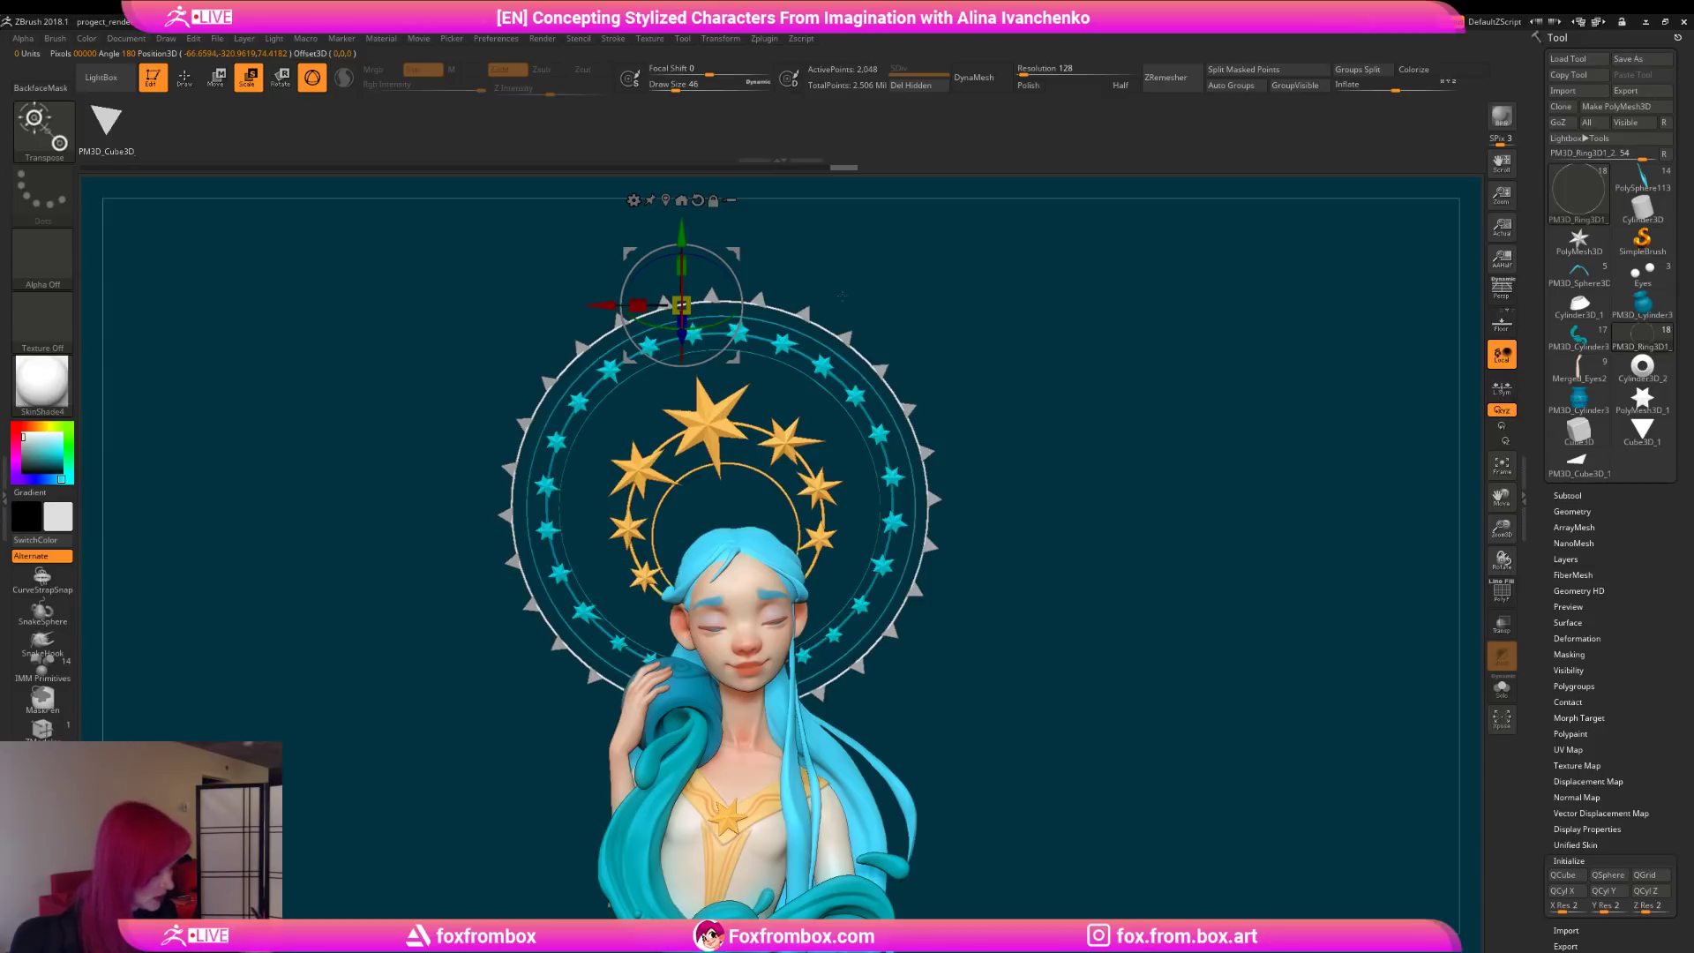
Step: Scale the thin outer ring down and recentre it to leave a gap between it and the surrounding triangles
{"action": "left_click_drag", "start_coordinate": [681, 303], "coordinate": [684, 307]}
{"action": "left_click_drag", "start_coordinate": [736, 251], "coordinate": [731, 262]}
{"action": "left_click_drag", "start_coordinate": [1037, 418], "coordinate": [1025, 431], "text": "alt"}
{"action": "key", "text": "ctrl+z"}
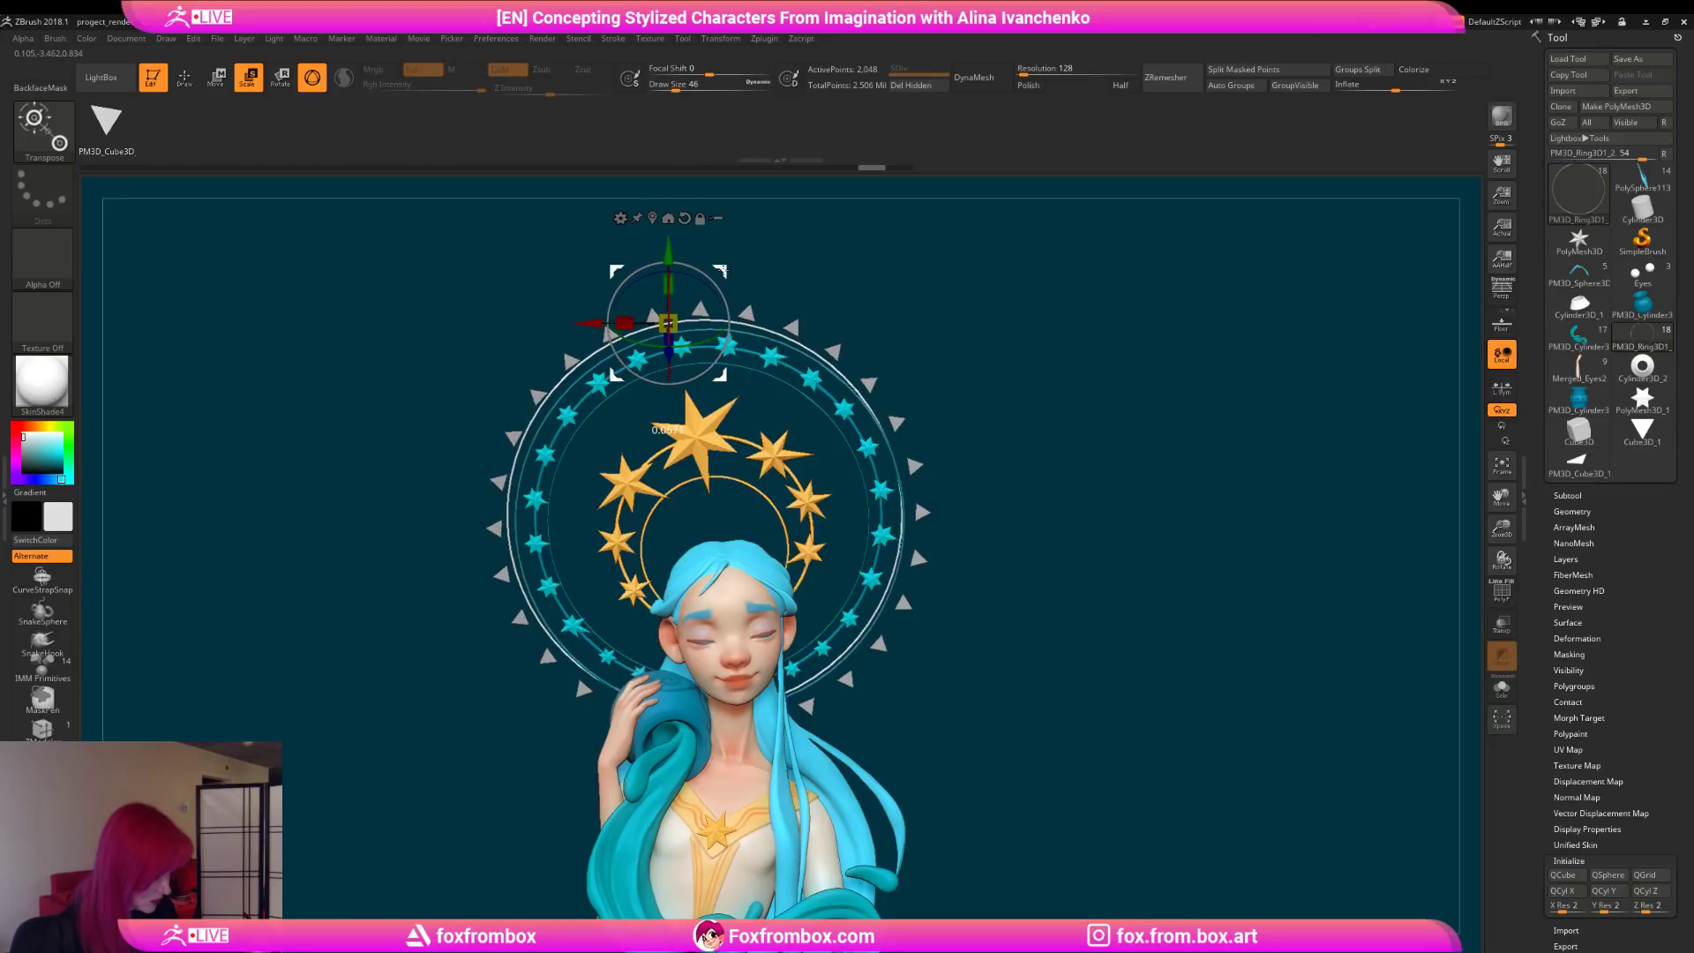
{"action": "left_click_drag", "start_coordinate": [669, 318], "coordinate": [667, 329], "text": "alt"}
{"action": "left_click_drag", "start_coordinate": [723, 275], "coordinate": [722, 276], "text": "alt"}
{"action": "mouse_move", "coordinate": [937, 352]}
{"action": "left_mouse_down", "text": "shift"}
{"action": "mouse_move", "coordinate": [1012, 352]}
{"action": "mouse_move", "coordinate": [923, 355]}
{"action": "left_mouse_up", "text": "shift"}
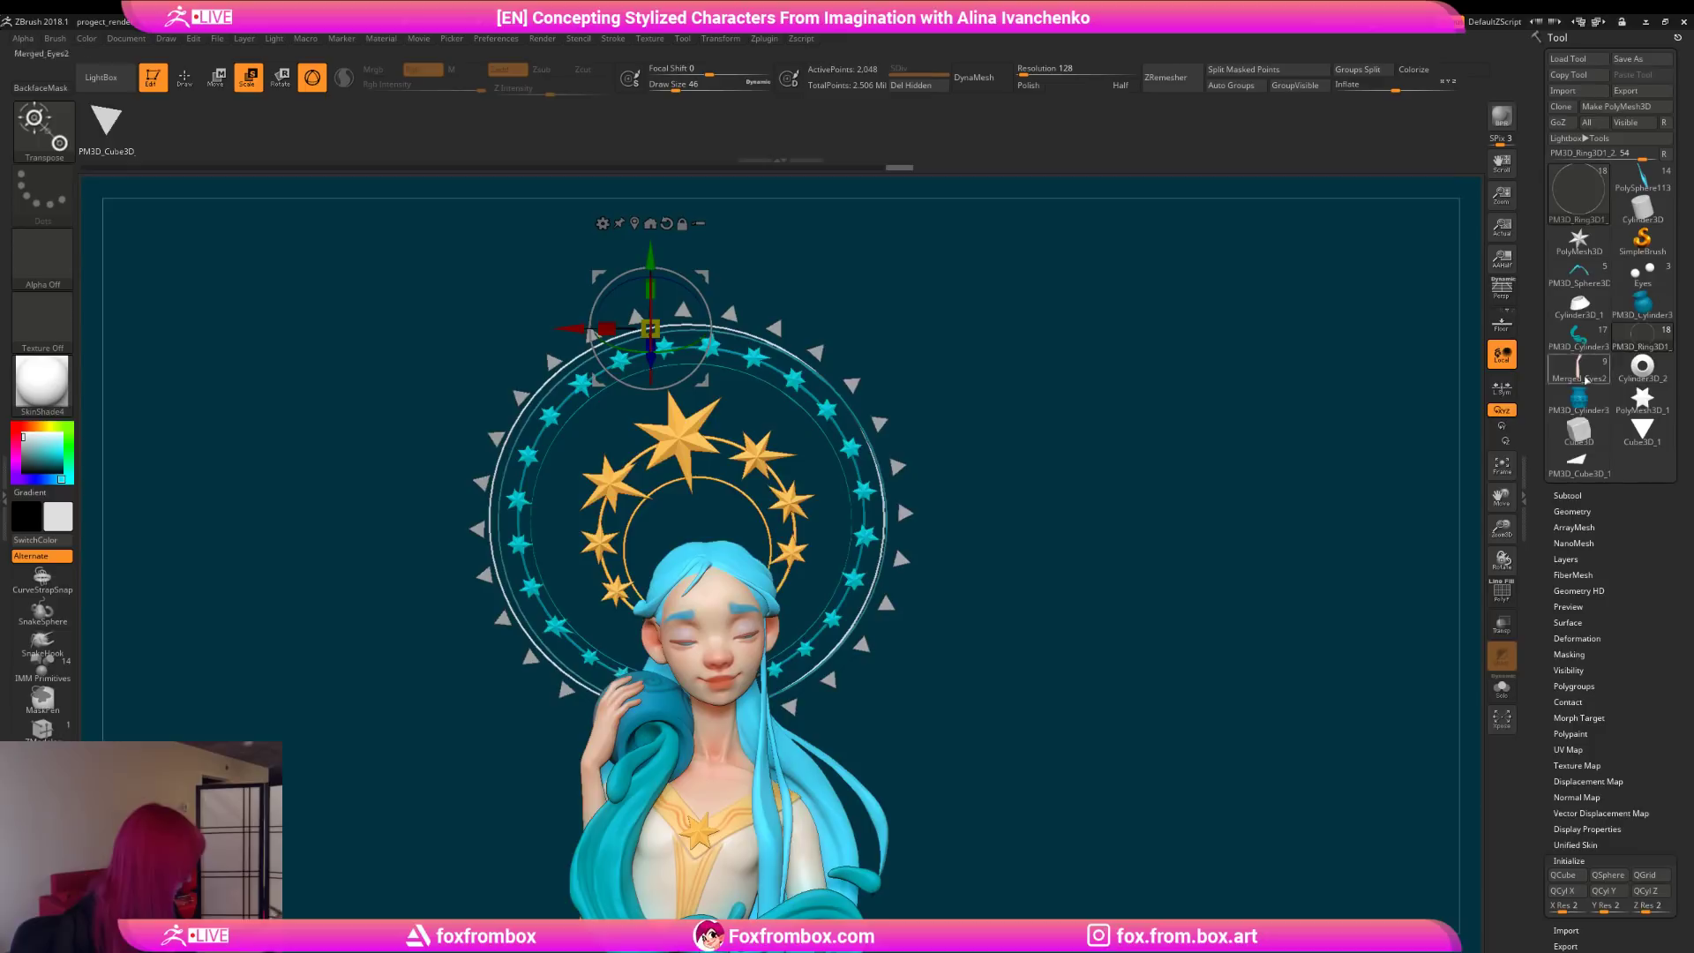
Step: Merge the thin ring down with the triangles subtool and accept the non-undoable operation
{"action": "left_click_drag", "start_coordinate": [1576, 497], "coordinate": [1577, 494]}
{"action": "left_click", "coordinate": [1568, 493]}
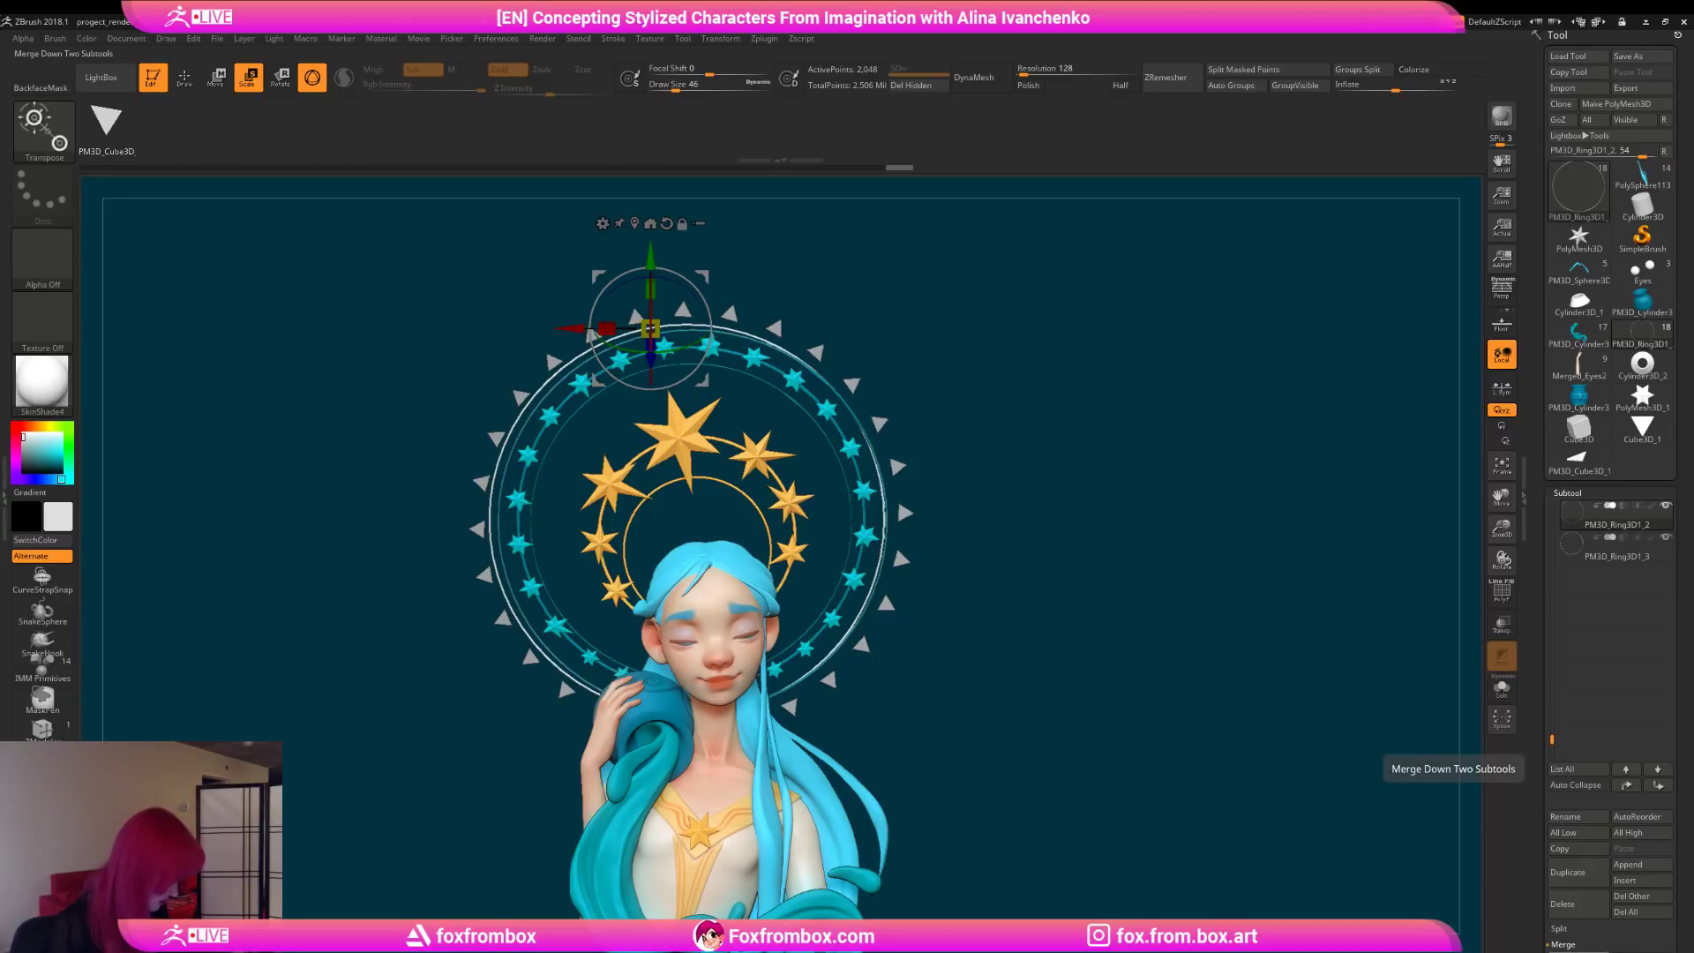
{"action": "left_click", "coordinate": [1588, 949]}
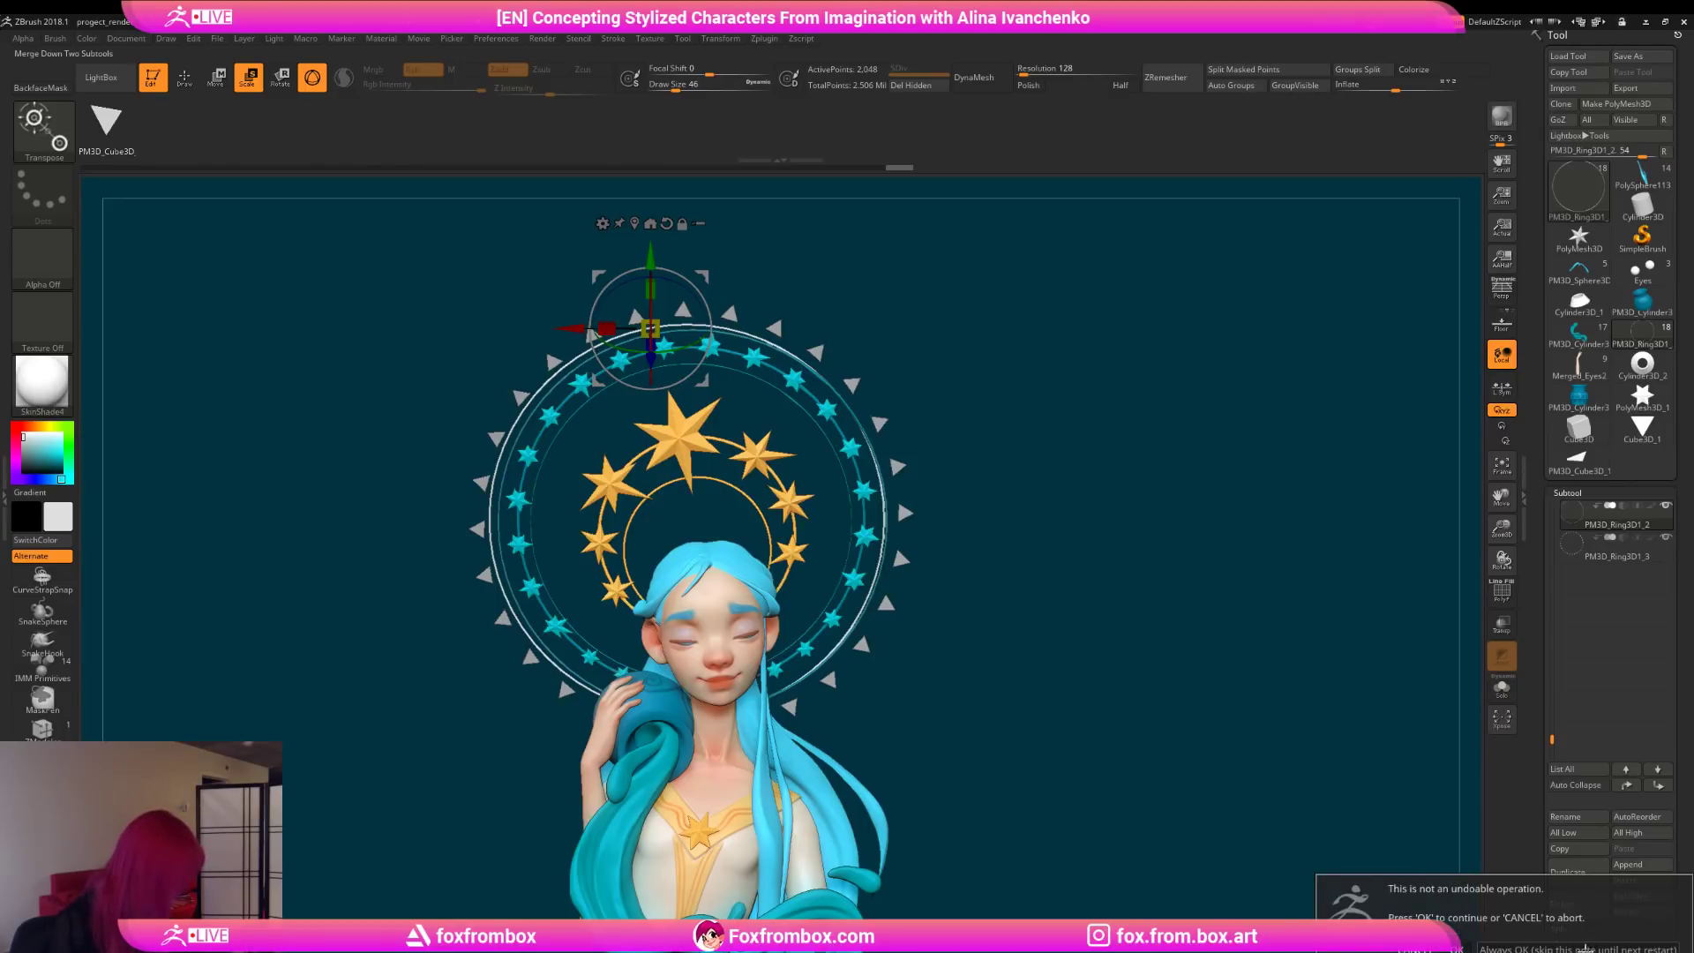
{"action": "left_click", "coordinate": [1456, 943]}
Step: Adjust the scale and position of the merged ring and triangles to centre them around the star halo
{"action": "left_click_drag", "start_coordinate": [1075, 630], "coordinate": [1062, 570], "text": "alt"}
{"action": "left_click_drag", "start_coordinate": [689, 213], "coordinate": [696, 215]}
{"action": "left_click_drag", "start_coordinate": [643, 270], "coordinate": [646, 267]}
{"action": "left_click_drag", "start_coordinate": [696, 216], "coordinate": [696, 213]}
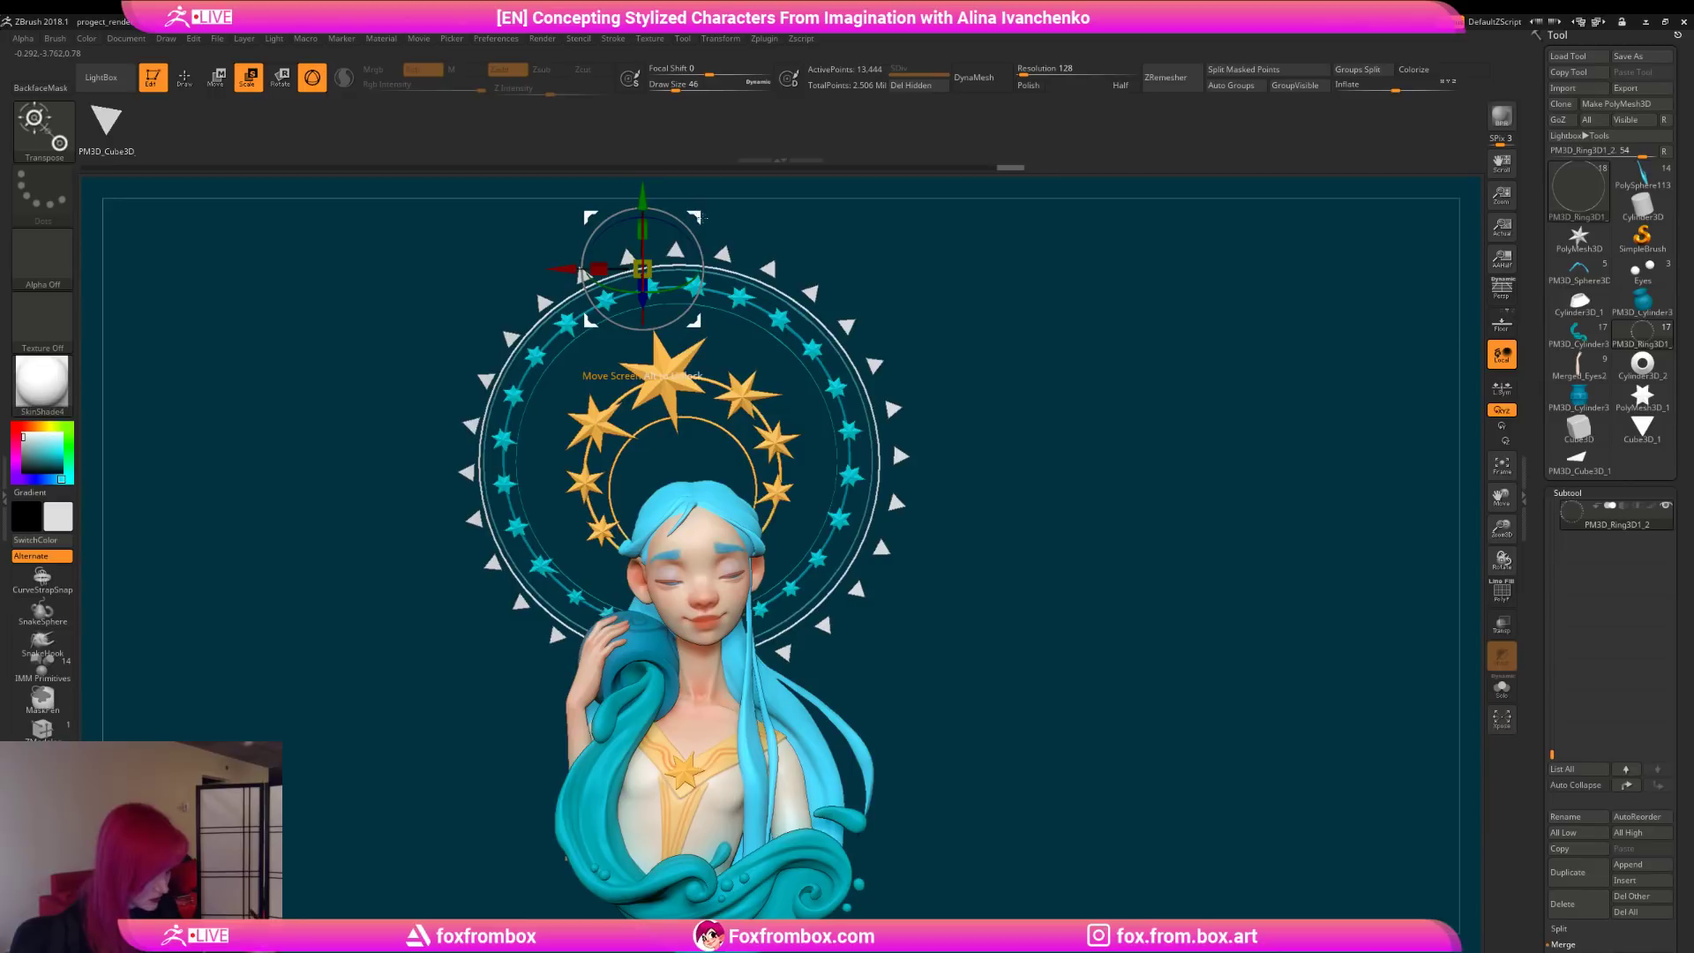
Step: Recolour the merged ring and triangles a dark muted blue close to the background, and nudge their scale and placement
{"action": "key", "text": "c"}
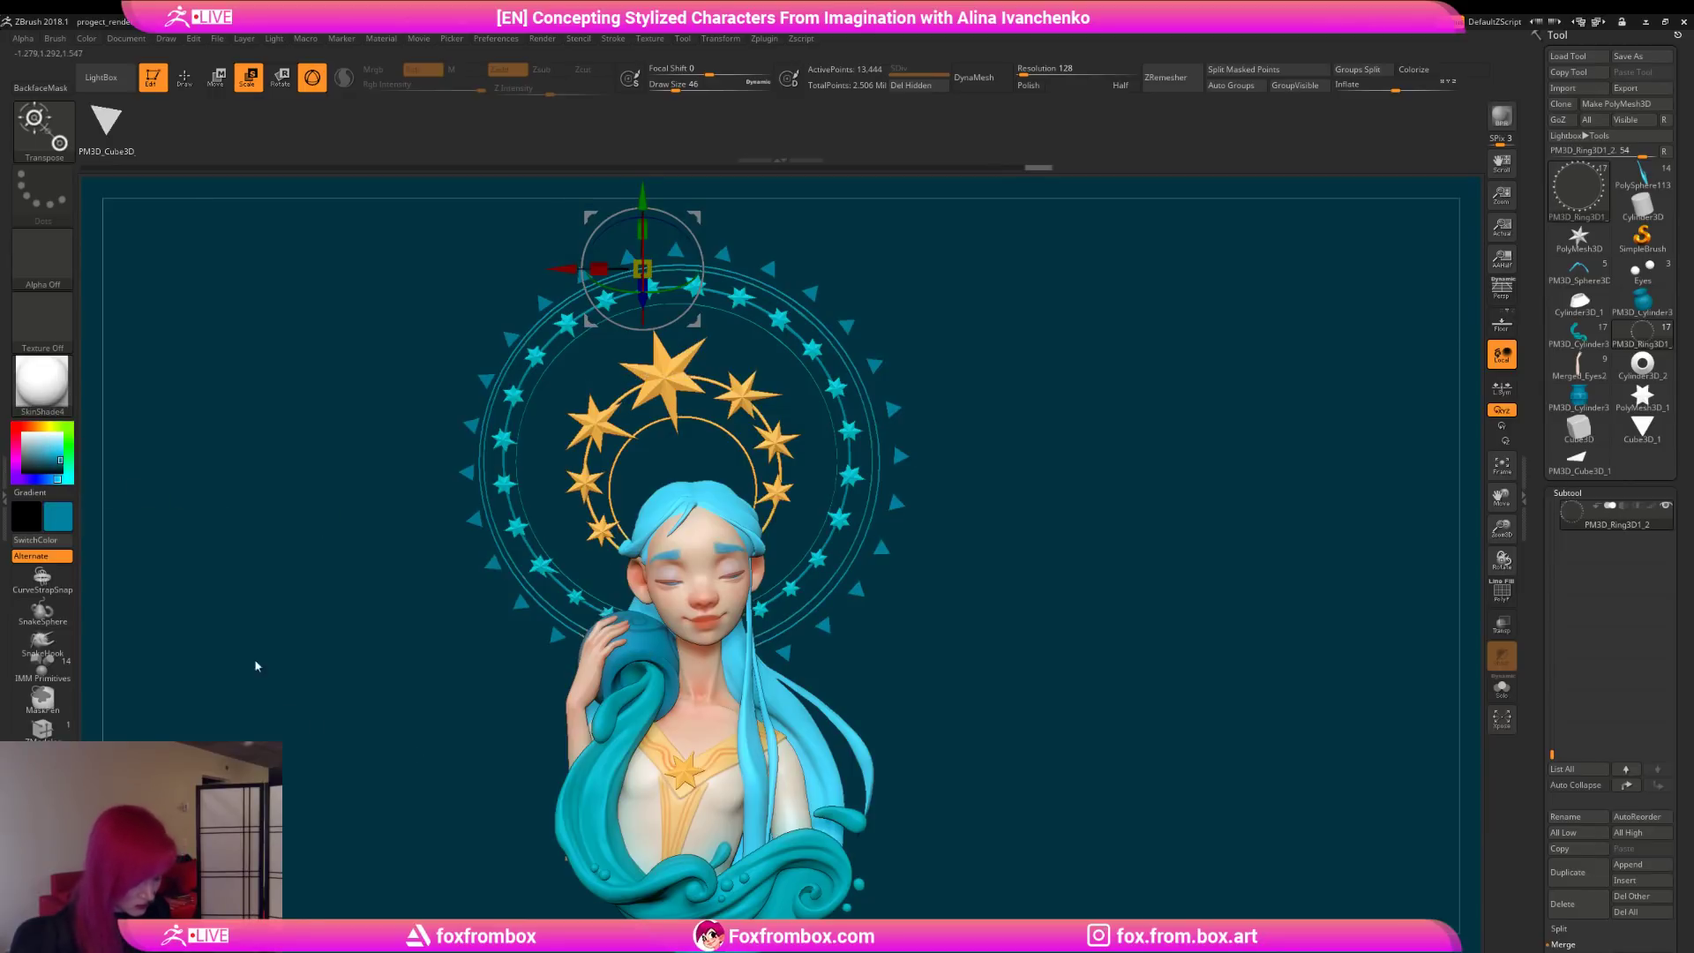
{"action": "left_click", "coordinate": [62, 466]}
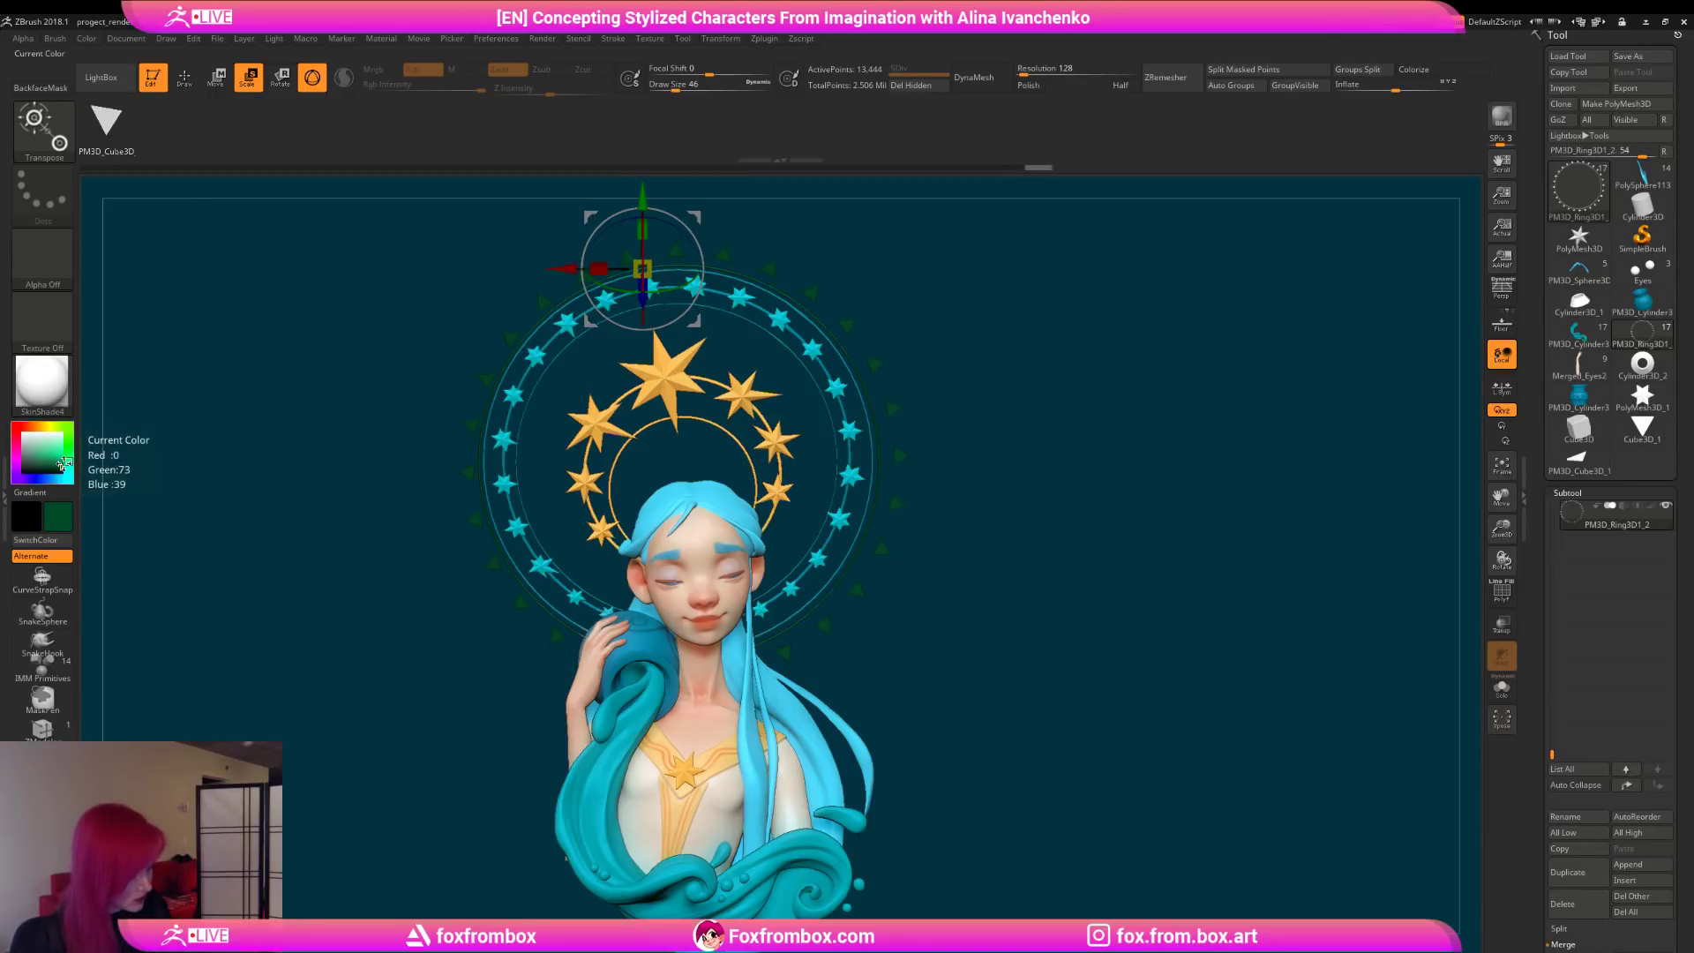
{"action": "left_click", "coordinate": [67, 461]}
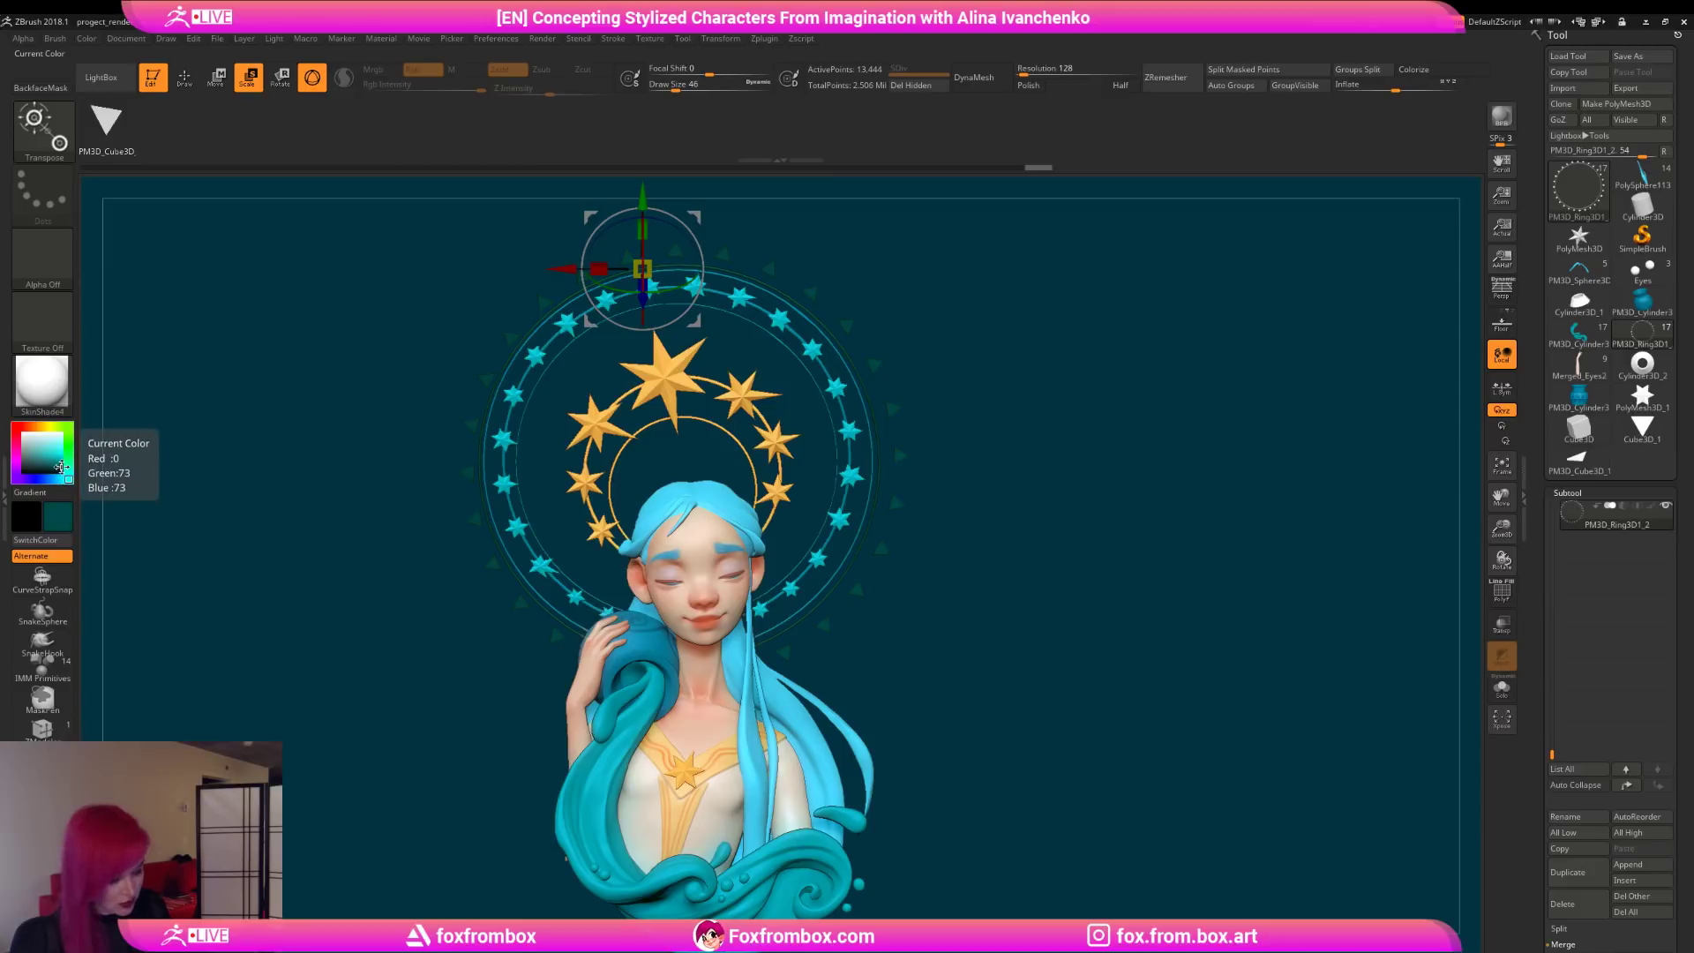
{"action": "key", "text": "c"}
{"action": "left_click", "coordinate": [62, 463]}
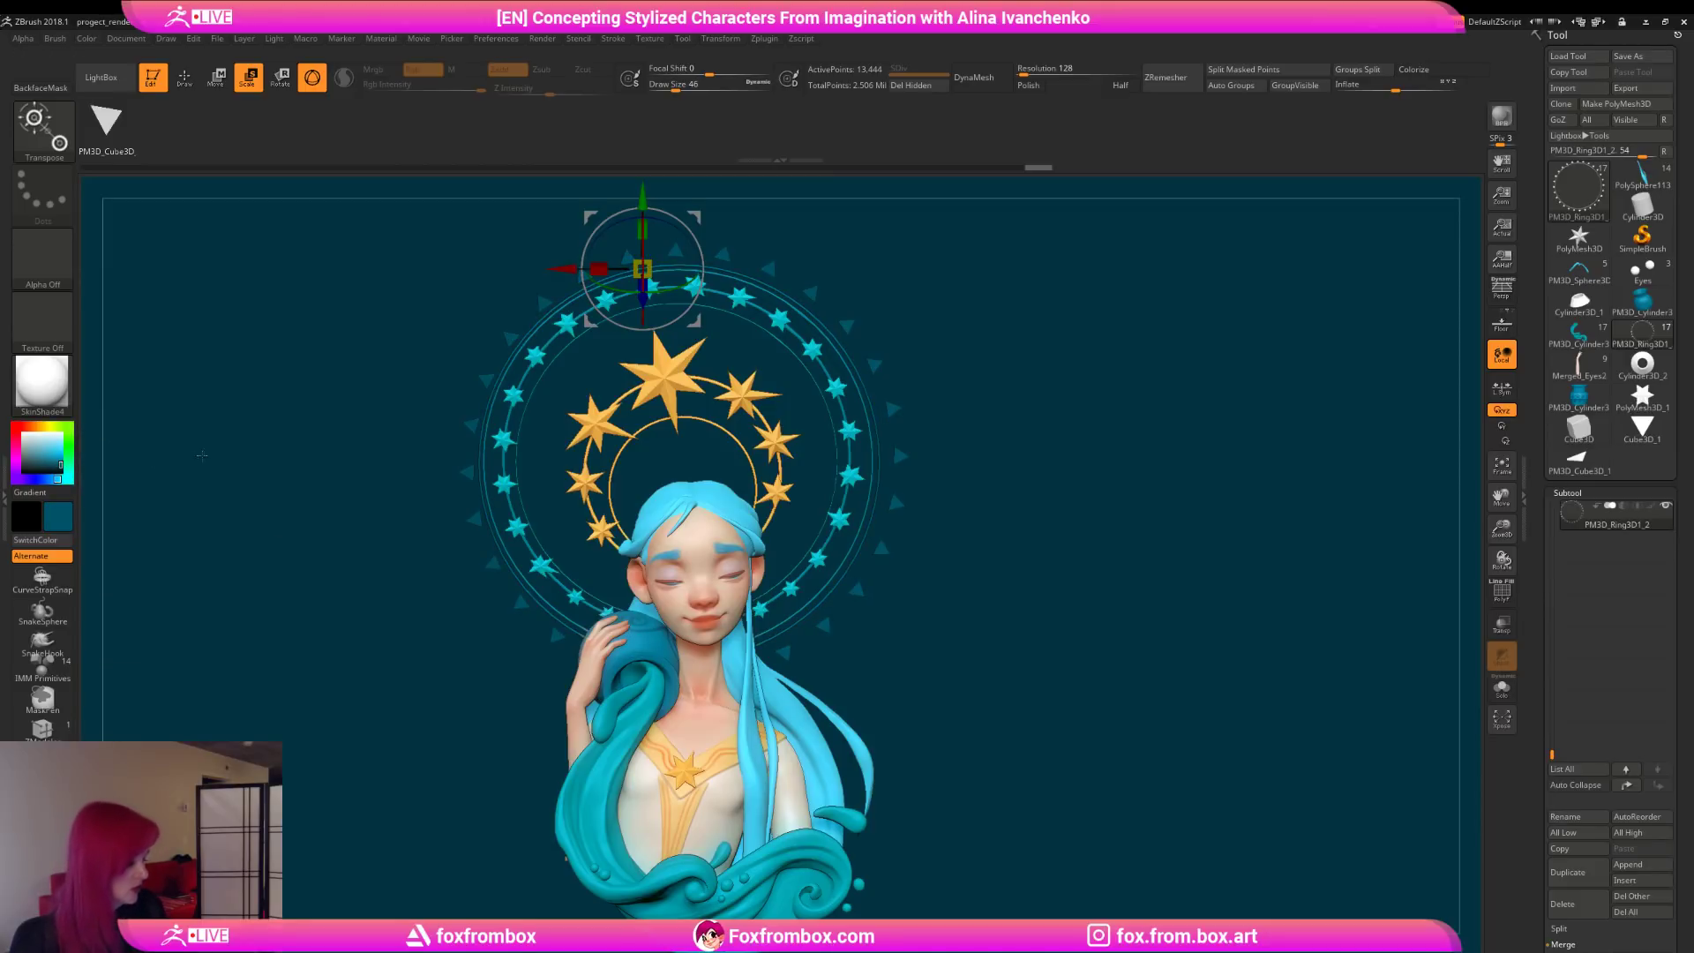
{"action": "left_click_drag", "start_coordinate": [697, 212], "coordinate": [695, 215]}
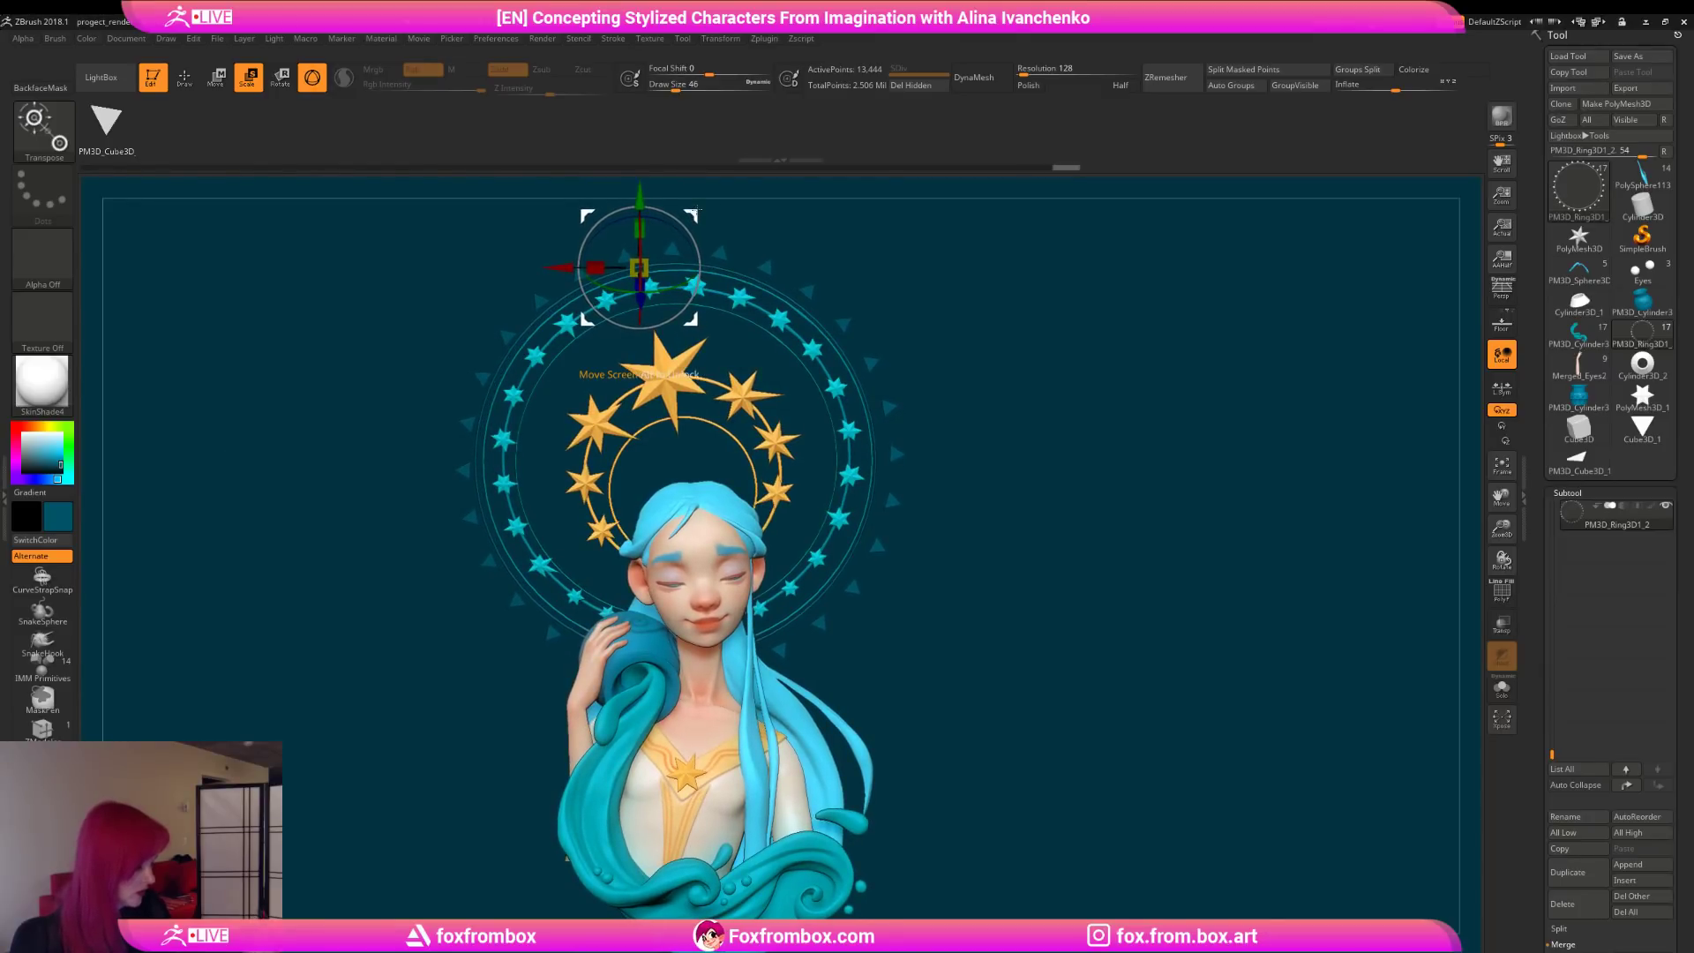
{"action": "left_click_drag", "start_coordinate": [966, 323], "coordinate": [969, 341], "text": "alt"}
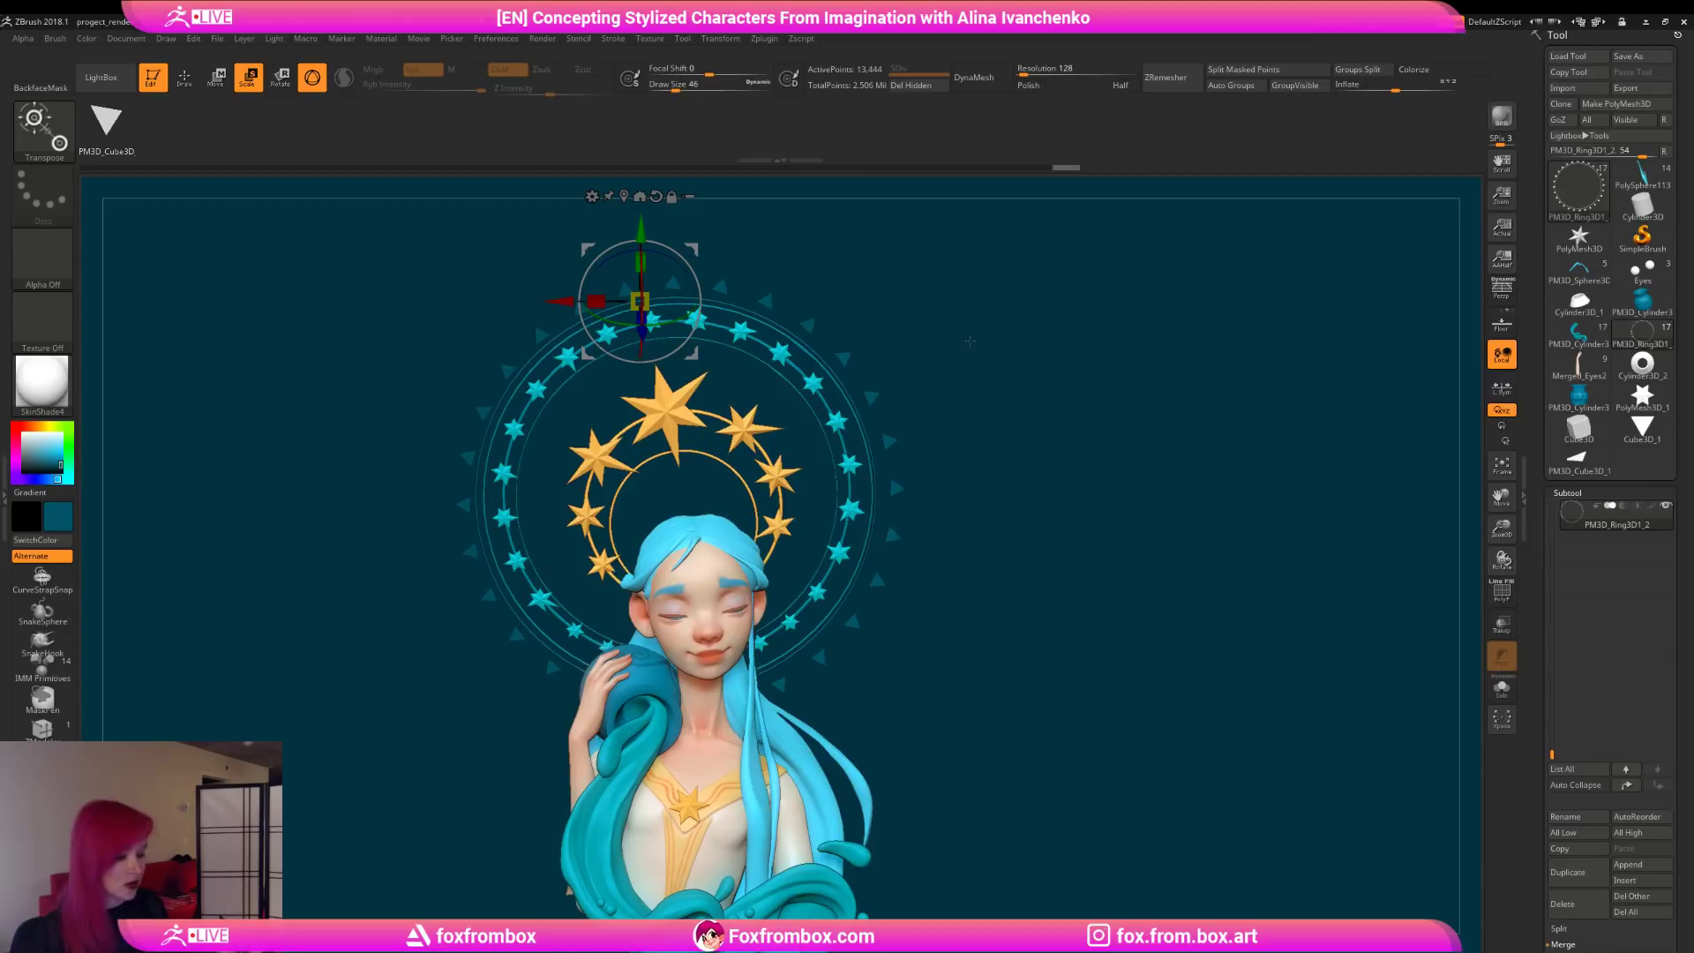
Step: Return to Draw mode, choose the Move brush and frame the whole character with her halo
{"action": "left_click", "coordinate": [184, 78]}
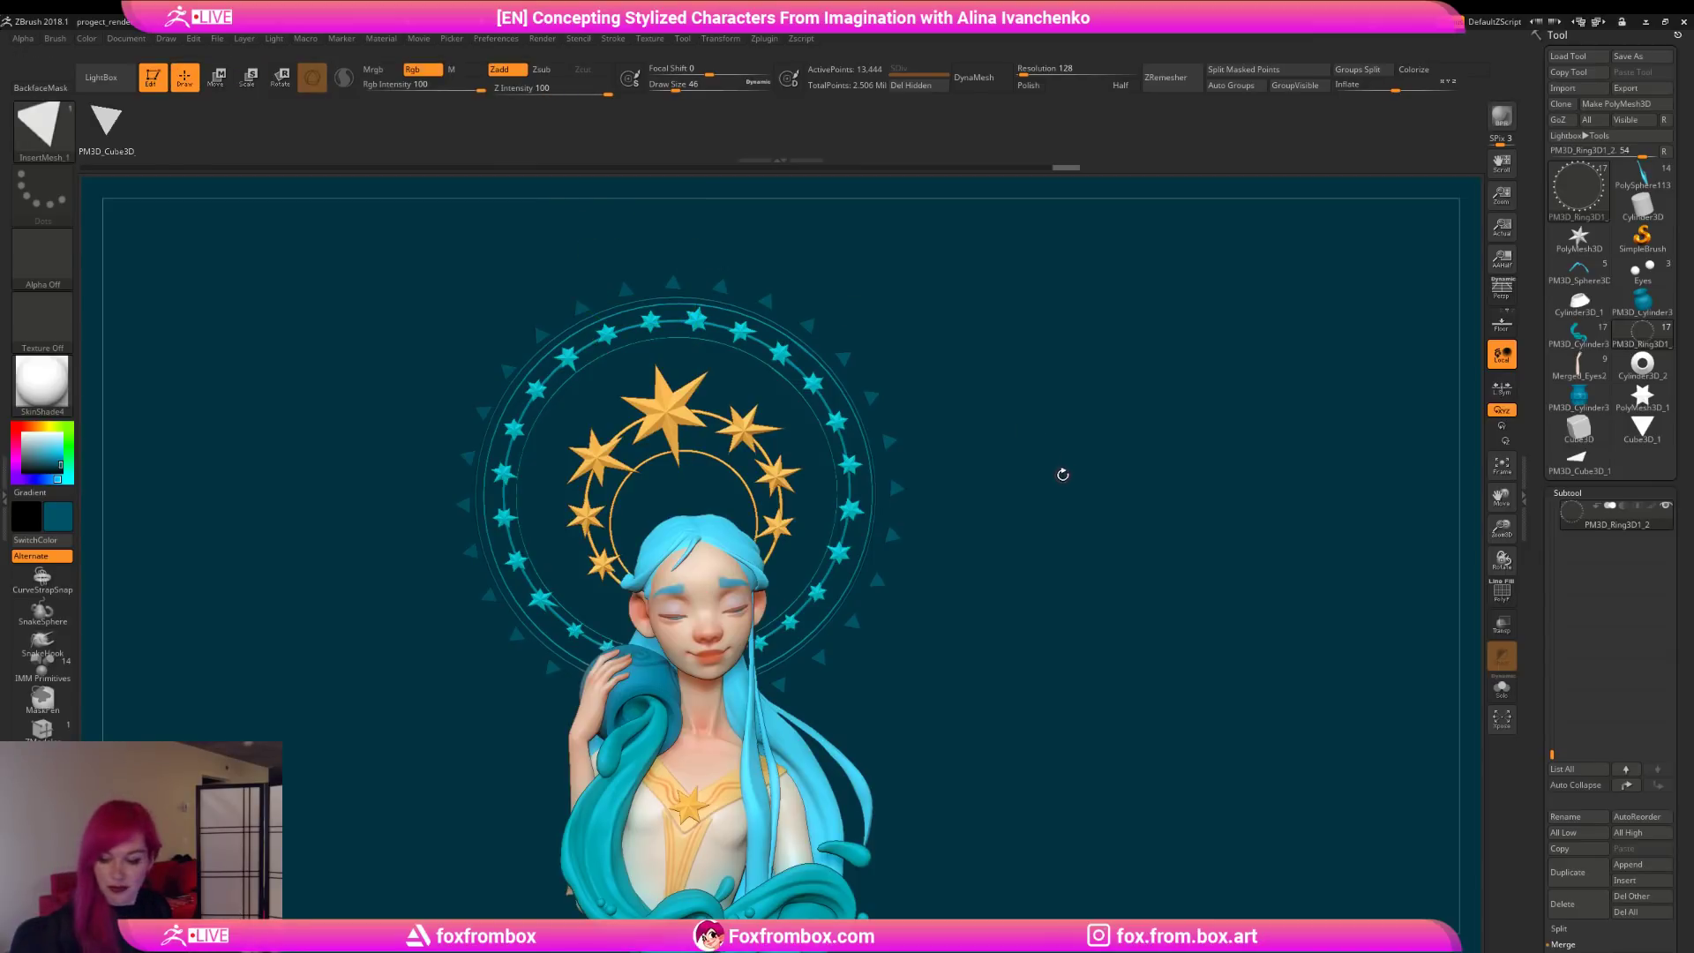
{"action": "key", "text": "b"}
{"action": "key", "text": "m"}
{"action": "key", "text": "v"}
{"action": "left_click_drag", "start_coordinate": [1037, 539], "coordinate": [955, 625], "text": "alt"}
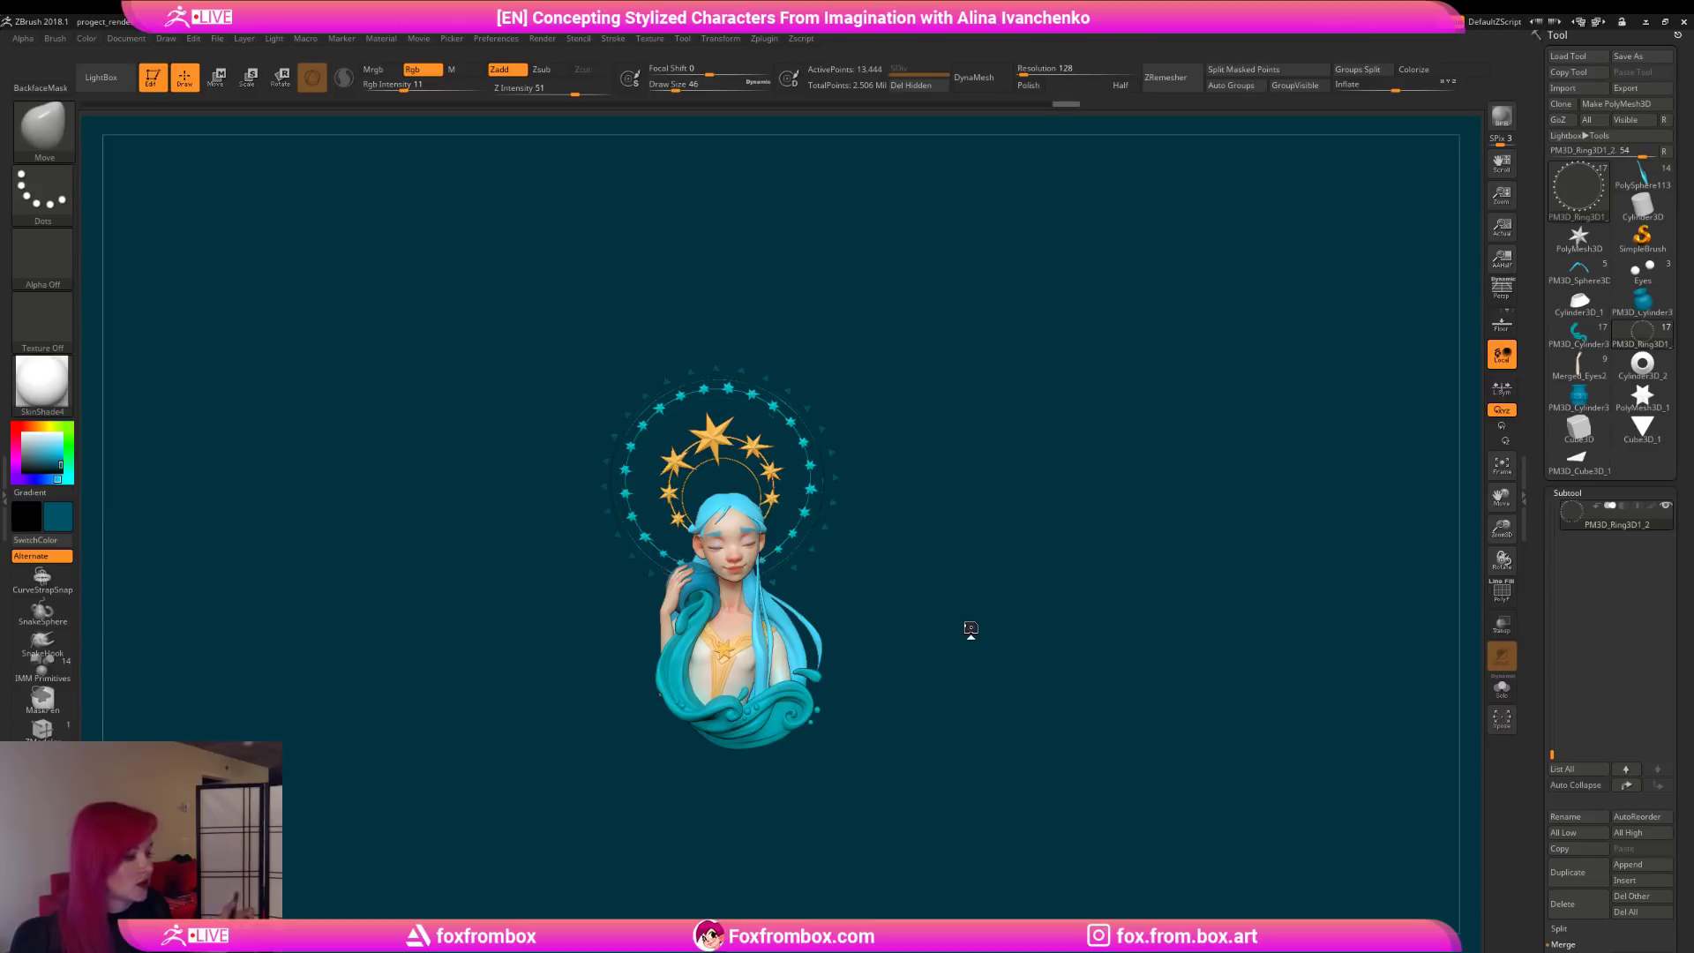
Step: Turn on interface customization in the Config preferences
{"action": "left_click", "coordinate": [510, 40]}
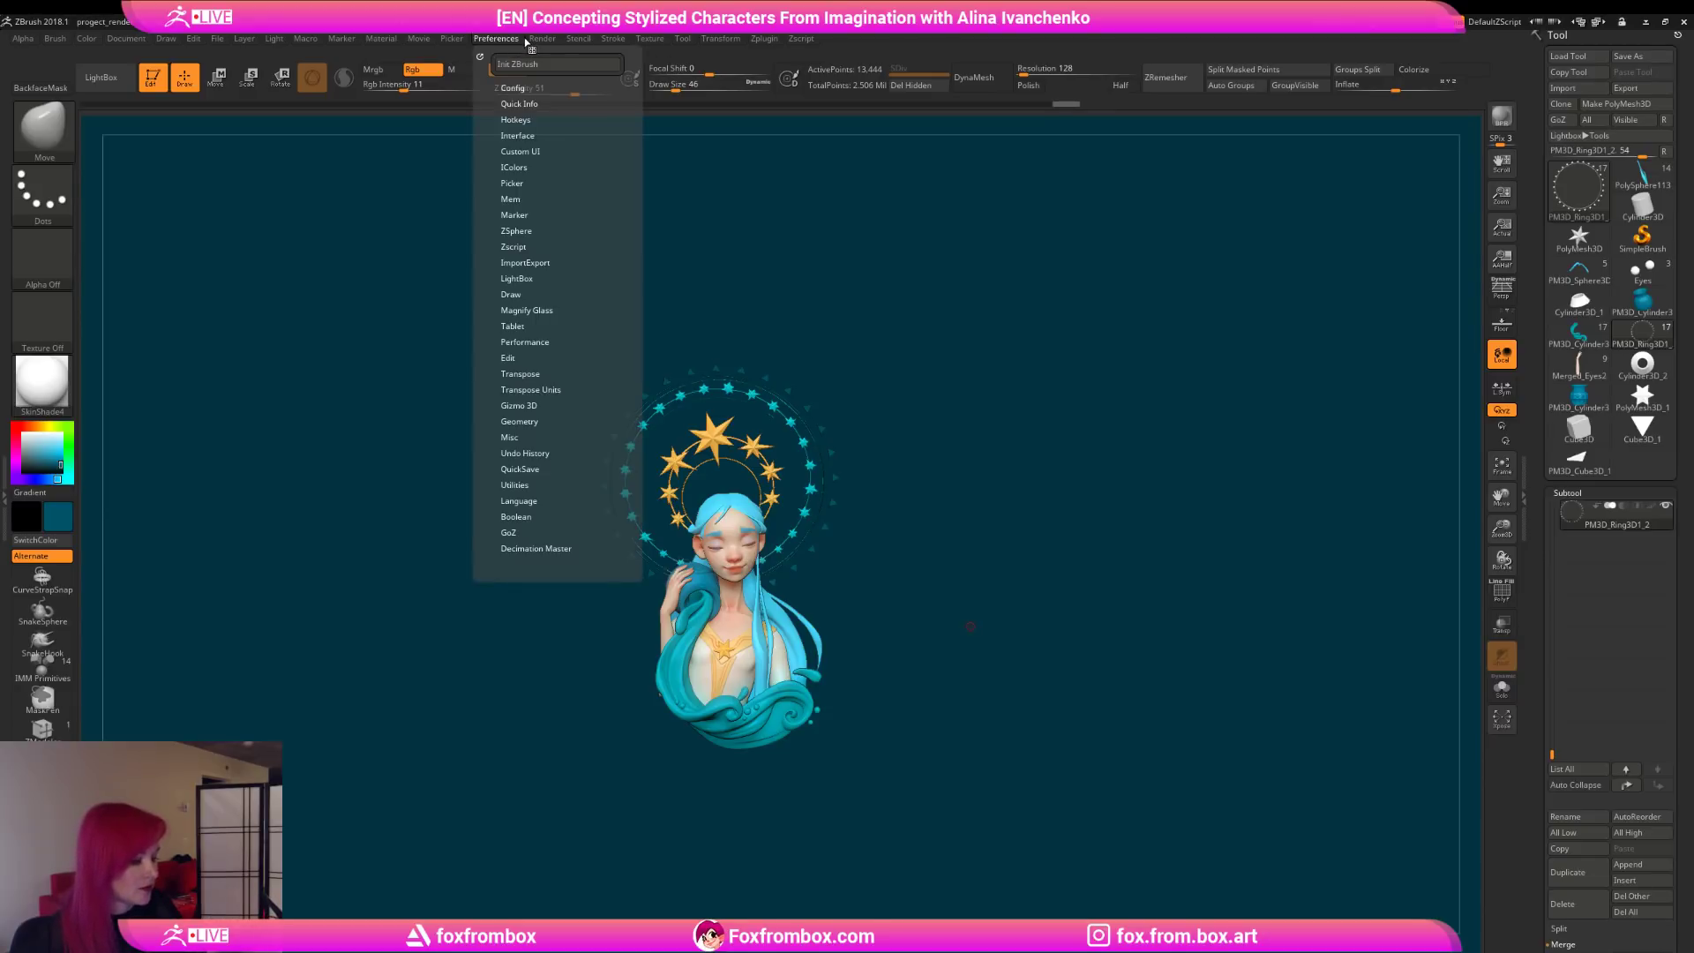
{"action": "left_click", "coordinate": [527, 135]}
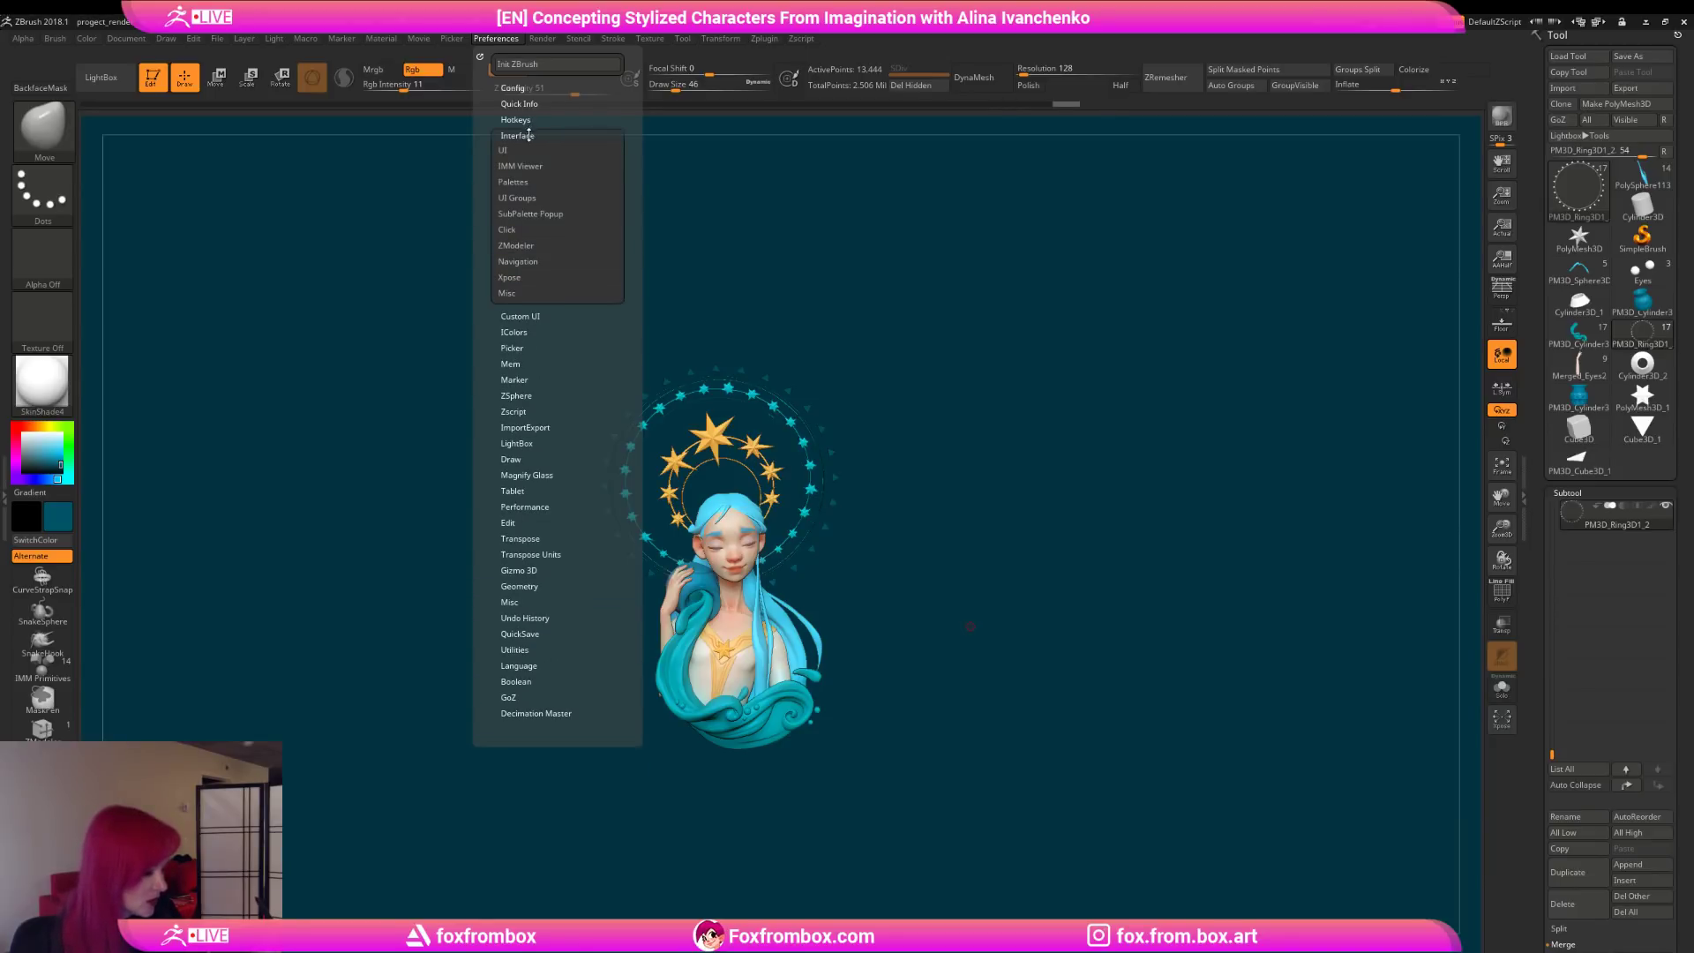
{"action": "left_click", "coordinate": [529, 134]}
{"action": "left_click", "coordinate": [532, 86]}
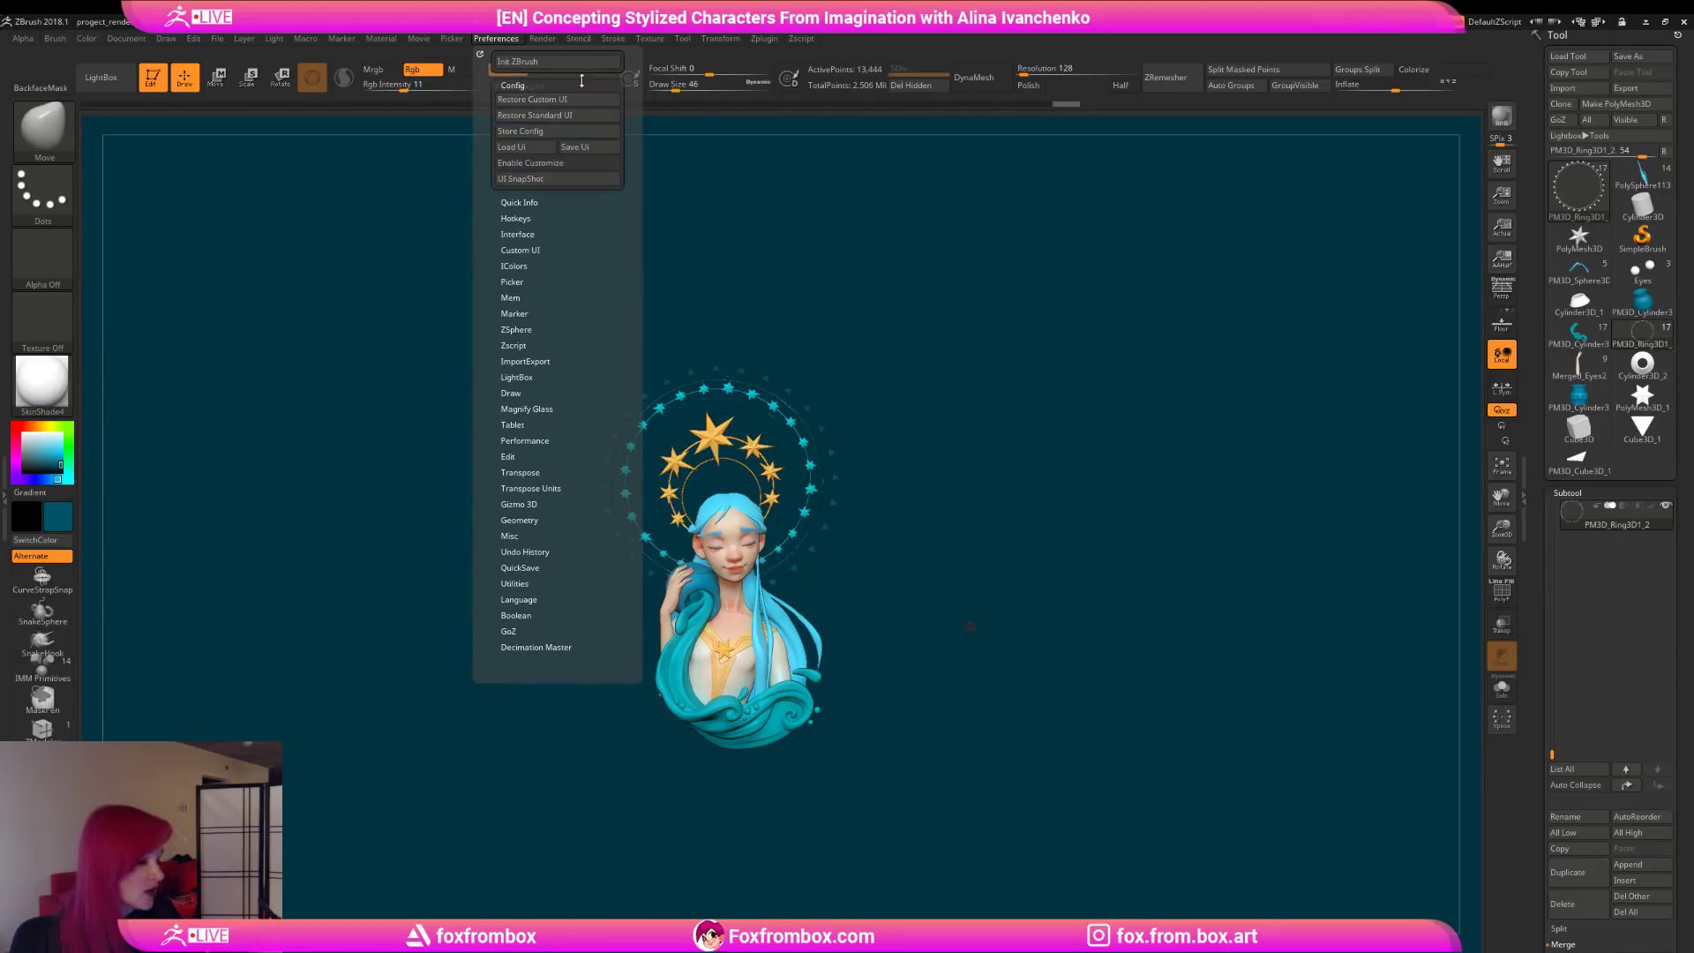
{"action": "left_click", "coordinate": [582, 165]}
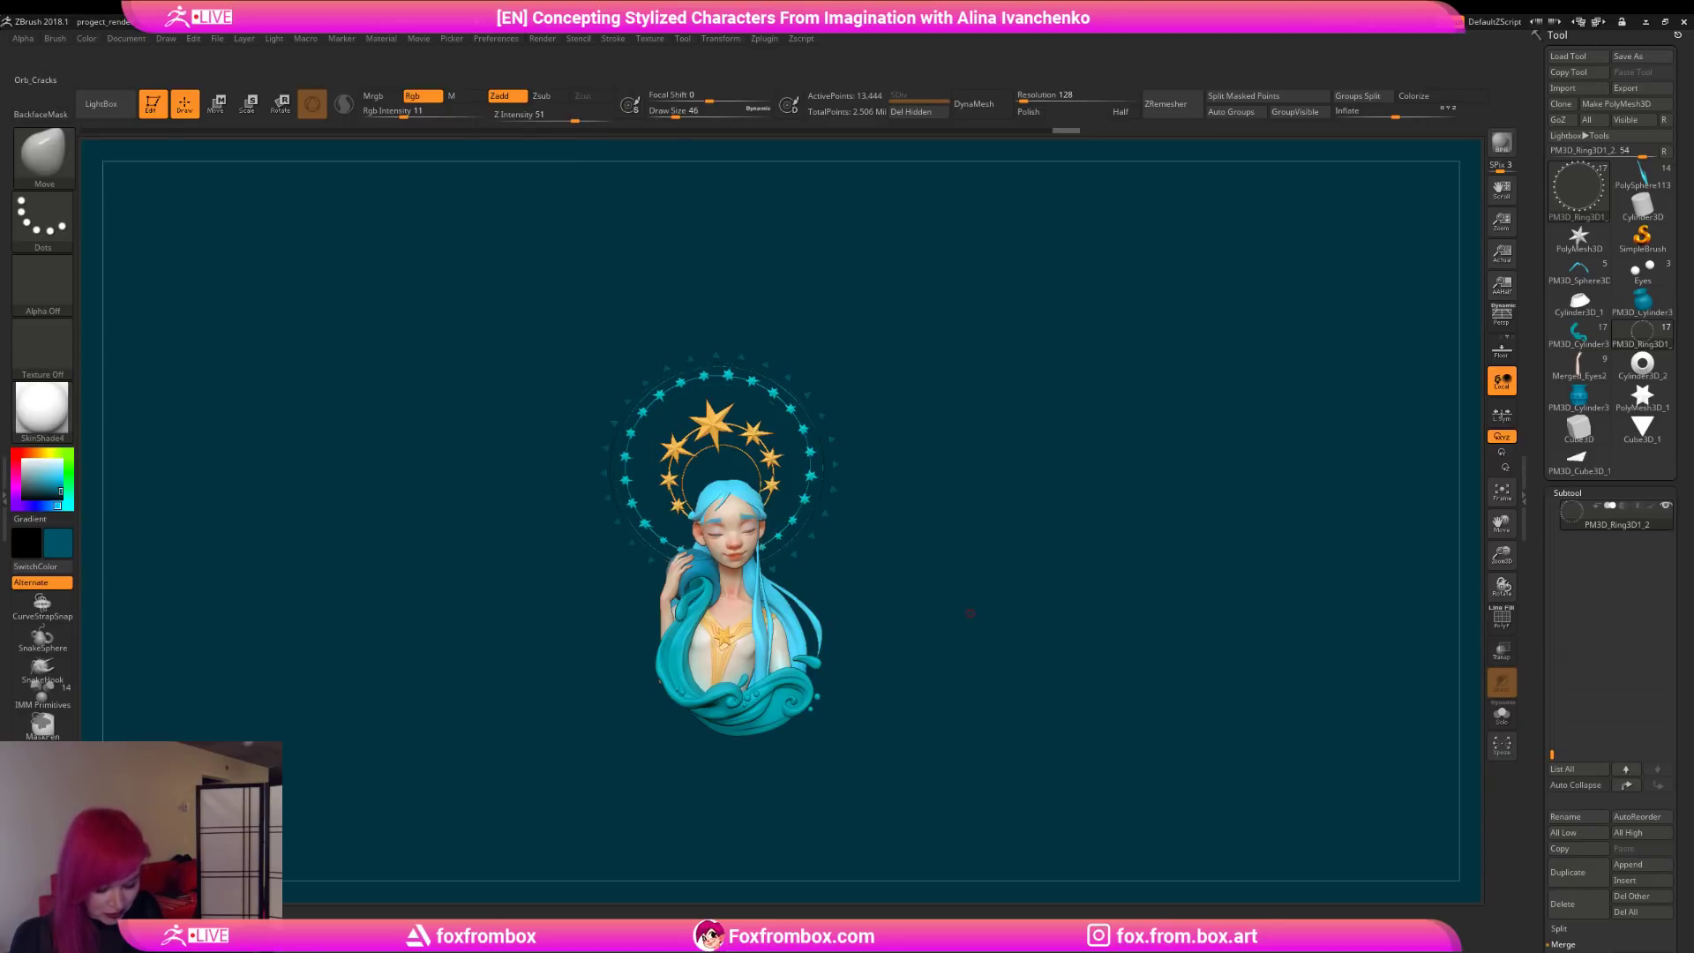
Step: Try placing the Orb_Cracks brush beside the stroke selector, remove it again and turn off interface customization
{"action": "key", "text": "ctrl"}
{"action": "left_click_drag", "start_coordinate": [677, 937], "coordinate": [54, 253], "text": "ctrl+alt"}
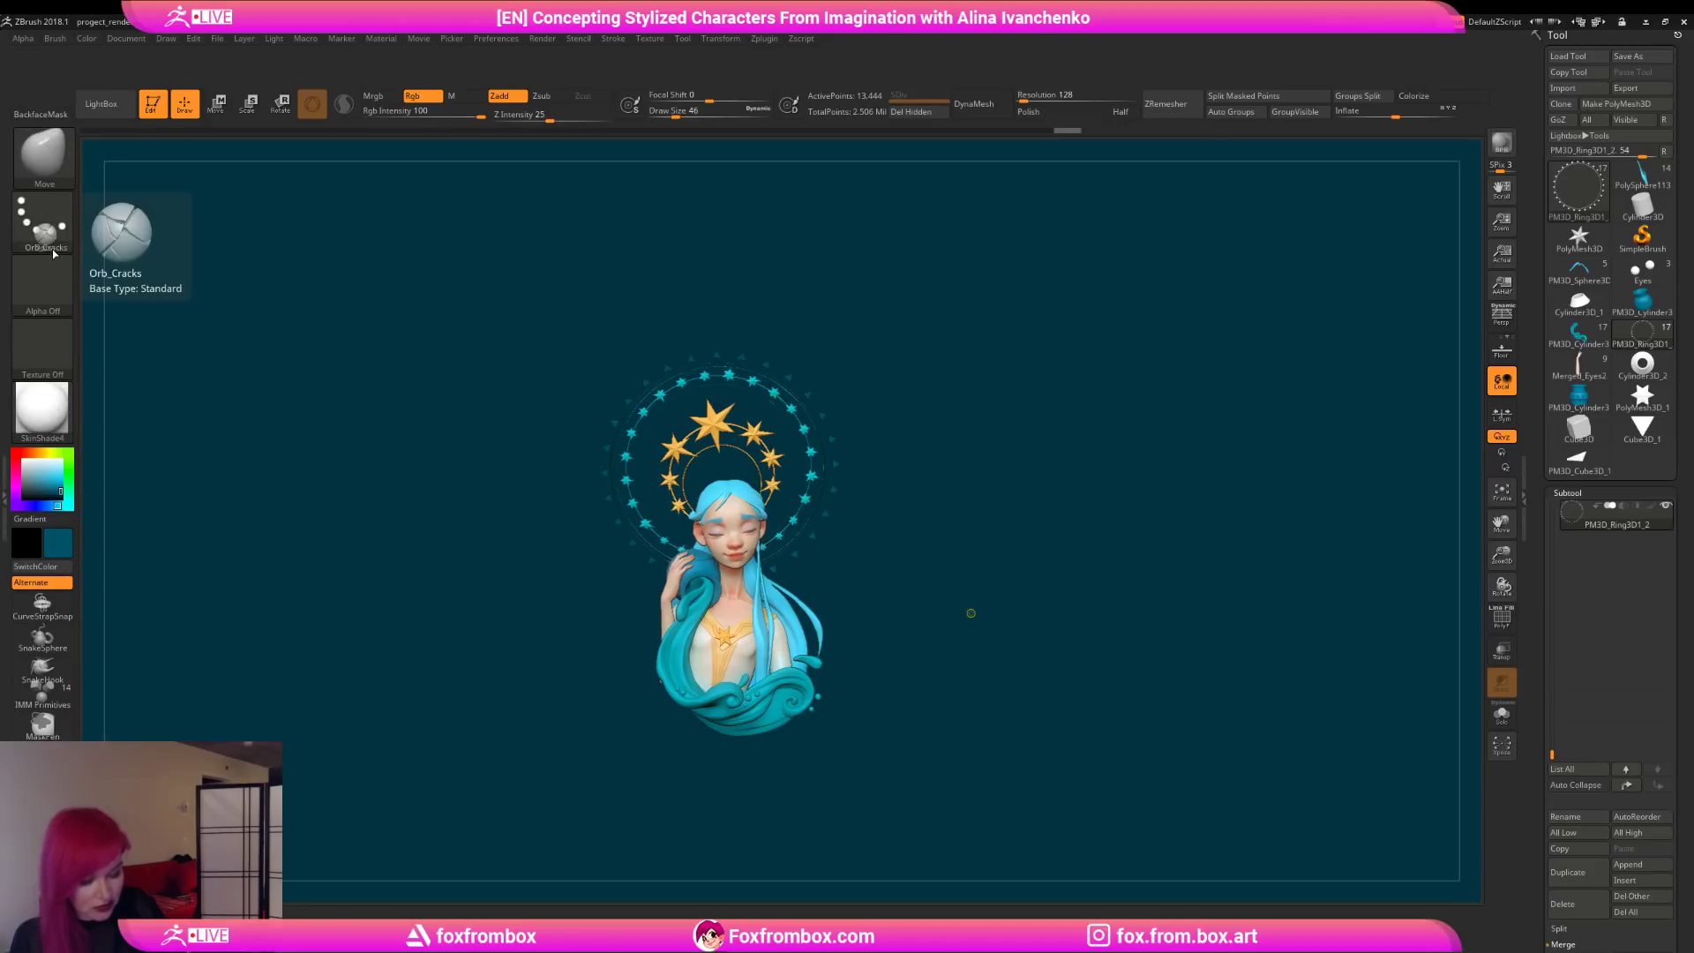
{"action": "left_click", "coordinate": [53, 254]}
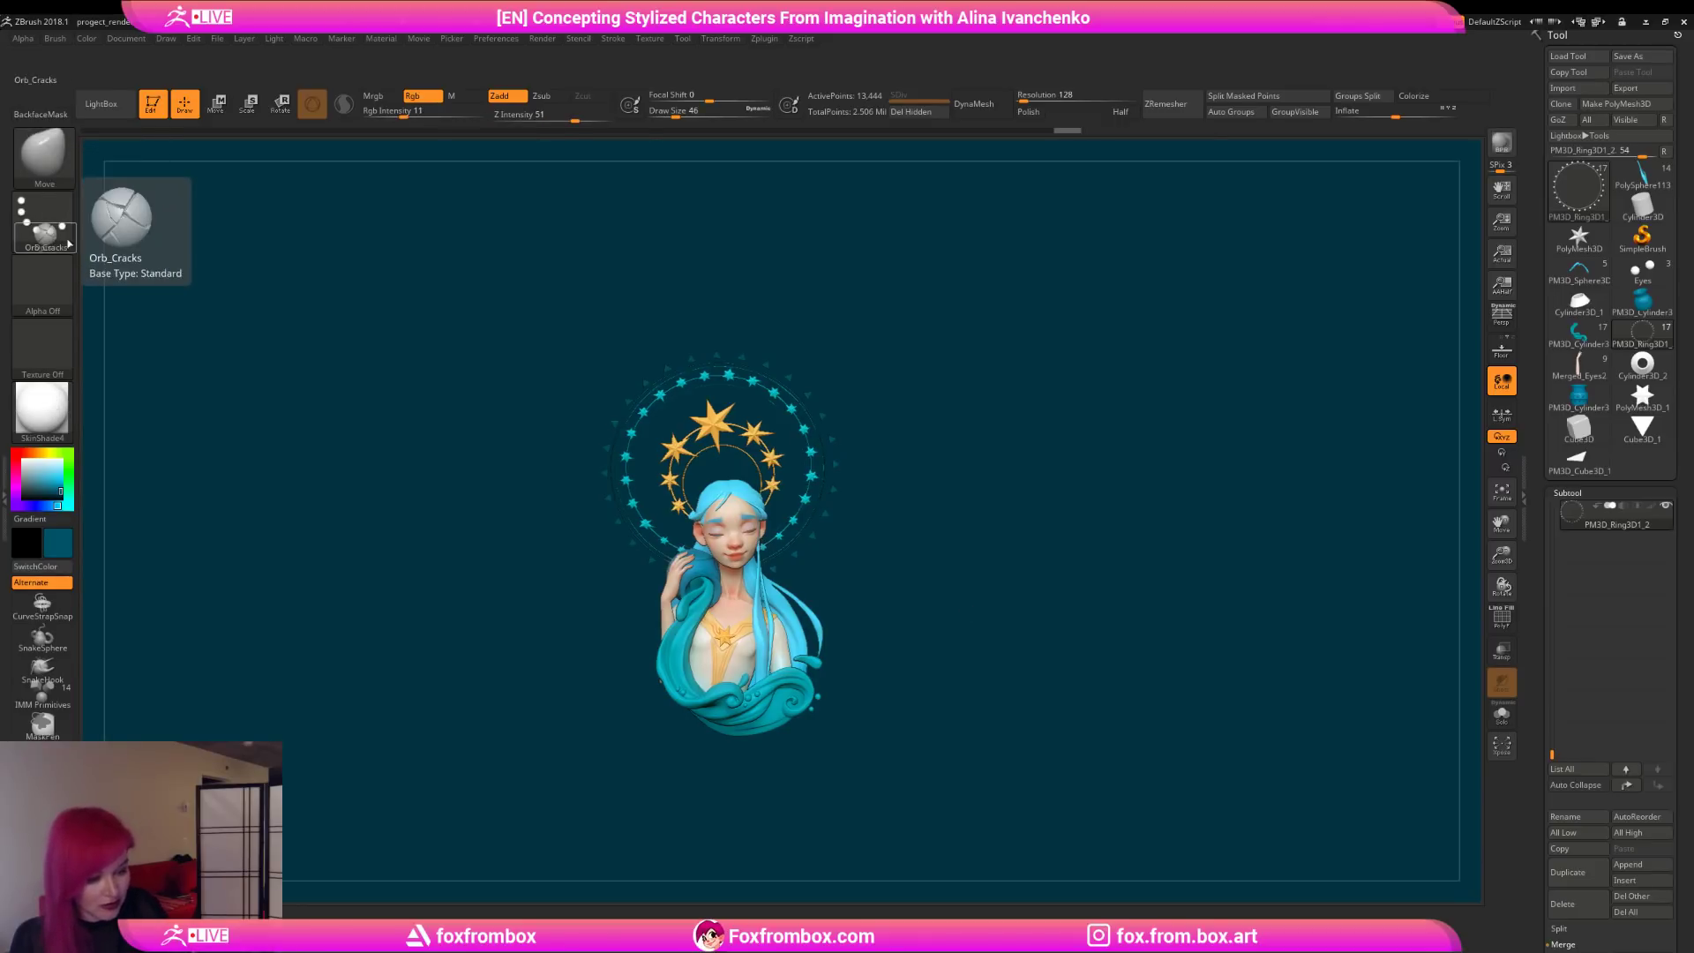
{"action": "mouse_move", "coordinate": [53, 254]}
{"action": "left_mouse_down", "text": "ctrl+alt"}
{"action": "mouse_move", "coordinate": [65, 302]}
{"action": "mouse_move", "coordinate": [44, 397]}
{"action": "mouse_move", "coordinate": [132, 304]}
{"action": "mouse_move", "coordinate": [89, 529]}
{"action": "mouse_move", "coordinate": [97, 612]}
{"action": "left_mouse_up", "text": "ctrl+alt"}
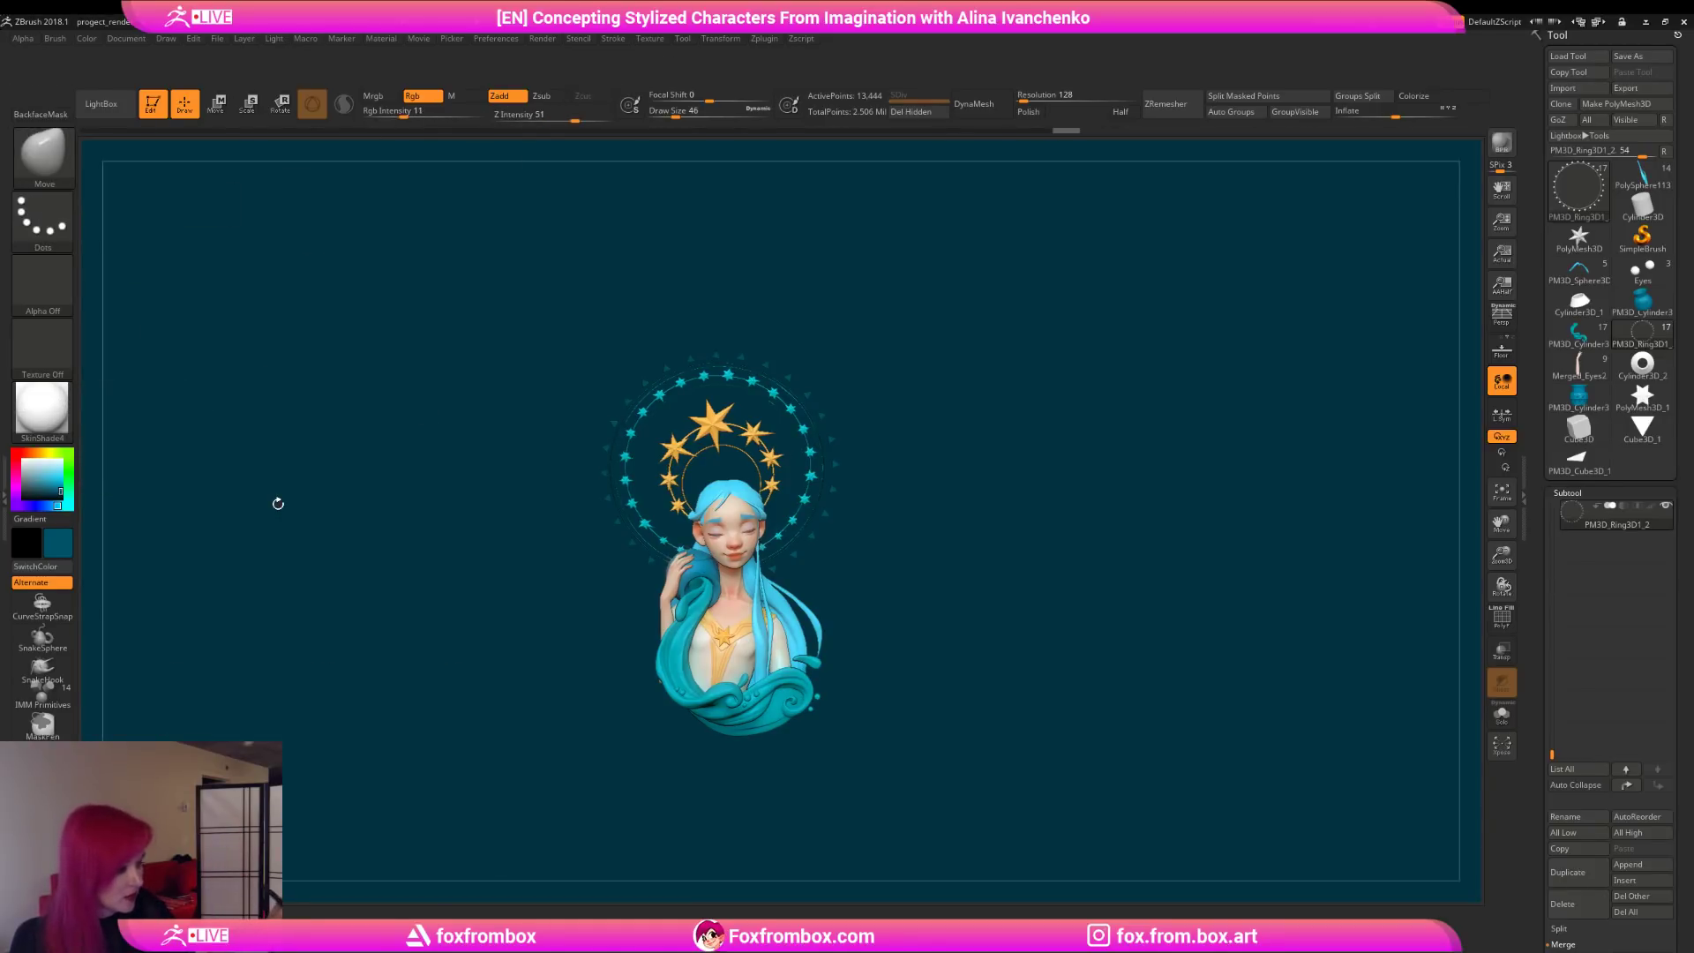
{"action": "left_click", "coordinate": [508, 41]}
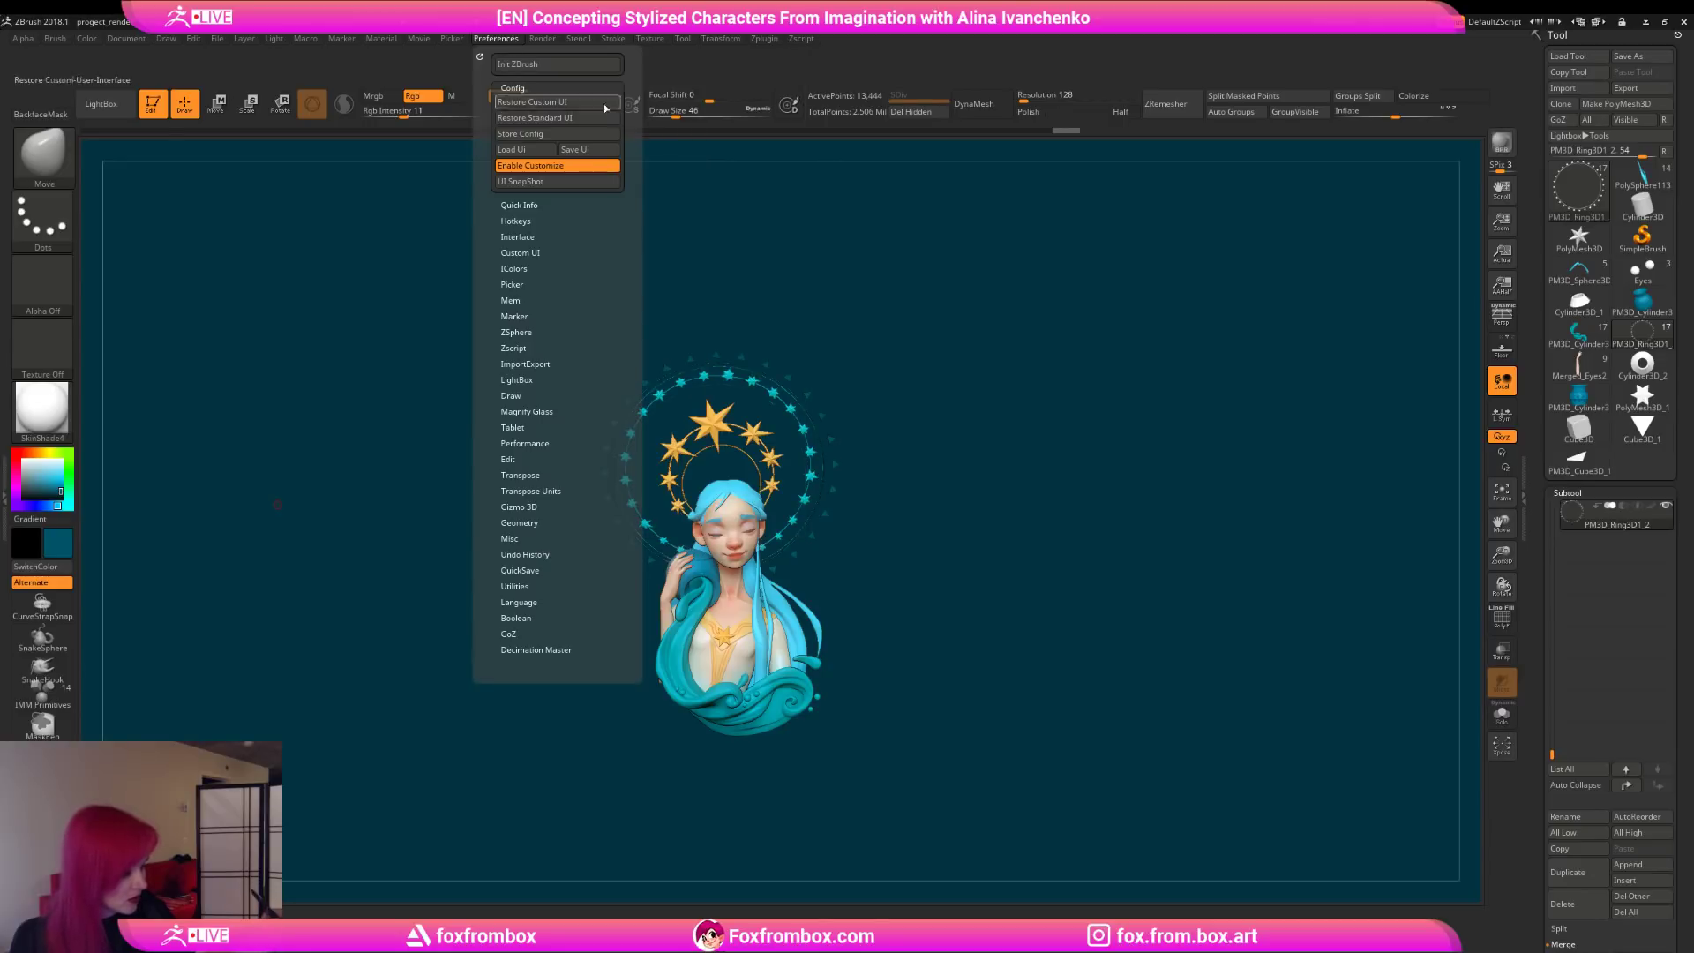
{"action": "left_click", "coordinate": [570, 166]}
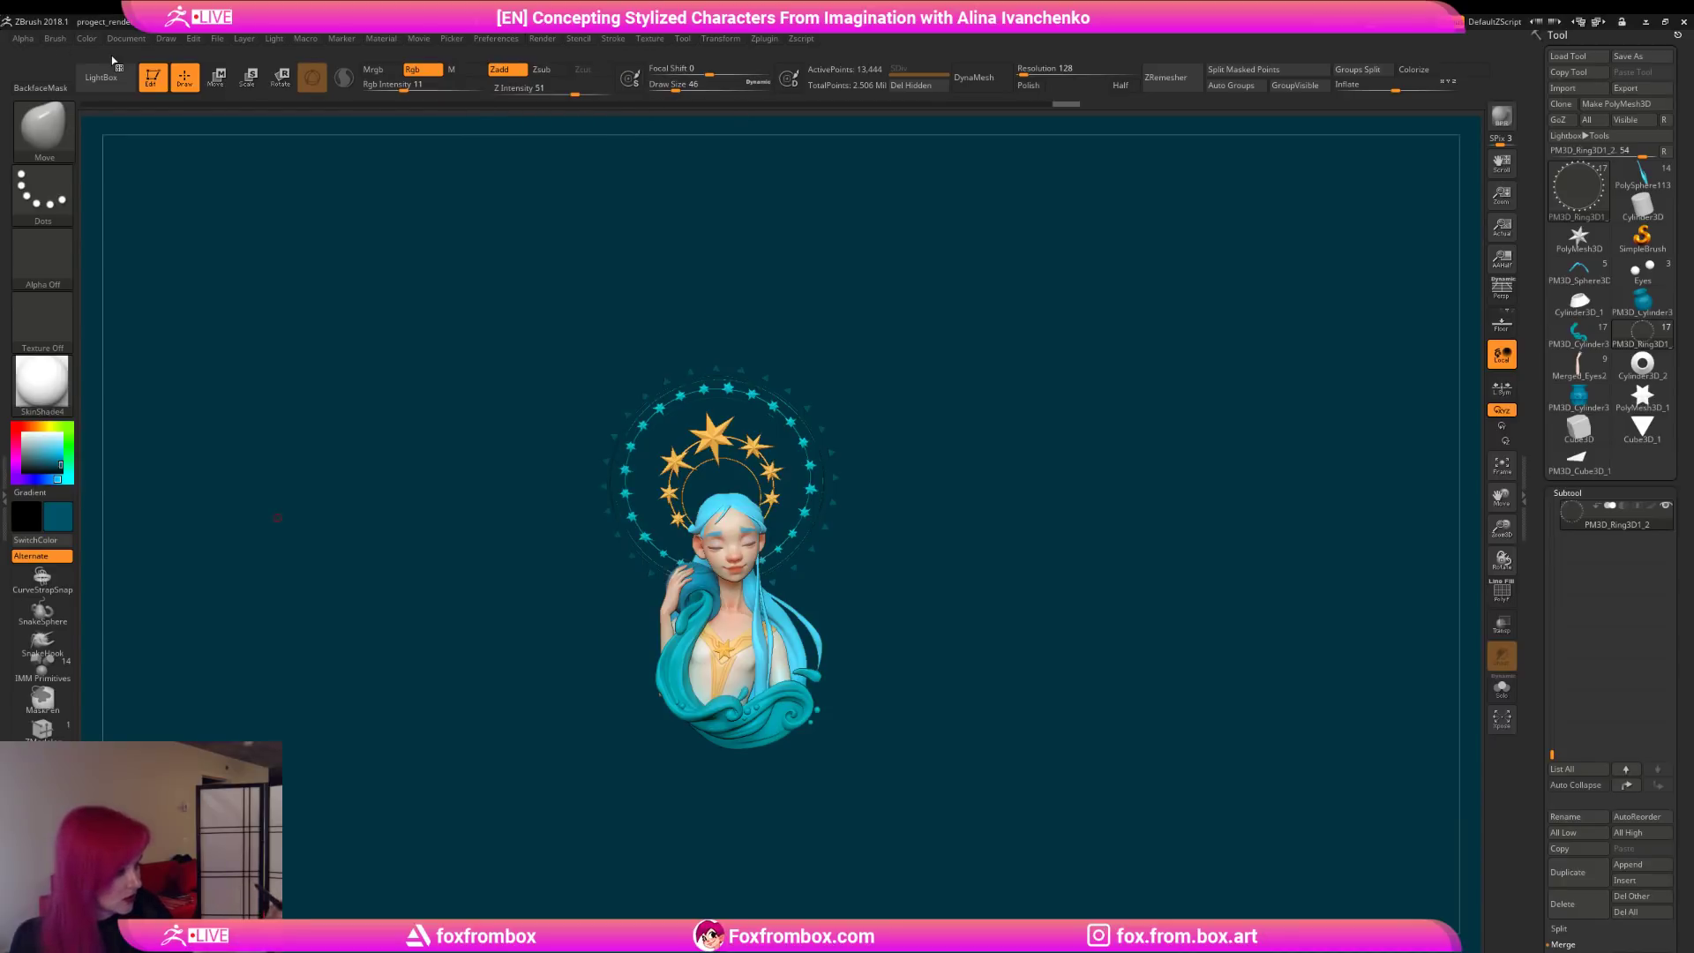
Step: Turn on interface customization in the Config preferences and place the InsertMesh star brush on the custom brush shelf
{"action": "left_click", "coordinate": [721, 38]}
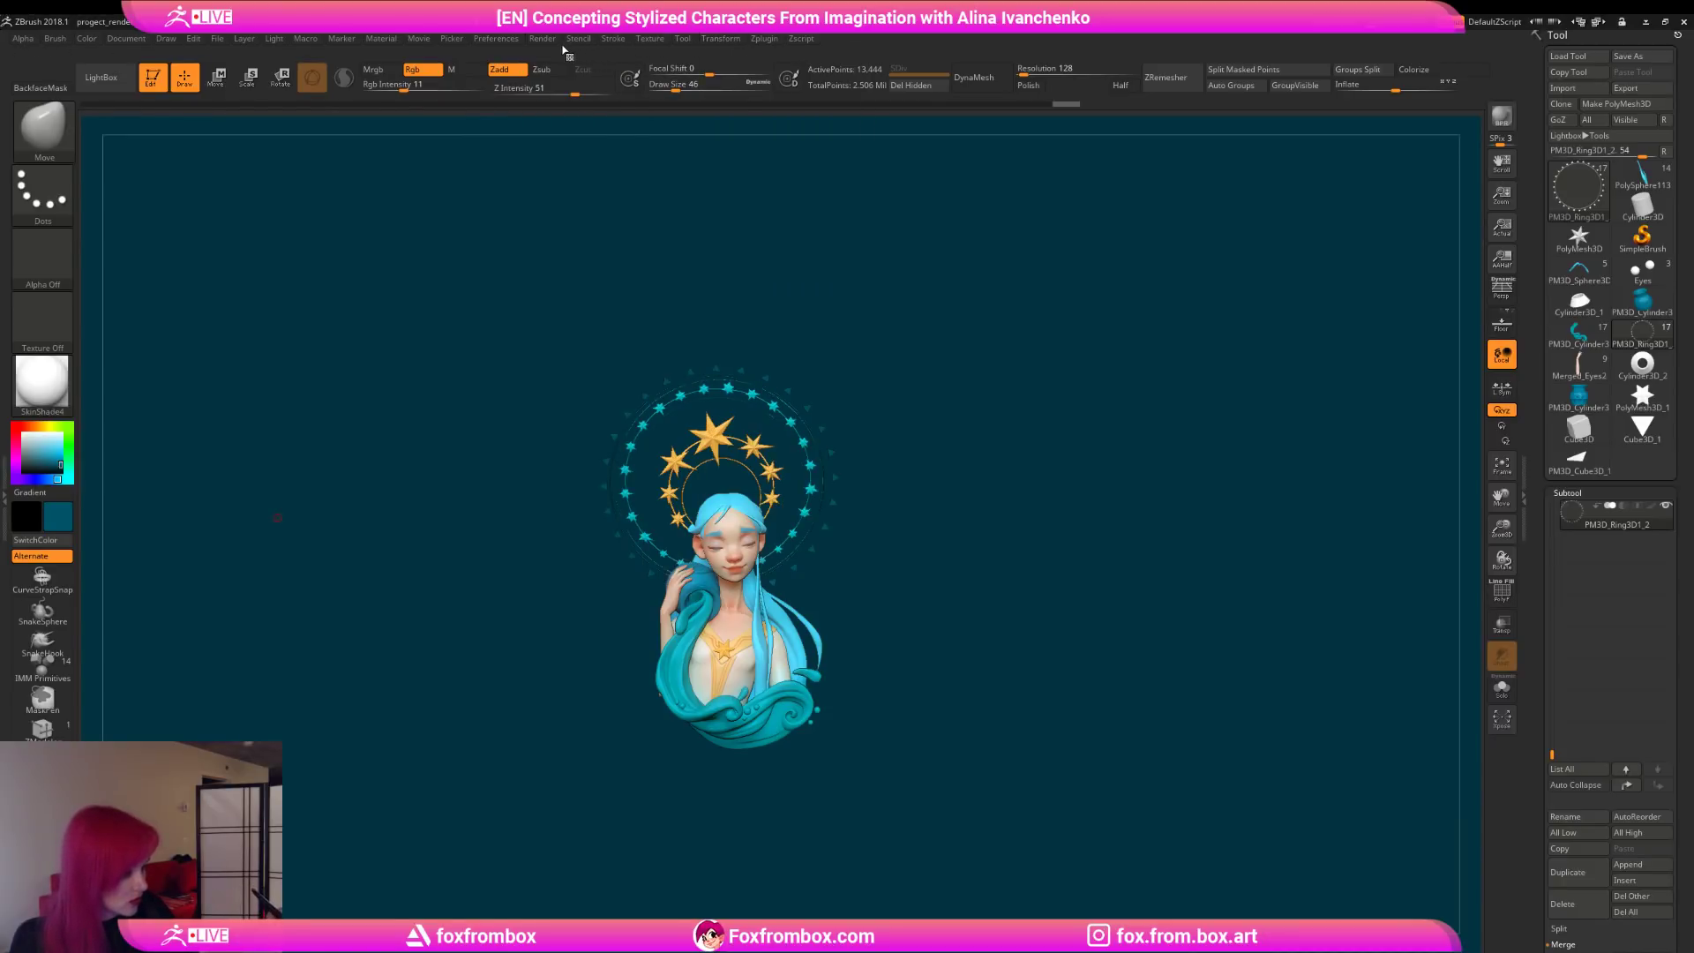
{"action": "left_click", "coordinate": [512, 41]}
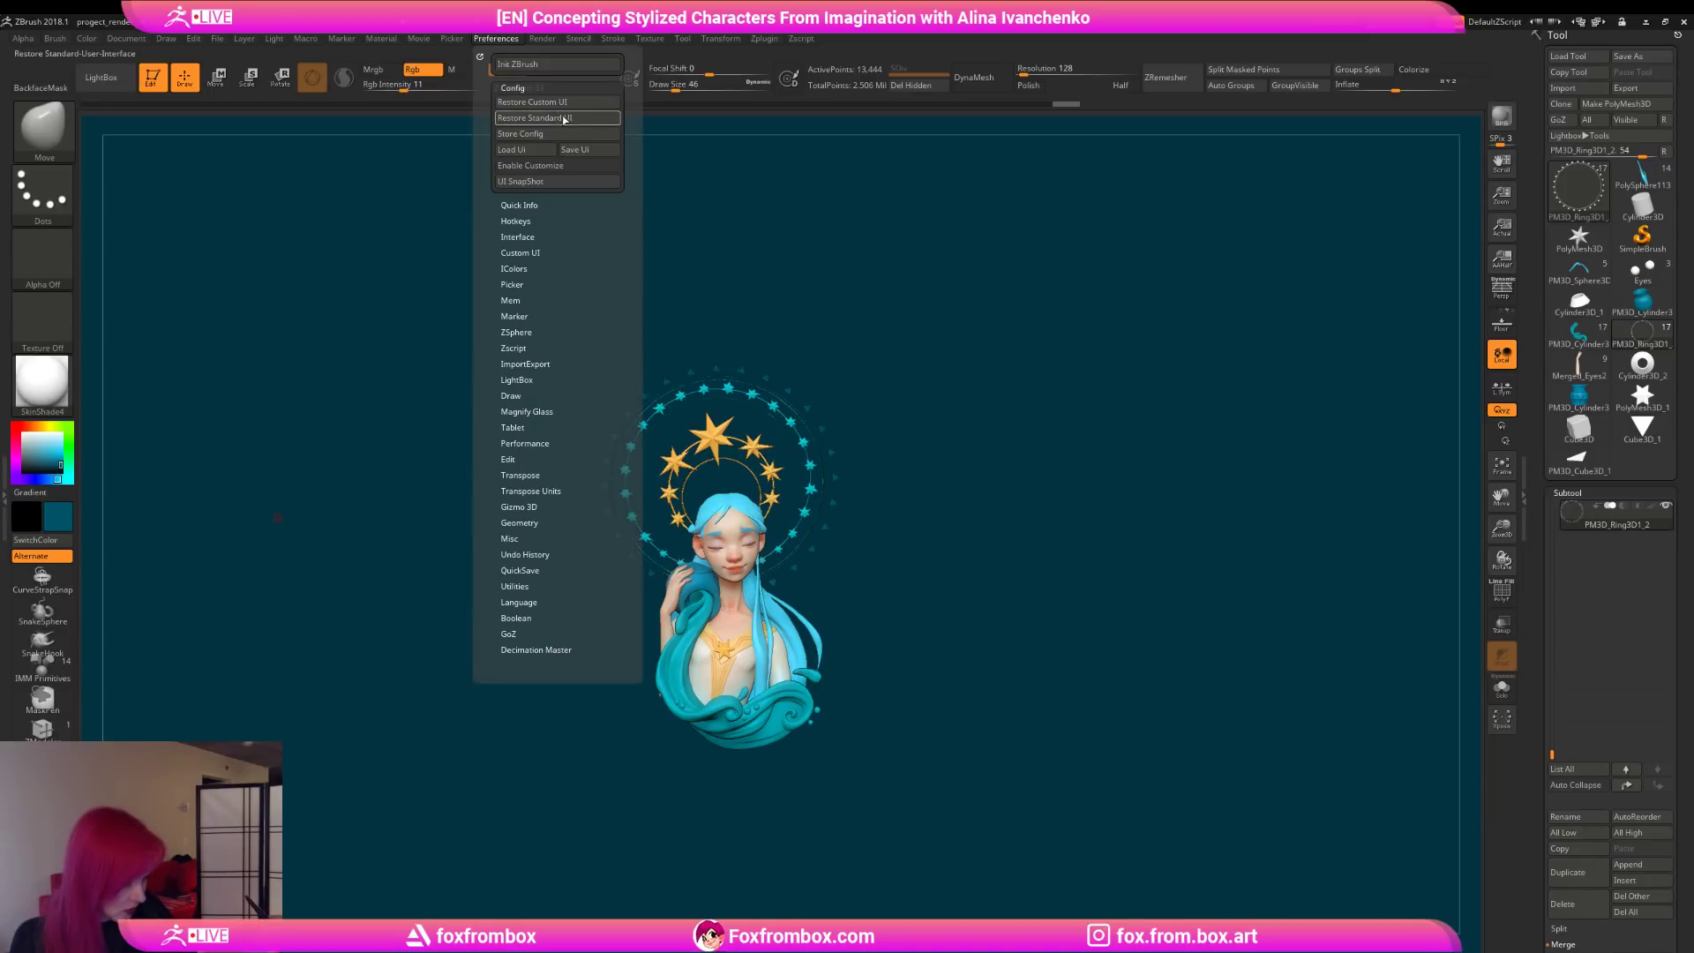
{"action": "left_click", "coordinate": [548, 165]}
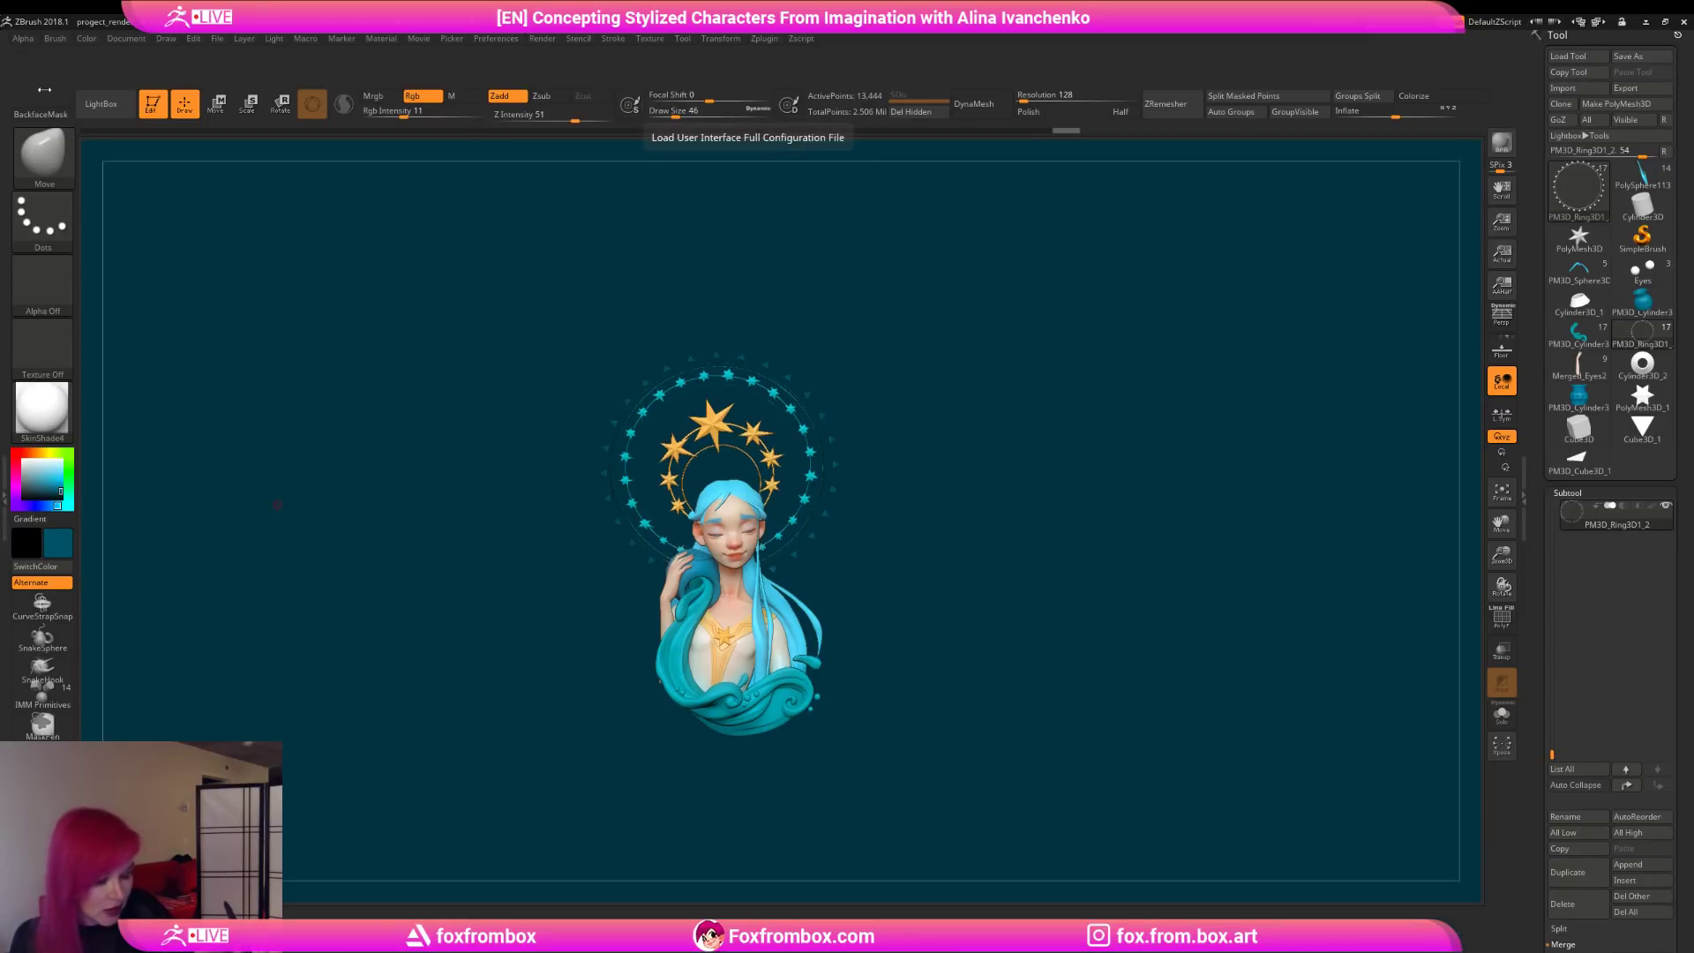
{"action": "left_click", "coordinate": [42, 154]}
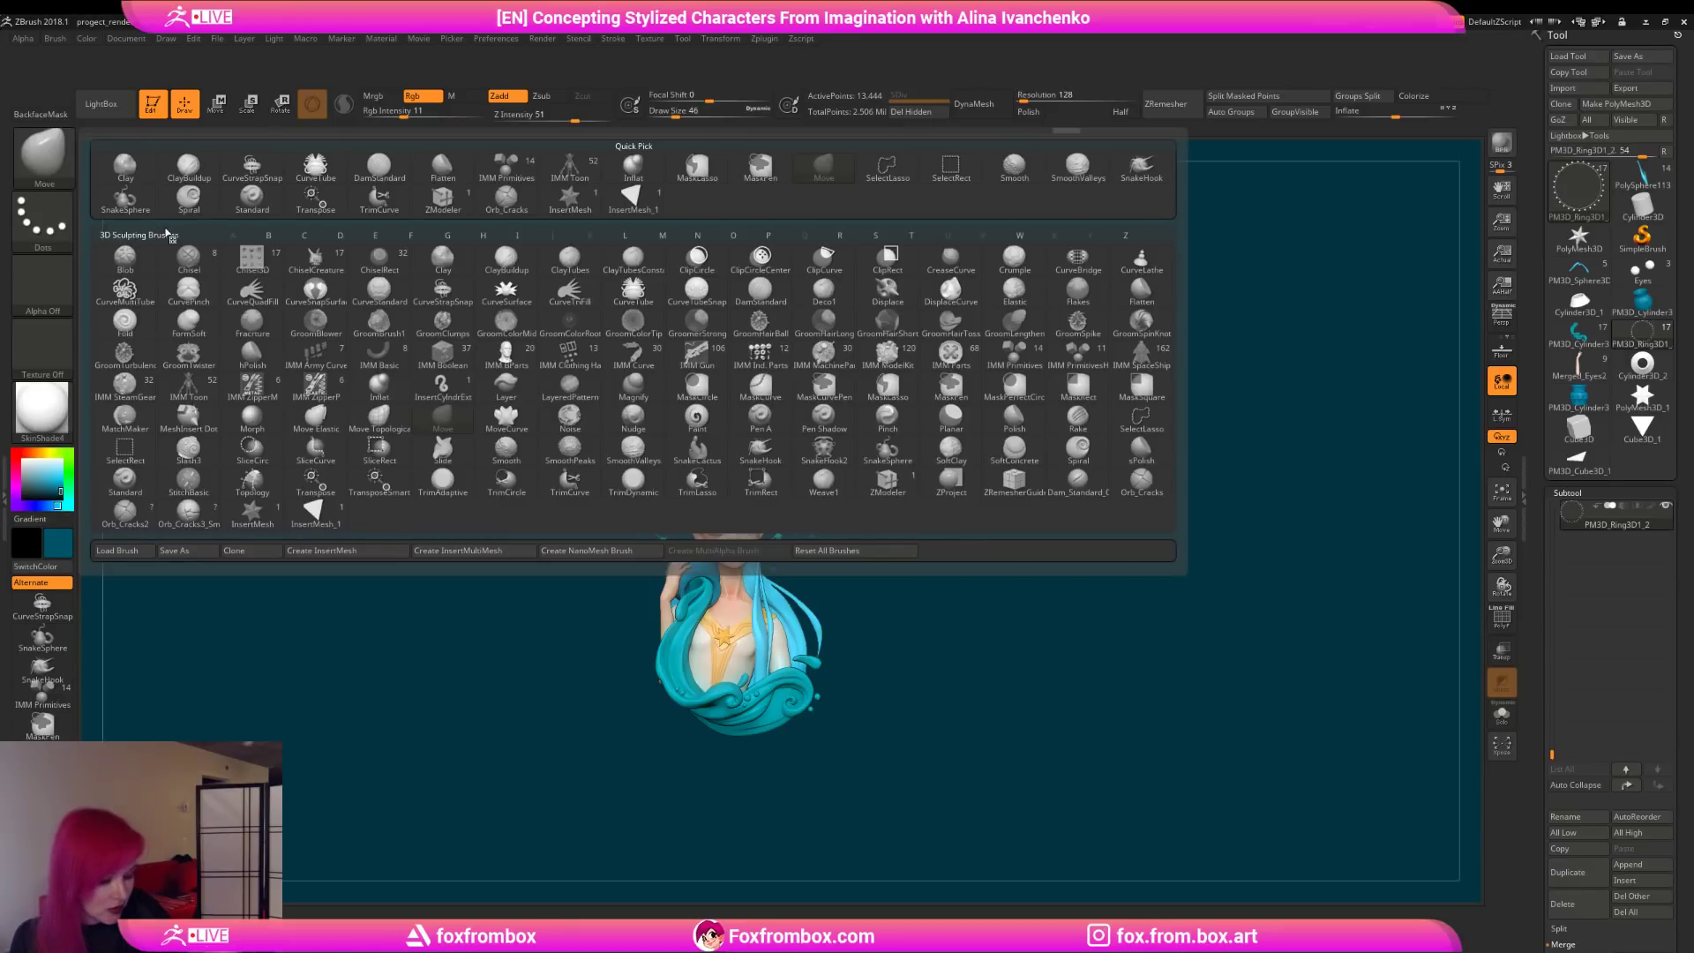
{"action": "left_click", "coordinate": [67, 40]}
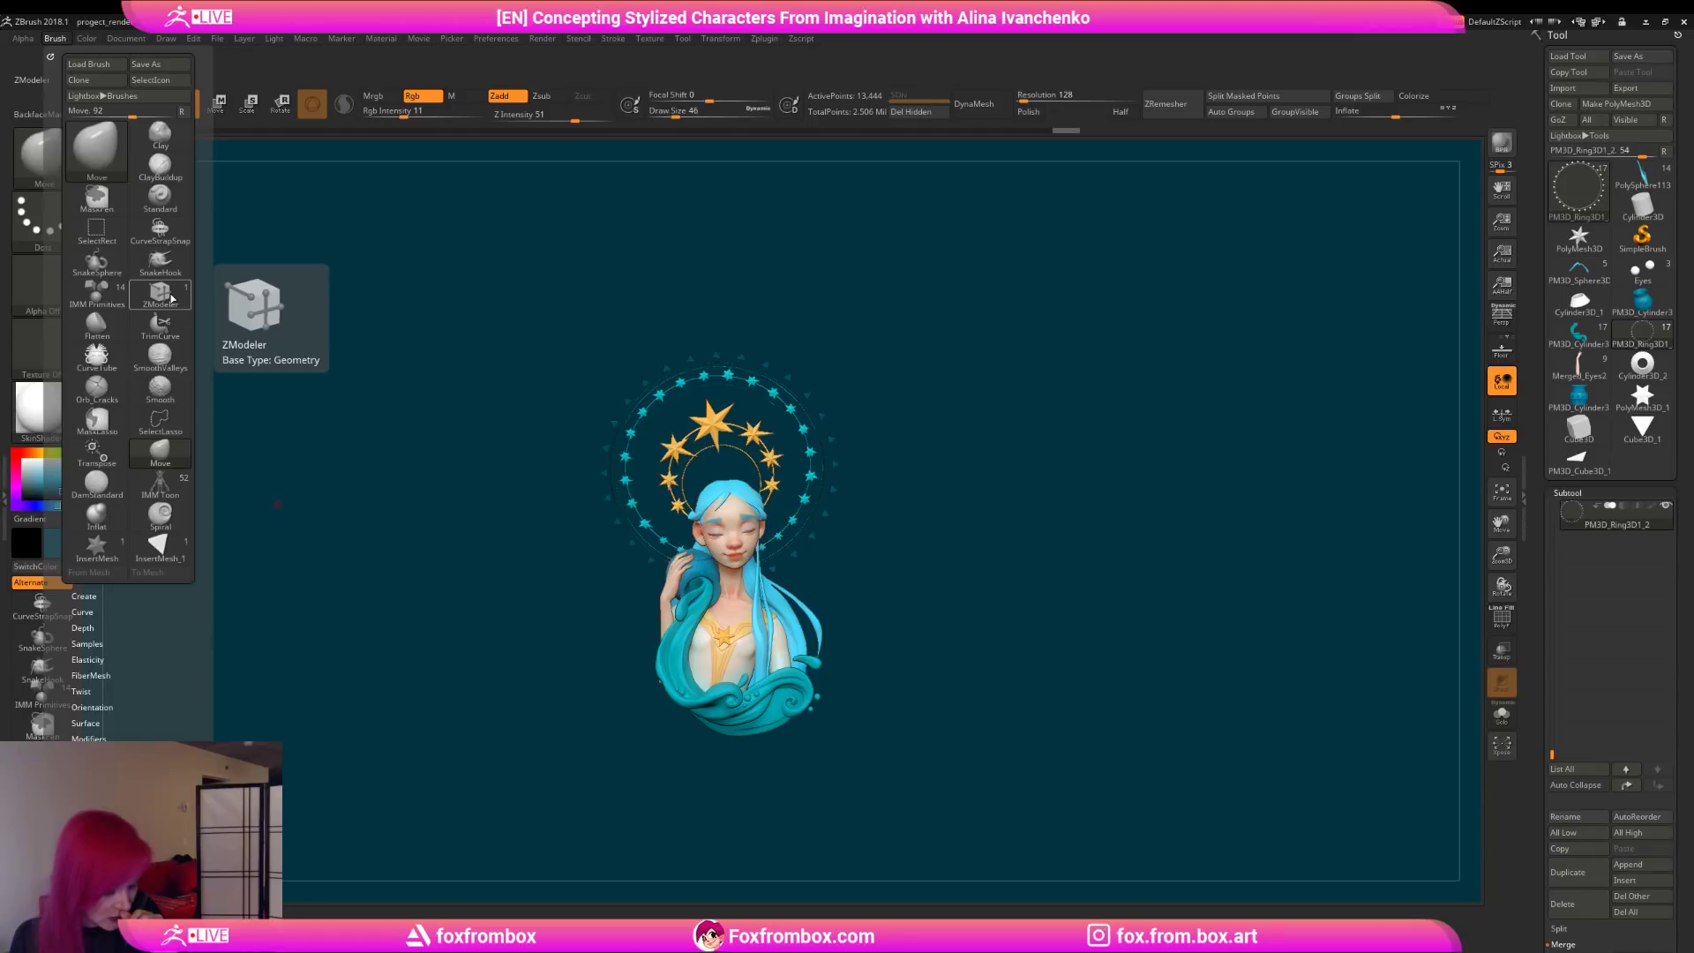
{"action": "left_click", "coordinate": [97, 420]}
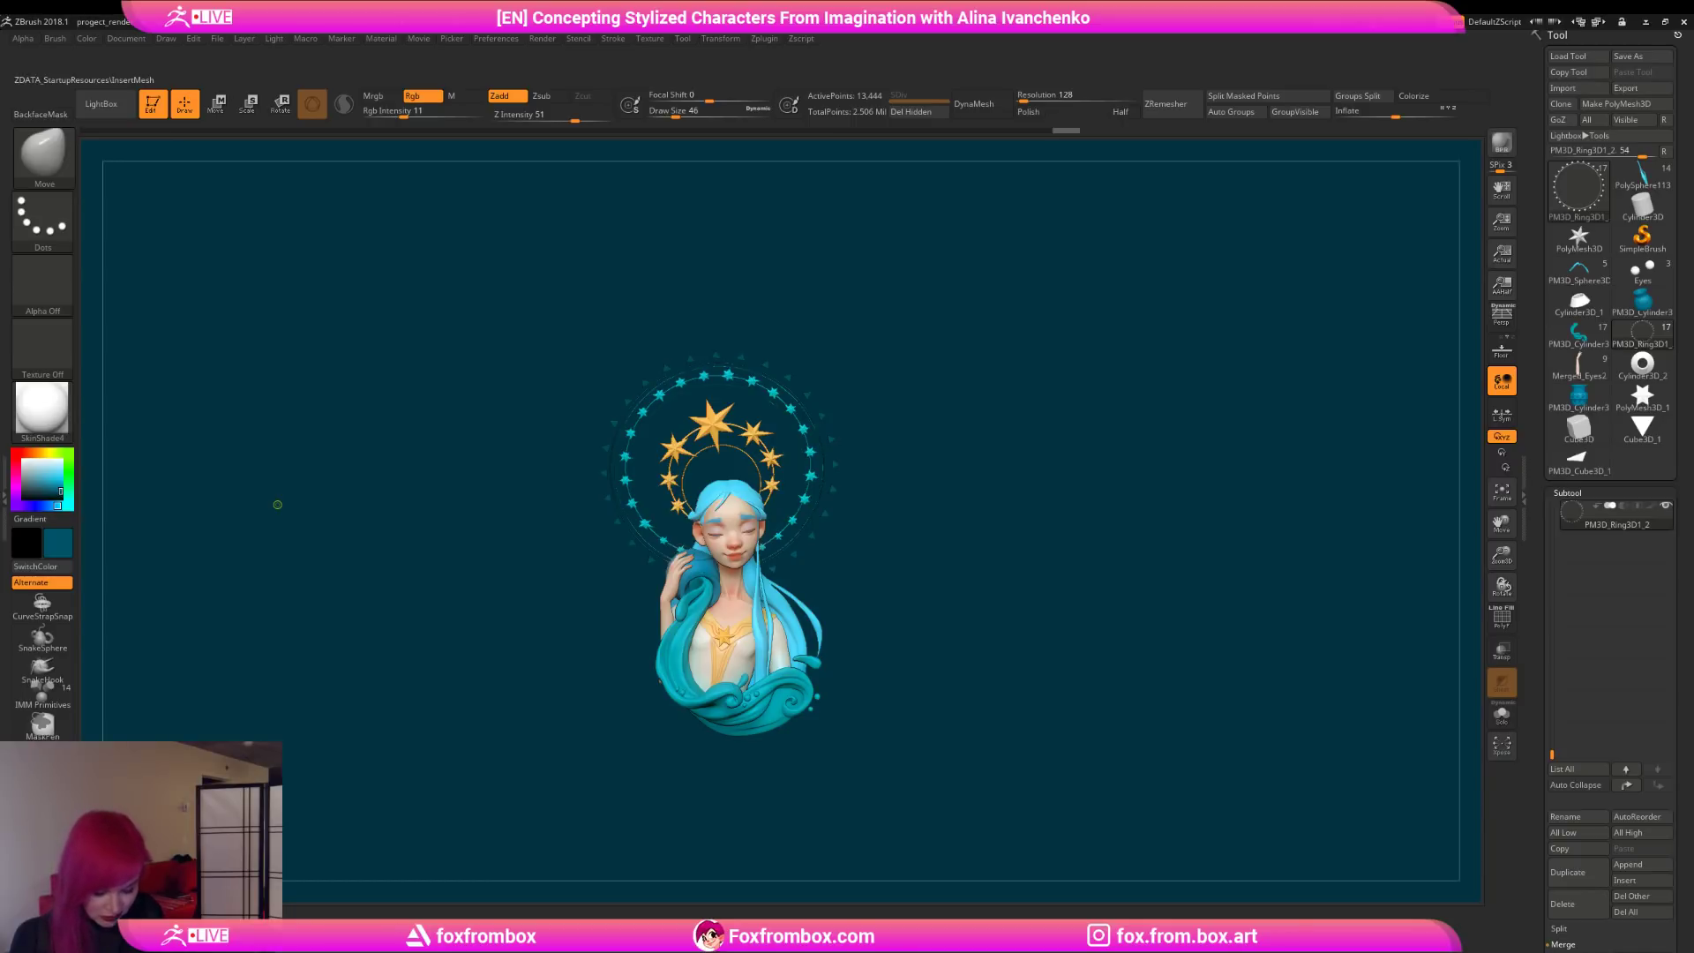
Step: Turn off interface customization in the Config preferences
{"action": "left_click", "coordinate": [721, 39]}
{"action": "left_click", "coordinate": [764, 39]}
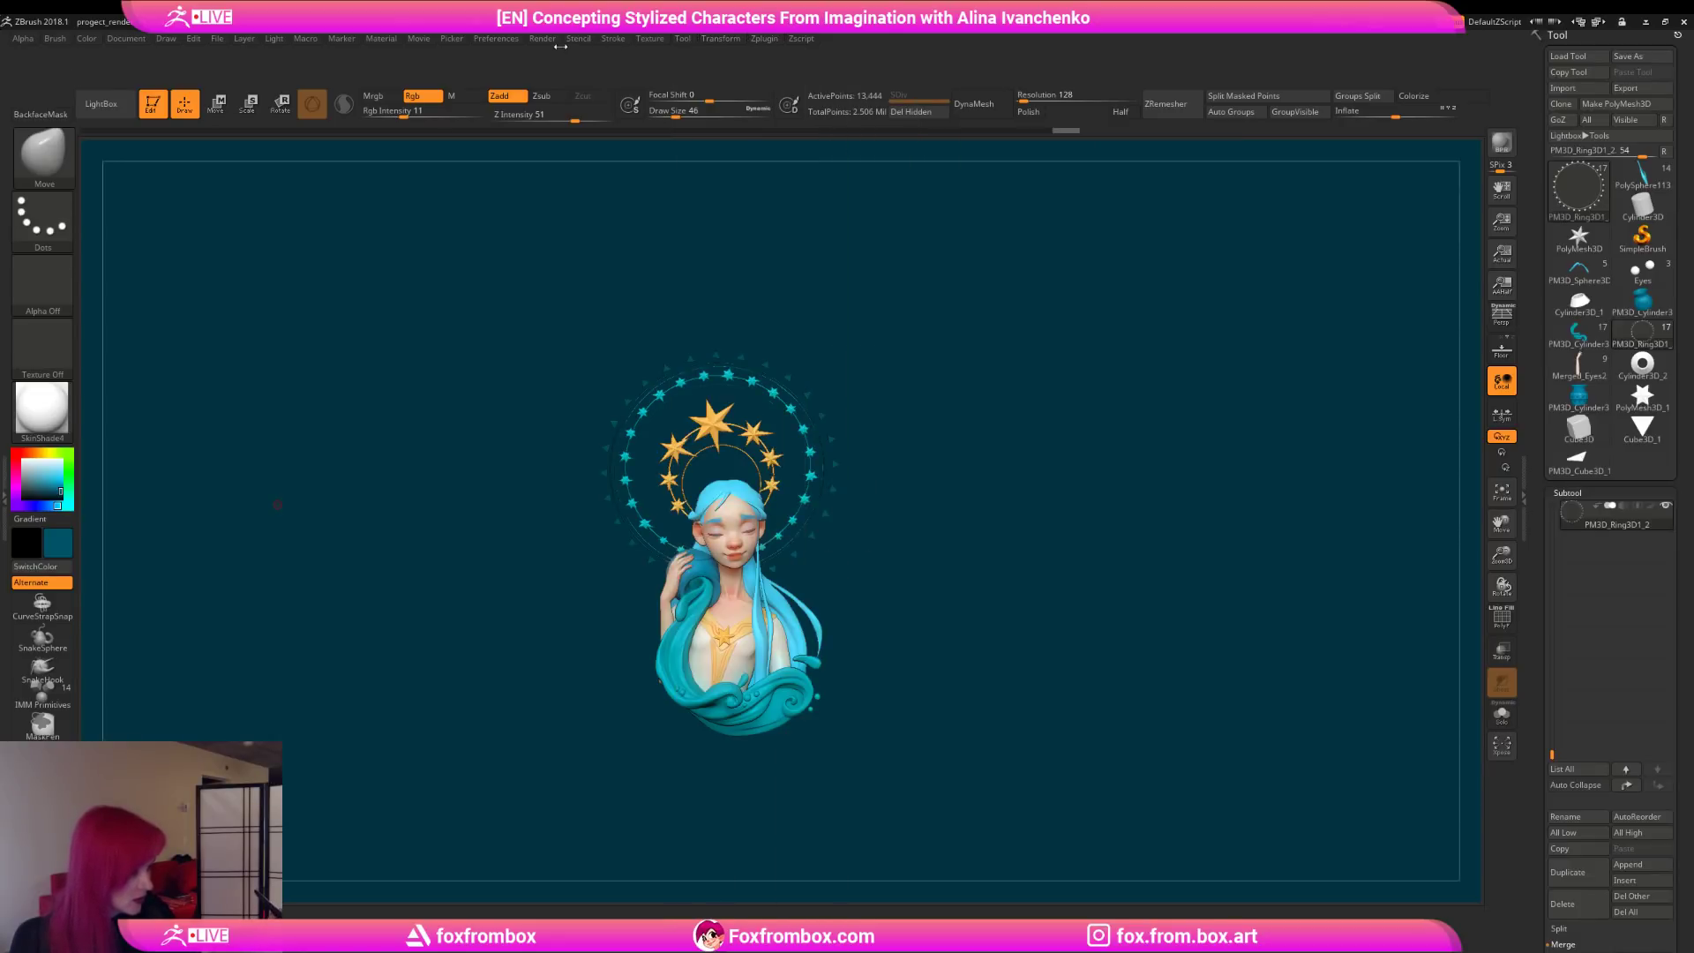
{"action": "left_click", "coordinate": [496, 38]}
{"action": "left_click", "coordinate": [556, 165]}
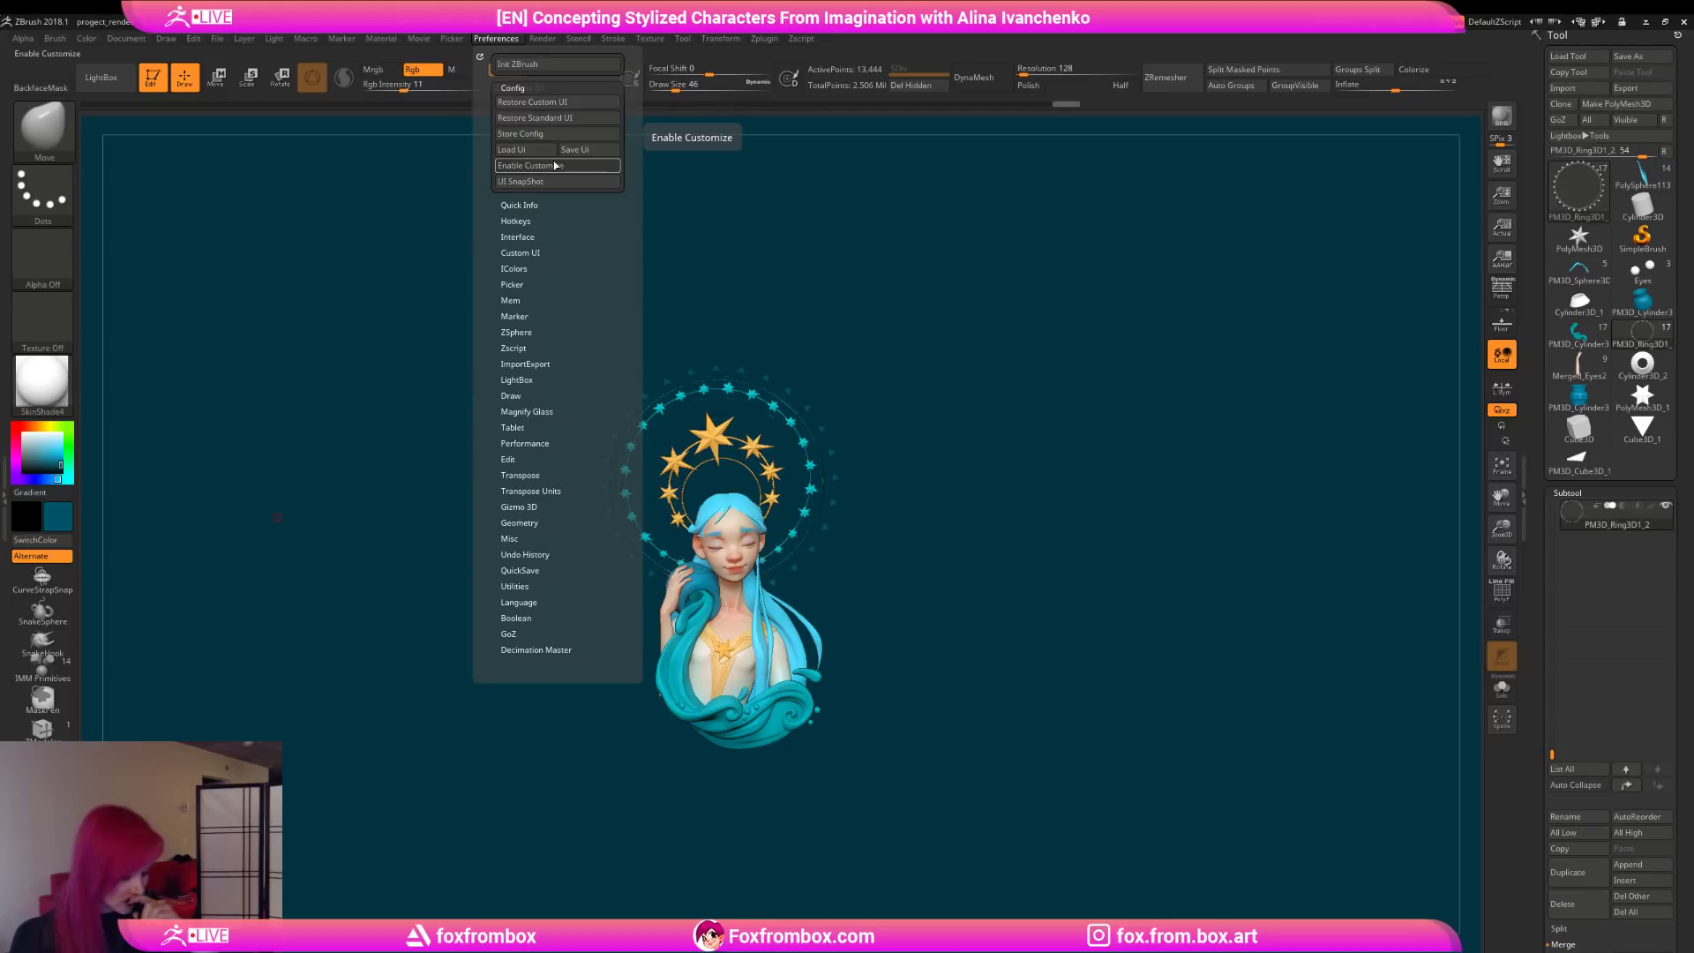
{"action": "mouse_move", "coordinate": [942, 341]}
{"action": "left_mouse_down"}
{"action": "mouse_move", "coordinate": [983, 341]}
{"action": "mouse_move", "coordinate": [949, 353]}
{"action": "left_mouse_up"}
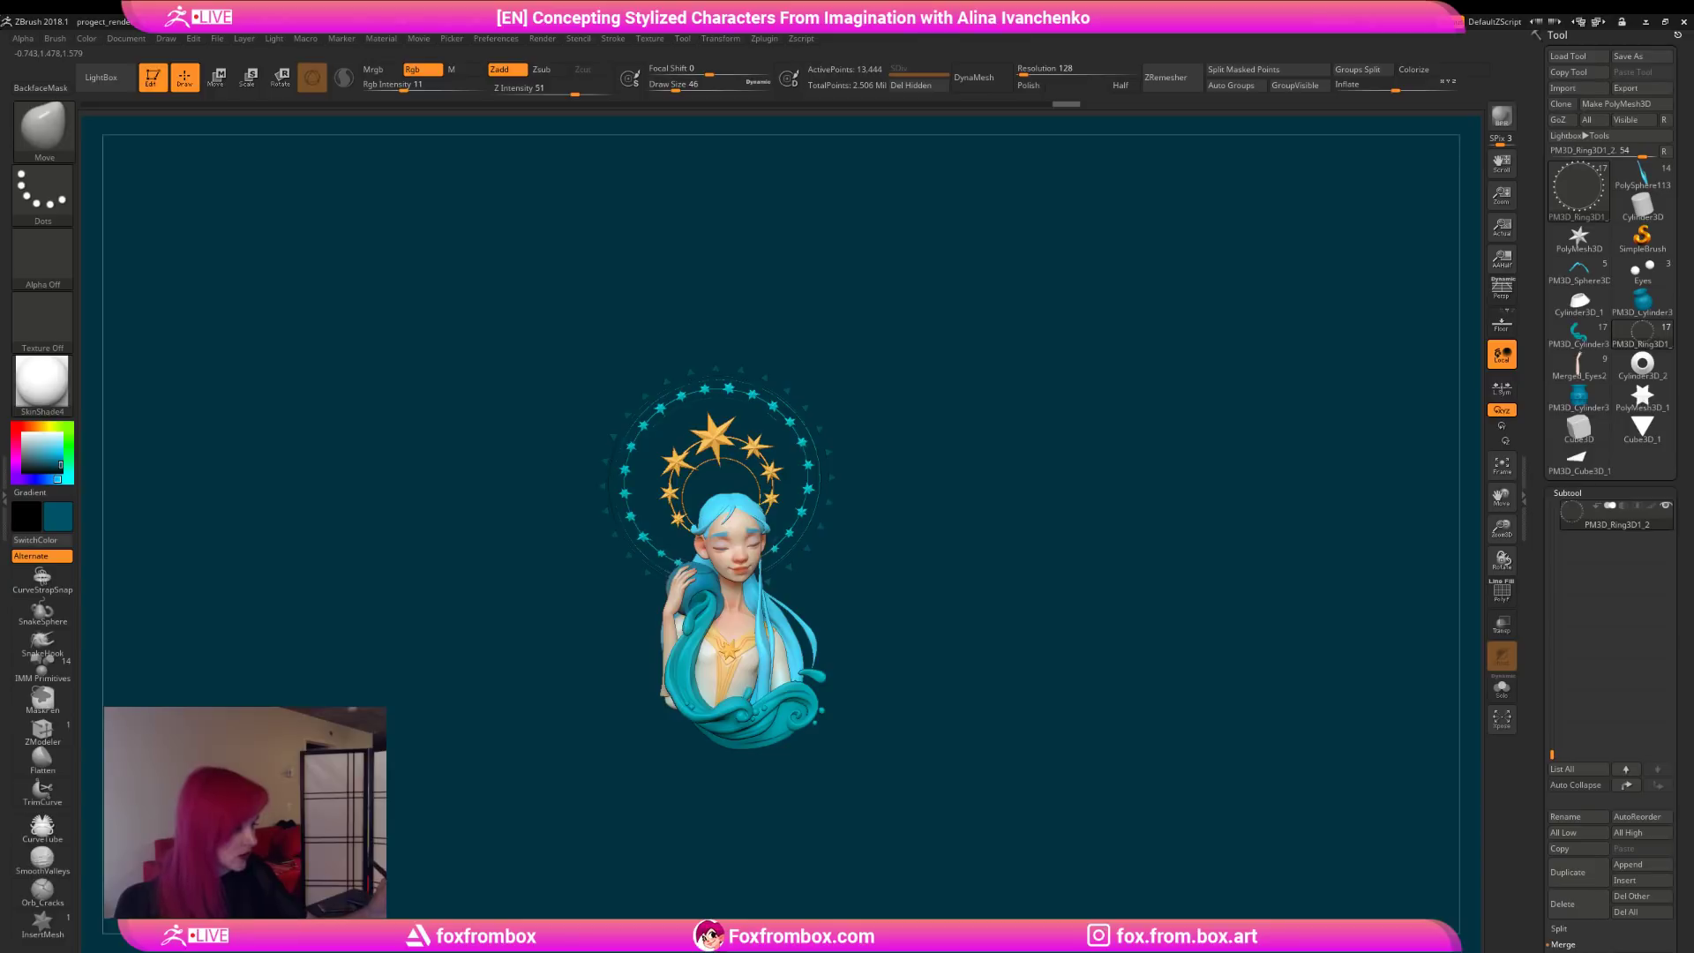
Step: Temporarily re-enable interface customization to place the InsertMesh star brush on the shelf below Orb_Cracks again
{"action": "left_click", "coordinate": [721, 38]}
{"action": "left_click", "coordinate": [496, 38]}
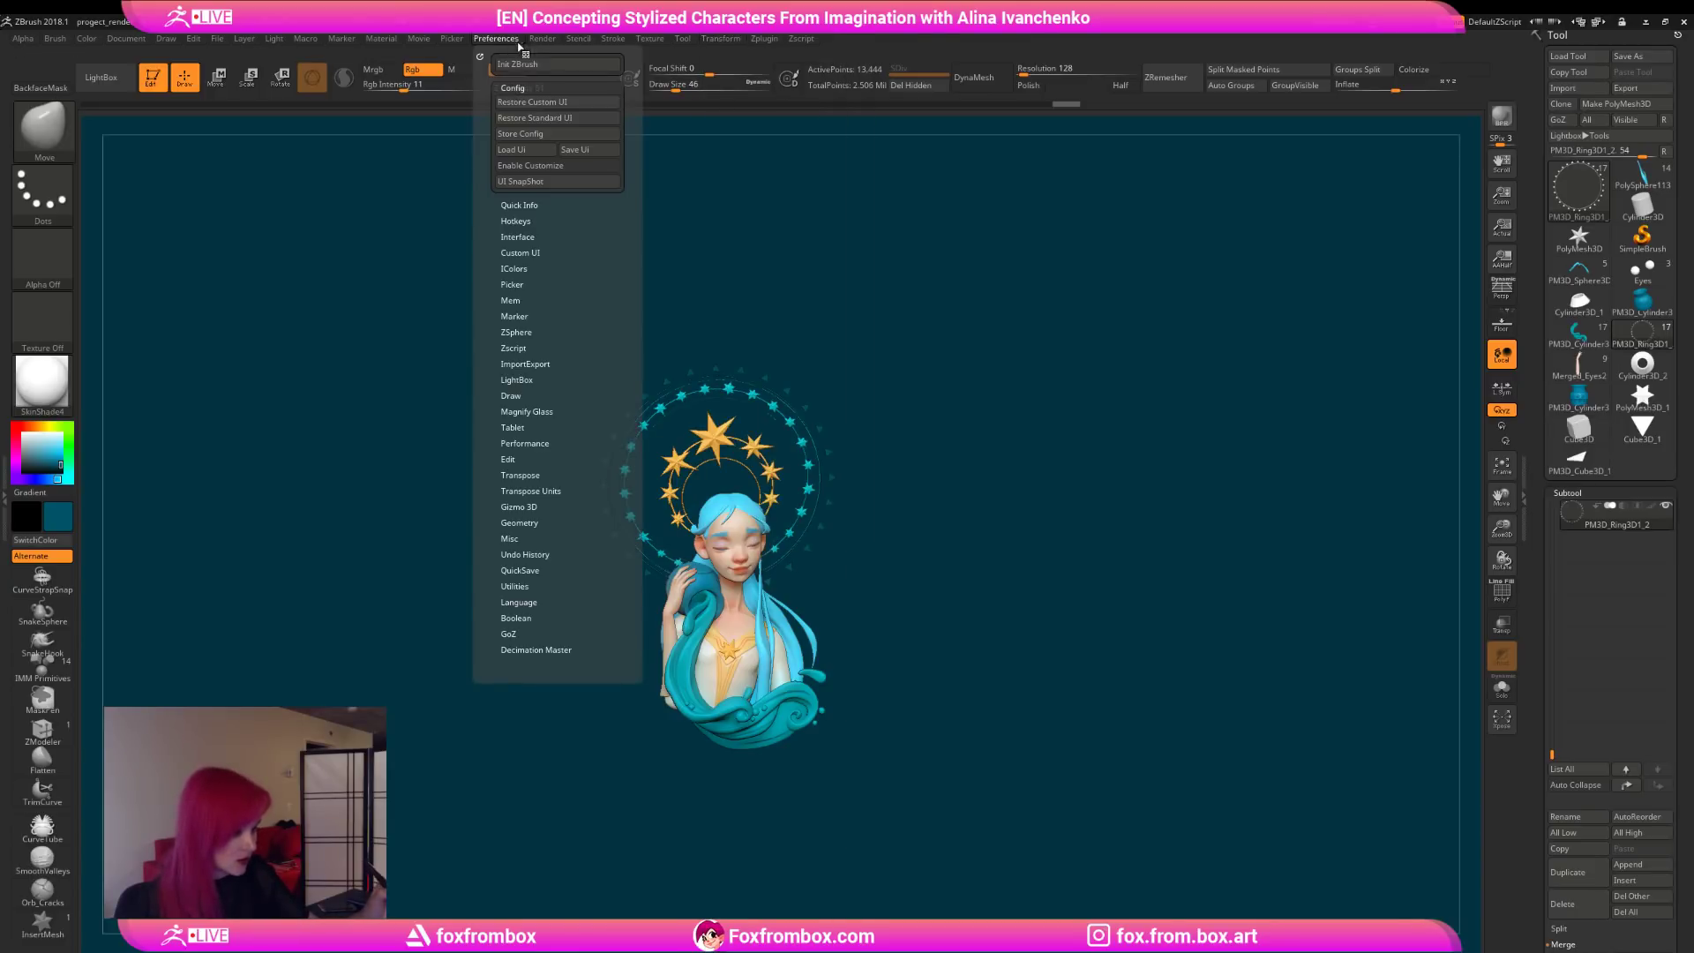
{"action": "left_click", "coordinate": [545, 166]}
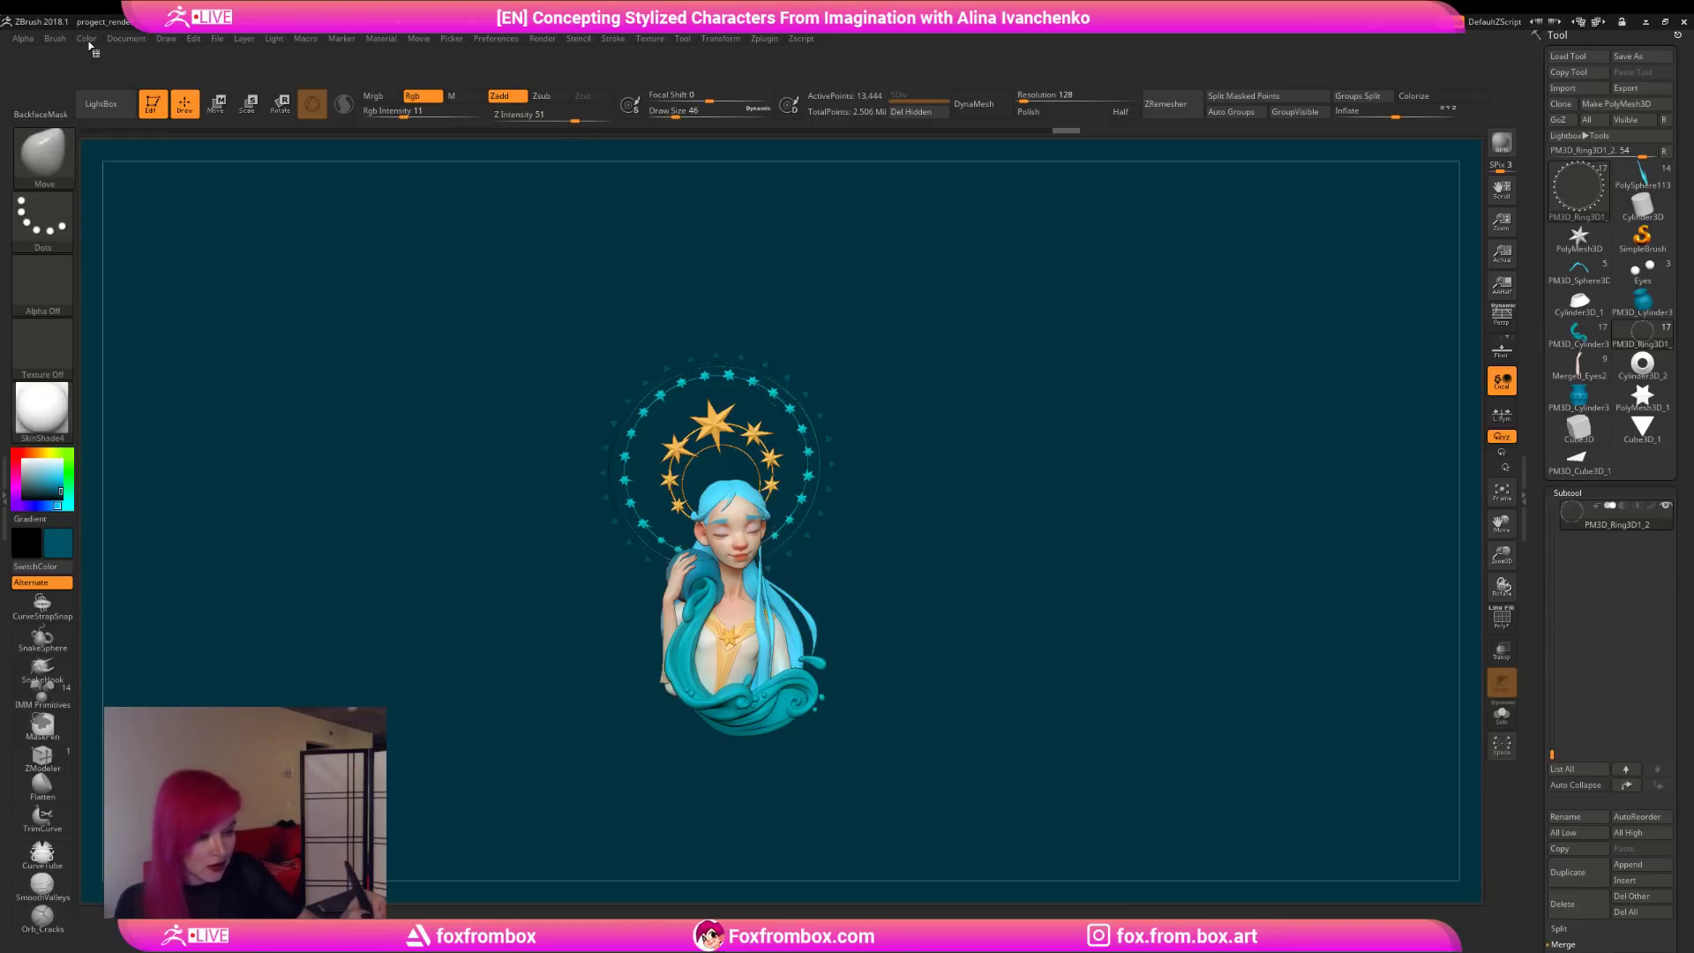
{"action": "left_click", "coordinate": [60, 40]}
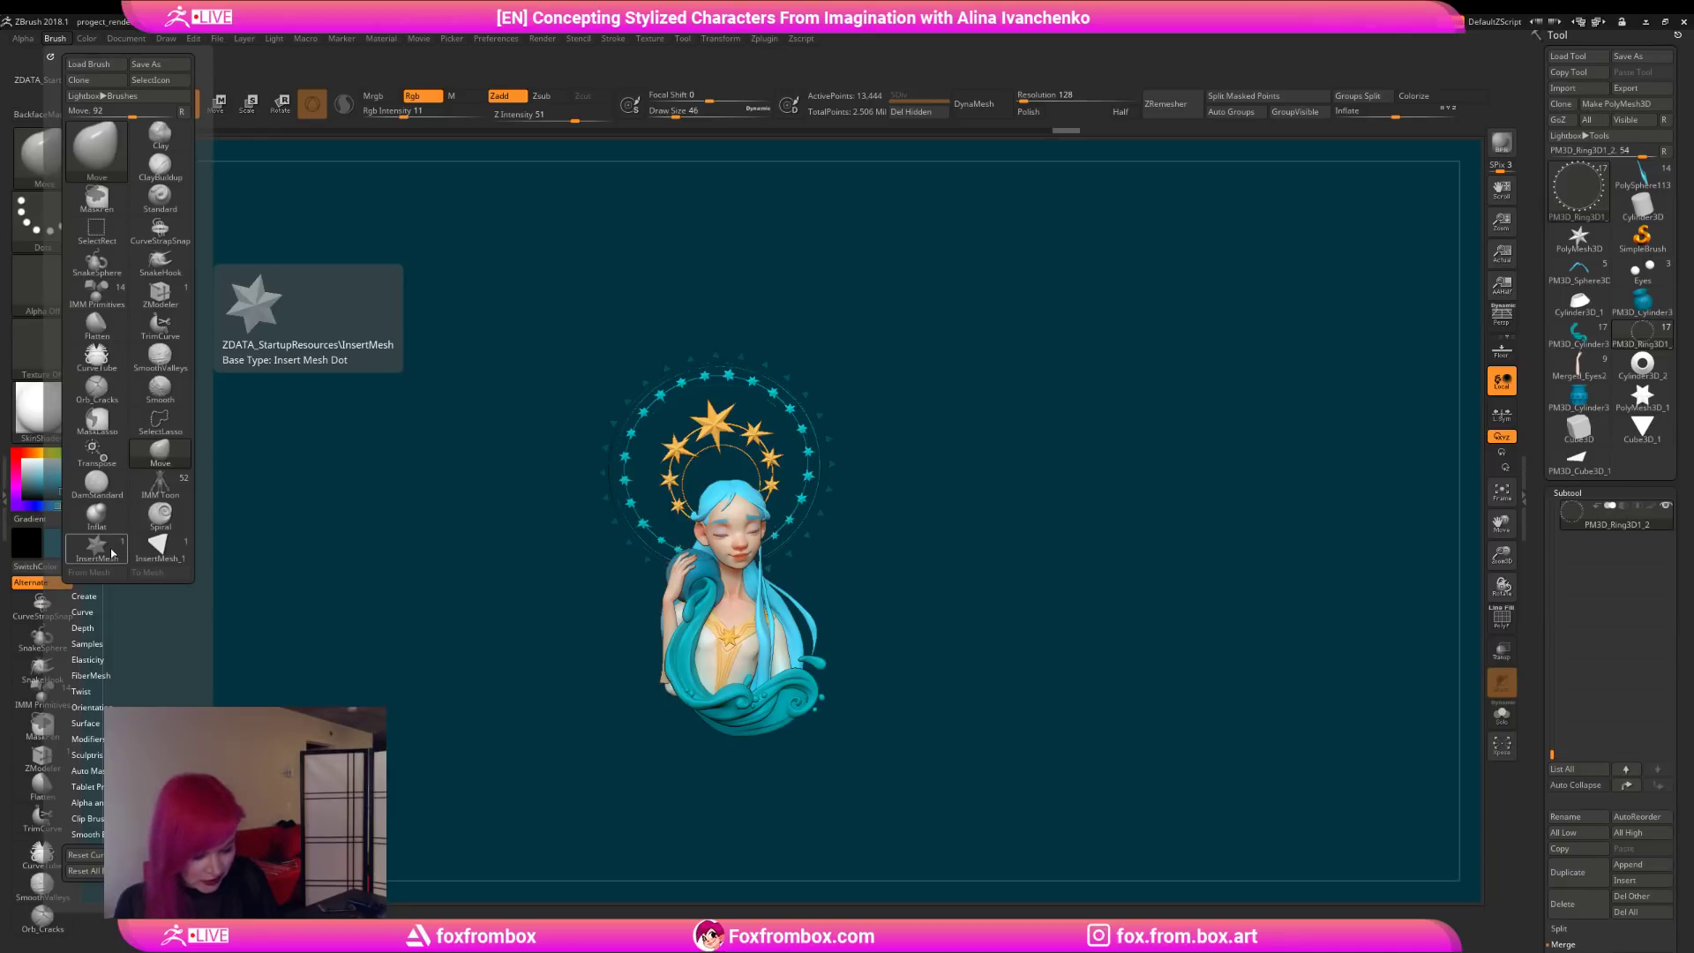
{"action": "left_click", "coordinate": [112, 553]}
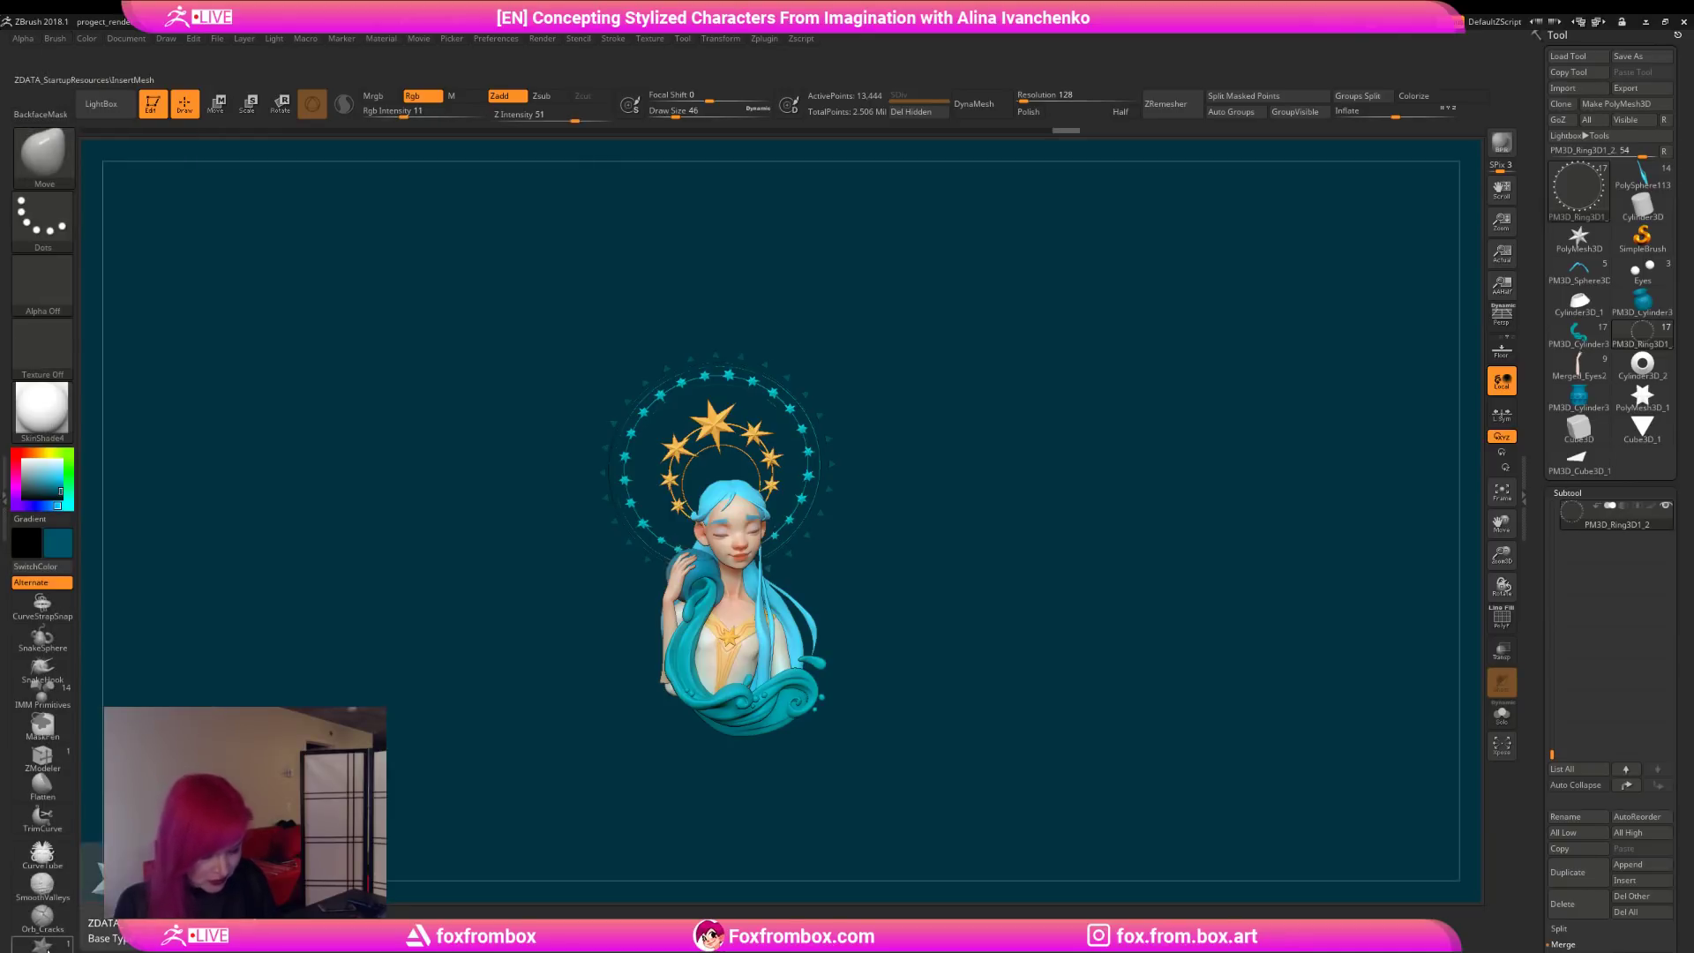
{"action": "left_click", "coordinate": [497, 41]}
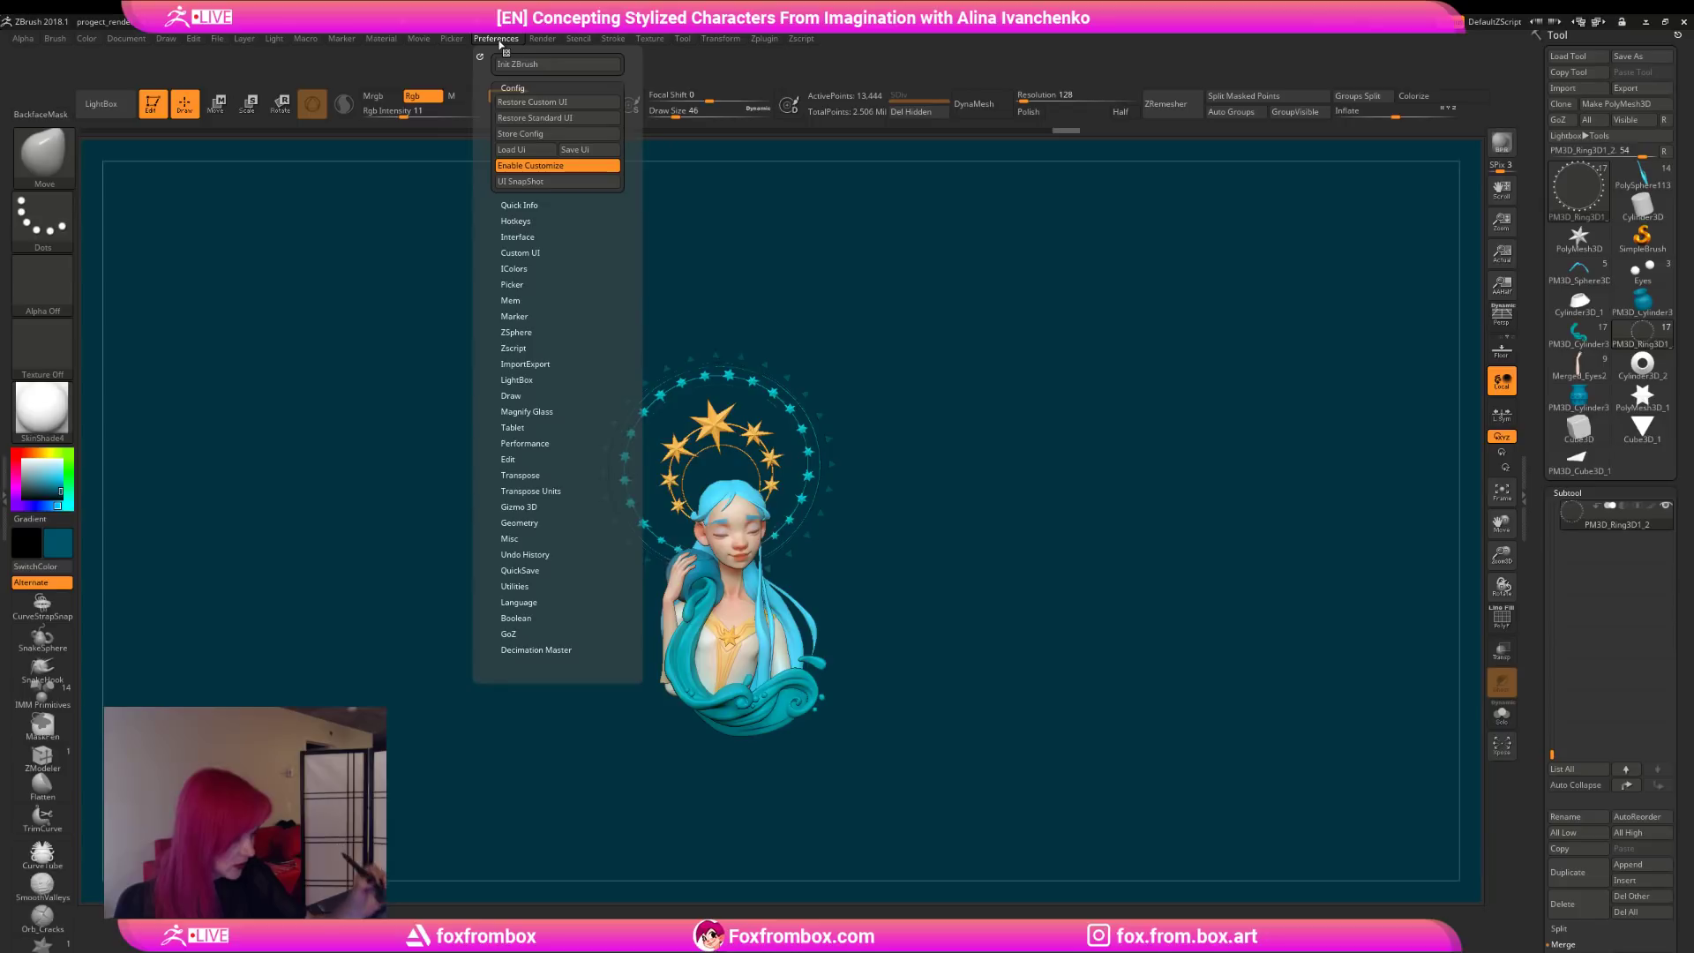
{"action": "left_click", "coordinate": [565, 166]}
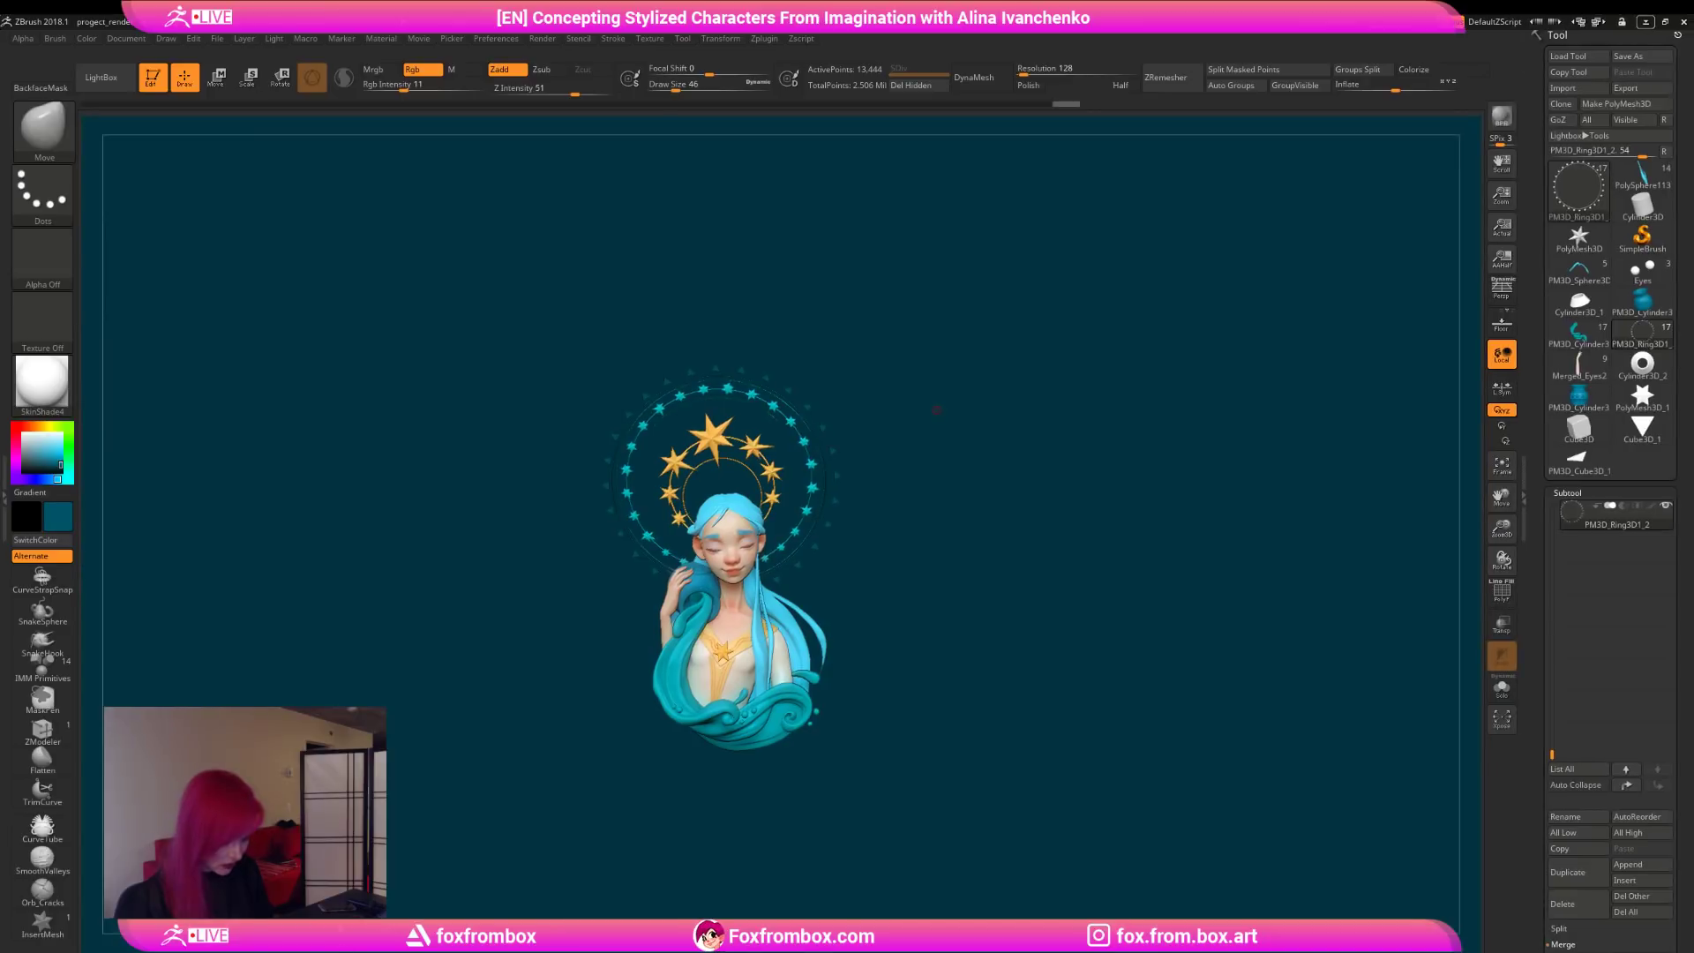
Step: Save the project with the character and her halo enlarged in the view
{"action": "mouse_move", "coordinate": [960, 484]}
{"action": "left_mouse_down"}
{"action": "mouse_move", "coordinate": [949, 496]}
{"action": "mouse_move", "coordinate": [983, 503]}
{"action": "mouse_move", "coordinate": [959, 527]}
{"action": "left_mouse_up"}
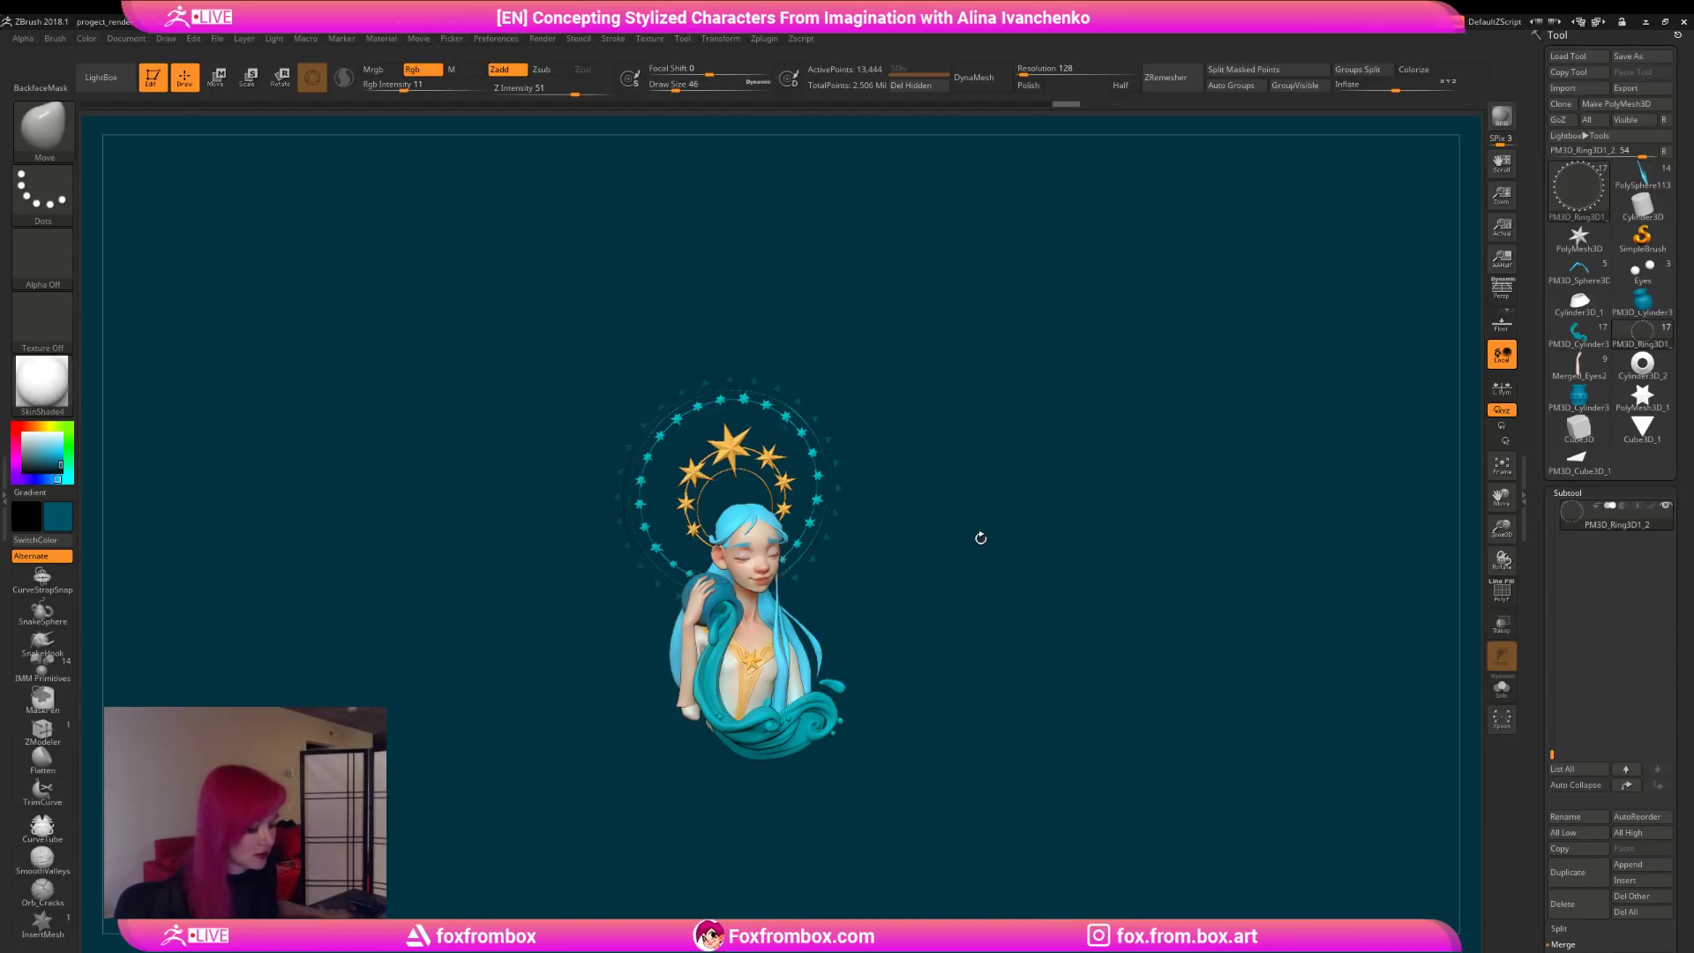
{"action": "left_click_drag", "start_coordinate": [1501, 529], "coordinate": [1493, 573]}
{"action": "left_click_drag", "start_coordinate": [1094, 582], "coordinate": [1044, 473], "text": "alt"}
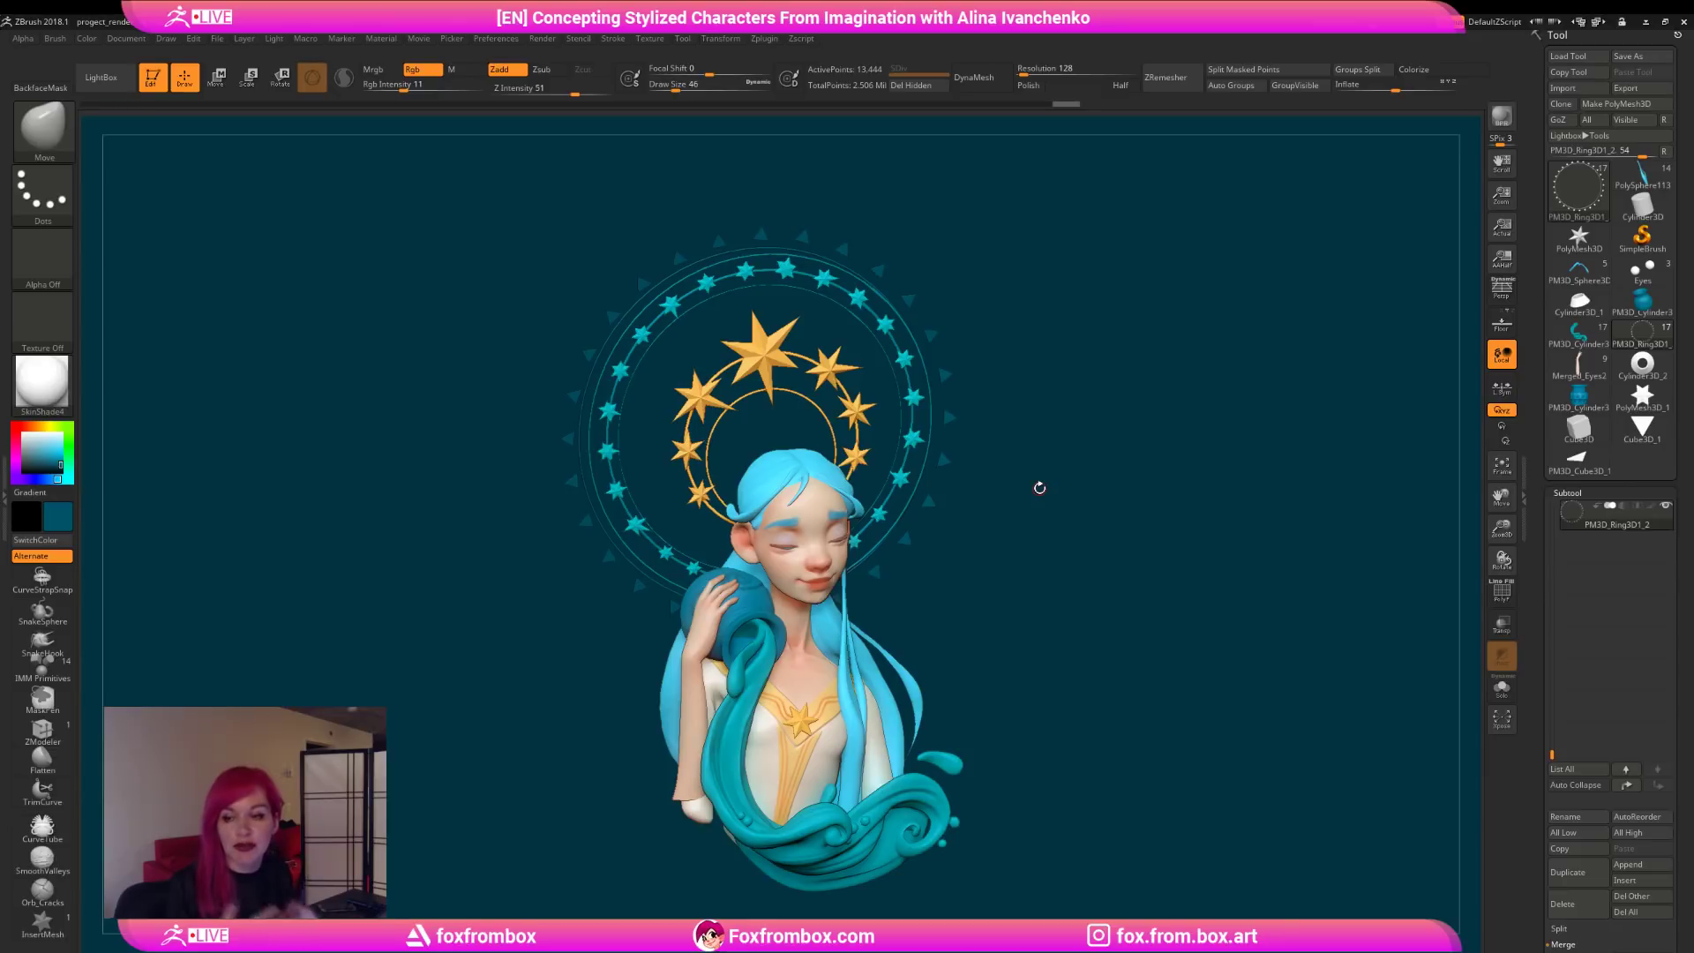
{"action": "key", "text": "ctrl+s"}
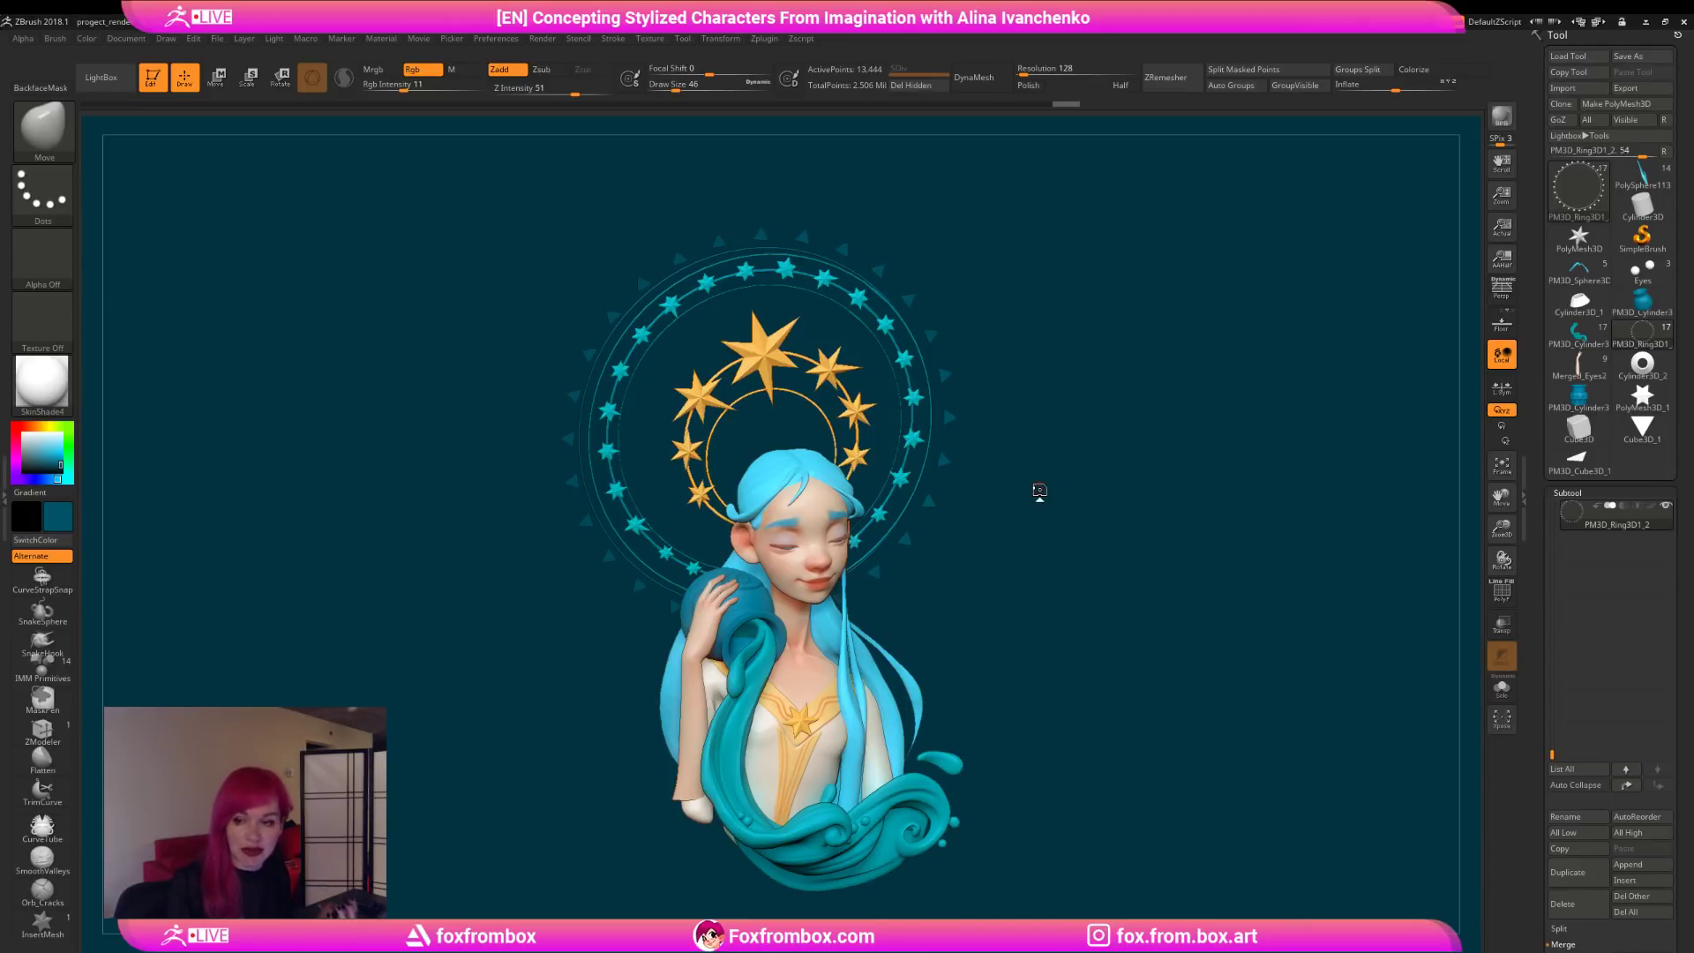
{"action": "mouse_move", "coordinate": [1095, 516]}
{"action": "left_mouse_down"}
{"action": "mouse_move", "coordinate": [1050, 517]}
{"action": "mouse_move", "coordinate": [1086, 504]}
{"action": "left_mouse_up"}
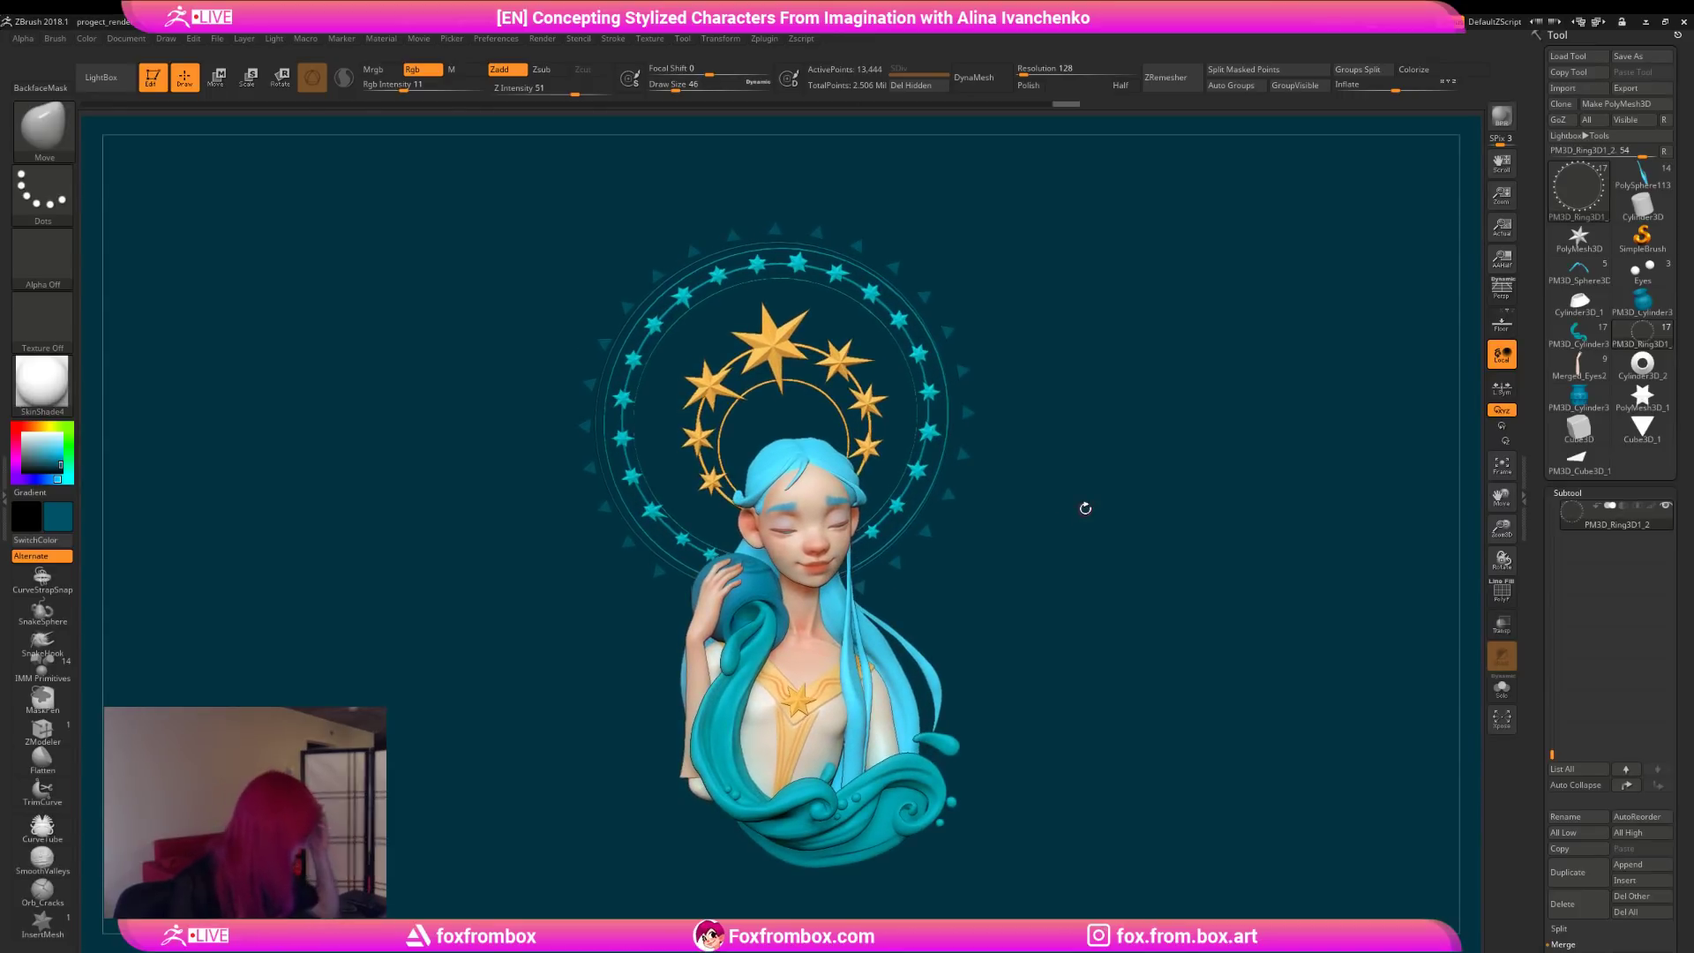
Step: Switch the active tool from the character to a Sphere3D primitive
{"action": "left_click", "coordinate": [1585, 201]}
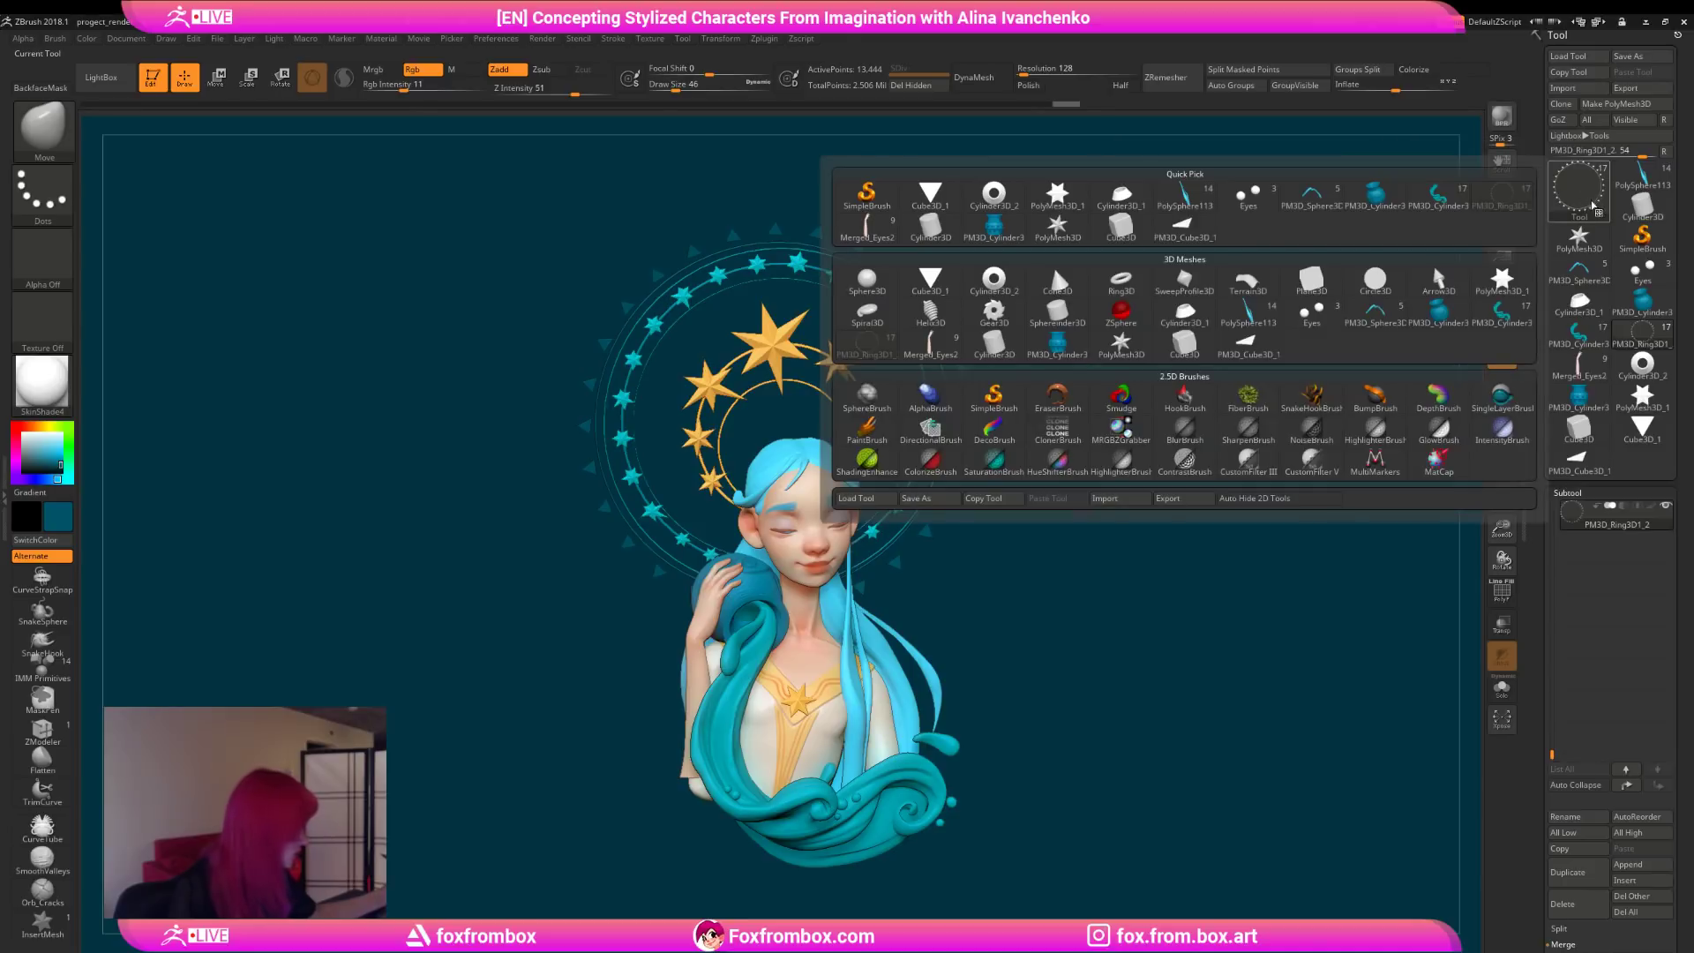
{"action": "left_click", "coordinate": [877, 275]}
{"action": "left_click_drag", "start_coordinate": [1038, 422], "coordinate": [909, 465], "text": "alt"}
{"action": "left_click_drag", "start_coordinate": [1501, 530], "coordinate": [1147, 481]}
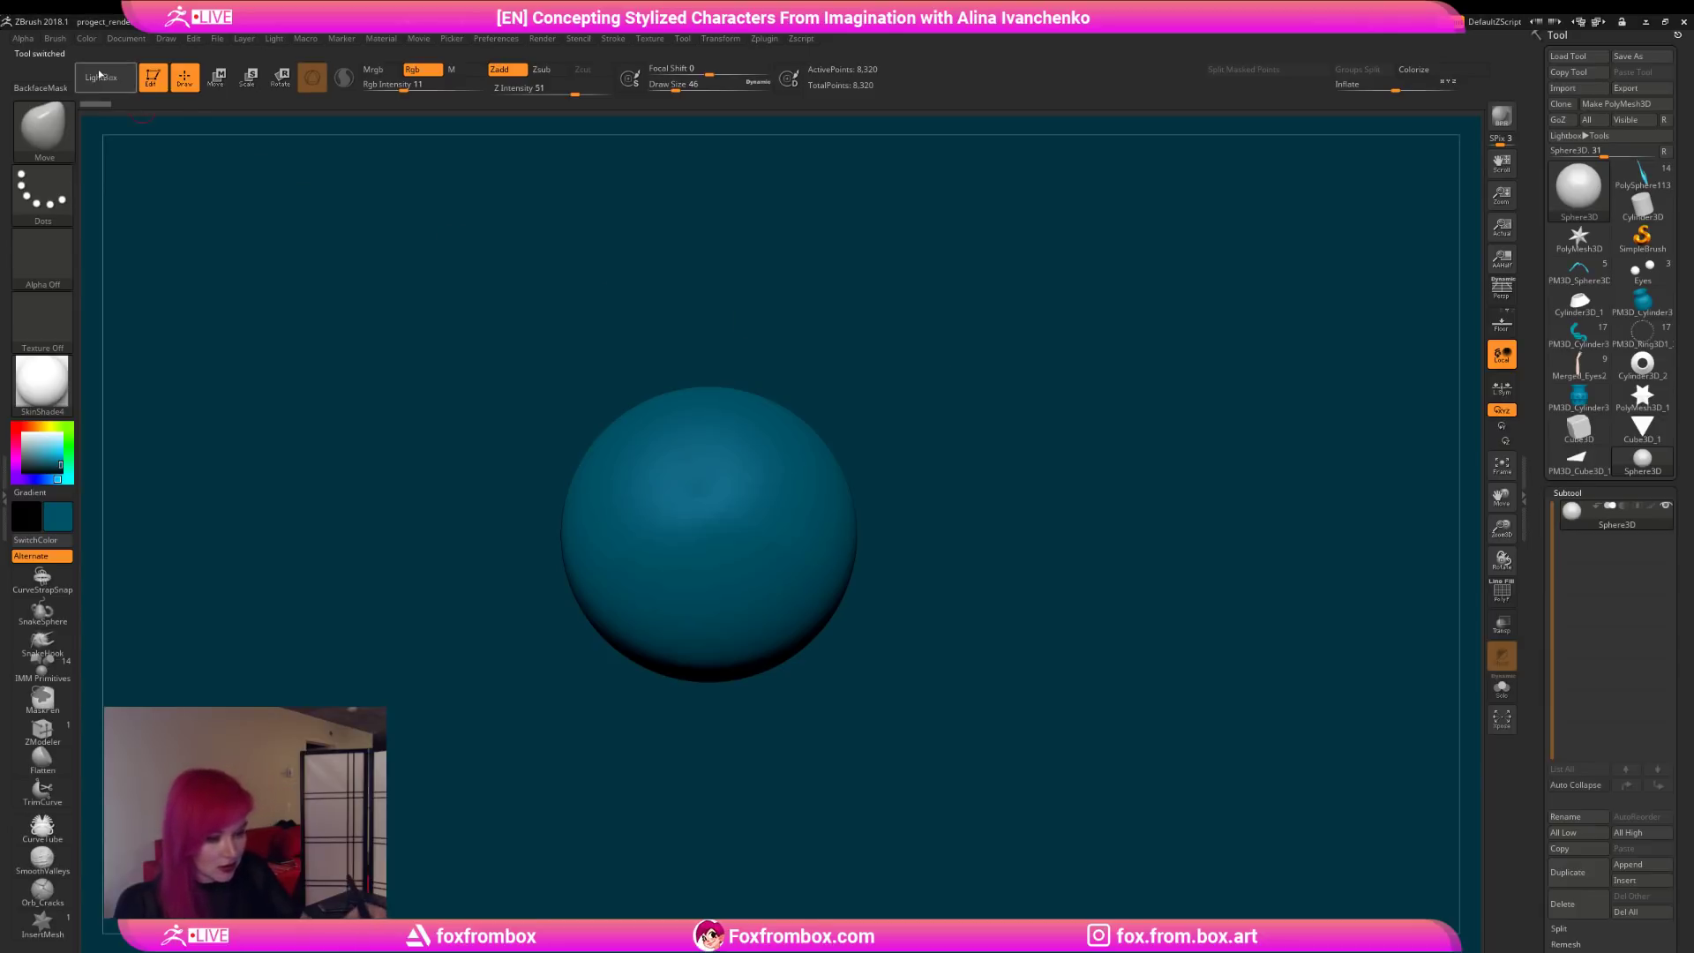
Step: Create a new InsertMesh brush from the sphere primitive
{"action": "left_click", "coordinate": [68, 146]}
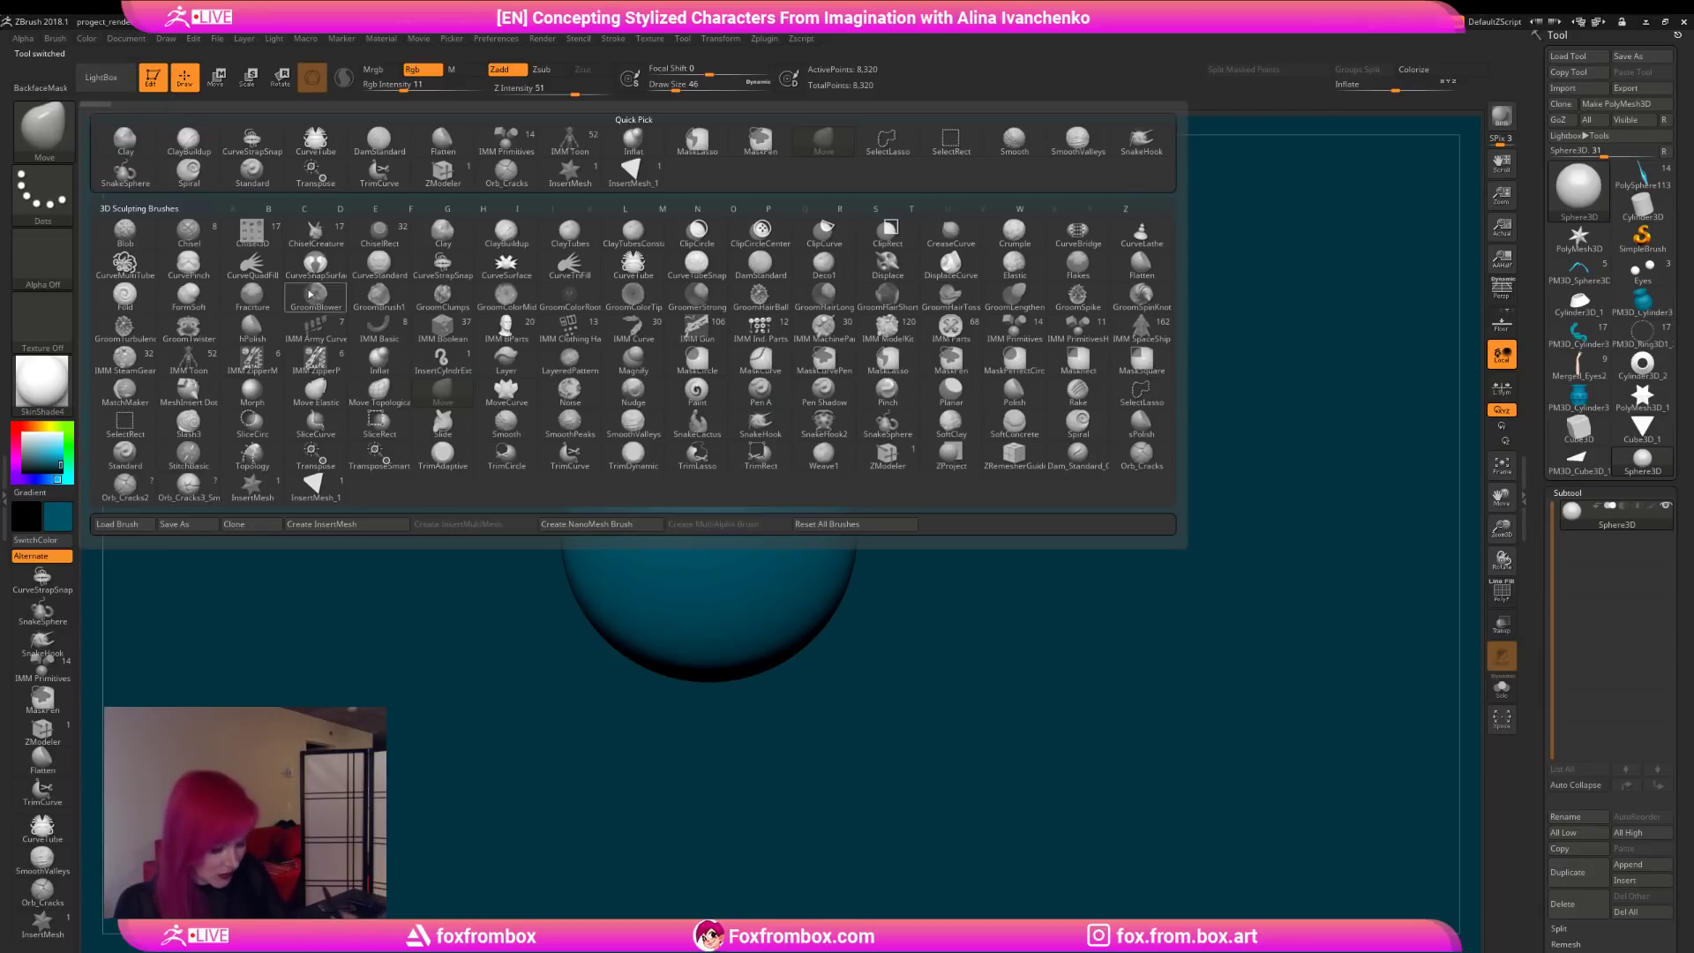
{"action": "left_click", "coordinate": [326, 524]}
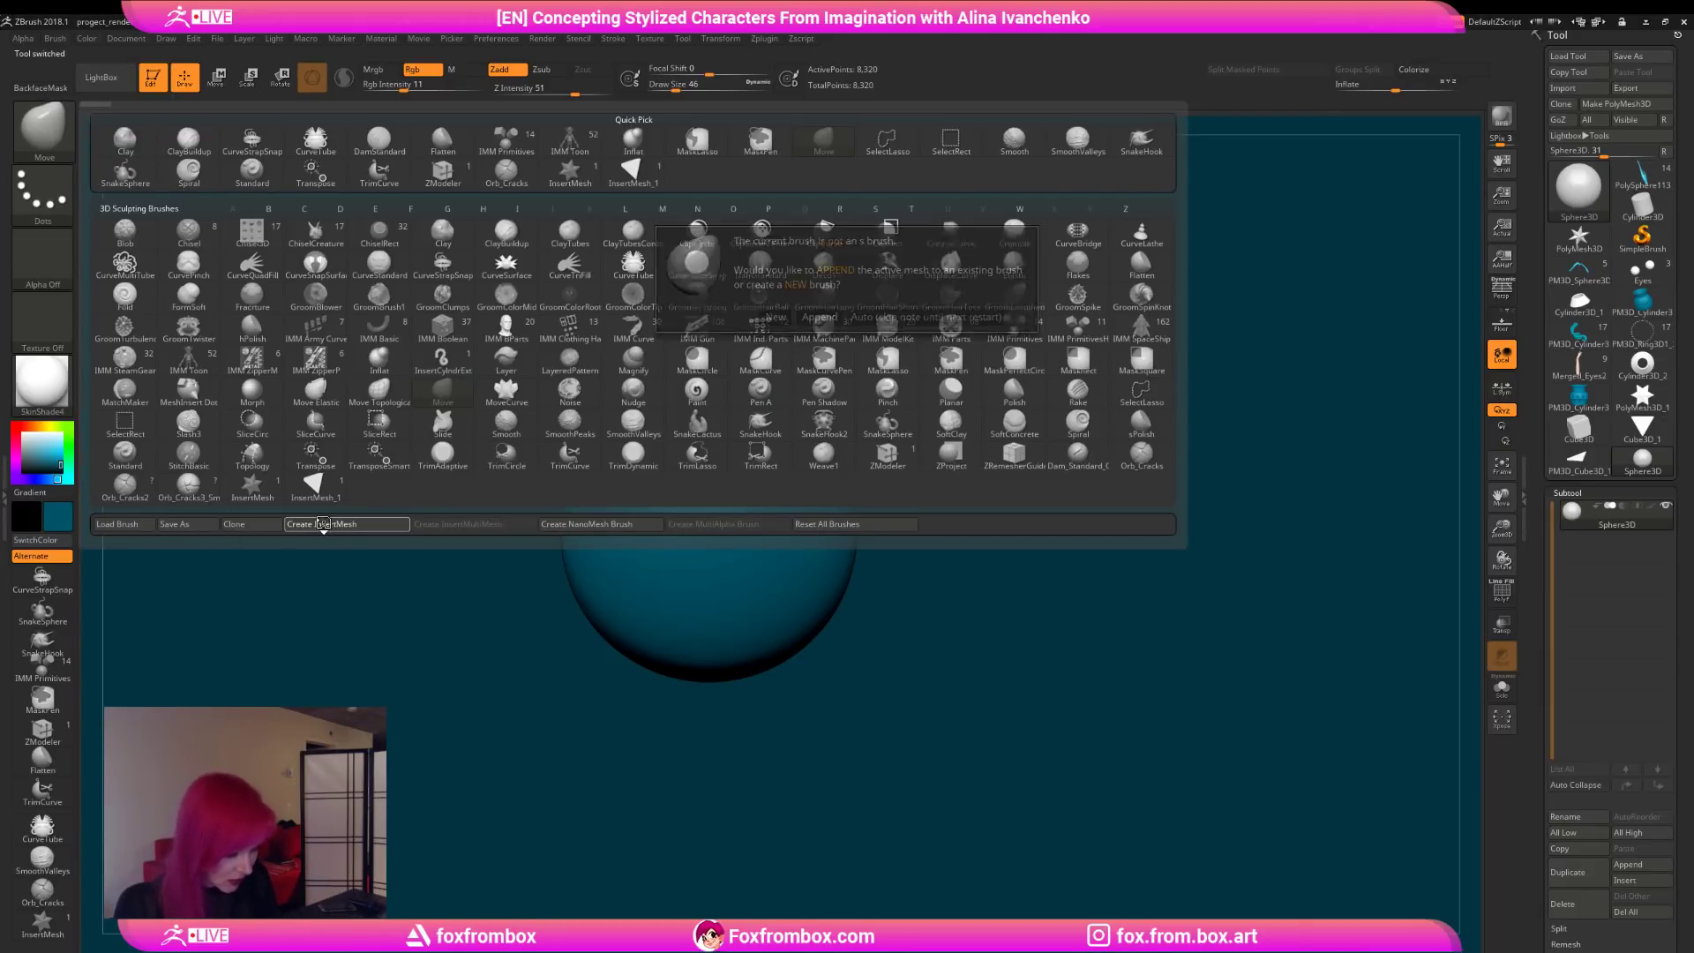
{"action": "left_click", "coordinate": [776, 316]}
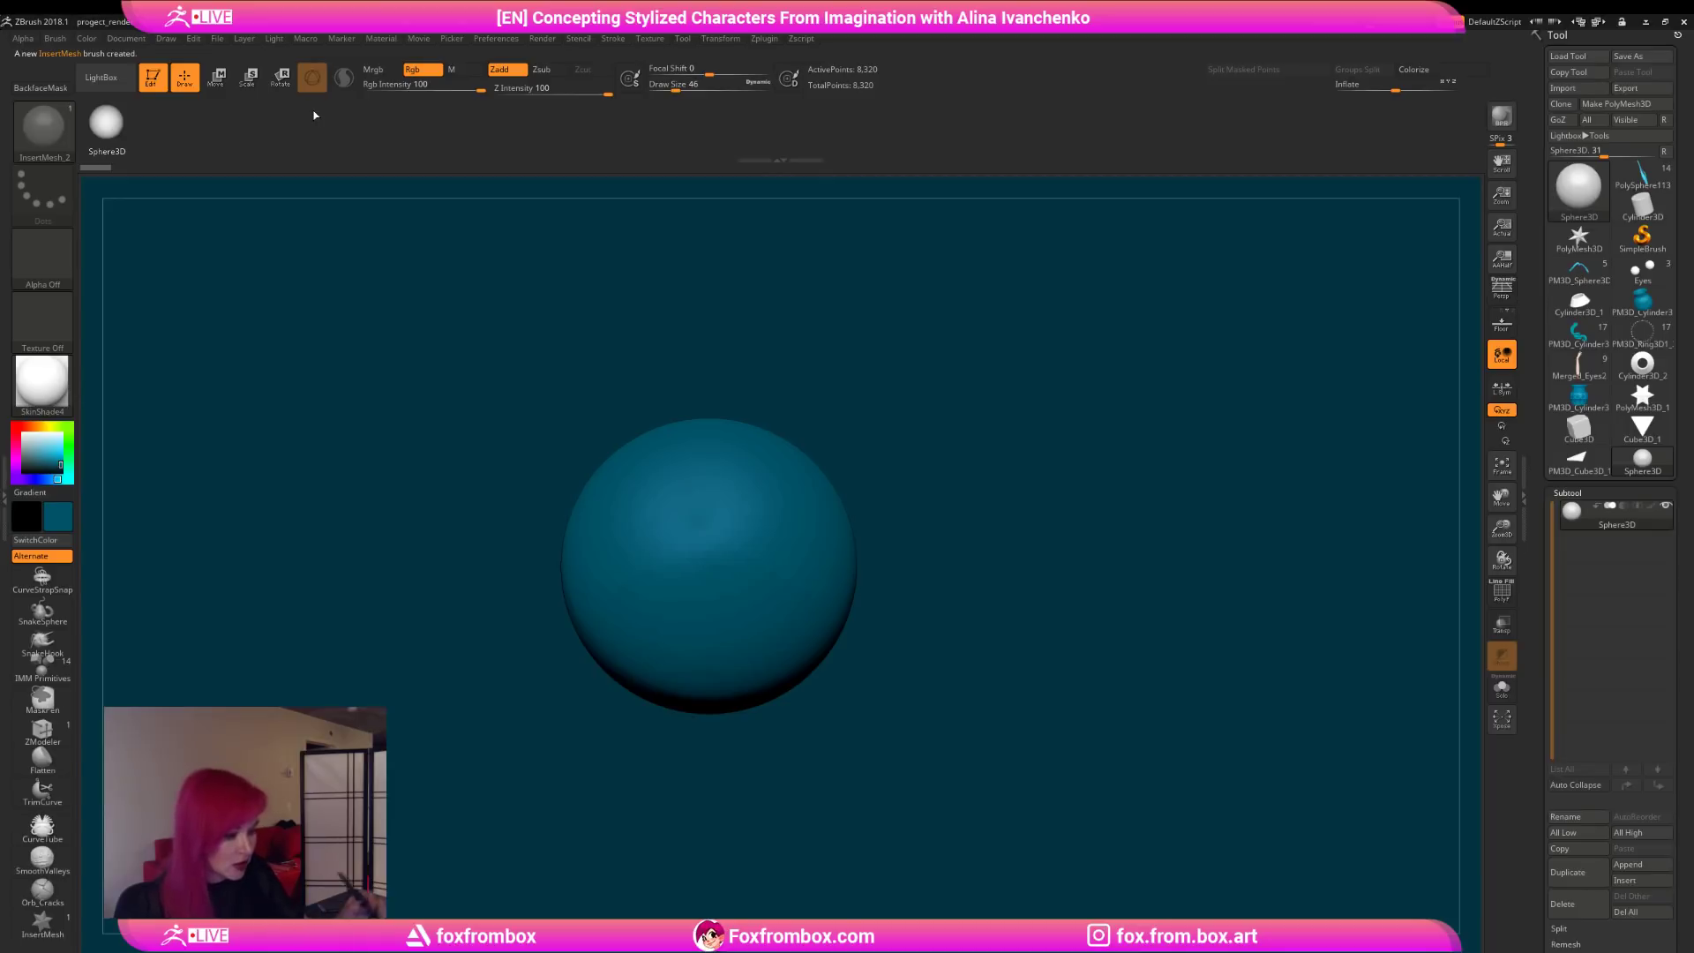
Step: Convert the sphere to a PolyMesh3D and insert three smaller spheres across its upper half with the new brush
{"action": "left_click", "coordinate": [807, 540]}
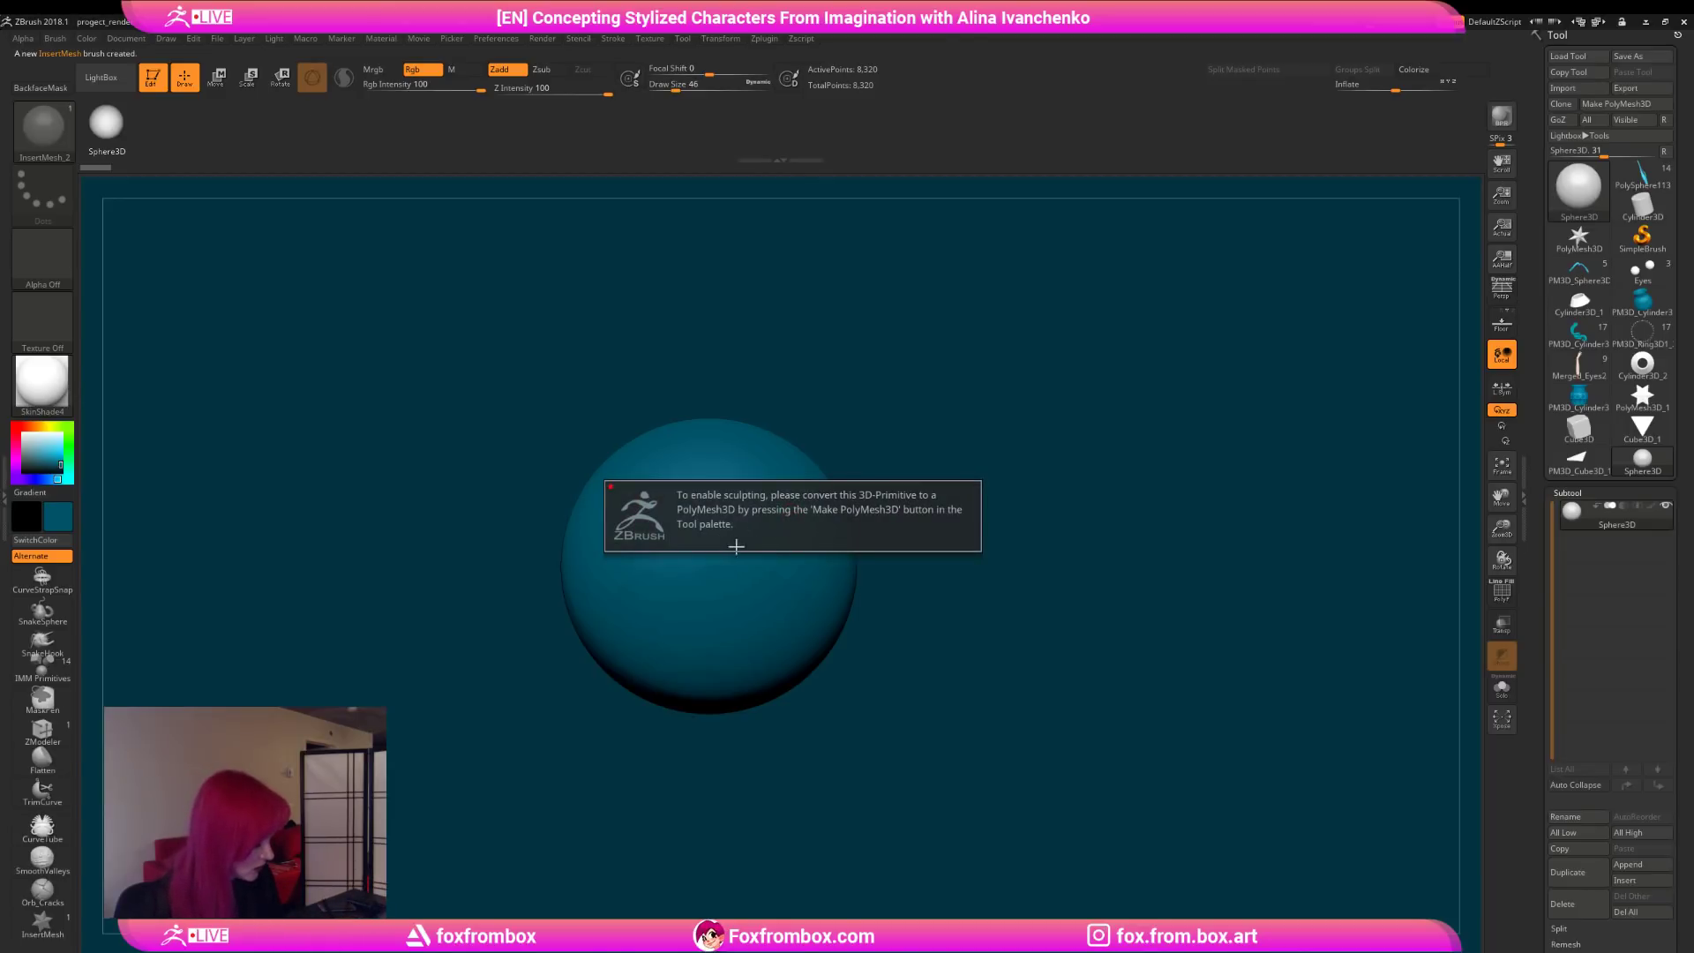
{"action": "left_click", "coordinate": [1615, 103]}
{"action": "left_click_drag", "start_coordinate": [793, 539], "coordinate": [825, 560]}
{"action": "left_click_drag", "start_coordinate": [723, 498], "coordinate": [750, 505]}
{"action": "left_click_drag", "start_coordinate": [621, 506], "coordinate": [662, 521]}
{"action": "left_click_drag", "start_coordinate": [931, 355], "coordinate": [928, 389], "text": "alt"}
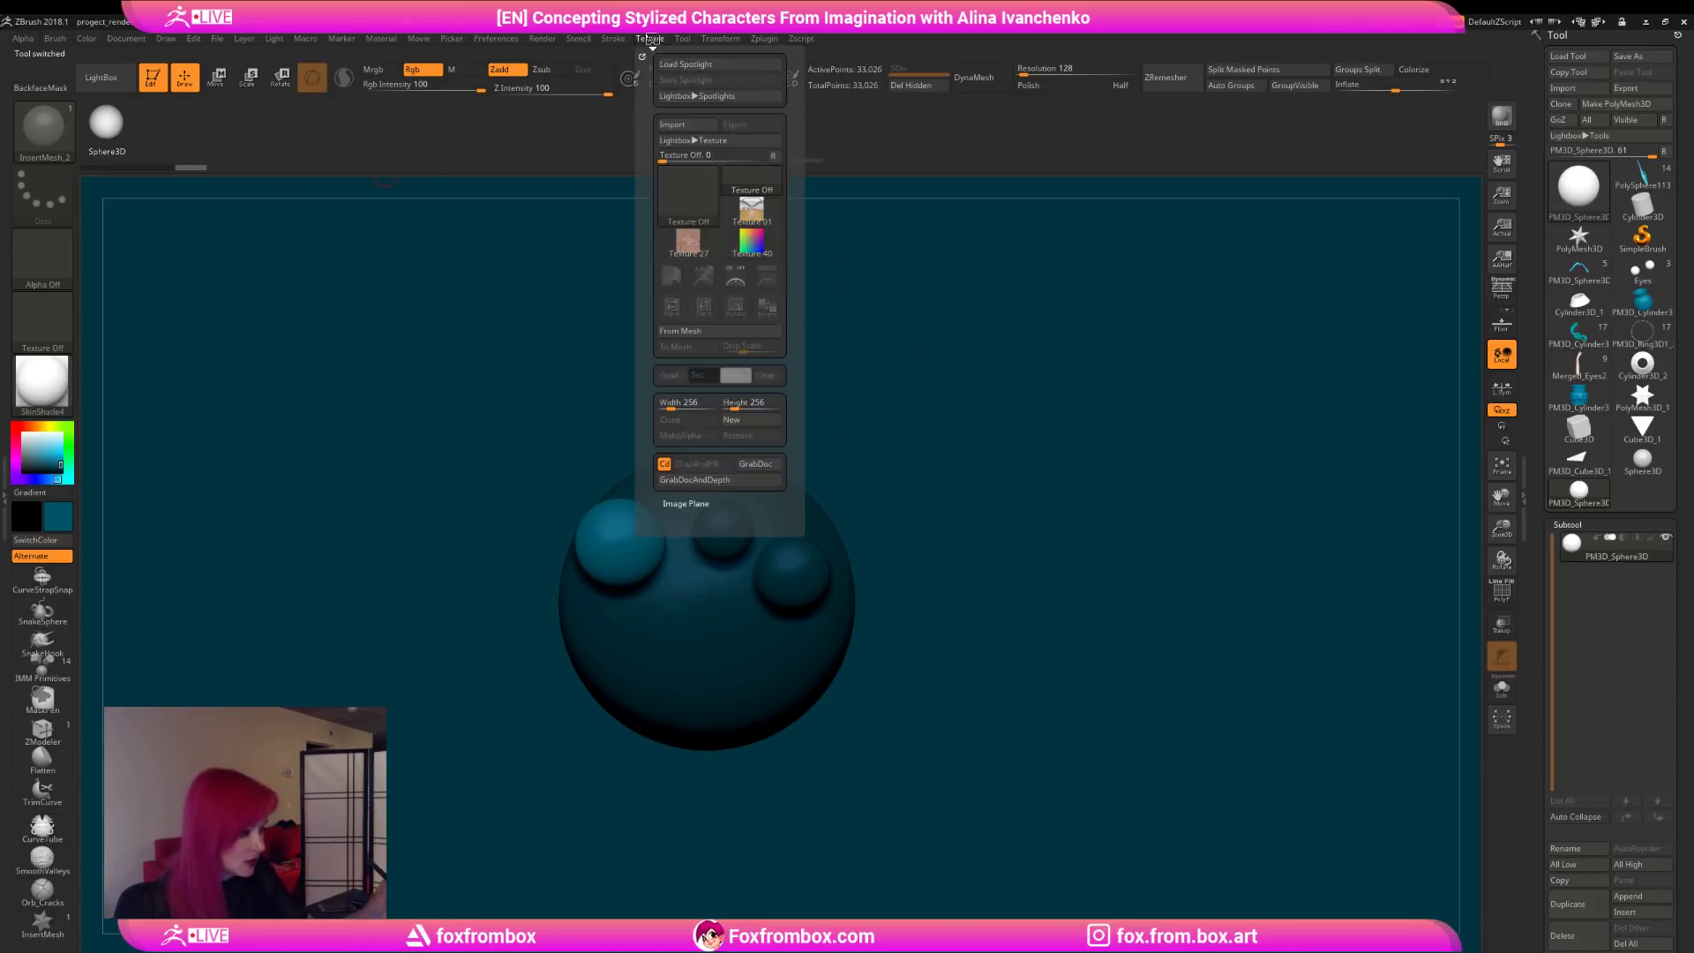
Step: Temporarily enable interface customization to place the InsertMesh_2 sphere brush on the brush shelf below Orb_Cracks
{"action": "left_click", "coordinate": [496, 39]}
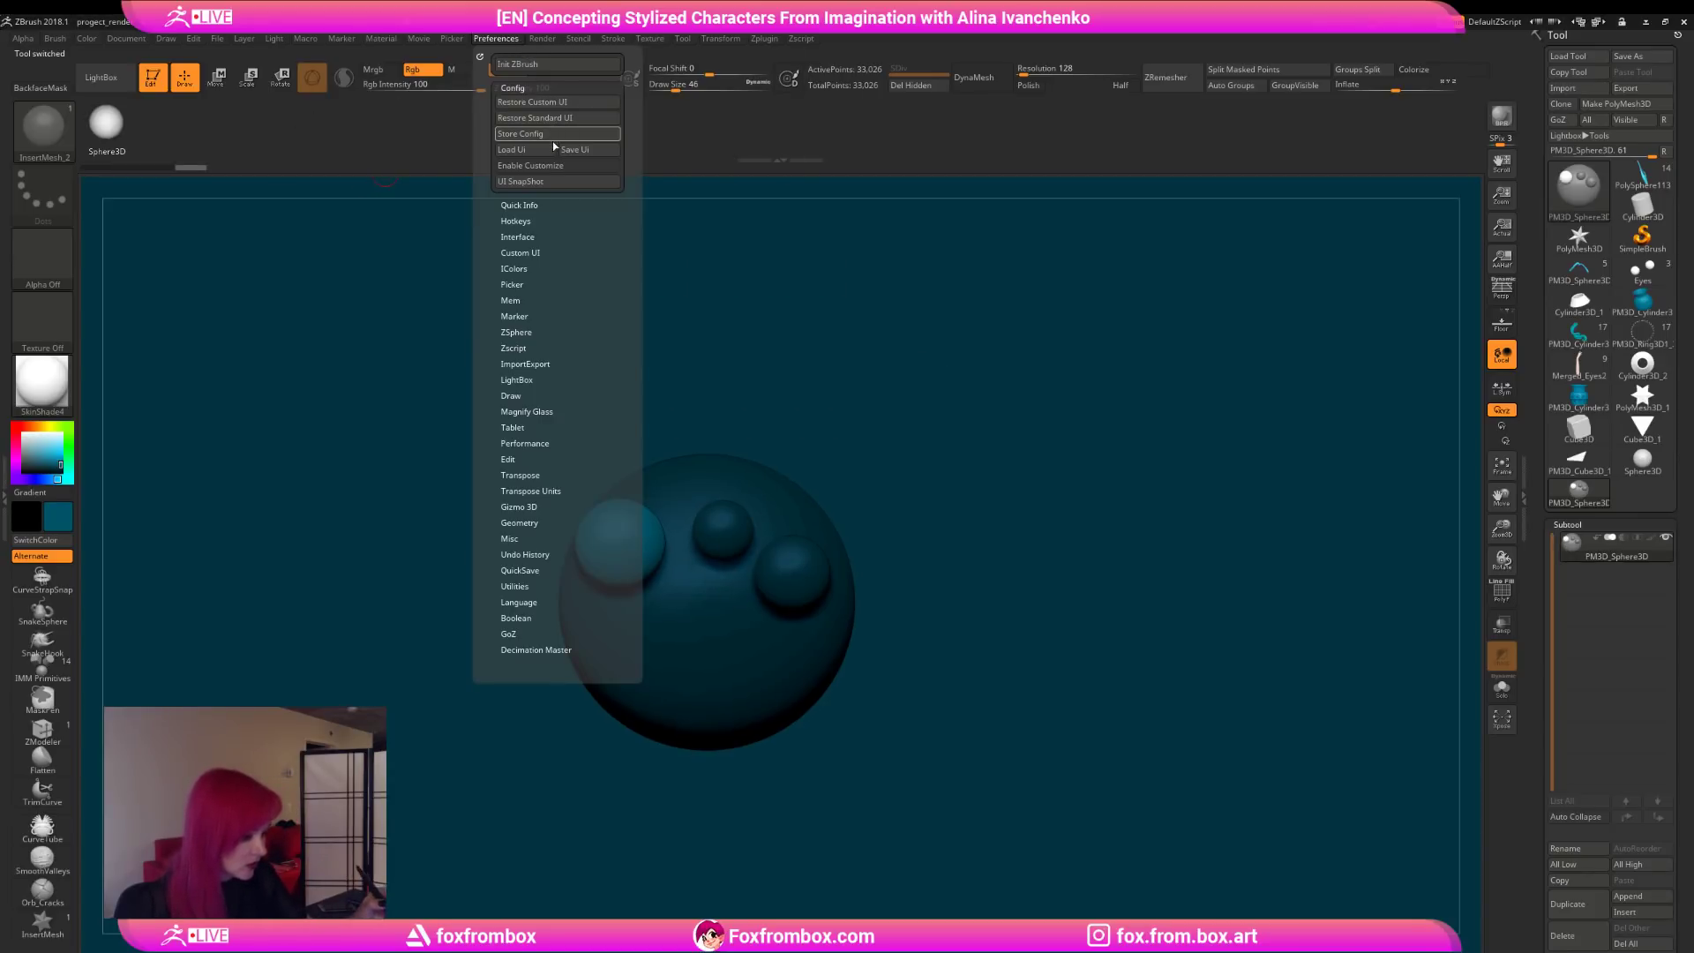
{"action": "left_click", "coordinate": [552, 166]}
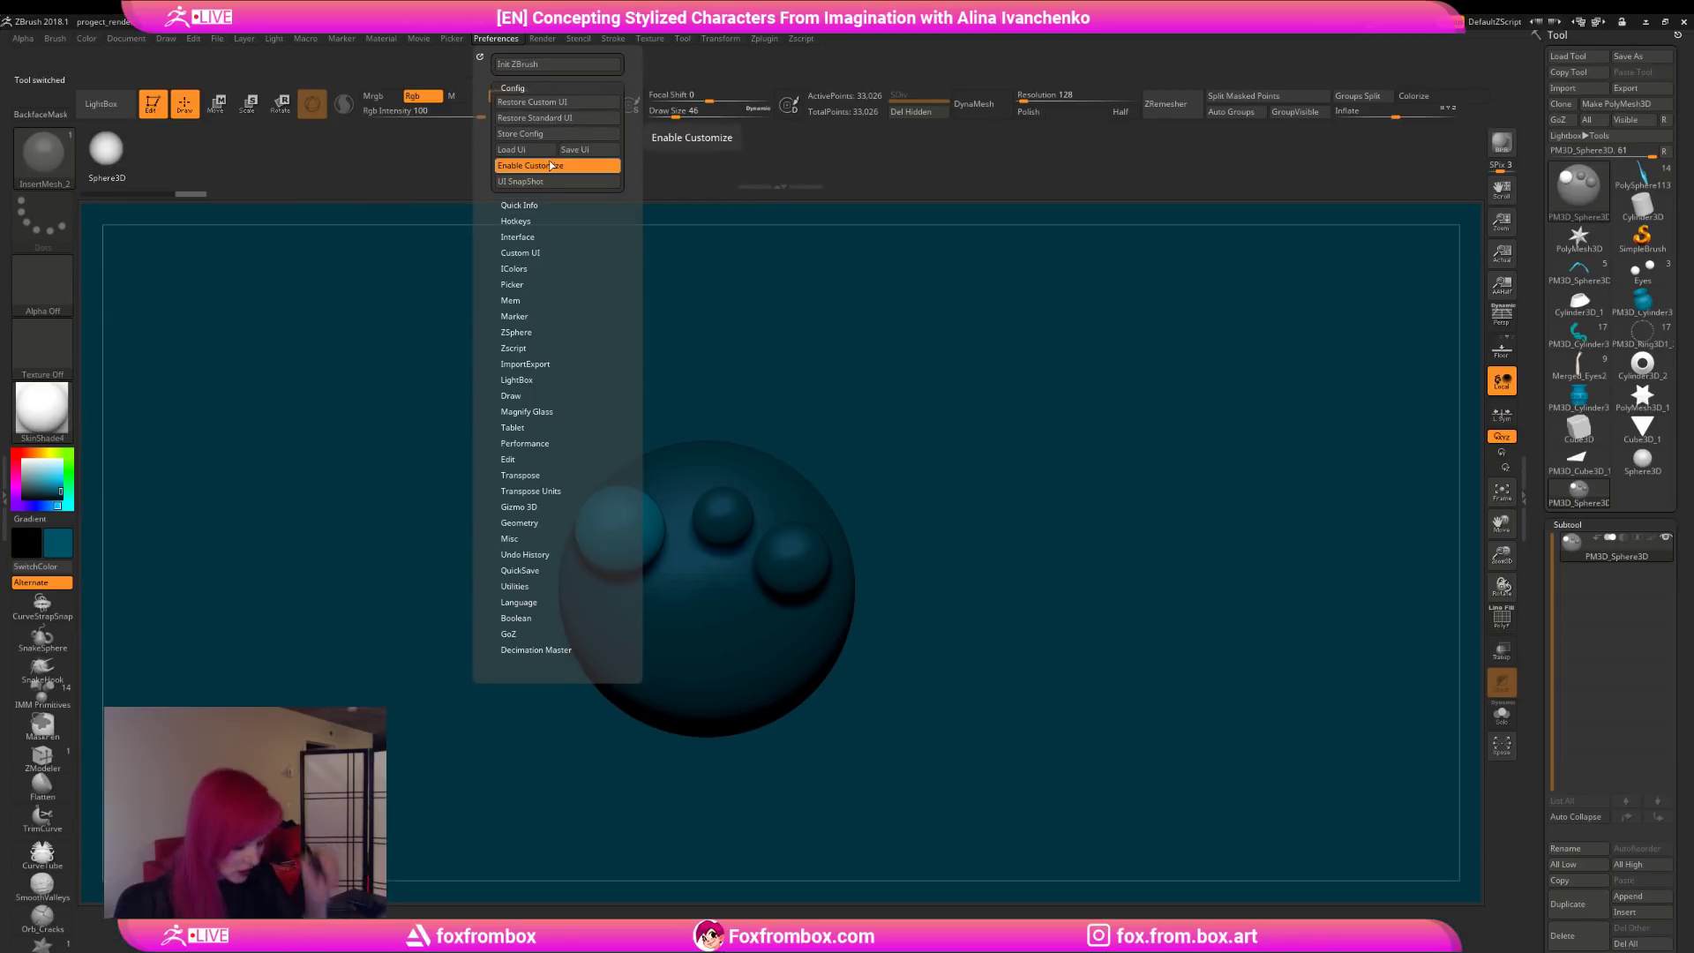
{"action": "key", "text": "ctrl"}
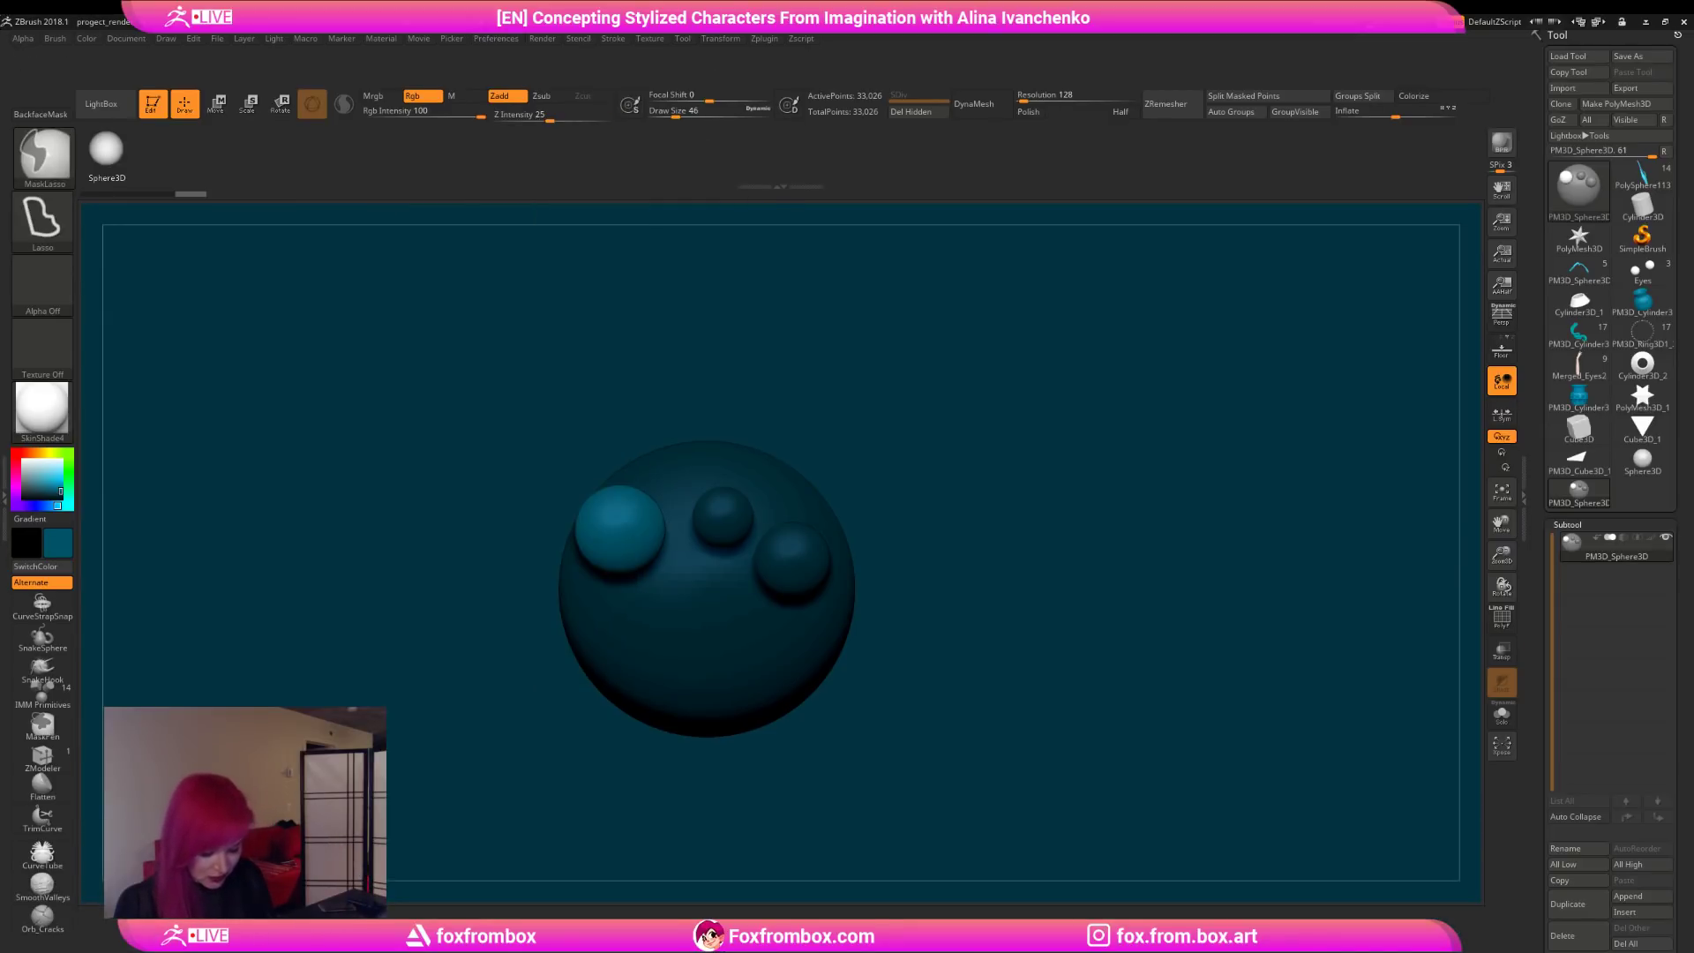
{"action": "left_click", "coordinate": [56, 39]}
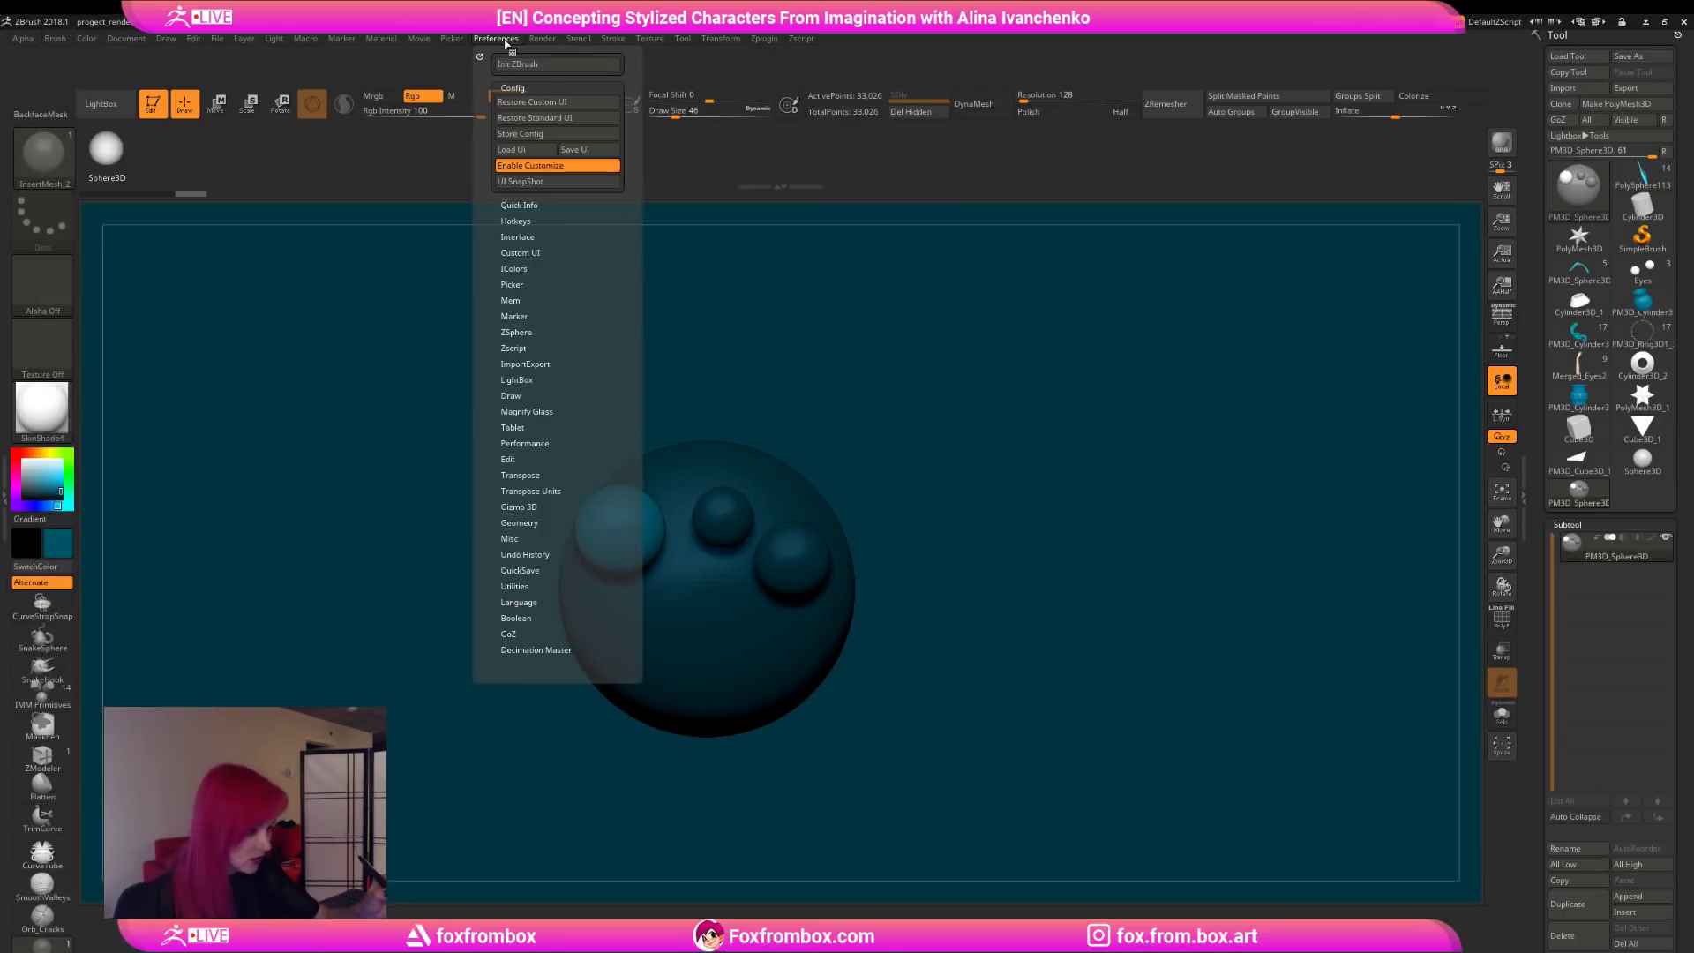
{"action": "left_click", "coordinate": [495, 38]}
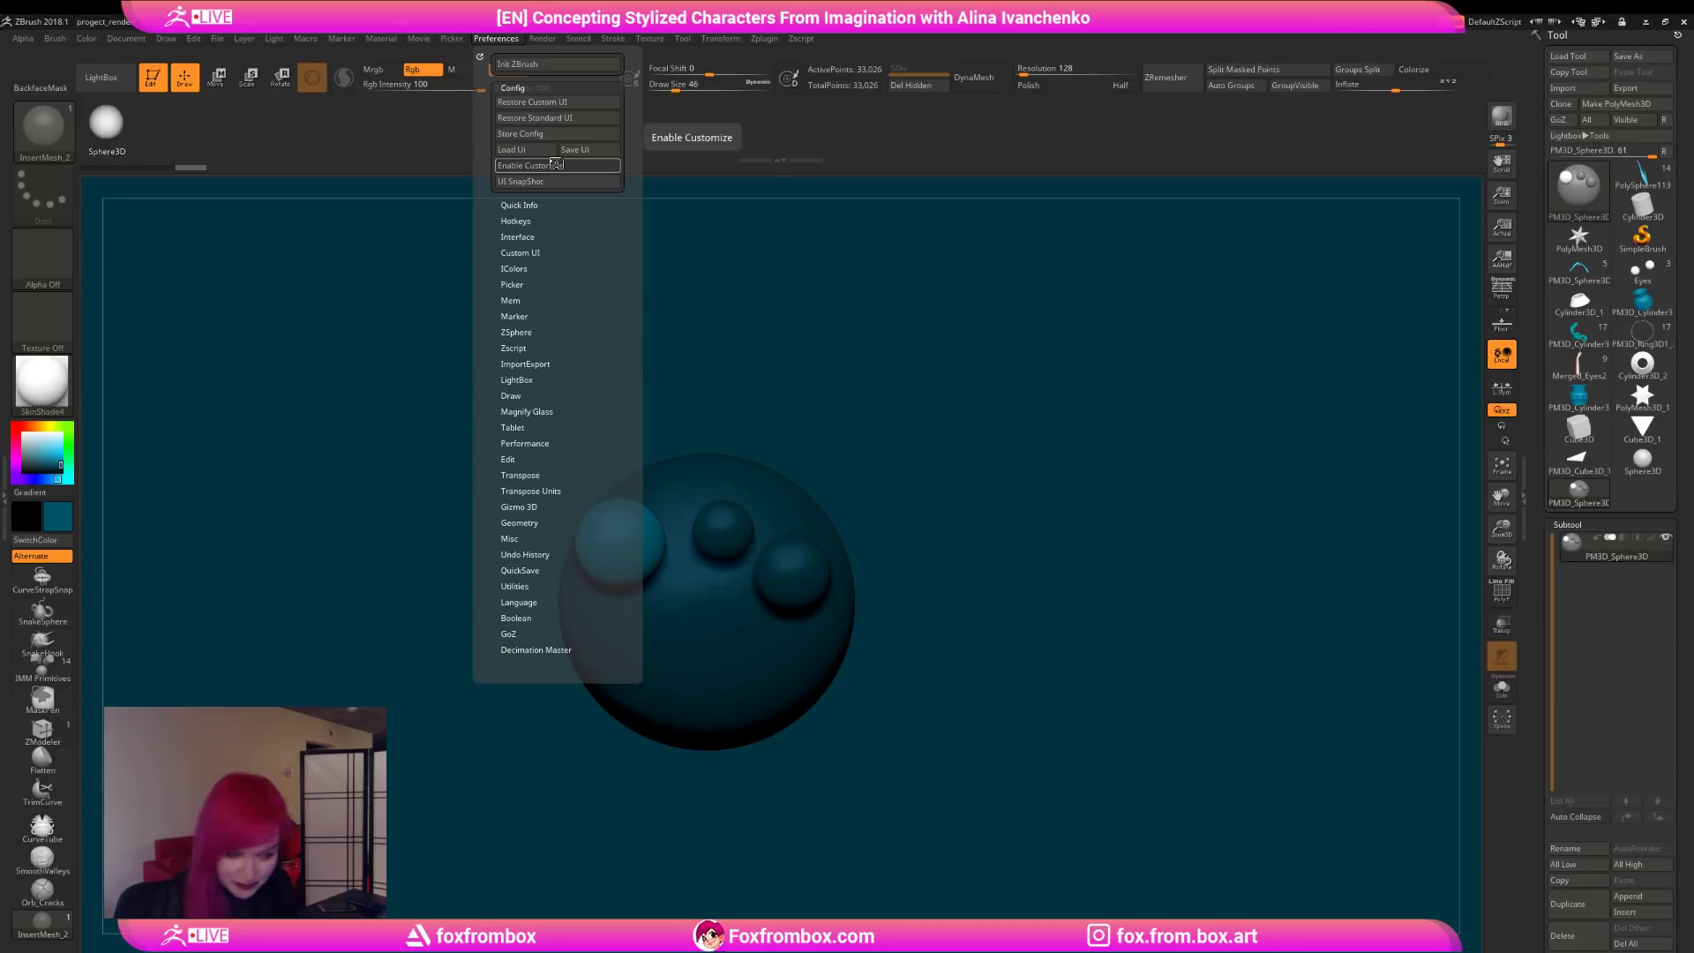
Step: Choose the ClayBuildup brush and return to the PM3D_Ring3D1_2 tool that holds the character with her halo
{"action": "key", "text": "b"}
{"action": "key", "text": "c"}
{"action": "key", "text": "b"}
{"action": "left_click_drag", "start_coordinate": [926, 434], "coordinate": [938, 383]}
{"action": "left_click", "coordinate": [1640, 340]}
{"action": "left_click_drag", "start_coordinate": [1501, 527], "coordinate": [1161, 423]}
{"action": "left_click_drag", "start_coordinate": [970, 437], "coordinate": [1060, 542], "text": "alt"}
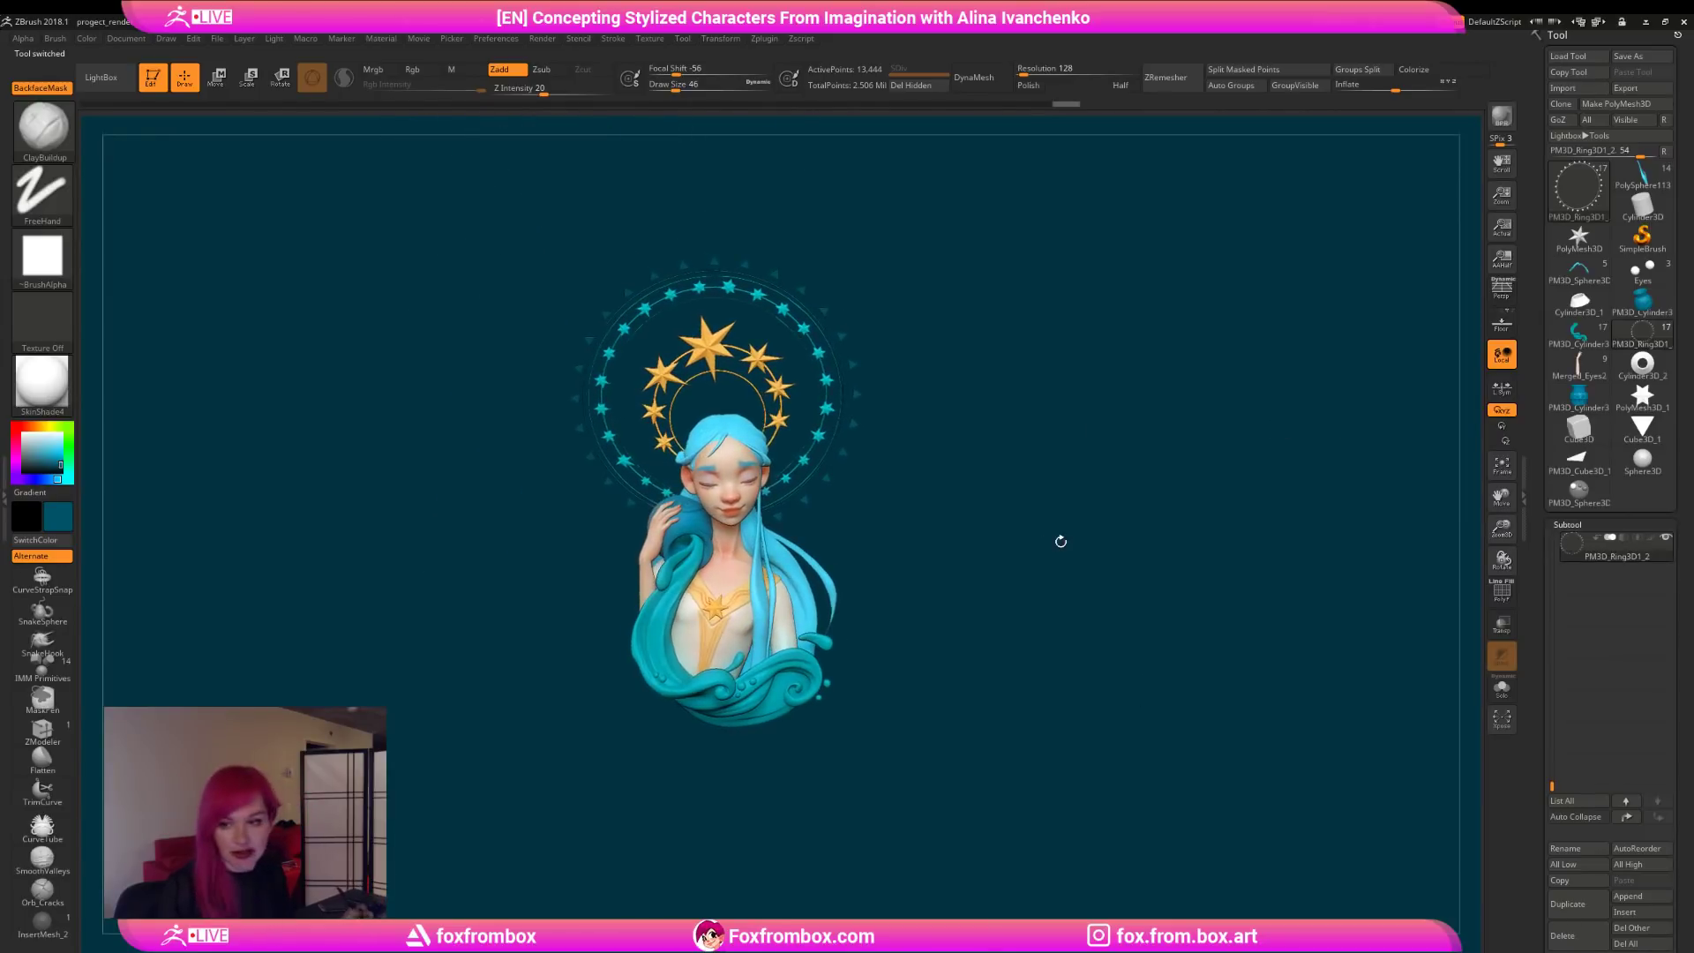